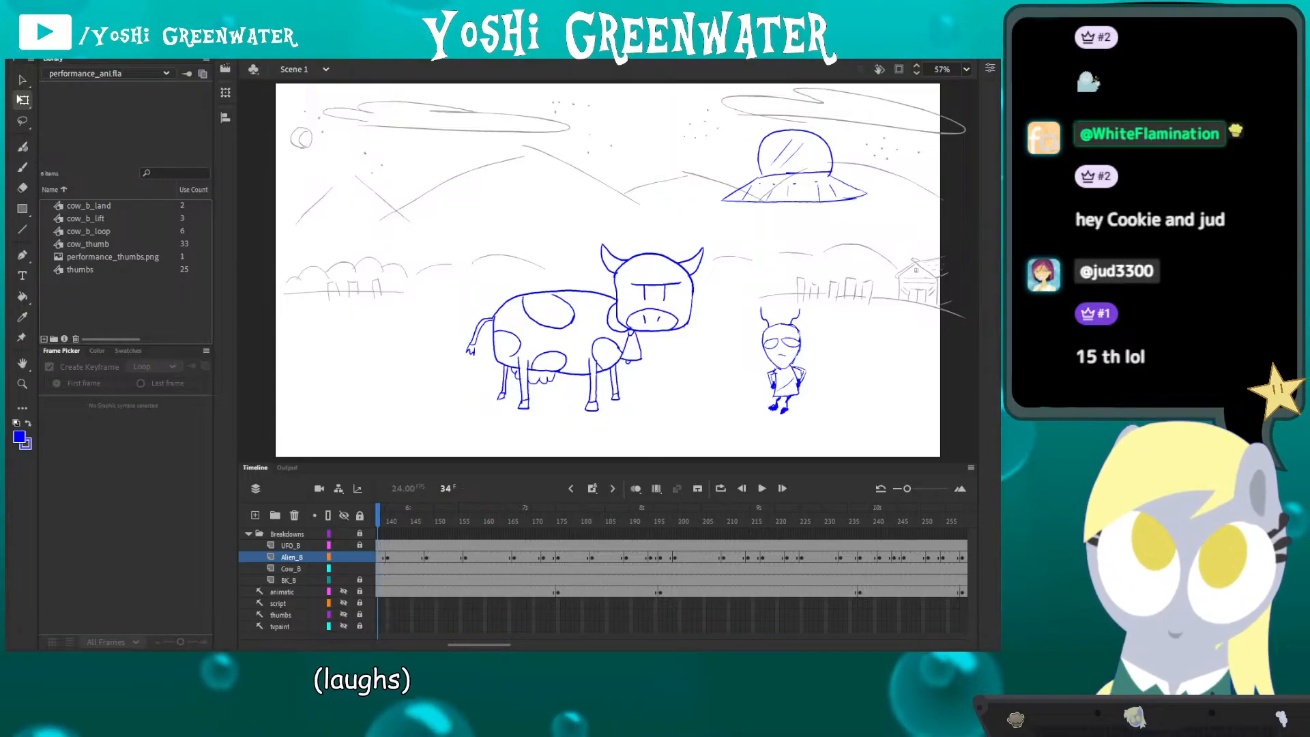
# - Check the upcoming December dates in the system calendar and close it again
pyautogui.press('super+alt+d')
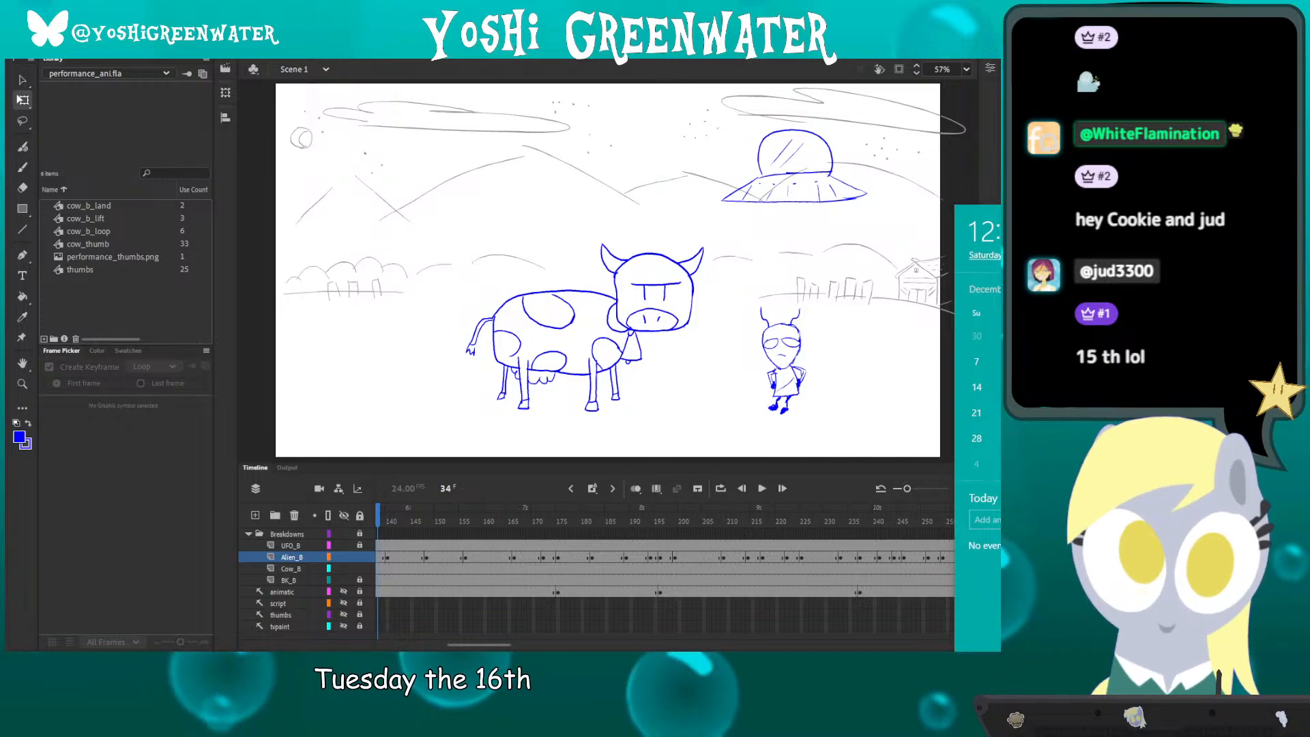
pyautogui.click(802, 60)
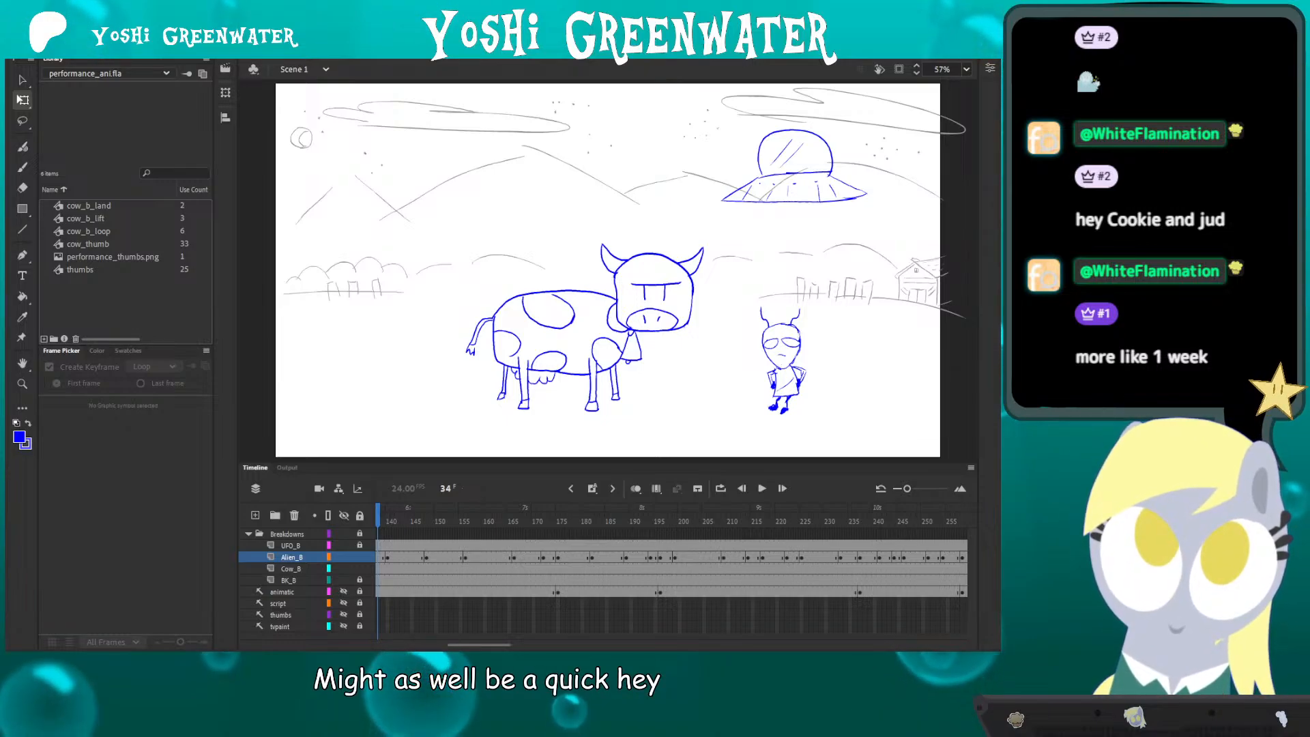
pyautogui.press('super+alt+d')
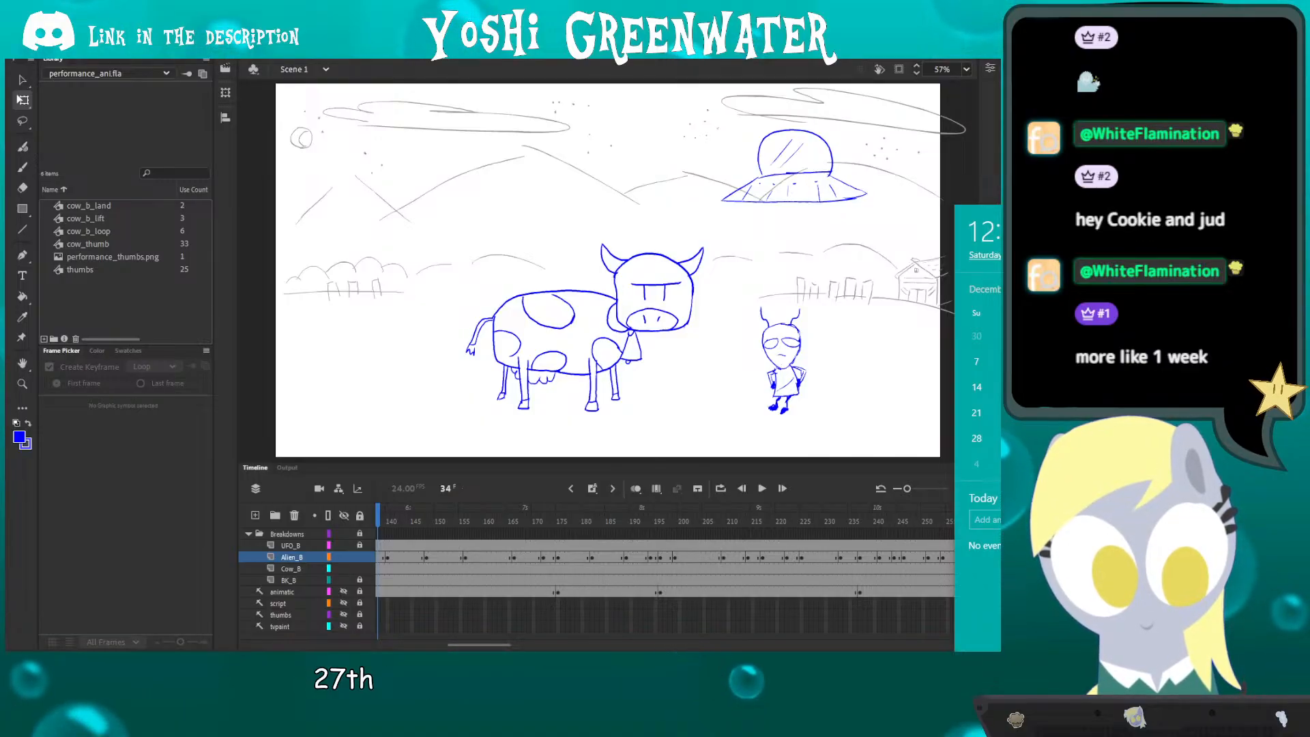
pyautogui.click(775, 71)
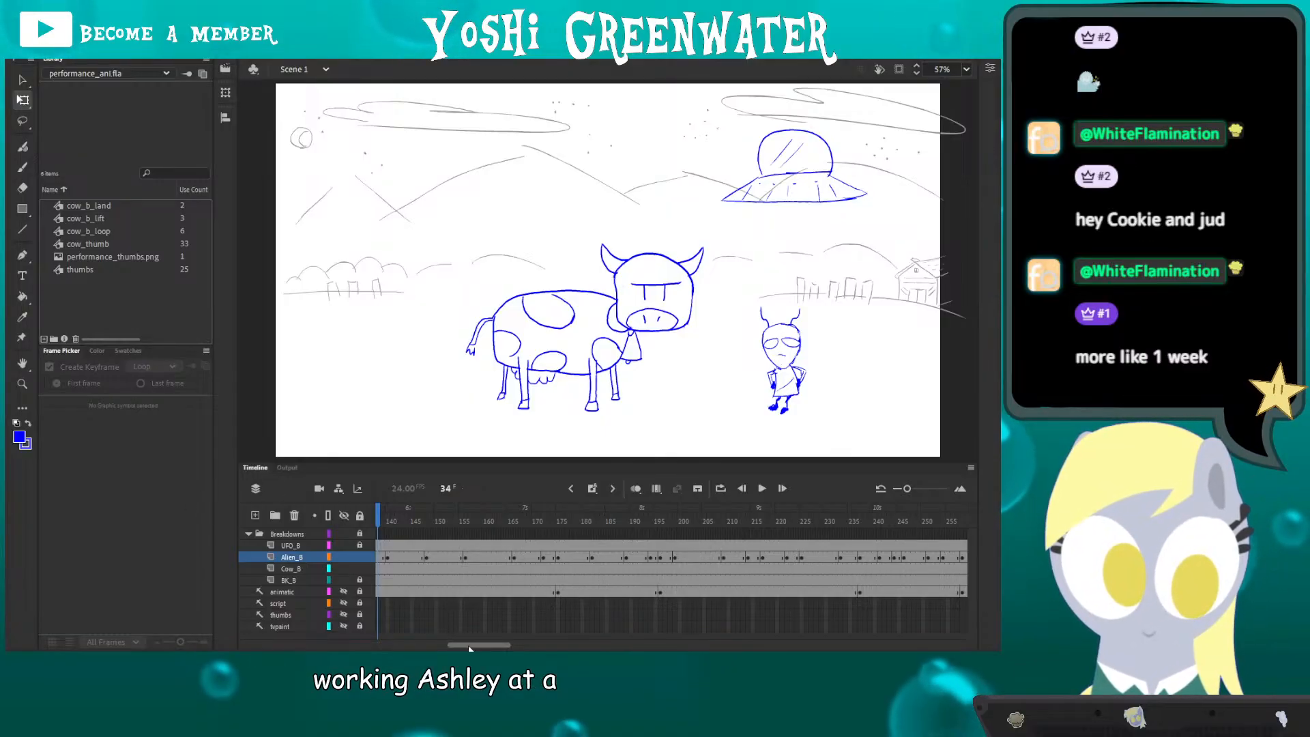
# - Enlarge the stage area and play the whole animation as a test movie
pyautogui.moveTo(470, 646); pyautogui.dragTo(399, 646)
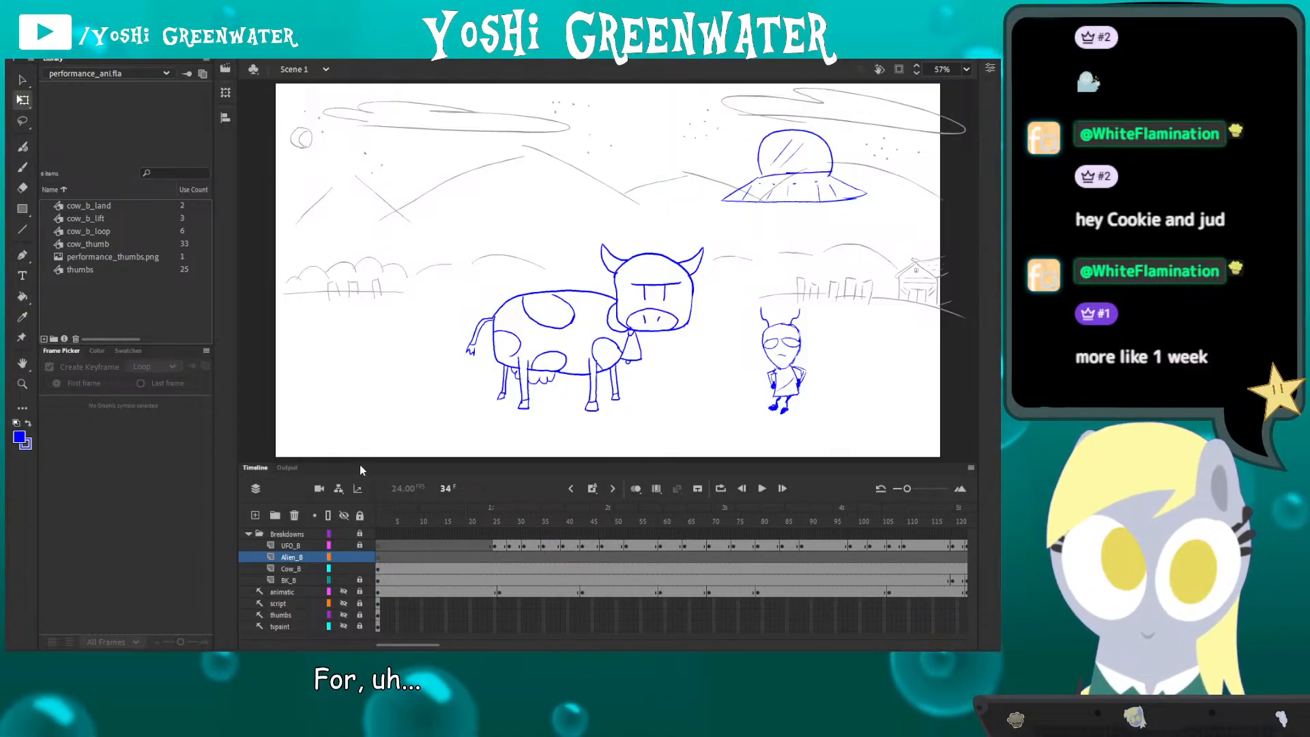
pyautogui.moveTo(361, 470); pyautogui.dragTo(327, 494)
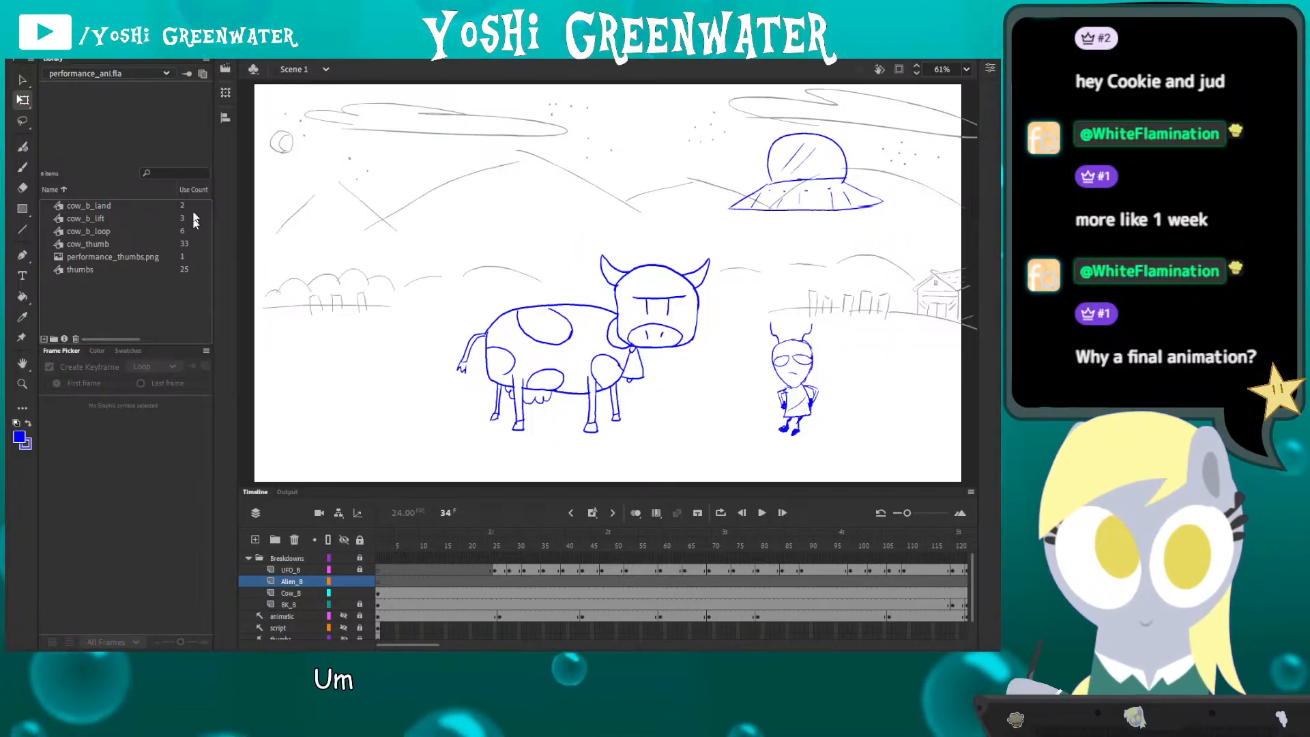
pyautogui.moveTo(112, 167); pyautogui.dragTo(111, 182)
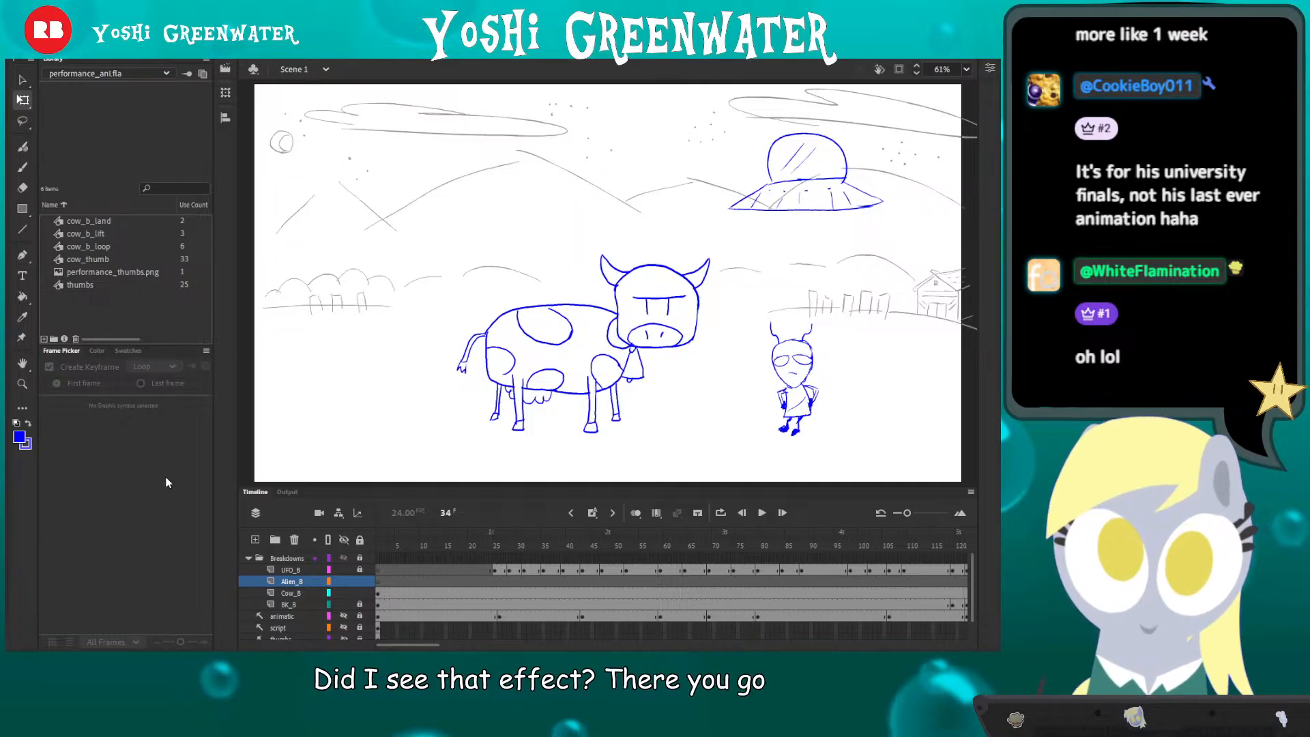
pyautogui.moveTo(417, 486); pyautogui.dragTo(414, 499)
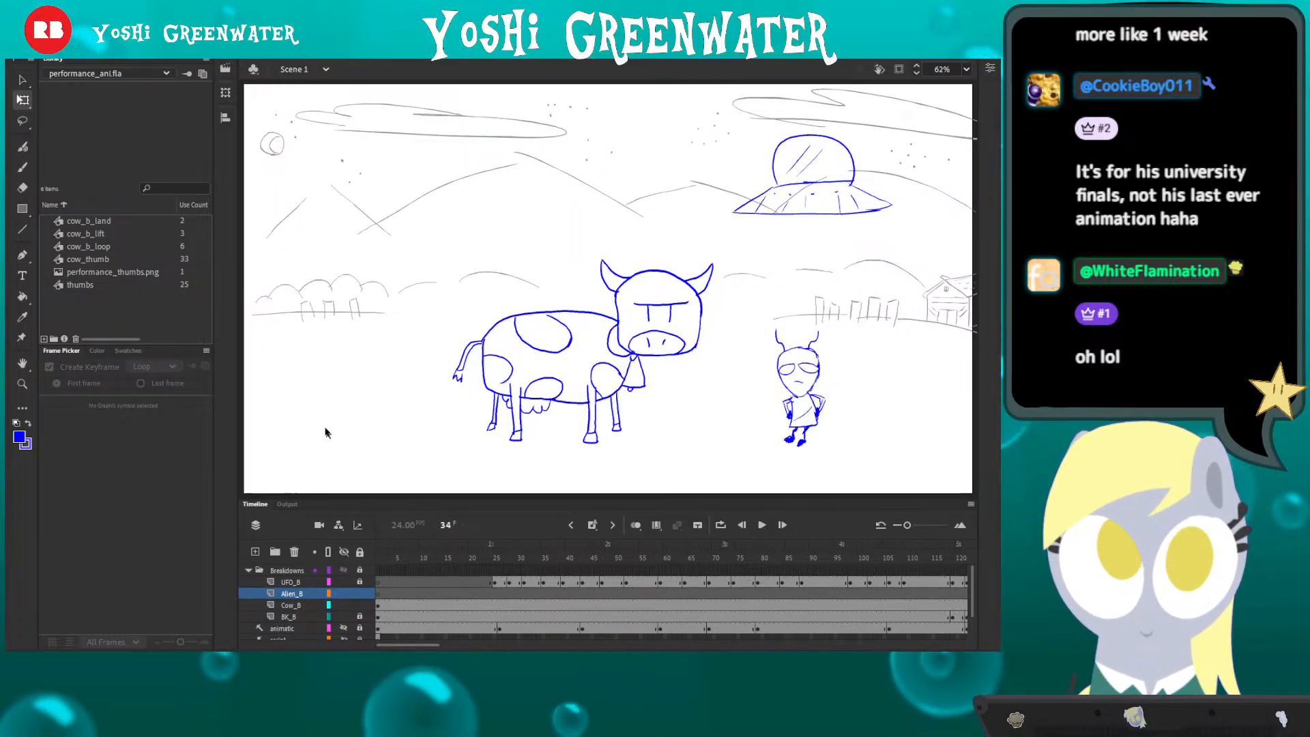
pyautogui.hotkey('ctrl', 'Return')
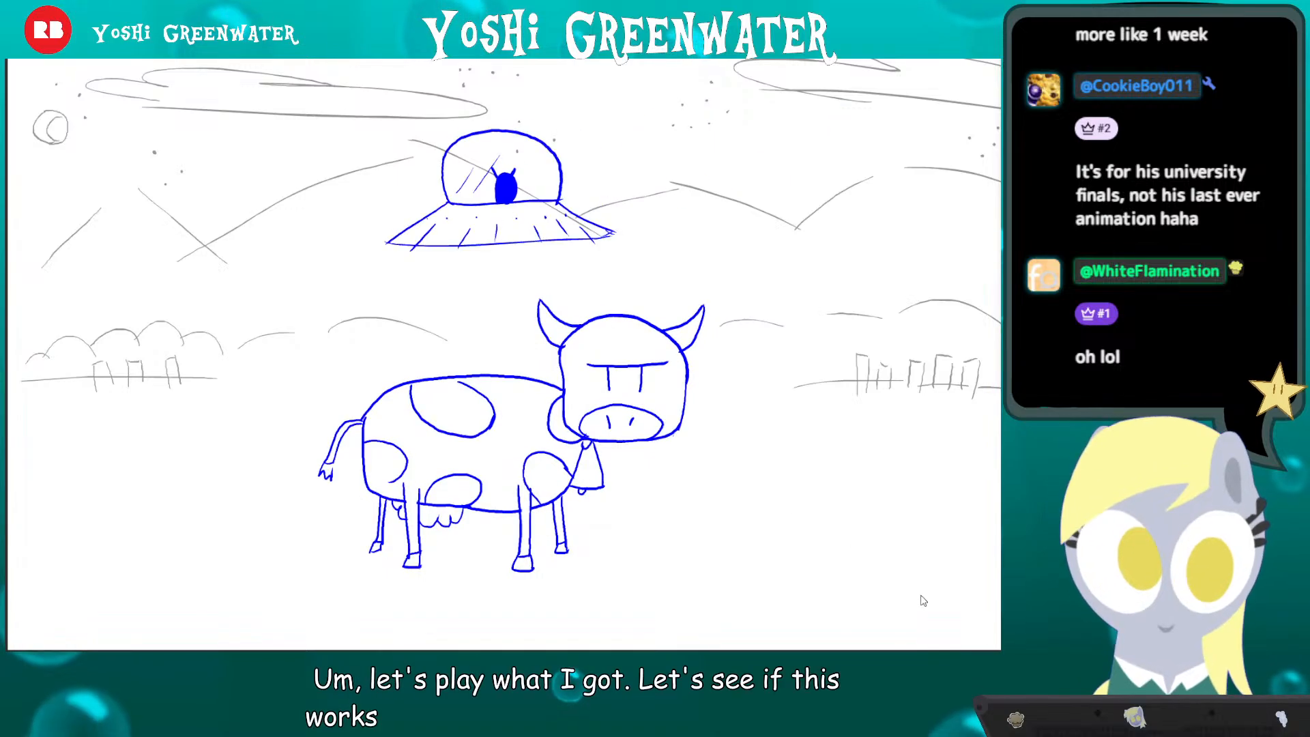
pyautogui.press('XF86AudioLowerVolume')
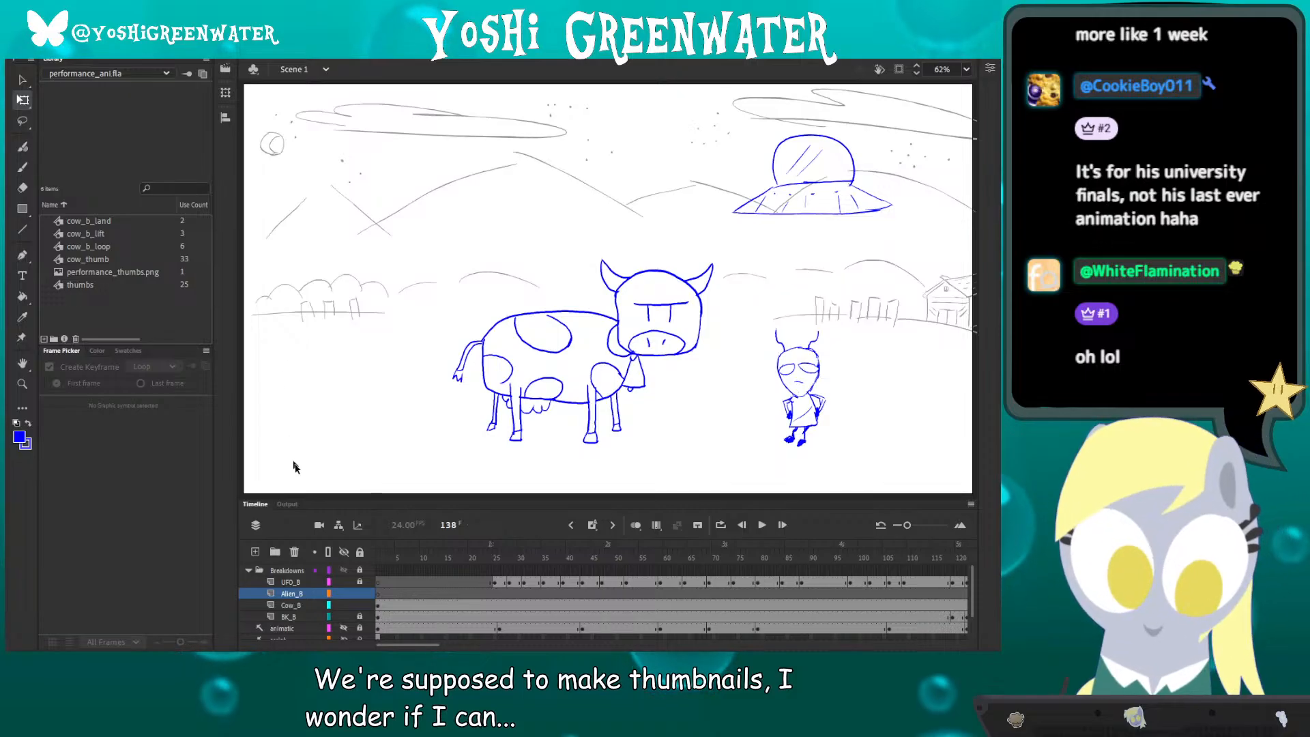
# - Hide the Breakdowns layers and show the earliest rough thumbnail sketches from the bottommost layer at frame 1
pyautogui.moveTo(320, 500); pyautogui.dragTo(321, 418)
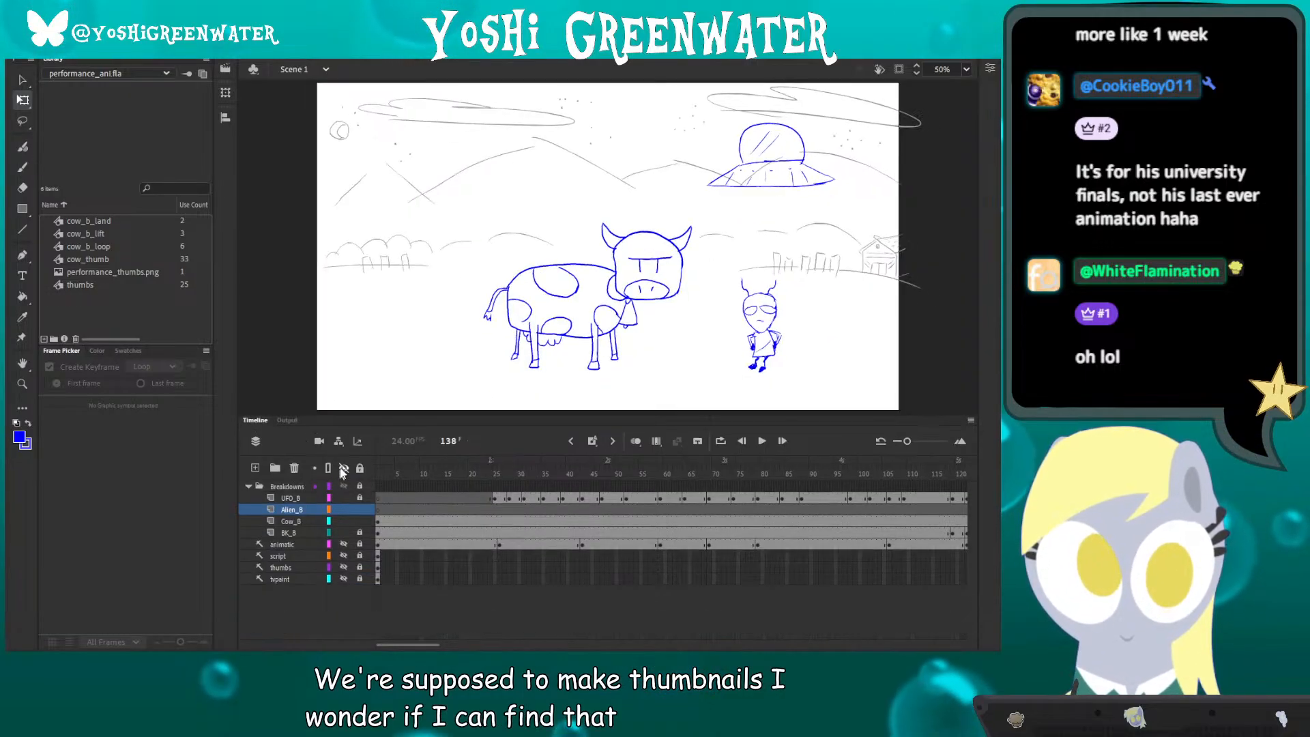
pyautogui.click(343, 486)
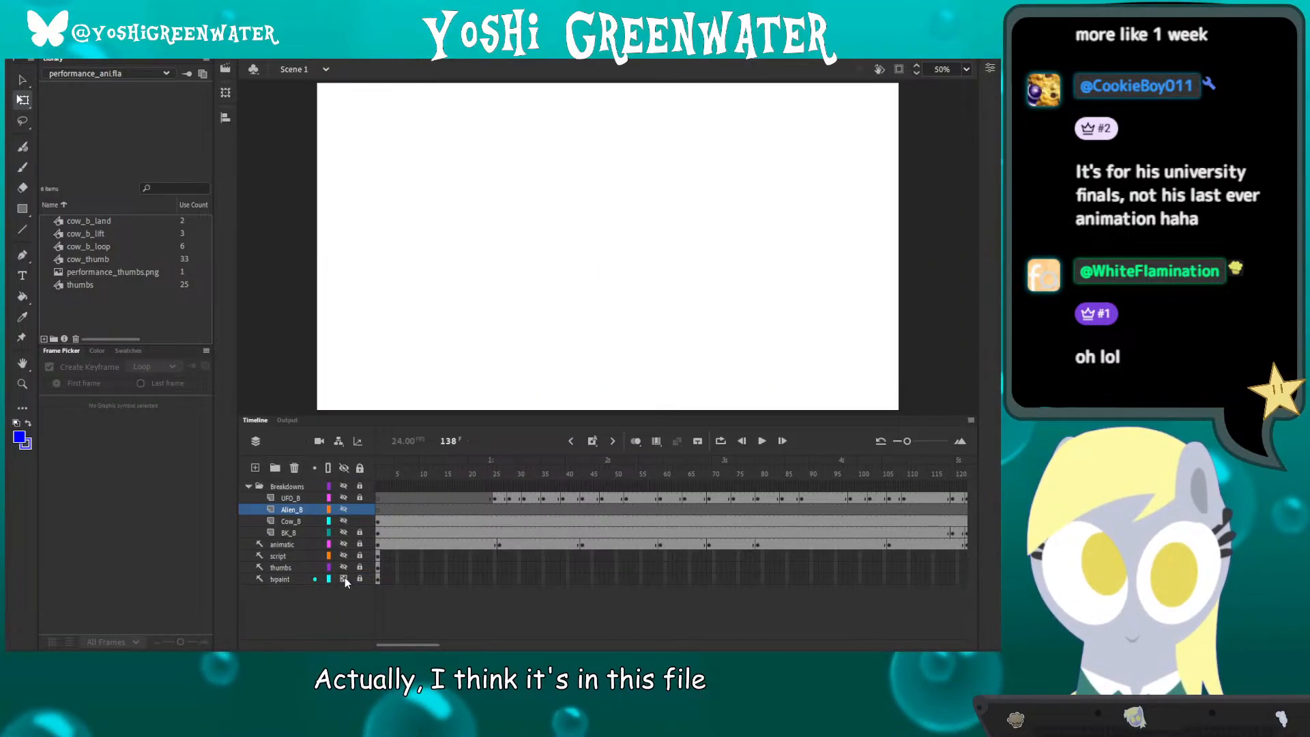
pyautogui.click(375, 483)
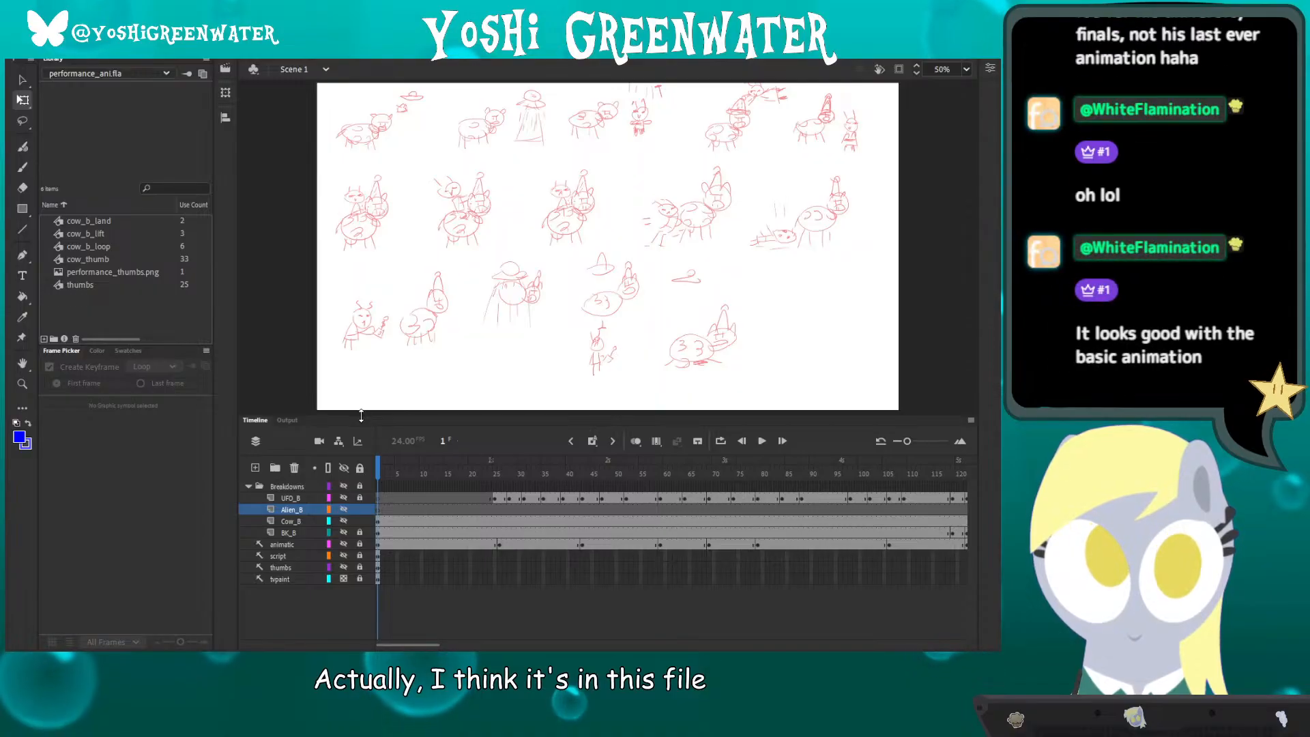
pyautogui.click(343, 611)
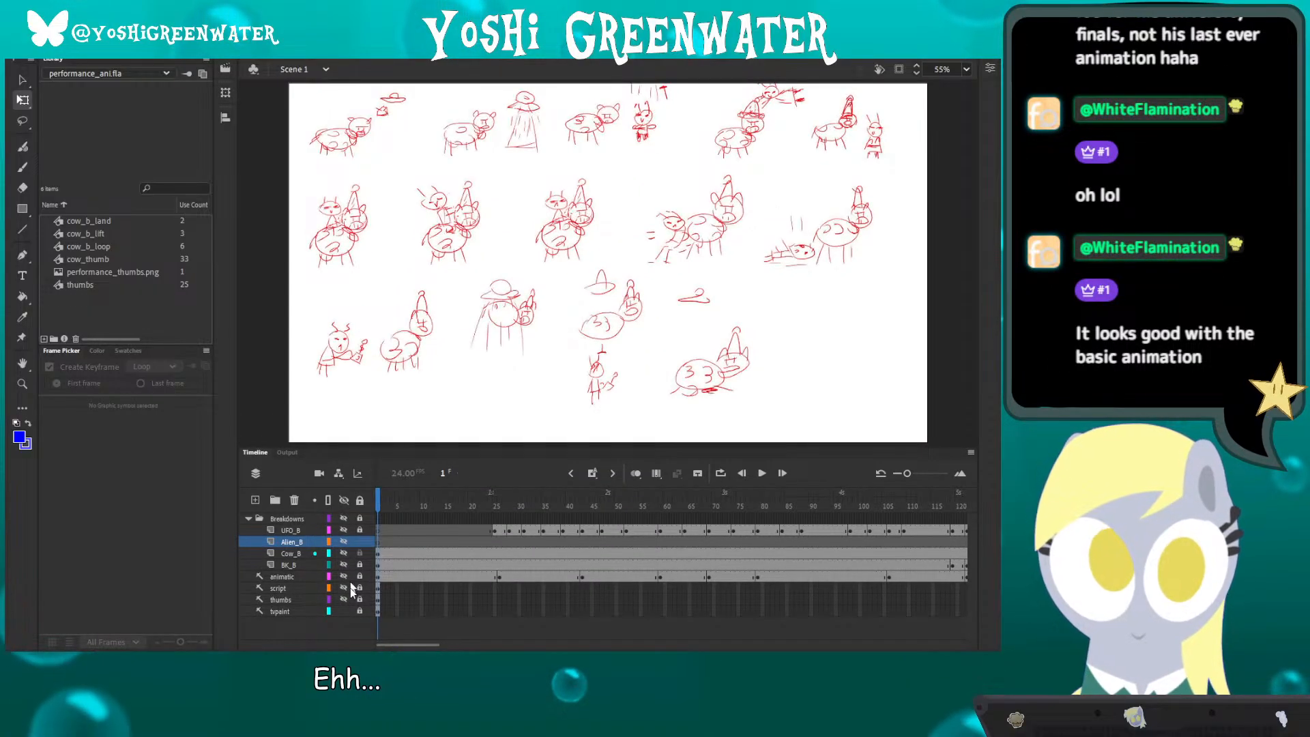
pyautogui.click(345, 607)
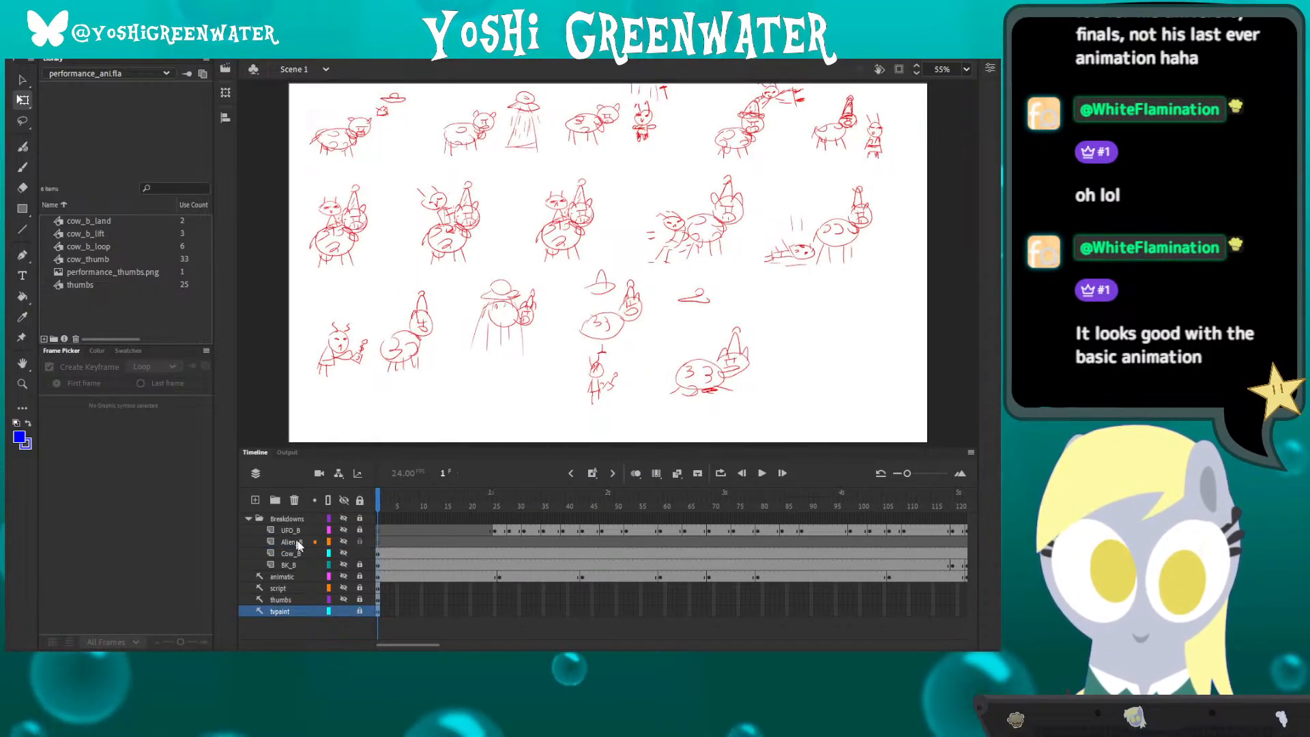
pyautogui.click(345, 600)
pyautogui.click(343, 599)
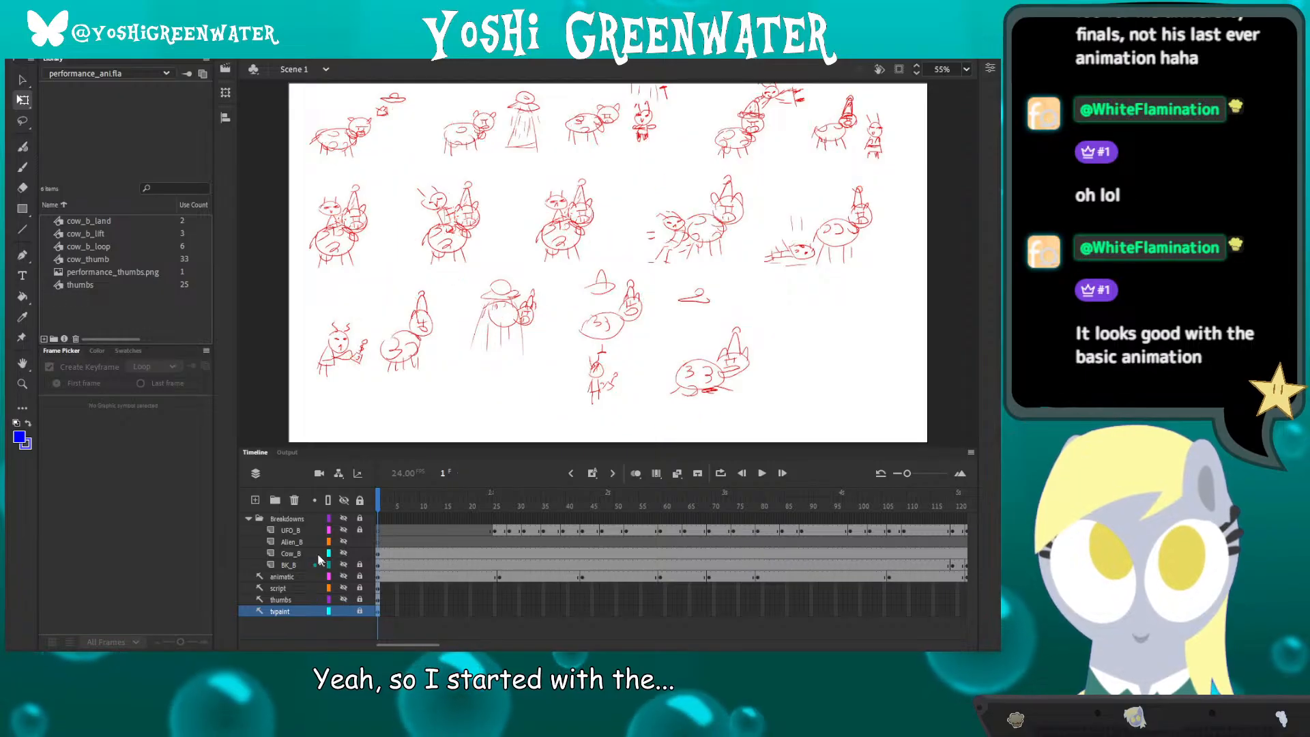
# - Show the script and thumbs layers instead of the rough sketches and examine the storyboard in an enlarged view
pyautogui.click(344, 588)
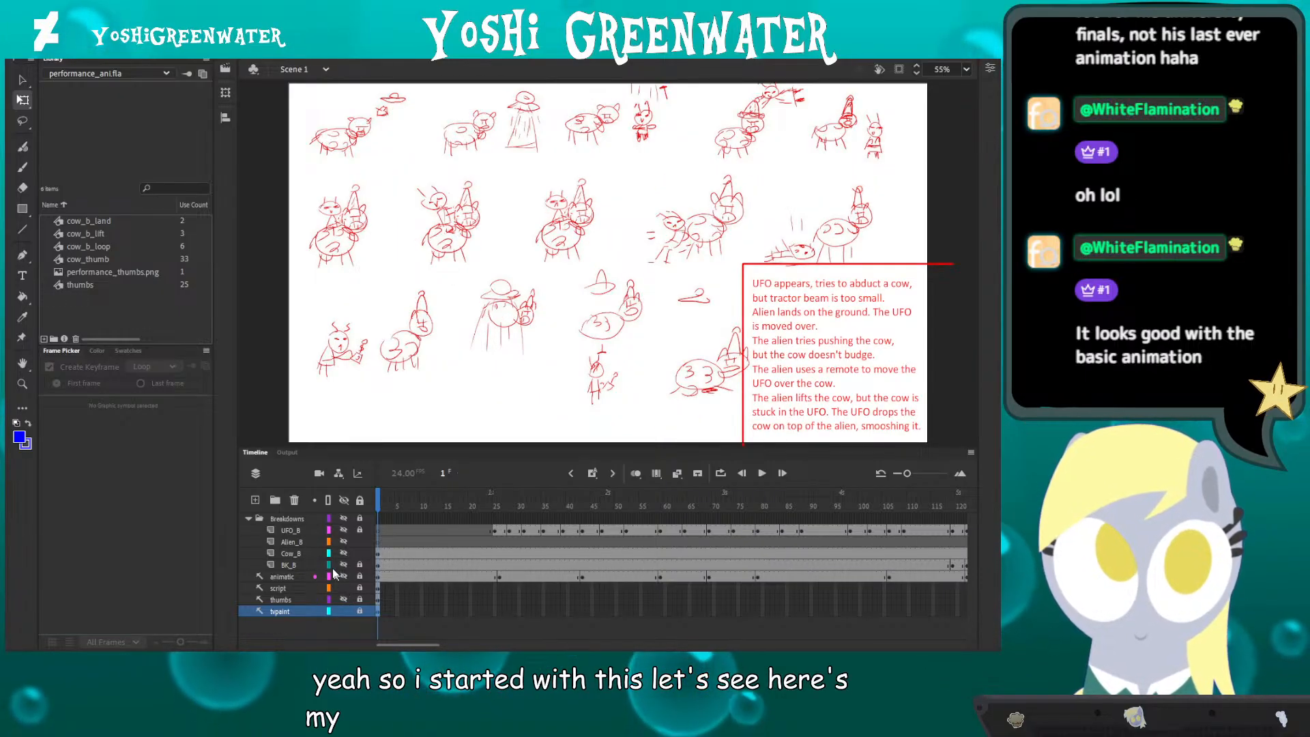
pyautogui.click(344, 610)
pyautogui.click(344, 599)
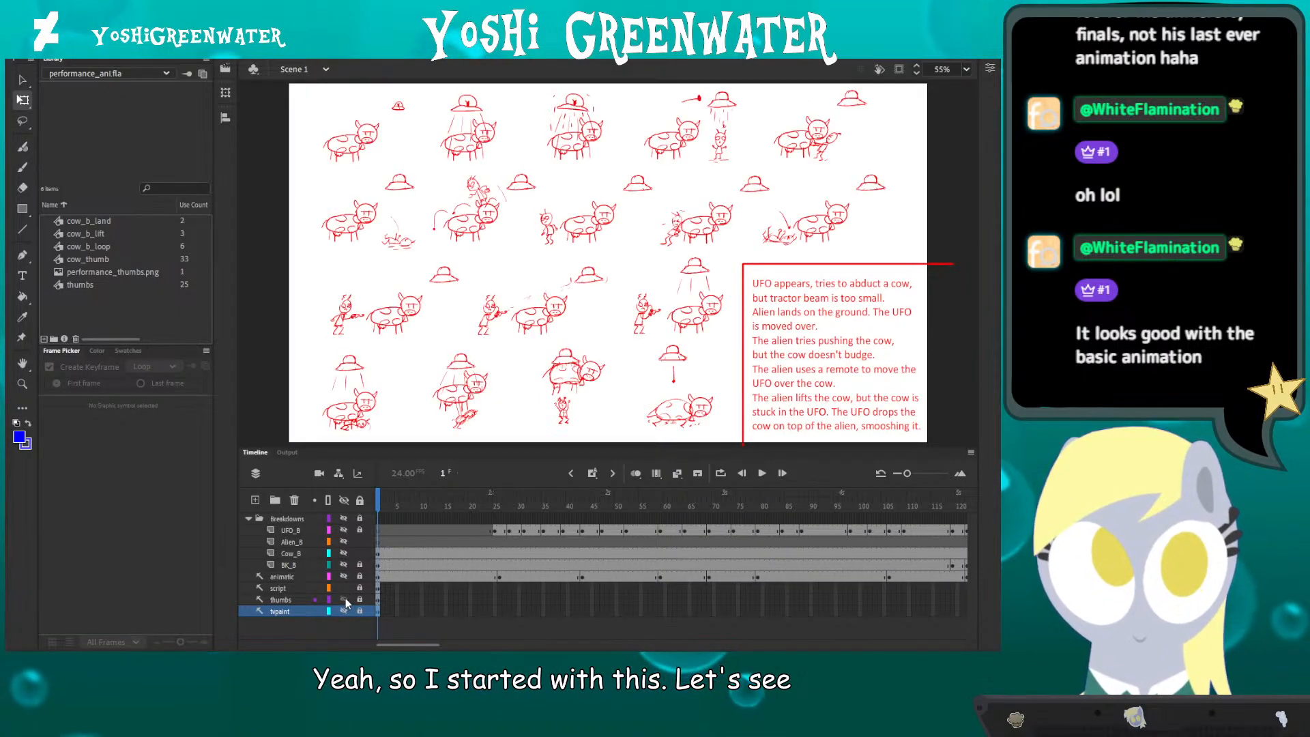
pyautogui.moveTo(446, 449); pyautogui.dragTo(444, 520)
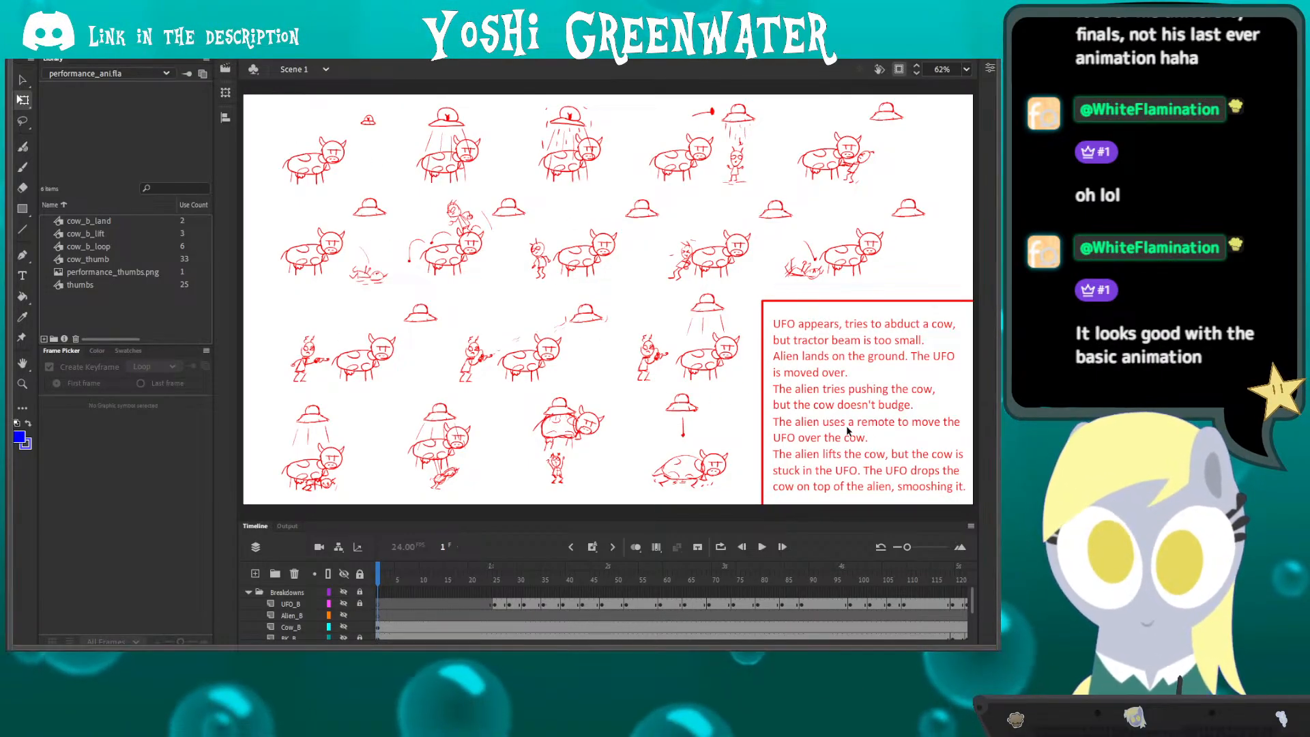
pyautogui.press('F4')
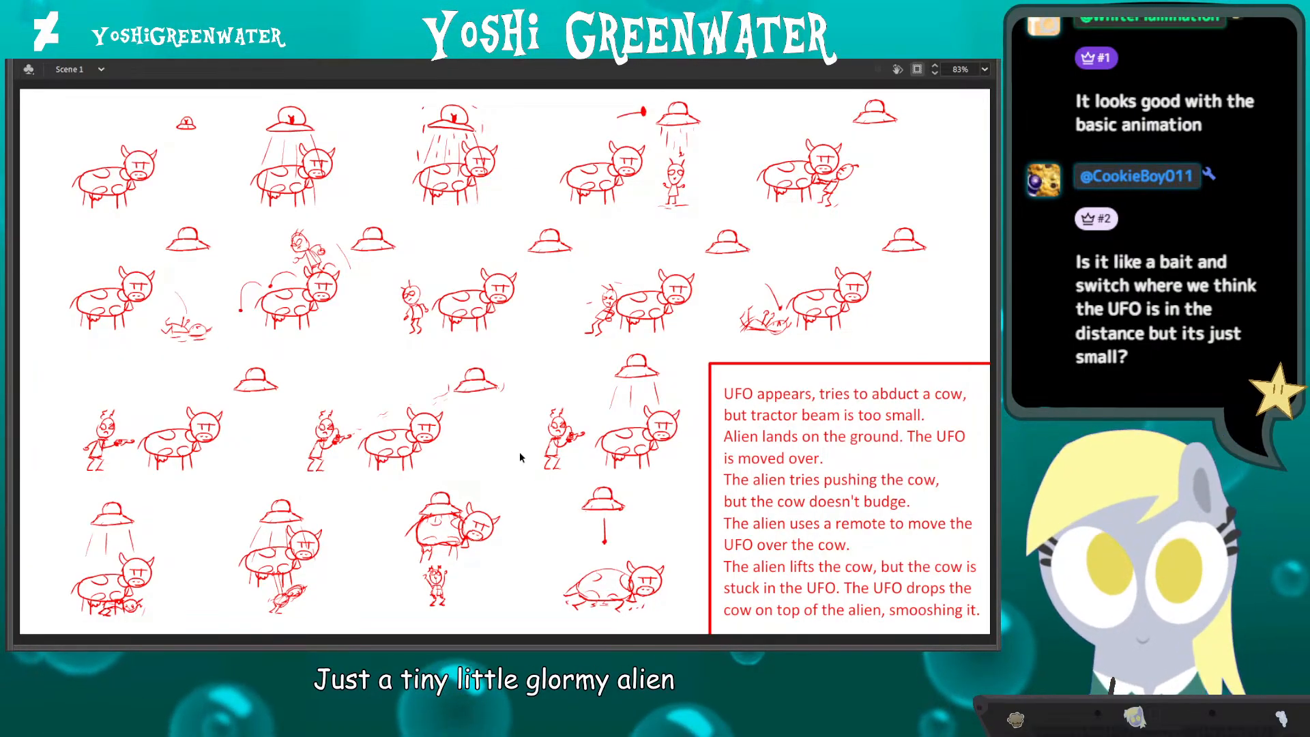
pyautogui.press('F4')
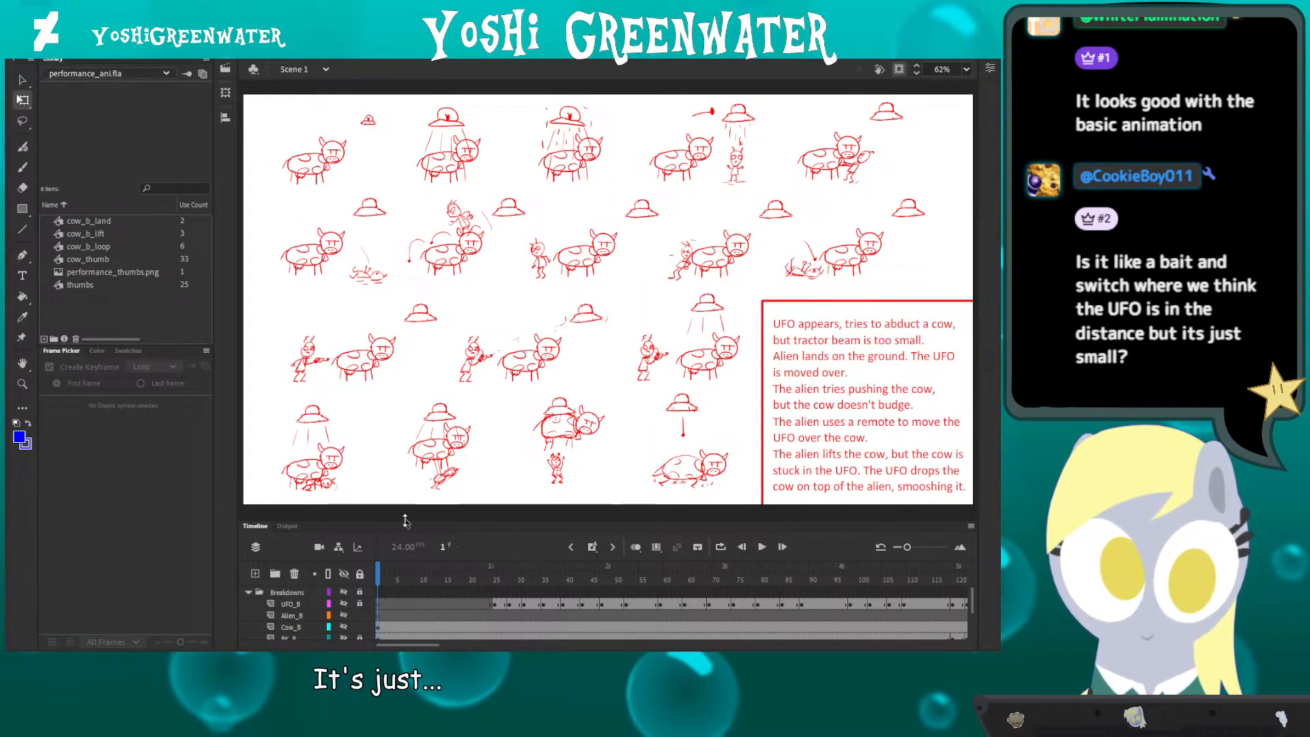
# - Hide the thumbs and script layers, show the animatic layer and play it from the first frame
pyautogui.moveTo(418, 517); pyautogui.dragTo(403, 444)
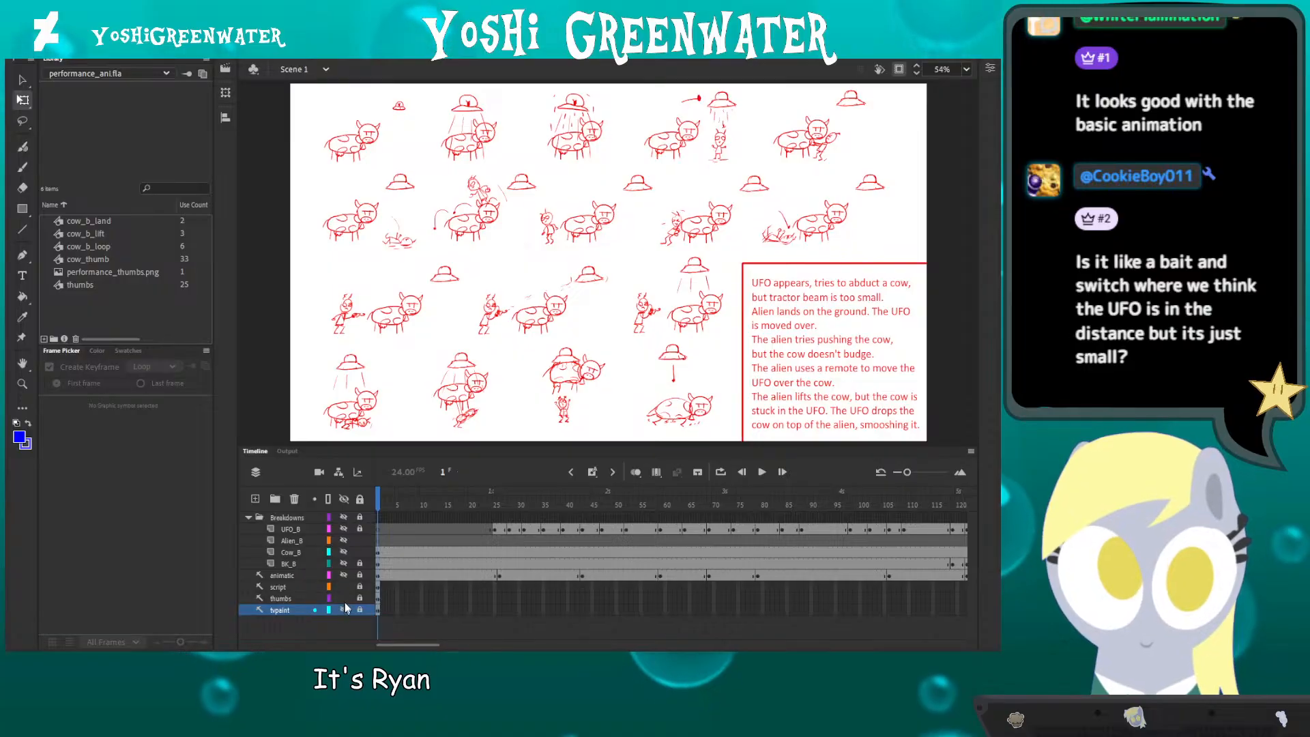
pyautogui.click(344, 576)
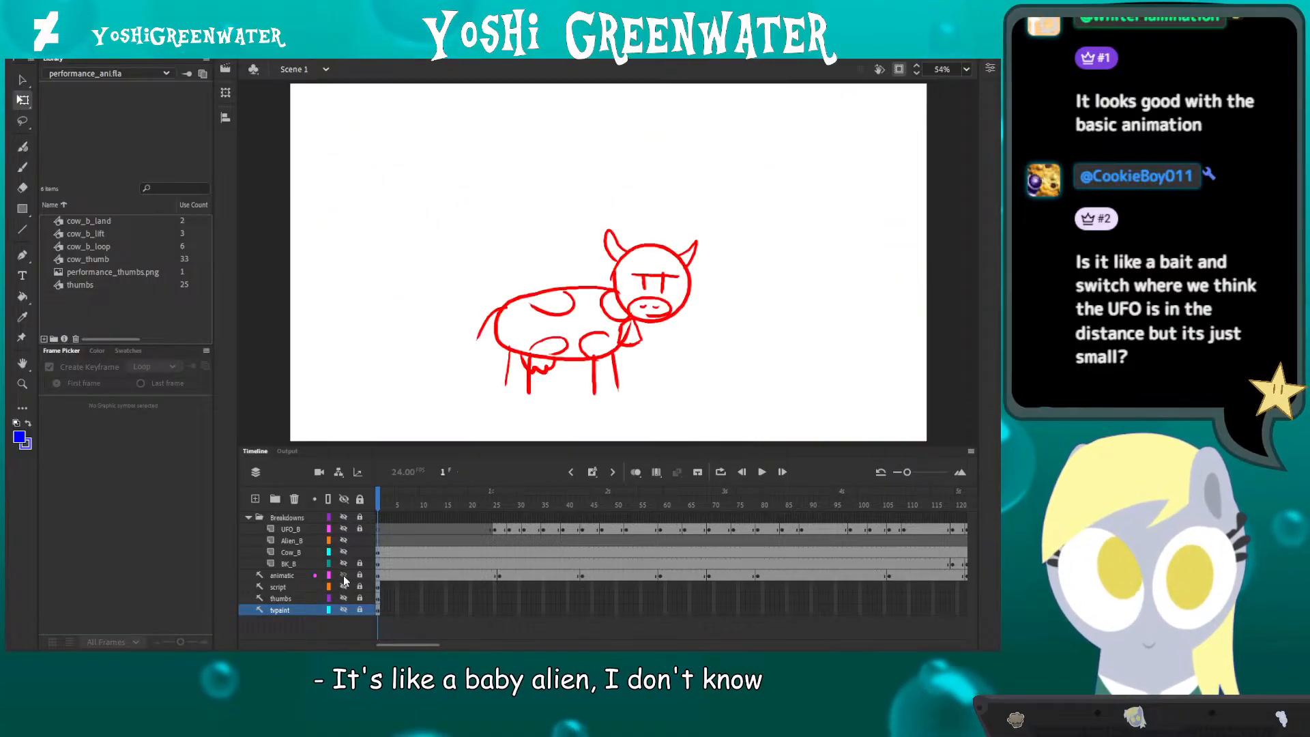
pyautogui.moveTo(386, 508); pyautogui.dragTo(352, 500)
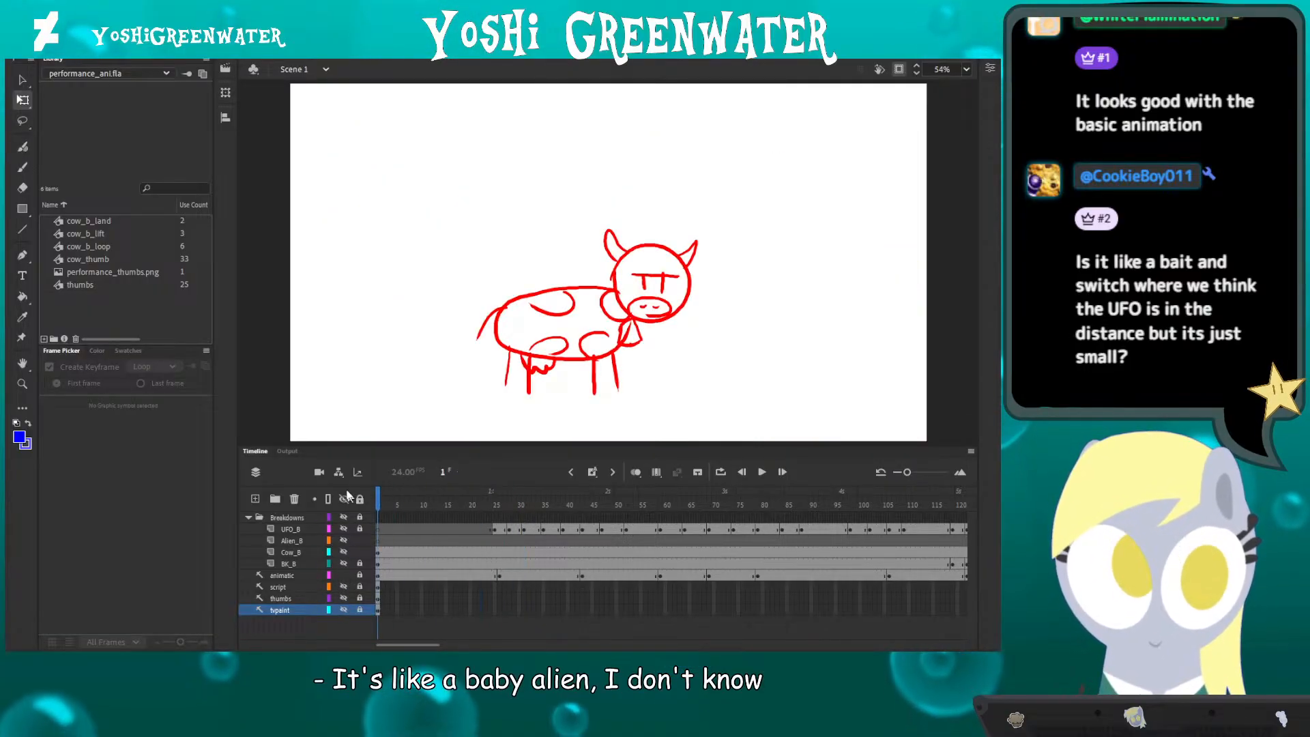
pyautogui.moveTo(369, 447); pyautogui.dragTo(362, 474)
pyautogui.press('Return')
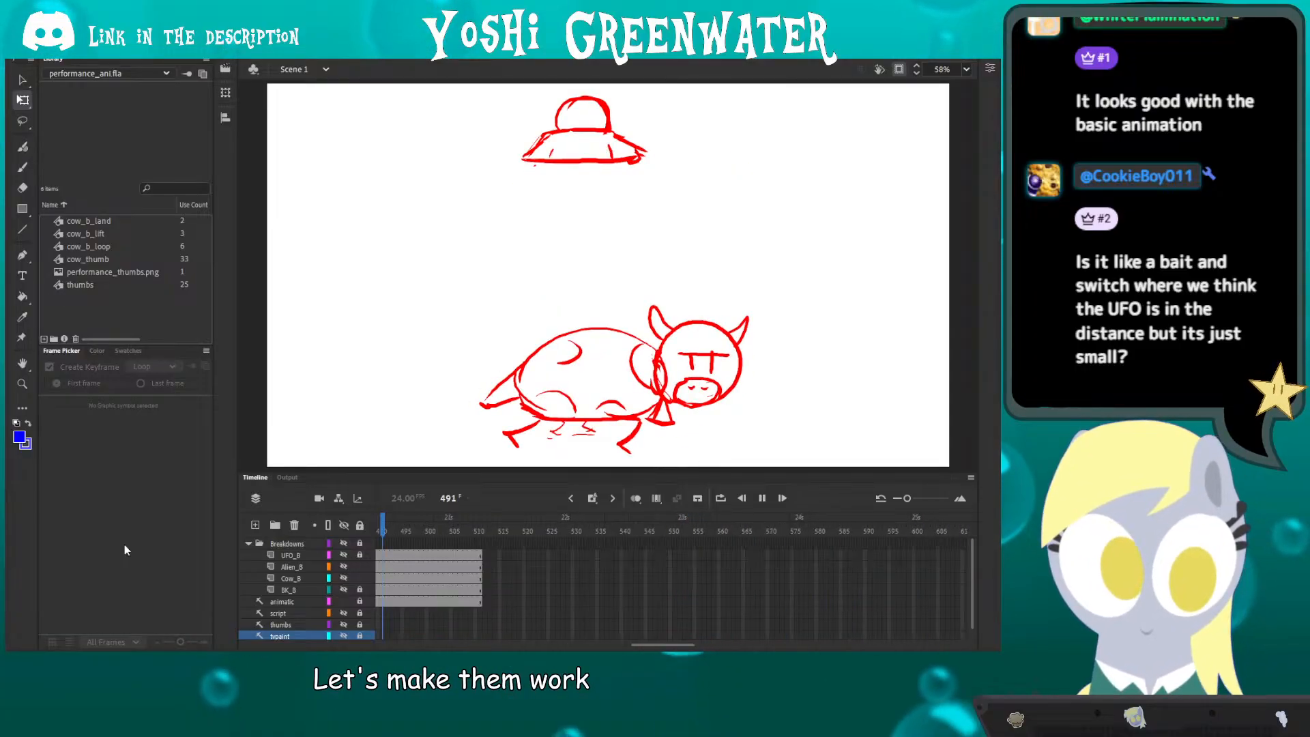
# - Hide the animatic, show the BK_B, Cow_B, Alien_B and UFO_B layers and play the breakdown animation
pyautogui.click(345, 601)
pyautogui.click(343, 589)
pyautogui.click(342, 578)
pyautogui.click(342, 566)
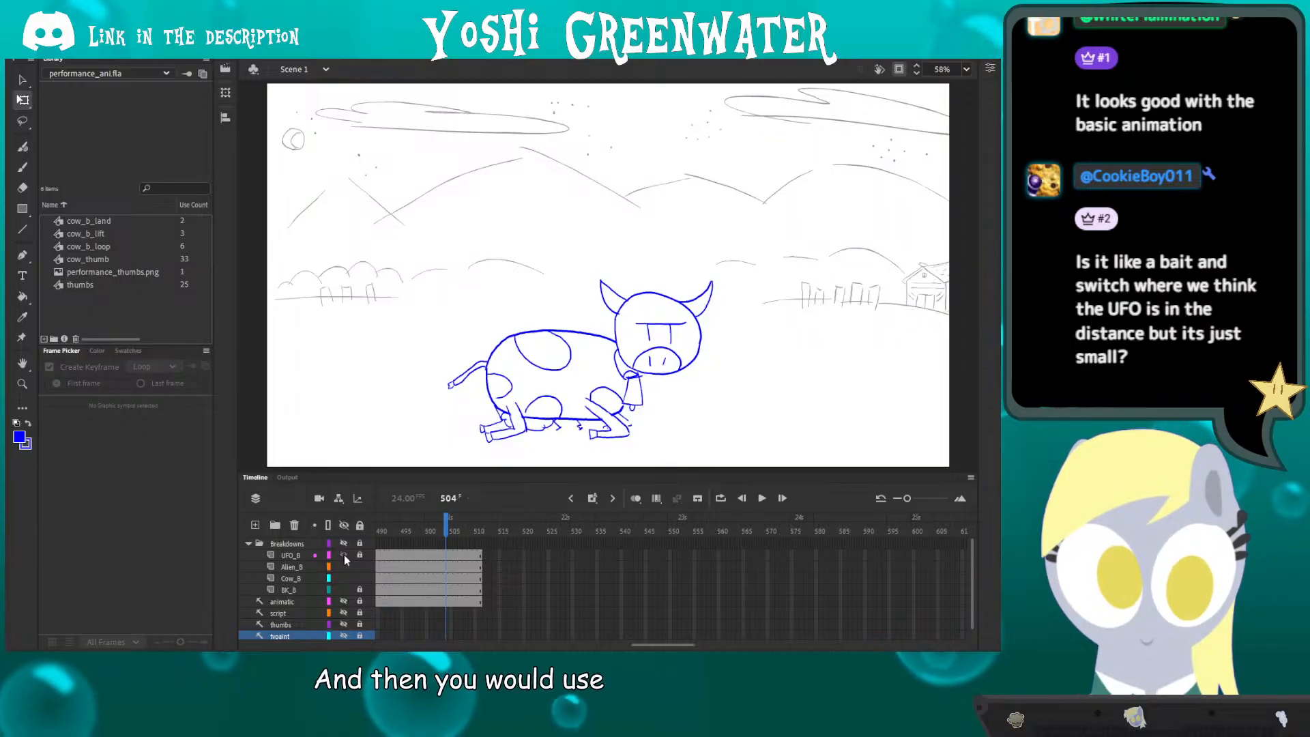
pyautogui.click(344, 555)
pyautogui.press('Return')
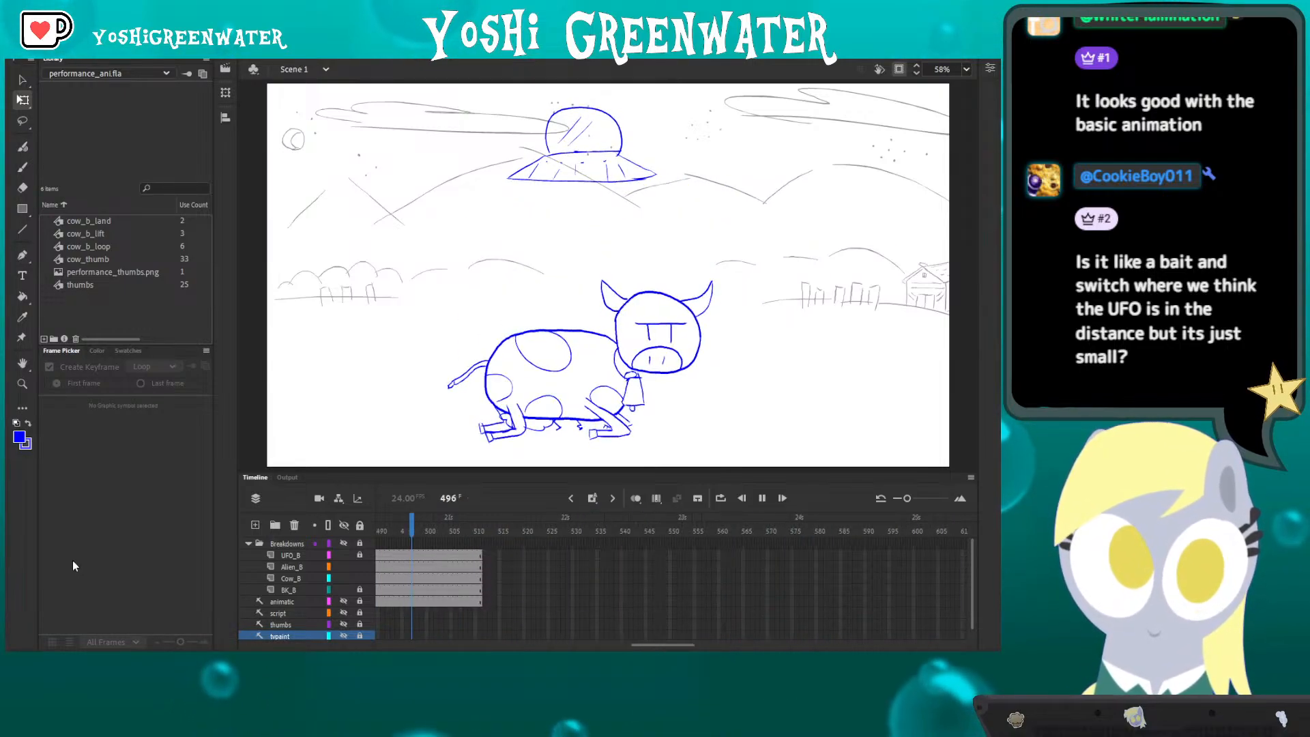
# - Review the UFO's entrance from the first frame, go to frame 23 on UFO_B and lock the other breakdown layers
pyautogui.hotkey('shift', ',')
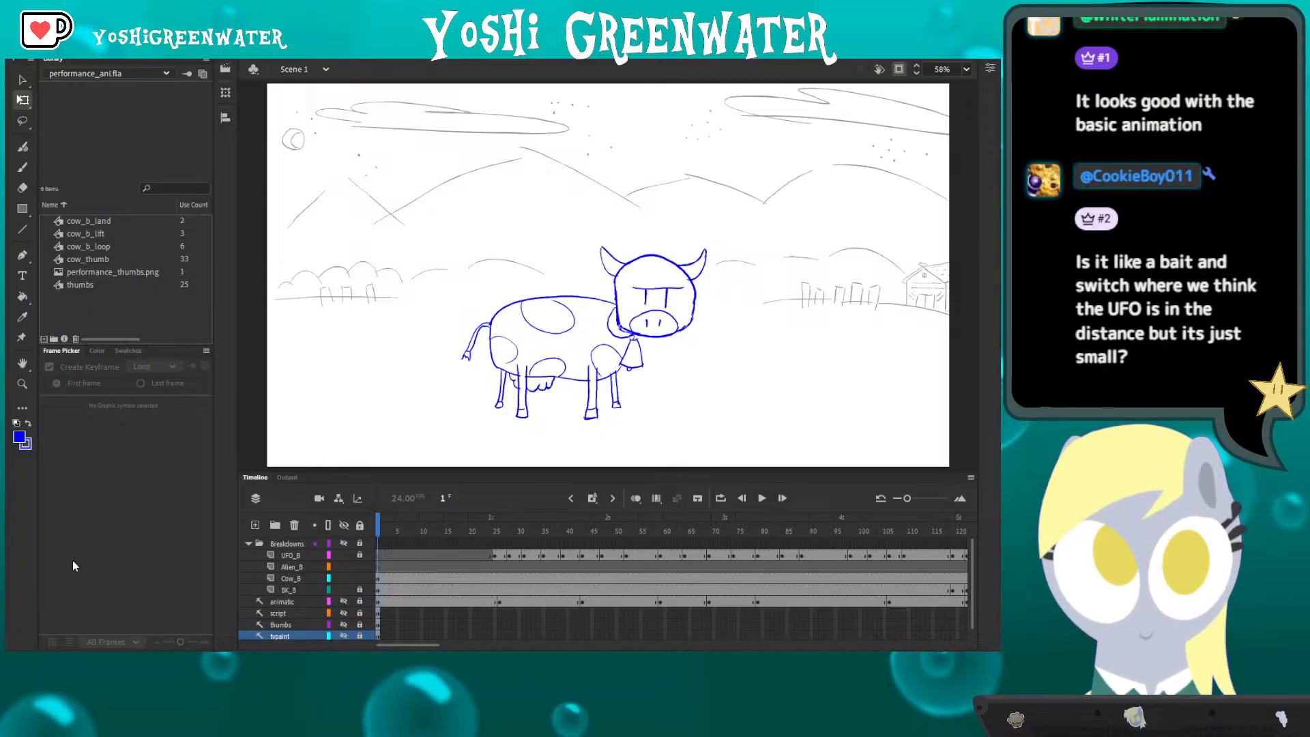
pyautogui.moveTo(389, 475); pyautogui.dragTo(388, 482)
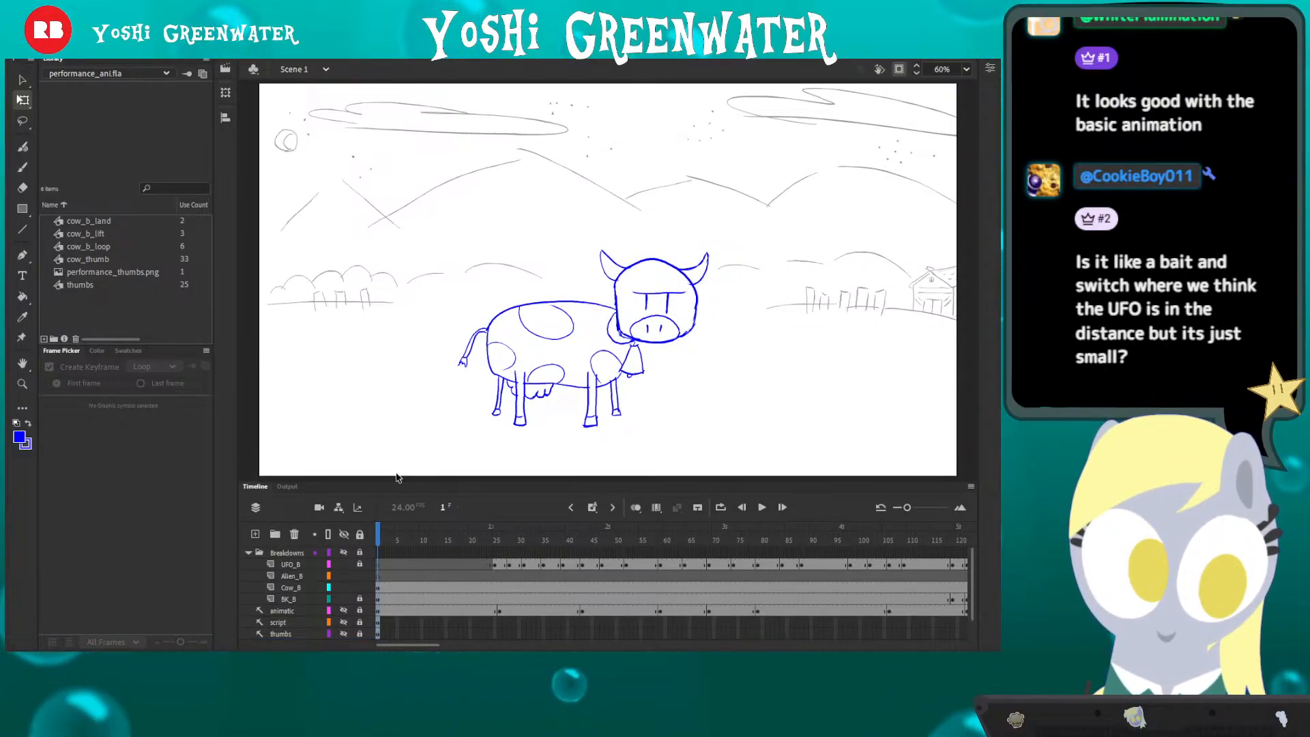
pyautogui.moveTo(386, 538); pyautogui.dragTo(616, 552)
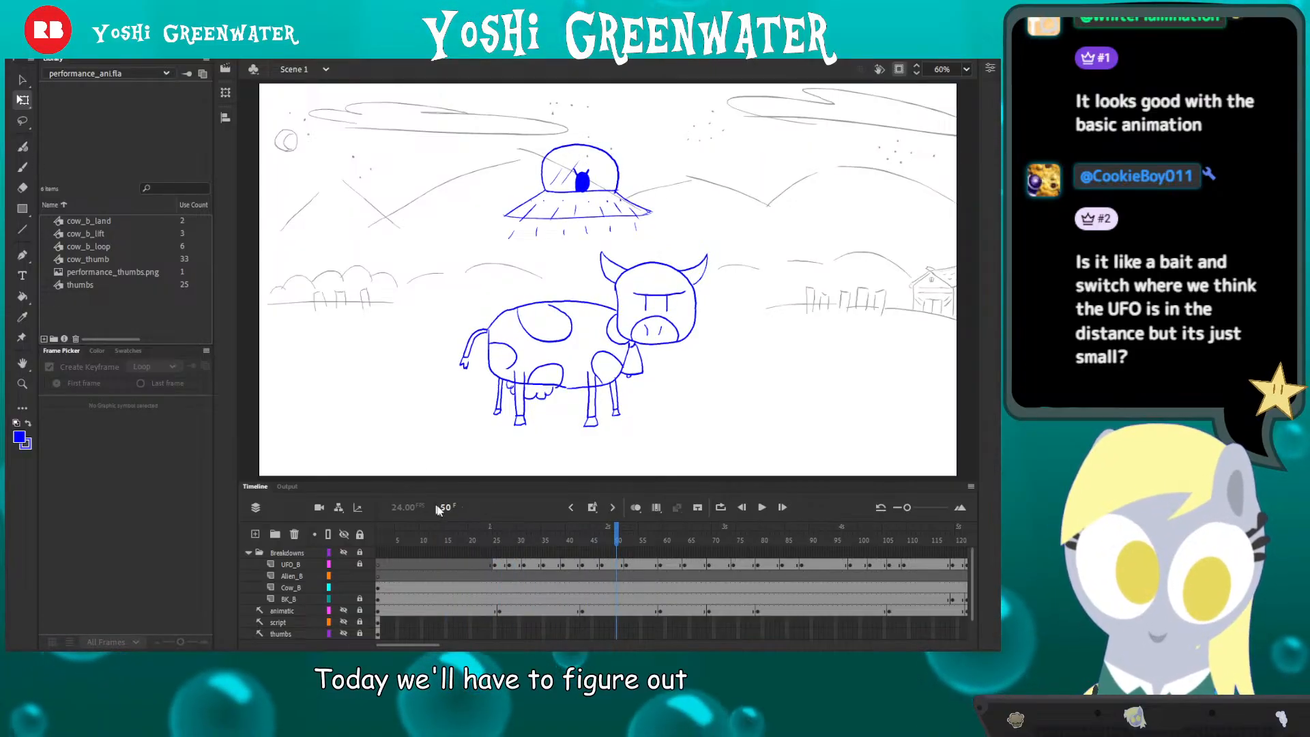
pyautogui.moveTo(423, 645); pyautogui.dragTo(427, 646)
pyautogui.click(462, 543)
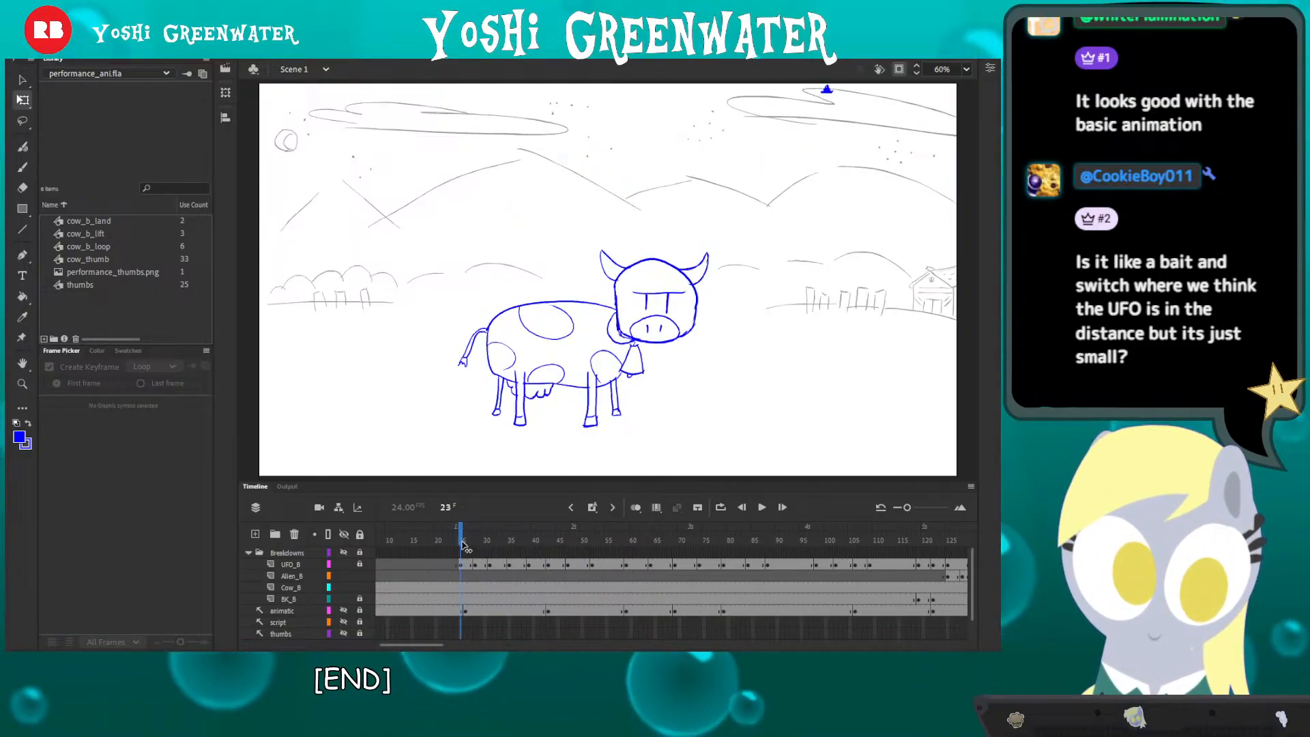
pyautogui.moveTo(463, 542); pyautogui.dragTo(472, 542)
pyautogui.click(462, 543)
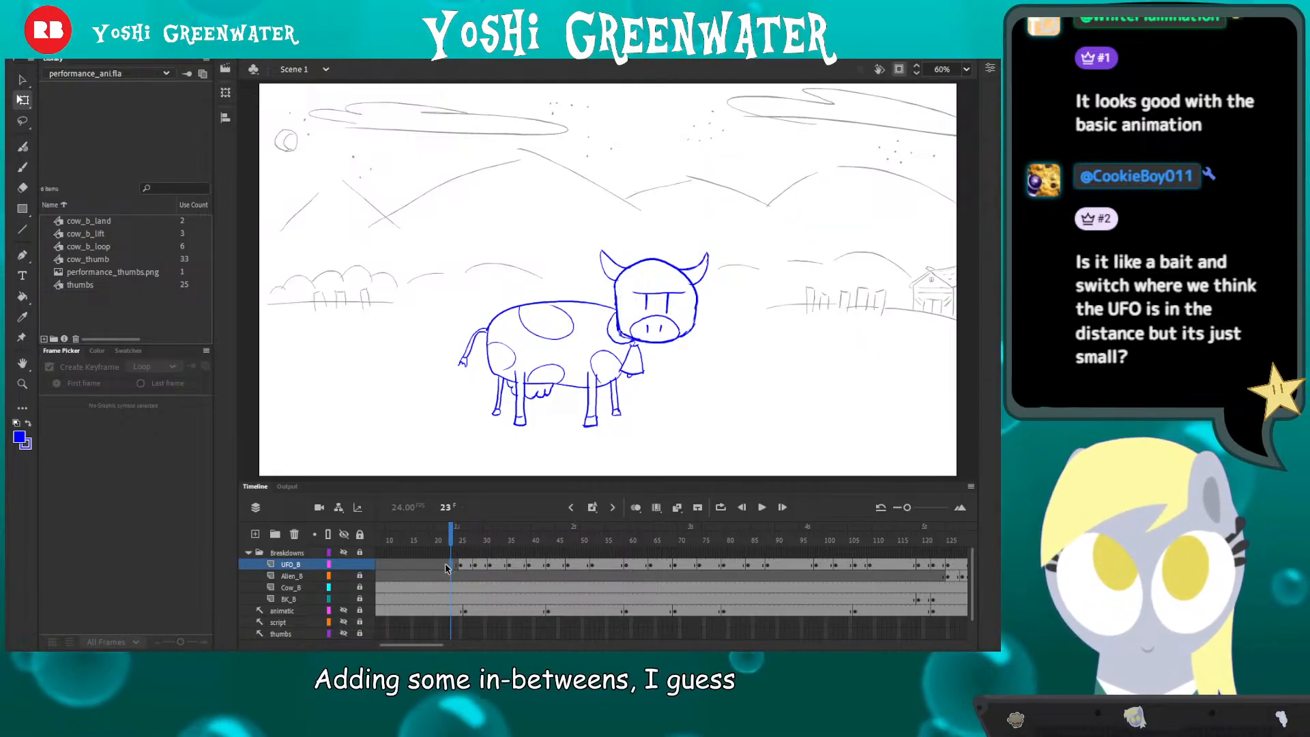
# - Turn on onion skinning for UFO_B at frame 23 and brush a trial blue stroke over the distant UFO's ghost
pyautogui.click(634, 507)
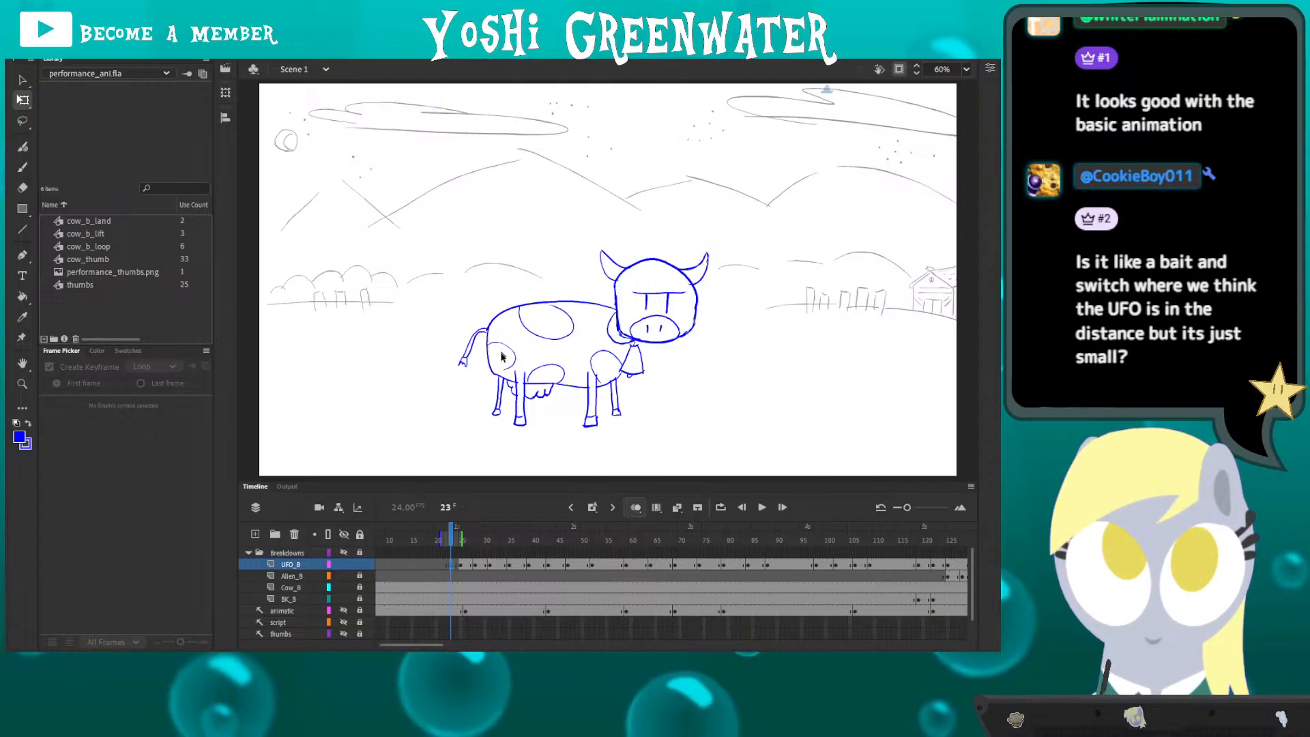
pyautogui.press('z')
pyautogui.moveTo(753, 80); pyautogui.dragTo(874, 171)
pyautogui.moveTo(656, 217)
pyautogui.mouseDown()
pyautogui.moveTo(591, 248)
pyautogui.moveTo(485, 256)
pyautogui.mouseUp()
pyautogui.press('b')
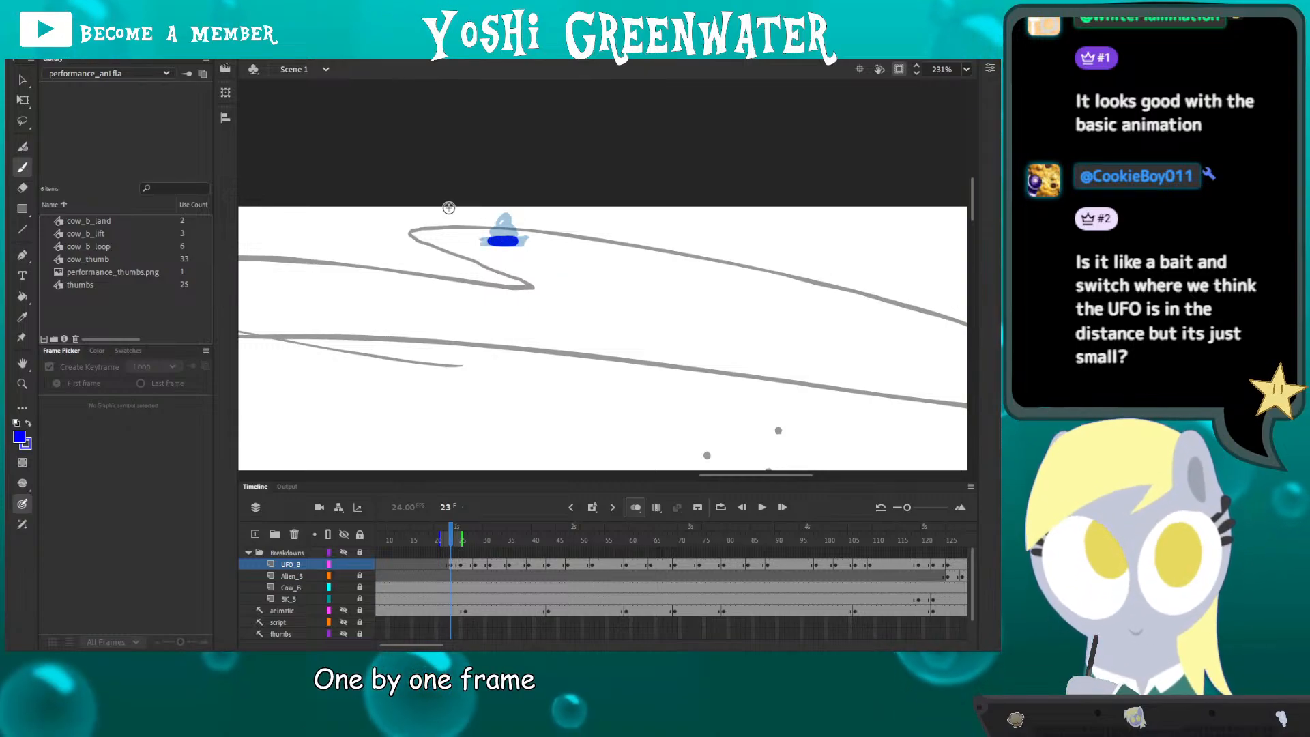
# - Set the Classic Brush size to 20 and delete the thick trial stroke from frame 23
pyautogui.click(989, 66)
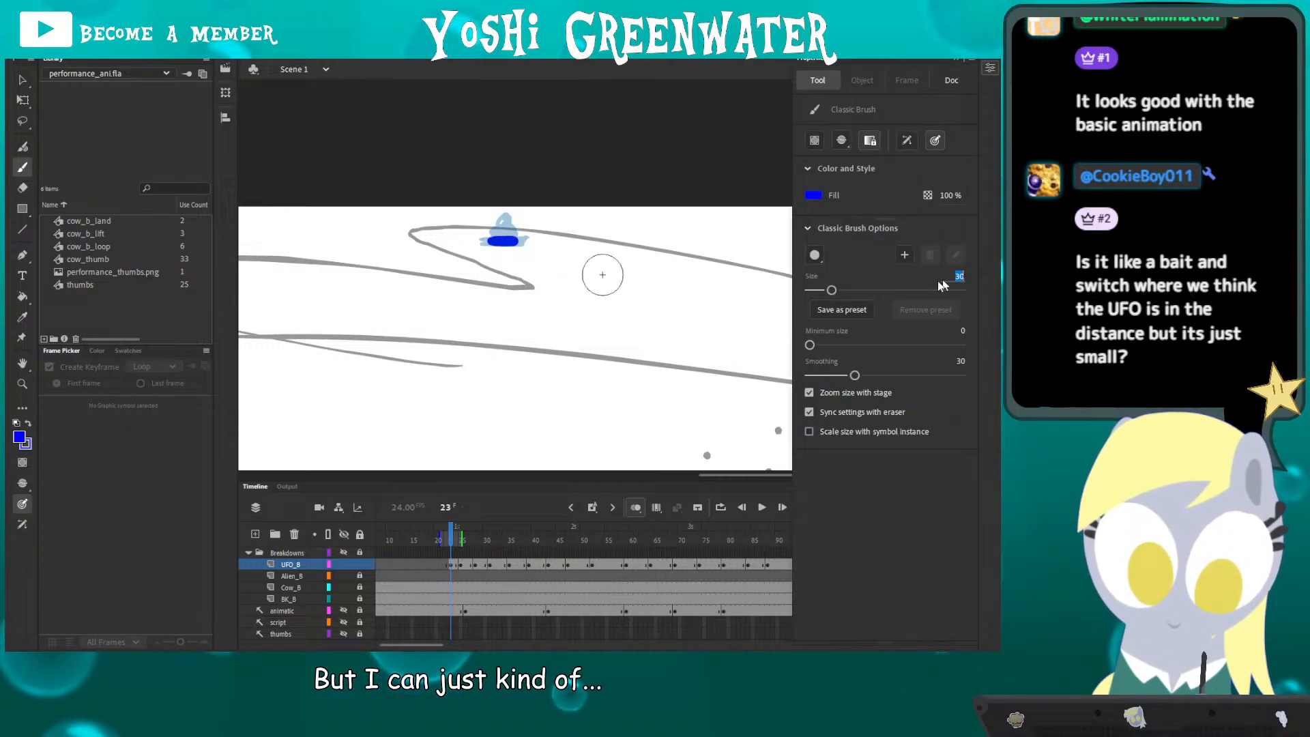
pyautogui.write('0')
pyautogui.press('Return')
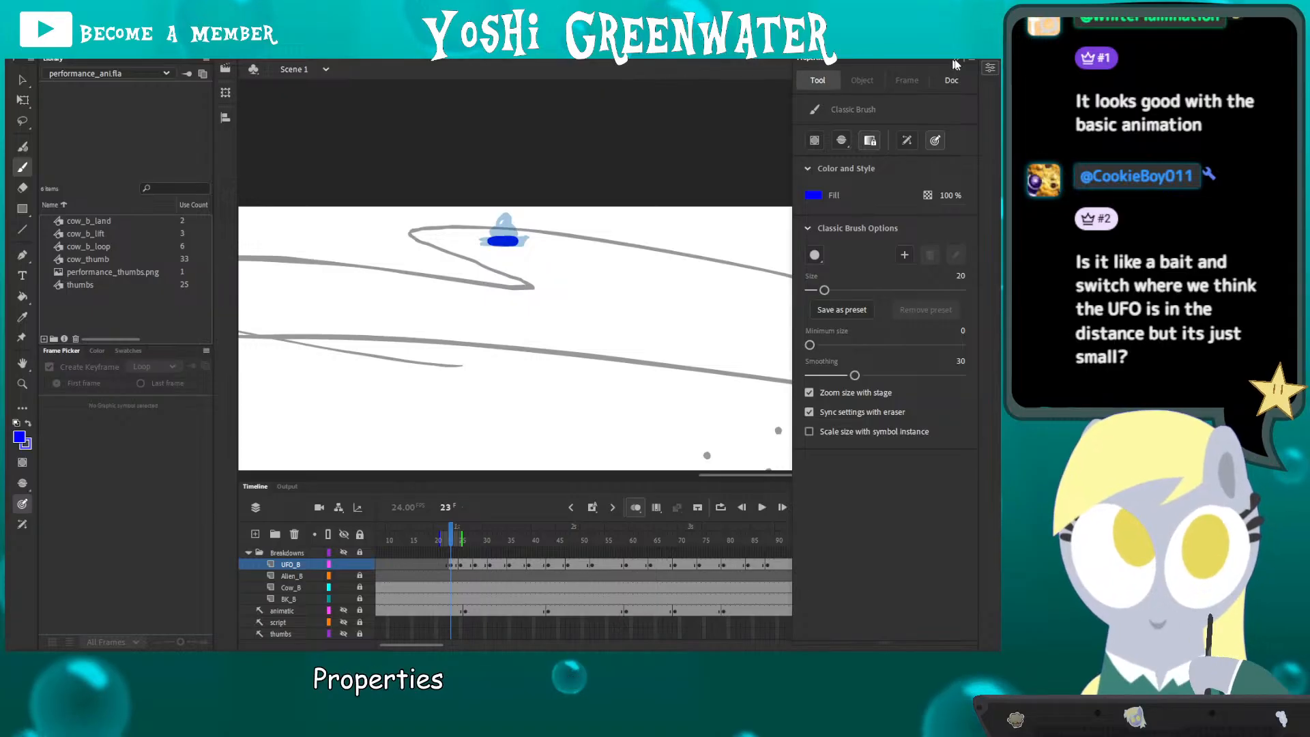
pyautogui.click(990, 67)
pyautogui.press('q')
pyautogui.moveTo(466, 219); pyautogui.dragTo(524, 282)
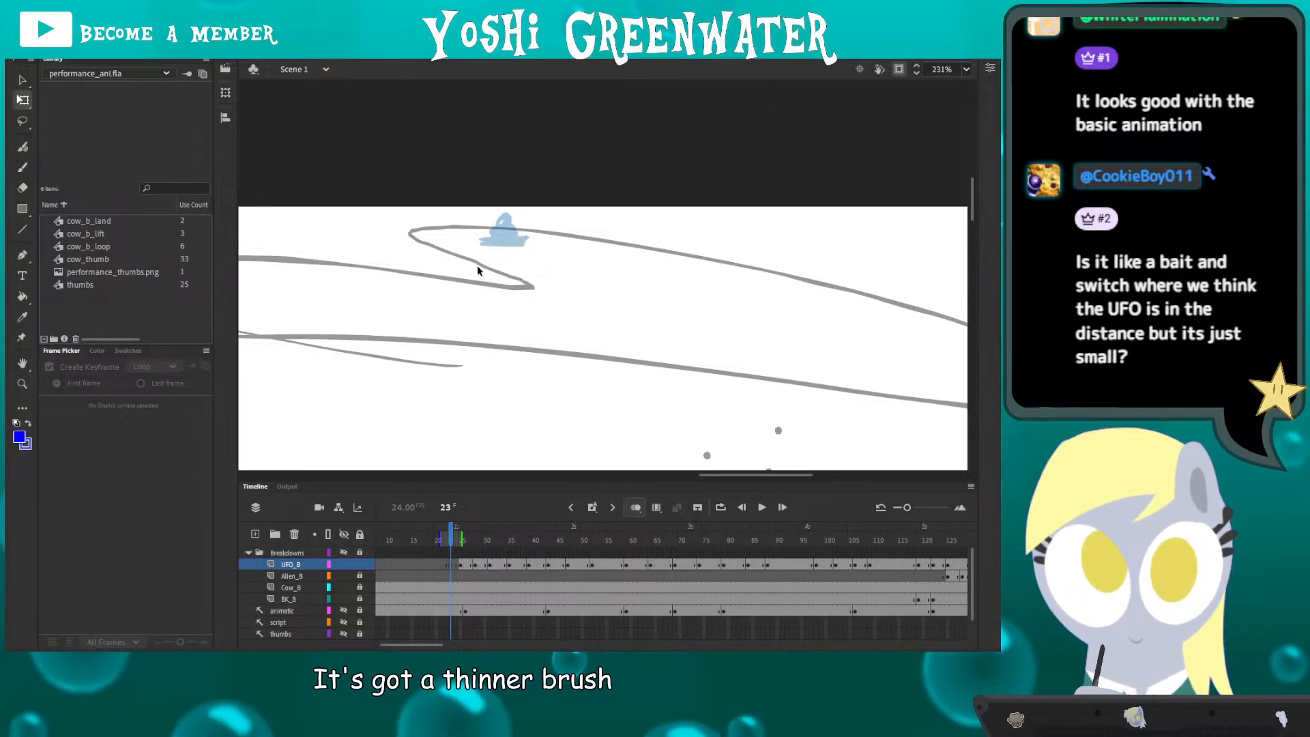
# - Draw a tiny blue UFO on frame 23 and move it up and to the right of the onion-skinned UFO
pyautogui.press('b')
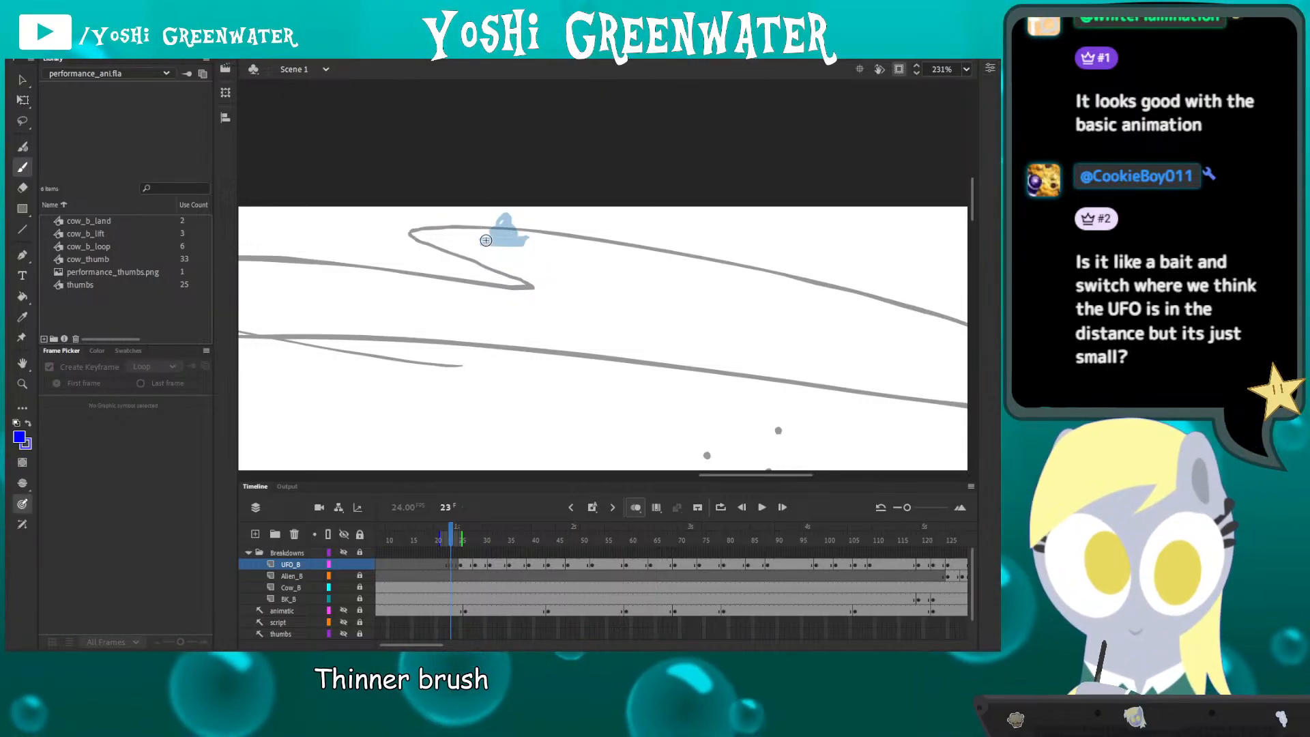
pyautogui.moveTo(492, 242)
pyautogui.mouseDown()
pyautogui.moveTo(518, 239)
pyautogui.moveTo(493, 238)
pyautogui.moveTo(506, 237)
pyautogui.mouseUp()
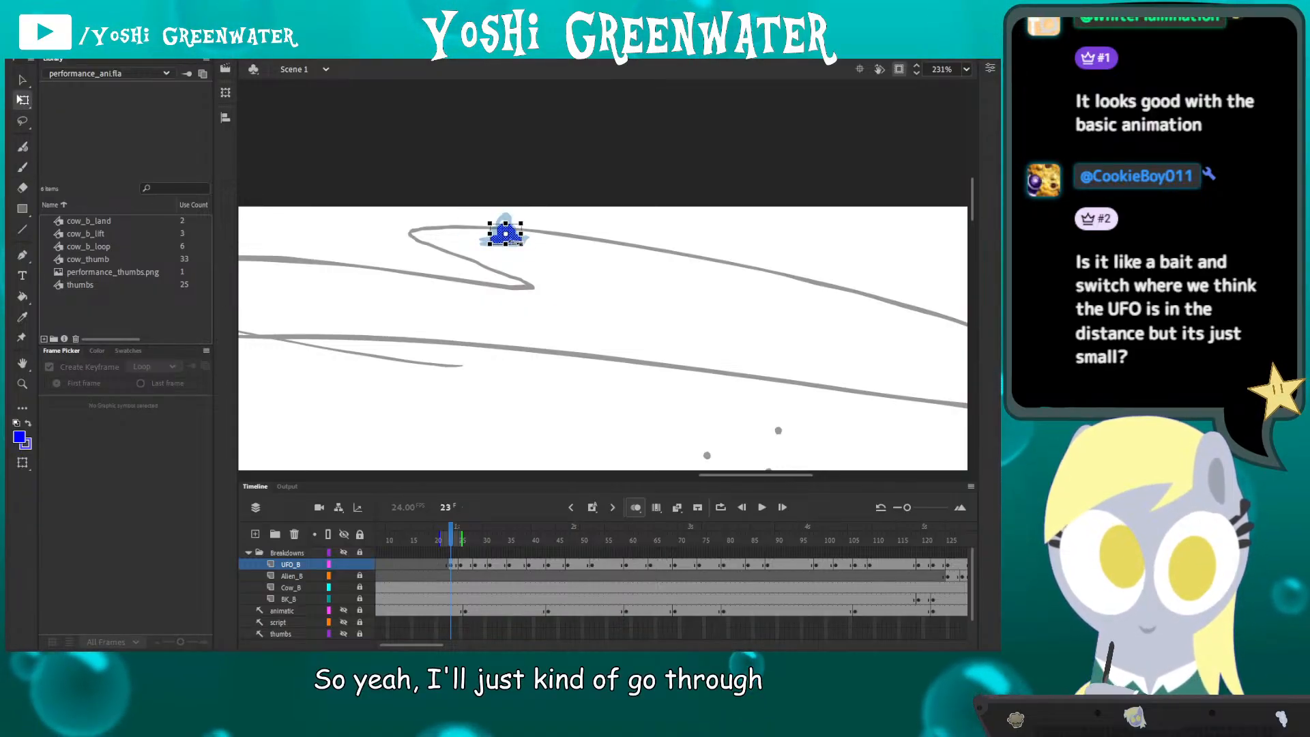
pyautogui.moveTo(544, 230); pyautogui.dragTo(572, 224)
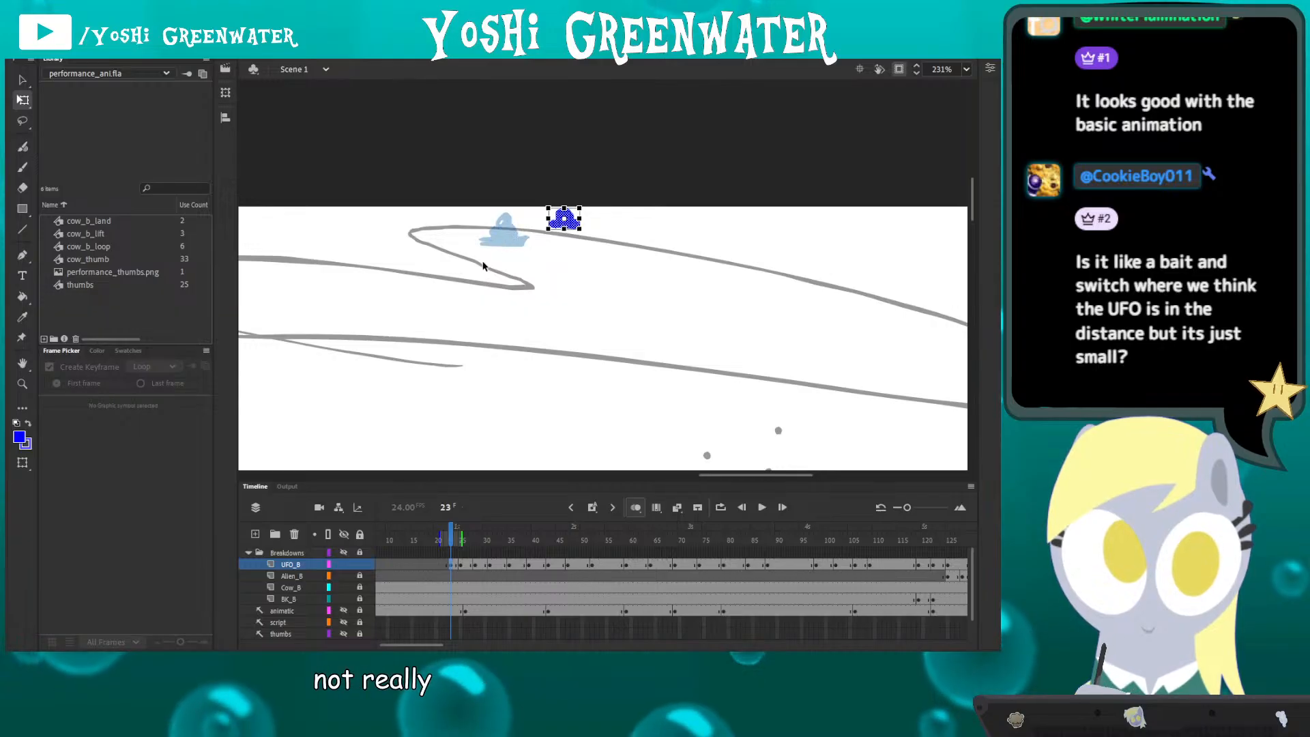
# - Play back the UFO's entrance over the whole stage and go through the following frames up to frame 51
pyautogui.hotkey('ctrl', '2')
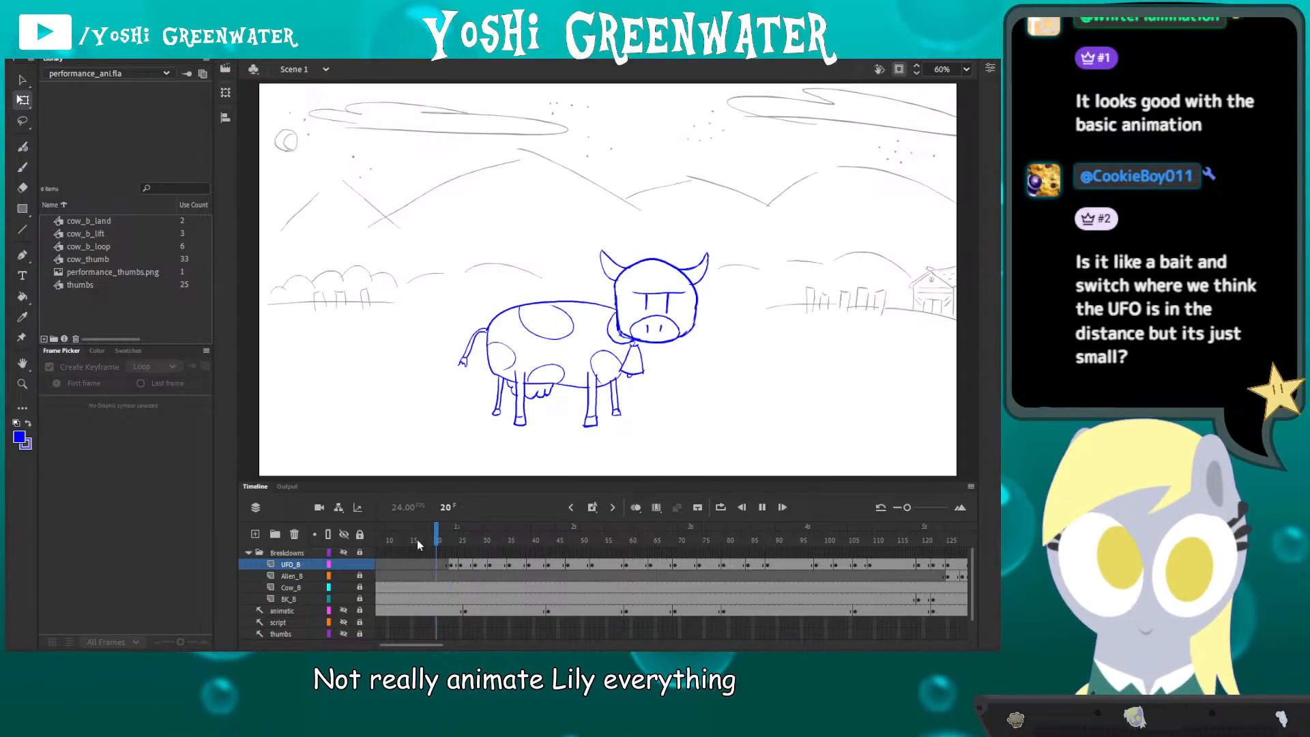
pyautogui.press('Return')
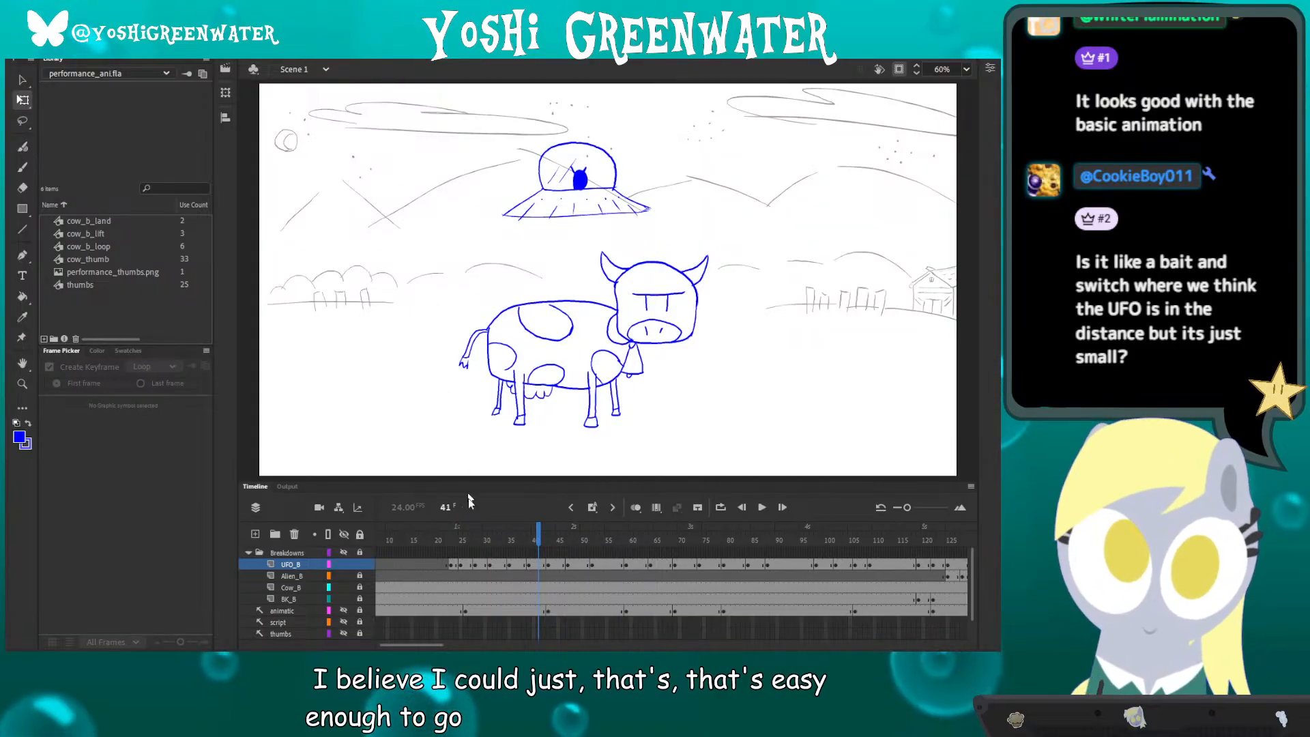
pyautogui.moveTo(539, 551); pyautogui.dragTo(577, 547)
pyautogui.press('.')
pyautogui.press('.')
pyautogui.press('.')
pyautogui.press('.')
pyautogui.press('.')
pyautogui.press('.')
pyautogui.press('.')
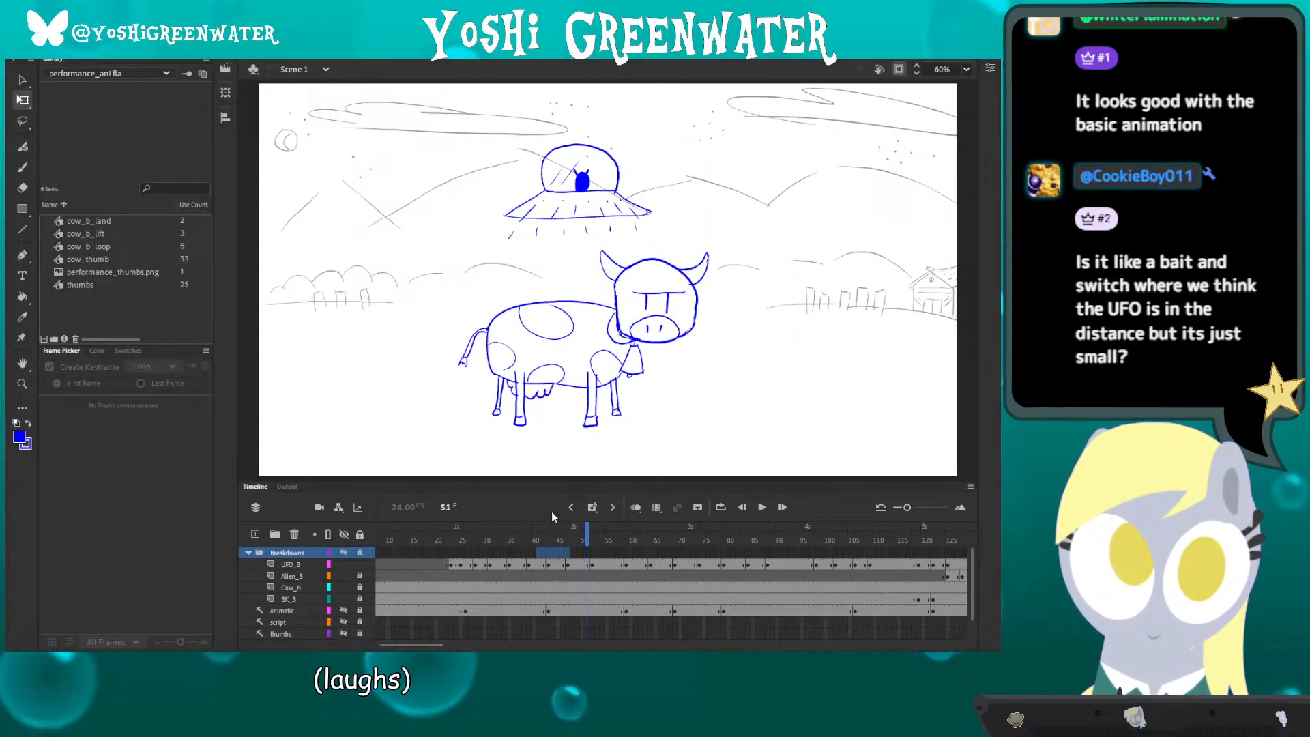
# - Examine the UFO's beam sequence frame by frame and continue through the breakdowns to frame 133, where the alien stands beside the cow
pyautogui.hscroll(3, 451, 639)
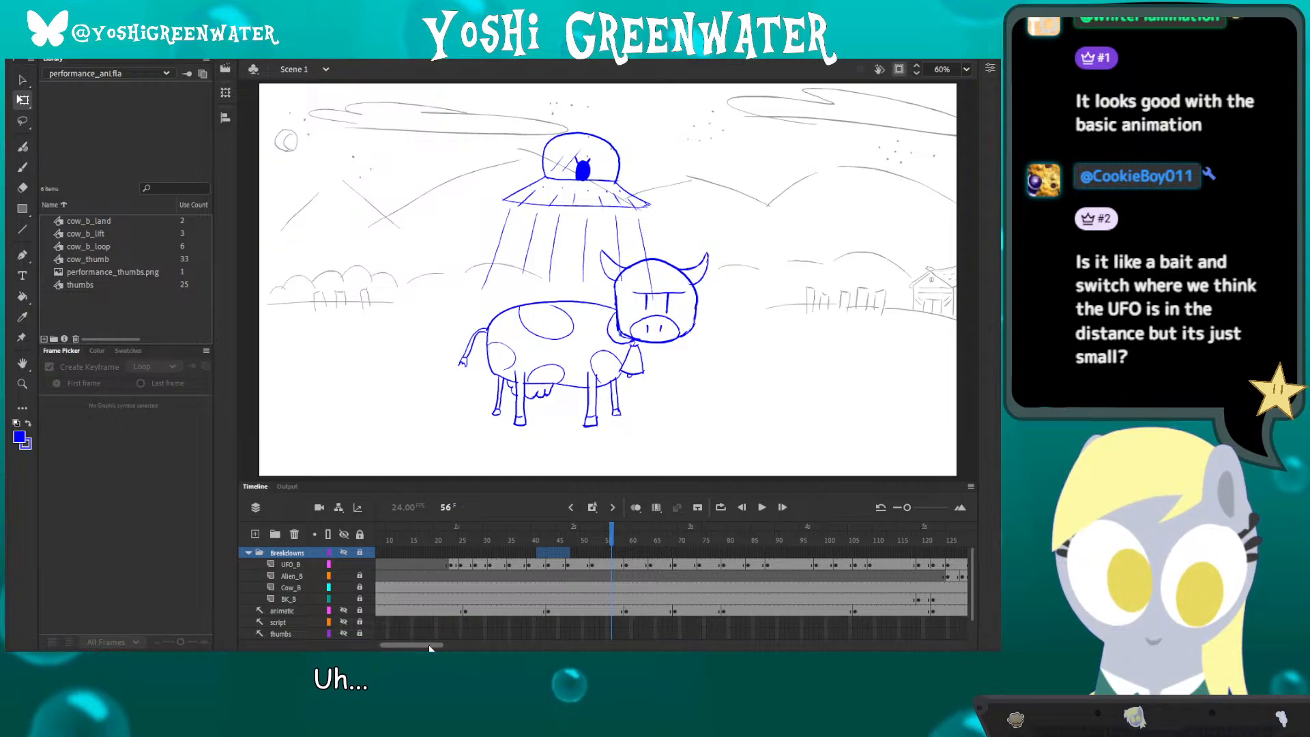
pyautogui.press('.')
pyautogui.press('.')
pyautogui.press('.')
pyautogui.press('.')
pyautogui.press('.')
pyautogui.press('.')
pyautogui.press('.')
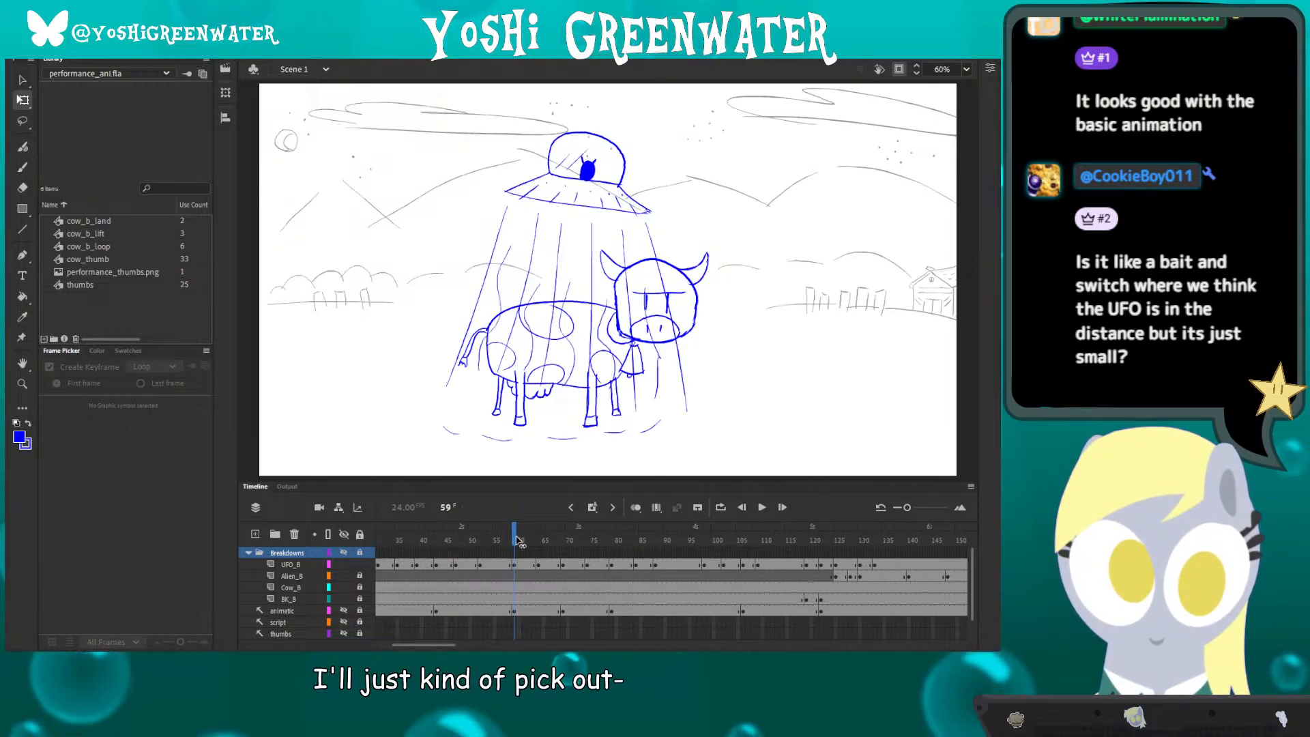
pyautogui.press('.')
pyautogui.press('.')
pyautogui.press('.')
pyautogui.press('.')
pyautogui.press('.')
pyautogui.press('.')
pyautogui.press('.')
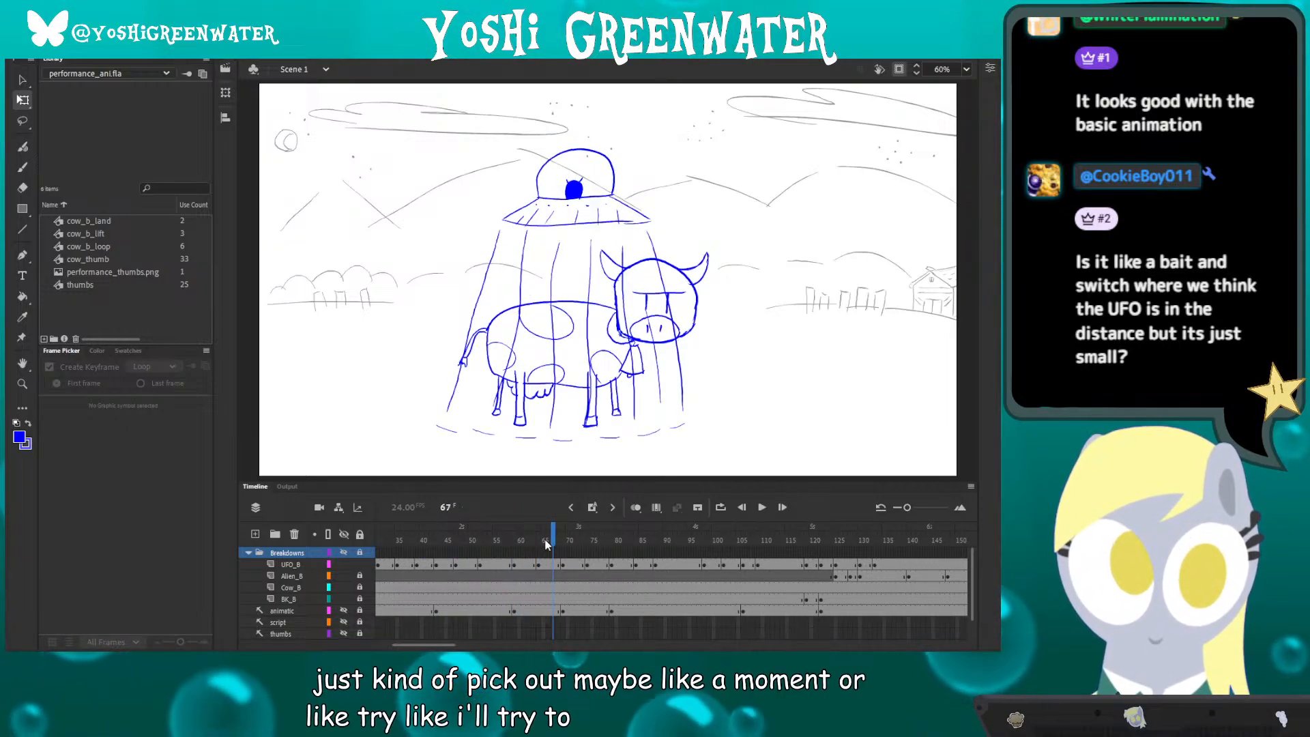
pyautogui.moveTo(432, 646); pyautogui.dragTo(442, 646)
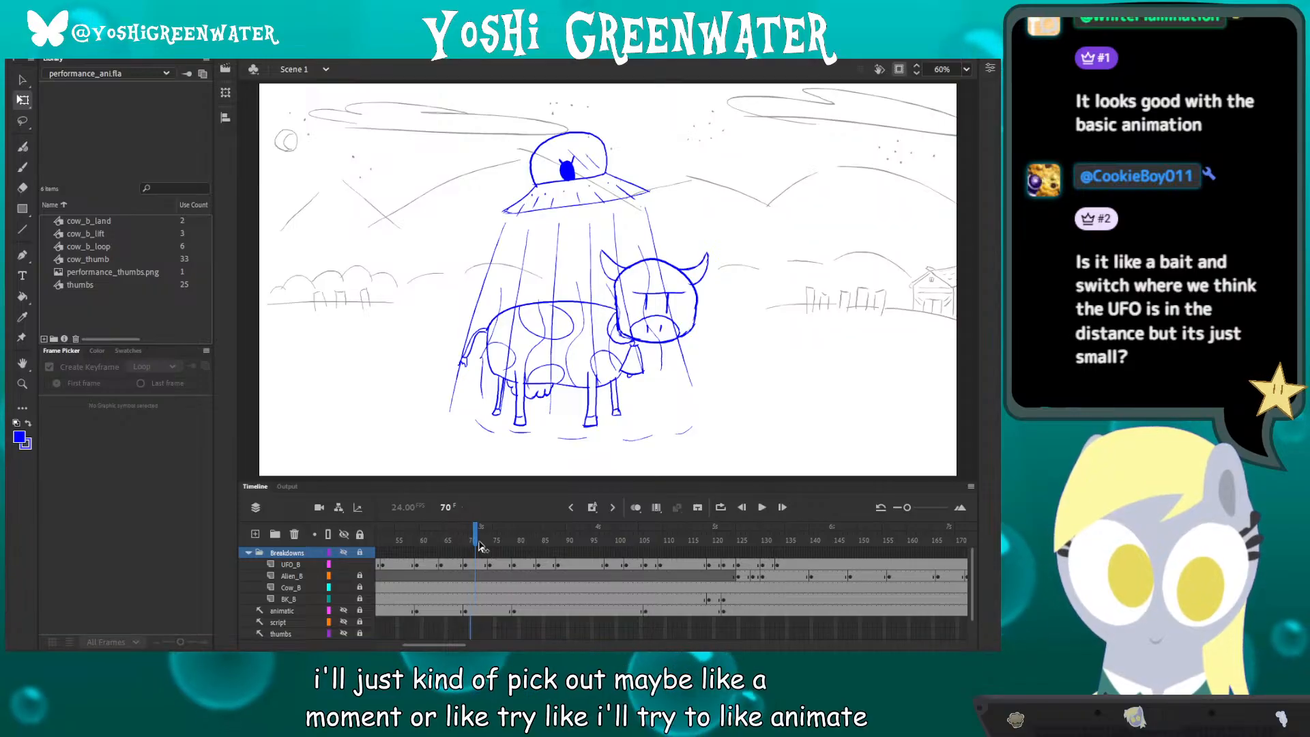
pyautogui.click(565, 540)
pyautogui.moveTo(565, 540); pyautogui.dragTo(785, 542)
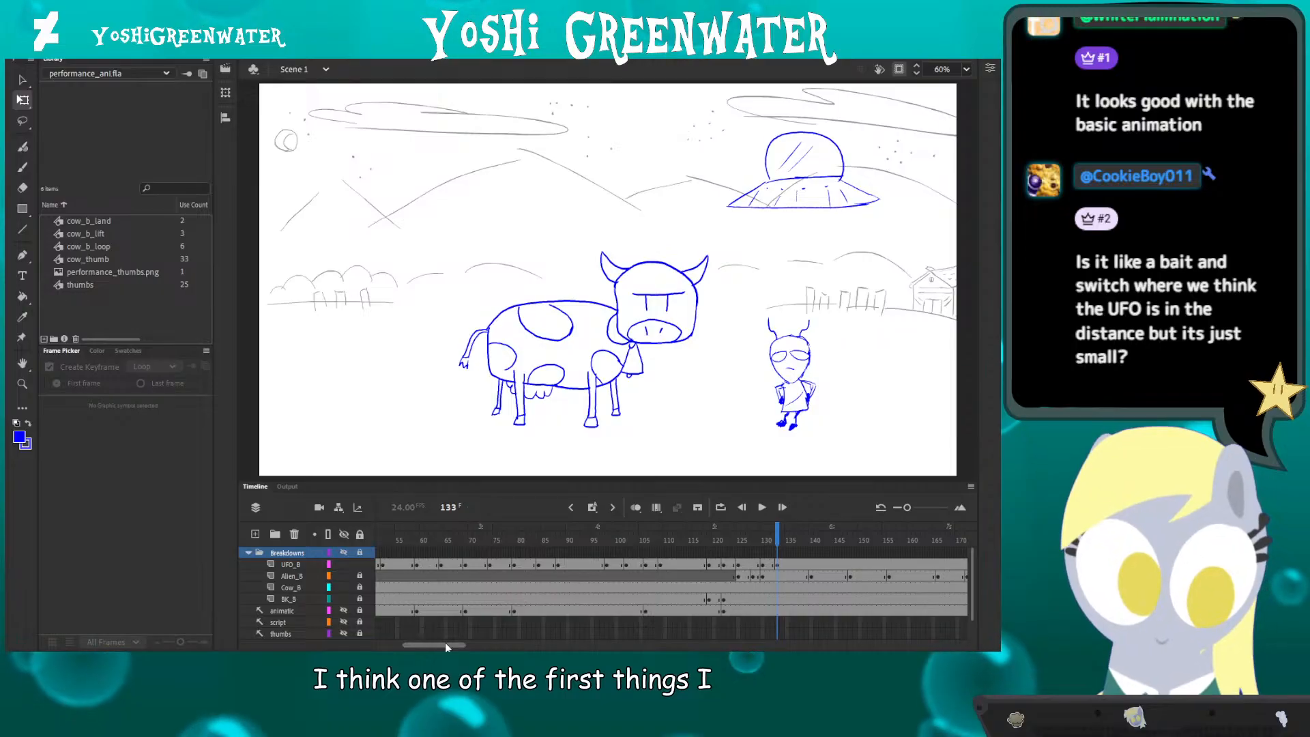
pyautogui.moveTo(444, 644); pyautogui.dragTo(472, 643)
# - Create a layer folder named Final above the Breakdowns folder
pyautogui.moveTo(507, 486); pyautogui.dragTo(508, 492)
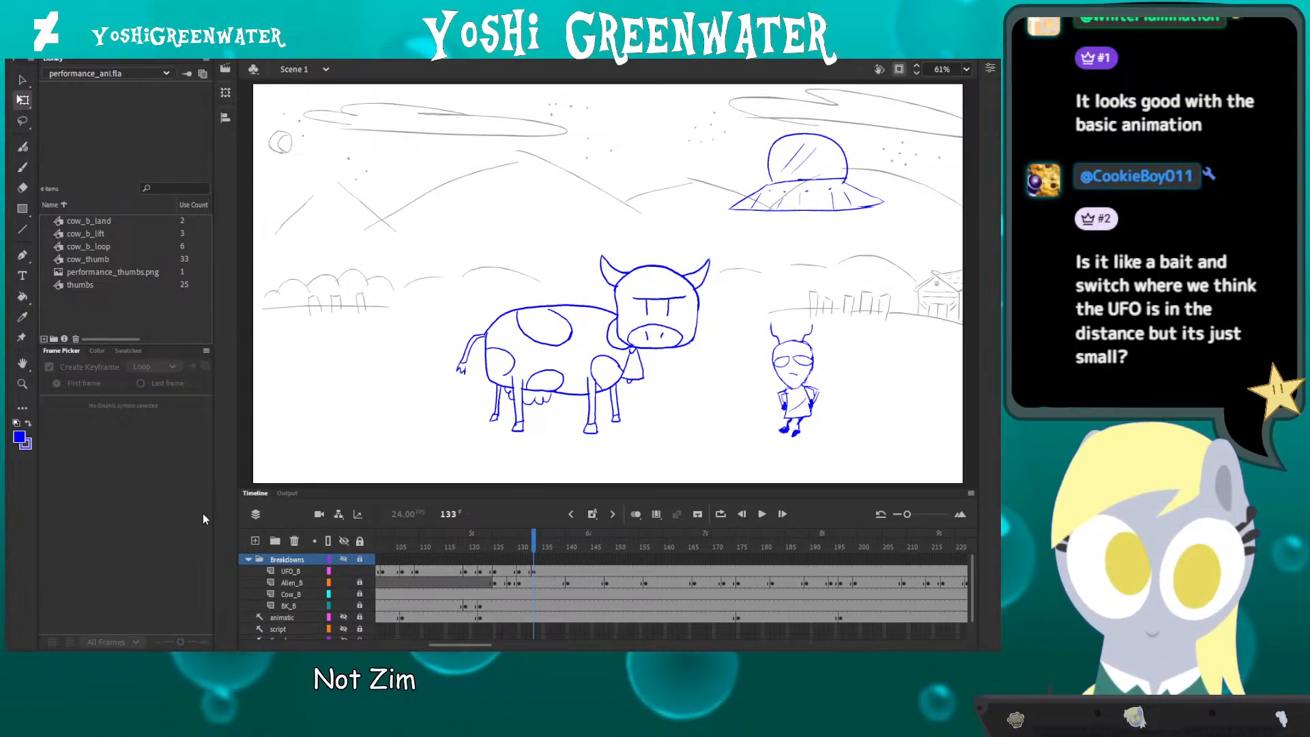
pyautogui.click(250, 560)
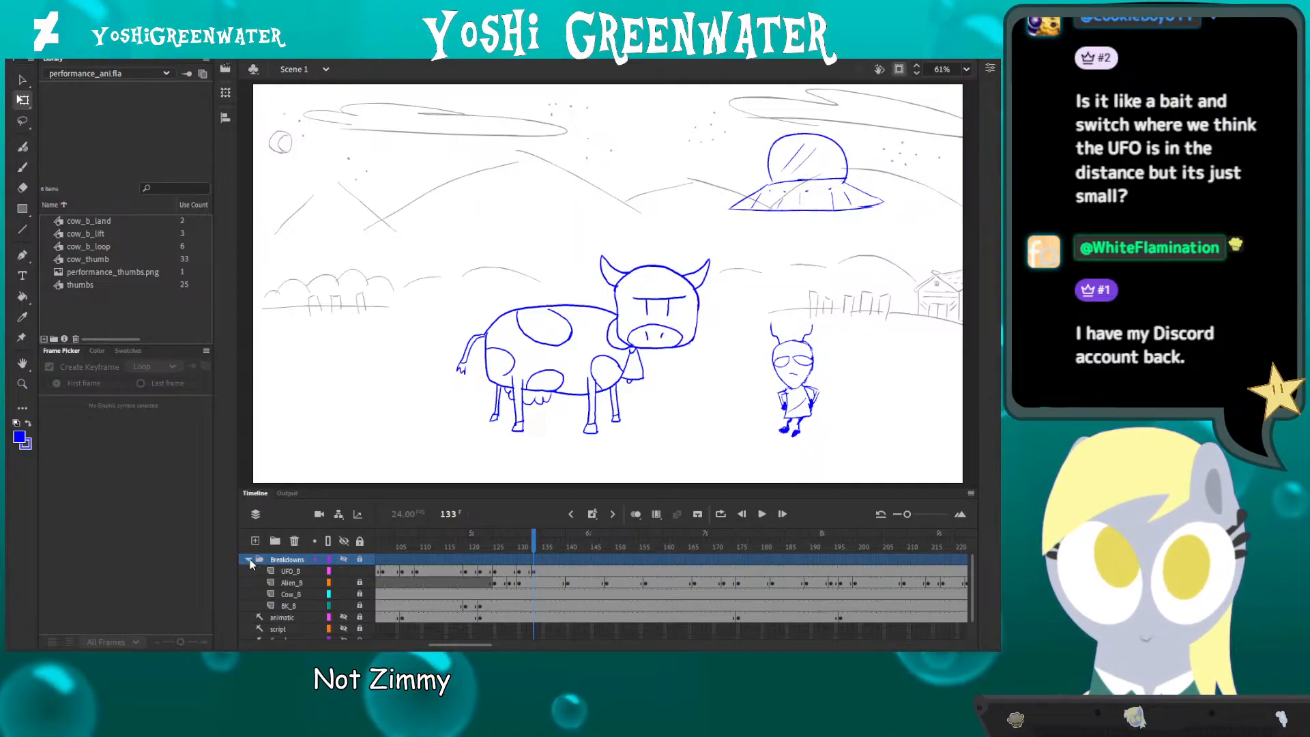
pyautogui.click(275, 540)
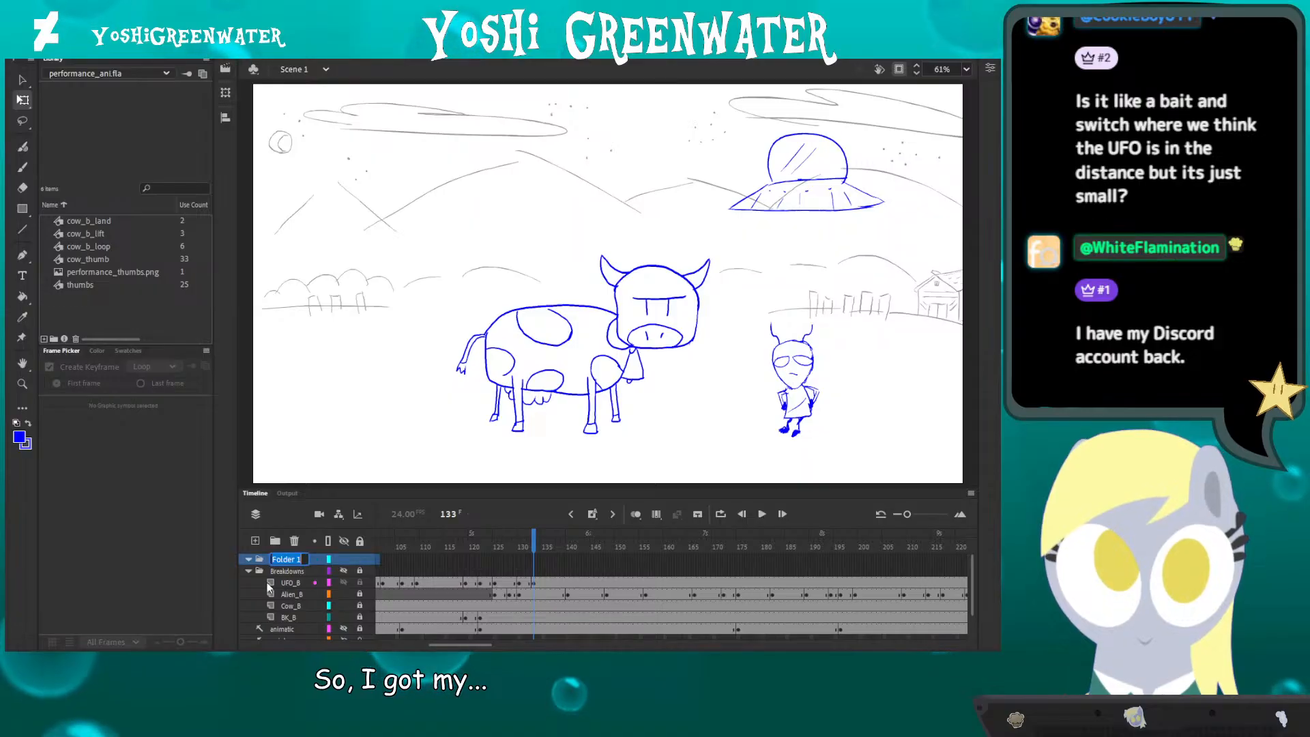
pyautogui.write('Final')
pyautogui.press('Return')
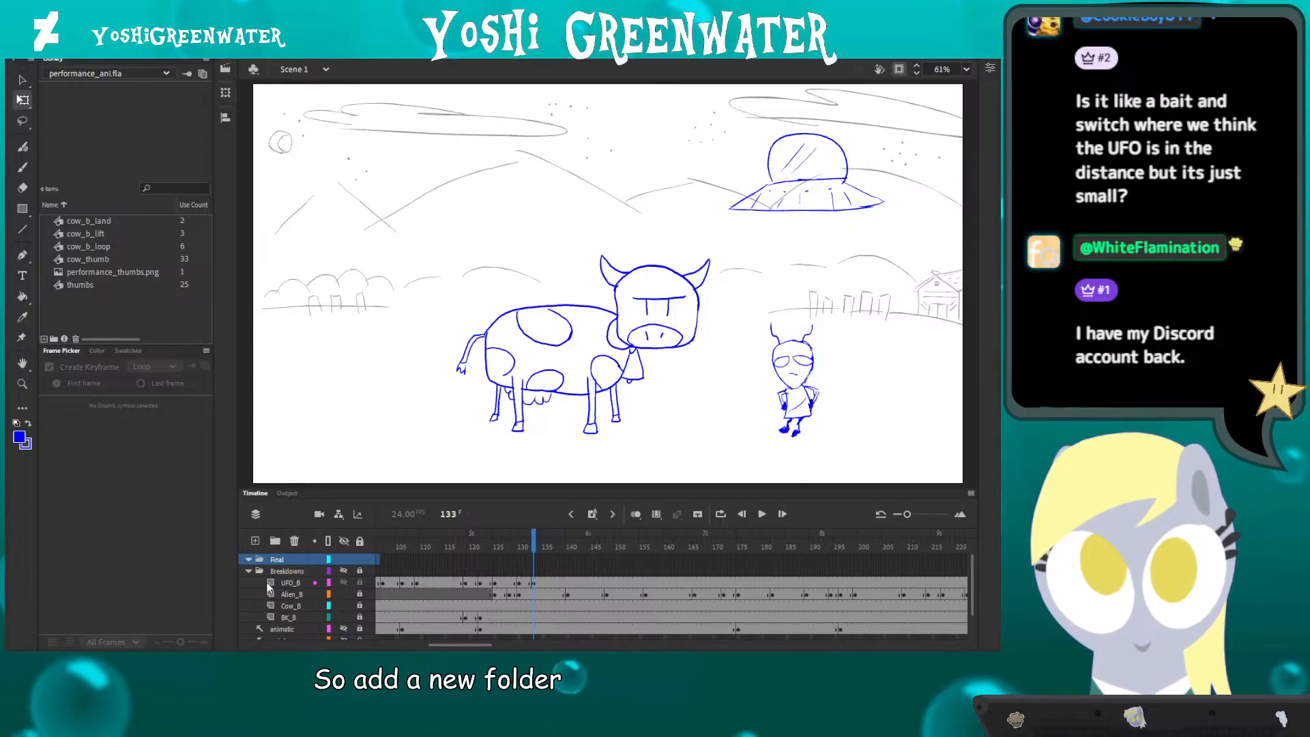
# - Add three new layers inside the Final folder
pyautogui.click(256, 540)
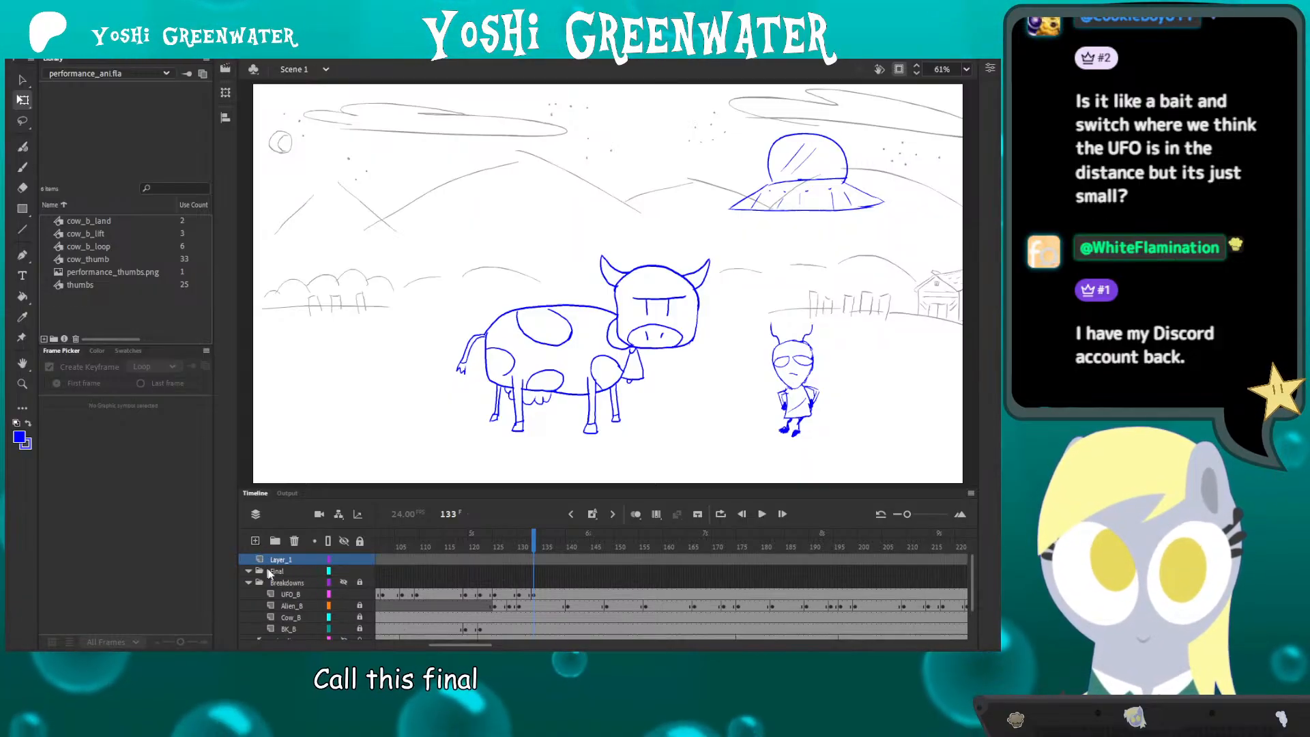
pyautogui.moveTo(269, 574); pyautogui.dragTo(281, 570)
pyautogui.click(255, 540)
pyautogui.click(255, 540)
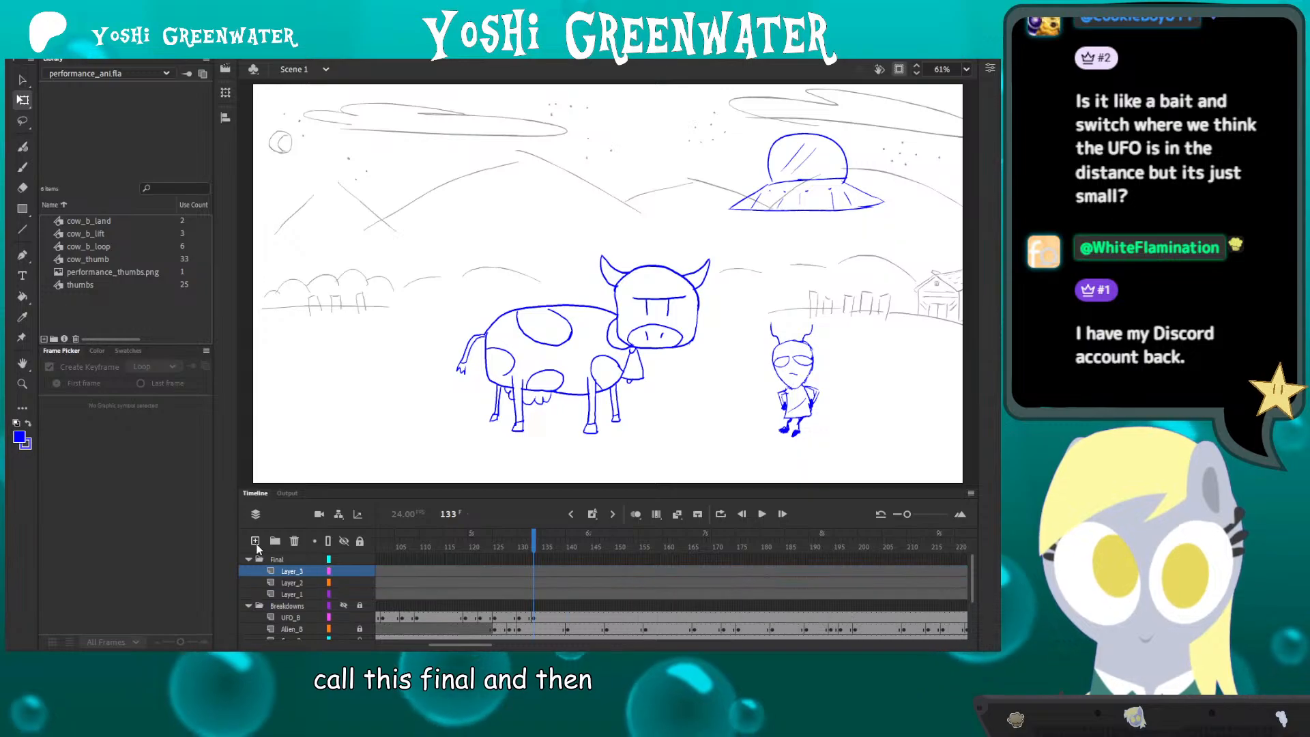
# - Rename the three layers in the Final folder UFO, Alien and Cow, in order from the top
pyautogui.moveTo(342, 487); pyautogui.dragTo(330, 467)
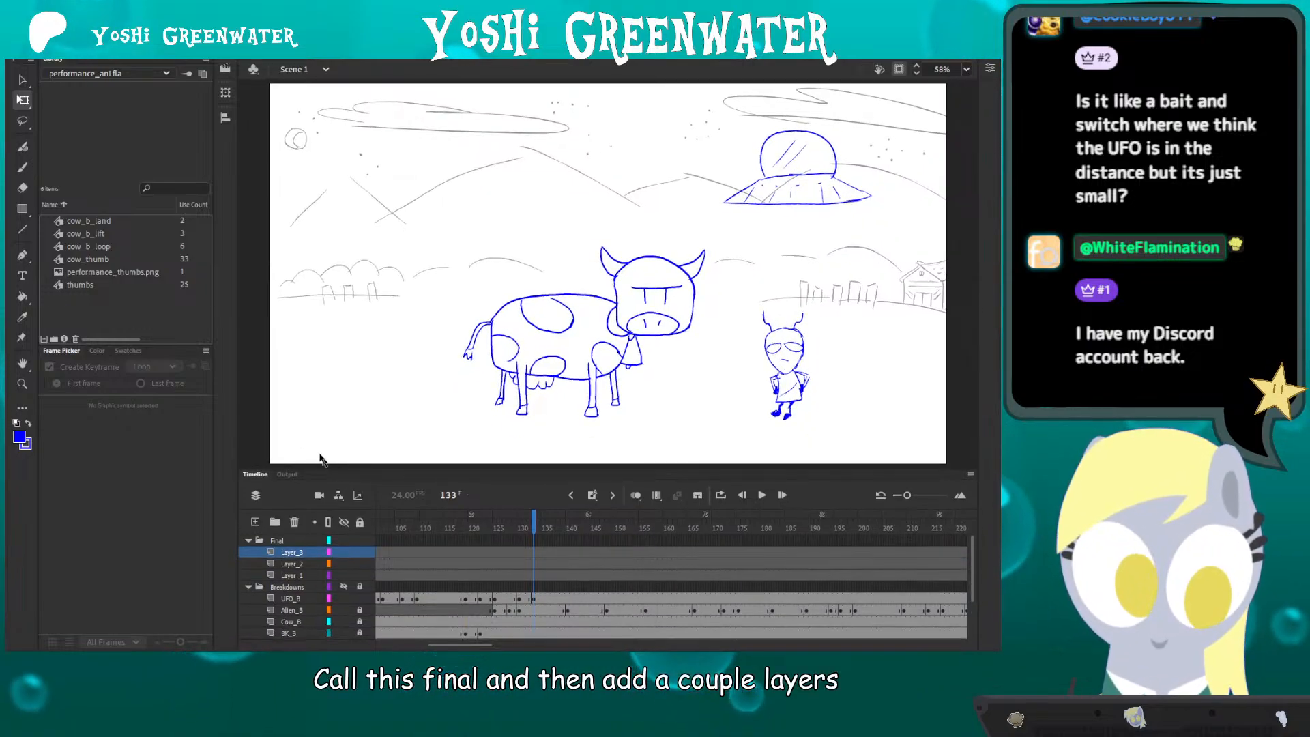
pyautogui.click(289, 554)
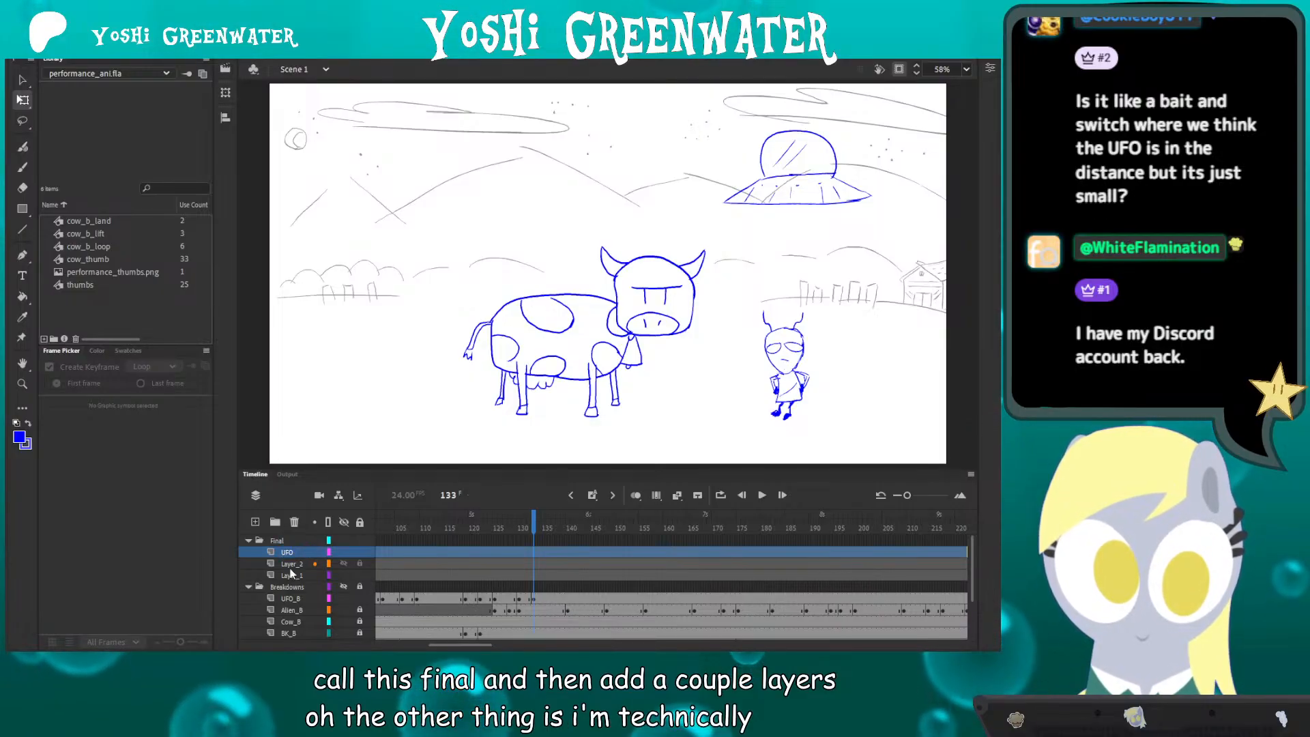
pyautogui.doubleClick(292, 564)
pyautogui.write('Alien')
pyautogui.press('Return')
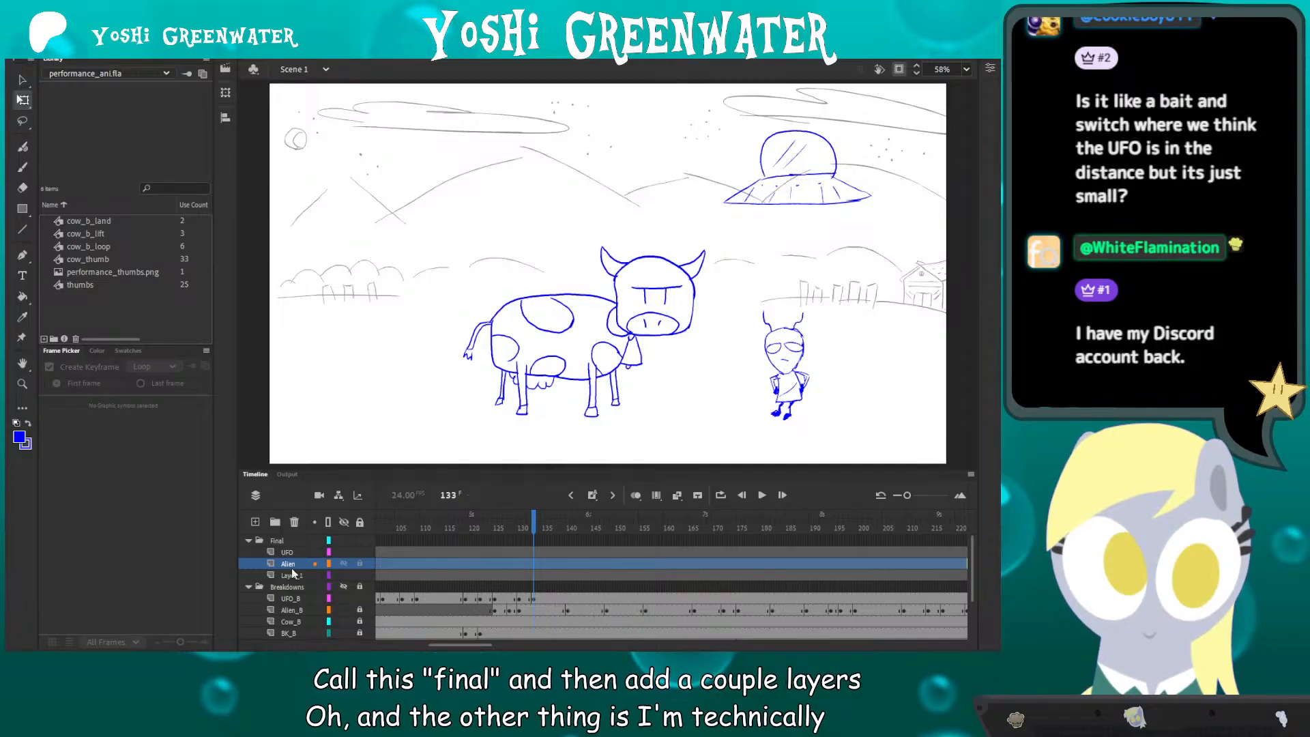
pyautogui.moveTo(288, 562); pyautogui.dragTo(284, 573)
pyautogui.doubleClick(285, 575)
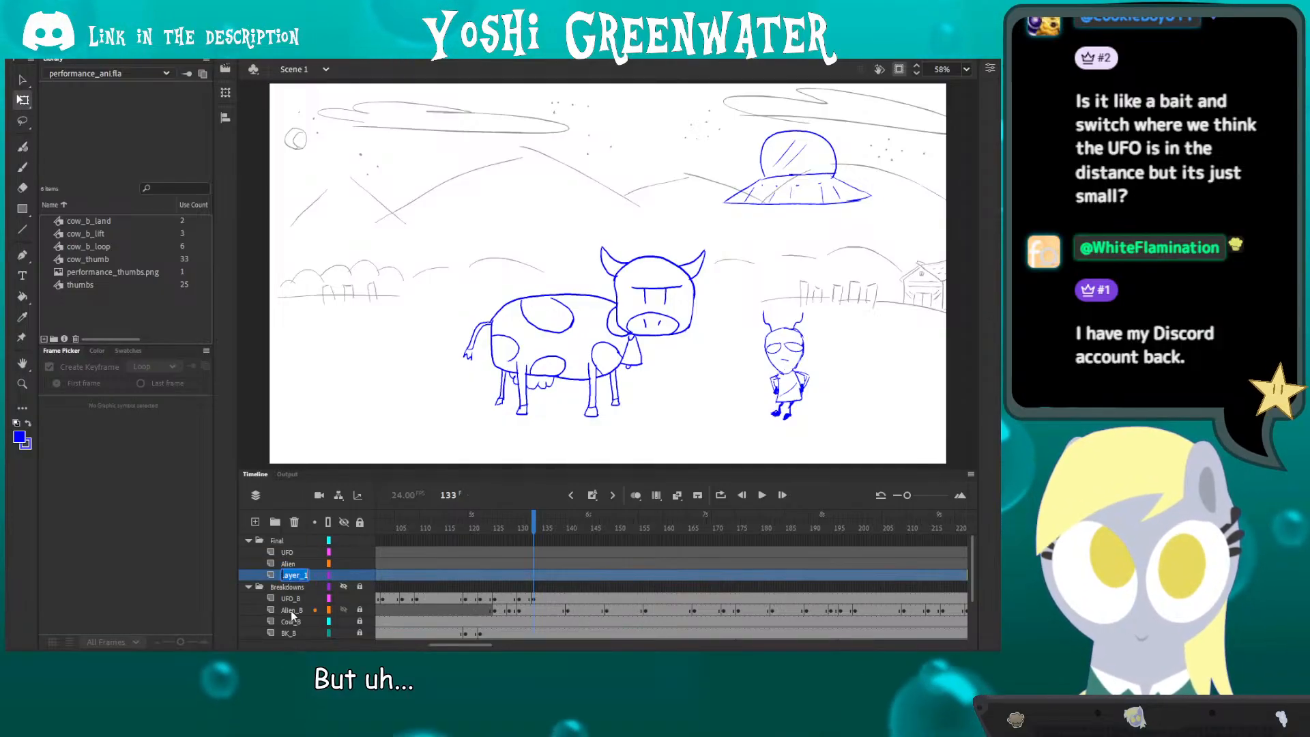
pyautogui.write('Cow')
pyautogui.press('Return')
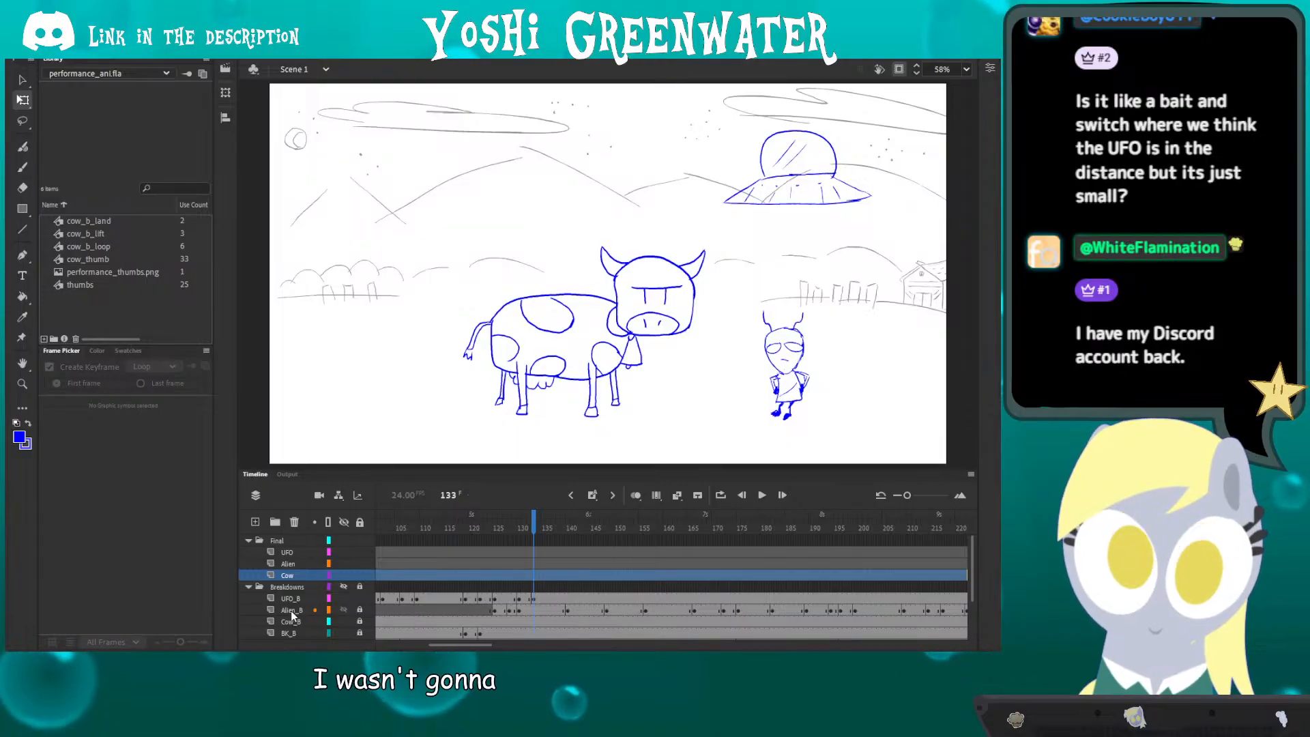
pyautogui.moveTo(444, 468); pyautogui.dragTo(442, 476)
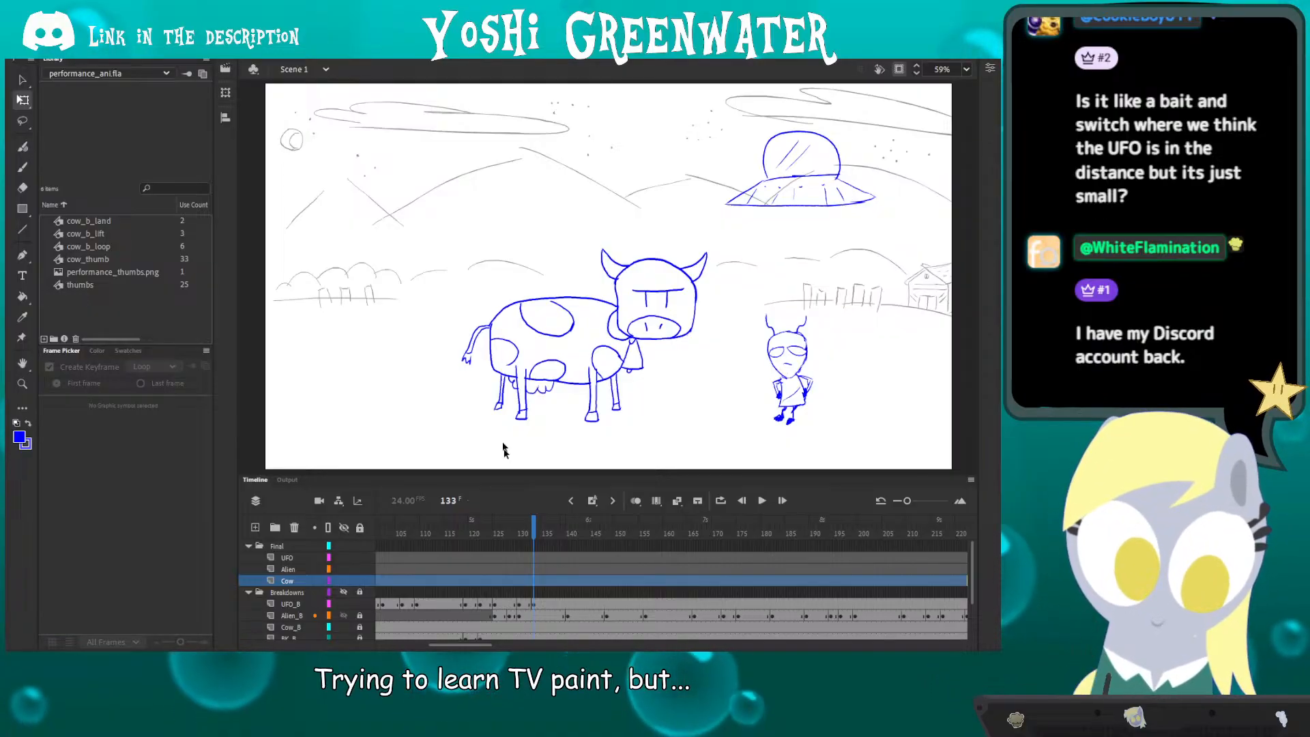
pyautogui.moveTo(509, 480); pyautogui.dragTo(513, 453)
pyautogui.click(328, 425)
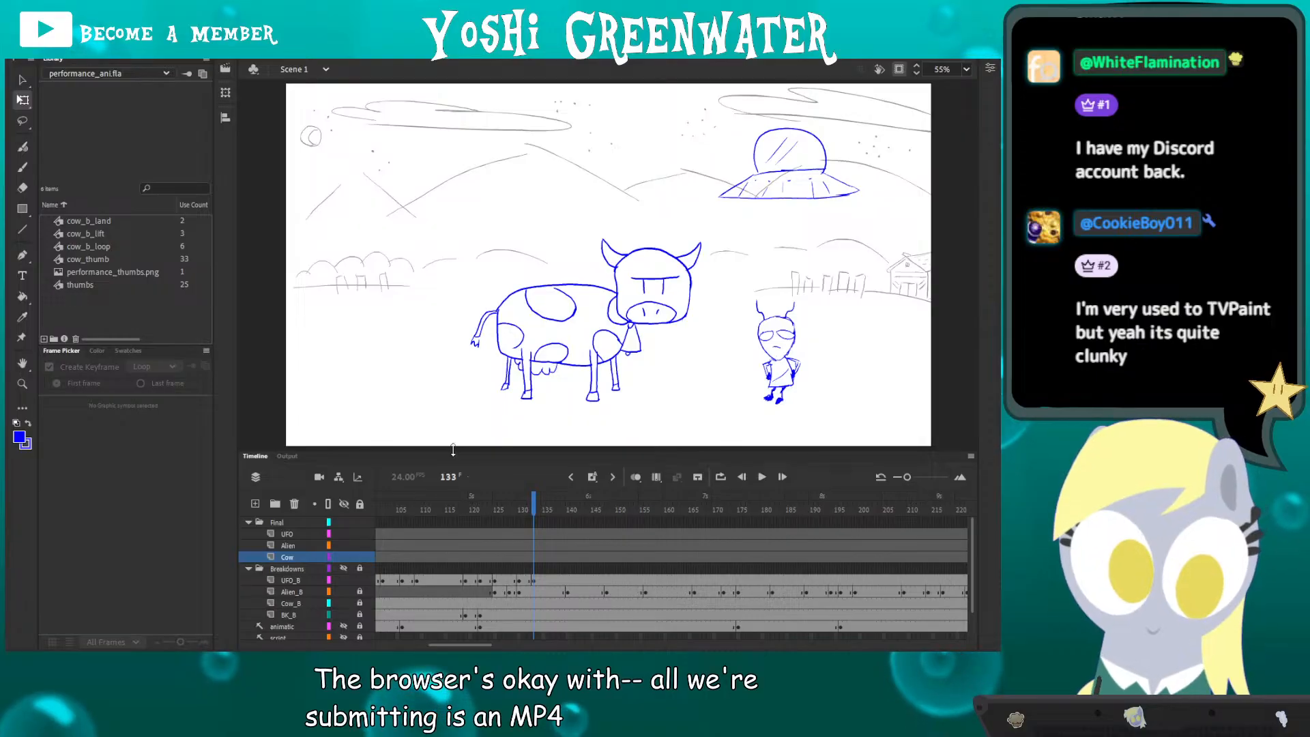
pyautogui.moveTo(453, 449); pyautogui.dragTo(453, 454)
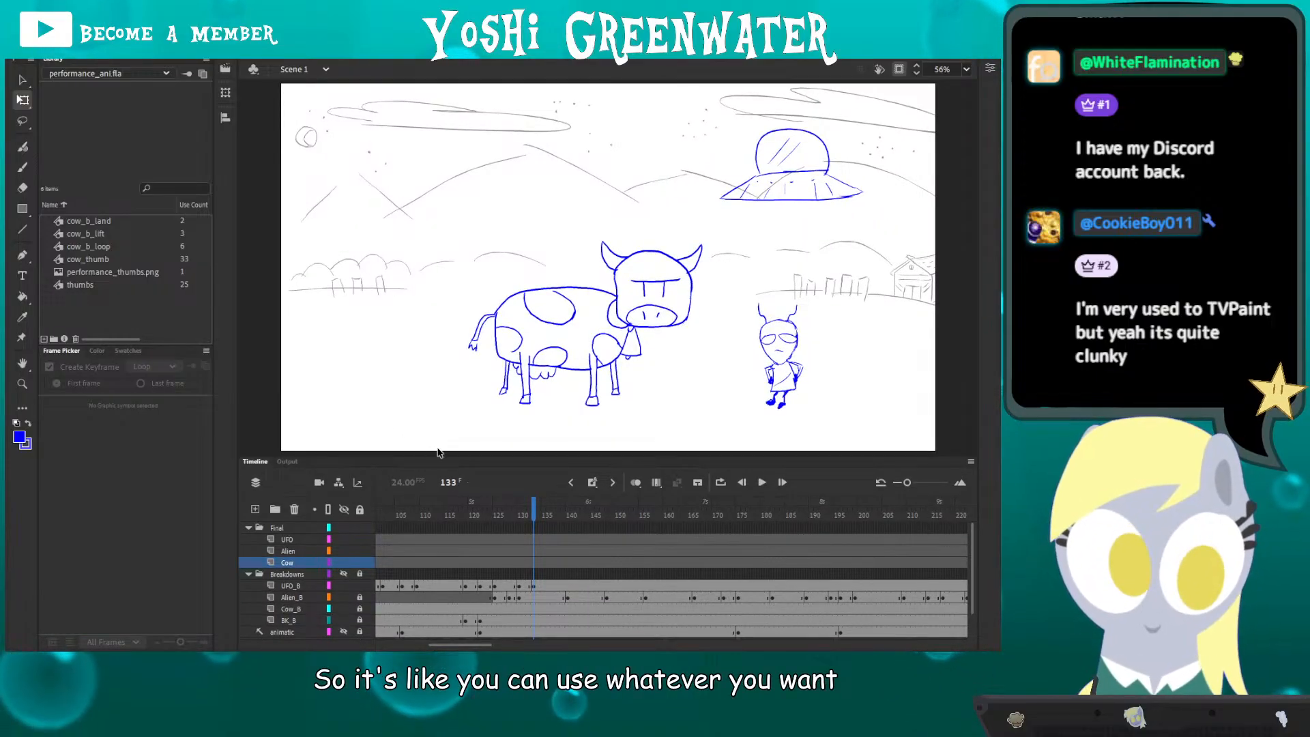
# - Select the Alien layer in the Final folder at frame 133 and set the brush fill colour to pink, FF0097
pyautogui.click(298, 550)
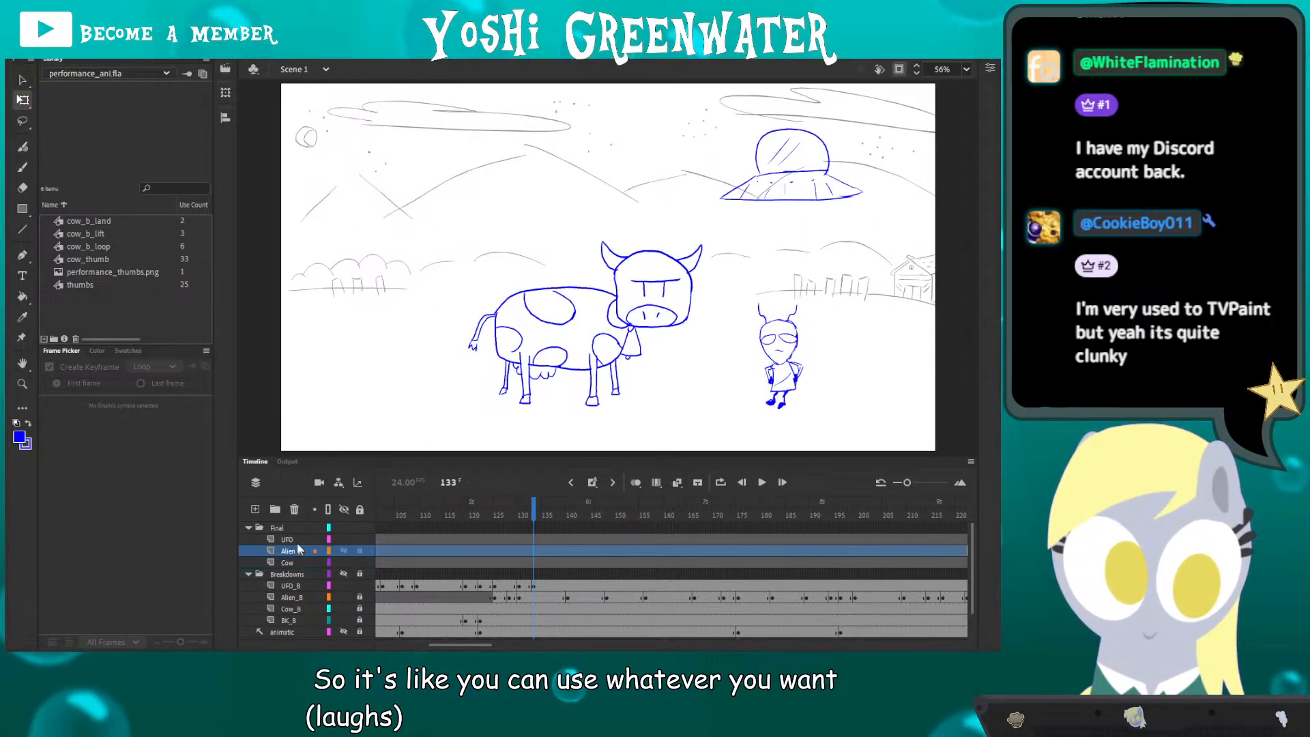
pyautogui.click(381, 411)
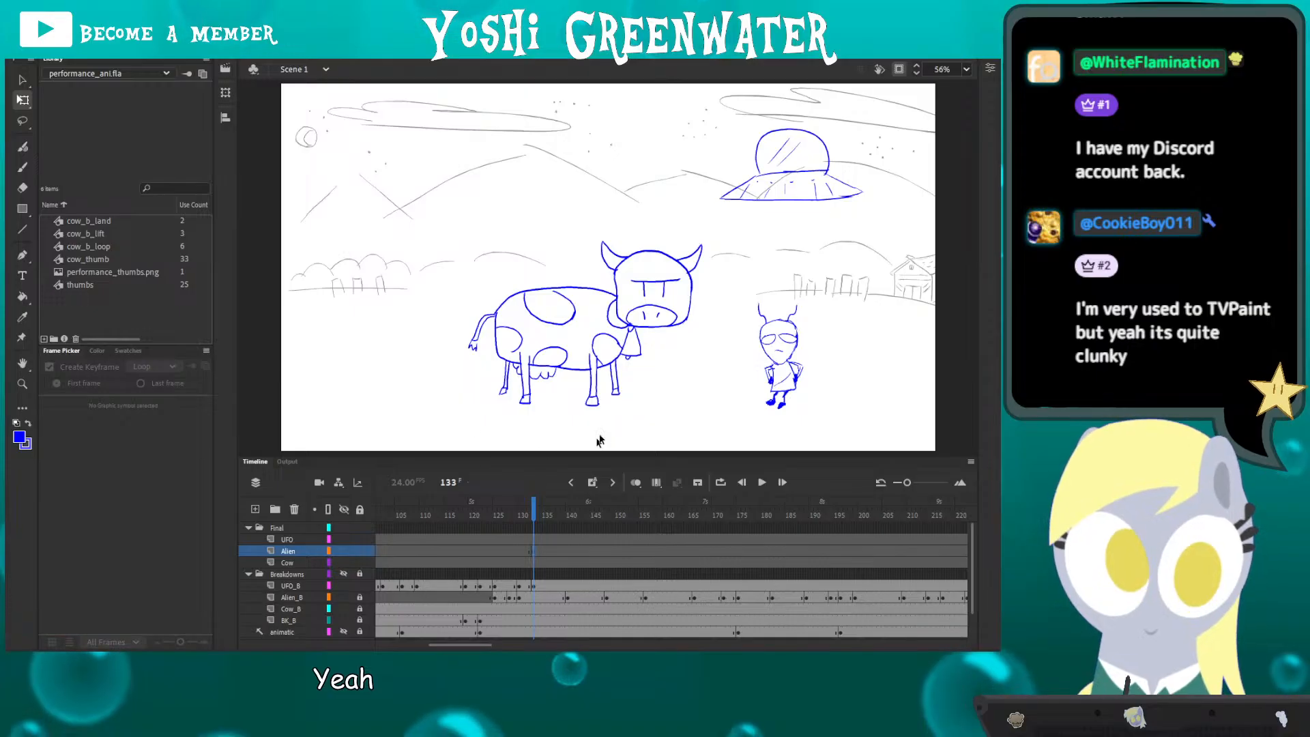
pyautogui.press('z')
pyautogui.moveTo(603, 236); pyautogui.dragTo(804, 409)
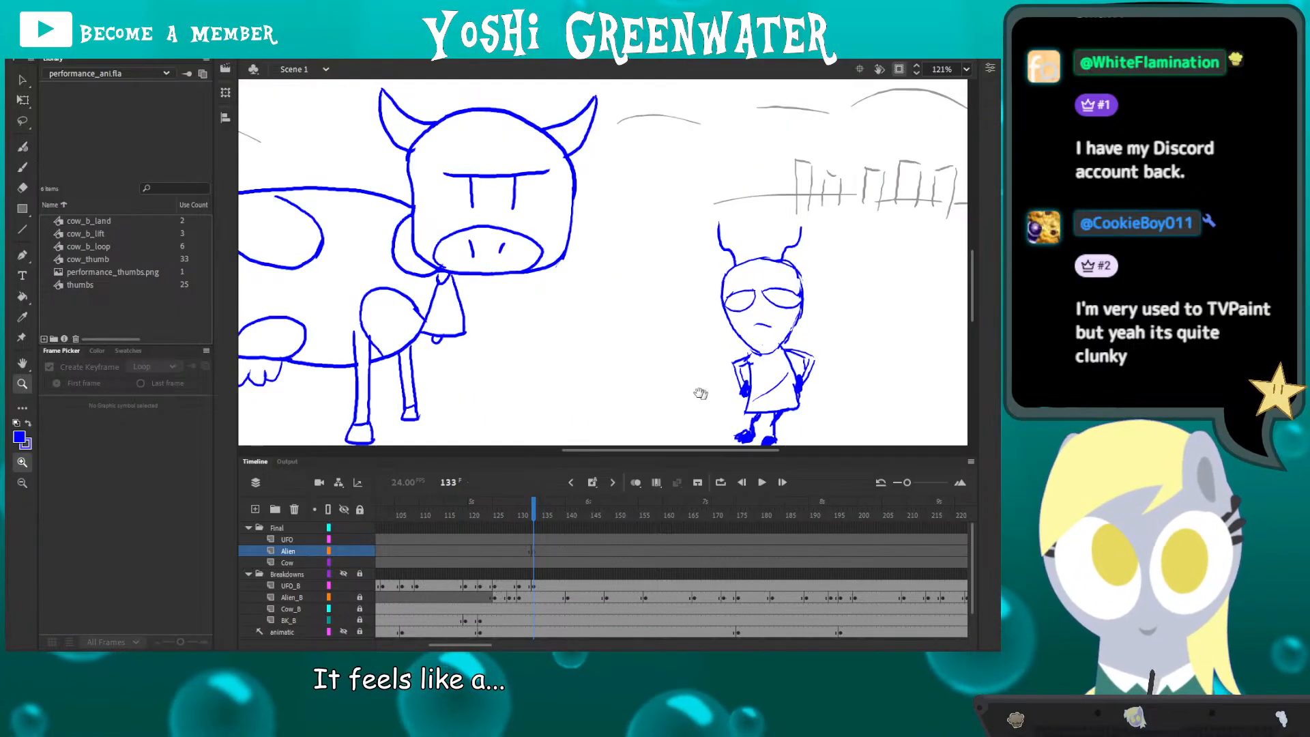
pyautogui.moveTo(701, 391); pyautogui.dragTo(479, 344)
pyautogui.click(97, 351)
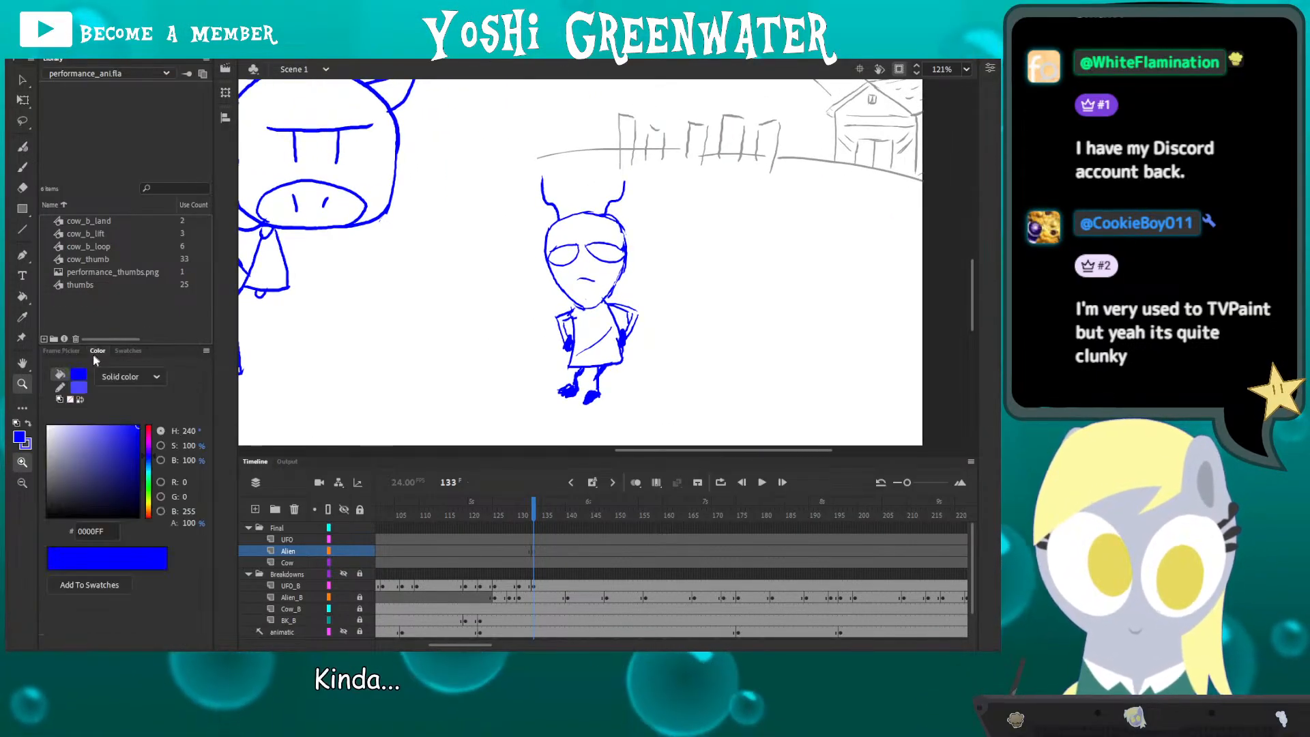
pyautogui.click(149, 431)
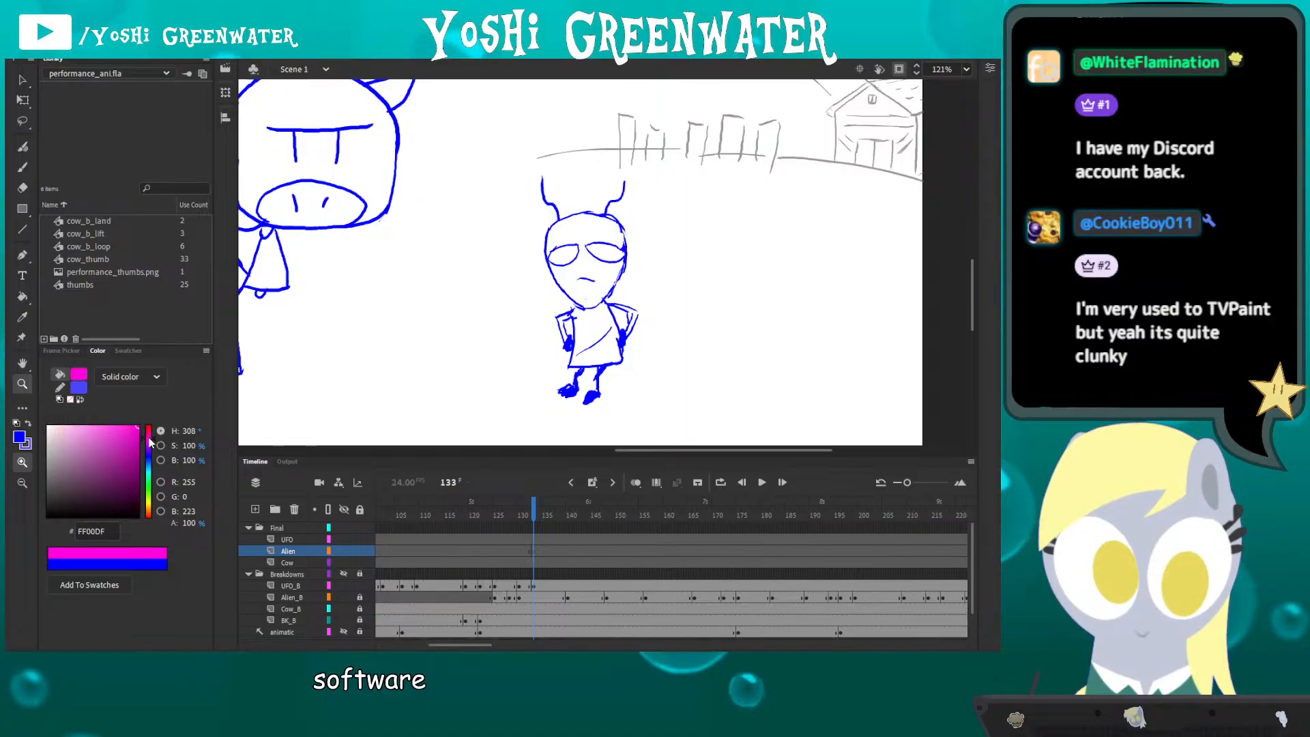
pyautogui.moveTo(123, 428); pyautogui.dragTo(132, 425)
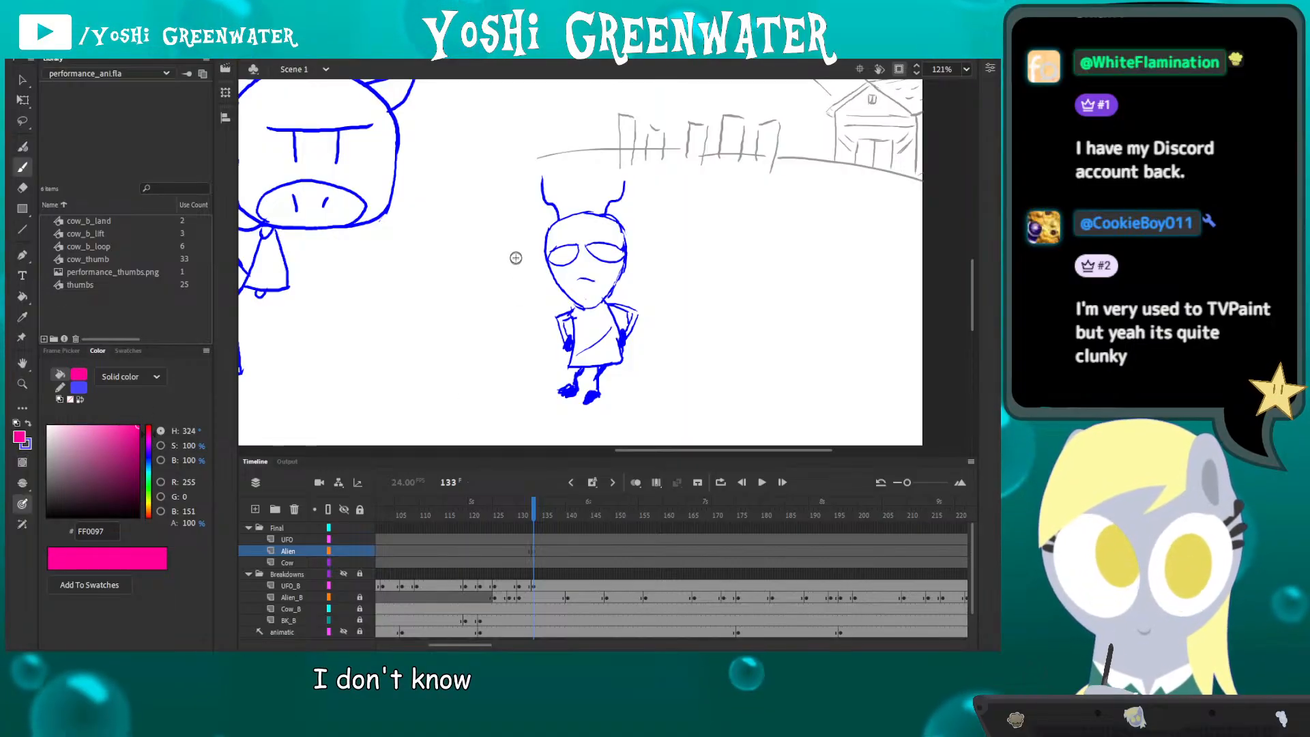
pyautogui.moveTo(503, 292); pyautogui.dragTo(439, 321)
pyautogui.hotkey('ctrl', 'z')
pyautogui.press('b')
pyautogui.moveTo(482, 261); pyautogui.dragTo(542, 273)
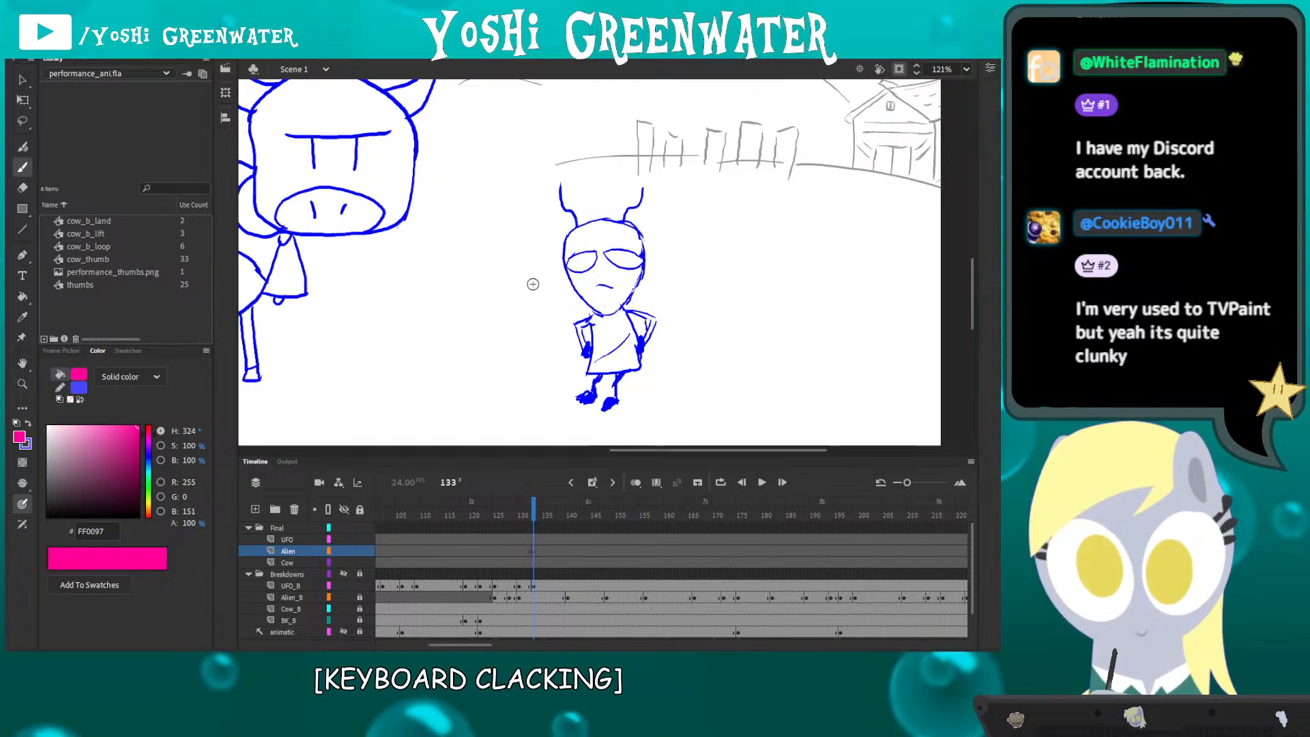
pyautogui.moveTo(271, 288)
pyautogui.mouseDown()
pyautogui.moveTo(466, 332)
pyautogui.moveTo(267, 281)
pyautogui.mouseUp()
pyautogui.moveTo(449, 299); pyautogui.dragTo(387, 288)
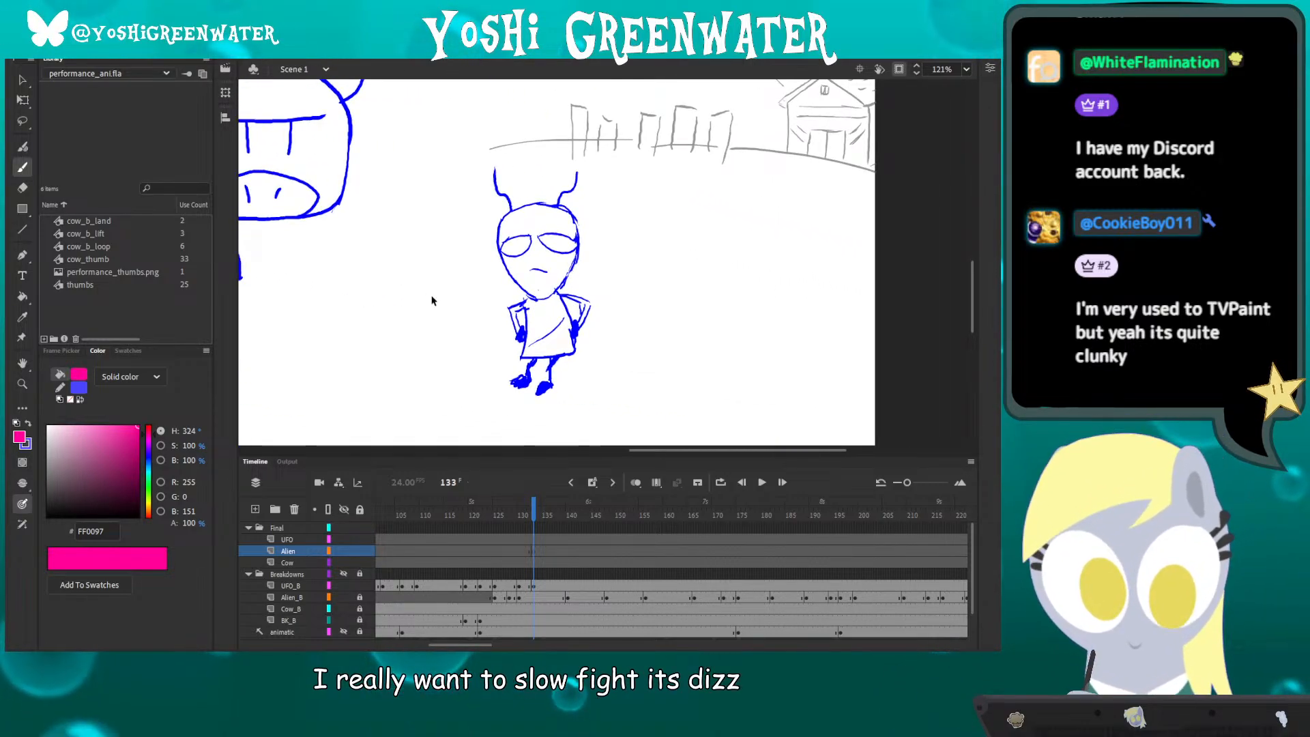
pyautogui.moveTo(463, 265); pyautogui.dragTo(403, 273)
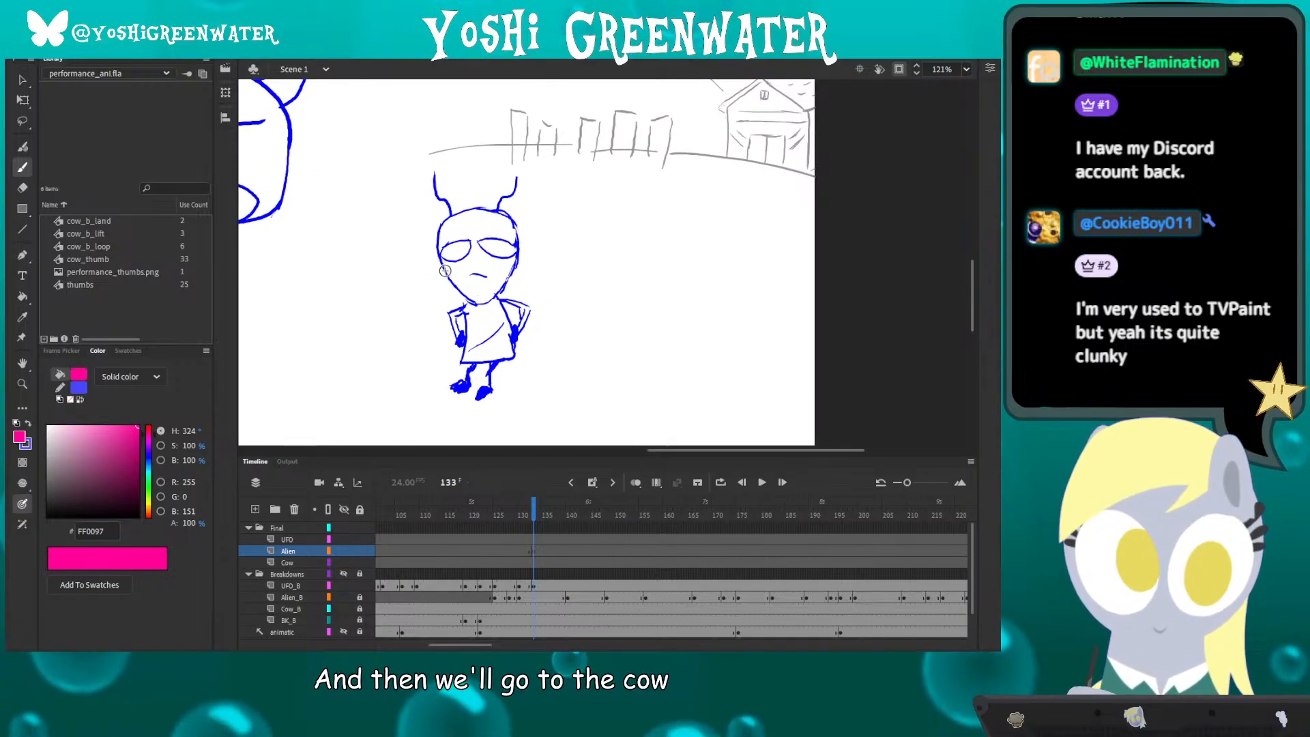
pyautogui.hotkey('ctrl', '2')
pyautogui.press('q')
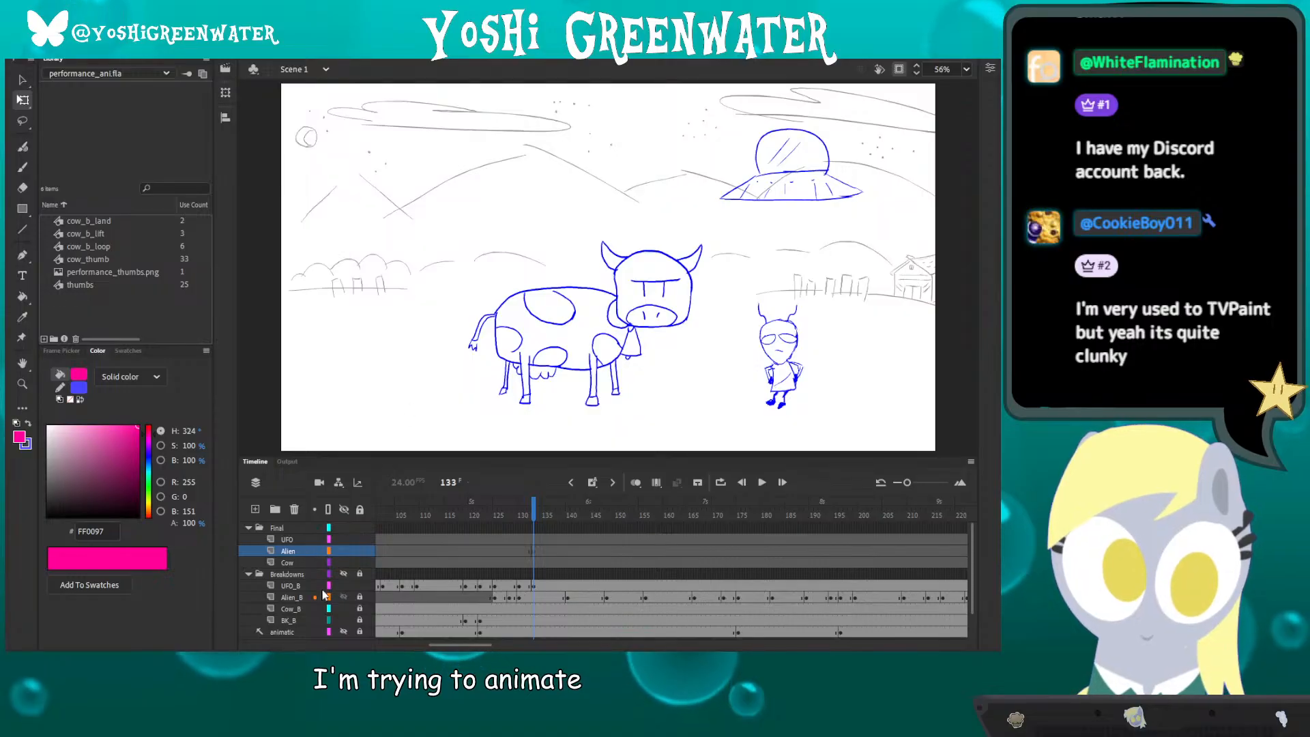
# - Open the cow_b_loop symbol, play through its frame-by-frame loop and return to Scene 1
pyautogui.doubleClick(498, 327)
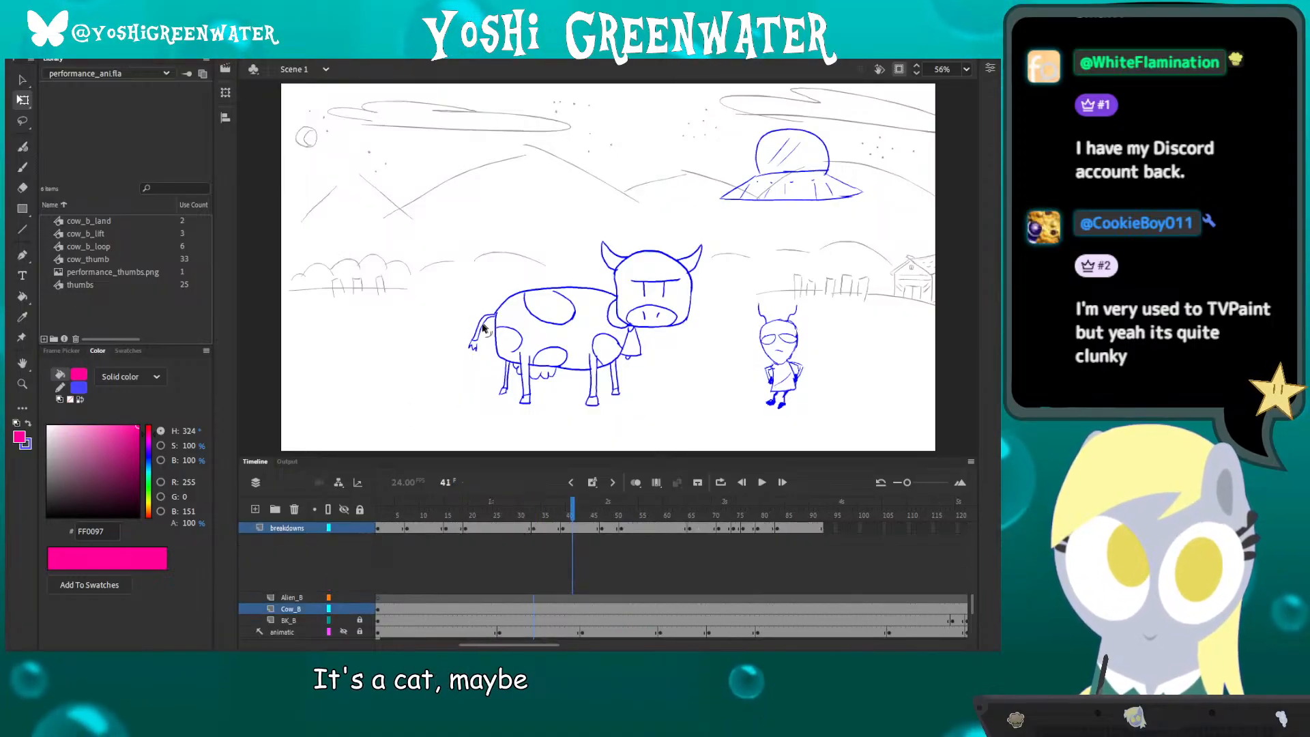
pyautogui.moveTo(372, 455); pyautogui.dragTo(381, 485)
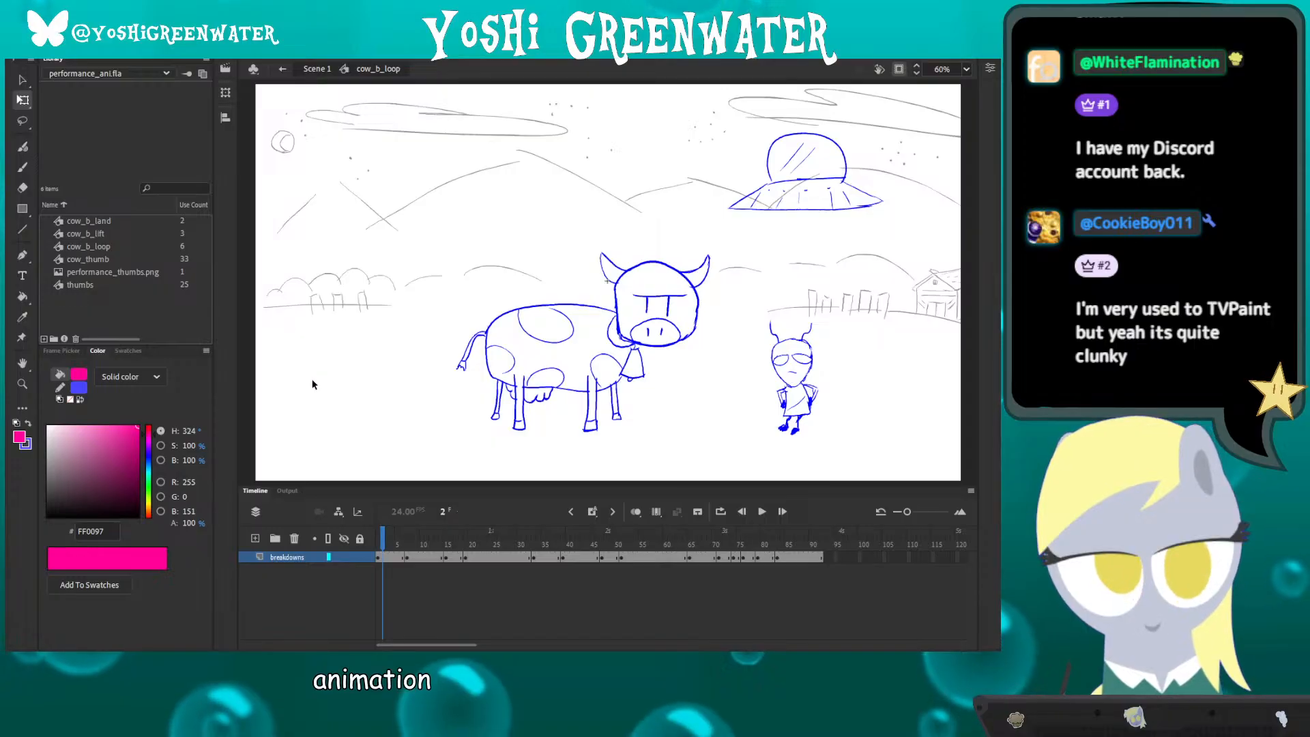
pyautogui.press('Return')
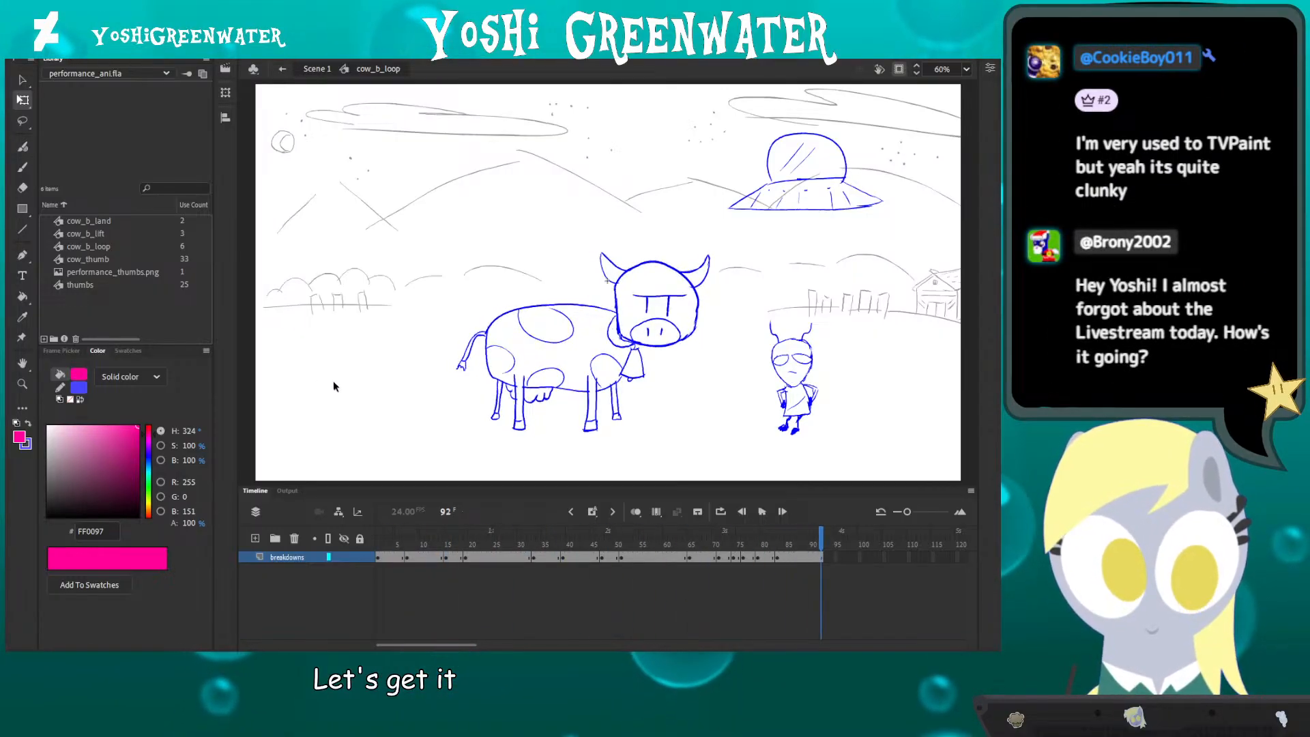
pyautogui.press('Return')
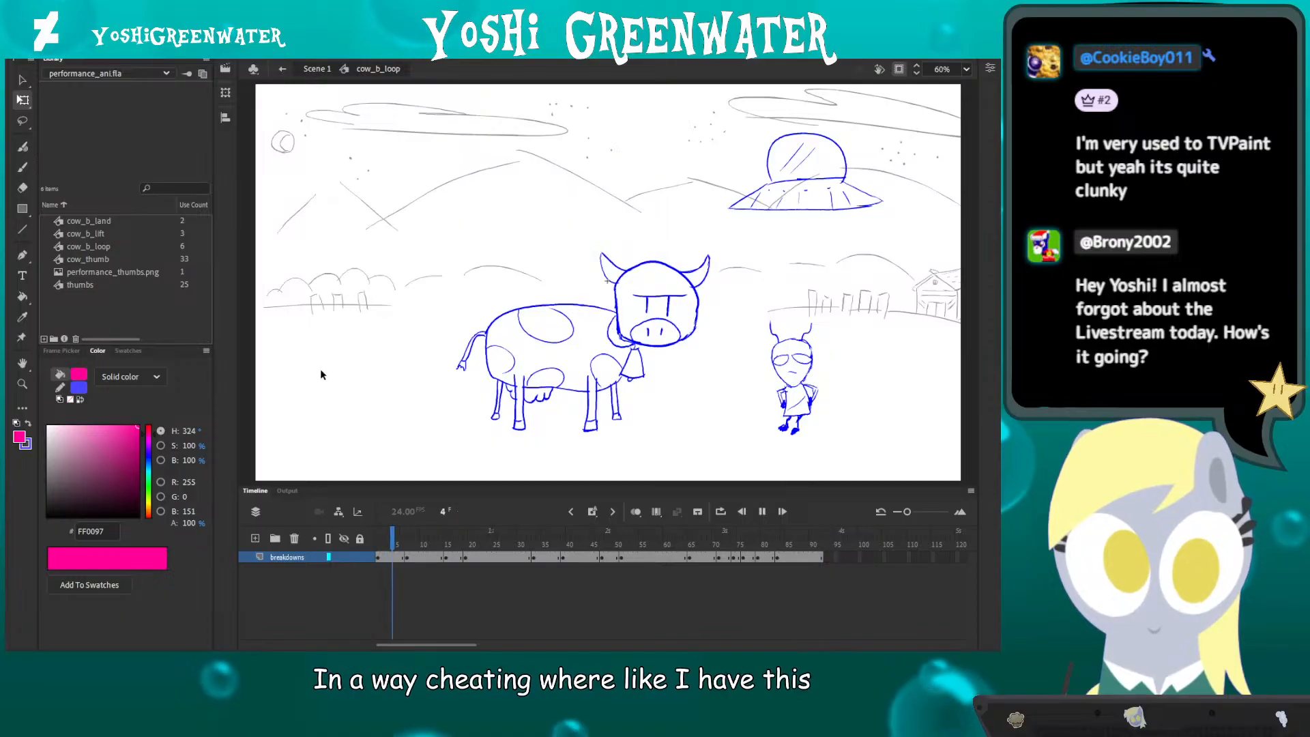
pyautogui.press('Return')
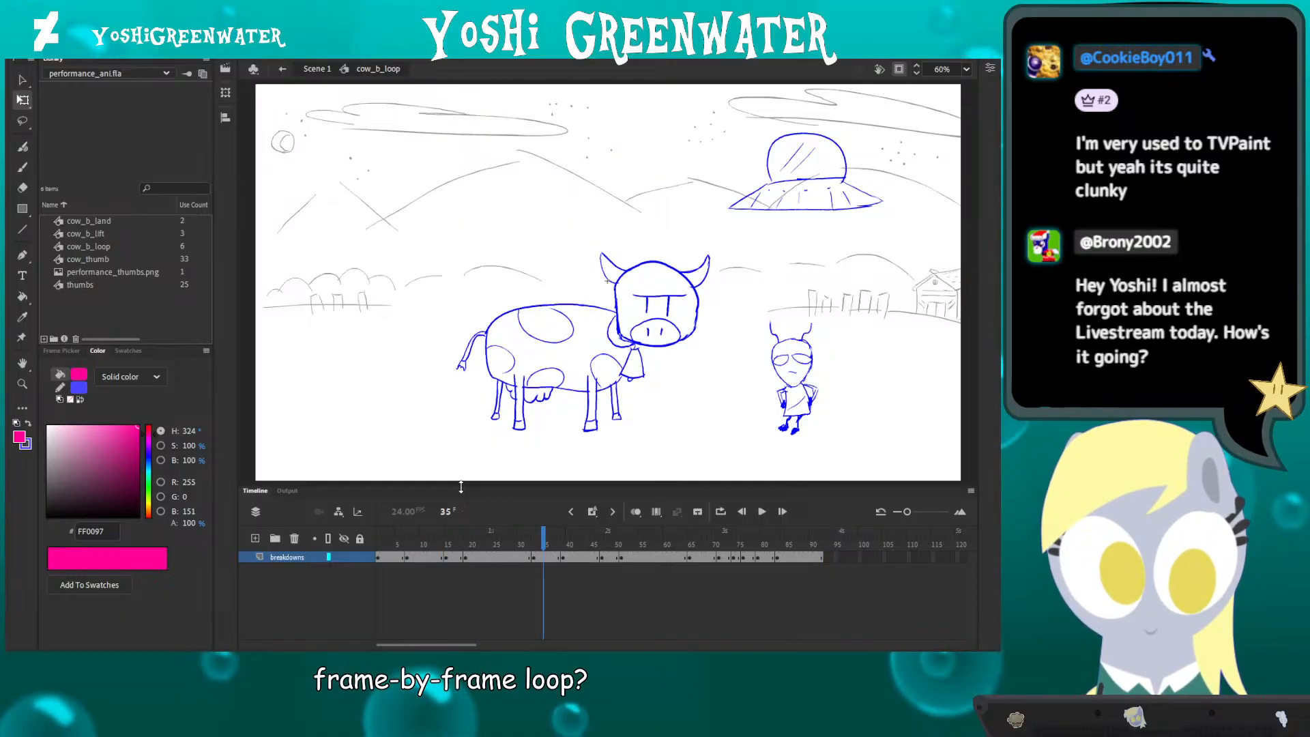
pyautogui.moveTo(461, 487); pyautogui.dragTo(461, 498)
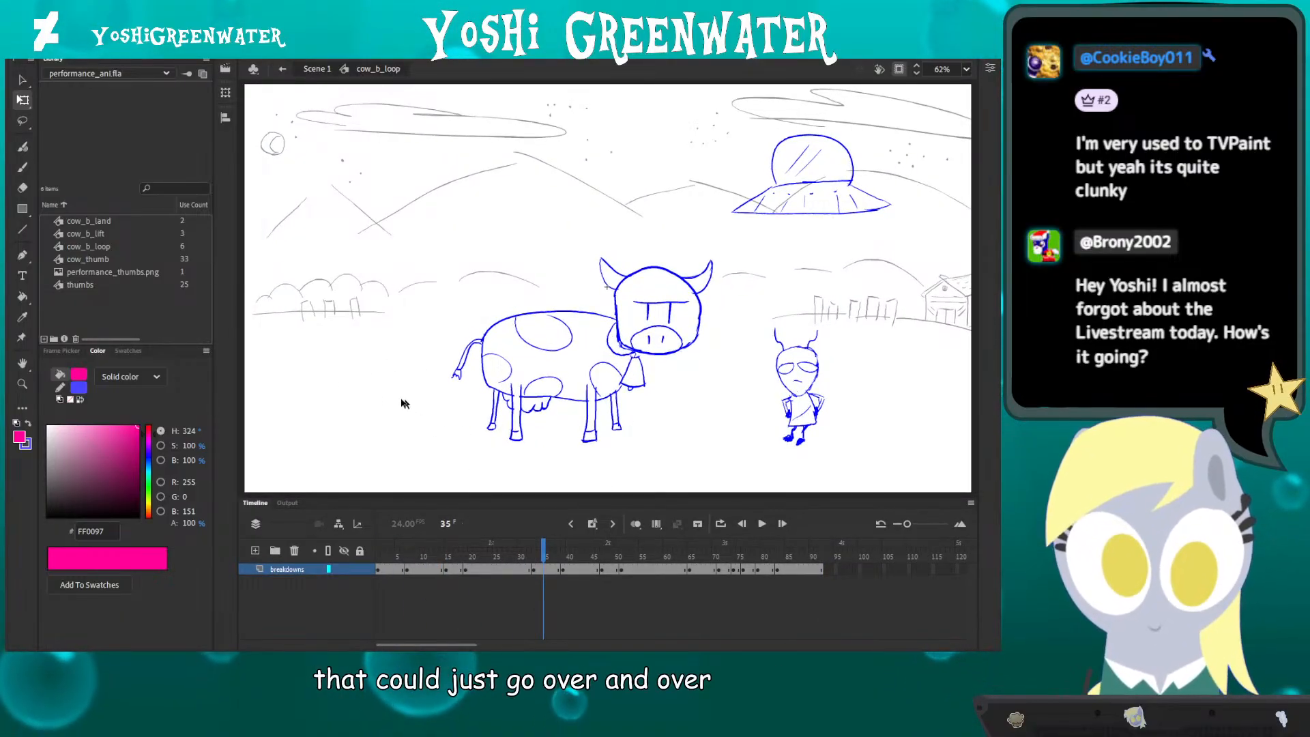
pyautogui.doubleClick(369, 396)
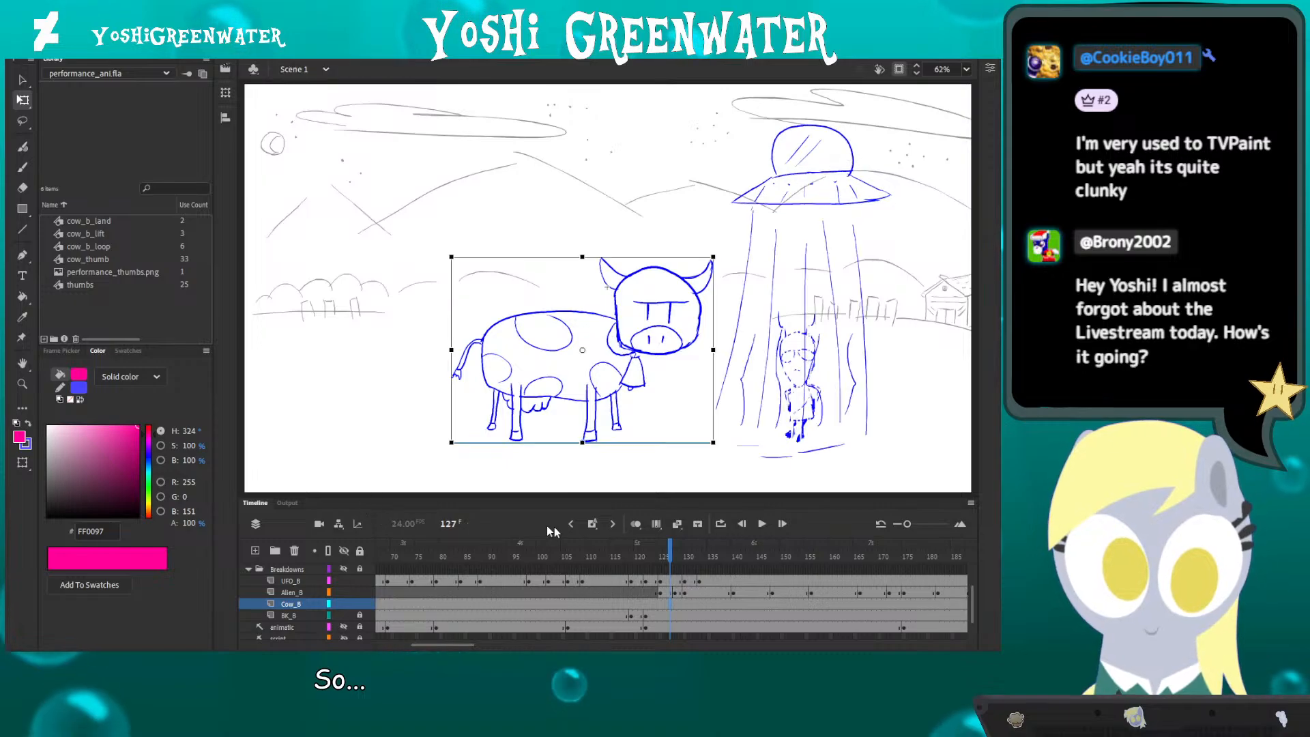
pyautogui.click(388, 411)
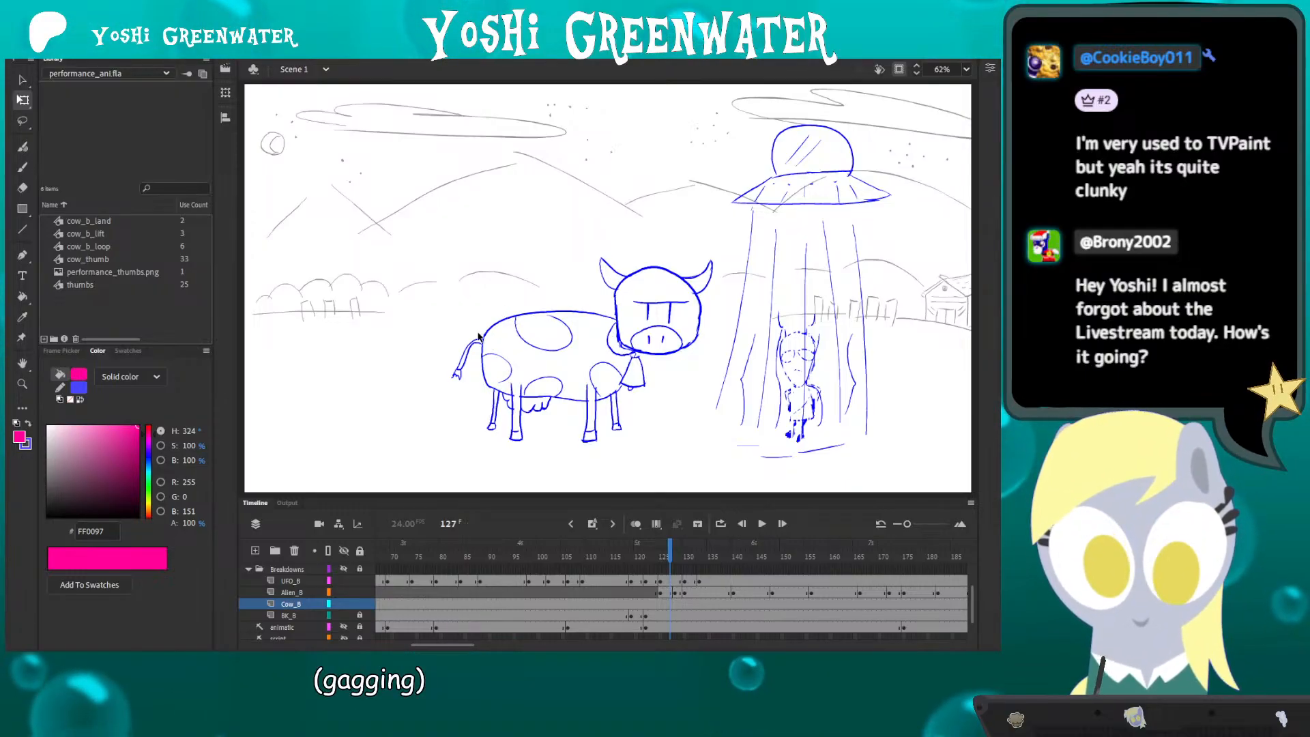
# - Select frame 133 on the Alien layer in the Final folder
pyautogui.scroll(2, 459, 600)
pyautogui.scroll(-1, 478, 597)
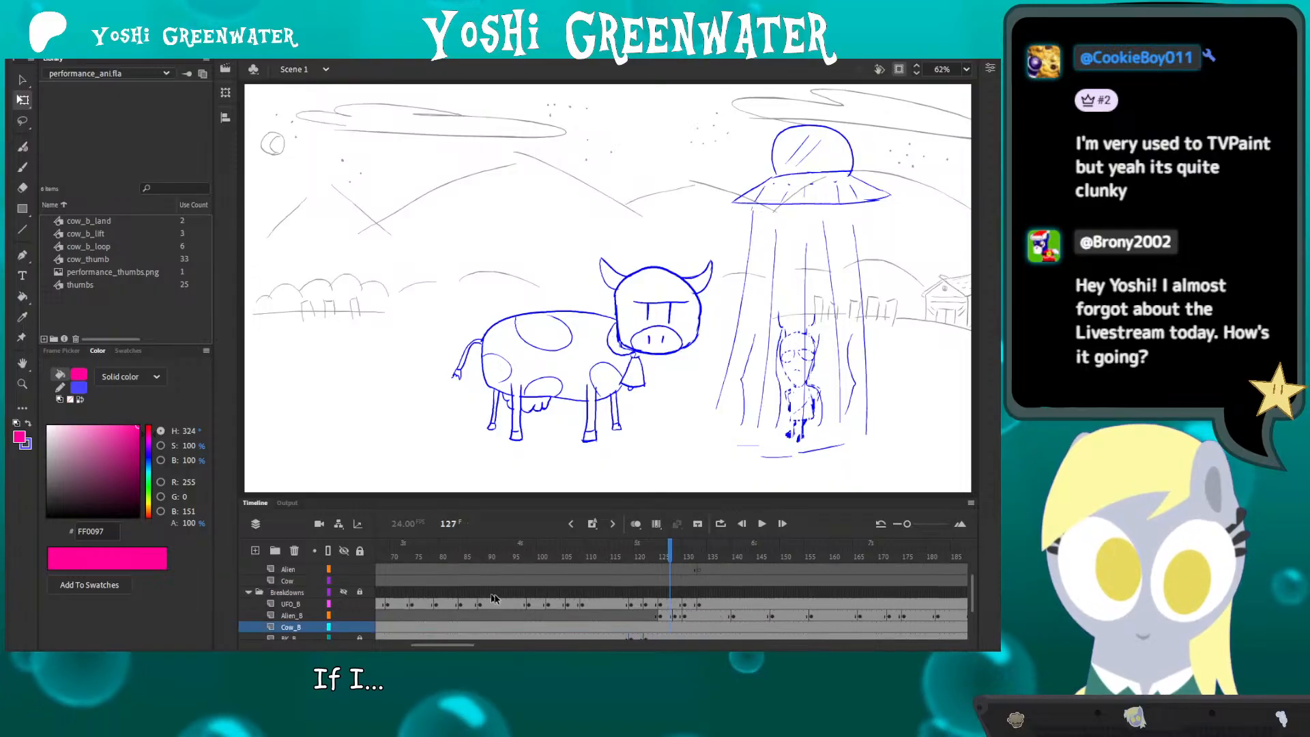
pyautogui.scroll(1, 494, 596)
pyautogui.click(698, 592)
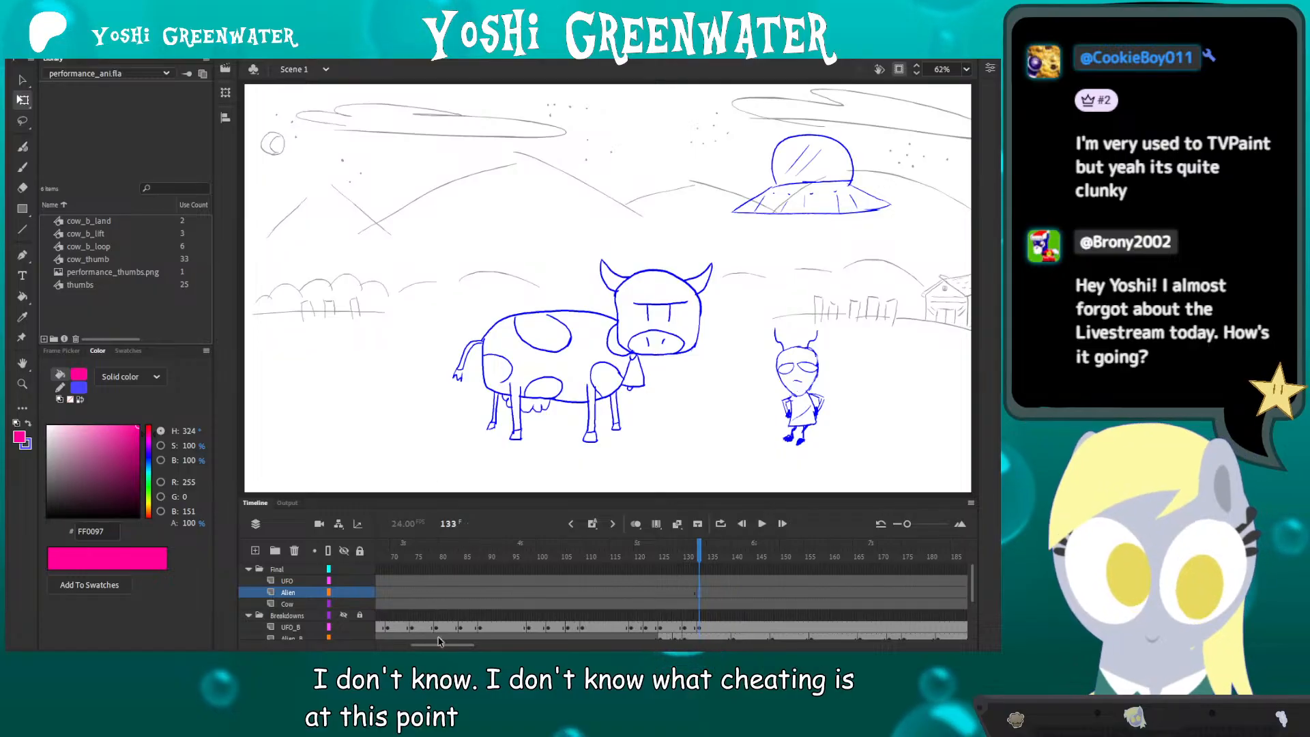
pyautogui.moveTo(439, 644); pyautogui.dragTo(451, 644)
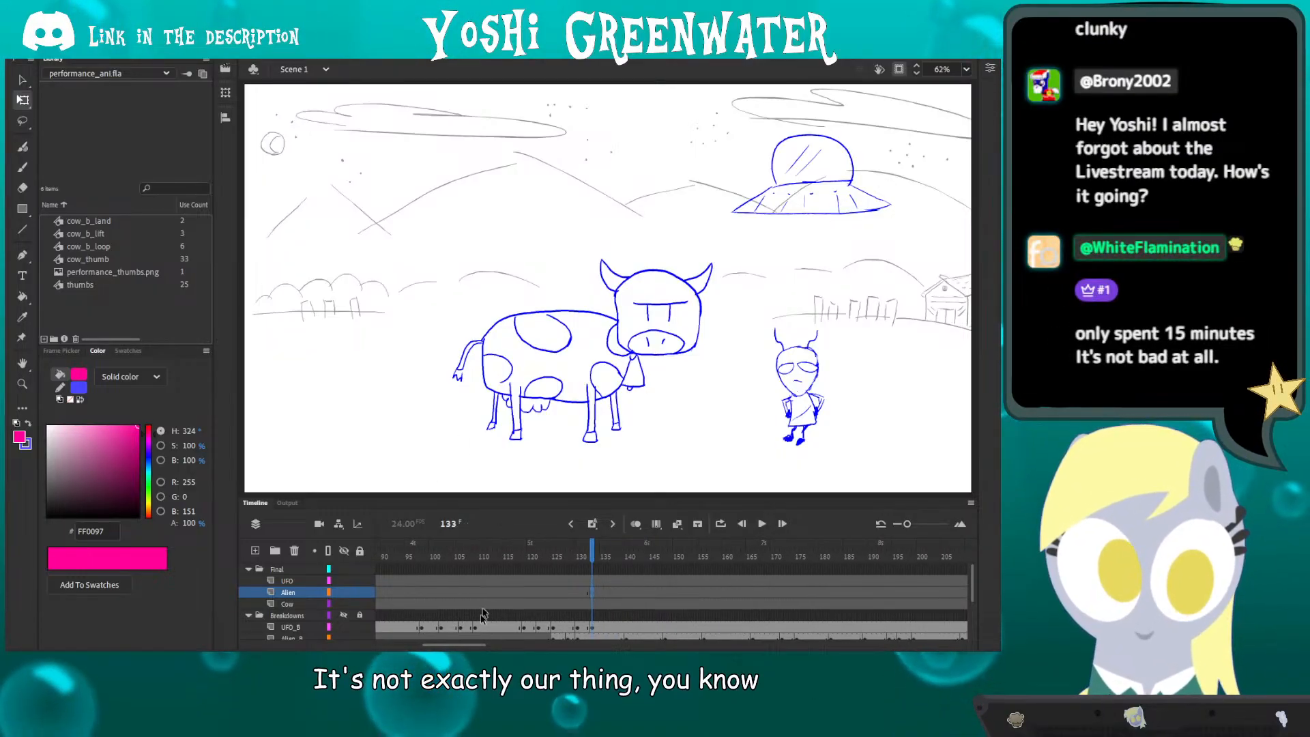
pyautogui.moveTo(451, 645); pyautogui.dragTo(457, 645)
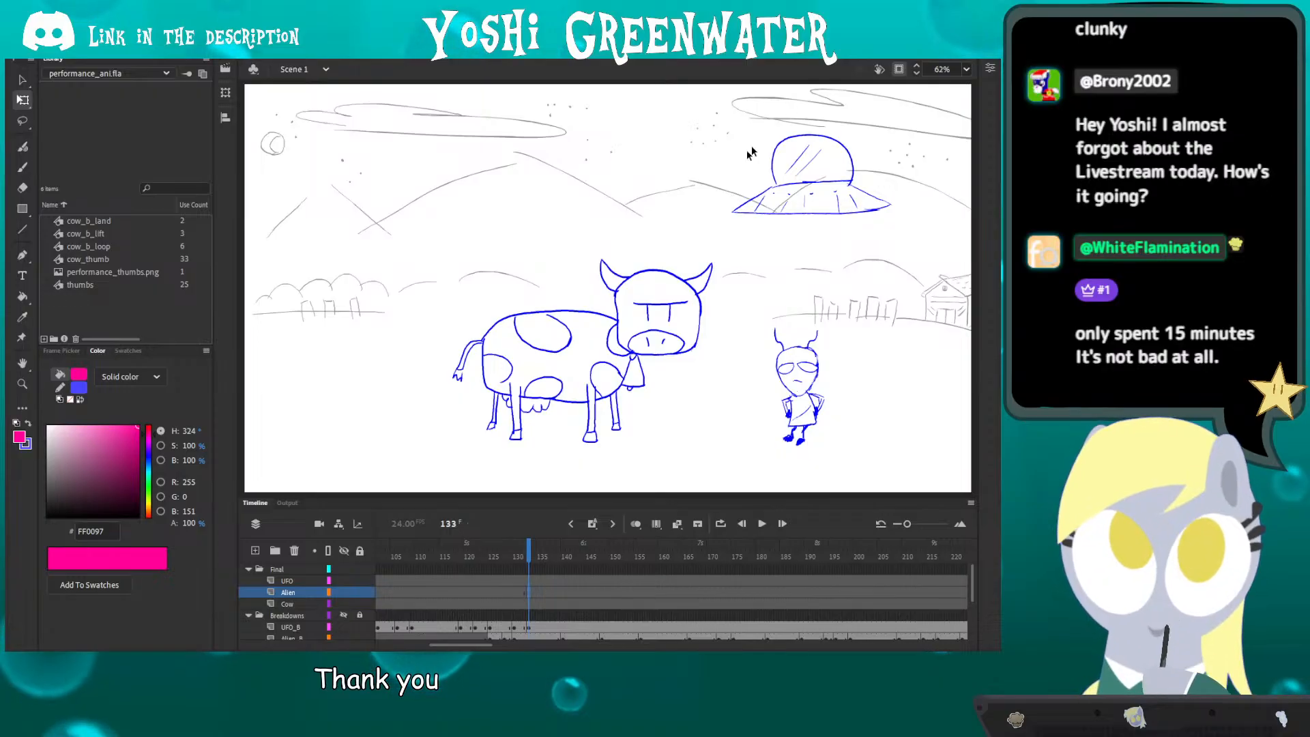
# - Preview the whole animation as a test movie, then return to the scene
pyautogui.hotkey('ctrl', 'Return')
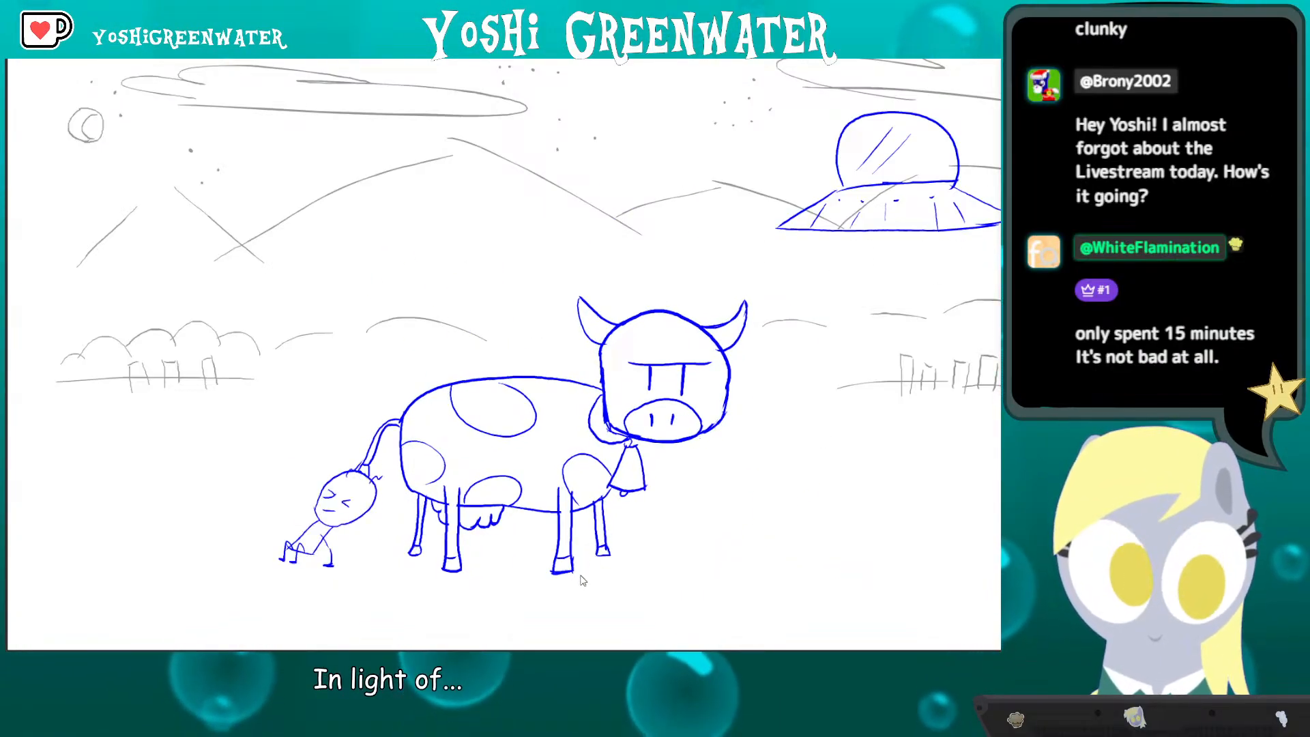
pyautogui.moveTo(706, 663)
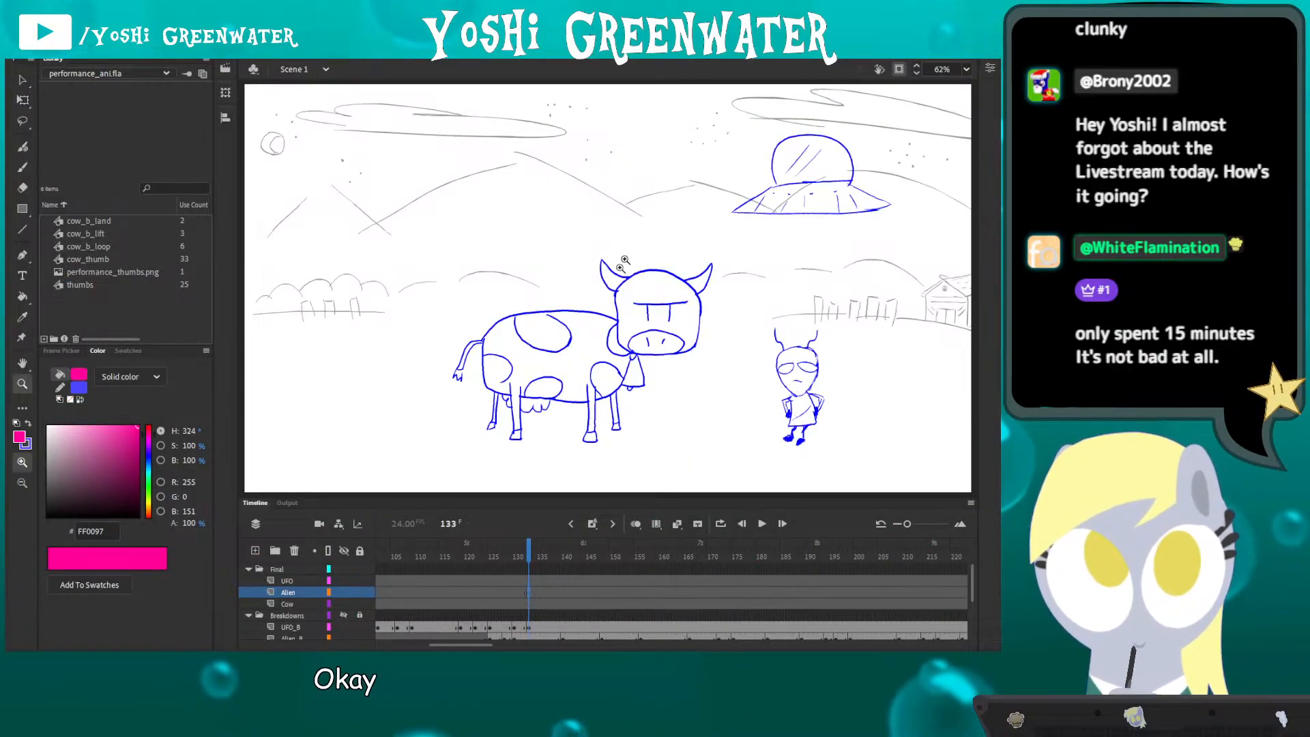
# - Hide the Final folder's Cow layer and the Cow_B layer in the Breakdowns folder
pyautogui.moveTo(659, 249); pyautogui.dragTo(801, 436)
pyautogui.moveTo(727, 400); pyautogui.dragTo(596, 331)
pyautogui.press('b')
pyautogui.moveTo(543, 277); pyautogui.dragTo(469, 273)
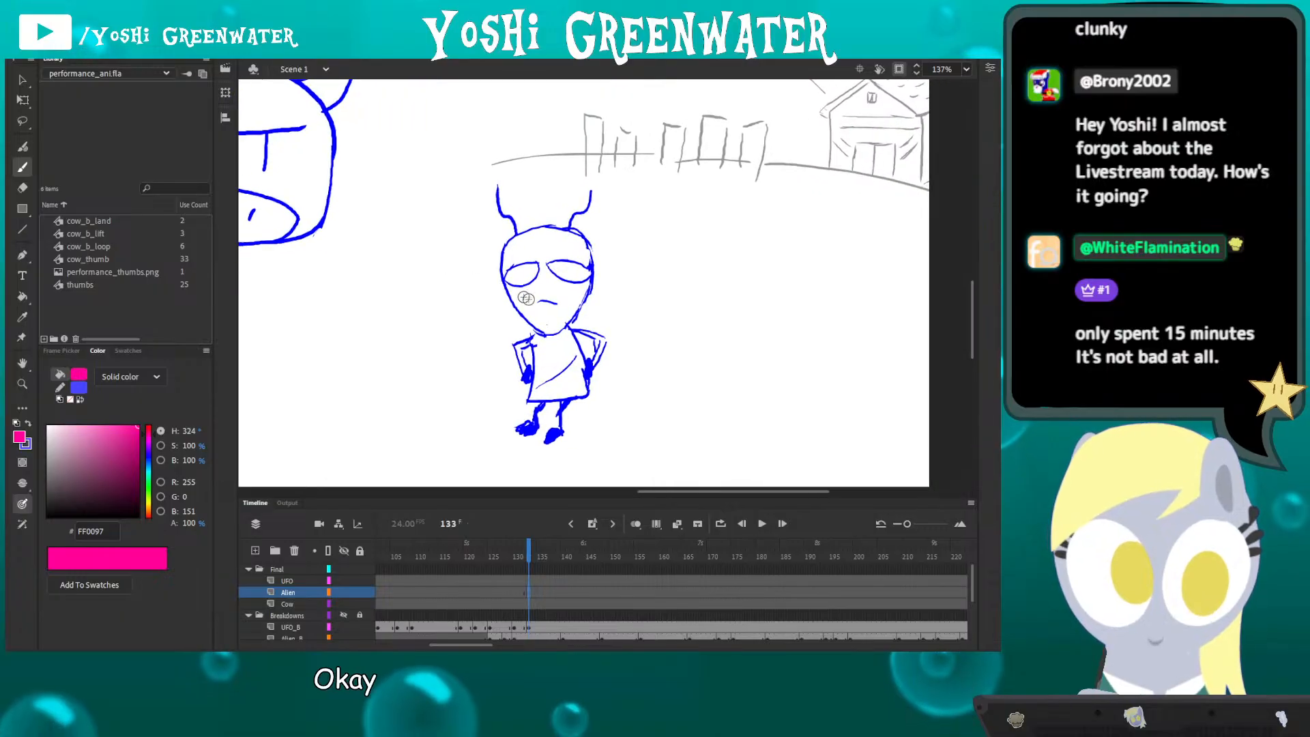
pyautogui.moveTo(574, 298)
pyautogui.mouseDown()
pyautogui.moveTo(506, 294)
pyautogui.moveTo(529, 280)
pyautogui.moveTo(507, 279)
pyautogui.mouseUp()
pyautogui.moveTo(349, 271); pyautogui.dragTo(666, 277)
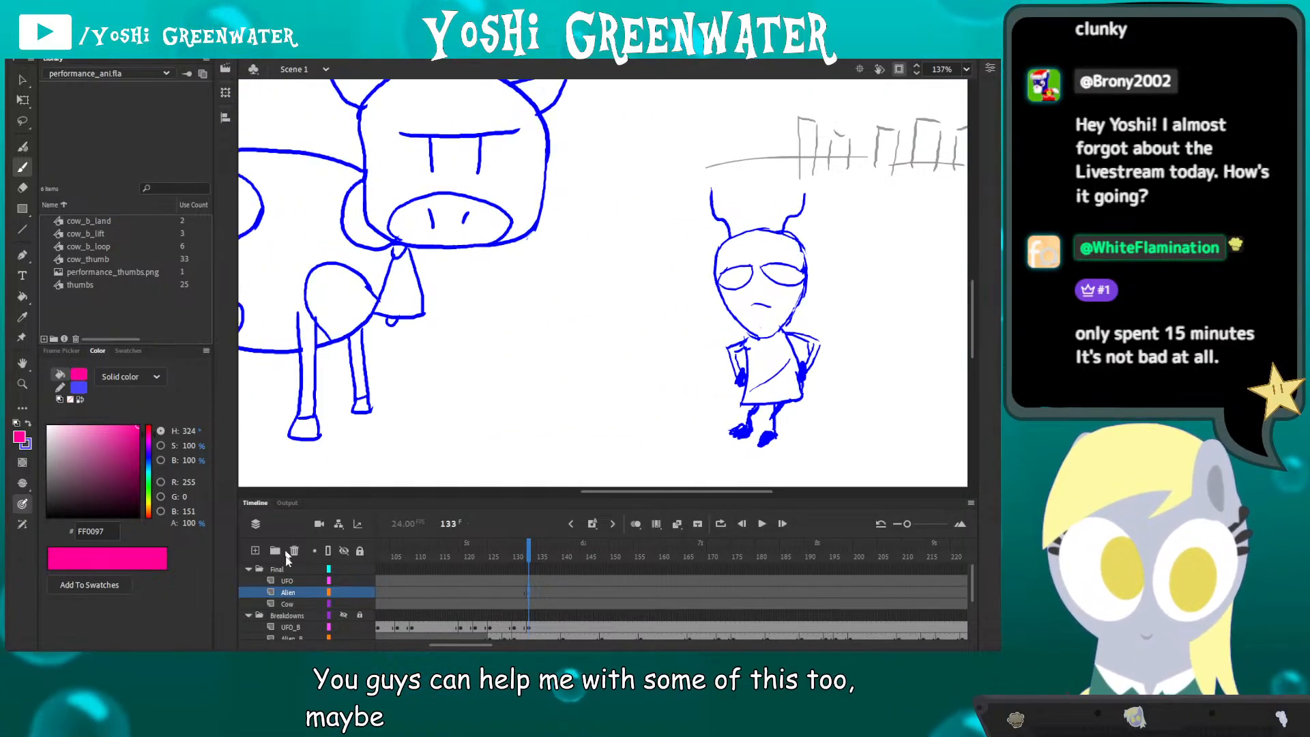
pyautogui.click(344, 603)
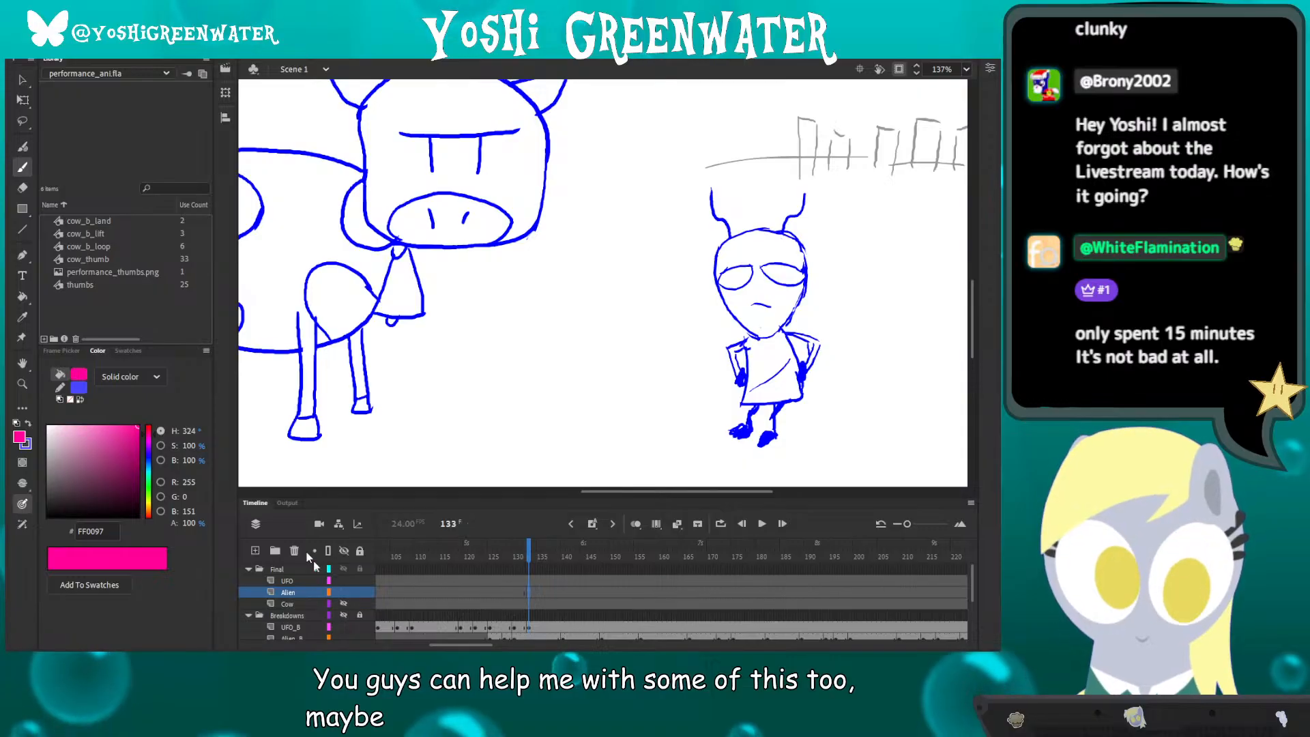
pyautogui.scroll(-1, 312, 607)
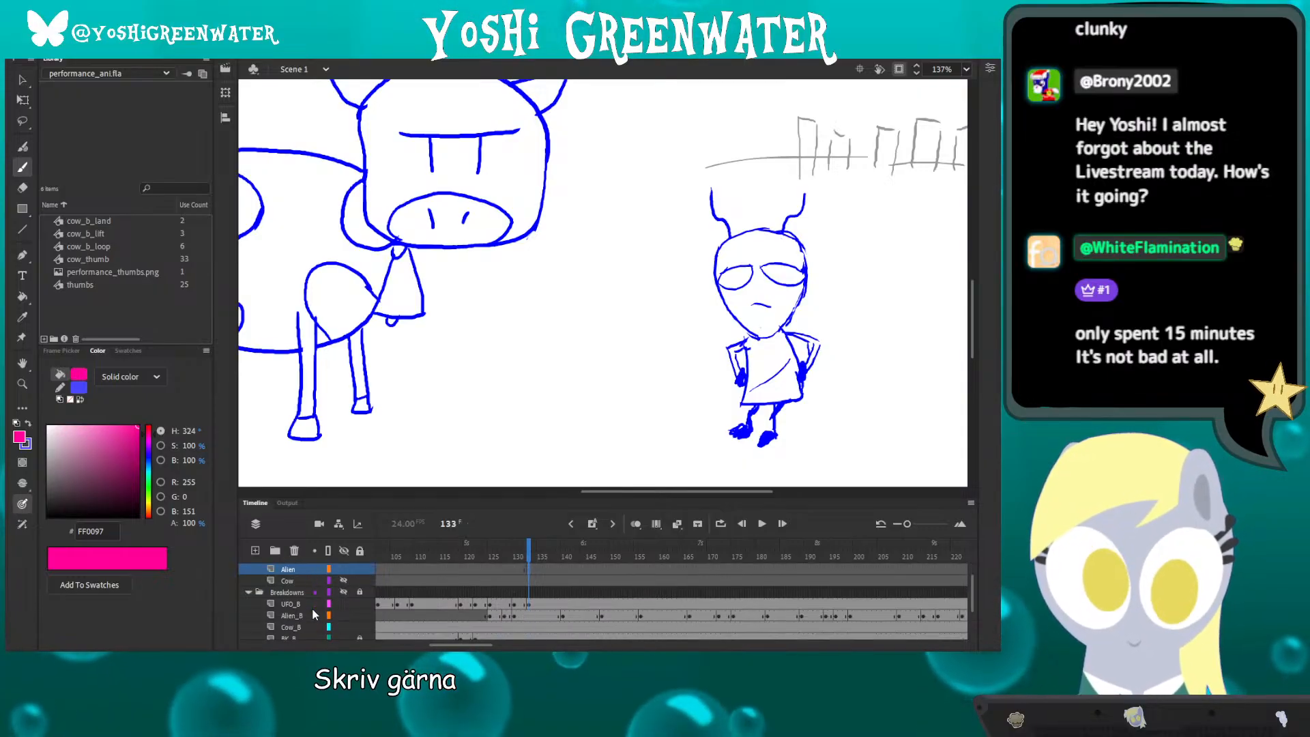
pyautogui.click(344, 626)
pyautogui.scroll(1, 503, 587)
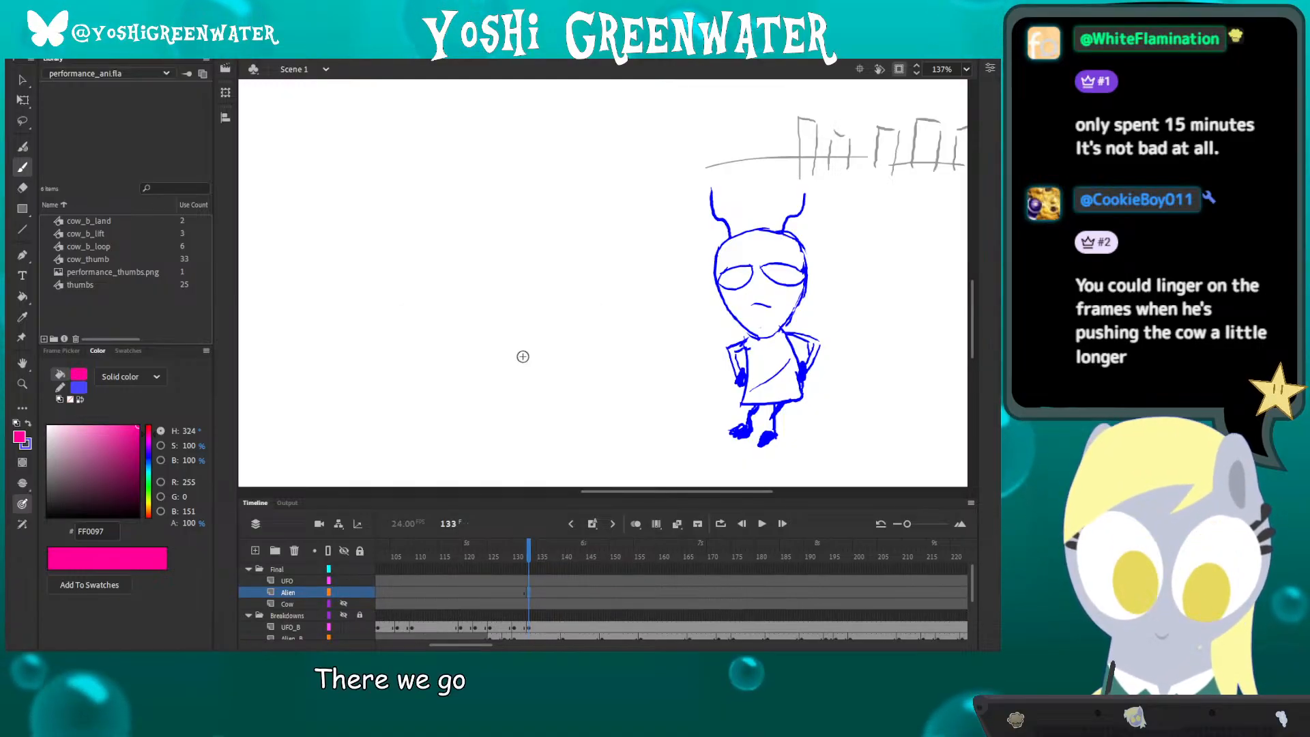
pyautogui.keyDown('ctrl'); pyautogui.scroll(-5, 523, 356); pyautogui.keyUp('ctrl')
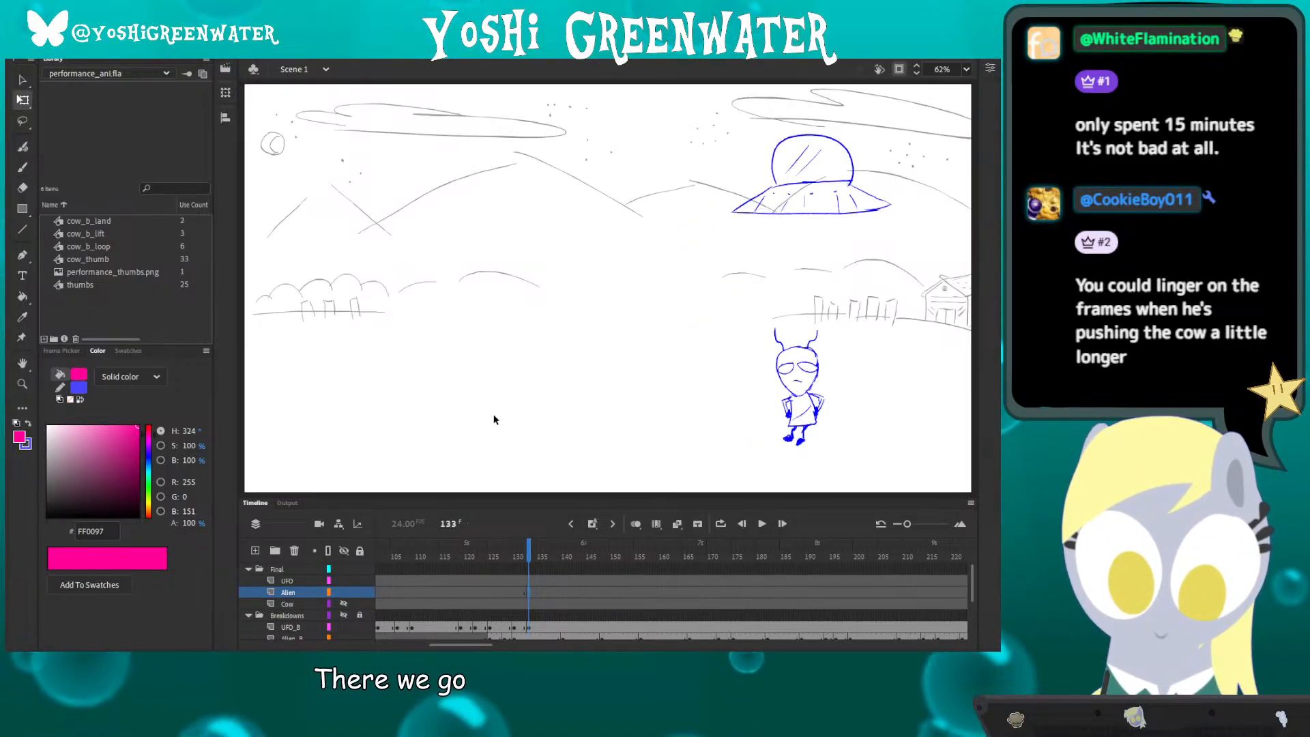
# - Show the Cow_B layer again and review the alien's breakdowns from frame 133 past frame 237
pyautogui.moveTo(441, 497); pyautogui.dragTo(441, 387)
pyautogui.moveTo(466, 645); pyautogui.dragTo(479, 645)
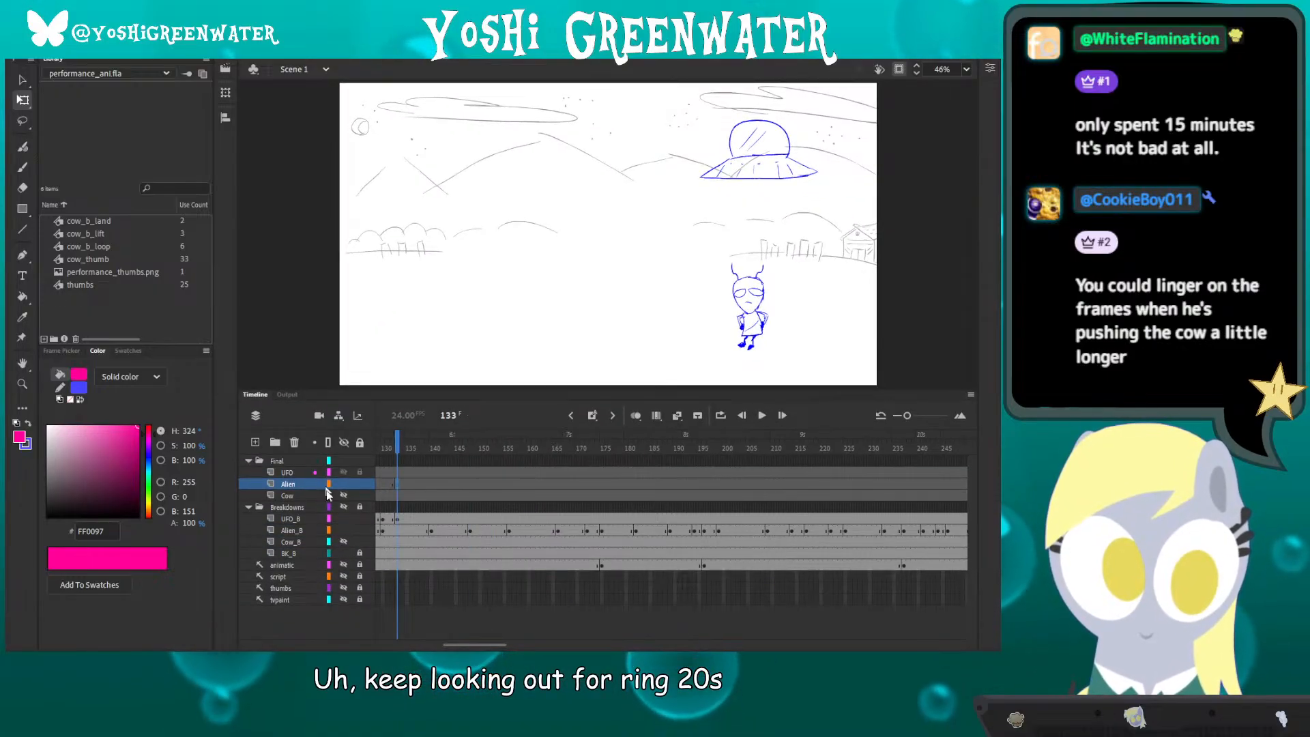
pyautogui.moveTo(414, 448); pyautogui.dragTo(894, 478)
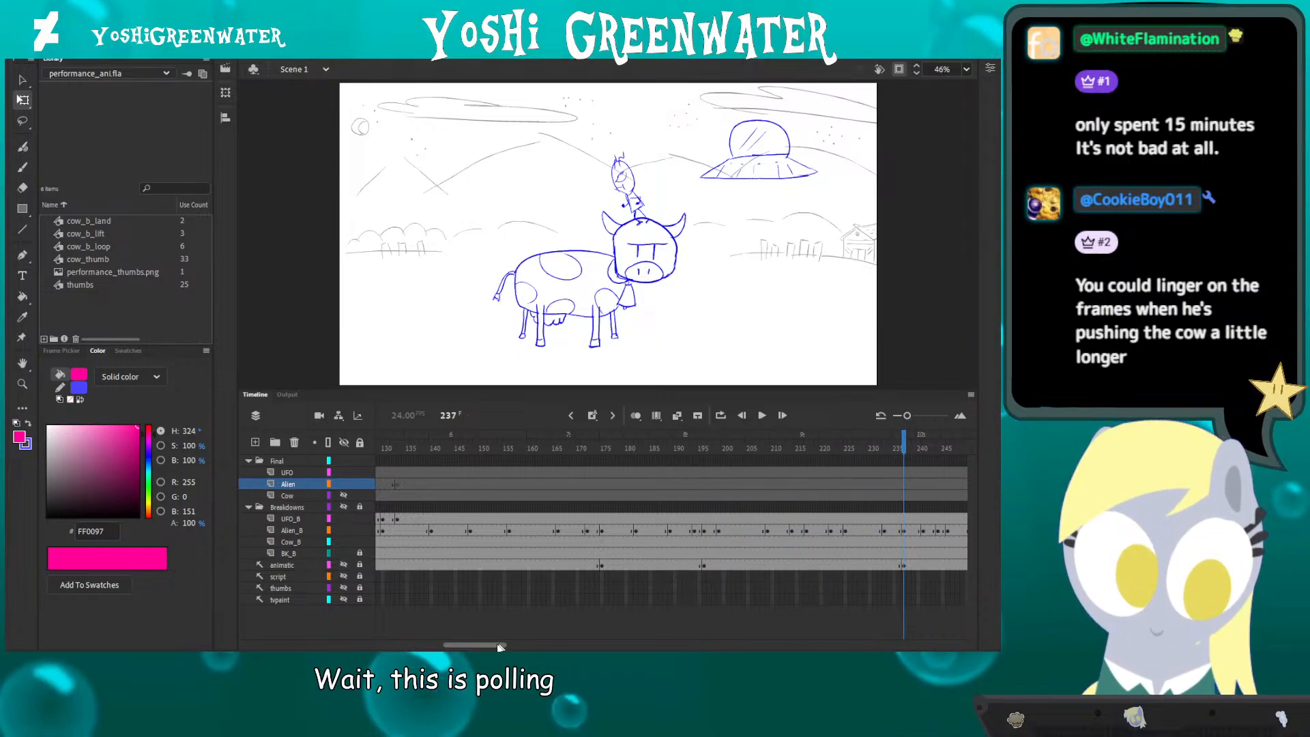
pyautogui.moveTo(498, 645); pyautogui.dragTo(546, 637)
pyautogui.moveTo(434, 448); pyautogui.dragTo(659, 451)
# - Replay the breakdowns of the alien pushing the cow and examine their timing, ending on frame 171
pyautogui.moveTo(613, 390); pyautogui.dragTo(614, 405)
pyautogui.moveTo(382, 475); pyautogui.dragTo(425, 470)
pyautogui.moveTo(421, 462)
pyautogui.mouseDown()
pyautogui.moveTo(399, 463)
pyautogui.moveTo(427, 468)
pyautogui.mouseUp()
pyautogui.press('Return')
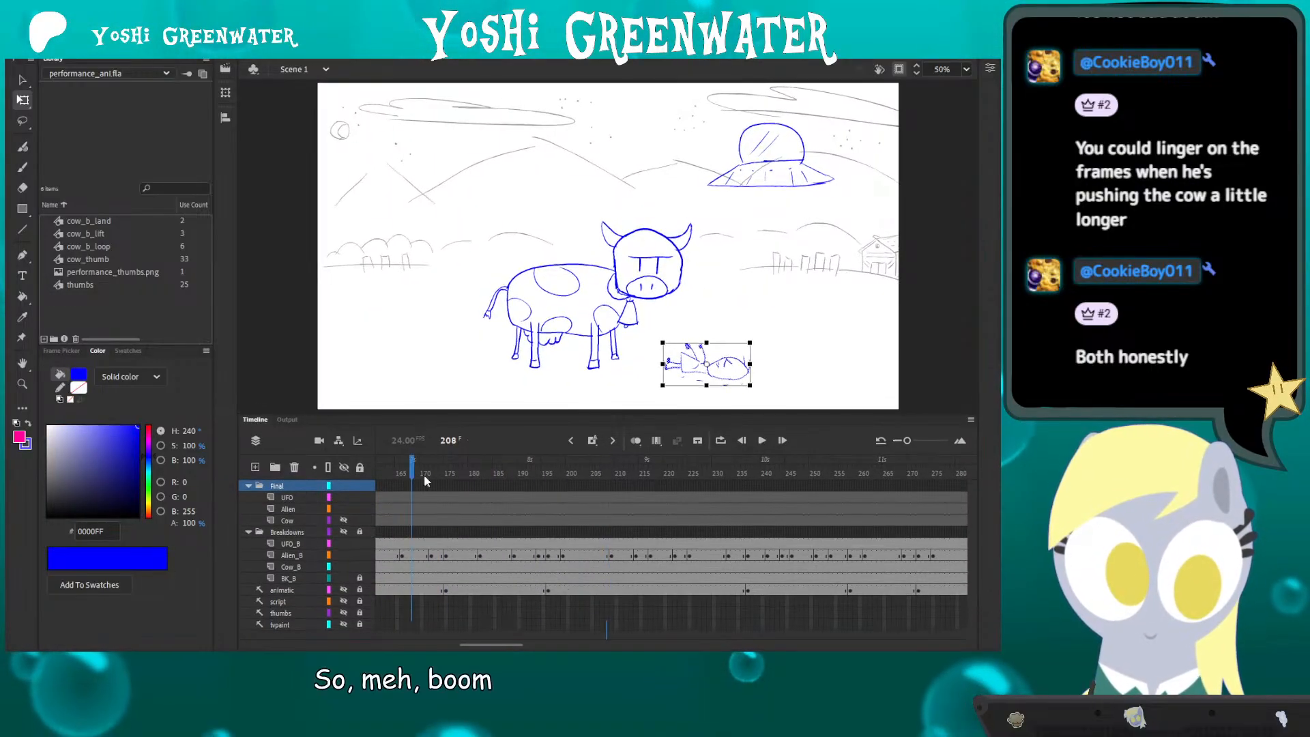
pyautogui.click(446, 486)
pyautogui.moveTo(459, 488); pyautogui.dragTo(567, 510)
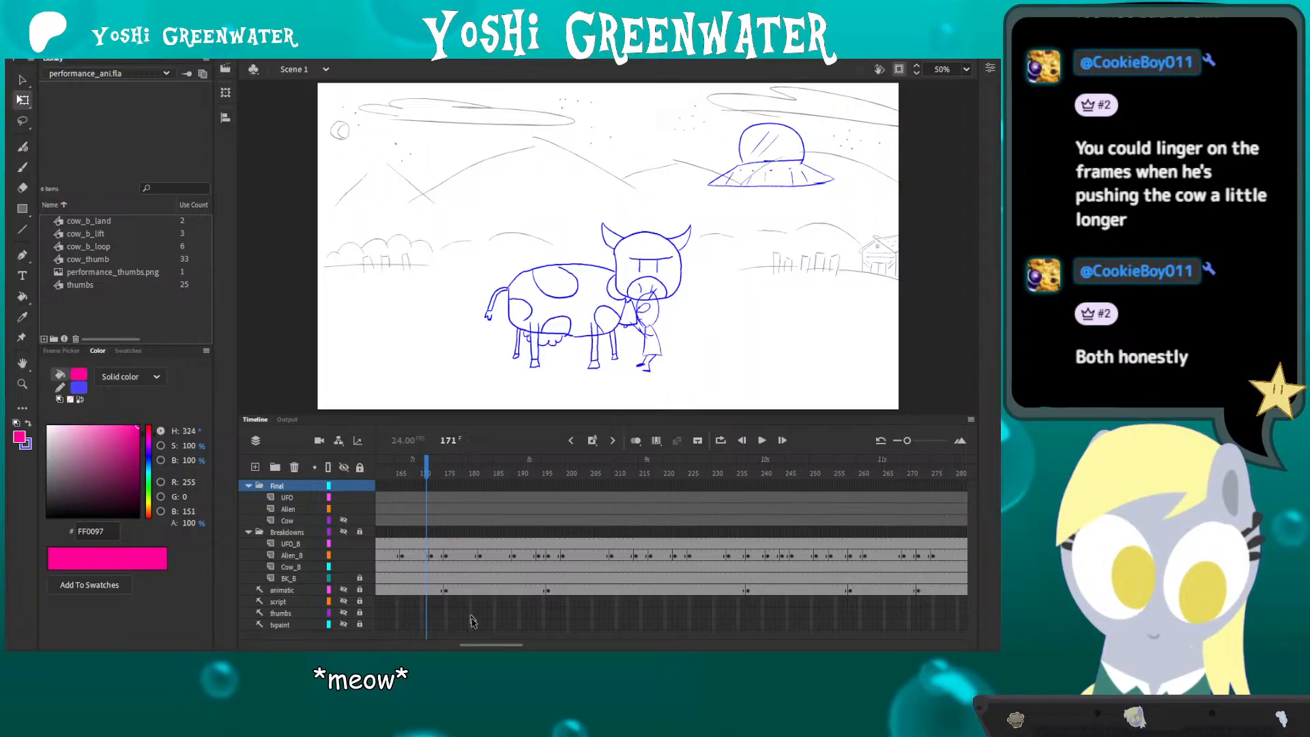
pyautogui.moveTo(477, 645); pyautogui.dragTo(475, 645)
pyautogui.moveTo(451, 415); pyautogui.dragTo(441, 428)
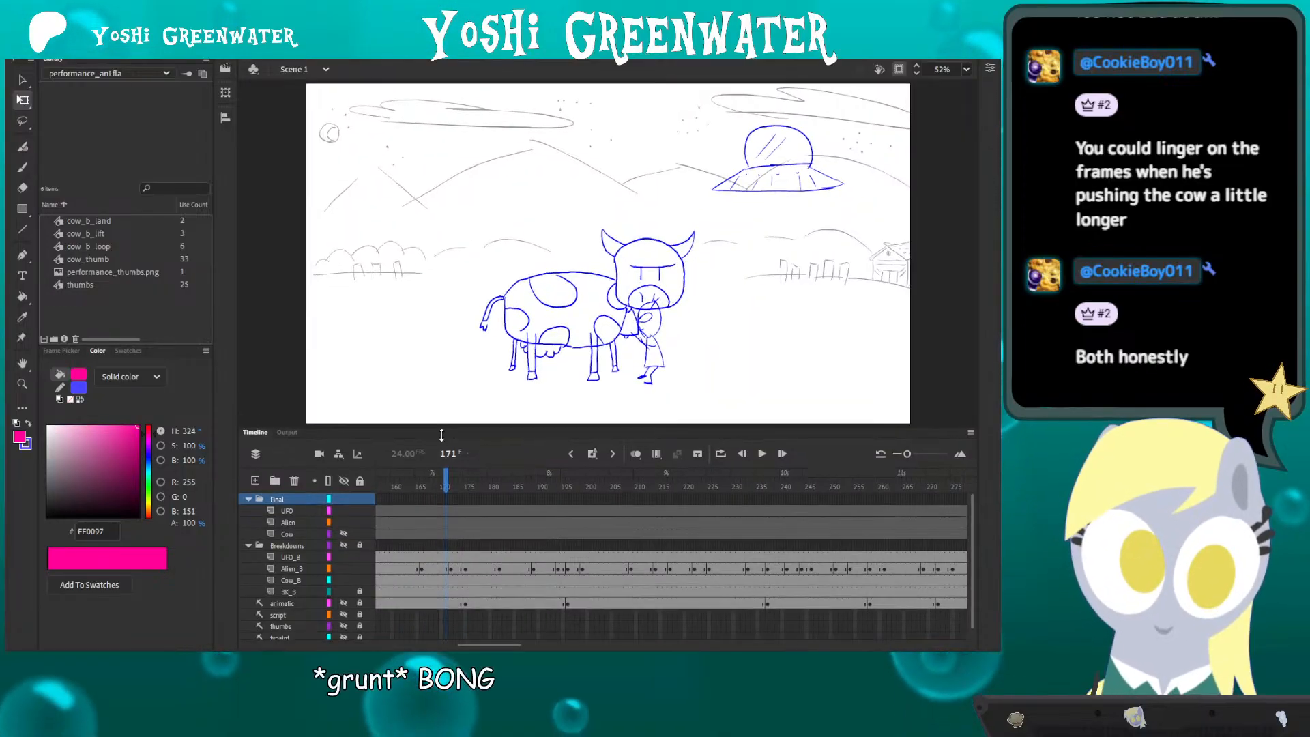
# - Add three frames to the alien's hold around frame 177 across the layers, and insert an Alien_B keyframe at frame 180
pyautogui.click(431, 489)
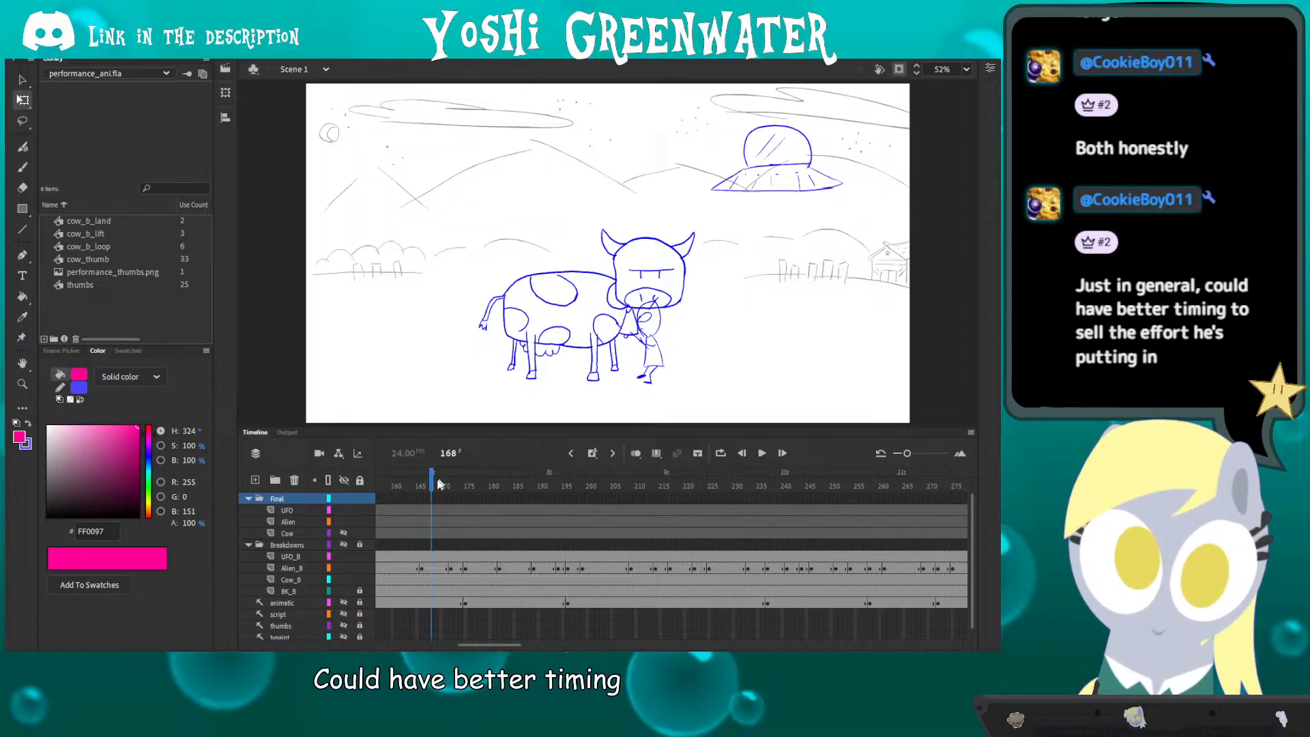
pyautogui.moveTo(432, 489); pyautogui.dragTo(483, 496)
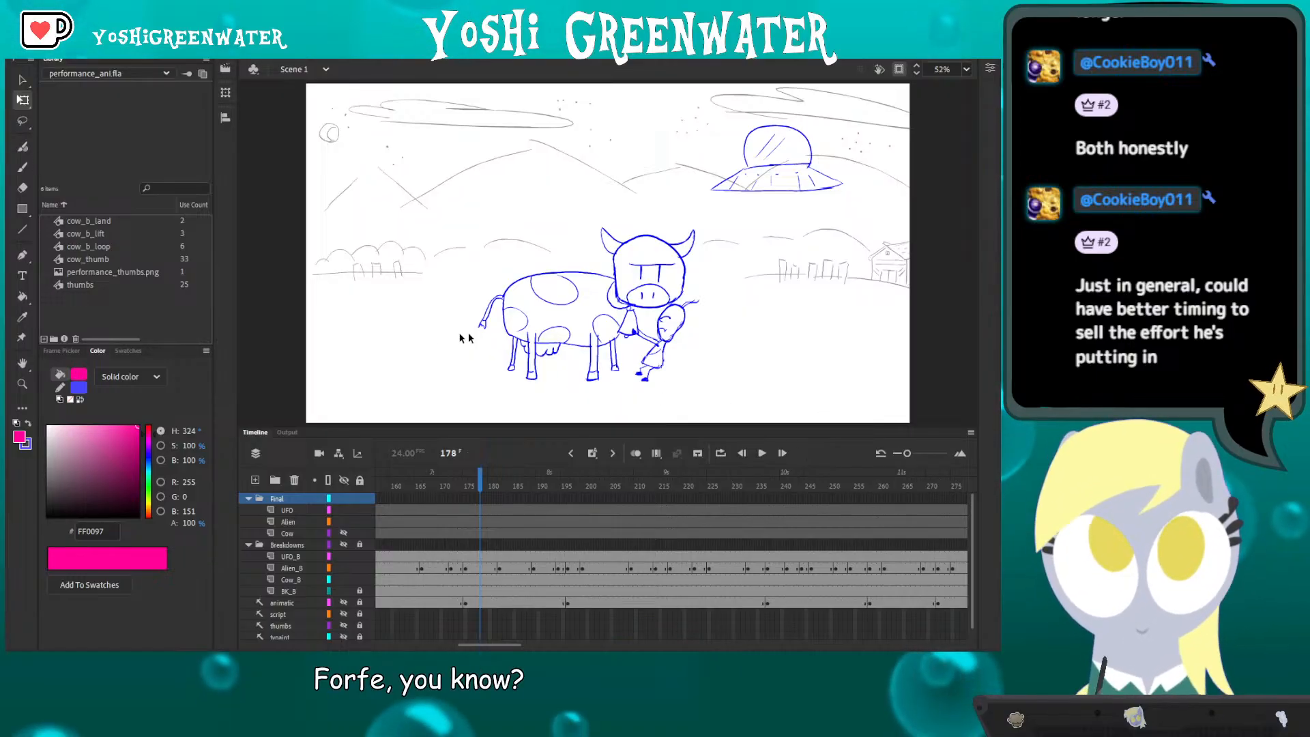
pyautogui.moveTo(480, 481); pyautogui.dragTo(488, 489)
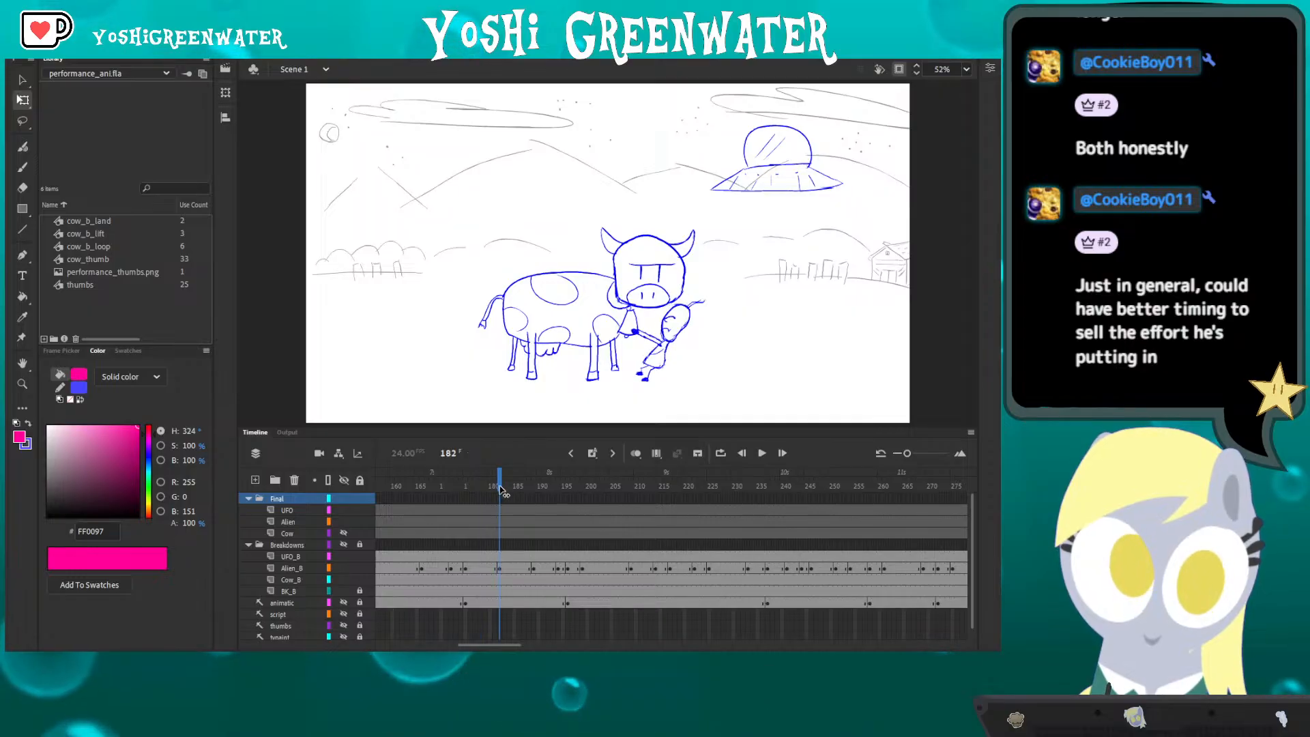
pyautogui.moveTo(496, 488)
pyautogui.mouseDown()
pyautogui.moveTo(459, 492)
pyautogui.moveTo(500, 494)
pyautogui.mouseUp()
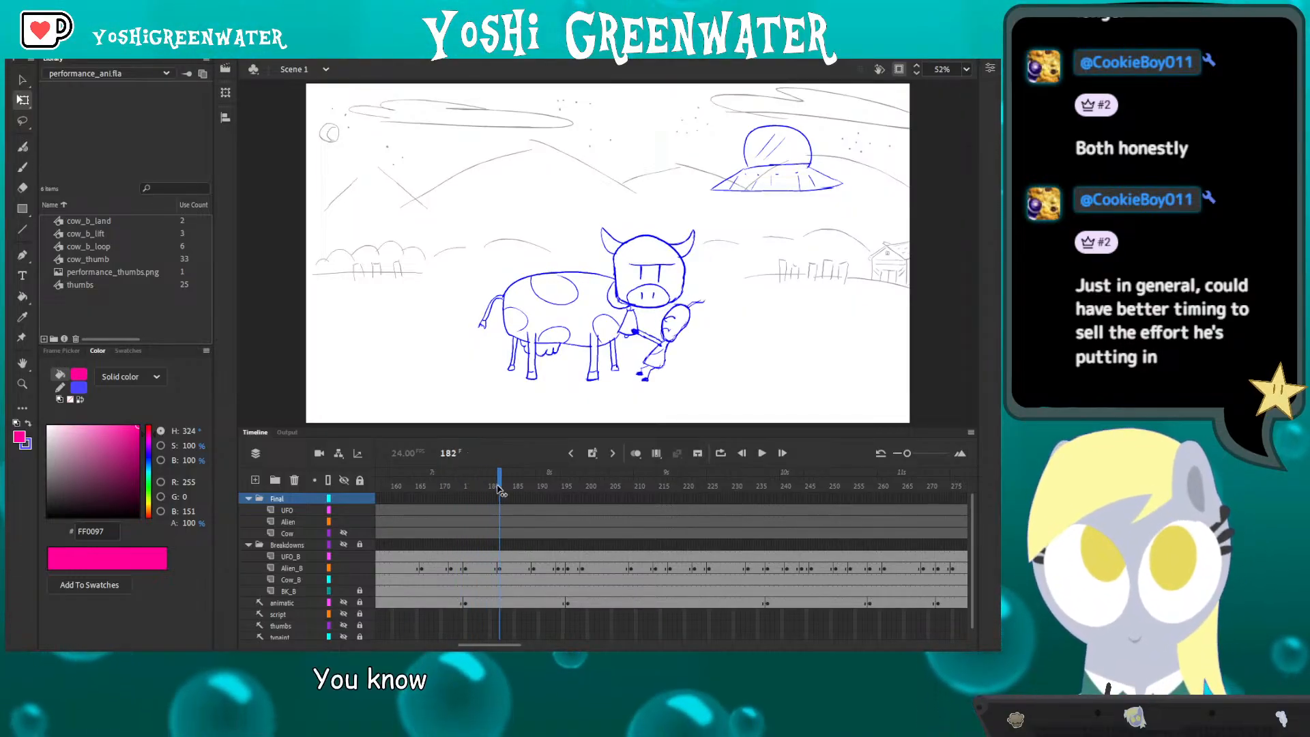
pyautogui.click(487, 568)
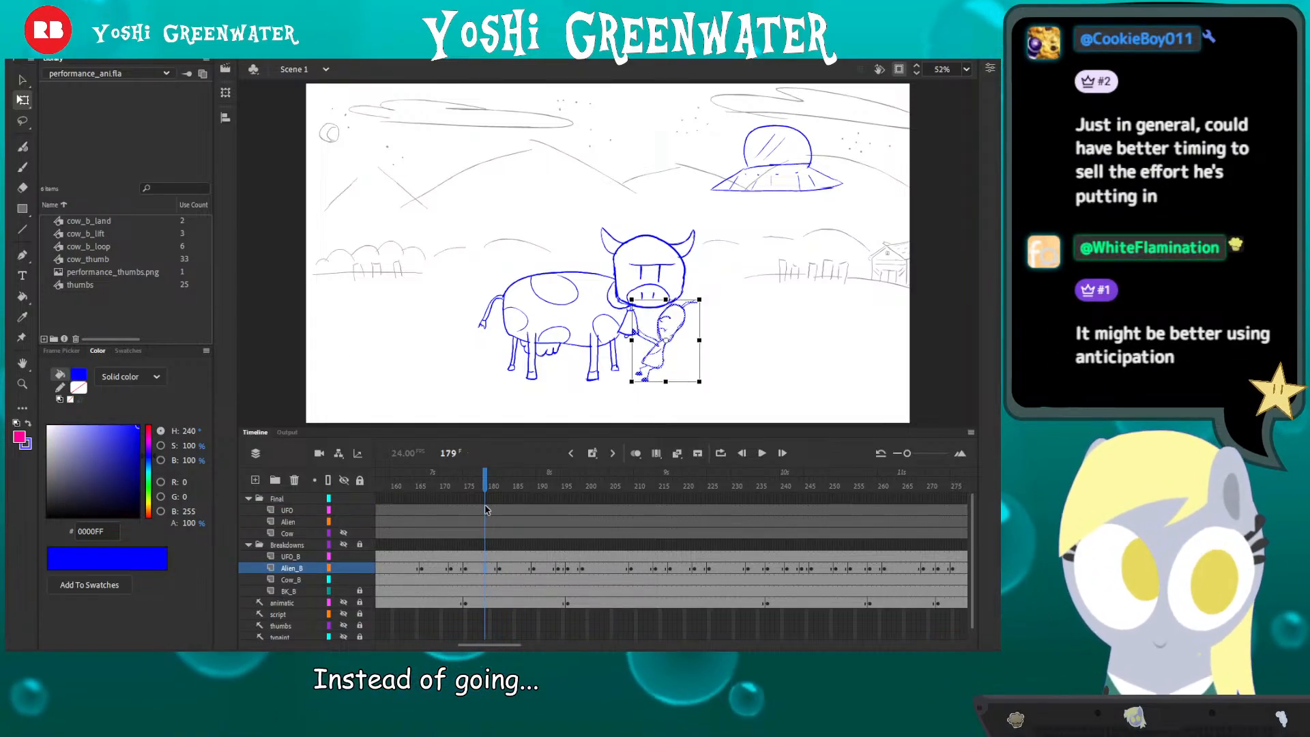
pyautogui.click(475, 579)
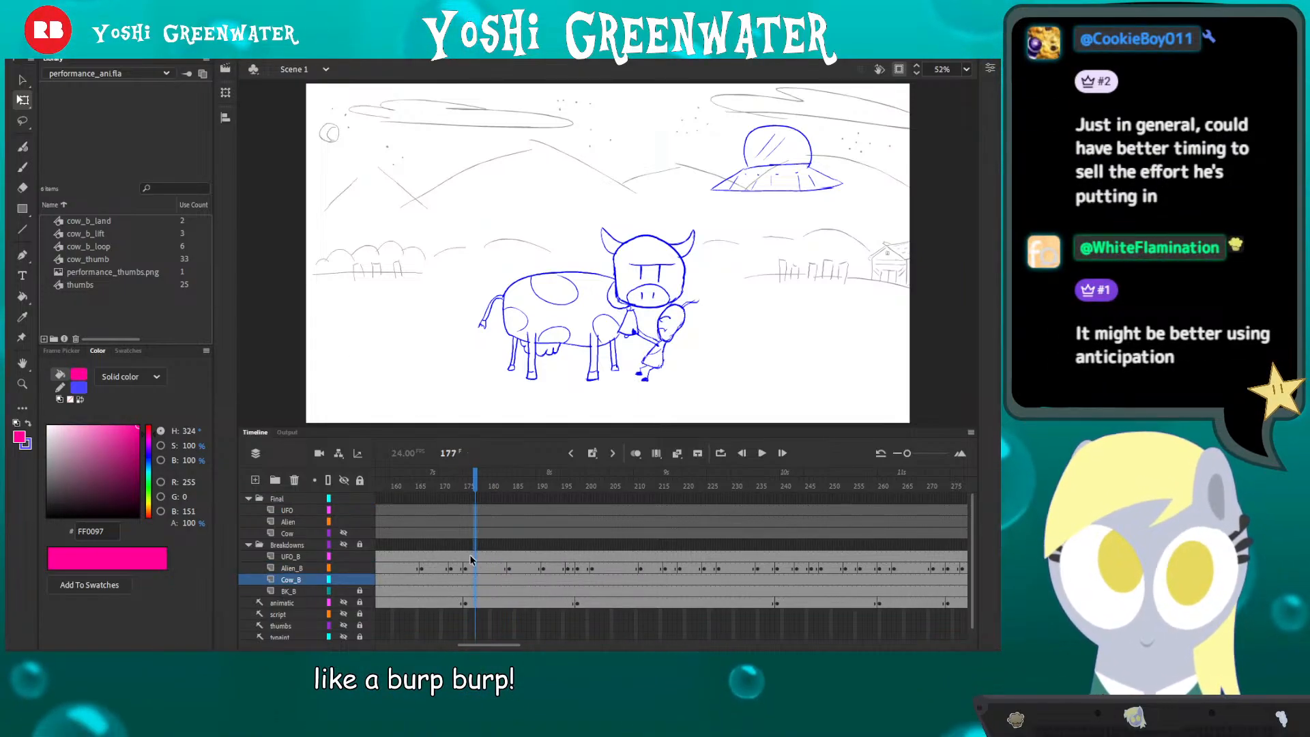
pyautogui.press('F6')
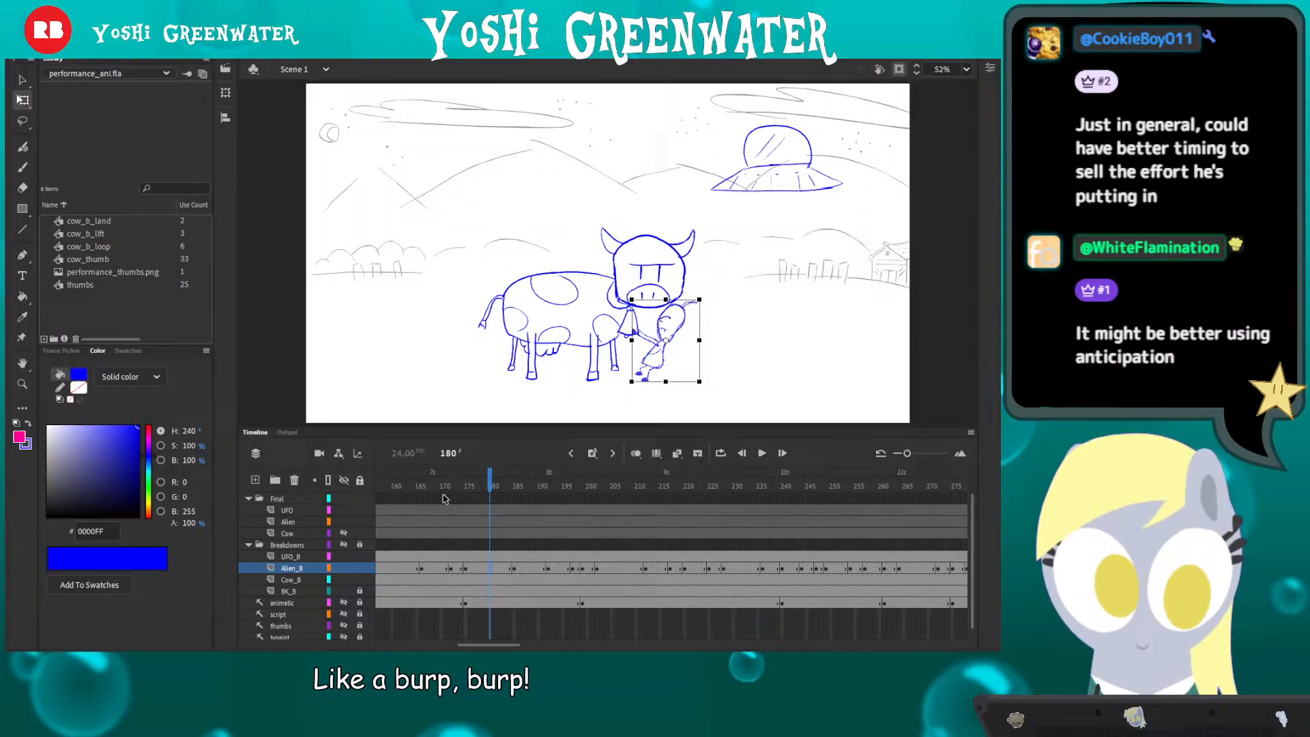
# - Skew the Alien_B drawing at frame 180 so its upper body leans toward the cow, and review the push around it
pyautogui.press('z')
pyautogui.moveTo(698, 300); pyautogui.dragTo(612, 374)
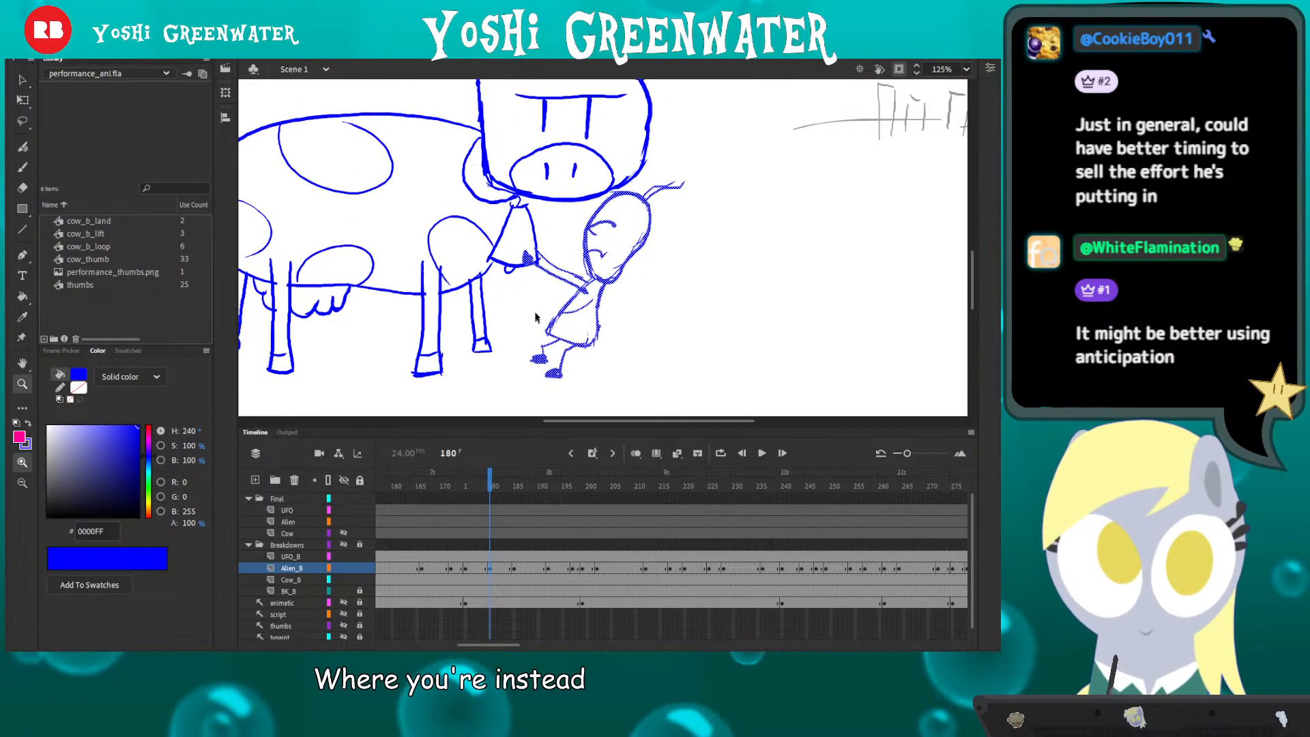
pyautogui.press('q')
pyautogui.moveTo(550, 178); pyautogui.dragTo(530, 177)
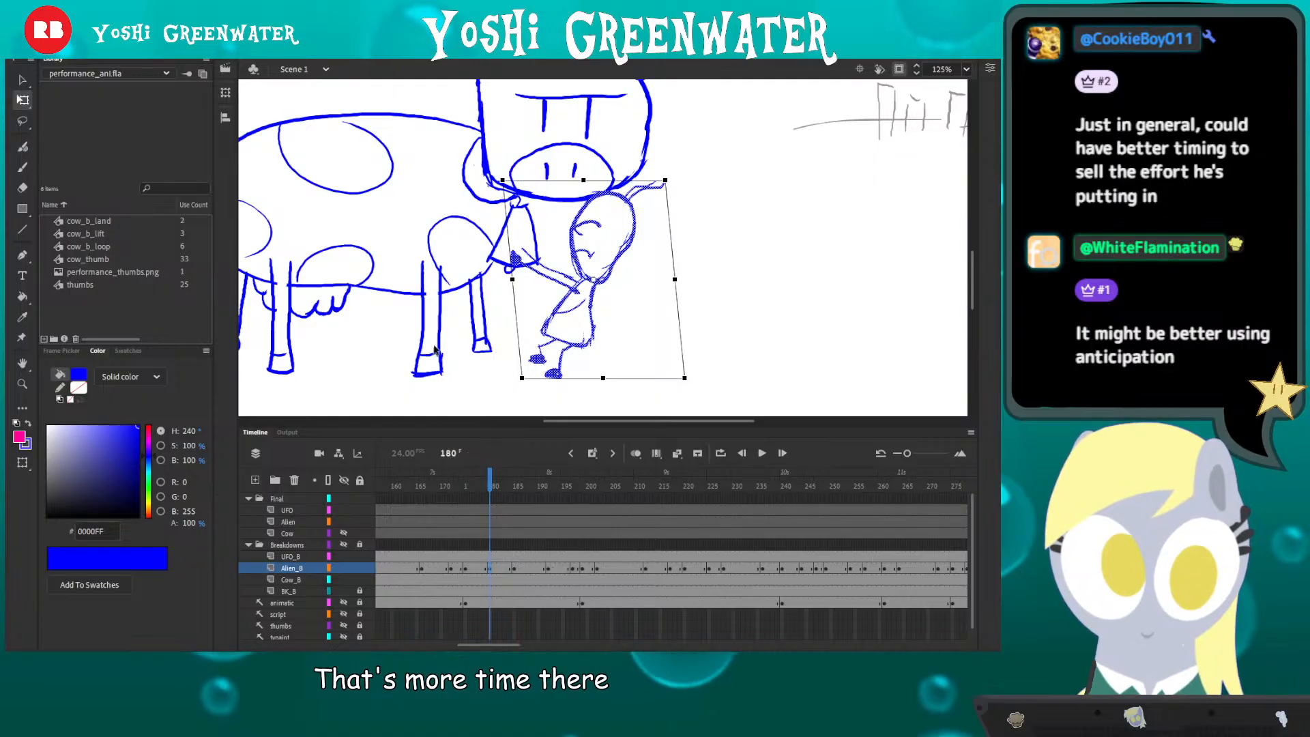
pyautogui.moveTo(434, 350)
pyautogui.mouseDown()
pyautogui.moveTo(421, 368)
pyautogui.moveTo(439, 365)
pyautogui.moveTo(426, 364)
pyautogui.mouseUp()
pyautogui.click(434, 485)
pyautogui.press('Return')
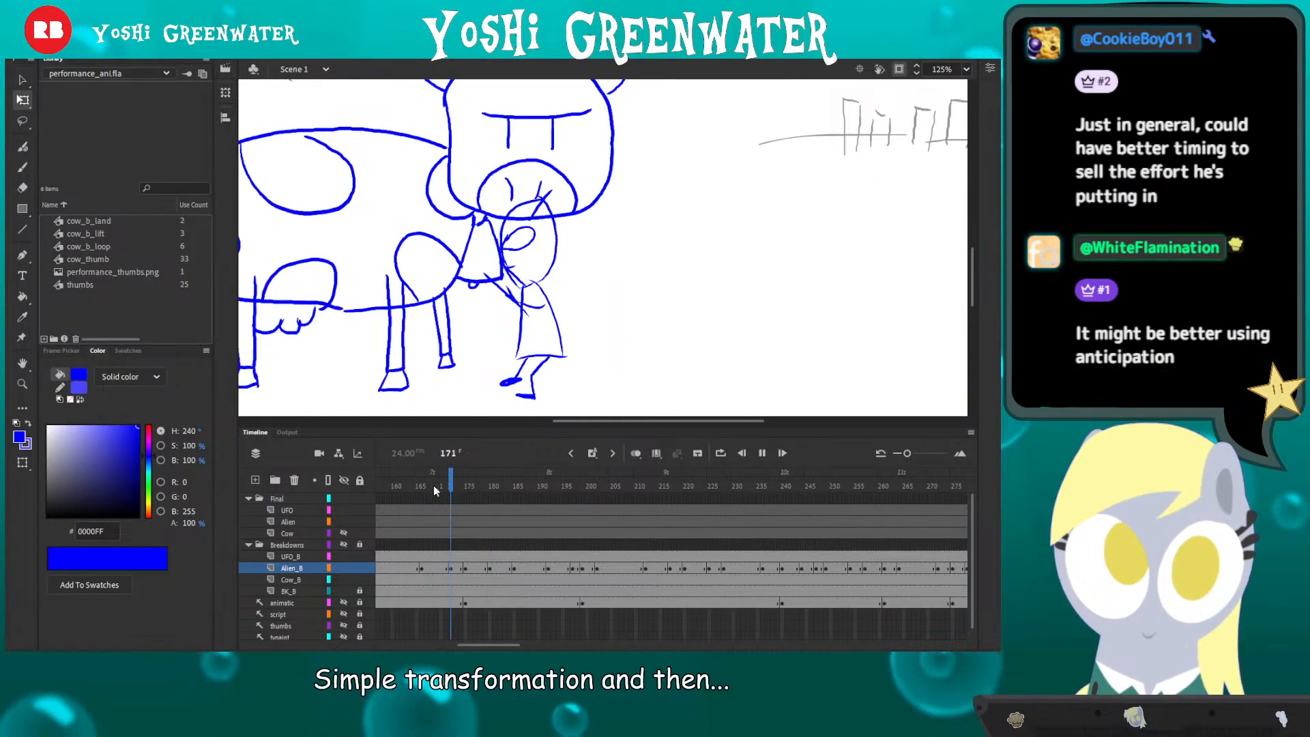
pyautogui.moveTo(441, 488); pyautogui.dragTo(495, 488)
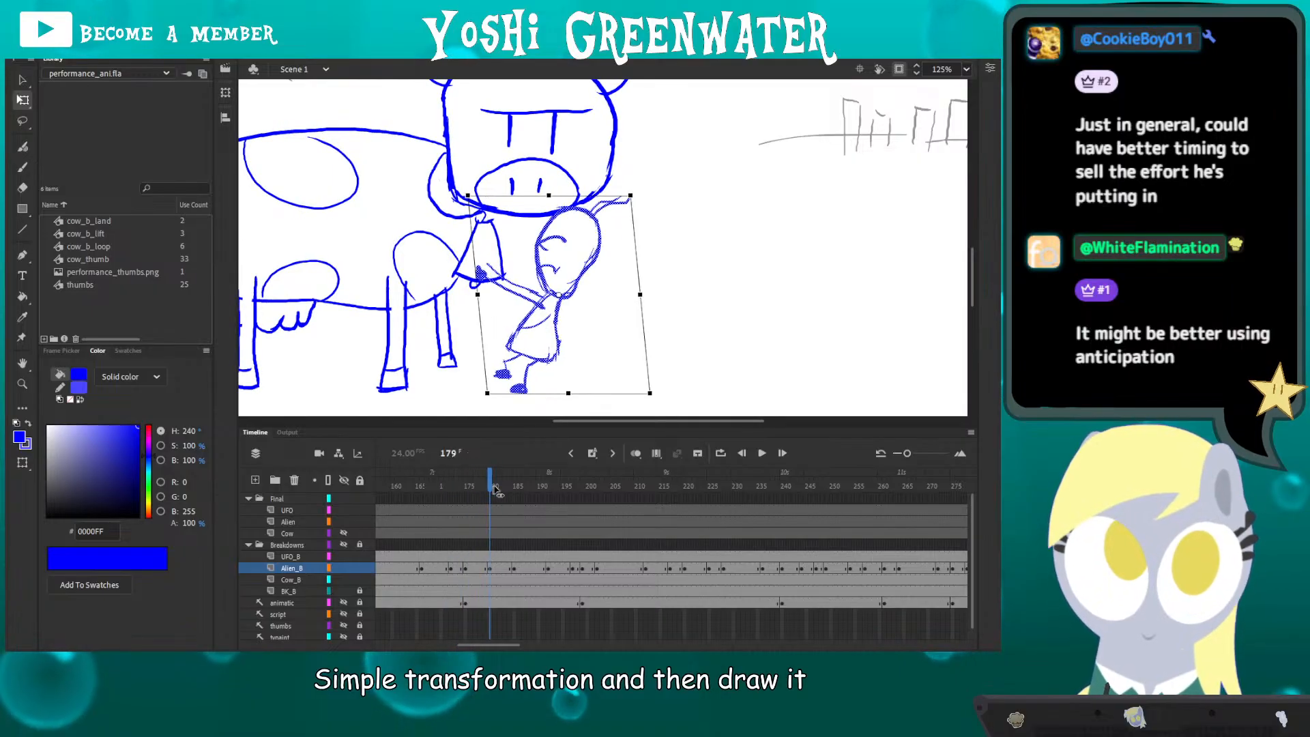
pyautogui.click(470, 487)
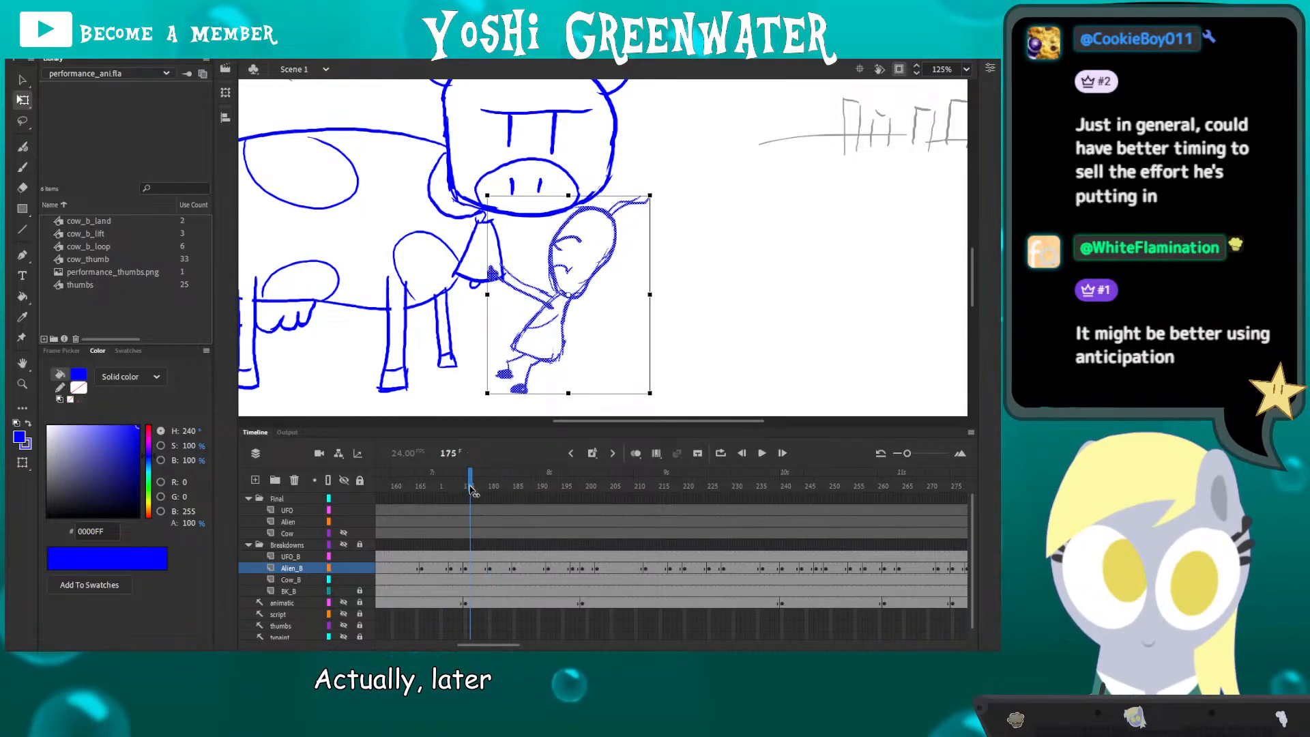
# - Lengthen the alien's pose at frame 173 by two frames across the layers and replay the push
pyautogui.moveTo(487, 488); pyautogui.dragTo(455, 493)
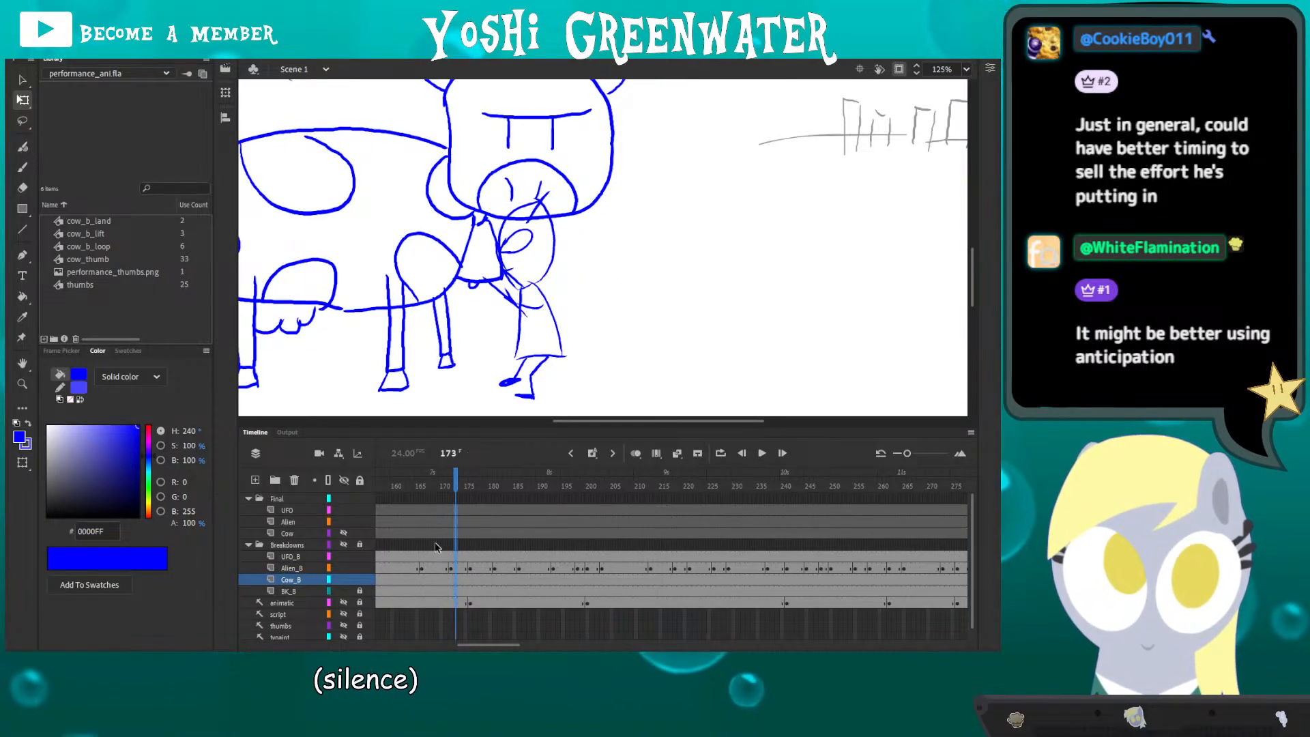
pyautogui.click(428, 488)
pyautogui.press('Return')
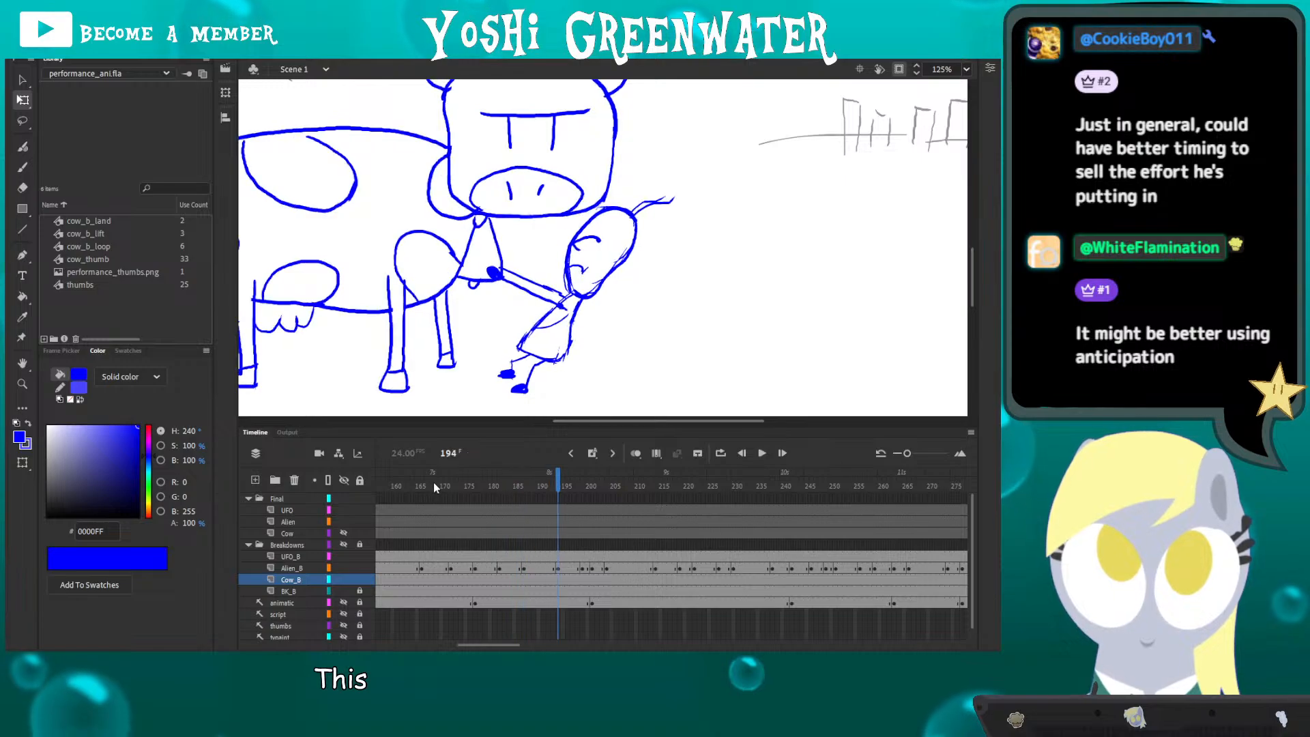
# - Add two frames at frame 180 across the layers to hold the alien's leaning-back pose longer, and clear the selection
pyautogui.click(458, 492)
pyautogui.moveTo(459, 493)
pyautogui.mouseDown()
pyautogui.moveTo(501, 503)
pyautogui.moveTo(492, 599)
pyautogui.mouseUp()
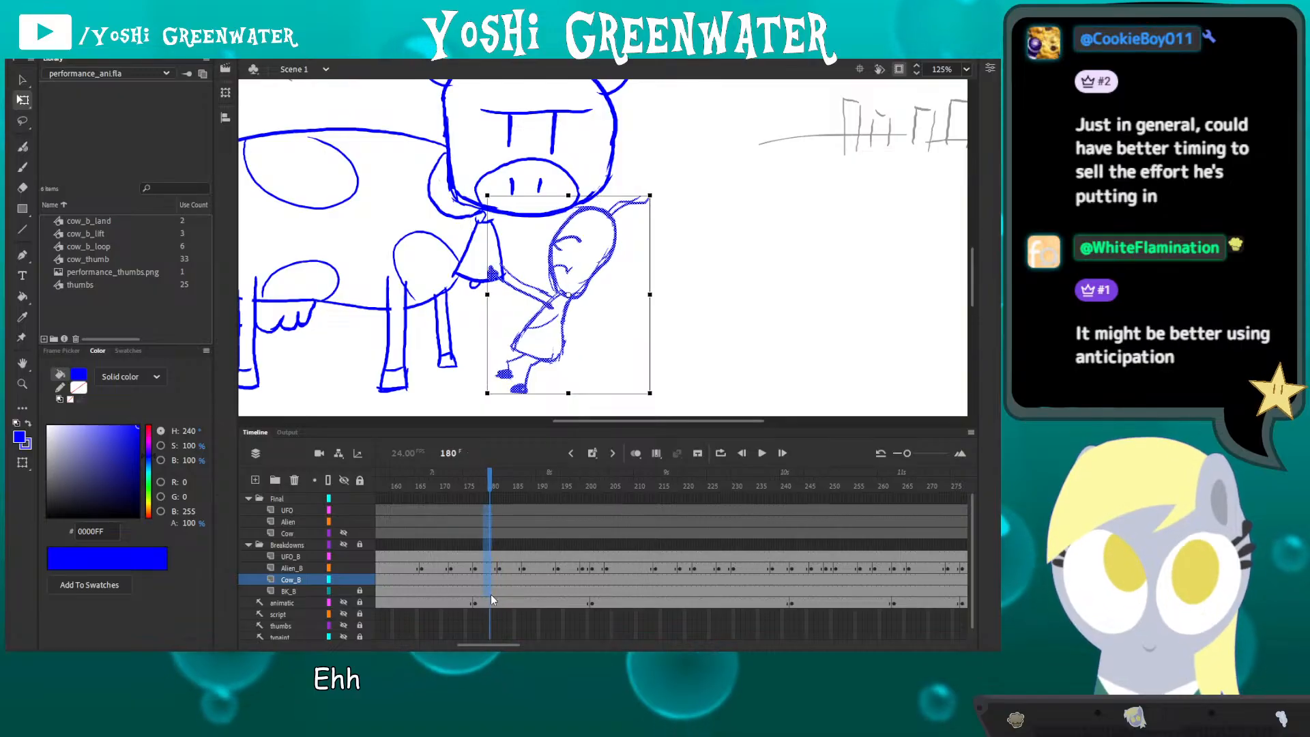
pyautogui.click(491, 471)
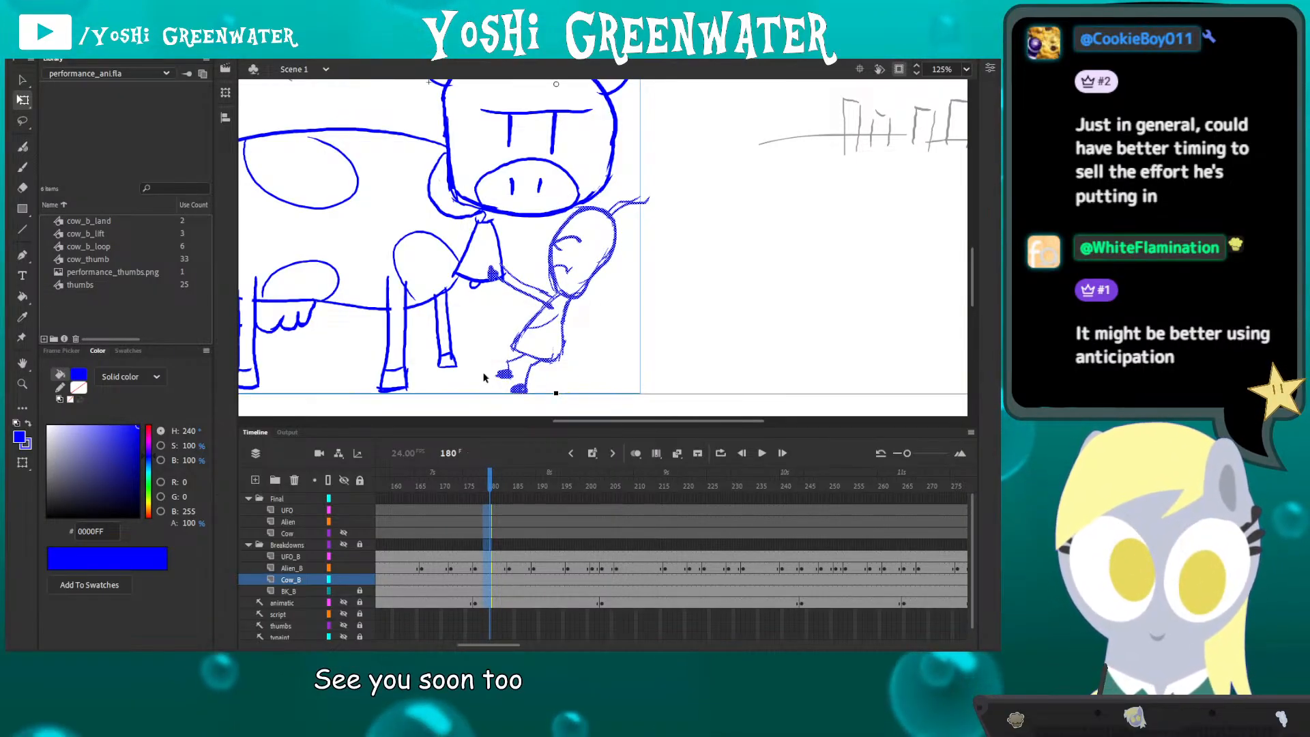
pyautogui.moveTo(466, 380); pyautogui.dragTo(493, 402)
pyautogui.click(481, 403)
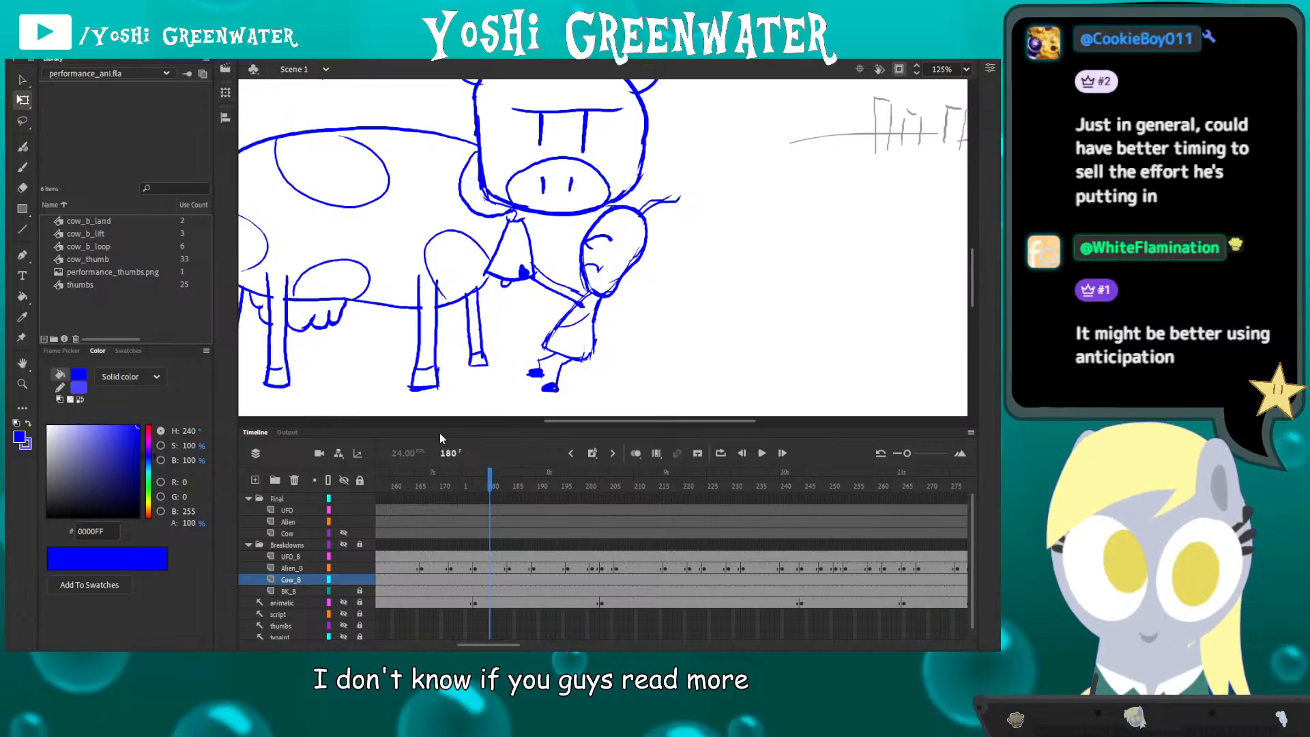
pyautogui.moveTo(440, 426); pyautogui.dragTo(439, 429)
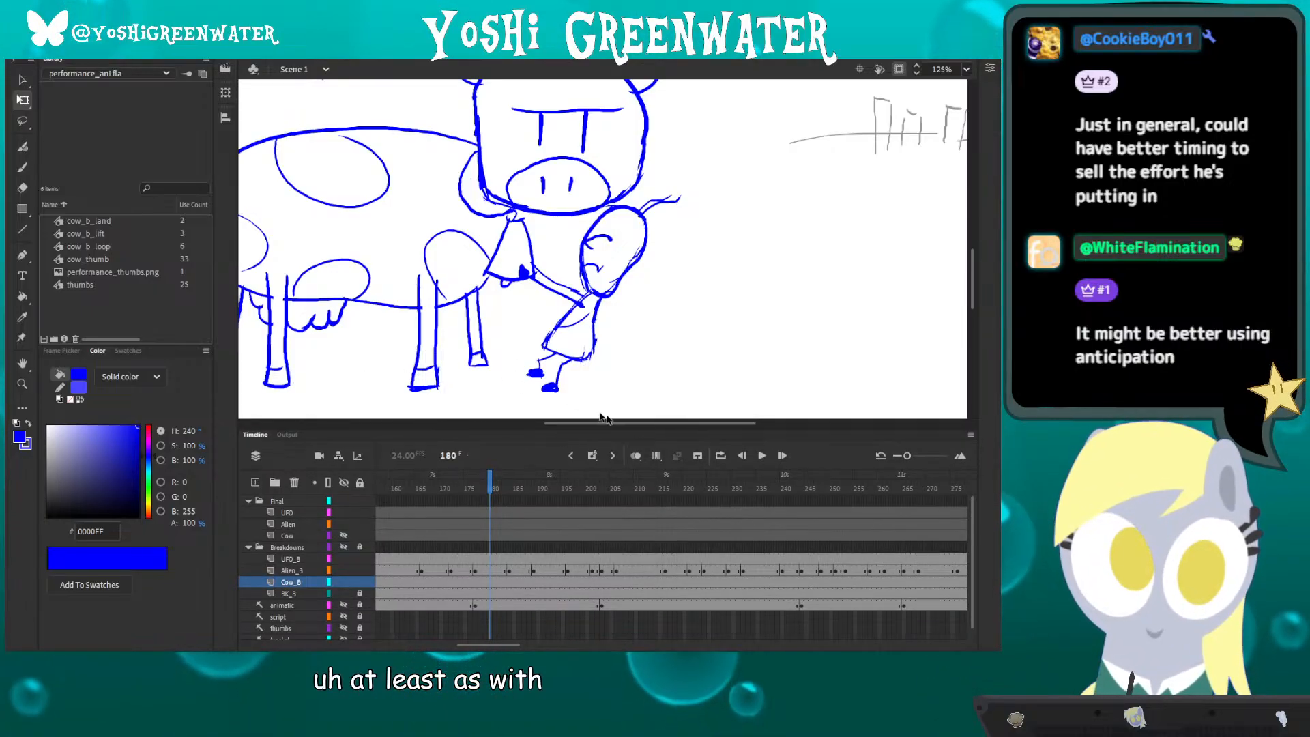
# - Step through the breakdowns from frame 173 to frame 197 and examine the timing of the alien's pushes
pyautogui.moveTo(490, 490)
pyautogui.mouseDown()
pyautogui.moveTo(440, 501)
pyautogui.moveTo(482, 501)
pyautogui.moveTo(456, 489)
pyautogui.mouseUp()
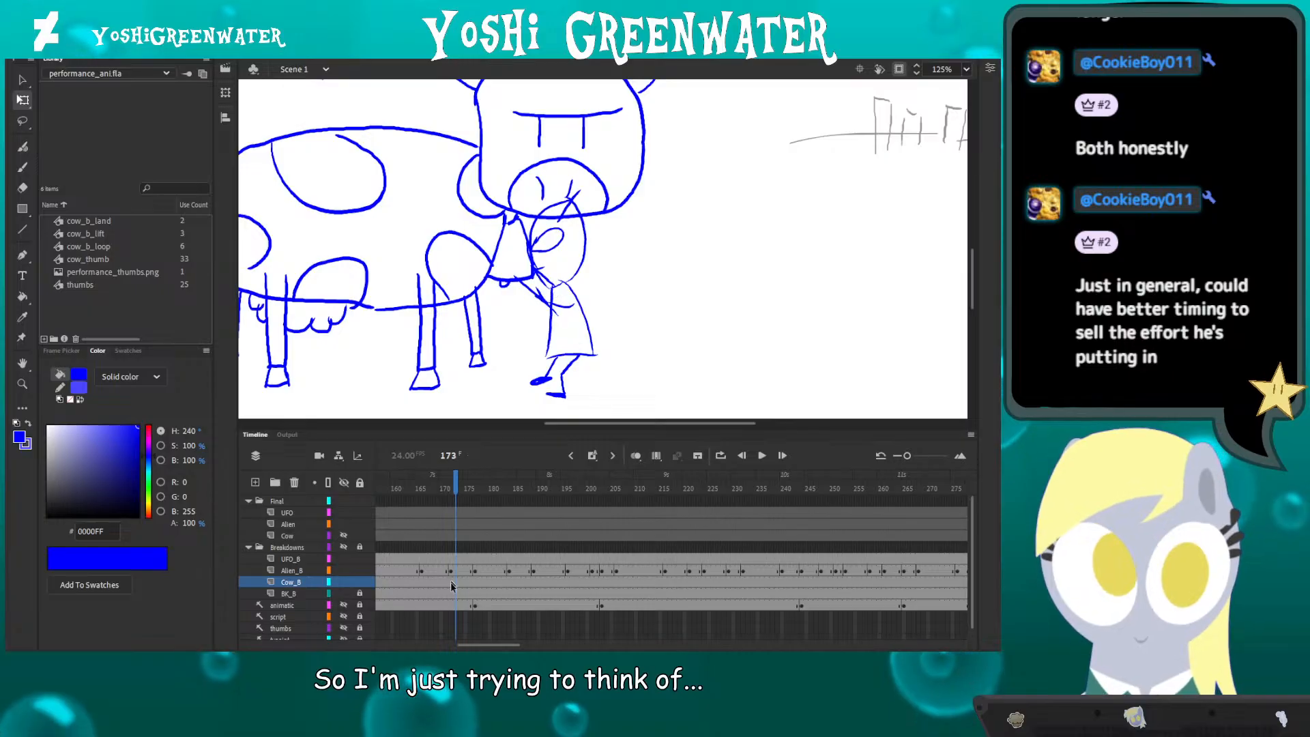
pyautogui.press('.')
pyautogui.press('.')
pyautogui.press('.')
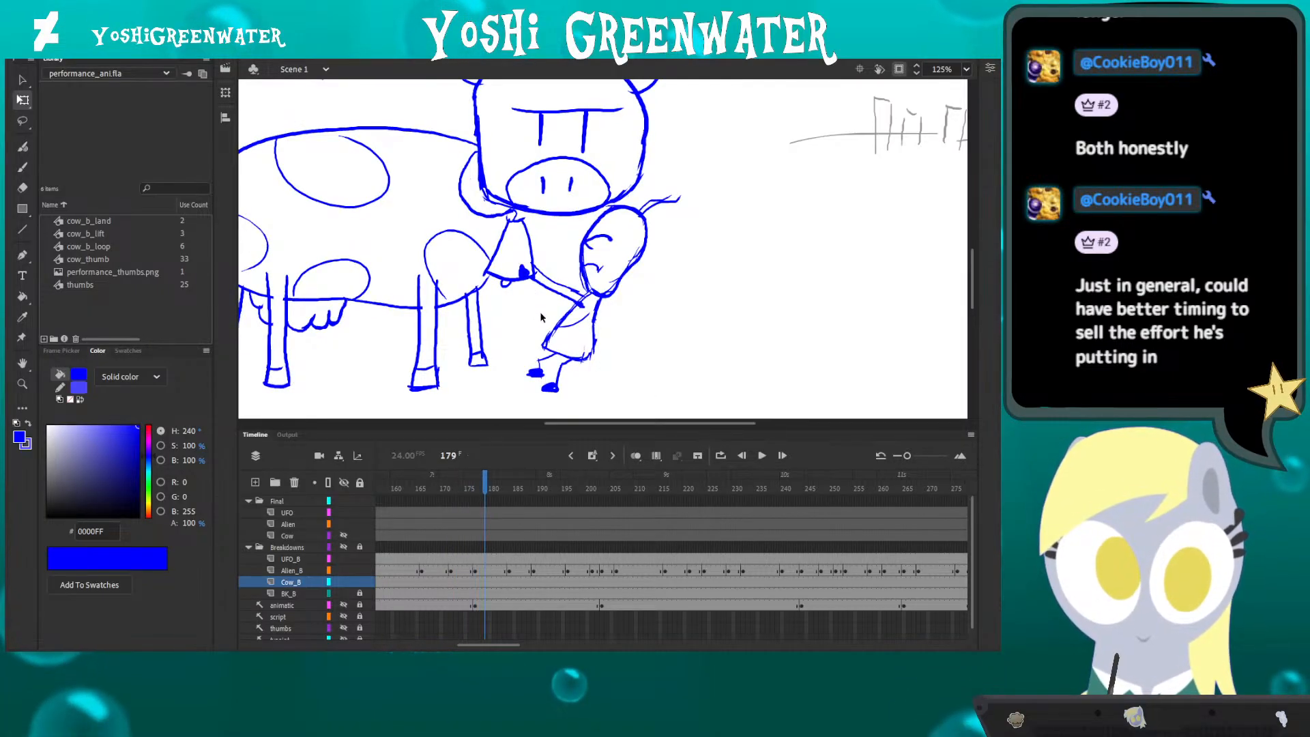
pyautogui.press('.')
pyautogui.press('.')
pyautogui.press('.')
pyautogui.press('.')
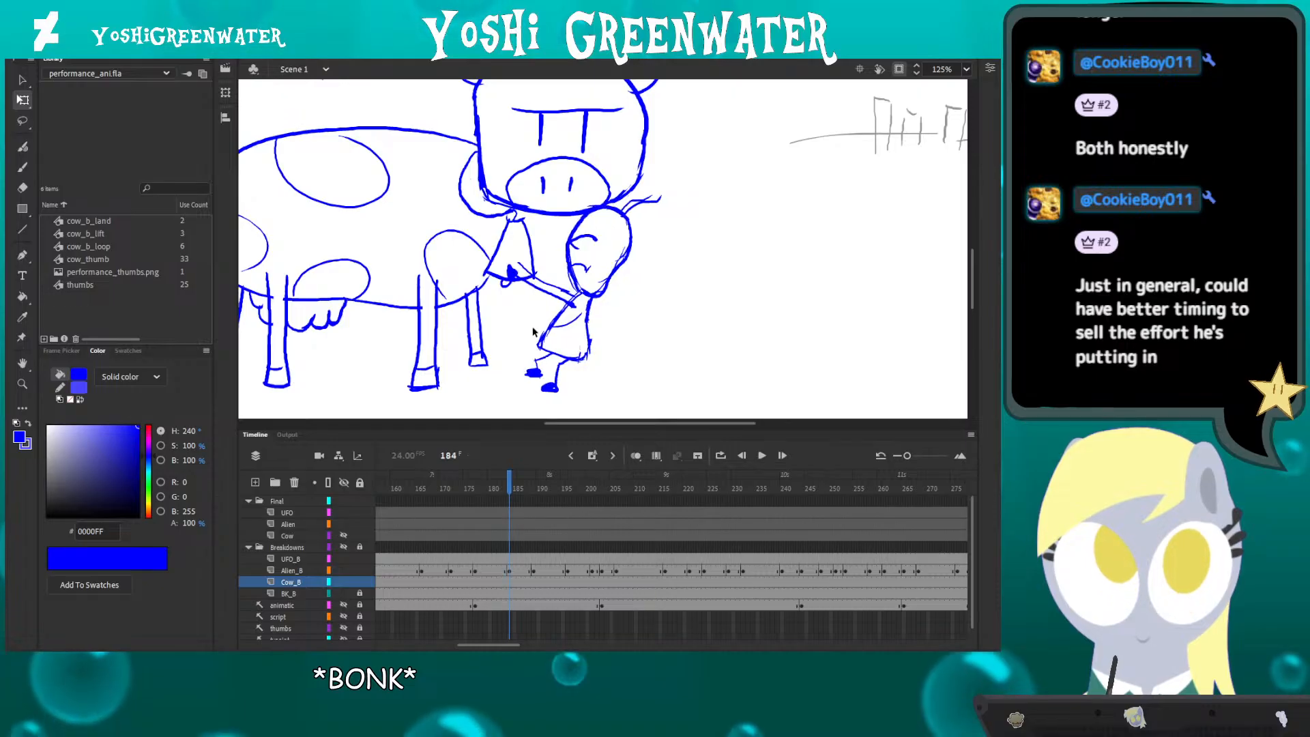
pyautogui.press('.')
pyautogui.press('.')
pyautogui.press('.')
pyautogui.press('.')
pyautogui.press('.')
pyautogui.press('.')
pyautogui.press('.')
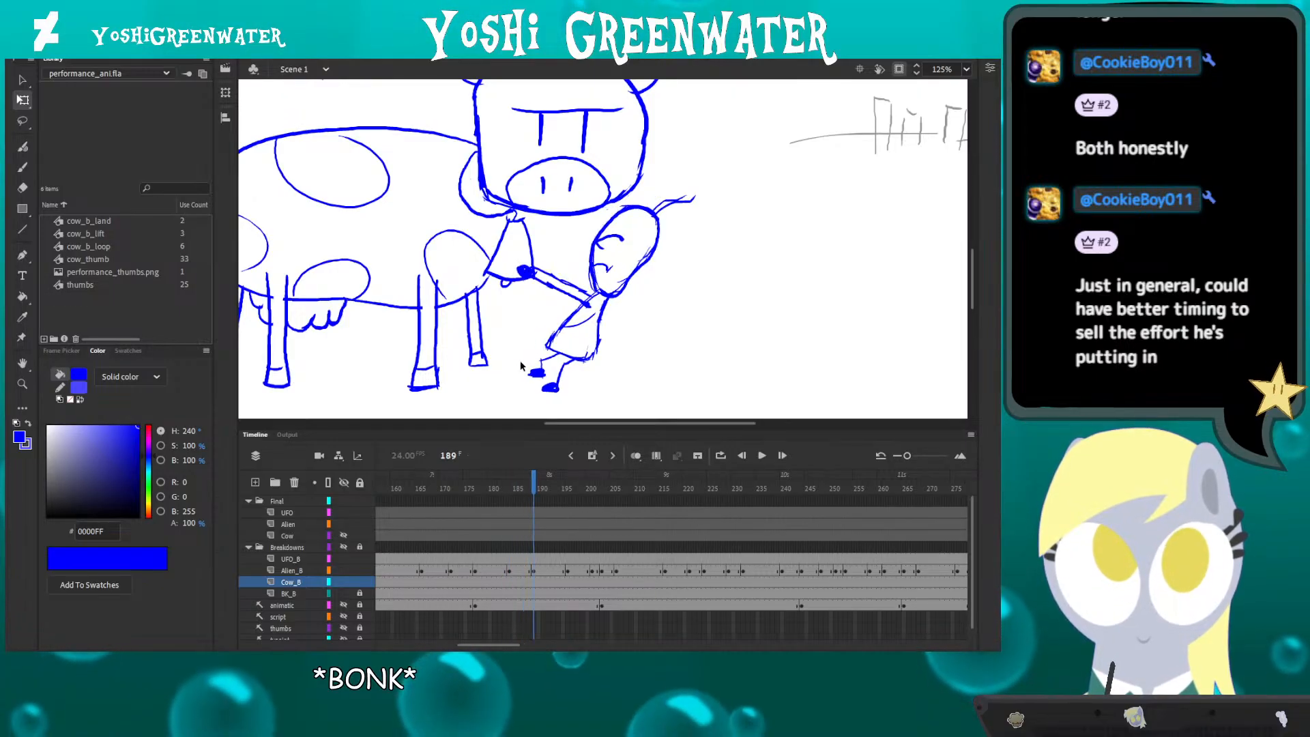
pyautogui.press('.')
pyautogui.press('.')
pyautogui.press('.')
pyautogui.press('.')
pyautogui.press('.')
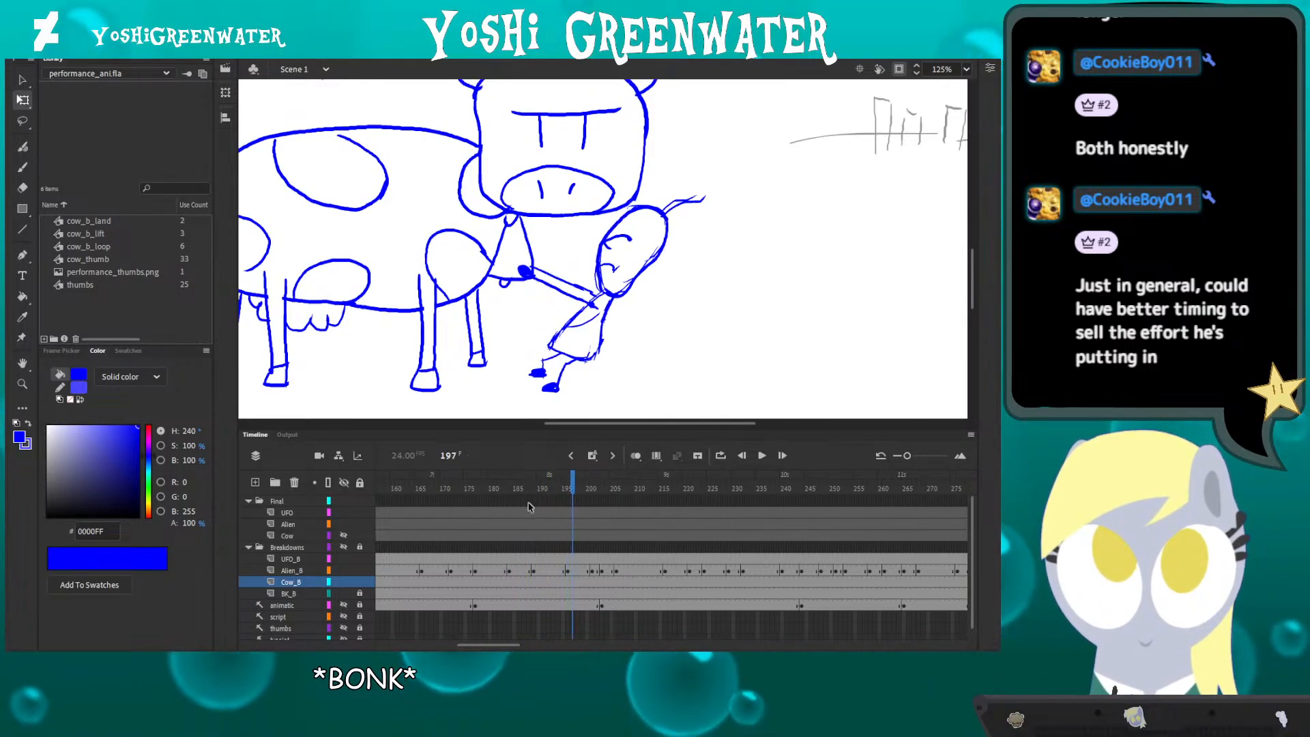
# - Insert an Alien_B keyframe at frame 192, skew the alien slightly, and add two frames at frame 190
pyautogui.click(550, 571)
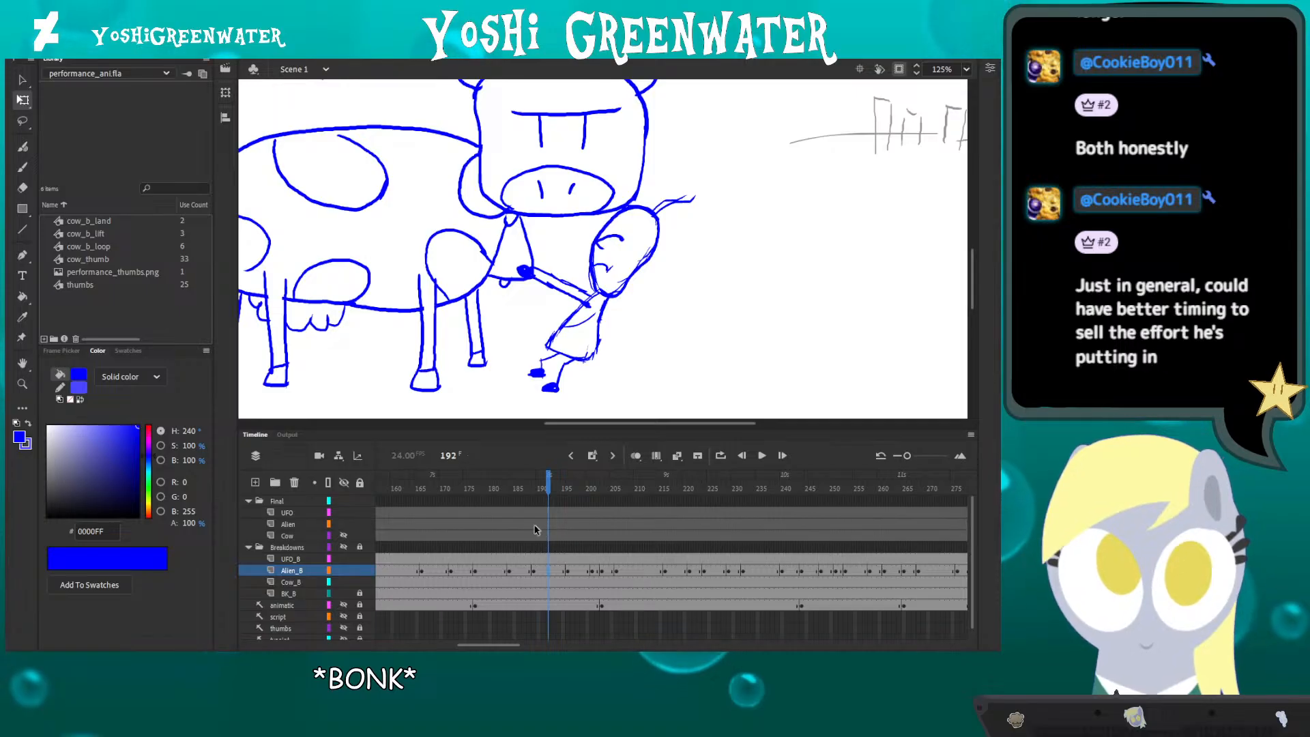
pyautogui.click(554, 345)
pyautogui.moveTo(576, 195); pyautogui.dragTo(573, 194)
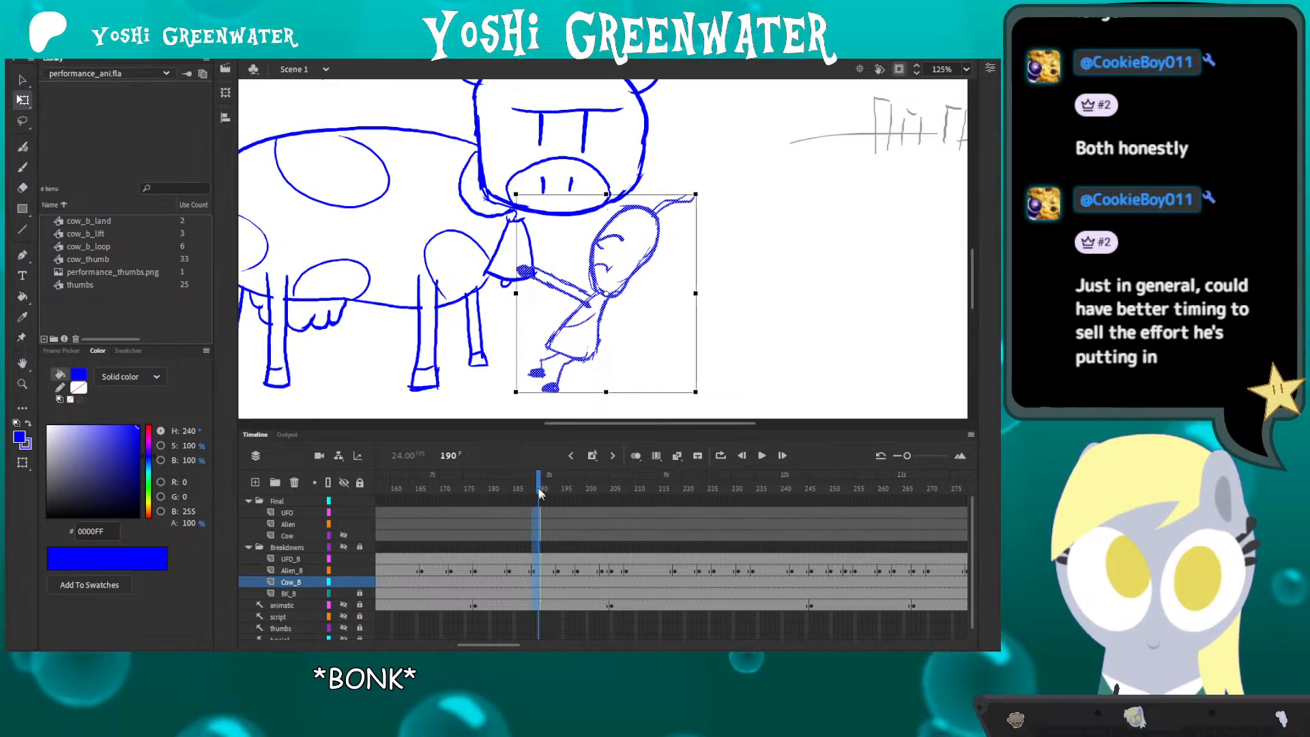
# - Add four frames to the alien's poses leading up to frame 202, and insert a skewed alien keyframe on Alien_B at frame 204
pyautogui.moveTo(539, 492)
pyautogui.mouseDown()
pyautogui.moveTo(630, 501)
pyautogui.moveTo(586, 496)
pyautogui.mouseUp()
pyautogui.click(591, 495)
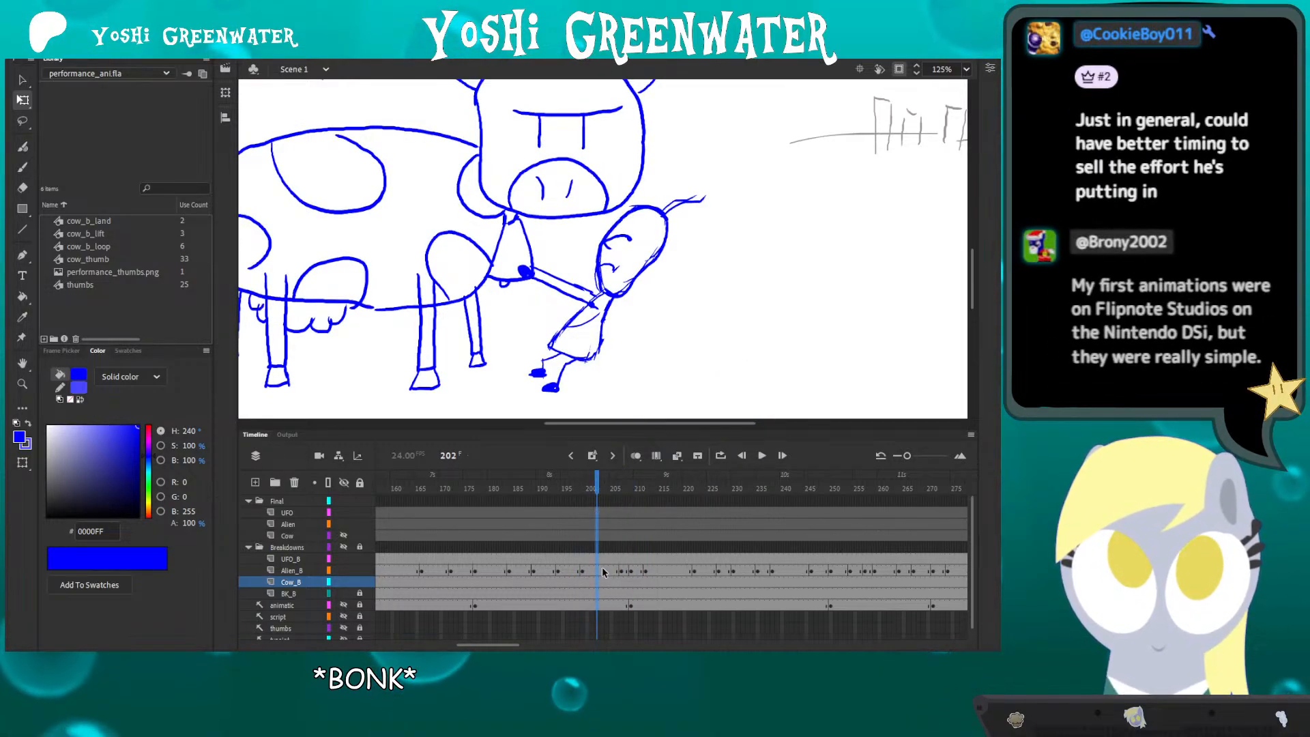
pyautogui.click(606, 570)
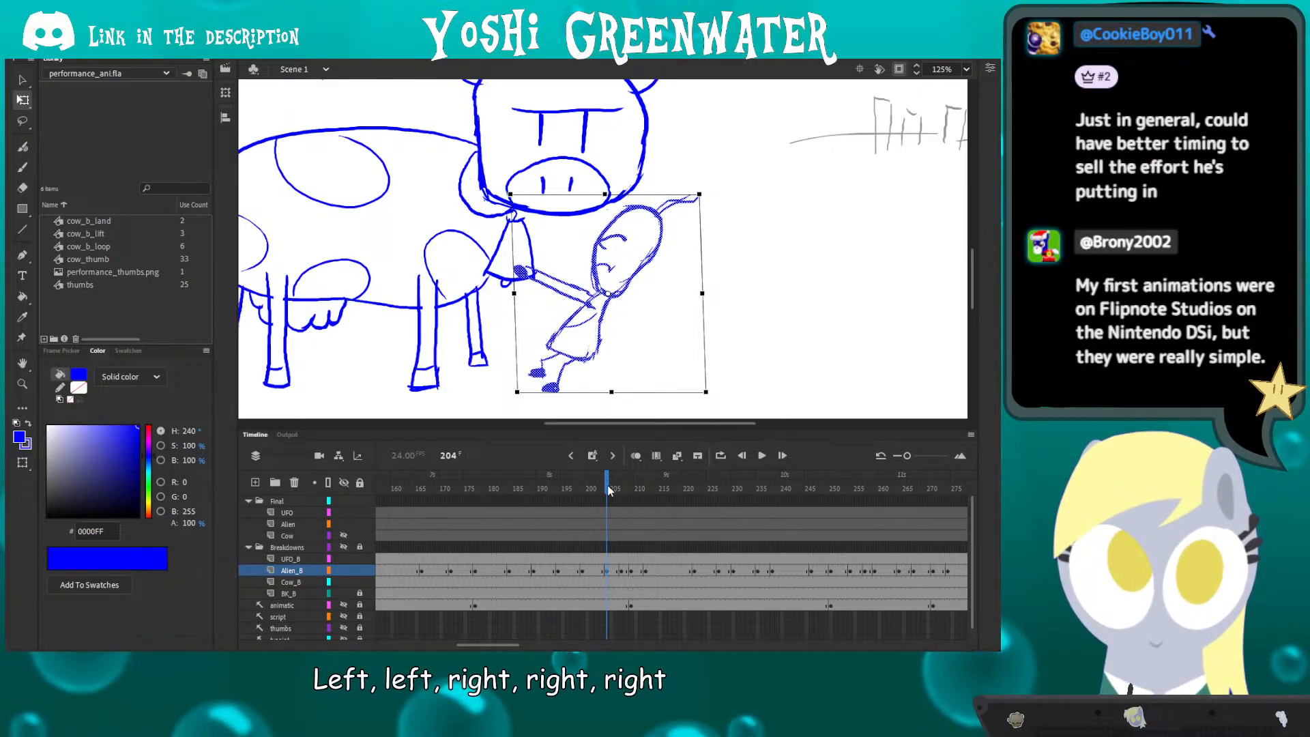
pyautogui.moveTo(609, 490); pyautogui.dragTo(660, 488)
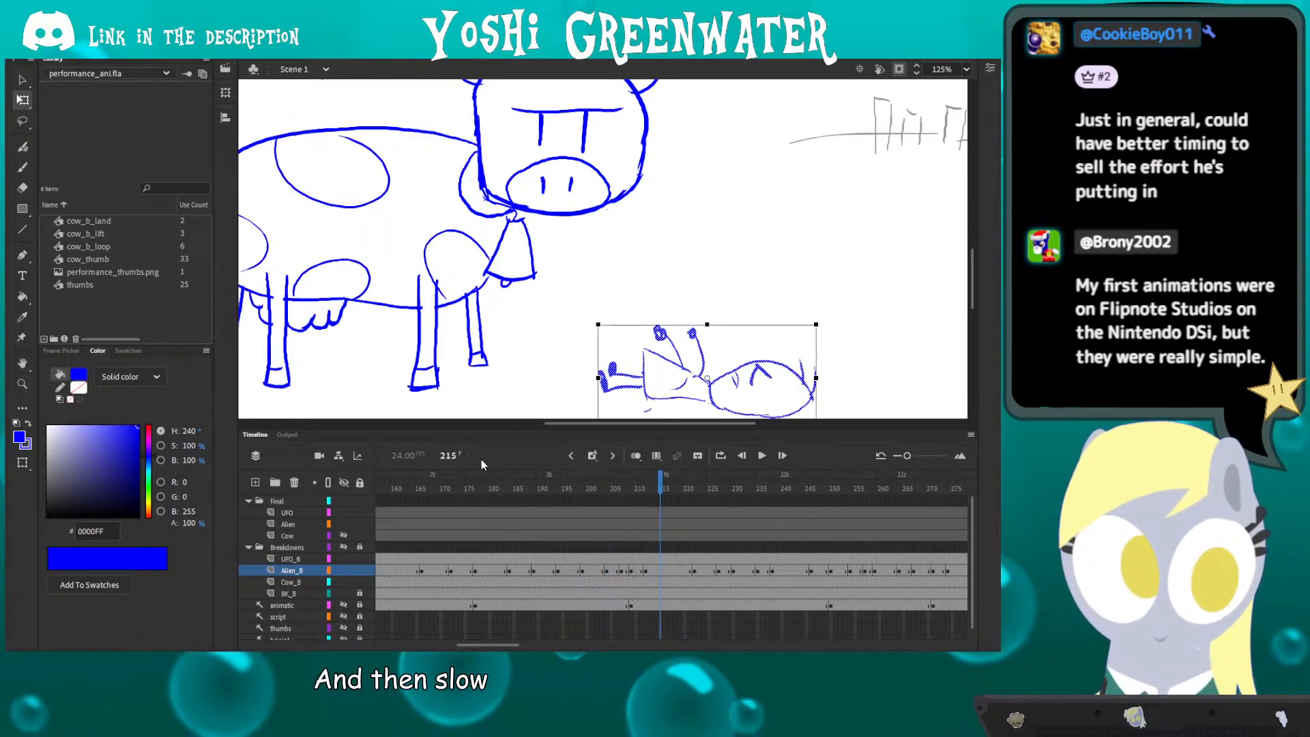
# - Replay the retimed breakdowns from the alien standing before the cow through his fall, past frame 221
pyautogui.hscroll(2, 498, 353)
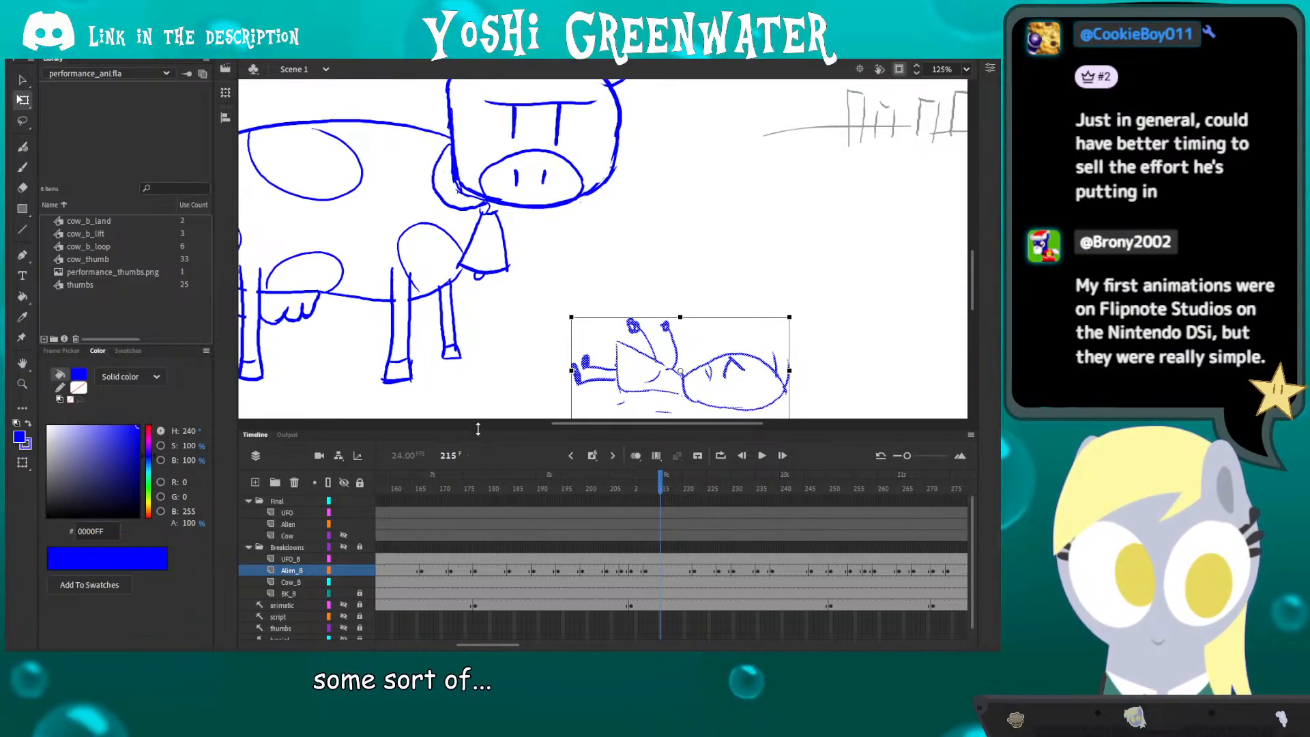
pyautogui.moveTo(479, 427); pyautogui.dragTo(478, 439)
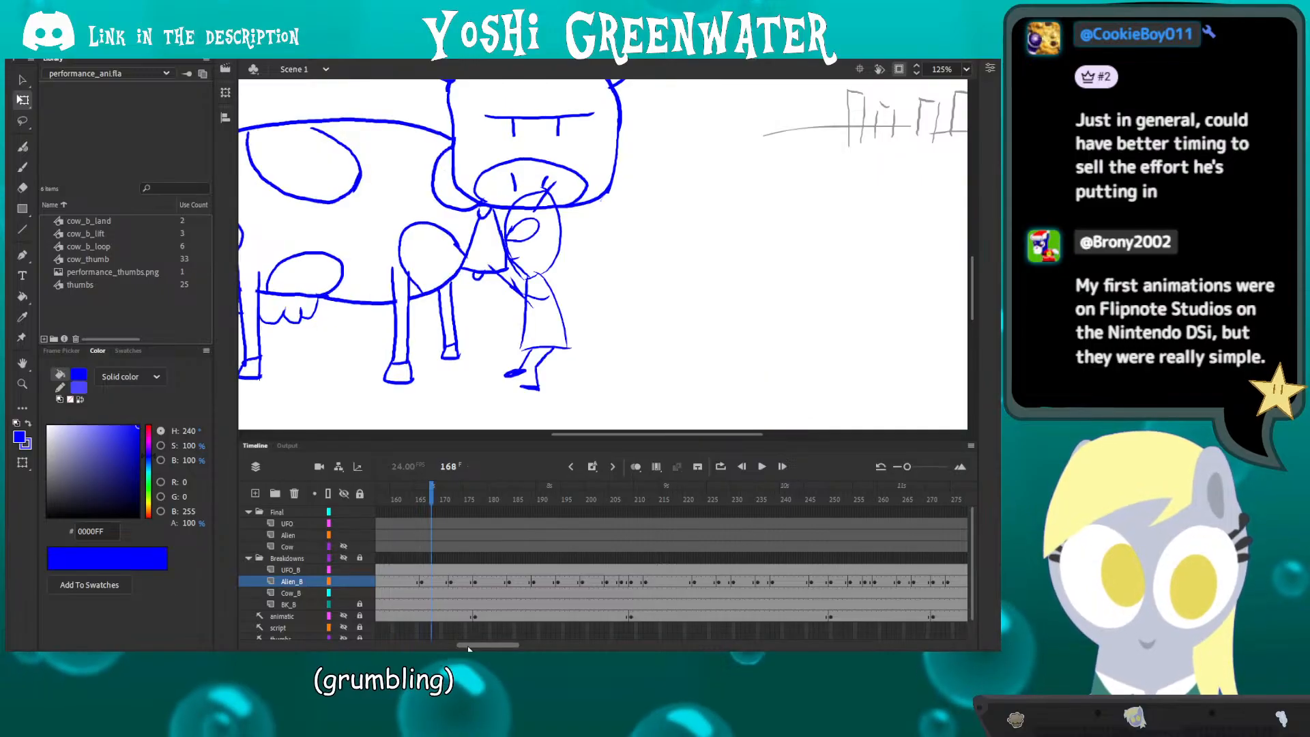
pyautogui.moveTo(468, 644); pyautogui.dragTo(465, 645)
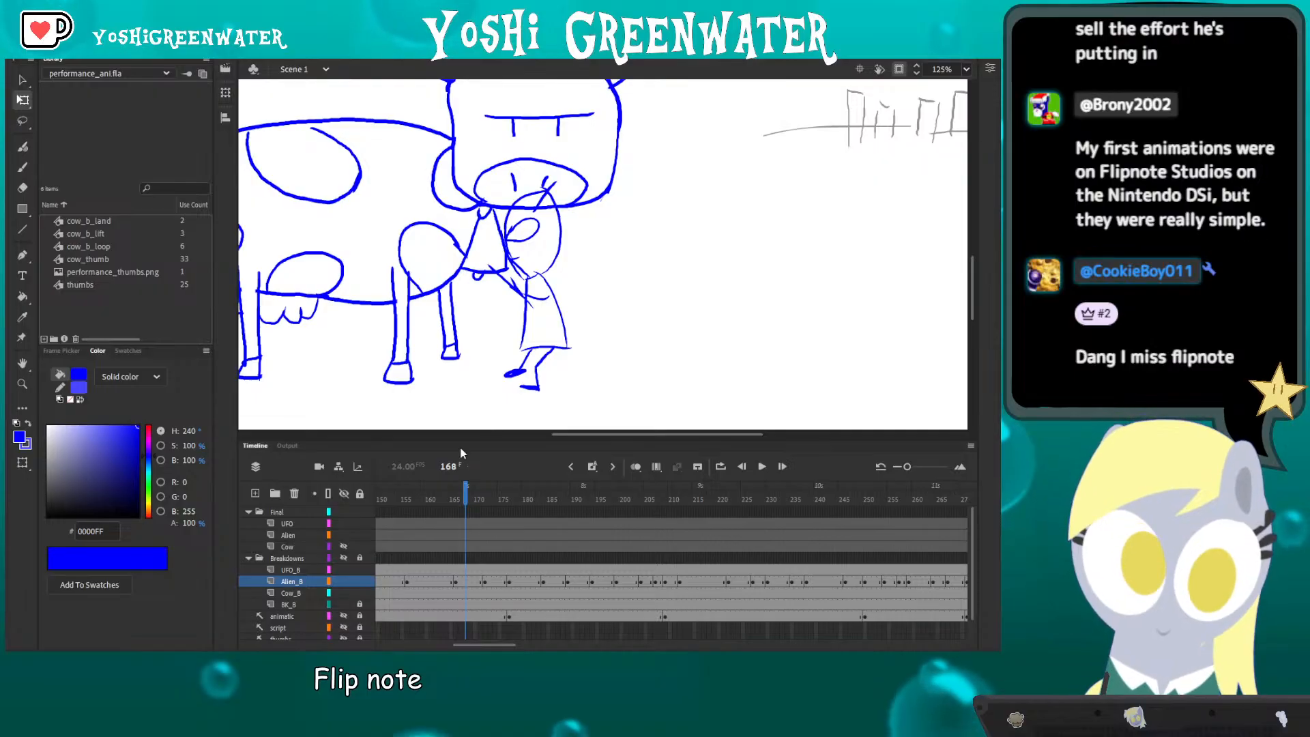
pyautogui.click(444, 500)
pyautogui.moveTo(439, 358); pyautogui.dragTo(423, 347)
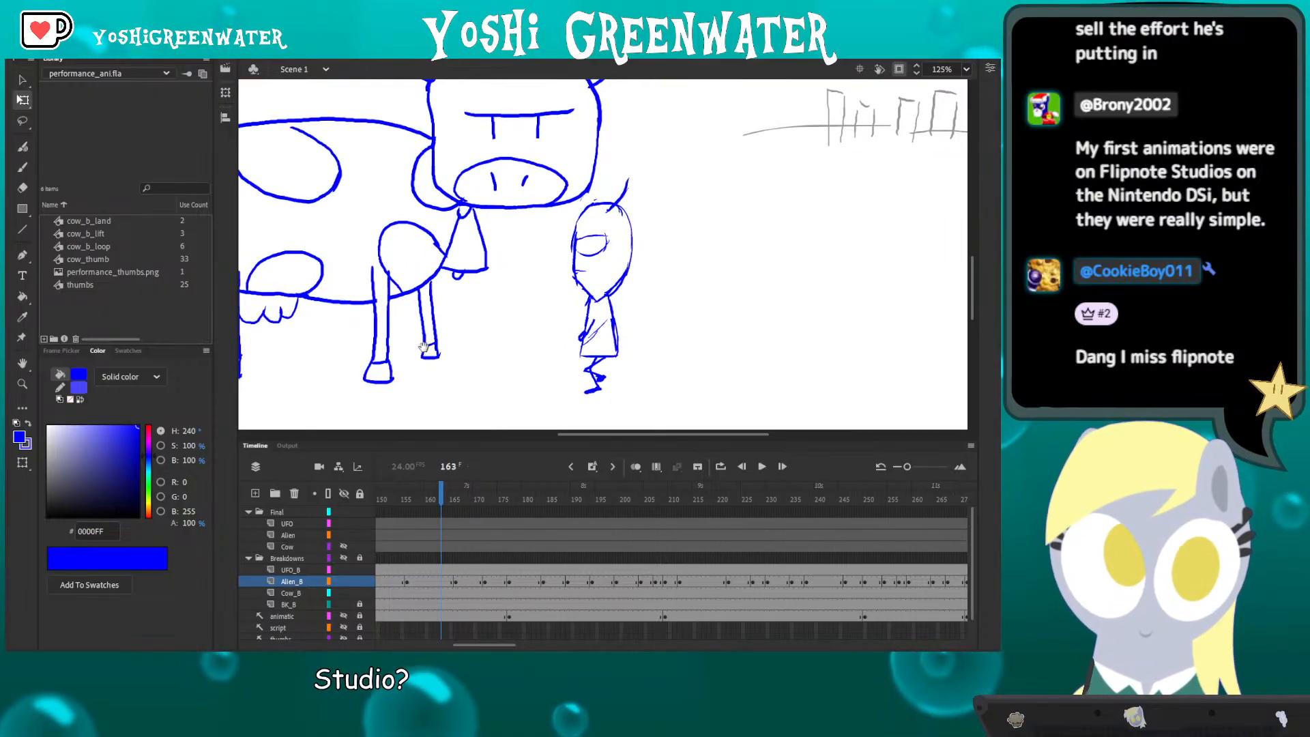
pyautogui.moveTo(483, 645); pyautogui.dragTo(481, 622)
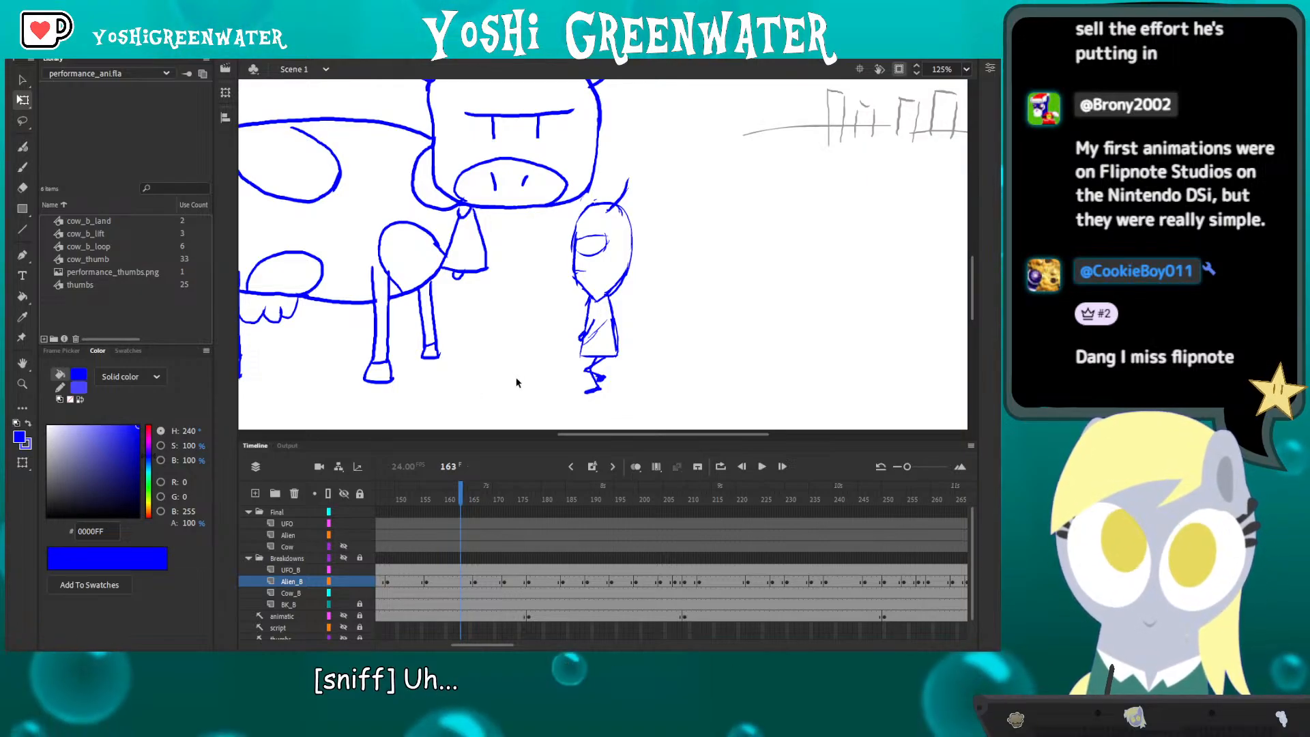
pyautogui.moveTo(490, 342); pyautogui.dragTo(483, 339)
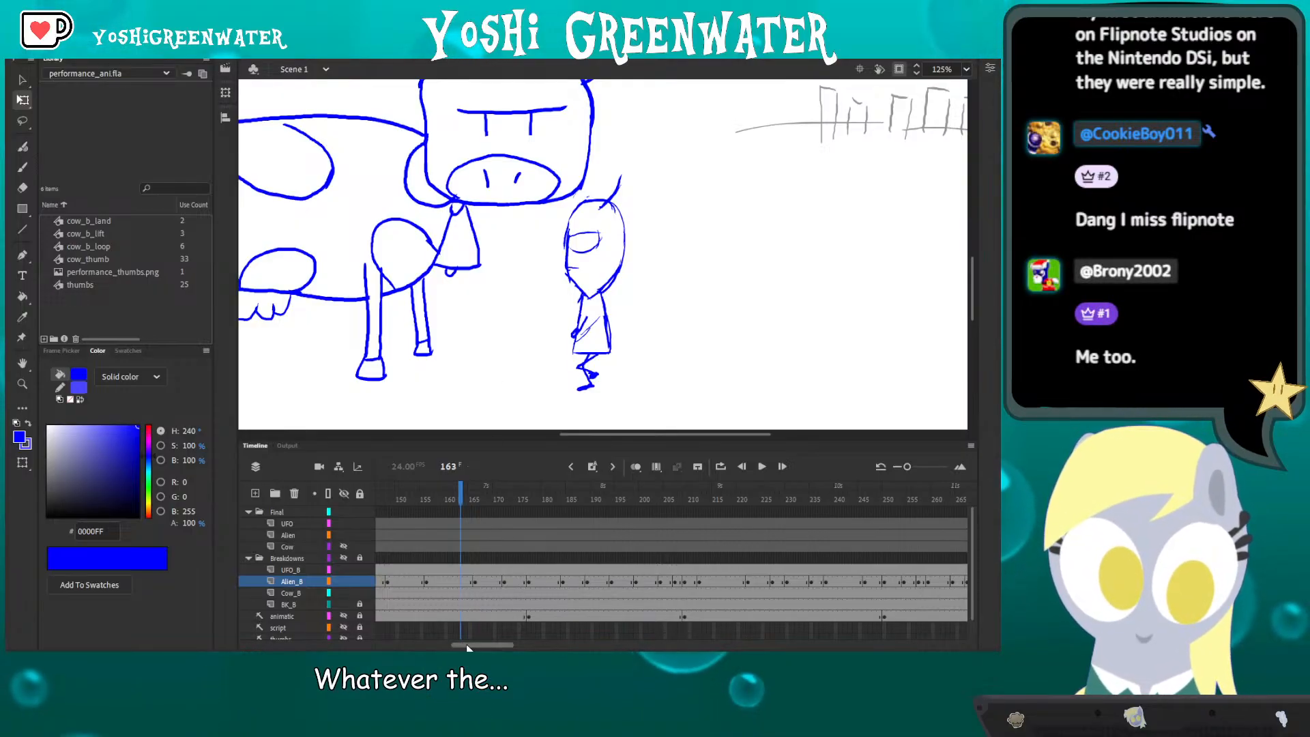
pyautogui.moveTo(467, 647); pyautogui.dragTo(466, 646)
pyautogui.click(442, 500)
pyautogui.press('Return')
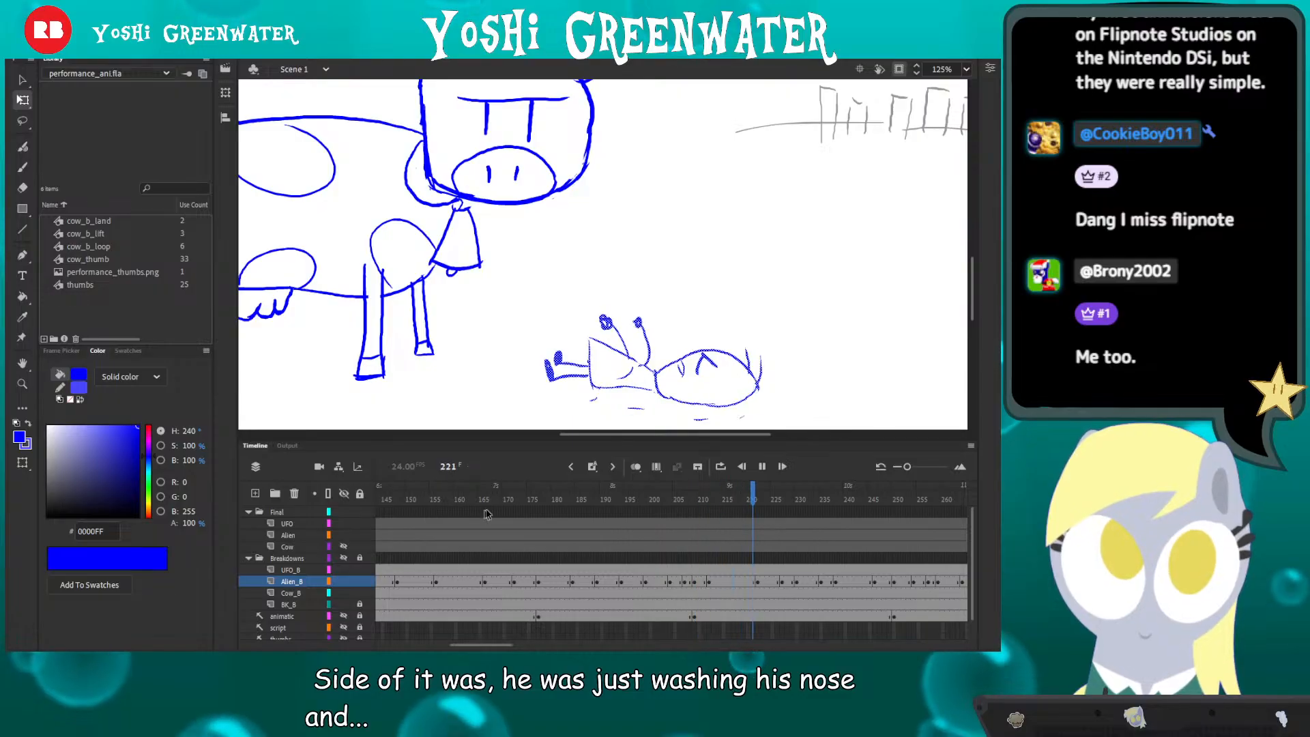
# - Replay the push against the cow's front, and skew the alien's pose at frame 204 slightly toward the cow
pyautogui.click(465, 493)
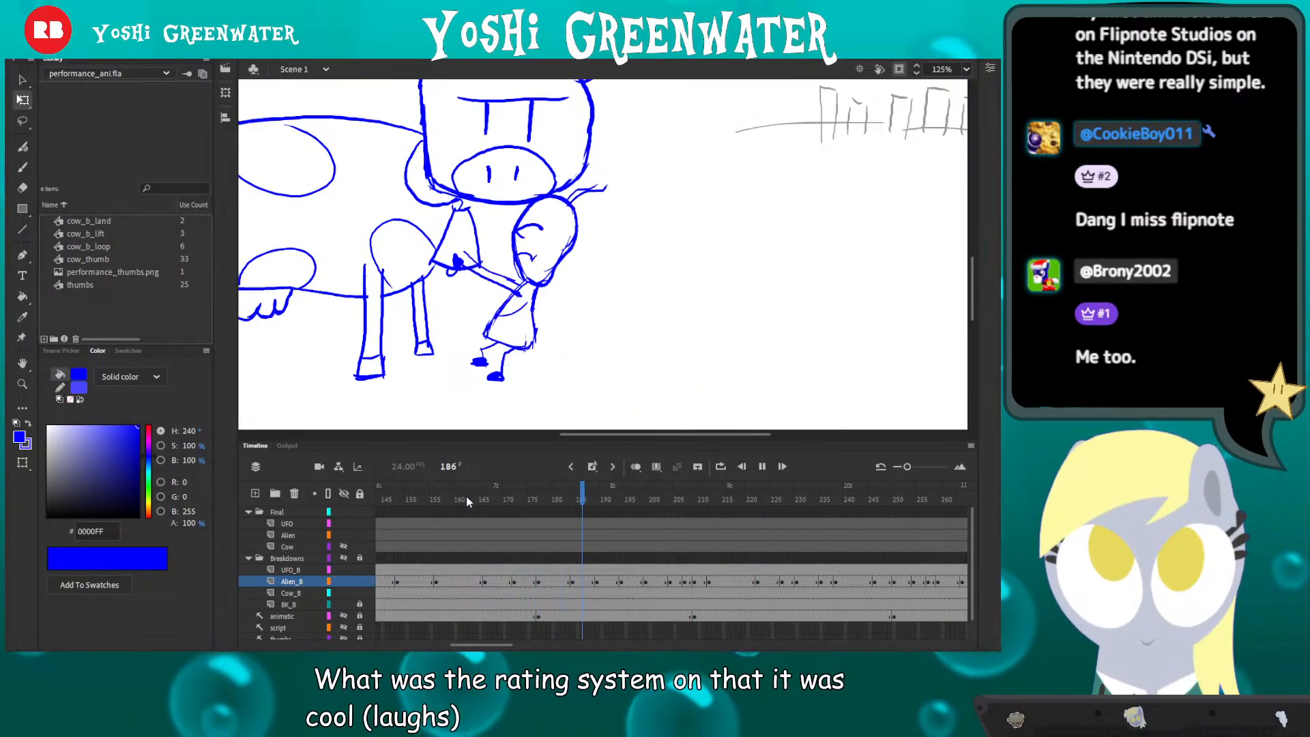
pyautogui.press('Return')
pyautogui.click(612, 504)
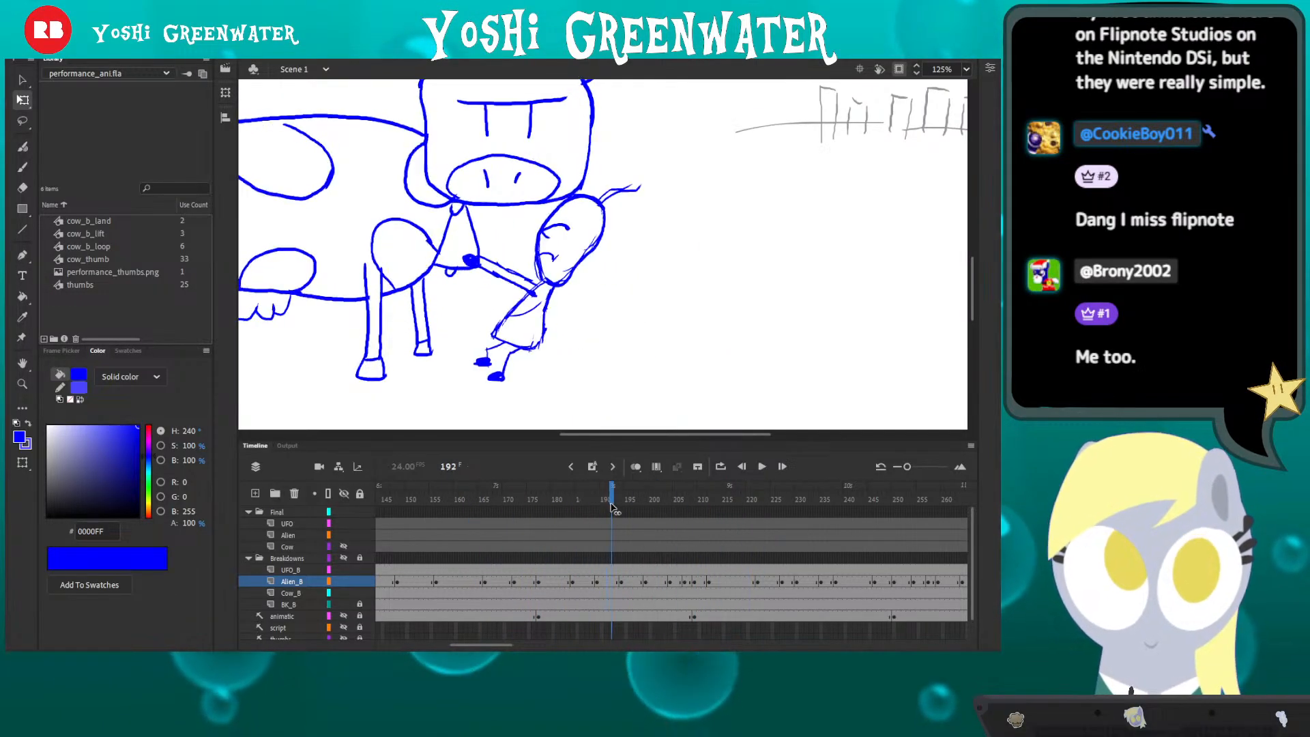
pyautogui.moveTo(613, 507)
pyautogui.mouseDown()
pyautogui.moveTo(684, 513)
pyautogui.moveTo(672, 513)
pyautogui.mouseUp()
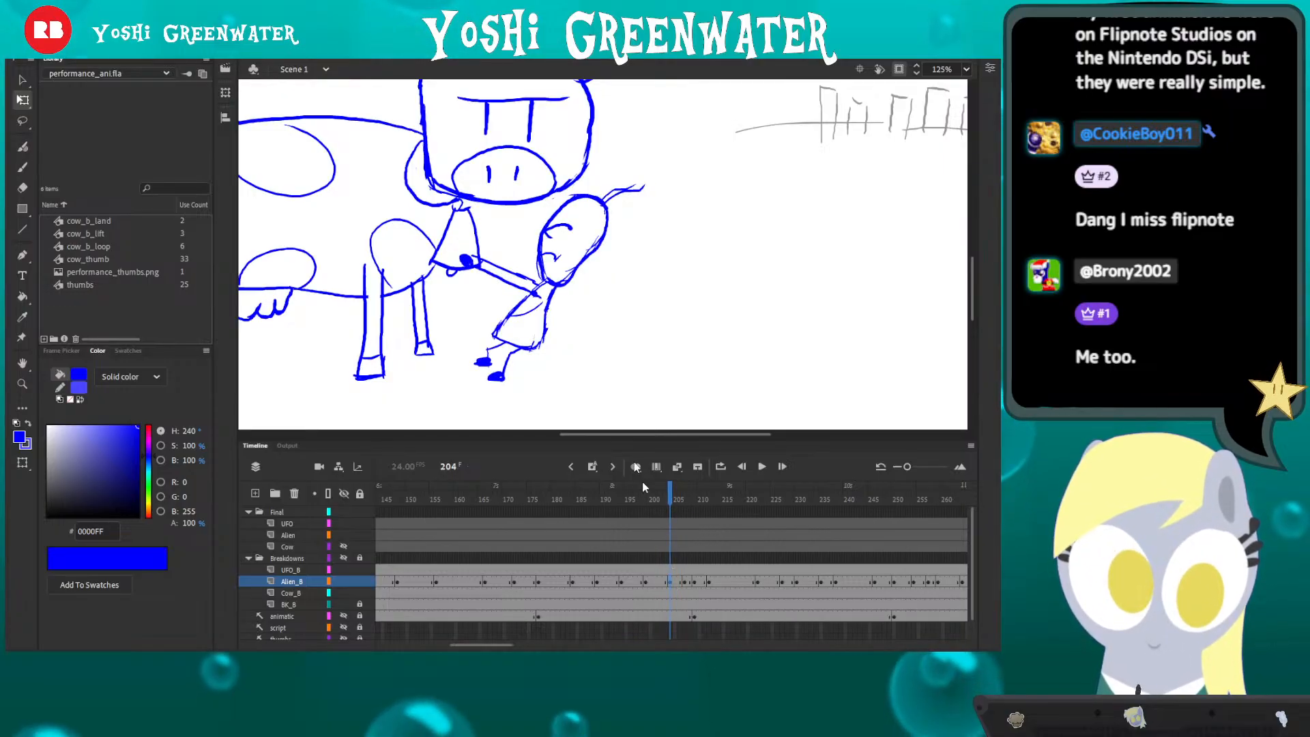
pyautogui.hotkey('ctrl', 'a')
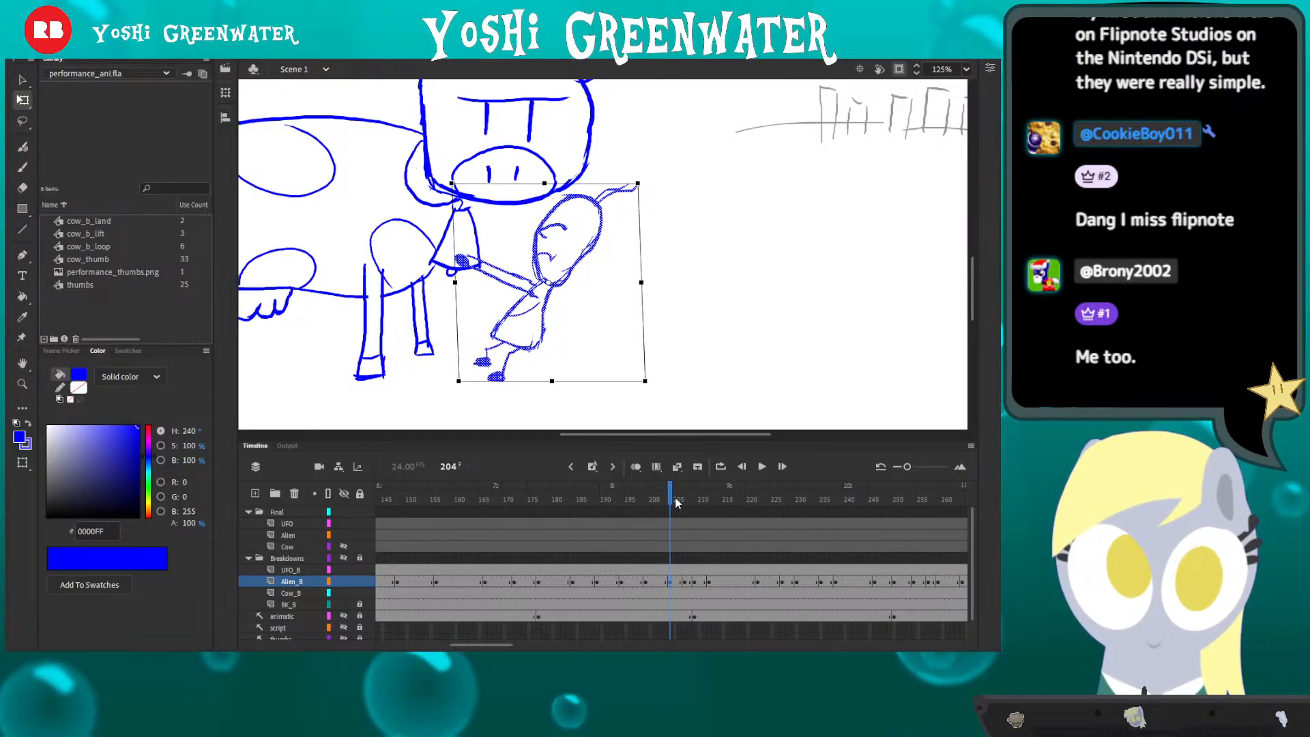
# - Rotate the falling alien on Alien_B at frame 207 clockwise toward the ground, and check the fall up to frame 212
pyautogui.moveTo(678, 503); pyautogui.dragTo(680, 500)
pyautogui.click(684, 579)
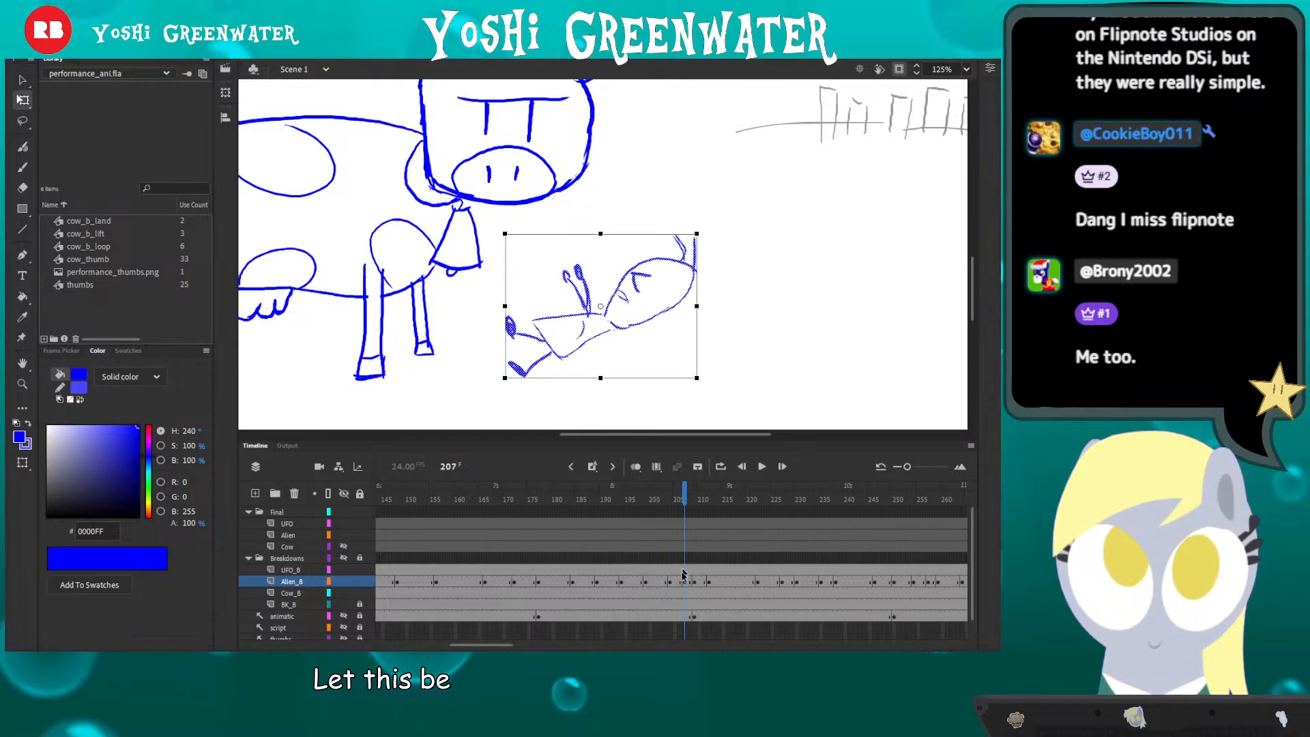
pyautogui.click(685, 581)
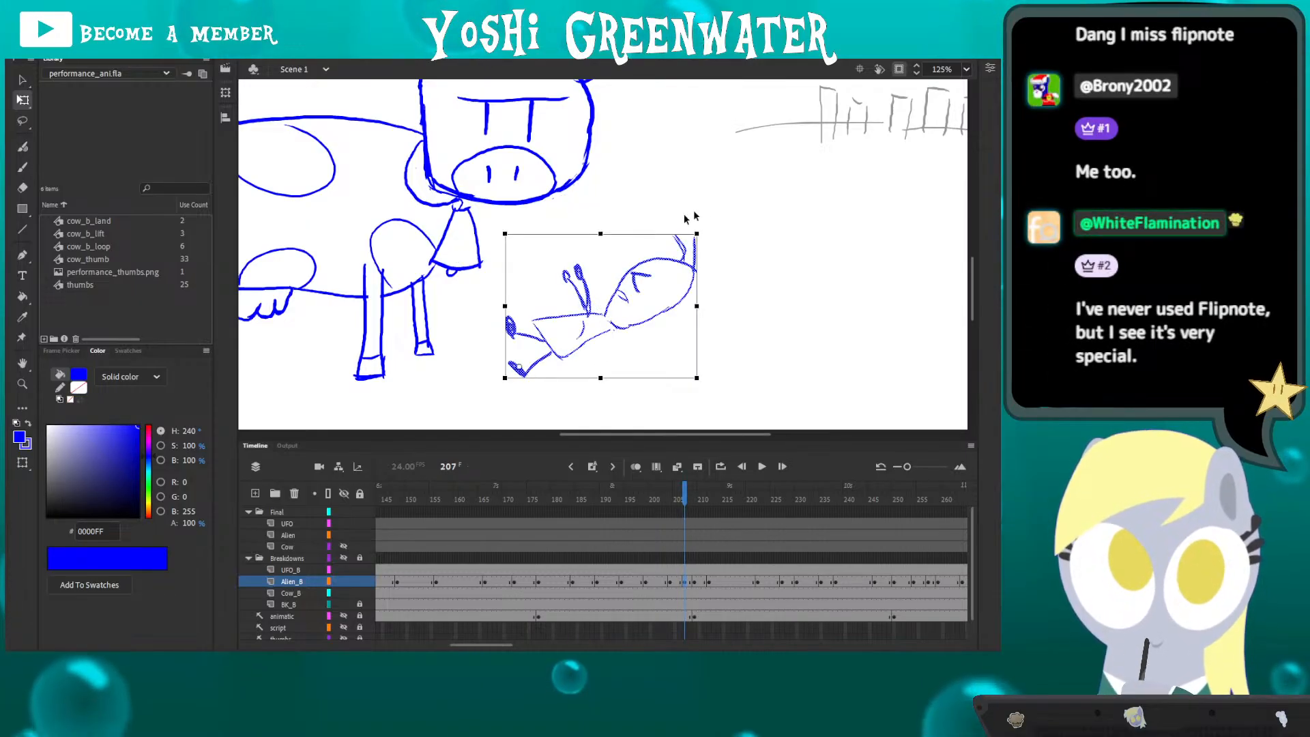
pyautogui.moveTo(709, 238); pyautogui.dragTo(750, 272)
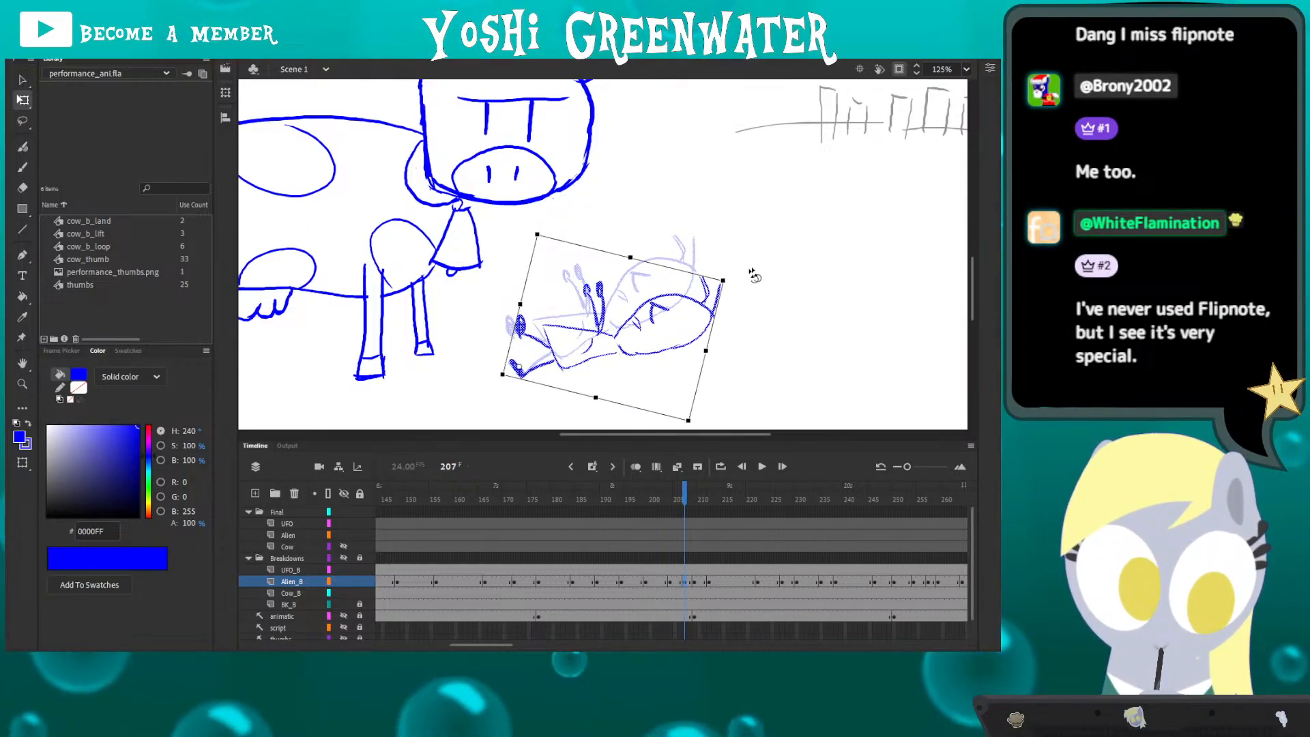
pyautogui.click(696, 502)
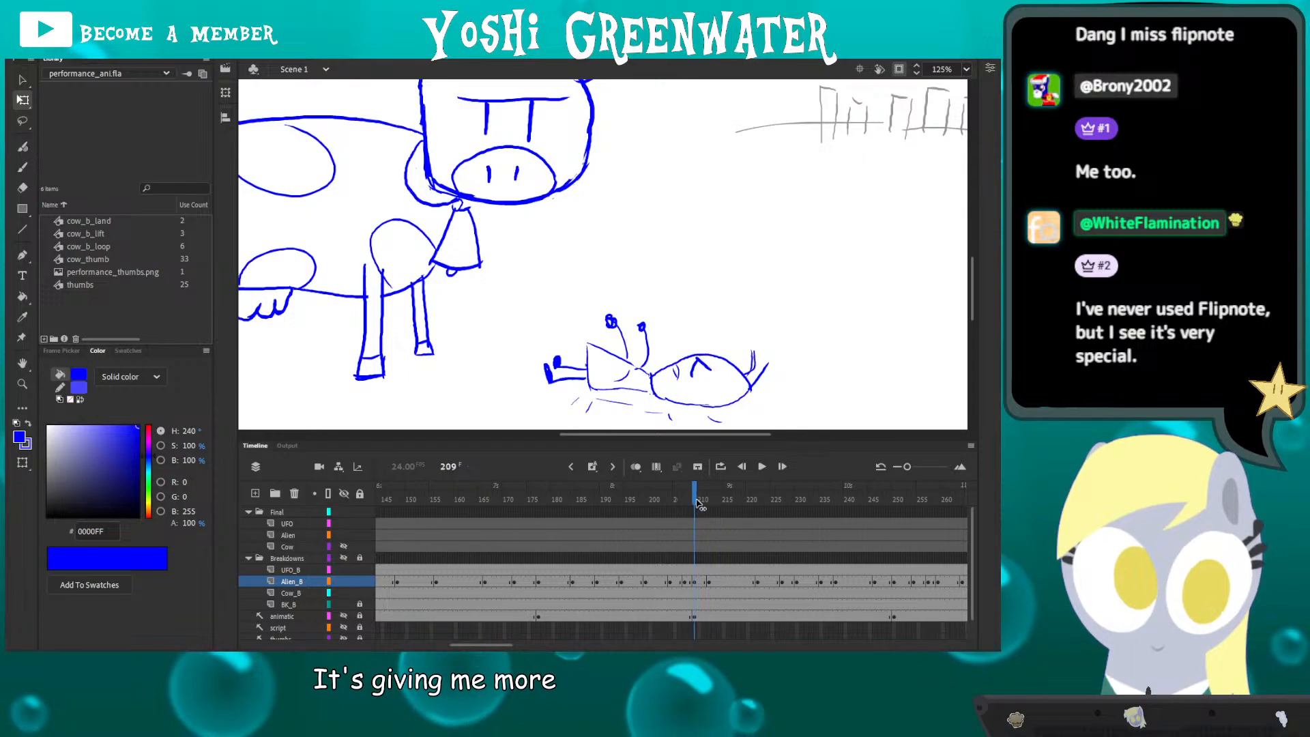
pyautogui.moveTo(696, 502)
pyautogui.mouseDown()
pyautogui.moveTo(680, 508)
pyautogui.moveTo(711, 513)
pyautogui.mouseUp()
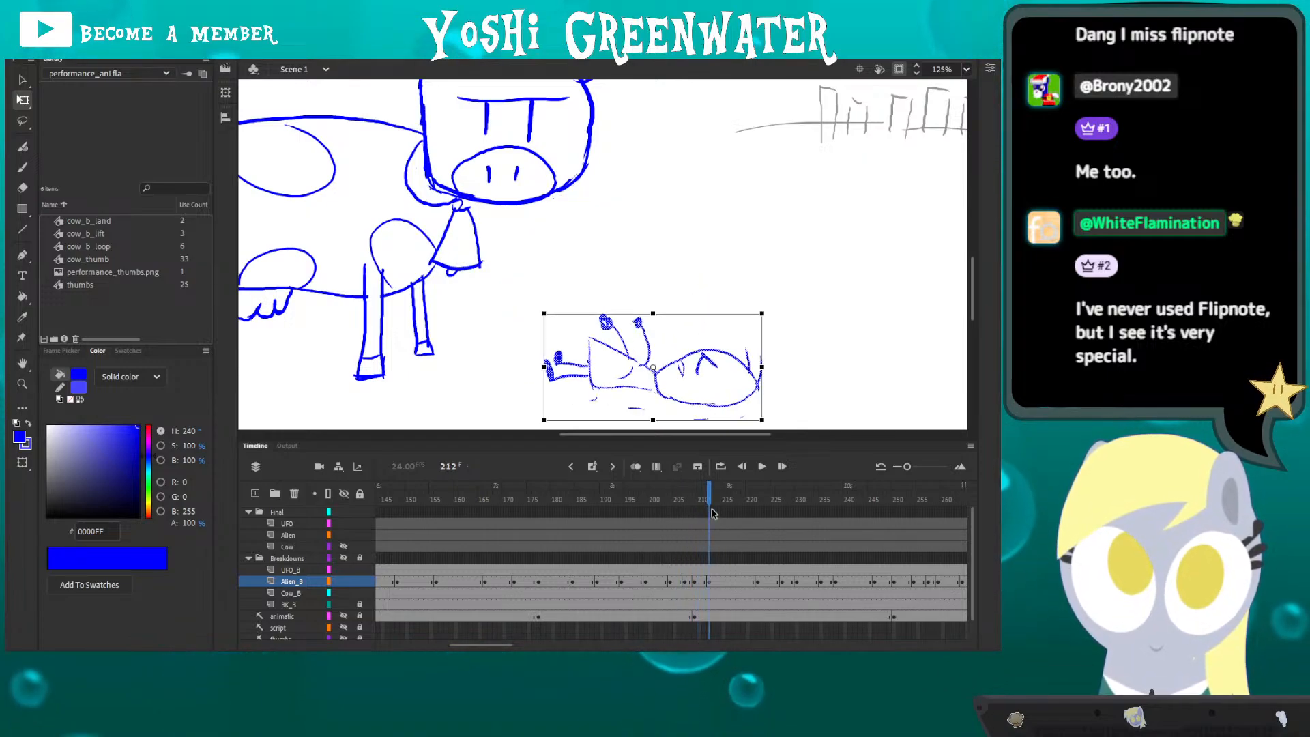
# - Replay the alien's pushes and fall in front of the cow, both close up and with the whole stage in view
pyautogui.click(444, 502)
pyautogui.press('Return')
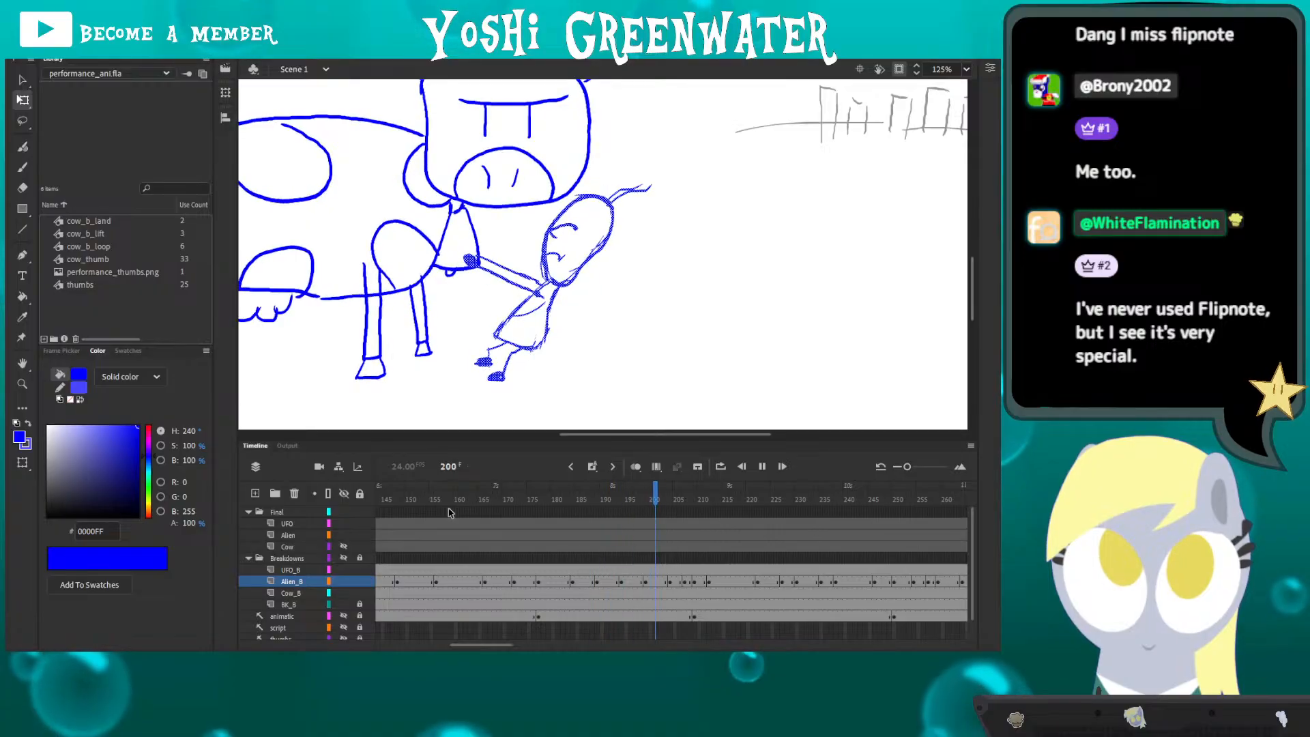
pyautogui.press('Return')
pyautogui.moveTo(481, 381); pyautogui.dragTo(473, 385)
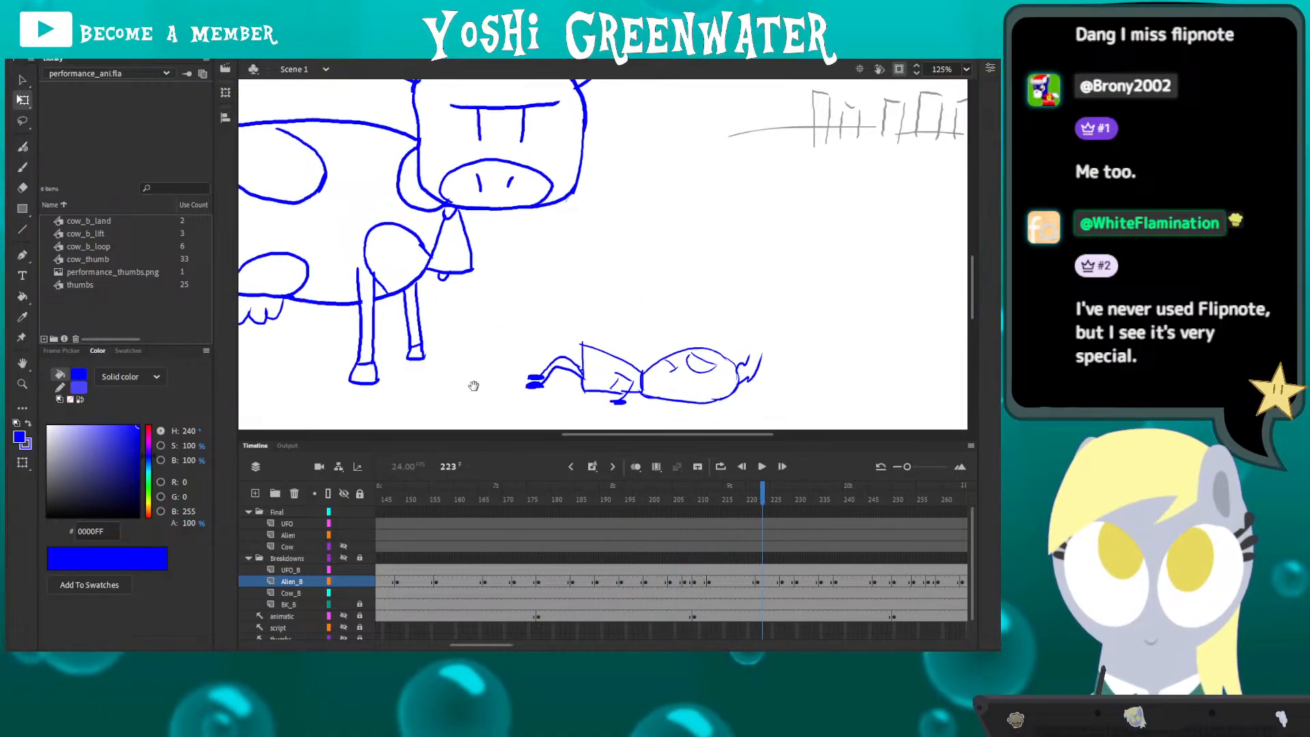
pyautogui.hotkey('ctrl', '2')
pyautogui.click(476, 500)
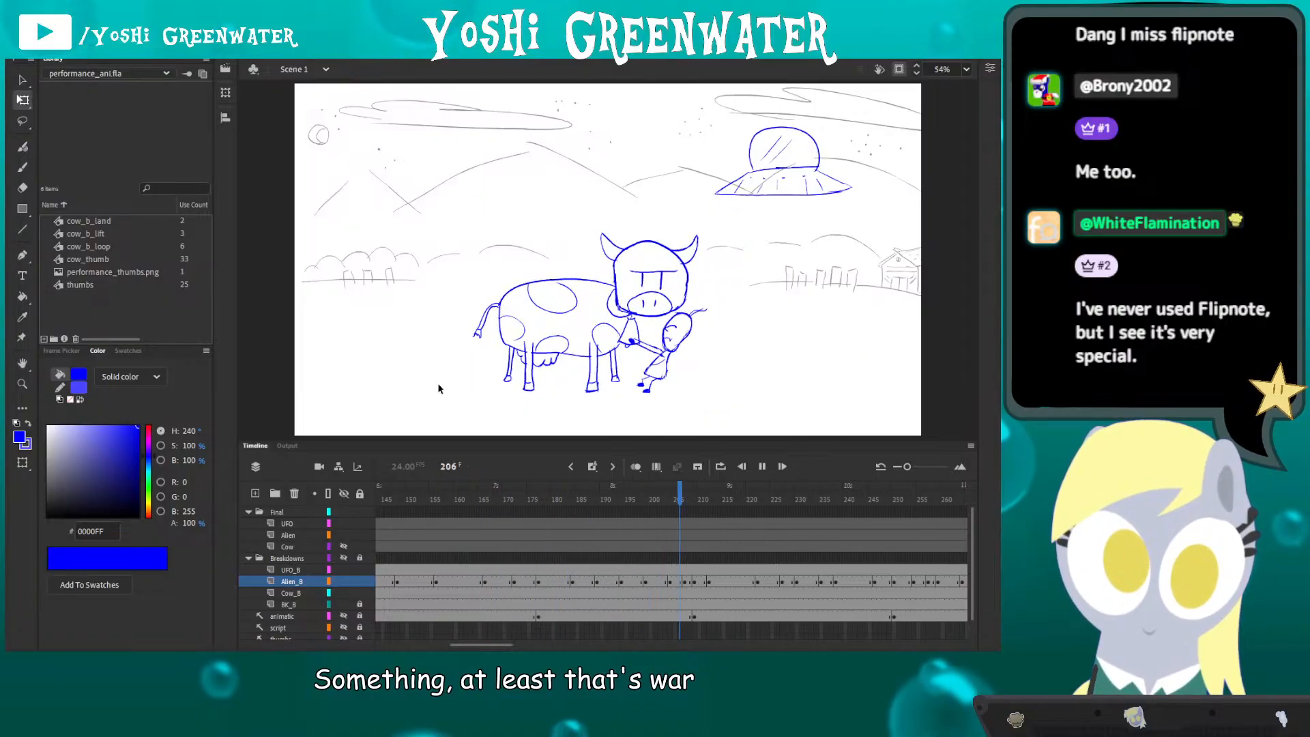
pyautogui.press('Return')
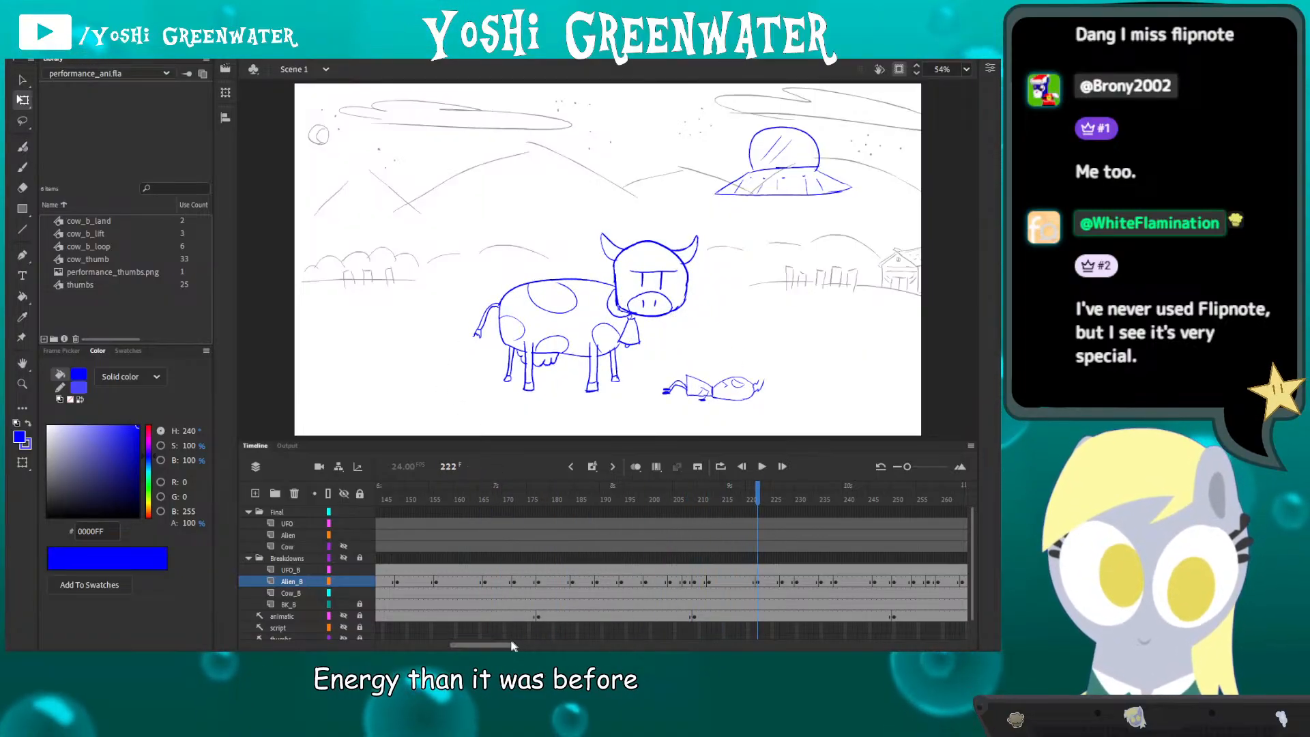
# - Play the breakdowns on from frame 222 to the alien's push behind the cow at frame 293
pyautogui.moveTo(511, 643); pyautogui.dragTo(531, 643)
pyautogui.press('Return')
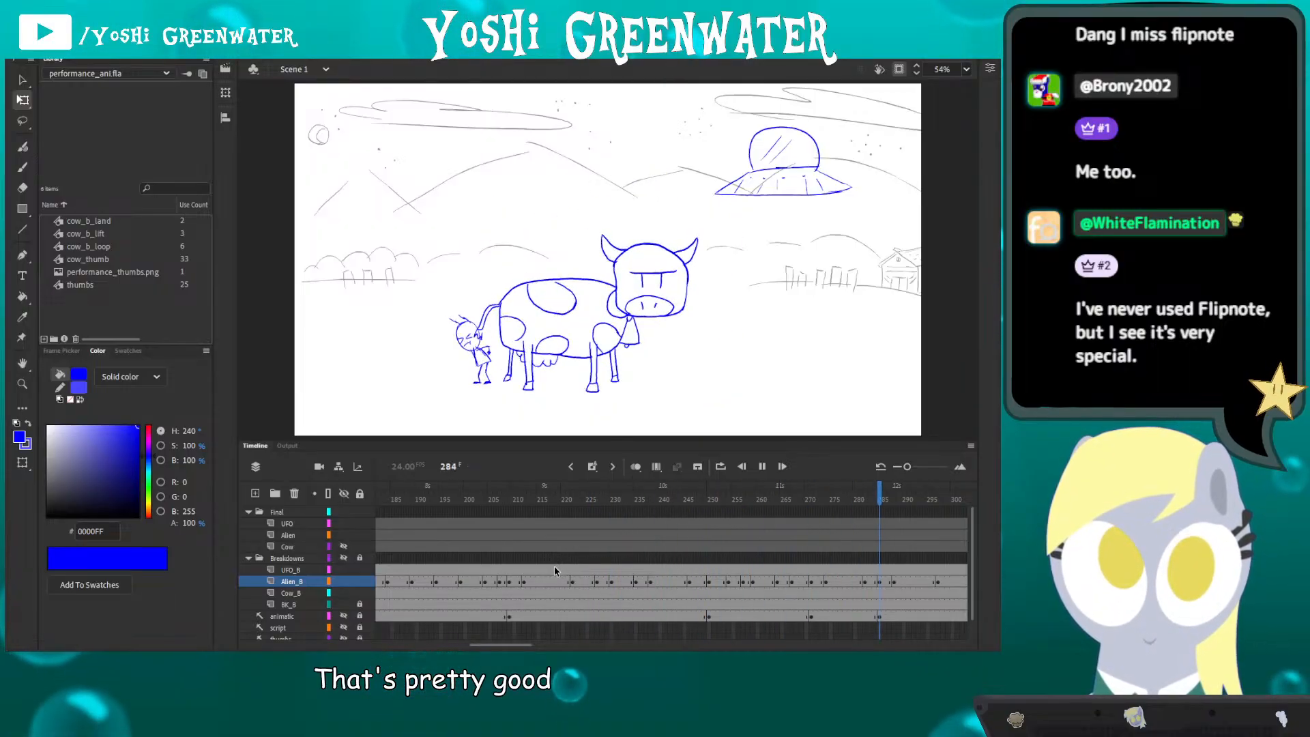
pyautogui.press('Return')
pyautogui.hscroll(5, 553, 570)
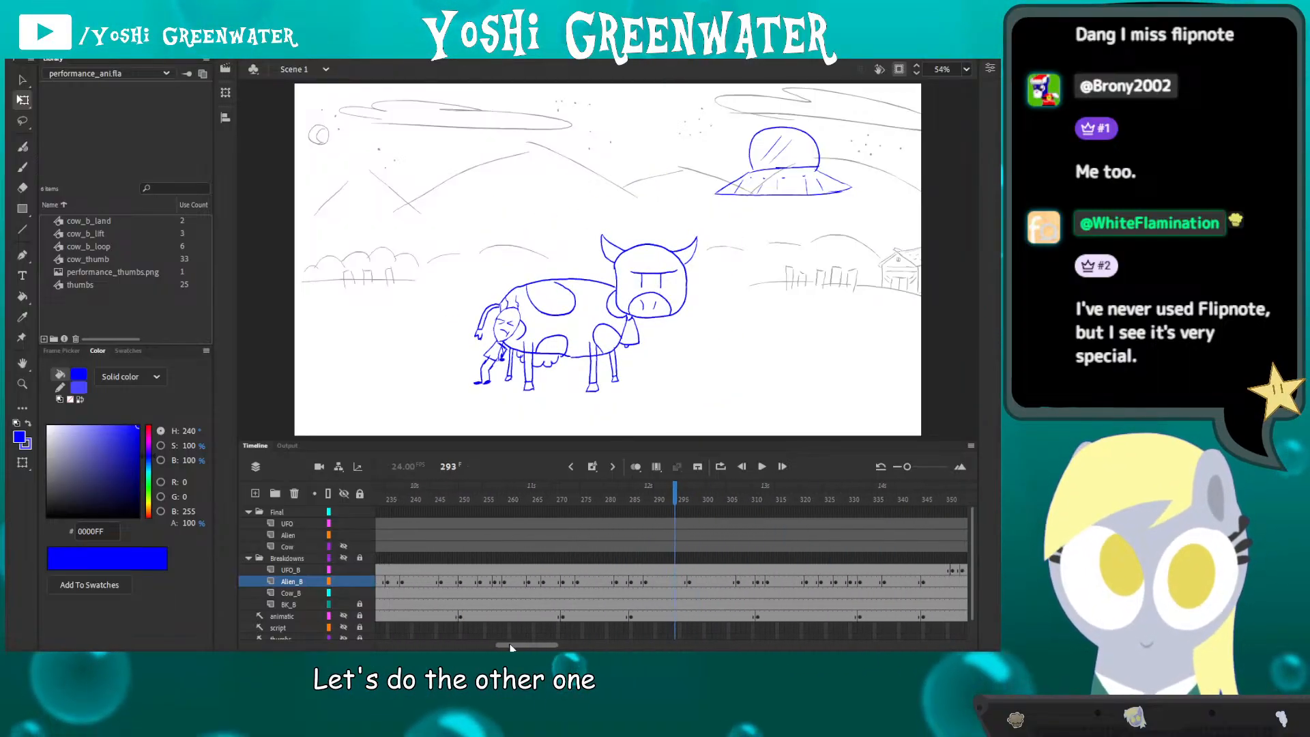
# - Tighten the alien's wind-up behind the cow by removing one frame at frame 283 across the layers
pyautogui.press('z')
pyautogui.moveTo(427, 245); pyautogui.dragTo(520, 385)
pyautogui.moveTo(457, 341); pyautogui.dragTo(311, 277)
pyautogui.moveTo(535, 645); pyautogui.dragTo(541, 645)
pyautogui.click(436, 498)
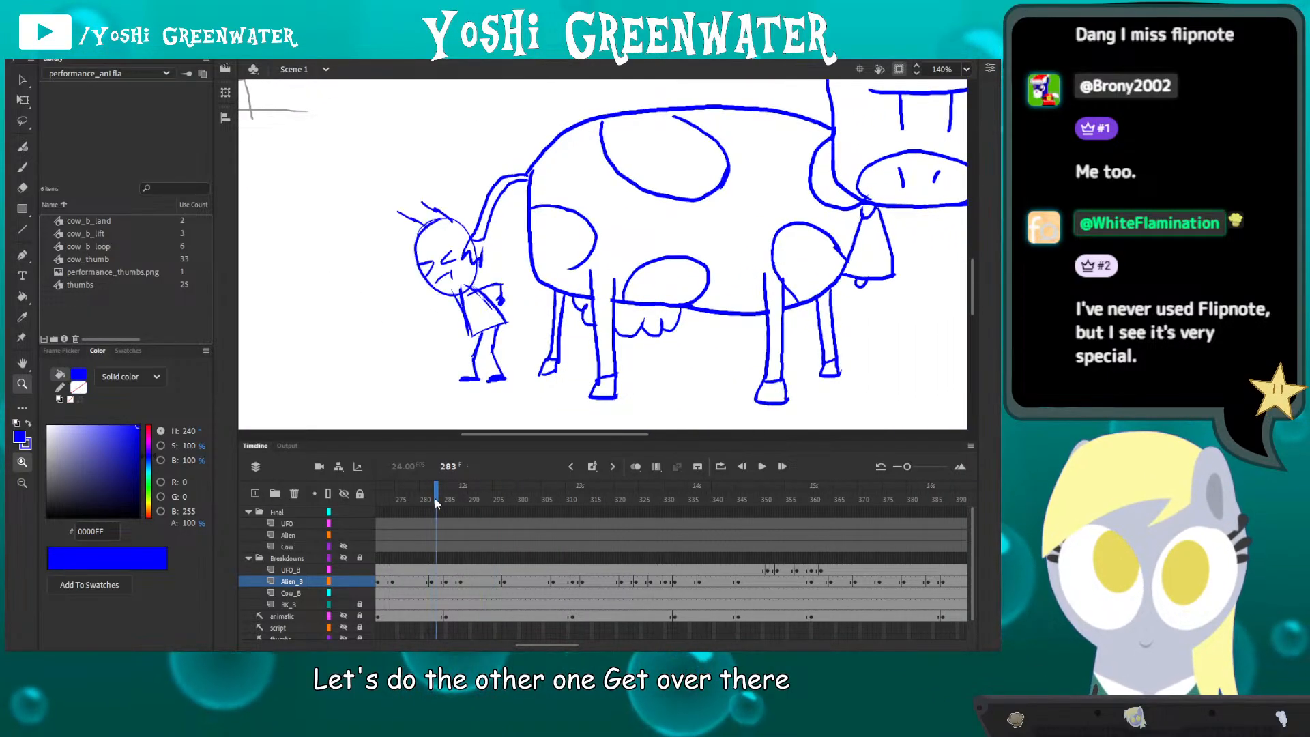
pyautogui.click(422, 501)
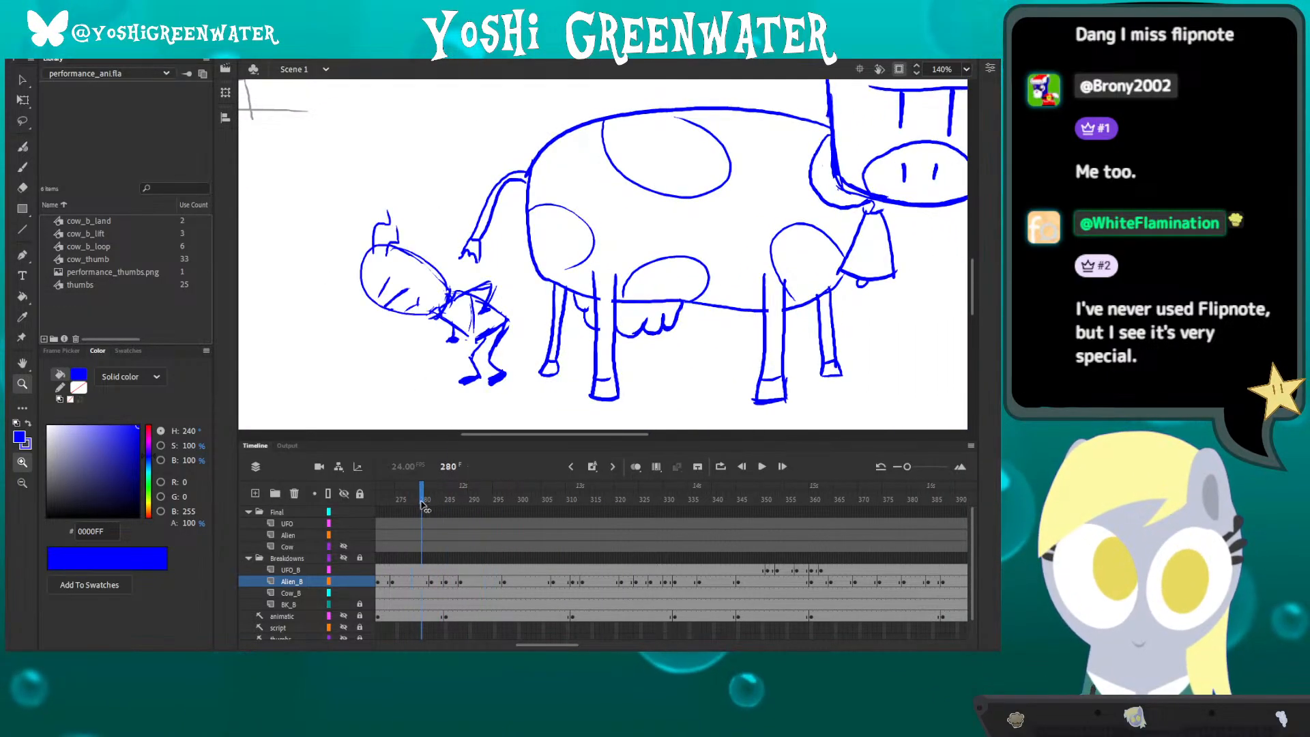
pyautogui.moveTo(429, 504)
pyautogui.mouseDown()
pyautogui.moveTo(449, 501)
pyautogui.moveTo(437, 505)
pyautogui.mouseUp()
pyautogui.hotkey('shift', 'F5')
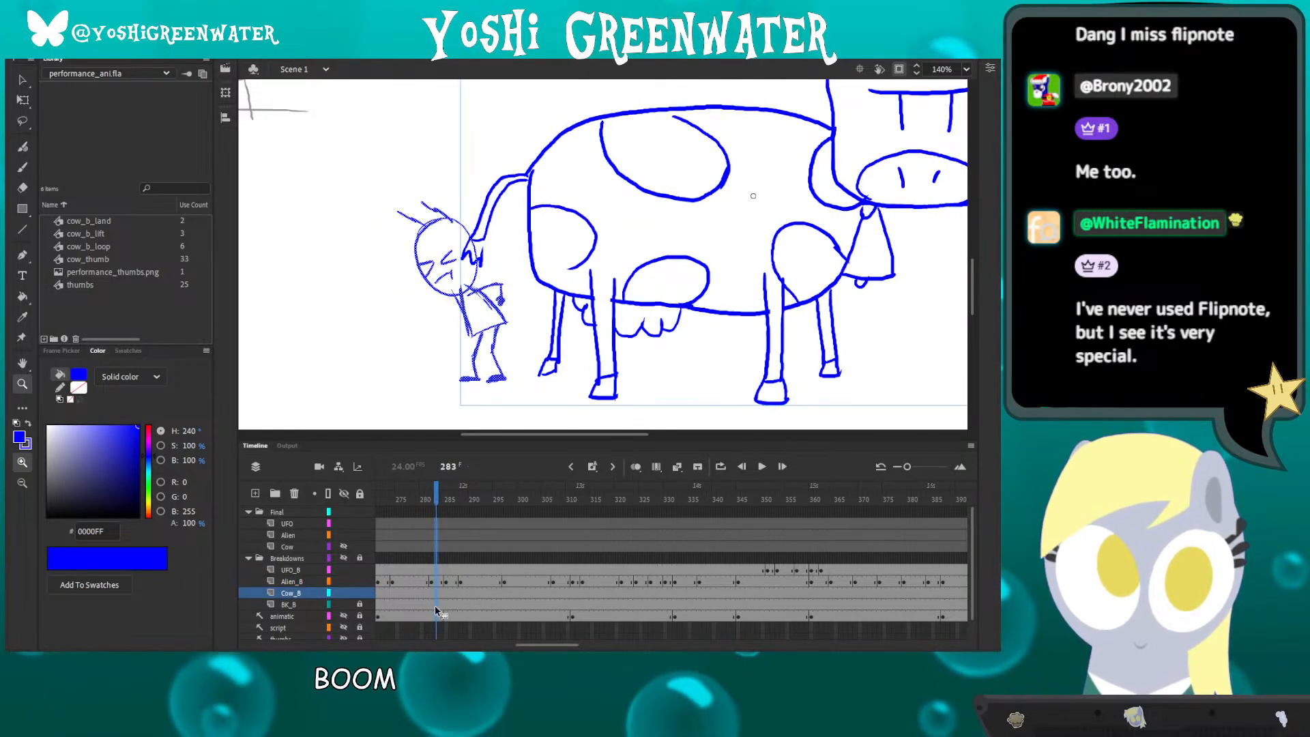
# - Replay and scrub the breakdowns of the alien ramming the cow from behind and falling, through frame 315
pyautogui.click(407, 502)
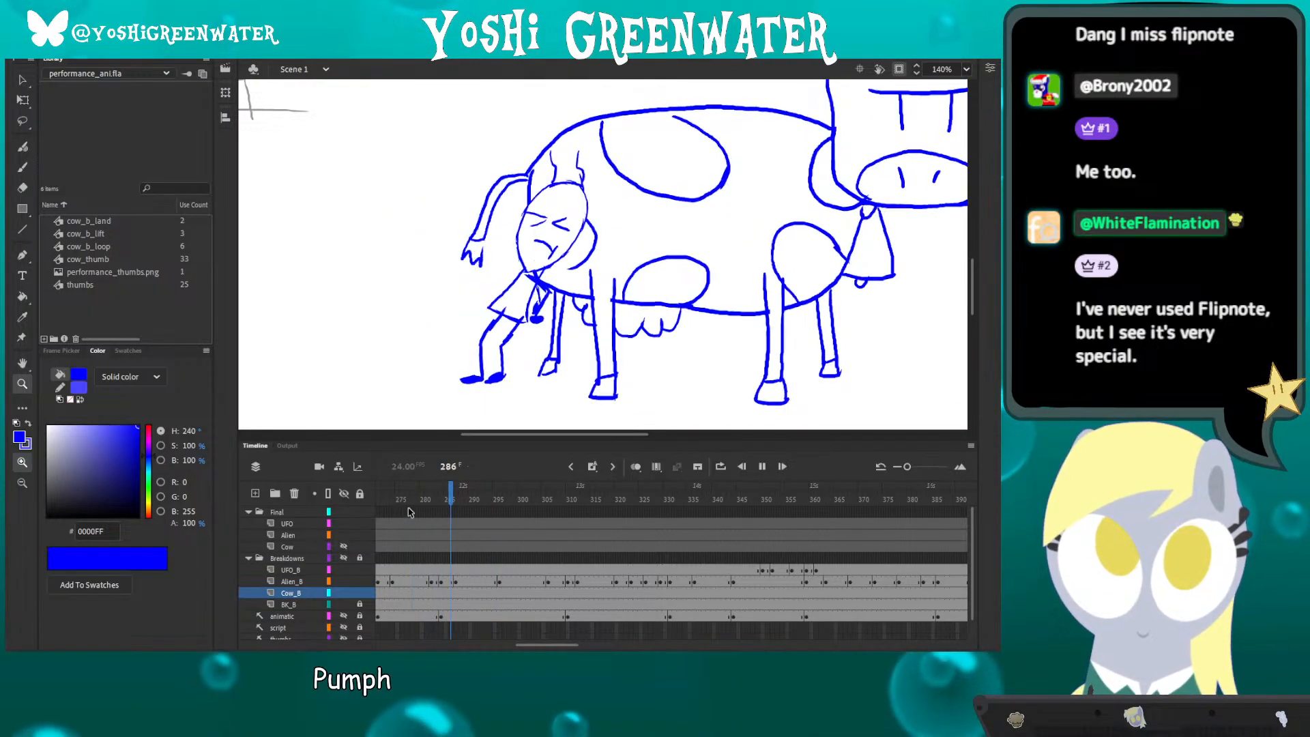
pyautogui.press('Return')
pyautogui.moveTo(502, 504); pyautogui.dragTo(508, 503)
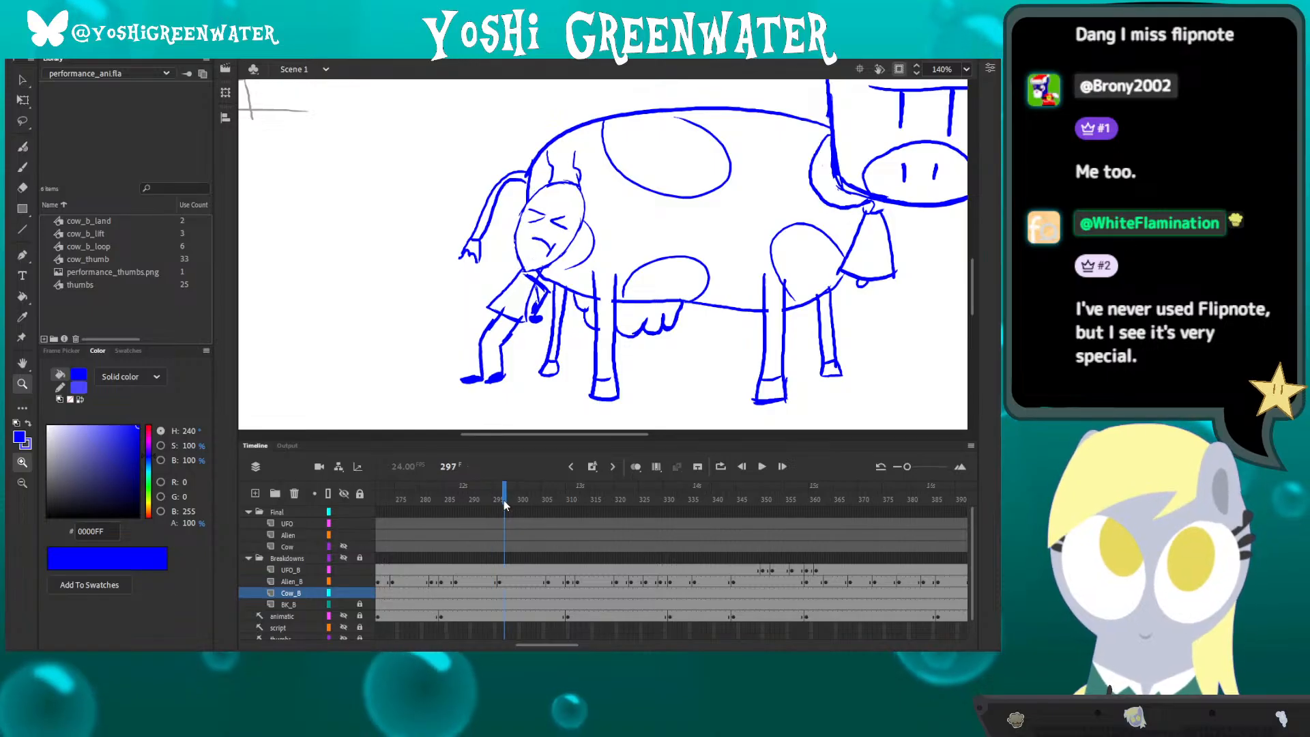
pyautogui.moveTo(538, 644); pyautogui.dragTo(540, 642)
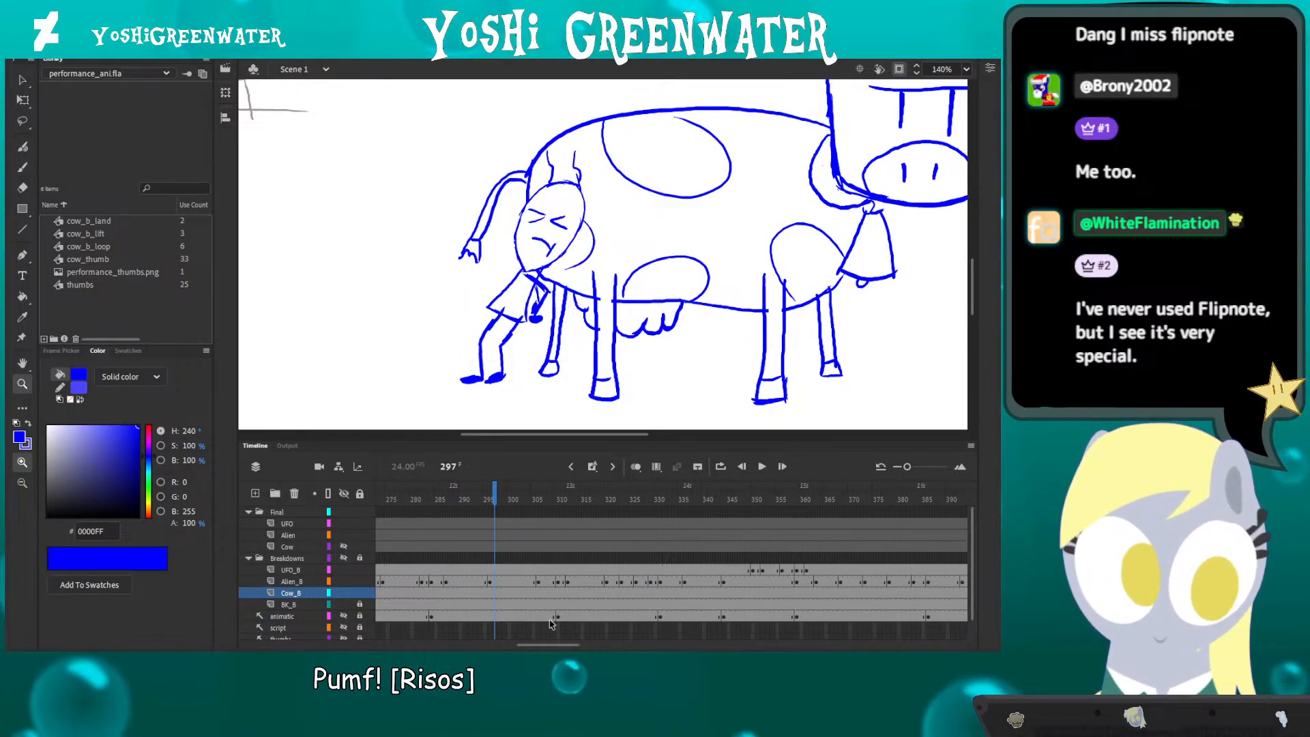
pyautogui.moveTo(420, 320)
pyautogui.mouseDown()
pyautogui.moveTo(444, 305)
pyautogui.moveTo(452, 315)
pyautogui.mouseUp()
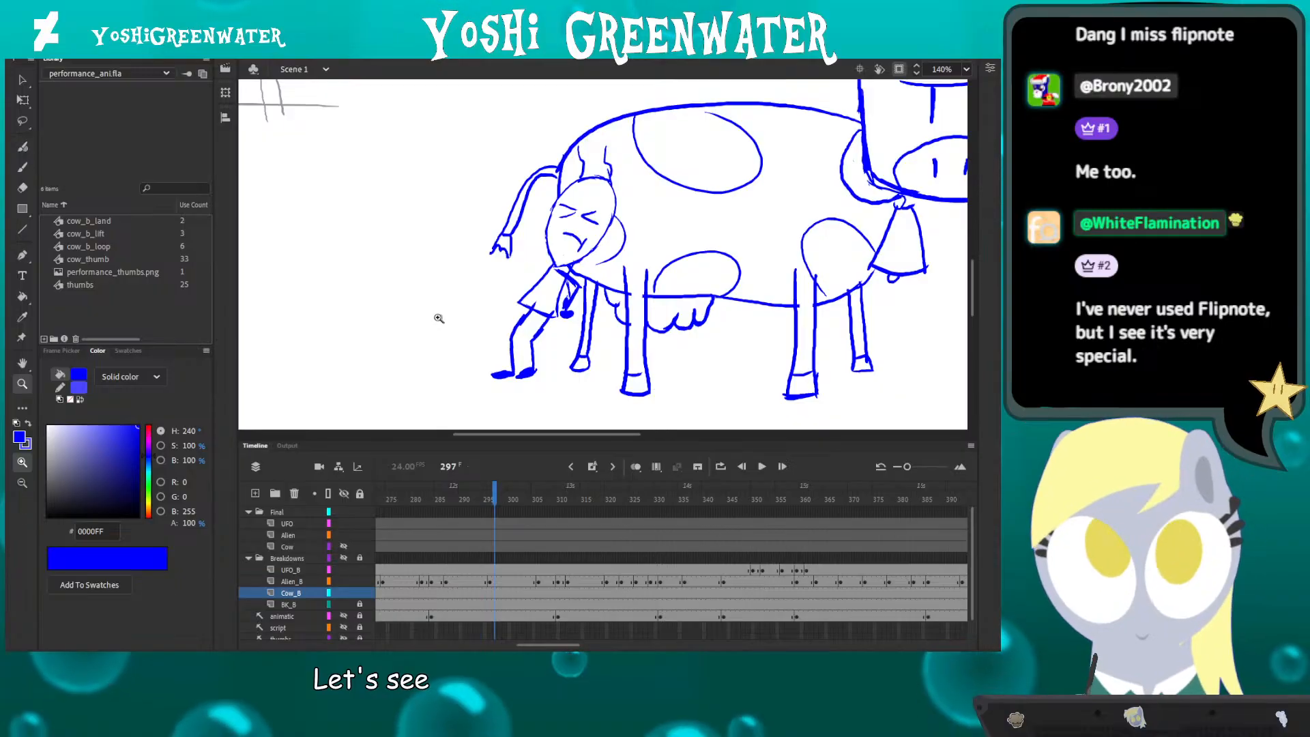
pyautogui.press('q')
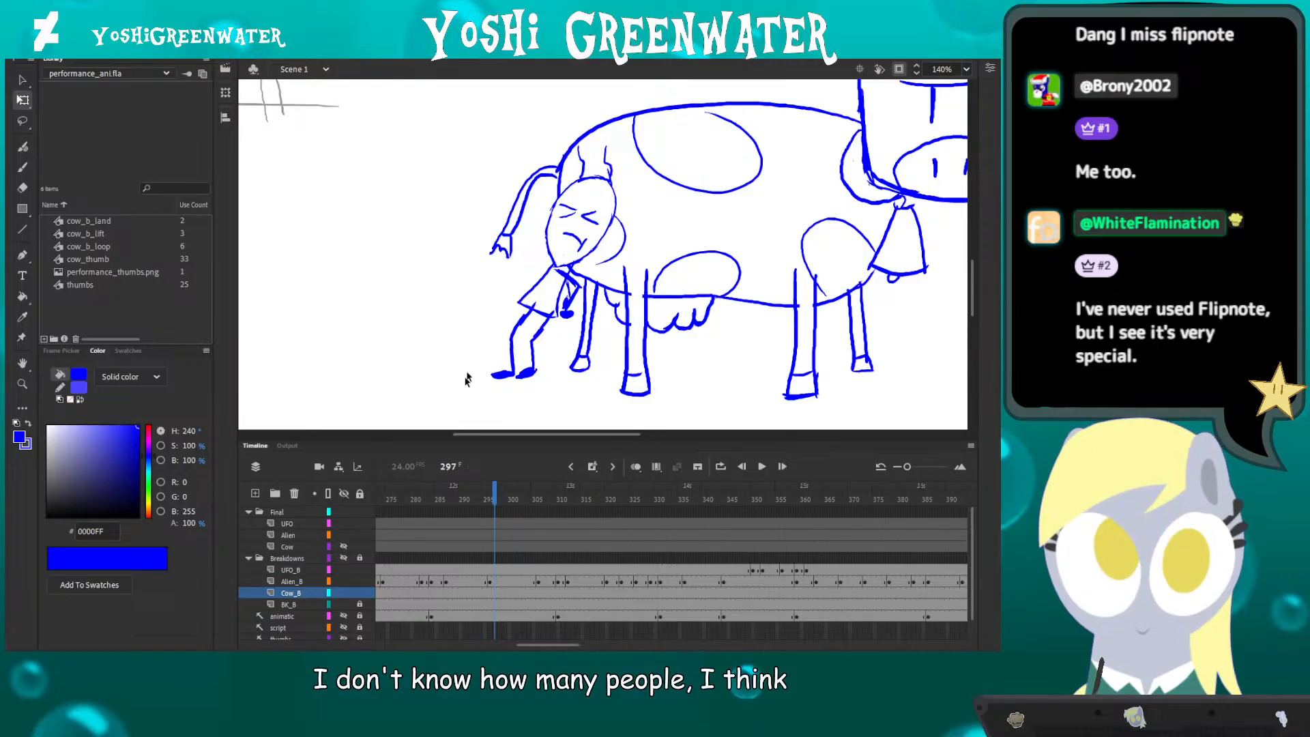
pyautogui.moveTo(529, 646); pyautogui.dragTo(523, 647)
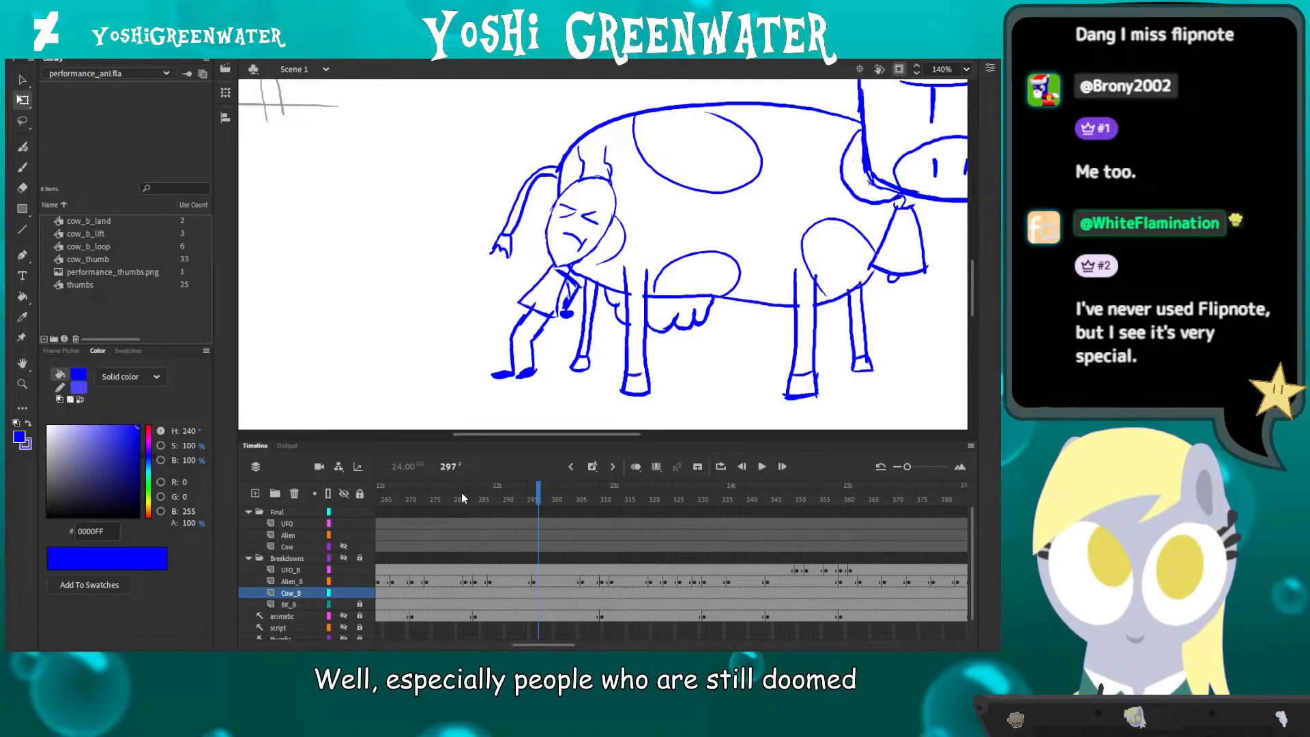
pyautogui.click(494, 505)
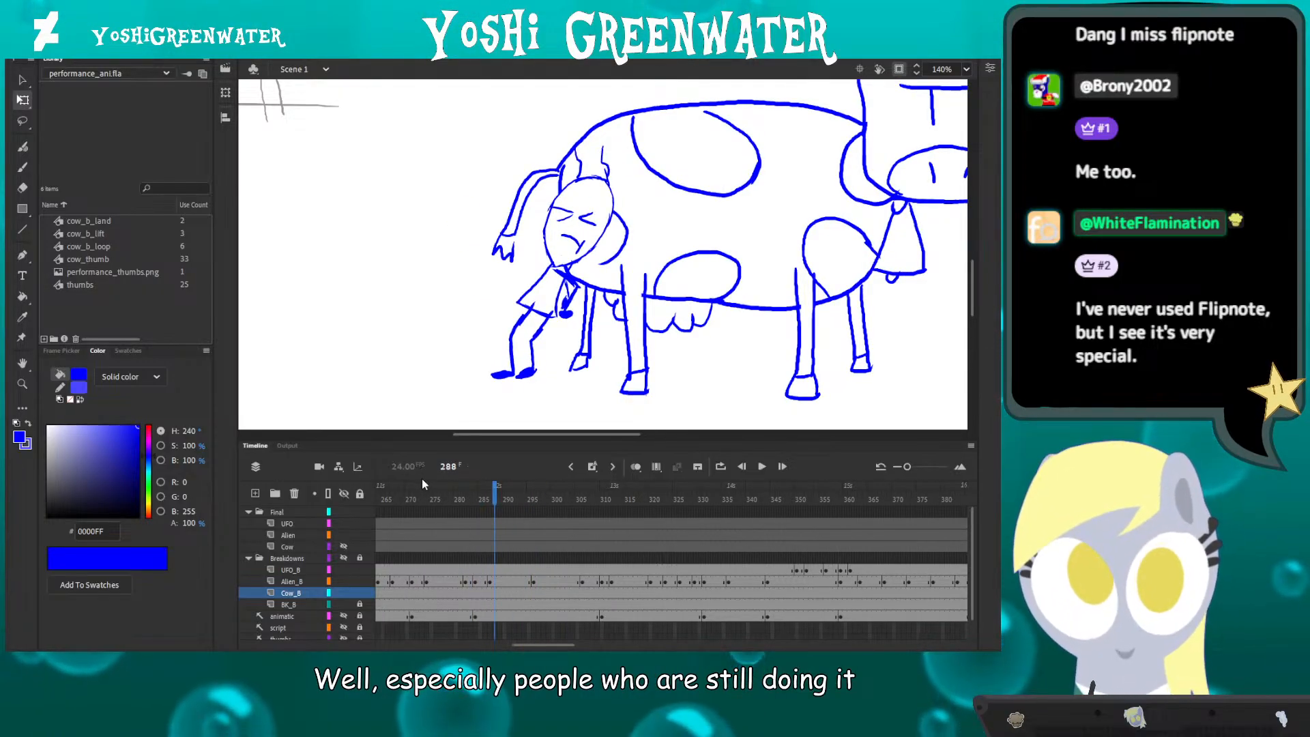
pyautogui.moveTo(427, 440); pyautogui.dragTo(427, 445)
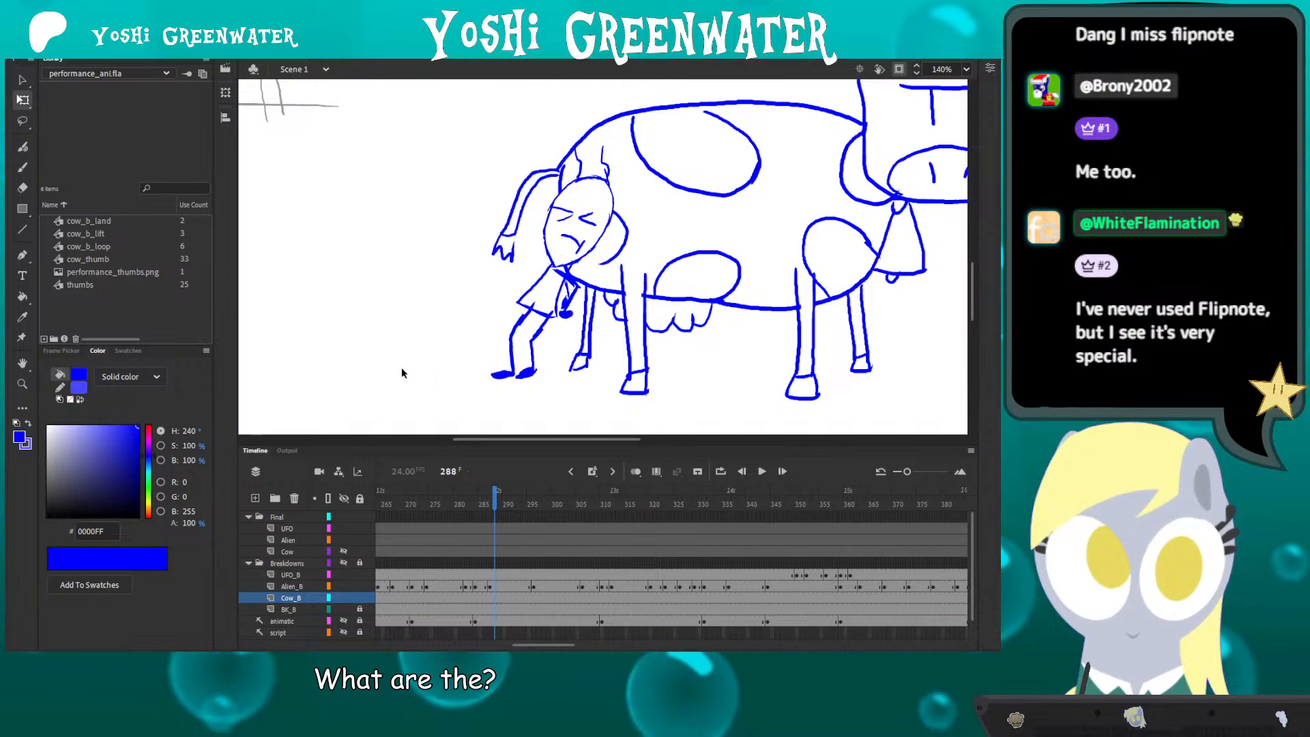
pyautogui.moveTo(405, 365); pyautogui.dragTo(380, 365)
pyautogui.moveTo(402, 505)
pyautogui.mouseDown()
pyautogui.moveTo(389, 506)
pyautogui.moveTo(652, 523)
pyautogui.mouseUp()
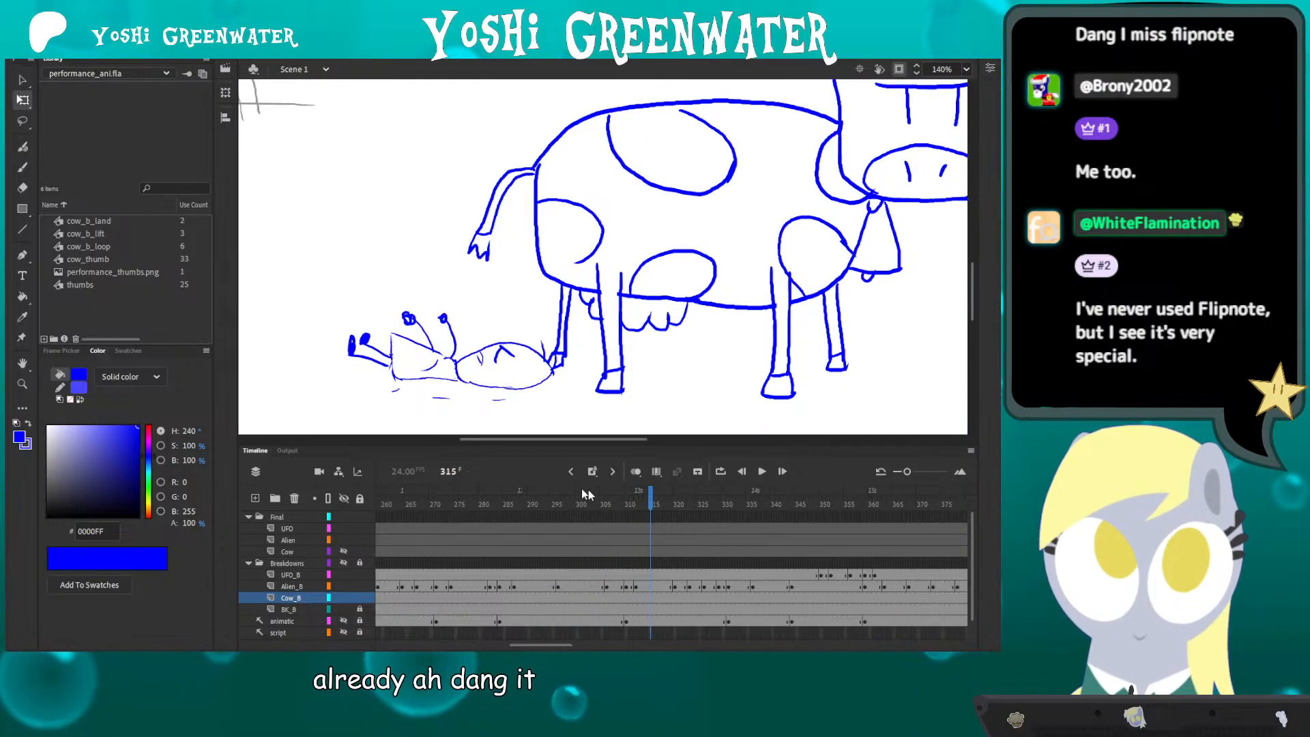
pyautogui.moveTo(415, 510); pyautogui.dragTo(432, 506)
pyautogui.press('Return')
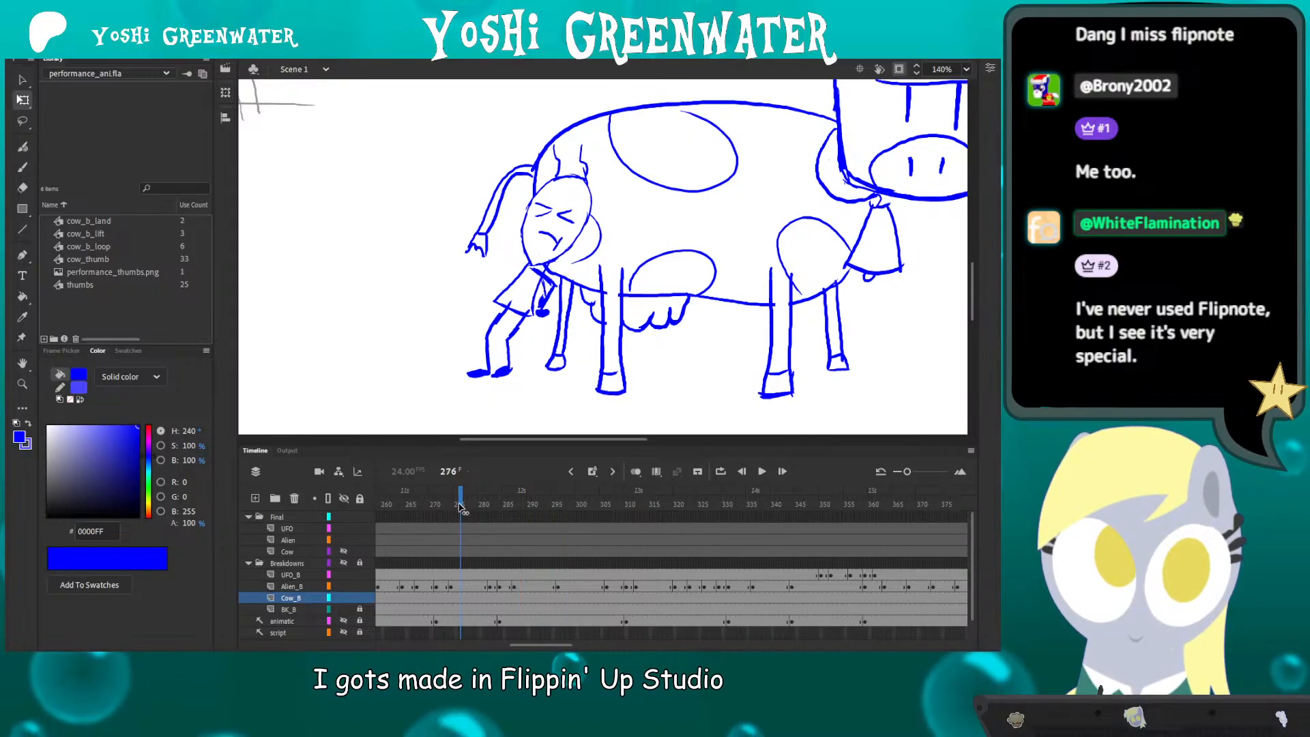
# - Skew the alien's pushing pose behind the cow slightly on Alien_B at frame 287, using onion skinning as reference
pyautogui.moveTo(461, 508)
pyautogui.mouseDown()
pyautogui.moveTo(527, 510)
pyautogui.moveTo(510, 503)
pyautogui.moveTo(520, 517)
pyautogui.mouseUp()
pyautogui.click(515, 586)
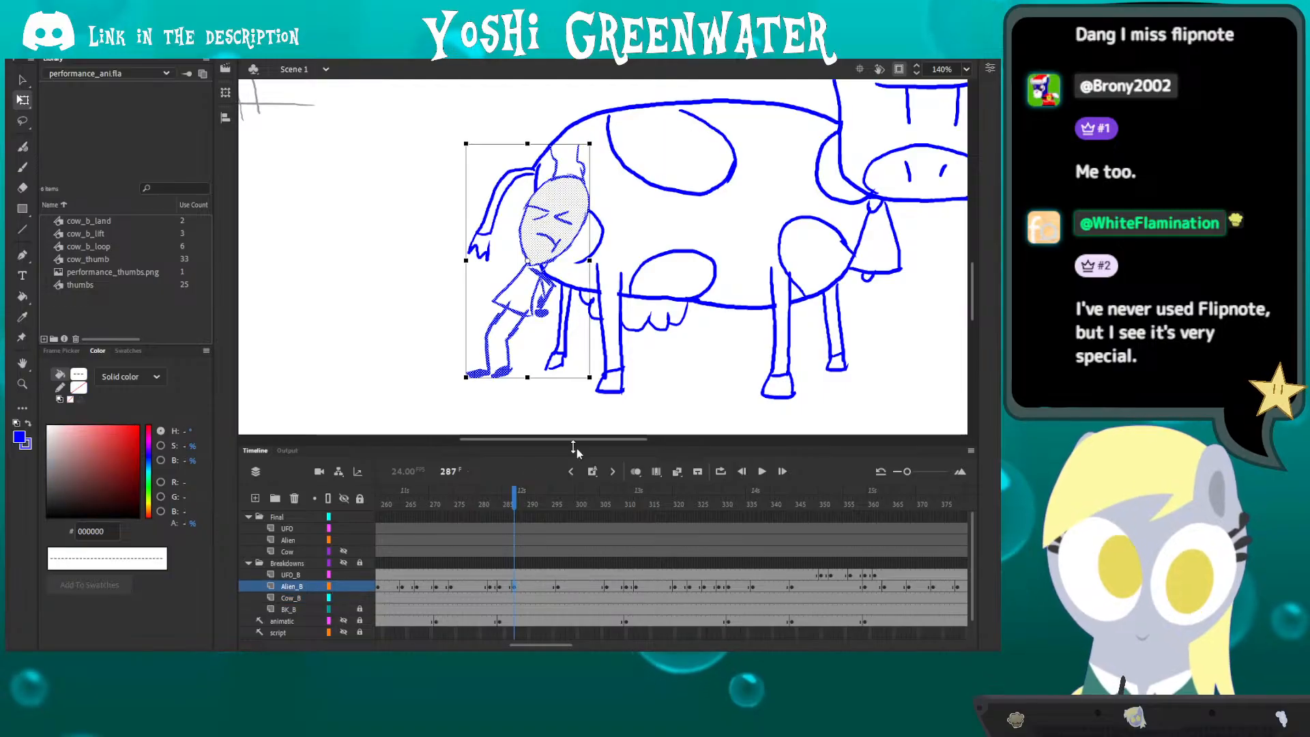
pyautogui.click(635, 472)
pyautogui.moveTo(505, 142); pyautogui.dragTo(509, 143)
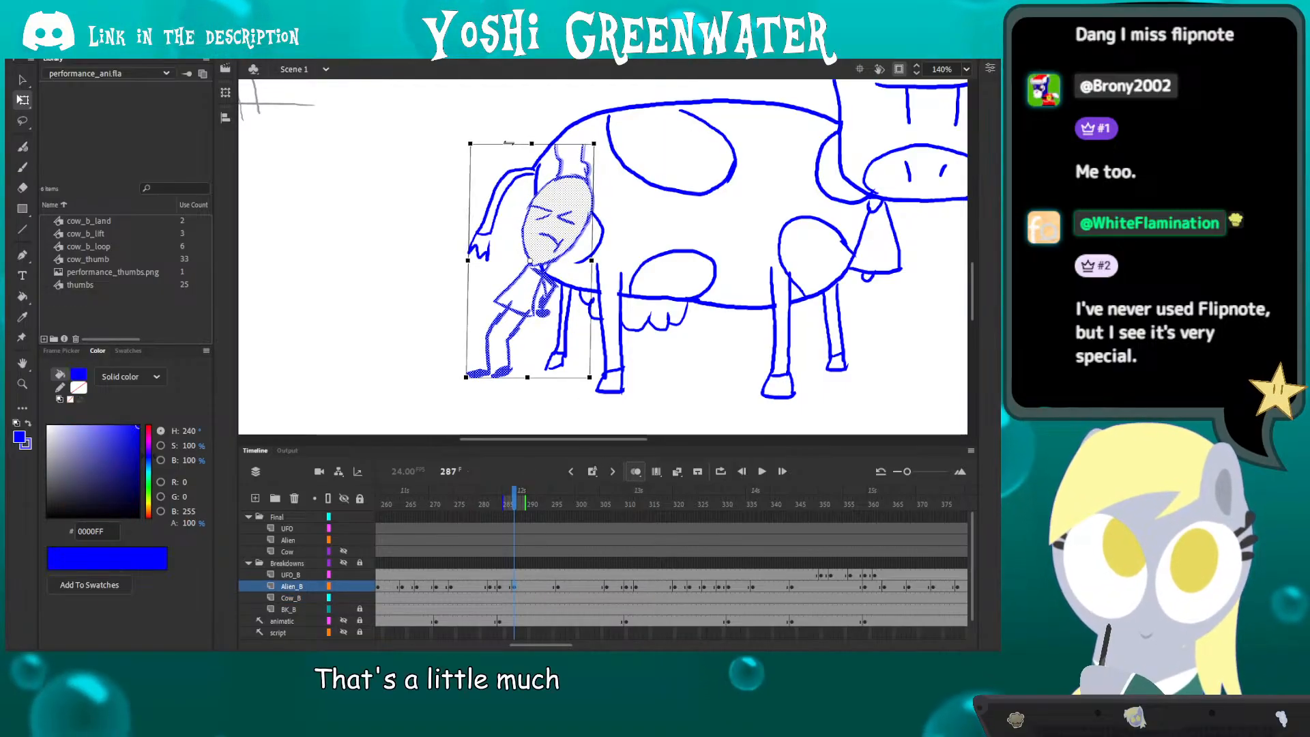
# - Replay the alien's wind-up and push against the cow's rear up to frame 292
pyautogui.click(459, 506)
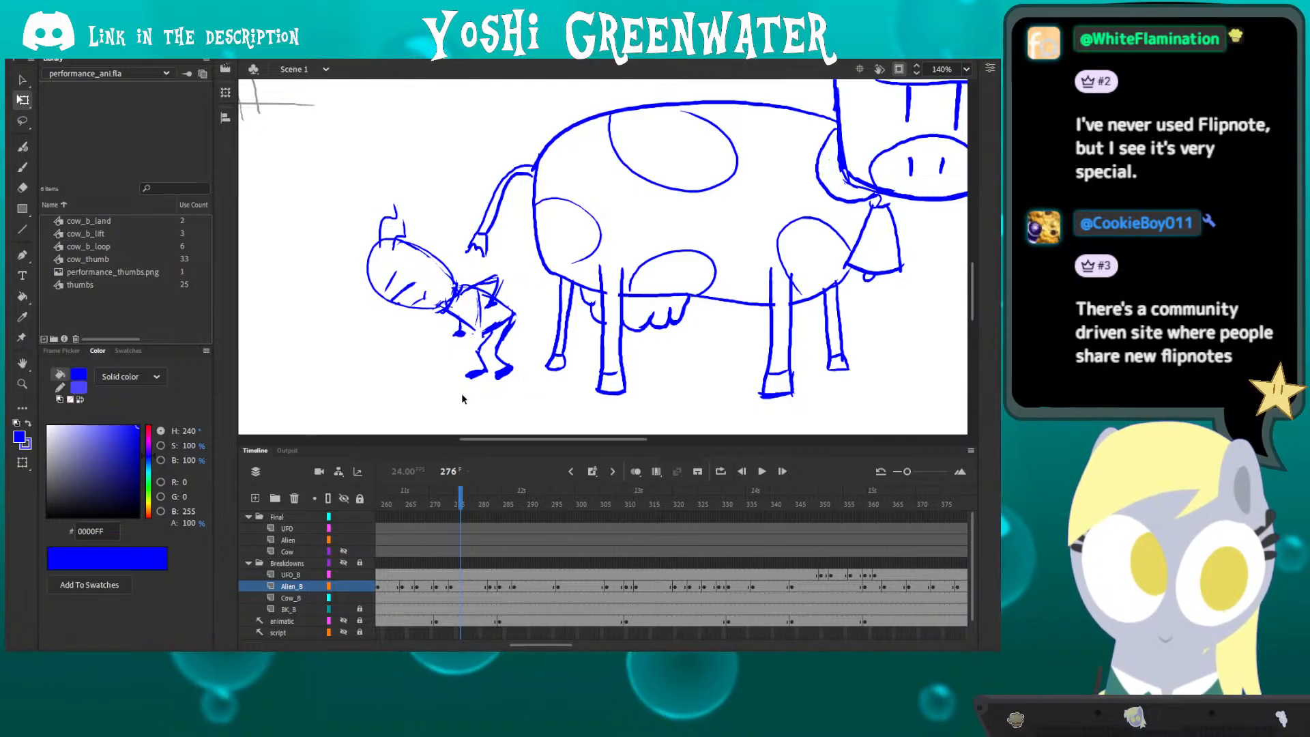
pyautogui.hscroll(-3, 374, 356)
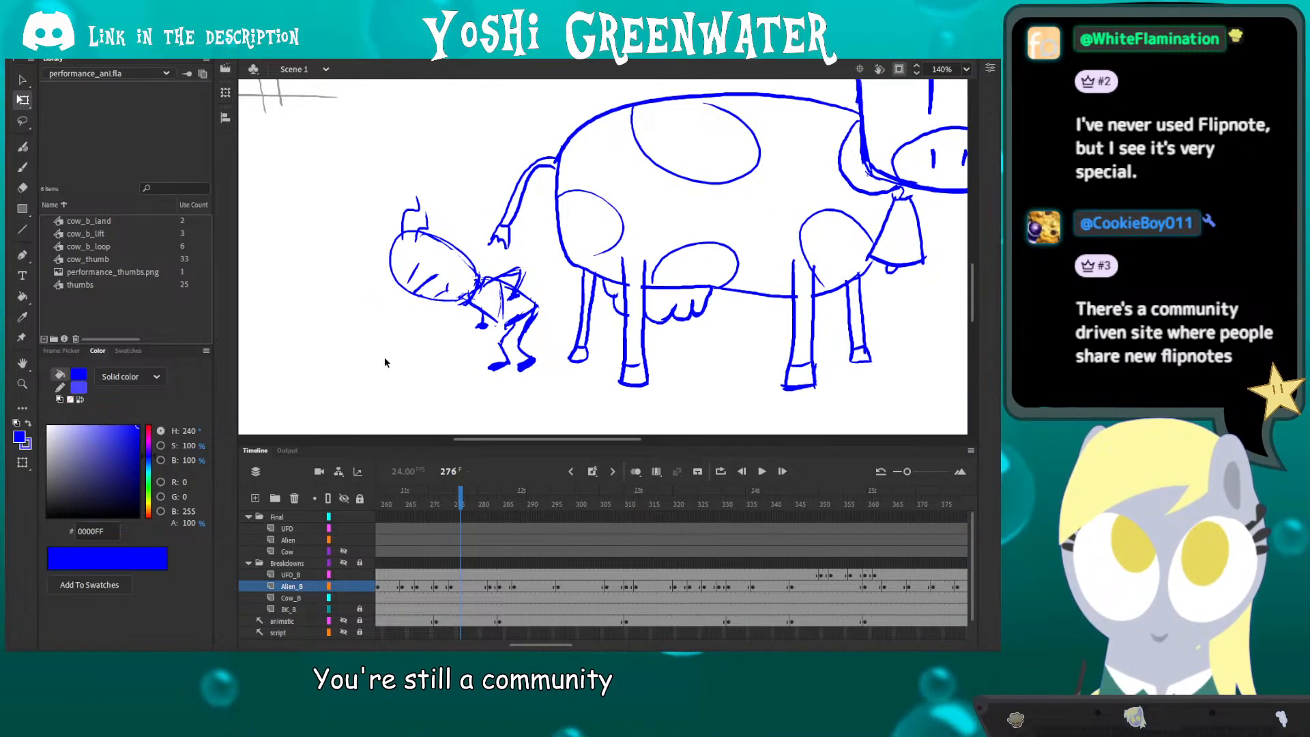
pyautogui.hscroll(-2, 430, 450)
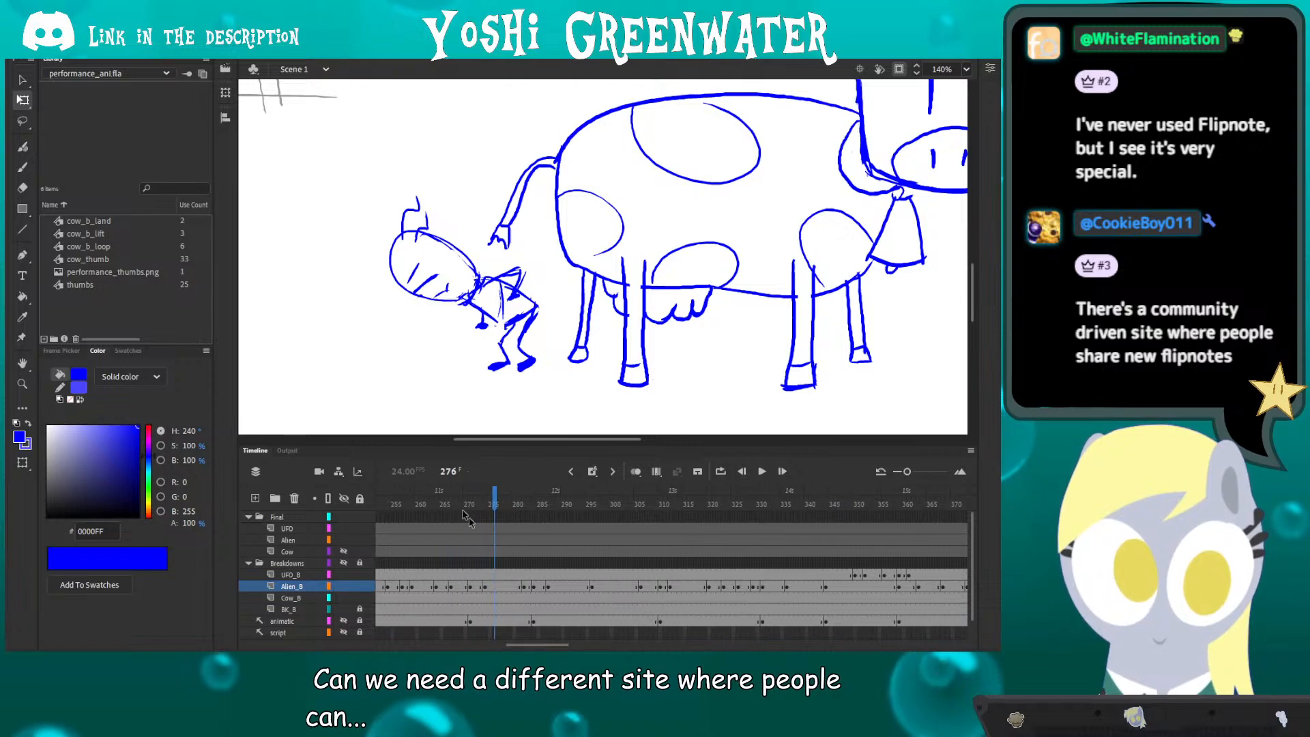
pyautogui.hscroll(2, 369, 372)
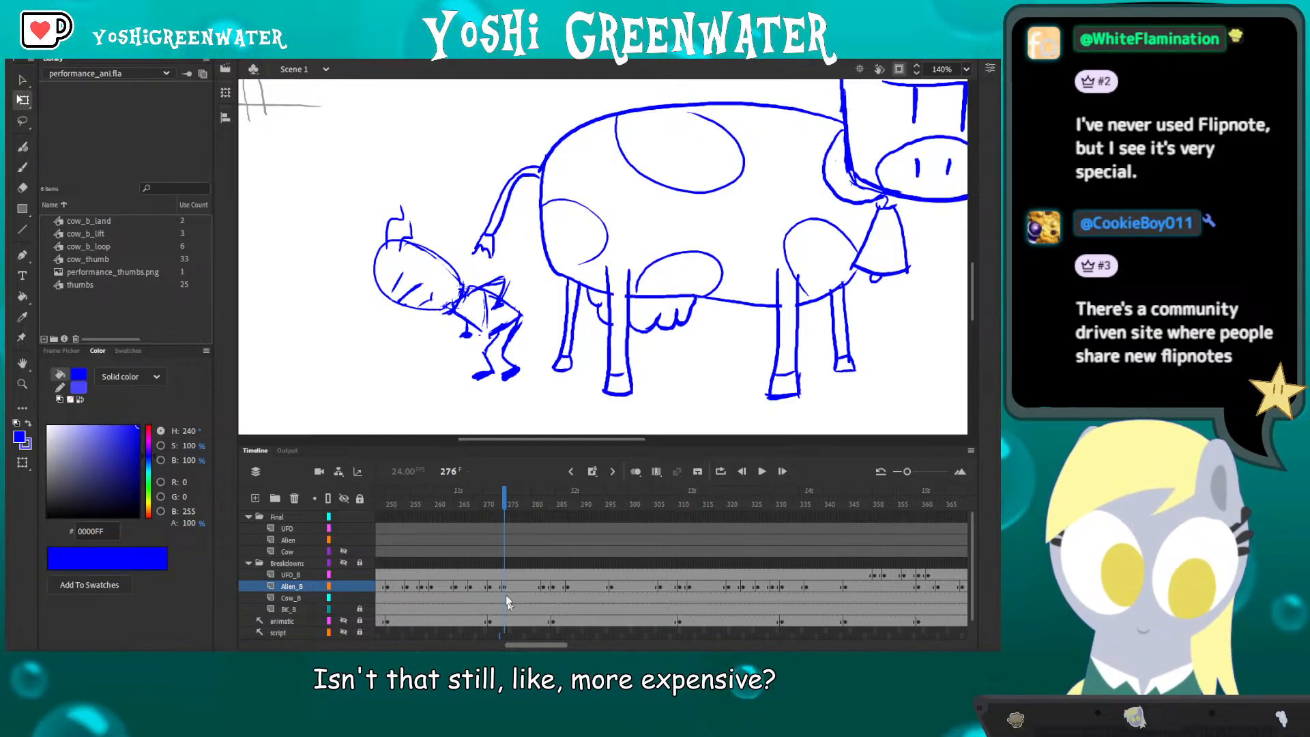
pyautogui.click(430, 507)
pyautogui.press('Return')
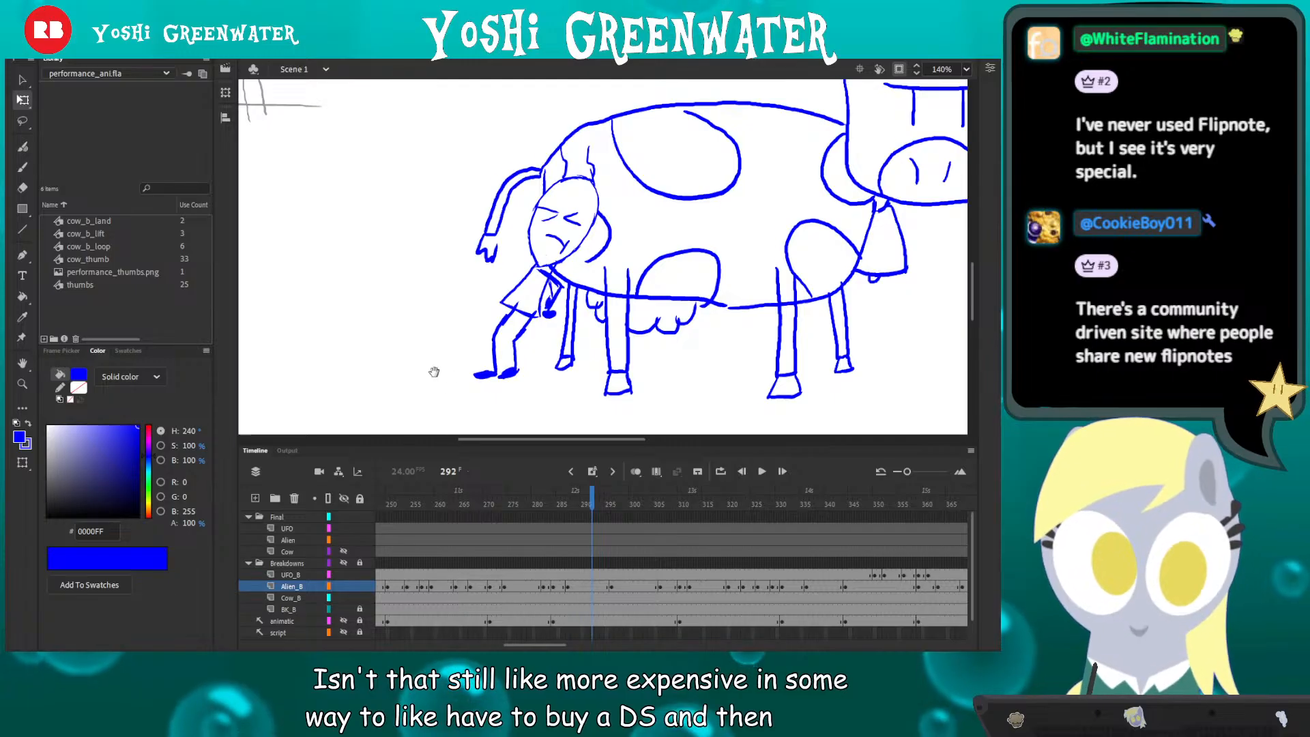
# - Replay the alien's wind-up, push and slip behind the cow between frames 268 and 312 to check the timing
pyautogui.moveTo(436, 371); pyautogui.dragTo(415, 369)
pyautogui.moveTo(522, 646); pyautogui.dragTo(527, 645)
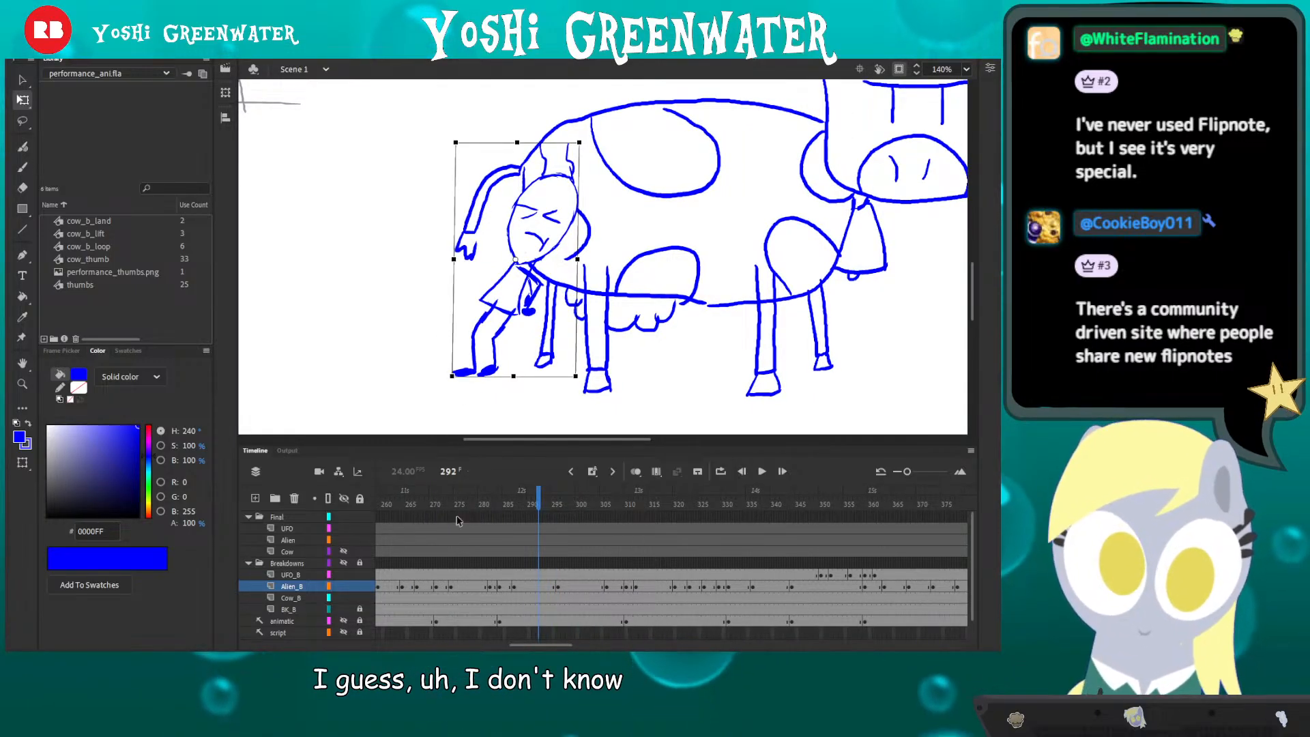
pyautogui.press('Return')
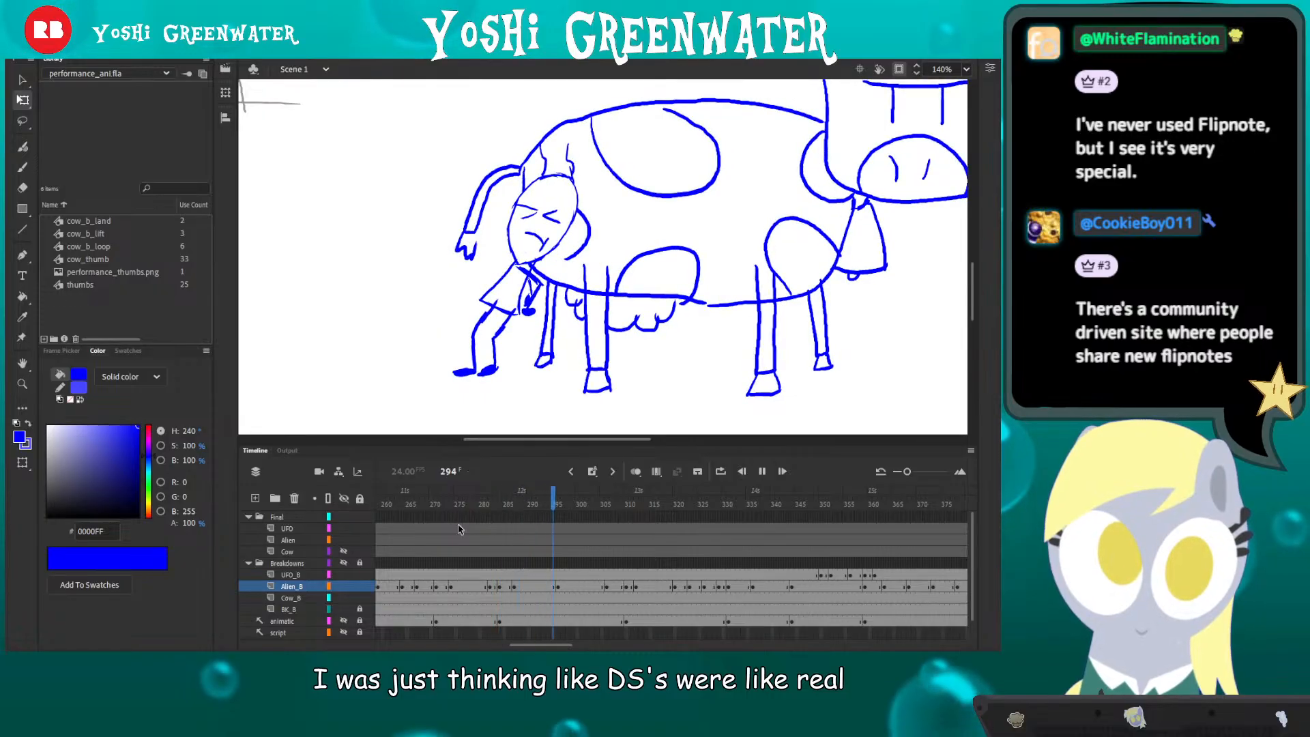
pyautogui.click(562, 504)
pyautogui.press('Return')
pyautogui.click(568, 505)
pyautogui.press('Return')
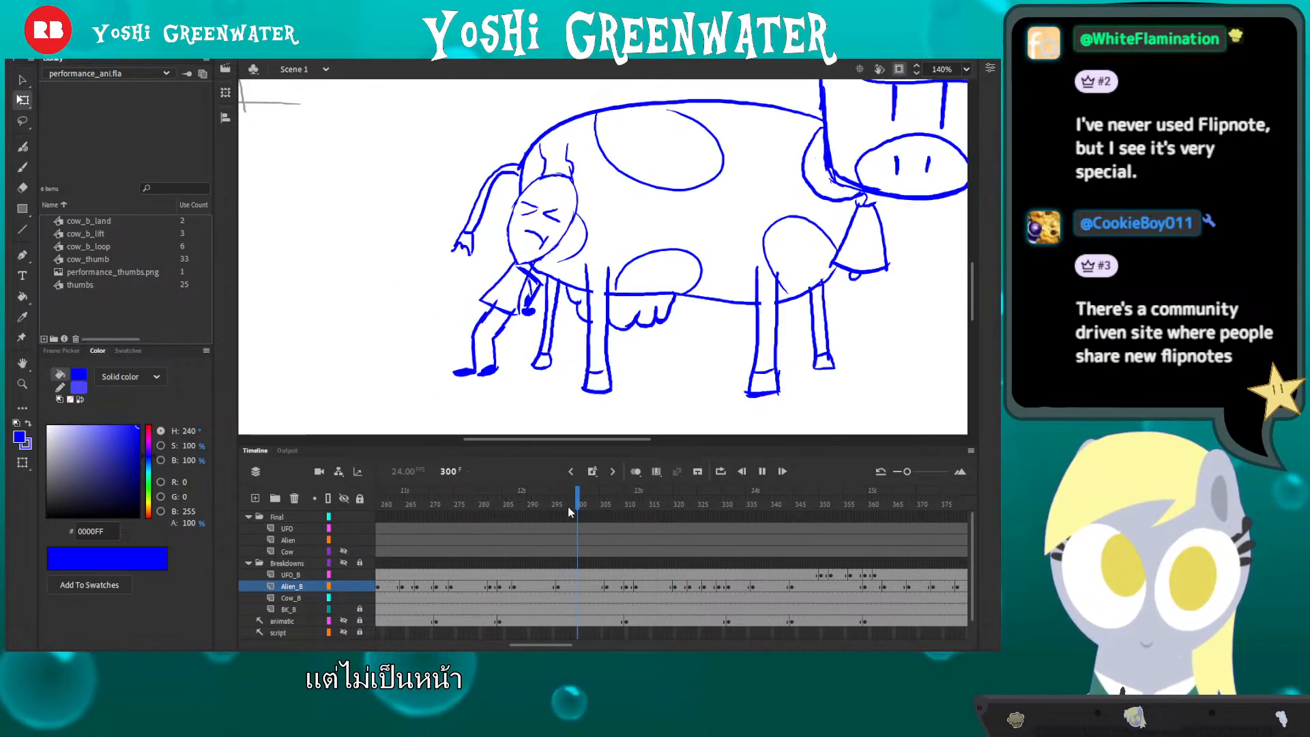
pyautogui.click(424, 504)
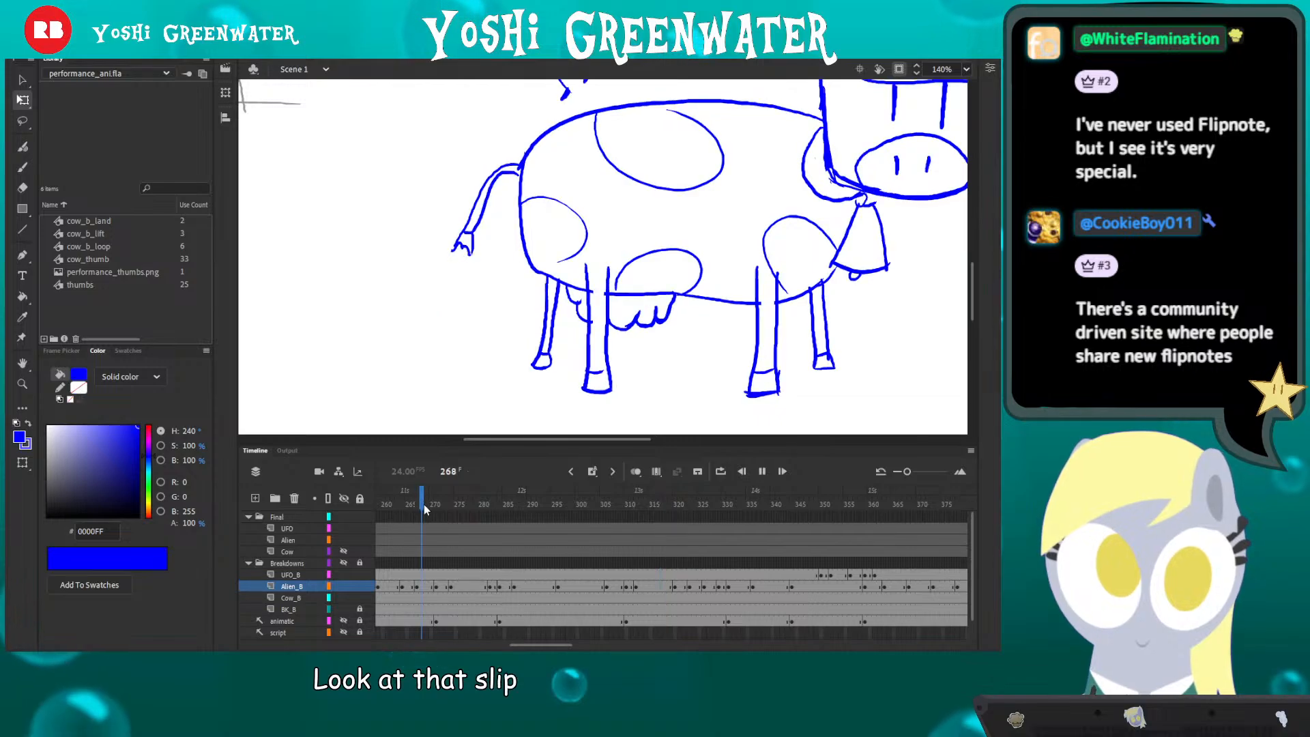
pyautogui.press('Return')
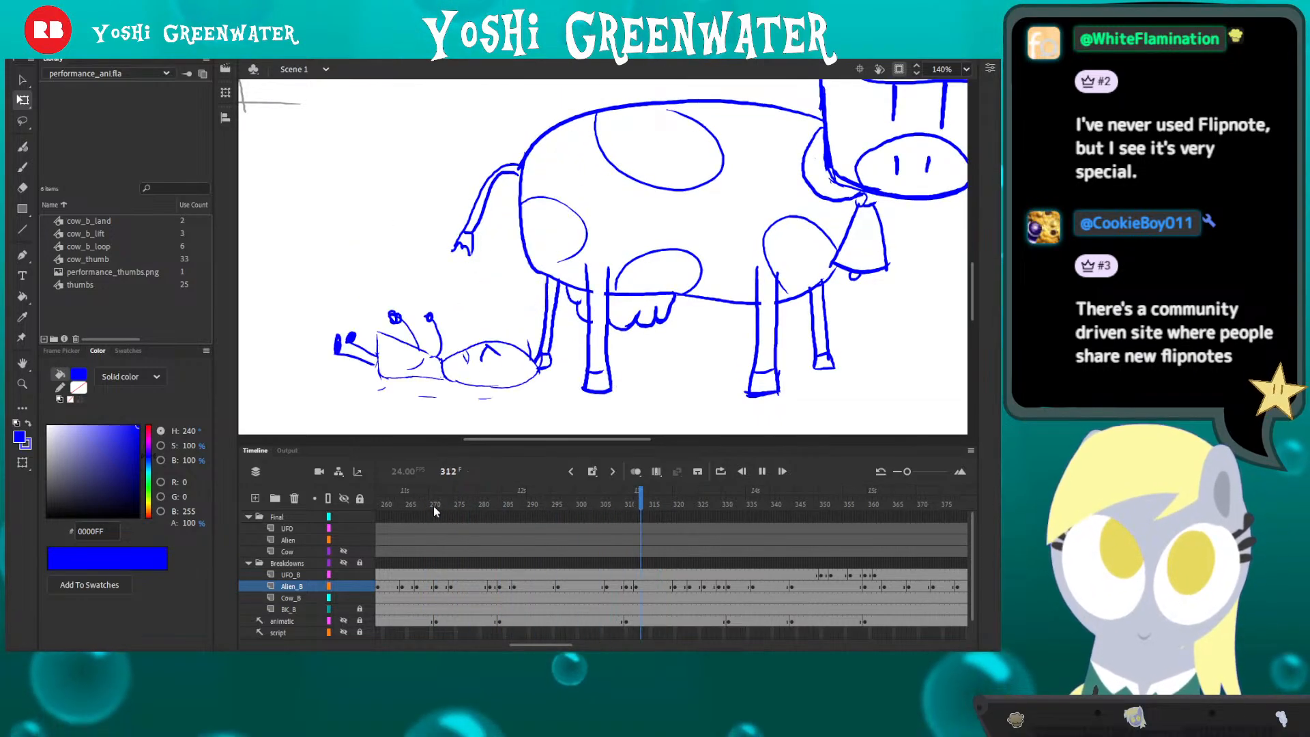
pyautogui.click(522, 505)
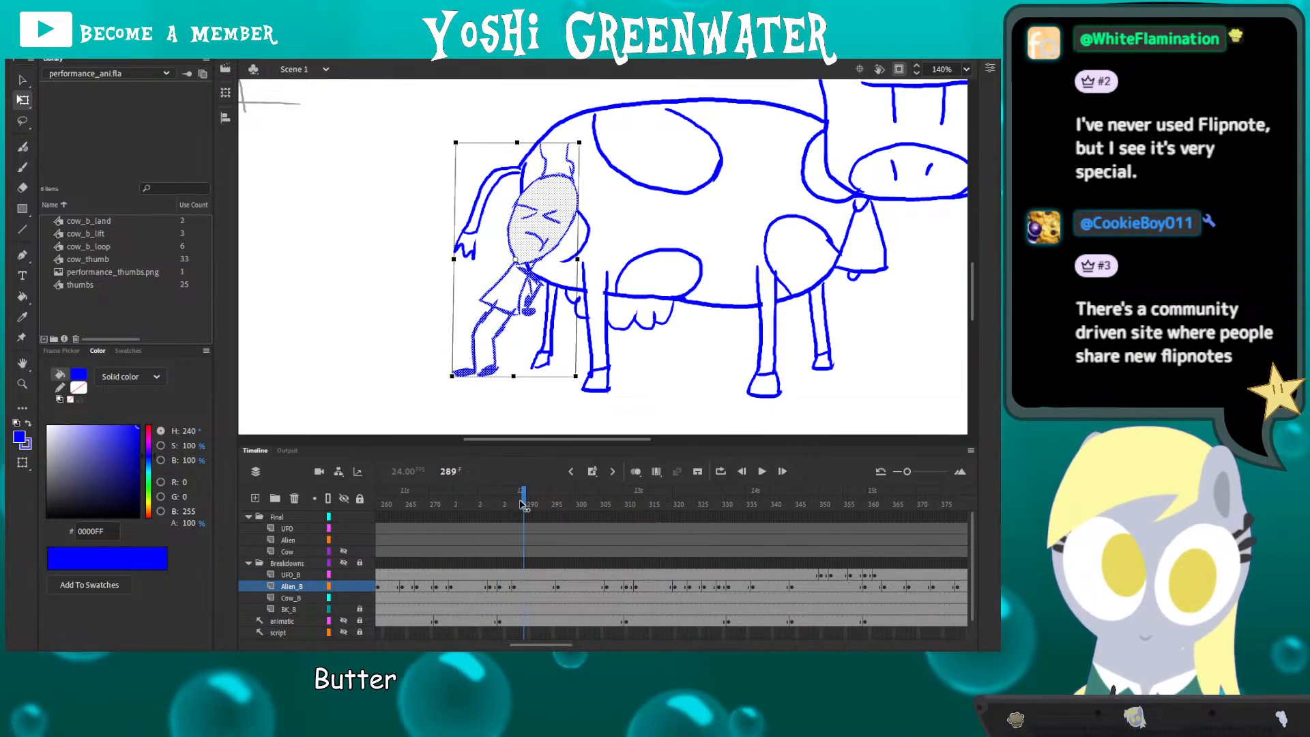
# - Move the keyframe of the alien's pushing pose behind the cow to frame 289 on Alien_B
pyautogui.moveTo(522, 505); pyautogui.dragTo(514, 505)
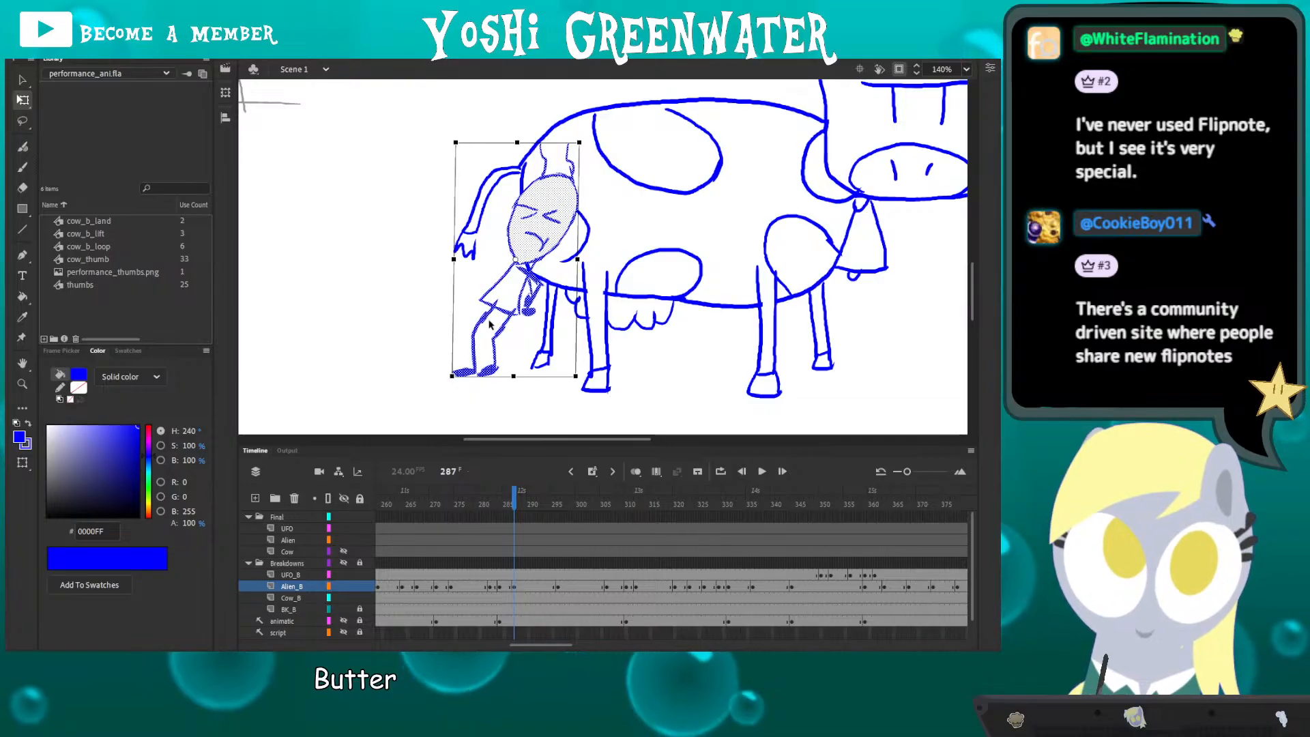
pyautogui.click(520, 588)
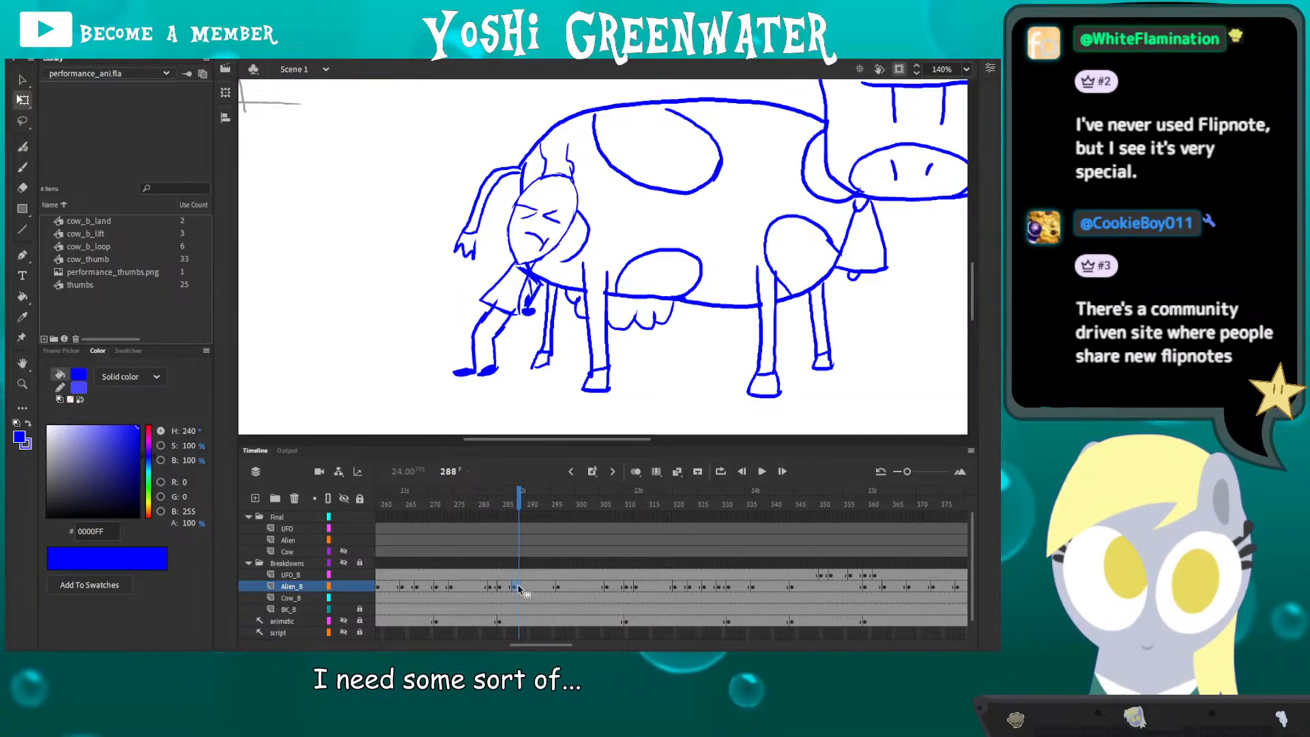
pyautogui.click(513, 591)
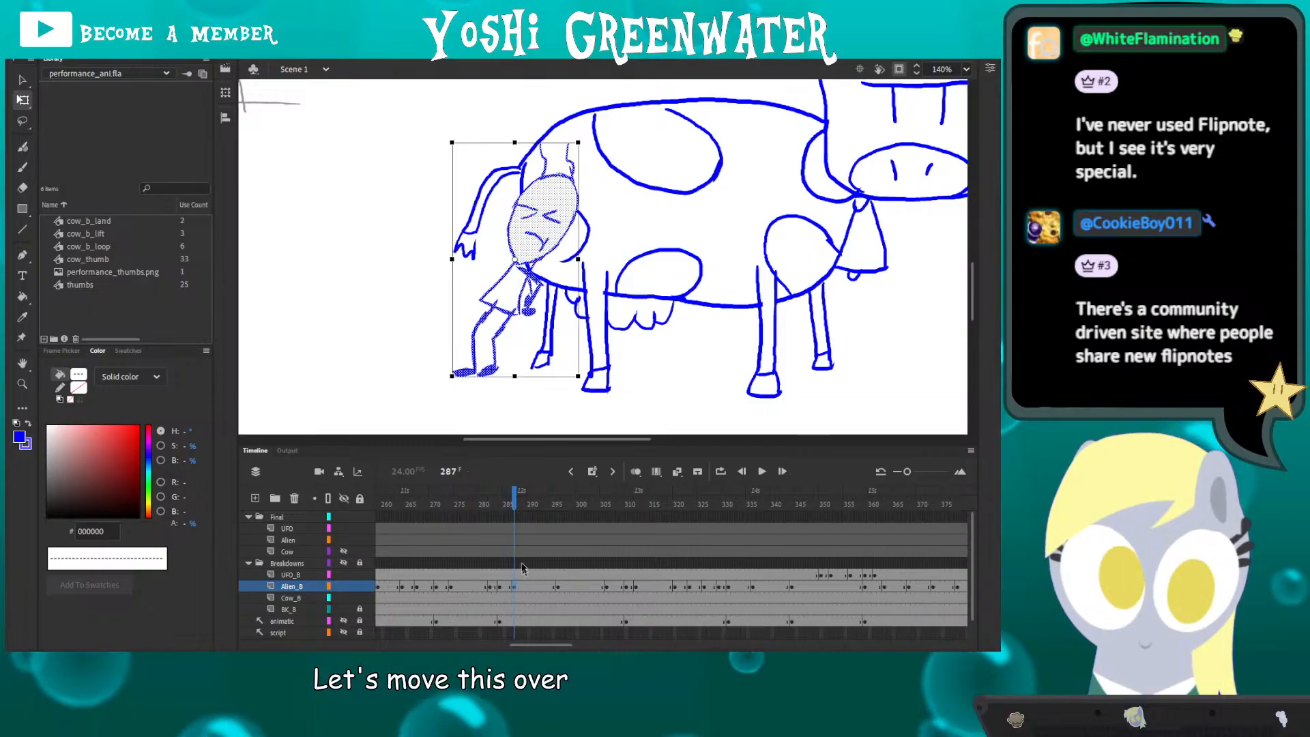
pyautogui.moveTo(410, 373); pyautogui.dragTo(381, 370)
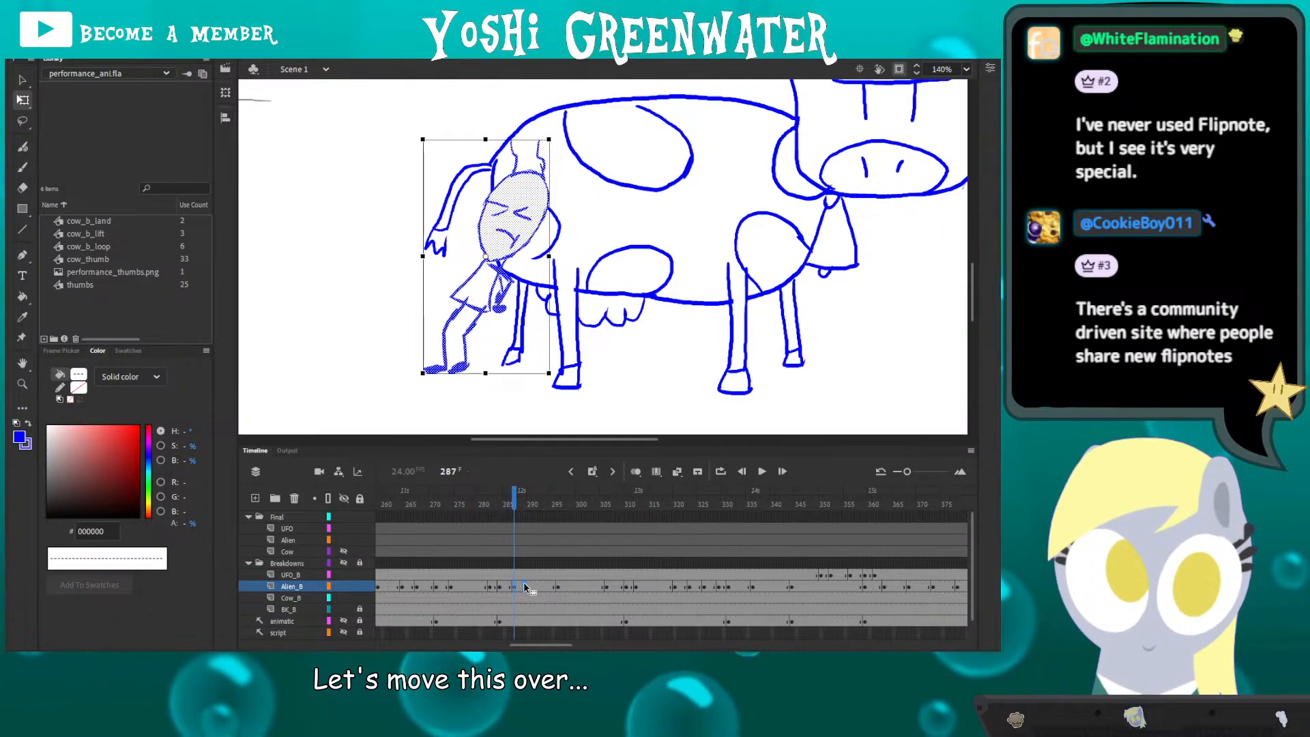
pyautogui.click(524, 586)
pyautogui.moveTo(473, 512); pyautogui.dragTo(524, 519)
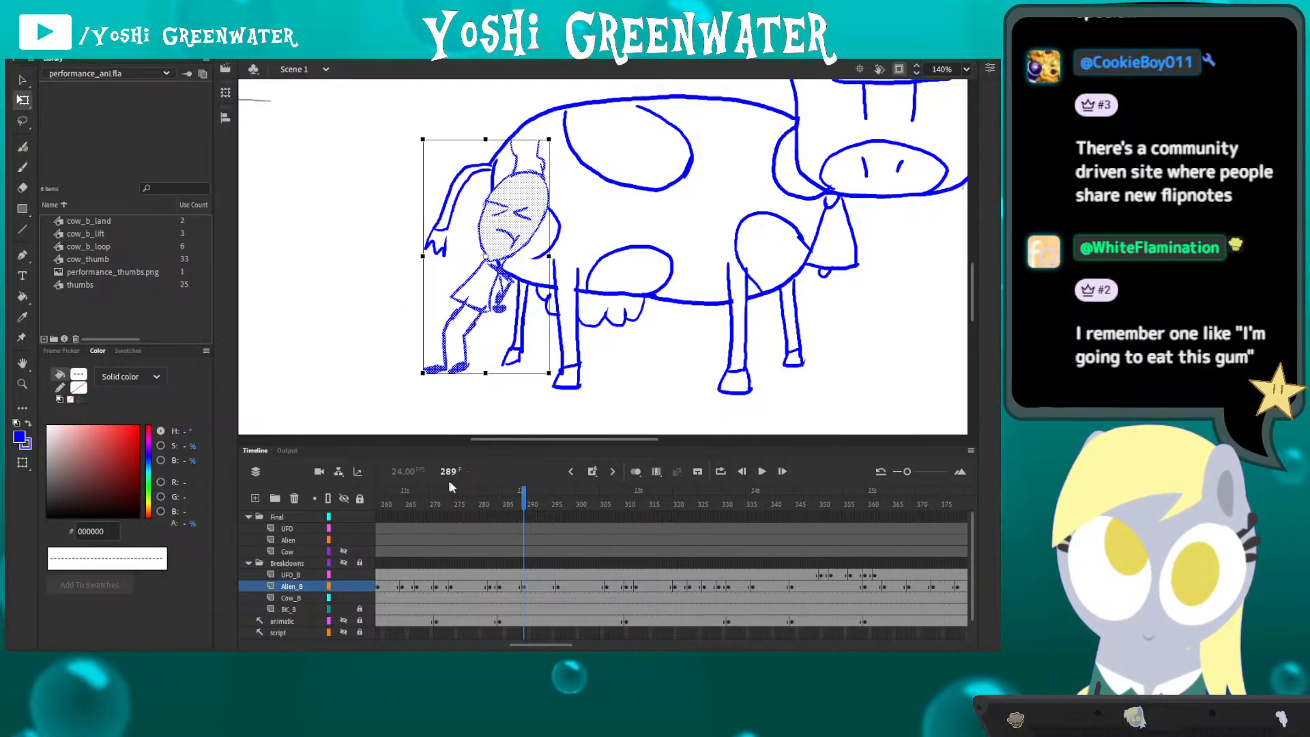
# - Scrub and replay the retimed push and fall behind the cow, looking for a pose that needs changing
pyautogui.moveTo(465, 503); pyautogui.dragTo(558, 516)
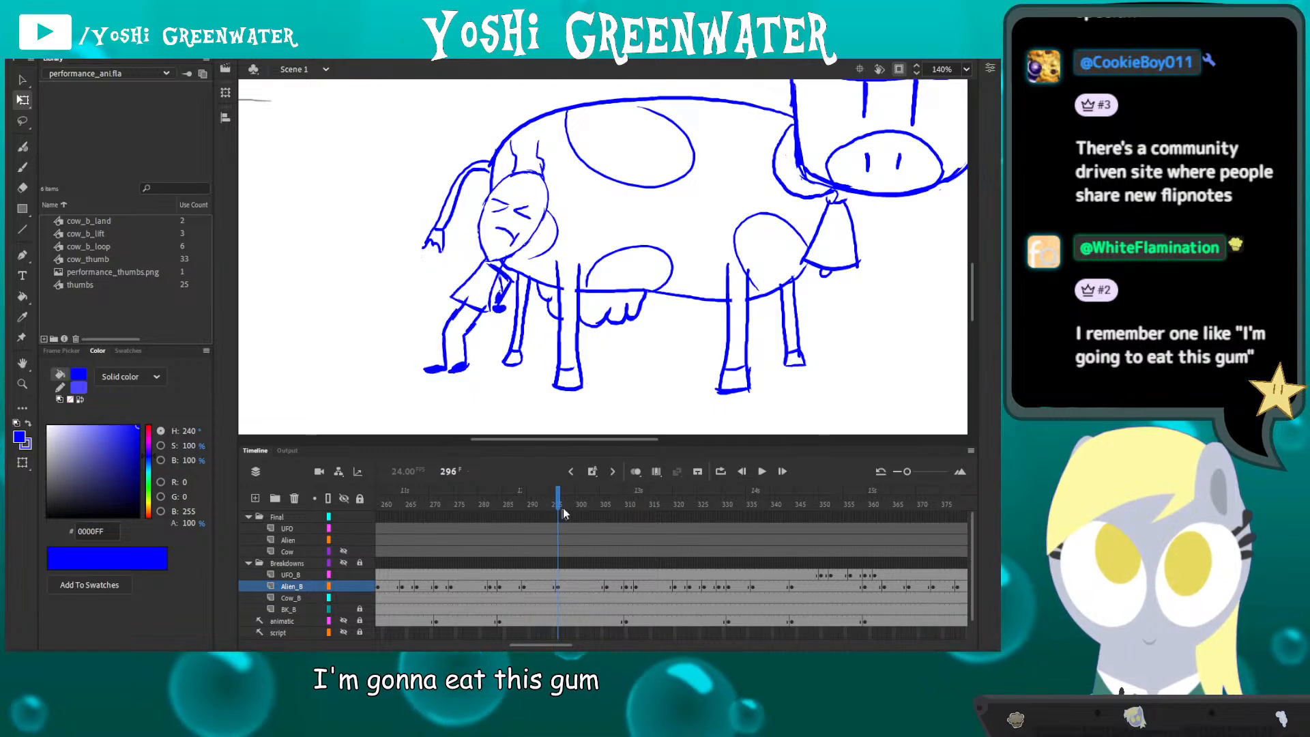
pyautogui.moveTo(459, 384); pyautogui.dragTo(448, 393)
pyautogui.moveTo(496, 508)
pyautogui.mouseDown()
pyautogui.moveTo(606, 534)
pyautogui.moveTo(485, 532)
pyautogui.mouseUp()
pyautogui.moveTo(547, 642); pyautogui.dragTo(543, 643)
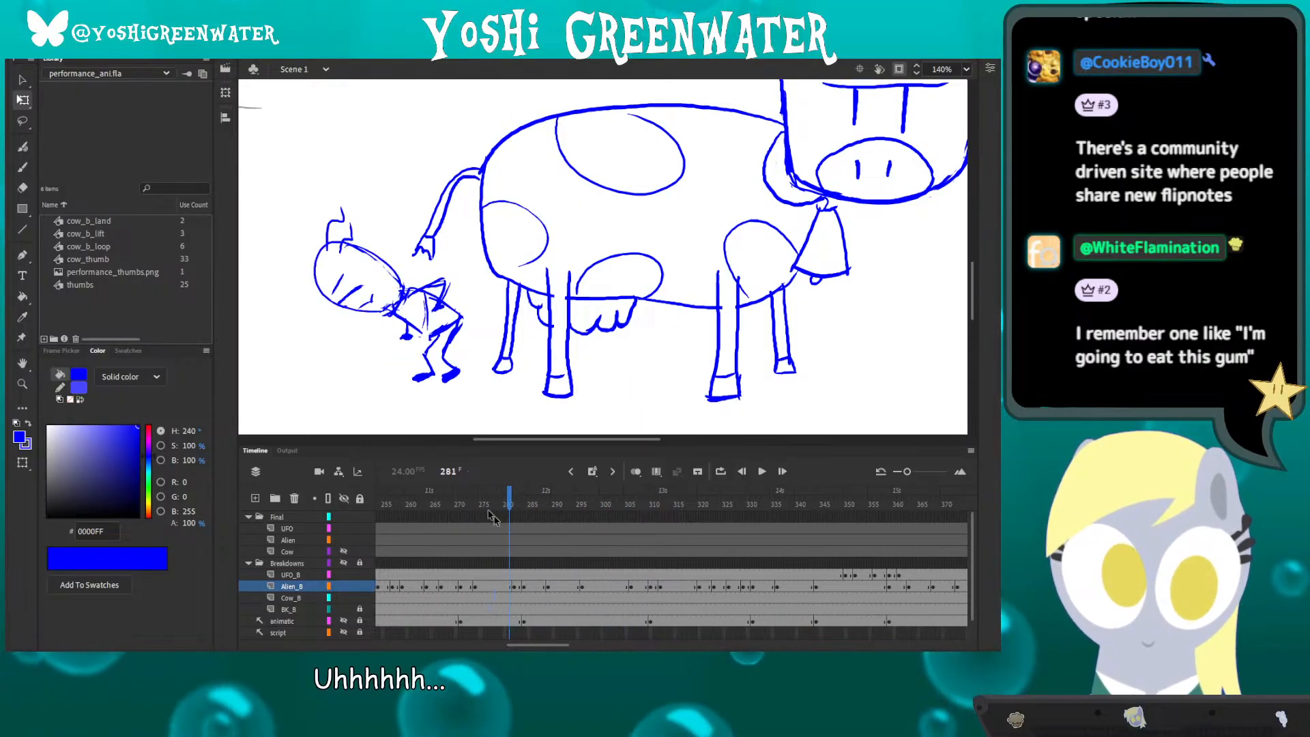
pyautogui.click(433, 506)
pyautogui.press('Return')
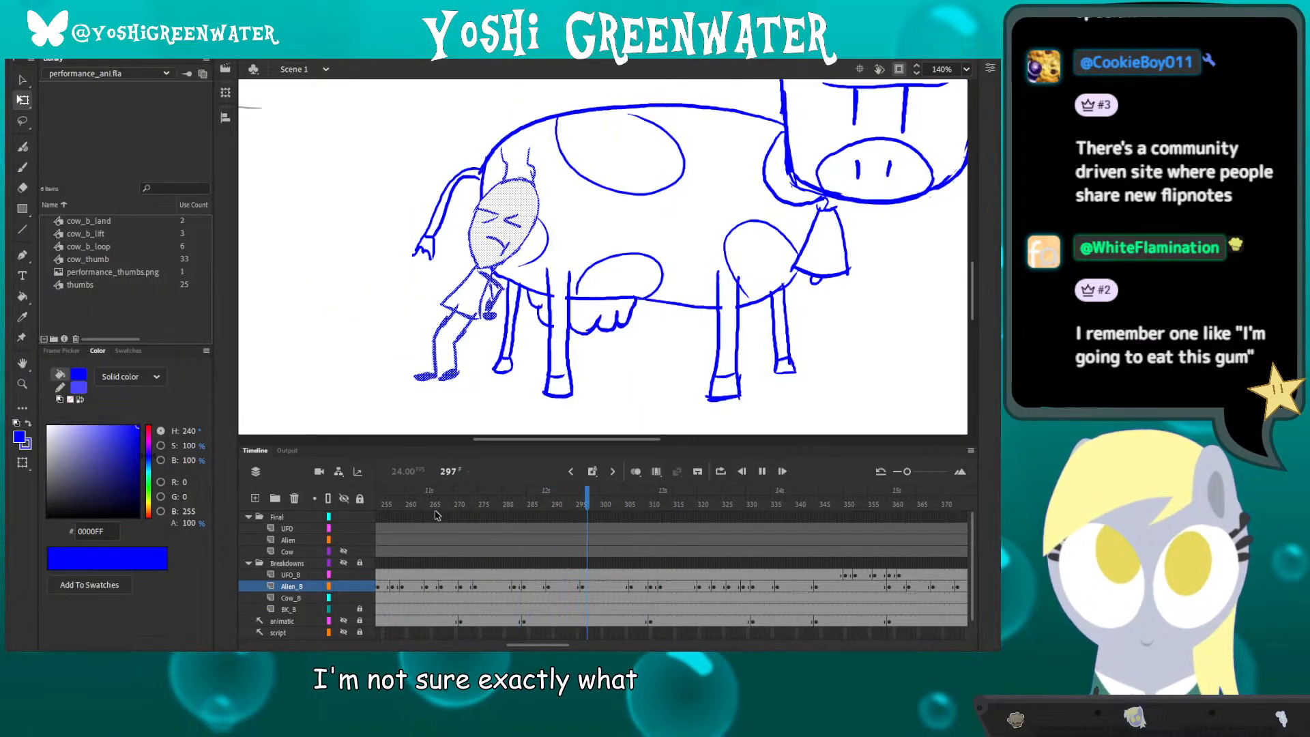
pyautogui.press('Return')
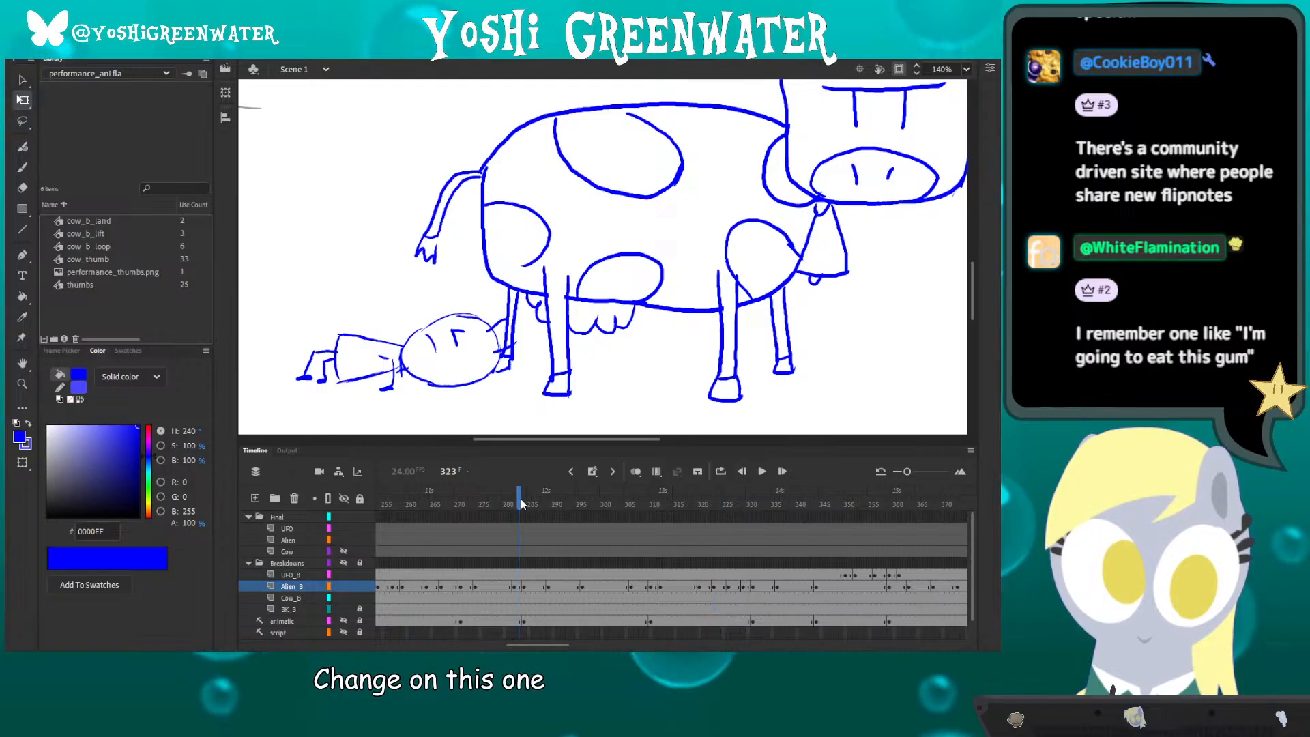
pyautogui.click(543, 504)
pyautogui.press('Return')
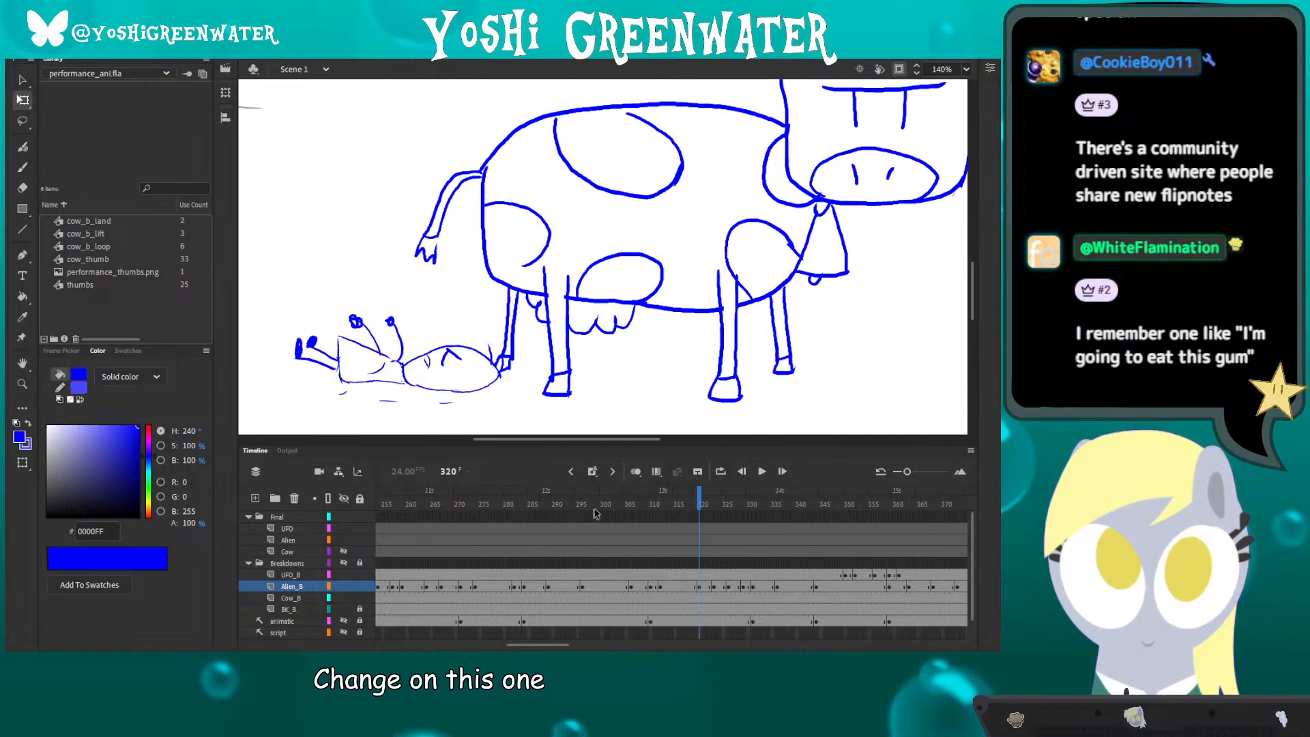
# - Nudge the alien's pose at frame 306 on Alien_B slightly down and toward the cow, using onion skinning as reference
pyautogui.click(620, 513)
pyautogui.moveTo(629, 513); pyautogui.dragTo(631, 512)
pyautogui.click(632, 590)
pyautogui.click(635, 471)
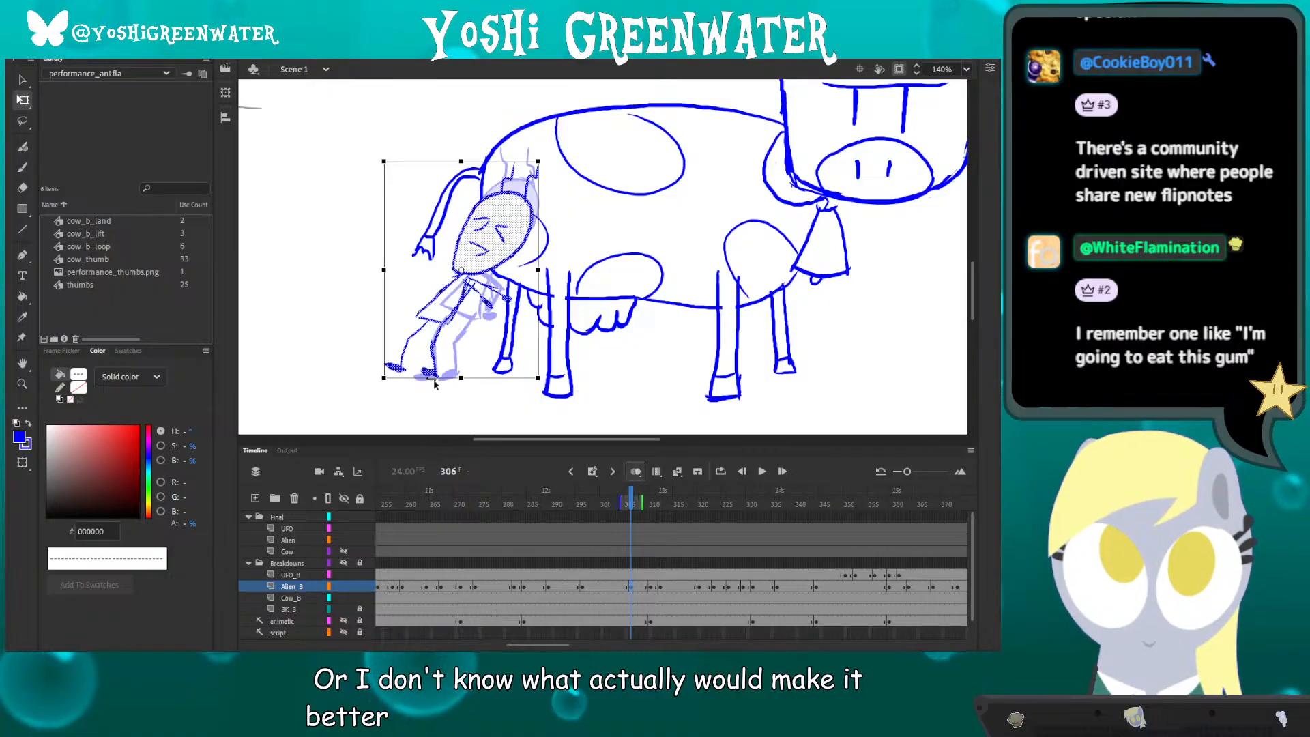
pyautogui.press('Down')
pyautogui.press('Down')
pyautogui.press('Down')
pyautogui.press('Down')
pyautogui.press('Down')
pyautogui.press('Down')
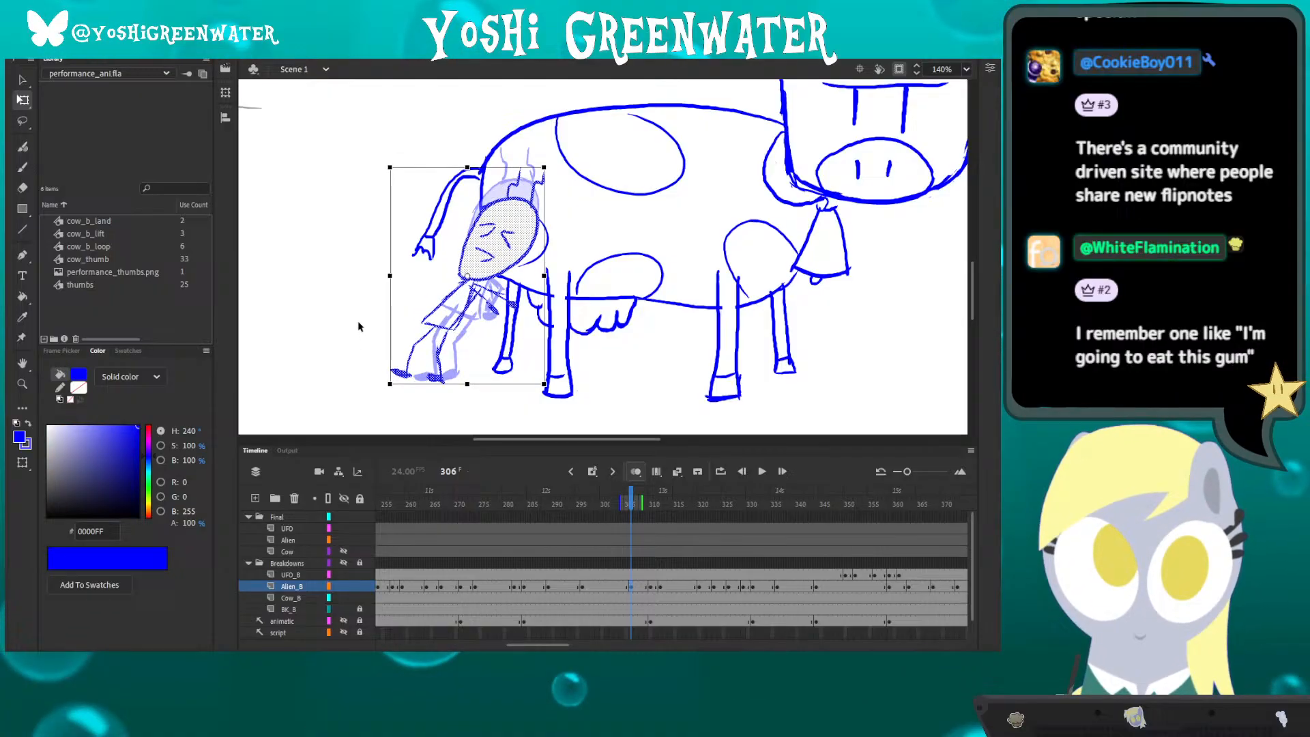
pyautogui.click(364, 406)
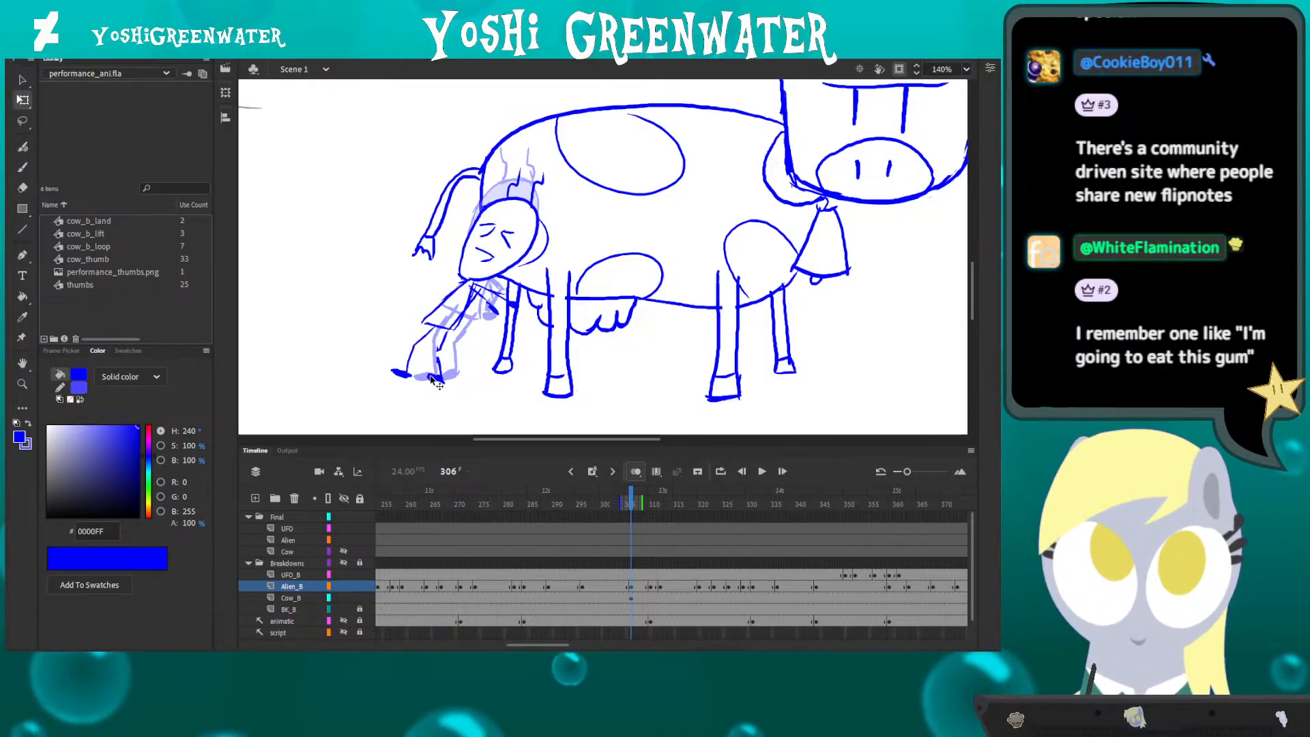
# - Redraw the alien's front lower leg and foot in blue at frame 306, placing the foot closer to the cow
pyautogui.press('b')
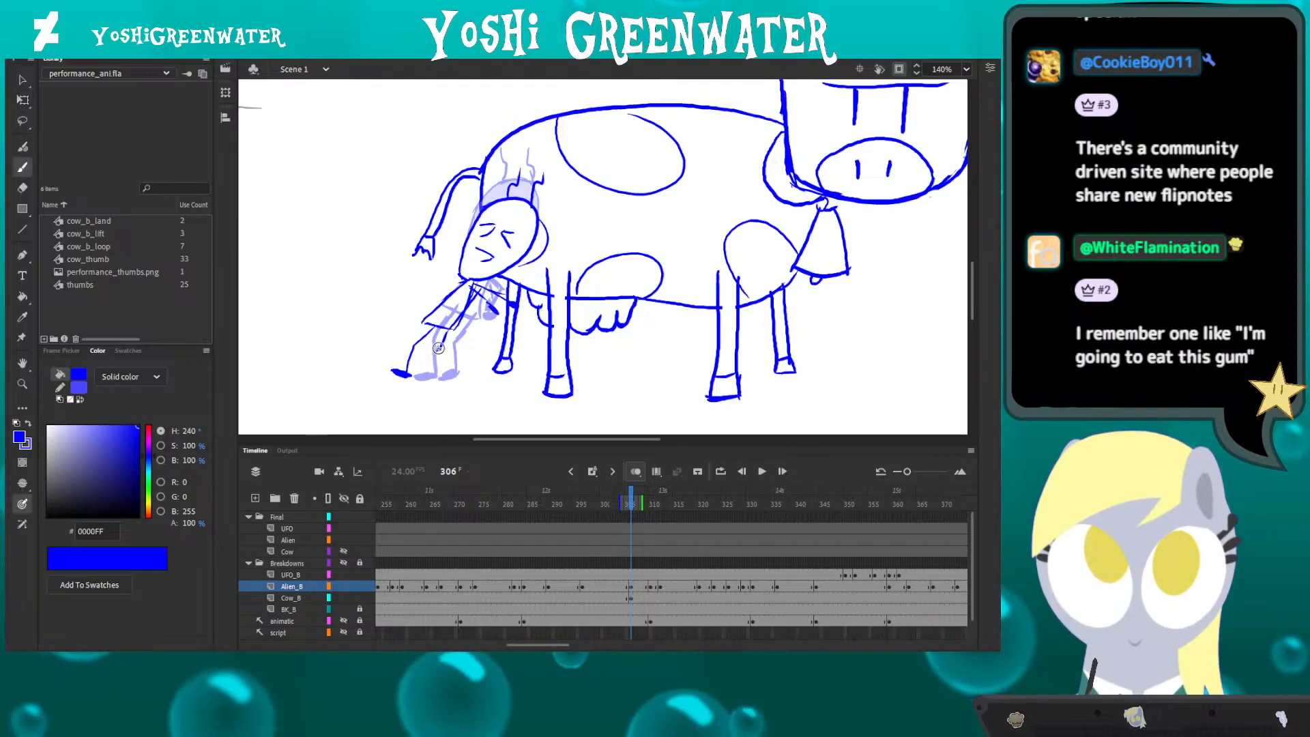
pyautogui.moveTo(455, 371); pyautogui.dragTo(440, 376)
pyautogui.press('q')
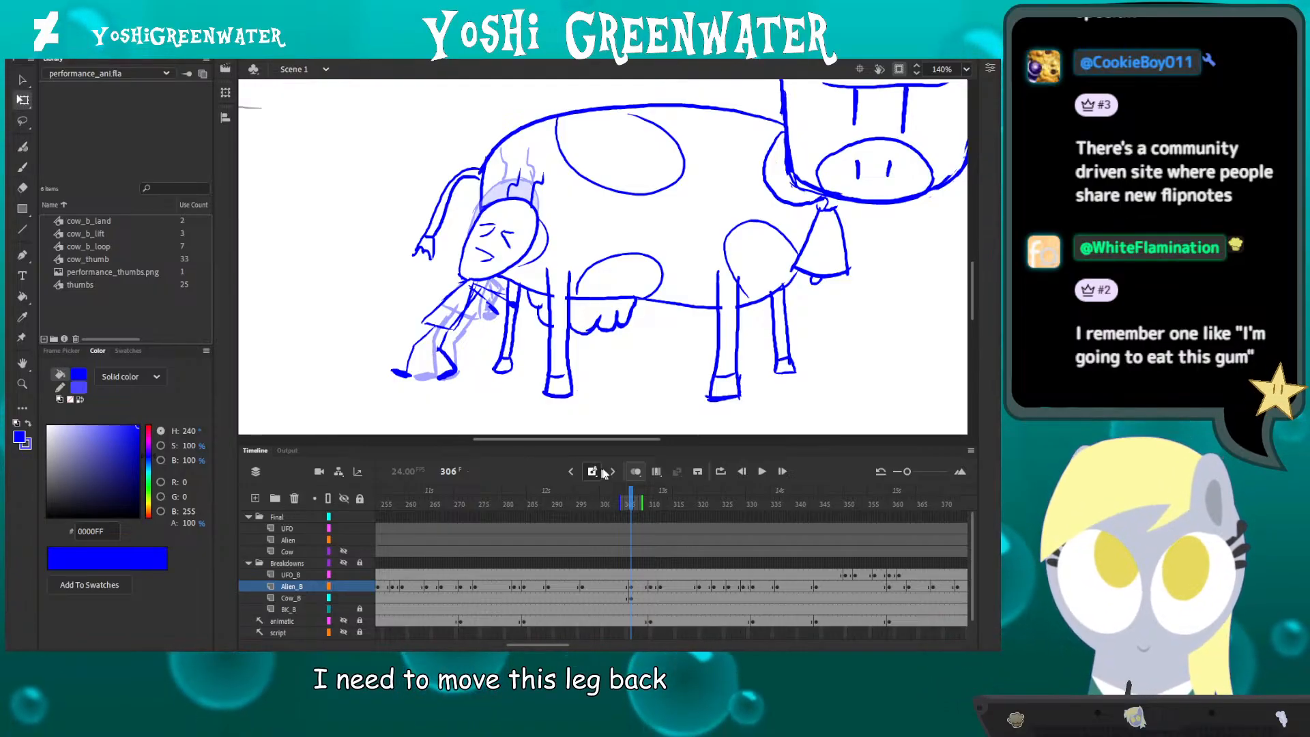
# - Turn off onion skinning, replay the alien's push and fall, and scrub to the pushing pose at frame 289
pyautogui.click(635, 471)
pyautogui.press('Return')
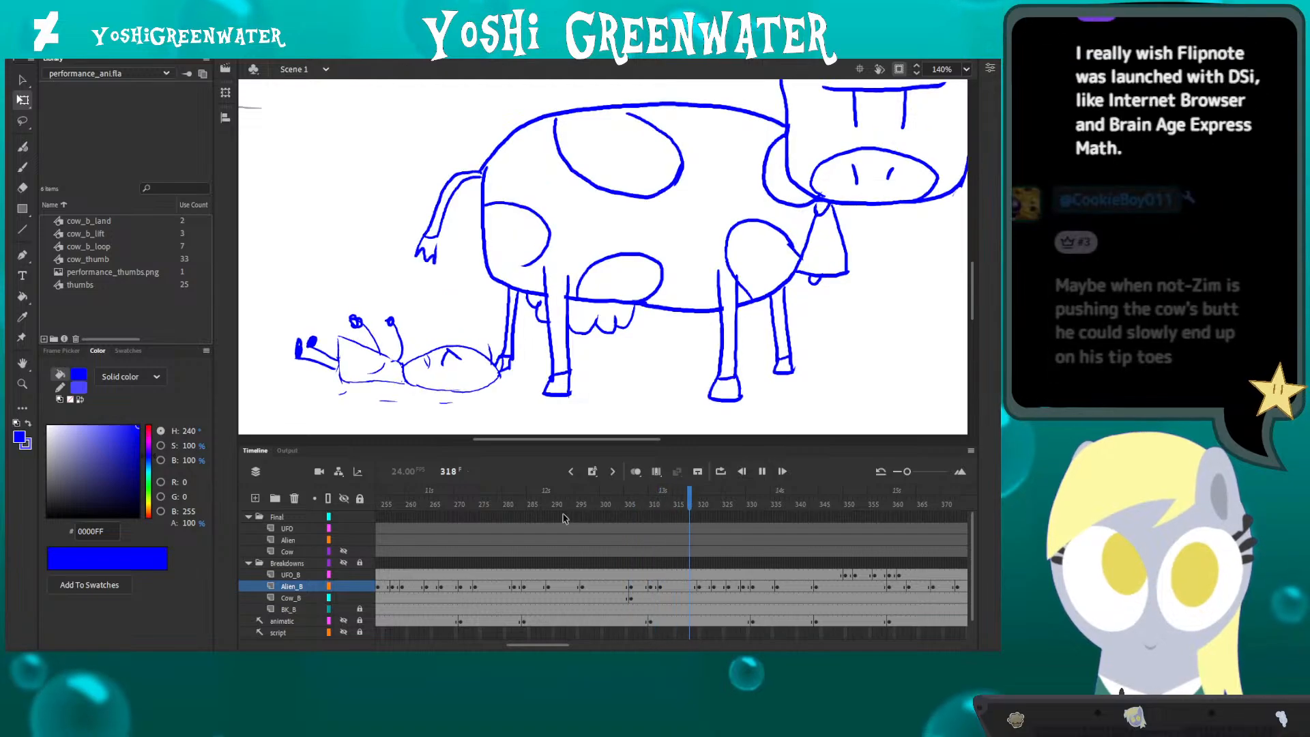
pyautogui.press('Return')
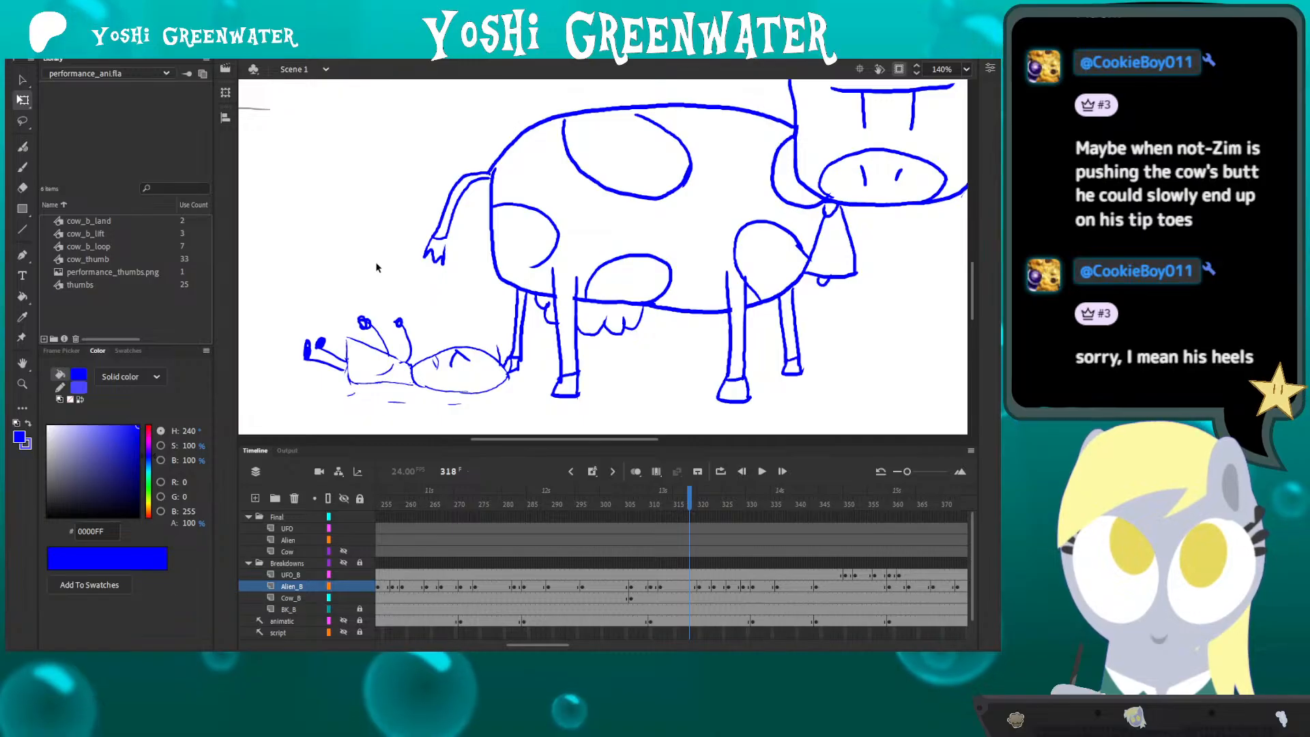
pyautogui.click(476, 504)
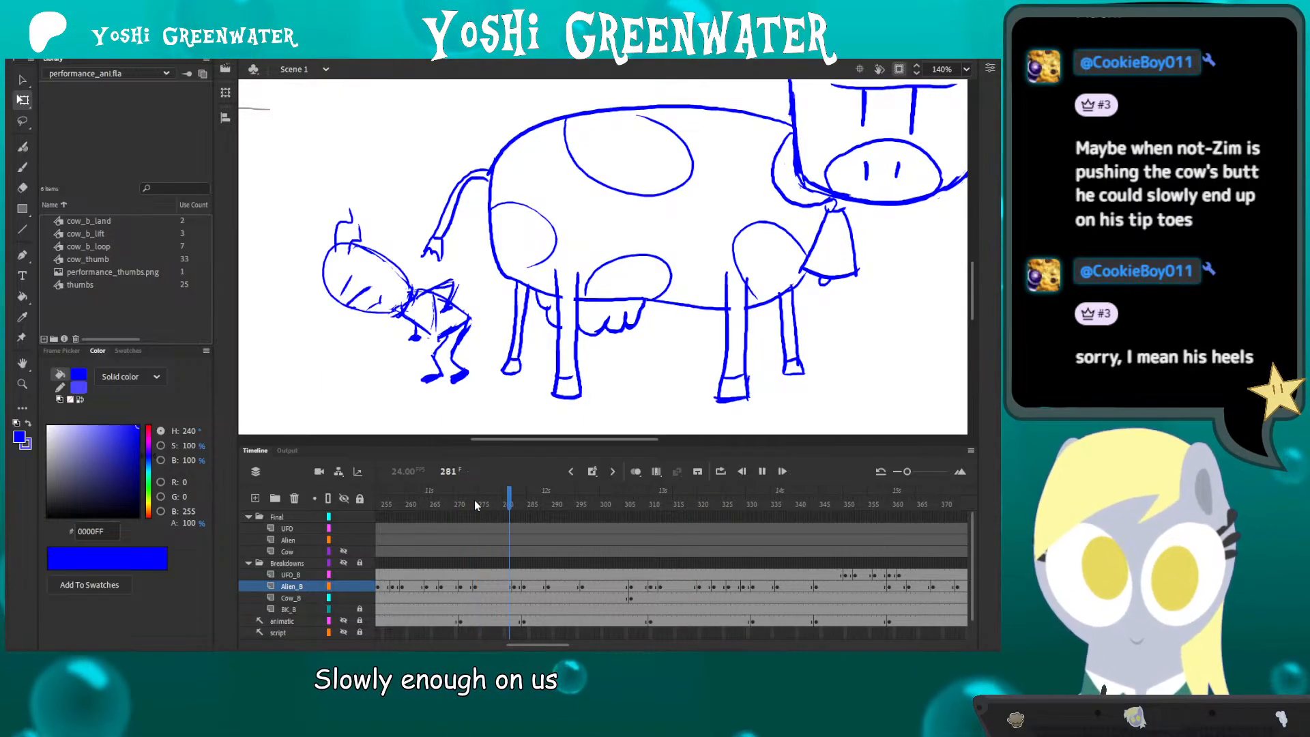
pyautogui.click(516, 517)
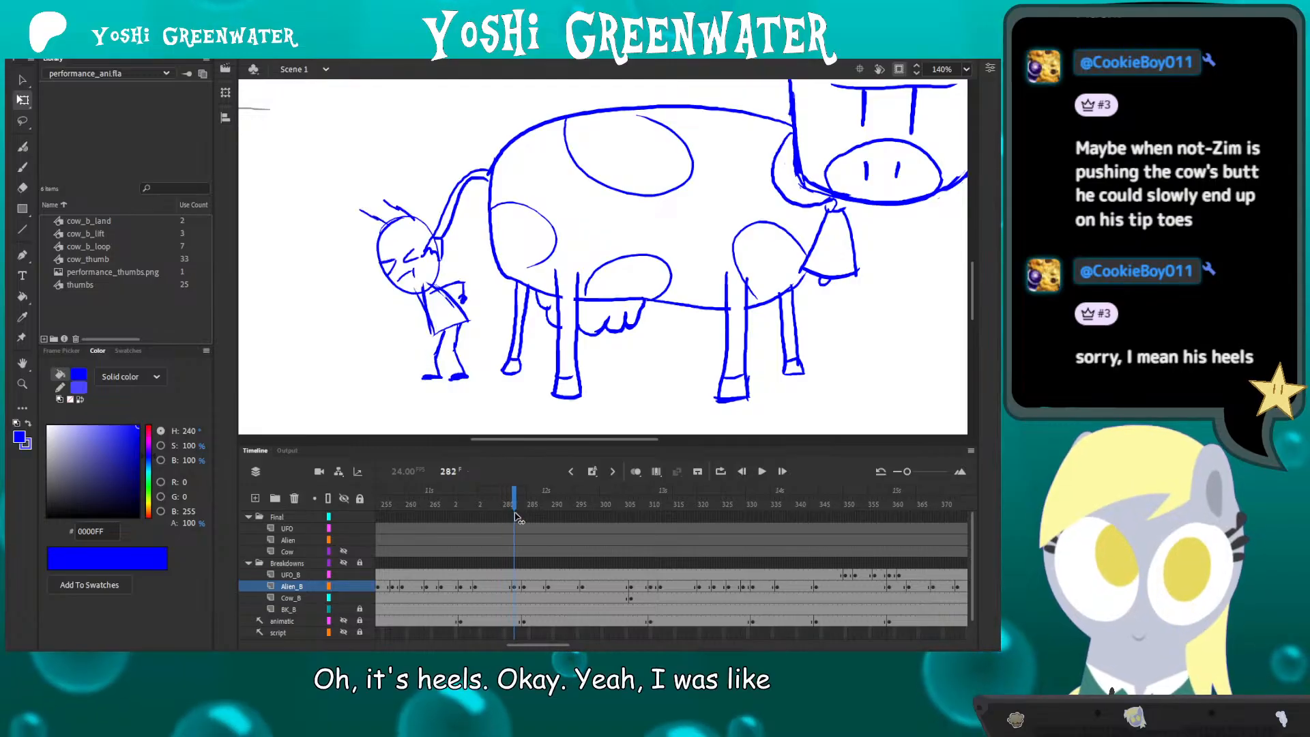
pyautogui.moveTo(517, 517); pyautogui.dragTo(546, 524)
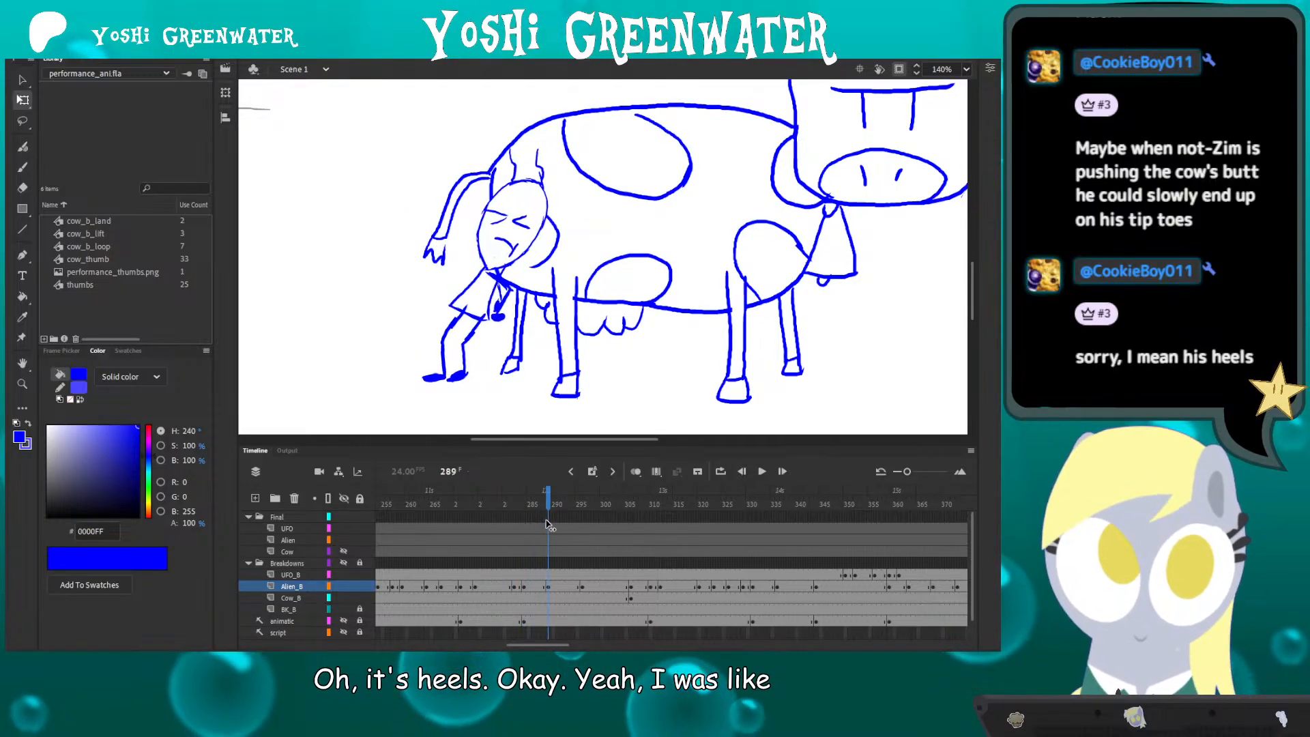
# - Erase both of the alien's feet at frame 289 and draw a new raised back foot with onion skinning as reference
pyautogui.press('e')
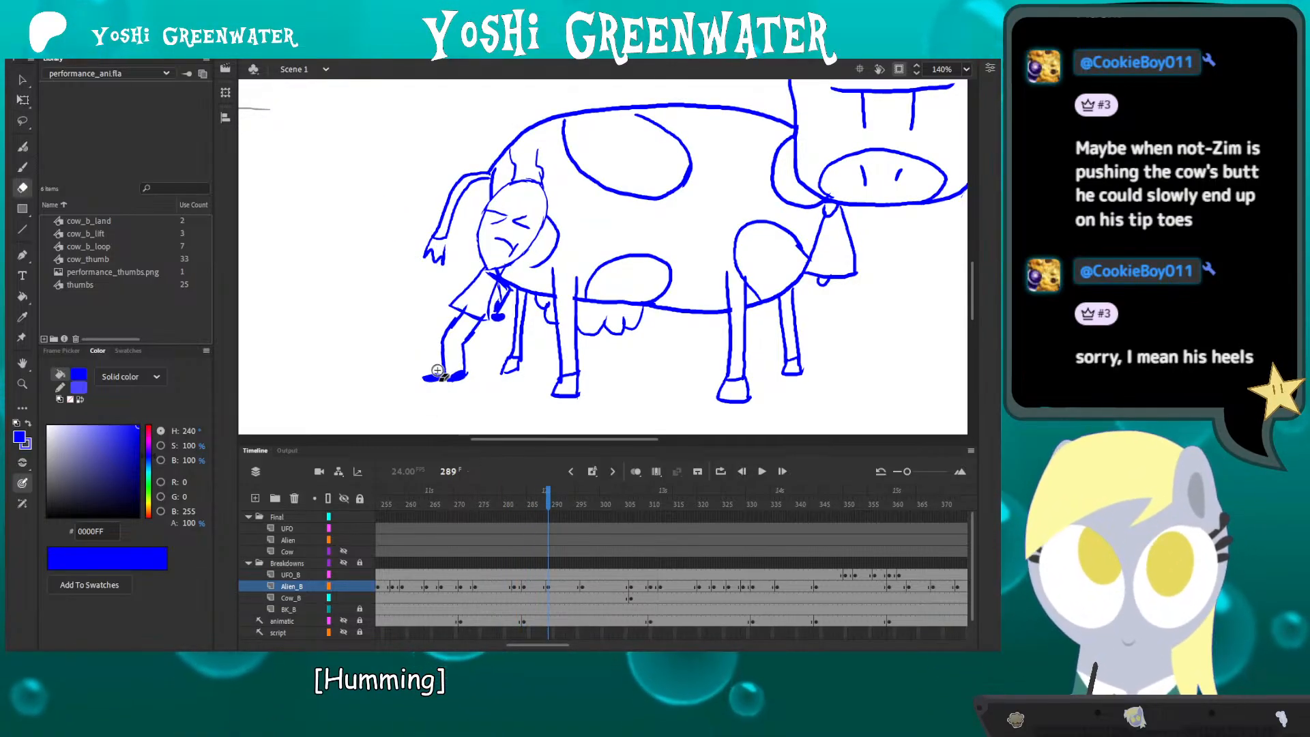
pyautogui.moveTo(438, 371); pyautogui.dragTo(466, 379)
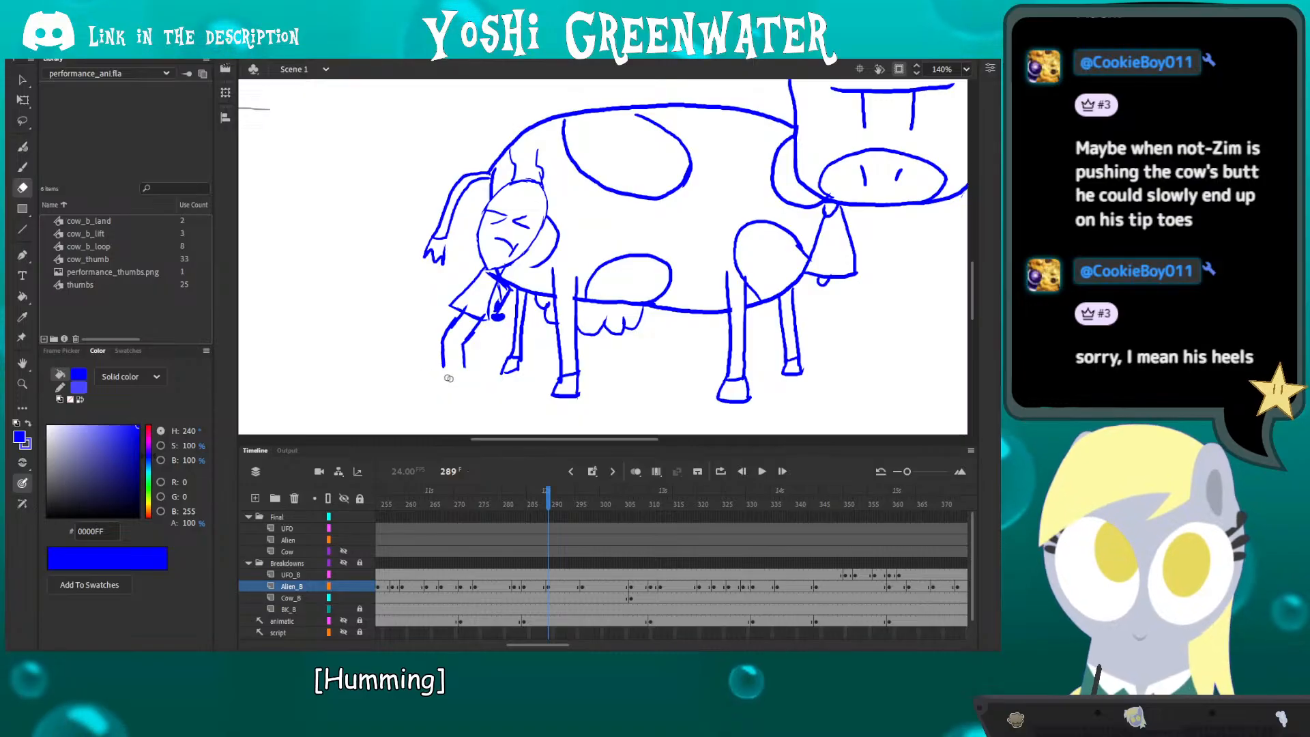
pyautogui.click(448, 377)
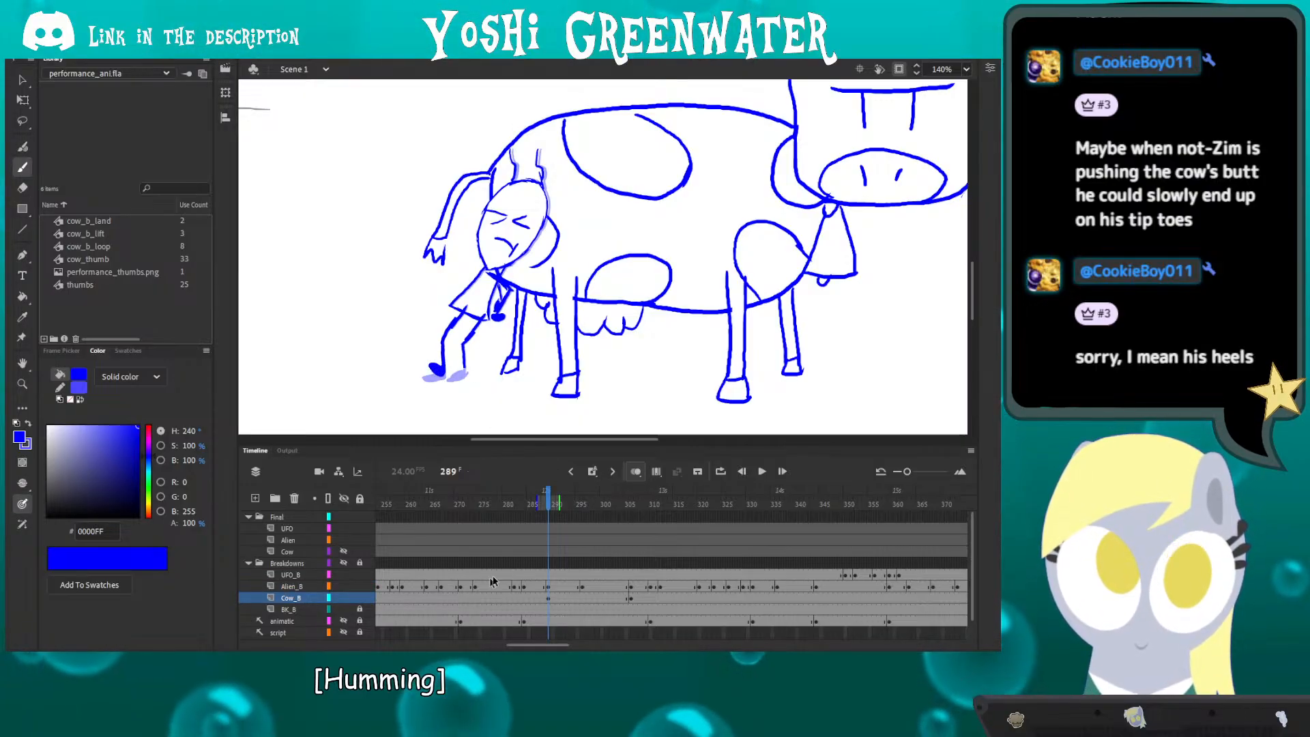
# - Transfer the new foot from Cow_B to the same place on Alien_B at frame 289, and clear the extra Cow_B keyframe
pyautogui.click(549, 554)
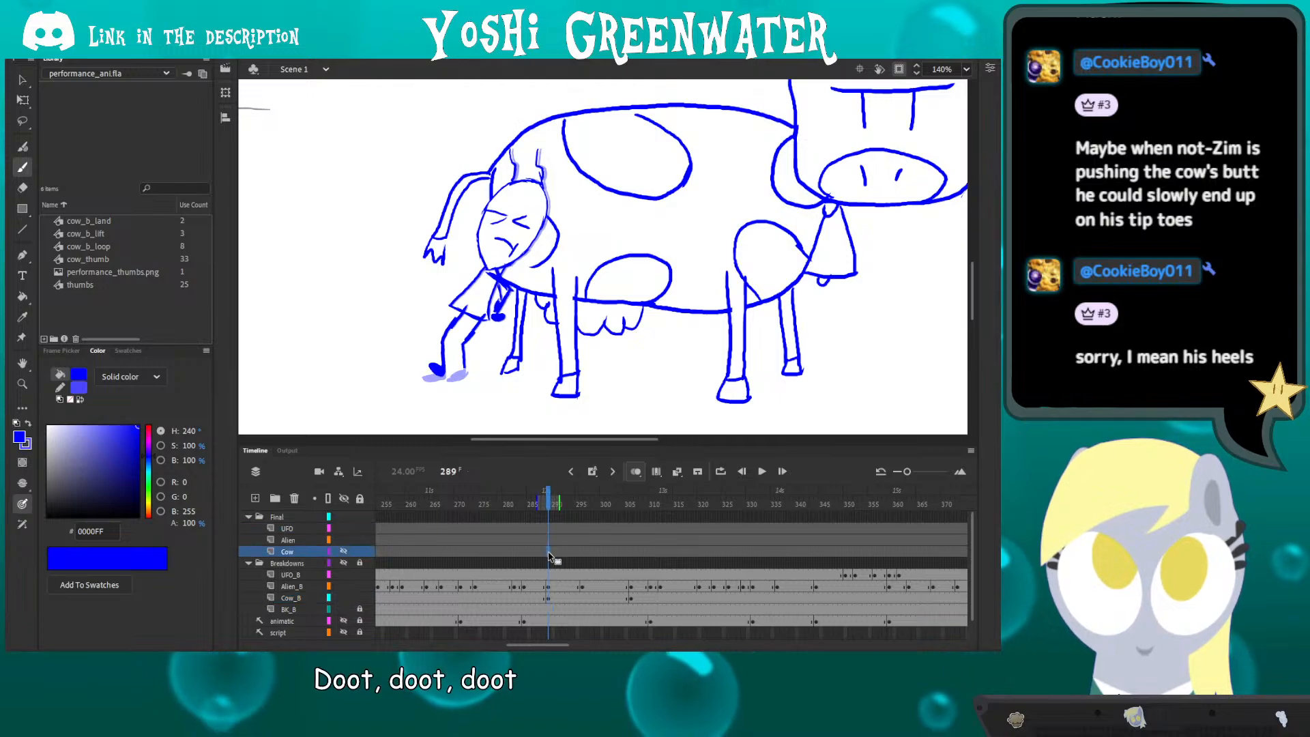
pyautogui.click(548, 541)
pyautogui.click(548, 529)
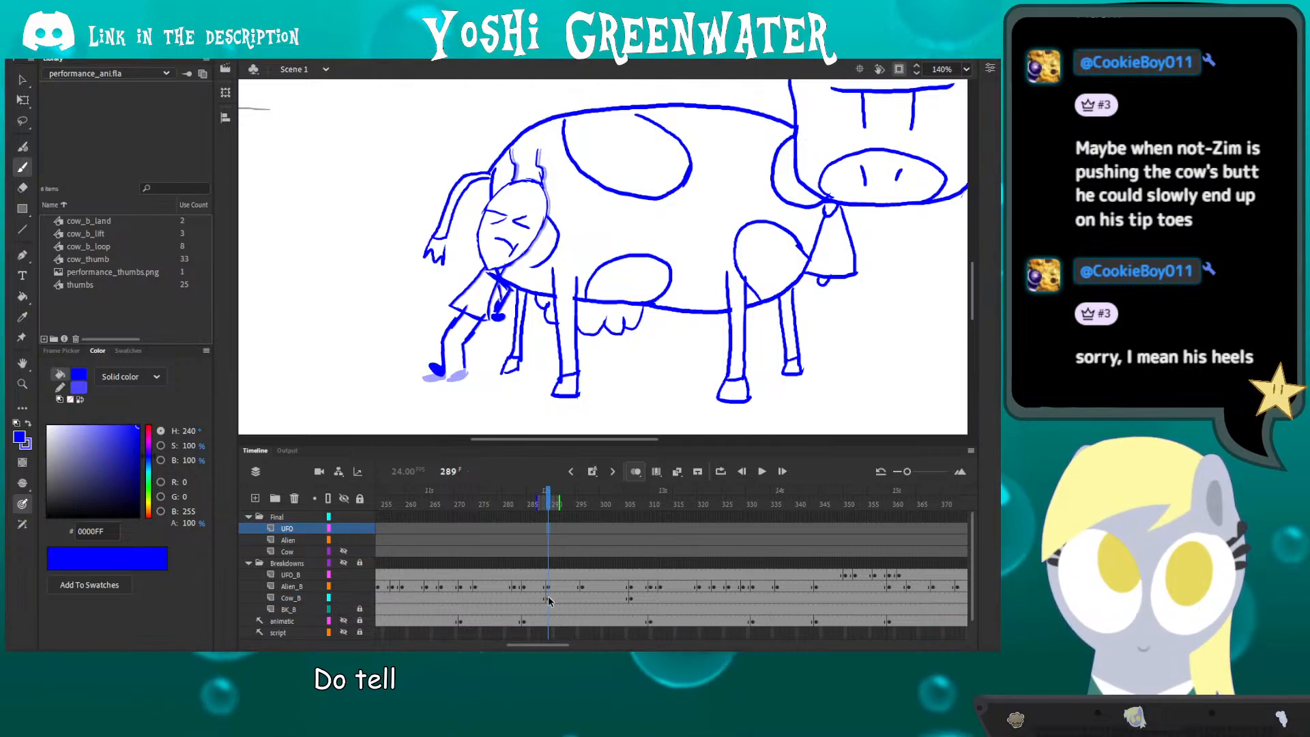
pyautogui.click(547, 598)
pyautogui.press('q')
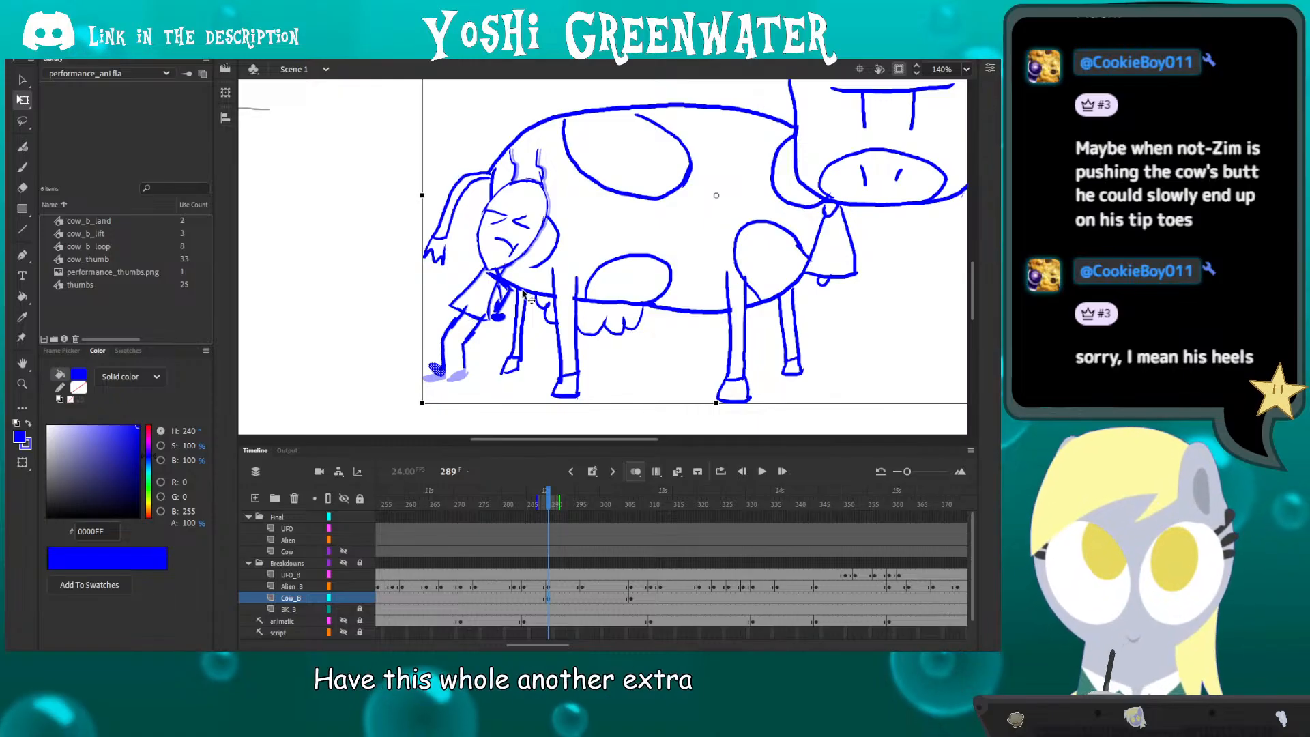
pyautogui.click(450, 330)
pyautogui.press('Delete')
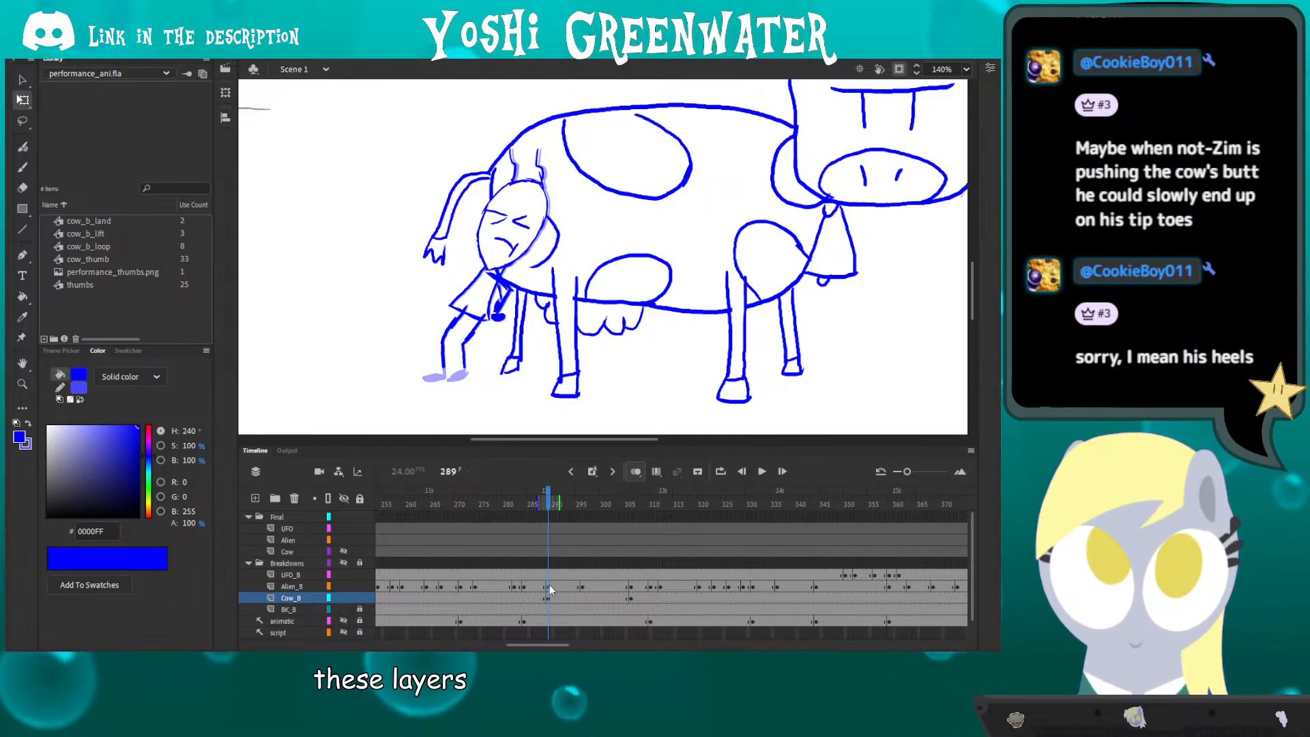
pyautogui.click(548, 587)
pyautogui.hotkey('ctrl', 'shift', 'v')
pyautogui.click(378, 404)
pyautogui.click(547, 598)
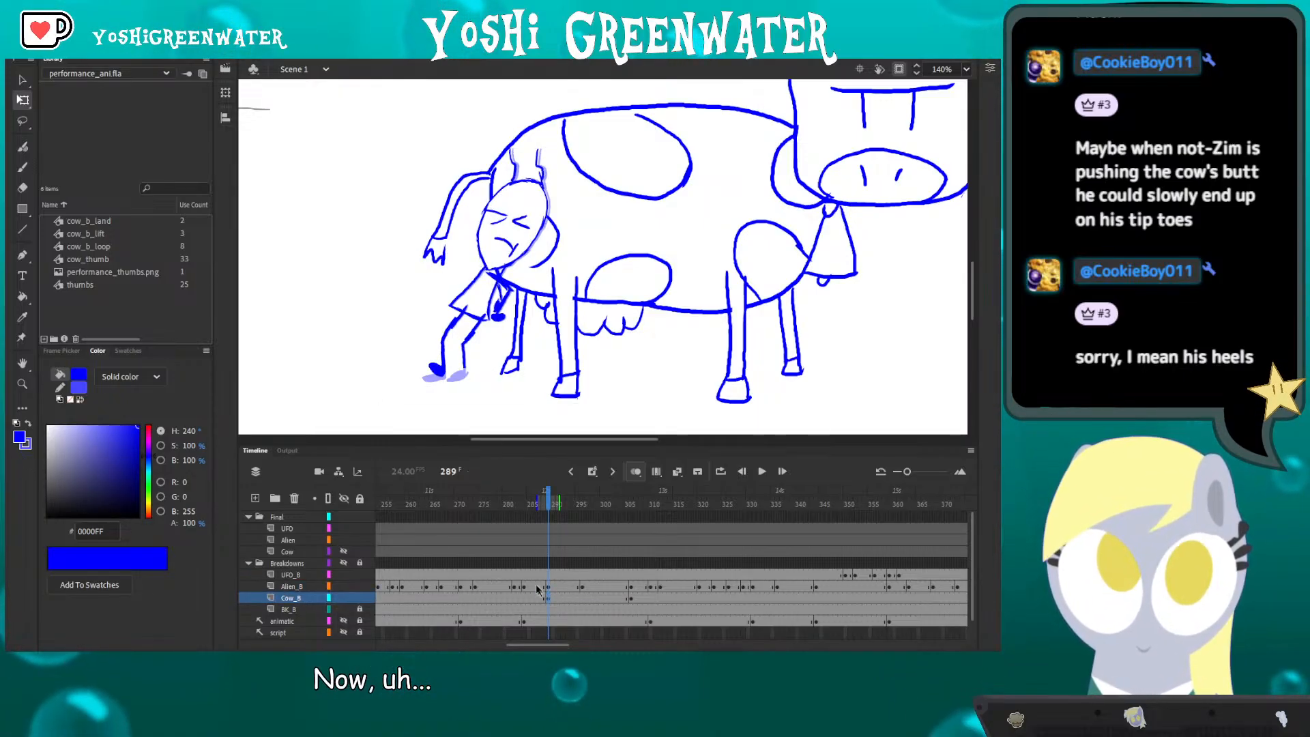
pyautogui.hotkey('shift', 'F6')
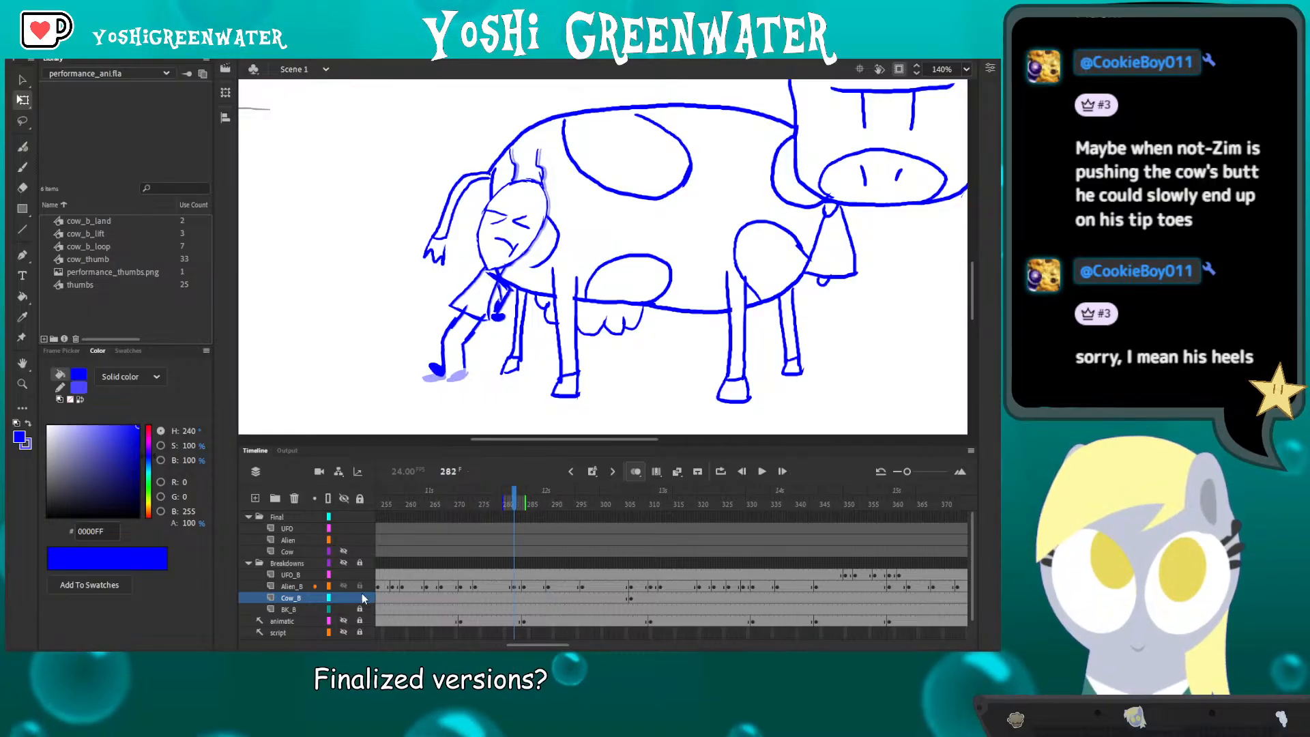
# - Draw the alien's raised front foot in blue on the Alien_B layer at frame 289, matching the lifted back foot
pyautogui.click(513, 505)
pyautogui.press('.')
pyautogui.press('.')
pyautogui.press('.')
pyautogui.press('.')
pyautogui.press('.')
pyautogui.press('.')
pyautogui.press('.')
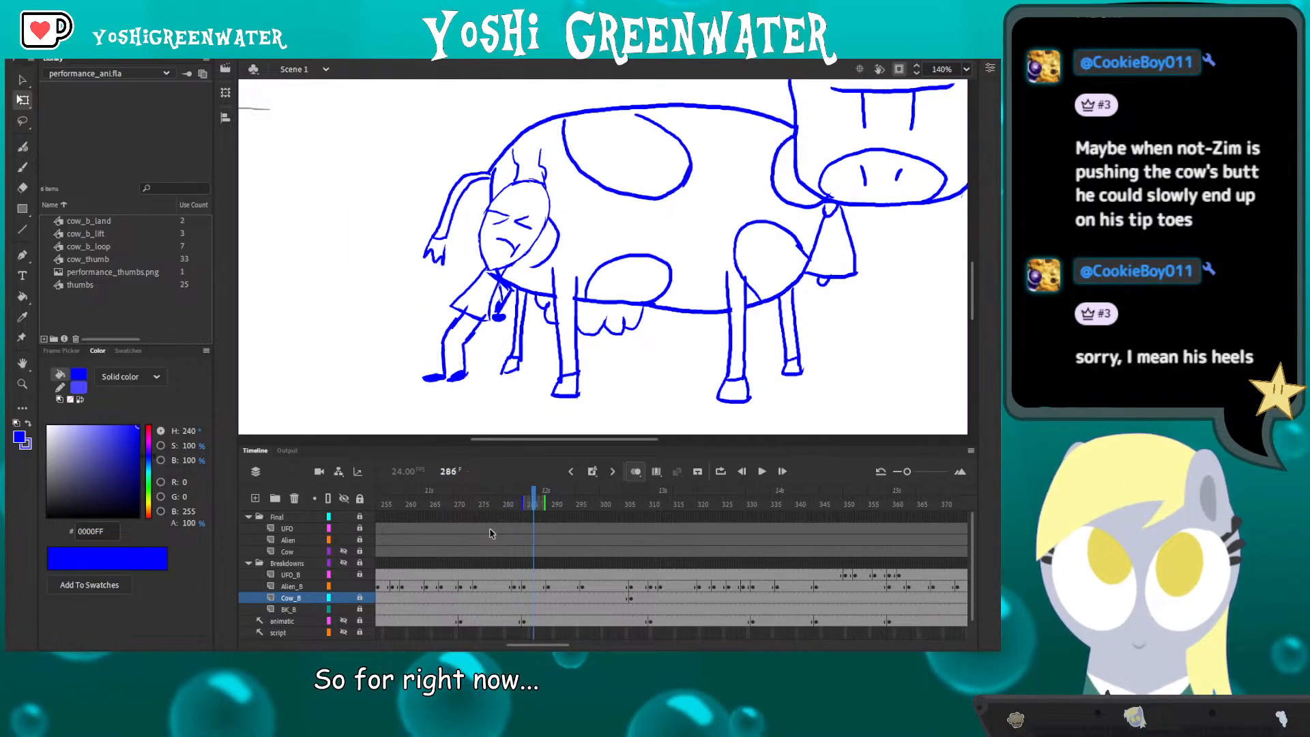
pyautogui.press('b')
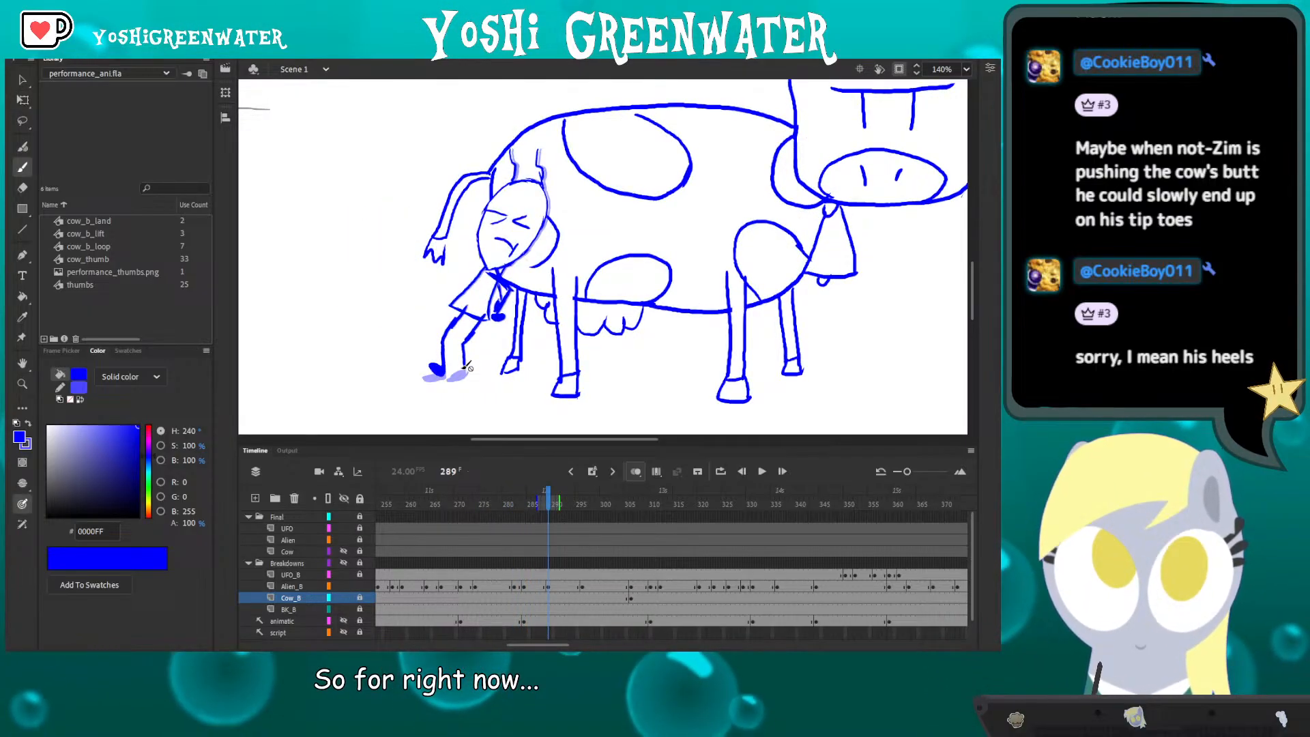
pyautogui.click(550, 586)
pyautogui.press('q')
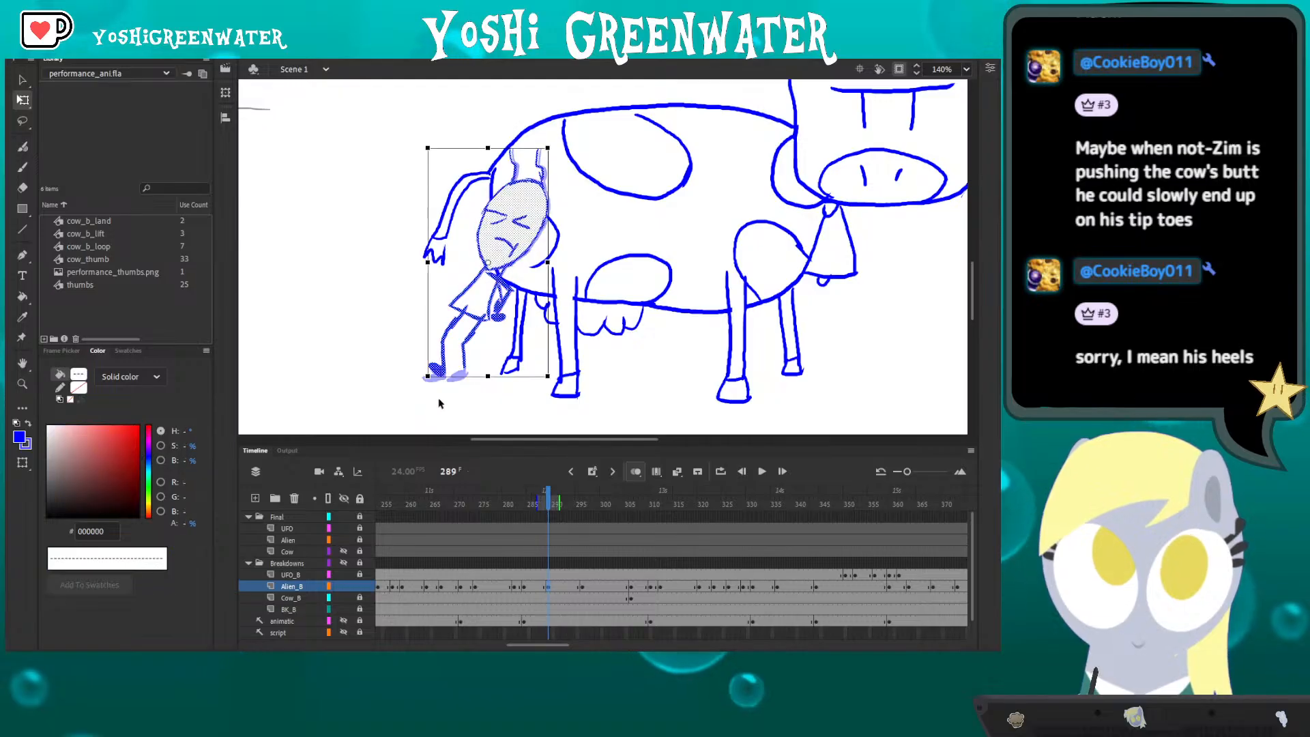
pyautogui.press('b')
pyautogui.moveTo(464, 365); pyautogui.dragTo(458, 373)
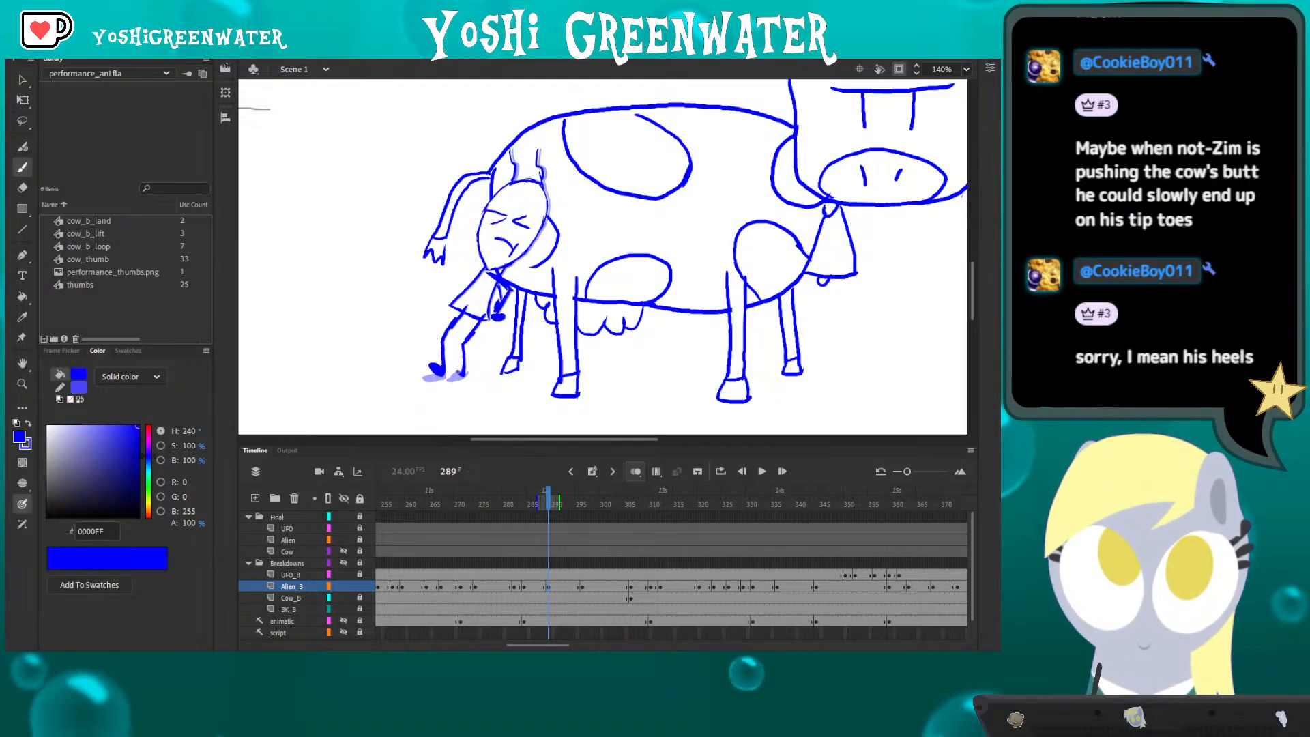
pyautogui.moveTo(391, 325); pyautogui.dragTo(406, 308)
pyautogui.press('q')
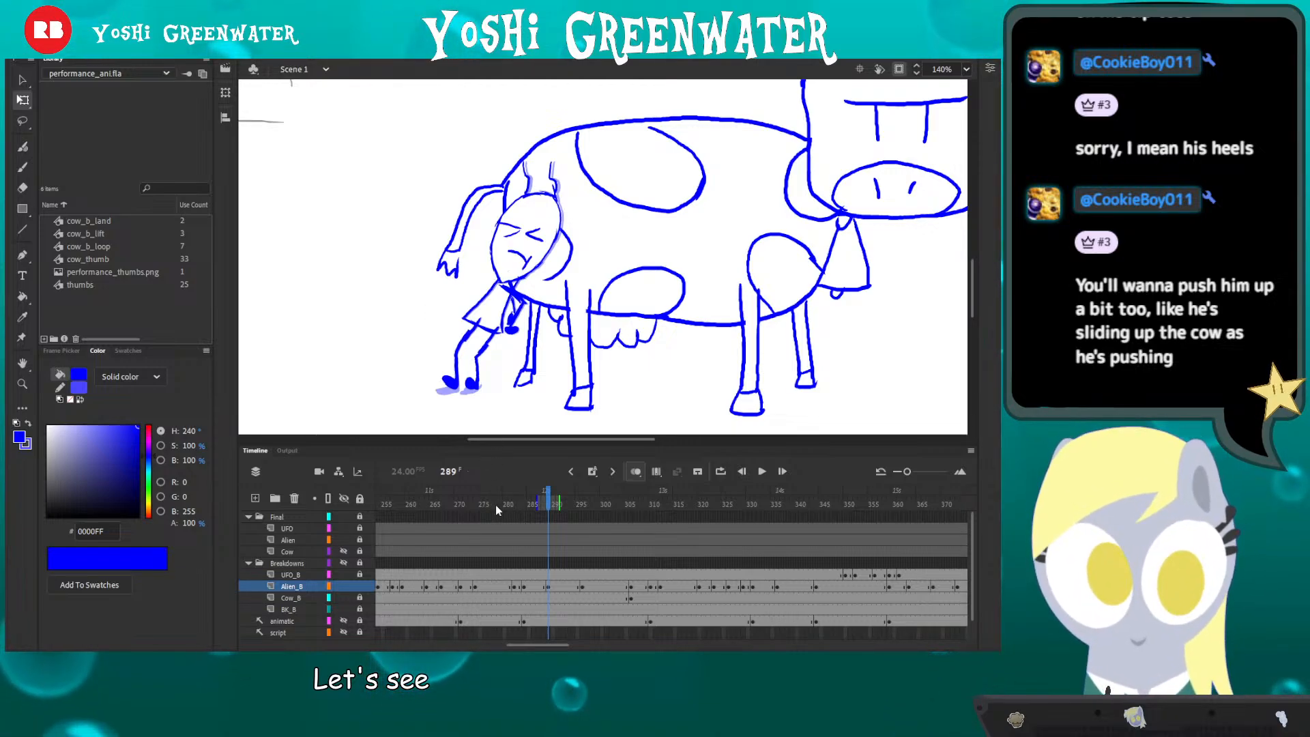
# - Erase both of the alien's flat feet at frame 296 and redraw them raised on tiptoe
pyautogui.moveTo(495, 504); pyautogui.dragTo(587, 523)
pyautogui.press('e')
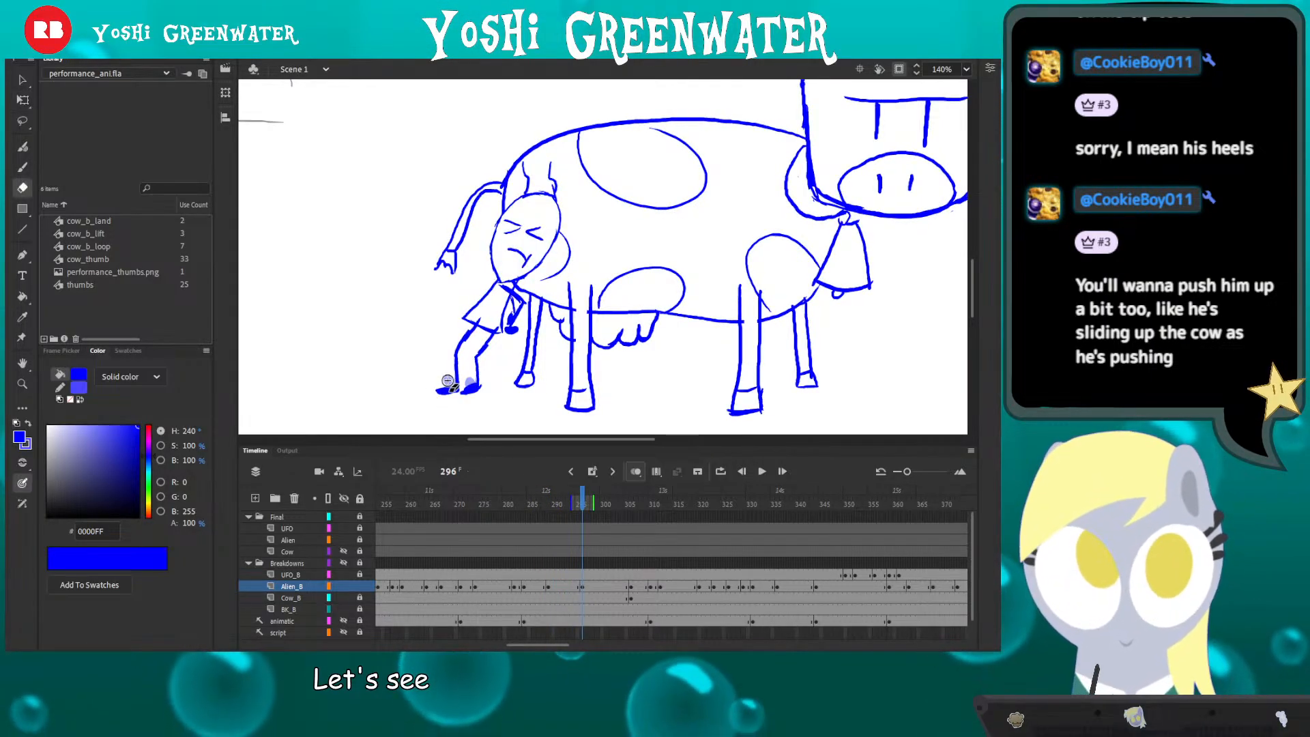
pyautogui.moveTo(471, 387); pyautogui.dragTo(471, 394)
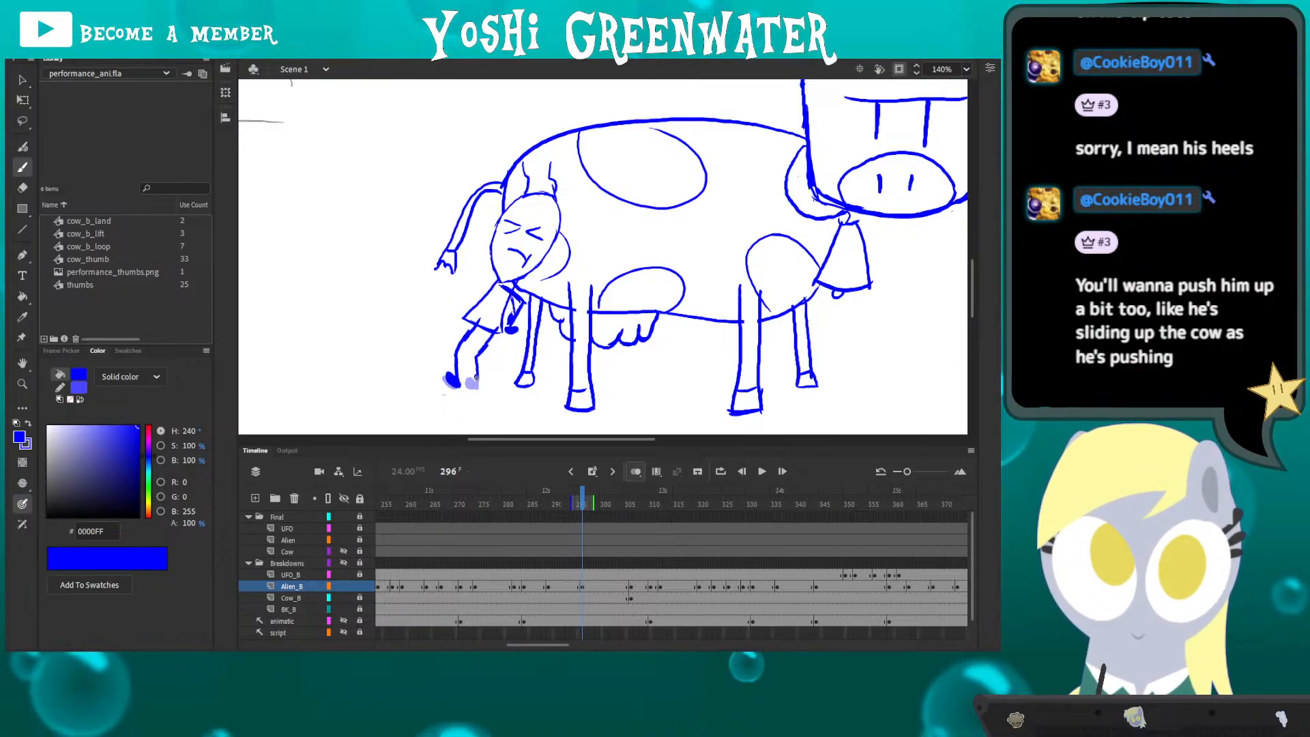
pyautogui.moveTo(476, 378); pyautogui.dragTo(475, 380)
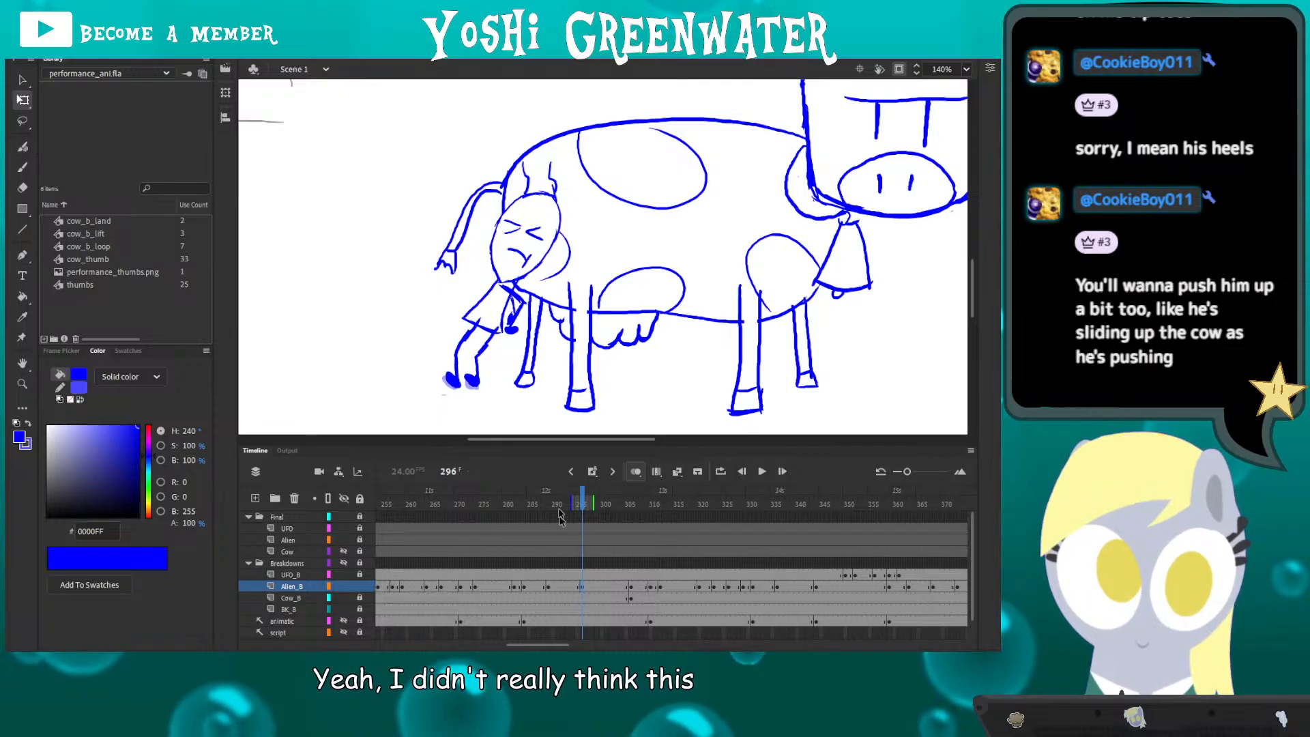
# - Select the whole alien at frame 296, stretch it slightly taller and skew it toward the cow
pyautogui.hotkey('ctrl', 'a')
pyautogui.press('q')
pyautogui.moveTo(501, 160); pyautogui.dragTo(489, 154)
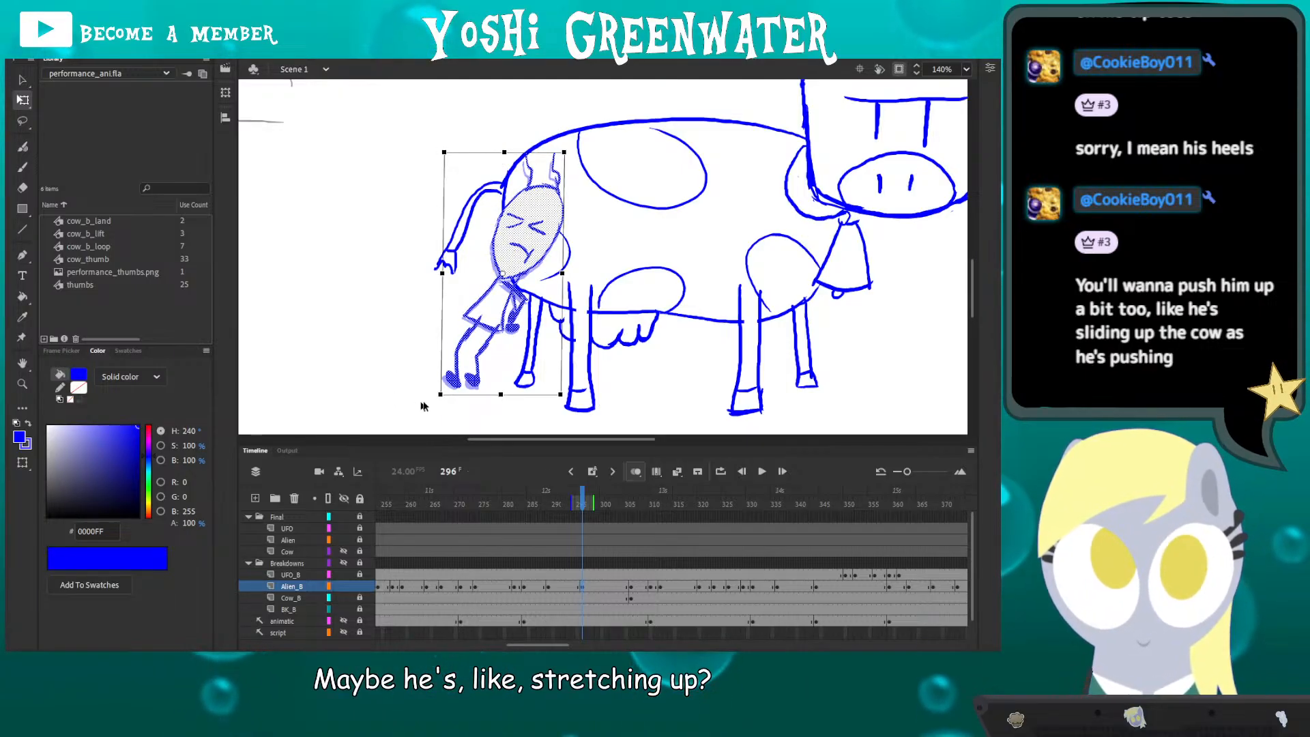
pyautogui.moveTo(460, 394); pyautogui.dragTo(457, 395)
# - Replay the alien's push and fall from around frame 280 to check the stretched tiptoe pose
pyautogui.press('Return')
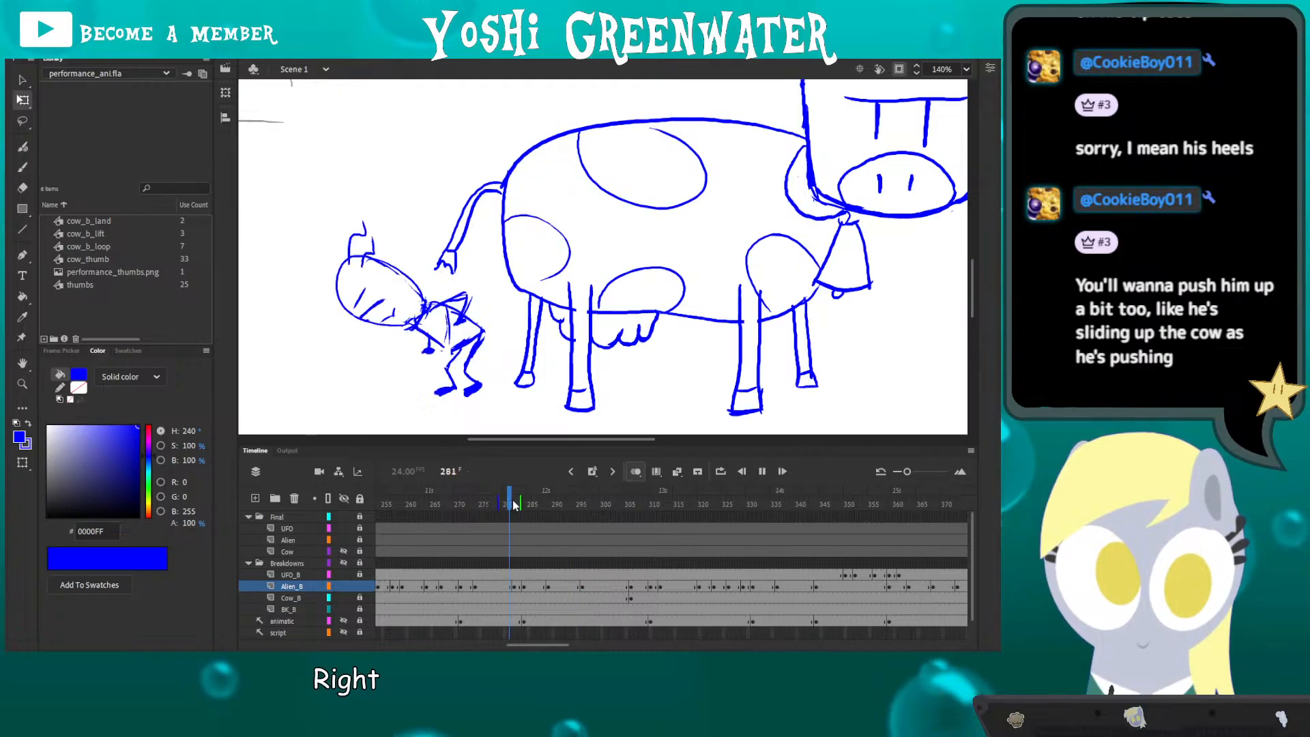
pyautogui.press('Return')
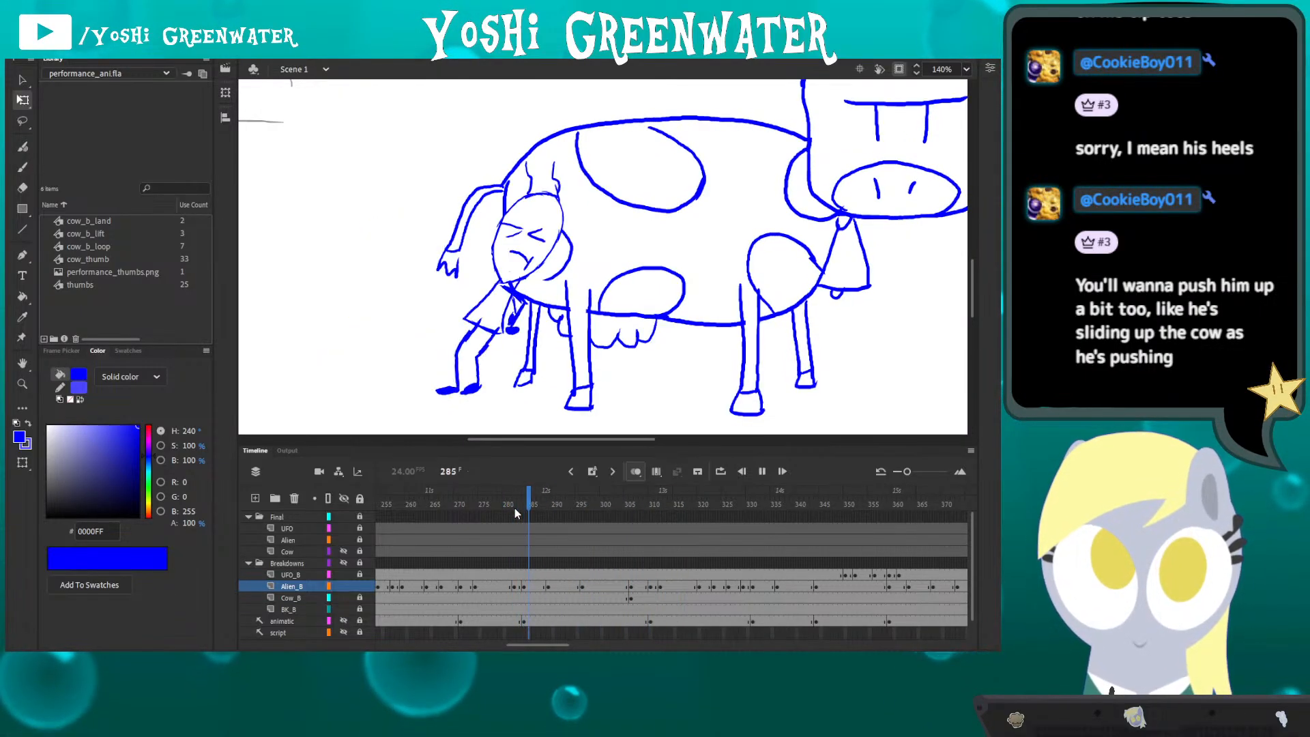
pyautogui.click(508, 505)
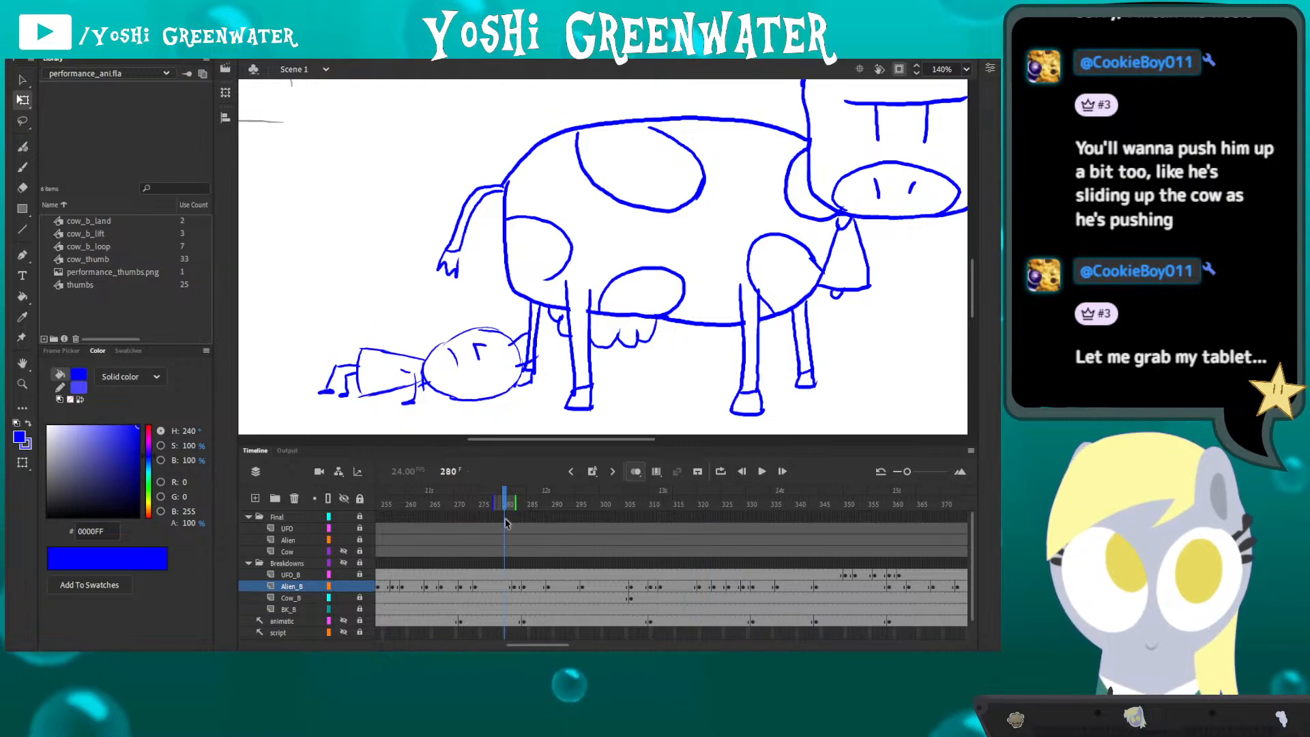
pyautogui.press('Return')
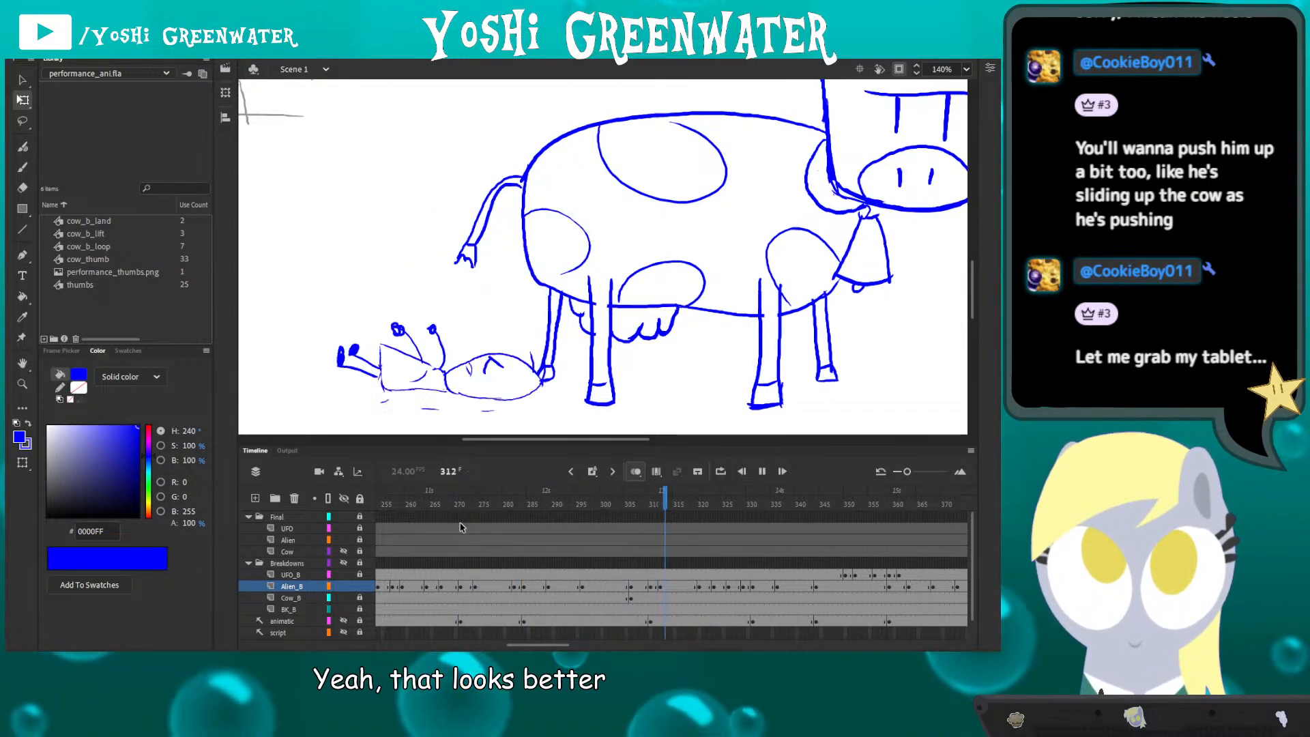
# - Erase the stray marks below the alien's feet at frame 296 and replay the push
pyautogui.click(554, 505)
pyautogui.moveTo(553, 509); pyautogui.dragTo(578, 507)
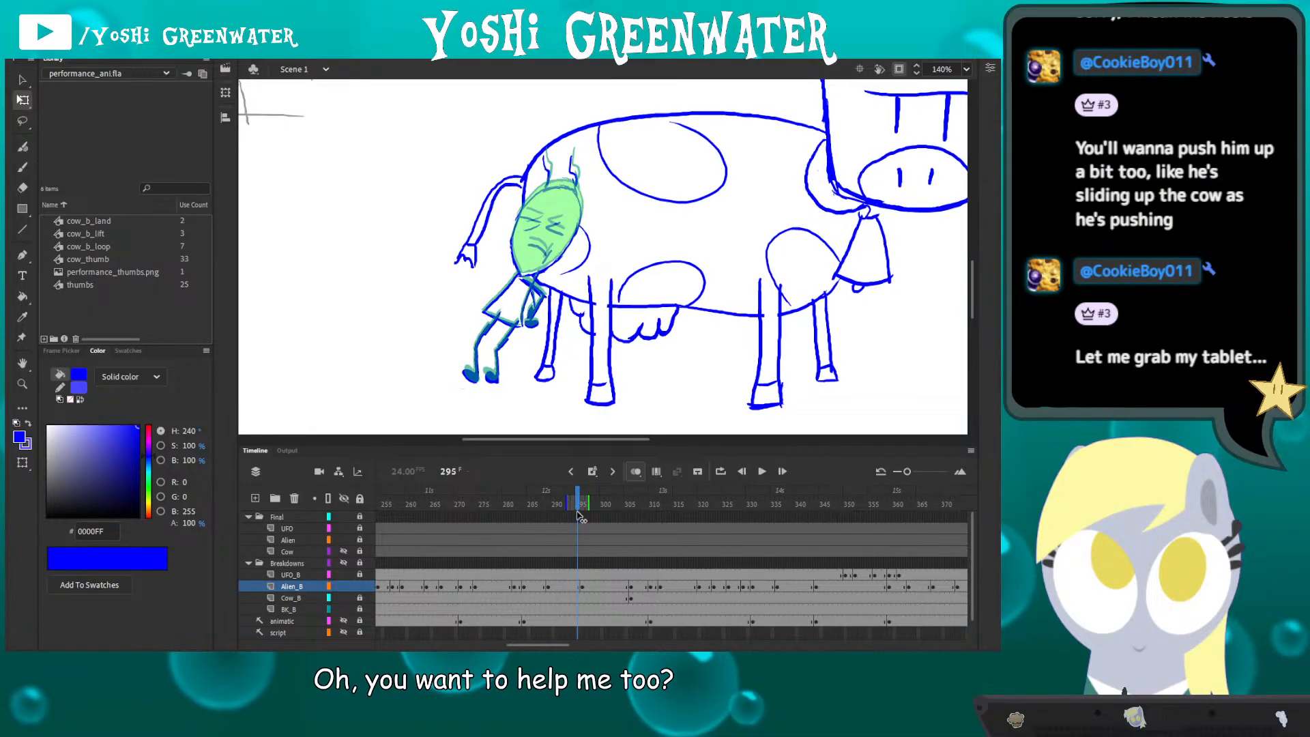
pyautogui.press('.')
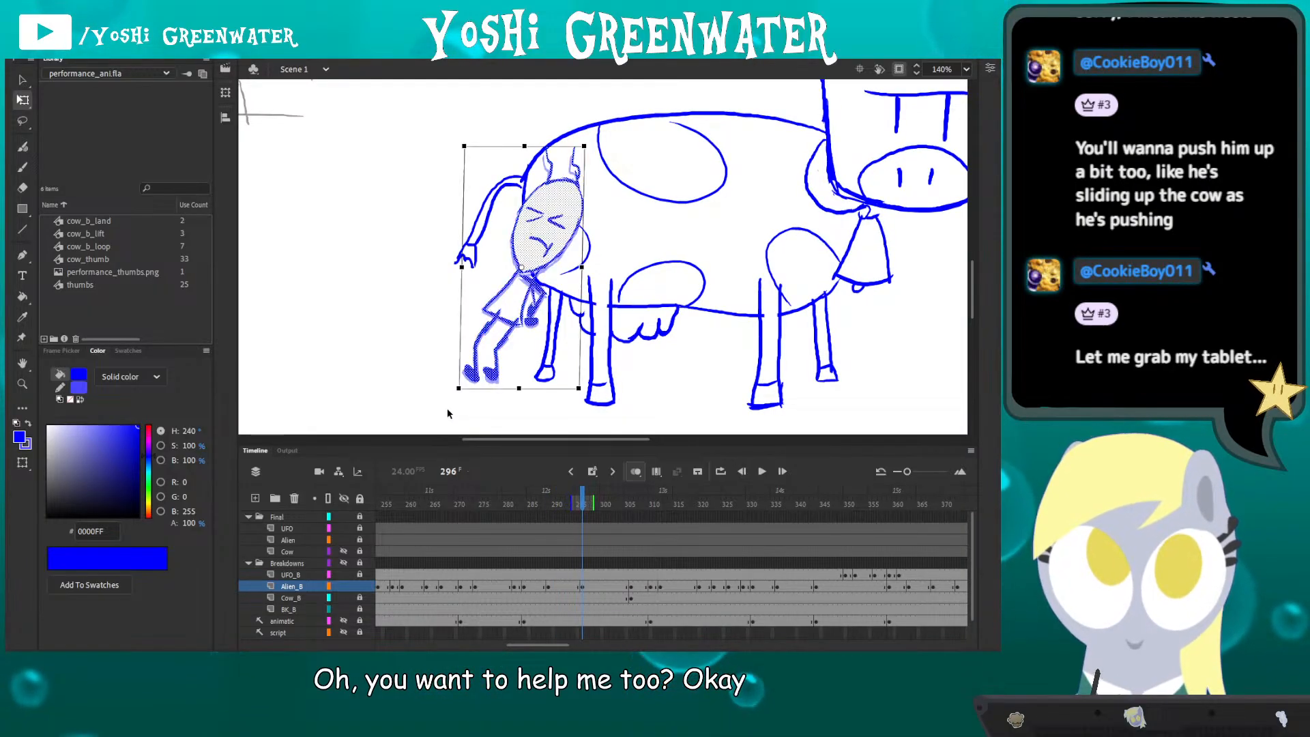
pyautogui.press('e')
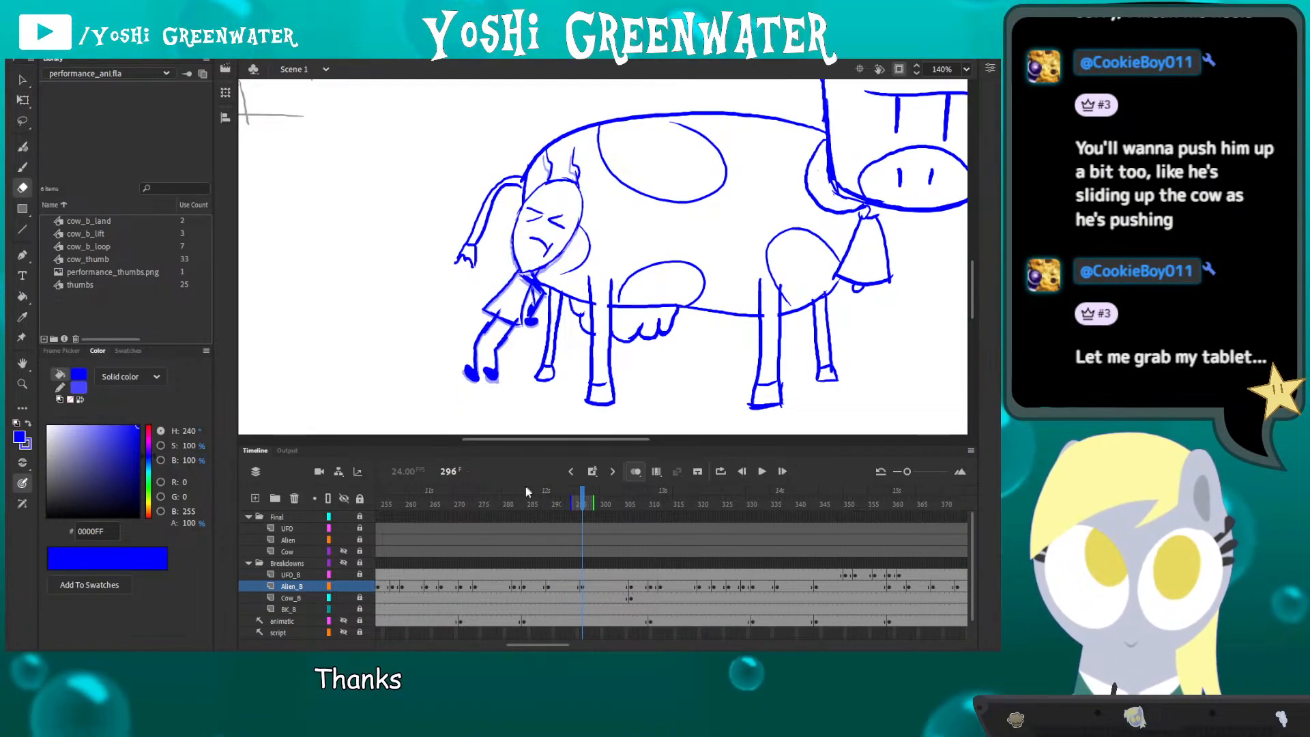
pyautogui.press('Return')
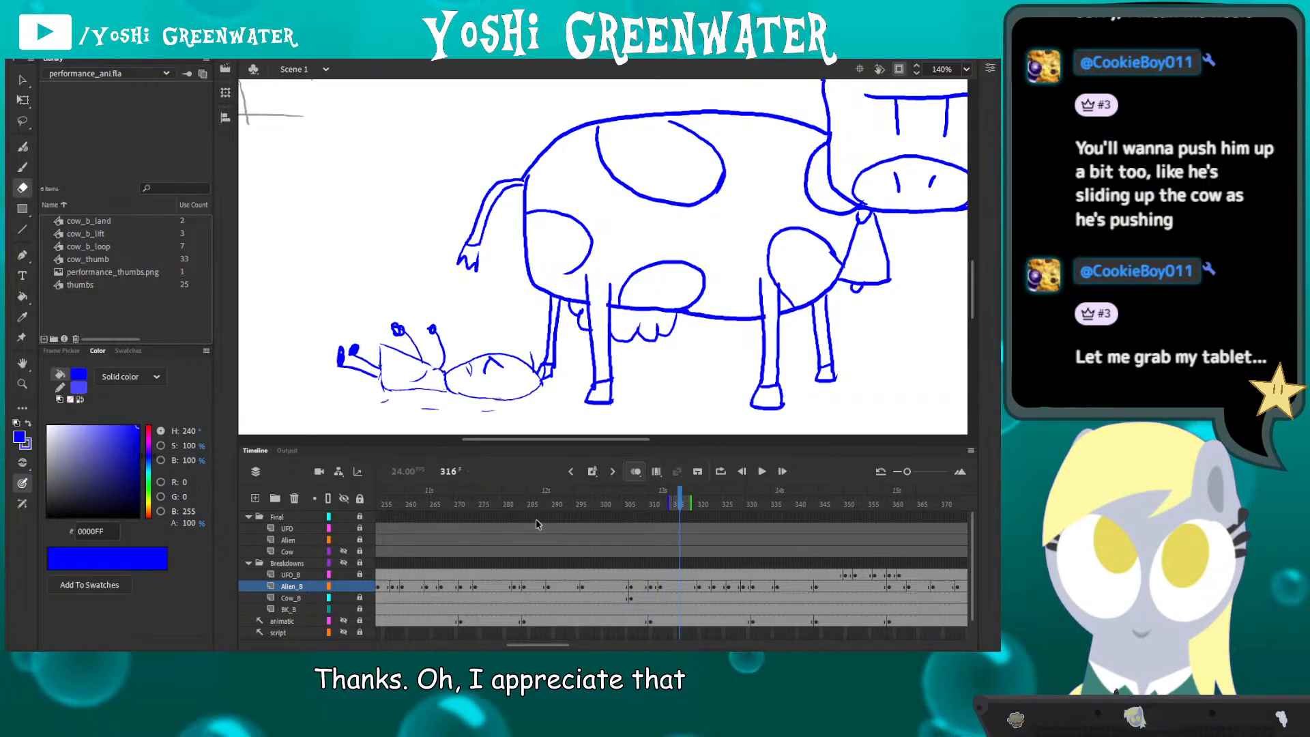
# - Add a keyframe on Alien_B at frame 301 and stretch the alien slightly taller there
pyautogui.moveTo(540, 517); pyautogui.dragTo(626, 515)
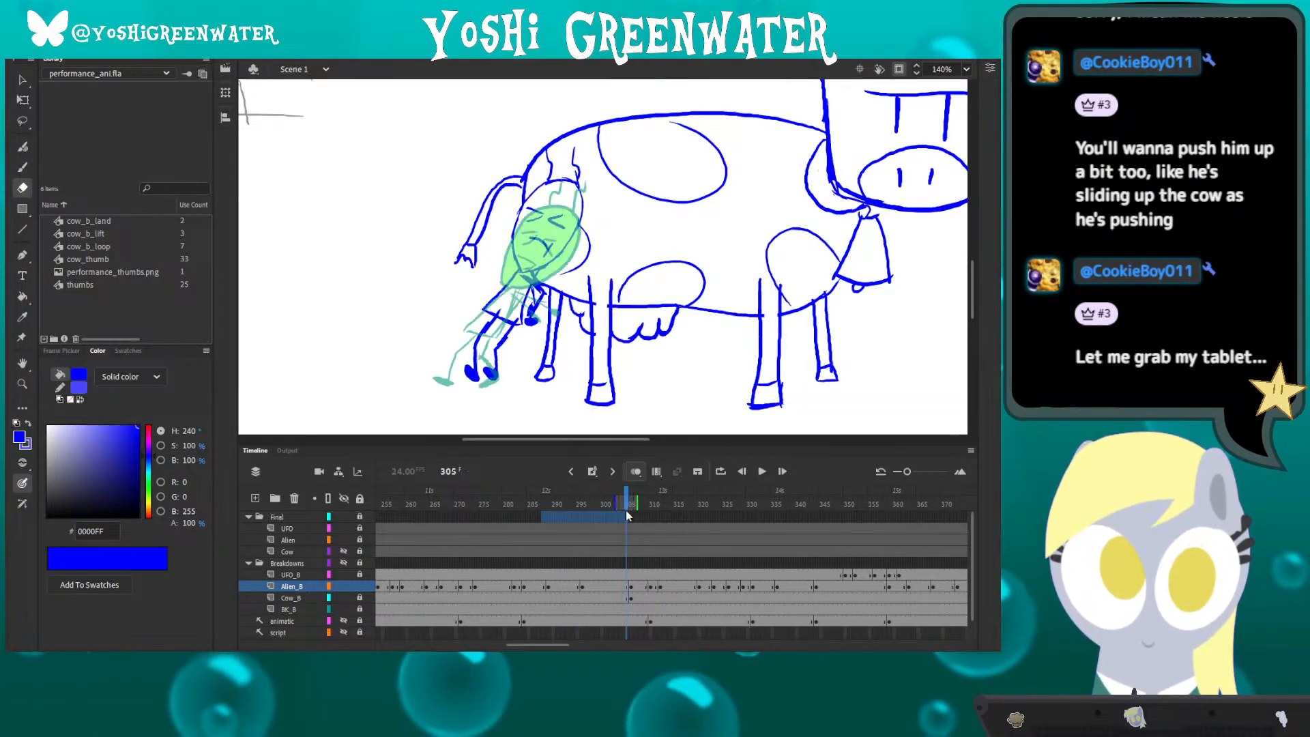
pyautogui.click(599, 505)
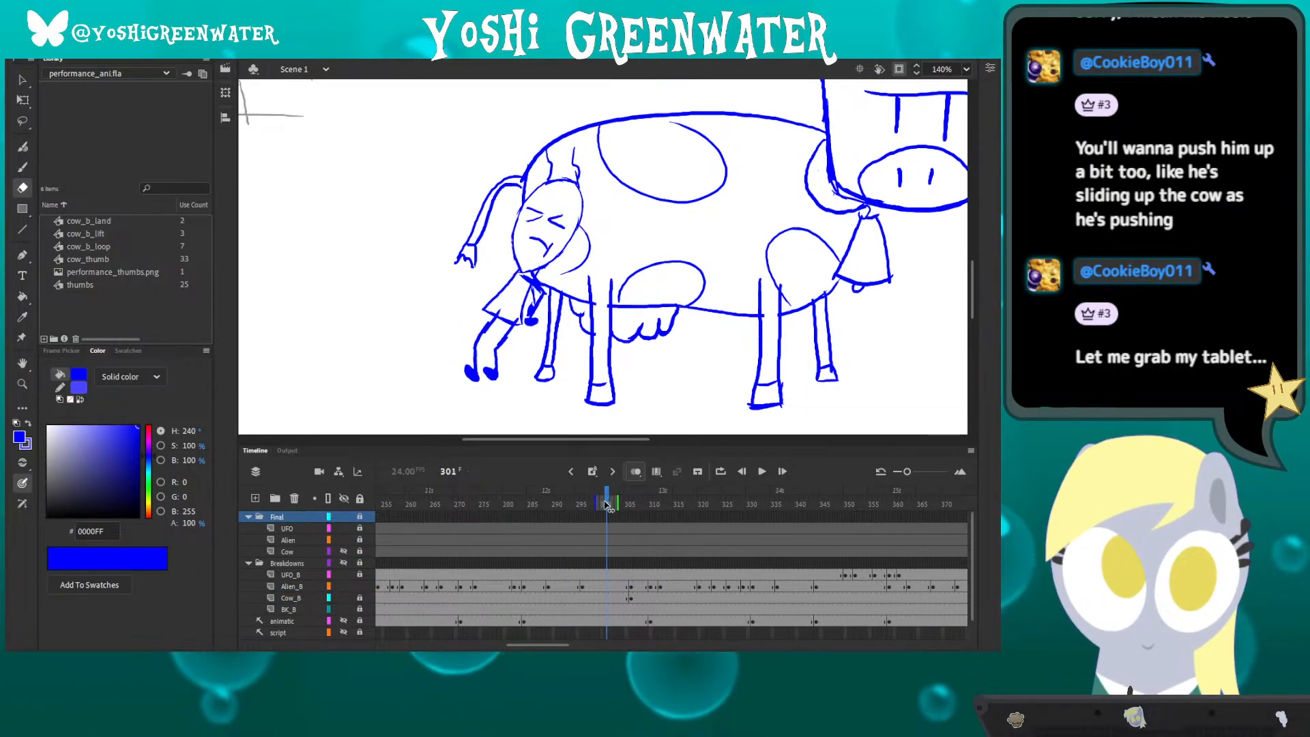
pyautogui.click(603, 582)
pyautogui.press('q')
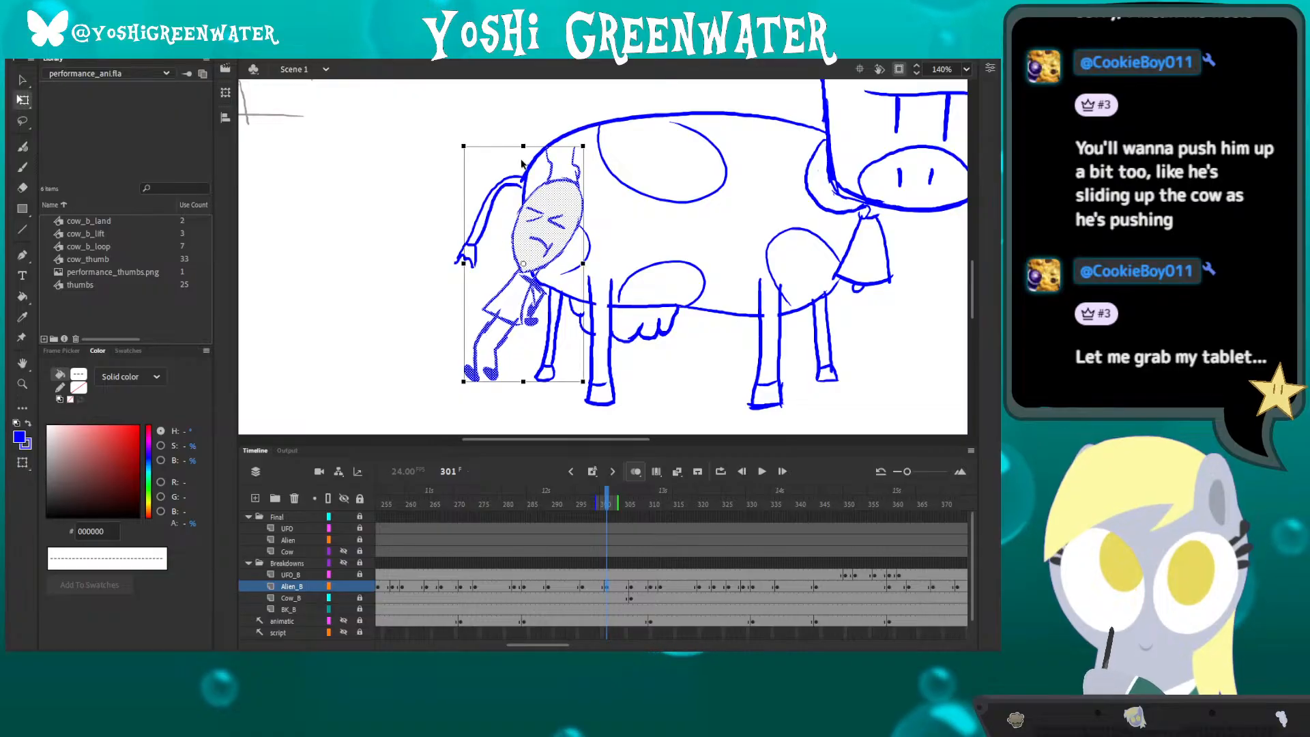
pyautogui.moveTo(523, 144); pyautogui.dragTo(522, 138)
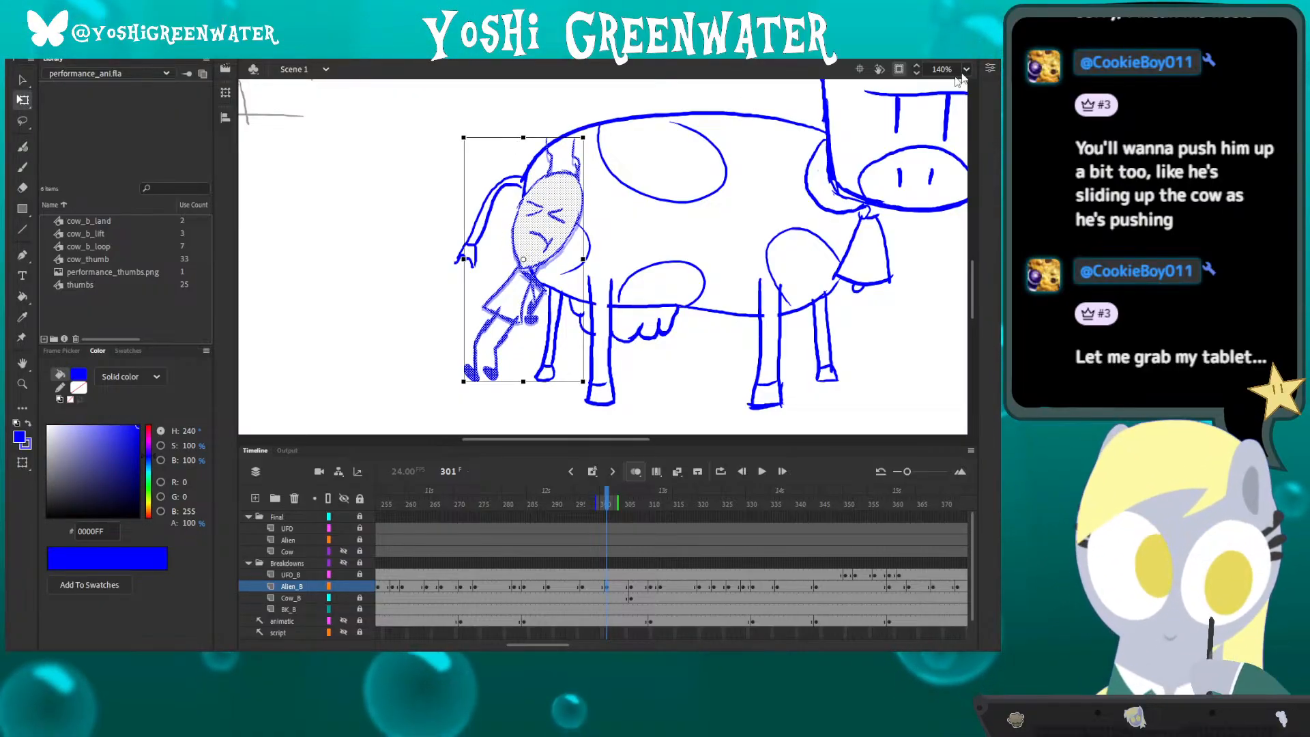
# - Check the document's snapping options in its properties
pyautogui.click(989, 68)
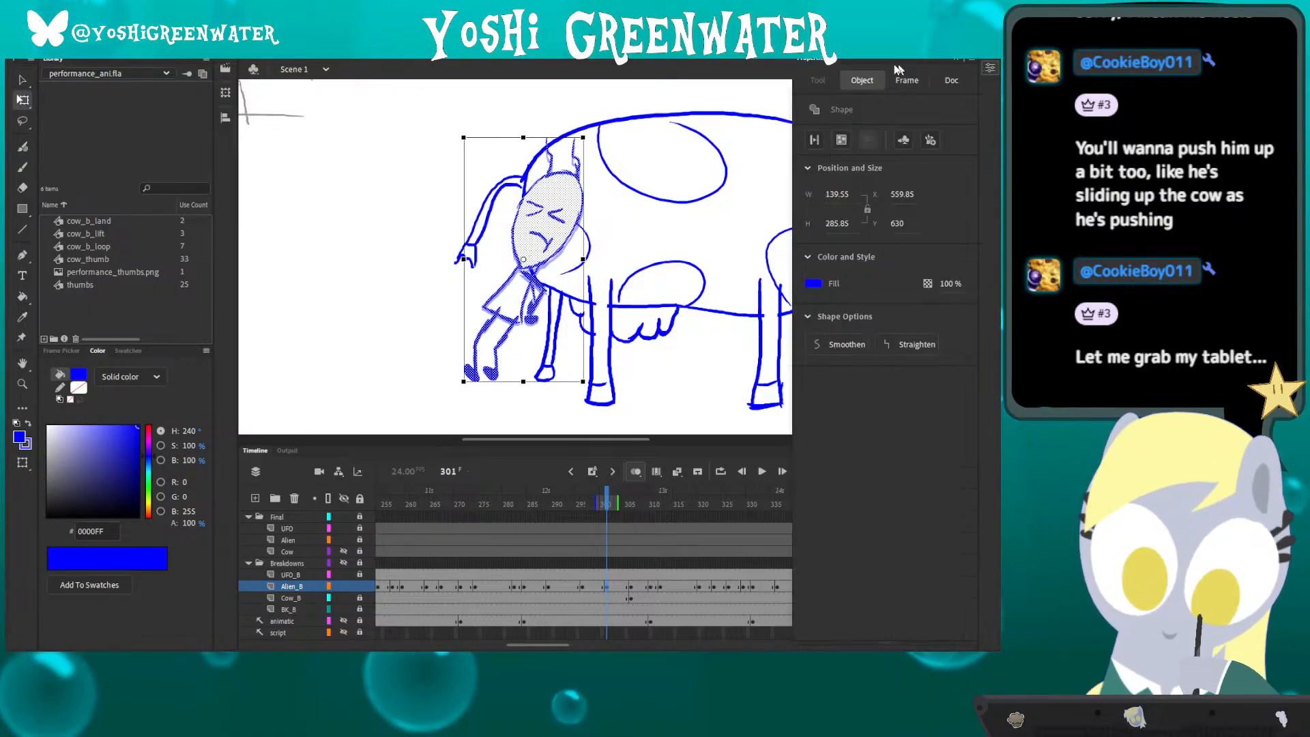
pyautogui.click(556, 107)
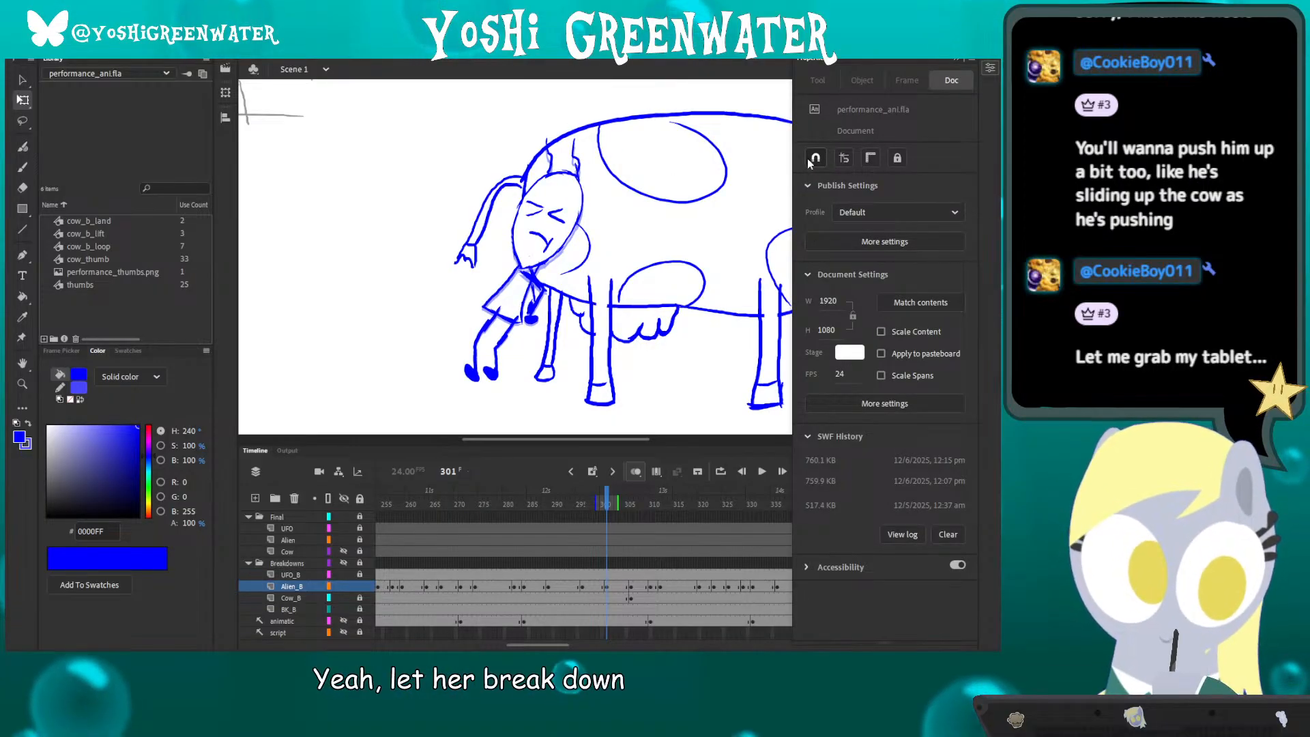
pyautogui.click(989, 68)
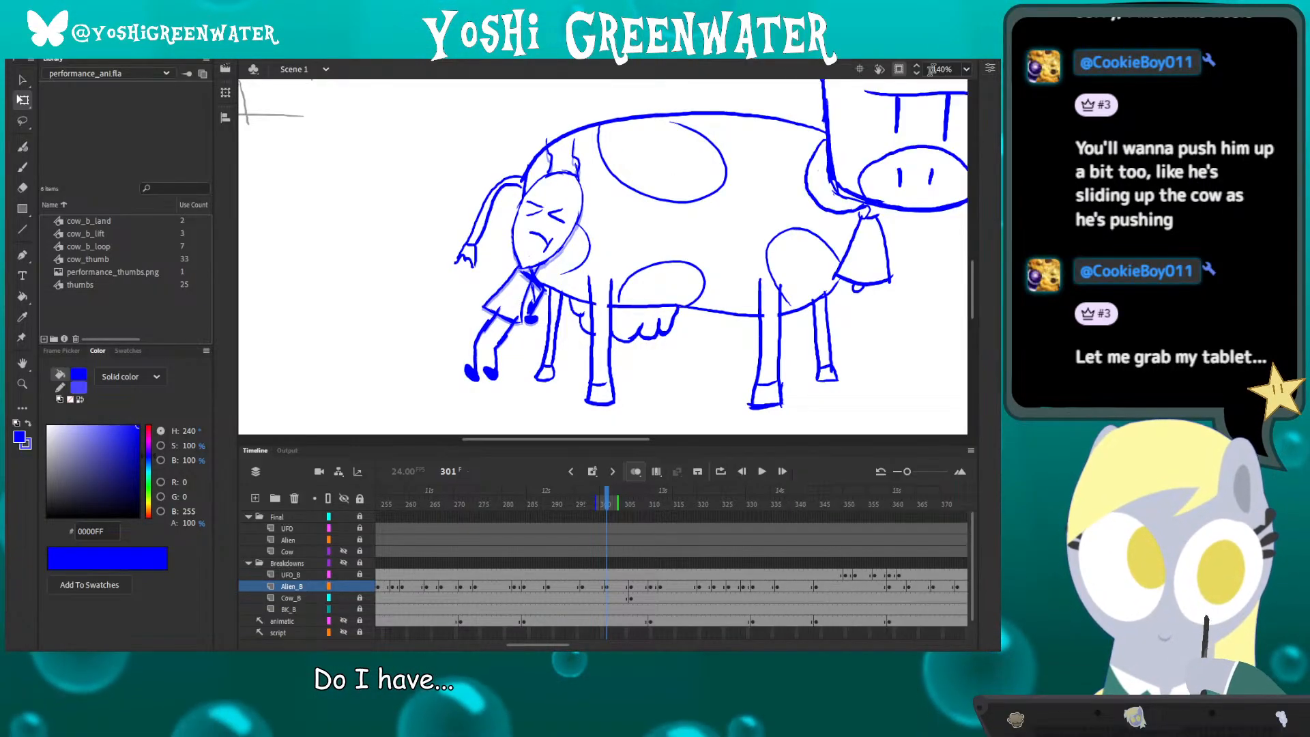
# - Erase the alien's feet at frame 301 and redraw them on tiptoe, using onion skinning as reference
pyautogui.moveTo(389, 117); pyautogui.dragTo(610, 405)
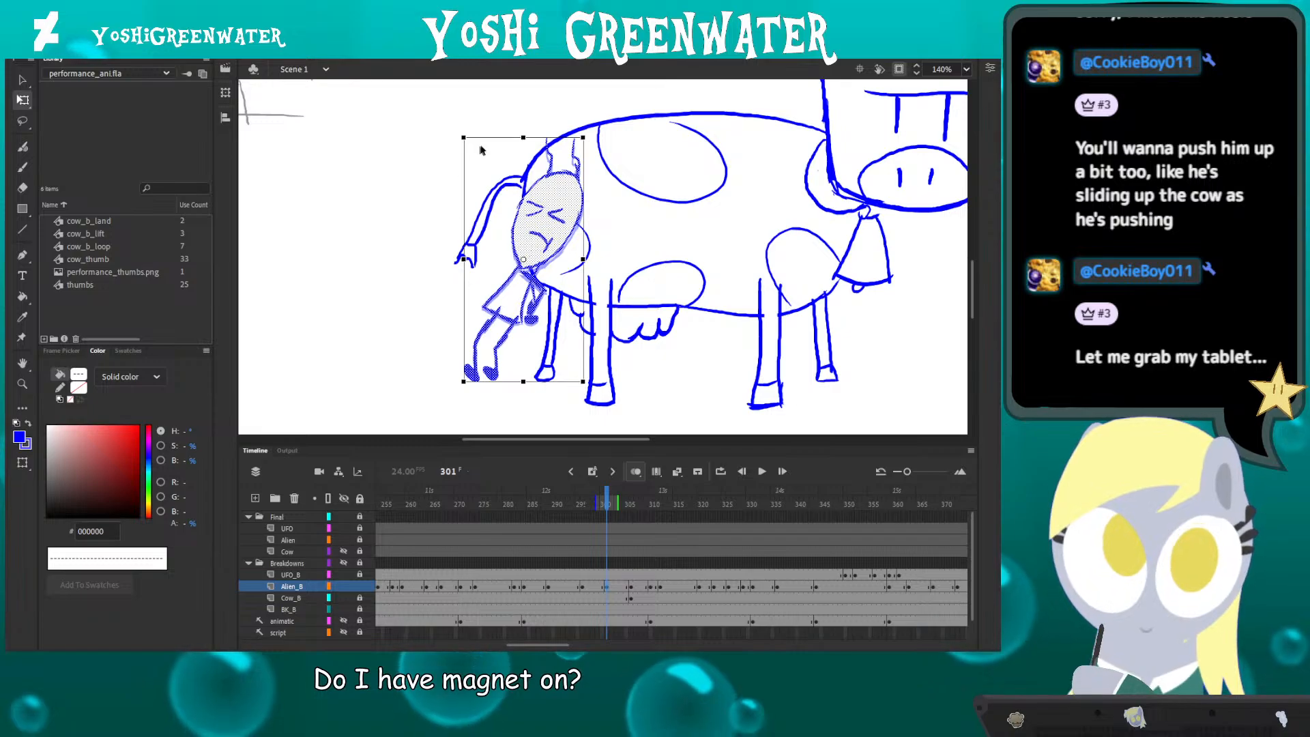
pyautogui.click(429, 295)
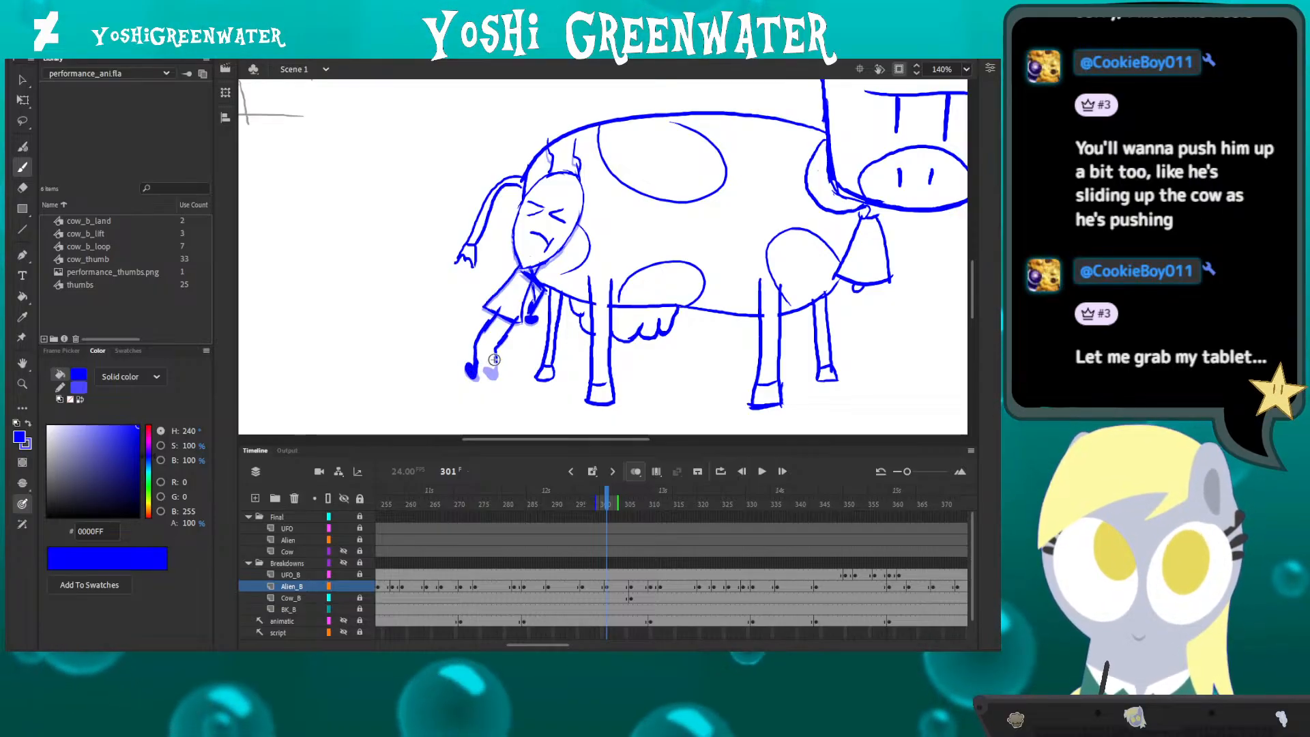
pyautogui.press('q')
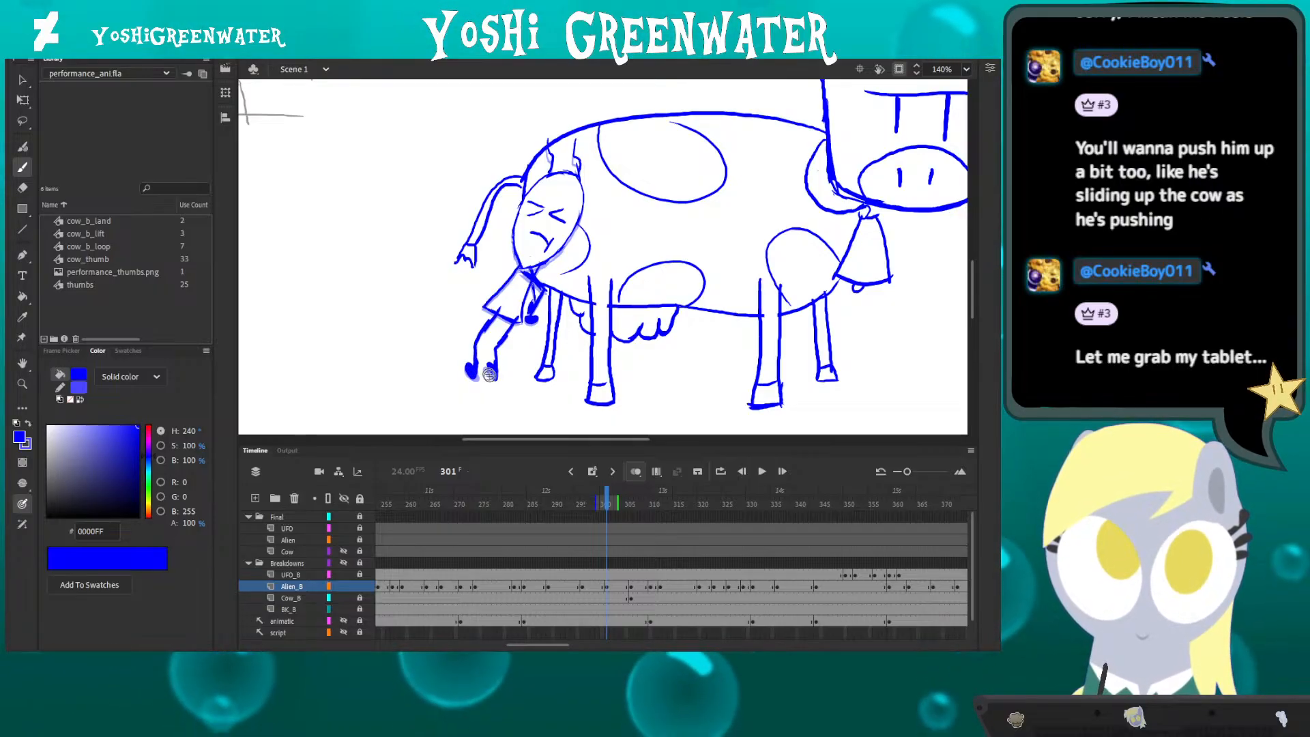
# - Turn off onion skinning, replay the alien's push and fall twice, and scrub to the stretched pose at frame 302
pyautogui.click(461, 516)
pyautogui.press('Return')
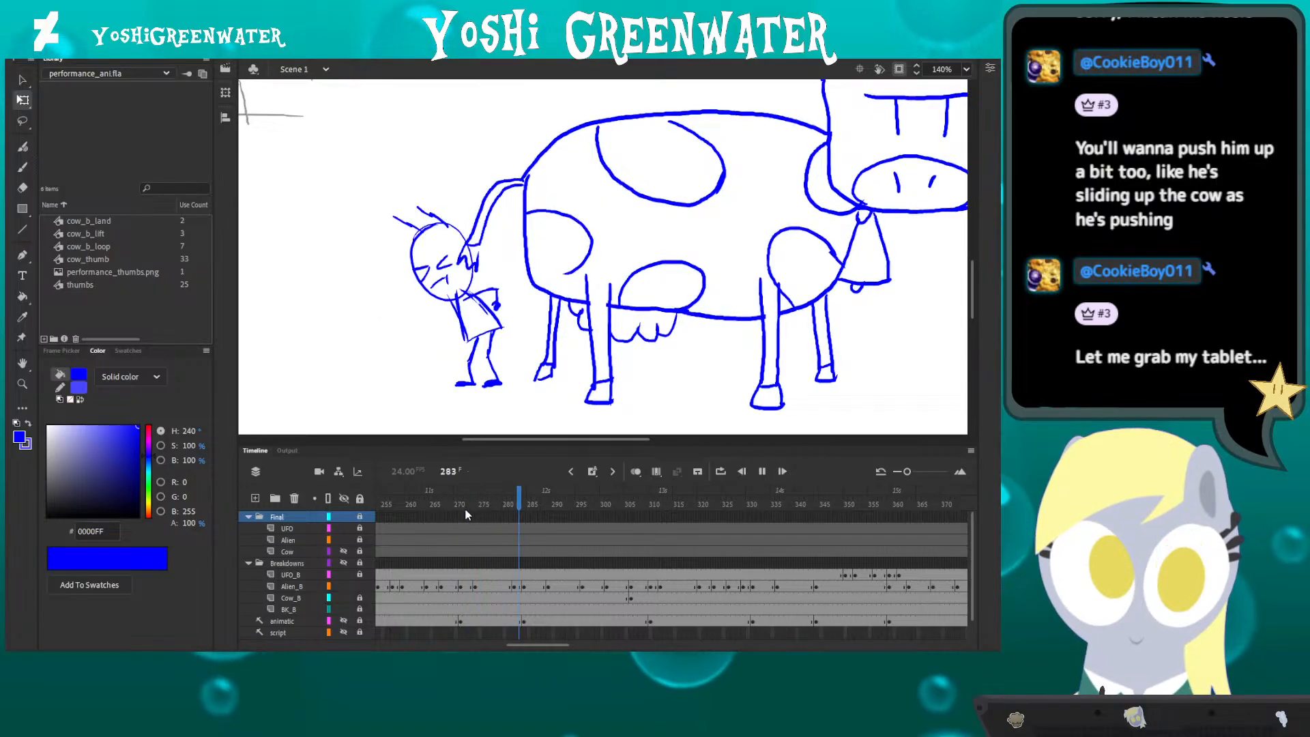
pyautogui.click(452, 509)
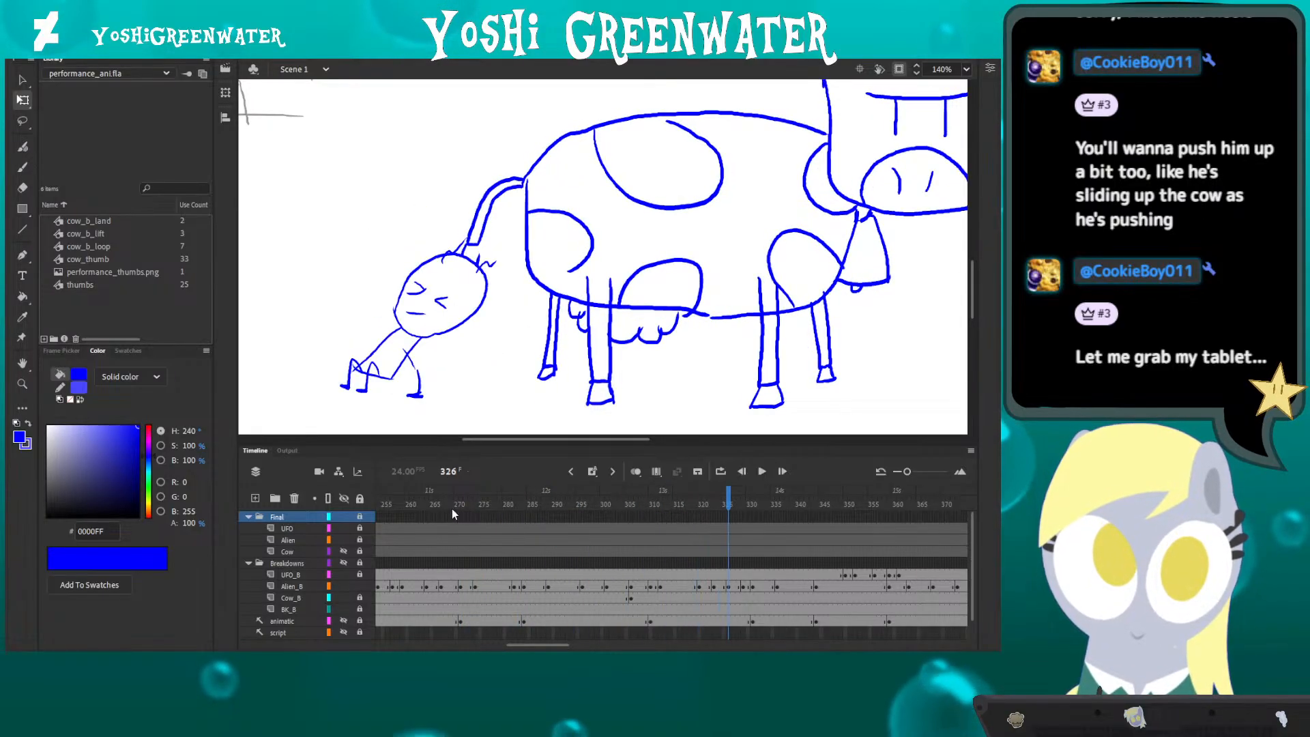
pyautogui.press('Return')
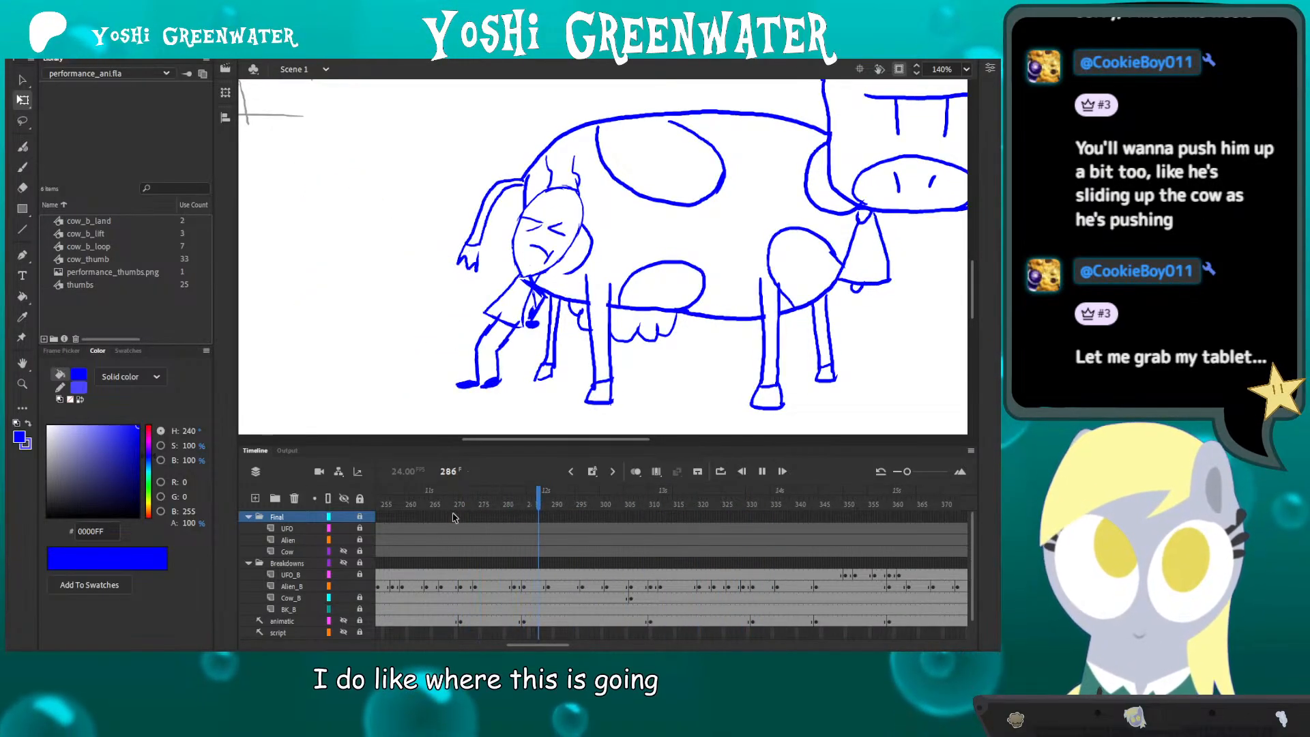
pyautogui.moveTo(466, 509); pyautogui.dragTo(612, 532)
pyautogui.moveTo(516, 419); pyautogui.dragTo(508, 405)
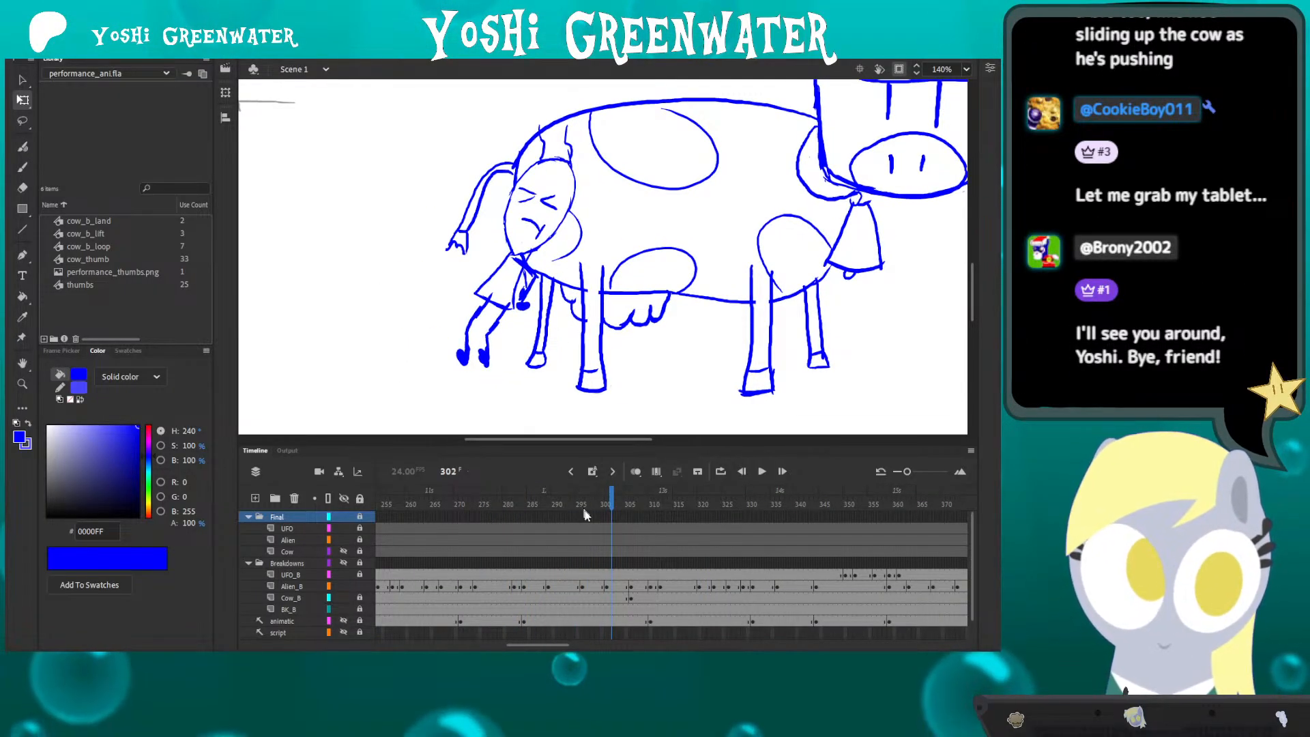
# - Insert two frames at frames 302–303 across all layers from the Final folder's UFO layer through animatic
pyautogui.moveTo(614, 532); pyautogui.dragTo(616, 551)
pyautogui.click(282, 621)
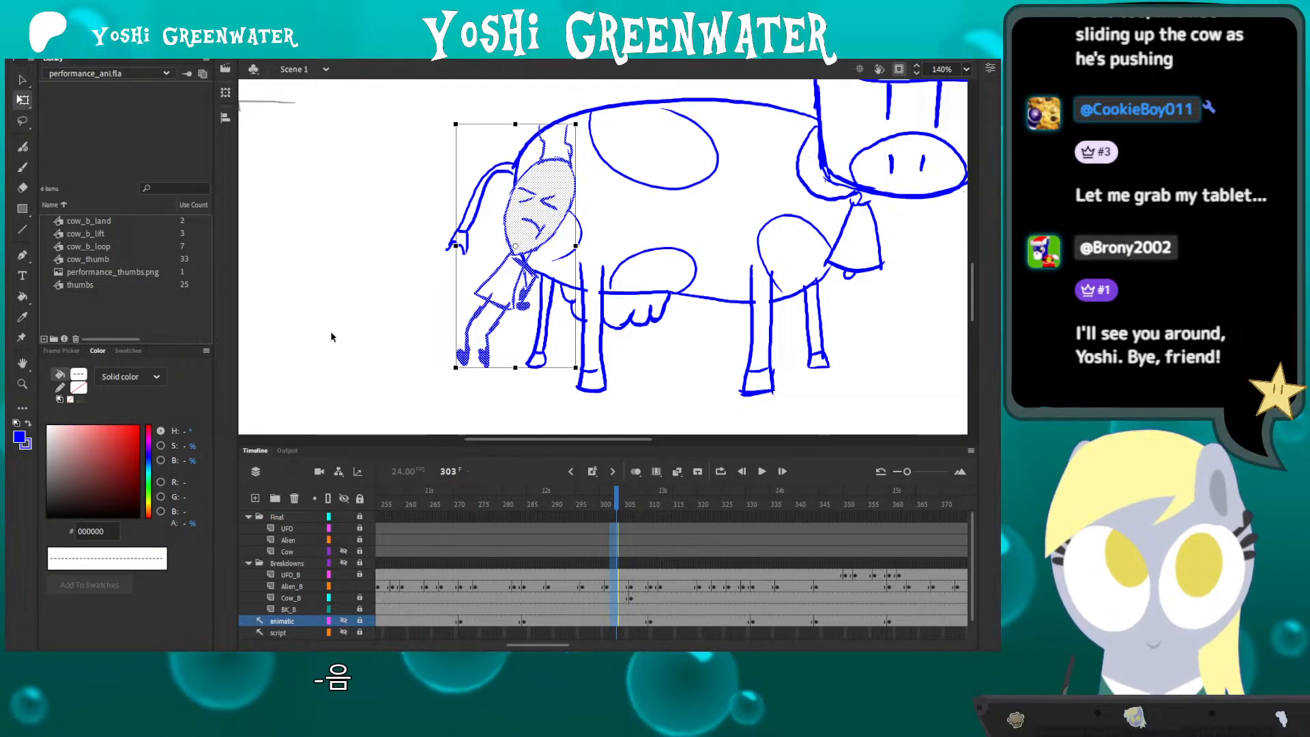
pyautogui.press('F5')
pyautogui.click(376, 404)
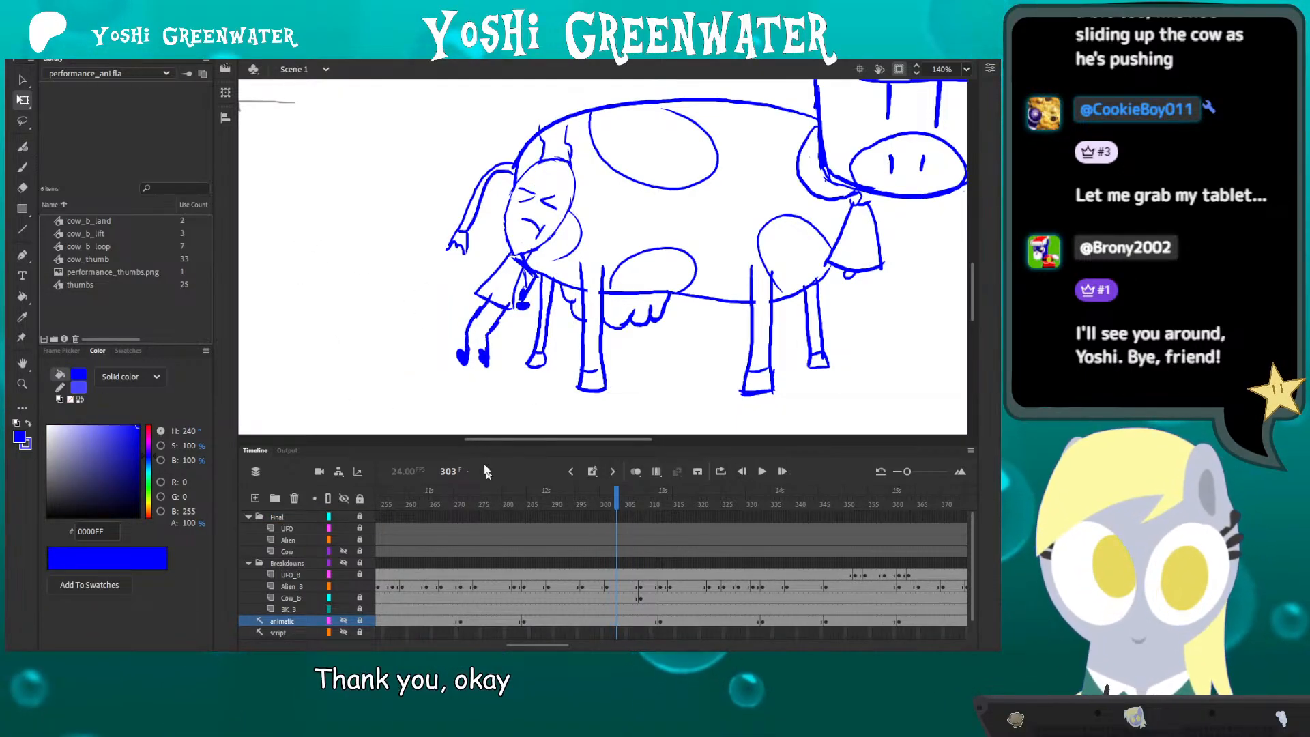
pyautogui.moveTo(429, 388); pyautogui.dragTo(407, 390)
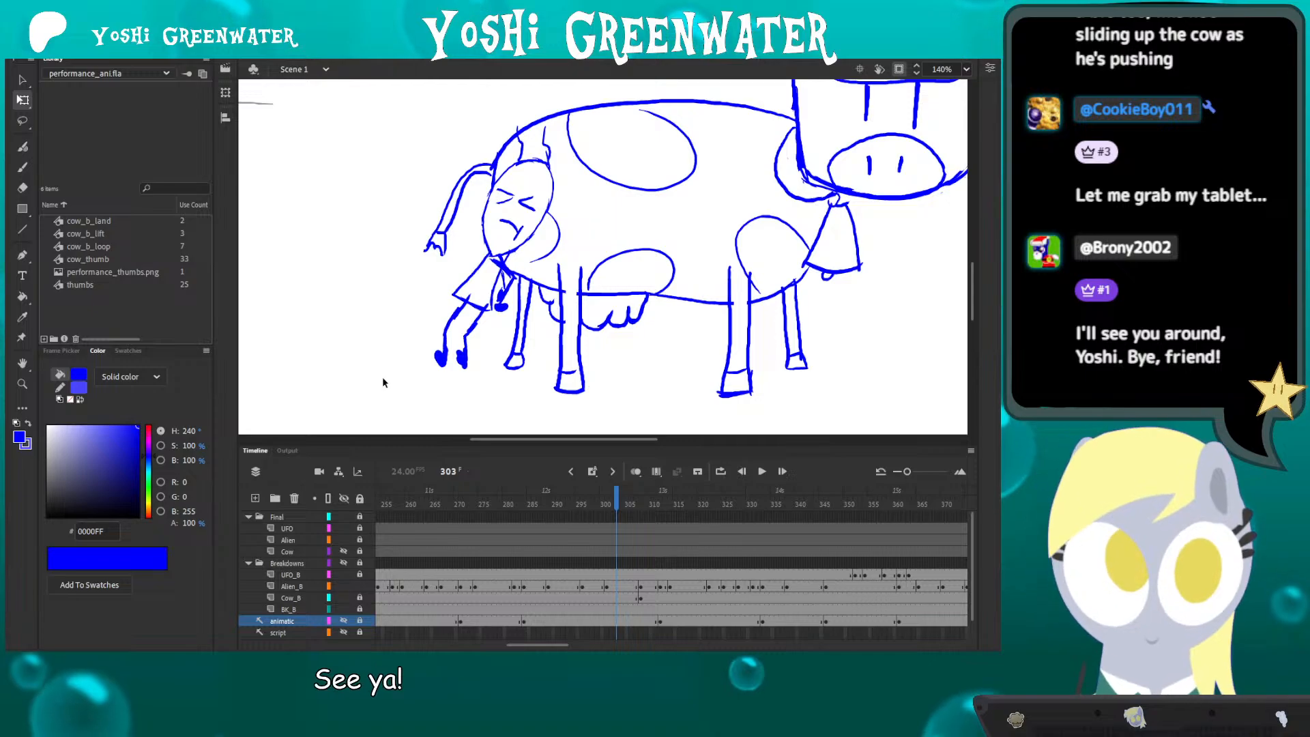
pyautogui.moveTo(392, 287); pyautogui.dragTo(408, 294)
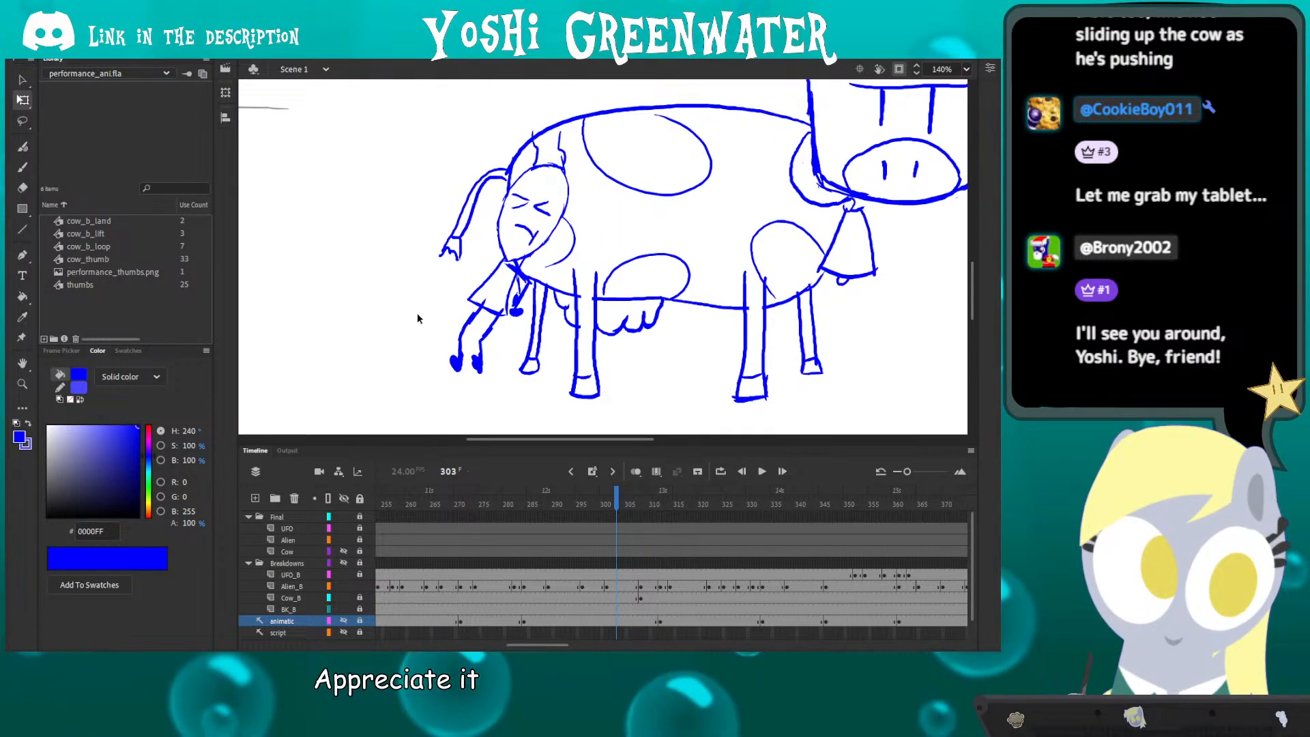
# - Replay the alien's push behind the cow from about frame 276 through his fall
pyautogui.moveTo(396, 281); pyautogui.dragTo(382, 292)
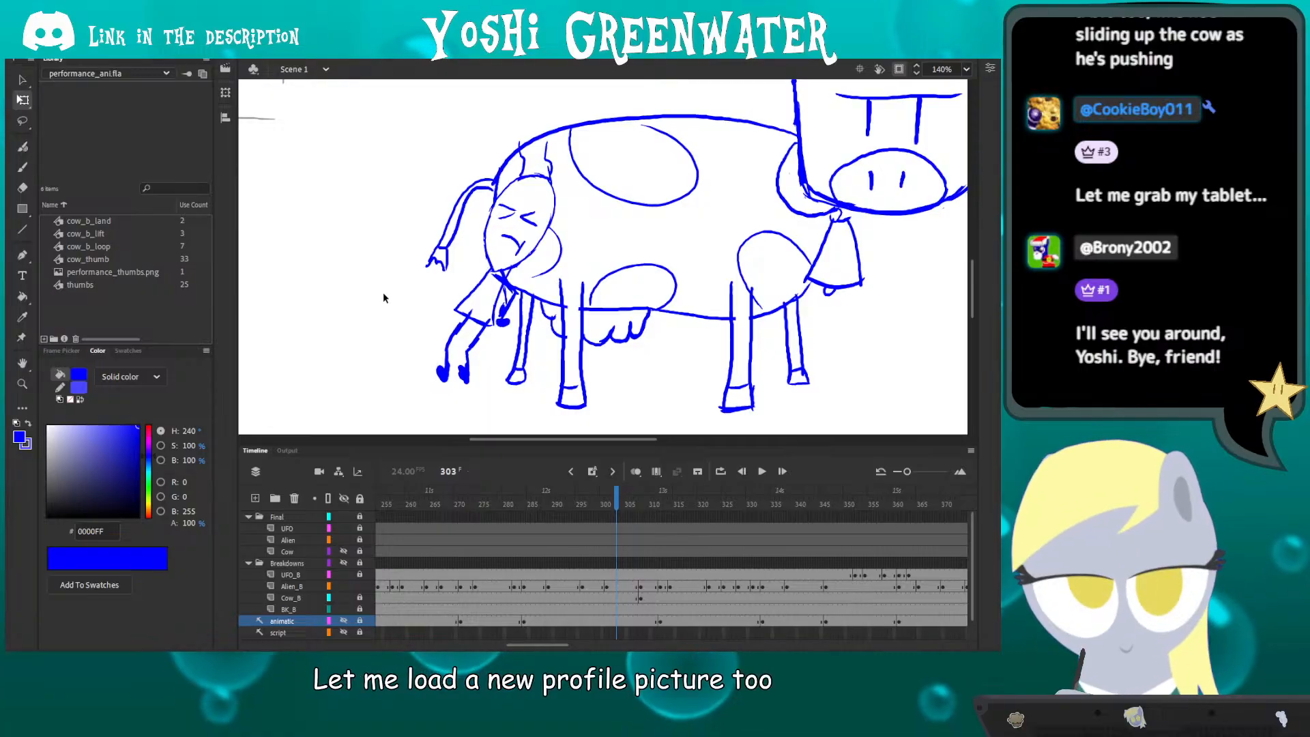
pyautogui.hscroll(2, 404, 333)
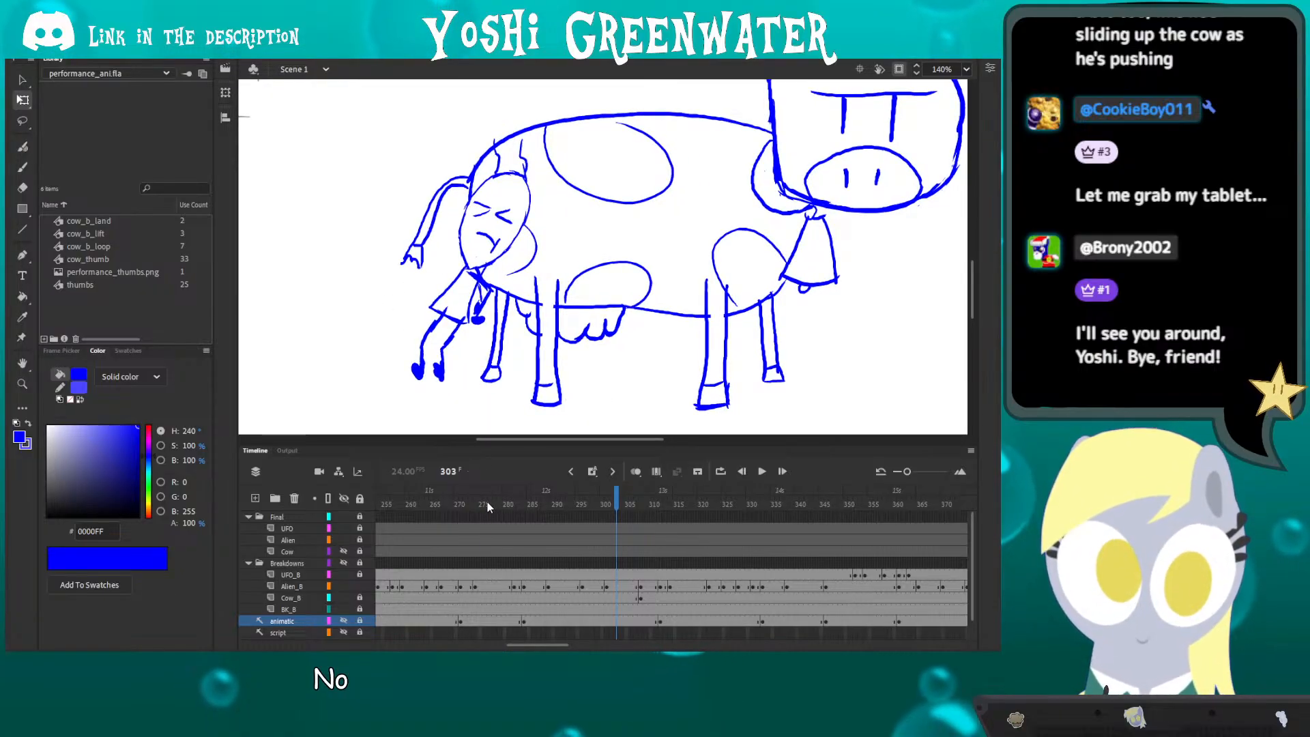
pyautogui.moveTo(521, 642); pyautogui.dragTo(516, 642)
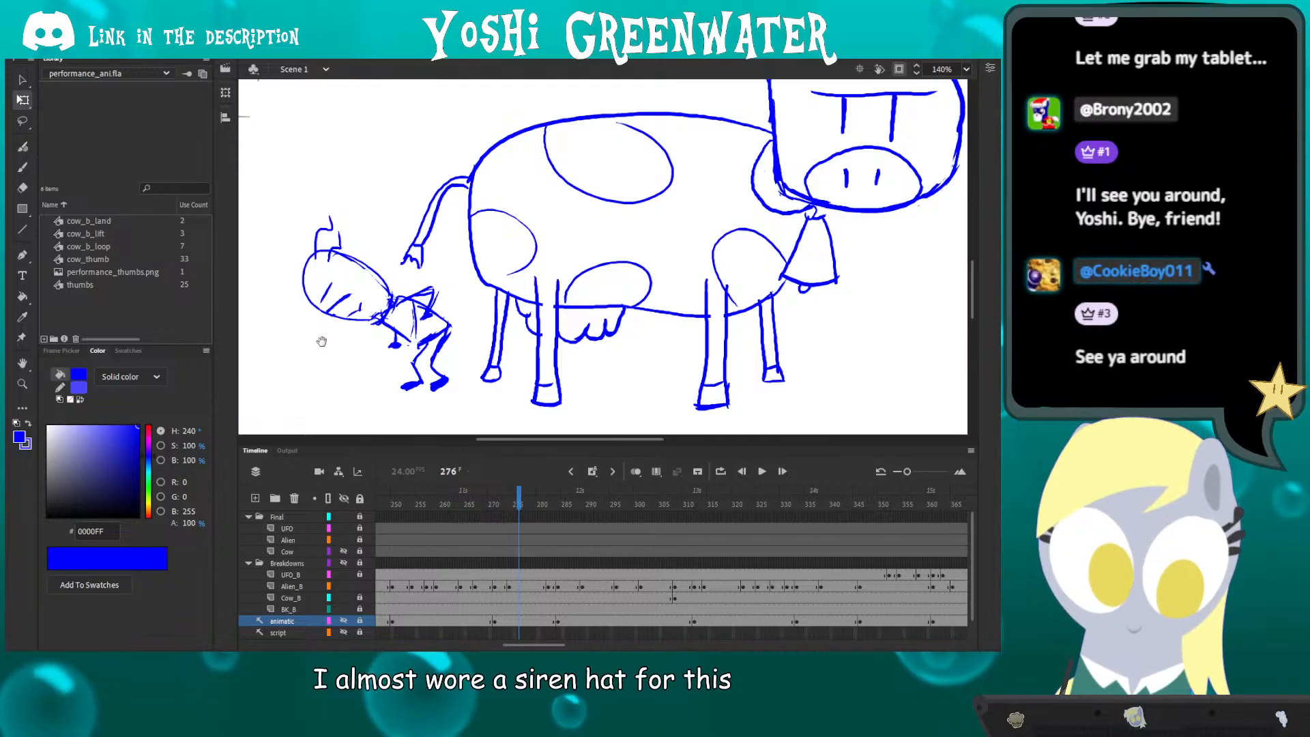
pyautogui.hscroll(-1, 328, 341)
pyautogui.press('Return')
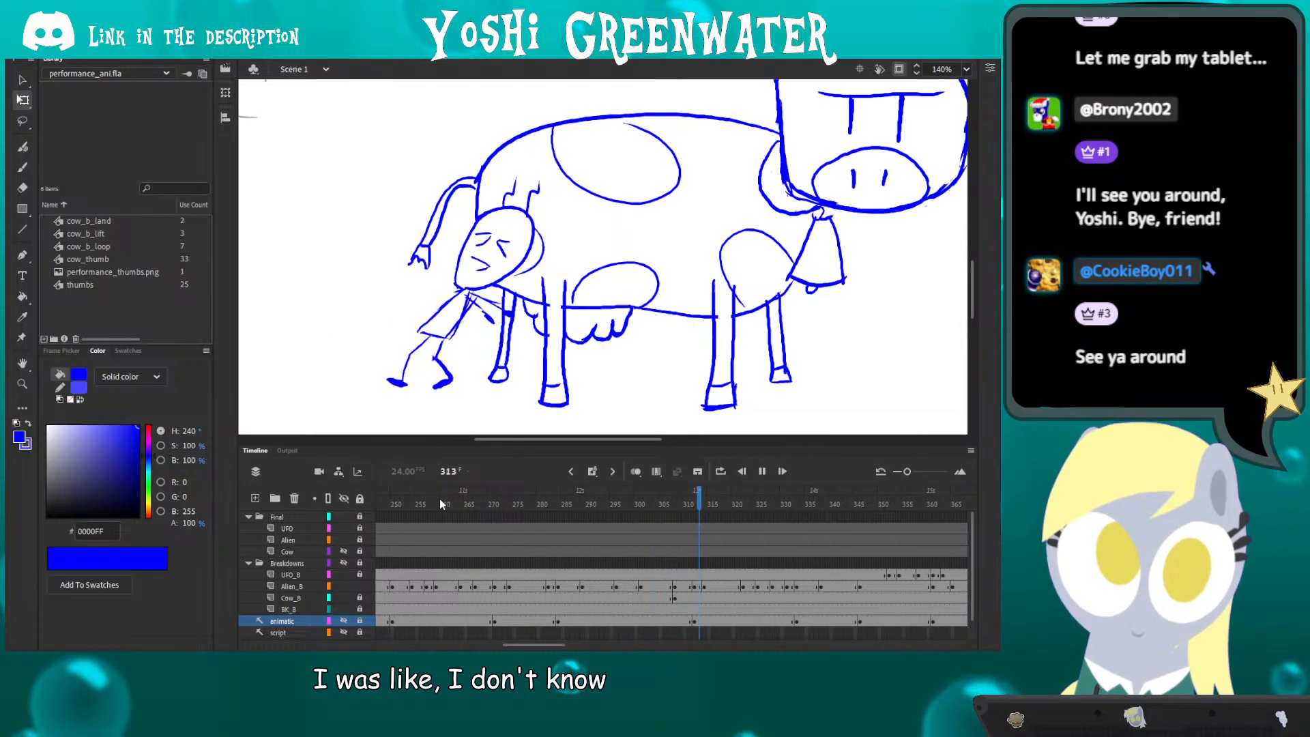
pyautogui.press('Return')
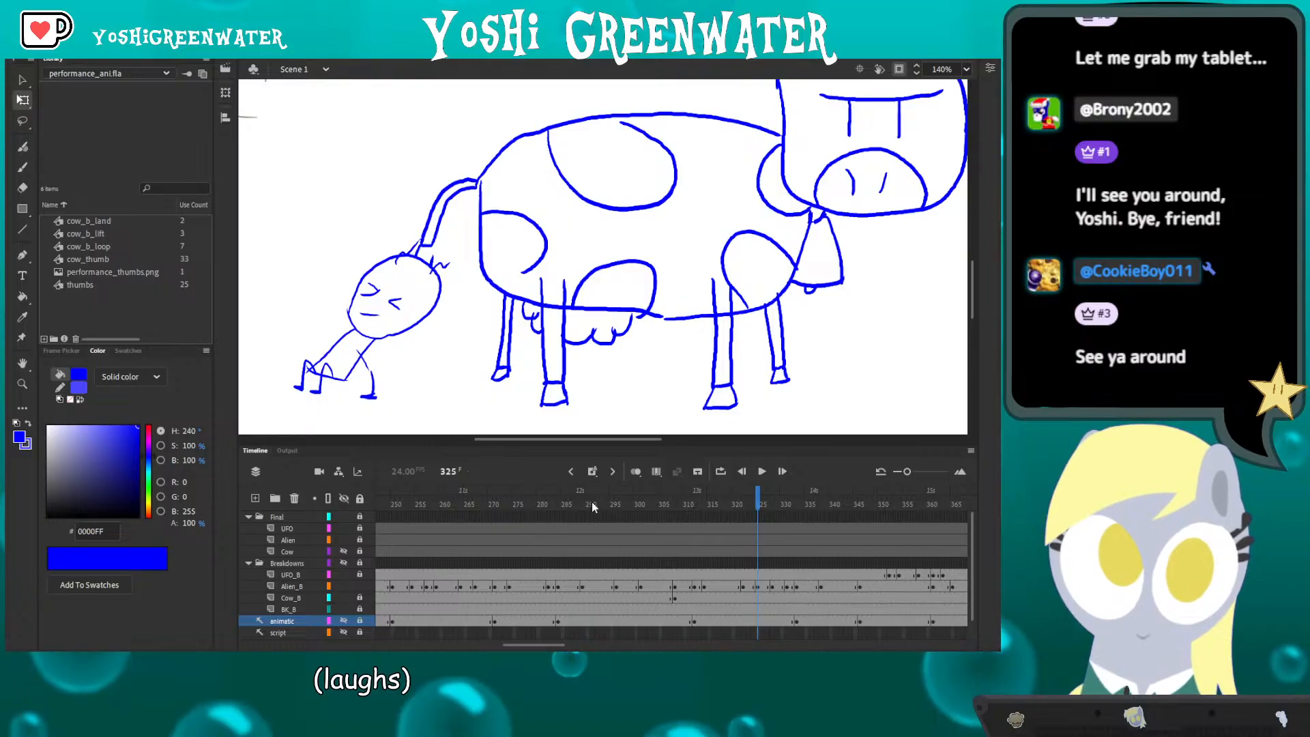
# - Go to frame 308, turn on onion skinning, and delete the alien's lower legs and feet on the Alien_B layer
pyautogui.moveTo(591, 503); pyautogui.dragTo(675, 511)
pyautogui.click(635, 471)
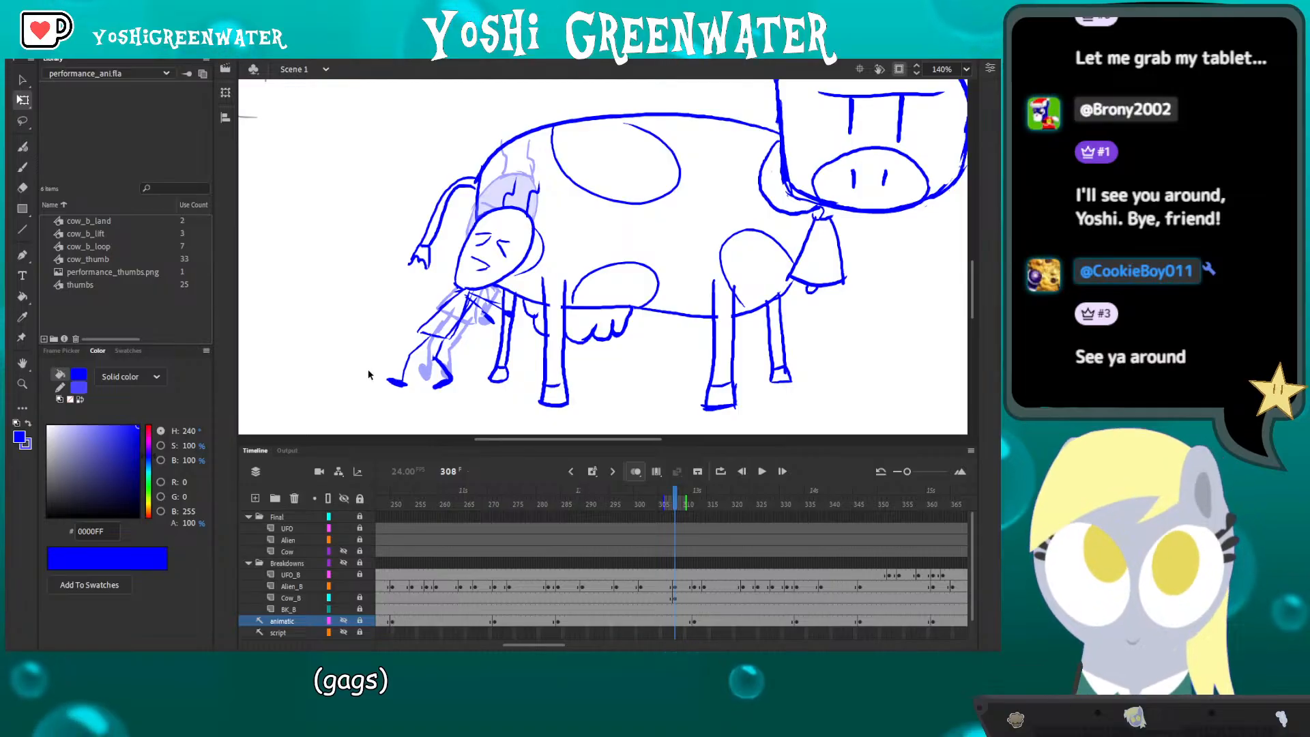
pyautogui.click(679, 587)
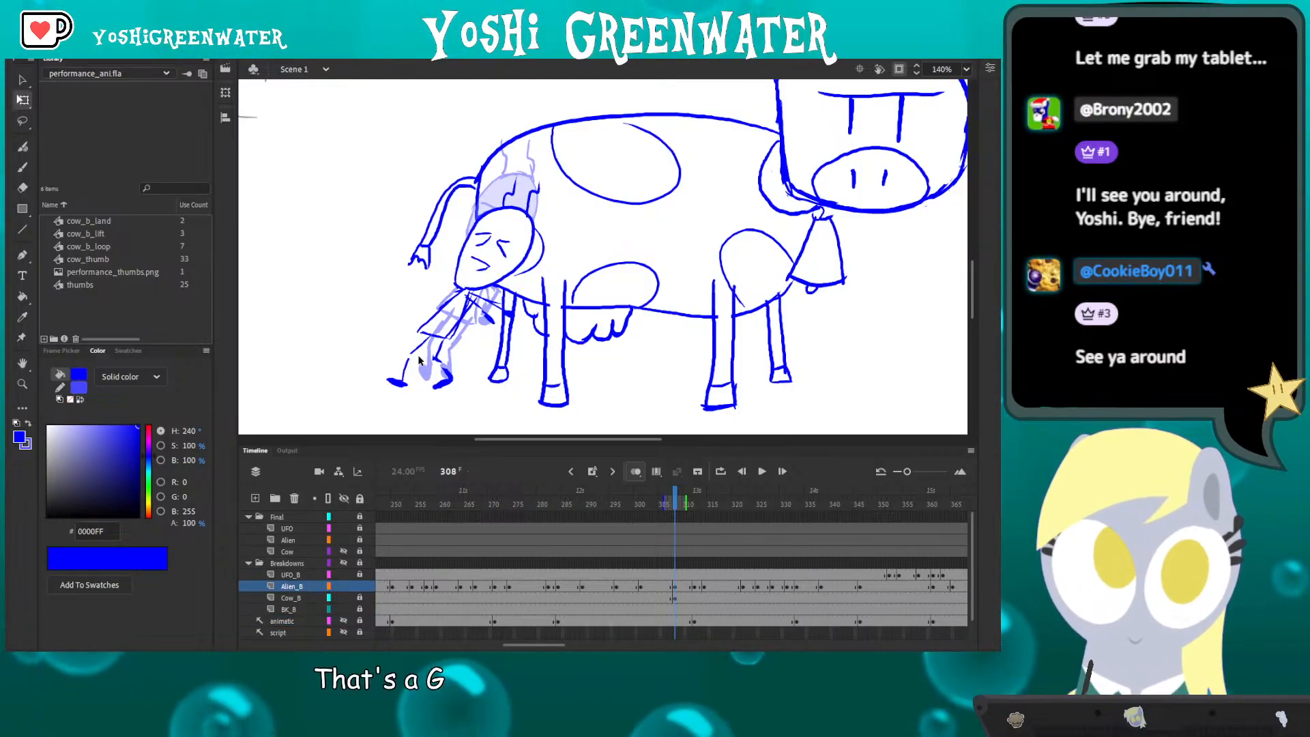
pyautogui.press('q')
pyautogui.click(402, 384)
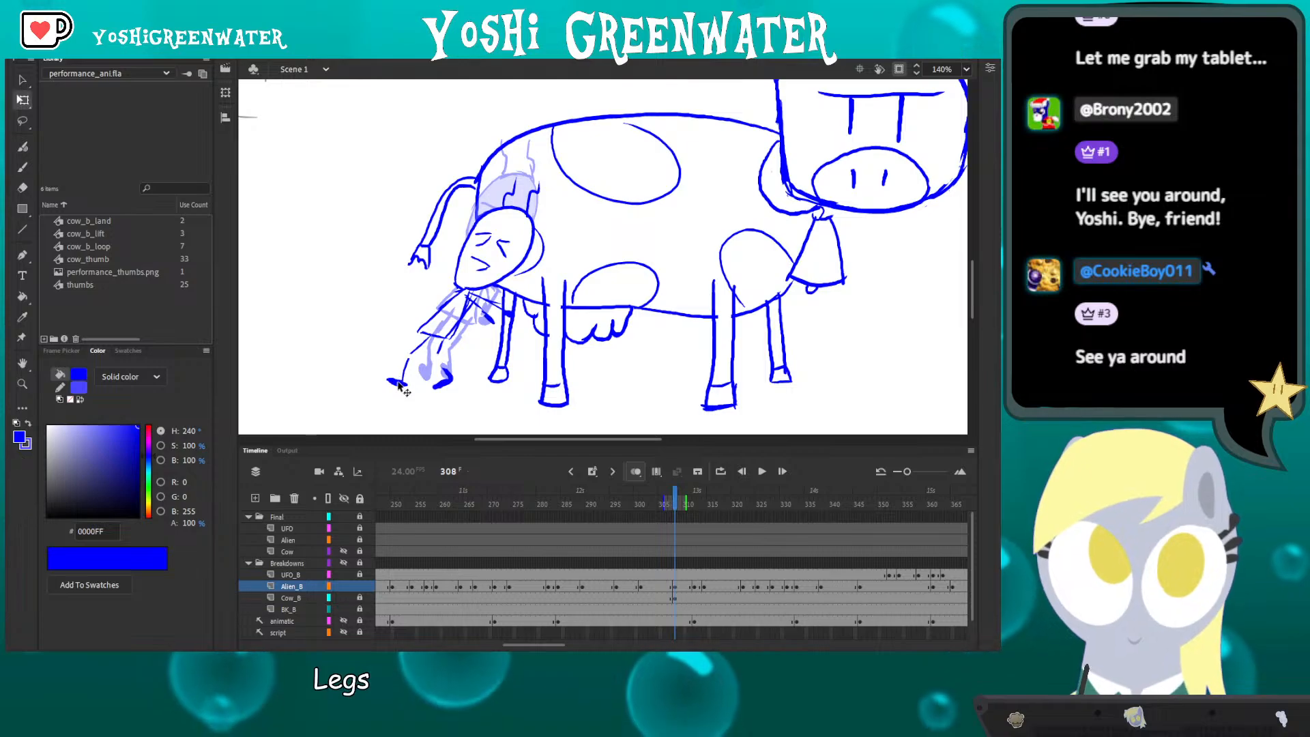
pyautogui.keyDown('shift'); pyautogui.click(441, 384); pyautogui.keyUp('shift')
pyautogui.press('Delete')
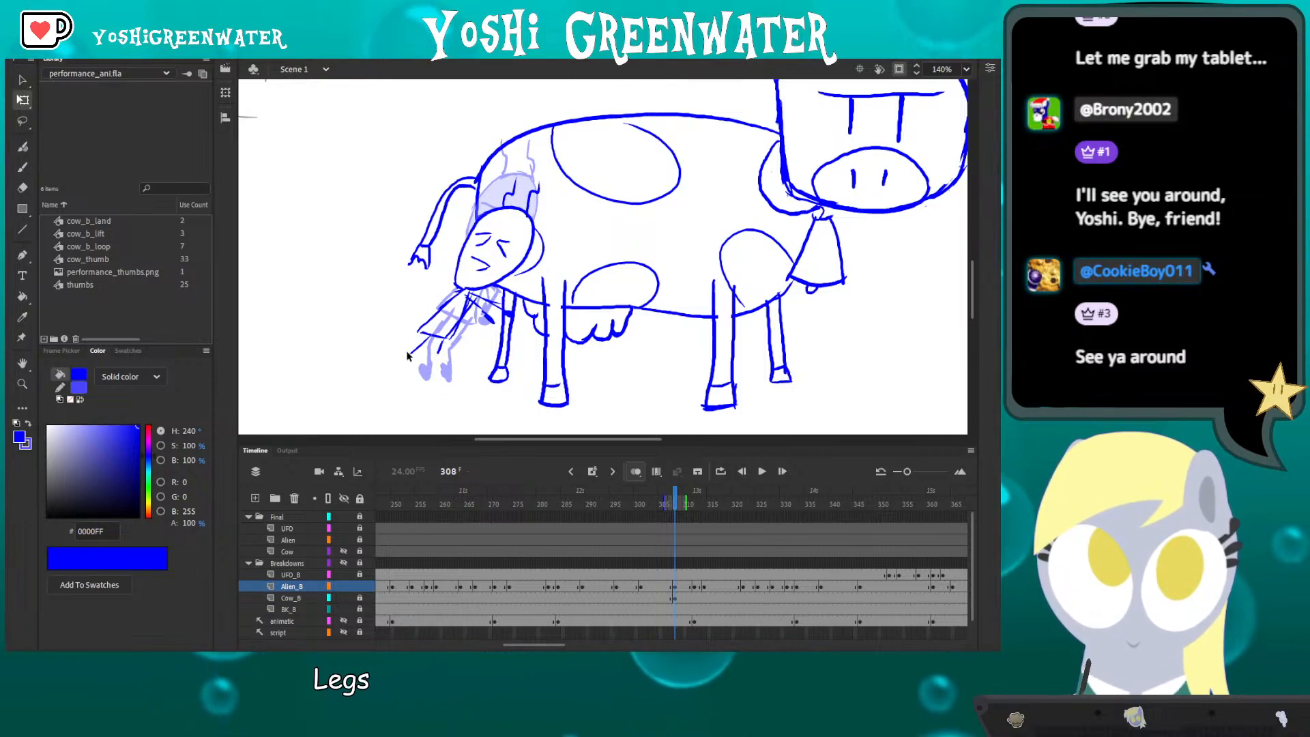
# - Redraw the alien's legs and feet at frame 308 closer to the onion-skinned tiptoe pose, and turn off onion skinning
pyautogui.press('e')
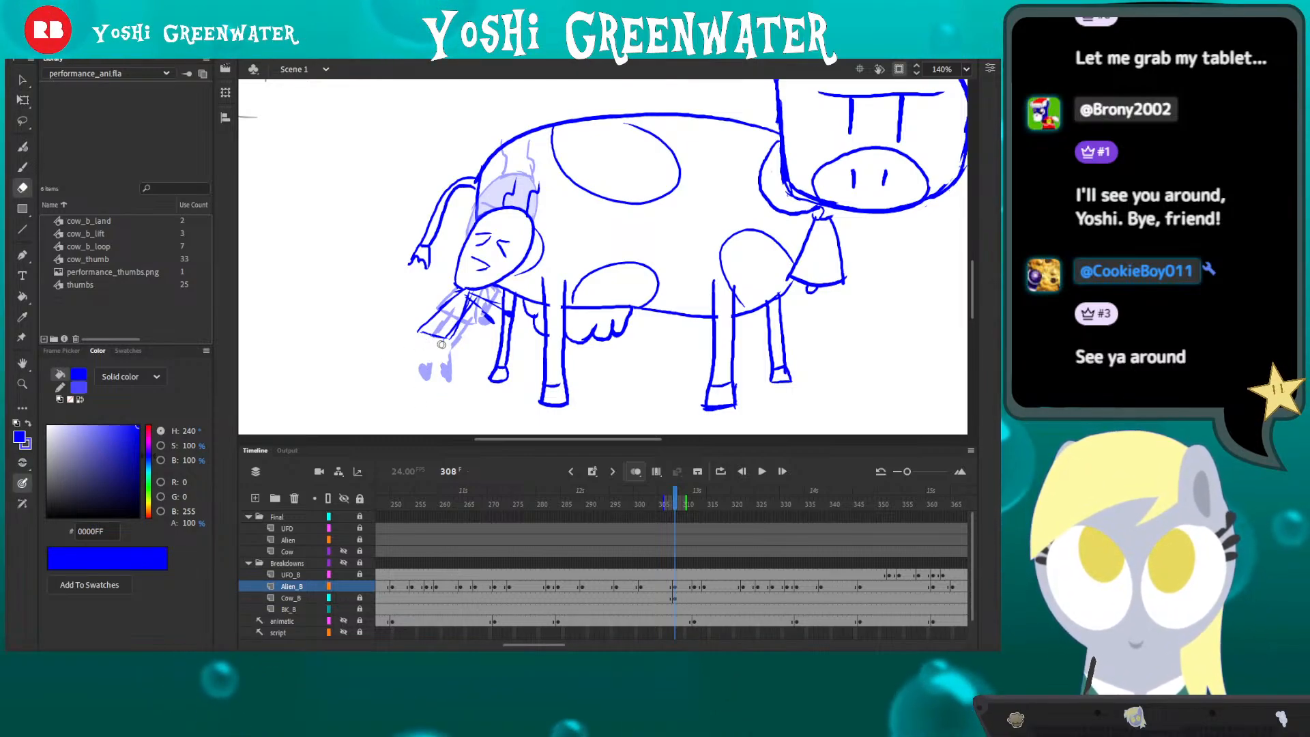
pyautogui.press('b')
pyautogui.moveTo(417, 328); pyautogui.dragTo(446, 339)
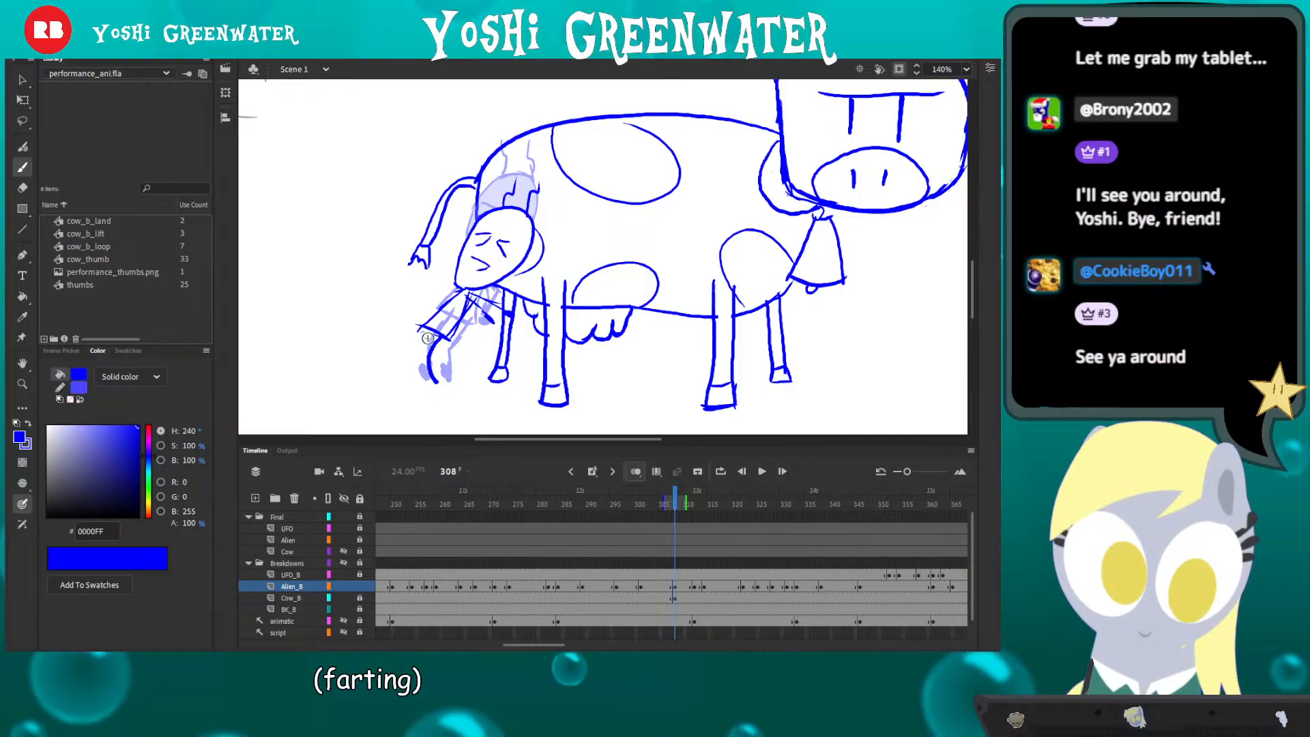
pyautogui.moveTo(428, 341); pyautogui.dragTo(439, 373)
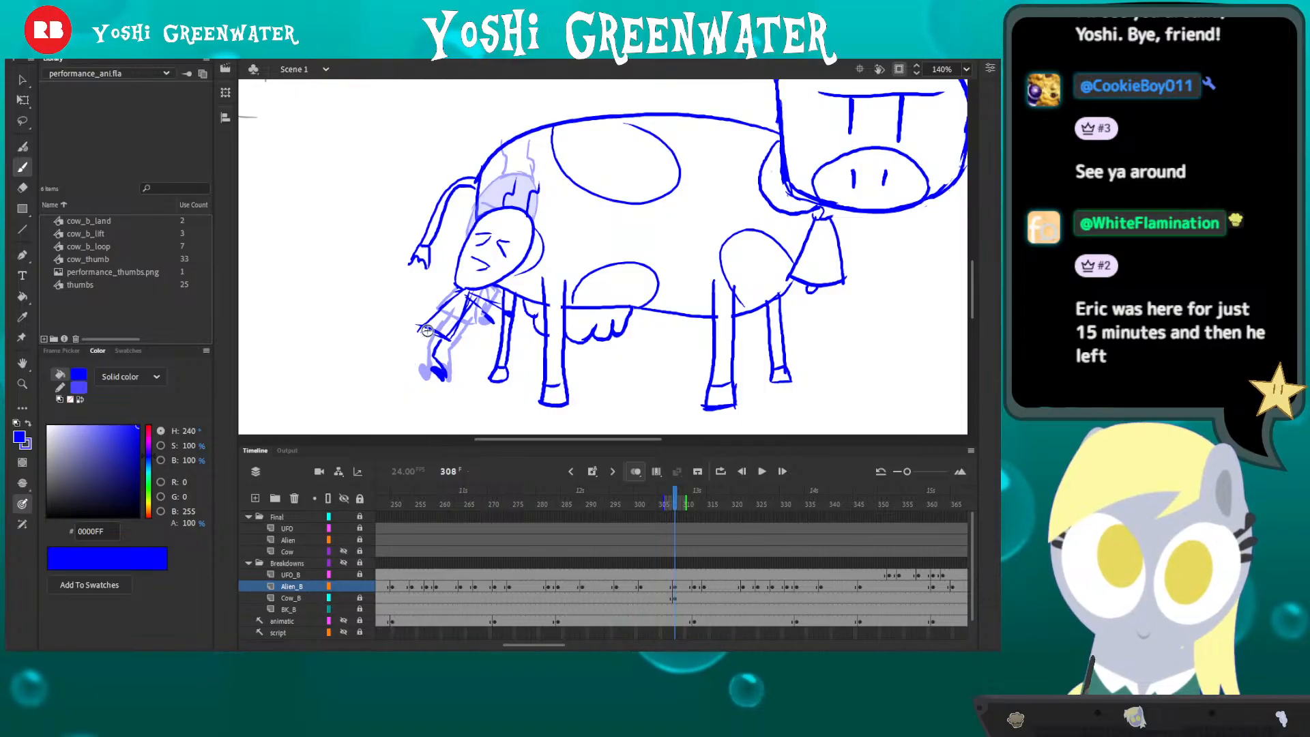
pyautogui.moveTo(419, 326); pyautogui.dragTo(402, 367)
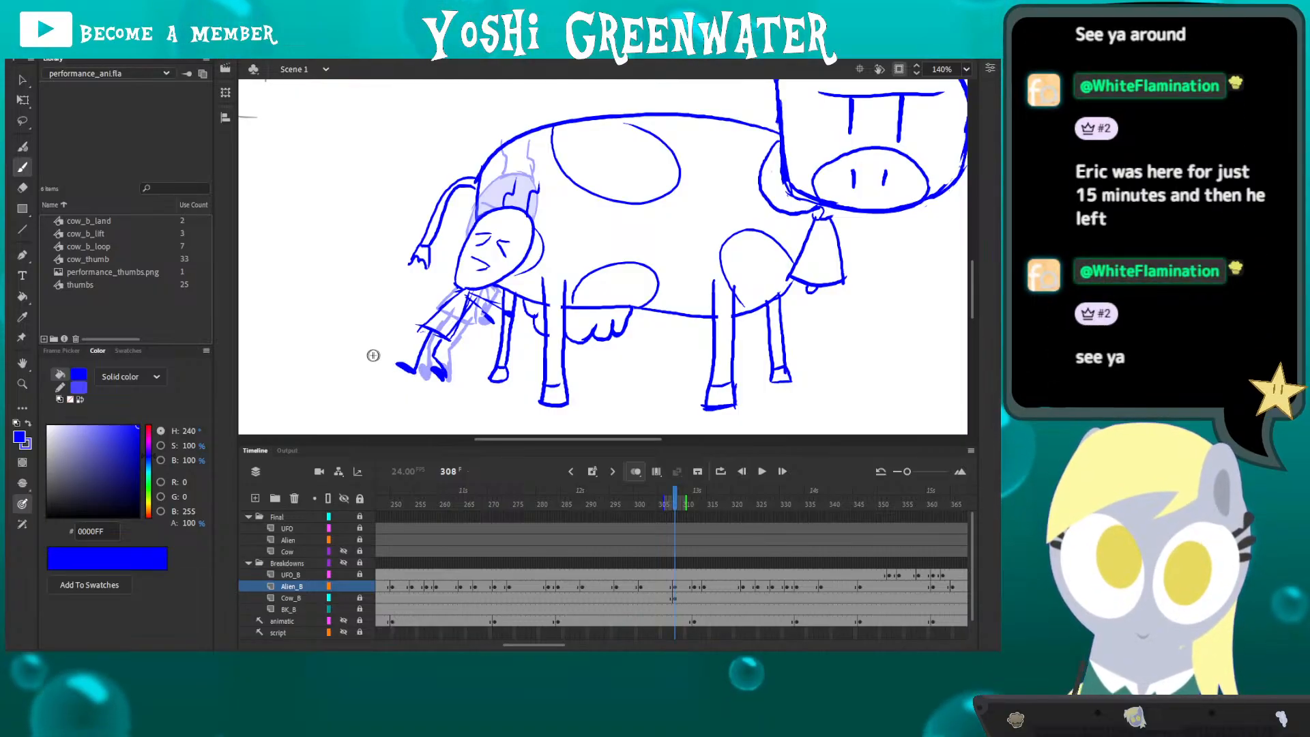
pyautogui.press('q')
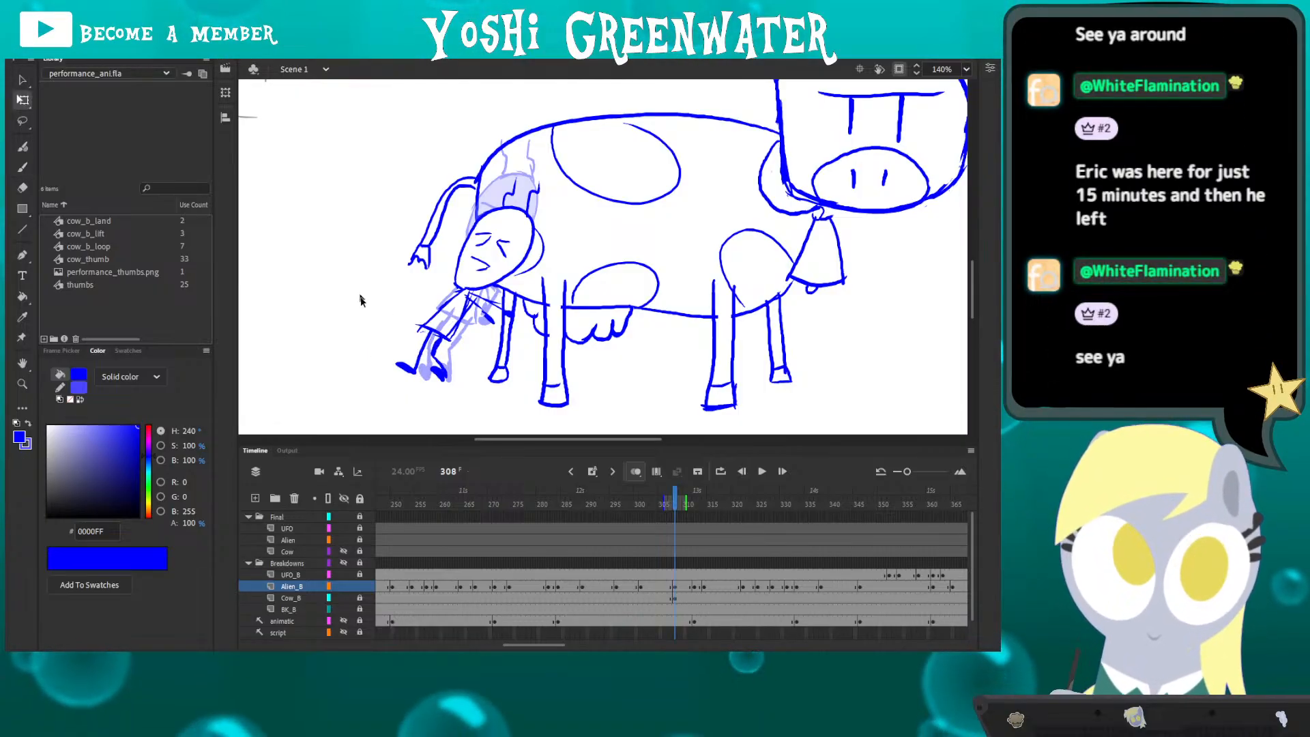
pyautogui.moveTo(365, 299); pyautogui.dragTo(382, 301)
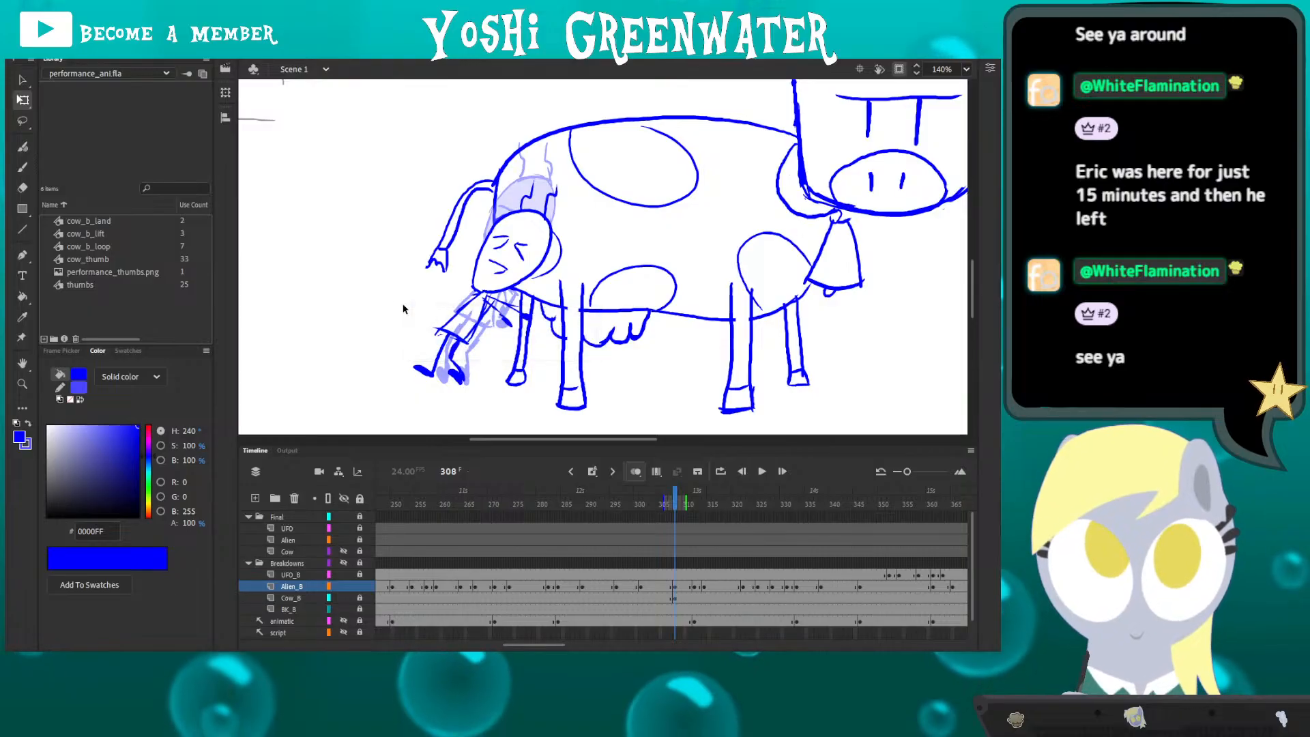
pyautogui.moveTo(399, 264)
pyautogui.mouseDown()
pyautogui.moveTo(403, 253)
pyautogui.moveTo(385, 279)
pyautogui.mouseUp()
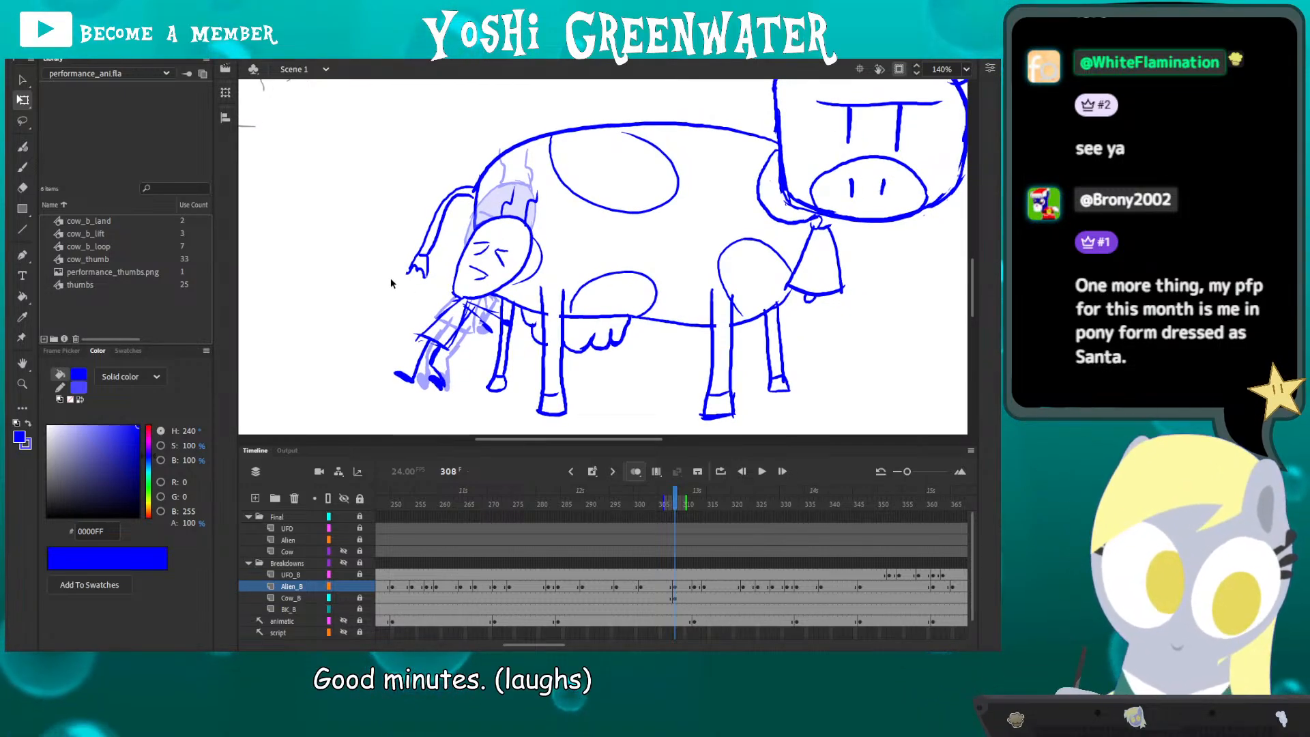
pyautogui.click(634, 472)
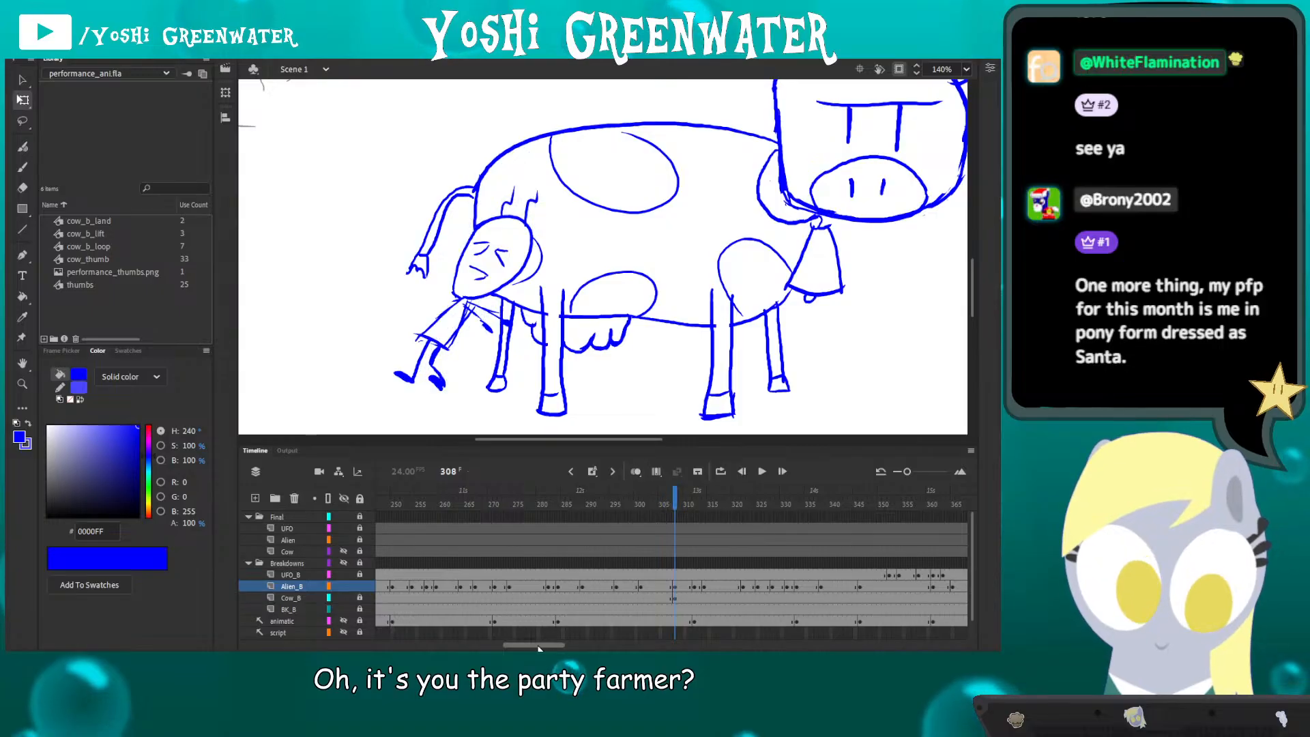
pyautogui.moveTo(399, 335); pyautogui.dragTo(432, 333)
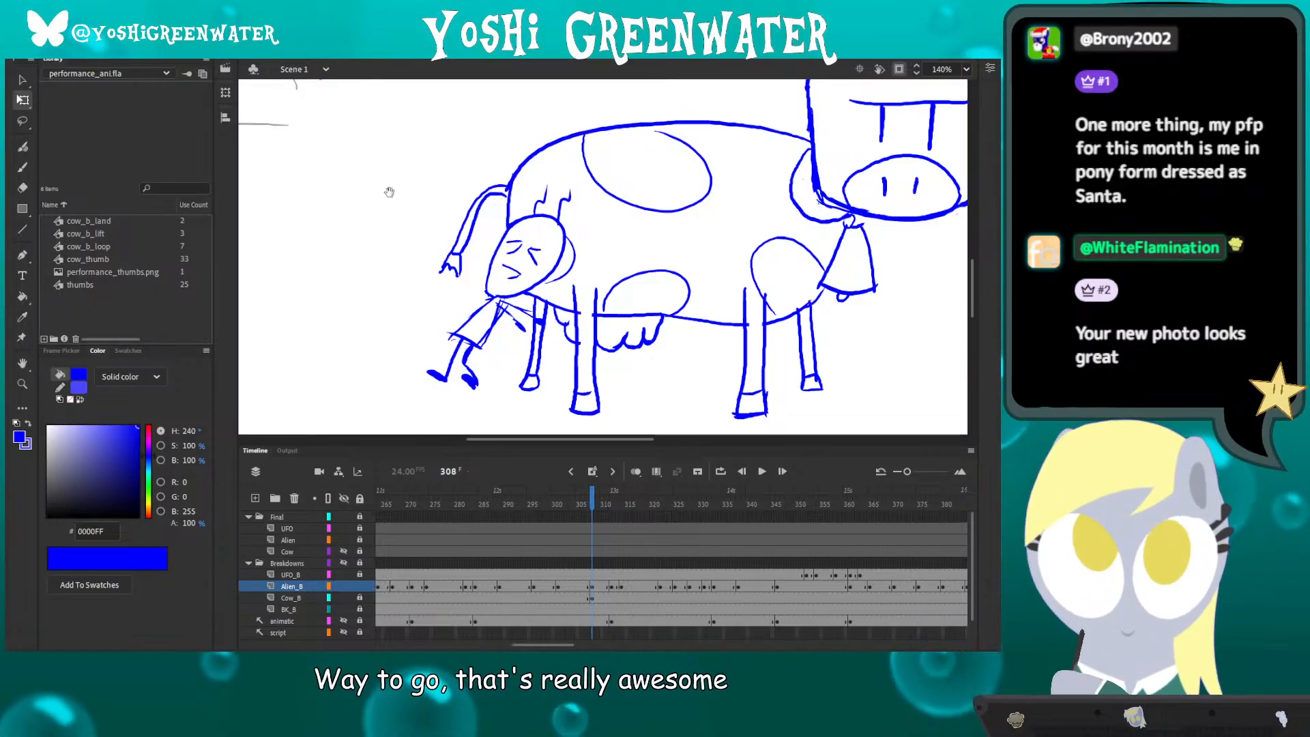
# - Unlock the Cow_B layer, check its cow drawing at frame 308, remove the redundant keyframe there, and relock the layer
pyautogui.hscroll(2, 369, 243)
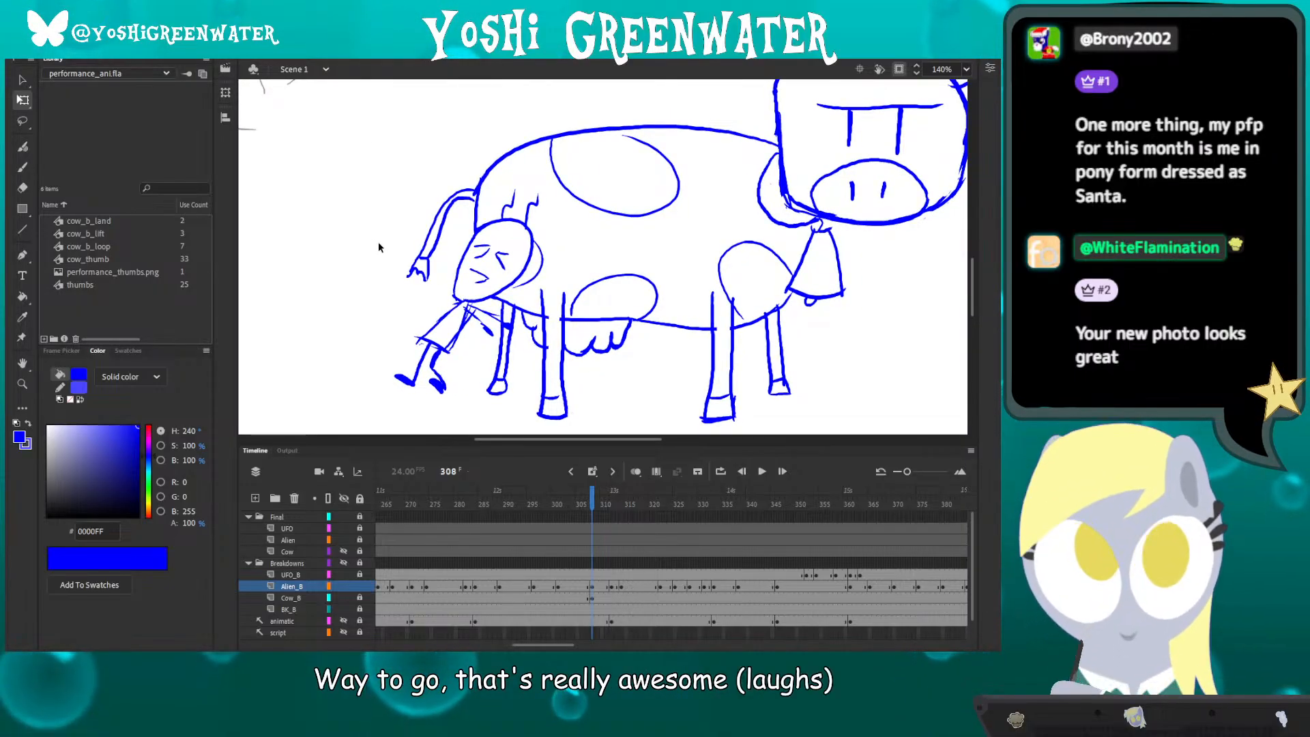
pyautogui.scroll(-1, 387, 335)
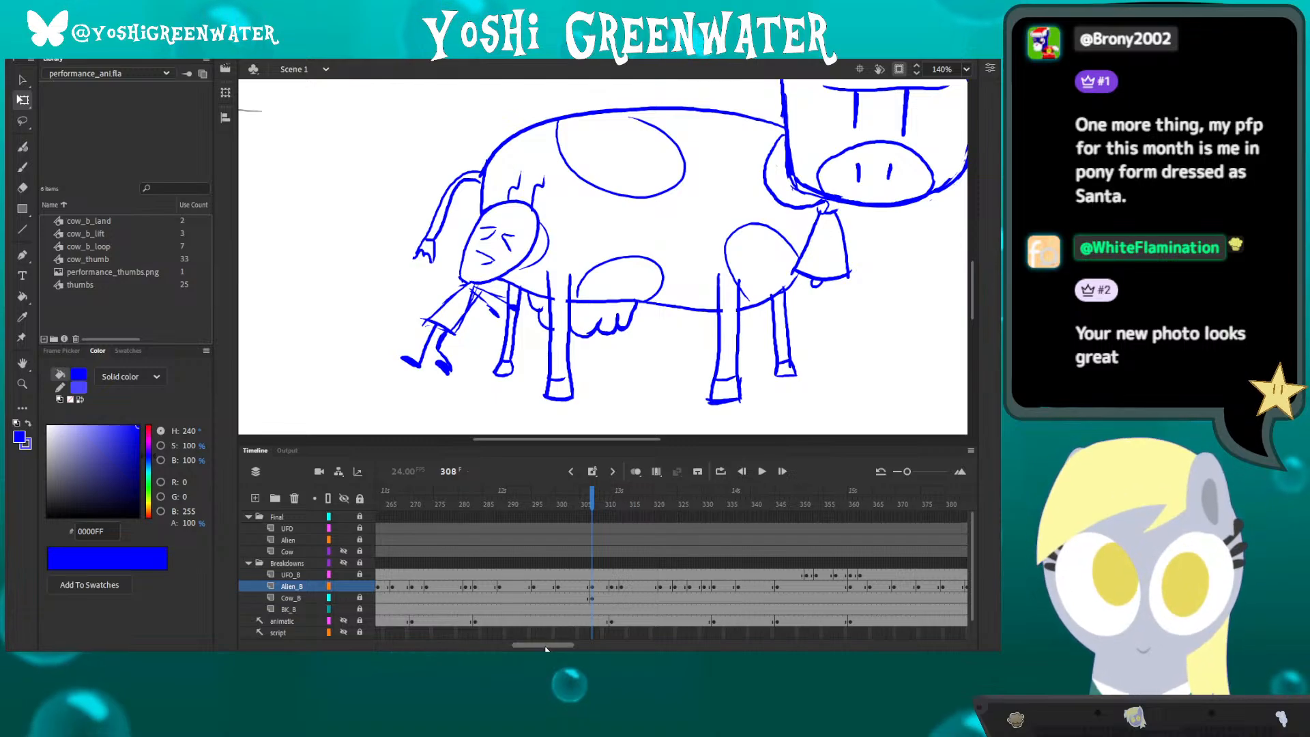
pyautogui.moveTo(545, 644); pyautogui.dragTo(546, 644)
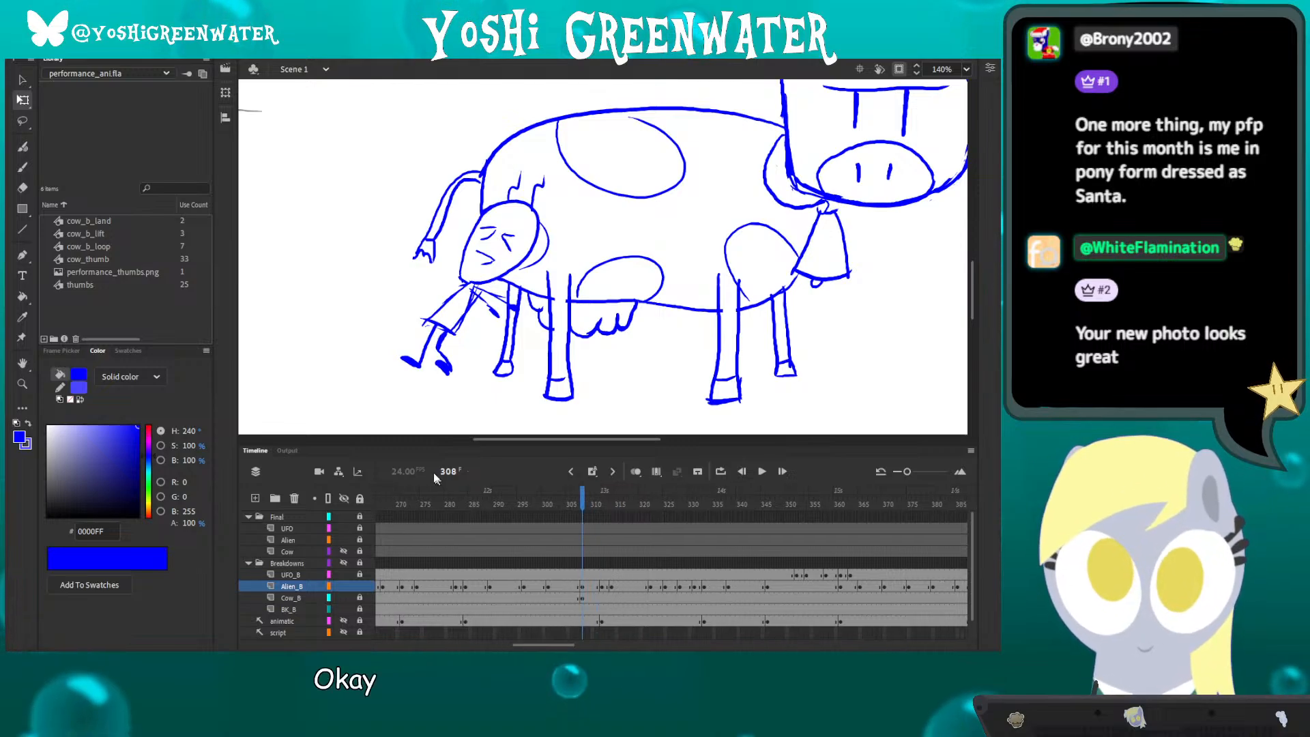
pyautogui.click(582, 598)
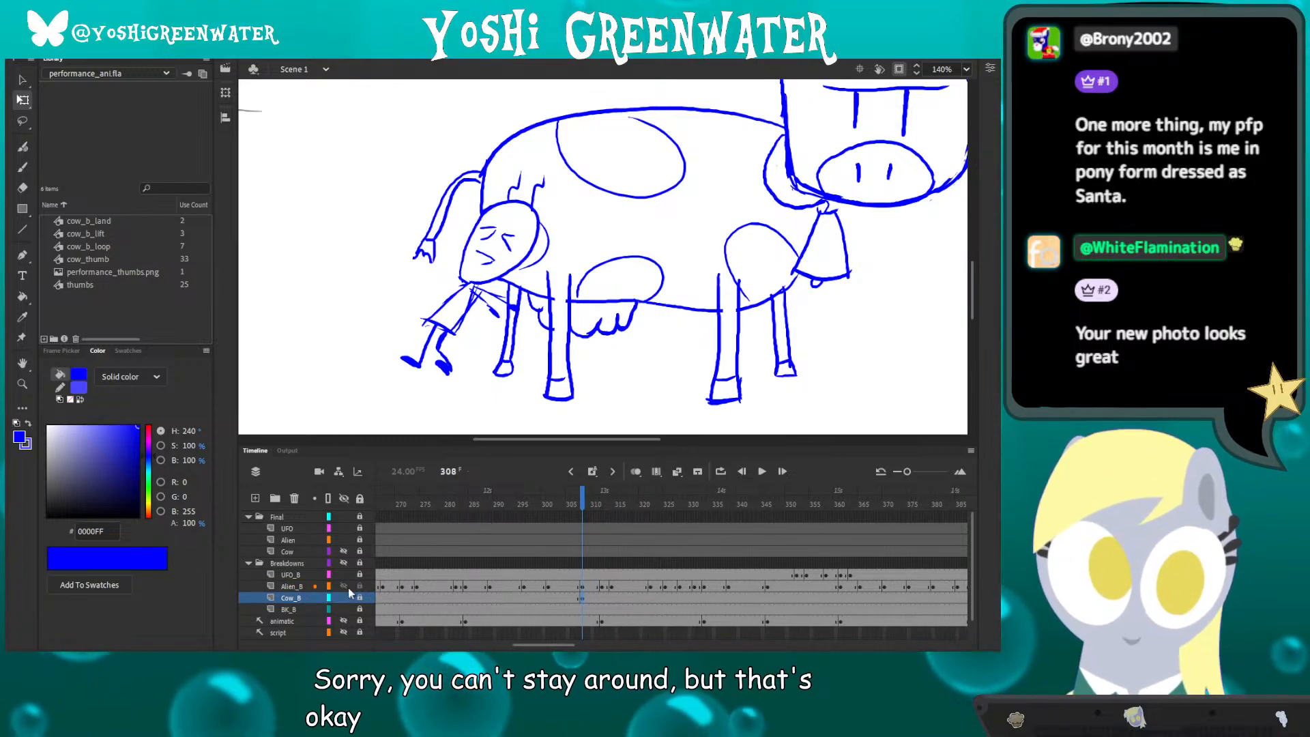
pyautogui.click(573, 598)
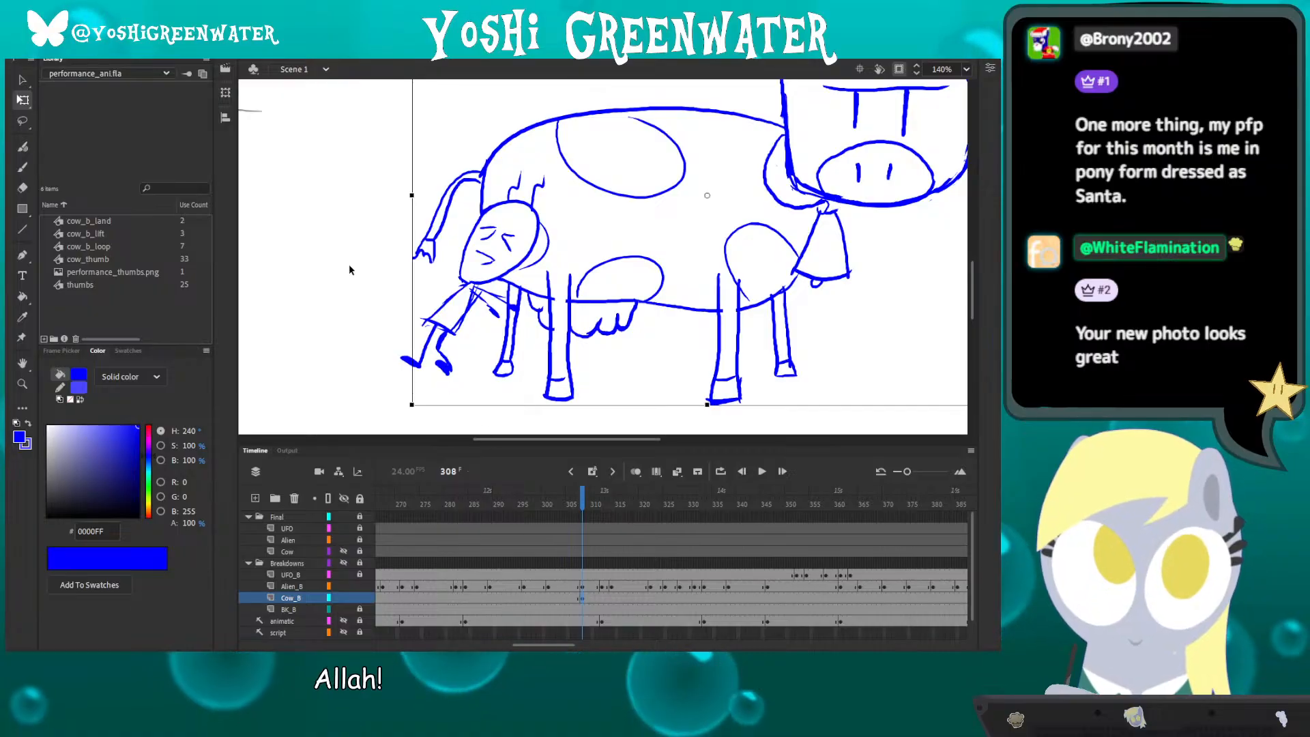
pyautogui.moveTo(496, 279); pyautogui.dragTo(472, 273)
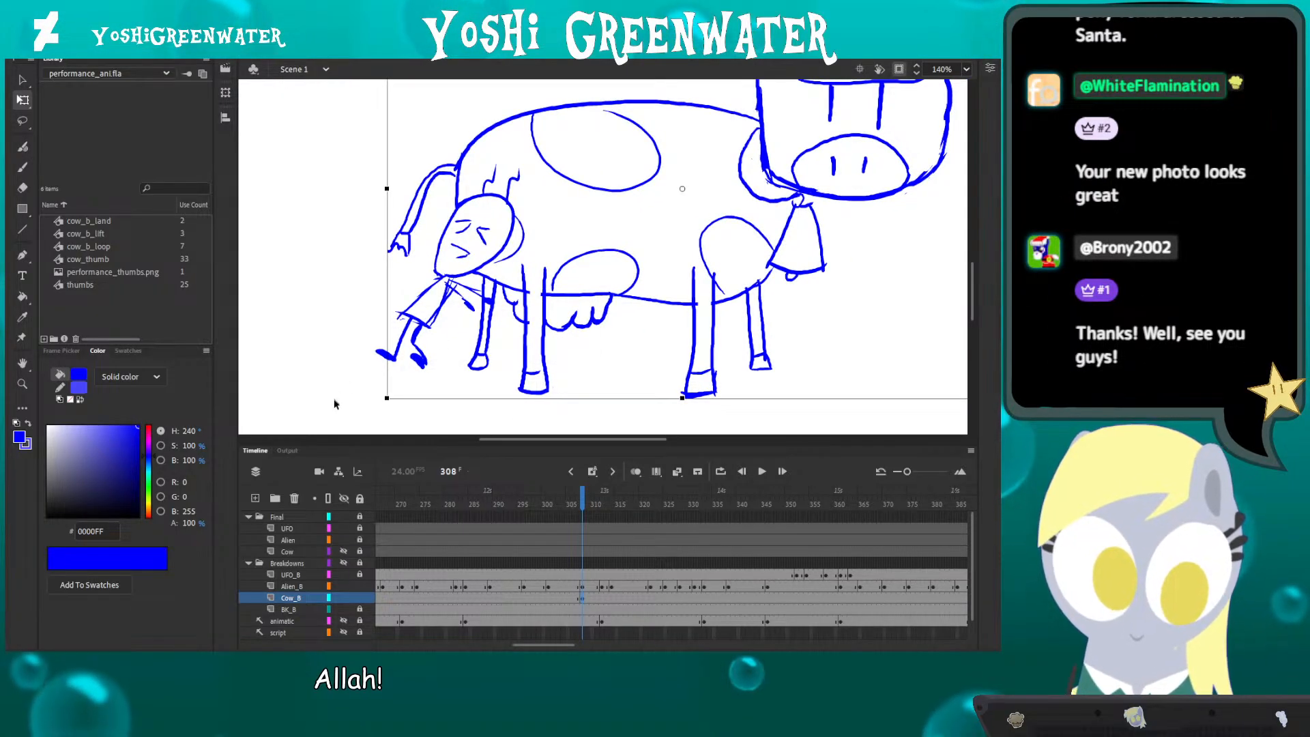
pyautogui.click(329, 598)
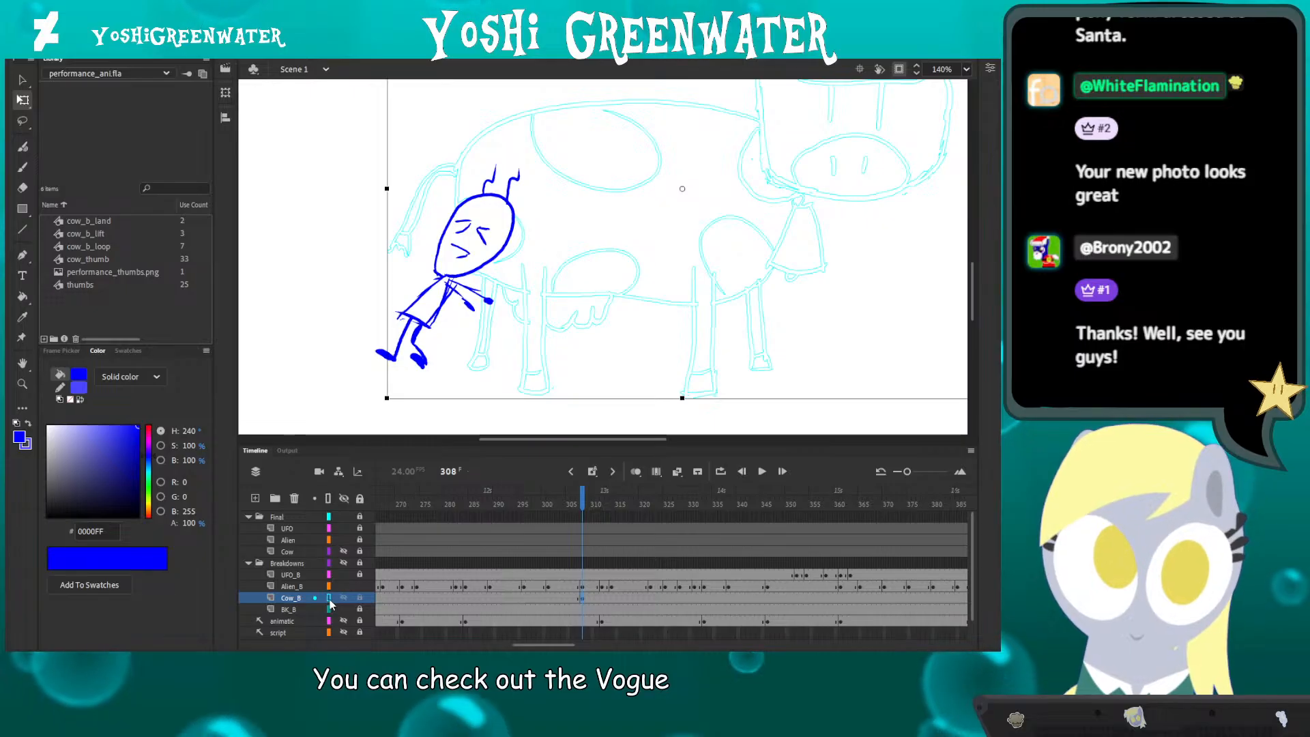
pyautogui.click(329, 598)
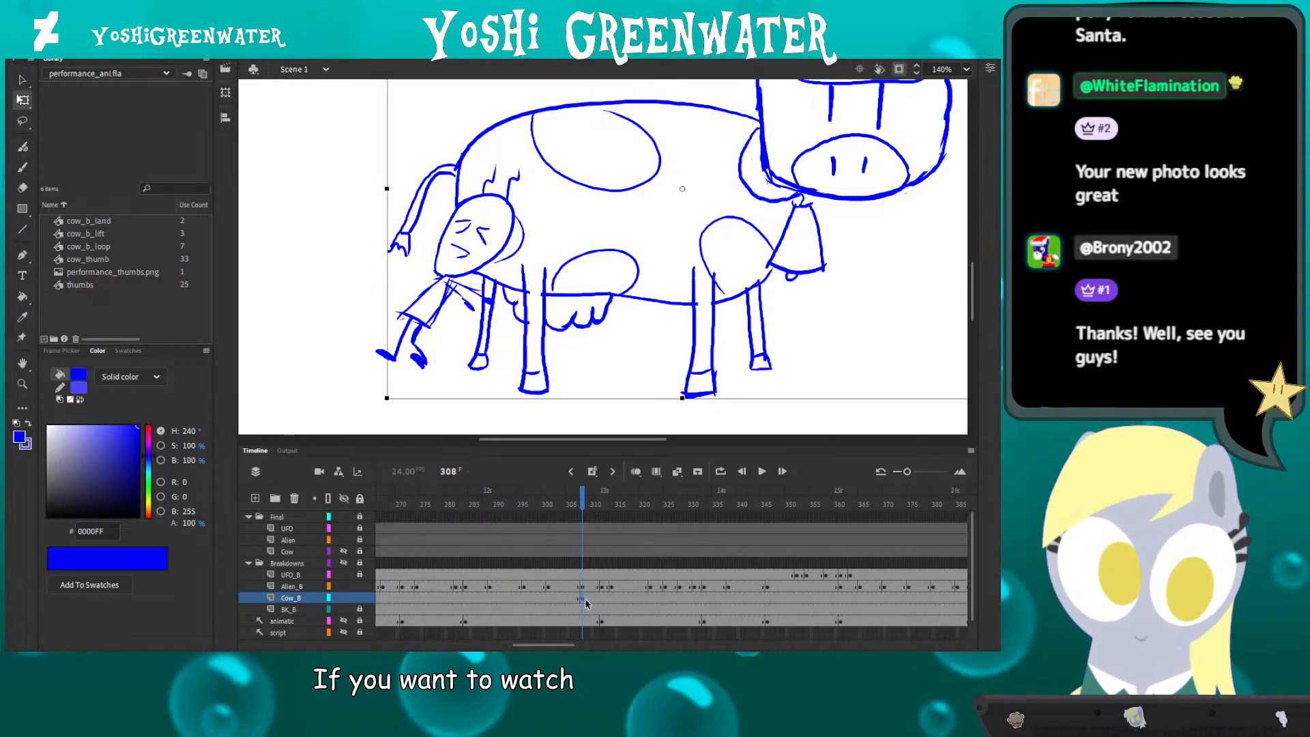
pyautogui.click(360, 598)
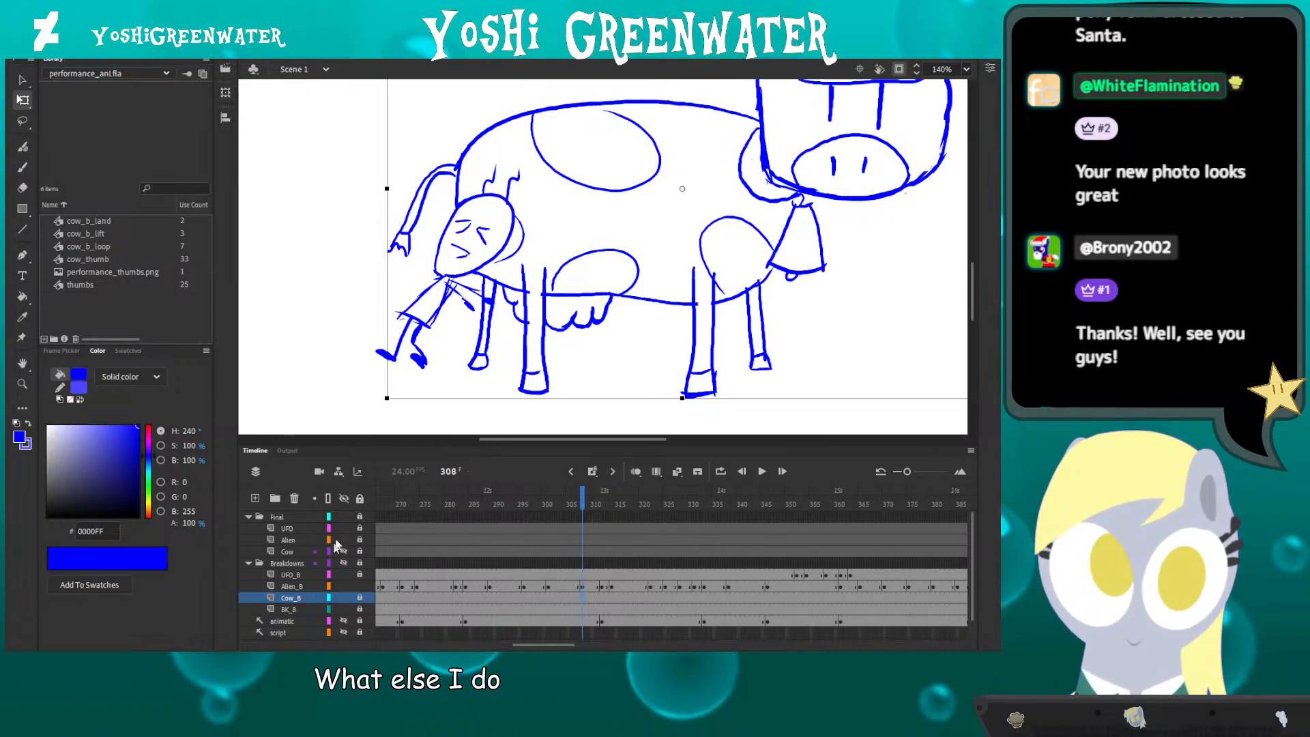
pyautogui.scroll(1, 341, 341)
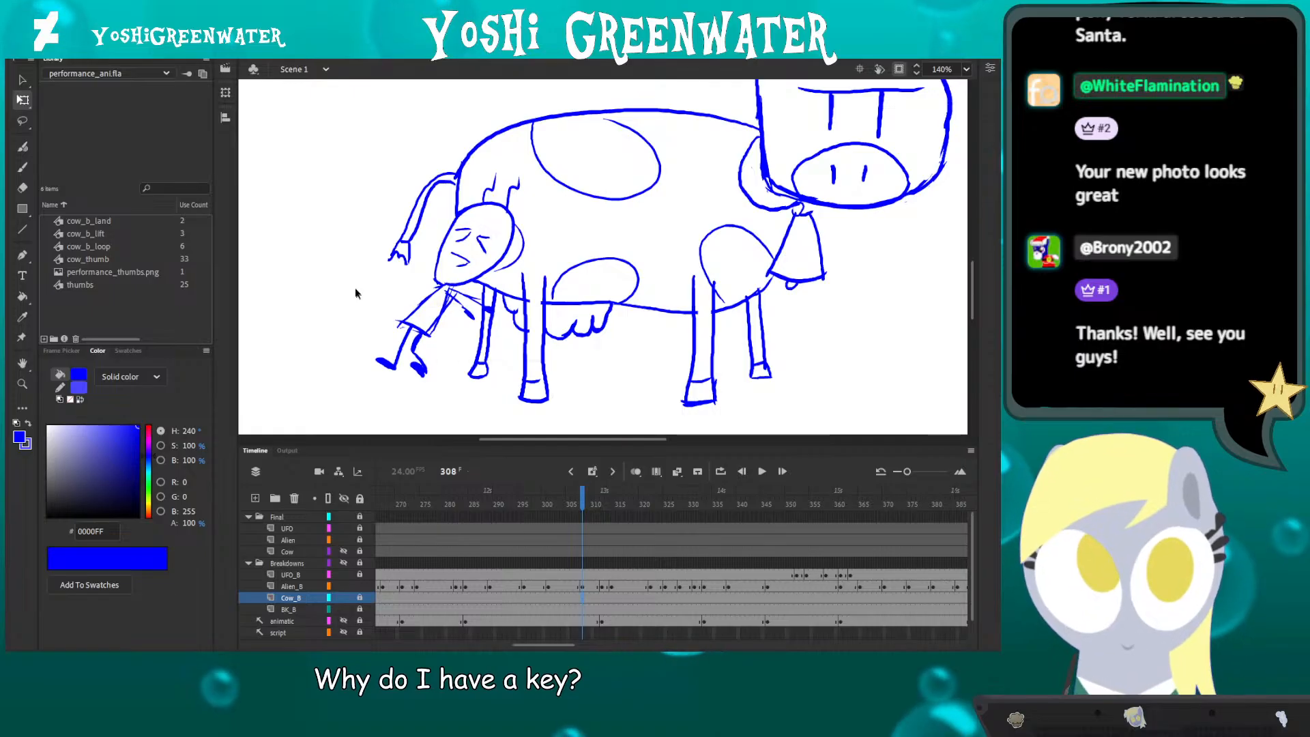
# - Fit the whole scene in view and play the alien's fall from frame 308 on
pyautogui.hotkey('ctrl', '2')
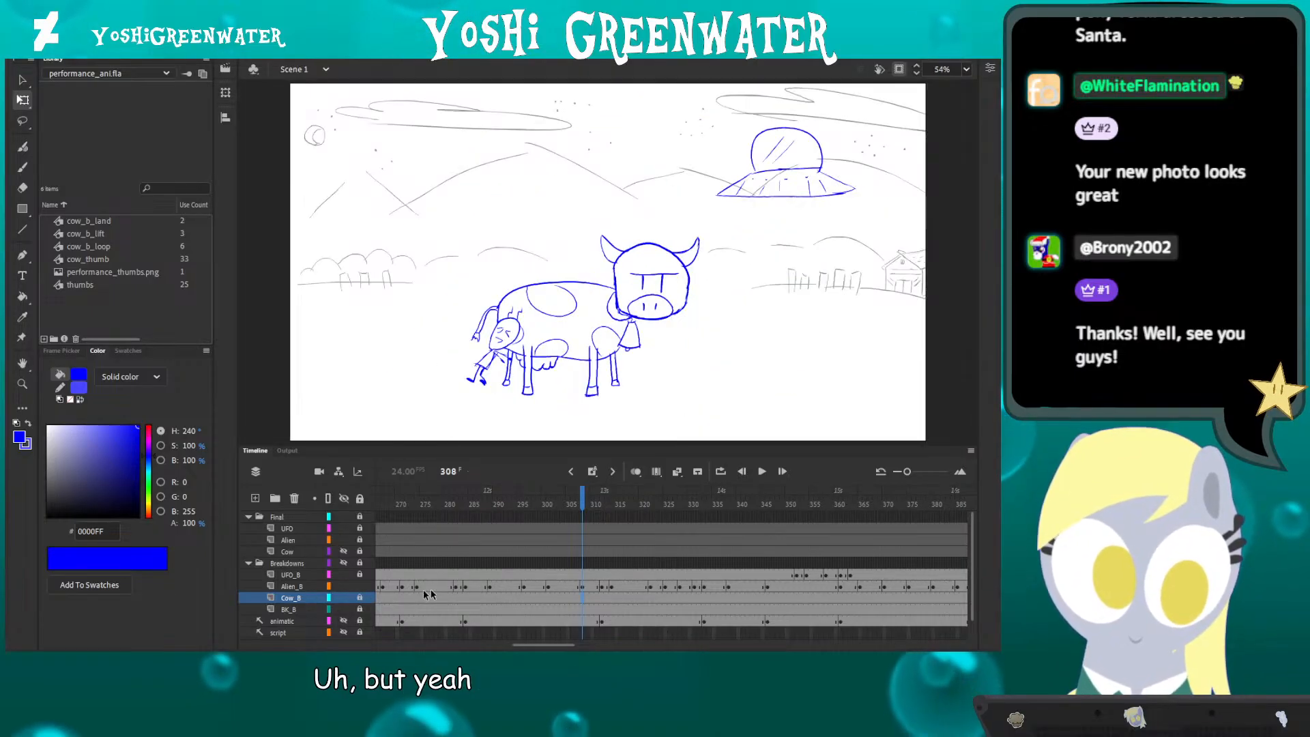
pyautogui.click(581, 586)
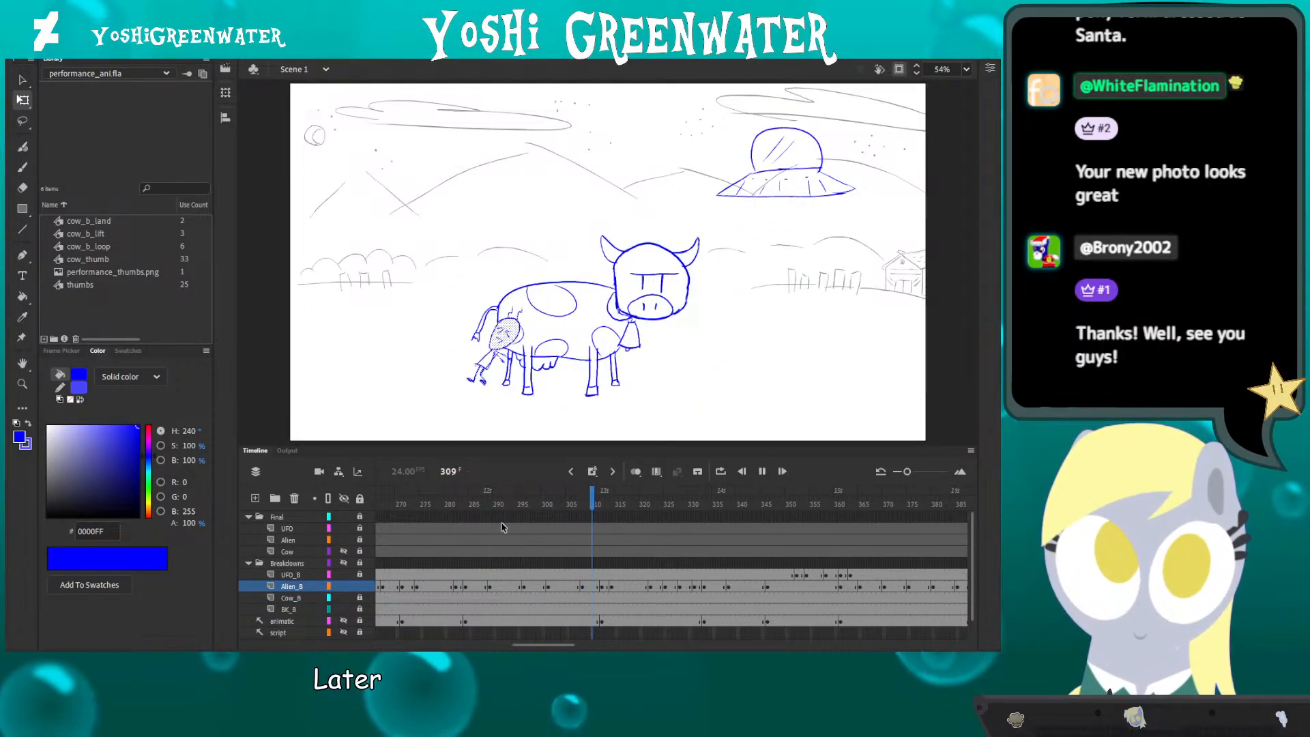
pyautogui.press('Return')
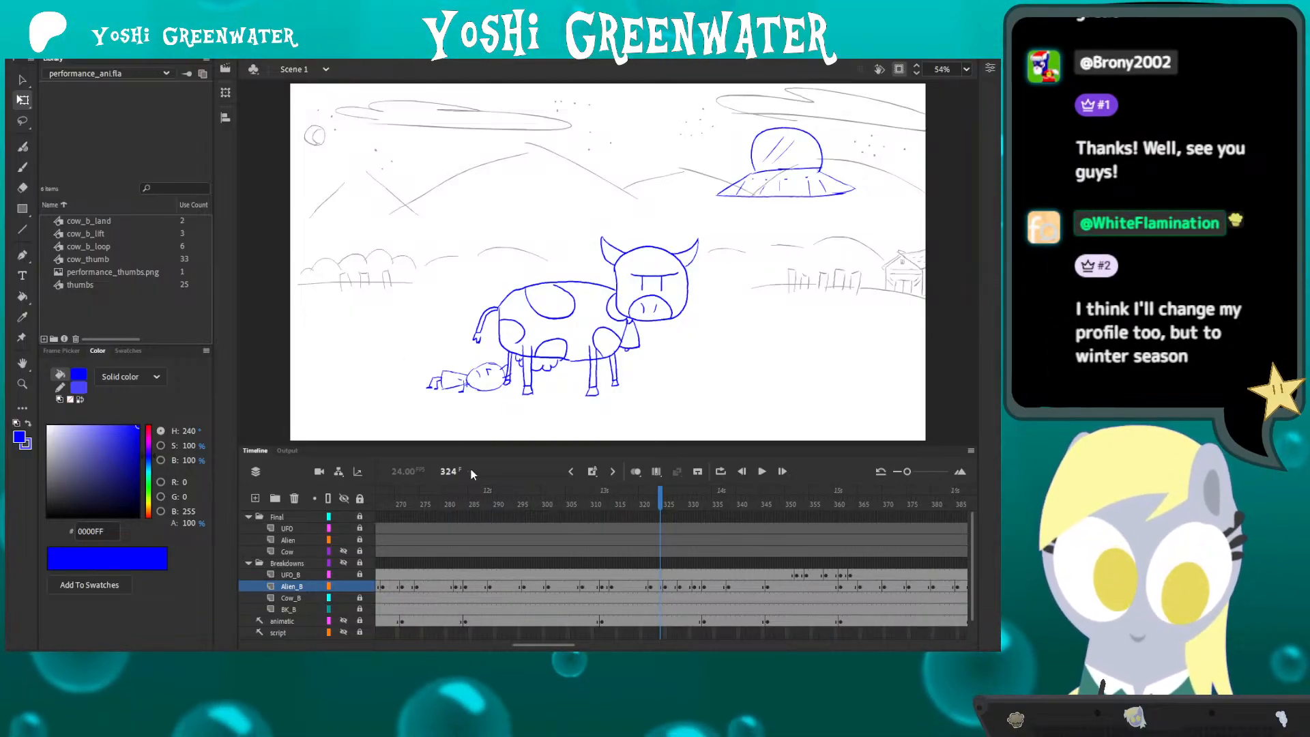
# - Zoom in on the alien and cow, scrub to frame 326, and play his recovery after the fall
pyautogui.moveTo(528, 645); pyautogui.dragTo(533, 632)
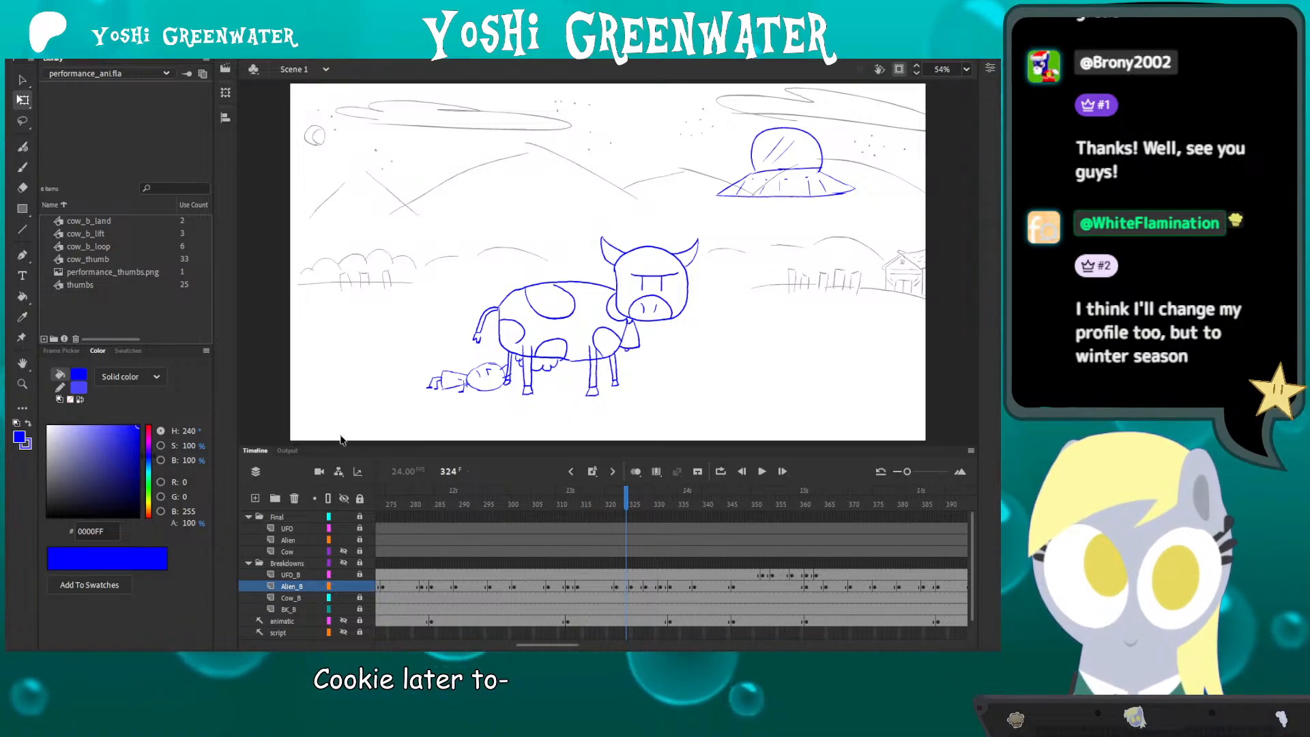
pyautogui.moveTo(342, 443); pyautogui.dragTo(342, 446)
pyautogui.moveTo(368, 205); pyautogui.dragTo(614, 397)
pyautogui.moveTo(430, 510); pyautogui.dragTo(636, 510)
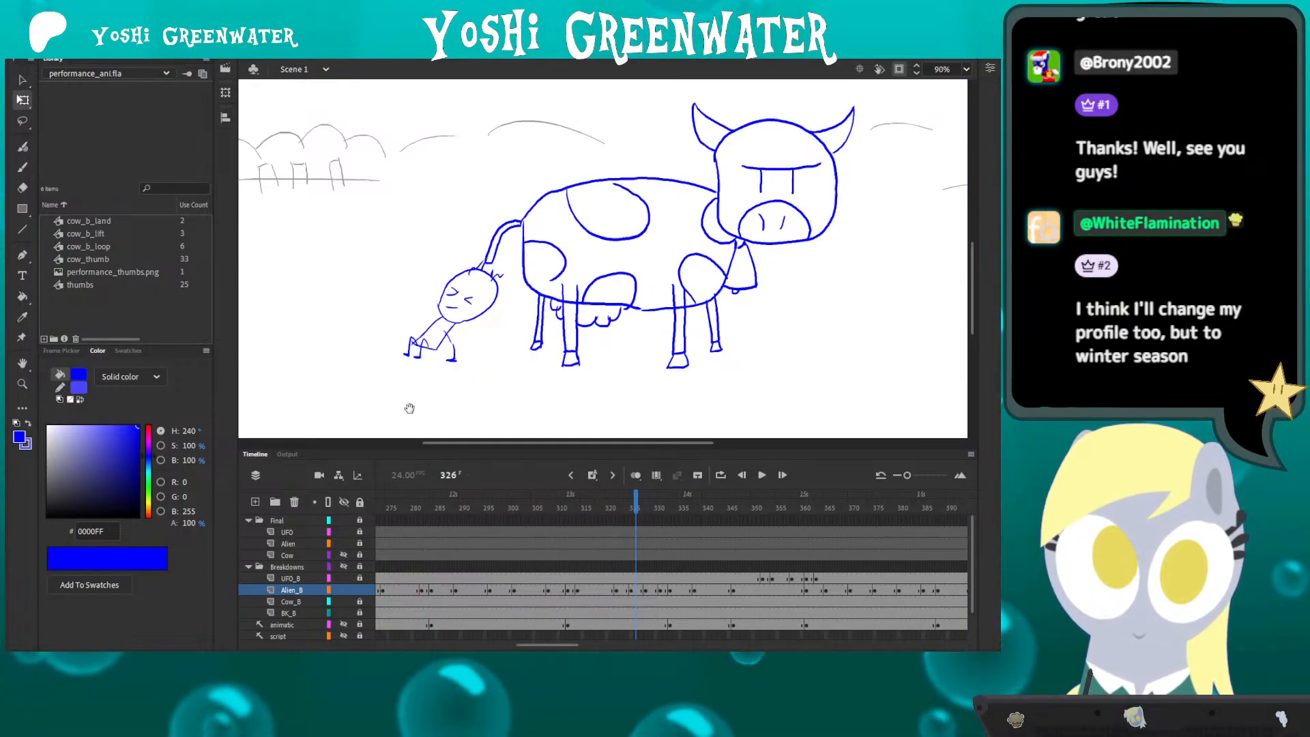
pyautogui.moveTo(409, 408); pyautogui.dragTo(401, 416)
pyautogui.moveTo(529, 645); pyautogui.dragTo(545, 646)
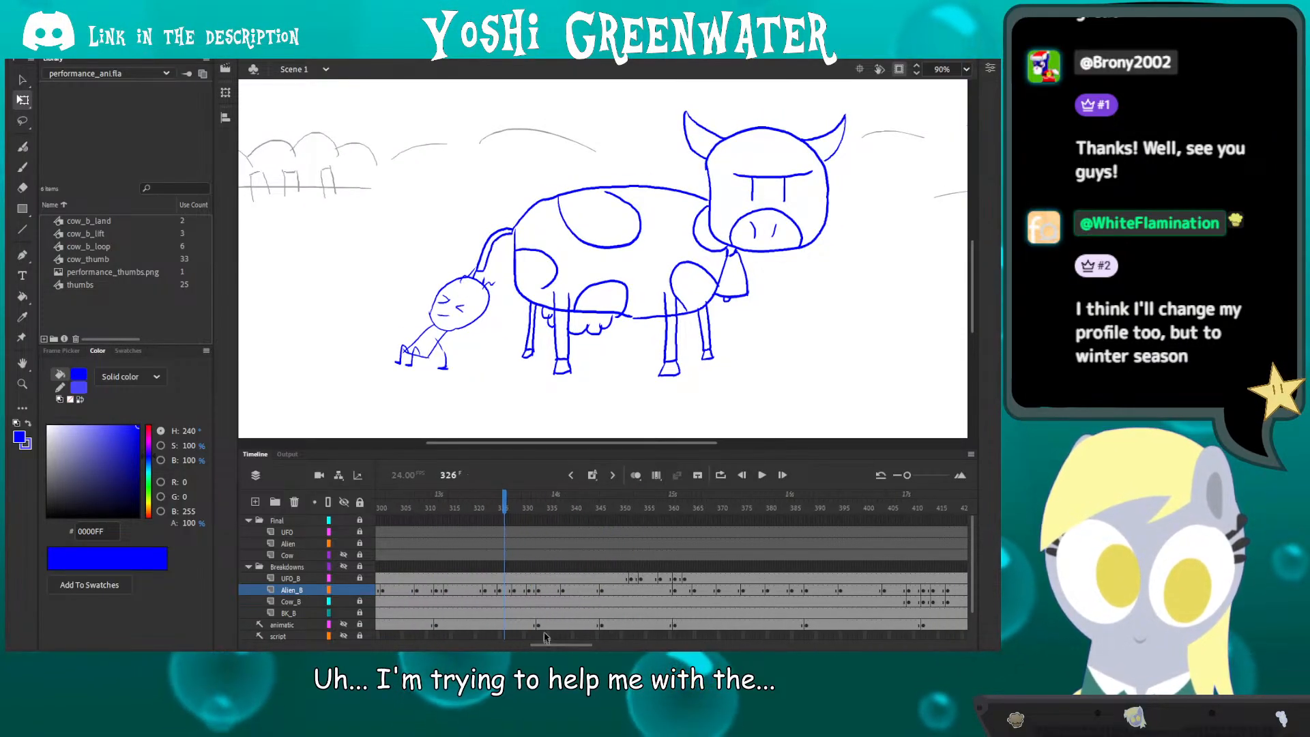
pyautogui.press('Return')
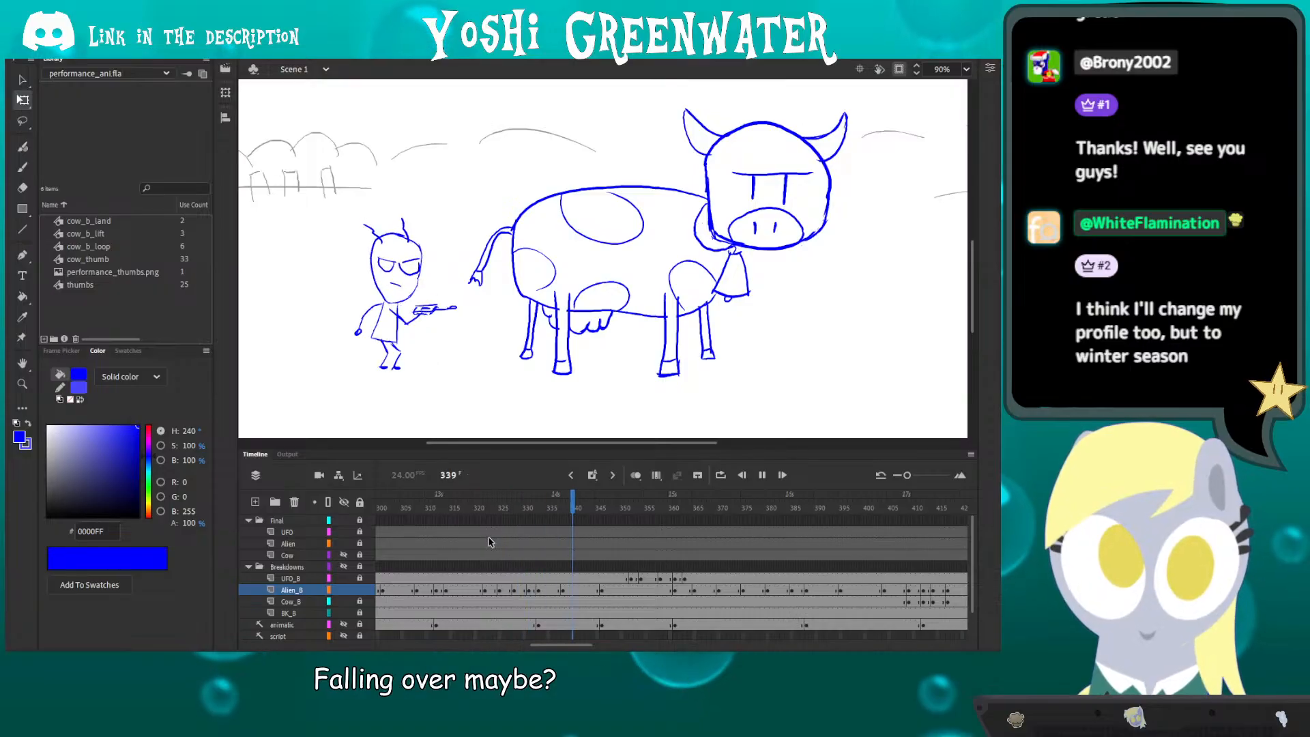
# - Go to the fallen alien at frame 320, collapse the Final folder, enlarge the stage area and fit the whole scene in view
pyautogui.click(474, 508)
pyautogui.moveTo(445, 408); pyautogui.dragTo(416, 423)
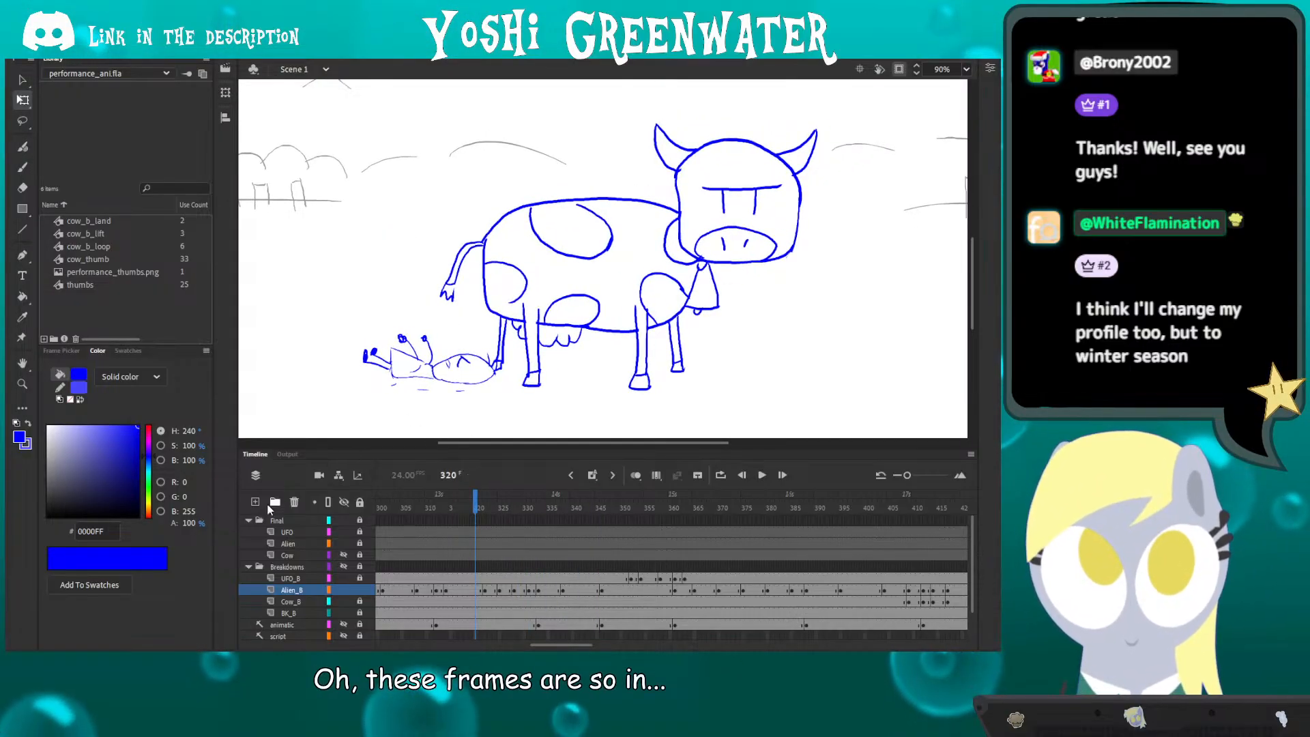
pyautogui.click(248, 520)
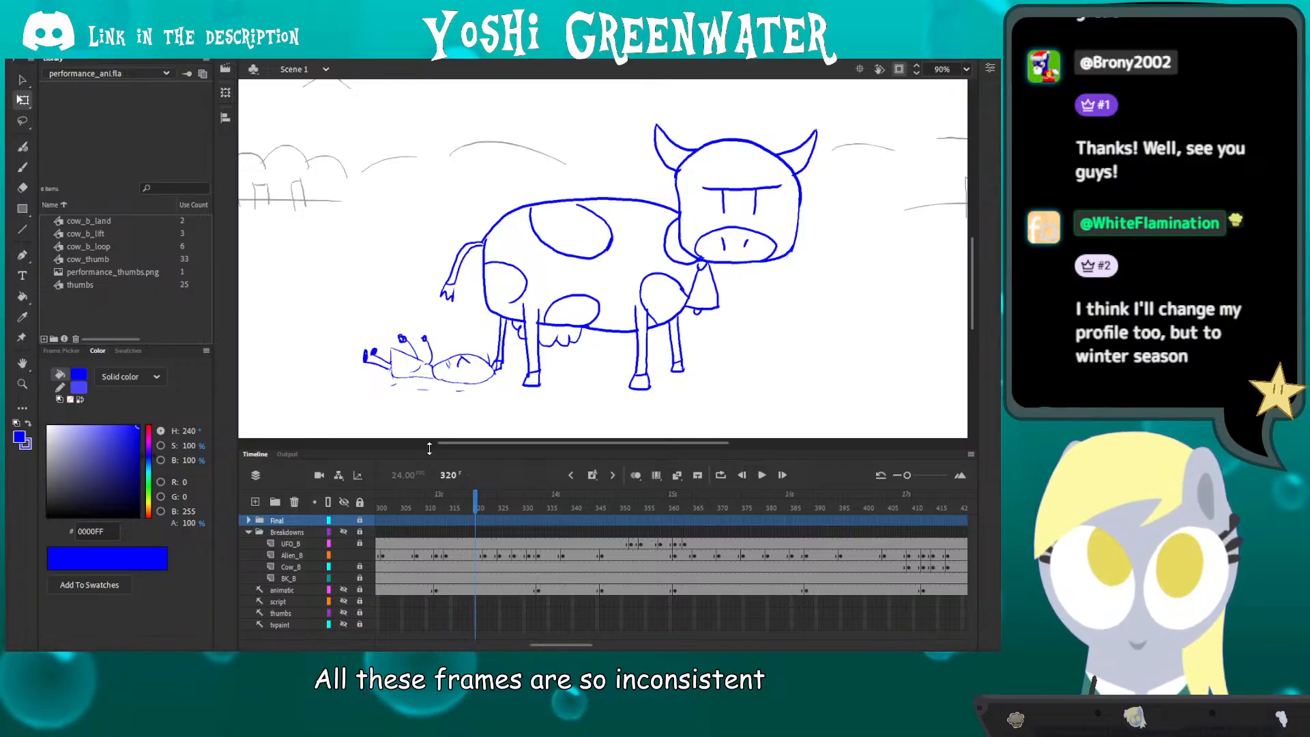
pyautogui.moveTo(430, 445); pyautogui.dragTo(434, 481)
pyautogui.moveTo(400, 424); pyautogui.dragTo(394, 435)
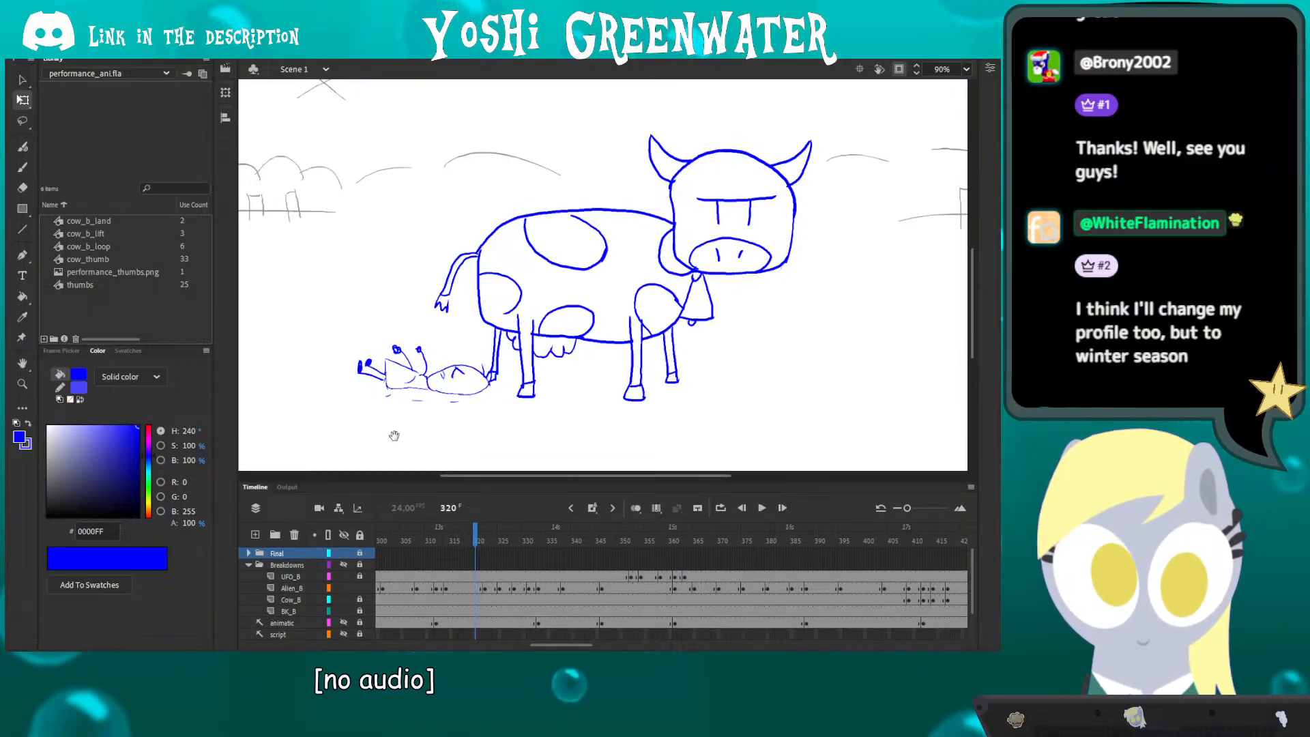
pyautogui.hotkey('ctrl', '2')
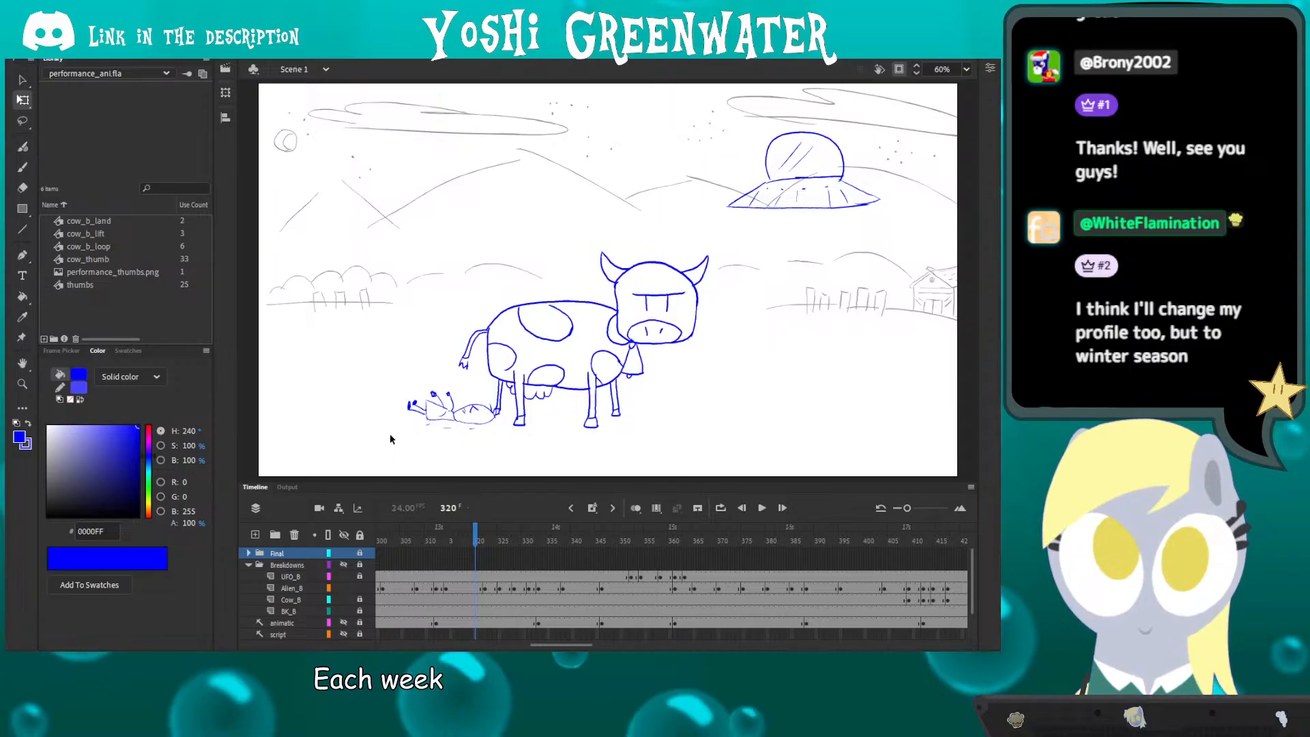
# - Scrub through the rest of the breakdown animation from frame 320 to the cow's lift at frame 444
pyautogui.moveTo(475, 552); pyautogui.dragTo(653, 574)
pyautogui.moveTo(651, 541); pyautogui.dragTo(729, 550)
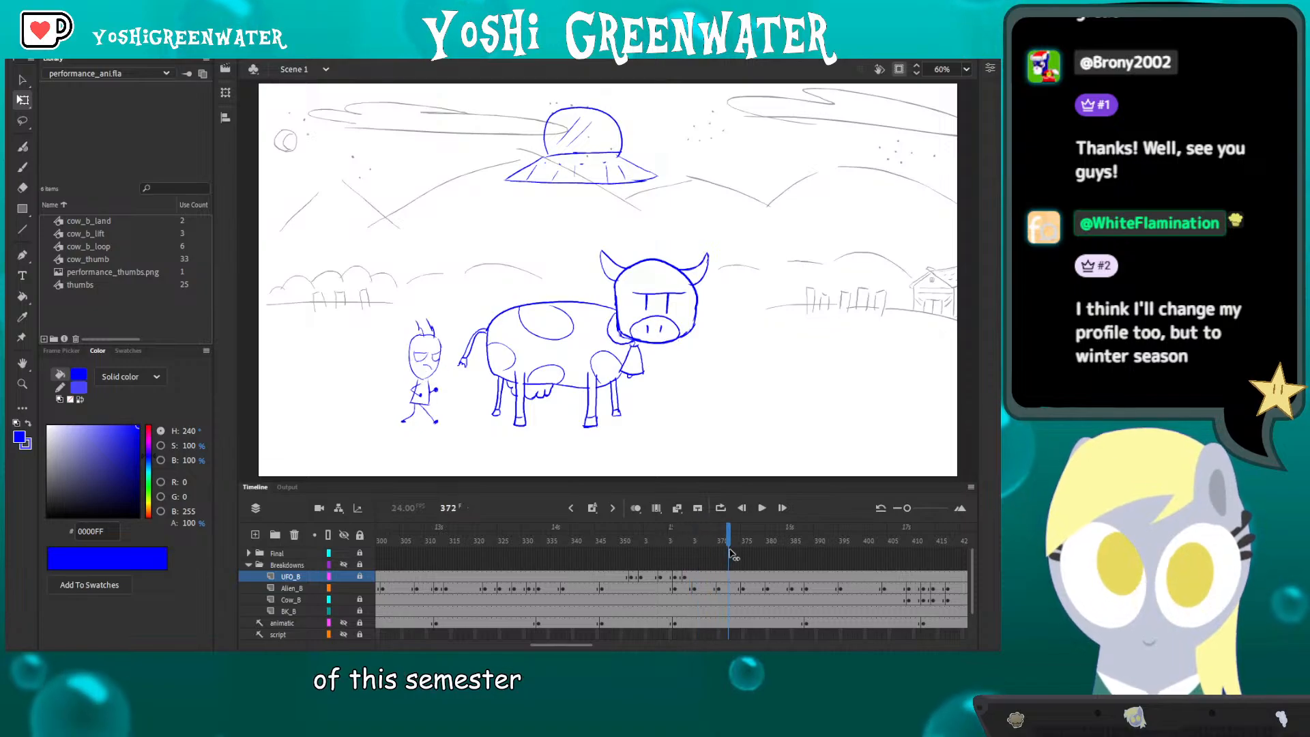
pyautogui.moveTo(552, 646); pyautogui.dragTo(567, 643)
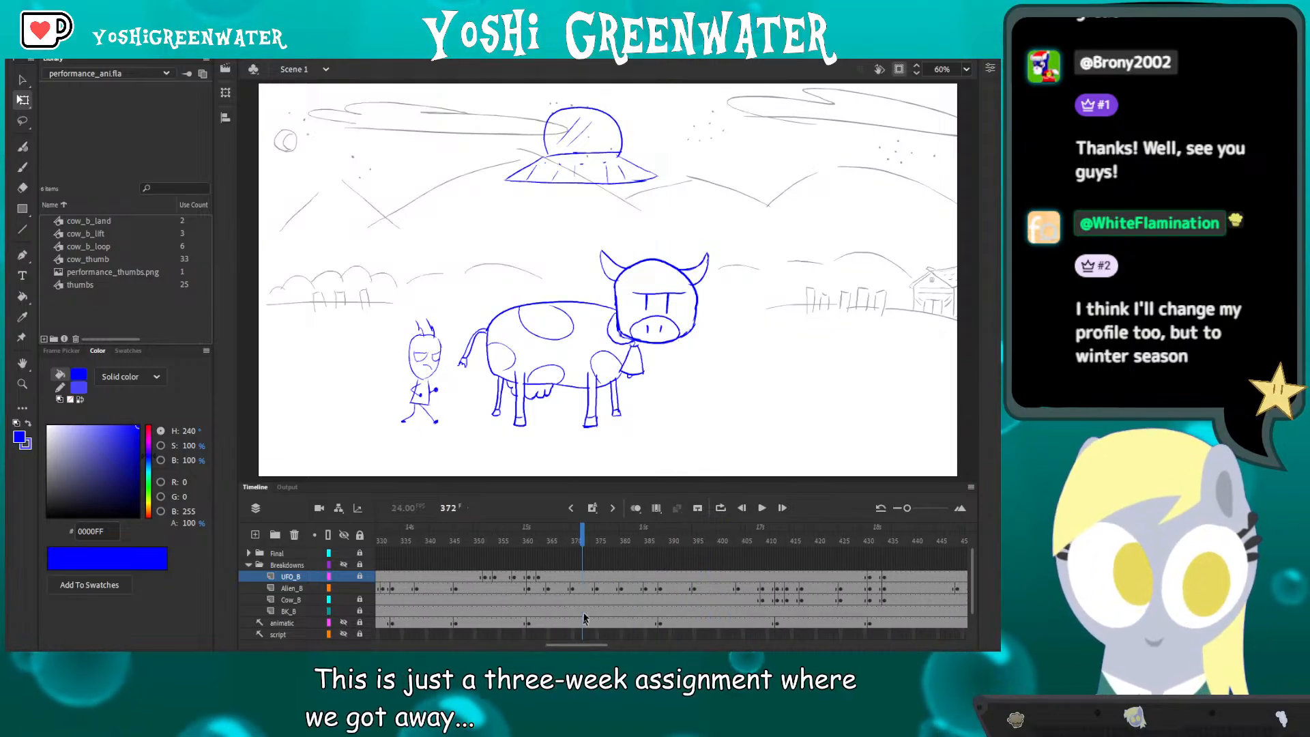
pyautogui.moveTo(598, 546); pyautogui.dragTo(893, 549)
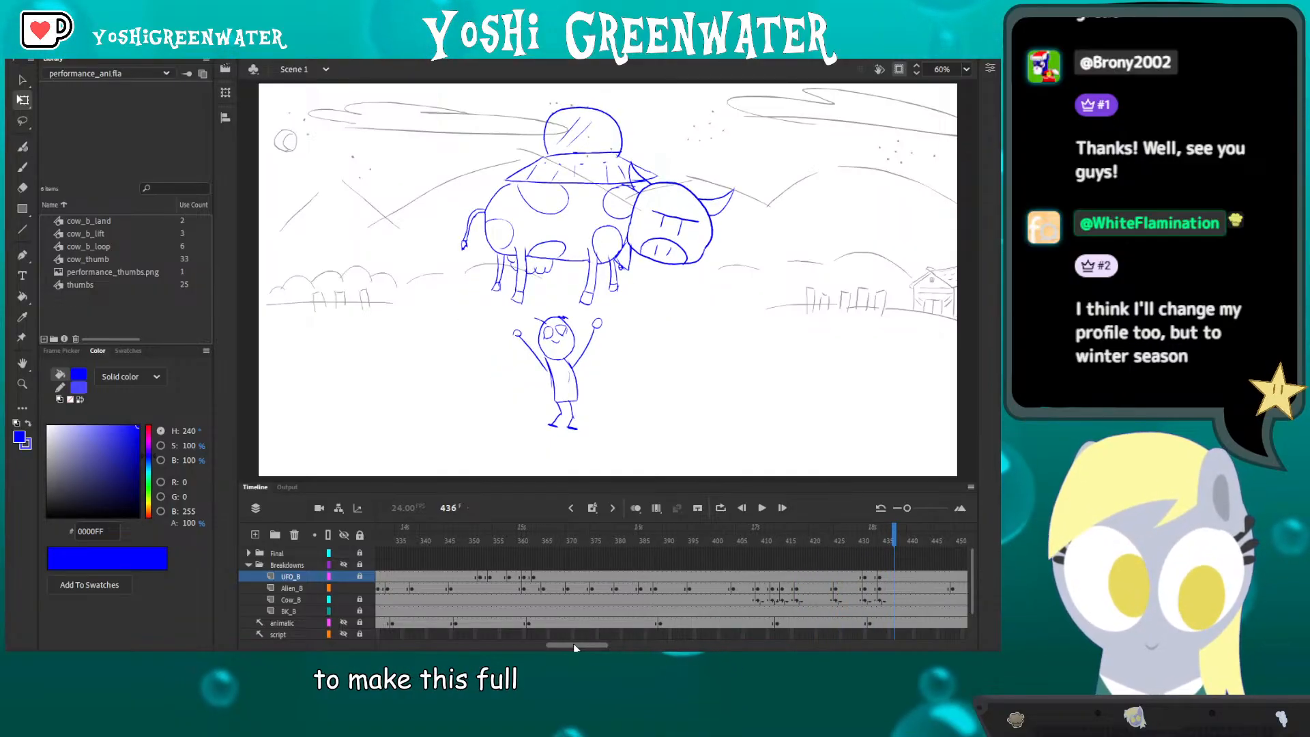
pyautogui.hscroll(5, 594, 623)
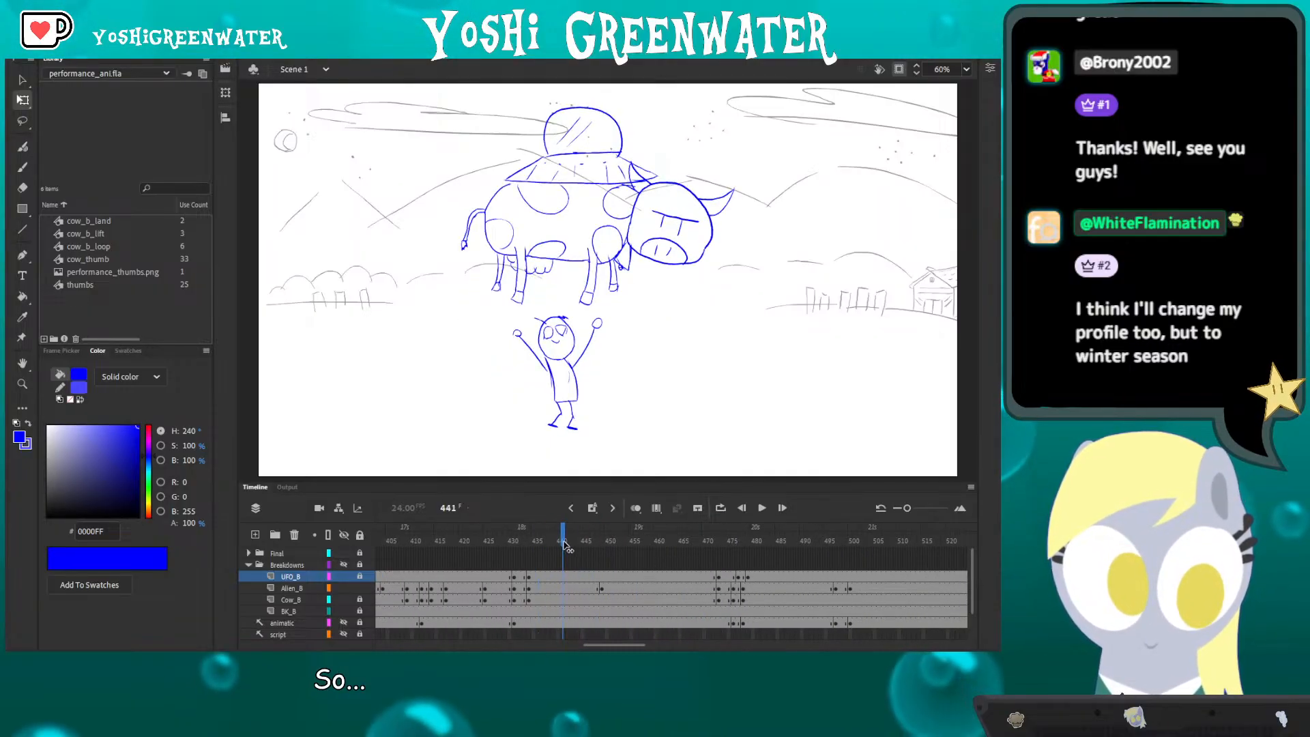
pyautogui.moveTo(565, 546); pyautogui.dragTo(578, 545)
# - Show only the thumbs layer, review the storyboard thumbnails at frame 1, and view the reference sketch of the alien pushing in the browser
pyautogui.moveTo(345, 482); pyautogui.dragTo(334, 387)
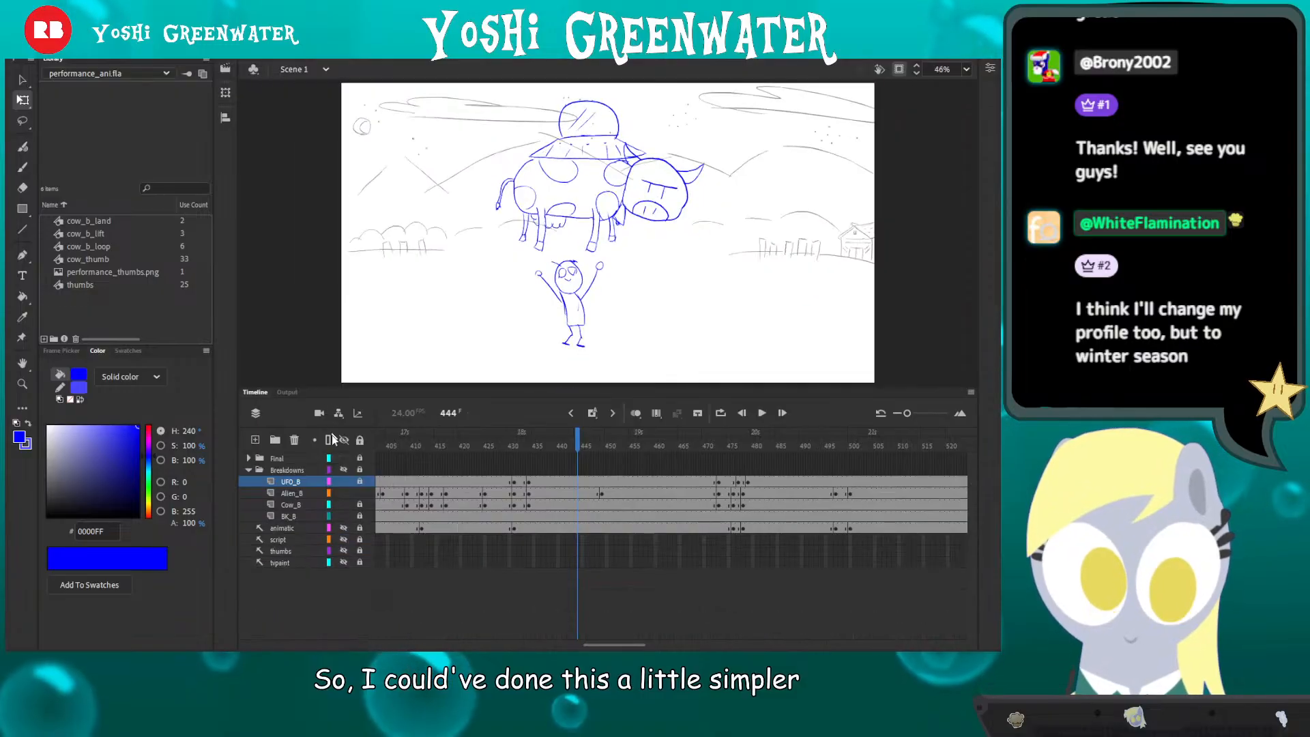
pyautogui.click(343, 551)
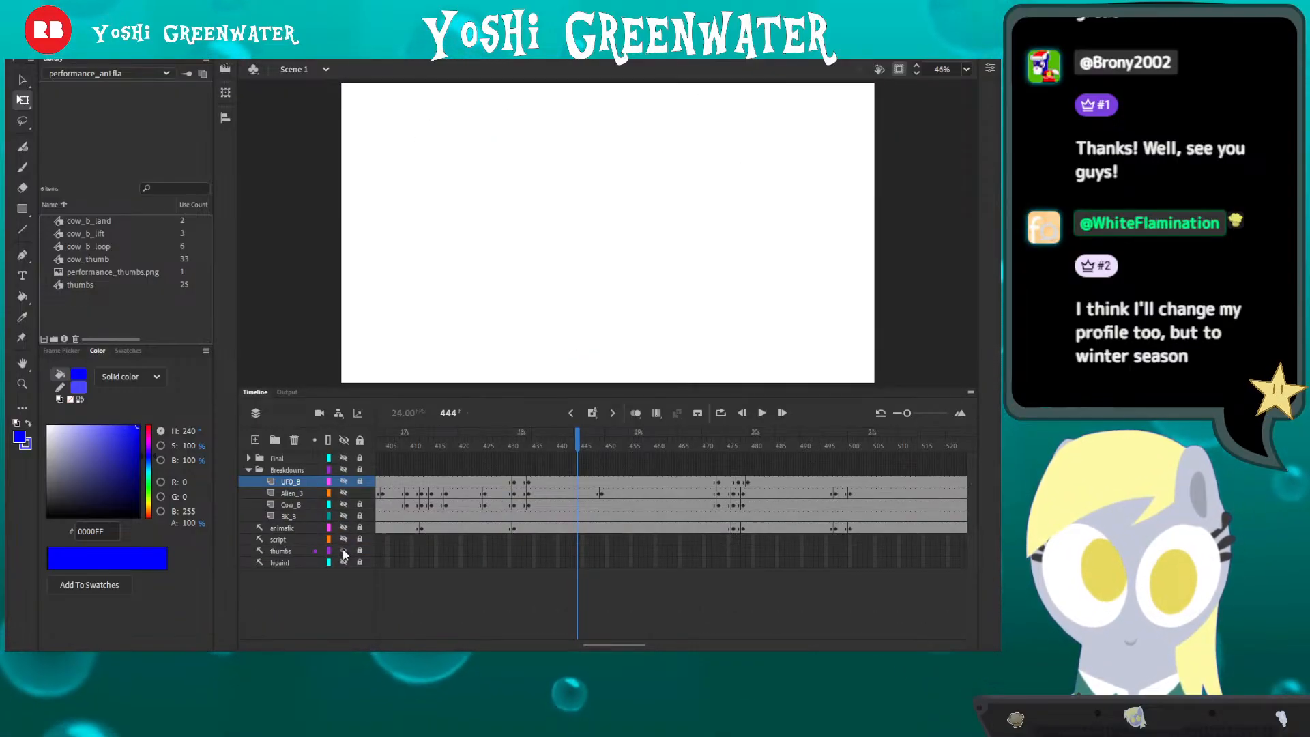
pyautogui.press('Home')
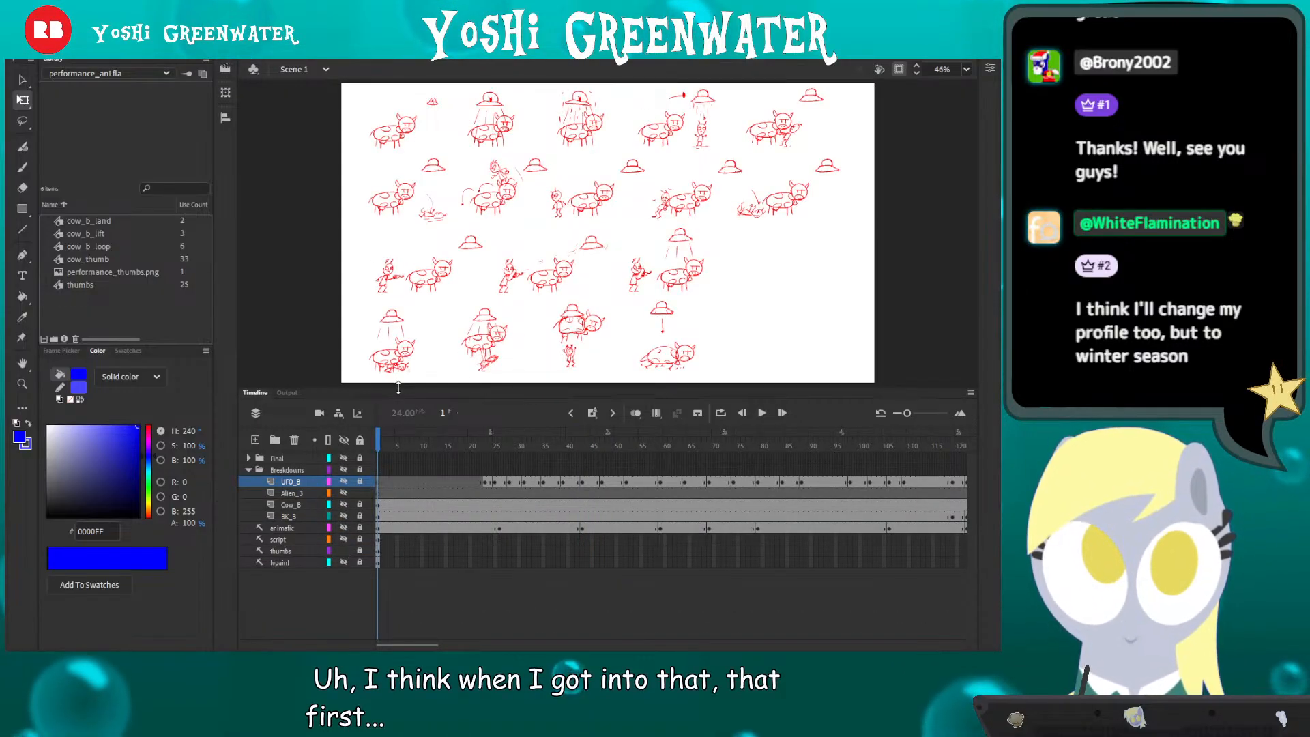
pyautogui.moveTo(399, 388); pyautogui.dragTo(399, 462)
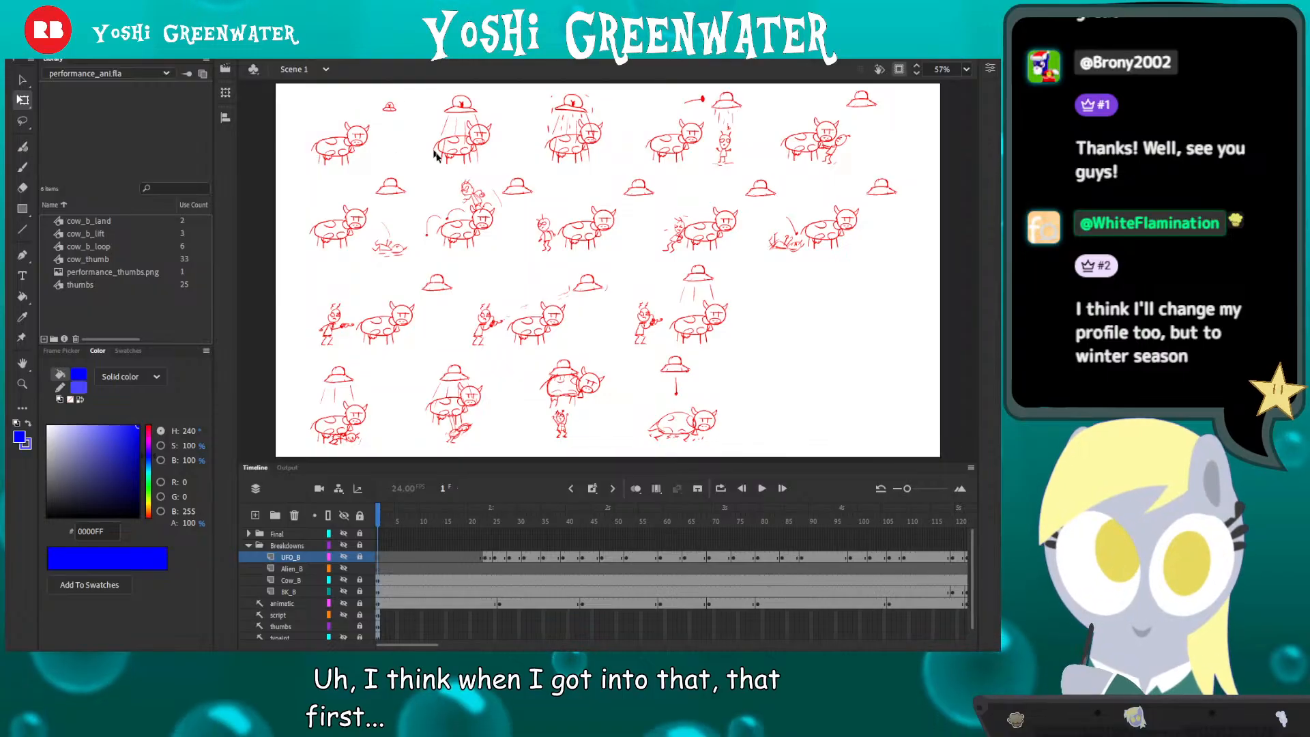
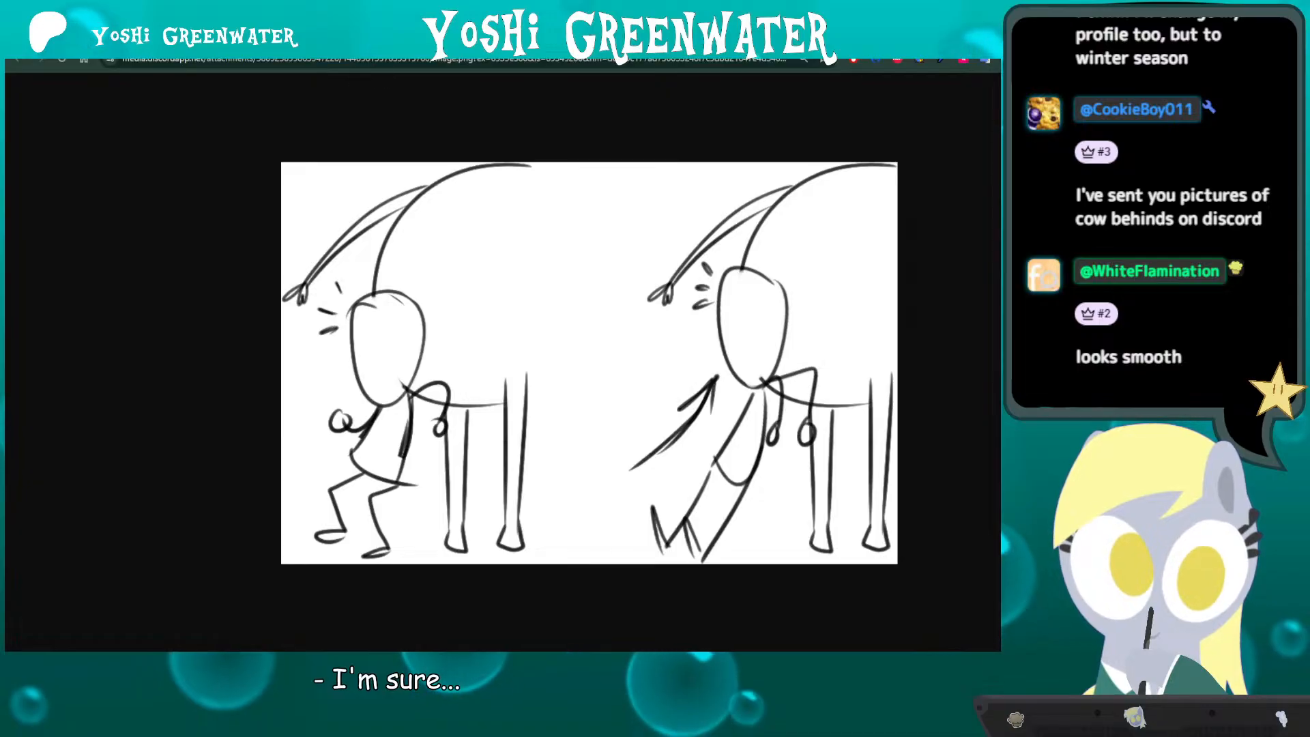
pyautogui.moveTo(754, 39); pyautogui.dragTo(682, 29)
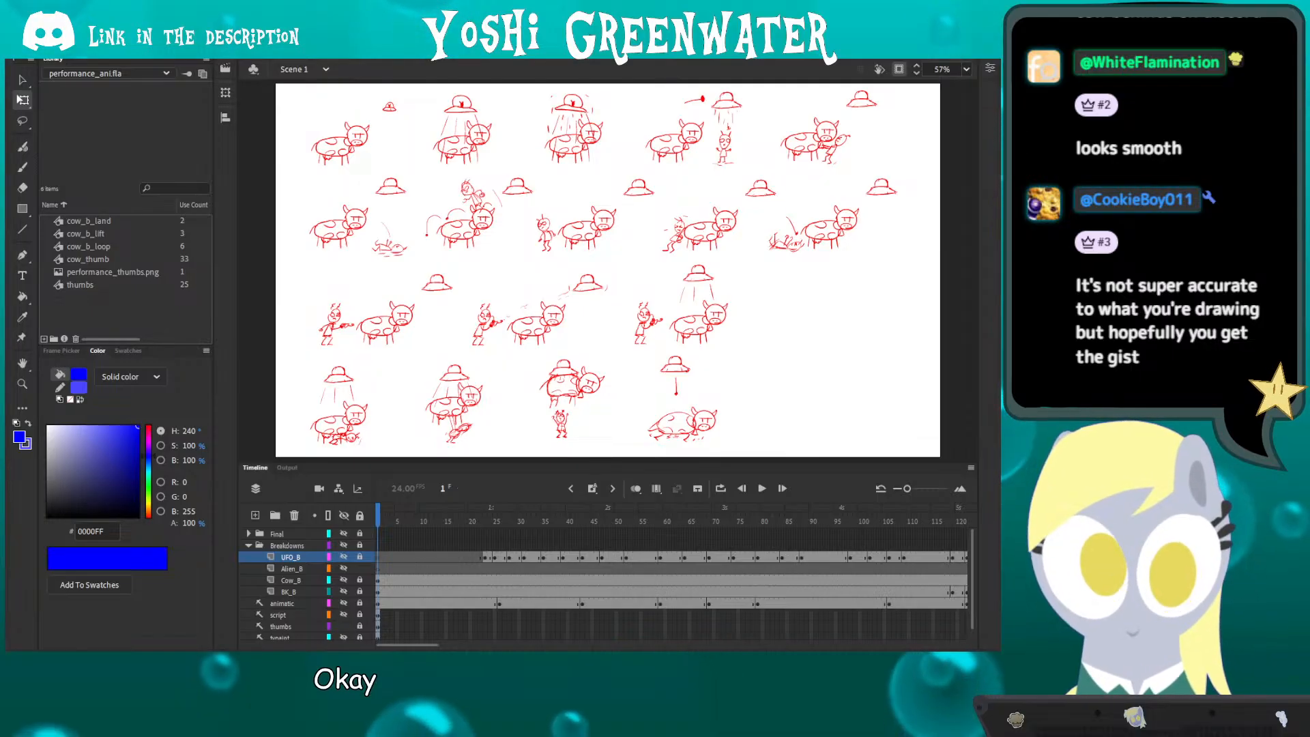
# - Show the Breakdowns layers instead of the thumbnails and return to the alien behind the cow at frame 282
pyautogui.moveTo(360, 463); pyautogui.dragTo(359, 439)
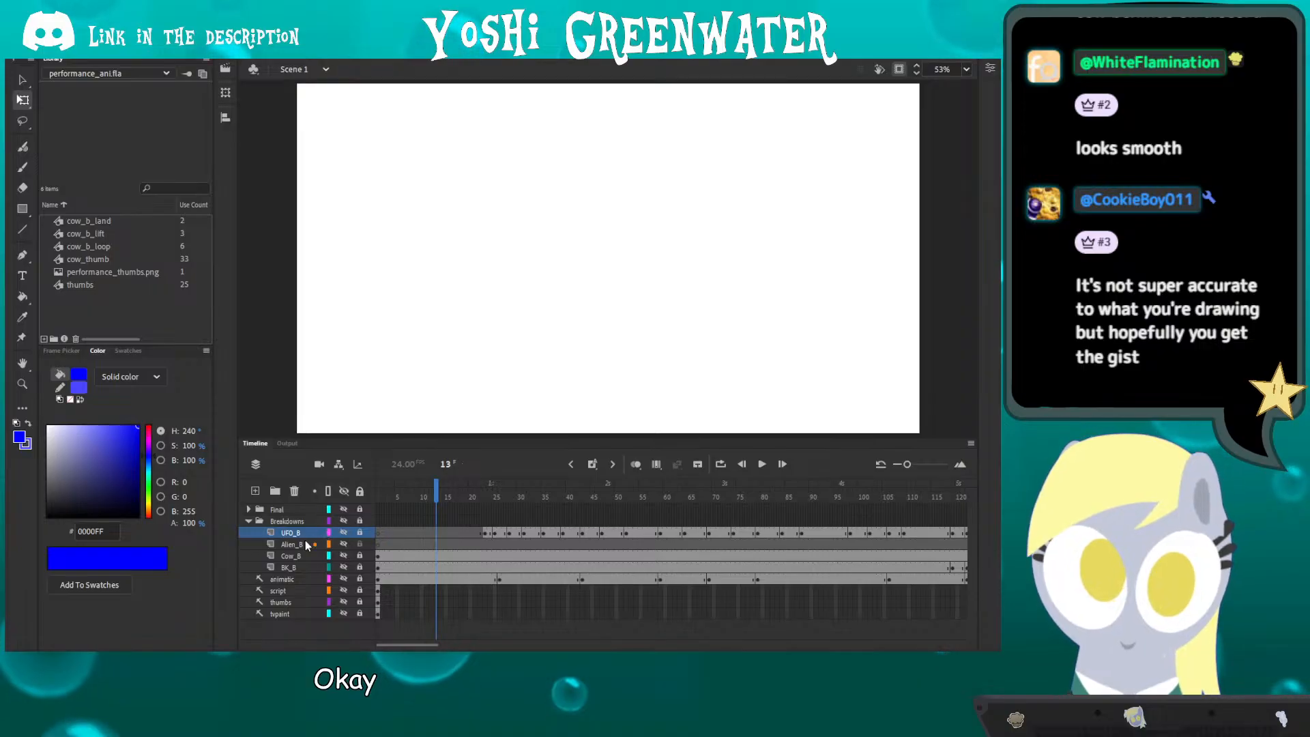
pyautogui.click(344, 520)
pyautogui.moveTo(391, 645); pyautogui.dragTo(536, 645)
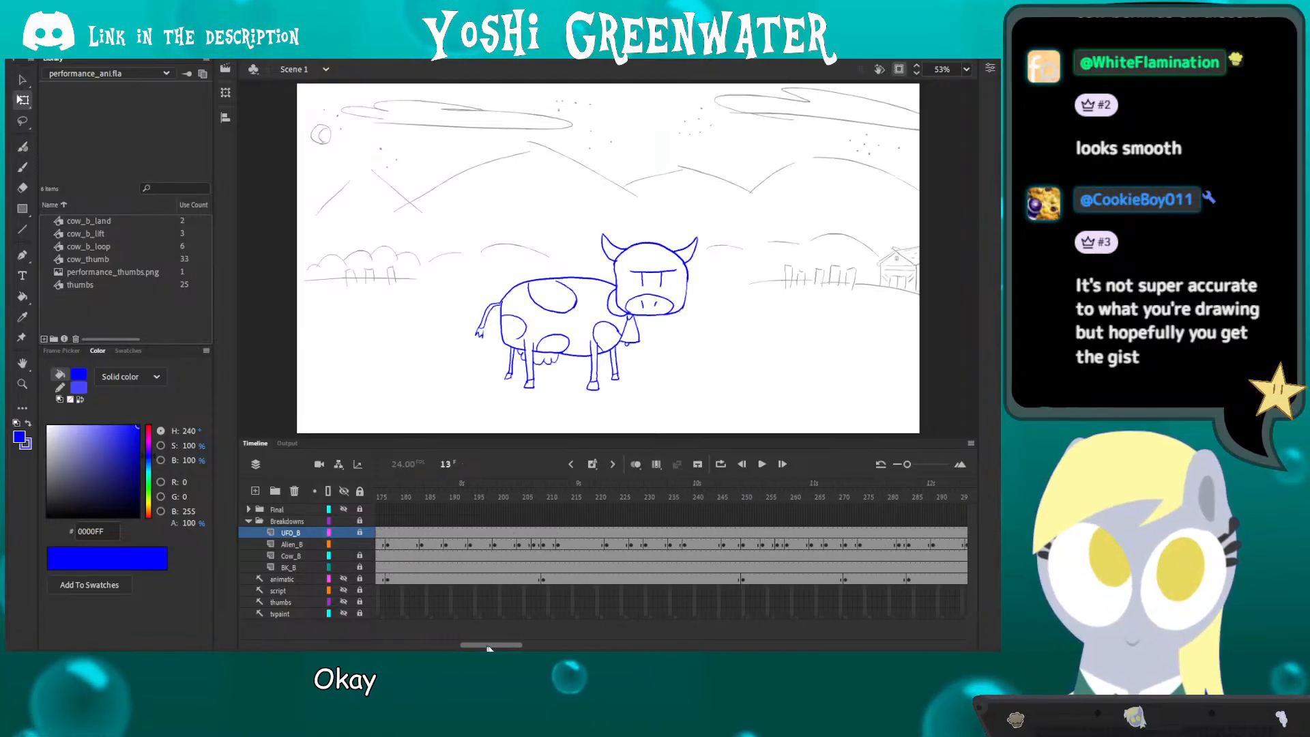
pyautogui.click(671, 510)
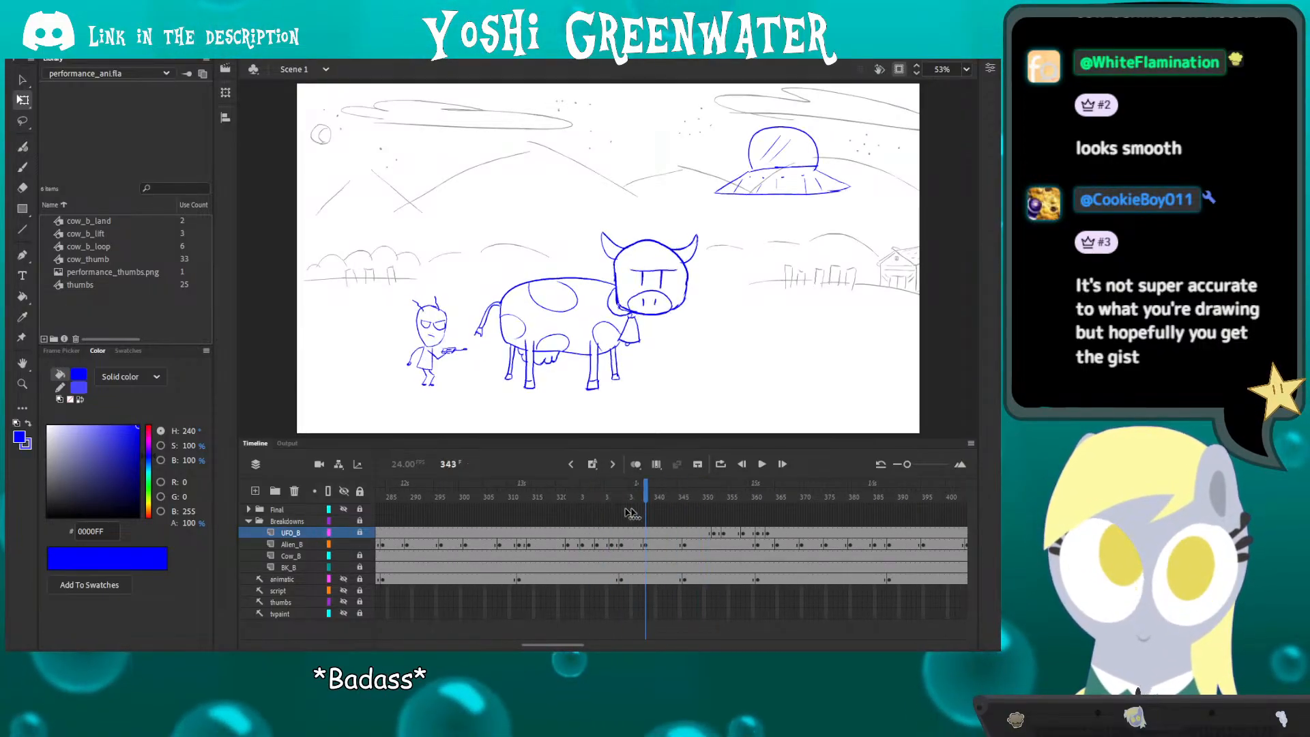
pyautogui.click(377, 511)
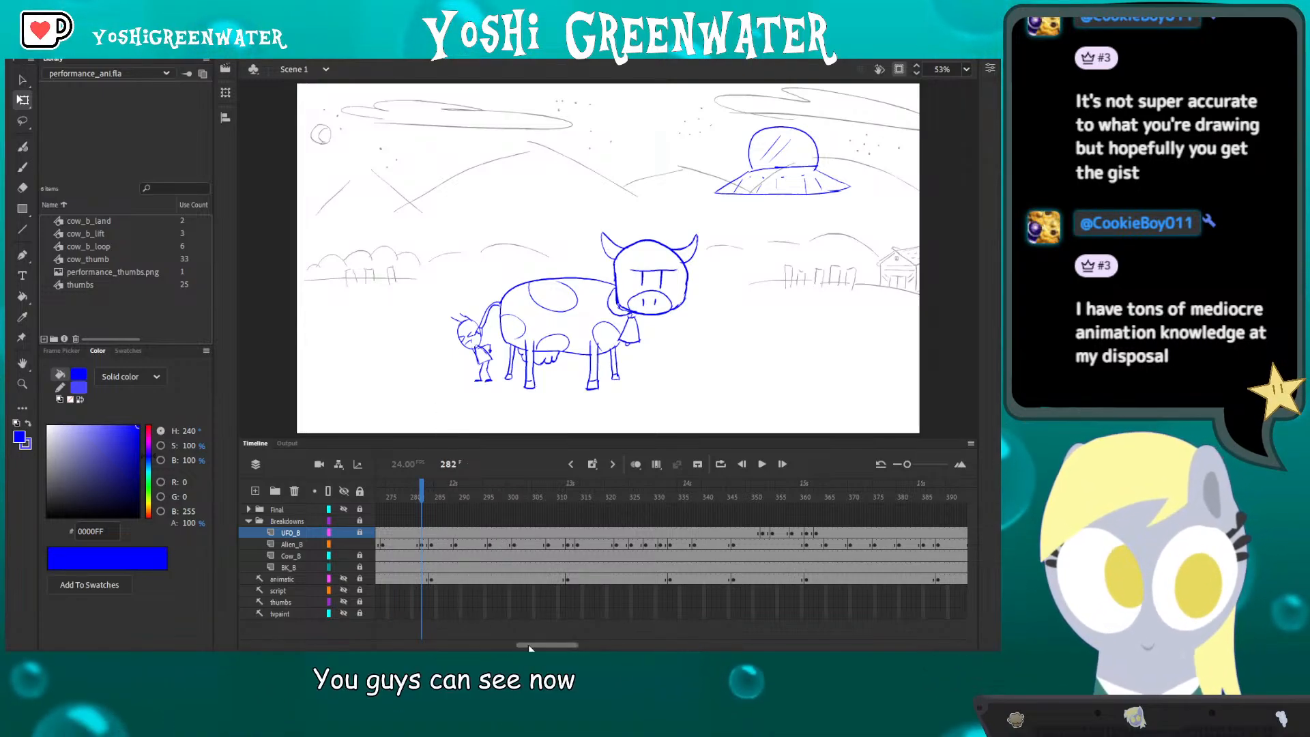
pyautogui.moveTo(530, 644); pyautogui.dragTo(522, 645)
pyautogui.moveTo(434, 439); pyautogui.dragTo(442, 469)
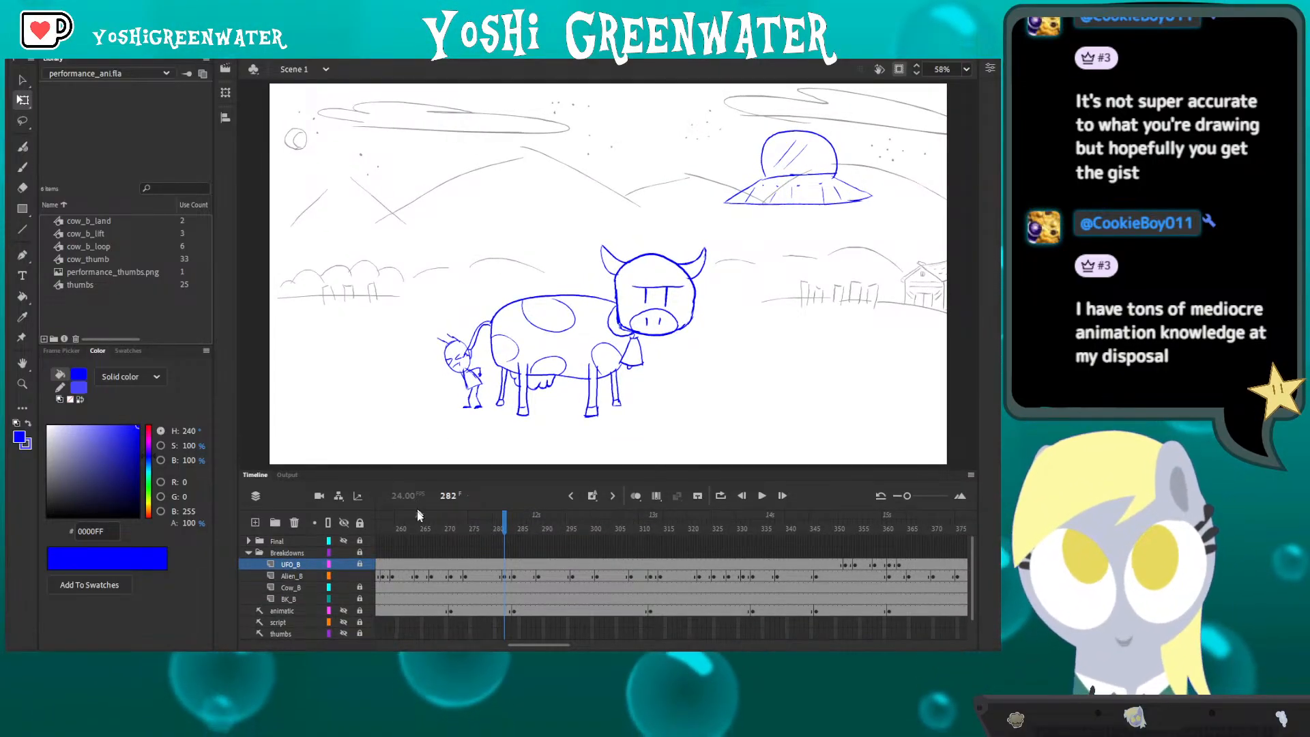
# - Zoom in on the alien at frame 284 on the Alien_B layer and erase his legs, keeping the feet
pyautogui.click(431, 538)
pyautogui.moveTo(431, 539); pyautogui.dragTo(515, 540)
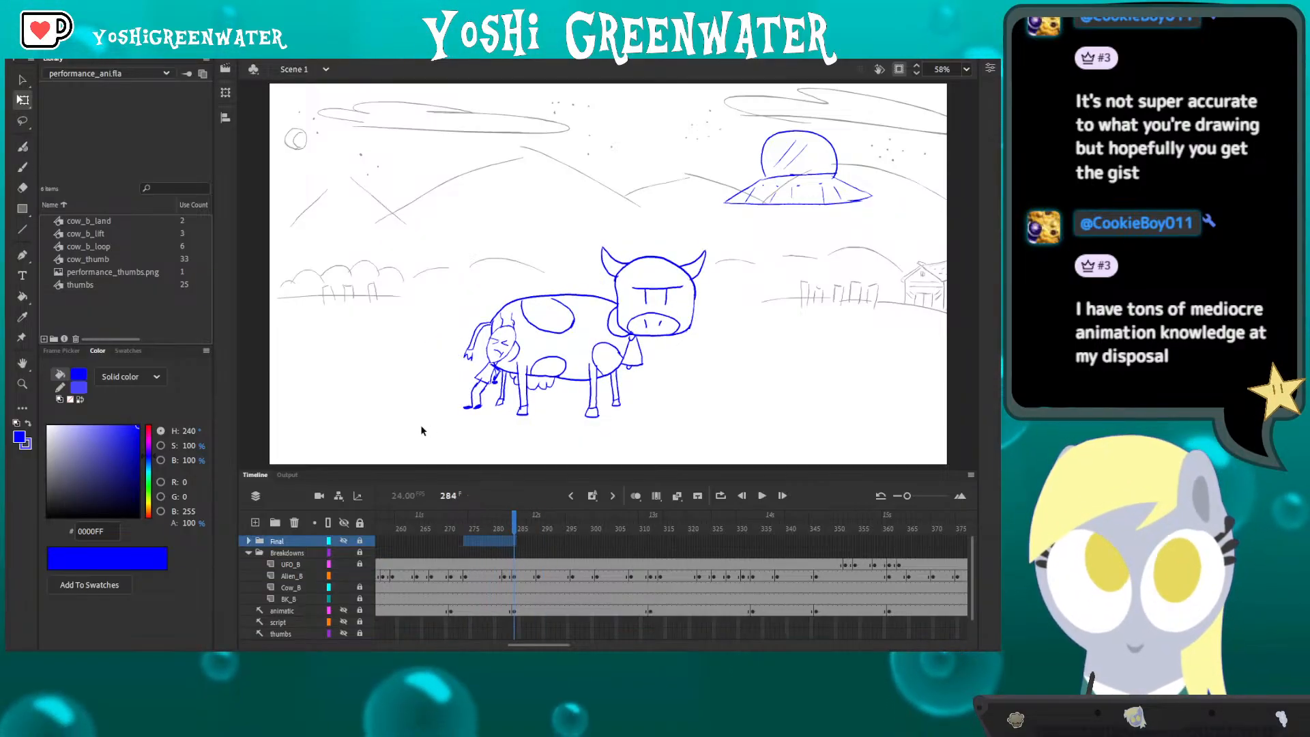
pyautogui.press('z')
pyautogui.click(436, 409)
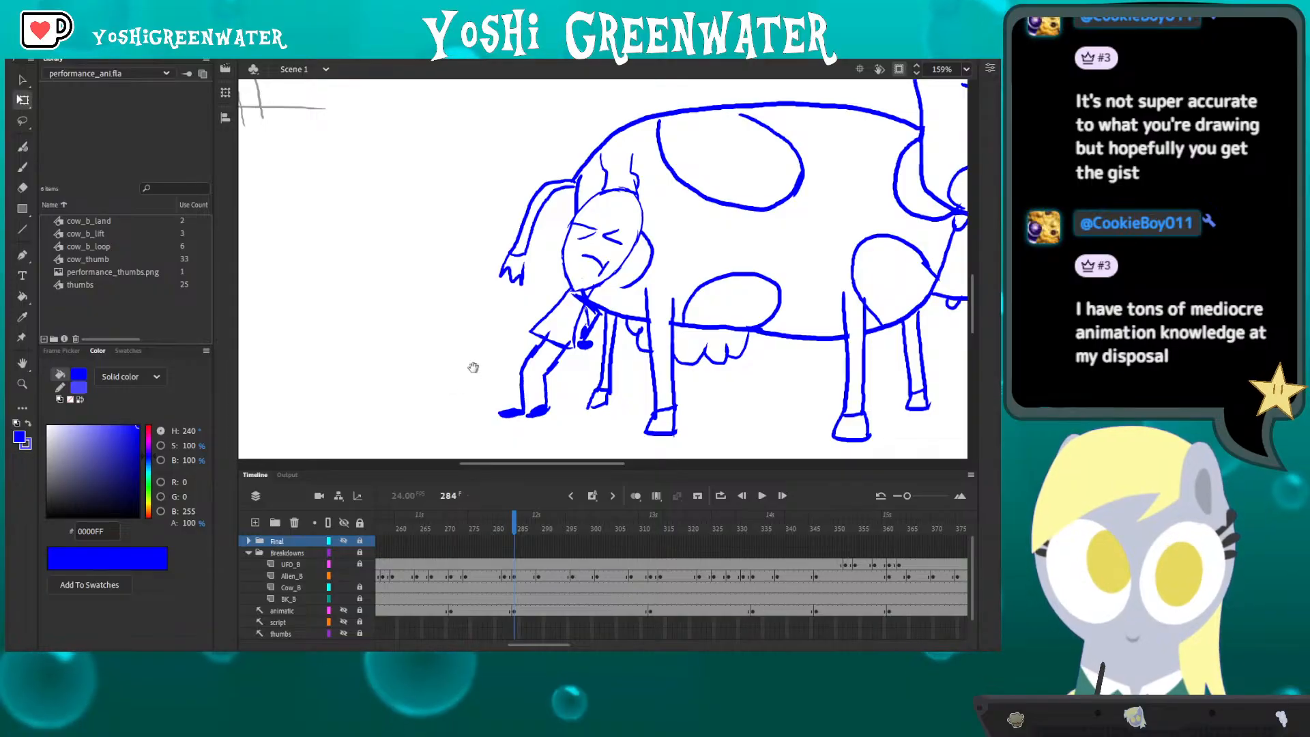
pyautogui.moveTo(473, 368); pyautogui.dragTo(428, 373)
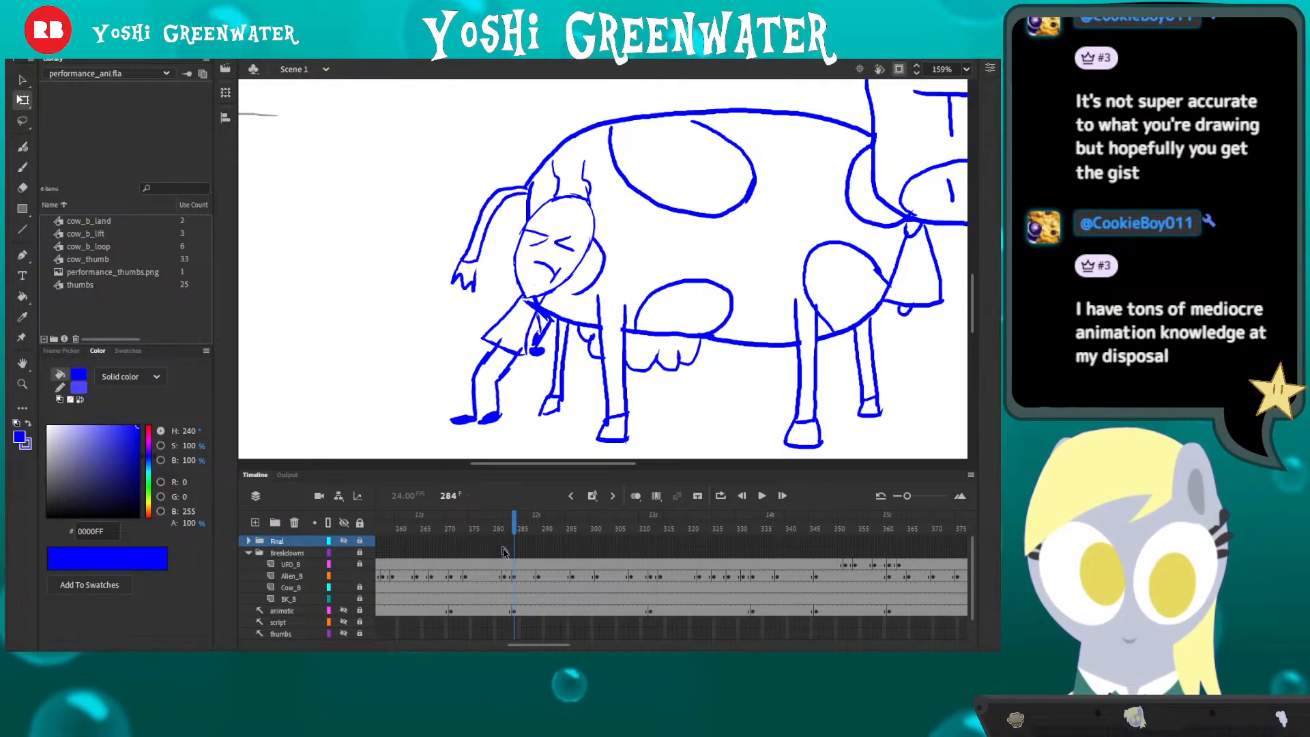
pyautogui.click(513, 576)
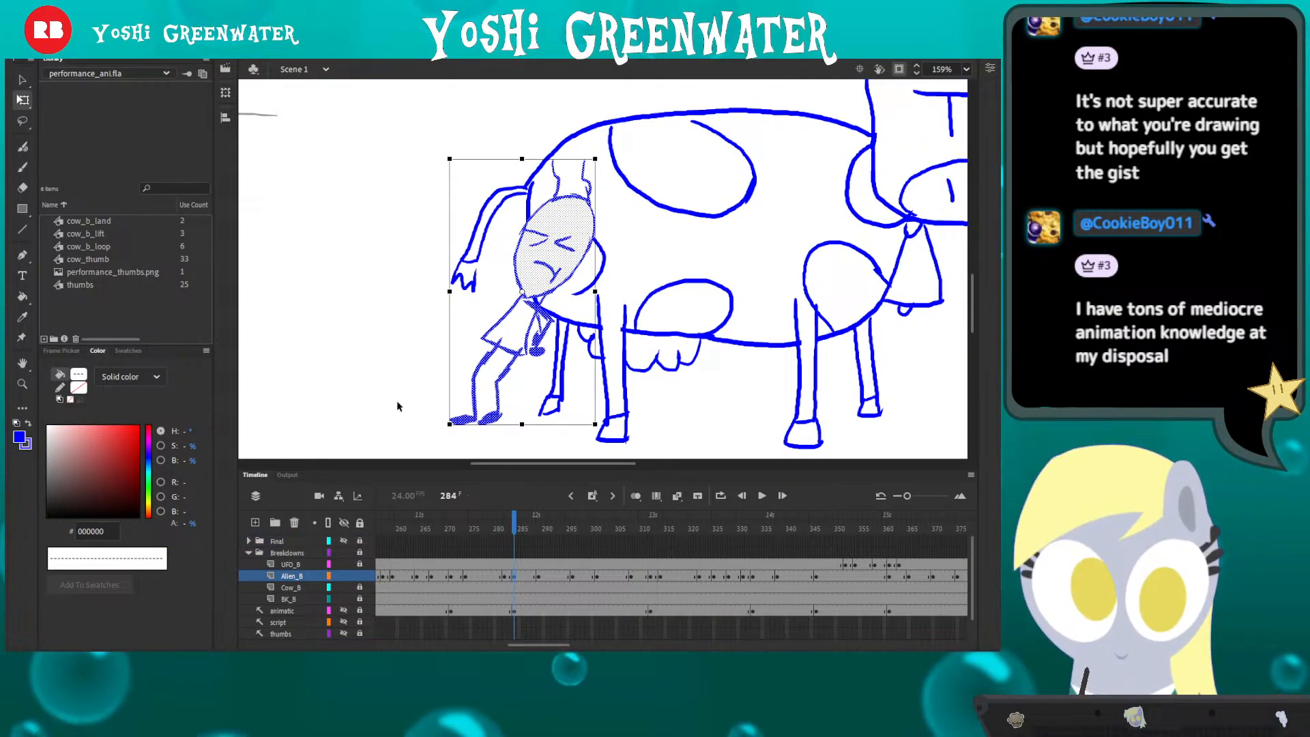
pyautogui.press('e')
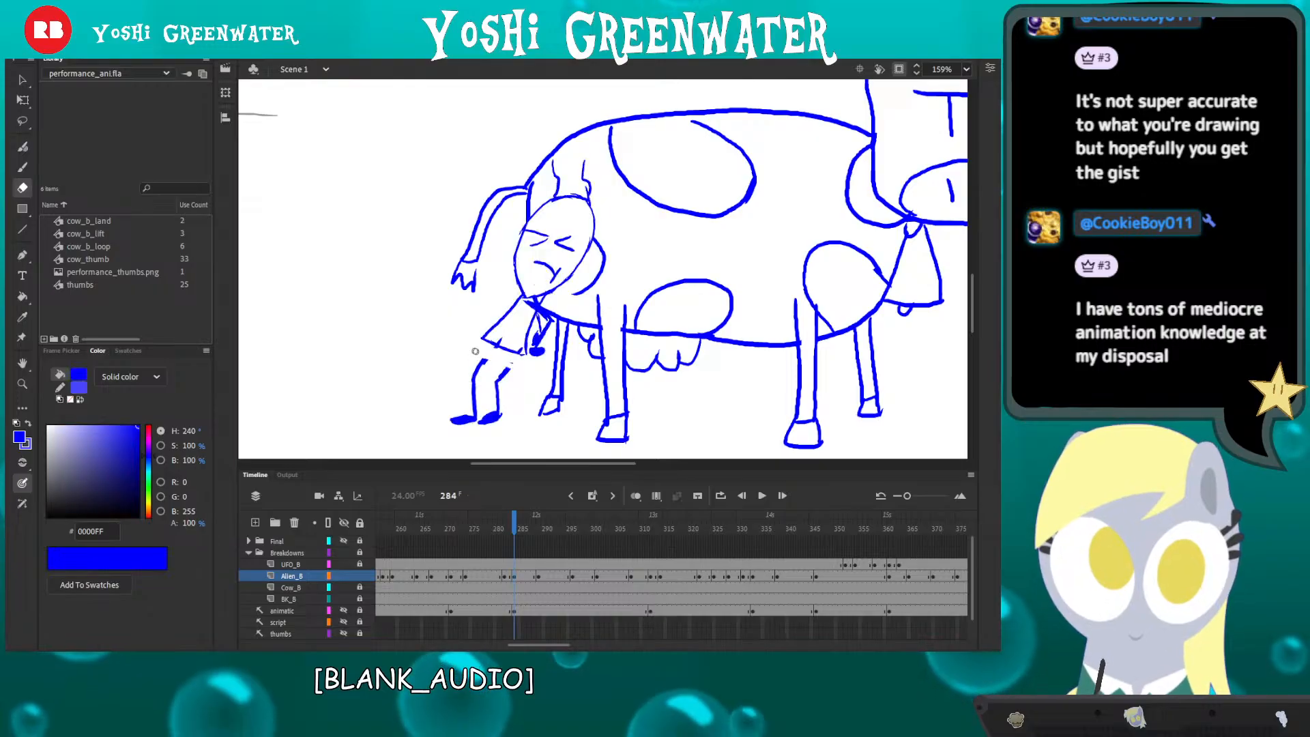
pyautogui.moveTo(475, 351)
pyautogui.mouseDown()
pyautogui.moveTo(471, 380)
pyautogui.moveTo(458, 407)
pyautogui.moveTo(505, 396)
pyautogui.mouseUp()
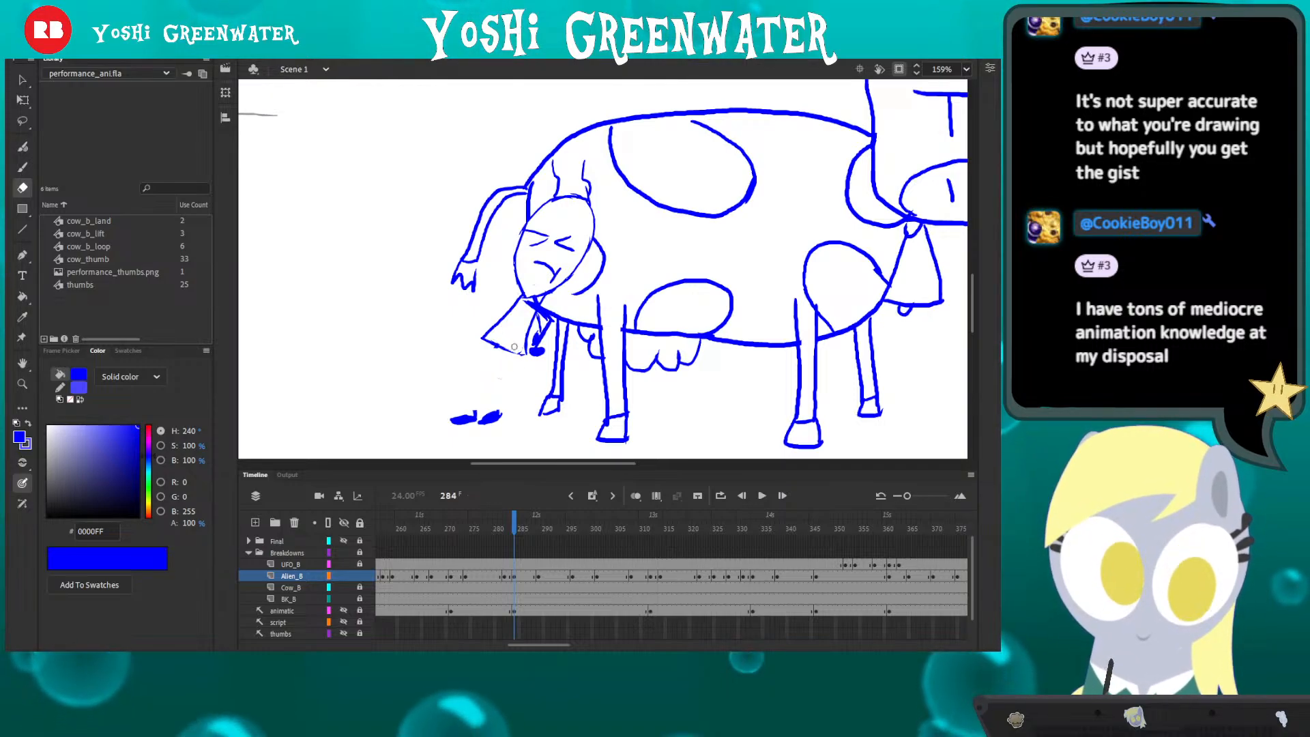
# - Select the alien's head and torso at frame 284 and shift them slightly down and back from the cow
pyautogui.press('l')
pyautogui.moveTo(453, 313)
pyautogui.mouseDown()
pyautogui.moveTo(538, 383)
pyautogui.moveTo(458, 327)
pyautogui.mouseUp()
pyautogui.press('q')
pyautogui.moveTo(515, 264)
pyautogui.mouseDown()
pyautogui.moveTo(497, 283)
pyautogui.moveTo(507, 288)
pyautogui.mouseUp()
pyautogui.click(429, 379)
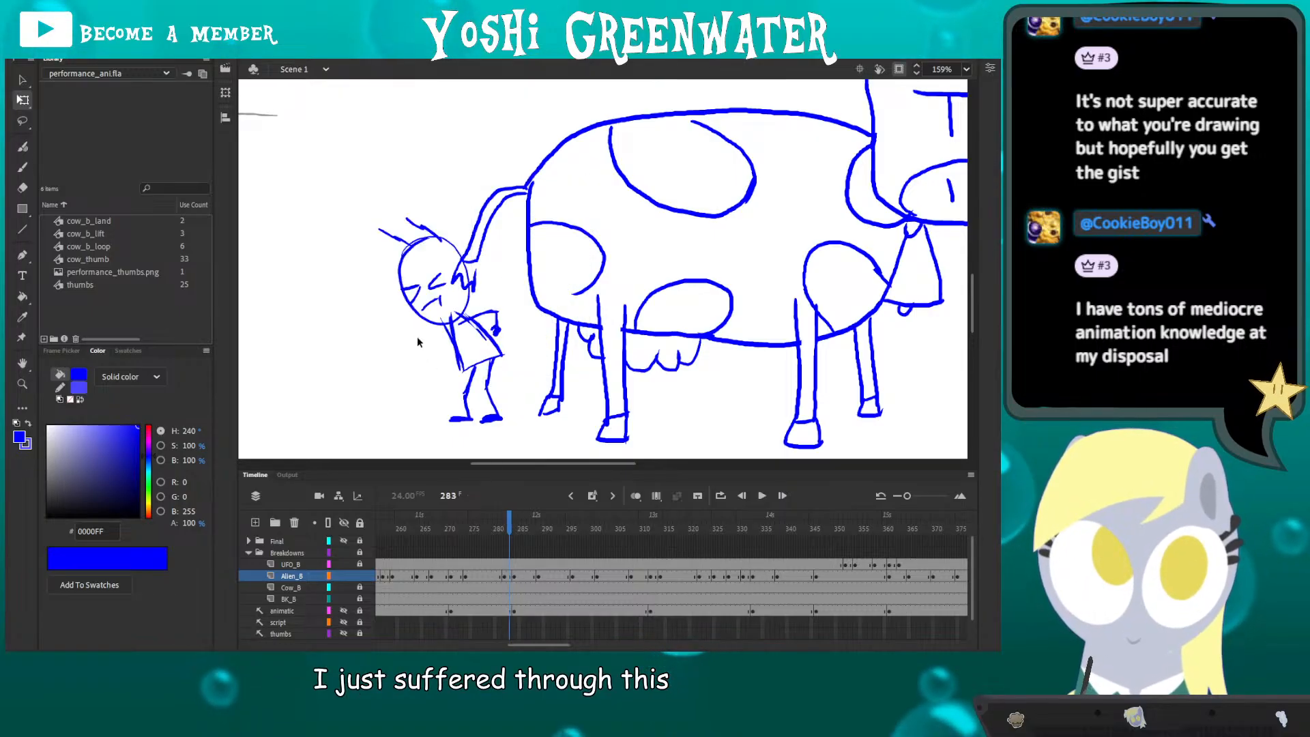
# - Brush in bent legs joining the alien's lowered torso to his feet at frame 284, and compare with the previous frame
pyautogui.press('b')
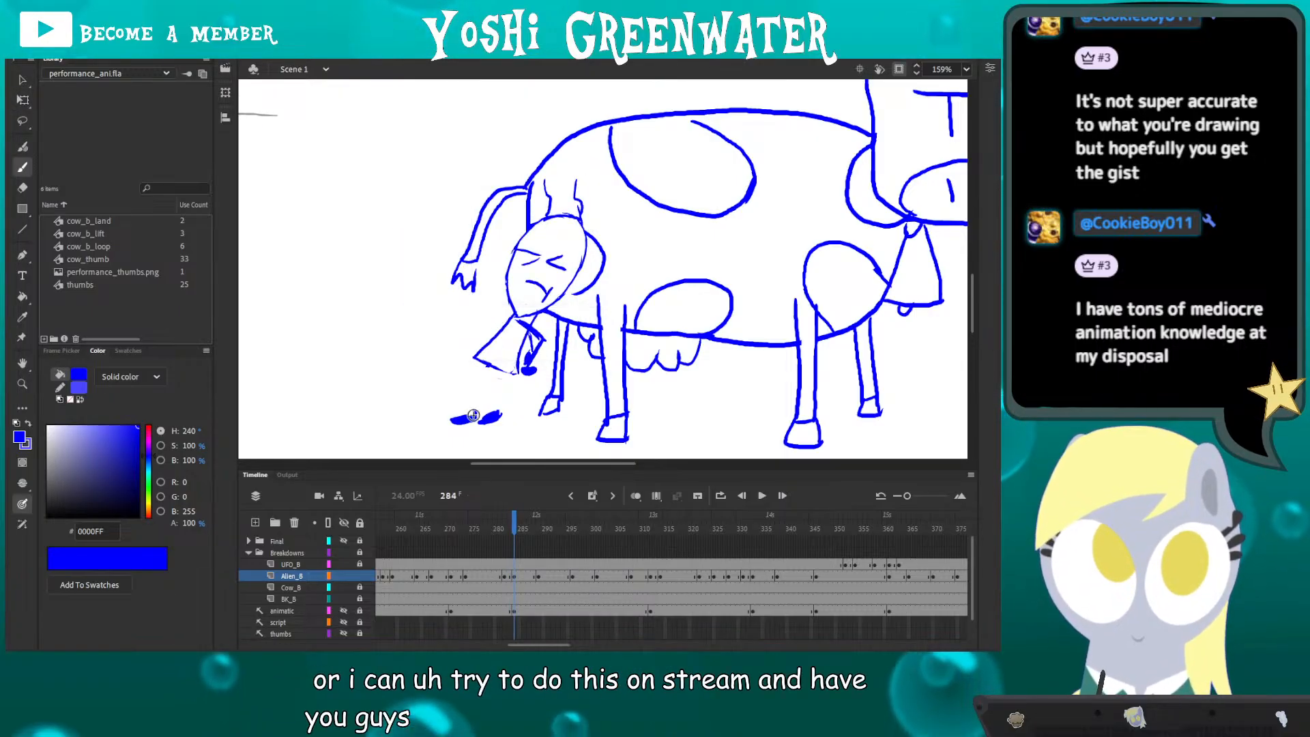
pyautogui.moveTo(476, 372)
pyautogui.mouseDown()
pyautogui.moveTo(466, 411)
pyautogui.moveTo(496, 410)
pyautogui.mouseUp()
pyautogui.press(',')
pyautogui.press('.')
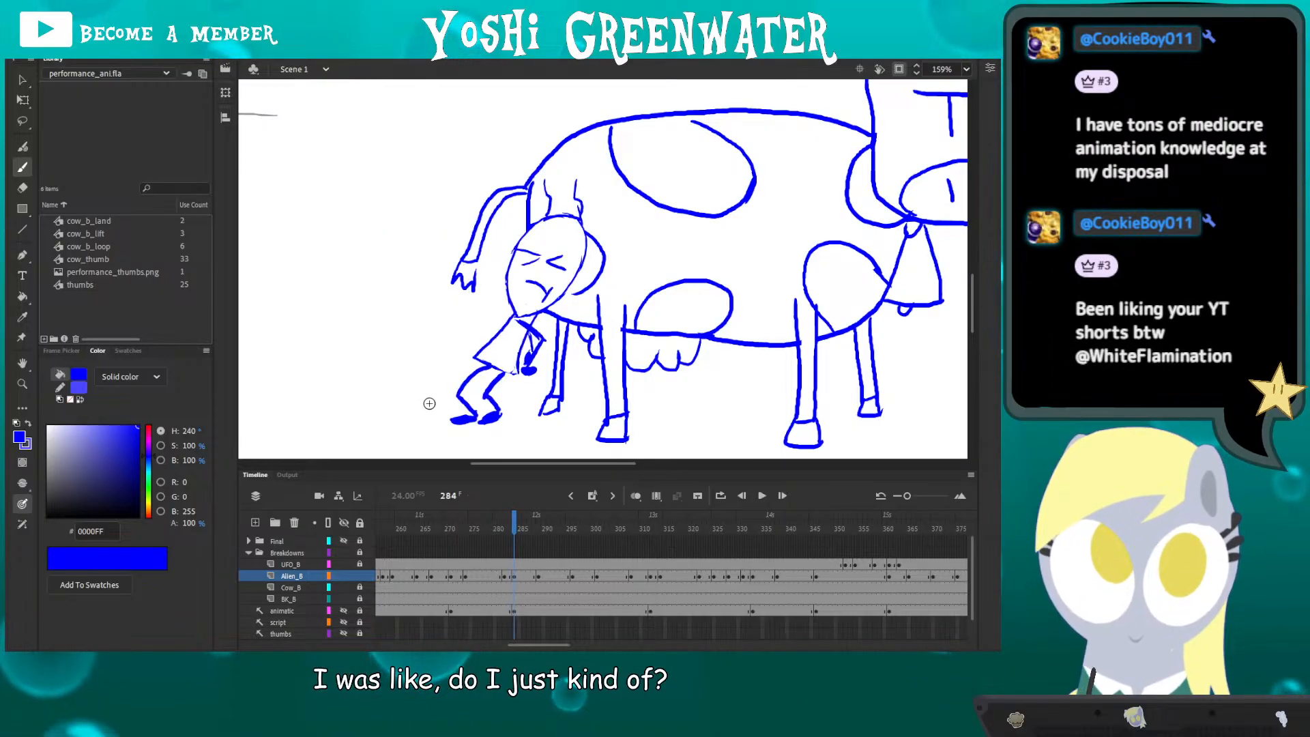
# - Play the alien's push against the cow from about frame 260
pyautogui.moveTo(403, 377); pyautogui.dragTo(410, 372)
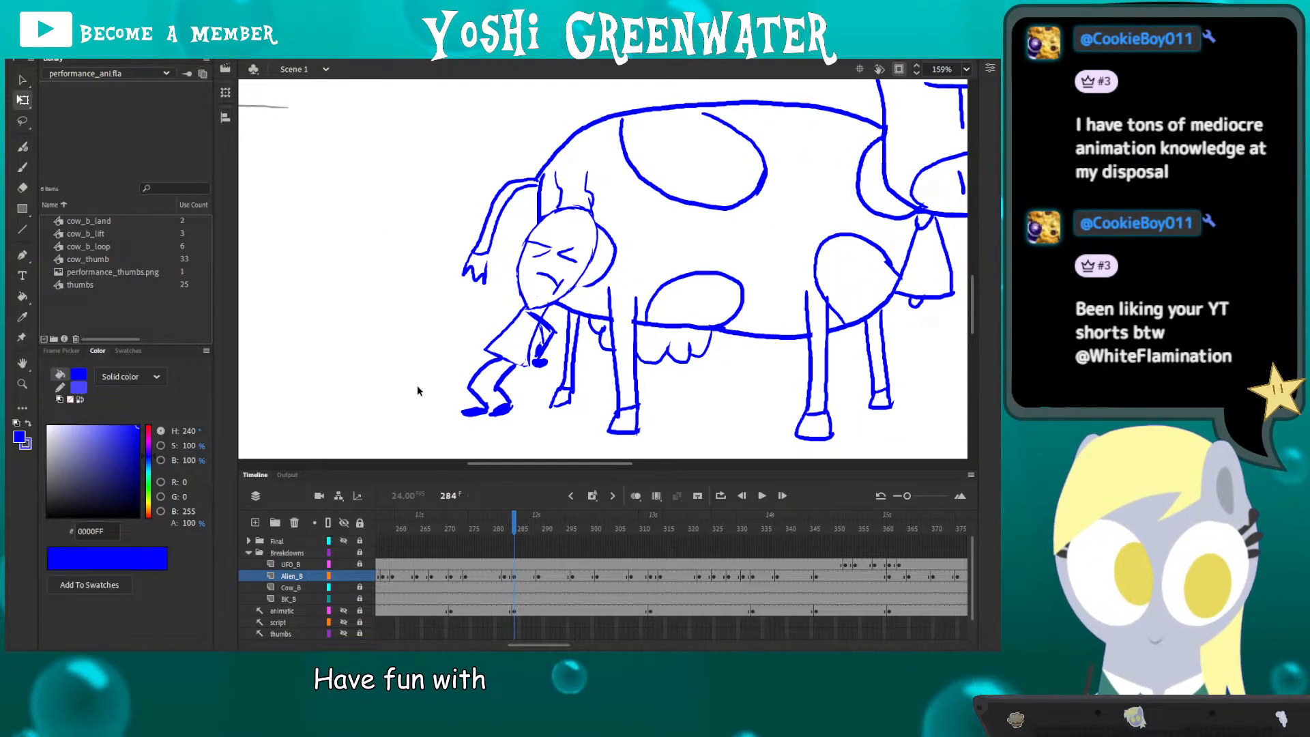
pyautogui.click(396, 530)
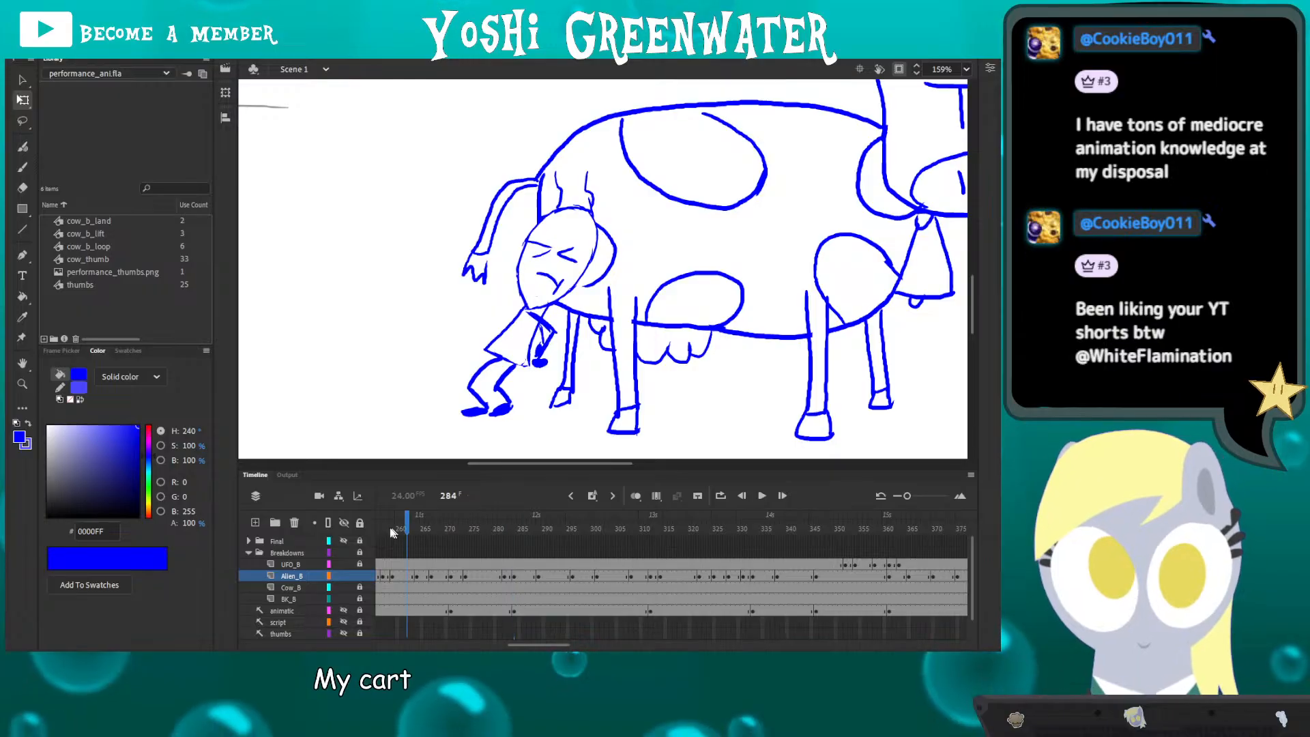
pyautogui.press('Return')
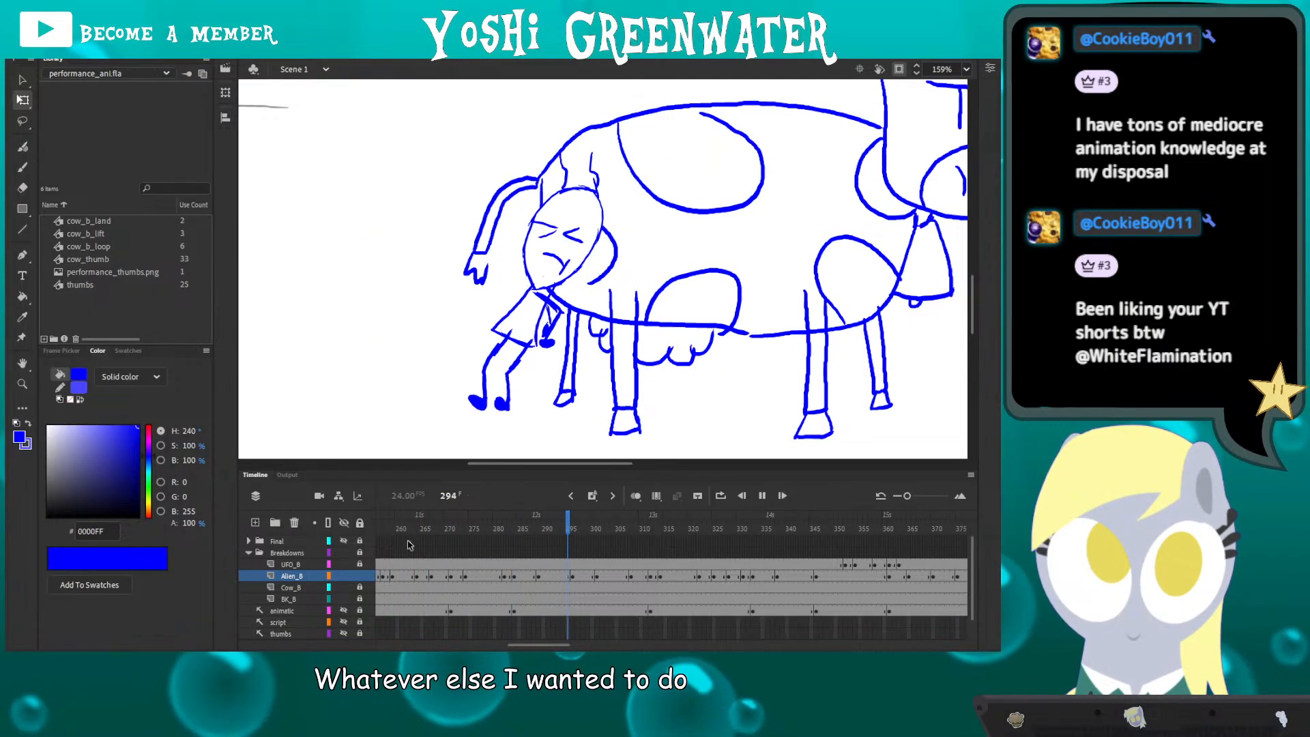
# - Go to frame 282 and delete both of the alien's legs, leaving his feet in place
pyautogui.click(486, 533)
pyautogui.moveTo(486, 536); pyautogui.dragTo(505, 540)
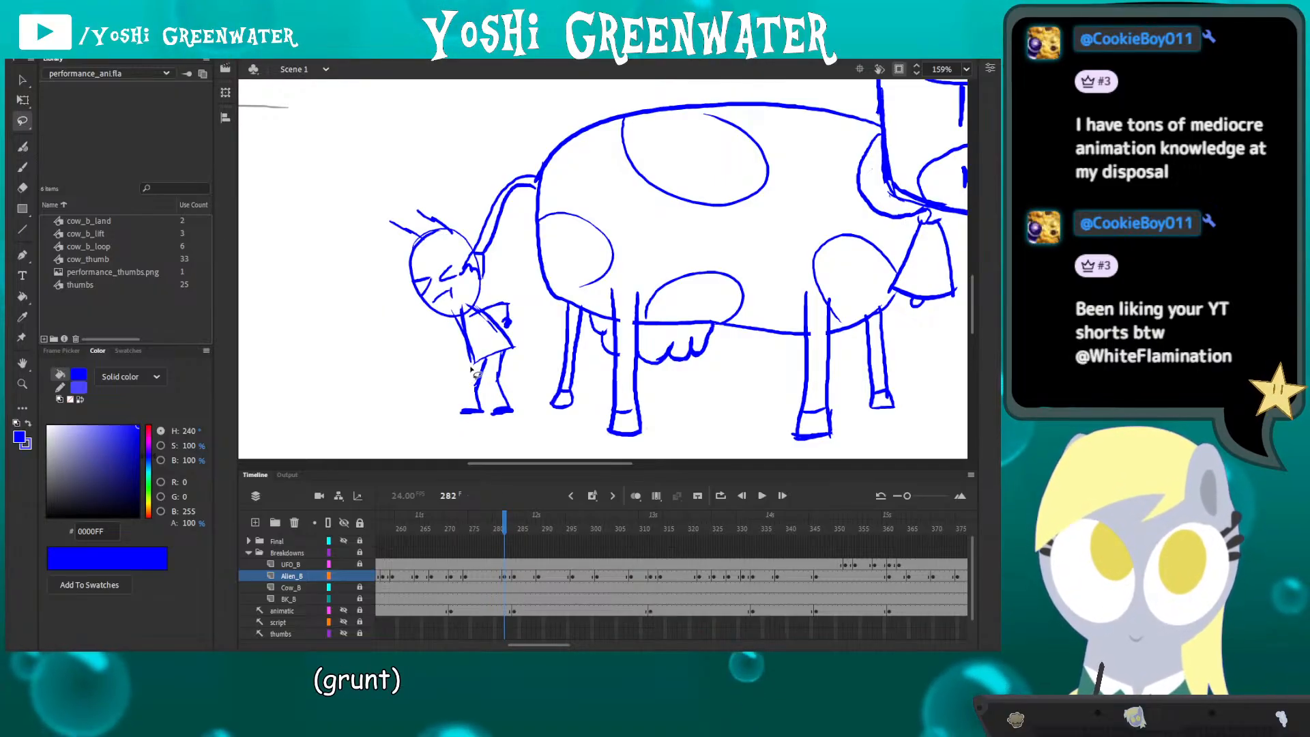
pyautogui.press('Delete')
pyautogui.moveTo(501, 401)
pyautogui.mouseDown()
pyautogui.moveTo(446, 392)
pyautogui.moveTo(513, 347)
pyautogui.mouseUp()
pyautogui.press('b')
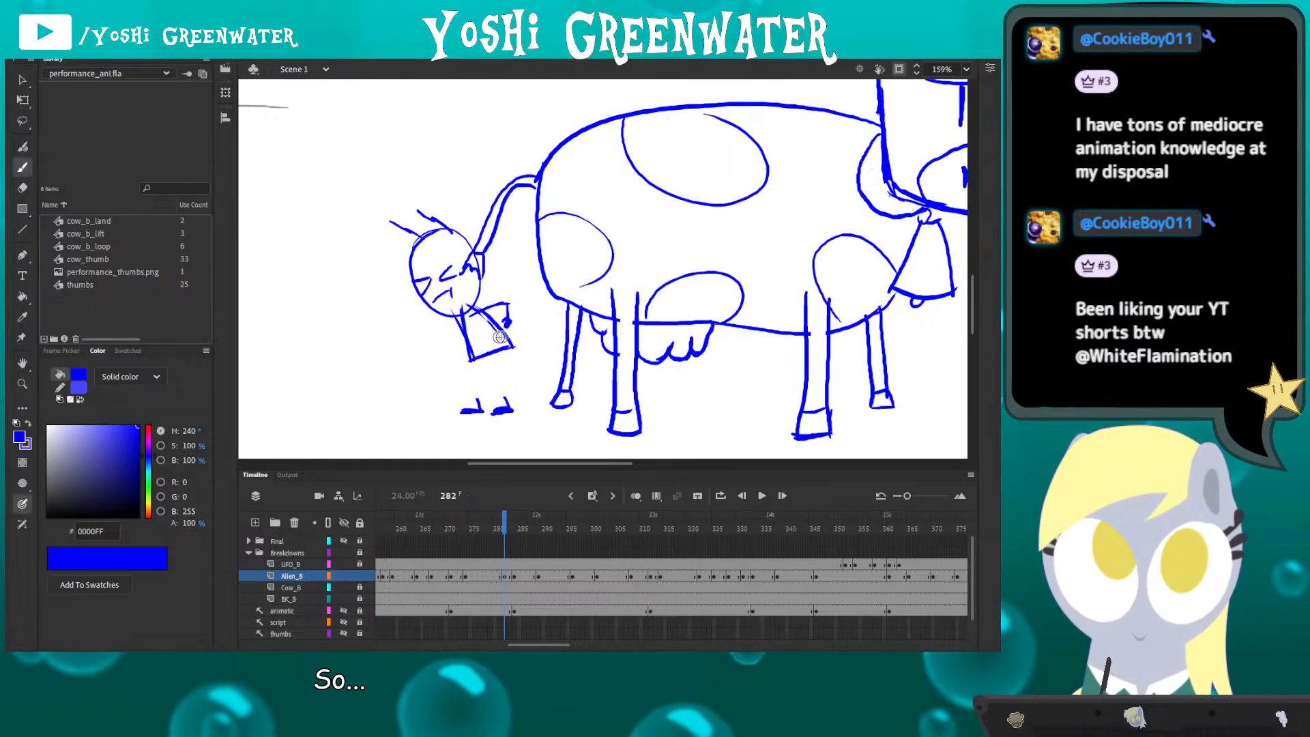
# - Select the alien's head and torso at frame 282, shift them back and down from the cow, and tilt them backwards
pyautogui.press('l')
pyautogui.moveTo(407, 327)
pyautogui.mouseDown()
pyautogui.moveTo(444, 382)
pyautogui.moveTo(413, 345)
pyautogui.moveTo(441, 334)
pyautogui.mouseUp()
pyautogui.press('q')
pyautogui.click(636, 495)
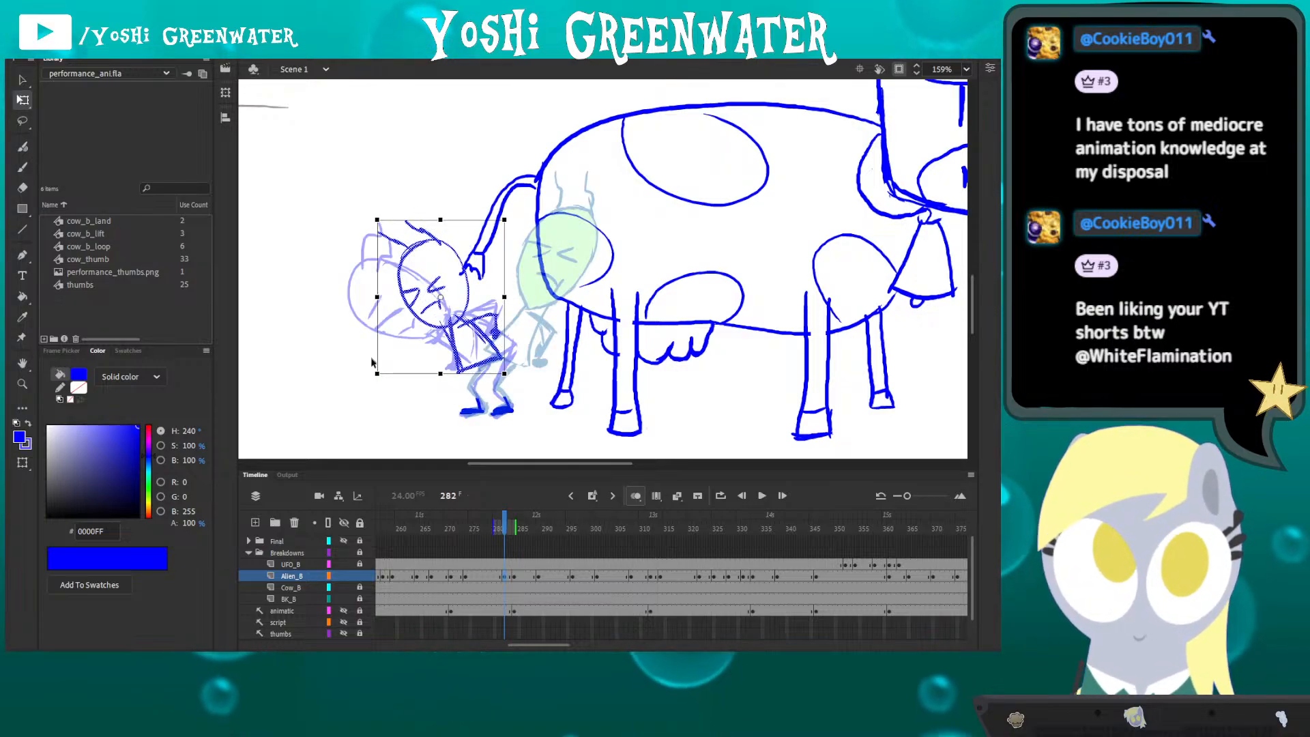
pyautogui.hotkey('shift', 'Left')
pyautogui.hotkey('shift', 'Down')
pyautogui.moveTo(366, 224); pyautogui.dragTo(356, 231)
pyautogui.moveTo(394, 273); pyautogui.dragTo(390, 276)
# - Nudge the alien's head and torso farther back and lower at frame 282, with a slightly stronger backward tilt
pyautogui.press('Left')
pyautogui.press('Left')
pyautogui.press('Down')
pyautogui.press('Down')
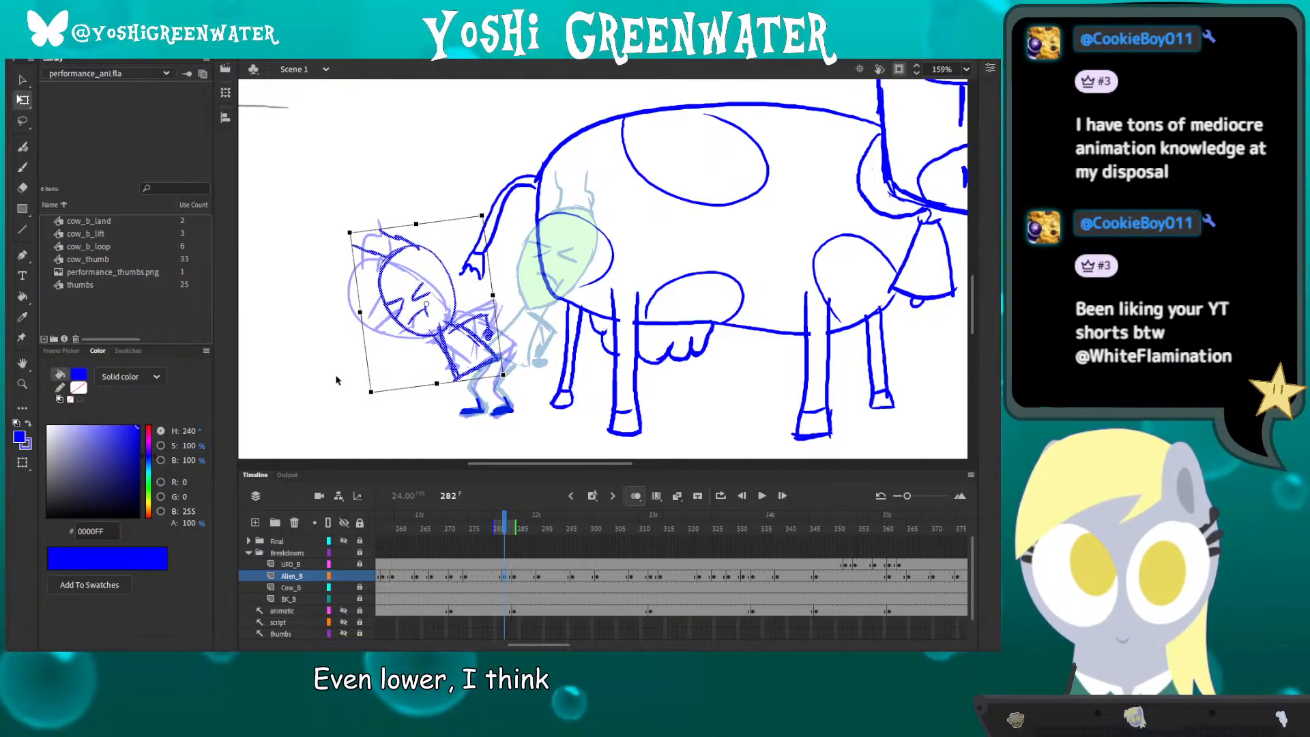
pyautogui.moveTo(341, 238); pyautogui.dragTo(338, 241)
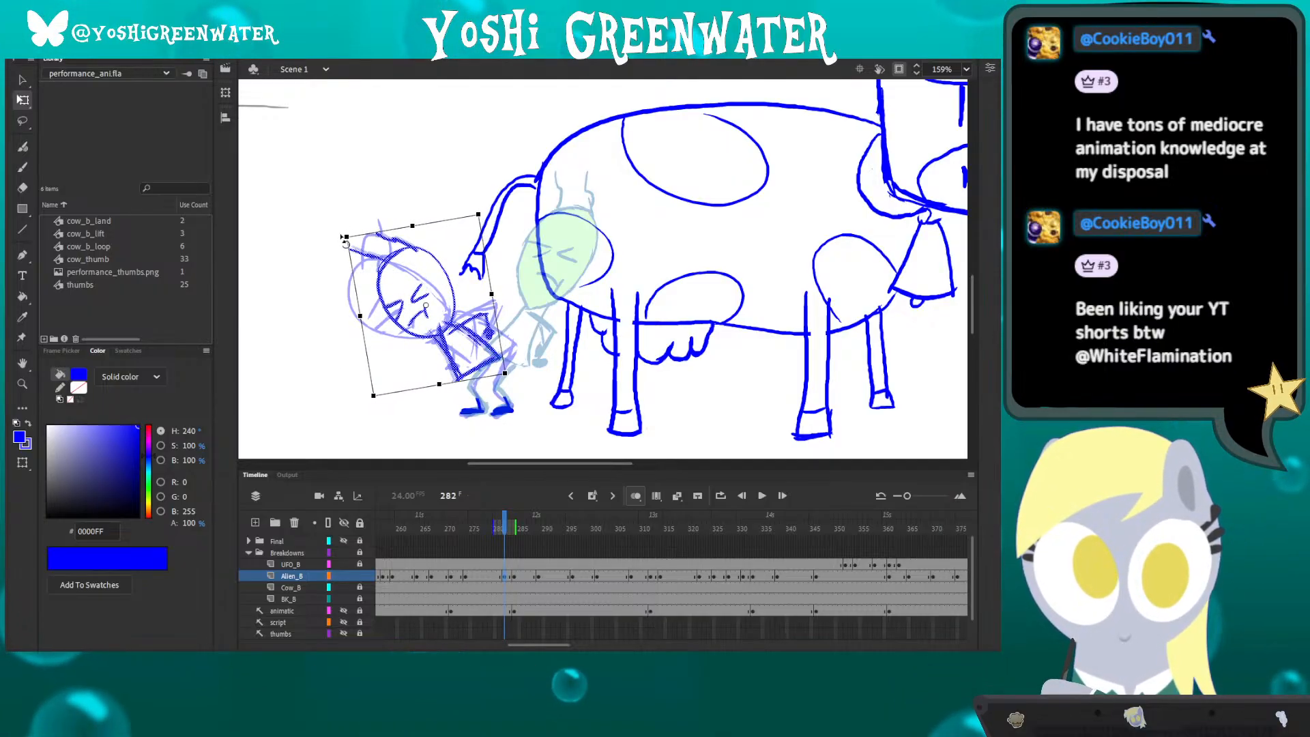
pyautogui.hotkey('shift', 'Left')
pyautogui.click(326, 329)
# - Brush in bent legs joining the alien's lowered torso to his feet at frame 282, using the neighbouring frames as onion-skin reference
pyautogui.moveTo(358, 364); pyautogui.dragTo(344, 347)
pyautogui.press('b')
pyautogui.press('e')
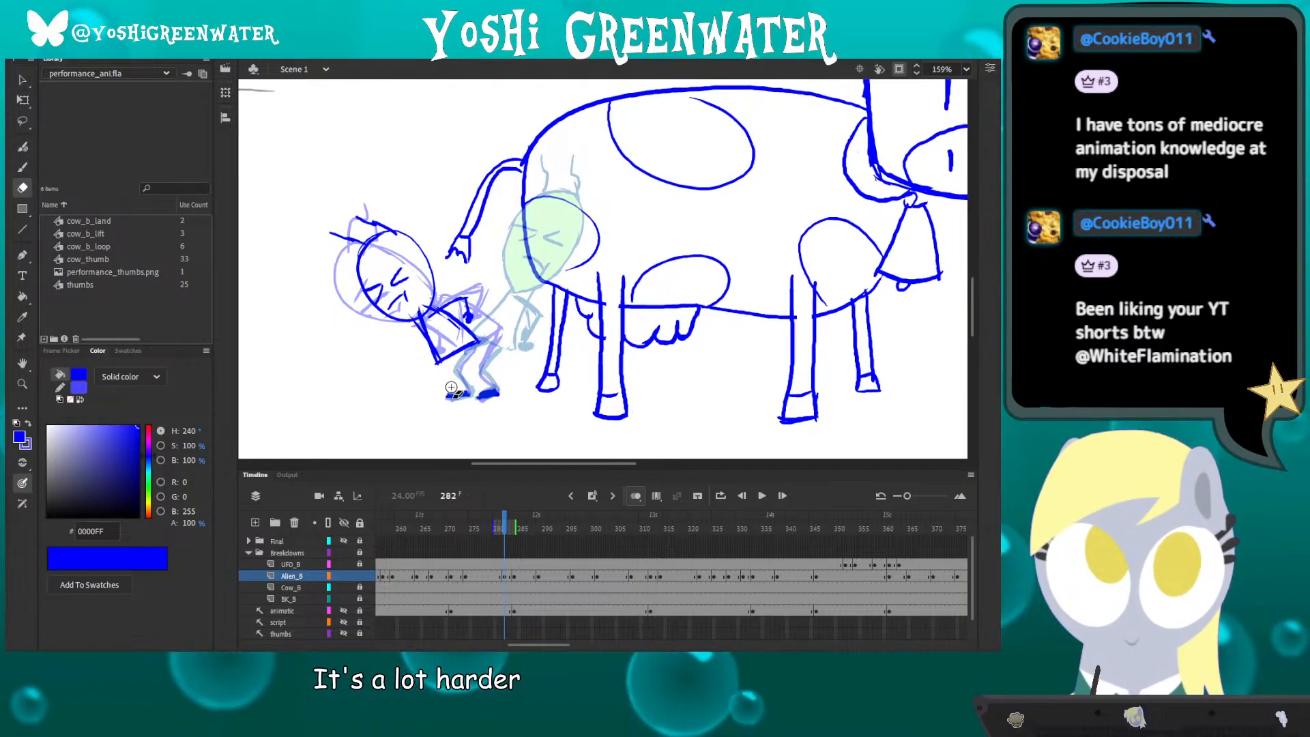
pyautogui.press('b')
pyautogui.moveTo(498, 389); pyautogui.dragTo(477, 373)
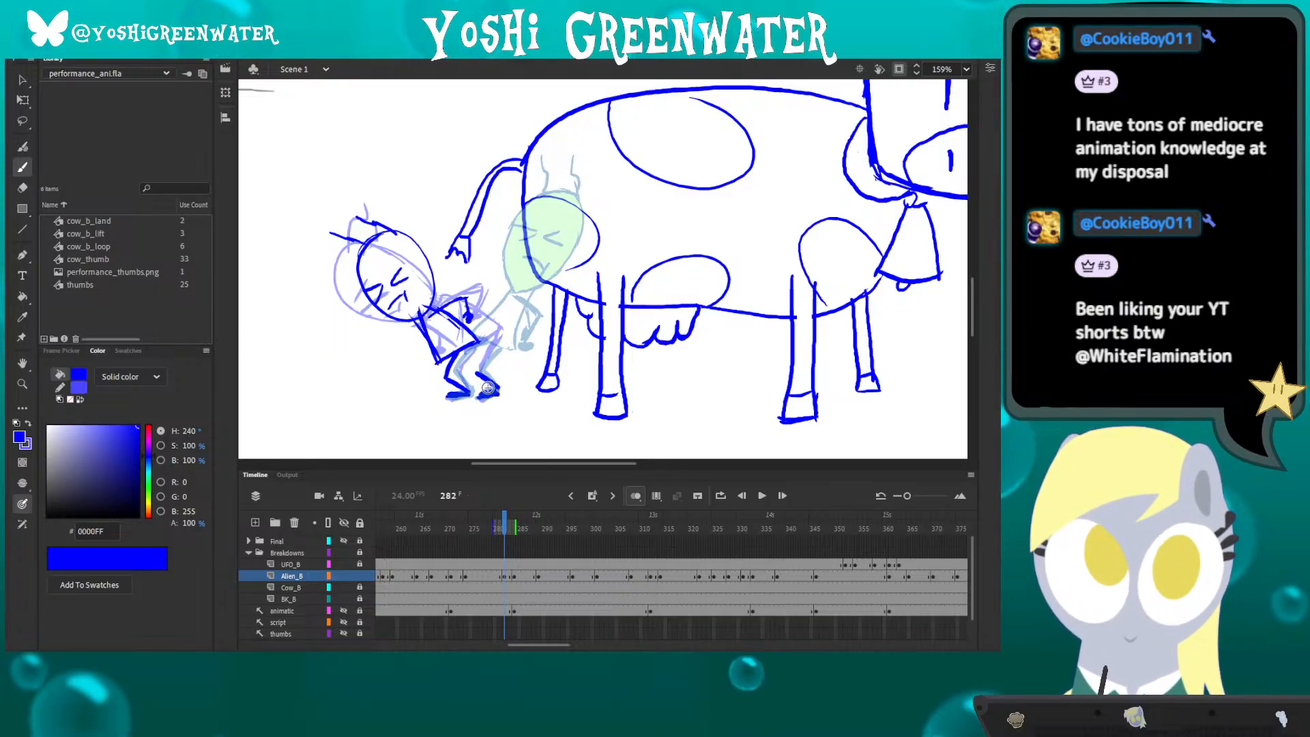
pyautogui.click(635, 495)
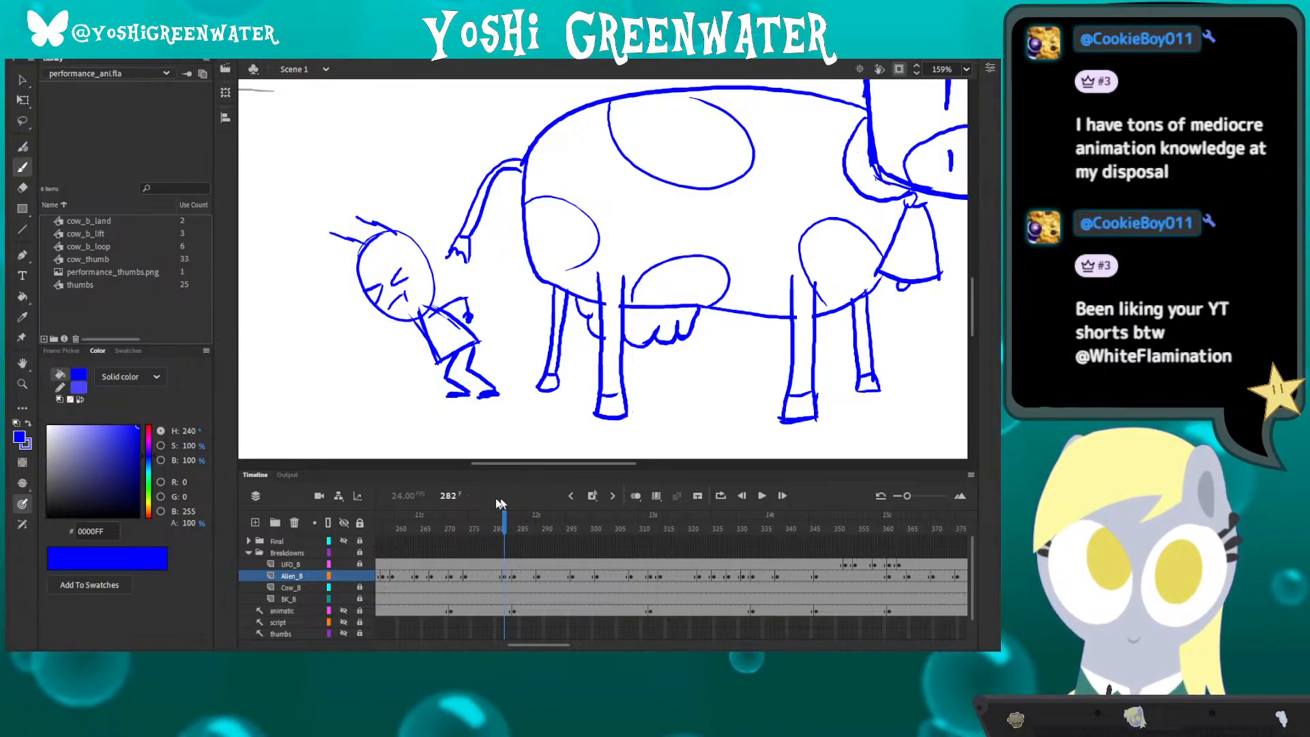
# - Play the alien's wind-up into the push and return to frame 282
pyautogui.press('Return')
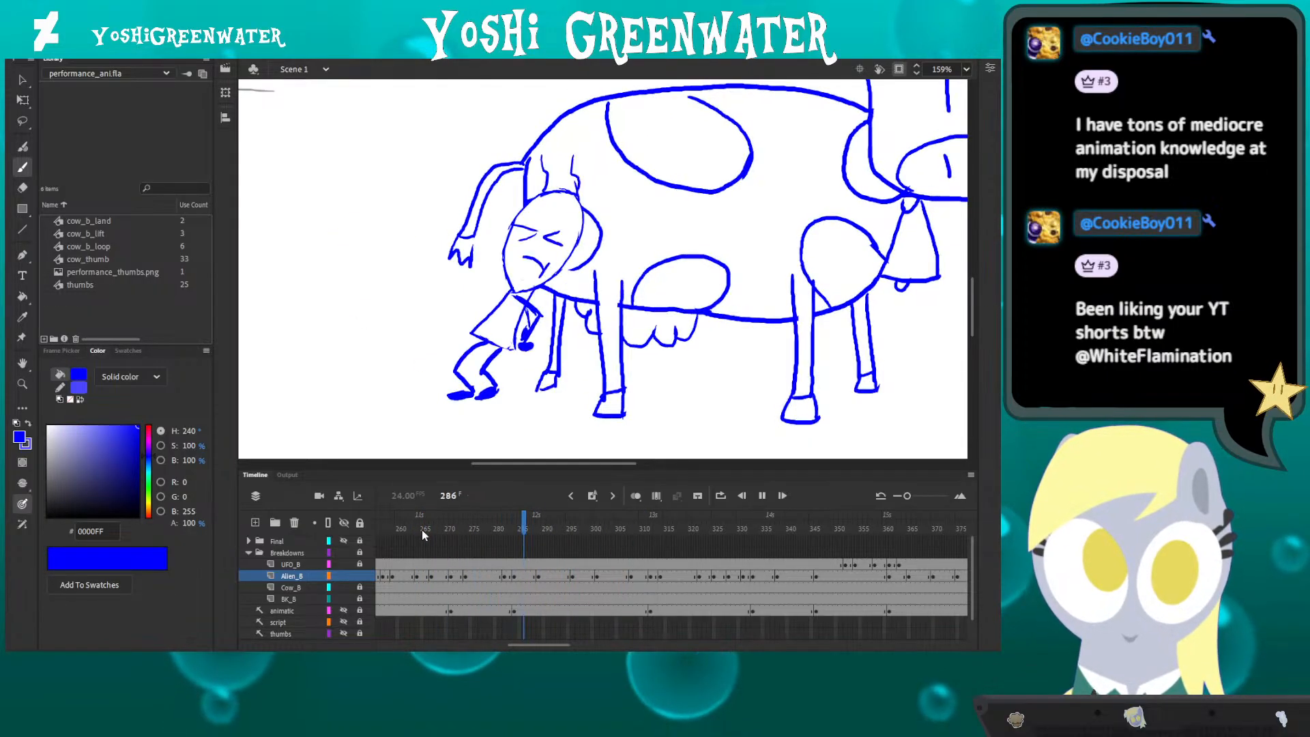
pyautogui.click(479, 535)
pyautogui.moveTo(502, 541); pyautogui.dragTo(507, 543)
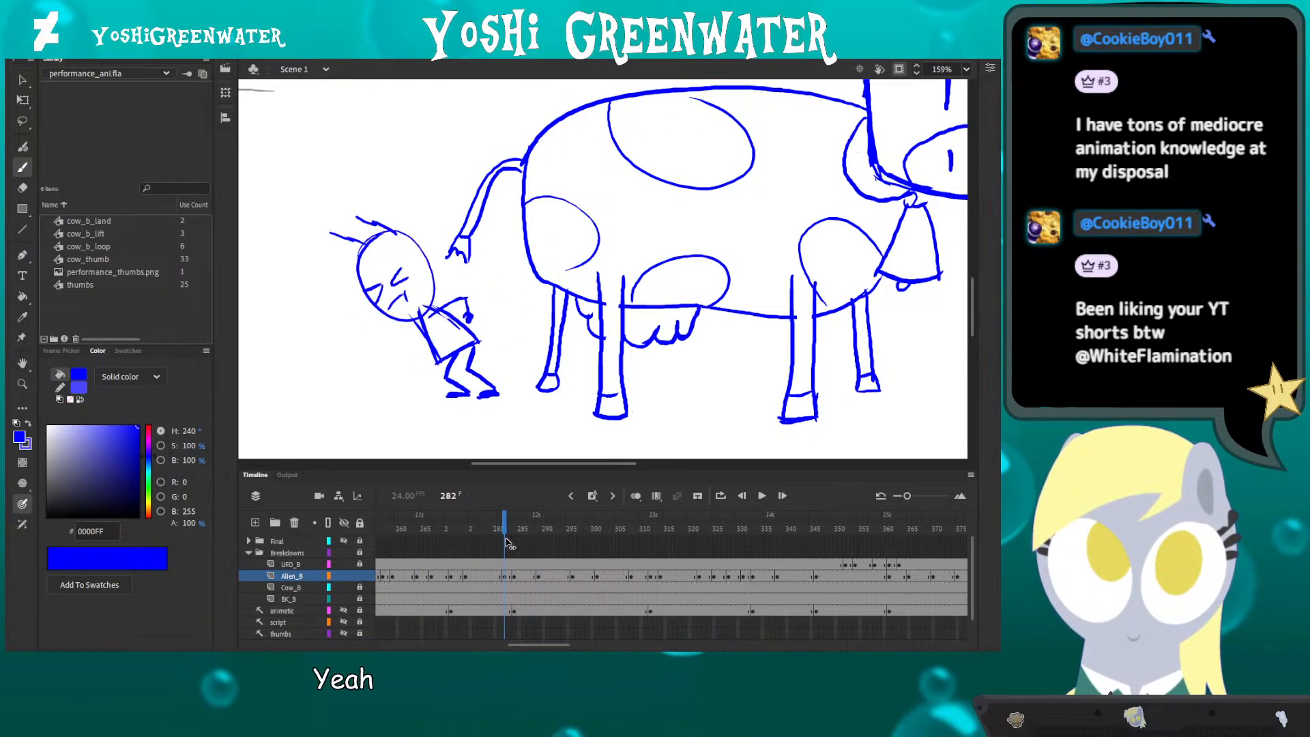
# - At frame 284, select the alien's head and torso and shift them slightly down and back towards his feet
pyautogui.moveTo(395, 409)
pyautogui.mouseDown()
pyautogui.moveTo(438, 421)
pyautogui.moveTo(461, 391)
pyautogui.mouseUp()
pyautogui.press('.')
pyautogui.press('.')
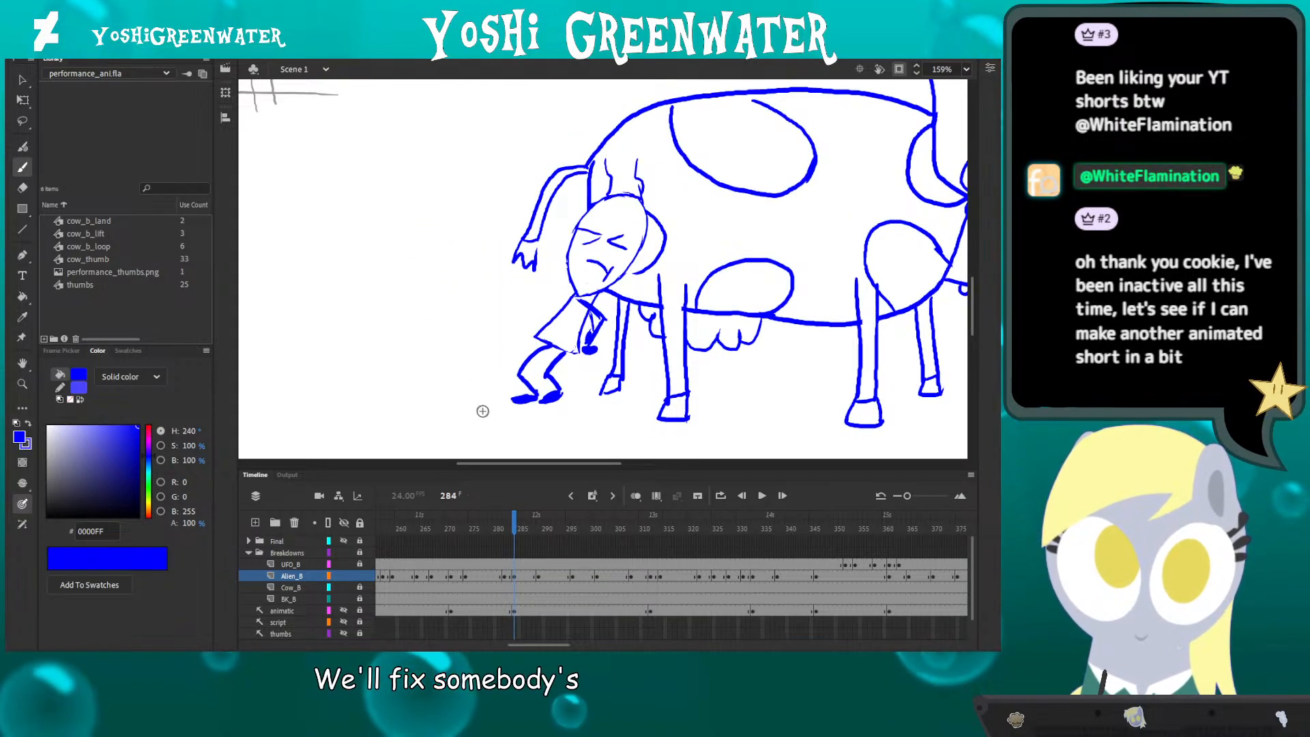
pyautogui.moveTo(501, 391); pyautogui.dragTo(465, 366)
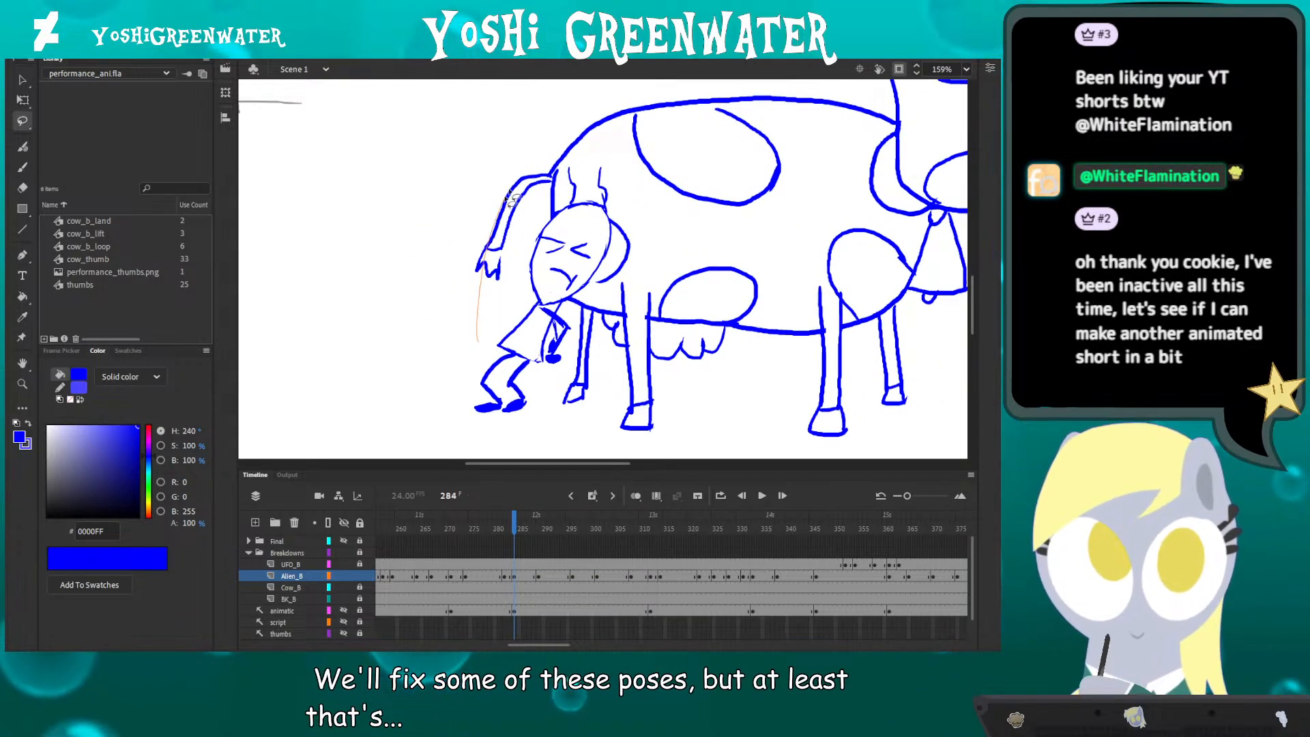
pyautogui.moveTo(513, 199)
pyautogui.mouseDown()
pyautogui.moveTo(577, 364)
pyautogui.moveTo(510, 307)
pyautogui.mouseUp()
pyautogui.press('q')
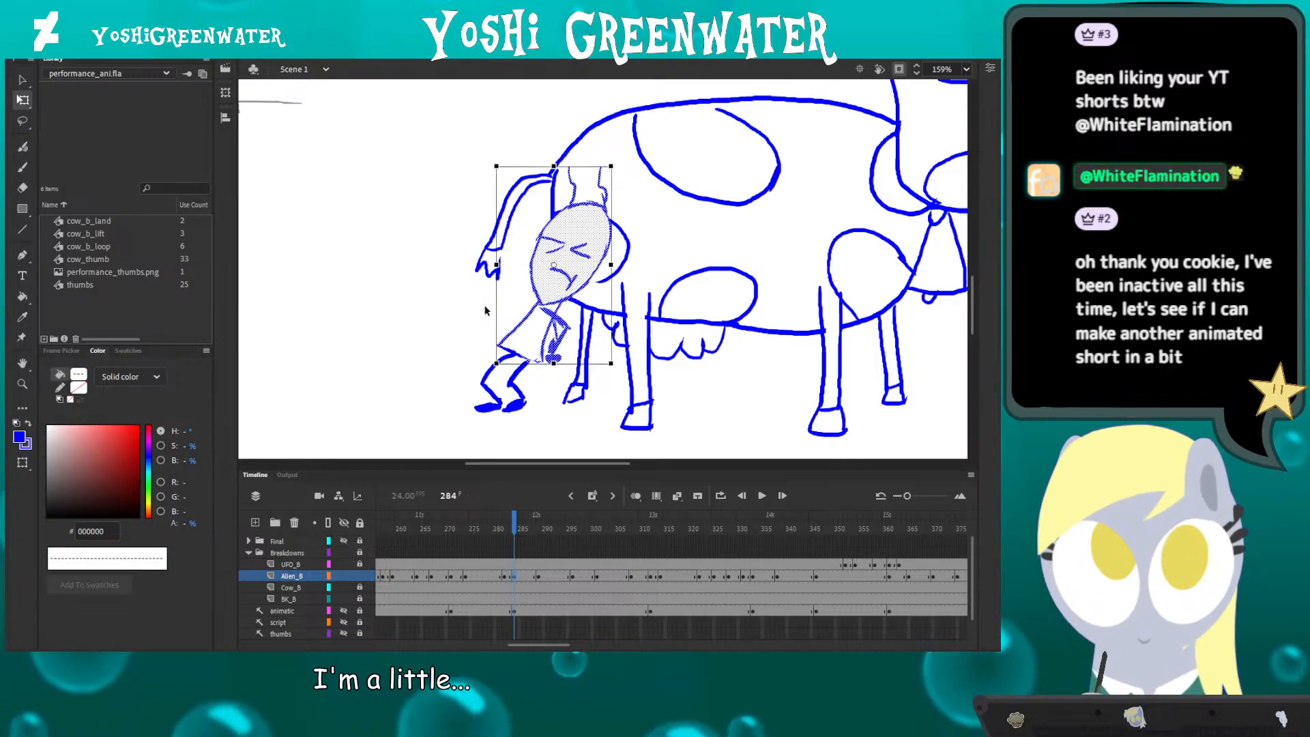
pyautogui.press('l')
pyautogui.moveTo(472, 320)
pyautogui.mouseDown()
pyautogui.moveTo(600, 133)
pyautogui.moveTo(648, 341)
pyautogui.moveTo(466, 347)
pyautogui.moveTo(472, 320)
pyautogui.mouseUp()
pyautogui.press('q')
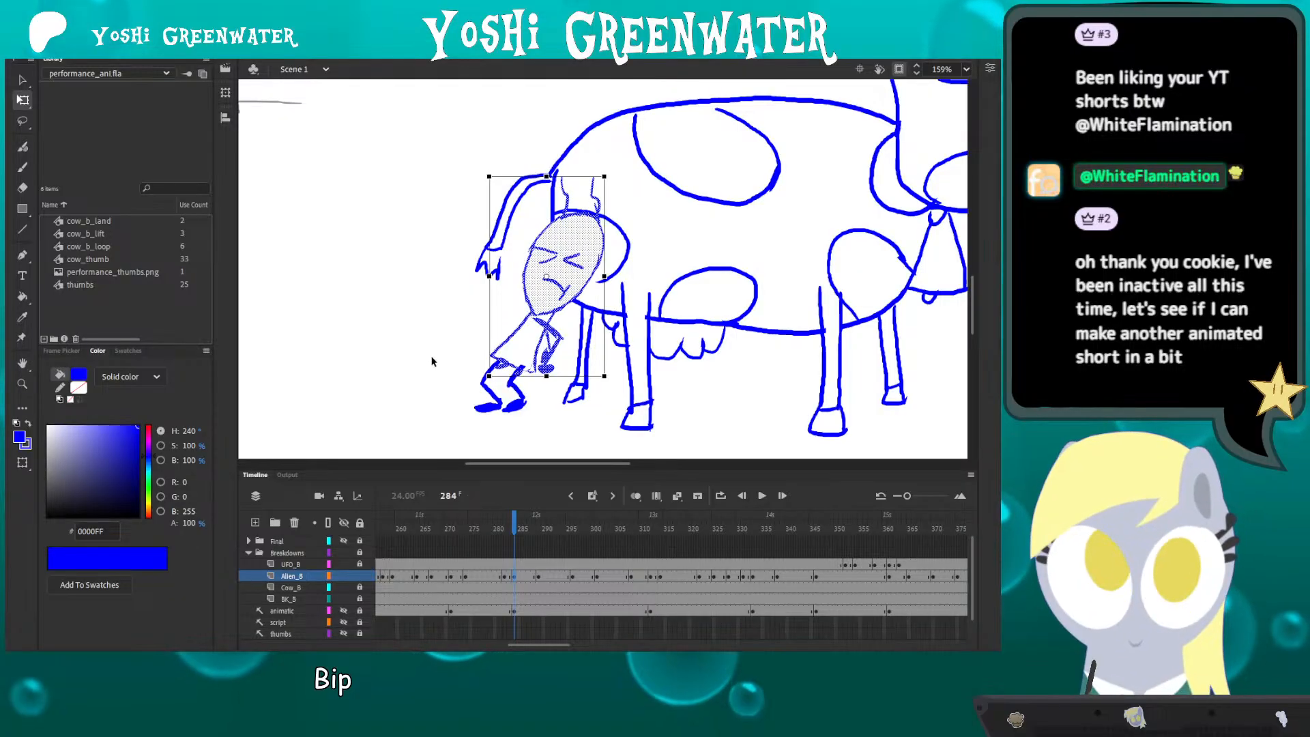
# - Erase the overlapping leg lines at frame 284 and redraw the torso's lower edge and the bent legs against the onion-skinned previous pose
pyautogui.press('e')
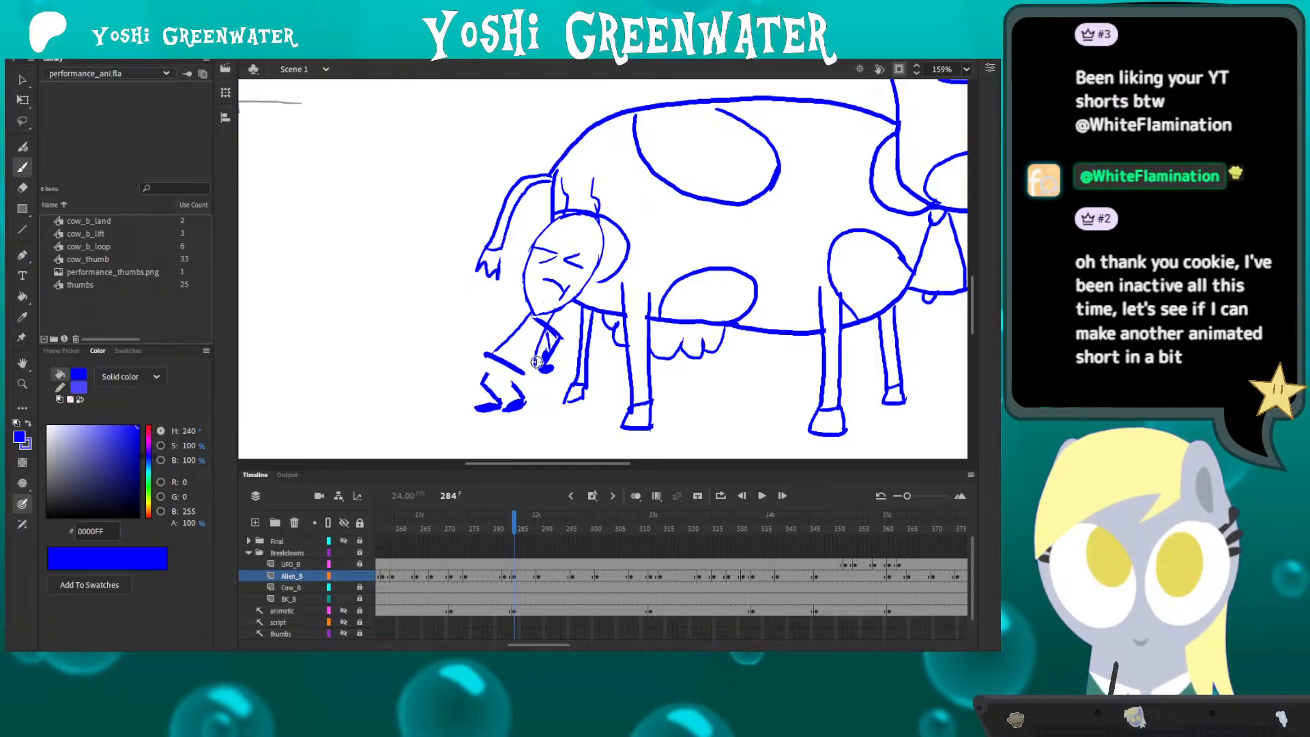
pyautogui.click(635, 495)
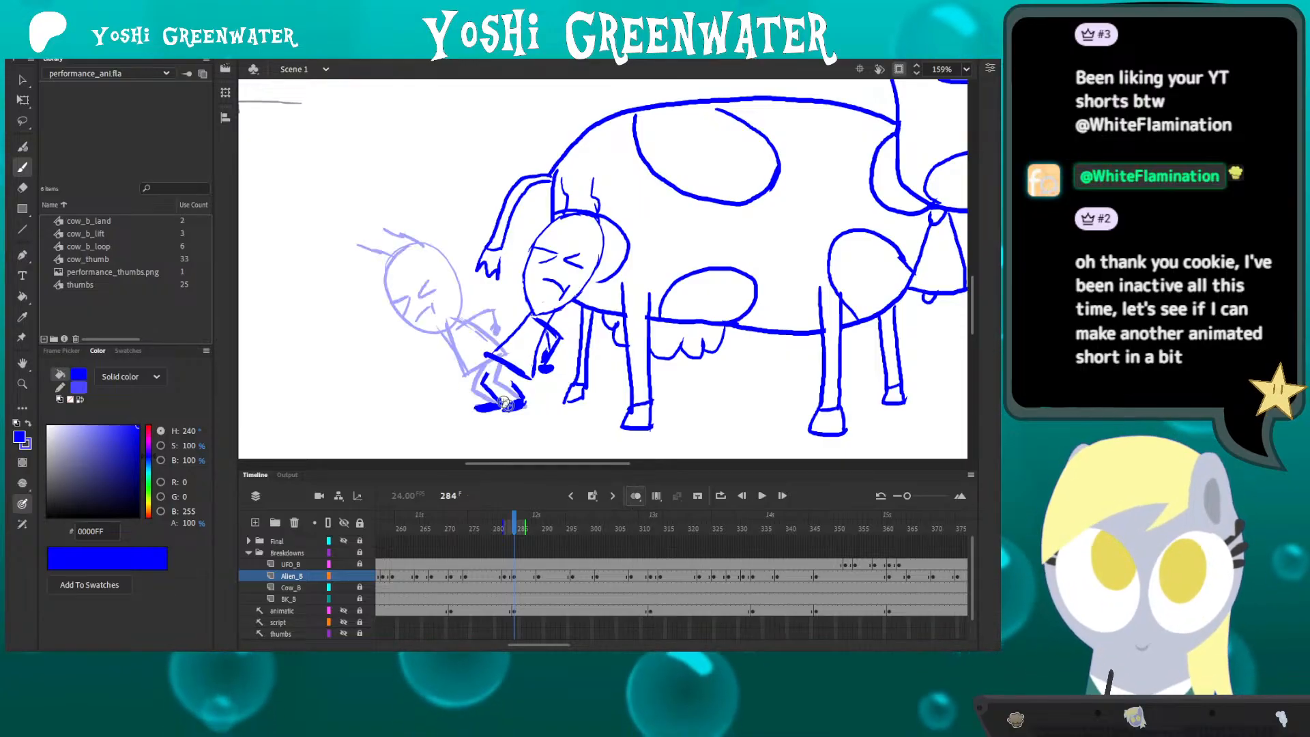
pyautogui.click(635, 496)
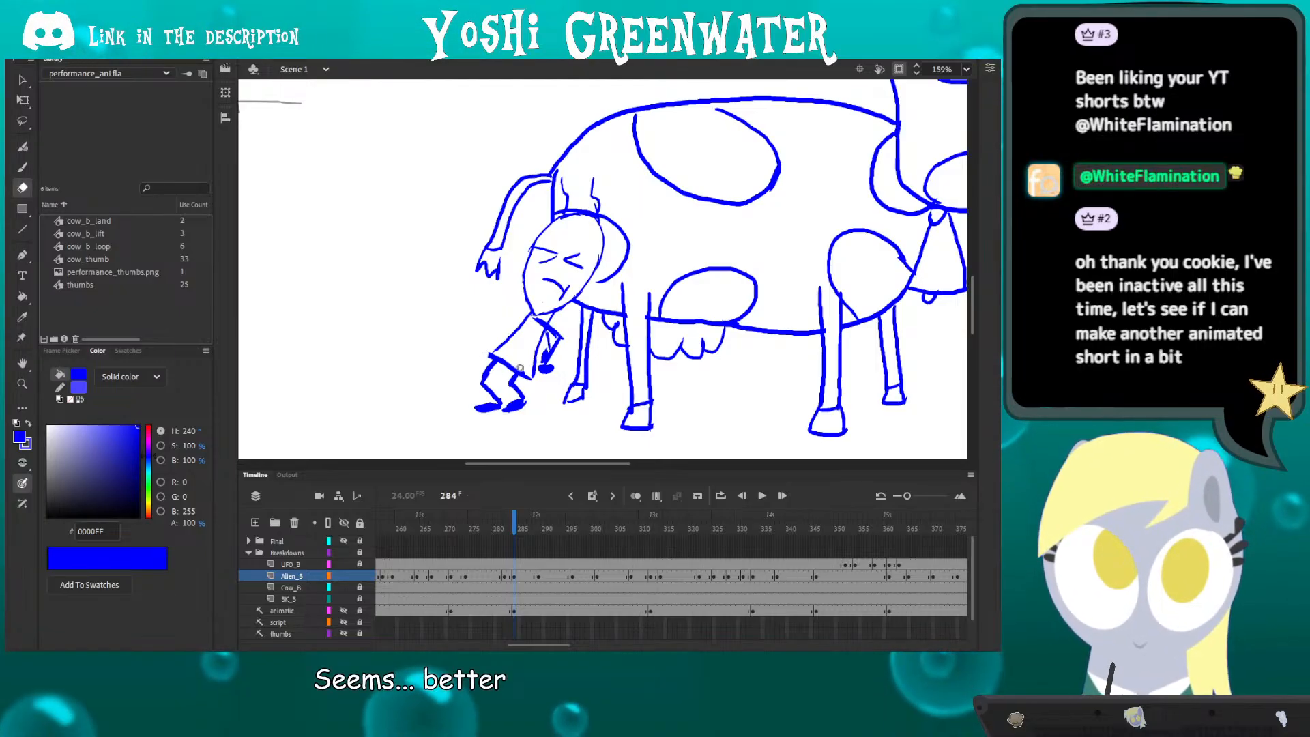
pyautogui.press('b')
pyautogui.press('q')
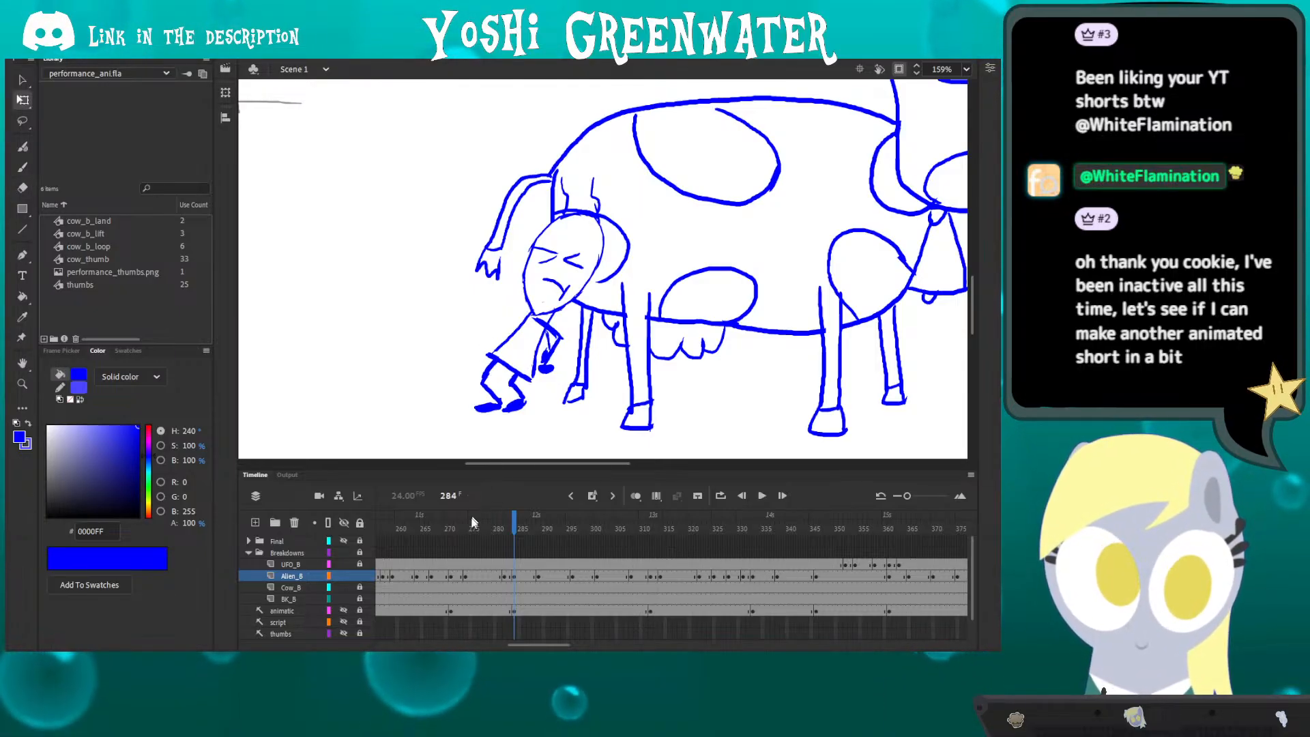
# - Play the alien's push from about frame 273 and return to frame 284
pyautogui.click(463, 529)
pyautogui.press('Return')
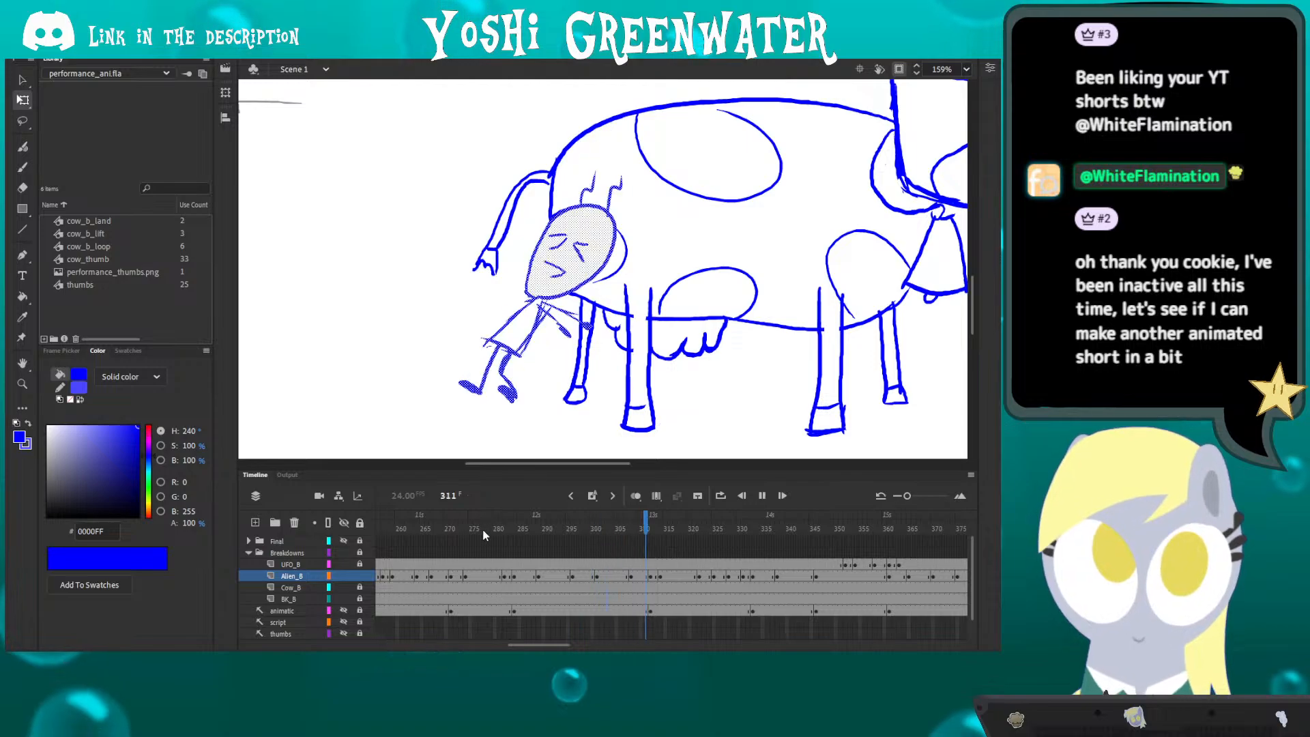
pyautogui.press('Return')
pyautogui.moveTo(486, 529); pyautogui.dragTo(513, 534)
# - Step back and forth through frames 284 to 296 to compare the alien's leg poses during the push
pyautogui.press('.')
pyautogui.press('.')
pyautogui.press('.')
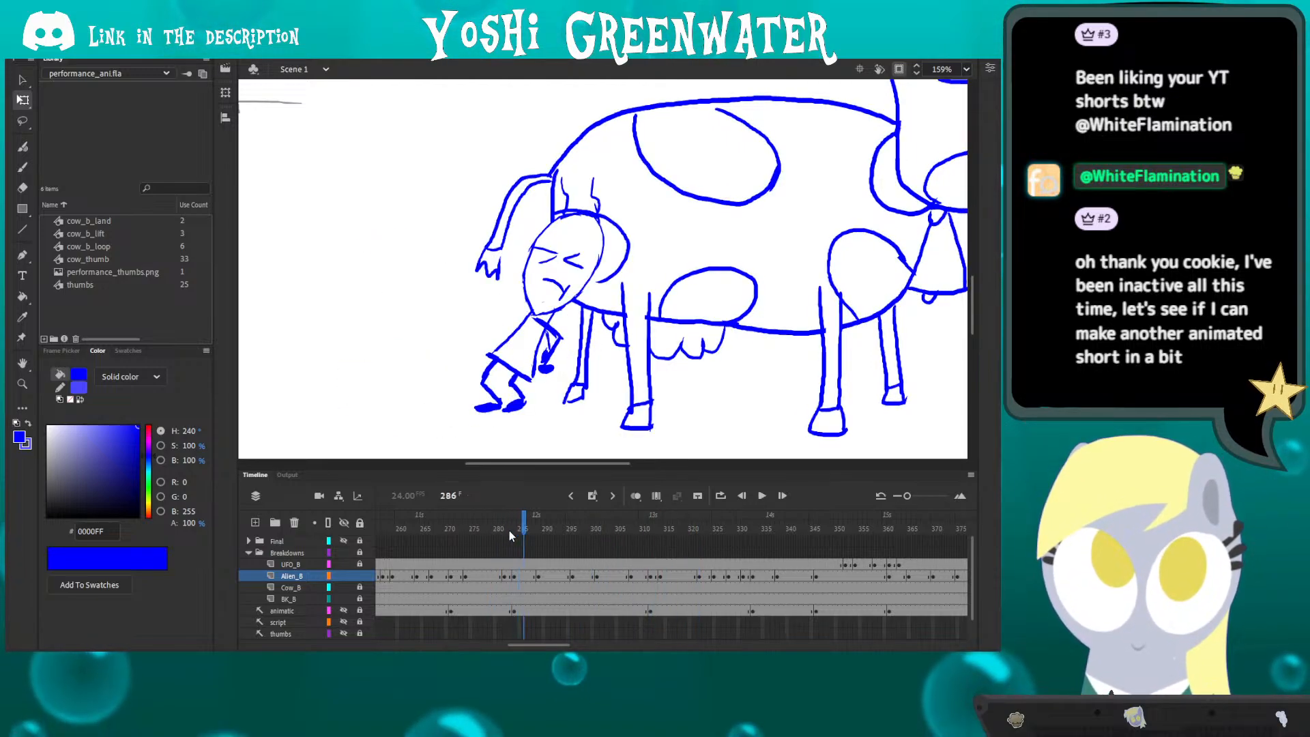
pyautogui.press('.')
pyautogui.press('.')
pyautogui.press('.')
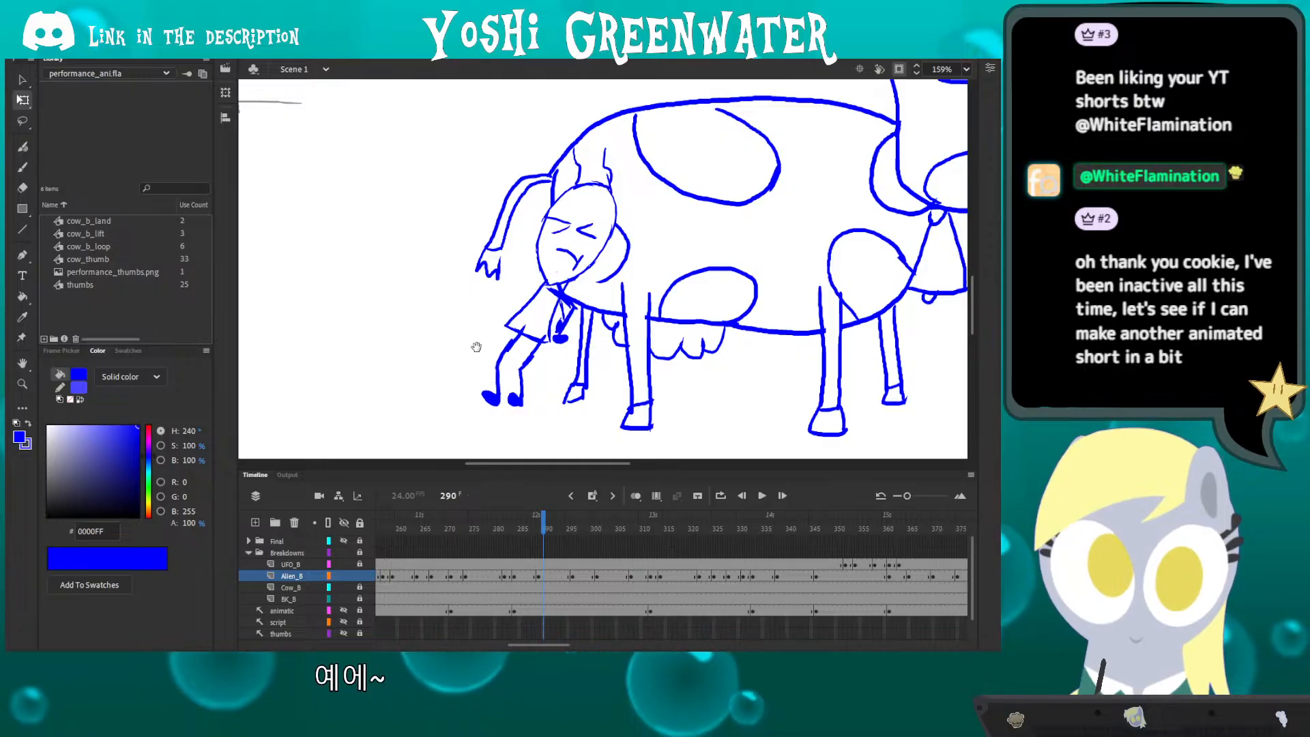
pyautogui.hscroll(1, 476, 345)
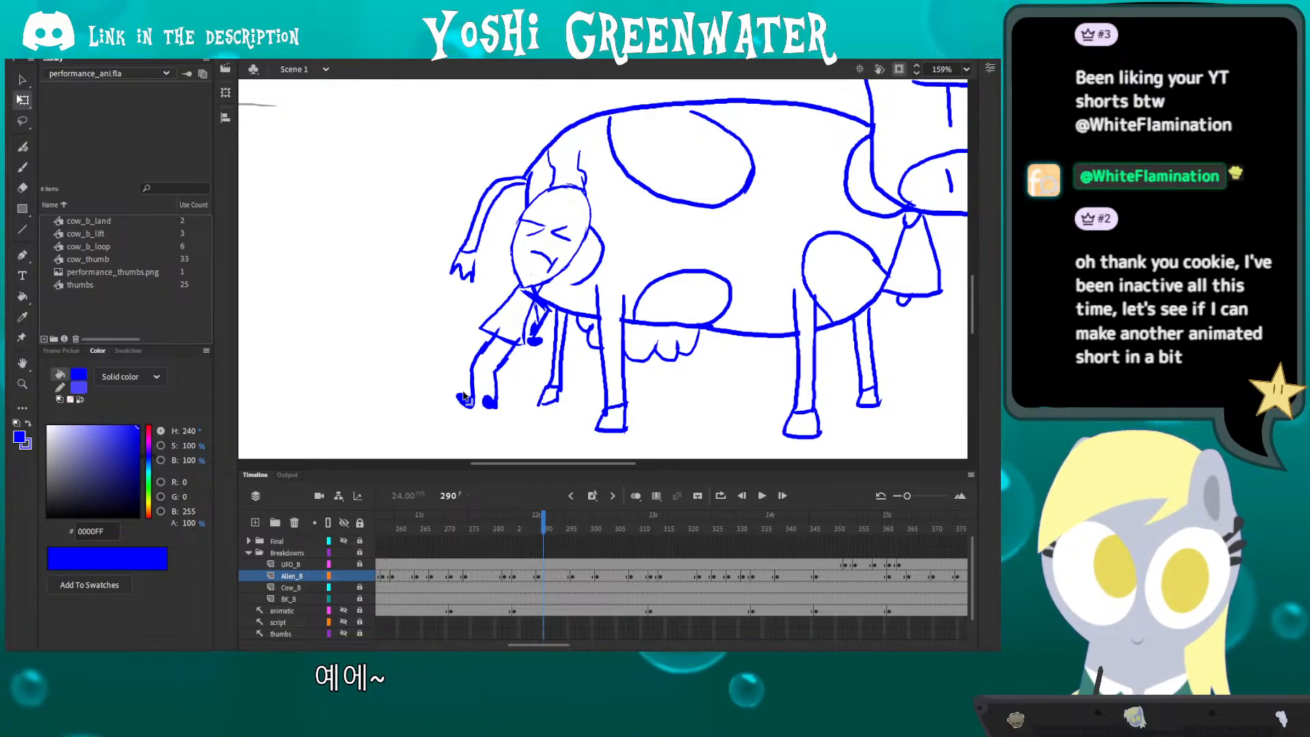
pyautogui.press(',')
pyautogui.press(',')
pyautogui.press('.')
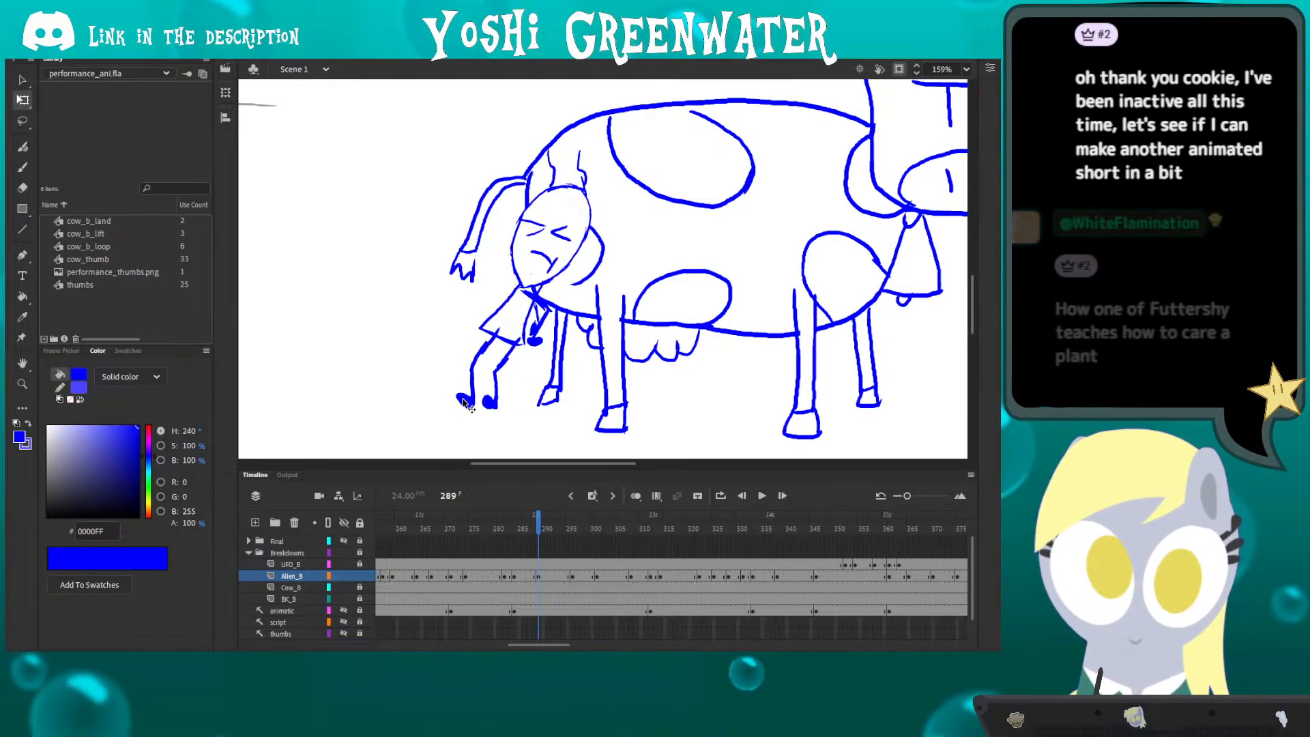
pyautogui.press('.')
pyautogui.press('.')
pyautogui.press('.')
pyautogui.press('.')
pyautogui.press('.')
pyautogui.press('.')
pyautogui.press('.')
pyautogui.press('.')
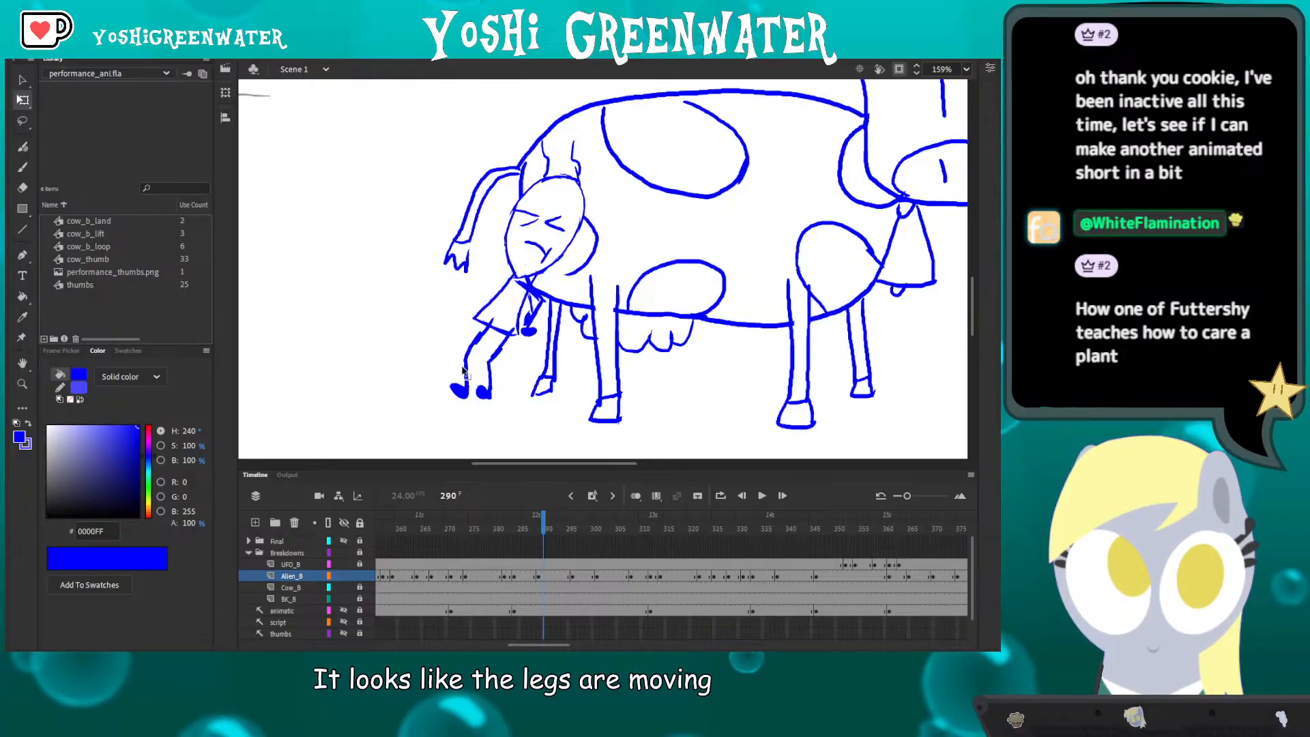
pyautogui.hotkey('ctrl', 'a')
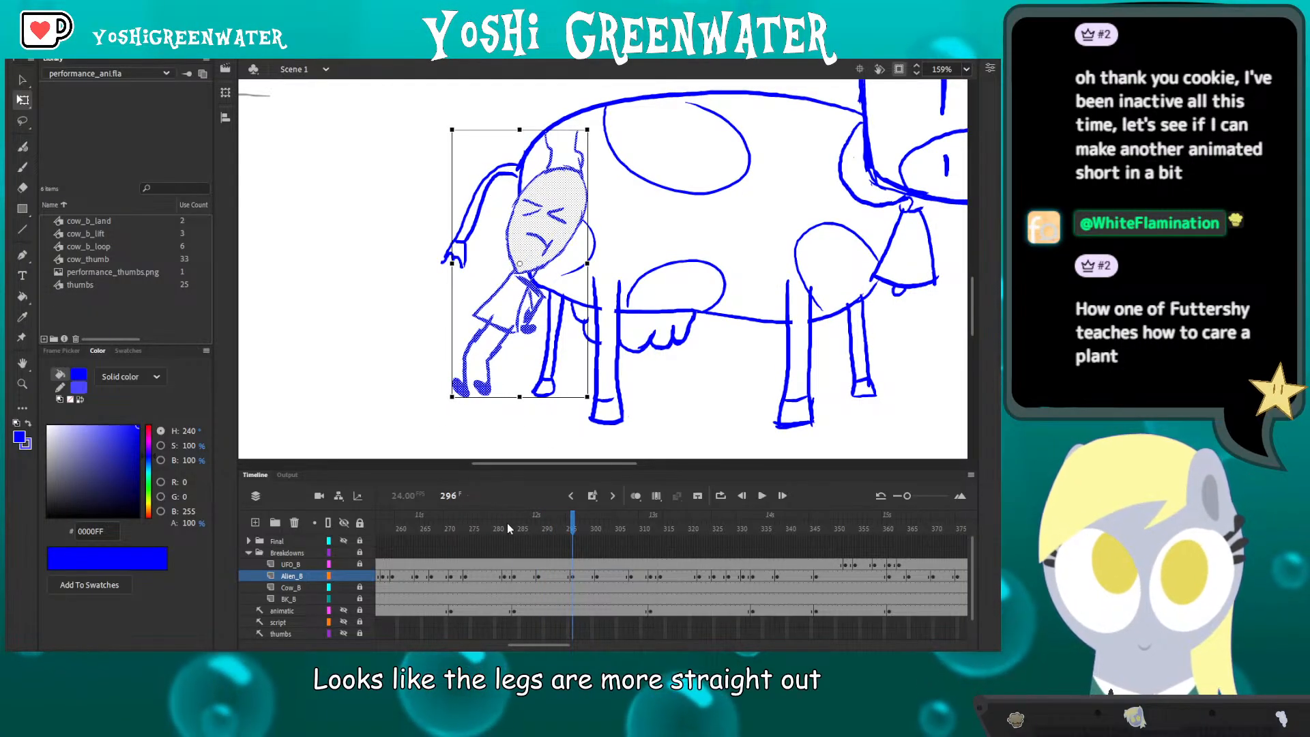
# - Replace the alien's bent legs at frame 289 with straight ones joining his torso to his feet, and play the push
pyautogui.moveTo(524, 529); pyautogui.dragTo(538, 539)
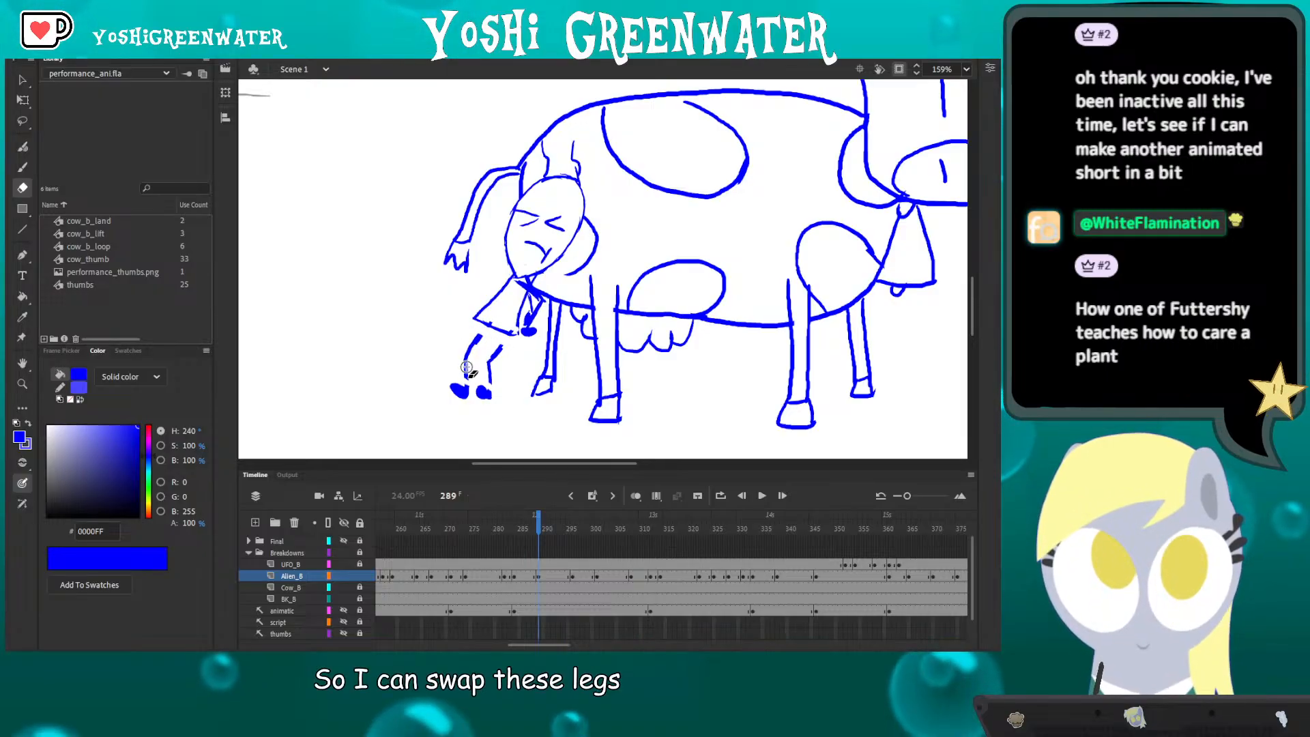
pyautogui.press('q')
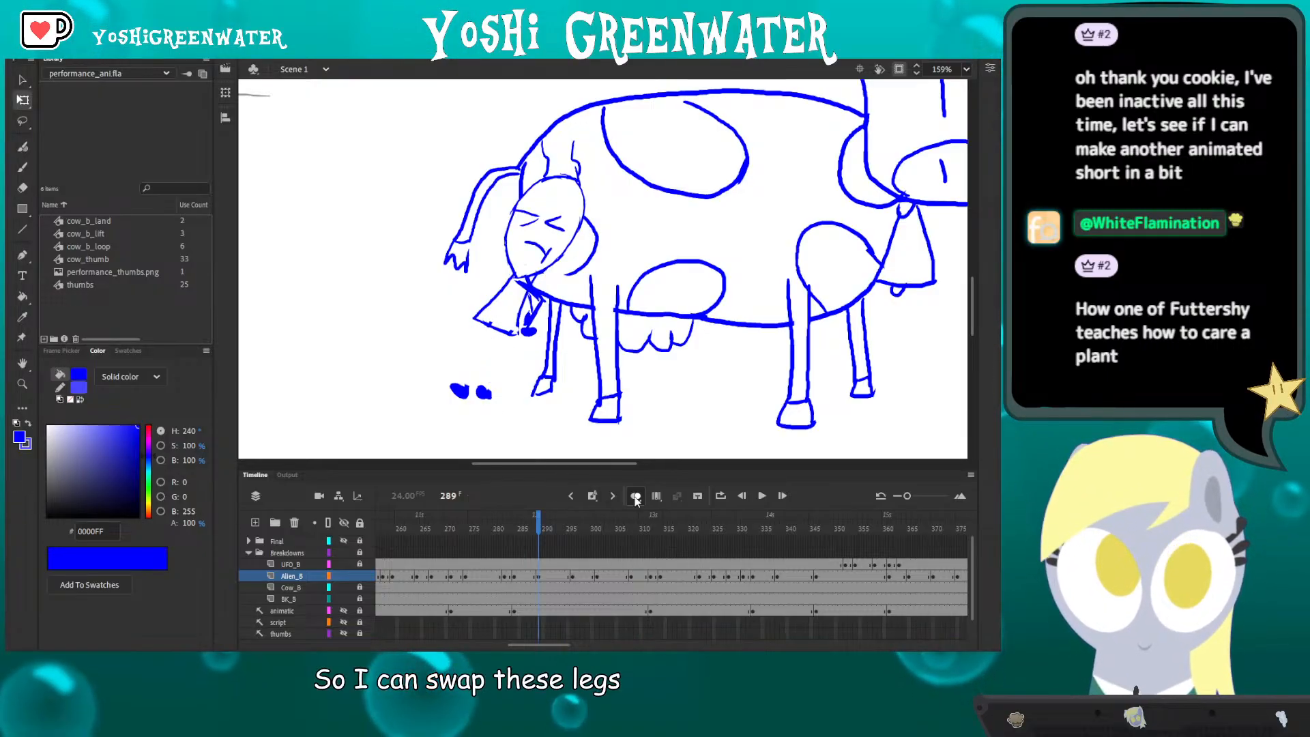
pyautogui.click(635, 496)
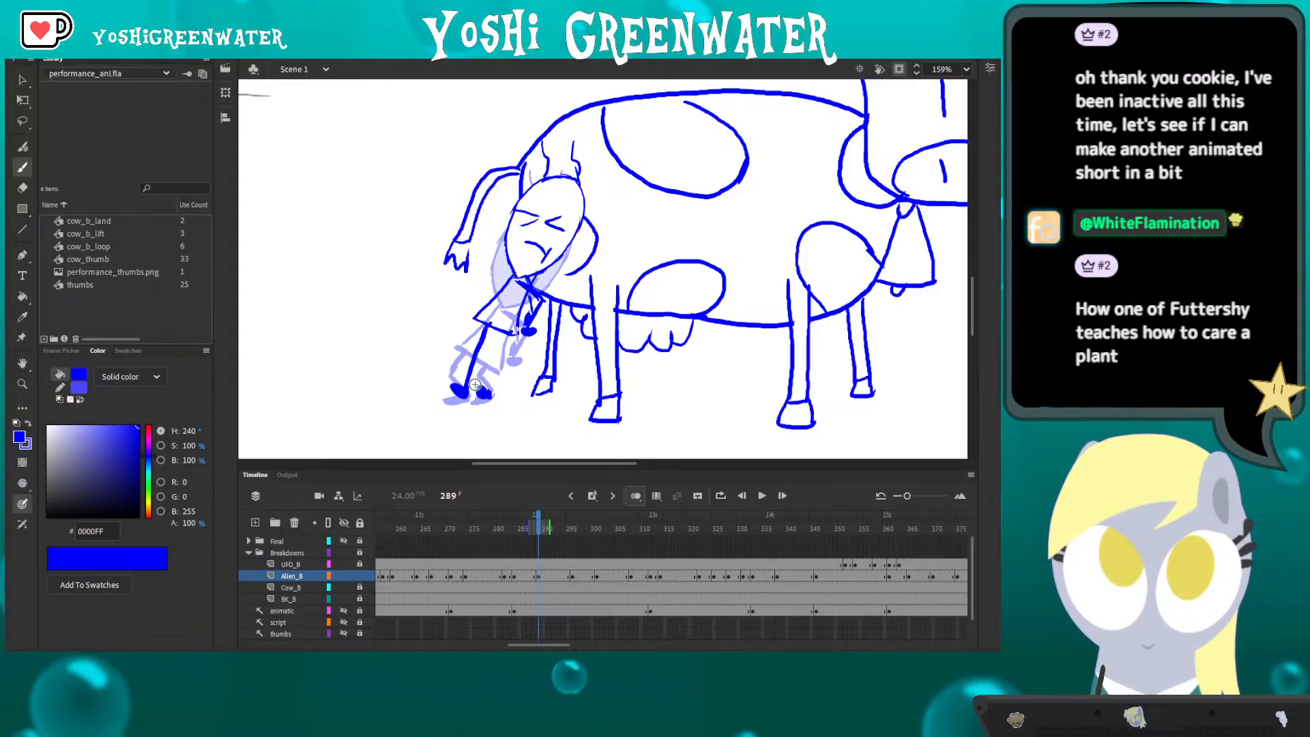
pyautogui.hotkey('alt', 'shift', 'o')
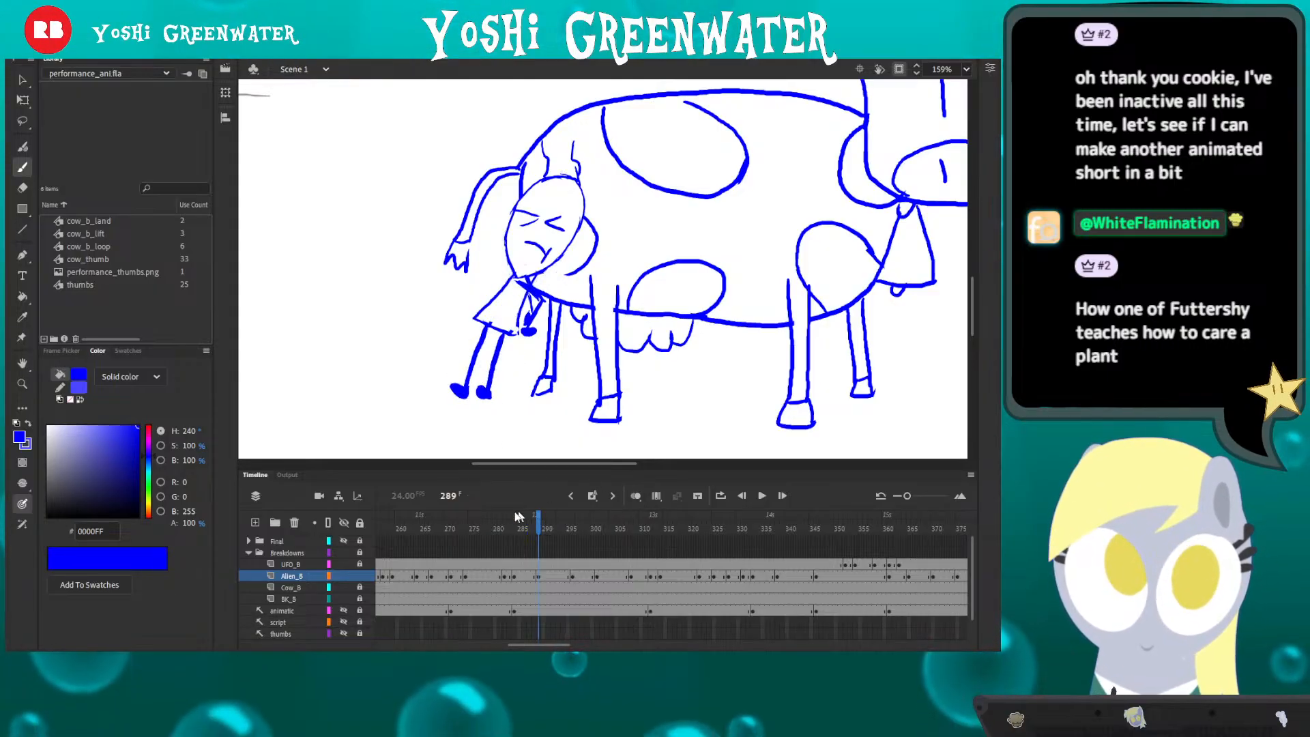
pyautogui.press('Return')
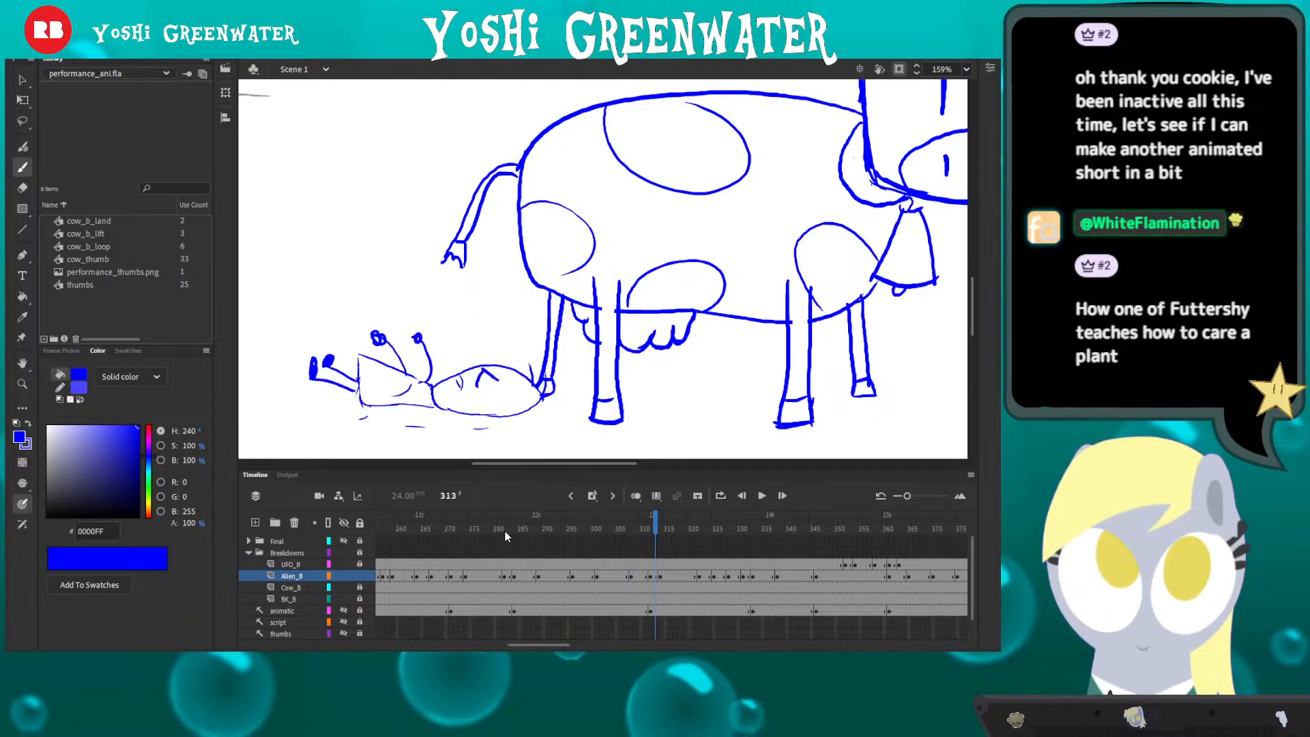
# - At frame 297, erase the alien's bent legs and brush in straight ones down to his feet, using onion skin as reference
pyautogui.click(460, 386)
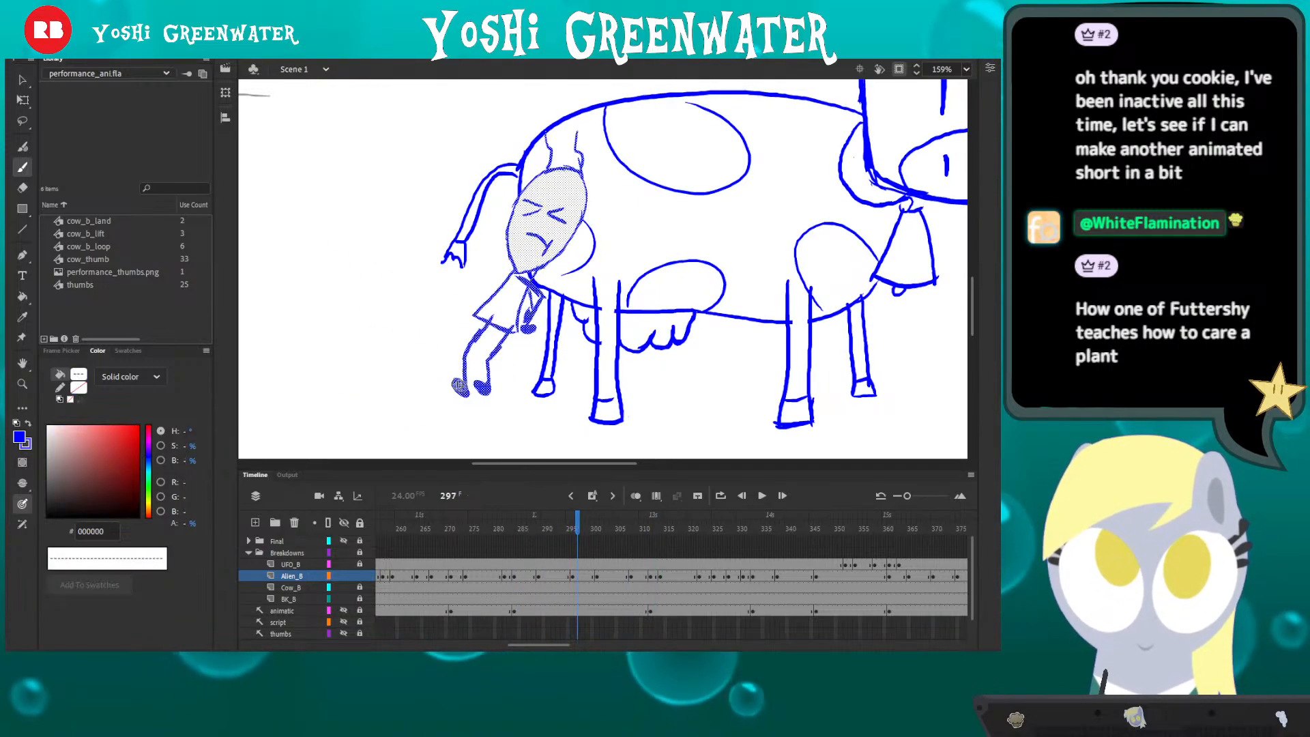
pyautogui.click(500, 388)
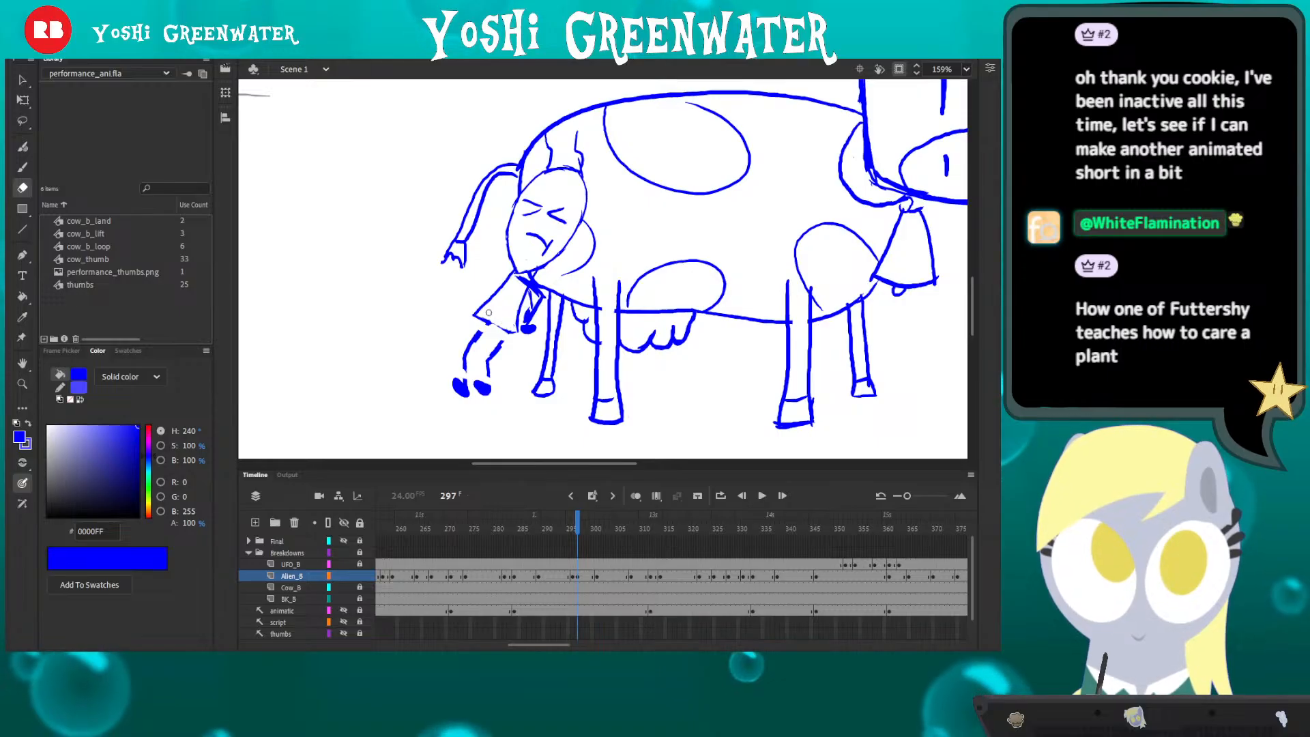
pyautogui.moveTo(467, 344)
pyautogui.mouseDown()
pyautogui.moveTo(466, 372)
pyautogui.moveTo(488, 374)
pyautogui.mouseUp()
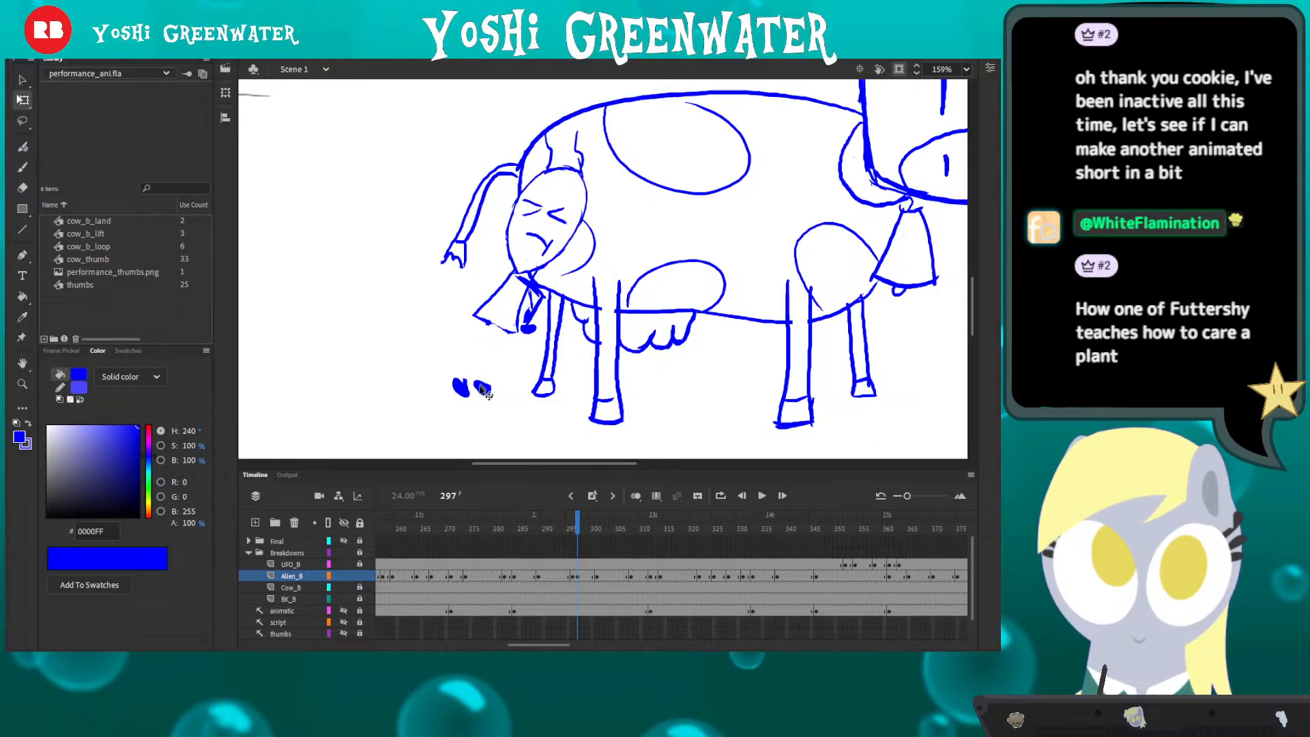
pyautogui.click(635, 496)
pyautogui.press('q')
pyautogui.press('b')
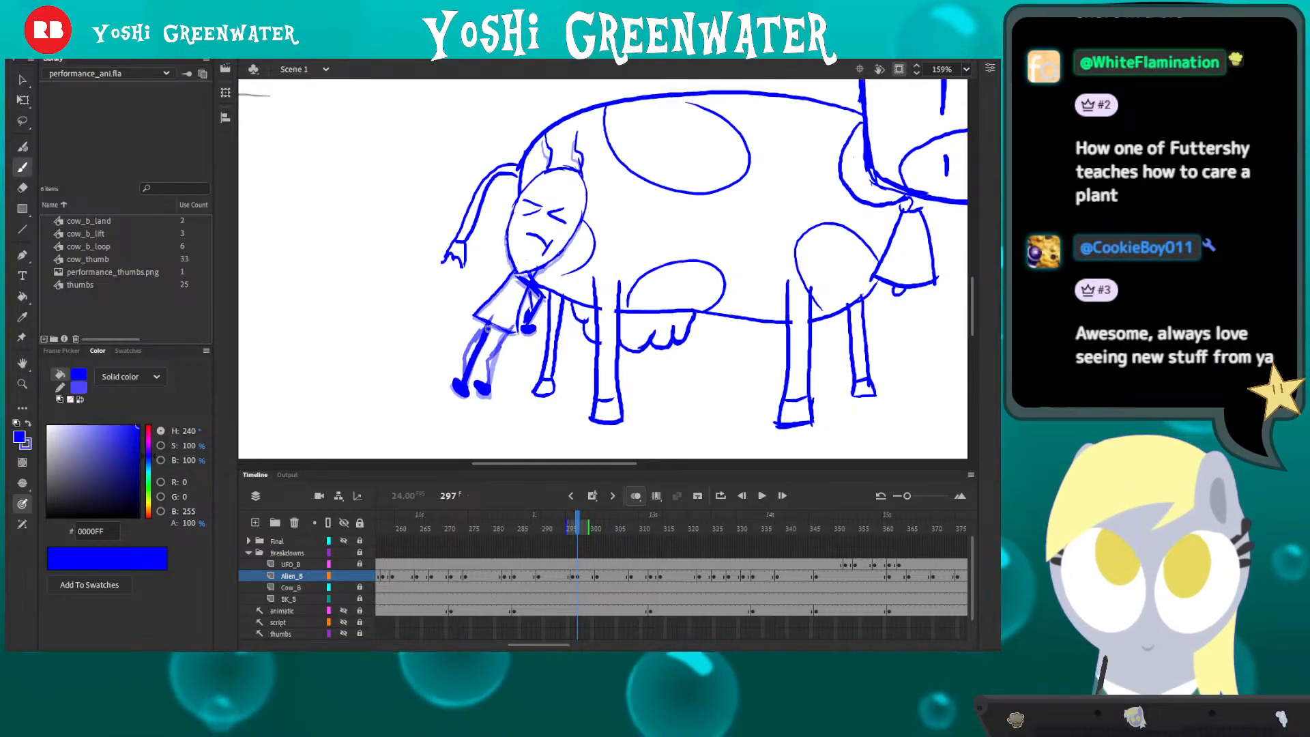
pyautogui.moveTo(484, 379); pyautogui.dragTo(495, 359)
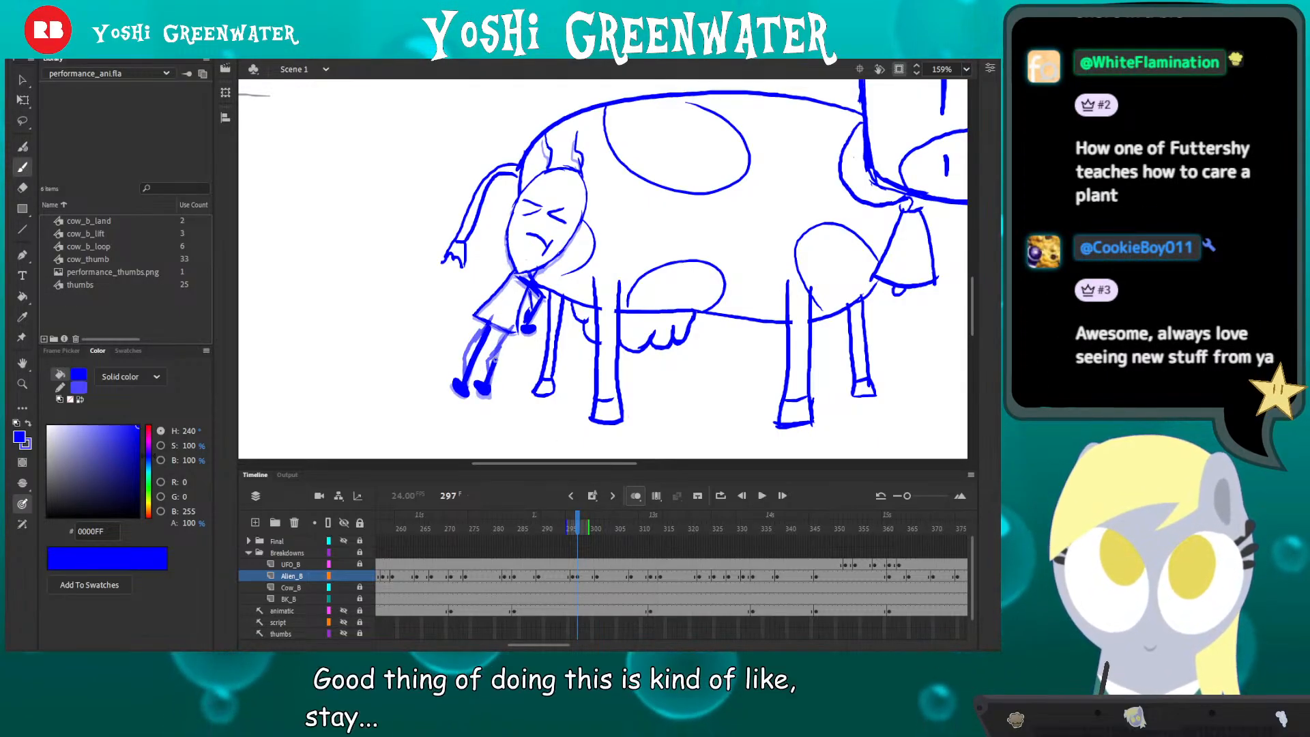
pyautogui.click(635, 497)
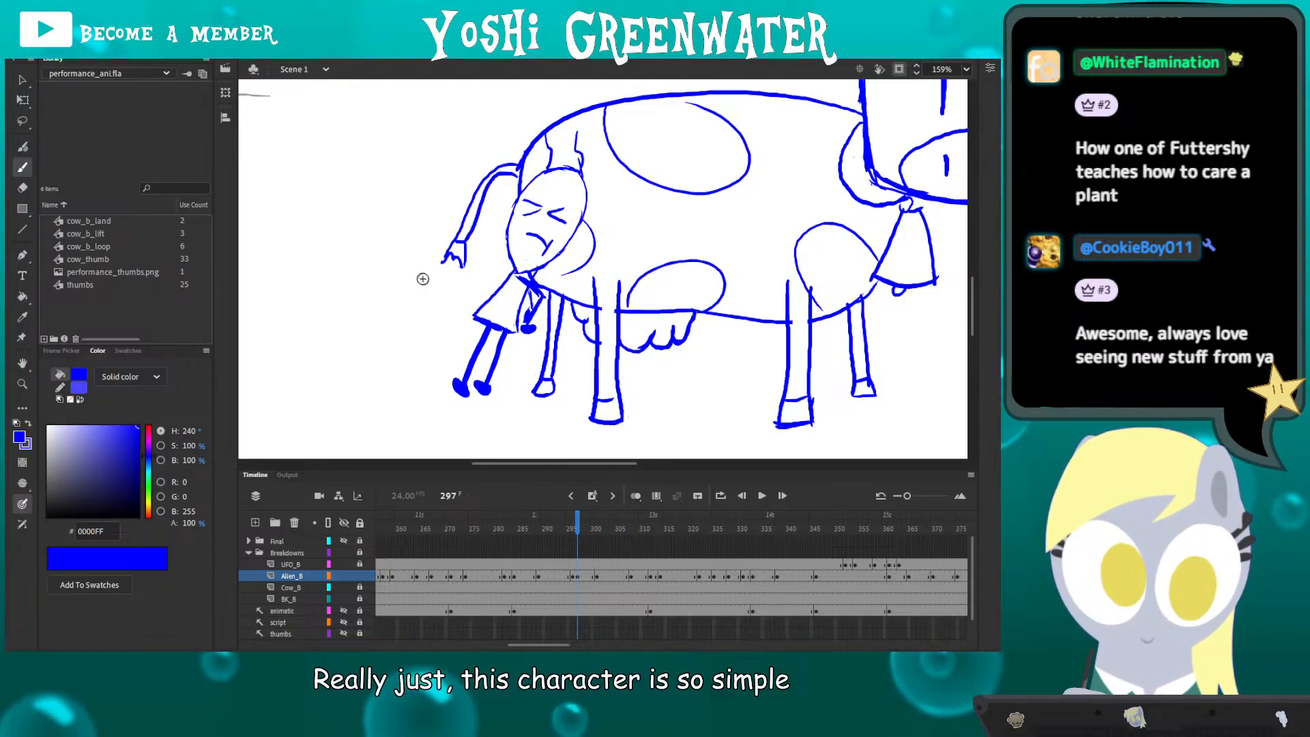
pyautogui.moveTo(423, 278); pyautogui.dragTo(406, 293)
pyautogui.press('q')
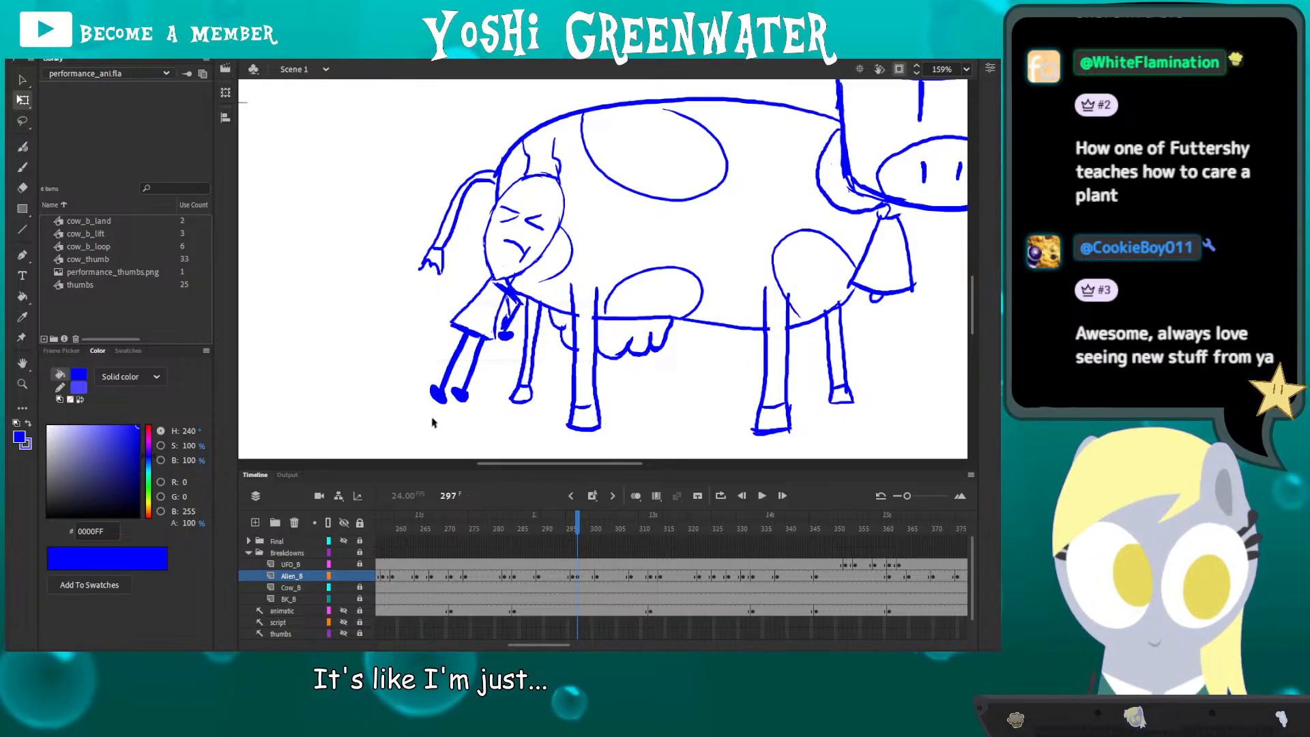
# - Move the Alien_B keyframe from frame 297 to frame 296 and play the push
pyautogui.hscroll(1, 434, 417)
pyautogui.scroll(-1, 434, 416)
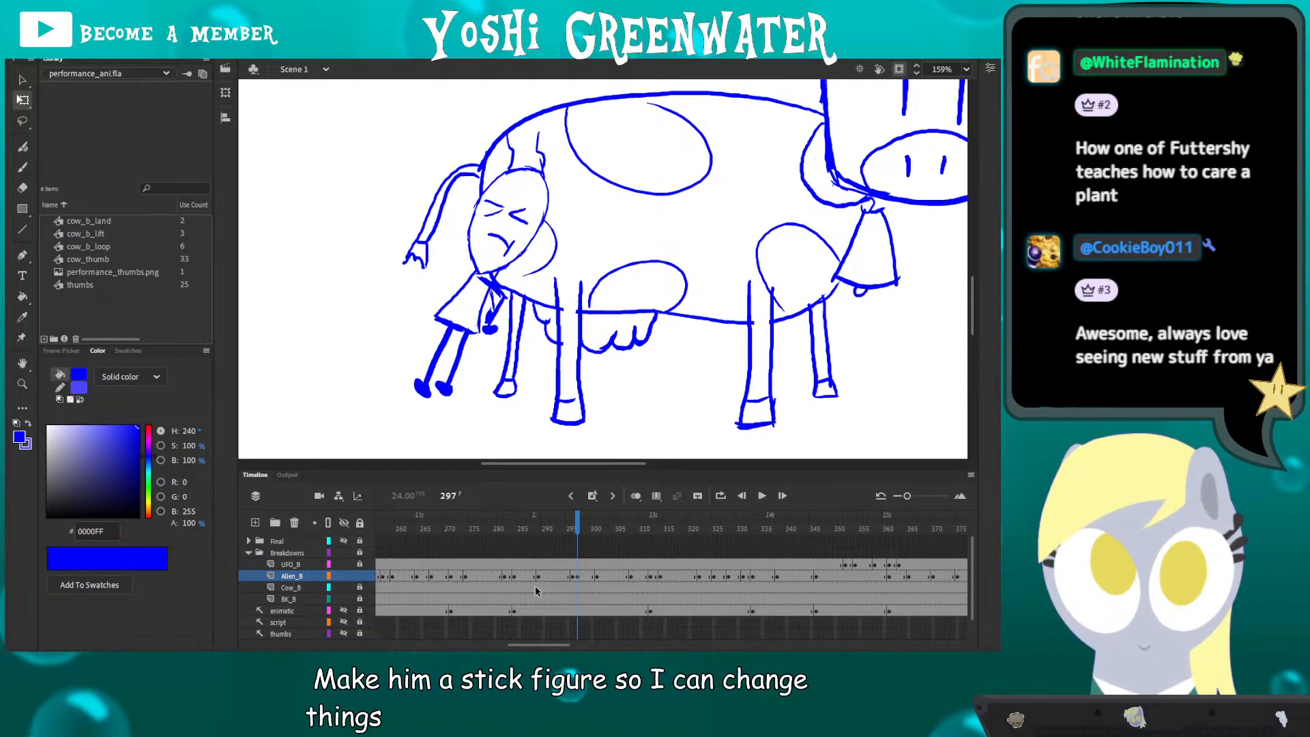
pyautogui.click(576, 576)
pyautogui.press('.')
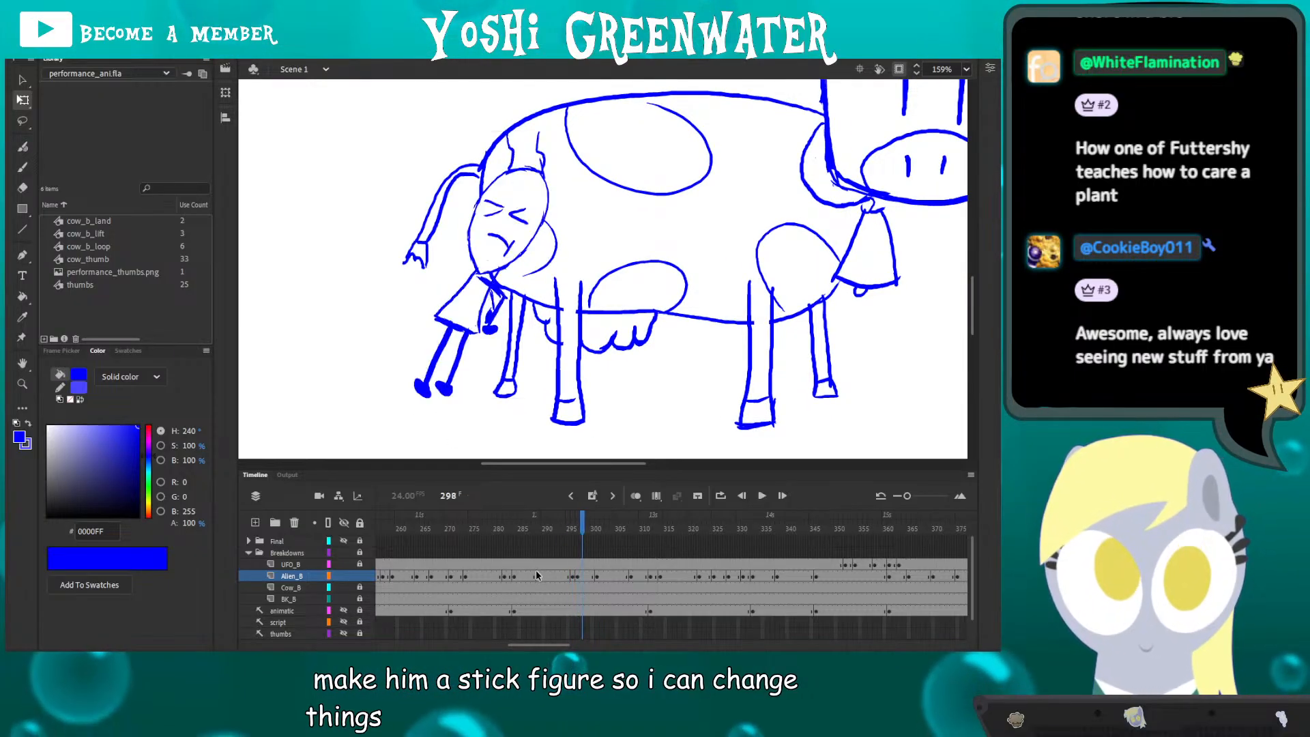
pyautogui.moveTo(535, 575); pyautogui.dragTo(538, 575)
pyautogui.click(572, 577)
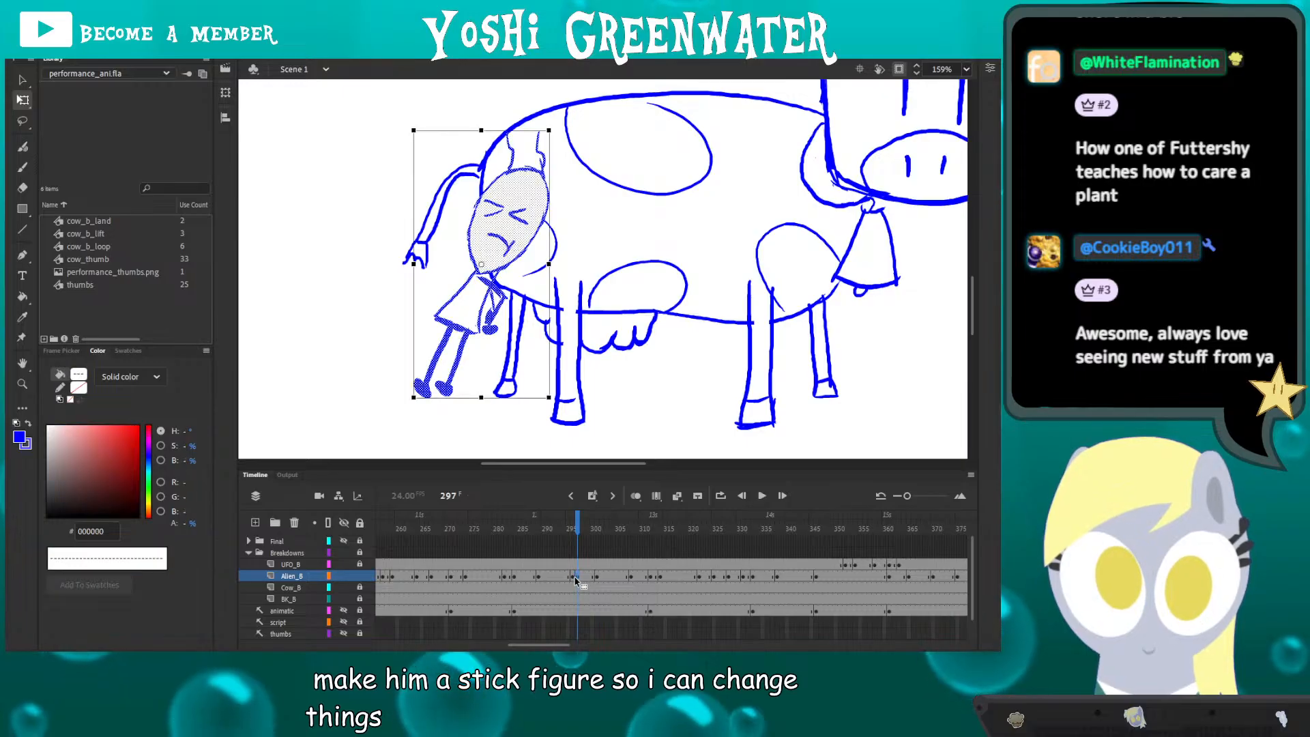
pyautogui.press('Return')
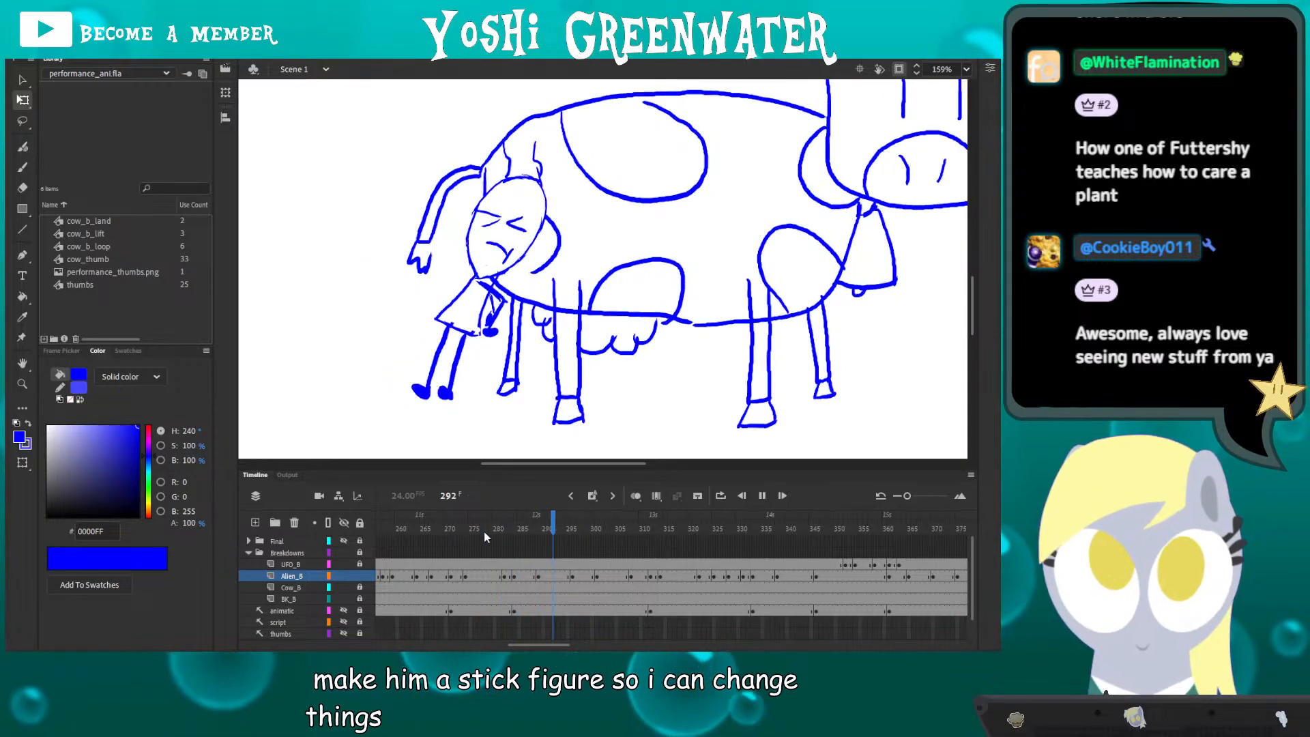
# - At frame 301, separate the alien's bent legs from his torso and feet, and delete both legs and both feet
pyautogui.moveTo(577, 530); pyautogui.dragTo(597, 529)
pyautogui.press('e')
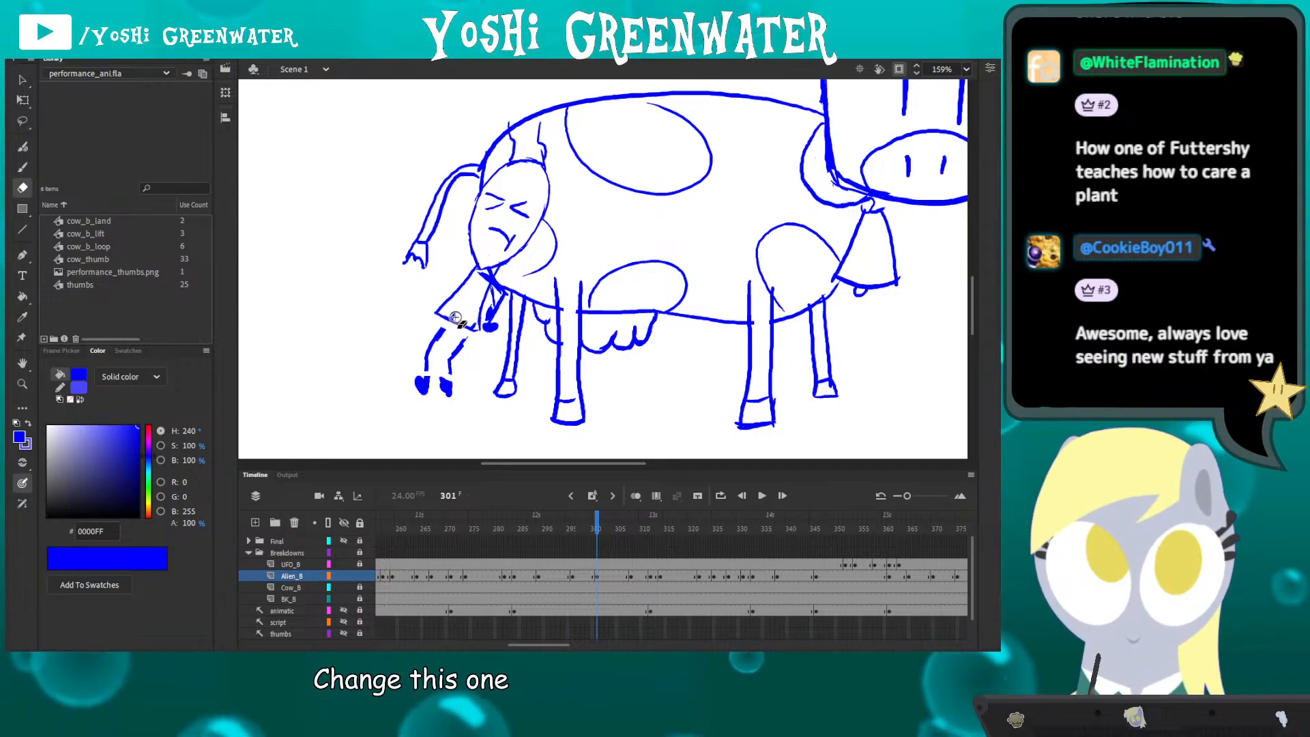
pyautogui.press('q')
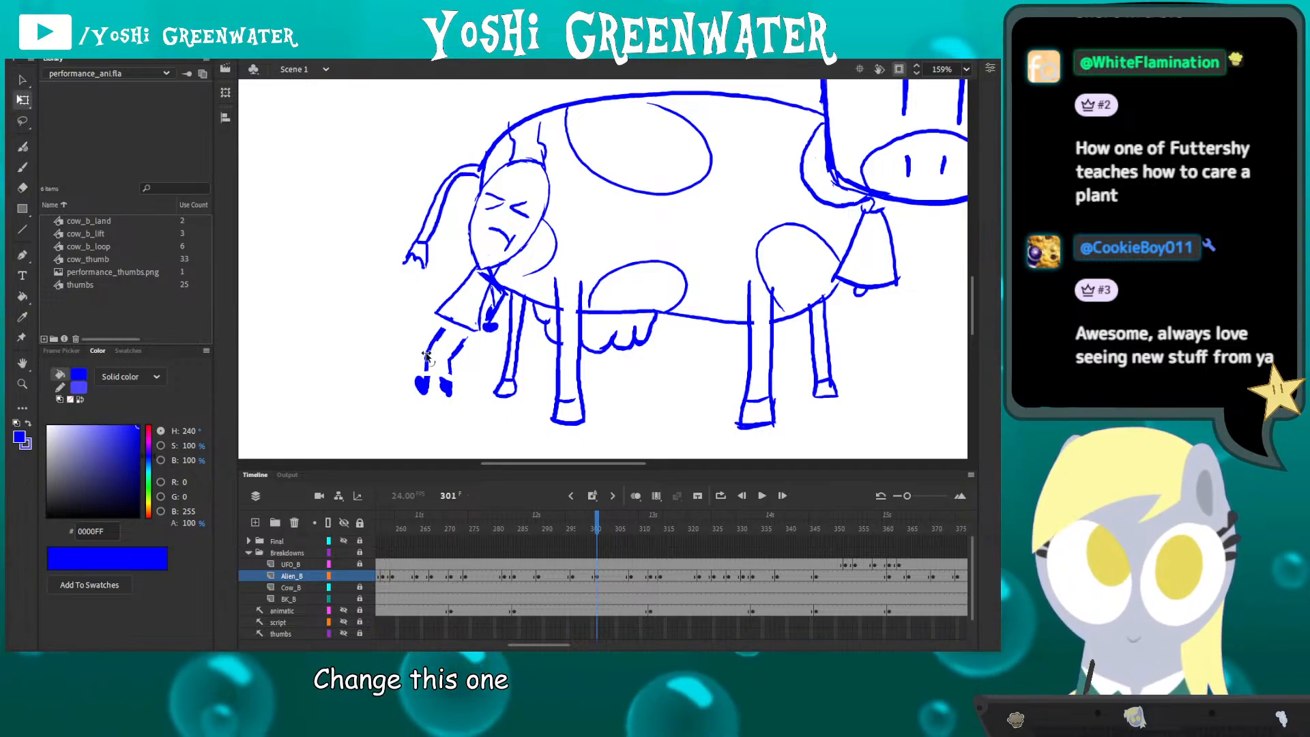
pyautogui.click(430, 350)
pyautogui.press('Delete')
pyautogui.click(453, 356)
pyautogui.press('Delete')
pyautogui.click(422, 385)
pyautogui.press('Delete')
pyautogui.click(447, 389)
pyautogui.press('Delete')
# - Brush in straight legs with feet below the alien's torso at frame 301, using onion skin as reference
pyautogui.click(634, 496)
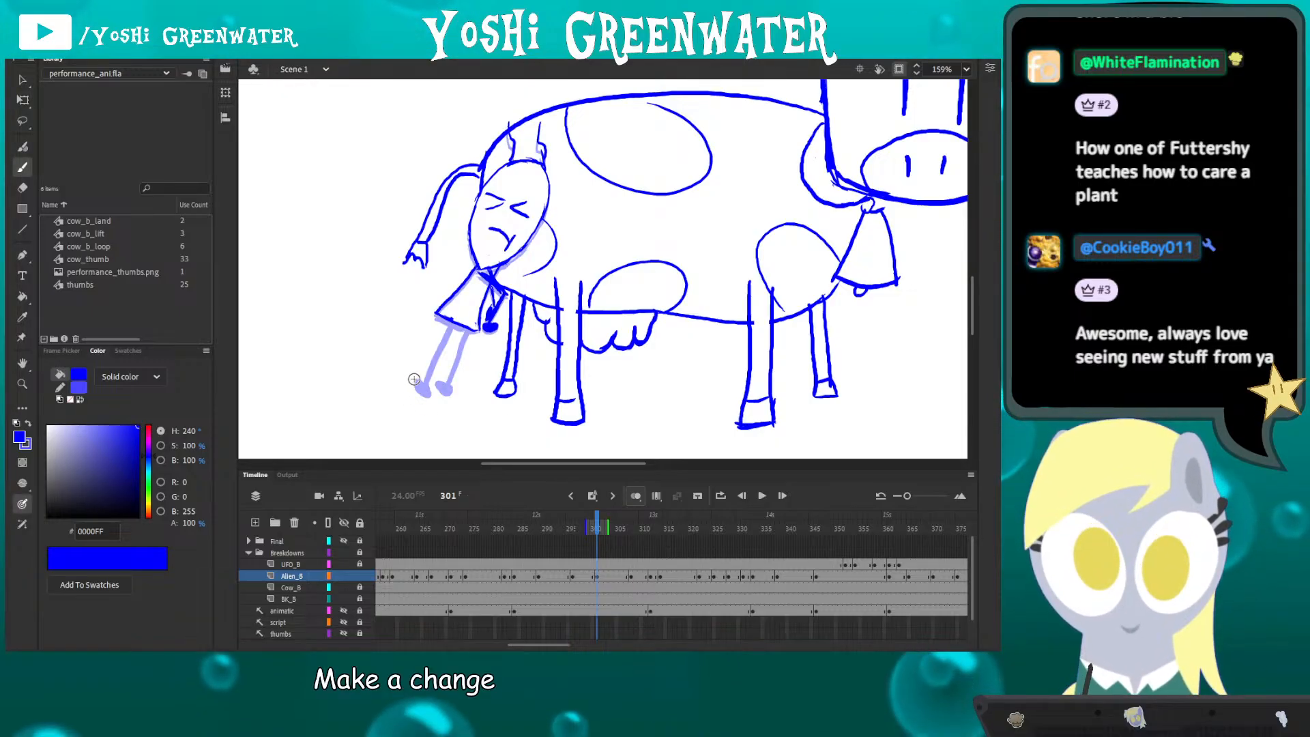
pyautogui.moveTo(410, 378); pyautogui.dragTo(444, 392)
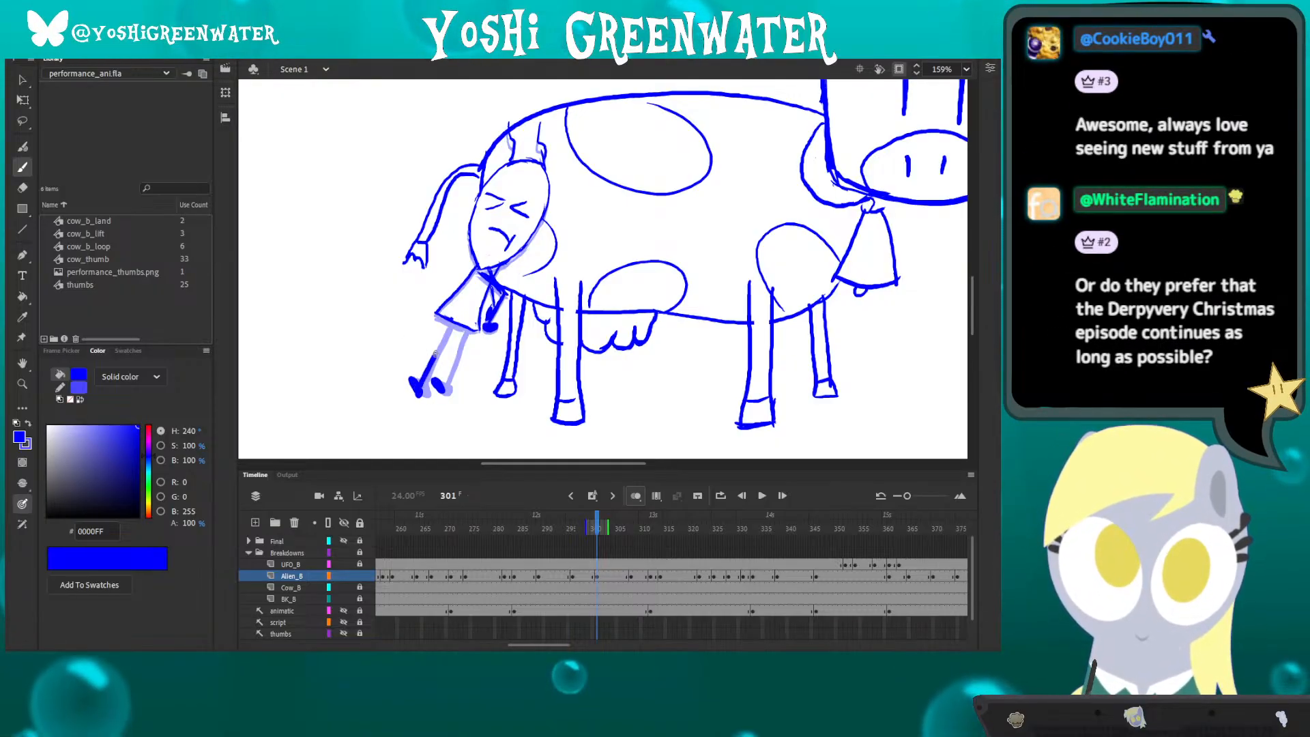
pyautogui.press('e')
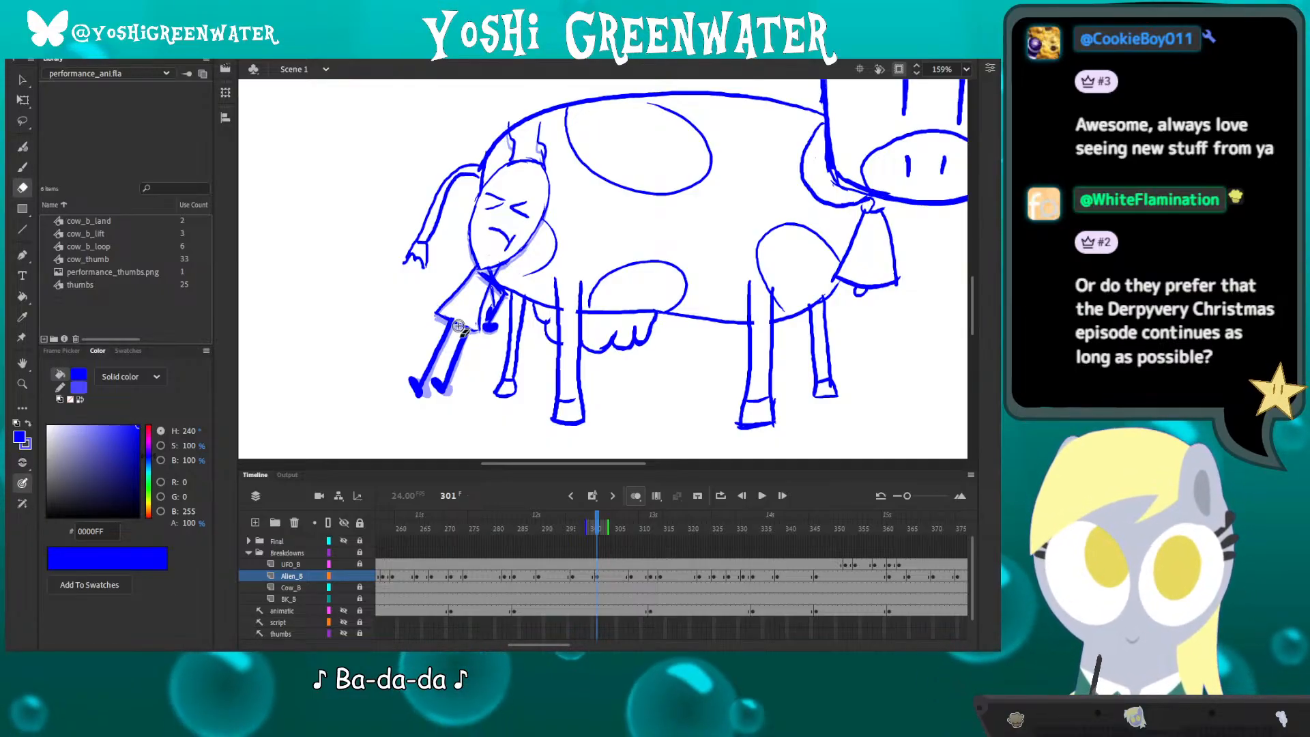
pyautogui.press('q')
pyautogui.moveTo(393, 311); pyautogui.dragTo(378, 314)
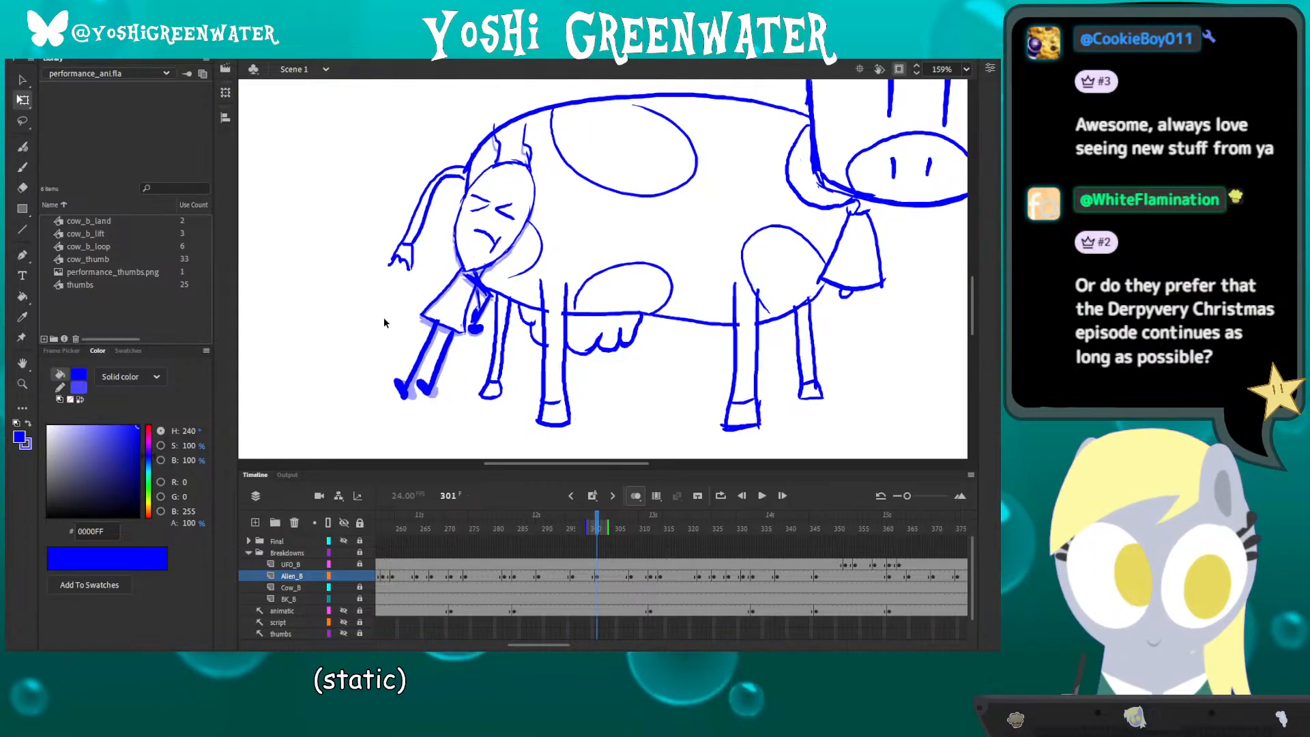
pyautogui.press('XF86AudioLowerVolume')
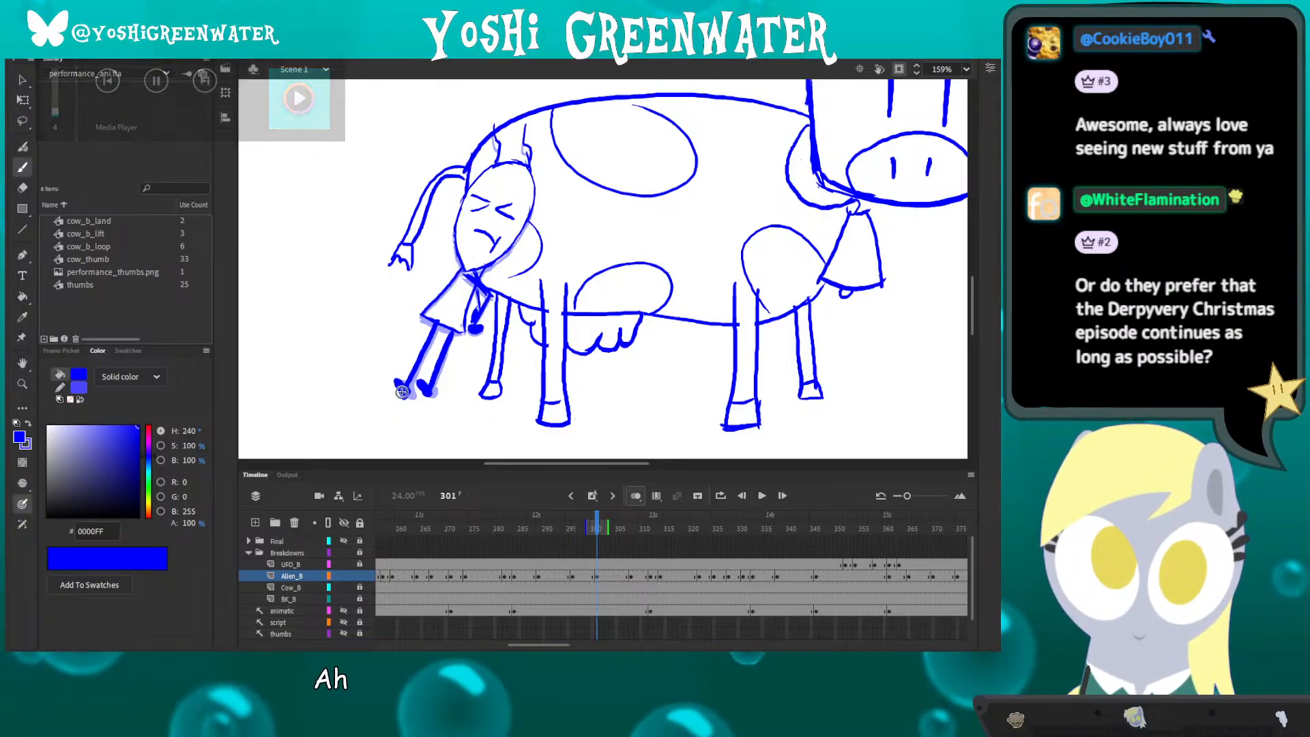
pyautogui.press('q')
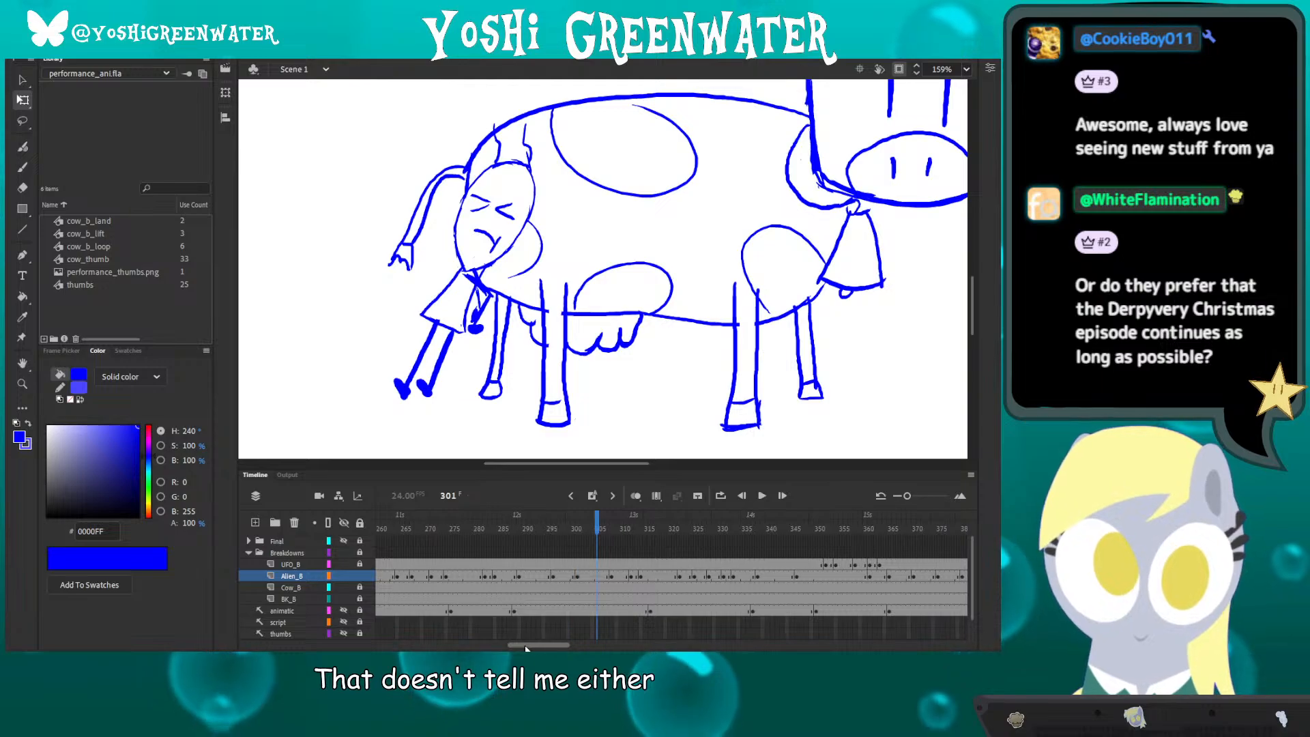
# - Play the alien's push from frame 284 through his fall to check the straightened legs
pyautogui.click(490, 528)
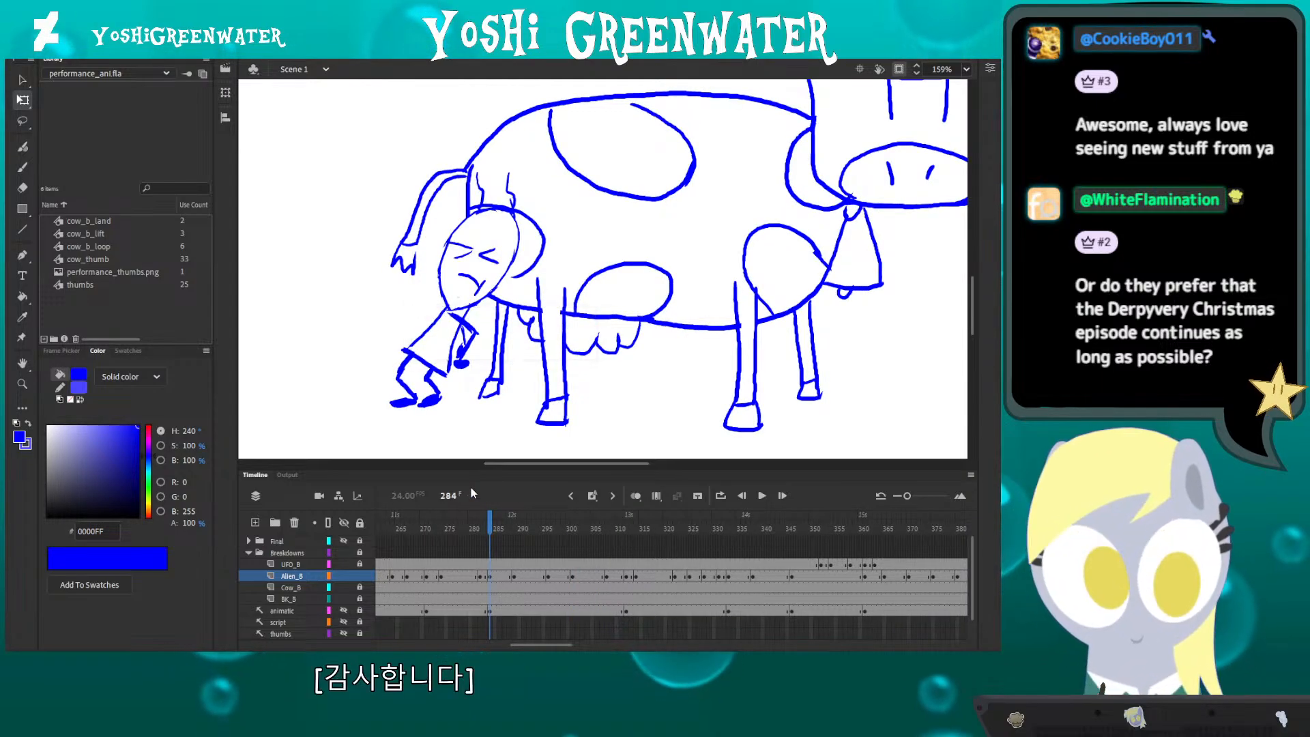
pyautogui.moveTo(392, 329); pyautogui.dragTo(415, 340)
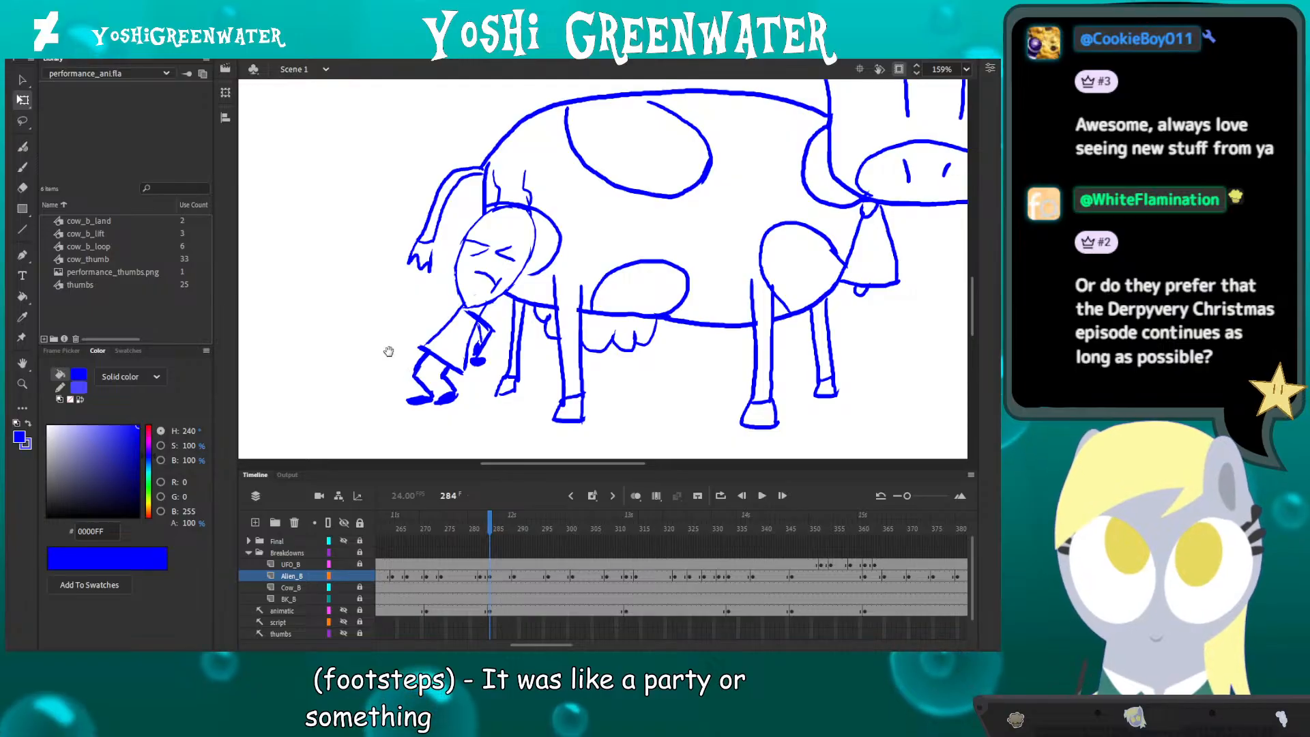
pyautogui.moveTo(388, 352); pyautogui.dragTo(407, 348)
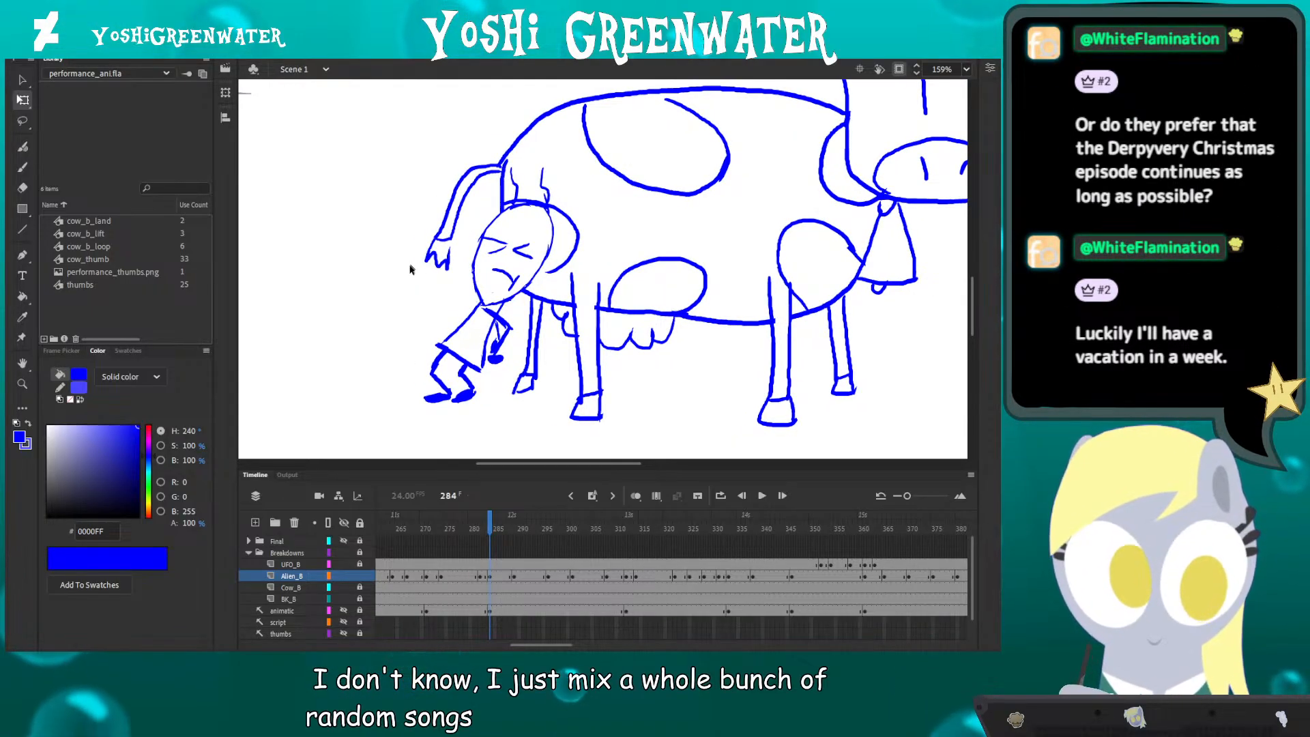
pyautogui.moveTo(410, 269); pyautogui.dragTo(394, 286)
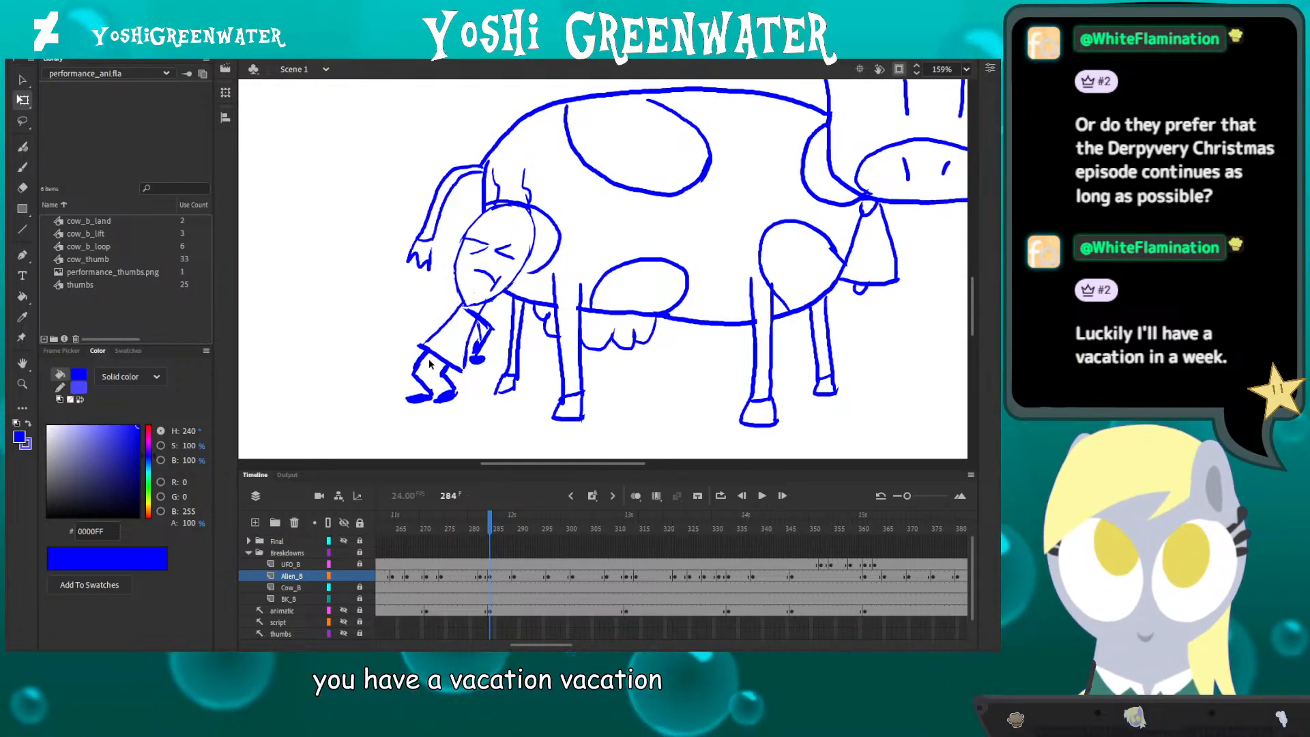
pyautogui.press('Return')
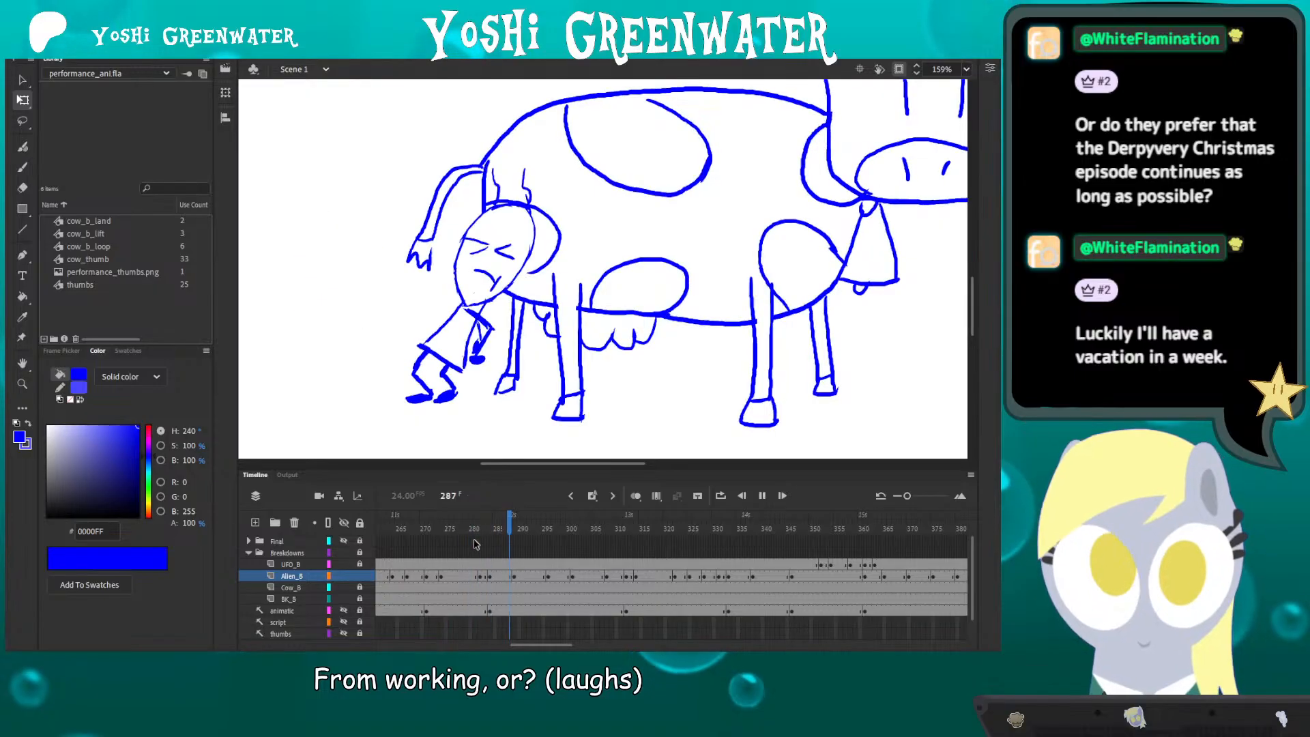
pyautogui.press('Return')
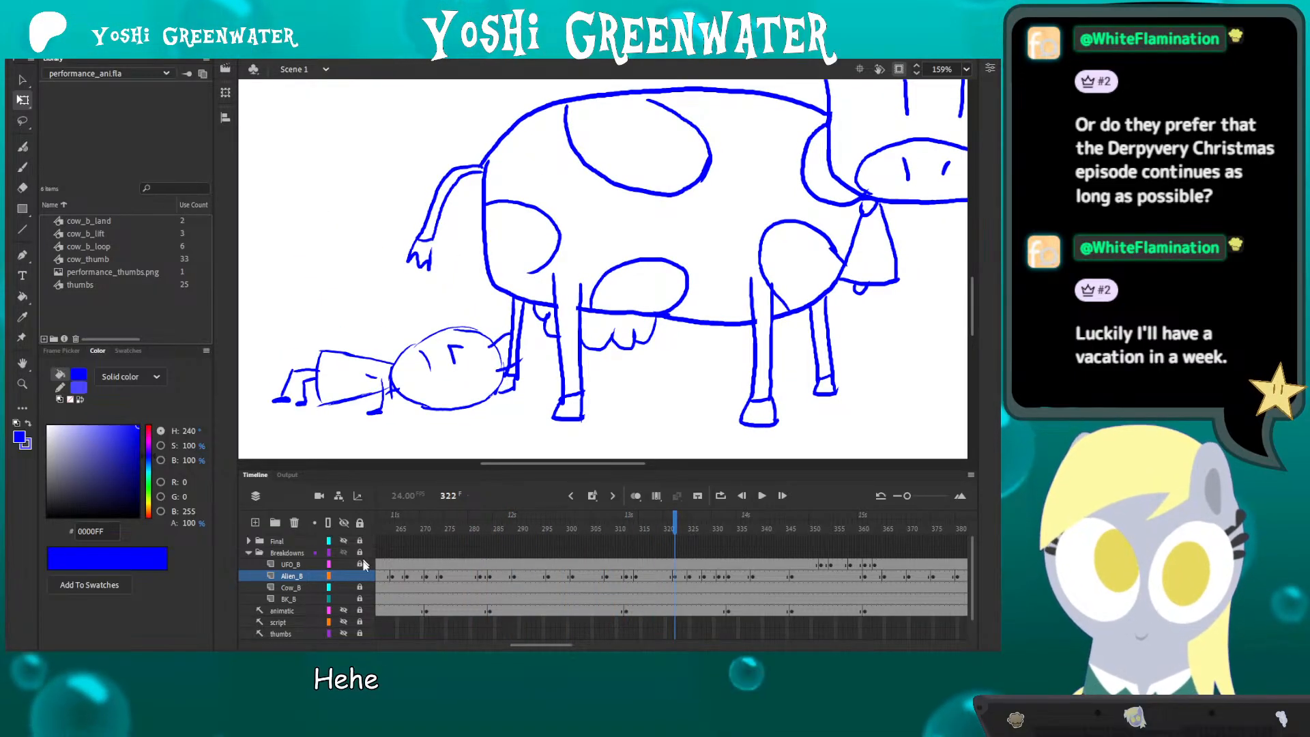
# - Inspect the alien's pose at frame 296, lock the Alien_B layer and replay the push from about frame 275
pyautogui.click(554, 530)
pyautogui.moveTo(558, 537); pyautogui.dragTo(548, 531)
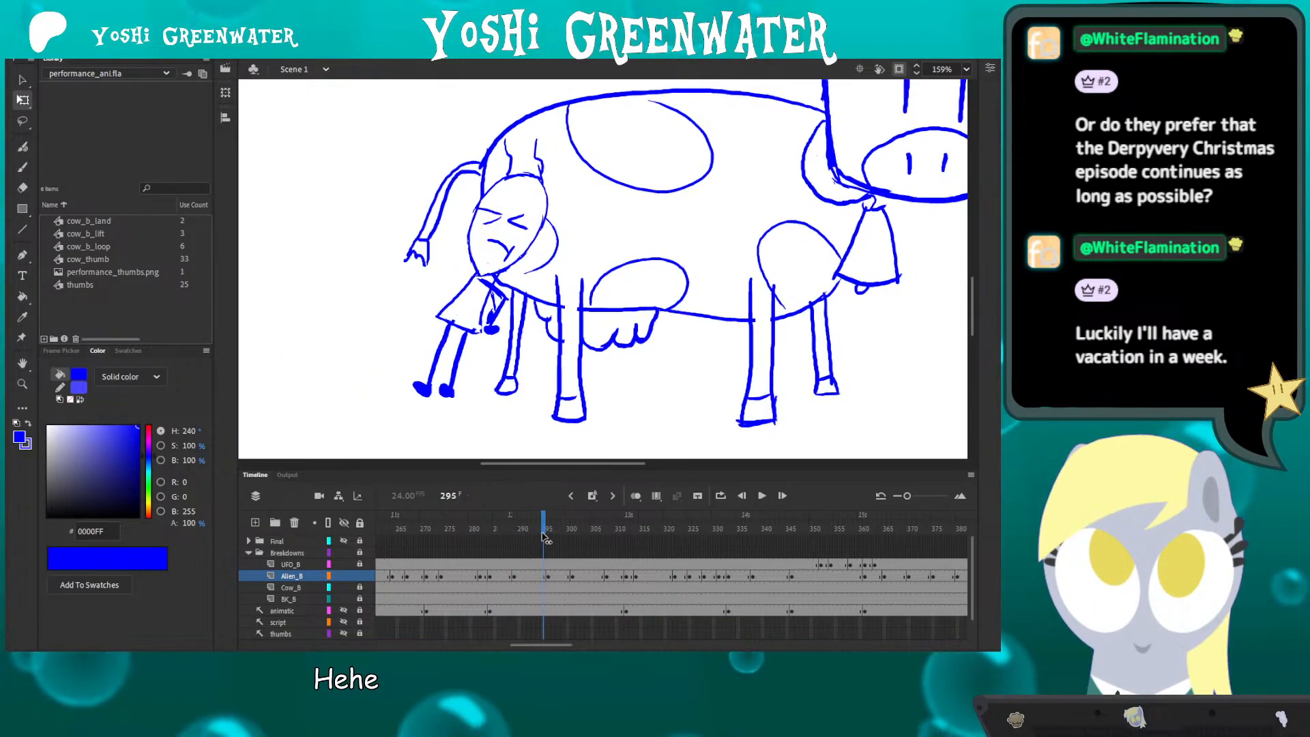
pyautogui.click(505, 198)
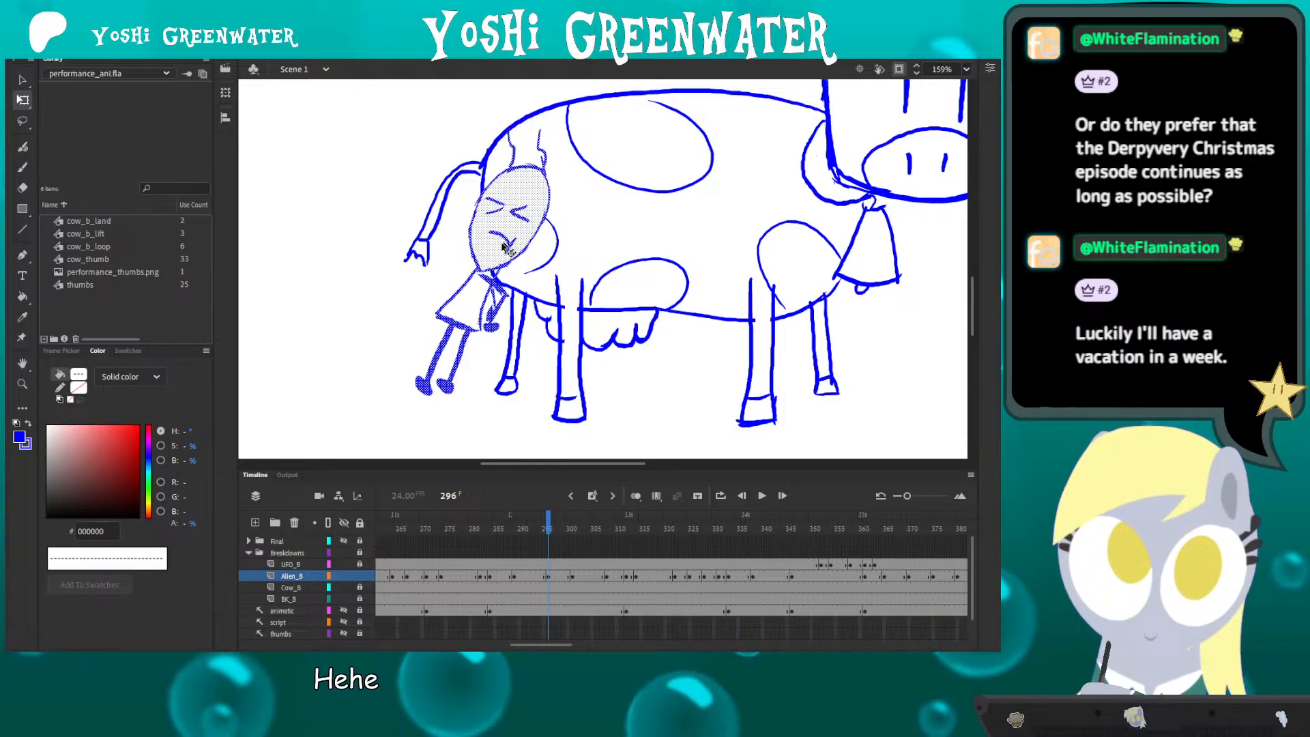
pyautogui.click(359, 579)
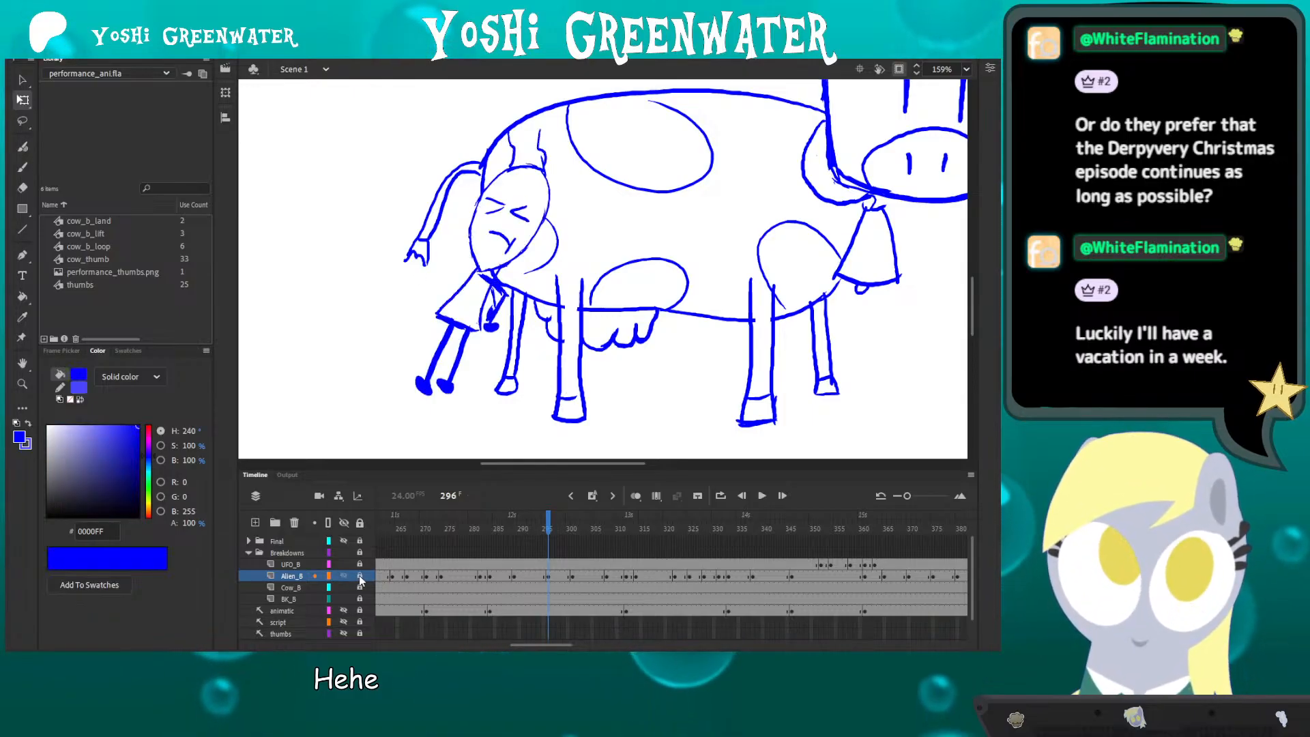
pyautogui.click(448, 529)
pyautogui.moveTo(396, 469); pyautogui.dragTo(396, 479)
pyautogui.press('Return')
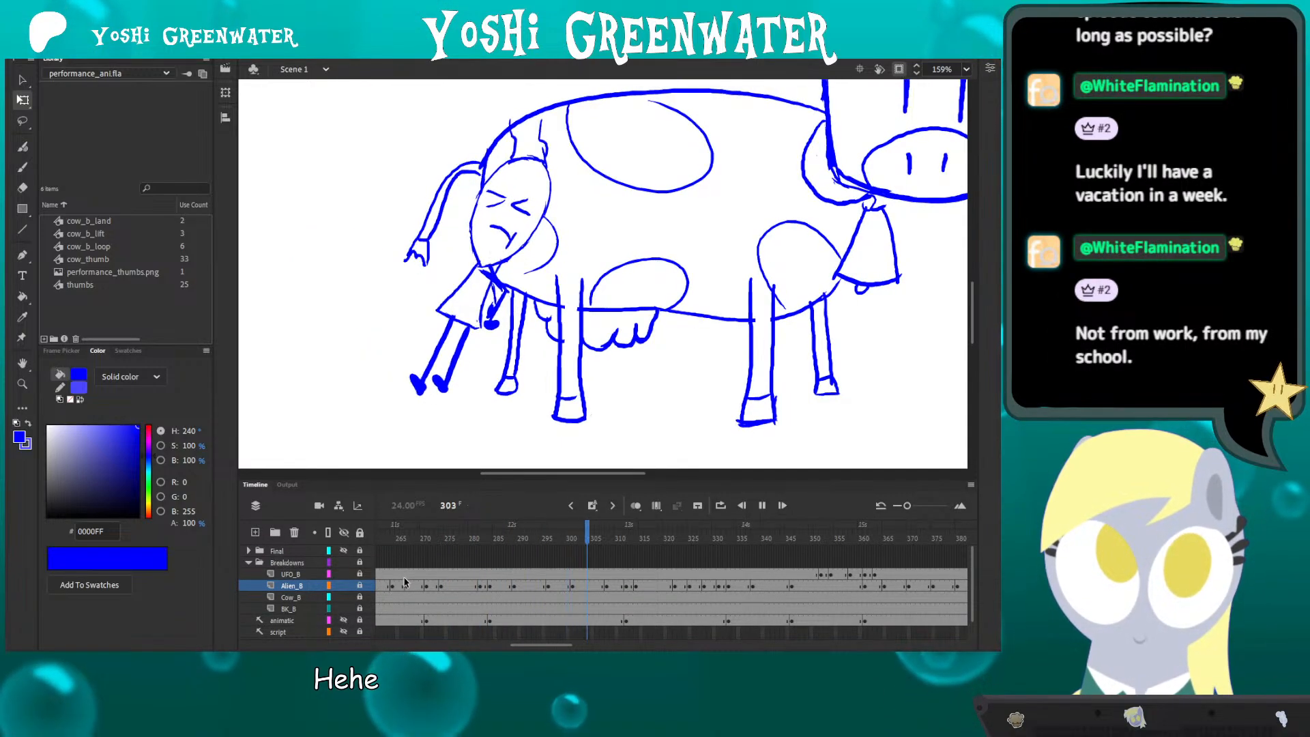
pyautogui.press('Return')
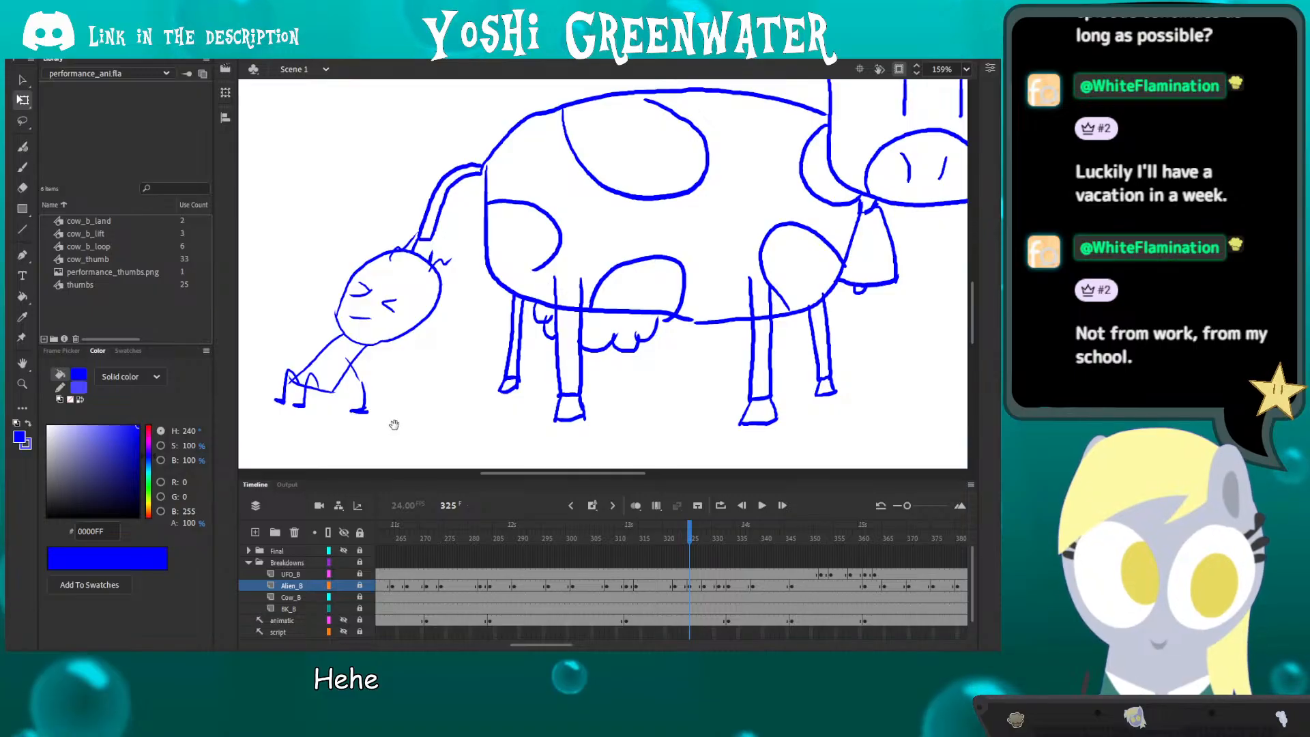
# - Unlock the Alien_B layer and erase the alien's legs and feet at frame 308, with onion skin on
pyautogui.moveTo(394, 423); pyautogui.dragTo(430, 420)
pyautogui.moveTo(553, 645); pyautogui.dragTo(555, 645)
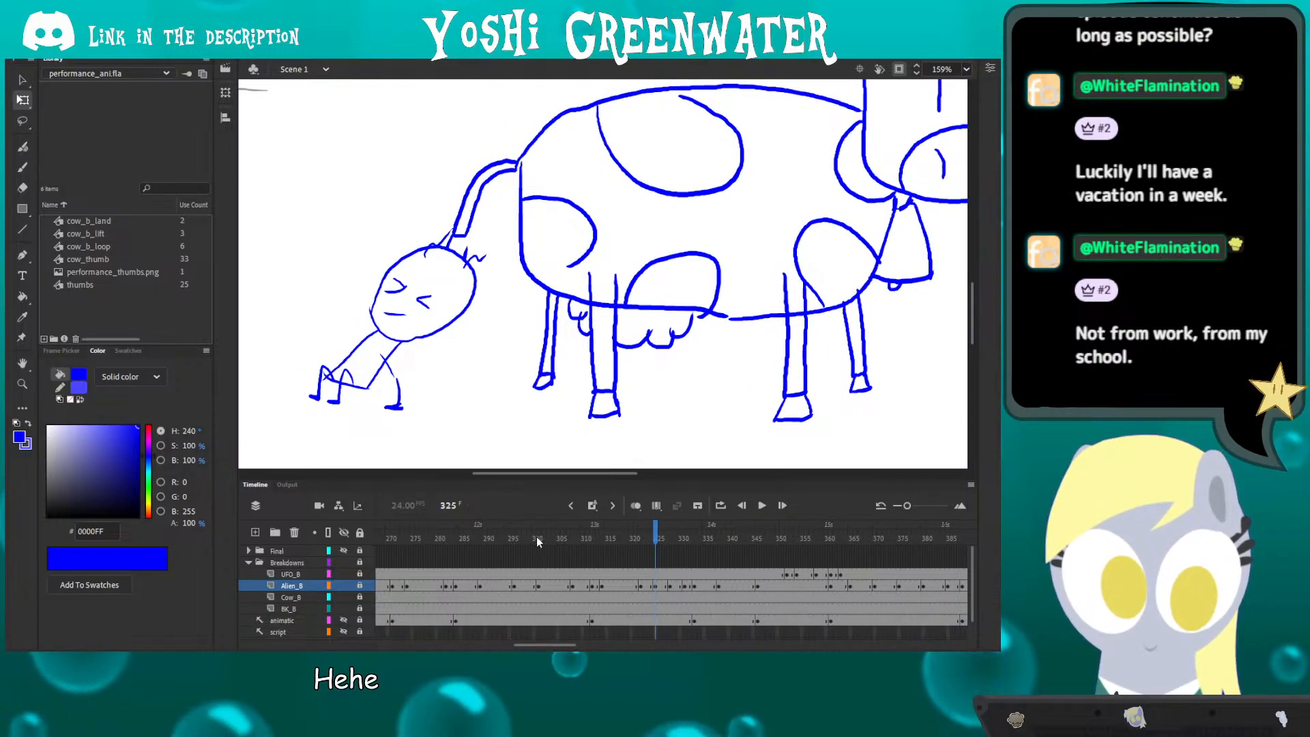
pyautogui.moveTo(542, 540)
pyautogui.mouseDown()
pyautogui.moveTo(586, 545)
pyautogui.moveTo(572, 539)
pyautogui.mouseUp()
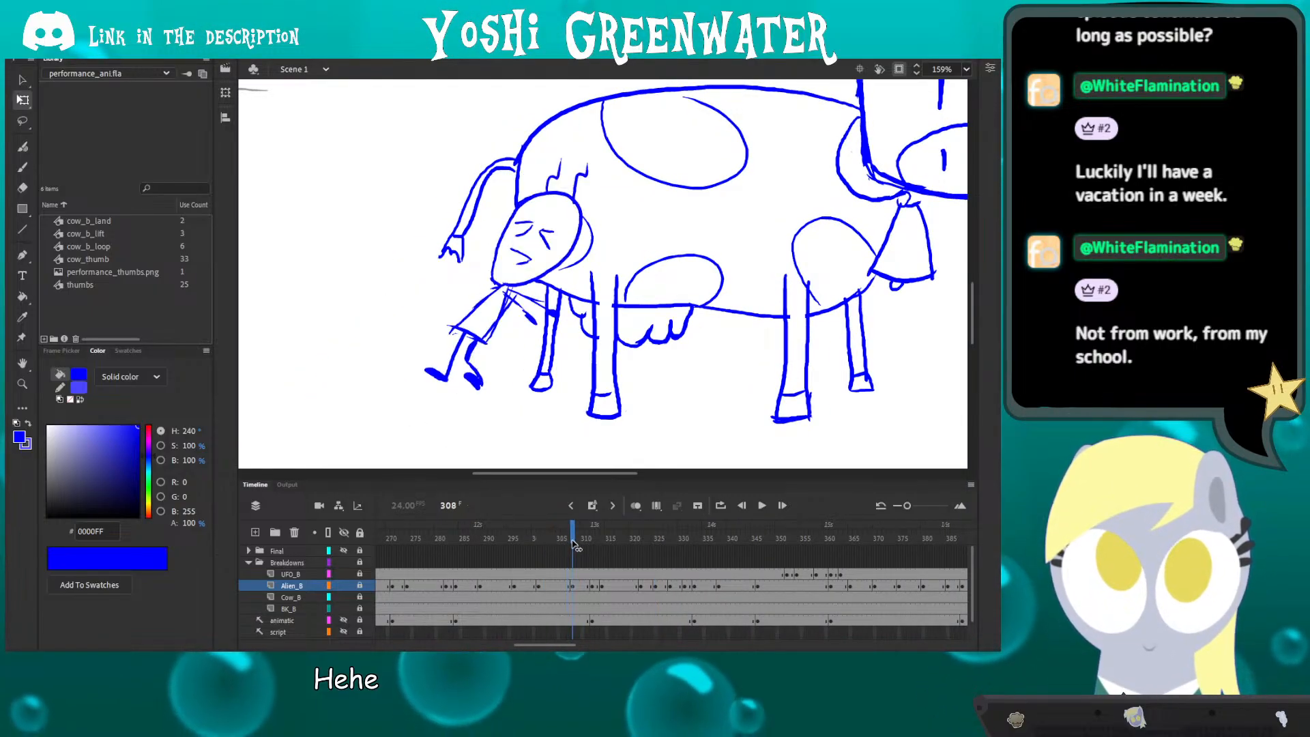
pyautogui.click(360, 584)
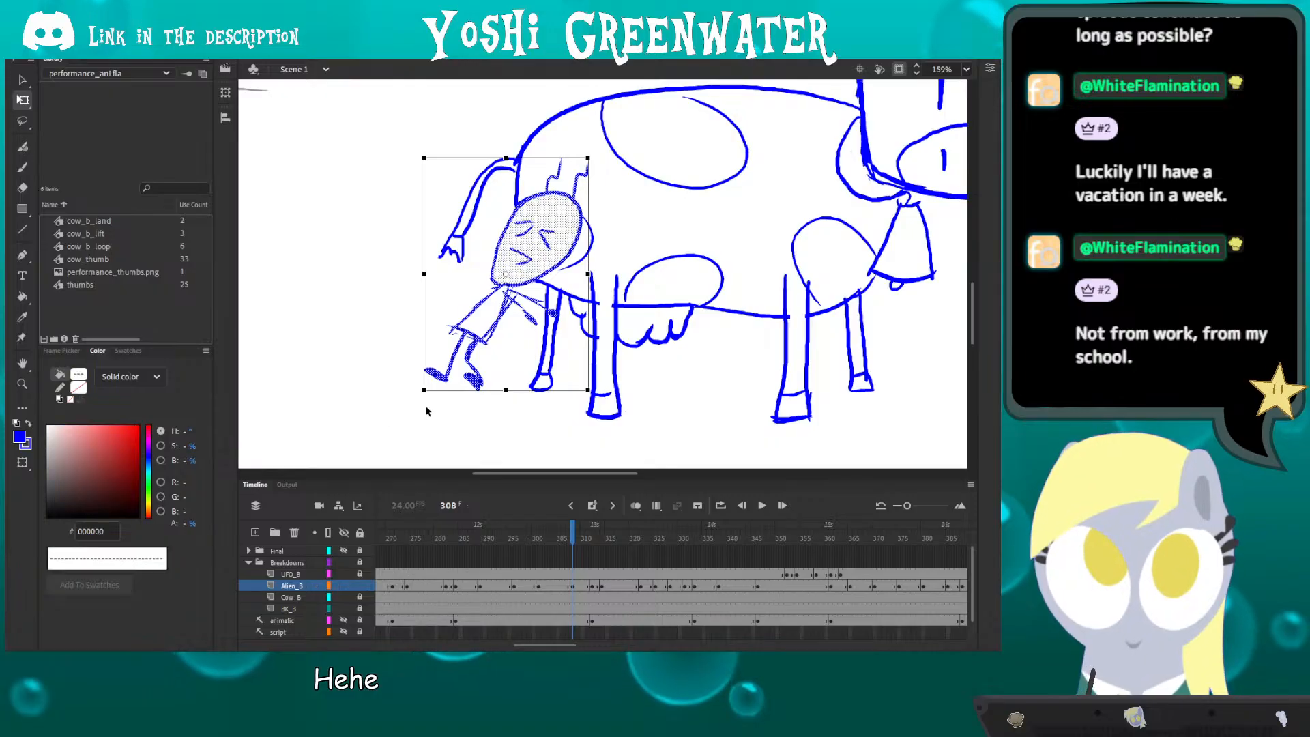
pyautogui.press('e')
pyautogui.click(633, 507)
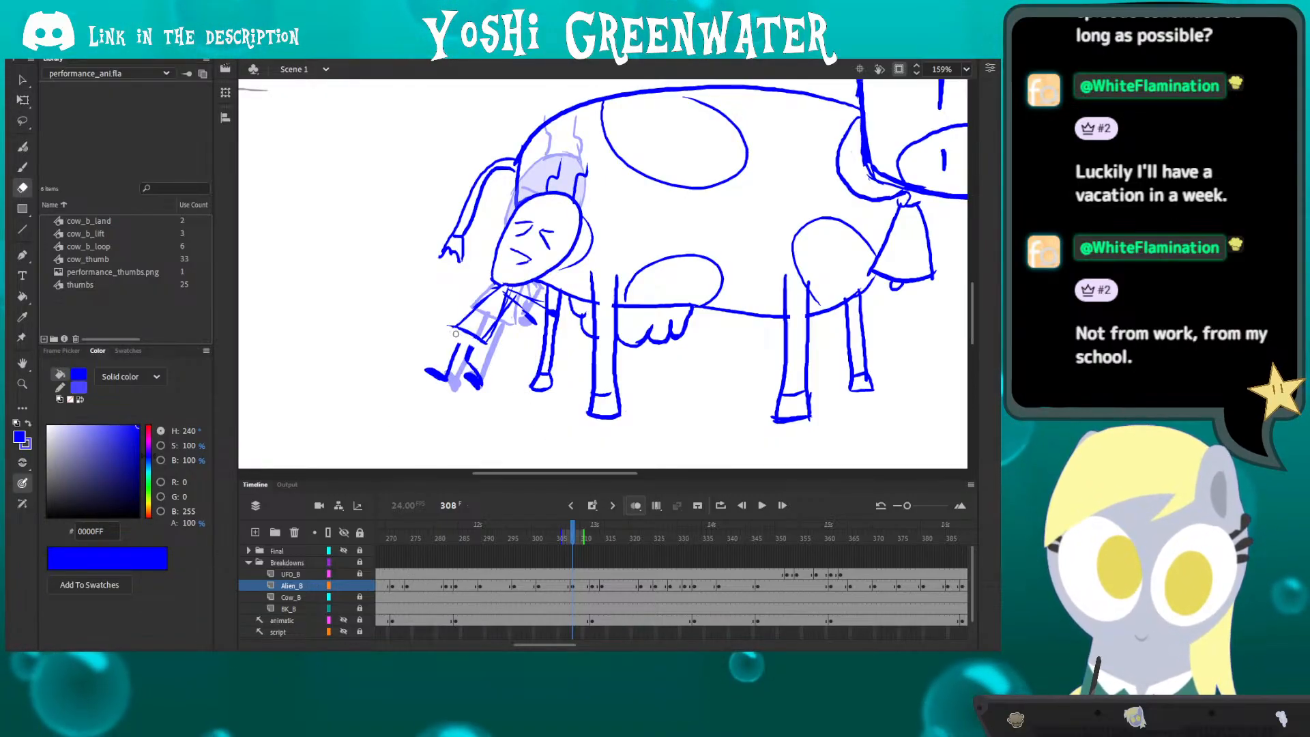
pyautogui.moveTo(458, 344)
pyautogui.mouseDown()
pyautogui.moveTo(447, 373)
pyautogui.moveTo(430, 371)
pyautogui.mouseUp()
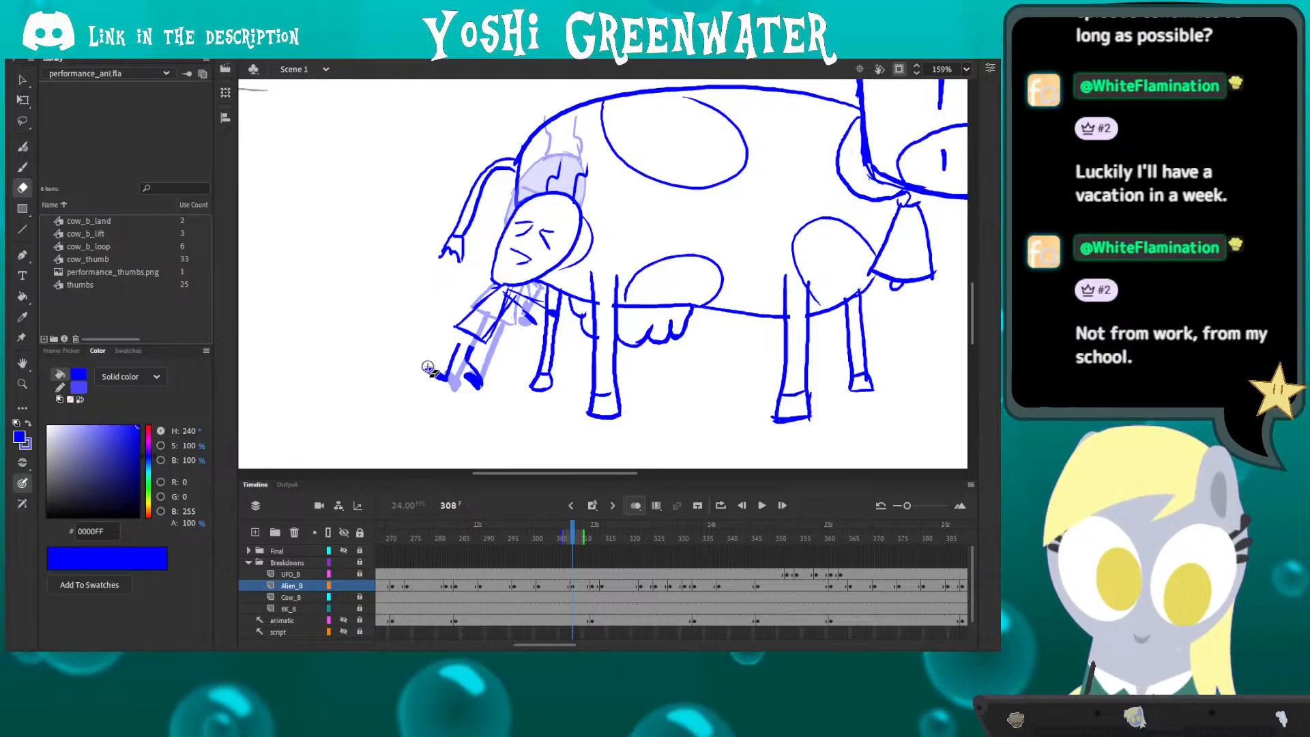
pyautogui.press('q')
pyautogui.click(469, 380)
pyautogui.press('Delete')
# - Brush new feet and slightly bent legs under the alien's torso at frame 308, and compare the pose with neighbouring frames
pyautogui.press('b')
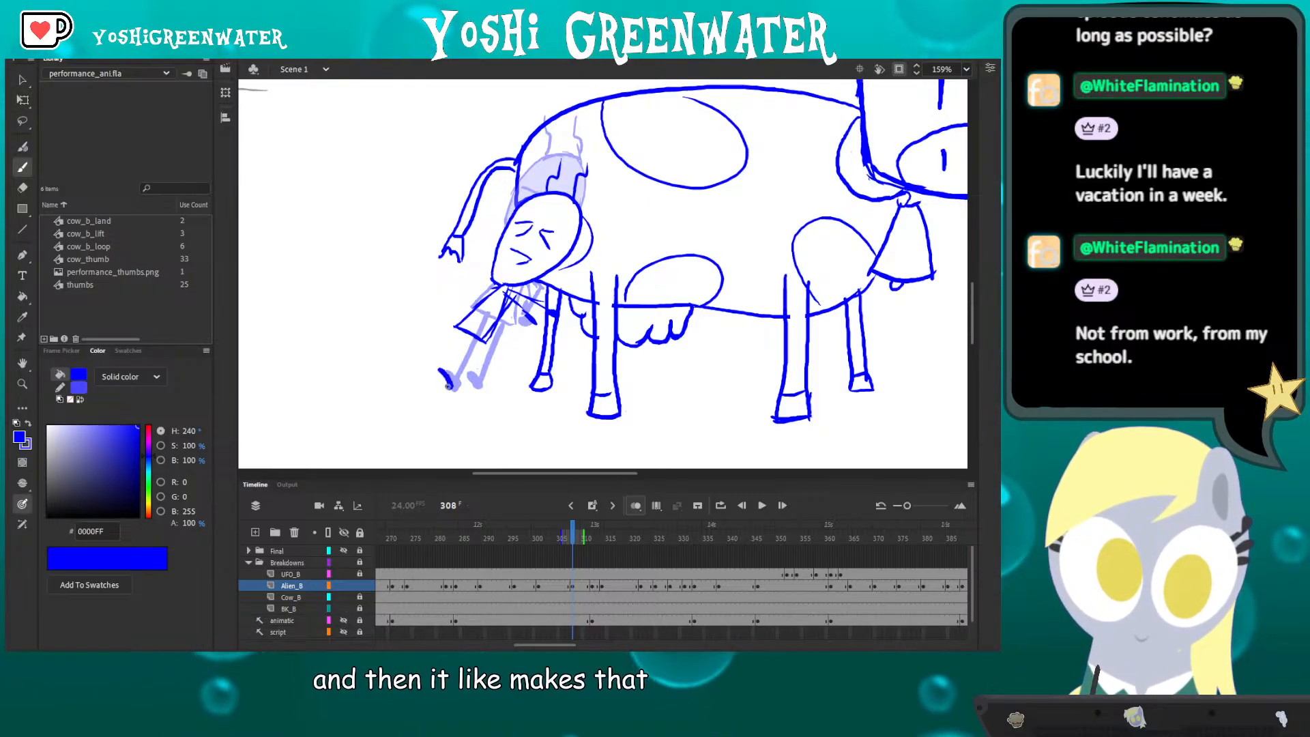
pyautogui.moveTo(450, 387); pyautogui.dragTo(445, 383)
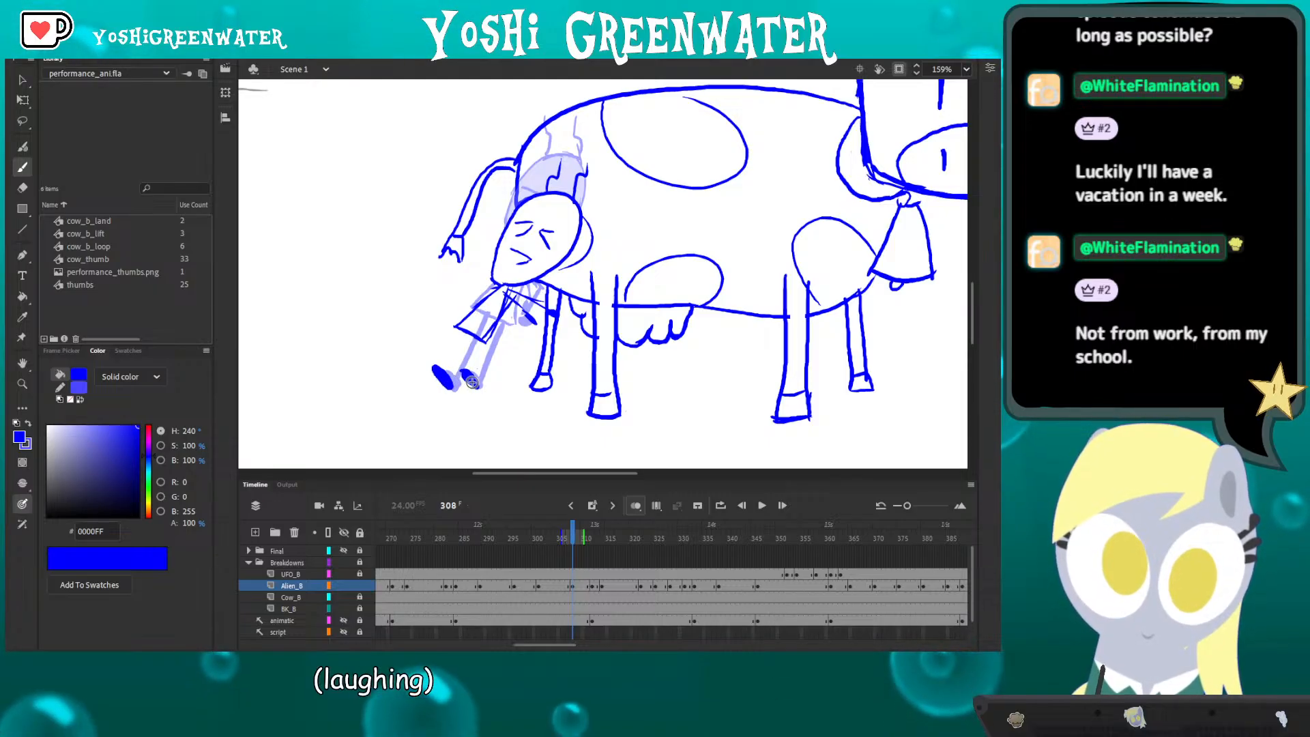
pyautogui.moveTo(476, 385); pyautogui.dragTo(466, 355)
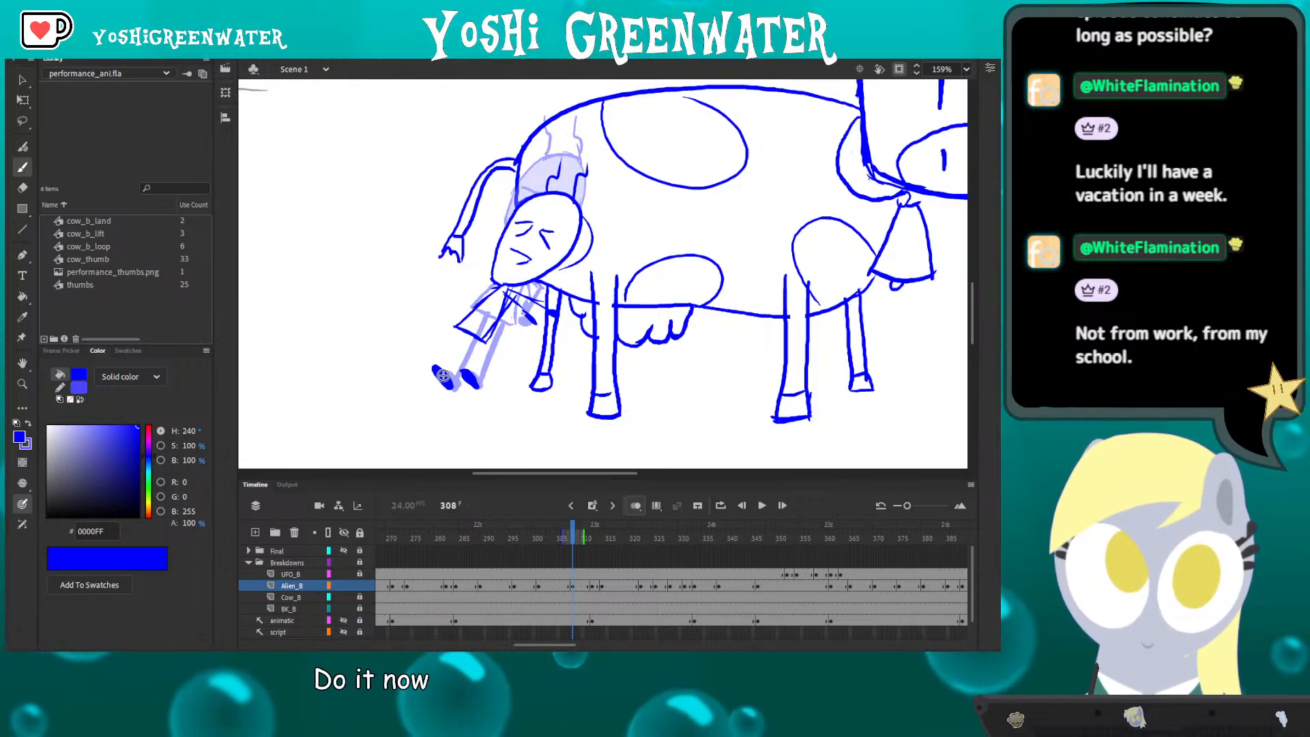
pyautogui.press('e')
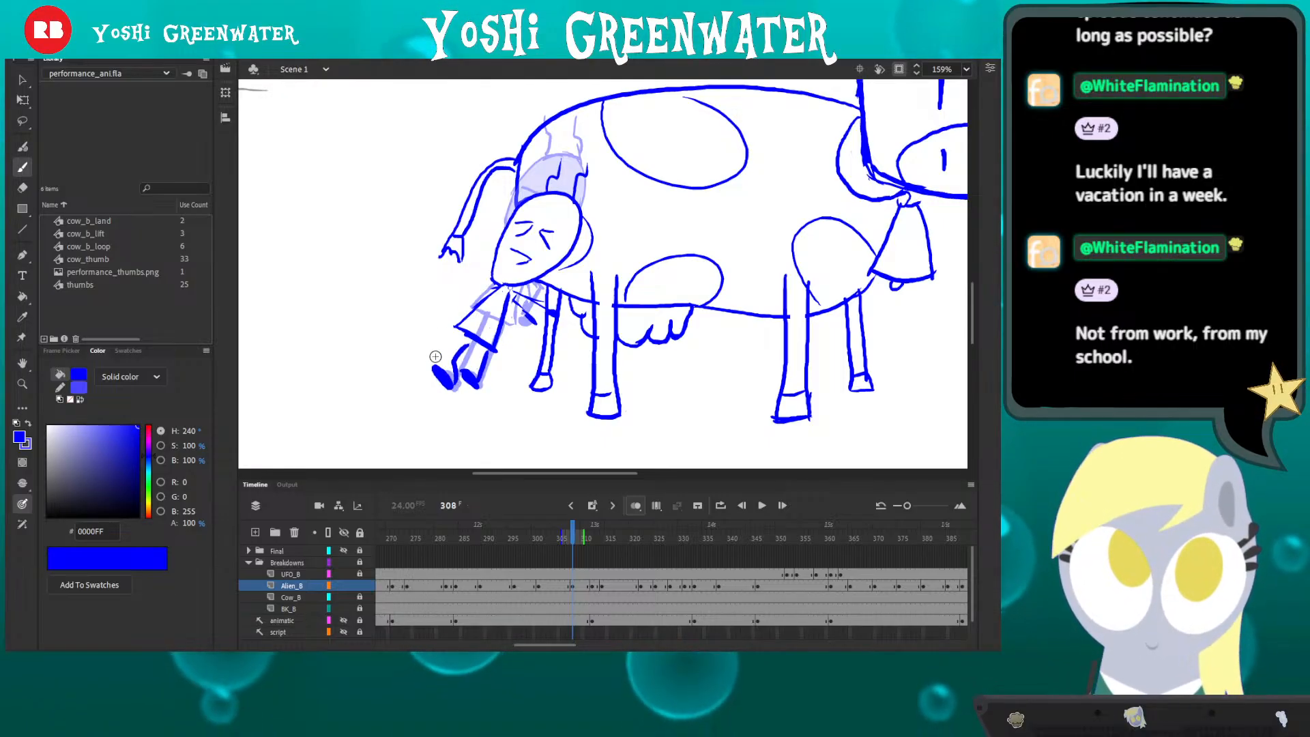
pyautogui.click(634, 505)
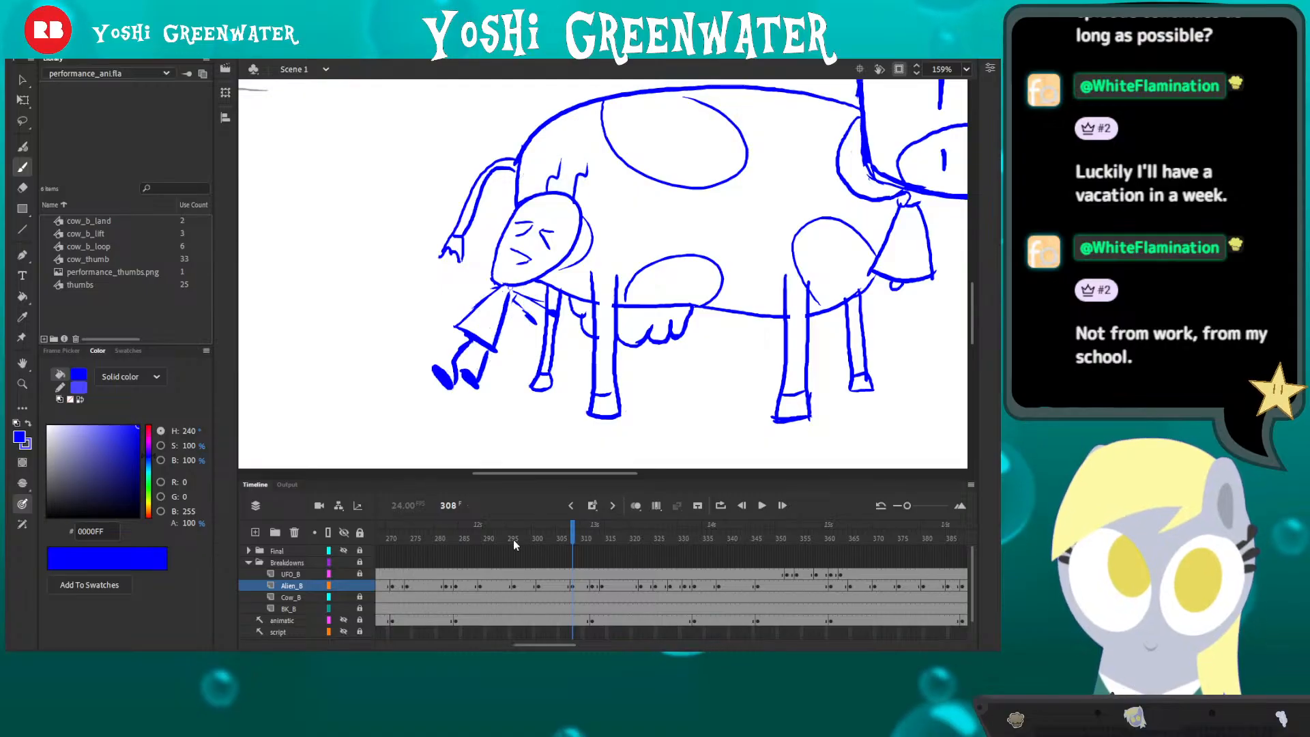
pyautogui.press(',')
pyautogui.press('.')
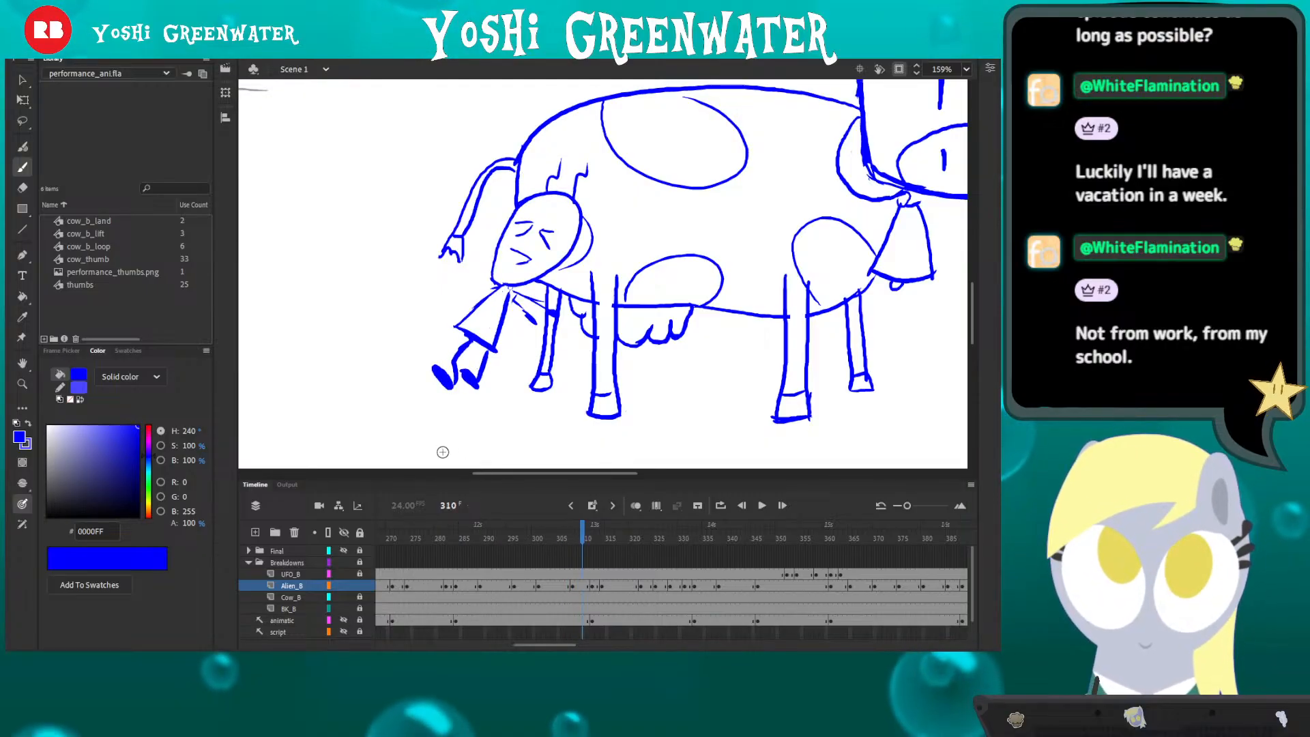
pyautogui.press(',')
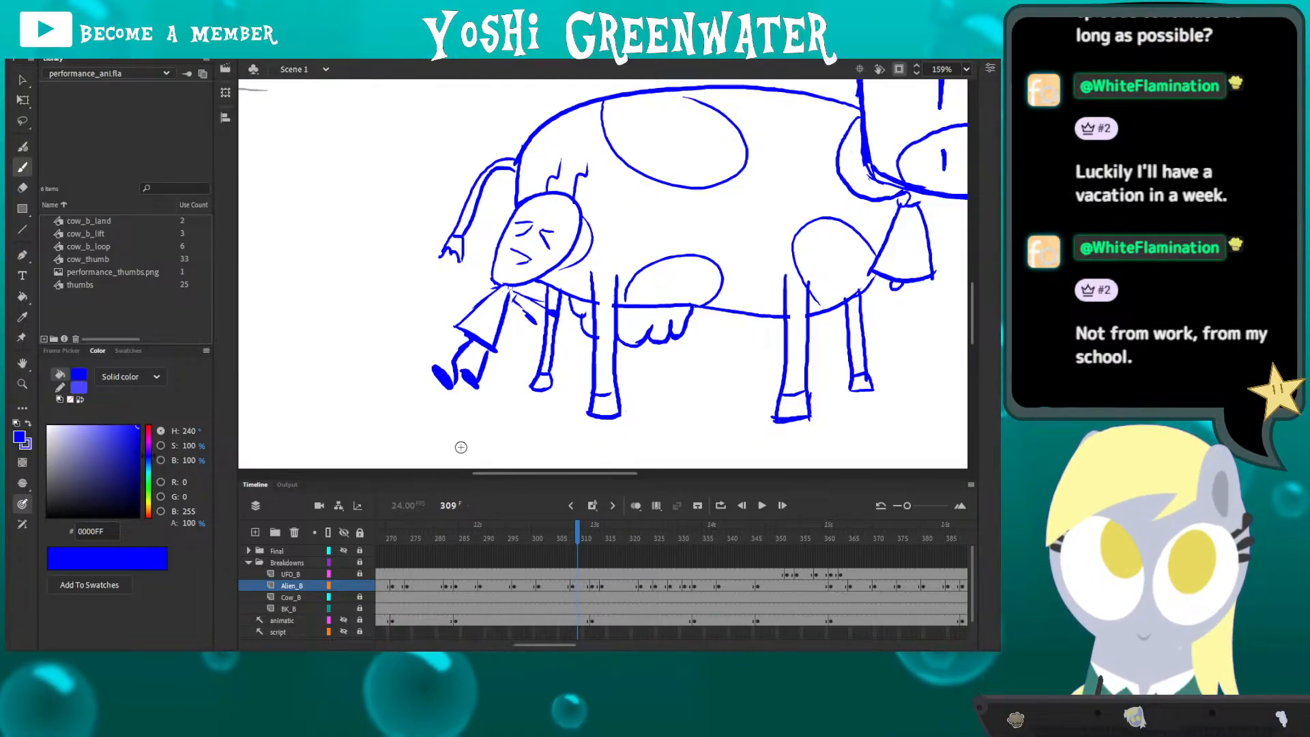
# - Flip back and forth through frames 309 to 314 to examine the alien's fall beside the cow
pyautogui.press(',')
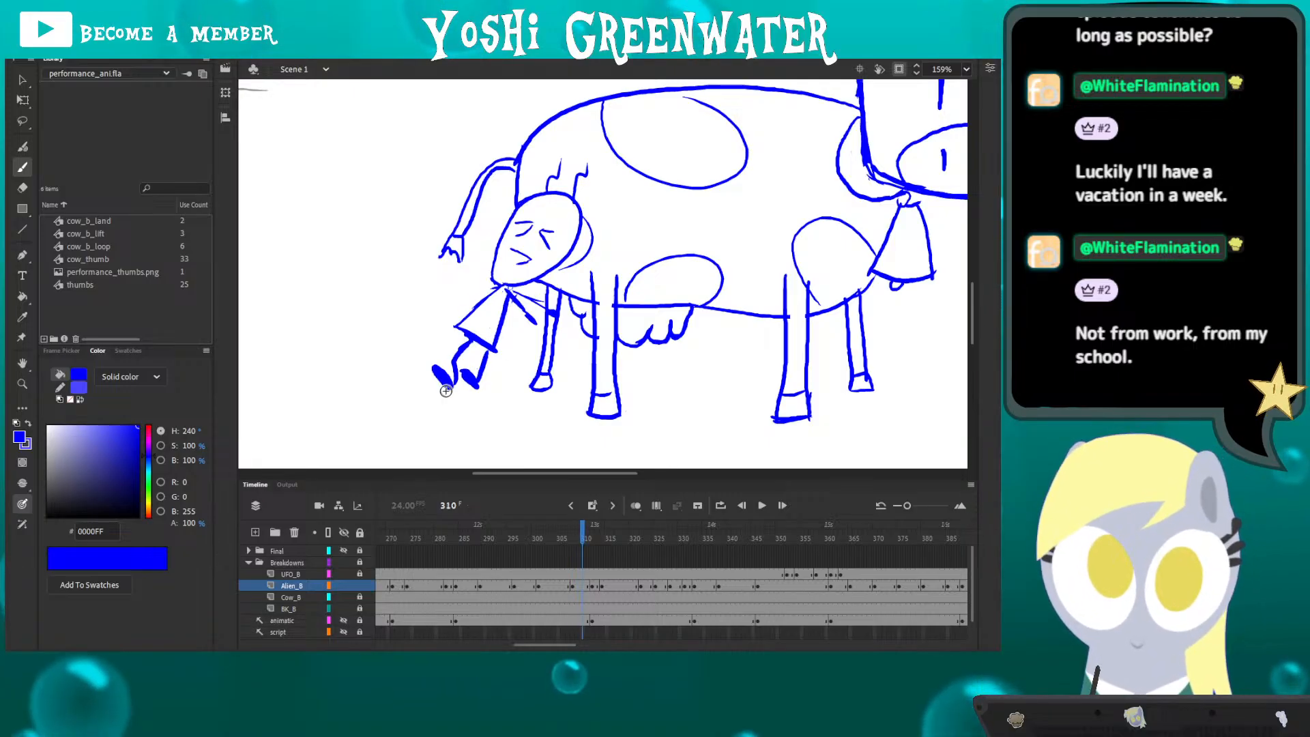
pyautogui.press('.')
pyautogui.press('.')
pyautogui.moveTo(327, 420); pyautogui.dragTo(376, 412)
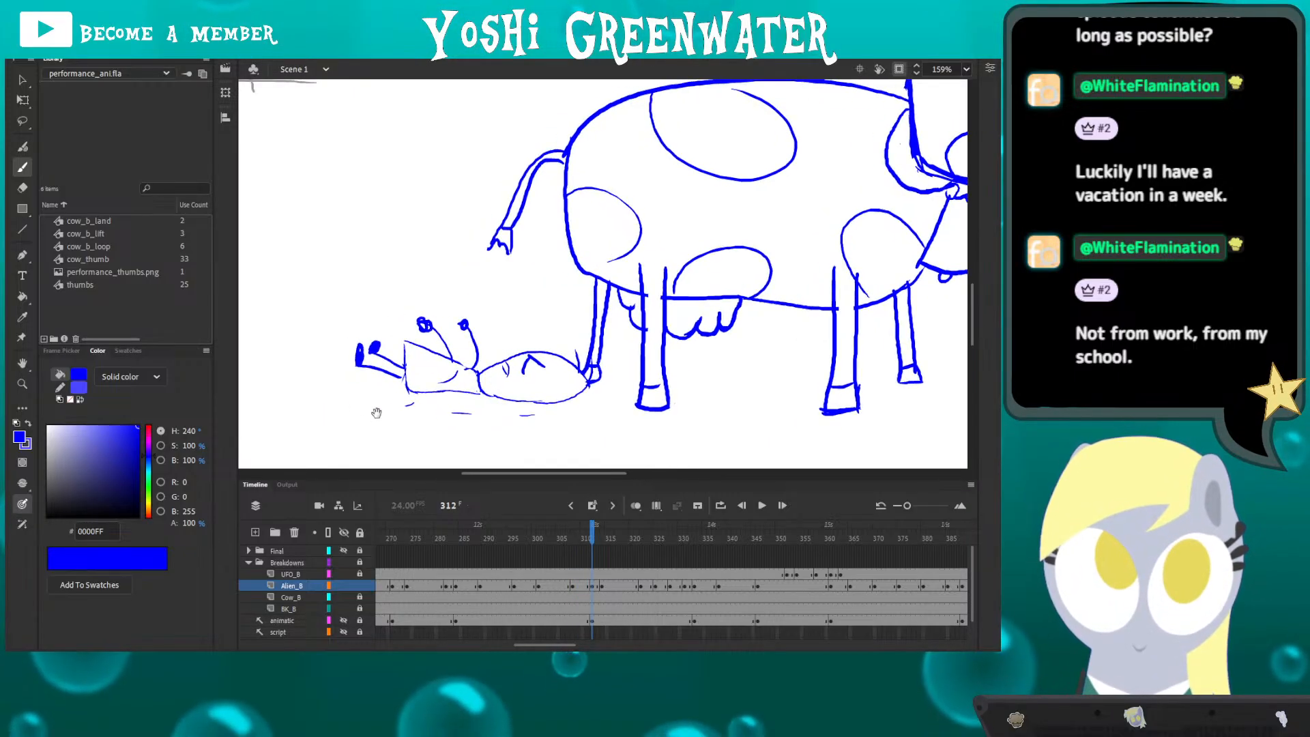
pyautogui.press(',')
pyautogui.press('.')
pyautogui.press(',')
pyautogui.press('.')
pyautogui.press(',')
pyautogui.press('.')
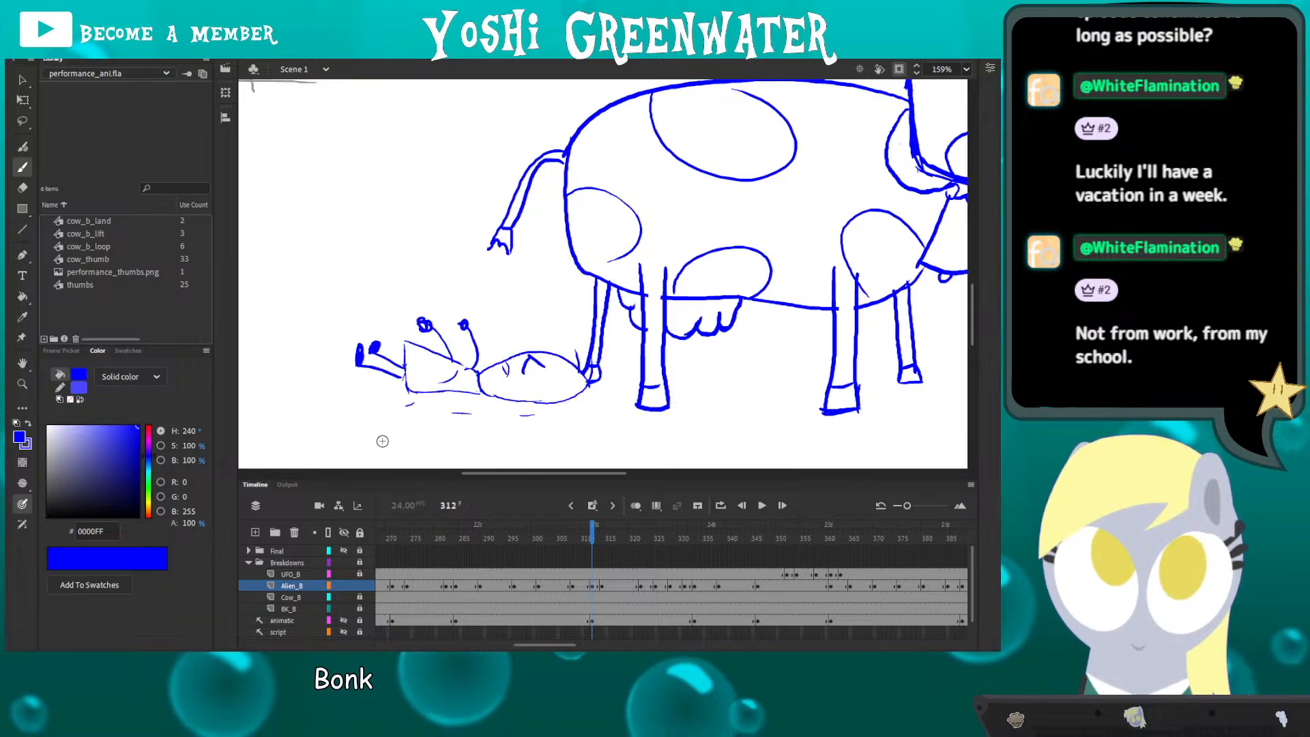
pyautogui.press('.')
pyautogui.press(',')
pyautogui.press('.')
pyautogui.press(',')
pyautogui.press('.')
pyautogui.press('.')
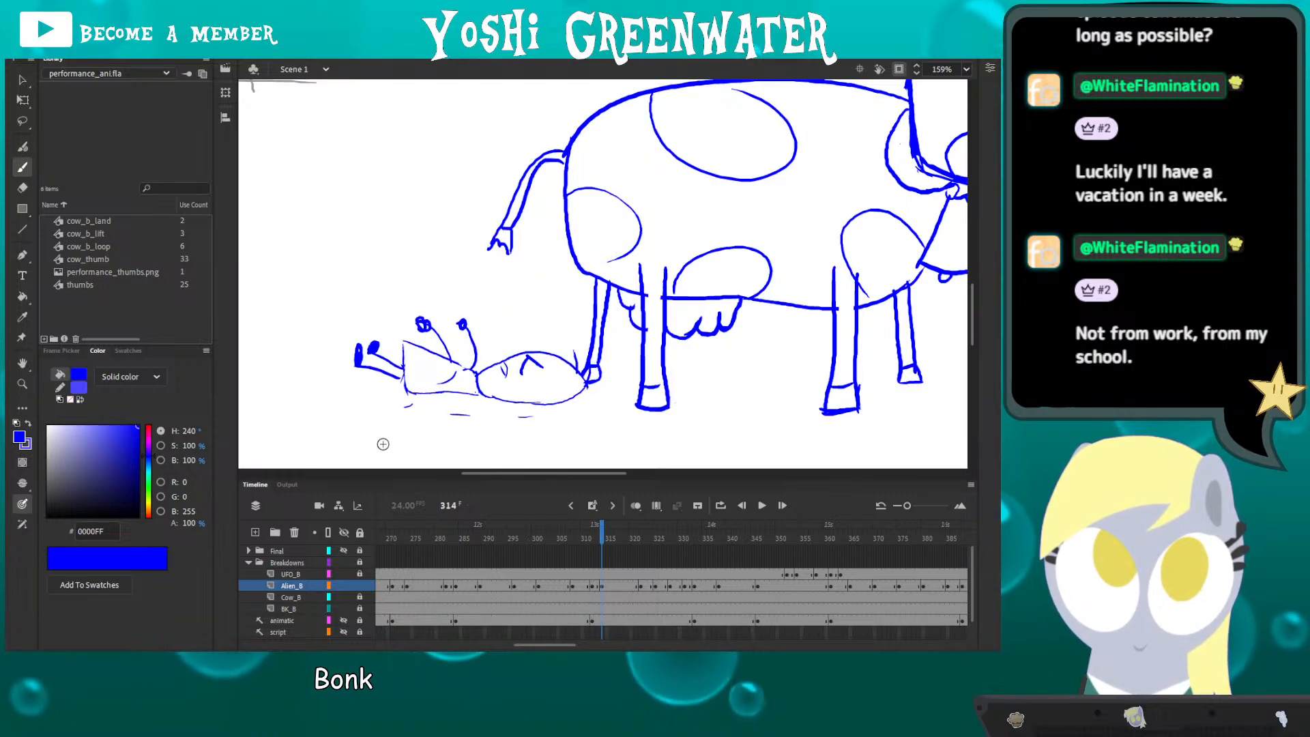
pyautogui.press(',')
pyautogui.press('.')
pyautogui.press(',')
pyautogui.press('.')
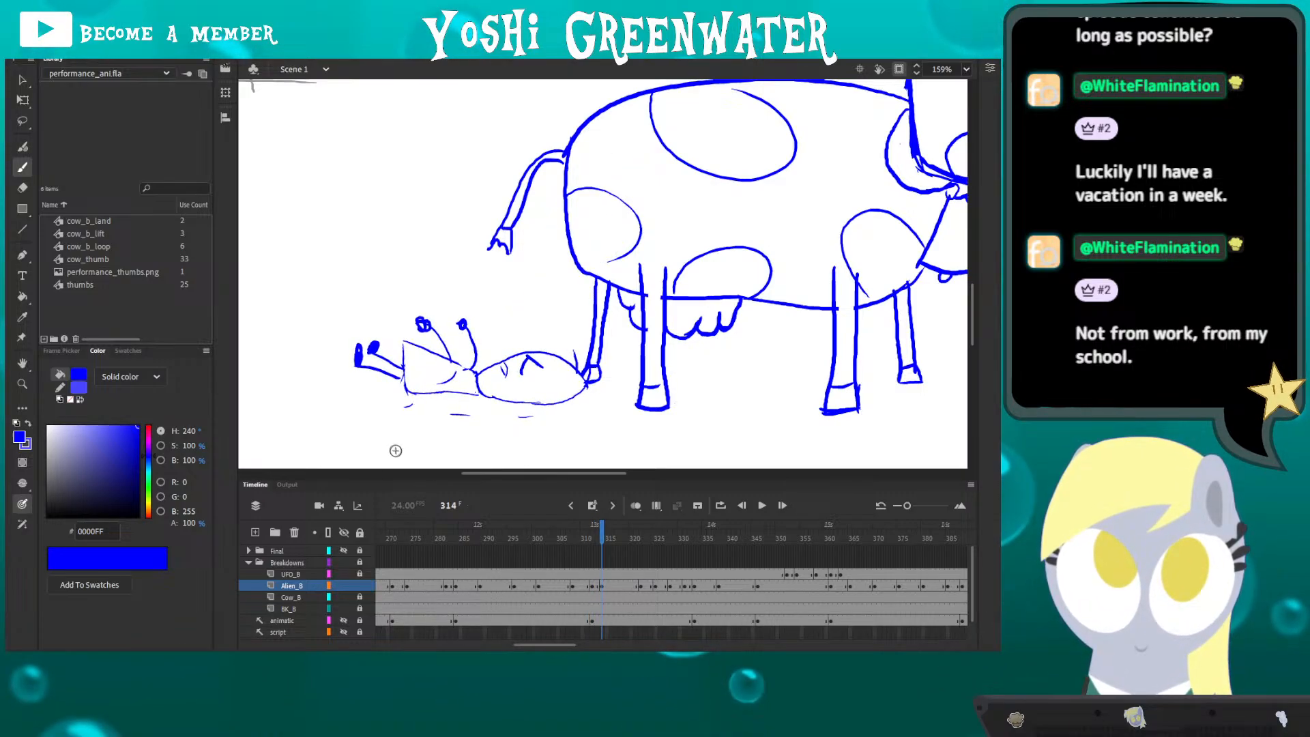
# - Fit the whole stage in view and play the animation from frame 1
pyautogui.click(449, 524)
pyautogui.press('q')
pyautogui.hotkey('ctrl', '2')
pyautogui.click(387, 526)
pyautogui.press('Return')
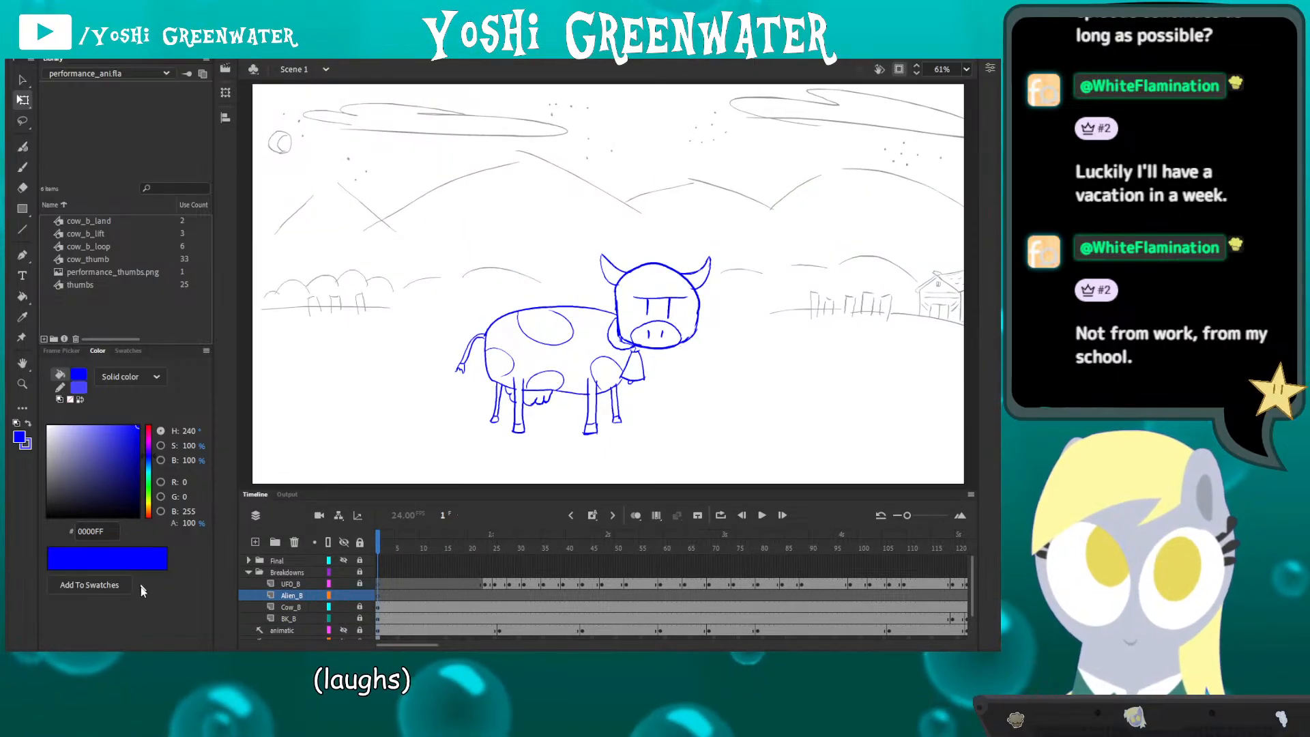
pyautogui.press('Return')
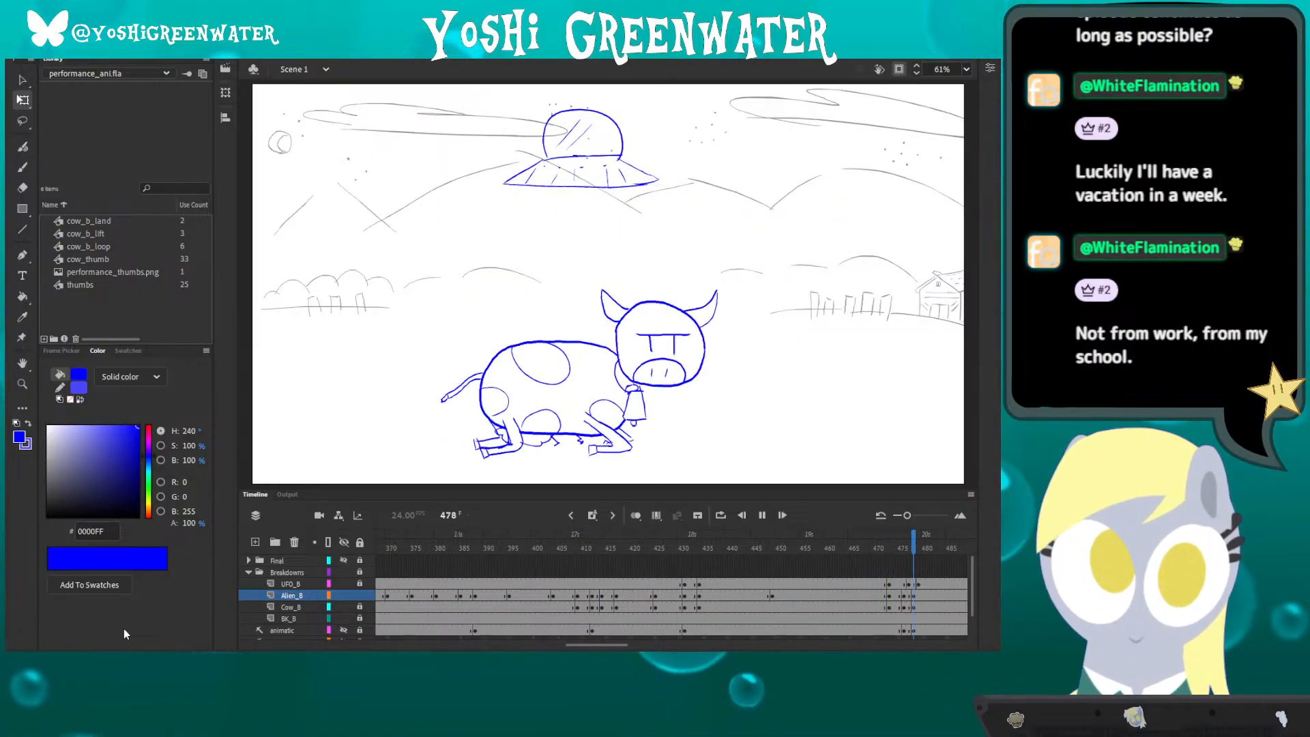
# - Replay the section from frame 314 to check the timing of the alien getting up
pyautogui.click(399, 549)
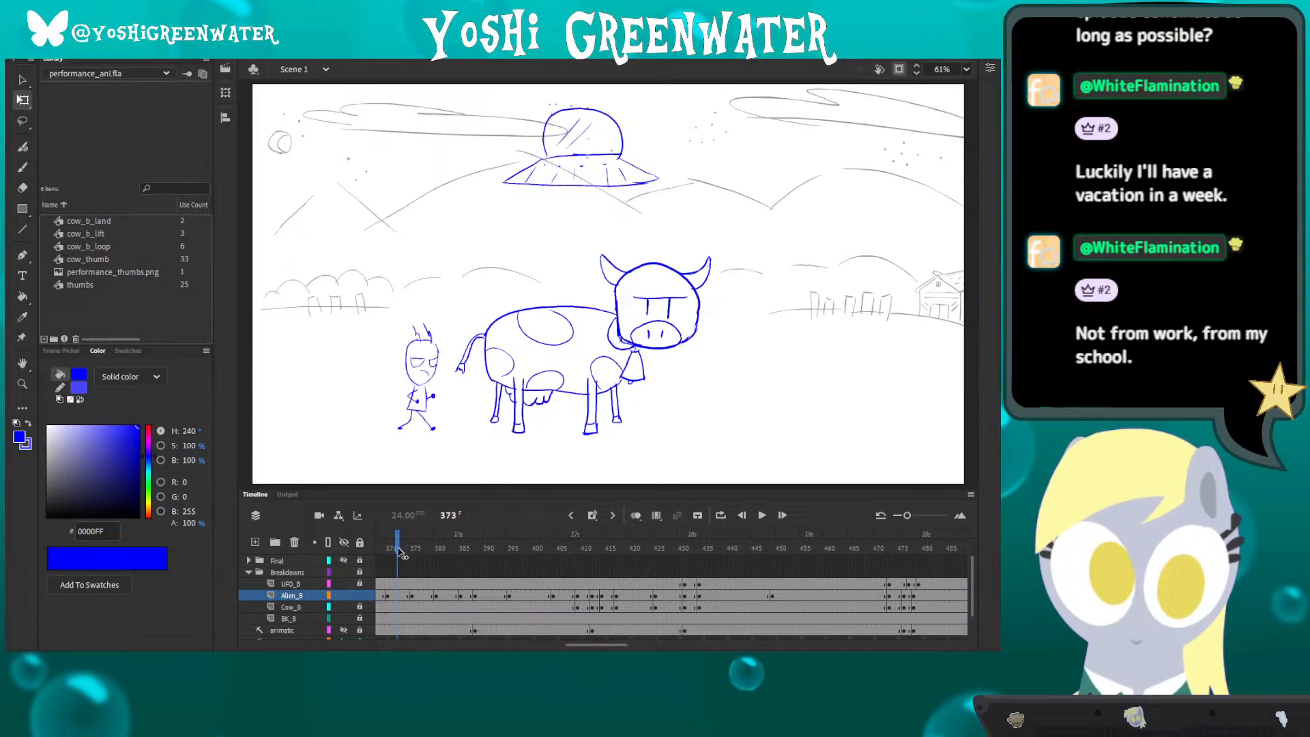
pyautogui.moveTo(399, 550); pyautogui.dragTo(433, 554)
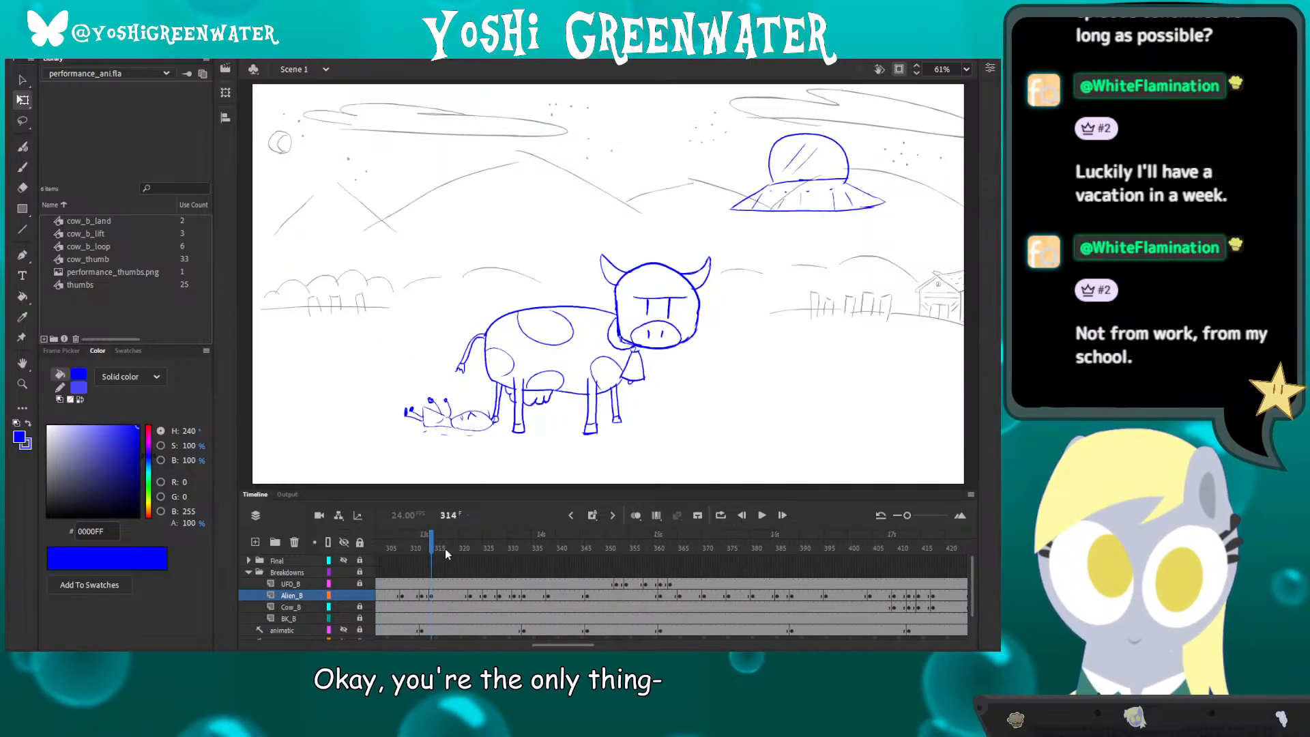
pyautogui.press('Return')
pyautogui.press('Return')
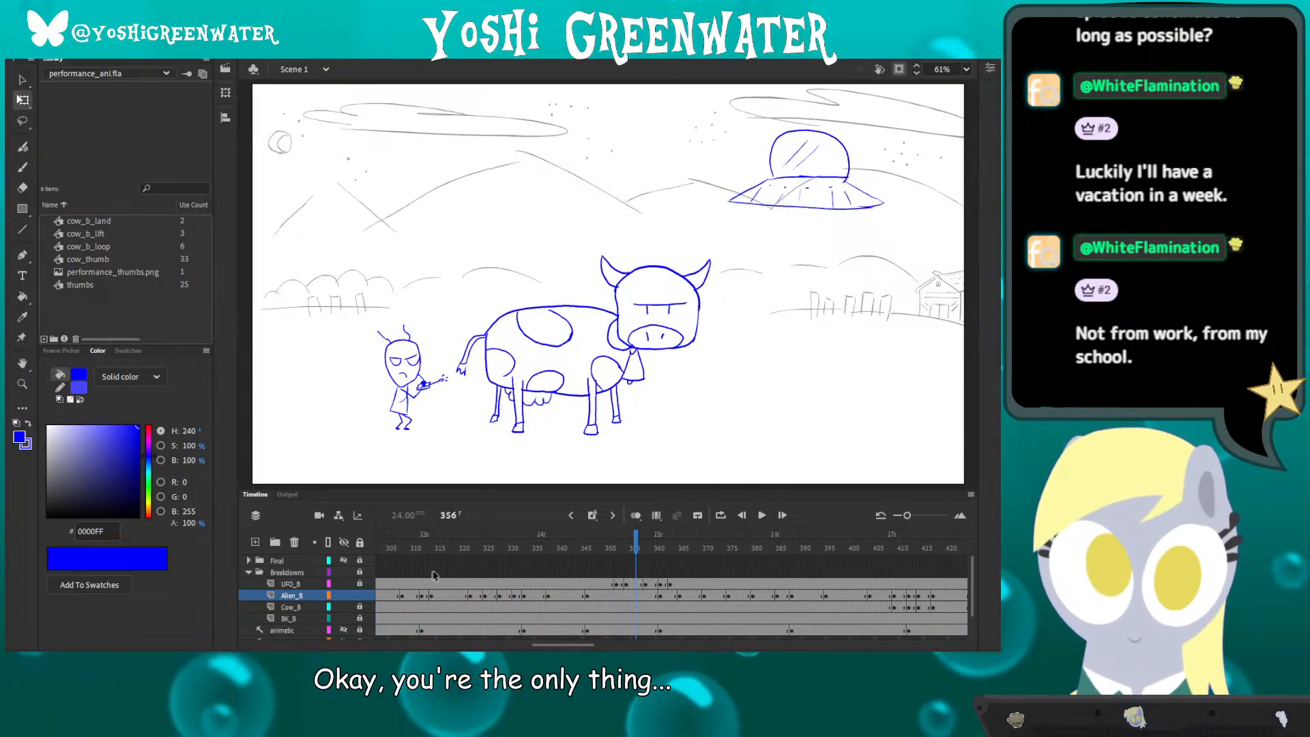
# - Replay the alien's get-up close up and step through frames 324 to 331 to judge its speed
pyautogui.moveTo(476, 485); pyautogui.dragTo(475, 466)
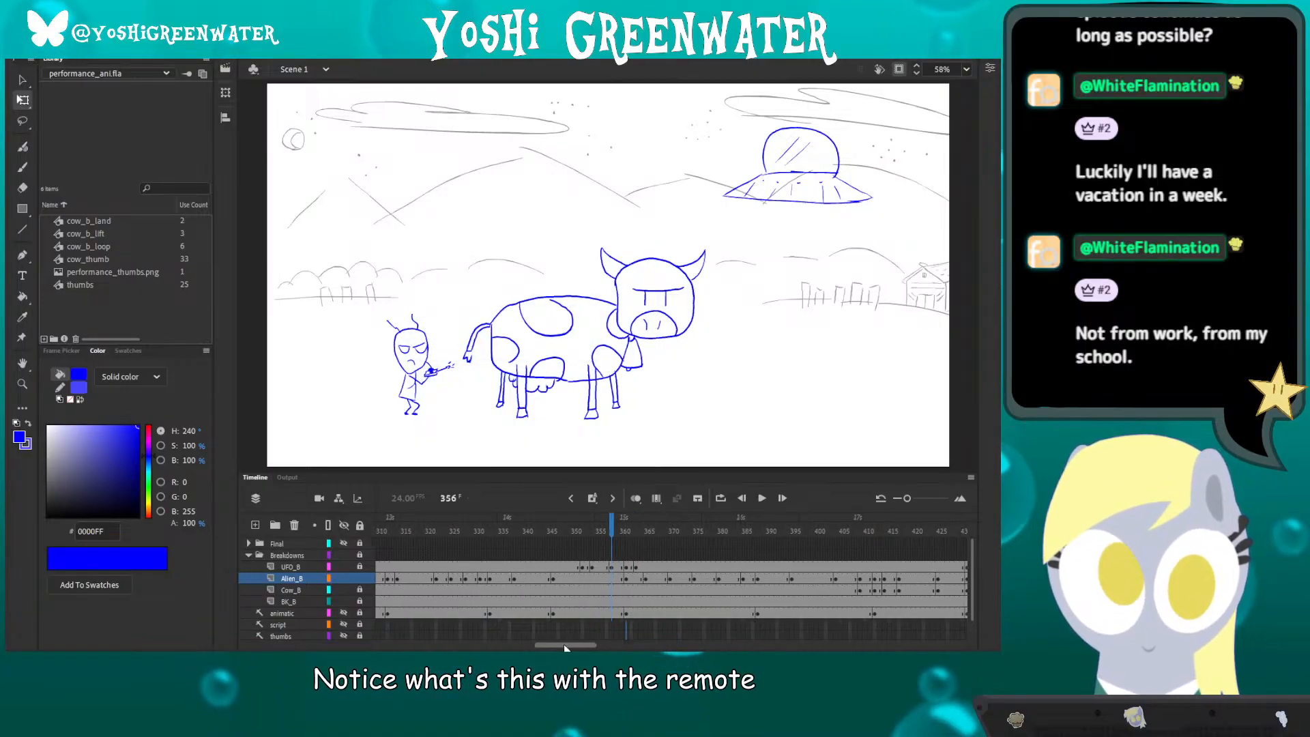
pyautogui.press('z')
pyautogui.moveTo(388, 414)
pyautogui.mouseDown()
pyautogui.moveTo(389, 362)
pyautogui.moveTo(399, 392)
pyautogui.mouseUp()
pyautogui.press('Return')
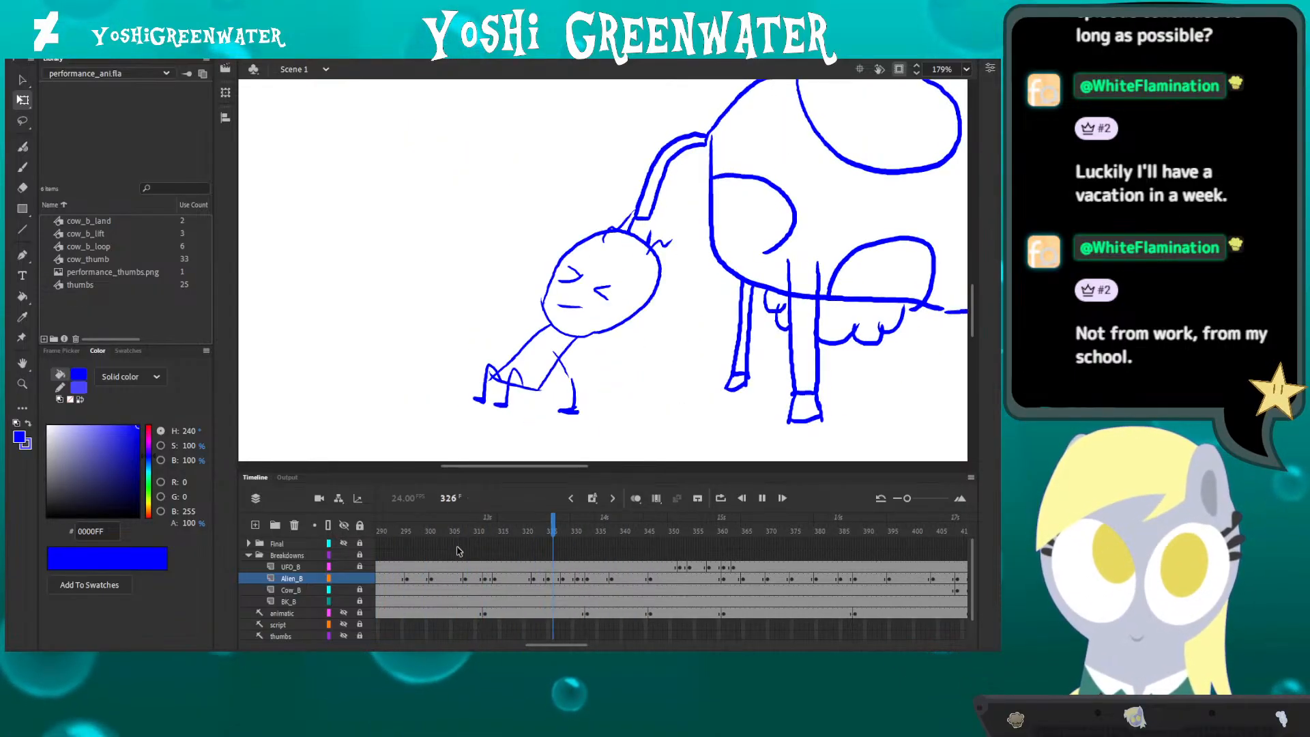
pyautogui.moveTo(510, 532); pyautogui.dragTo(538, 541)
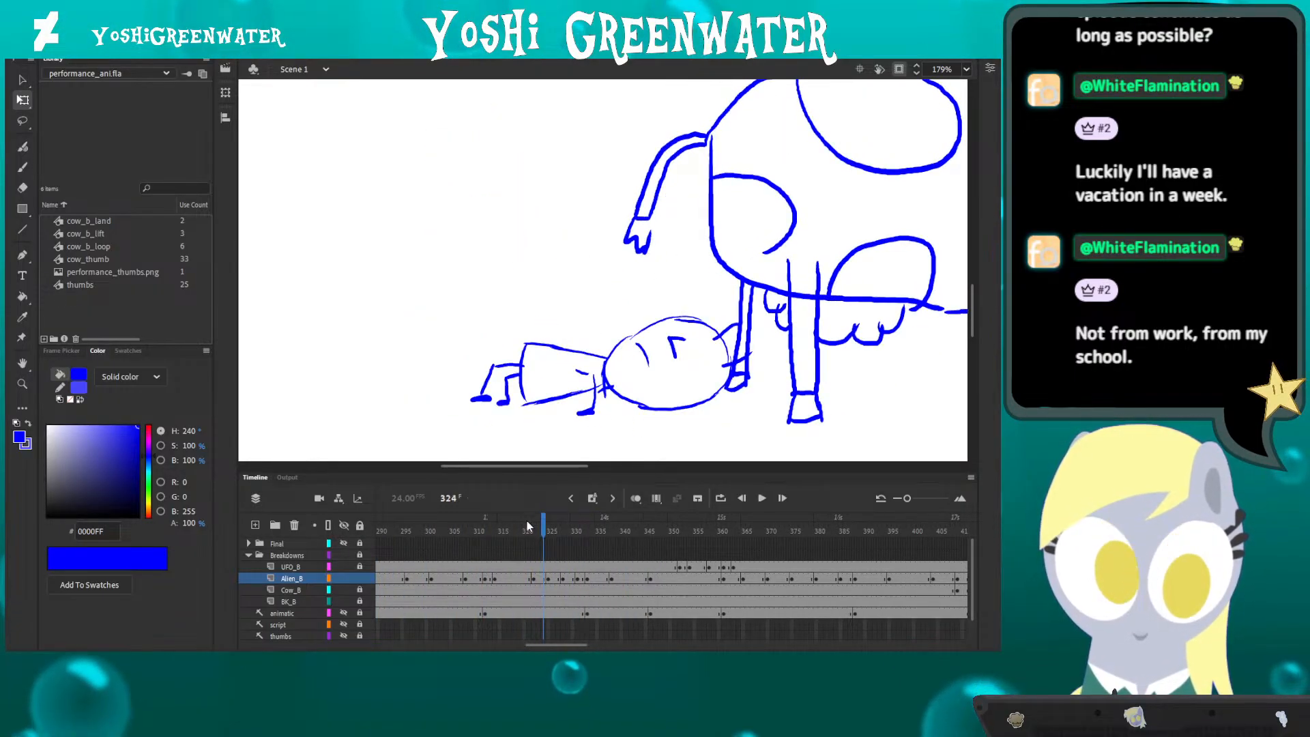
pyautogui.press('.')
pyautogui.press('.')
pyautogui.press('.')
pyautogui.press('.')
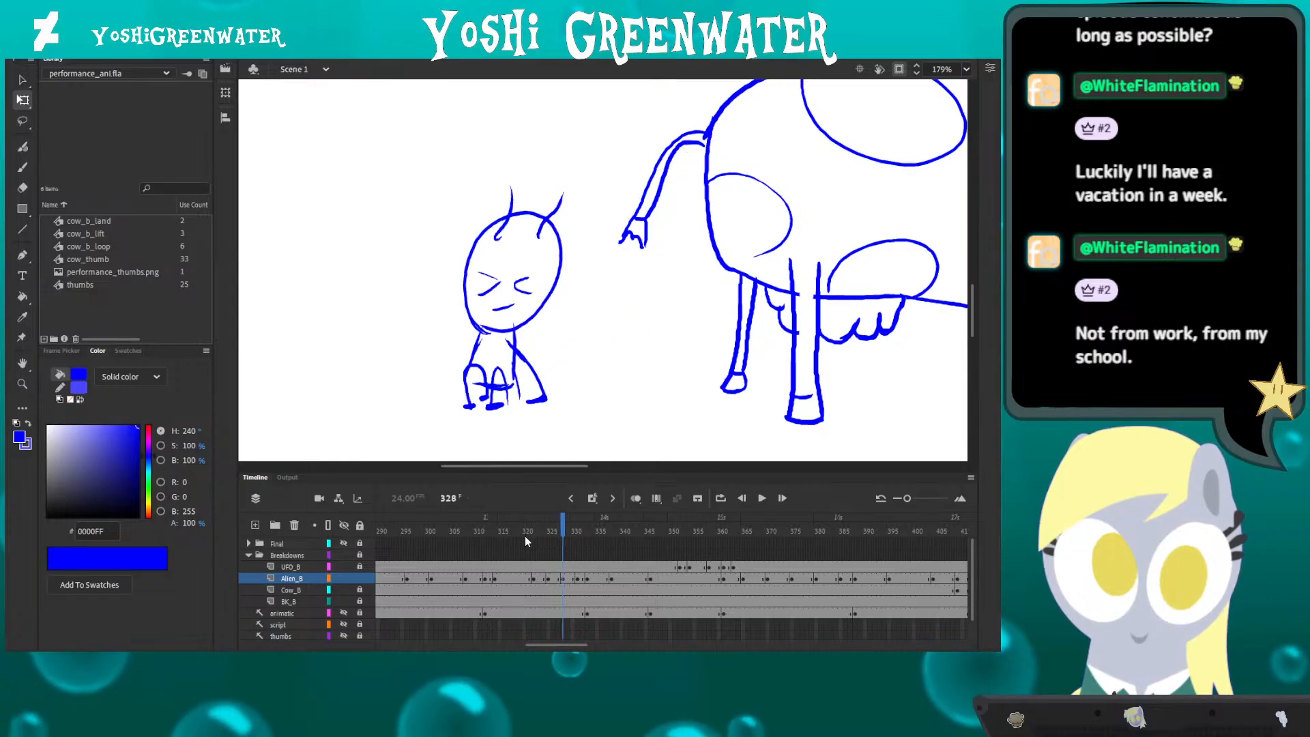
pyautogui.press('.')
pyautogui.press('.')
pyautogui.press('.')
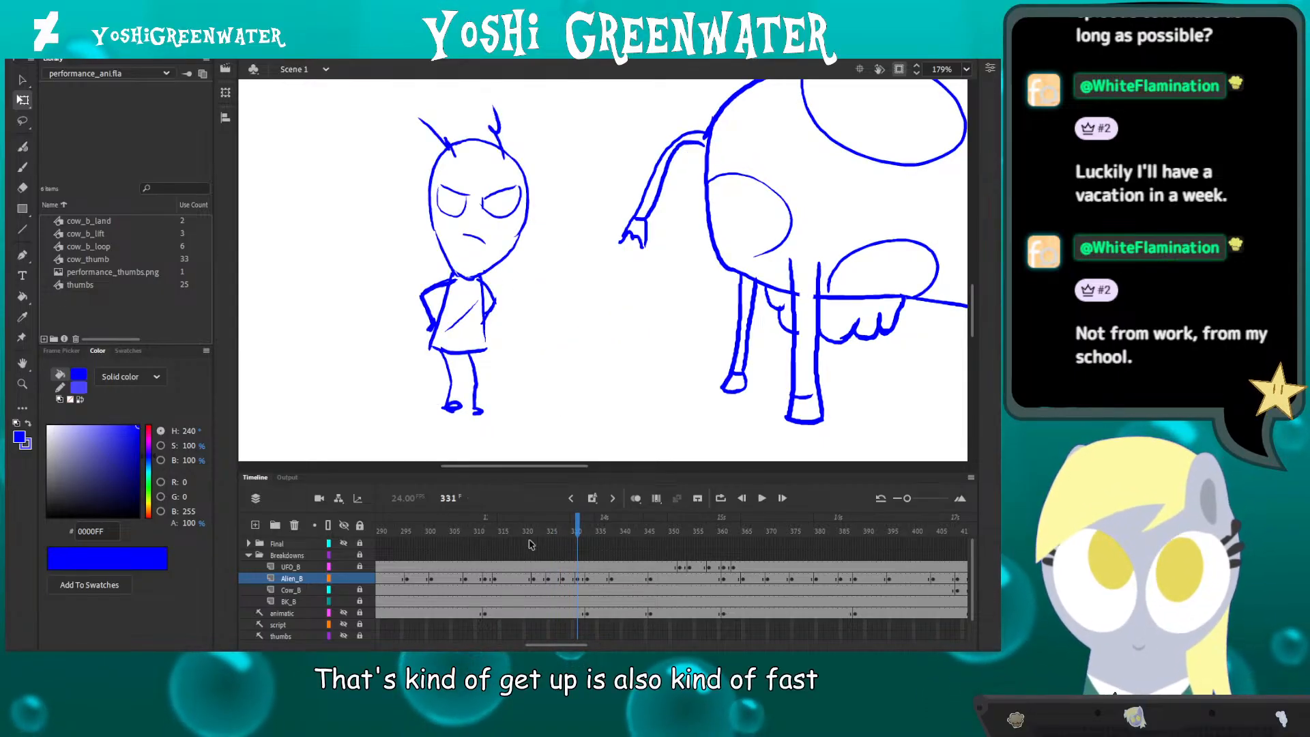
# - Insert one frame across all layers near frame 329 to lengthen the alien's crouching pose
pyautogui.press(',')
pyautogui.press(',')
pyautogui.hotkey('ctrl', 'a')
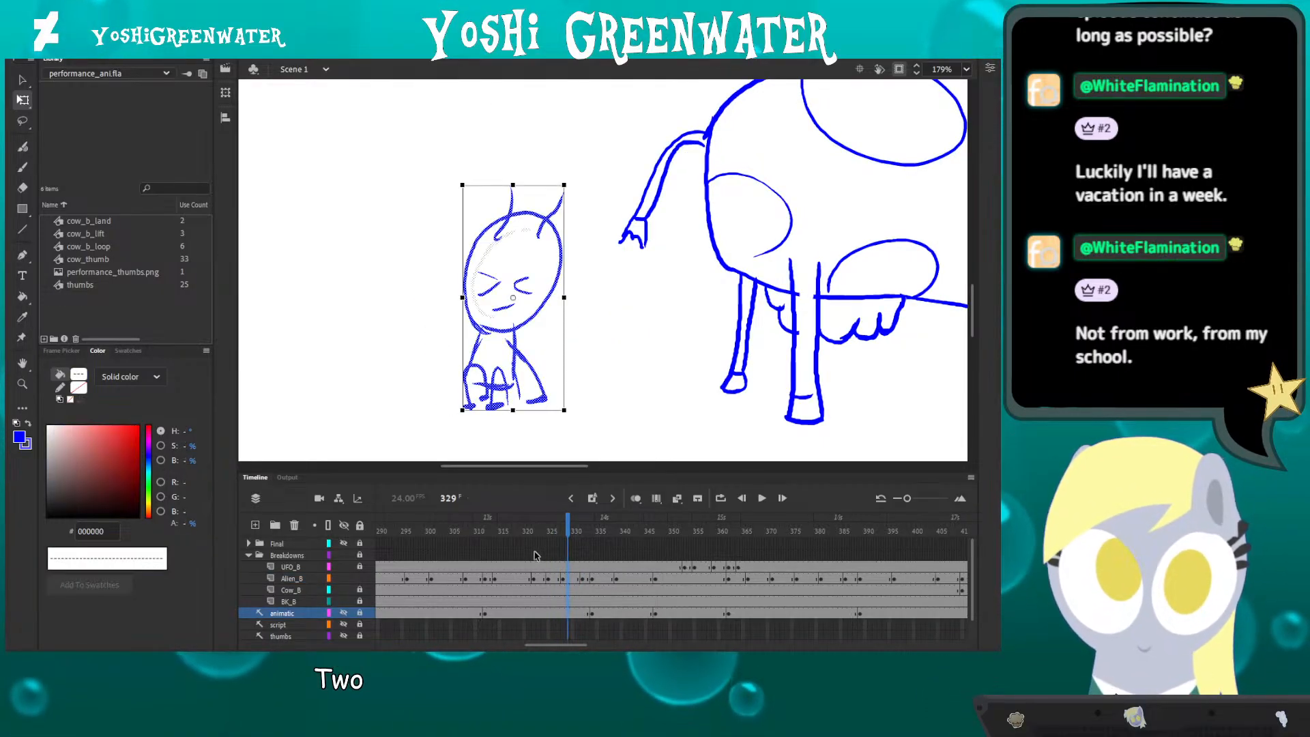
# - Lengthen the alien's lying, leaning and crouching poses by one more frame each across all layers, and play the result
pyautogui.moveTo(524, 538)
pyautogui.mouseDown()
pyautogui.moveTo(540, 539)
pyautogui.moveTo(539, 570)
pyautogui.mouseUp()
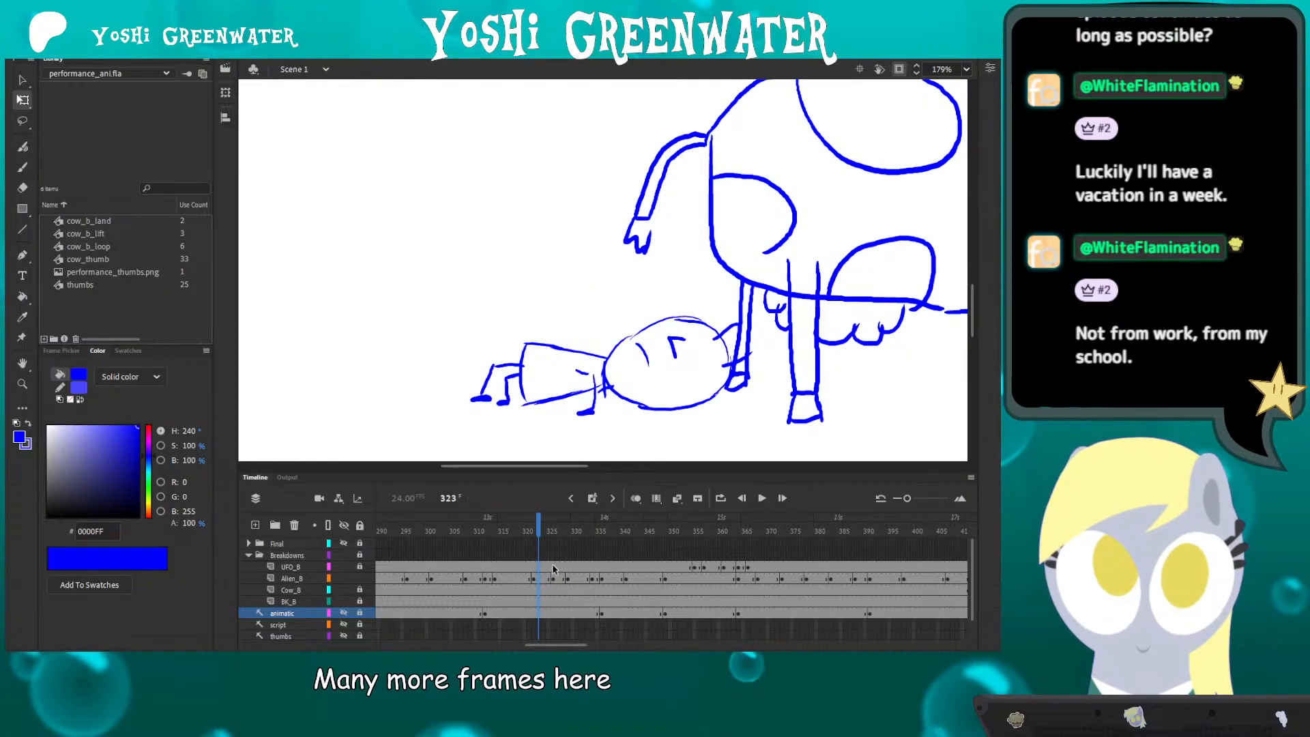
pyautogui.press('.')
pyautogui.press('.')
pyautogui.press('.')
pyautogui.press('.')
pyautogui.press('.')
pyautogui.press('.')
pyautogui.press('.')
pyautogui.press('.')
pyautogui.press('.')
pyautogui.press('.')
pyautogui.press('.')
pyautogui.press('.')
pyautogui.press('.')
pyautogui.press('.')
pyautogui.press('.')
pyautogui.press('.')
pyautogui.press('.')
pyautogui.press('.')
pyautogui.press('.')
pyautogui.press('.')
pyautogui.press('.')
pyautogui.press('.')
pyautogui.press('.')
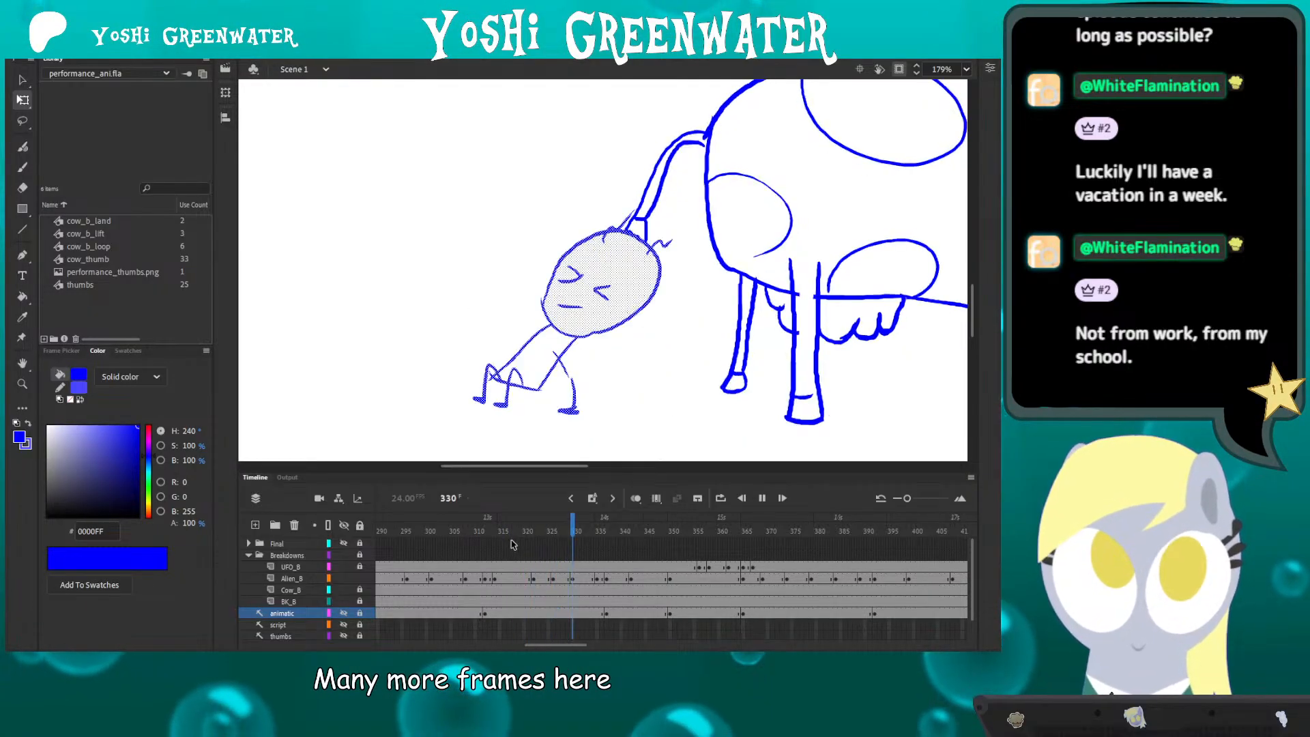
# - Scrub to frame 342 and examine the alien's pose holding the remote
pyautogui.moveTo(488, 466); pyautogui.dragTo(494, 468)
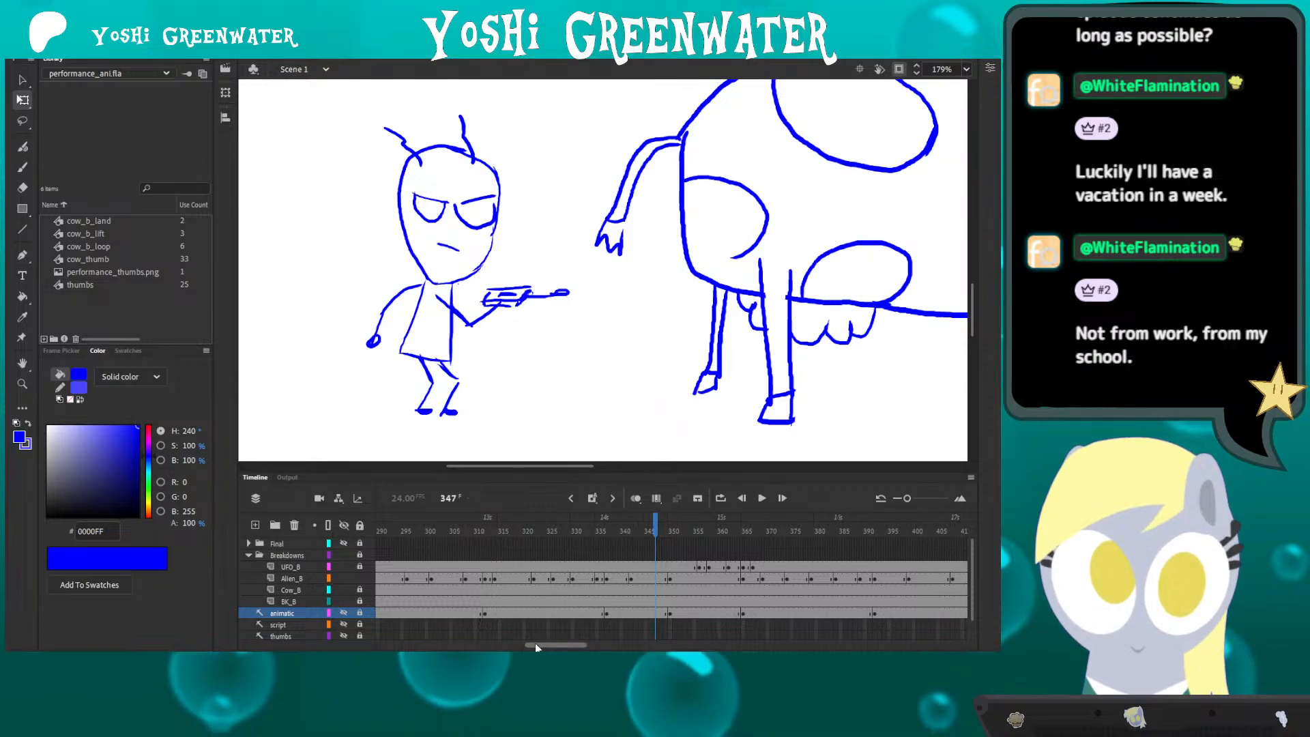
pyautogui.moveTo(534, 644); pyautogui.dragTo(542, 644)
pyautogui.moveTo(513, 533); pyautogui.dragTo(563, 543)
pyautogui.moveTo(467, 442); pyautogui.dragTo(479, 449)
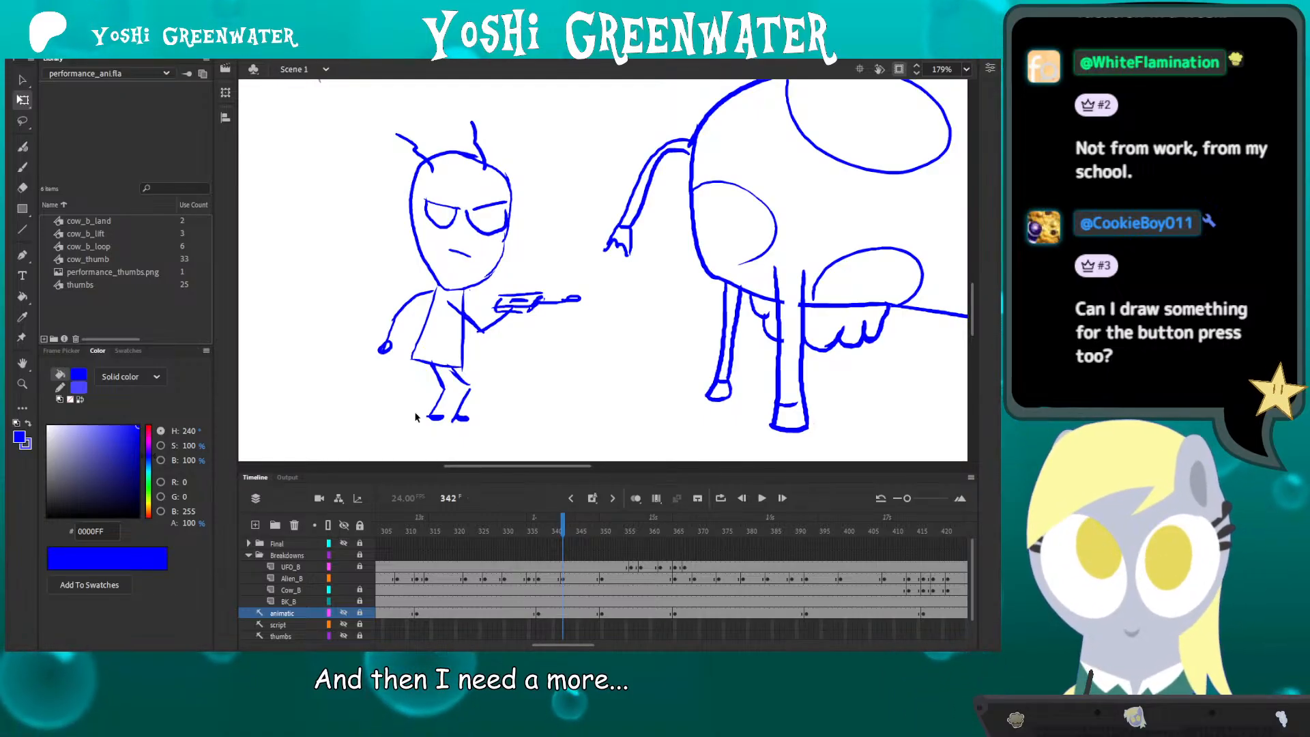
pyautogui.moveTo(345, 269); pyautogui.dragTo(328, 269)
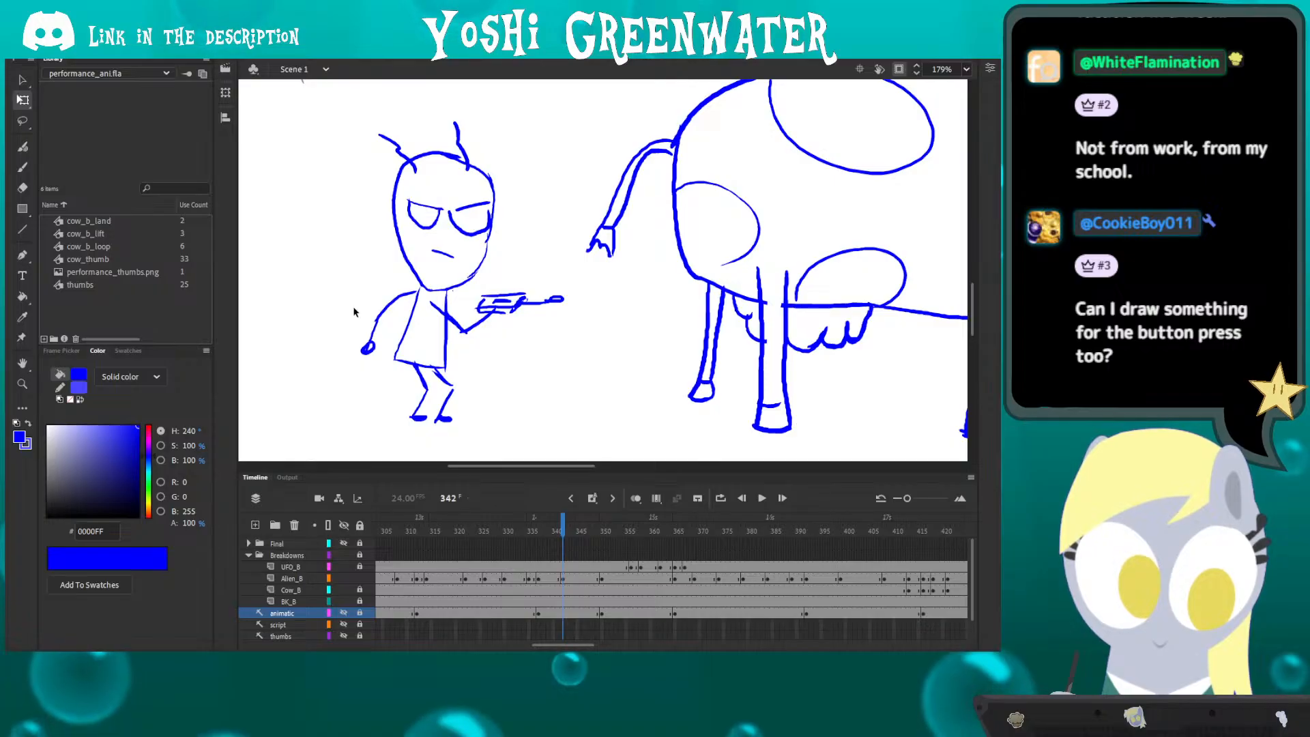
# - With the whole stage in view, step from frame 330 to 362 to review the get-up, remote press and UFO movement
pyautogui.hotkey('ctrl', '2')
pyautogui.click(507, 533)
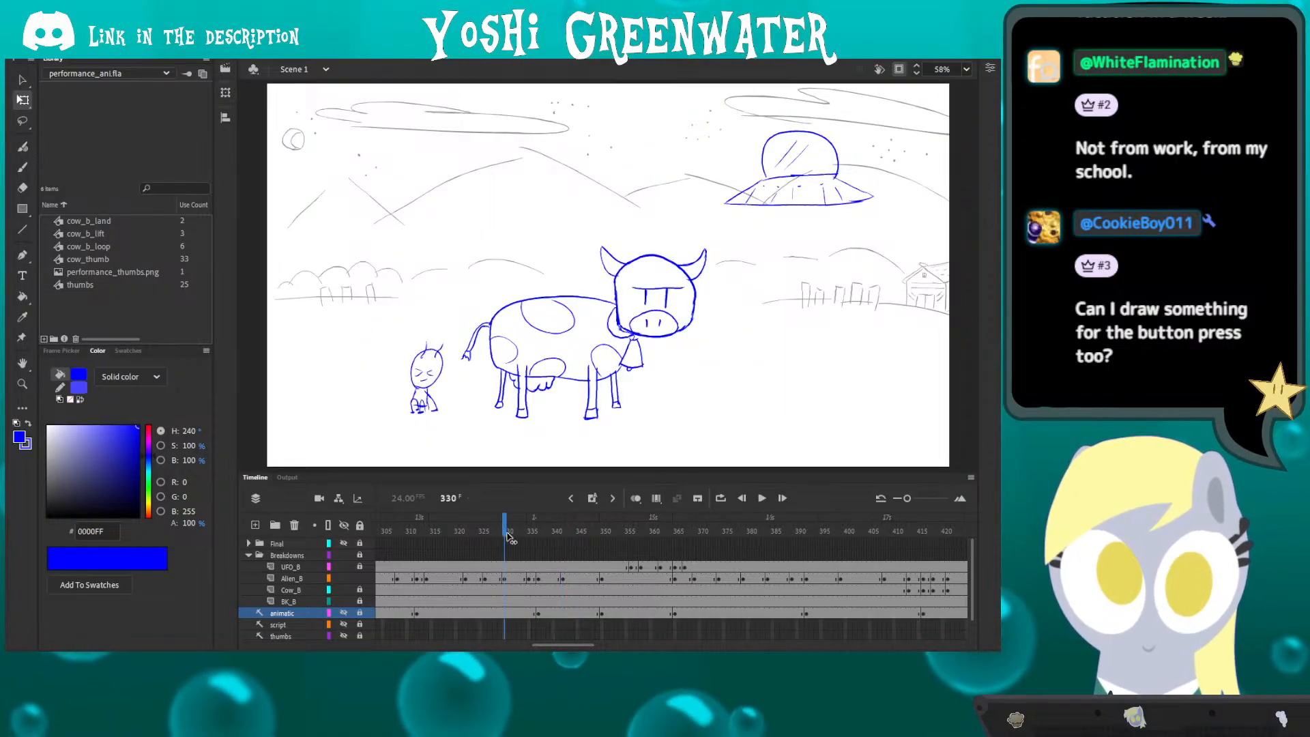
pyautogui.moveTo(506, 536); pyautogui.dragTo(535, 543)
pyautogui.press('.')
pyautogui.press('.')
pyautogui.press('.')
pyautogui.press('.')
pyautogui.press('.')
pyautogui.press('.')
pyautogui.press('.')
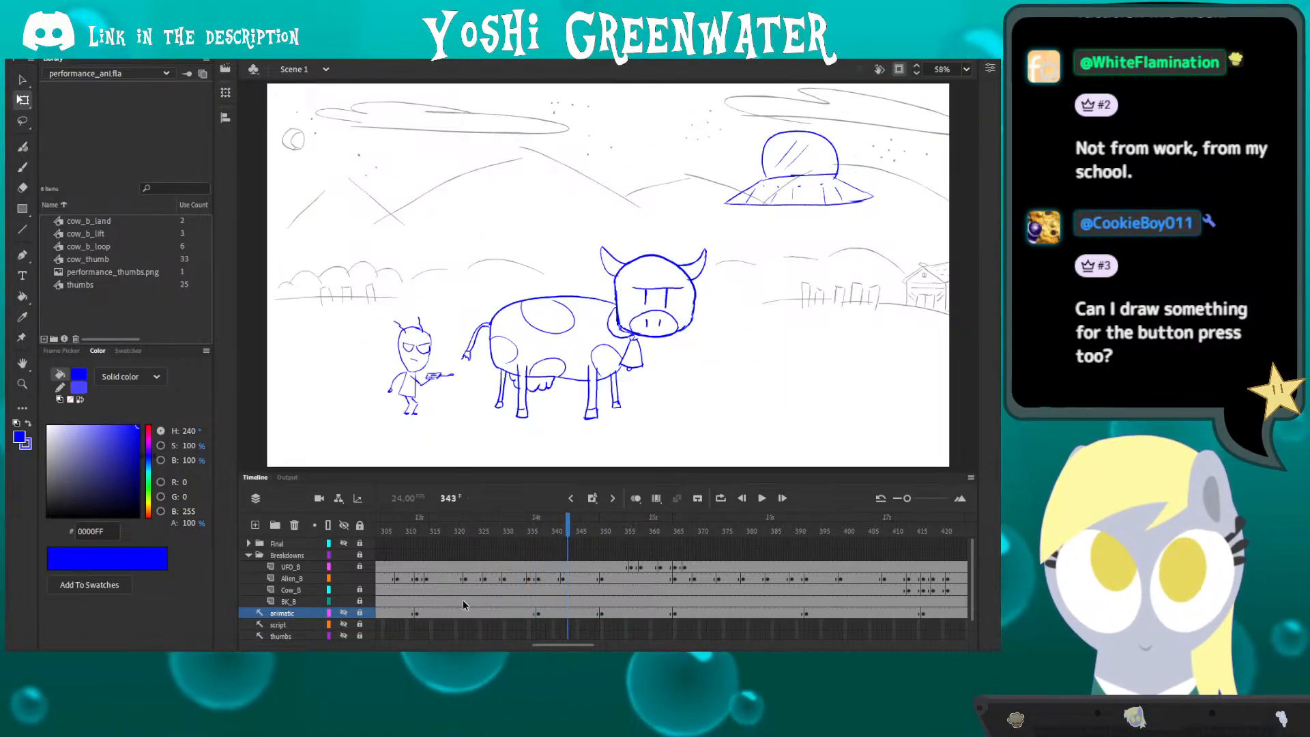
pyautogui.press('.')
pyautogui.press('.')
pyautogui.press('.')
pyautogui.press('.')
pyautogui.press('.')
pyautogui.press('.')
pyautogui.press('.')
pyautogui.press('.')
pyautogui.press('.')
pyautogui.press('.')
pyautogui.press('.')
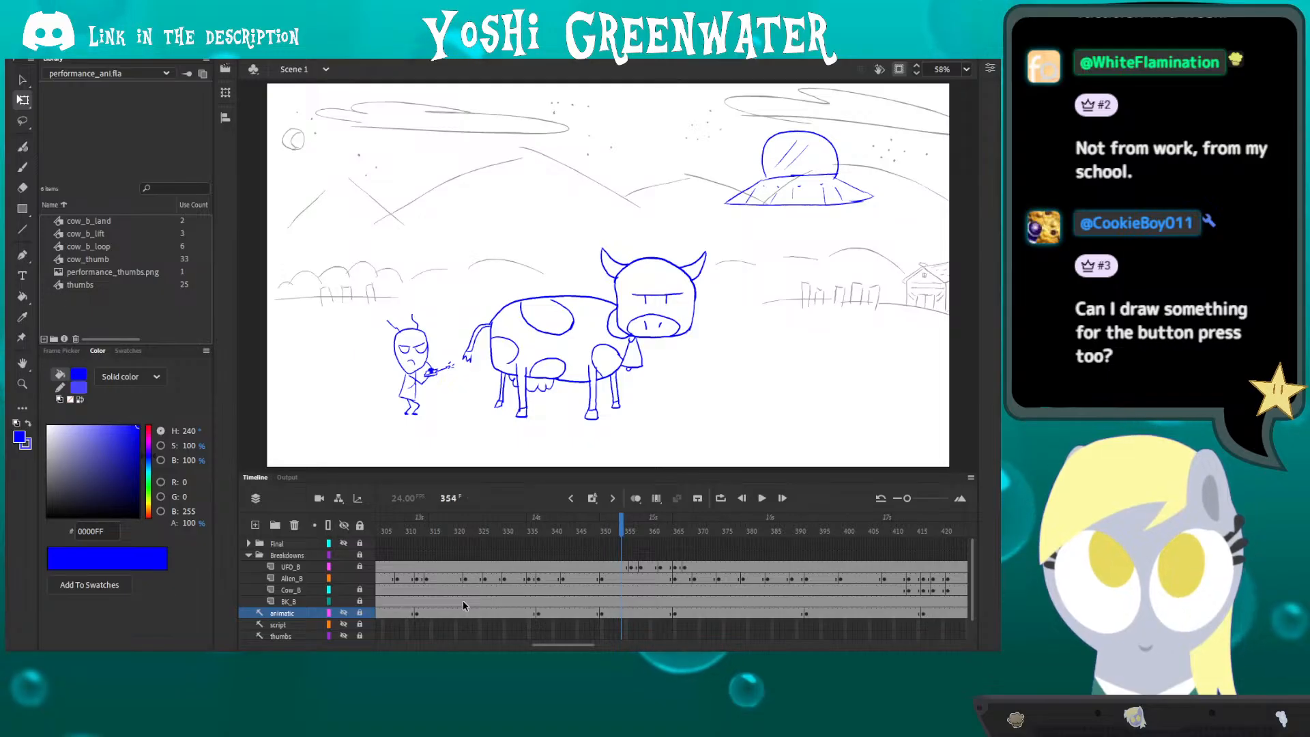
pyautogui.press('.')
pyautogui.press('.')
pyautogui.press('.')
pyautogui.press('.')
pyautogui.press('.')
pyautogui.press('.')
pyautogui.press('.')
pyautogui.press('.')
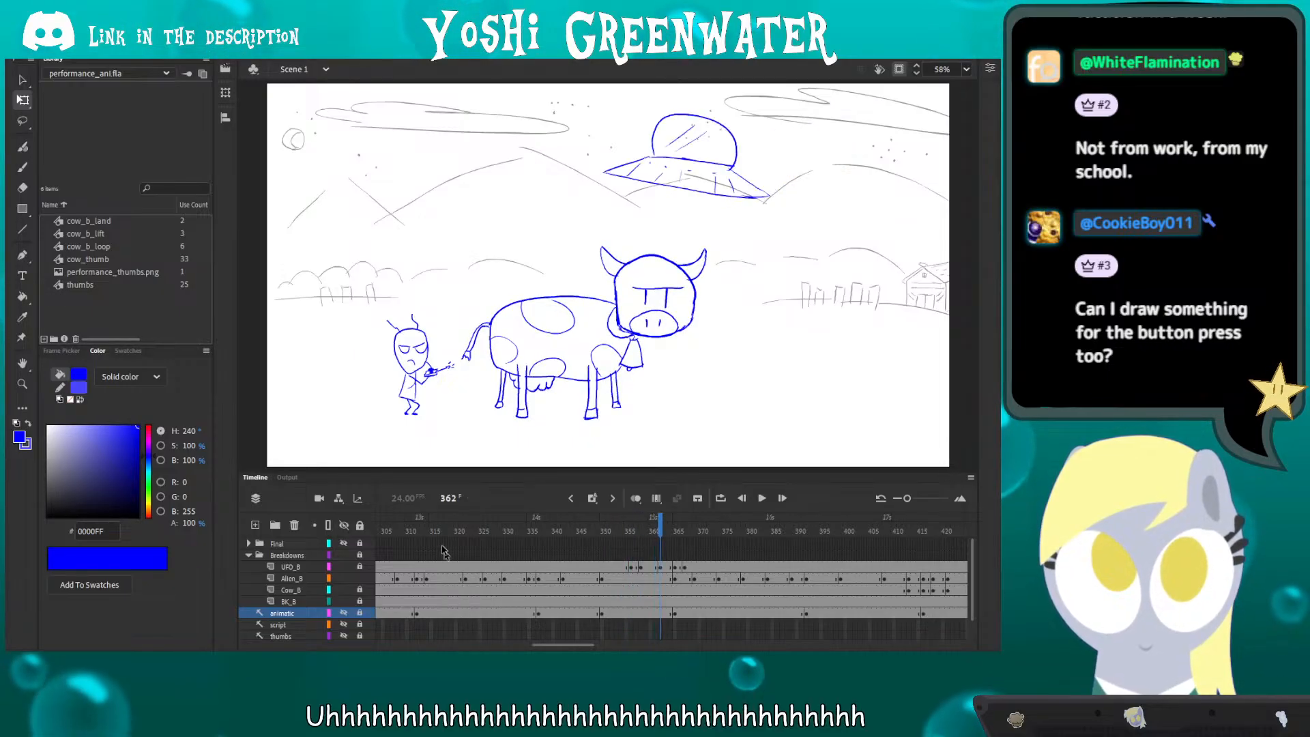
# - Step close up through frames 362 to 386 to examine the alien pocketing the remote and running under the cow
pyautogui.moveTo(374, 293); pyautogui.dragTo(383, 370)
pyautogui.press('q')
pyautogui.moveTo(543, 645); pyautogui.dragTo(549, 646)
pyautogui.press('.')
pyautogui.press('.')
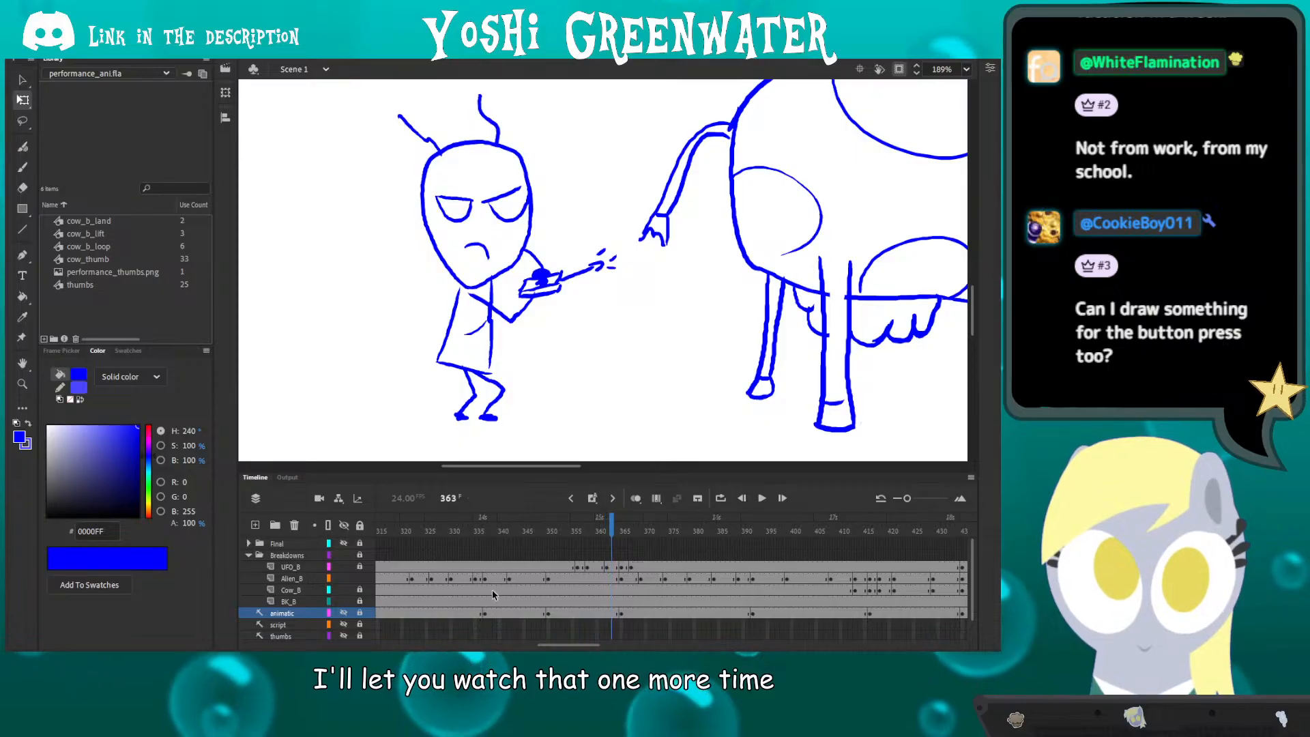
pyautogui.press('.')
pyautogui.press('.')
pyautogui.press('.')
pyautogui.press('.')
pyautogui.press('.')
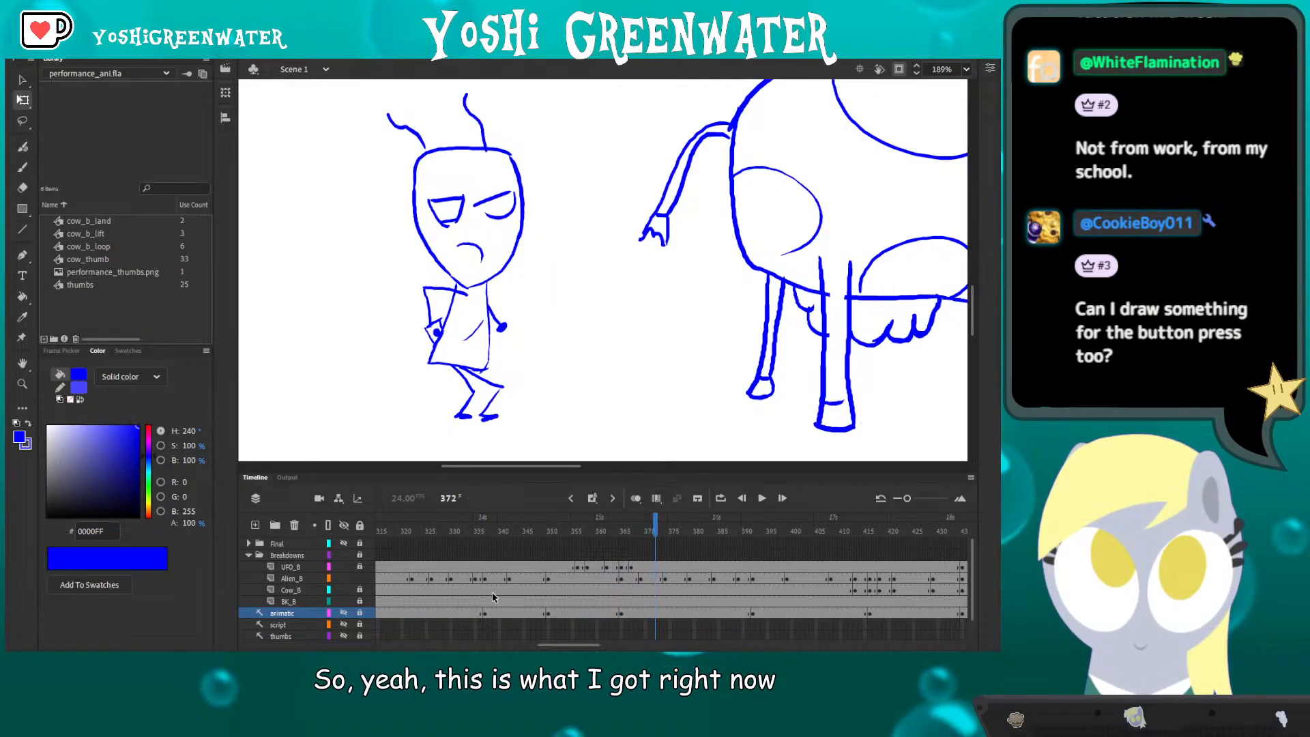
pyautogui.press('.')
pyautogui.press('.')
pyautogui.press('.')
pyautogui.press('.')
pyautogui.press('.')
pyautogui.press('.')
pyautogui.press('.')
pyautogui.press('.')
pyautogui.press('.')
pyautogui.press('.')
pyautogui.press('.')
pyautogui.press('.')
pyautogui.press('.')
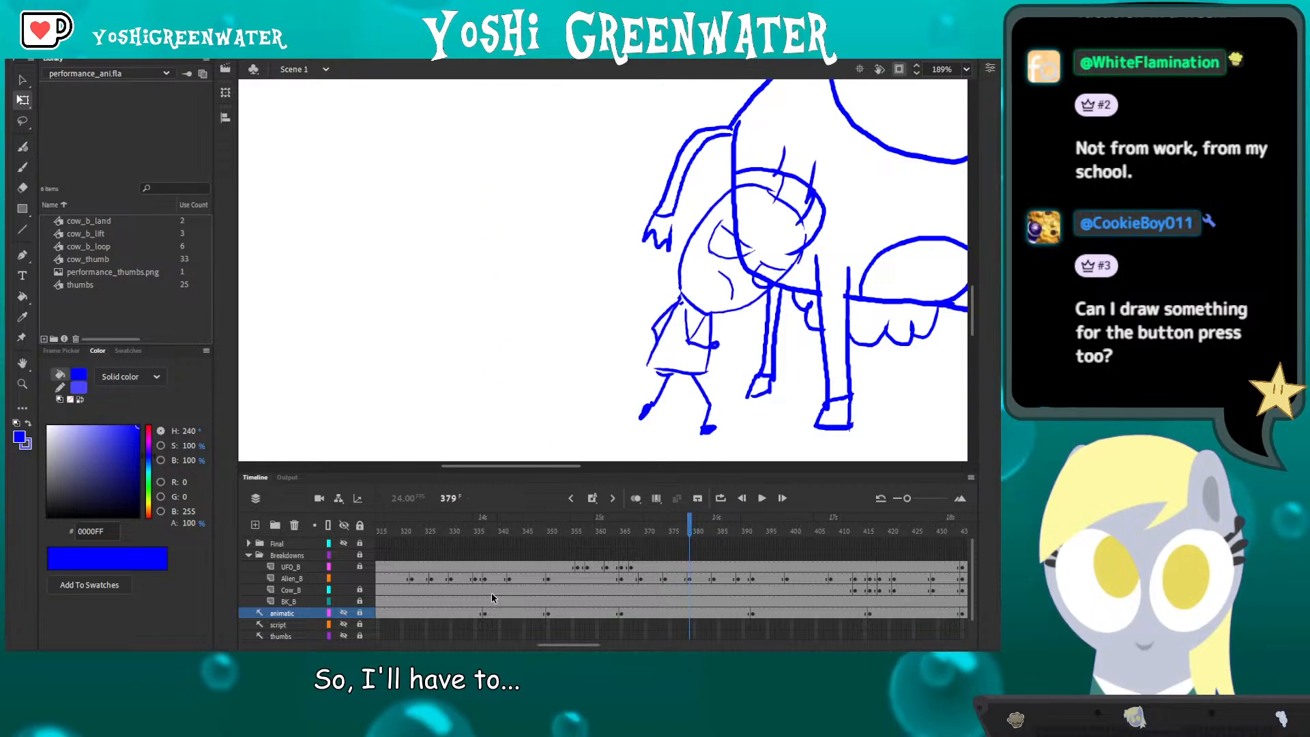
pyautogui.press('.')
pyautogui.press('.')
pyautogui.press('.')
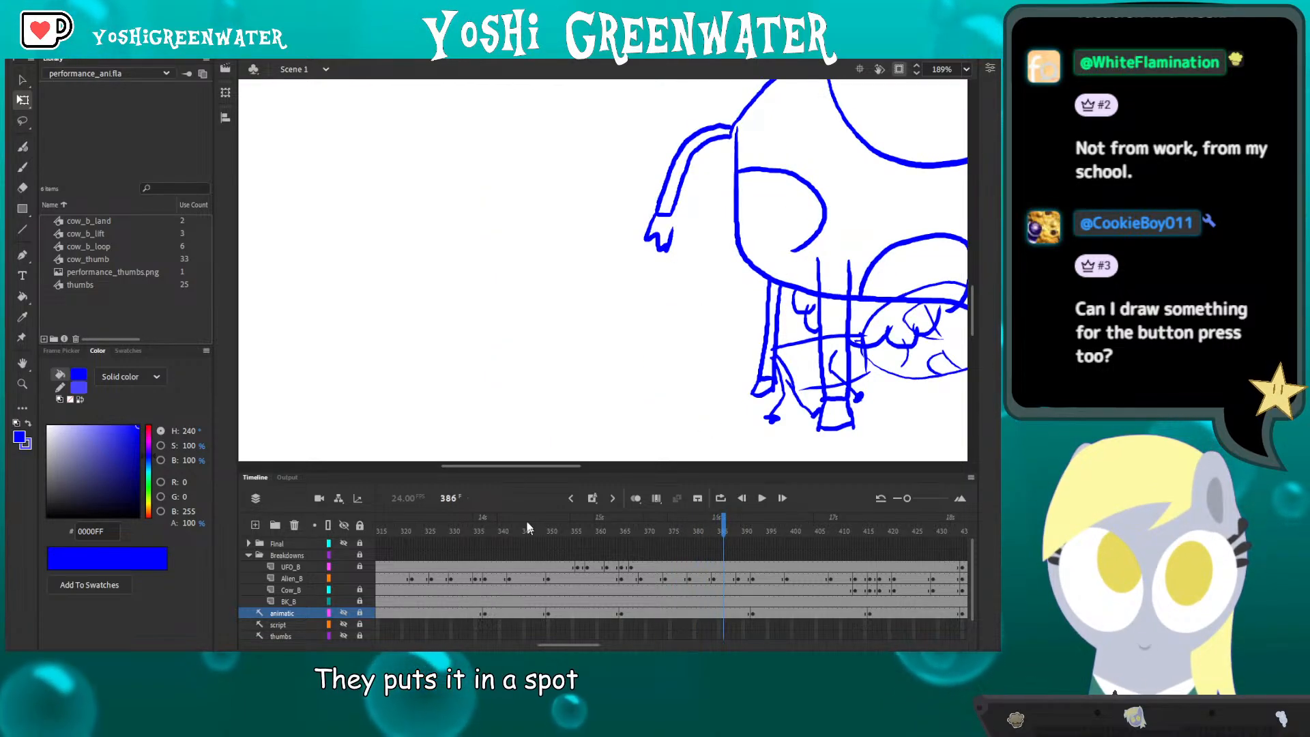
# - Return to frame 326 with the whole stage in view and step to frame 335 to recheck the alien standing up
pyautogui.moveTo(474, 398); pyautogui.dragTo(459, 398)
pyautogui.hotkey('ctrl', '2')
pyautogui.moveTo(545, 646); pyautogui.dragTo(539, 643)
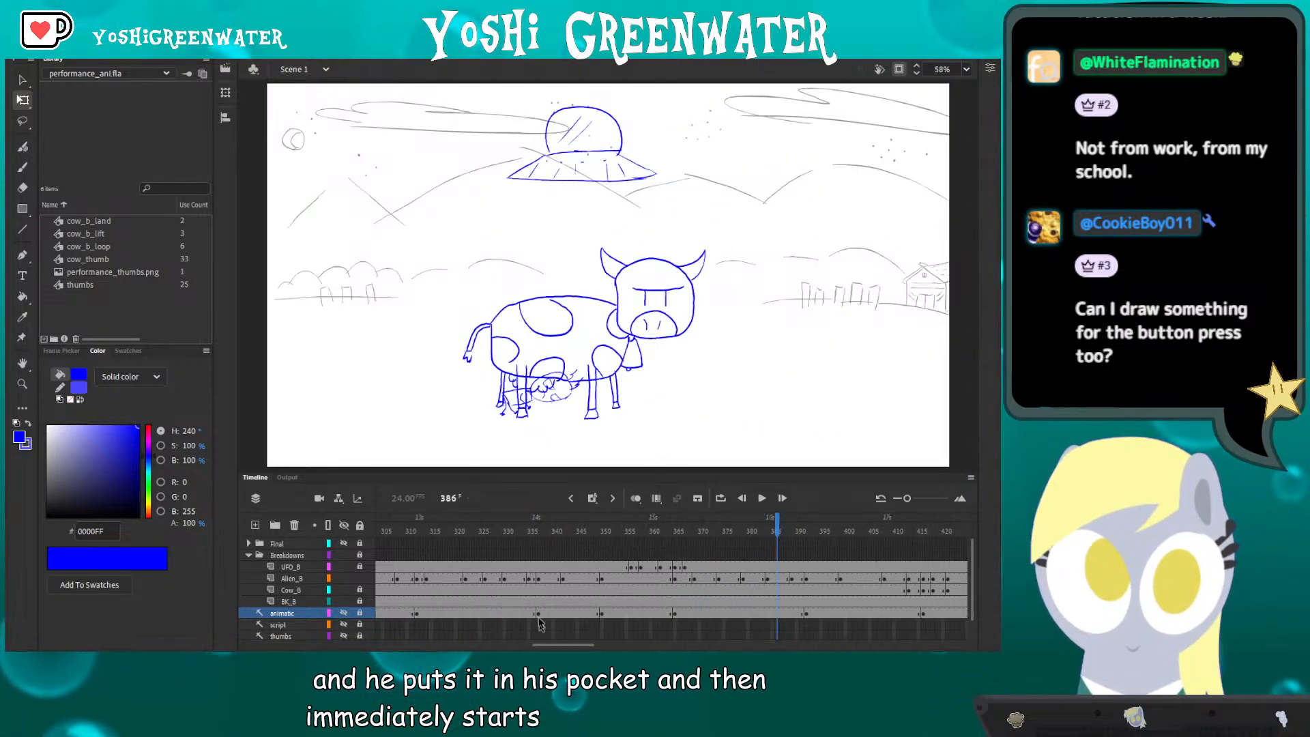
pyautogui.moveTo(444, 532); pyautogui.dragTo(482, 537)
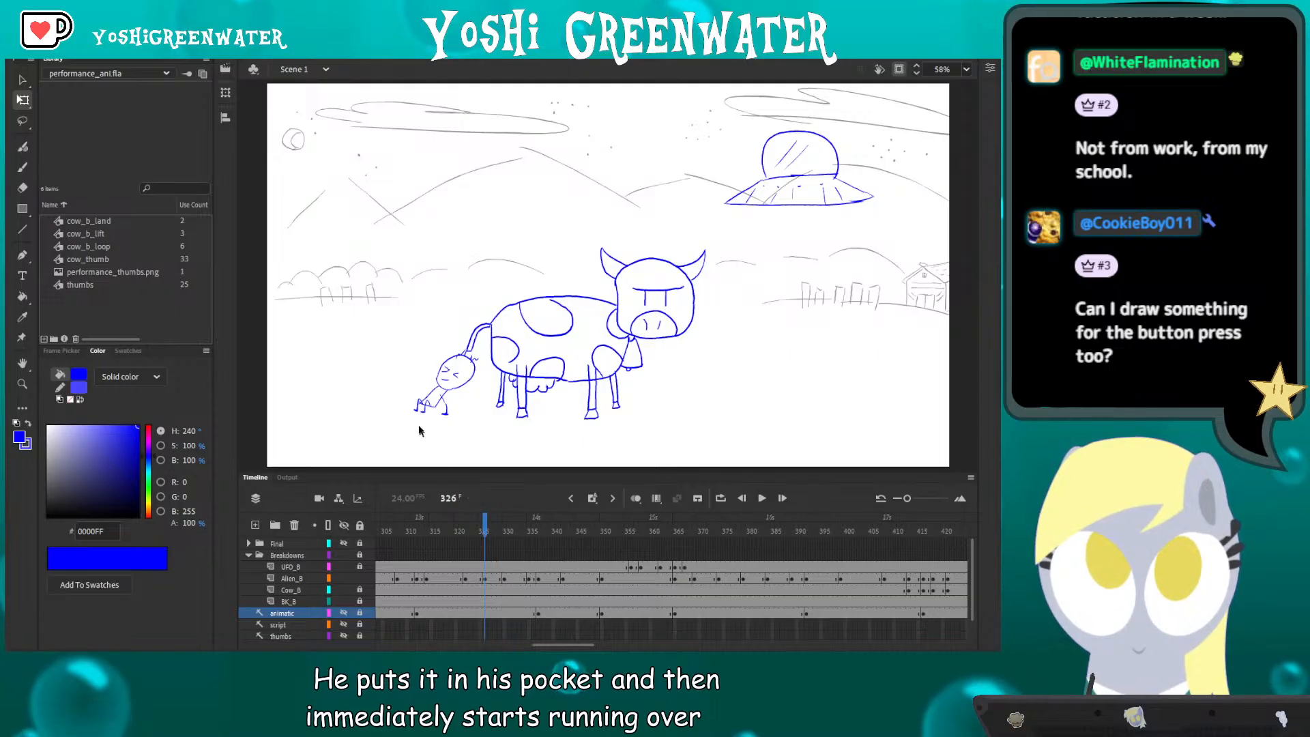
pyautogui.press('.')
pyautogui.press('.')
pyautogui.press('.')
pyautogui.press('.')
pyautogui.press('.')
pyautogui.press('.')
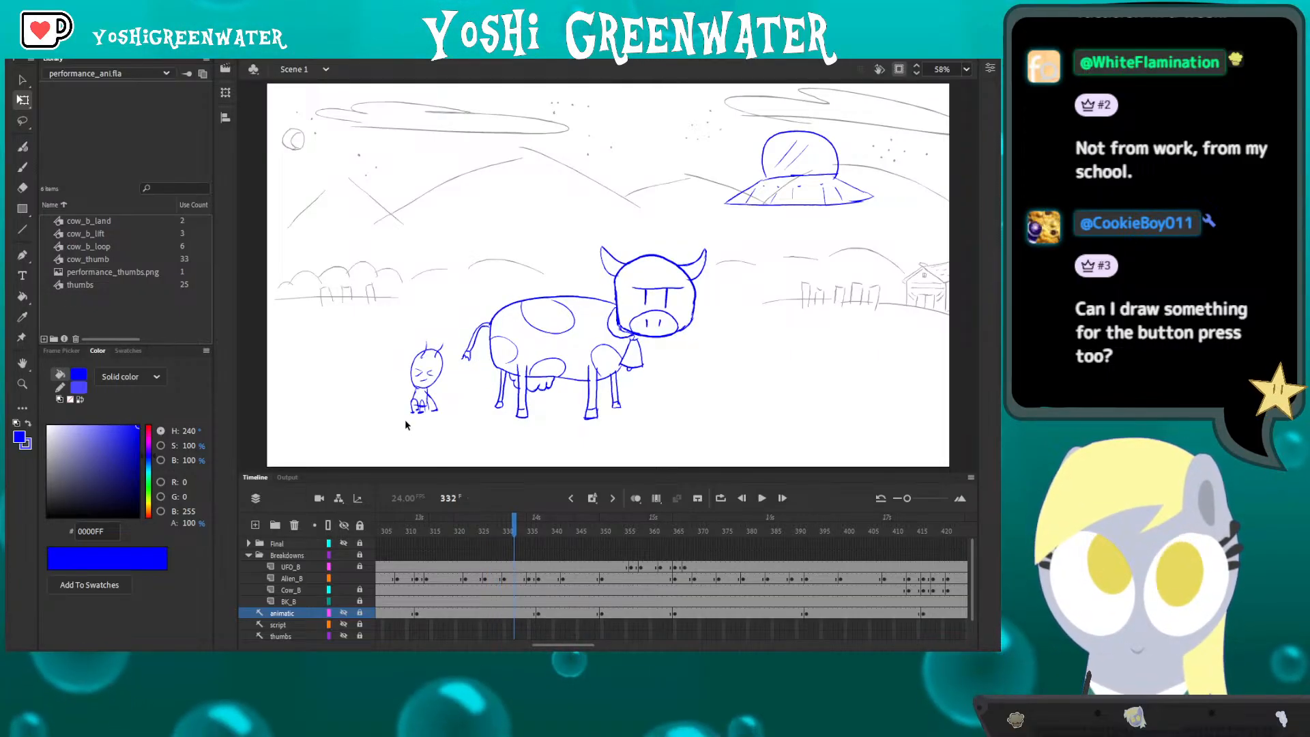
pyautogui.press('.')
pyautogui.press('.')
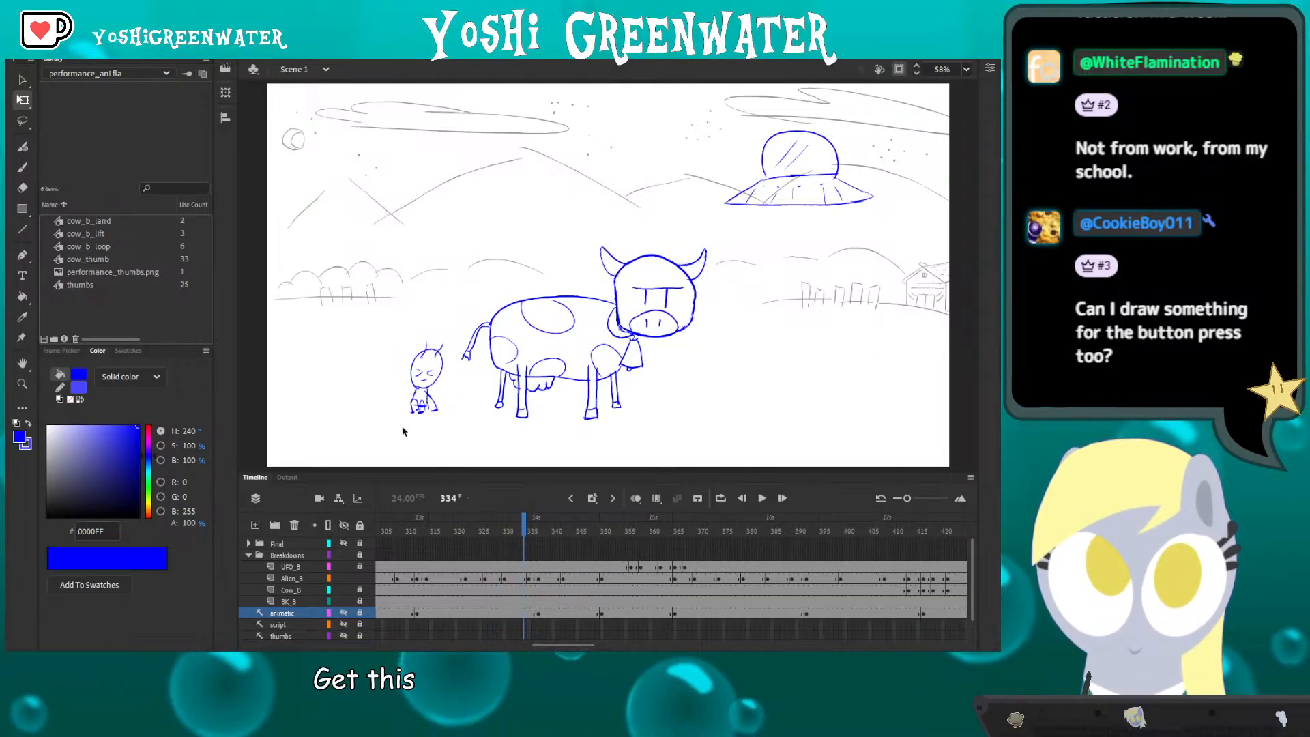
pyautogui.press('.')
# - Insert one frame across all layers before the alien stands up, and add a blank keyframe at frame 334 on Alien_B
pyautogui.press('z')
pyautogui.moveTo(337, 280); pyautogui.dragTo(370, 410)
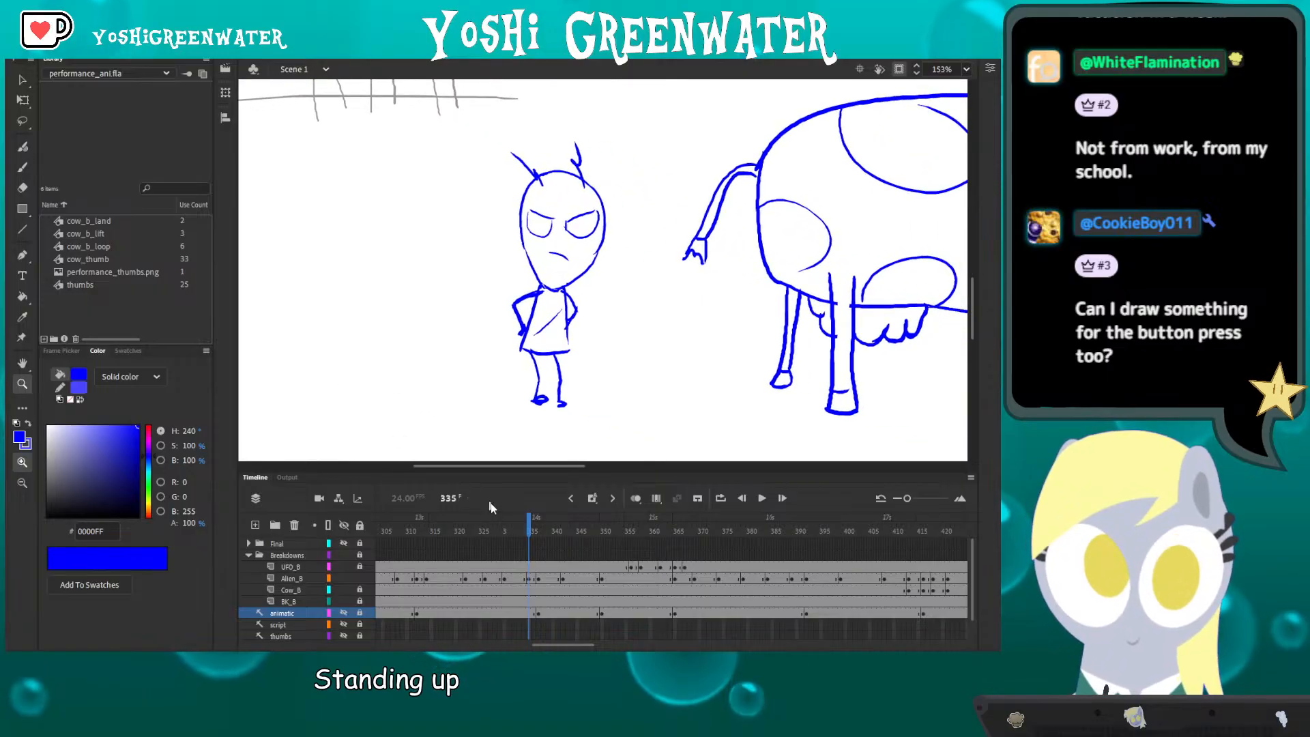
pyautogui.click(513, 577)
pyautogui.press('q')
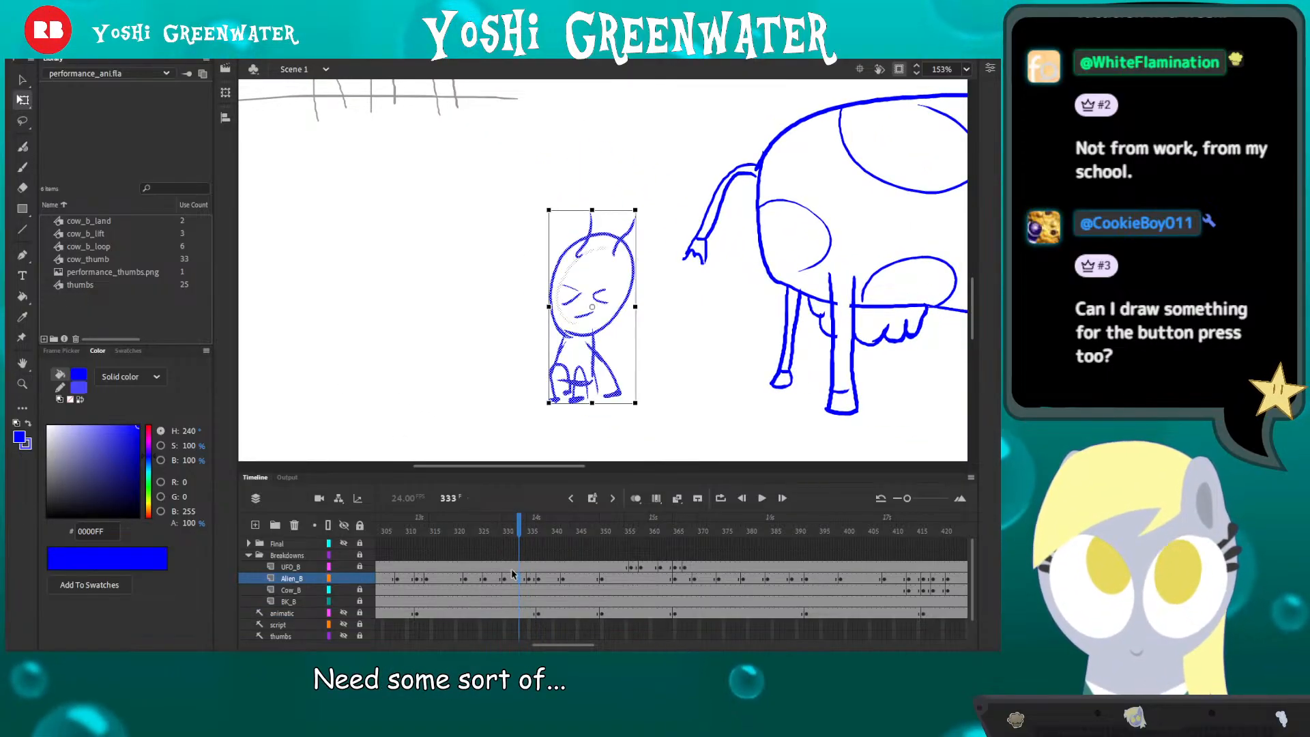
pyautogui.moveTo(513, 568); pyautogui.dragTo(516, 612)
pyautogui.press('F5')
pyautogui.click(524, 579)
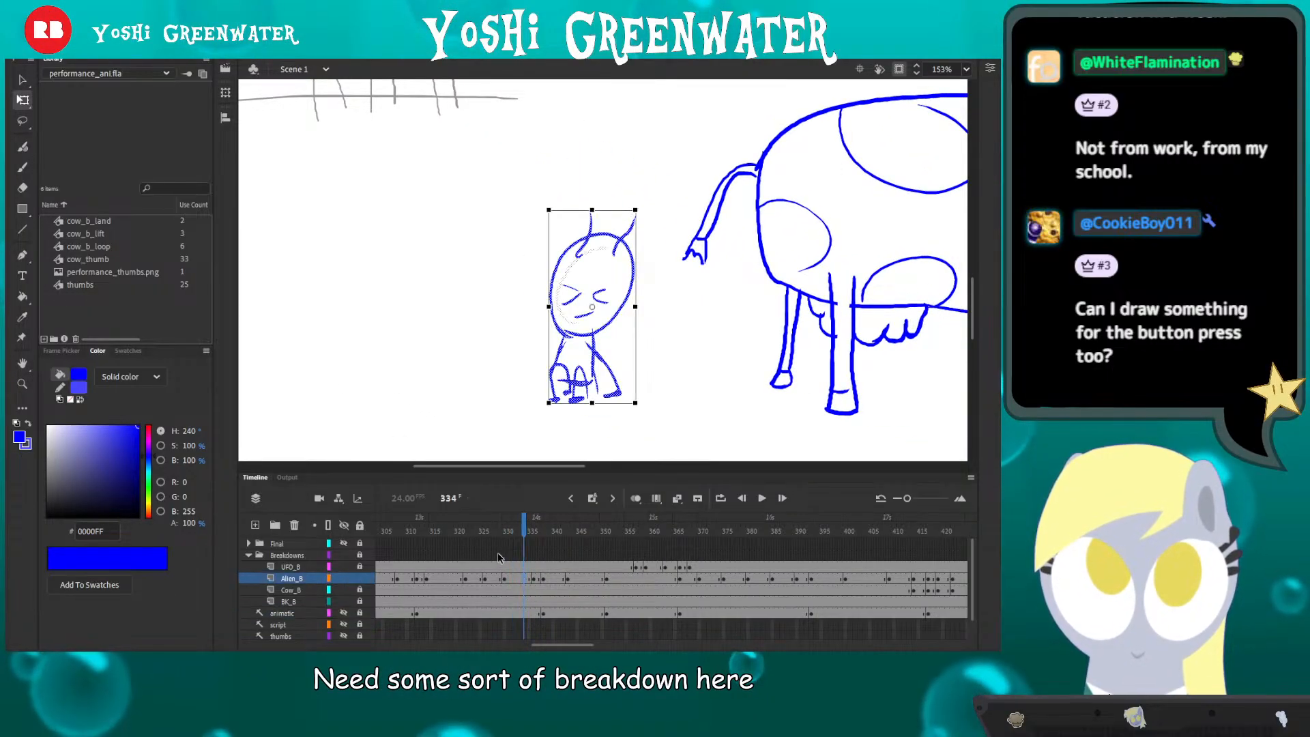
pyautogui.press('F7')
# - With onion skinning on, draw the alien's head outline between the sitting and standing poses and nudge it slightly right
pyautogui.click(635, 500)
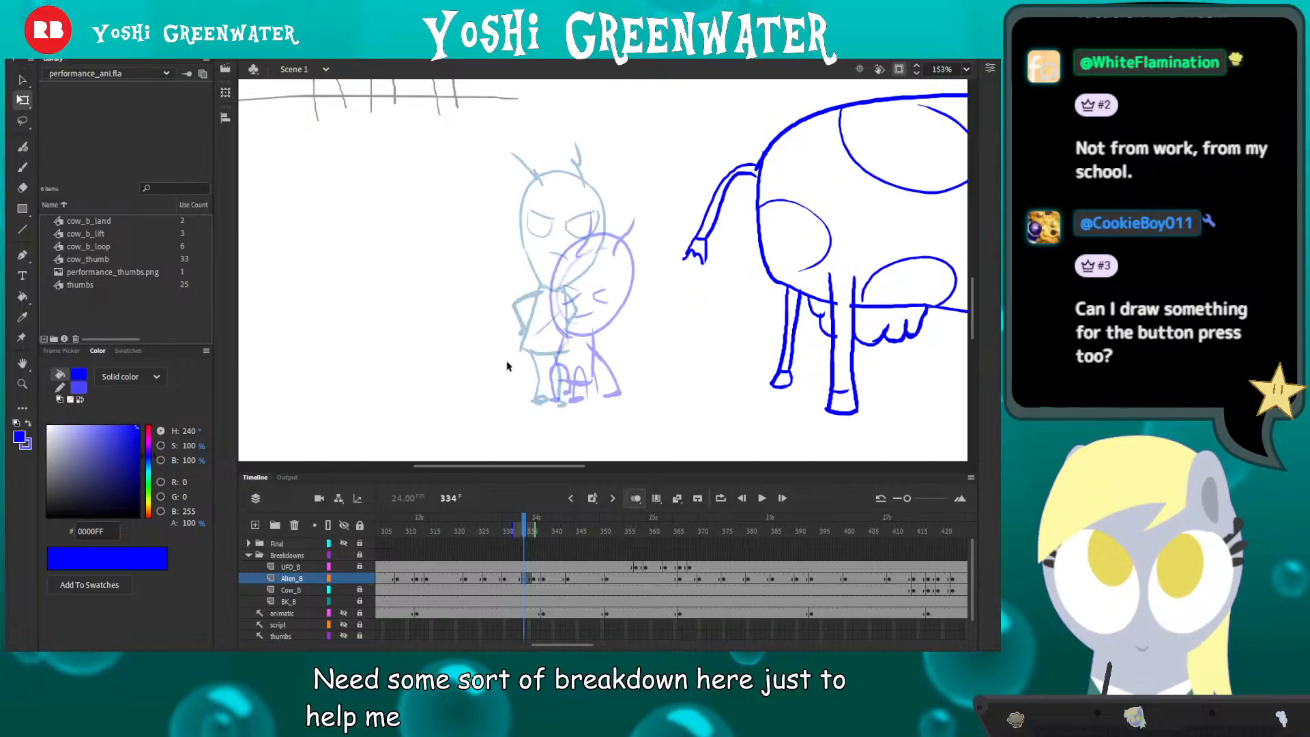
pyautogui.press('b')
pyautogui.moveTo(511, 281)
pyautogui.mouseDown()
pyautogui.moveTo(470, 313)
pyautogui.moveTo(501, 228)
pyautogui.moveTo(569, 273)
pyautogui.moveTo(513, 309)
pyautogui.mouseUp()
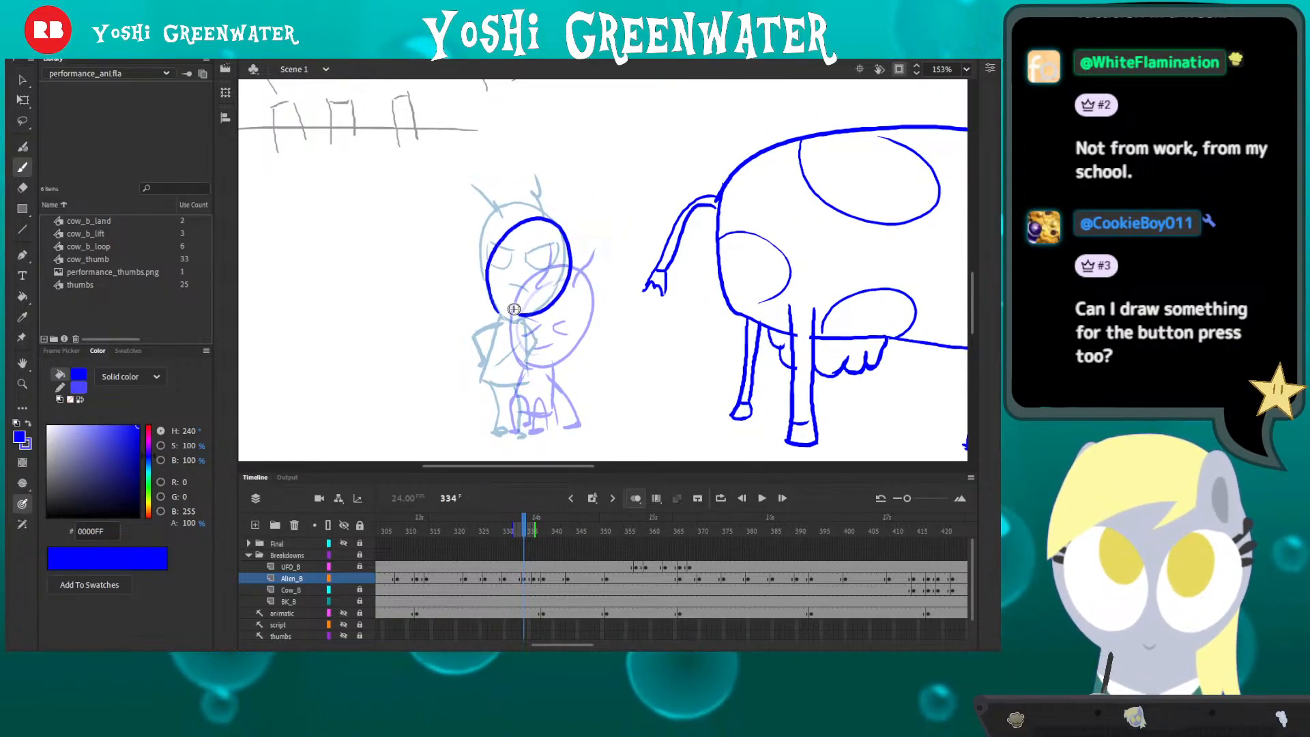
pyautogui.click(502, 242)
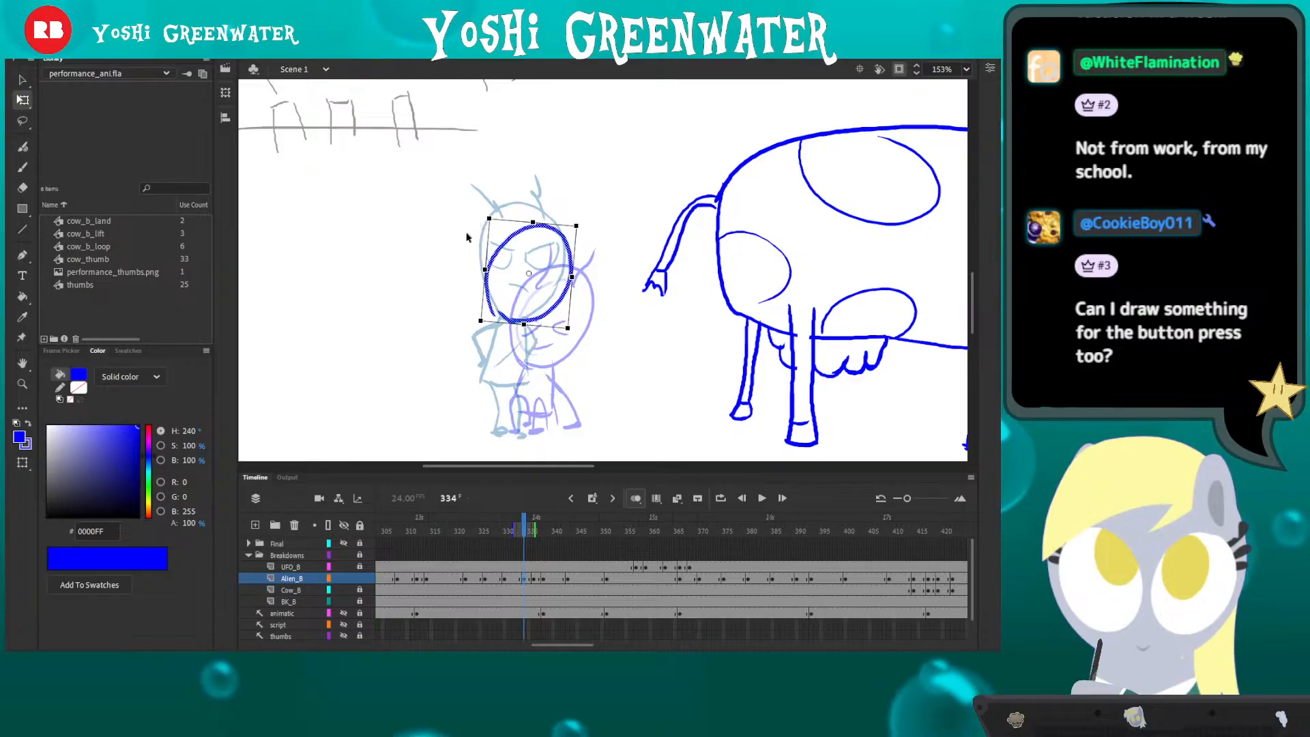
pyautogui.hotkey('shift', 'Right')
pyautogui.click(453, 284)
pyautogui.press('b')
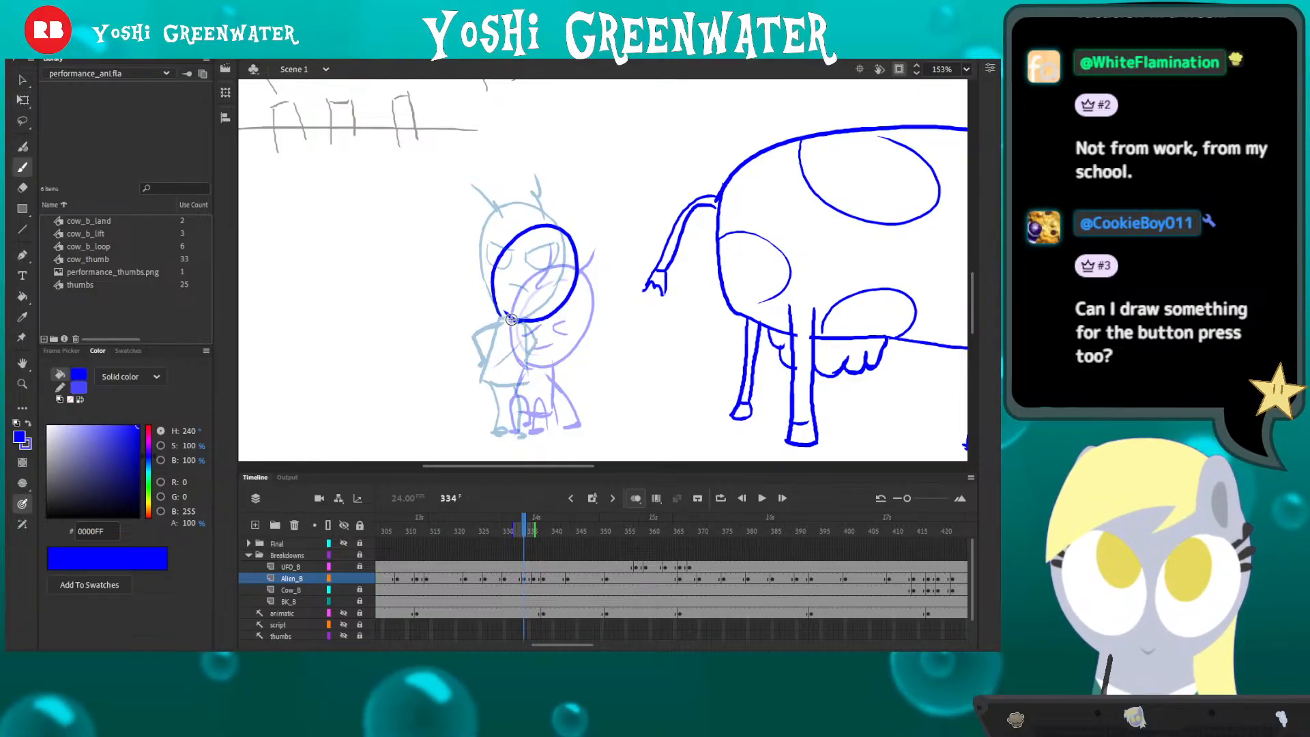
# - Draw the alien's leaning torso below the head with an arm hanging across it
pyautogui.moveTo(512, 319); pyautogui.dragTo(486, 374)
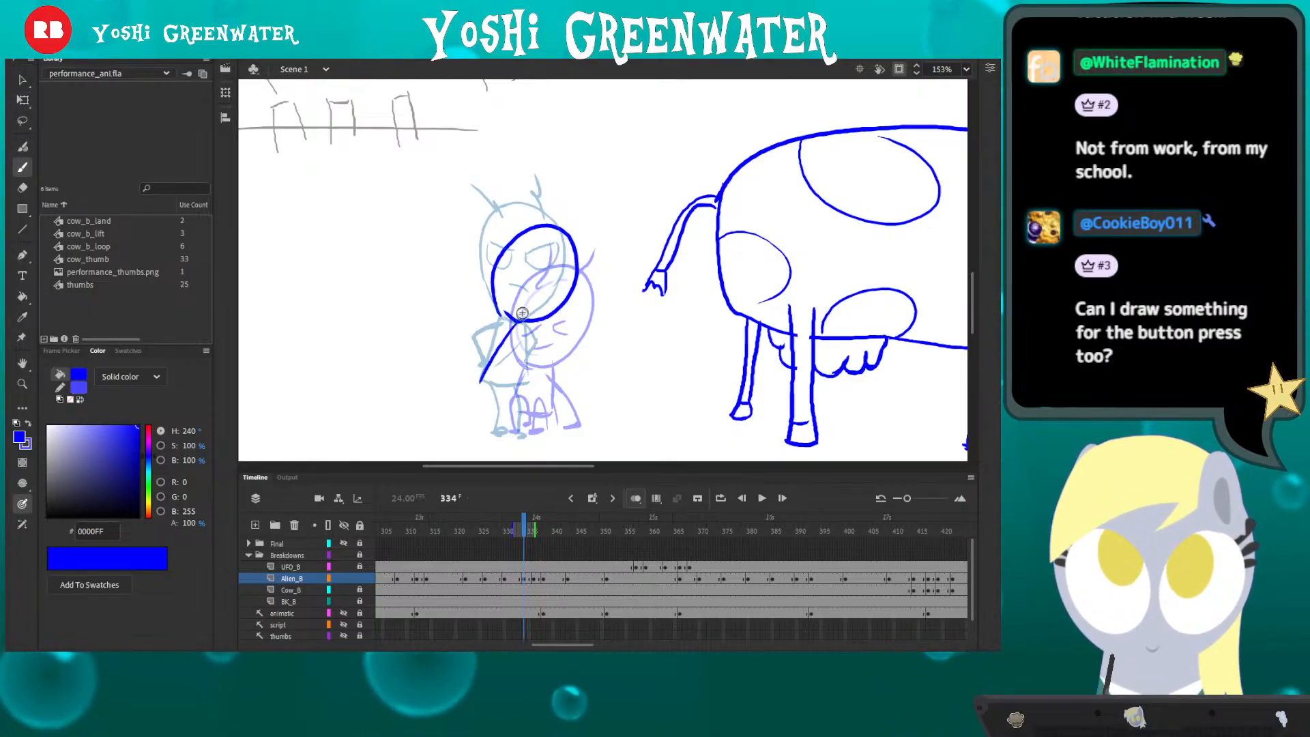
pyautogui.moveTo(522, 313); pyautogui.dragTo(476, 370)
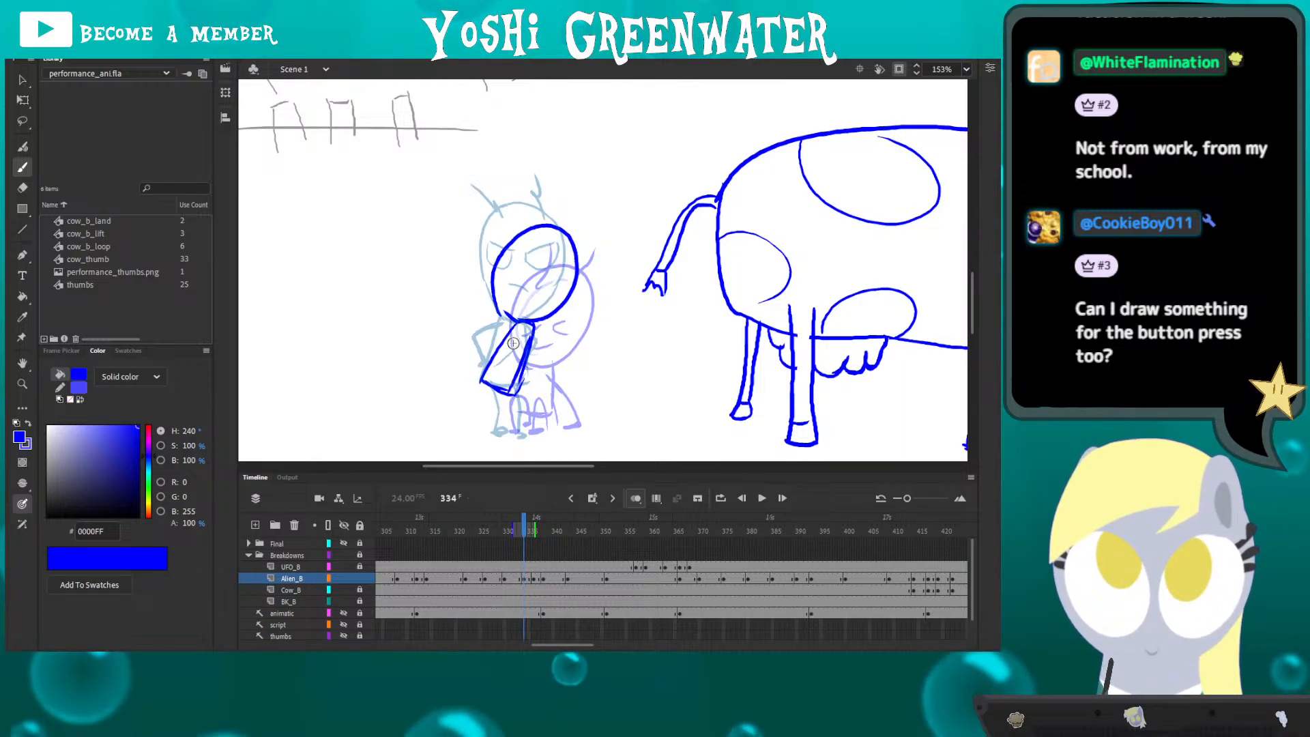
pyautogui.moveTo(516, 341)
pyautogui.mouseDown()
pyautogui.moveTo(502, 364)
pyautogui.moveTo(521, 384)
pyautogui.mouseUp()
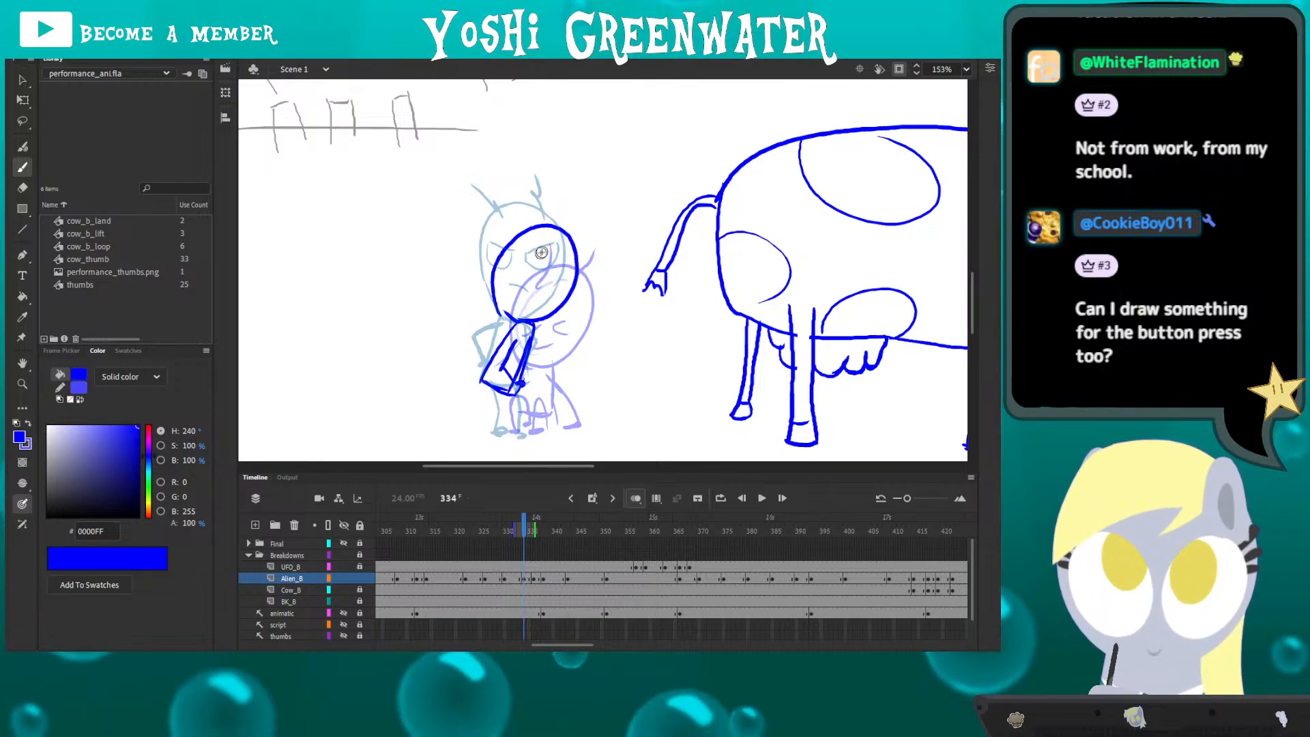
# - Draw half-closed eyes, a small mouth and two bent trailing antennae on the alien's head
pyautogui.moveTo(521, 262); pyautogui.dragTo(539, 268)
pyautogui.hotkey('ctrl', 'z')
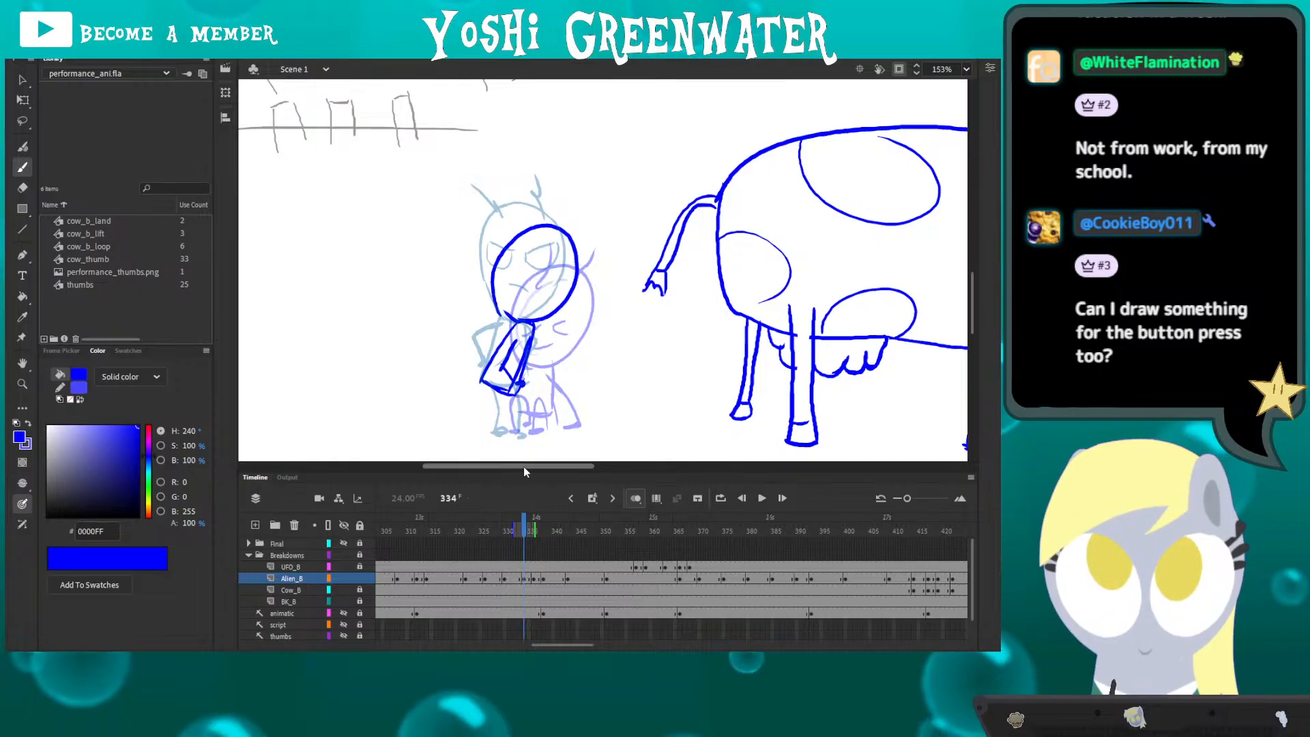
pyautogui.moveTo(514, 240); pyautogui.dragTo(488, 230)
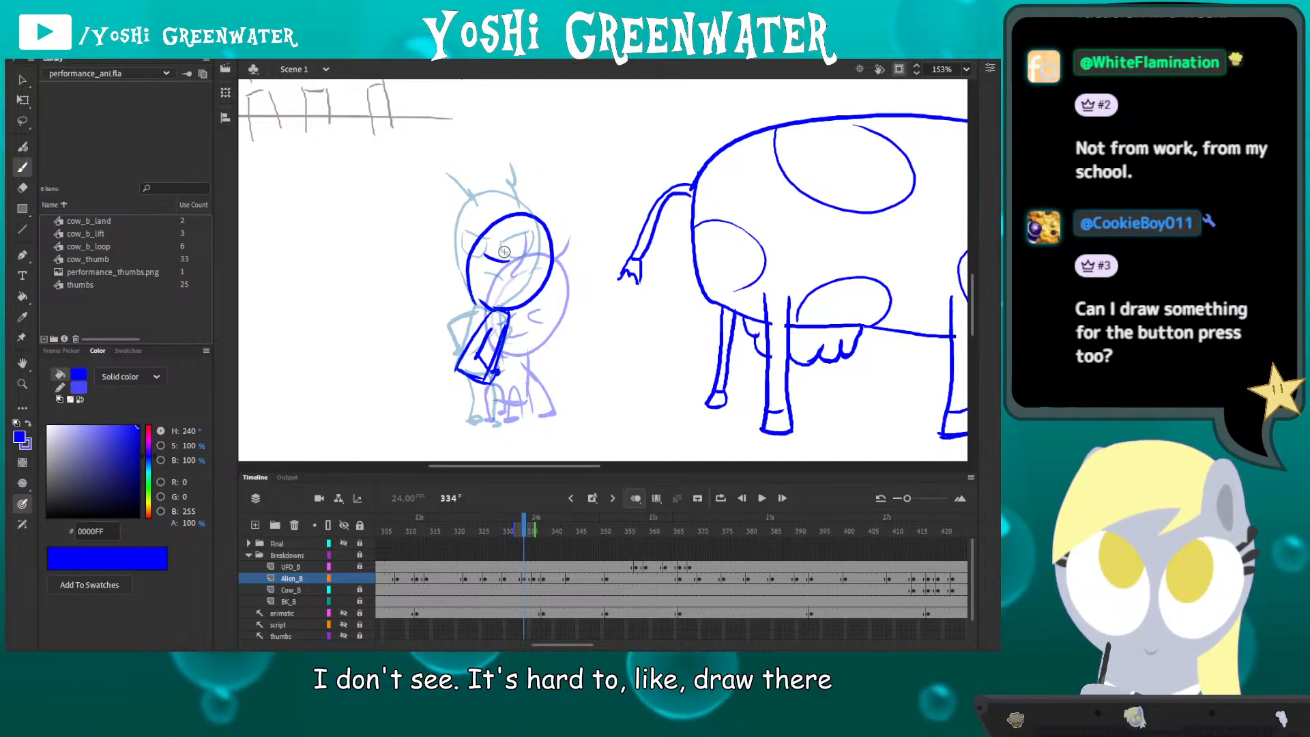
pyautogui.moveTo(520, 261)
pyautogui.mouseDown()
pyautogui.moveTo(536, 262)
pyautogui.moveTo(518, 254)
pyautogui.mouseUp()
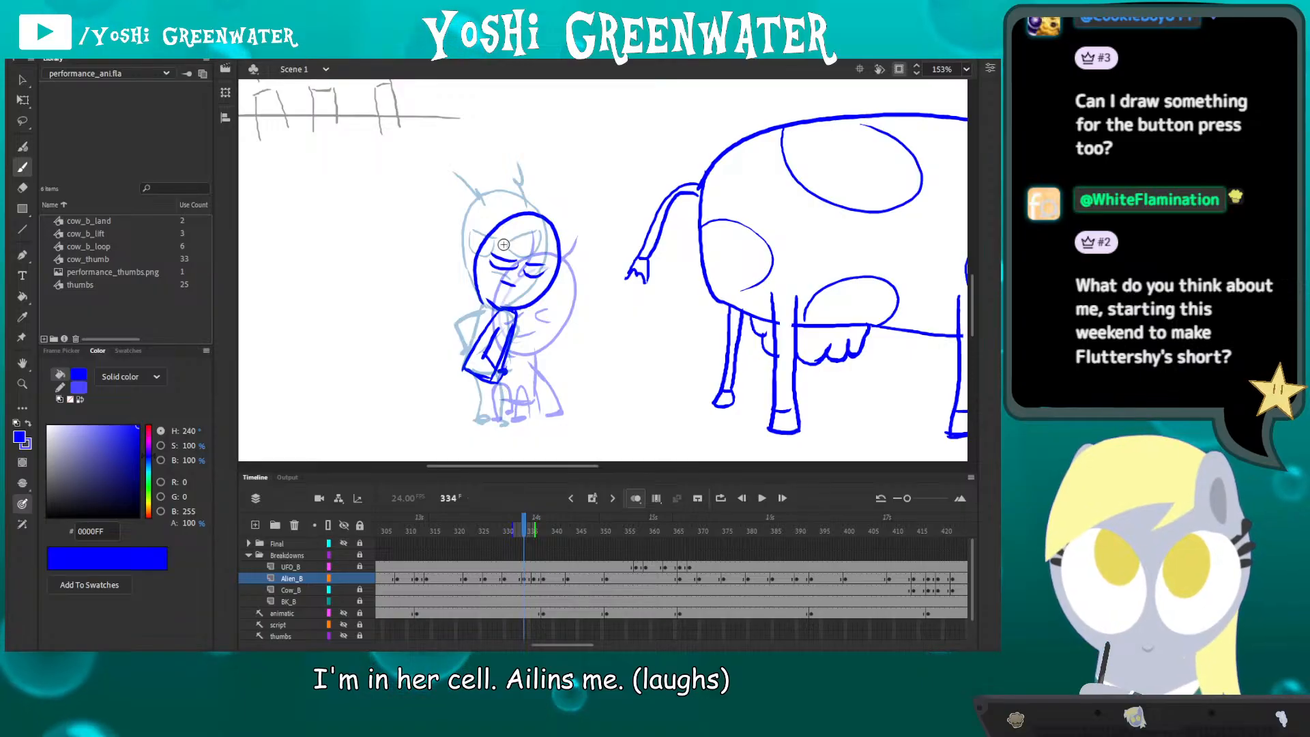
pyautogui.moveTo(549, 230); pyautogui.dragTo(581, 222)
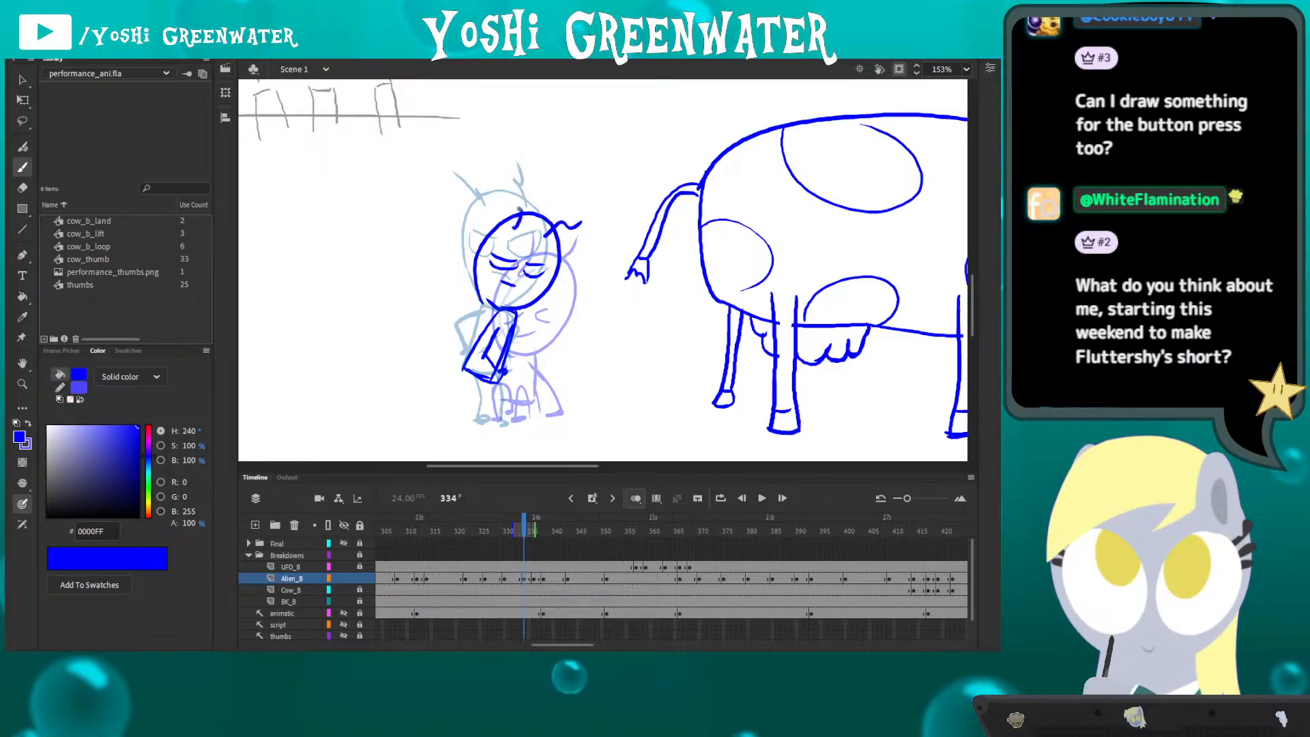
# - Hide the onion skin and flip back and forth through the frames around 334 to check the get-up motion
pyautogui.click(635, 500)
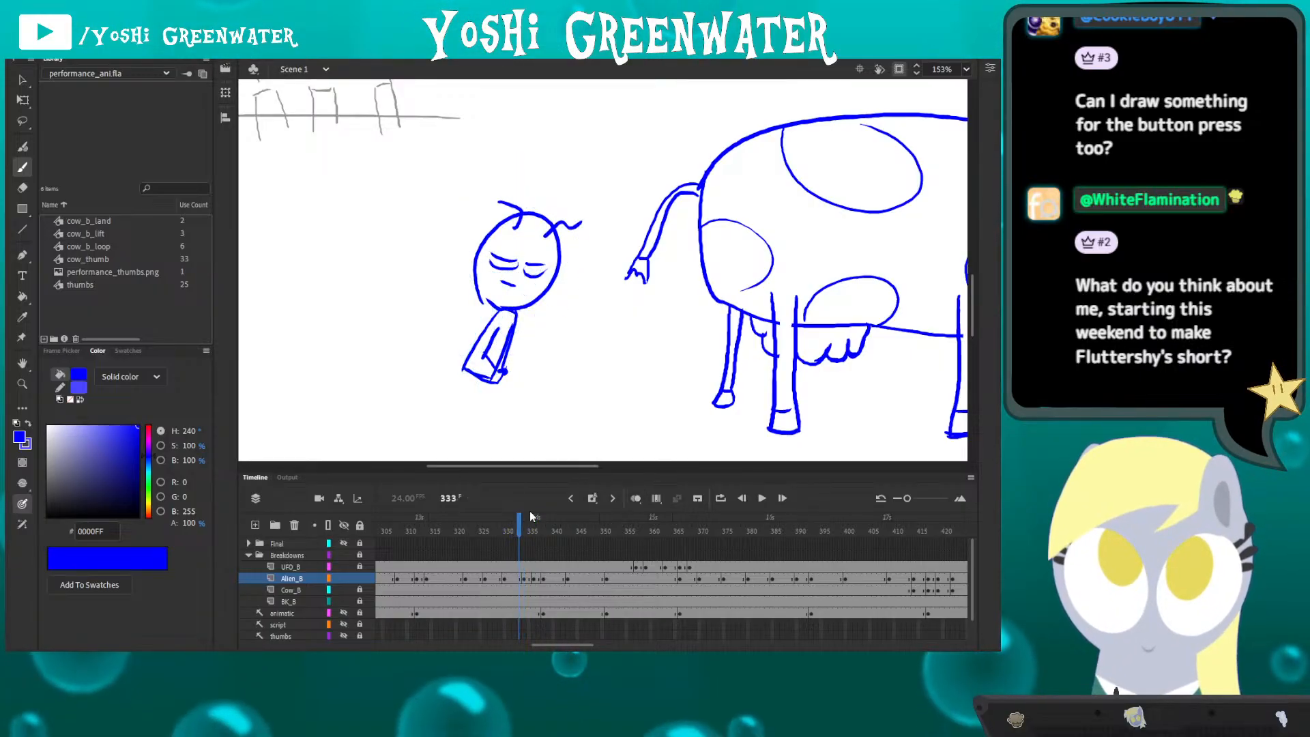
pyautogui.press(',')
pyautogui.press(',')
pyautogui.press('.')
pyautogui.press('.')
pyautogui.press('.')
pyautogui.press('.')
pyautogui.press('.')
pyautogui.press(',')
pyautogui.press(',')
pyautogui.press(',')
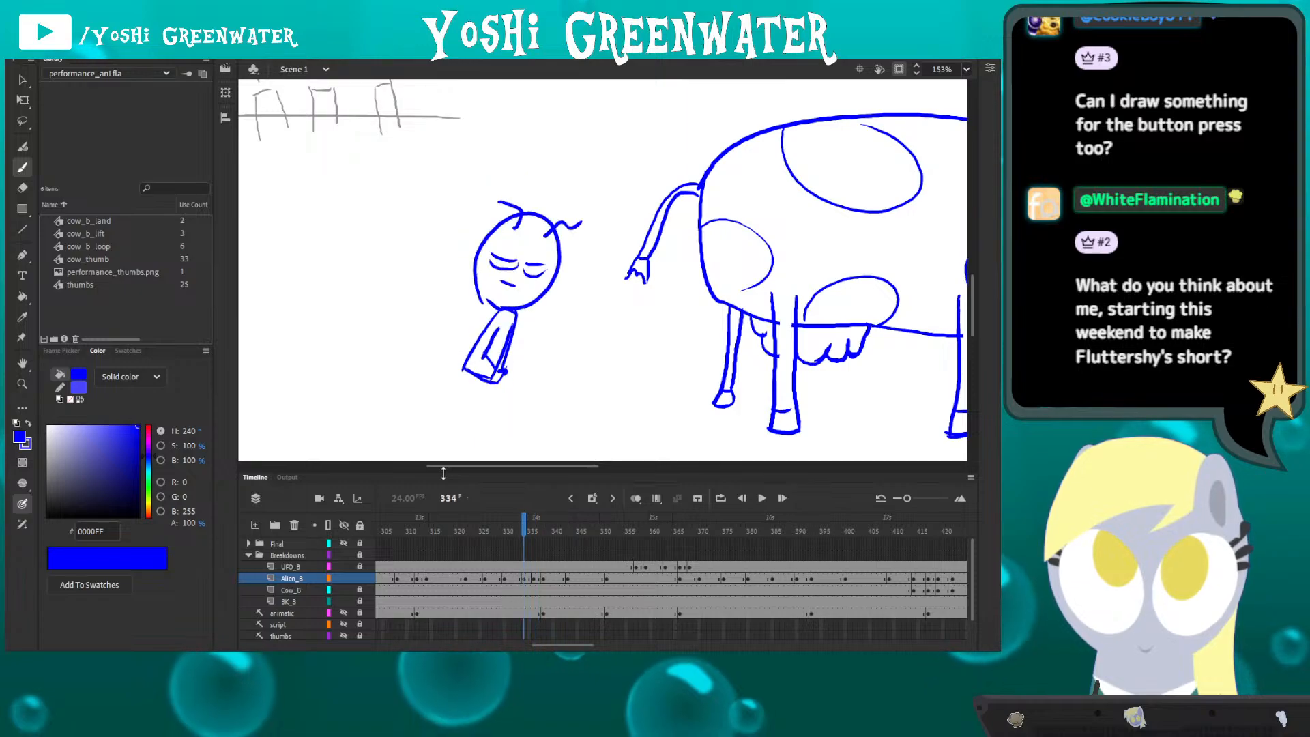
pyautogui.press(',')
pyautogui.press('.')
# - Select the alien's torso at frame 334 and shift it slightly to the left
pyautogui.press('l')
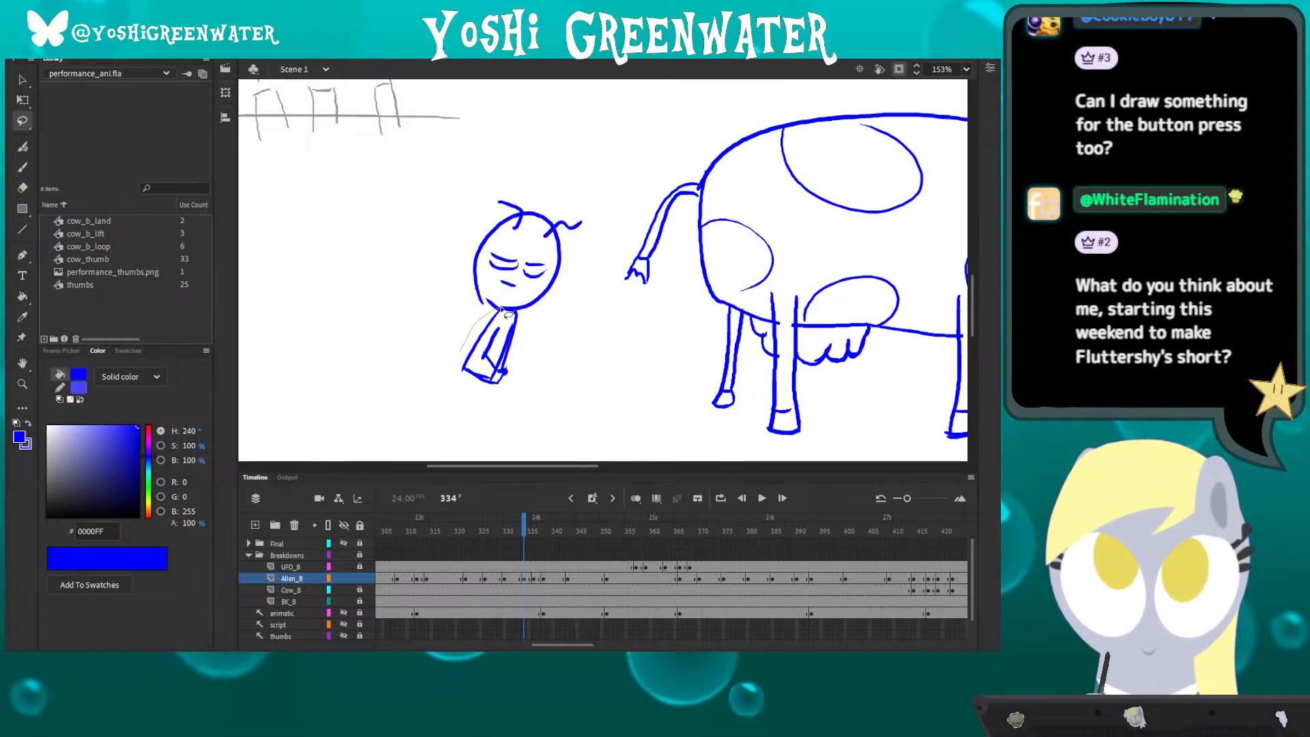
pyautogui.moveTo(481, 303); pyautogui.dragTo(474, 304)
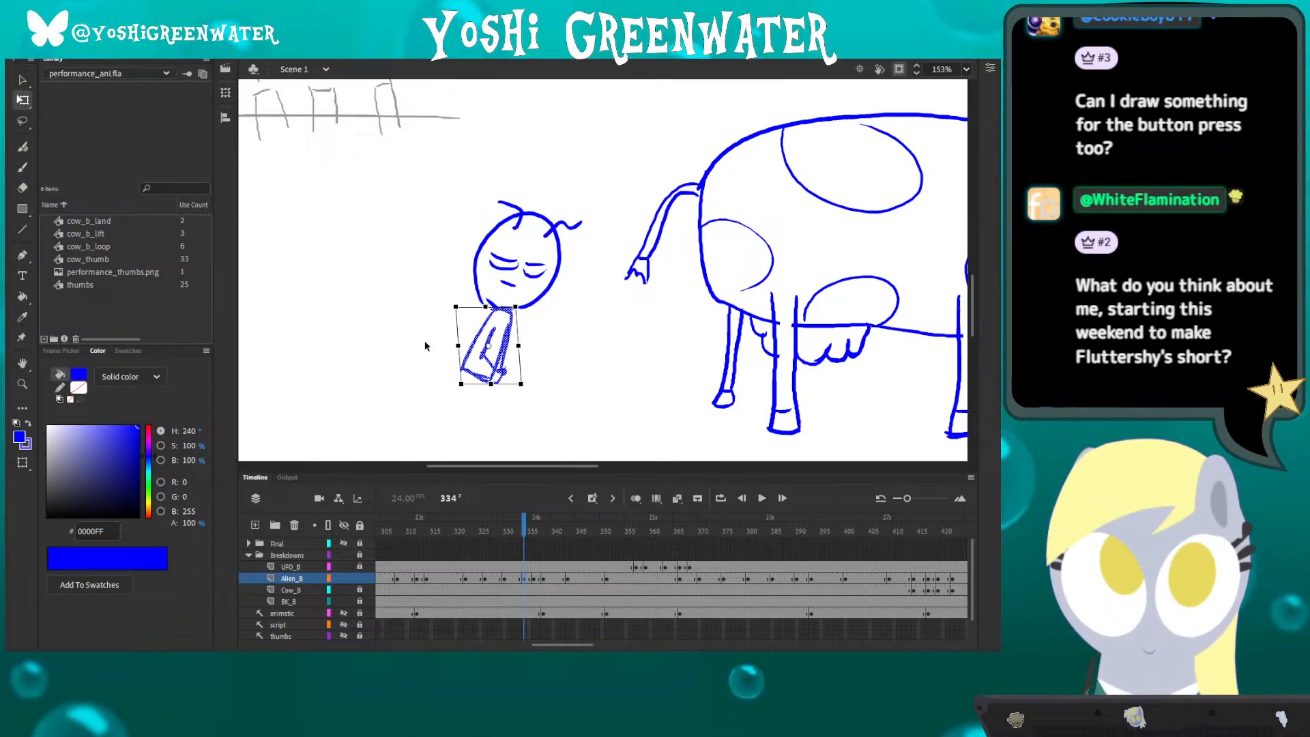
pyautogui.hotkey('shift', 'Left')
# - Tilt the alien's head slightly clockwise, lower it onto the torso, and clean up the neck line
pyautogui.moveTo(580, 310); pyautogui.dragTo(573, 314)
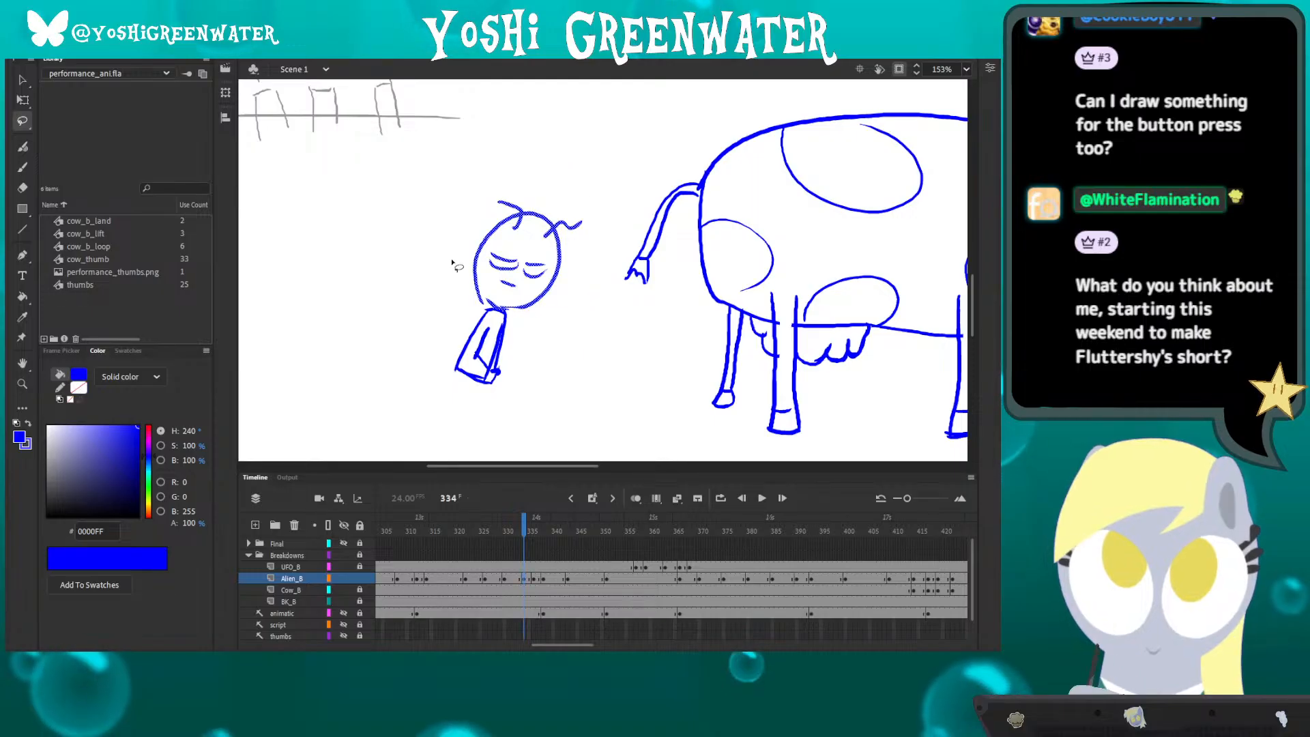
pyautogui.press('q')
pyautogui.moveTo(476, 210); pyautogui.dragTo(480, 208)
pyautogui.hotkey('shift', 'Down')
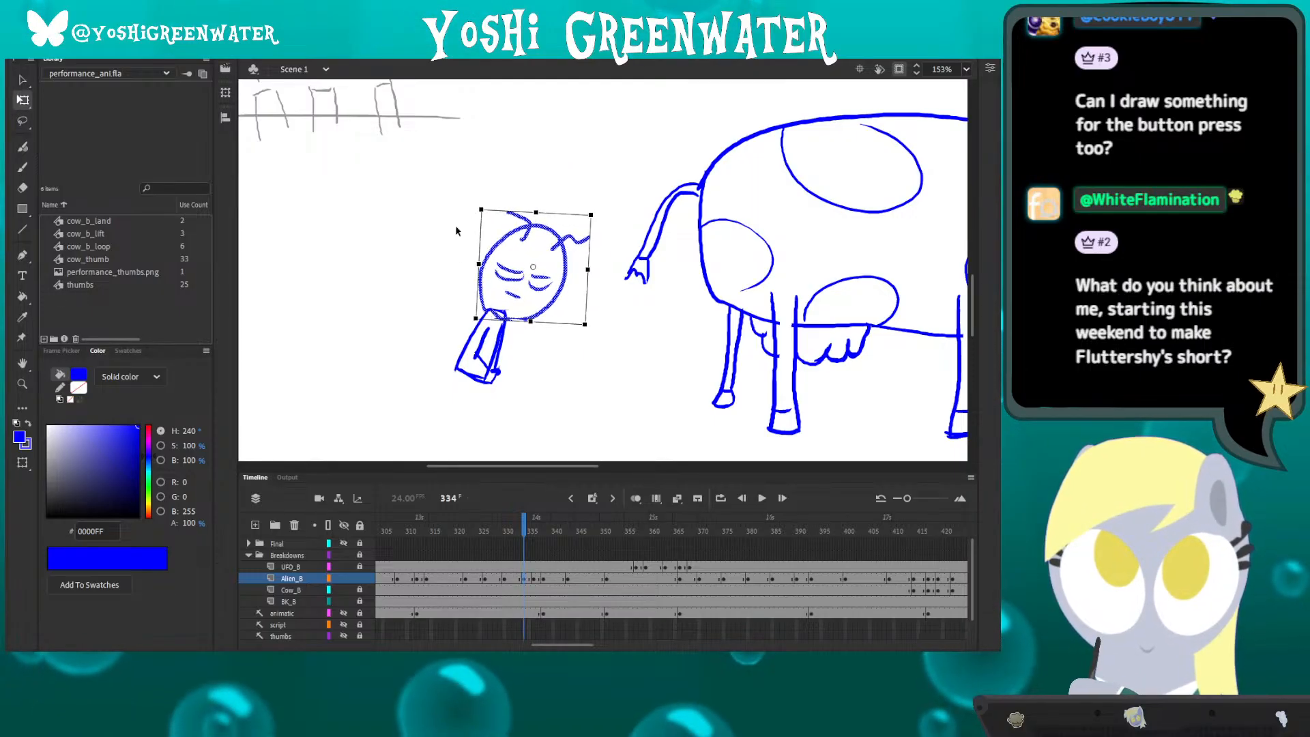
pyautogui.click(436, 266)
pyautogui.press('e')
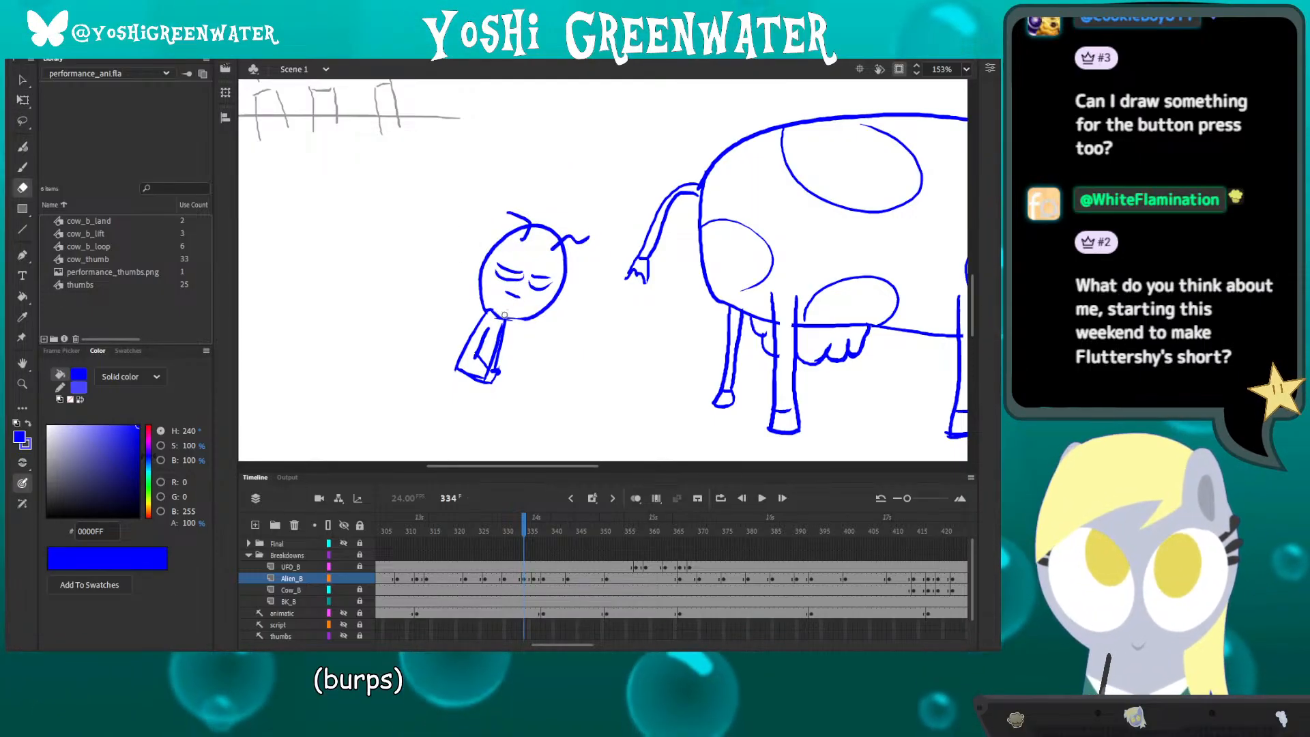
pyautogui.press('b')
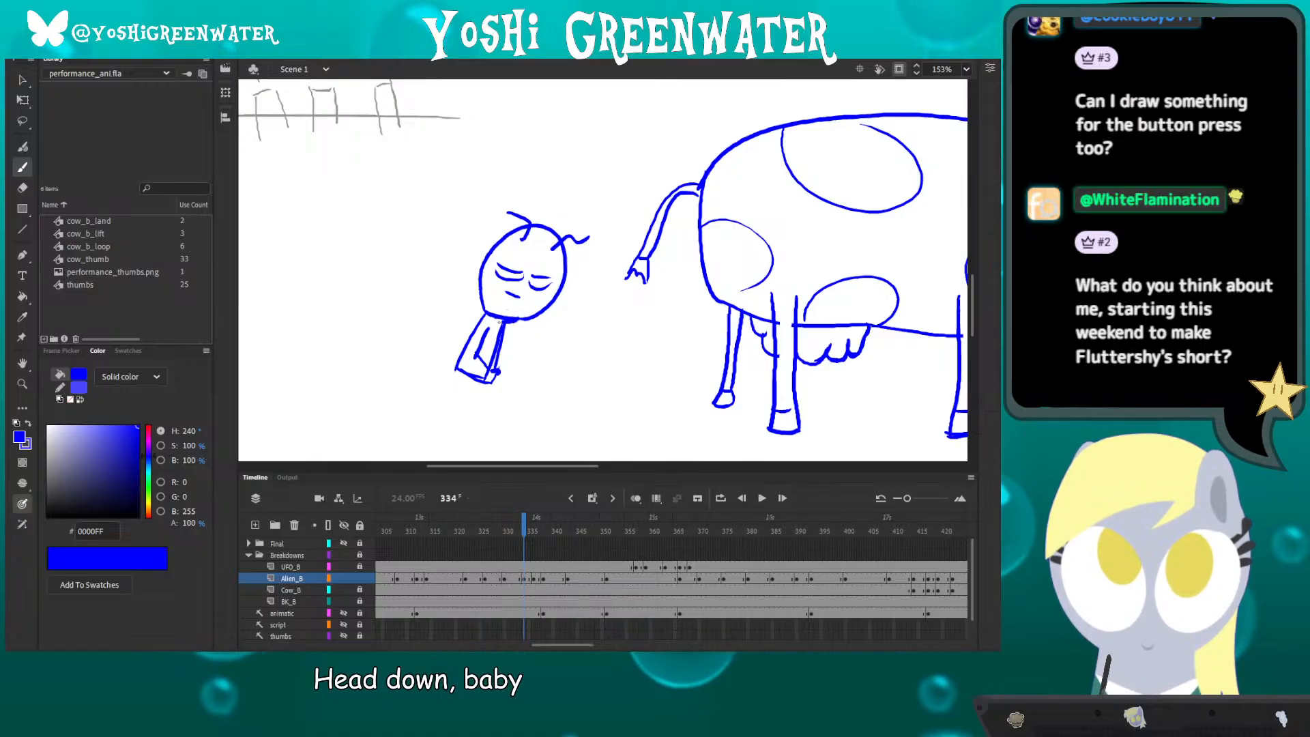
# - Using the onion skin as reference, draw the alien's bent legs and feet, then hide the onion skin
pyautogui.click(634, 499)
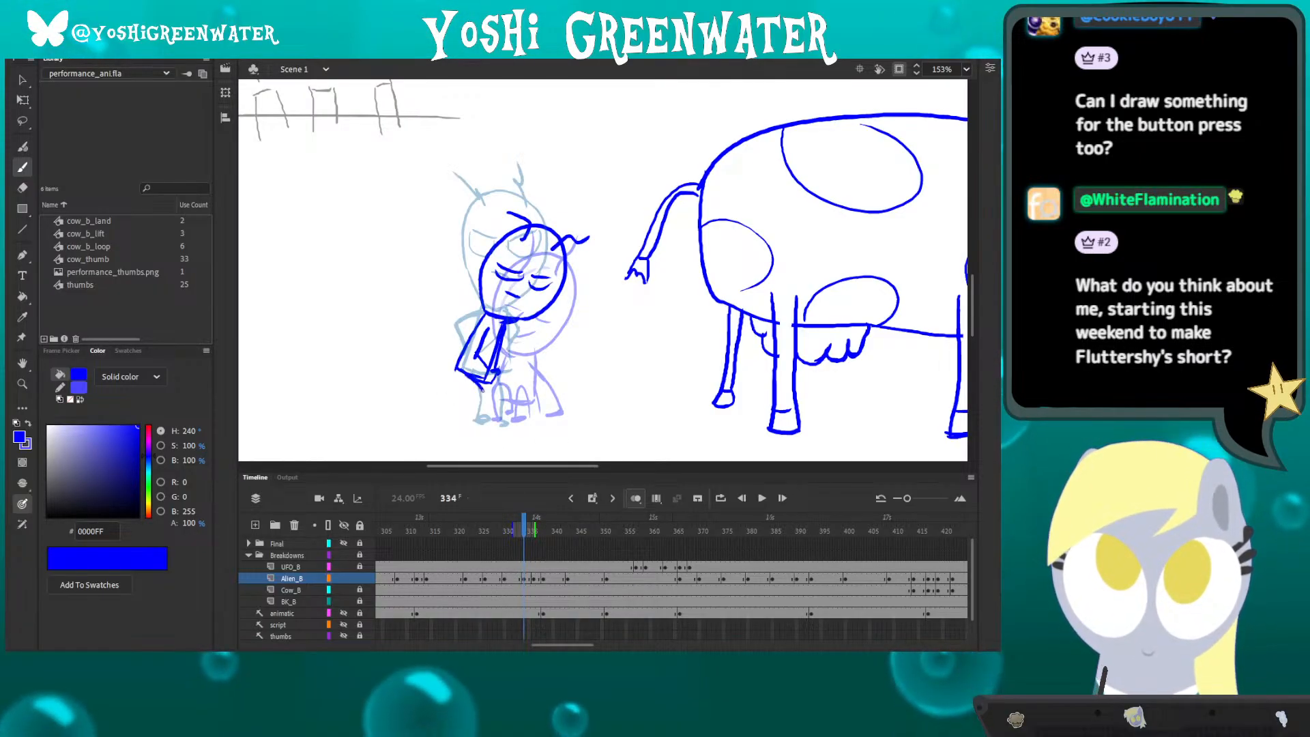
pyautogui.moveTo(478, 401); pyautogui.dragTo(487, 419)
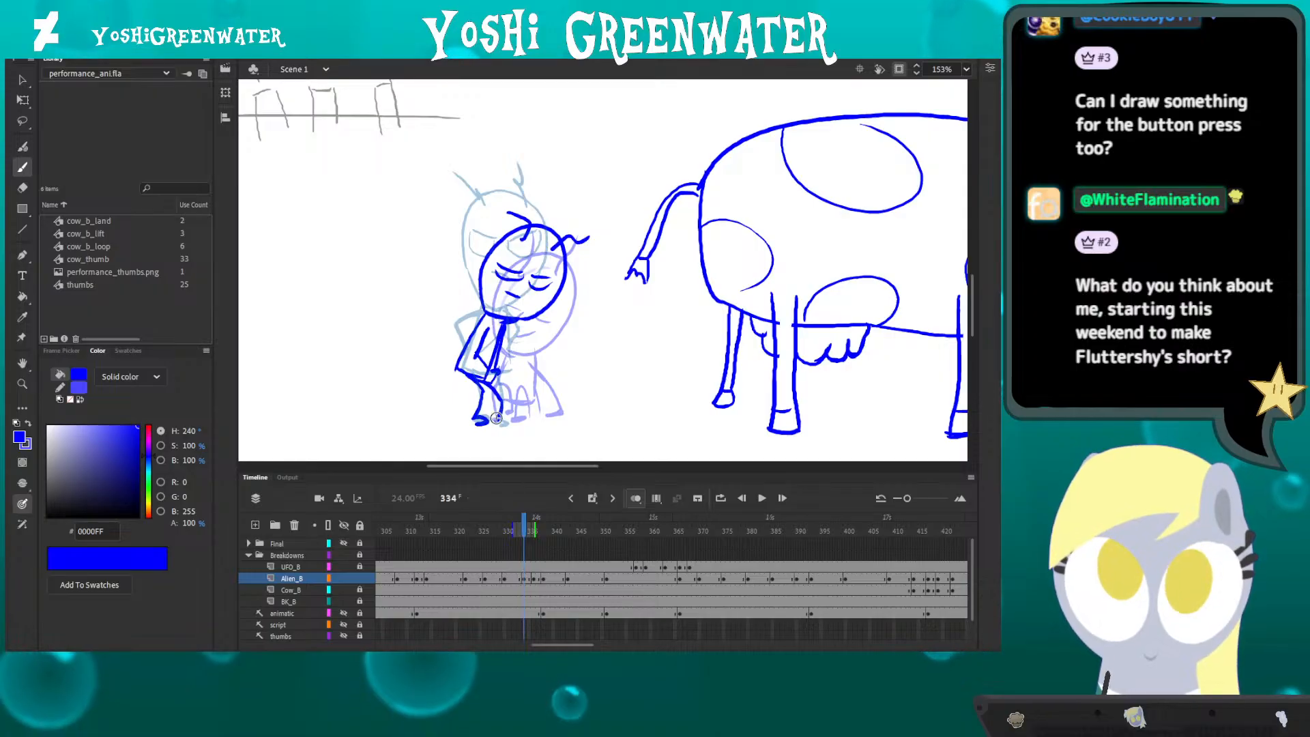
pyautogui.click(653, 500)
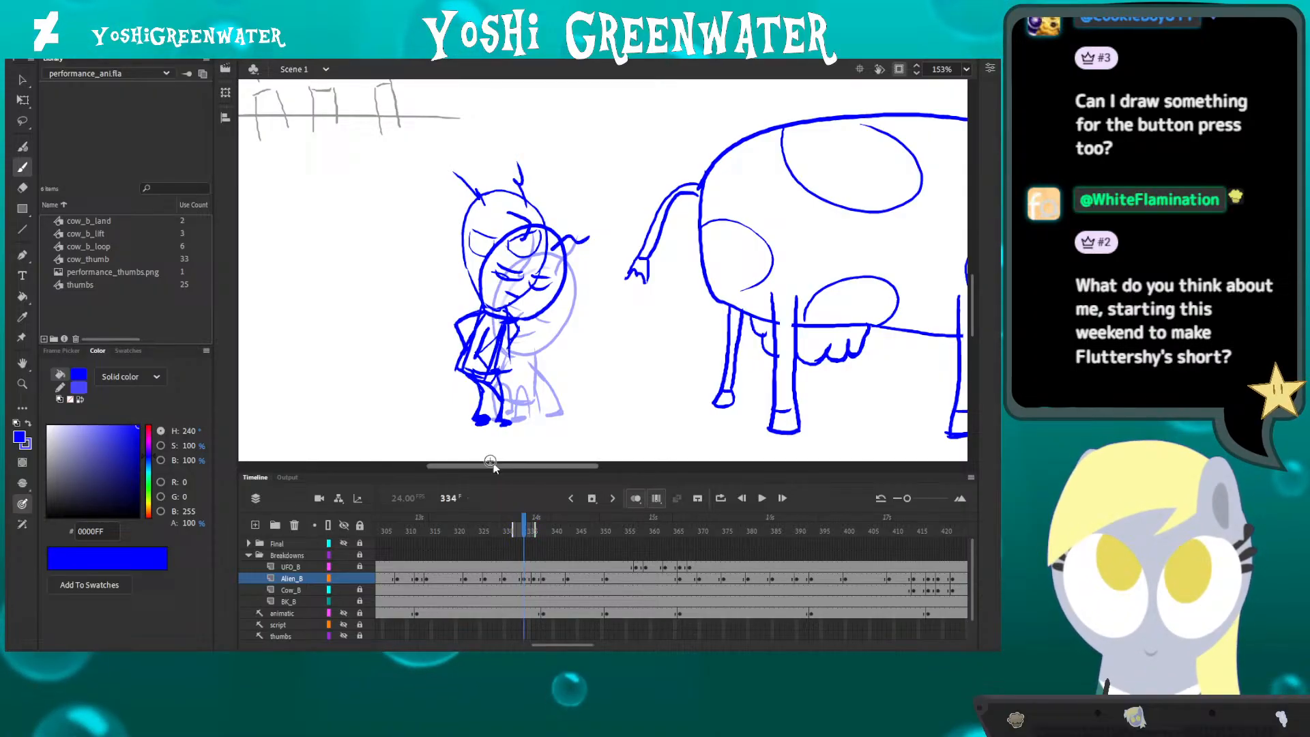
pyautogui.click(635, 499)
pyautogui.click(635, 499)
# - Step through frames 333 to 337 and play the animation to check the new crouching breakdown
pyautogui.press(',')
pyautogui.press('.')
pyautogui.press('.')
pyautogui.press('.')
pyautogui.press('.')
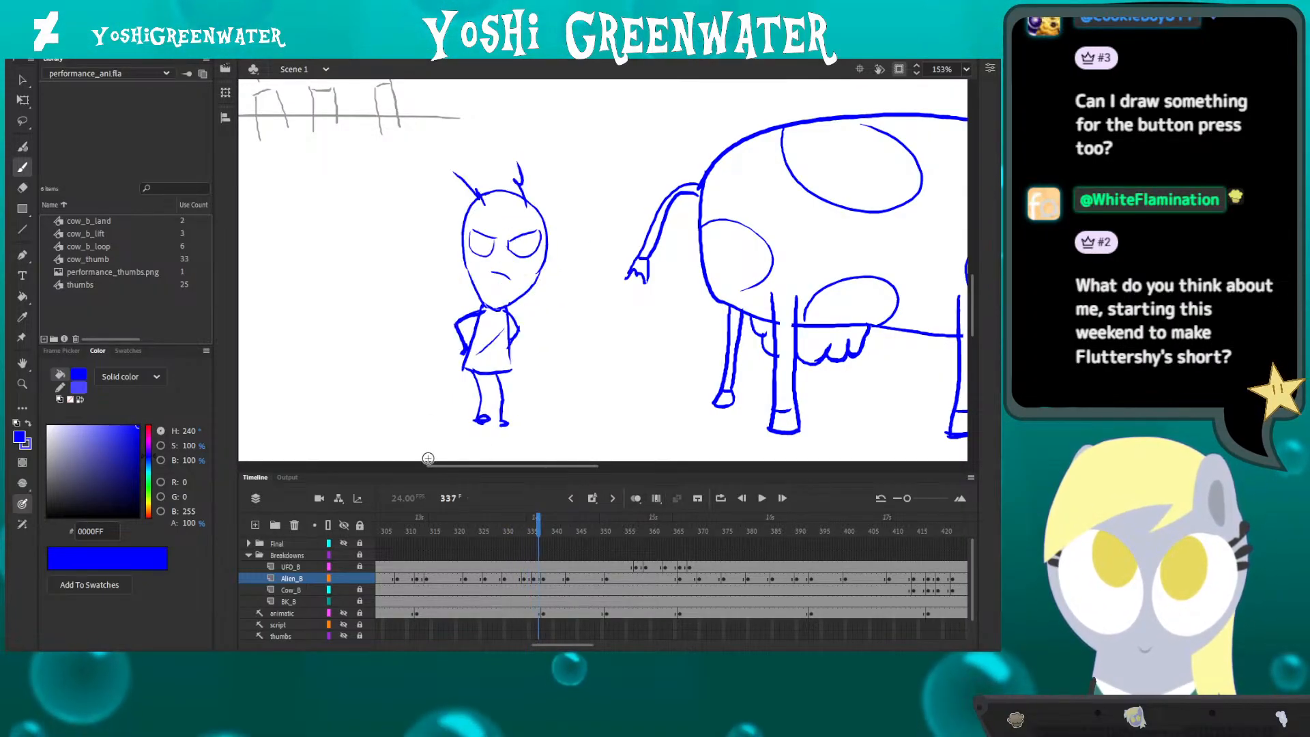
pyautogui.press('q')
pyautogui.press('Return')
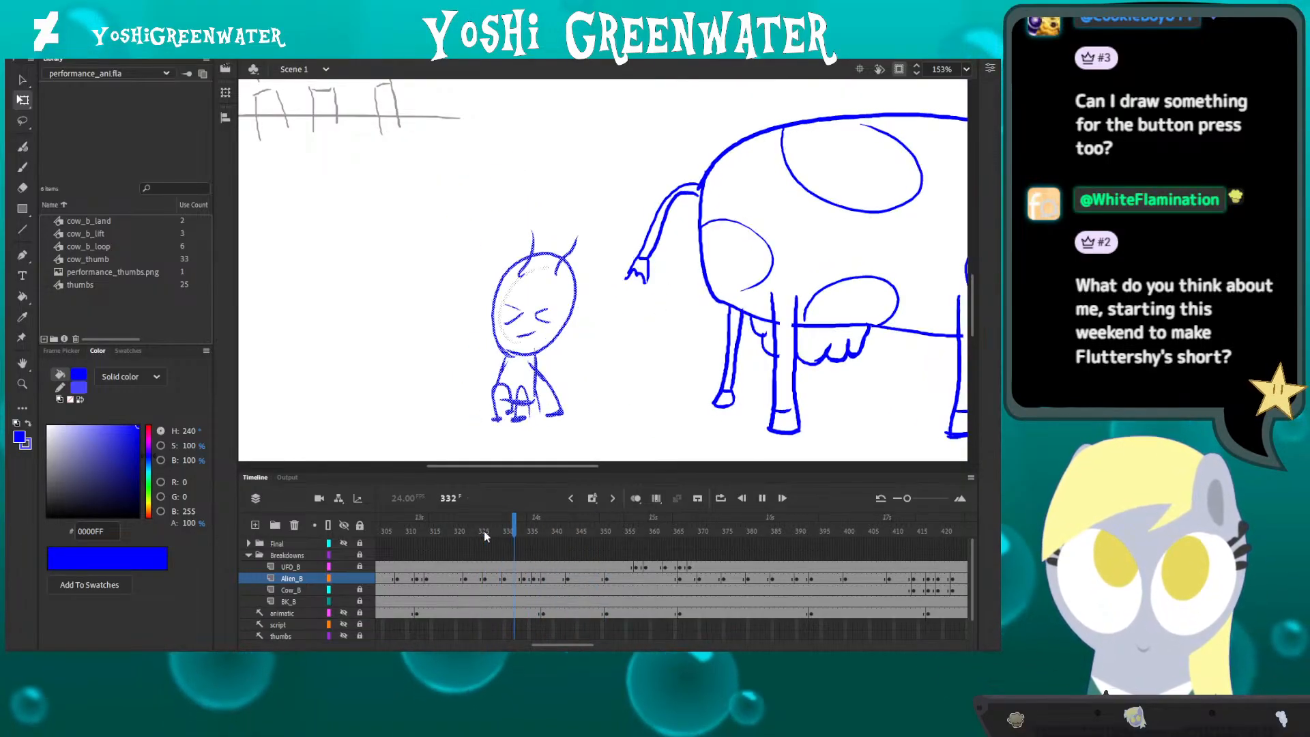
# - Extend the crouching pose by two frames across all layers at frame 335
pyautogui.moveTo(511, 532)
pyautogui.mouseDown()
pyautogui.moveTo(525, 532)
pyautogui.moveTo(527, 613)
pyautogui.mouseUp()
pyautogui.press('.')
pyautogui.press('.')
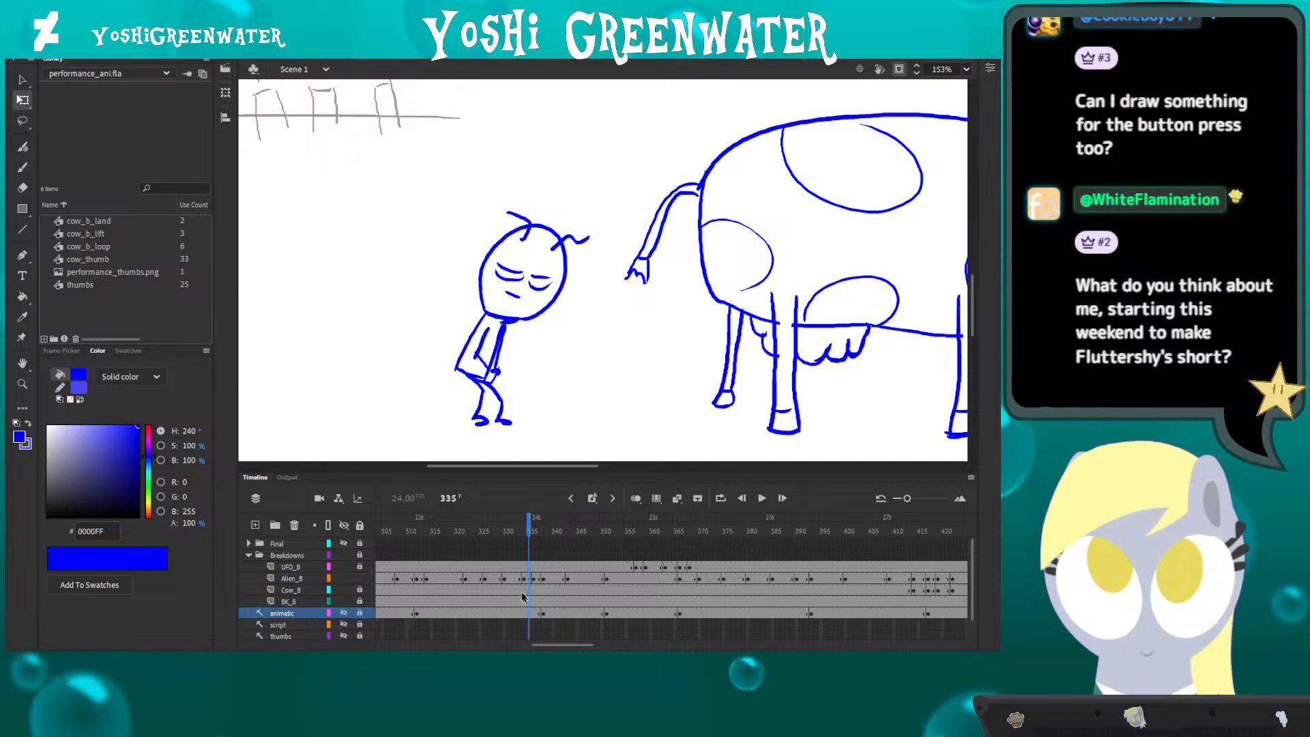
pyautogui.press('F5')
pyautogui.press('F5')
# - Play the animation from before the get-up through to the standing pose at frame 338 to check the timing
pyautogui.click(512, 533)
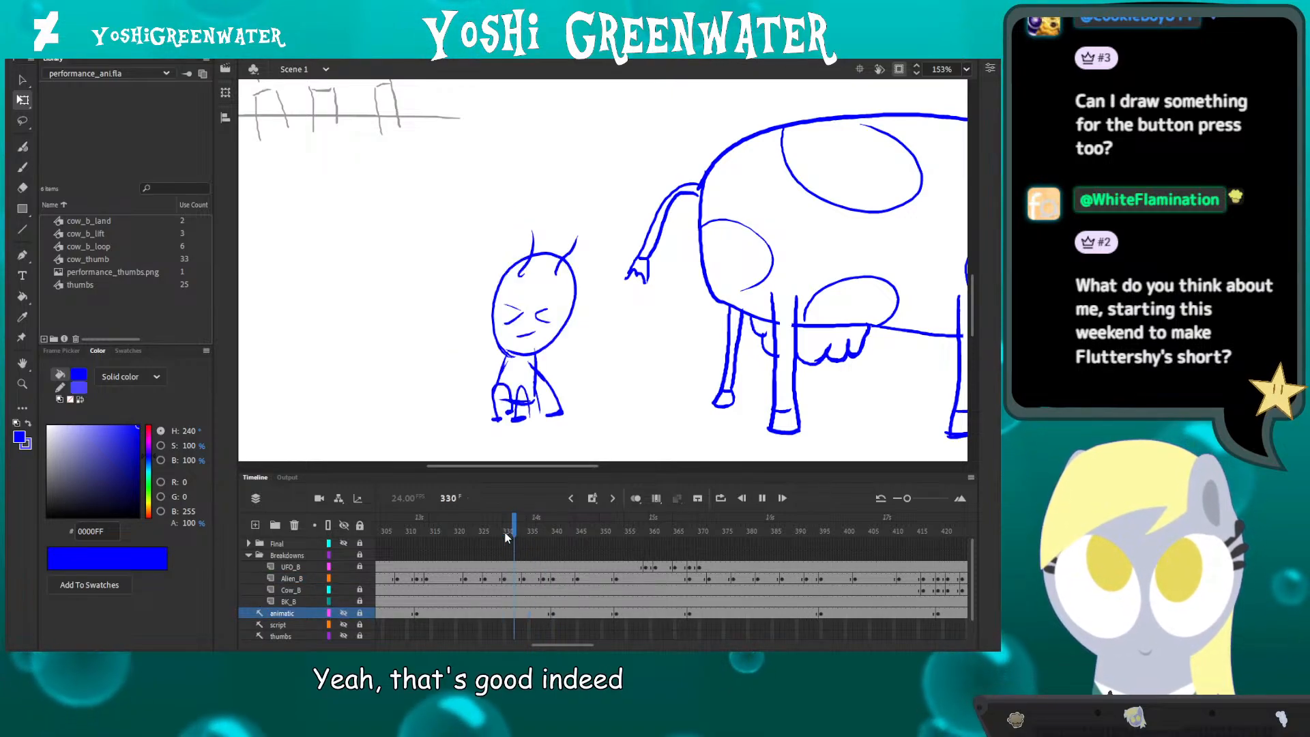
pyautogui.press('Return')
pyautogui.click(456, 532)
pyautogui.press('Return')
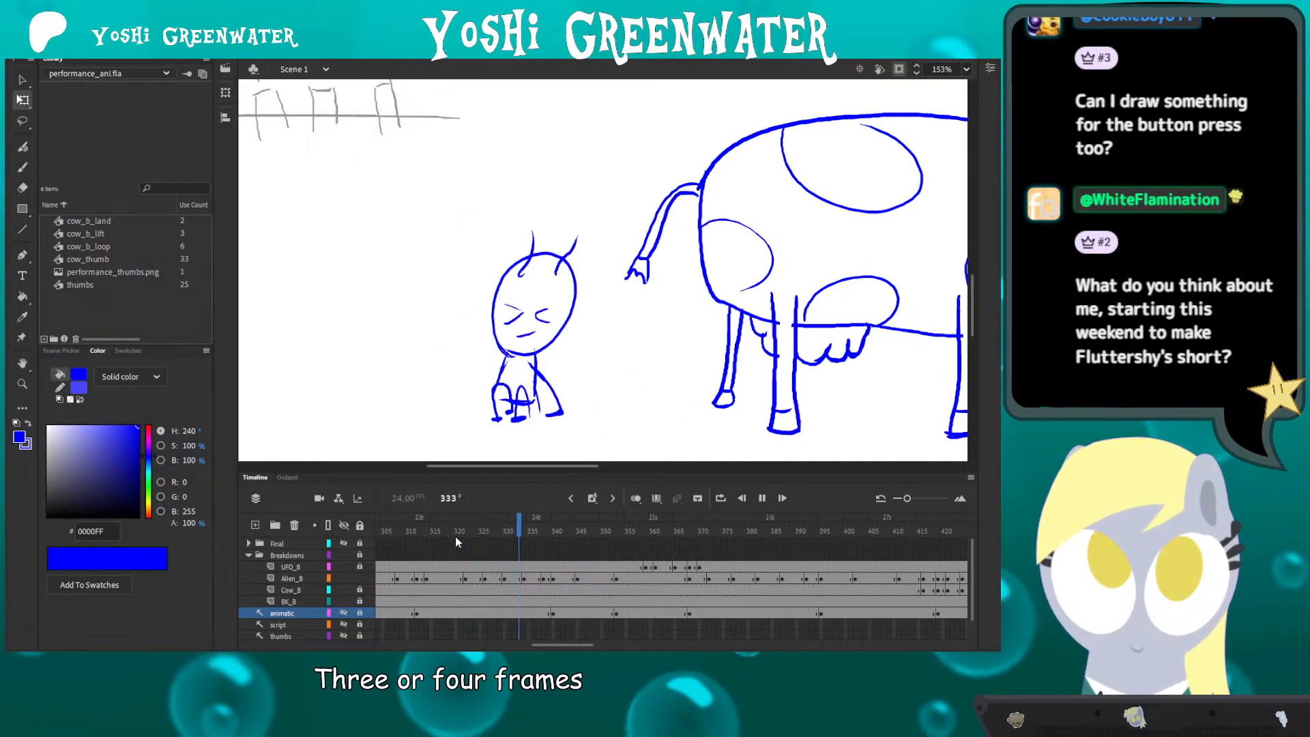
pyautogui.click(544, 539)
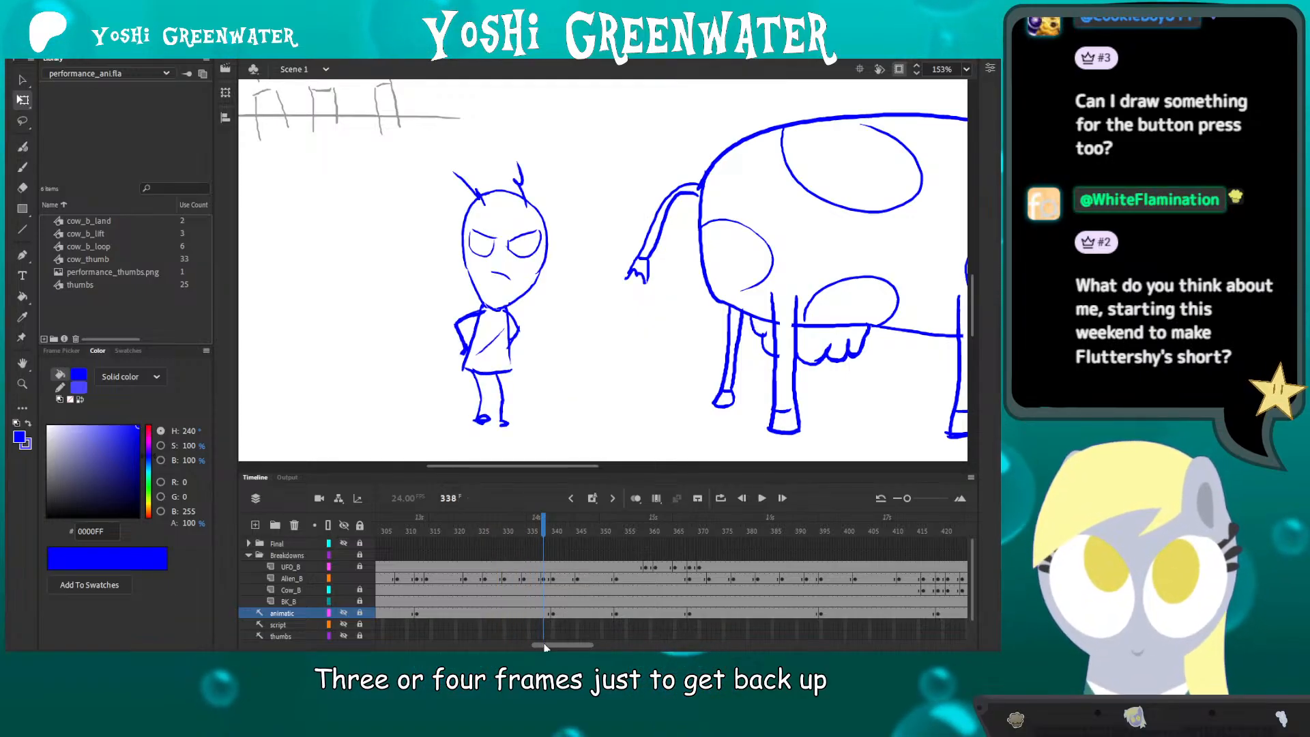
# - Step through frames 337 to 341 to compare the crouching pose with the standing poses that follow it
pyautogui.moveTo(544, 646); pyautogui.dragTo(547, 646)
pyautogui.press('.')
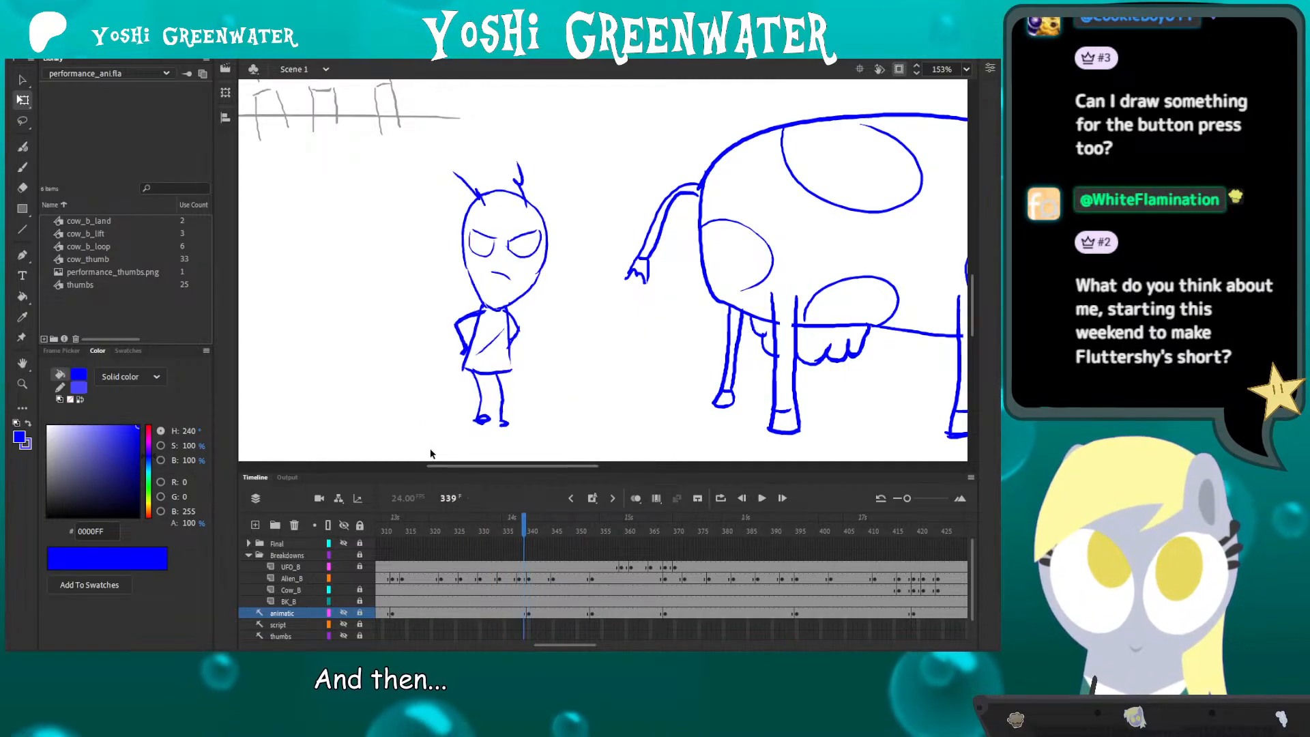
pyautogui.press('.')
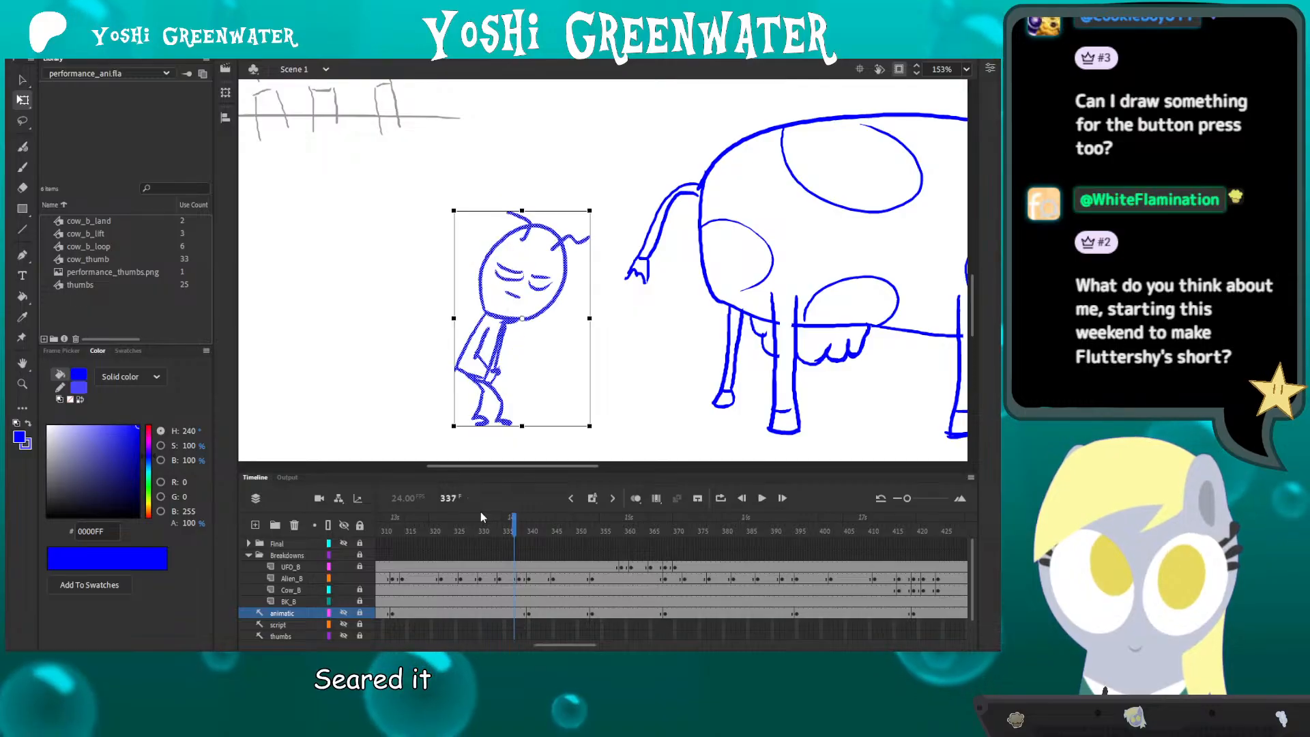
pyautogui.press('.')
pyautogui.press('.')
pyautogui.press('.')
pyautogui.press('.')
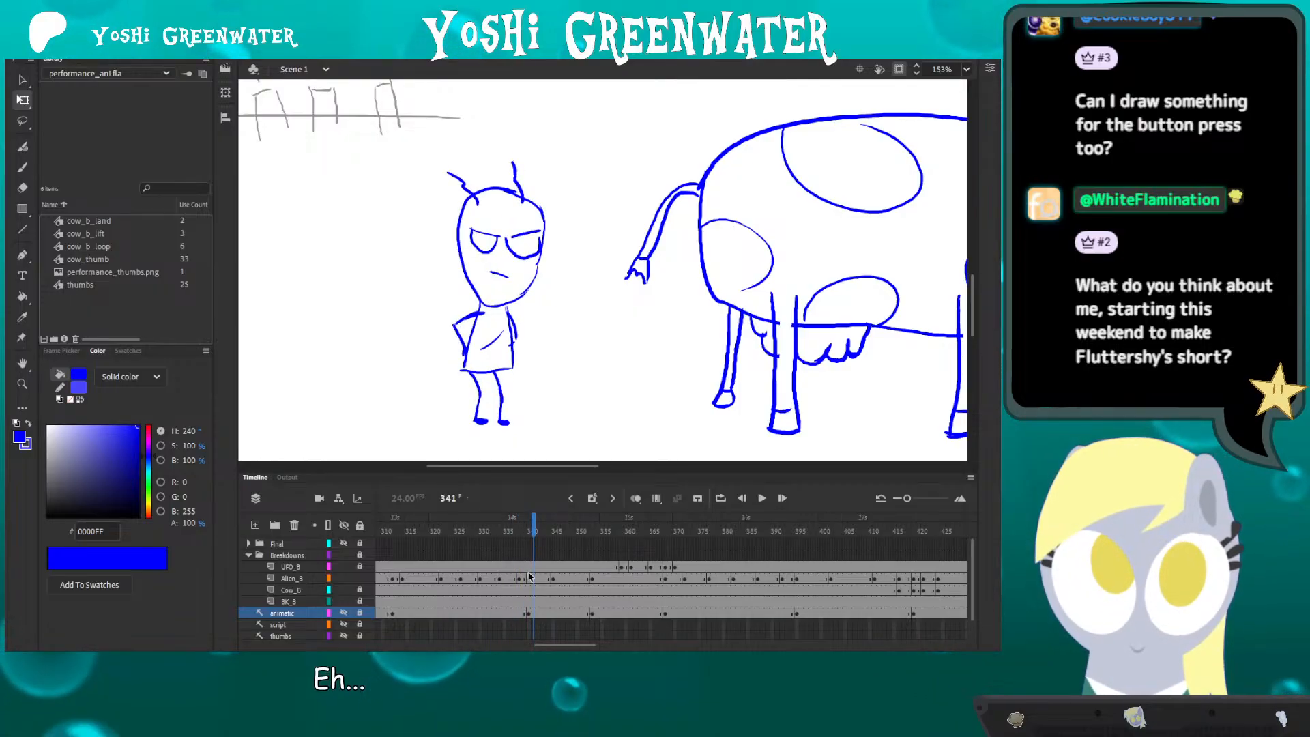
# - Extend the hands-on-hips standing pose by one frame across all layers at frame 338 and check the frames up to 346
pyautogui.click(529, 576)
pyautogui.moveTo(472, 161); pyautogui.dragTo(470, 160)
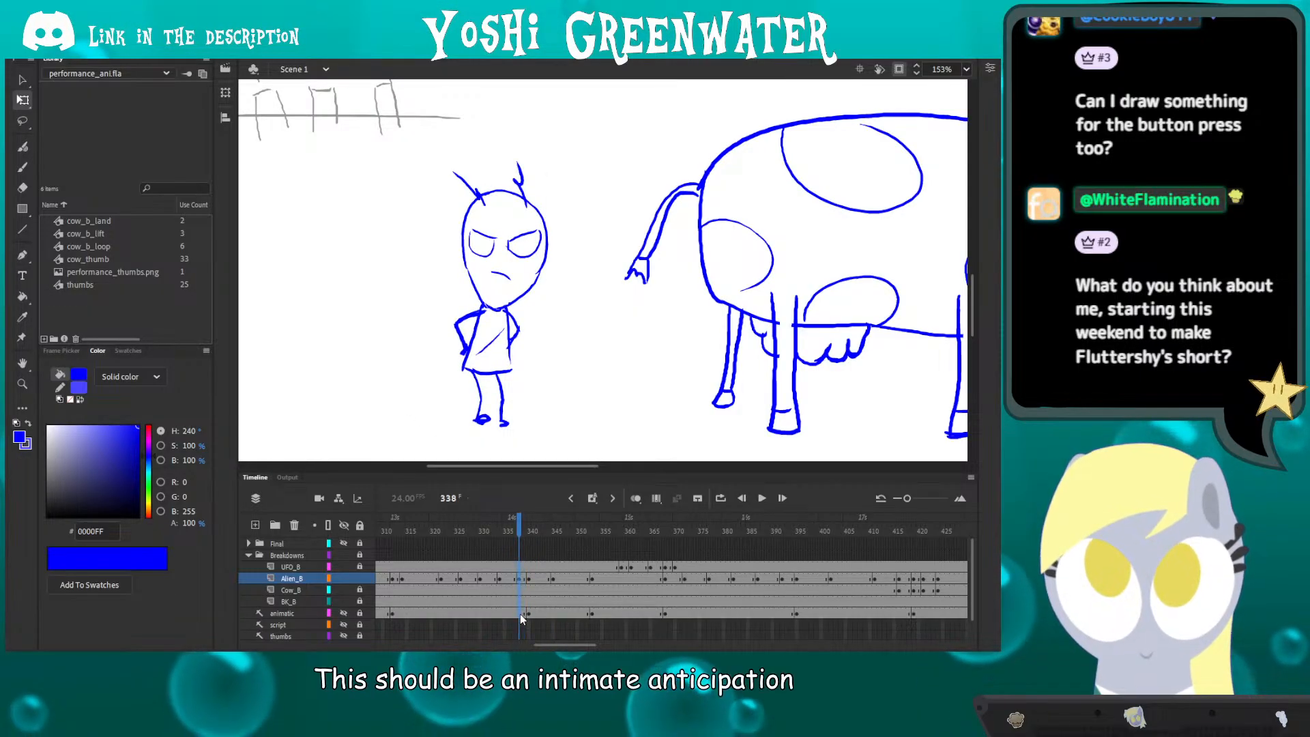
pyautogui.press('F5')
pyautogui.moveTo(520, 614); pyautogui.dragTo(537, 539)
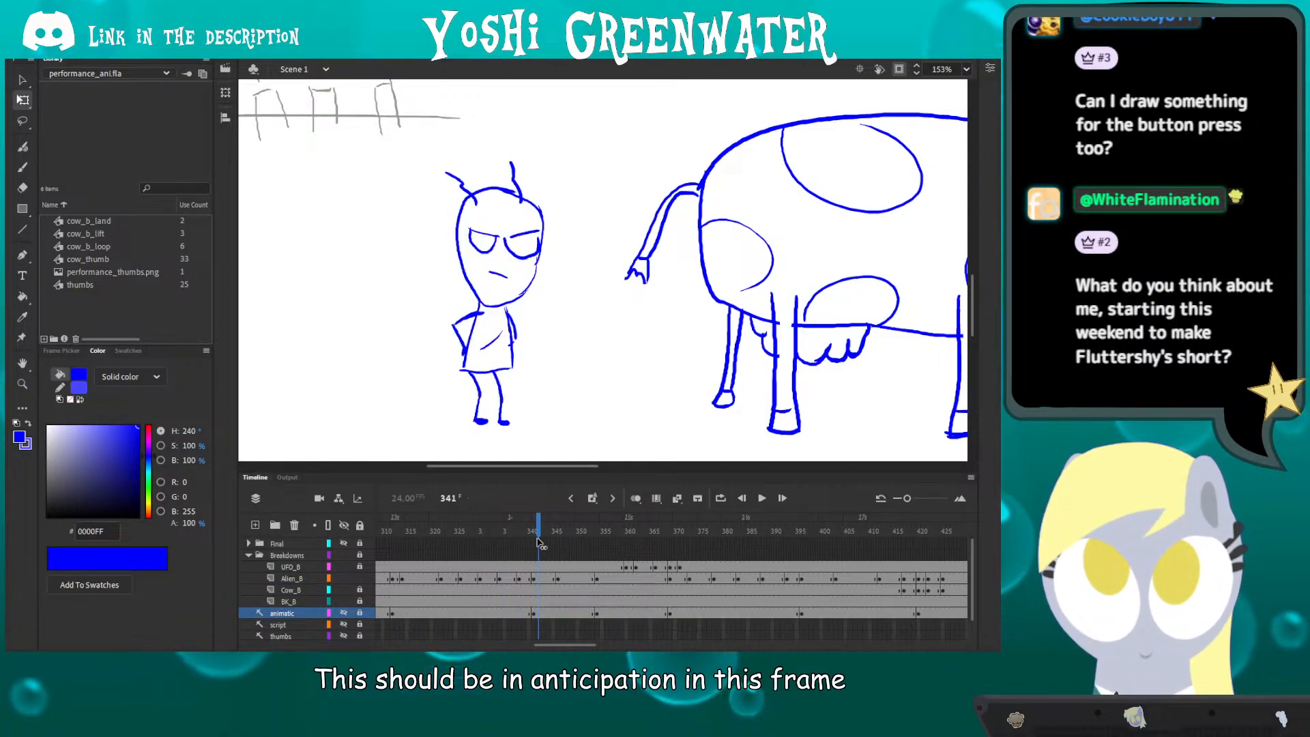
pyautogui.press('.')
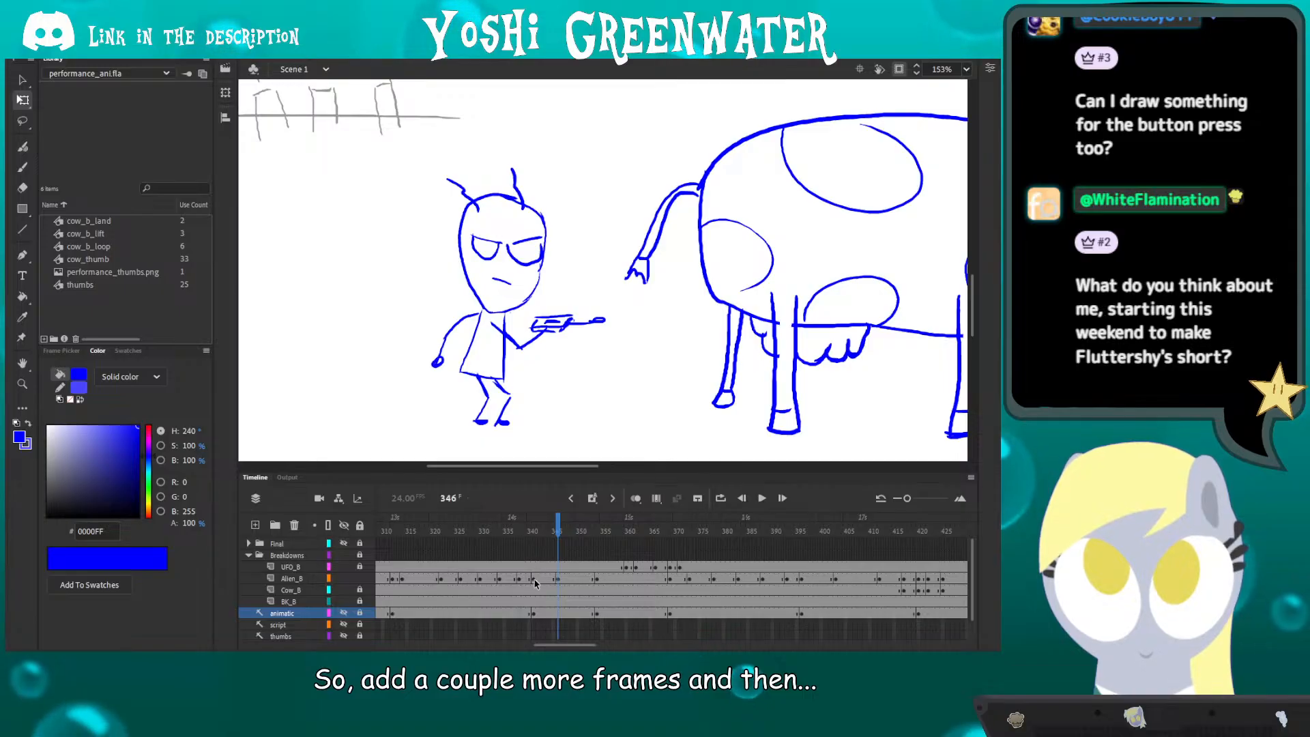
# - Clear the alien drawing from the Alien_B keyframe at frame 341 and show the onion skin of the neighbouring frames
pyautogui.click(534, 578)
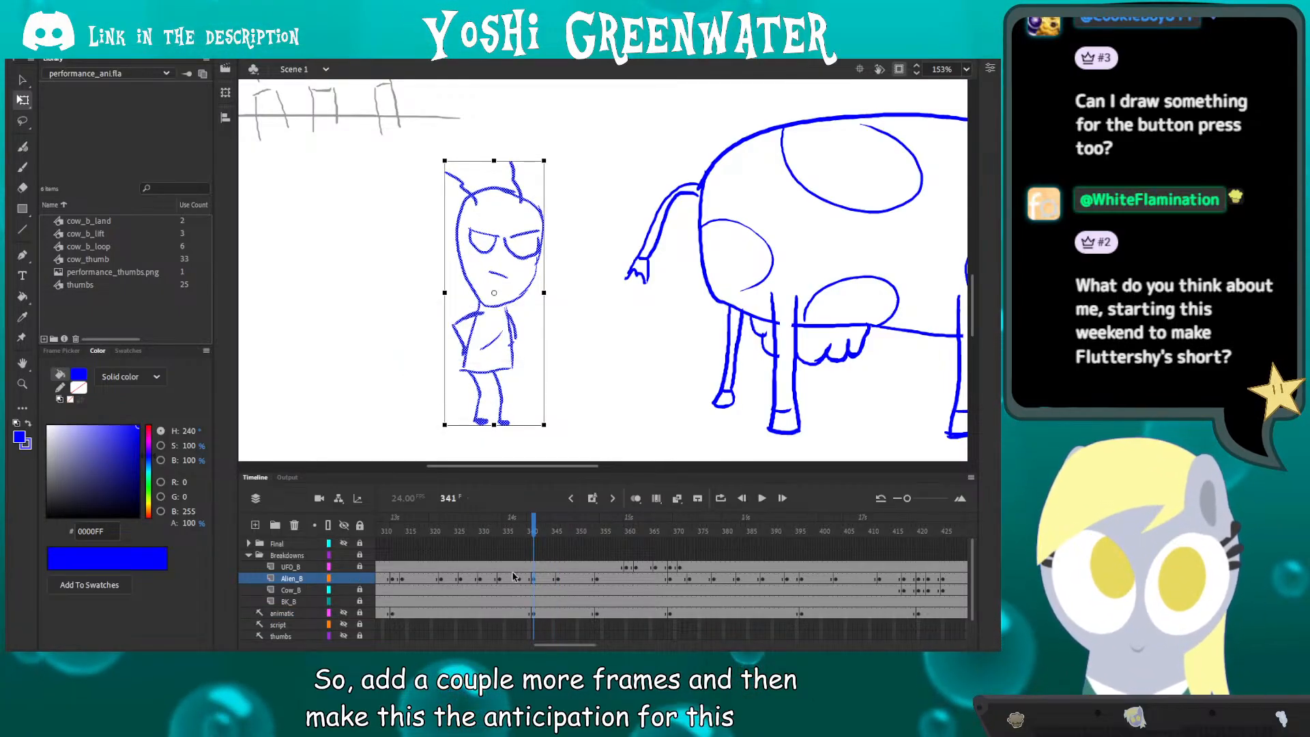
pyautogui.press('Delete')
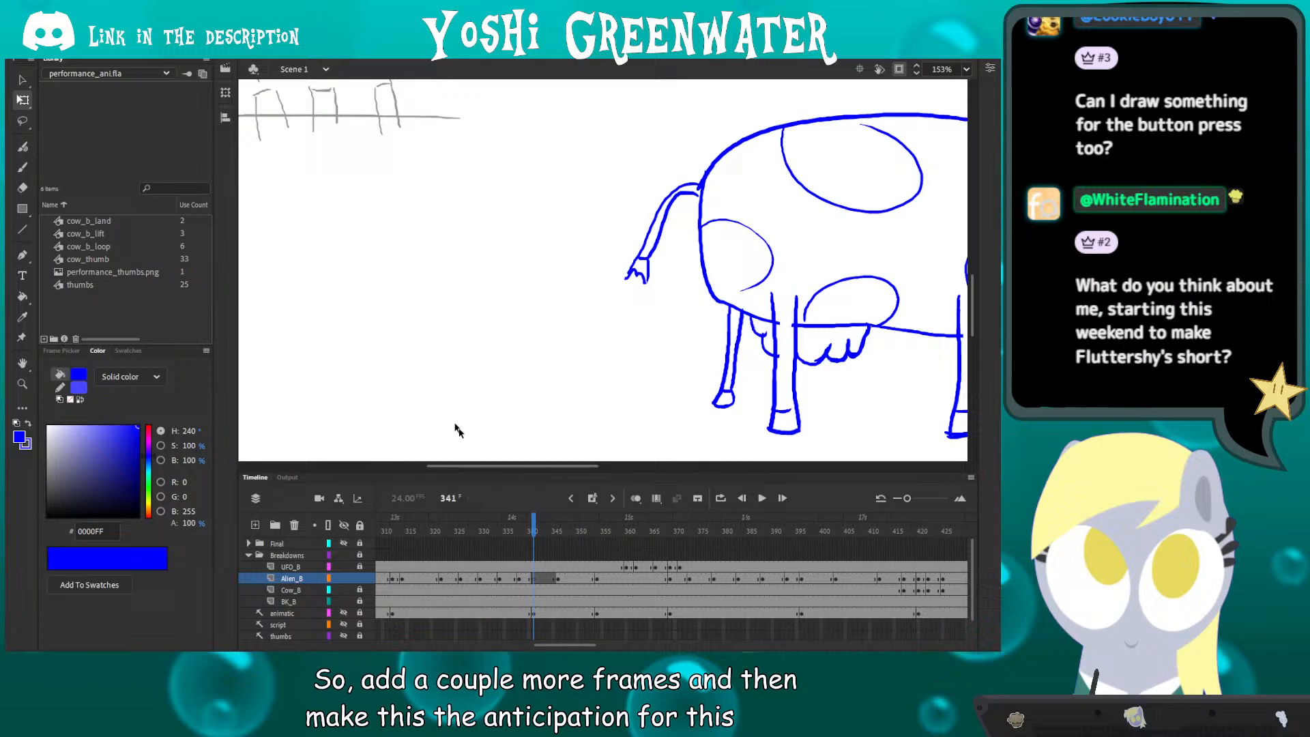
pyautogui.click(635, 498)
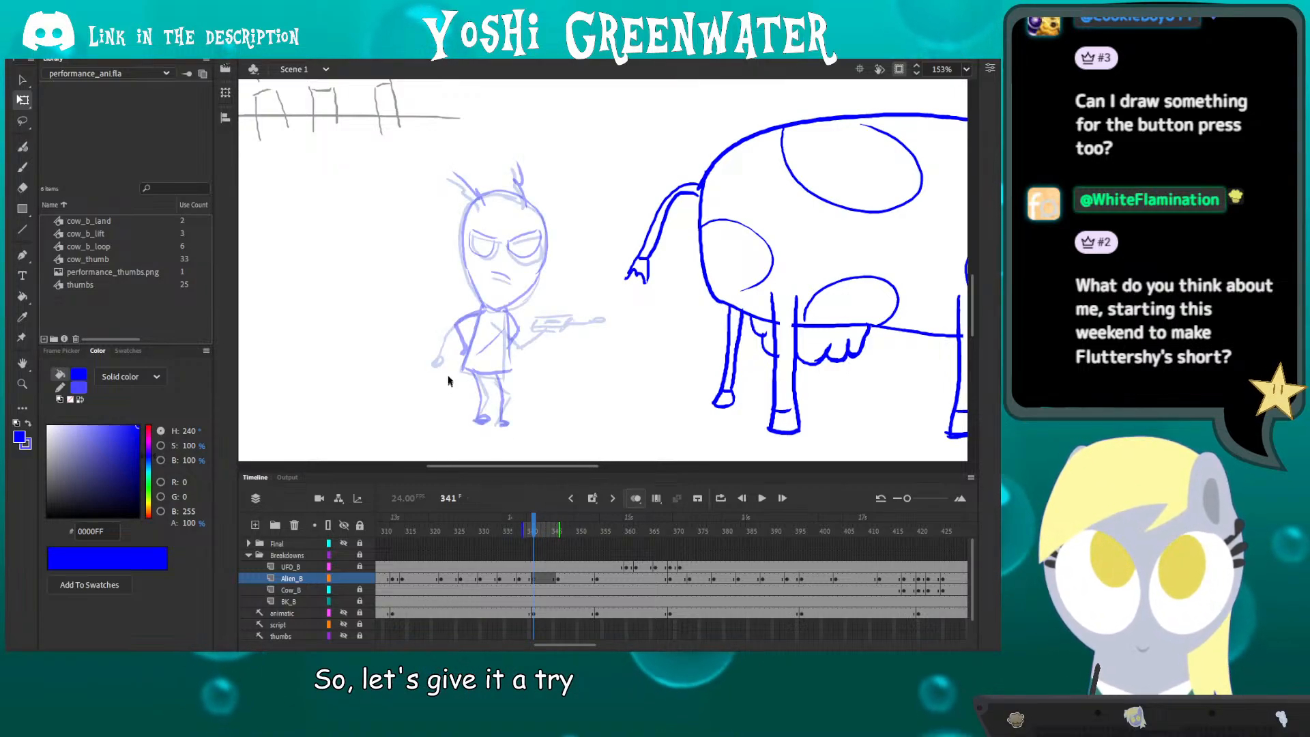
# - Draw the outline of the alien's head and its two antennae at frame 341, following the onion skin
pyautogui.moveTo(452, 250); pyautogui.dragTo(449, 252)
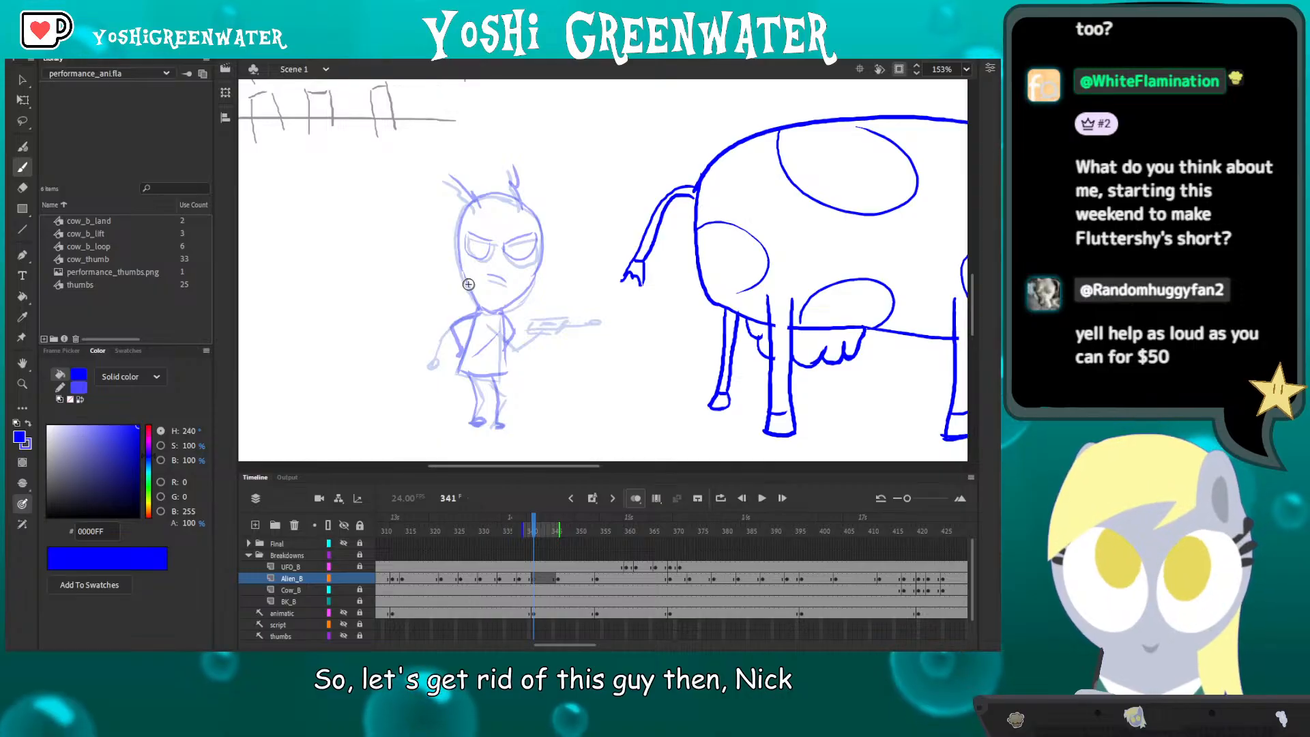
pyautogui.moveTo(468, 284)
pyautogui.mouseDown()
pyautogui.moveTo(472, 310)
pyautogui.moveTo(454, 264)
pyautogui.mouseUp()
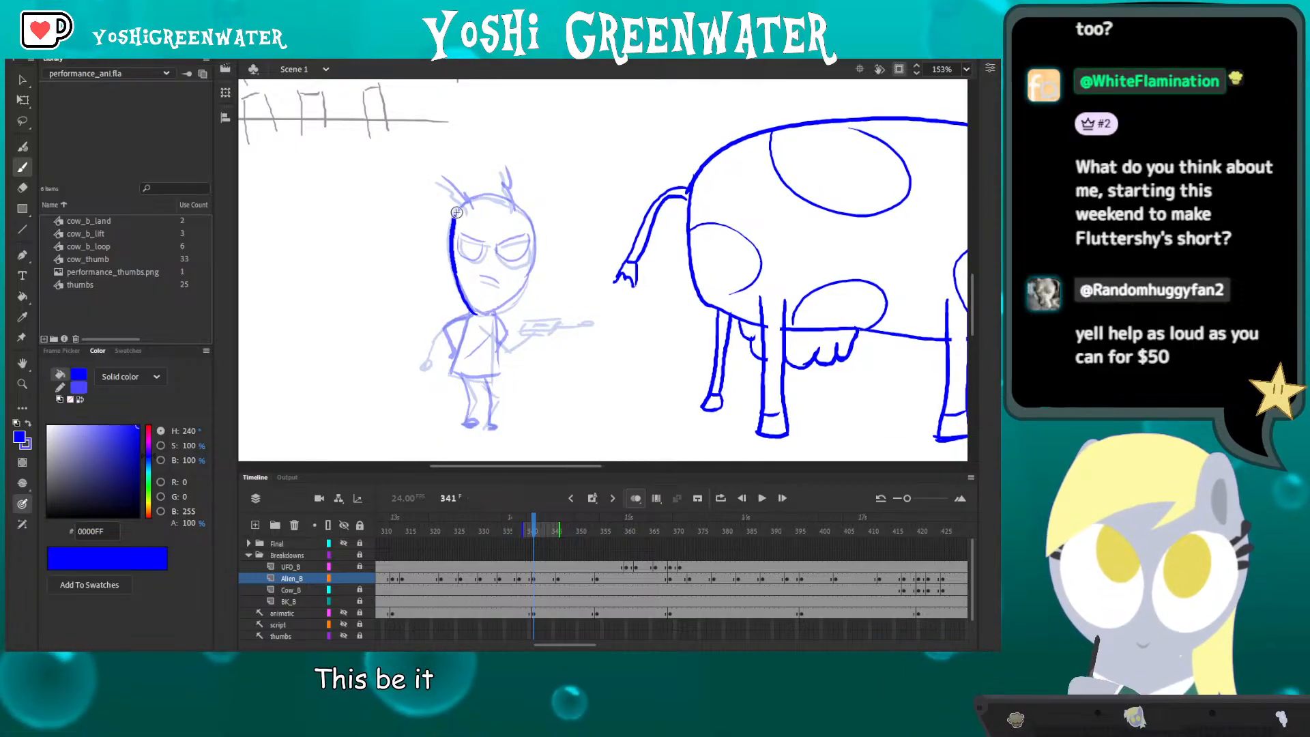
pyautogui.moveTo(456, 212)
pyautogui.mouseDown()
pyautogui.moveTo(493, 198)
pyautogui.moveTo(520, 214)
pyautogui.moveTo(523, 285)
pyautogui.moveTo(493, 308)
pyautogui.mouseUp()
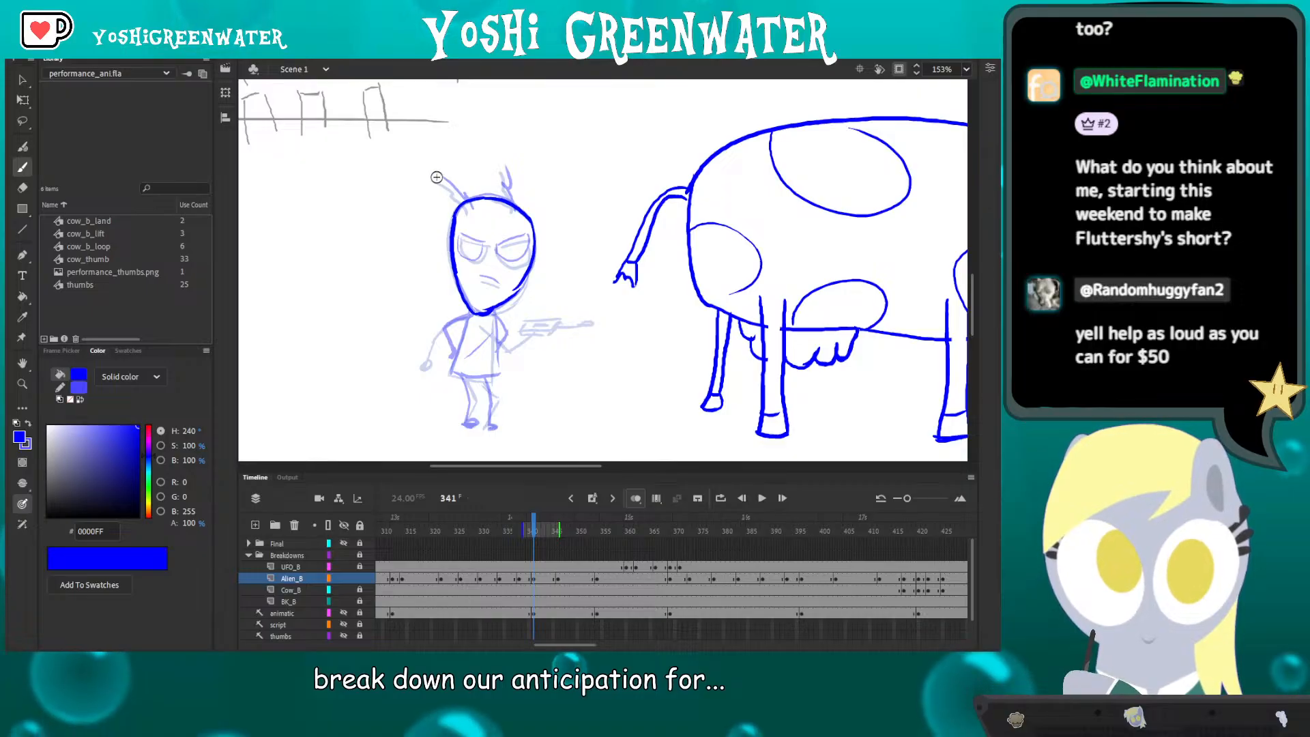
pyautogui.moveTo(437, 177); pyautogui.dragTo(468, 208)
pyautogui.moveTo(500, 167); pyautogui.dragTo(516, 204)
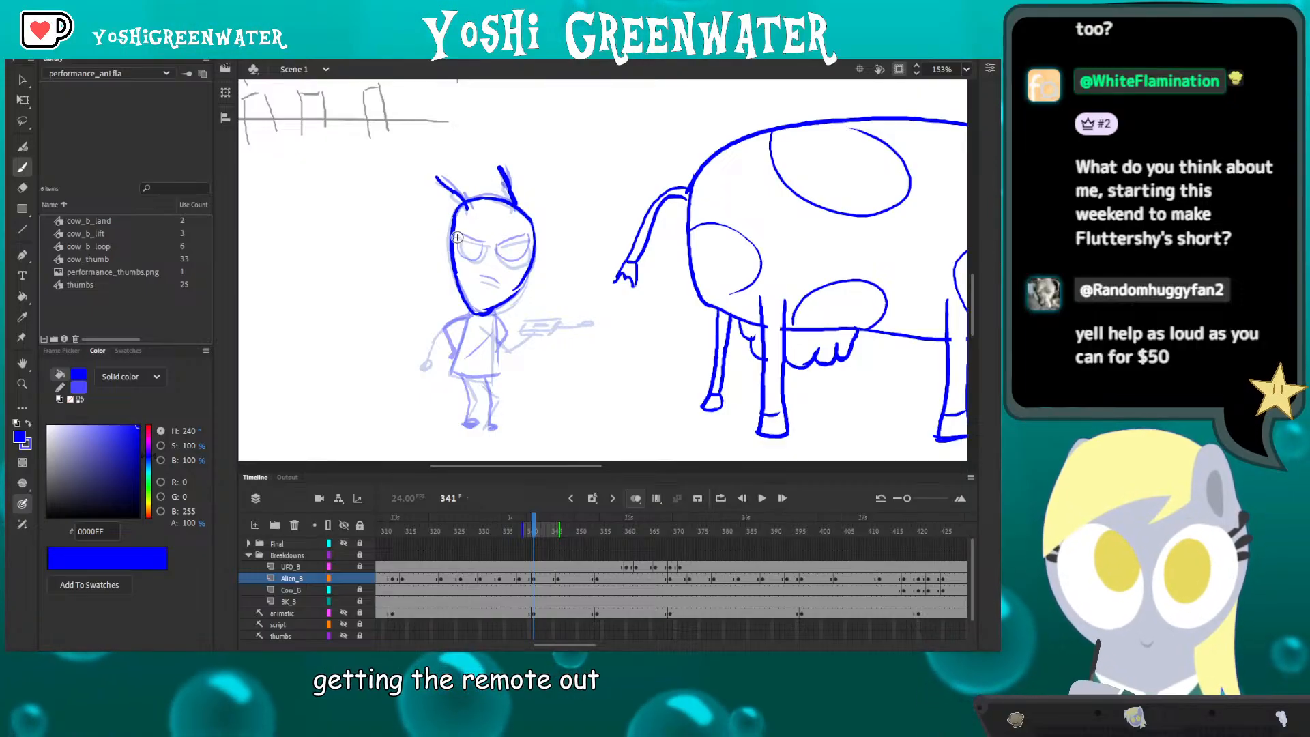
# - Draw the alien's angry eyes, frowning mouth and tapered torso at frame 341
pyautogui.moveTo(457, 238)
pyautogui.mouseDown()
pyautogui.moveTo(484, 248)
pyautogui.moveTo(493, 230)
pyautogui.mouseUp()
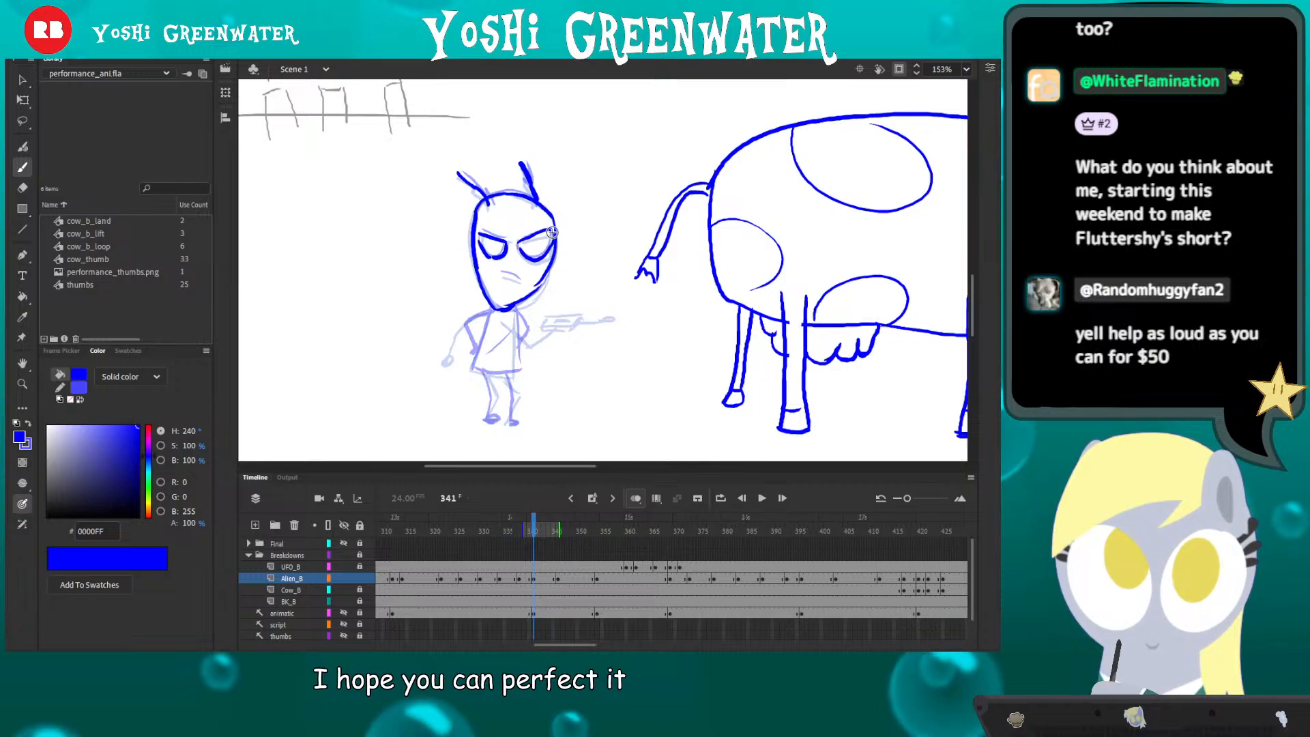
pyautogui.scroll(-1, 490, 251)
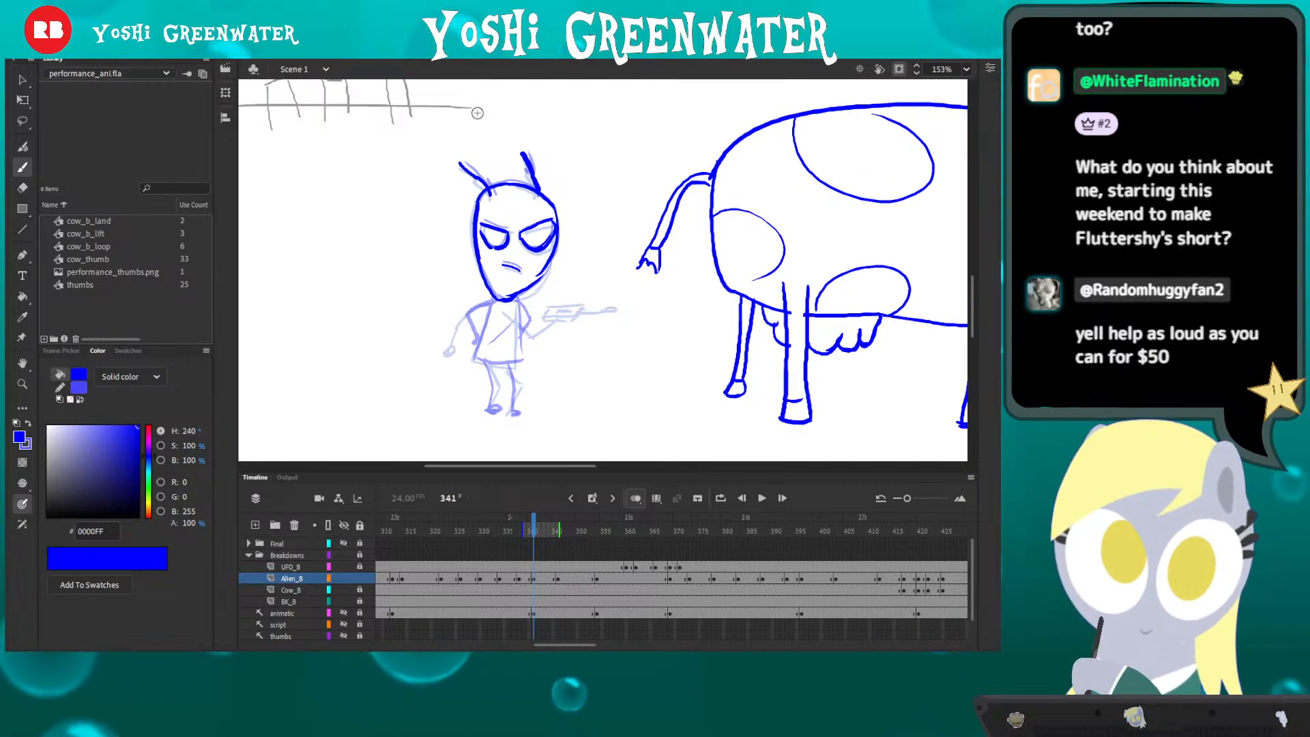
pyautogui.moveTo(492, 267)
pyautogui.mouseDown()
pyautogui.moveTo(473, 257)
pyautogui.moveTo(457, 340)
pyautogui.mouseUp()
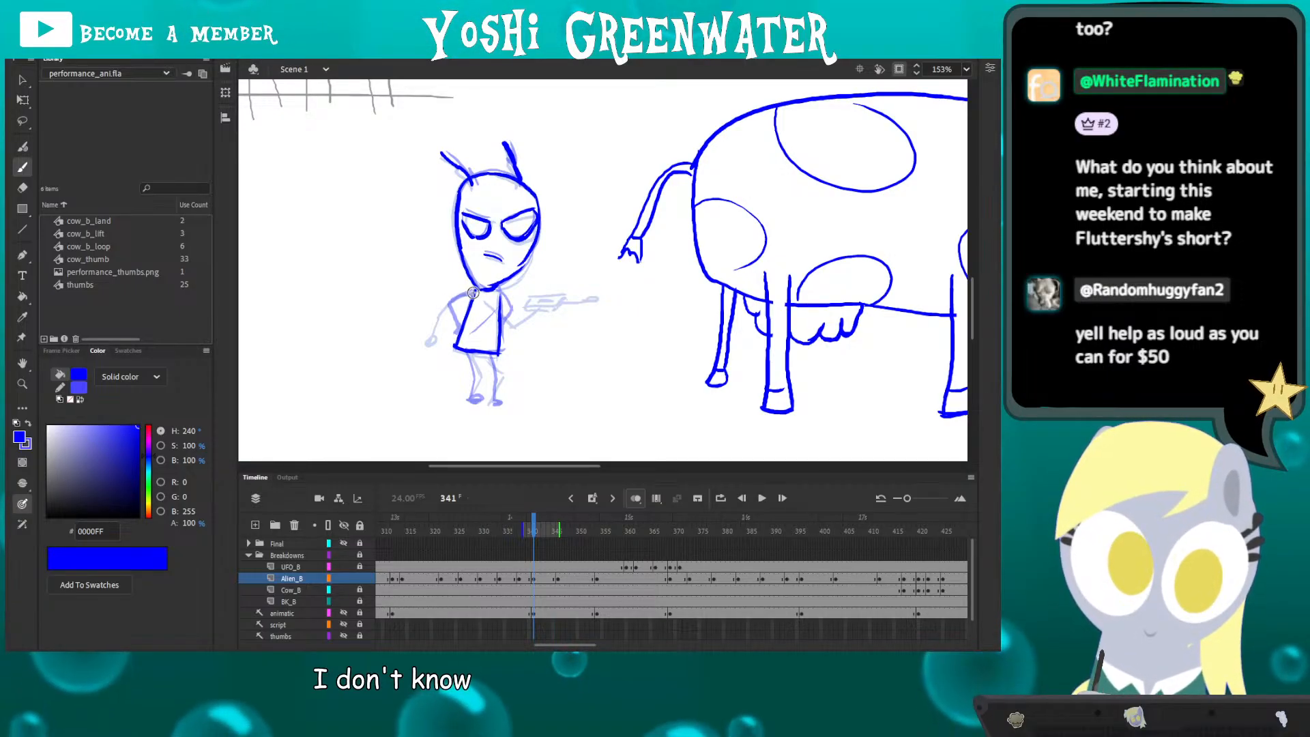
# - Select the alien's torso at frame 341 and move it slightly lower, flipping between neighbouring frames to judge the pose
pyautogui.press('l')
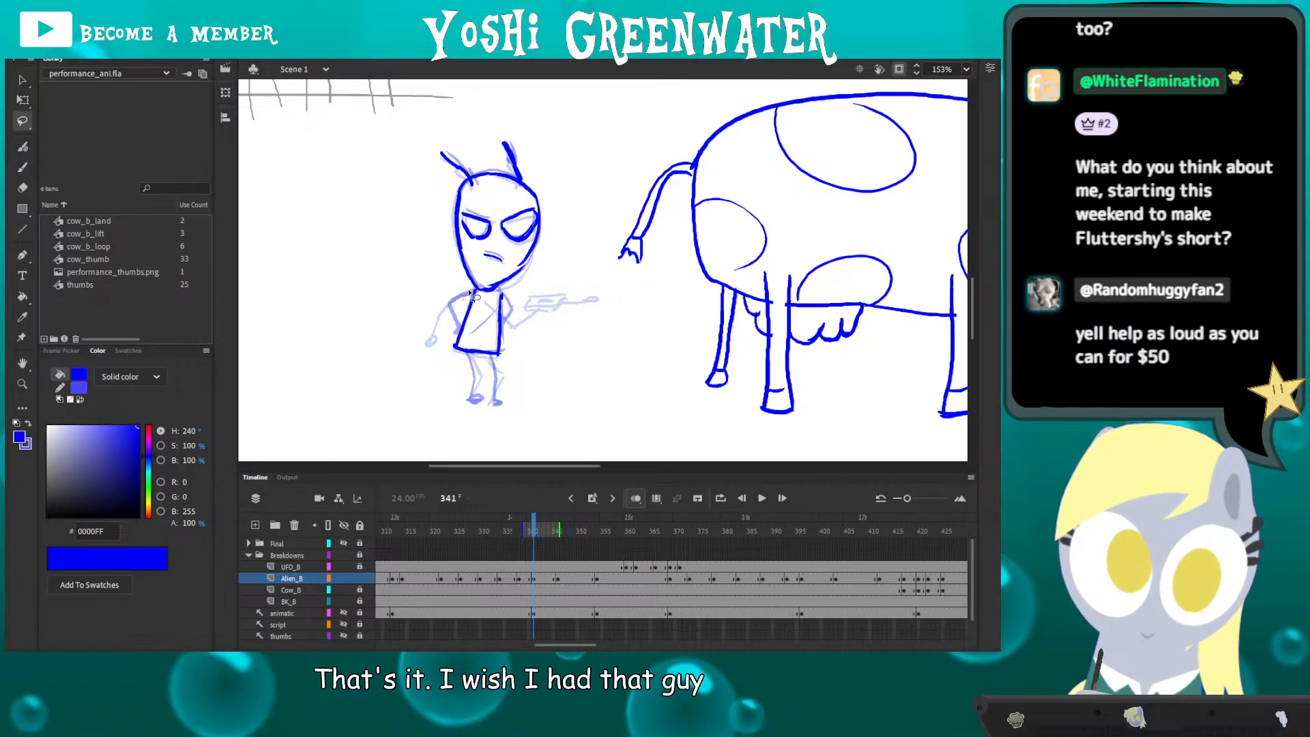
pyautogui.moveTo(471, 294)
pyautogui.mouseDown()
pyautogui.moveTo(513, 366)
pyautogui.moveTo(469, 292)
pyautogui.mouseUp()
pyautogui.press('q')
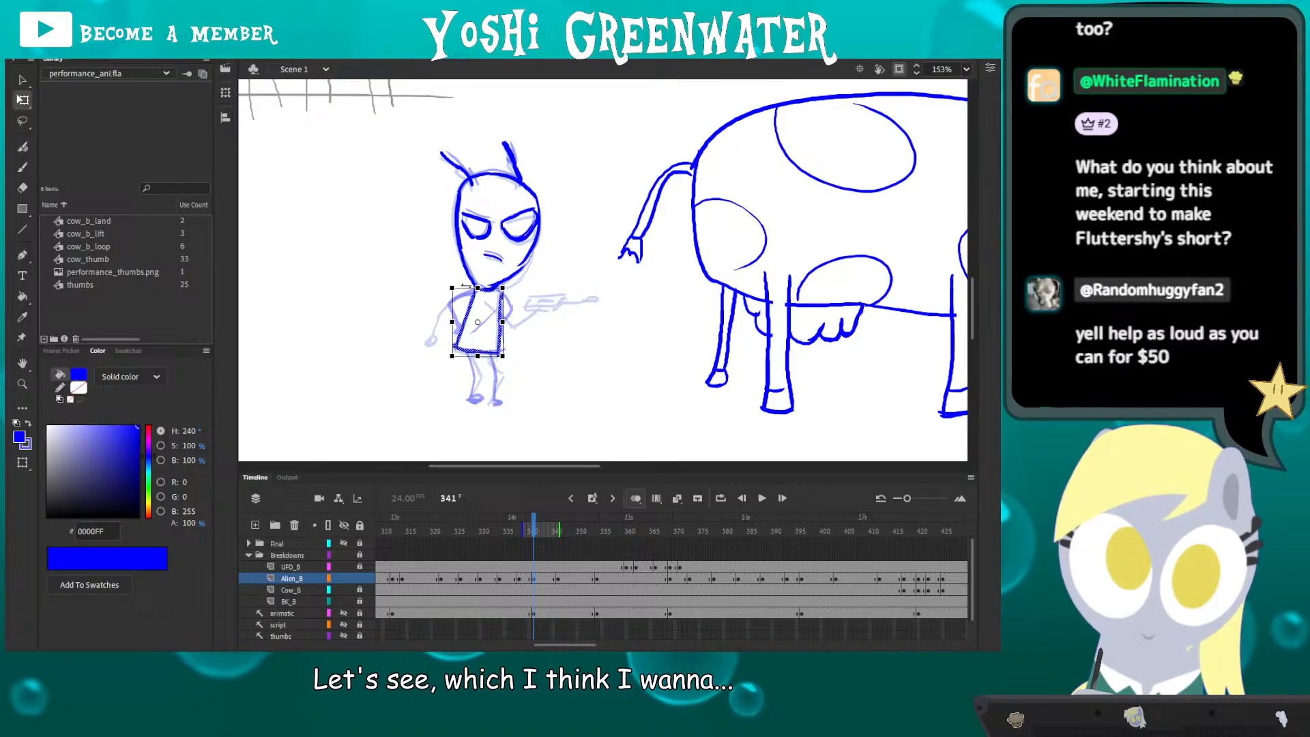
pyautogui.press(',')
pyautogui.press(',')
pyautogui.press('.')
pyautogui.press('.')
pyautogui.press('.')
pyautogui.press('.')
pyautogui.press('.')
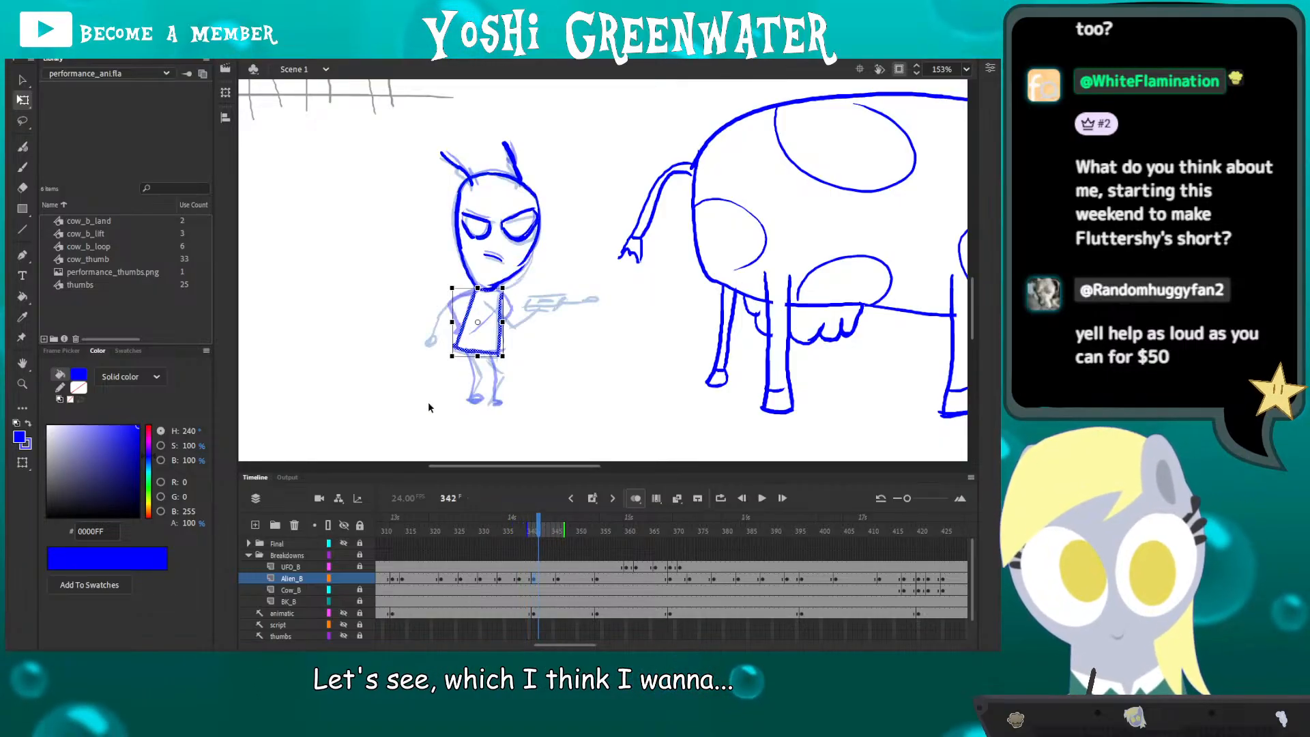
pyautogui.press(',')
pyautogui.press(',')
pyautogui.press(',')
pyautogui.press(',')
pyautogui.press('.')
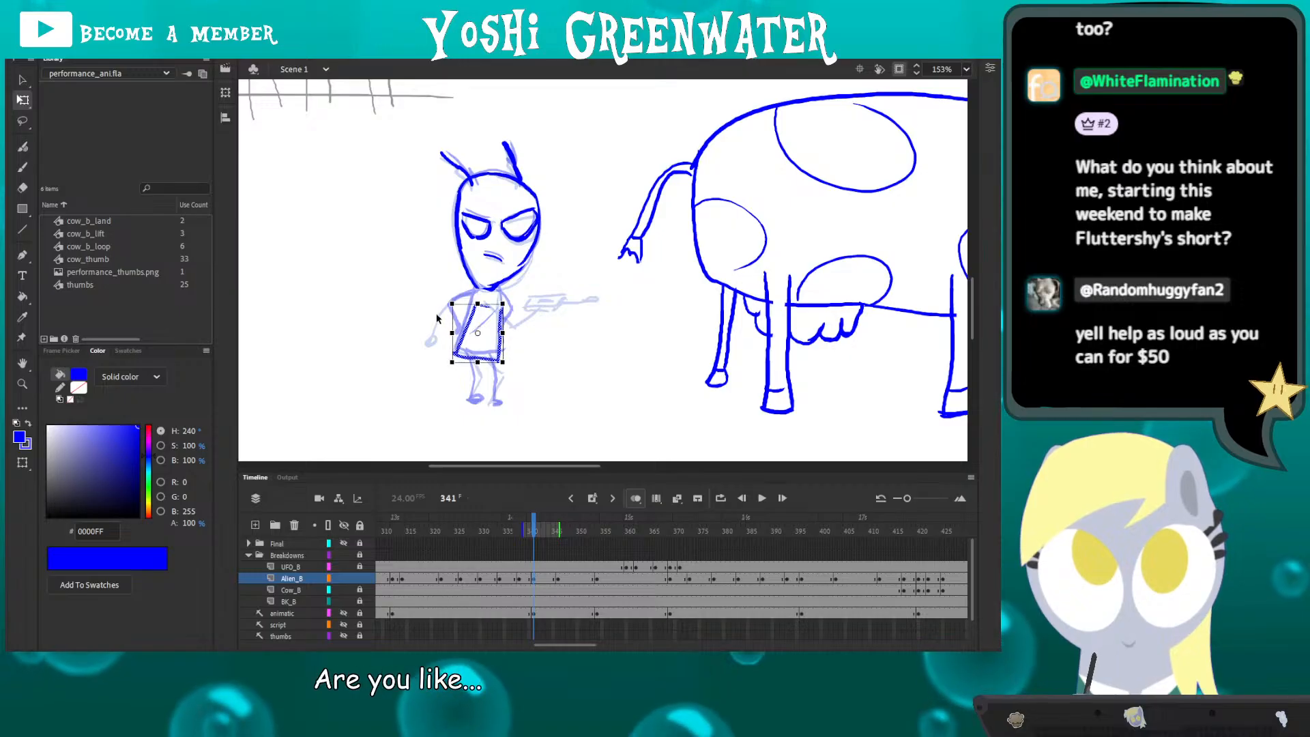
# - Select the alien's head with its antennae, lower it onto the torso and tilt it slightly clockwise
pyautogui.press('l')
pyautogui.moveTo(436, 255)
pyautogui.mouseDown()
pyautogui.moveTo(569, 184)
pyautogui.moveTo(440, 273)
pyautogui.mouseUp()
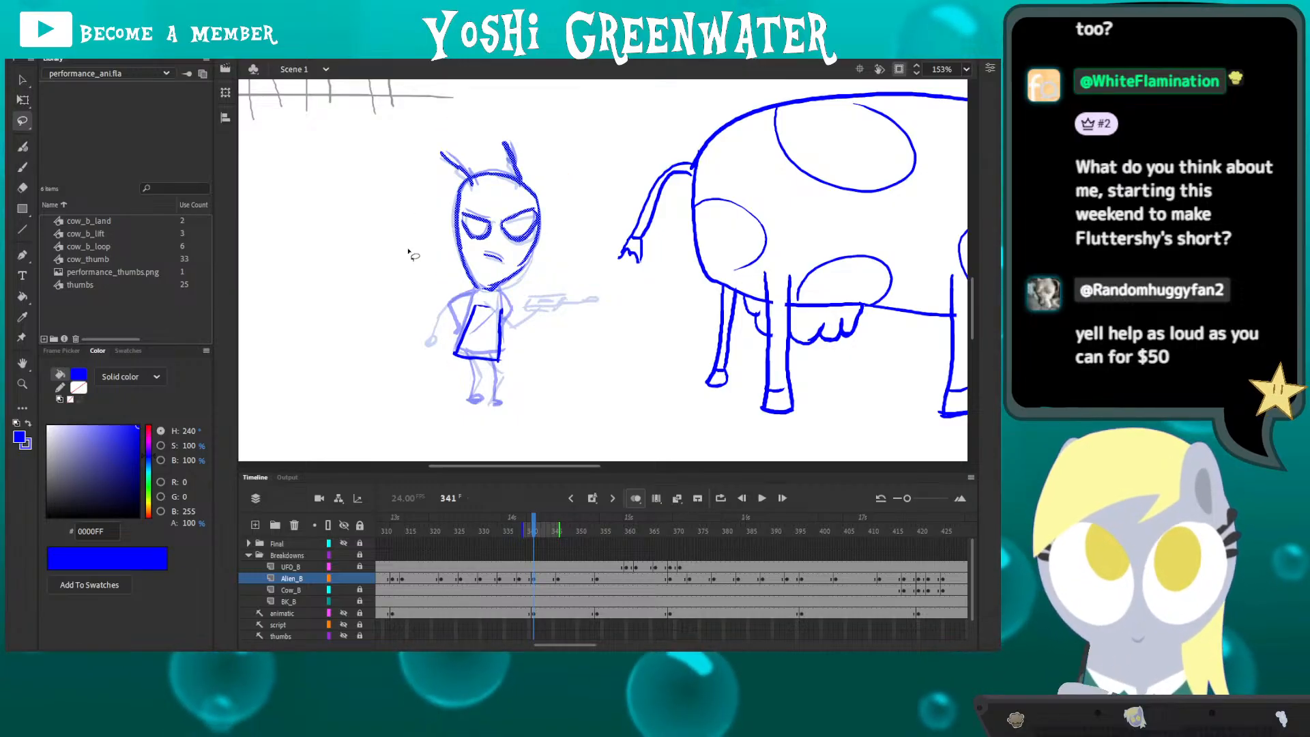
pyautogui.press('q')
pyautogui.moveTo(435, 153); pyautogui.dragTo(442, 148)
pyautogui.moveTo(472, 205); pyautogui.dragTo(477, 212)
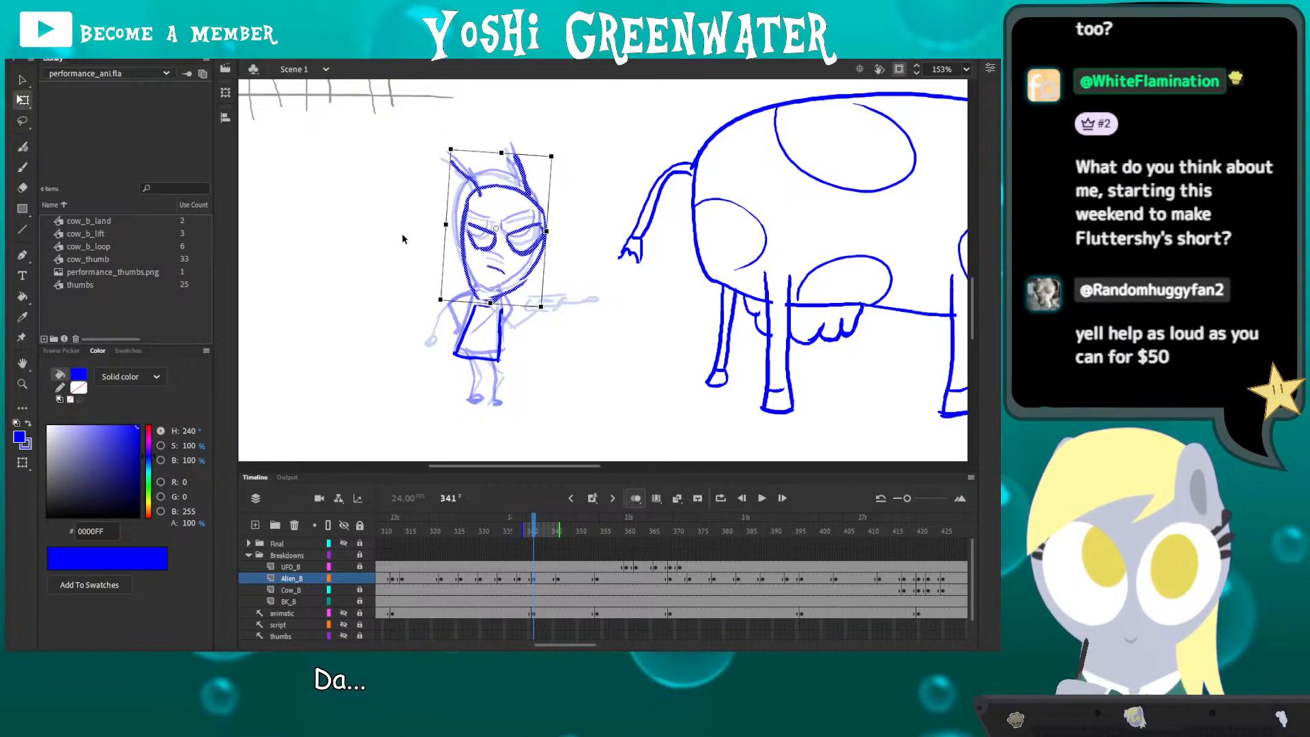
pyautogui.click(405, 241)
# - Clean up and extend the torso lines to meet the lowered head, then hide the onion skin
pyautogui.press('e')
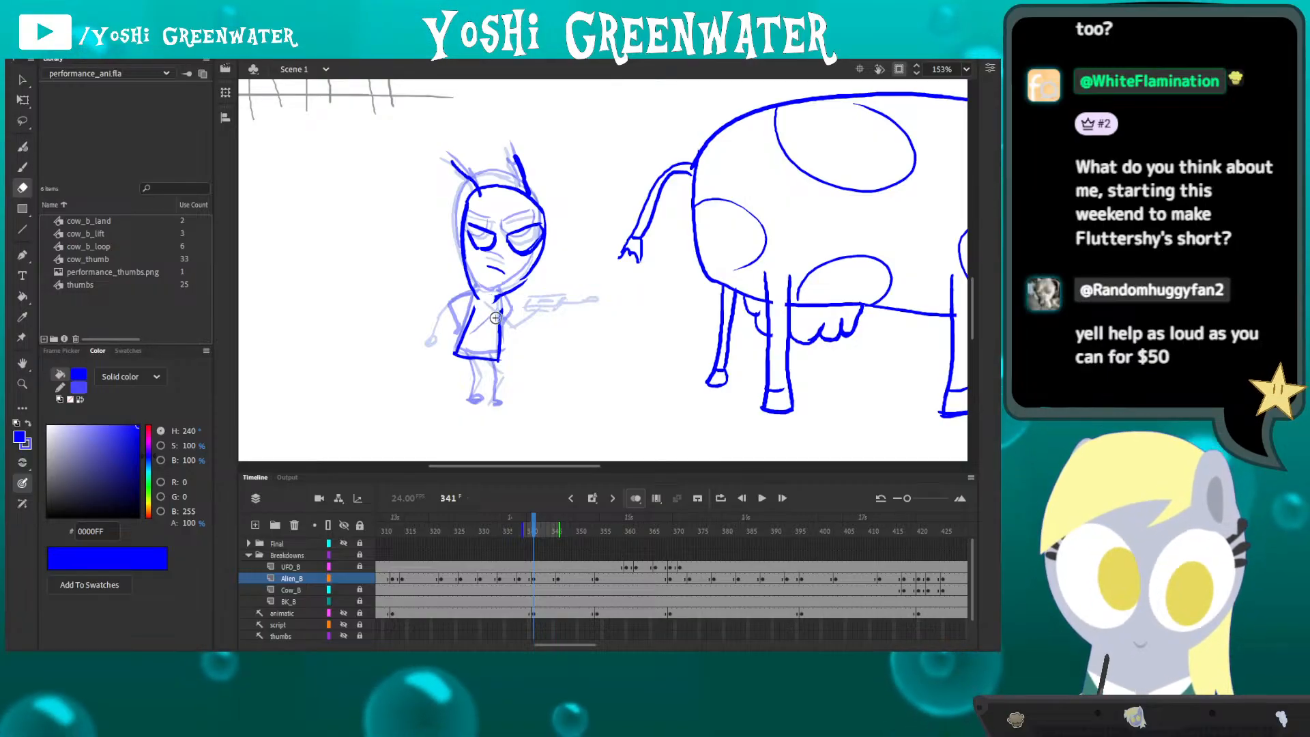
pyautogui.press('b')
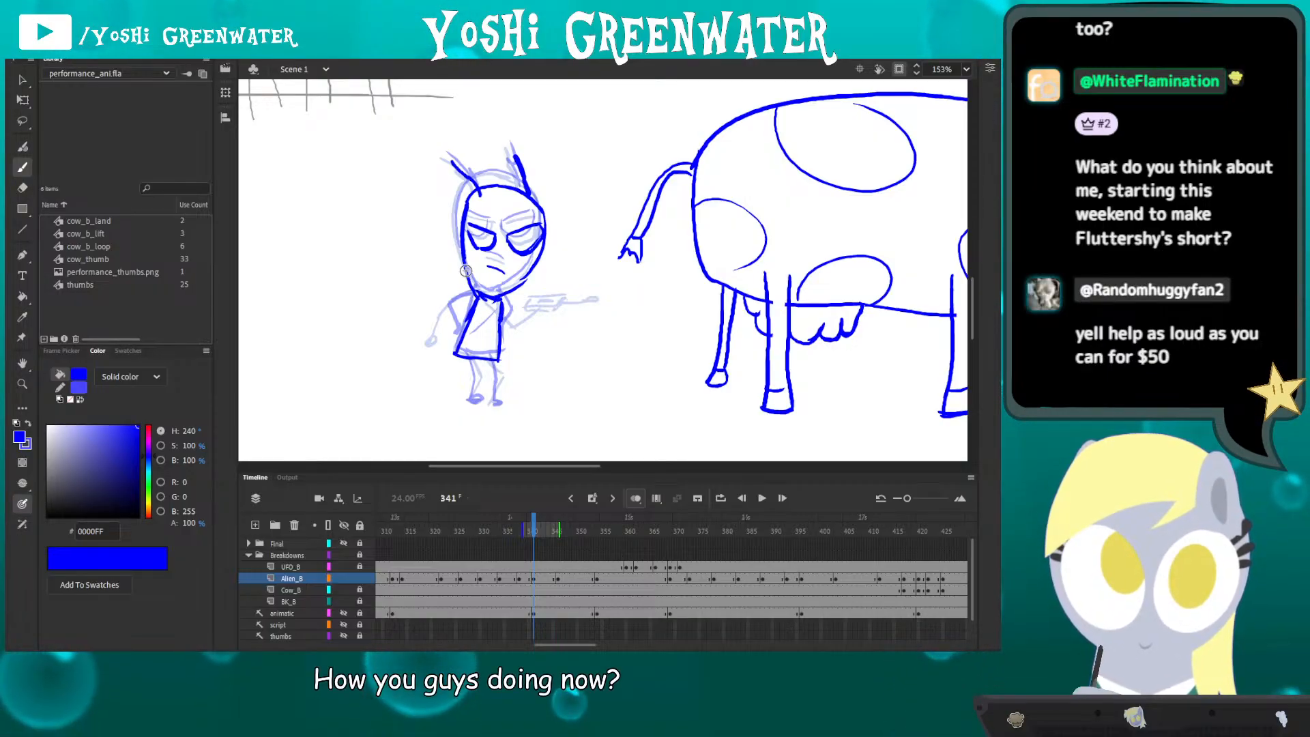
pyautogui.click(629, 498)
# - Step between frames 339 and 346 to check how the new anticipation pose leads into the remote-holding pose
pyautogui.press('.')
pyautogui.press('.')
pyautogui.press('.')
pyautogui.press('.')
pyautogui.press('.')
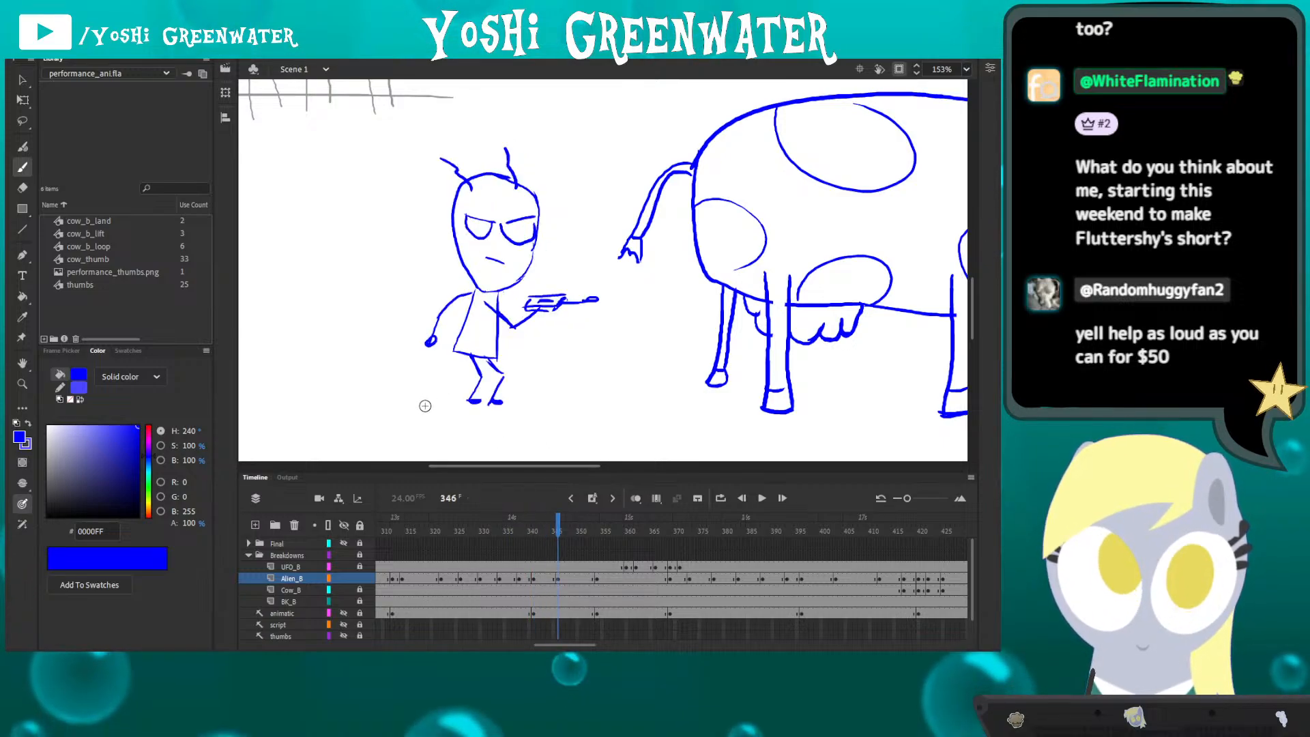
pyautogui.press(',')
pyautogui.press(',')
pyautogui.press(',')
pyautogui.press(',')
pyautogui.press(',')
pyautogui.press(',')
pyautogui.press(',')
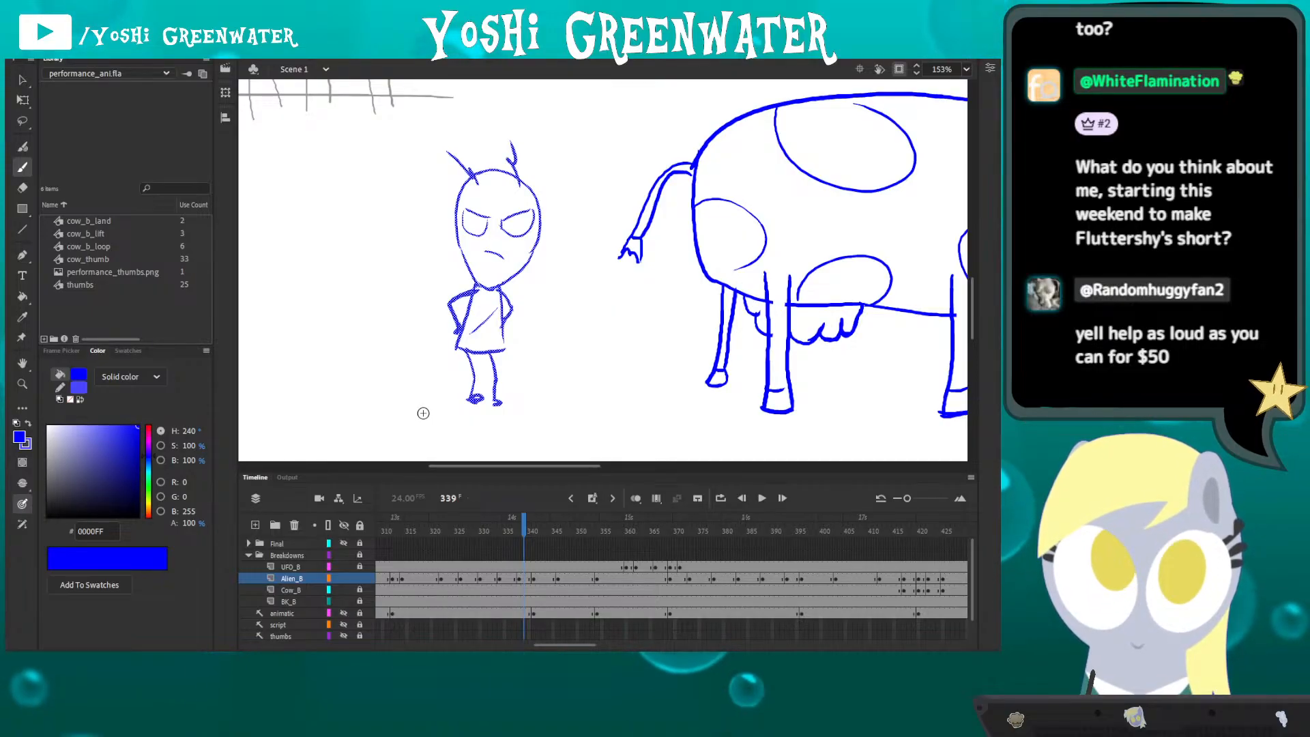
# - Review the get-up from frame 331 through the crouch to the anticipation pose at frame 341
pyautogui.click(486, 531)
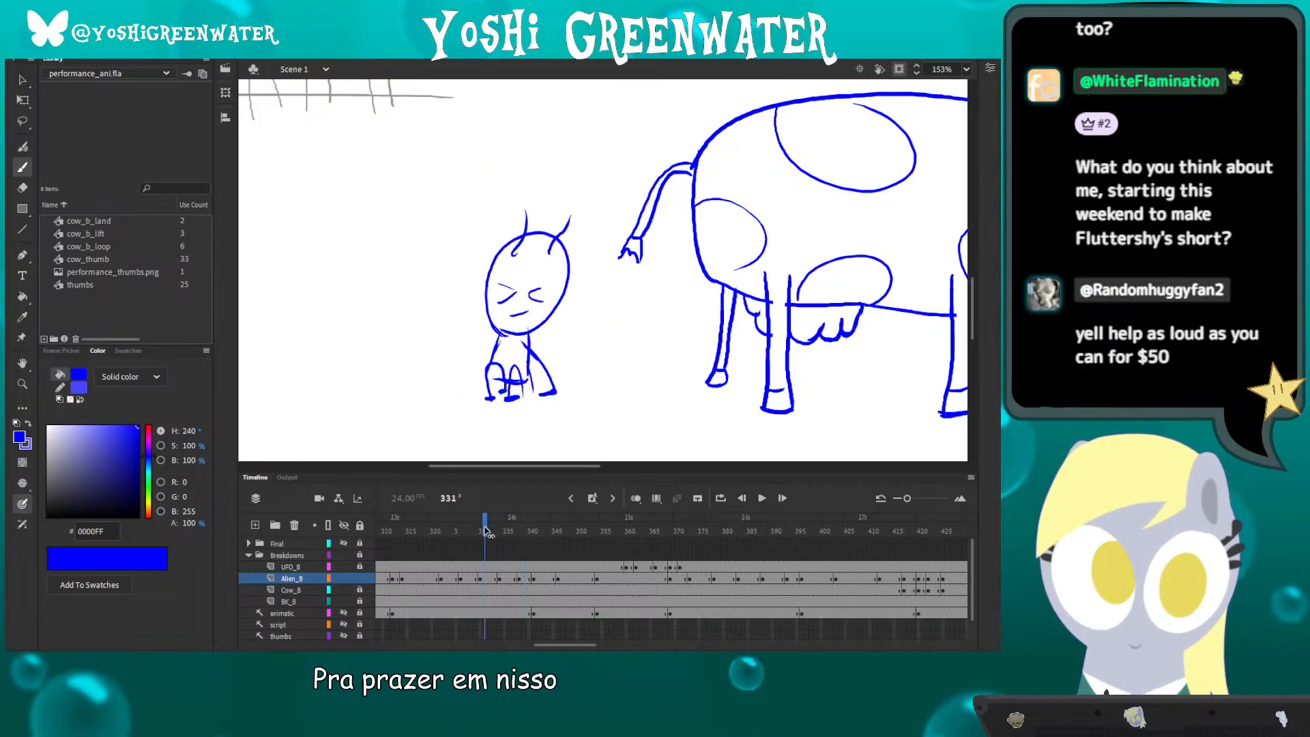
pyautogui.moveTo(496, 532); pyautogui.dragTo(500, 532)
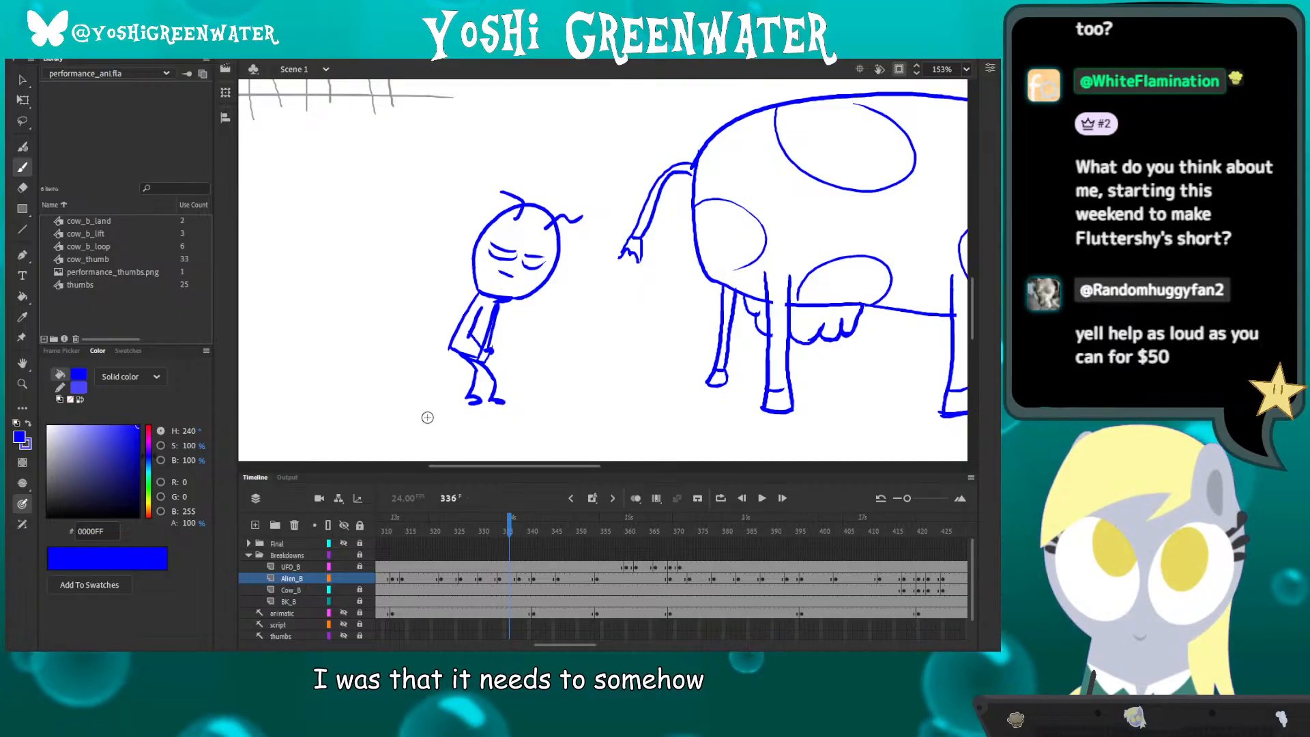
pyautogui.press('.')
pyautogui.press('.')
pyautogui.press('.')
pyautogui.press('.')
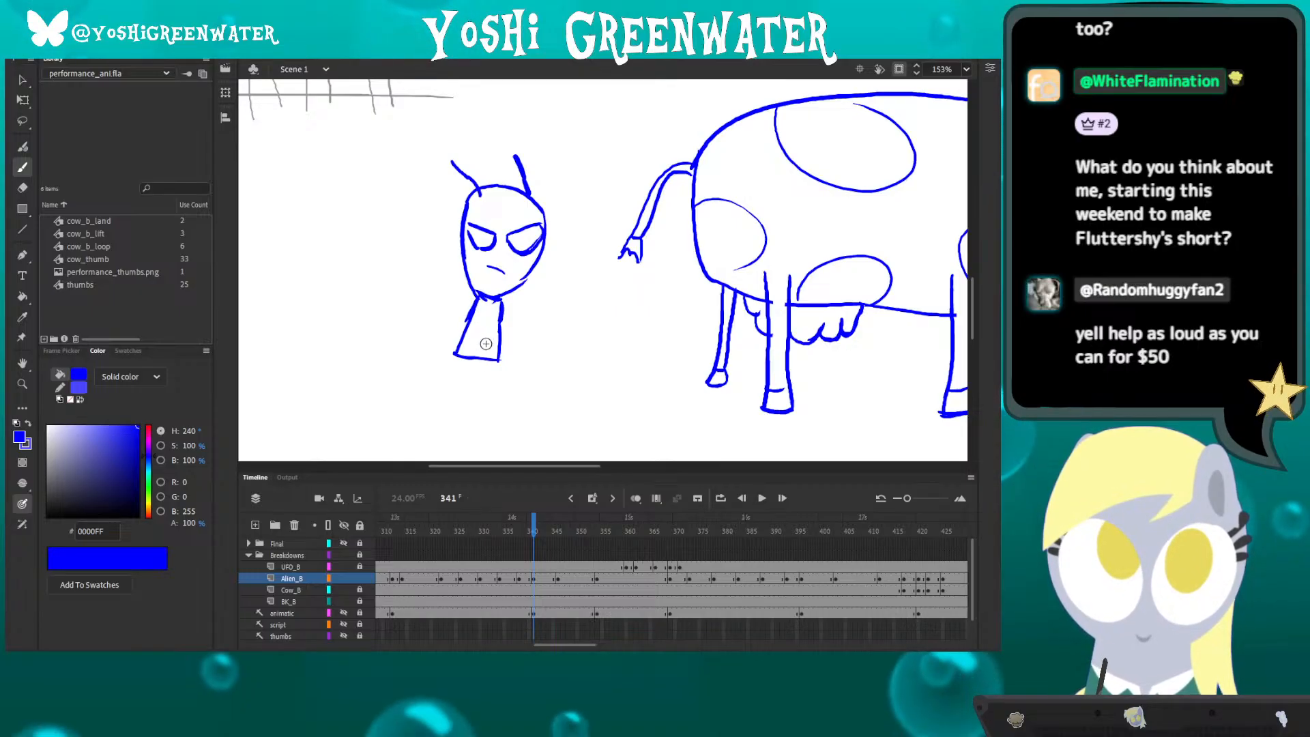
# - Compare the arm position in the standing pose at frame 338 with the unfinished anticipation pose at frame 341
pyautogui.moveTo(473, 341); pyautogui.dragTo(480, 344)
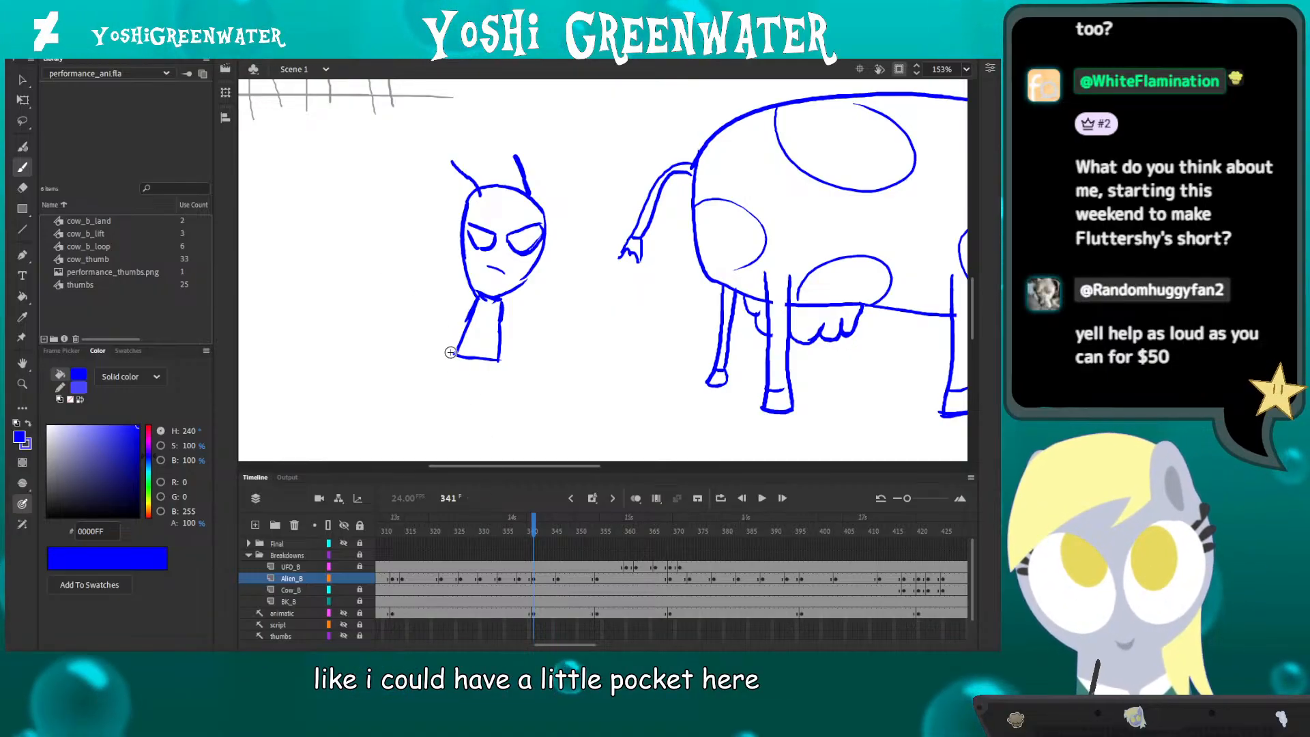
pyautogui.moveTo(450, 352); pyautogui.dragTo(458, 354)
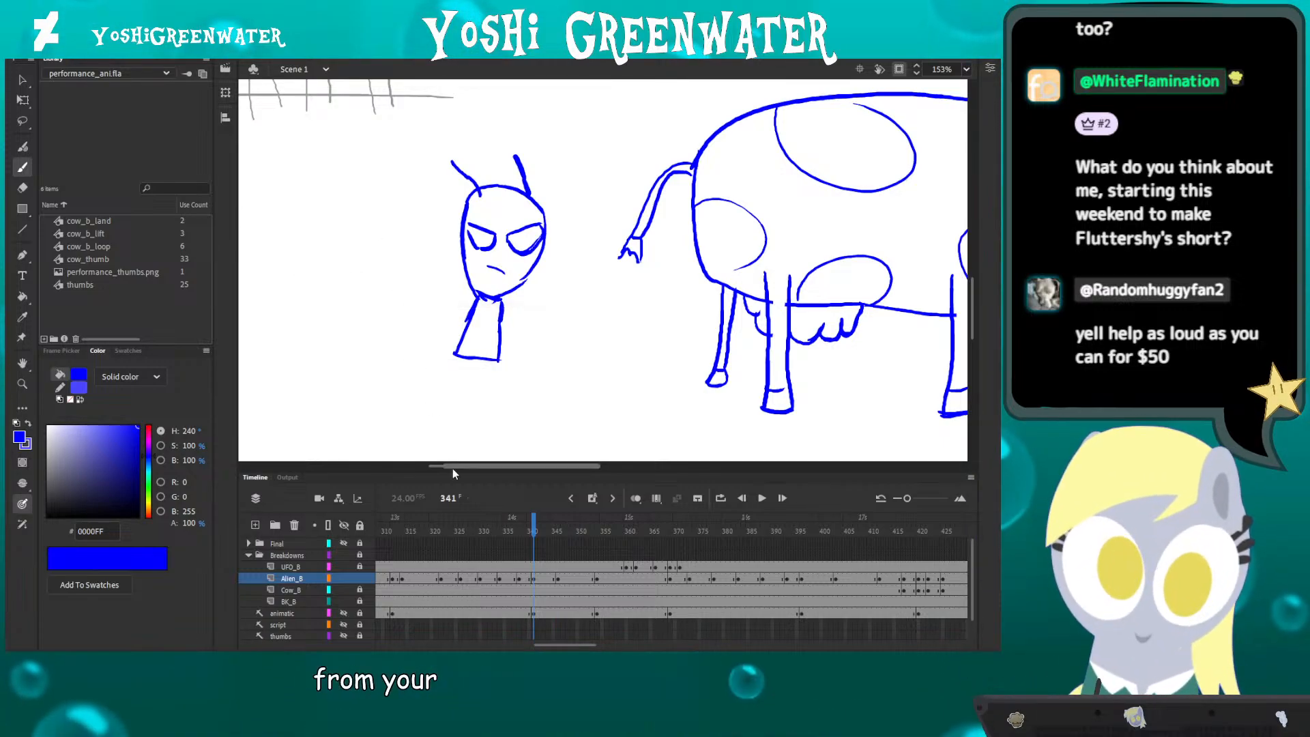
pyautogui.press(',')
pyautogui.press(',')
pyautogui.press(',')
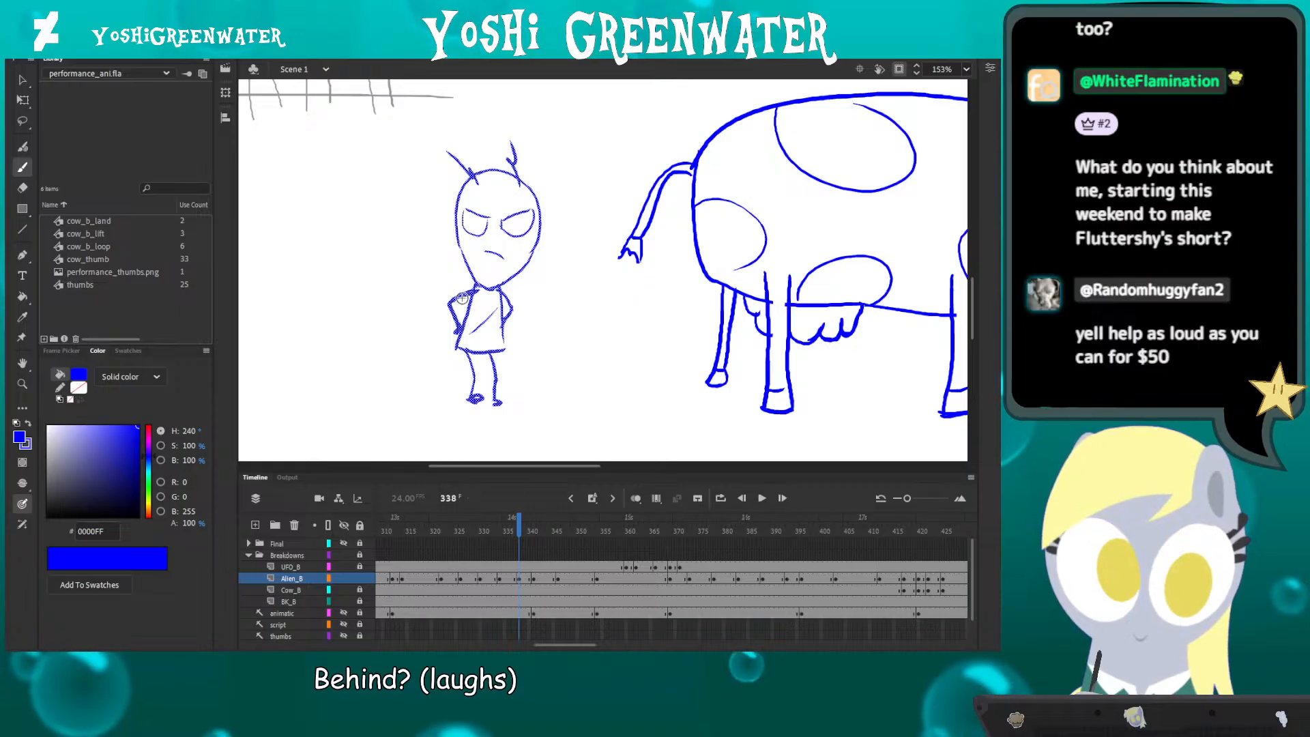
pyautogui.press('.')
pyautogui.press('.')
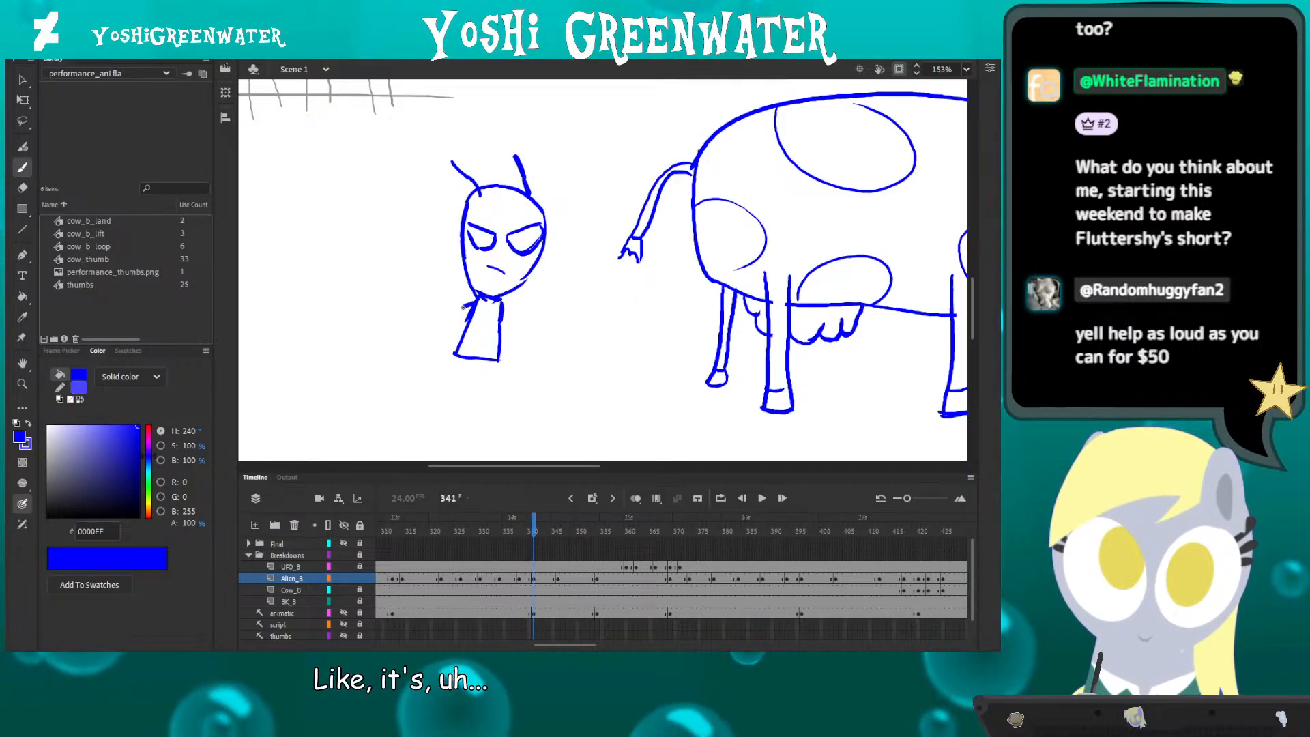
# - Draw the alien's arm reaching down behind the torso at frame 341, replacing the first attempt with a closer line
pyautogui.moveTo(472, 301); pyautogui.dragTo(448, 336)
pyautogui.hotkey('ctrl', 'z')
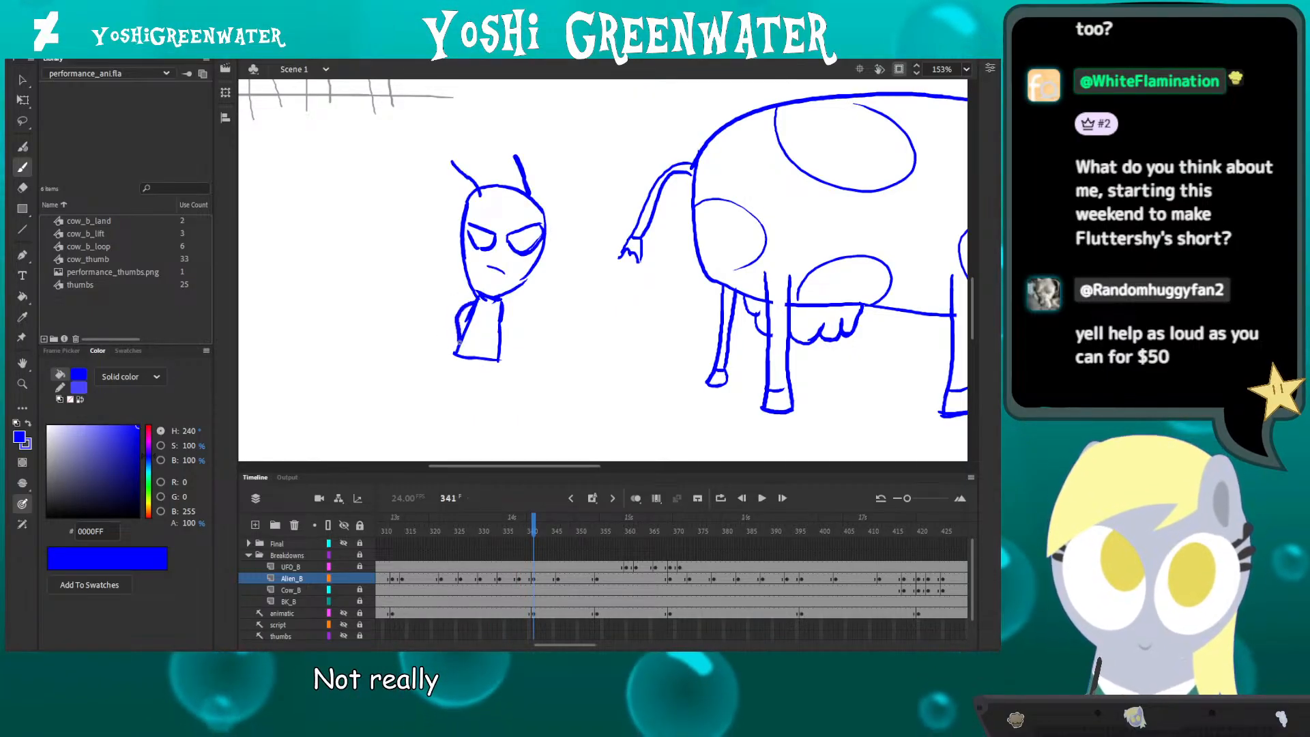
pyautogui.moveTo(476, 301); pyautogui.dragTo(462, 315)
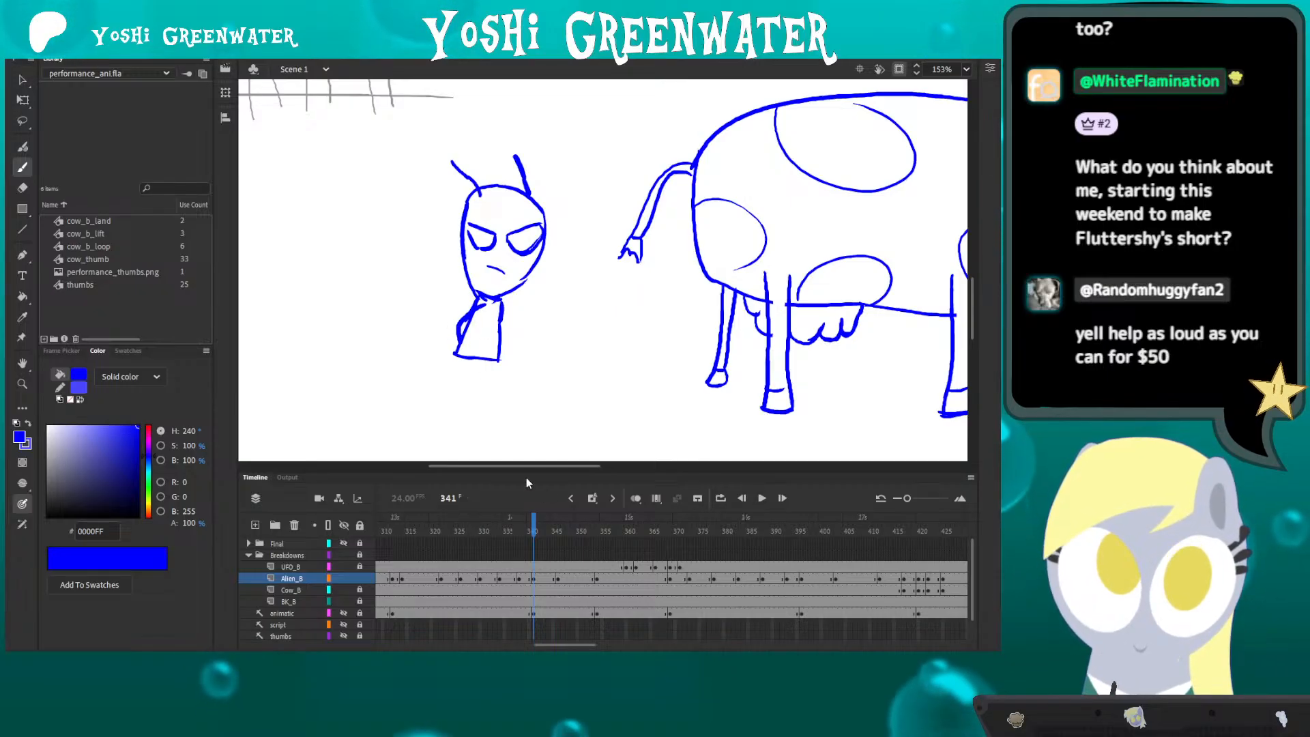
# - Compare the standing pose at frame 338 with its neighbouring drawings, with and without onion skin
pyautogui.click(635, 502)
pyautogui.press(',')
pyautogui.press(',')
pyautogui.press(',')
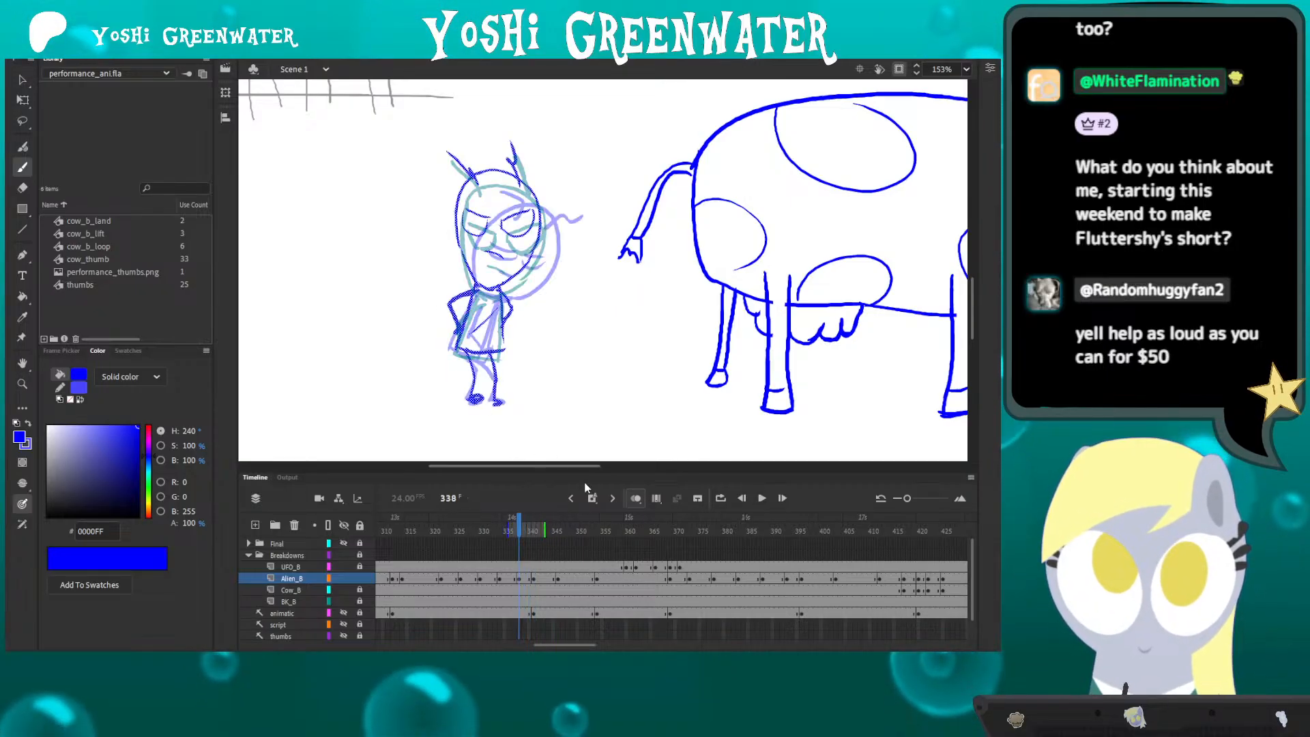
pyautogui.click(635, 499)
pyautogui.press(',')
pyautogui.press('.')
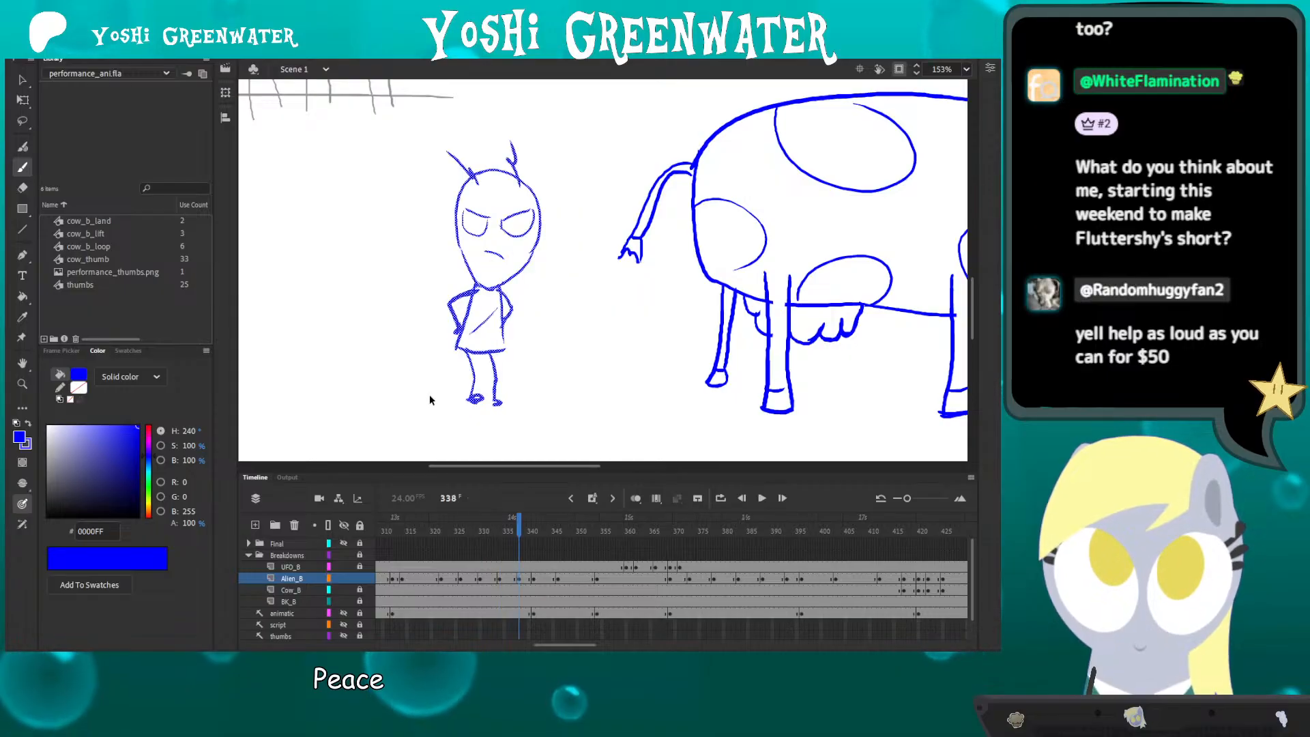
# - Step back and forth between frames 338 and 346 to judge how the alien moves out of the standing pose
pyautogui.press('.')
pyautogui.press('.')
pyautogui.press('.')
pyautogui.press('.')
pyautogui.press('.')
pyautogui.press('.')
pyautogui.press('.')
pyautogui.press('.')
pyautogui.press(',')
pyautogui.press(',')
pyautogui.press(',')
pyautogui.press(',')
pyautogui.press(',')
pyautogui.press(',')
pyautogui.press('.')
pyautogui.press('.')
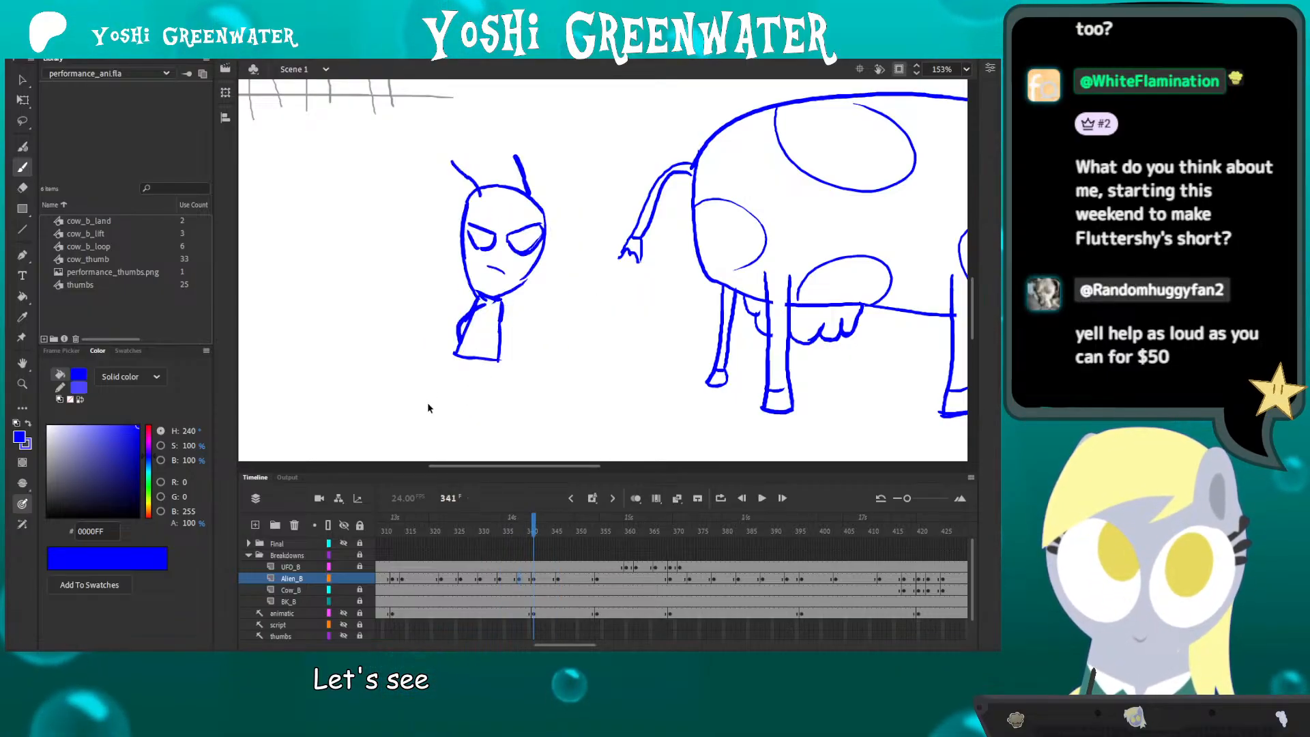
pyautogui.press('.')
pyautogui.press('.')
pyautogui.press('.')
pyautogui.press('.')
pyautogui.press(',')
pyautogui.press(',')
pyautogui.press(',')
pyautogui.press(',')
pyautogui.press(',')
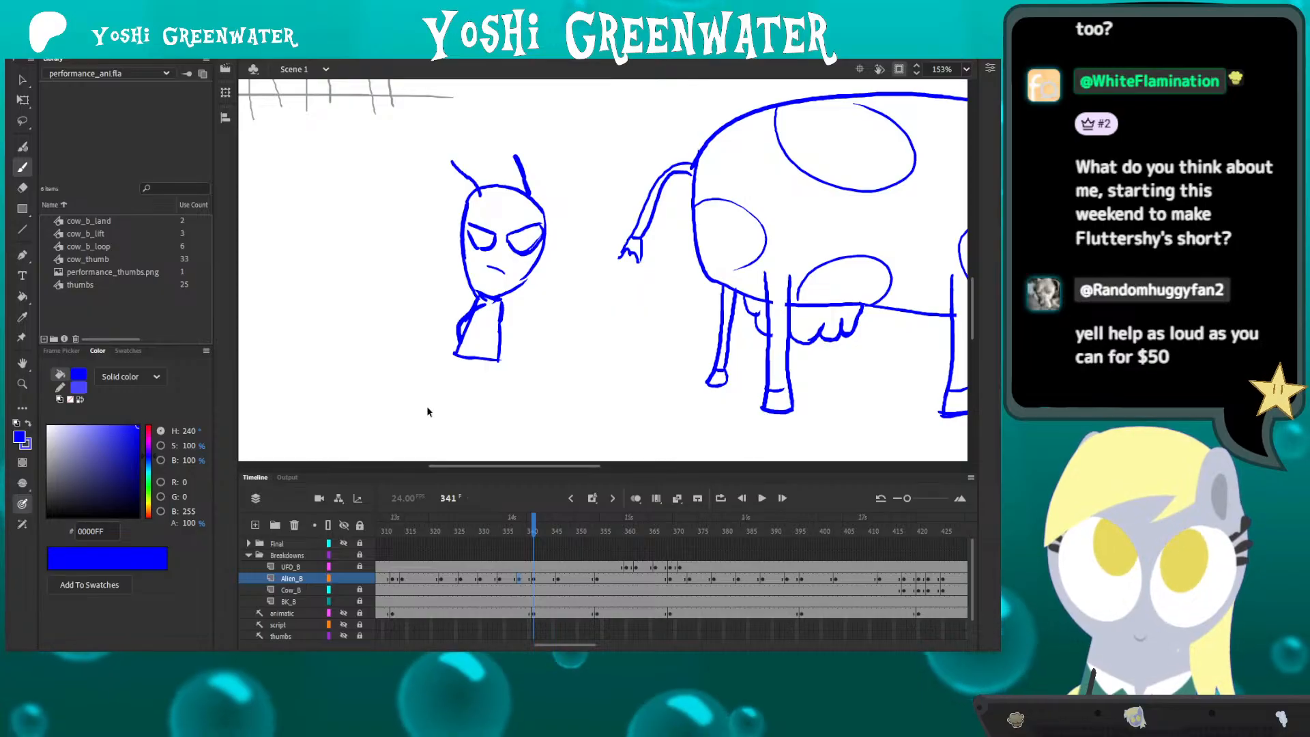
pyautogui.press(',')
pyautogui.press(',')
pyautogui.press(',')
pyautogui.press('.')
pyautogui.press('.')
pyautogui.press('.')
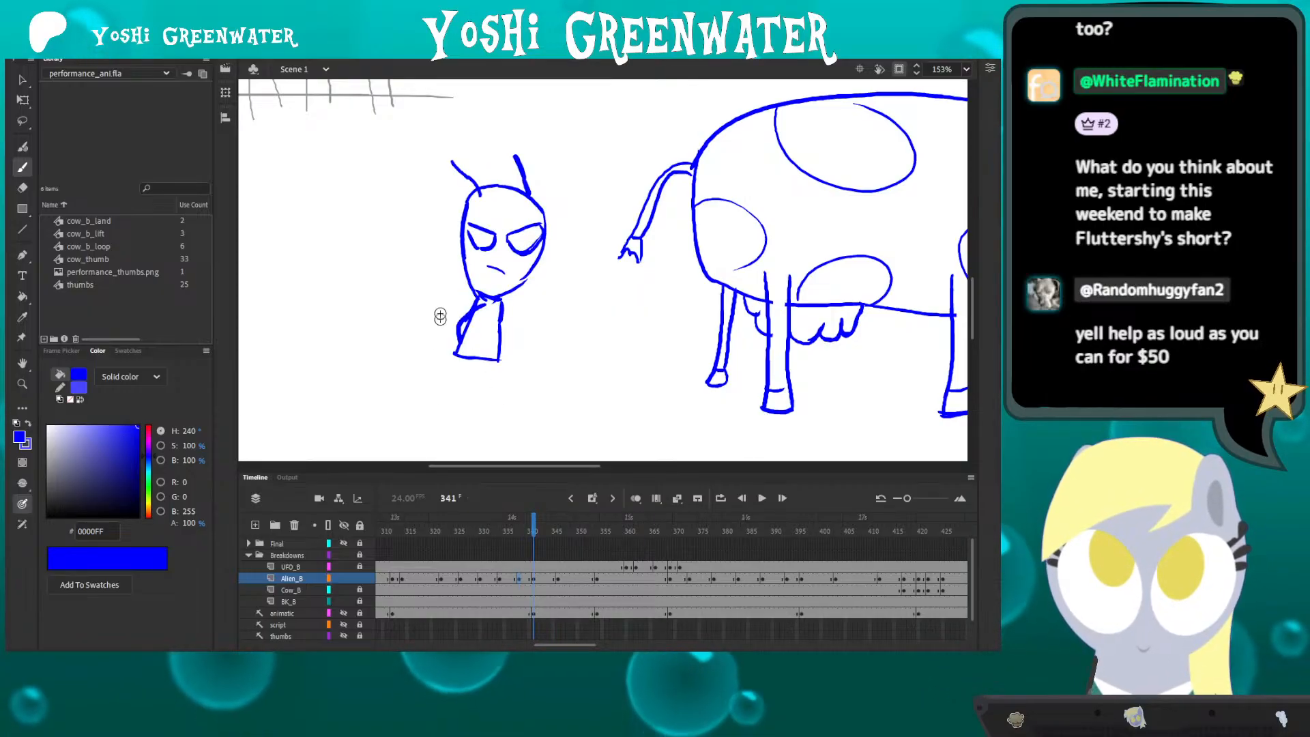
# - Study the standing pose at frame 338 against the remote pose at frame 346 to plan the missing limbs at frame 341
pyautogui.press(',')
pyautogui.press(',')
pyautogui.press(',')
pyautogui.press('.')
pyautogui.press('.')
pyautogui.press('.')
pyautogui.press('.')
pyautogui.press('.')
pyautogui.press('.')
pyautogui.press('.')
pyautogui.press('.')
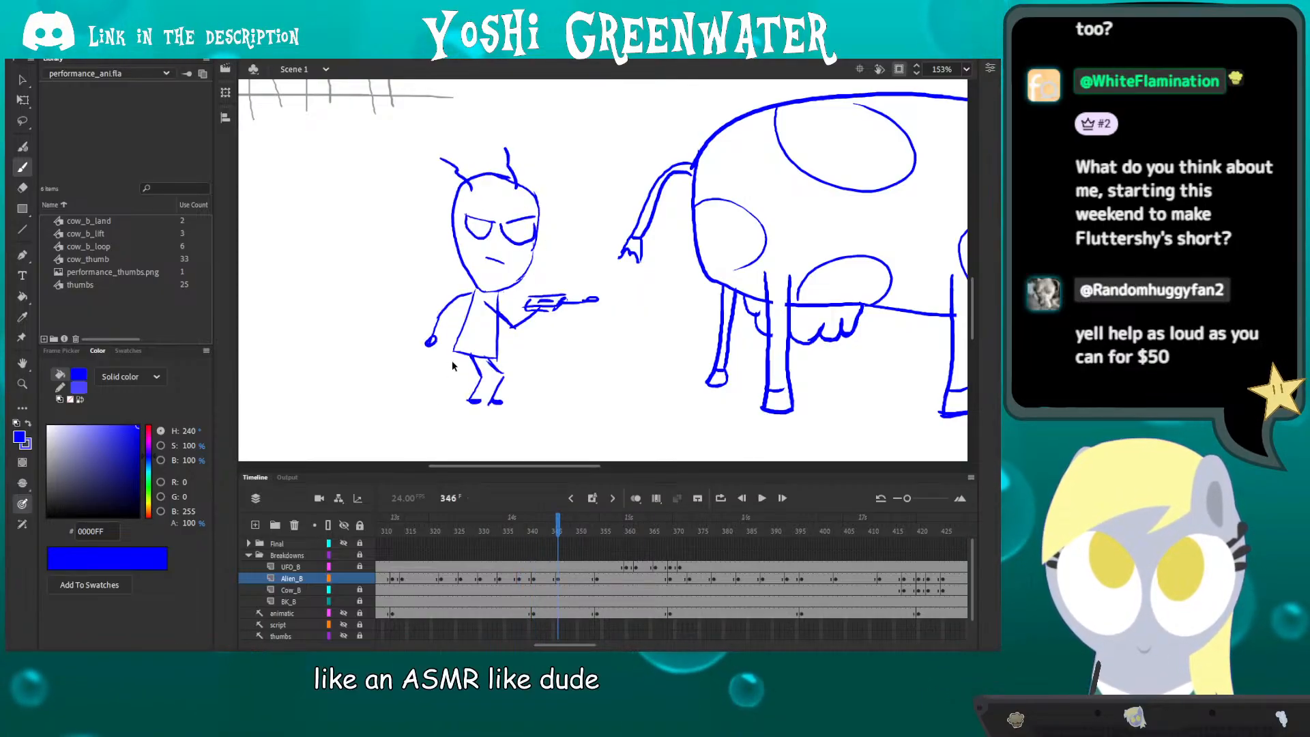
pyautogui.press(',')
pyautogui.press(',')
pyautogui.press(',')
pyautogui.press(',')
pyautogui.press(',')
pyautogui.press(',')
pyautogui.press(',')
pyautogui.press(',')
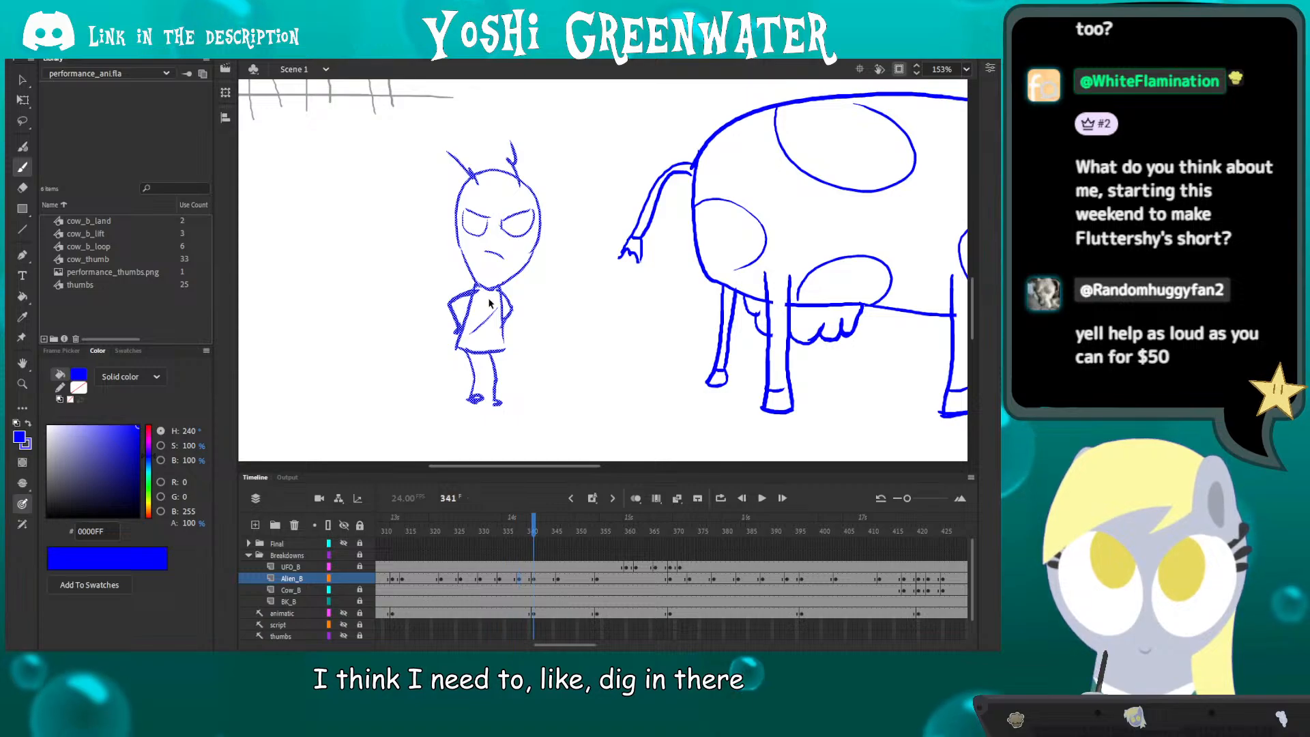
pyautogui.press(',')
pyautogui.press(',')
pyautogui.press(',')
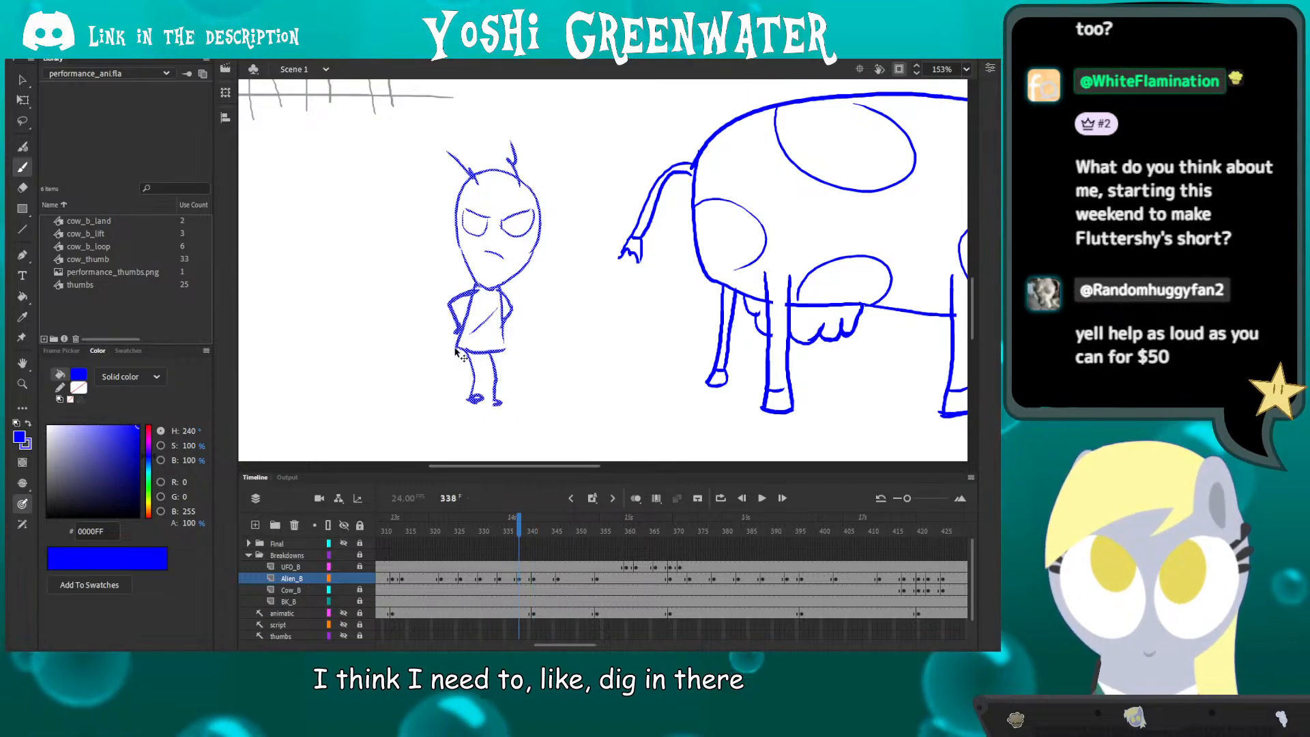
pyautogui.press('.')
pyautogui.press('.')
pyautogui.press('.')
pyautogui.press('.')
pyautogui.press('.')
pyautogui.press('.')
pyautogui.press('.')
pyautogui.press('.')
pyautogui.press(',')
pyautogui.press(',')
pyautogui.press(',')
pyautogui.press(',')
pyautogui.press(',')
pyautogui.press(',')
pyautogui.press(',')
pyautogui.press(',')
pyautogui.hotkey('alt', '.')
pyautogui.hotkey('alt', '.')
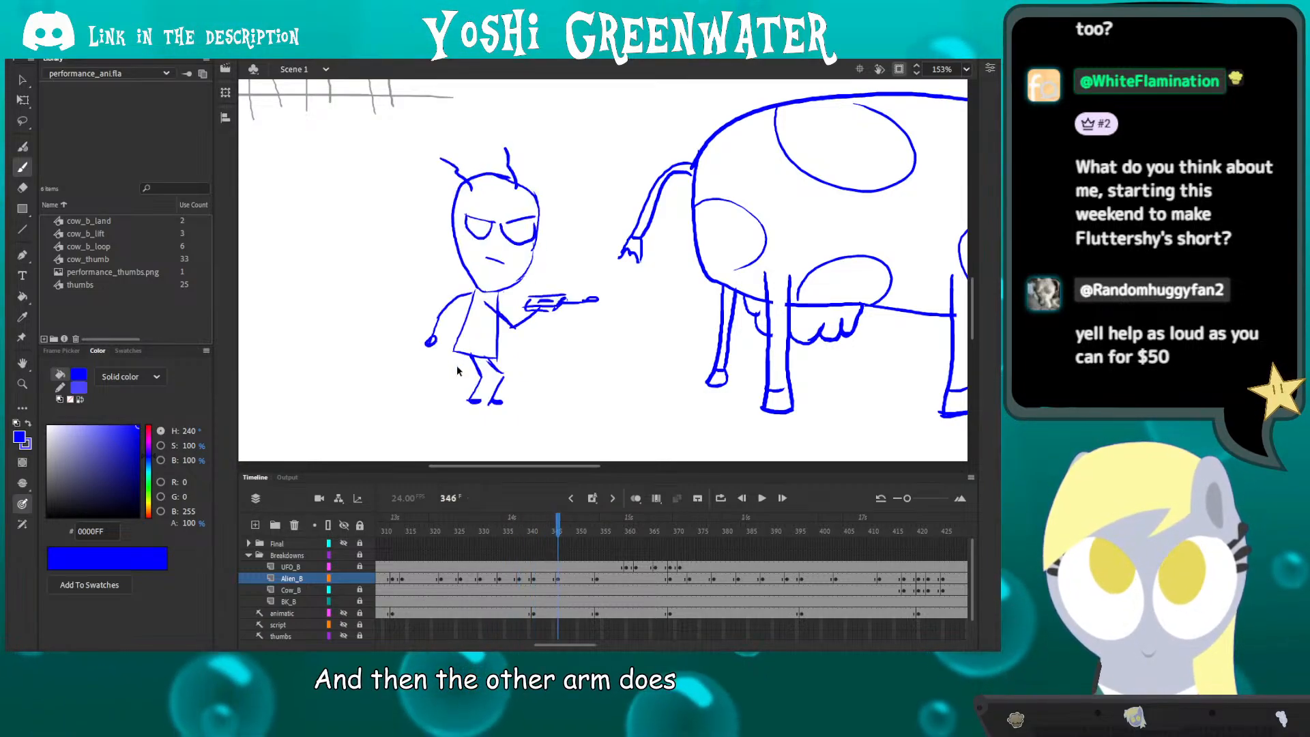
# - Draw the alien's bent legs and feet below the torso at frame 341, using the neighbouring poses as onion-skin reference
pyautogui.hotkey('alt', ',')
pyautogui.click(634, 498)
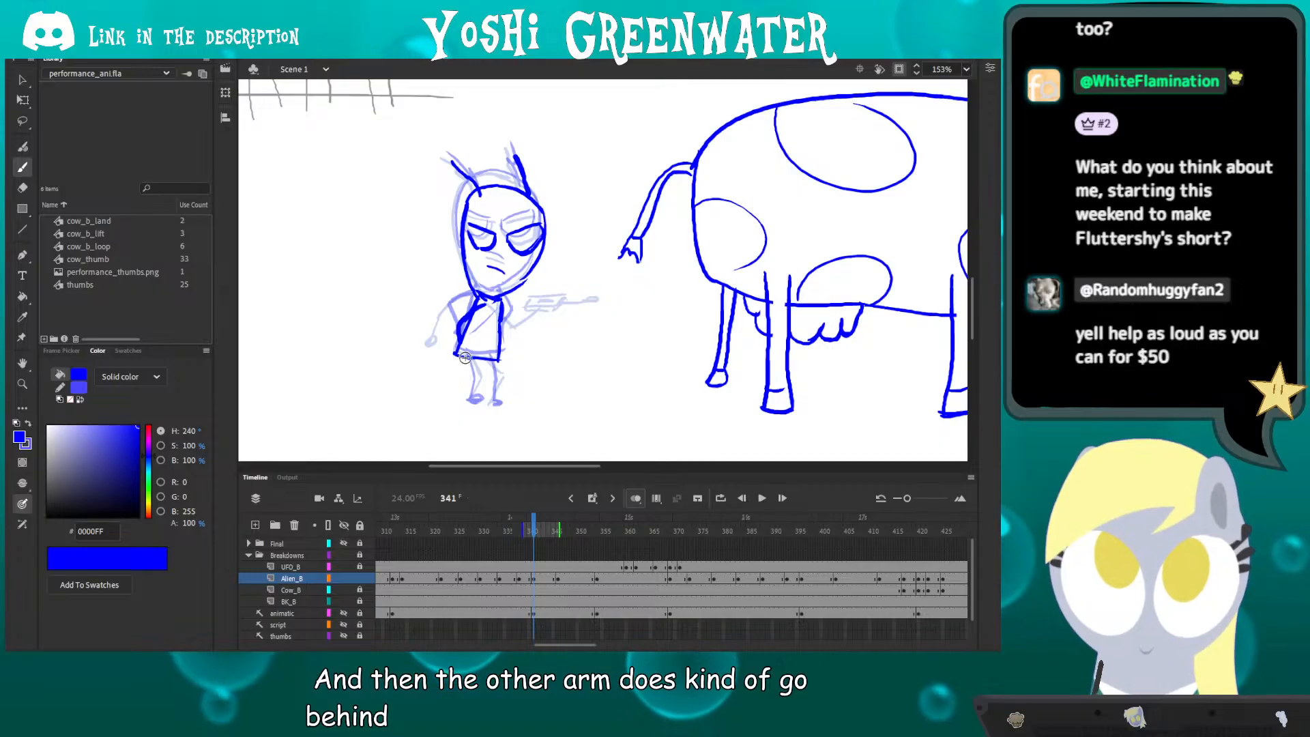
pyautogui.moveTo(468, 399); pyautogui.dragTo(477, 400)
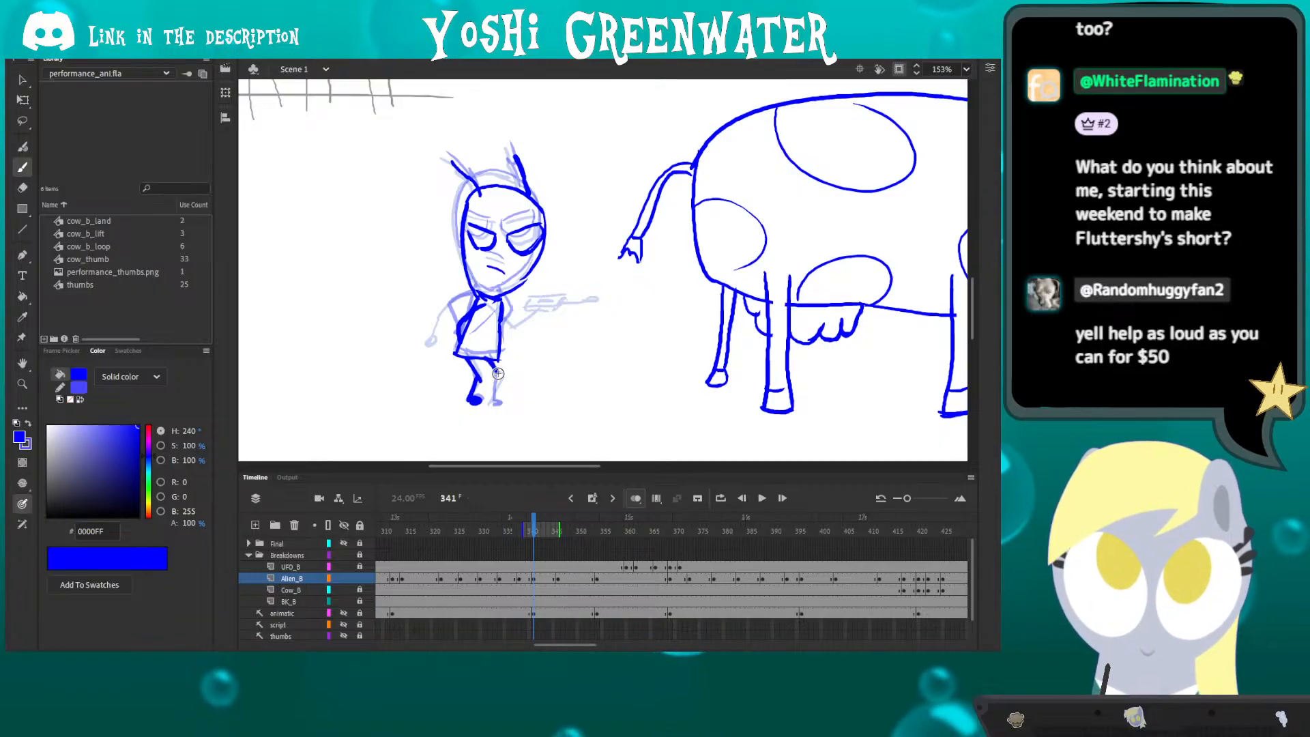
pyautogui.click(633, 499)
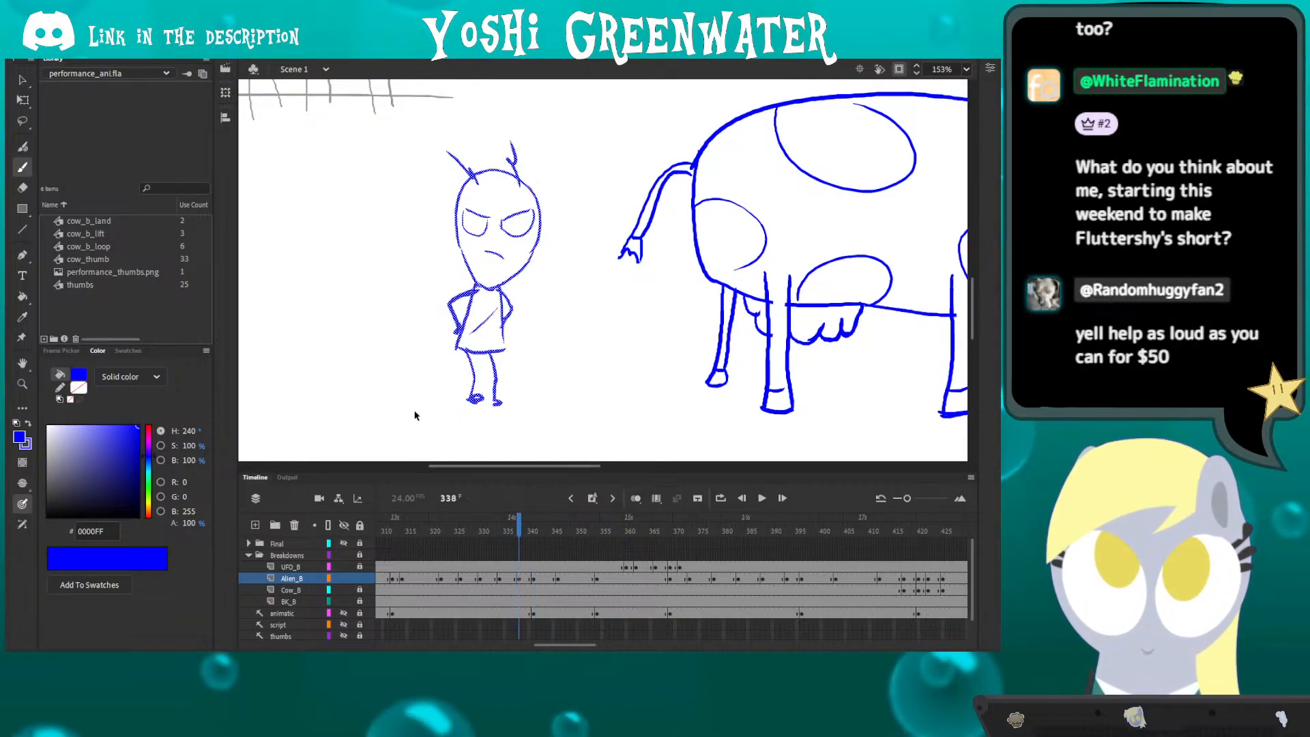
# - Flip between the keyframes at 338, 341 and 346 to check the completed anticipation pose
pyautogui.hotkey('alt', '.')
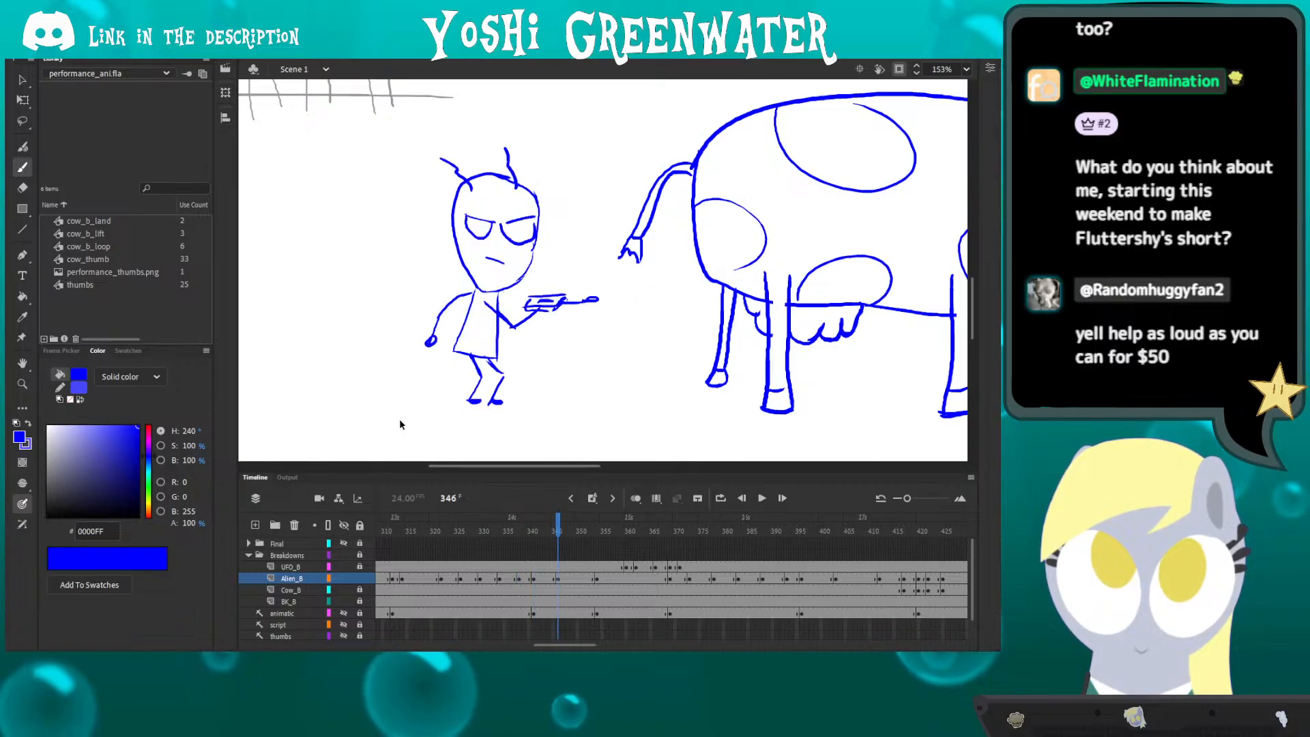
pyautogui.hotkey('alt', ',')
pyautogui.hotkey('alt', ',')
pyautogui.hotkey('alt', '.')
pyautogui.hotkey('alt', '.')
pyautogui.hotkey('alt', ',')
pyautogui.hotkey('alt', ',')
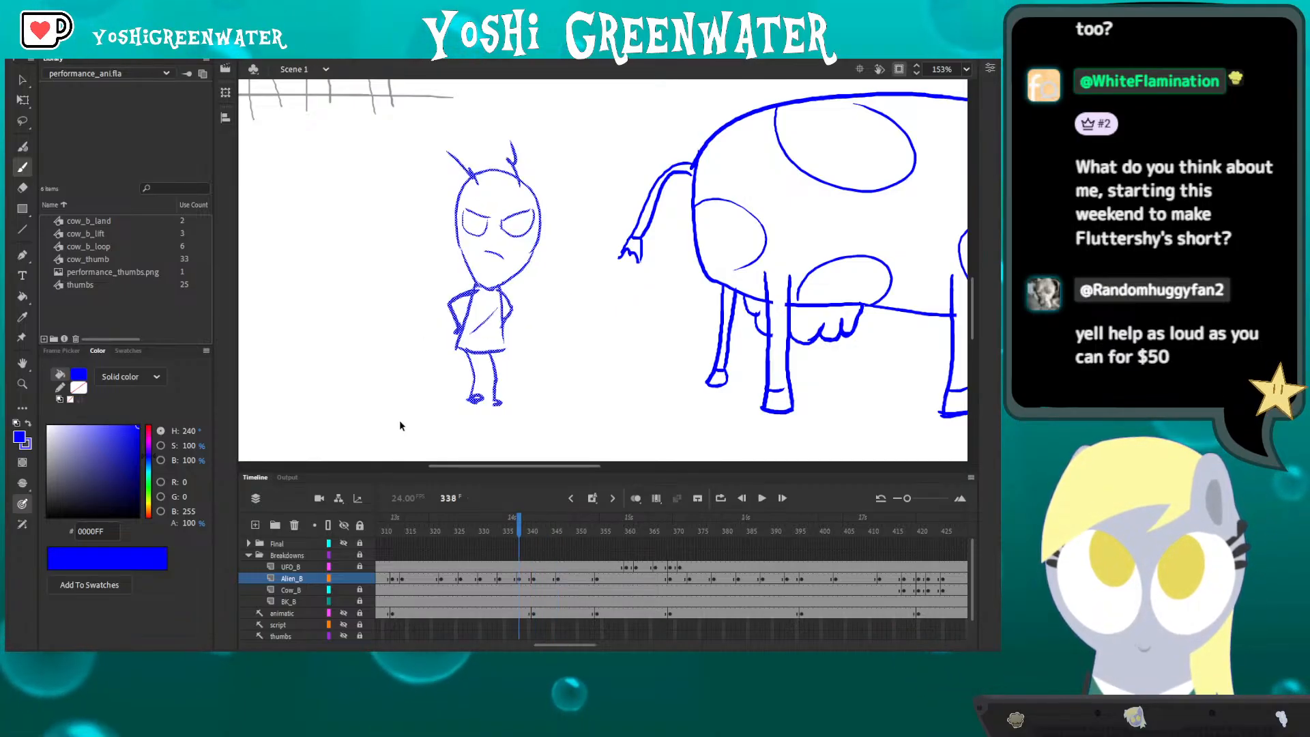
pyautogui.hotkey('alt', '.')
pyautogui.hotkey('alt', '.')
# - Extend the hold on the alien's standing pose by five frames across the layers, moving the anticipation keyframe to frame 346
pyautogui.press('Return')
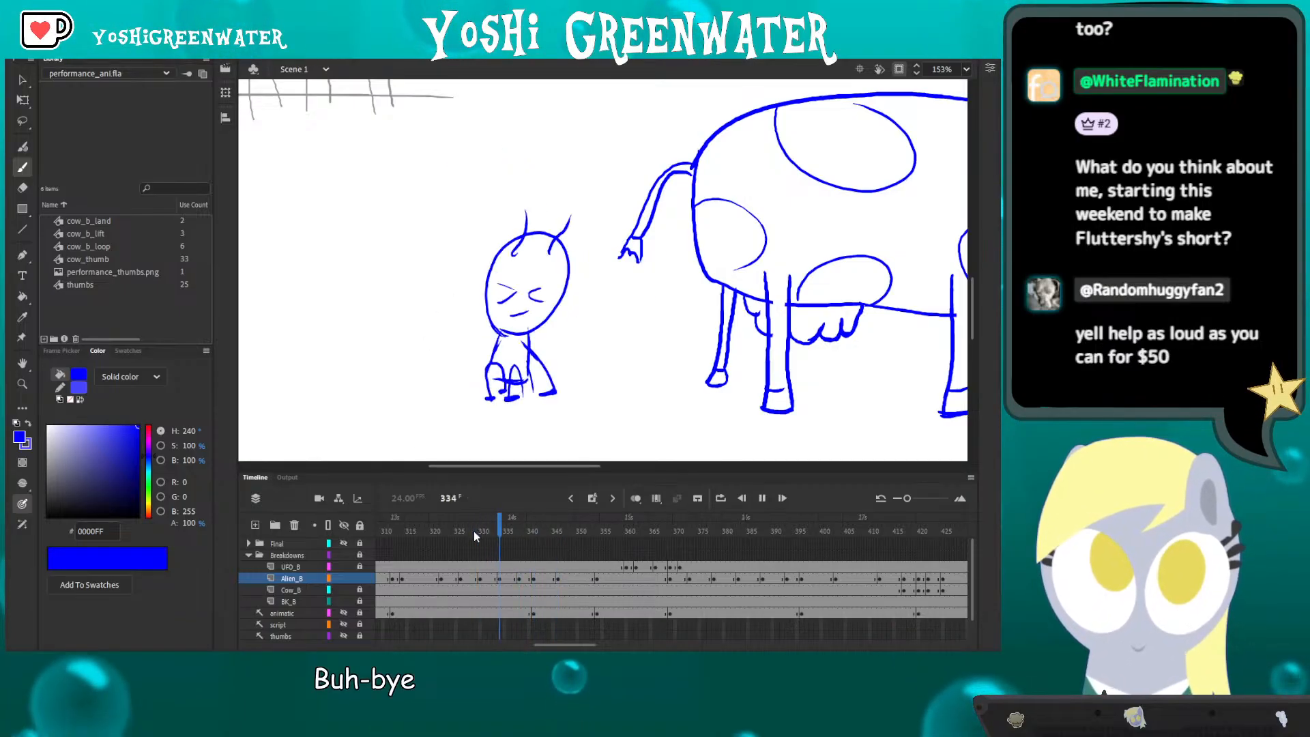
pyautogui.click(518, 532)
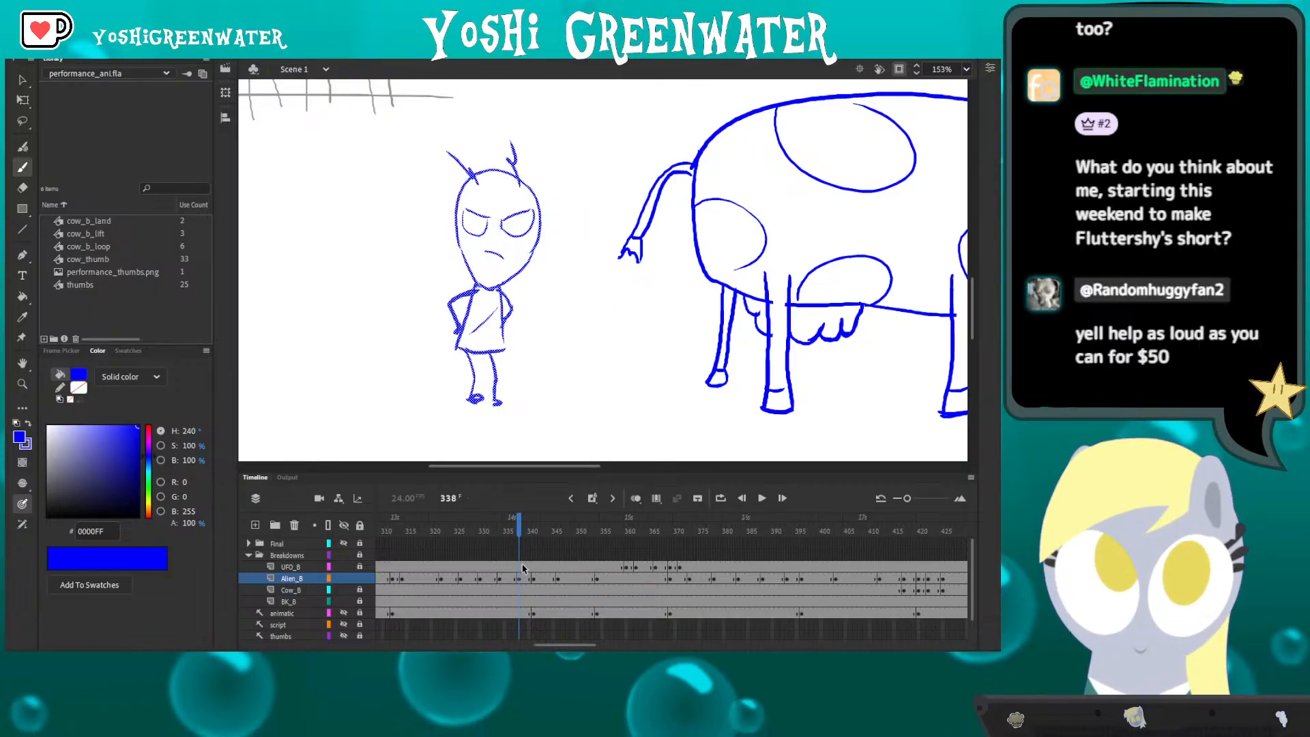
pyautogui.click(524, 532)
pyautogui.click(524, 612)
pyautogui.press('Return')
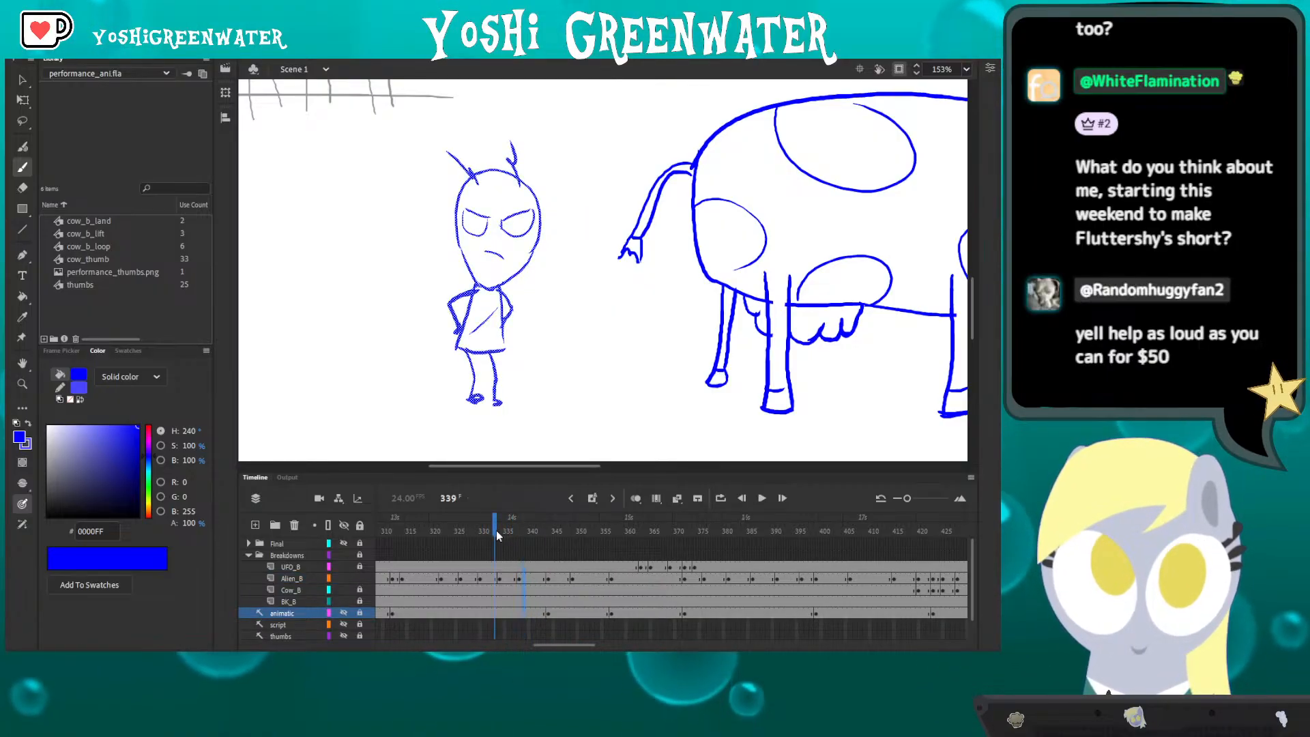
pyautogui.click(524, 532)
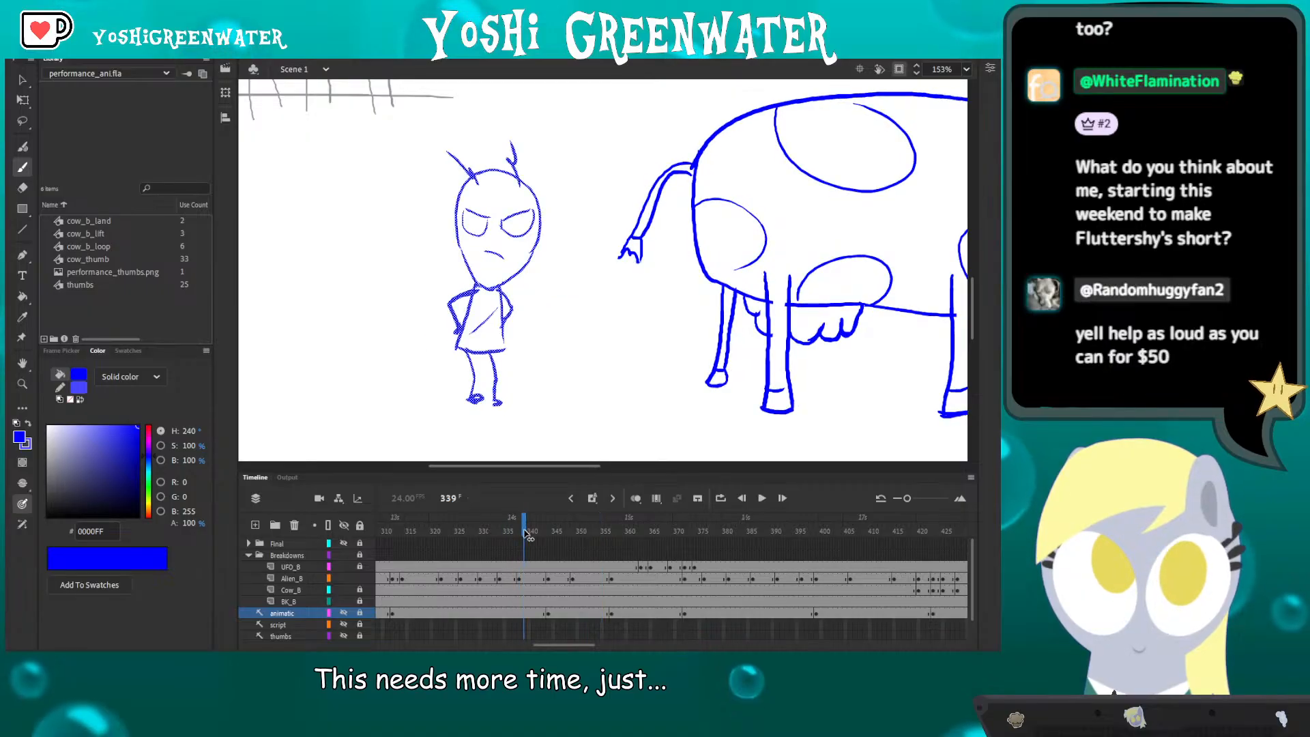
pyautogui.click(530, 598)
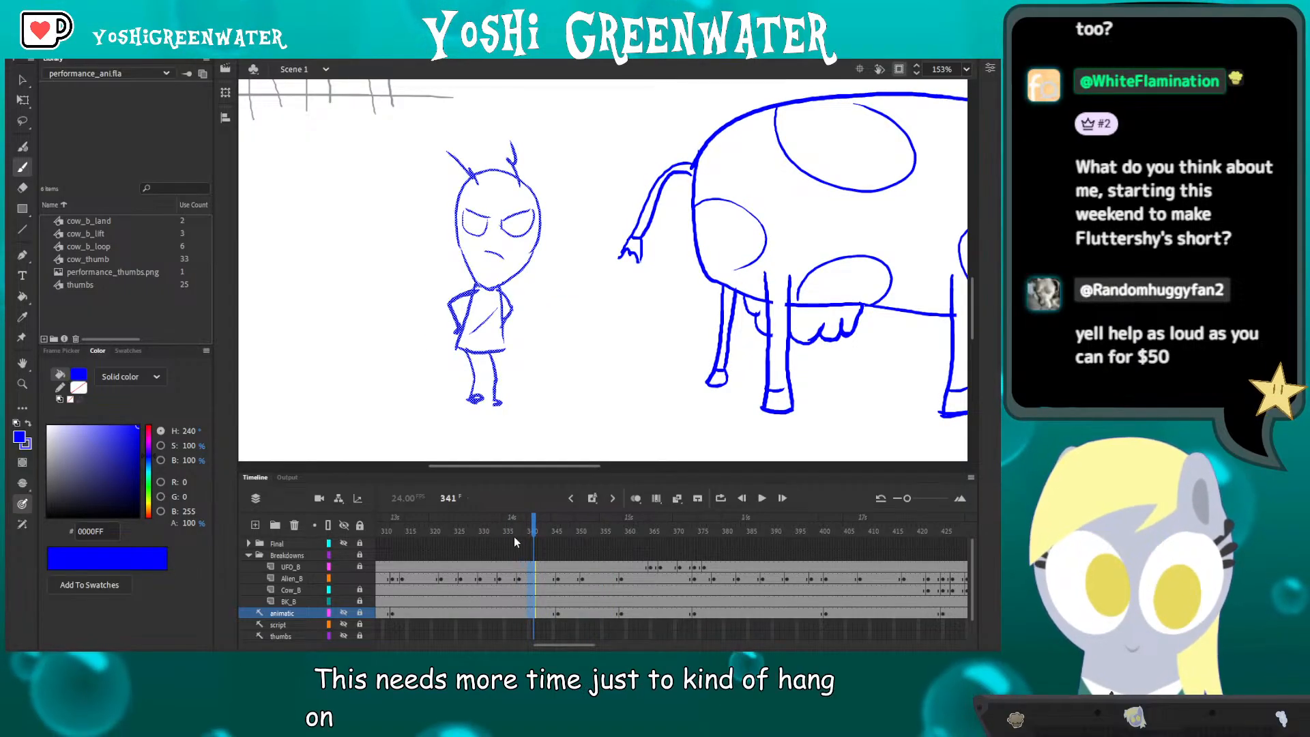
# - Play back the get-up through the remote reveal to judge the timing of the longer standing hold
pyautogui.moveTo(543, 644); pyautogui.dragTo(548, 645)
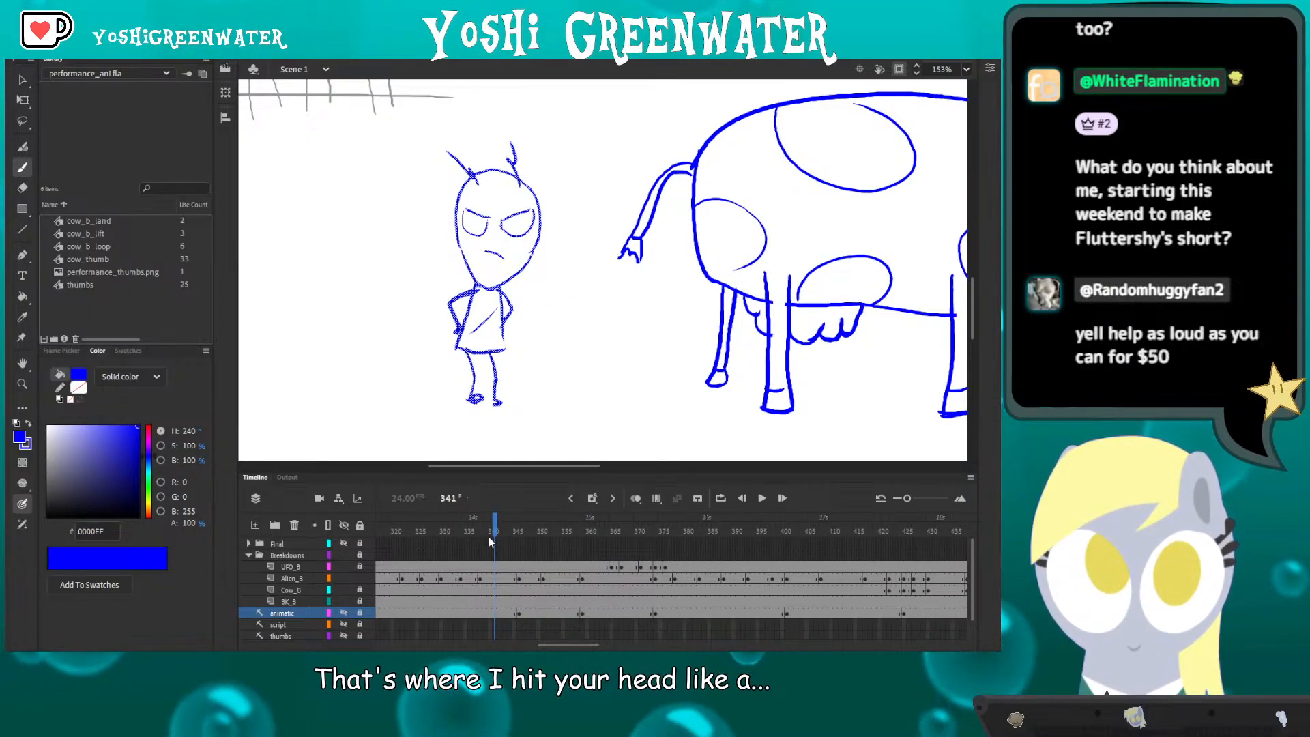
pyautogui.click(499, 533)
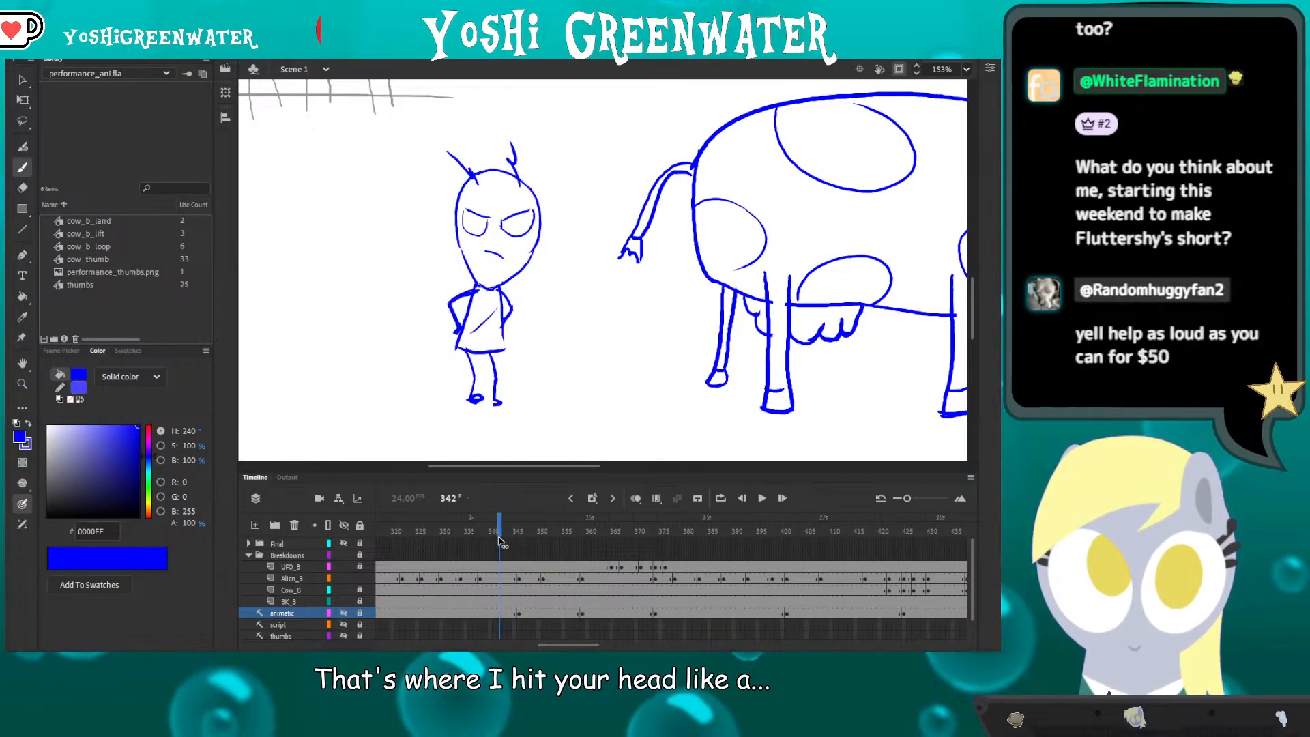
pyautogui.click(460, 531)
pyautogui.press('Return')
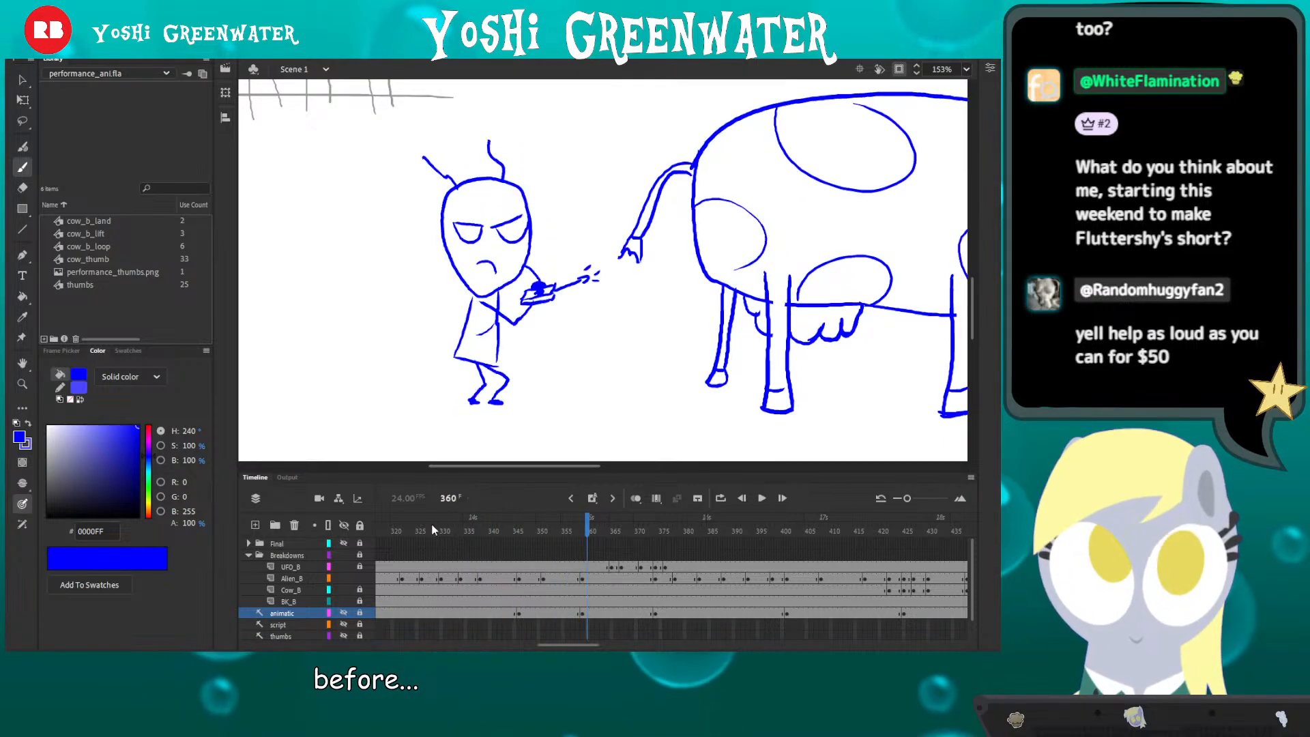
pyautogui.click(386, 533)
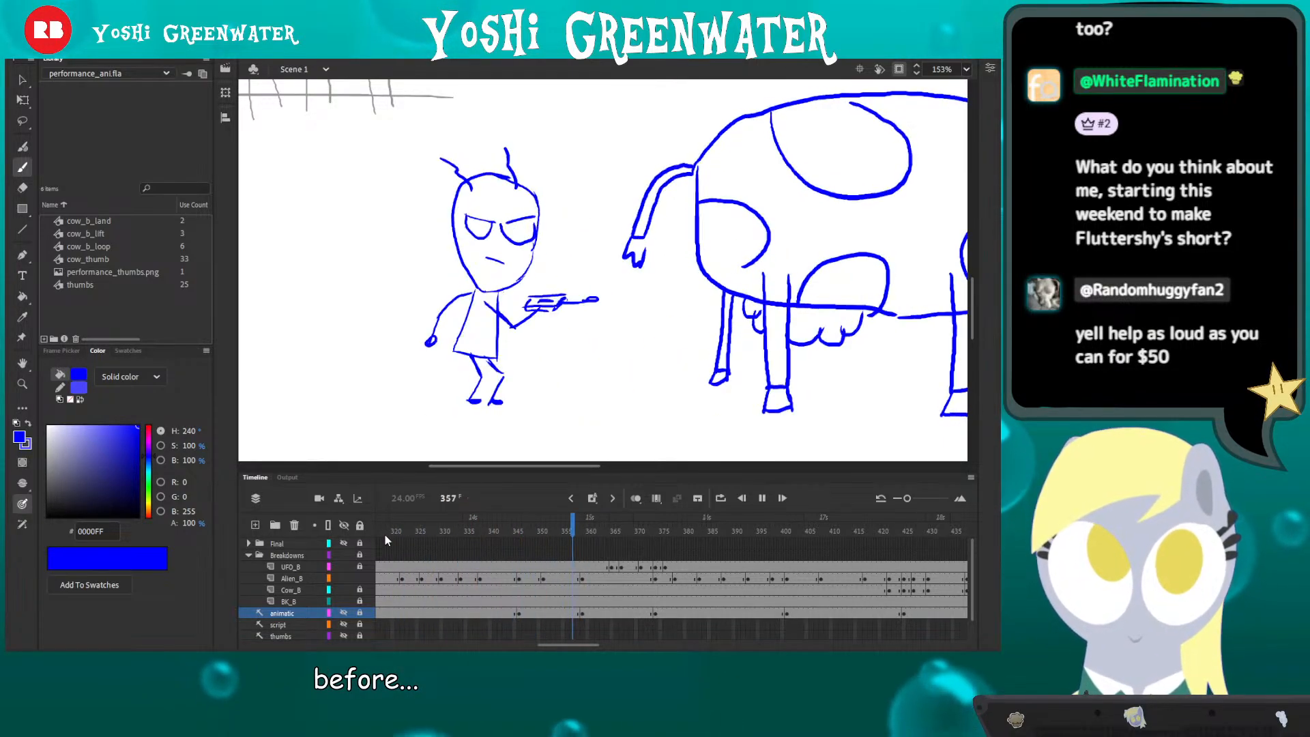
pyautogui.click(451, 527)
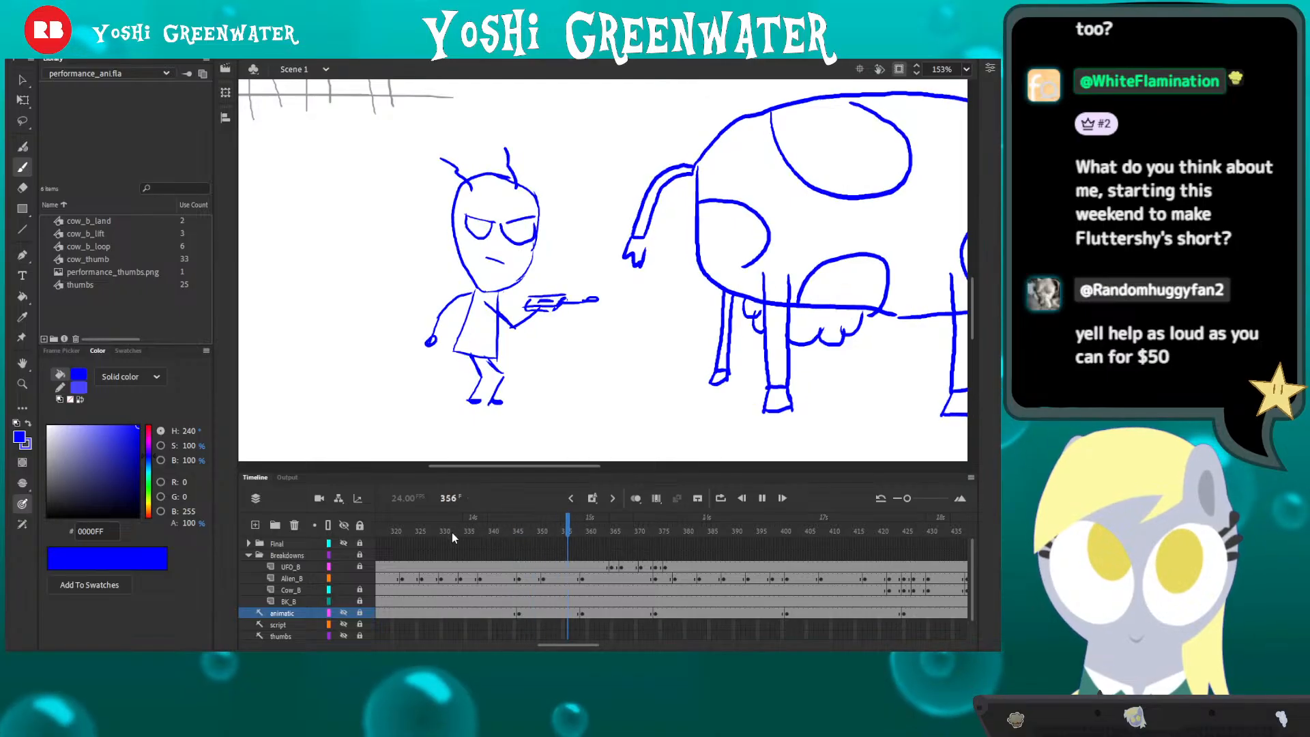
pyautogui.press('Return')
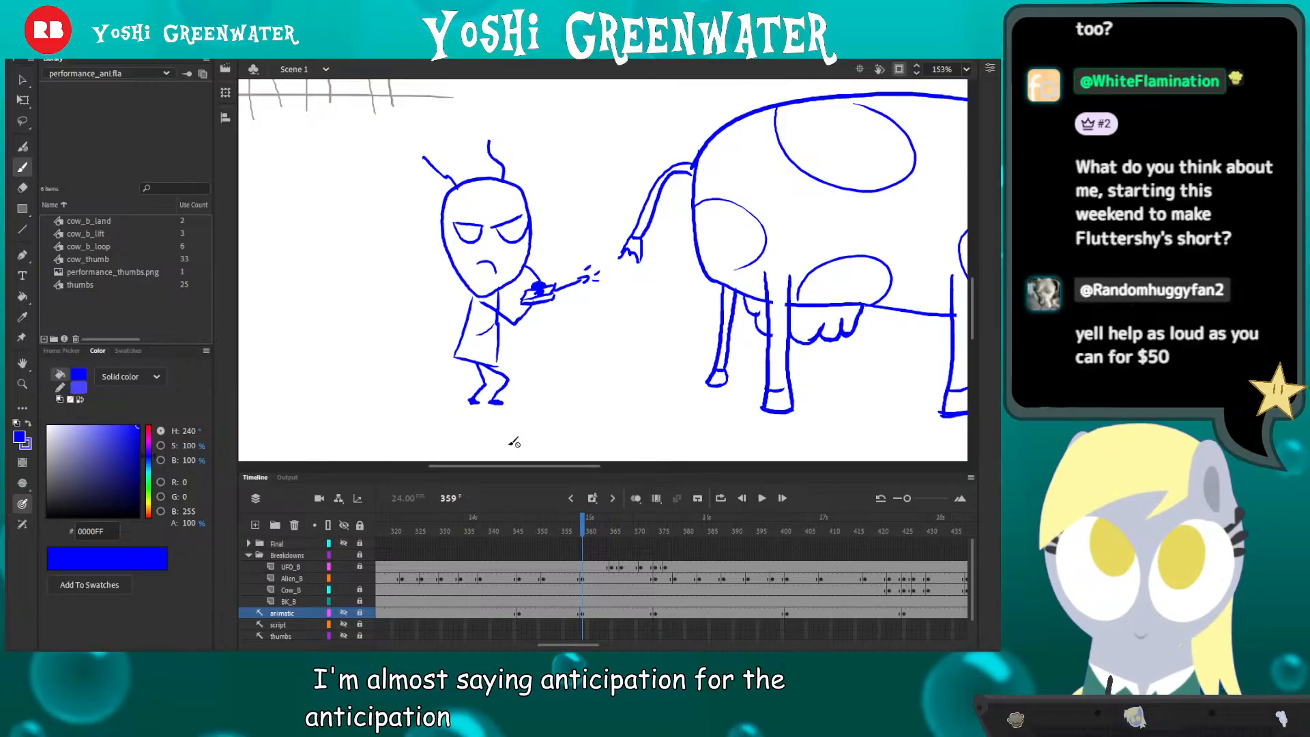
# - Create an empty keyframe at frame 343 on the Alien_B layer with onion skin on for an in-between drawing
pyautogui.moveTo(485, 531); pyautogui.dragTo(514, 535)
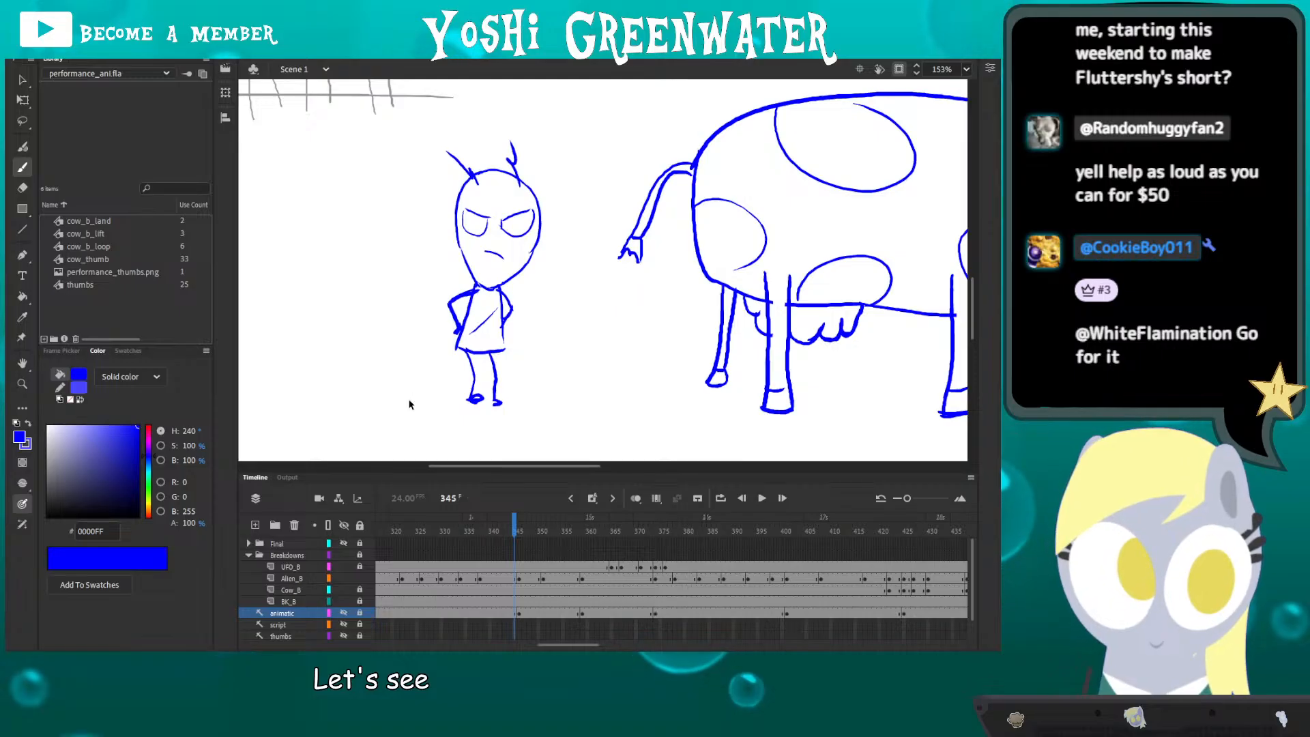
pyautogui.moveTo(415, 330); pyautogui.dragTo(442, 330)
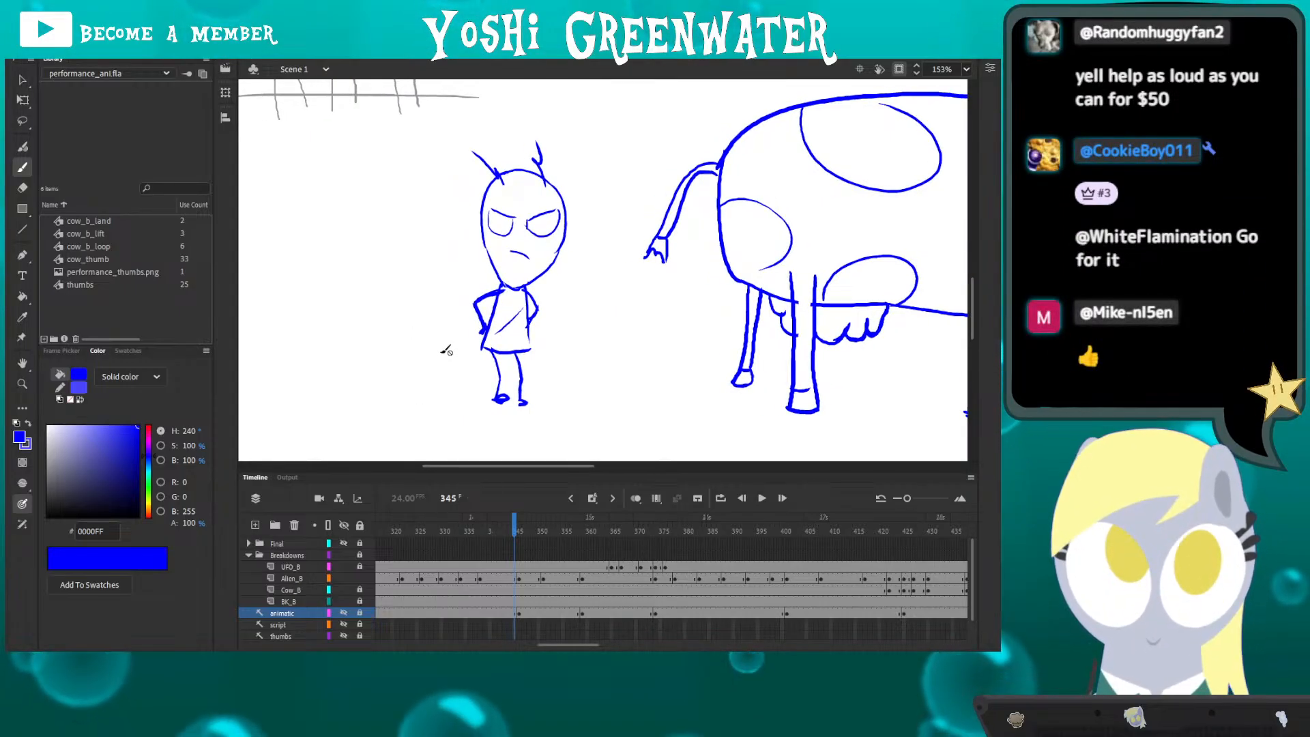
pyautogui.moveTo(444, 534); pyautogui.dragTo(506, 536)
pyautogui.click(507, 584)
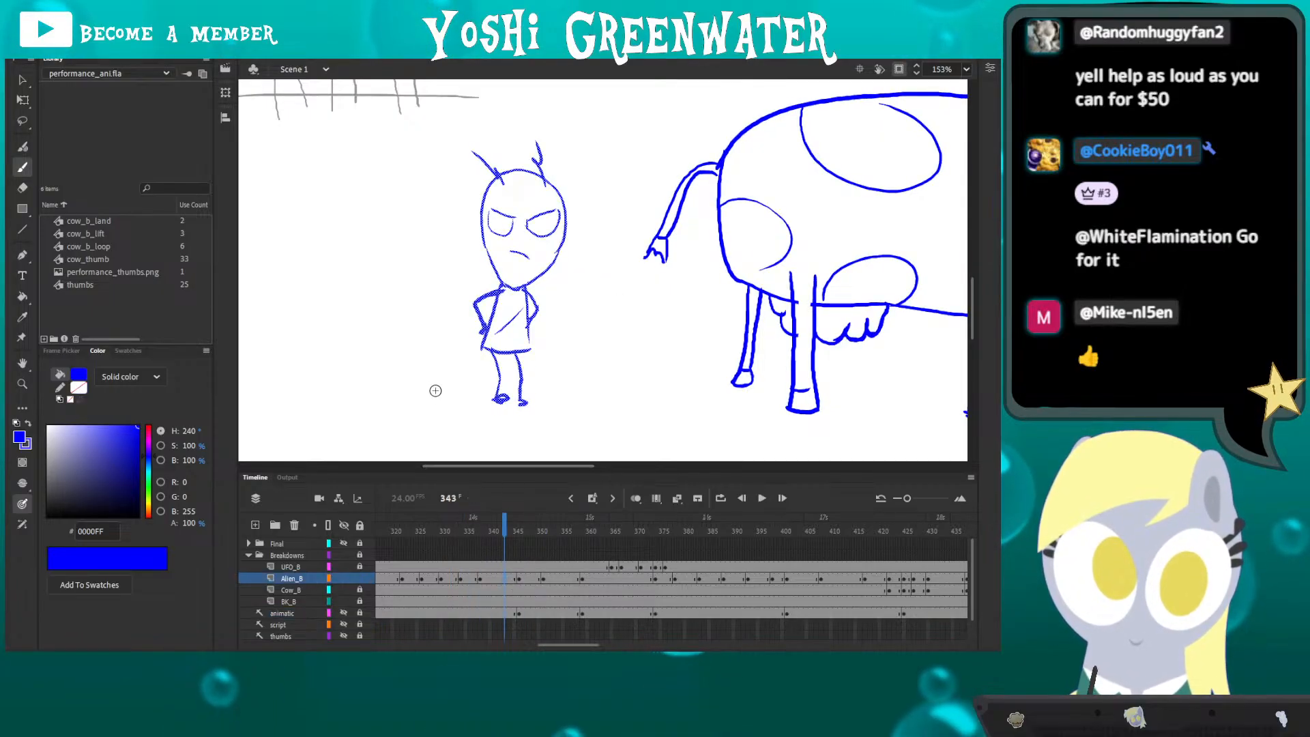
pyautogui.press('q')
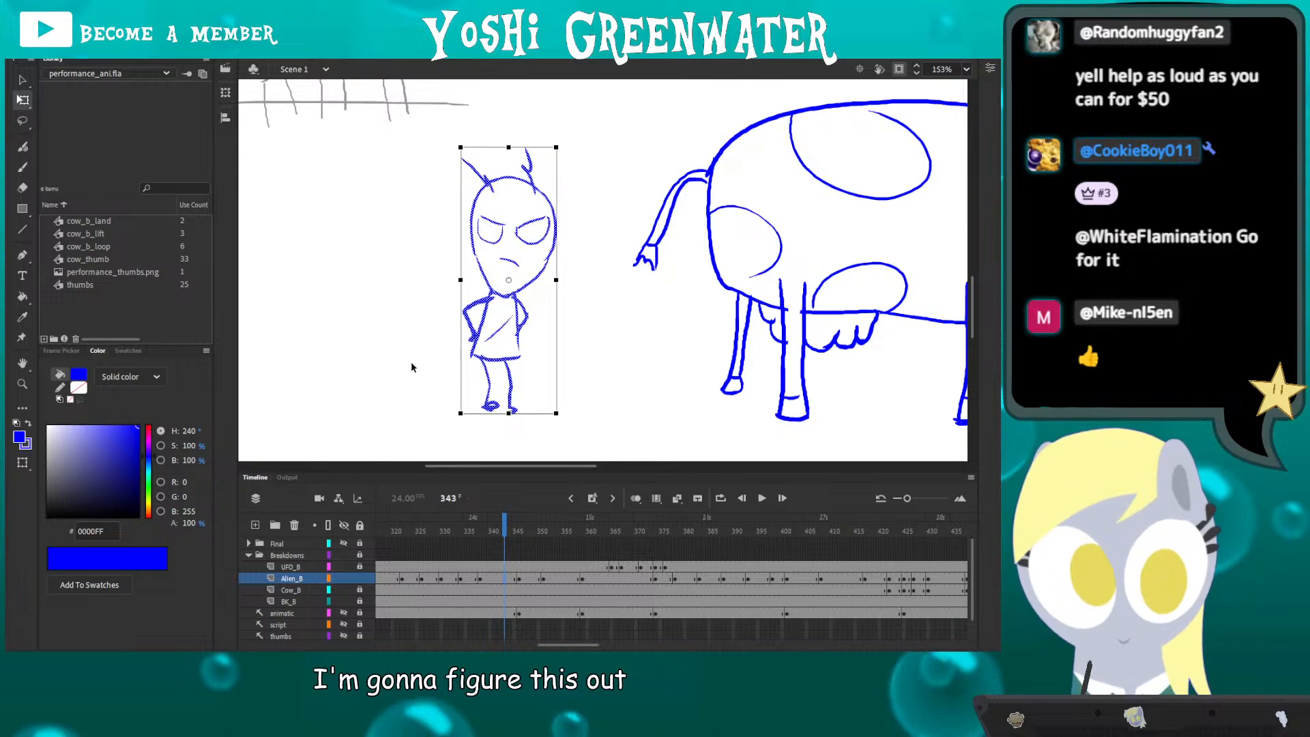
pyautogui.moveTo(428, 324); pyautogui.dragTo(434, 326)
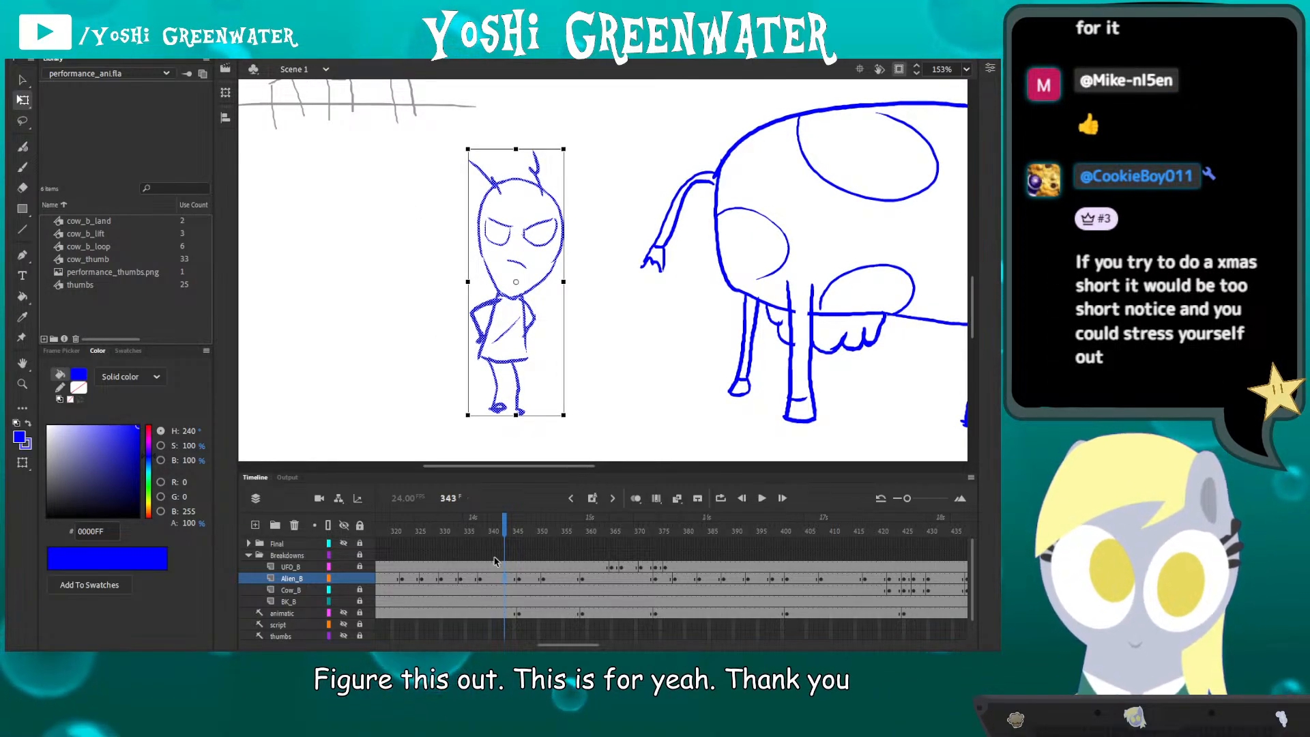
pyautogui.press('F6')
pyautogui.press('Delete')
pyautogui.click(635, 499)
pyautogui.press('b')
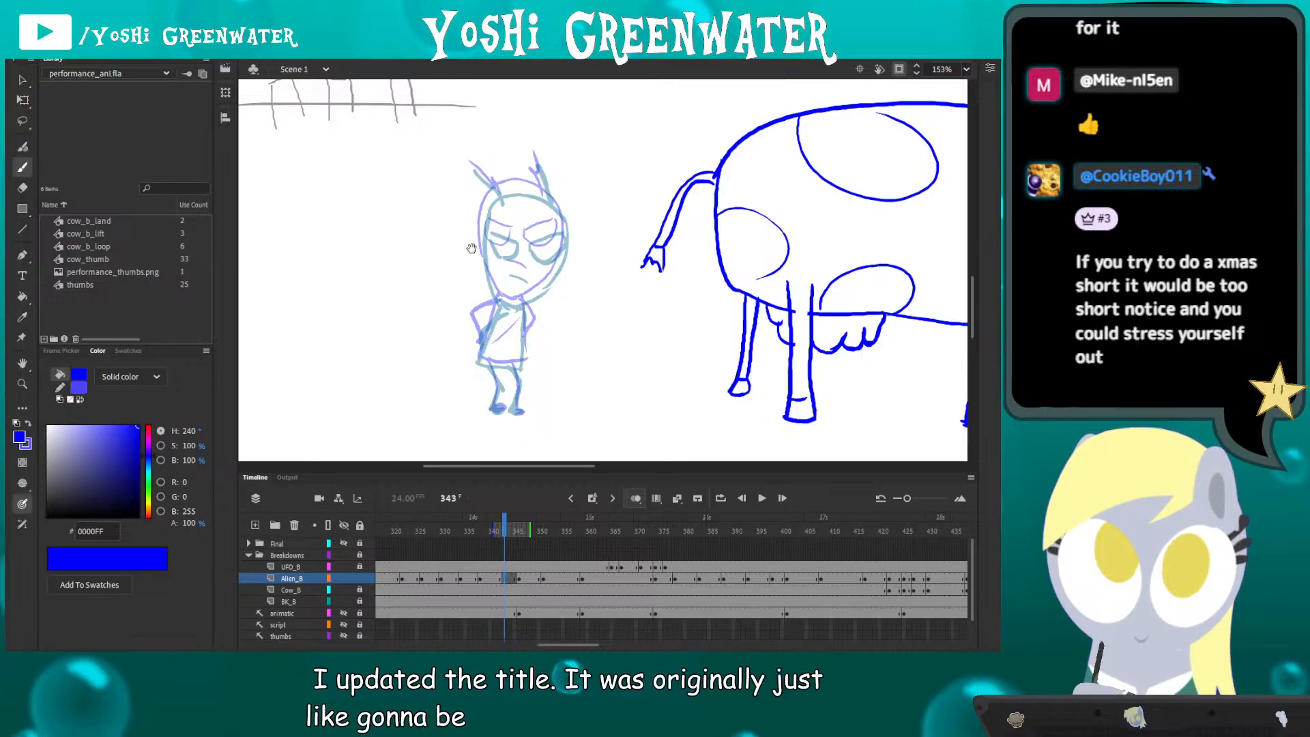
pyautogui.moveTo(471, 248)
pyautogui.mouseDown()
pyautogui.moveTo(459, 255)
pyautogui.moveTo(484, 300)
pyautogui.mouseUp()
pyautogui.moveTo(475, 235)
pyautogui.mouseDown()
pyautogui.moveTo(517, 300)
pyautogui.moveTo(489, 306)
pyautogui.mouseUp()
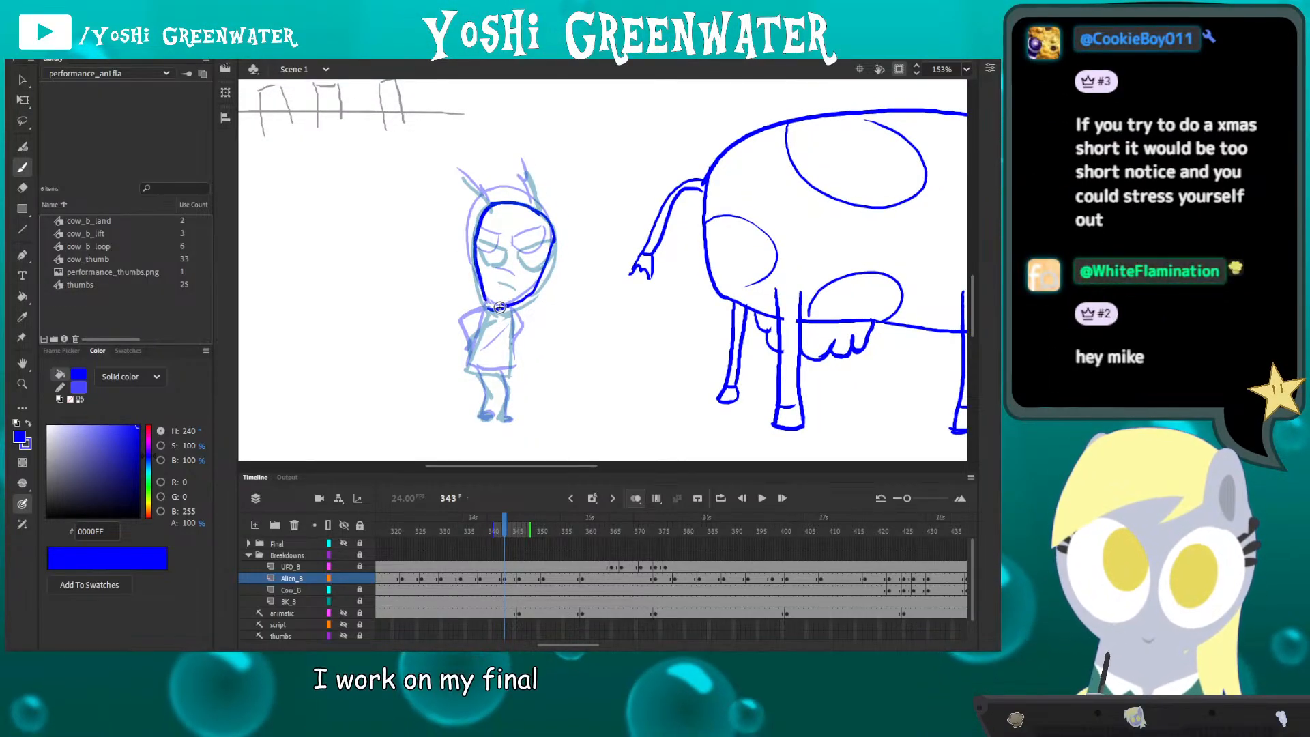
pyautogui.moveTo(485, 238); pyautogui.dragTo(472, 235)
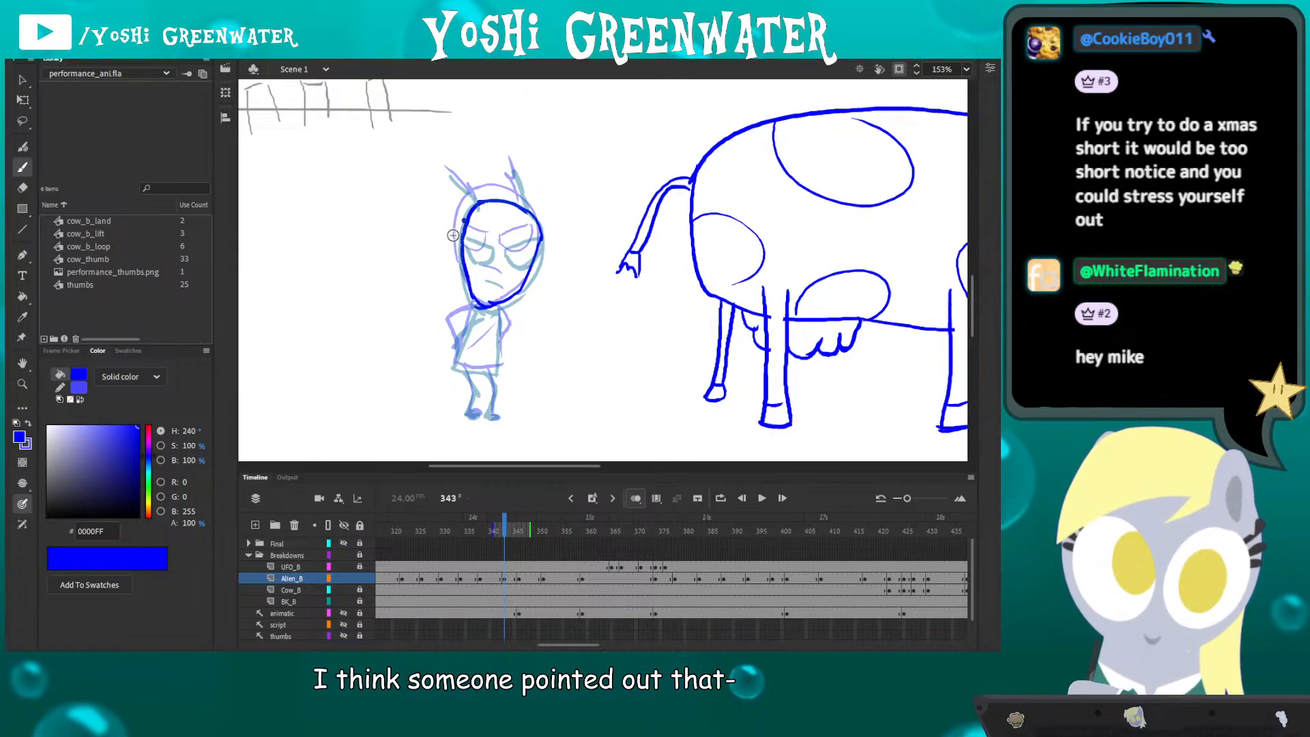
pyautogui.hotkey('ctrl', 'z')
pyautogui.hotkey('ctrl', 'z')
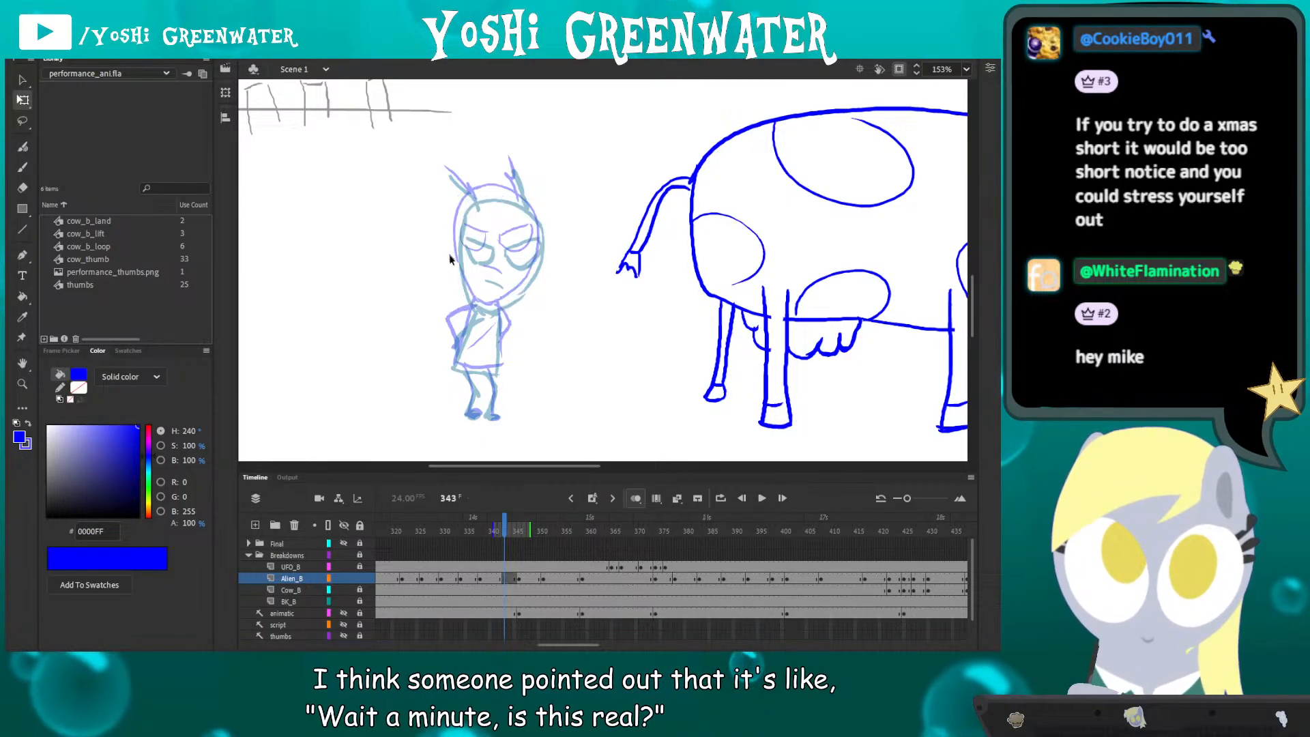
# - Draw the in-between alien's head, closed eyes, mouth, antennae and torso on frame 343, following the onion-skinned poses
pyautogui.moveTo(477, 300)
pyautogui.mouseDown()
pyautogui.moveTo(460, 237)
pyautogui.moveTo(540, 232)
pyautogui.moveTo(488, 311)
pyautogui.mouseUp()
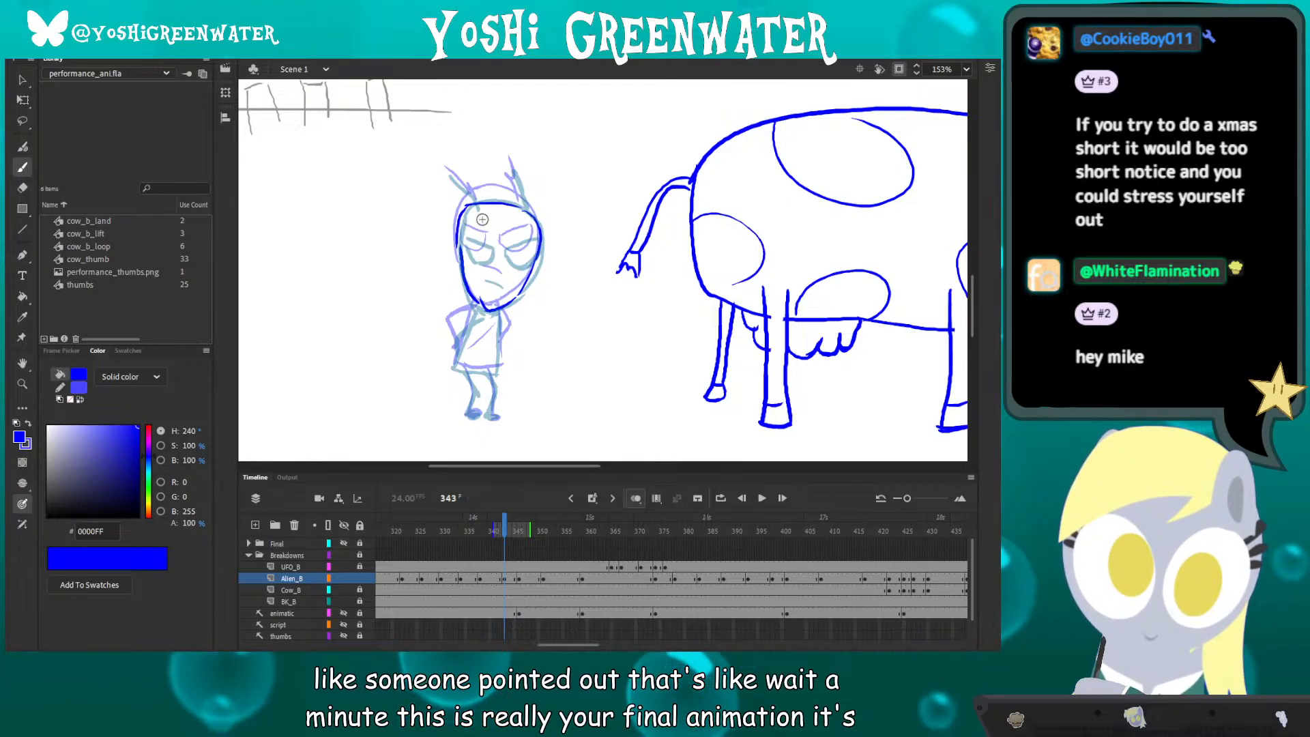
pyautogui.moveTo(482, 220); pyautogui.dragTo(496, 223)
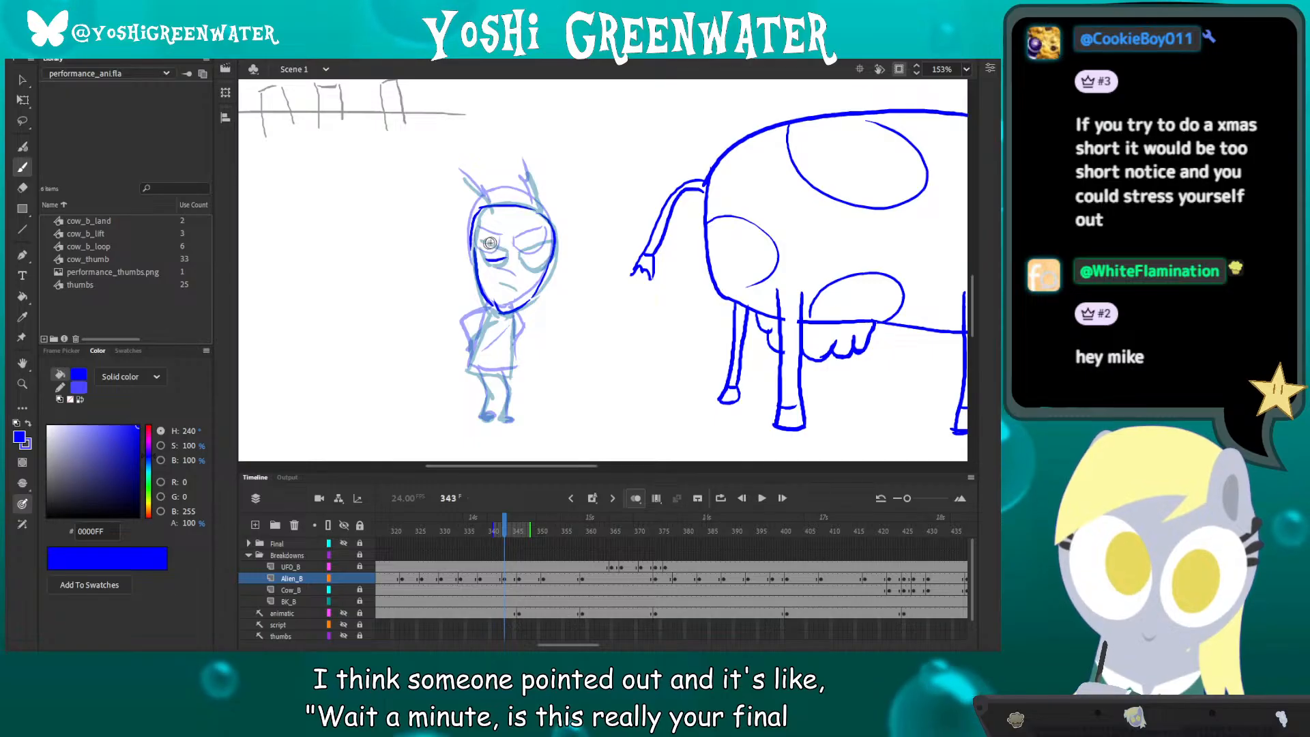
pyautogui.moveTo(516, 259)
pyautogui.mouseDown()
pyautogui.moveTo(558, 243)
pyautogui.moveTo(512, 283)
pyautogui.mouseUp()
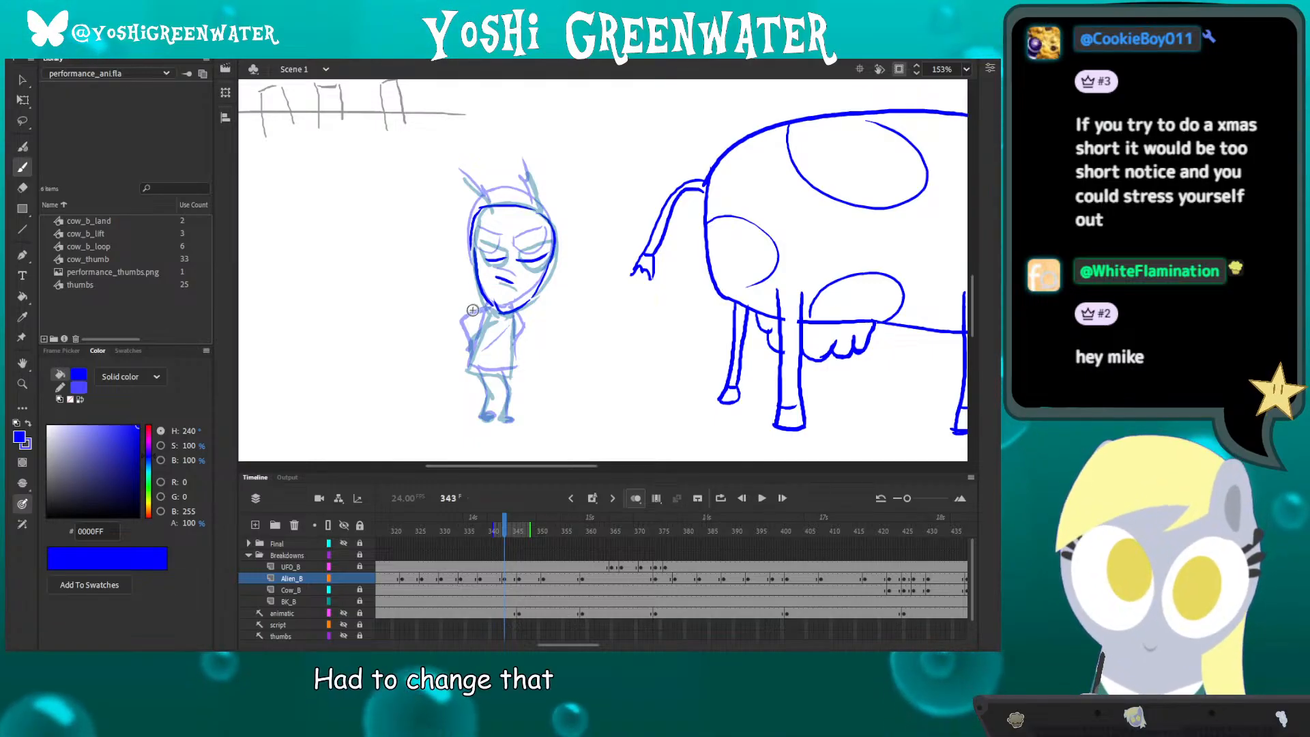
pyautogui.moveTo(490, 213); pyautogui.dragTo(466, 175)
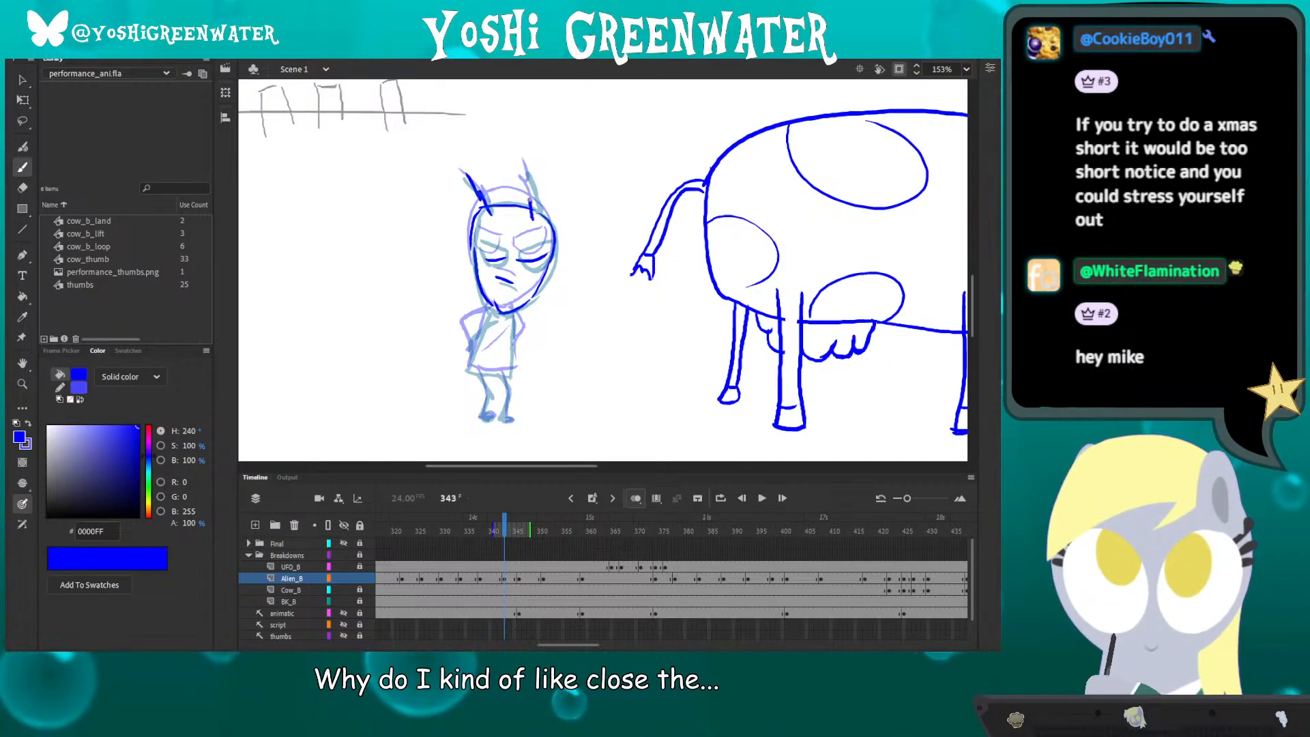
pyautogui.moveTo(488, 315)
pyautogui.mouseDown()
pyautogui.moveTo(463, 368)
pyautogui.moveTo(513, 373)
pyautogui.mouseUp()
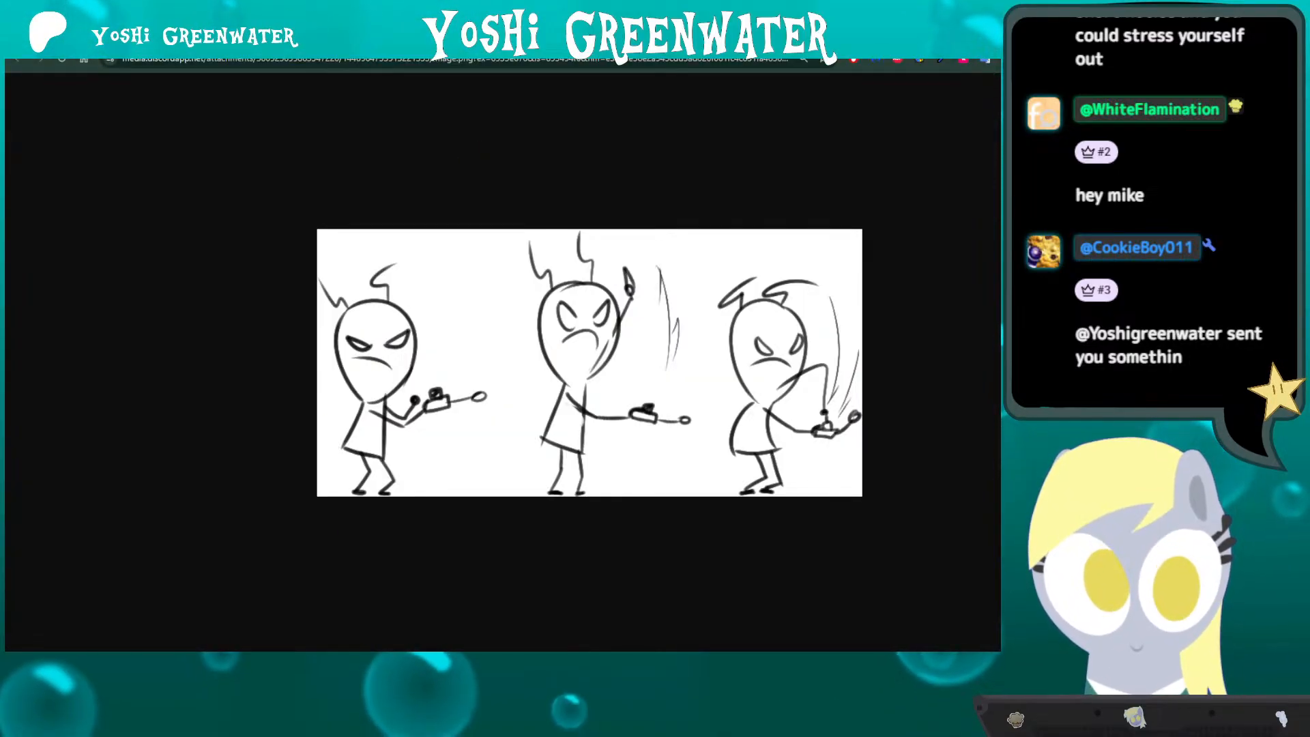
# - Study the enlarged reference sketch of the three remote-control poses in the browser, then return to Adobe Animate
pyautogui.scroll(2, 679, 353)
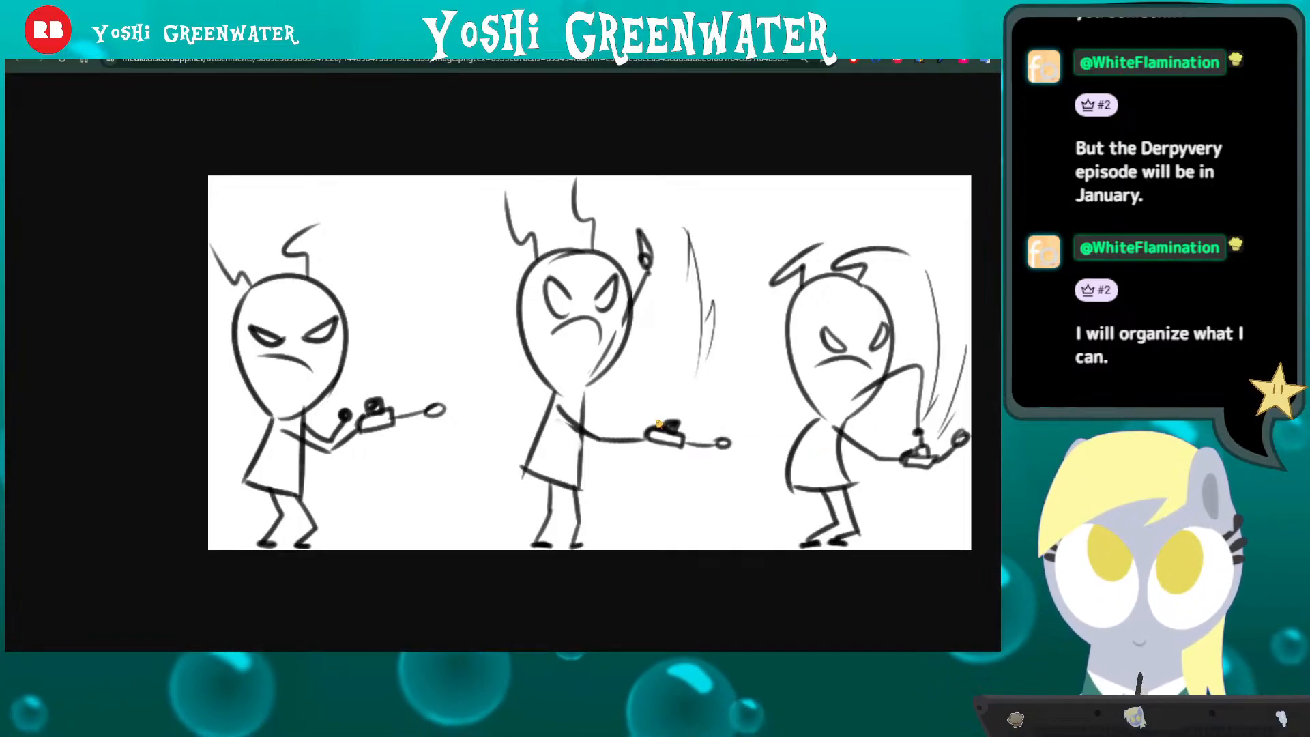
pyautogui.hotkey('alt', 'Tab')
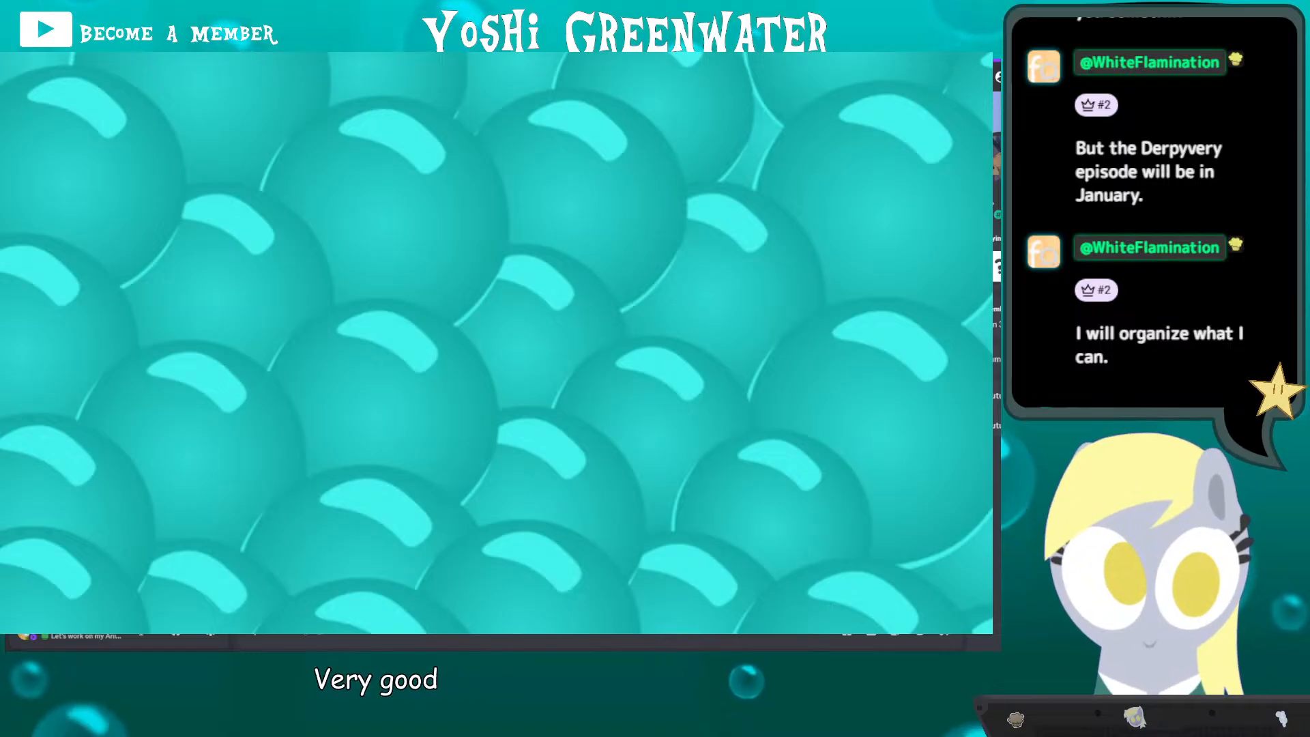
pyautogui.hotkey('alt', 'Tab')
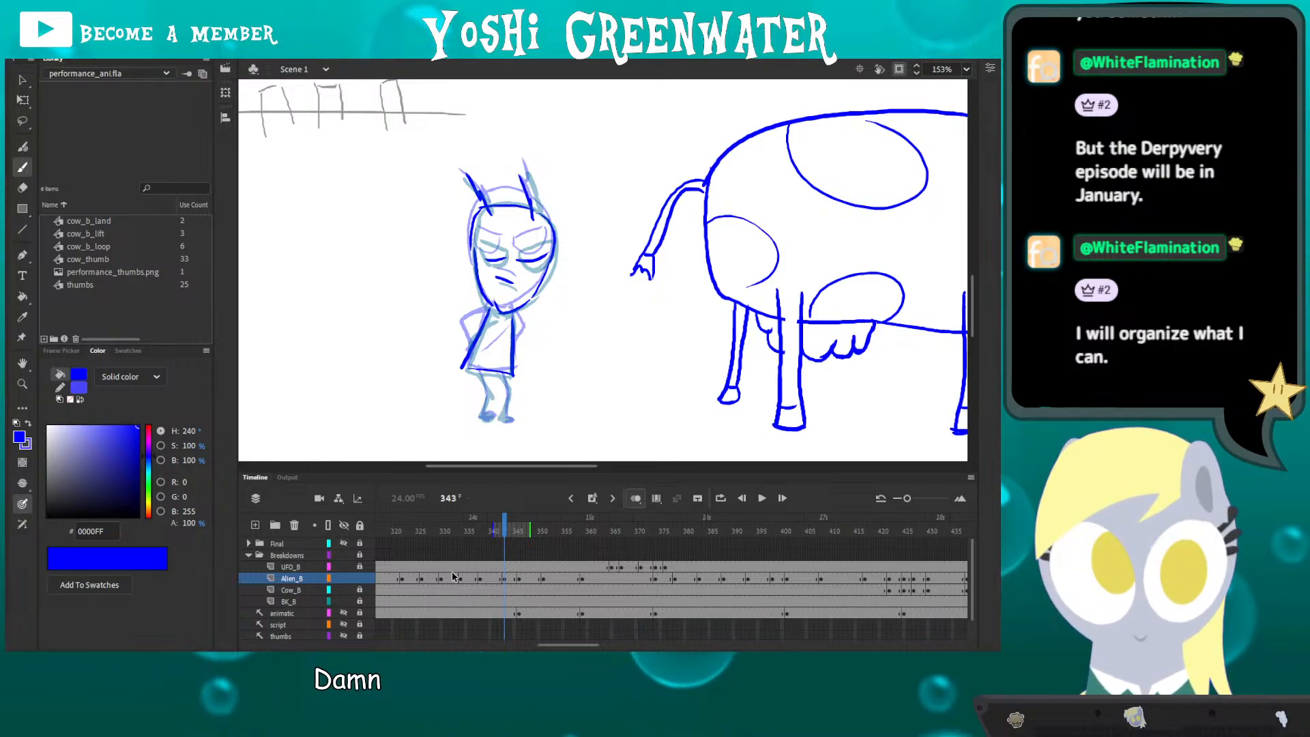
# - Turn off onion skin and flip between frames 338 and 343 to compare the standing pose with the unfinished in-between
pyautogui.click(636, 498)
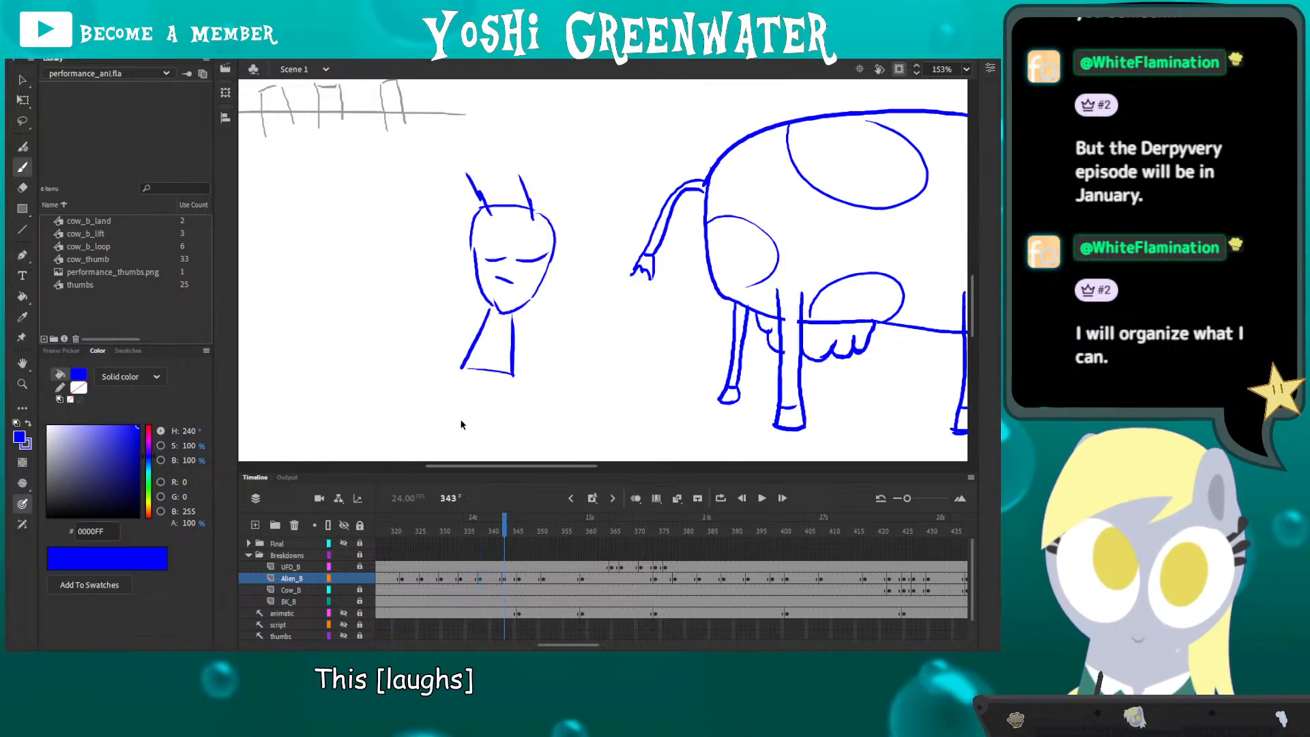
pyautogui.press(',')
pyautogui.press(',')
pyautogui.press(',')
pyautogui.press(',')
pyautogui.press(',')
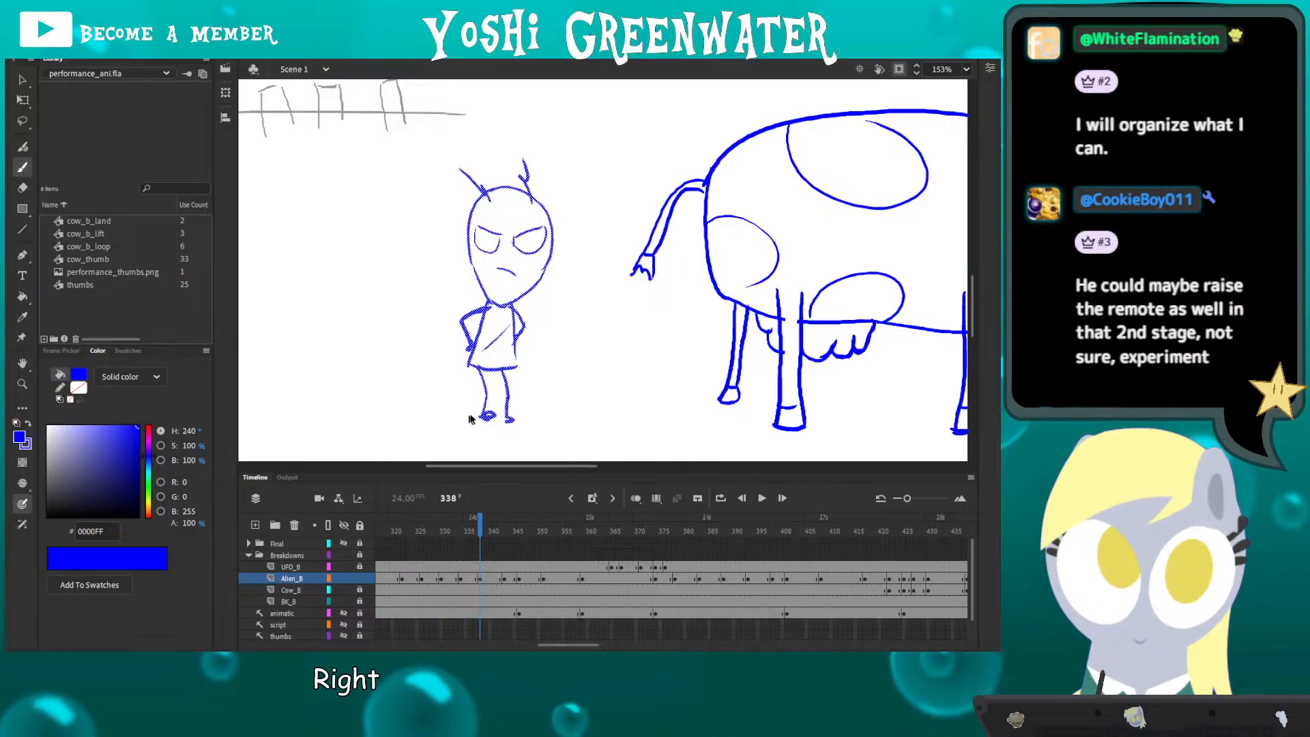
pyautogui.press('.')
pyautogui.press('.')
pyautogui.press('.')
pyautogui.press('.')
pyautogui.press('.')
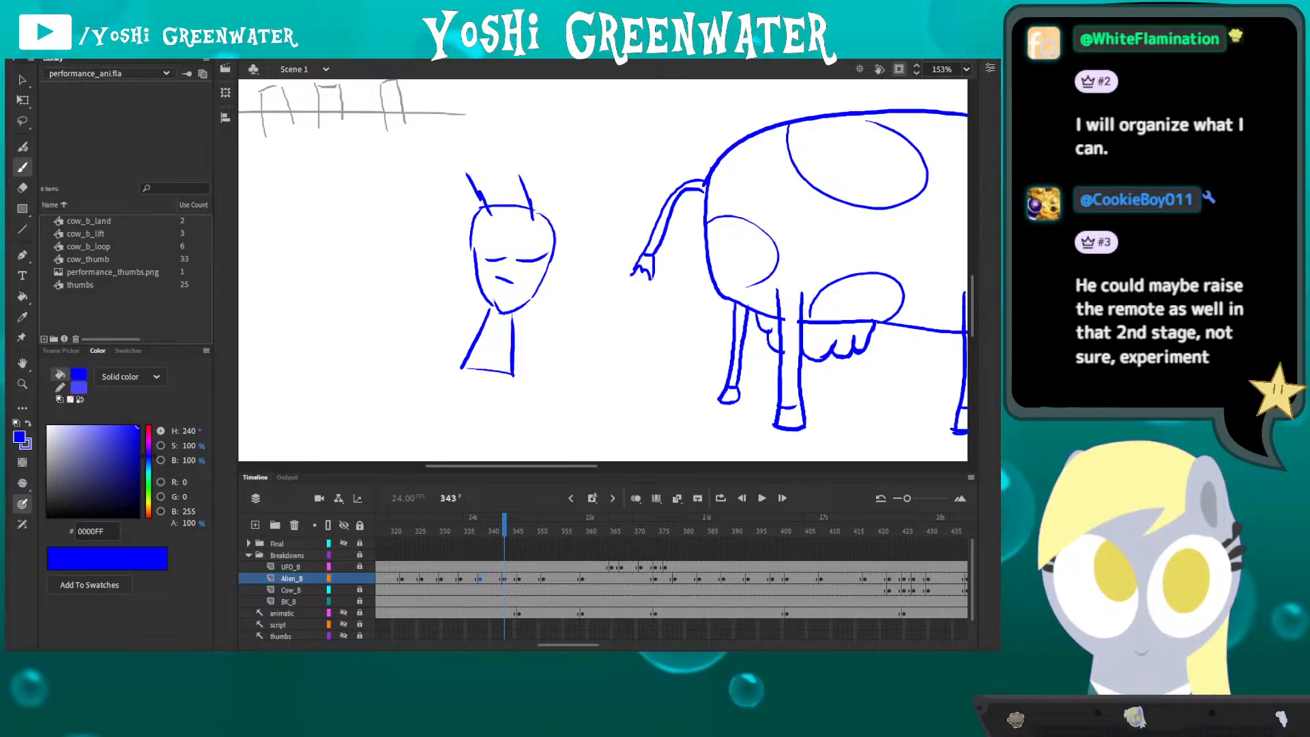
# - Bring the remote-pose reference image over the animation in a widened browser window and zoom it to 150%
pyautogui.moveTo(694, 639)
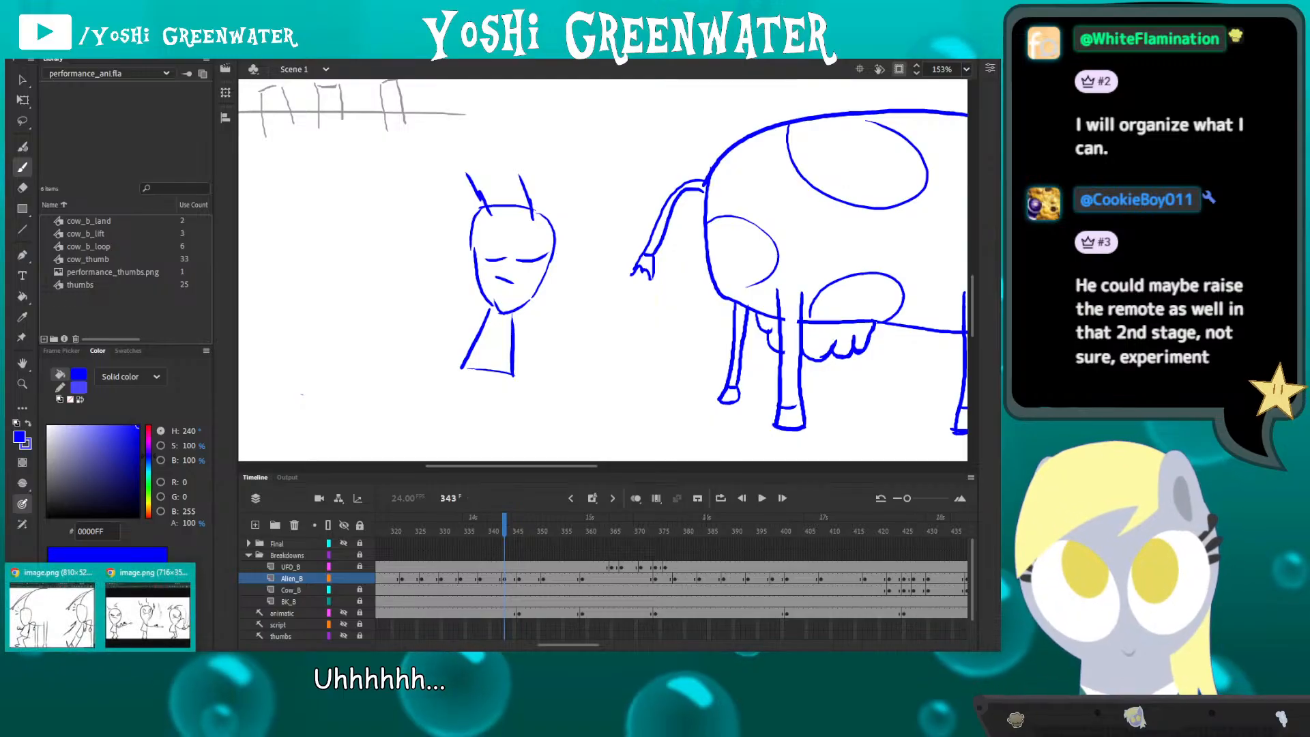
pyautogui.moveTo(5, 120)
pyautogui.mouseDown()
pyautogui.moveTo(550, 118)
pyautogui.moveTo(601, 89)
pyautogui.mouseUp()
pyautogui.scroll(-1, 602, 219)
pyautogui.scroll(-1, 603, 221)
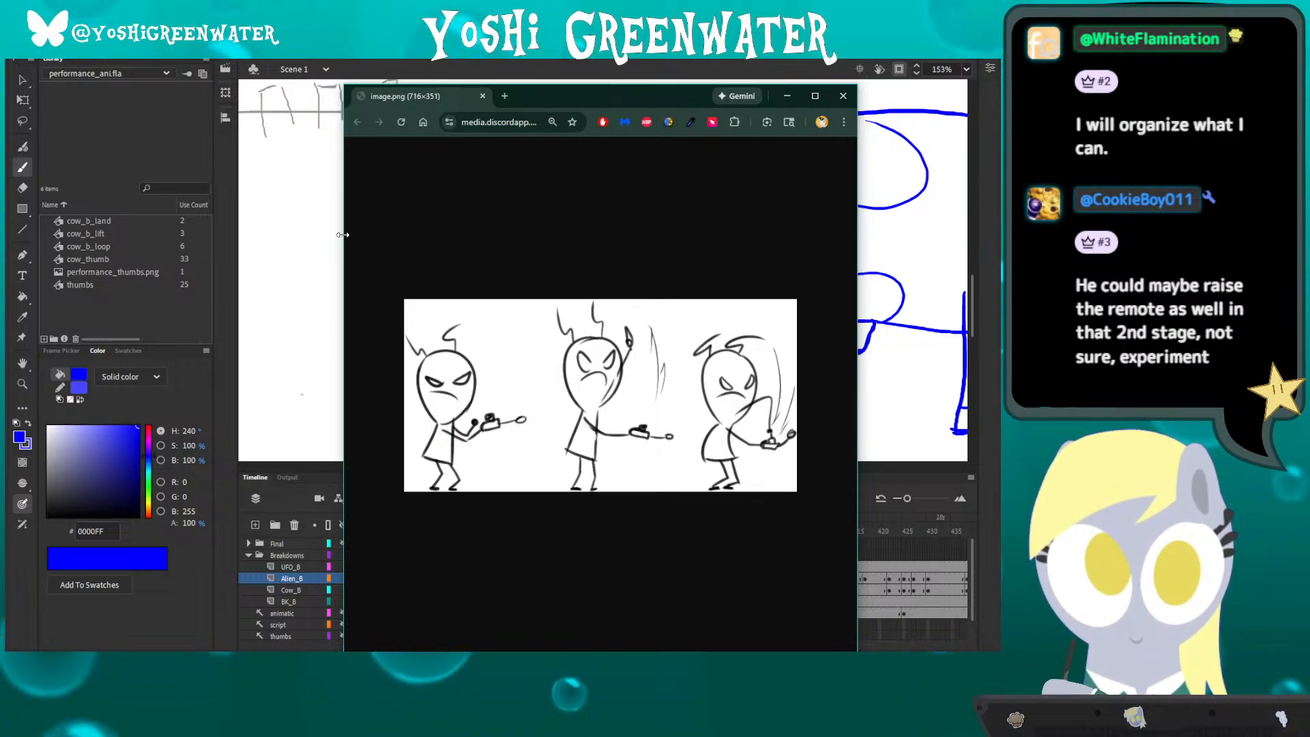
pyautogui.moveTo(343, 234); pyautogui.dragTo(108, 235)
pyautogui.scroll(4, 470, 424)
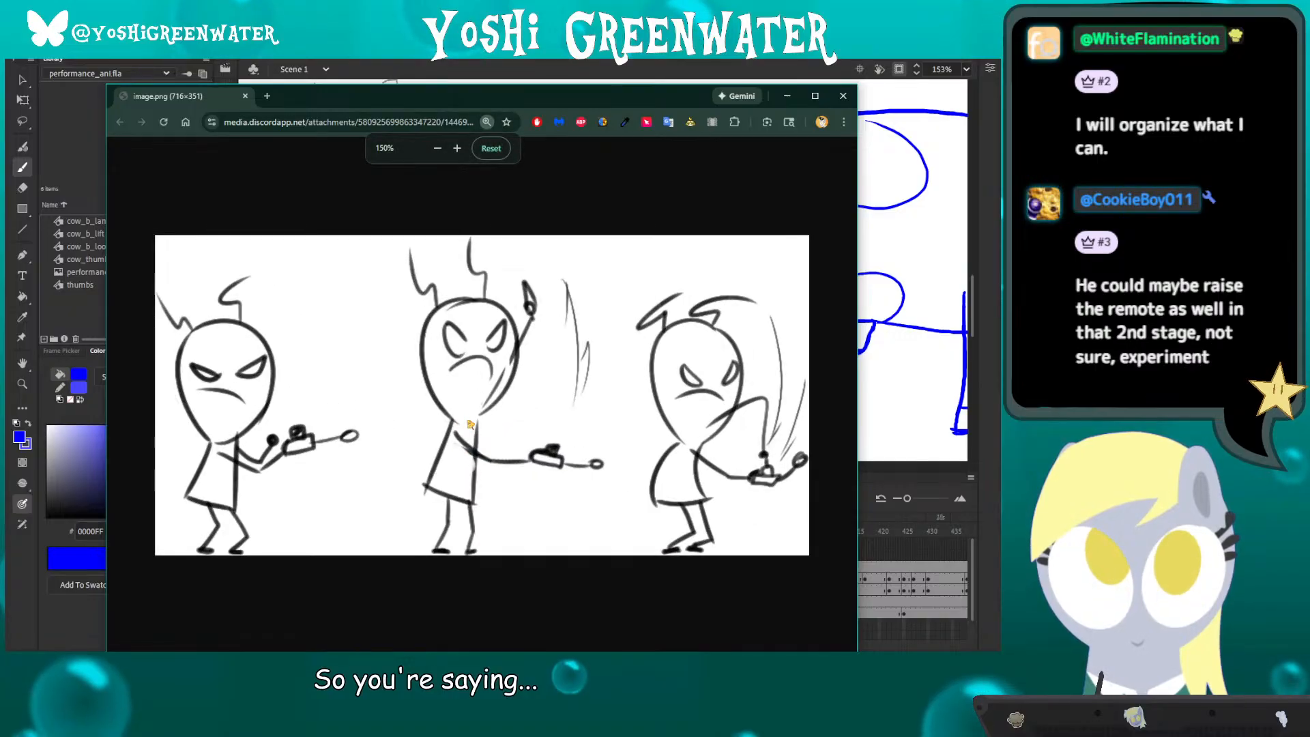
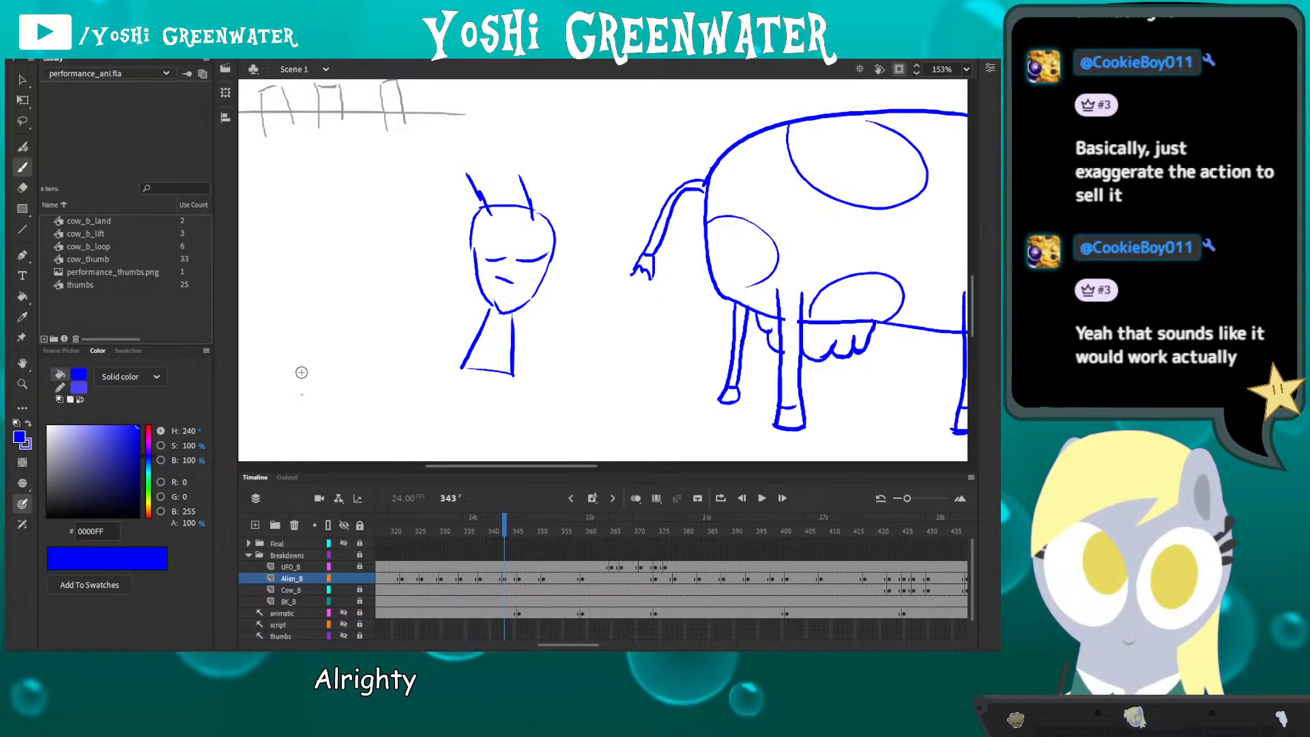
# - Draw the alien's legs on the frame 343 in-between with onion skin on and check them against the adjoining frames
pyautogui.press('q')
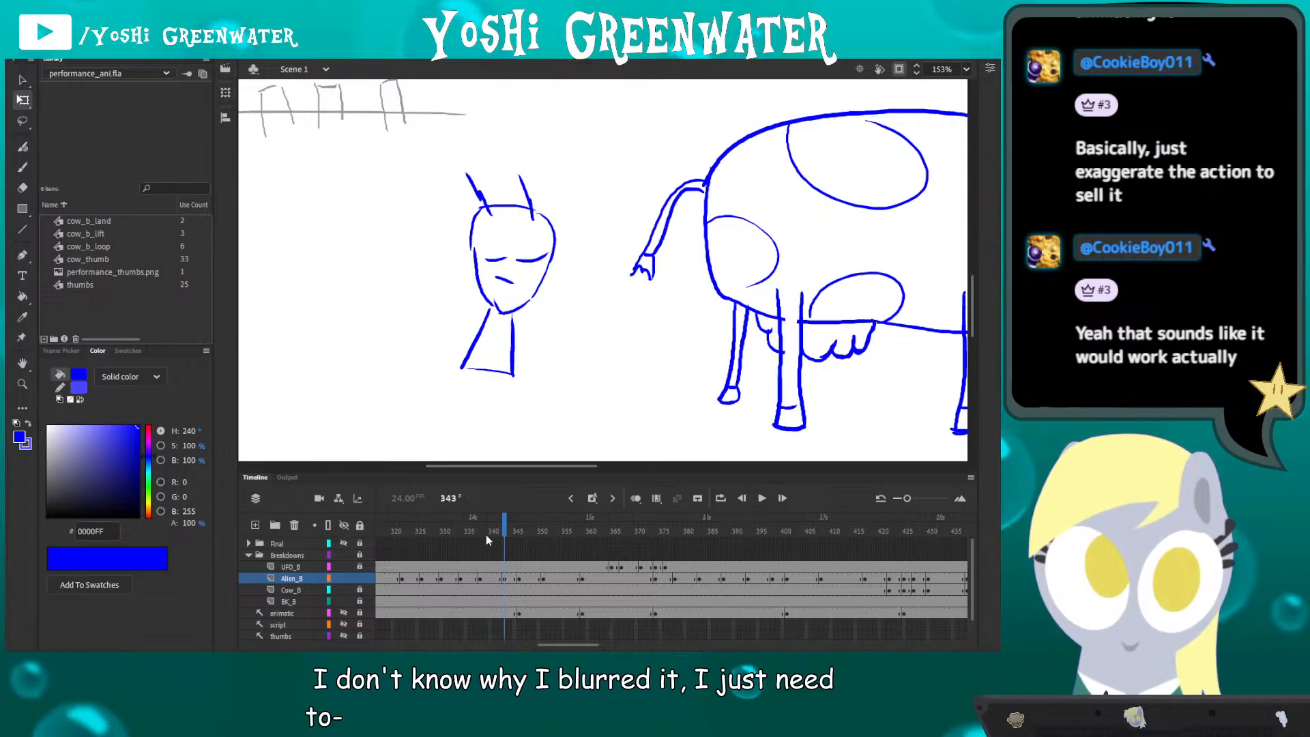
pyautogui.hotkey('alt', 'shift', 'o')
pyautogui.press('b')
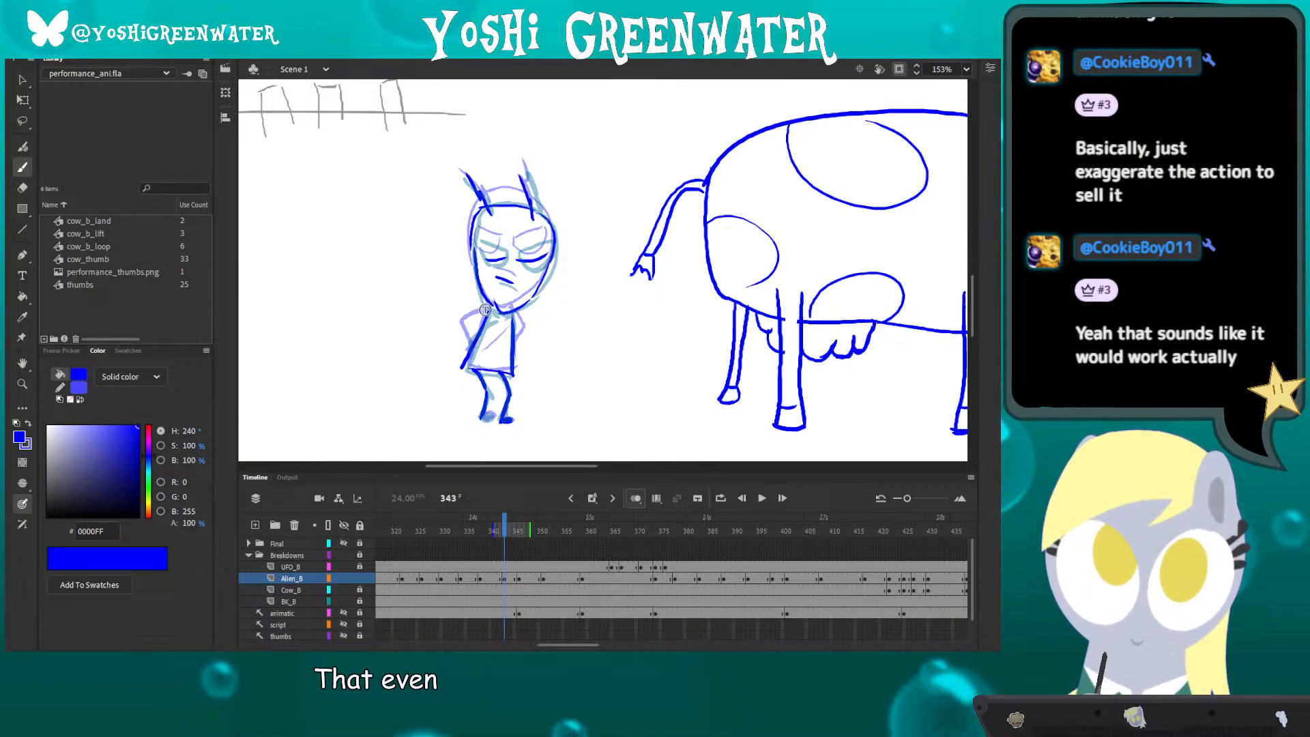
pyautogui.press('.')
pyautogui.press(',')
pyautogui.press('.')
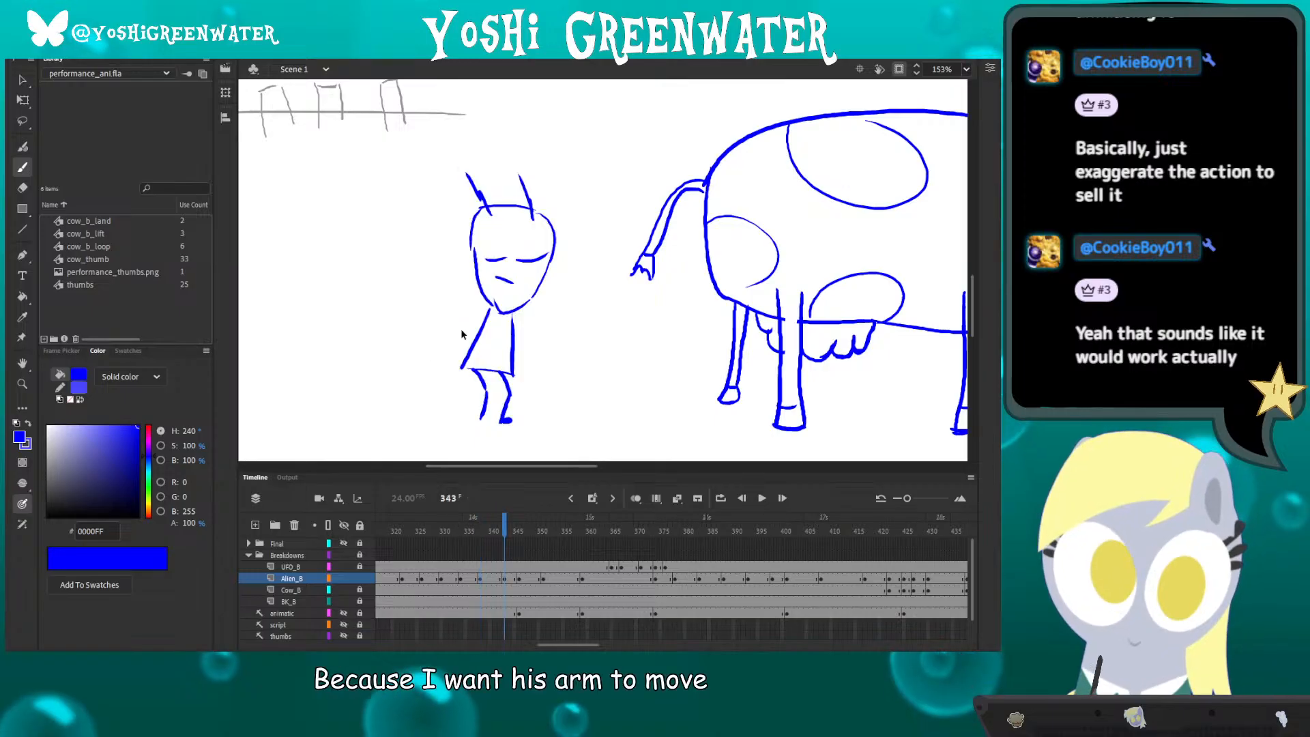
# - Compare with the standing pose at frame 338 and draw the alien's bent arm beside the torso on frame 343
pyautogui.press(',')
pyautogui.press(',')
pyautogui.press(',')
pyautogui.press(',')
pyautogui.press(',')
pyautogui.press(',')
pyautogui.press(',')
pyautogui.press(',')
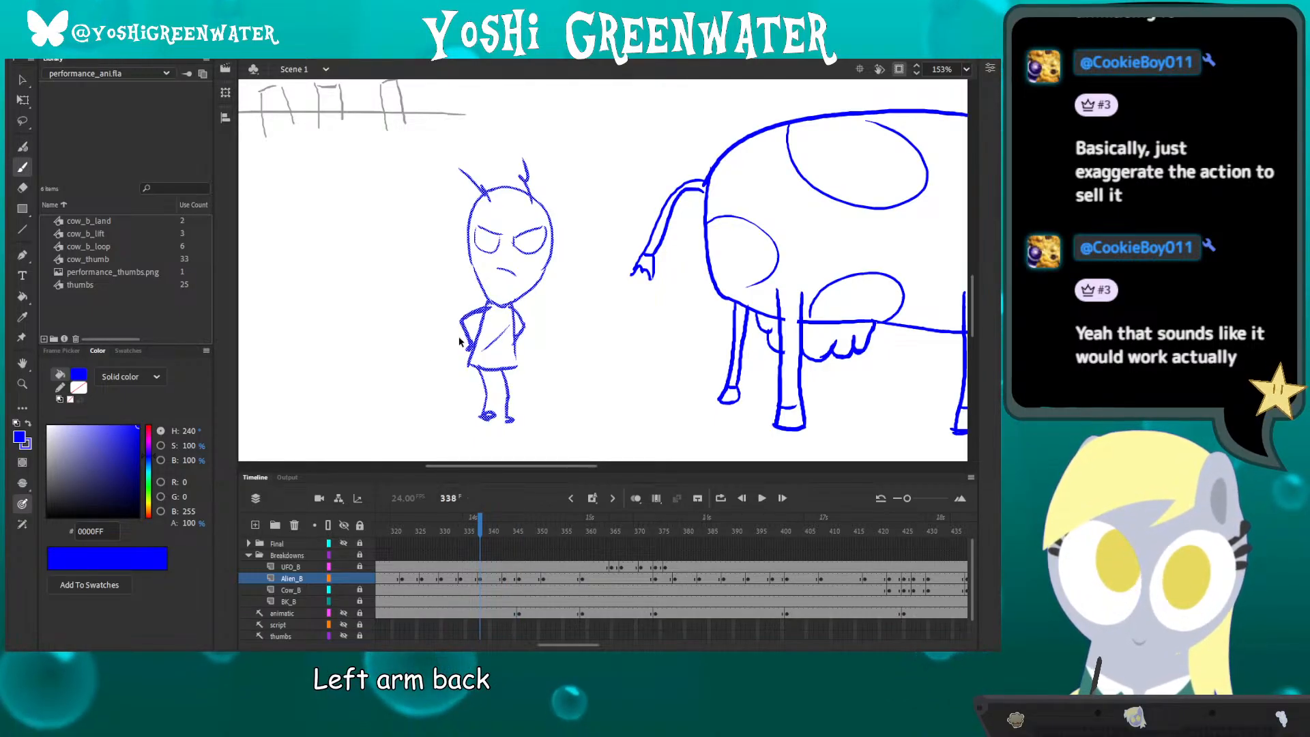
pyautogui.press('.')
pyautogui.press('.')
pyautogui.press('.')
pyautogui.press('.')
pyautogui.press('.')
pyautogui.click(635, 498)
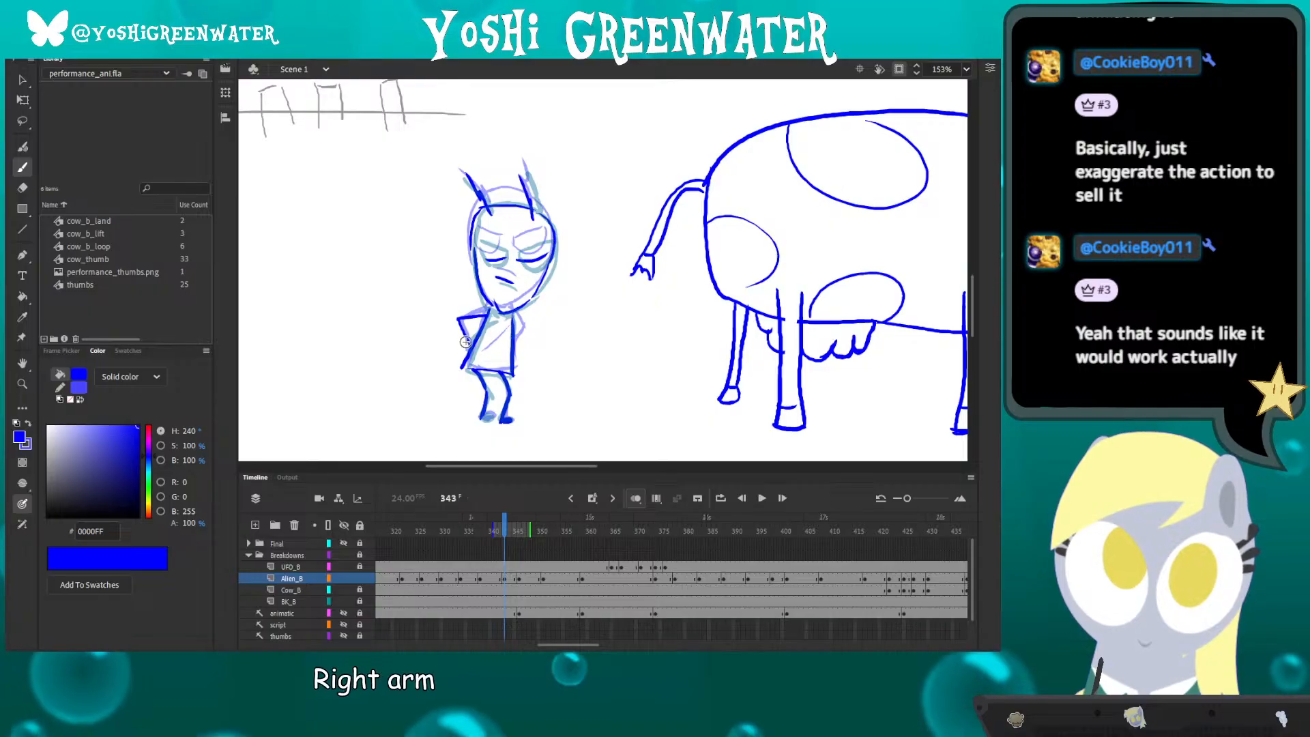
# - Flip between frames 338 and 343 to check how the new arm moves from the standing pose
pyautogui.press(',')
pyautogui.press(',')
pyautogui.press(',')
pyautogui.press(',')
pyautogui.press(',')
pyautogui.press('.')
pyautogui.press('.')
pyautogui.press('.')
pyautogui.press('.')
pyautogui.press('.')
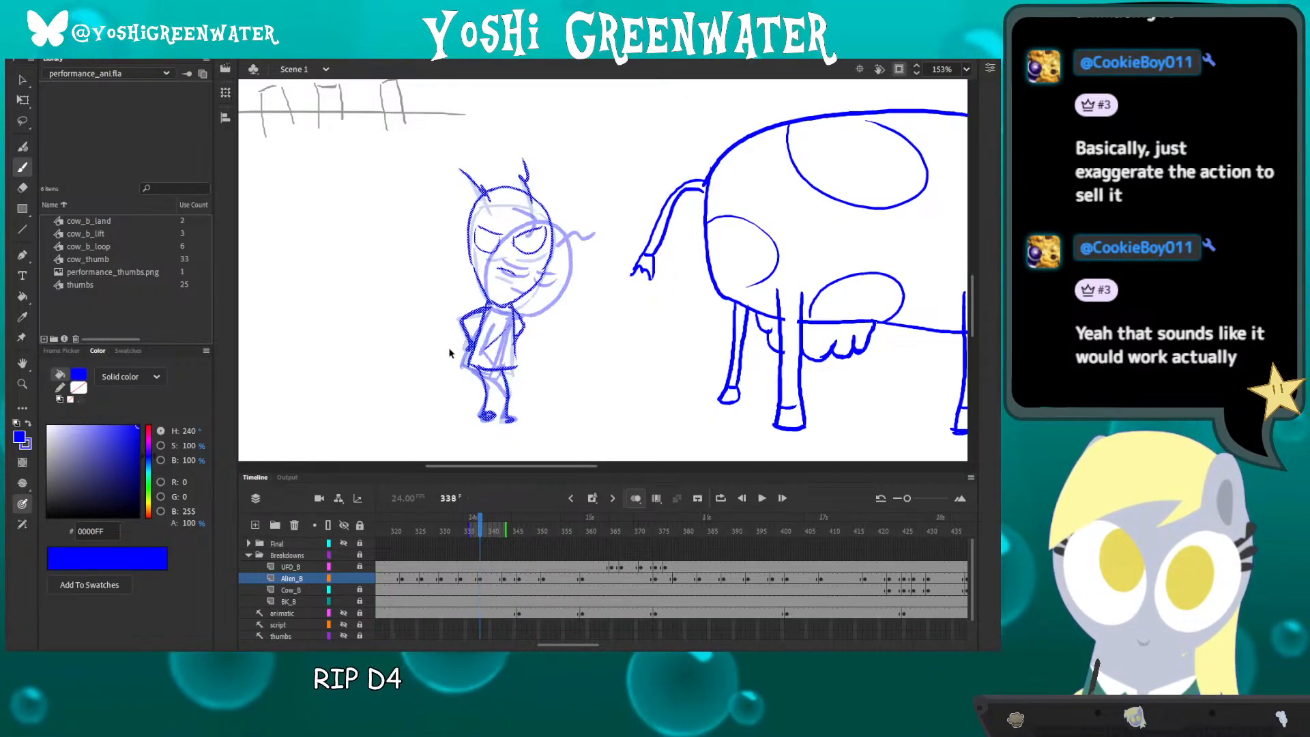
# - Turn off onion skin and play back the stand-up through the remote reveal to judge the new in-between's timing
pyautogui.click(634, 498)
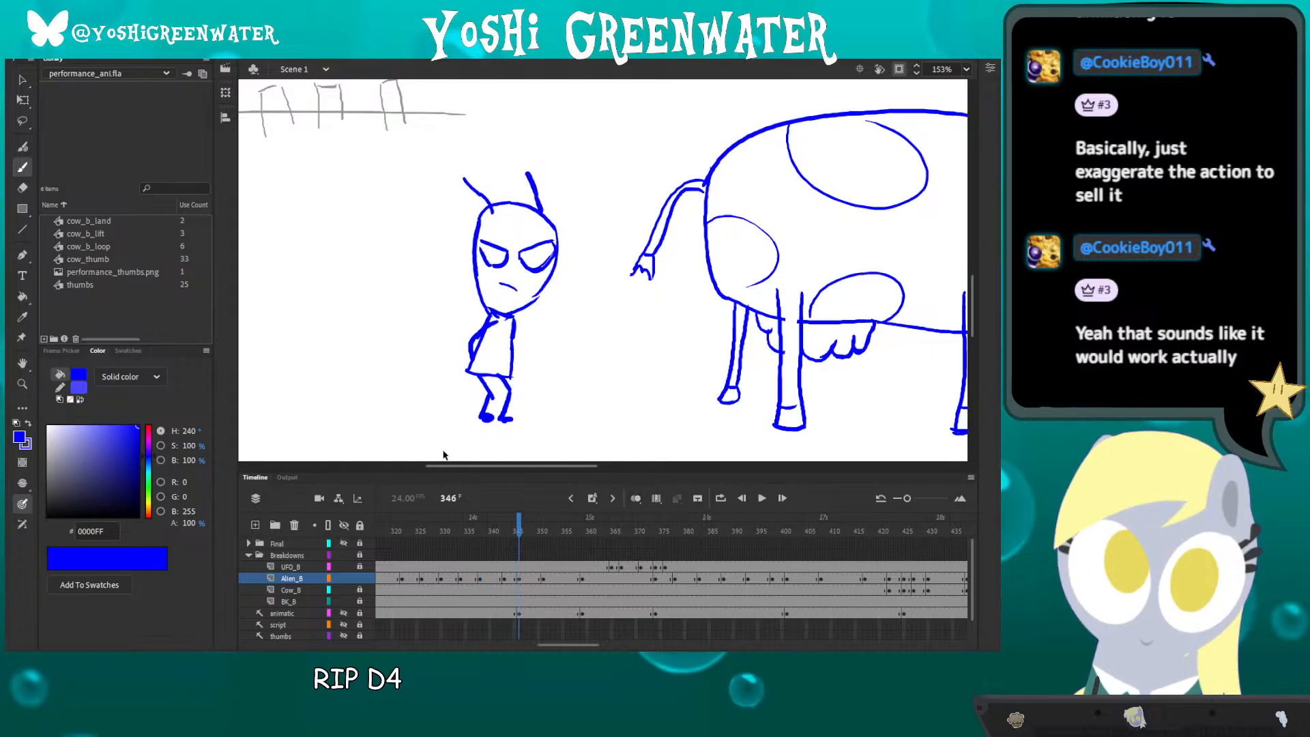
pyautogui.click(457, 530)
pyautogui.press('Return')
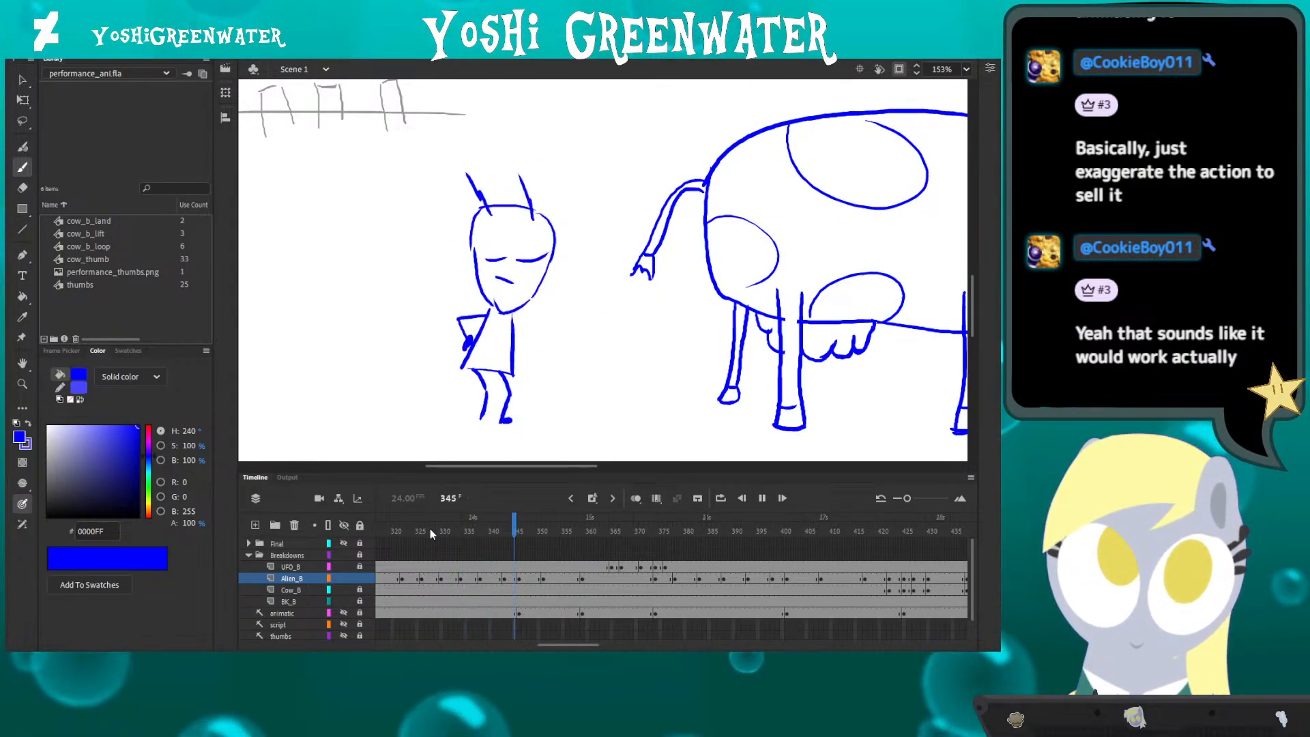
pyautogui.press('Return')
pyautogui.press('Return')
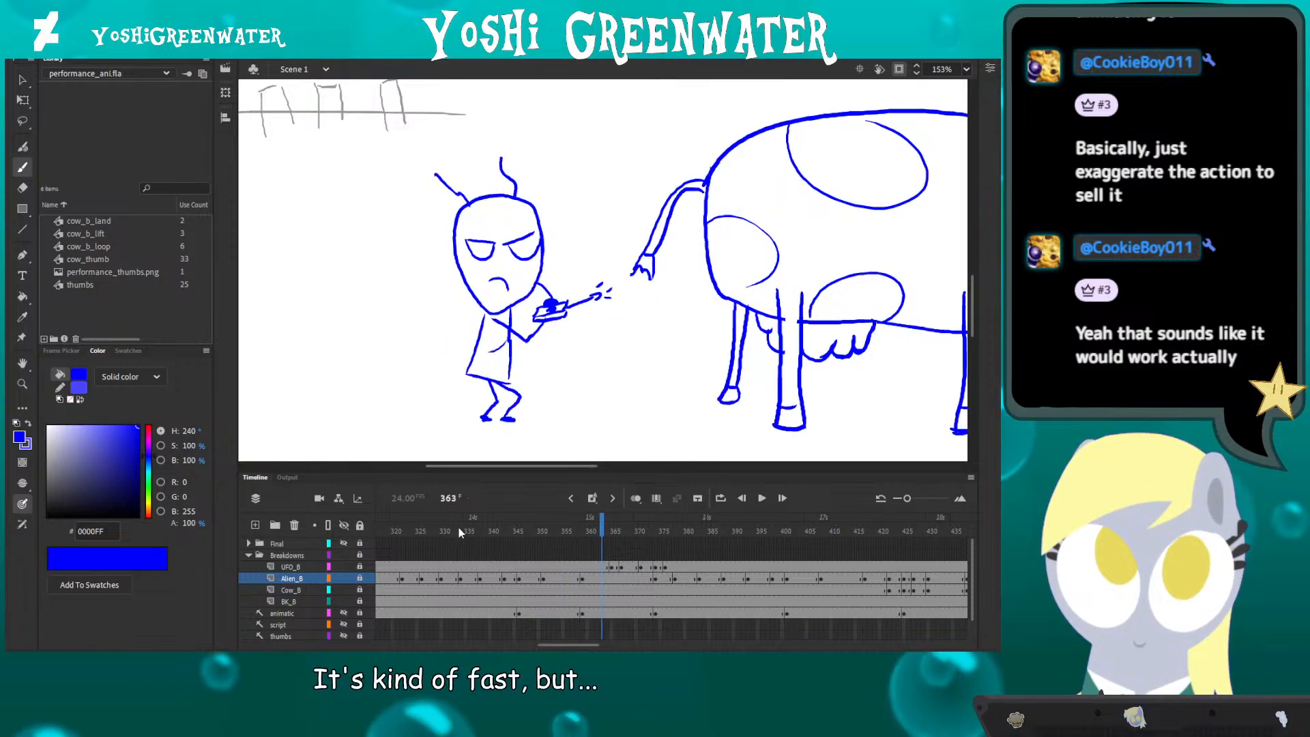
# - Remove one frame across the layers from the frame 343 in-between's hold and play back the tightened anticipation
pyautogui.moveTo(458, 528); pyautogui.dragTo(520, 535)
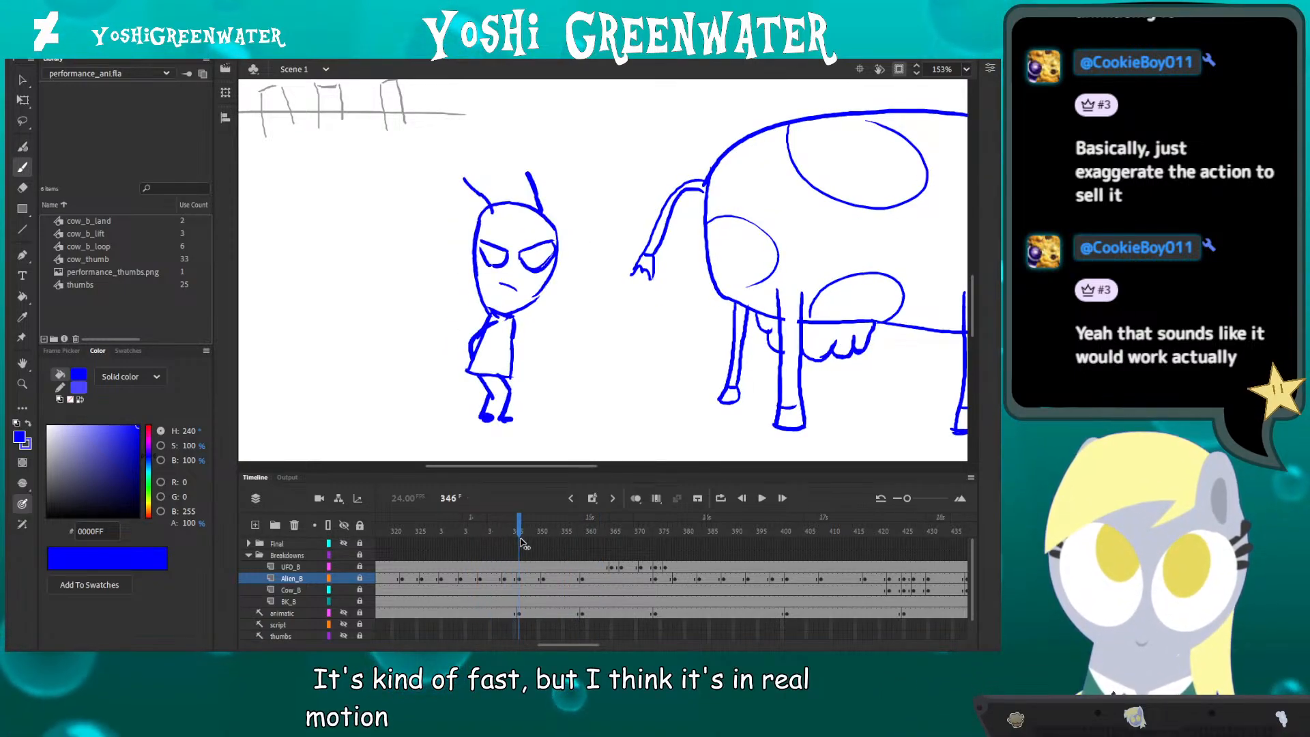
pyautogui.click(509, 611)
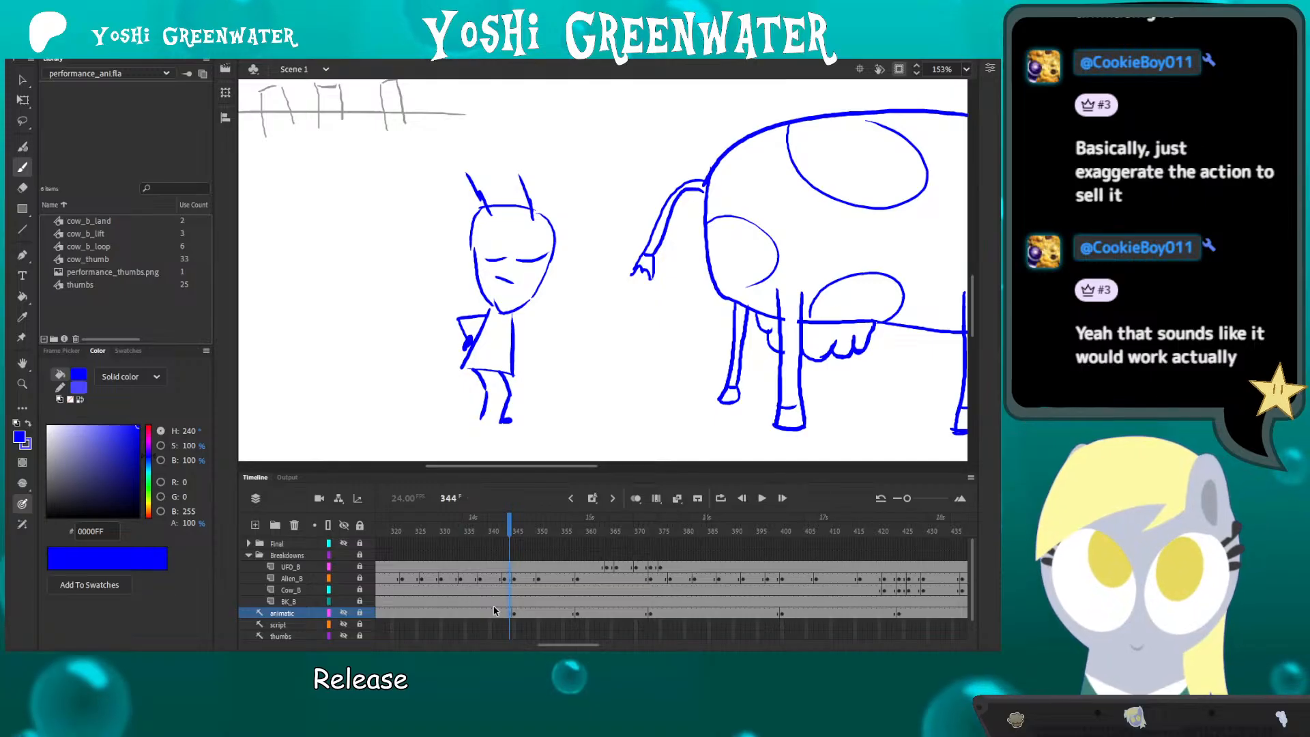
pyautogui.press('Return')
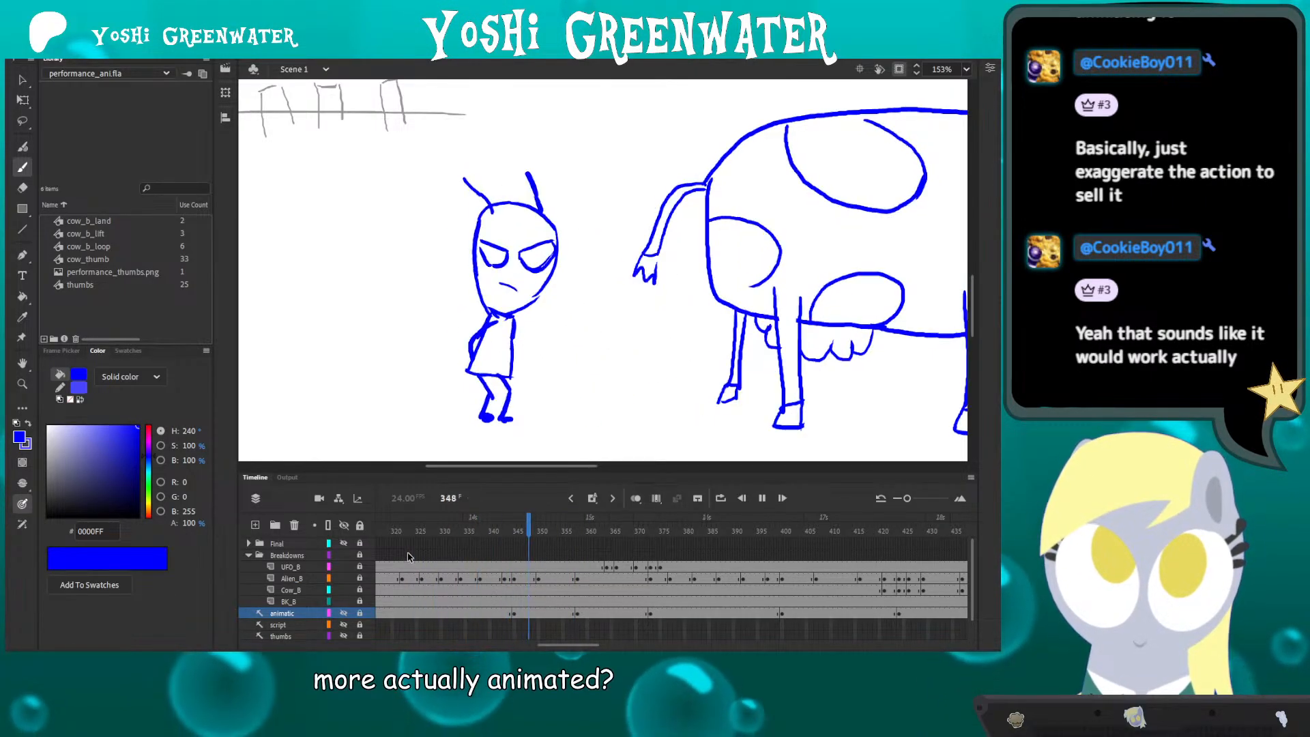
pyautogui.click(476, 534)
pyautogui.moveTo(480, 537); pyautogui.dragTo(514, 543)
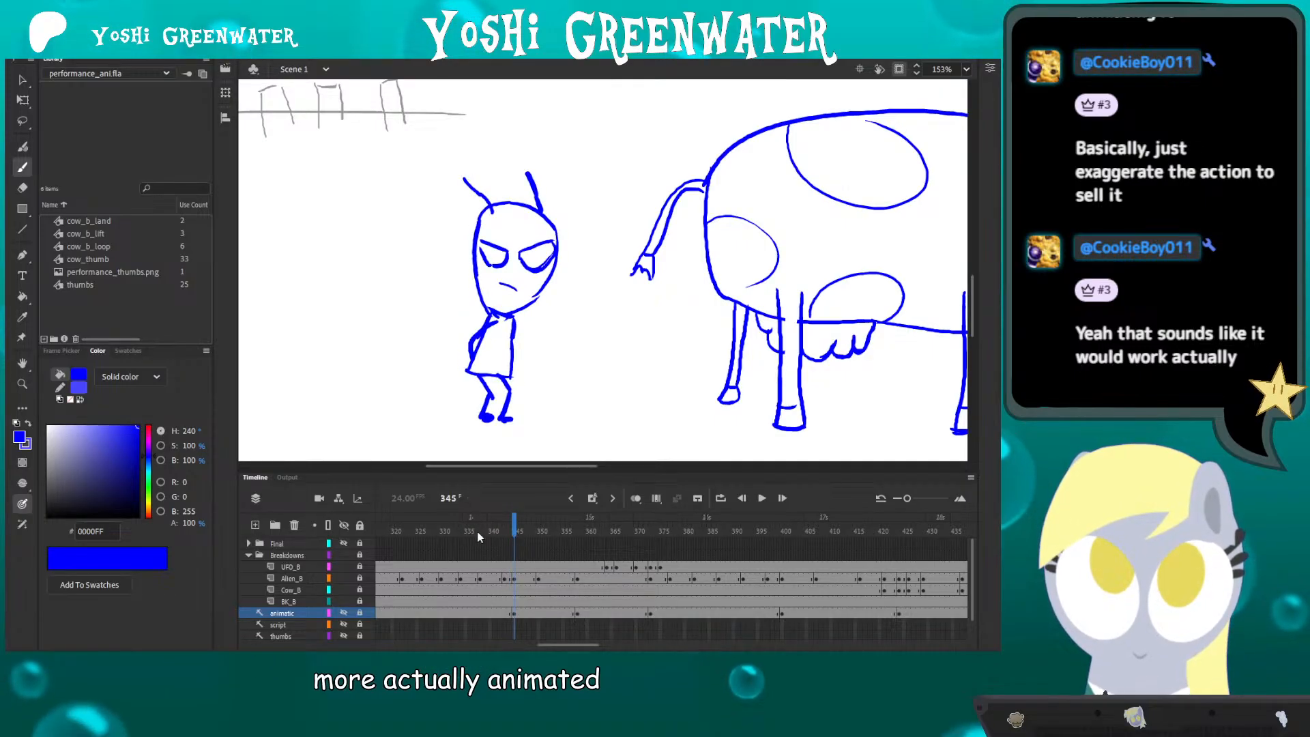
# - Step through the Alien_B keyframes back to frame 343 and draw the in-between's missing foot with onion skin on
pyautogui.hotkey('alt', ',')
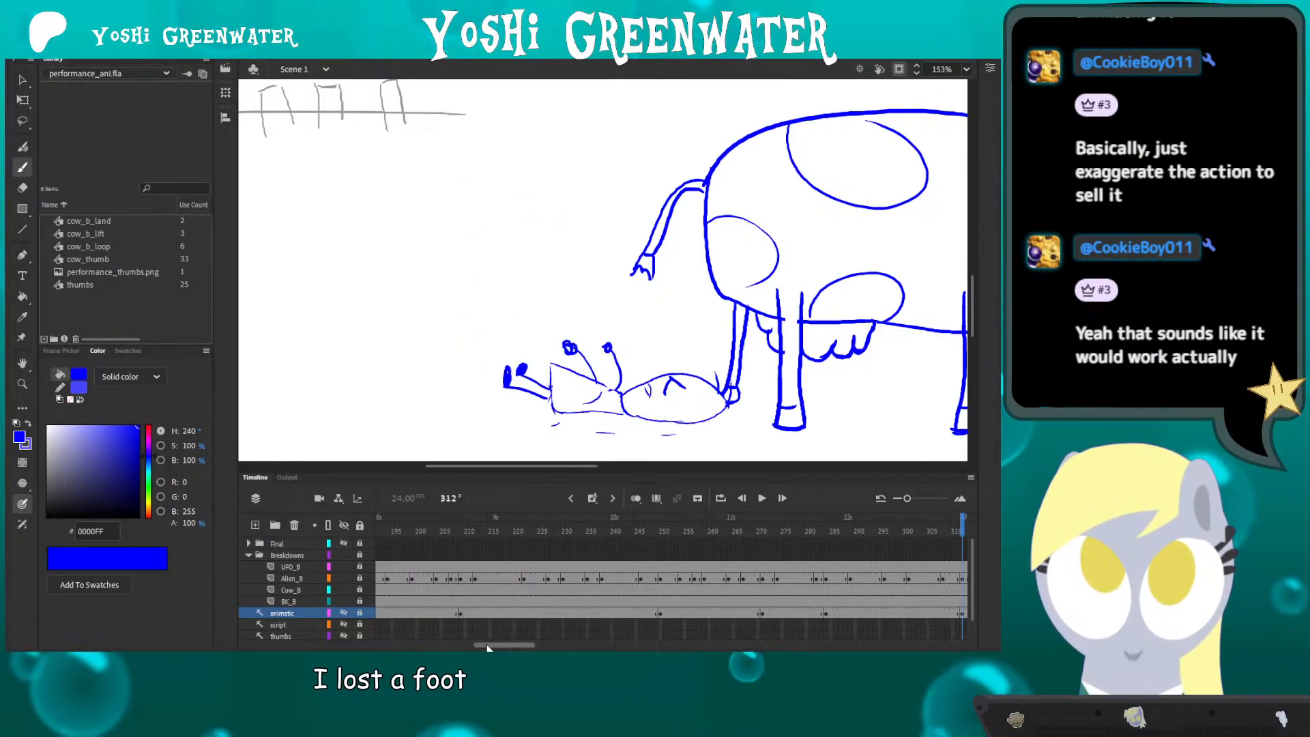
pyautogui.moveTo(487, 648); pyautogui.dragTo(544, 644)
pyautogui.hotkey('alt', '.')
pyautogui.hotkey('alt', '.')
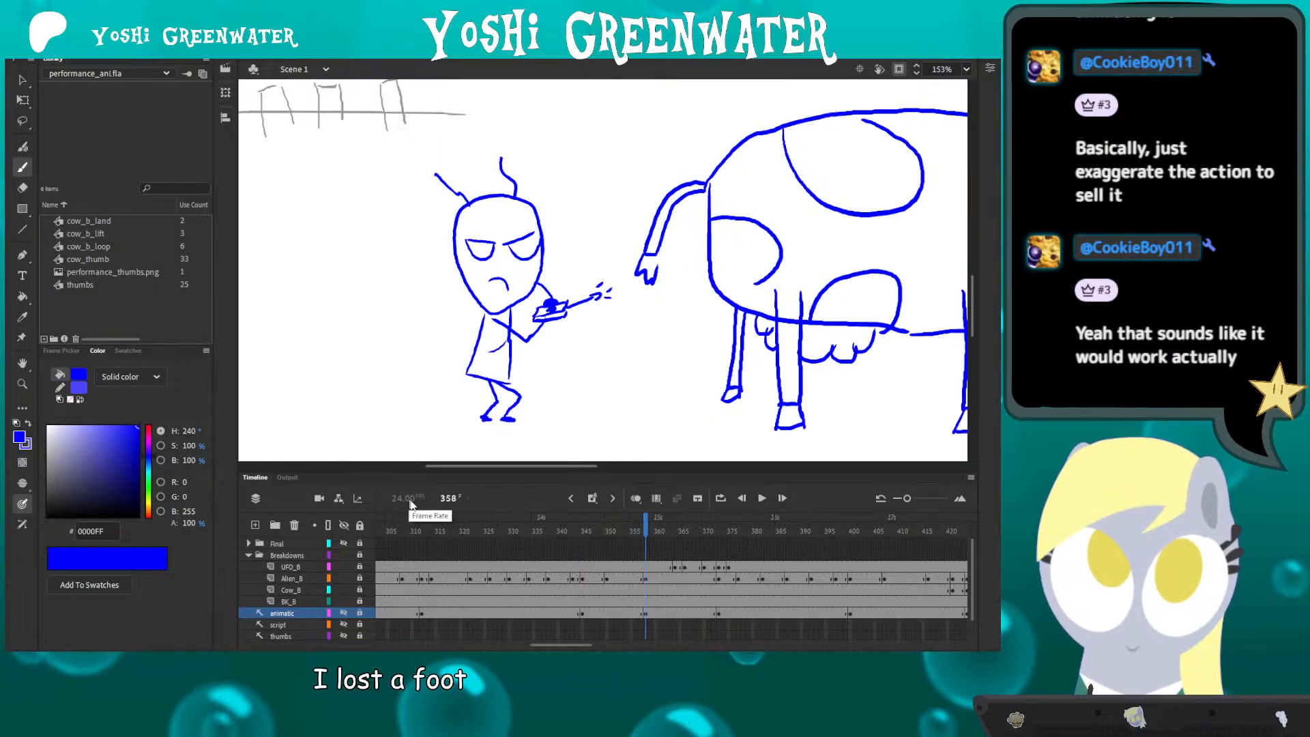
pyautogui.moveTo(456, 526); pyautogui.dragTo(468, 573)
pyautogui.click(470, 577)
pyautogui.hotkey('alt', '.')
pyautogui.hotkey('alt', '.')
pyautogui.hotkey('alt', '.')
pyautogui.hotkey('alt', '.')
pyautogui.hotkey('alt', '.')
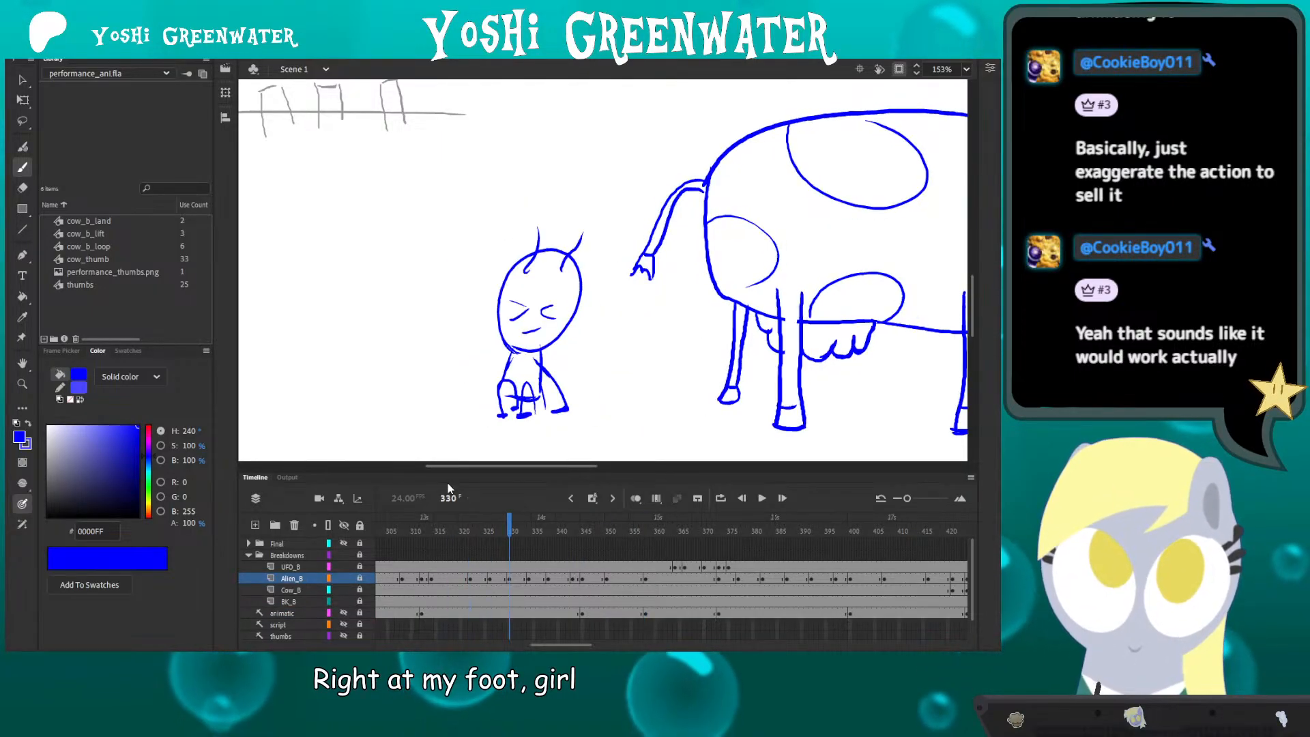
pyautogui.hotkey('alt', 'shift', 'o')
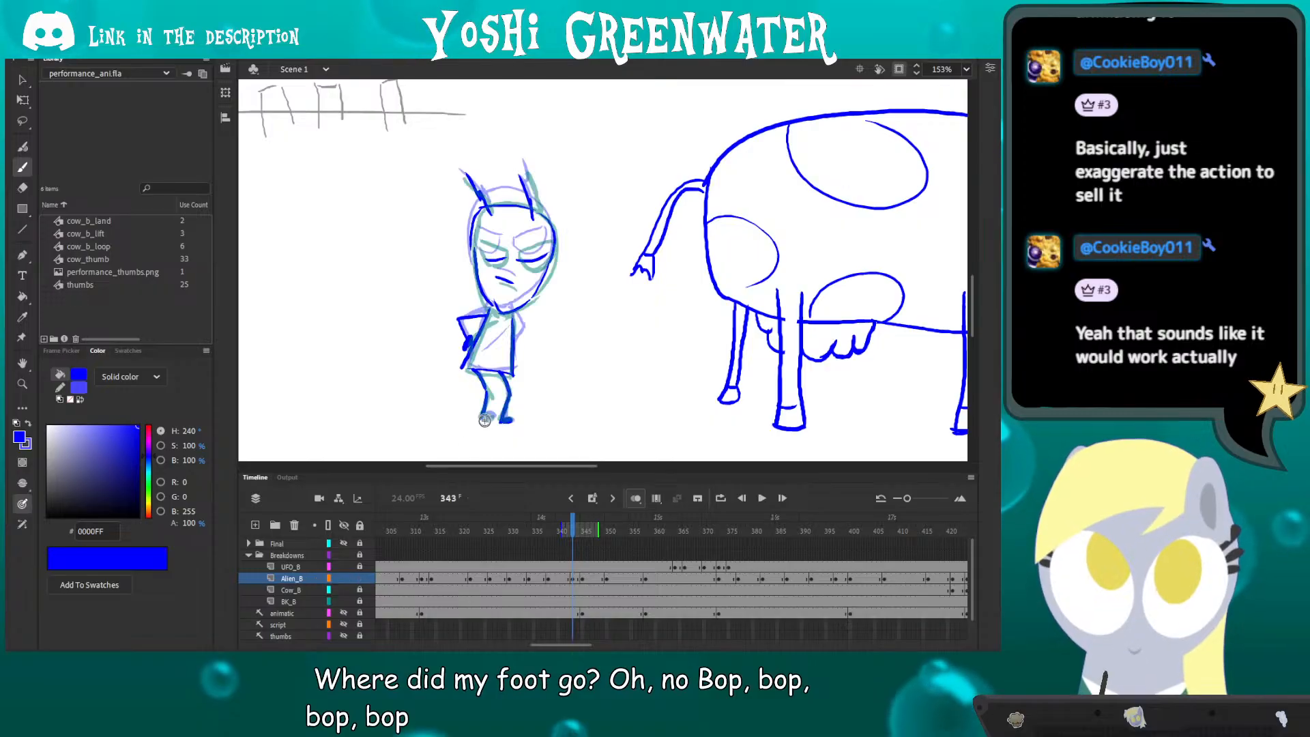
pyautogui.click(635, 499)
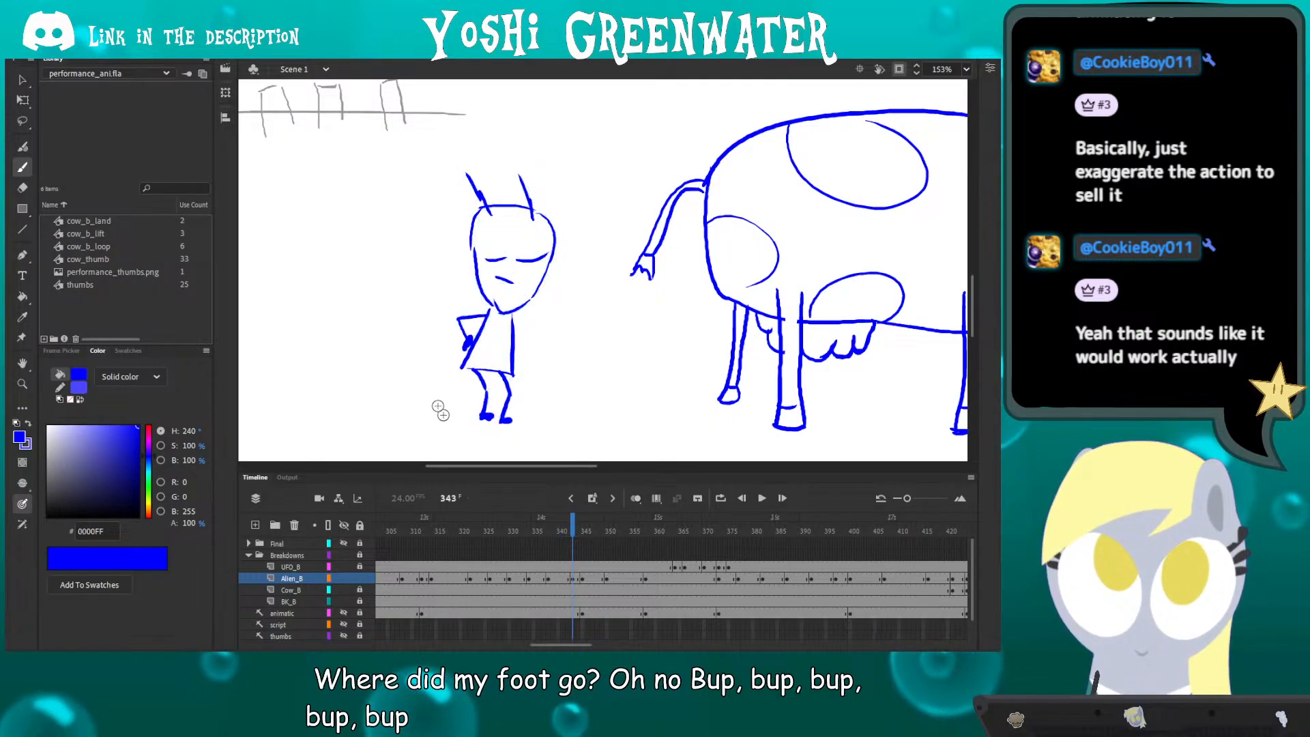
# - Play back the alien's stand-up and scrub around frame 343 to check the in-between with both feet
pyautogui.press('q')
pyautogui.moveTo(412, 366); pyautogui.dragTo(430, 379)
pyautogui.click(510, 532)
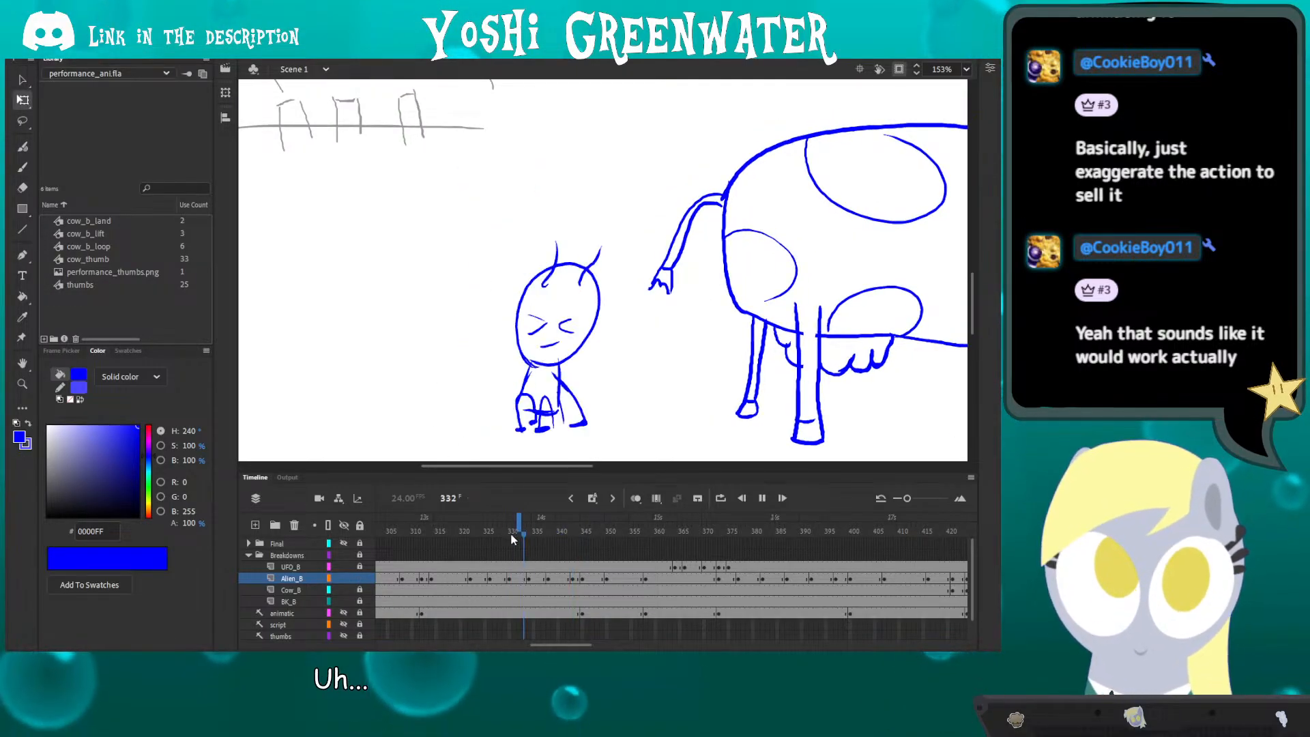
pyautogui.press('Return')
pyautogui.click(586, 535)
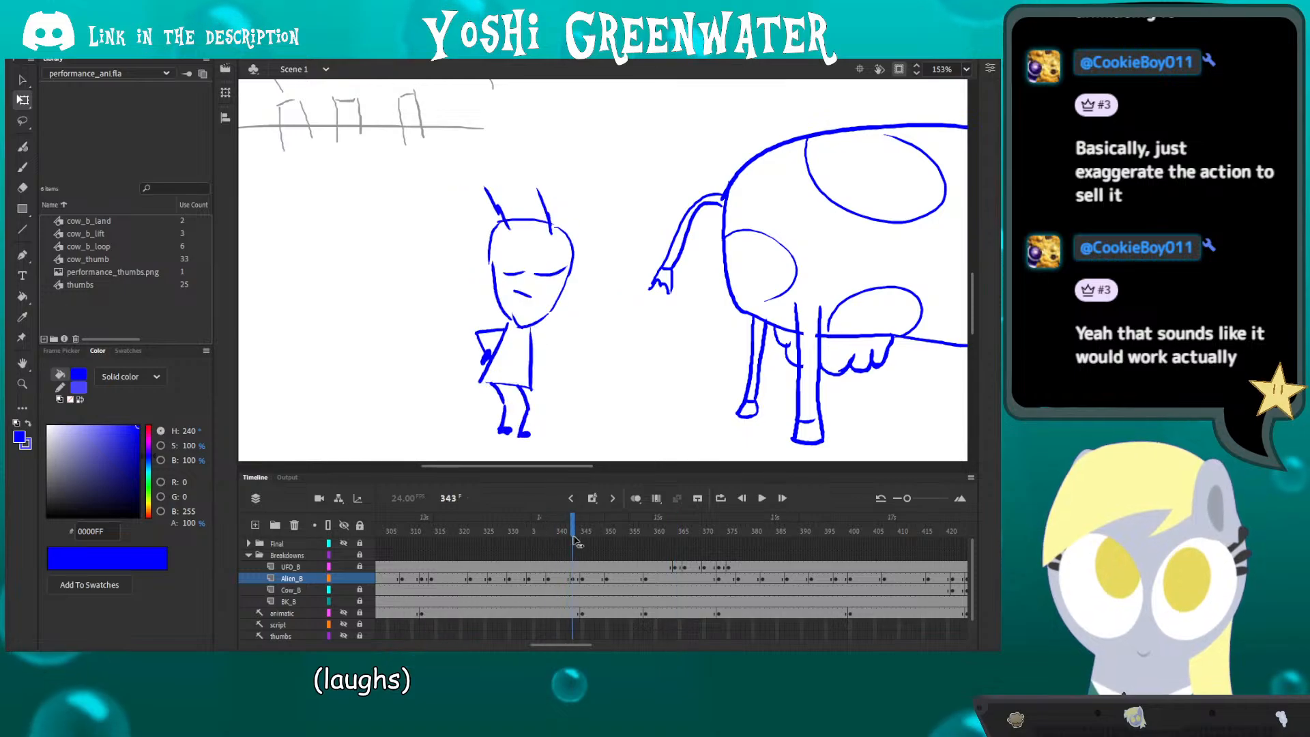
# - Return to frame 349 and shrink the timeline panel slightly to give the stage more room
pyautogui.moveTo(572, 642); pyautogui.dragTo(545, 644)
pyautogui.click(554, 535)
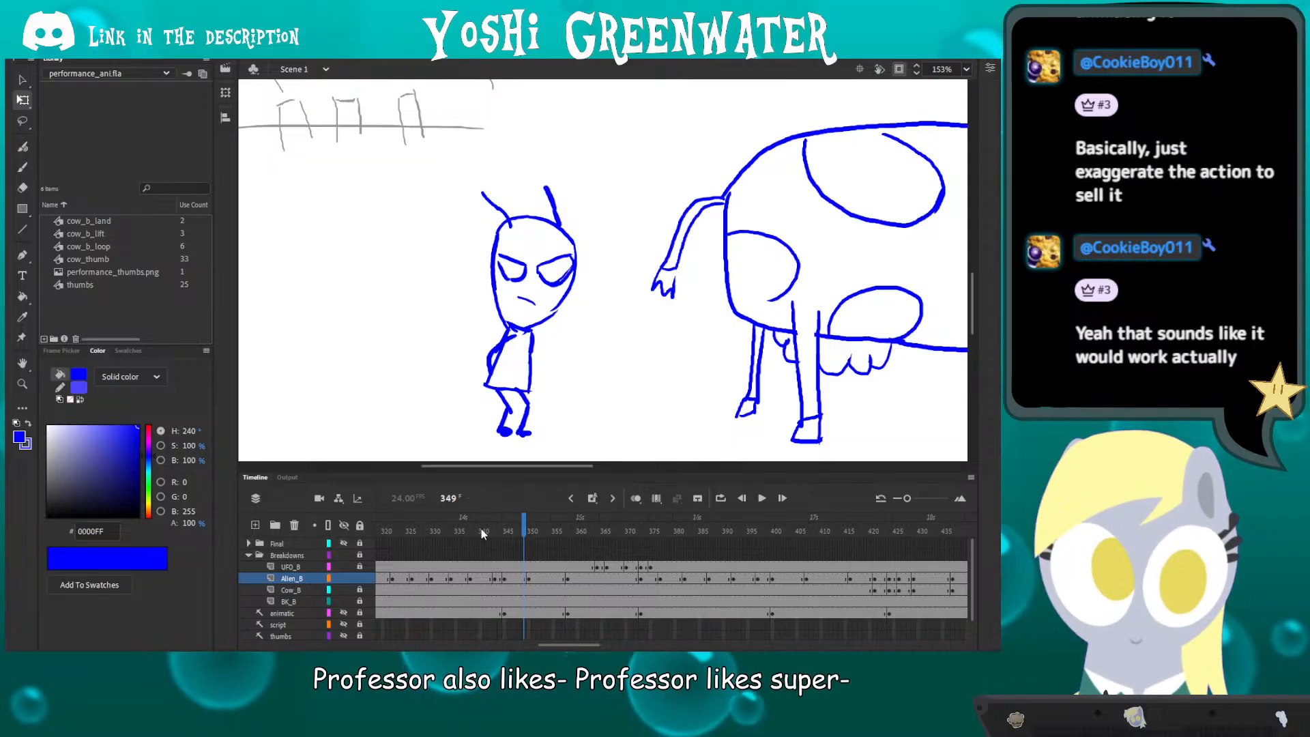
pyautogui.moveTo(471, 470); pyautogui.dragTo(471, 478)
pyautogui.moveTo(441, 422); pyautogui.dragTo(417, 432)
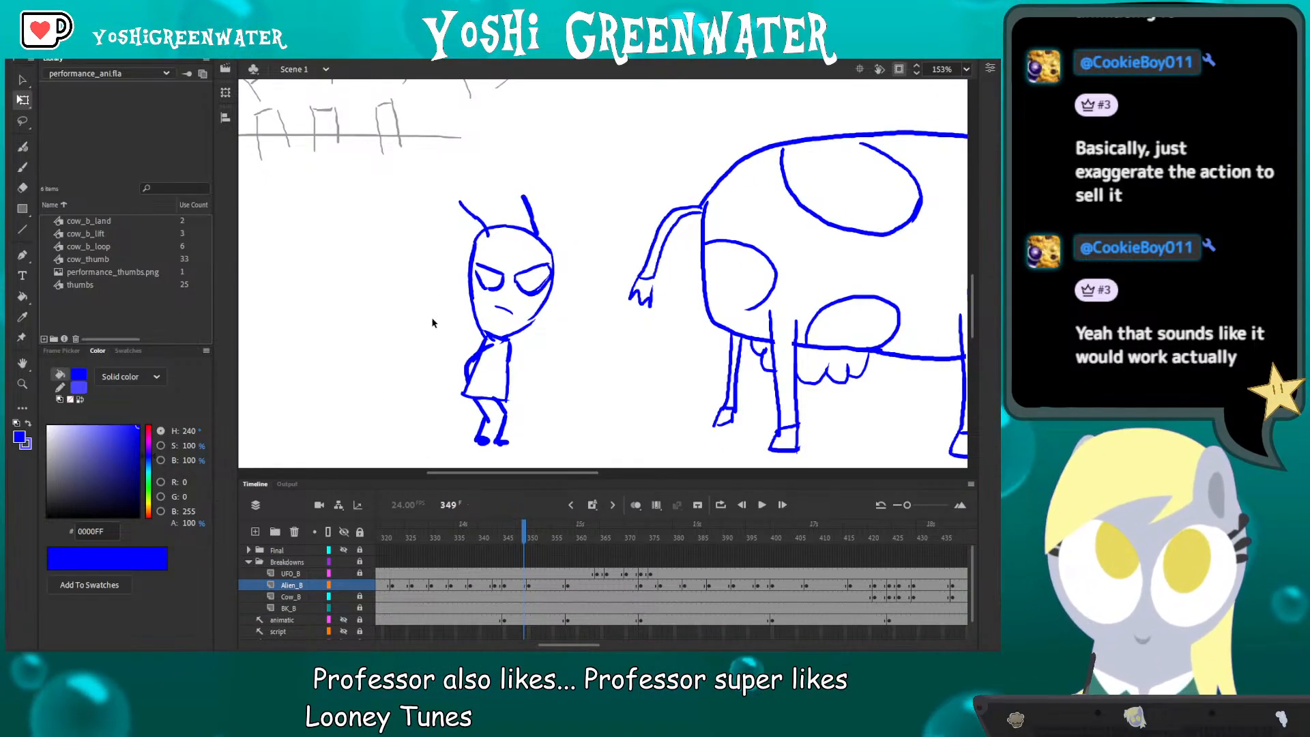
pyautogui.moveTo(424, 331); pyautogui.dragTo(439, 326)
pyautogui.moveTo(470, 479); pyautogui.dragTo(470, 487)
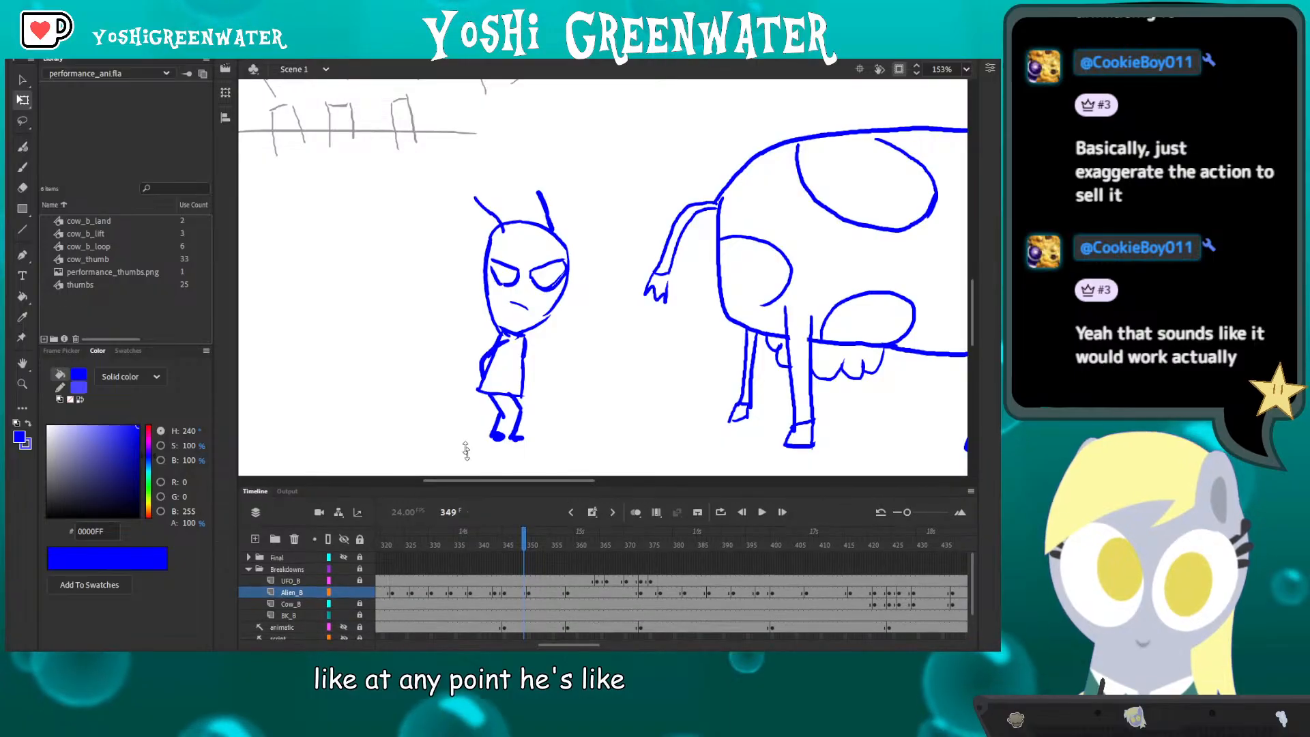
pyautogui.moveTo(454, 412); pyautogui.dragTo(401, 410)
# - Fit the whole stage in view and scrub from the remote pose through the cow lift to about frame 504
pyautogui.hotkey('ctrl', '2')
pyautogui.moveTo(528, 554); pyautogui.dragTo(788, 570)
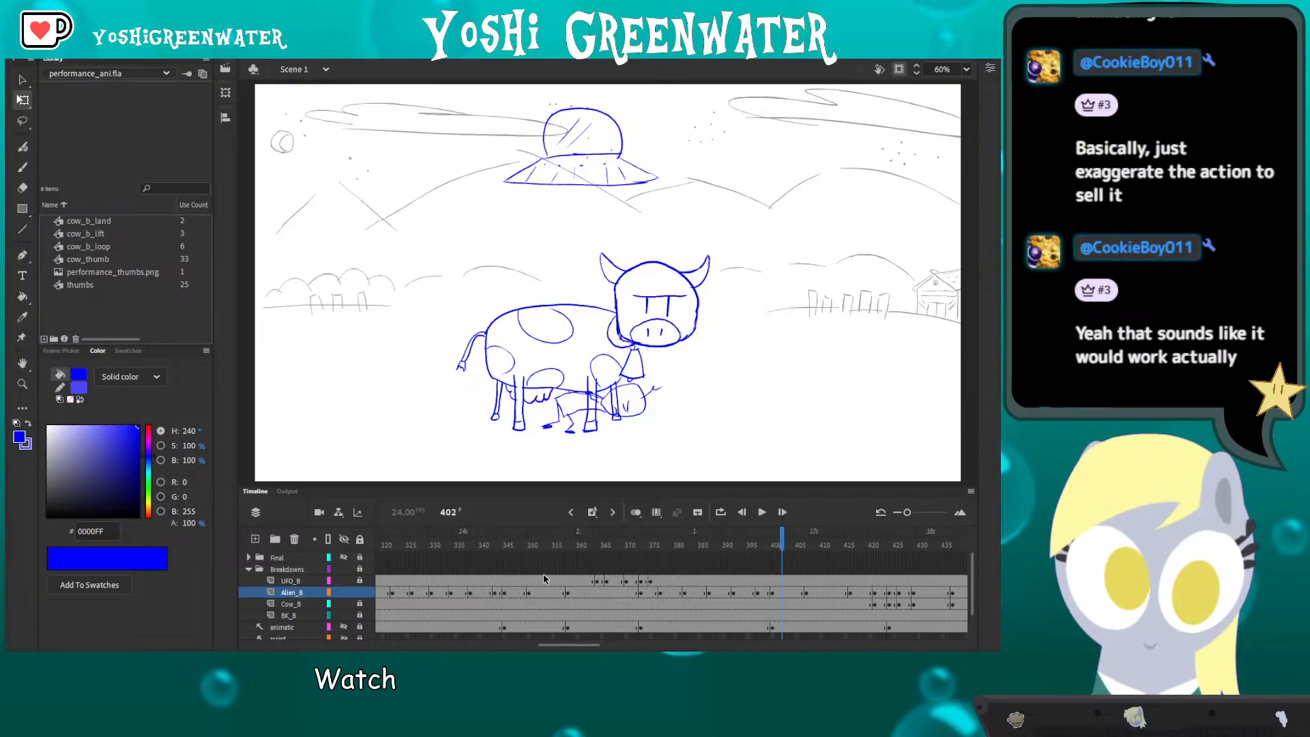
pyautogui.moveTo(549, 644); pyautogui.dragTo(585, 644)
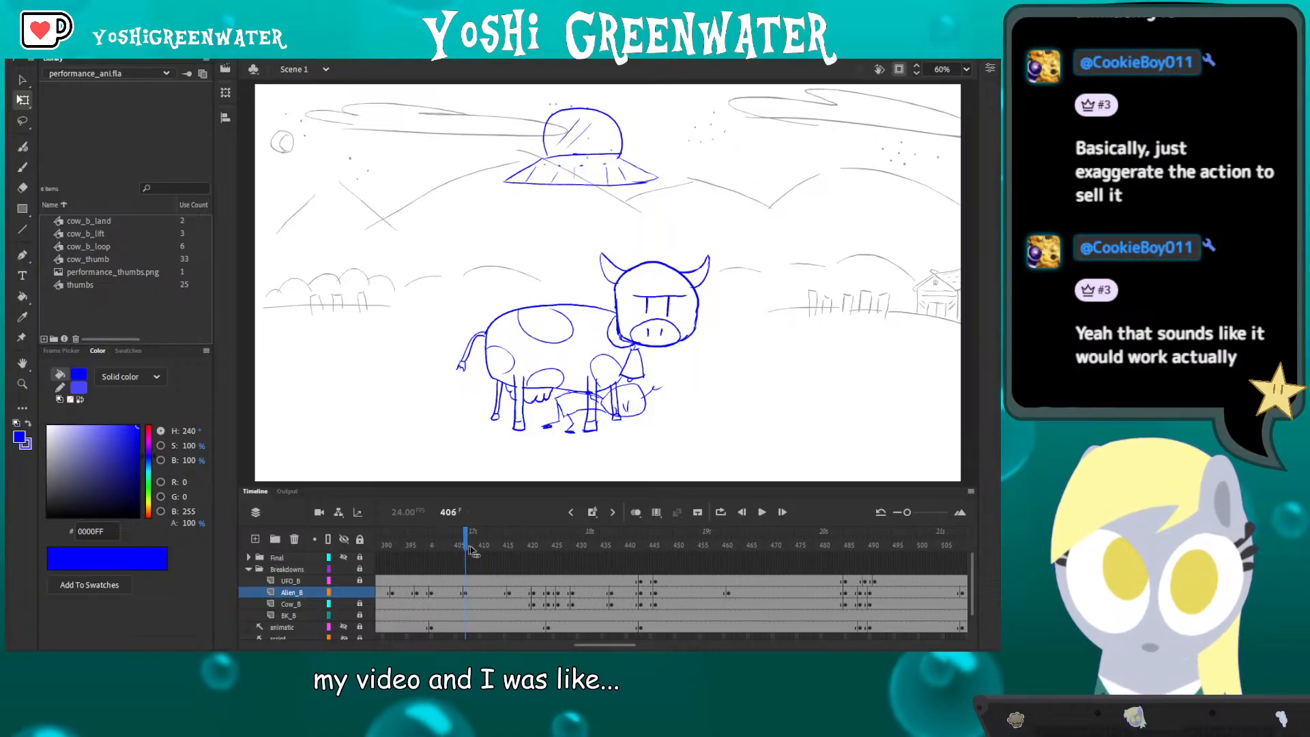
pyautogui.moveTo(469, 542); pyautogui.dragTo(732, 550)
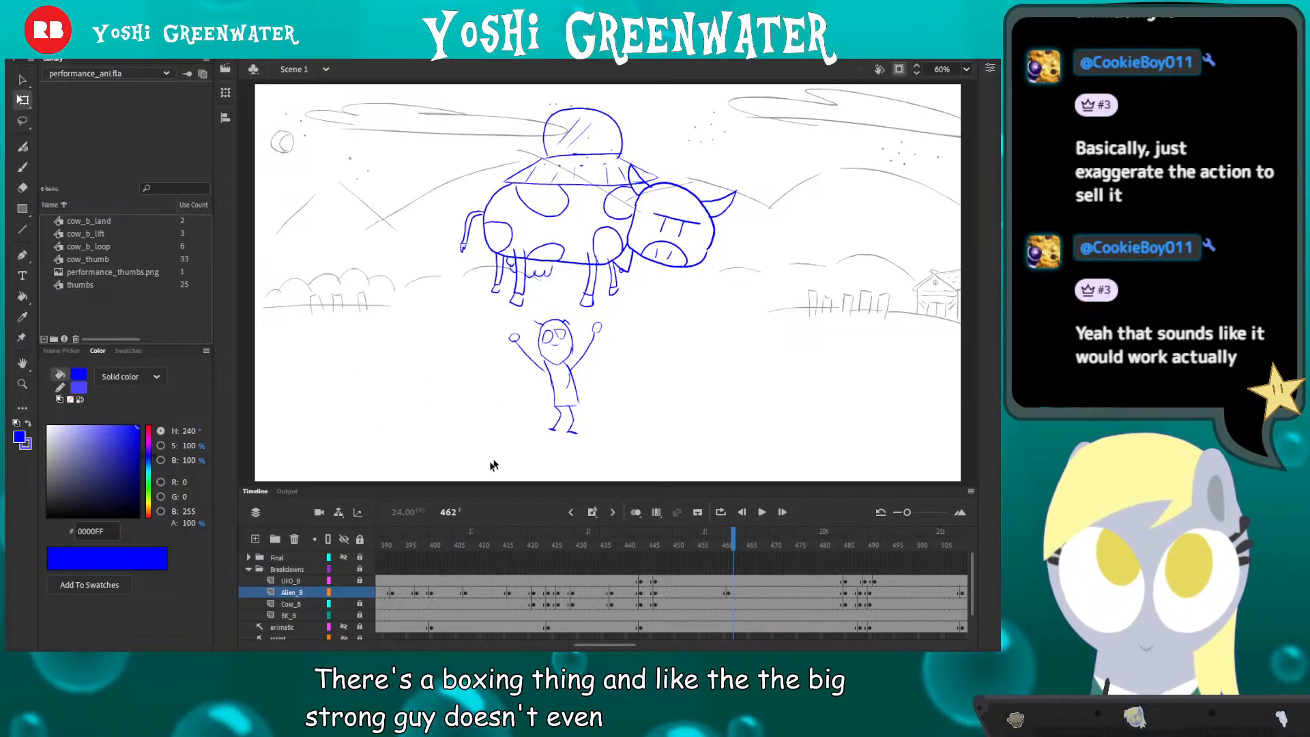
pyautogui.hscroll(3, 593, 546)
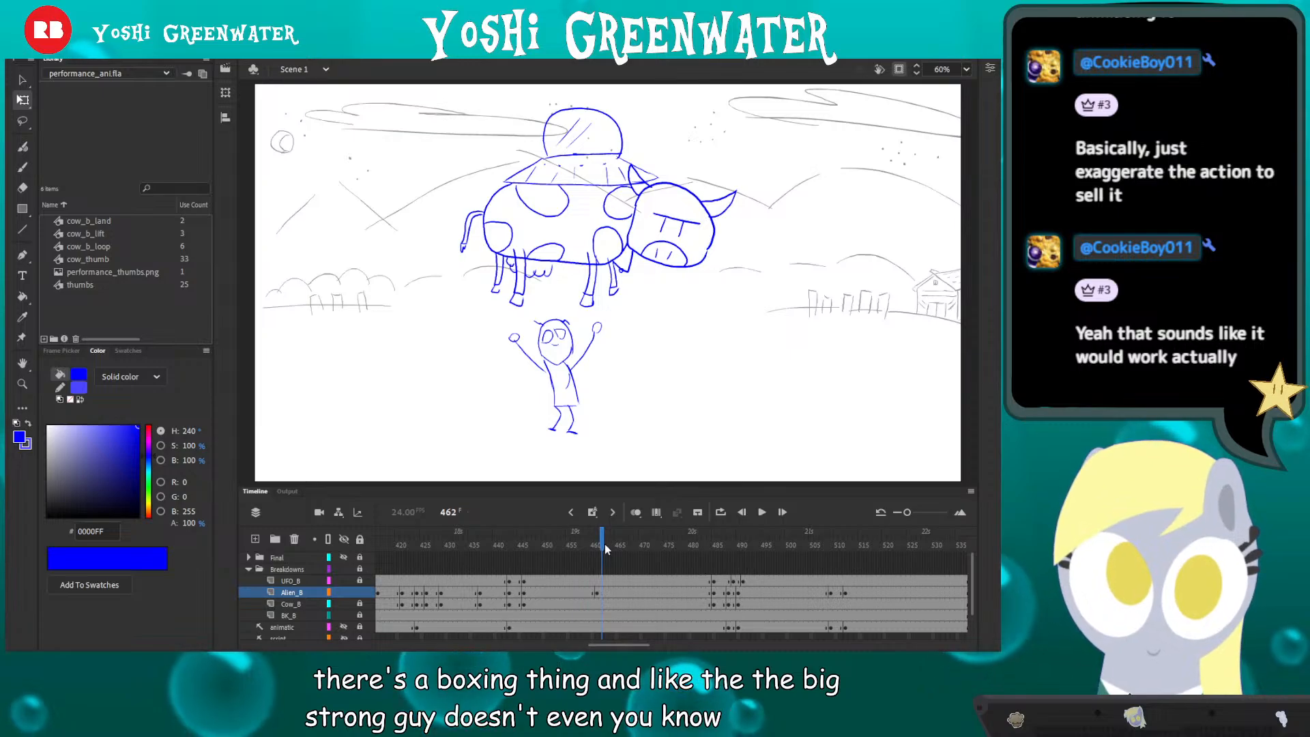
pyautogui.moveTo(597, 544); pyautogui.dragTo(813, 565)
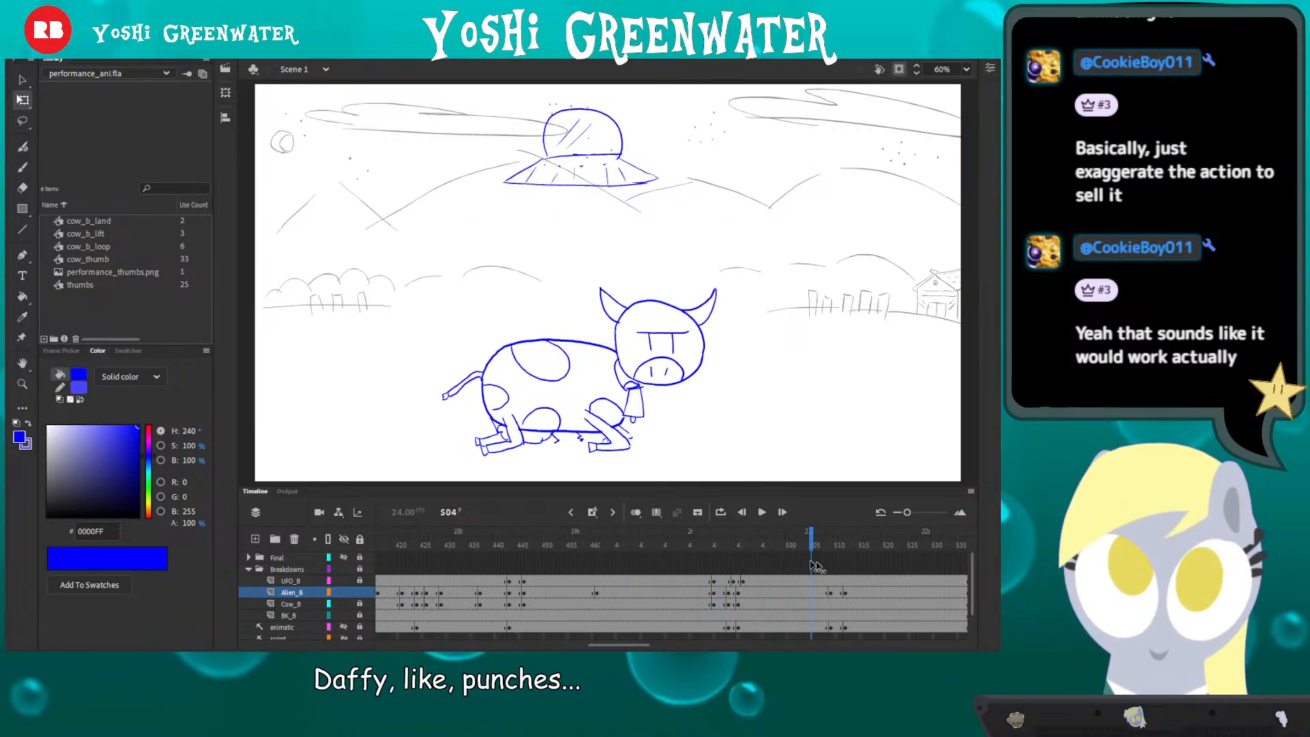
# - Play back the alien's stand-up, remote reveal and button press to judge where the acting can be exaggerated
pyautogui.moveTo(626, 643); pyautogui.dragTo(564, 644)
pyautogui.click(660, 545)
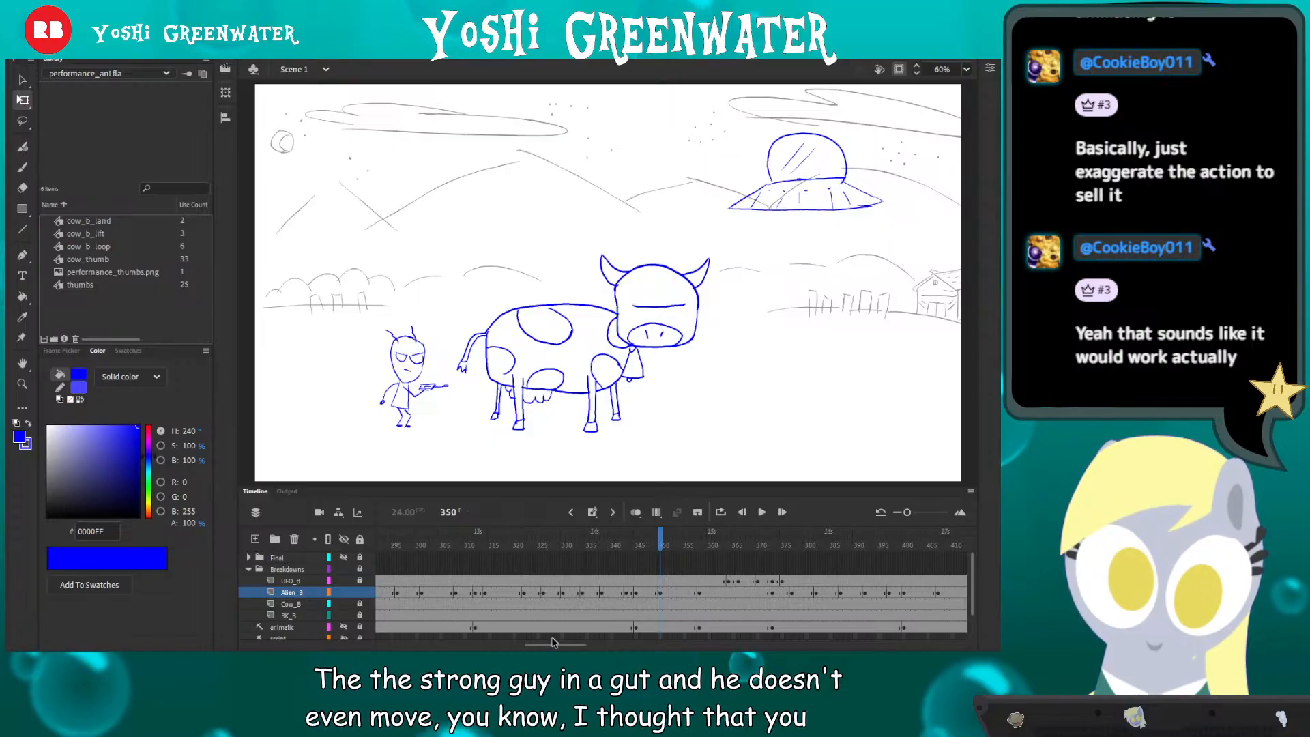
pyautogui.press('Return')
pyautogui.press('Return')
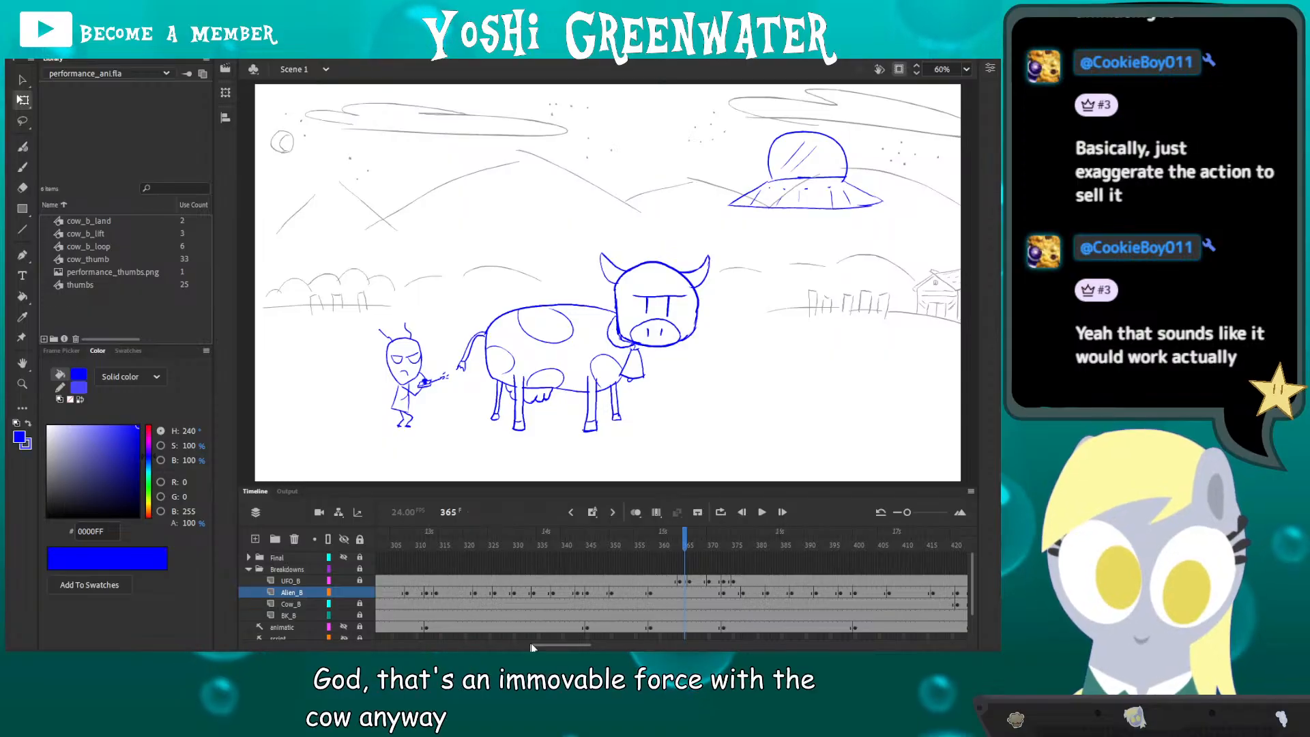
pyautogui.moveTo(534, 644); pyautogui.dragTo(529, 644)
pyautogui.click(505, 546)
pyautogui.press('Return')
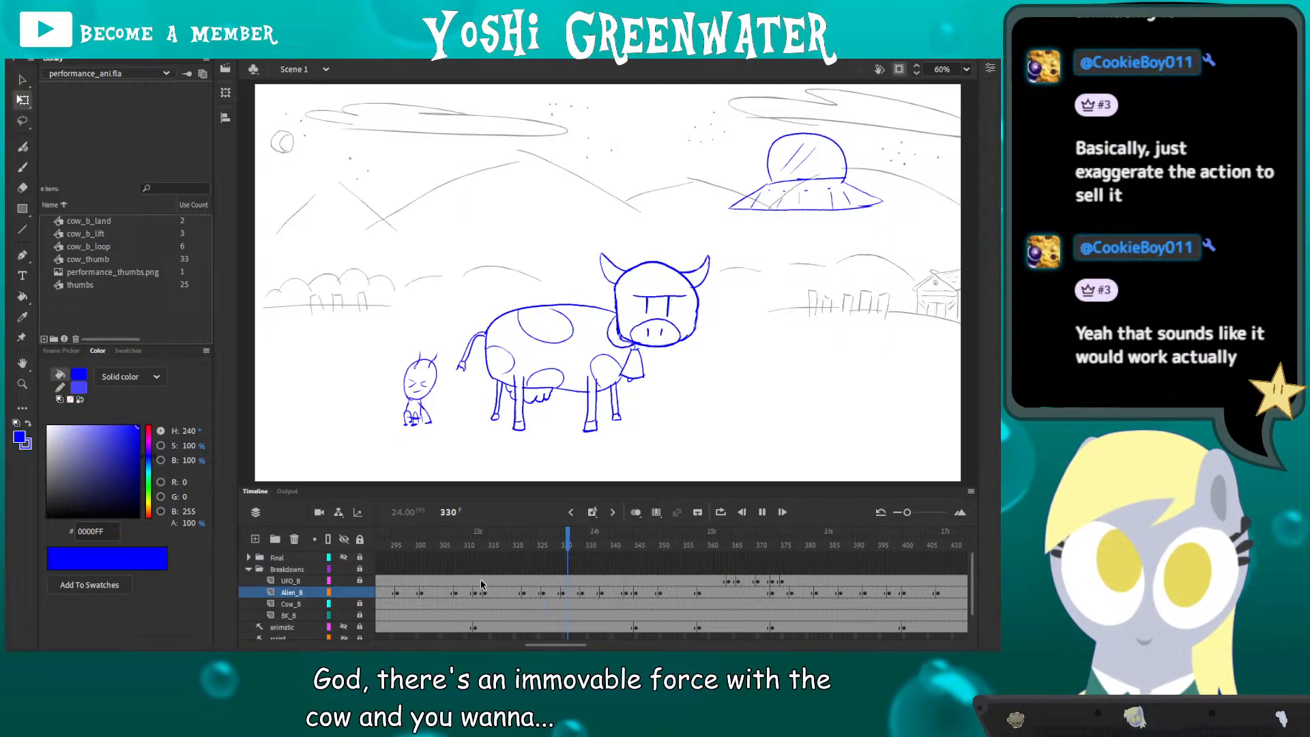
pyautogui.press('Return')
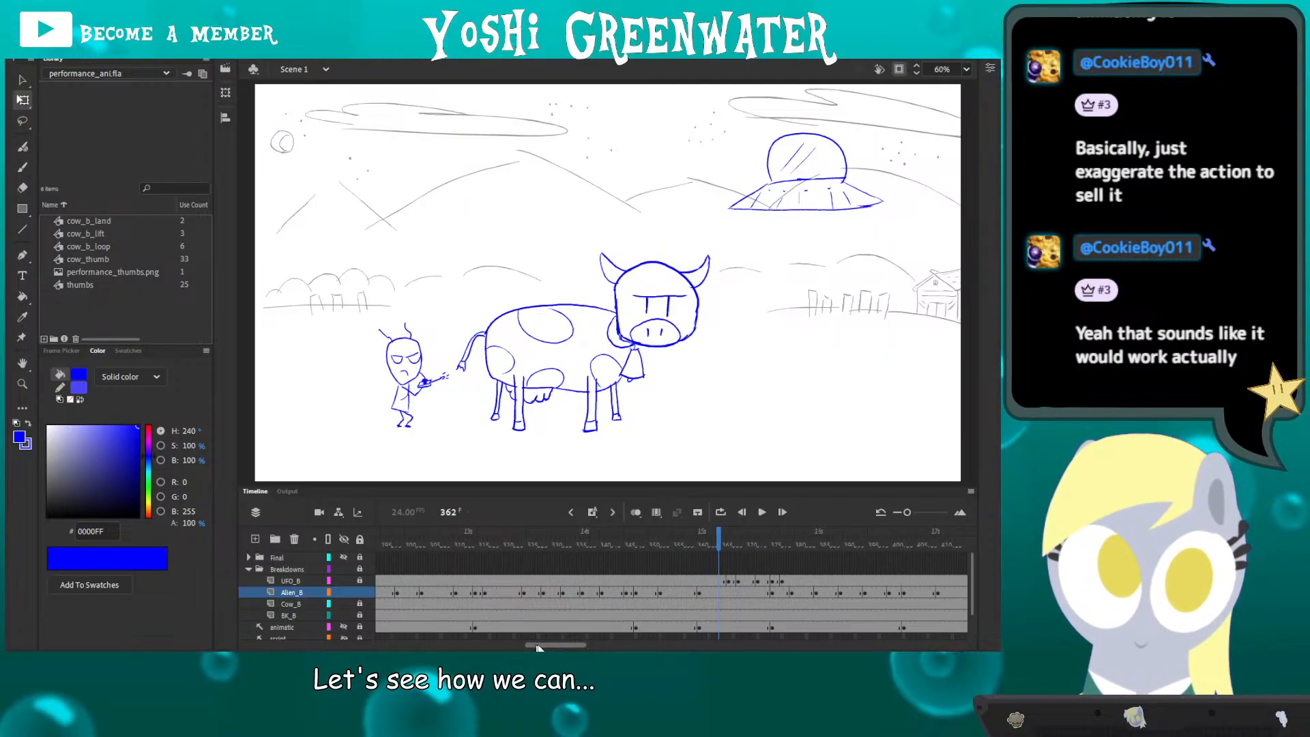
# - Zoom in on the alien and flip between frames 357 and 358 to compare the remote-aiming and button-press poses
pyautogui.moveTo(538, 644); pyautogui.dragTo(551, 645)
pyautogui.hotkey('ctrl', 'space')
pyautogui.moveTo(351, 299); pyautogui.dragTo(325, 389)
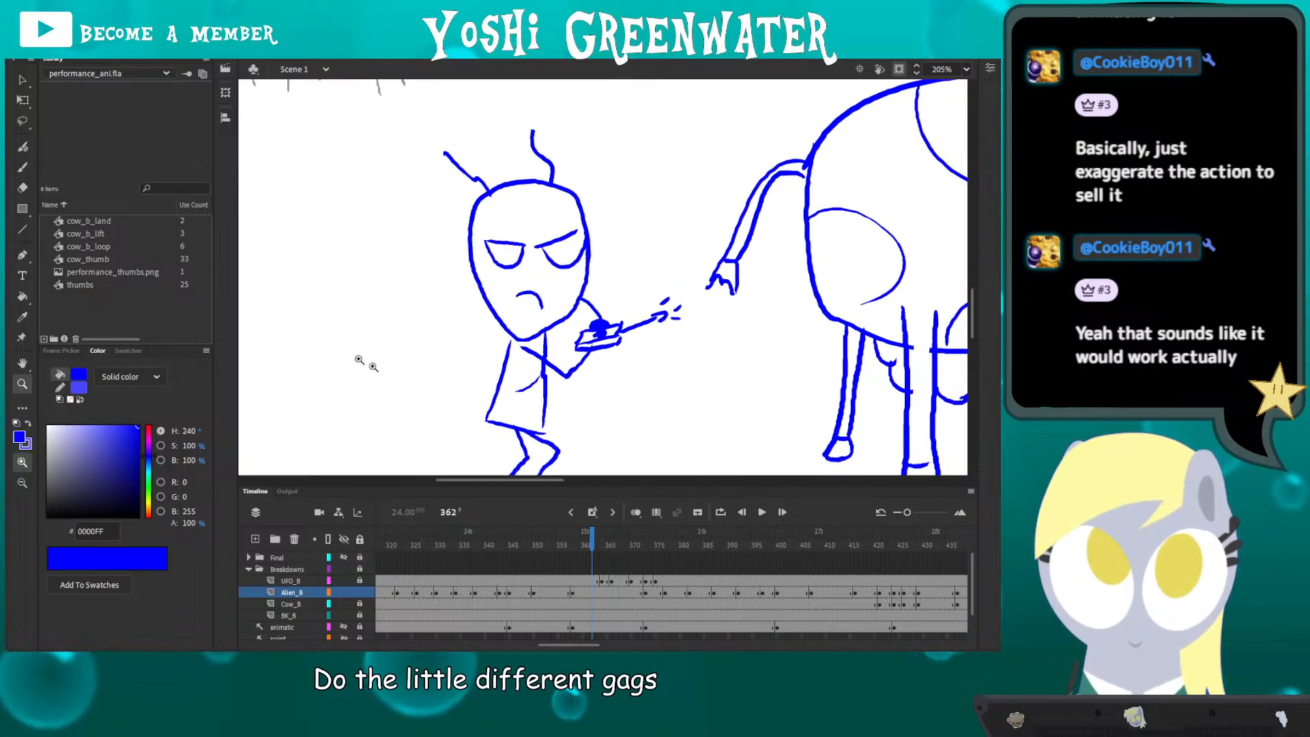
pyautogui.moveTo(436, 383); pyautogui.dragTo(375, 341)
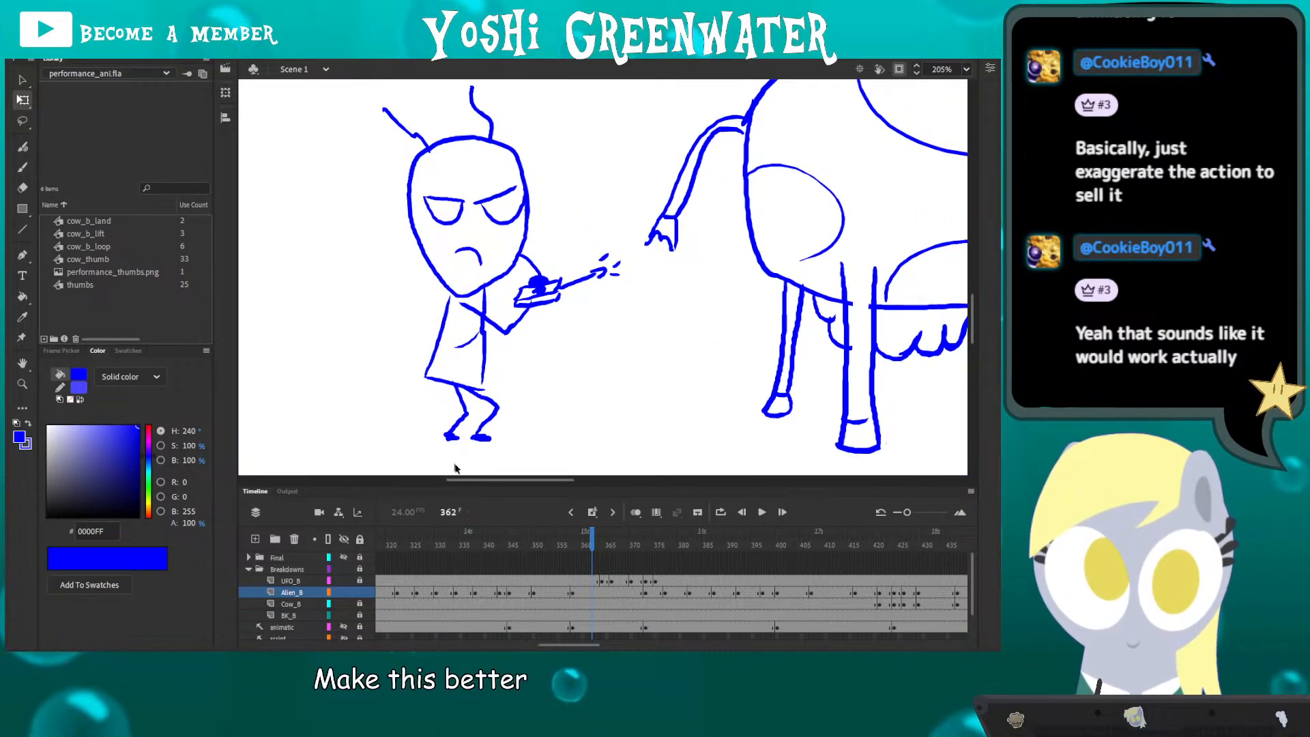
pyautogui.moveTo(501, 549); pyautogui.dragTo(575, 562)
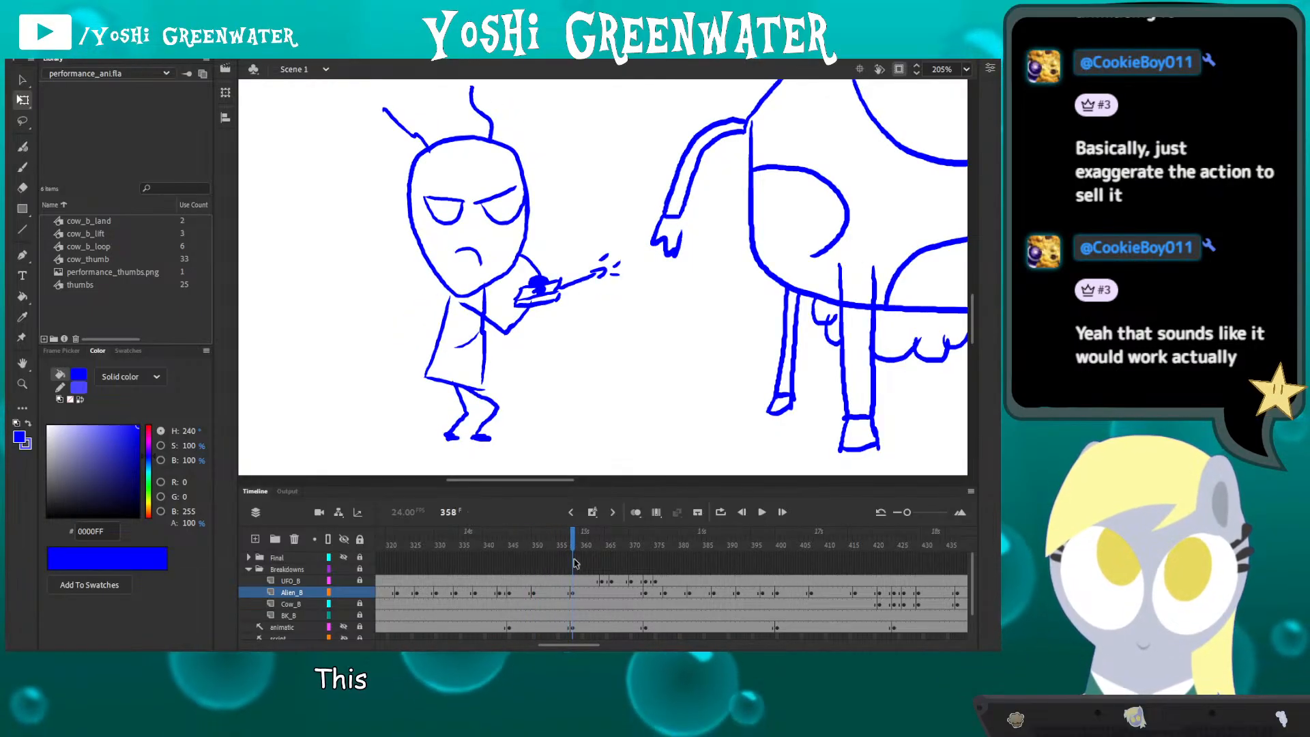
pyautogui.press(',')
pyautogui.press('.')
pyautogui.press(',')
pyautogui.press('.')
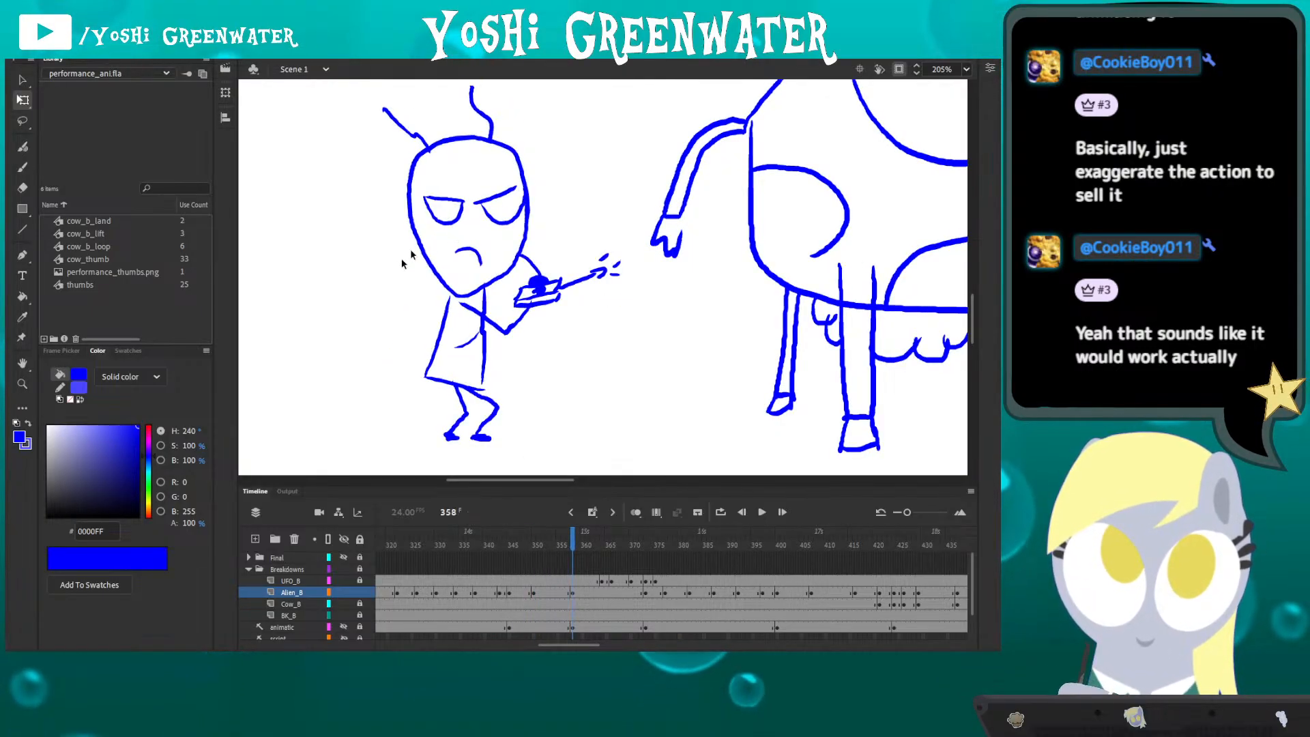
pyautogui.moveTo(381, 273); pyautogui.dragTo(418, 275)
pyautogui.press(',')
pyautogui.press('.')
pyautogui.press(',')
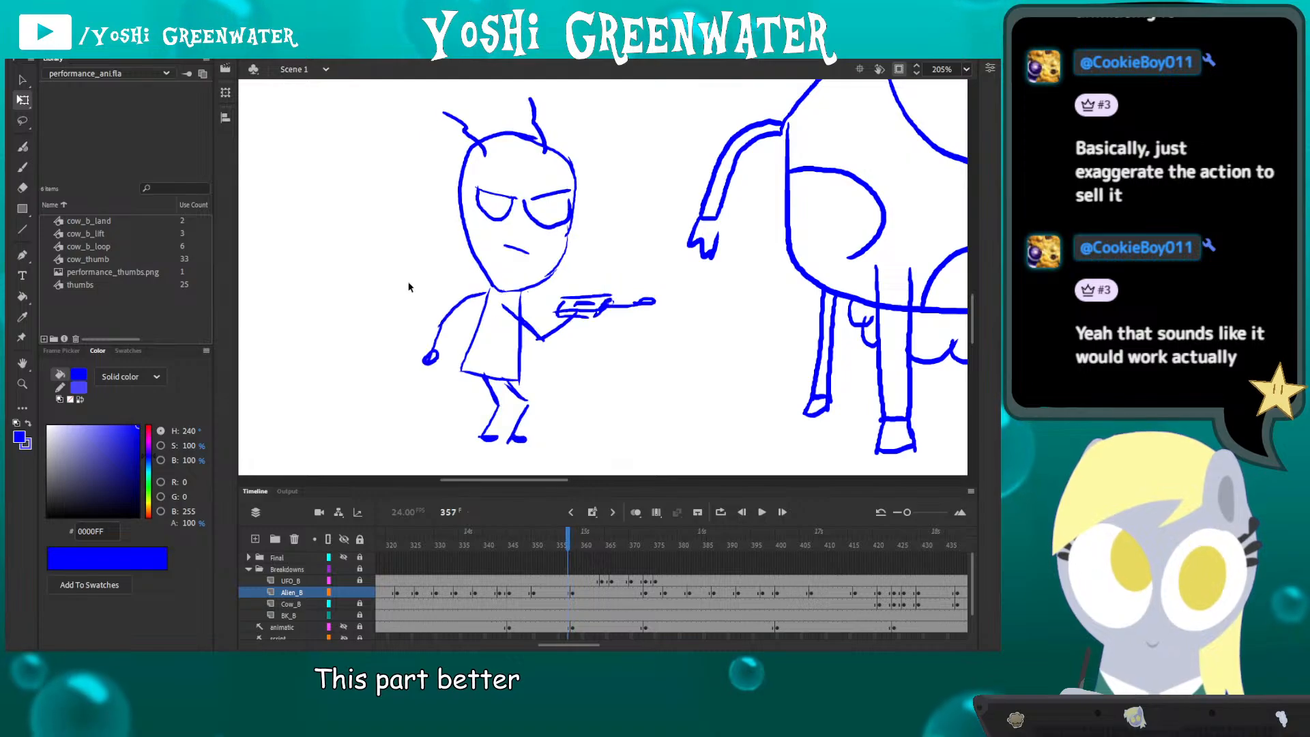
pyautogui.moveTo(409, 303); pyautogui.dragTo(402, 306)
pyautogui.press('.')
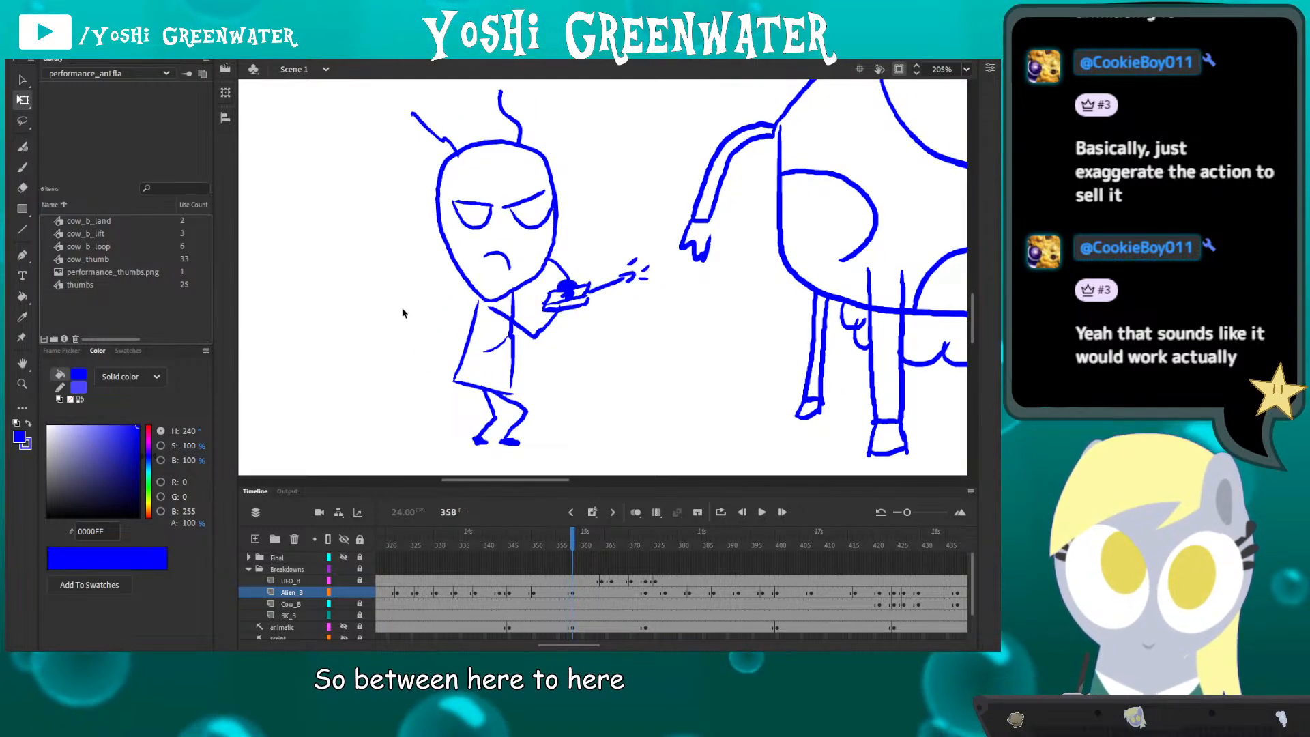
pyautogui.press(',')
pyautogui.press('.')
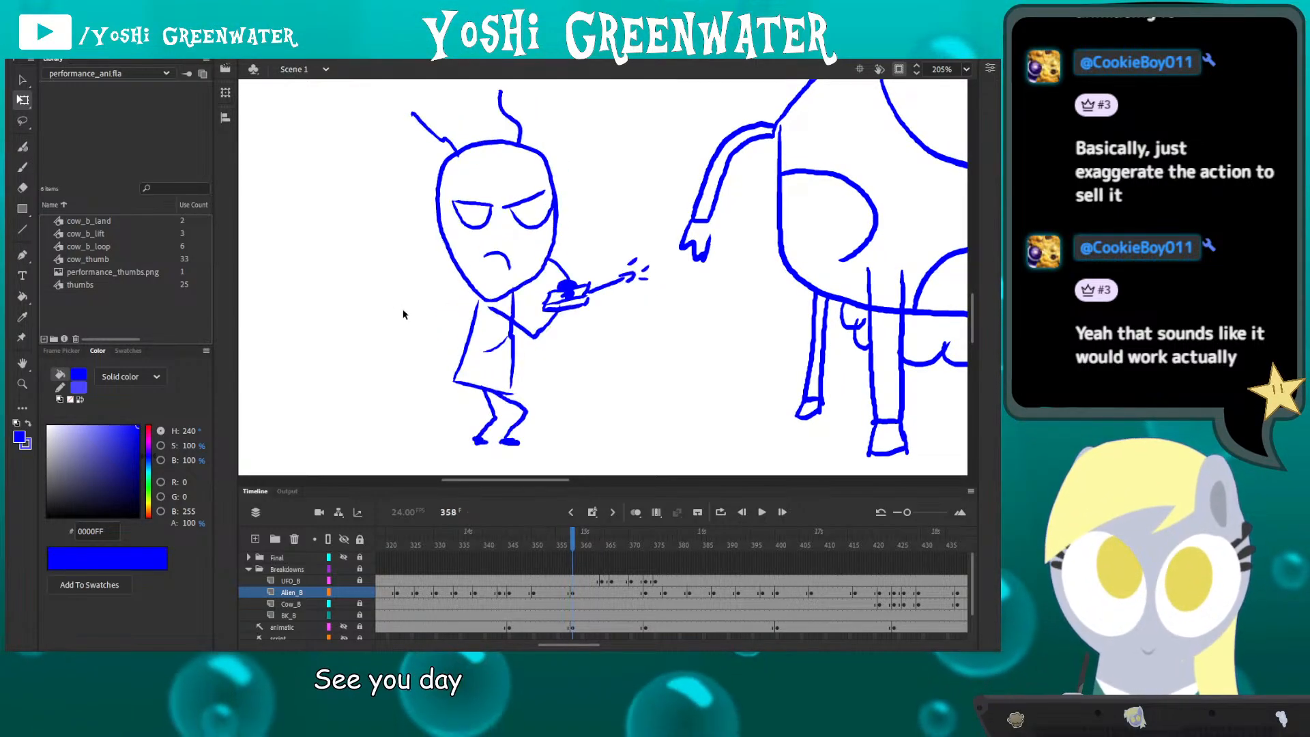
# - Lengthen the remote-aiming pose's hold by inserting four frames across the layers at frame 354
pyautogui.press(',')
pyautogui.press(',')
pyautogui.press(',')
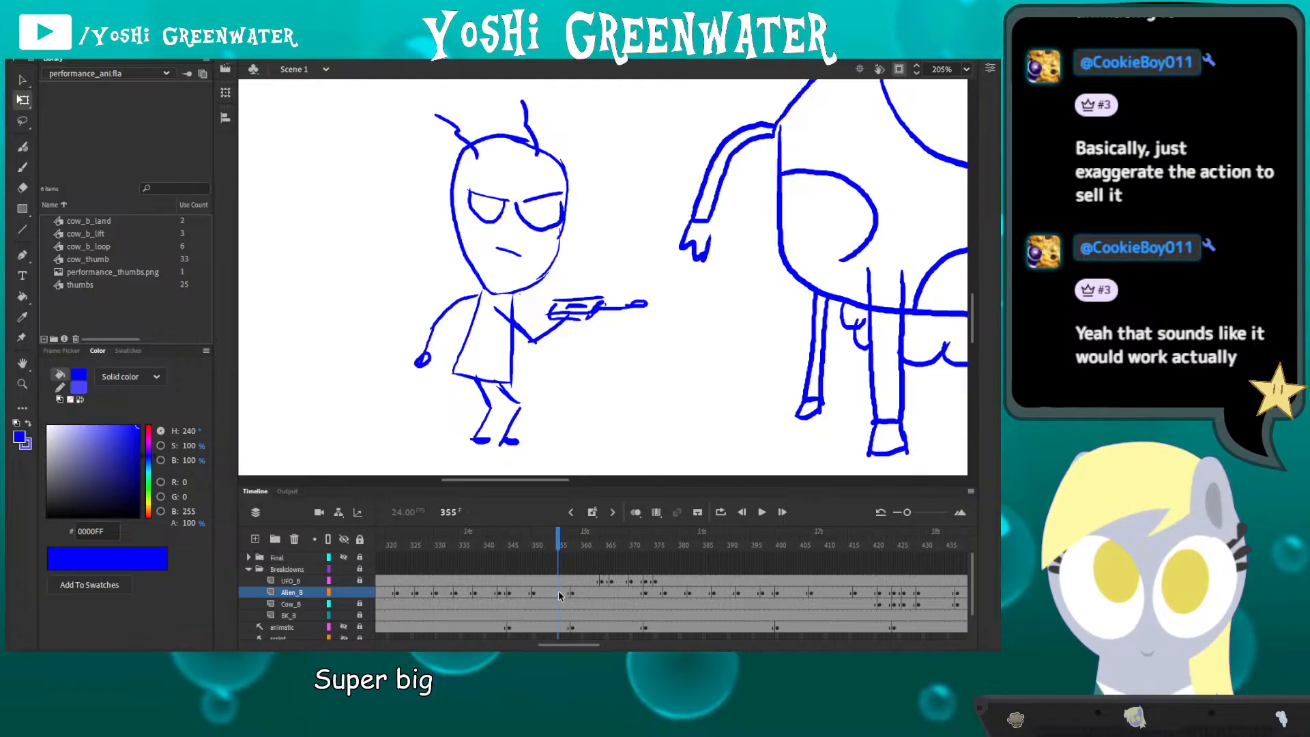
pyautogui.moveTo(518, 543); pyautogui.dragTo(550, 554)
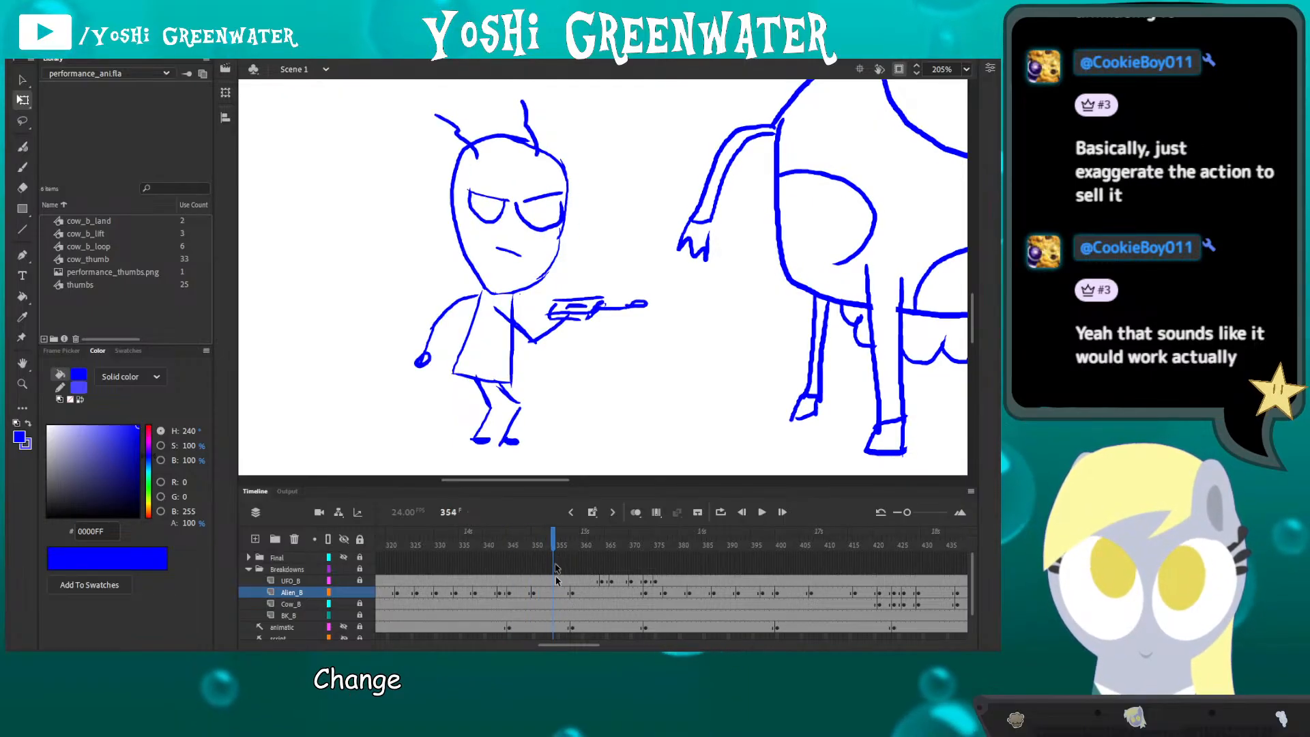
pyautogui.click(552, 624)
pyautogui.hotkey('ctrl', 'a')
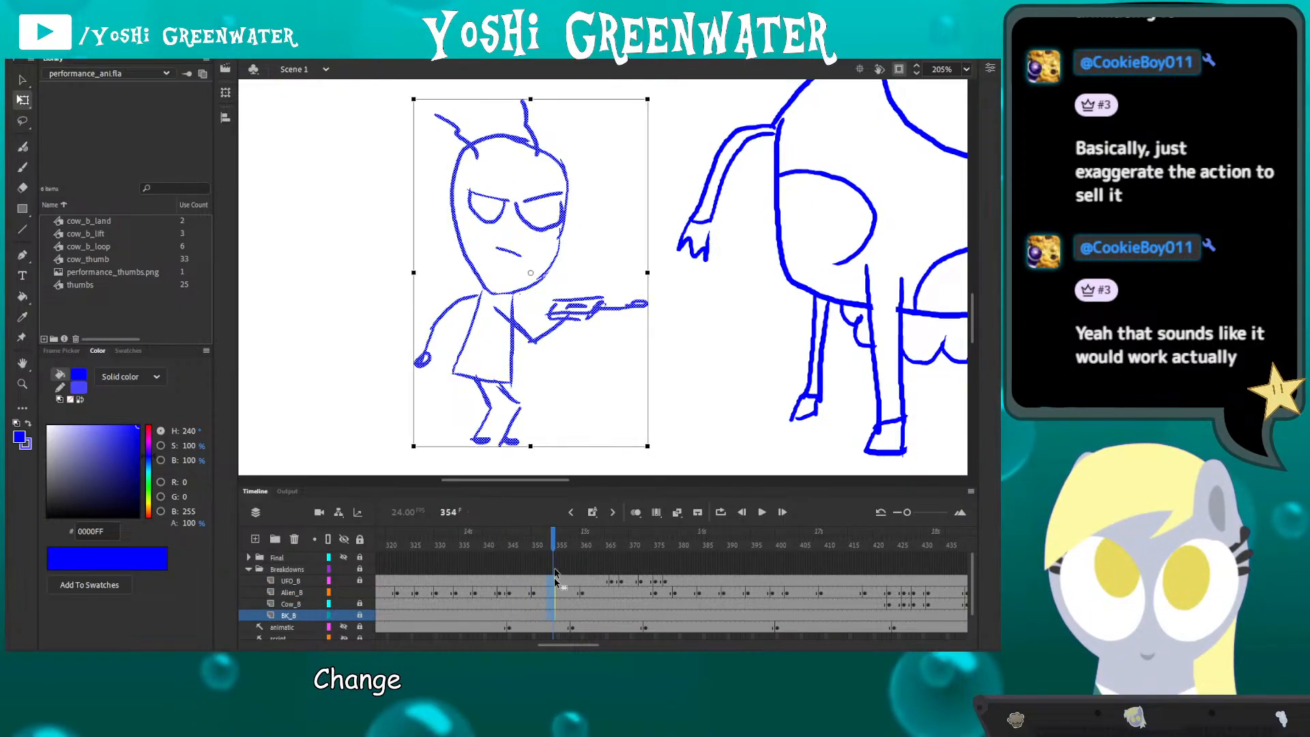
pyautogui.moveTo(522, 545); pyautogui.dragTo(553, 629)
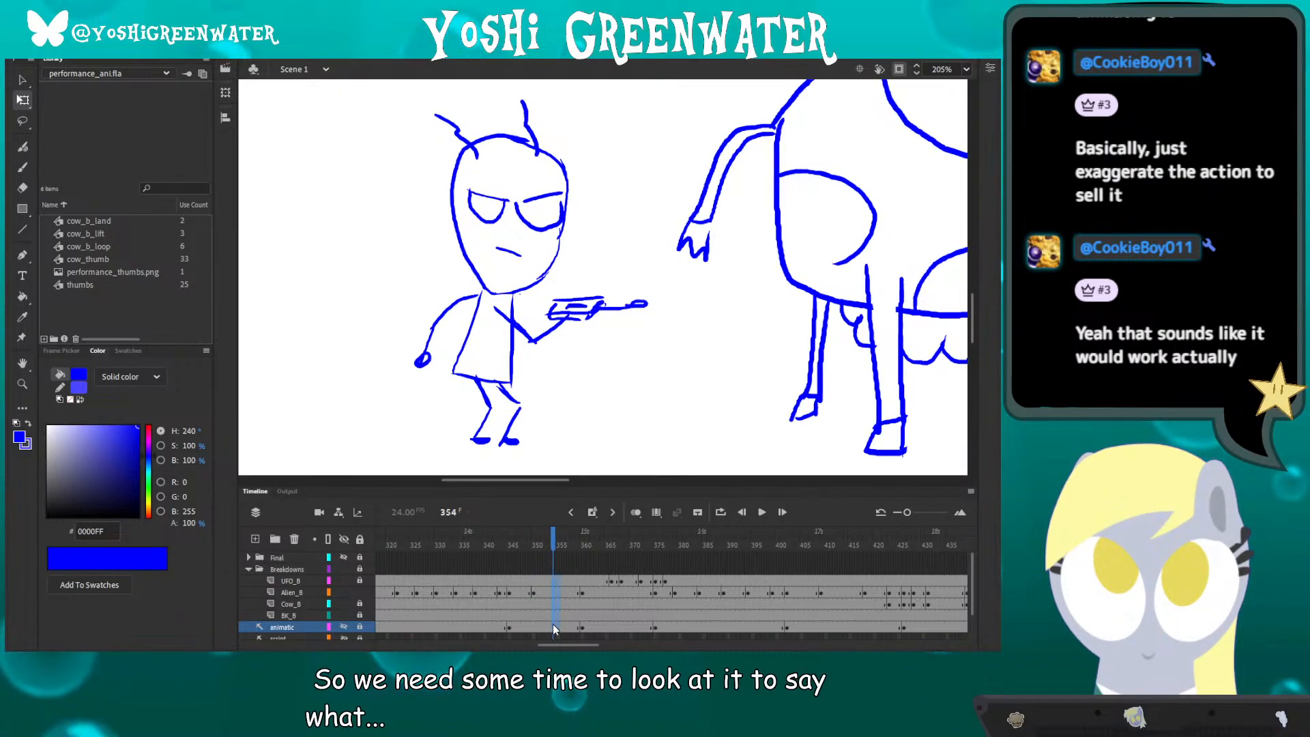
pyautogui.press('F5')
pyautogui.moveTo(525, 544); pyautogui.dragTo(568, 548)
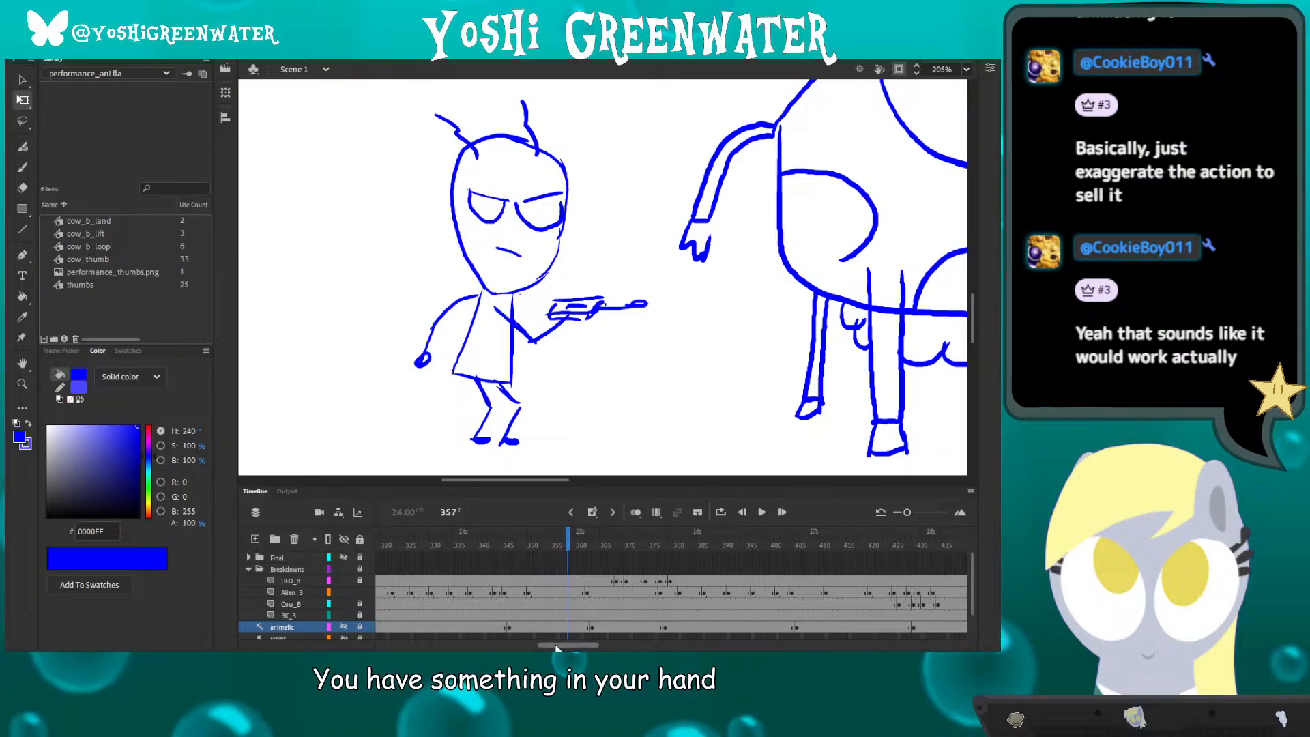
pyautogui.moveTo(556, 645); pyautogui.dragTo(559, 644)
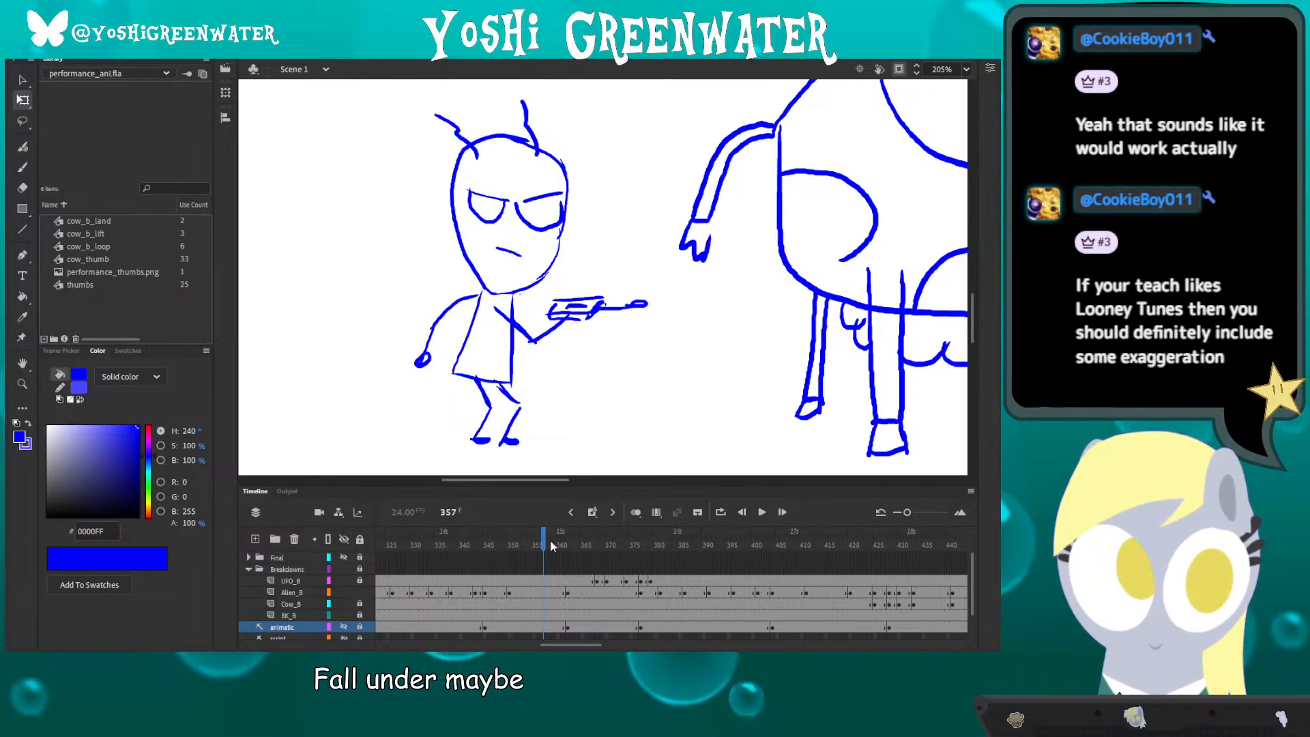
# - Add a keyframe at frame 359 on the Alien_B layer and clear its copied alien drawing
pyautogui.moveTo(447, 360)
pyautogui.mouseDown()
pyautogui.moveTo(404, 334)
pyautogui.moveTo(426, 336)
pyautogui.mouseUp()
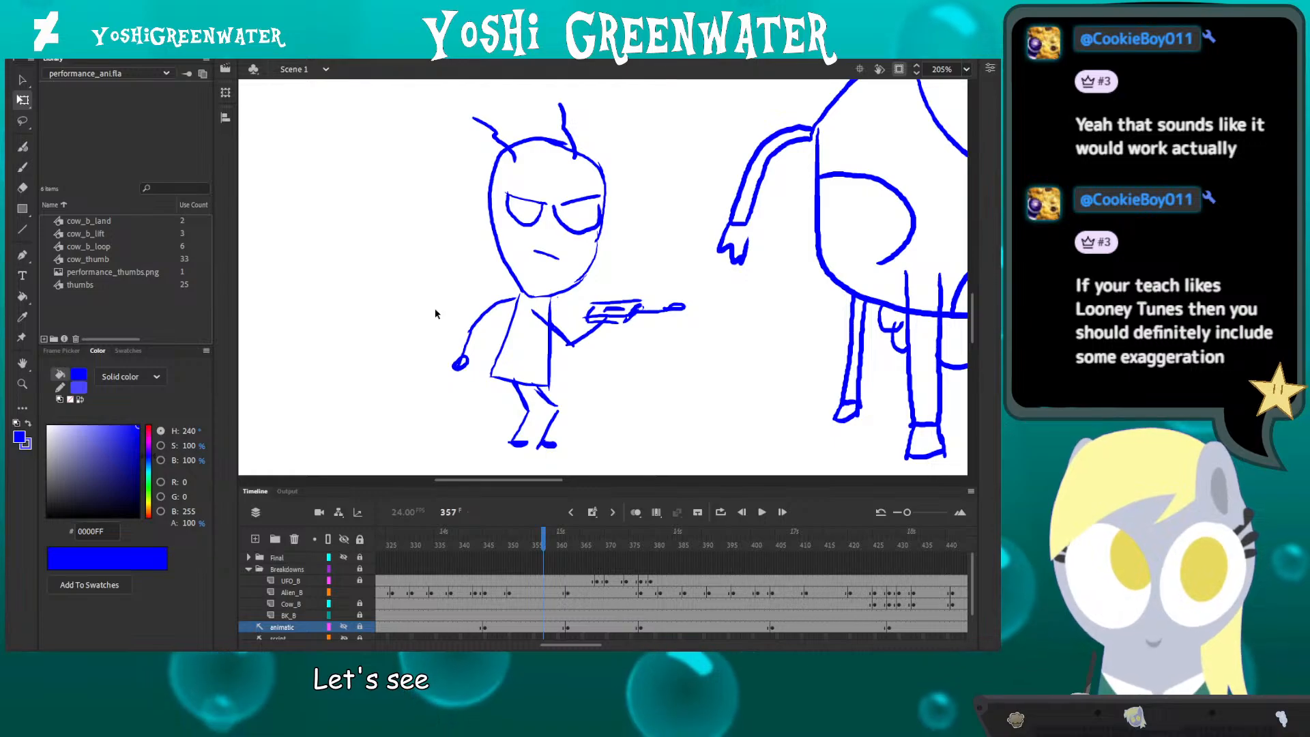
pyautogui.moveTo(436, 312)
pyautogui.mouseDown()
pyautogui.moveTo(419, 305)
pyautogui.moveTo(410, 318)
pyautogui.mouseUp()
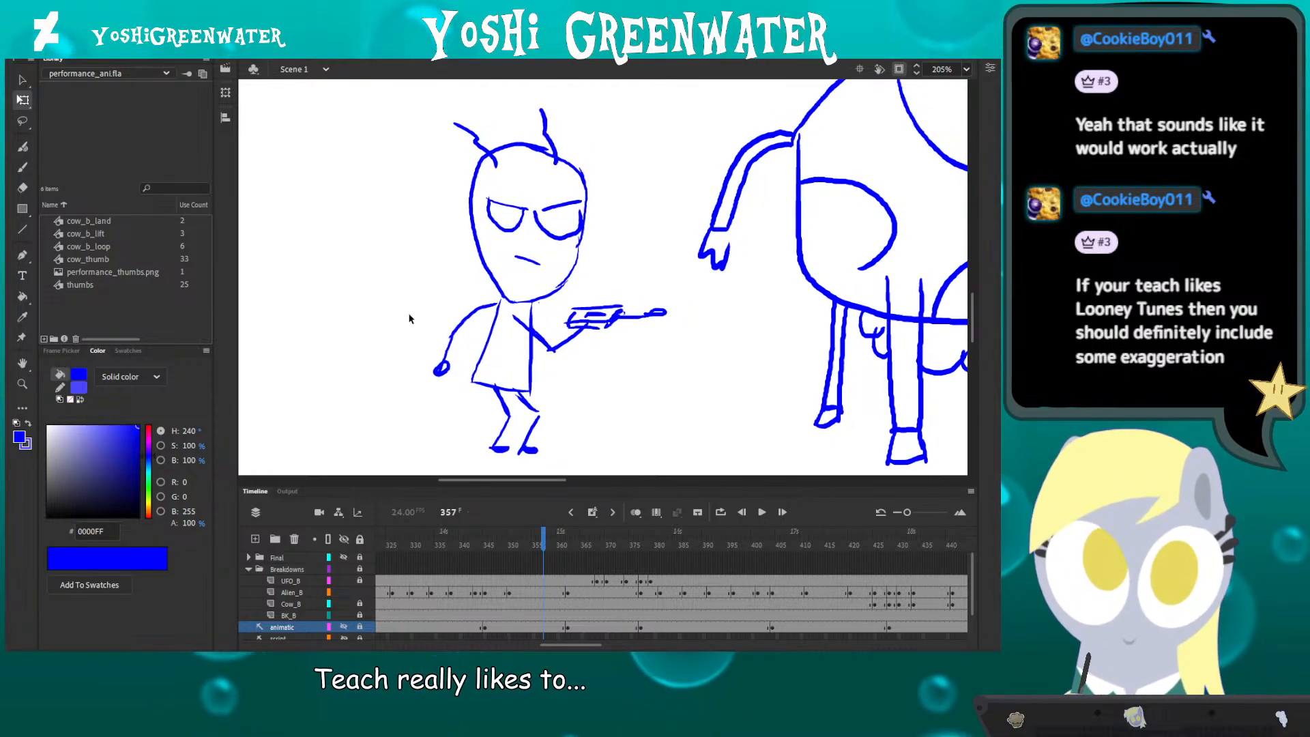
pyautogui.moveTo(544, 563); pyautogui.dragTo(554, 563)
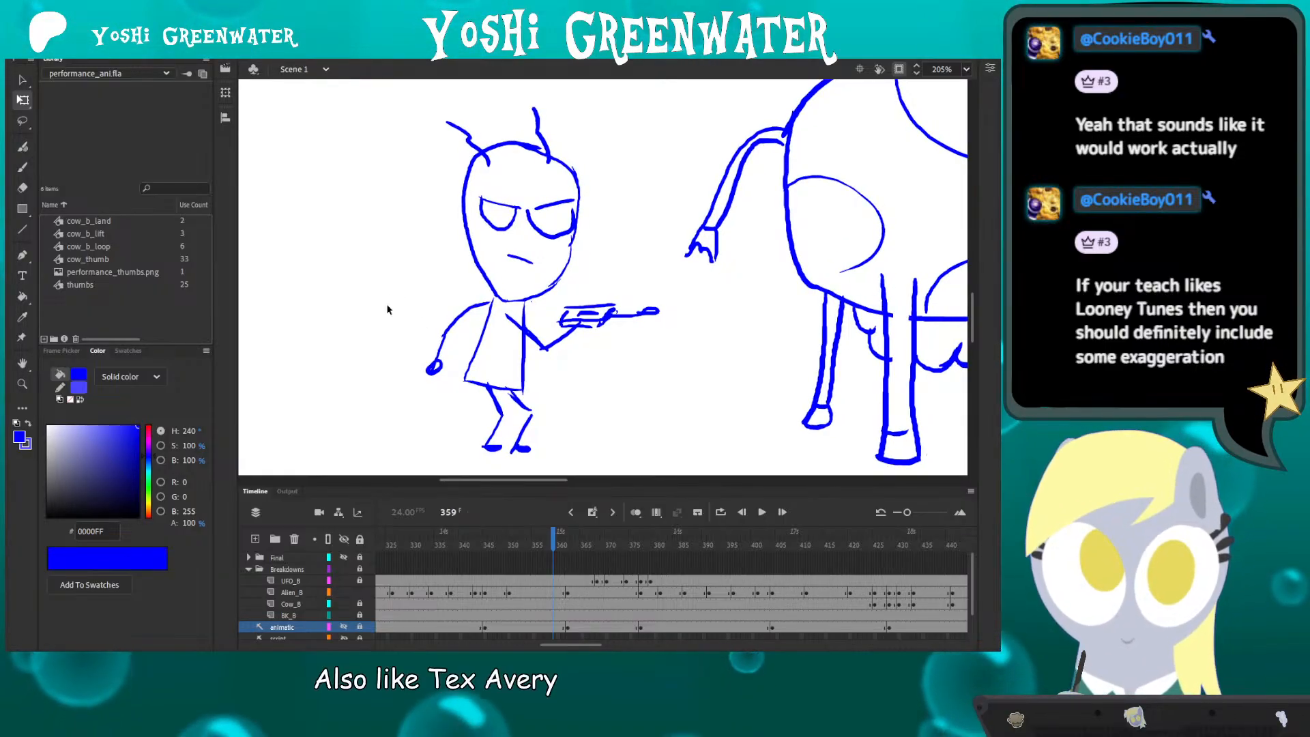
pyautogui.click(554, 593)
pyautogui.moveTo(408, 375); pyautogui.dragTo(392, 372)
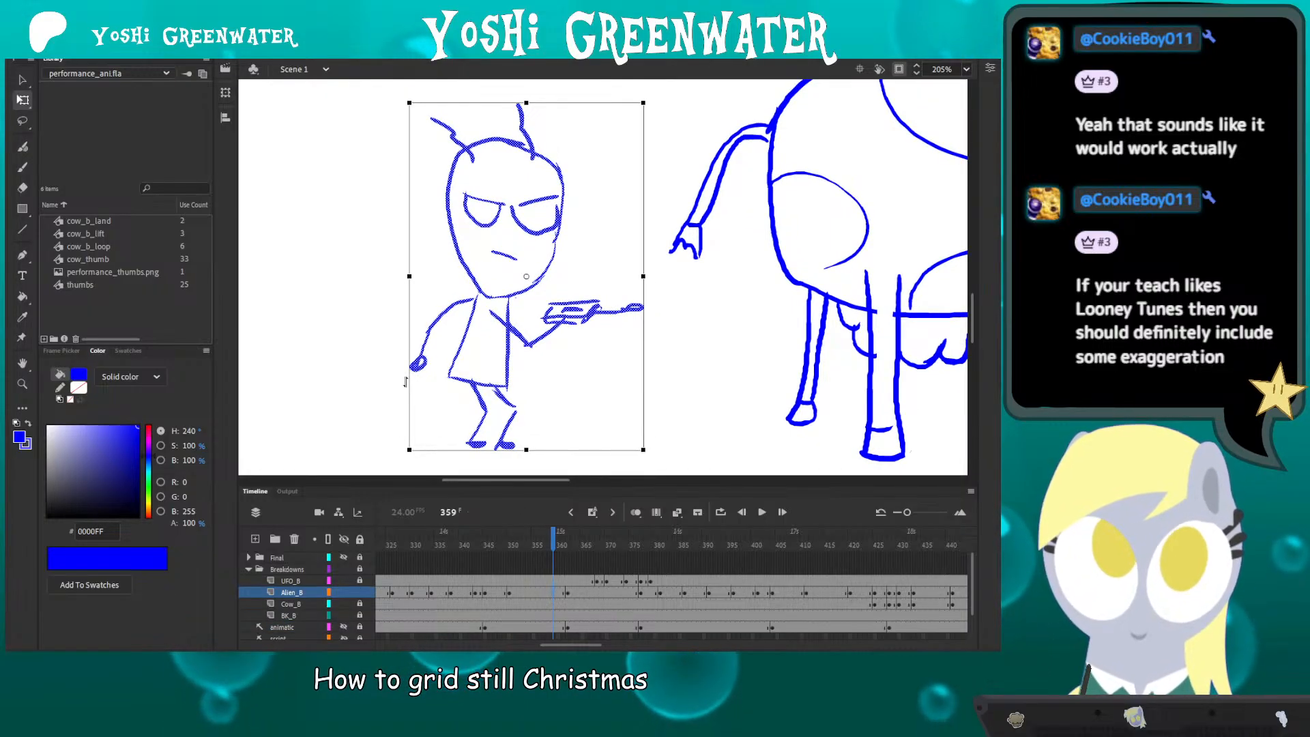
pyautogui.press('Delete')
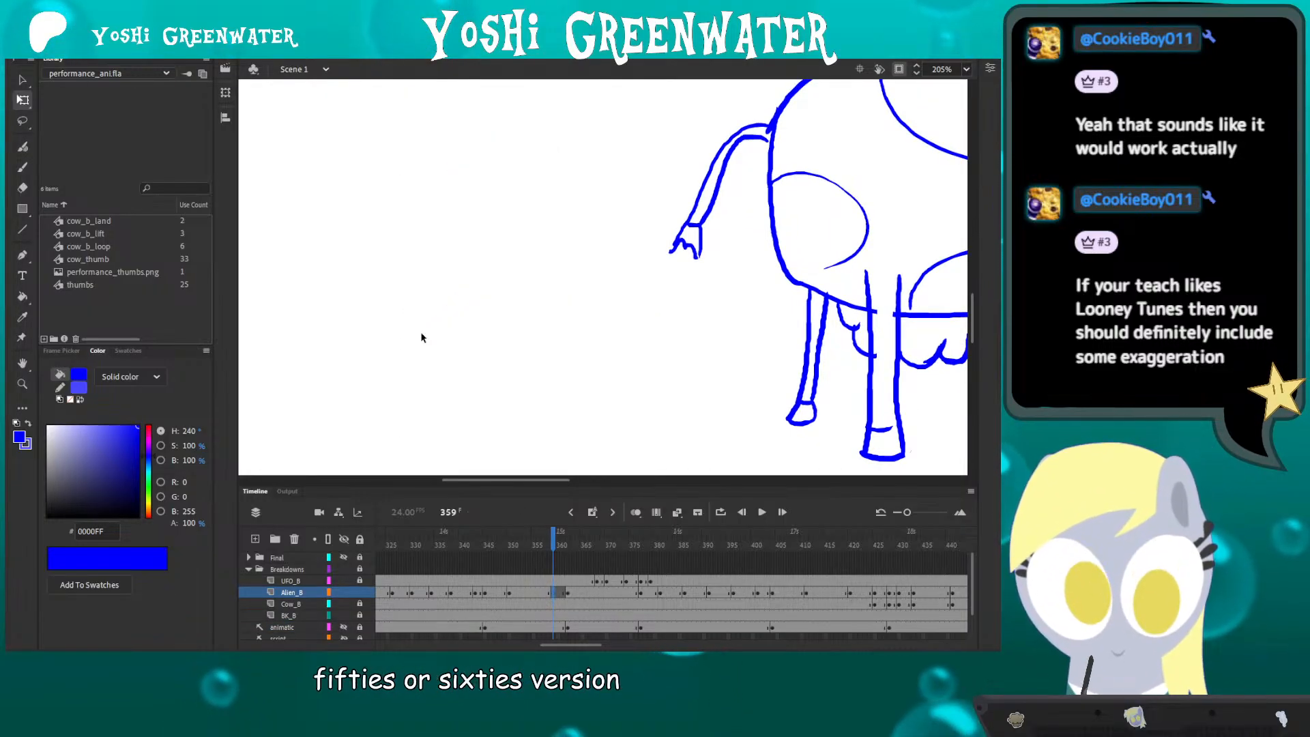
# - Save the file and turn on onion skinning around frame 359 to show the alien's neighbouring poses
pyautogui.hotkey('ctrl', 's')
pyautogui.scroll(-1, 421, 337)
pyautogui.moveTo(561, 324); pyautogui.dragTo(576, 329)
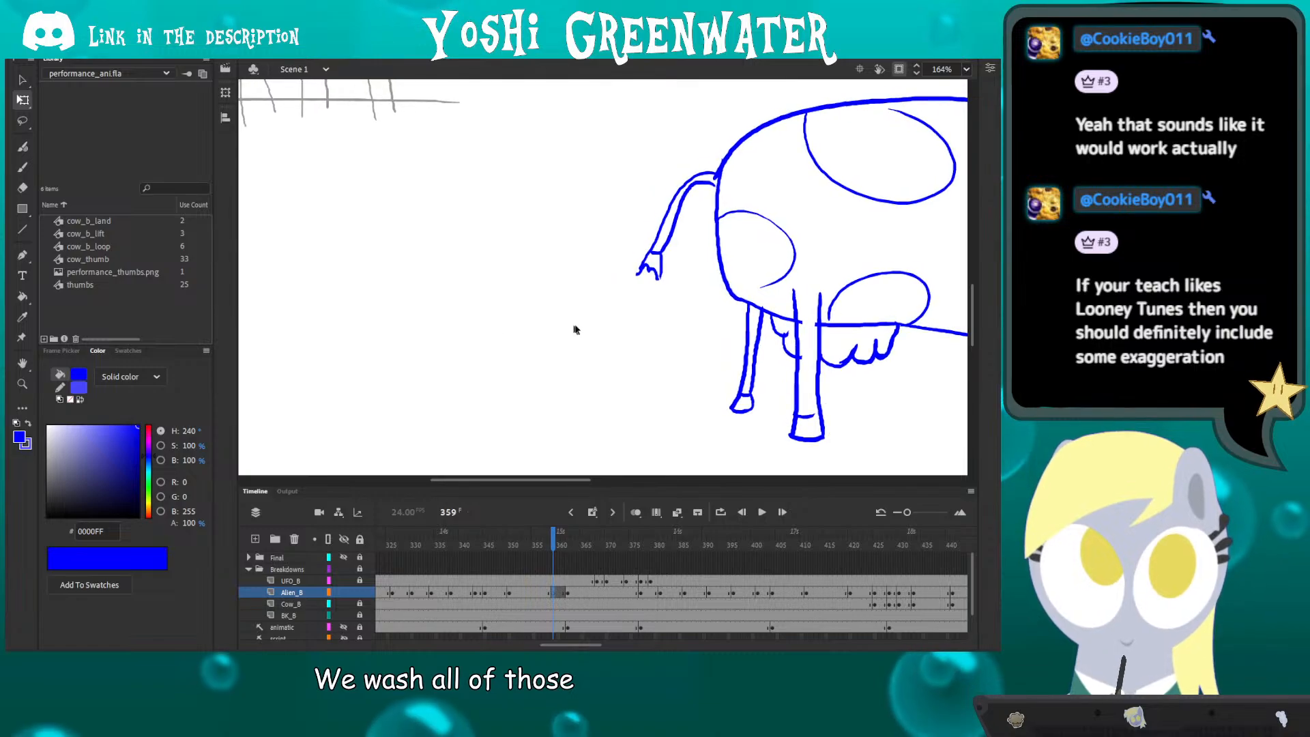
pyautogui.moveTo(485, 357); pyautogui.dragTo(508, 357)
pyautogui.click(636, 513)
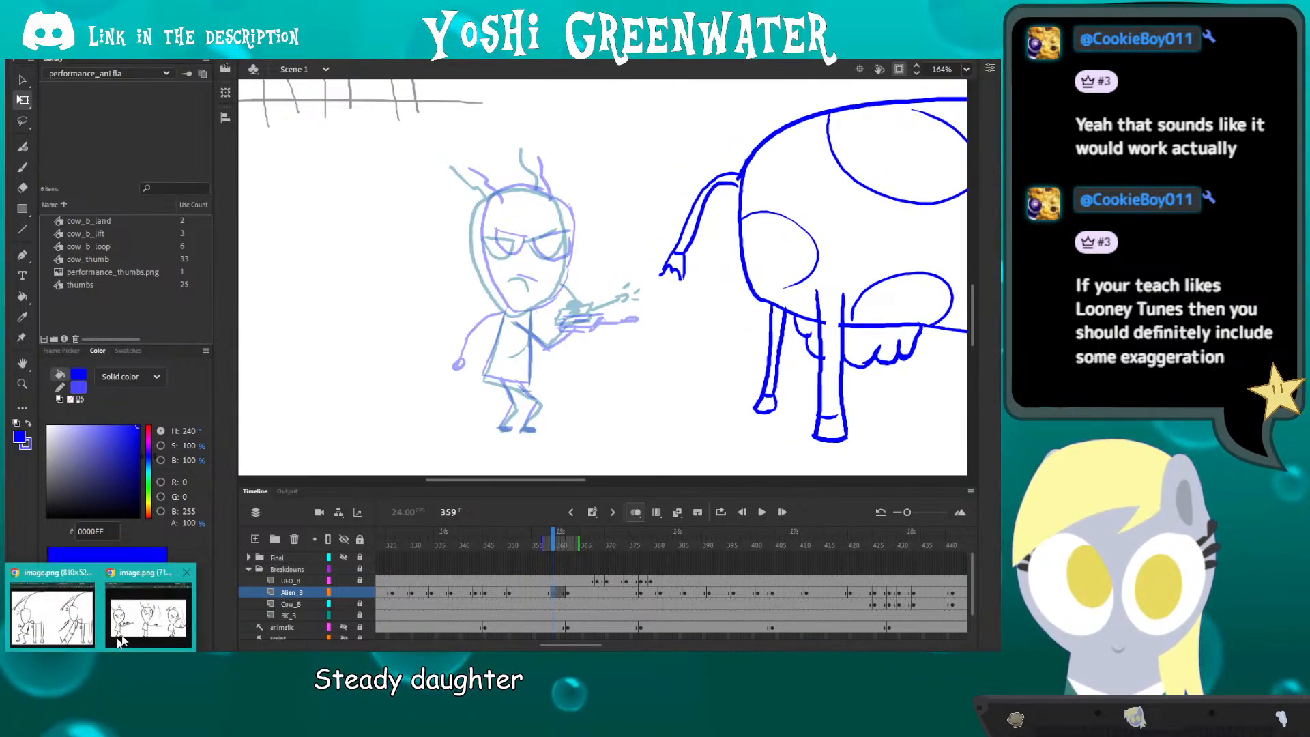
# - Brush-trace the alien's head outline, angry eyes, frown and antennae over the onion-skinned pose at frame 359
pyautogui.click(469, 62)
pyautogui.moveTo(516, 306)
pyautogui.mouseDown()
pyautogui.moveTo(502, 316)
pyautogui.moveTo(529, 195)
pyautogui.moveTo(558, 247)
pyautogui.moveTo(545, 297)
pyautogui.mouseUp()
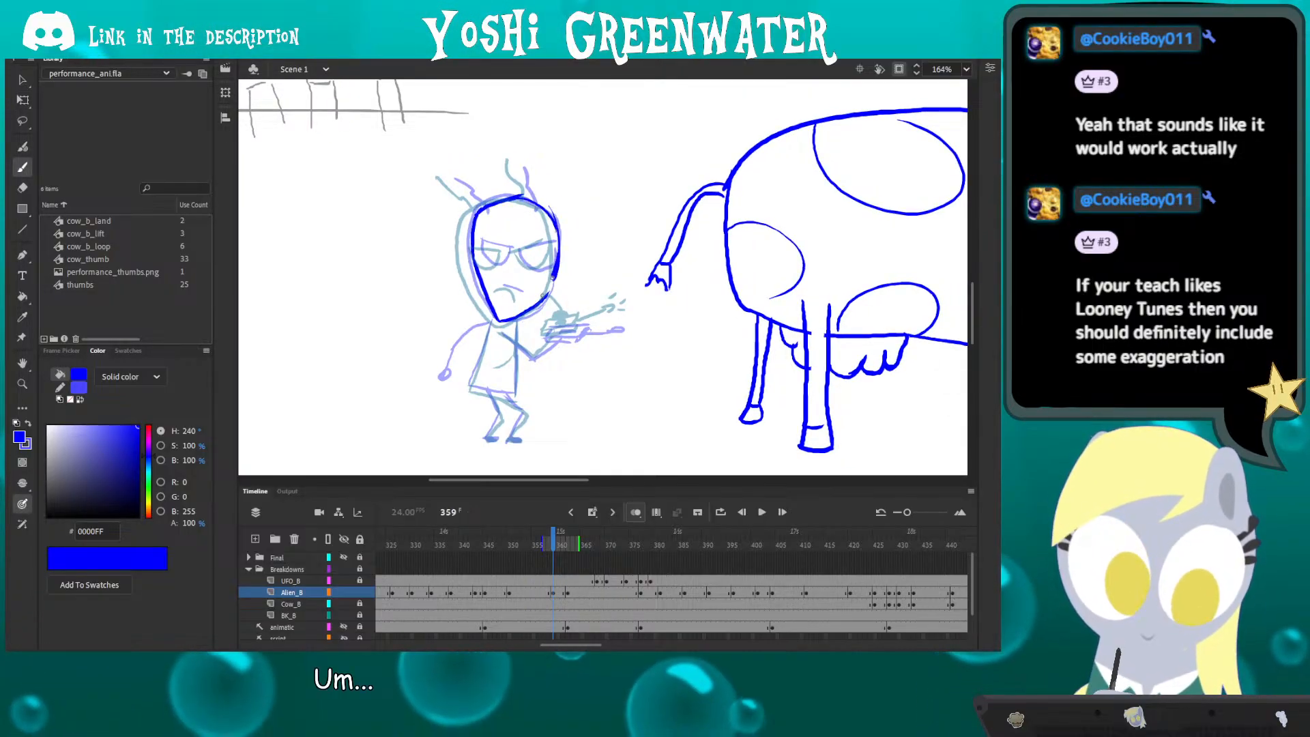
pyautogui.moveTo(483, 236); pyautogui.dragTo(466, 240)
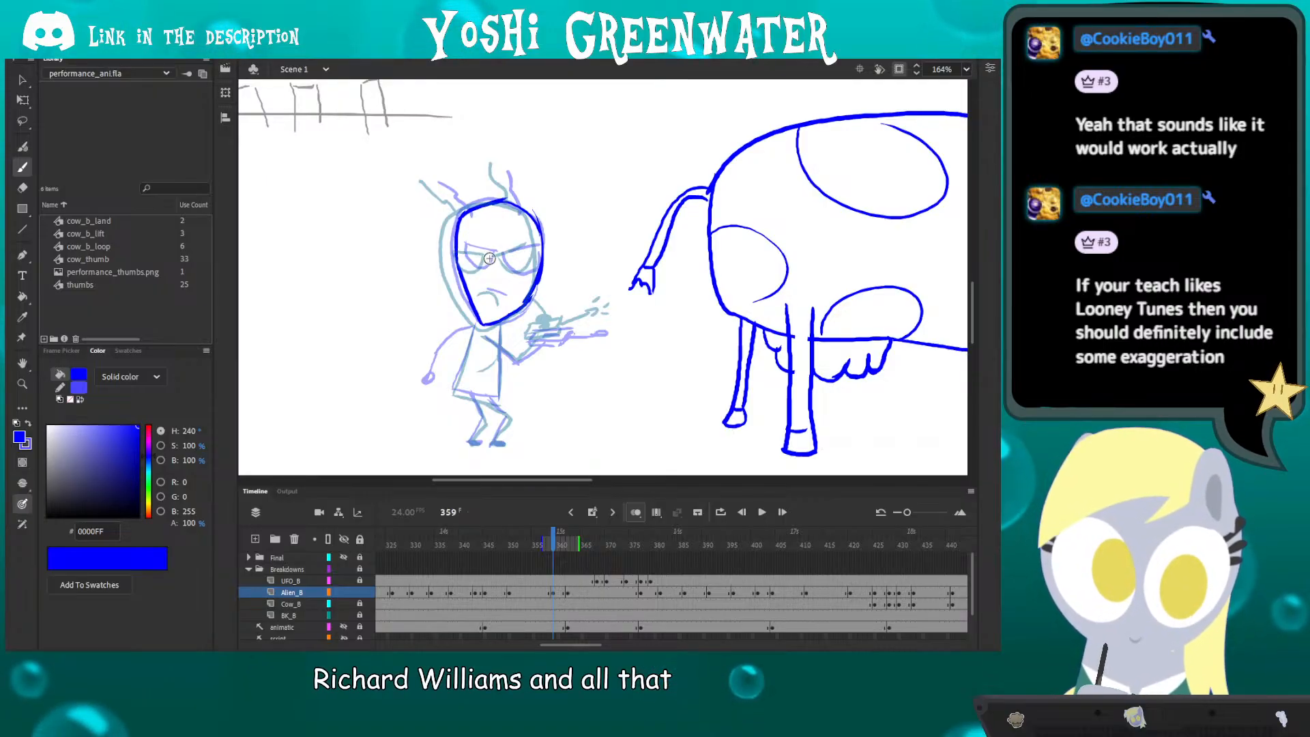
pyautogui.moveTo(469, 243)
pyautogui.mouseDown()
pyautogui.moveTo(489, 266)
pyautogui.moveTo(535, 245)
pyautogui.moveTo(480, 272)
pyautogui.moveTo(503, 295)
pyautogui.moveTo(491, 280)
pyautogui.mouseUp()
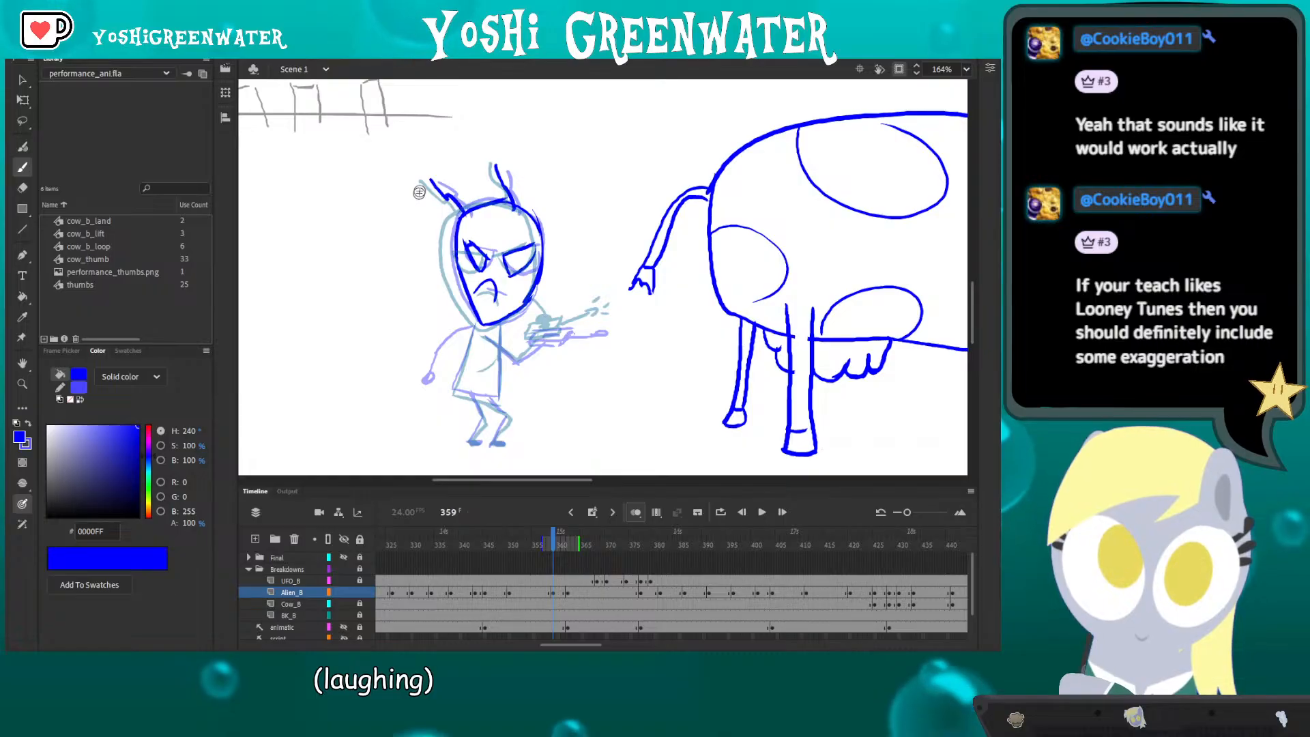
# - Raise the traced alien head above the neighbouring poses and shift it slightly to the right
pyautogui.moveTo(389, 137); pyautogui.dragTo(550, 333)
pyautogui.press('Up')
pyautogui.press('Up')
pyautogui.press('Up')
pyautogui.press('Up')
pyautogui.press('Up')
pyautogui.press('Up')
pyautogui.press('Up')
pyautogui.press('Up')
pyautogui.press('Up')
pyautogui.press('Up')
pyautogui.press('Up')
pyautogui.press('Up')
pyautogui.press('Up')
pyautogui.press('Up')
pyautogui.press('Up')
pyautogui.press('Up')
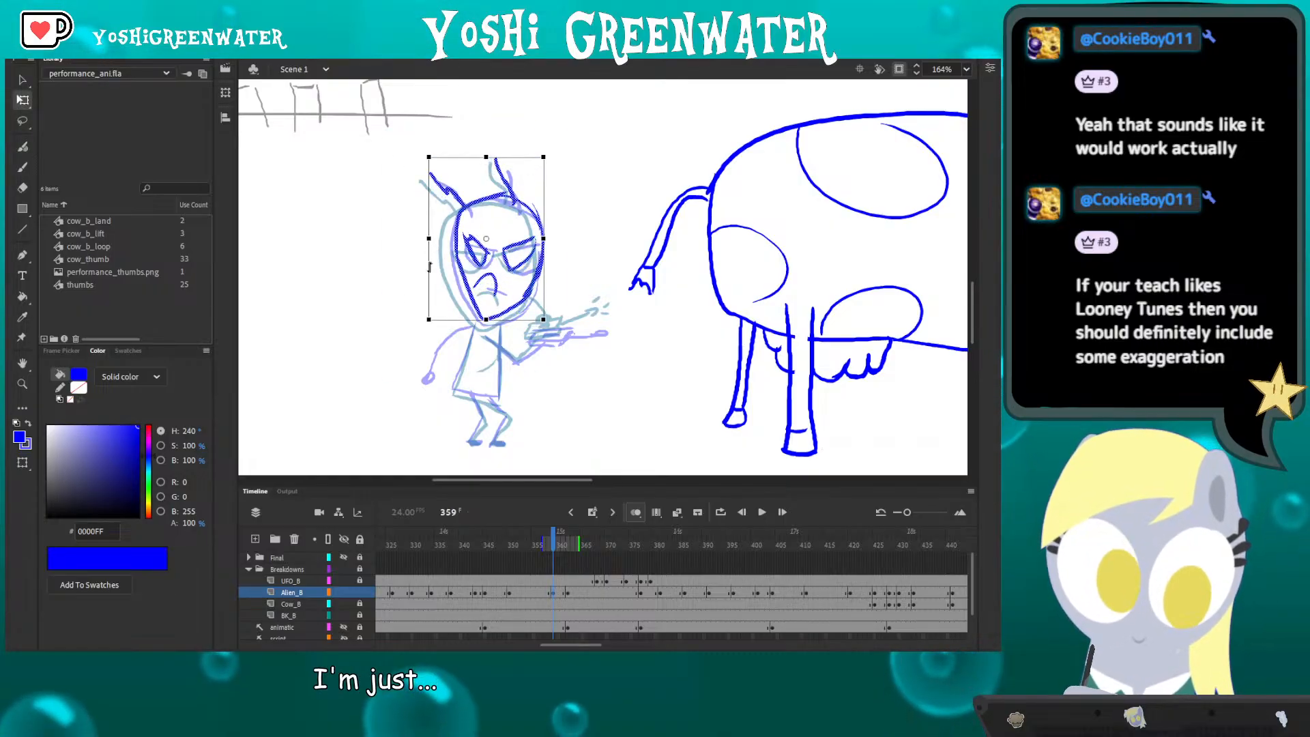
pyautogui.press('Up')
pyautogui.press('Up')
pyautogui.press('Up')
pyautogui.press('Up')
pyautogui.press('Up')
pyautogui.press('Right')
pyautogui.press('Right')
pyautogui.press('Right')
pyautogui.press('Right')
pyautogui.press('Right')
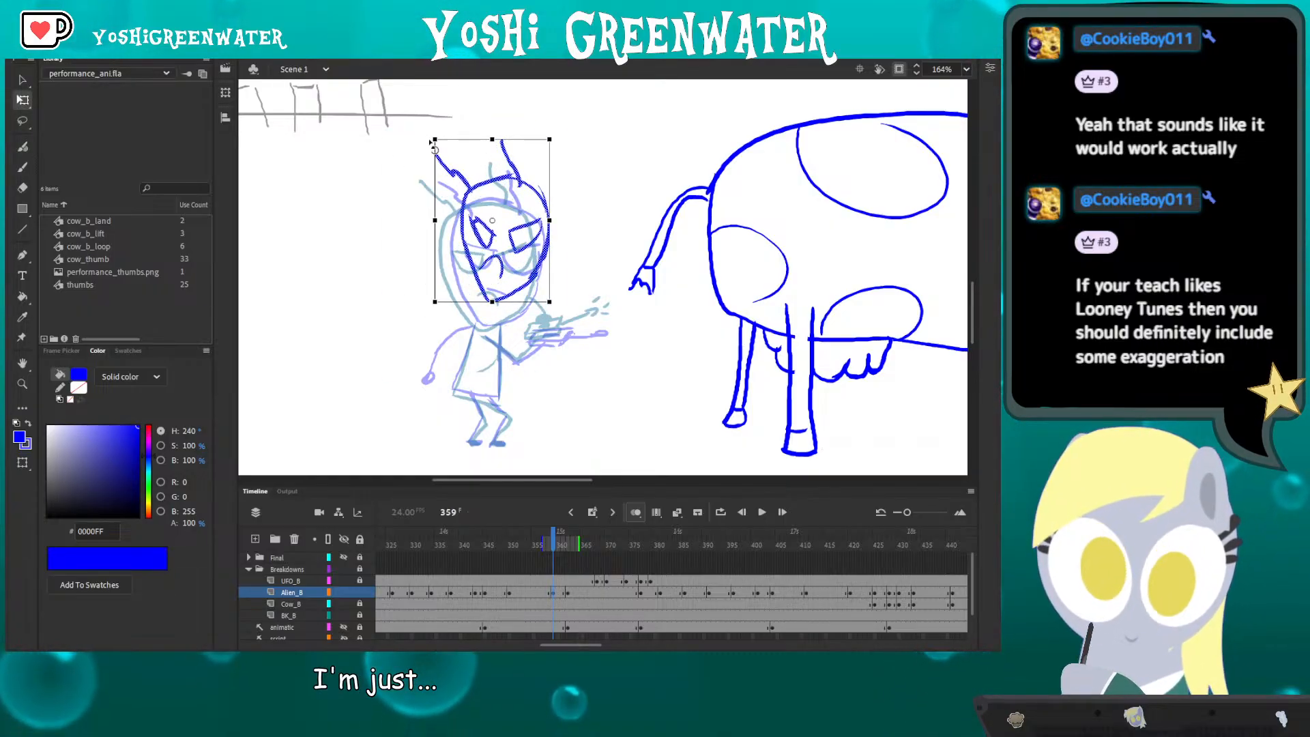
pyautogui.moveTo(430, 143); pyautogui.dragTo(575, 342)
pyautogui.click(414, 226)
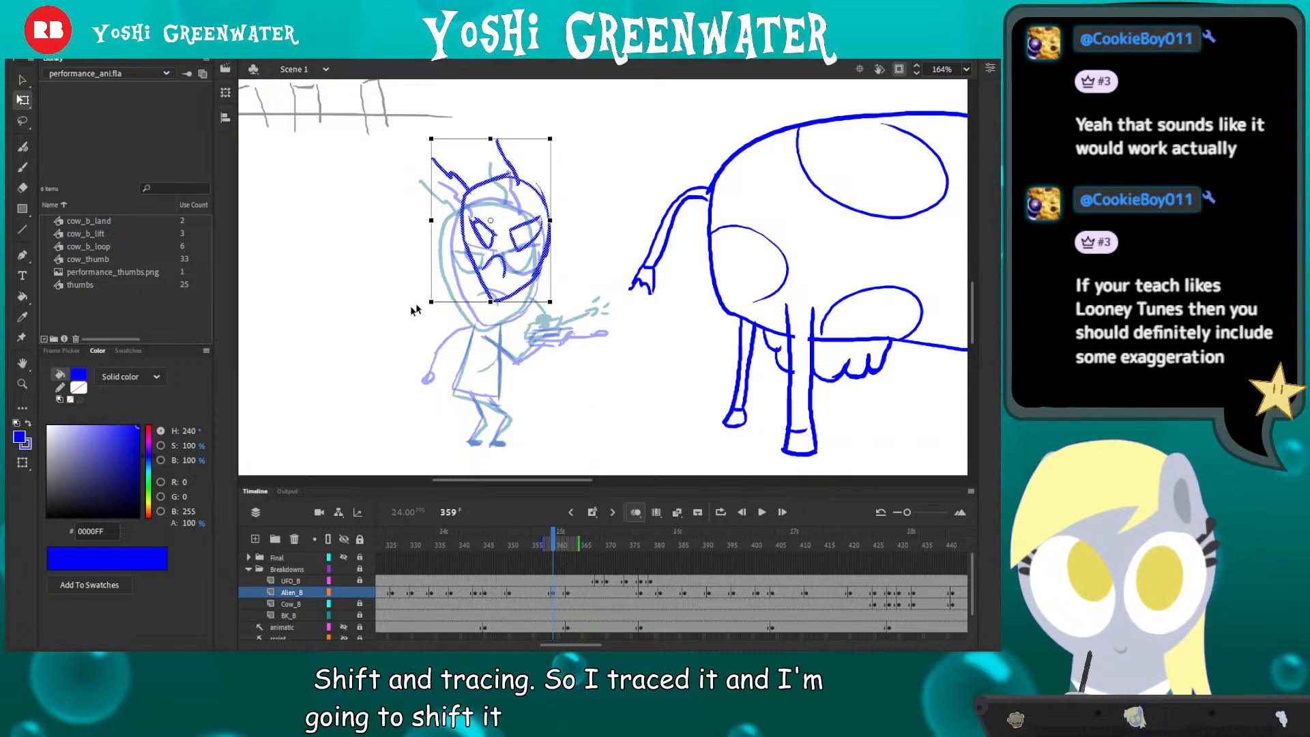
# - Flip the alien's head horizontally, tilt it slightly clockwise and shift it back over the body
pyautogui.hotkey('shift', 'h')
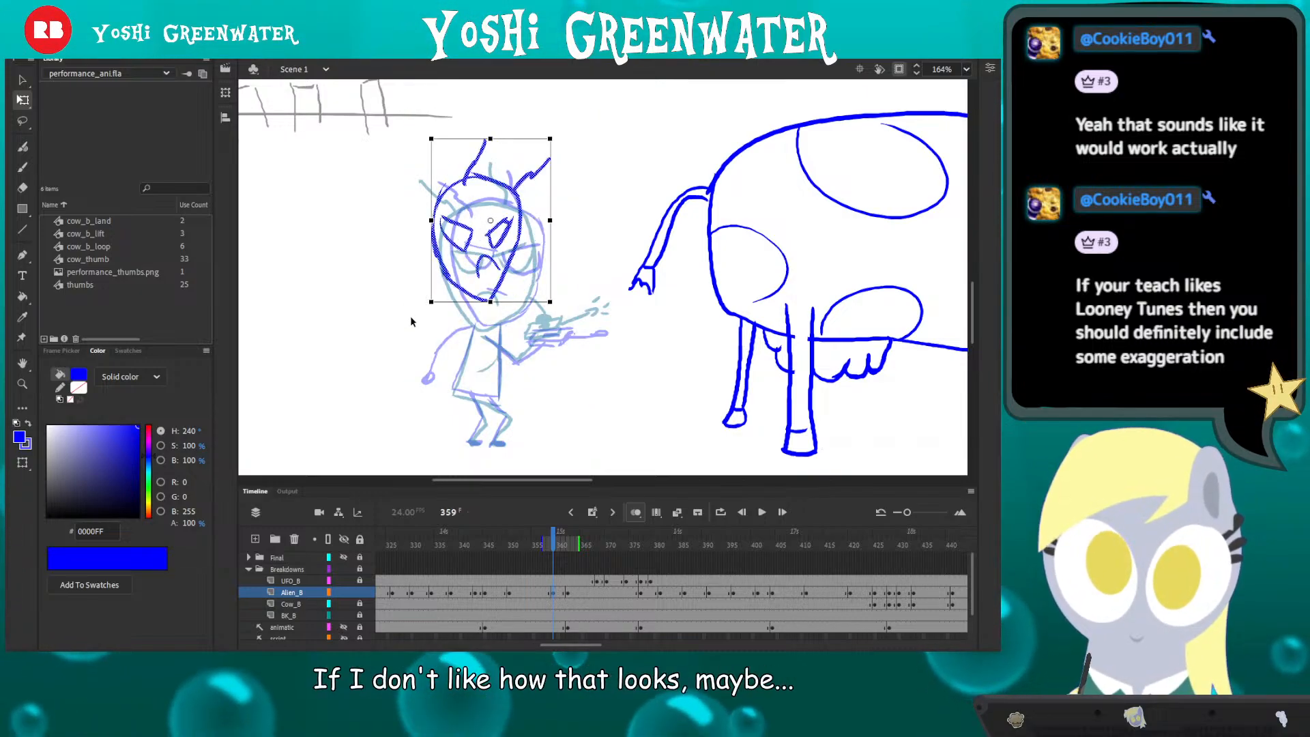
pyautogui.moveTo(402, 236); pyautogui.dragTo(416, 241)
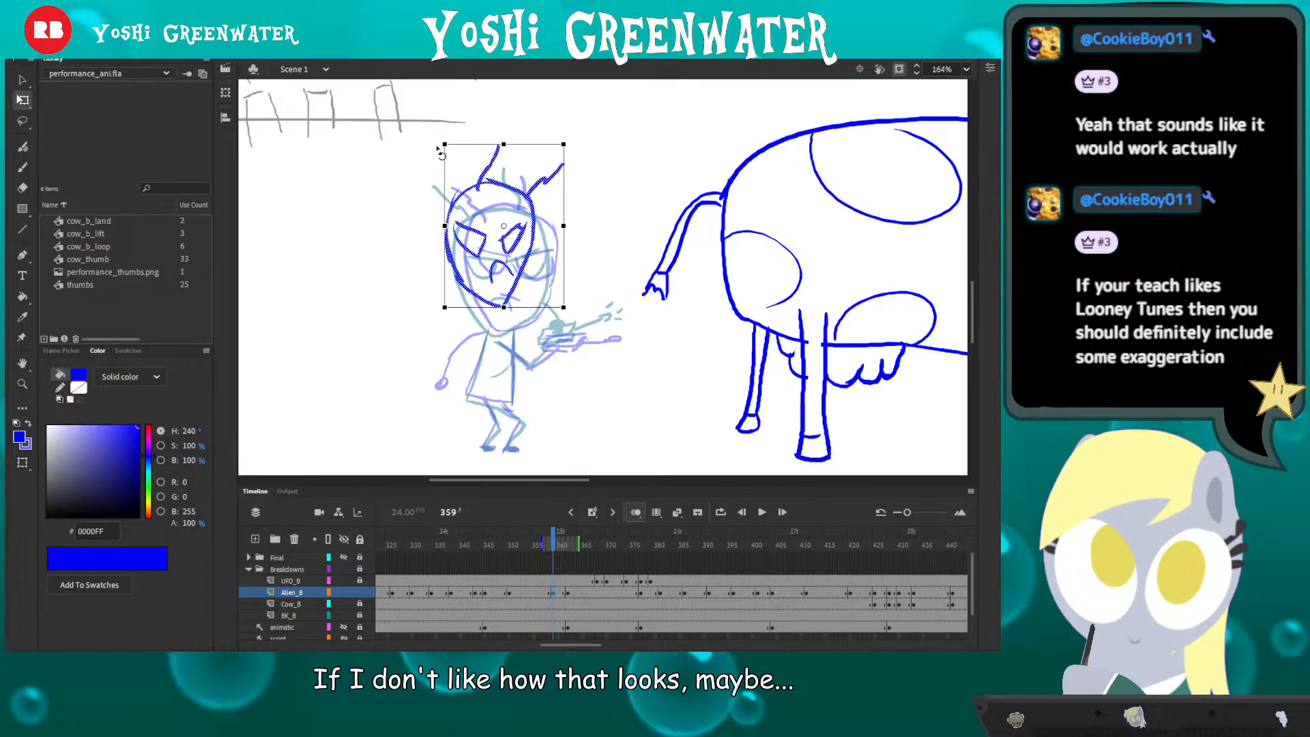
pyautogui.moveTo(440, 148); pyautogui.dragTo(446, 145)
pyautogui.moveTo(466, 196); pyautogui.dragTo(484, 199)
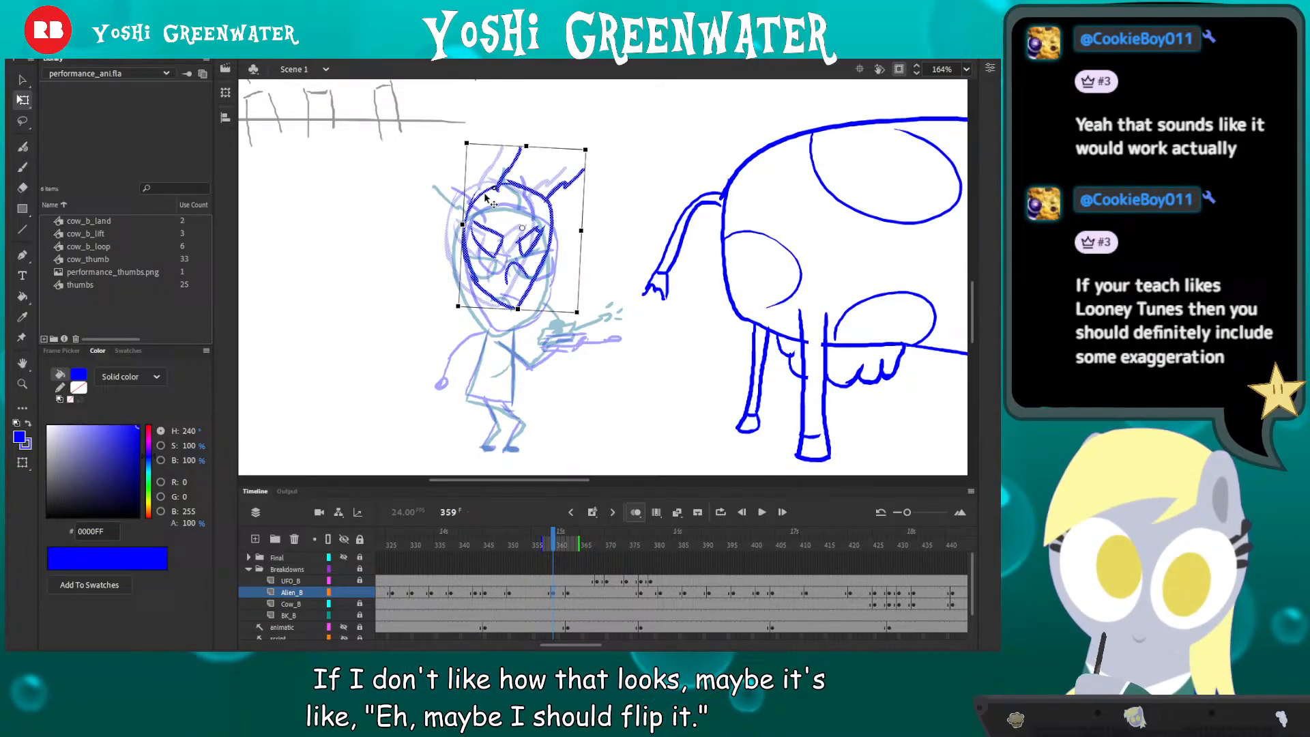
# - Replace the flipped antennae and head top with redrawn lines, and delete the right cheek line for a rounder one
pyautogui.click(439, 206)
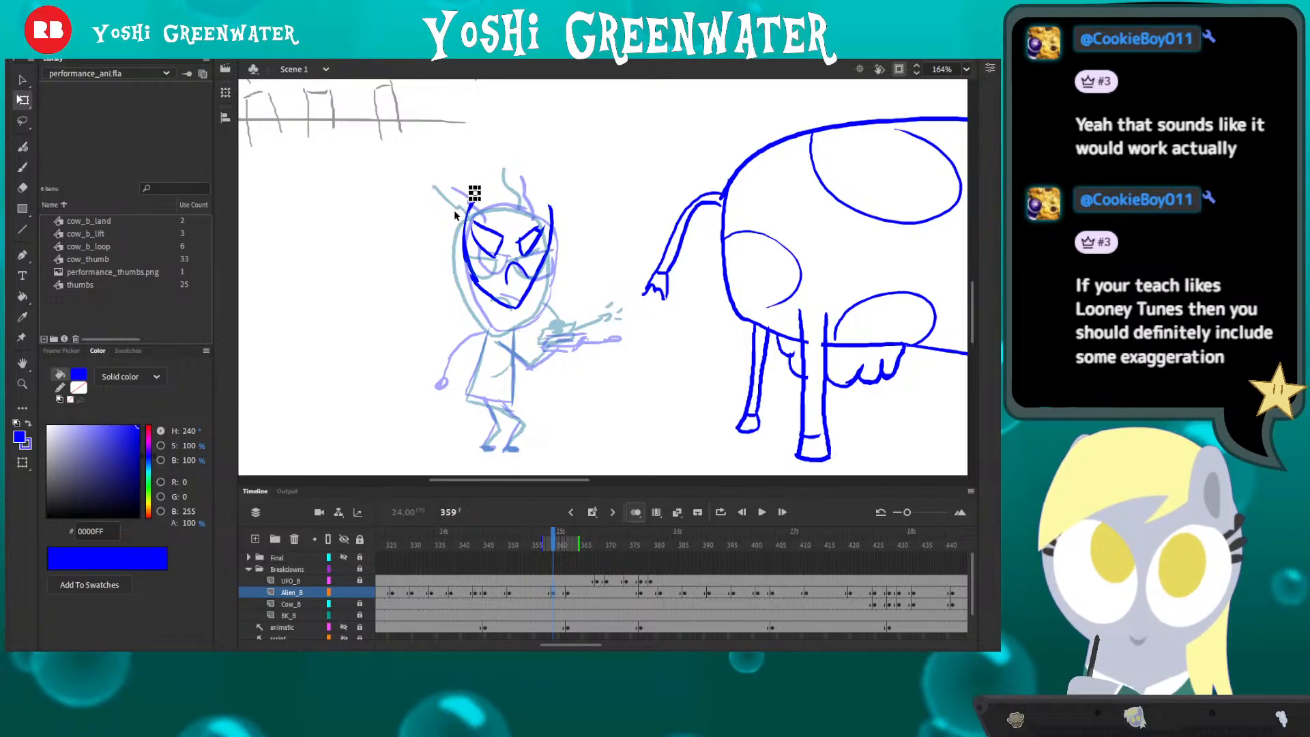
pyautogui.press('b')
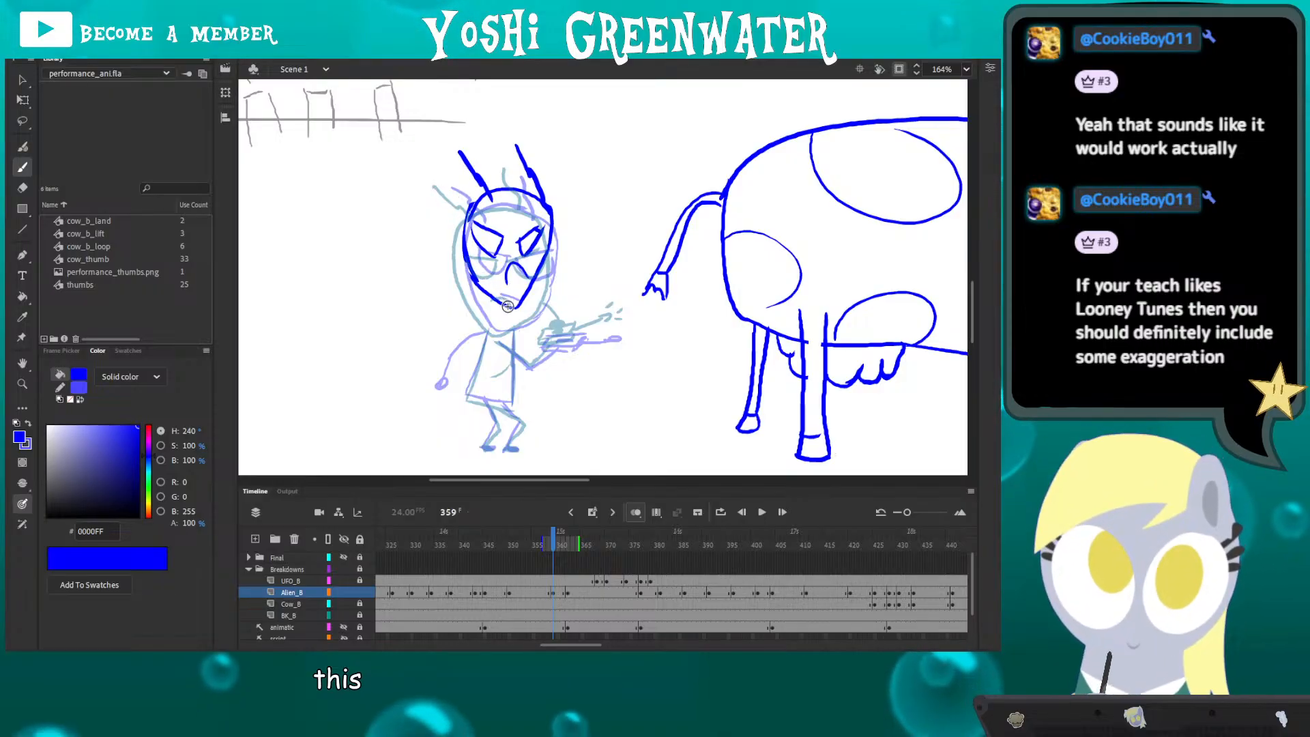
pyautogui.press('q')
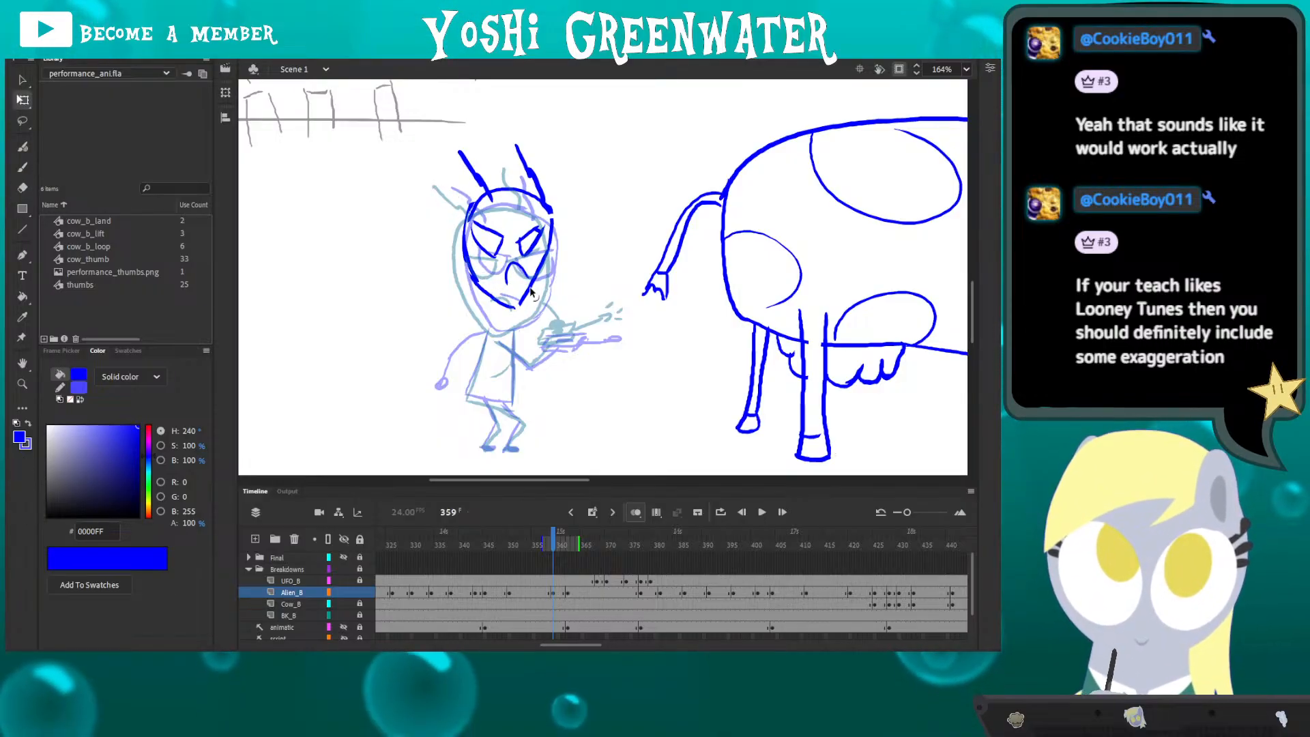
pyautogui.click(531, 289)
pyautogui.press('Delete')
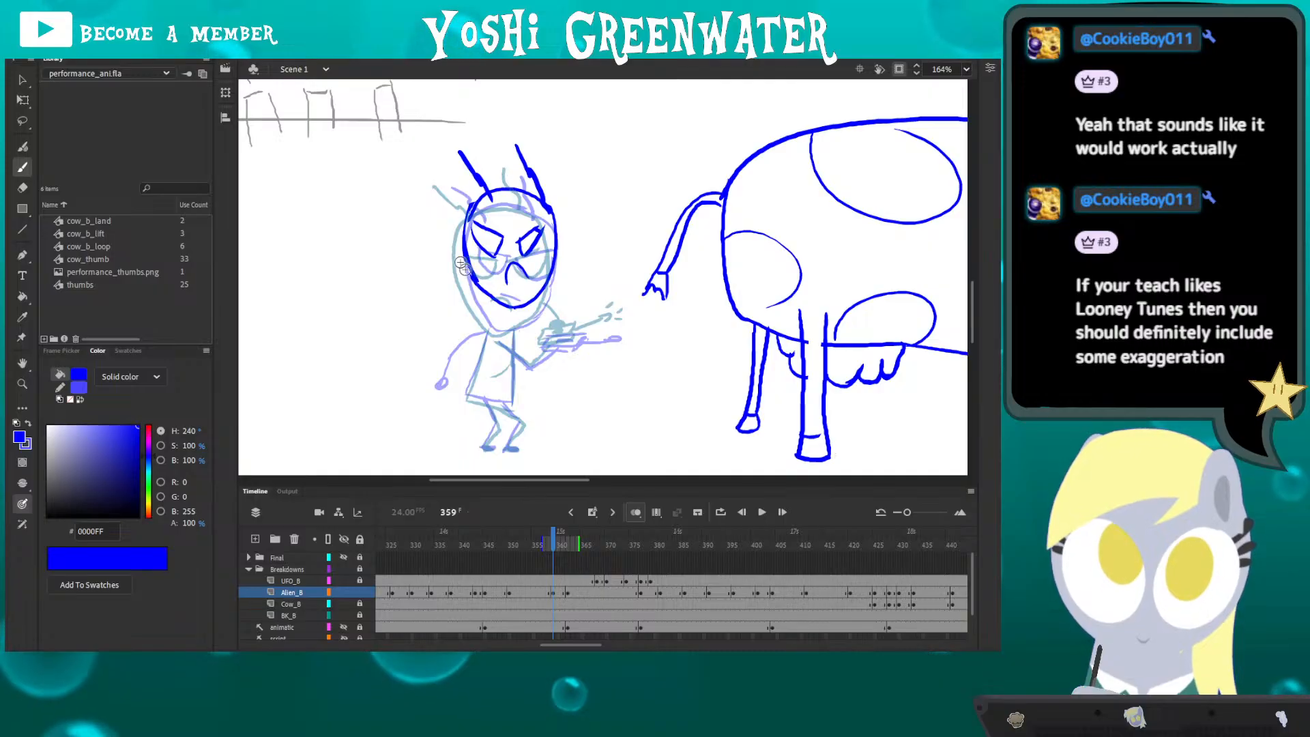
# - Move the redrawn head up and to the left and tilt it slightly counterclockwise
pyautogui.press('q')
pyautogui.click(464, 287)
pyautogui.moveTo(463, 259); pyautogui.dragTo(458, 248)
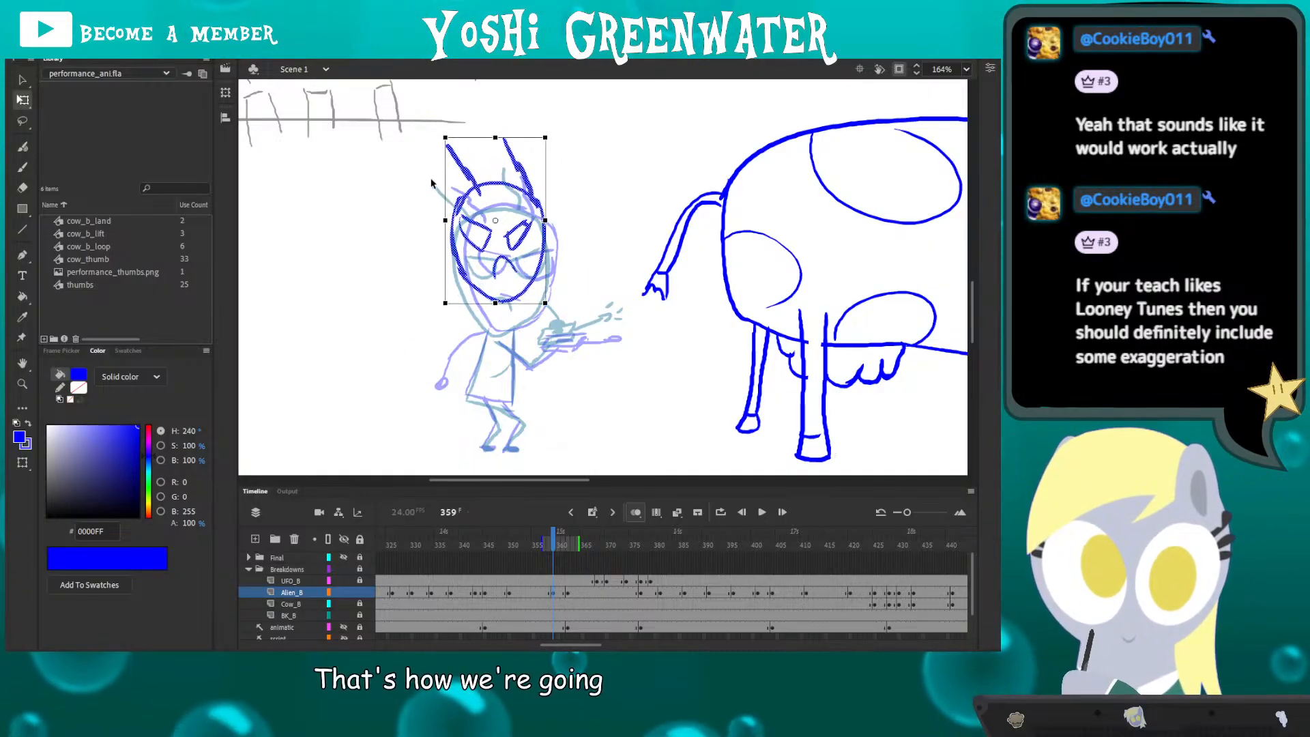
pyautogui.moveTo(449, 134); pyautogui.dragTo(439, 143)
# - Draw the alien's tapered torso with a bottom hem beneath the raised head
pyautogui.press('b')
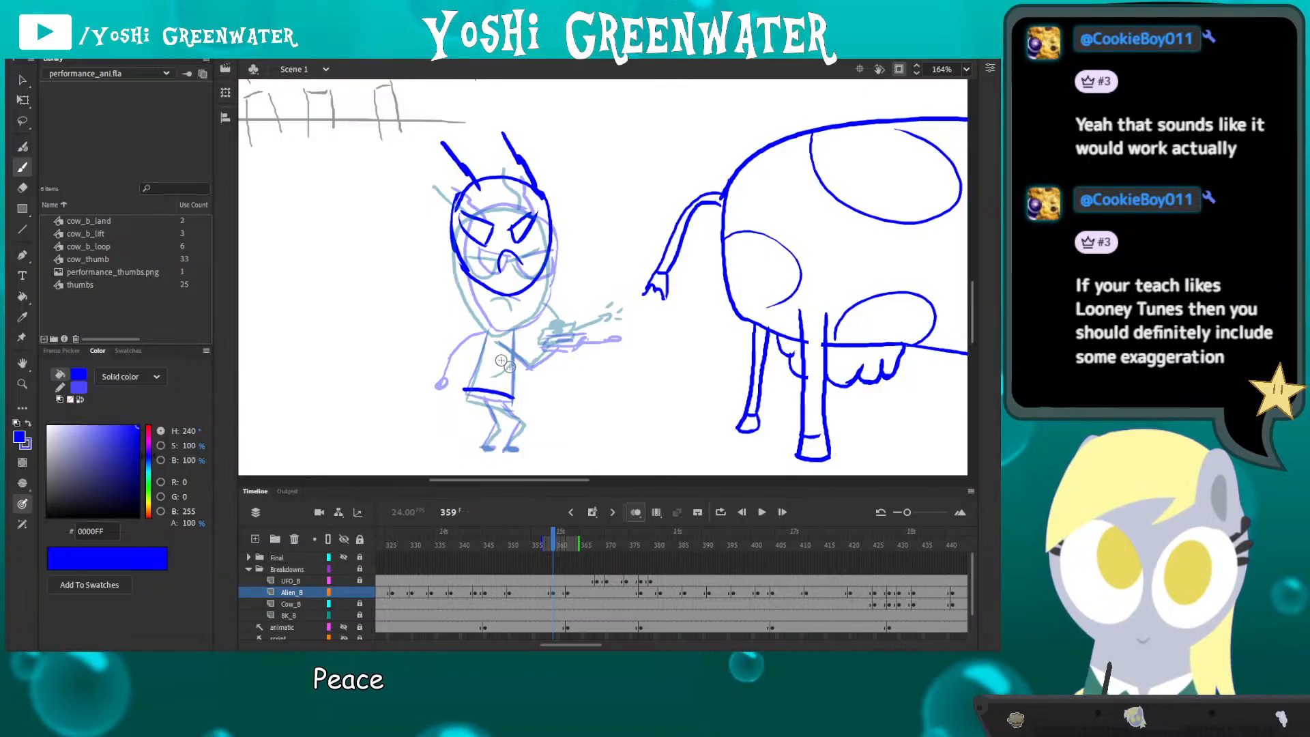
pyautogui.moveTo(464, 388)
pyautogui.mouseDown()
pyautogui.moveTo(509, 280)
pyautogui.moveTo(513, 397)
pyautogui.mouseUp()
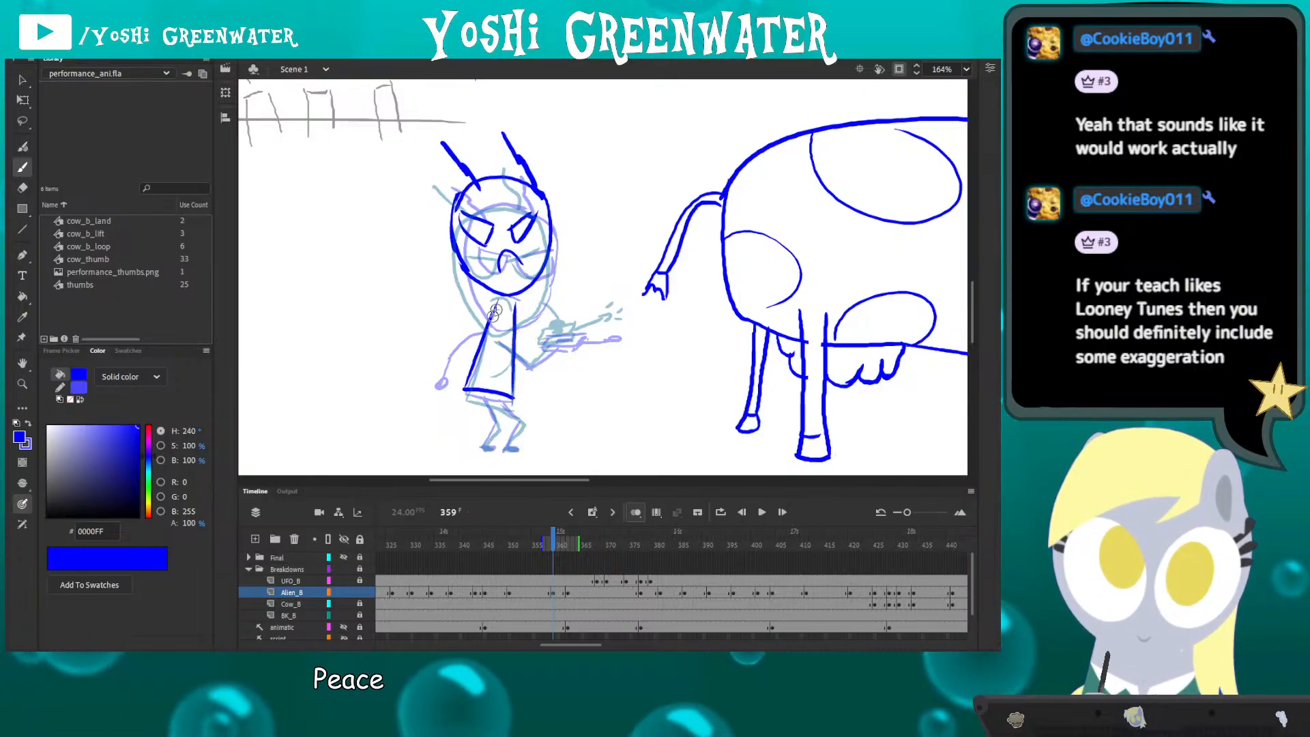
pyautogui.moveTo(519, 298); pyautogui.dragTo(515, 314)
# - Select the alien's head and torso together and stretch them slightly upward
pyautogui.press('q')
pyautogui.moveTo(397, 103); pyautogui.dragTo(573, 460)
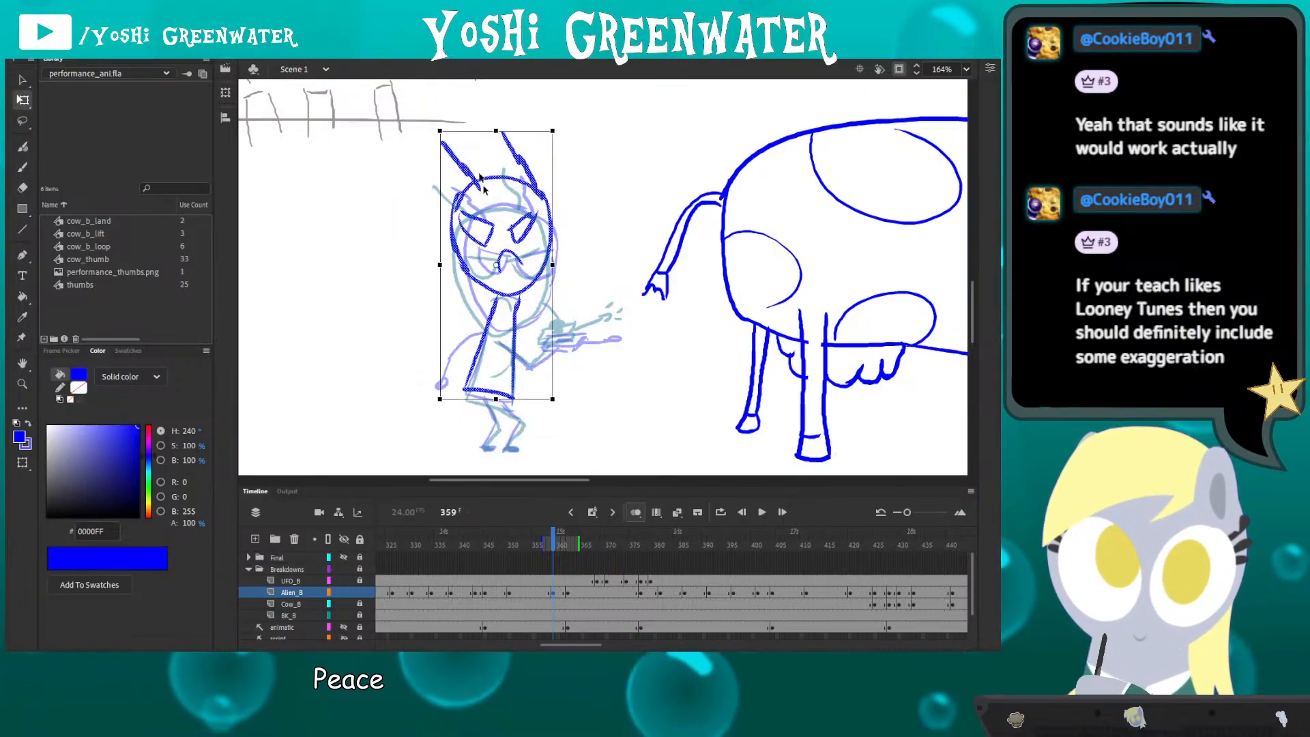
pyautogui.moveTo(495, 132); pyautogui.dragTo(494, 126)
pyautogui.press('Up')
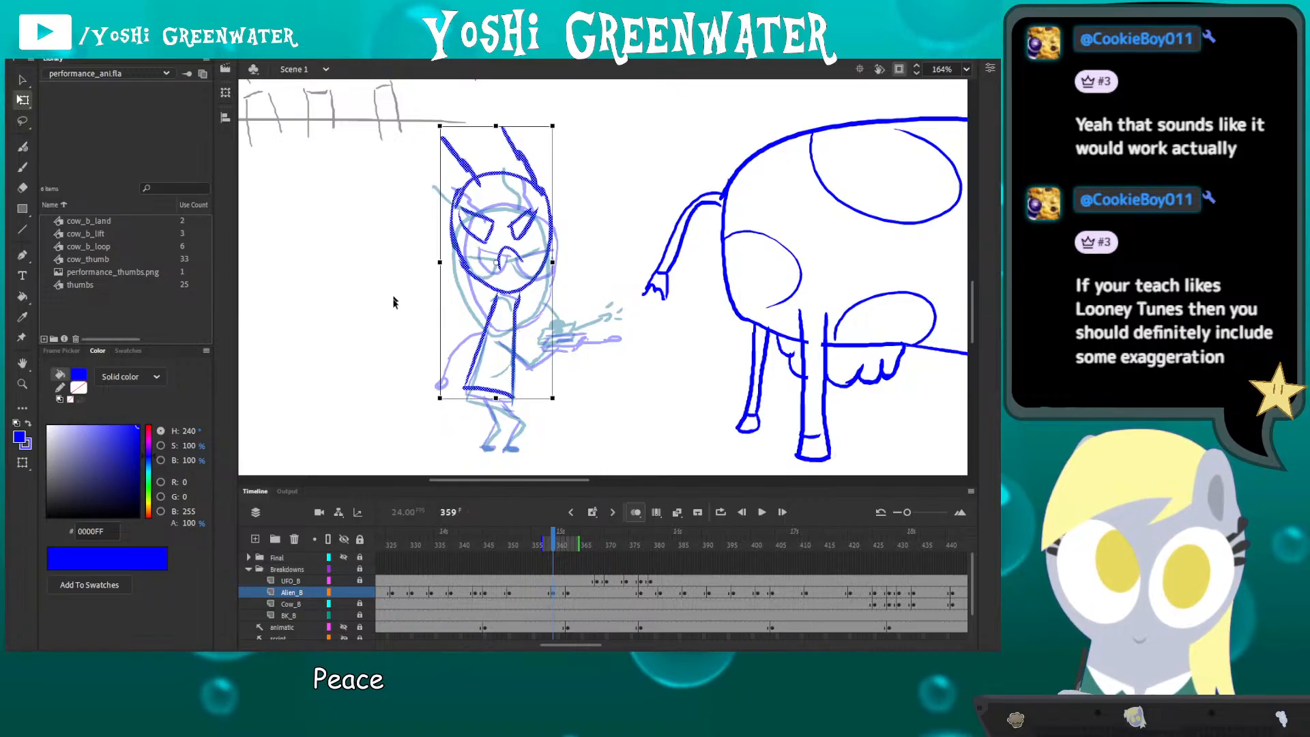
pyautogui.click(401, 337)
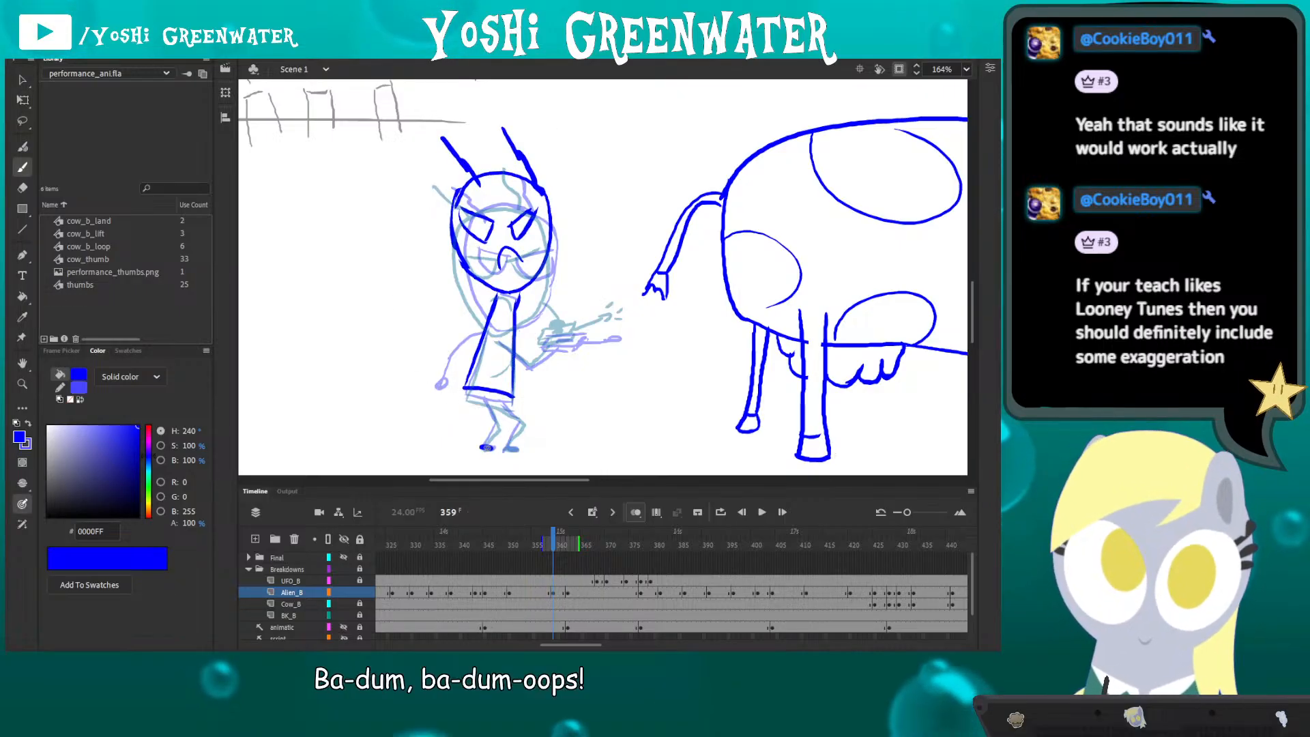
# - Draw the alien's two feet over the onion-skinned ones and undo the trial leg lines
pyautogui.moveTo(484, 391)
pyautogui.mouseDown()
pyautogui.moveTo(487, 446)
pyautogui.moveTo(510, 448)
pyautogui.mouseUp()
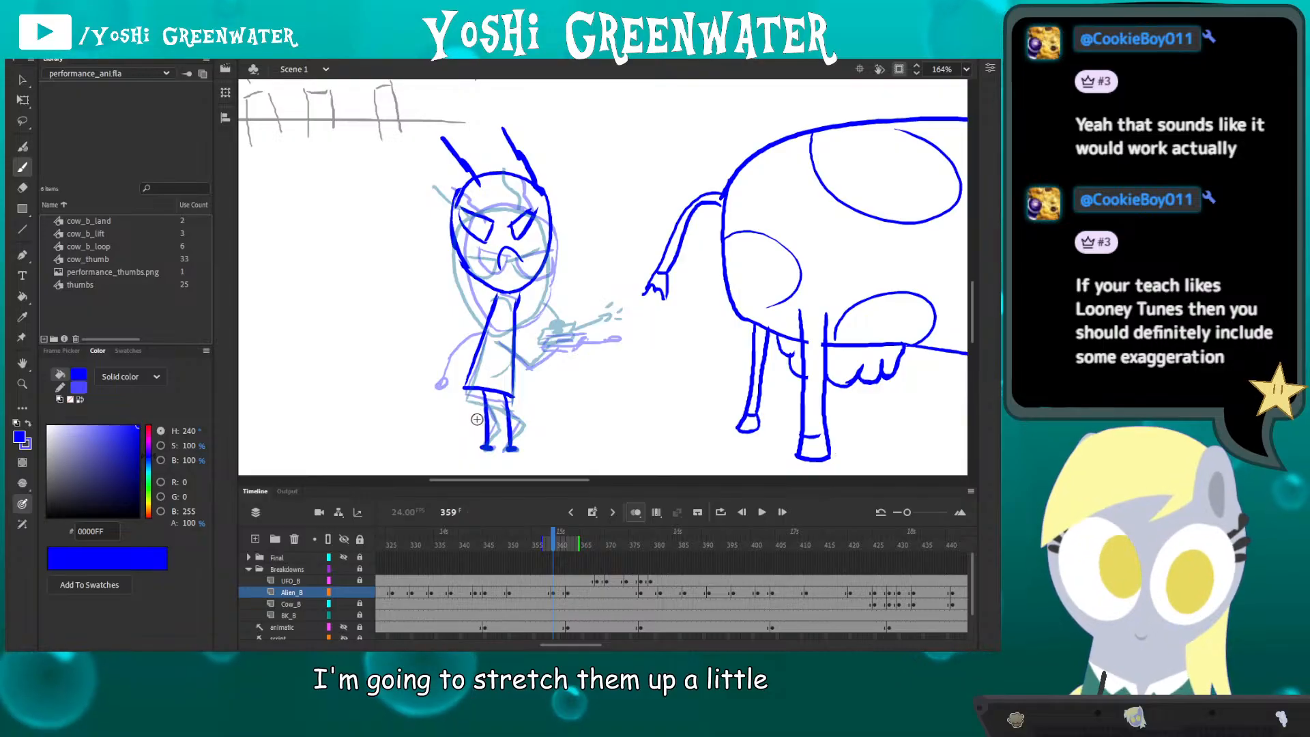
pyautogui.hotkey('ctrl', 'z')
pyautogui.hotkey('ctrl', 'z')
# - Shift the alien's head and torso slightly right over the feet and tilt them slightly backward
pyautogui.press('q')
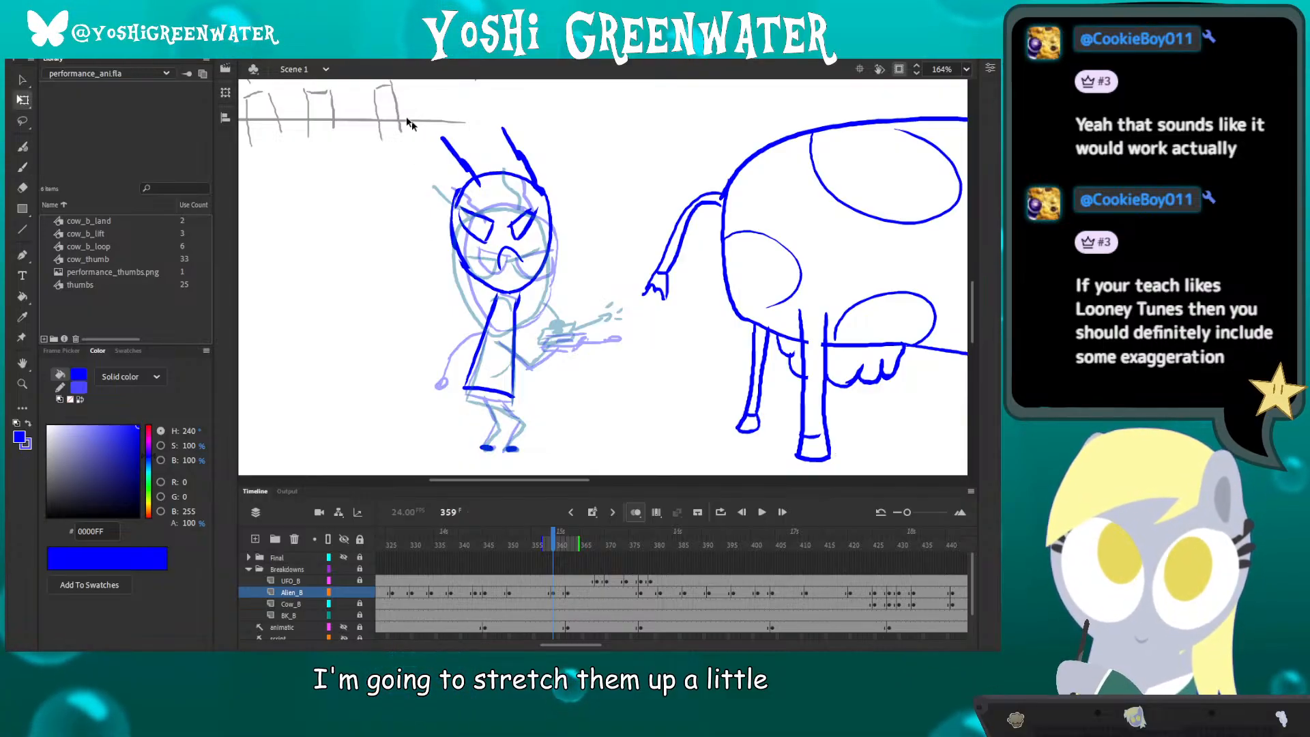
pyautogui.moveTo(389, 96); pyautogui.dragTo(570, 430)
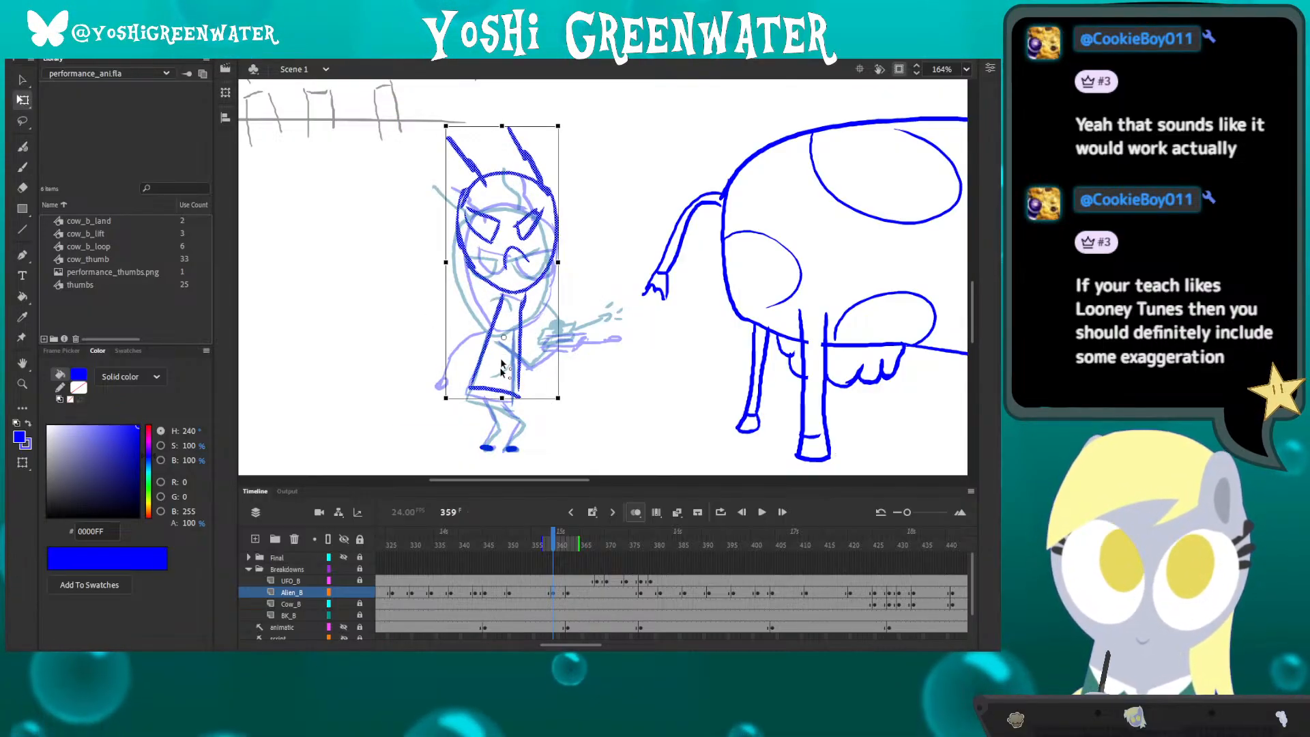
pyautogui.moveTo(501, 364); pyautogui.dragTo(502, 366)
pyautogui.moveTo(440, 124); pyautogui.dragTo(425, 129)
pyautogui.click(442, 369)
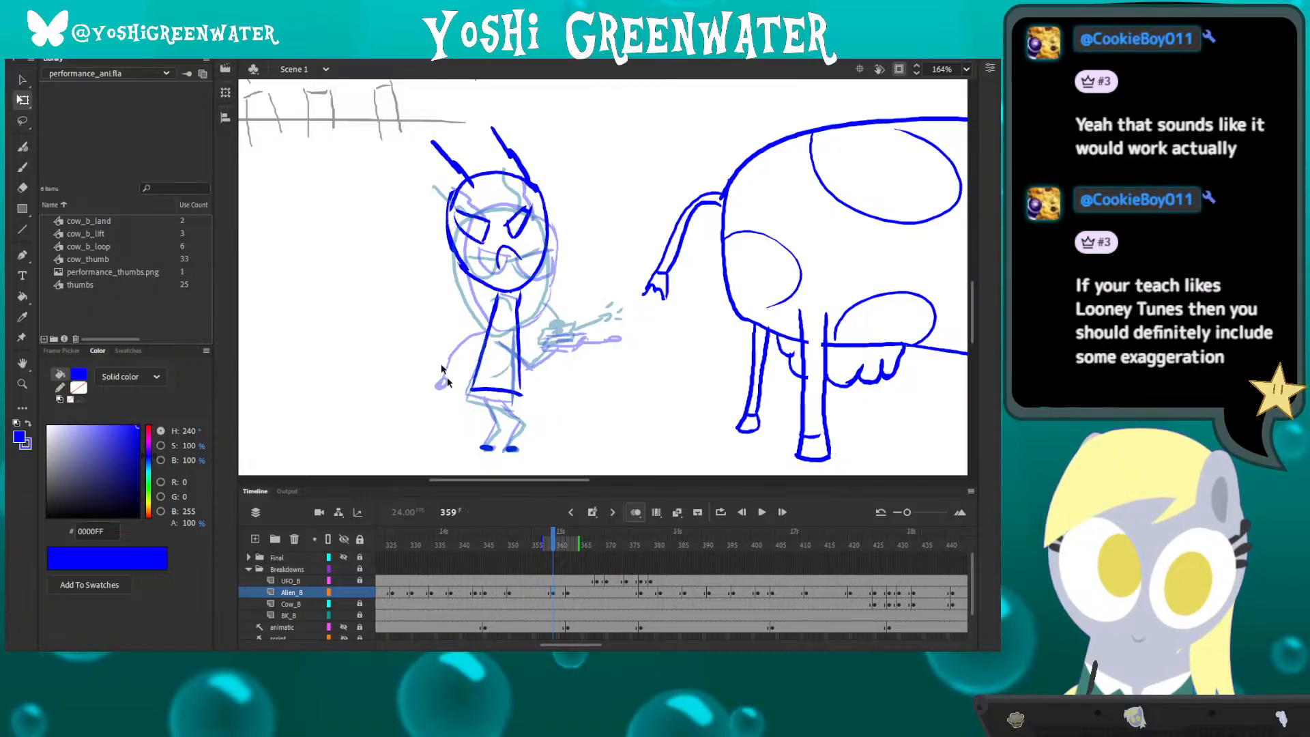
# - Draw two straight, stretched legs joining the torso's hem to the feet, redoing the uneven strokes
pyautogui.press('b')
pyautogui.moveTo(487, 392)
pyautogui.mouseDown()
pyautogui.moveTo(487, 453)
pyautogui.moveTo(512, 449)
pyautogui.mouseUp()
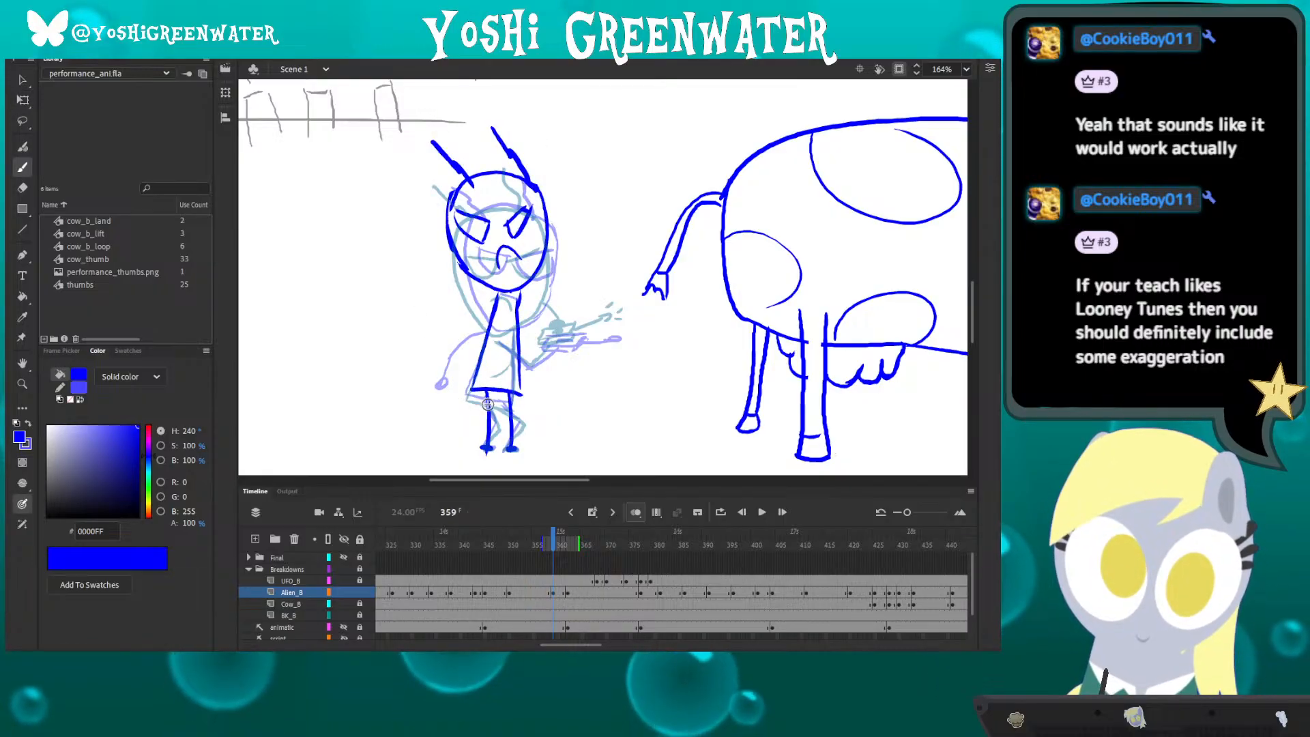
pyautogui.hotkey('ctrl', 'z')
pyautogui.hotkey('ctrl', 'z')
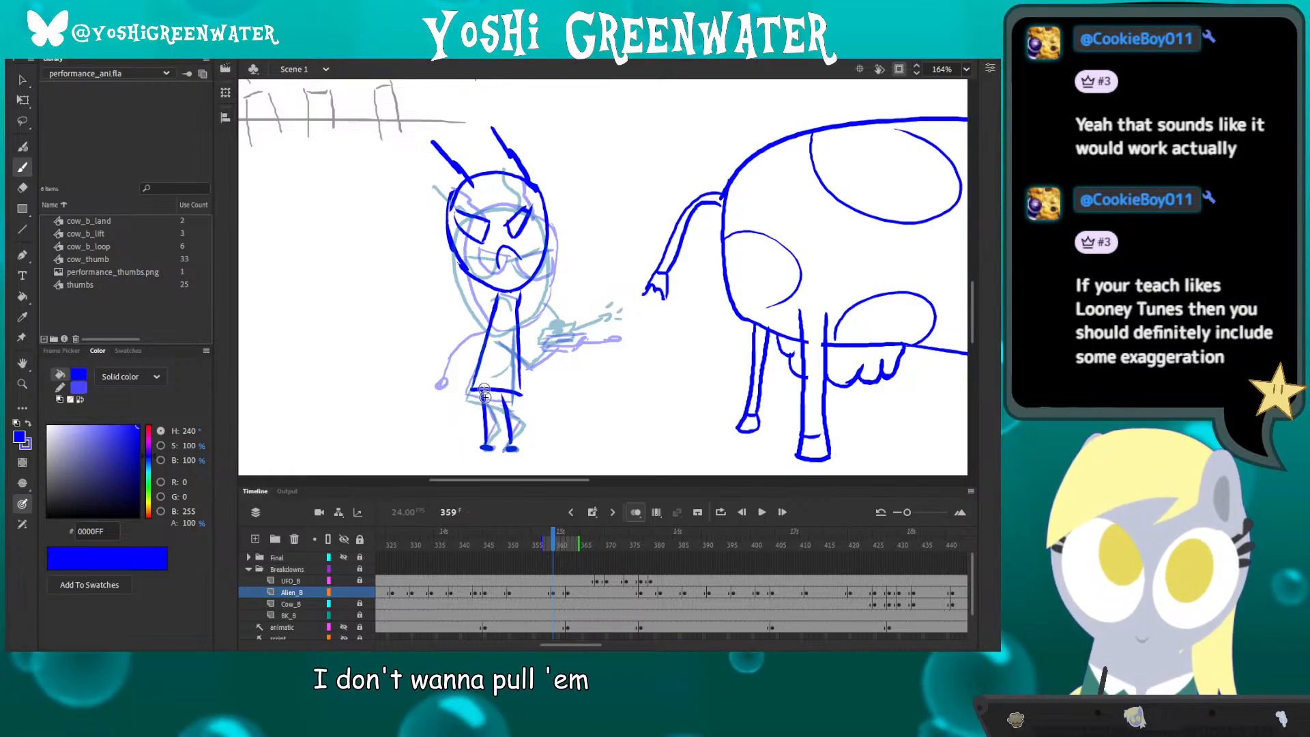
# - Turn off onion skinning and flip between the neighbouring keyframes and frame 359 to check the stretched pose
pyautogui.press('q')
pyautogui.click(635, 513)
pyautogui.click(508, 592)
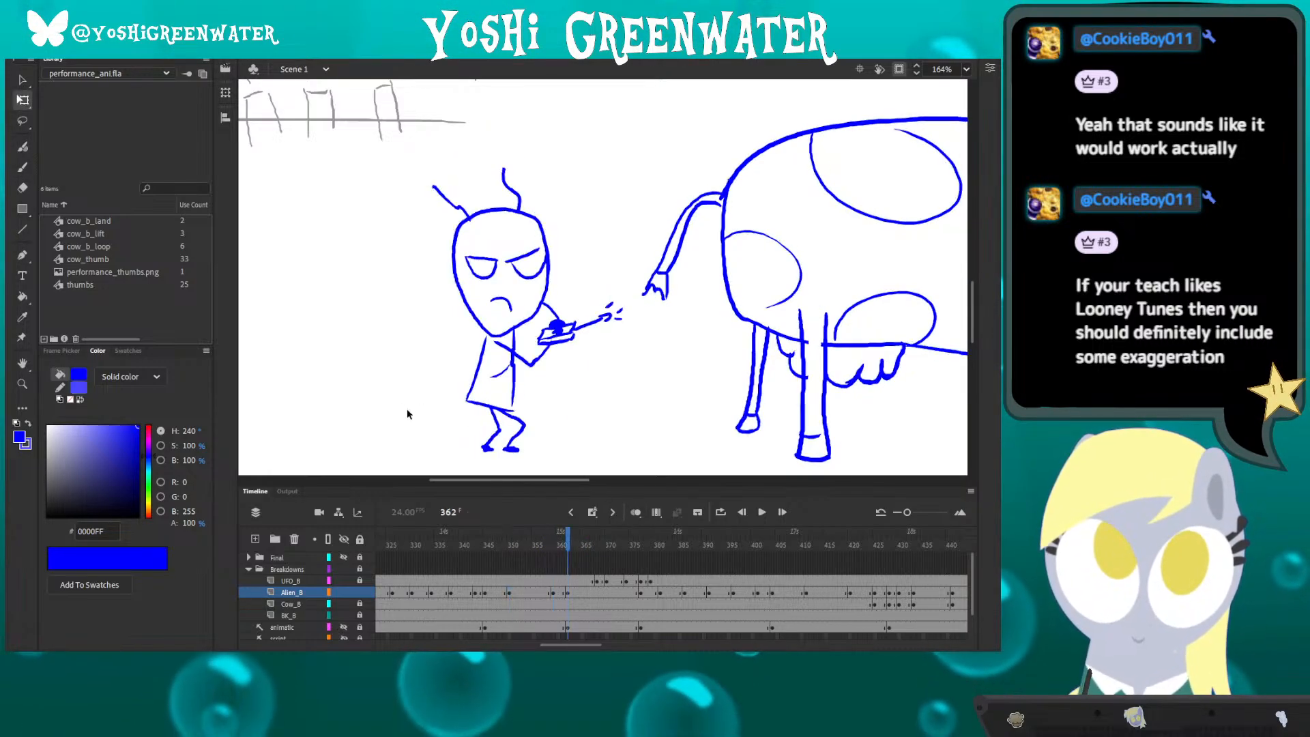
pyautogui.hotkey('alt', '.')
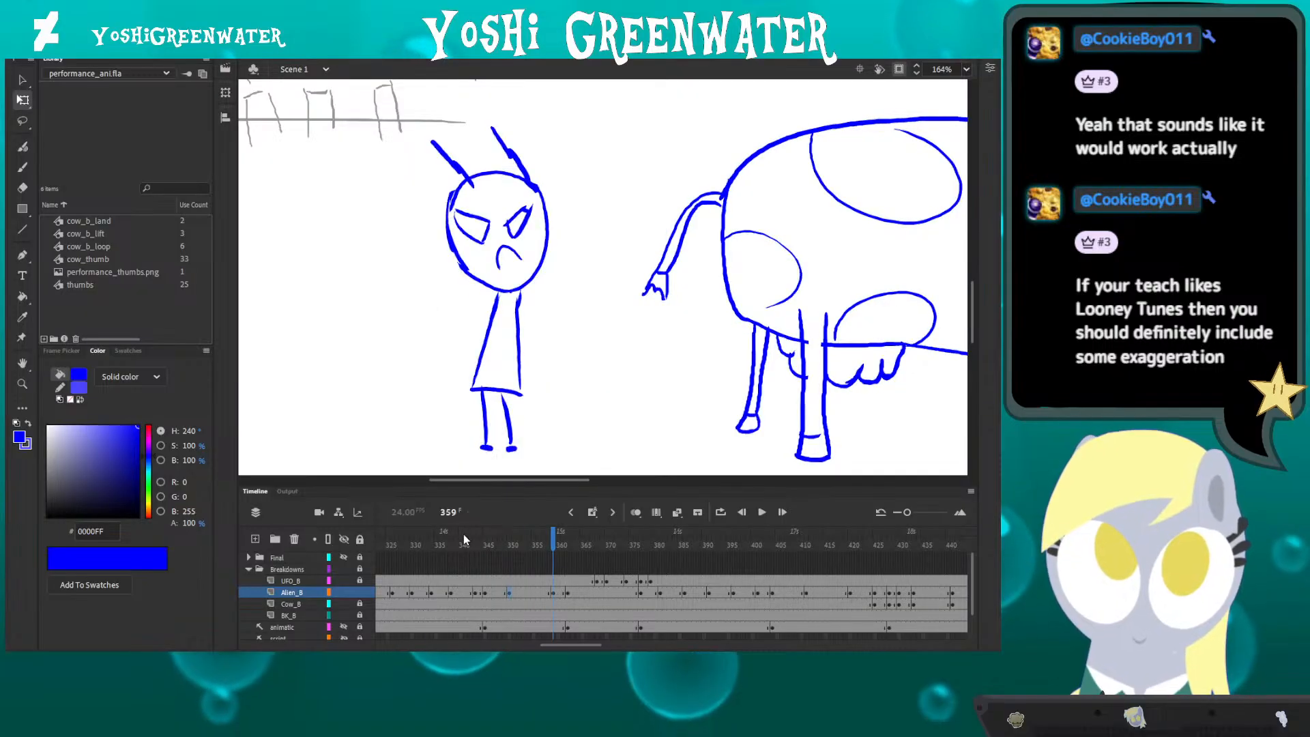
pyautogui.hotkey('alt', '.')
pyautogui.hotkey('alt', ',')
pyautogui.hotkey('alt', ',')
pyautogui.hotkey('alt', '.')
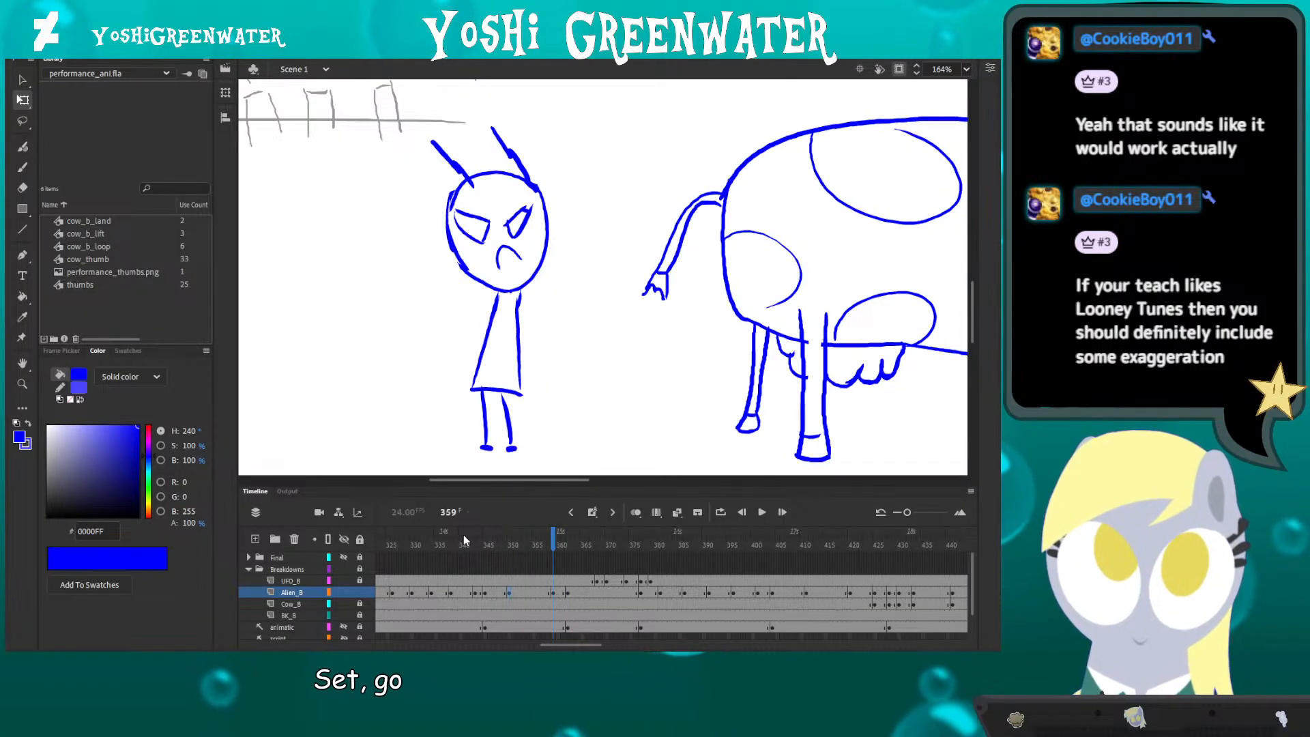
pyautogui.hotkey('alt', '.')
pyautogui.hotkey('alt', ',')
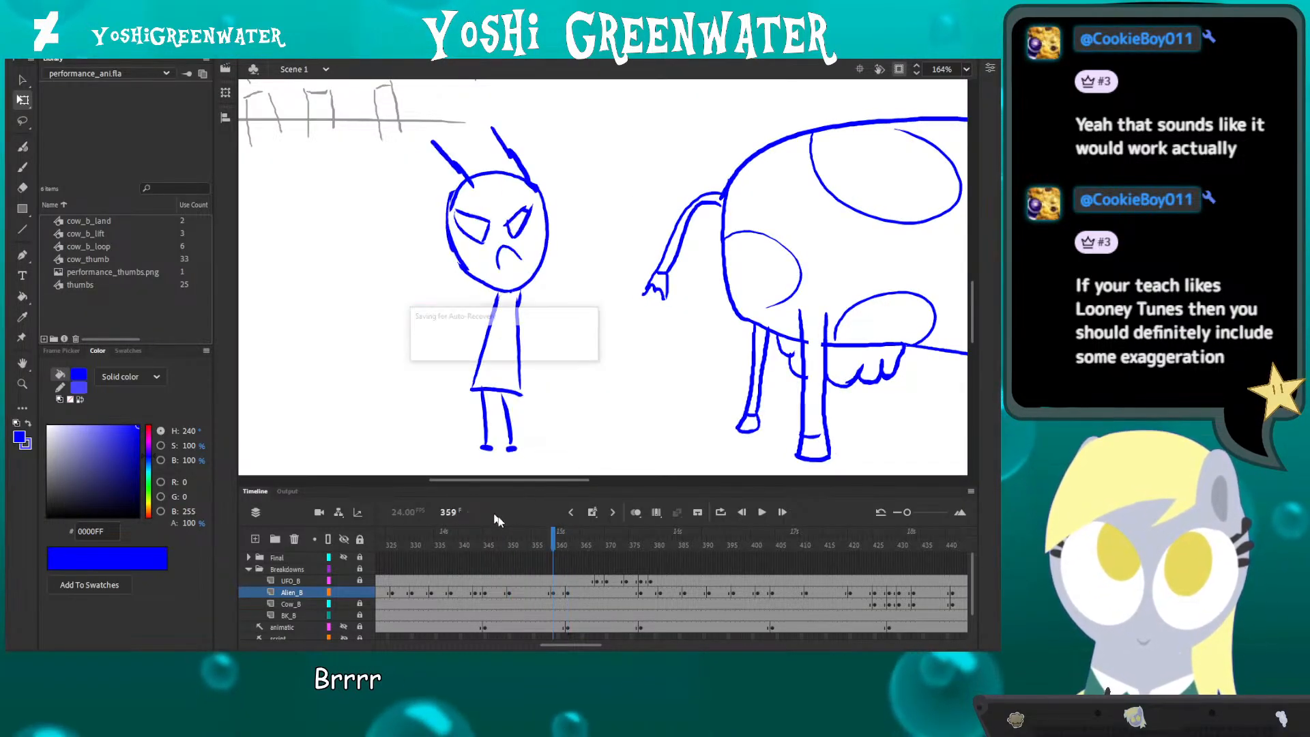
# - Turn onion skinning back on and draw the alien's bent arm holding the remote with its antenna toward the cow
pyautogui.click(635, 511)
pyautogui.press('b')
pyautogui.moveTo(485, 323)
pyautogui.mouseDown()
pyautogui.moveTo(474, 328)
pyautogui.moveTo(564, 350)
pyautogui.mouseUp()
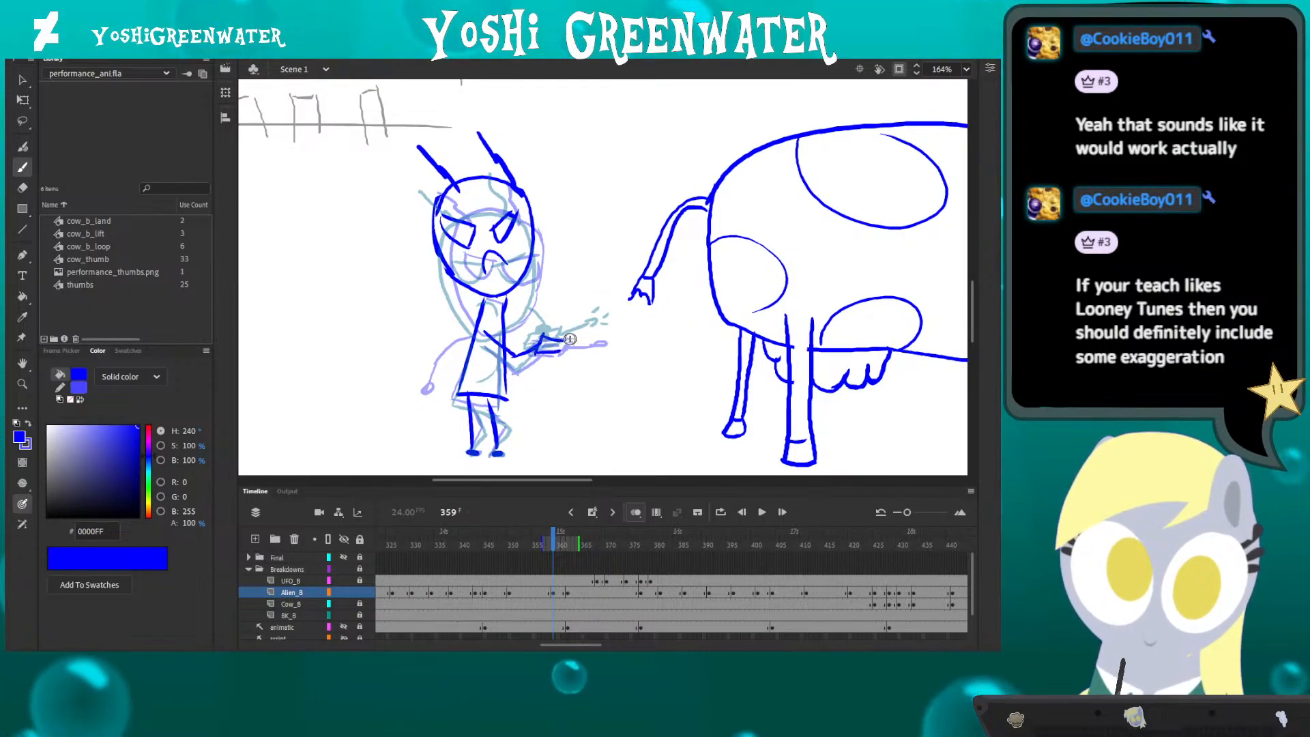
pyautogui.moveTo(590, 345); pyautogui.dragTo(603, 343)
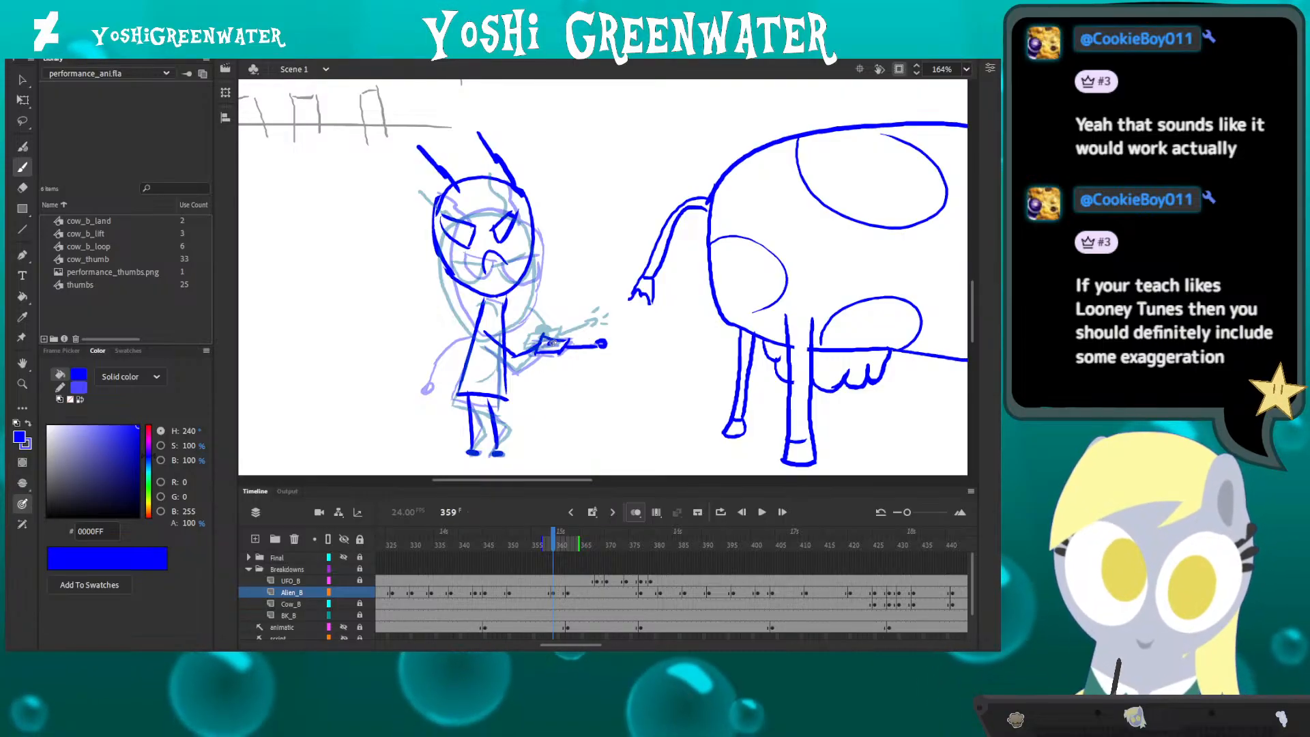
# - Turn off onion skinning and nudge the alien's arm and remote slightly upward at frame 359
pyautogui.click(636, 511)
pyautogui.hotkey('alt', ',')
pyautogui.hotkey('alt', '.')
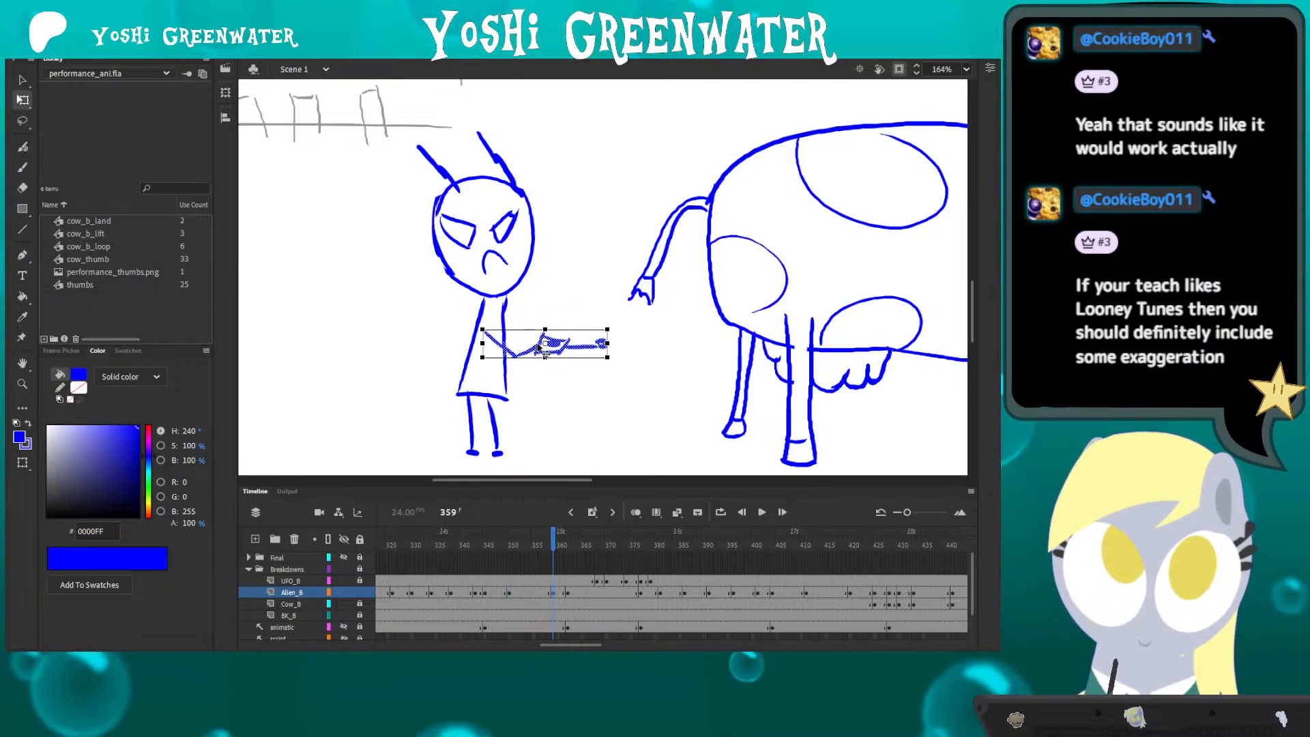
pyautogui.press('Up')
pyautogui.press('Up')
pyautogui.moveTo(545, 342); pyautogui.dragTo(489, 331)
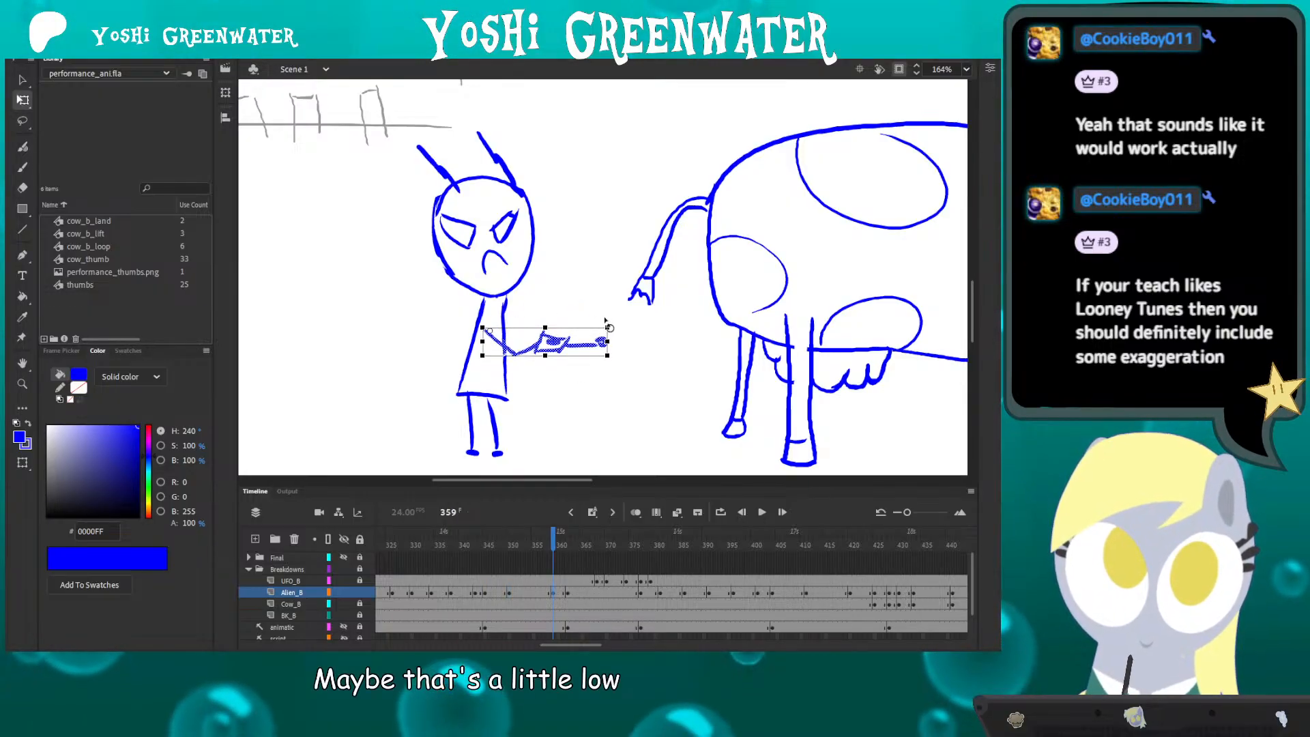
# - Rotate the arm and remote slightly so the antenna tilts upward, and nudge them into place against the torso
pyautogui.moveTo(610, 325); pyautogui.dragTo(609, 318)
pyautogui.press('Up')
pyautogui.press('Up')
pyautogui.press('Up')
pyautogui.press('Up')
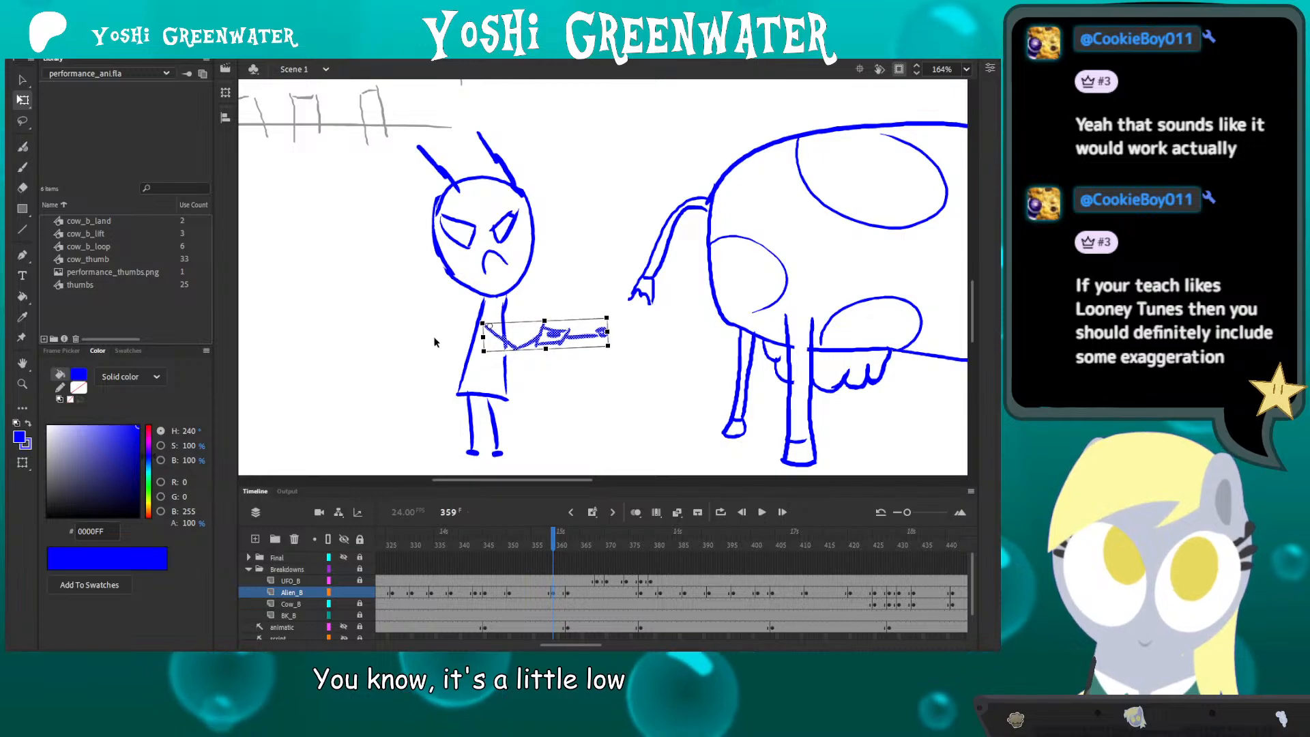
pyautogui.press('Up')
pyautogui.press('Up')
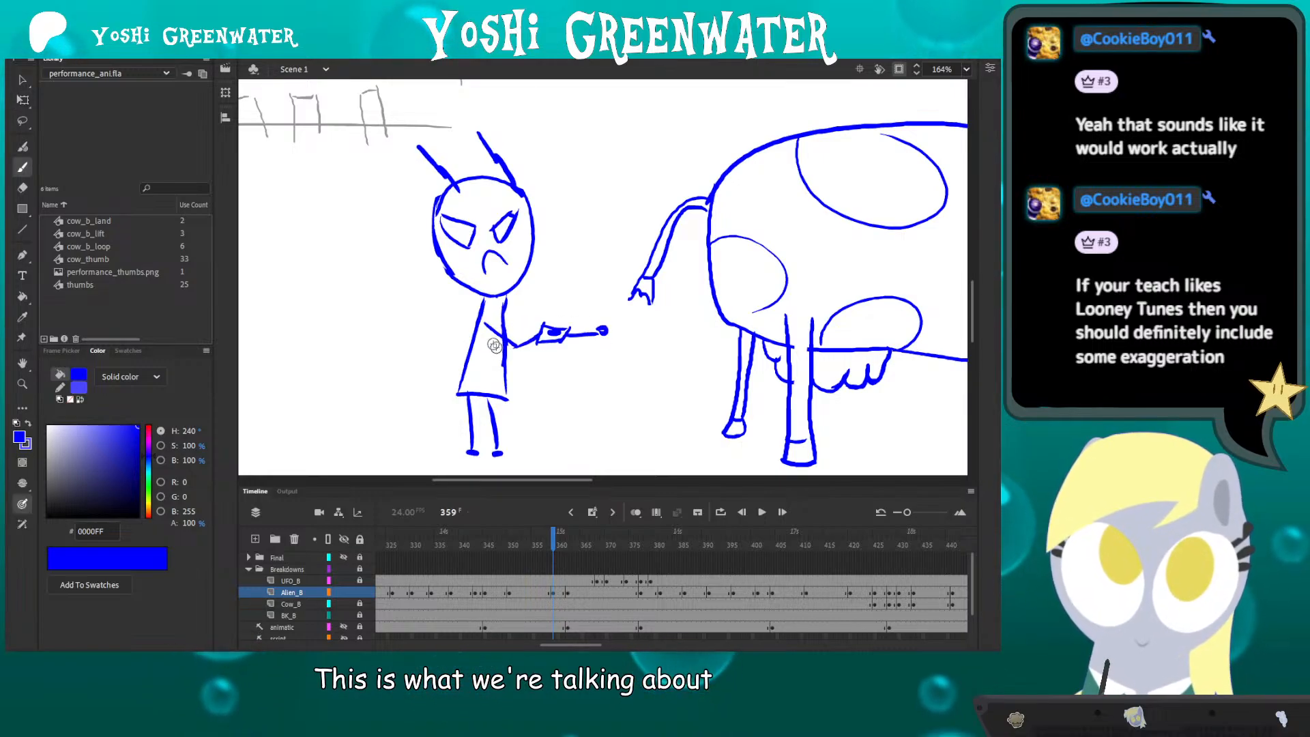
# - Flip between frames 358 and 359 to compare the arm's upward movement
pyautogui.press(',')
pyautogui.press('.')
pyautogui.press(',')
pyautogui.press('.')
pyautogui.press(',')
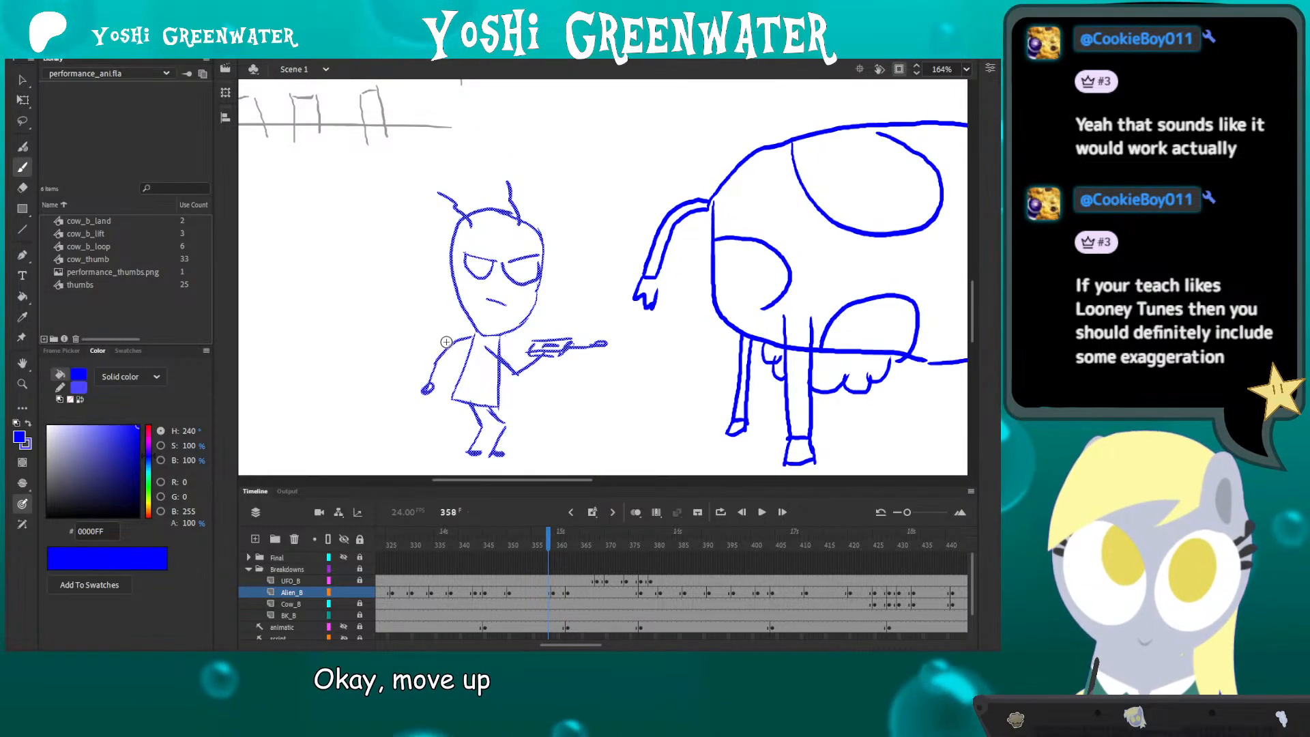
pyautogui.press('.')
pyautogui.press(',')
pyautogui.press('.')
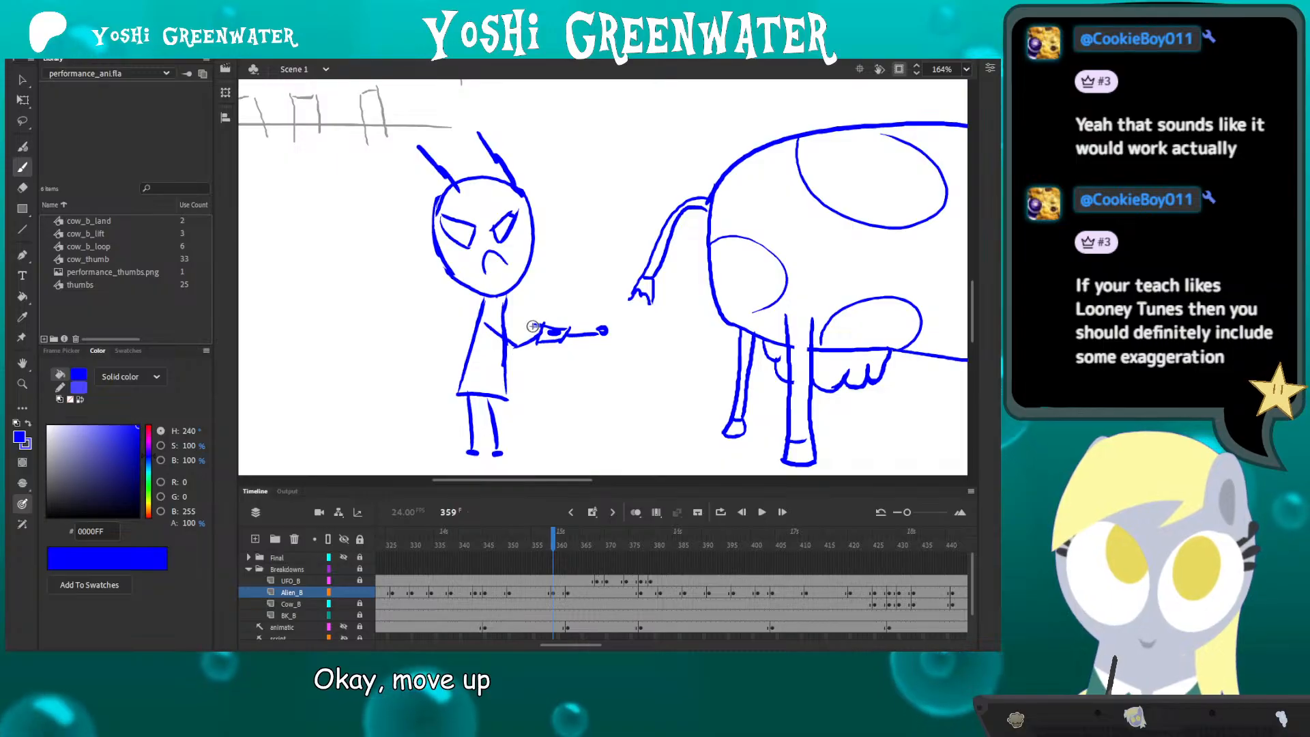
# - Extend and clean up the hand end of the remote at frame 359, comparing it with frame 358
pyautogui.press('e')
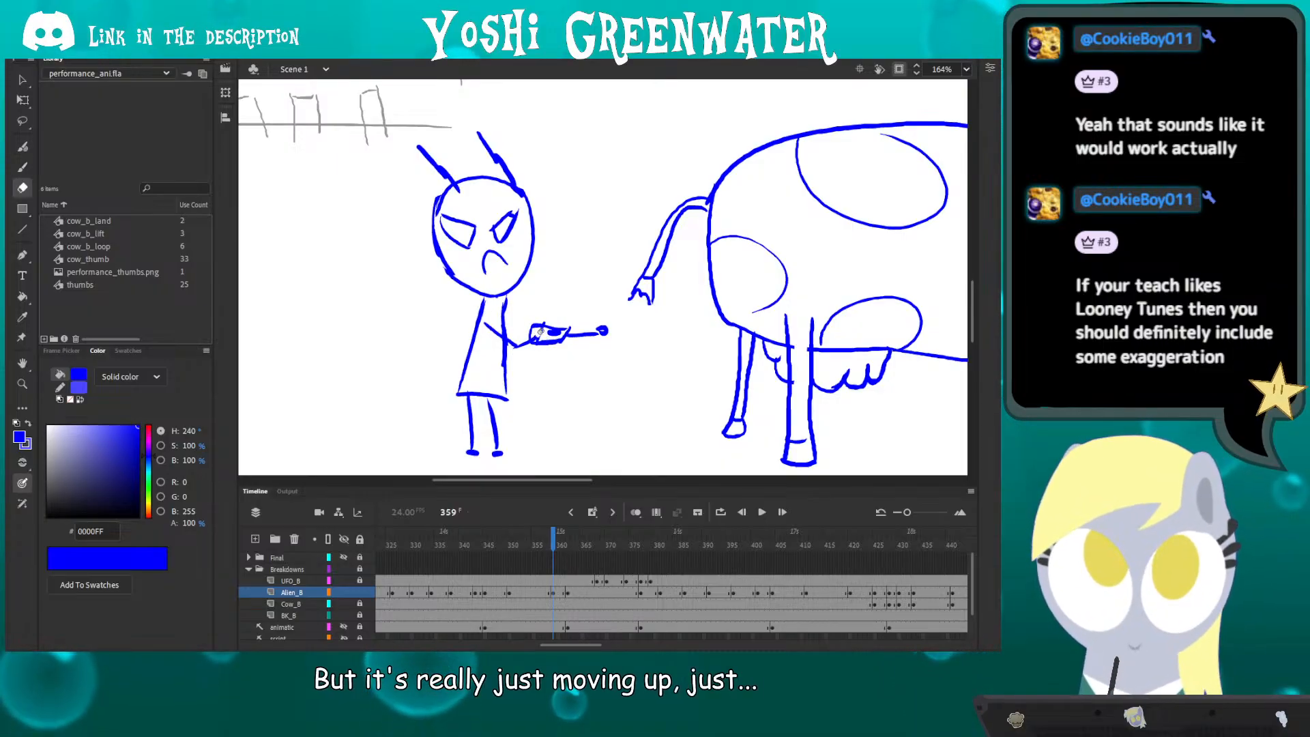
pyautogui.press('b')
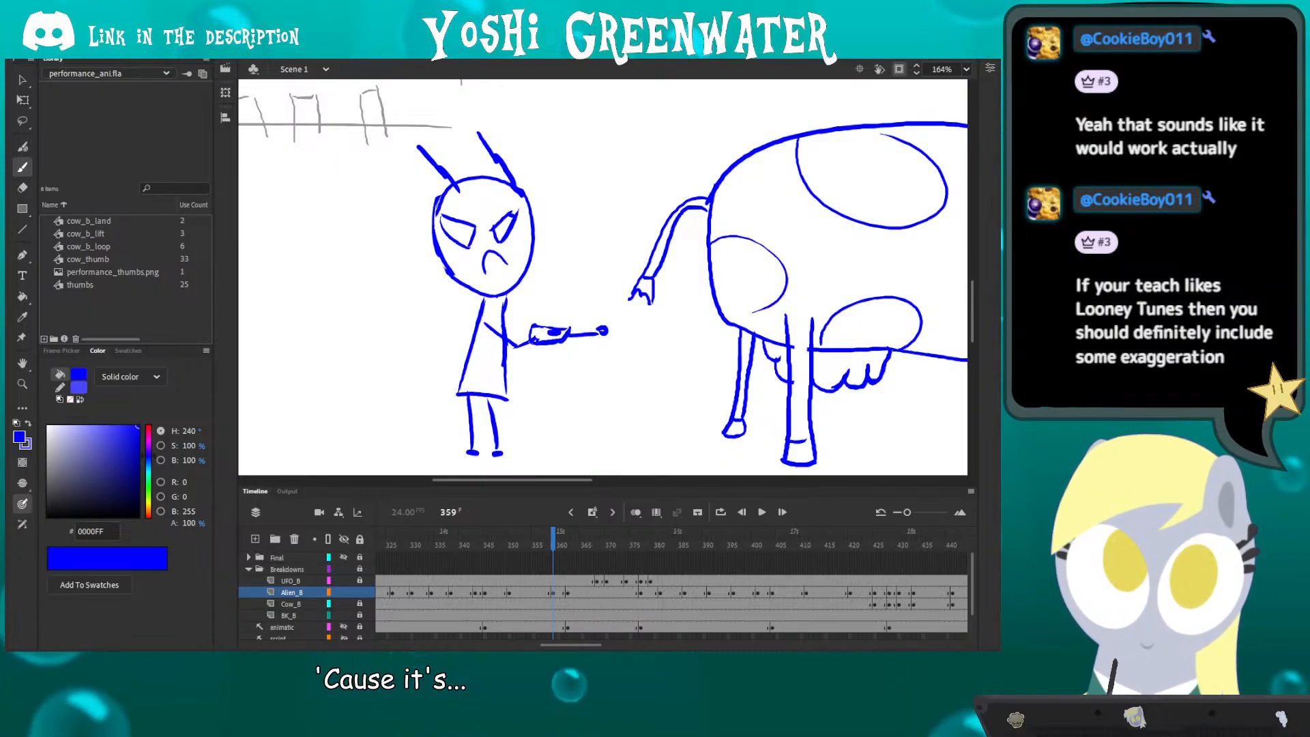
pyautogui.press(',')
pyautogui.press('.')
pyautogui.press(',')
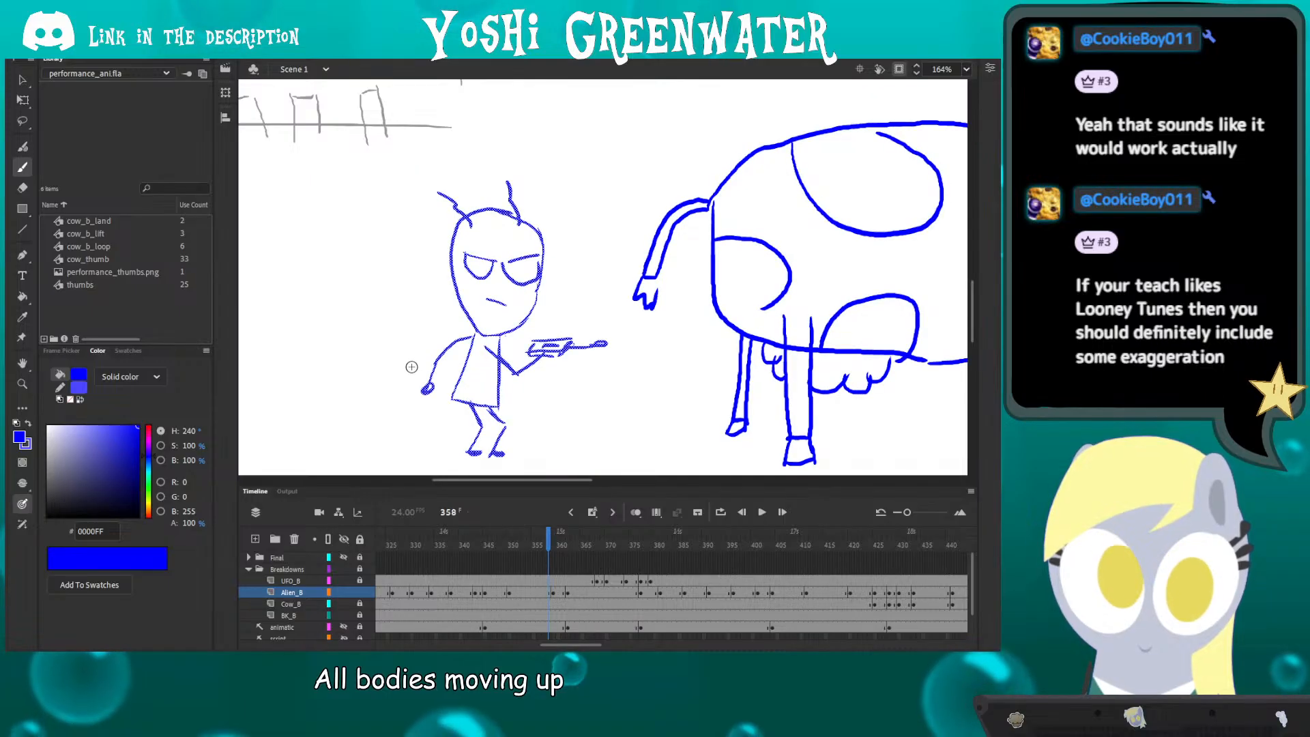
pyautogui.press('.')
# - Nudge the remote slightly up and toward the cow, and redraw the forearm connecting it to the elbow
pyautogui.press('l')
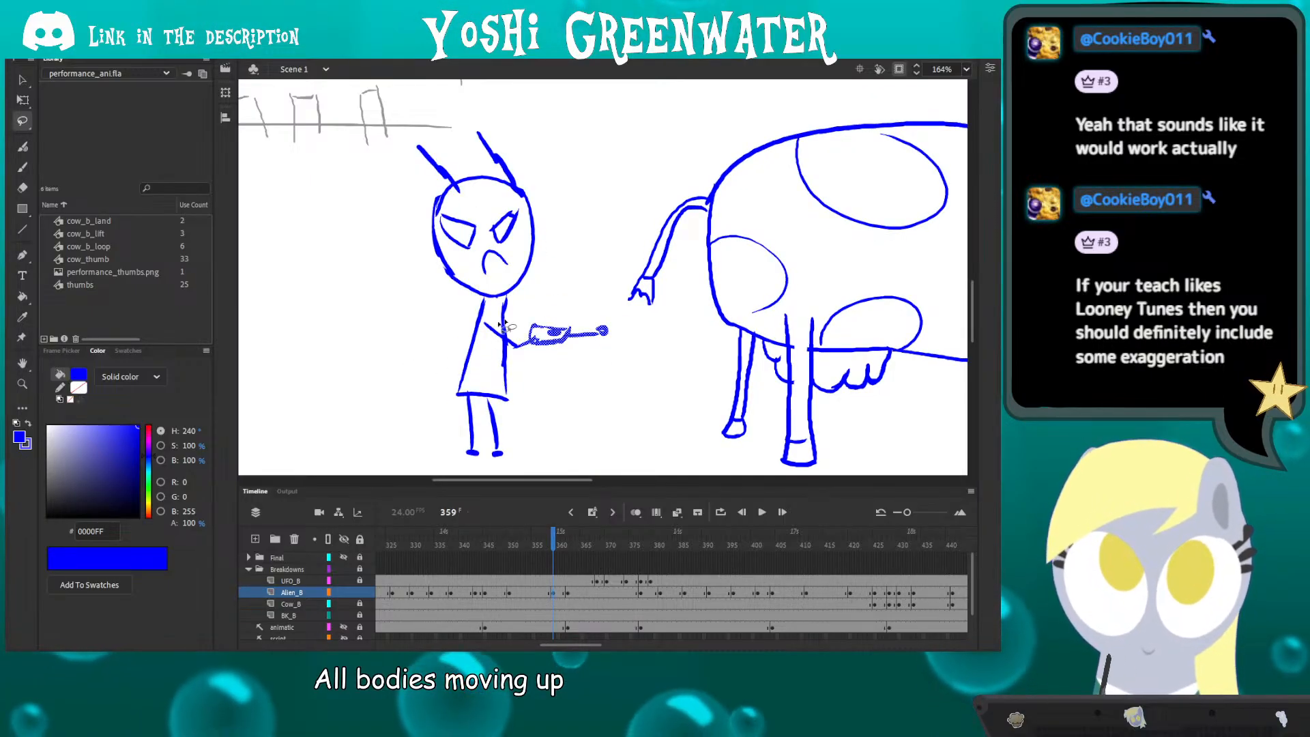
pyautogui.press('Up')
pyautogui.press('Up')
pyautogui.press('Right')
pyautogui.press('Right')
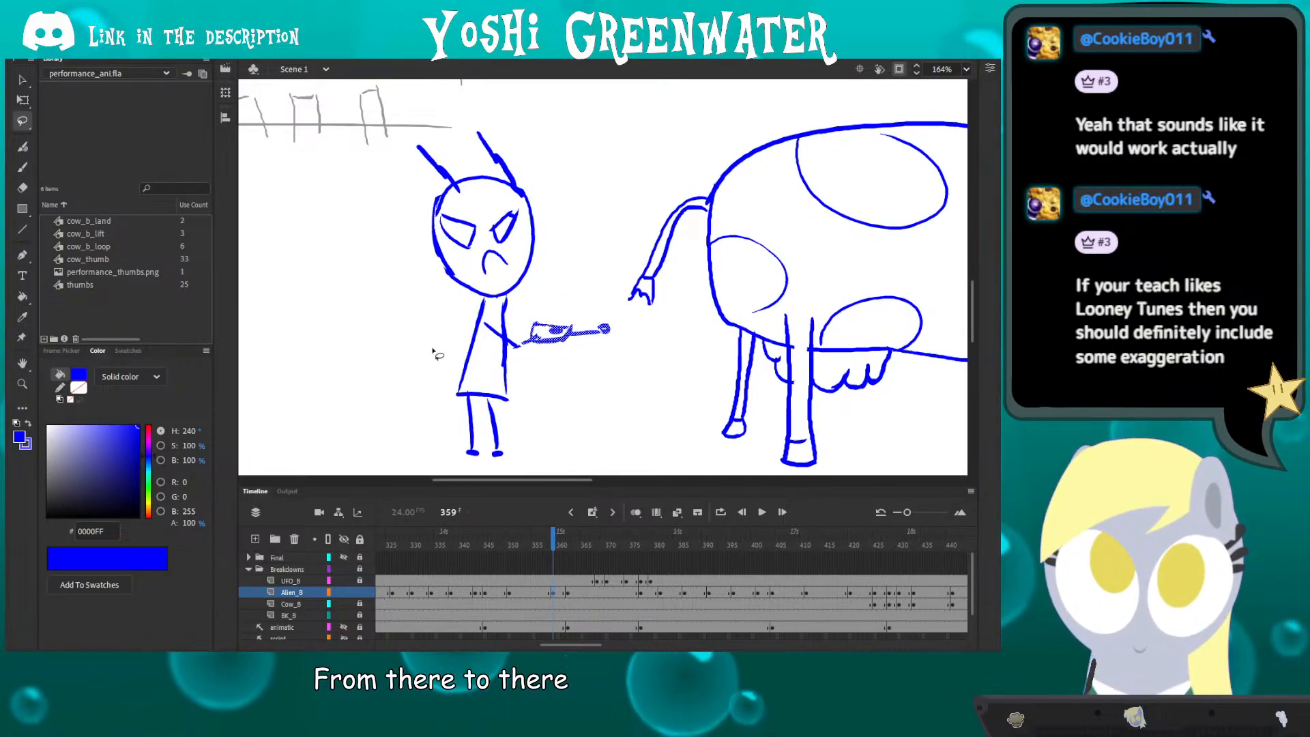
pyautogui.press('e')
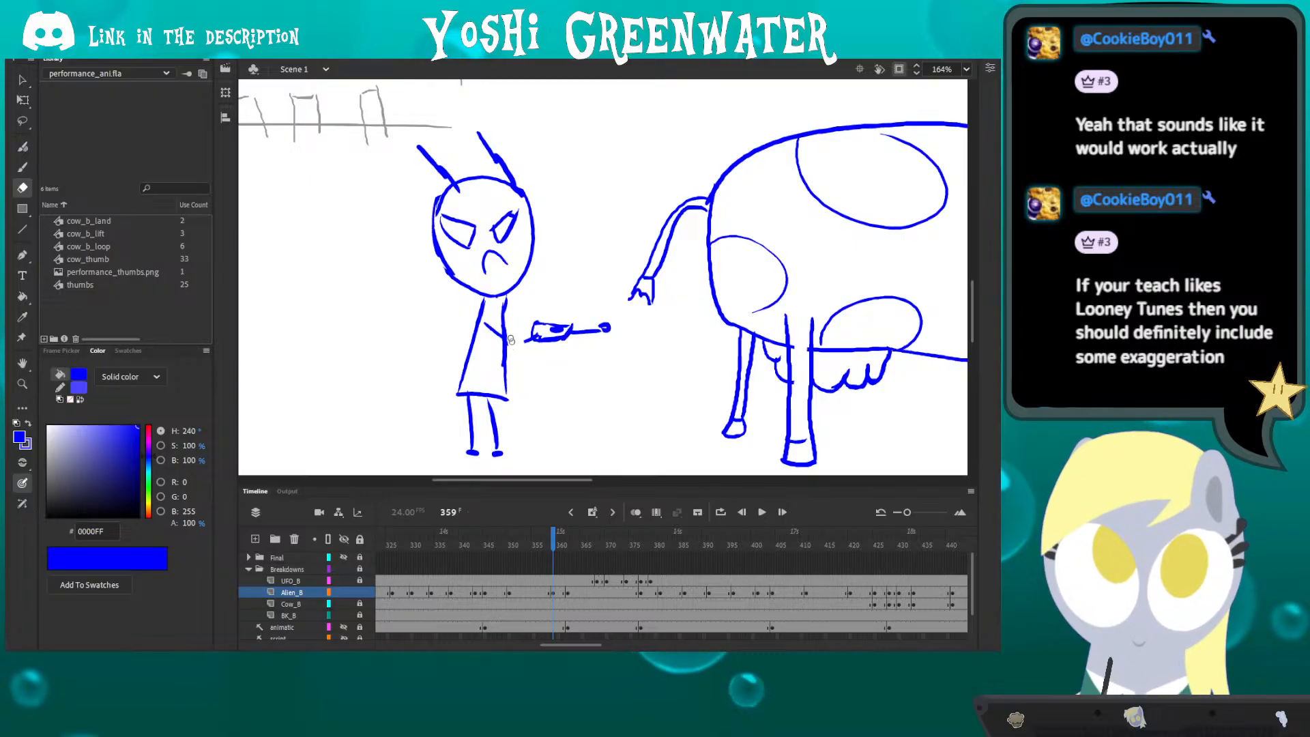
pyautogui.press('b')
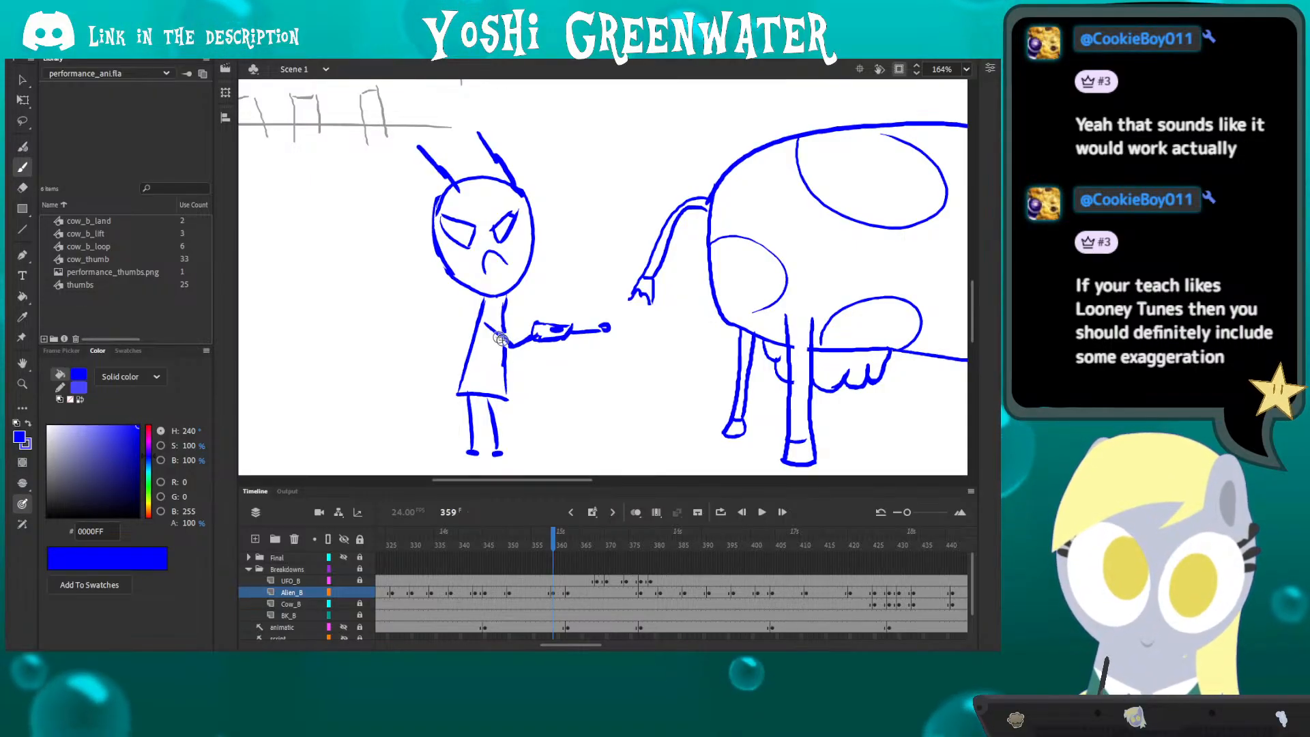
# - Flip repeatedly between frames 358 and 359 to check the motion into the stretched pose
pyautogui.press(',')
pyautogui.press('.')
pyautogui.press(',')
pyautogui.press('.')
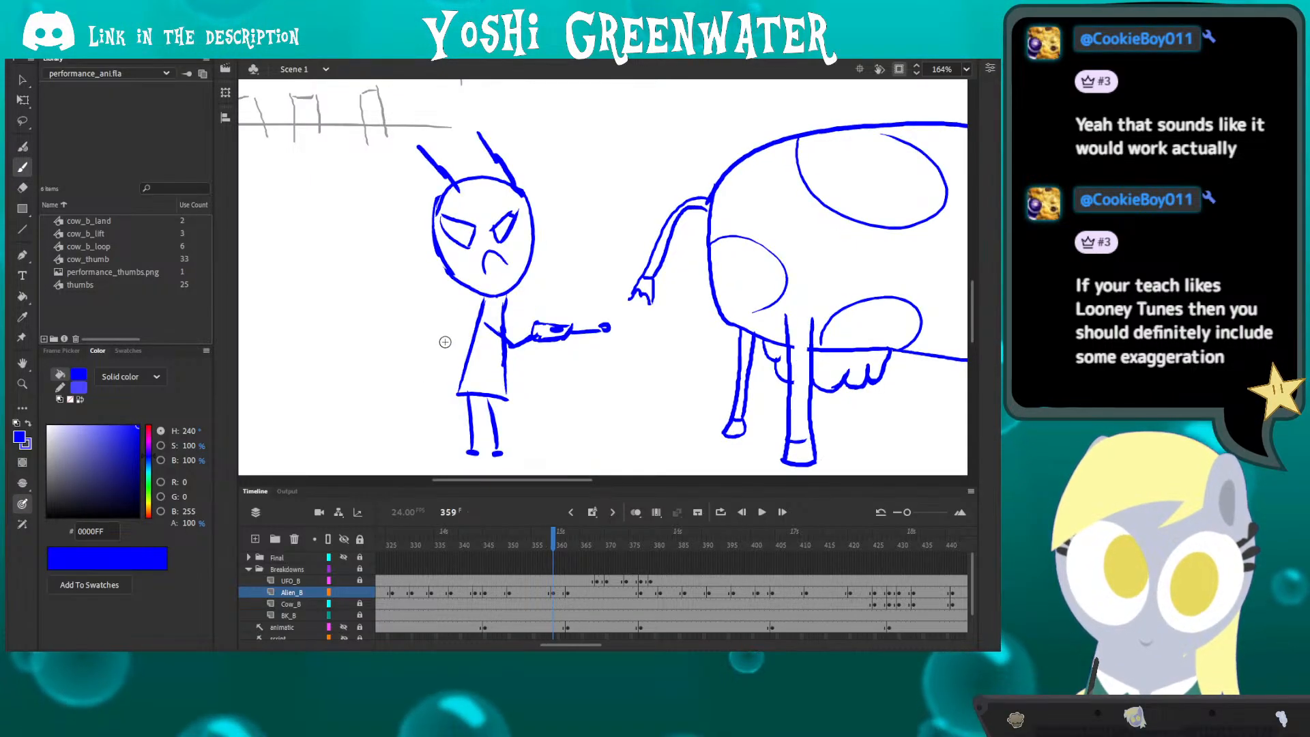
pyautogui.press(',')
pyautogui.press('.')
pyautogui.press(',')
pyautogui.press('.')
pyautogui.press(',')
pyautogui.press('.')
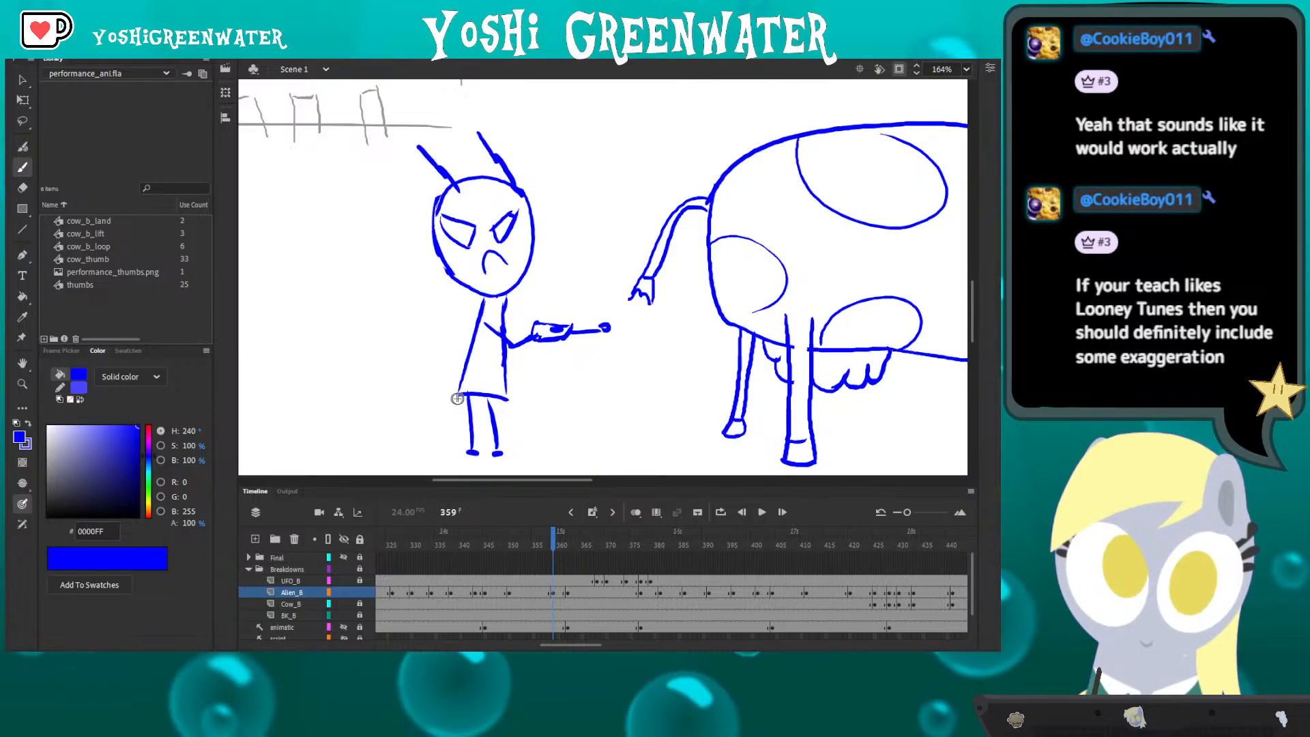
# - Delete the alien's leg nearest the cow at frame 359 and redraw it, comparing it with frame 358
pyautogui.press('q')
pyautogui.click(486, 416)
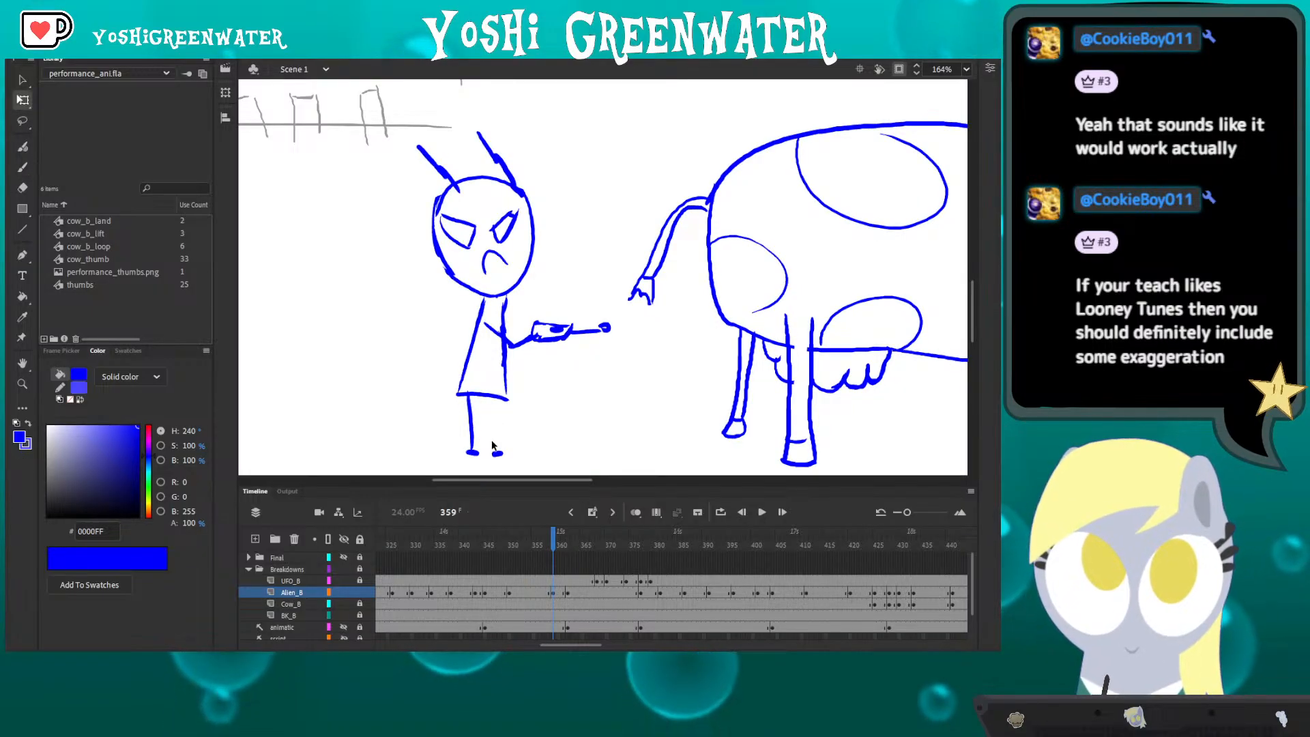
pyautogui.press(',')
pyautogui.press('.')
pyautogui.press(',')
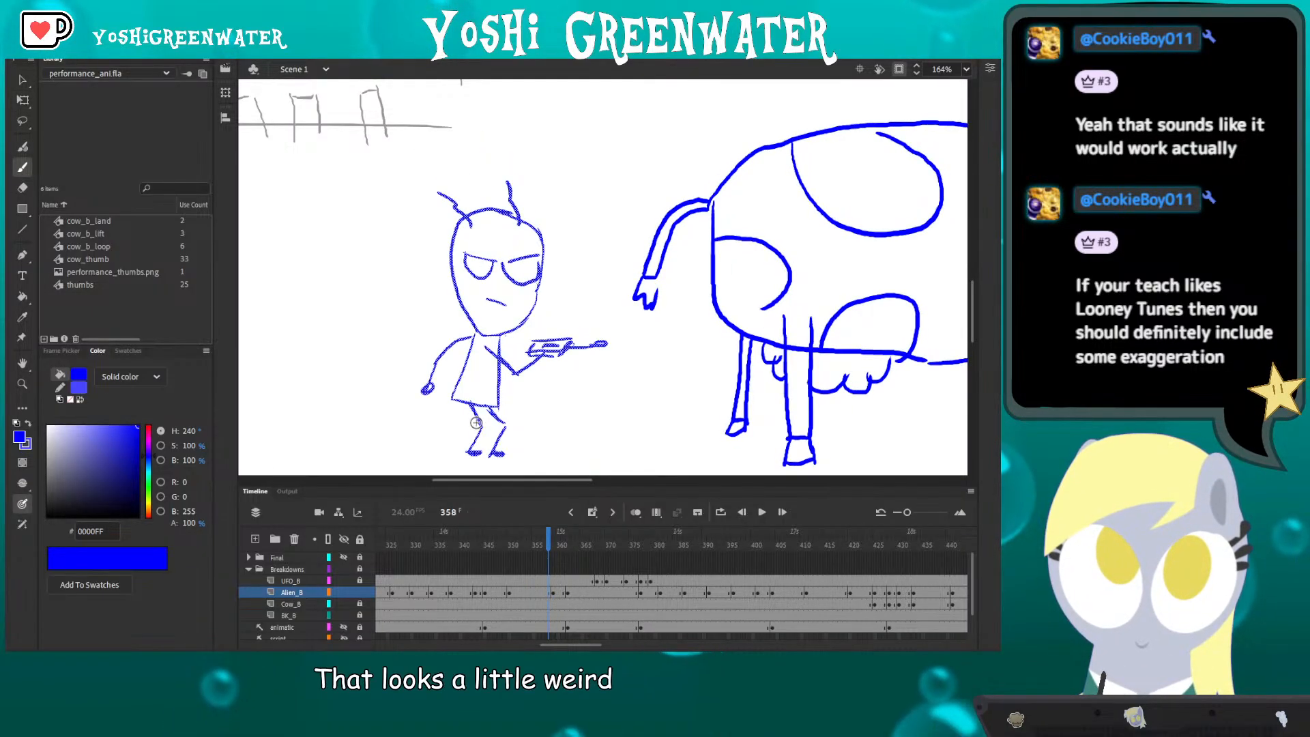
pyautogui.press('.')
pyautogui.press(',')
pyautogui.press('.')
# - Straighten the leg nearest the cow so it stands more upright between the torso's hem and its foot
pyautogui.press('q')
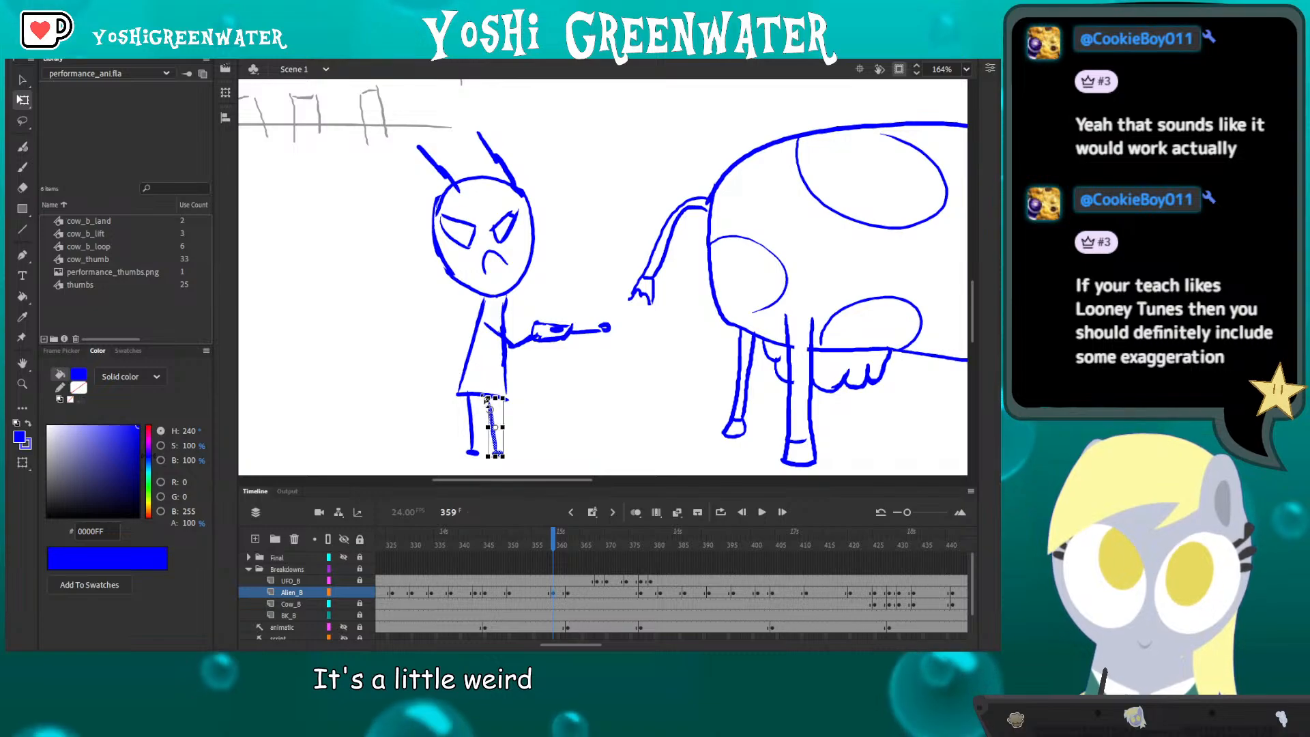
pyautogui.press('z')
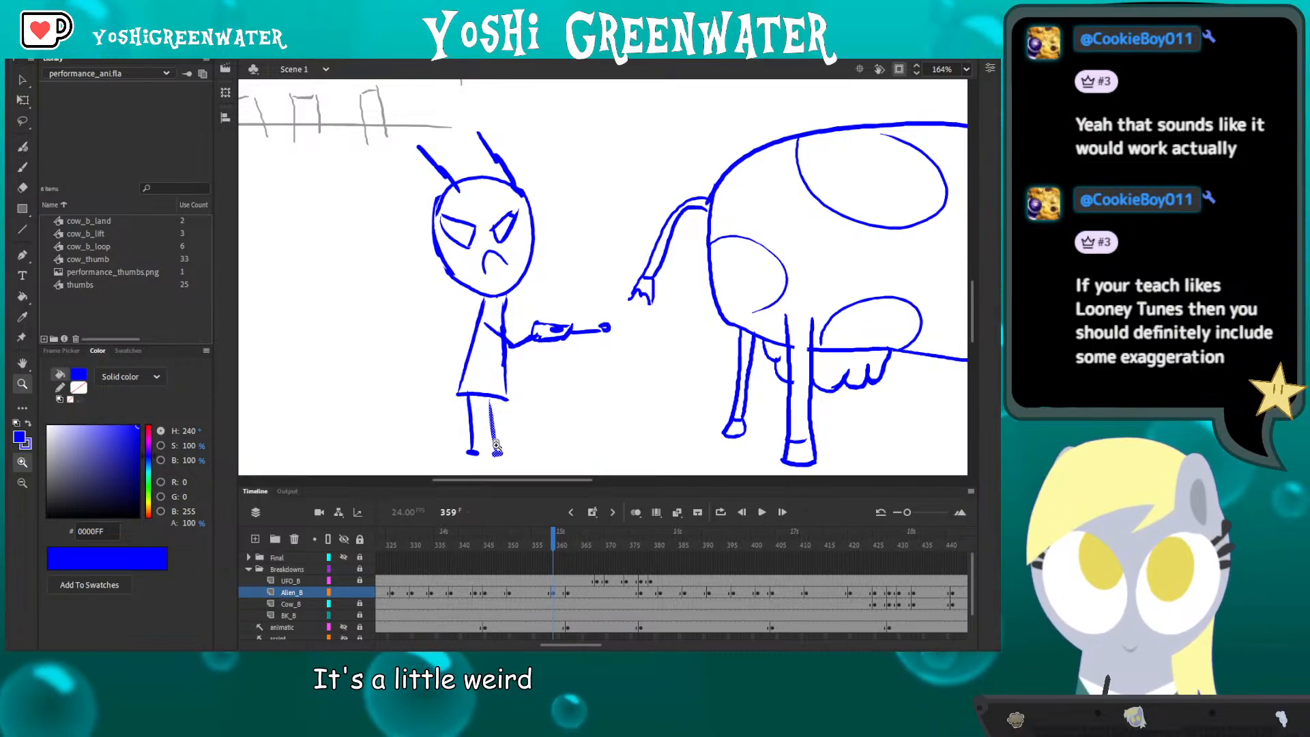
pyautogui.click(492, 441)
pyautogui.press('q')
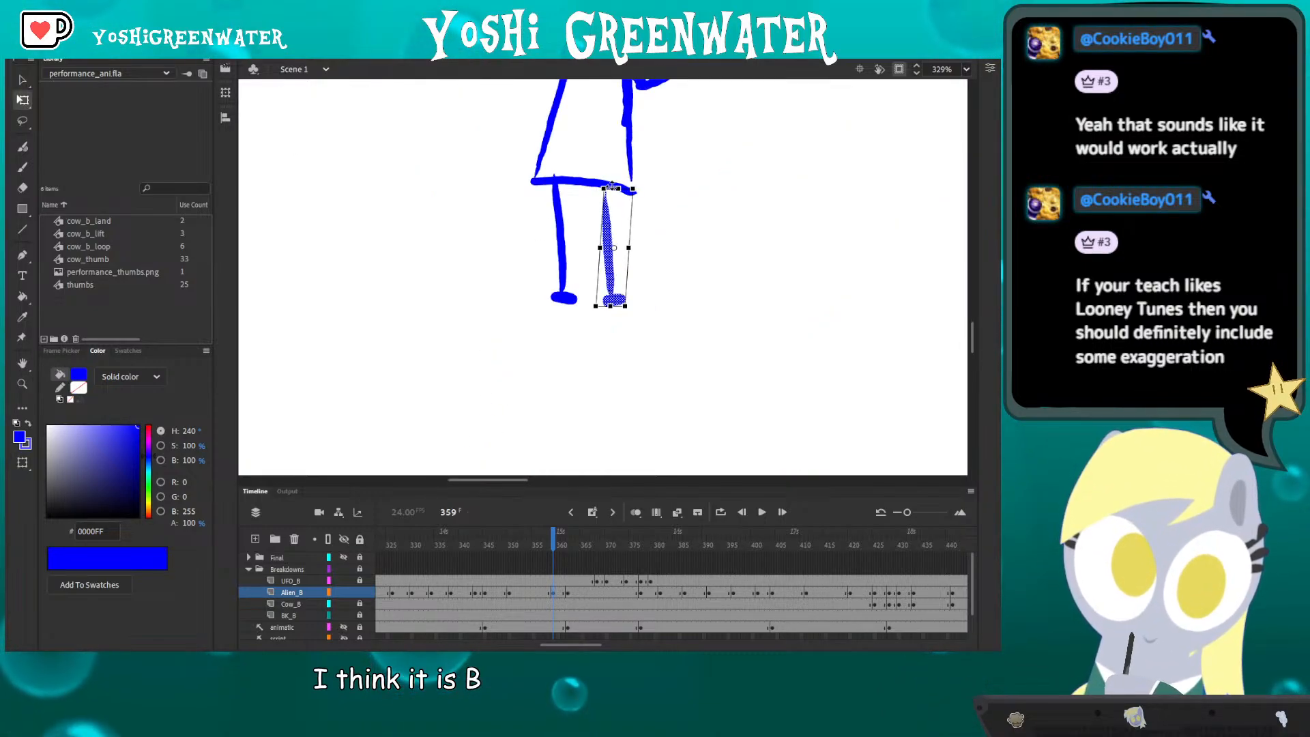
pyautogui.click(464, 298)
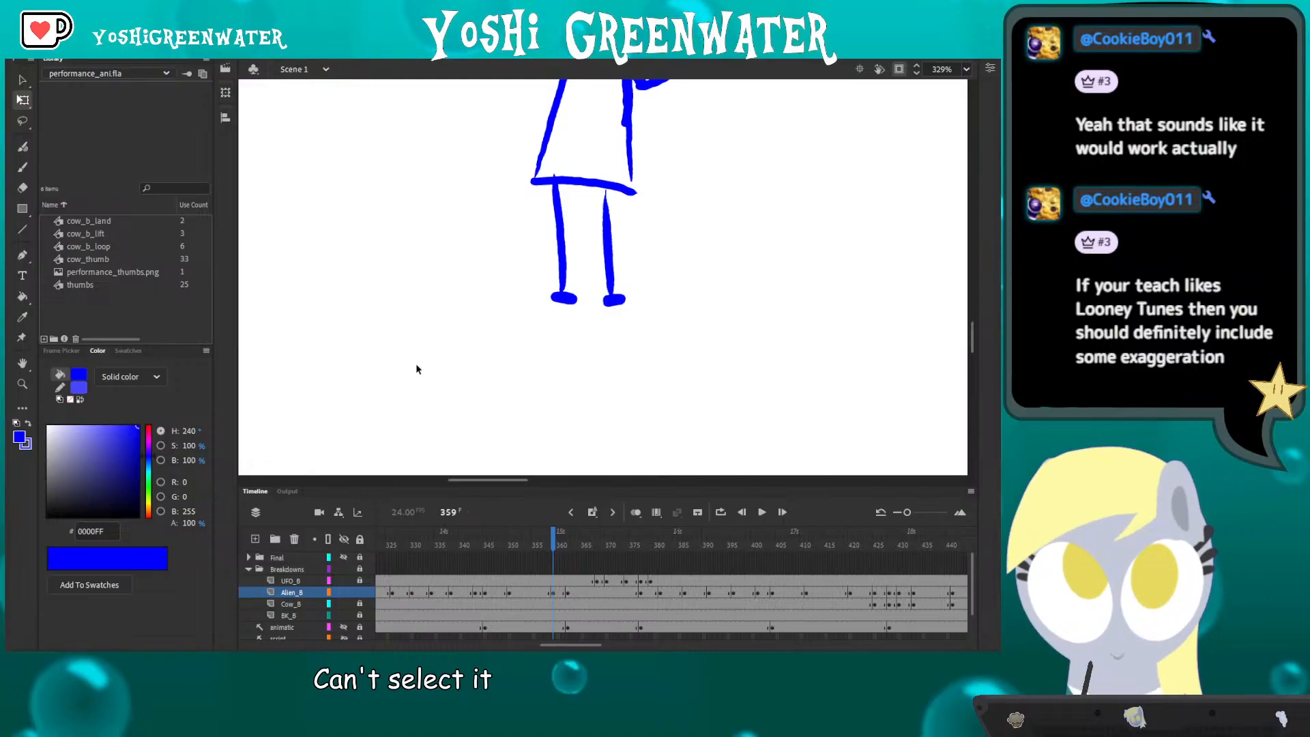
pyautogui.scroll(-5, 417, 368)
pyautogui.scroll(3, 423, 358)
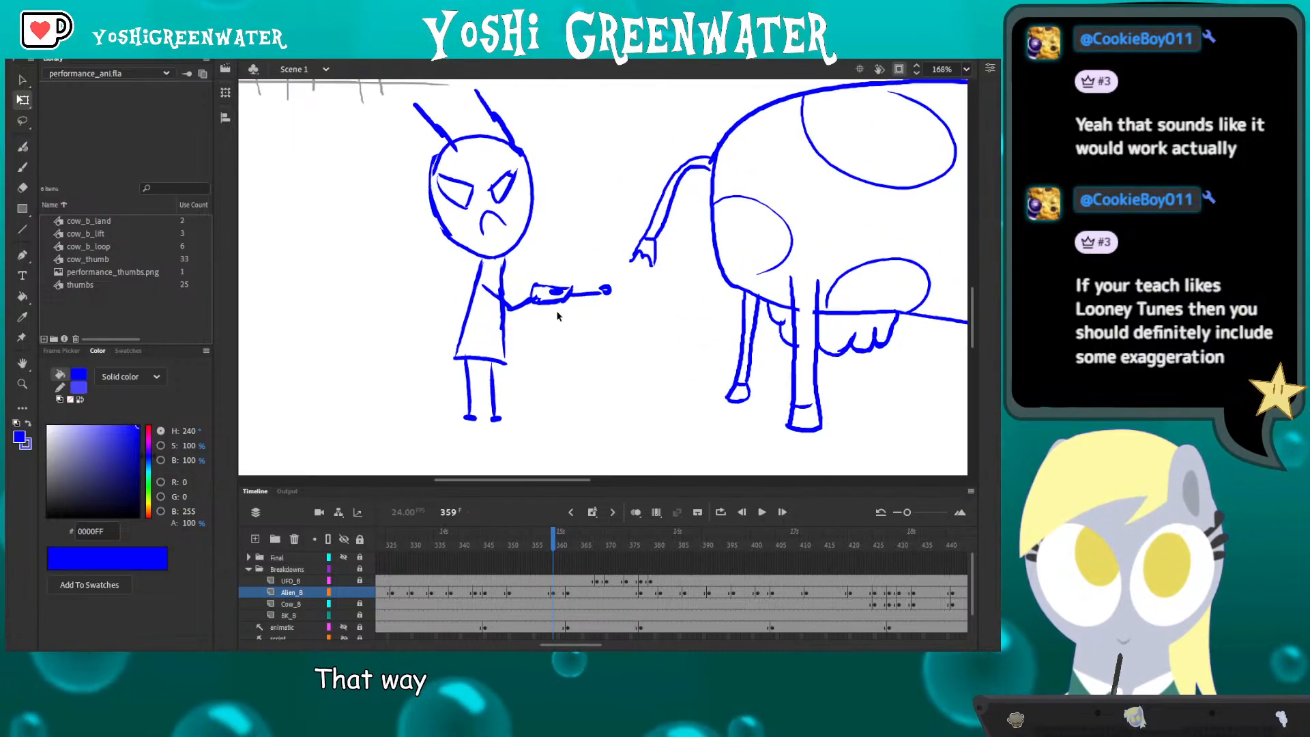
# - Draw the alien's other arm raised beside the head with a pointing finger, redoing the uneven hand stroke
pyautogui.moveTo(423, 318); pyautogui.dragTo(395, 316)
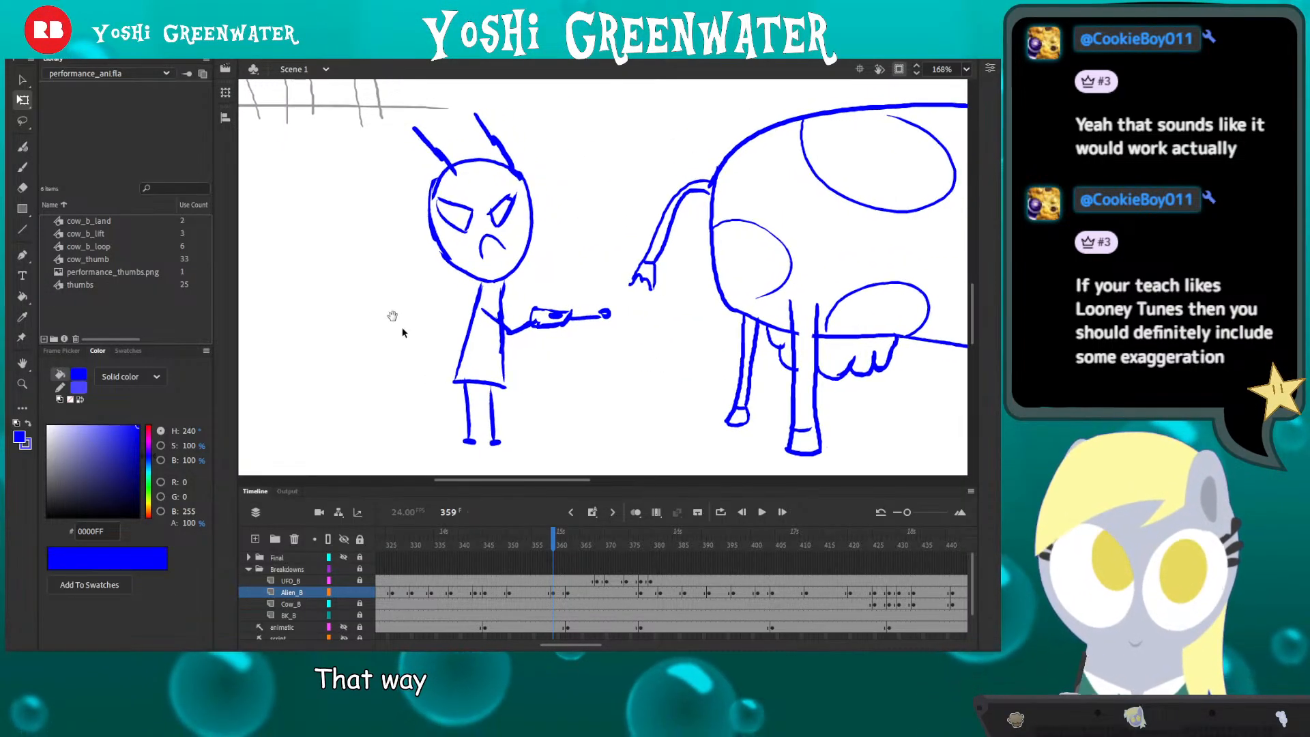
pyautogui.press('b')
pyautogui.moveTo(491, 261); pyautogui.dragTo(480, 269)
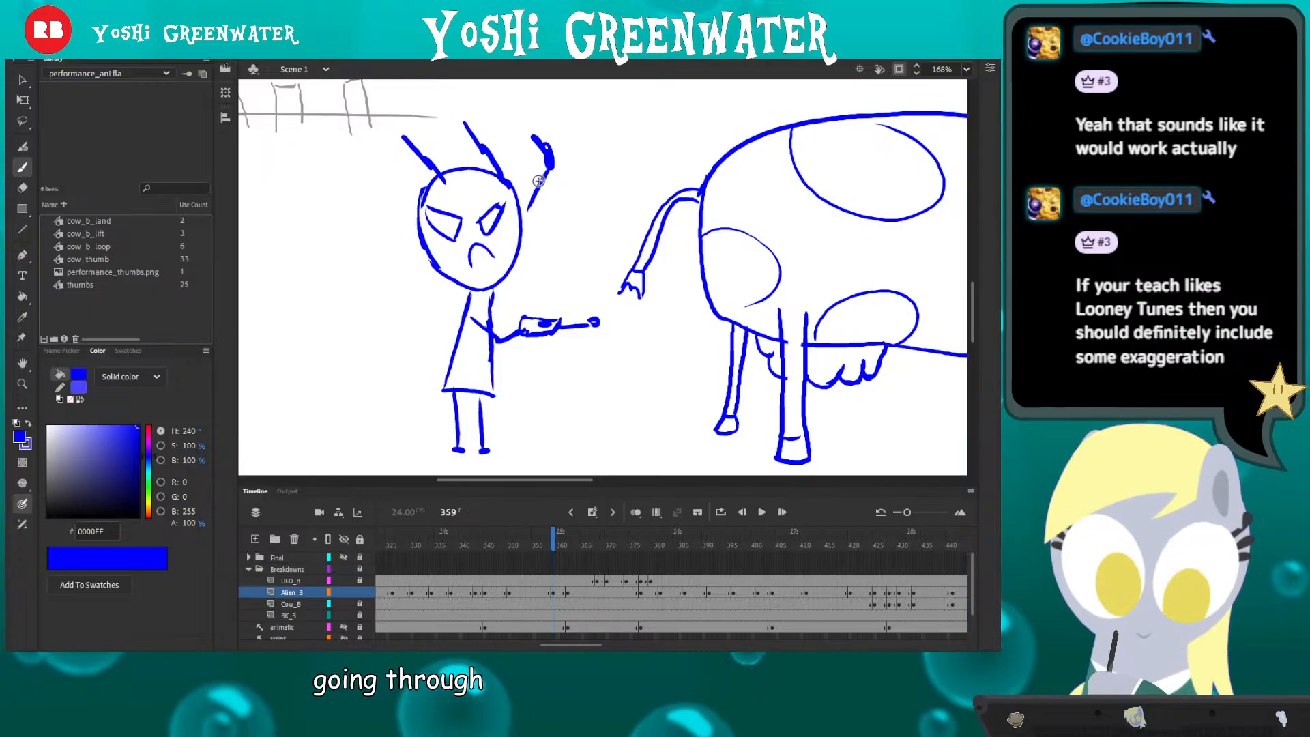
pyautogui.hotkey('ctrl', 'z')
pyautogui.moveTo(538, 158); pyautogui.dragTo(549, 166)
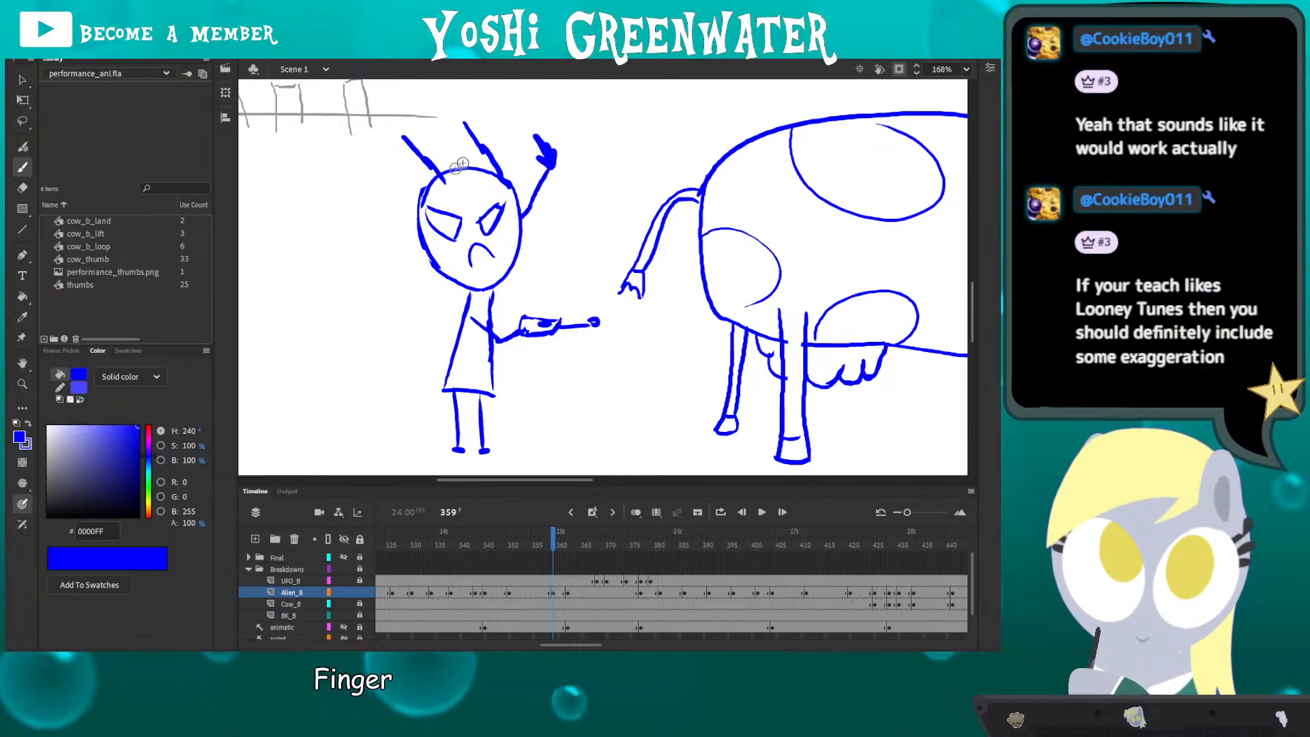
# - Go to frame 362 and delete the alien's bent legs, keeping the feet
pyautogui.moveTo(470, 257); pyautogui.dragTo(457, 236)
pyautogui.press('.')
pyautogui.press('.')
pyautogui.press('.')
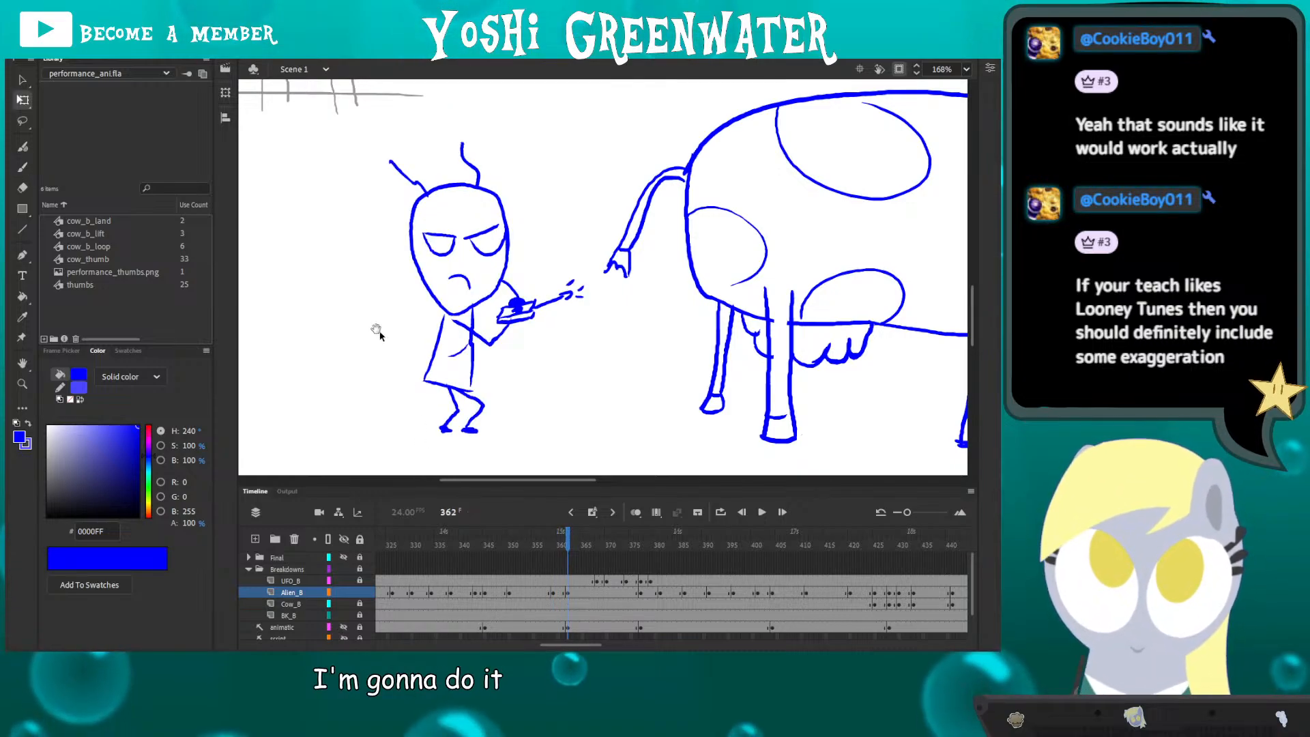
pyautogui.moveTo(379, 329)
pyautogui.mouseDown()
pyautogui.moveTo(398, 223)
pyautogui.moveTo(530, 121)
pyautogui.moveTo(632, 252)
pyautogui.moveTo(613, 351)
pyautogui.moveTo(547, 385)
pyautogui.moveTo(419, 374)
pyautogui.moveTo(425, 312)
pyautogui.mouseUp()
pyautogui.press('l')
pyautogui.press('q')
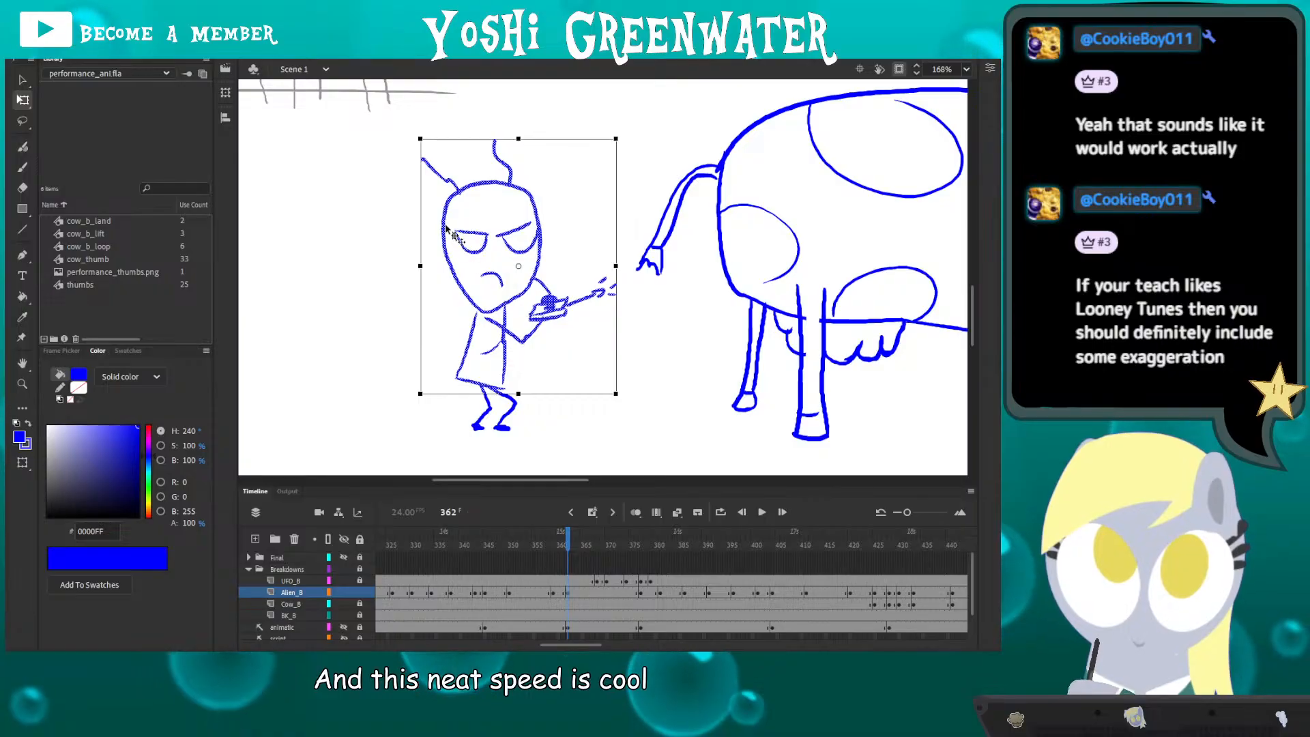
pyautogui.press('e')
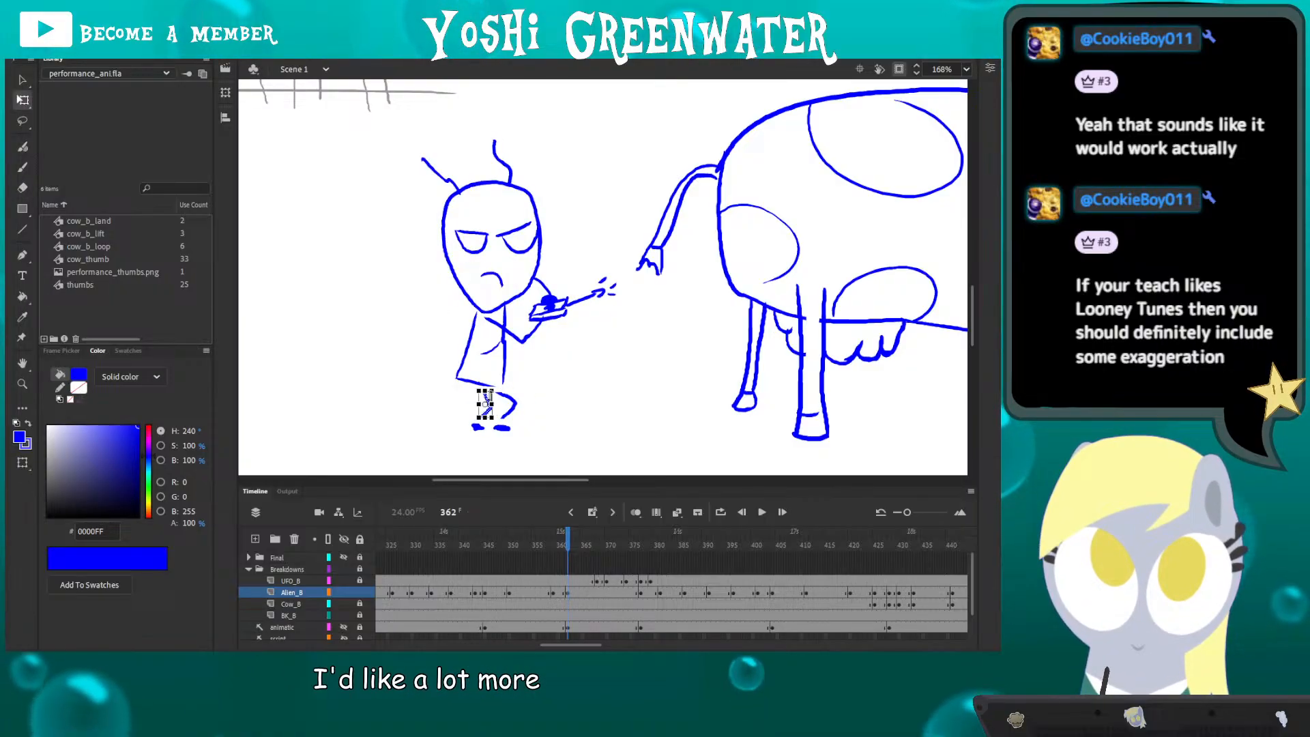
pyautogui.press('Delete')
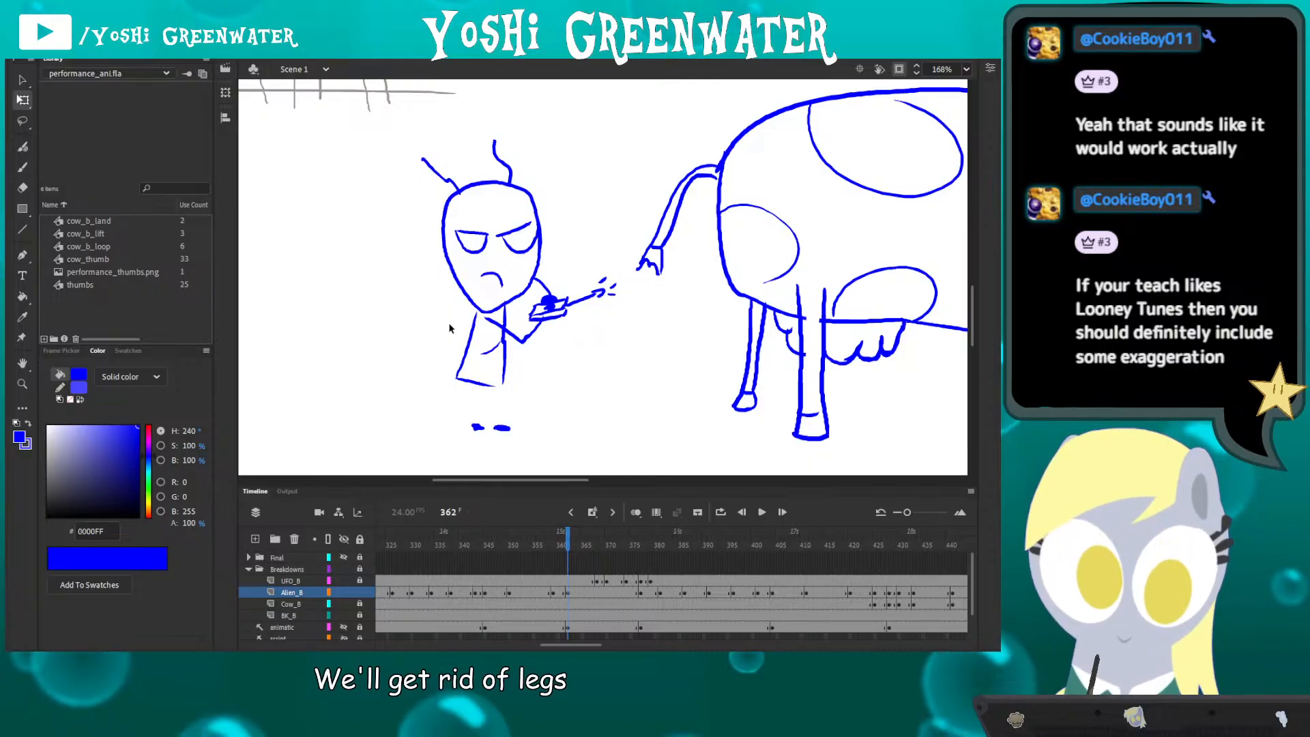
# - Erase the torso's side lines at frame 362 and redraw the back as a hunched curve down to the hem
pyautogui.hscroll(2, 449, 328)
pyautogui.press('e')
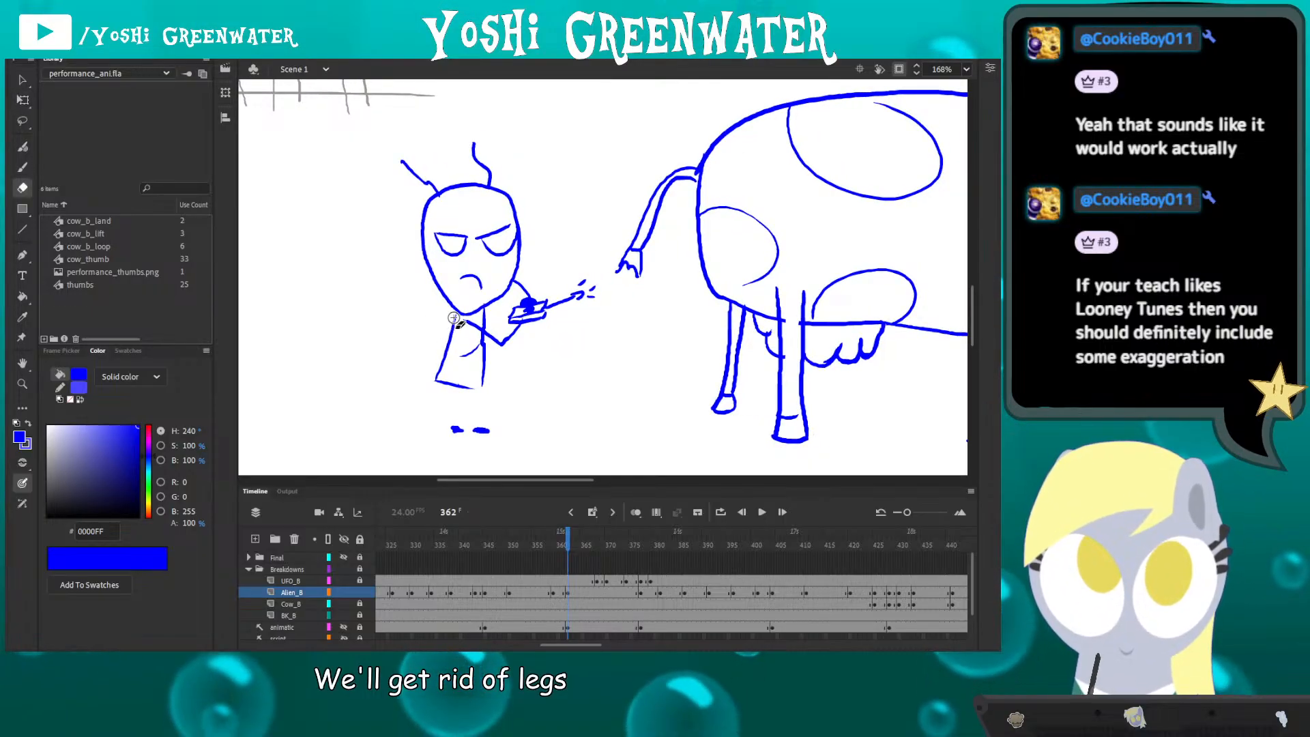
pyautogui.moveTo(451, 327)
pyautogui.mouseDown()
pyautogui.moveTo(434, 380)
pyautogui.moveTo(438, 358)
pyautogui.moveTo(479, 388)
pyautogui.mouseUp()
pyautogui.press('b')
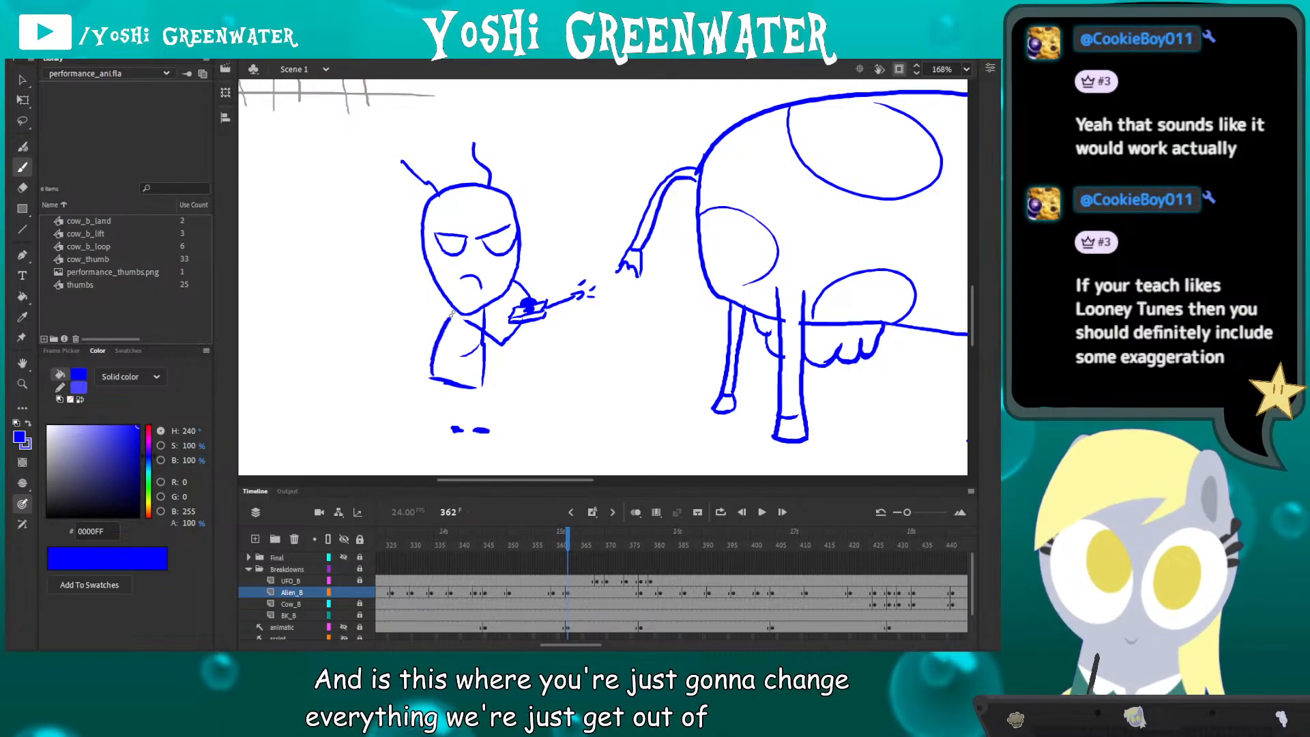
pyautogui.press('e')
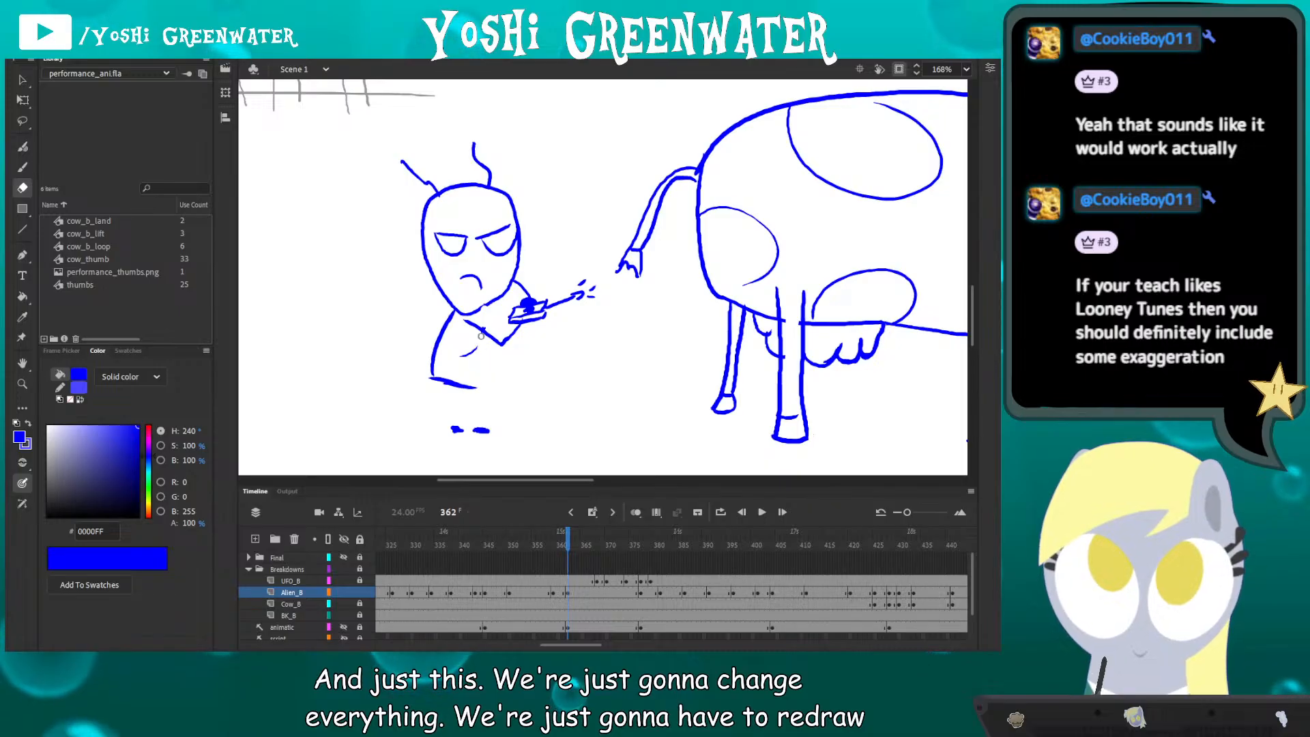
pyautogui.press('b')
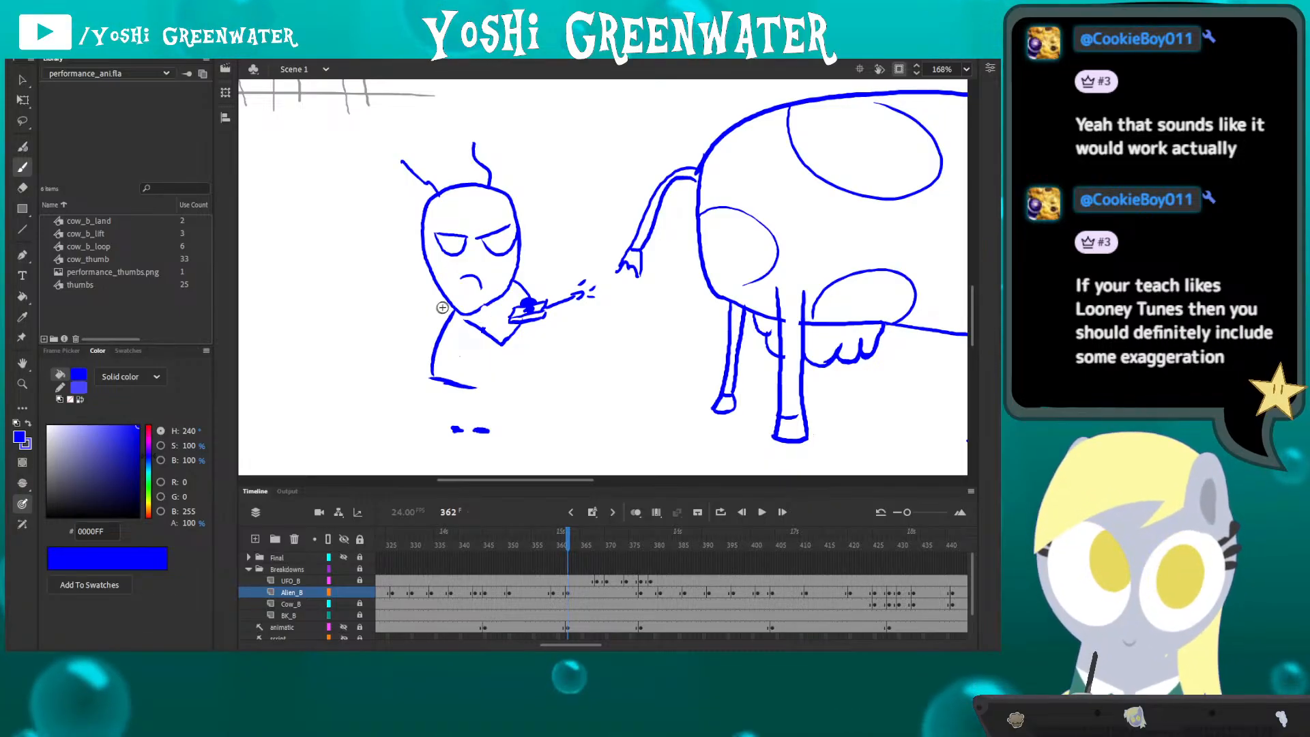
# - Lasso the alien's head, arms and remote at frame 362 and tilt them forward toward the cow
pyautogui.press('l')
pyautogui.moveTo(442, 308)
pyautogui.mouseDown()
pyautogui.moveTo(585, 178)
pyautogui.moveTo(598, 311)
pyautogui.moveTo(543, 349)
pyautogui.moveTo(486, 343)
pyautogui.moveTo(464, 320)
pyautogui.mouseUp()
pyautogui.press('q')
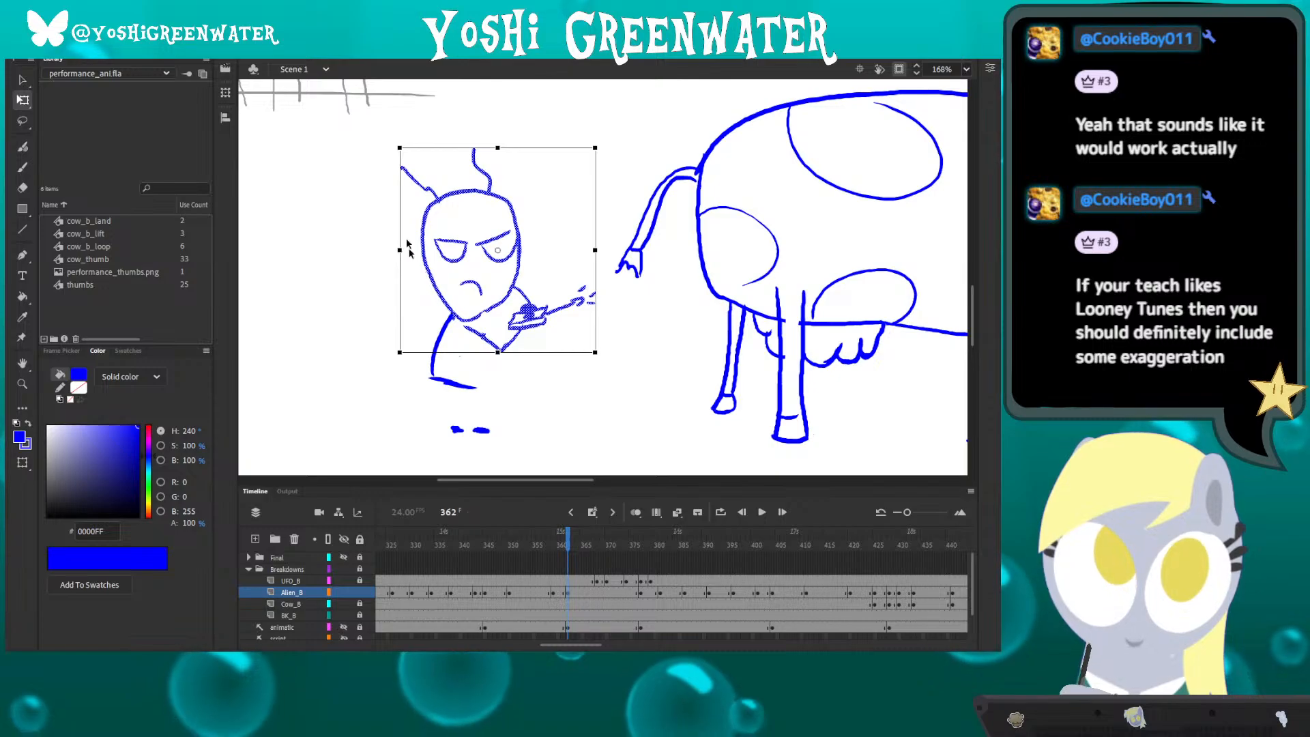
pyautogui.moveTo(394, 205); pyautogui.dragTo(382, 190)
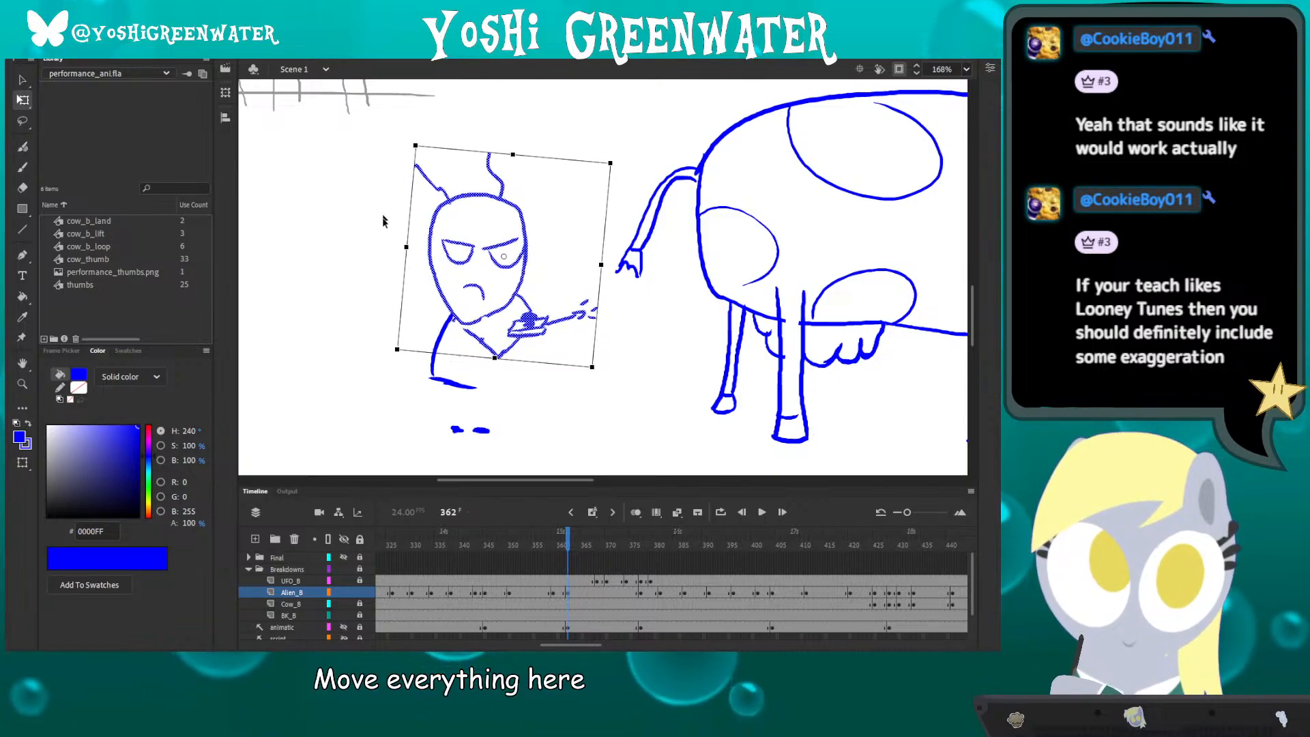
# - Redraw the torso's front line down to the hem and draw bent legs connecting the hem to the feet
pyautogui.press('e')
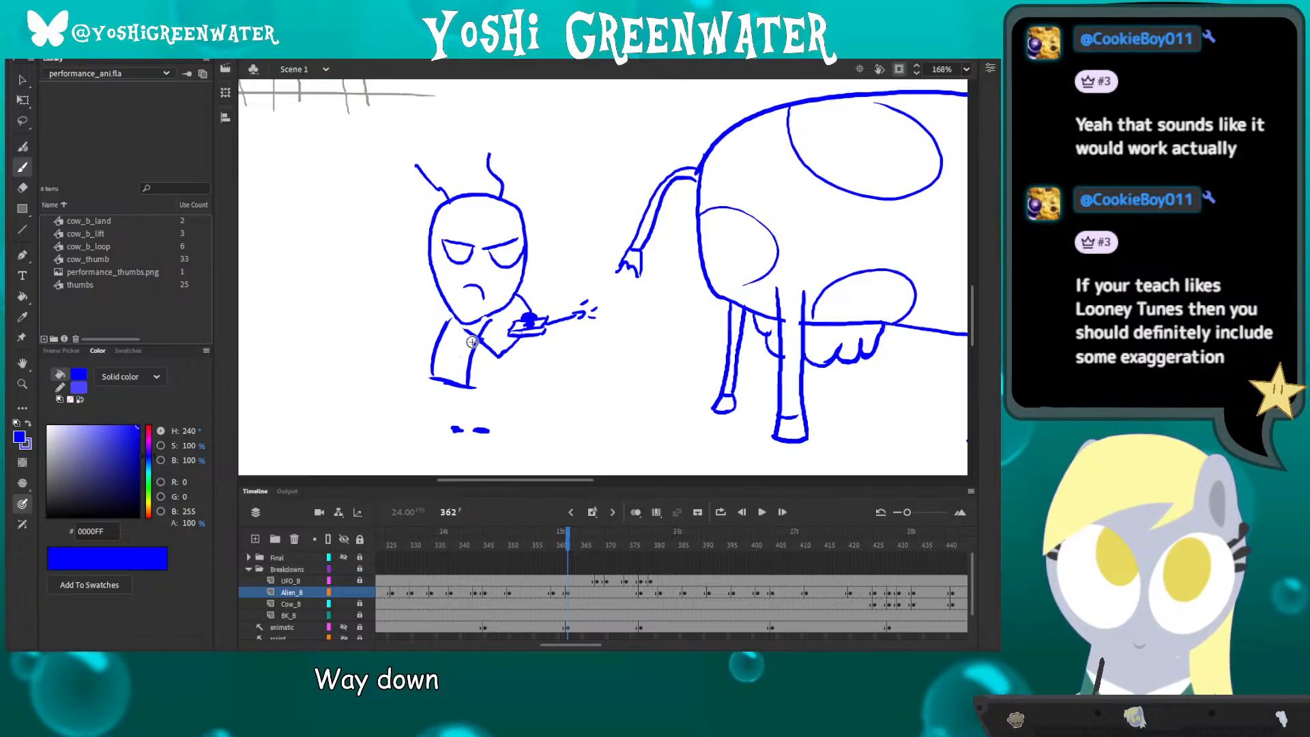
pyautogui.hotkey('ctrl', 'z')
pyautogui.moveTo(483, 322); pyautogui.dragTo(482, 391)
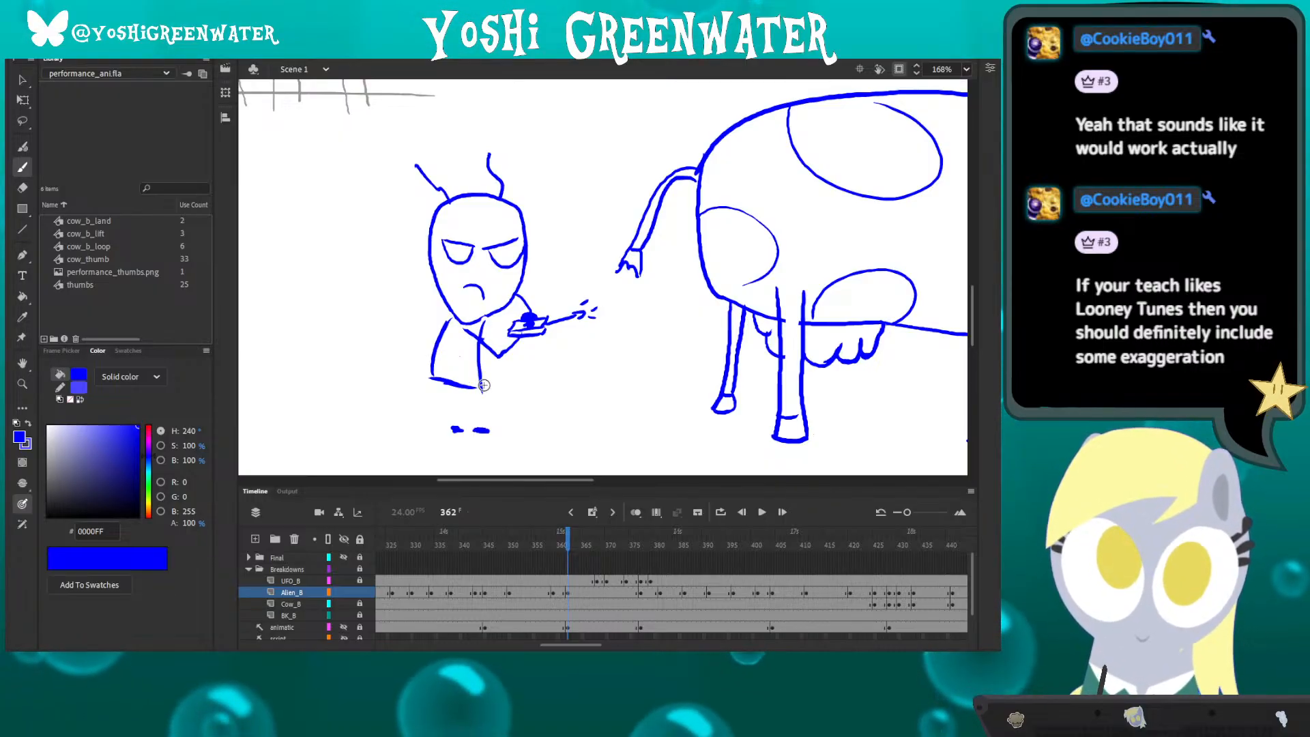
# - Compare the stretched and hunched poses with onion skin, and by flipping back and forth between frames 361 and 362
pyautogui.hotkey('alt', 'shift', 'o')
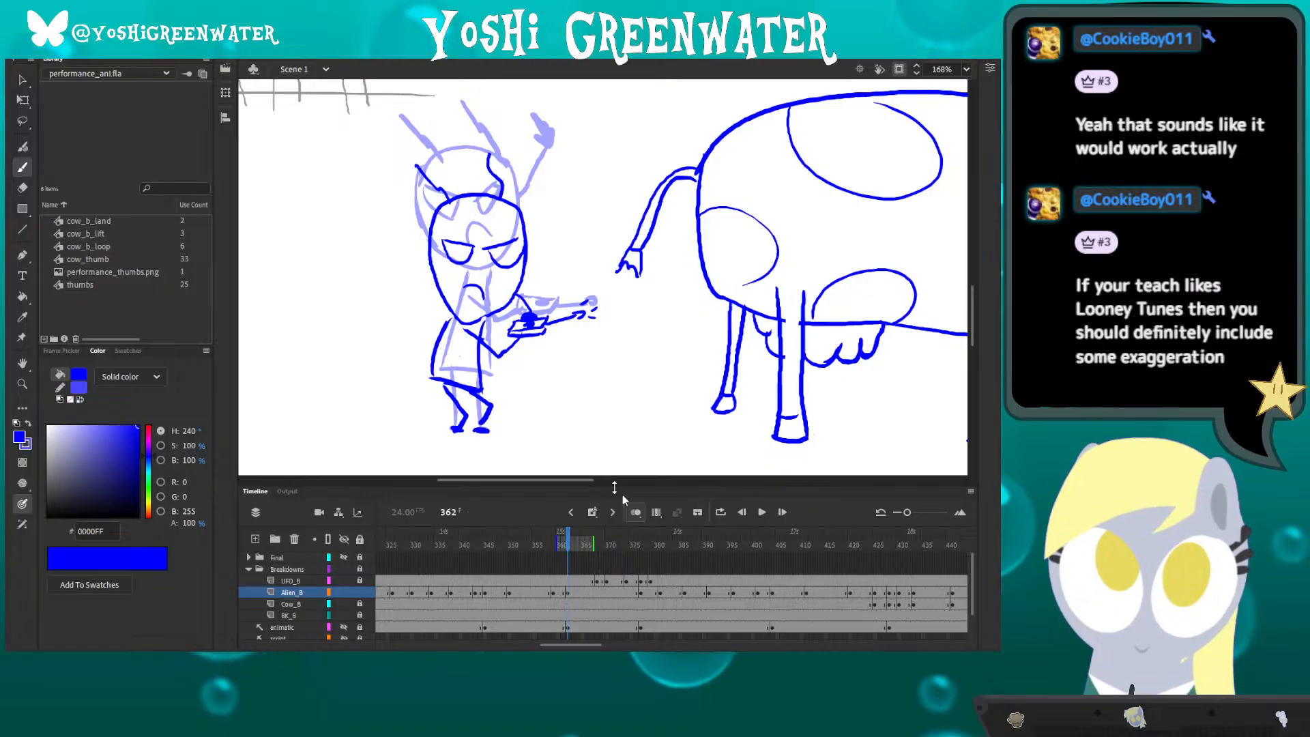
pyautogui.click(635, 512)
pyautogui.press(',')
pyautogui.press('.')
pyautogui.press(',')
pyautogui.press('.')
pyautogui.press(',')
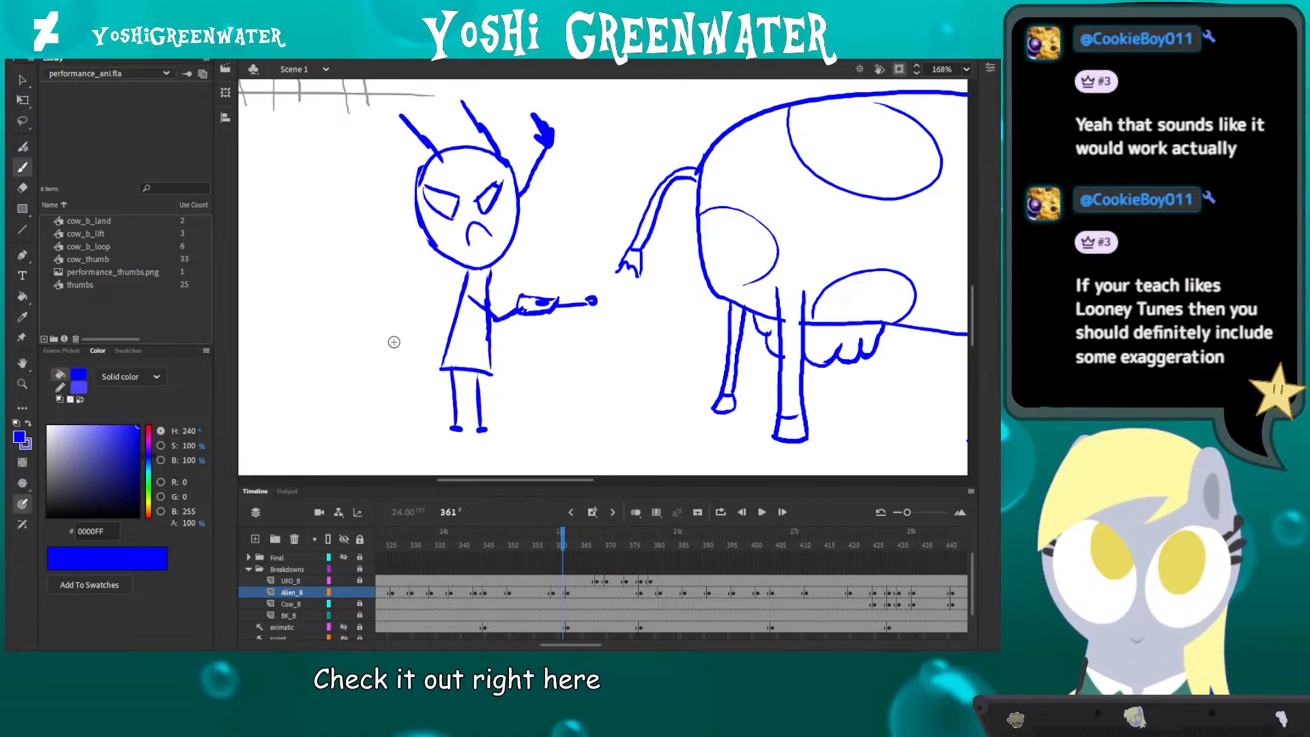
pyautogui.press('.')
pyautogui.press(',')
pyautogui.press('.')
pyautogui.press(',')
pyautogui.press('.')
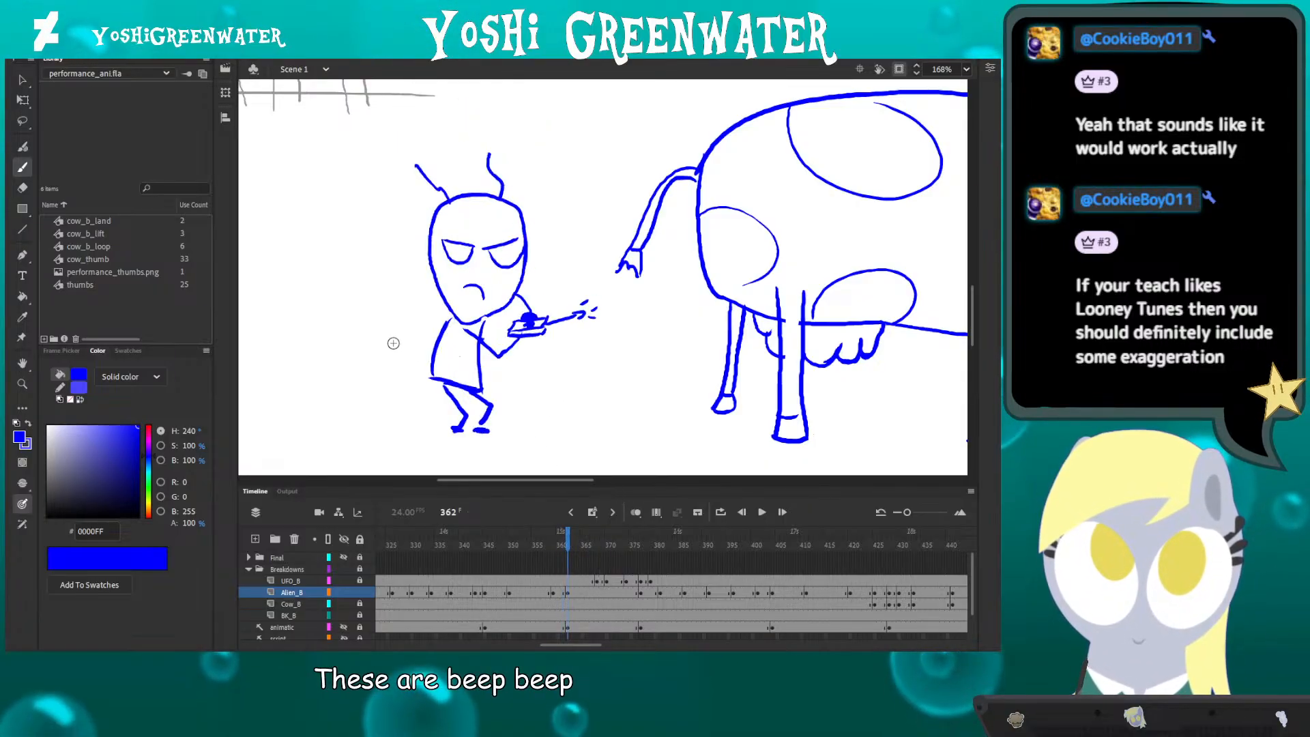
pyautogui.press(',')
pyautogui.press('.')
pyautogui.press(',')
pyautogui.press('.')
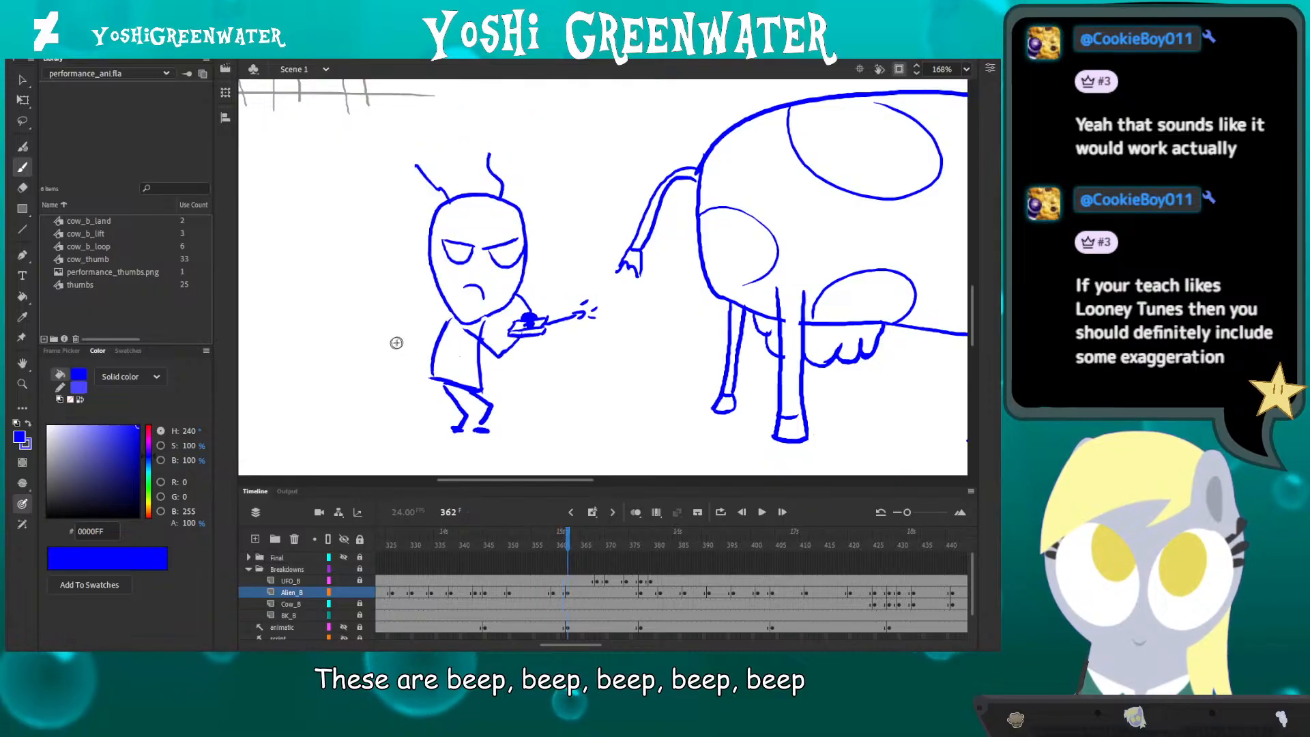
# - Erase the pressing arm and hand at frame 362 and redraw the arm with a raised elbow beside the head
pyautogui.press('e')
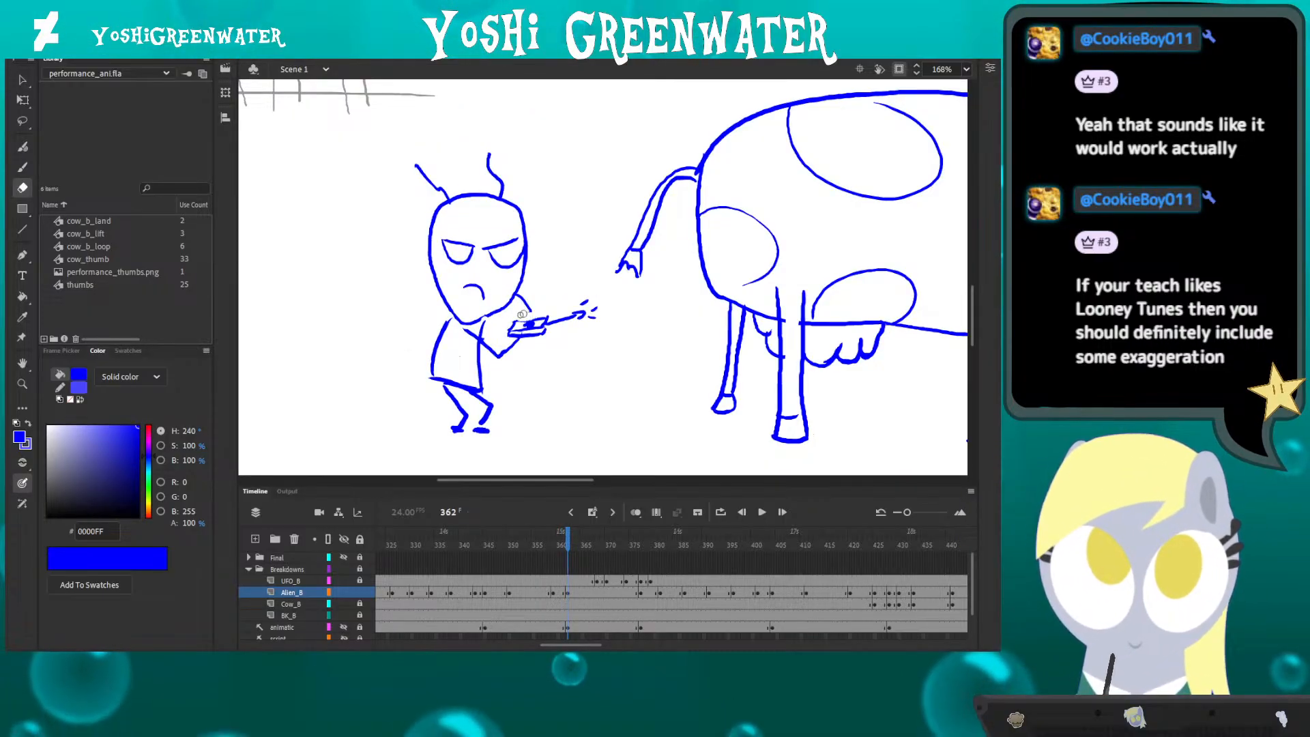
pyautogui.press('b')
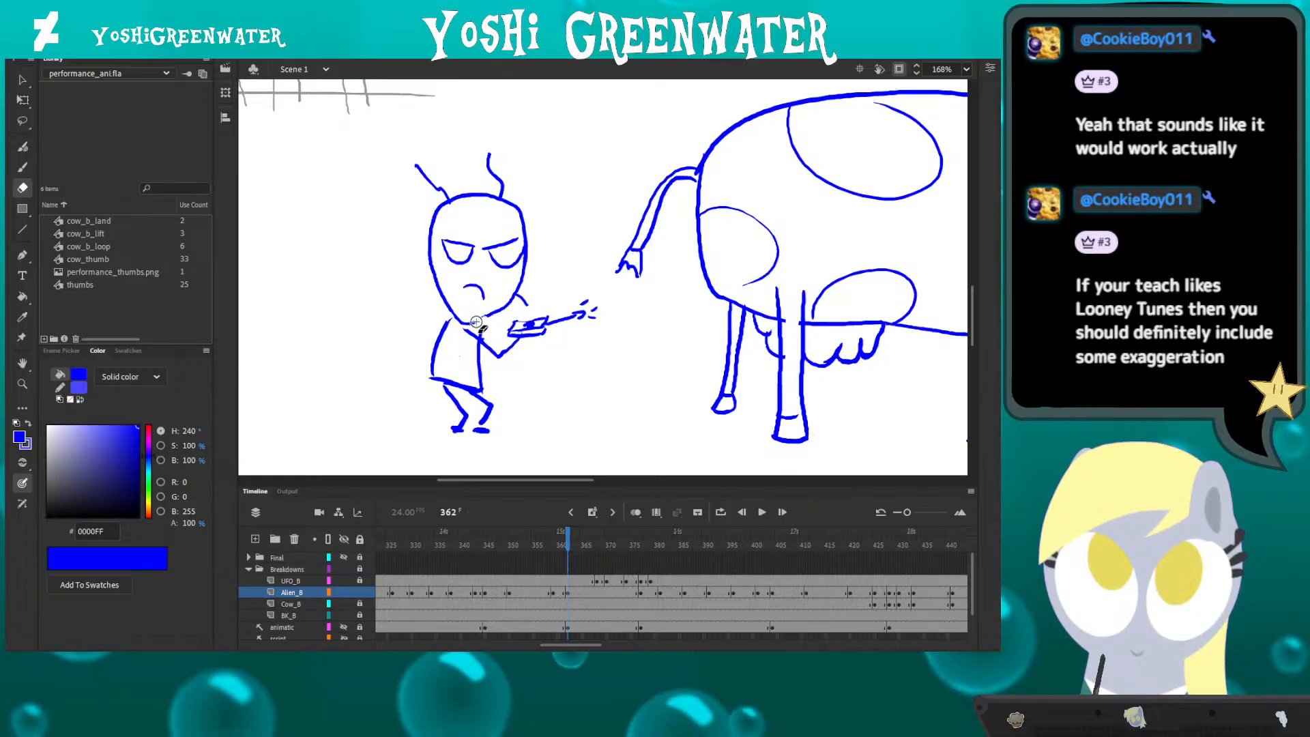
pyautogui.press('e')
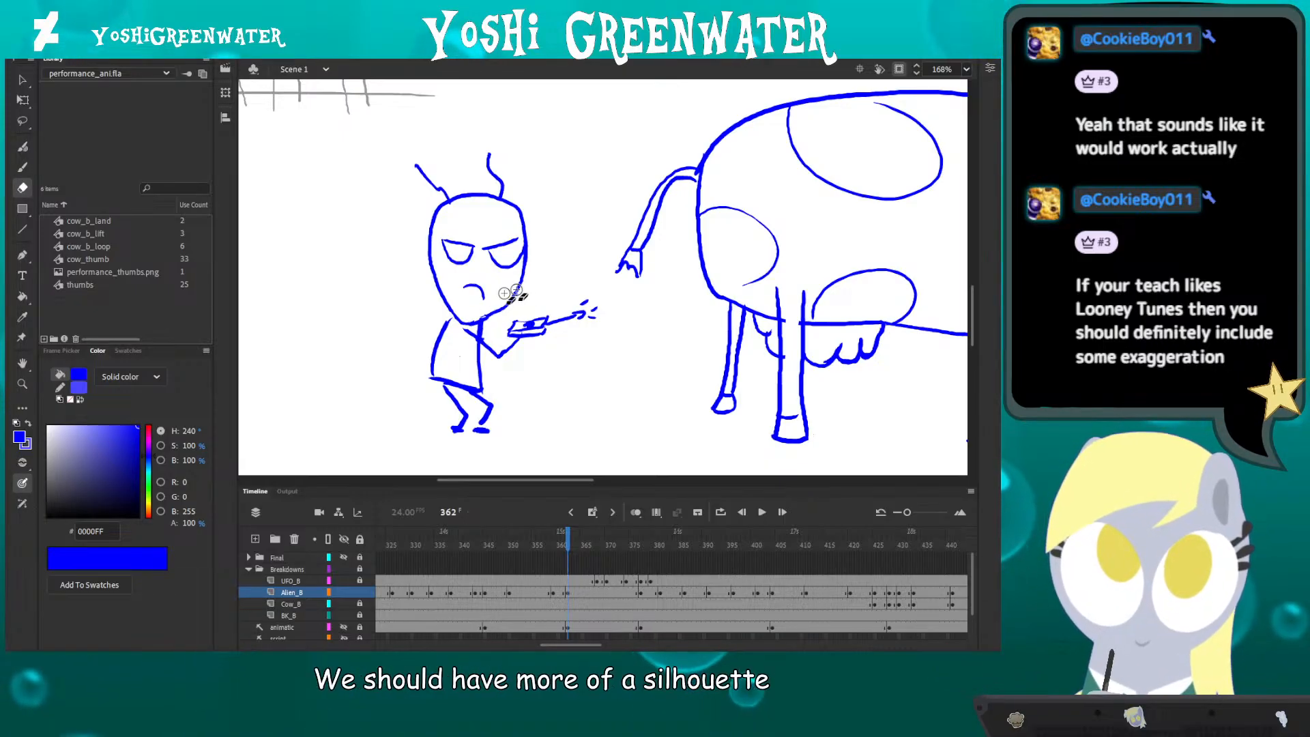
pyautogui.press('b')
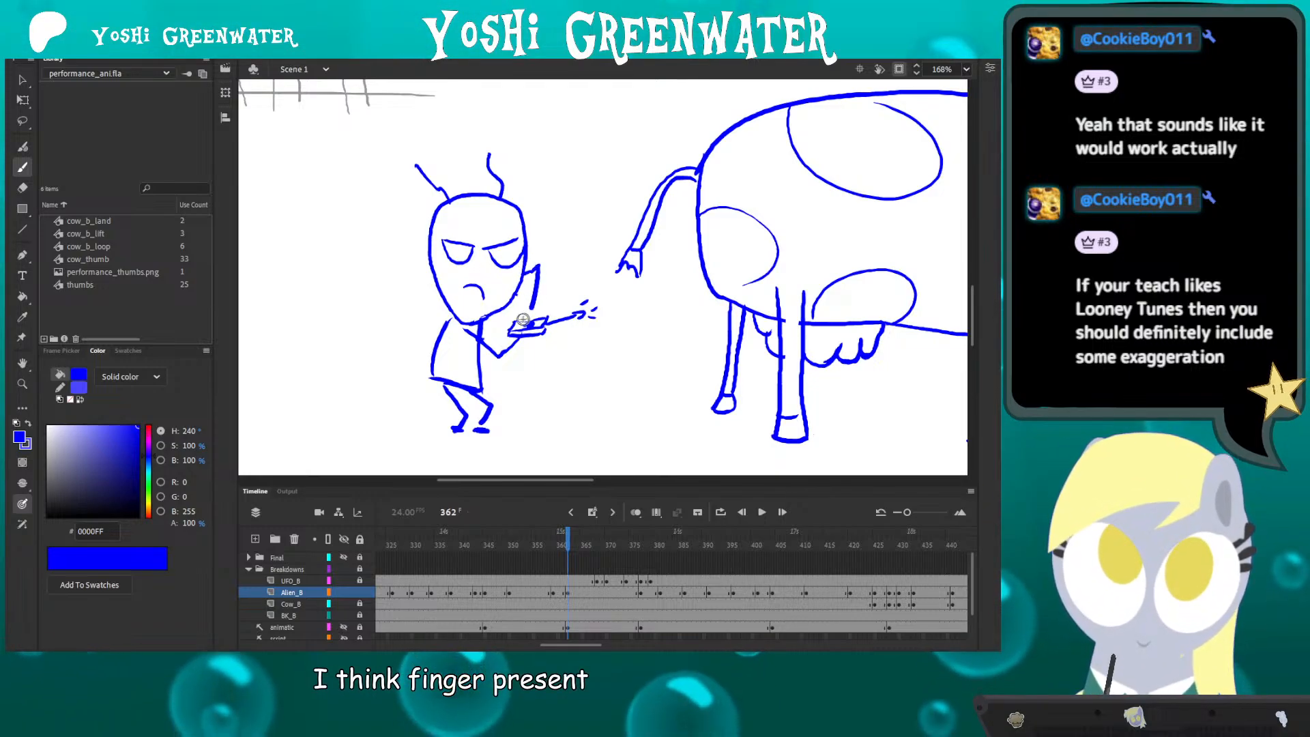
# - Redraw the pressing hand higher above the remote with a finger pushing down onto the button
pyautogui.press(',')
pyautogui.press('.')
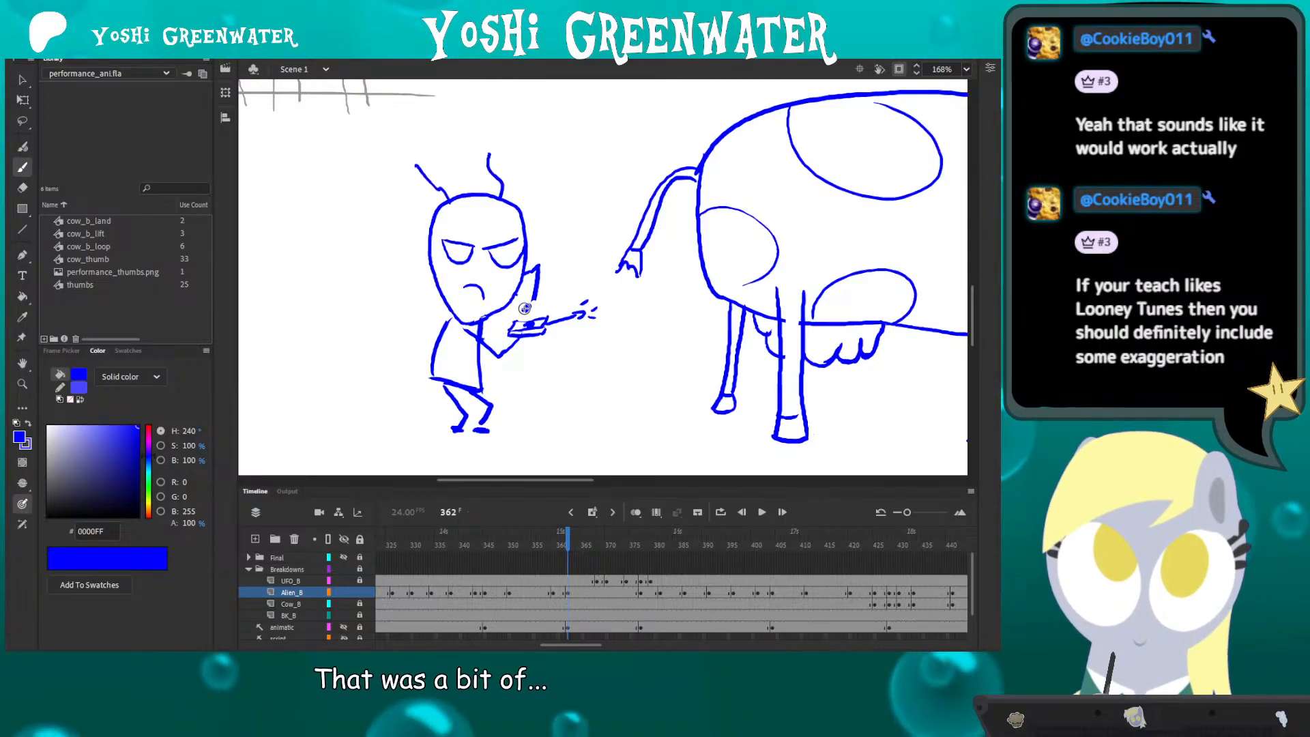
pyautogui.press('e')
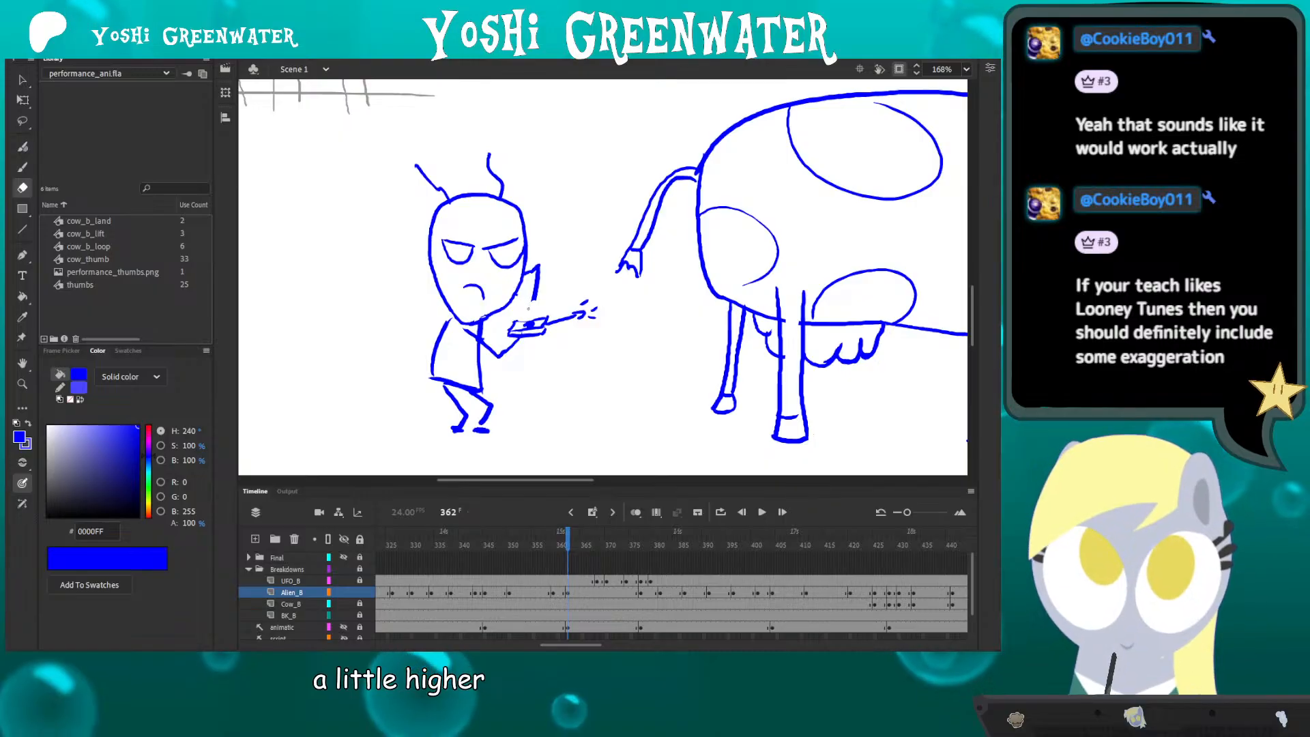
pyautogui.press('b')
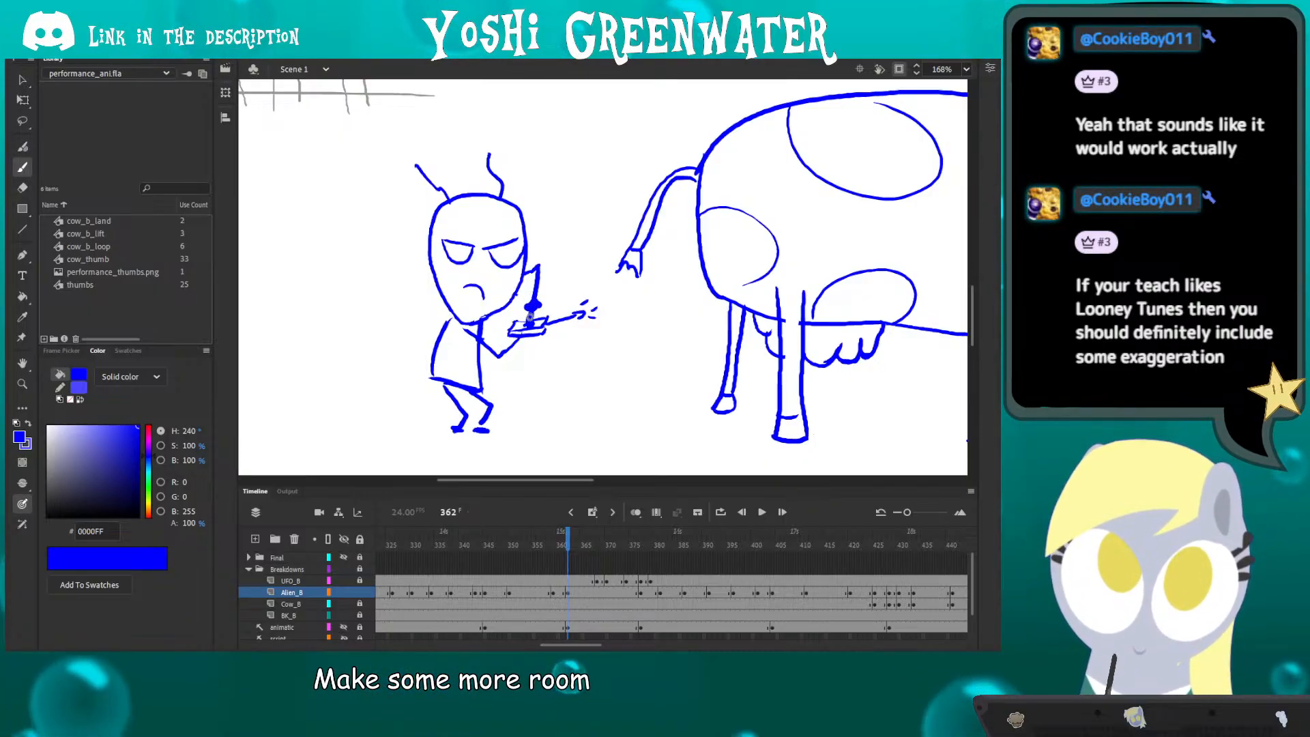
# - Review the button-press motion by stepping through the alien's poses from frame 343 to 362 and checking the whole scene
pyautogui.press('.')
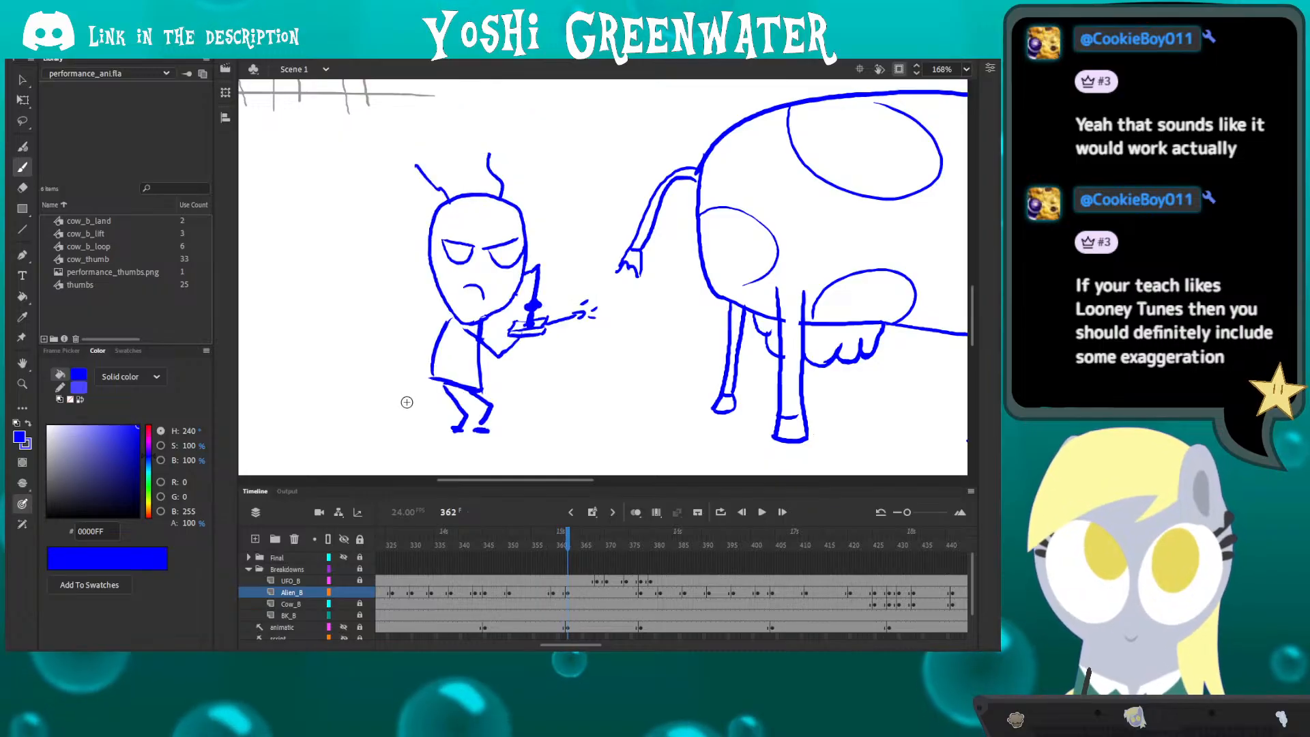
pyautogui.press('.')
pyautogui.press('.')
pyautogui.press('.')
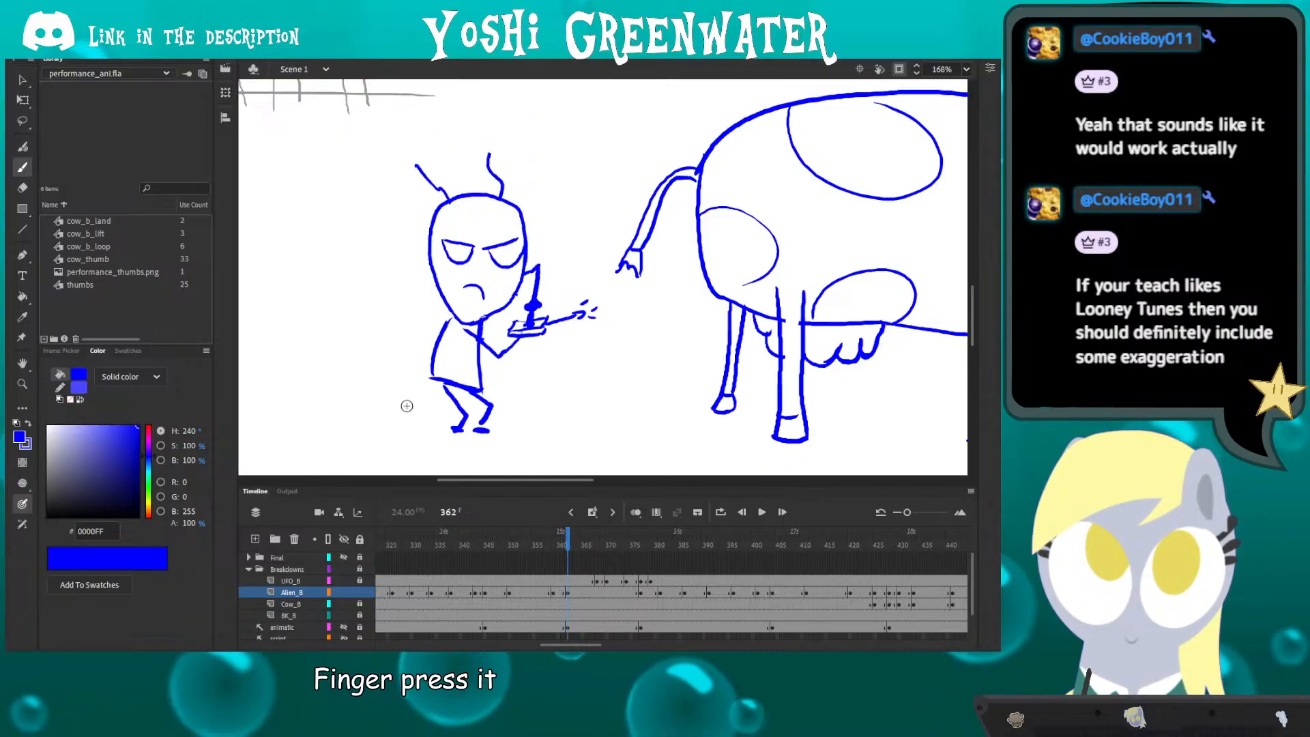
pyautogui.press('.')
pyautogui.press('.')
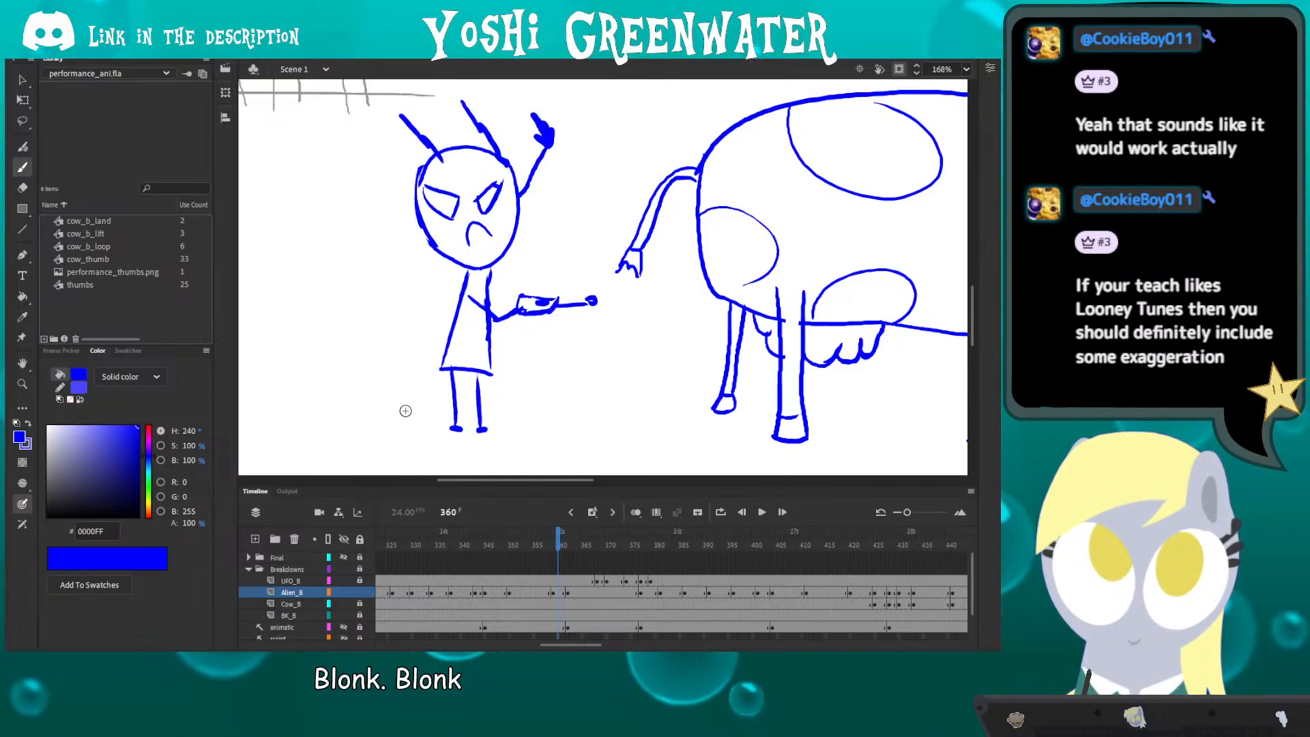
pyautogui.press('q')
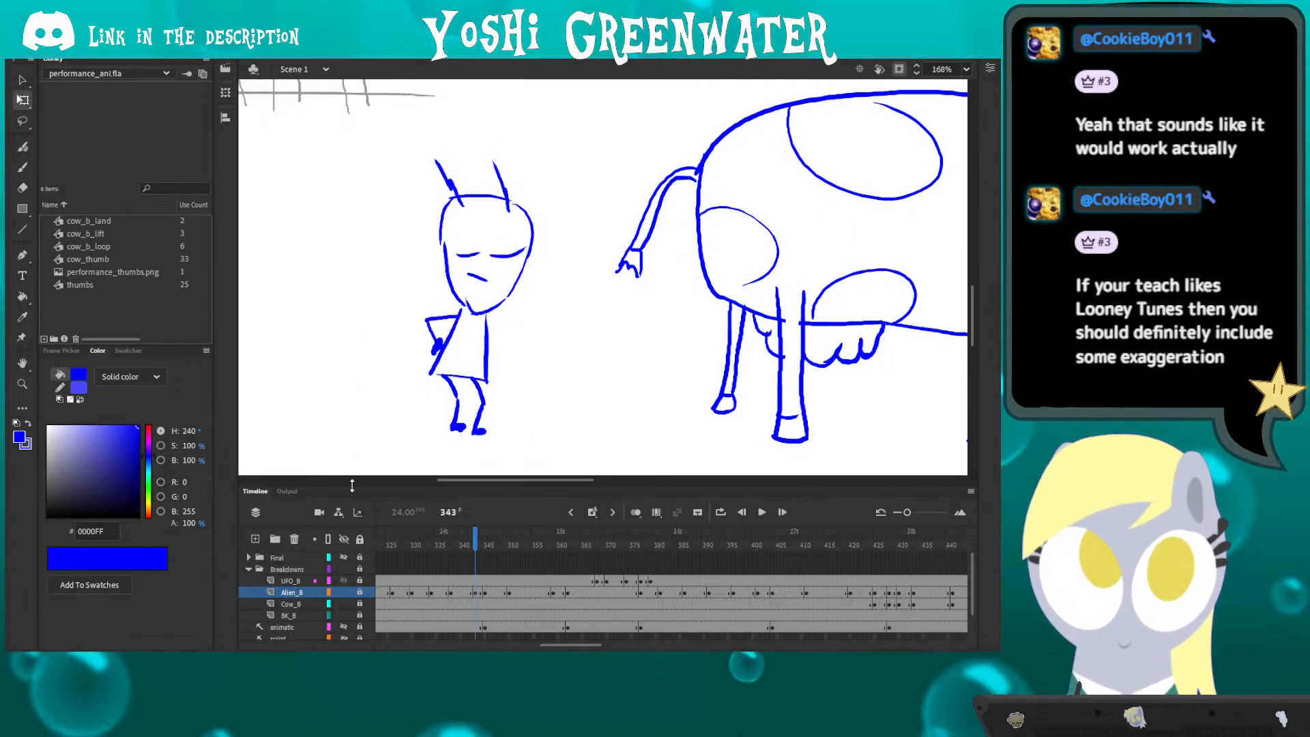
pyautogui.press('alt+')
pyautogui.press('alt+')
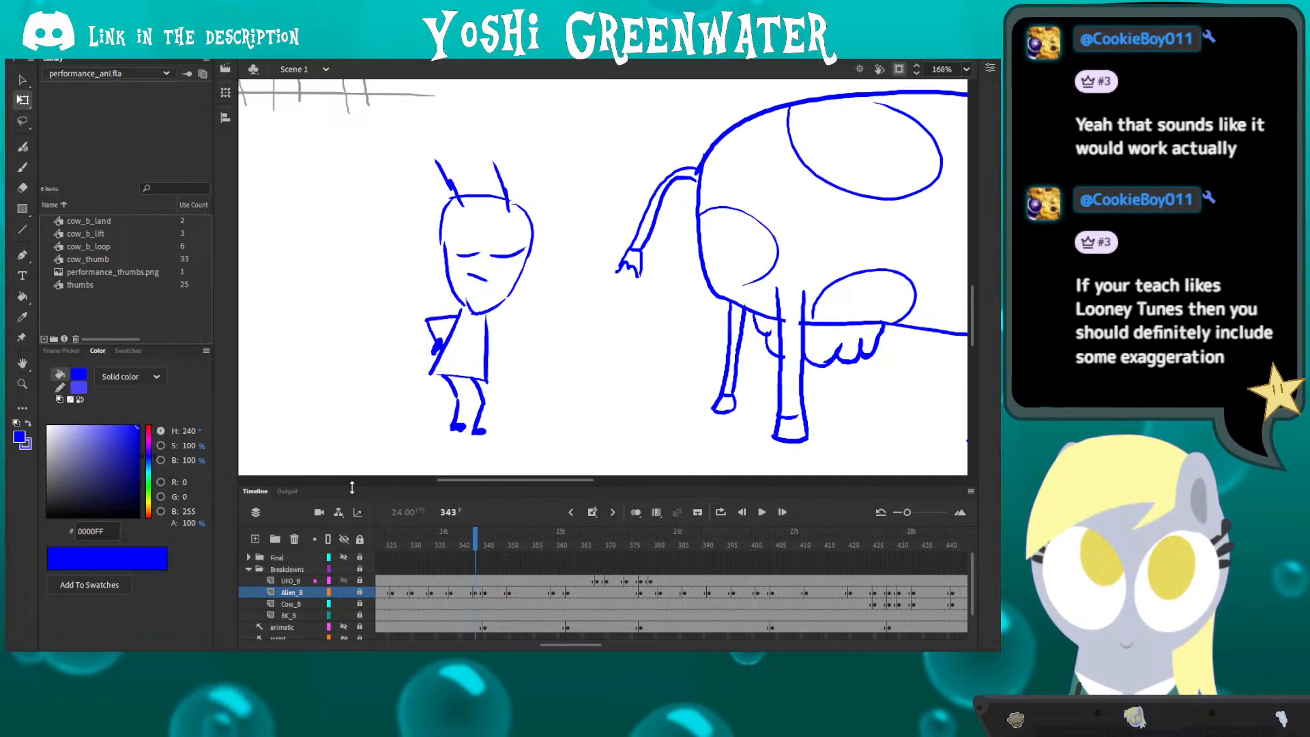
pyautogui.hotkey('alt', '.')
pyautogui.hotkey('alt', '.')
pyautogui.hotkey('alt', '.')
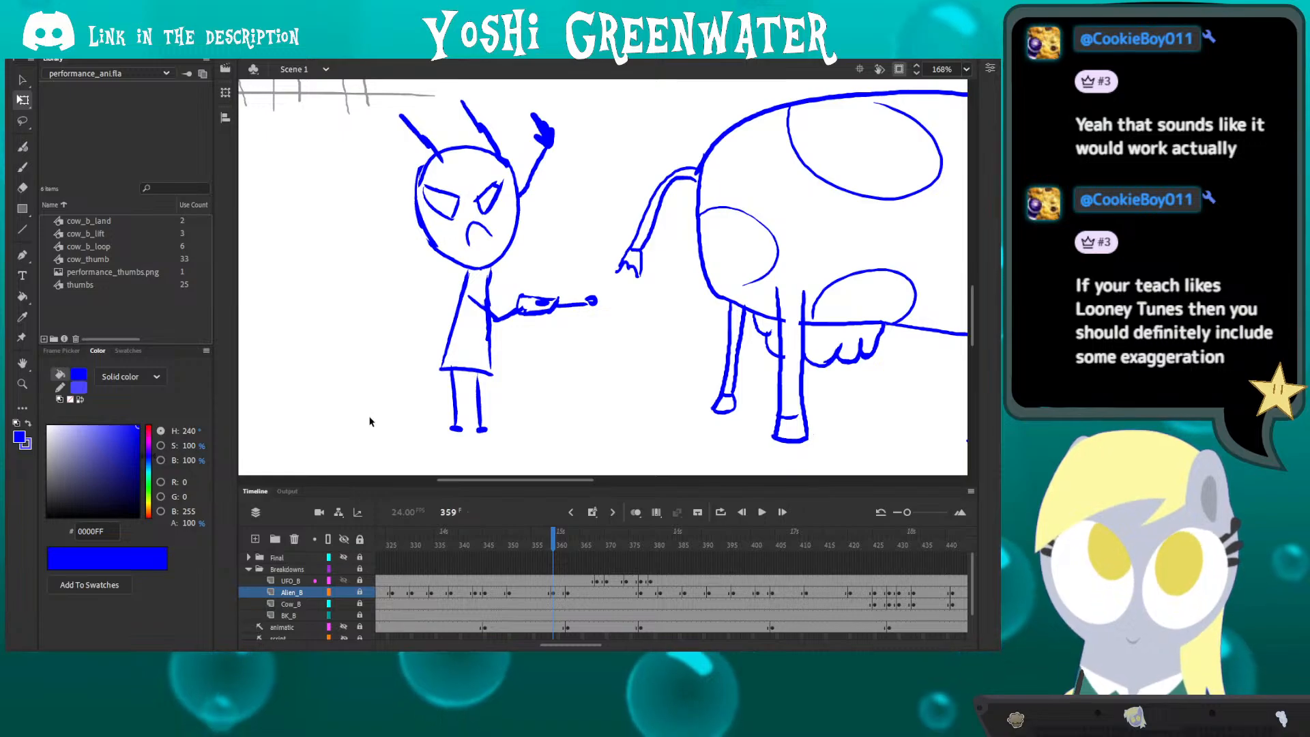
pyautogui.hotkey('alt', '.')
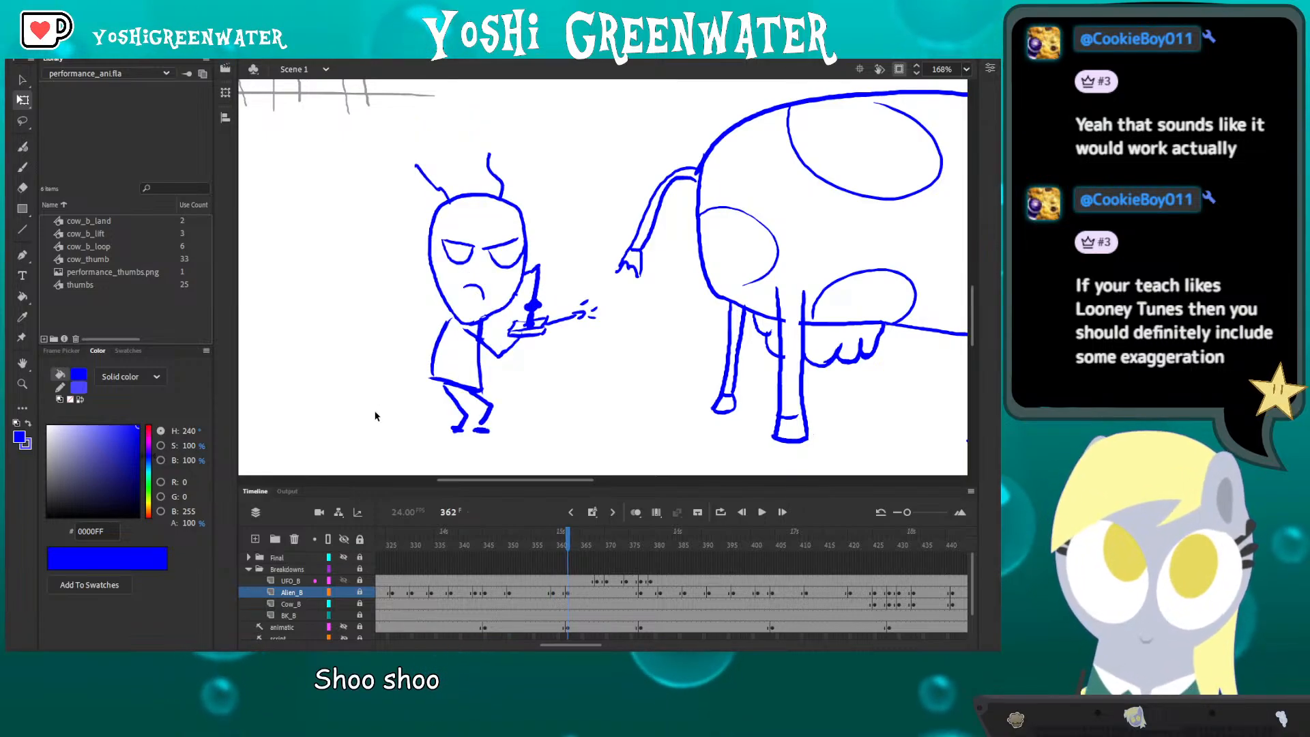
pyautogui.hotkey('ctrl', '2')
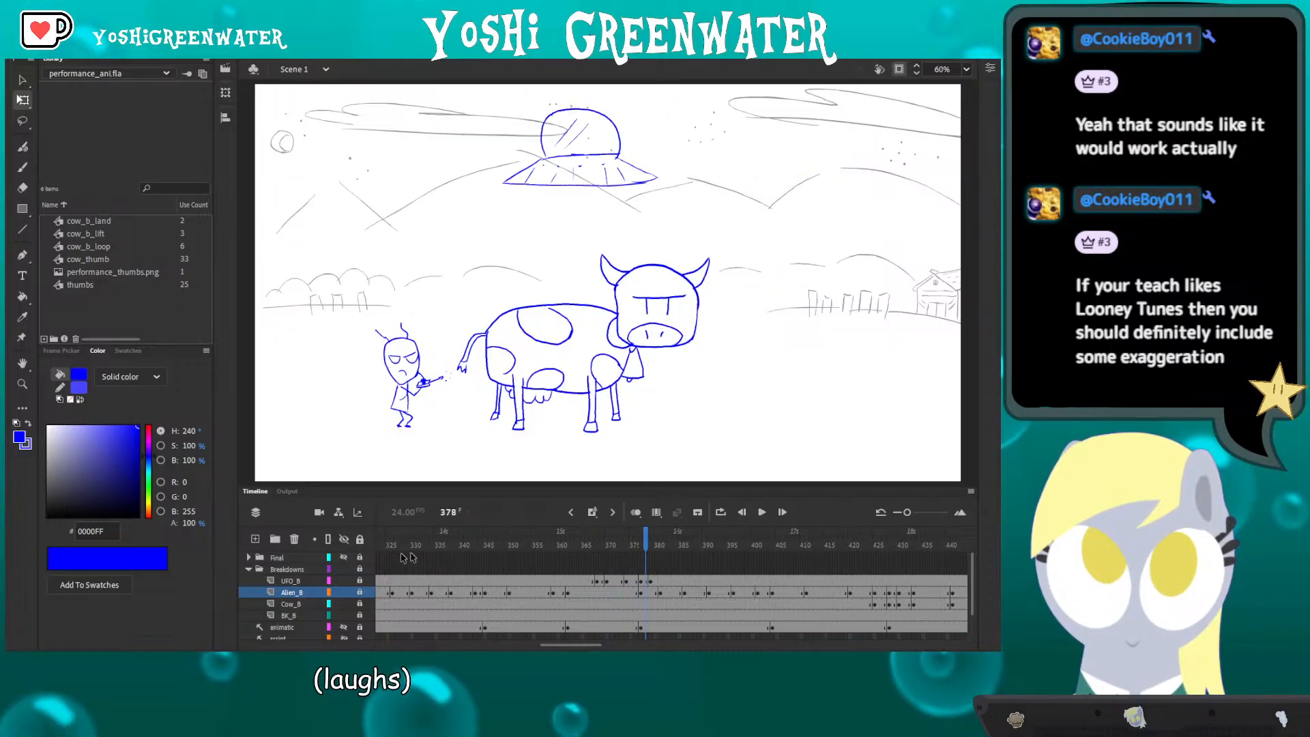
# - Insert extra frames at frame 359 across the breakdown and animatic layers to hold the anticipation pose longer, and play back the timing
pyautogui.moveTo(409, 557); pyautogui.dragTo(555, 561)
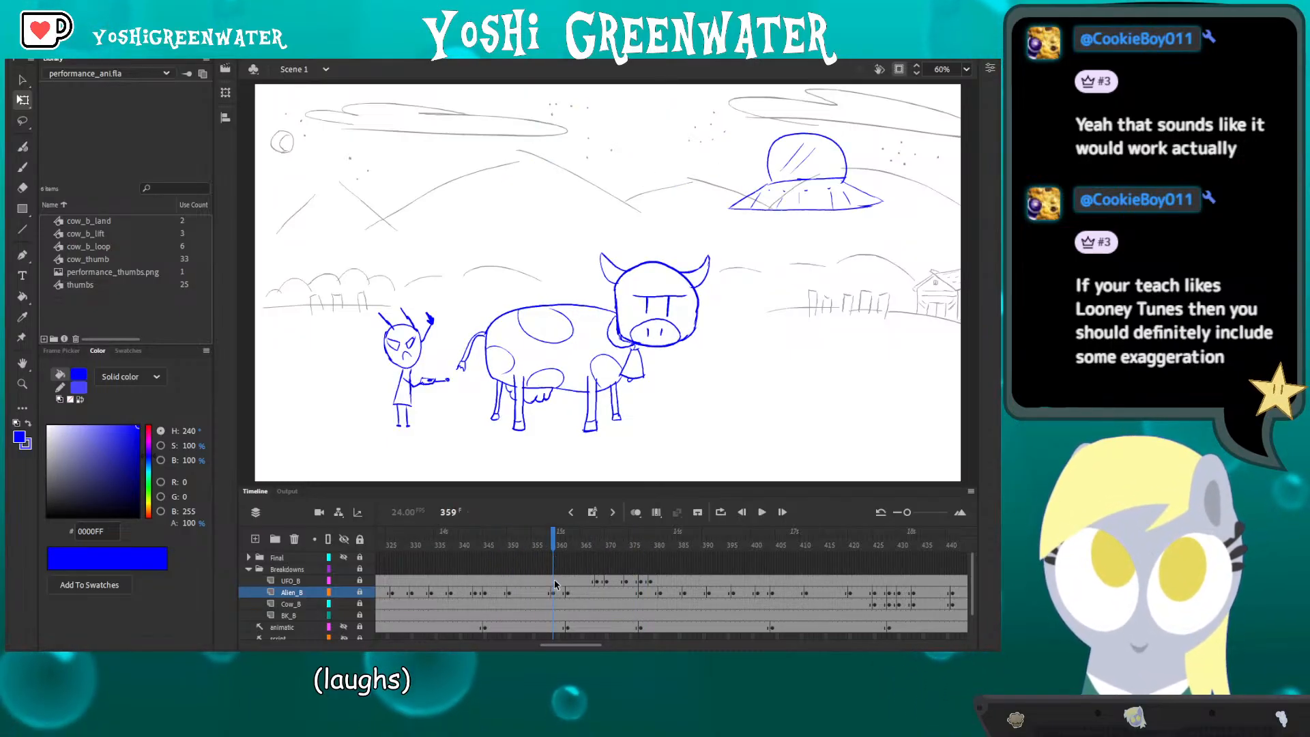
pyautogui.moveTo(554, 628); pyautogui.dragTo(553, 581)
pyautogui.press('F5')
pyautogui.press('F5')
pyautogui.moveTo(487, 552); pyautogui.dragTo(582, 556)
pyautogui.press('Return')
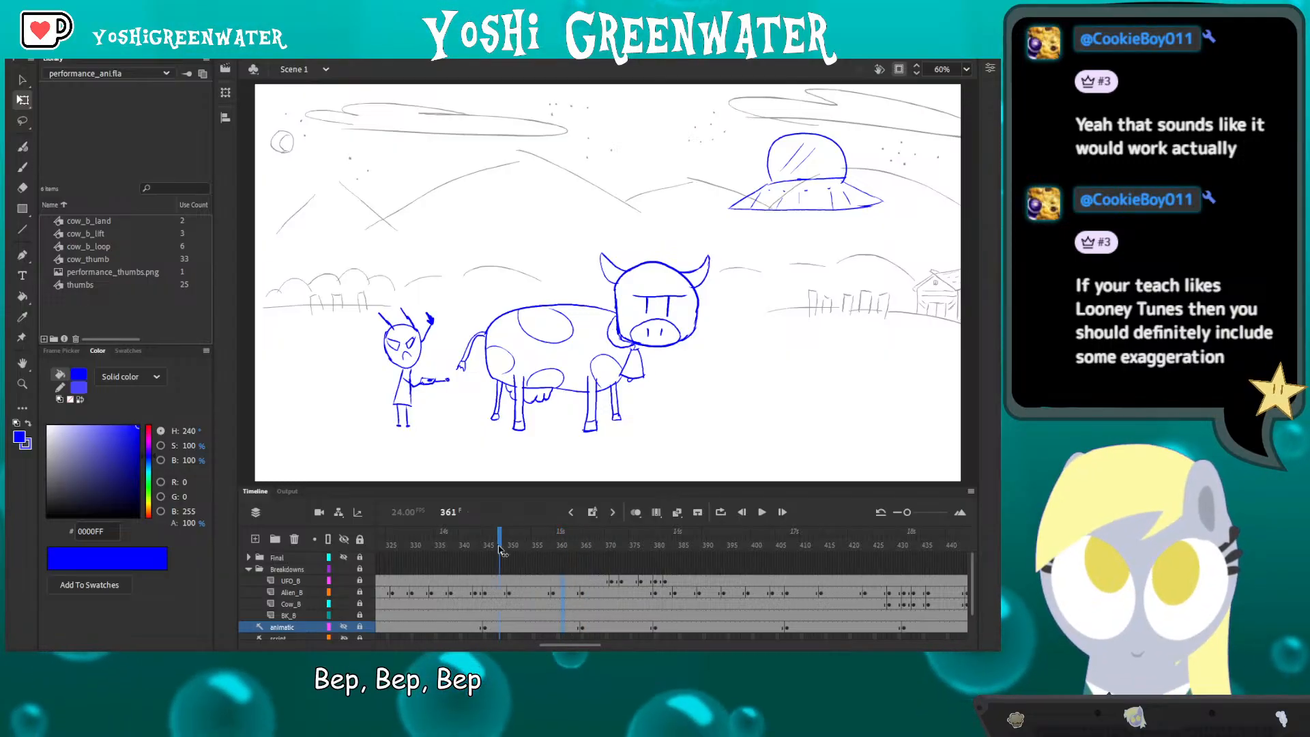
pyautogui.press('Return')
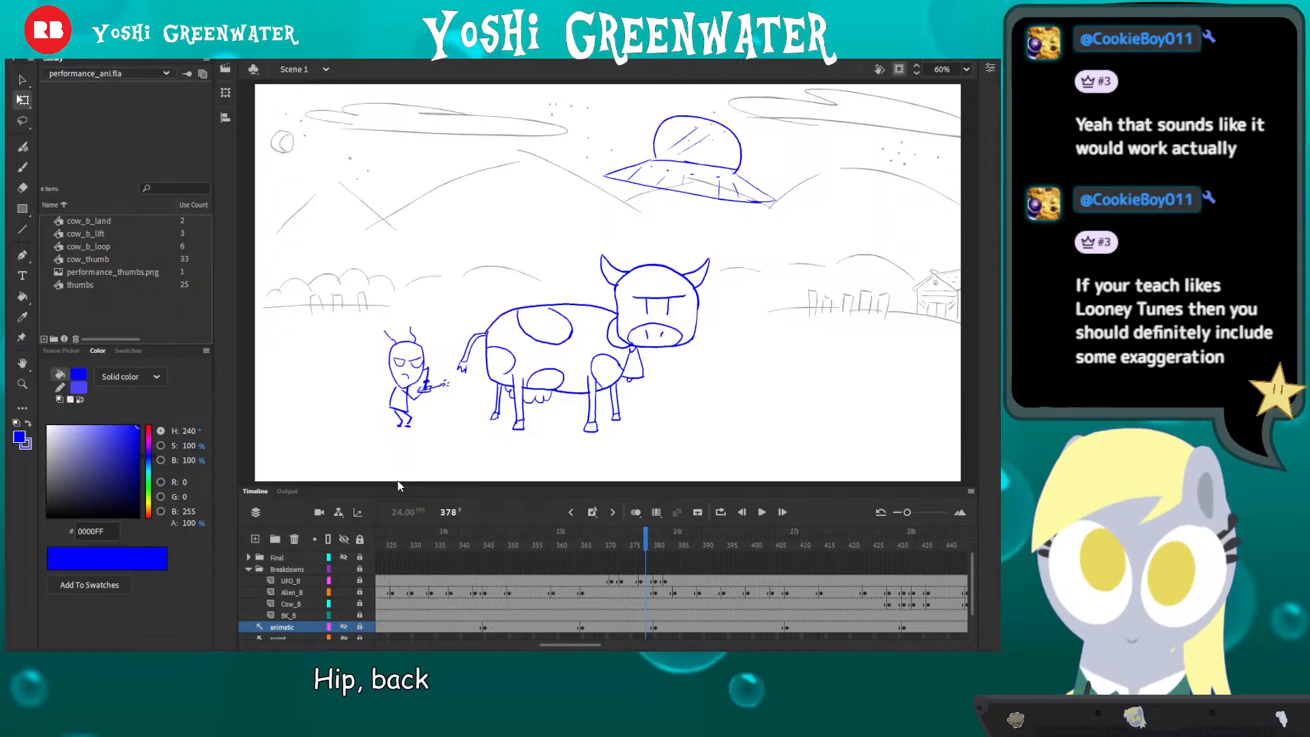
pyautogui.press('Return')
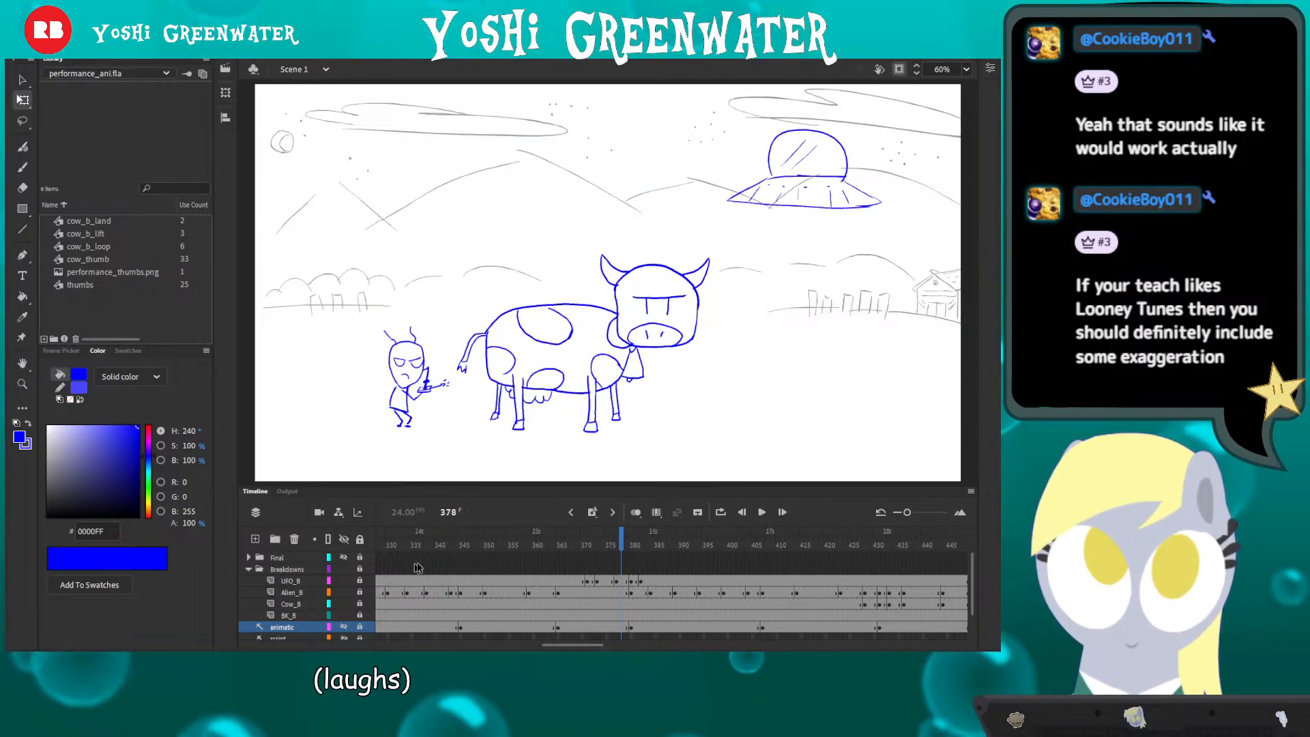
pyautogui.press('Return')
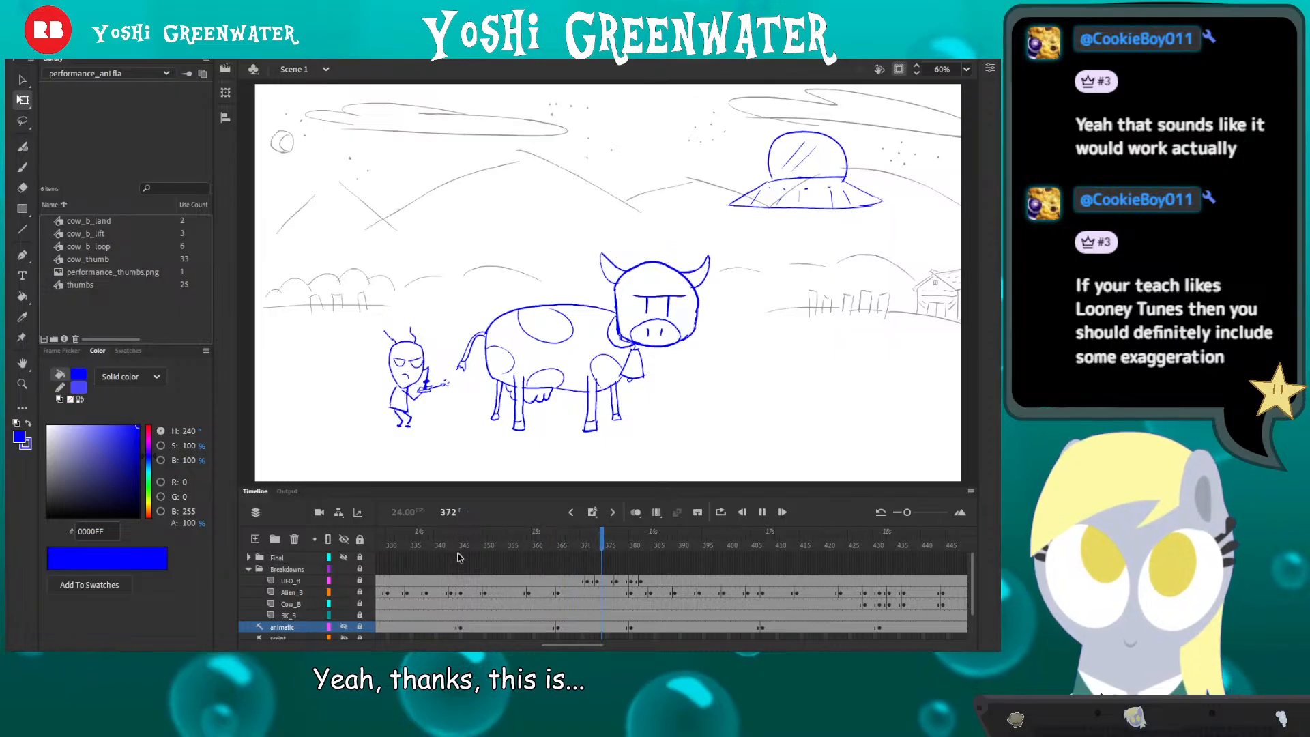
# - Insert more frames around frame 356 across the layers to make room before the anticipation pose
pyautogui.click(497, 549)
pyautogui.moveTo(498, 548)
pyautogui.mouseDown()
pyautogui.moveTo(530, 553)
pyautogui.moveTo(516, 553)
pyautogui.mouseUp()
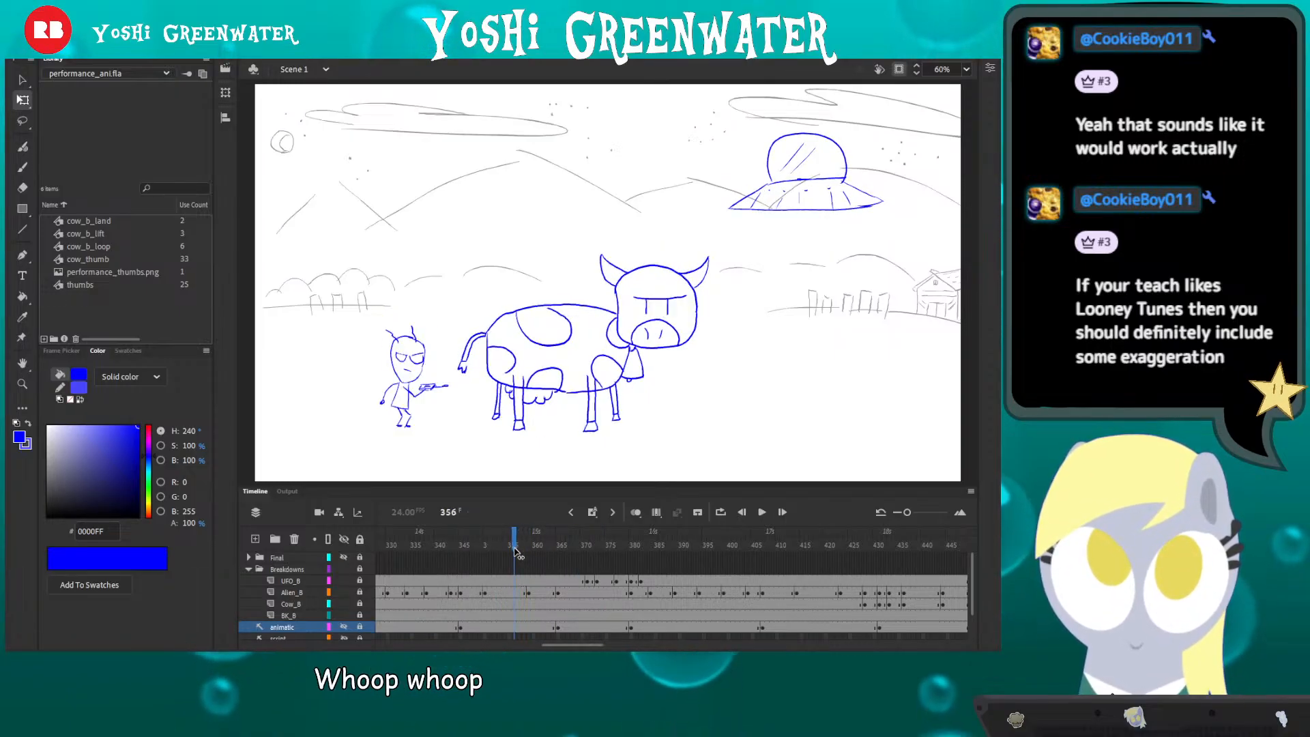
pyautogui.click(517, 592)
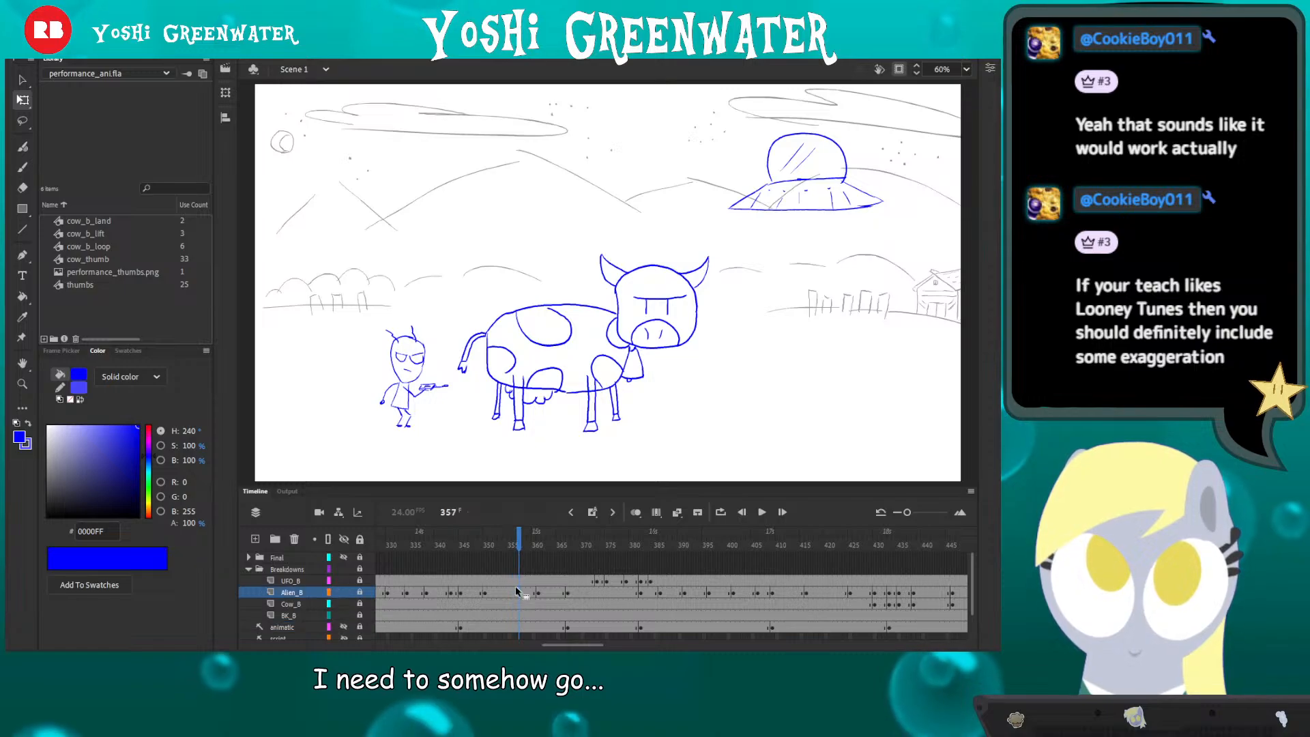
# - Add a keyframe at frame 357 on Alien_B, clear its drawing and turn on onion skin for a new in-between pose
pyautogui.scroll(5, 432, 412)
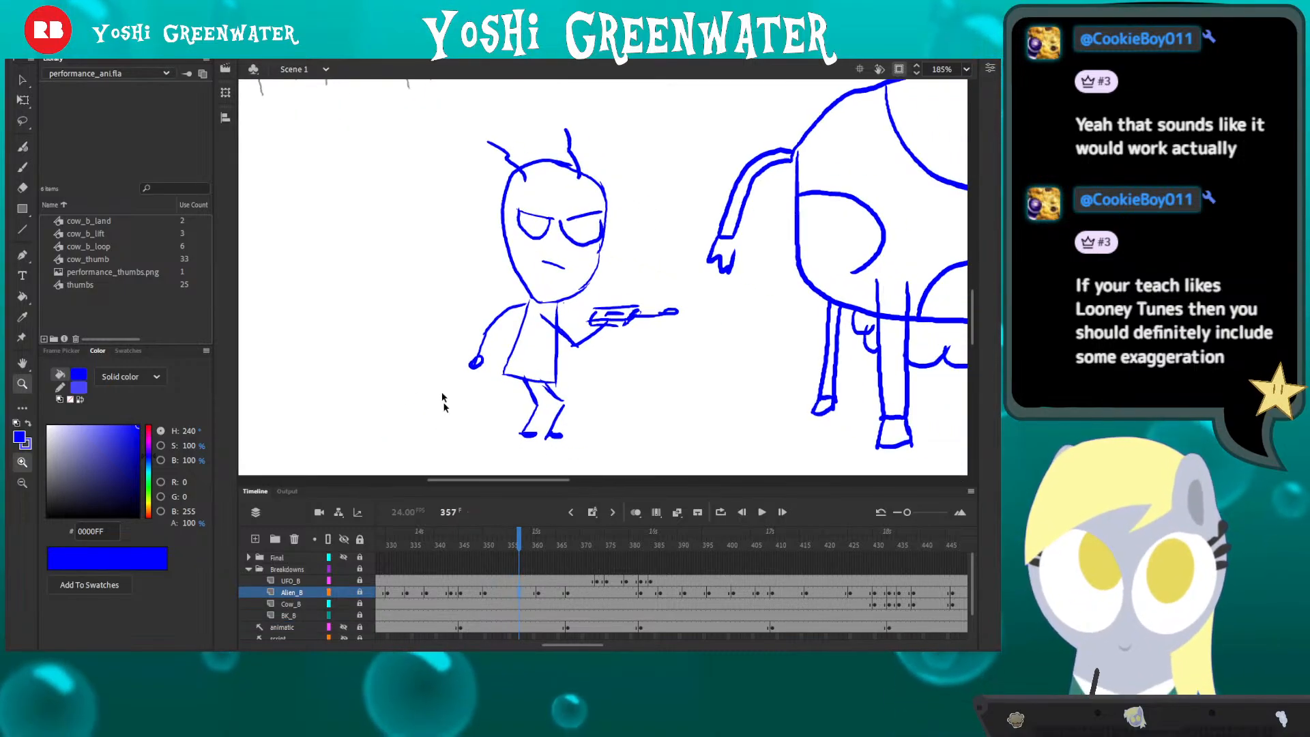
pyautogui.hotkey('ctrl', 'a')
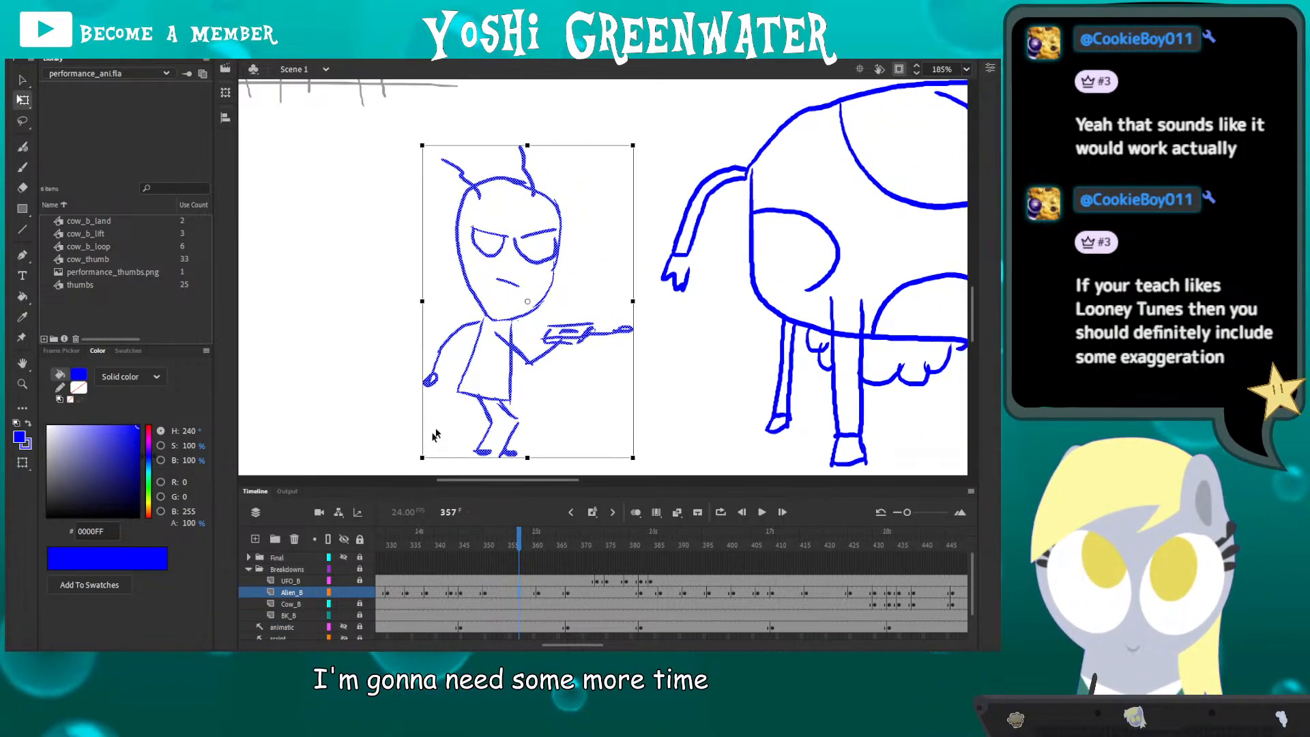
pyautogui.moveTo(385, 327); pyautogui.dragTo(368, 328)
pyautogui.press('Delete')
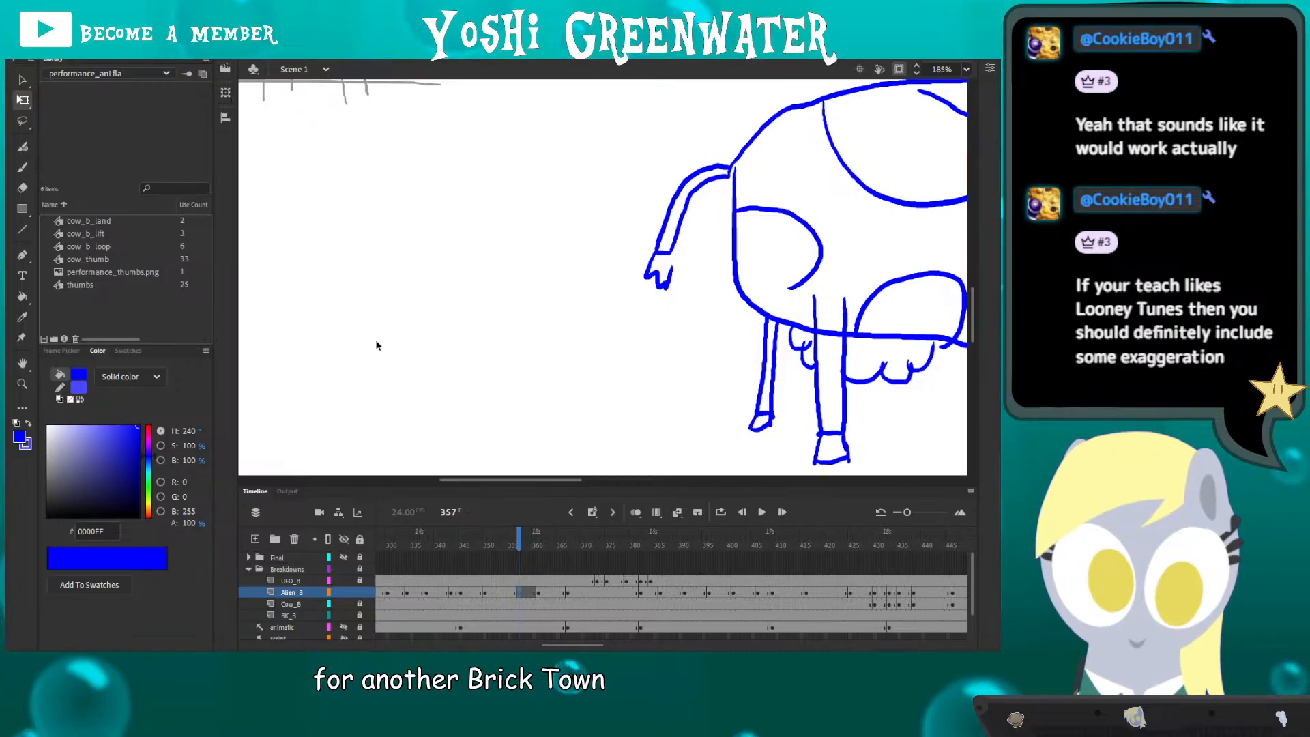
pyautogui.click(635, 512)
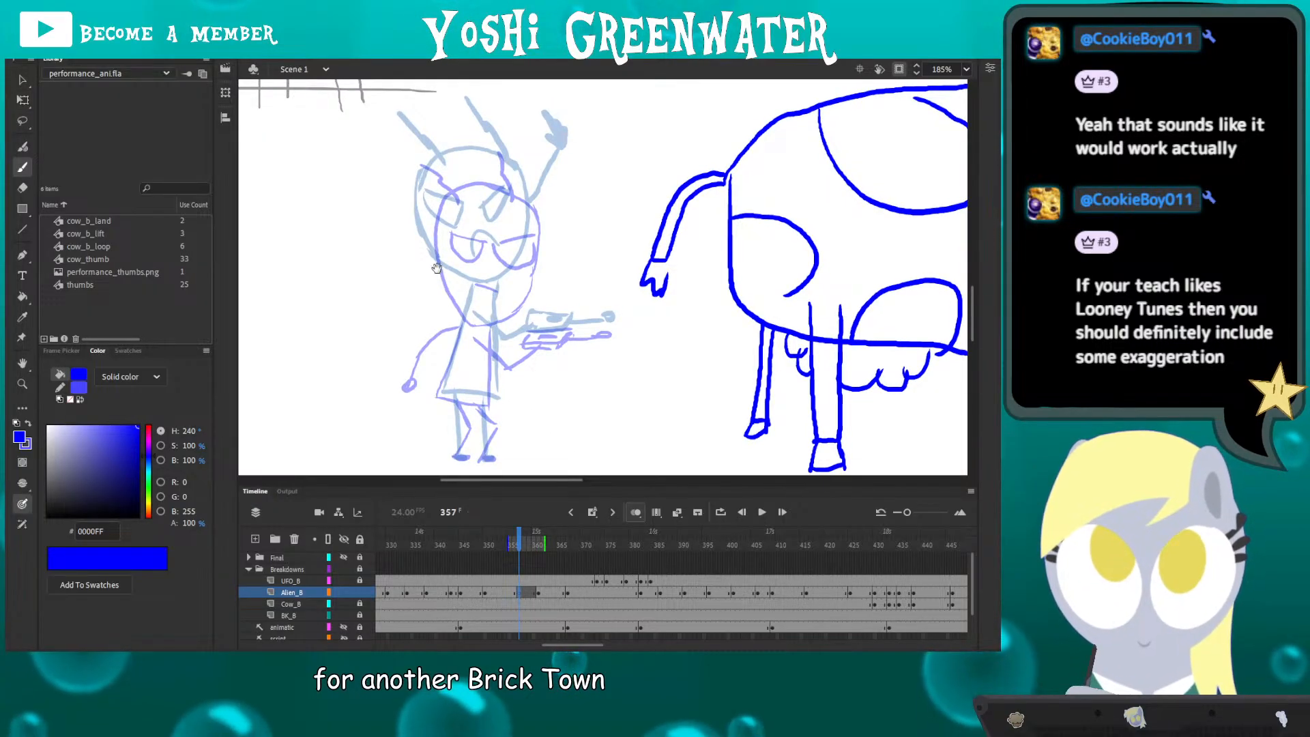
pyautogui.press('b')
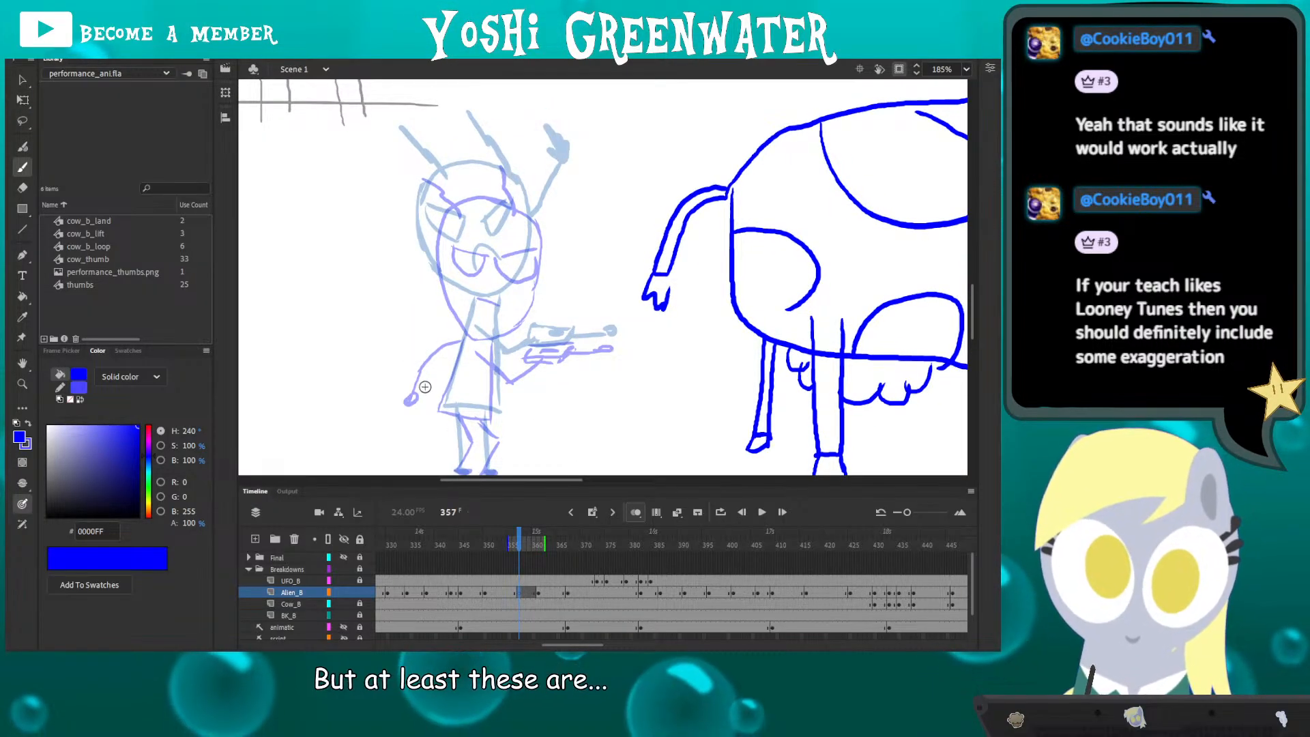
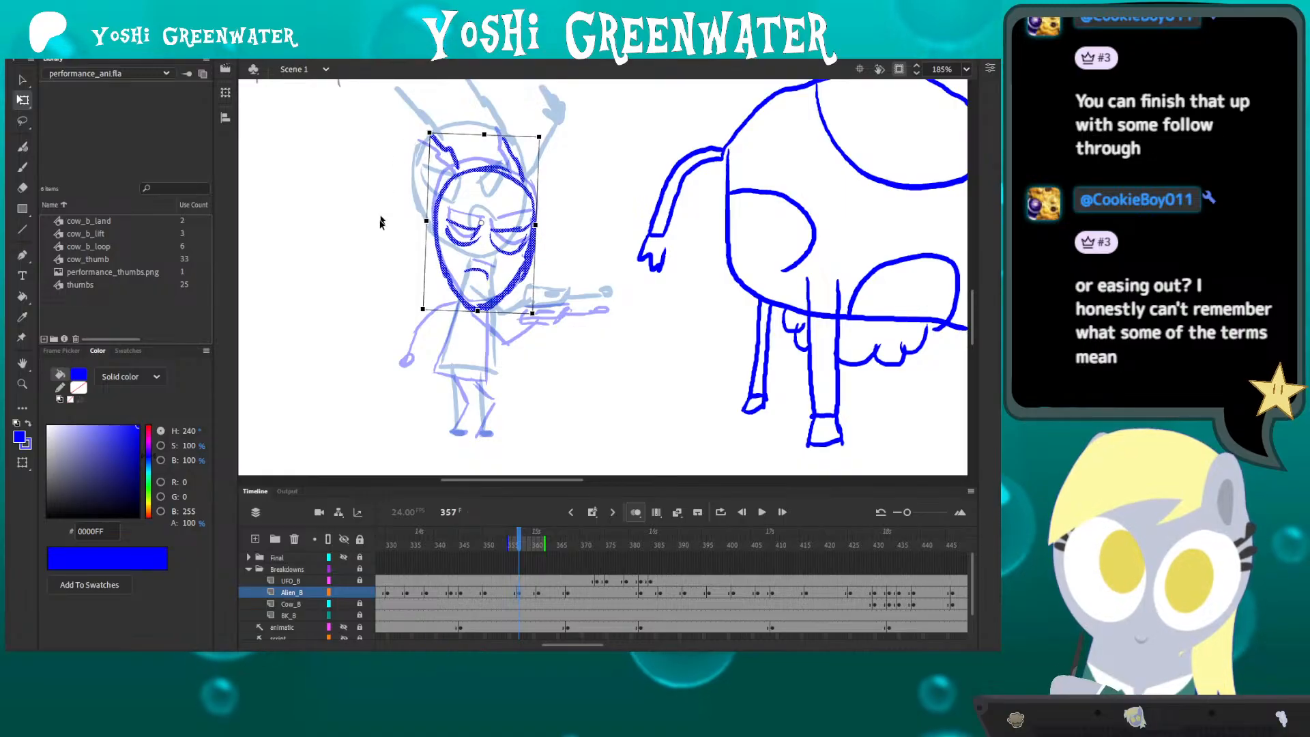
# - Compare the head drawn at frame 357 with the neighbouring Alien_B poses and nudge the head slightly toward the cow
pyautogui.click(373, 266)
pyautogui.hotkey('alt', 'shift', 'o')
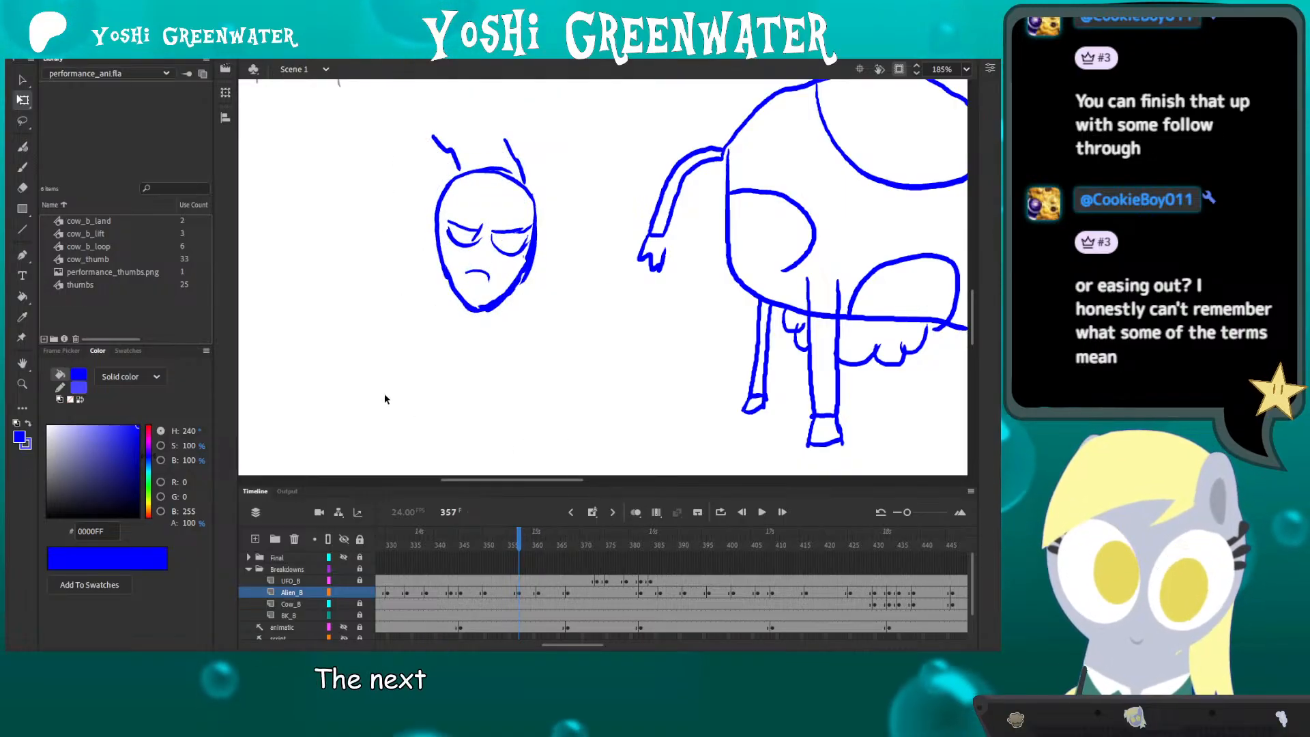
pyautogui.hotkey('alt', ',')
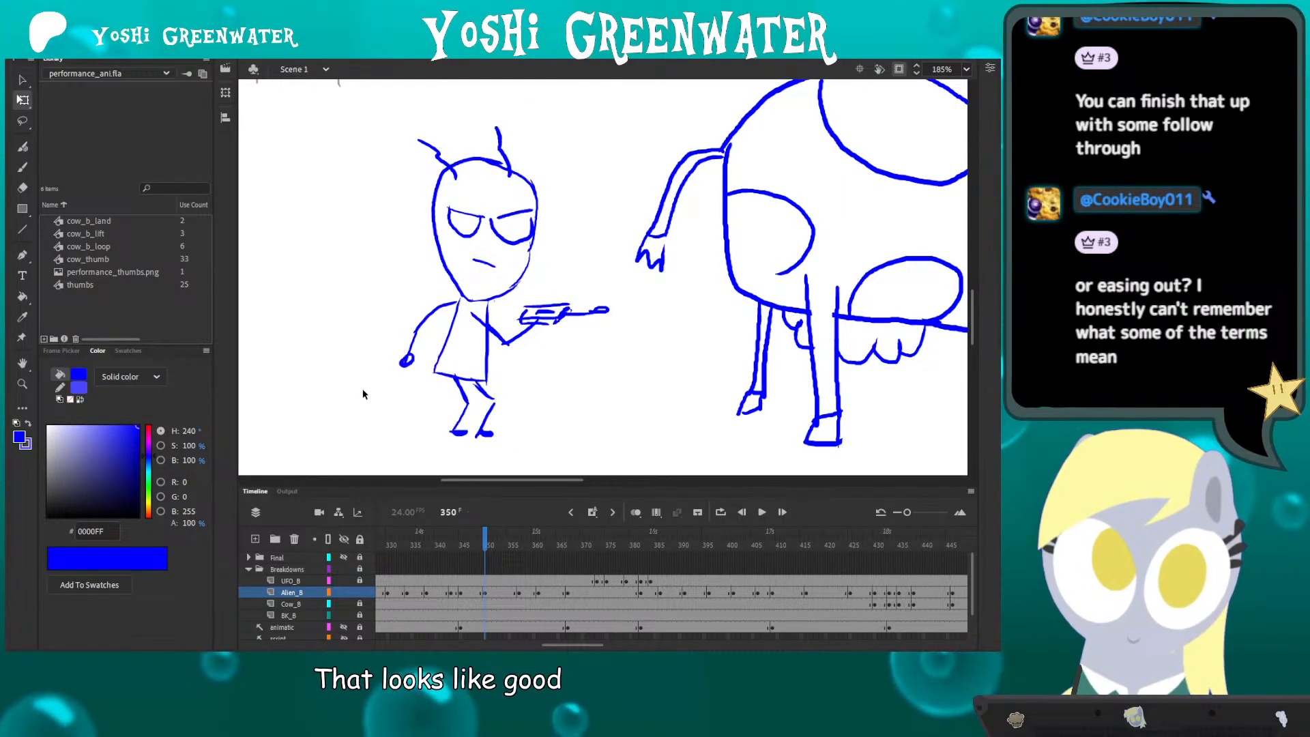
pyautogui.hotkey('alt', '.')
pyautogui.hotkey('alt', '.')
pyautogui.hotkey('alt', ',')
pyautogui.hotkey('alt', ',')
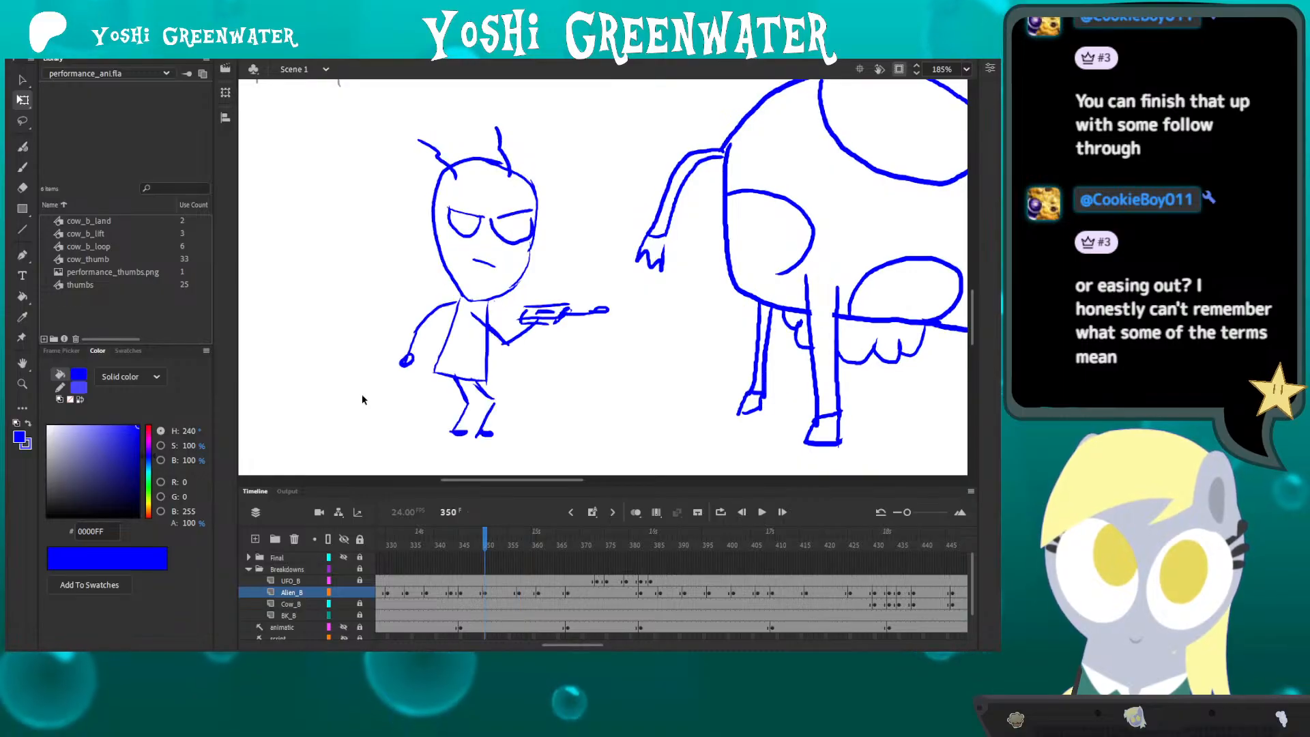
pyautogui.hotkey('alt', '.')
pyautogui.moveTo(379, 82)
pyautogui.mouseDown()
pyautogui.moveTo(497, 198)
pyautogui.moveTo(542, 319)
pyautogui.mouseUp()
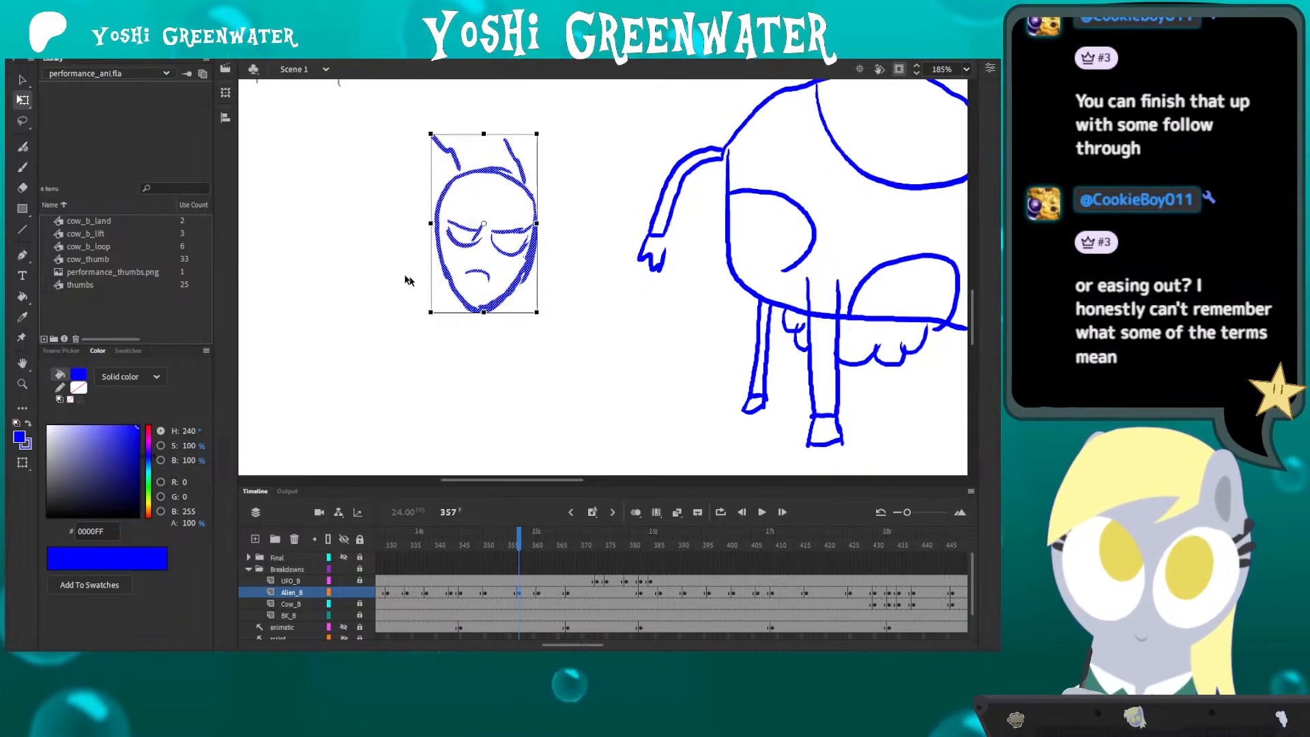
pyautogui.click(386, 313)
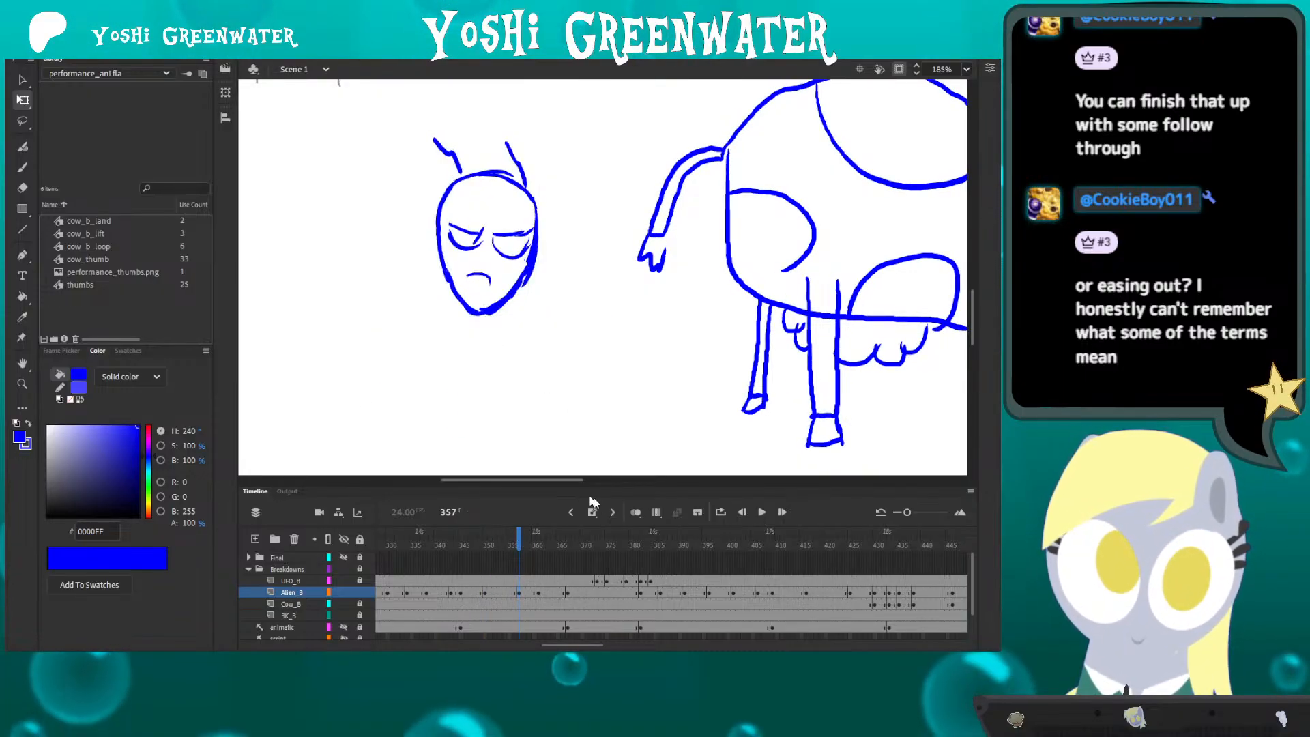
# - With onion skin on, draw the alien's torso and bent legs beneath the head at frame 357 with the brush
pyautogui.click(635, 512)
pyautogui.press('b')
pyautogui.moveTo(451, 308); pyautogui.dragTo(488, 376)
pyautogui.moveTo(488, 386); pyautogui.dragTo(492, 304)
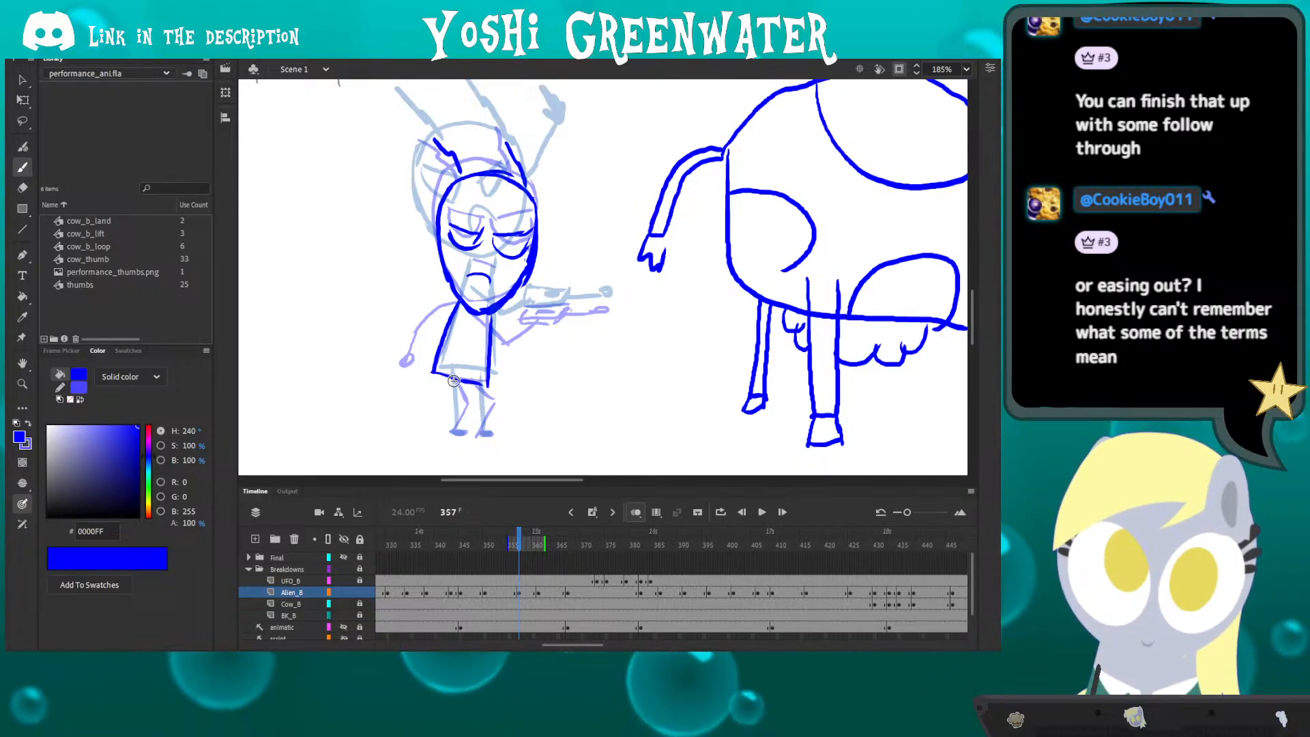
pyautogui.moveTo(454, 379); pyautogui.dragTo(476, 401)
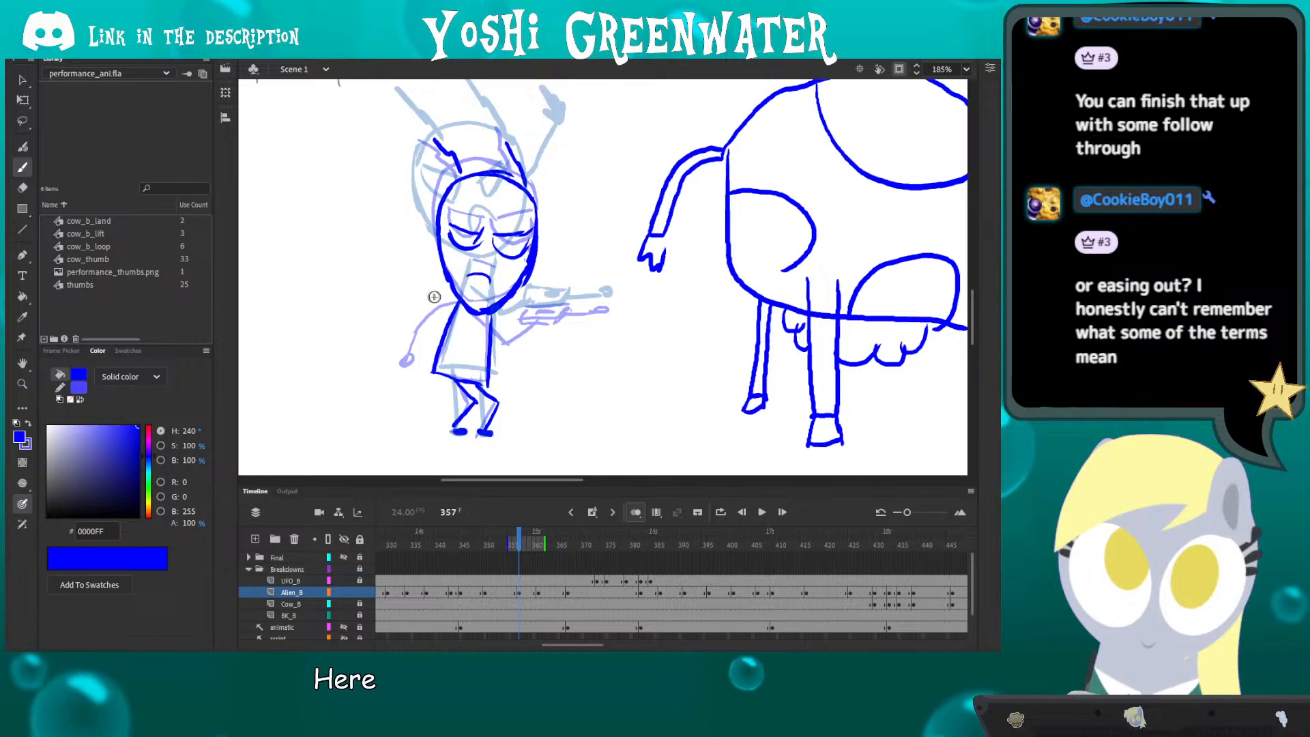
# - Draw the alien's arm holding the remote, angling the remote's antenna slightly below the onion-skinned one
pyautogui.moveTo(434, 297)
pyautogui.mouseDown()
pyautogui.moveTo(515, 351)
pyautogui.moveTo(573, 318)
pyautogui.moveTo(538, 321)
pyautogui.mouseUp()
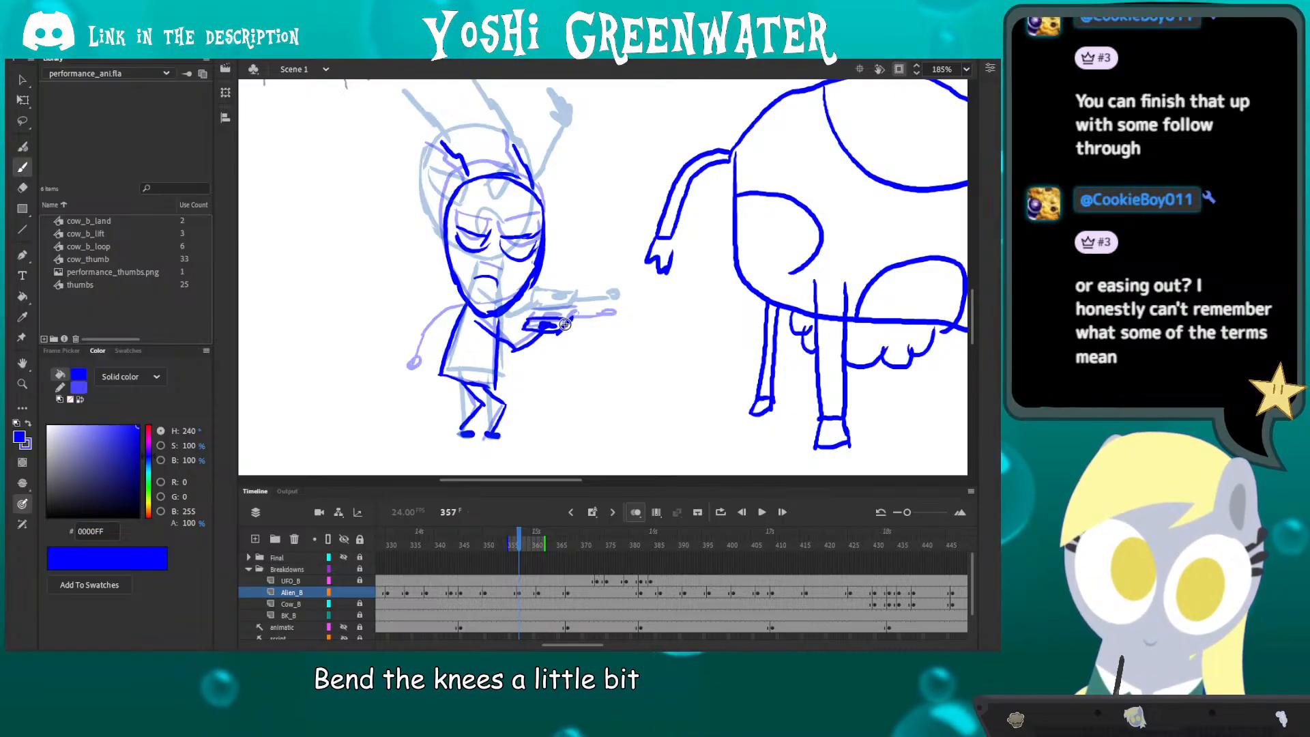
pyautogui.moveTo(567, 324); pyautogui.dragTo(588, 321)
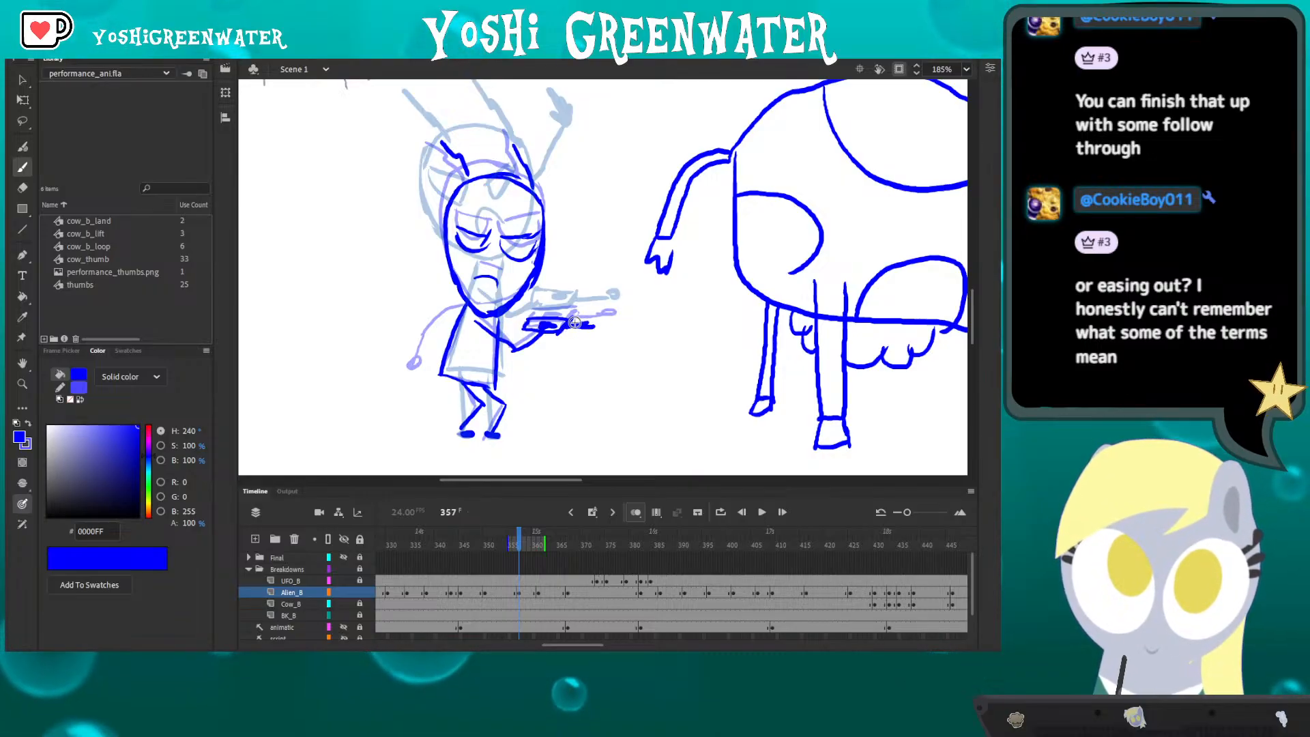
pyautogui.hotkey('ctrl', 'z')
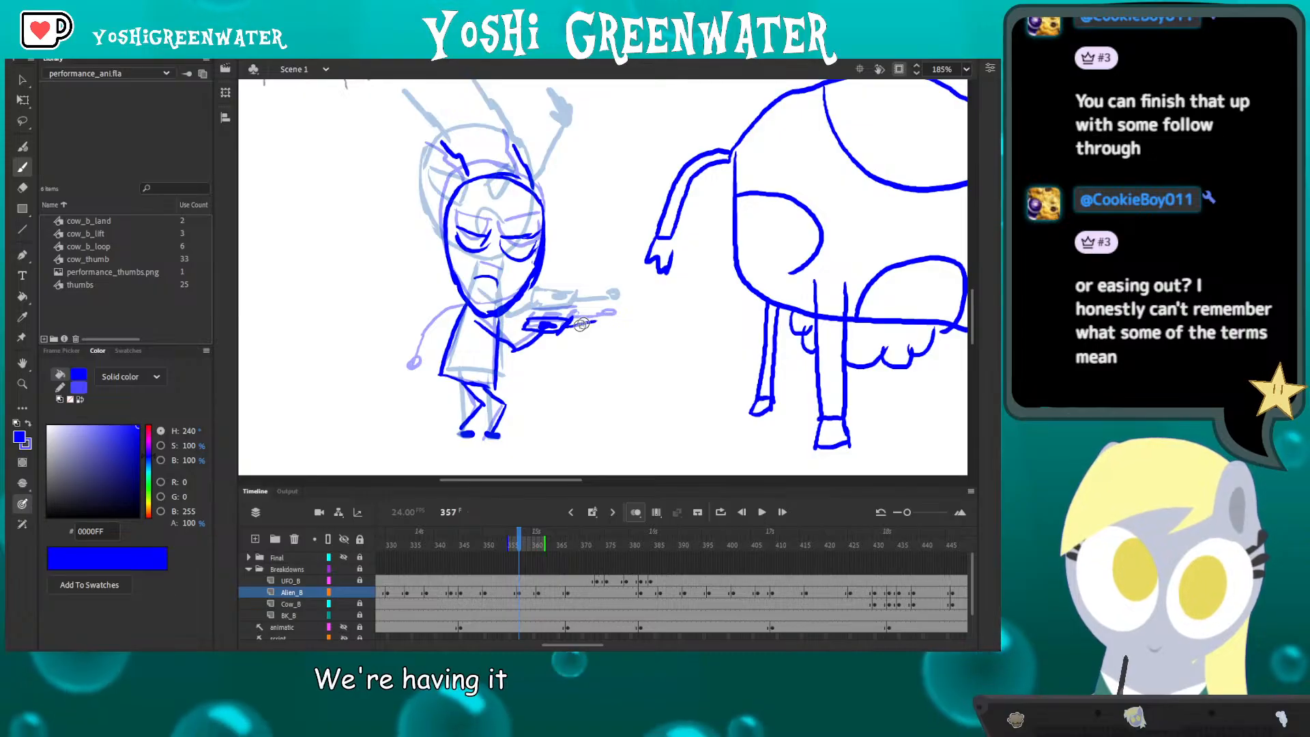
pyautogui.moveTo(569, 326); pyautogui.dragTo(599, 323)
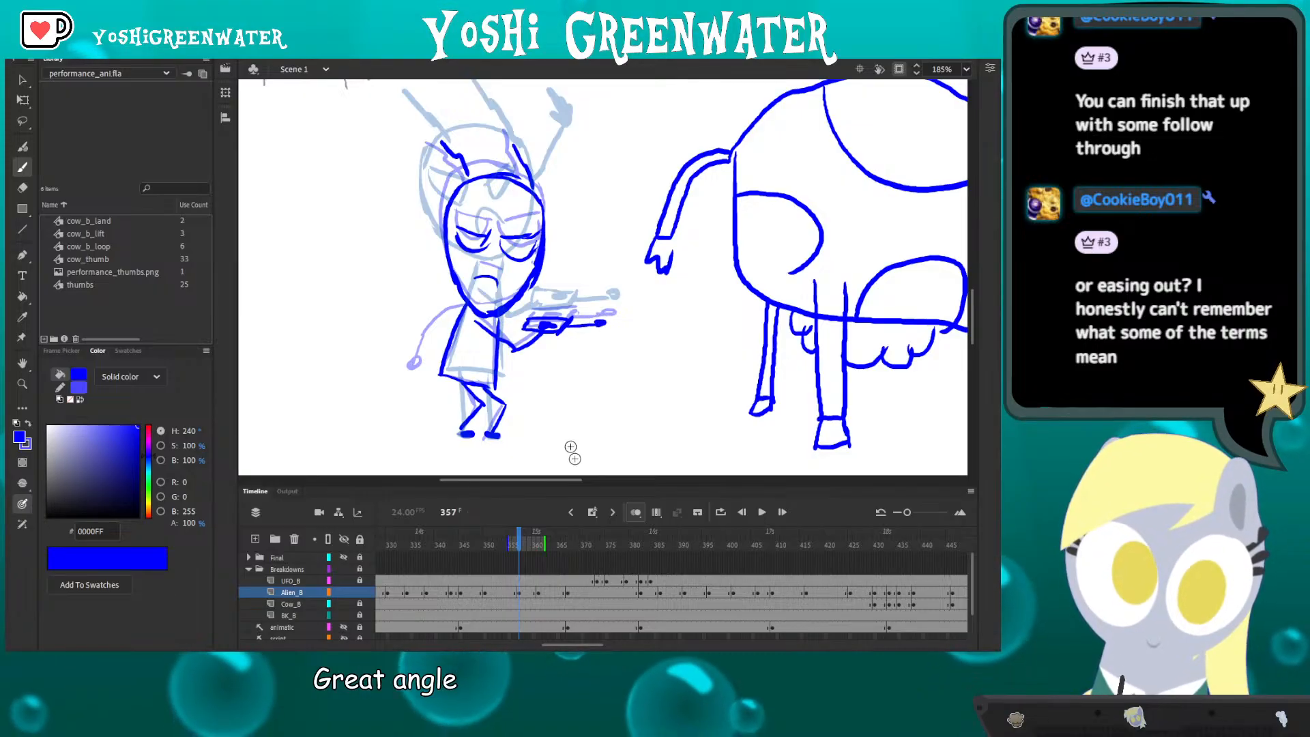
# - Turn off onion skin and flip between frames 350, 357 and 361 to check how the new pose moves
pyautogui.click(635, 511)
pyautogui.hotkey('alt', ',')
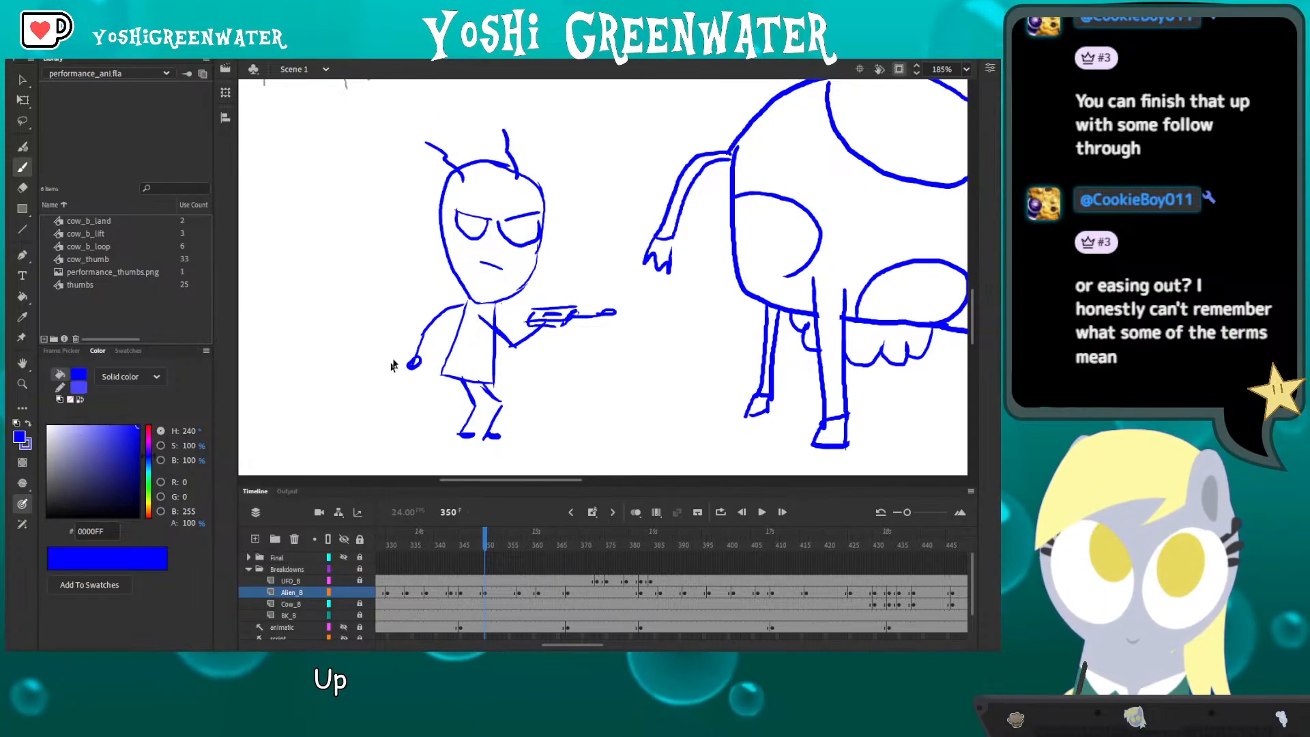
pyautogui.hotkey('alt', '.')
pyautogui.hotkey('alt', '.')
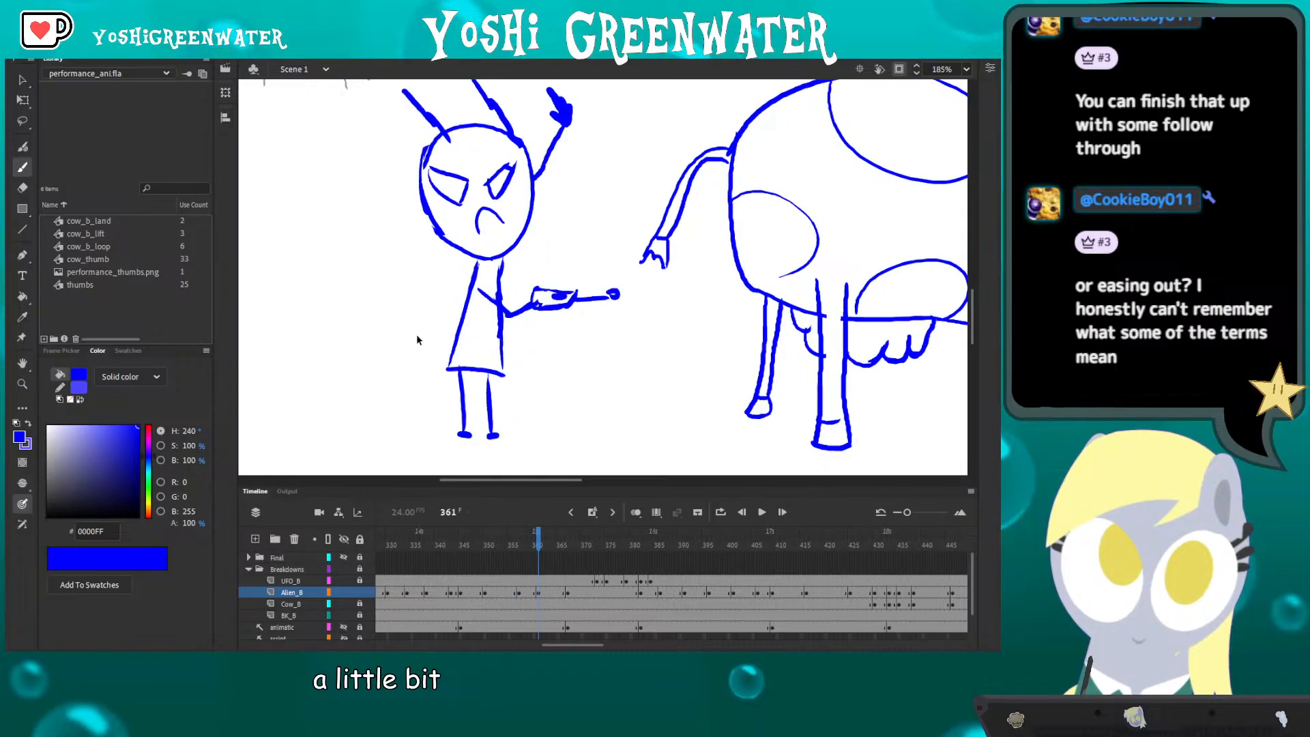
pyautogui.hotkey('alt', ',')
pyautogui.hotkey('alt', ',')
pyautogui.hotkey('alt', '.')
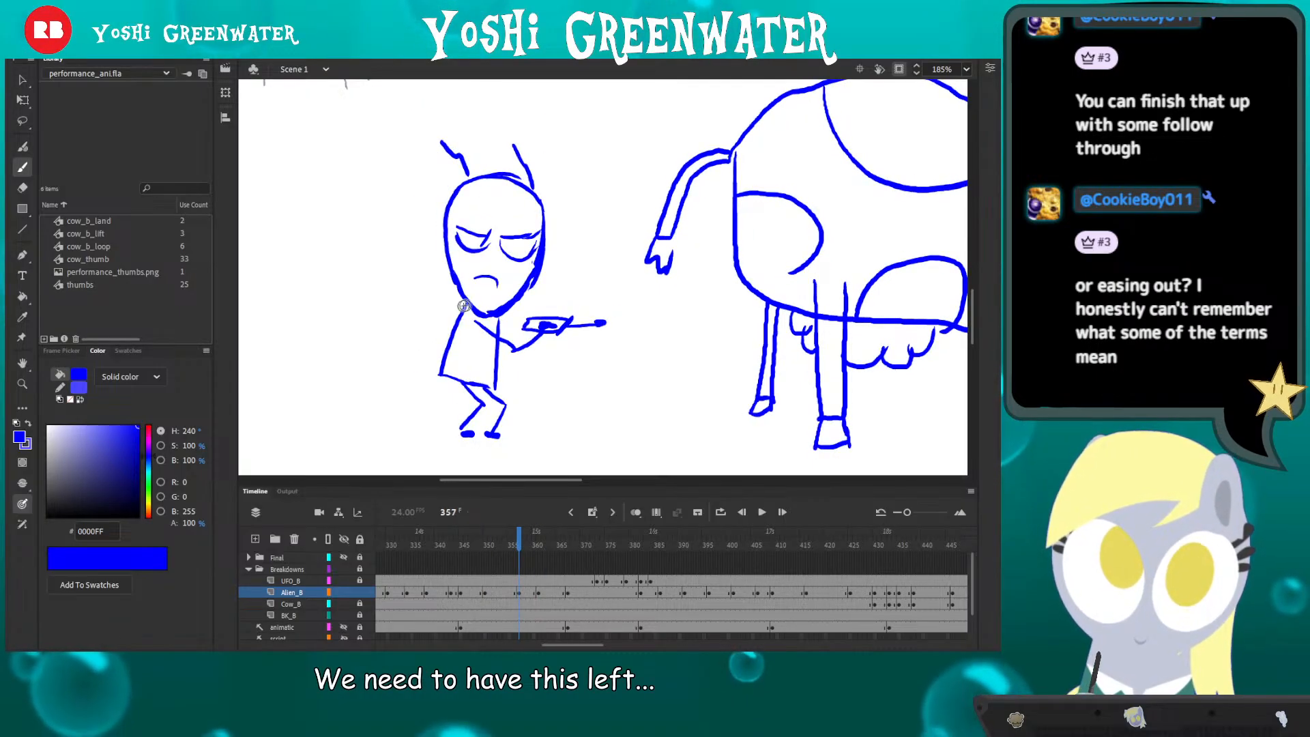
pyautogui.hotkey('alt', ',')
pyautogui.hotkey('alt', '.')
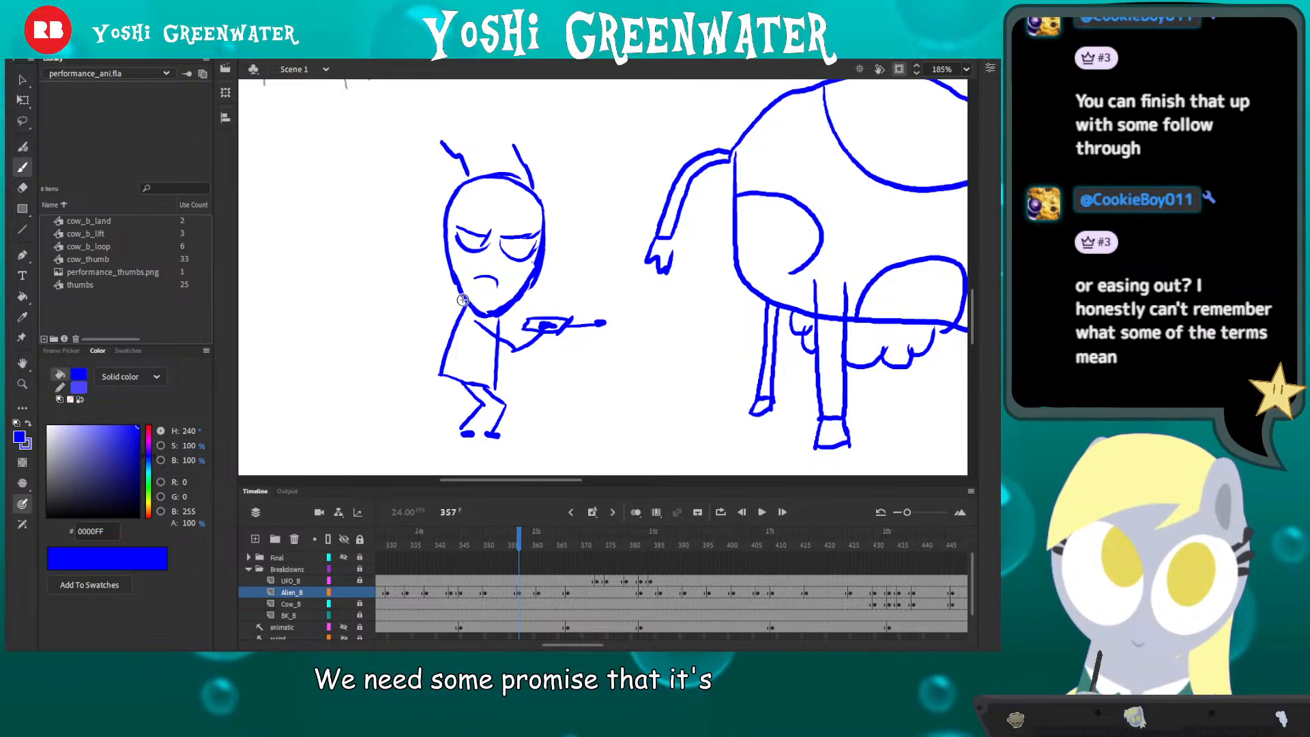
pyautogui.hotkey('alt', ',')
pyautogui.hotkey('alt', '.')
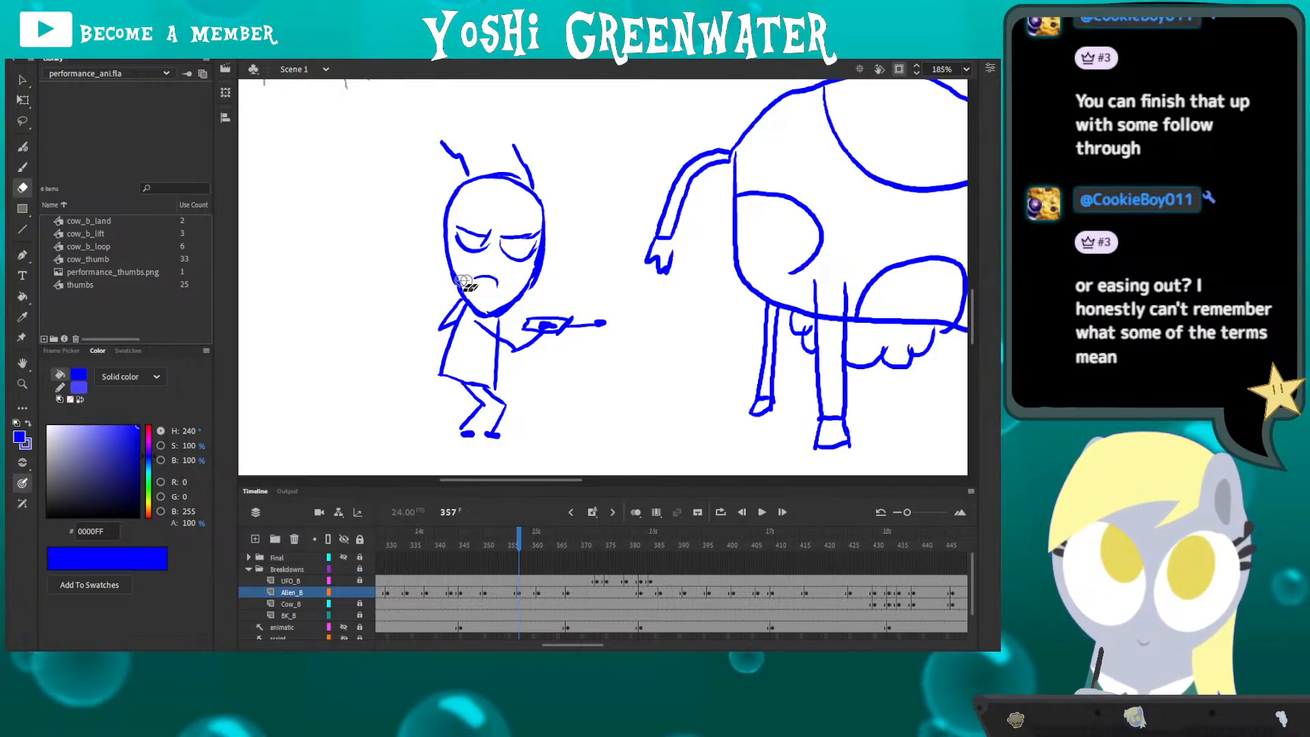
# - Squash the whole alien drawing at frame 357 downward and stretch its width slightly
pyautogui.press('q')
pyautogui.moveTo(360, 111)
pyautogui.mouseDown()
pyautogui.moveTo(438, 191)
pyautogui.moveTo(617, 471)
pyautogui.mouseUp()
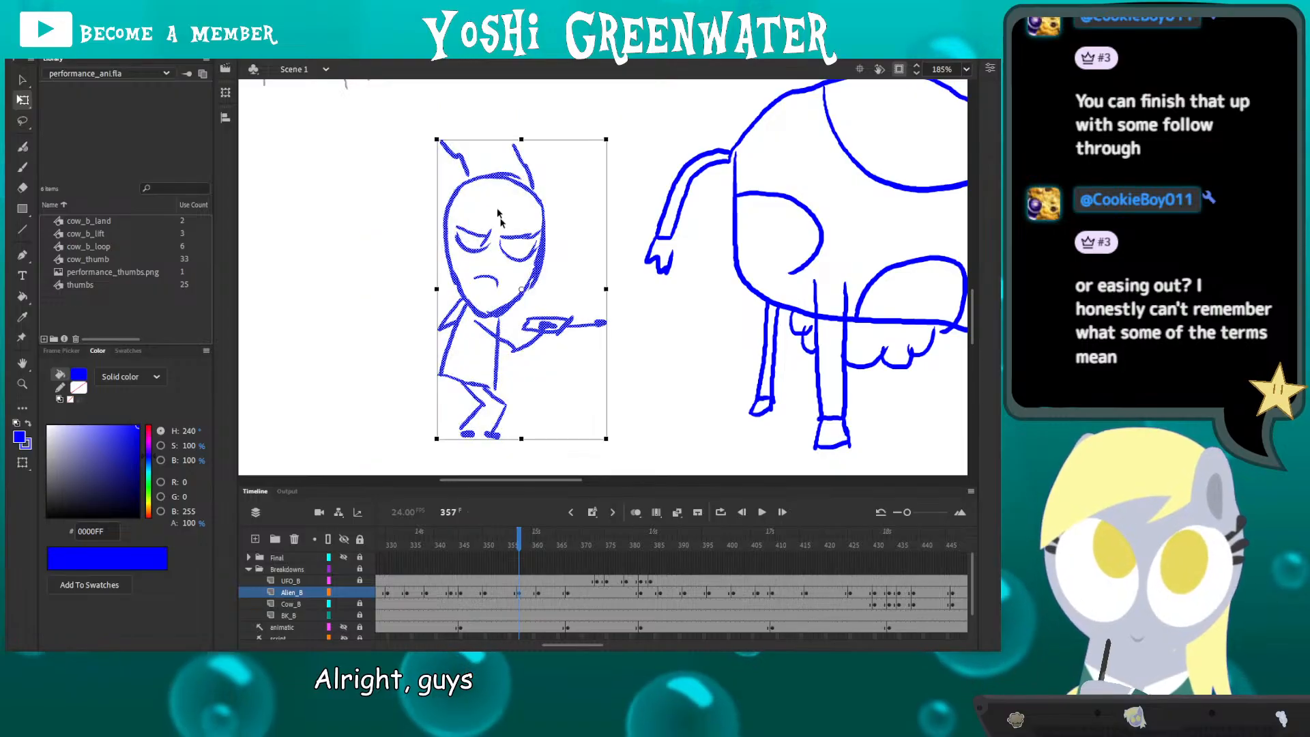
pyautogui.moveTo(522, 139); pyautogui.dragTo(521, 153)
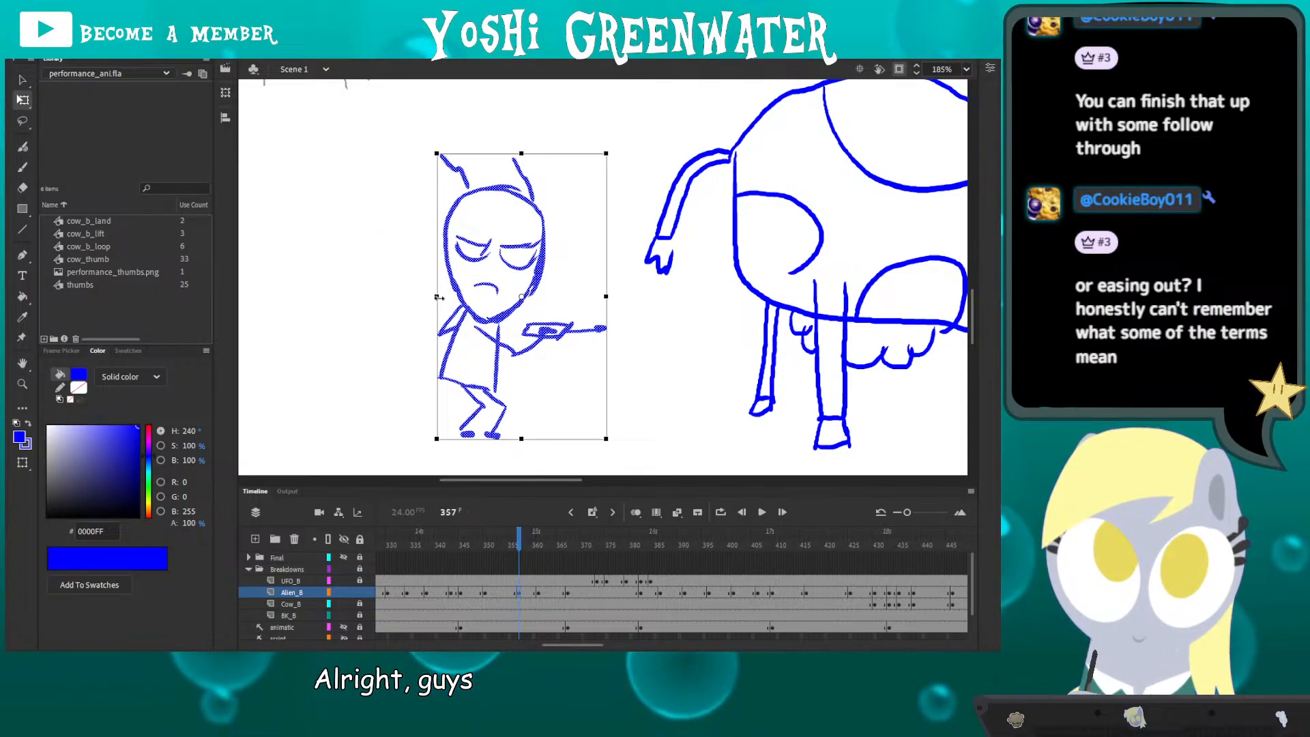
pyautogui.press('z')
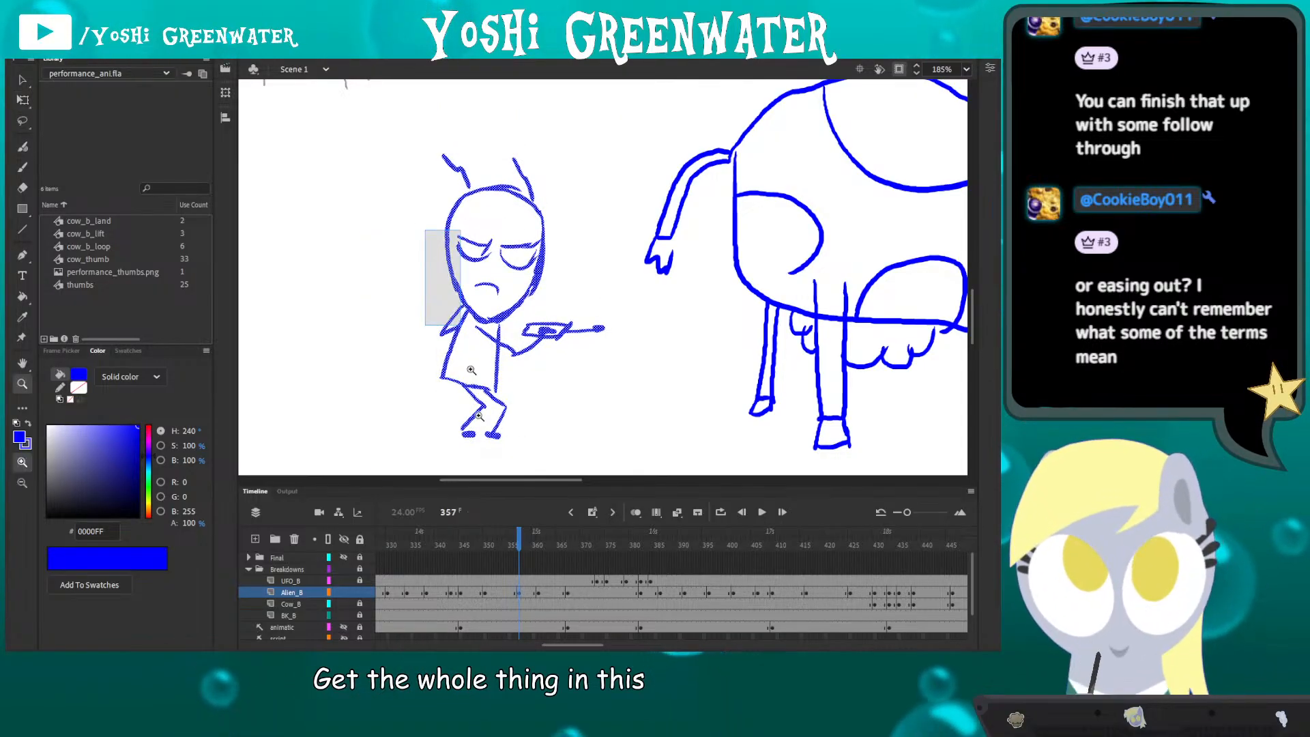
pyautogui.moveTo(471, 369); pyautogui.dragTo(477, 414)
pyautogui.press('q')
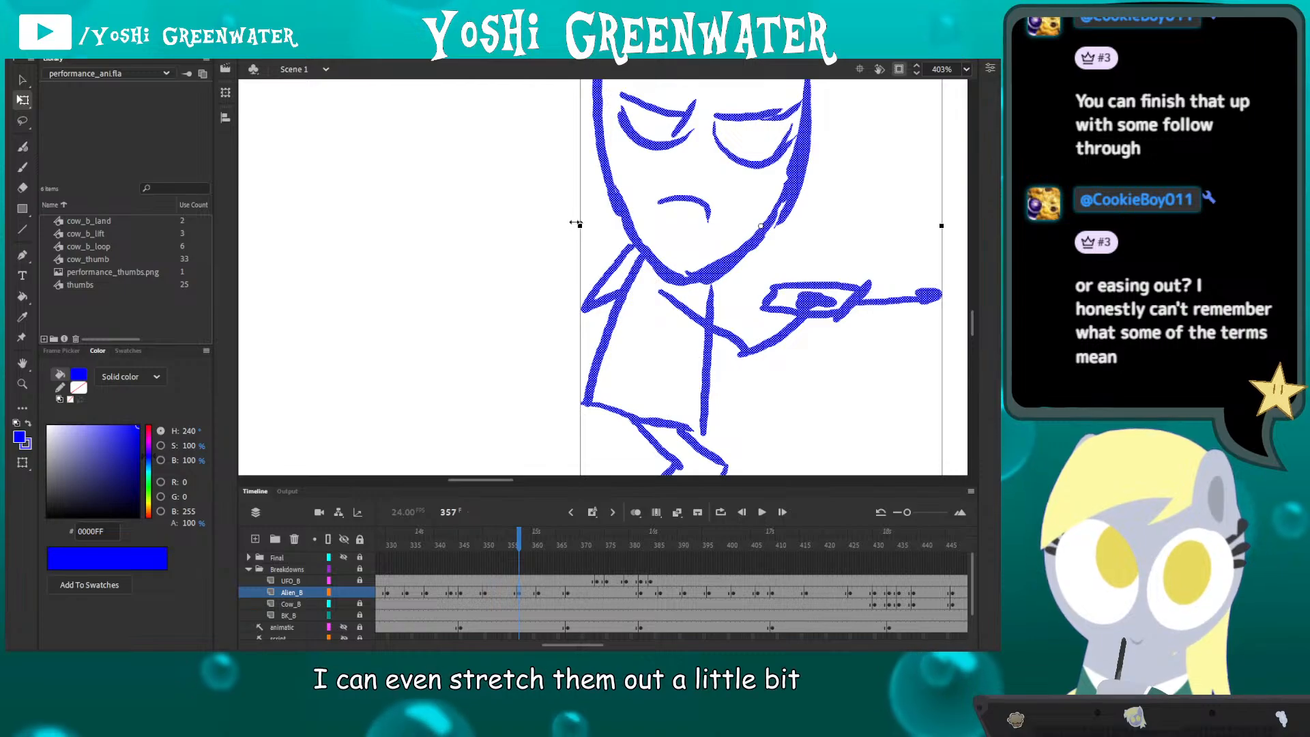
pyautogui.moveTo(576, 224); pyautogui.dragTo(573, 224)
pyautogui.click(511, 321)
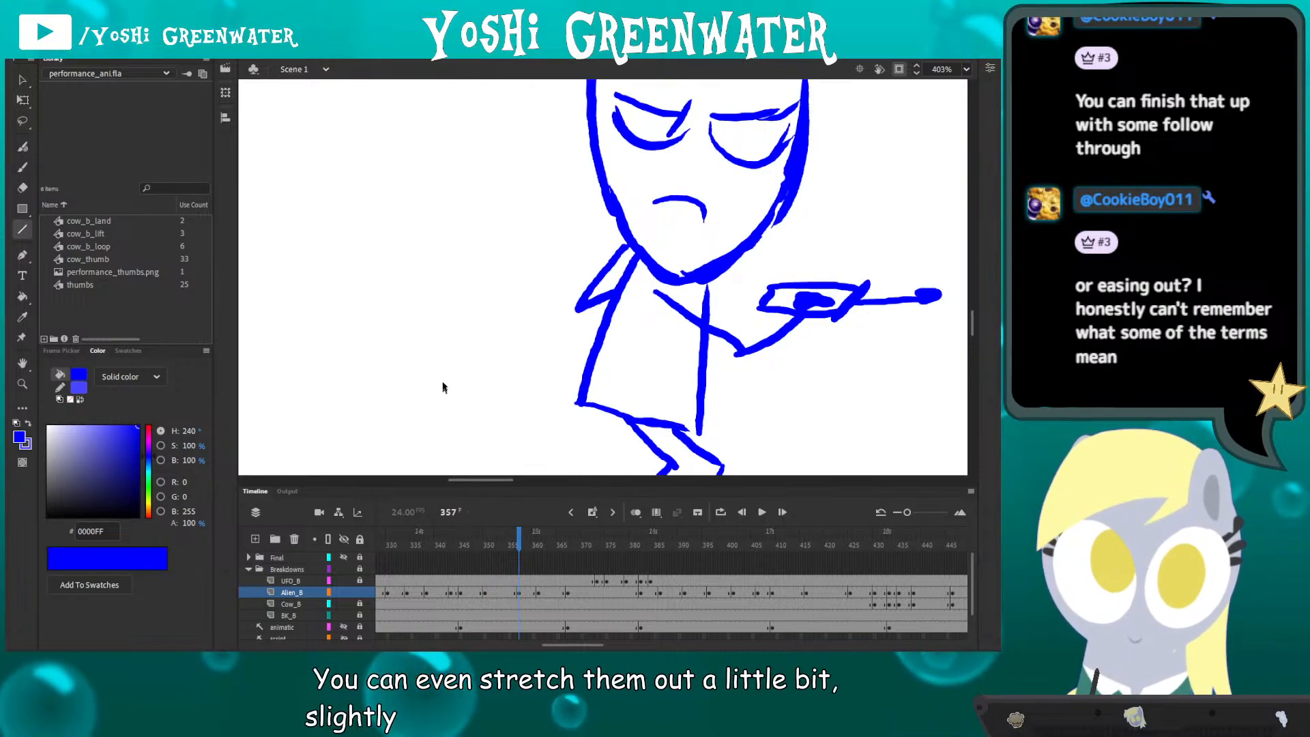
# - Insert two frames at frame 362 across the breakdown and animatic layers and play back the button-press timing
pyautogui.scroll(-1, 435, 381)
pyautogui.scroll(-2, 433, 382)
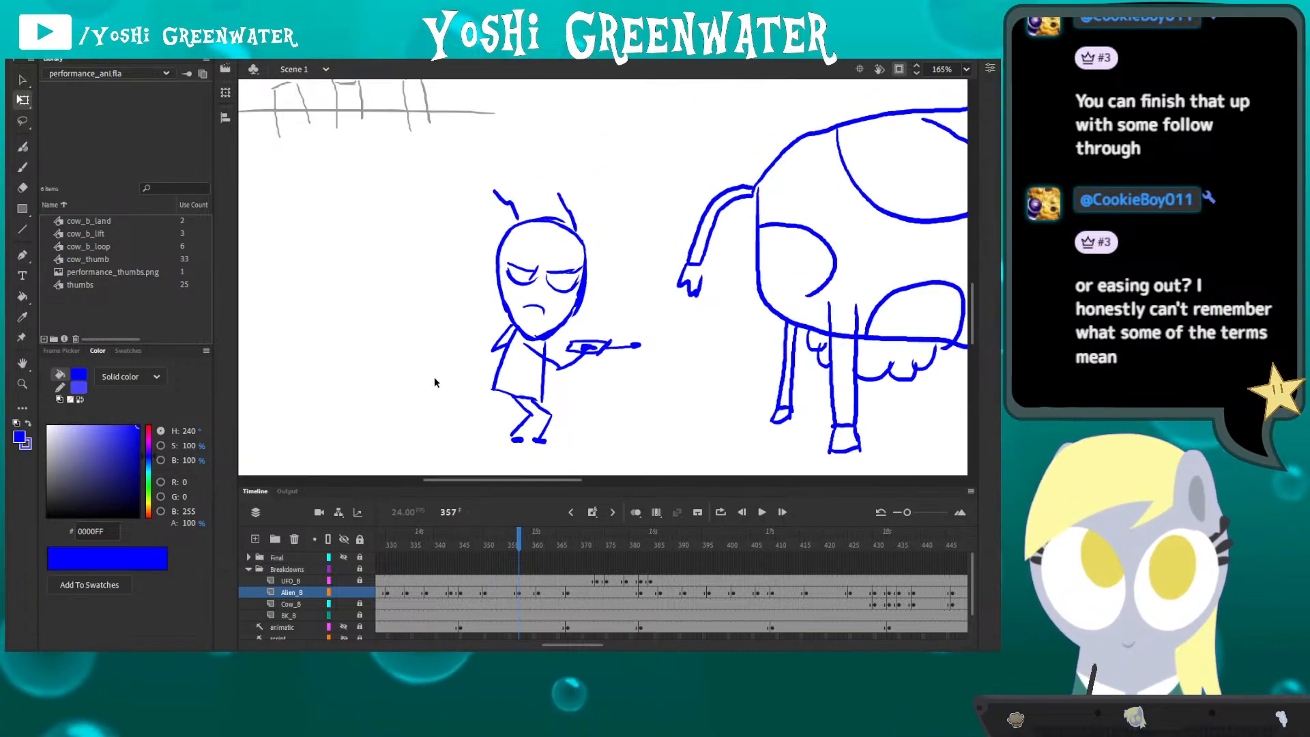
pyautogui.press('Return')
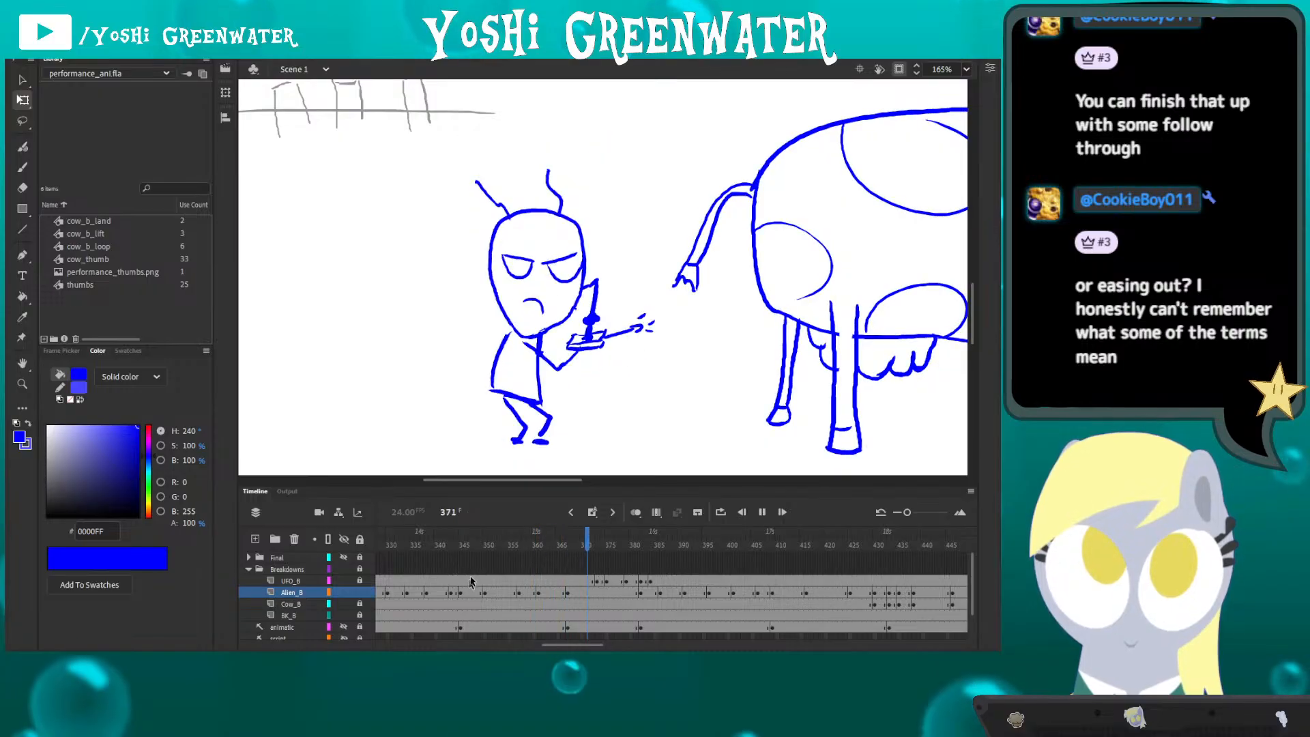
pyautogui.moveTo(488, 545)
pyautogui.mouseDown()
pyautogui.moveTo(564, 558)
pyautogui.moveTo(544, 626)
pyautogui.mouseUp()
pyautogui.press('F5')
pyautogui.press('F5')
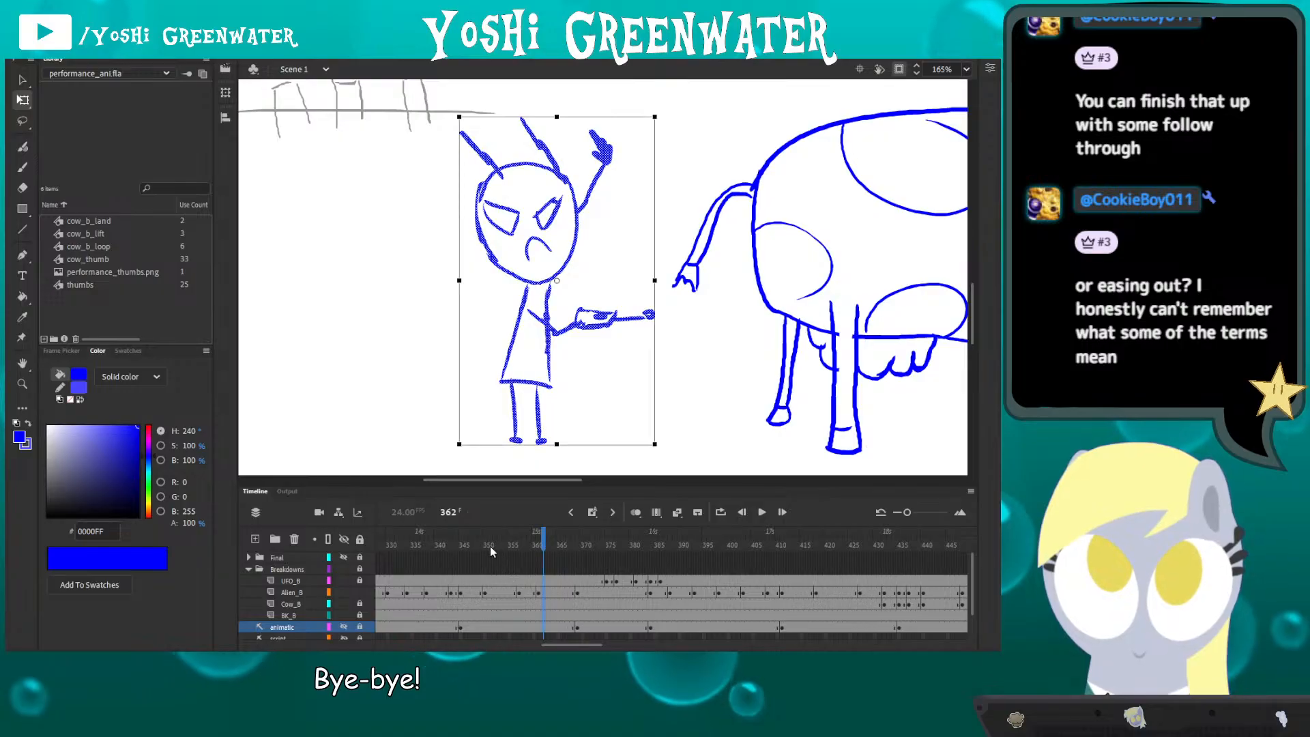
pyautogui.click(492, 547)
pyautogui.press('Return')
pyautogui.press('Return')
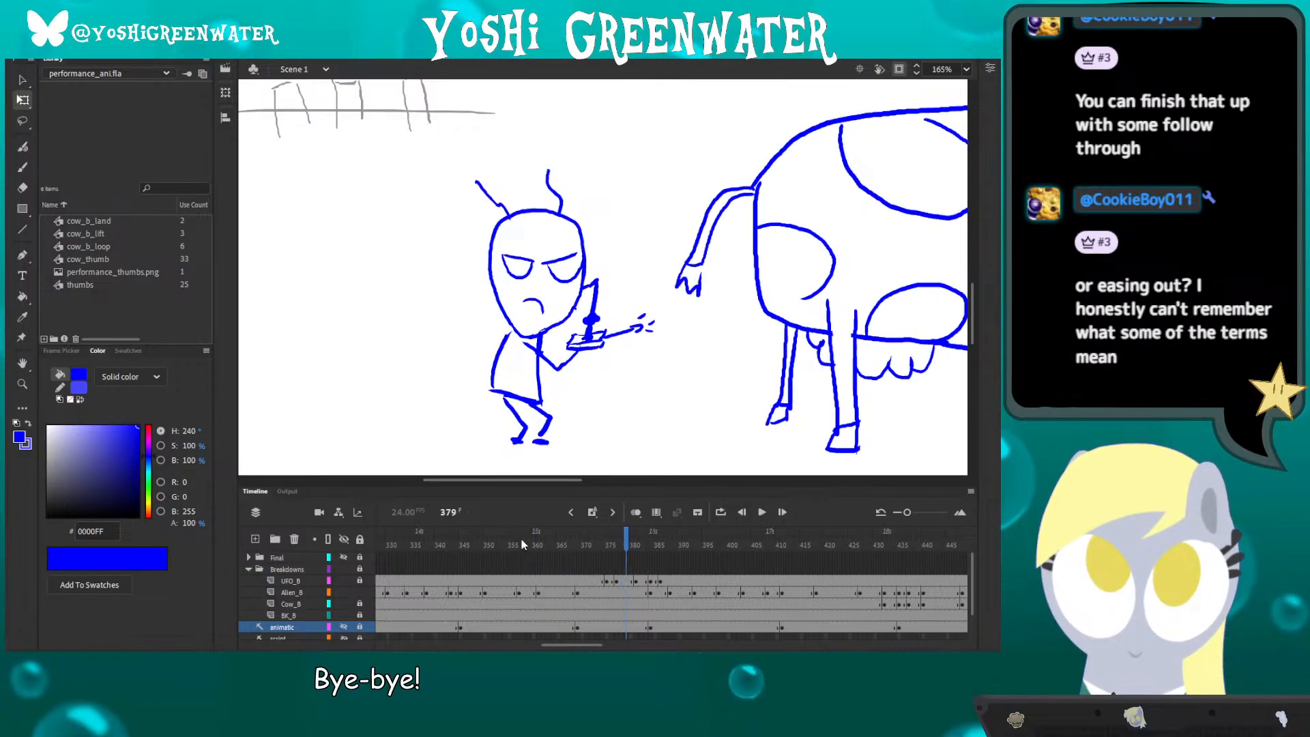
# - Review the button press against the UFO's reaction from about frame 375 onward, examining the UFO drawing up close
pyautogui.moveTo(521, 543); pyautogui.dragTo(649, 558)
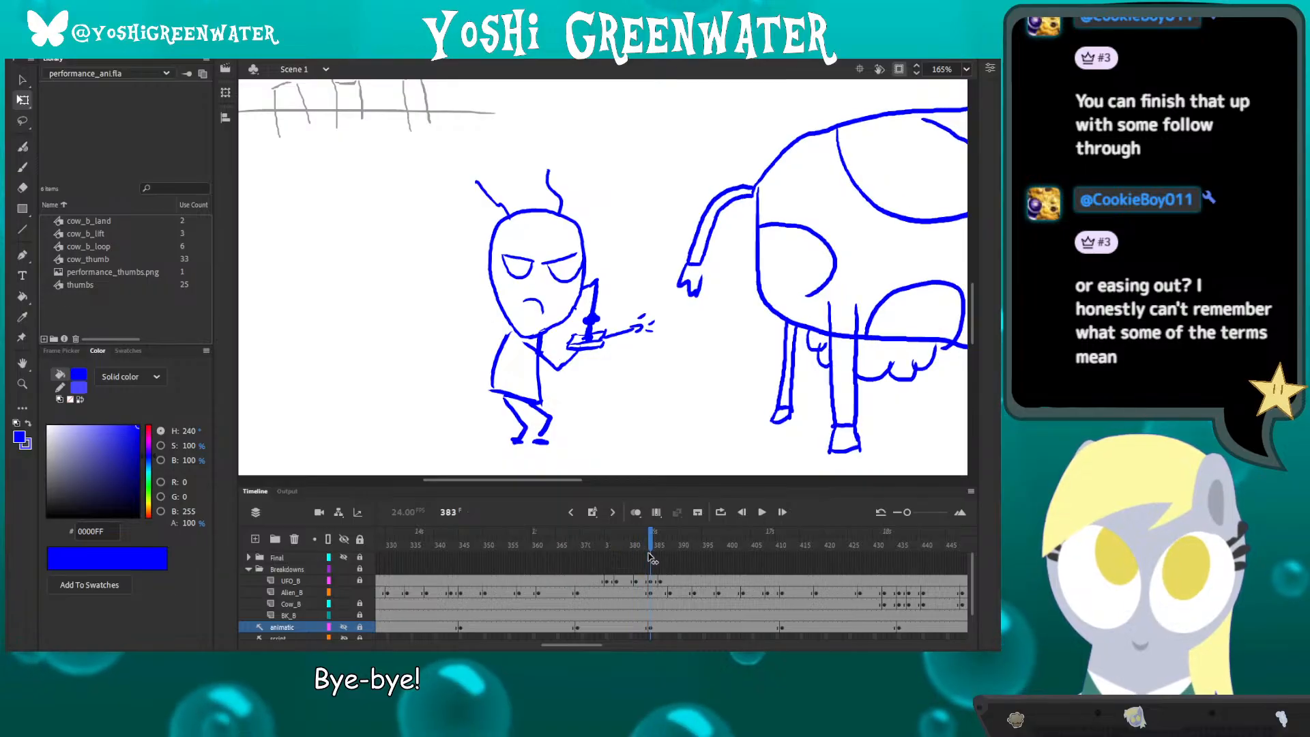
pyautogui.moveTo(559, 645); pyautogui.dragTo(571, 644)
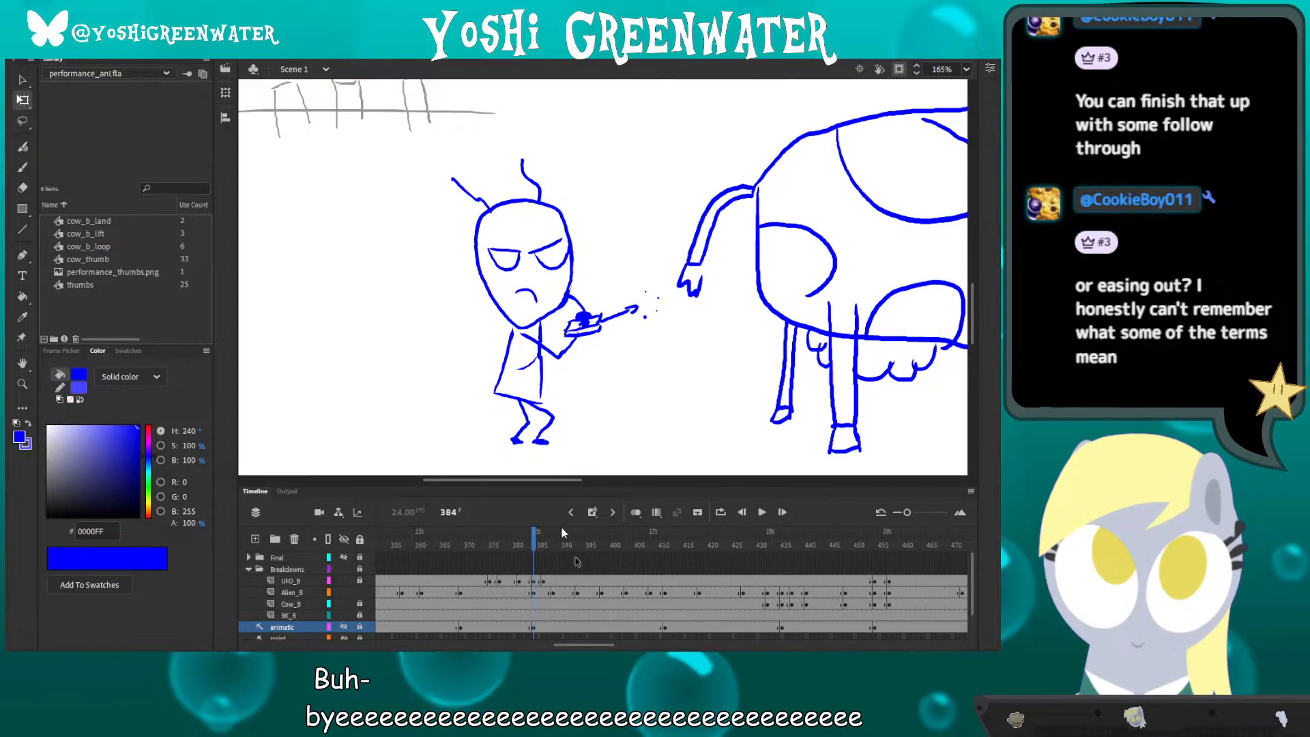
pyautogui.hotkey('ctrl', '2')
pyautogui.moveTo(462, 544)
pyautogui.mouseDown()
pyautogui.moveTo(553, 553)
pyautogui.moveTo(479, 551)
pyautogui.moveTo(490, 552)
pyautogui.mouseUp()
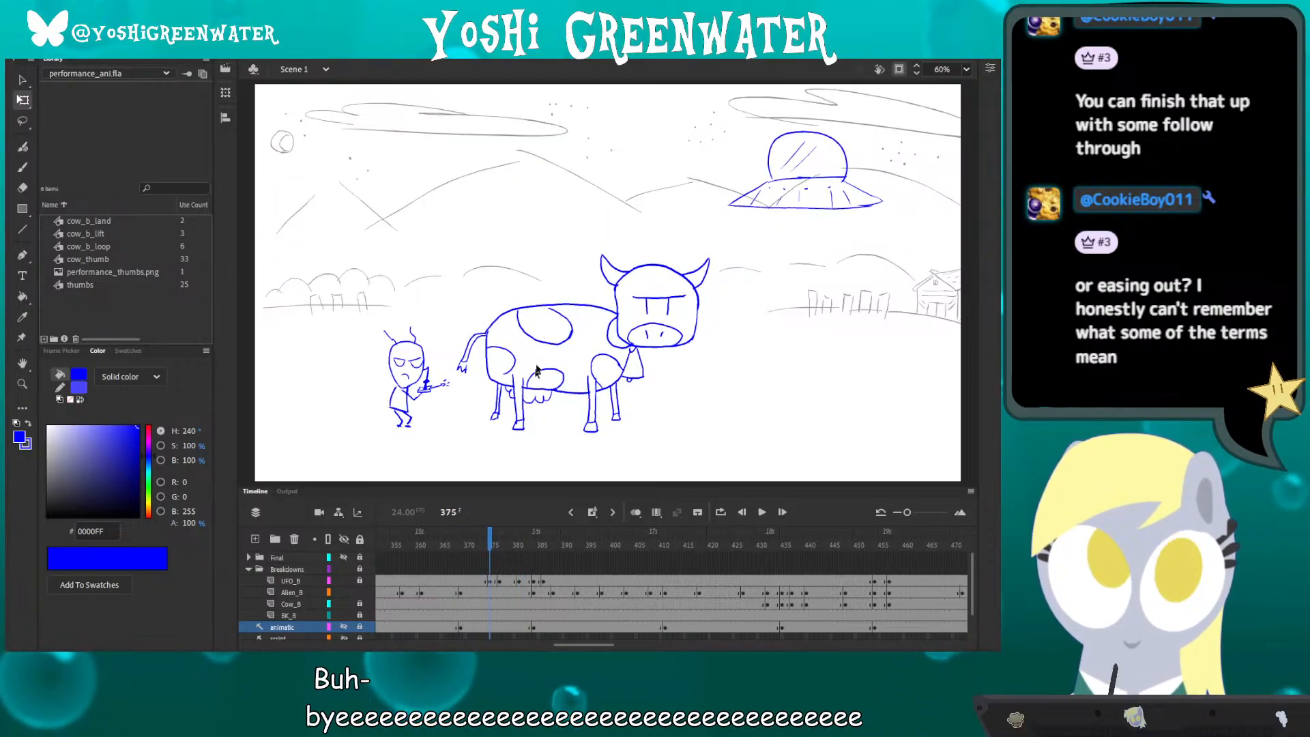
pyautogui.press('z')
pyautogui.moveTo(698, 96); pyautogui.dragTo(849, 203)
pyautogui.moveTo(669, 269); pyautogui.dragTo(529, 199)
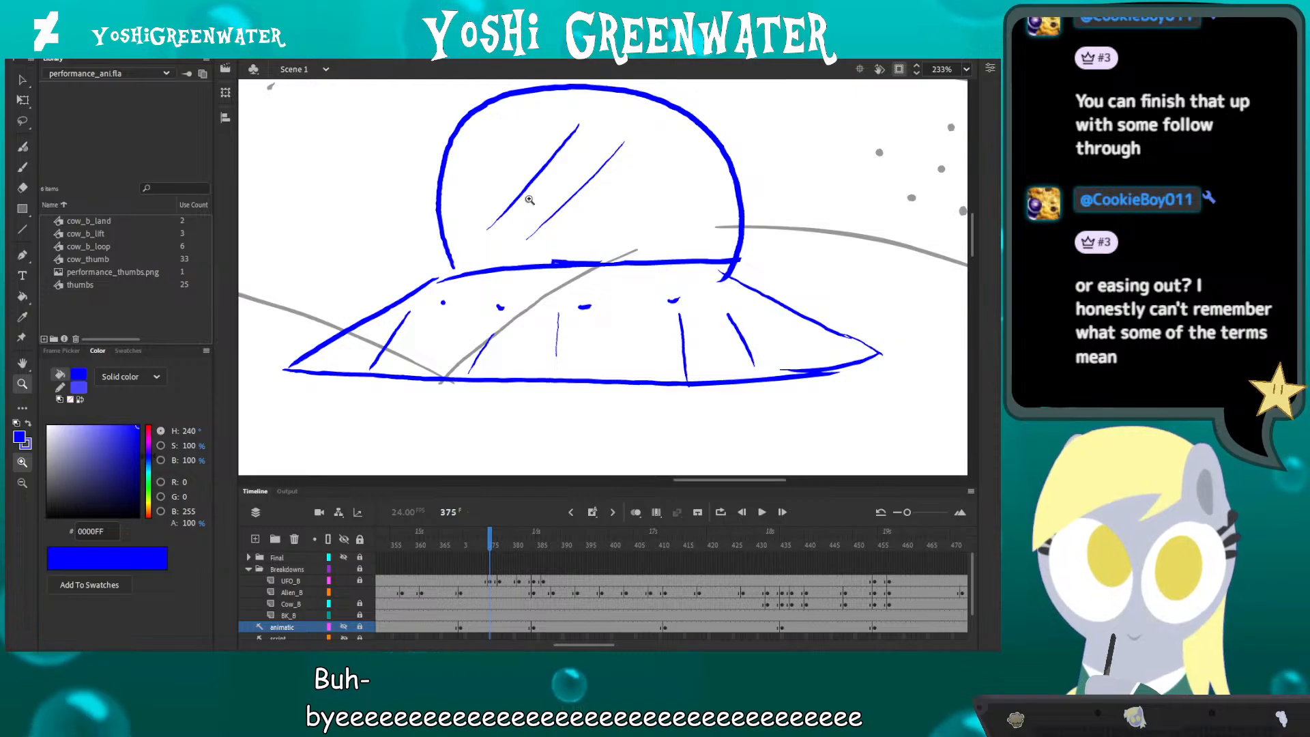
pyautogui.scroll(-5, 530, 200)
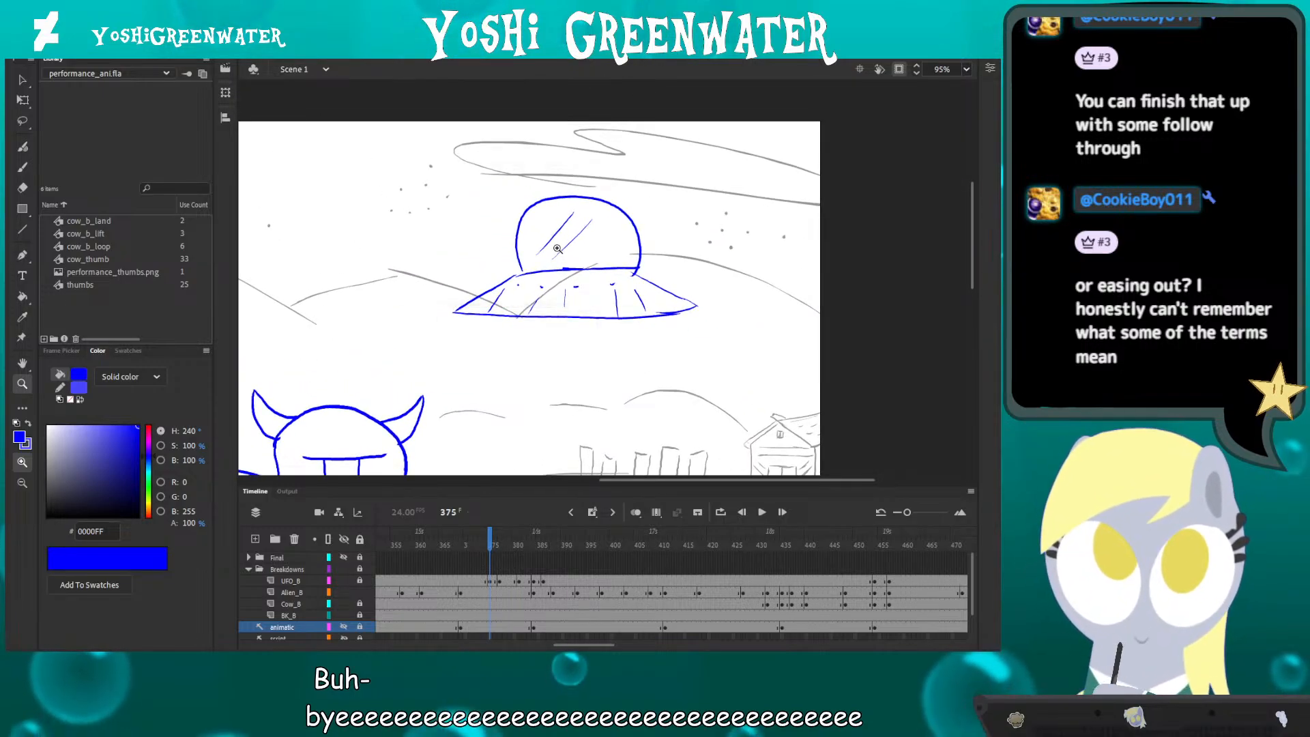
pyautogui.moveTo(463, 282); pyautogui.dragTo(479, 289)
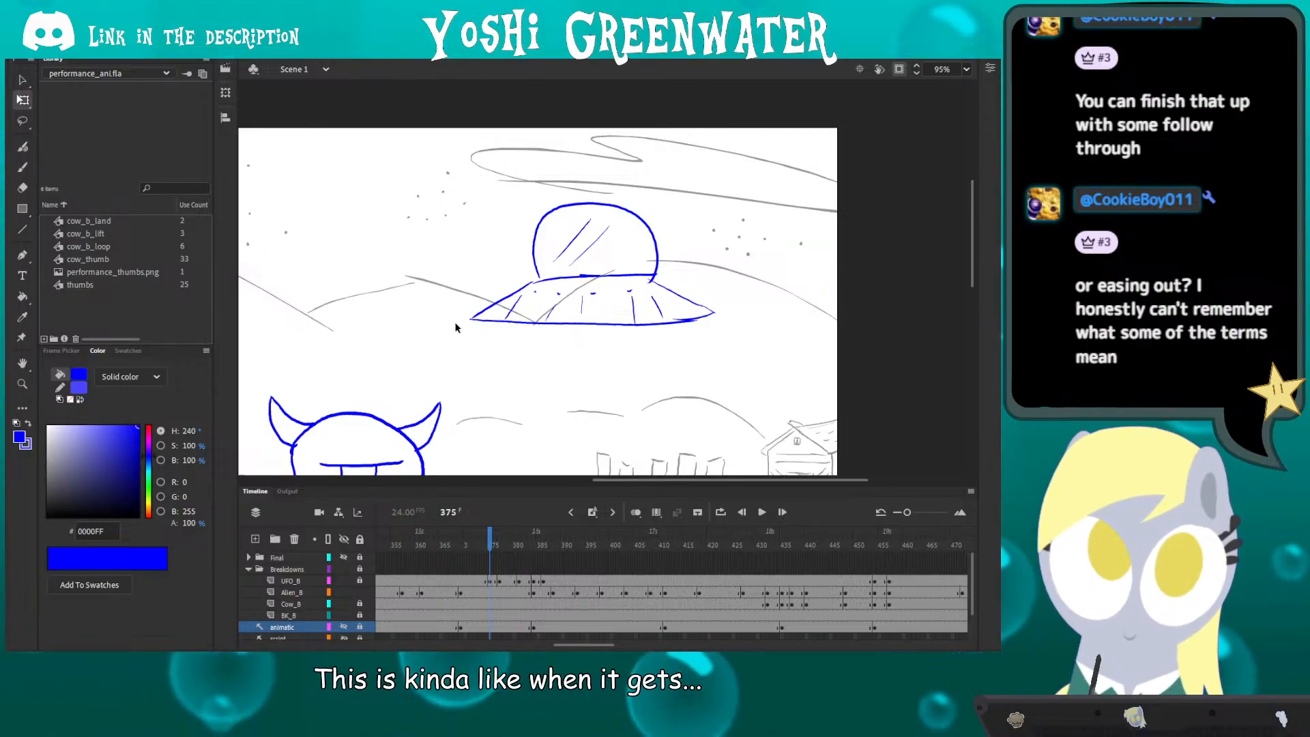
pyautogui.moveTo(491, 442); pyautogui.dragTo(453, 423)
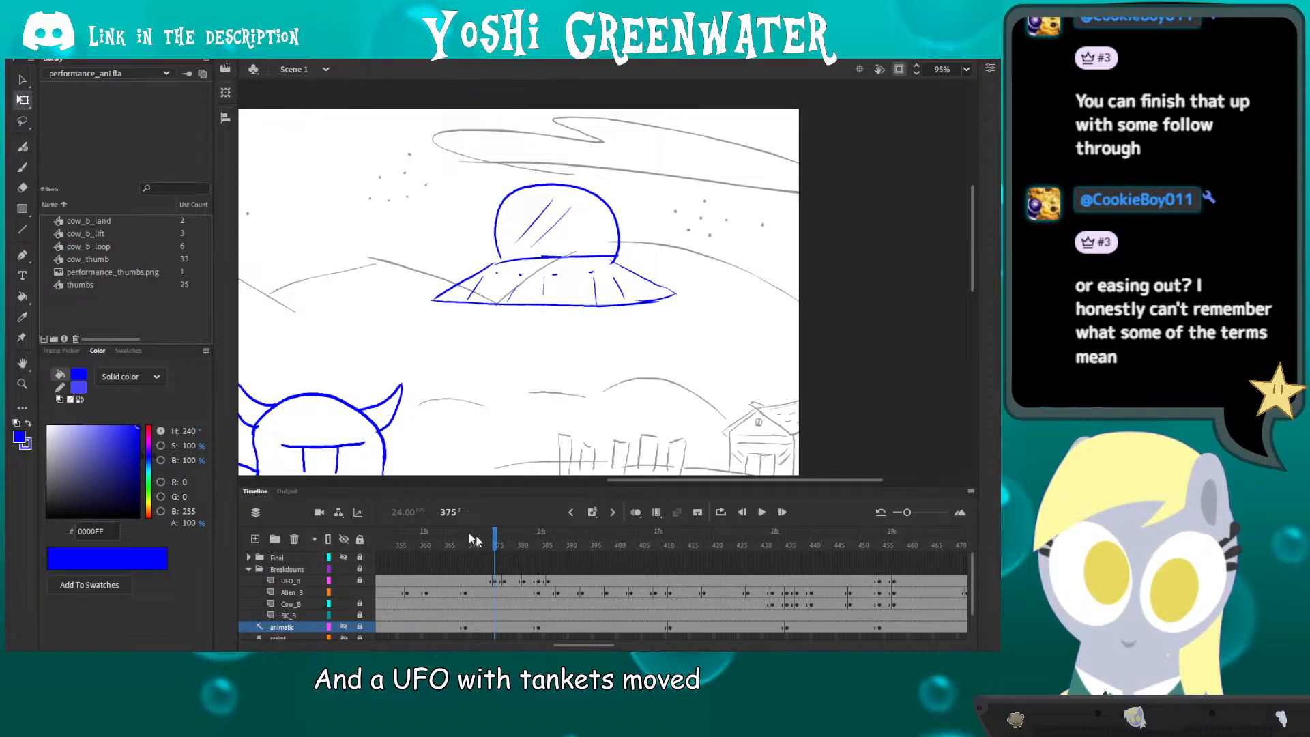
pyautogui.click(446, 544)
pyautogui.press('Return')
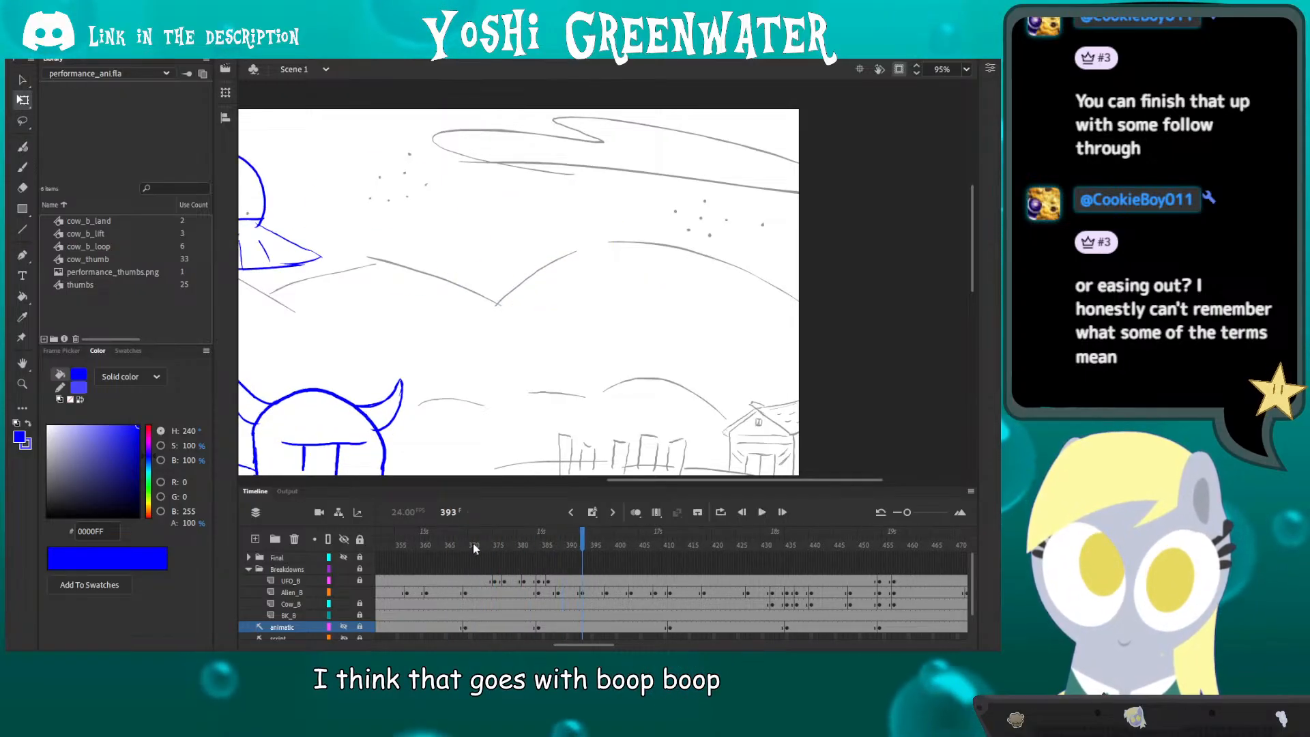
# - Insert two frames at frame 378 across the breakdown and animatic layers to lengthen the UFO's reaction
pyautogui.click(504, 545)
pyautogui.moveTo(505, 547); pyautogui.dragTo(510, 627)
pyautogui.click(510, 581)
pyautogui.press('F5')
pyautogui.press('F5')
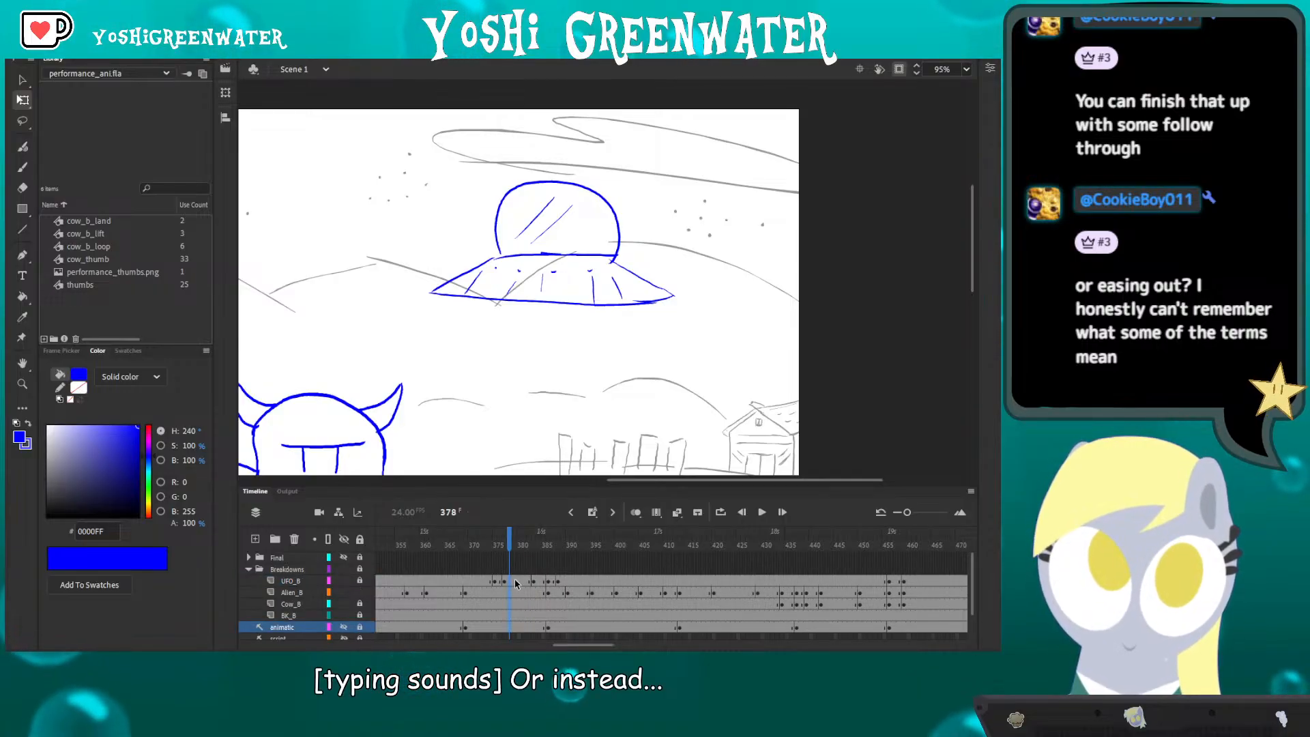
# - Rotate the UFO drawing slightly counterclockwise at frame 379 on the UFO_B layer
pyautogui.click(515, 582)
pyautogui.click(359, 592)
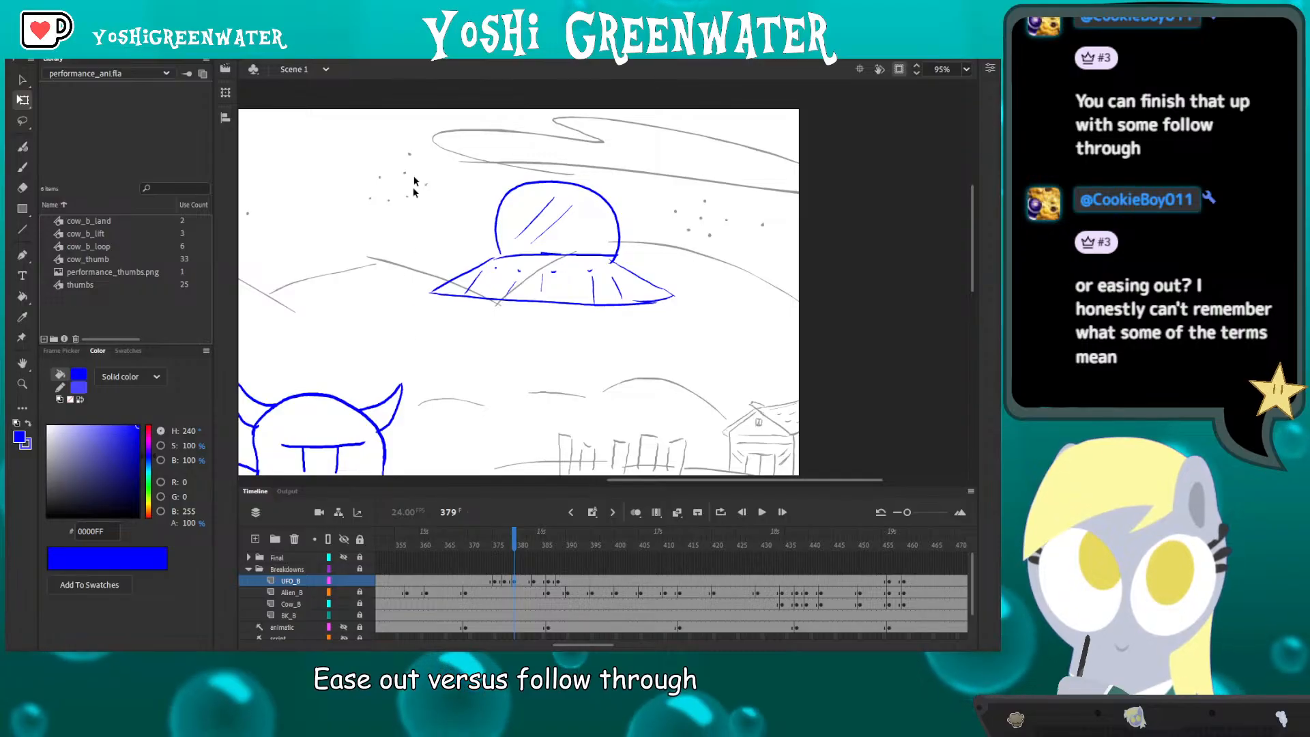
pyautogui.moveTo(410, 133); pyautogui.dragTo(677, 308)
pyautogui.moveTo(423, 181); pyautogui.dragTo(424, 189)
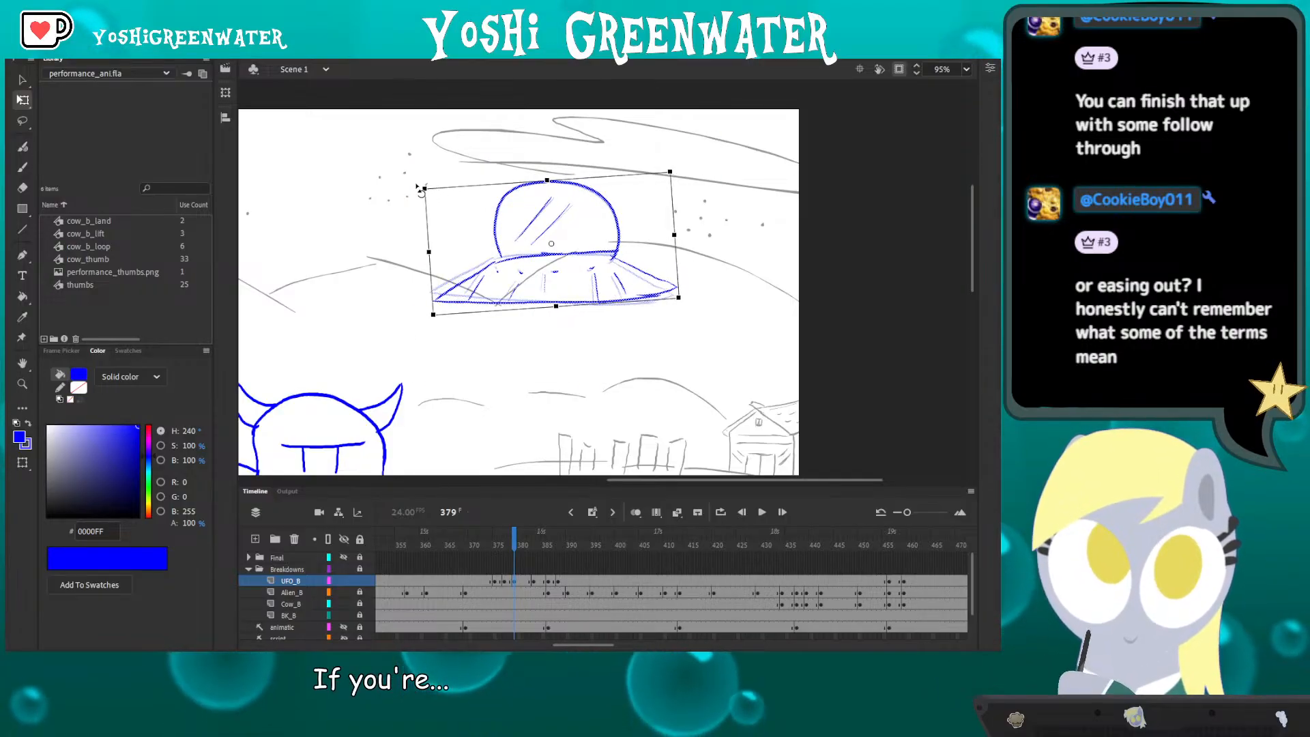
# - Insert frames at frames 380 and 378 across the breakdown and animatic layers to spread out the UFO's tilting poses
pyautogui.moveTo(515, 576); pyautogui.dragTo(517, 630)
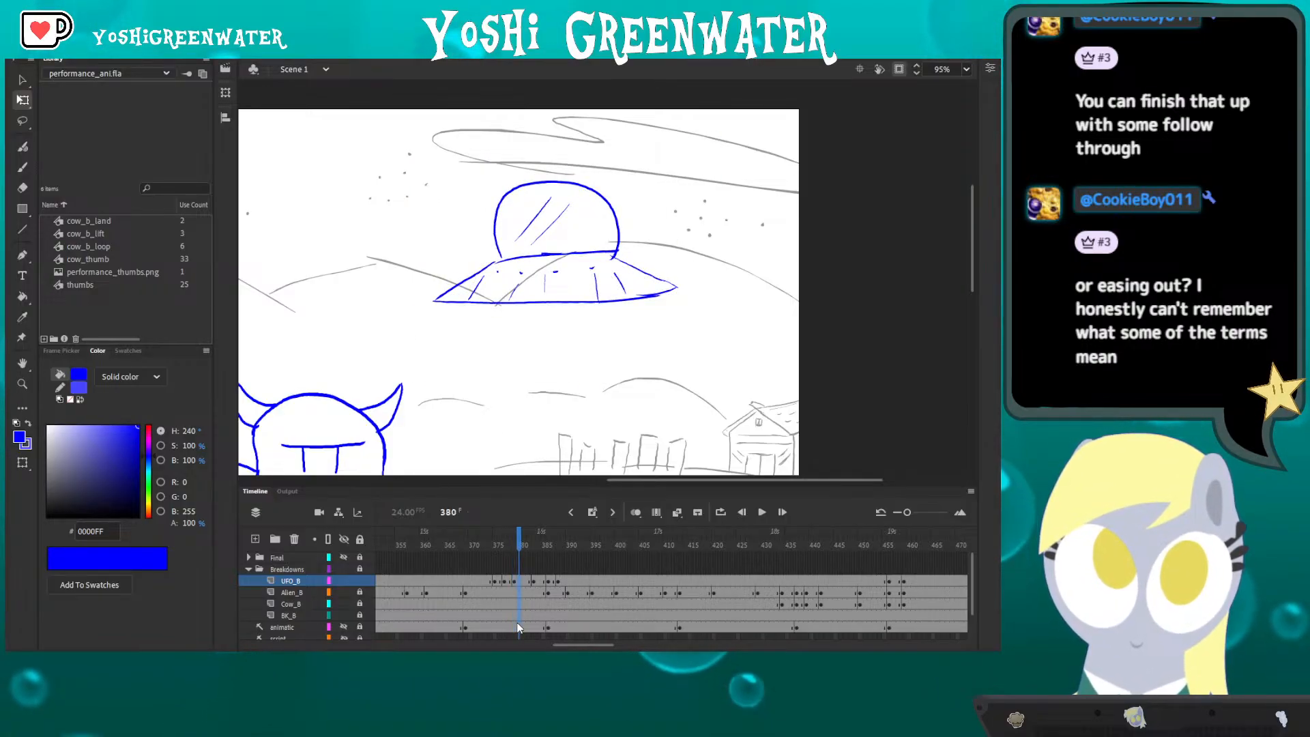
pyautogui.press('F5')
pyautogui.press('F5')
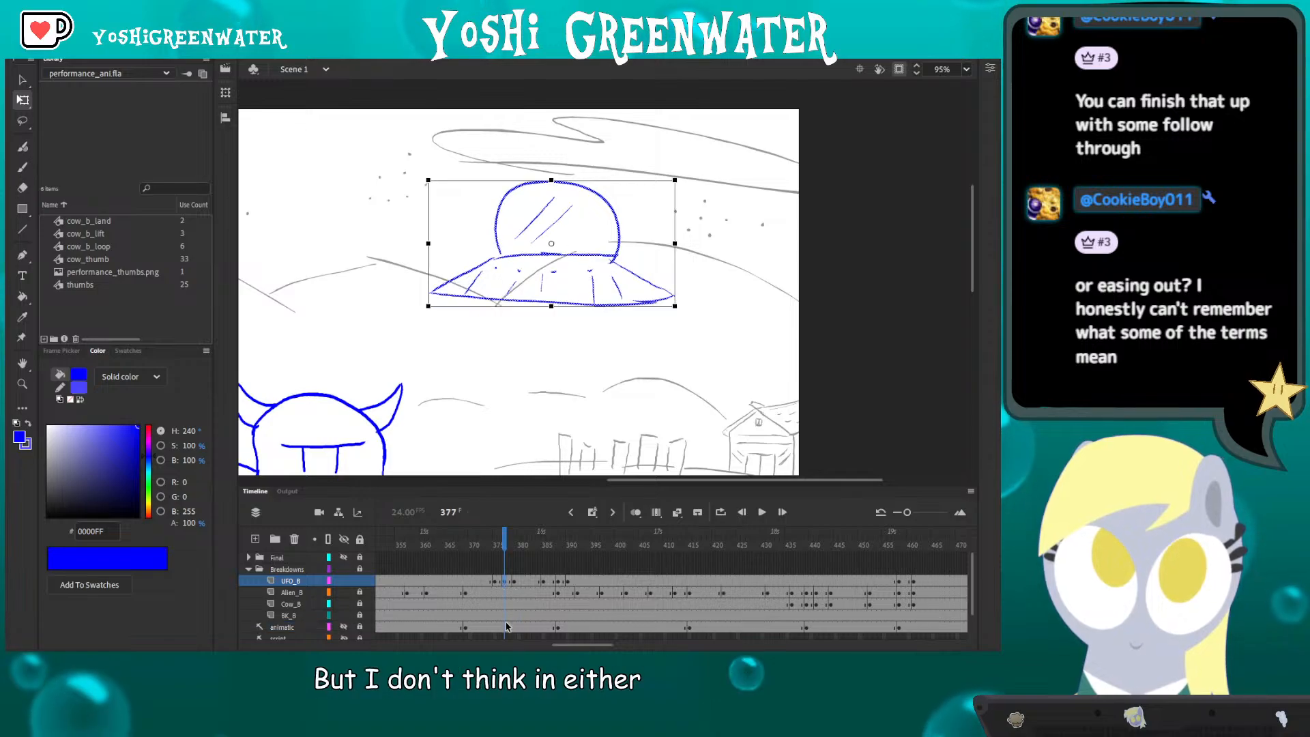
pyautogui.moveTo(505, 626); pyautogui.dragTo(510, 581)
pyautogui.press('F5')
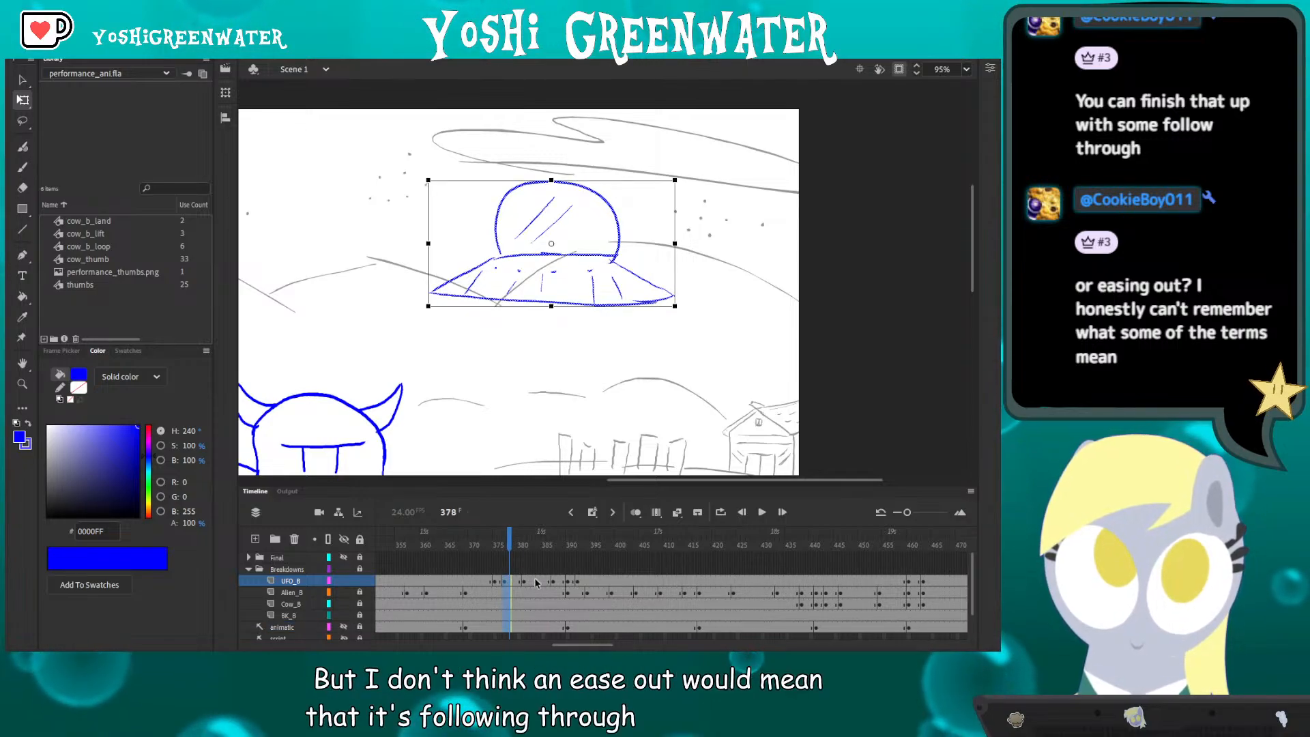
# - Add another rotated UFO pose on the UFO_B layer shortly after frame 380 and play back the reaction
pyautogui.click(533, 581)
pyautogui.moveTo(426, 182); pyautogui.dragTo(434, 168)
pyautogui.click(470, 552)
pyautogui.press('Return')
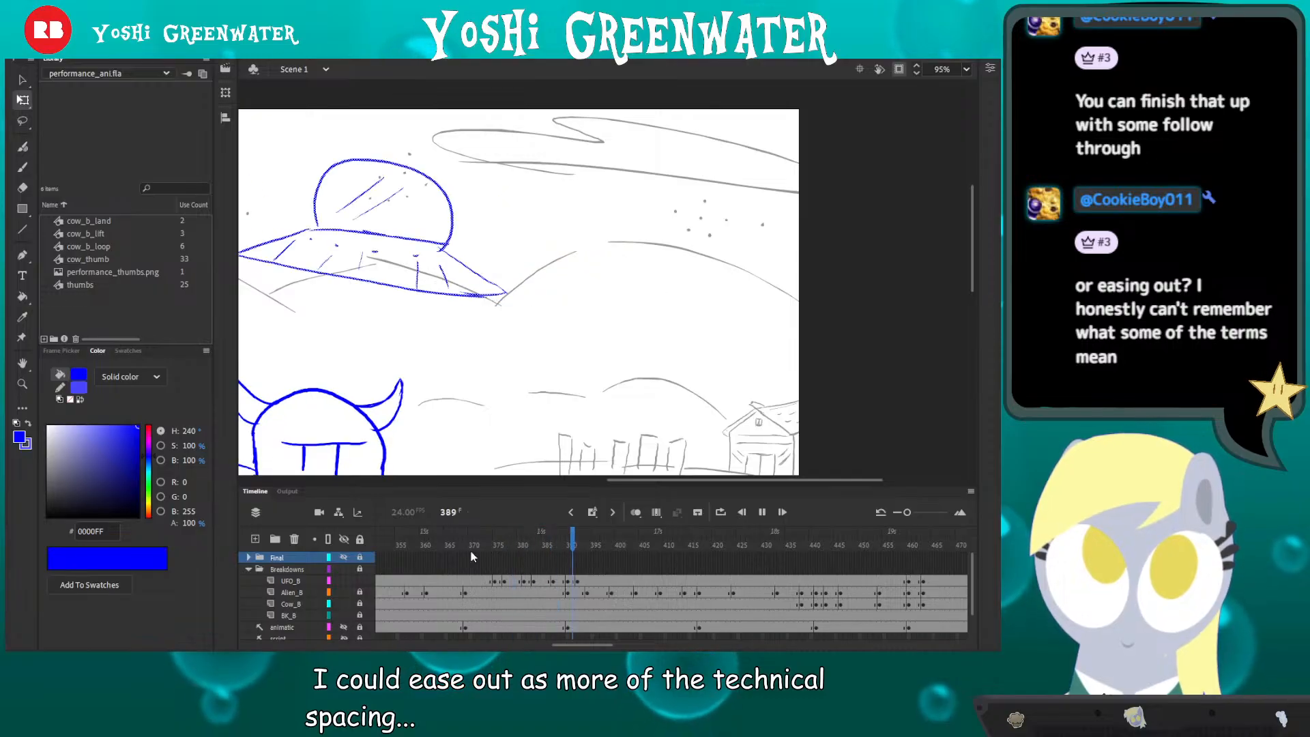
# - Review the full scene's timing from the alien's button press around frame 360 through the UFO's departure
pyautogui.hotkey('ctrl', '2')
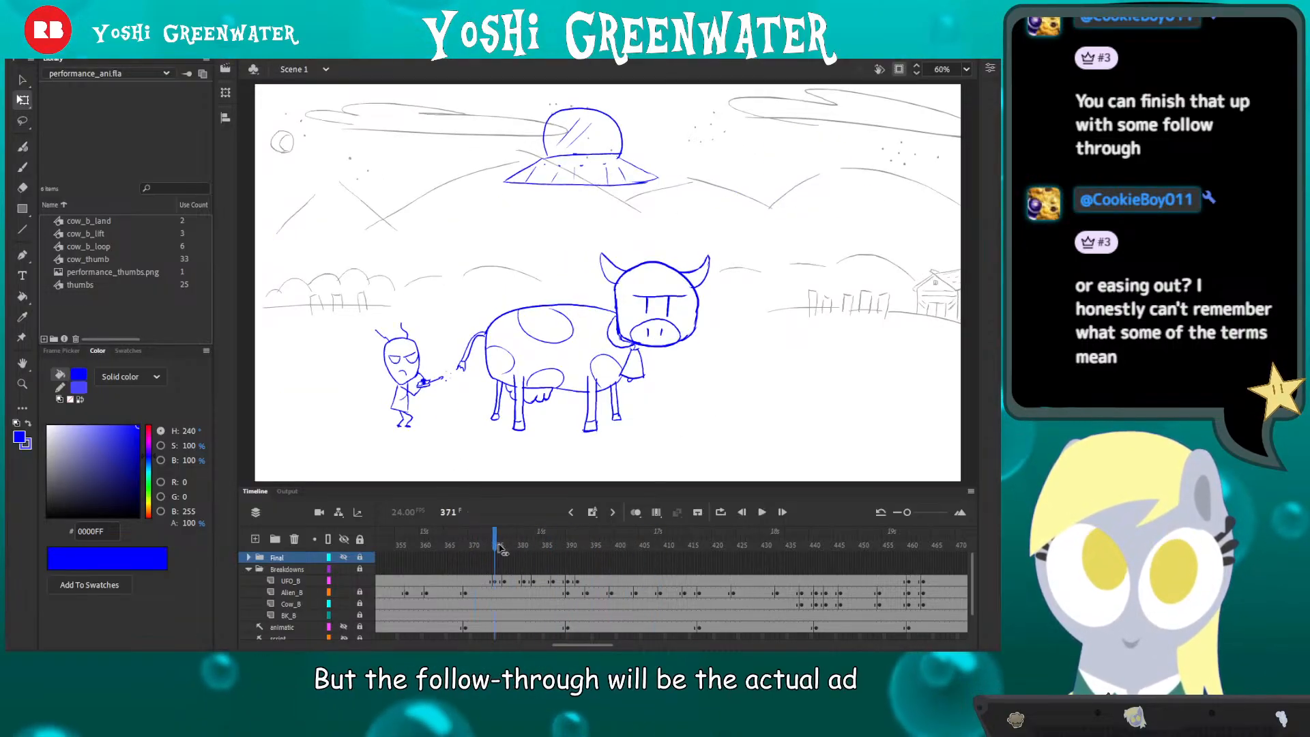
pyautogui.click(541, 550)
pyautogui.moveTo(541, 550); pyautogui.dragTo(599, 543)
pyautogui.press('Return')
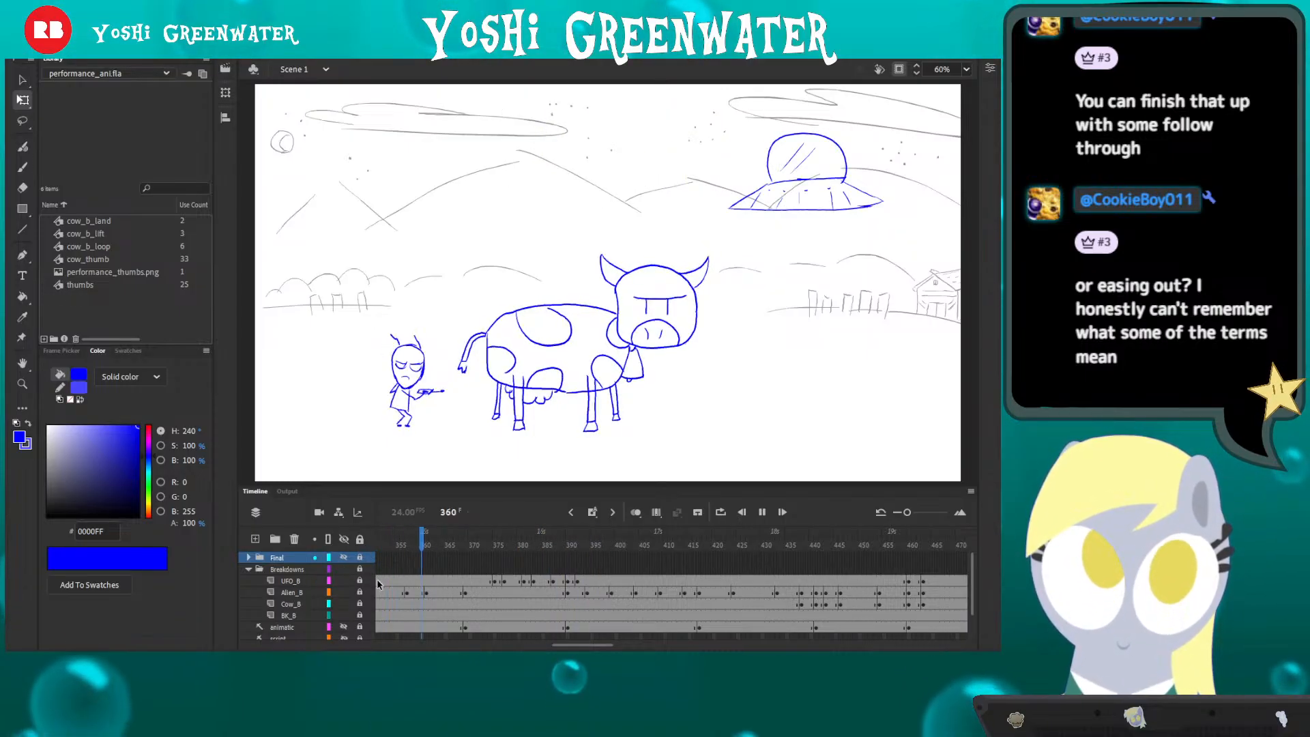
pyautogui.press('Return')
pyautogui.press('Return')
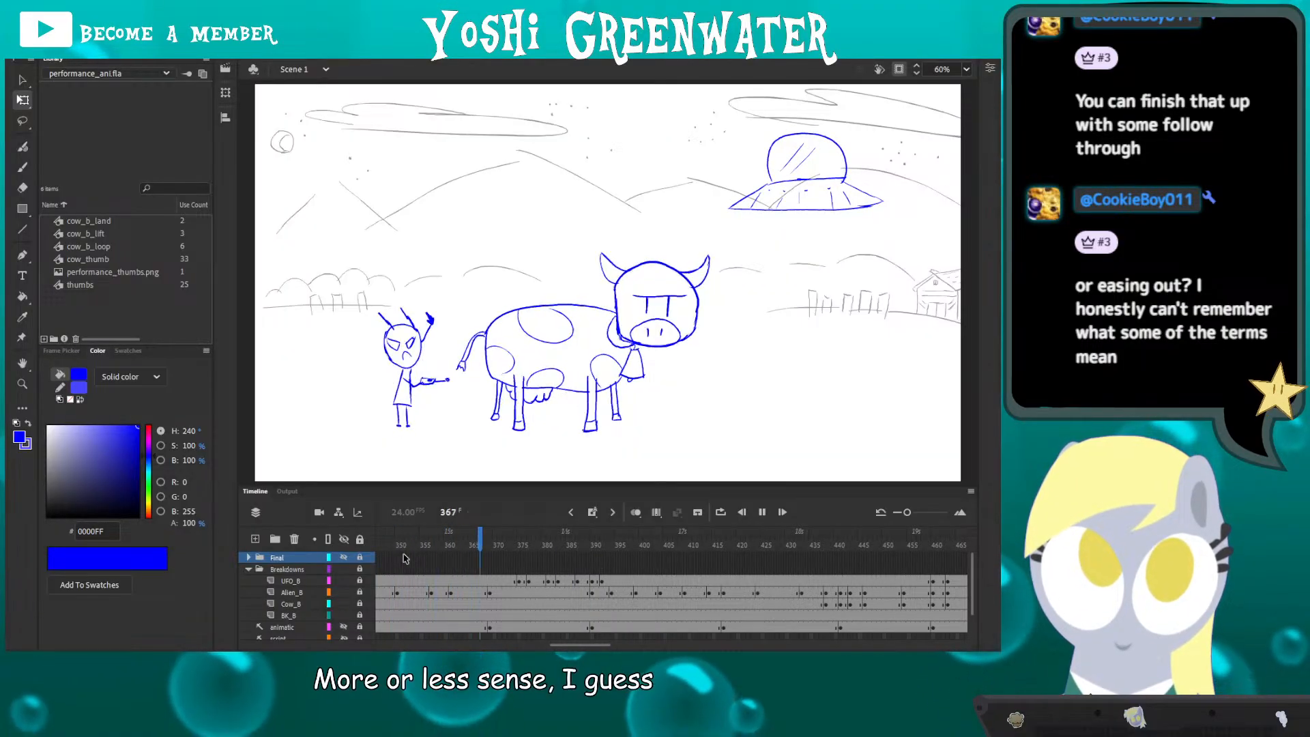
pyautogui.click(455, 549)
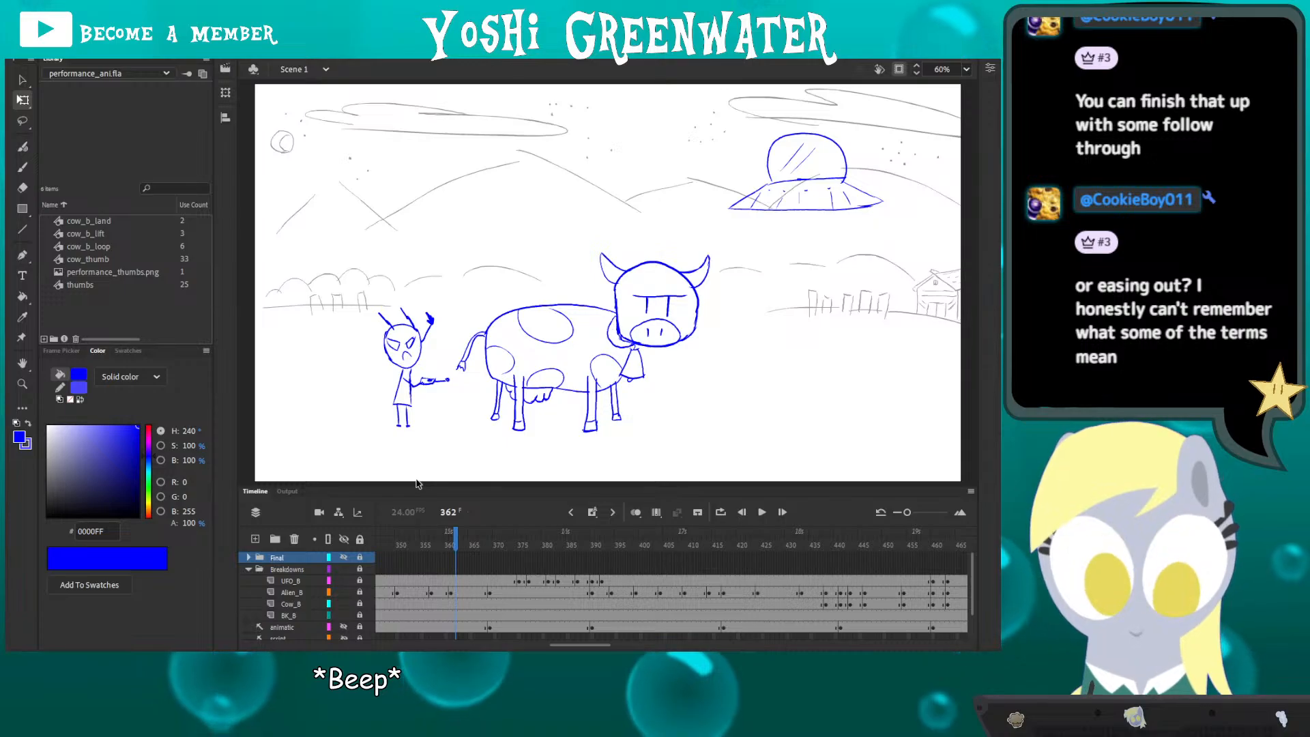
# - Try a classic tween on the UFO at frame 375 and examine its custom ease curve
pyautogui.click(522, 584)
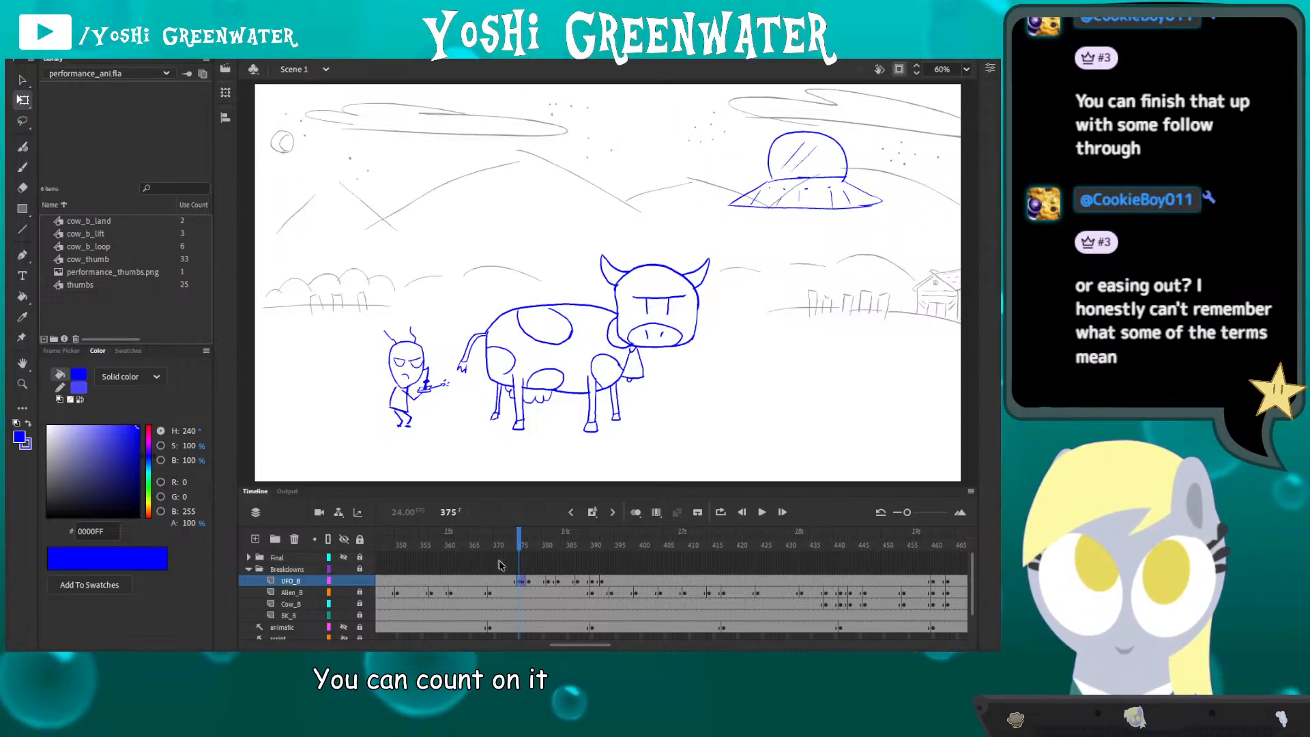
pyautogui.click(990, 69)
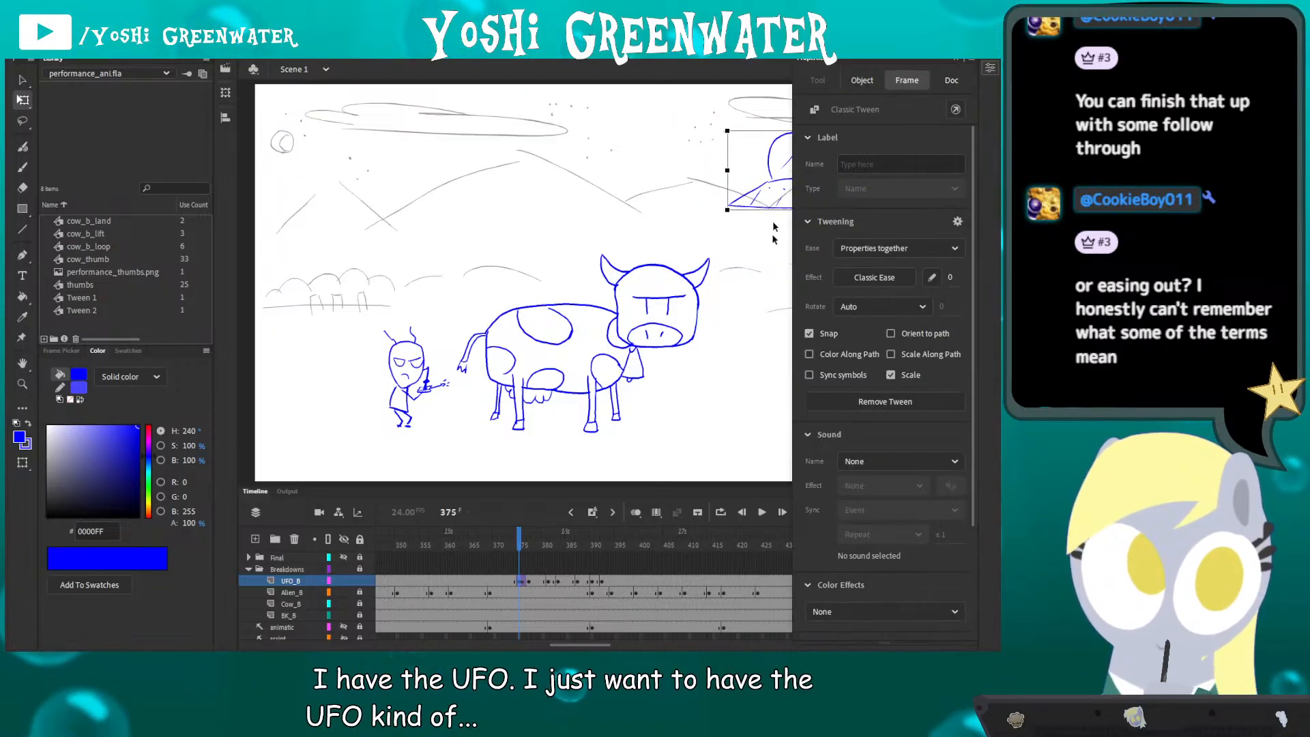
pyautogui.click(931, 277)
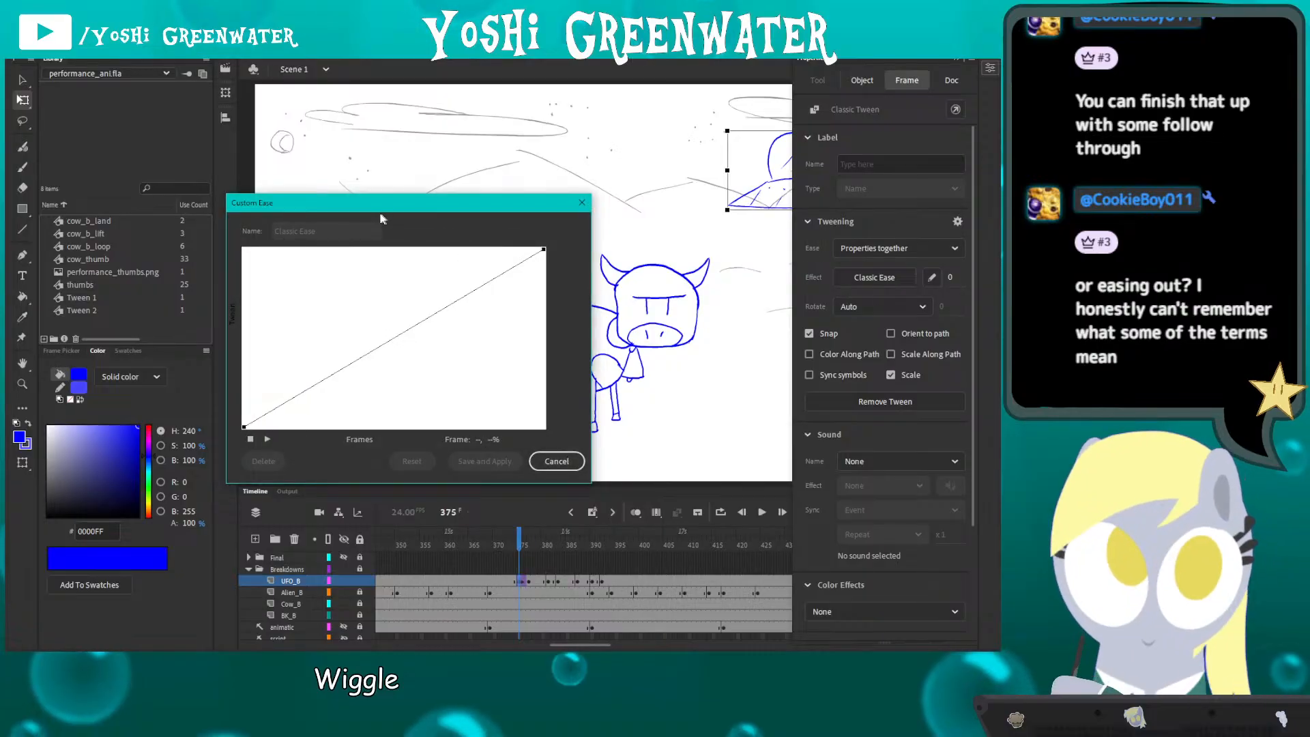
pyautogui.moveTo(379, 211); pyautogui.dragTo(497, 179)
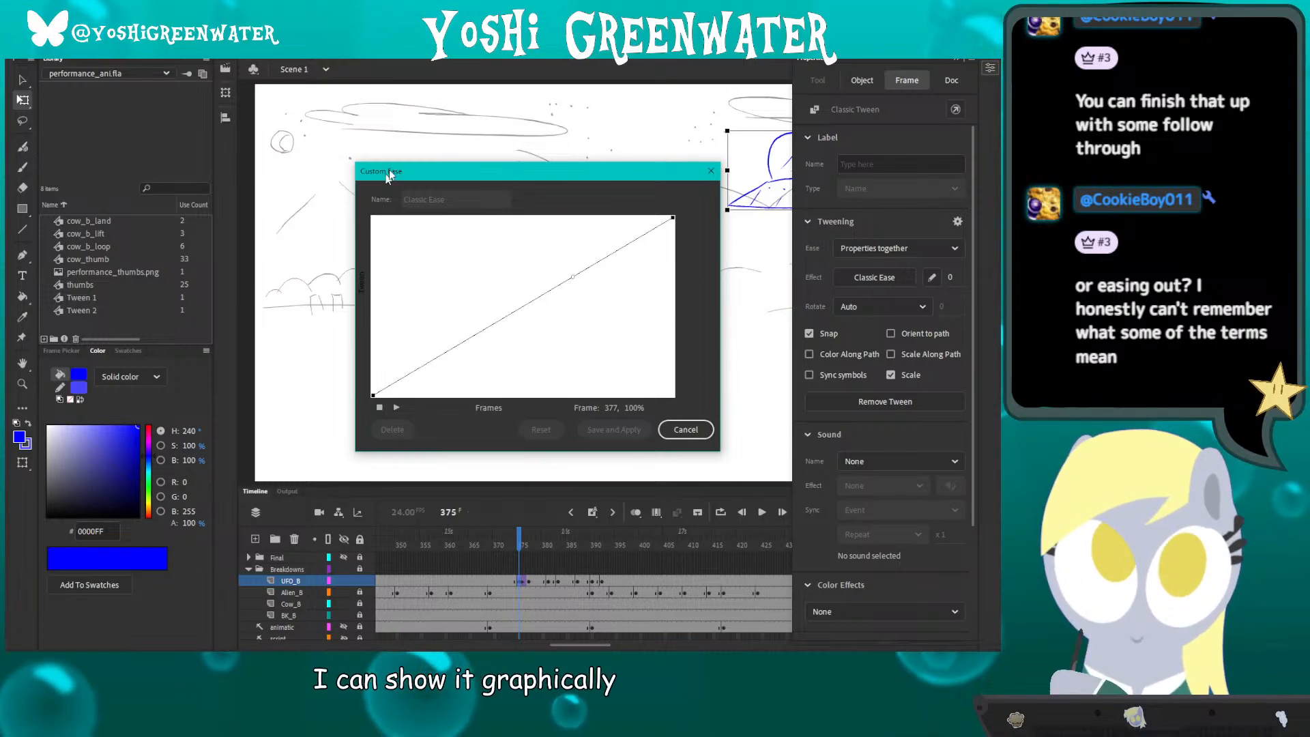
pyautogui.moveTo(382, 170); pyautogui.dragTo(339, 180)
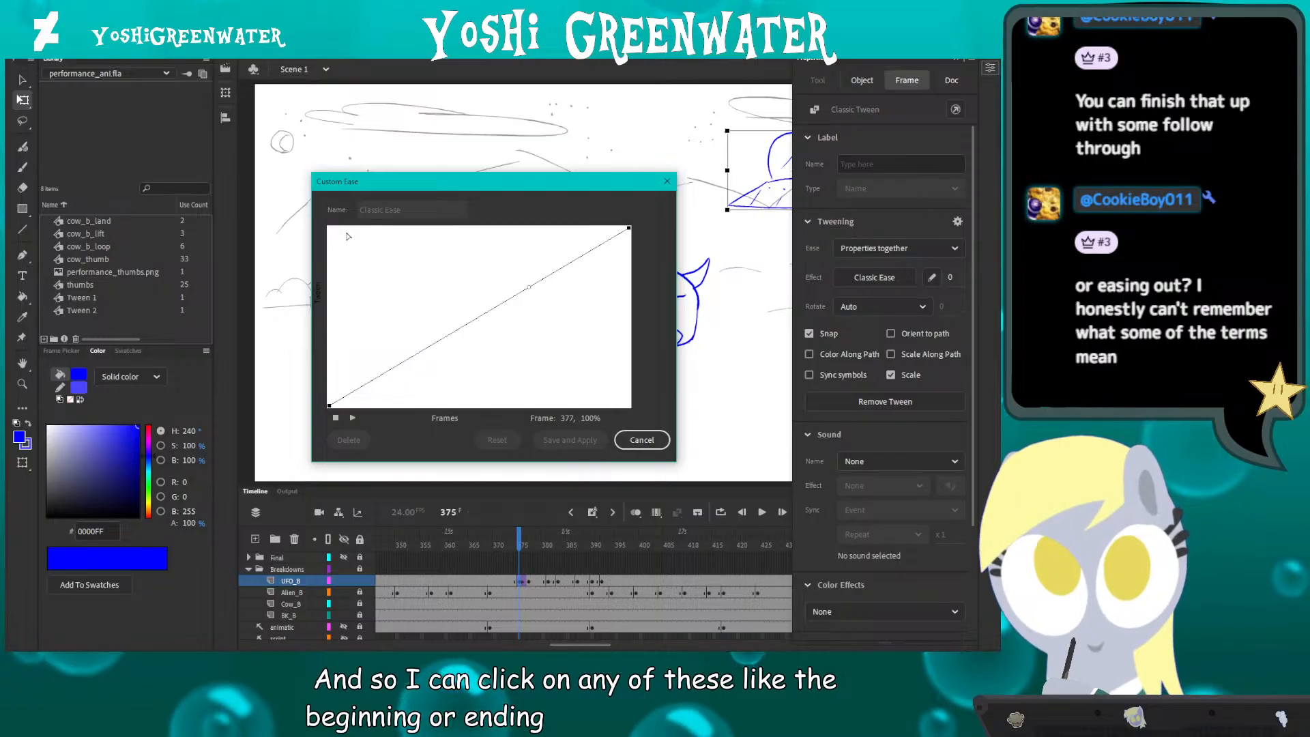
pyautogui.moveTo(380, 188); pyautogui.dragTo(354, 187)
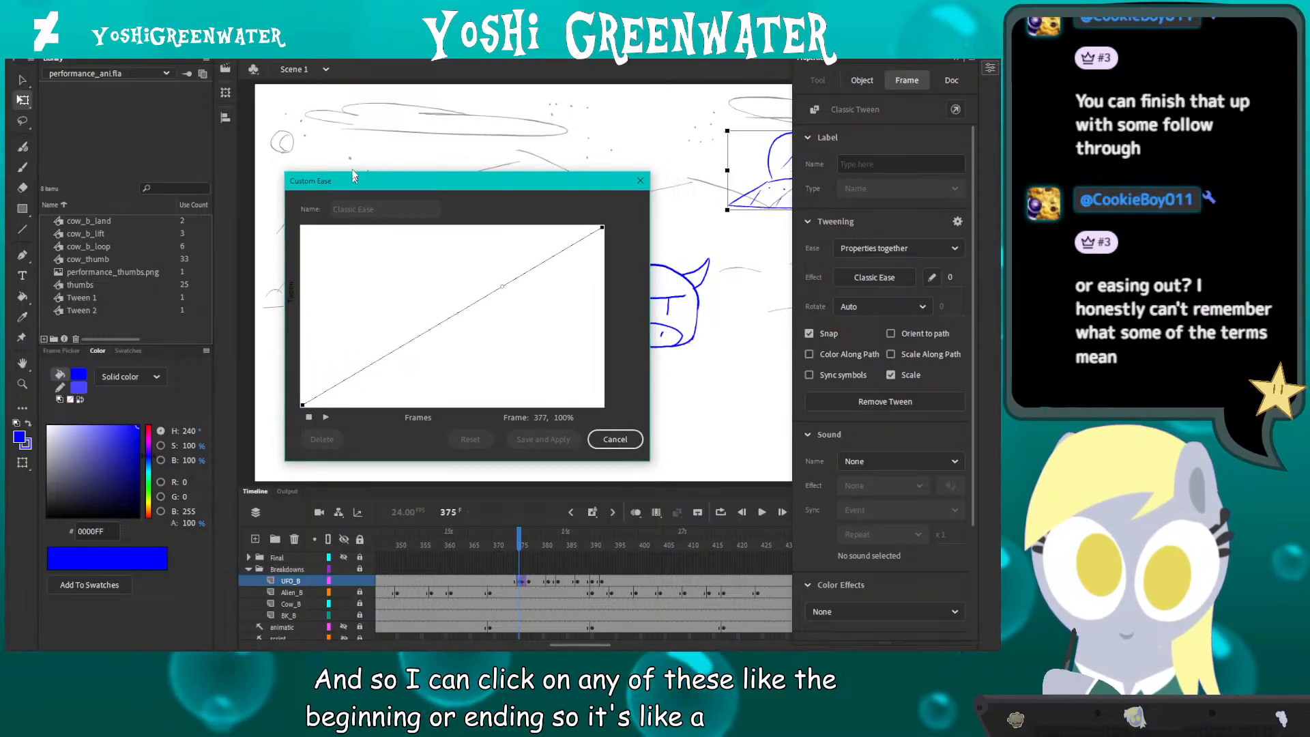
pyautogui.click(614, 440)
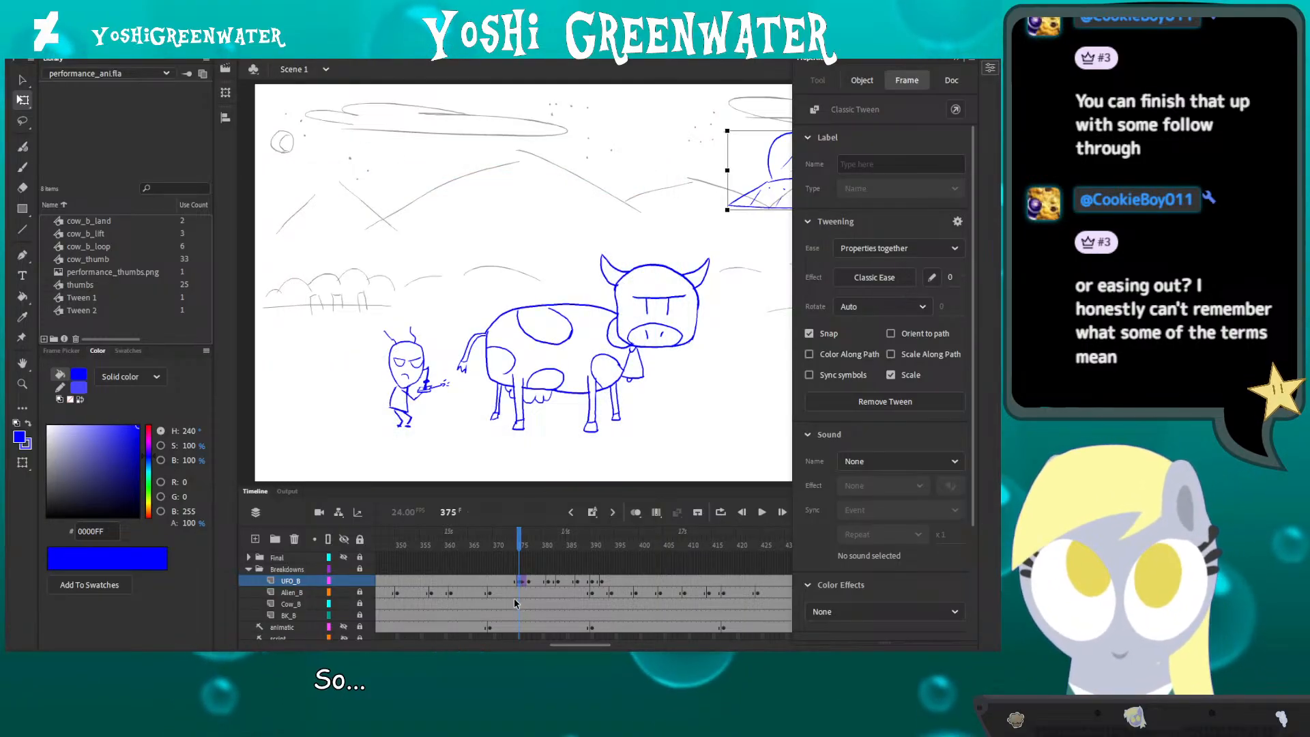
pyautogui.hotkey('ctrl', 'z')
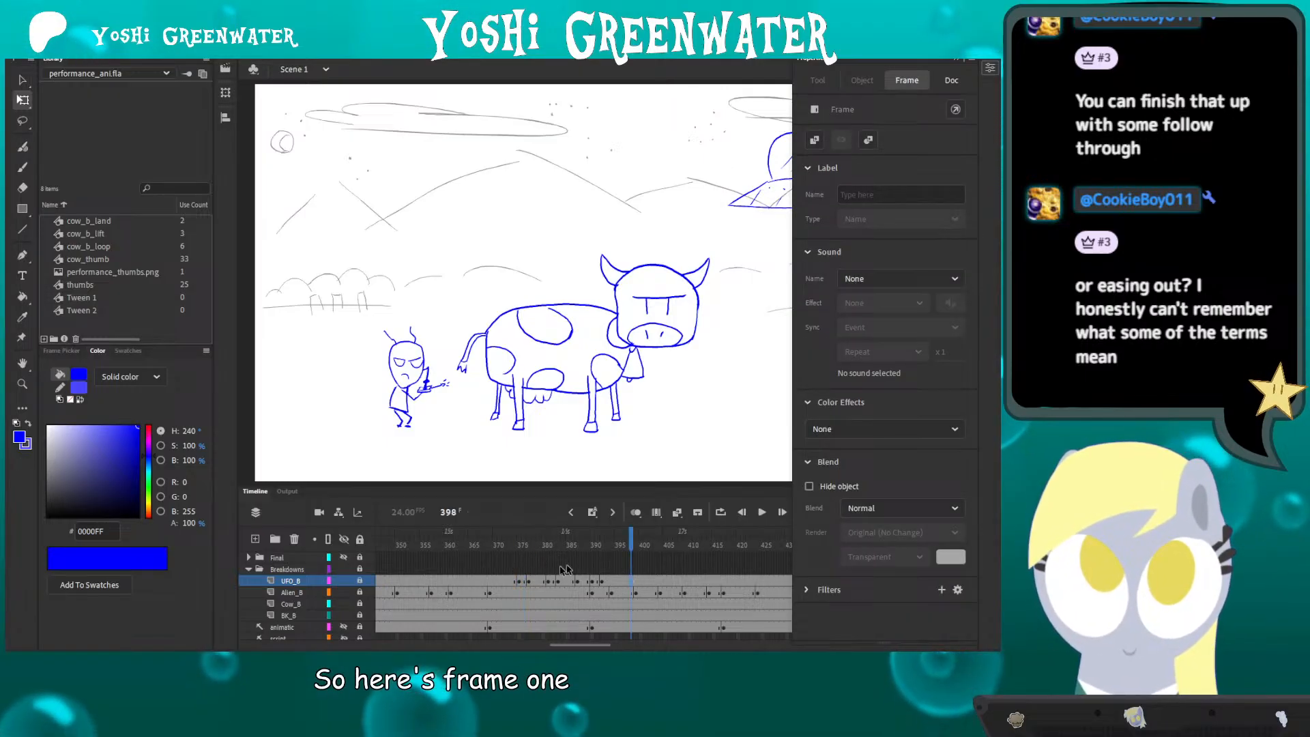
# - Insert UFO_B keyframes at frames 408 and 429 and unlock the layer for an easing demonstration
pyautogui.moveTo(575, 642); pyautogui.dragTo(589, 644)
pyautogui.moveTo(440, 542); pyautogui.dragTo(449, 547)
pyautogui.click(551, 584)
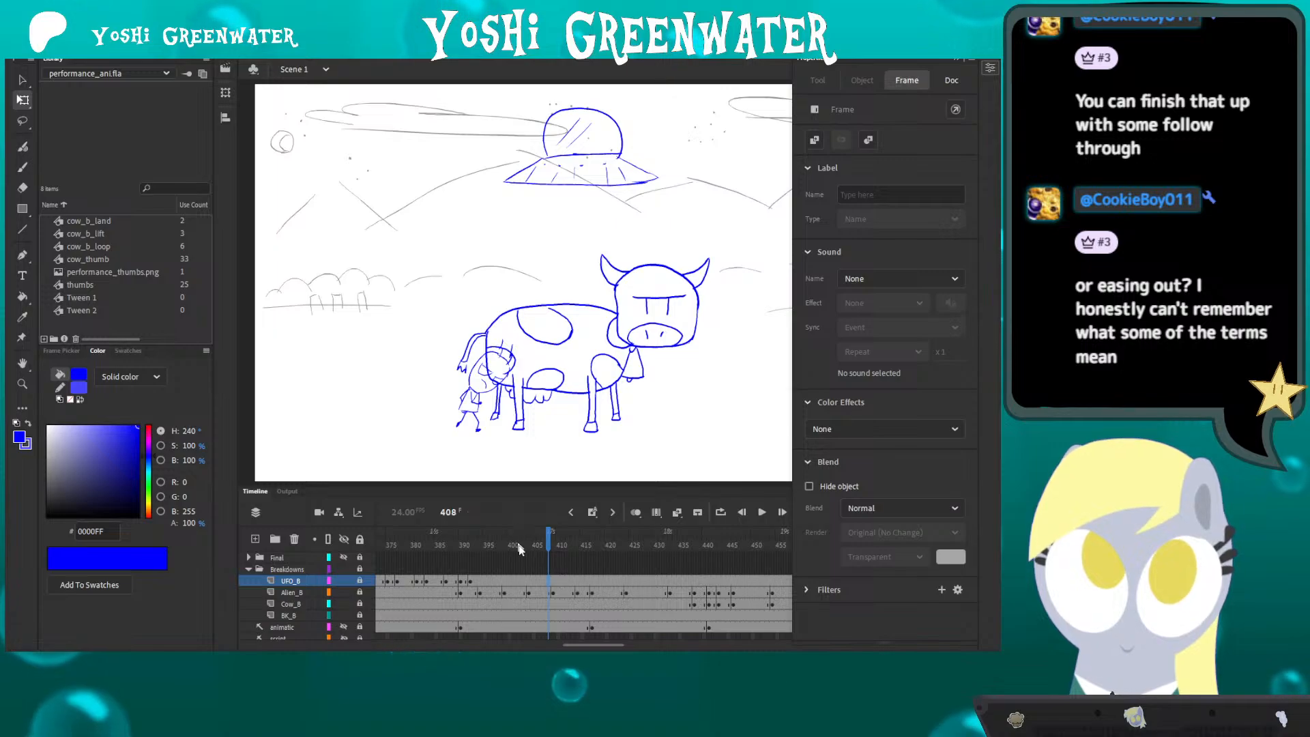
pyautogui.click(650, 582)
pyautogui.press('F6')
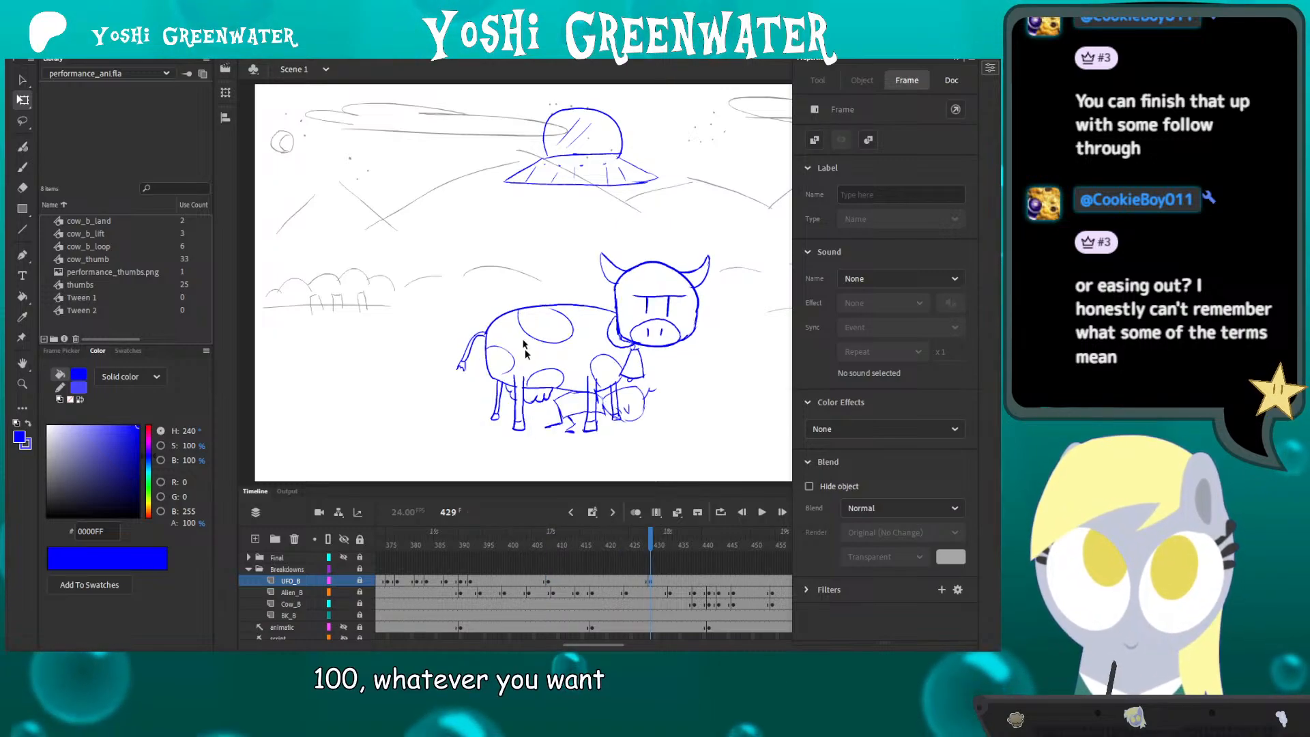
pyautogui.click(532, 148)
pyautogui.click(359, 580)
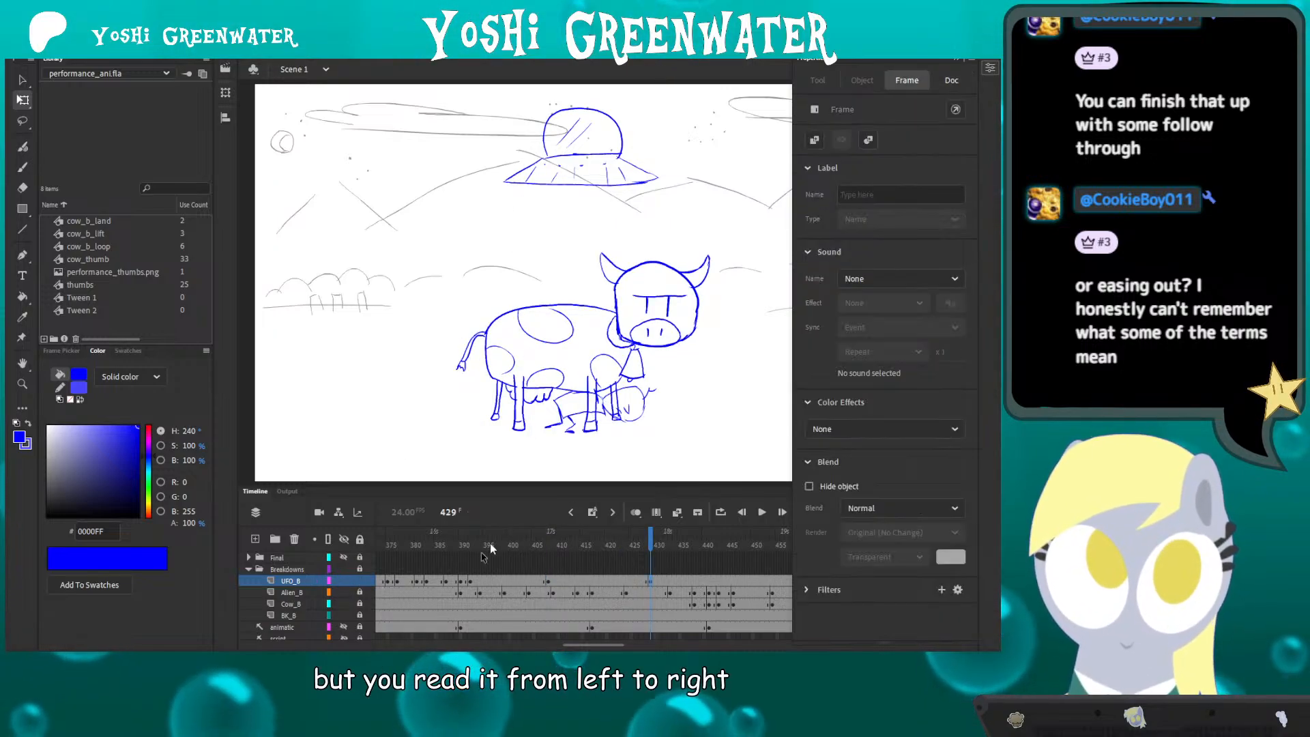
# - Replace the two demonstration keyframes with one at frame 407 and convert its UFO drawing into a graphic symbol
pyautogui.moveTo(542, 582); pyautogui.dragTo(655, 583)
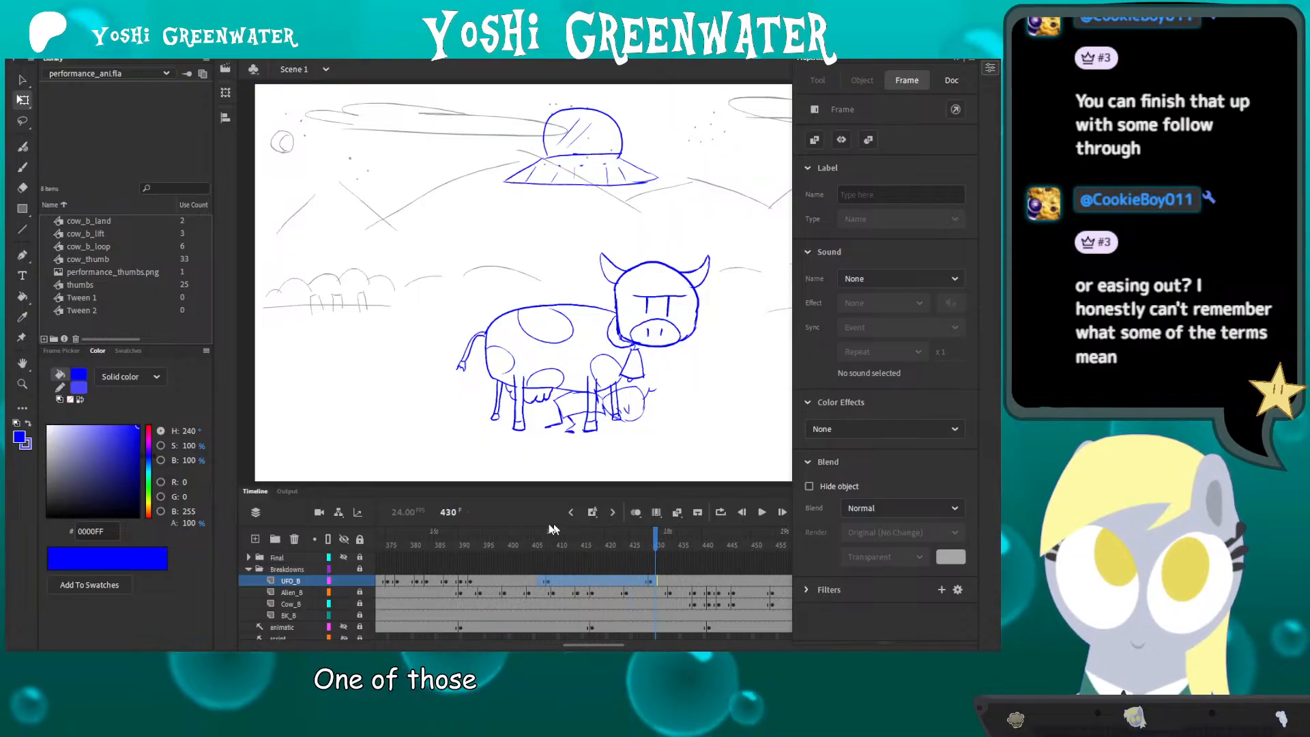
pyautogui.moveTo(551, 584); pyautogui.dragTo(545, 583)
pyautogui.click(545, 584)
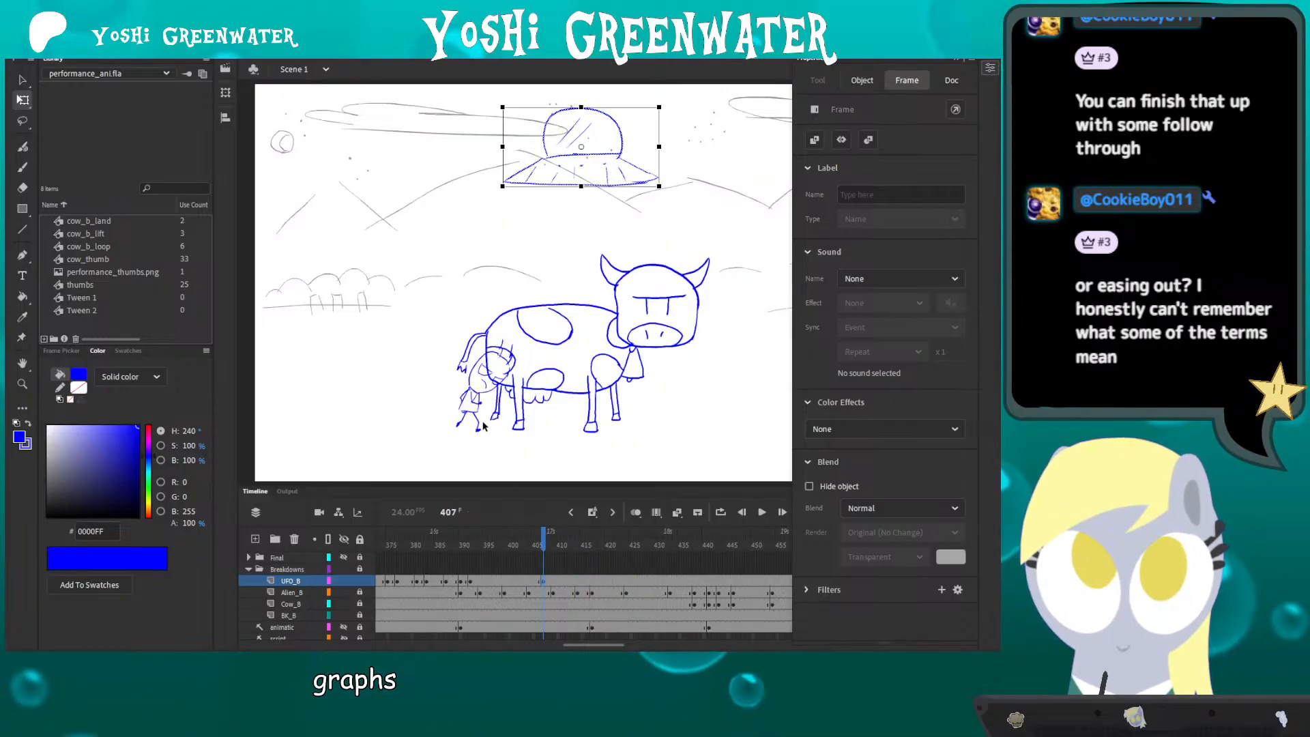
pyautogui.press('F8')
pyautogui.press('Return')
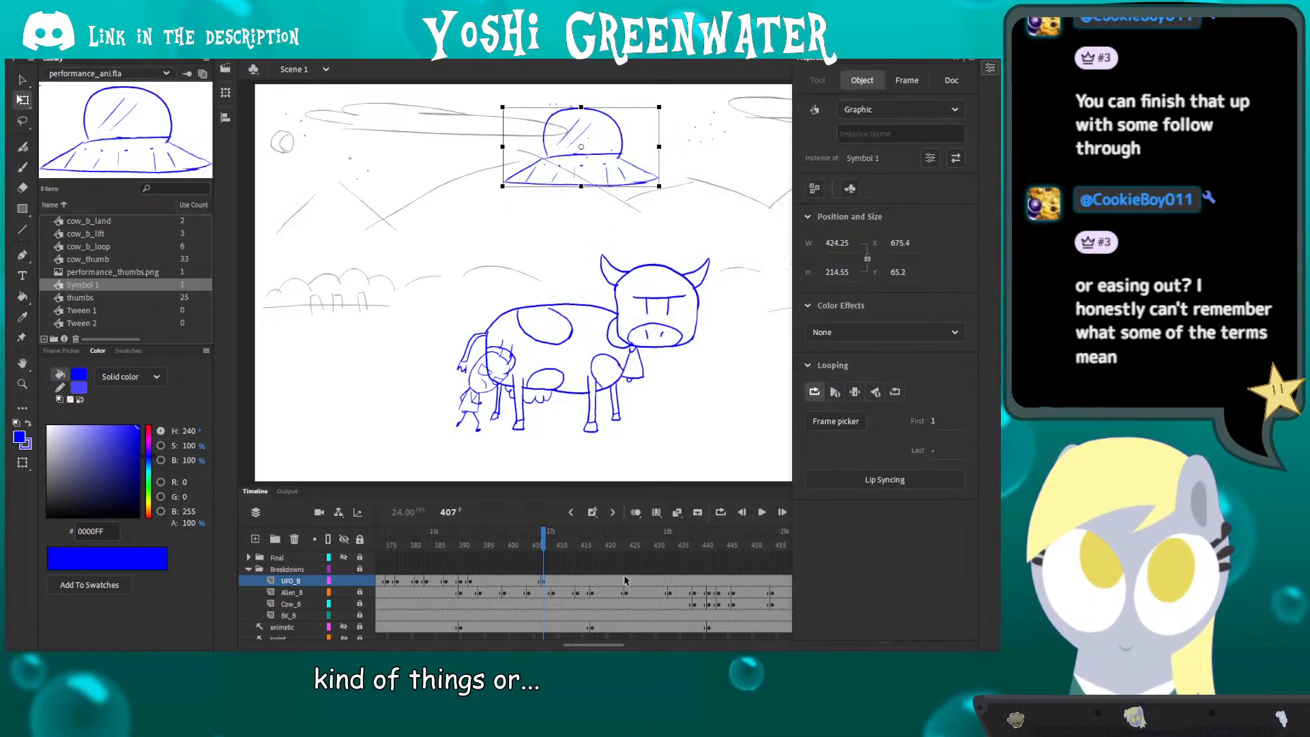
# - Add a UFO_B keyframe at frame 430 and move the UFO to the left side of the sky
pyautogui.rightClick(624, 578)
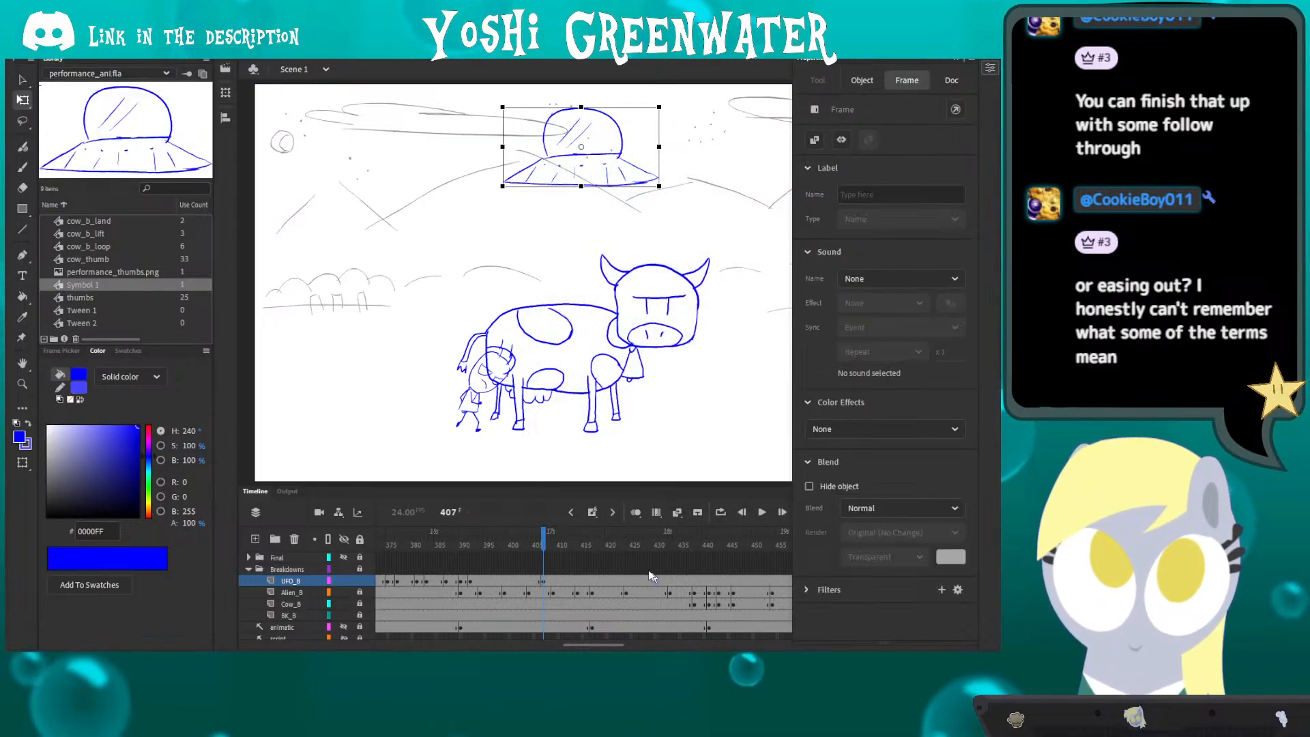
pyautogui.moveTo(520, 174); pyautogui.dragTo(297, 174)
pyautogui.click(554, 578)
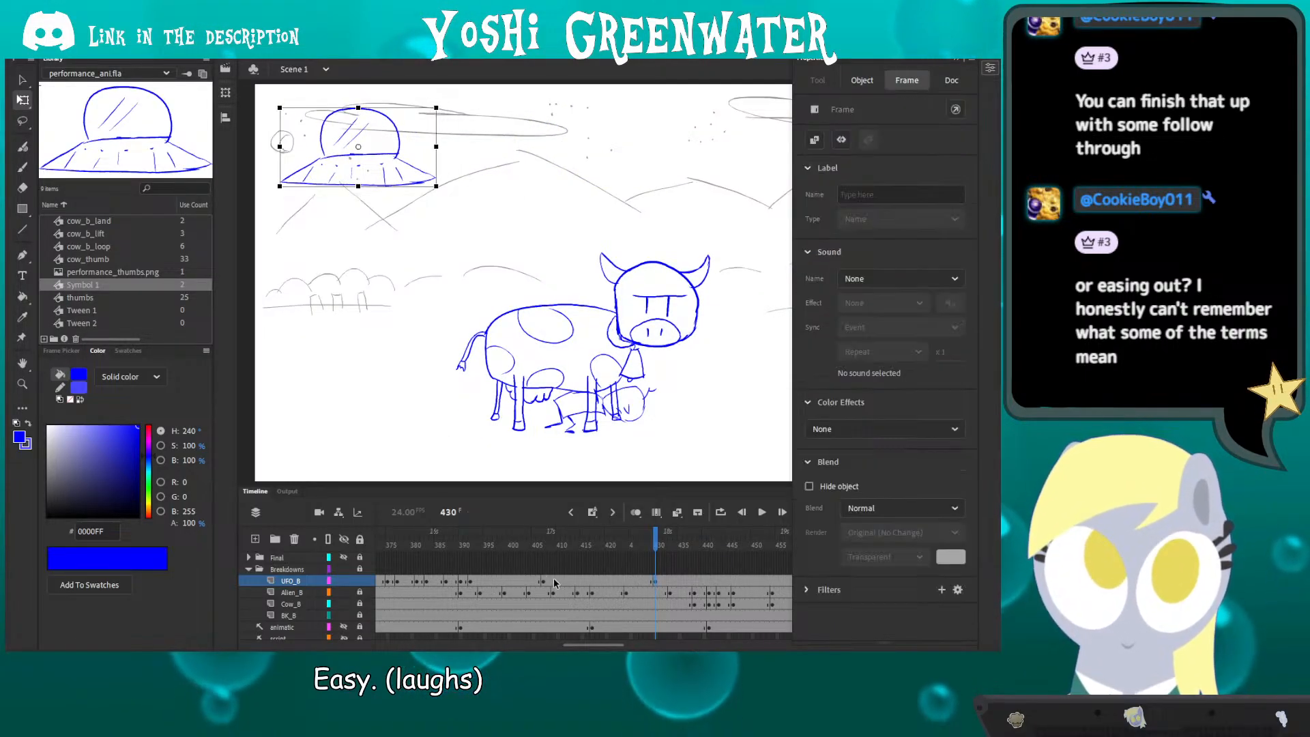
# - Place the UFO above the left trees at frame 407 and above the cow's head at frame 430, joined by a classic tween
pyautogui.click(544, 580)
pyautogui.click(545, 580)
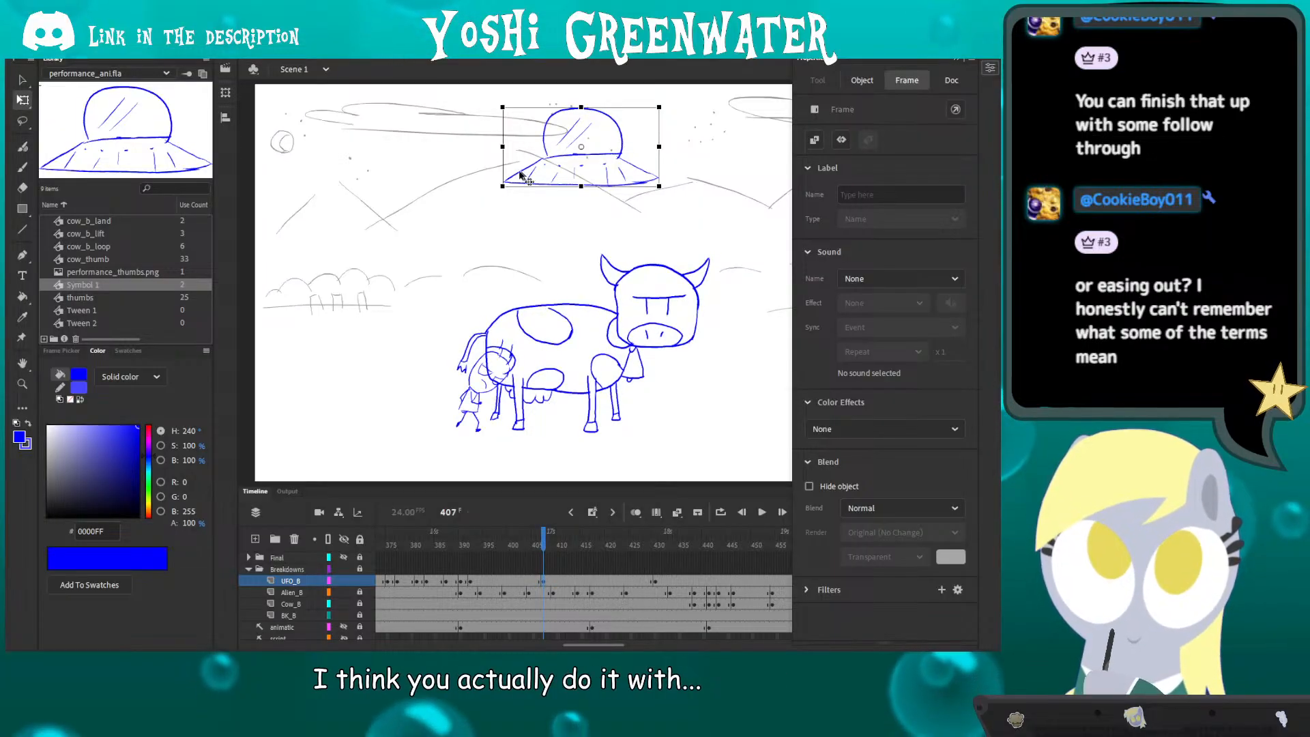
pyautogui.moveTo(523, 176); pyautogui.dragTo(347, 184)
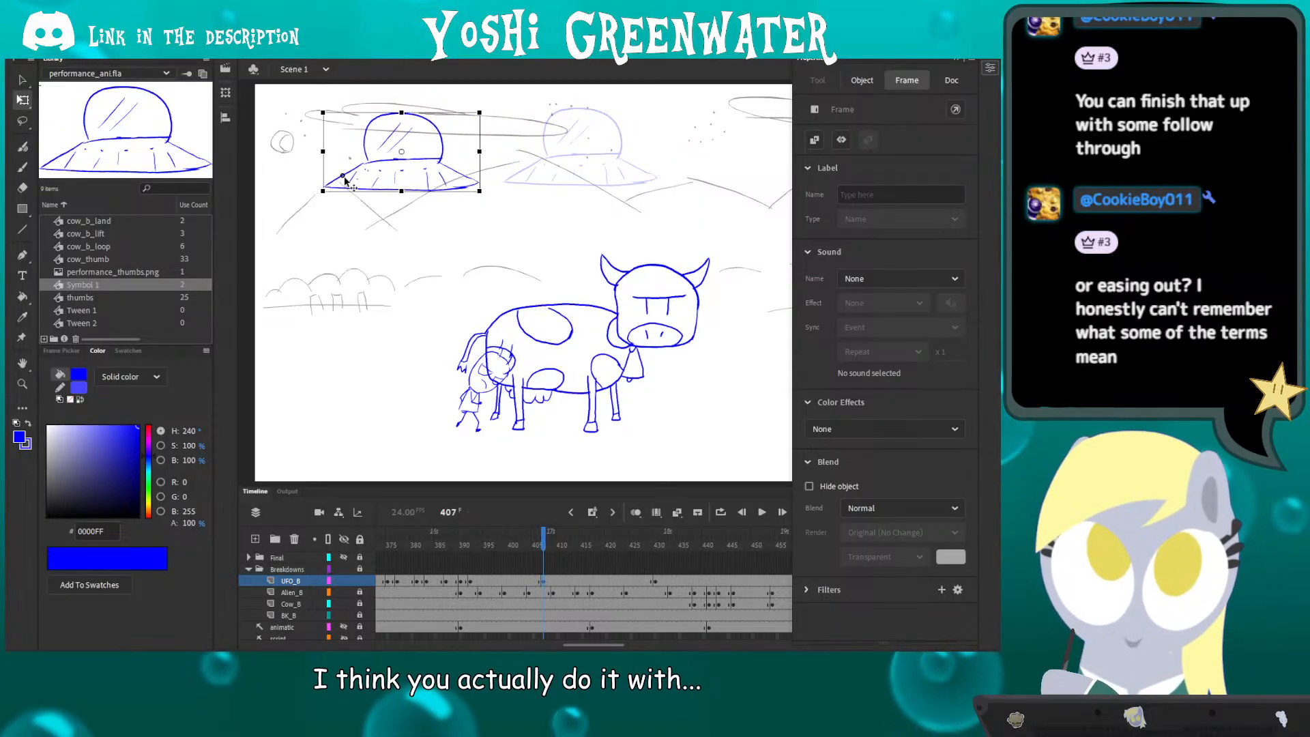
pyautogui.click(653, 582)
pyautogui.moveTo(348, 177); pyautogui.dragTo(634, 169)
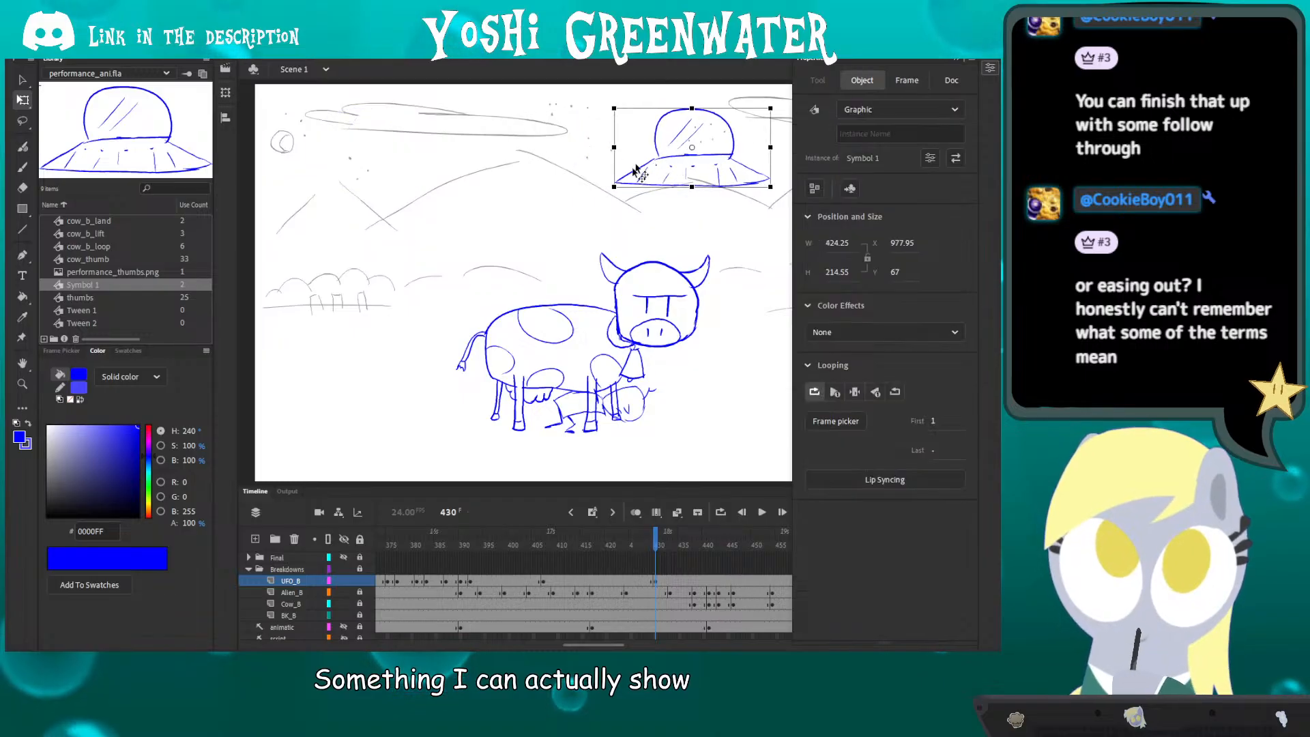
pyautogui.click(539, 545)
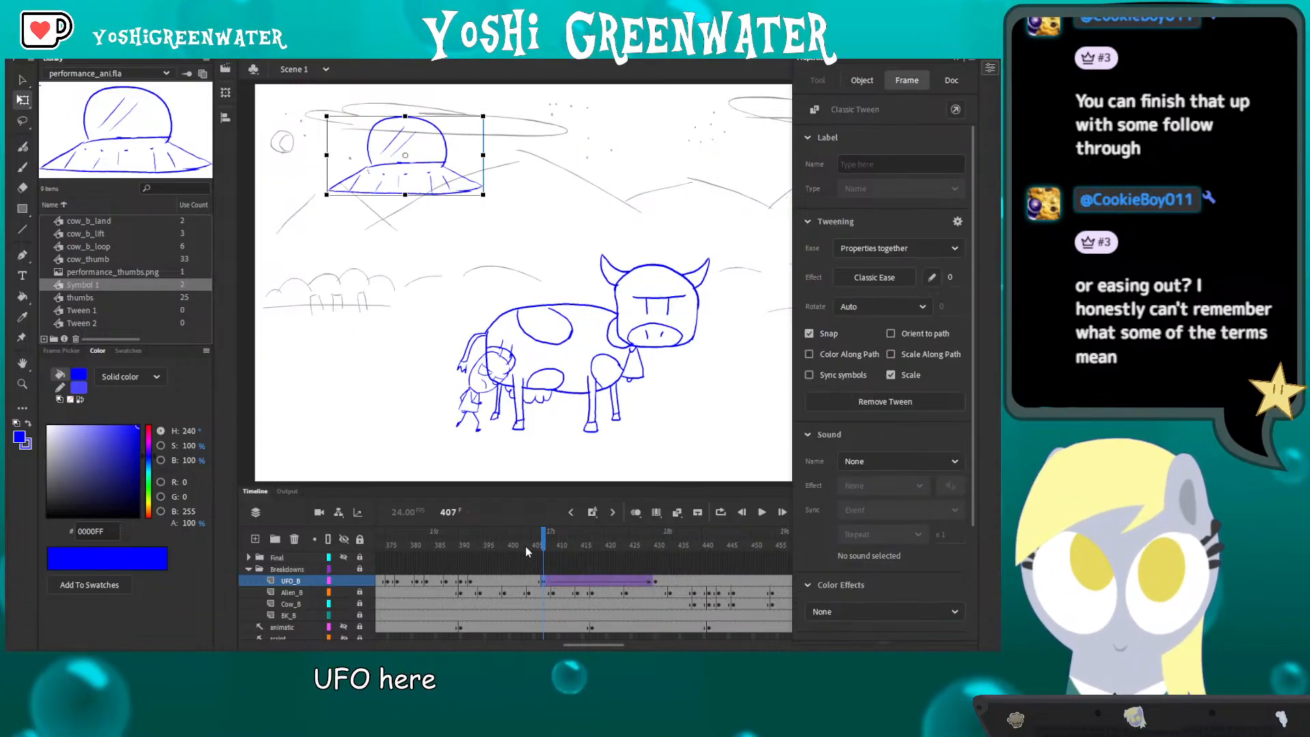
# - Examine the Ease In, Ease Out, Ease In Out and Custom effects available for the UFO's classic tween
pyautogui.click(854, 250)
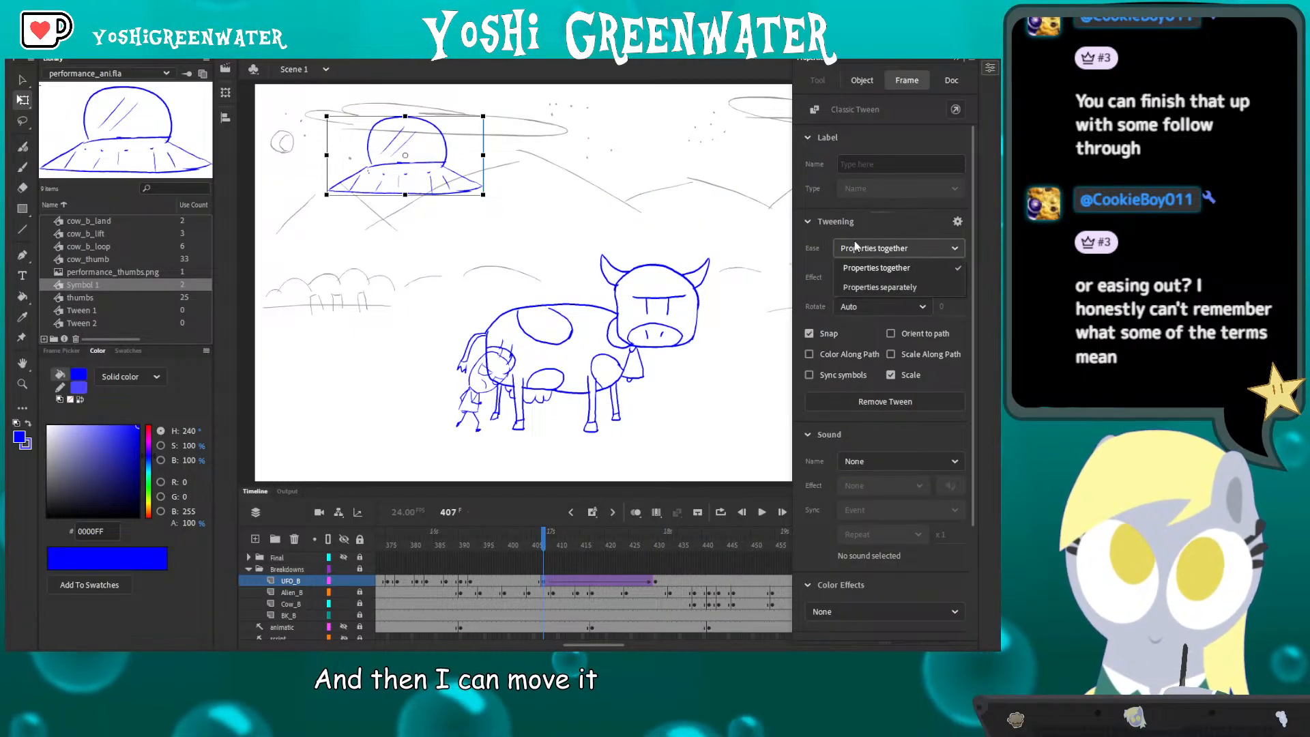
pyautogui.click(854, 252)
pyautogui.click(874, 276)
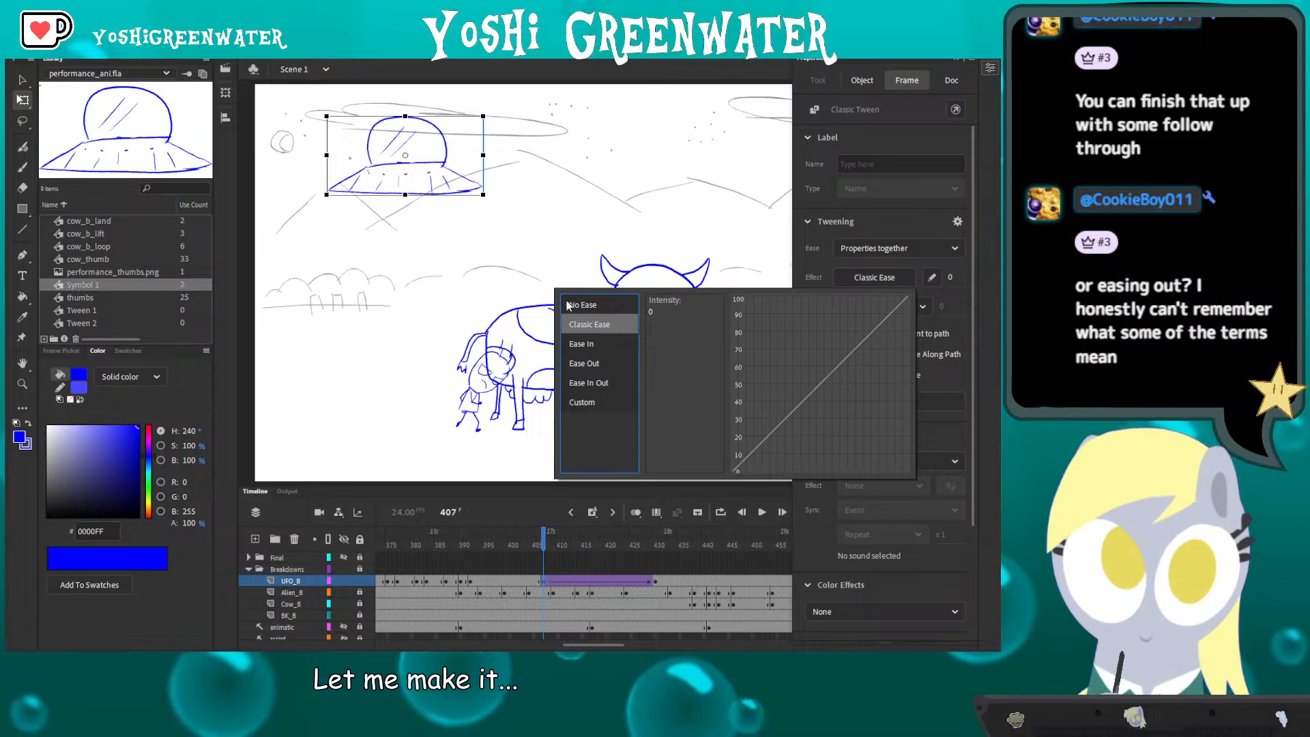
pyautogui.click(580, 345)
pyautogui.click(583, 384)
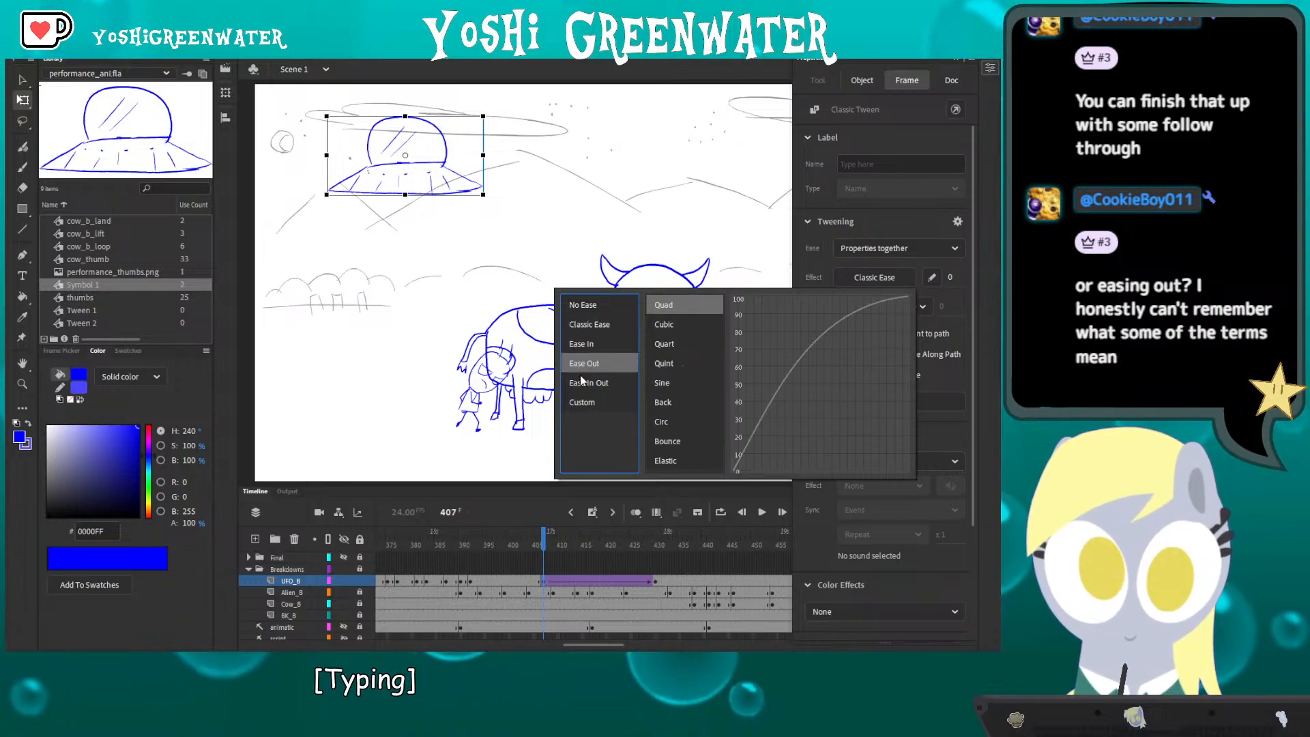
pyautogui.click(582, 402)
pyautogui.click(573, 346)
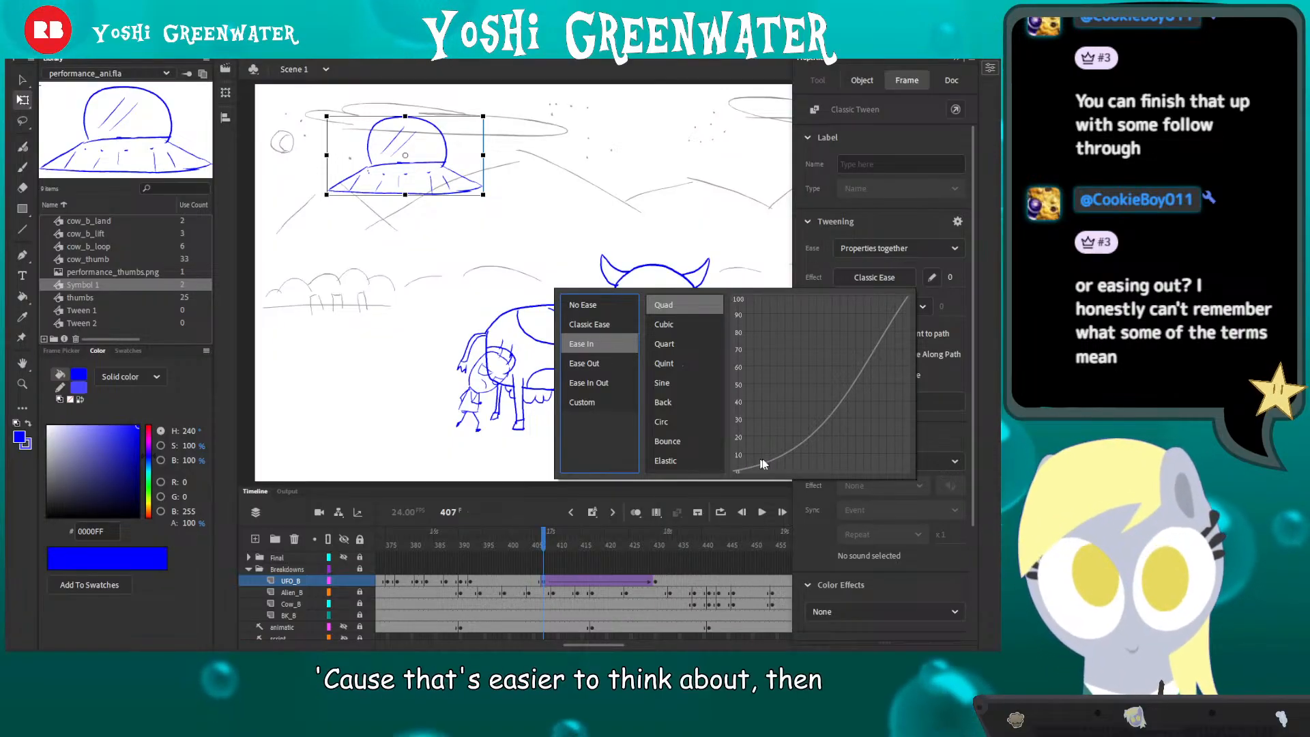
pyautogui.click(542, 581)
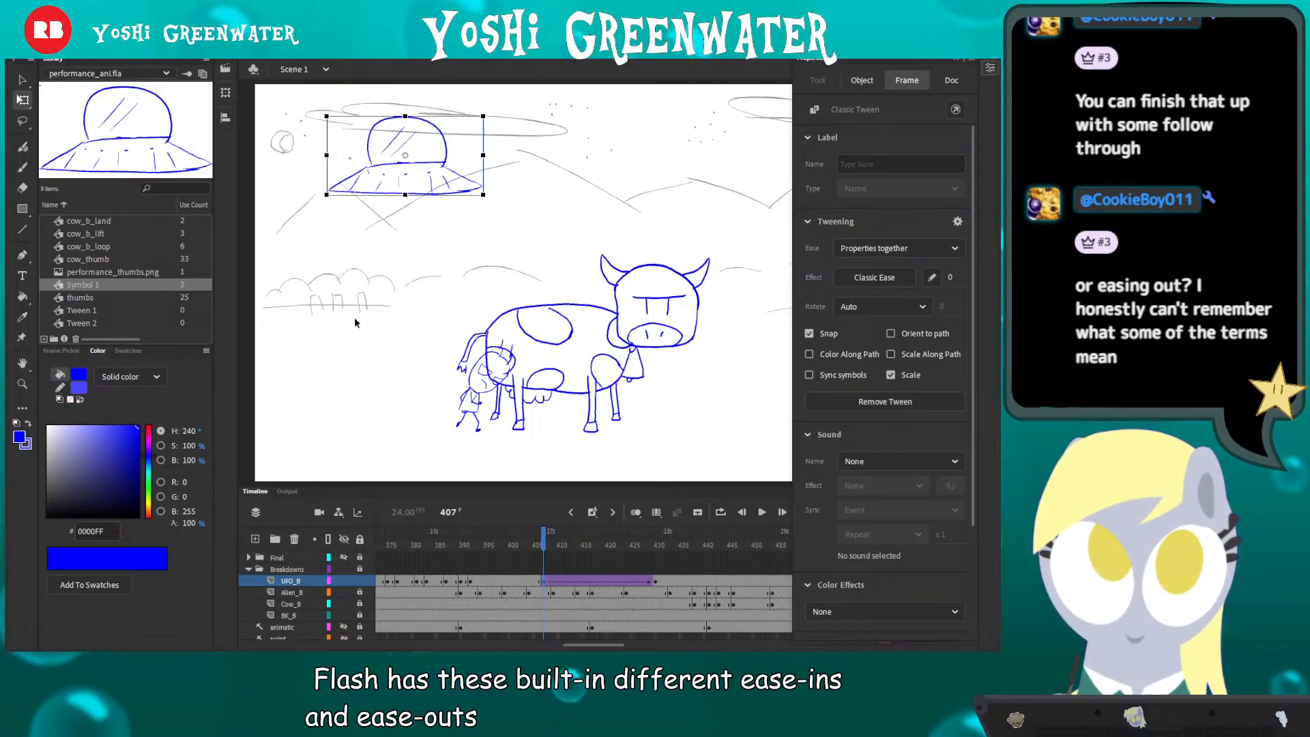
# - Hide the cow, alien and background drawings so only the UFO shows, and play its classic tween from frame 407
pyautogui.press('Return')
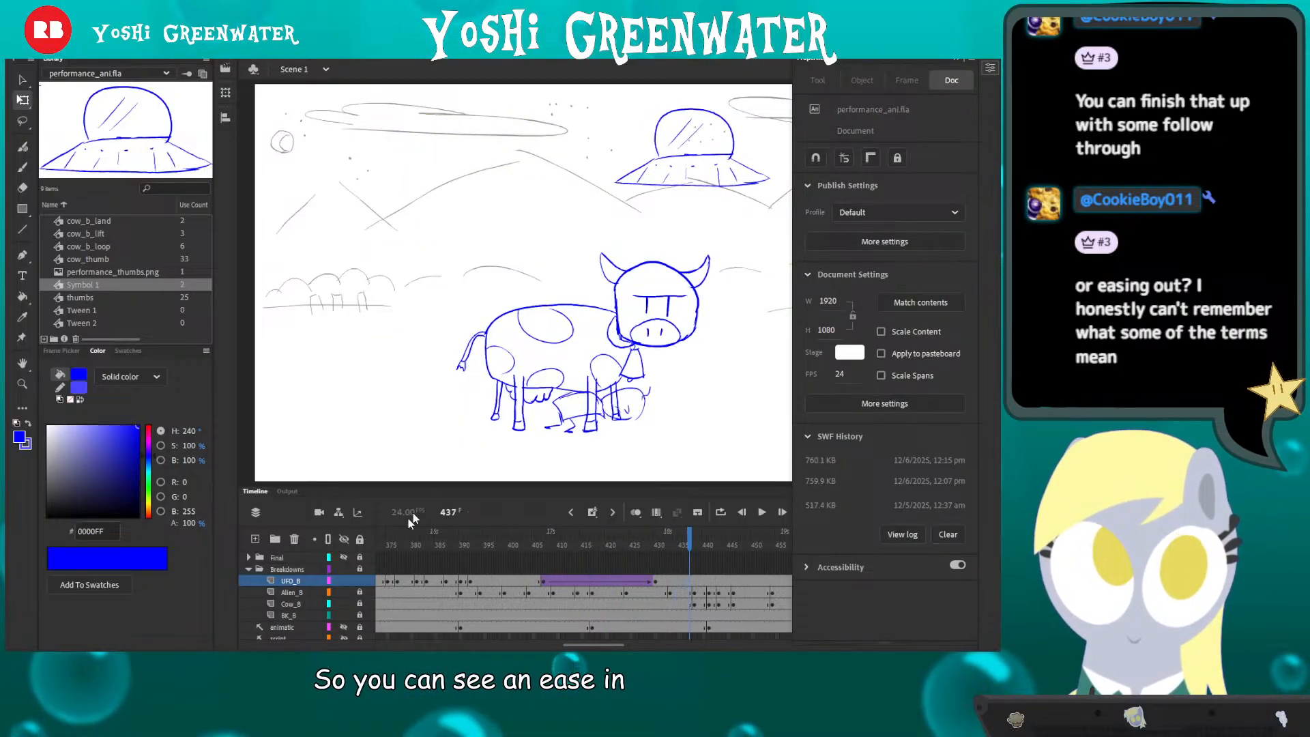
pyautogui.click(492, 561)
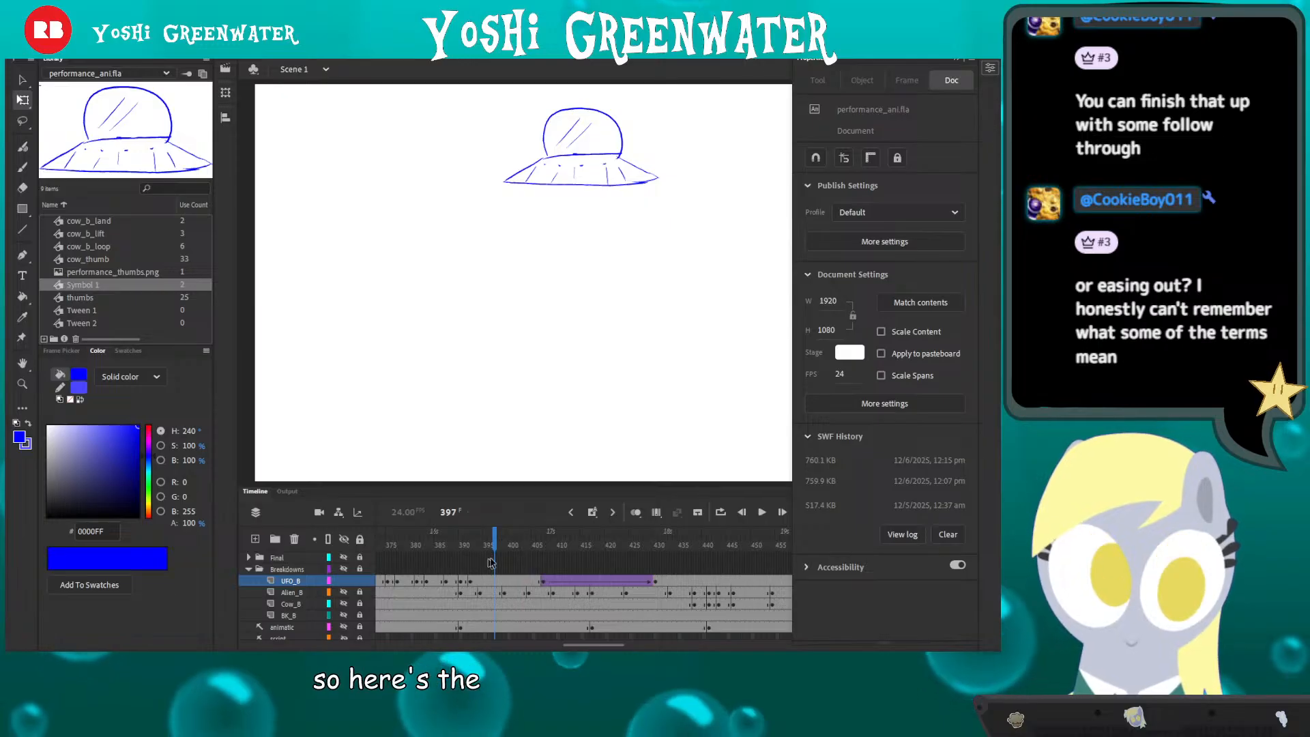
pyautogui.moveTo(491, 563); pyautogui.dragTo(545, 555)
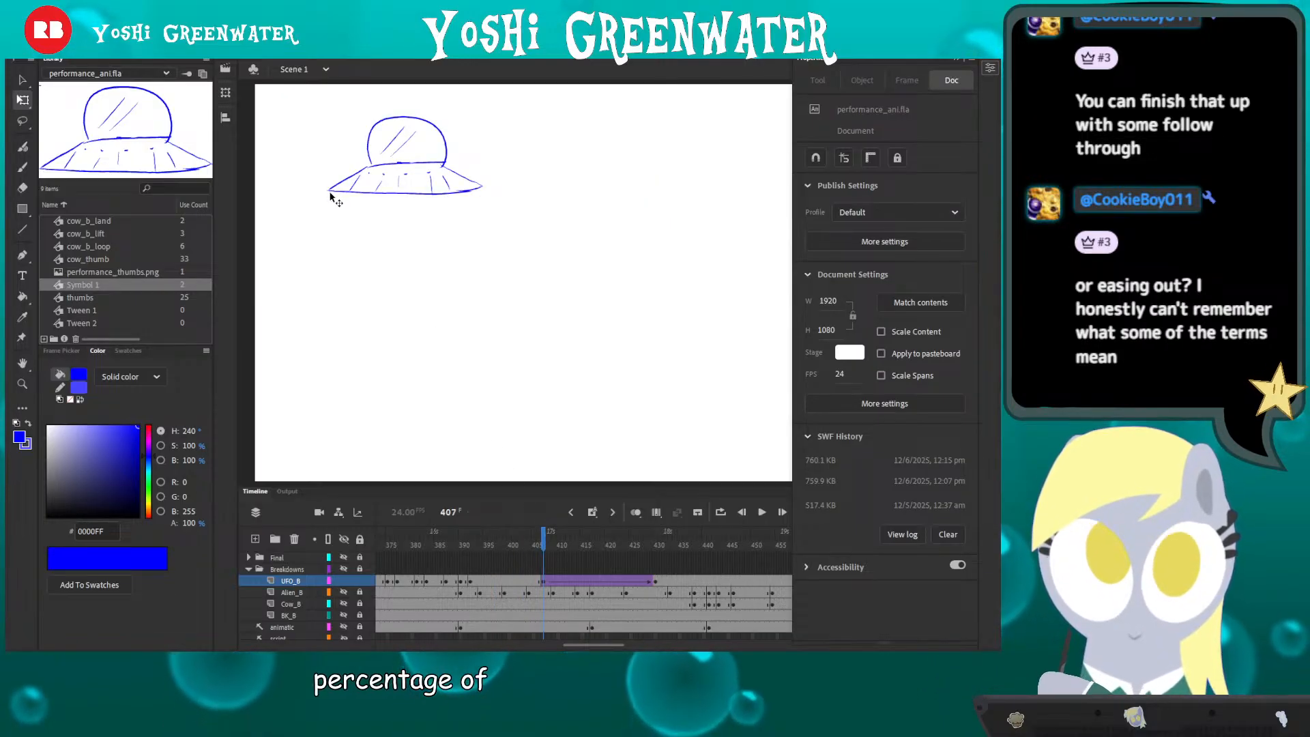
pyautogui.press('Return')
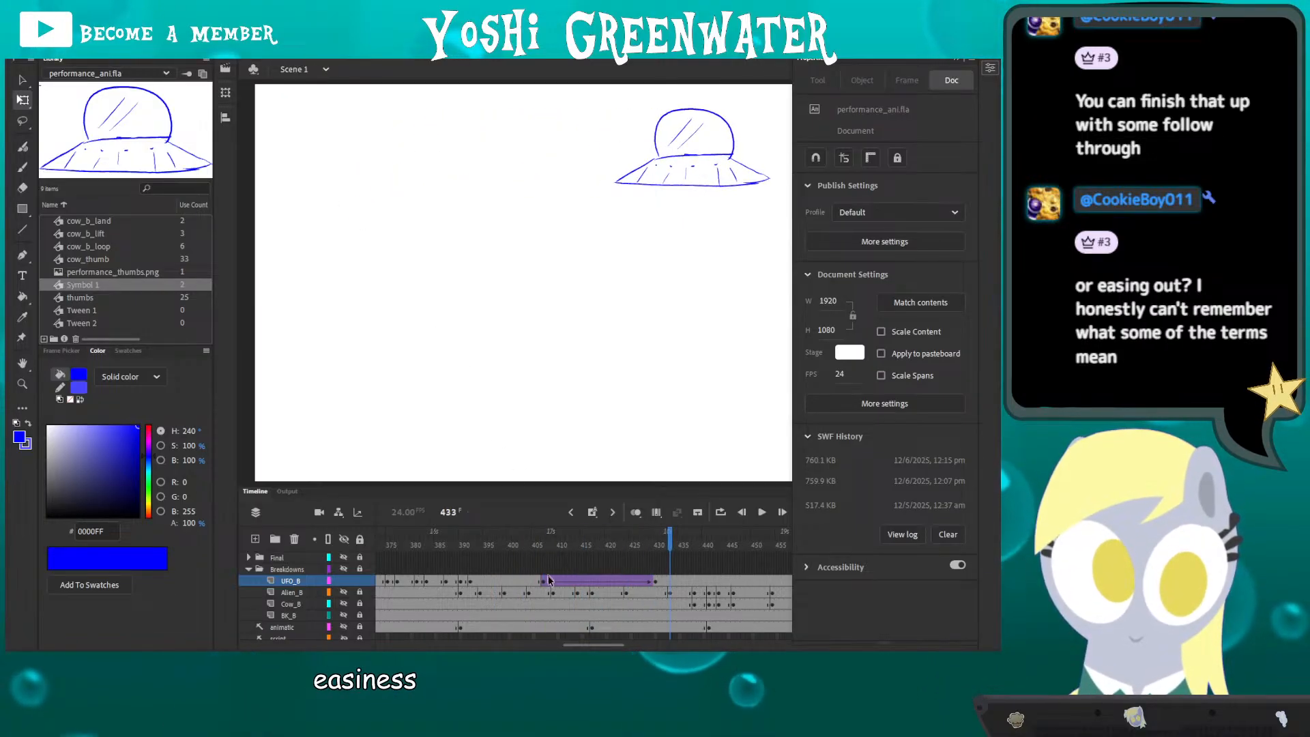
# - Select the UFO_B keyframe at frame 407 and turn on onion skinning to show the tween's spacing
pyautogui.click(540, 578)
pyautogui.click(537, 554)
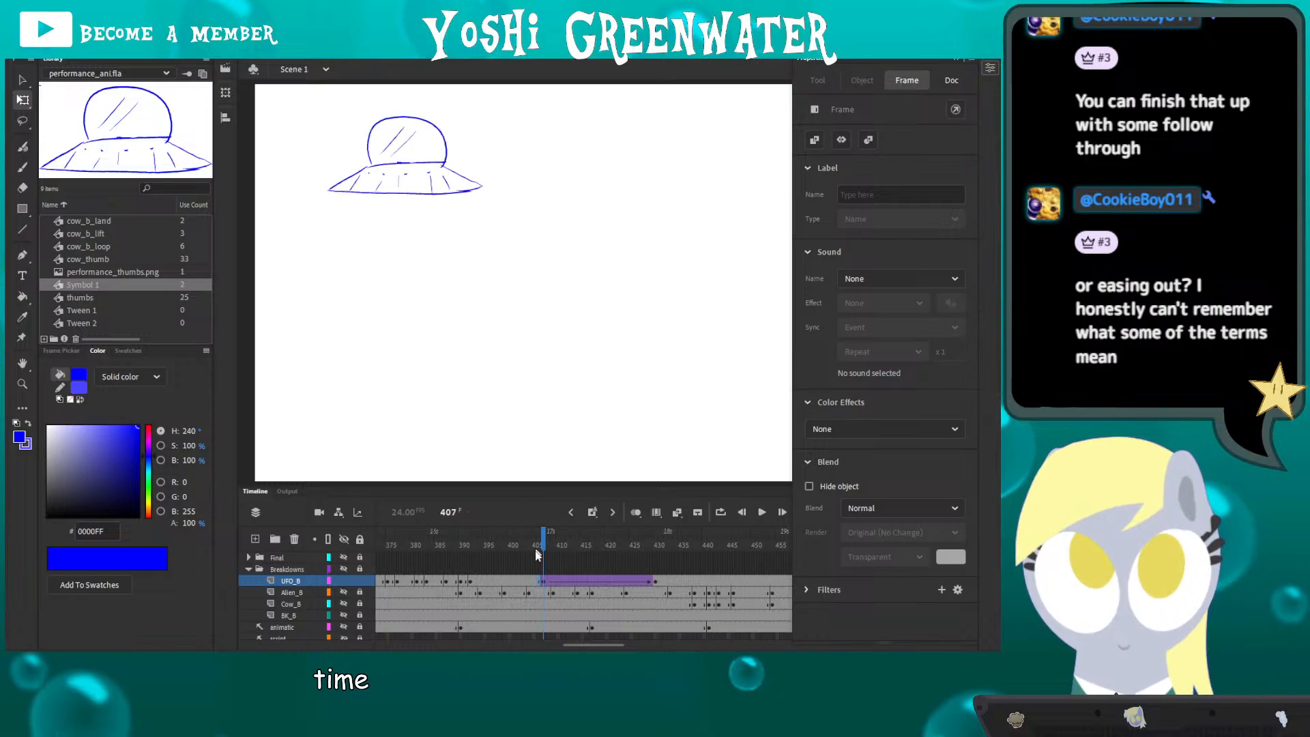
pyautogui.click(635, 513)
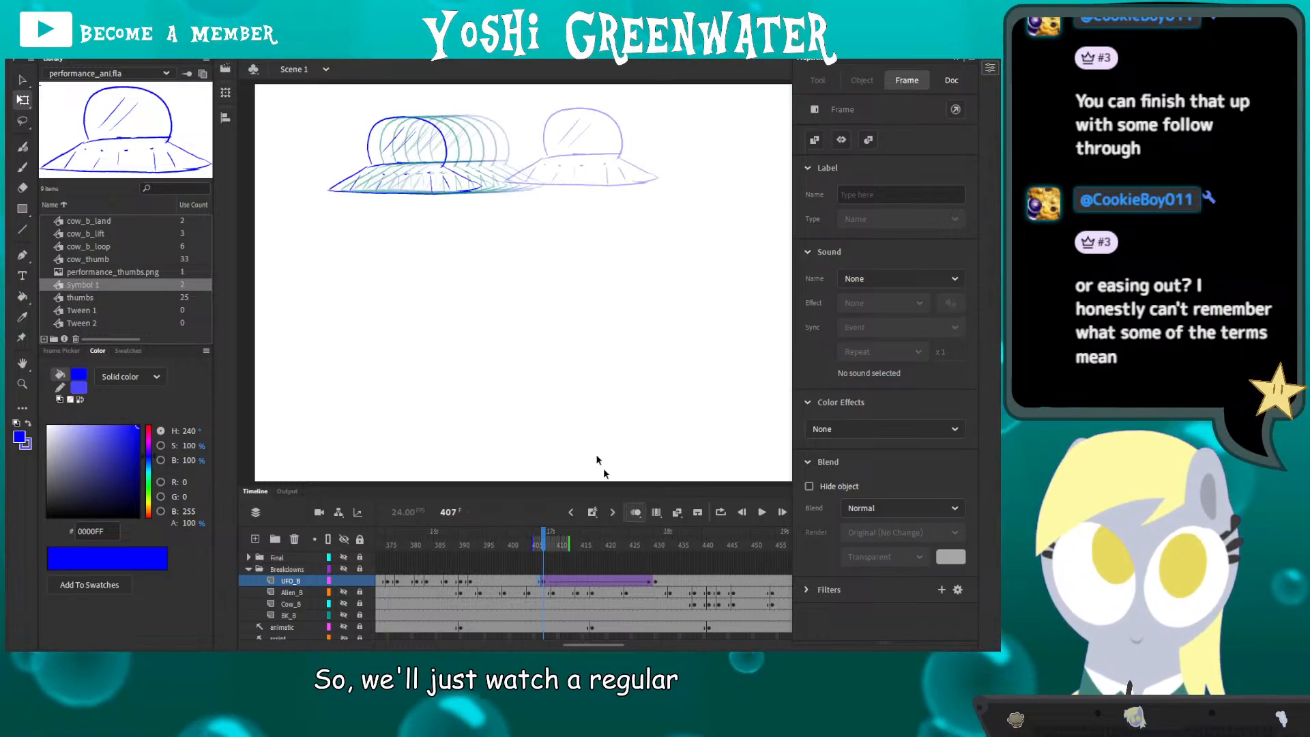
# - Advance frame by frame through the UFO_B linear tween from frame 407 to 429, examining the onion-skinned spacing
pyautogui.press('.')
pyautogui.press('.')
pyautogui.press('.')
pyautogui.press('.')
pyautogui.press('.')
pyautogui.press('.')
pyautogui.press('.')
pyautogui.press('.')
pyautogui.press('.')
pyautogui.press('.')
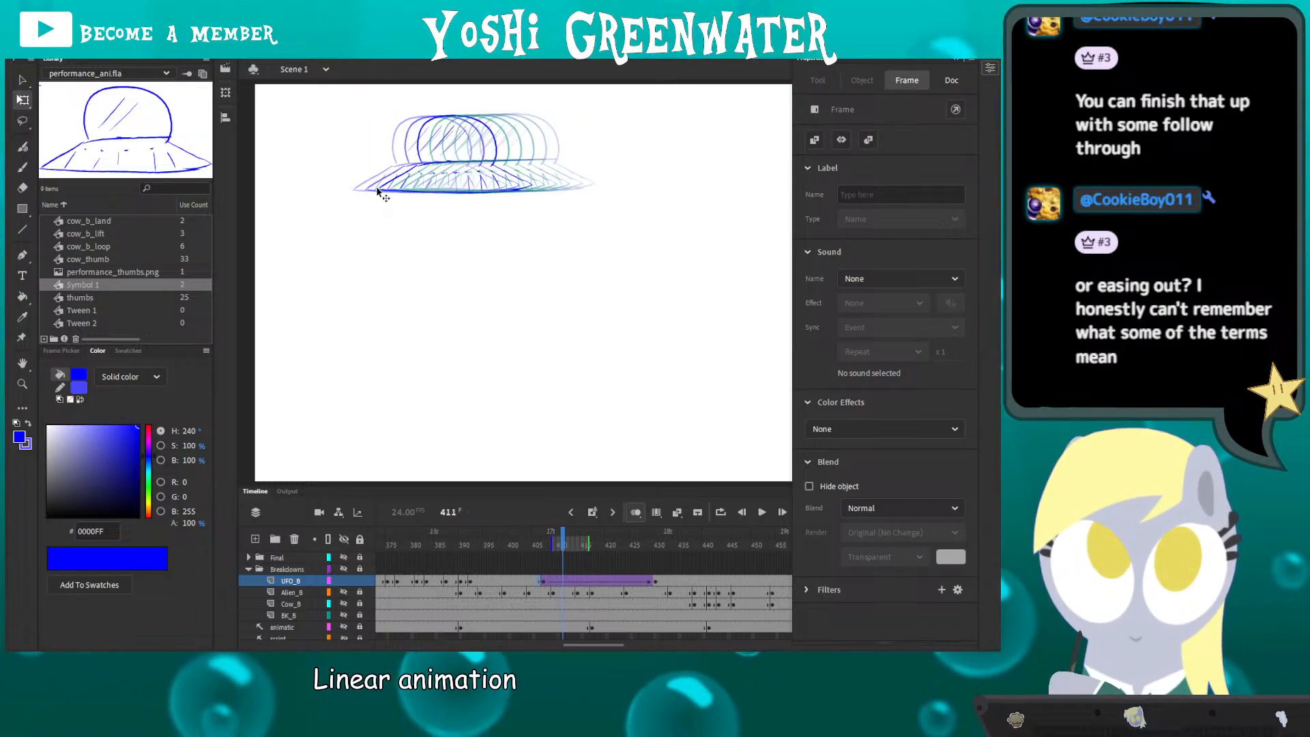
pyautogui.press('.')
pyautogui.press('.')
pyautogui.press('.')
pyautogui.press('.')
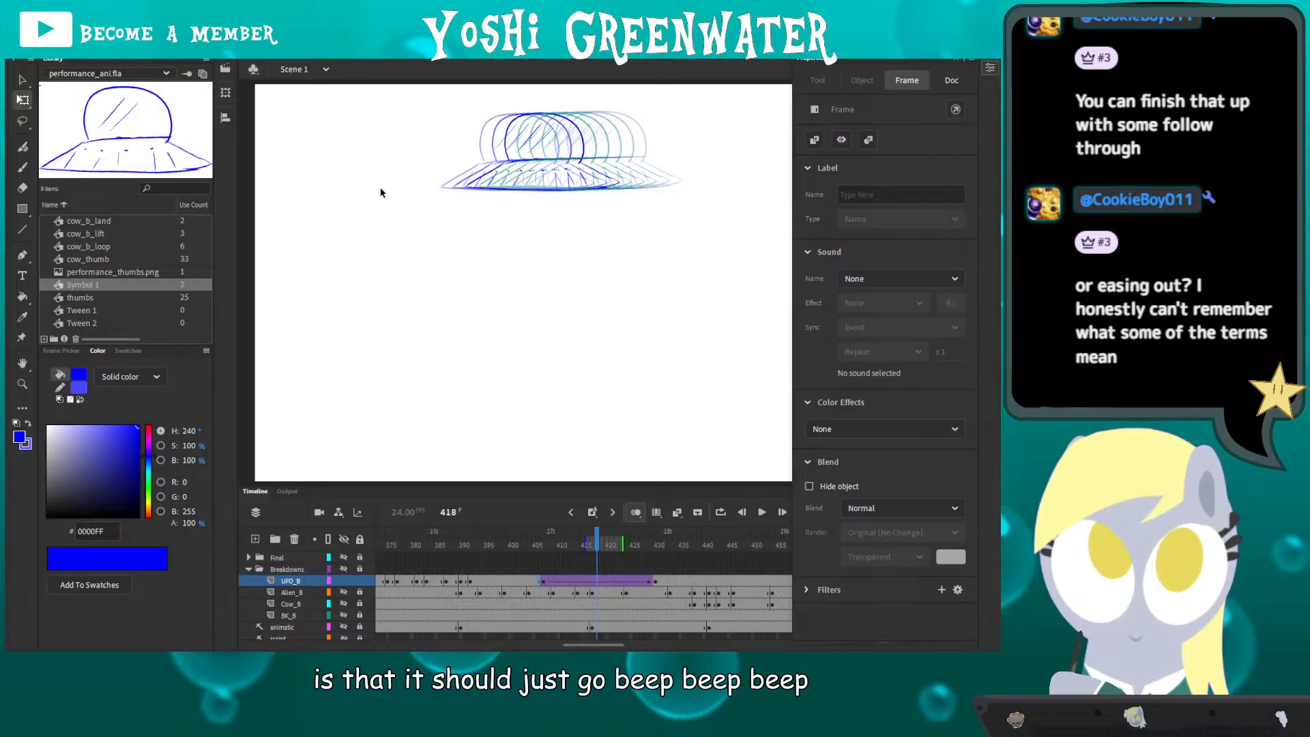
pyautogui.press(',')
pyautogui.press(',')
pyautogui.press(',')
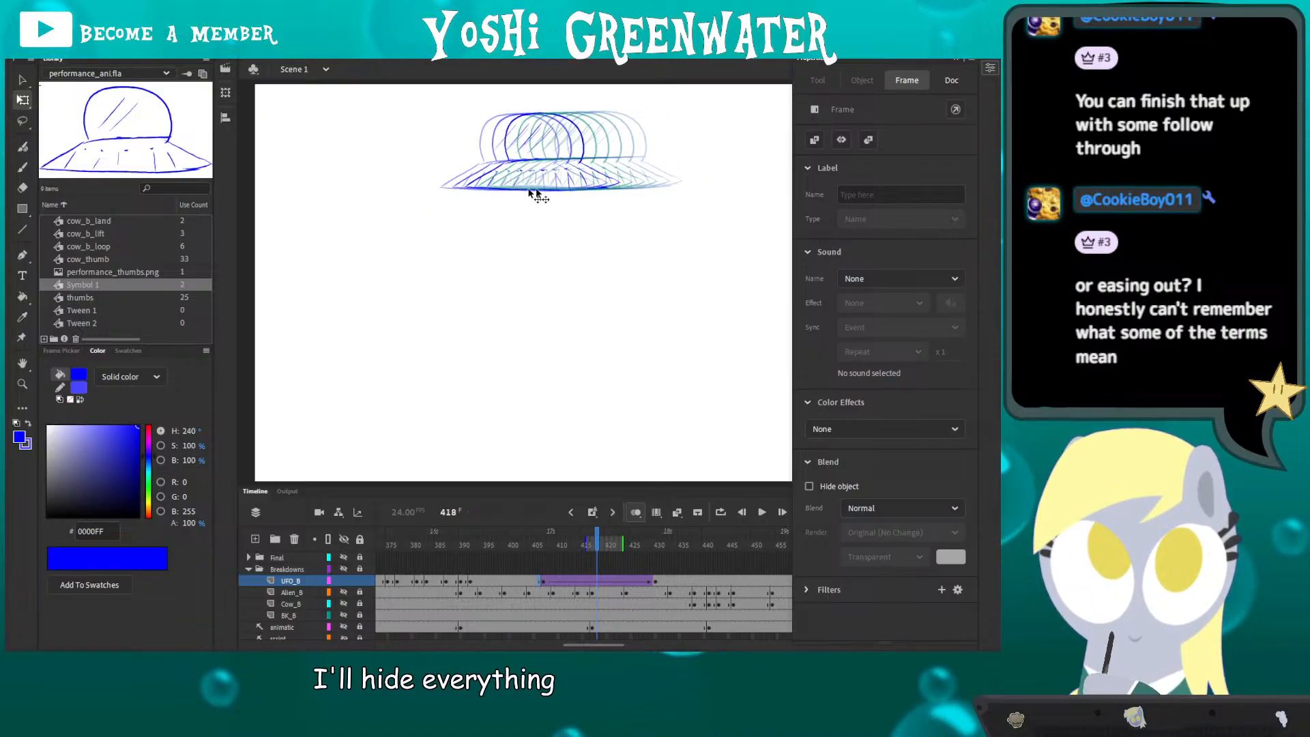
pyautogui.press('.')
pyautogui.press('.')
pyautogui.press('.')
pyautogui.press('.')
pyautogui.press('.')
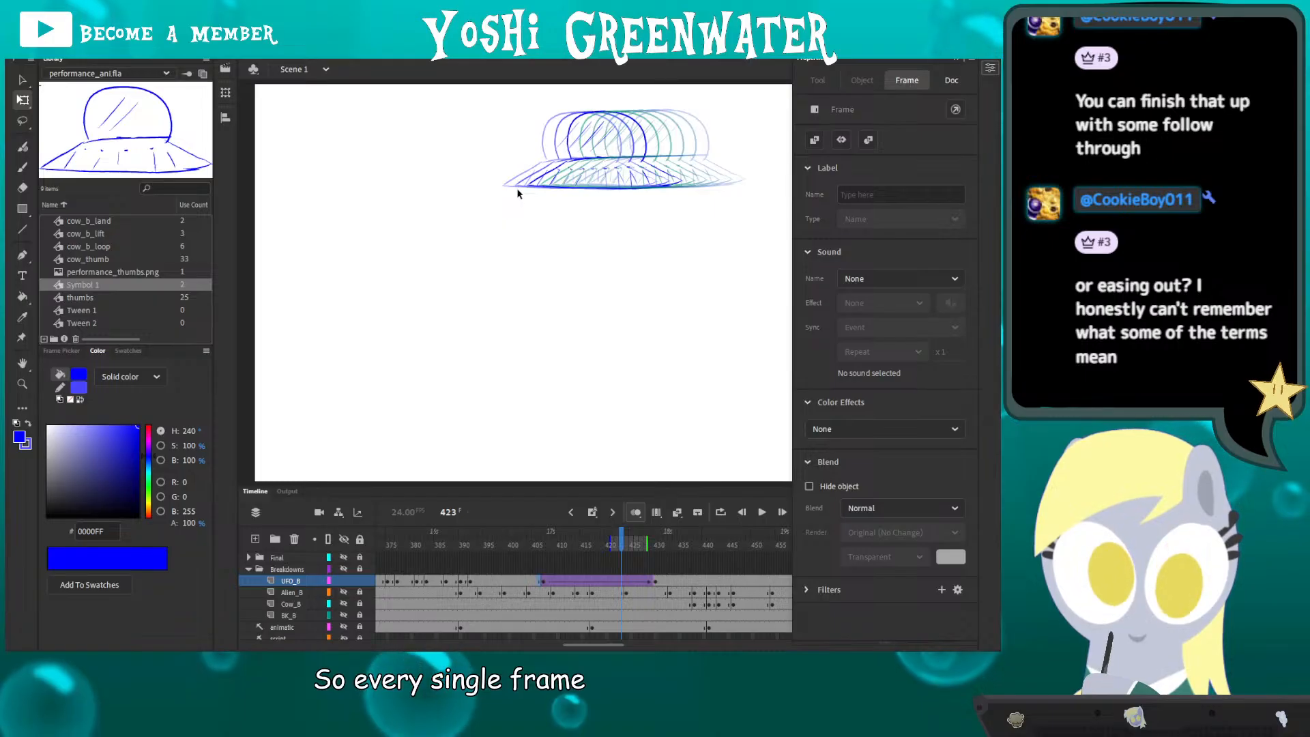
pyautogui.press(',')
pyautogui.press('.')
pyautogui.press('.')
pyautogui.press('.')
pyautogui.press('.')
pyautogui.press('.')
pyautogui.press('.')
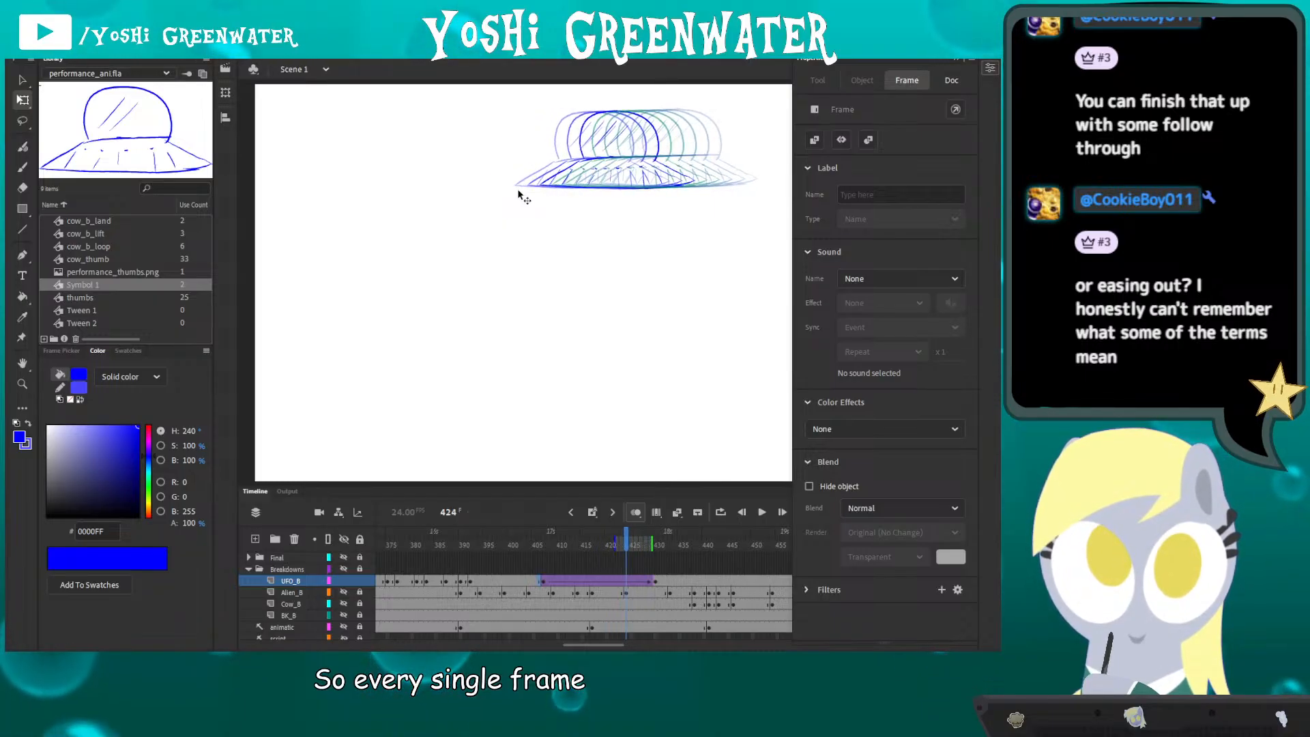
pyautogui.press('.')
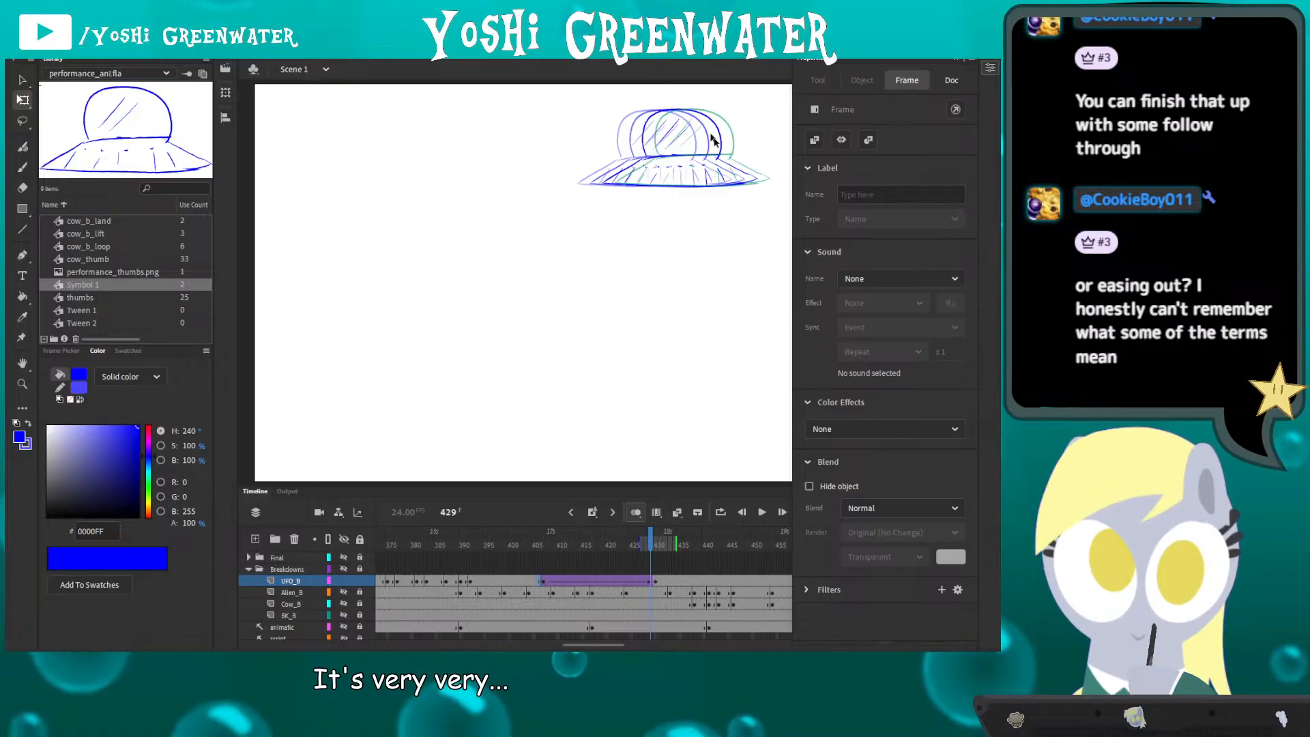
# - Step back and forth through the UFO_B tween between frames 429 and 414, comparing the distance between neighbouring frames
pyautogui.press(',')
pyautogui.press(',')
pyautogui.press(',')
pyautogui.press(',')
pyautogui.press(',')
pyautogui.press('.')
pyautogui.press('.')
pyautogui.press('.')
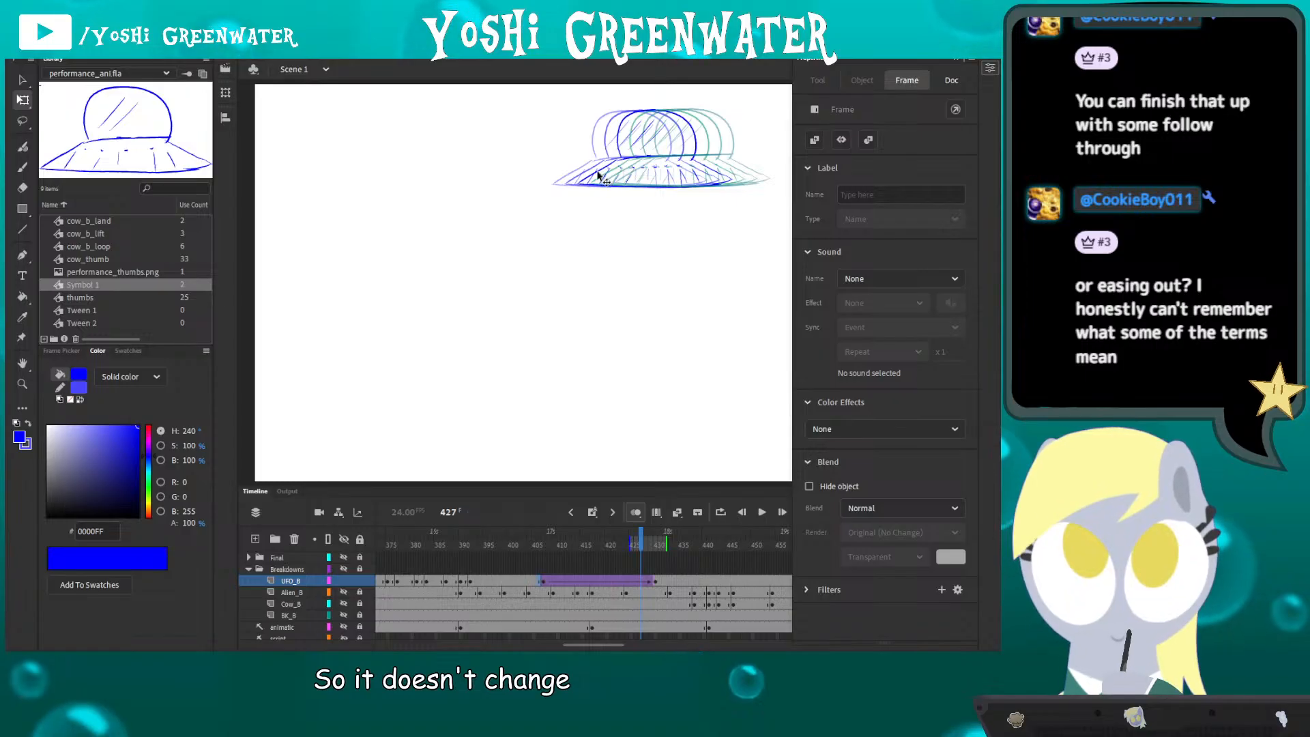
pyautogui.press(',')
pyautogui.press(',')
pyautogui.press(',')
pyautogui.press(',')
pyautogui.press(',')
pyautogui.press(',')
pyautogui.press(',')
pyautogui.press(',')
pyautogui.press(',')
pyautogui.press(',')
pyautogui.press(',')
pyautogui.press(',')
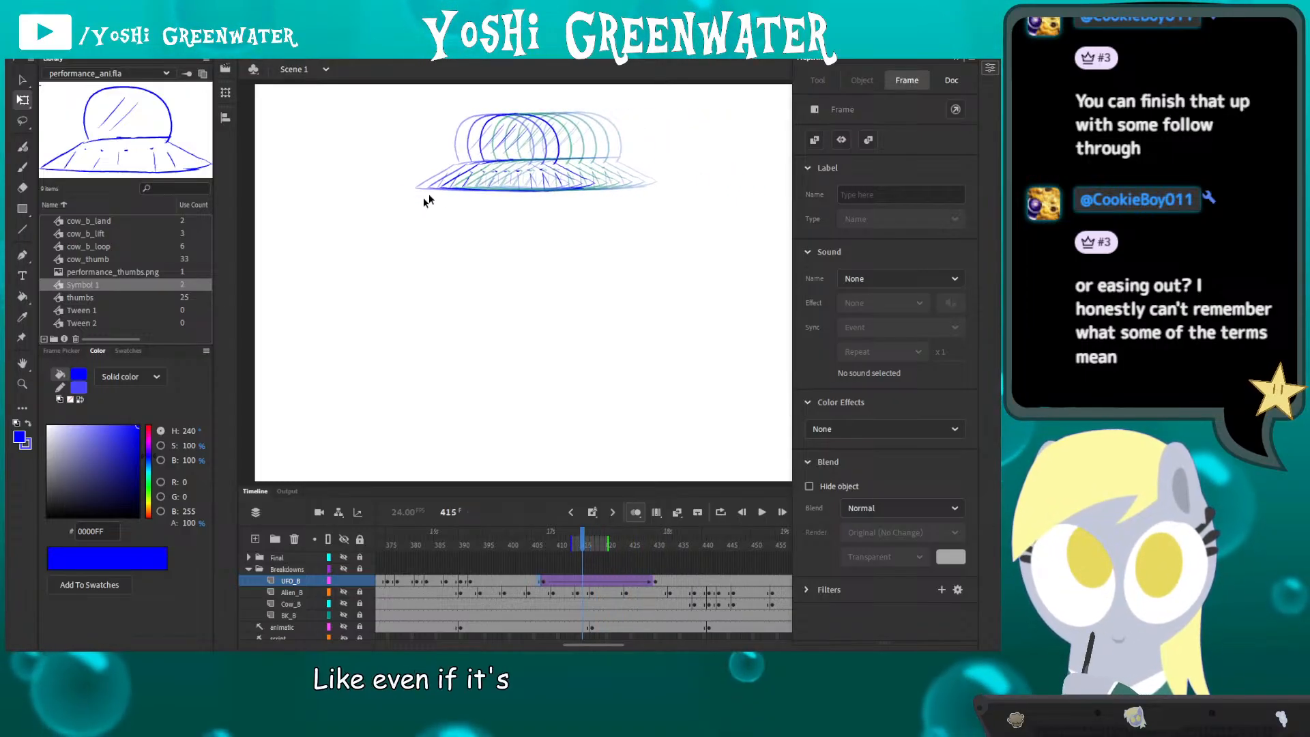
pyautogui.press(',')
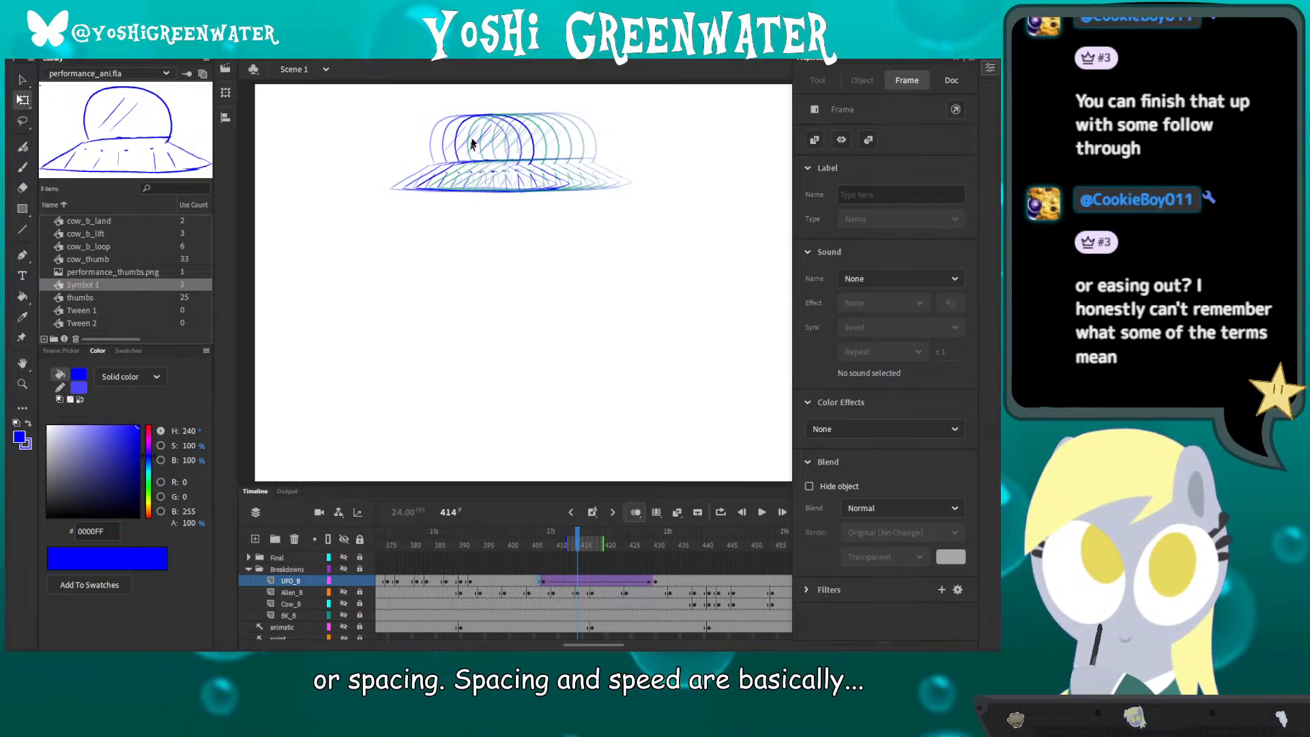
pyautogui.press('.')
pyautogui.press('.')
pyautogui.press('.')
pyautogui.press('.')
pyautogui.press('.')
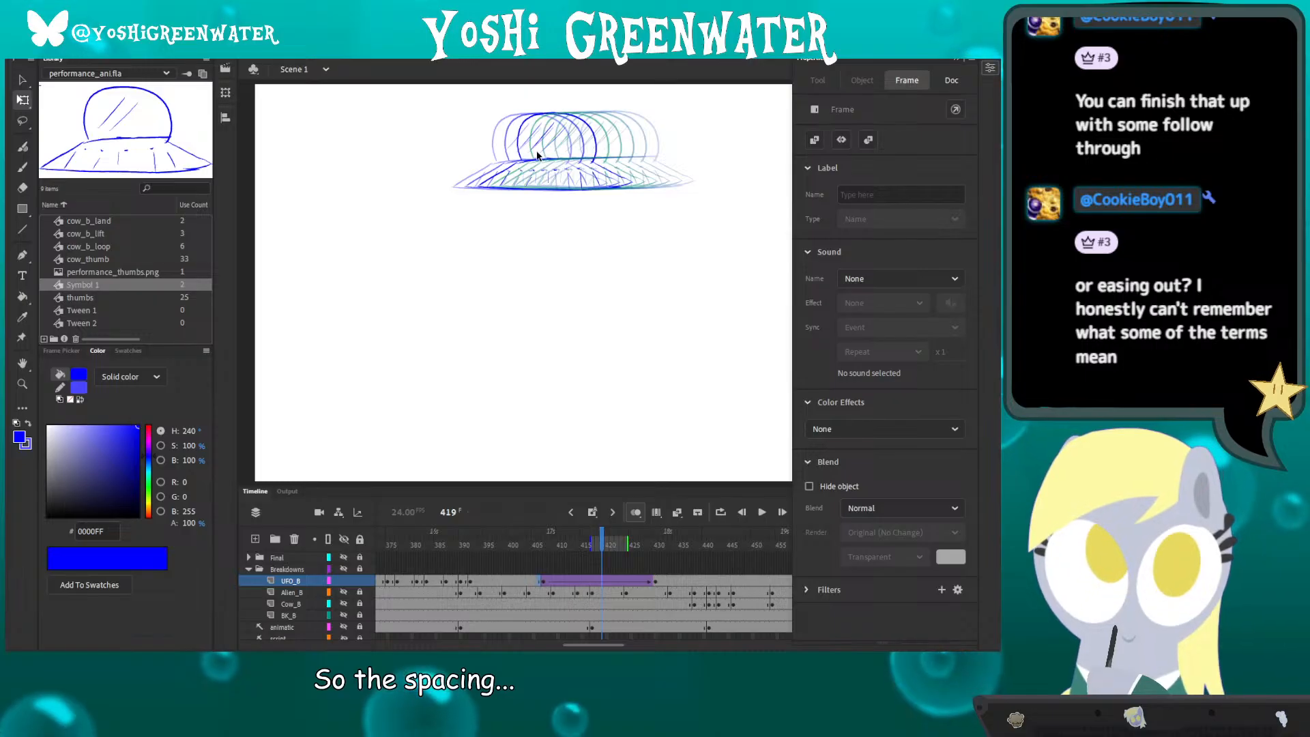
pyautogui.press(',')
pyautogui.press(',')
pyautogui.press(',')
pyautogui.press(',')
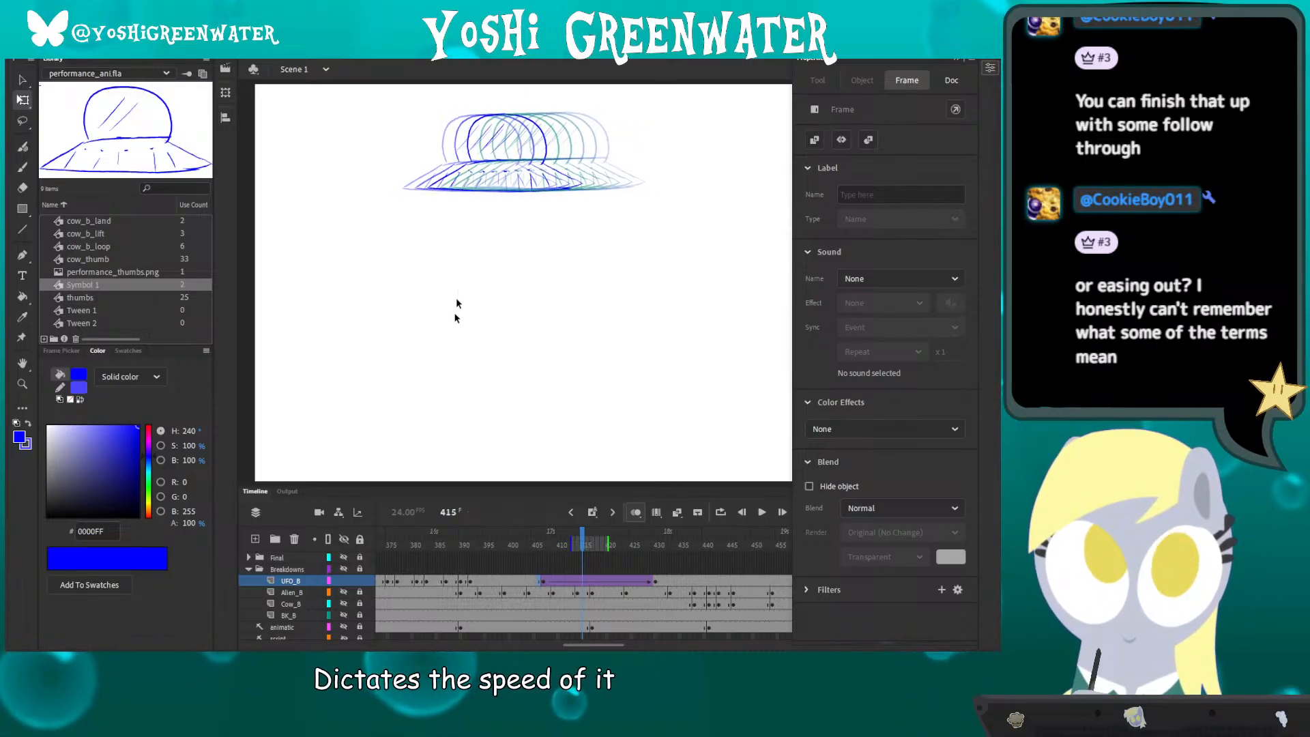
# - Apply the Quint Ease-In effect to the classic tween on the UFO_B layer
pyautogui.click(576, 581)
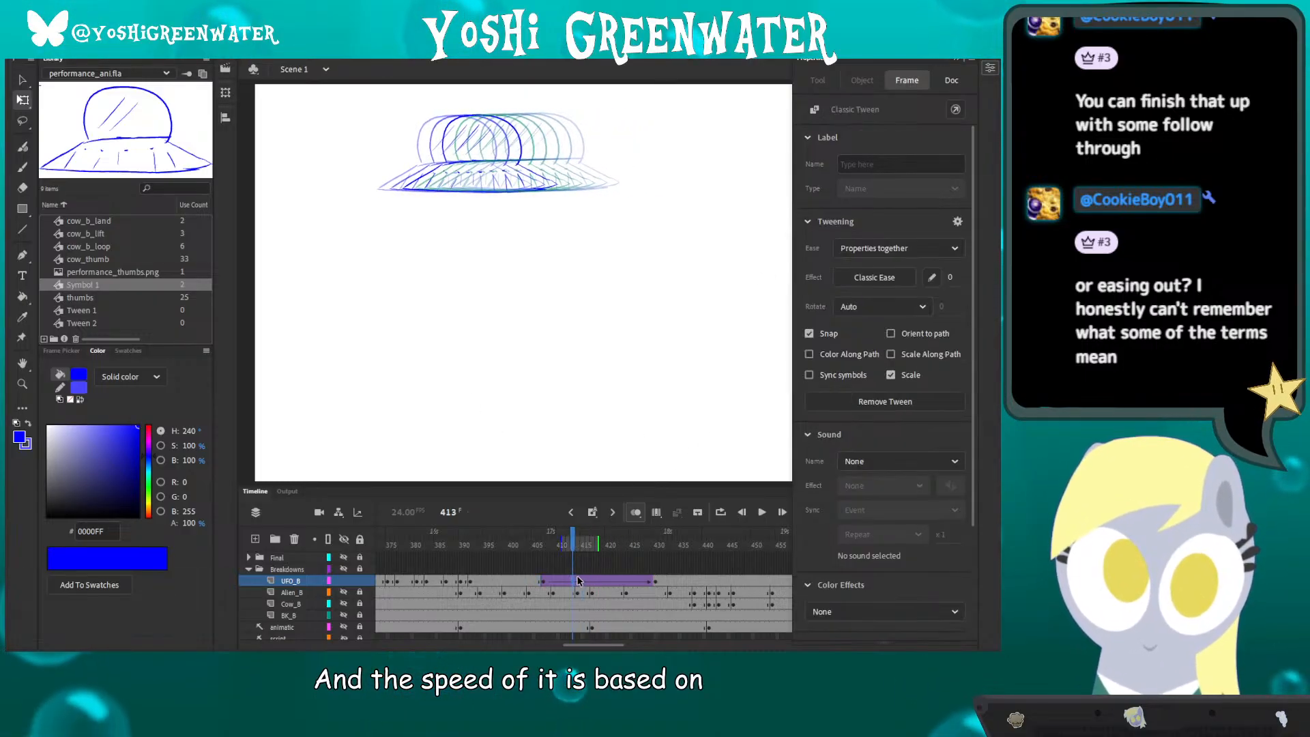
pyautogui.click(874, 277)
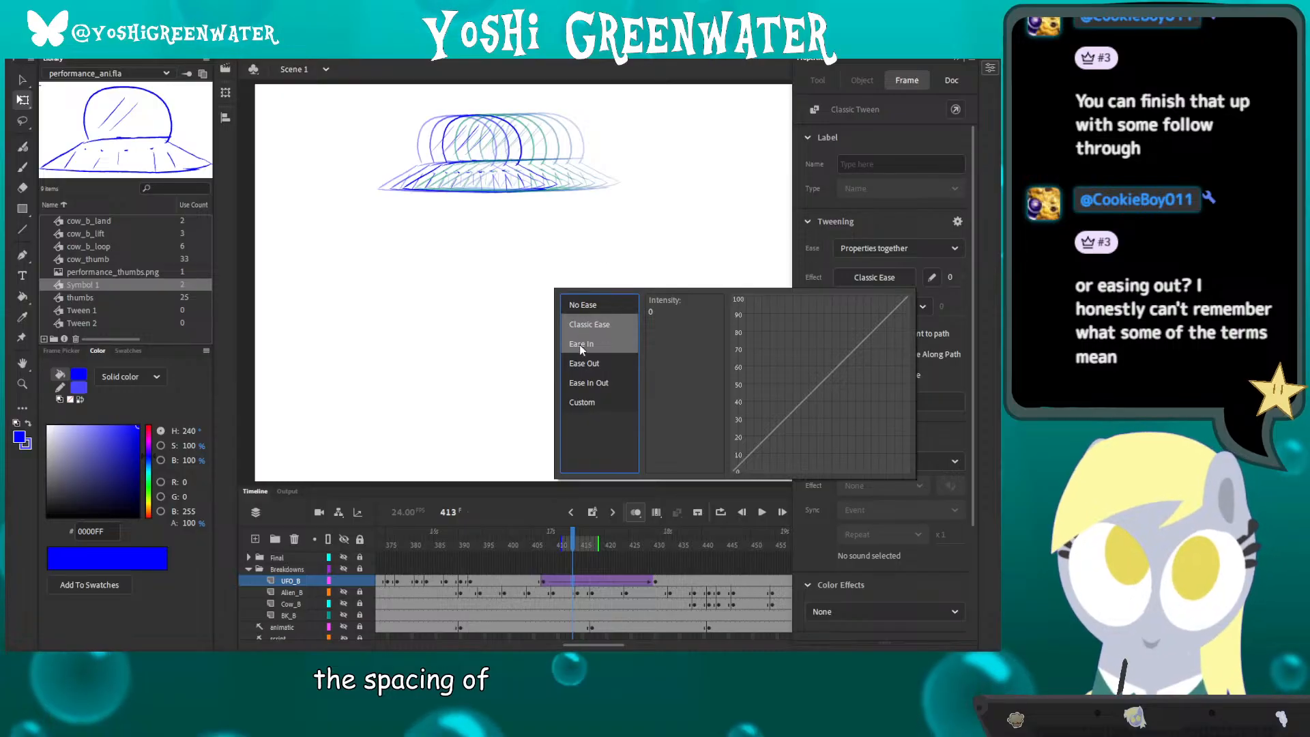
pyautogui.moveTo(580, 345)
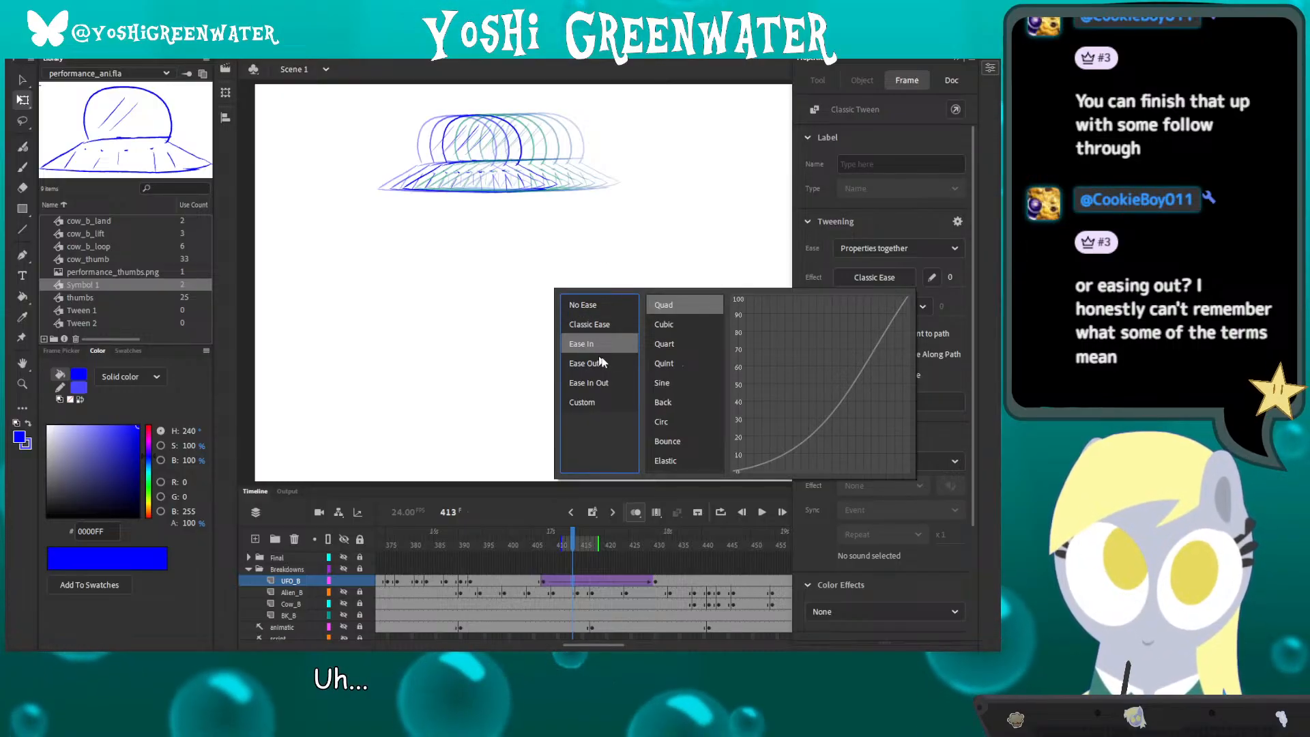
pyautogui.click(663, 344)
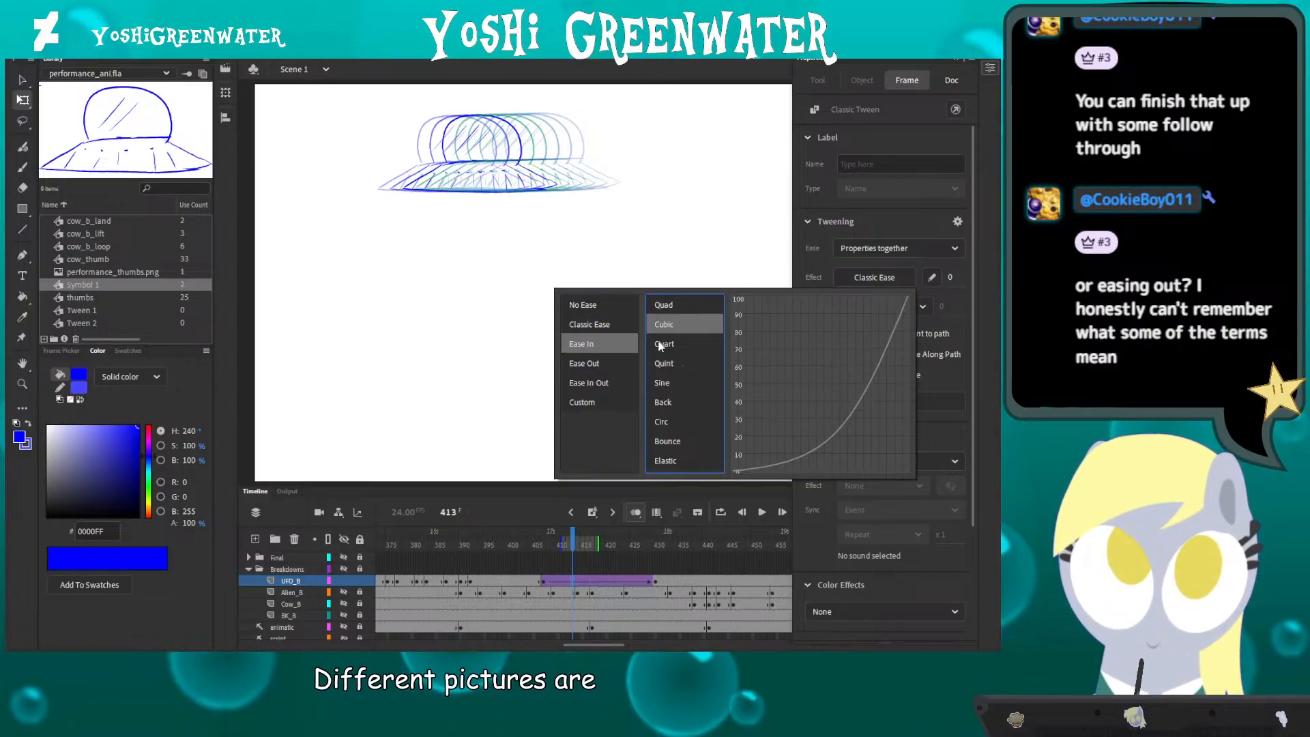
pyautogui.click(661, 365)
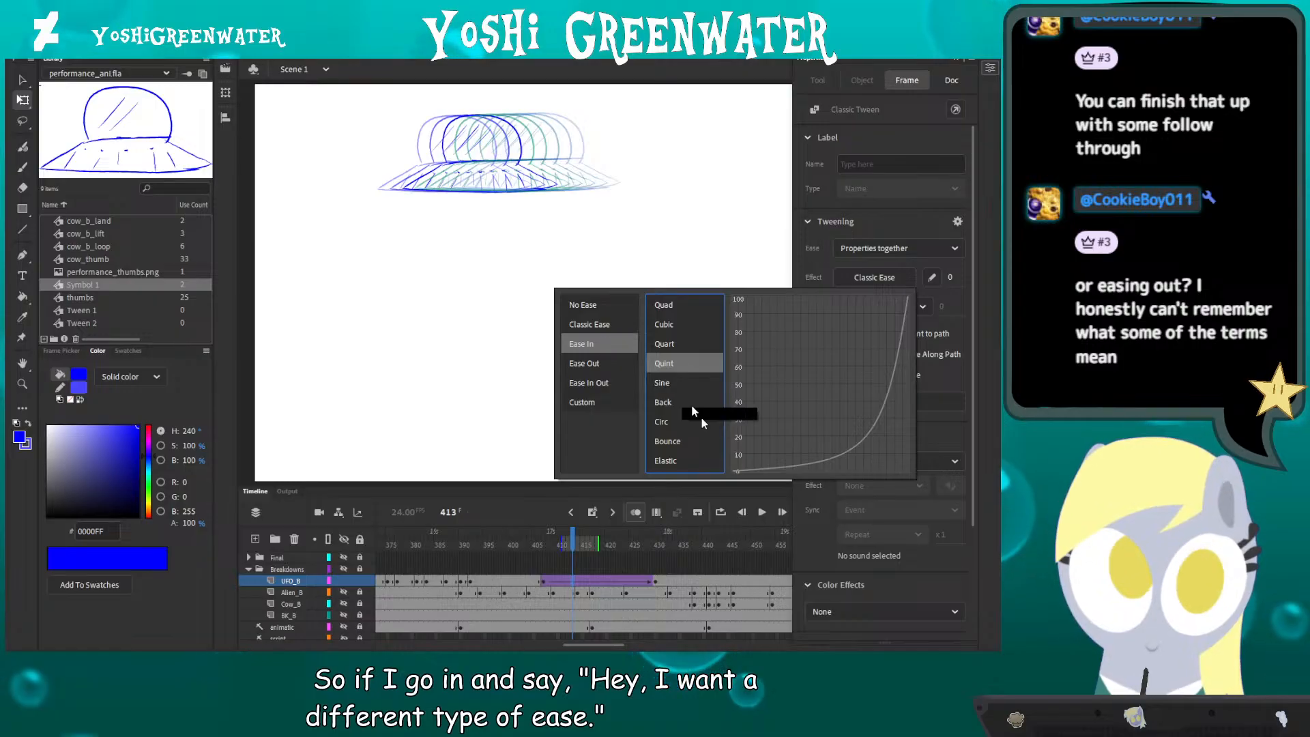
pyautogui.doubleClick(647, 367)
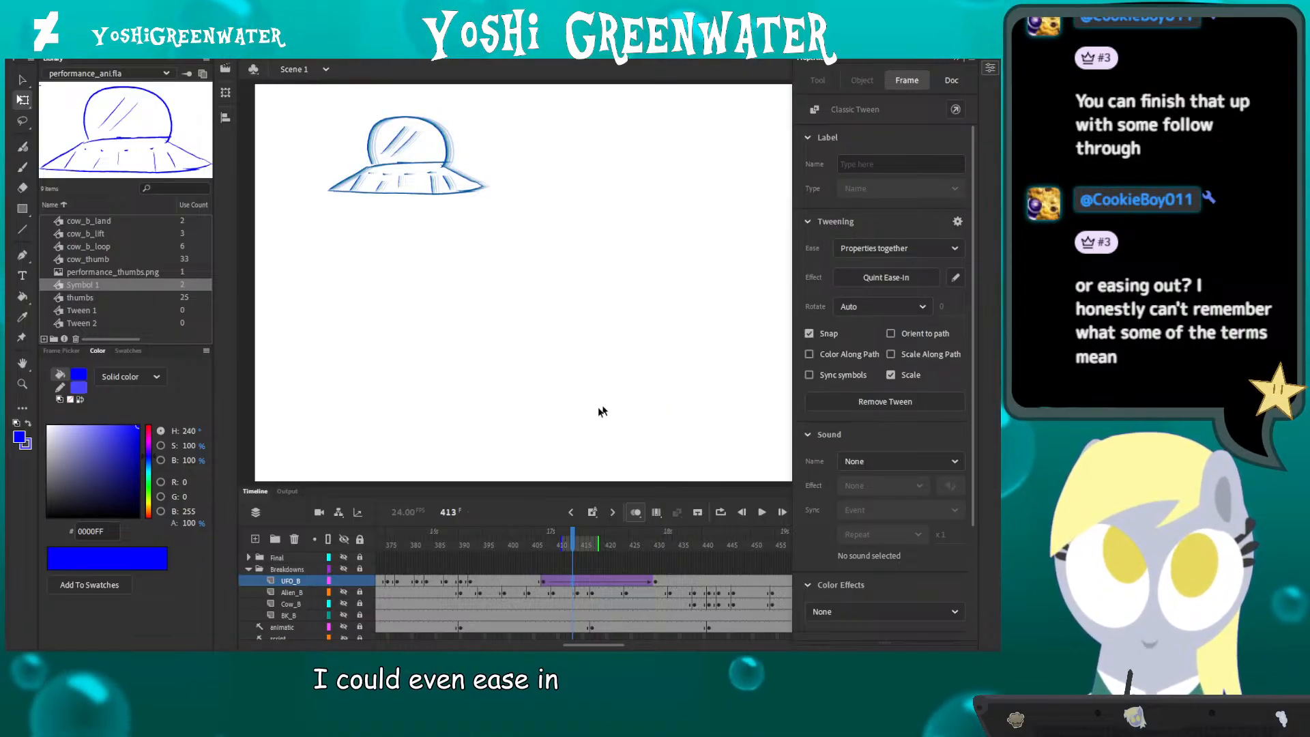
# - Advance through the eased UFO_B tween from frame 407 to 430, examining how the onion-skinned spacing changes
pyautogui.click(542, 544)
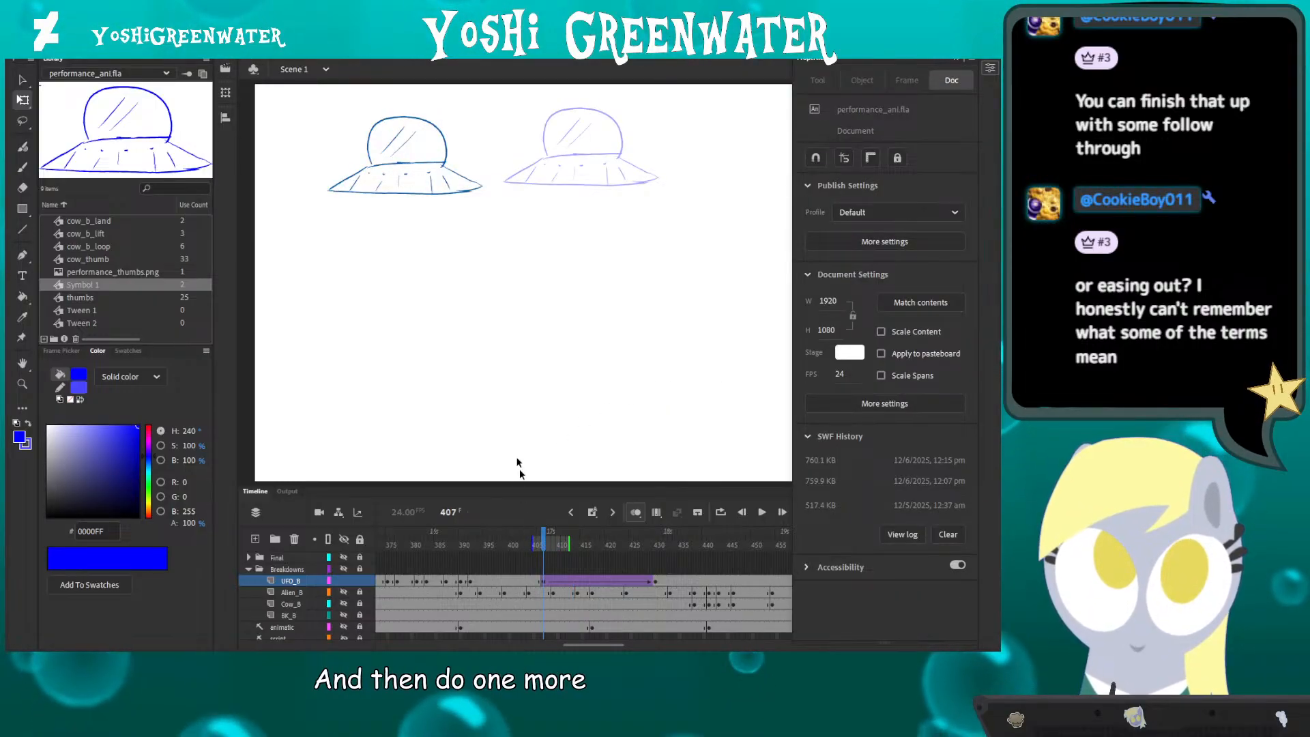
pyautogui.press('.')
pyautogui.press('.')
pyautogui.press('.')
pyautogui.press('.')
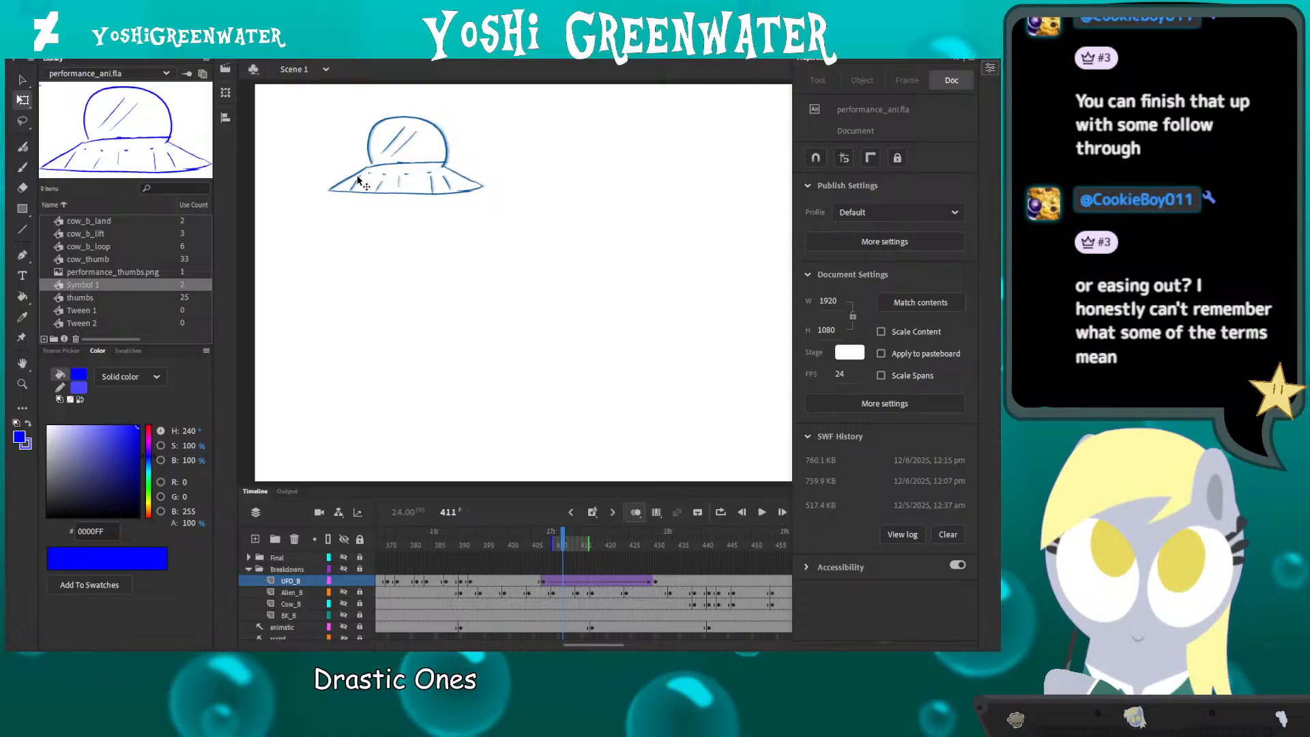
pyautogui.press('.')
pyautogui.press('.')
pyautogui.press('.')
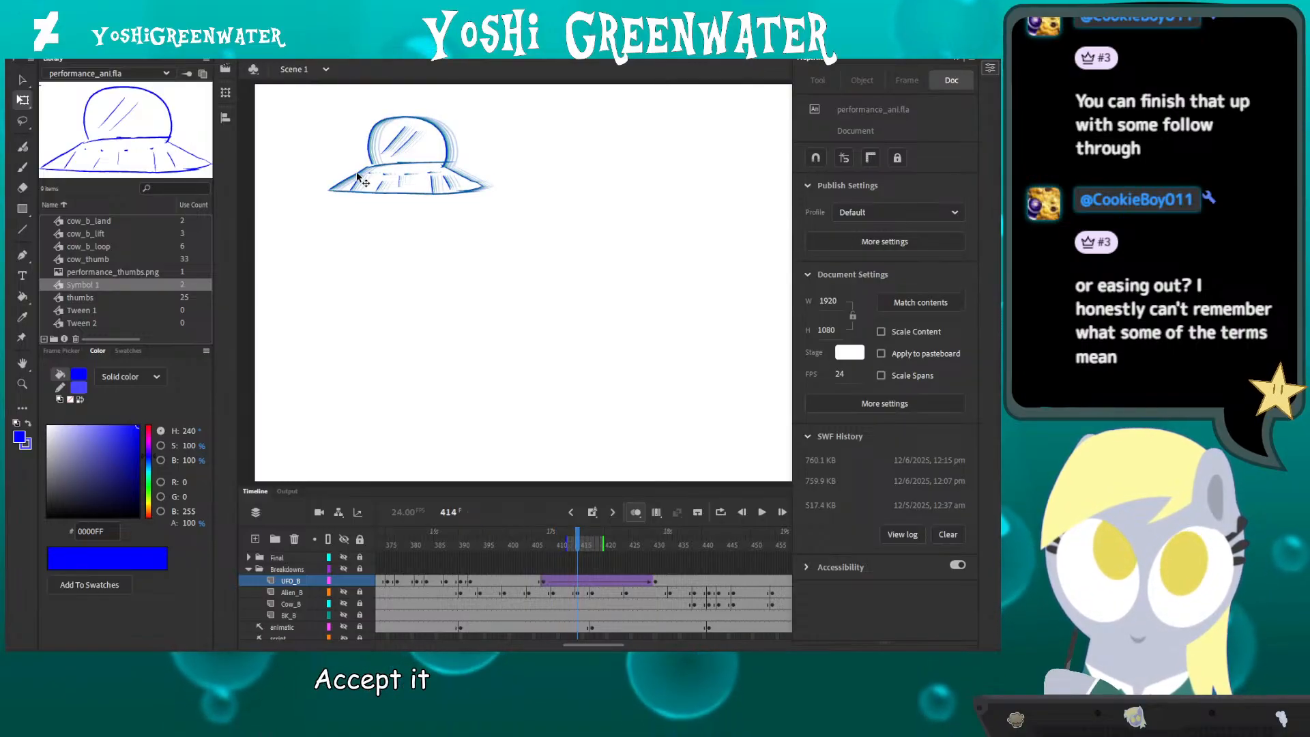
pyautogui.press('.')
pyautogui.press('.')
pyautogui.press('.')
pyautogui.press('.')
pyautogui.press('.')
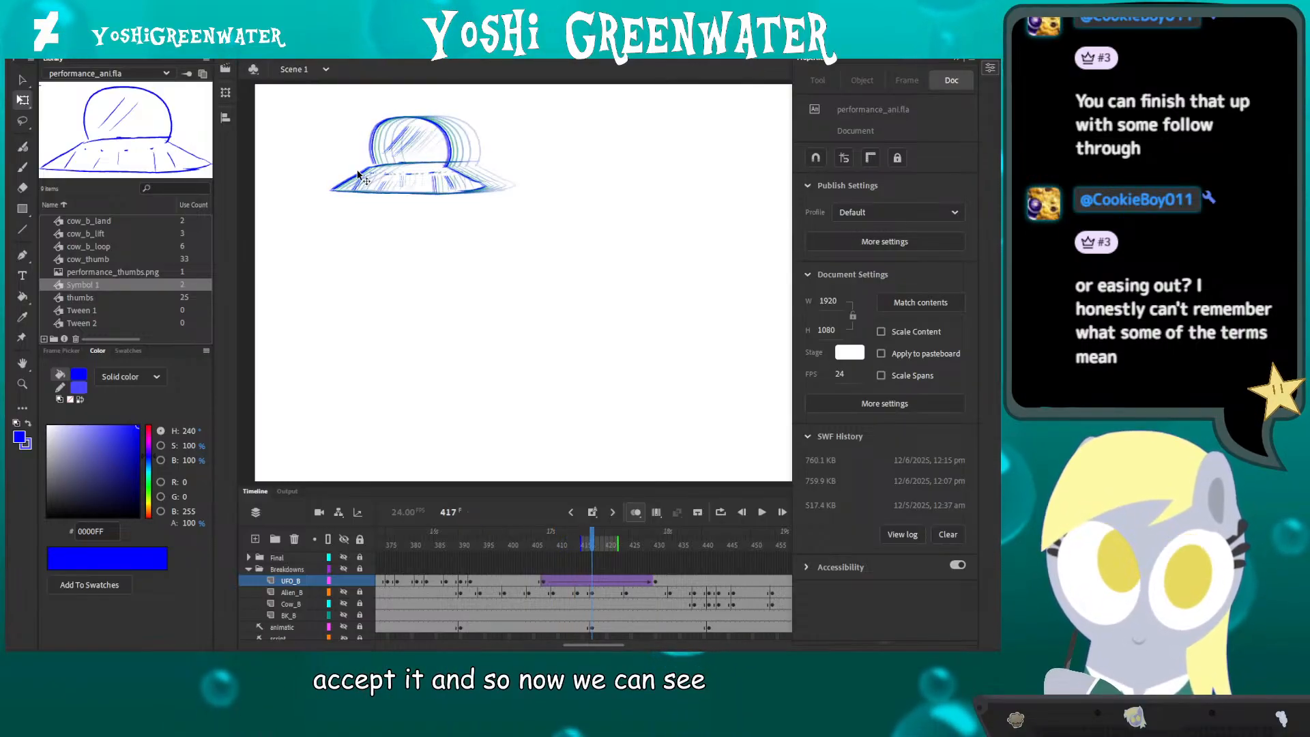
pyautogui.press('.')
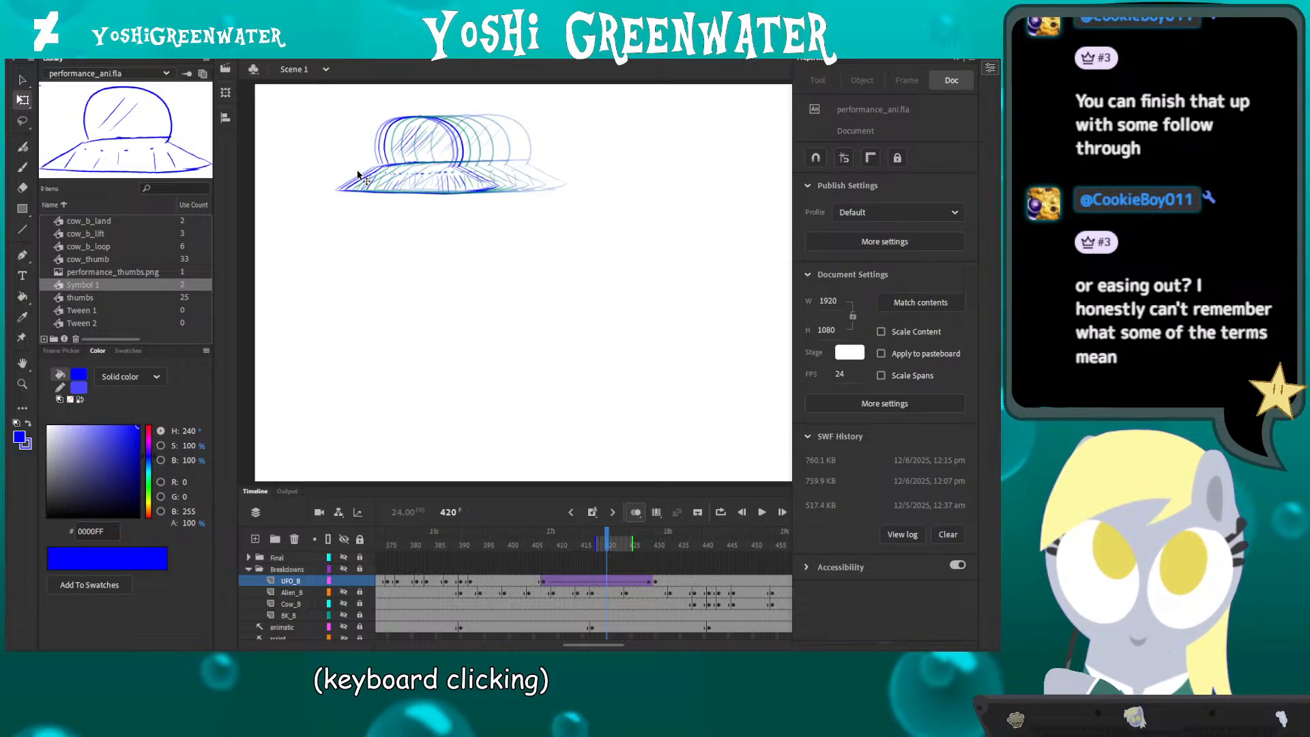
pyautogui.press('.')
pyautogui.press('.')
pyautogui.press('.')
pyautogui.press('.')
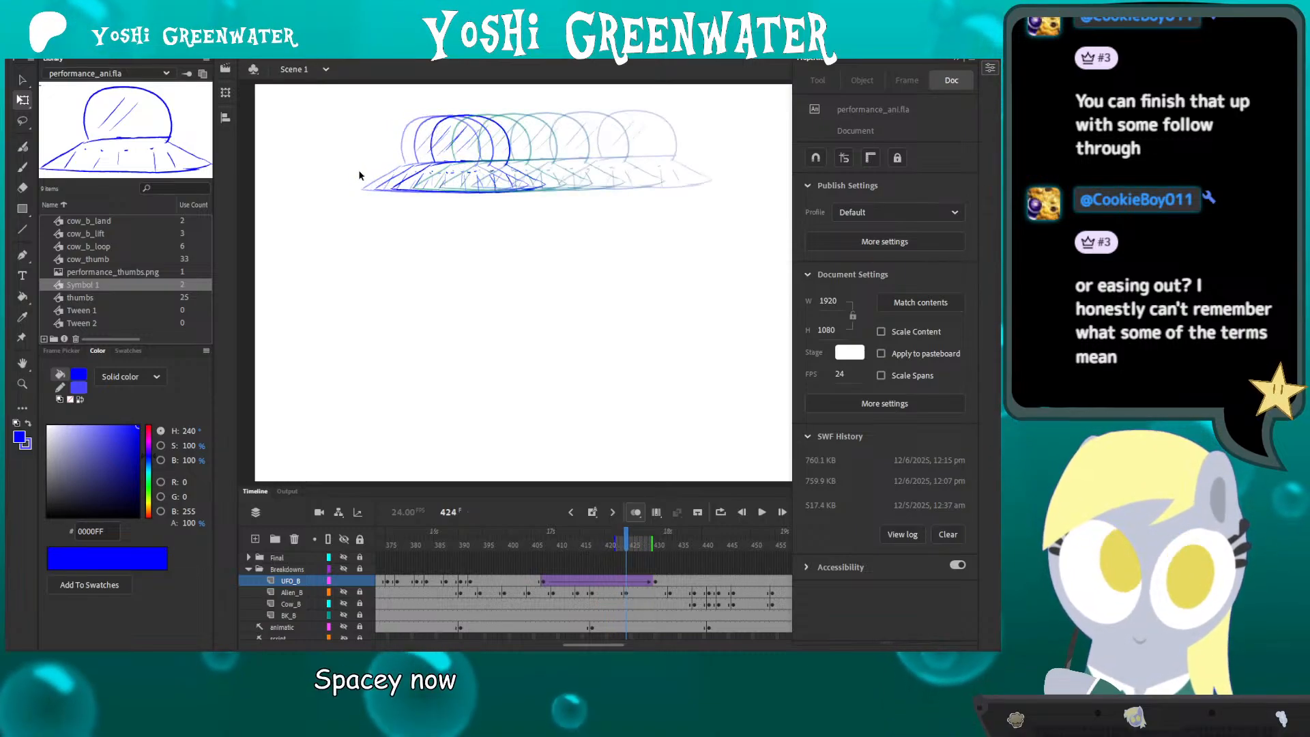
pyautogui.press('.')
pyautogui.press('.')
pyautogui.press('.')
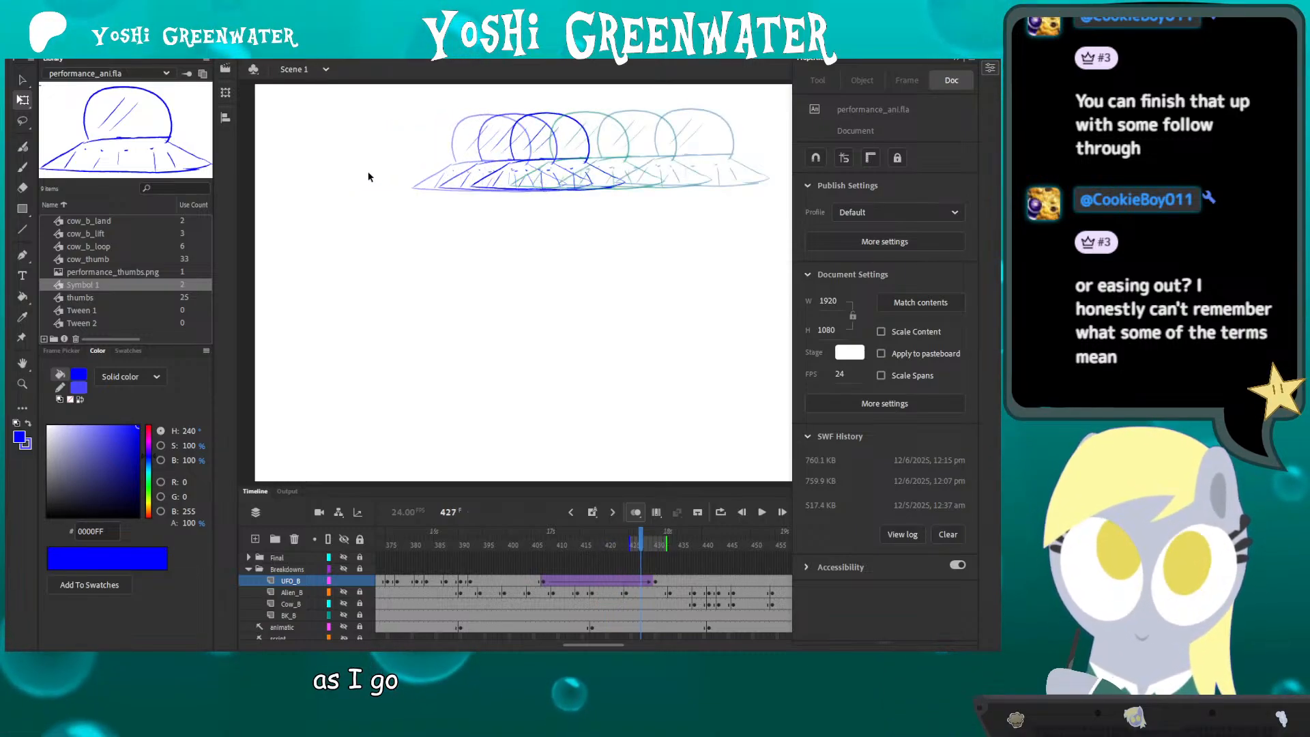
pyautogui.press('.')
pyautogui.press('.')
pyautogui.press('.')
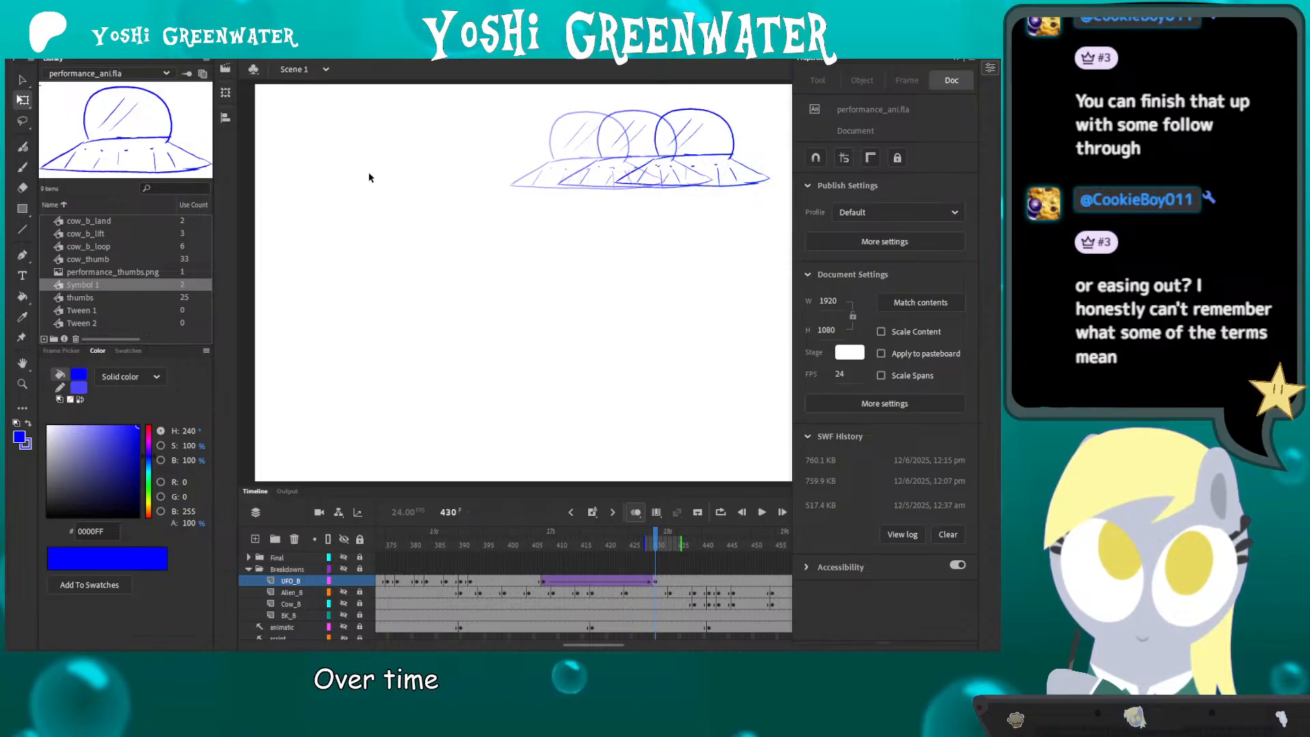
# - Review the eased UFO motion again frame by frame from frame 409 to 432, comparing early and late spacing
pyautogui.click(551, 543)
pyautogui.press('.')
pyautogui.press('.')
pyautogui.press('.')
pyautogui.press('.')
pyautogui.press('.')
pyautogui.press('.')
pyautogui.press('.')
pyautogui.press('.')
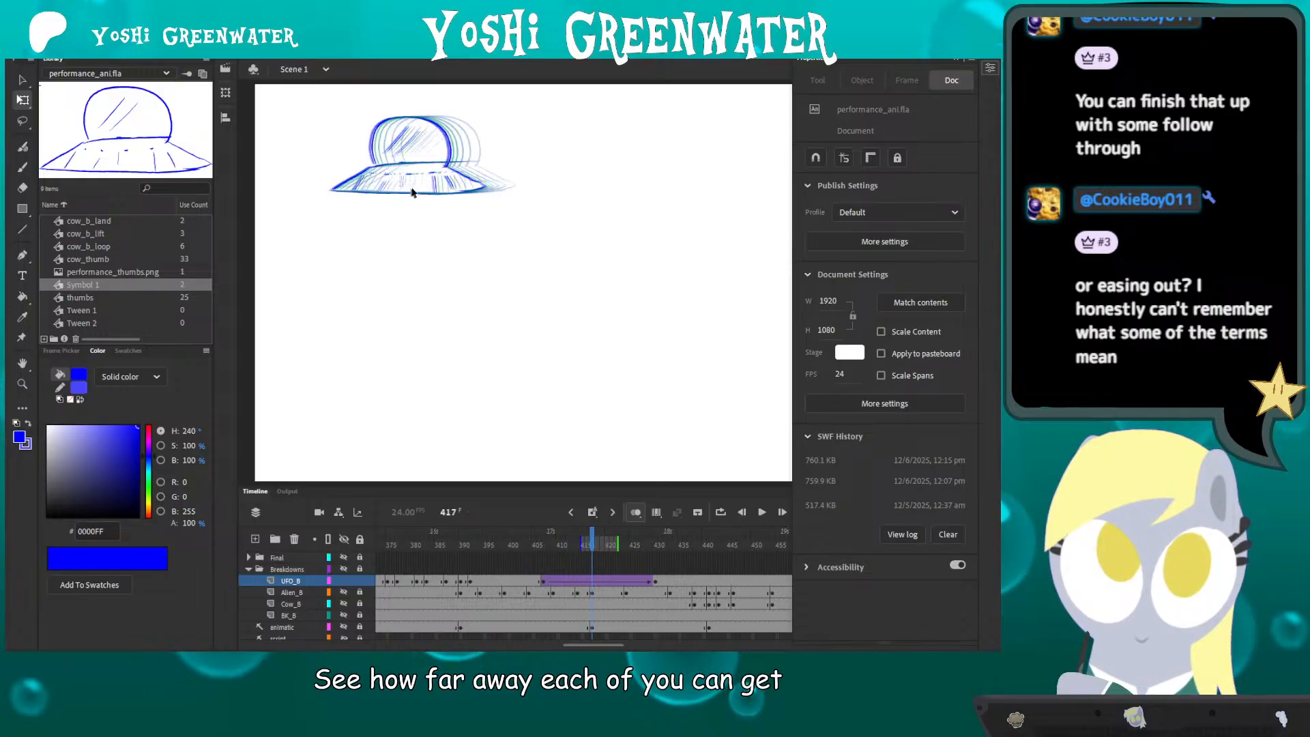
pyautogui.press('.')
pyautogui.press('.')
pyautogui.press('.')
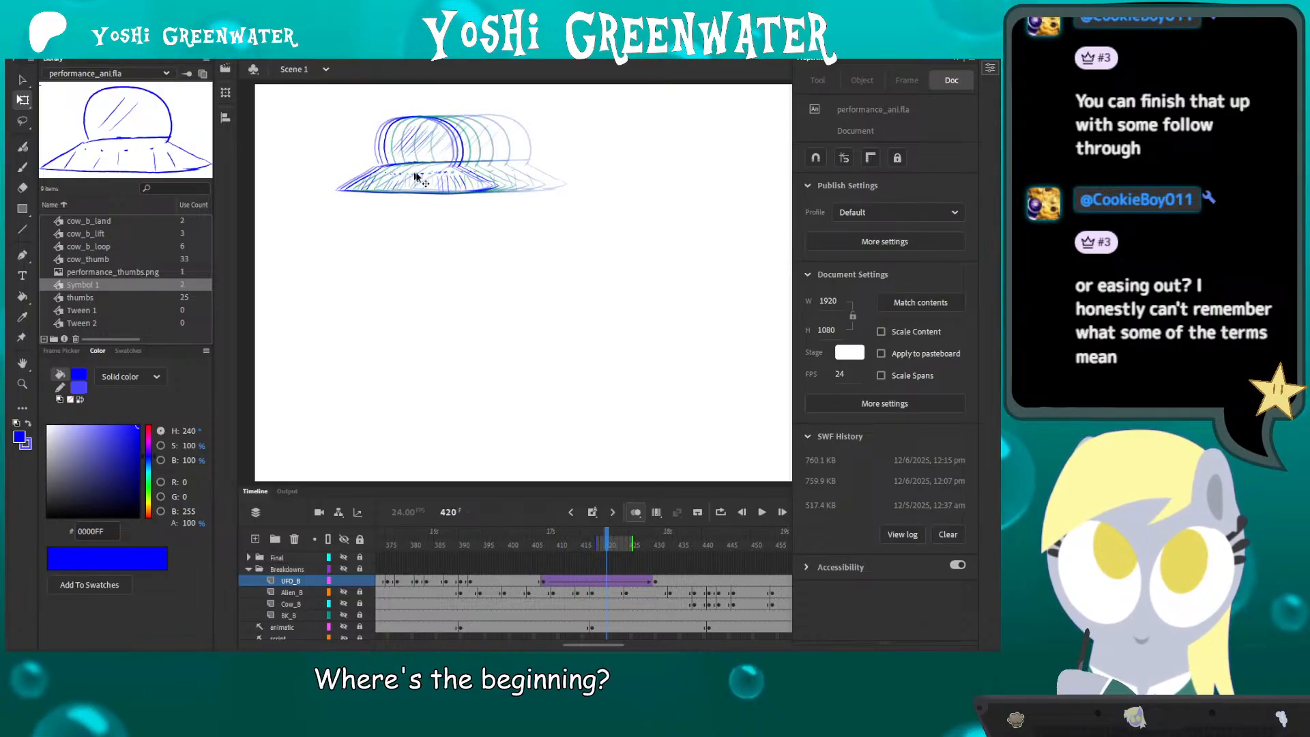
pyautogui.press('.')
pyautogui.press('.')
pyautogui.press('.')
pyautogui.press('.')
pyautogui.press('.')
pyautogui.press('.')
pyautogui.press('.')
pyautogui.press('.')
pyautogui.press('.')
pyautogui.press('.')
pyautogui.press('.')
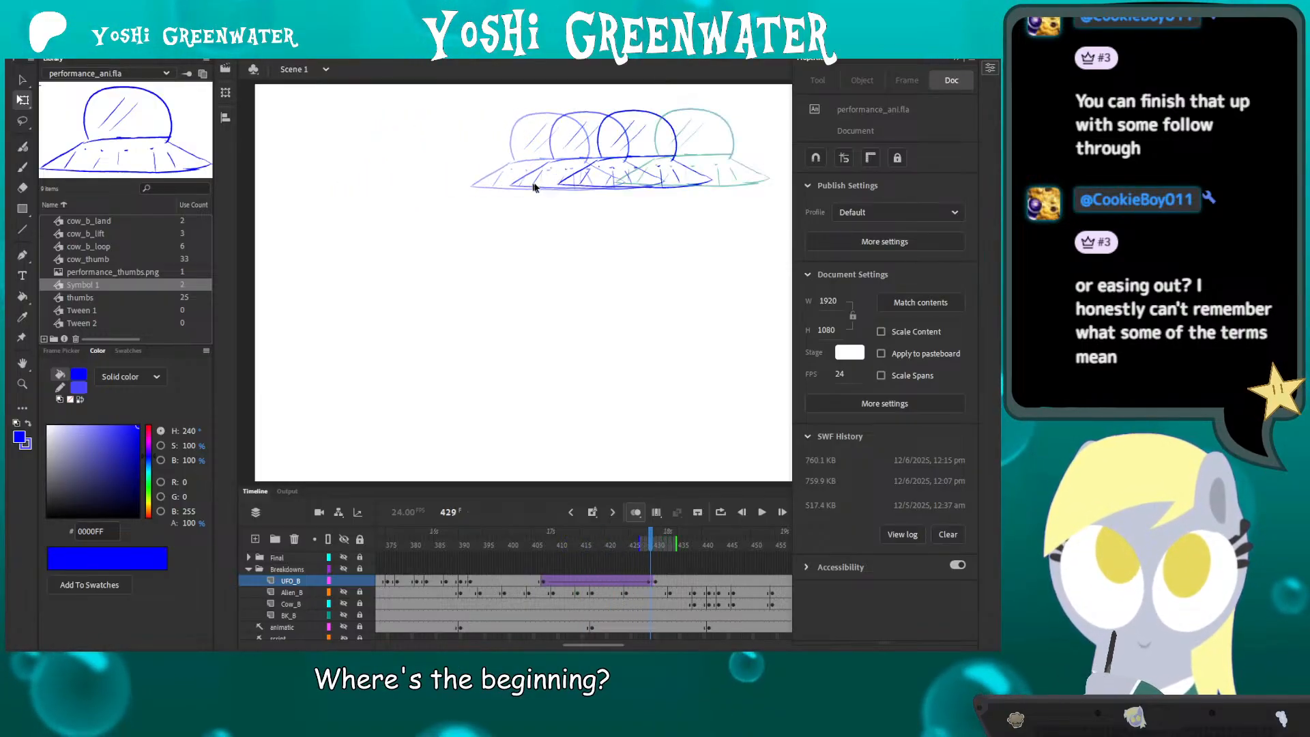
pyautogui.press('.')
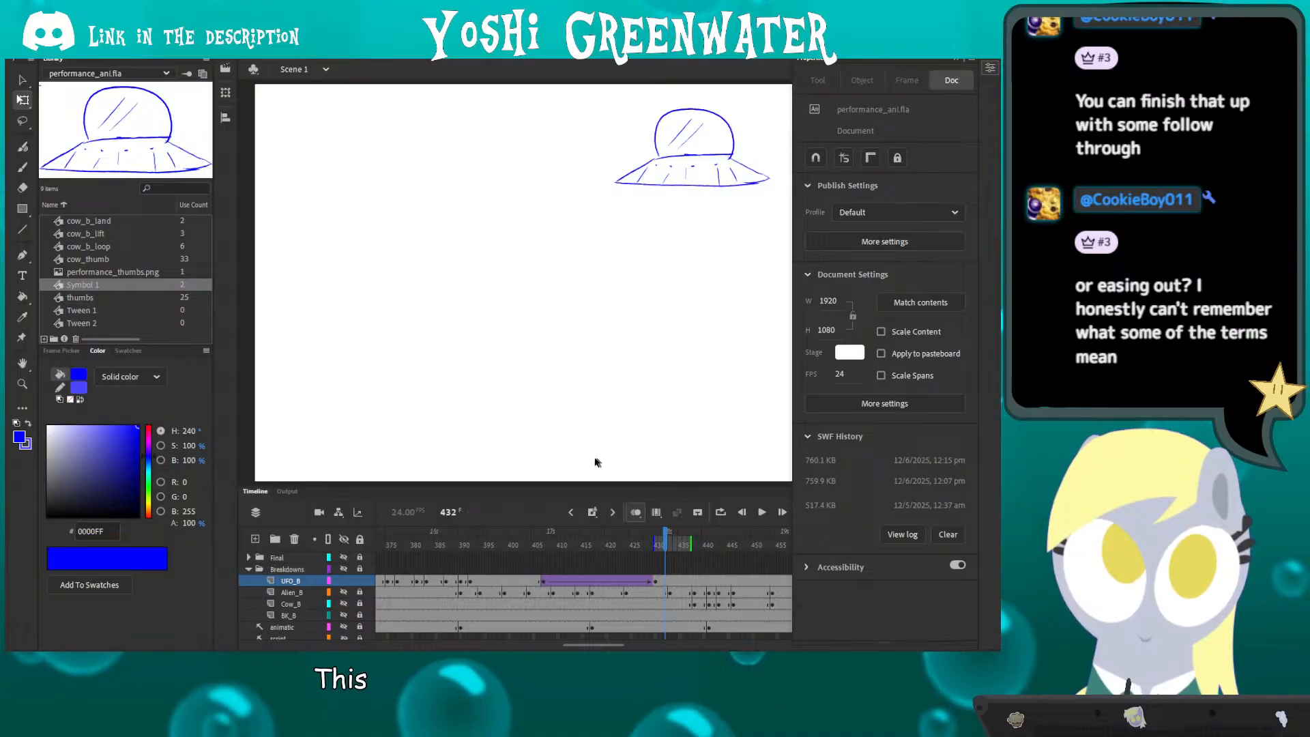
# - Scrub through the eased UFO tween to frame 424 and turn off onion skinning
pyautogui.click(597, 544)
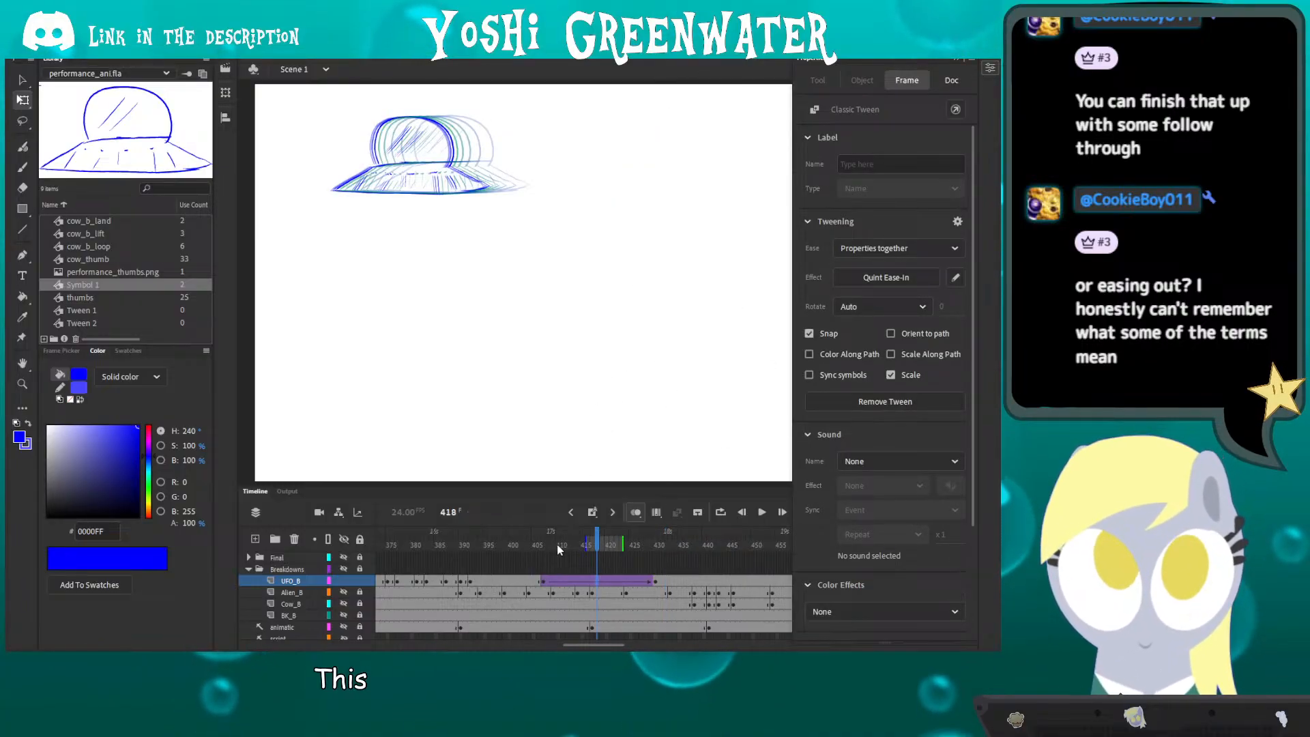
pyautogui.moveTo(557, 549)
pyautogui.mouseDown()
pyautogui.moveTo(635, 544)
pyautogui.moveTo(550, 533)
pyautogui.moveTo(626, 538)
pyautogui.mouseUp()
pyautogui.click(635, 512)
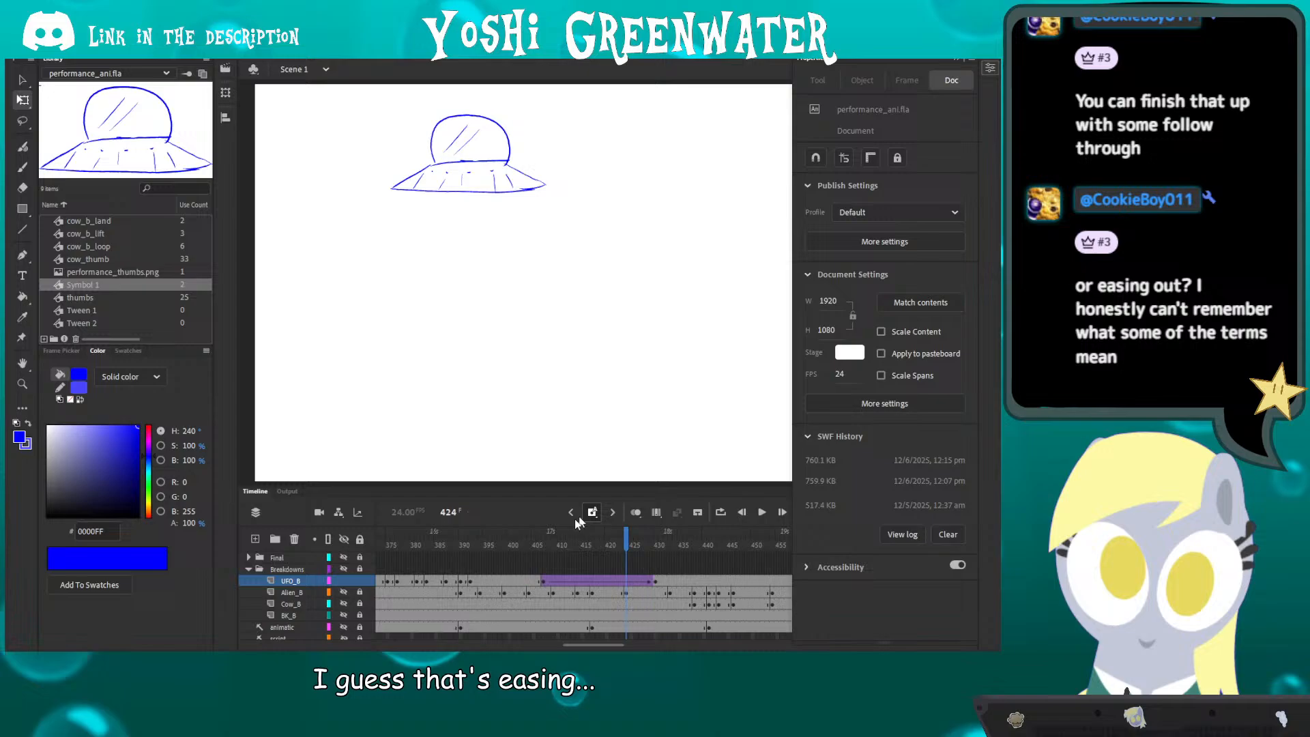
# - Play the eased UFO animation twice from frame 407 to check its motion without onion skins
pyautogui.click(543, 545)
pyautogui.moveTo(569, 644); pyautogui.dragTo(573, 645)
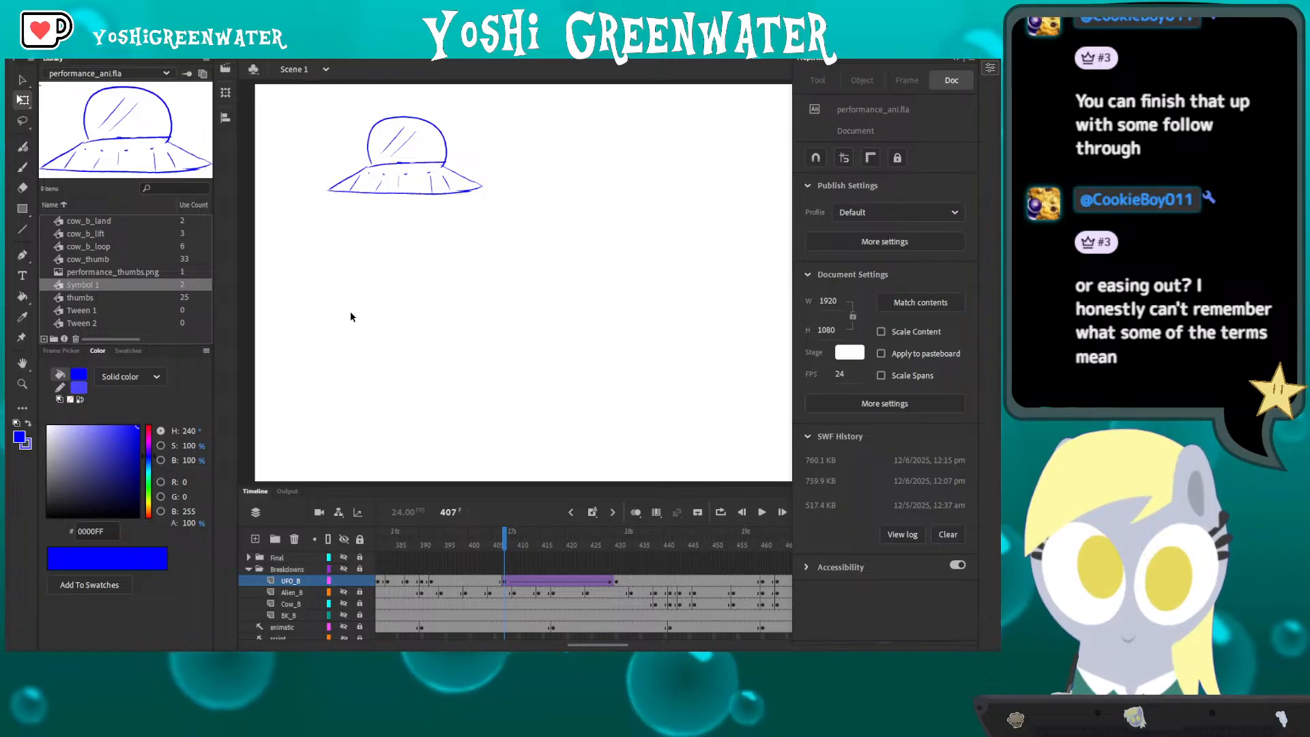
pyautogui.hscroll(1, 590, 636)
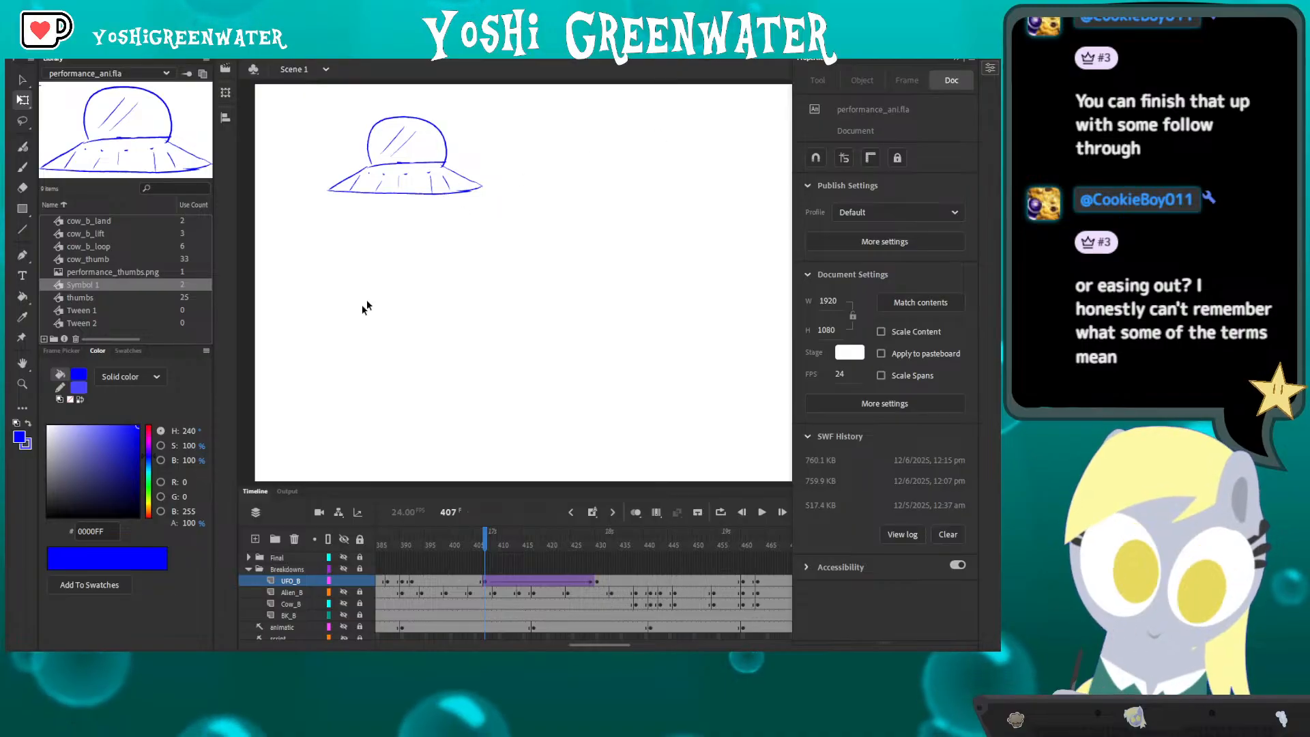
pyautogui.press('Return')
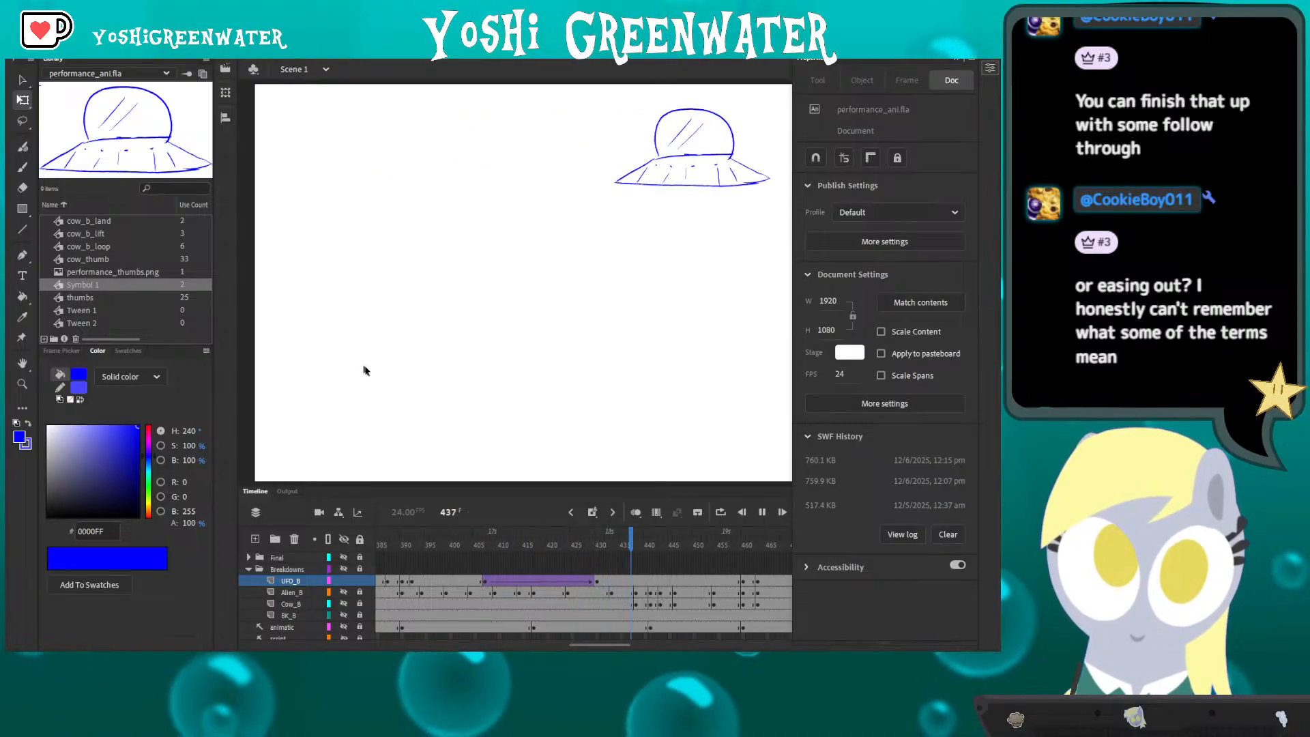
pyautogui.click(482, 549)
pyautogui.press('Return')
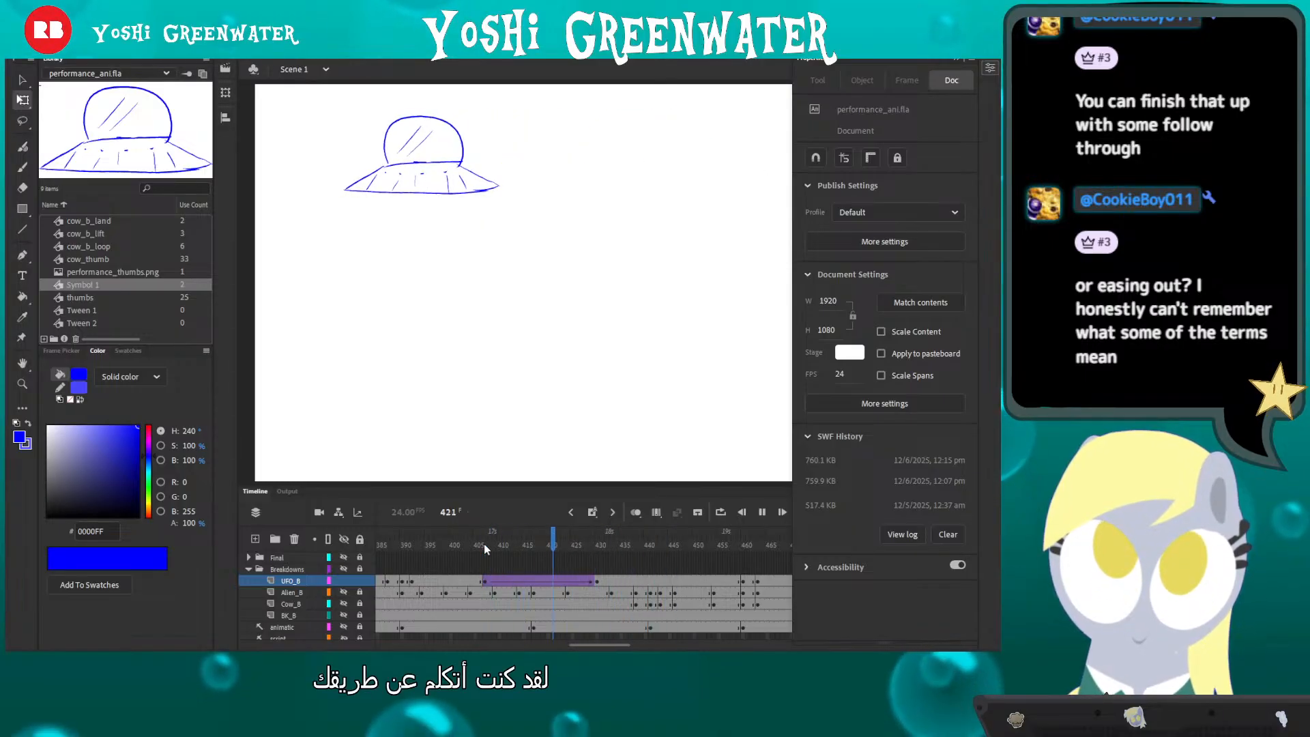
# - Stop playback and change the UFO classic tween's easing effect to Quint Ease Out
pyautogui.press('Return')
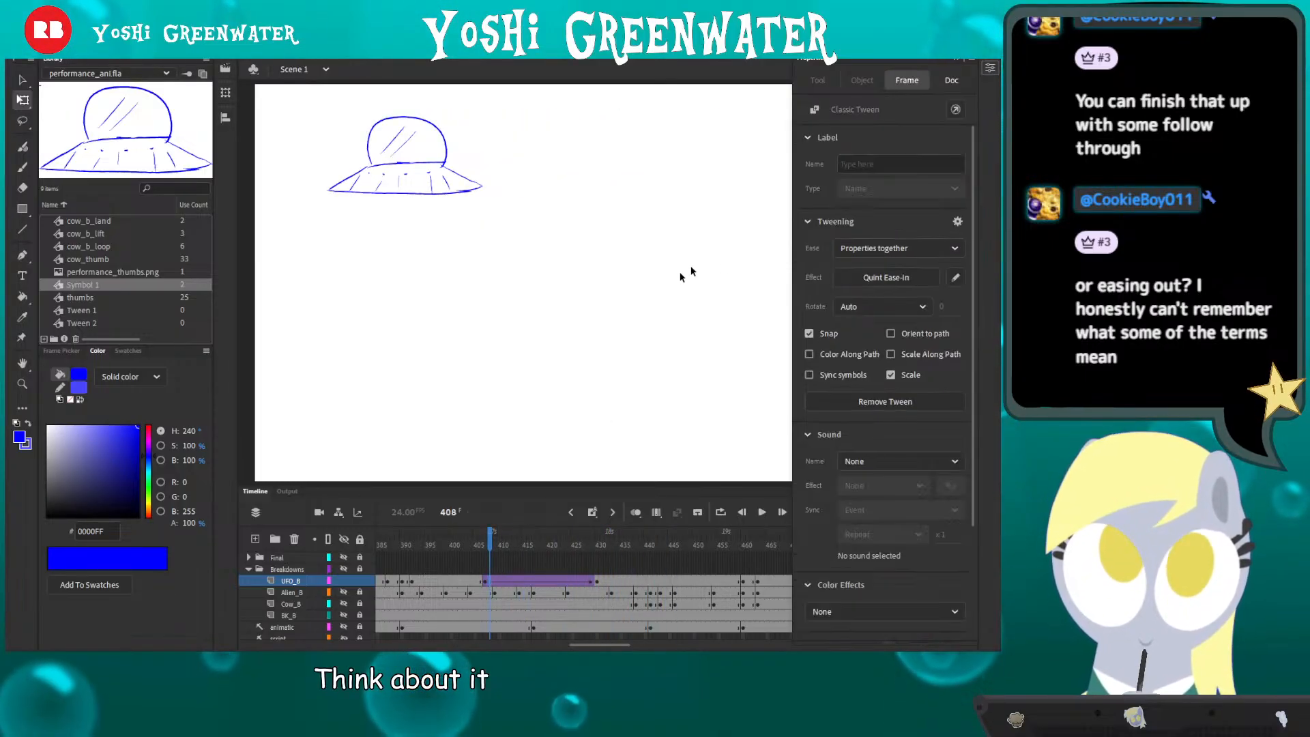
pyautogui.click(843, 281)
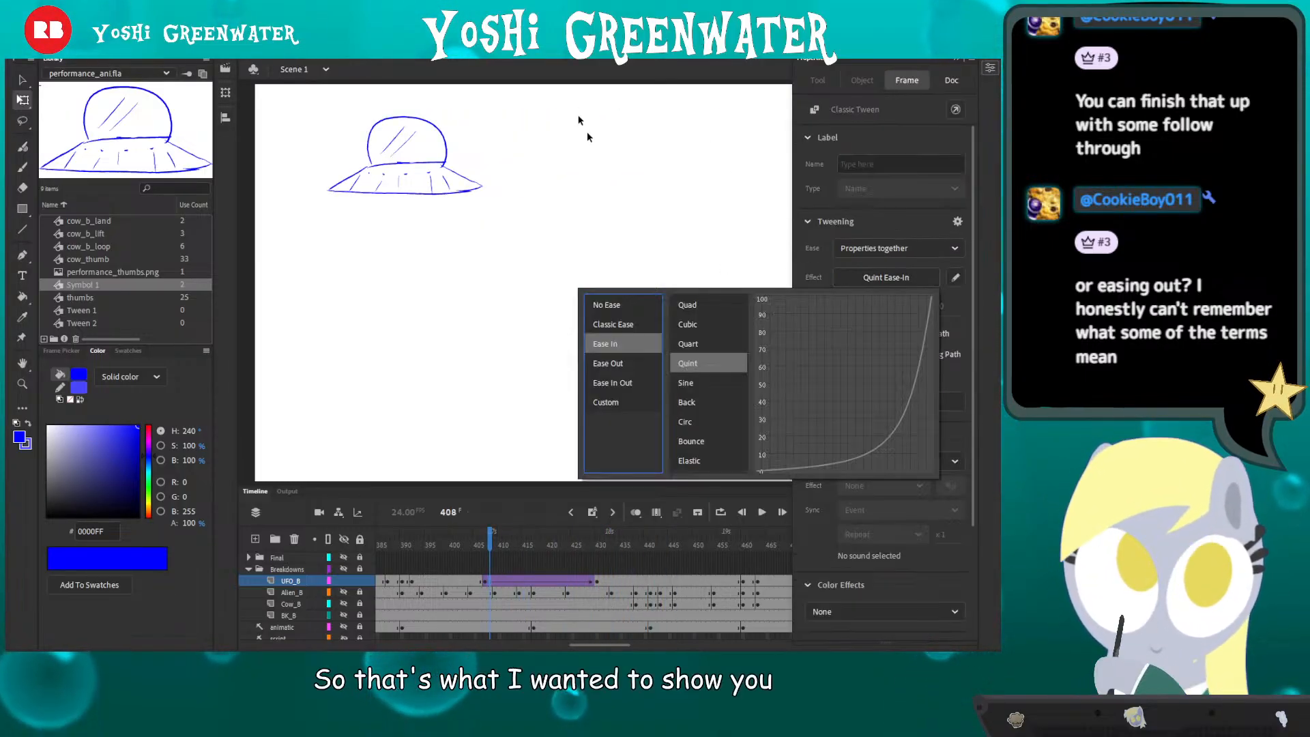
pyautogui.click(602, 363)
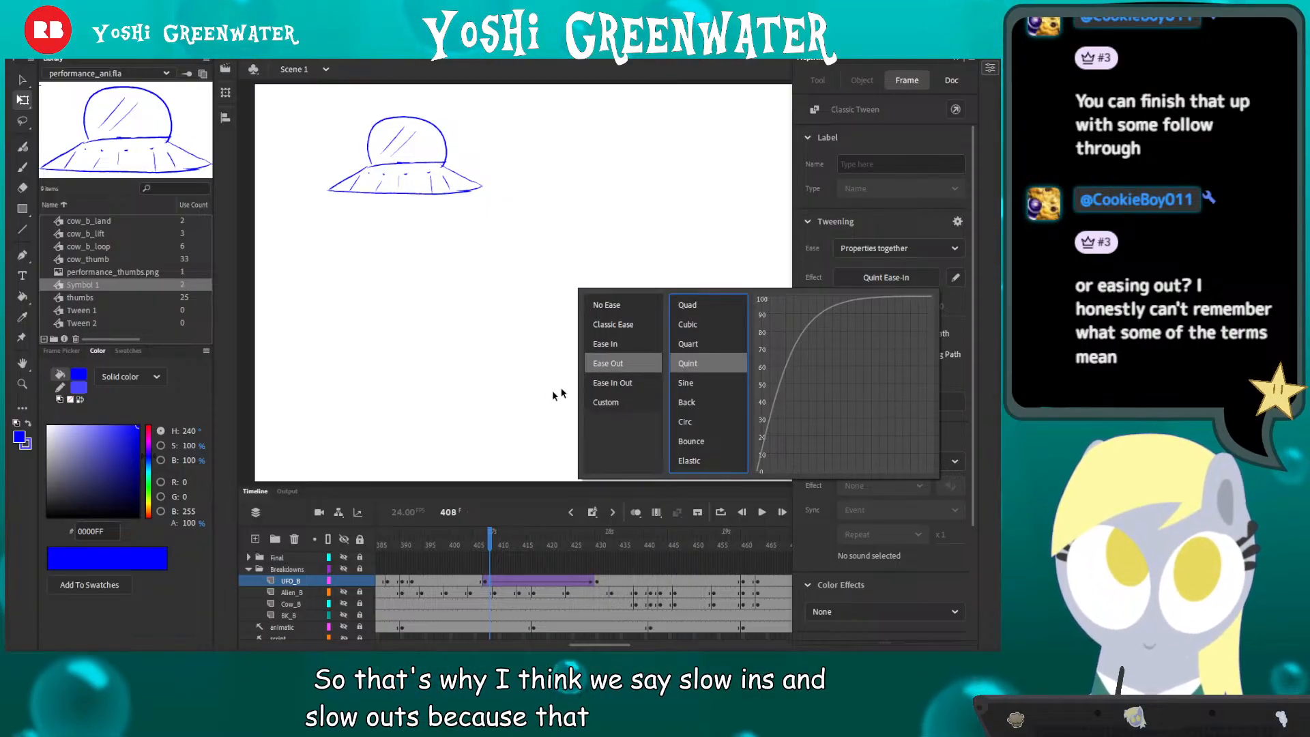
# - Turn on onion skinning and advance through the Quint Ease-Out tween from frame 407 to 430, examining the frame spacing
pyautogui.click(635, 512)
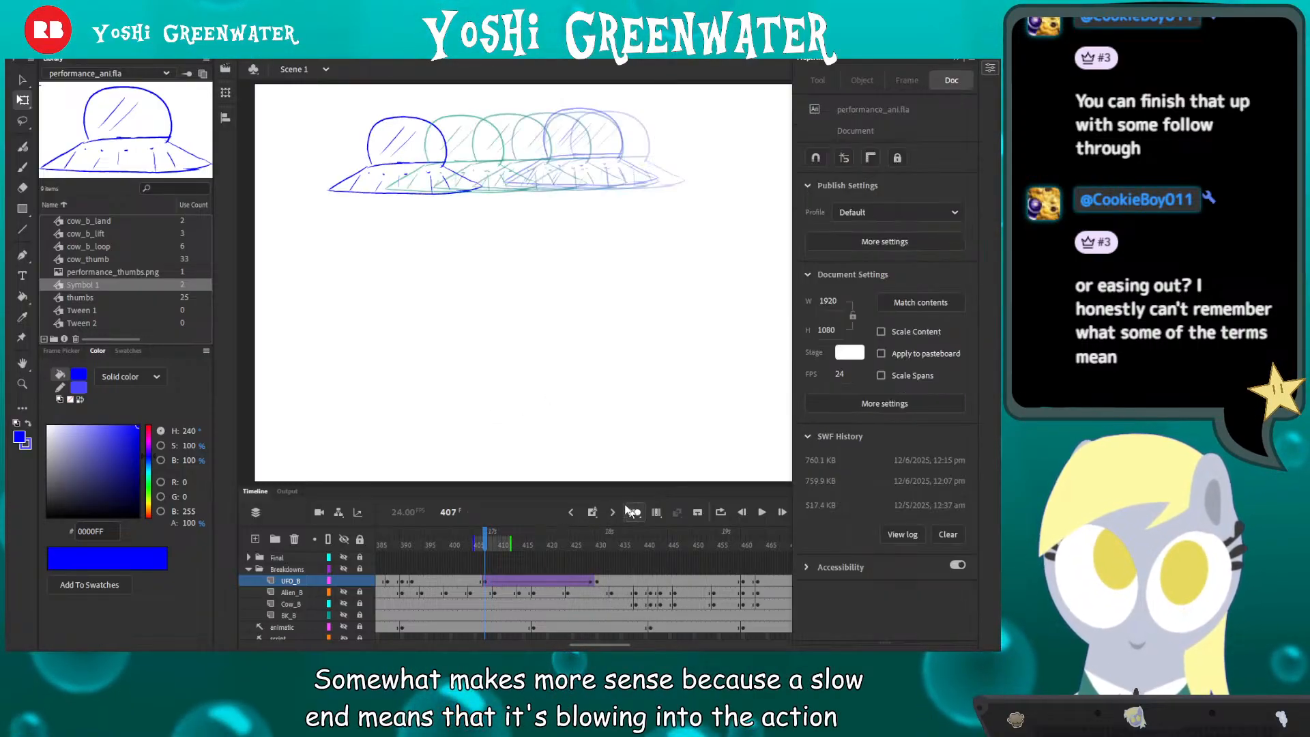
pyautogui.press('.')
pyautogui.press('.')
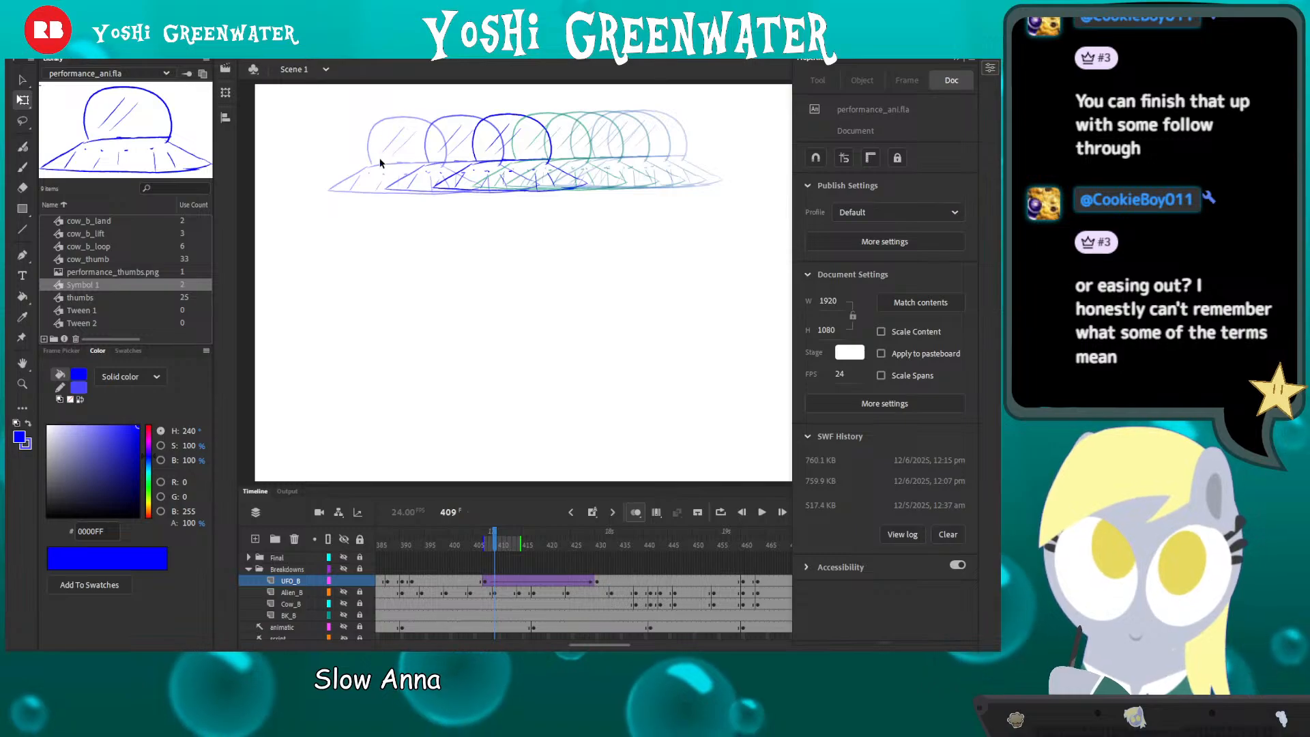
pyautogui.press('.')
pyautogui.press('.')
pyautogui.press('.')
pyautogui.press('.')
pyautogui.press('.')
pyautogui.press('.')
pyautogui.press('.')
pyautogui.press('.')
pyautogui.press('.')
pyautogui.press('.')
pyautogui.press('.')
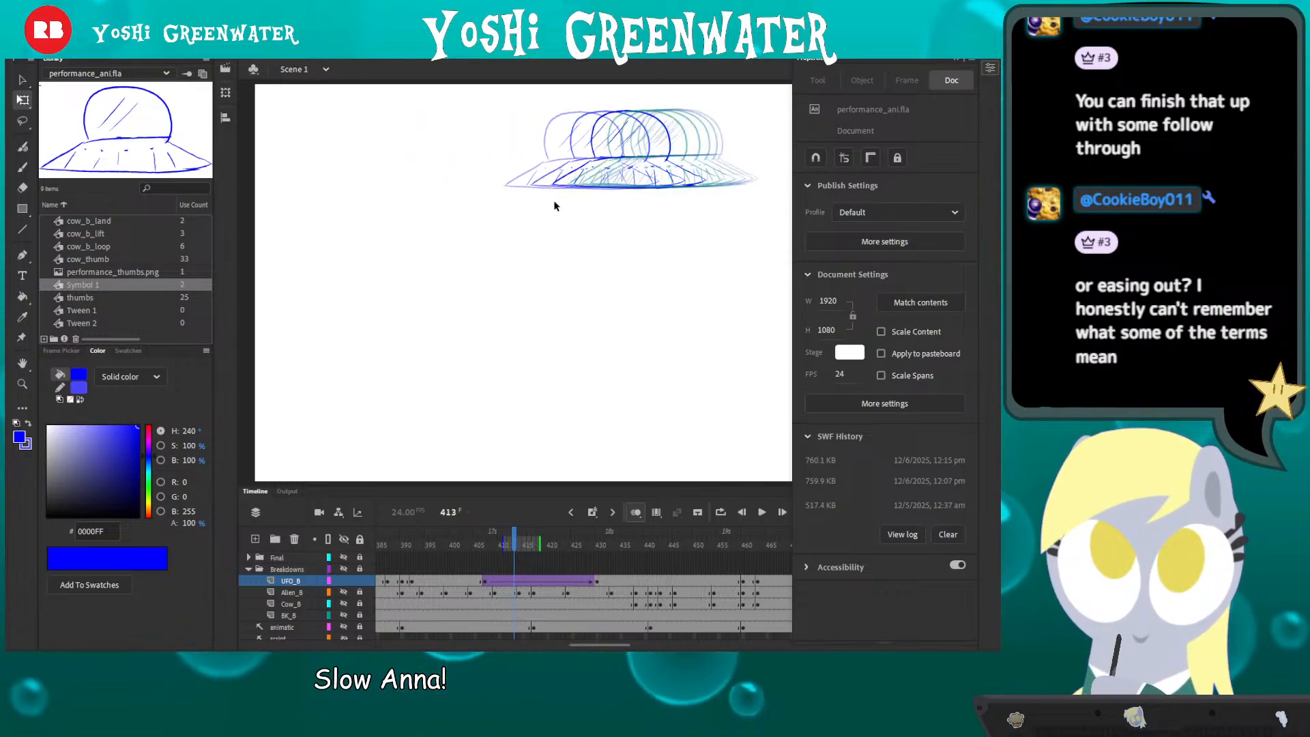
pyautogui.press('.')
pyautogui.press('.')
pyautogui.press('.')
pyautogui.press('.')
pyautogui.press('.')
pyautogui.press('.')
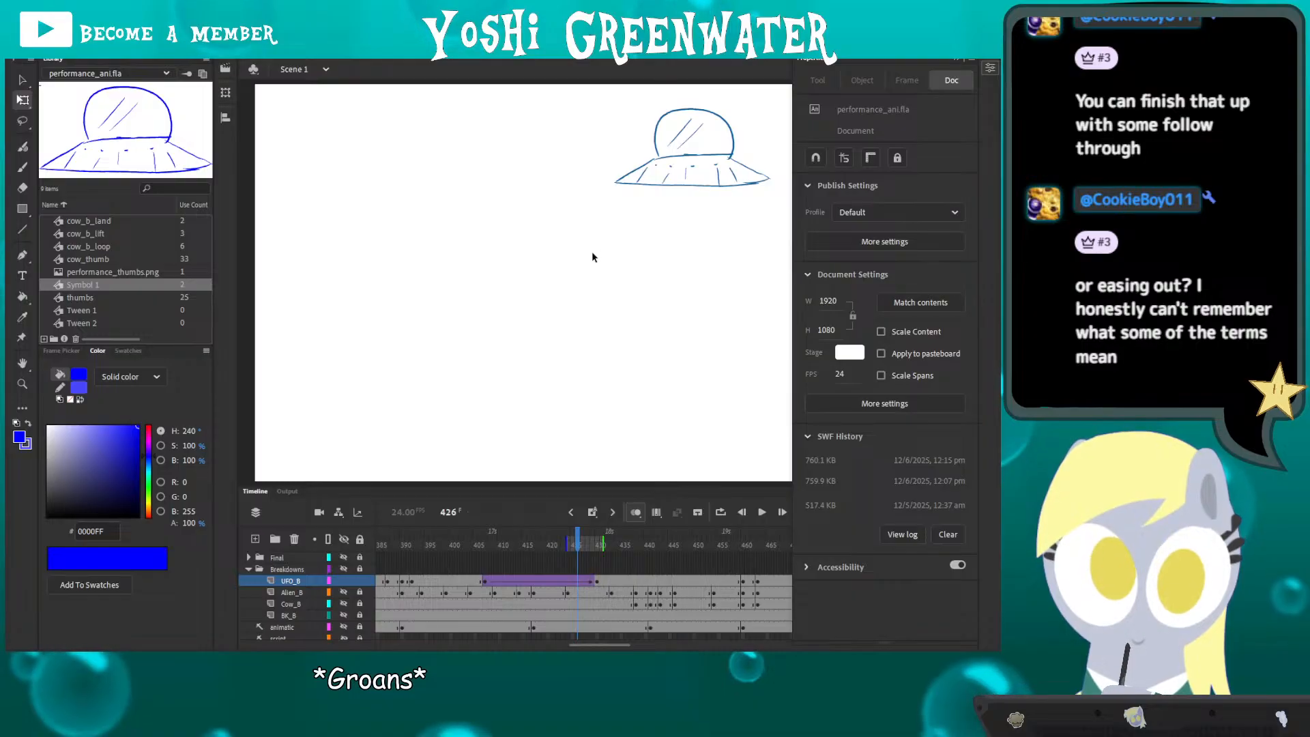
pyautogui.press('.')
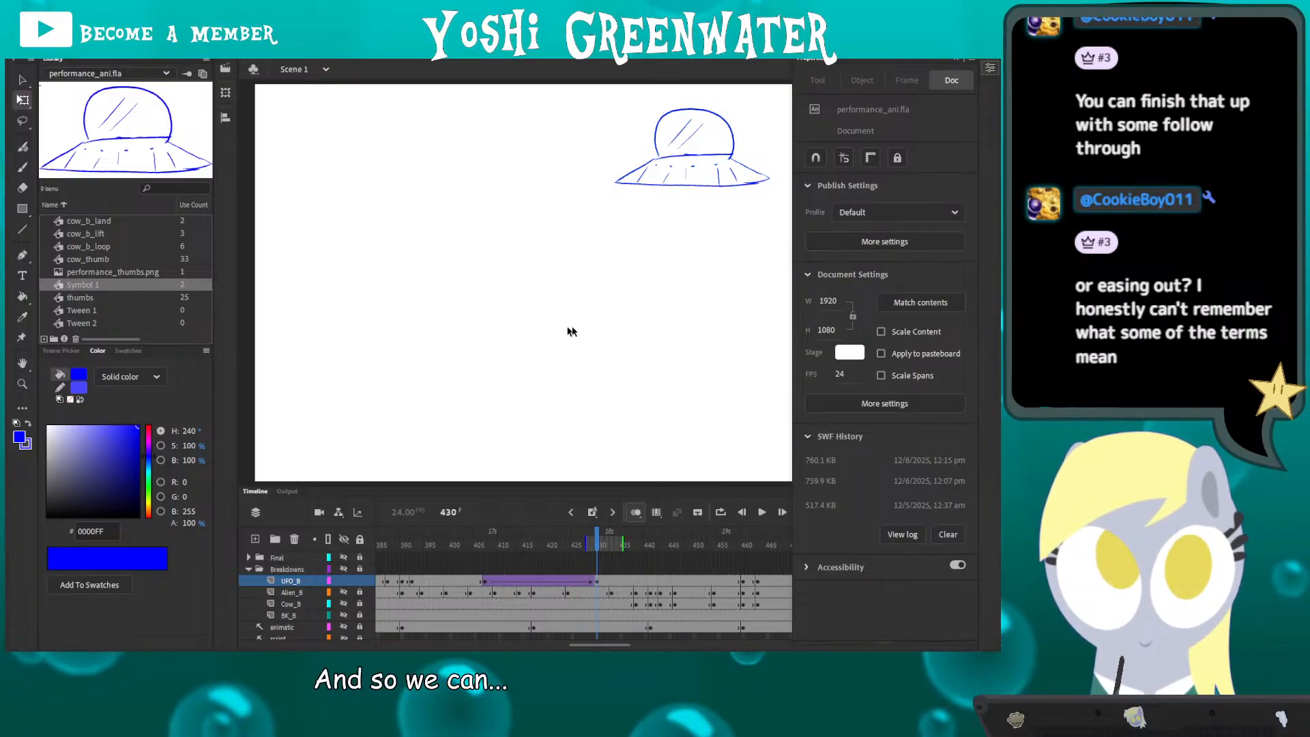
# - Play the UFO's ease-out motion from frame 407 without onion skins
pyautogui.click(483, 545)
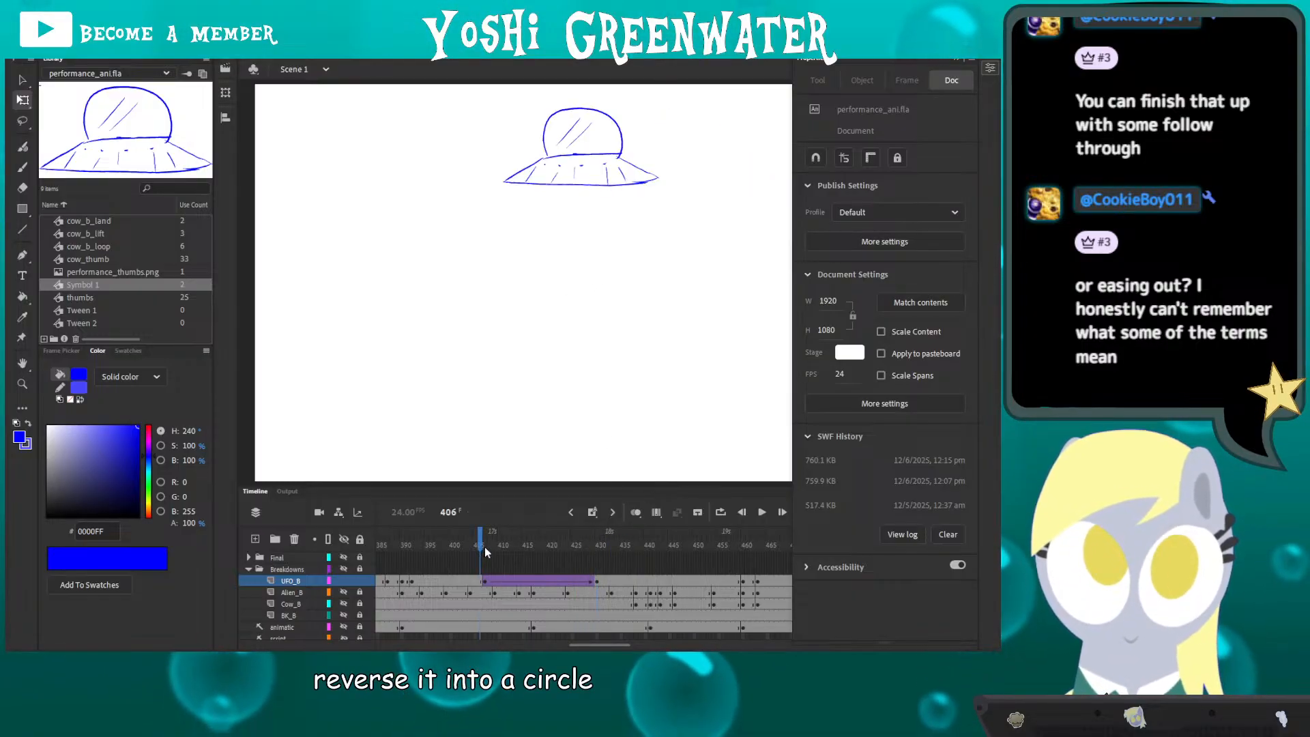
pyautogui.press('.')
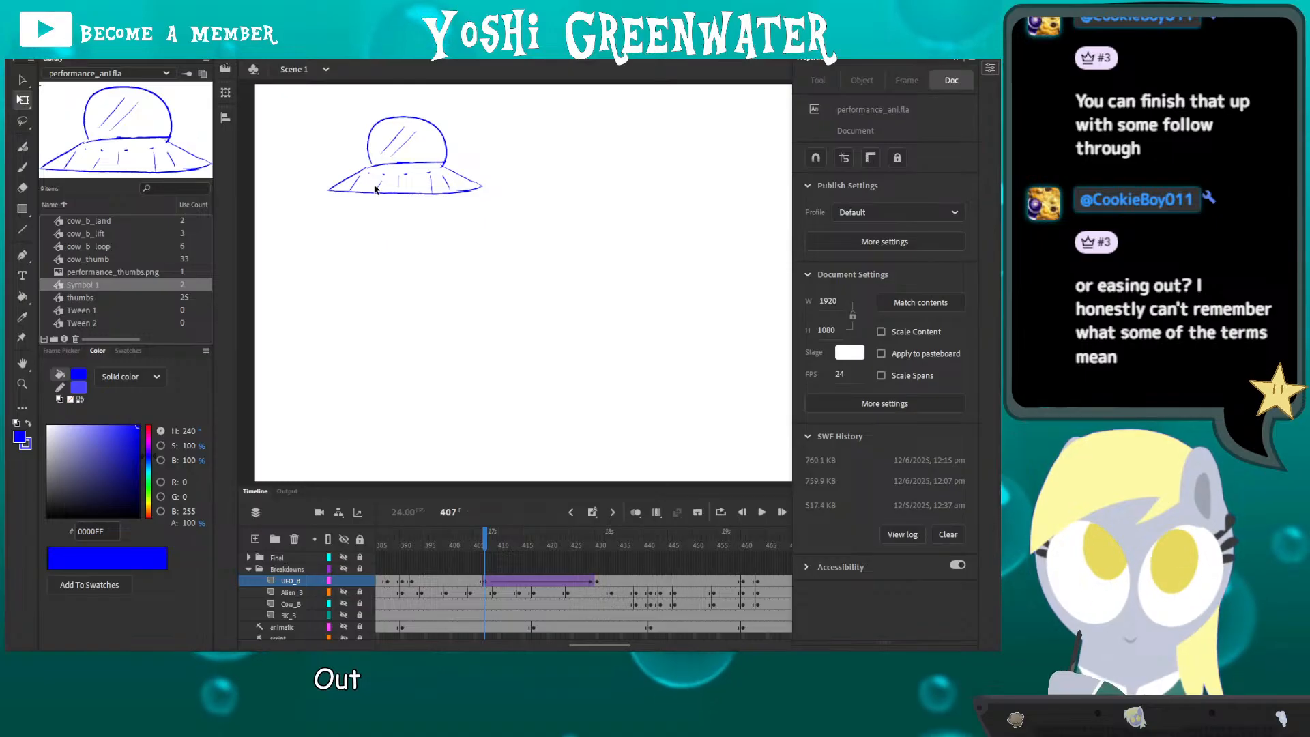
pyautogui.press('Return')
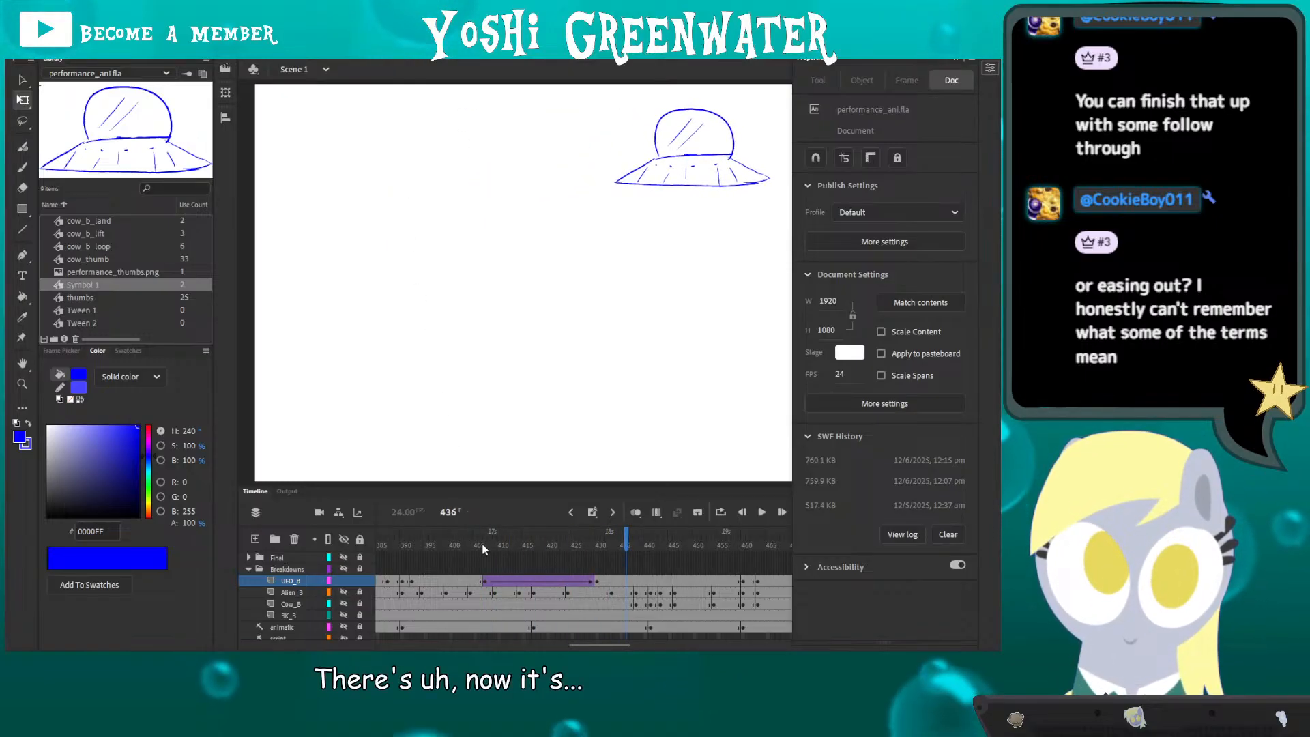
# - Scrub through the ease-out tween up to frame 429, return to frame 414 and turn on onion skinning
pyautogui.click(485, 545)
pyautogui.click(496, 546)
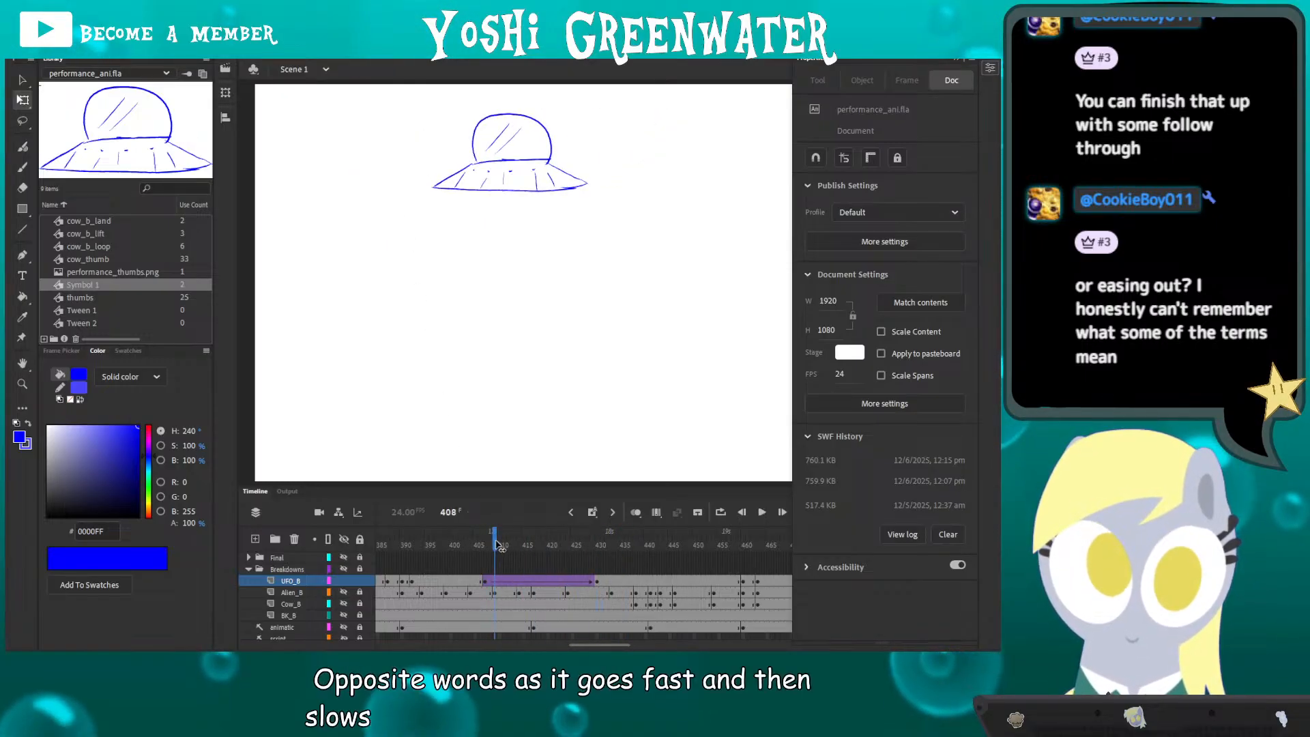
pyautogui.moveTo(498, 545); pyautogui.dragTo(592, 544)
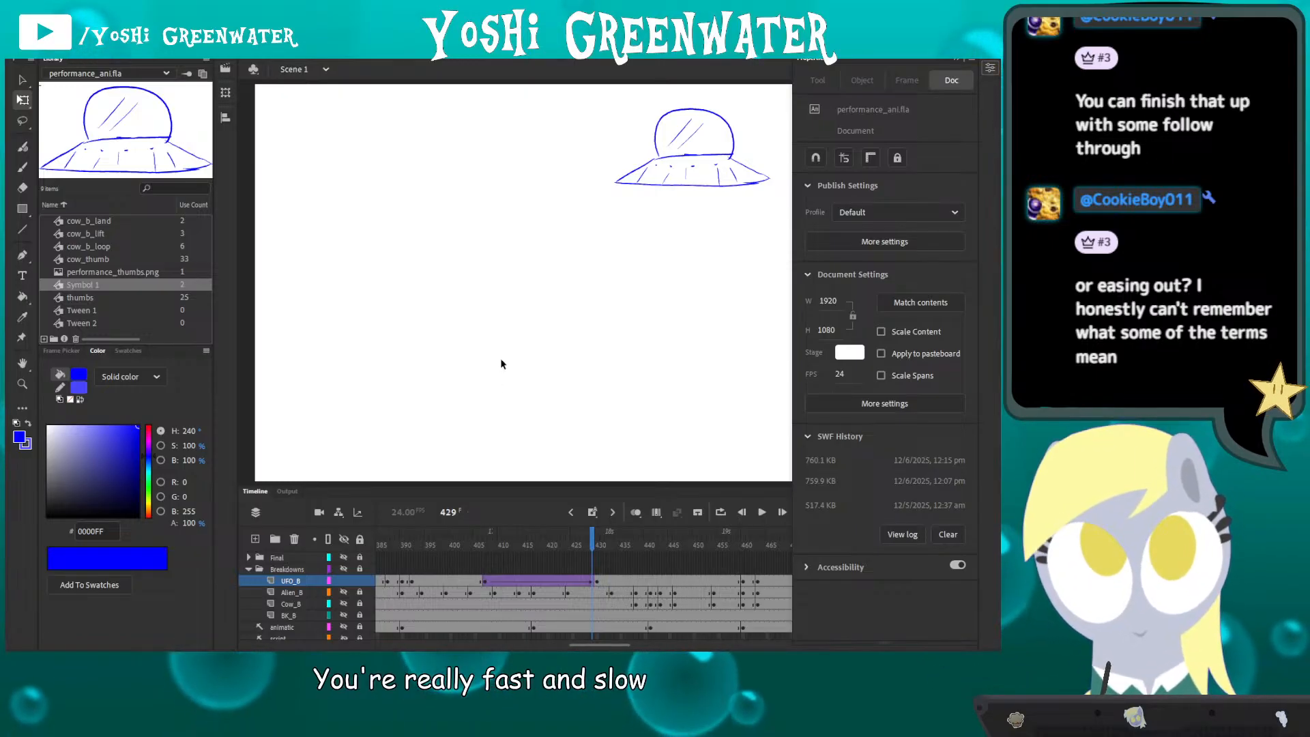
pyautogui.moveTo(497, 546)
pyautogui.mouseDown()
pyautogui.moveTo(535, 544)
pyautogui.moveTo(519, 544)
pyautogui.mouseUp()
pyautogui.click(635, 511)
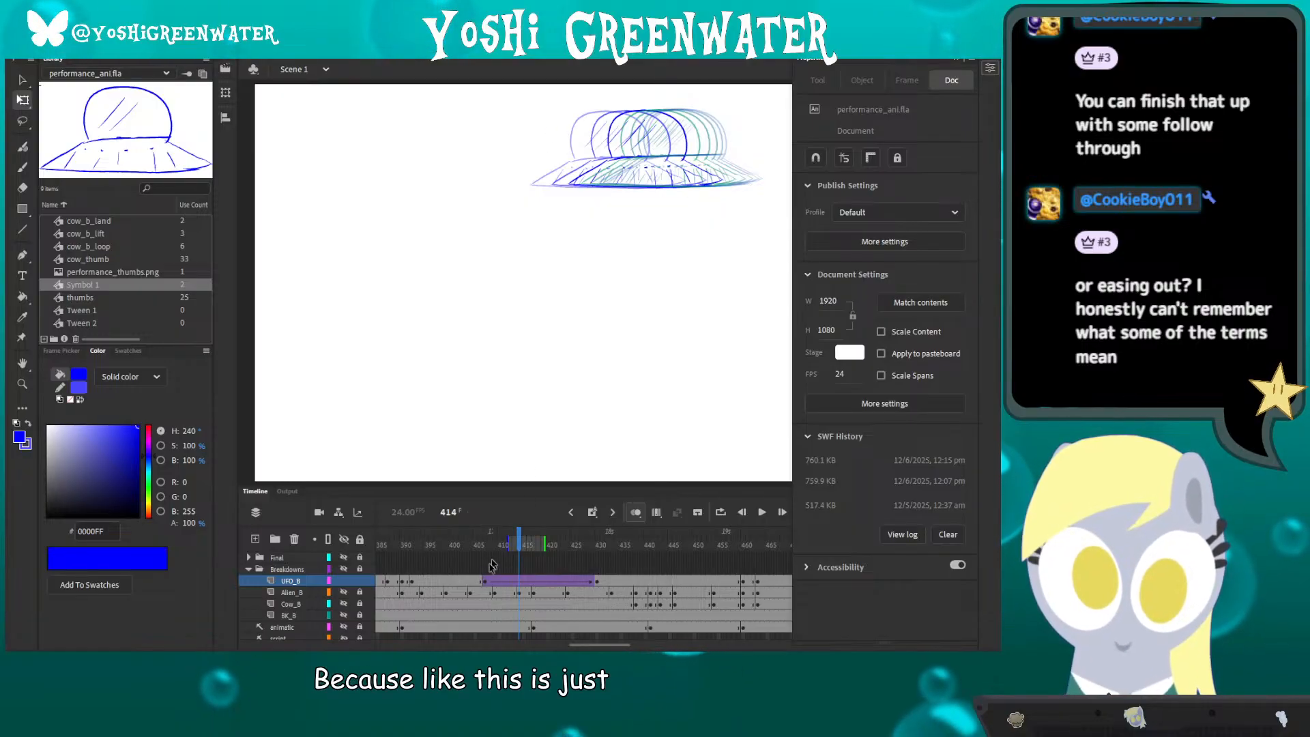
# - Turn off onion skinning and clear the tween and its keyframes from frames 404 to 433 of the UFO_B layer
pyautogui.moveTo(490, 582); pyautogui.dragTo(606, 583)
pyautogui.click(459, 580)
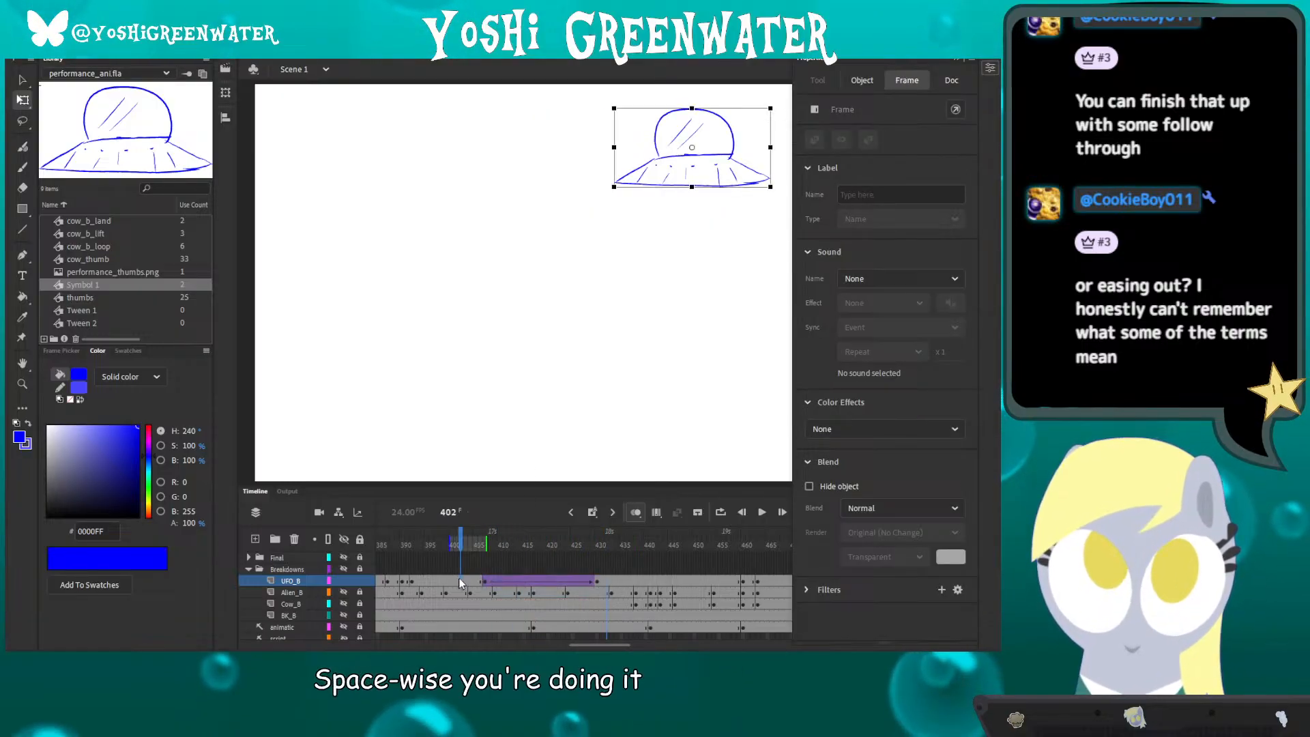
pyautogui.click(635, 513)
pyautogui.click(471, 581)
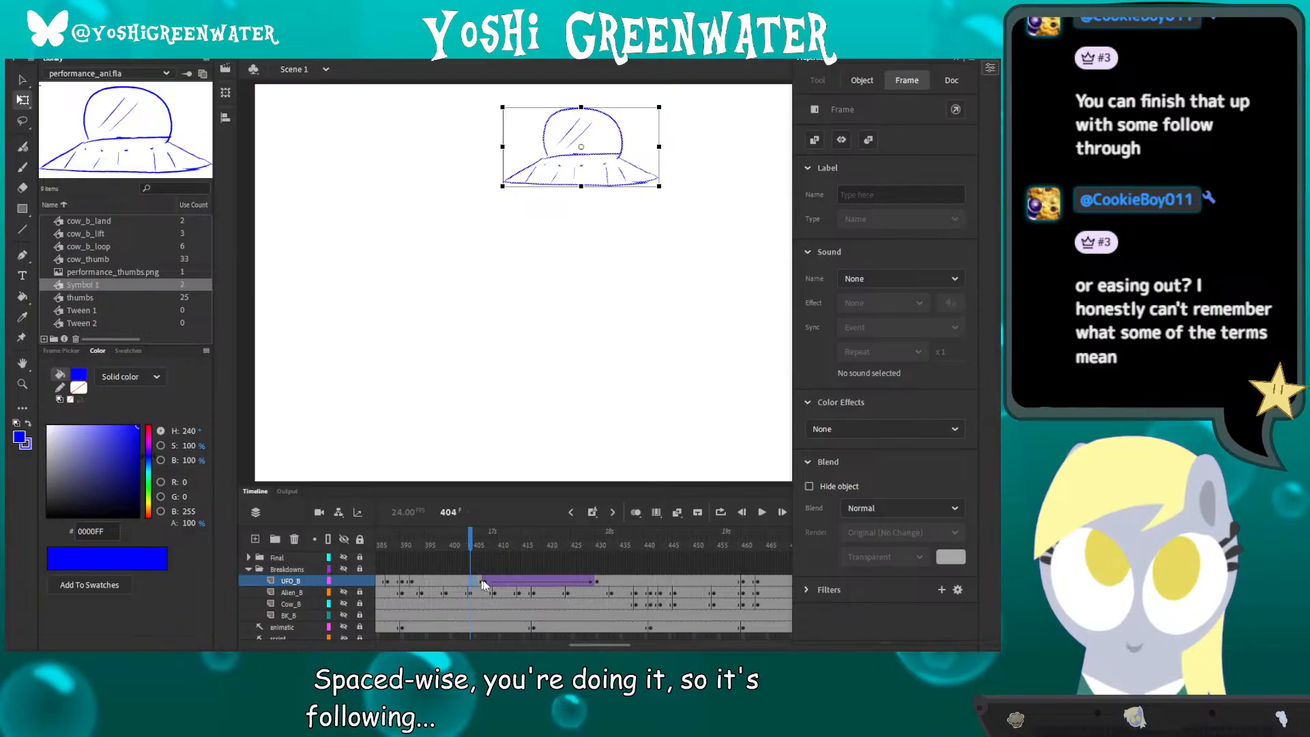
pyautogui.moveTo(482, 584); pyautogui.dragTo(614, 583)
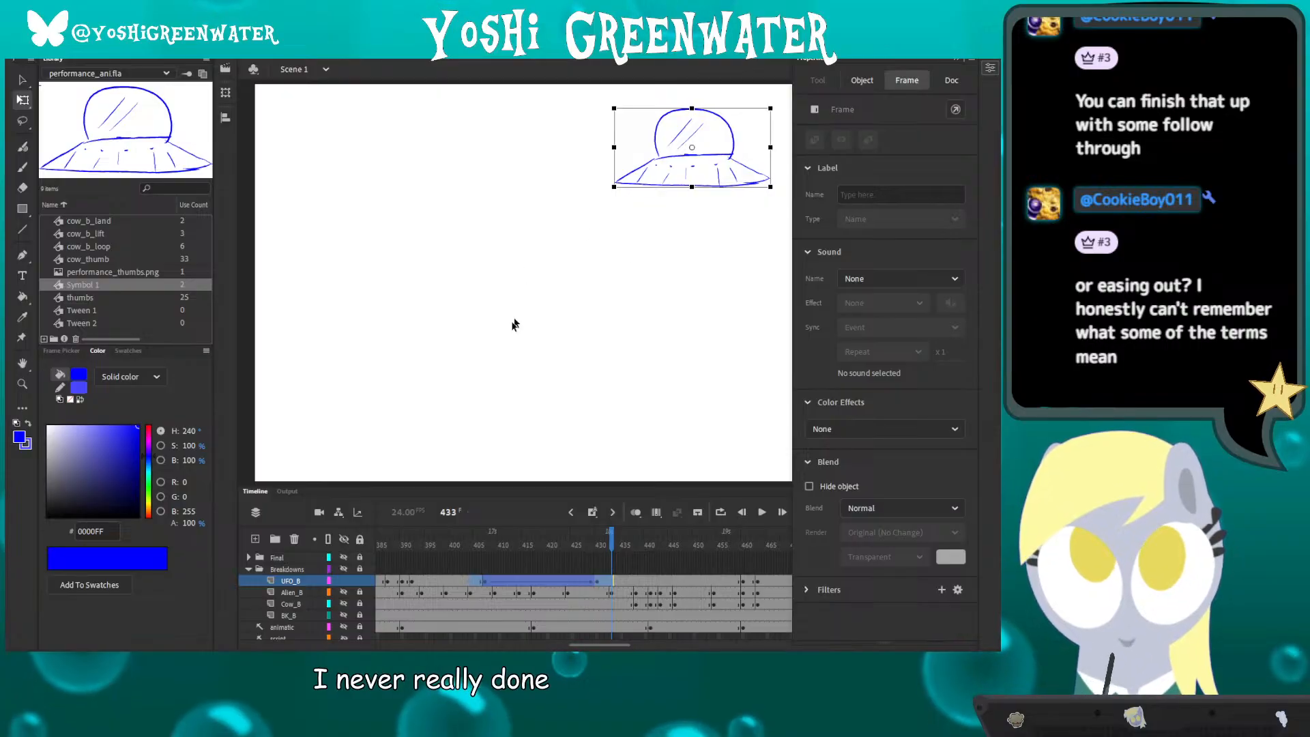
pyautogui.hotkey('shift', 'F6')
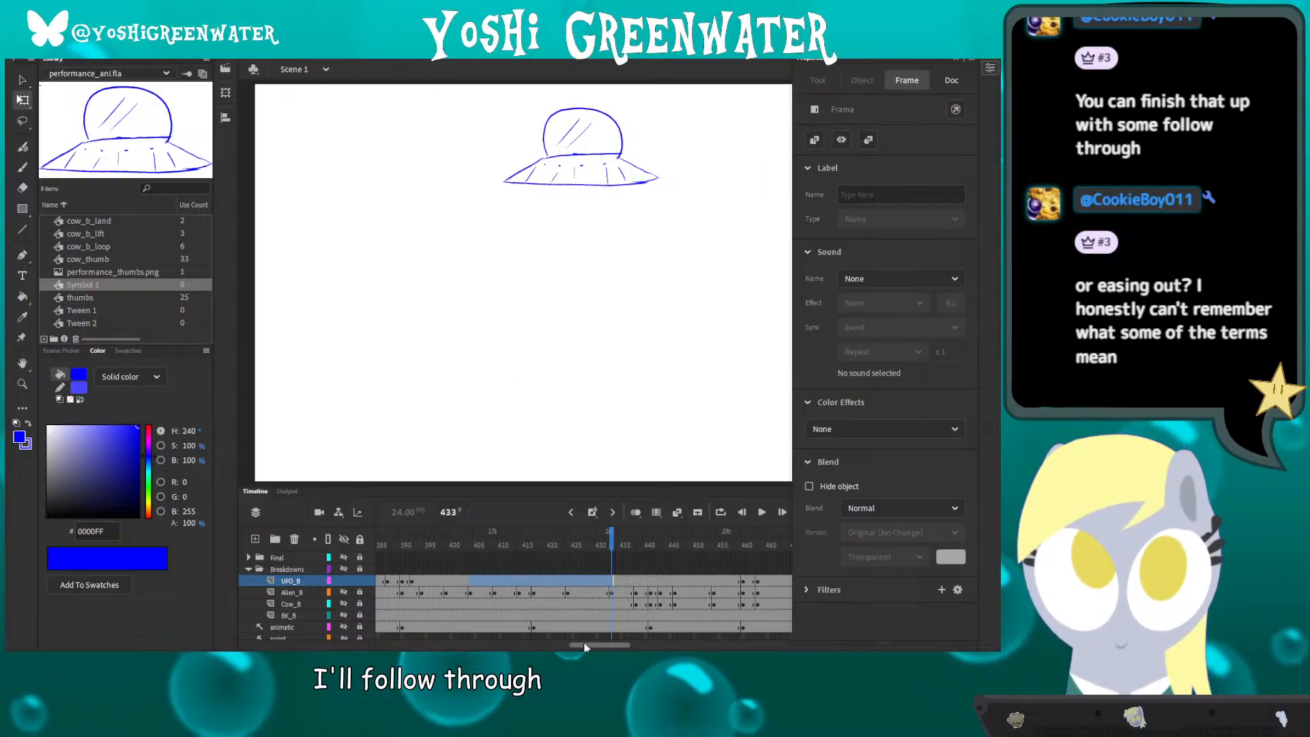
# - Make the Alien_B, Cow_B and BK_B layers visible and play the animation with all the breakdown drawings
pyautogui.moveTo(585, 645); pyautogui.dragTo(551, 649)
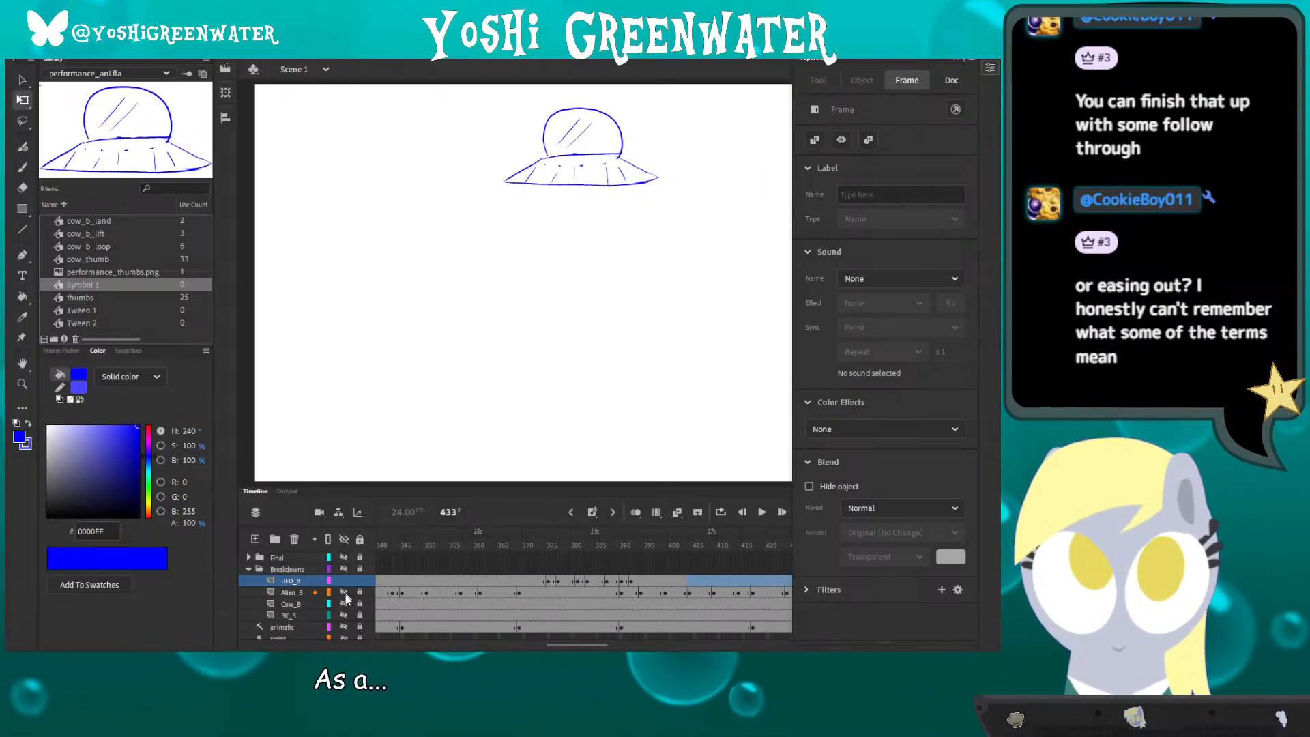
pyautogui.moveTo(344, 592); pyautogui.dragTo(344, 616)
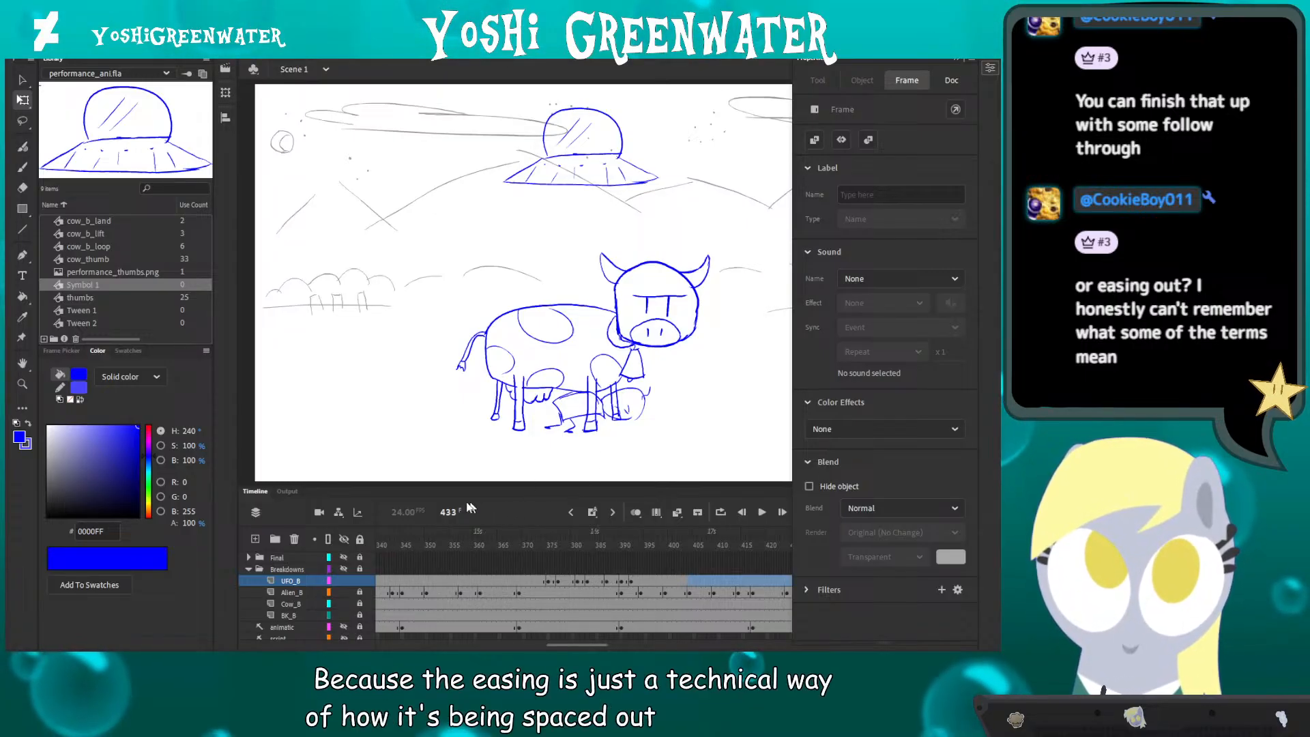
pyautogui.click(443, 452)
pyautogui.press('Return')
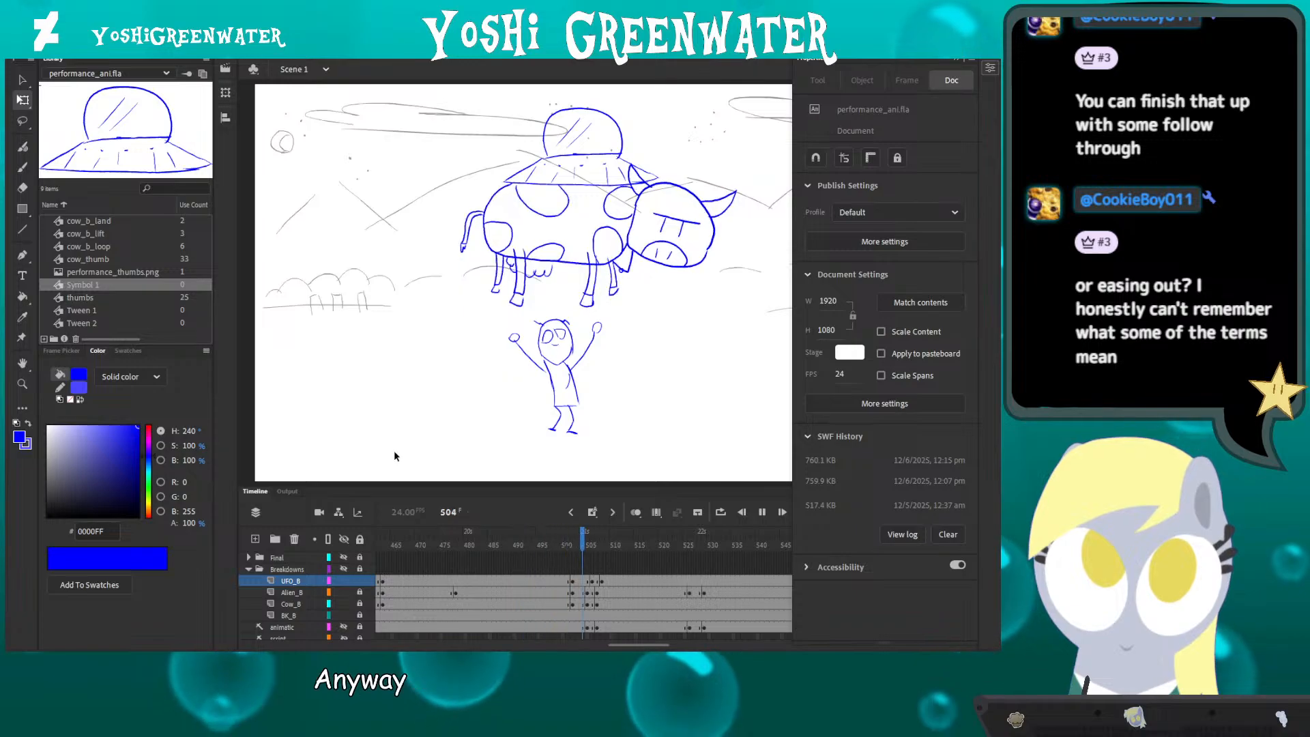
# - Collapse the document properties to widen the stage, test the whole movie in the preview, and close it
pyautogui.click(918, 50)
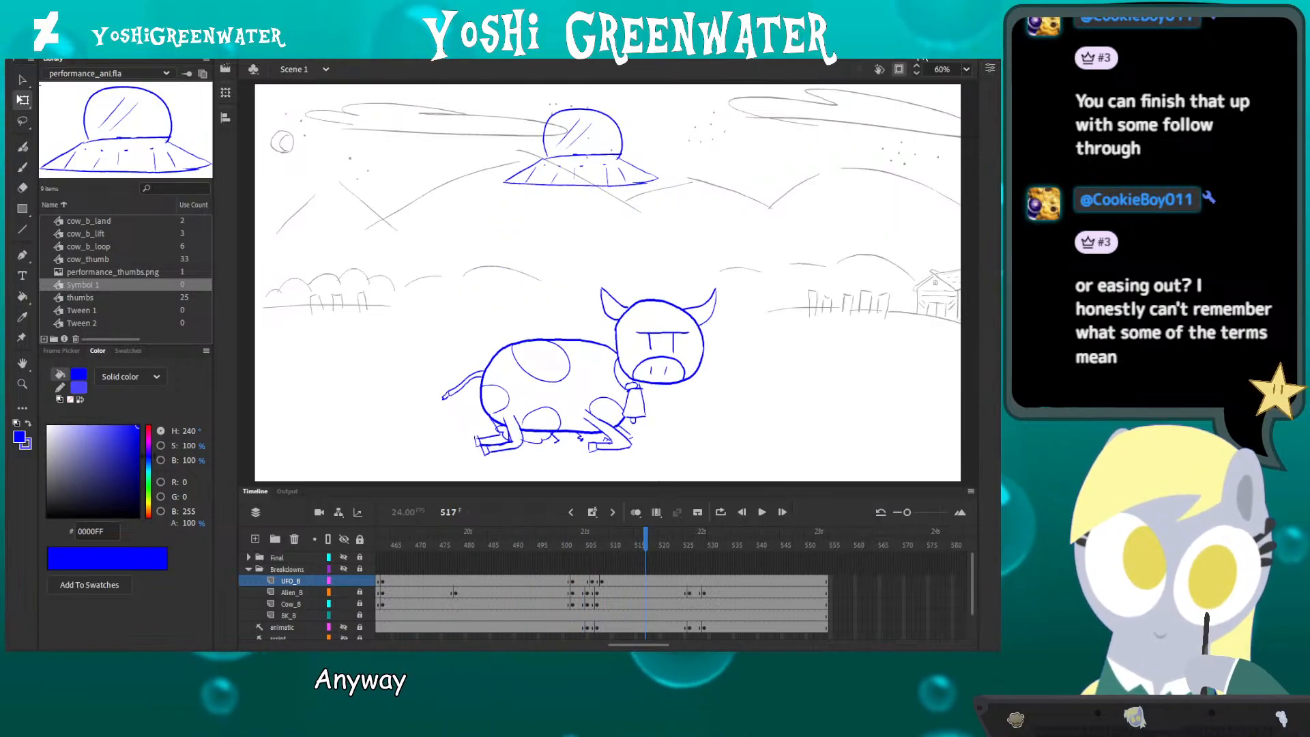
pyautogui.hotkey('ctrl', 'Return')
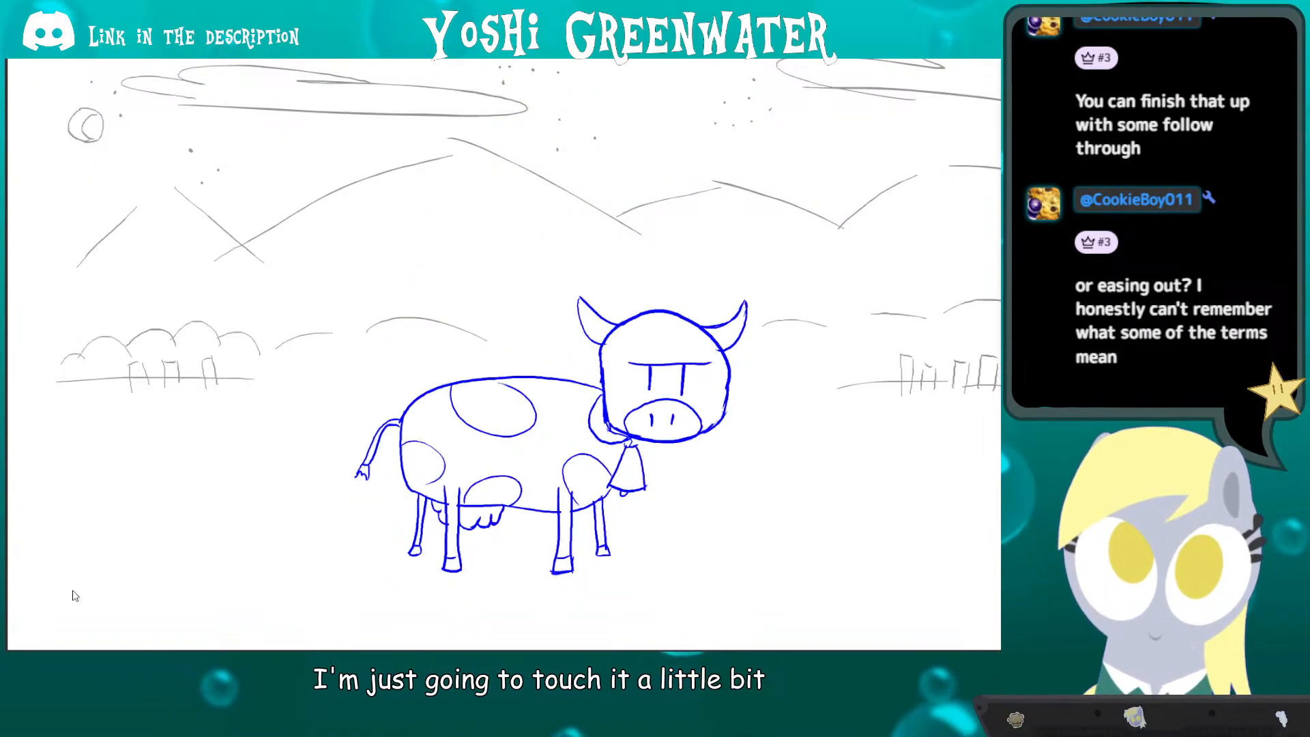
pyautogui.hotkey('ctrl', 'w')
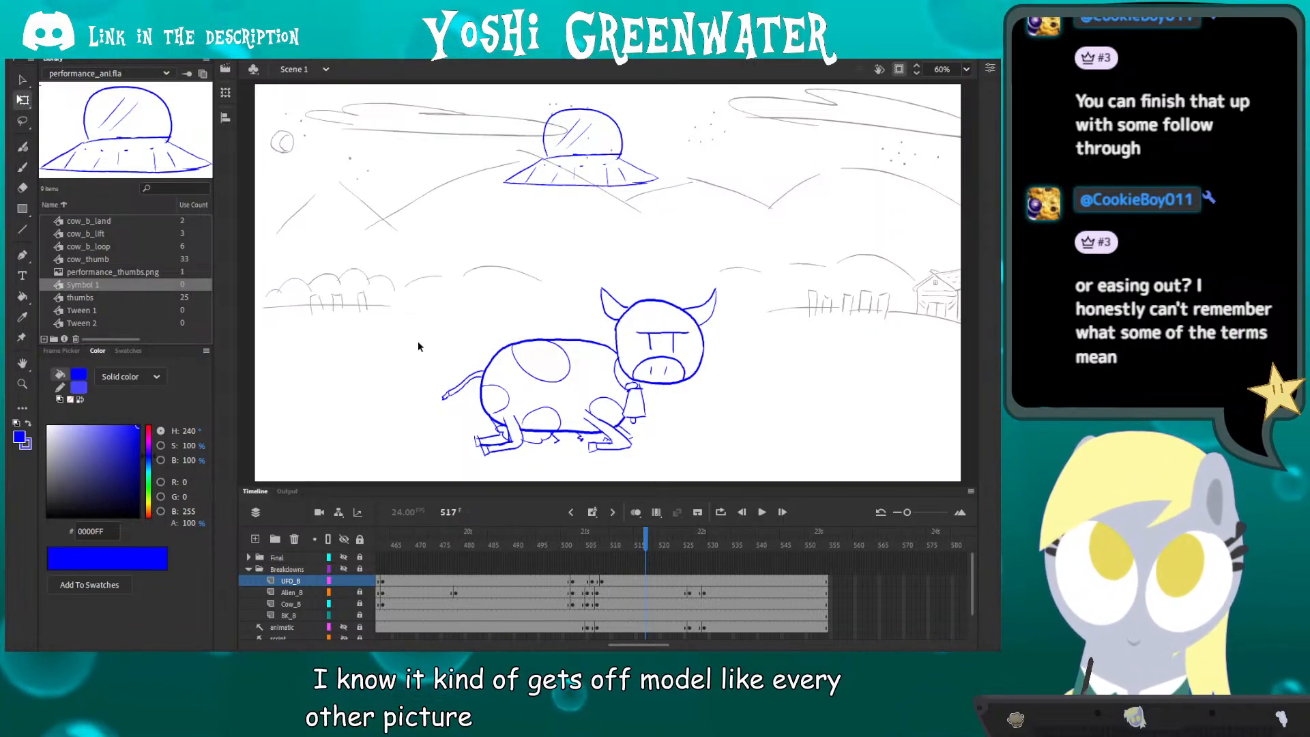
# - Return to the start of the timeline and scrub through the opening animation to frame 134
pyautogui.press('Home')
pyautogui.moveTo(400, 539); pyautogui.dragTo(496, 546)
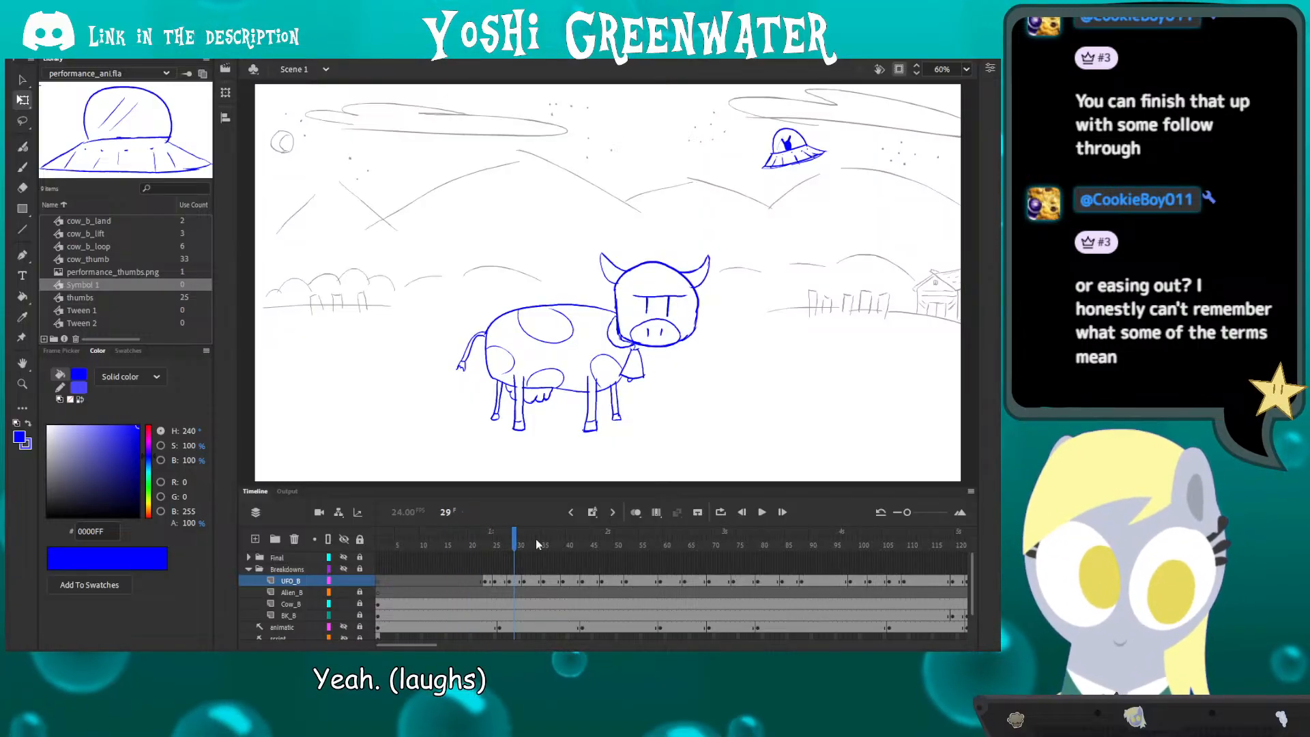
pyautogui.moveTo(427, 644); pyautogui.dragTo(435, 643)
pyautogui.moveTo(444, 559)
pyautogui.mouseDown()
pyautogui.moveTo(880, 550)
pyautogui.moveTo(948, 566)
pyautogui.mouseUp()
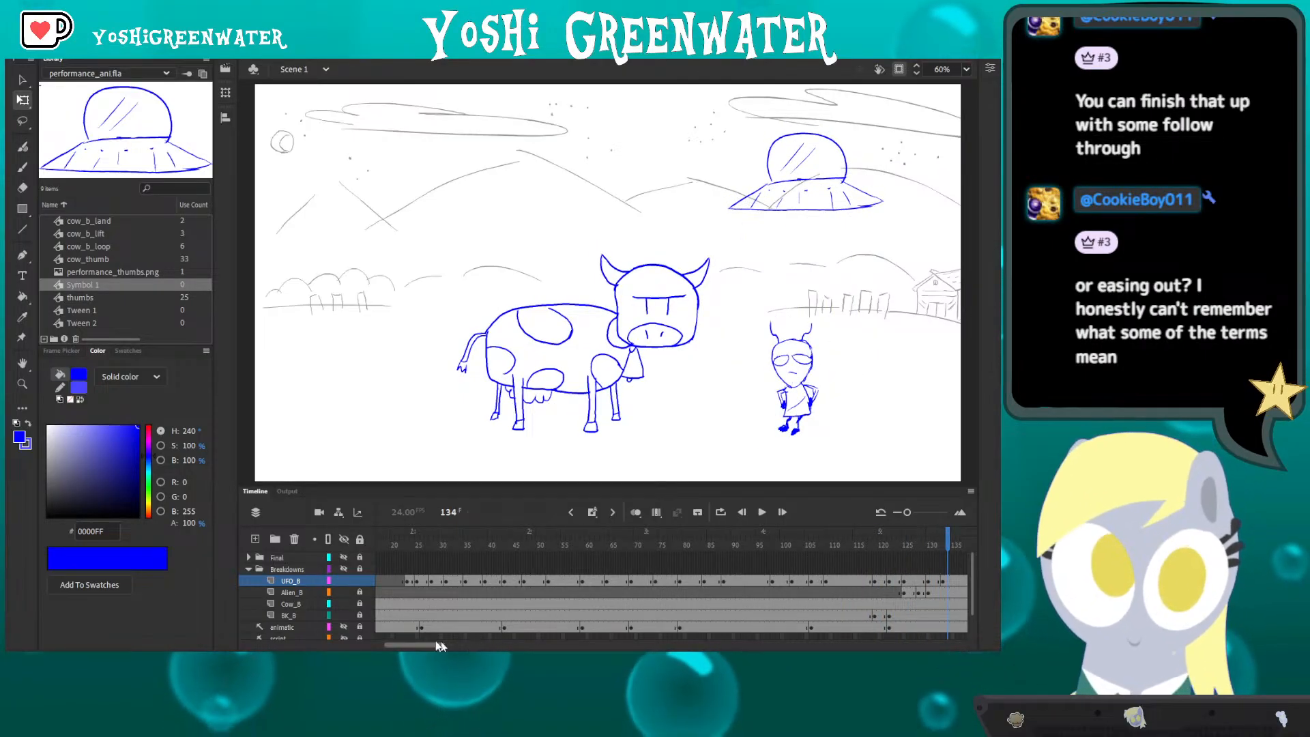
pyautogui.moveTo(426, 646); pyautogui.dragTo(468, 627)
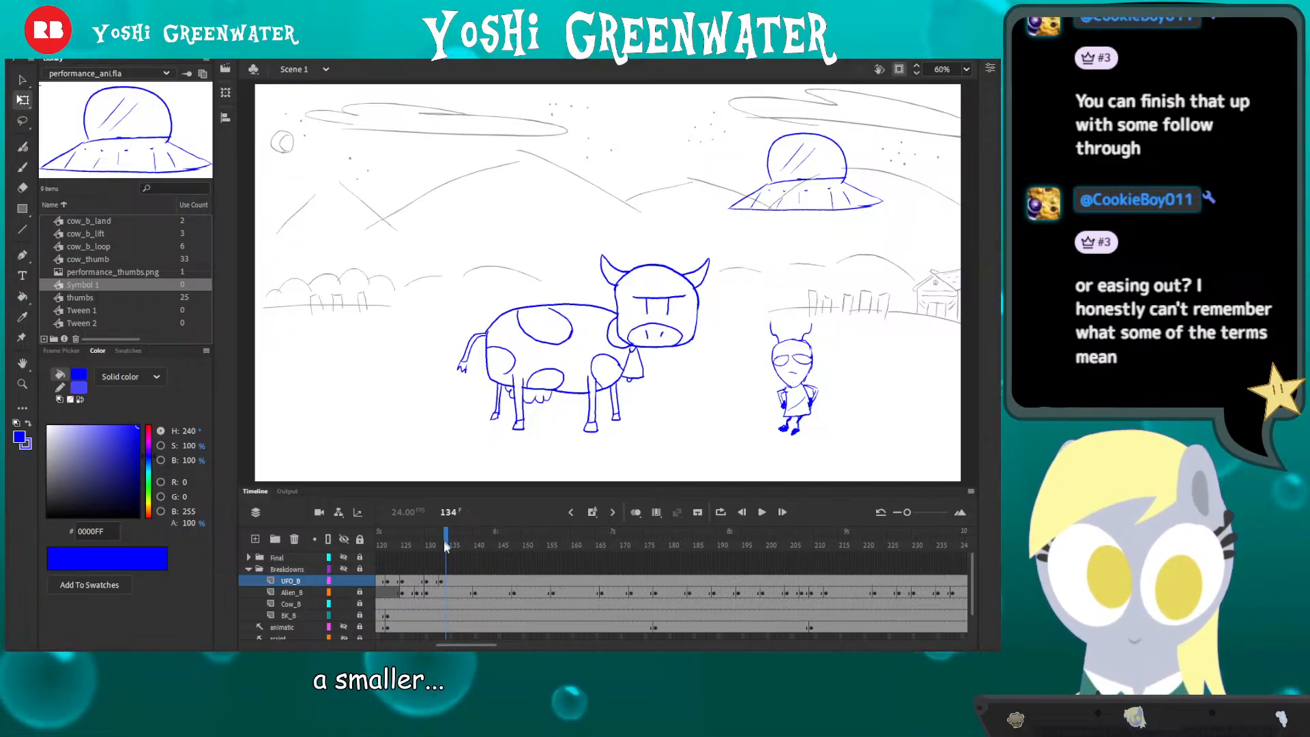
# - Scrub back and forth between frames 134 and 149 to examine the gap between the alien's poses
pyautogui.moveTo(458, 550); pyautogui.dragTo(476, 555)
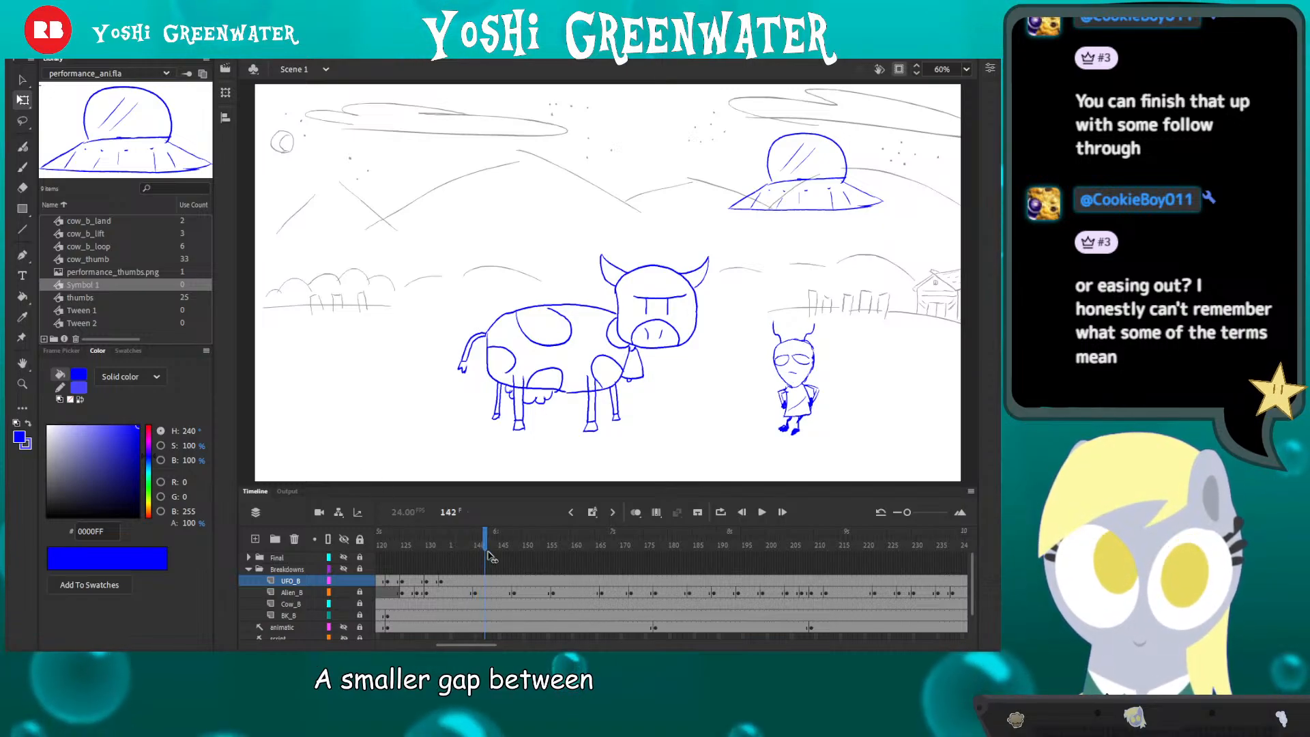
pyautogui.moveTo(489, 556); pyautogui.dragTo(461, 553)
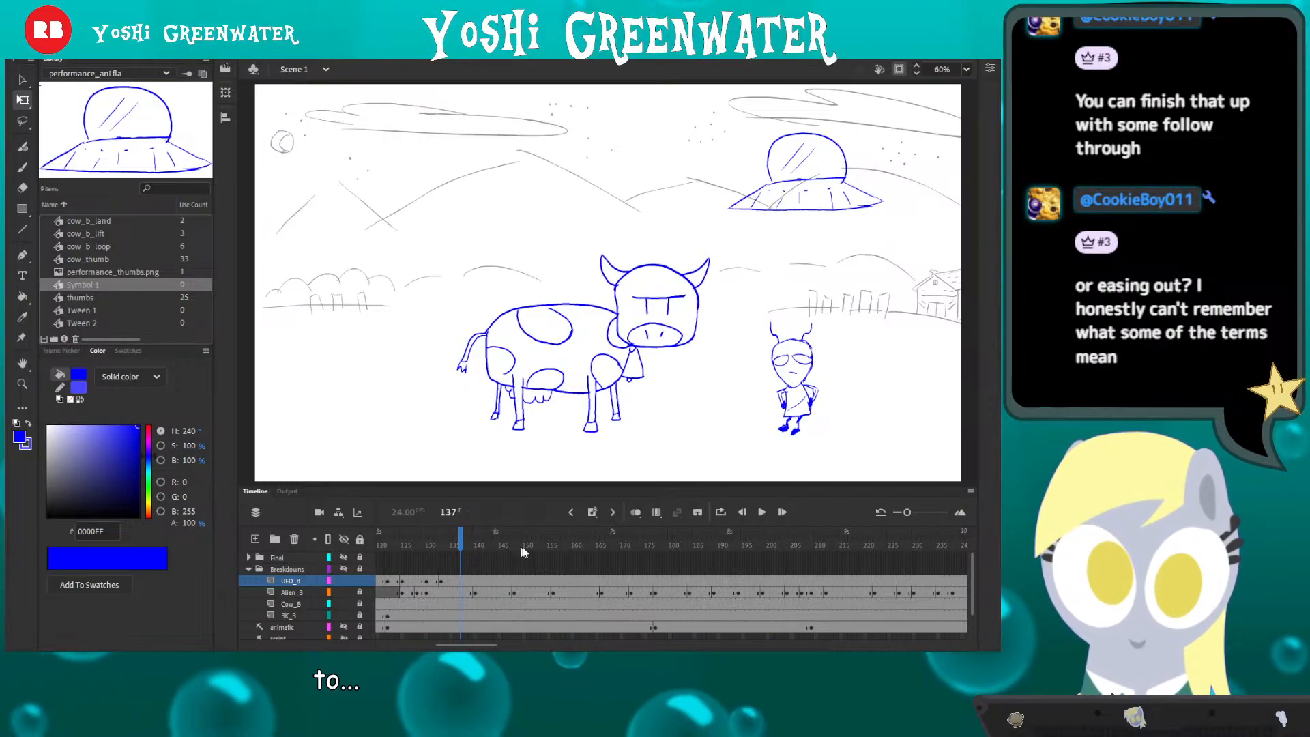
pyautogui.click(461, 545)
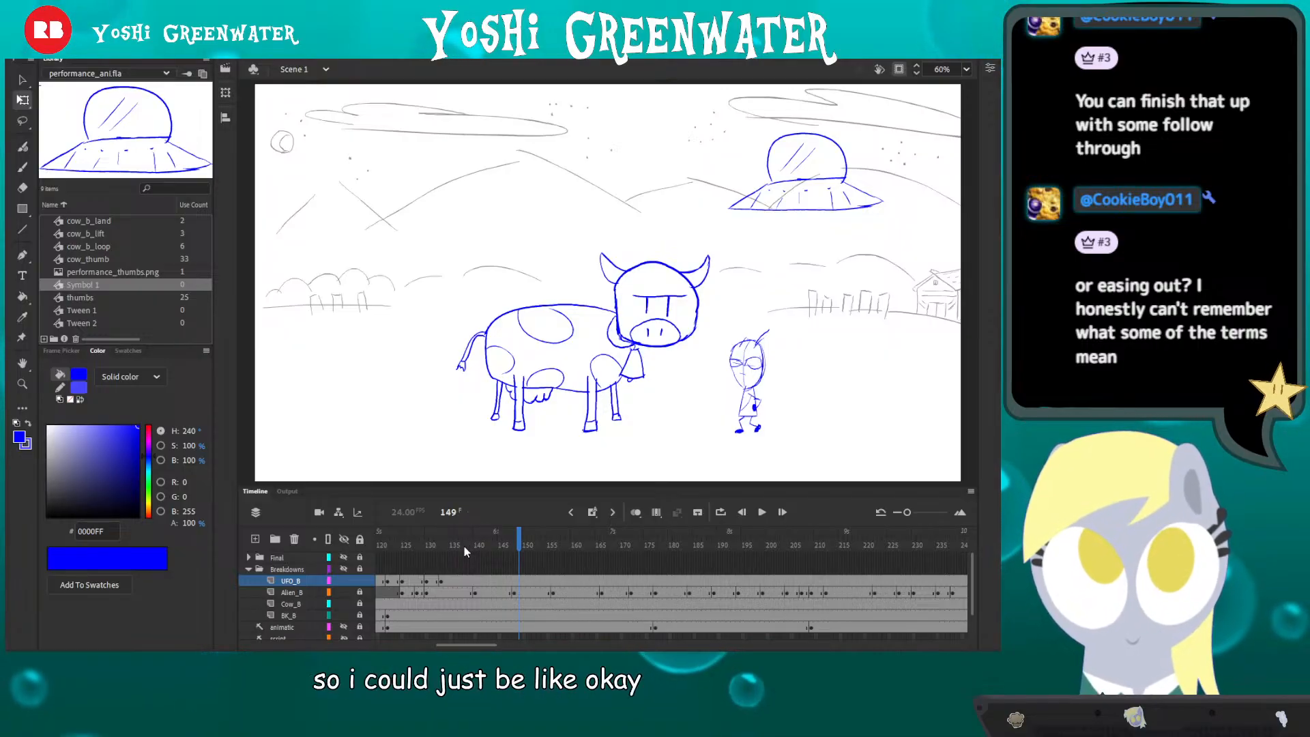
pyautogui.moveTo(462, 548); pyautogui.dragTo(519, 550)
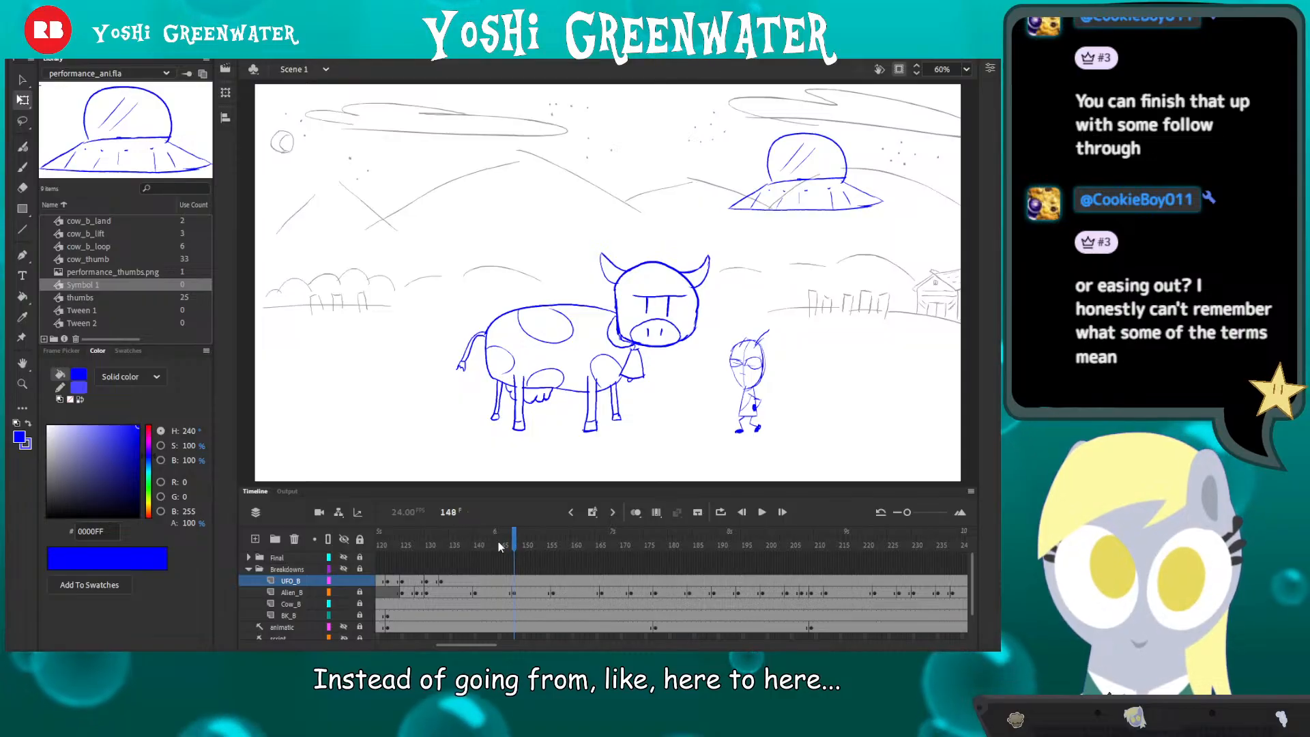
# - Unlock the Alien_B layer, insert a blank keyframe at frame 144, and turn on onion skinning around the alien
pyautogui.click(490, 547)
pyautogui.click(494, 592)
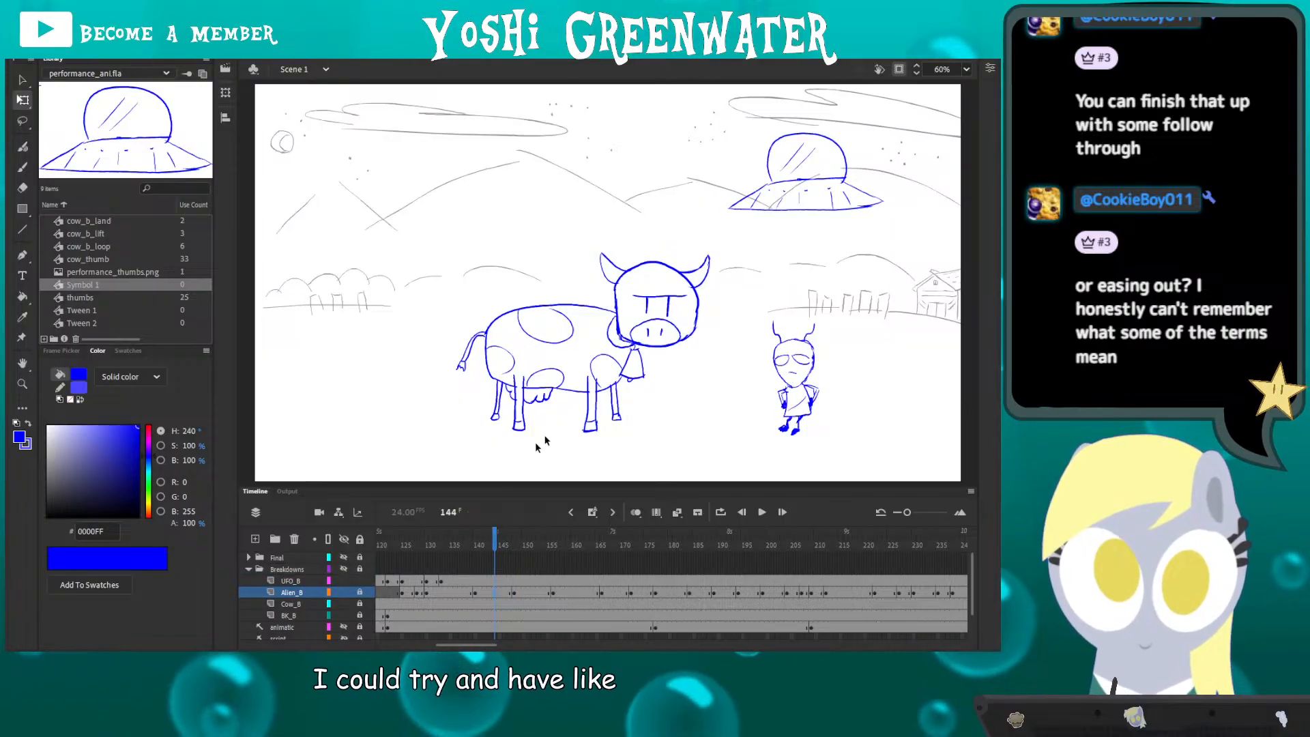
pyautogui.click(360, 588)
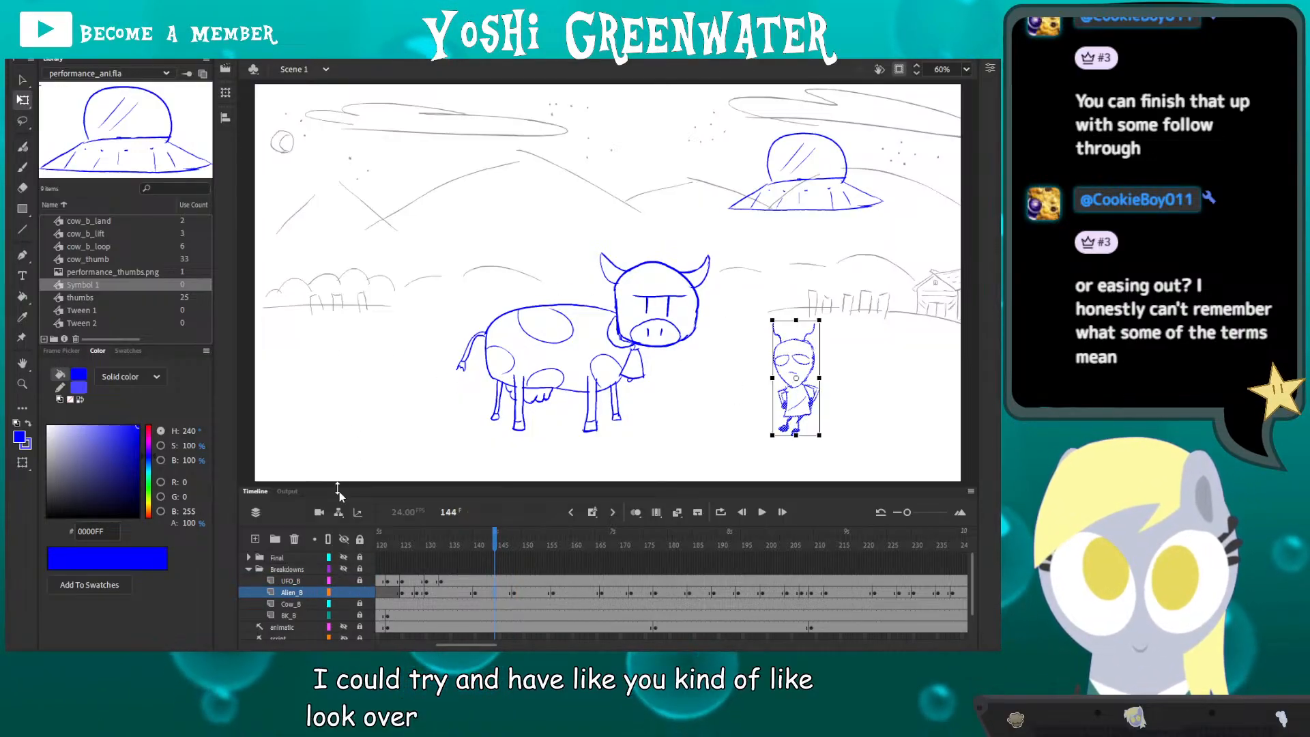
pyautogui.press('z')
pyautogui.moveTo(713, 292); pyautogui.dragTo(777, 414)
pyautogui.moveTo(631, 382); pyautogui.dragTo(499, 252)
pyautogui.press('q')
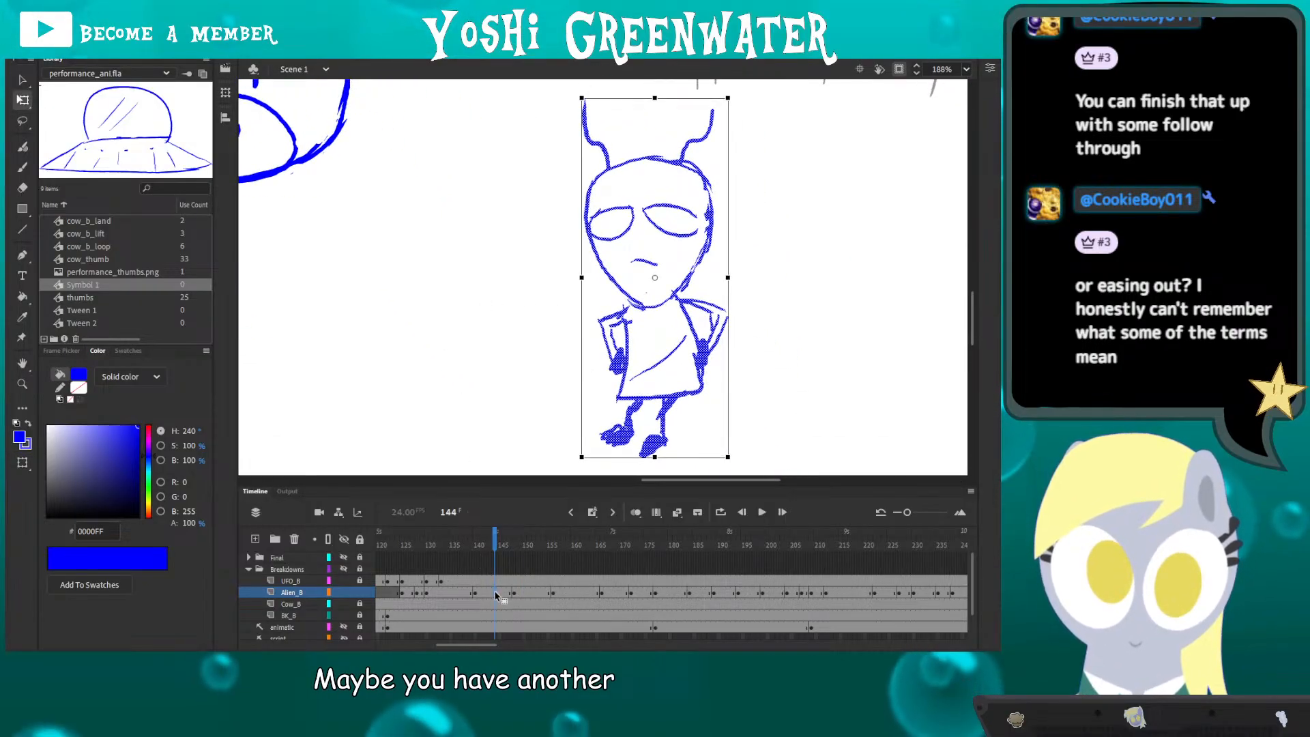
pyautogui.press('F7')
pyautogui.click(635, 512)
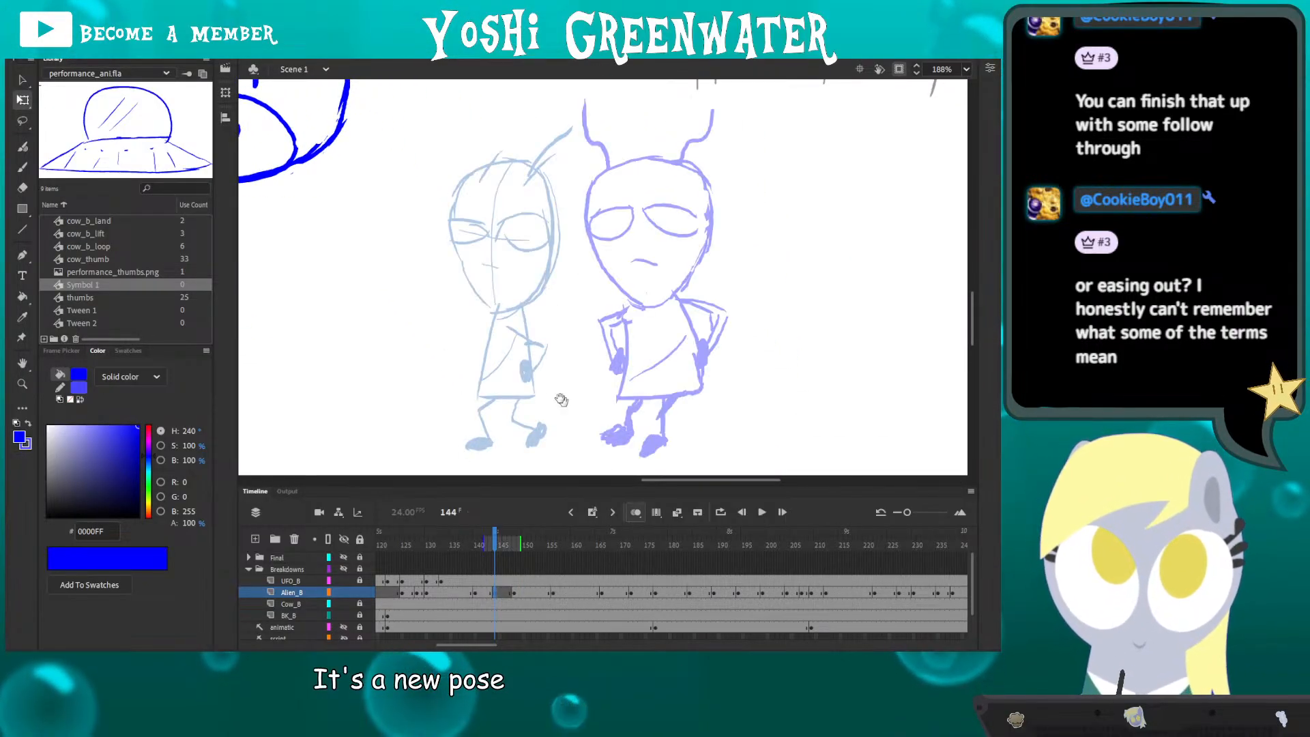
# - Brush in the alien's head, antennae, half-closed eyes, mouth and tunic at frame 144, tracing over the onion-skinned front-facing pose
pyautogui.moveTo(481, 225); pyautogui.dragTo(467, 226)
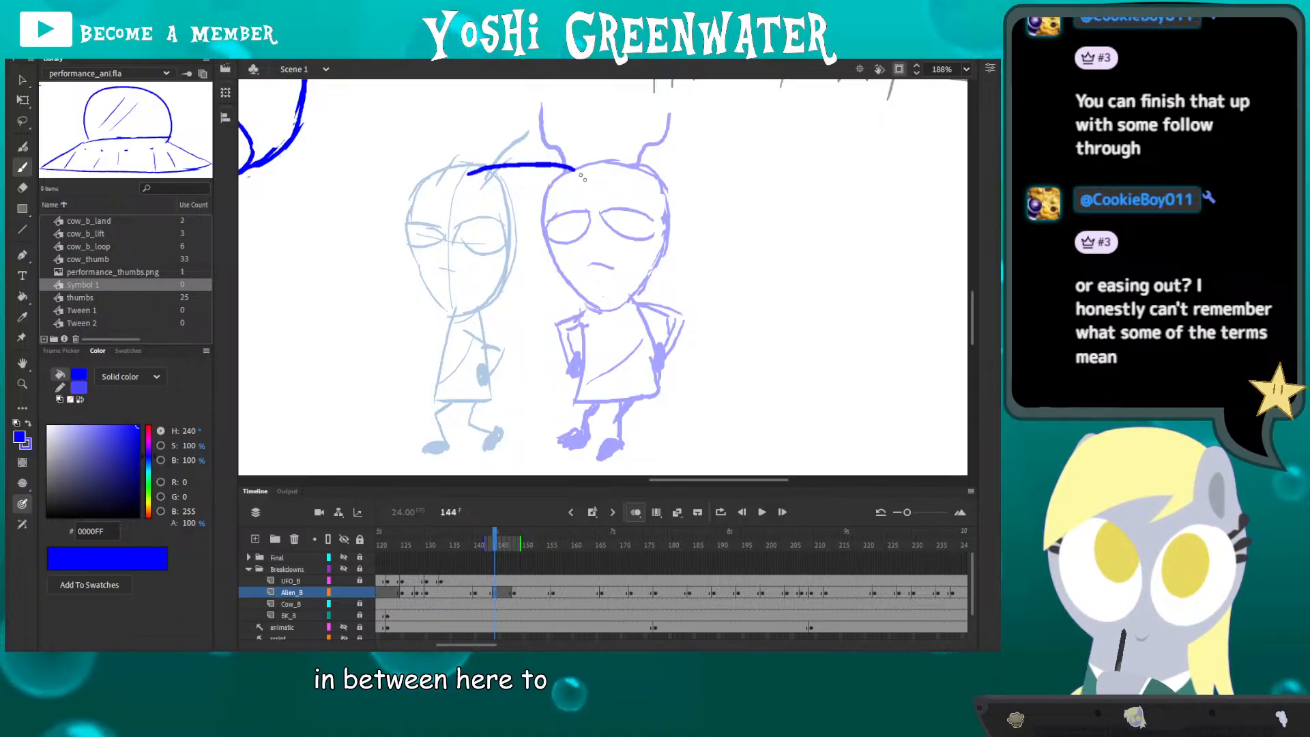
pyautogui.moveTo(474, 175); pyautogui.dragTo(496, 279)
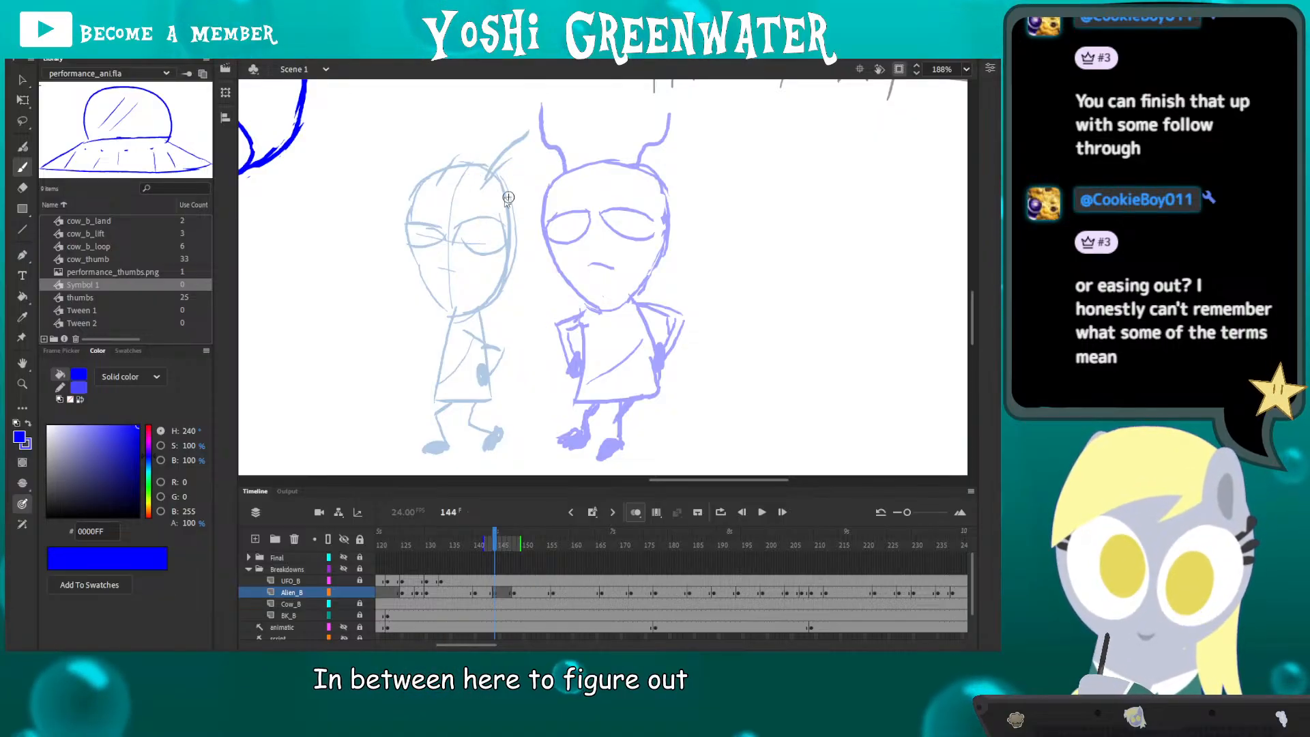
pyautogui.moveTo(652, 176)
pyautogui.mouseDown()
pyautogui.moveTo(649, 272)
pyautogui.moveTo(615, 300)
pyautogui.moveTo(565, 273)
pyautogui.moveTo(541, 195)
pyautogui.moveTo(584, 214)
pyautogui.moveTo(563, 241)
pyautogui.moveTo(652, 220)
pyautogui.mouseUp()
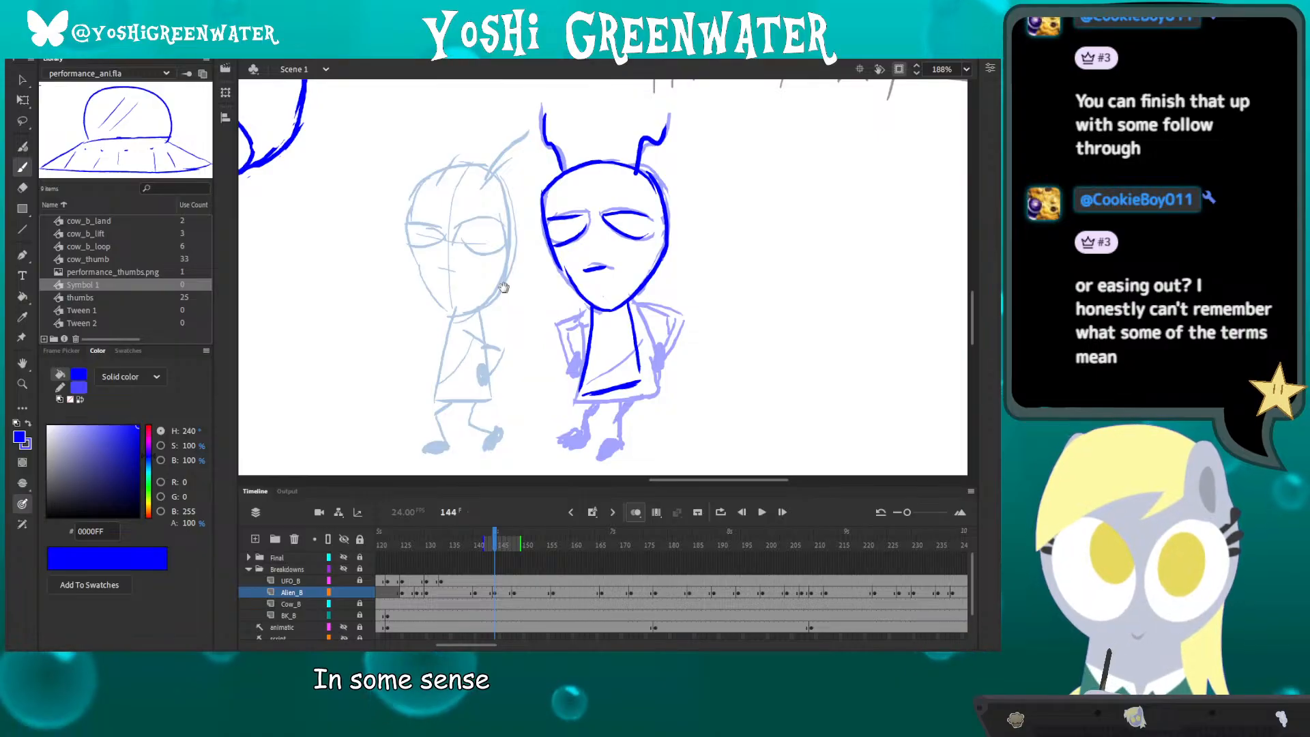
# - Undo the tunic's bottom edge, redraw it lower to match the onion-skinned pose, and sketch a leg line beneath it
pyautogui.moveTo(504, 288); pyautogui.dragTo(483, 273)
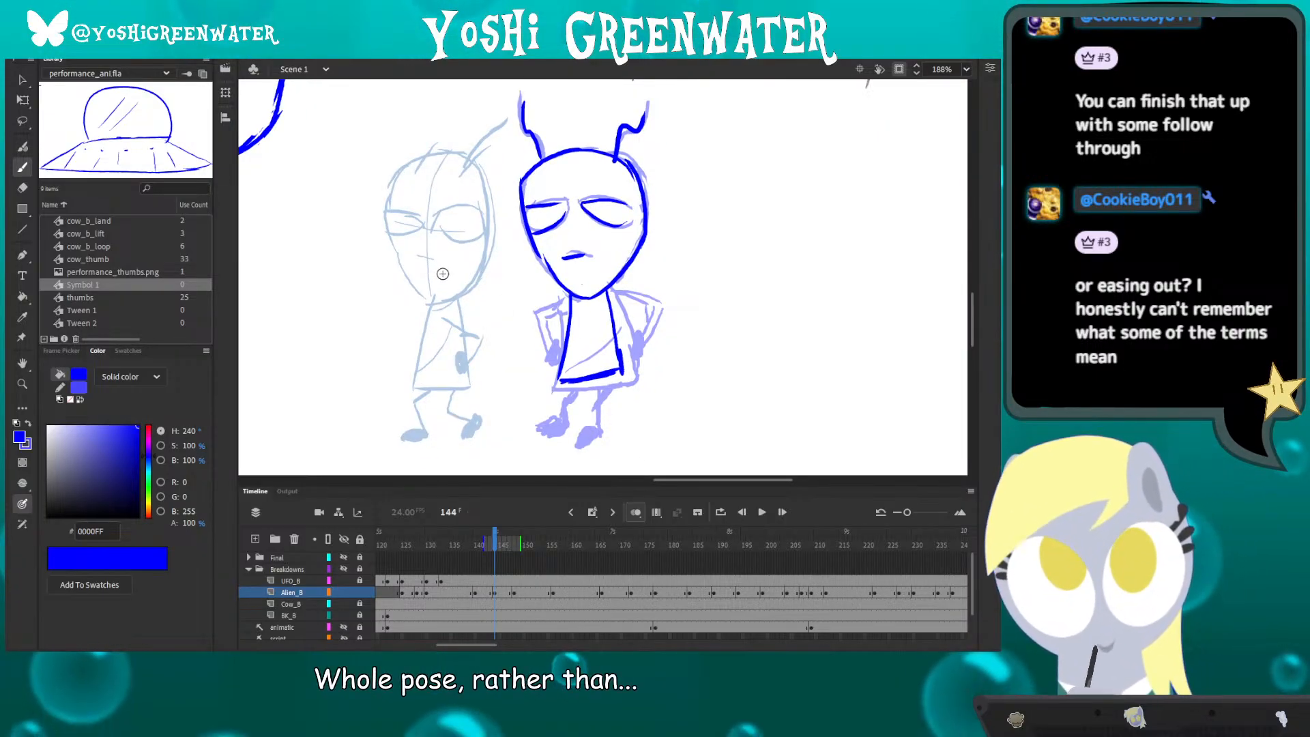
pyautogui.hotkey('ctrl', 'z')
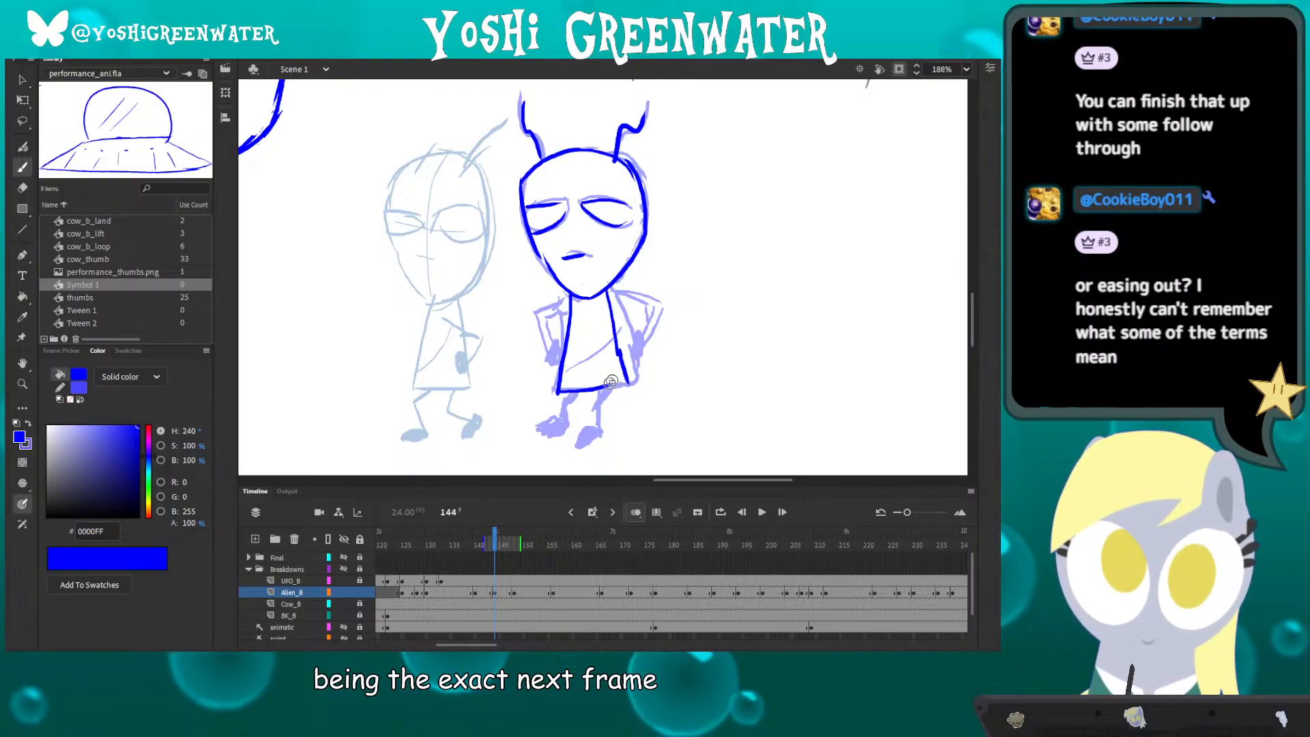
pyautogui.moveTo(563, 363); pyautogui.dragTo(623, 388)
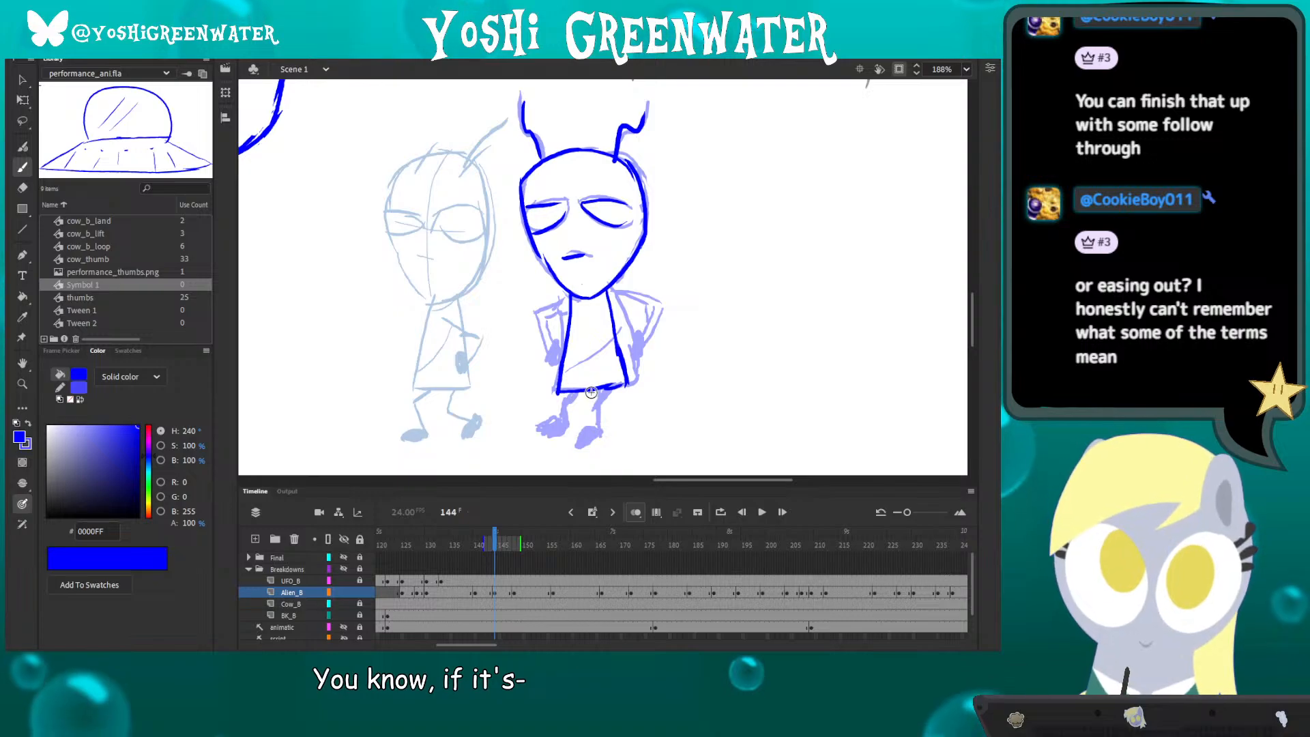
pyautogui.moveTo(586, 391); pyautogui.dragTo(598, 435)
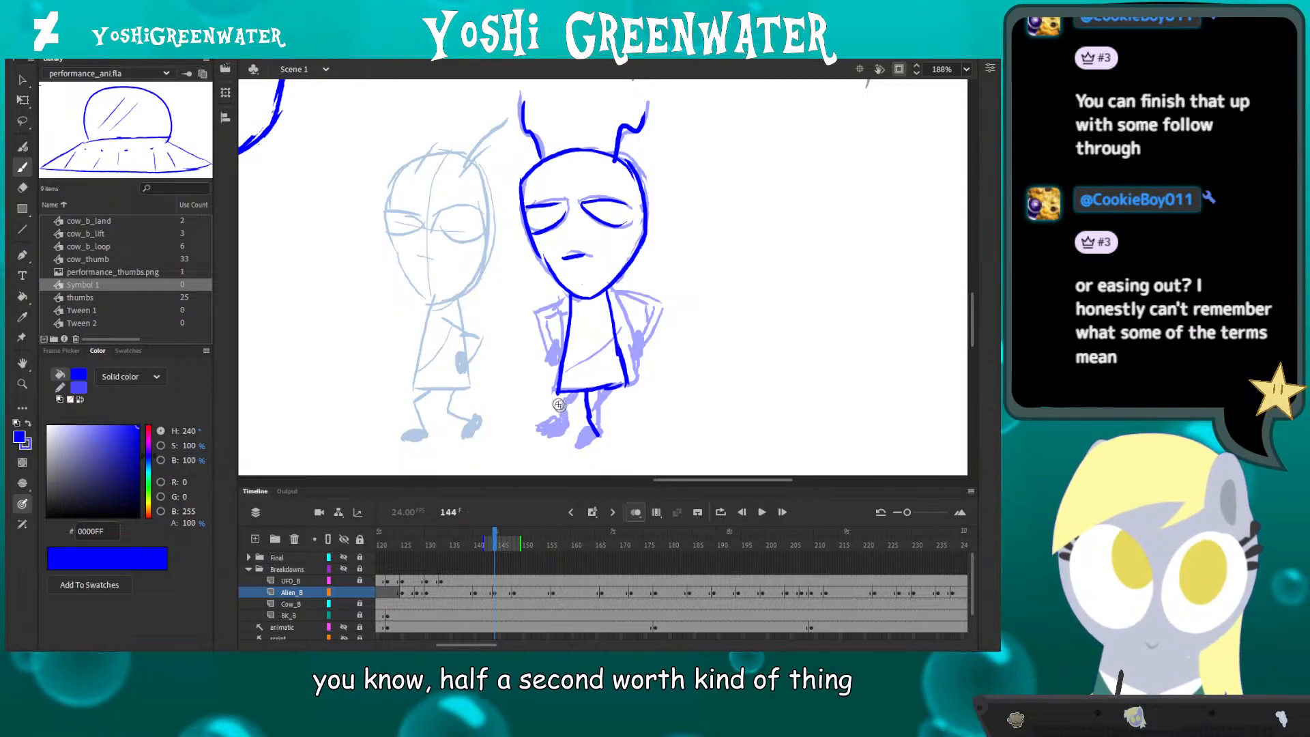
# - Select the new alien drawing, move it between the two onion-skinned poses, tilt it slightly clockwise and nudge it down
pyautogui.press('q')
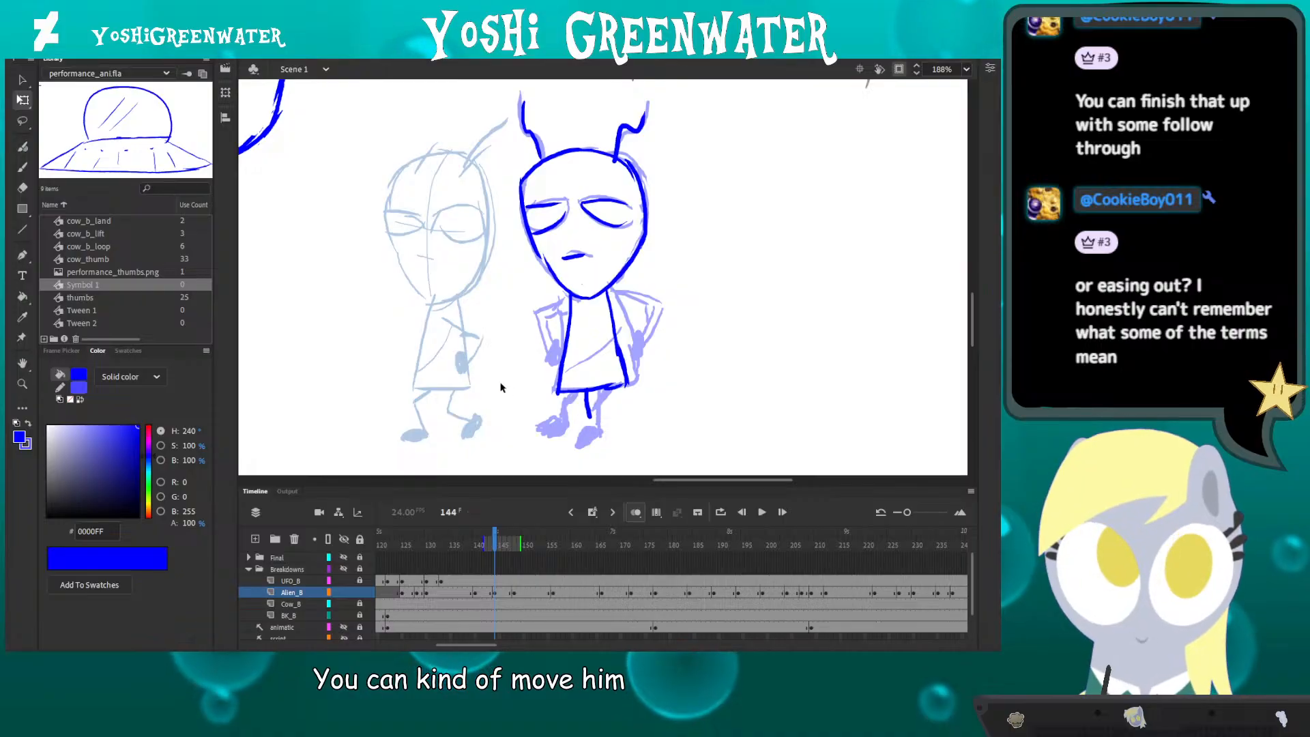
pyautogui.moveTo(501, 349); pyautogui.dragTo(495, 361)
pyautogui.press('l')
pyautogui.moveTo(482, 304)
pyautogui.mouseDown()
pyautogui.moveTo(696, 423)
pyautogui.moveTo(498, 300)
pyautogui.mouseUp()
pyautogui.press('q')
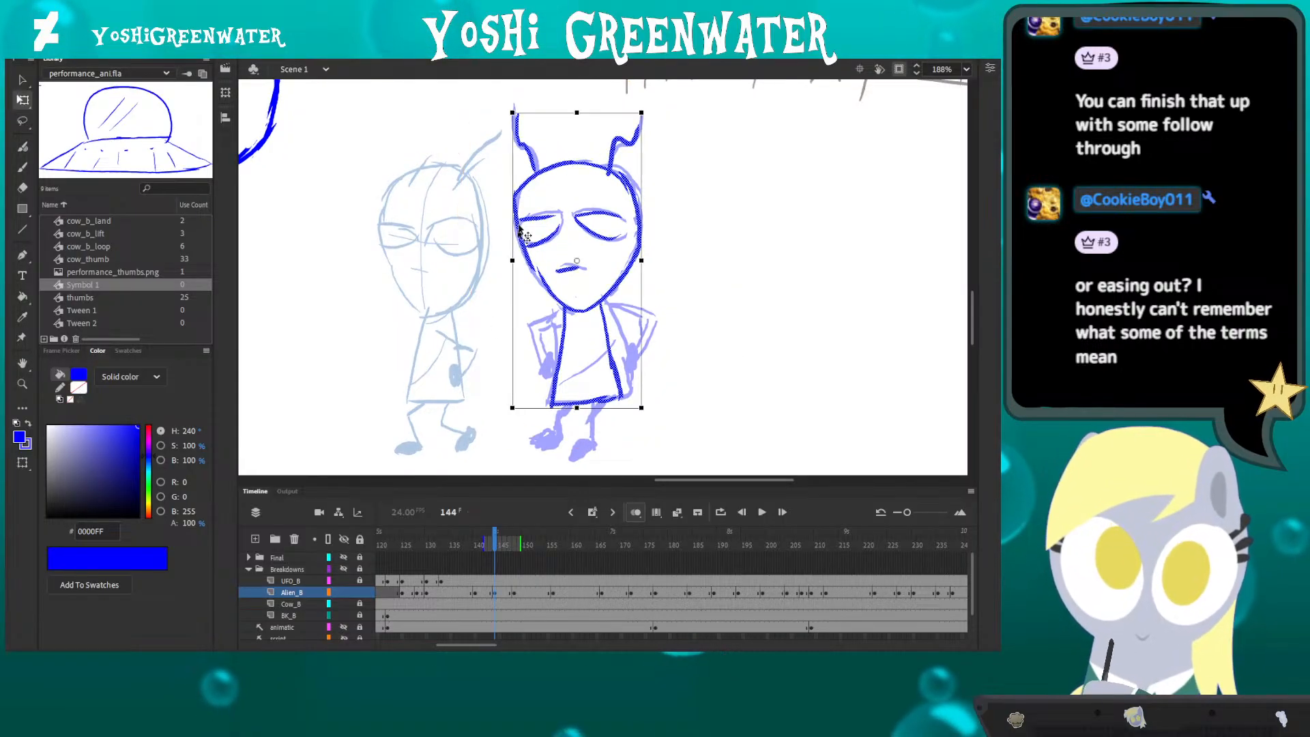
pyautogui.moveTo(515, 197); pyautogui.dragTo(468, 195)
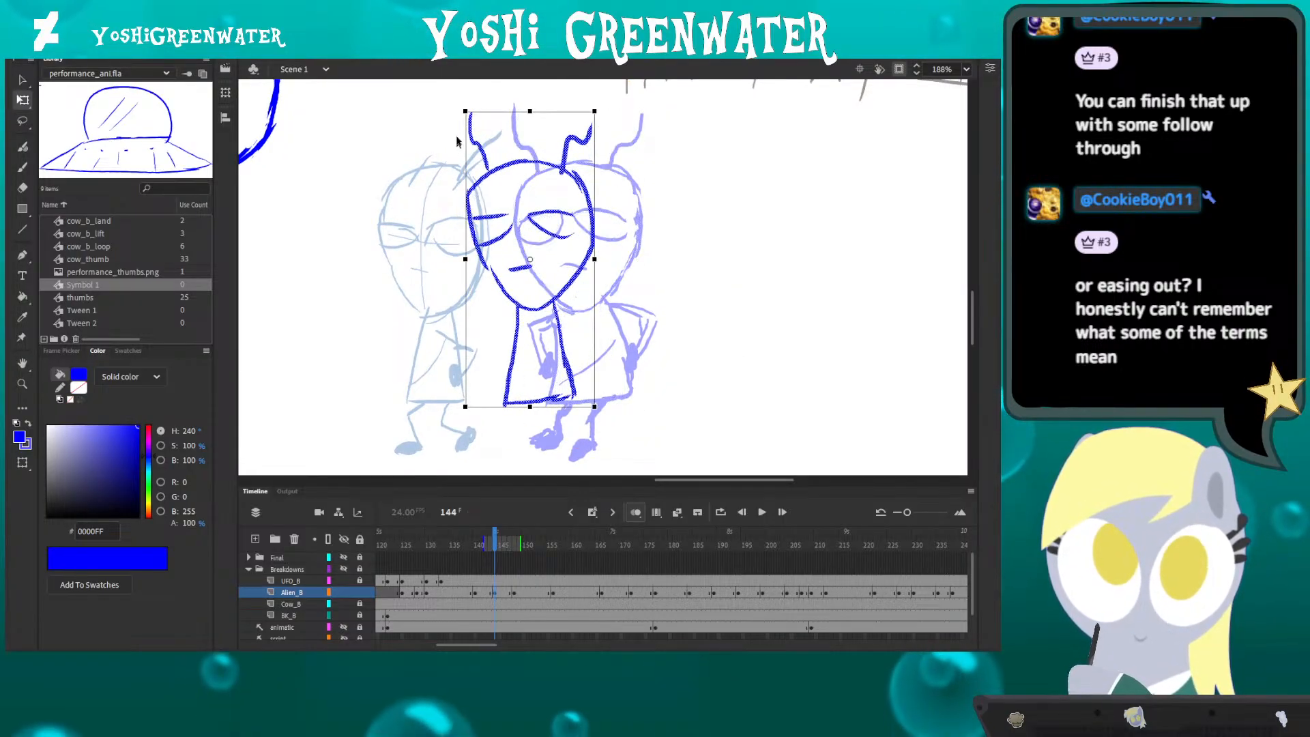
pyautogui.moveTo(459, 123); pyautogui.dragTo(471, 125)
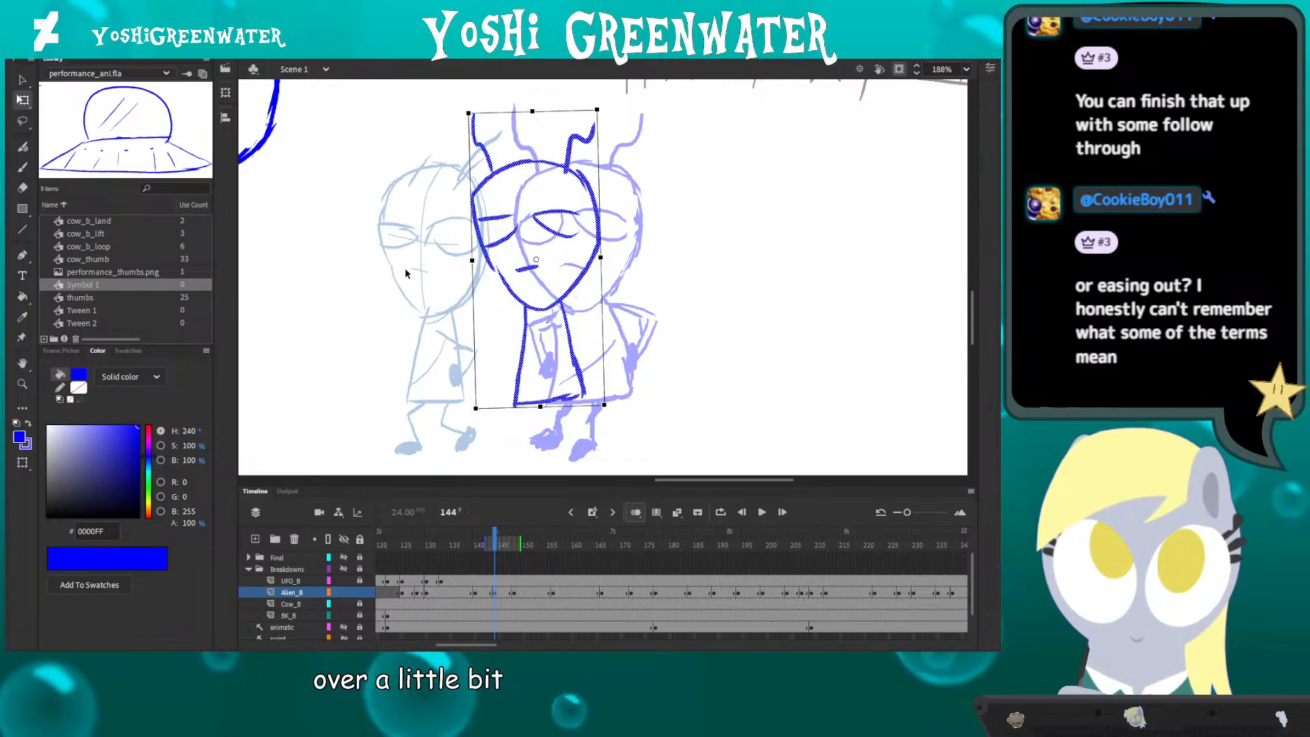
pyautogui.press('Down')
pyautogui.press('Down')
pyautogui.press('Down')
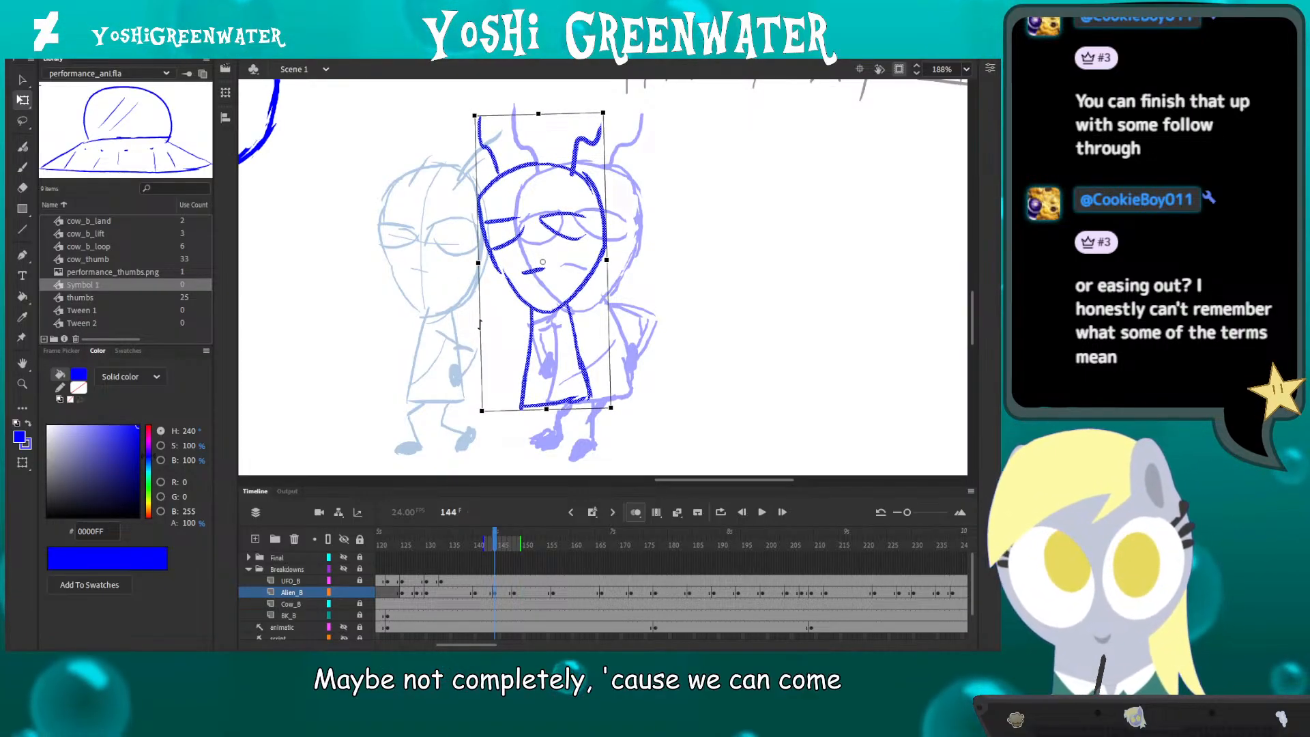
# - Adjust the in-between alien's tunic separately, and draw both legs with feet and a bent arm with a hand
pyautogui.press('l')
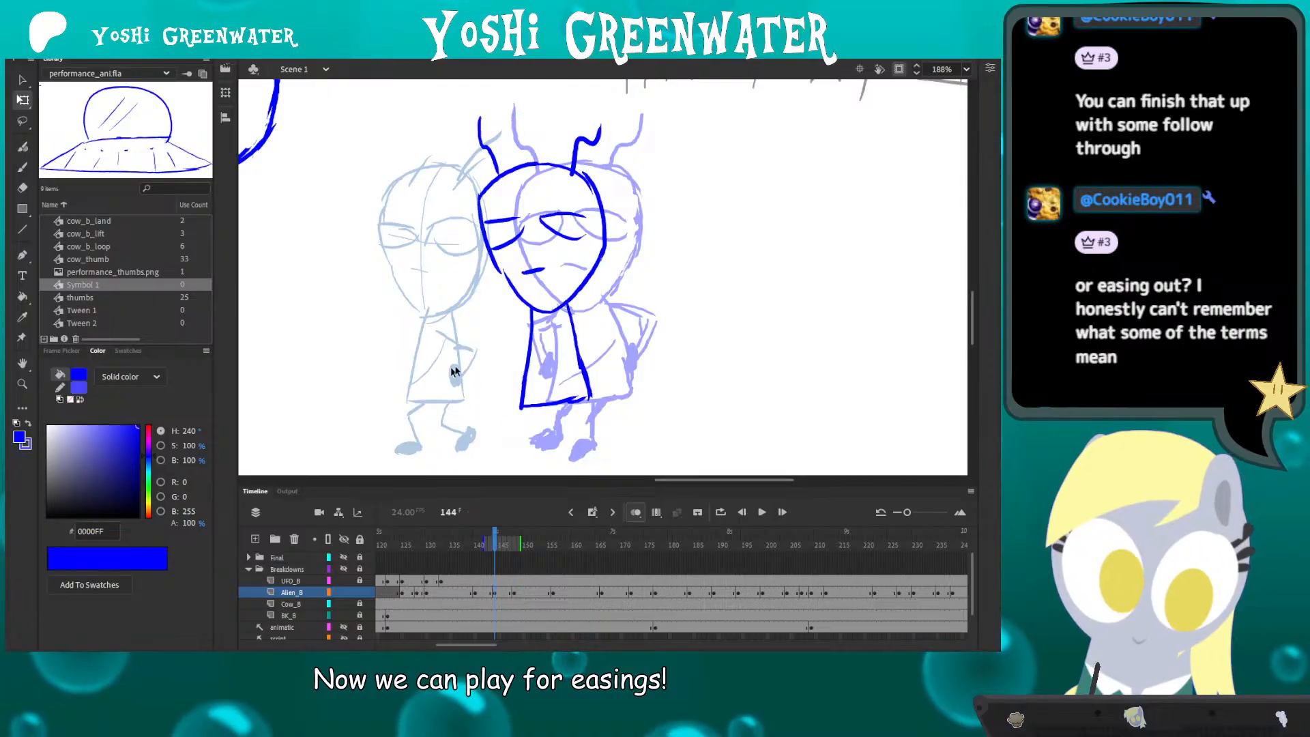
pyautogui.press('q')
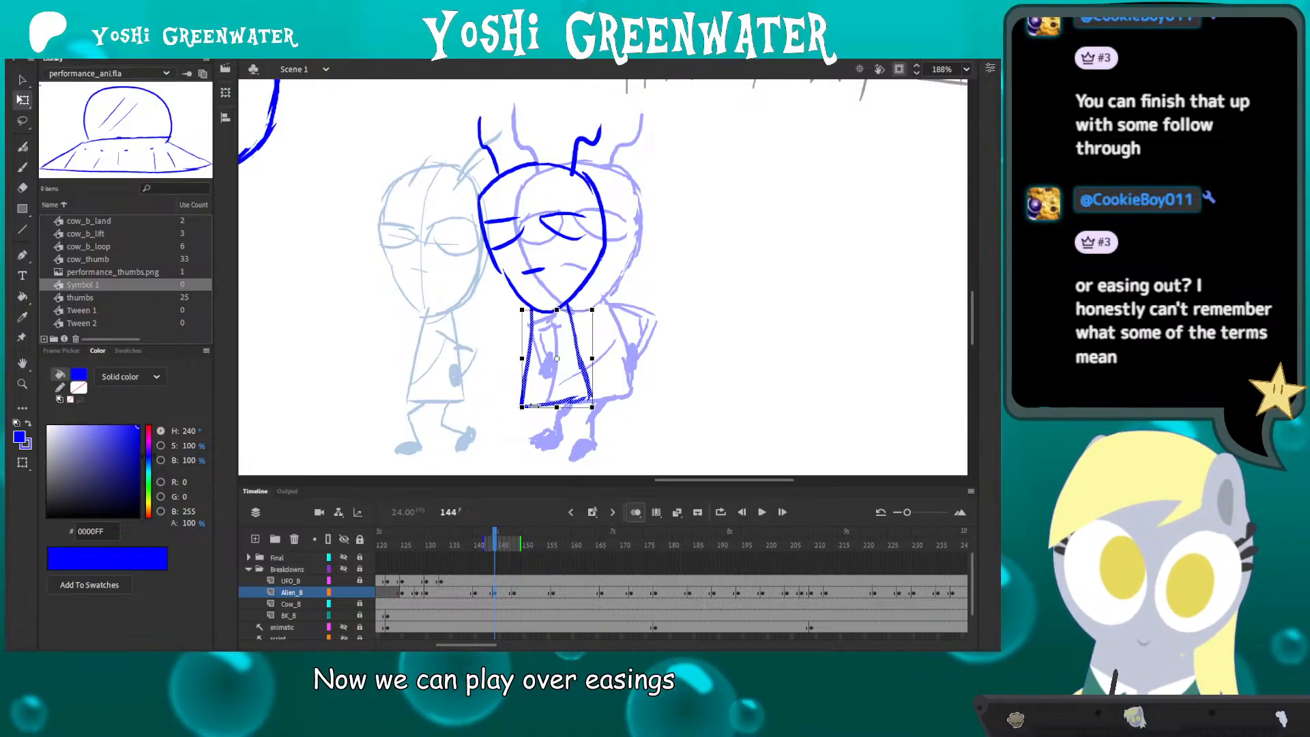
pyautogui.moveTo(543, 409); pyautogui.dragTo(492, 402)
pyautogui.click(491, 395)
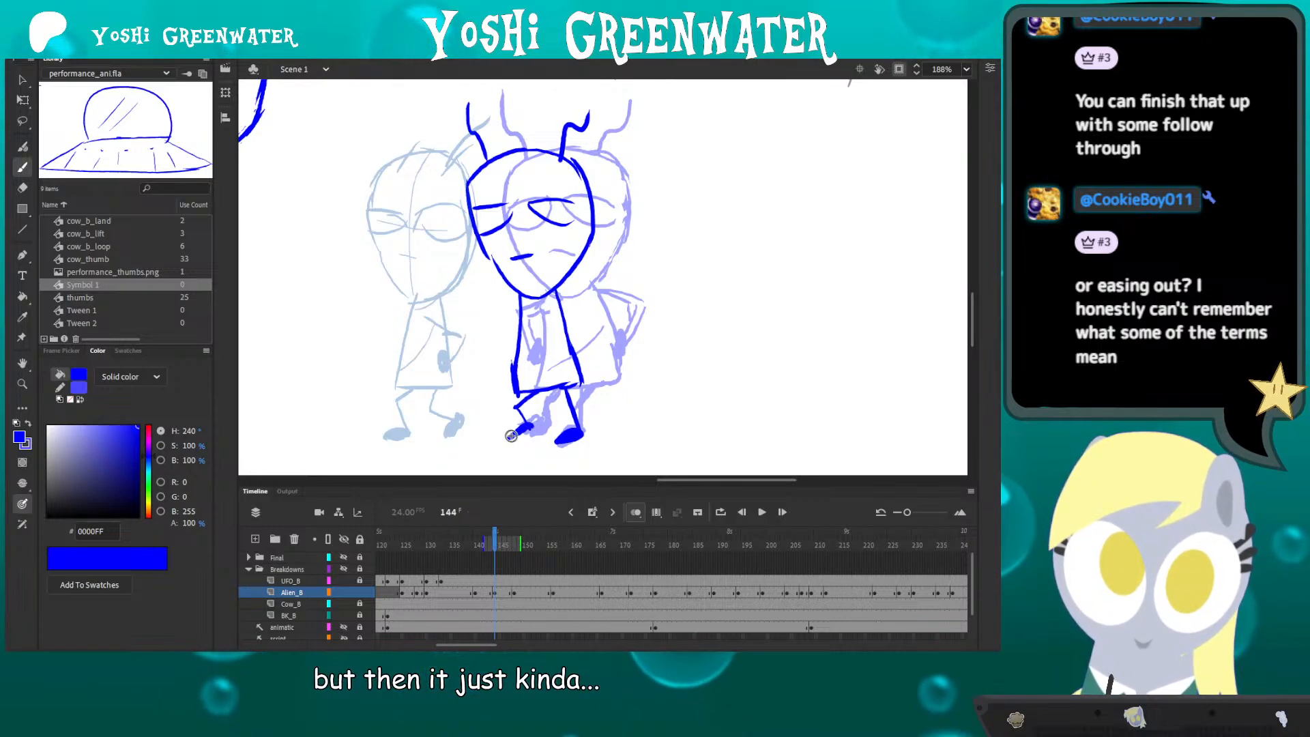
pyautogui.moveTo(438, 305); pyautogui.dragTo(415, 299)
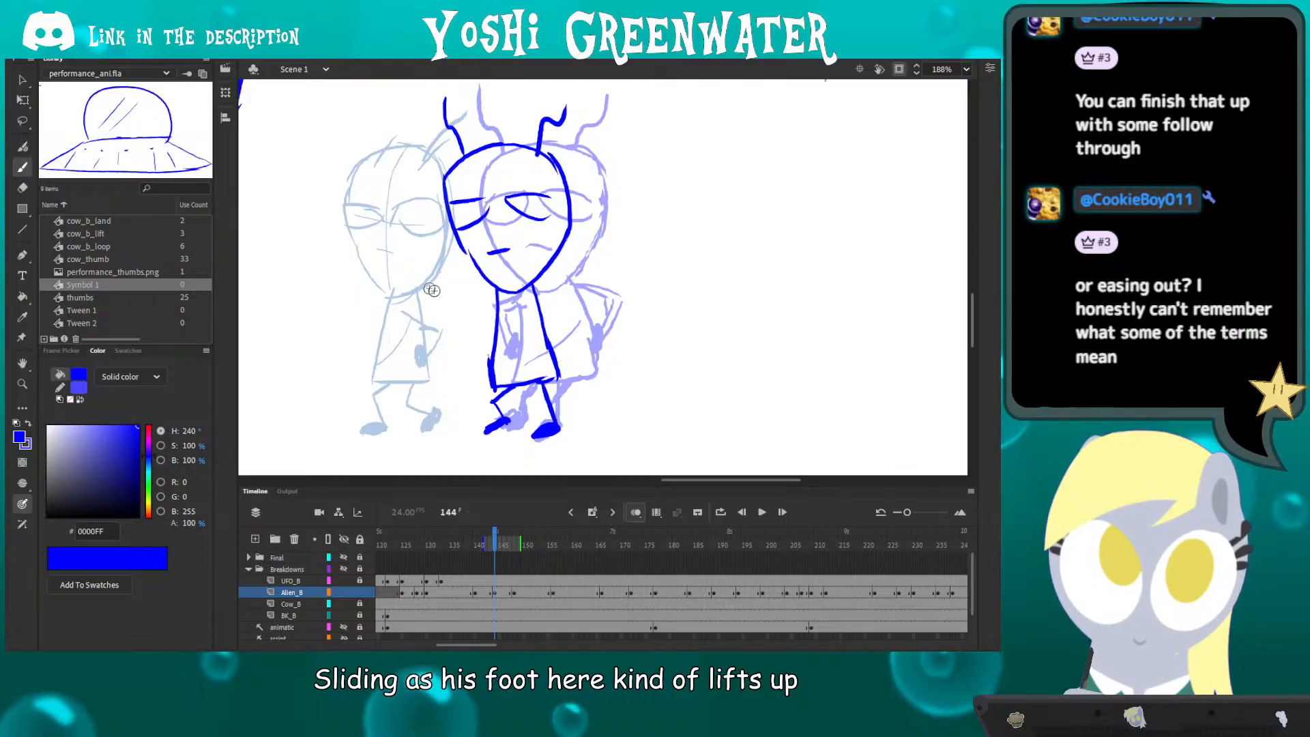
pyautogui.moveTo(520, 304)
pyautogui.mouseDown()
pyautogui.moveTo(566, 341)
pyautogui.moveTo(545, 354)
pyautogui.mouseUp()
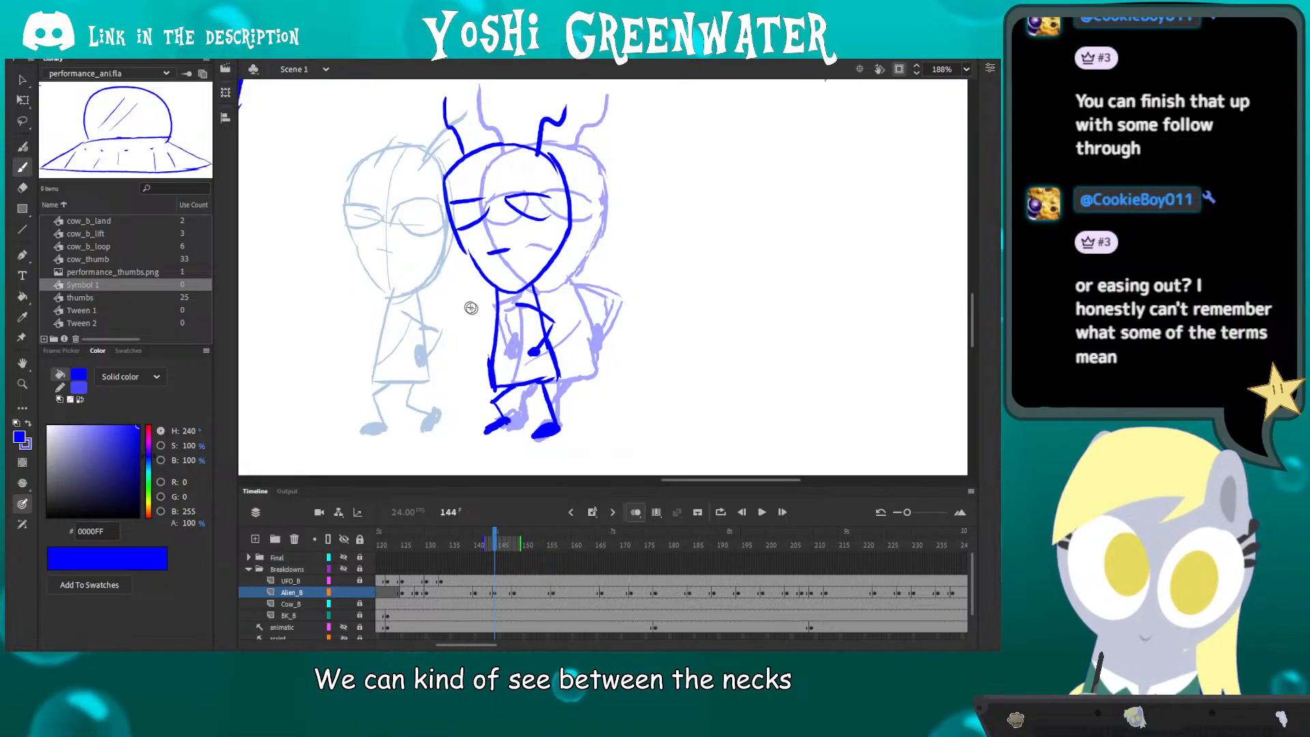
# - Turn off onion skinning, fit the whole scene in view, and play and scrub the alien's new motion up to frame 149
pyautogui.click(635, 512)
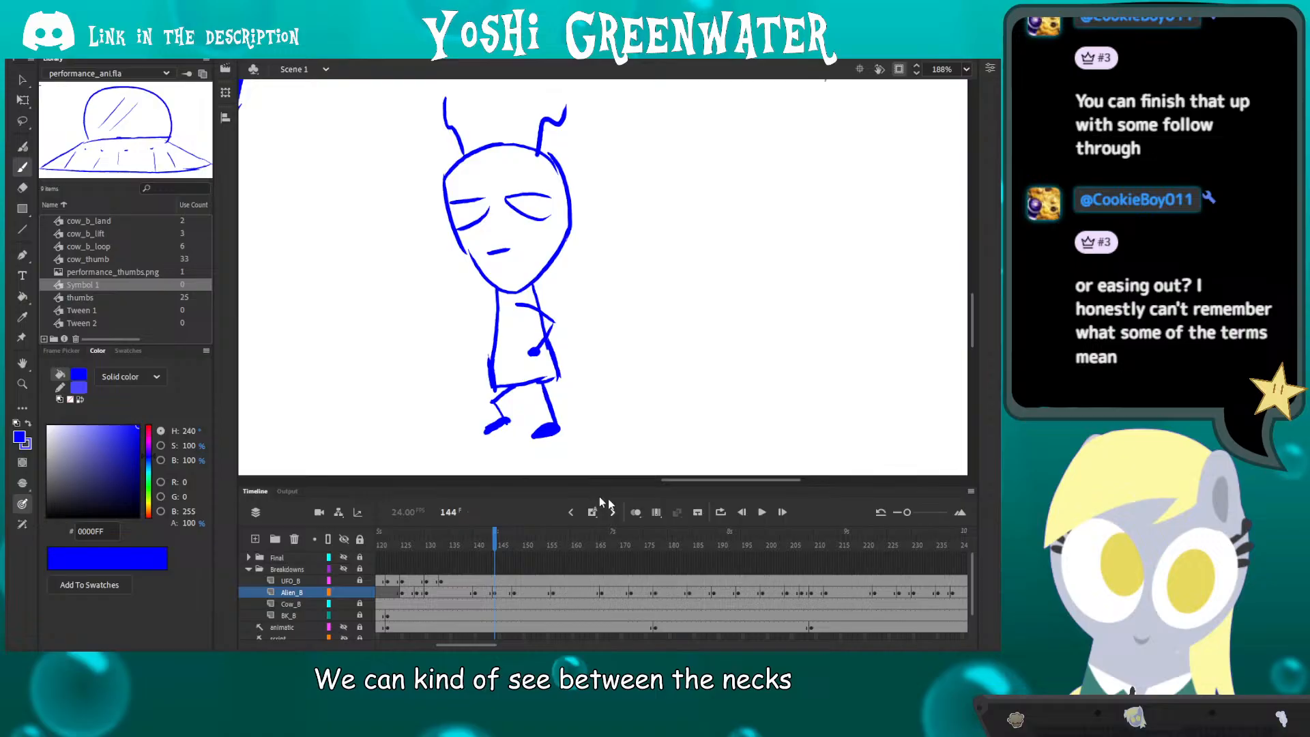
pyautogui.click(431, 541)
pyautogui.hotkey('ctrl', '2')
pyautogui.press('Return')
pyautogui.press('q')
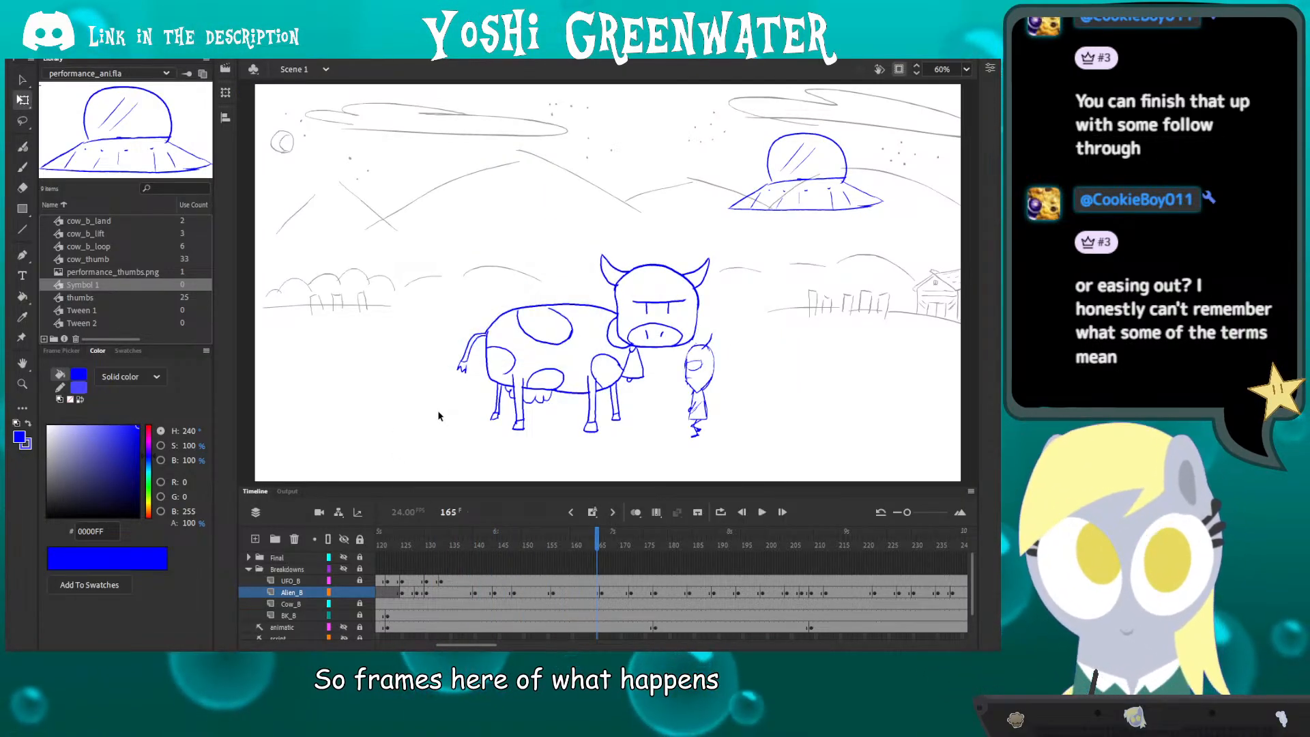
pyautogui.click(449, 545)
pyautogui.press('Return')
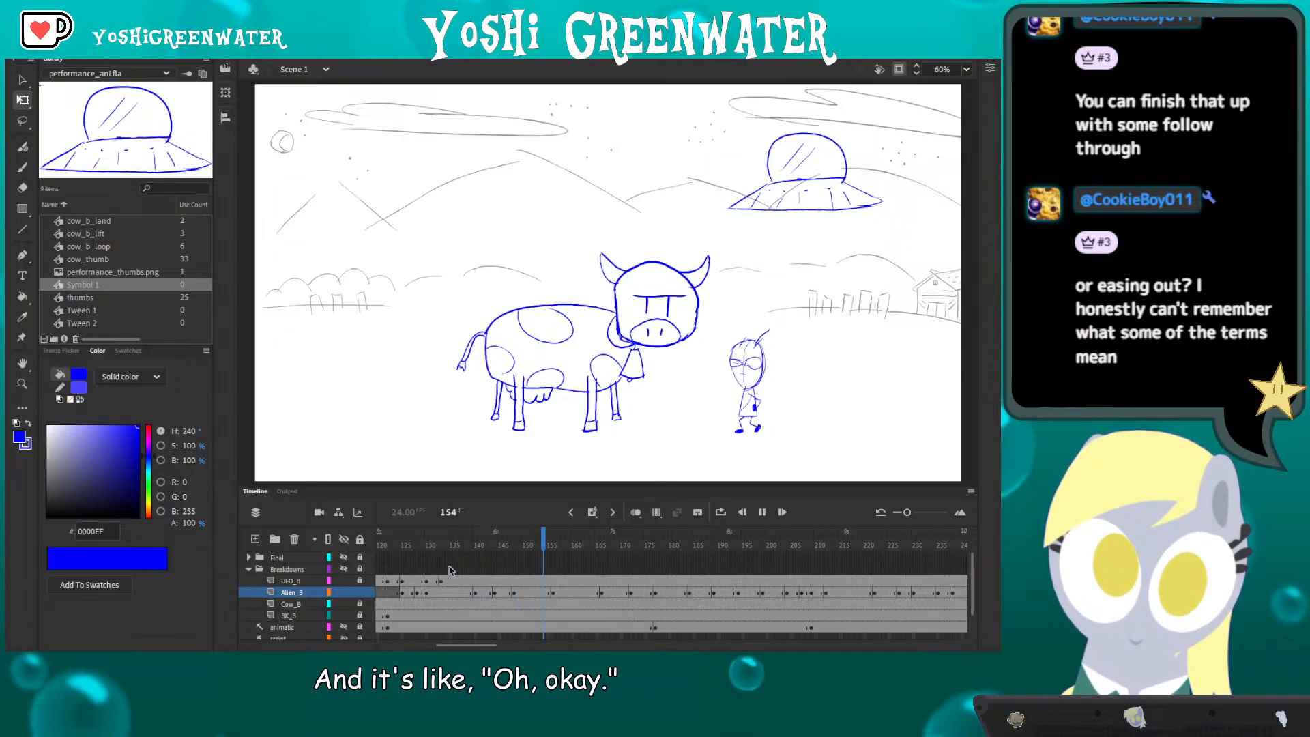
pyautogui.click(454, 556)
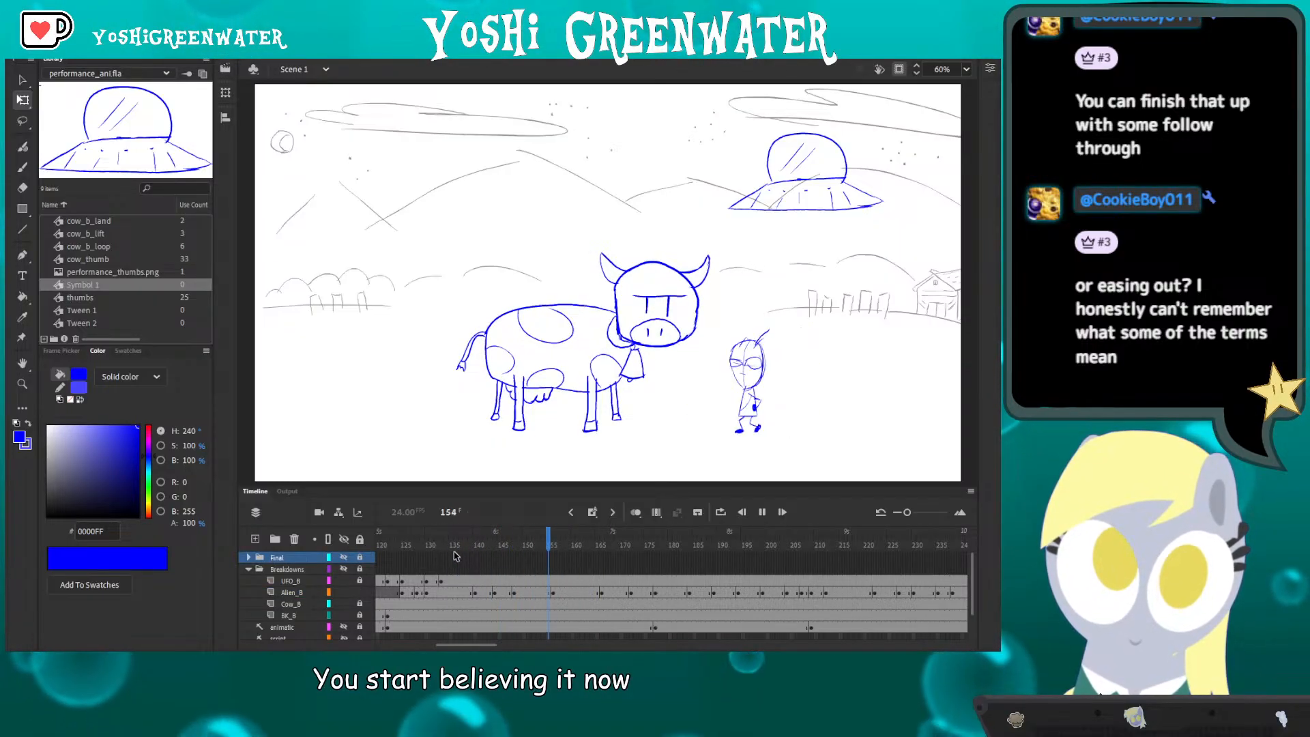
pyautogui.moveTo(456, 550); pyautogui.dragTo(509, 556)
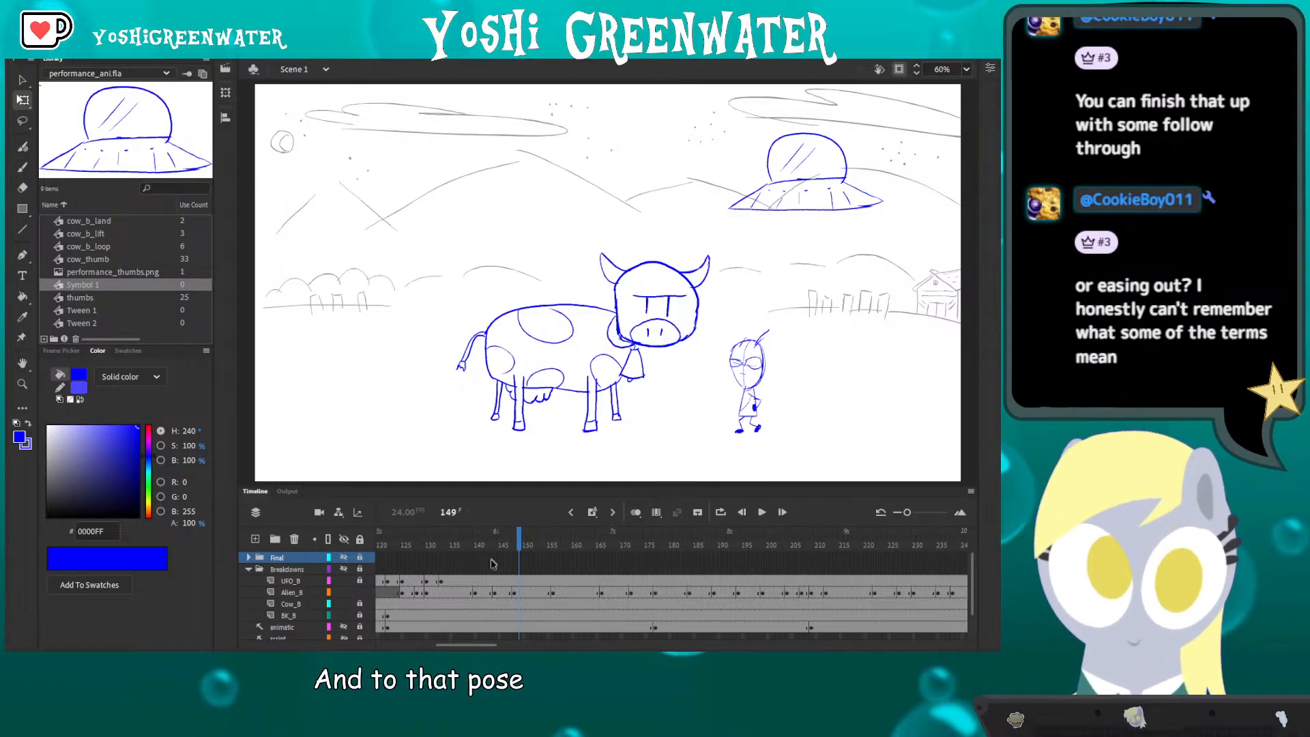
# - Step the Alien_B layer forward from frame 144 to frame 147 and back again to check the in-between spacing
pyautogui.click(496, 598)
pyautogui.press('.')
pyautogui.press('.')
pyautogui.press('.')
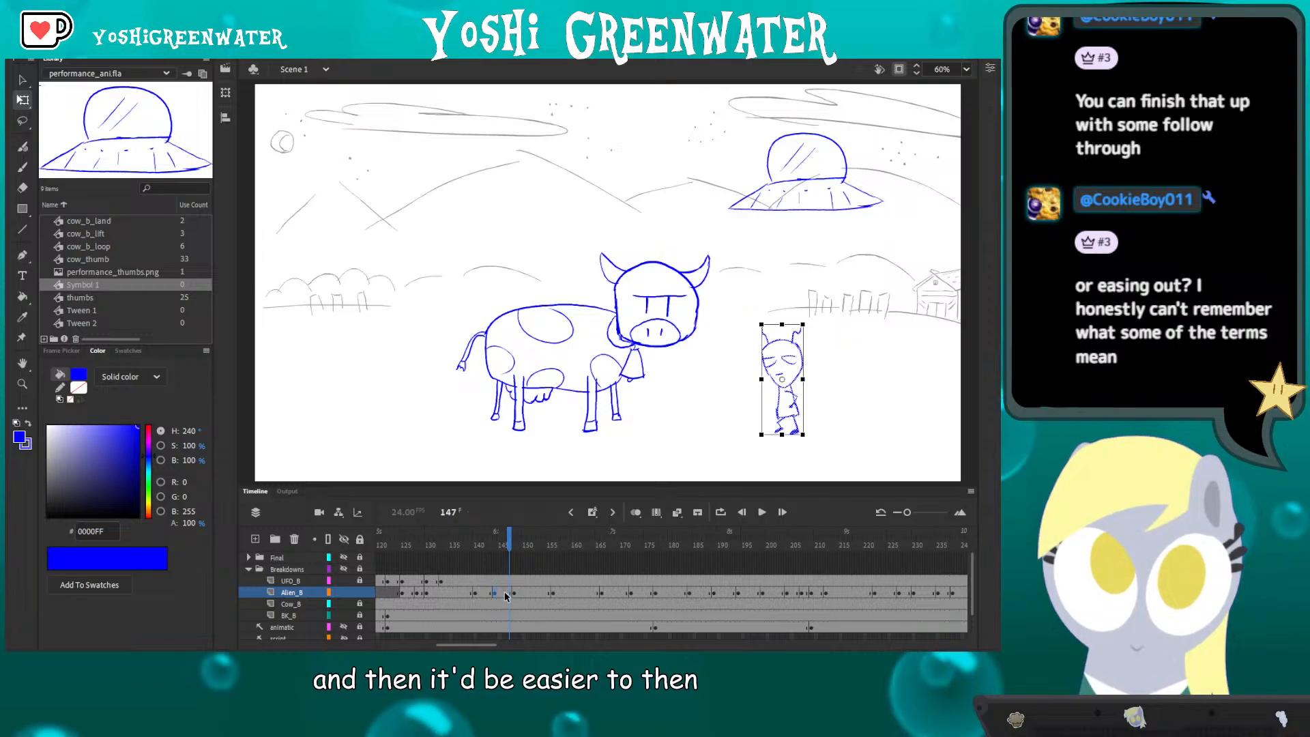
pyautogui.press(',')
pyautogui.press(',')
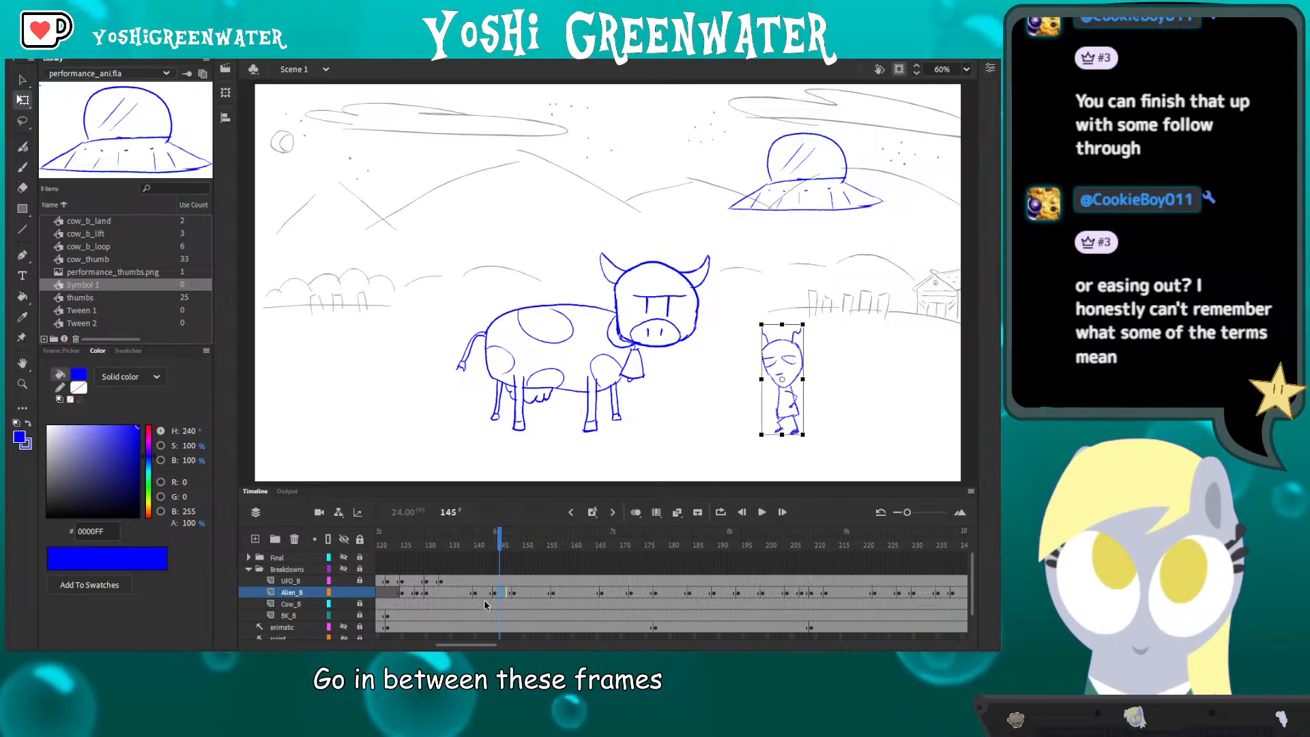
pyautogui.press(',')
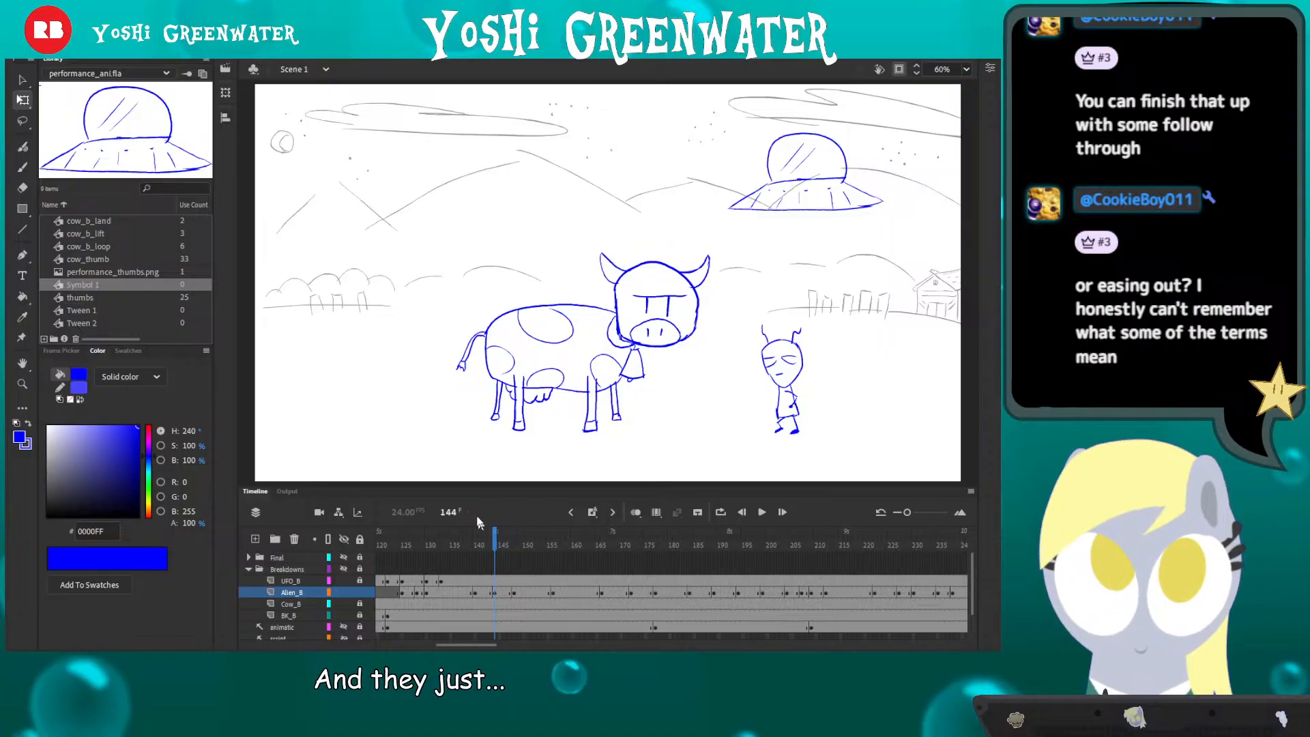
# - Play the alien's walk toward the cow and scrub back to its pose at frame 156
pyautogui.moveTo(468, 643); pyautogui.dragTo(472, 644)
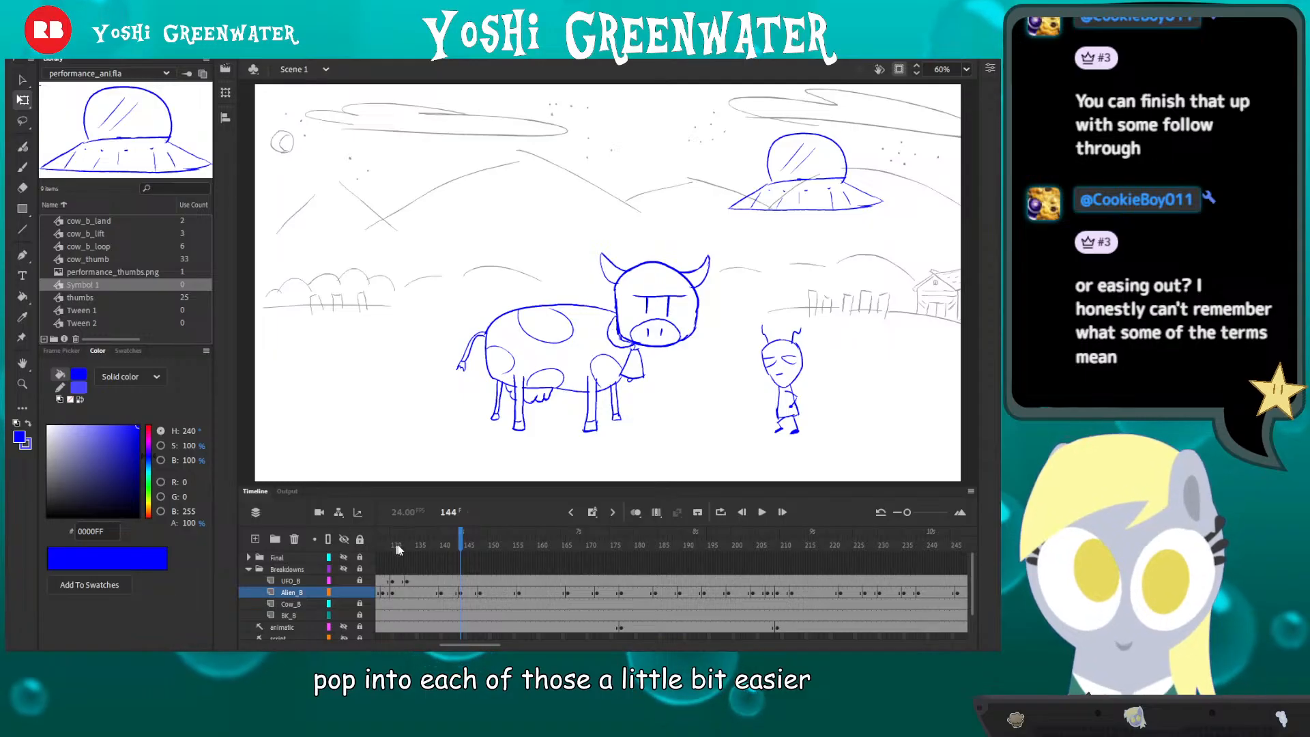
pyautogui.click(480, 543)
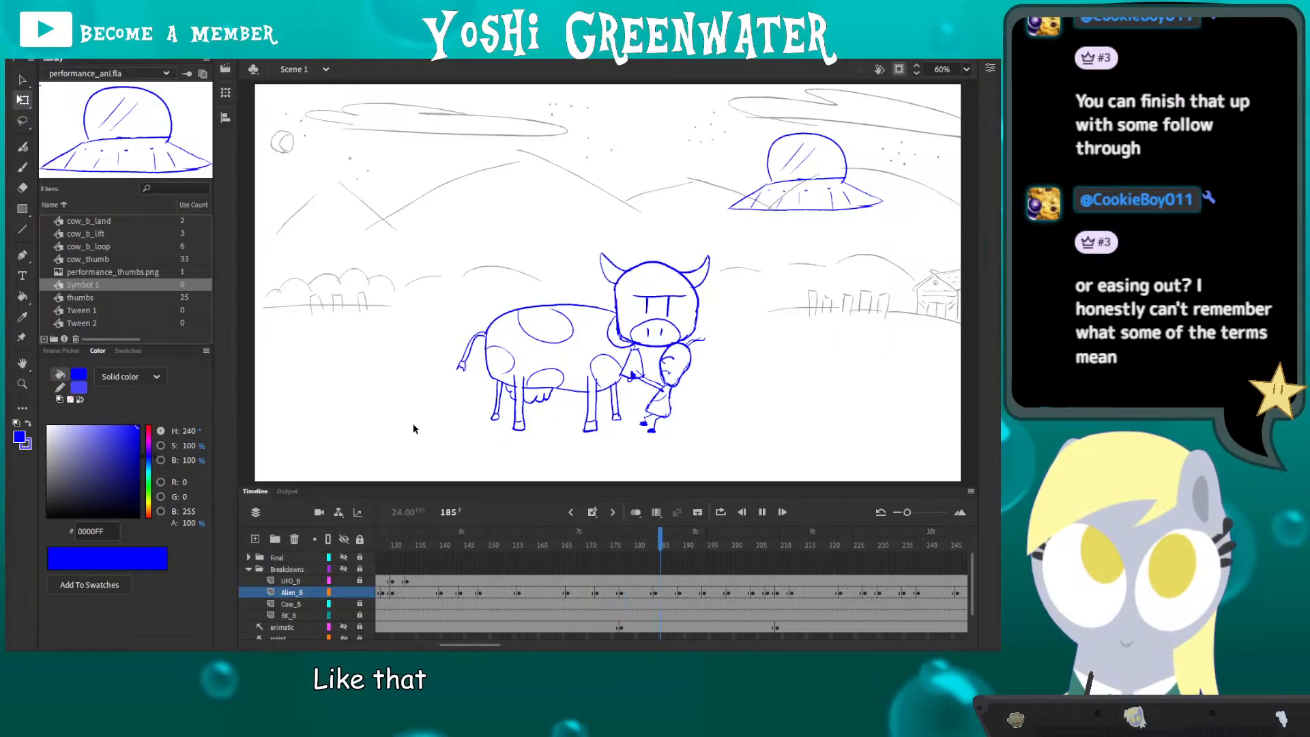
pyautogui.press('Return')
pyautogui.moveTo(482, 644); pyautogui.dragTo(504, 644)
pyautogui.moveTo(382, 545)
pyautogui.mouseDown()
pyautogui.moveTo(471, 545)
pyautogui.moveTo(429, 537)
pyautogui.mouseUp()
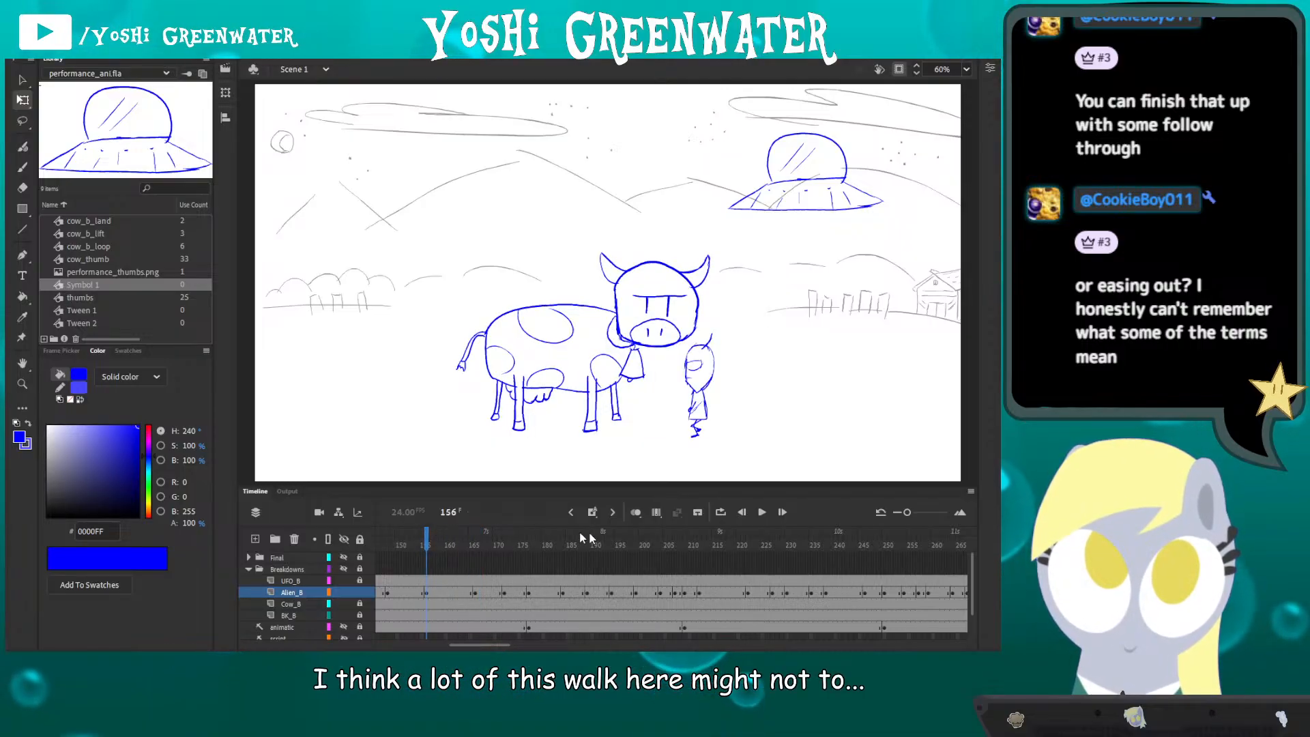
# - Compare the frame 156 alien with its neighbouring poses using onion skinning, and nudge it slightly up and left
pyautogui.click(635, 511)
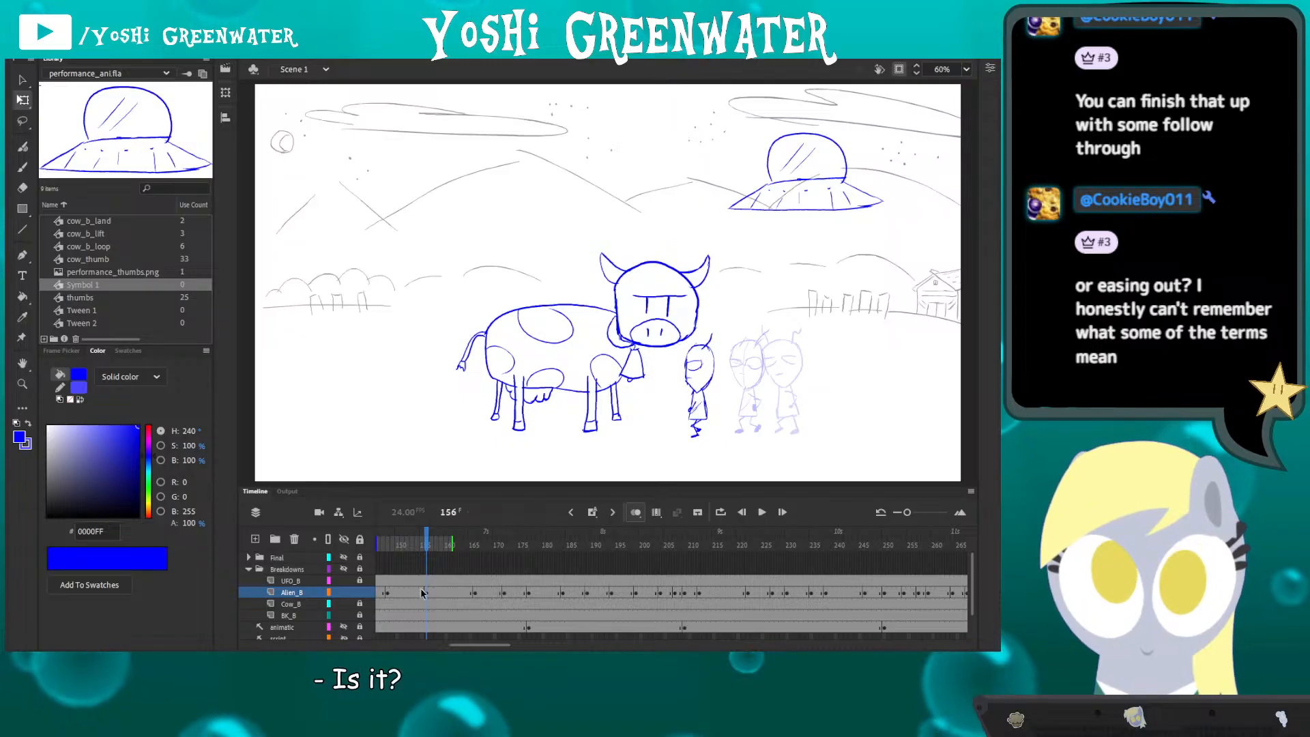
pyautogui.click(695, 402)
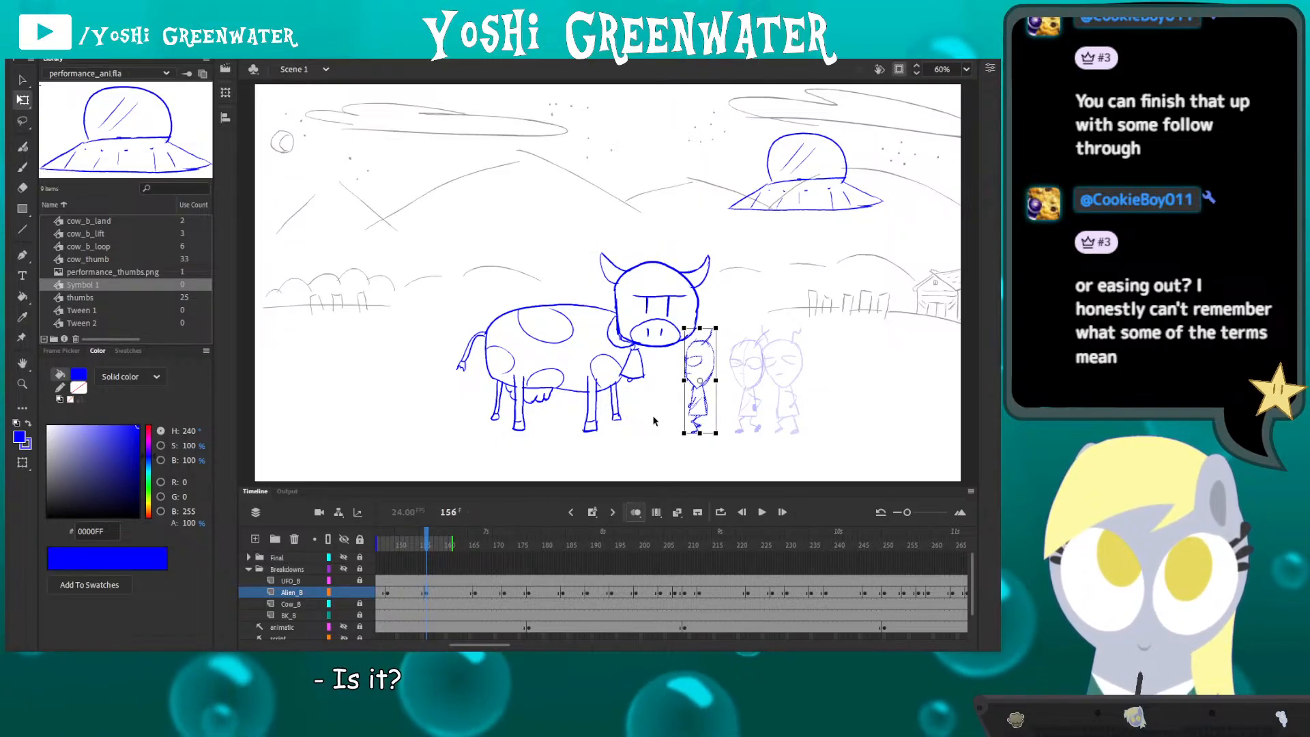
pyautogui.press('Up')
pyautogui.press('Up')
pyautogui.press('Up')
pyautogui.press('Up')
pyautogui.press('Up')
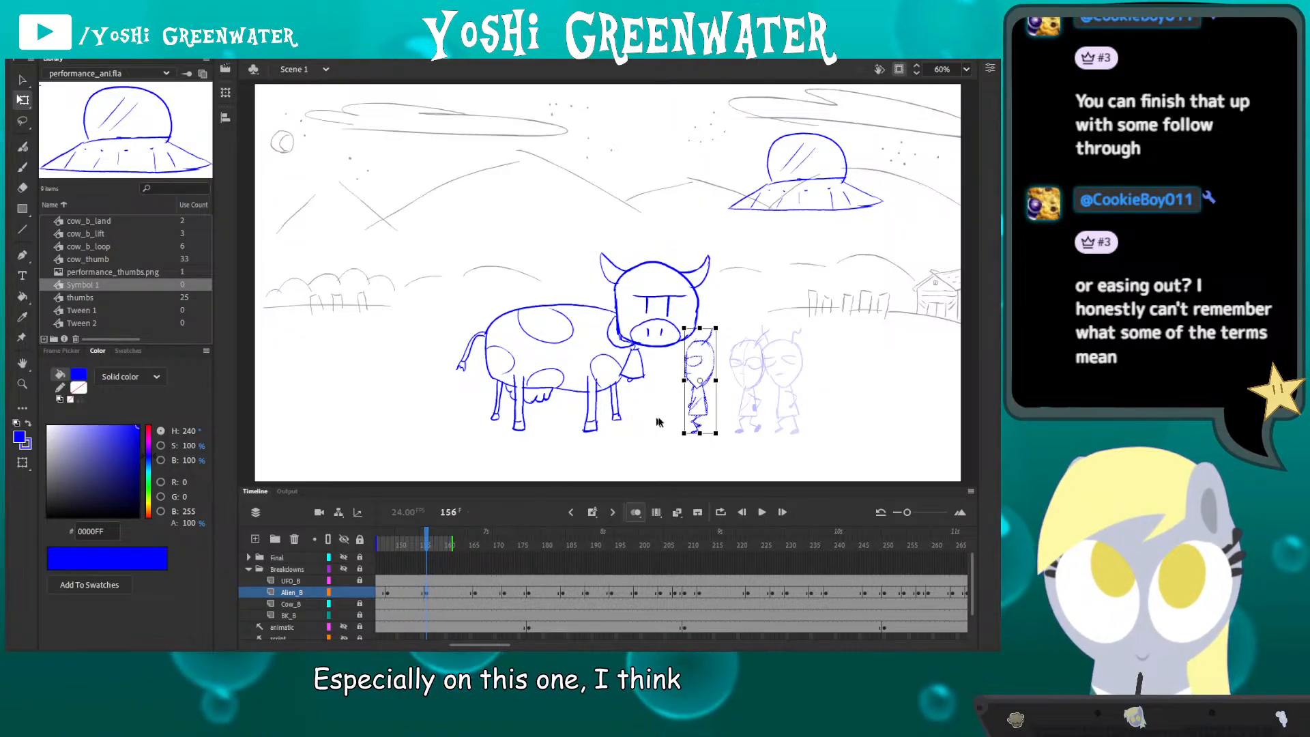
pyautogui.press('Left')
pyautogui.press('Left')
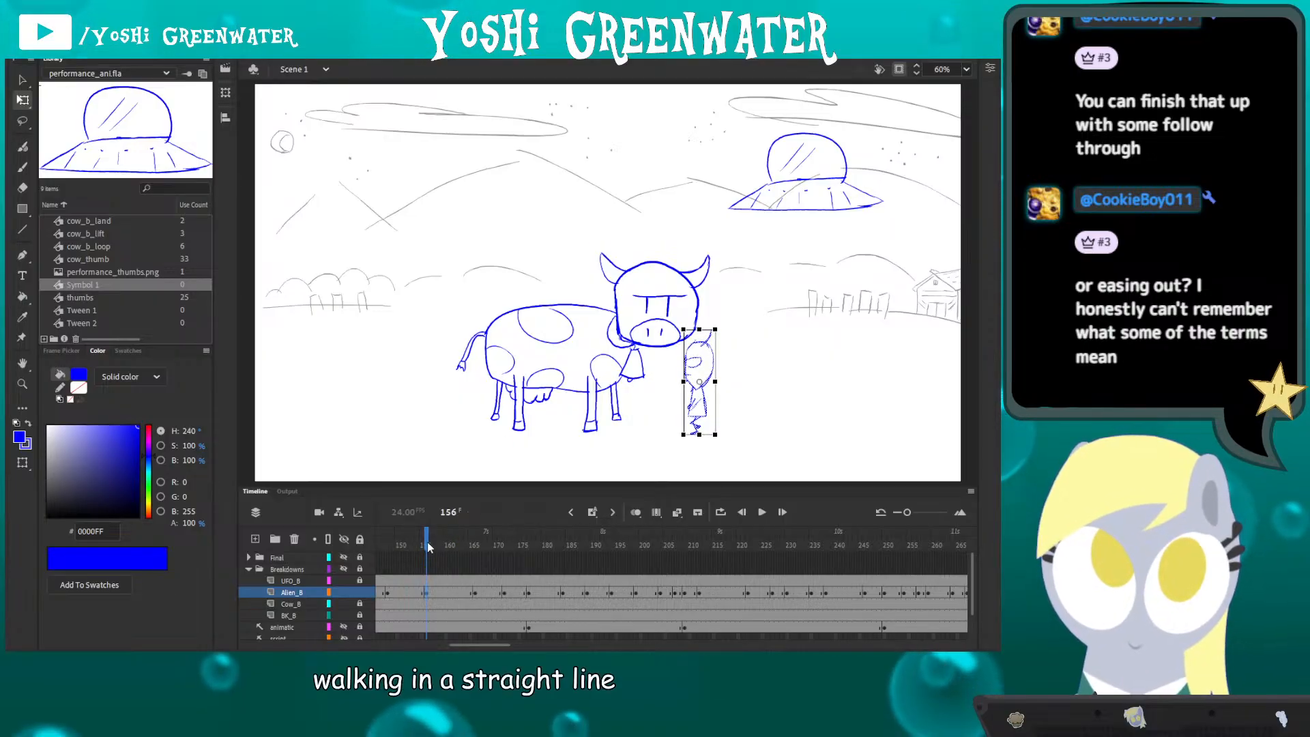
# - Scrub through the alien's approach to the cow up to frame 177 and make the timeline area slightly shorter
pyautogui.moveTo(465, 543); pyautogui.dragTo(515, 532)
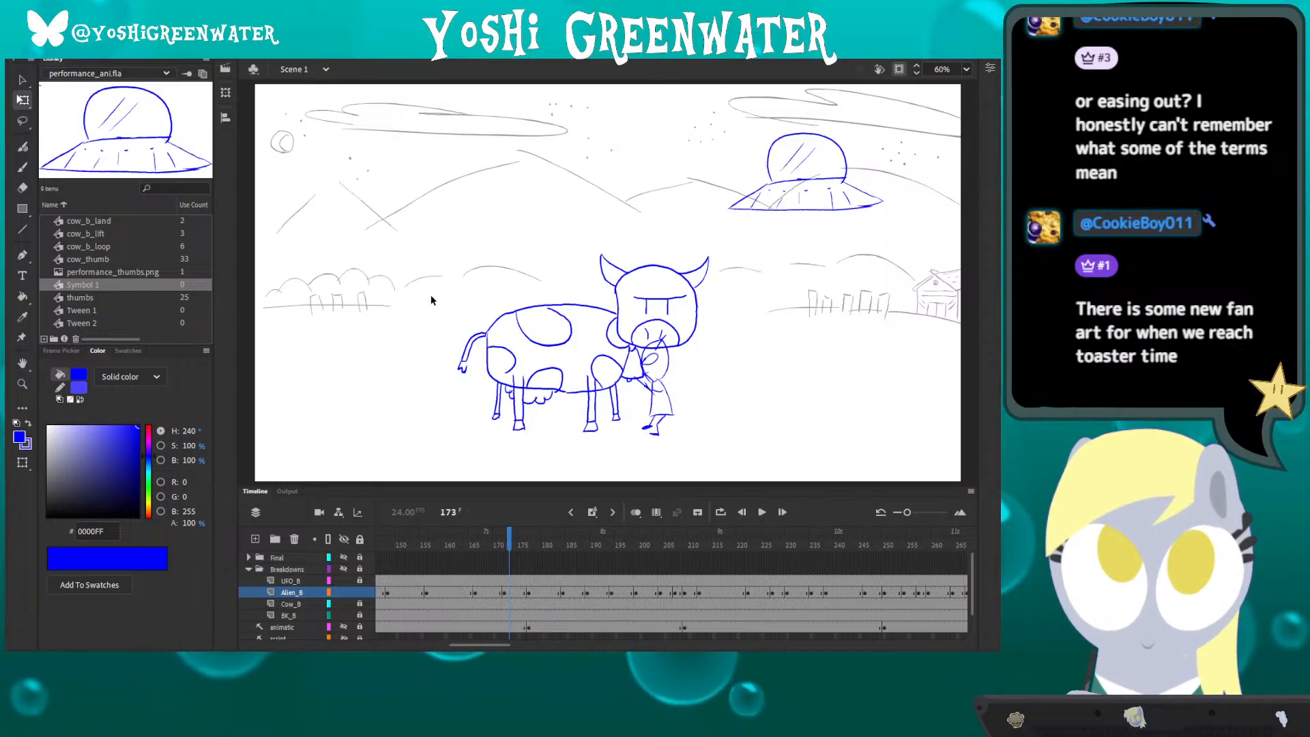
pyautogui.moveTo(472, 644); pyautogui.dragTo(476, 644)
pyautogui.moveTo(481, 551); pyautogui.dragTo(489, 554)
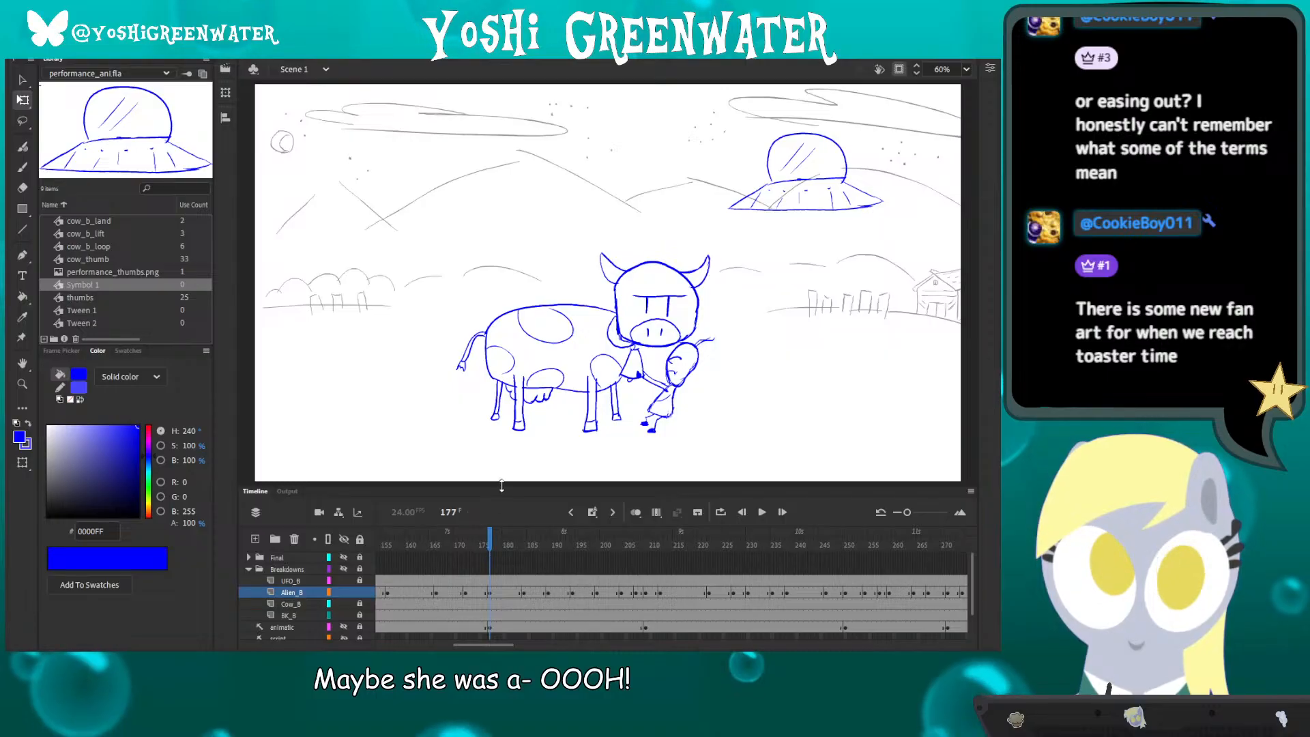
pyautogui.moveTo(492, 485); pyautogui.dragTo(493, 487)
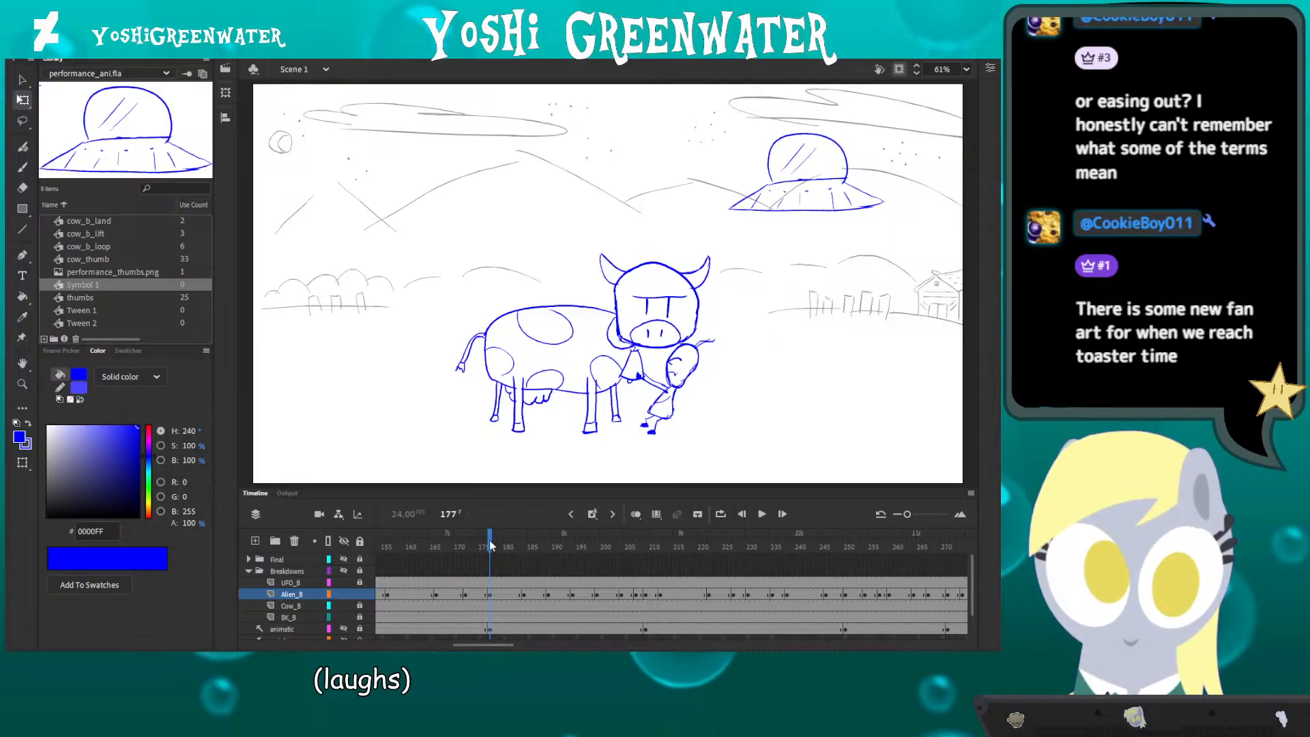
# - Scrub the timeline from frame 177 to frame 226 to review the alien's struggle with the cow and its fall
pyautogui.moveTo(489, 544); pyautogui.dragTo(512, 554)
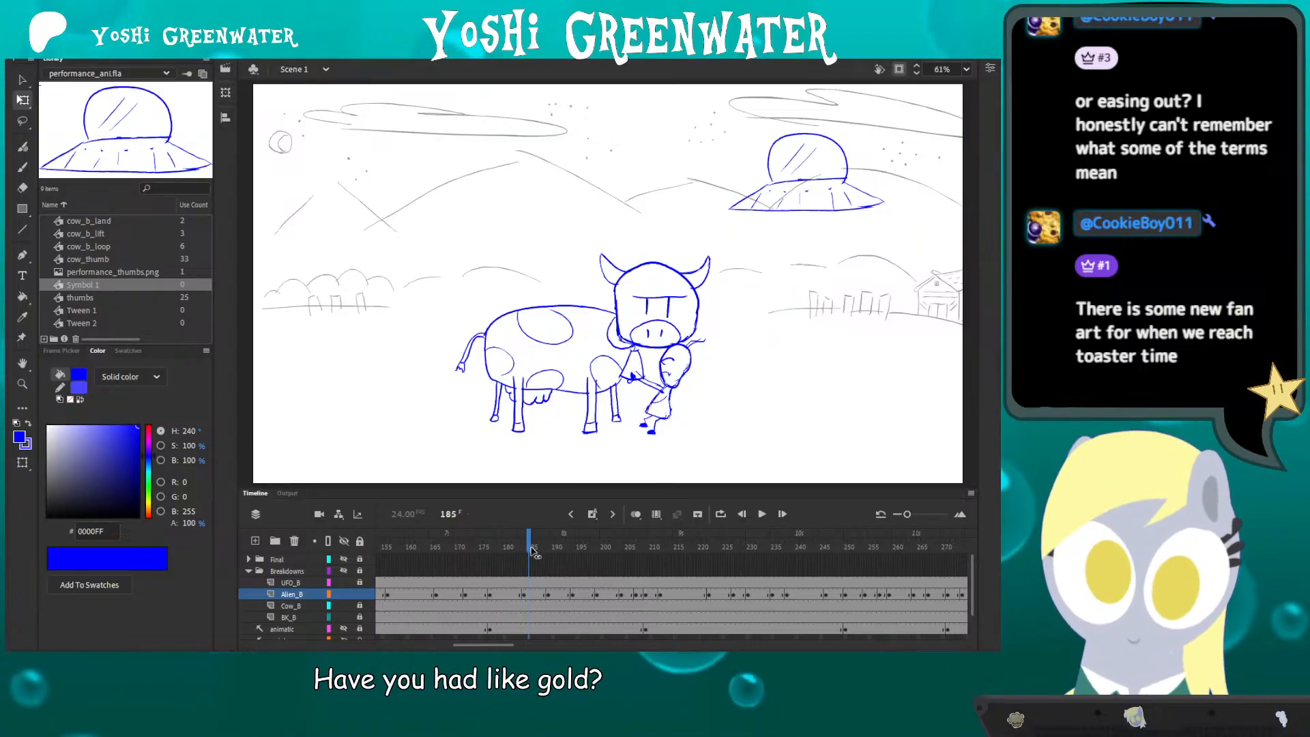
pyautogui.moveTo(532, 550); pyautogui.dragTo(548, 549)
pyautogui.moveTo(497, 645); pyautogui.dragTo(500, 646)
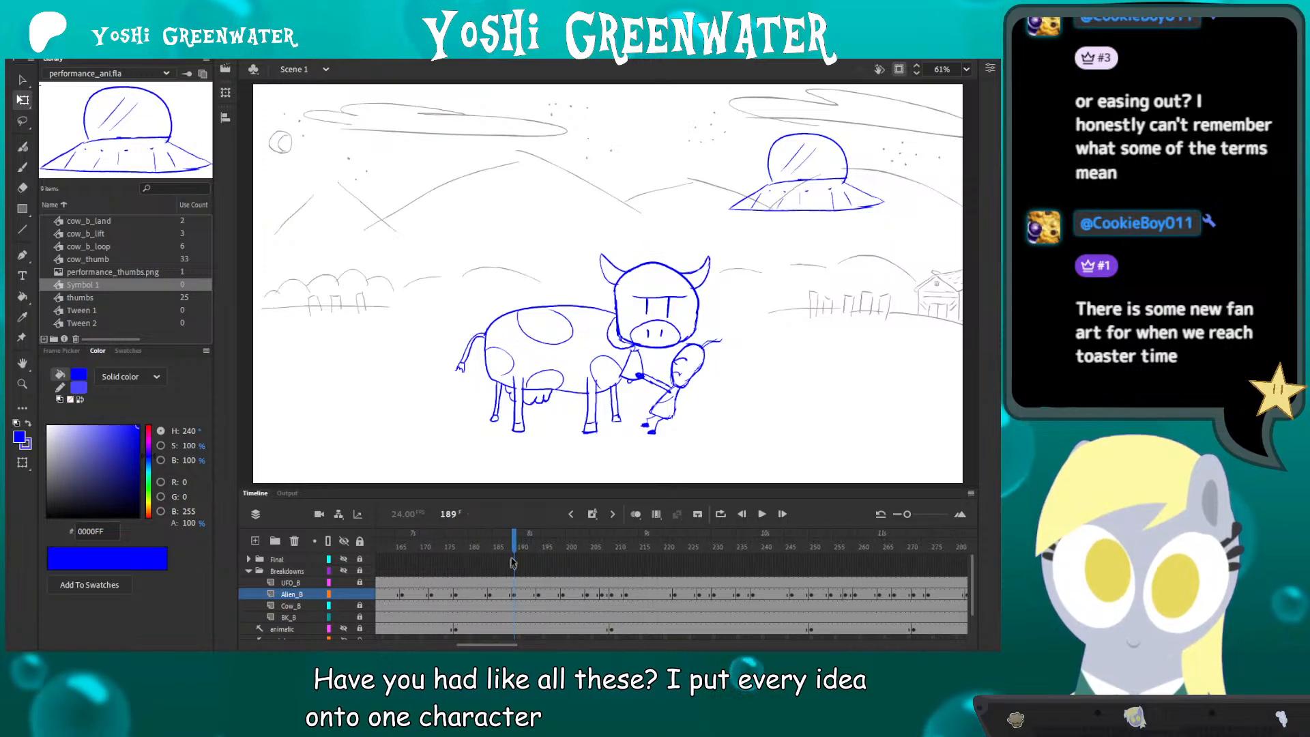
pyautogui.moveTo(514, 549); pyautogui.dragTo(688, 559)
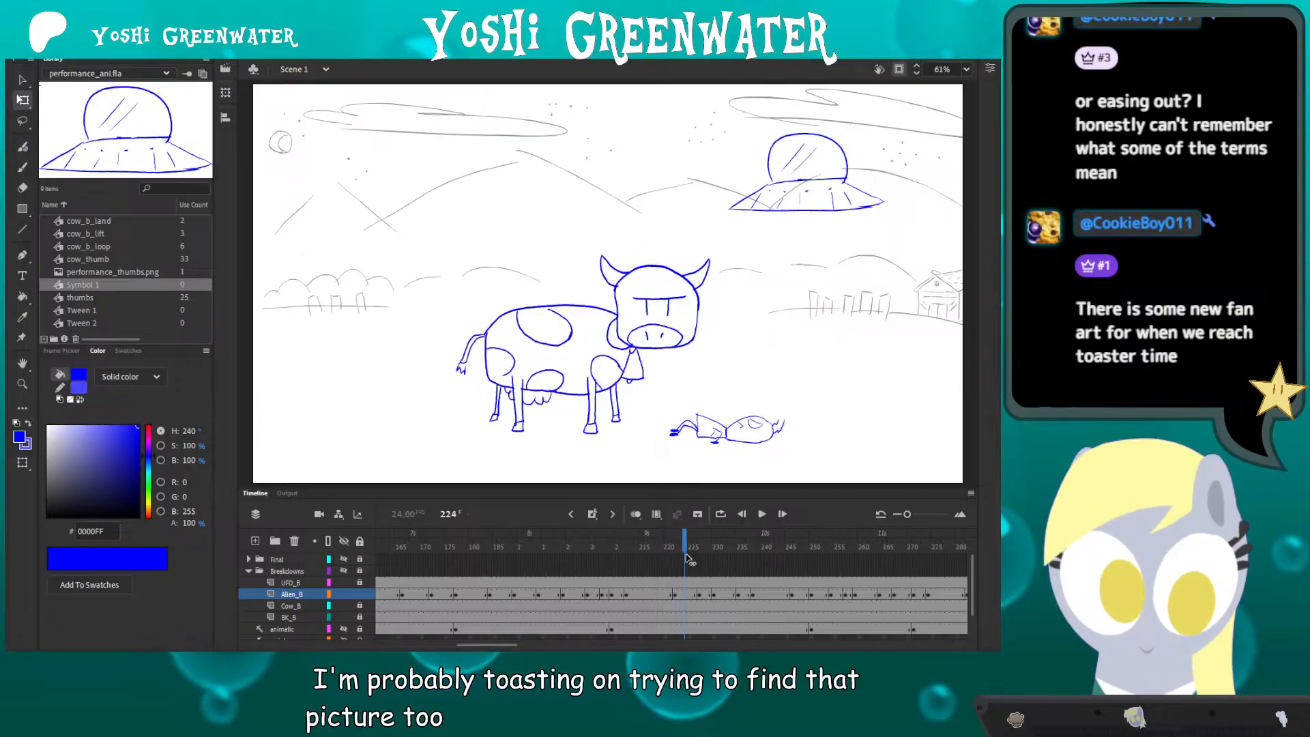
pyautogui.hscroll(3, 551, 573)
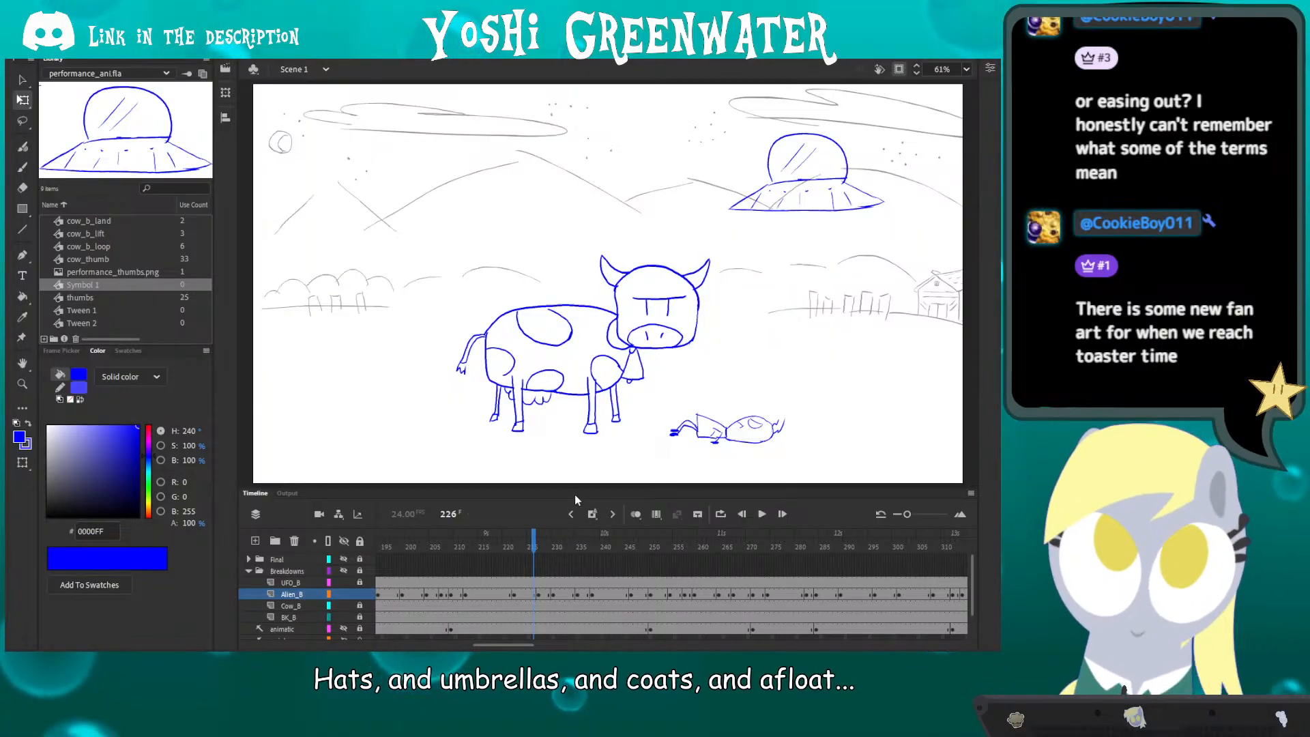
# - Step back and forth between frames 222 and 229 to examine how the alien gets up from the ground
pyautogui.click(536, 530)
pyautogui.press('.')
pyautogui.press('.')
pyautogui.press('.')
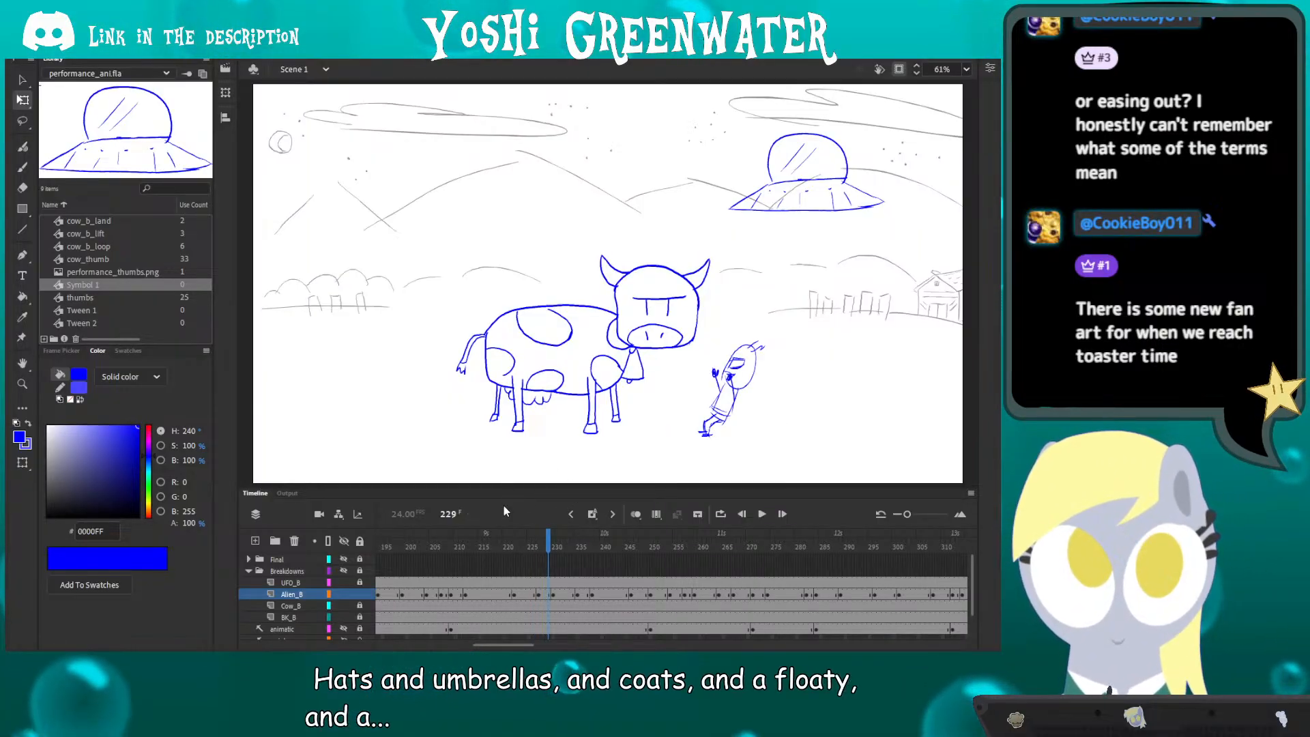
pyautogui.click(504, 550)
pyautogui.press('.')
pyautogui.press('.')
pyautogui.press('.')
pyautogui.press('.')
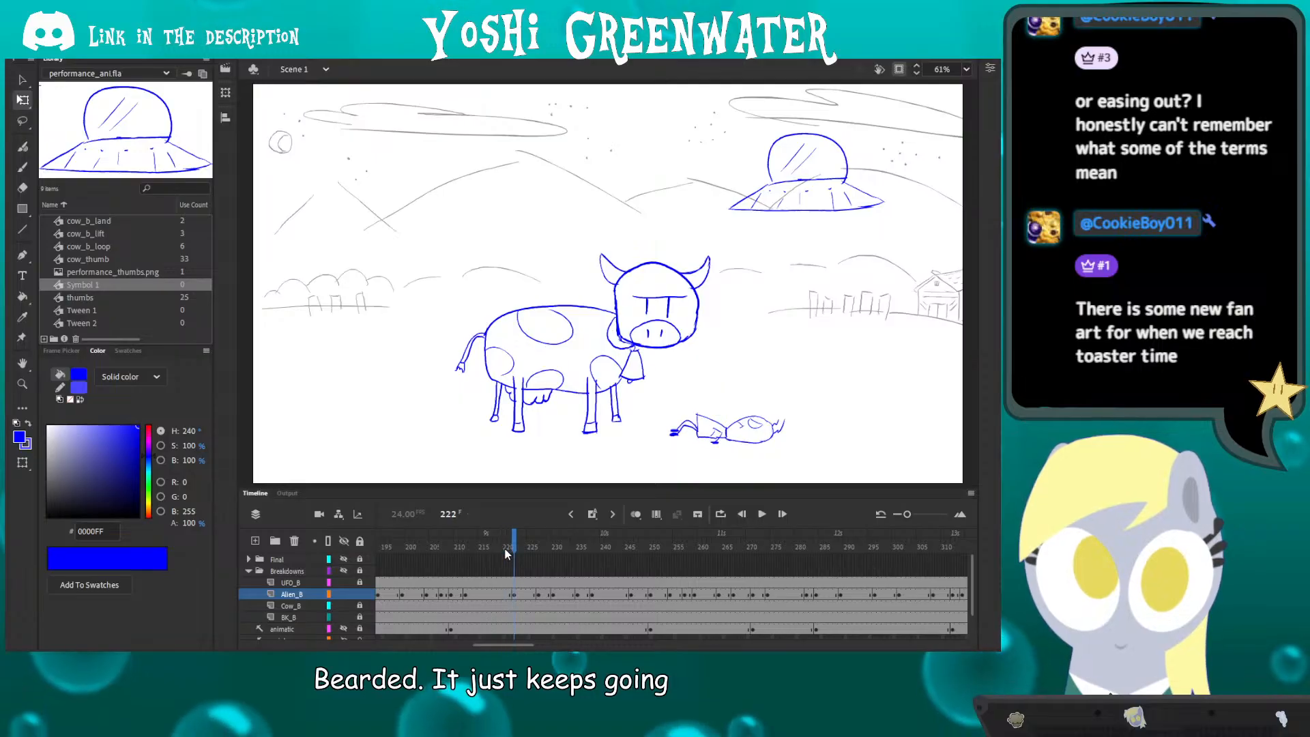
pyautogui.press(',')
pyautogui.press(',')
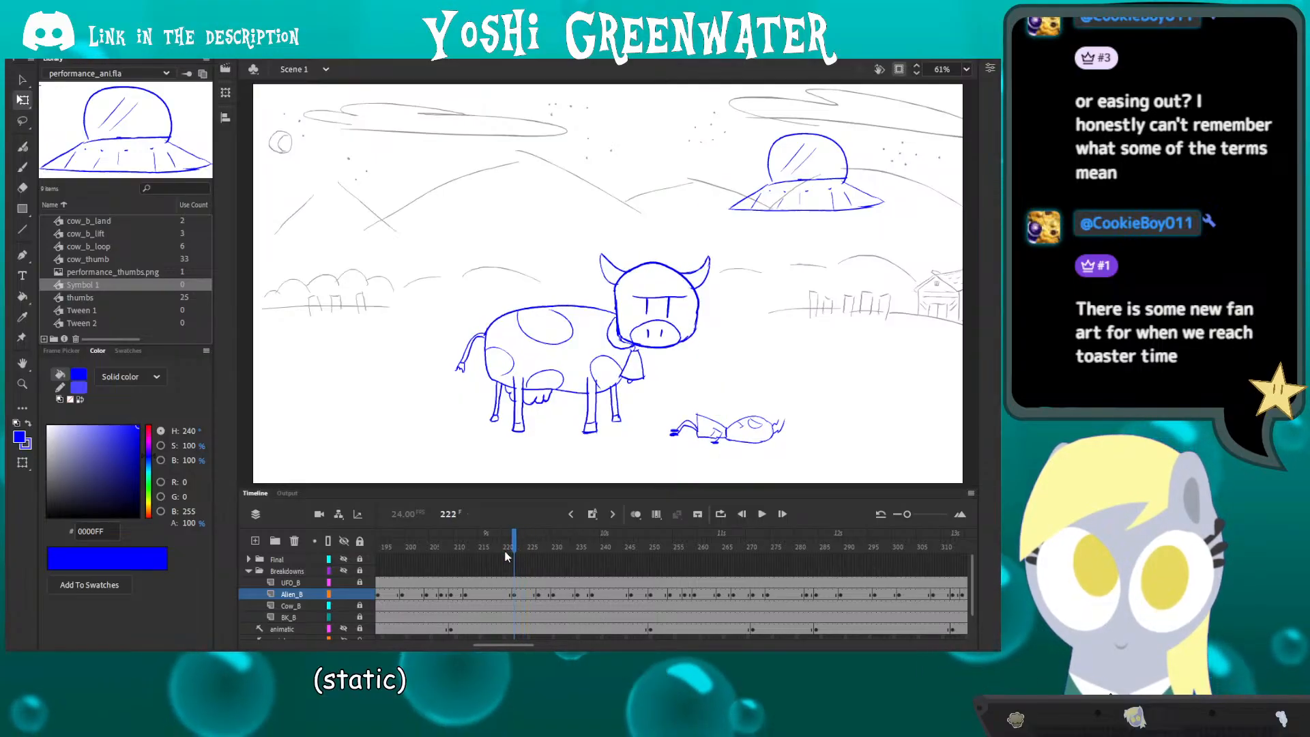
pyautogui.press('.')
pyautogui.press('.')
pyautogui.press('.')
pyautogui.press('.')
pyautogui.press('.')
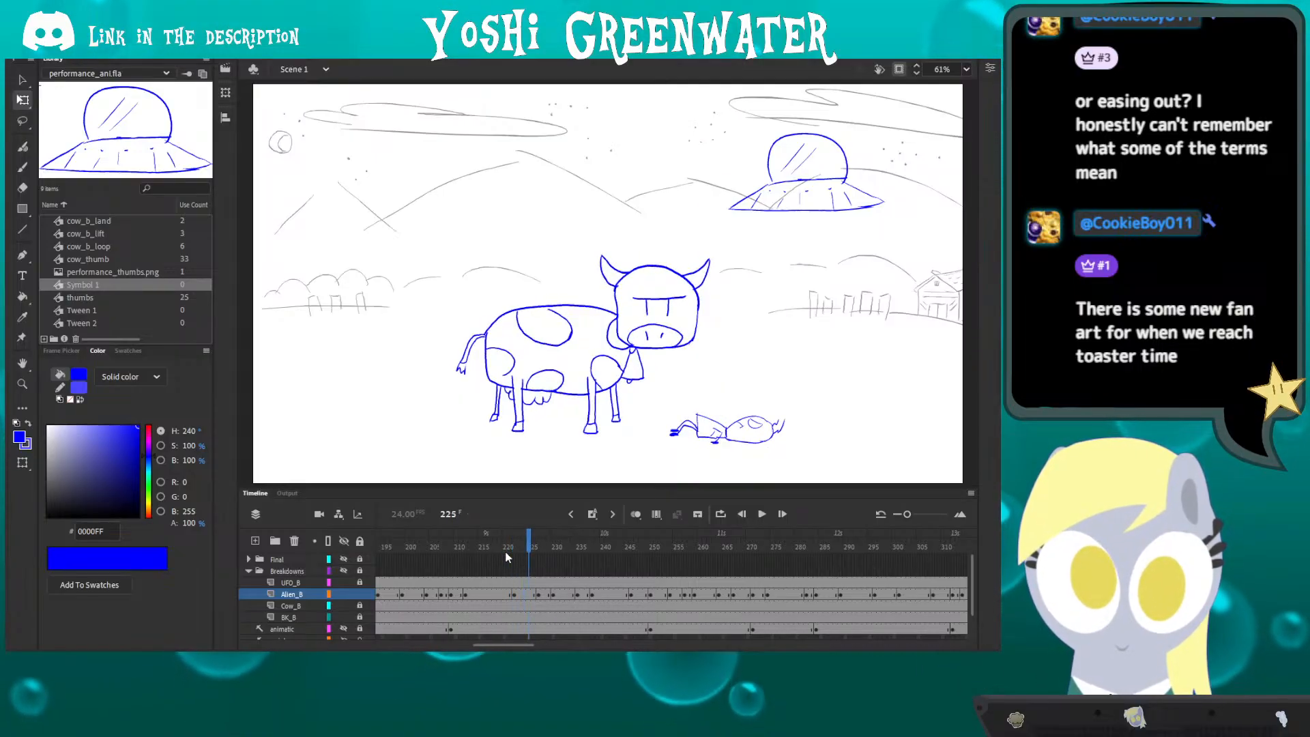
pyautogui.press(',')
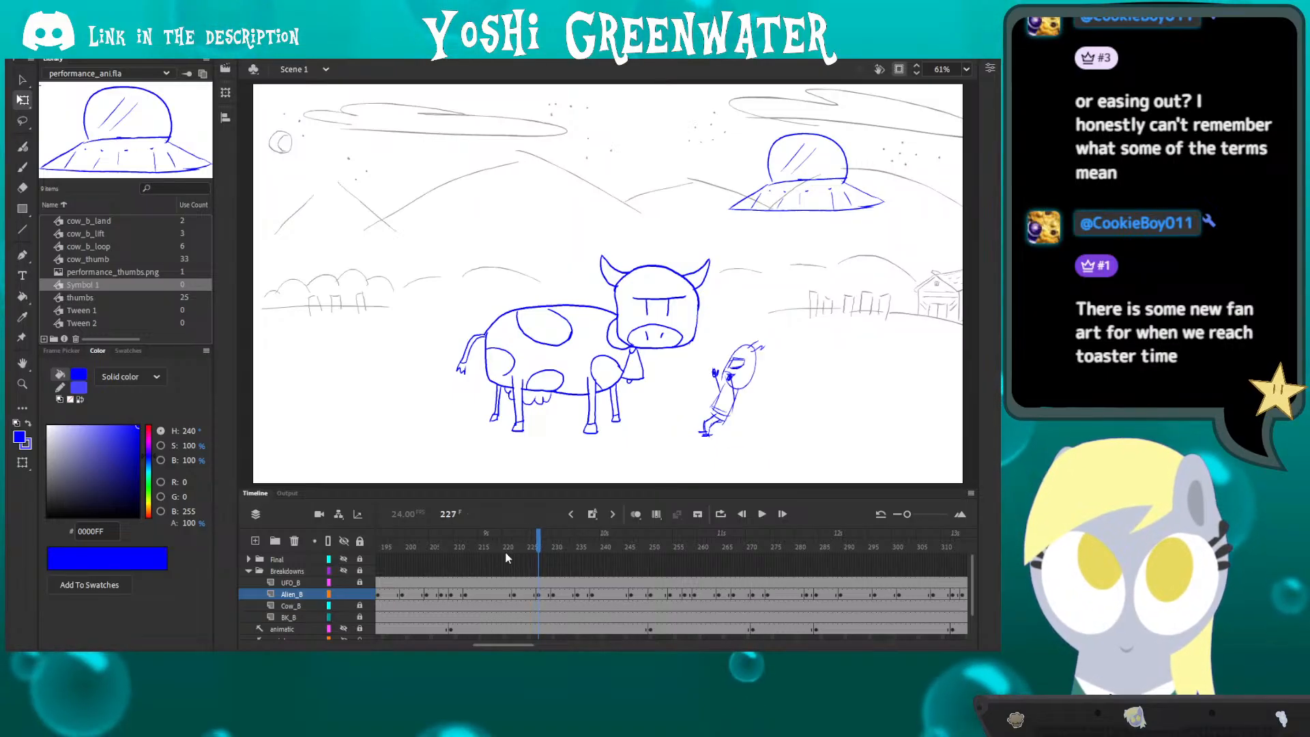
# - Turn on onion skinning and shift the frame 227 alien left toward the feet of its lying pose
pyautogui.hotkey('alt', 'shift', 'o')
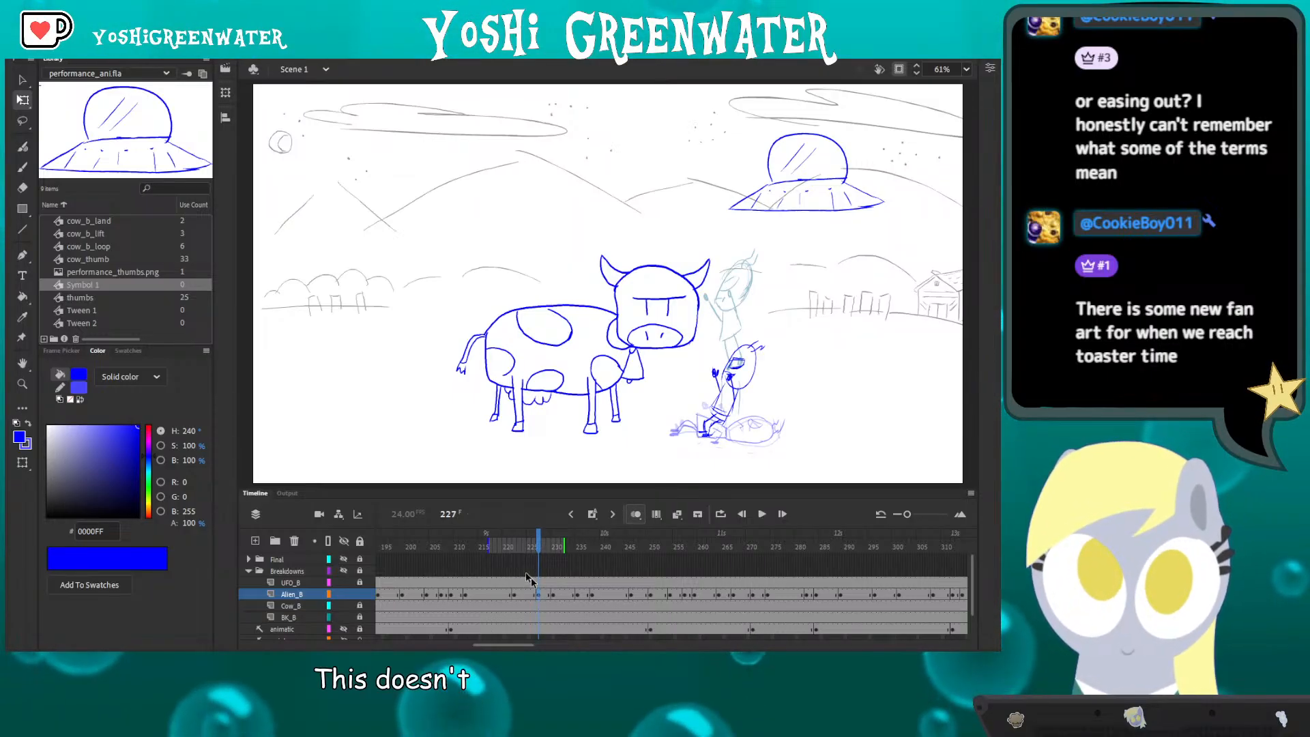
pyautogui.click(730, 389)
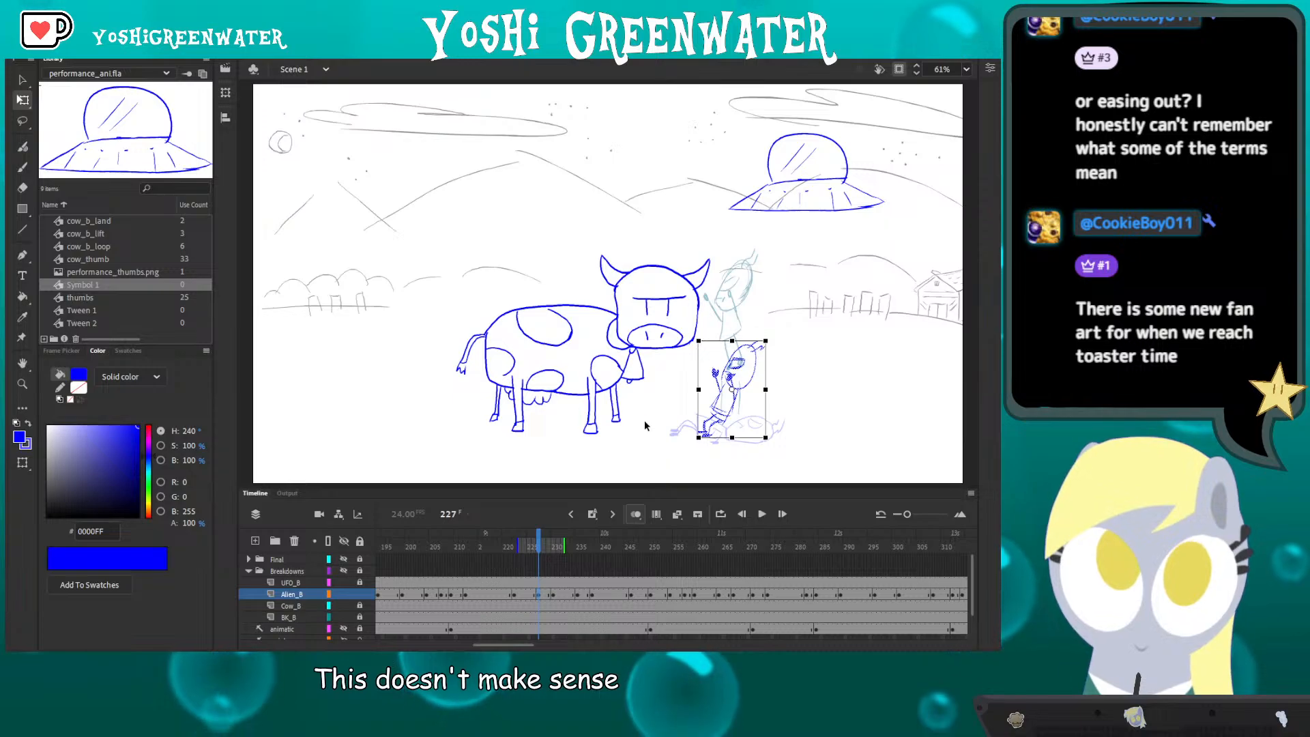
pyautogui.hotkey('shift', 'Left')
pyautogui.hotkey('shift', 'Left')
pyautogui.hotkey('shift', 'Left')
pyautogui.hotkey('shift', 'Left')
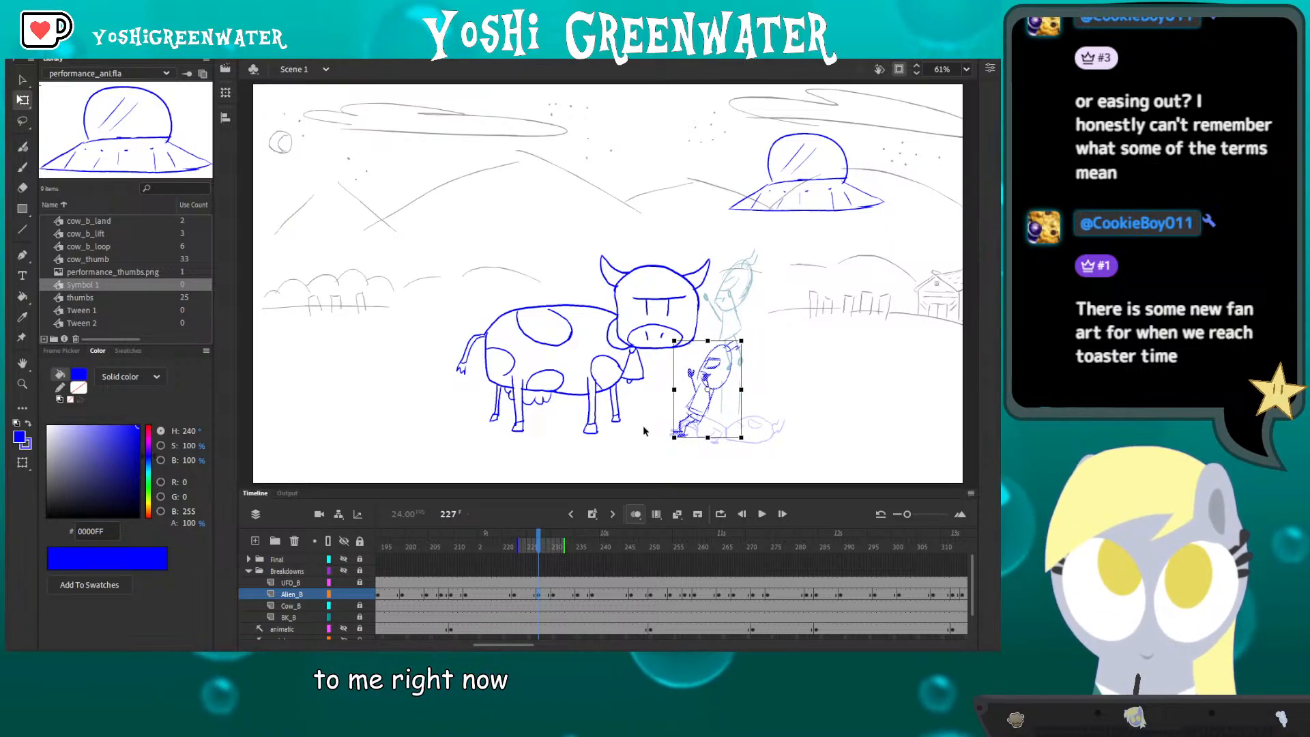
pyautogui.hotkey('shift', 'Right')
pyautogui.hotkey('shift', 'Right')
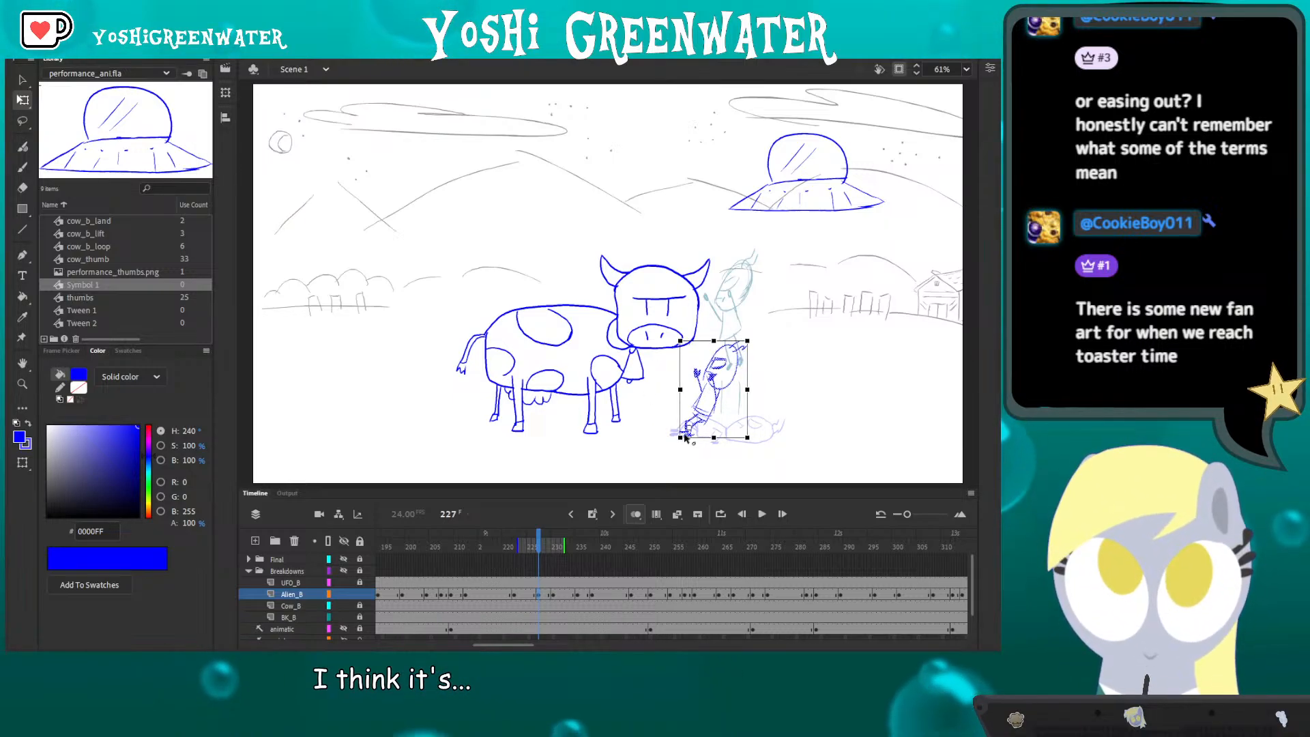
# - Rotate the frame 227 alien clockwise so it leans back, and tilt its lassoed upper body slightly further
pyautogui.moveTo(677, 351); pyautogui.dragTo(685, 332)
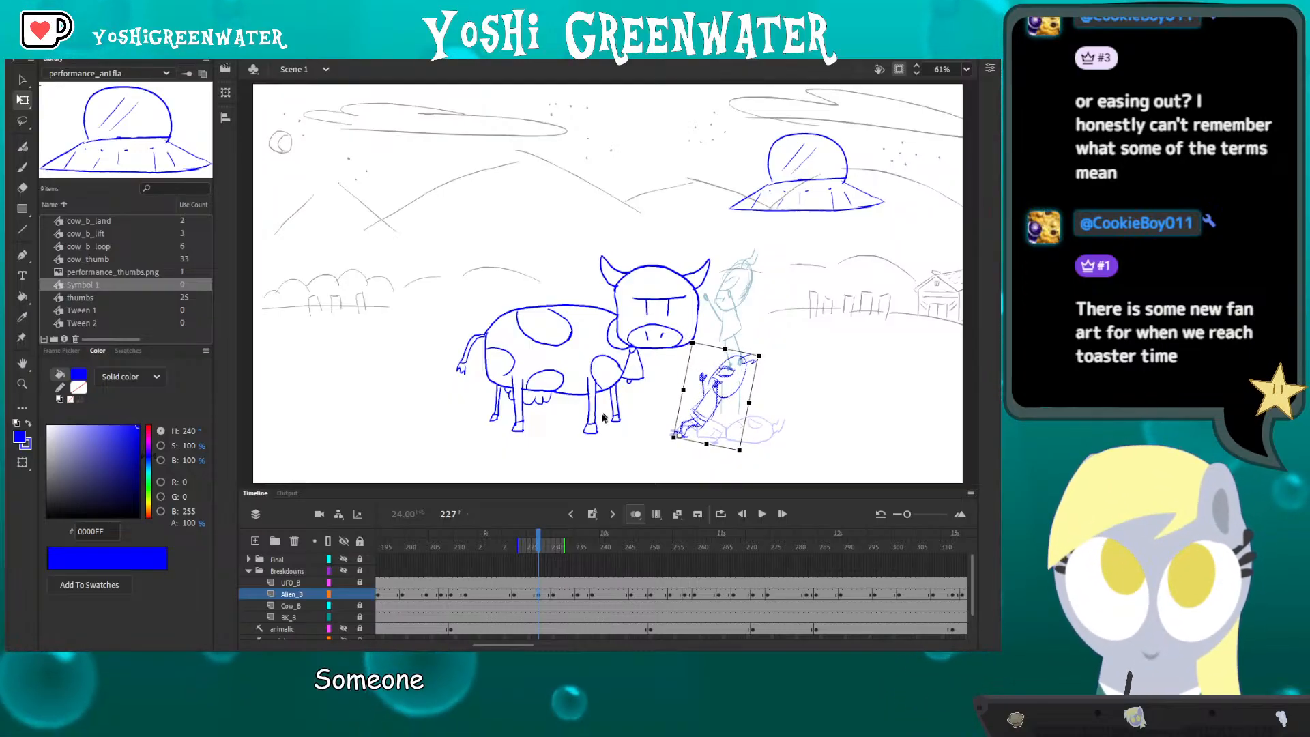
pyautogui.hotkey('ctrl', 'z')
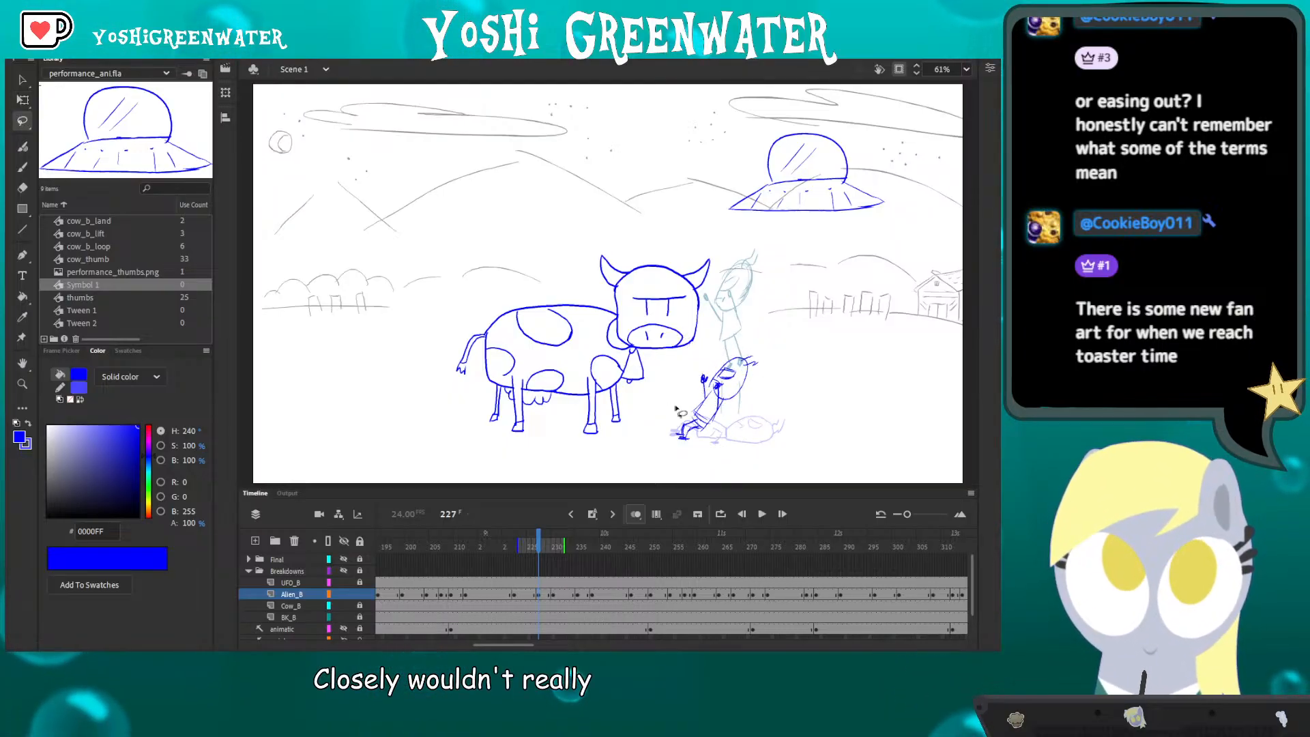
pyautogui.moveTo(708, 387); pyautogui.dragTo(691, 424)
pyautogui.hotkey('ctrl', 'z')
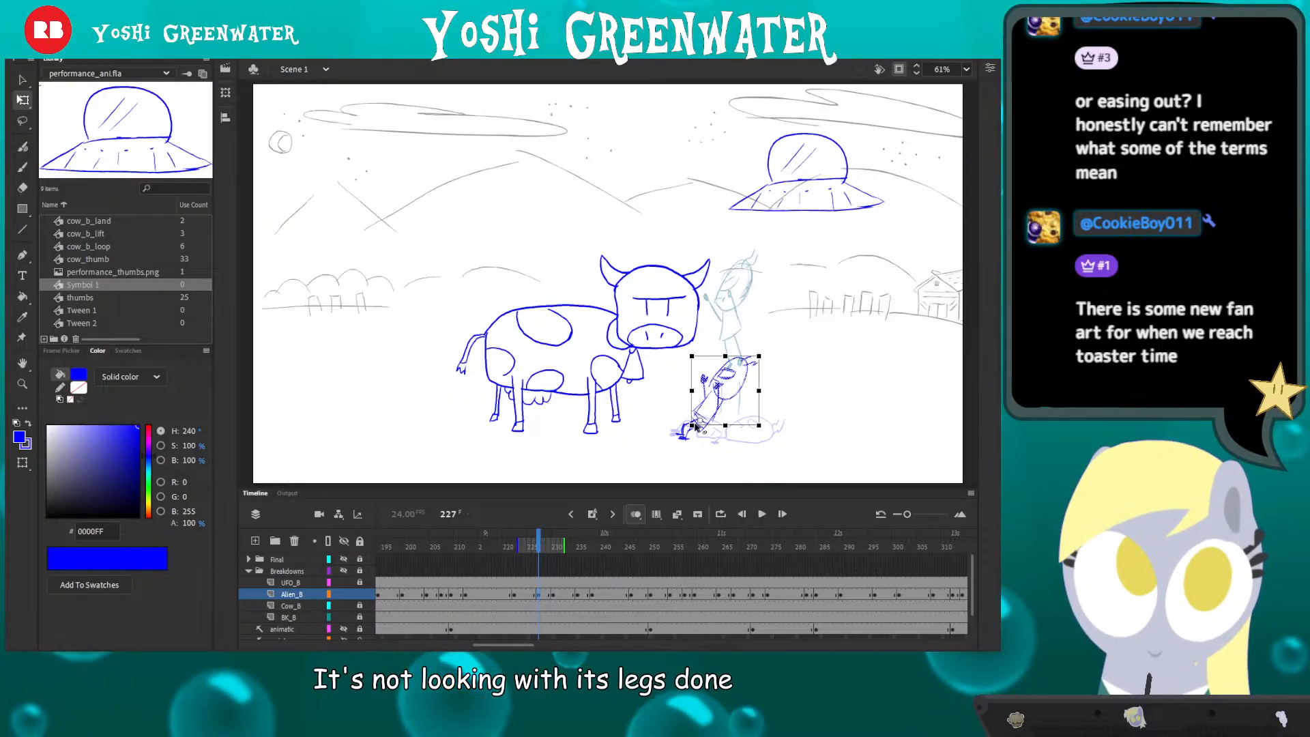
pyautogui.moveTo(763, 352); pyautogui.dragTo(770, 358)
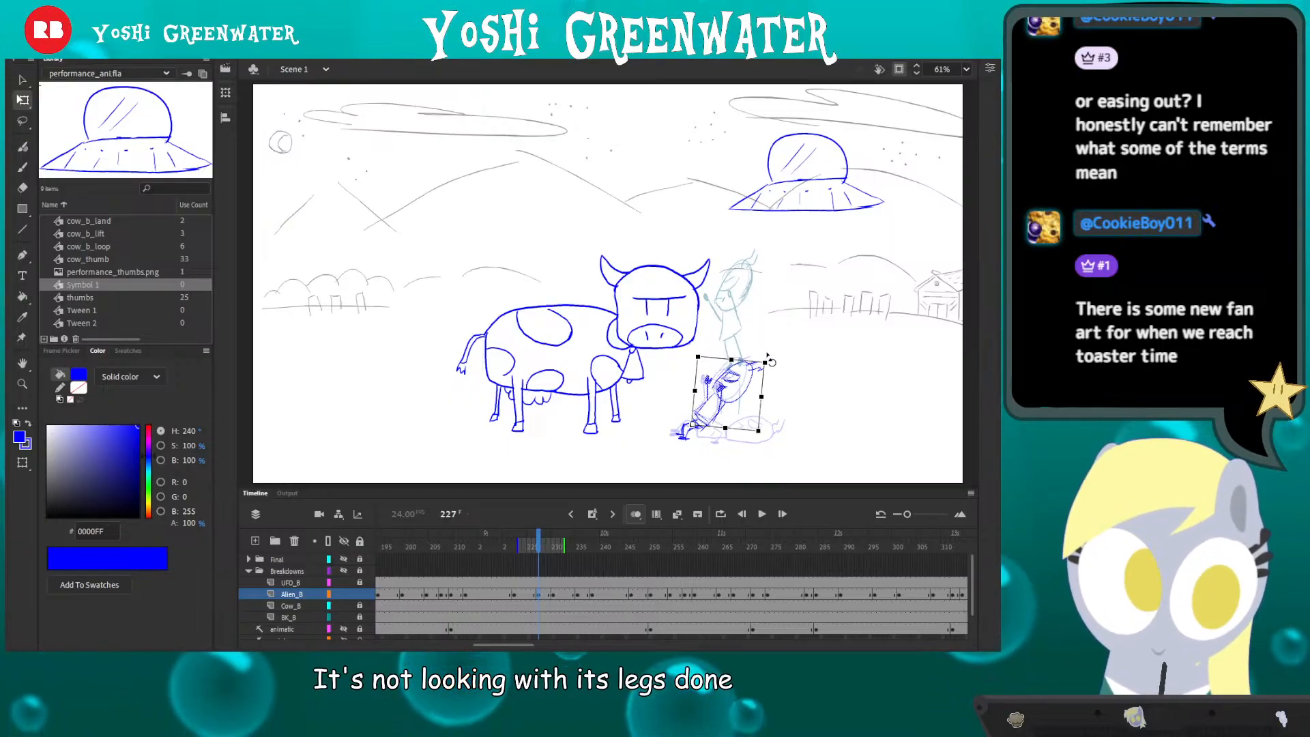
pyautogui.click(616, 438)
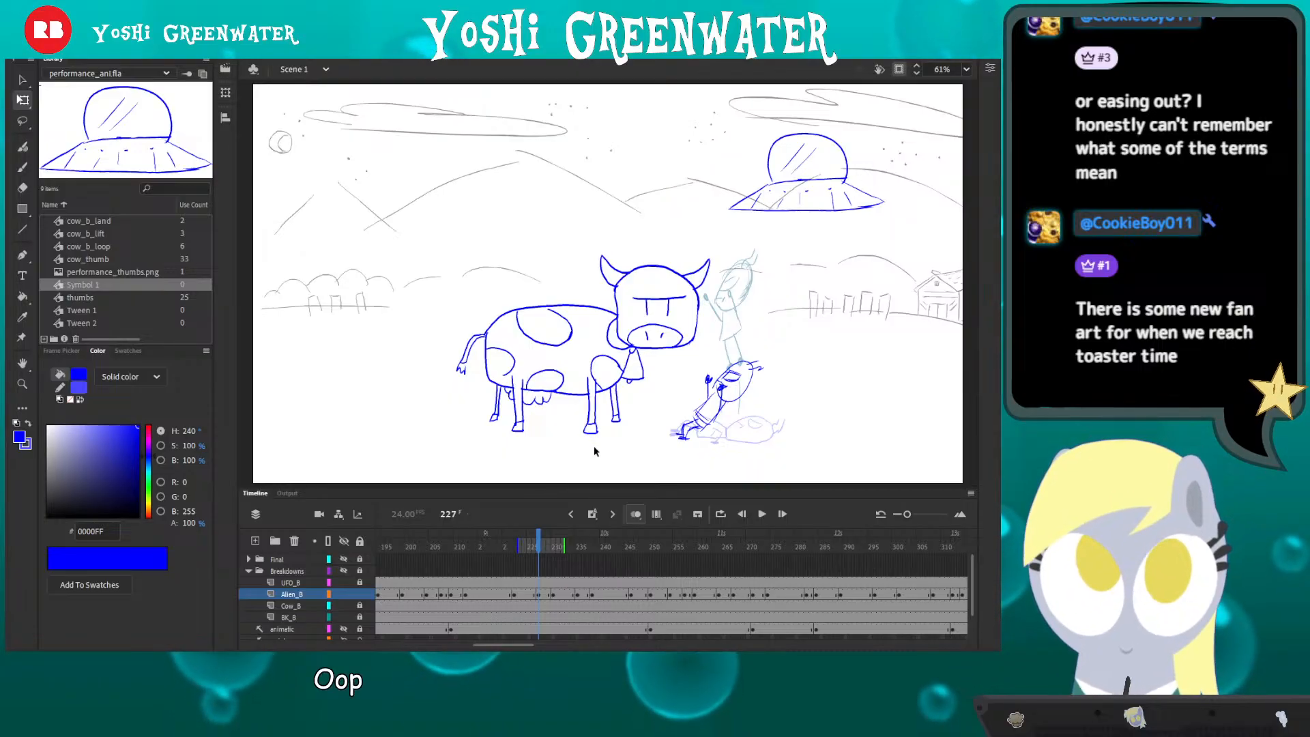
# - Erase the raised arms and hands from the frame 227 alien
pyautogui.moveTo(656, 321); pyautogui.dragTo(768, 459)
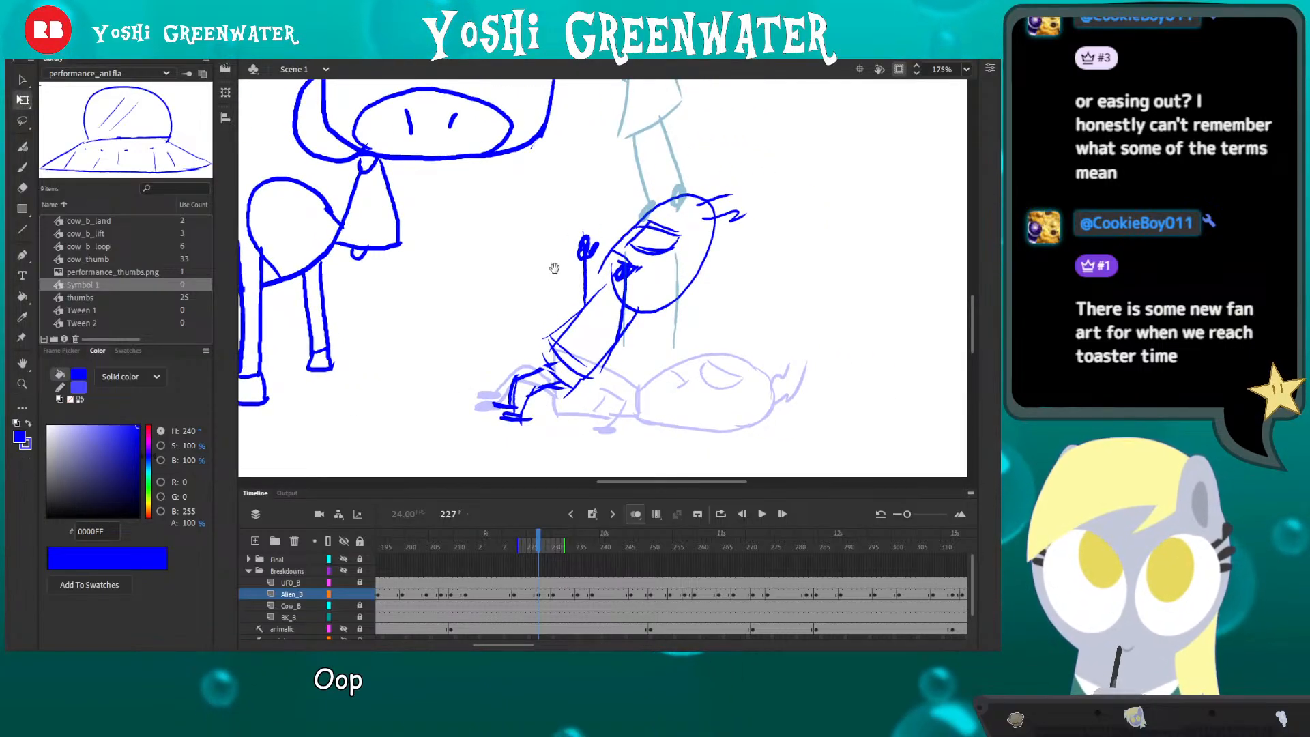
pyautogui.moveTo(554, 268); pyautogui.dragTo(542, 282)
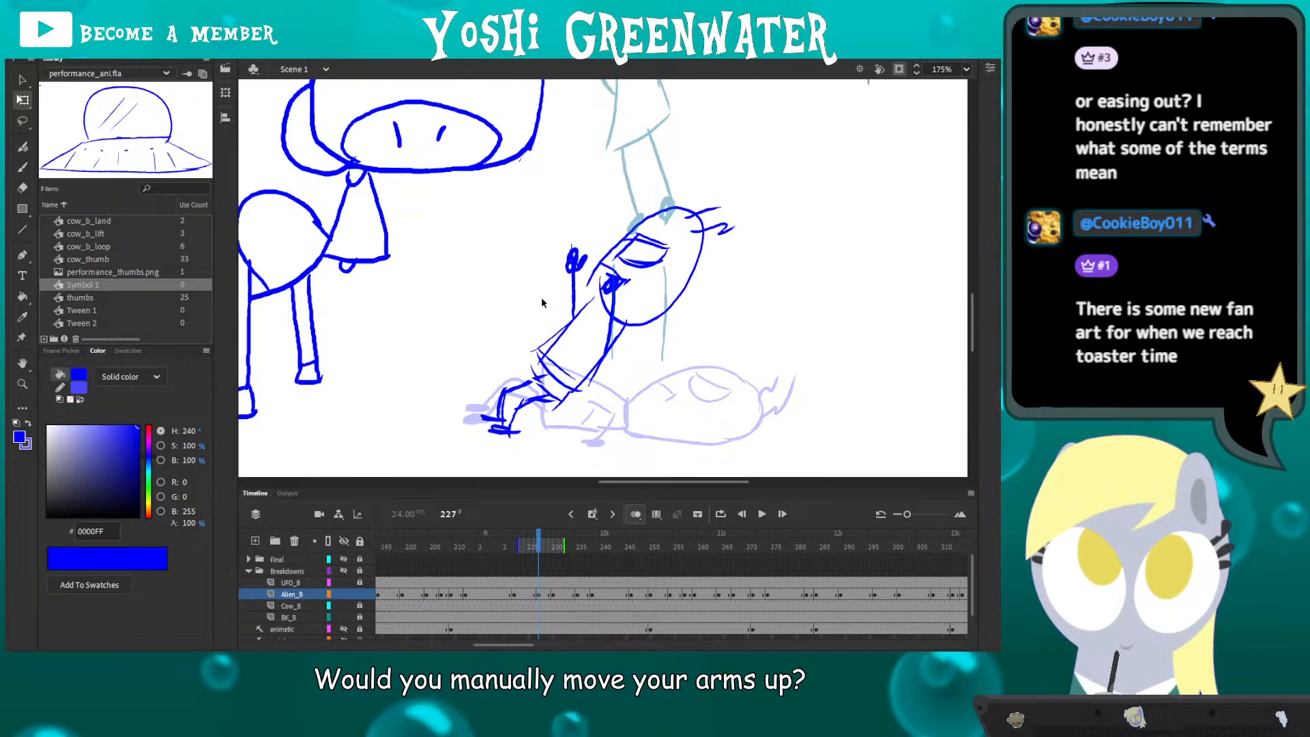
pyautogui.press('e')
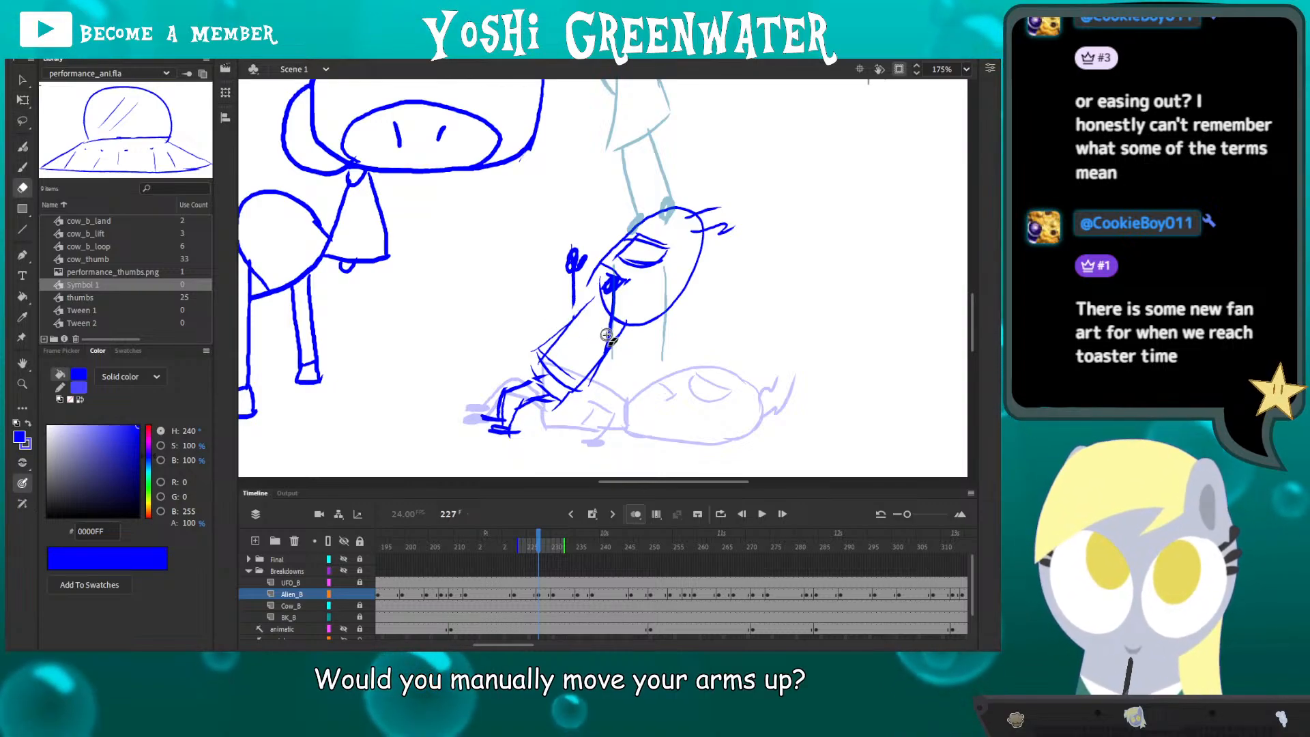
pyautogui.moveTo(607, 291); pyautogui.dragTo(615, 289)
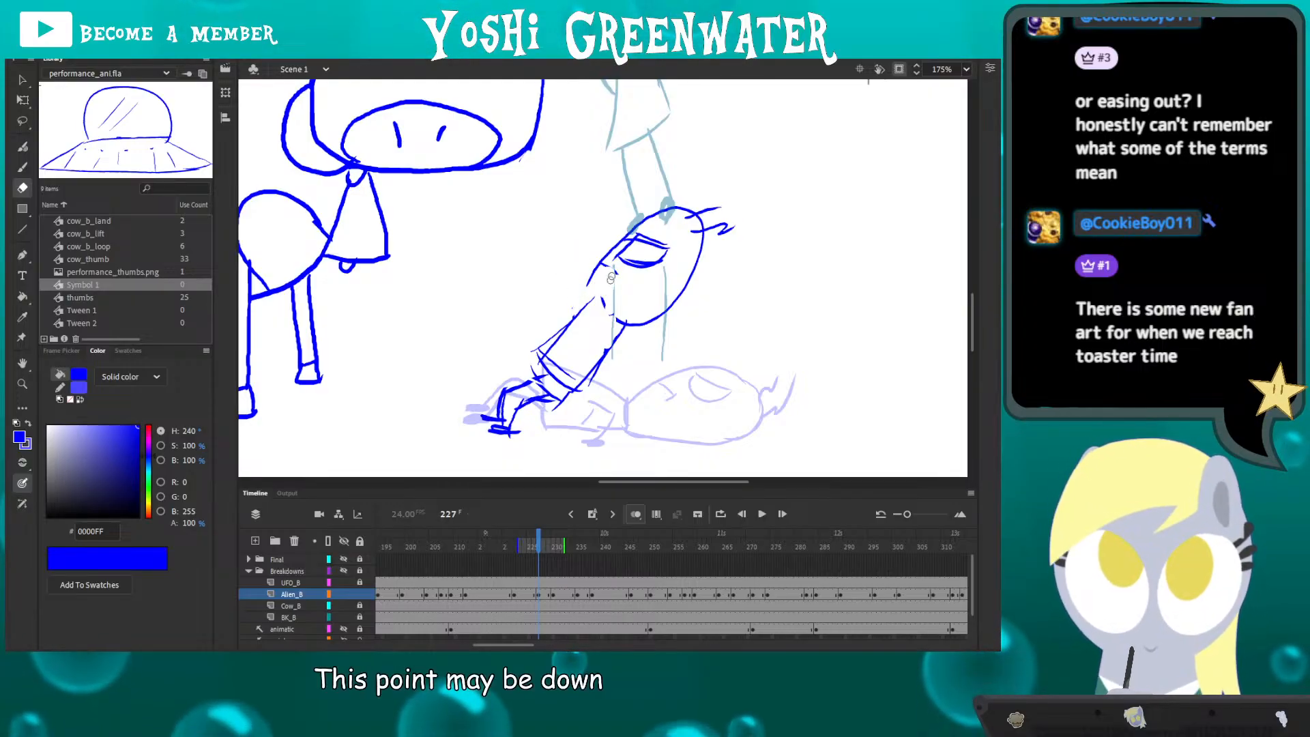
pyautogui.moveTo(614, 317)
pyautogui.mouseDown()
pyautogui.moveTo(597, 306)
pyautogui.moveTo(616, 324)
pyautogui.mouseUp()
# - Redraw the alien's jaw and torso lines, sketch both arms reaching down to the ground, and rework its eye
pyautogui.press('b')
pyautogui.moveTo(608, 271); pyautogui.dragTo(587, 298)
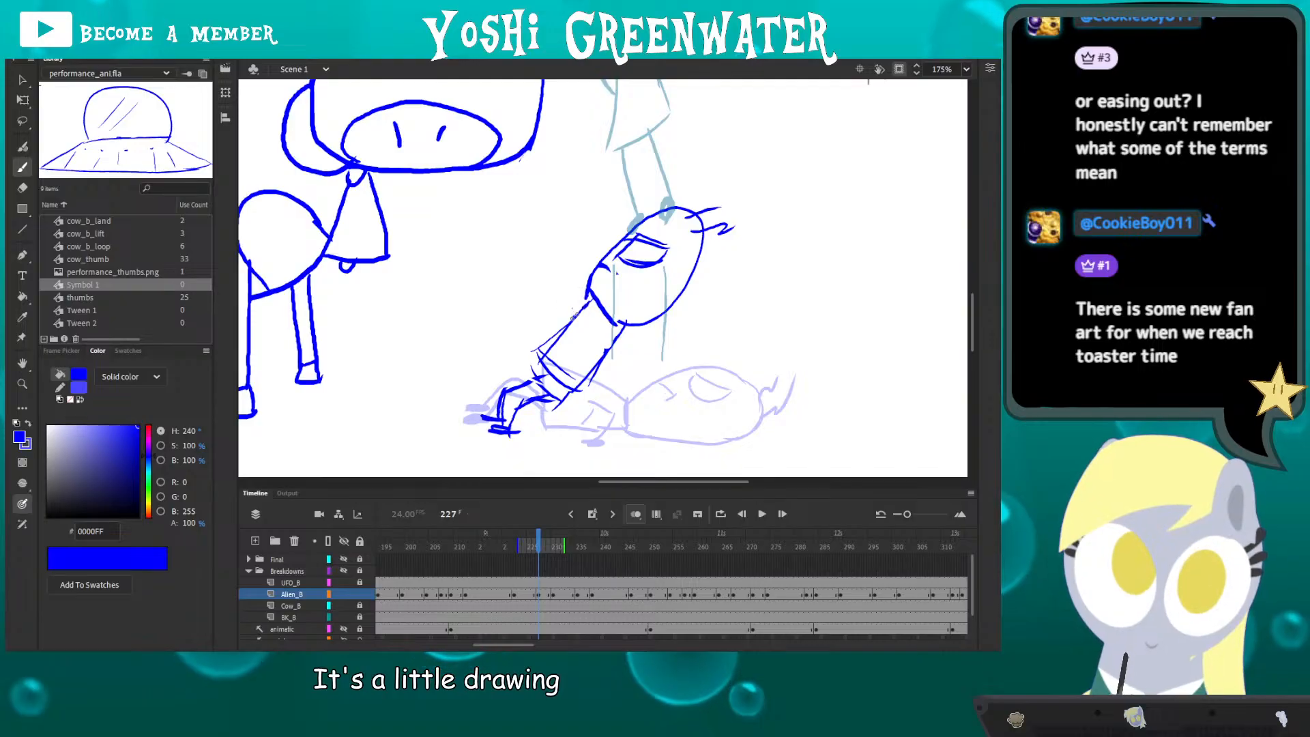
pyautogui.moveTo(551, 400); pyautogui.dragTo(565, 382)
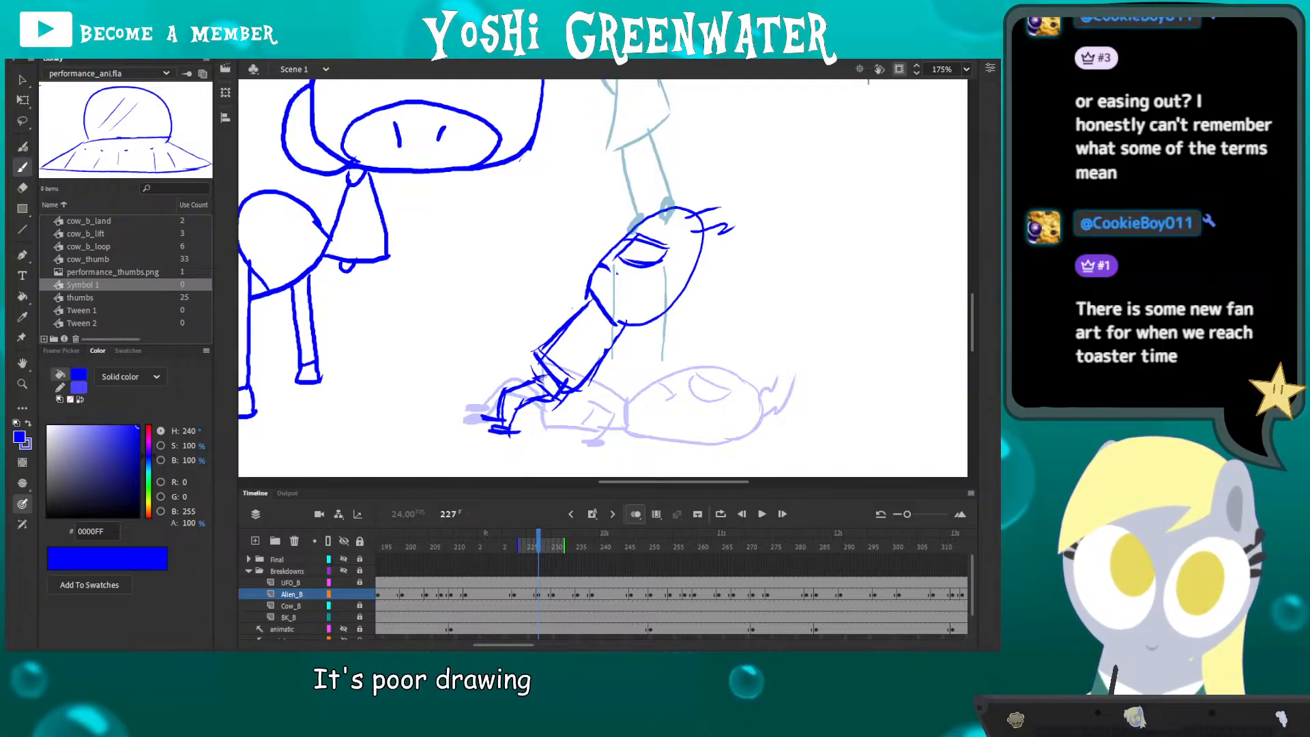
pyautogui.moveTo(589, 337)
pyautogui.mouseDown()
pyautogui.moveTo(558, 335)
pyautogui.moveTo(599, 388)
pyautogui.mouseUp()
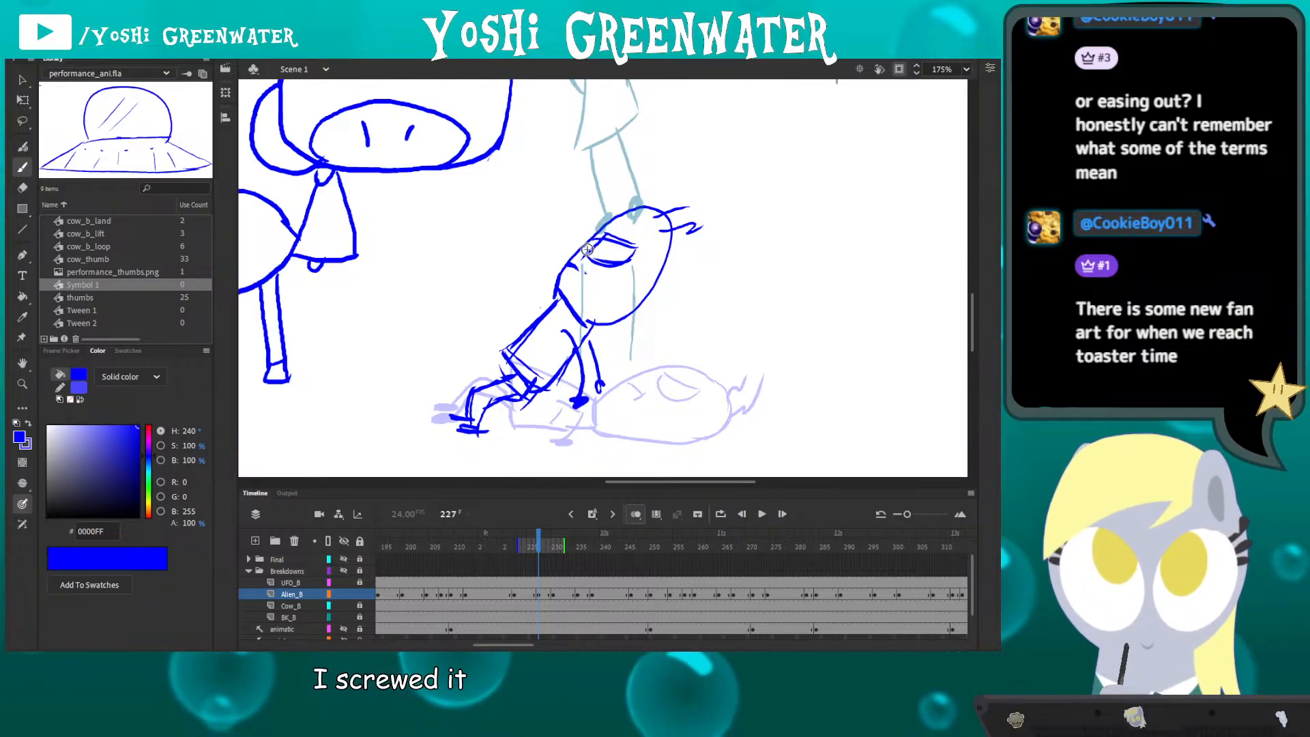
pyautogui.press('e')
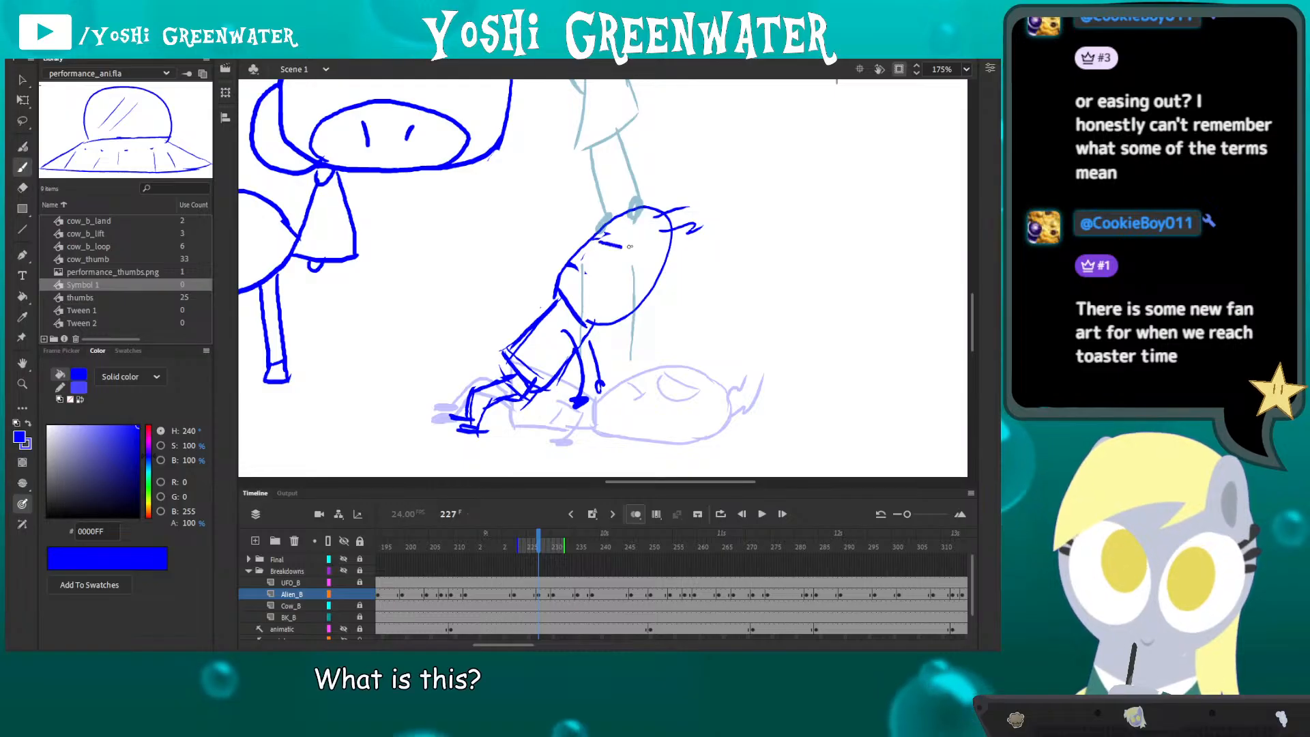
# - Turn off onion skinning and scrub between about frame 216 and frame 227 to check the redrawn get-up pose
pyautogui.hotkey('ctrl', '2')
pyautogui.press('q')
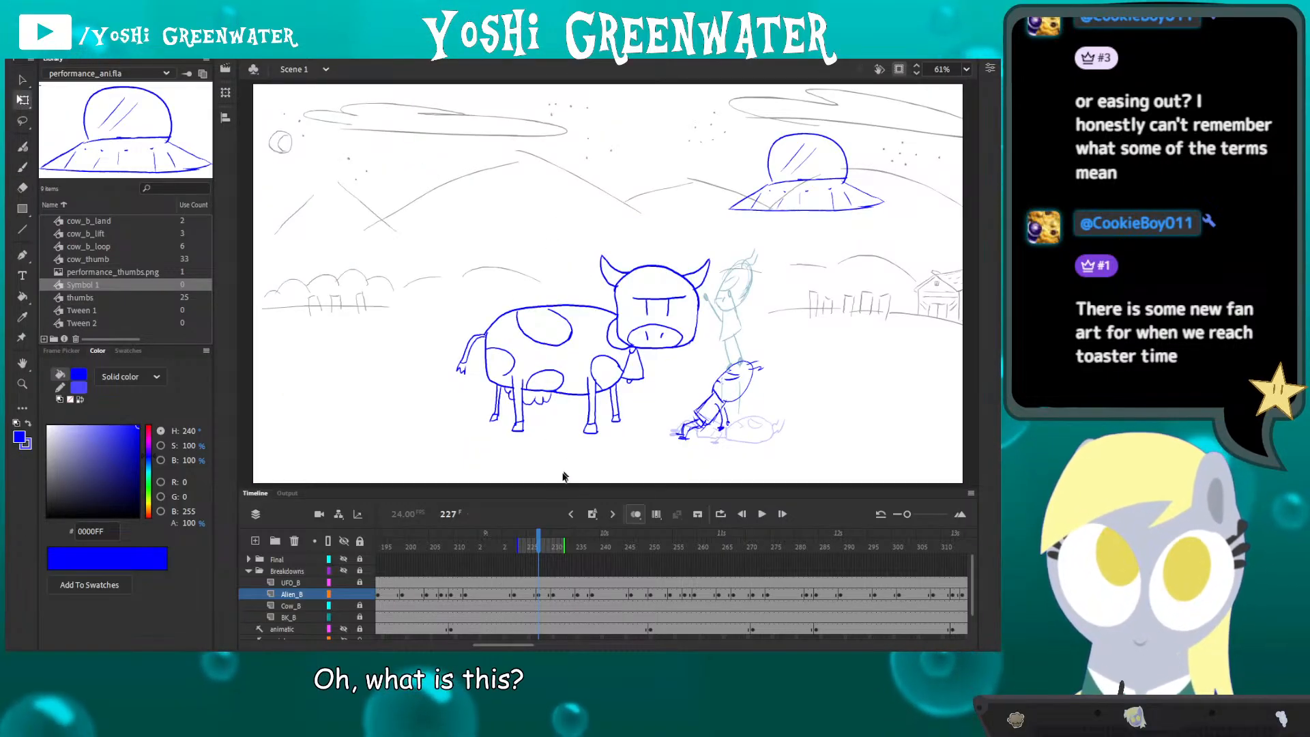
pyautogui.click(635, 514)
pyautogui.moveTo(525, 546); pyautogui.dragTo(496, 548)
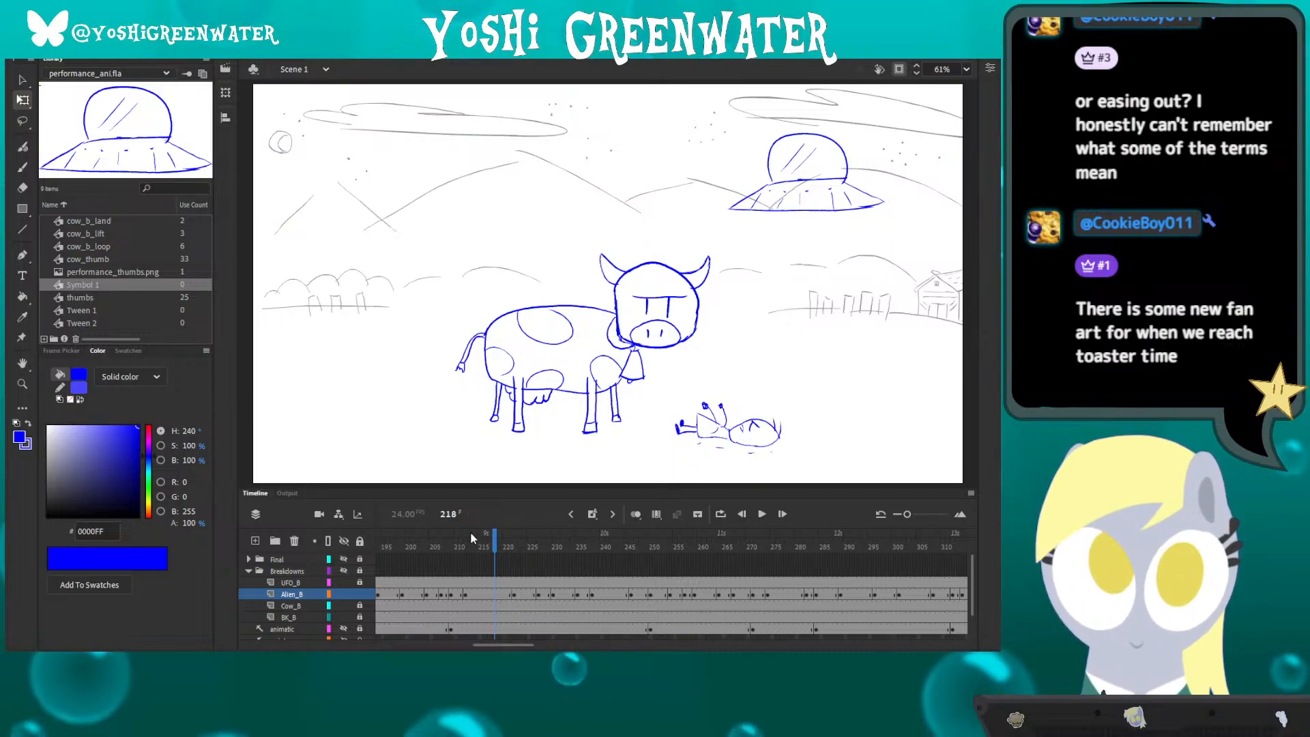
pyautogui.click(483, 548)
pyautogui.moveTo(483, 548); pyautogui.dragTo(542, 560)
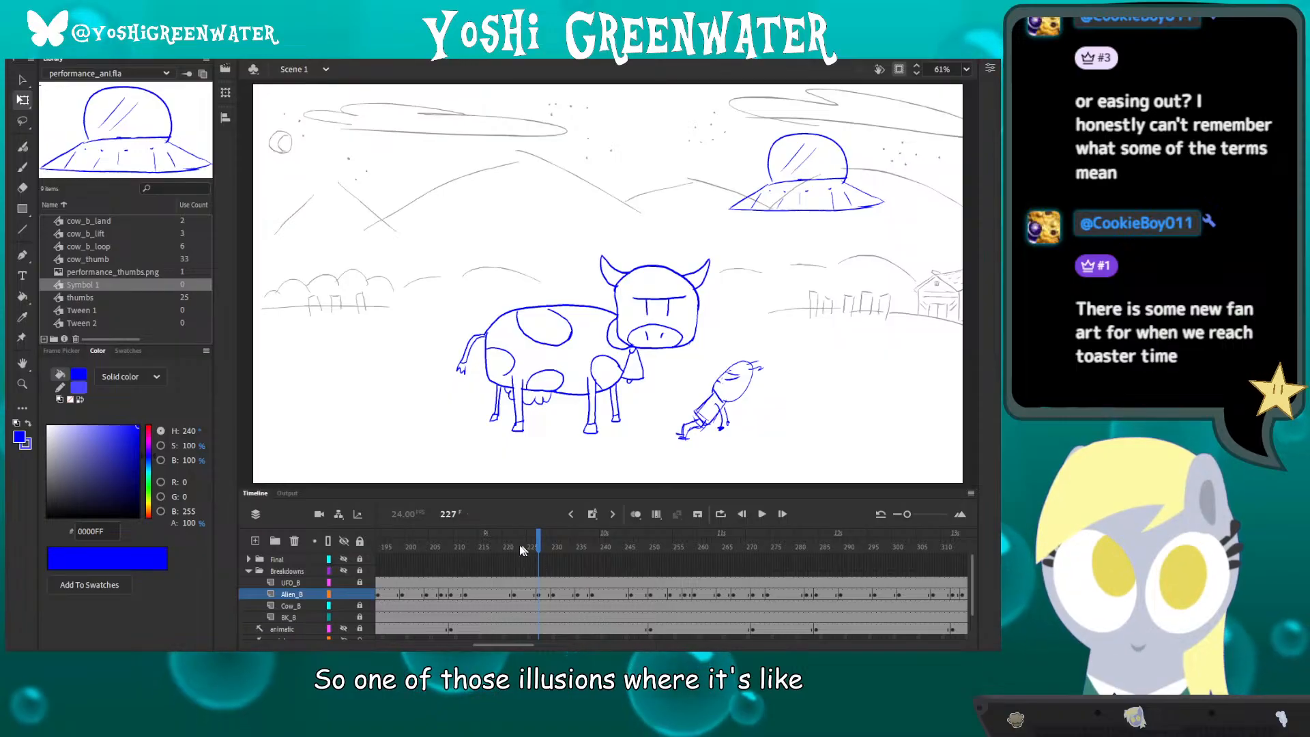
# - Play the alien's leap from the ground onto the cow's head and save the file
pyautogui.click(500, 546)
pyautogui.press('Return')
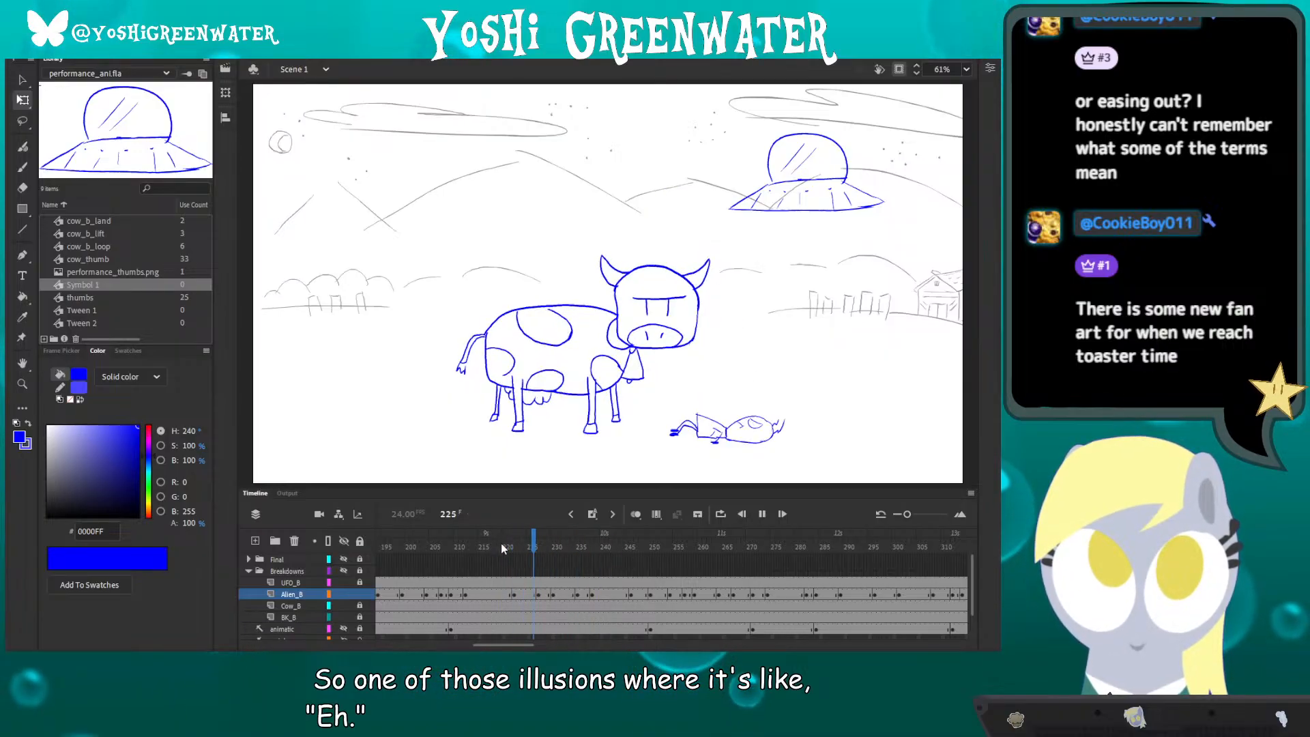
pyautogui.press('Return')
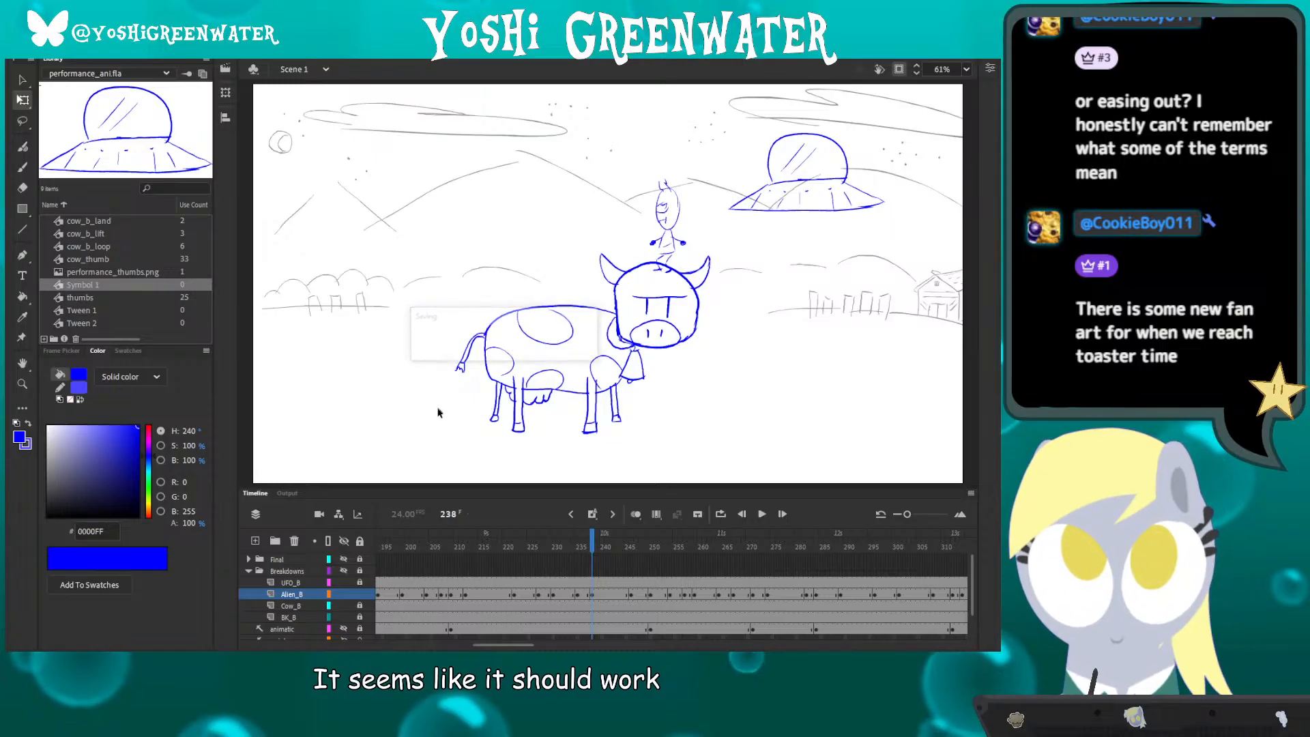
pyautogui.press('Return')
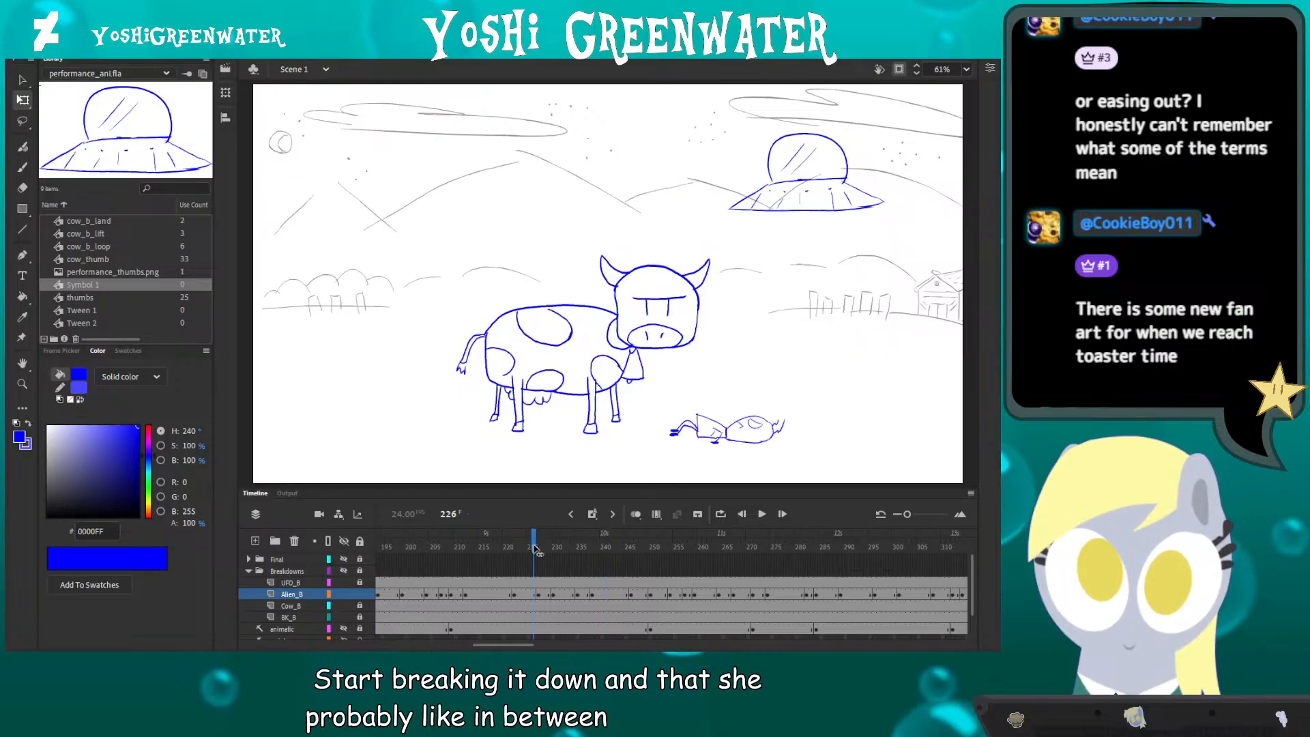
# - With onion skinning on, move the frame 230 alien up and left toward the cow's head and tilt it counterclockwise
pyautogui.click(556, 550)
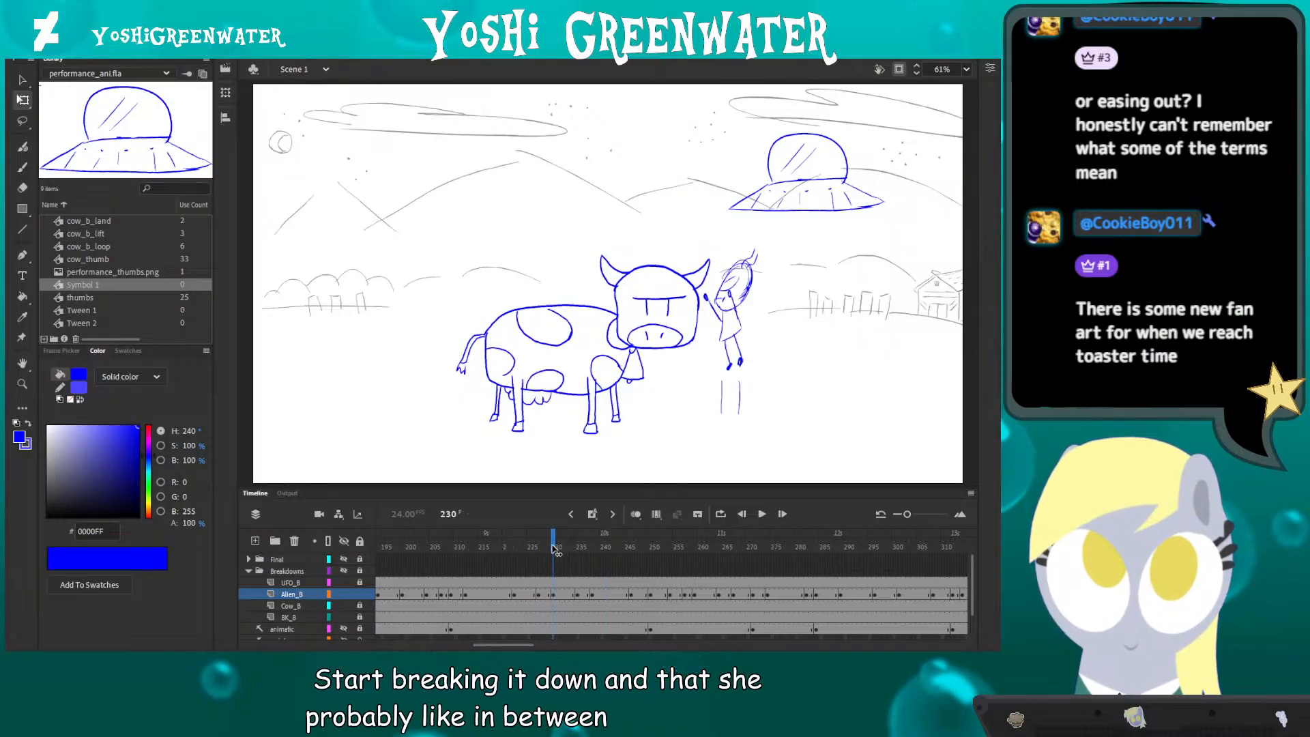
pyautogui.click(556, 598)
pyautogui.click(635, 513)
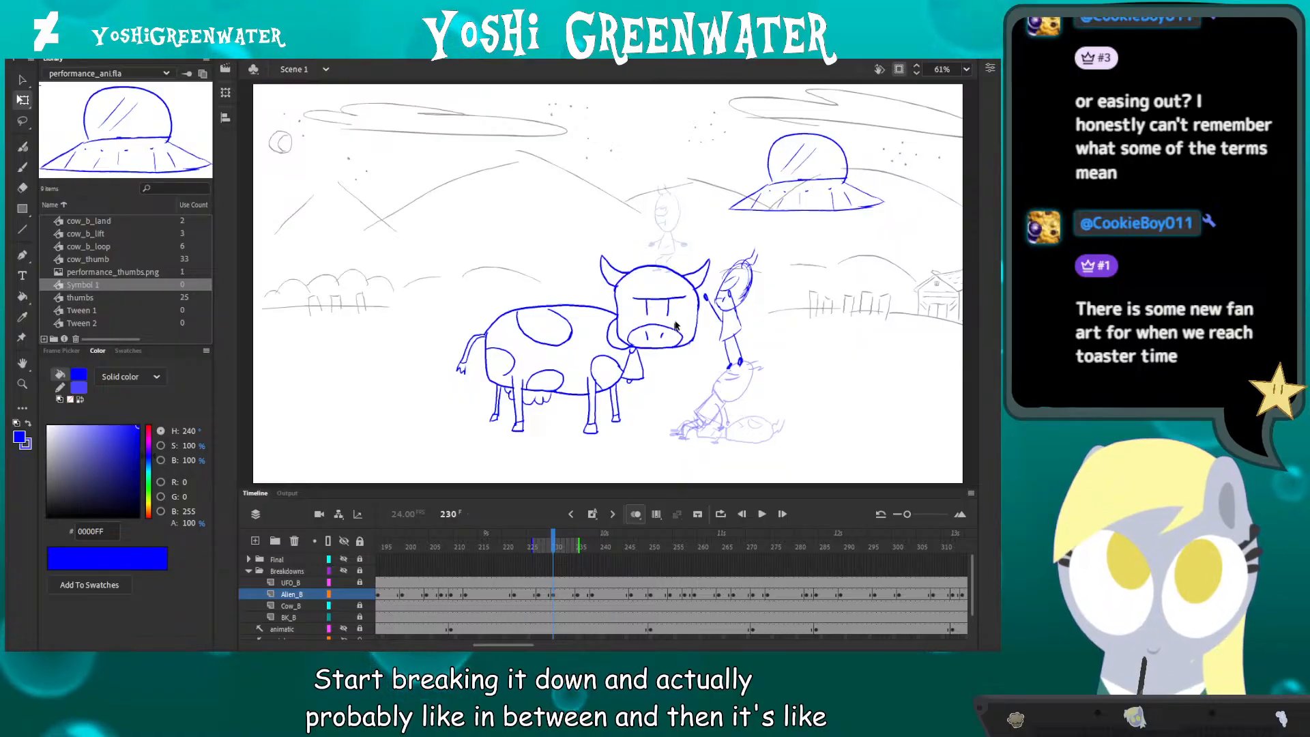
pyautogui.click(711, 298)
pyautogui.moveTo(711, 298); pyautogui.dragTo(681, 235)
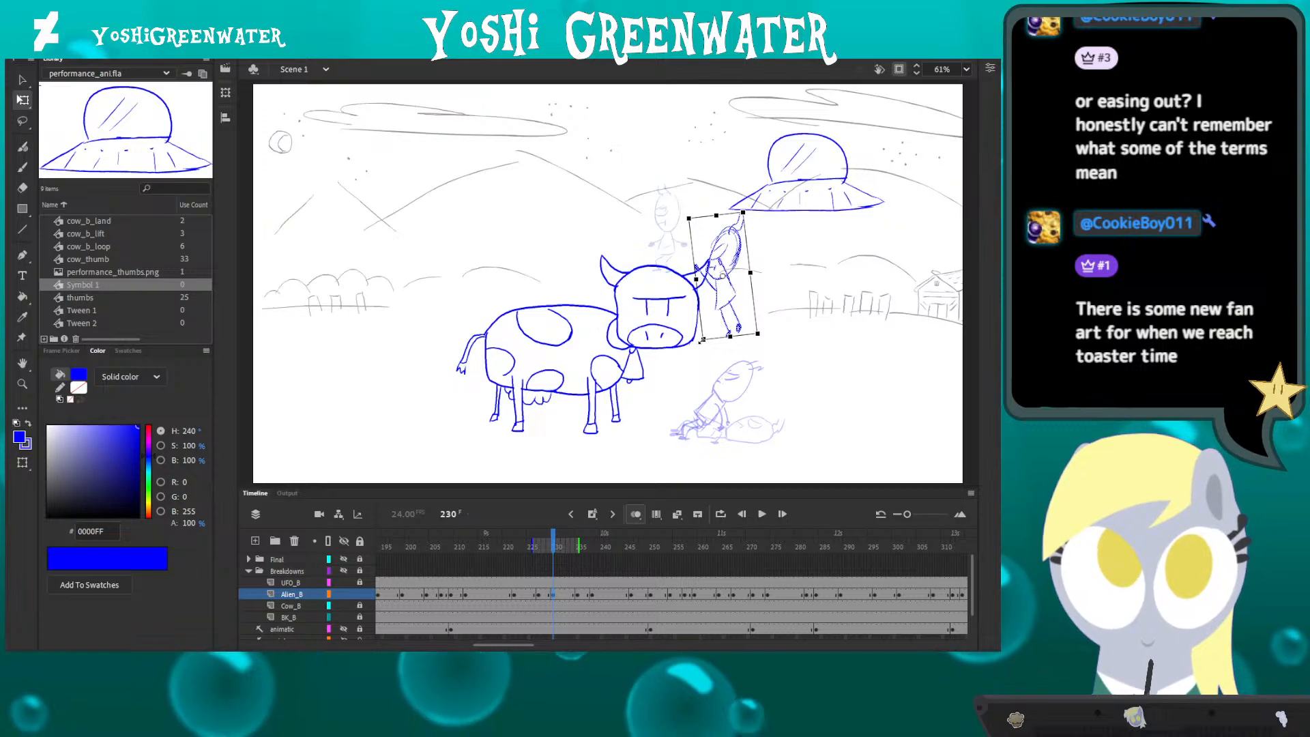
# - Reshape the frame 230 alien slightly and lower it beside the cow's head
pyautogui.moveTo(696, 279); pyautogui.dragTo(698, 279)
pyautogui.moveTo(731, 337); pyautogui.dragTo(719, 340)
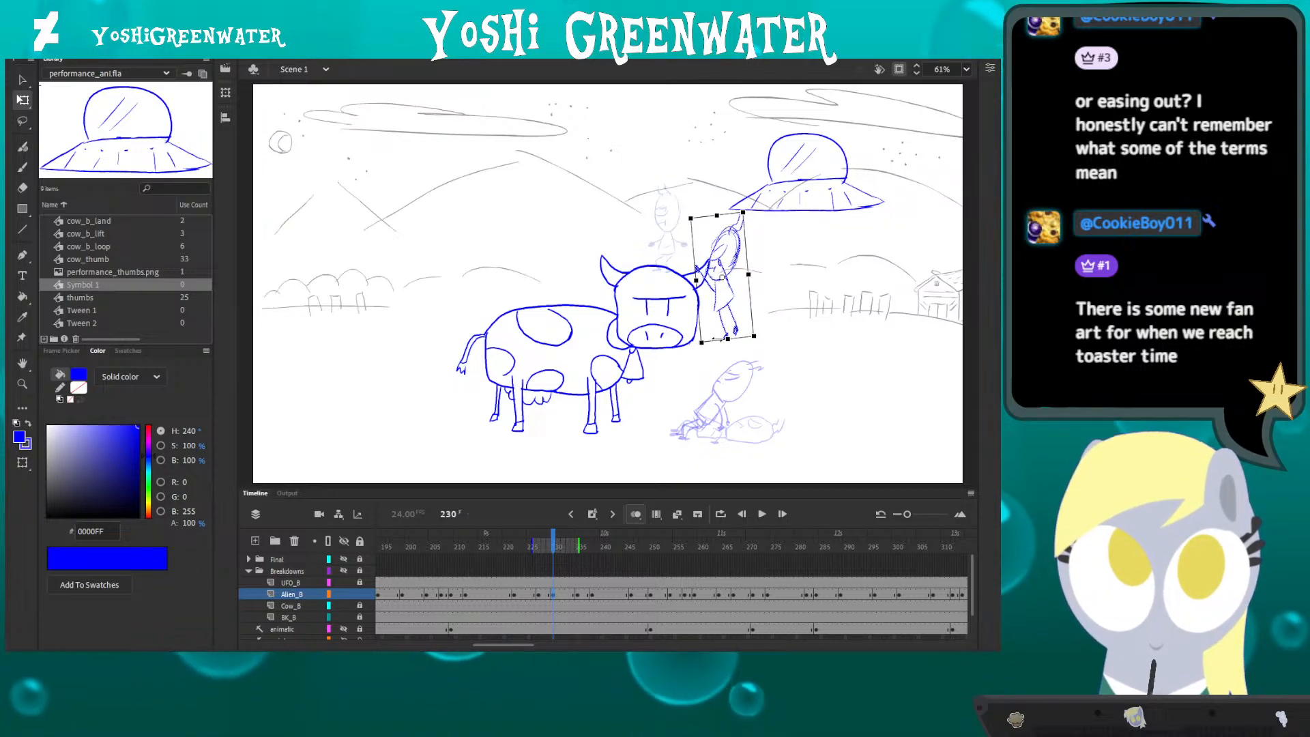
pyautogui.moveTo(703, 218); pyautogui.dragTo(712, 224)
pyautogui.hotkey('shift', 'Down')
pyautogui.hotkey('shift', 'Down')
pyautogui.hotkey('shift', 'Down')
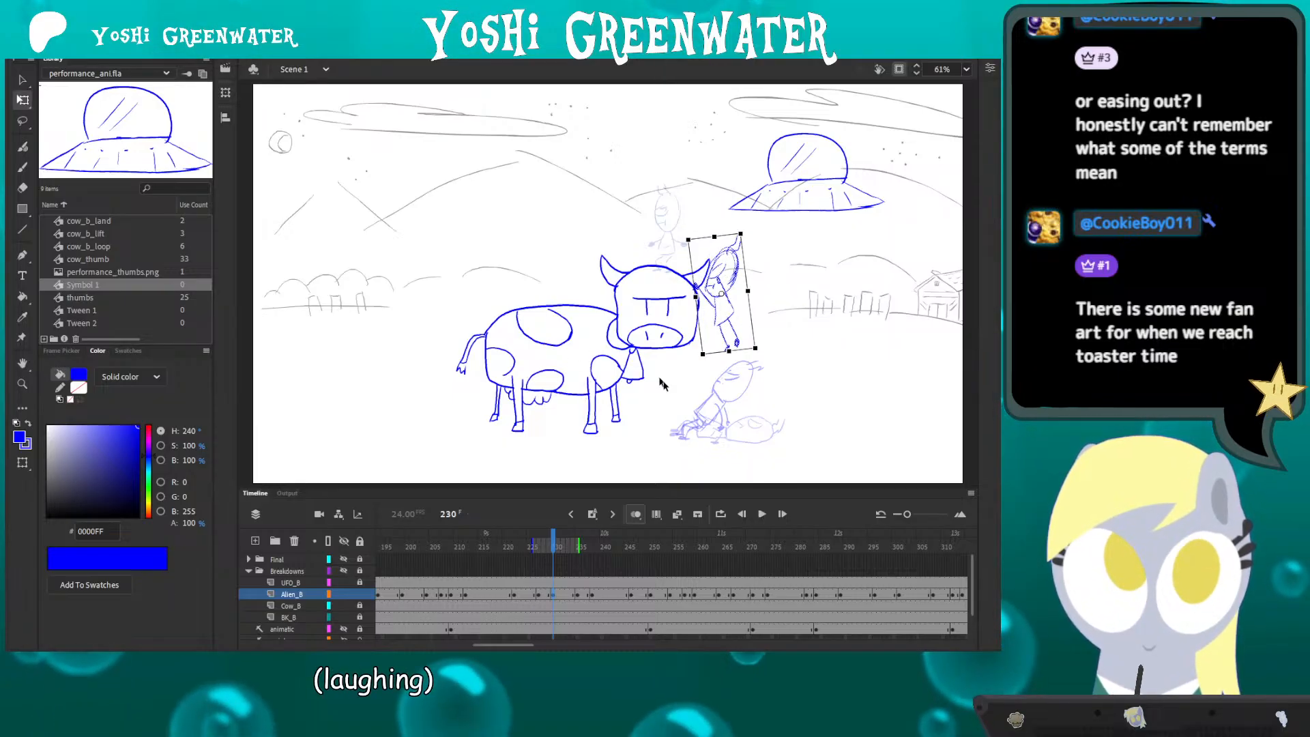
# - Remove the frame 230 alien's legs and redraw them hanging straighter down with small feet
pyautogui.press('z')
pyautogui.moveTo(692, 242); pyautogui.dragTo(767, 396)
pyautogui.press('l')
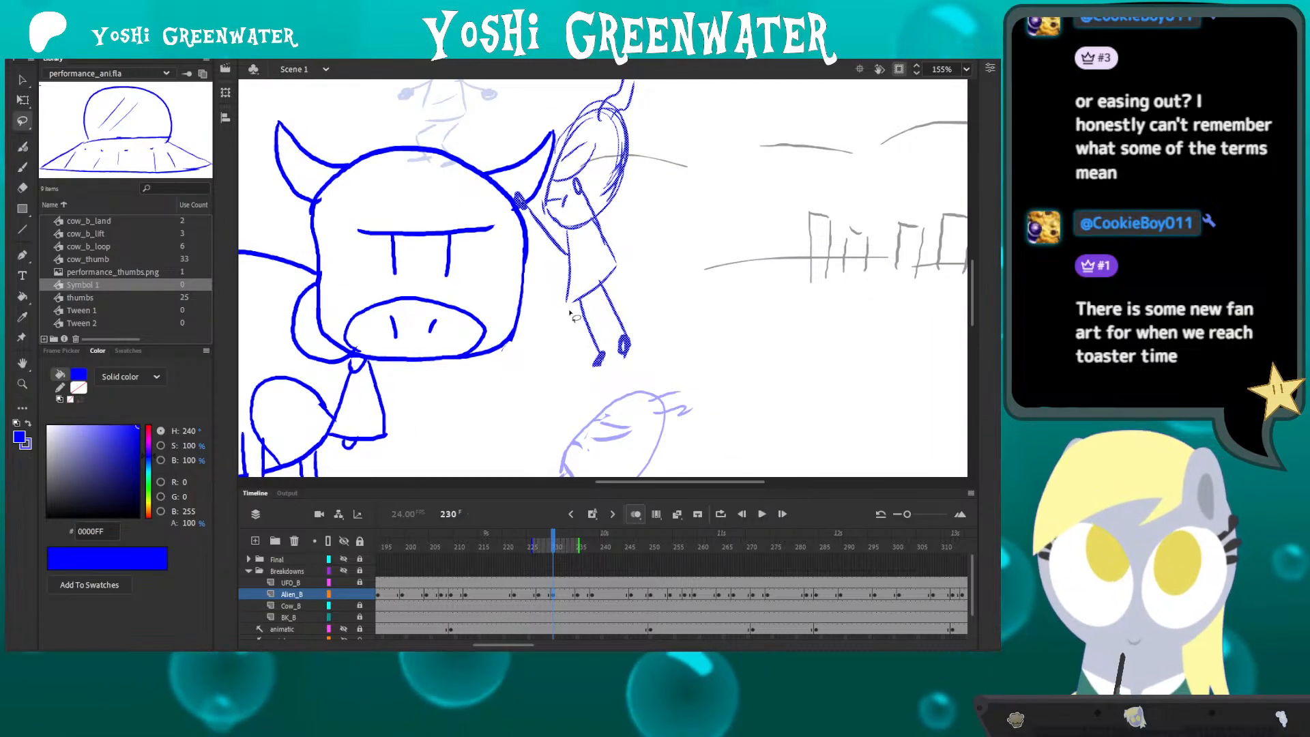
pyautogui.moveTo(633, 287); pyautogui.dragTo(536, 343)
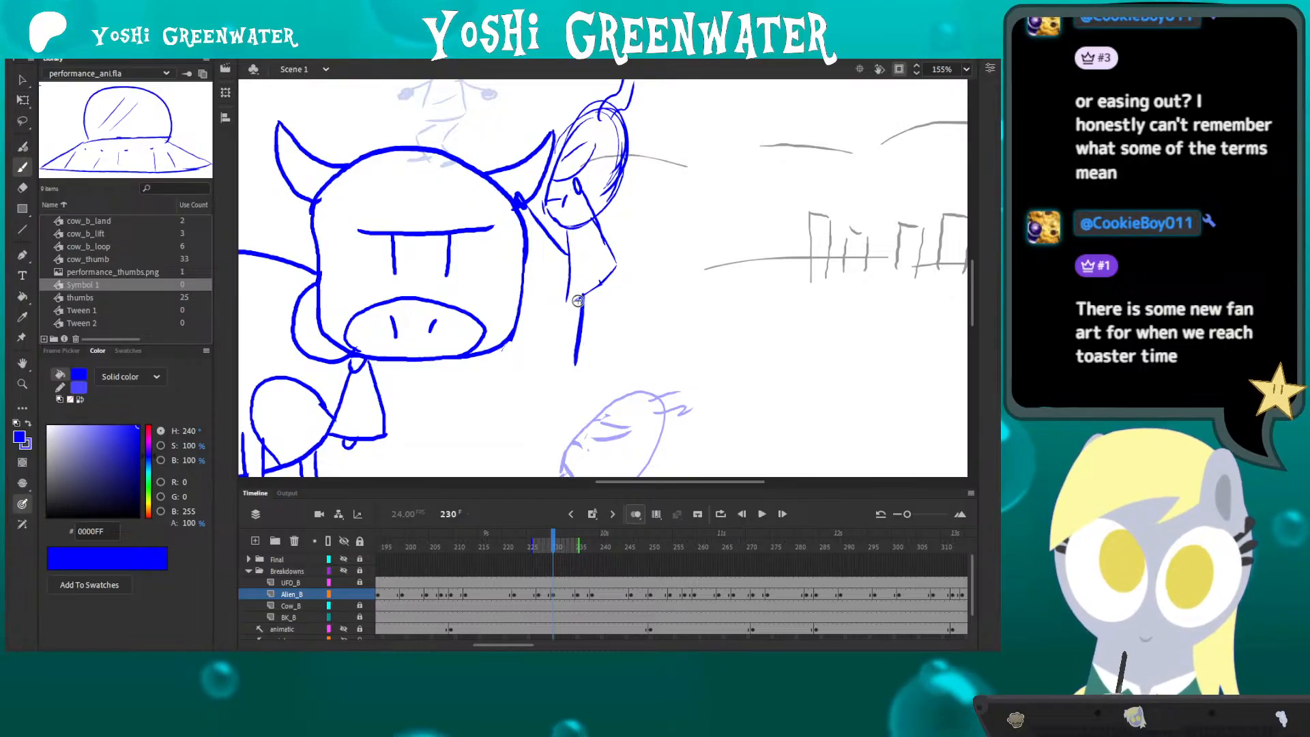
pyautogui.moveTo(578, 297); pyautogui.dragTo(587, 362)
pyautogui.moveTo(600, 282)
pyautogui.mouseDown()
pyautogui.moveTo(581, 374)
pyautogui.moveTo(611, 363)
pyautogui.mouseUp()
pyautogui.moveTo(547, 321)
pyautogui.mouseDown()
pyautogui.moveTo(550, 334)
pyautogui.moveTo(509, 343)
pyautogui.mouseUp()
pyautogui.hotkey('ctrl', '2')
pyautogui.press('q')
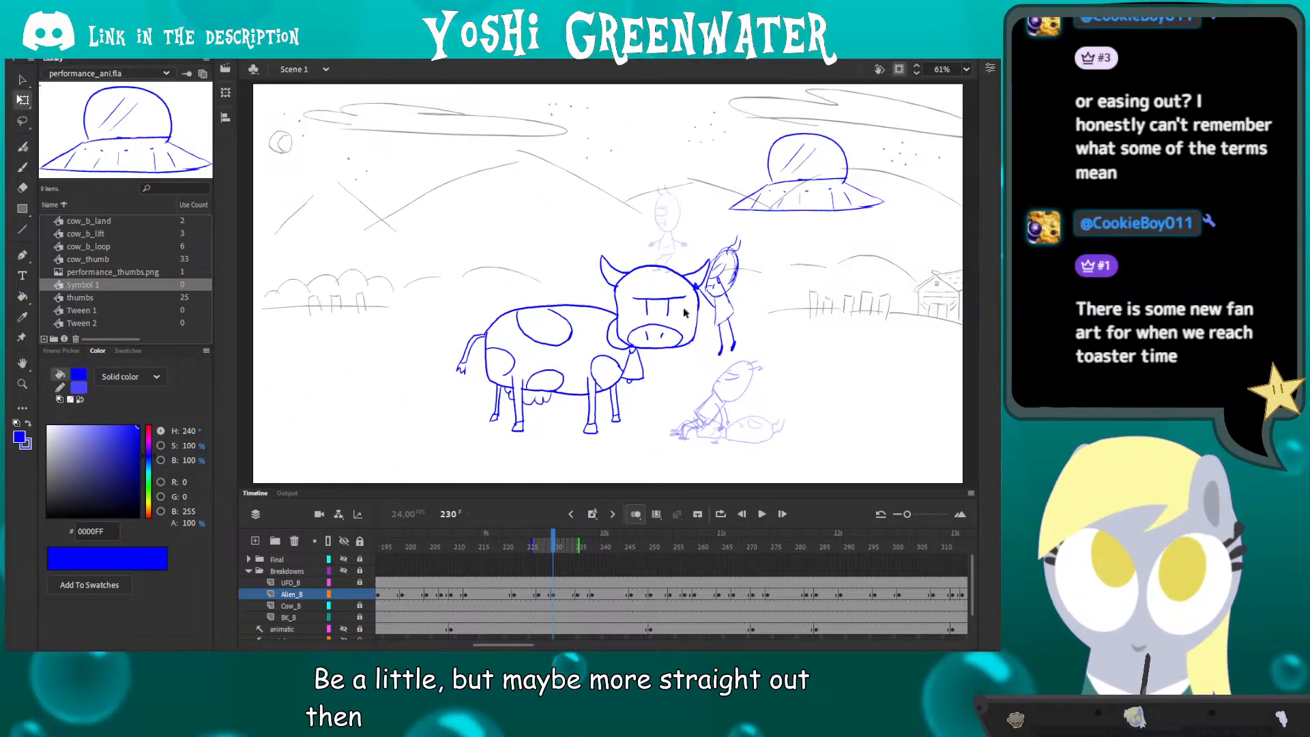
# - Erase the alien's arms and lower torso, redraw a longer torso, and sketch an arm trailing behind it
pyautogui.scroll(5, 684, 312)
pyautogui.press('e')
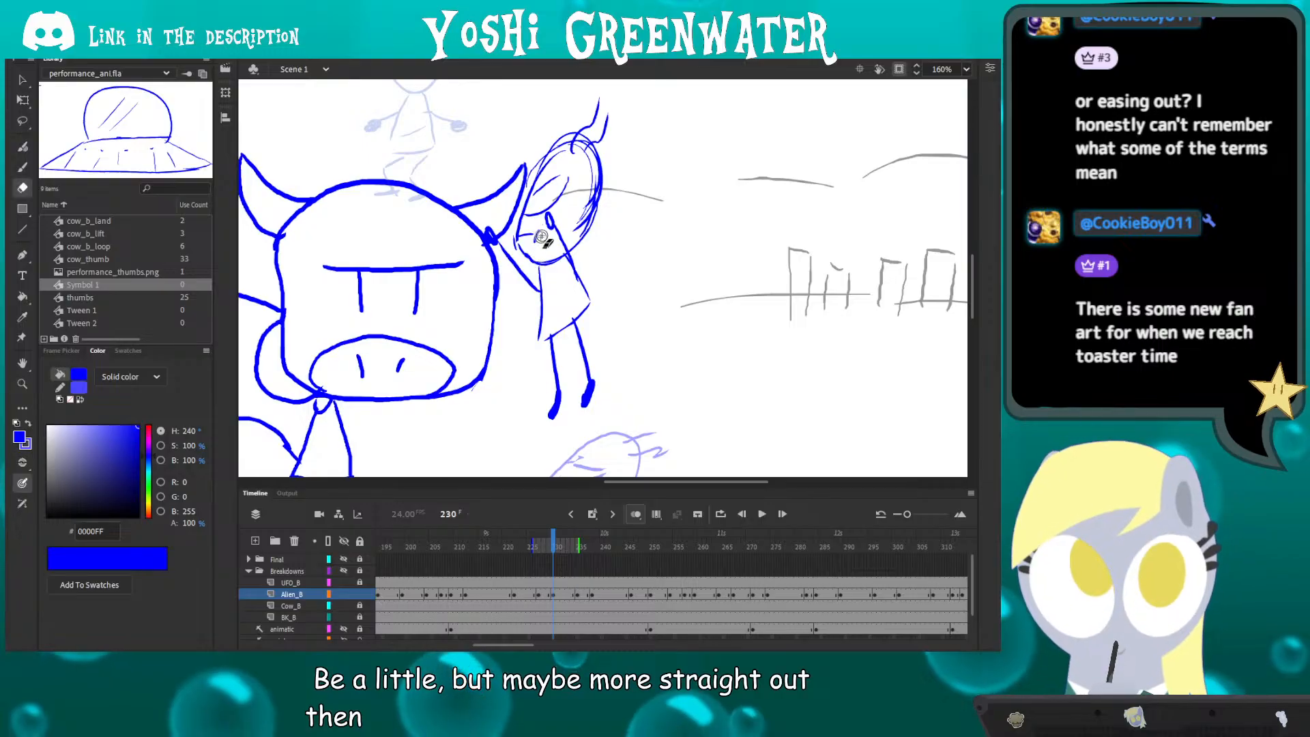
pyautogui.moveTo(562, 242)
pyautogui.mouseDown()
pyautogui.moveTo(551, 215)
pyautogui.moveTo(590, 203)
pyautogui.moveTo(591, 178)
pyautogui.mouseUp()
pyautogui.press('b')
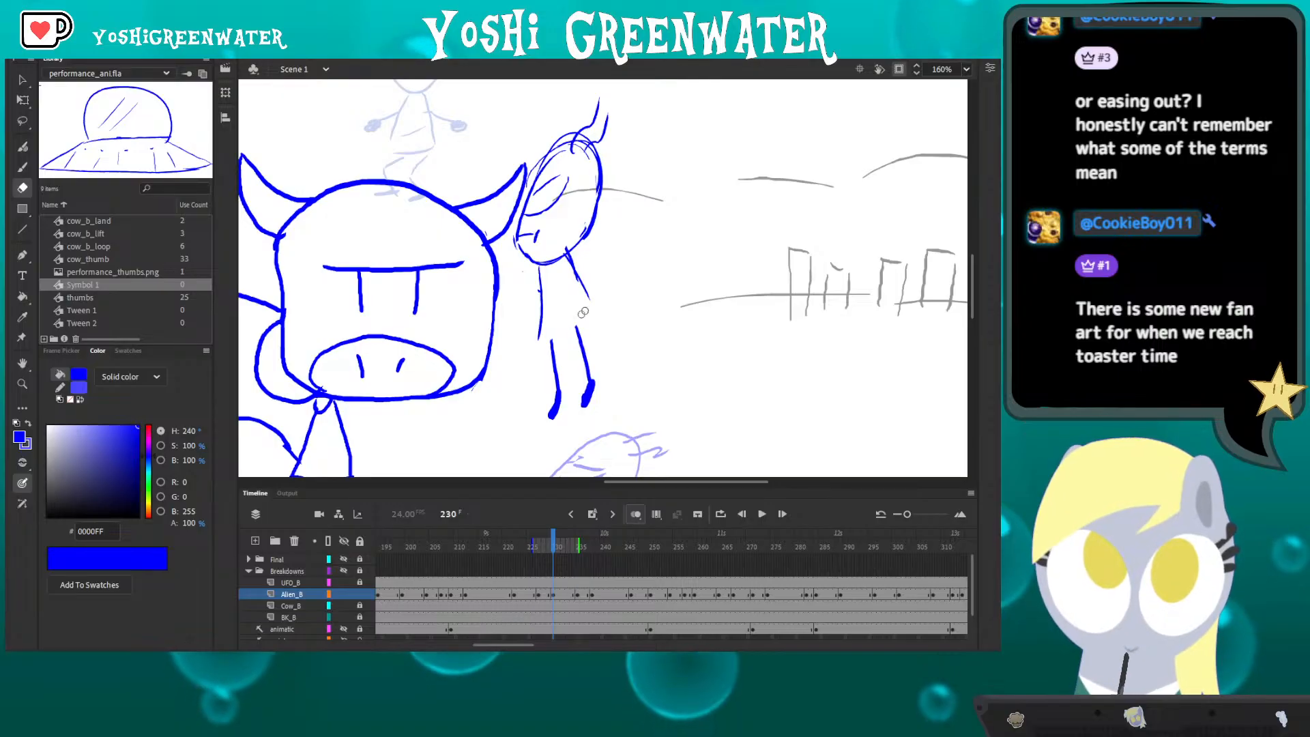
pyautogui.press('e')
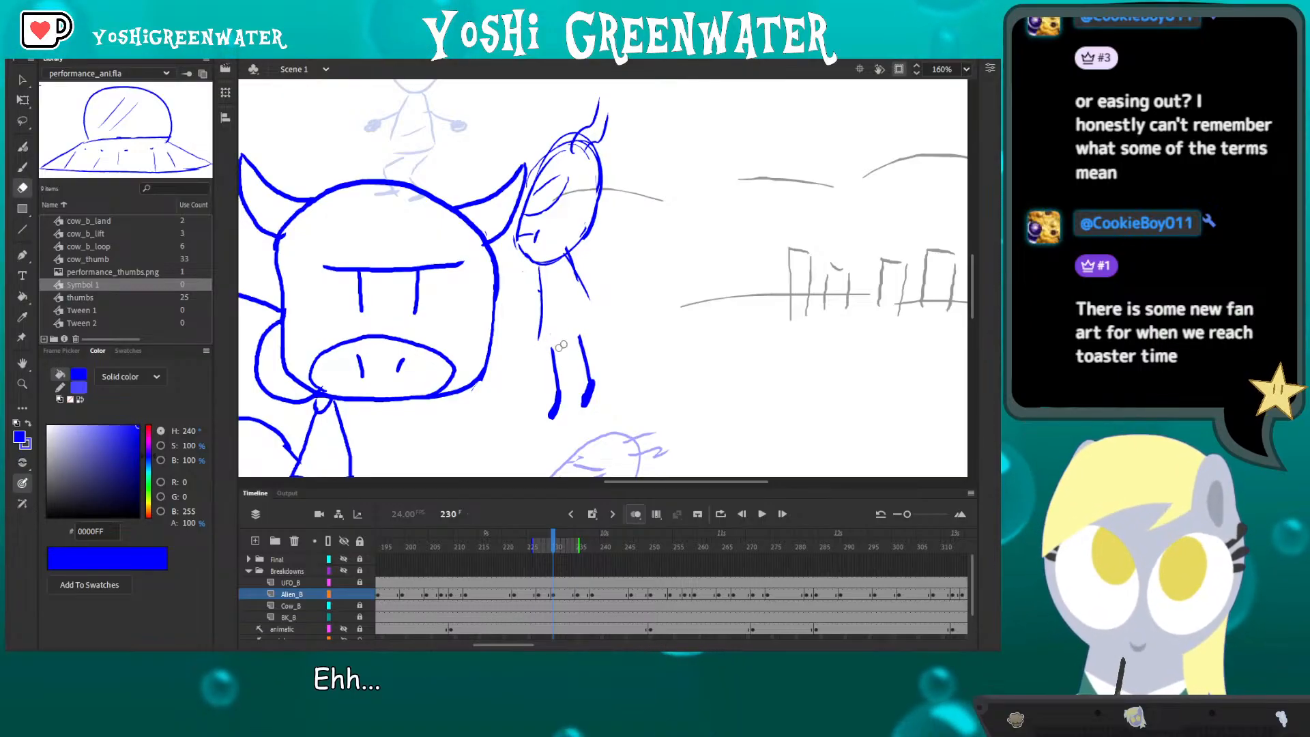
pyautogui.moveTo(598, 311); pyautogui.dragTo(546, 360)
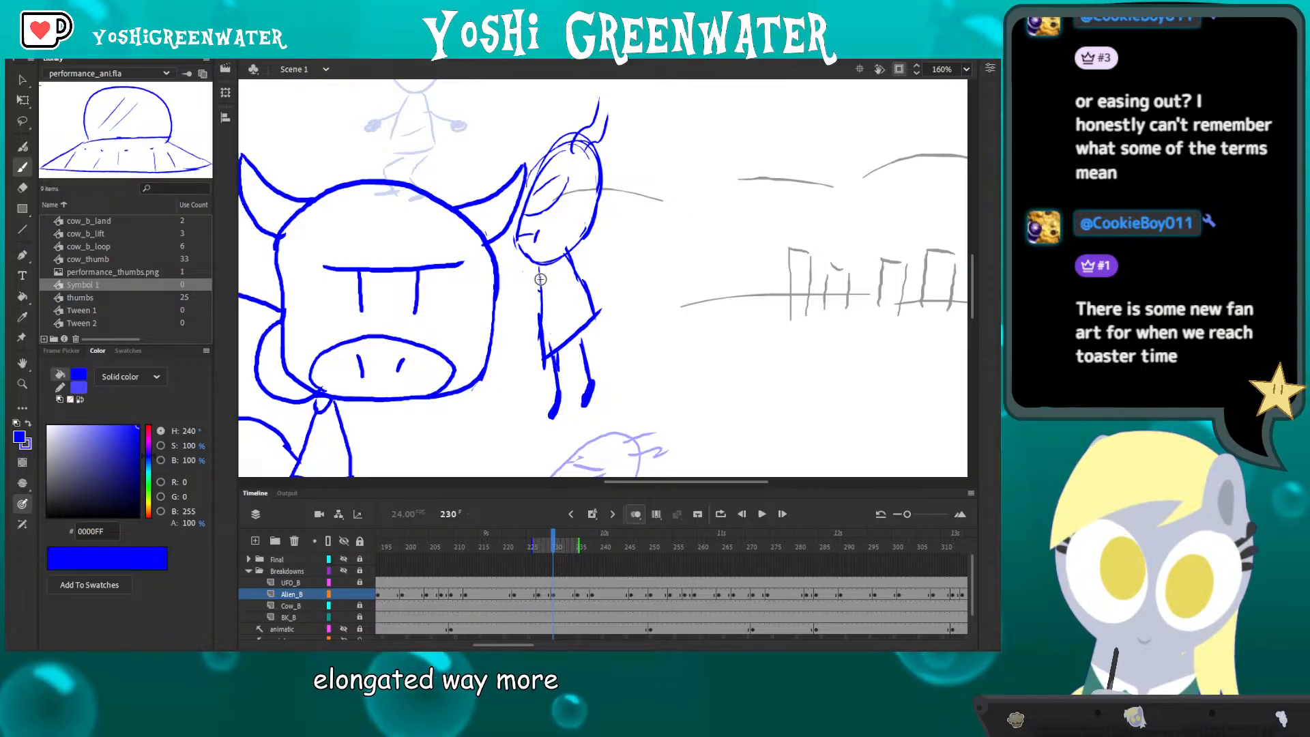
pyautogui.moveTo(562, 273); pyautogui.dragTo(546, 281)
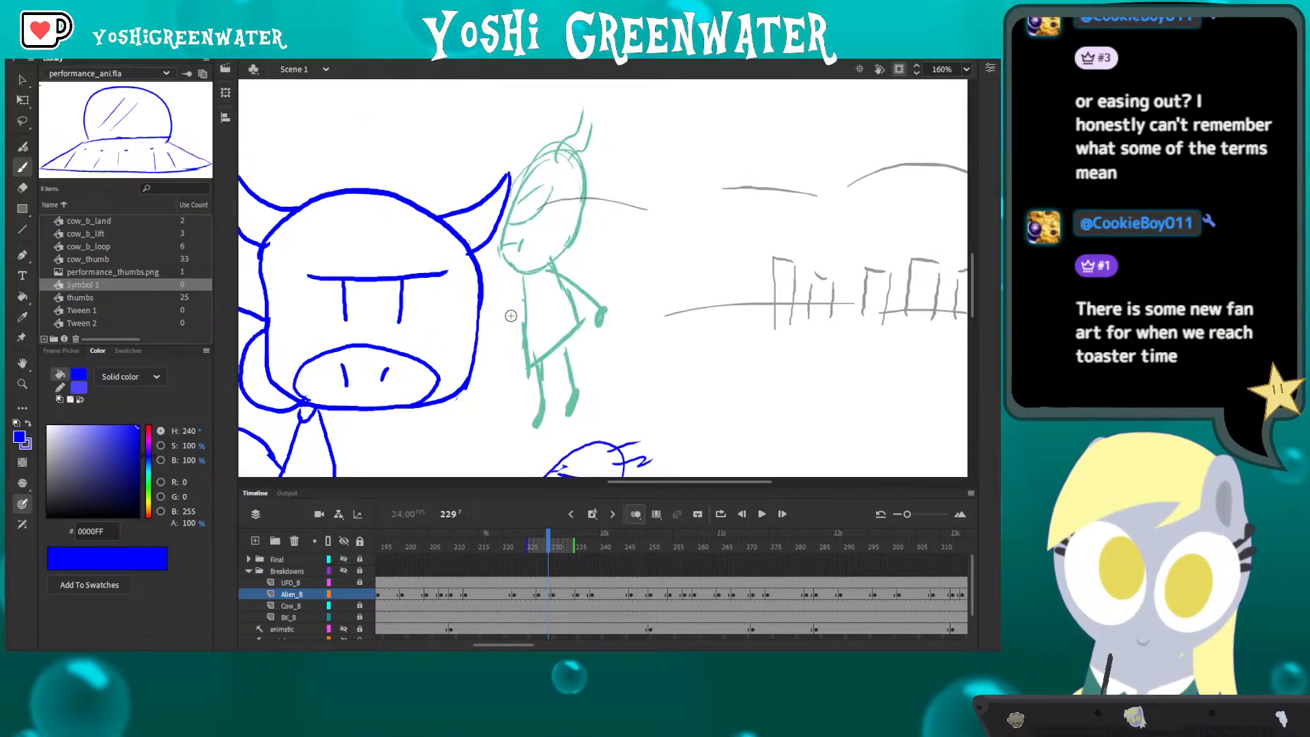
# - Turn off onion skinning, play from about frame 218, and step through frames up to 236 to check the leap's timing
pyautogui.hotkey('ctrl', '2')
pyautogui.press('.')
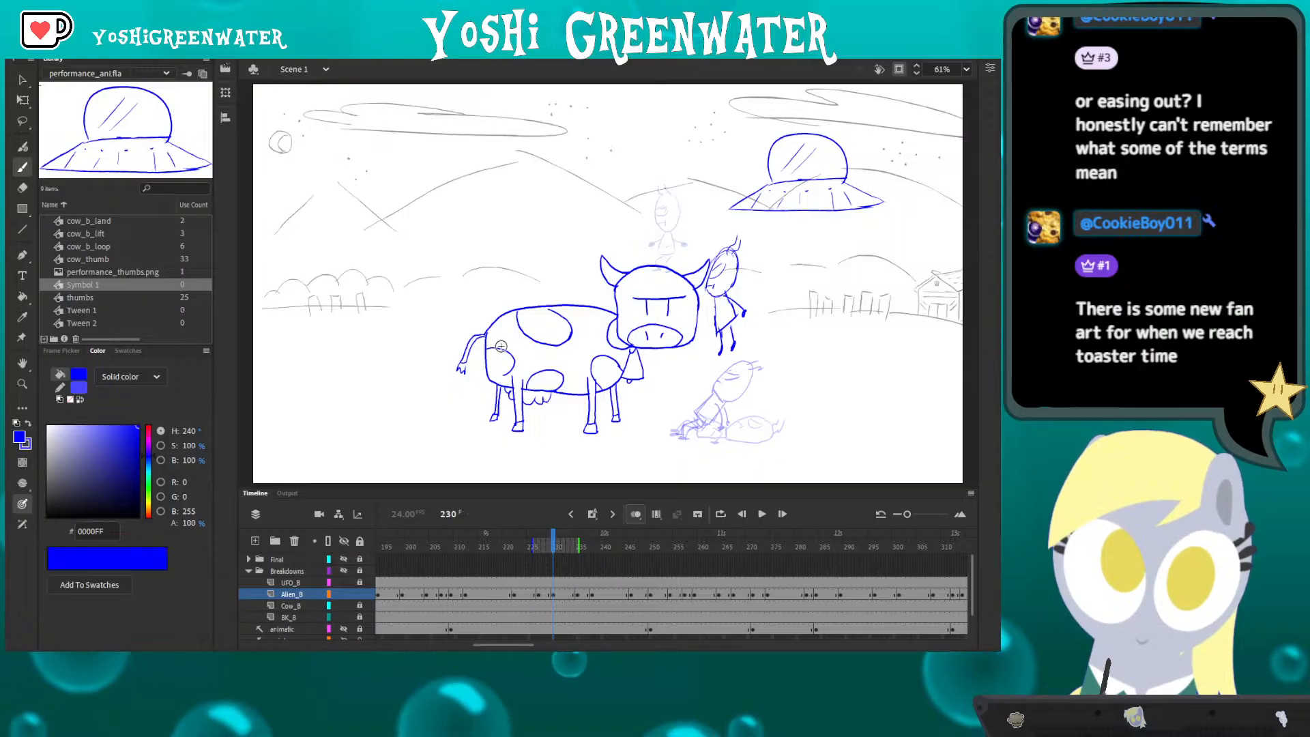
pyautogui.click(635, 515)
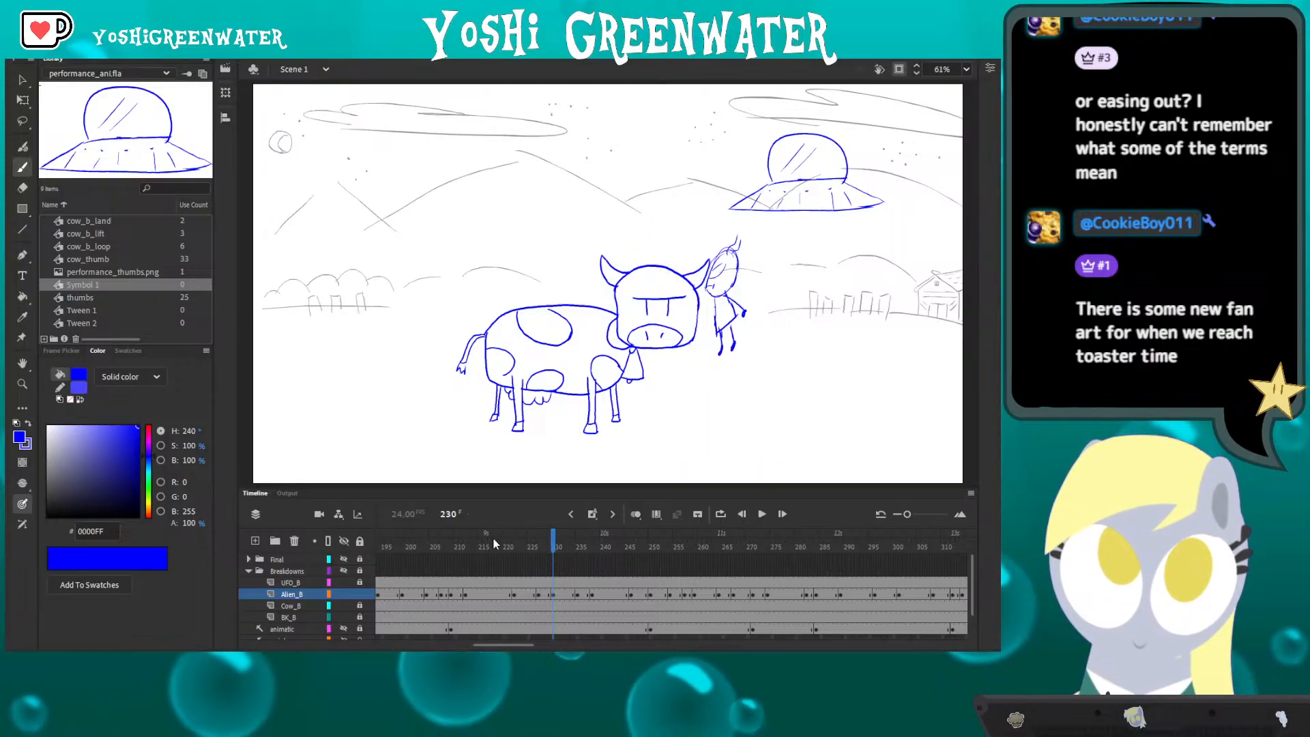
pyautogui.click(494, 544)
pyautogui.press('Return')
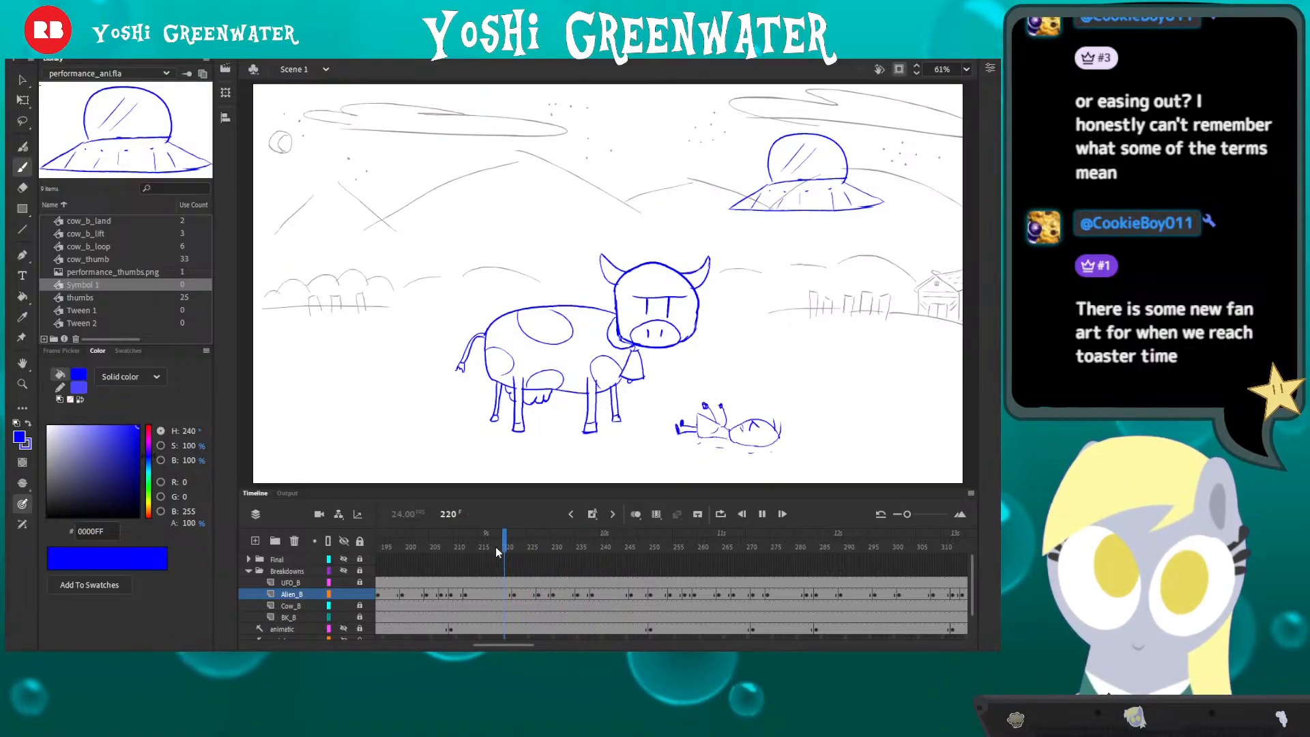
pyautogui.moveTo(529, 547); pyautogui.dragTo(558, 551)
pyautogui.press('.')
pyautogui.press('.')
pyautogui.press('.')
pyautogui.press('.')
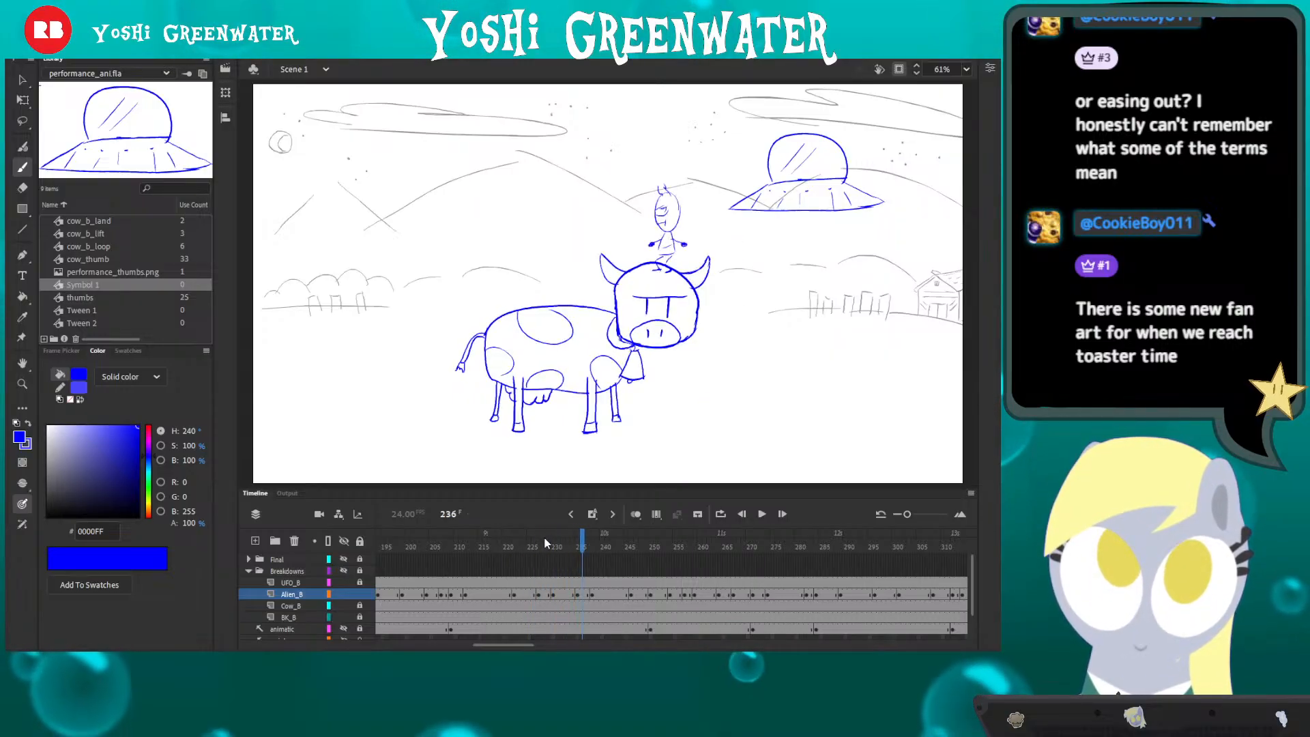
pyautogui.press(',')
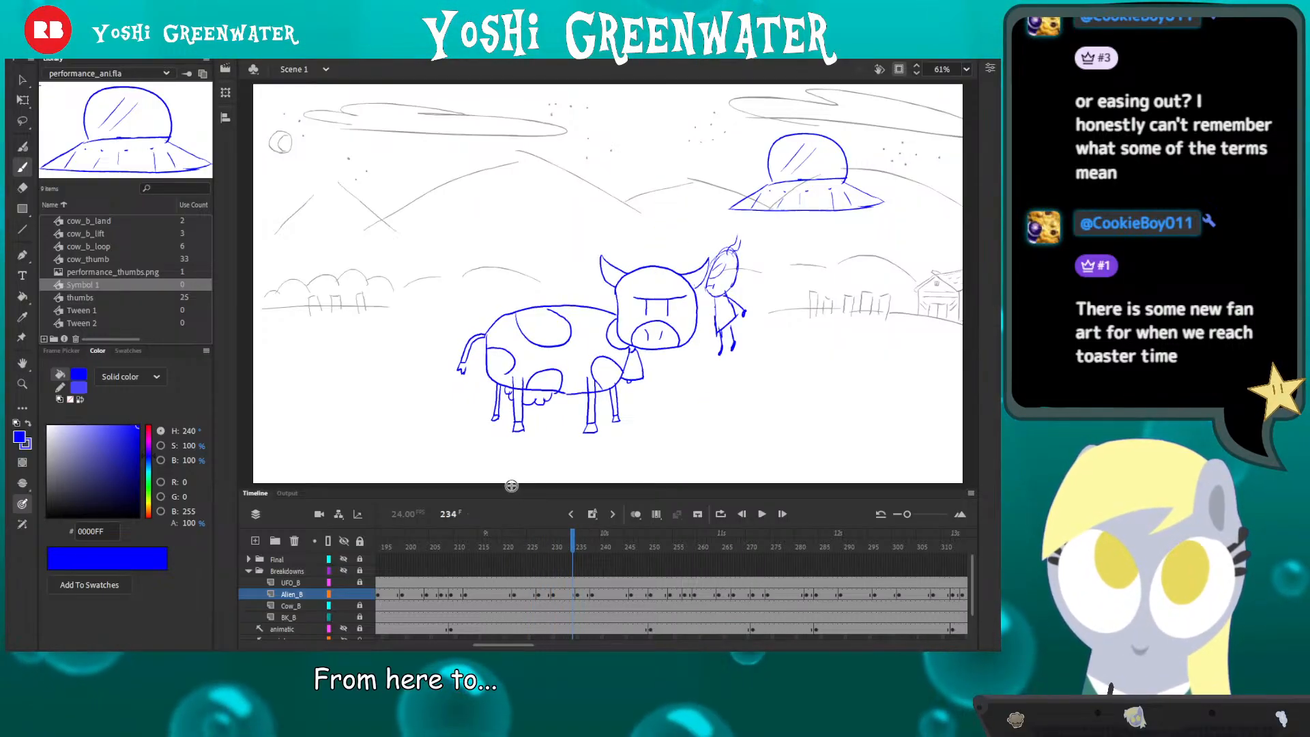
# - Add an empty keyframe at frame 233 on the Alien_B layer and turn on onion skinning
pyautogui.moveTo(512, 483); pyautogui.dragTo(517, 477)
pyautogui.click(568, 588)
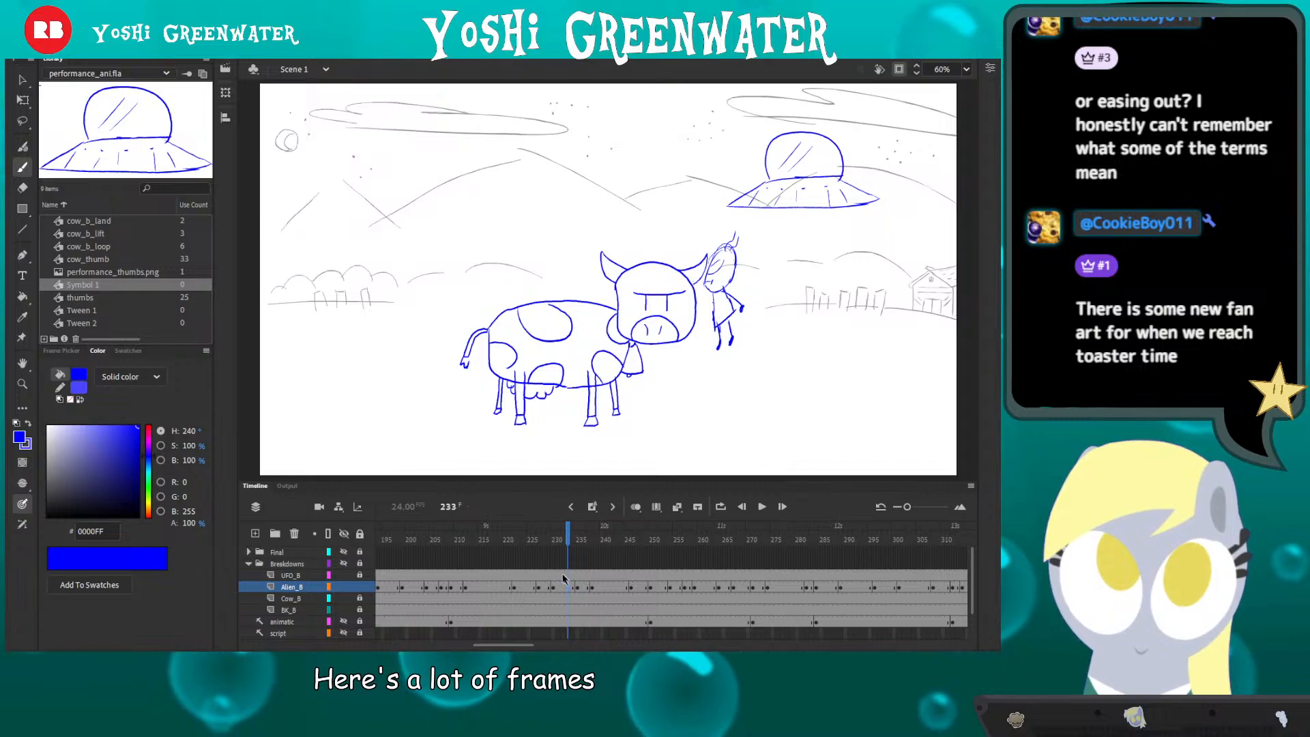
pyautogui.press('F6')
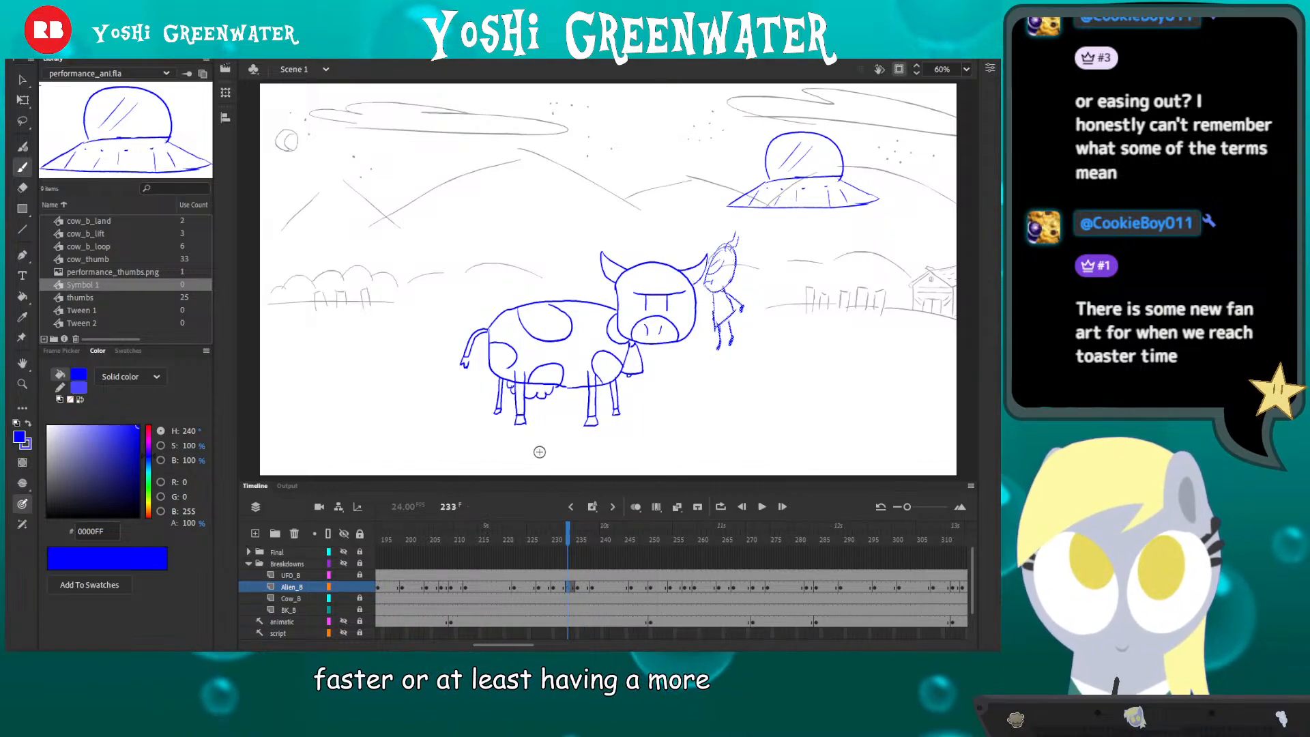
pyautogui.press('z')
pyautogui.moveTo(581, 135); pyautogui.dragTo(690, 291)
pyautogui.moveTo(634, 324); pyautogui.dragTo(479, 201)
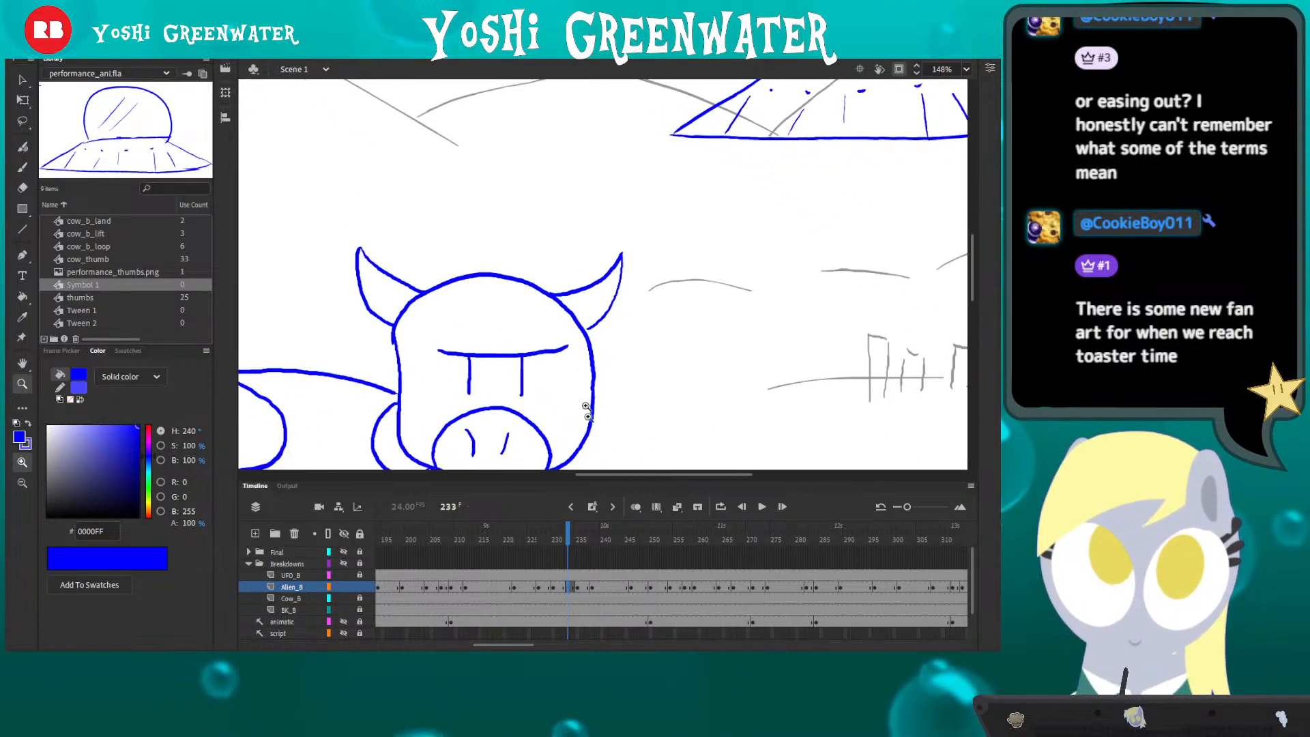
pyautogui.click(636, 507)
pyautogui.moveTo(549, 379); pyautogui.dragTo(492, 414)
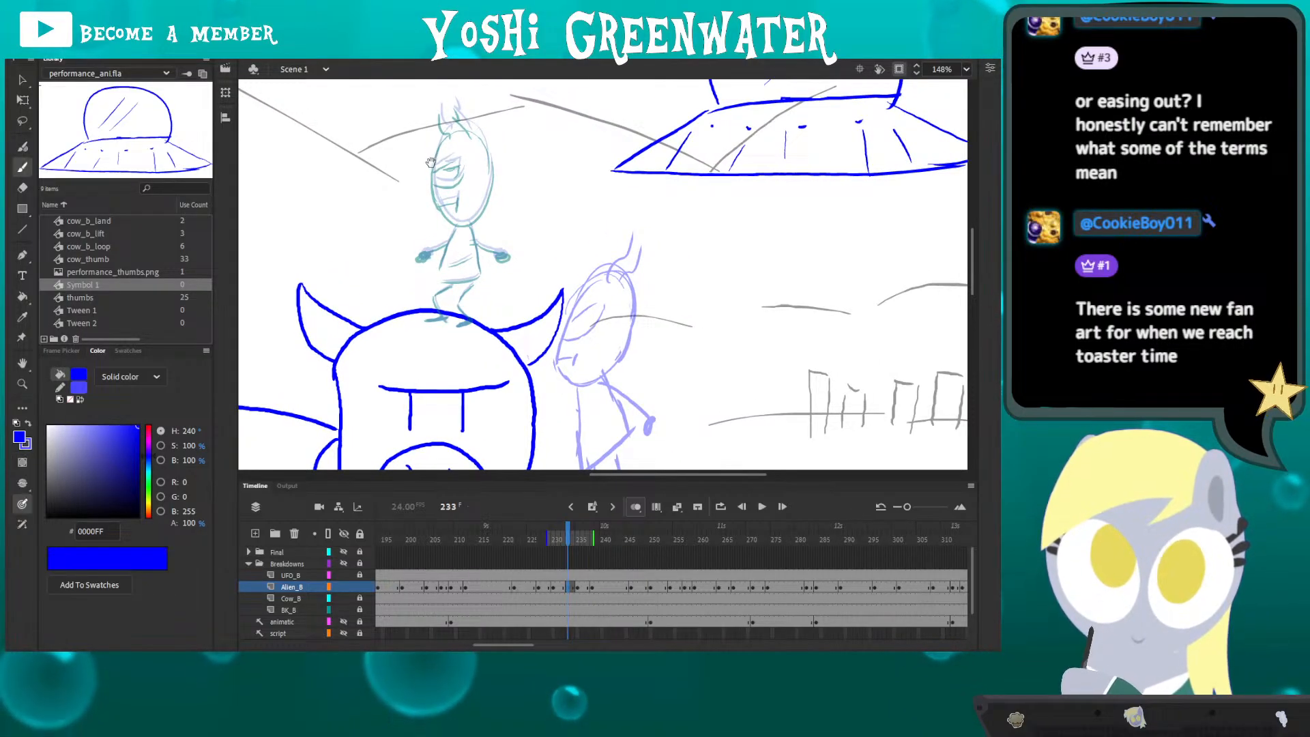
# - Sketch the alien's head, torso, eye and antennae at frame 233, over the onion-skinned pose above the cow's head
pyautogui.moveTo(432, 163)
pyautogui.mouseDown()
pyautogui.moveTo(420, 193)
pyautogui.moveTo(461, 138)
pyautogui.moveTo(449, 230)
pyautogui.moveTo(416, 183)
pyautogui.moveTo(441, 229)
pyautogui.moveTo(417, 298)
pyautogui.mouseUp()
pyautogui.moveTo(458, 233); pyautogui.dragTo(471, 298)
pyautogui.moveTo(418, 299); pyautogui.dragTo(471, 300)
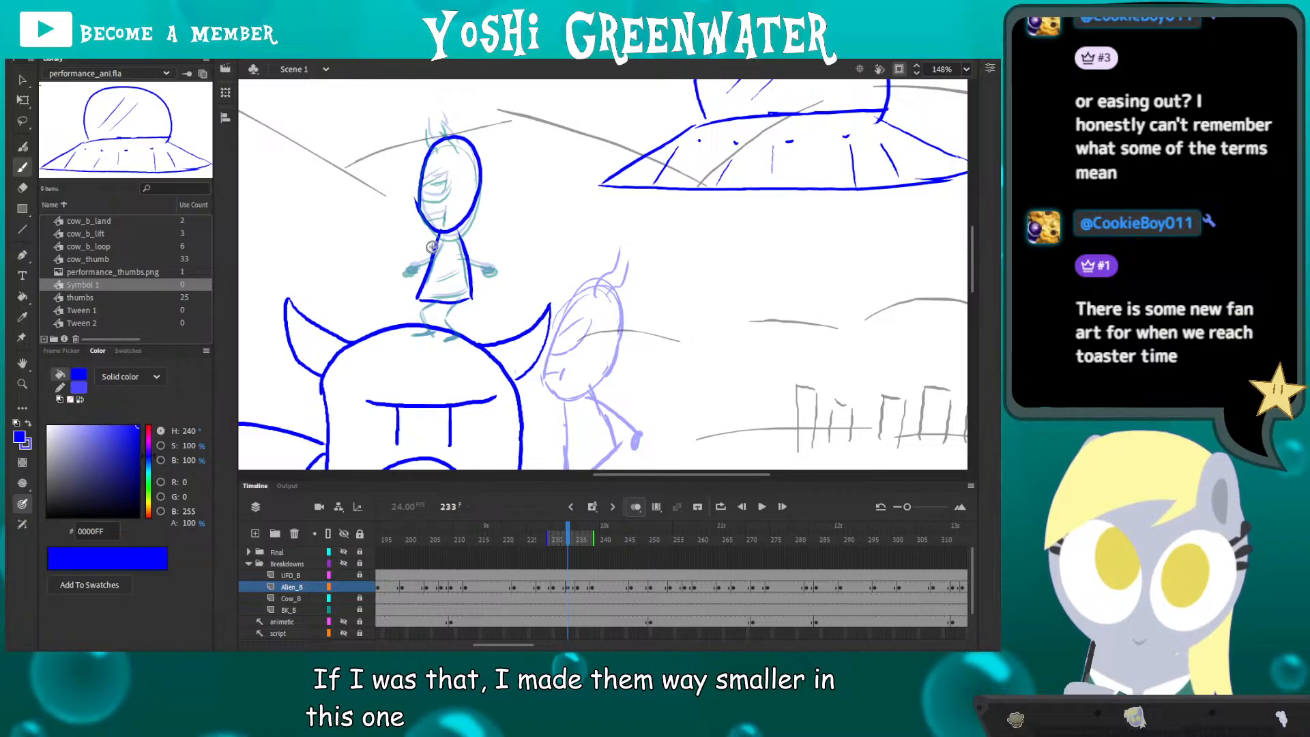
pyautogui.moveTo(429, 216)
pyautogui.mouseDown()
pyautogui.moveTo(446, 226)
pyautogui.moveTo(465, 182)
pyautogui.mouseUp()
pyautogui.moveTo(440, 211); pyautogui.dragTo(469, 193)
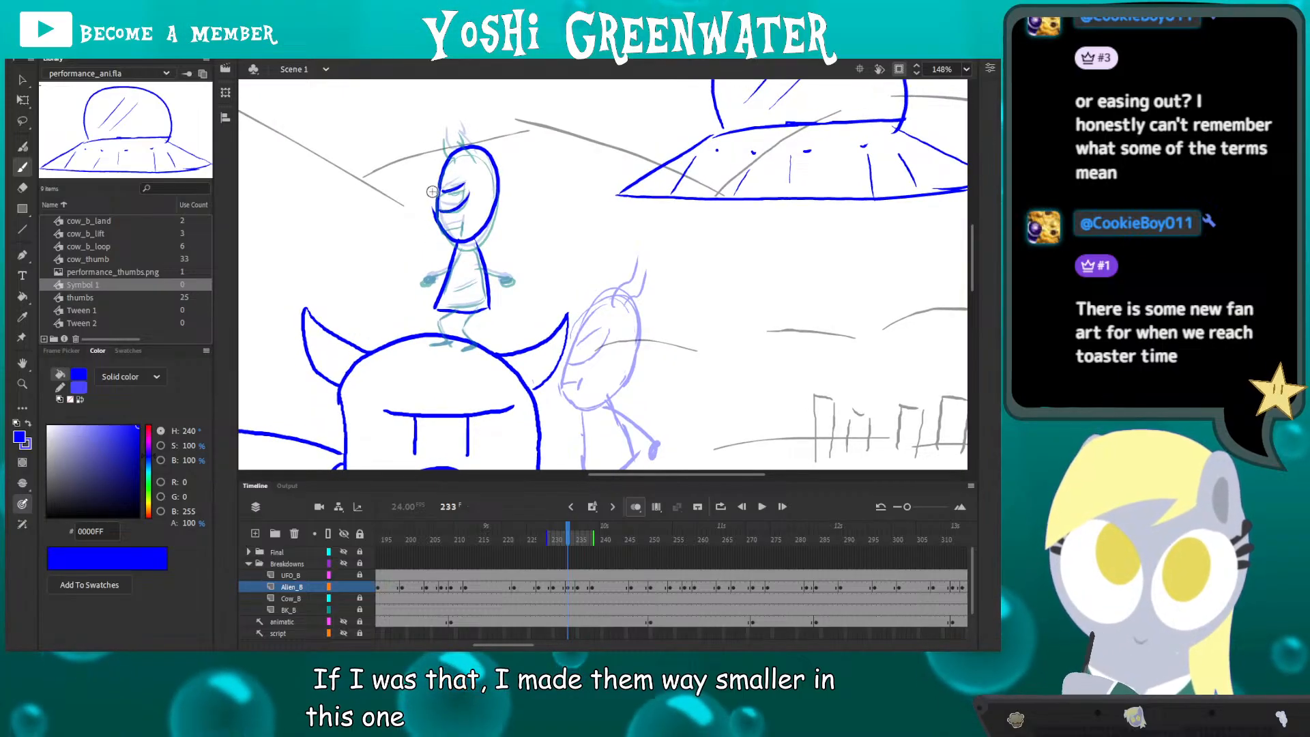
pyautogui.moveTo(476, 146); pyautogui.dragTo(505, 138)
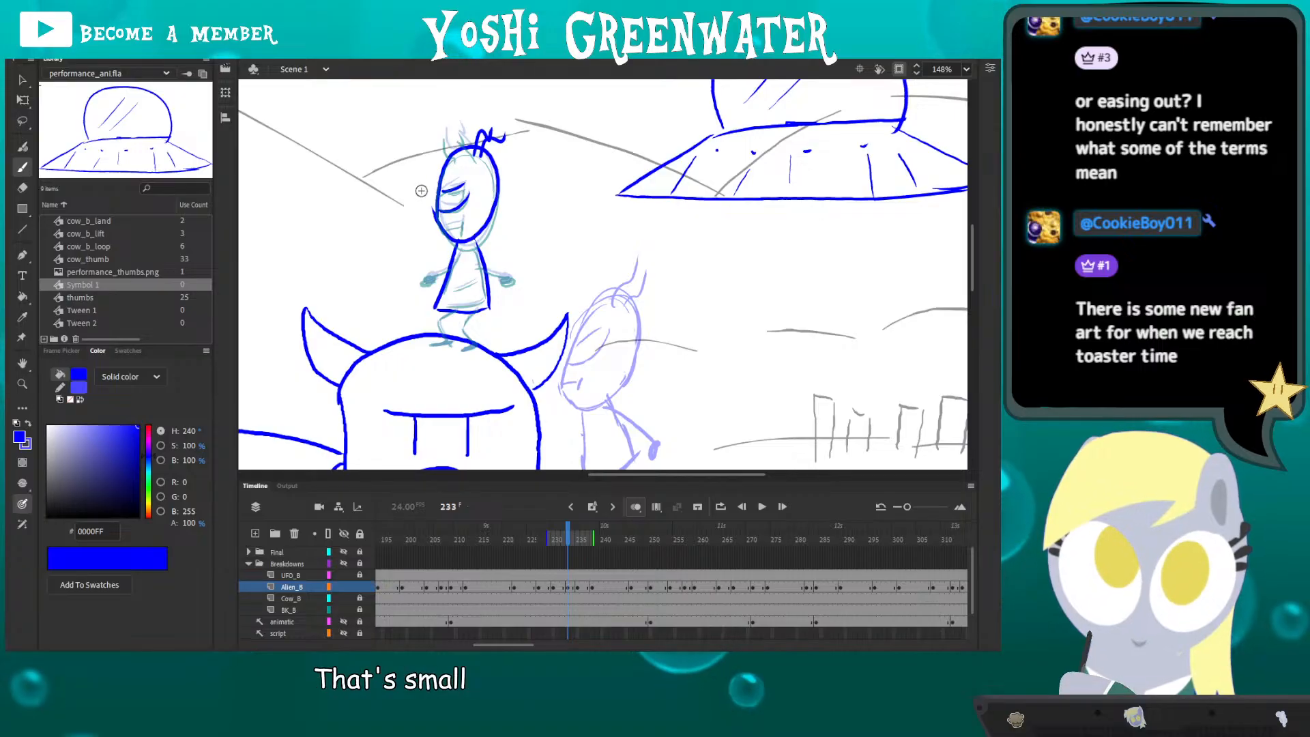
# - Move the frame 233 alien up and right, above the cow's horn, and add its mouth and heavier eye lines
pyautogui.press('q')
pyautogui.moveTo(392, 94); pyautogui.dragTo(535, 349)
pyautogui.moveTo(438, 153)
pyautogui.mouseDown()
pyautogui.moveTo(483, 133)
pyautogui.moveTo(509, 113)
pyautogui.moveTo(503, 102)
pyautogui.mouseUp()
pyautogui.moveTo(535, 166)
pyautogui.mouseDown()
pyautogui.moveTo(551, 139)
pyautogui.moveTo(530, 168)
pyautogui.moveTo(550, 179)
pyautogui.moveTo(505, 174)
pyautogui.mouseUp()
pyautogui.click(509, 152)
pyautogui.press('b')
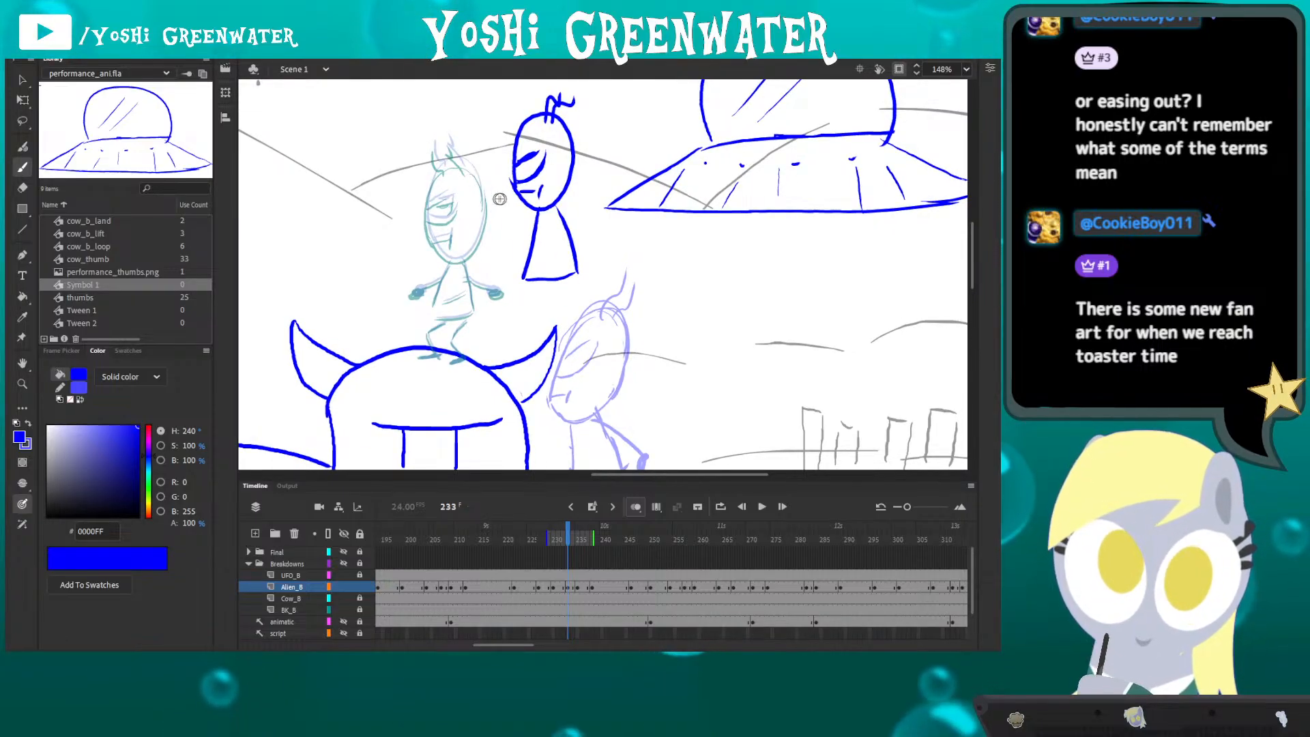
# - Remove the straight bottom edge of the alien's torso and redraw it as a curved hem
pyautogui.moveTo(524, 225)
pyautogui.mouseDown()
pyautogui.moveTo(483, 205)
pyautogui.moveTo(483, 185)
pyautogui.mouseUp()
pyautogui.press('l')
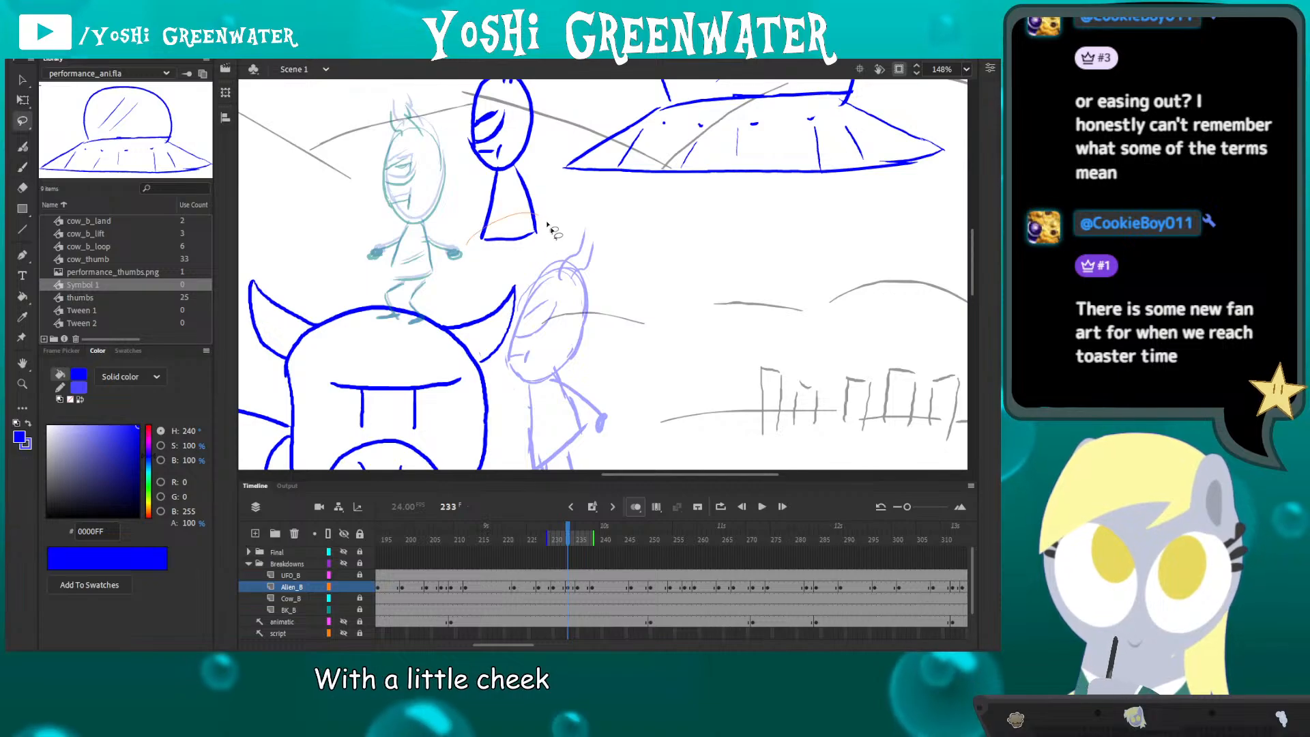
pyautogui.press('Delete')
pyautogui.moveTo(548, 223)
pyautogui.mouseDown()
pyautogui.moveTo(489, 218)
pyautogui.moveTo(482, 255)
pyautogui.moveTo(532, 247)
pyautogui.moveTo(451, 172)
pyautogui.moveTo(478, 225)
pyautogui.mouseUp()
pyautogui.press('b')
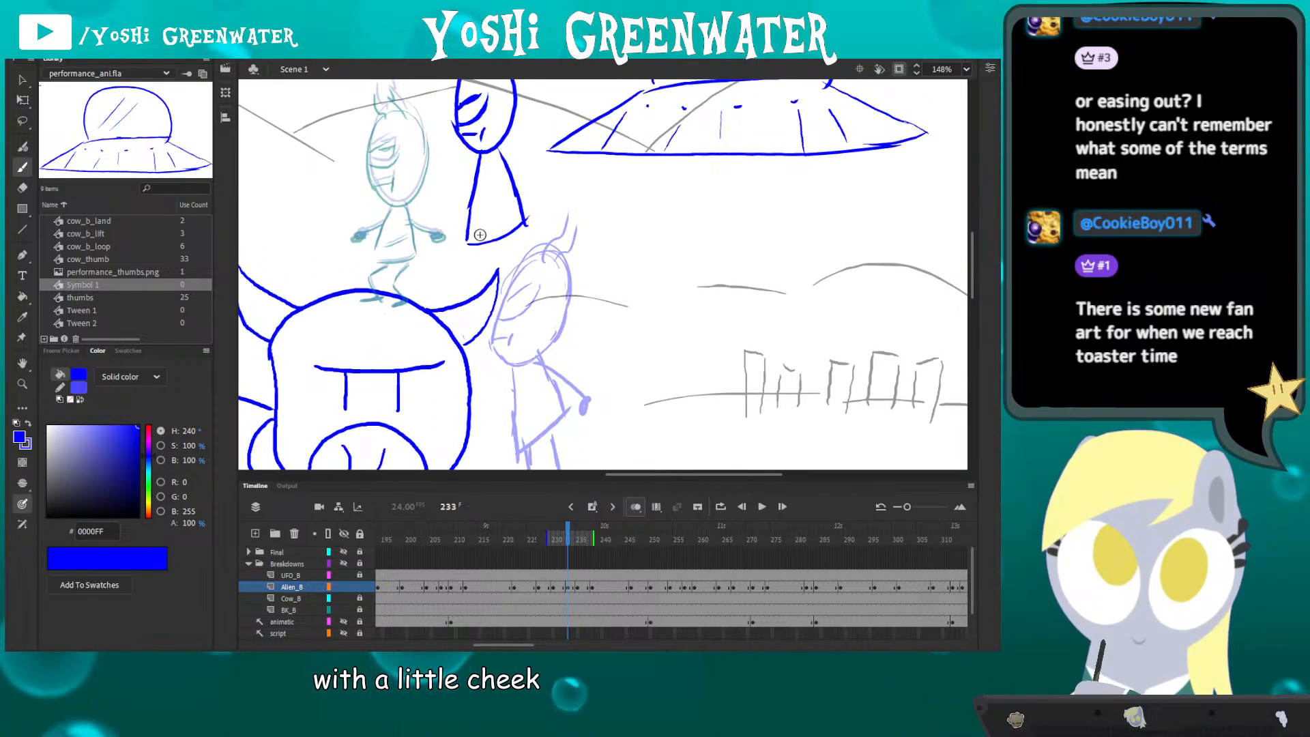
pyautogui.press('e')
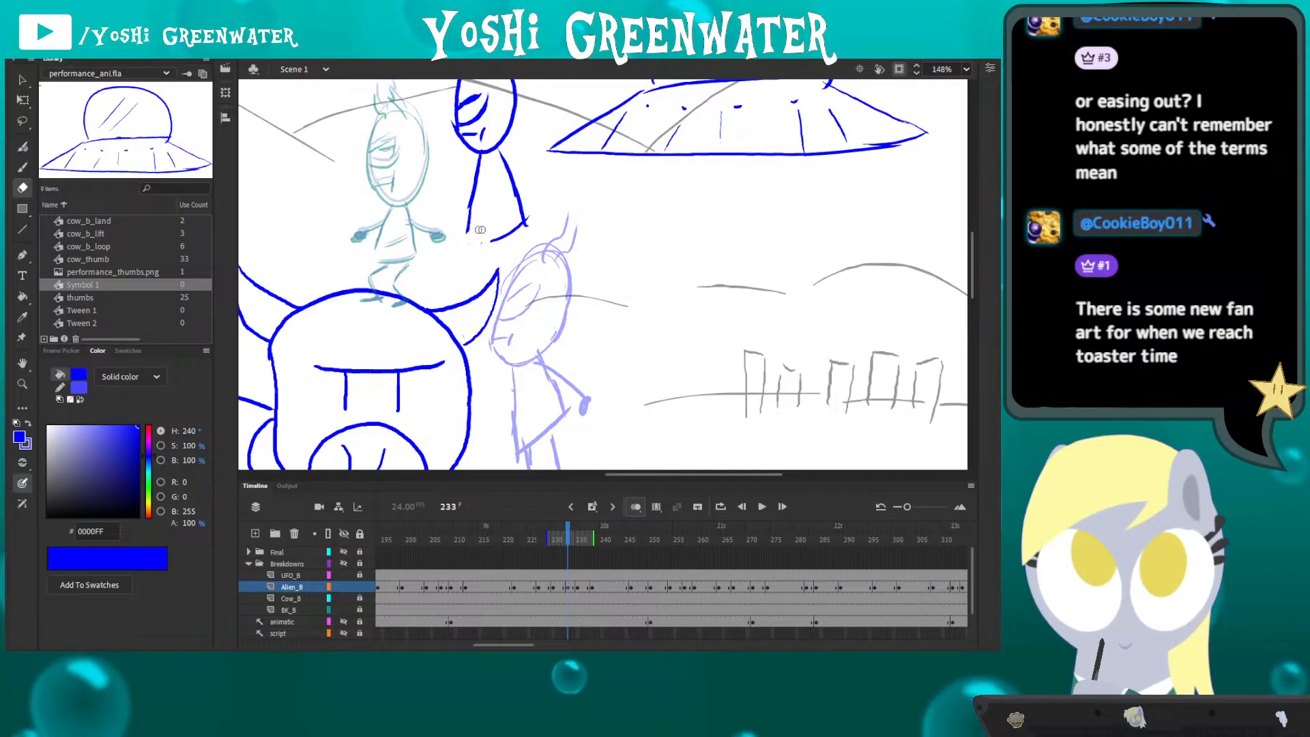
pyautogui.press('b')
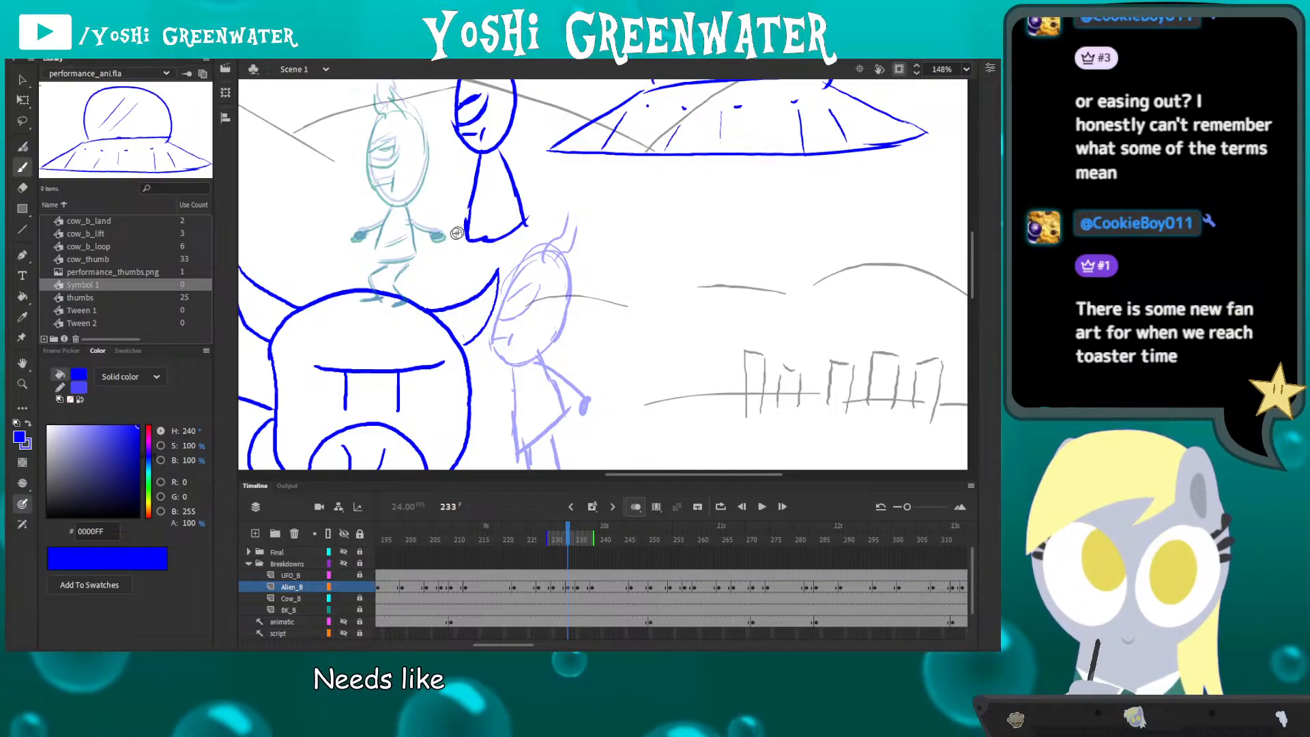
# - Sketch the airborne alien's bent legs with feet and both arms spread out to the sides
pyautogui.moveTo(461, 217); pyautogui.dragTo(463, 262)
pyautogui.hotkey('ctrl', 'z')
pyautogui.hotkey('ctrl', 'z')
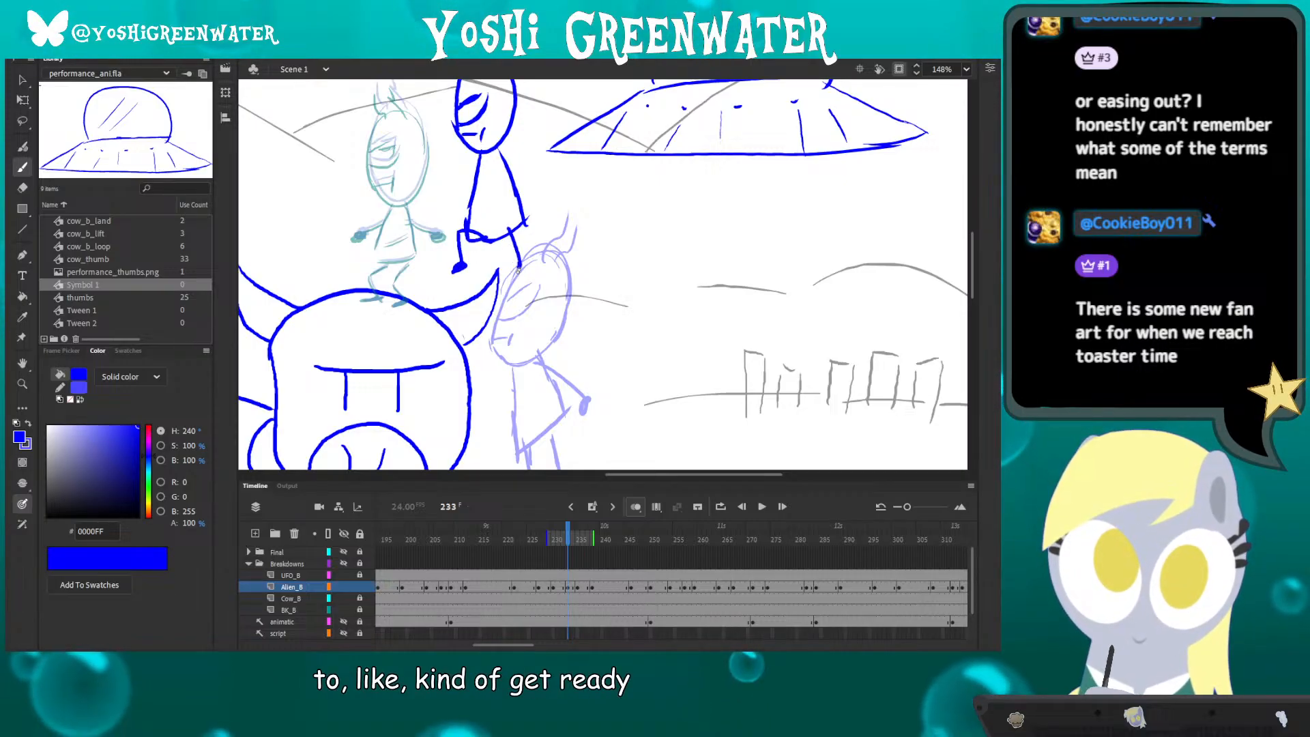
pyautogui.moveTo(408, 249); pyautogui.dragTo(402, 319)
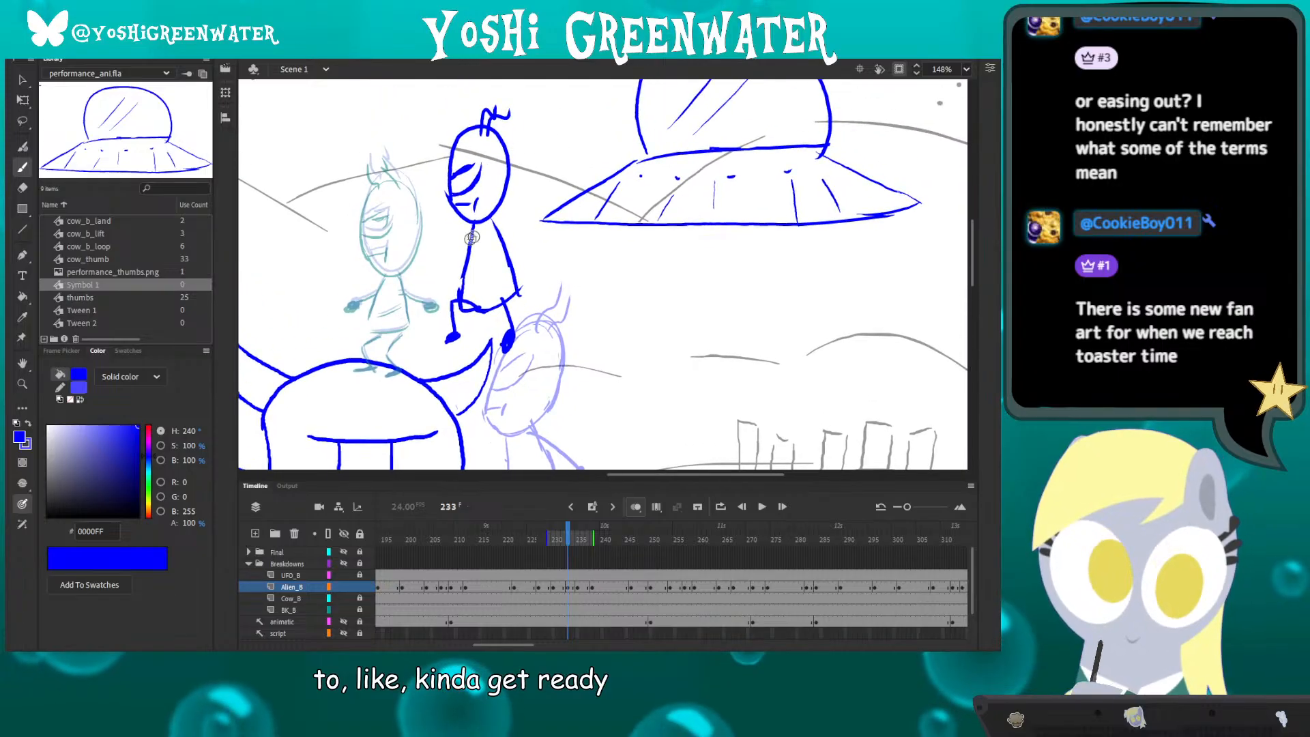
pyautogui.moveTo(490, 232); pyautogui.dragTo(545, 241)
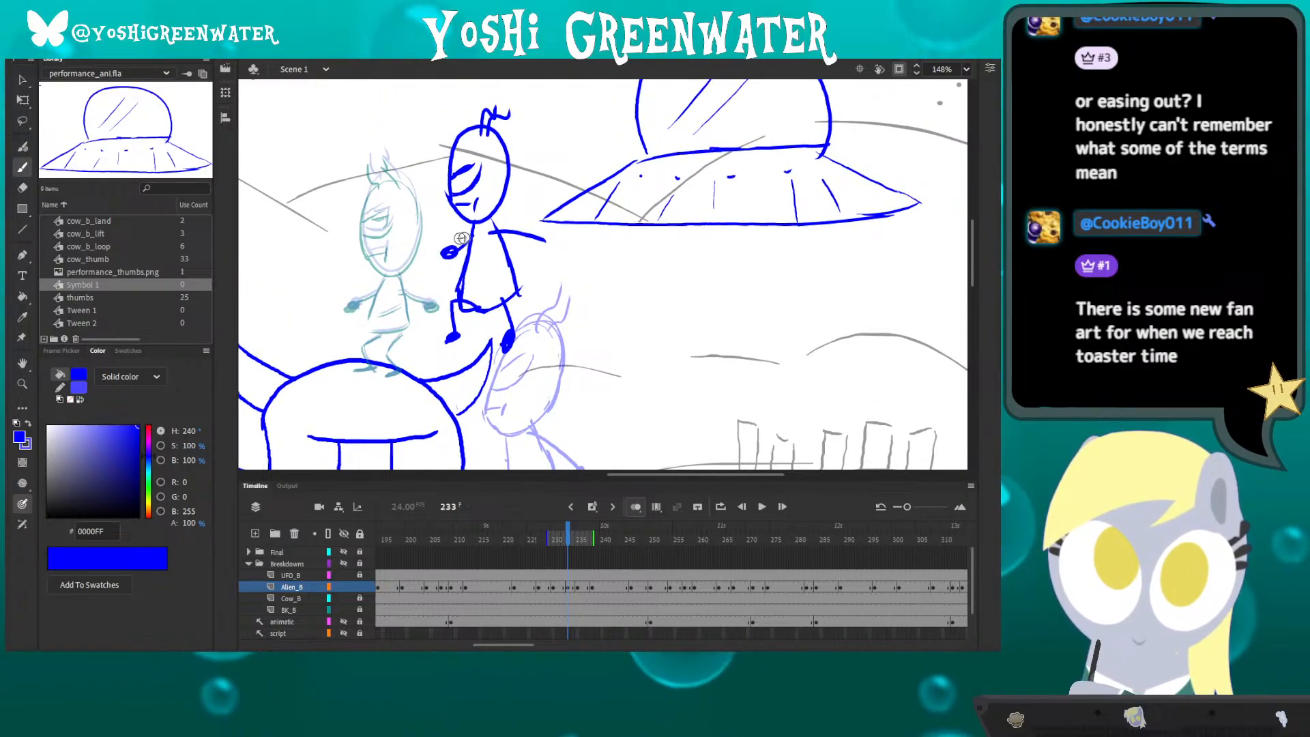
pyautogui.hotkey('ctrl', '2')
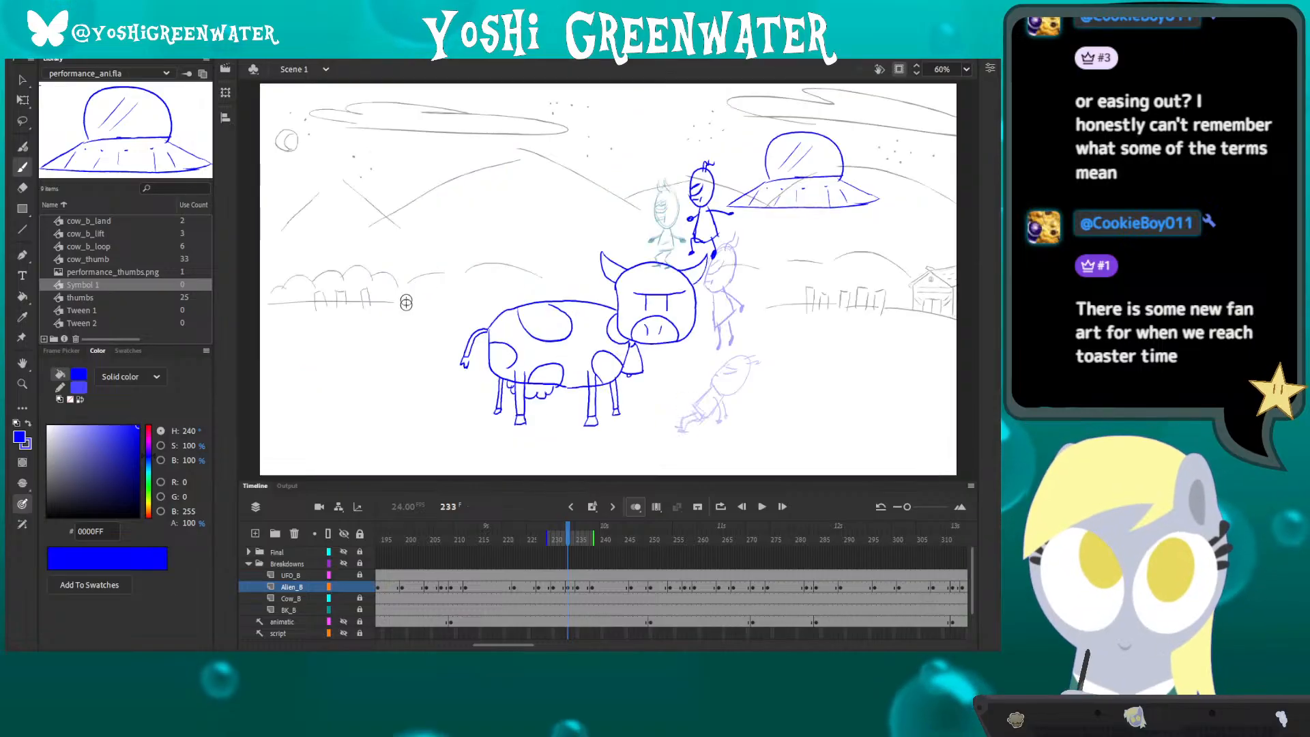
# - Turn off onion skinning and replay the alien's leap onto the cow's head several times from about frame 219
pyautogui.press('q')
pyautogui.click(635, 506)
pyautogui.click(497, 543)
pyautogui.press('Return')
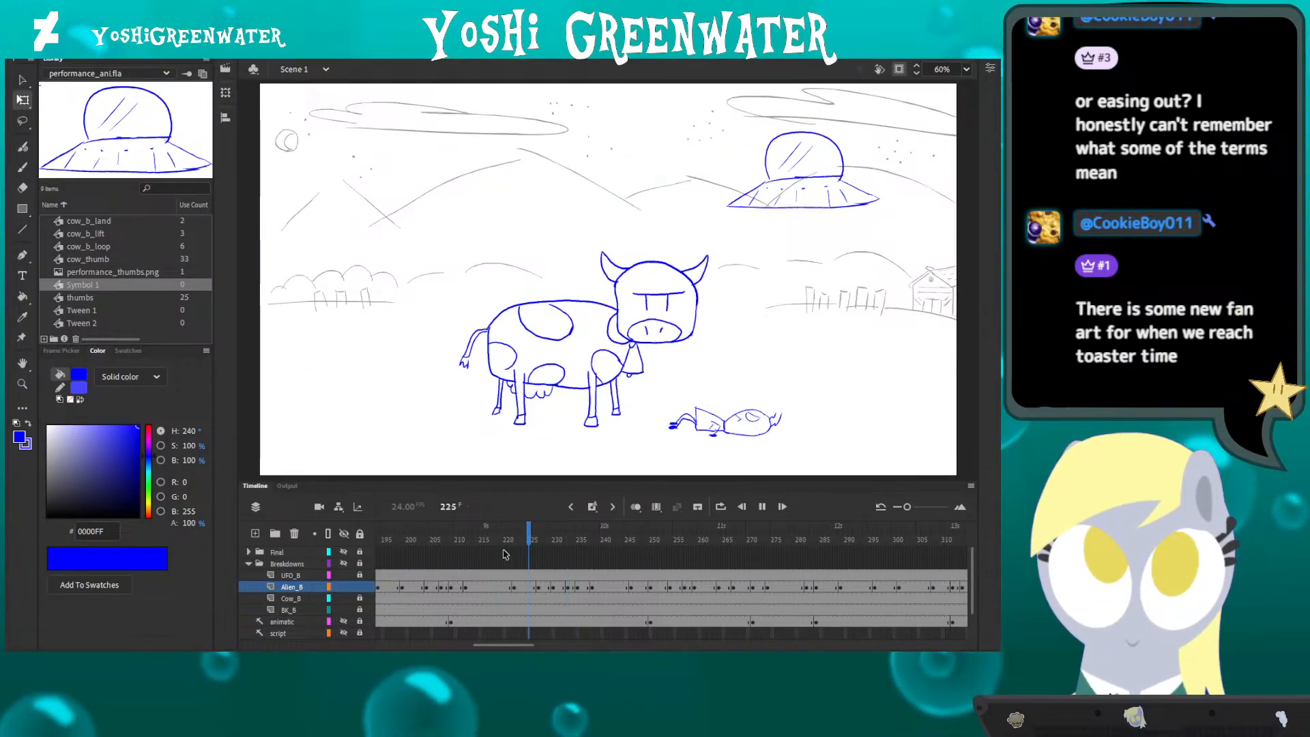
pyautogui.click(502, 544)
pyautogui.press('Return')
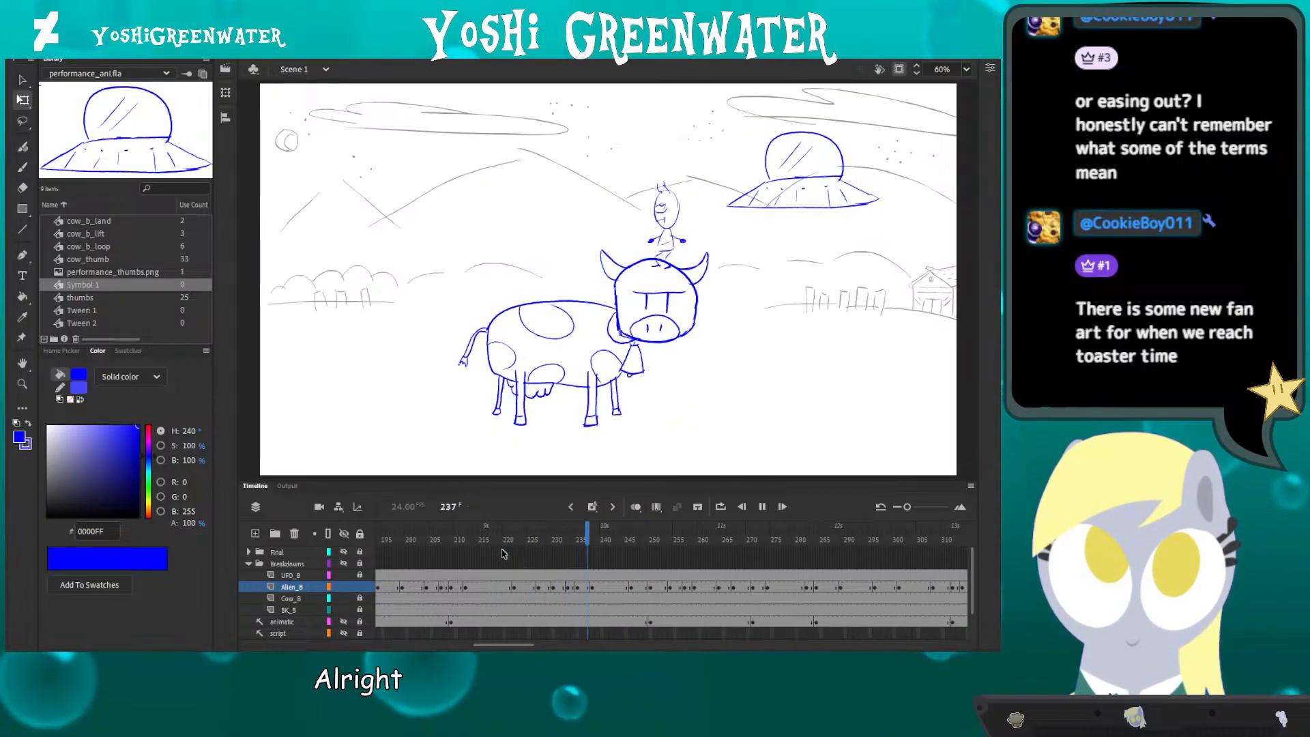
pyautogui.click(502, 545)
pyautogui.press('Return')
pyautogui.click(501, 540)
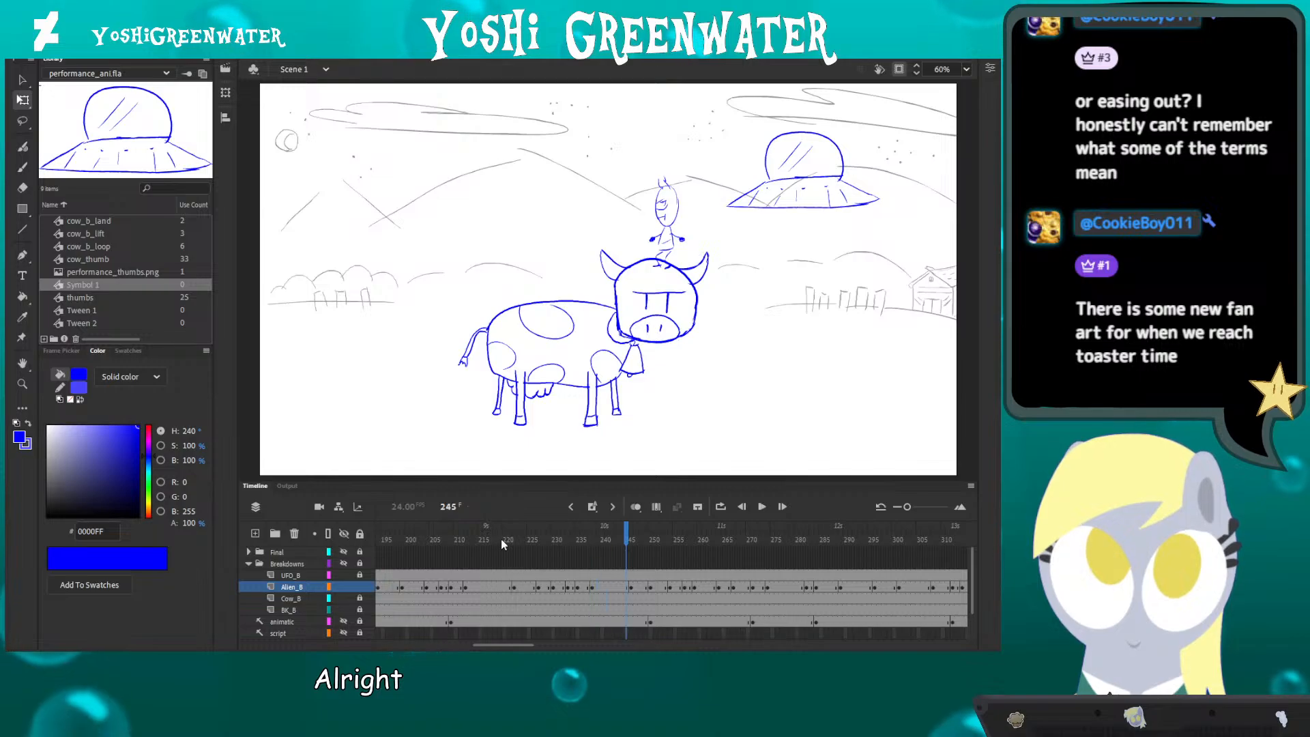
pyautogui.press('Return')
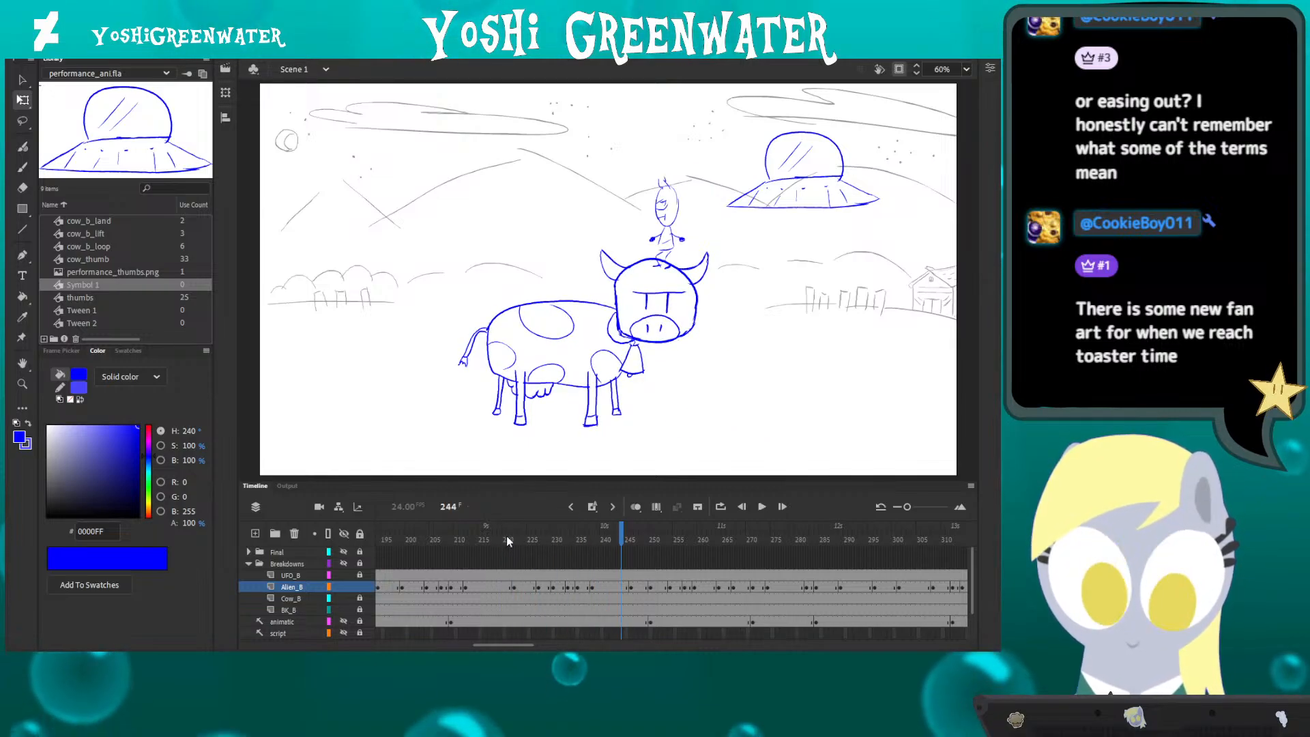
# - Replay the alien's landing on the cow's head from about frame 219 and stop on frame 238 to examine its pose
pyautogui.click(577, 533)
pyautogui.press('.')
pyautogui.press('.')
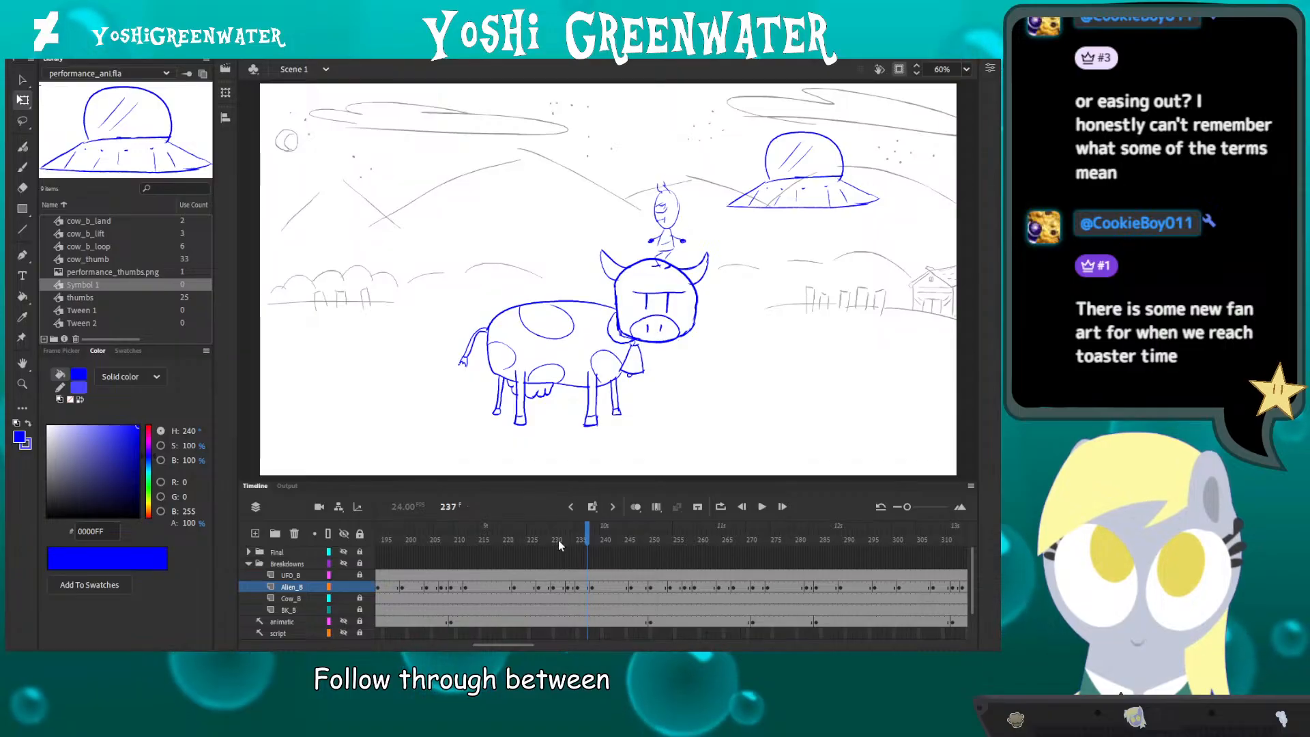
pyautogui.press('.')
pyautogui.press('z')
pyautogui.moveTo(593, 132); pyautogui.dragTo(663, 289)
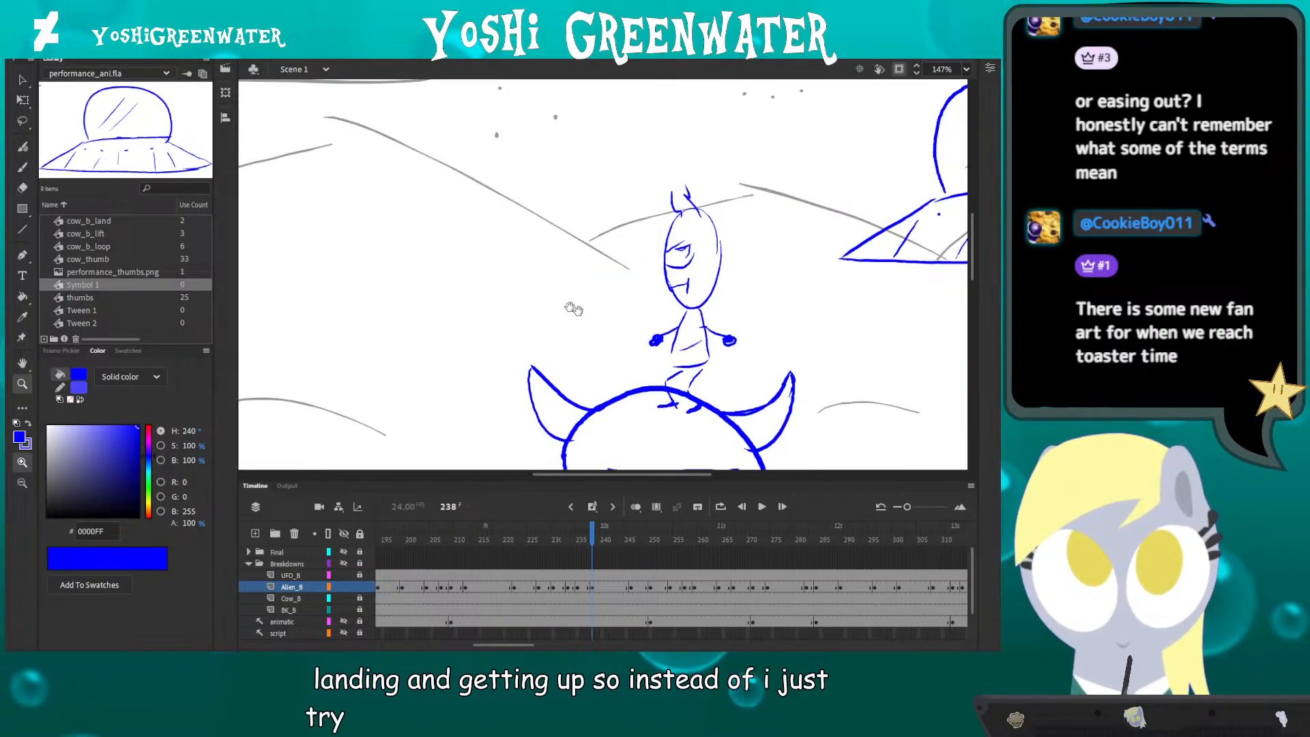
pyautogui.moveTo(573, 307); pyautogui.dragTo(480, 260)
pyautogui.press('q')
pyautogui.moveTo(525, 325); pyautogui.dragTo(511, 307)
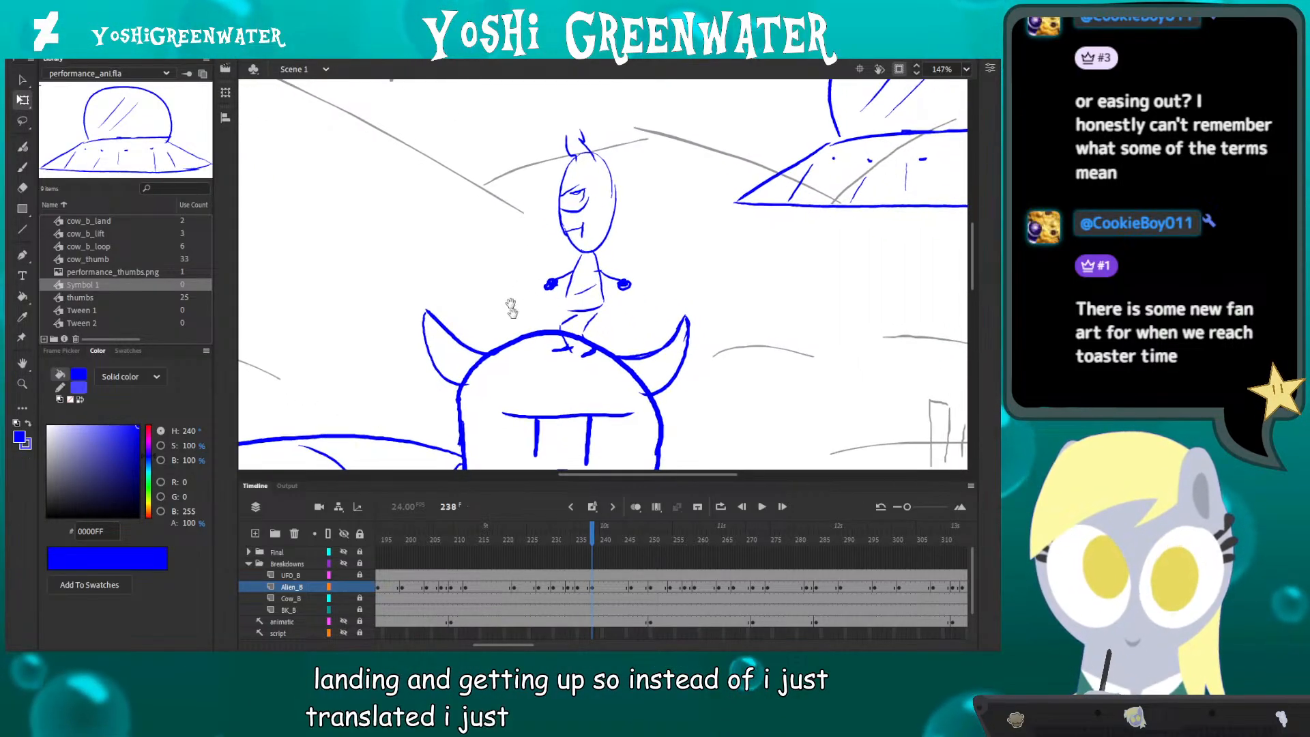
pyautogui.click(488, 540)
pyautogui.press('Return')
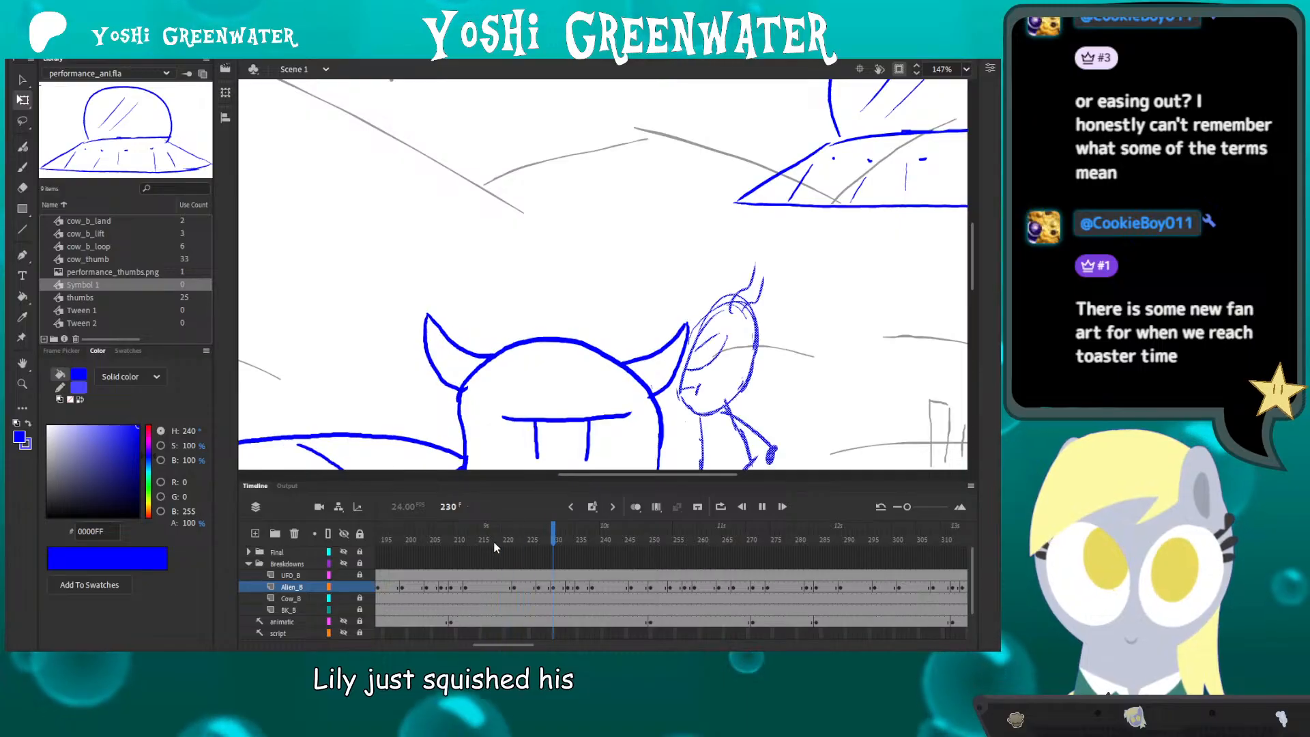
pyautogui.click(560, 540)
pyautogui.moveTo(563, 544); pyautogui.dragTo(586, 540)
pyautogui.press('.')
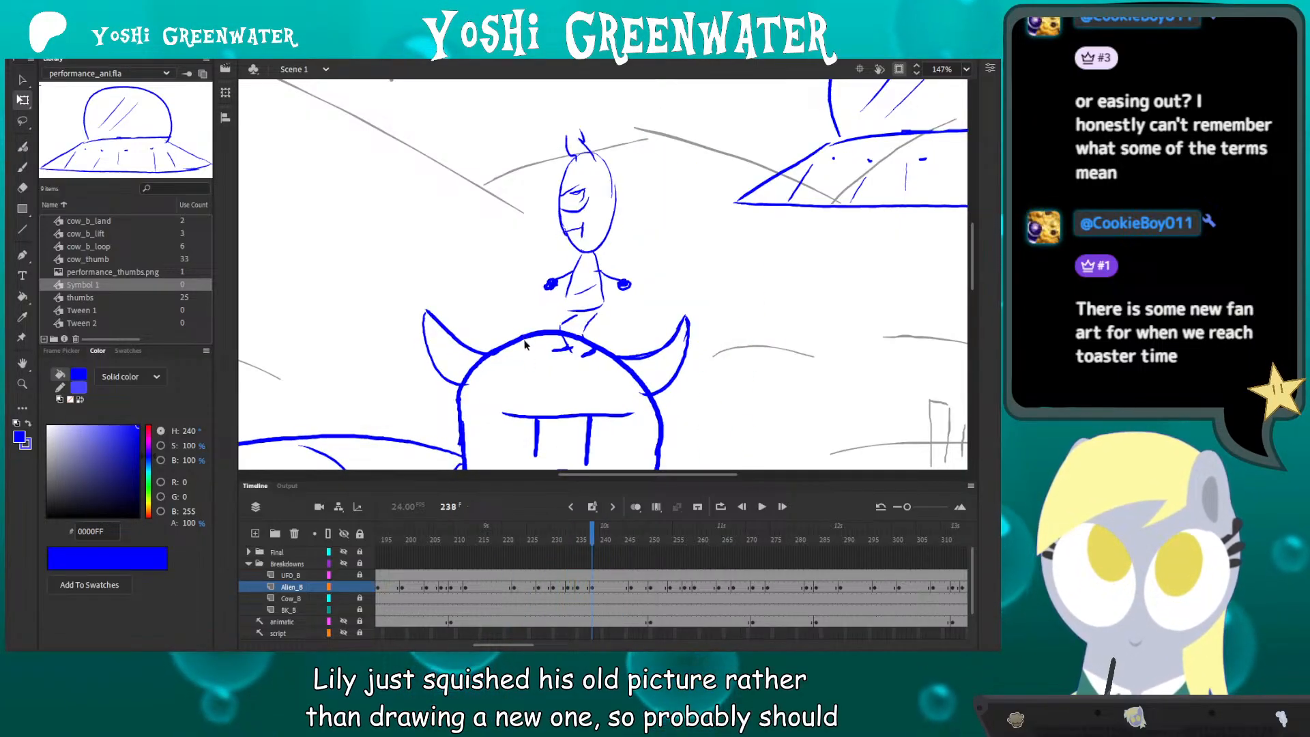
# - Erase the squashed legs and hem of the frame 238 alien and redraw them standing on the cow's head, checking against the onion skin
pyautogui.moveTo(501, 319); pyautogui.dragTo(478, 336)
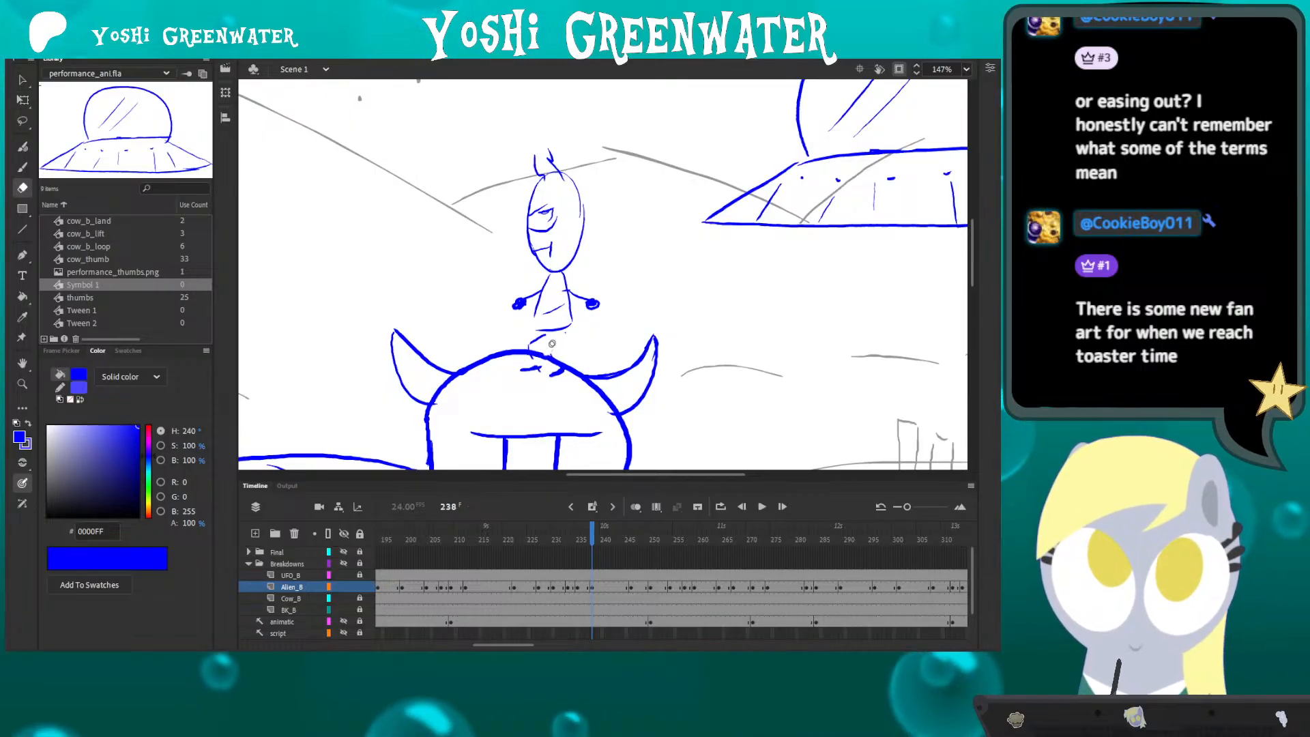
pyautogui.moveTo(552, 343)
pyautogui.mouseDown()
pyautogui.moveTo(533, 352)
pyautogui.moveTo(572, 330)
pyautogui.moveTo(533, 328)
pyautogui.mouseUp()
pyautogui.press('b')
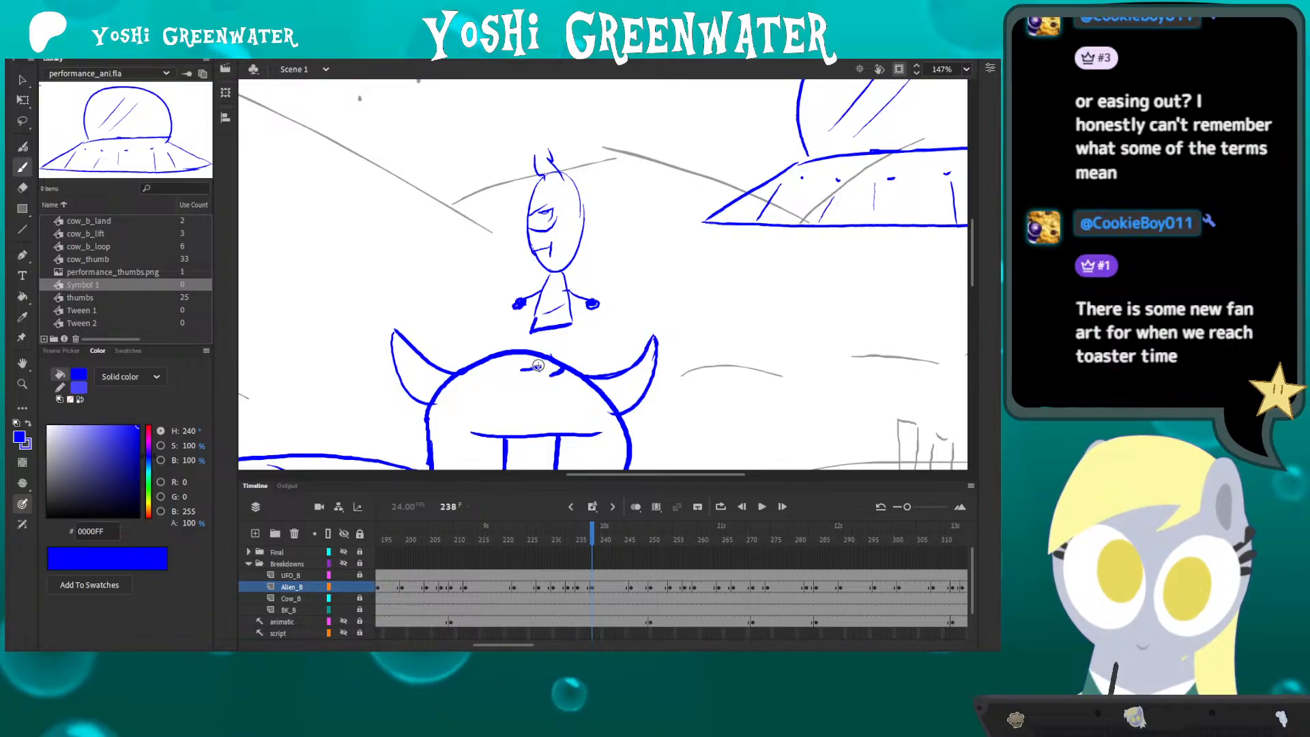
pyautogui.hotkey('alt', 'shift', 'o')
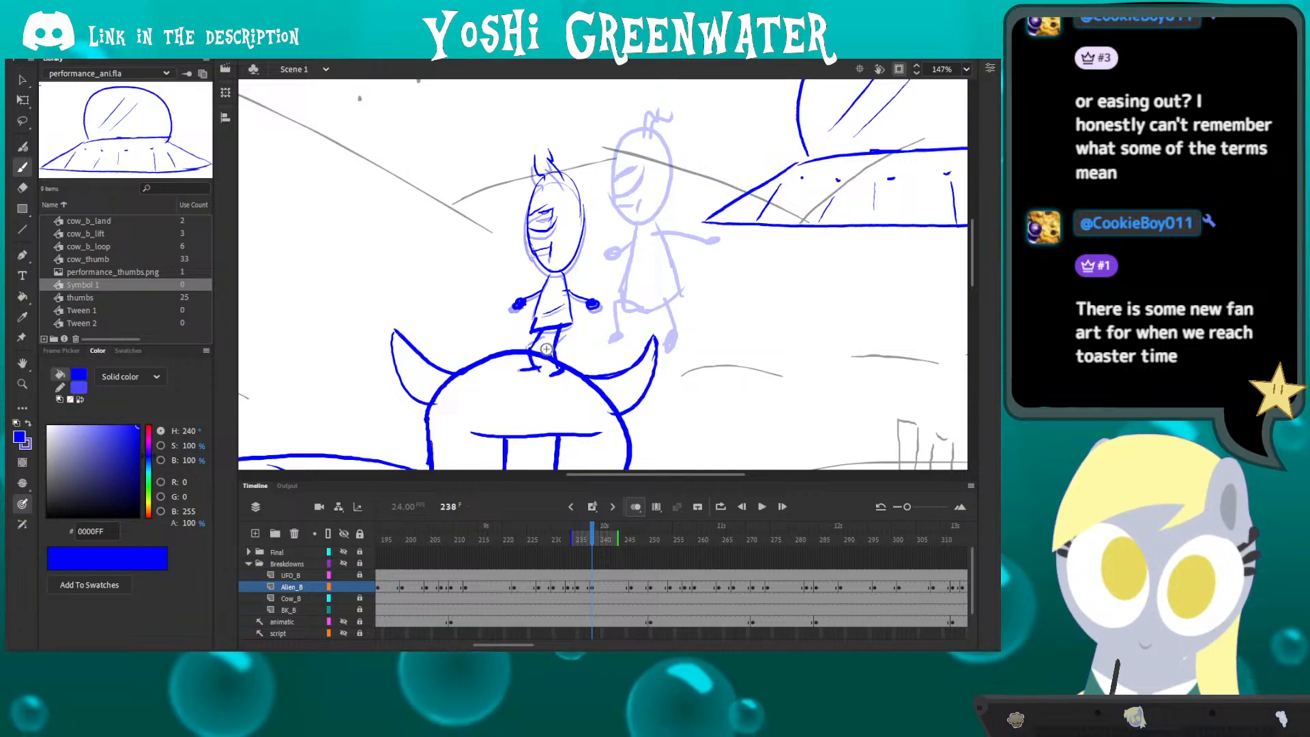
pyautogui.hotkey('alt', 'shift', 'o')
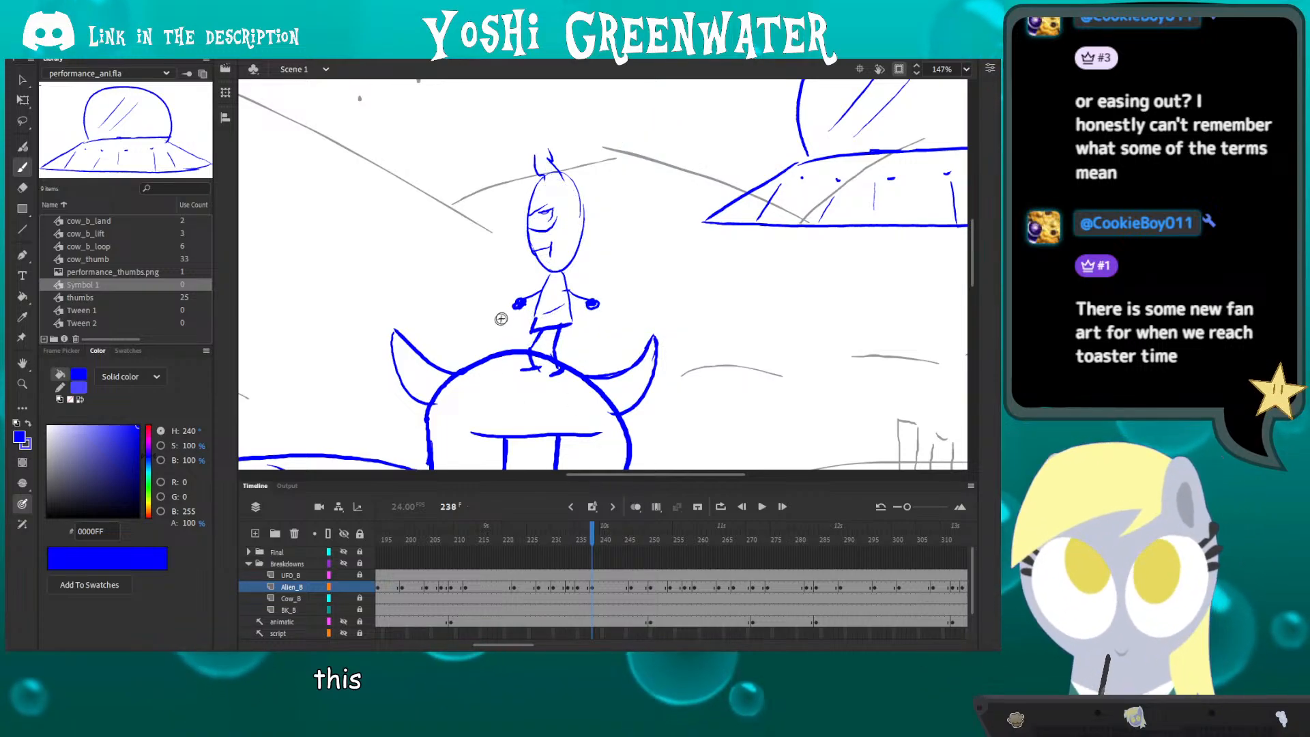
# - Erase the frame 238 alien's arms and redraw the sides of its torso and its head outline with heavier lines
pyautogui.press('e')
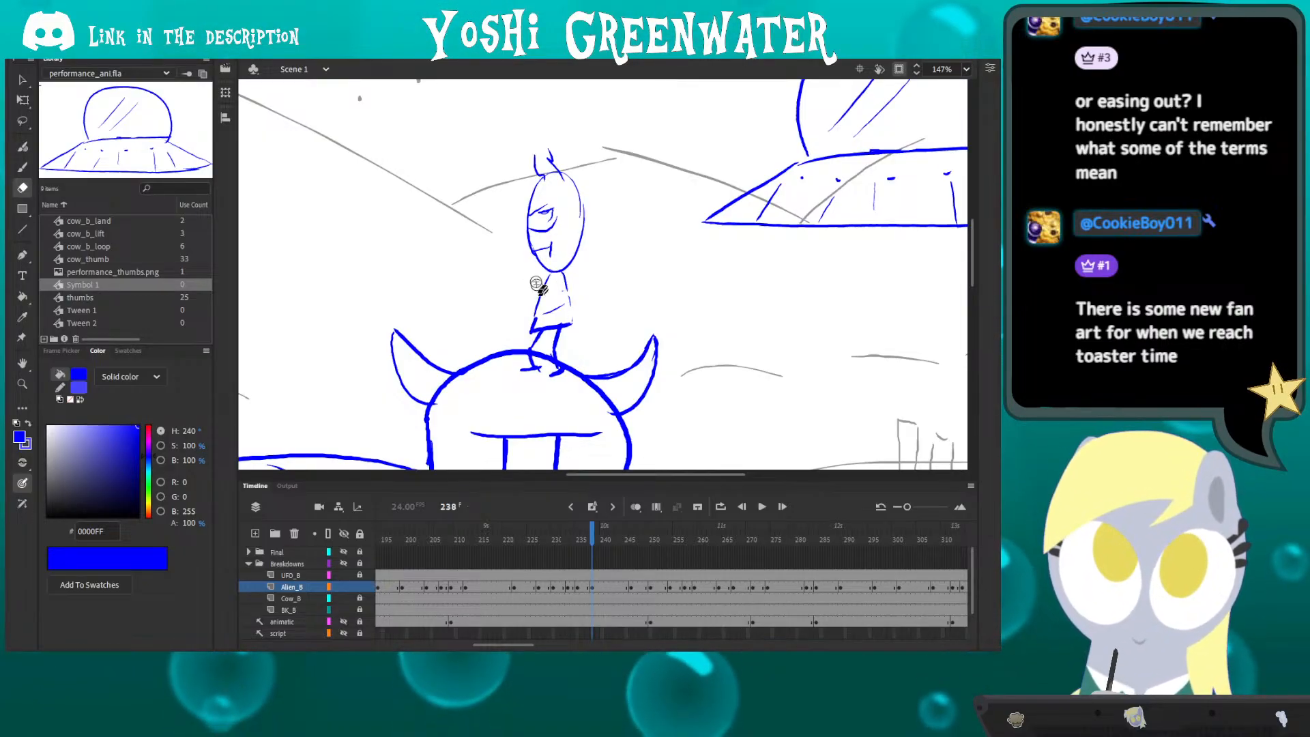
pyautogui.press('b')
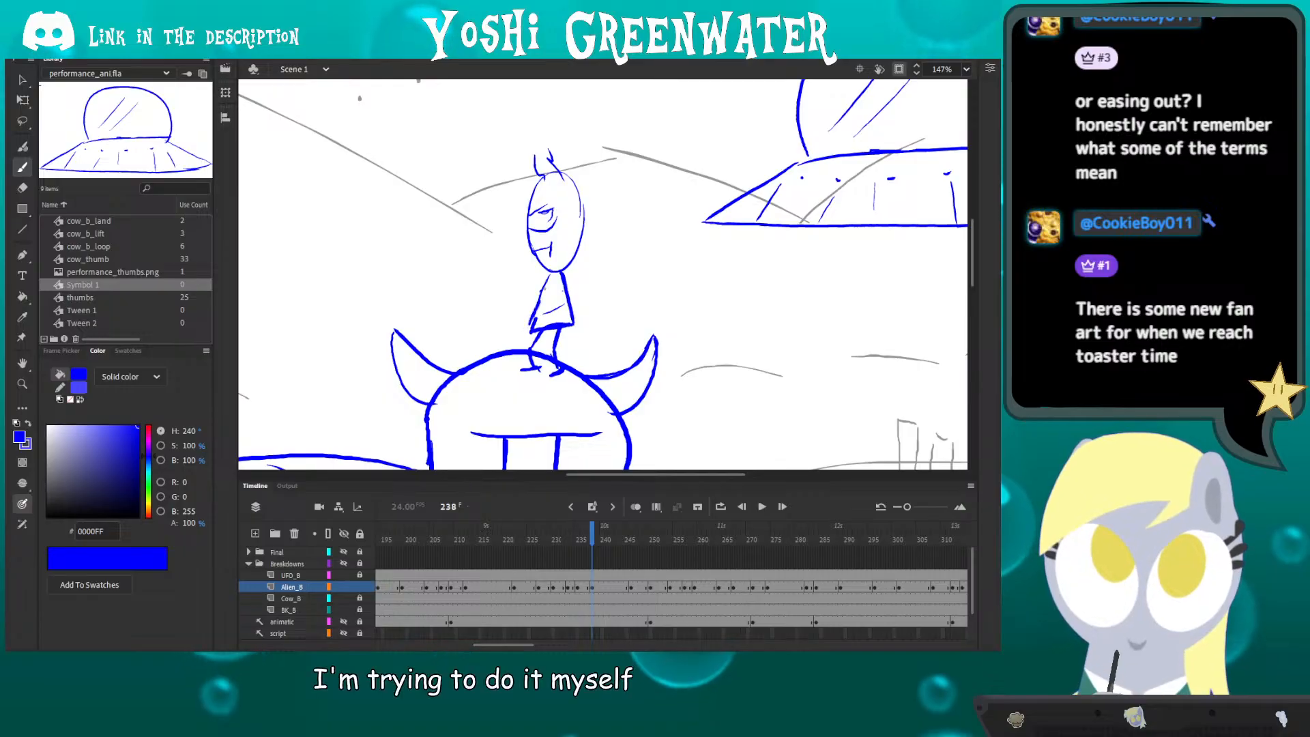
pyautogui.moveTo(545, 285)
pyautogui.mouseDown()
pyautogui.moveTo(532, 325)
pyautogui.moveTo(507, 304)
pyautogui.mouseUp()
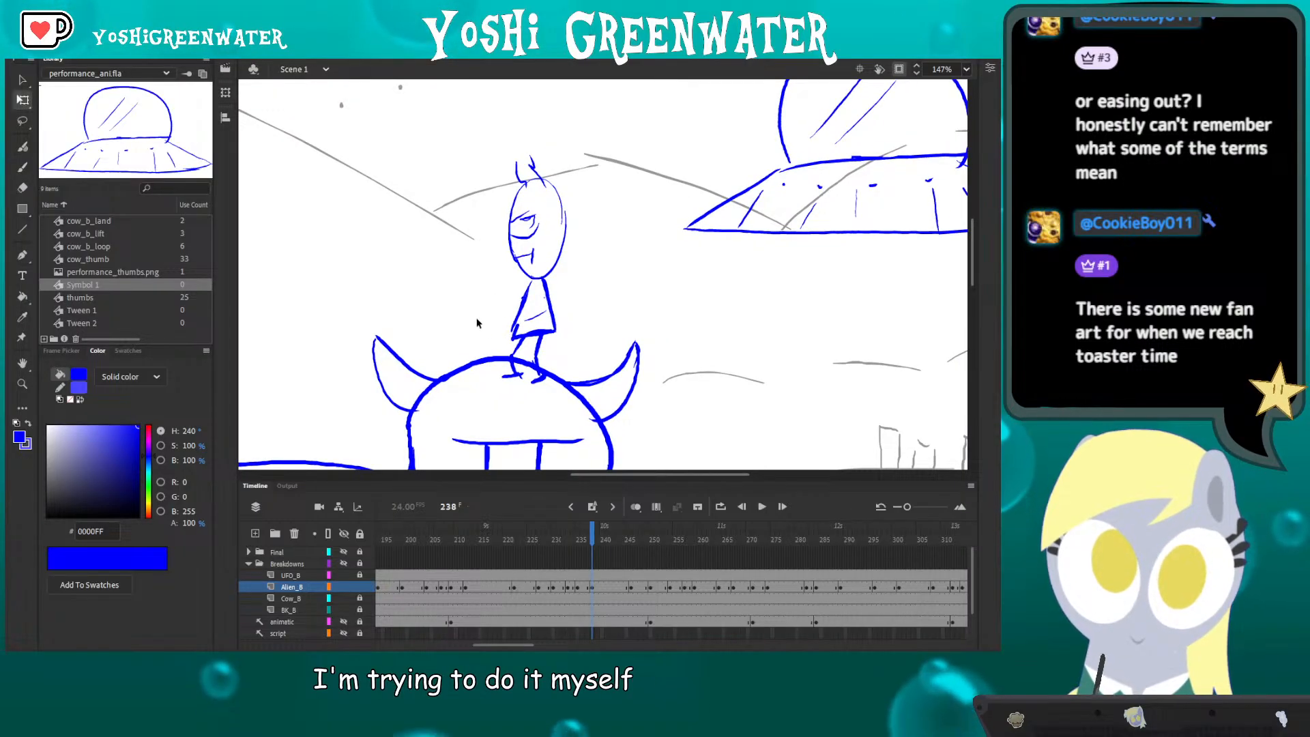
pyautogui.press('e')
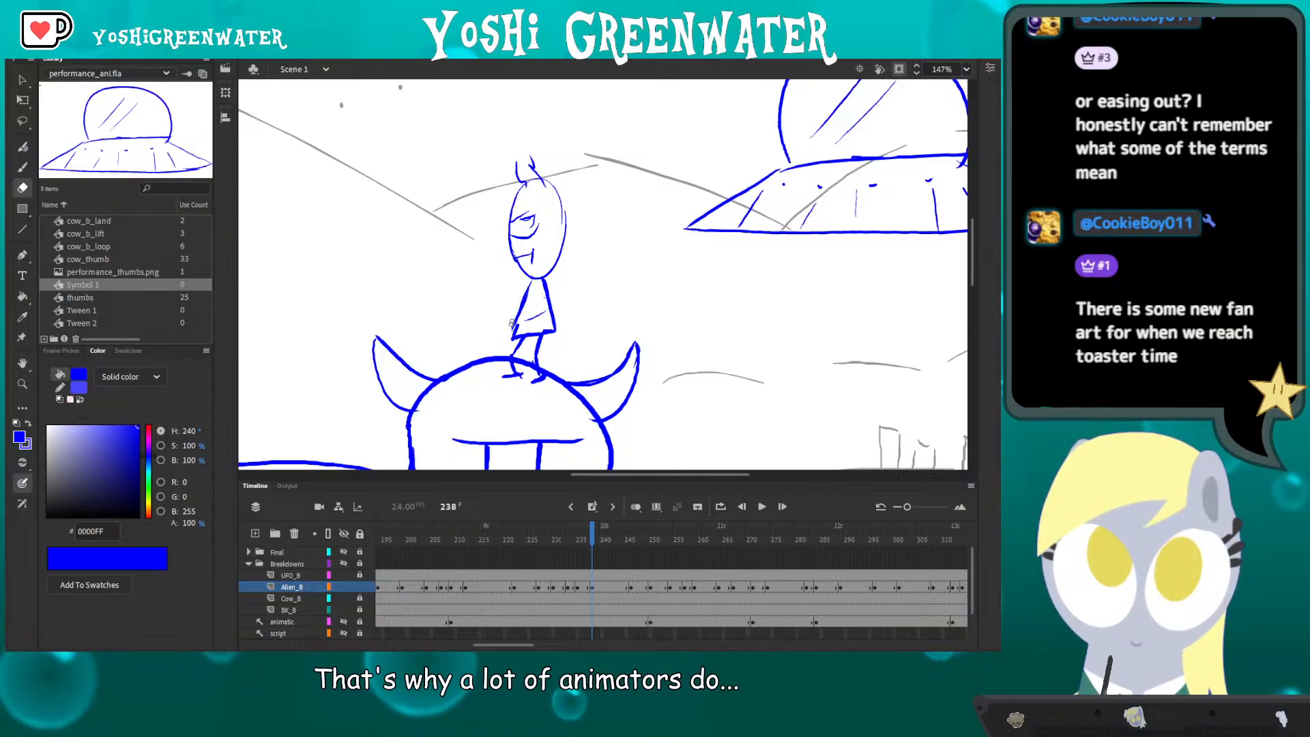
pyautogui.press('b')
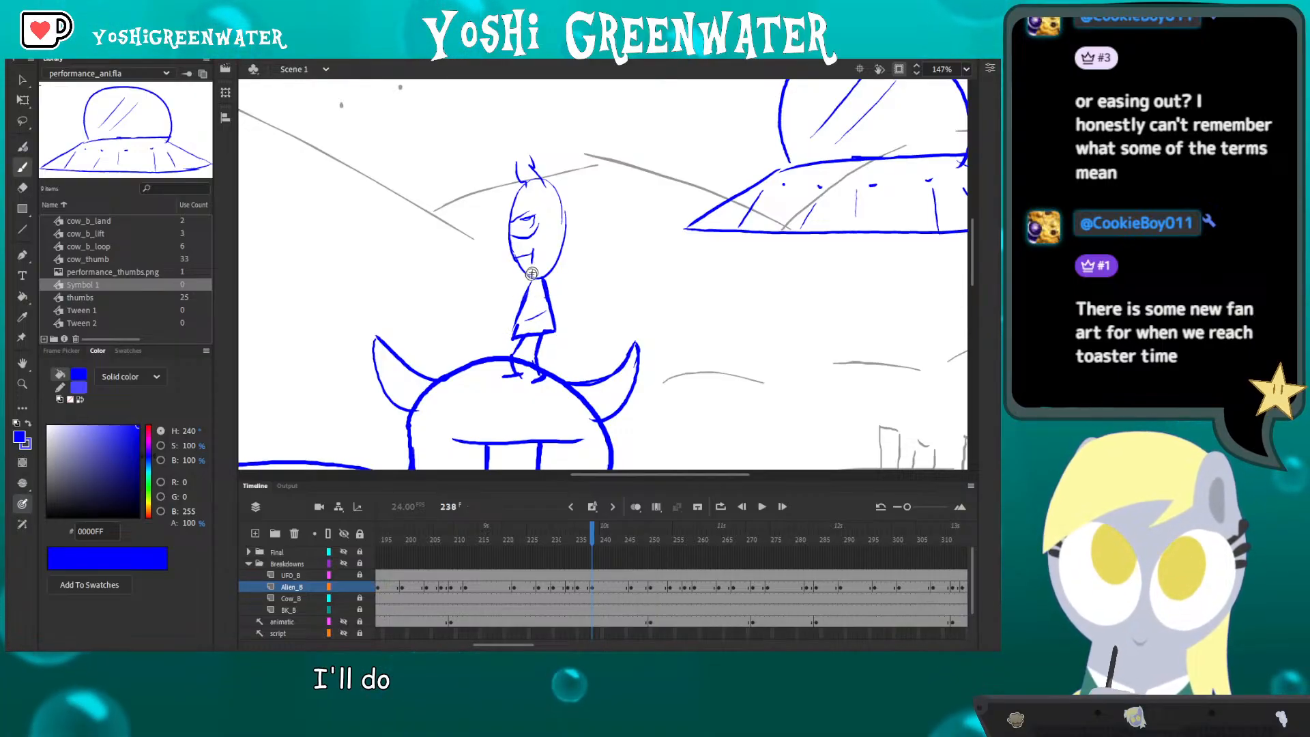
pyautogui.moveTo(534, 205); pyautogui.dragTo(515, 212)
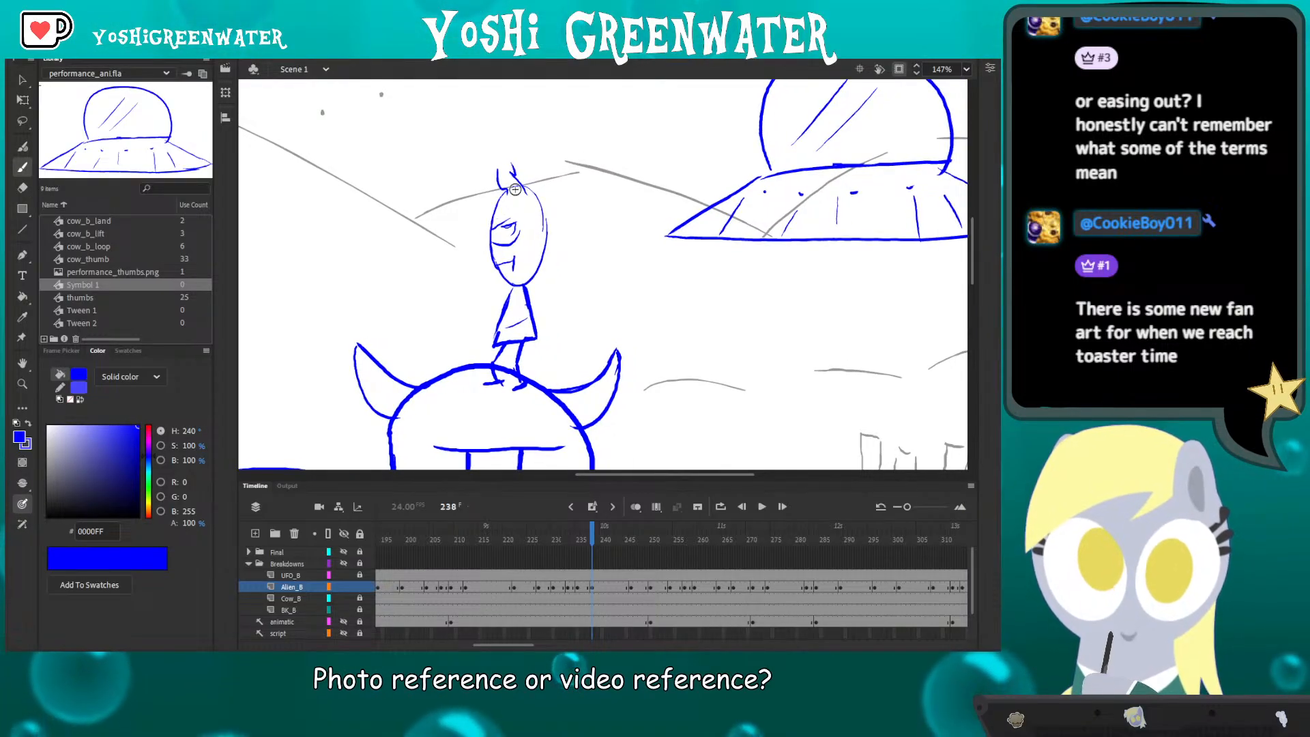
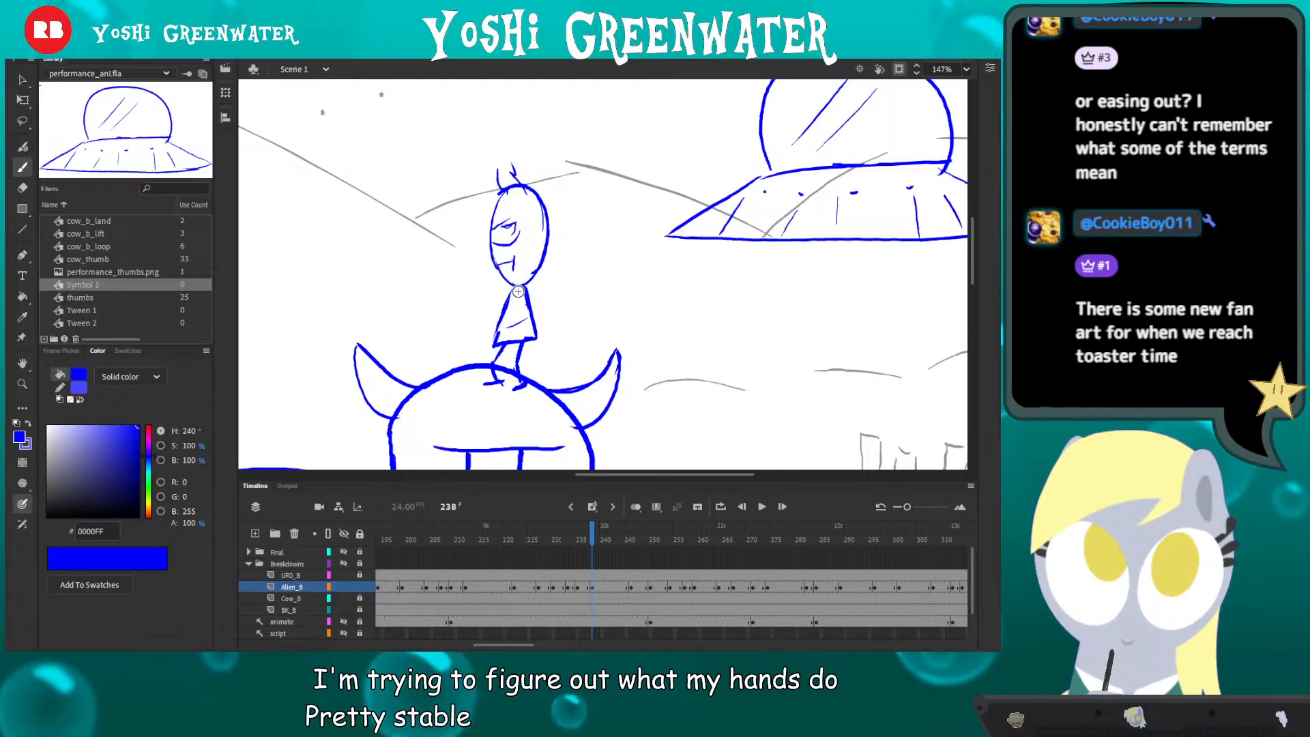
# - Draw both of the alien's arms with hands held slightly out to the sides, using onion skinning as a guide
pyautogui.hotkey('alt', 'shift', 'o')
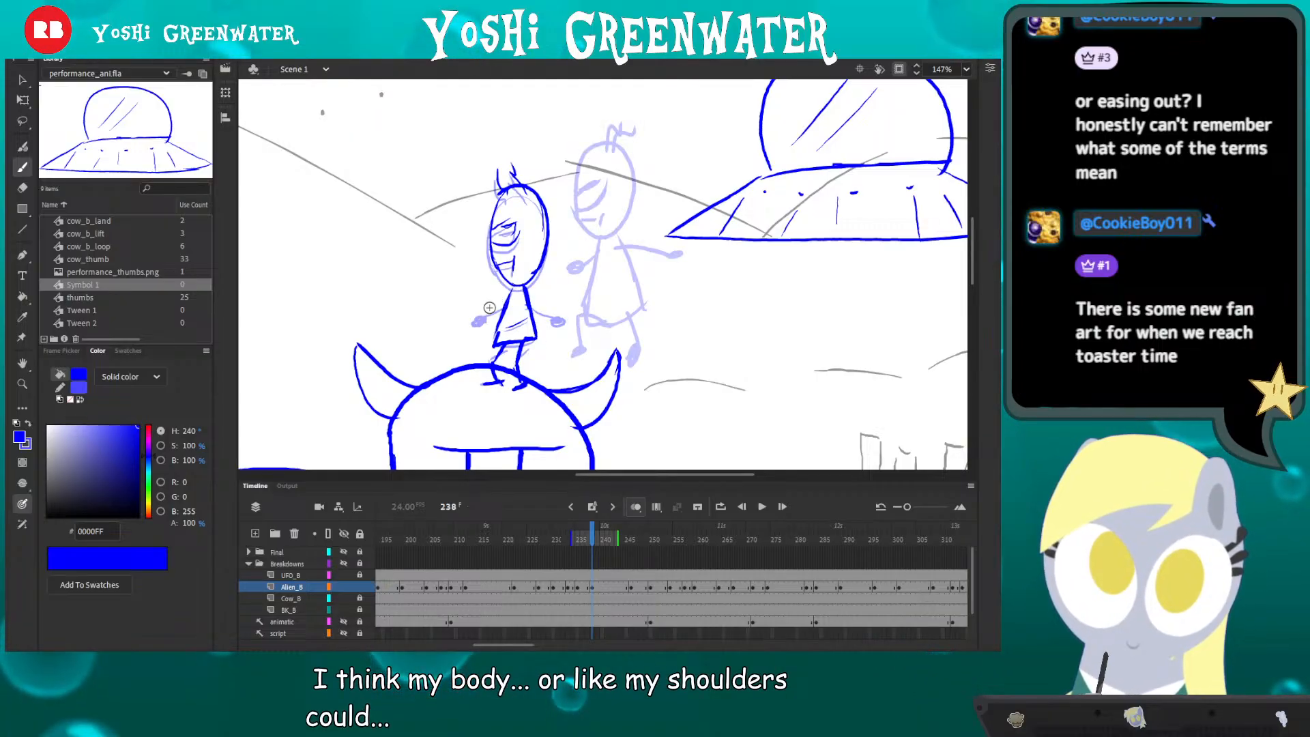
pyautogui.moveTo(470, 322); pyautogui.dragTo(481, 320)
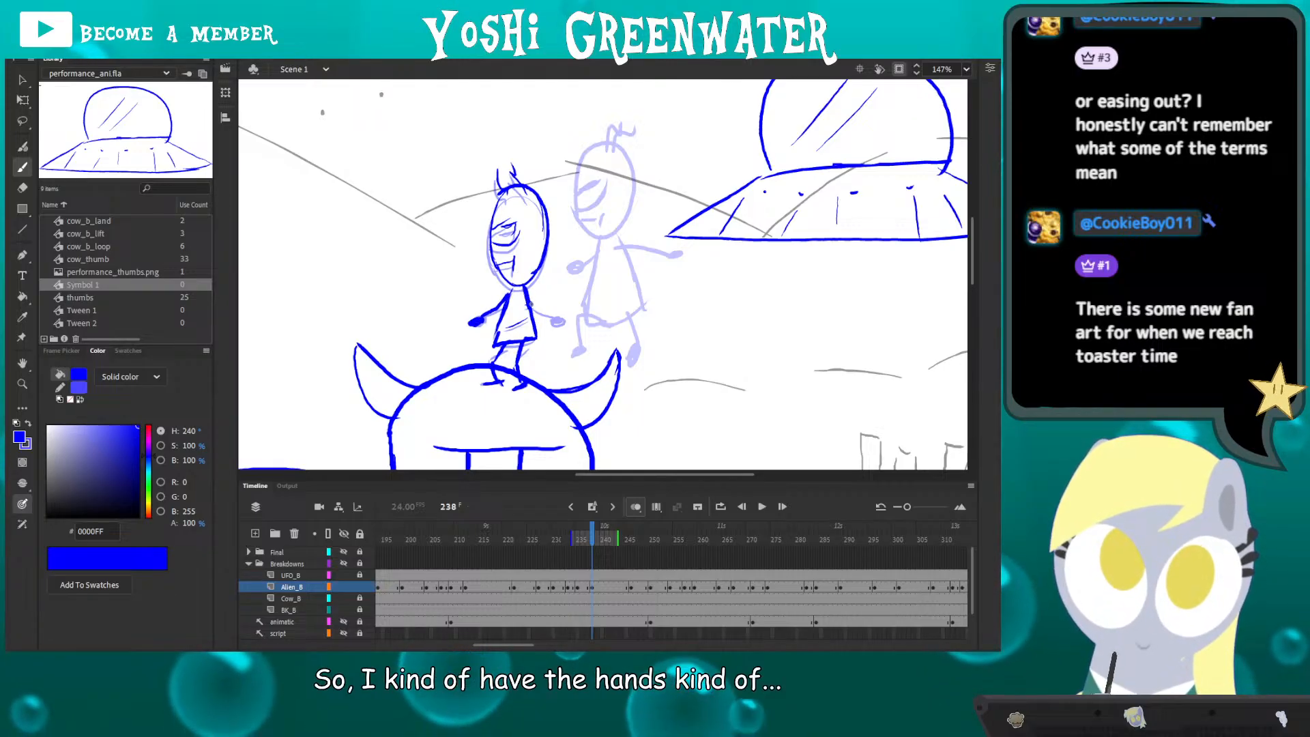
pyautogui.moveTo(551, 312); pyautogui.dragTo(558, 321)
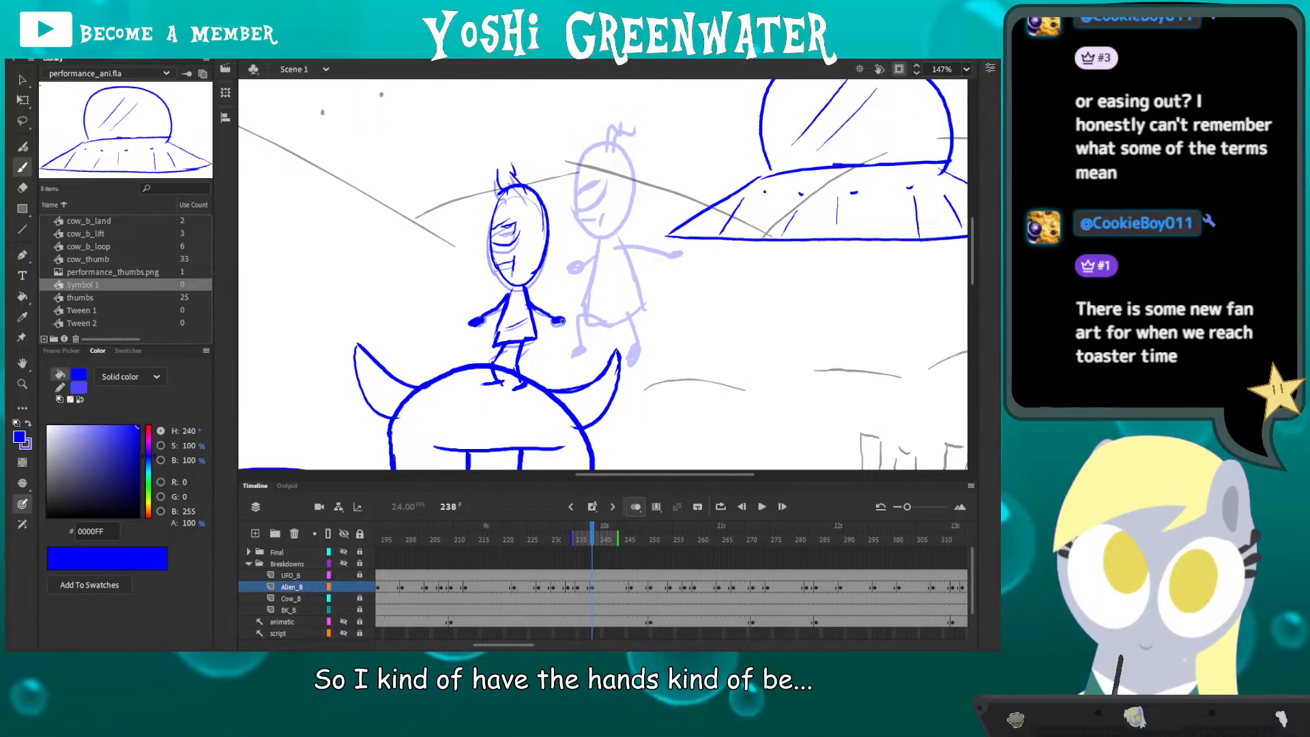
pyautogui.click(635, 507)
# - Flip back and forth between frames 237 and 238 to compare the alien's landing poses
pyautogui.press(',')
pyautogui.press('.')
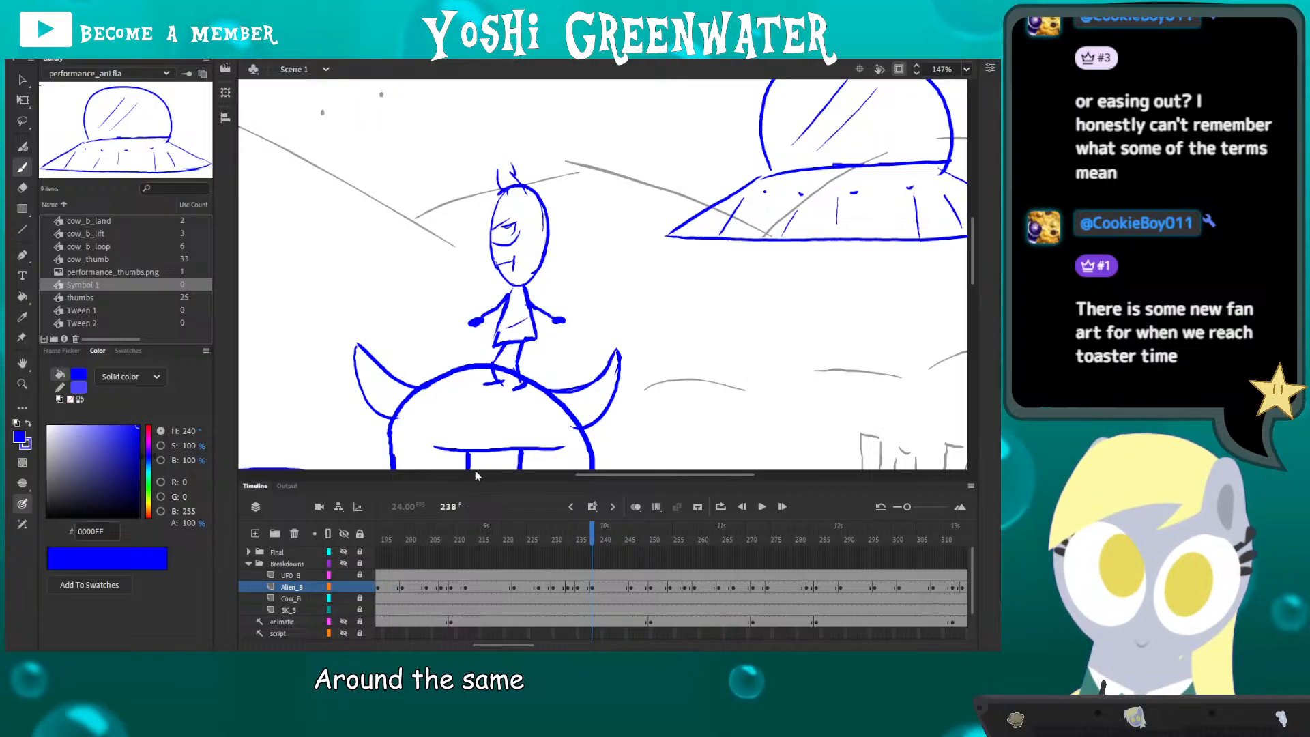
pyautogui.press(',')
pyautogui.press('.')
pyautogui.press(',')
pyautogui.press('.')
pyautogui.press(',')
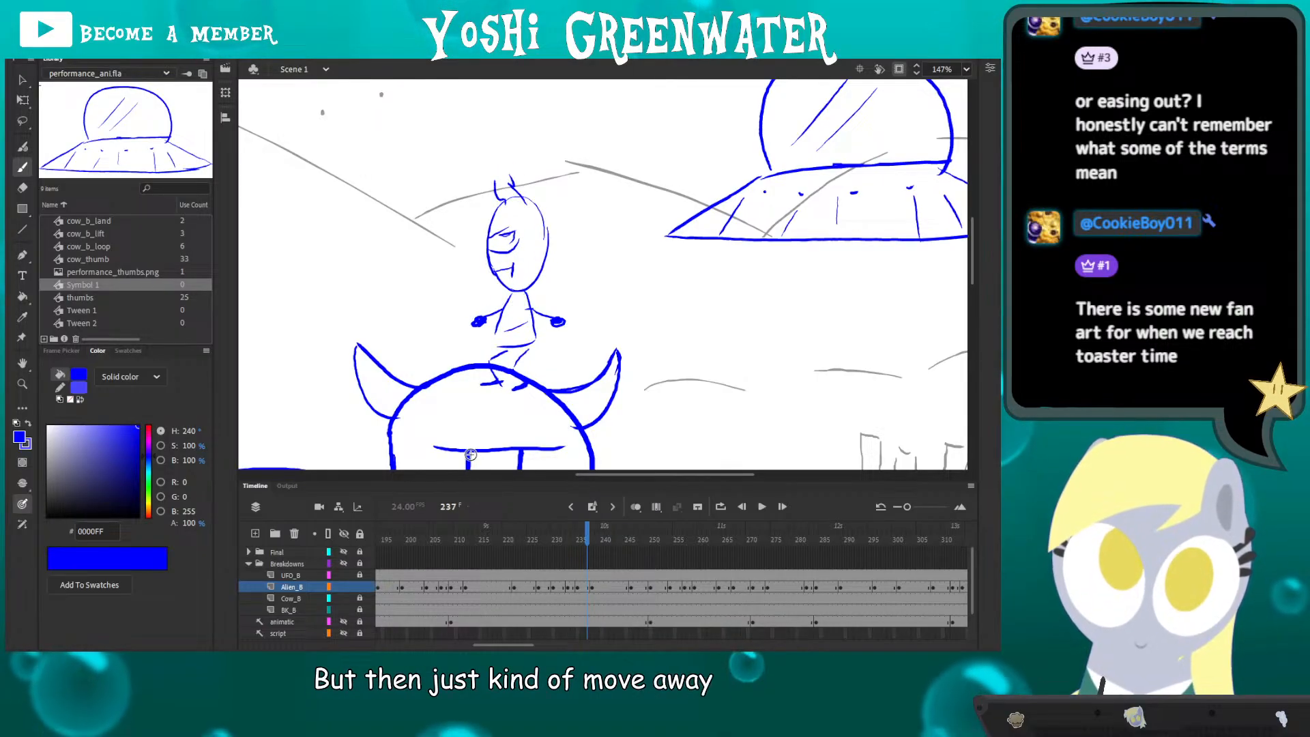
pyautogui.press('.')
pyautogui.press(',')
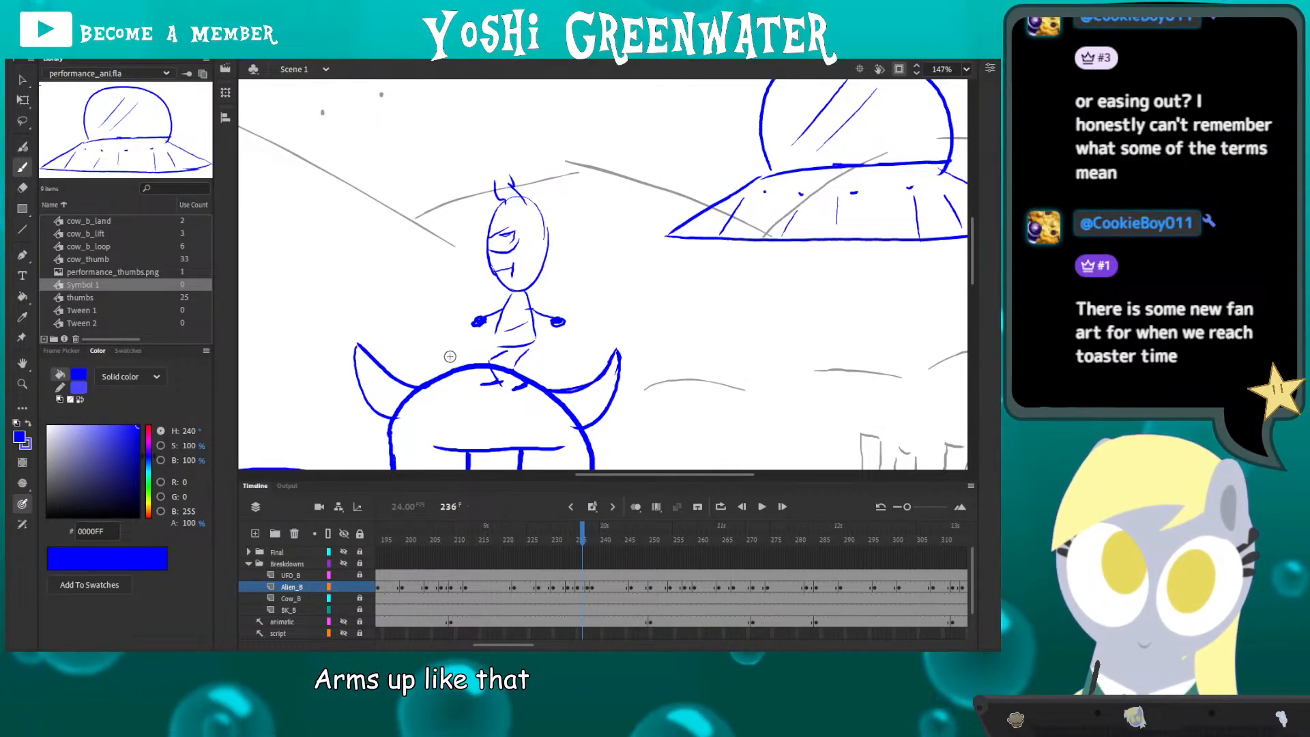
pyautogui.press('q')
pyautogui.click(585, 588)
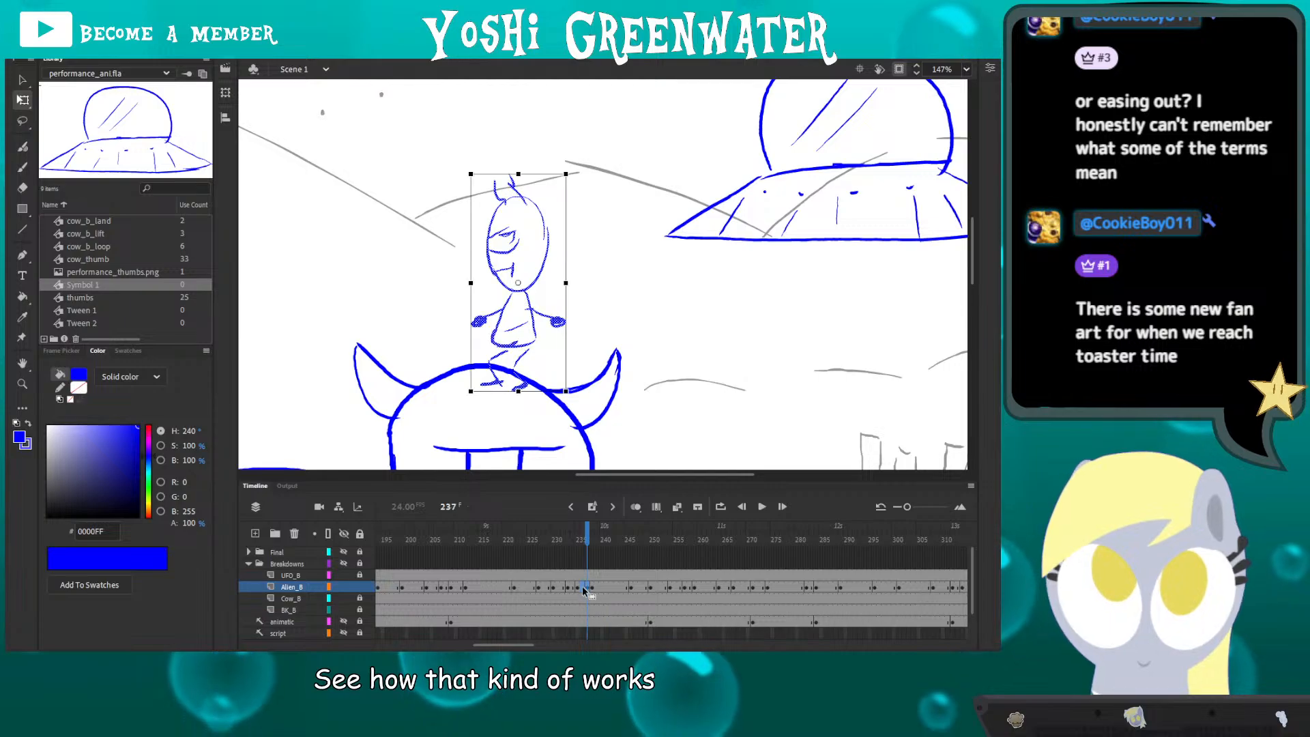
# - Play back the alien's get-up and leap onto the cow's head several times with the whole scene in view
pyautogui.click(493, 533)
pyautogui.press('Return')
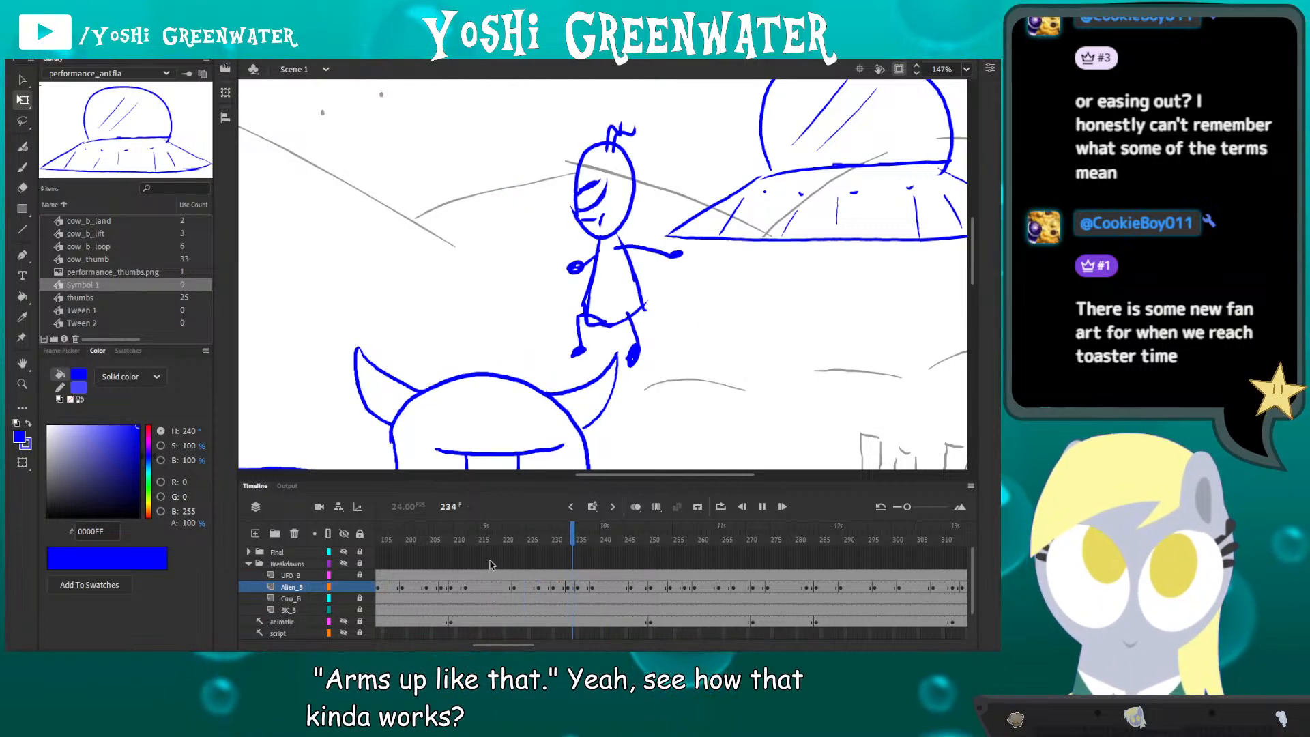
pyautogui.press('Return')
pyautogui.hotkey('ctrl', '2')
pyautogui.press('Return')
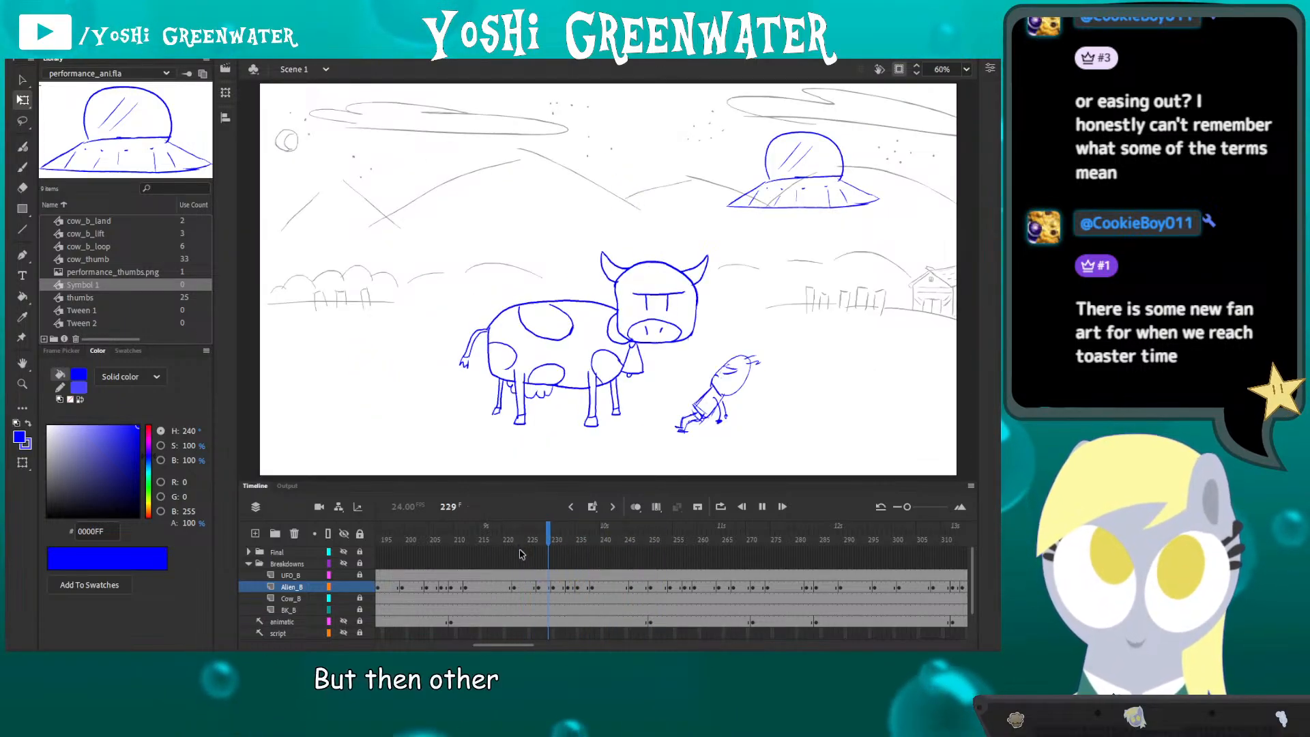
pyautogui.press('Return')
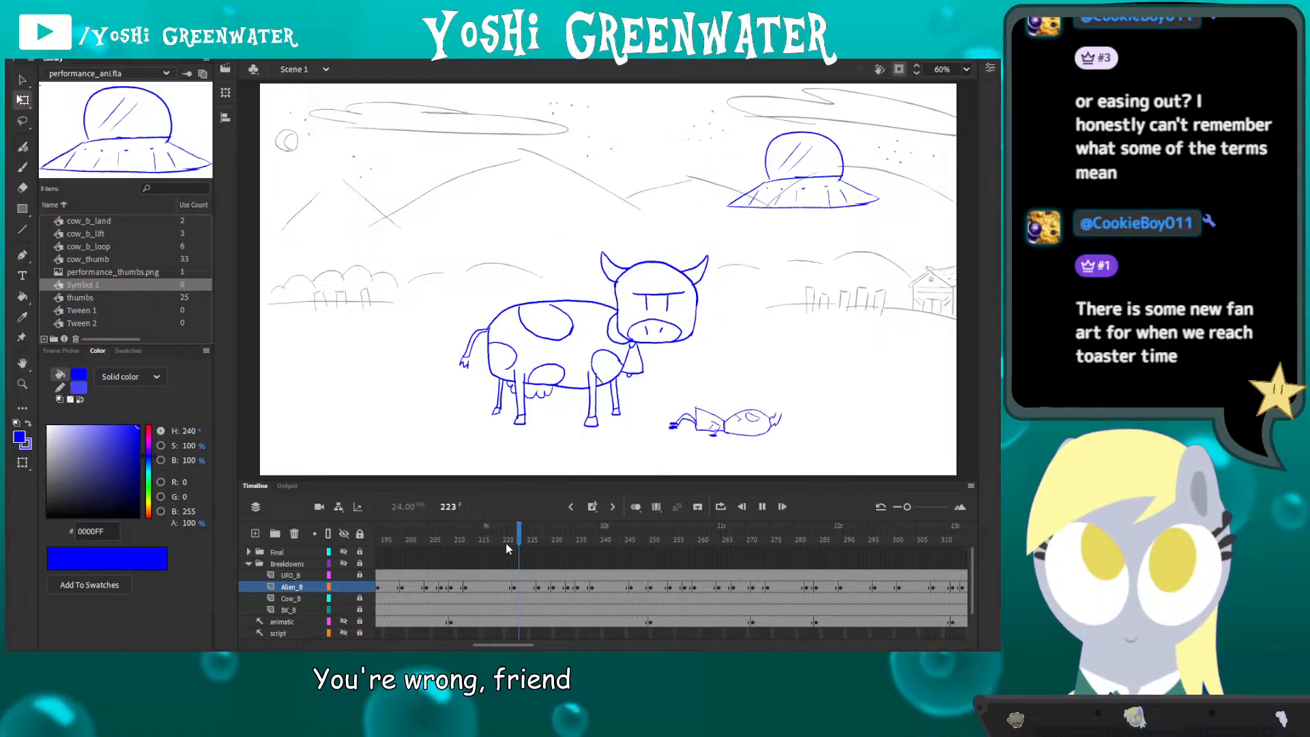
pyautogui.press('Return')
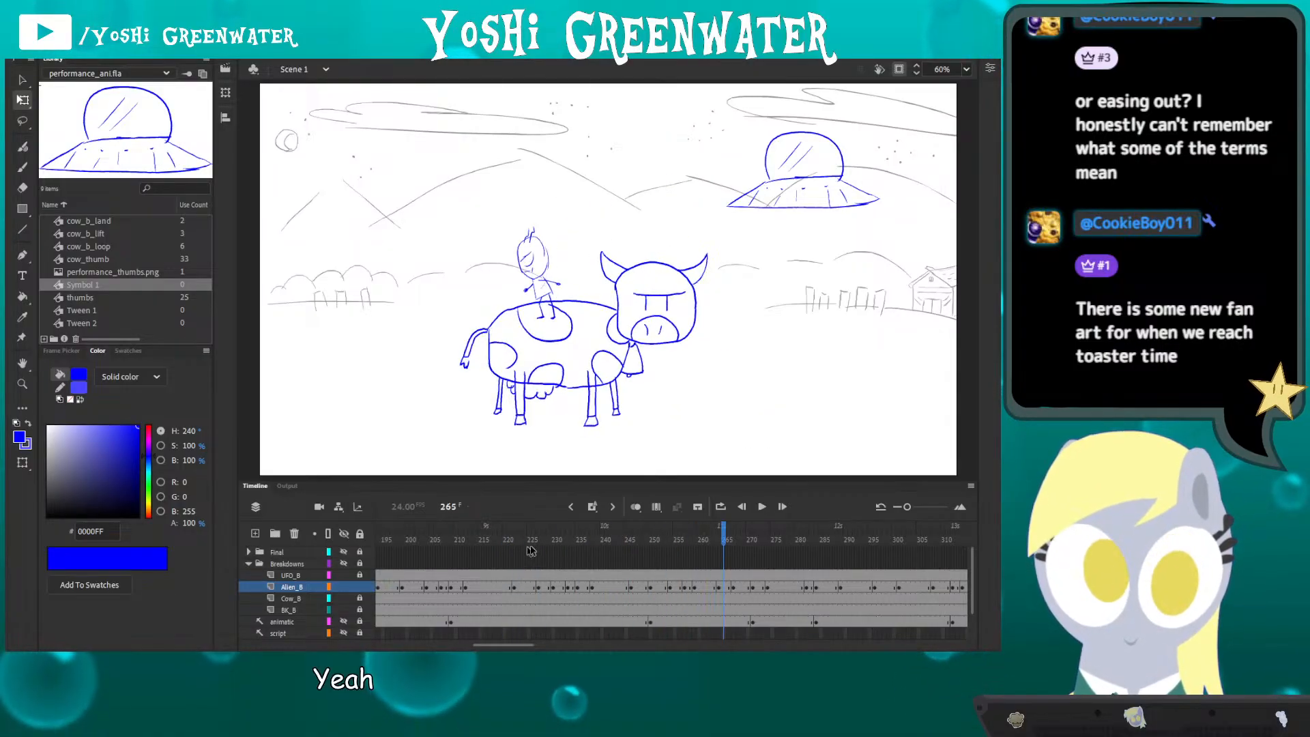
# - On frame 246, turn on onion skinning and skew the whole alien drawing slightly so its head leans to the right
pyautogui.moveTo(574, 540); pyautogui.dragTo(632, 544)
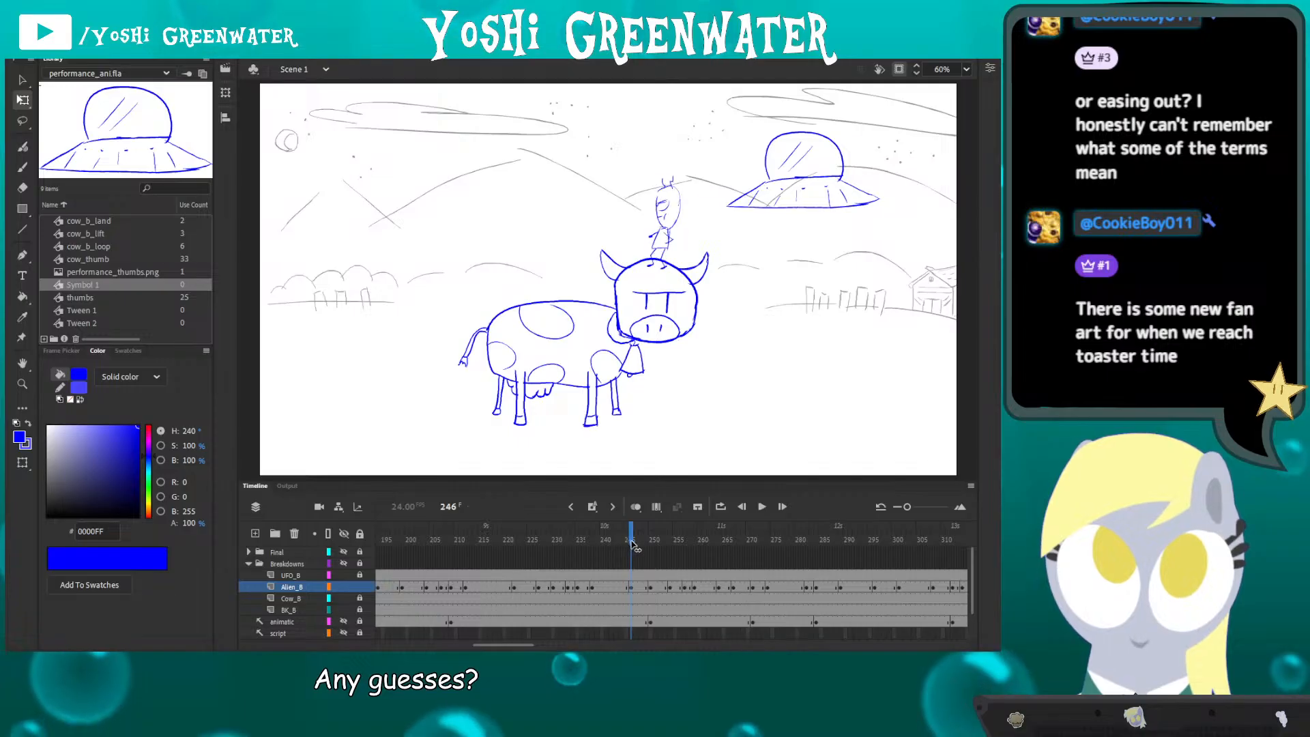
pyautogui.press('z')
pyautogui.moveTo(620, 158); pyautogui.dragTo(683, 265)
pyautogui.moveTo(555, 293); pyautogui.dragTo(476, 259)
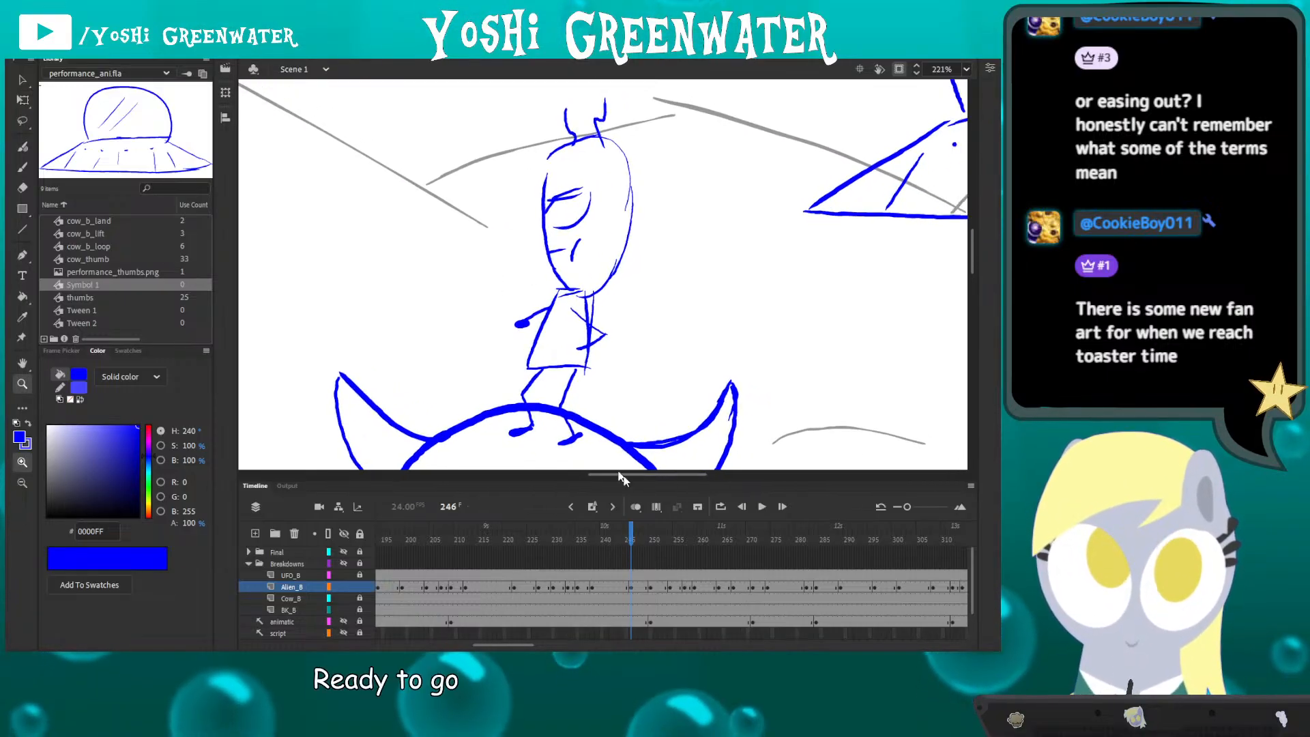
pyautogui.click(635, 506)
pyautogui.moveTo(566, 439)
pyautogui.mouseDown()
pyautogui.moveTo(550, 422)
pyautogui.moveTo(525, 426)
pyautogui.mouseUp()
pyautogui.click(630, 586)
pyautogui.press('q')
pyautogui.moveTo(459, 273); pyautogui.dragTo(450, 299)
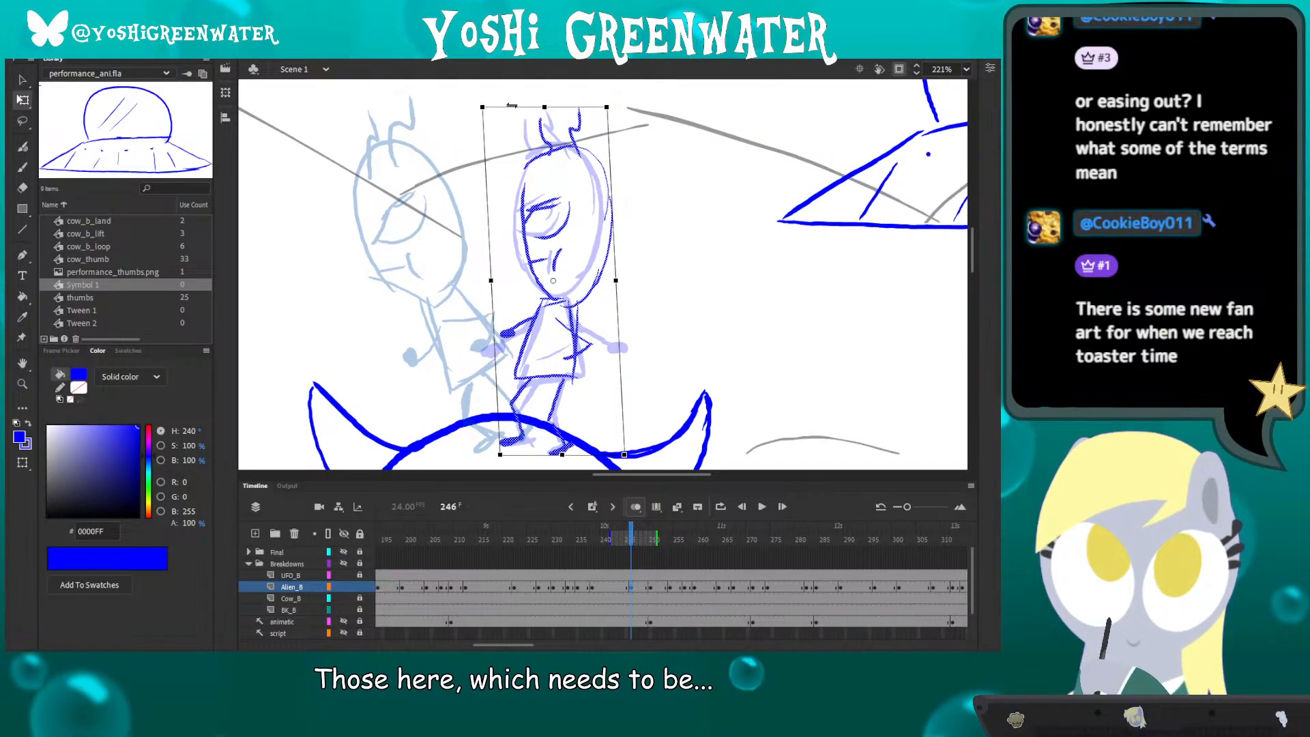
pyautogui.moveTo(539, 107); pyautogui.dragTo(550, 108)
pyautogui.click(478, 242)
# - Select only the alien's head on frame 246, tilt it slightly and shift it to the right
pyautogui.press('l')
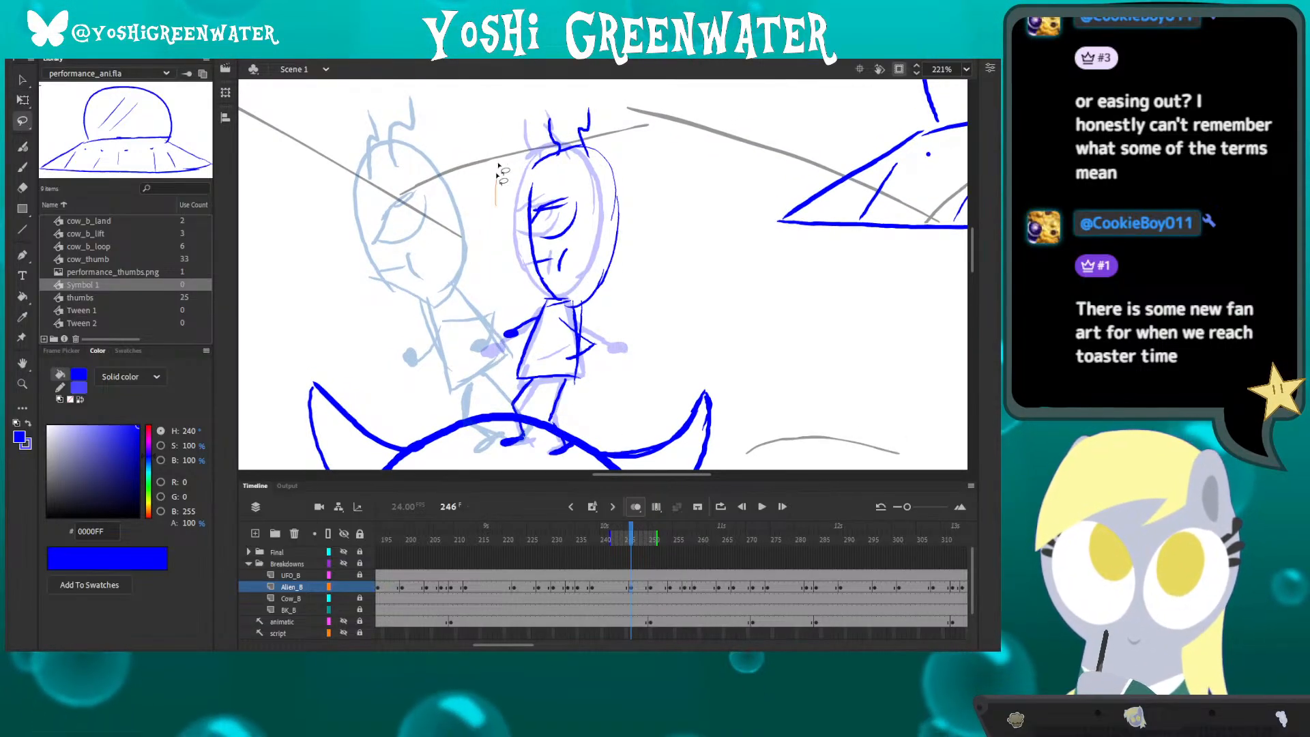
pyautogui.moveTo(501, 182)
pyautogui.mouseDown()
pyautogui.moveTo(634, 280)
pyautogui.moveTo(516, 281)
pyautogui.mouseUp()
pyautogui.press('q')
pyautogui.moveTo(530, 106); pyautogui.dragTo(535, 104)
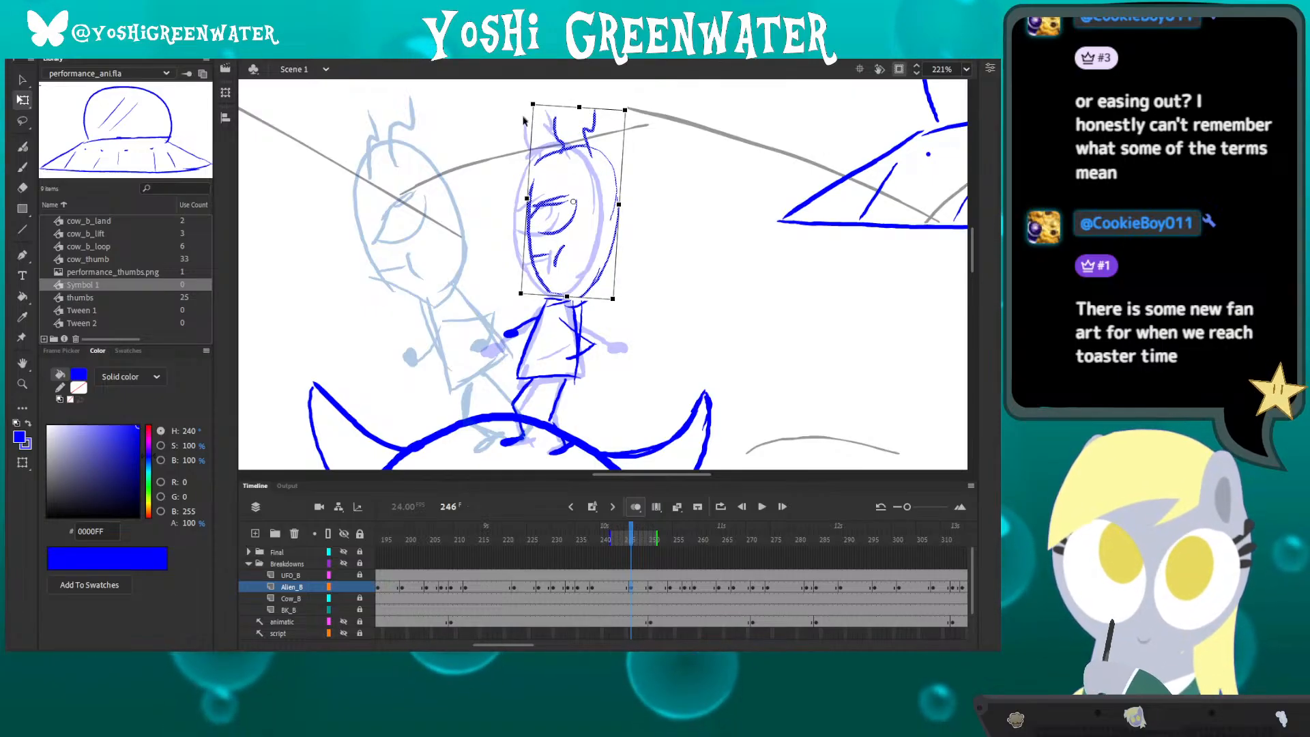
pyautogui.hotkey('shift', 'Right')
# - Clean up the neck area of the frame 246 alien and redraw its shoulder line and the bottom of its head
pyautogui.click(526, 296)
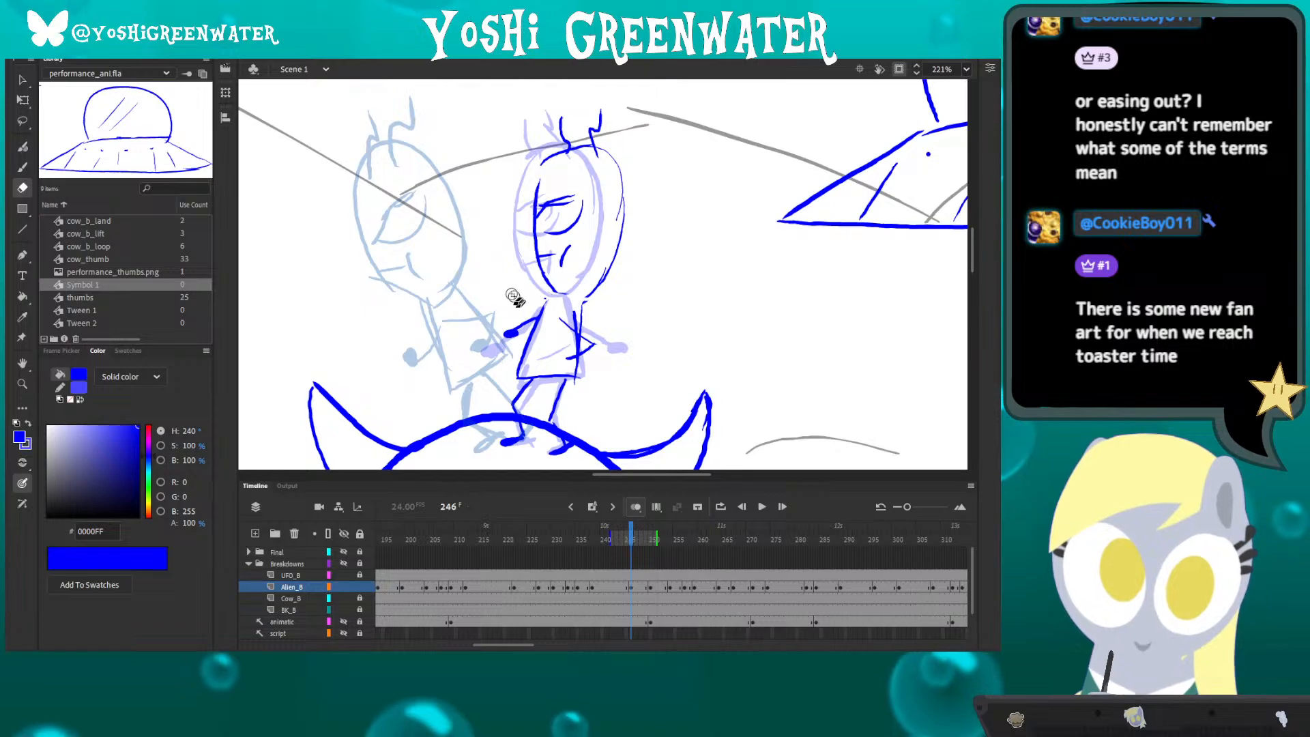
pyautogui.press('b')
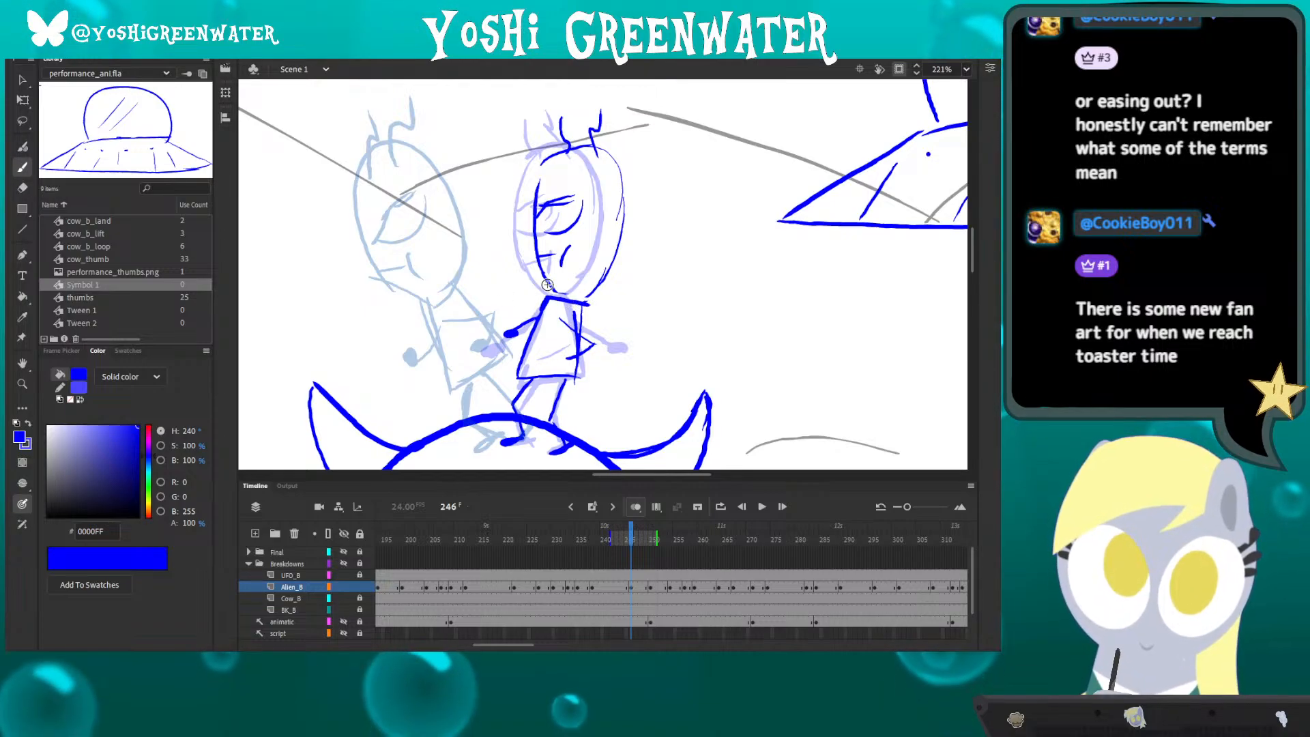
pyautogui.moveTo(547, 286); pyautogui.dragTo(597, 294)
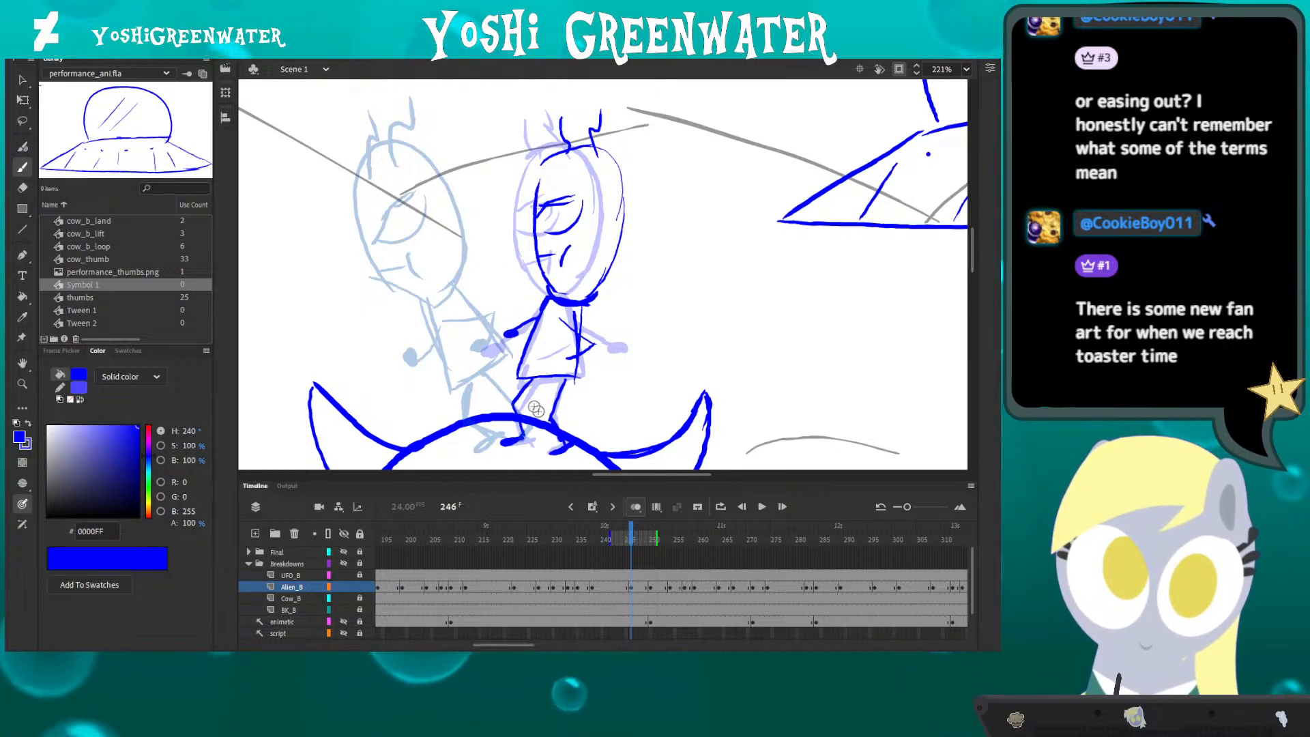
# - Turn off onion skinning, play back the alien's leap with the whole scene in view, and step through frames 248 to 252
pyautogui.moveTo(490, 399); pyautogui.dragTo(485, 372)
pyautogui.press('q')
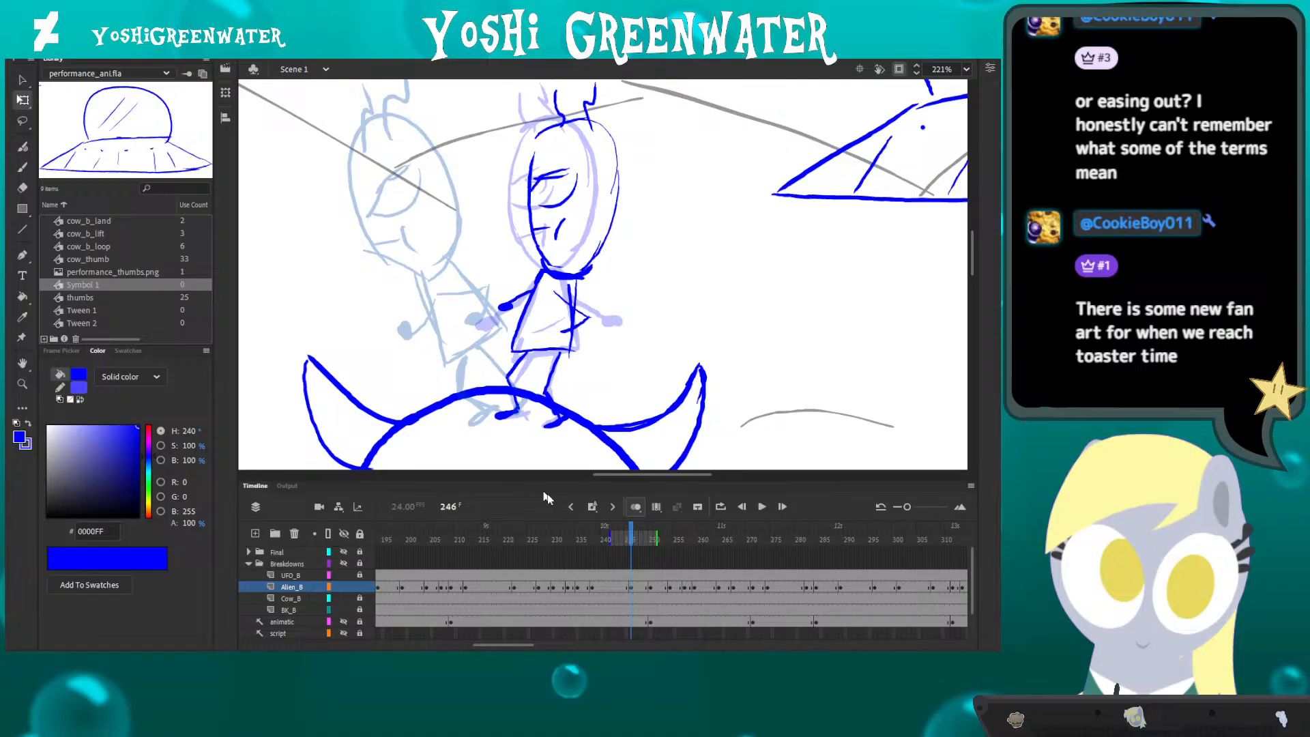
pyautogui.click(635, 507)
pyautogui.hotkey('ctrl', '2')
pyautogui.press('Return')
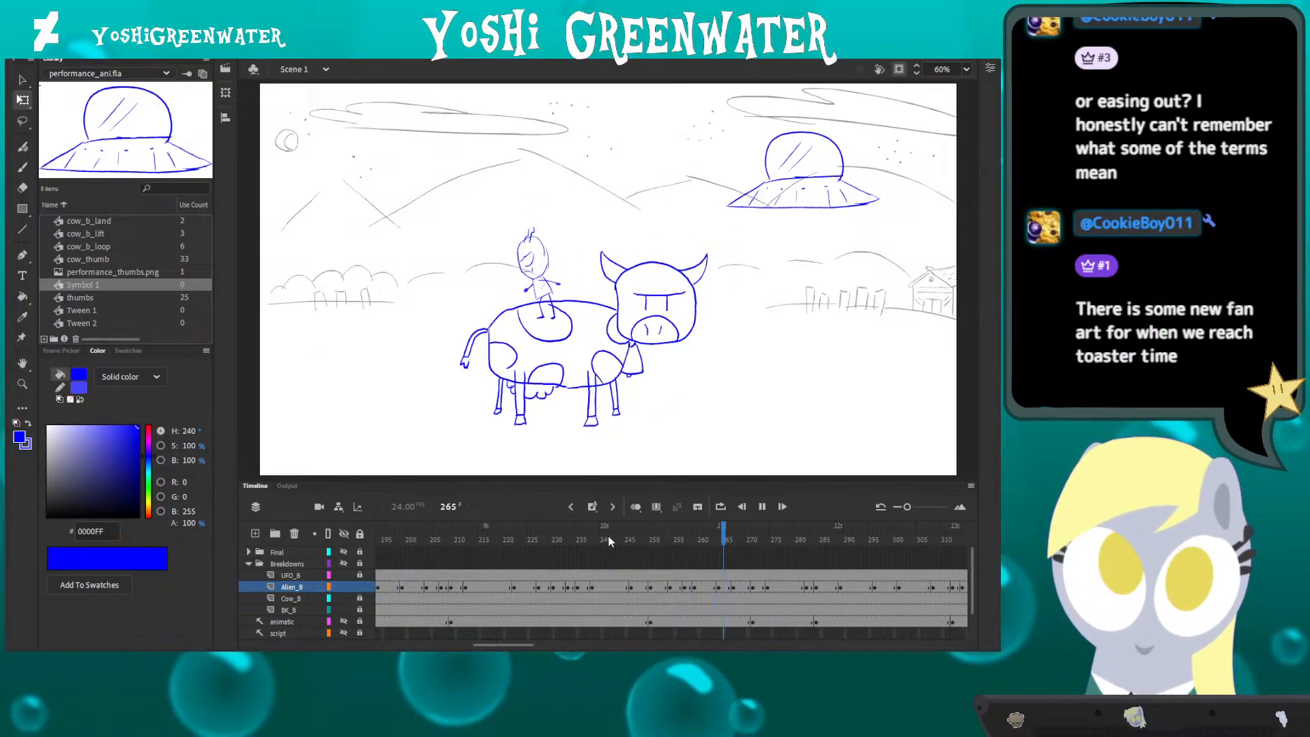
pyautogui.press('Return')
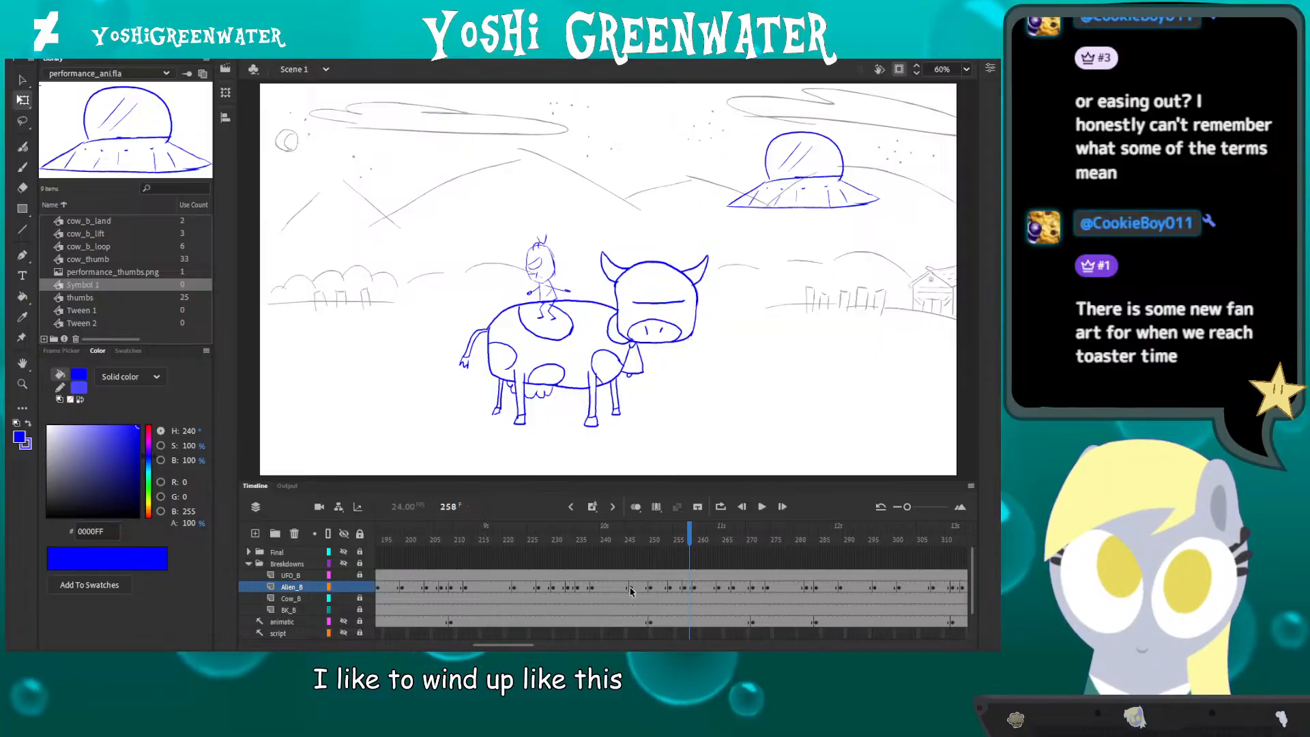
pyautogui.click(546, 552)
pyautogui.press('Return')
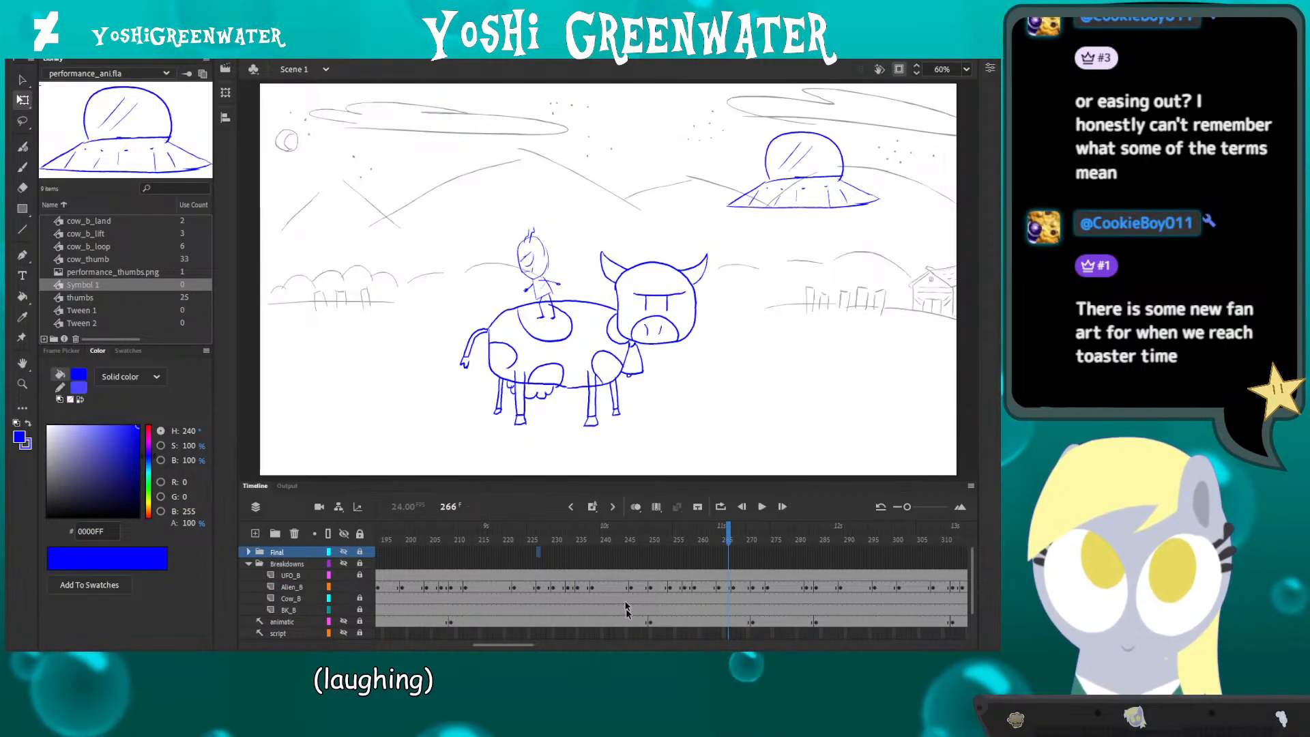
pyautogui.moveTo(523, 645); pyautogui.dragTo(534, 644)
pyautogui.moveTo(522, 536); pyautogui.dragTo(543, 541)
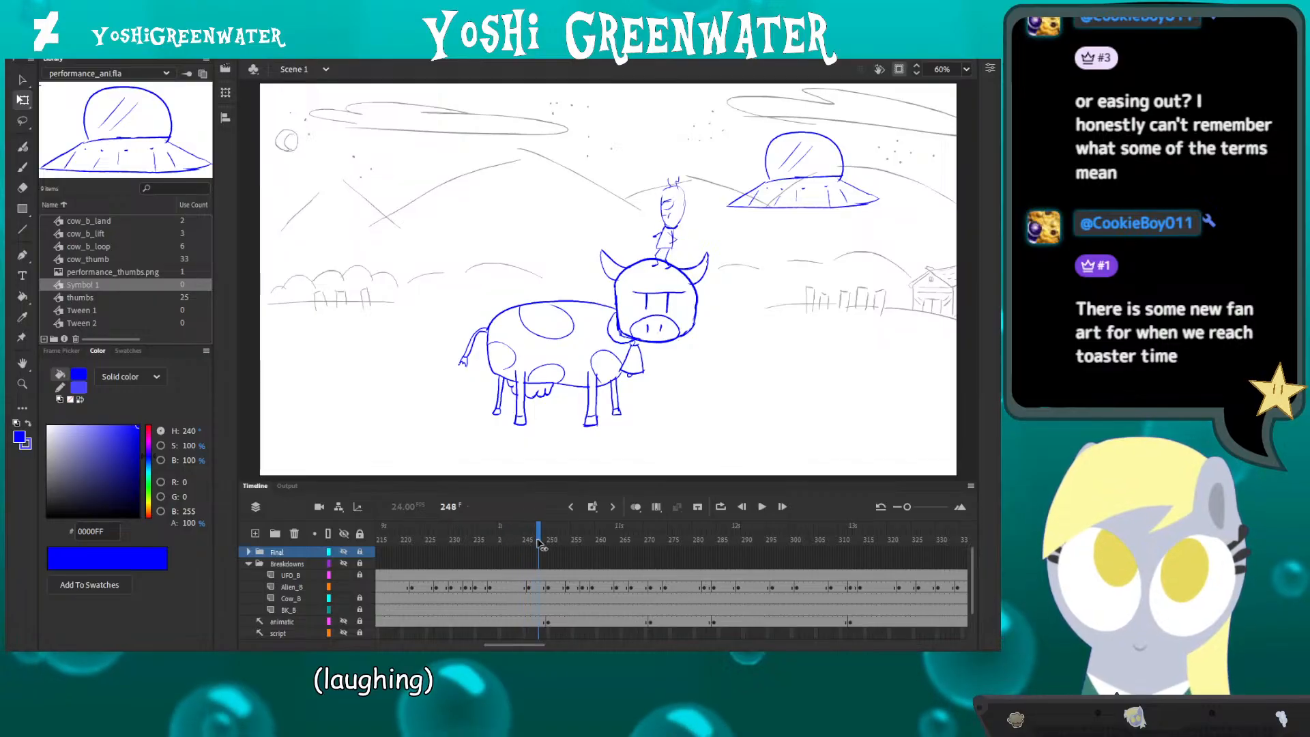
pyautogui.press('.')
pyautogui.press('.')
pyautogui.press('.')
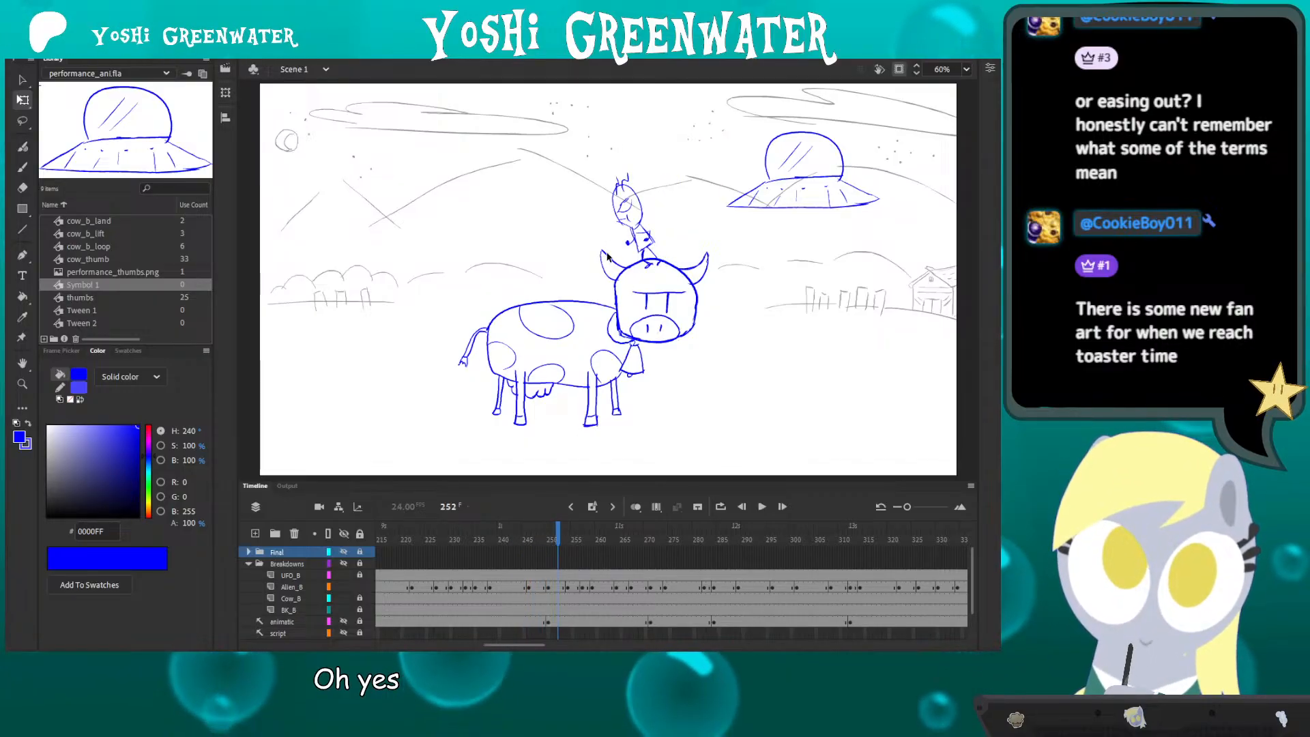
# - Try moving the frame 250 alien off the cow's head and rotating it along the cow's contour, and undo the changes
pyautogui.click(545, 588)
pyautogui.click(548, 588)
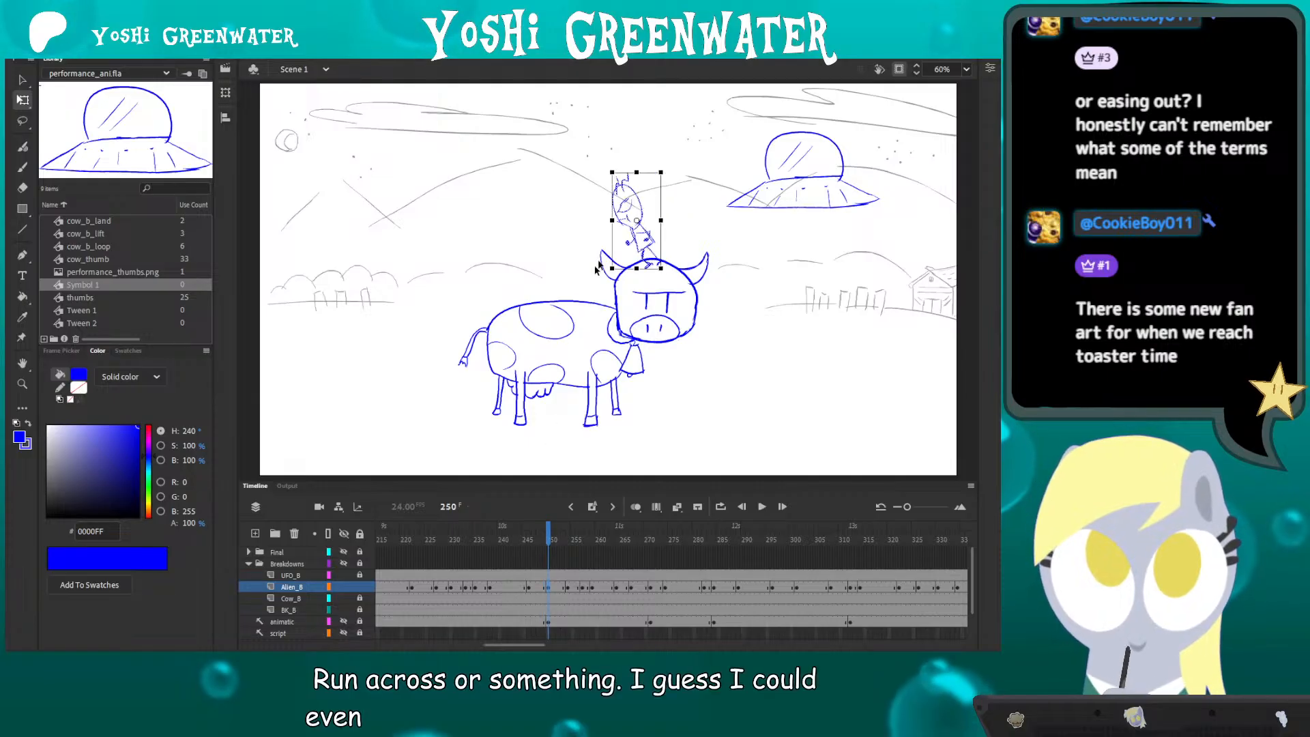
pyautogui.moveTo(623, 220); pyautogui.dragTo(396, 376)
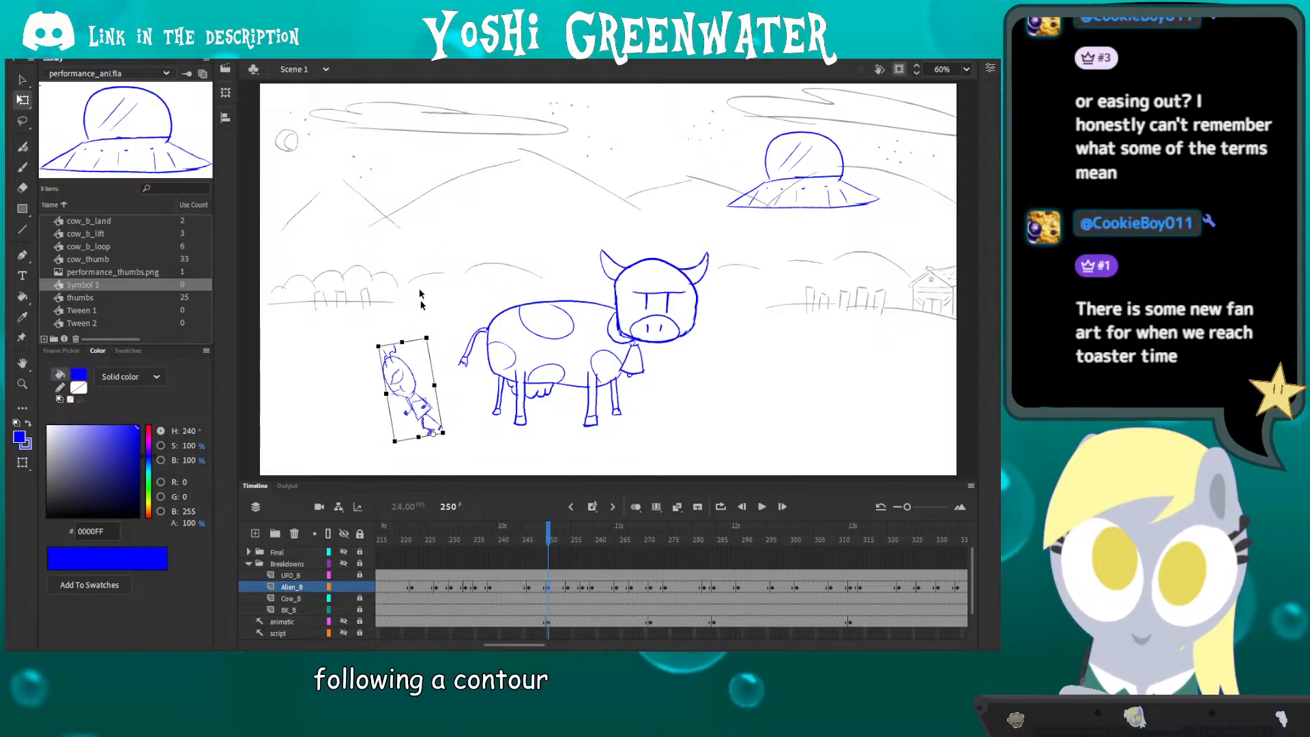
pyautogui.moveTo(420, 300); pyautogui.dragTo(399, 341)
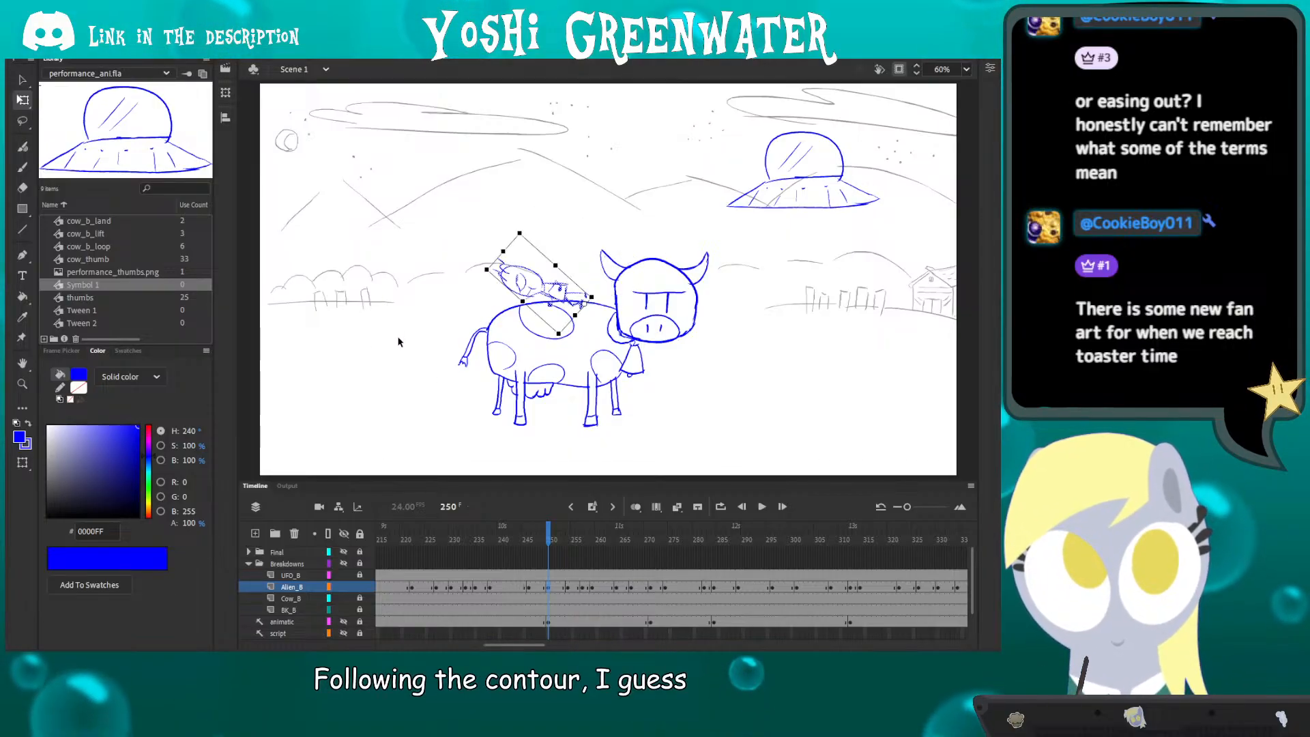
pyautogui.hotkey('ctrl', 'z')
pyautogui.hotkey('ctrl', 'z')
pyautogui.hotkey('ctrl', 'z')
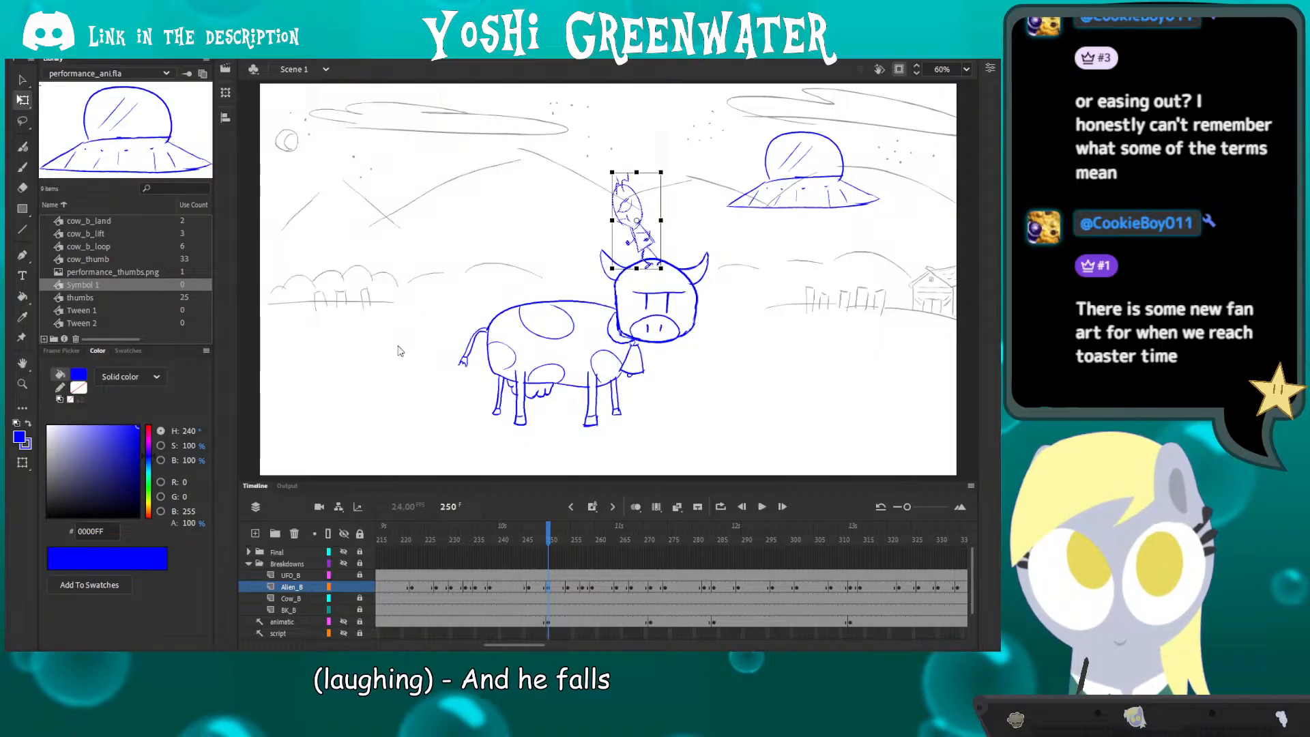
# - Step through the alien's poses from frame 250 to frame 264, from the cow's head to its back
pyautogui.moveTo(549, 541); pyautogui.dragTo(562, 515)
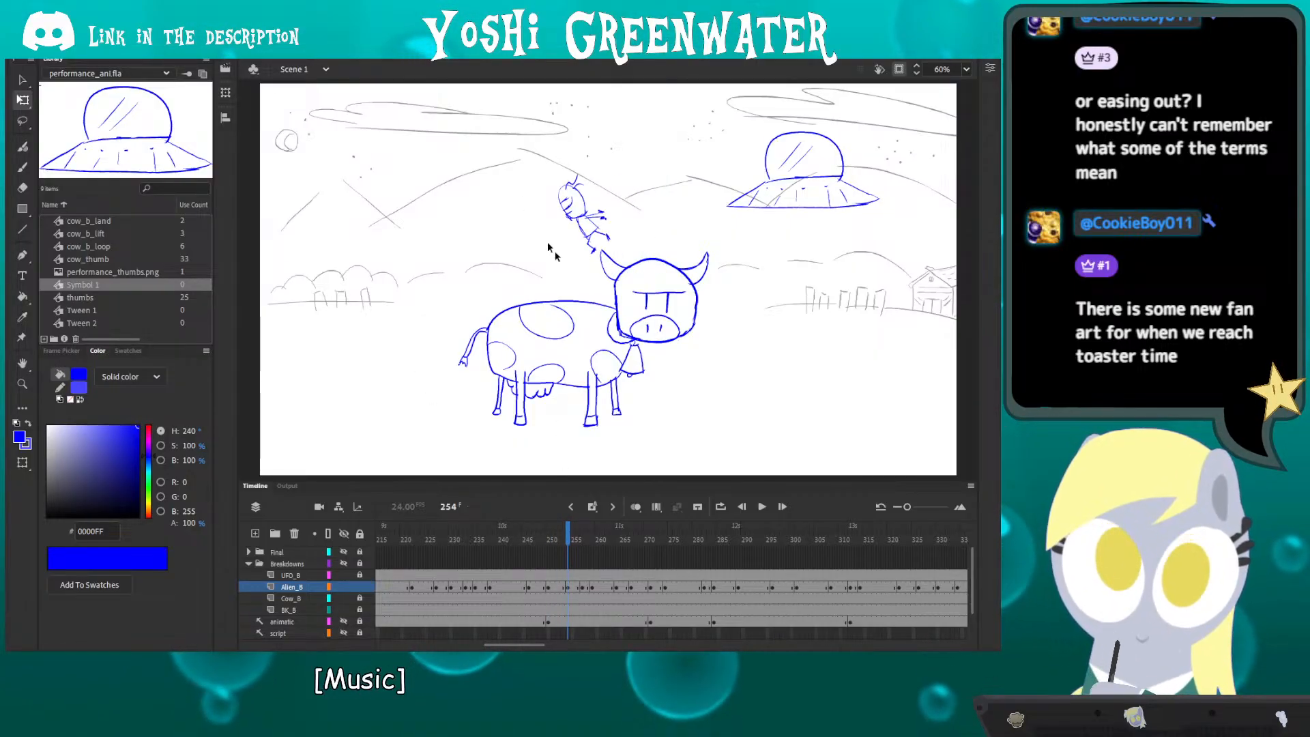
pyautogui.click(575, 534)
pyautogui.press('.')
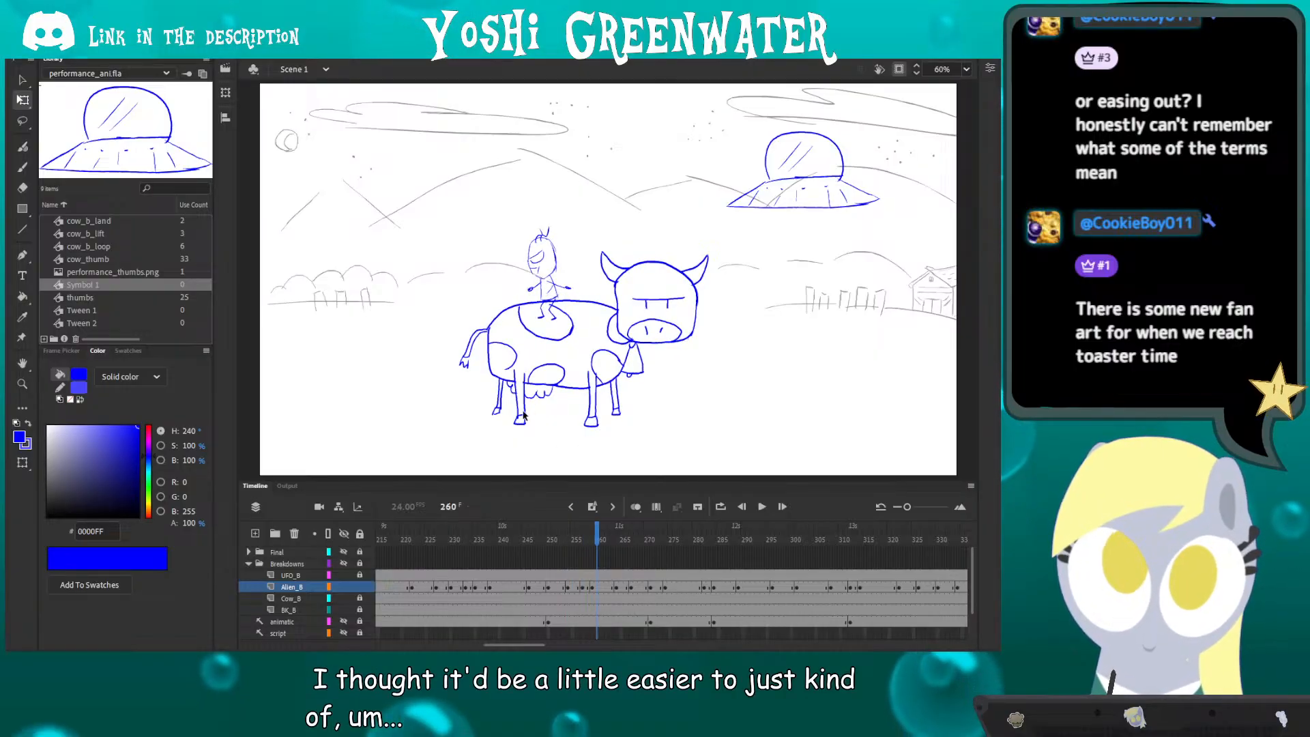
pyautogui.press('.')
pyautogui.press('.')
pyautogui.press('.')
pyautogui.press('.')
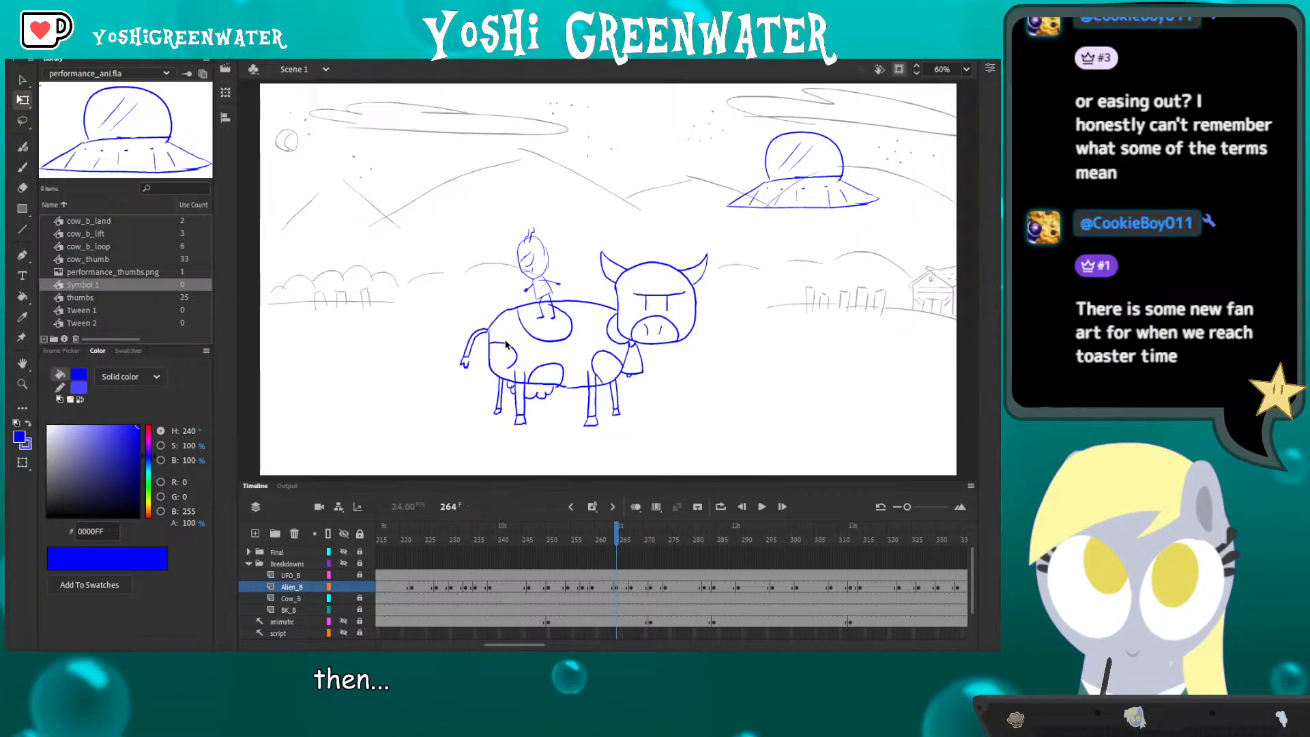
# - On frame 264, select only the alien's right-hand leg, swing it outward for a wider stance, and compare it with the preceding frame
pyautogui.press('z')
pyautogui.moveTo(506, 207)
pyautogui.mouseDown()
pyautogui.moveTo(555, 294)
pyautogui.moveTo(610, 330)
pyautogui.mouseUp()
pyautogui.press('l')
pyautogui.moveTo(563, 378)
pyautogui.mouseDown()
pyautogui.moveTo(561, 350)
pyautogui.moveTo(596, 444)
pyautogui.moveTo(567, 421)
pyautogui.mouseUp()
pyautogui.press('q')
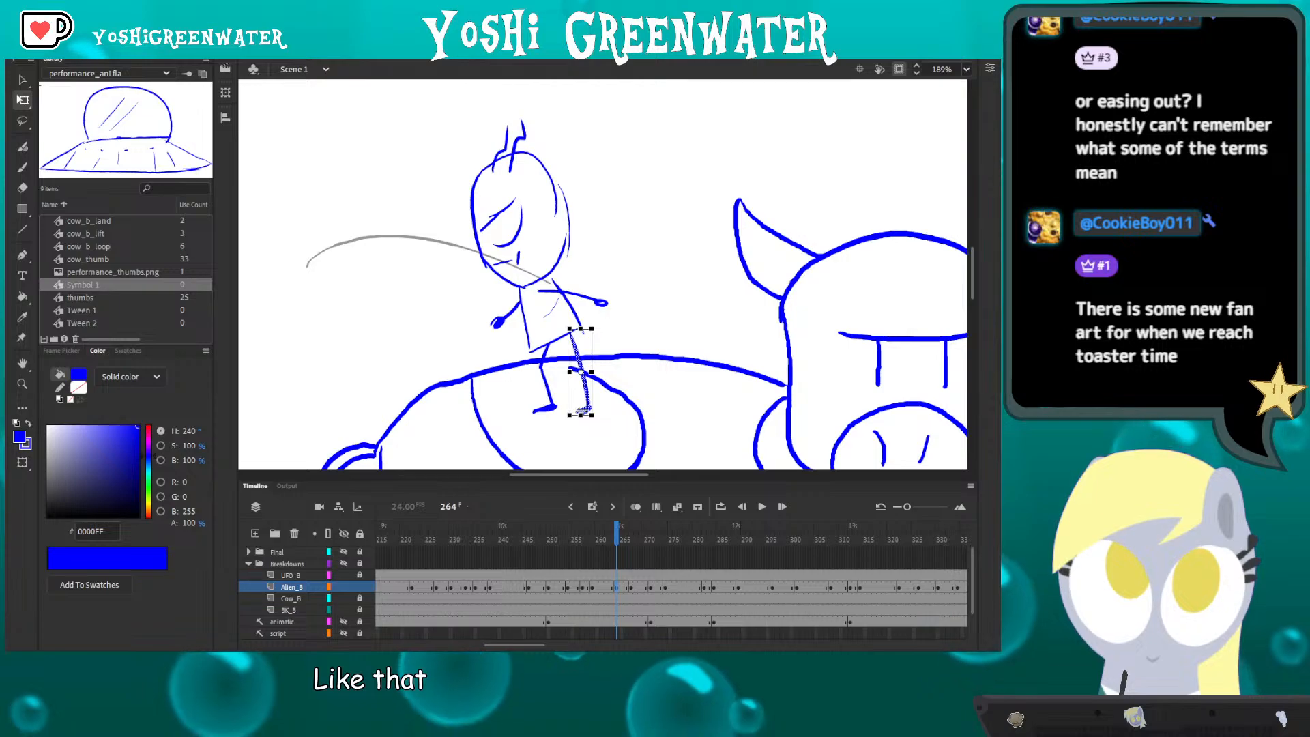
pyautogui.press(',')
pyautogui.press('.')
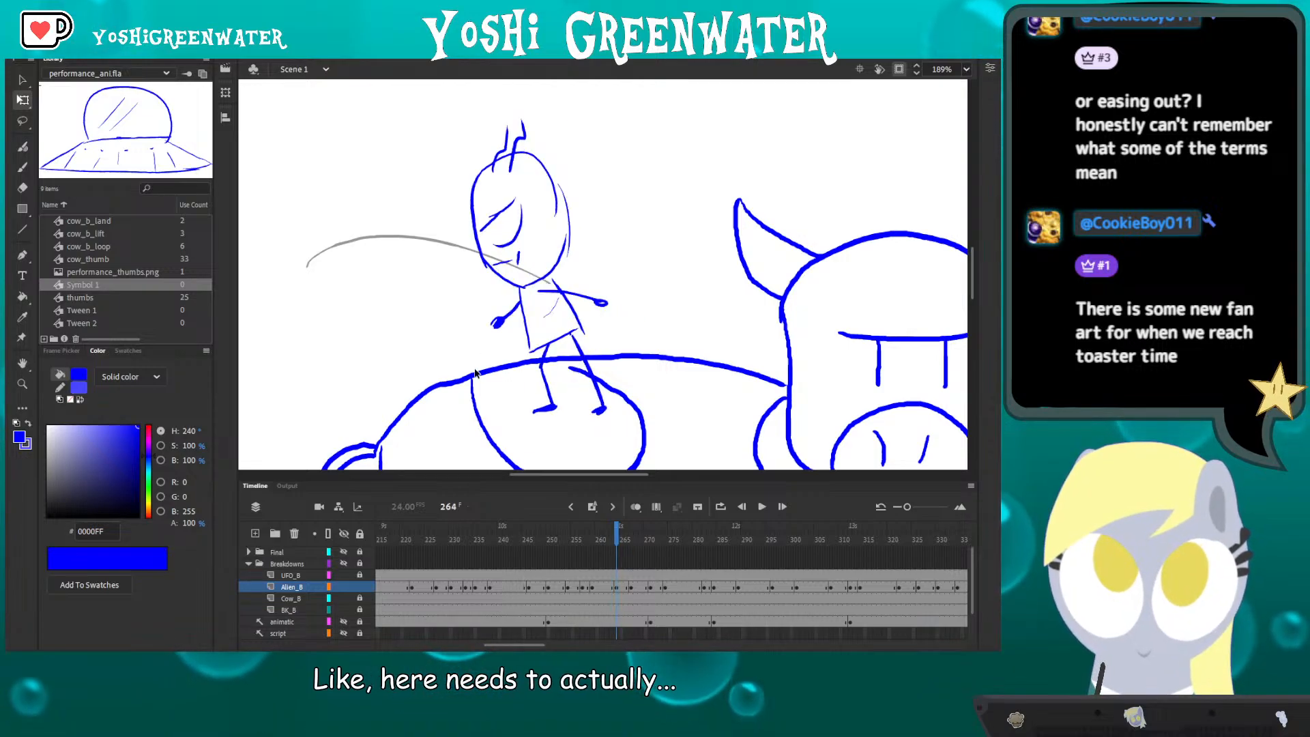
# - On frame 267, clean up the alien's antenna area and redraw the right side of its head outline
pyautogui.press('.')
pyautogui.press('.')
pyautogui.moveTo(349, 304); pyautogui.dragTo(437, 328)
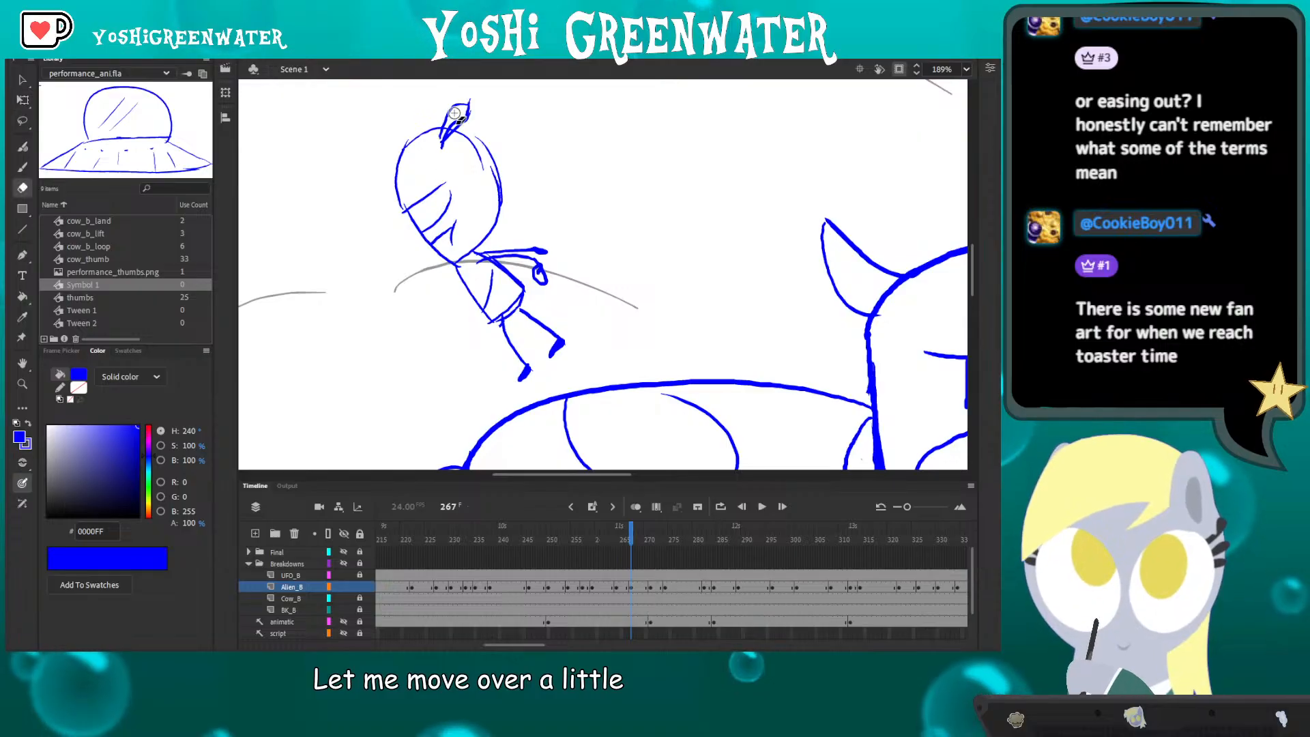
pyautogui.moveTo(455, 114); pyautogui.dragTo(499, 180)
pyautogui.press('b')
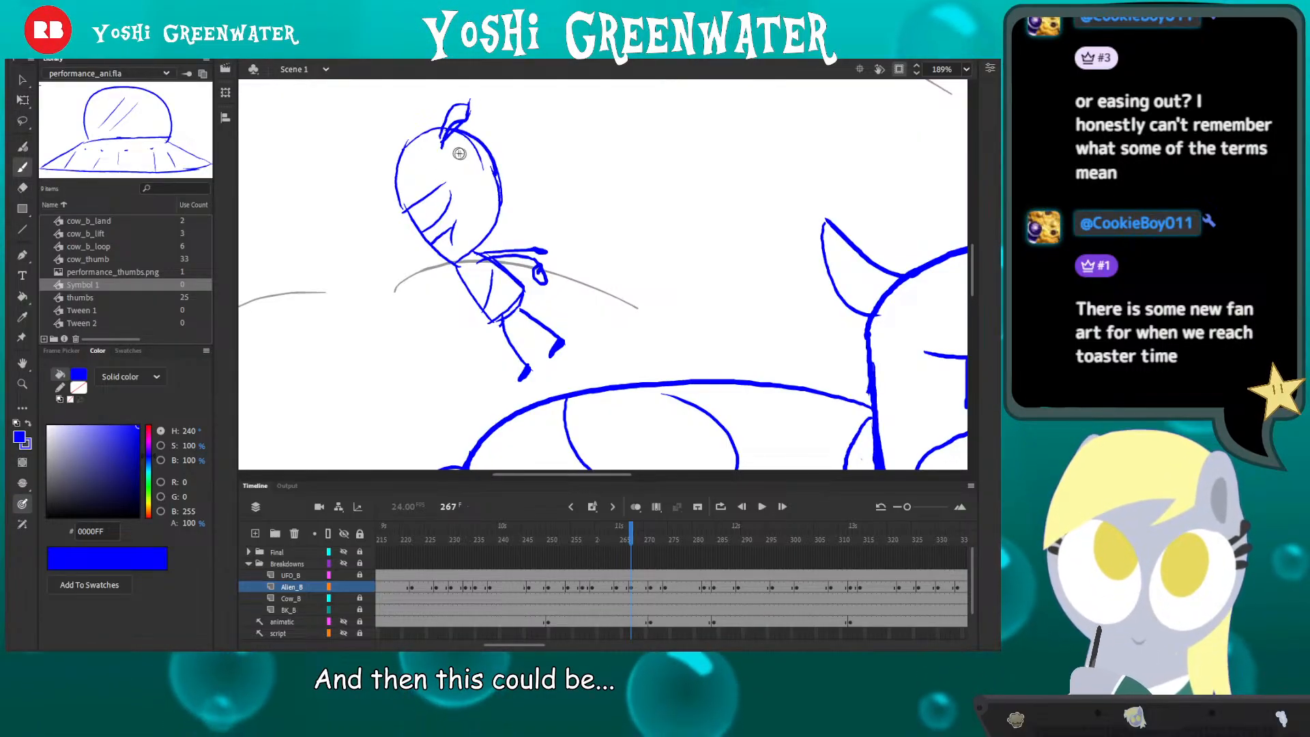
# - Stretch and skew the frame 267 alien's lower body and legs down to the cow's back, and redraw the torso lines
pyautogui.press('q')
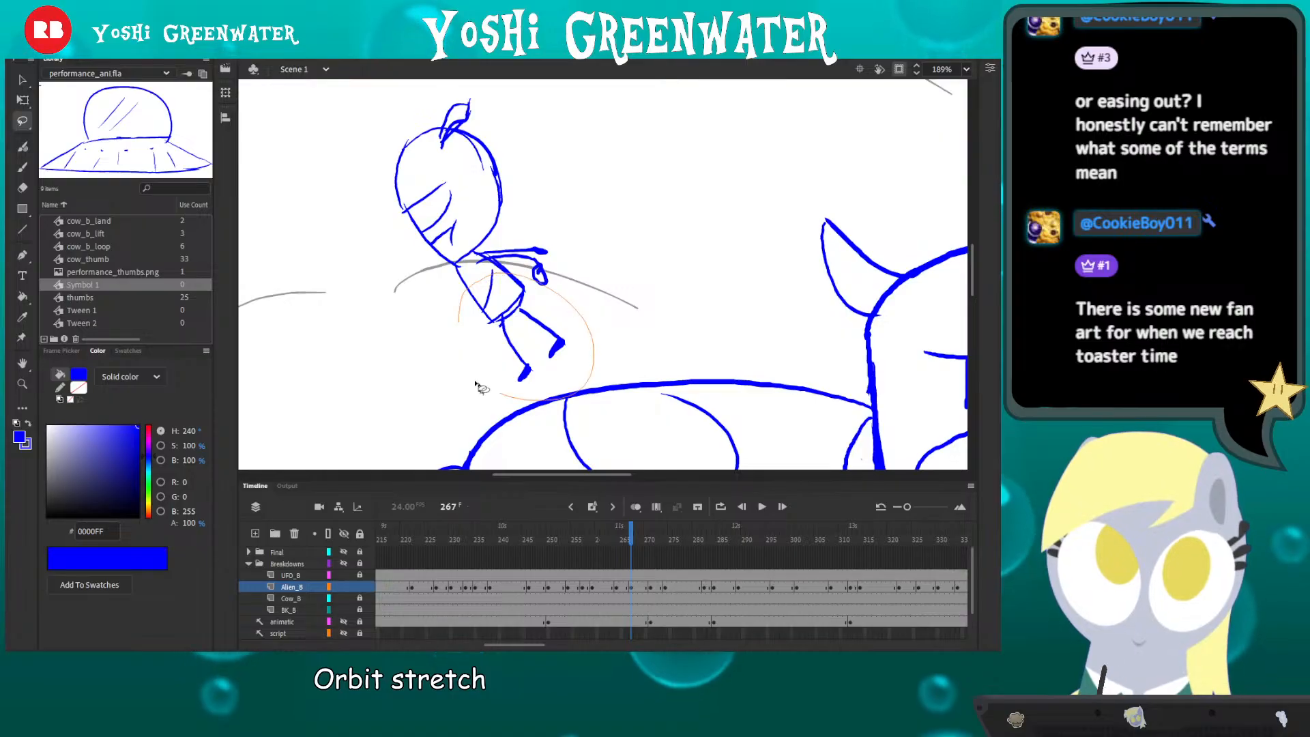
pyautogui.moveTo(482, 388); pyautogui.dragTo(464, 341)
pyautogui.press('q')
pyautogui.moveTo(515, 383); pyautogui.dragTo(528, 413)
pyautogui.press('Right')
pyautogui.press('Right')
pyautogui.press('Down')
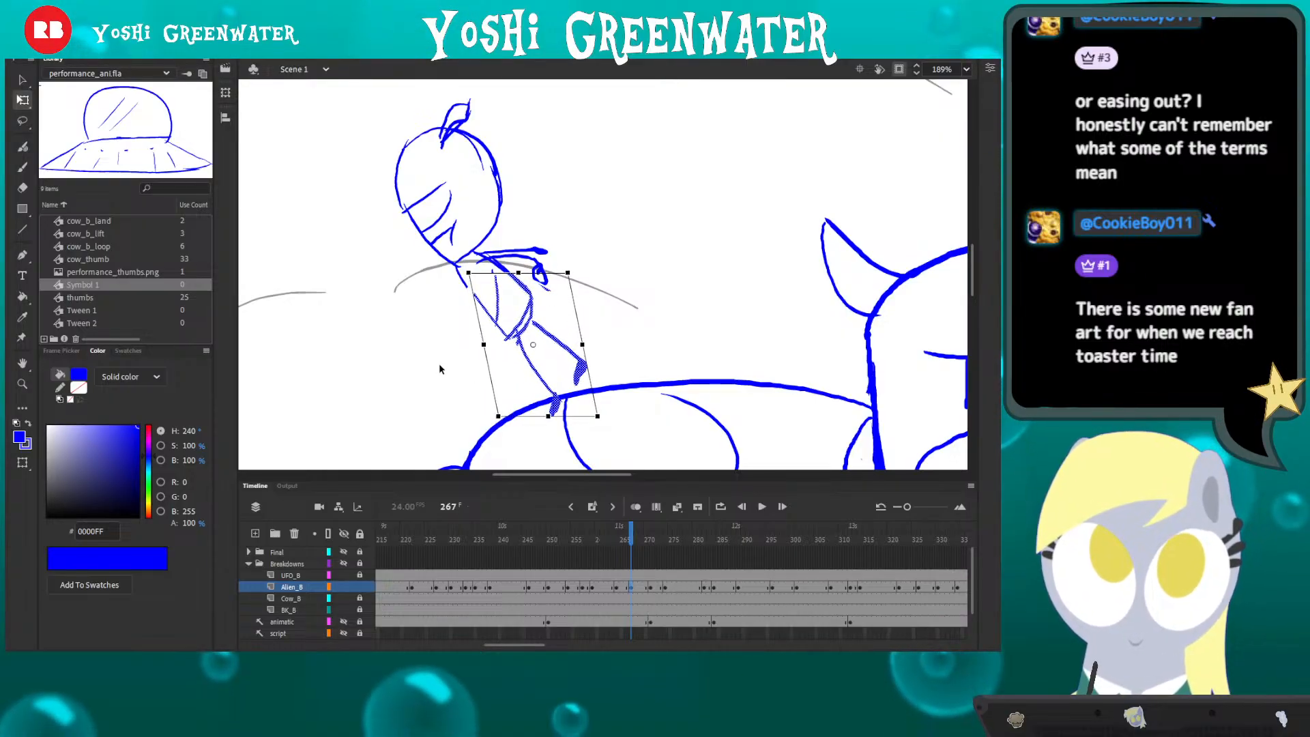
pyautogui.press('b')
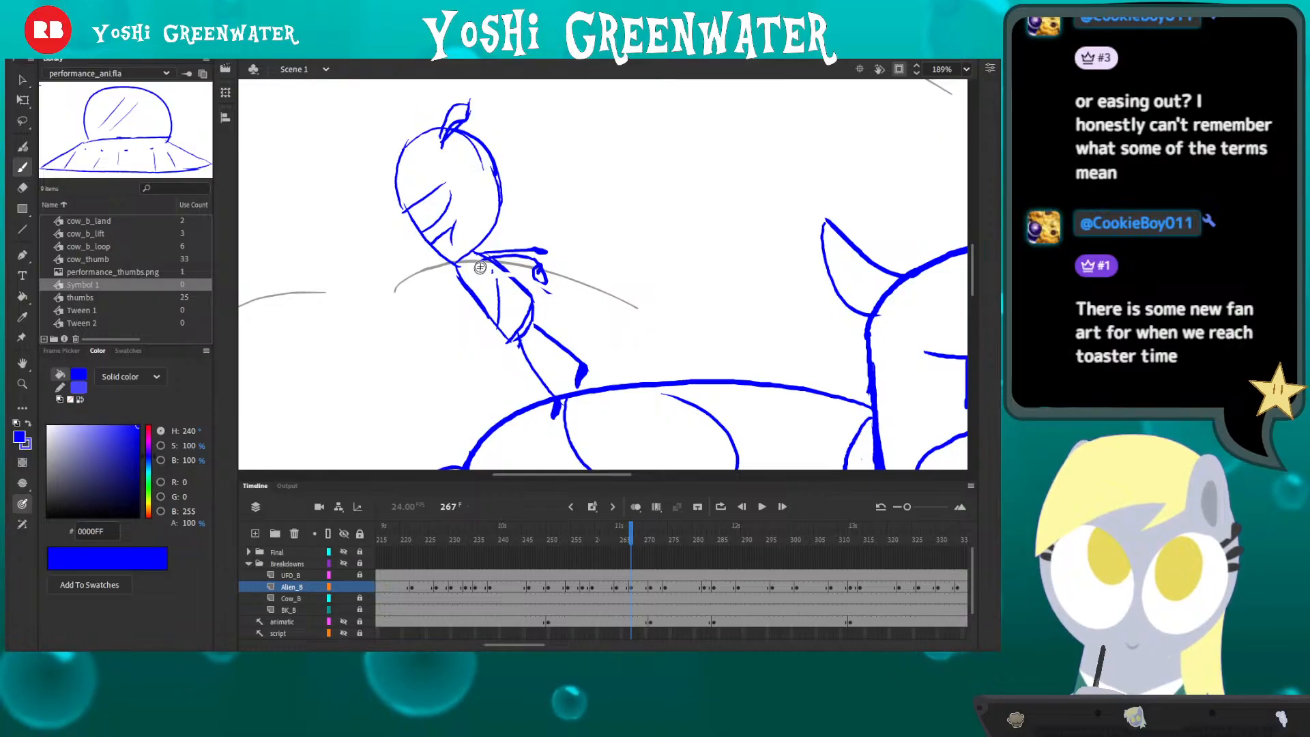
# - Erase the frame 267 alien's hands and forearms and redraw the arms trailing up behind its back
pyautogui.press('e')
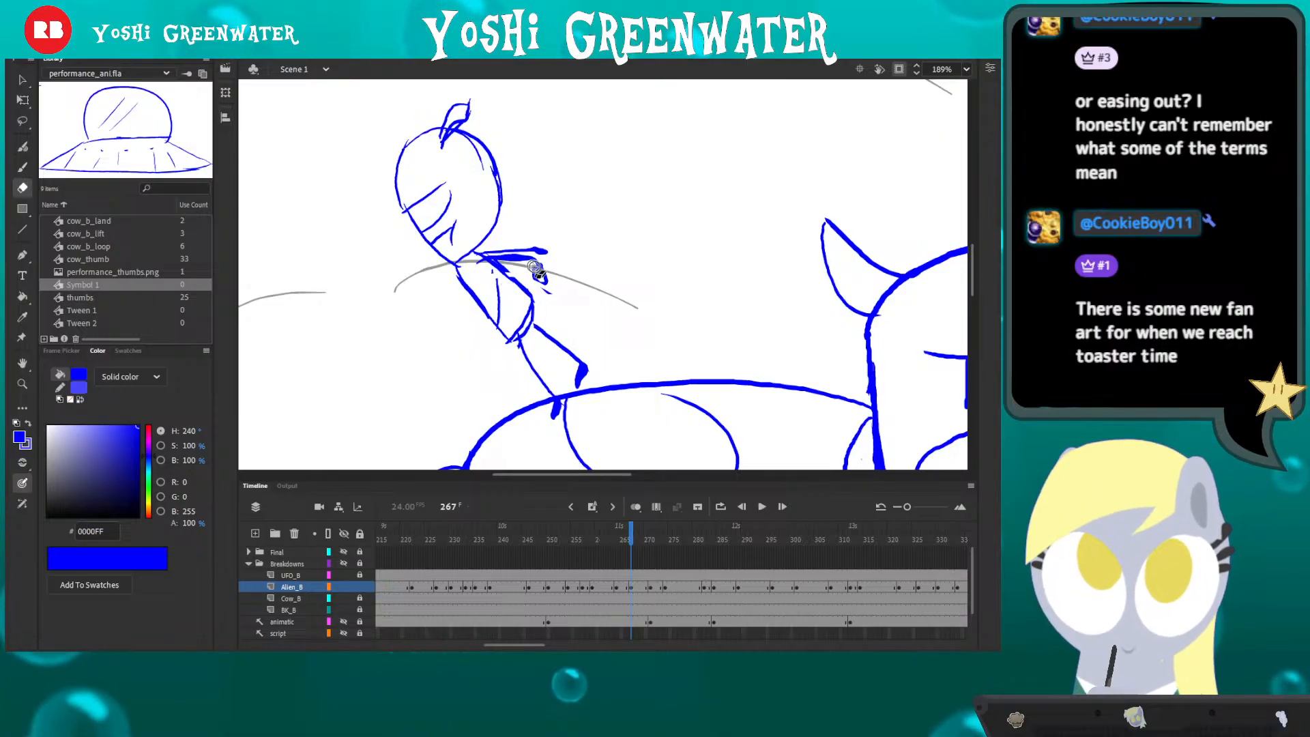
pyautogui.press('b')
pyautogui.moveTo(510, 259); pyautogui.dragTo(553, 236)
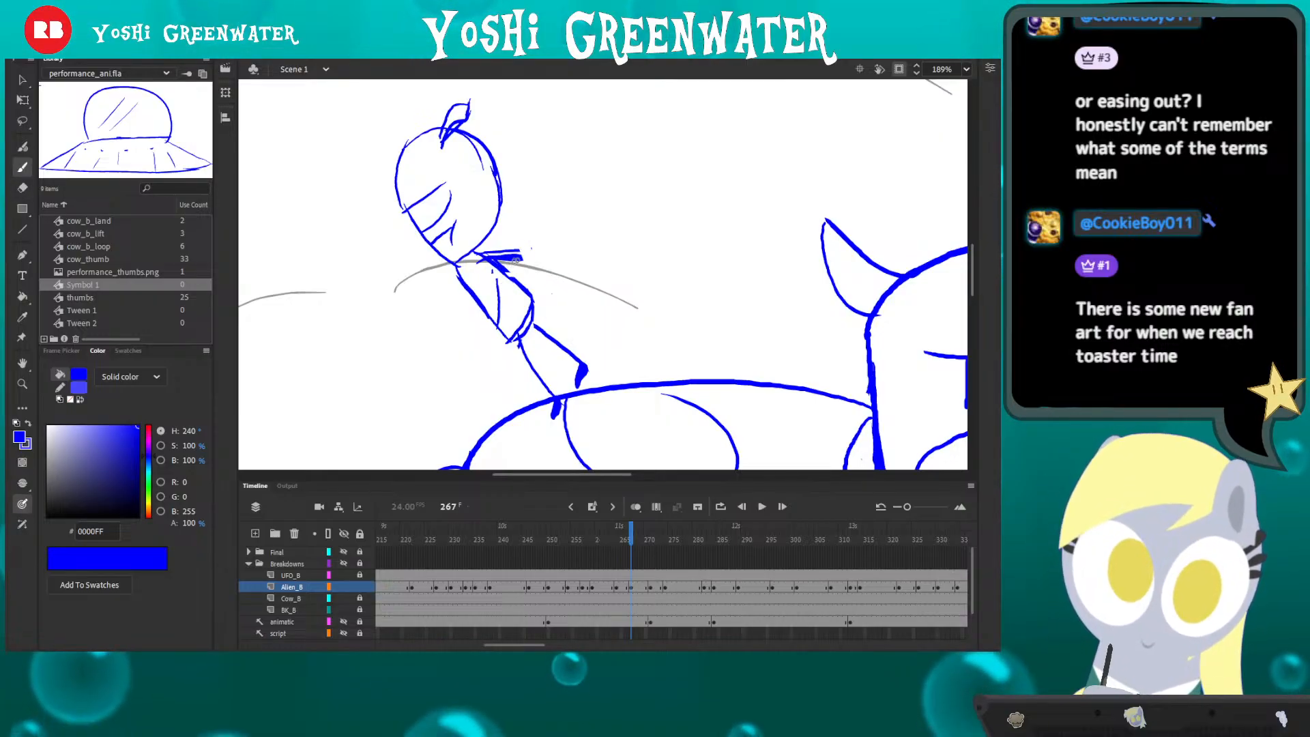
pyautogui.moveTo(486, 263)
pyautogui.mouseDown()
pyautogui.moveTo(547, 251)
pyautogui.moveTo(568, 232)
pyautogui.mouseUp()
pyautogui.moveTo(542, 253); pyautogui.dragTo(554, 260)
pyautogui.press('q')
pyautogui.hotkey('ctrl', '2')
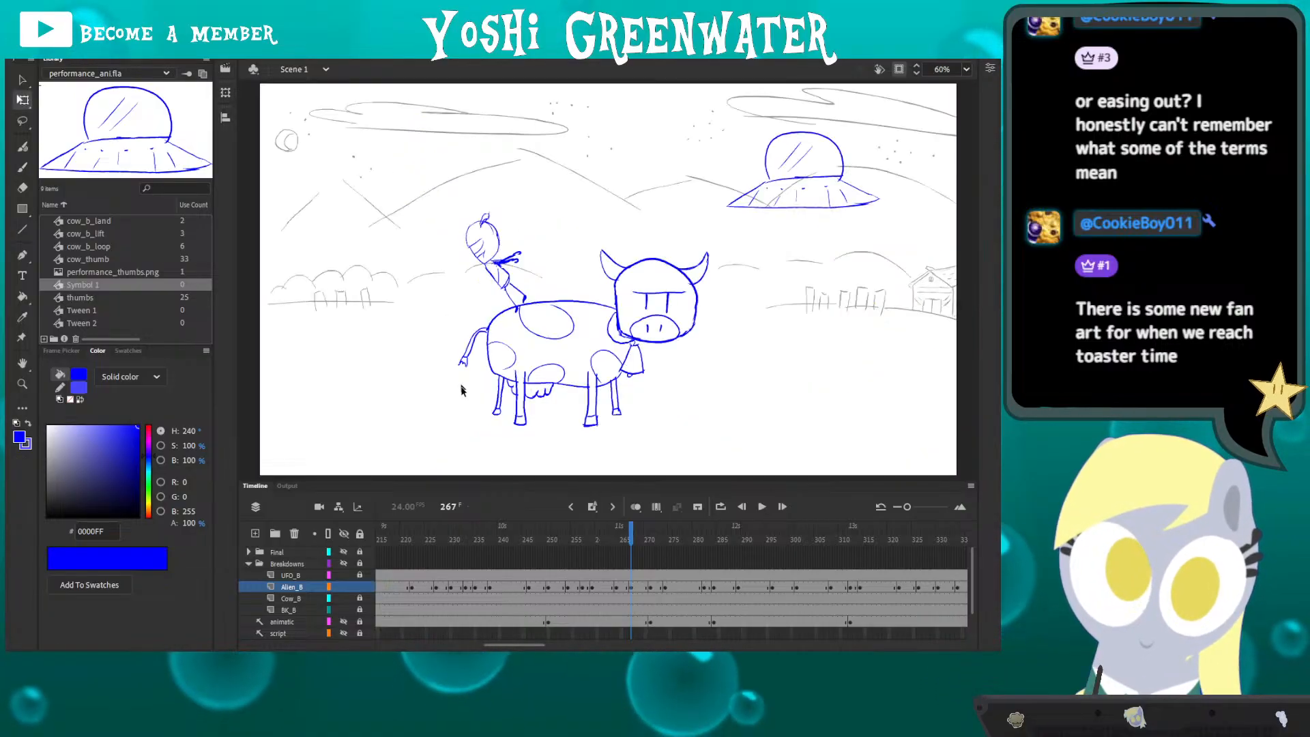
# - Move the whole frame 267 alien slightly up off the cow's back and compare it with the previous frame
pyautogui.hotkey('alt', ',')
pyautogui.hotkey('alt', '.')
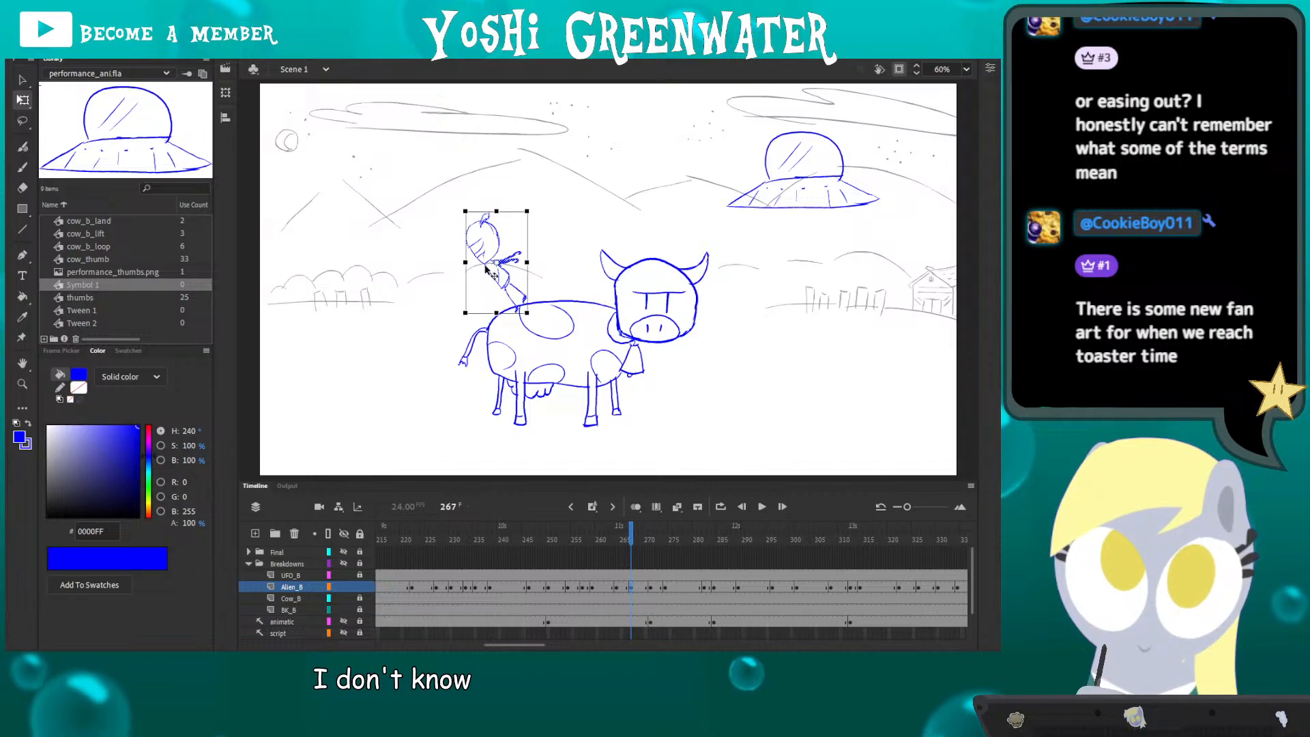
pyautogui.moveTo(485, 264); pyautogui.dragTo(484, 265)
pyautogui.press(',')
pyautogui.press('.')
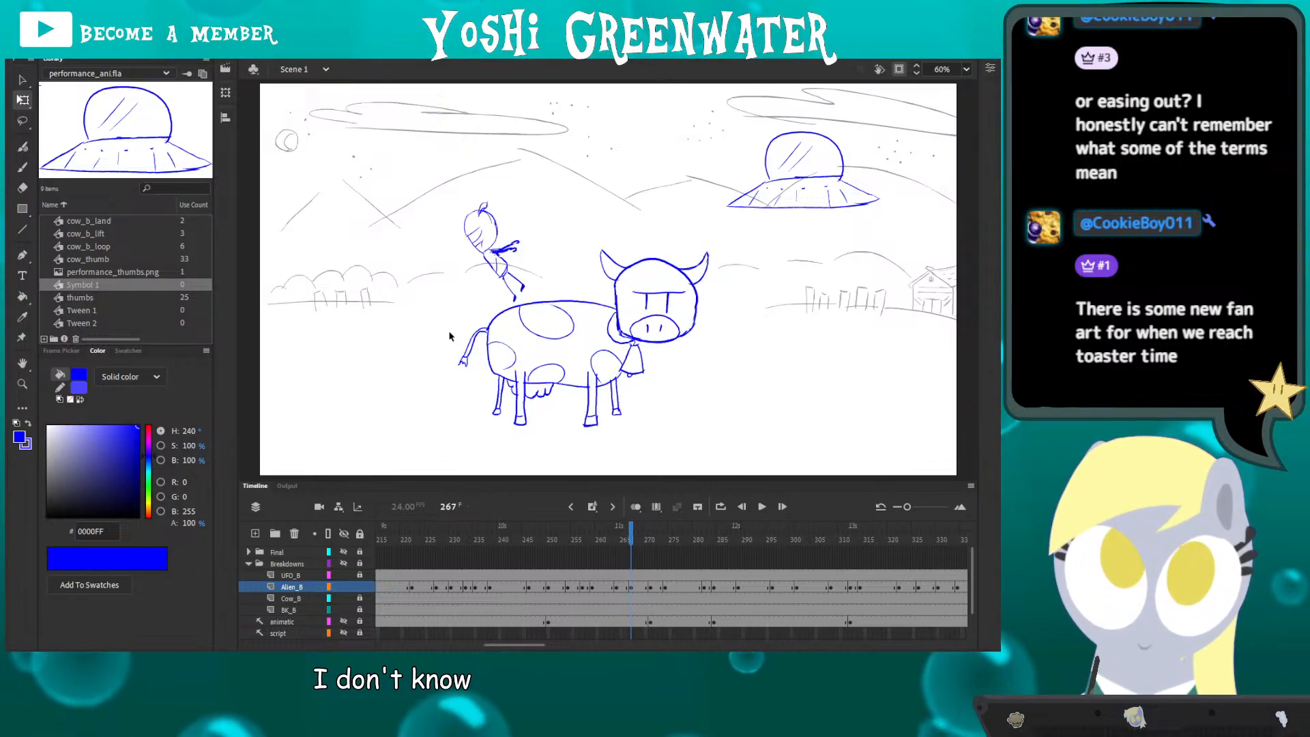
# - Flip between frames 270 and 271 to examine the spacing between the airborne and fallen alien poses
pyautogui.press(',')
pyautogui.press('.')
pyautogui.press('.')
pyautogui.press('.')
pyautogui.press('.')
pyautogui.press('.')
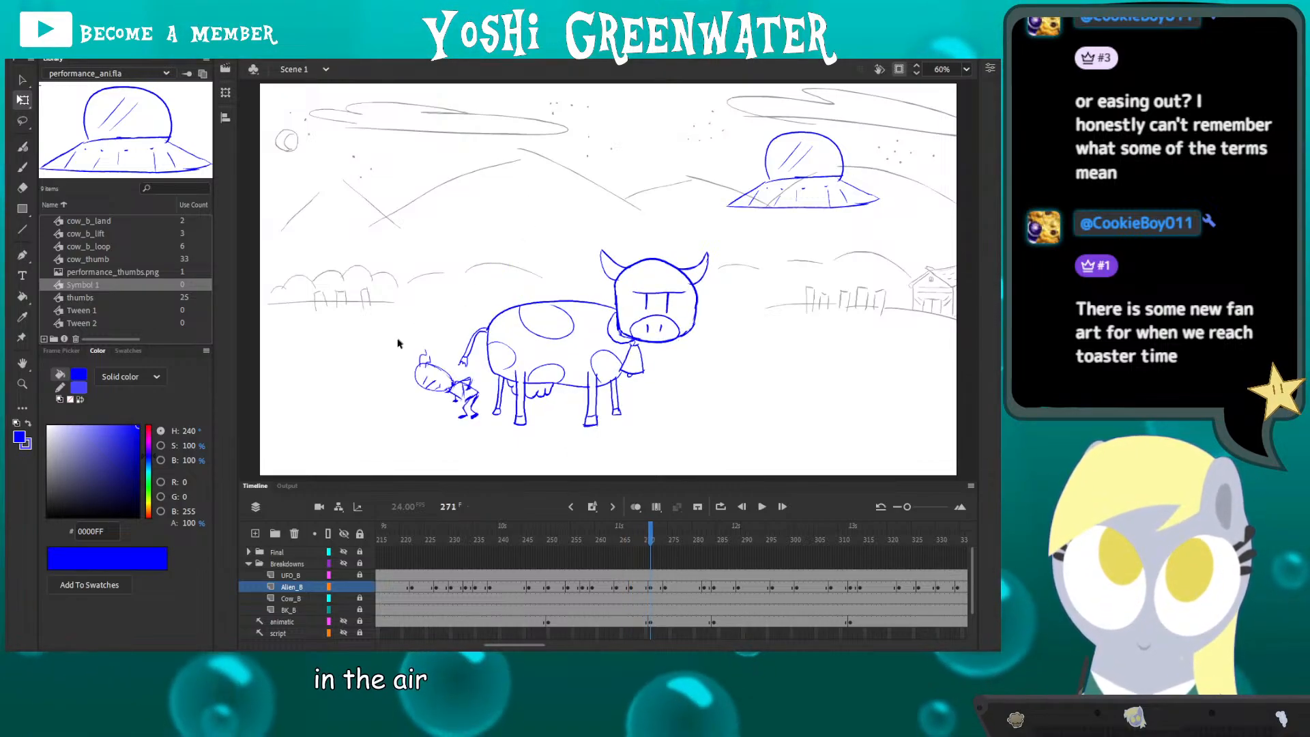
pyautogui.press(',')
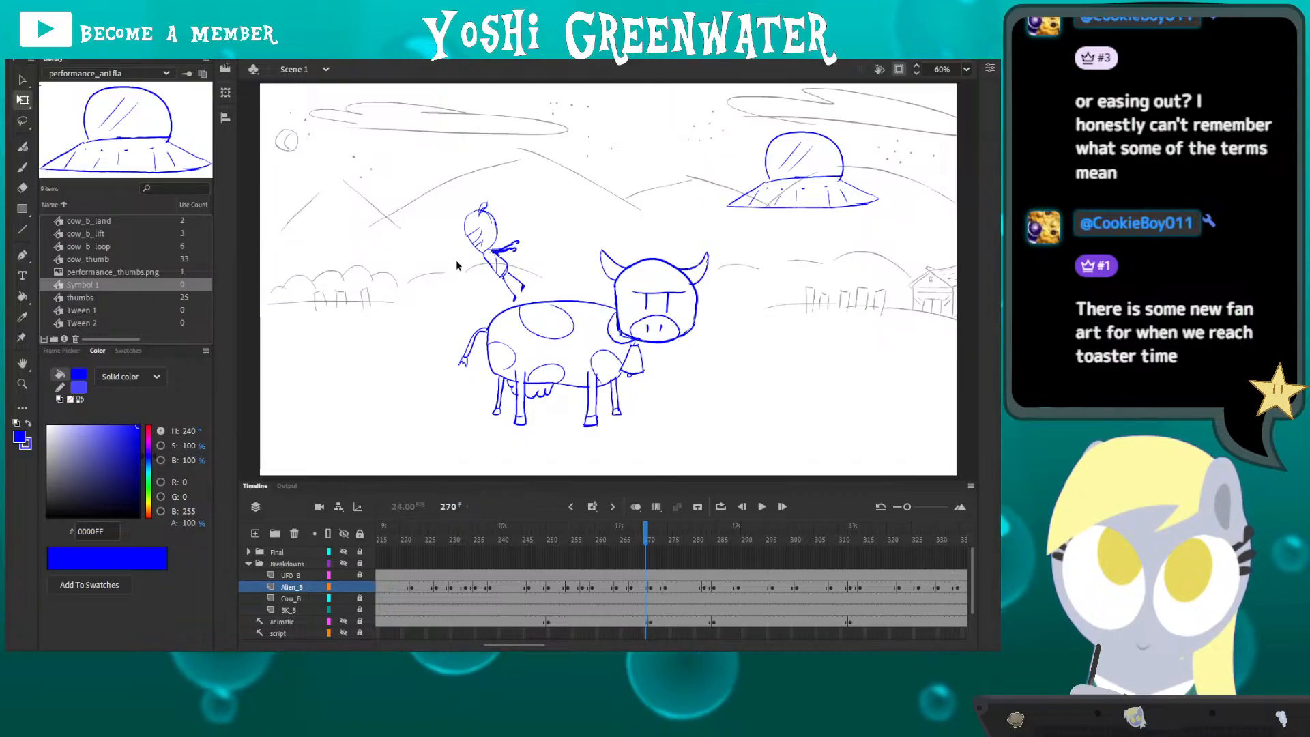
pyautogui.press('.')
pyautogui.press(',')
pyautogui.press('.')
pyautogui.press(',')
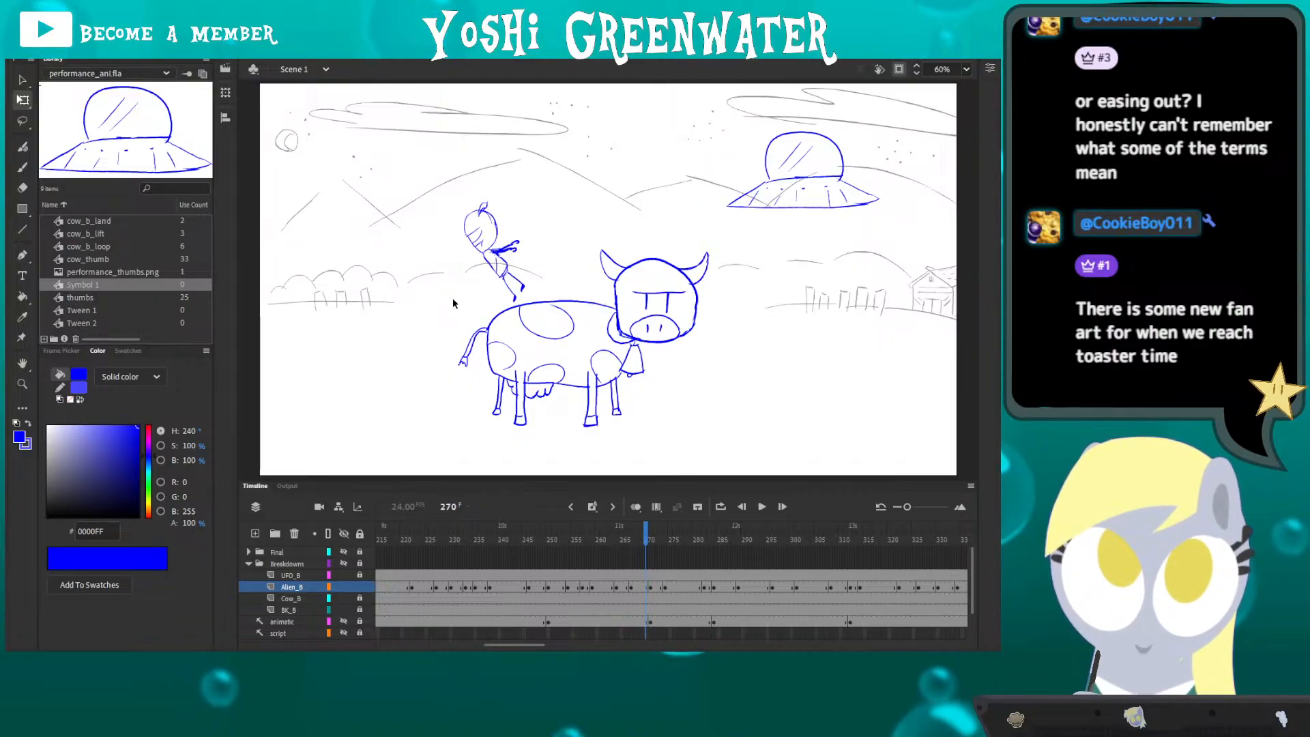
pyautogui.press('.')
pyautogui.moveTo(495, 644); pyautogui.dragTo(496, 643)
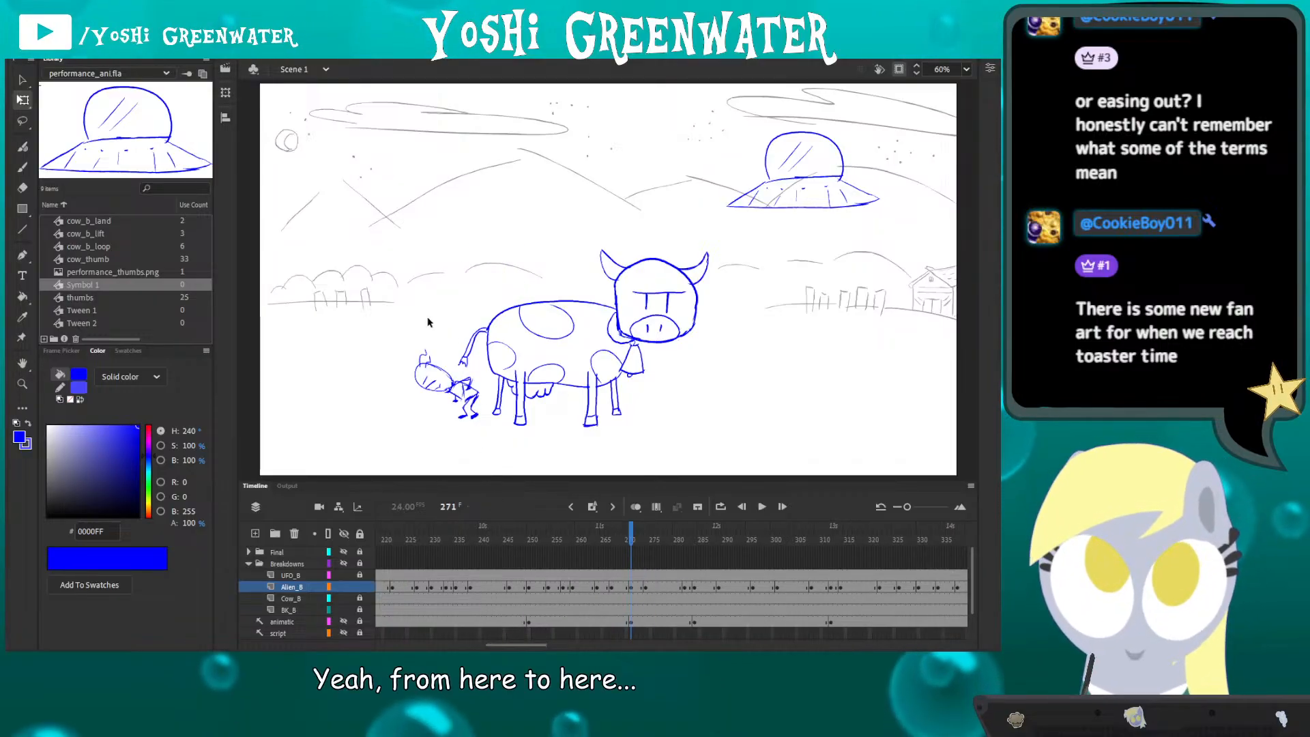
# - Insert a blank keyframe at frame 269 on the Alien_B layer and turn on onion skinning around it
pyautogui.moveTo(397, 176); pyautogui.dragTo(498, 401)
pyautogui.moveTo(481, 376); pyautogui.dragTo(374, 362)
pyautogui.moveTo(603, 539); pyautogui.dragTo(618, 539)
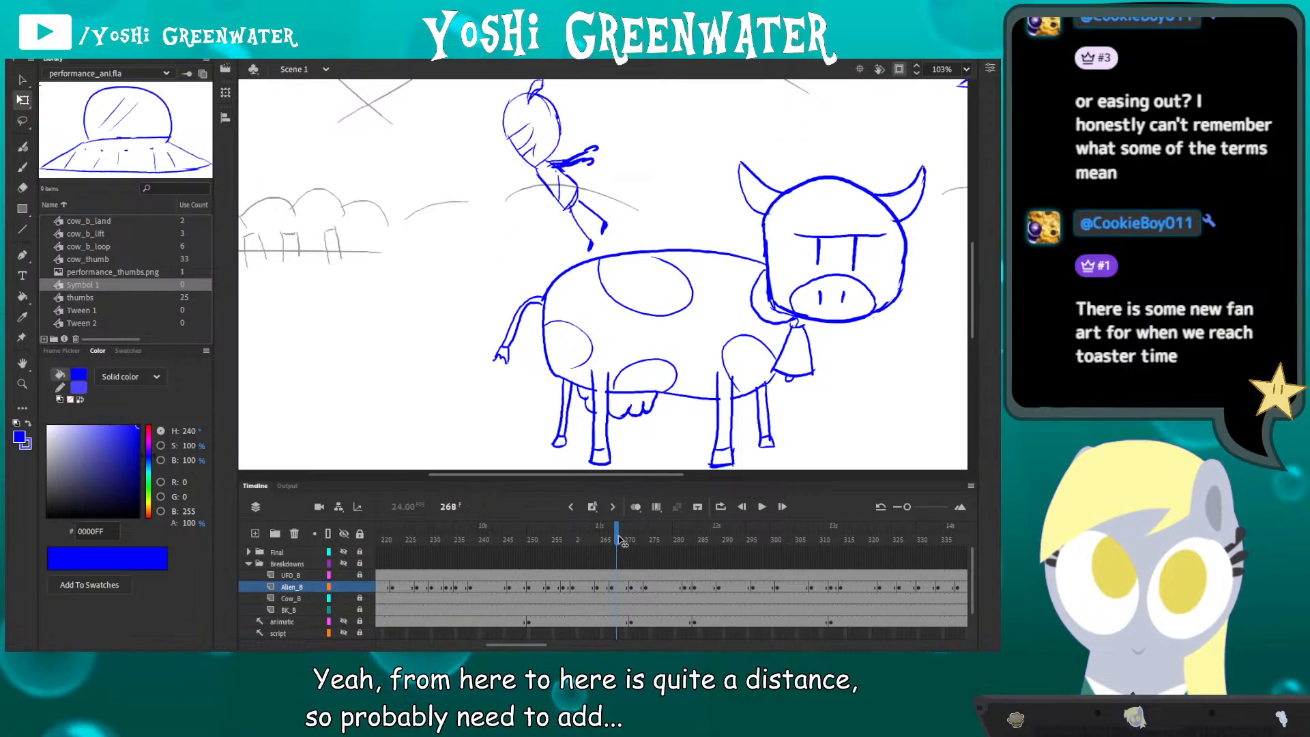
pyautogui.moveTo(526, 644); pyautogui.dragTo(552, 575)
pyautogui.press('F5')
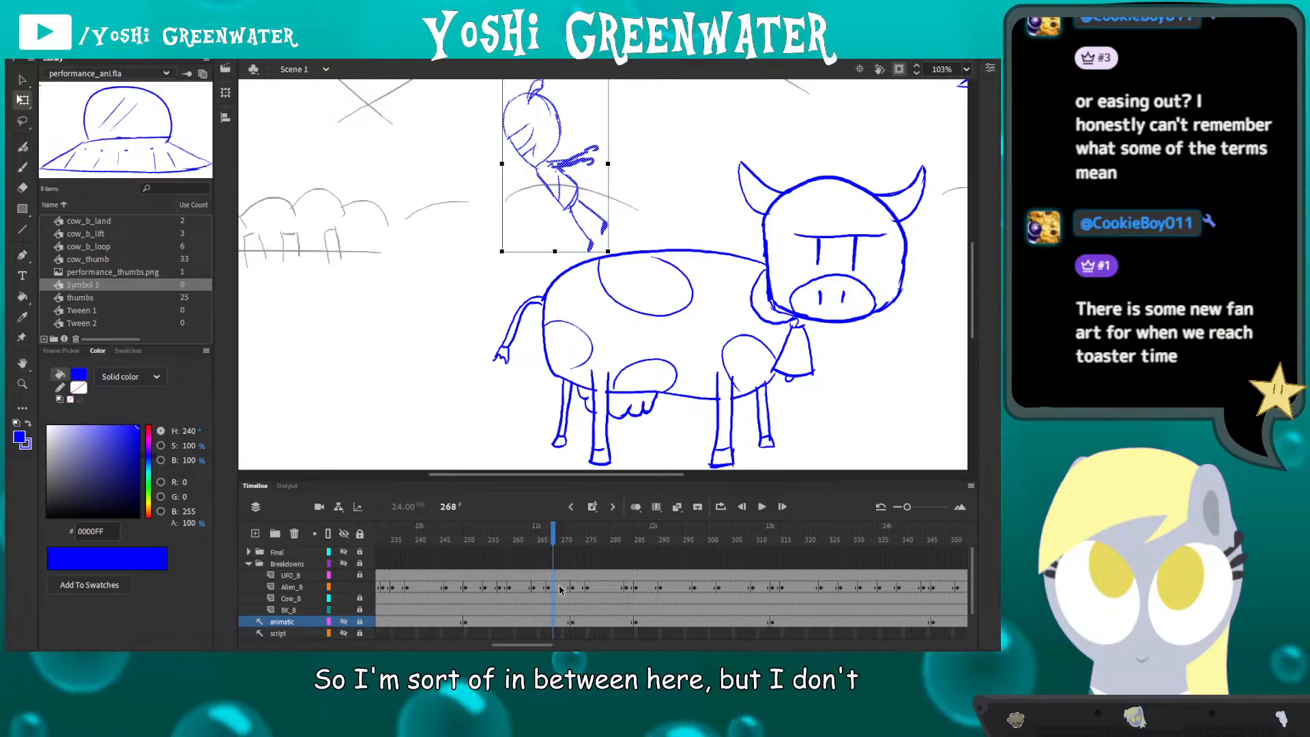
pyautogui.click(559, 589)
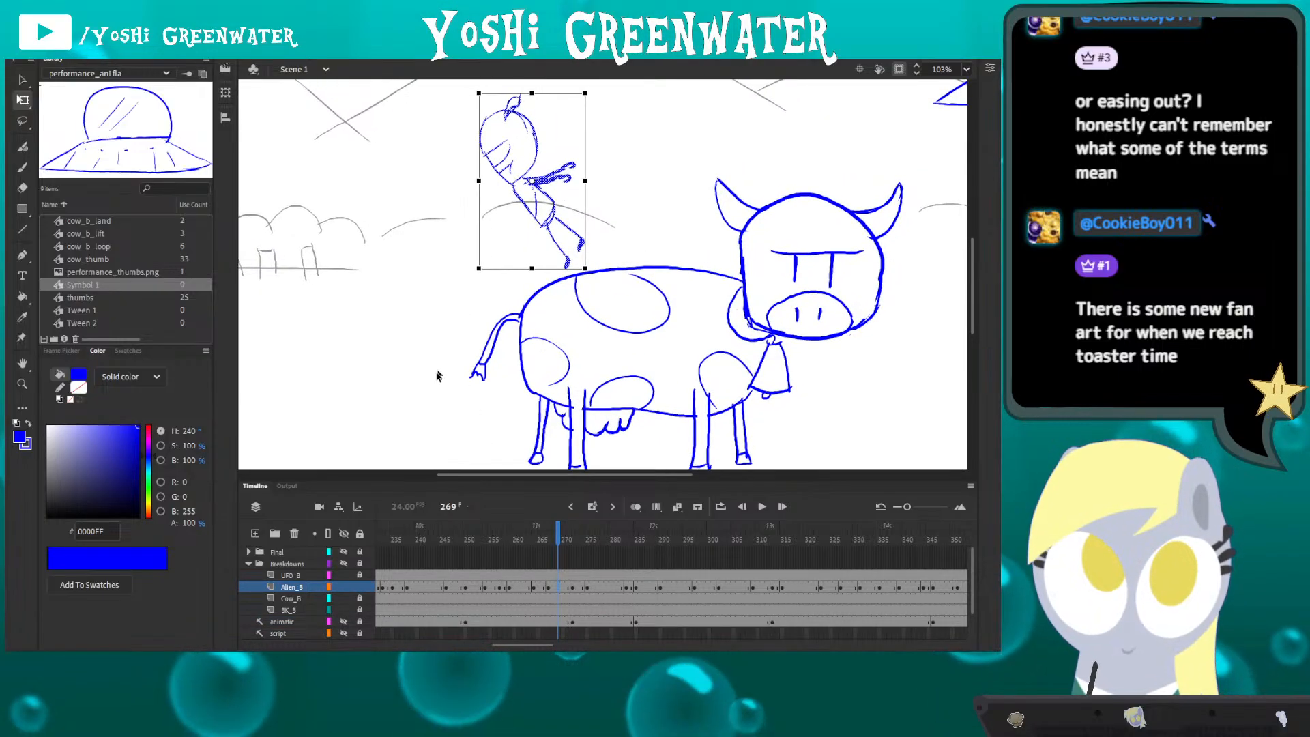
pyautogui.click(635, 506)
pyautogui.moveTo(430, 313)
pyautogui.mouseDown()
pyautogui.moveTo(389, 278)
pyautogui.moveTo(424, 298)
pyautogui.mouseUp()
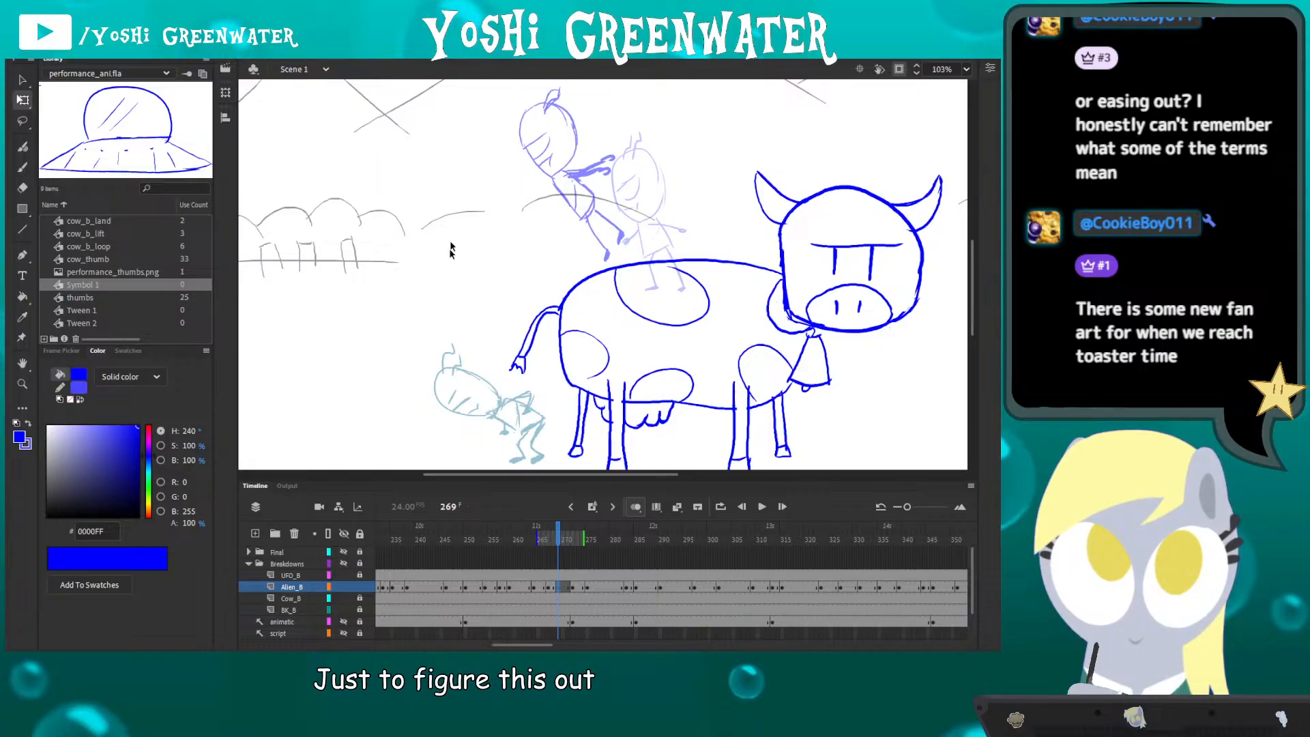
# - On frame 269, draw an egg-shaped alien head between the airborne and fallen poses, tilt it and shift it slightly down and left
pyautogui.press('b')
pyautogui.moveTo(449, 240)
pyautogui.mouseDown()
pyautogui.moveTo(419, 217)
pyautogui.moveTo(467, 242)
pyautogui.moveTo(424, 221)
pyautogui.moveTo(468, 225)
pyautogui.moveTo(483, 251)
pyautogui.mouseUp()
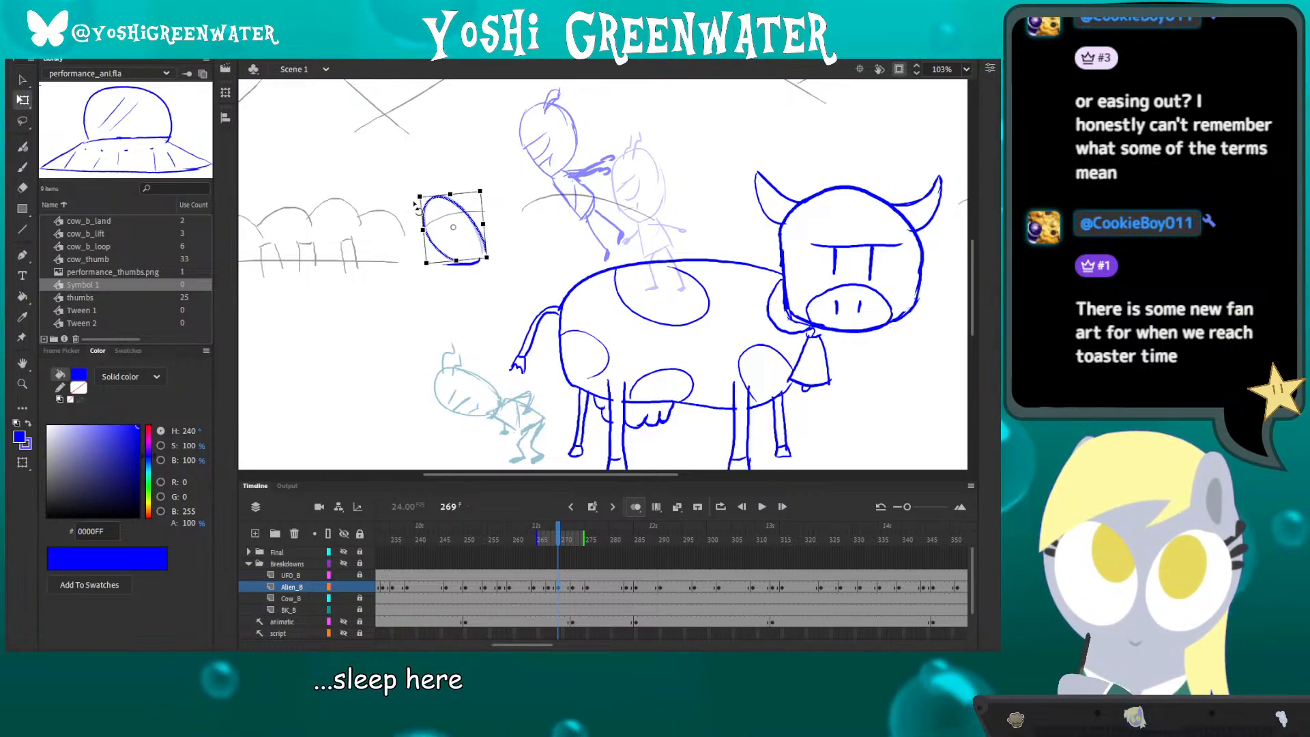
pyautogui.hotkey('shift', 'Down')
pyautogui.hotkey('shift', 'Left')
pyautogui.click(403, 290)
pyautogui.moveTo(425, 267); pyautogui.dragTo(421, 272)
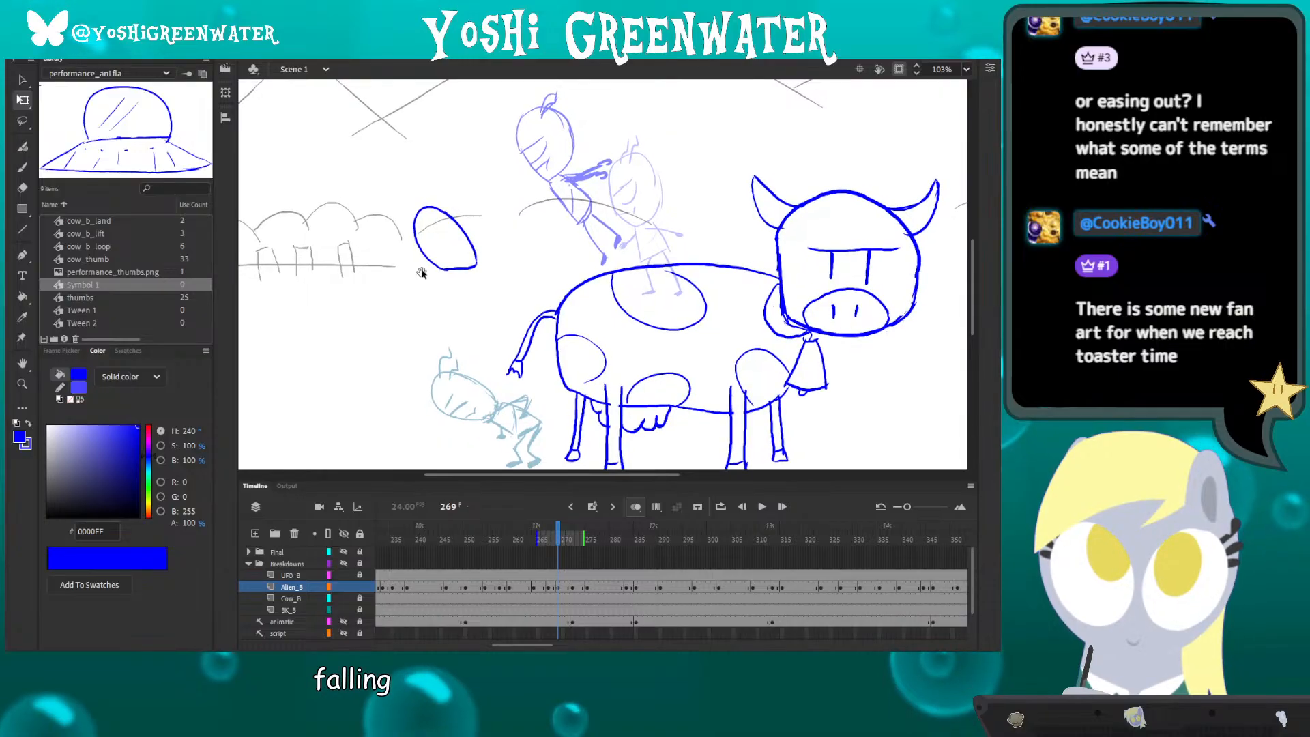
# - Draw two wavy antennae and slanted face lines on the tilted alien head at frame 269, undoing and redrawing strokes as needed
pyautogui.press('b')
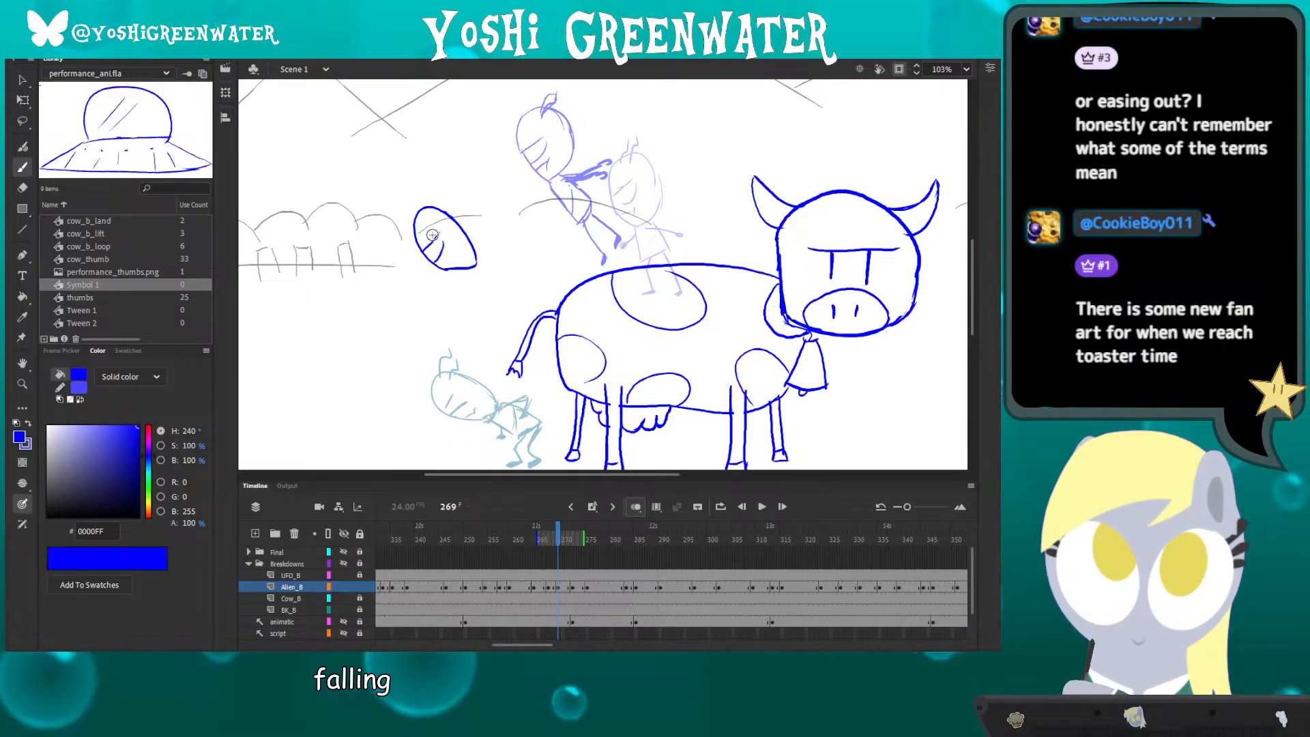
pyautogui.moveTo(439, 199); pyautogui.dragTo(444, 201)
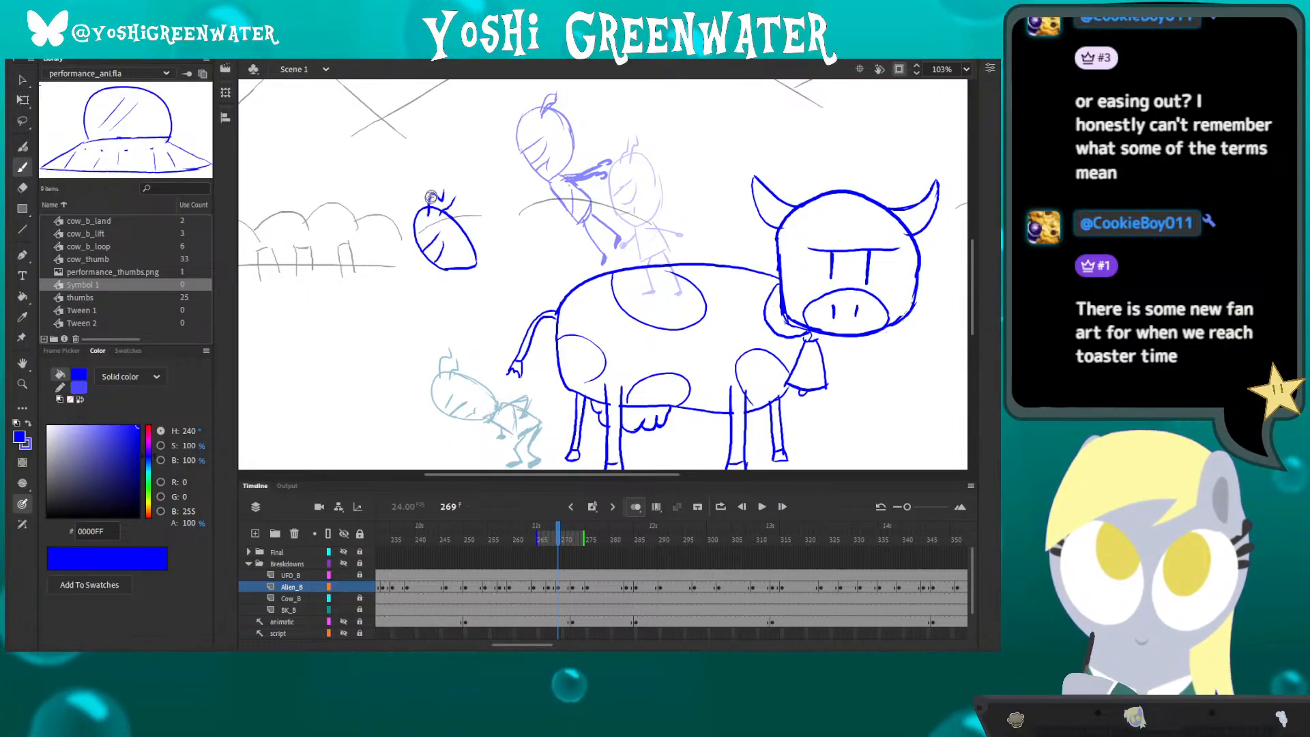
pyautogui.hotkey('ctrl', 'z')
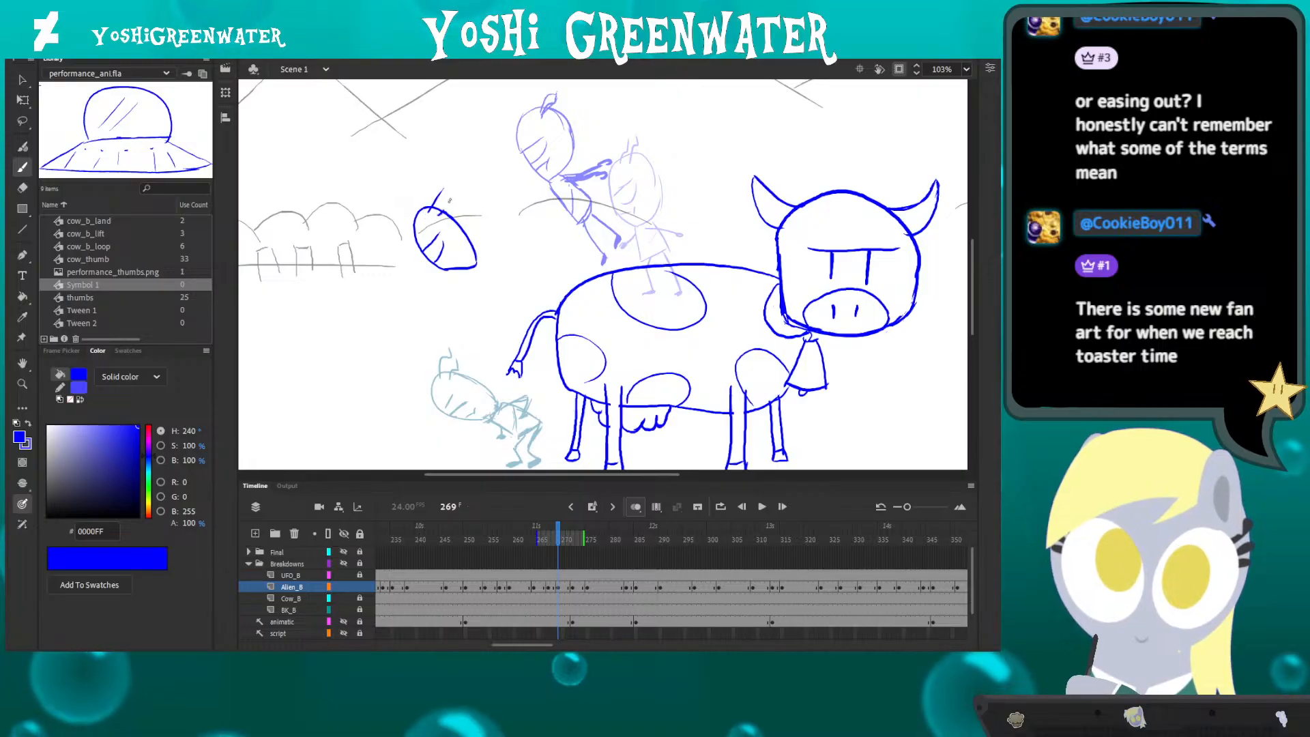
pyautogui.hotkey('ctrl', 'z')
pyautogui.hotkey('ctrl', 'z')
pyautogui.moveTo(427, 213)
pyautogui.mouseDown()
pyautogui.moveTo(448, 181)
pyautogui.moveTo(463, 186)
pyautogui.mouseUp()
pyautogui.hotkey('ctrl', 'z')
pyautogui.hotkey('ctrl', 'z')
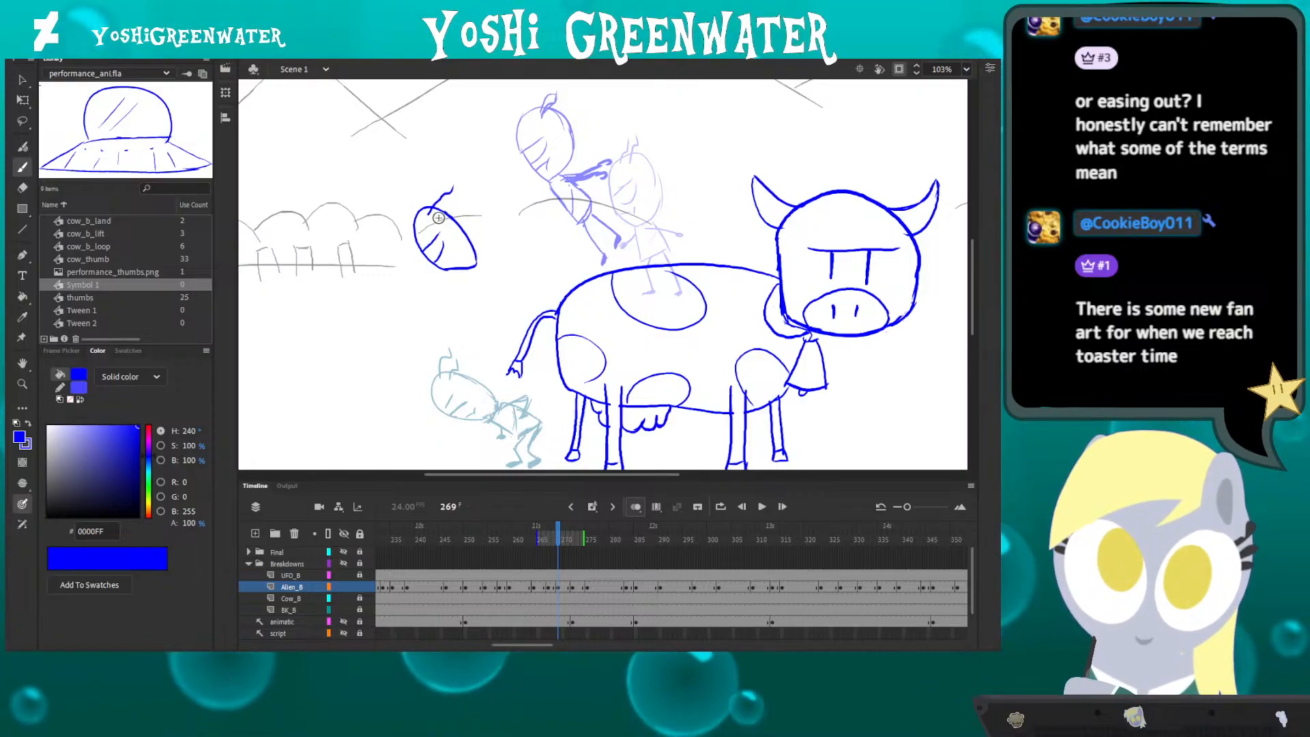
pyautogui.hotkey('ctrl', 'z')
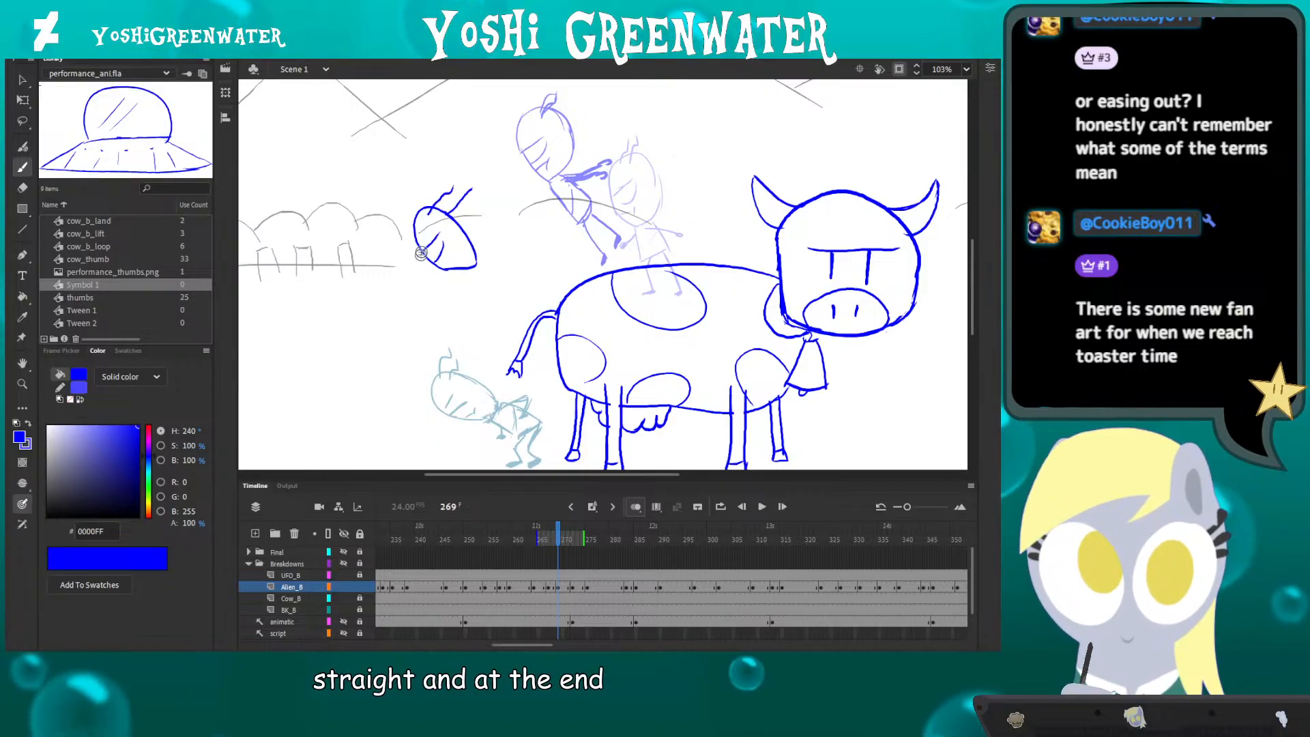
pyautogui.moveTo(441, 239); pyautogui.dragTo(435, 262)
pyautogui.moveTo(445, 264)
pyautogui.mouseDown()
pyautogui.moveTo(405, 249)
pyautogui.moveTo(434, 262)
pyautogui.moveTo(436, 244)
pyautogui.moveTo(422, 256)
pyautogui.moveTo(451, 227)
pyautogui.moveTo(456, 255)
pyautogui.mouseUp()
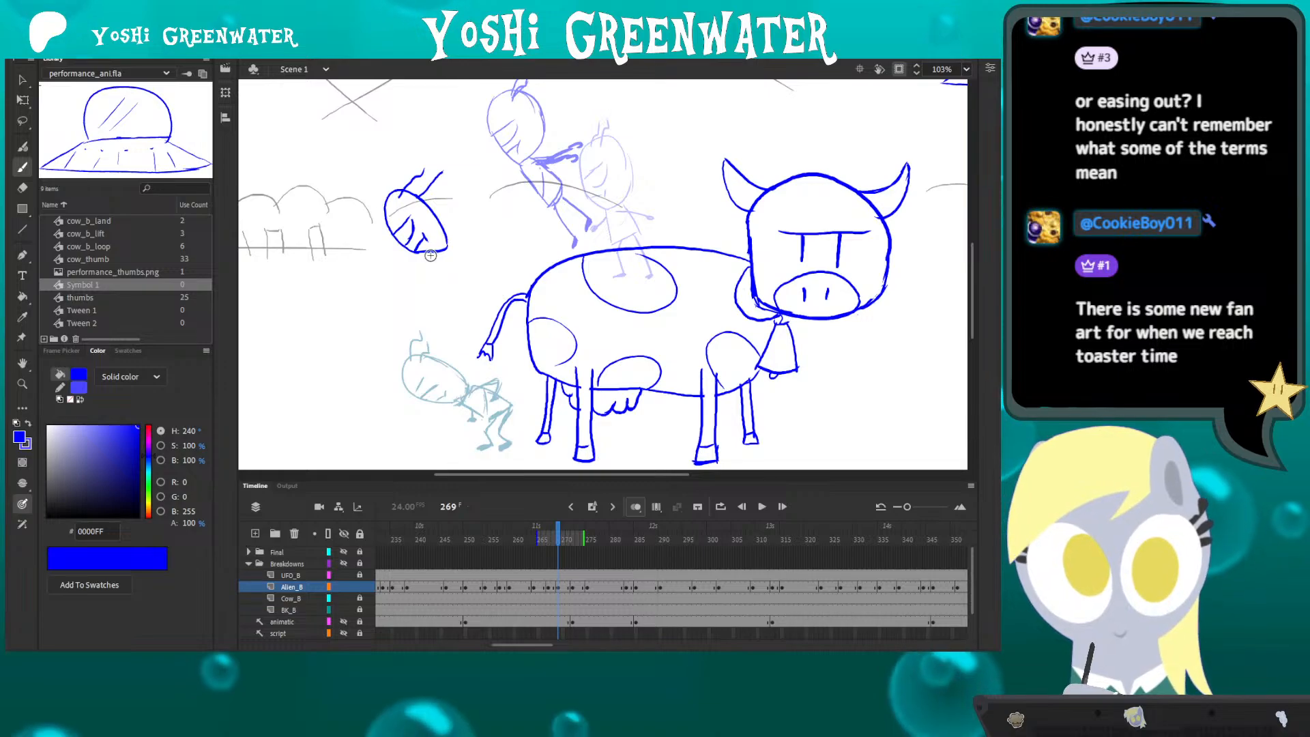
# - Sketch the falling alien's tapered torso, two arms trailing up behind it and bent legs on frame 269
pyautogui.moveTo(439, 254); pyautogui.dragTo(471, 273)
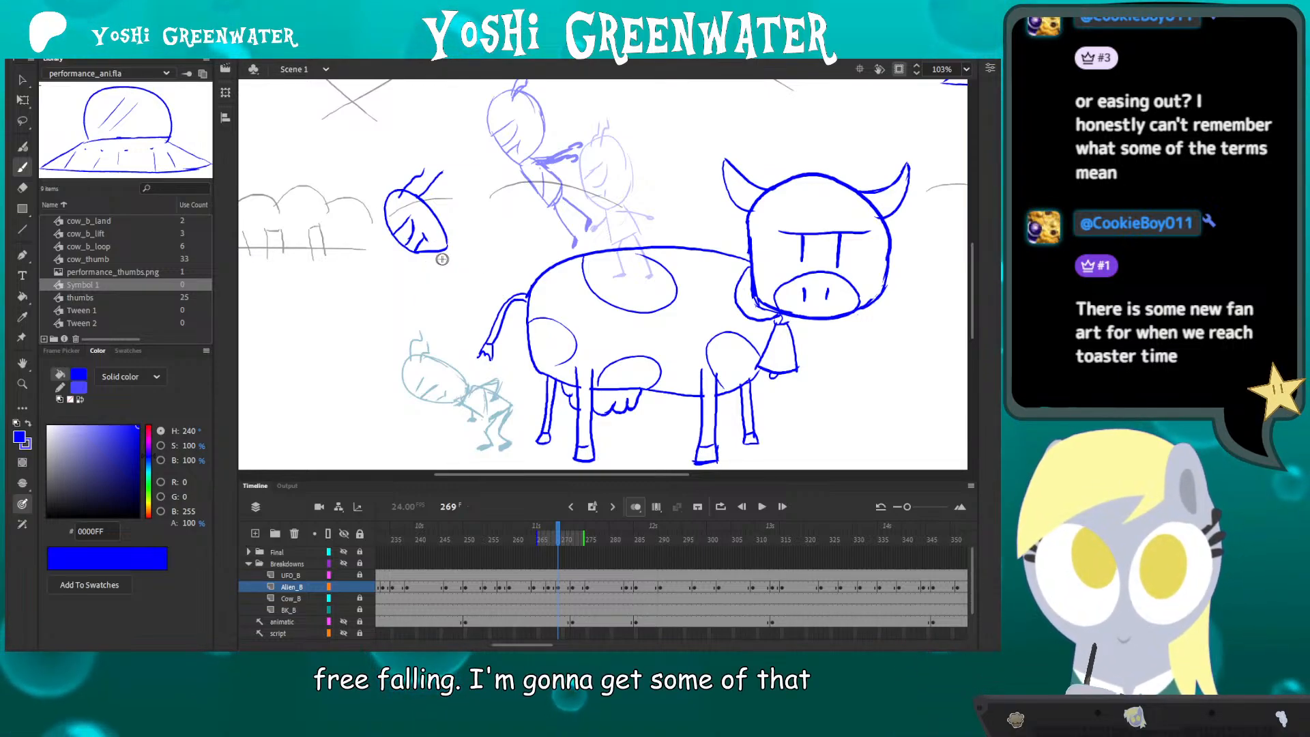
pyautogui.moveTo(442, 255)
pyautogui.mouseDown()
pyautogui.moveTo(460, 275)
pyautogui.moveTo(442, 230)
pyautogui.moveTo(494, 281)
pyautogui.mouseUp()
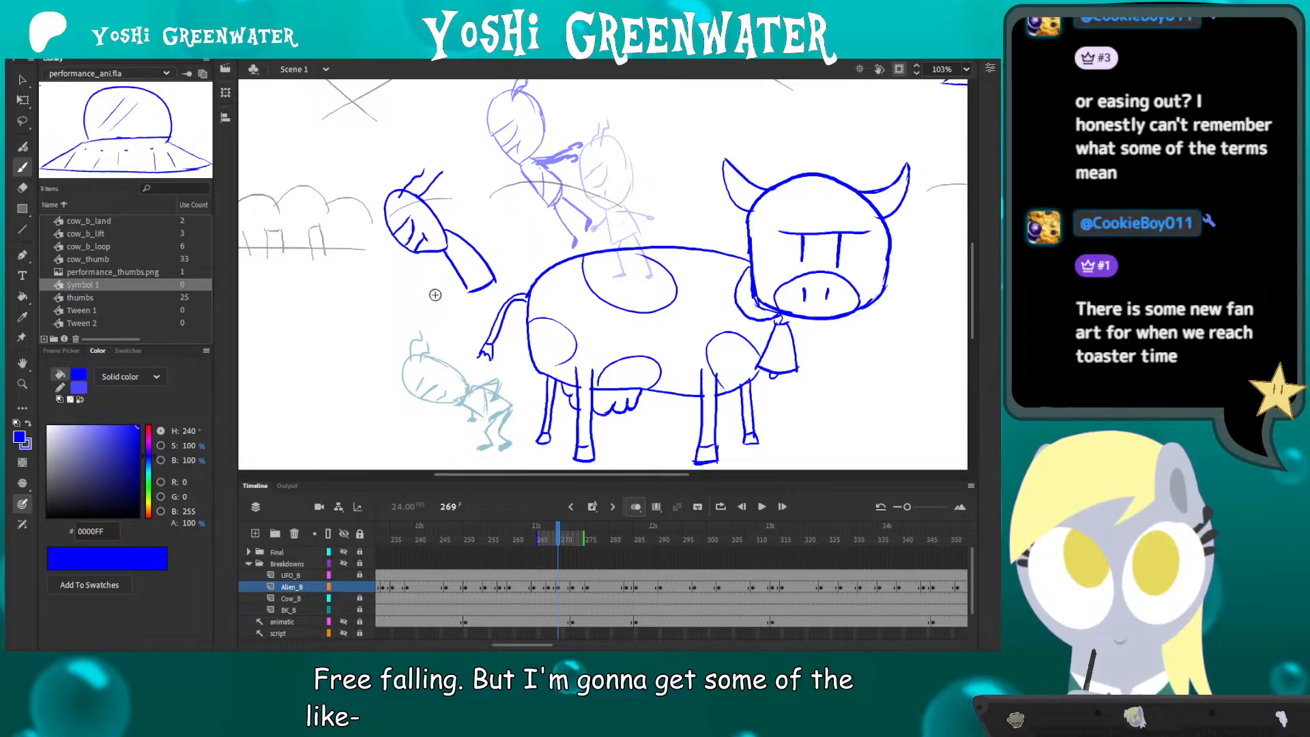
pyautogui.hotkey('ctrl', 'z')
pyautogui.moveTo(447, 234)
pyautogui.mouseDown()
pyautogui.moveTo(482, 258)
pyautogui.moveTo(477, 277)
pyautogui.moveTo(457, 246)
pyautogui.moveTo(492, 217)
pyautogui.moveTo(494, 244)
pyautogui.mouseUp()
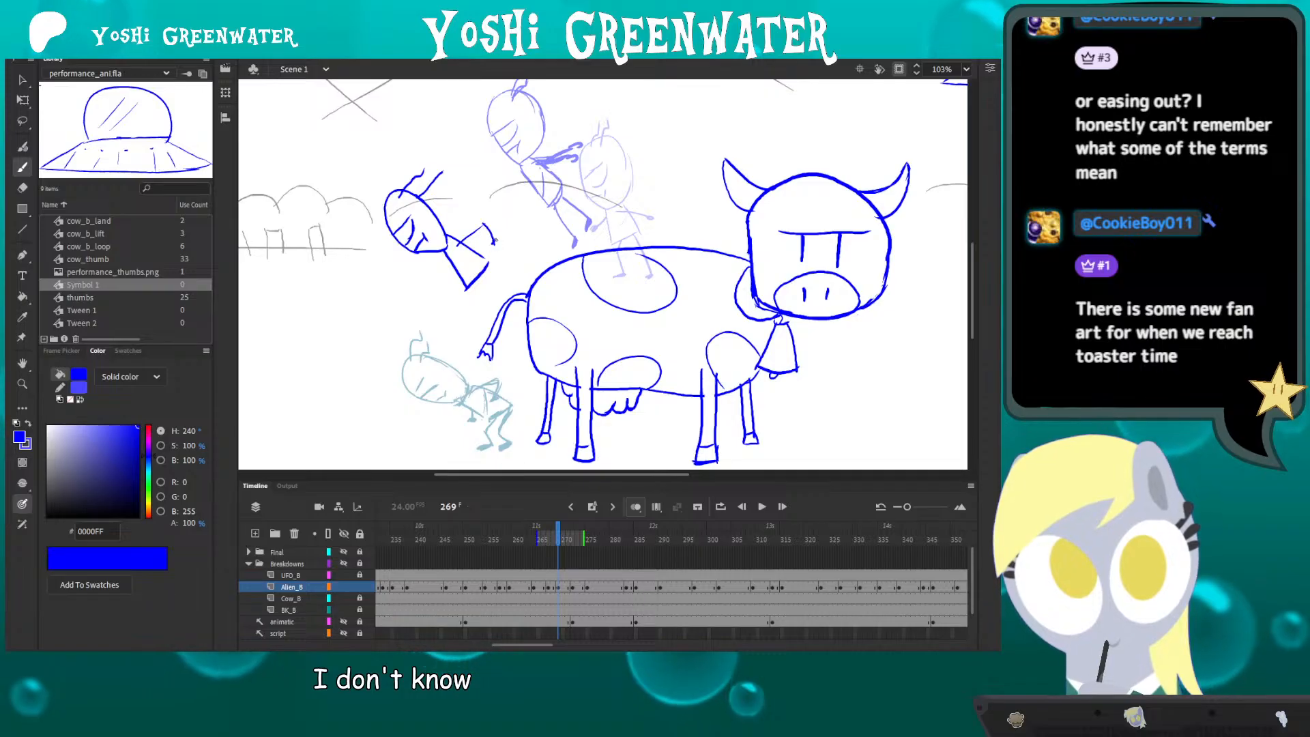
pyautogui.hotkey('ctrl', 'z')
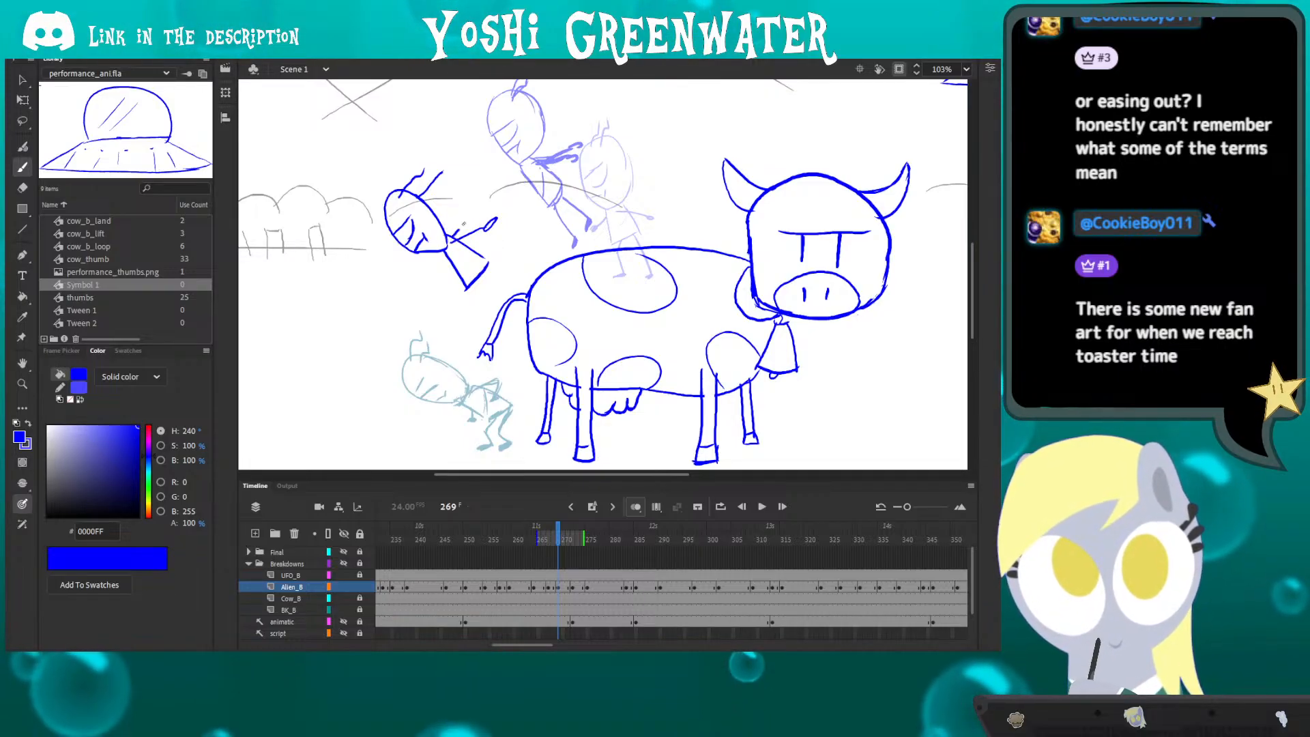
pyautogui.hotkey('ctrl', 'z')
pyautogui.moveTo(448, 237); pyautogui.dragTo(459, 216)
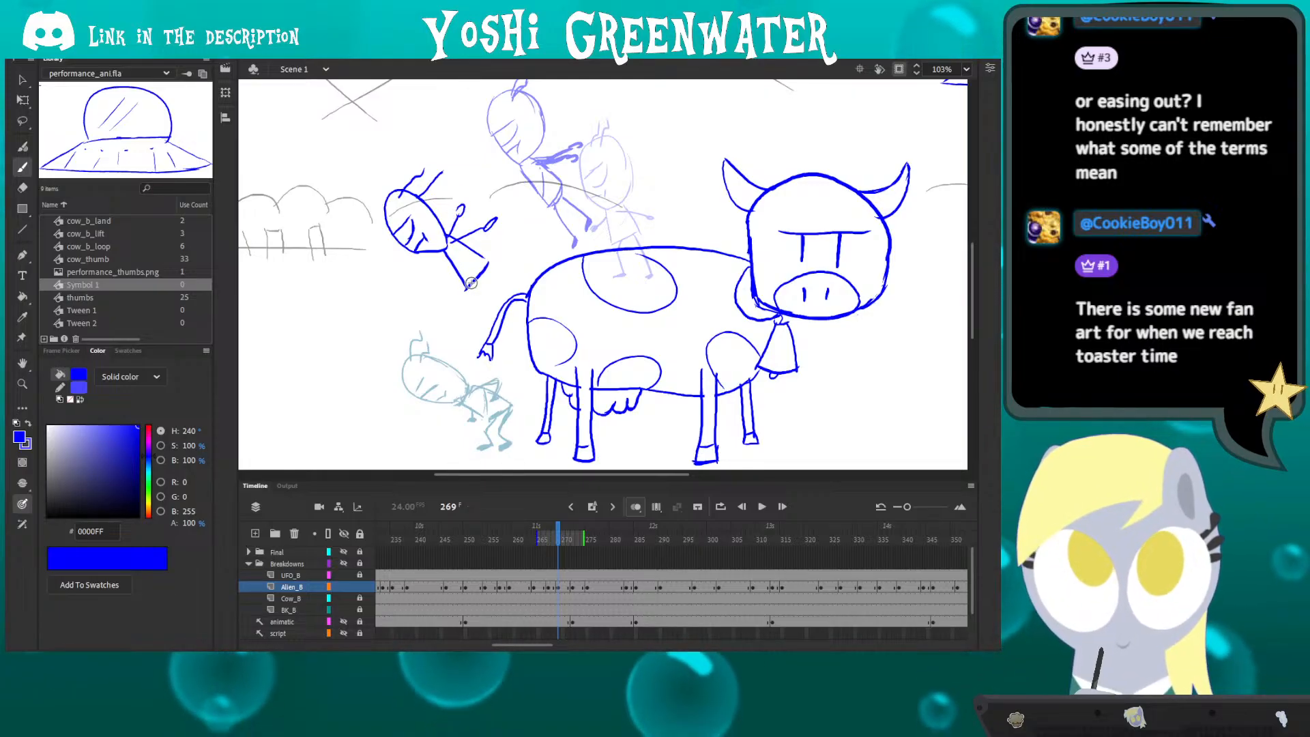
pyautogui.moveTo(472, 282); pyautogui.dragTo(446, 315)
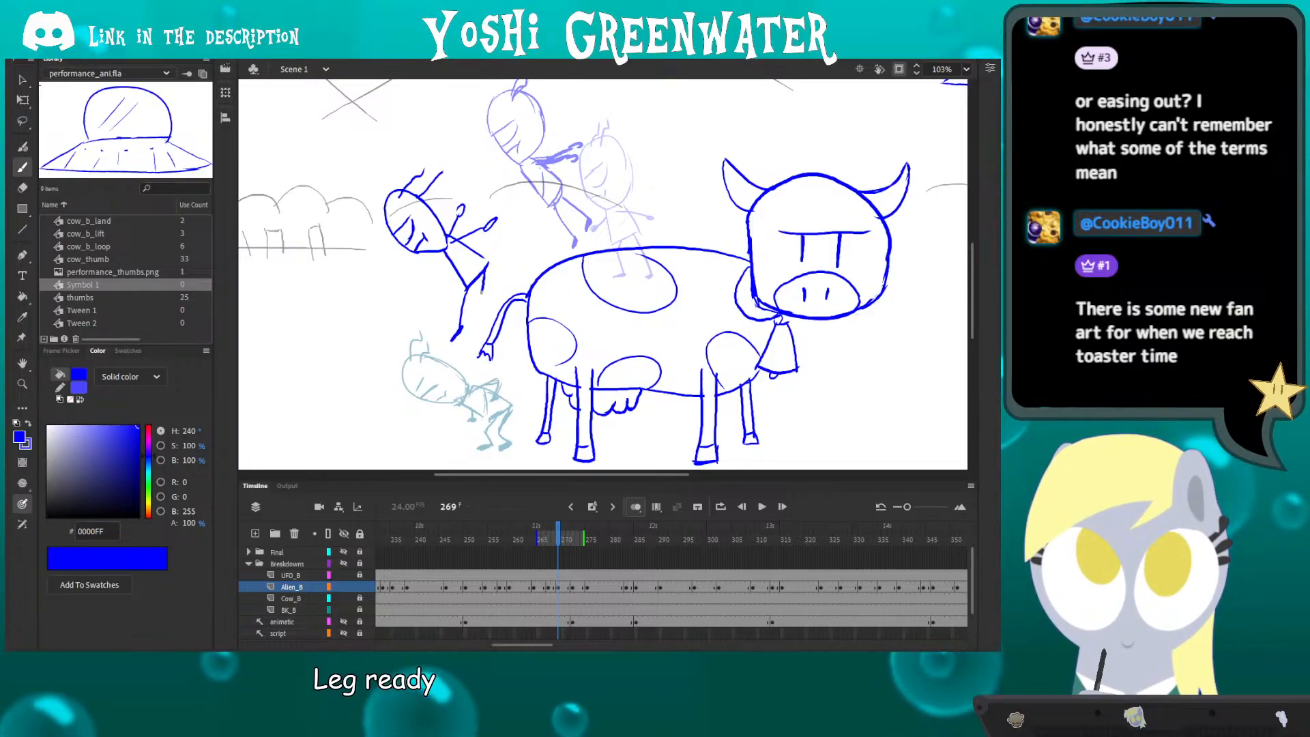
pyautogui.moveTo(481, 292)
pyautogui.mouseDown()
pyautogui.moveTo(494, 282)
pyautogui.moveTo(491, 295)
pyautogui.mouseUp()
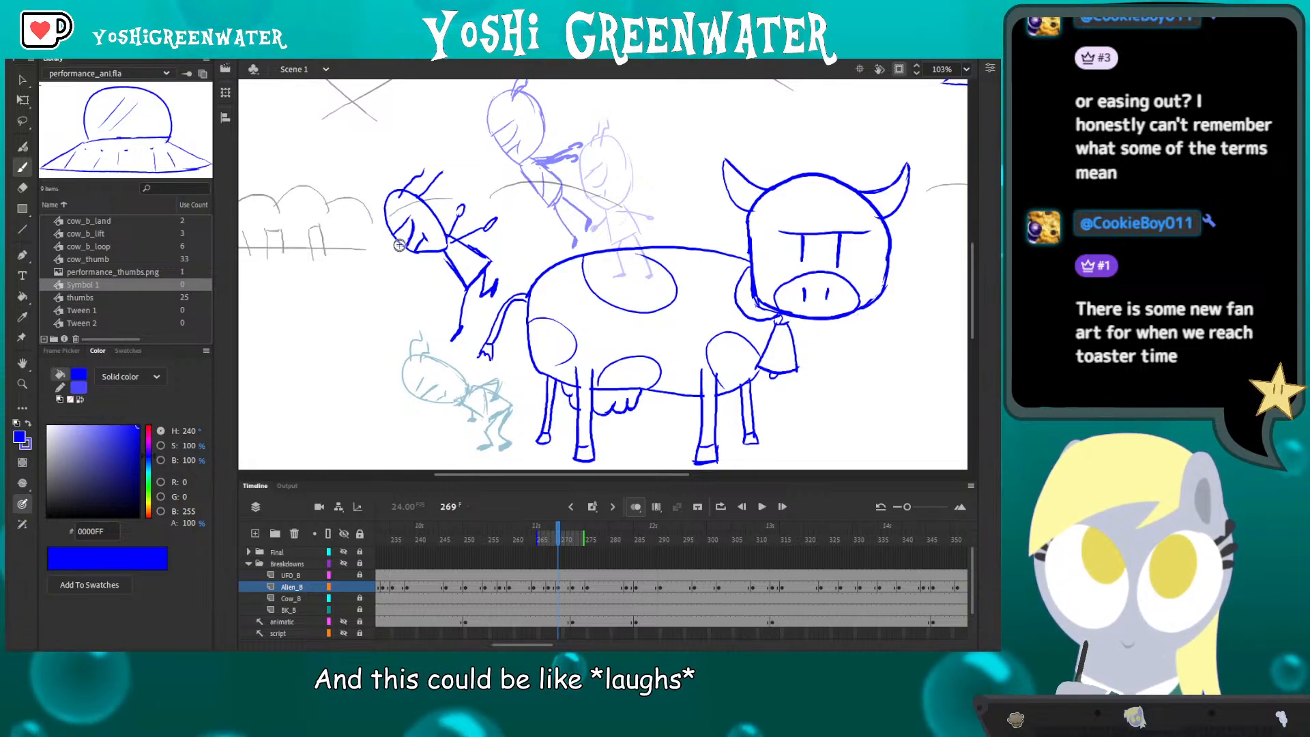
# - Fit the whole scene in view, turn off onion skinning and play back the alien's fall through the new frame 269 pose
pyautogui.hotkey('ctrl', '2')
pyautogui.press('q')
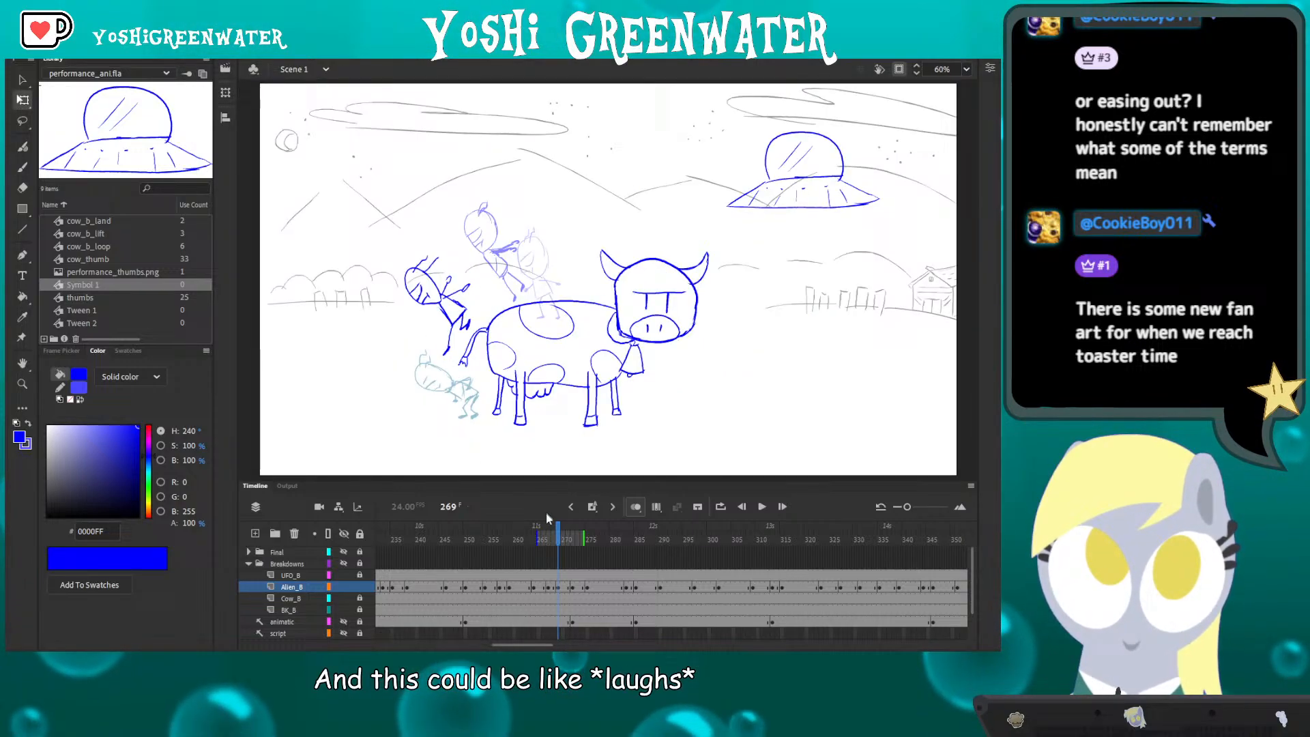
pyautogui.click(635, 507)
pyautogui.click(480, 537)
pyautogui.press('Return')
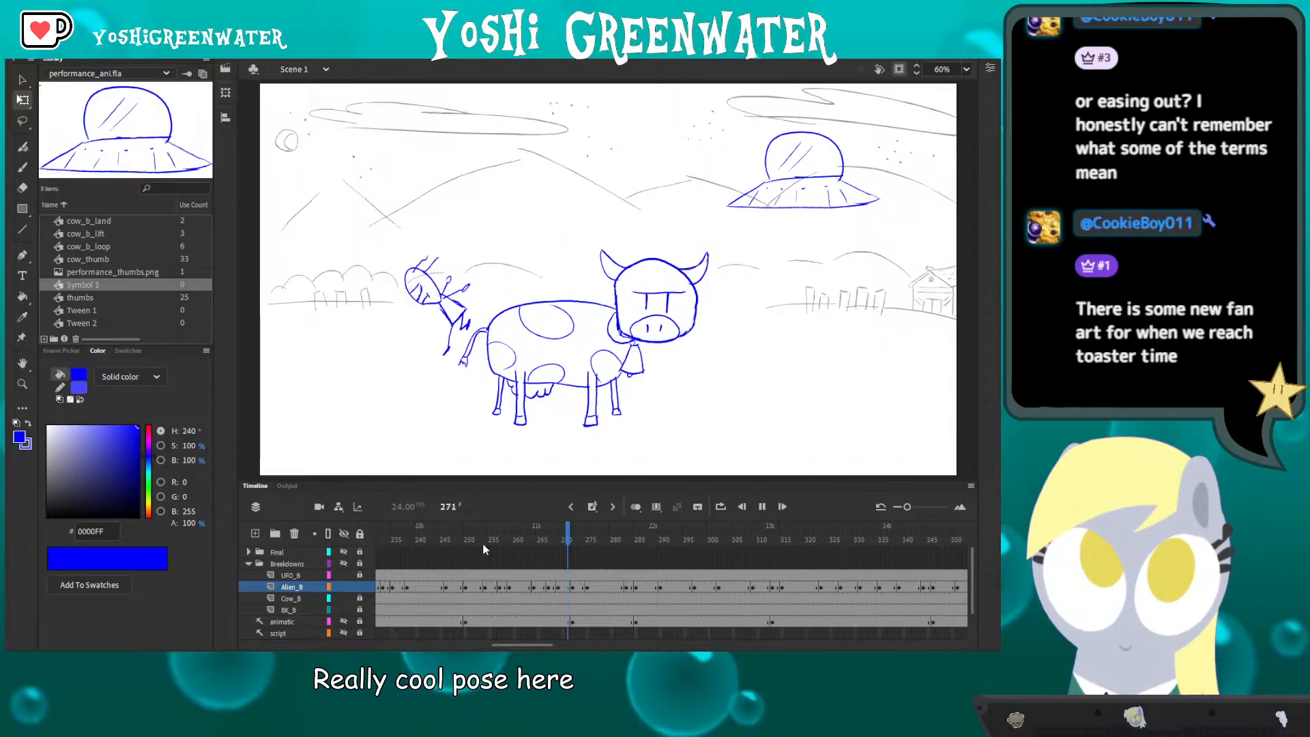
pyautogui.click(512, 536)
pyautogui.press('Return')
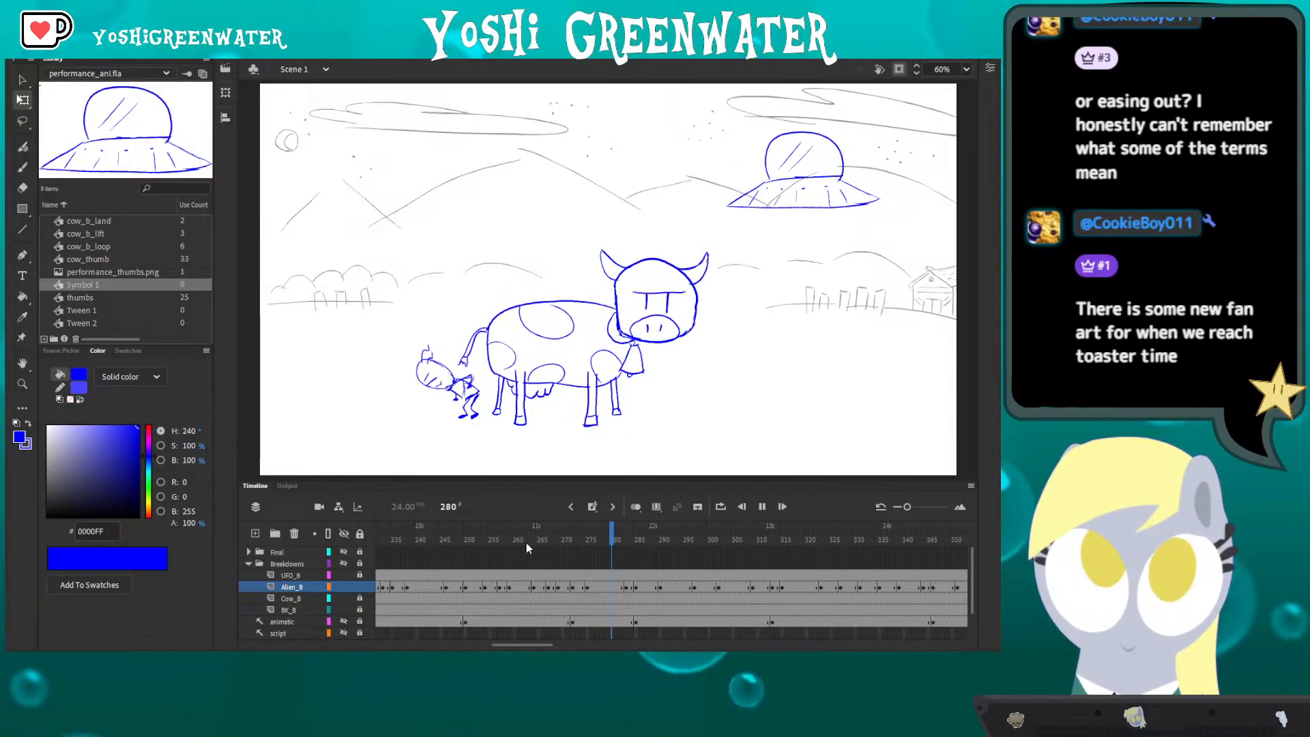
# - Move the whole frame 269 alien slightly up and right with onion skinning on, and rotate it a little counter-clockwise
pyautogui.click(537, 534)
pyautogui.click(553, 587)
pyautogui.press('.')
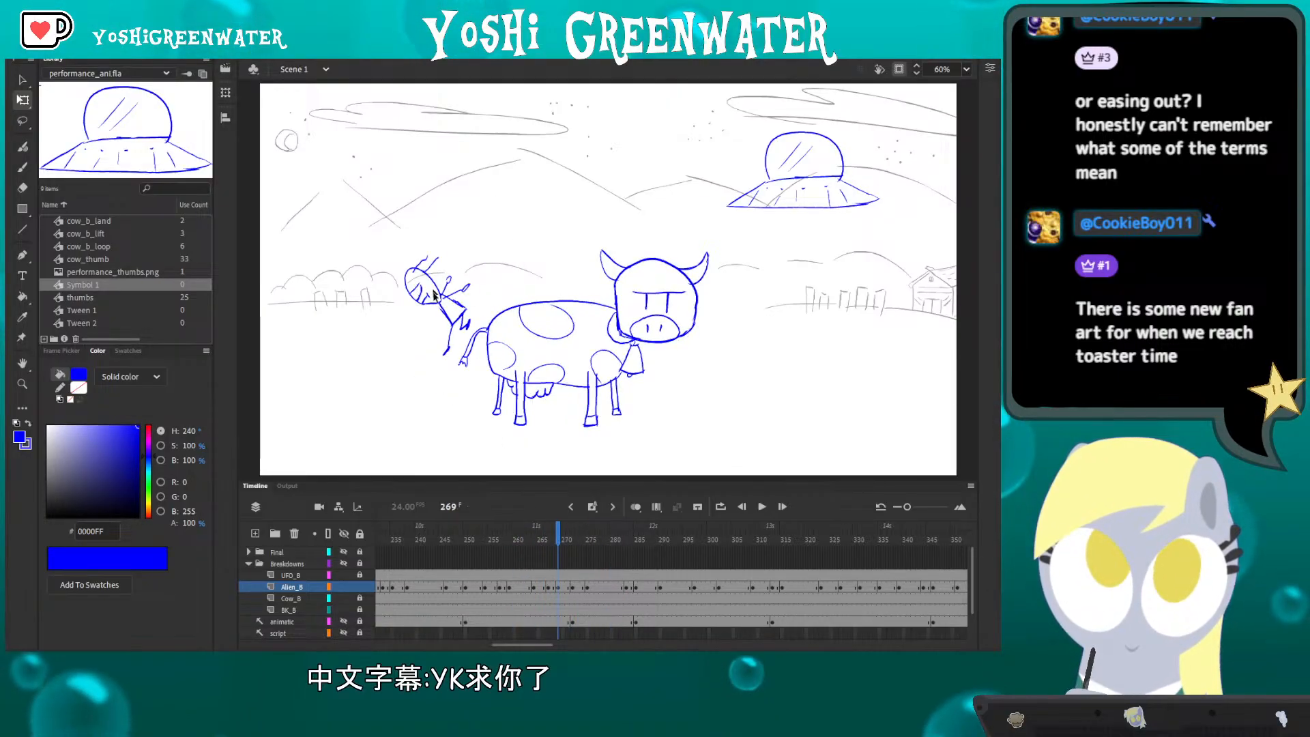
pyautogui.click(558, 587)
pyautogui.moveTo(436, 298); pyautogui.dragTo(445, 289)
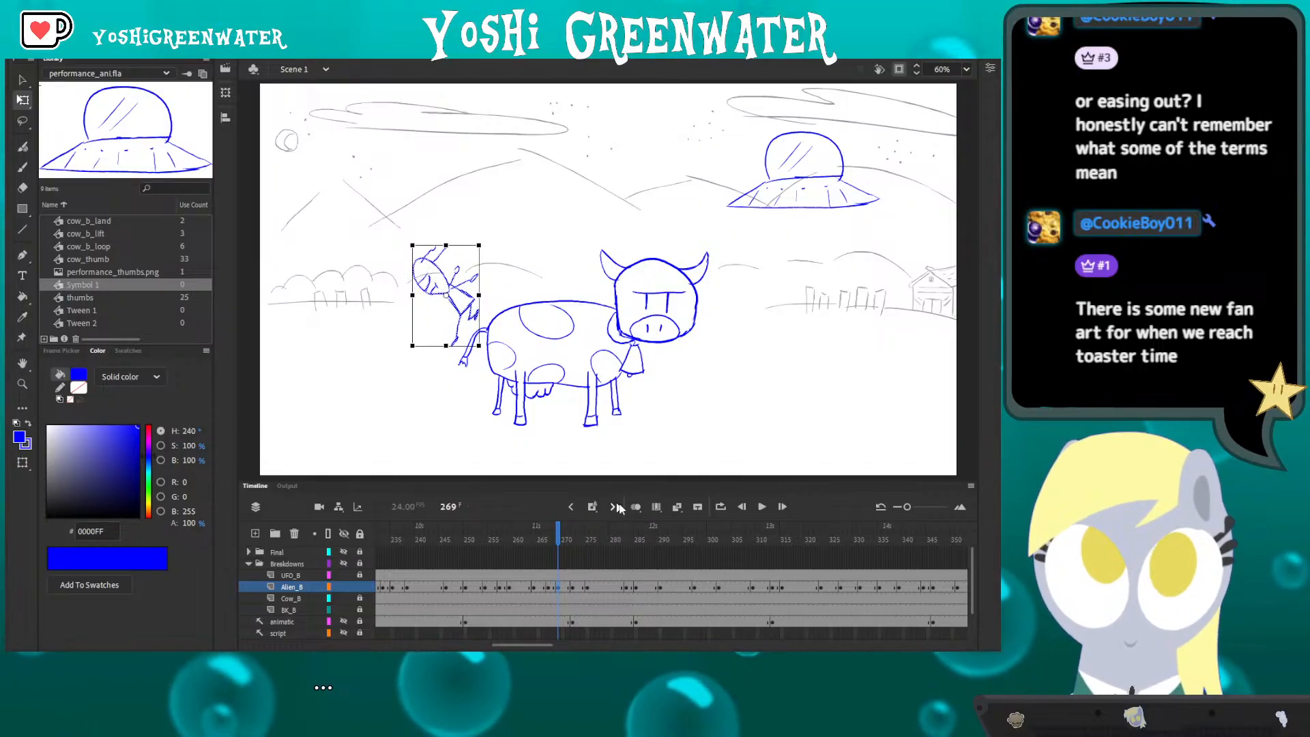
pyautogui.hotkey('alt', 'shift', 'o')
pyautogui.hotkey('shift', 'Right')
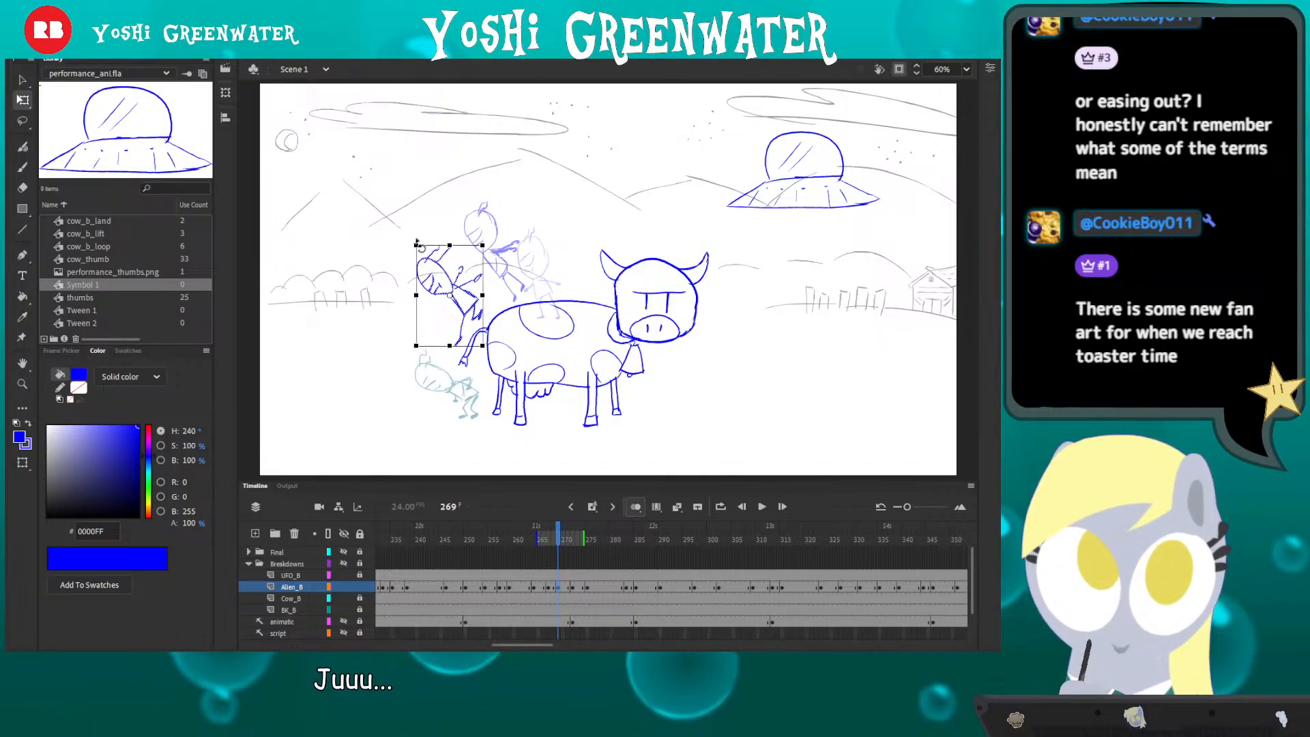
pyautogui.moveTo(415, 250); pyautogui.dragTo(399, 258)
pyautogui.click(407, 412)
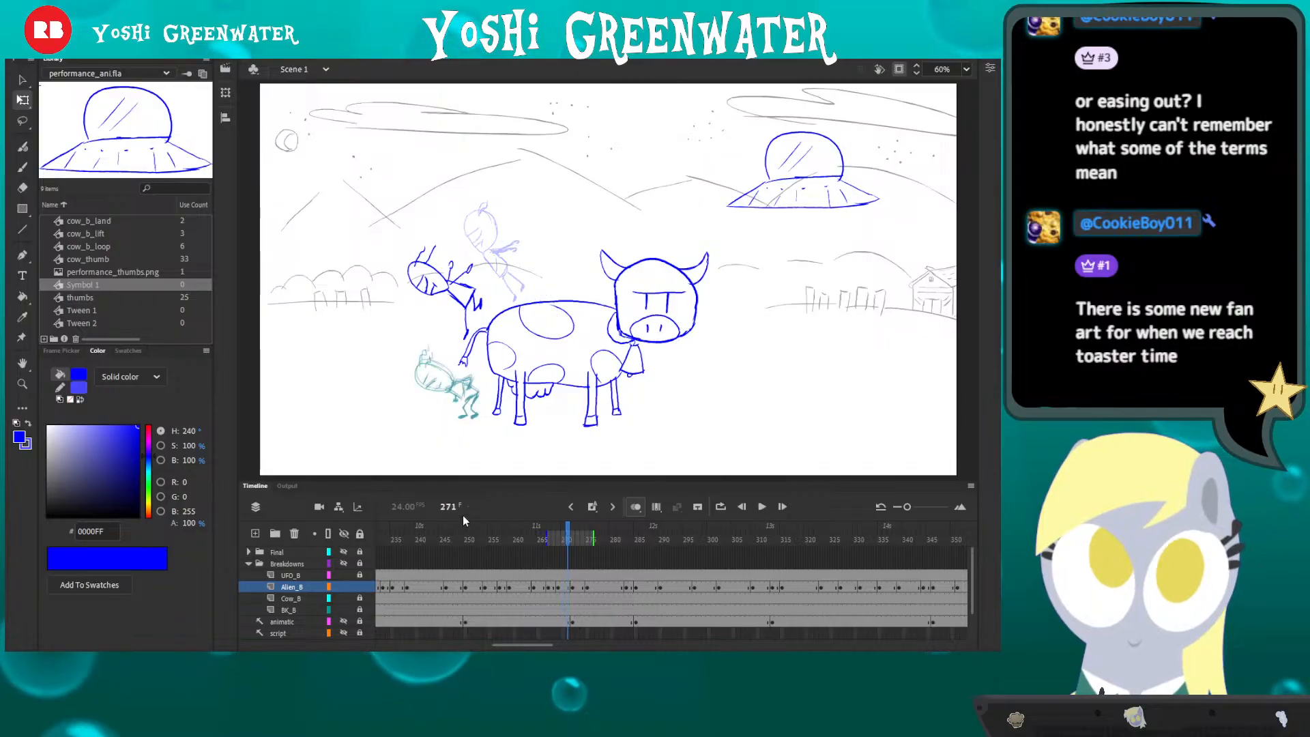
# - Turn off onion skinning, replay the leap and fall, and scrub up to the landed pose at frame 272
pyautogui.press('.')
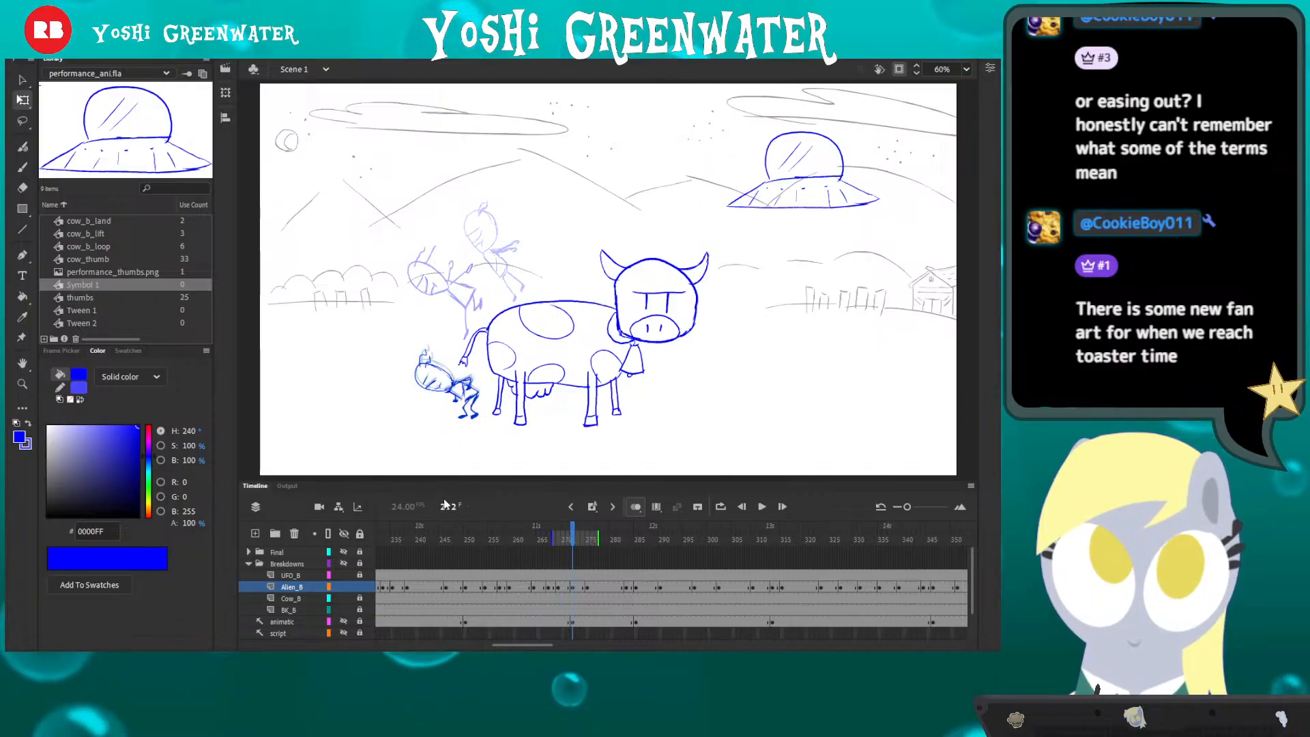
pyautogui.click(635, 509)
pyautogui.click(499, 541)
pyautogui.press('Return')
pyautogui.click(506, 541)
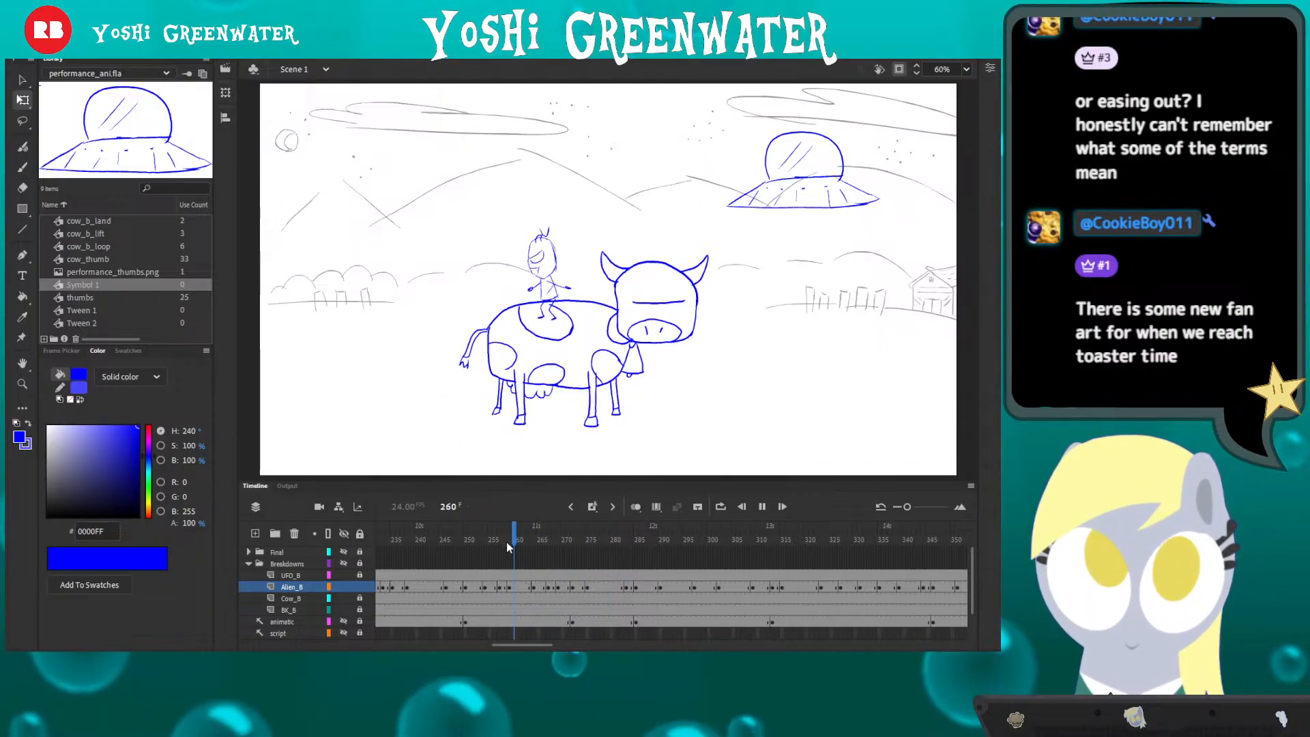
pyautogui.moveTo(506, 542); pyautogui.dragTo(571, 546)
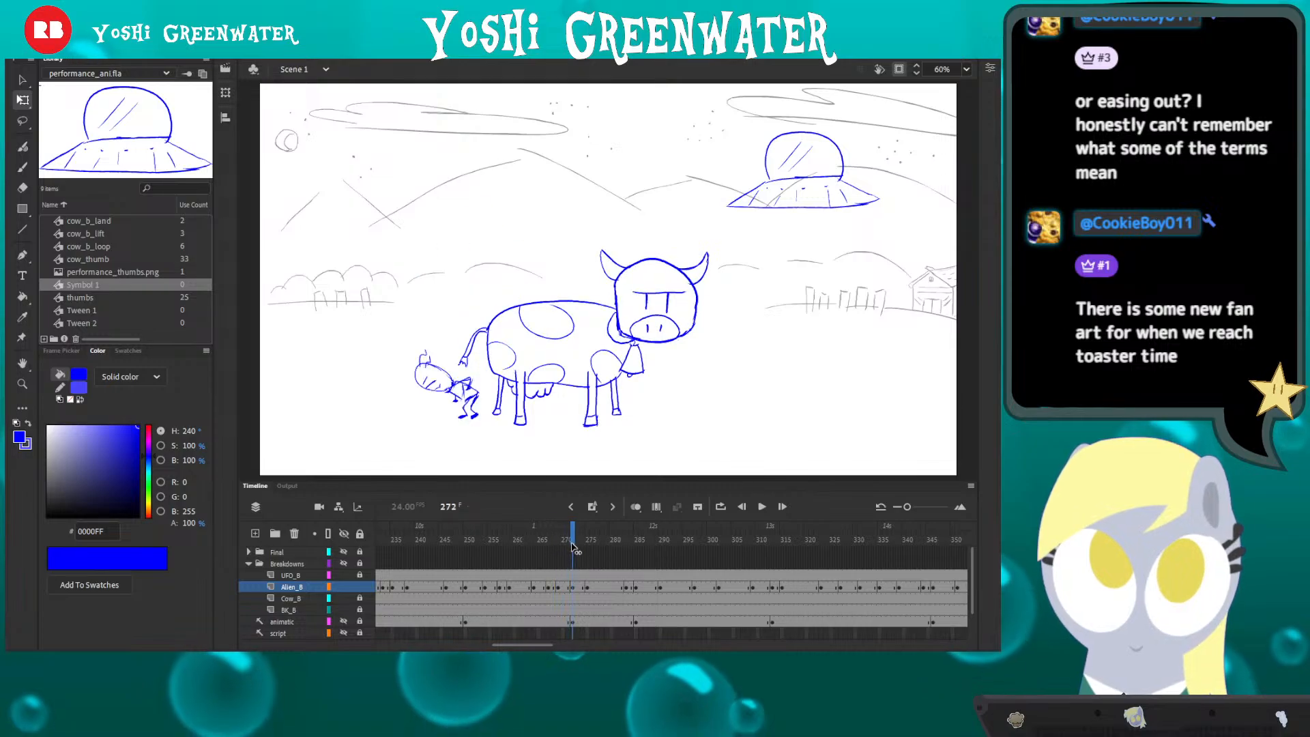
# - Erase the landed alien's legs on frame 272, keeping both feet, and redraw the lower edge of its torso
pyautogui.press('z')
pyautogui.moveTo(395, 317); pyautogui.dragTo(480, 419)
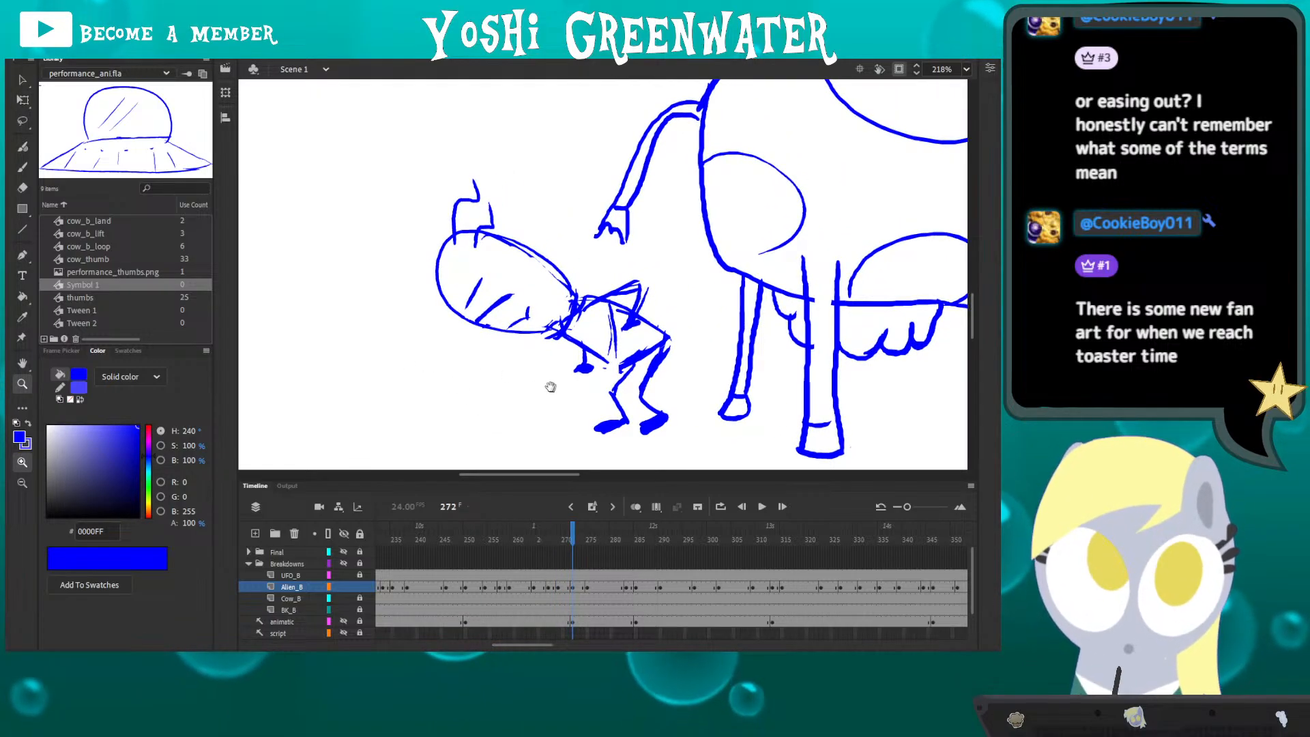
pyautogui.moveTo(551, 387); pyautogui.dragTo(494, 384)
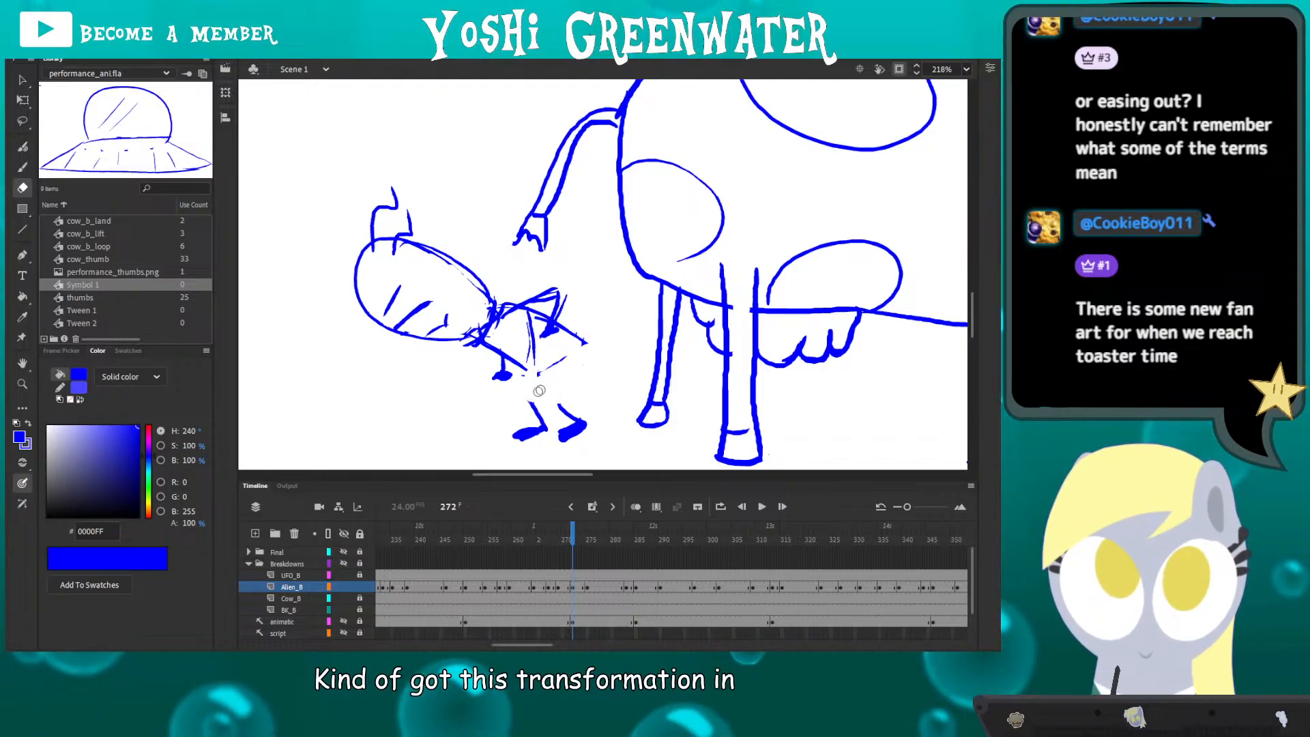
pyautogui.moveTo(535, 383)
pyautogui.mouseDown()
pyautogui.moveTo(541, 409)
pyautogui.moveTo(562, 415)
pyautogui.mouseUp()
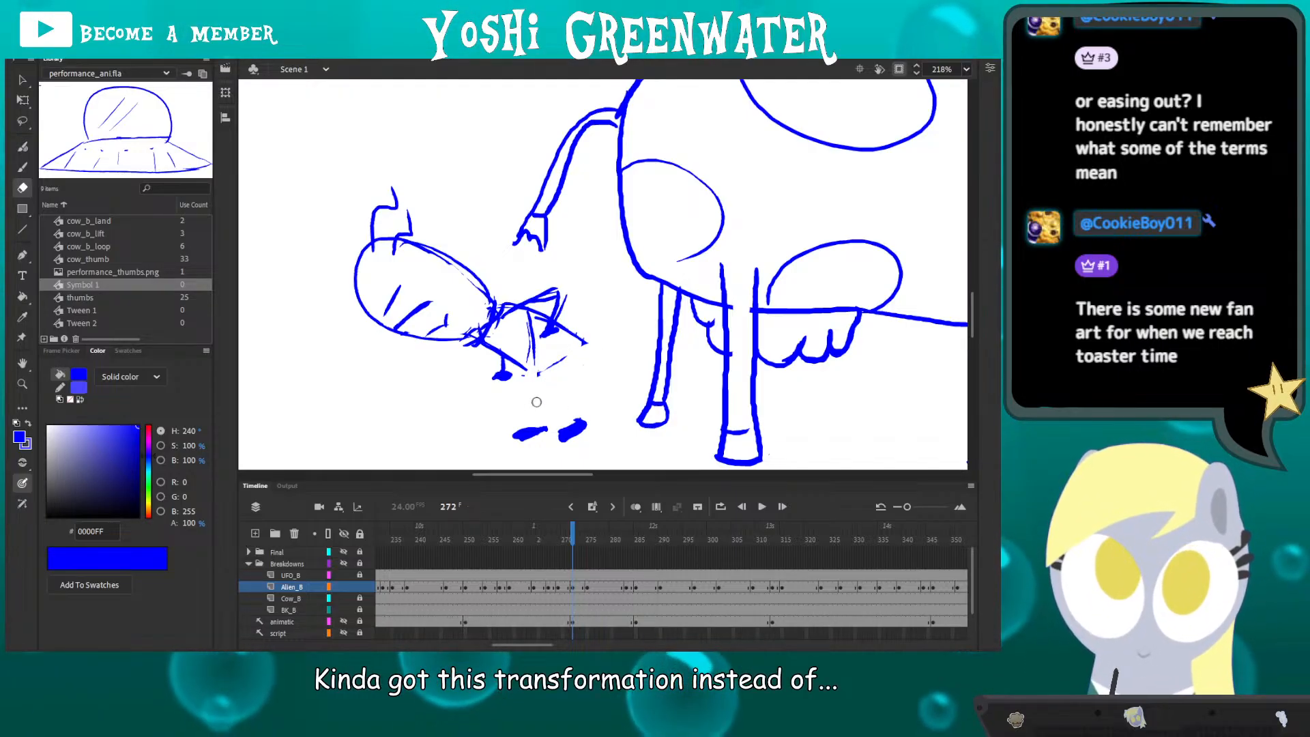
pyautogui.press('b')
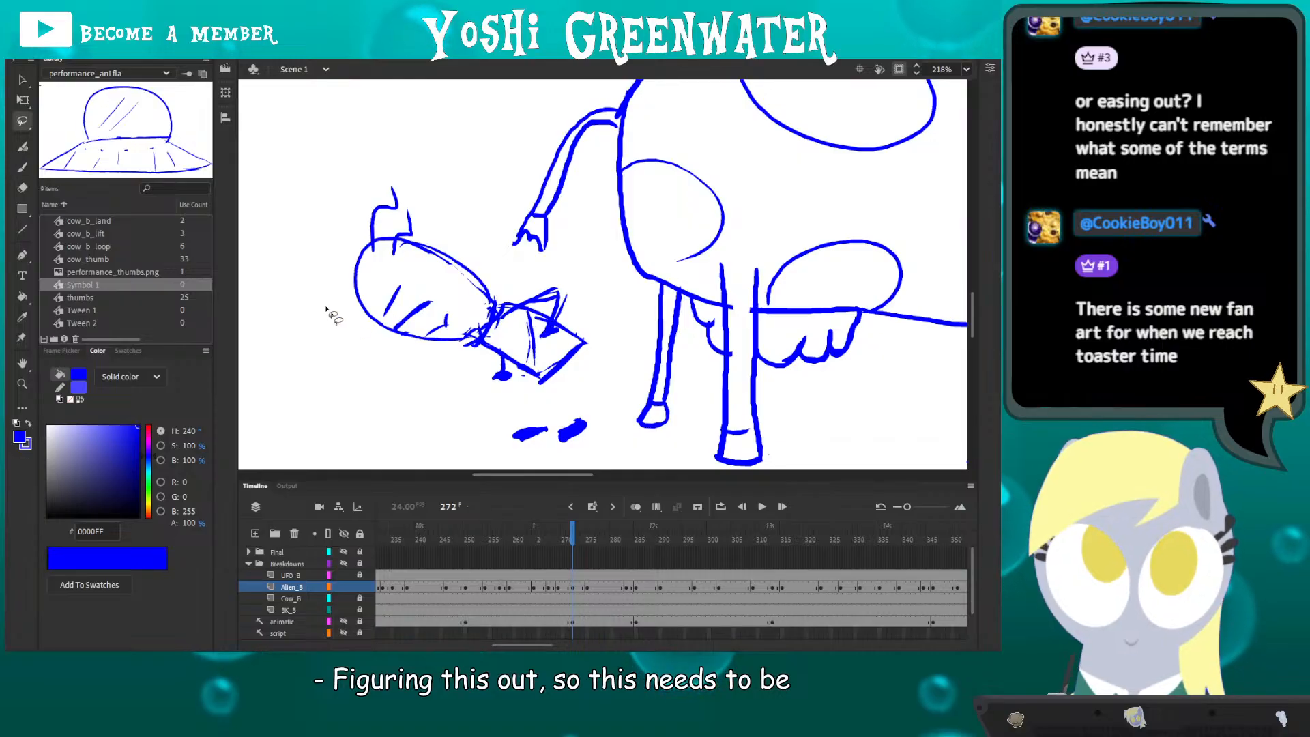
# - Shift the frame 272 alien's head and torso left and slightly down, and redraw bent legs connecting to the planted feet
pyautogui.moveTo(326, 308)
pyautogui.mouseDown()
pyautogui.moveTo(573, 399)
pyautogui.moveTo(368, 372)
pyautogui.moveTo(397, 342)
pyautogui.moveTo(378, 343)
pyautogui.mouseUp()
pyautogui.press('q')
pyautogui.click(424, 424)
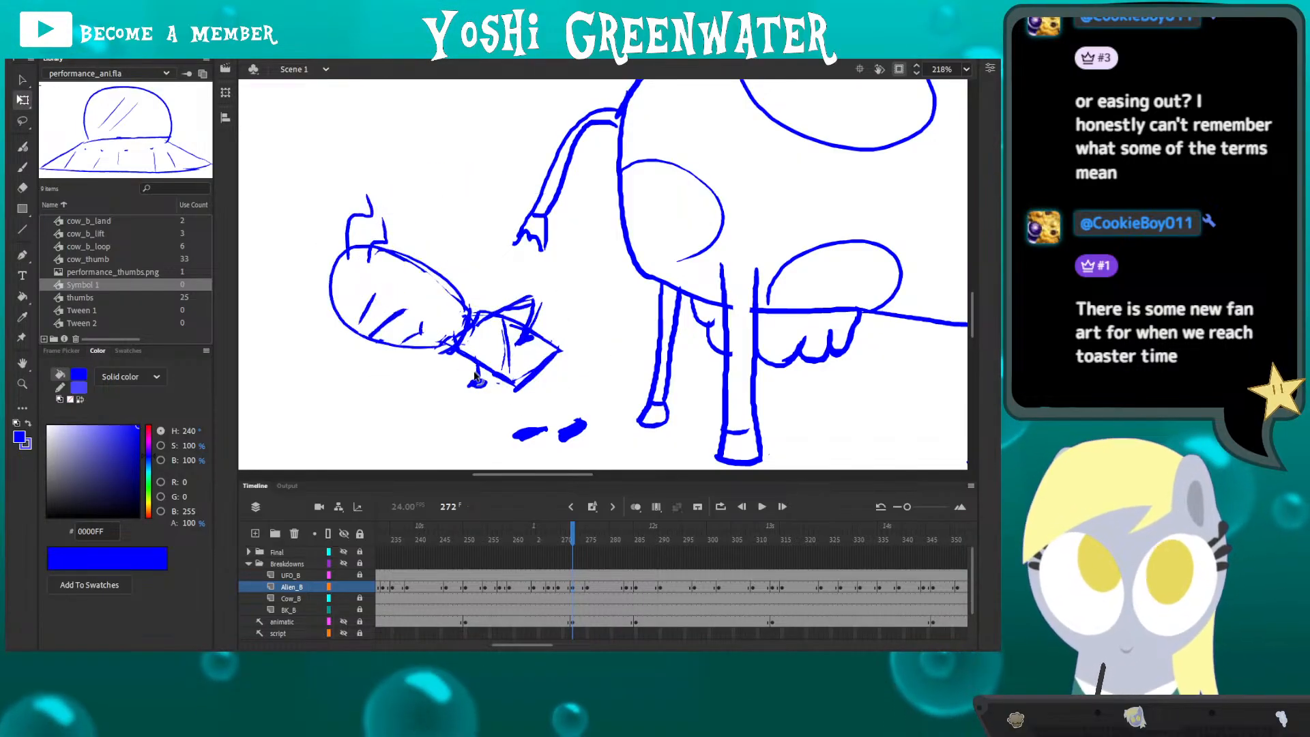
pyautogui.press('e')
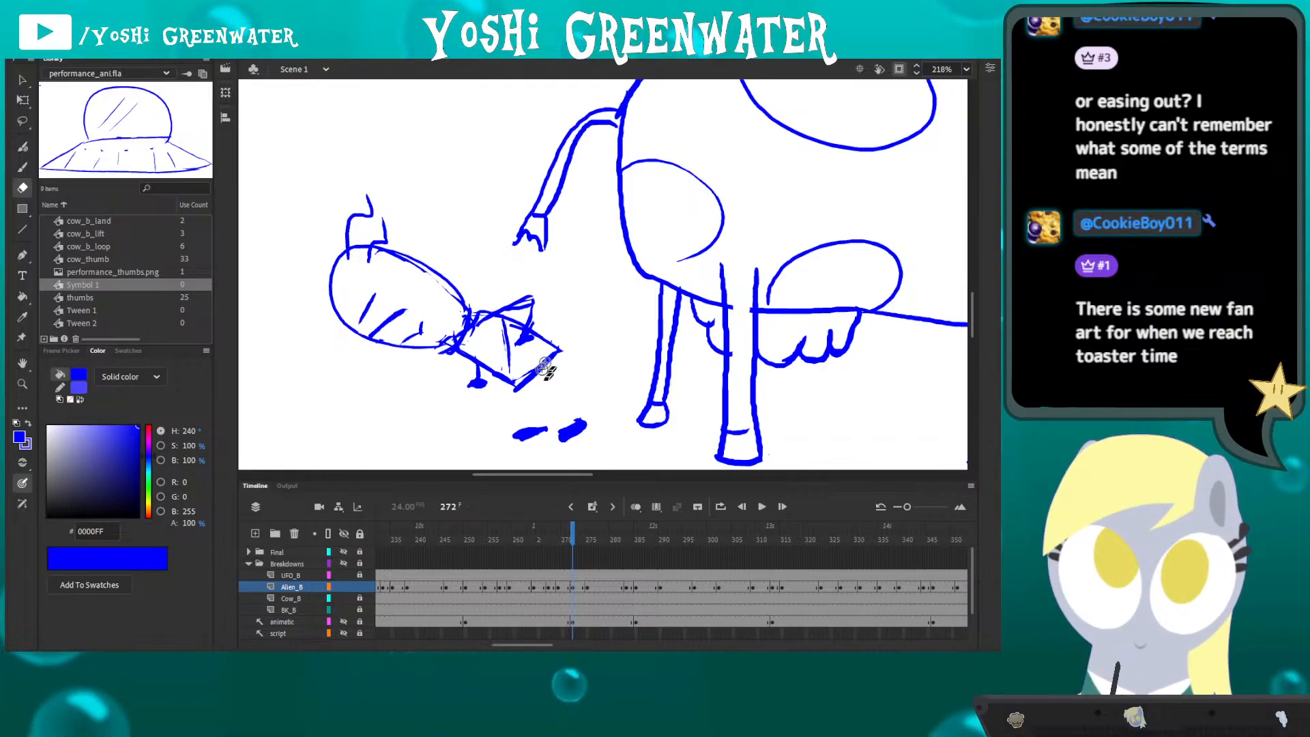
pyautogui.hotkey('alt', 'shift', 'o')
pyautogui.press('b')
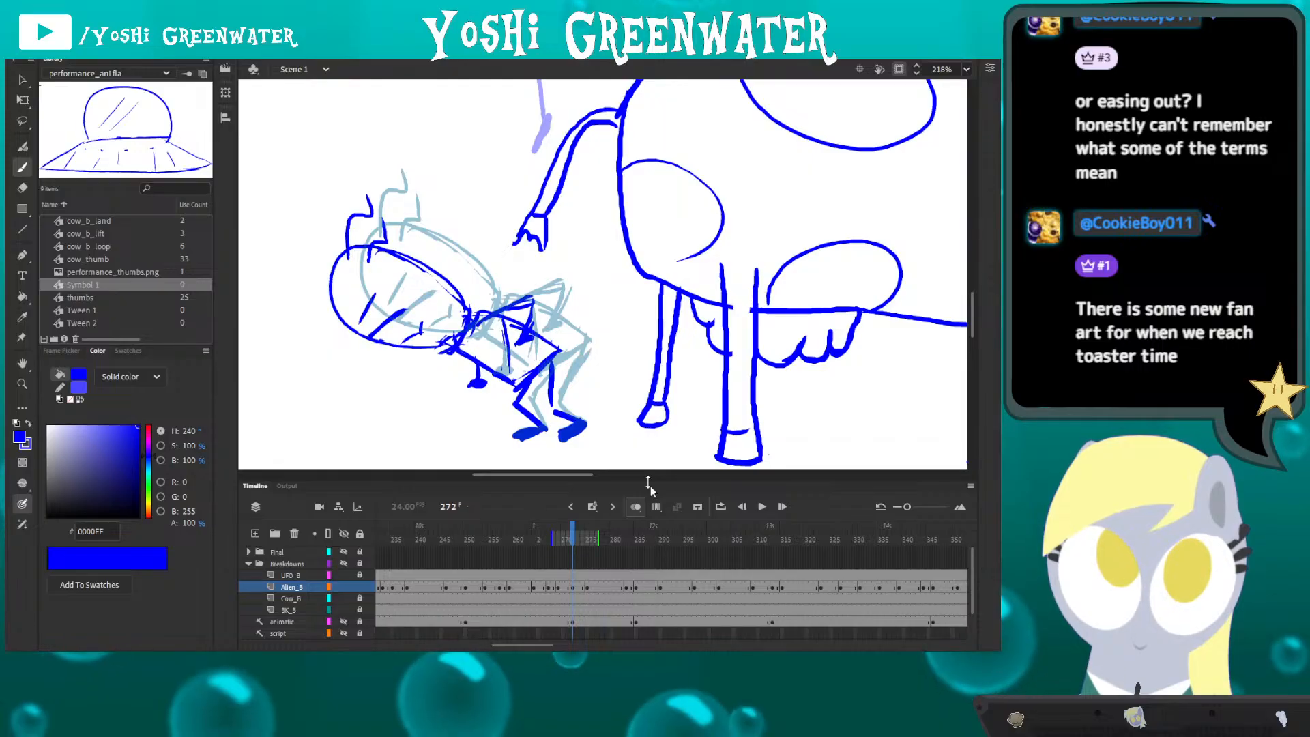
# - Turn off onion skinning and review the landing from about frame 260 through the reworked crouch
pyautogui.click(635, 506)
pyautogui.press('q')
pyautogui.click(516, 538)
pyautogui.press('Return')
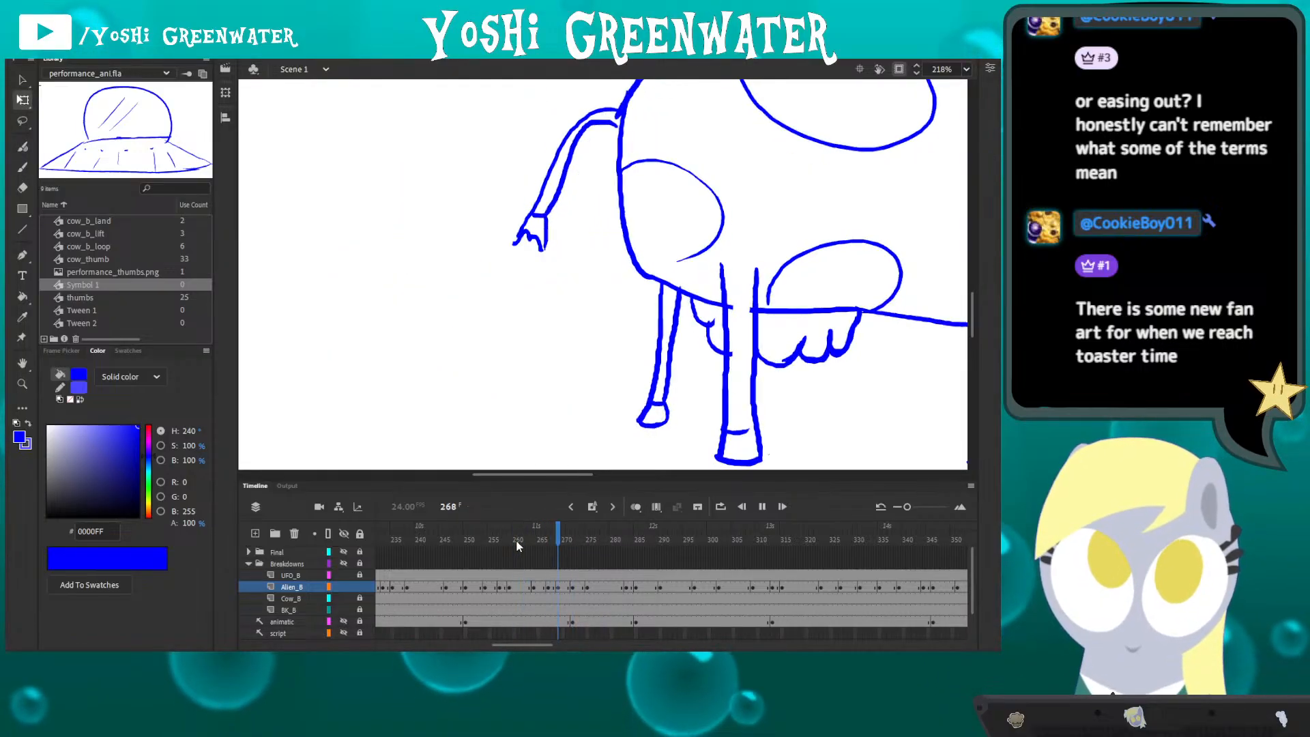
pyautogui.moveTo(531, 538); pyautogui.dragTo(572, 551)
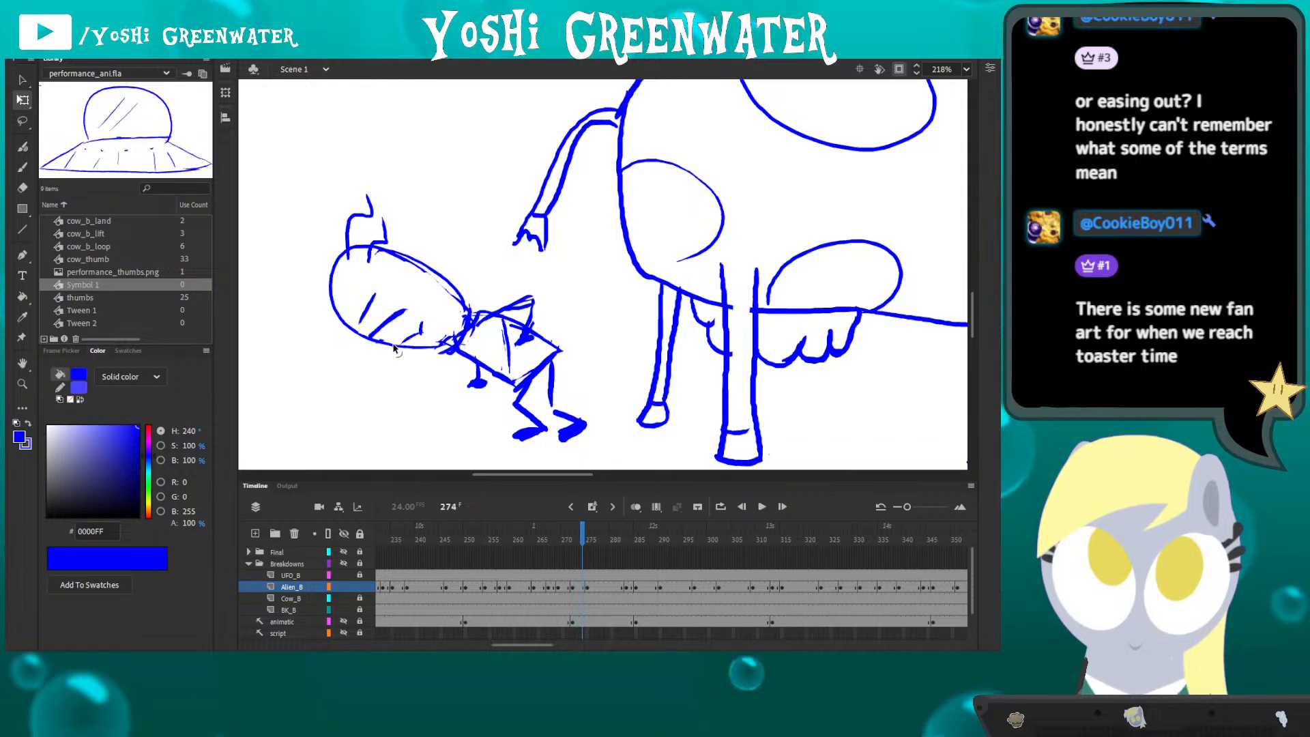
# - On frame 275, turn on onion skinning and shift the alien's head and torso left and slightly down toward the preceding crouch pose
pyautogui.press('.')
pyautogui.click(634, 506)
pyautogui.press('l')
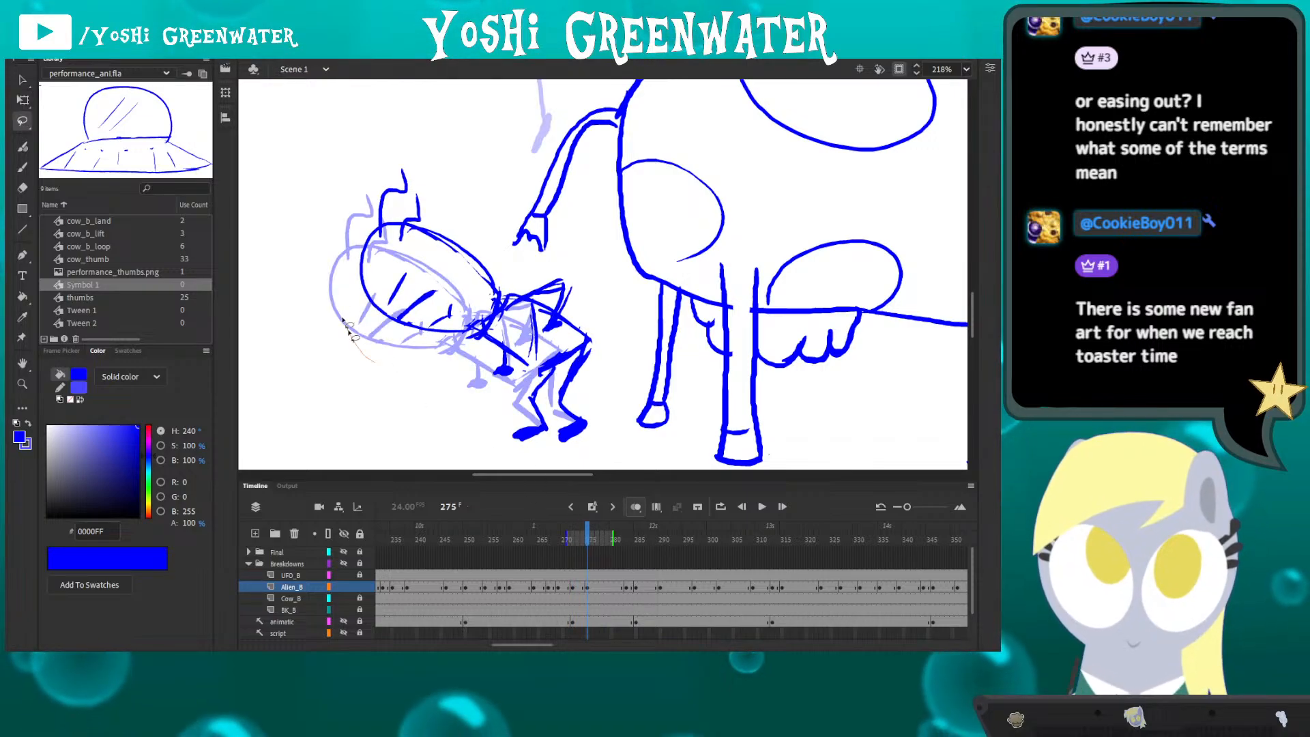
pyautogui.moveTo(374, 362)
pyautogui.mouseDown()
pyautogui.moveTo(620, 293)
pyautogui.moveTo(526, 389)
pyautogui.moveTo(385, 368)
pyautogui.mouseUp()
pyautogui.press('q')
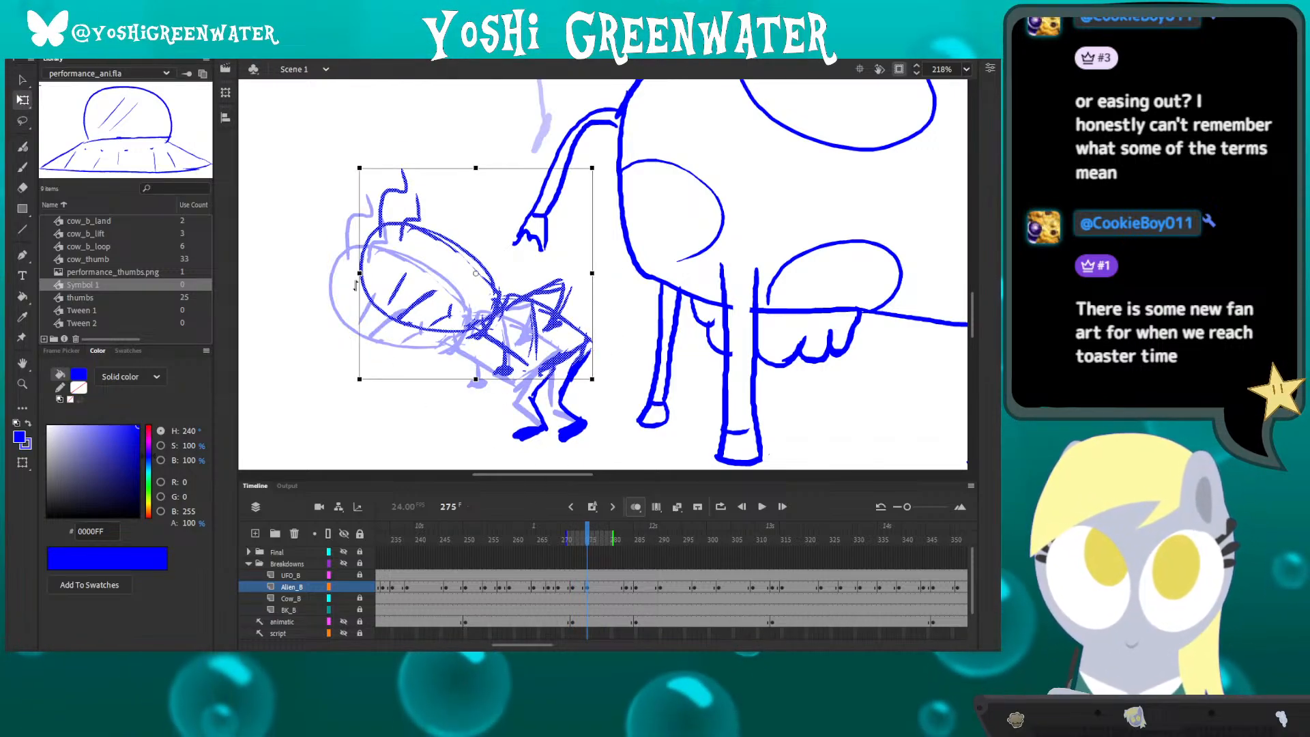
pyautogui.hotkey('shift', 'Left')
pyautogui.hotkey('shift', 'Left')
pyautogui.hotkey('shift', 'Down')
pyautogui.moveTo(334, 208); pyautogui.dragTo(326, 256)
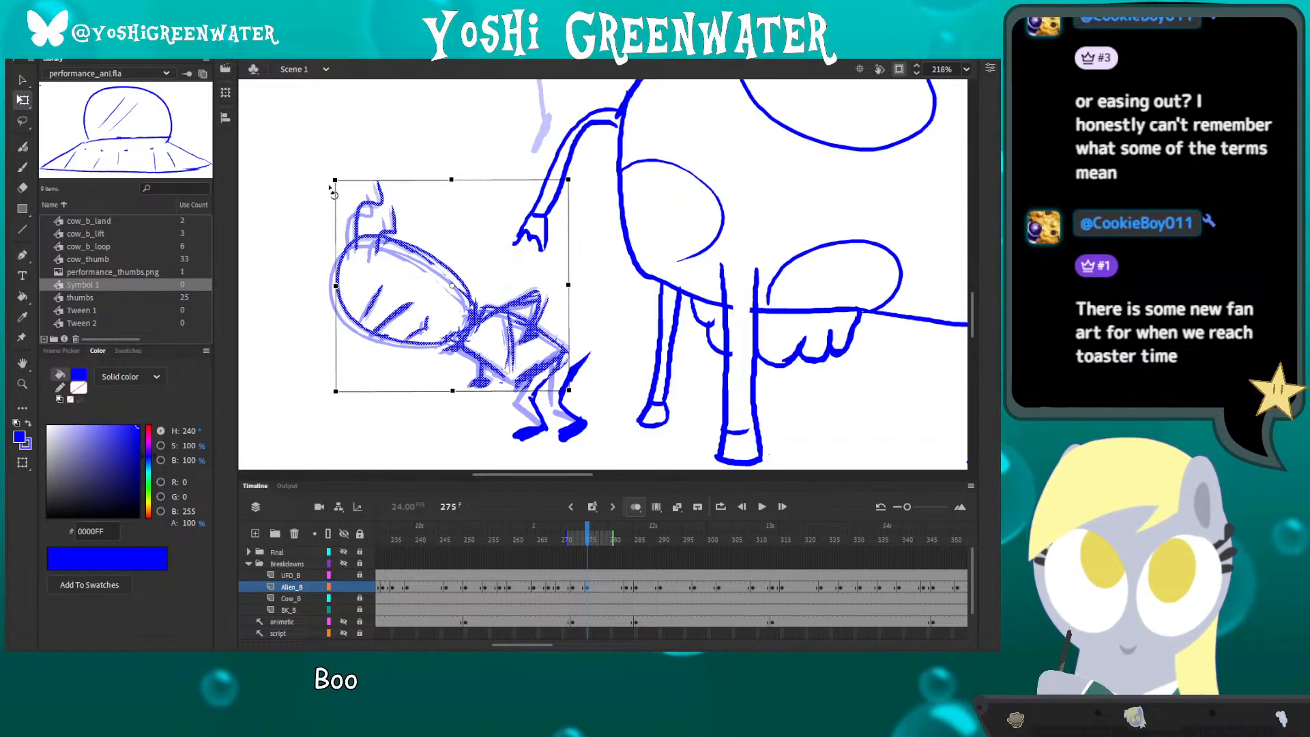
# - Erase the frame 275 alien's old legs, keeping both feet, and redraw bent legs from the shifted torso to the feet
pyautogui.press('e')
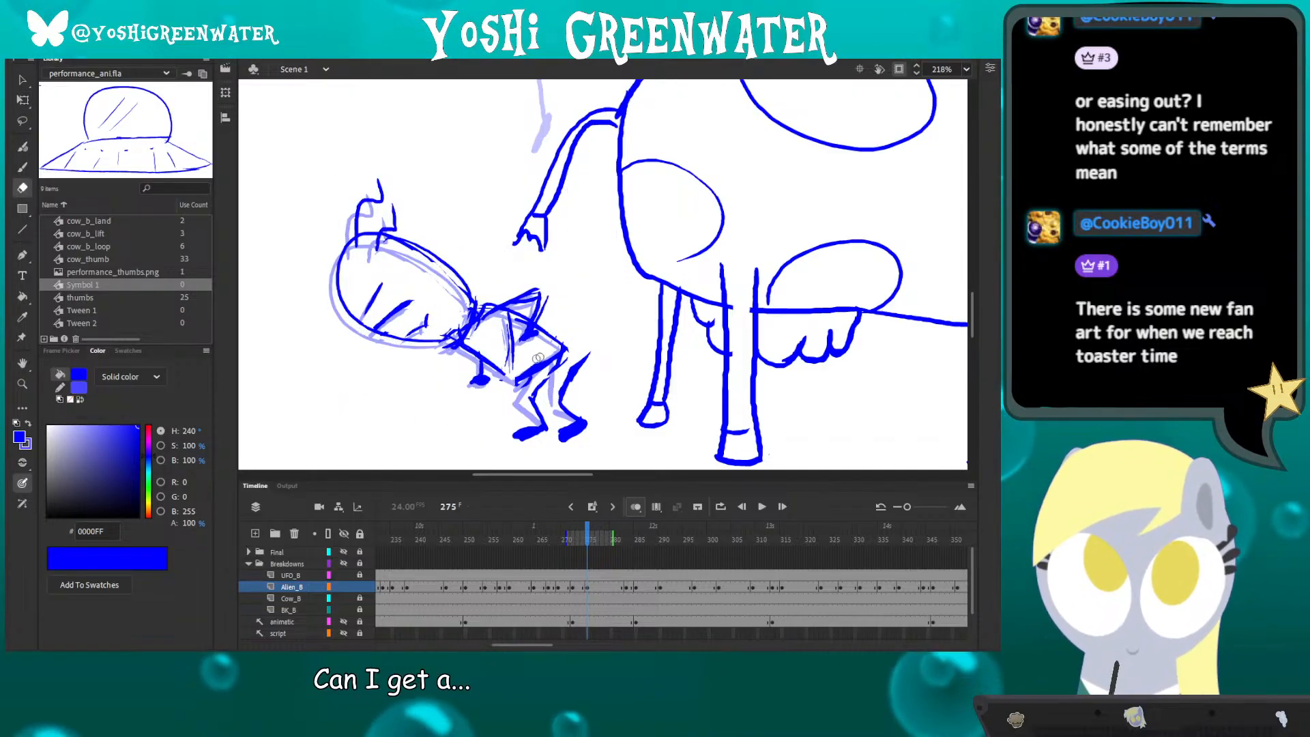
pyautogui.moveTo(538, 358)
pyautogui.mouseDown()
pyautogui.moveTo(569, 351)
pyautogui.moveTo(547, 365)
pyautogui.moveTo(540, 386)
pyautogui.moveTo(556, 377)
pyautogui.moveTo(553, 387)
pyautogui.moveTo(523, 391)
pyautogui.moveTo(530, 408)
pyautogui.moveTo(569, 418)
pyautogui.moveTo(568, 386)
pyautogui.mouseUp()
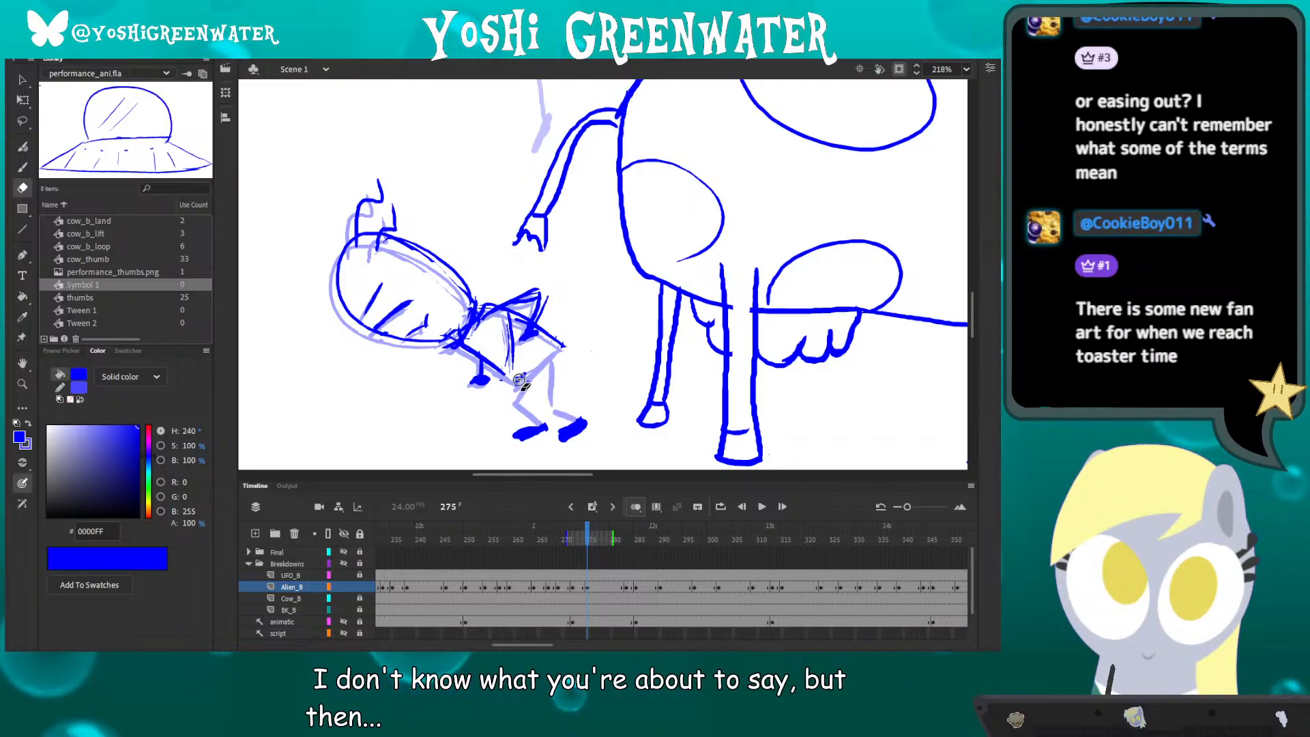
pyautogui.press('b')
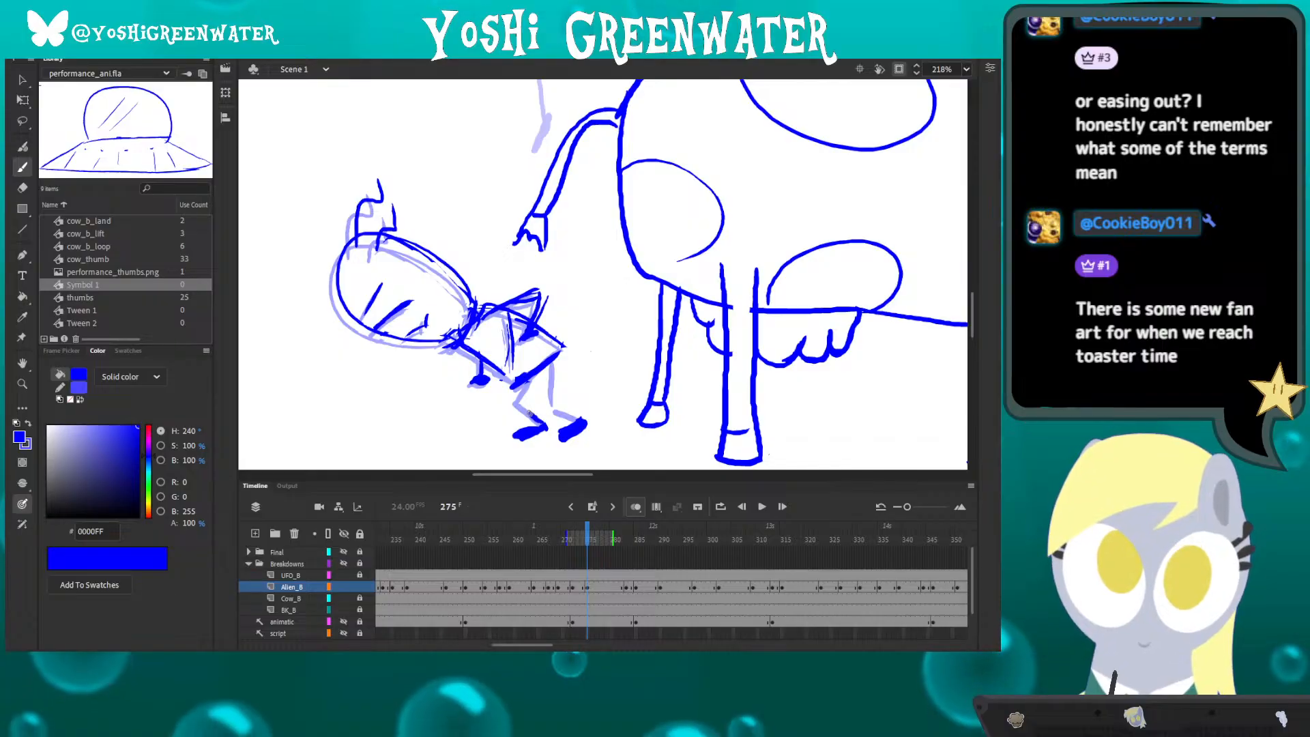
pyautogui.moveTo(530, 377)
pyautogui.mouseDown()
pyautogui.moveTo(521, 407)
pyautogui.moveTo(545, 428)
pyautogui.moveTo(550, 386)
pyautogui.moveTo(577, 418)
pyautogui.mouseUp()
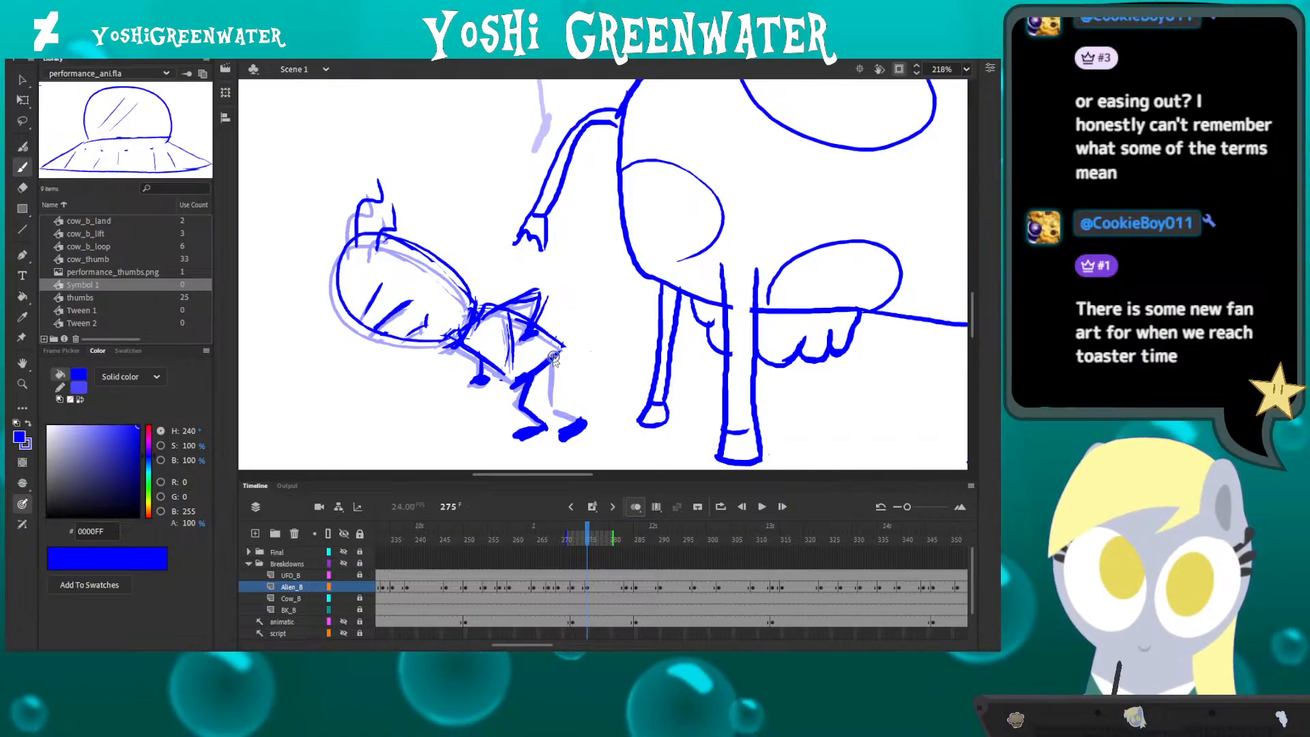
# - Turn off onion skinning and step back and forth through frames 272 to 275 to check the alien's crouch
pyautogui.click(634, 508)
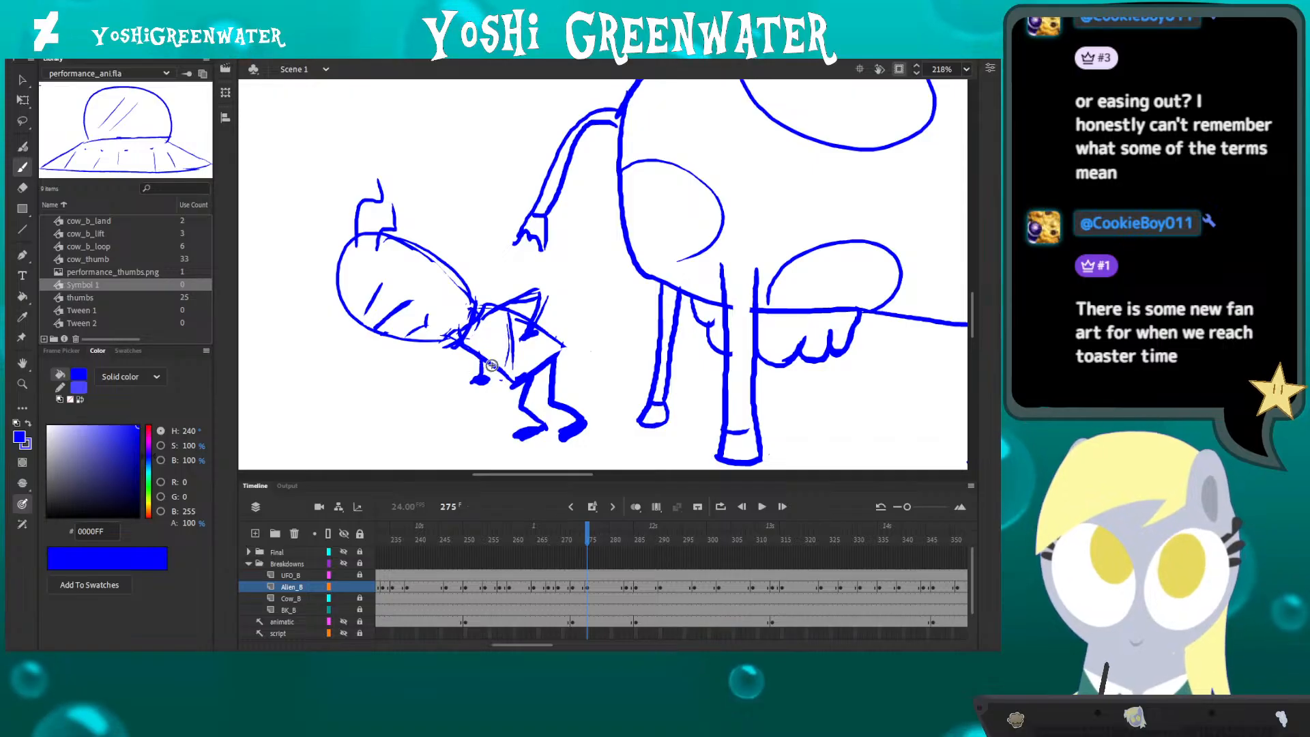
pyautogui.press(',')
pyautogui.press('.')
pyautogui.press('.')
pyautogui.press(',')
pyautogui.press(',')
pyautogui.press(',')
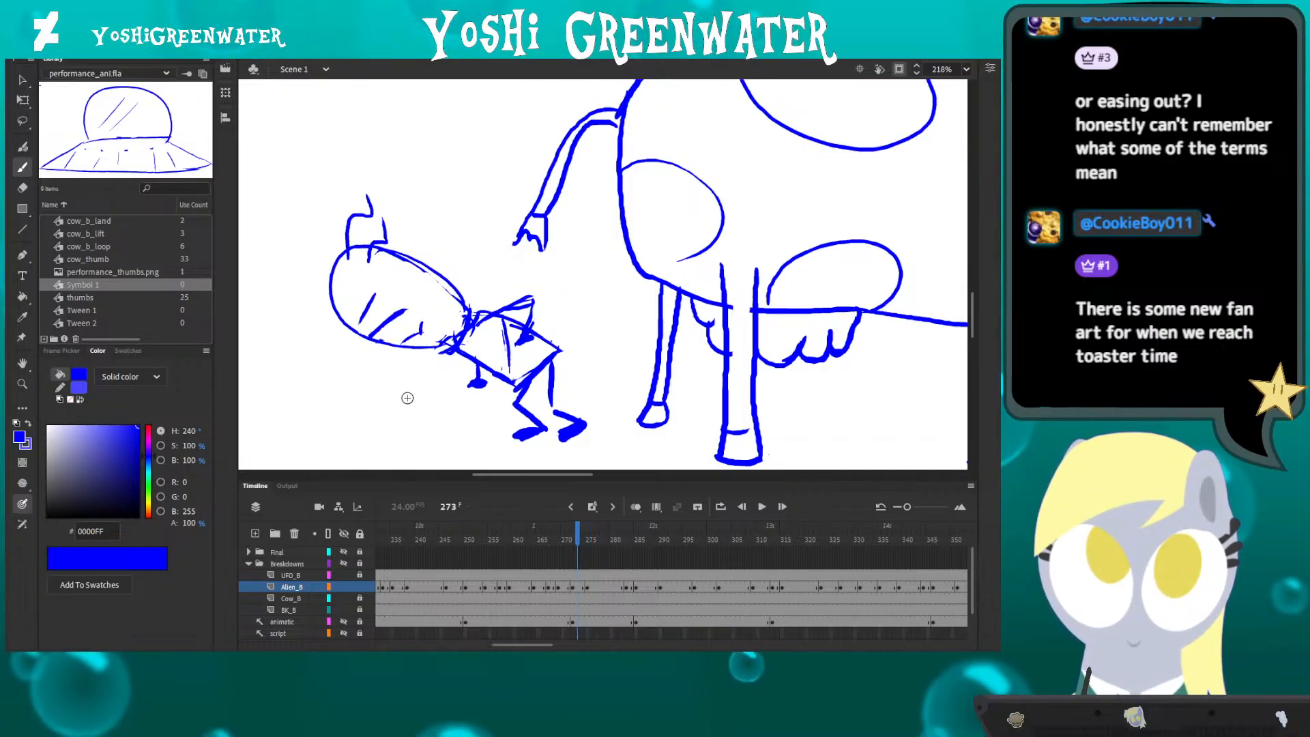
pyautogui.press(',')
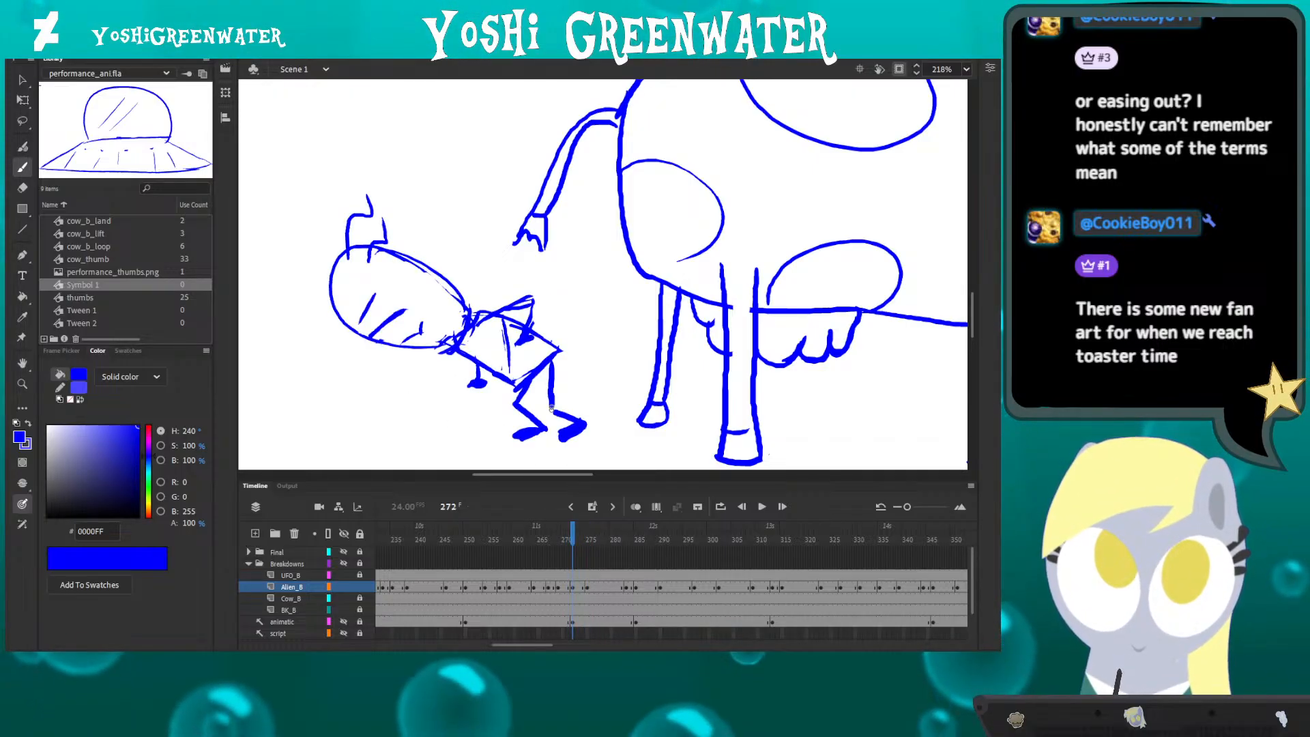
pyautogui.press(',')
pyautogui.press('.')
pyautogui.press('.')
pyautogui.press('.')
pyautogui.press('.')
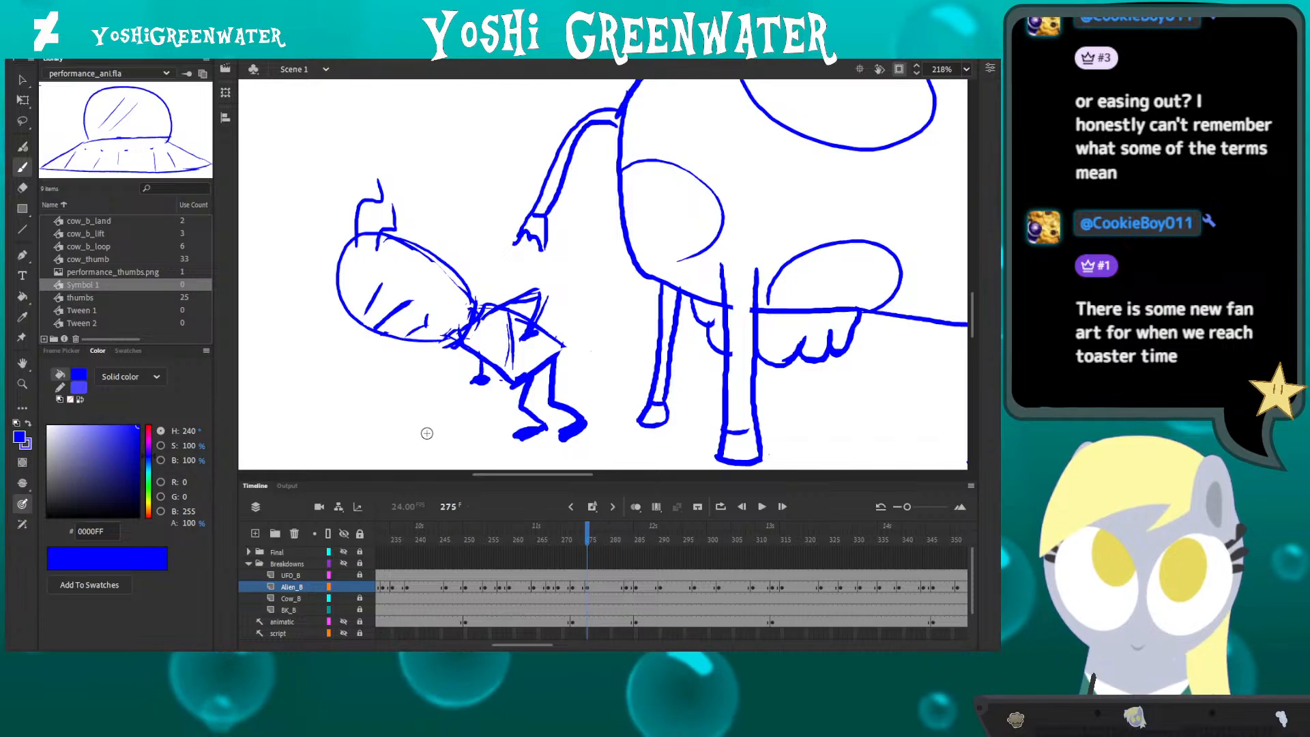
pyautogui.press(',')
pyautogui.press(',')
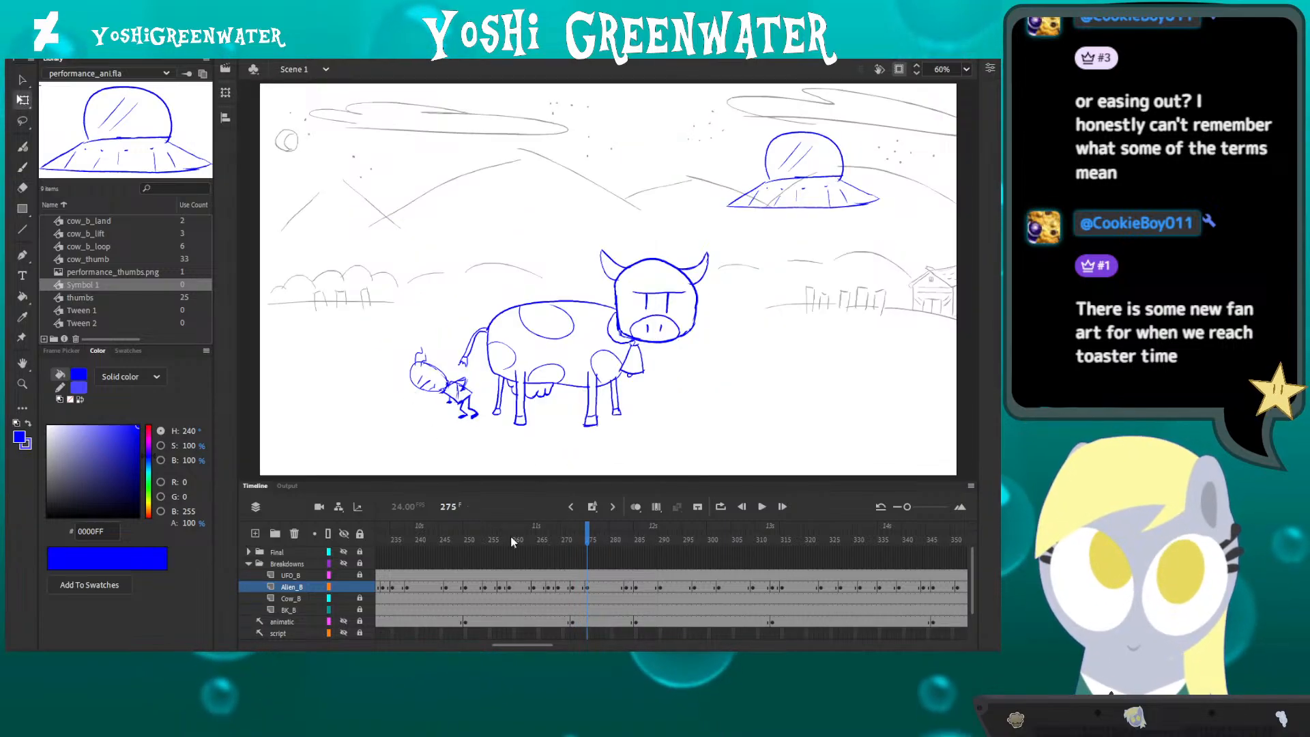
# - Play back the alien's leap and fall from about frame 249, repeating the landing from about frame 267
pyautogui.press('Return')
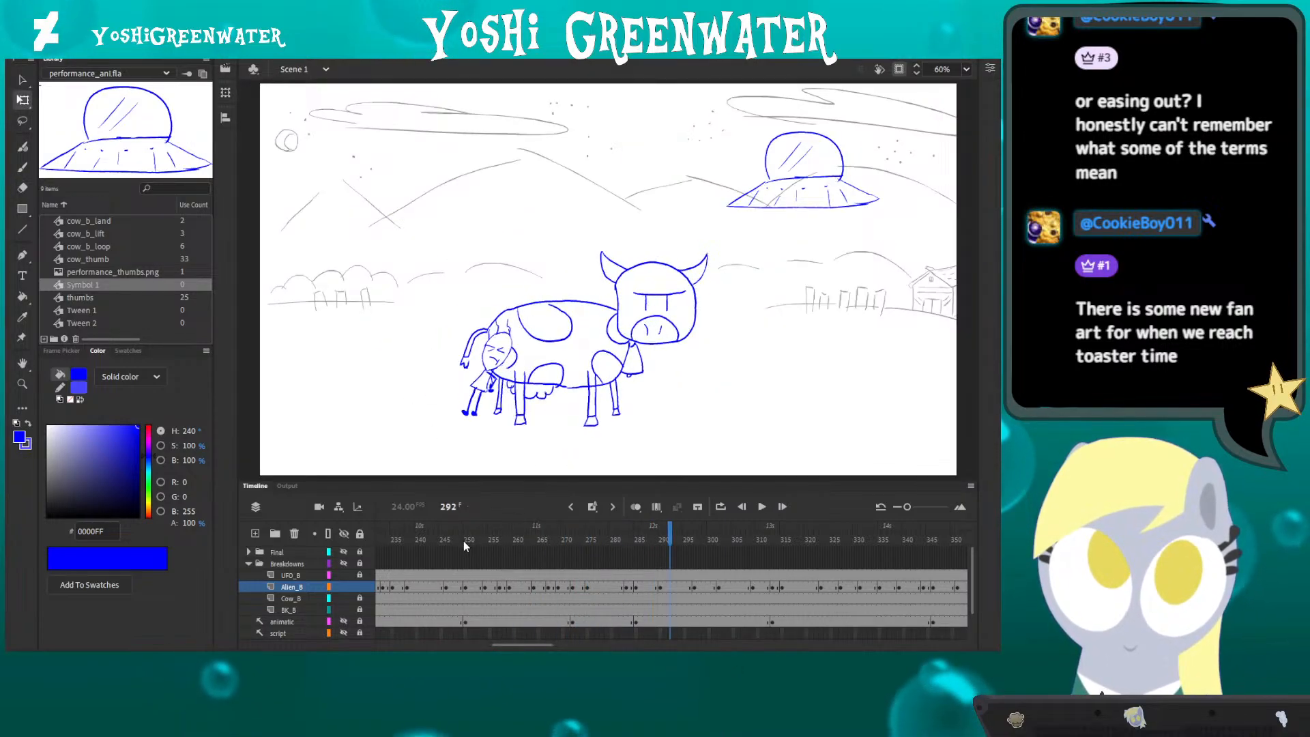
pyautogui.click(464, 540)
pyautogui.press('Return')
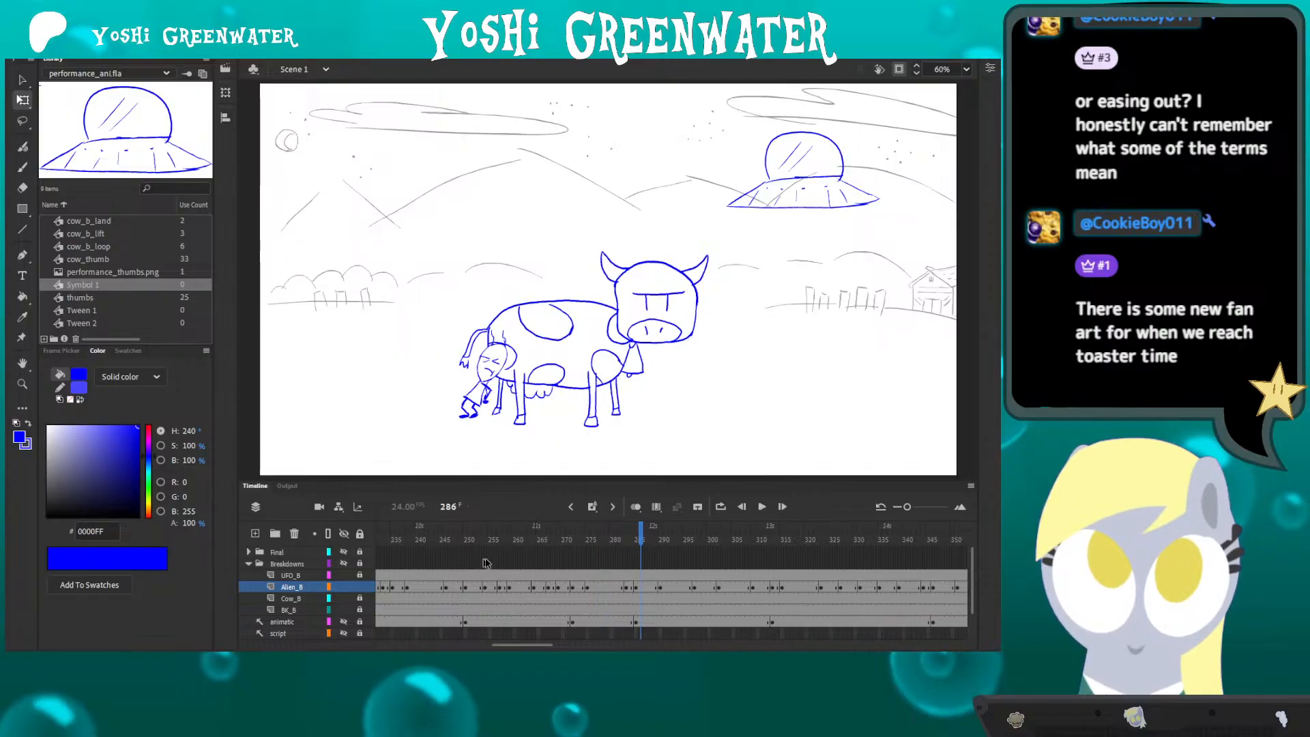
pyautogui.click(546, 543)
pyautogui.press('Return')
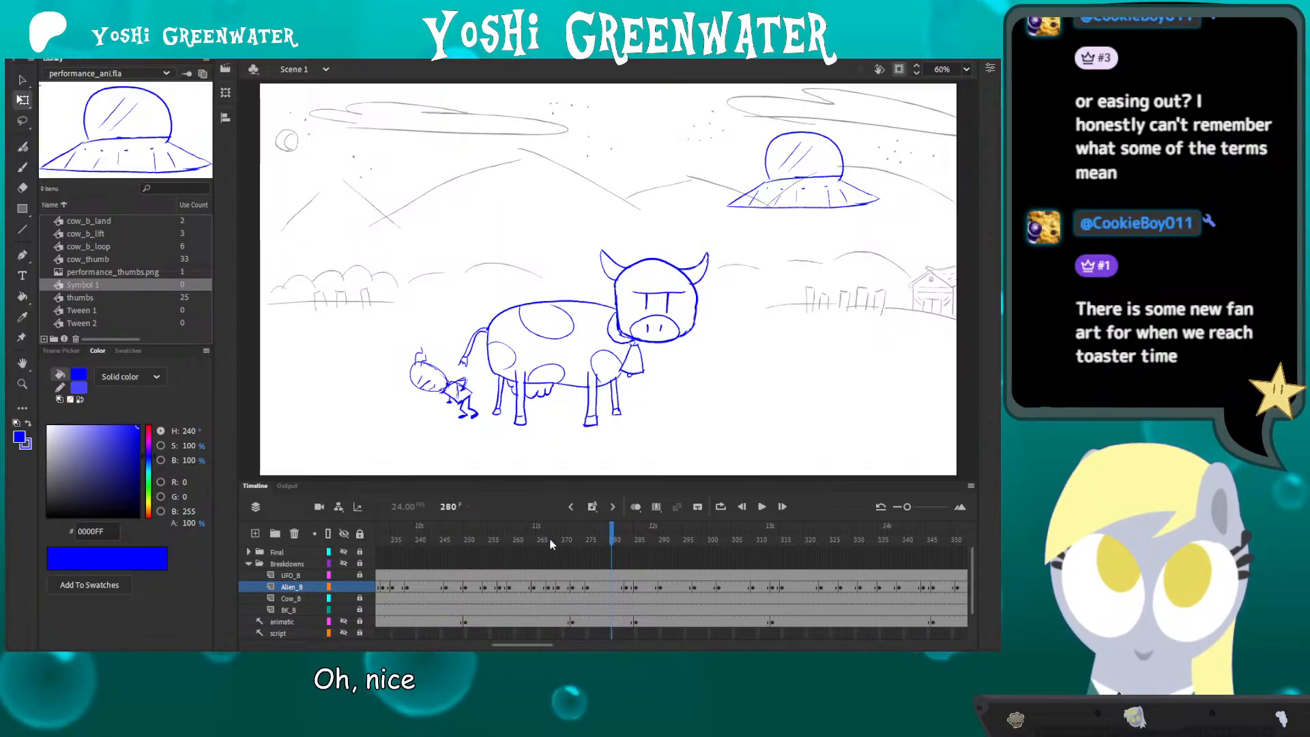
pyautogui.click(550, 540)
pyautogui.press('Return')
pyautogui.press('Return')
pyautogui.click(549, 540)
pyautogui.press('Return')
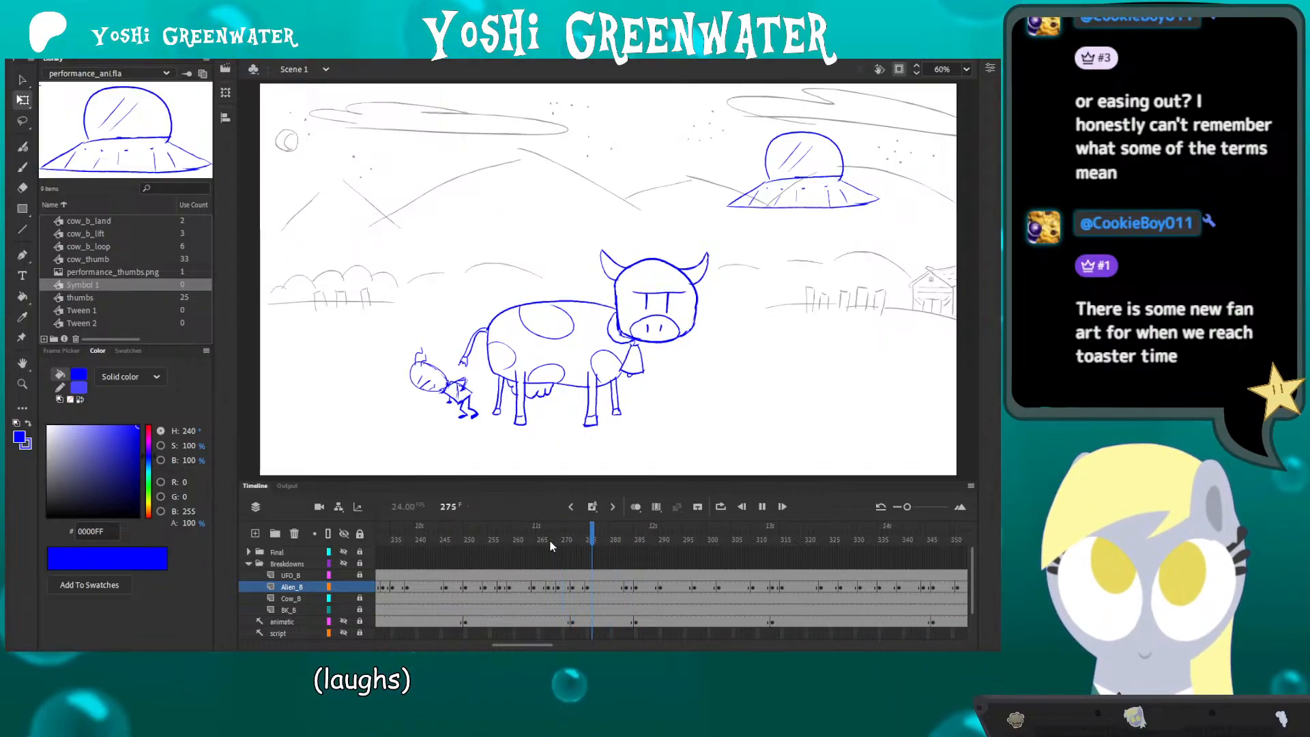
pyautogui.press('Return')
pyautogui.click(579, 540)
pyautogui.press('Return')
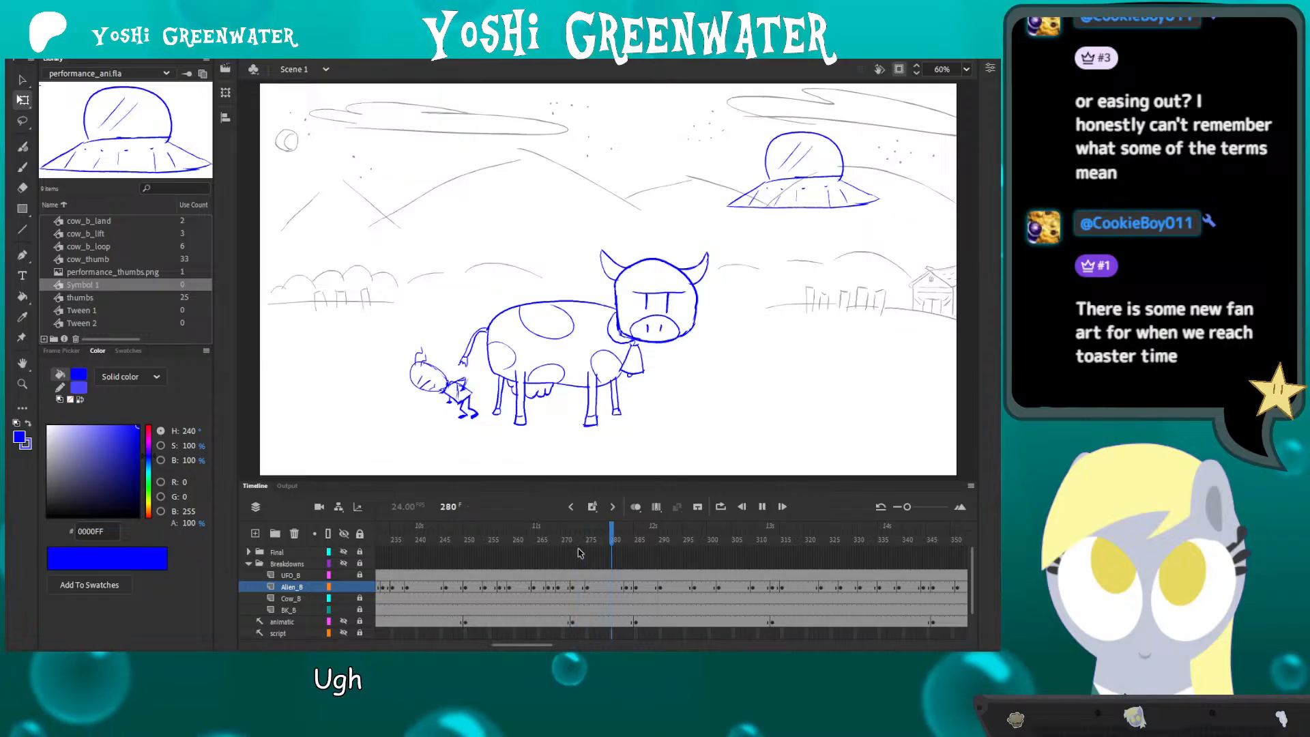
pyautogui.press('Return')
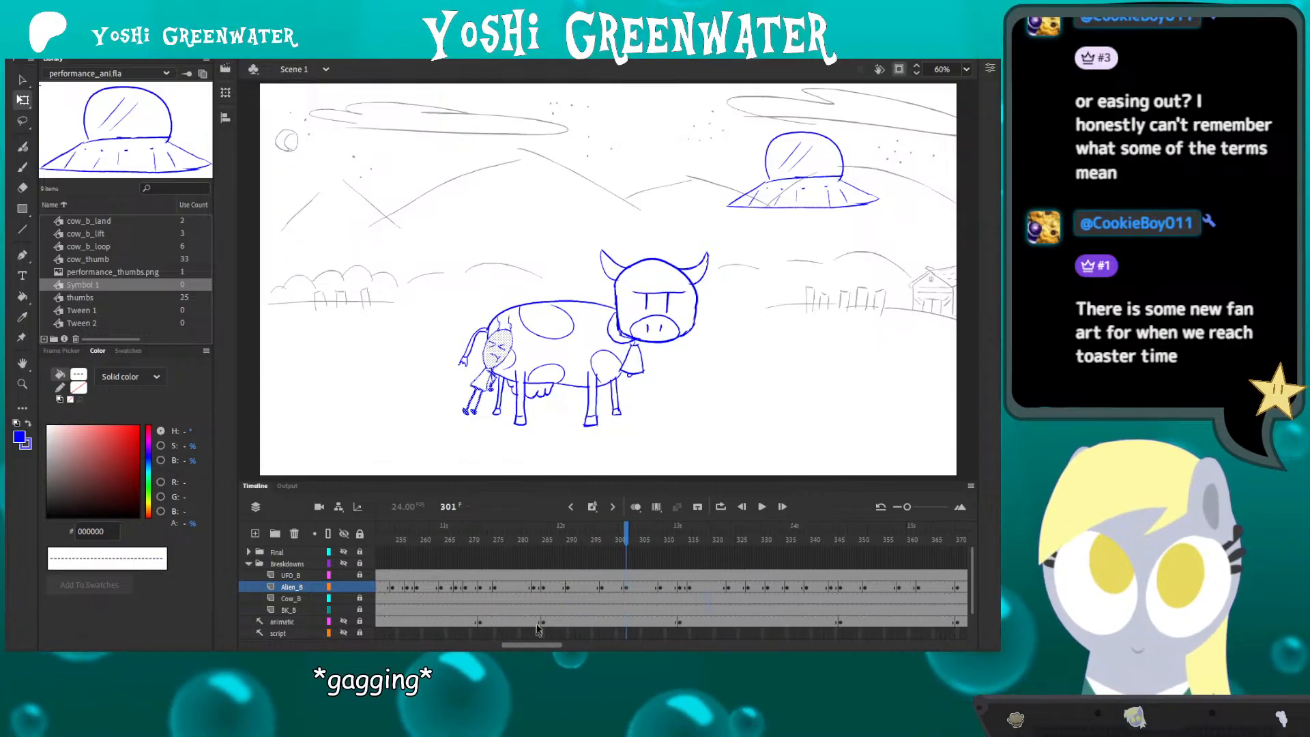
# - Replay from the landed crouch near frame 272 and scrub from frame 292 to check the alien's collapse around frames 309 to 314
pyautogui.click(480, 541)
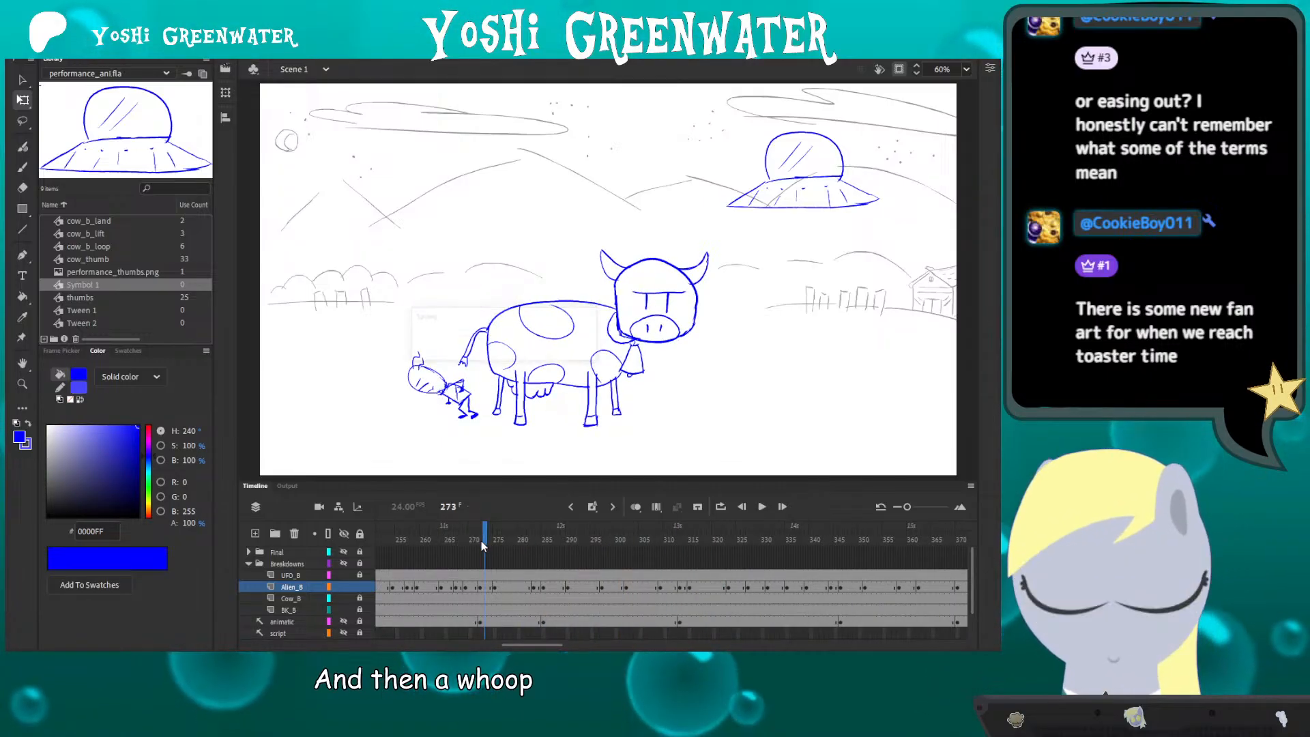
pyautogui.press('Return')
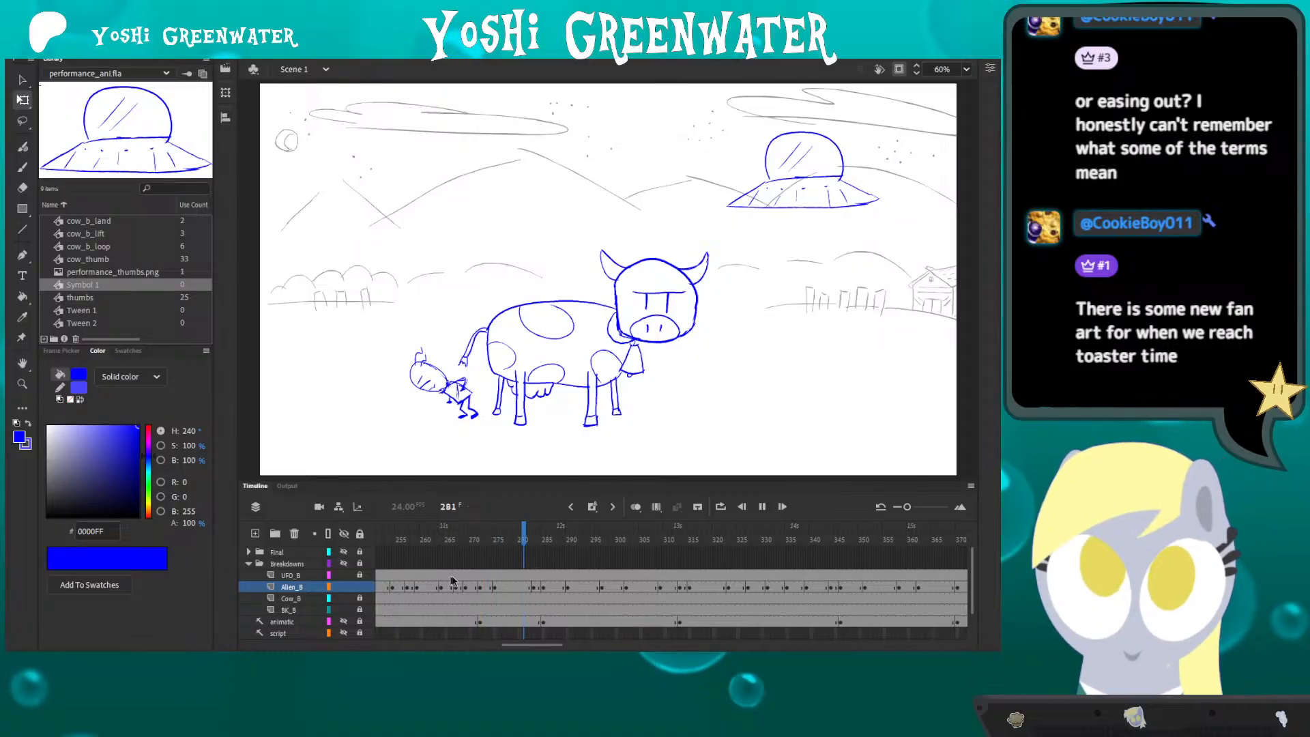
pyautogui.click(468, 542)
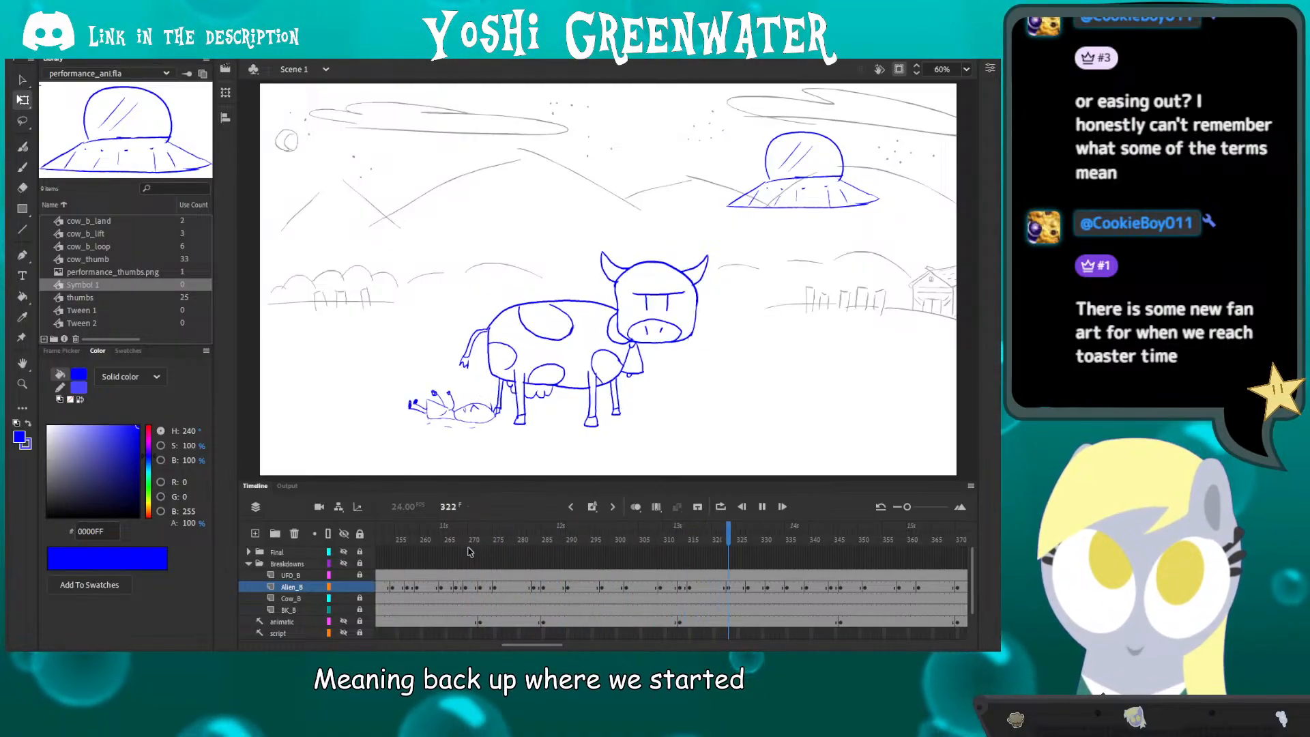
pyautogui.click(445, 543)
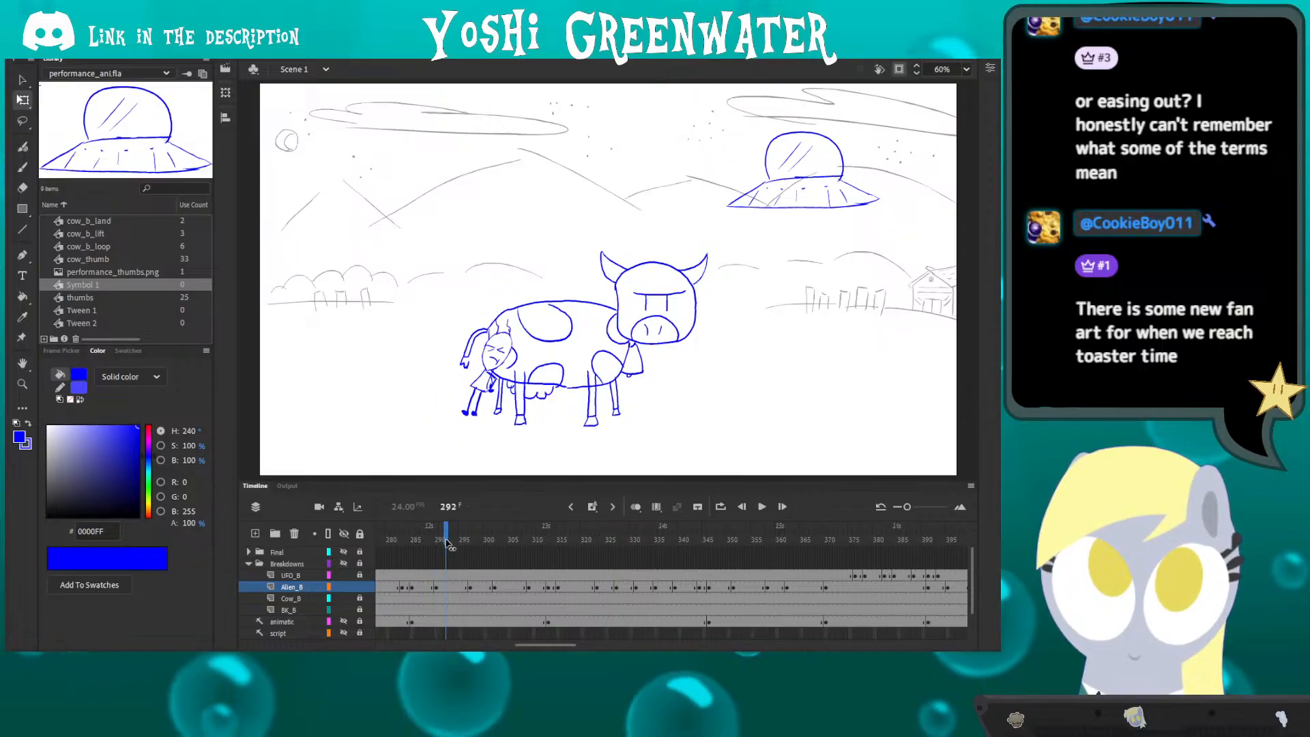
pyautogui.moveTo(445, 542); pyautogui.dragTo(508, 552)
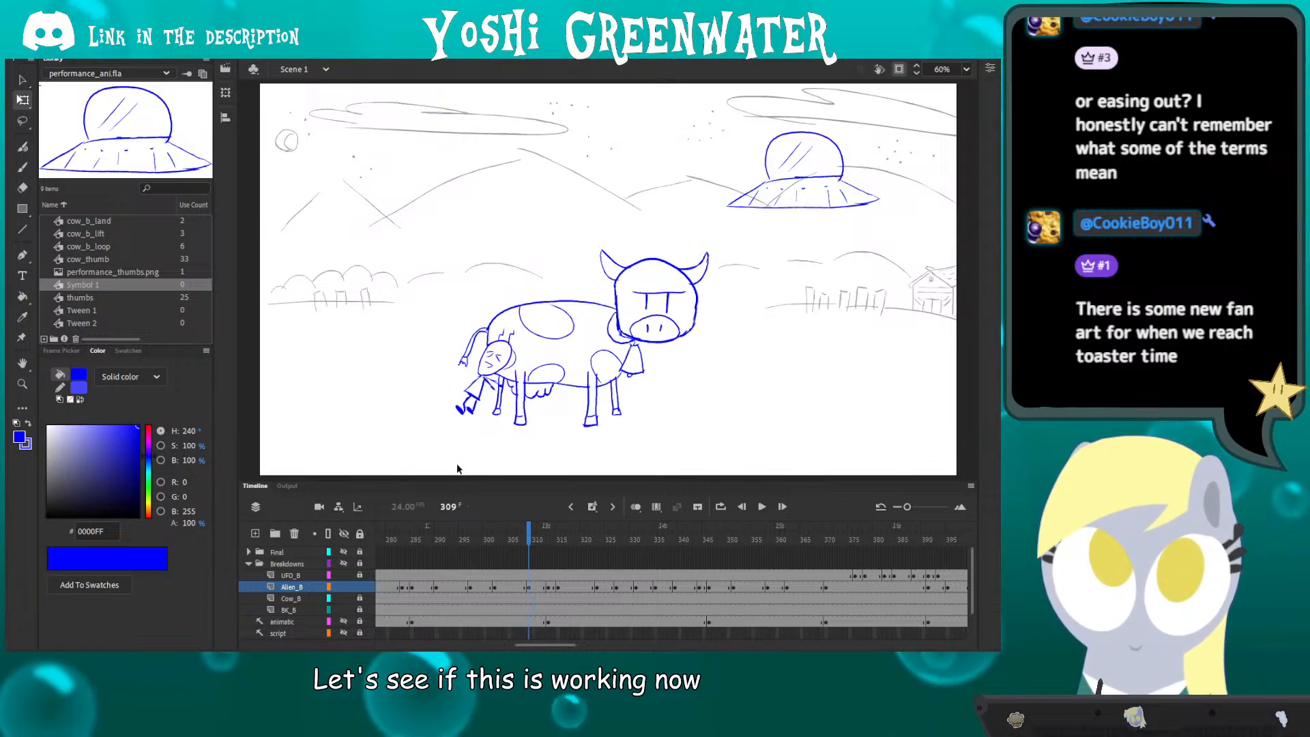
pyautogui.press(',')
pyautogui.press('.')
pyautogui.press('.')
pyautogui.press('.')
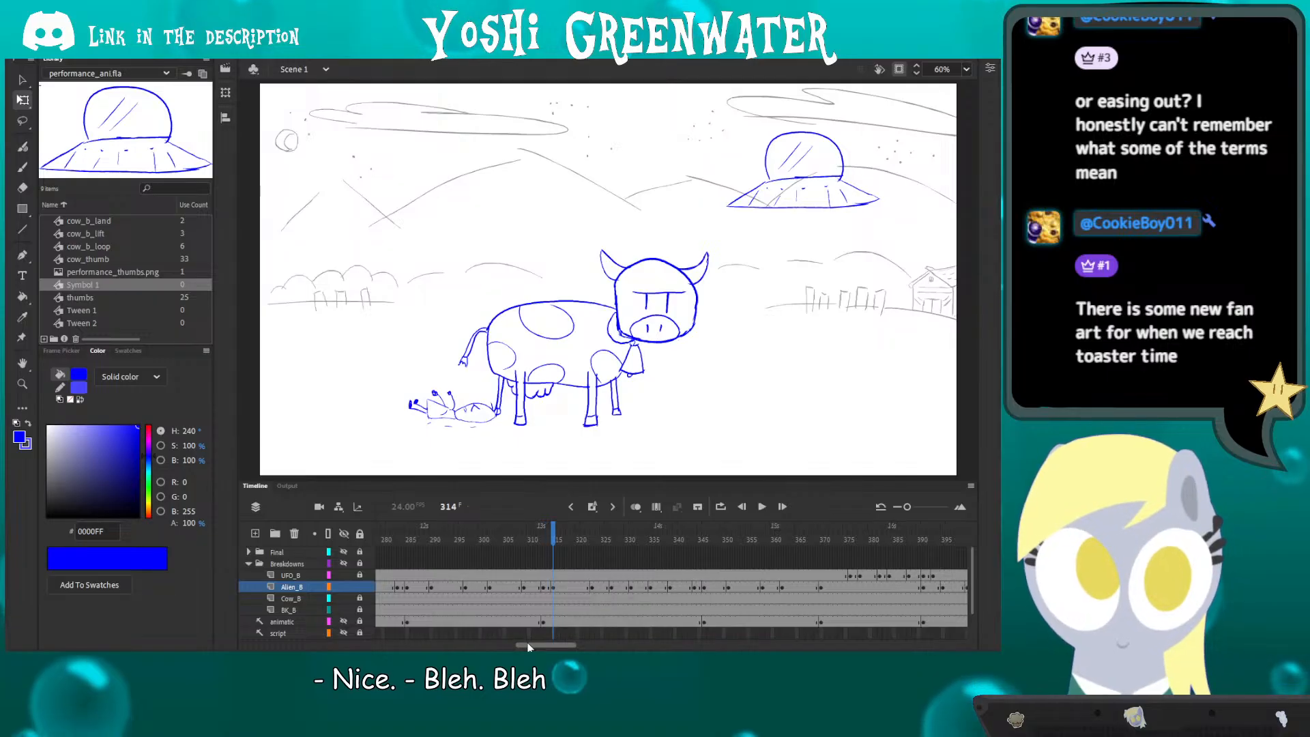
# - Clear the alien drawing from frame 311 of the Alien_B layer, leaving it empty for a new in-between
pyautogui.moveTo(524, 645); pyautogui.dragTo(527, 645)
pyautogui.click(515, 544)
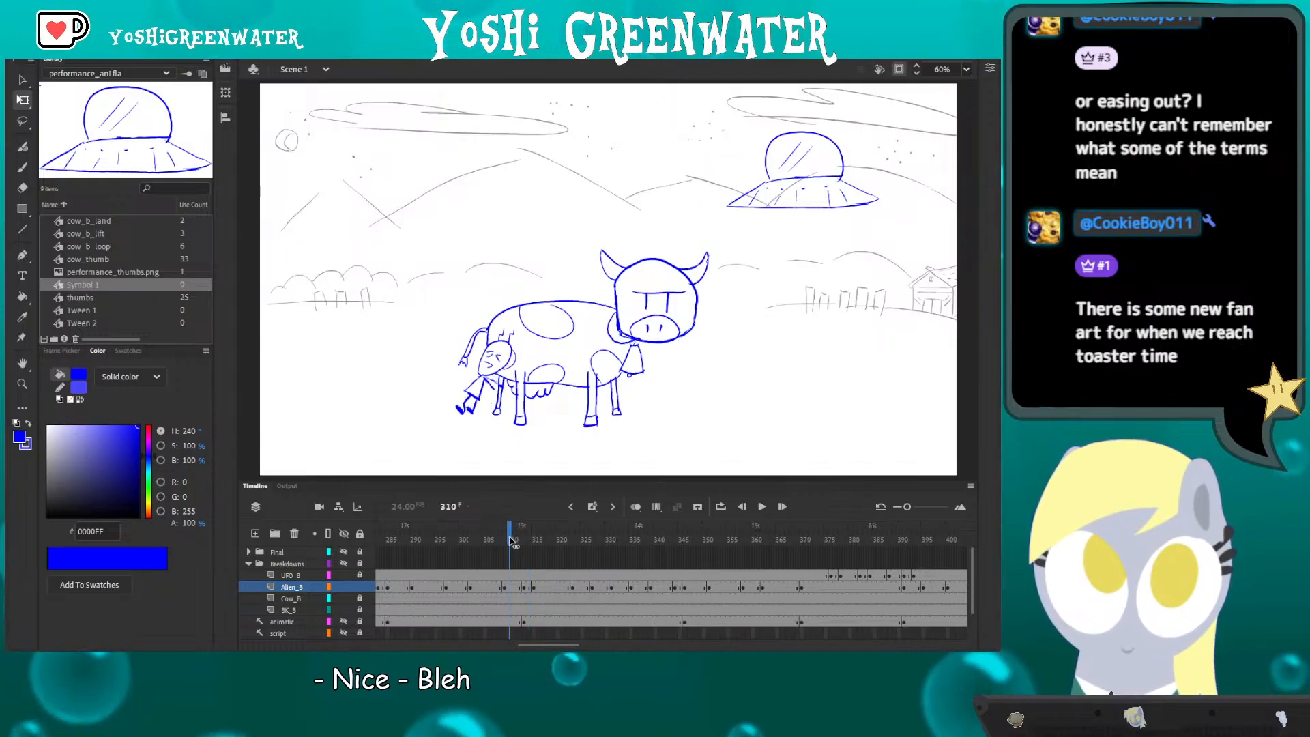
pyautogui.click(515, 587)
pyautogui.press('z')
pyautogui.moveTo(430, 410); pyautogui.dragTo(521, 293)
pyautogui.moveTo(476, 409); pyautogui.dragTo(388, 361)
pyautogui.press('q')
pyautogui.press('Delete')
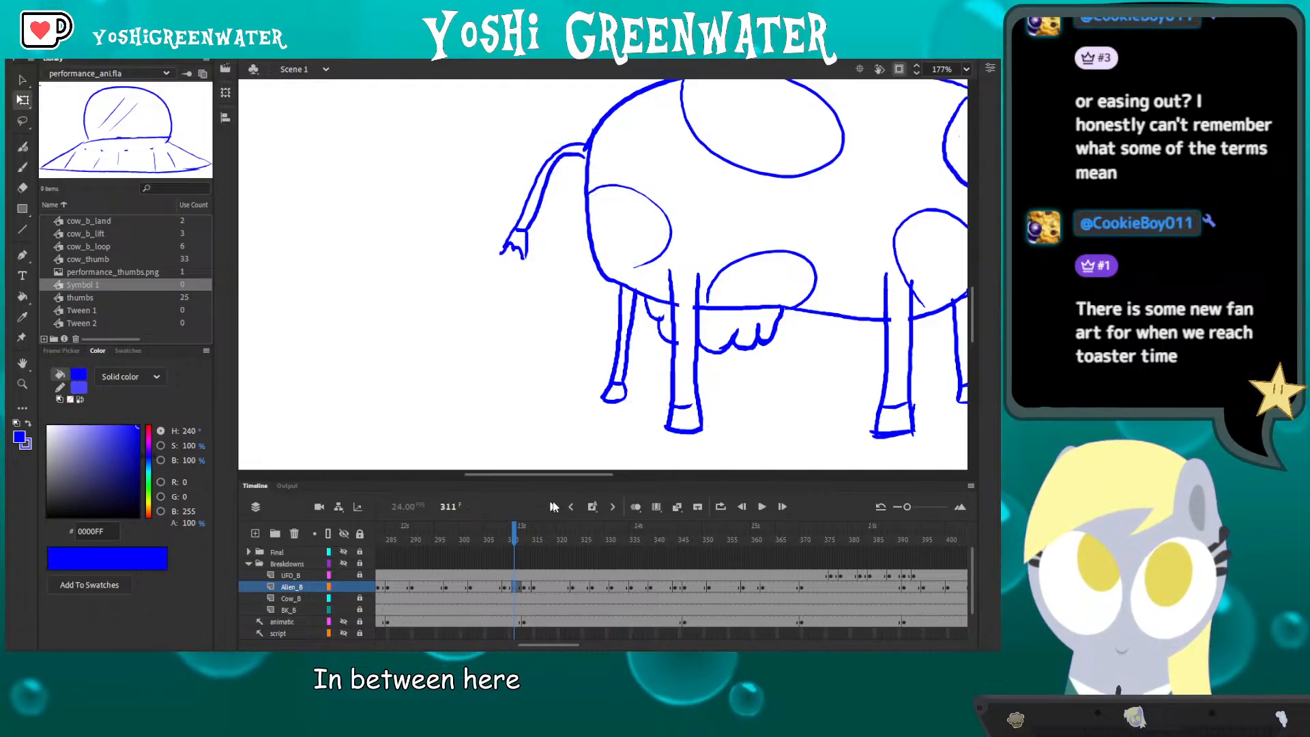
# - With onion skinning on, draw the falling alien's tilted oval head on frame 311, including its squinting face and antenna strokes
pyautogui.click(634, 506)
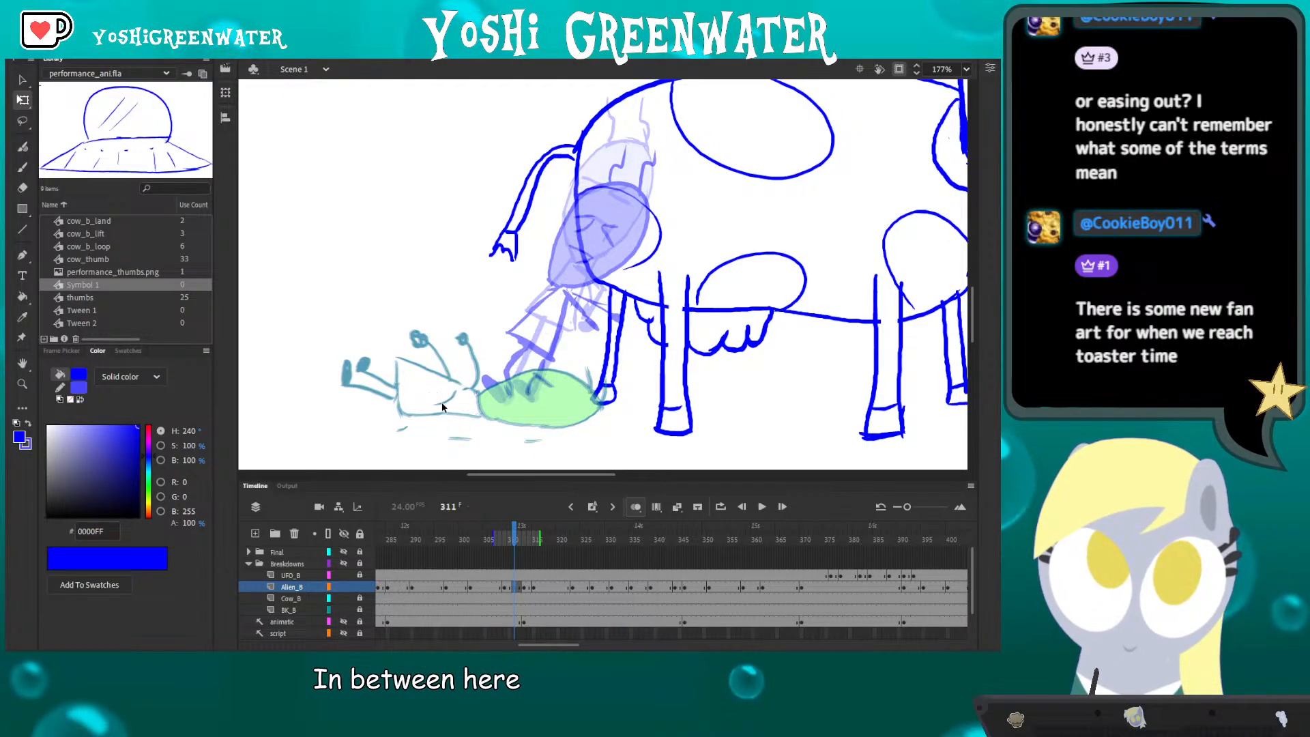
pyautogui.moveTo(539, 294); pyautogui.dragTo(523, 289)
pyautogui.moveTo(565, 202)
pyautogui.mouseDown()
pyautogui.moveTo(609, 269)
pyautogui.moveTo(534, 285)
pyautogui.mouseUp()
pyautogui.moveTo(597, 185)
pyautogui.mouseDown()
pyautogui.moveTo(622, 150)
pyautogui.moveTo(643, 174)
pyautogui.mouseUp()
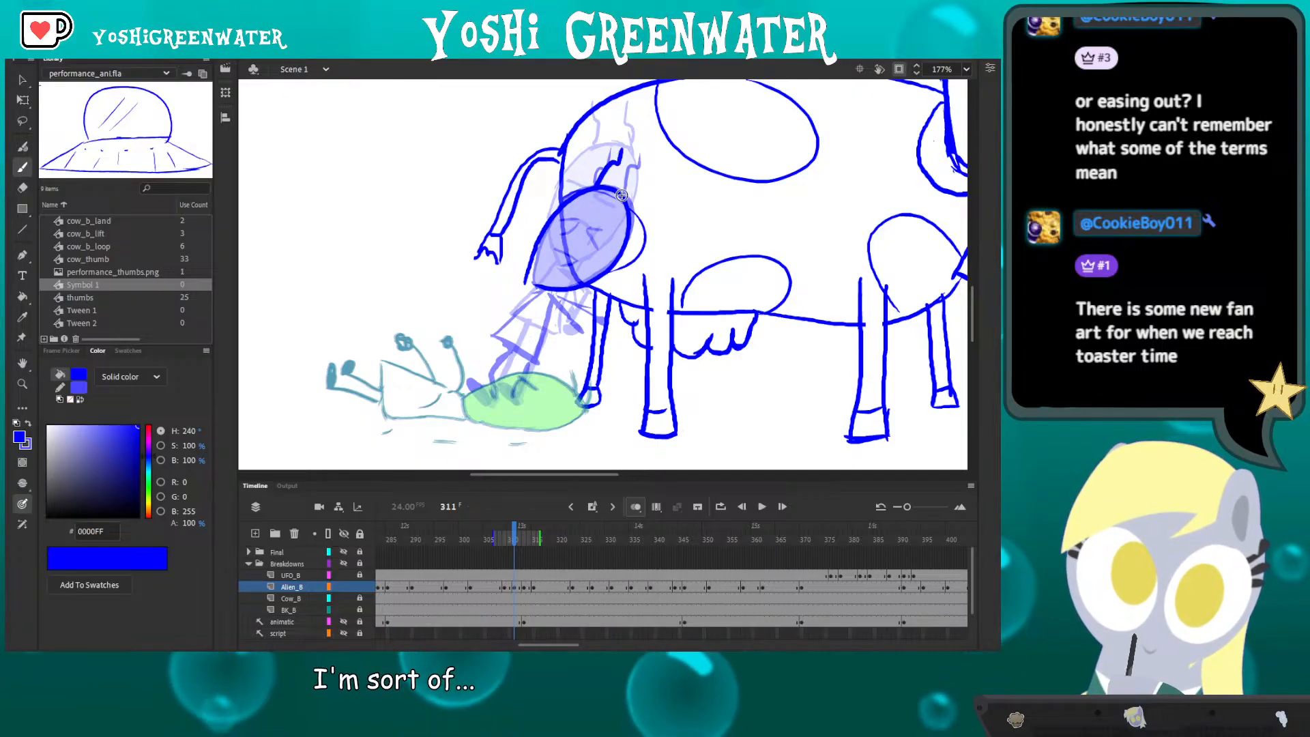
pyautogui.moveTo(565, 218); pyautogui.dragTo(549, 220)
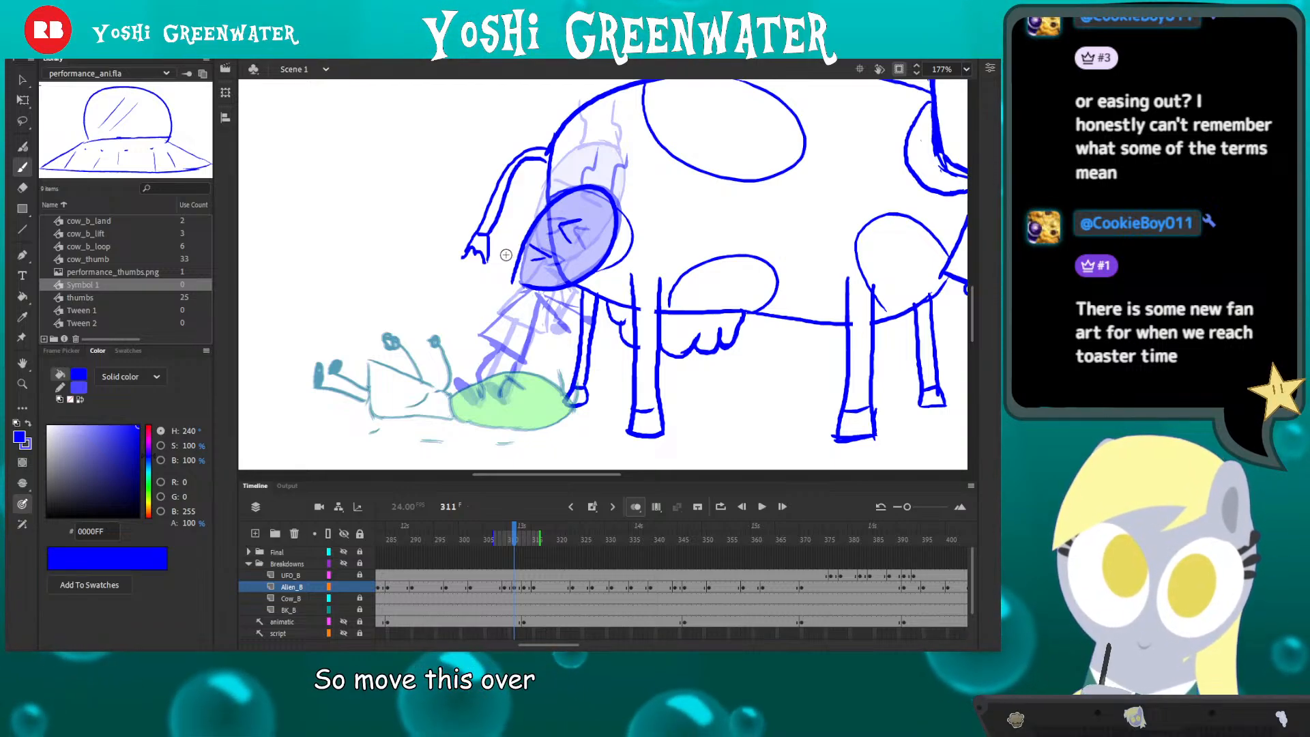
pyautogui.moveTo(608, 195); pyautogui.dragTo(597, 202)
pyautogui.moveTo(616, 207); pyautogui.dragTo(633, 189)
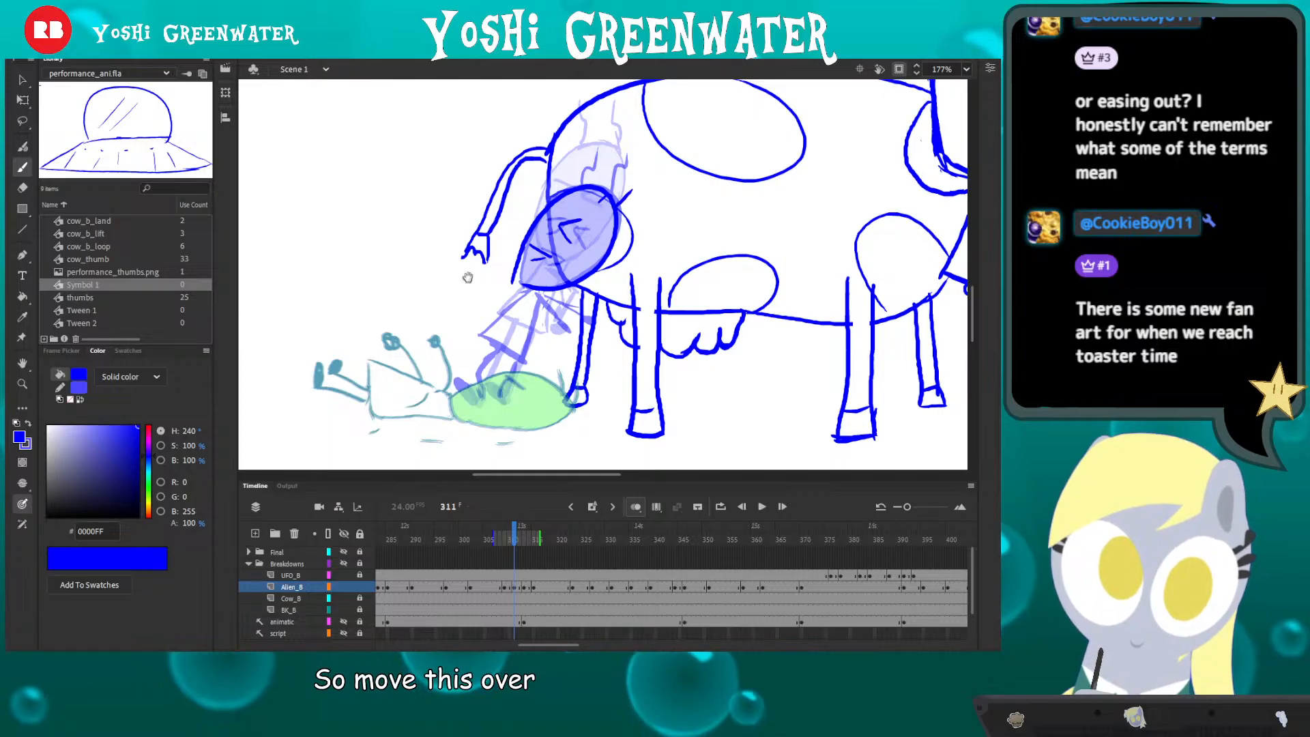
pyautogui.moveTo(527, 280); pyautogui.dragTo(510, 288)
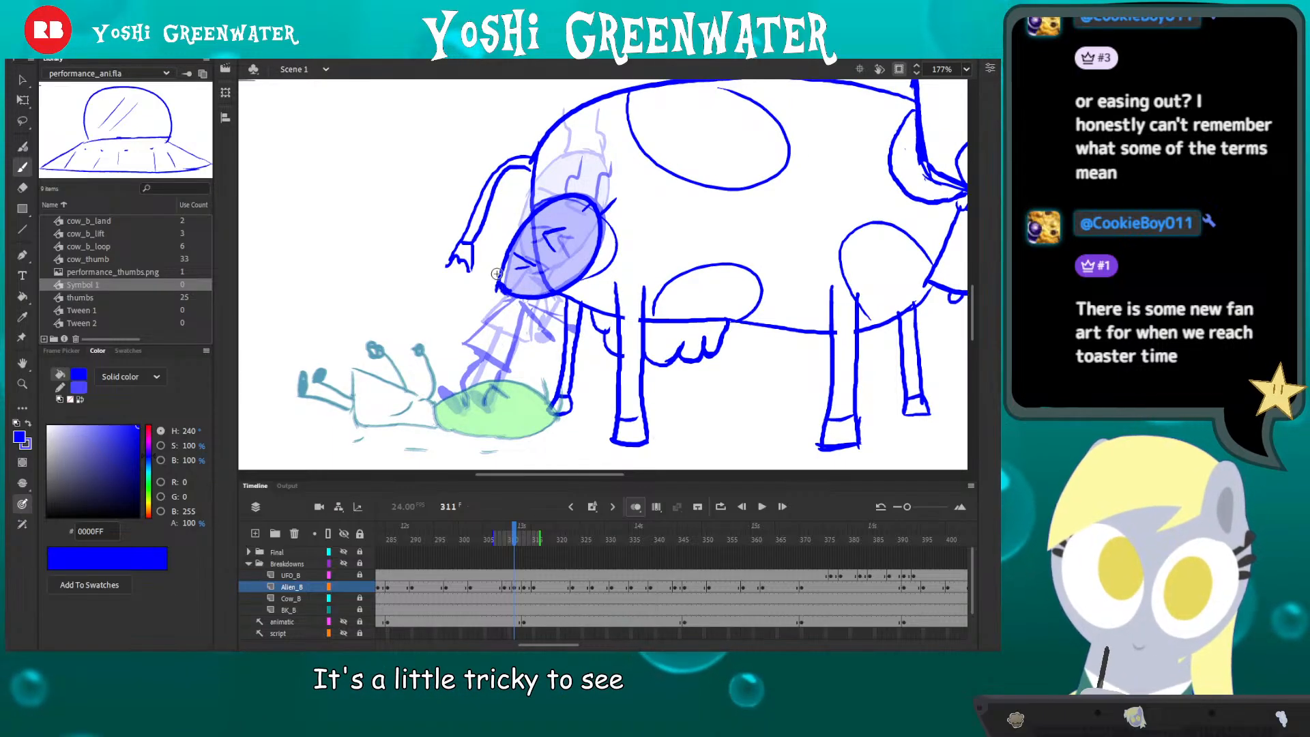
pyautogui.moveTo(448, 266)
pyautogui.mouseDown()
pyautogui.moveTo(498, 269)
pyautogui.moveTo(481, 273)
pyautogui.mouseUp()
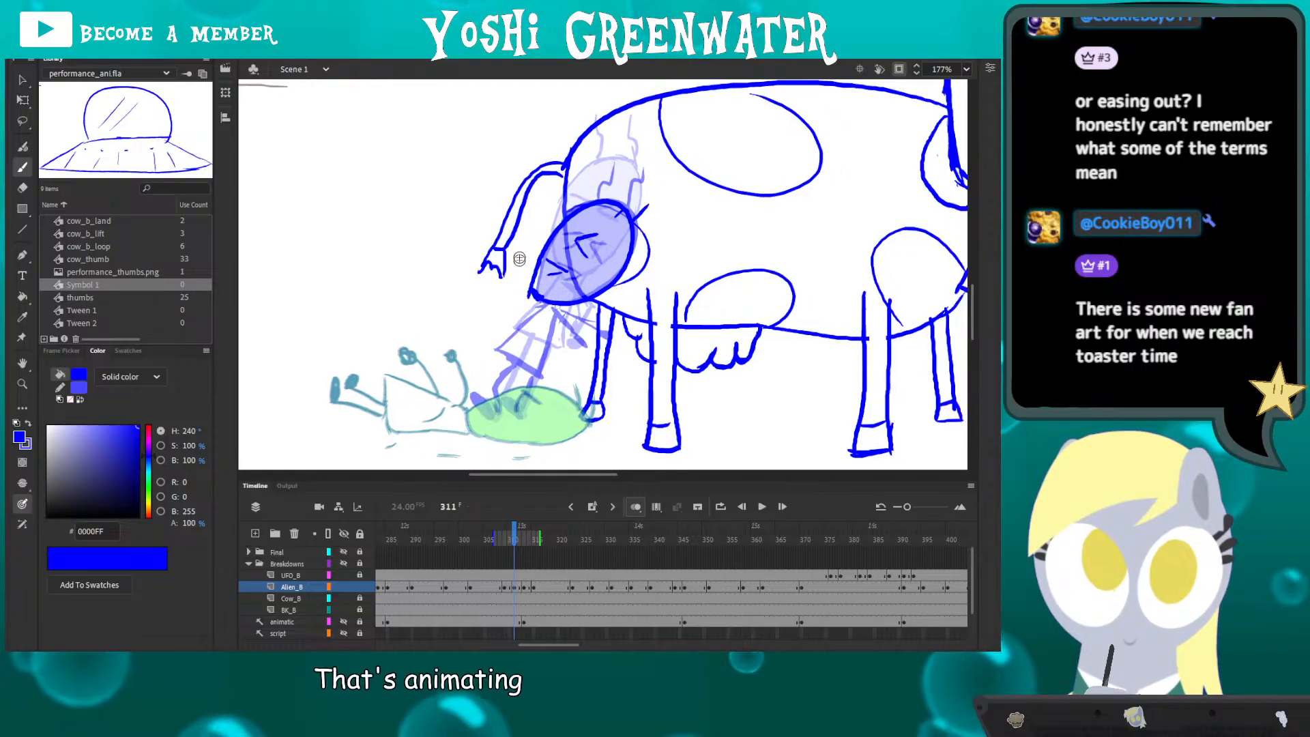
# - Move the frame 311 alien's head down and rotate it clockwise toward the pose lying on the ground
pyautogui.press('q')
pyautogui.moveTo(468, 135); pyautogui.dragTo(682, 377)
pyautogui.moveTo(570, 218); pyautogui.dragTo(561, 277)
pyautogui.moveTo(645, 251); pyautogui.dragTo(658, 269)
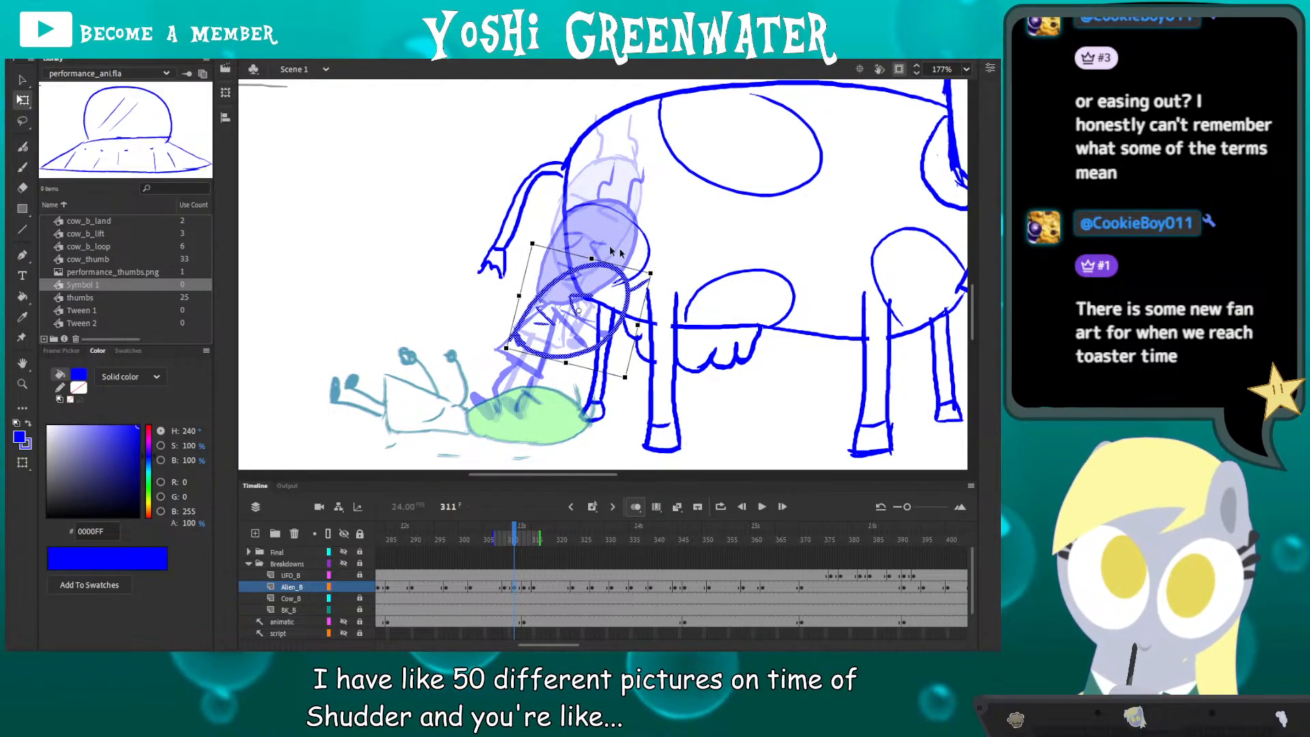
pyautogui.click(491, 341)
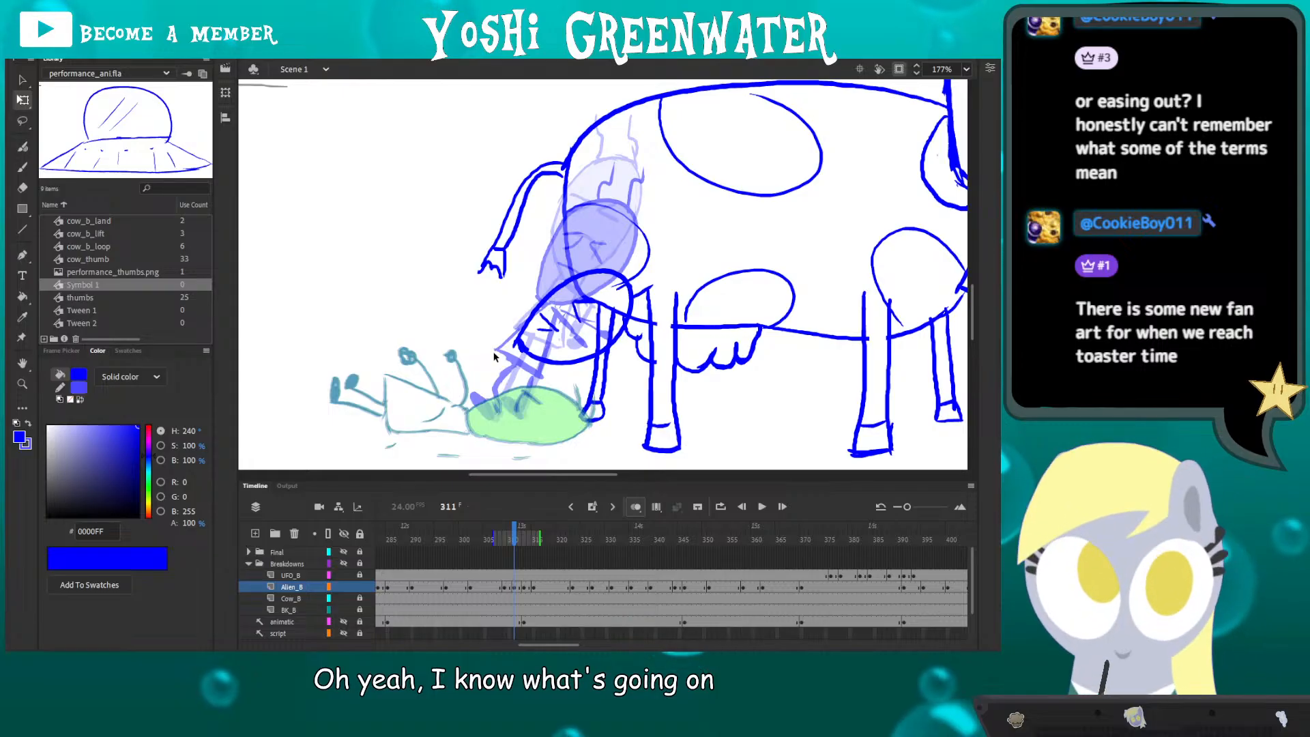
pyautogui.press('b')
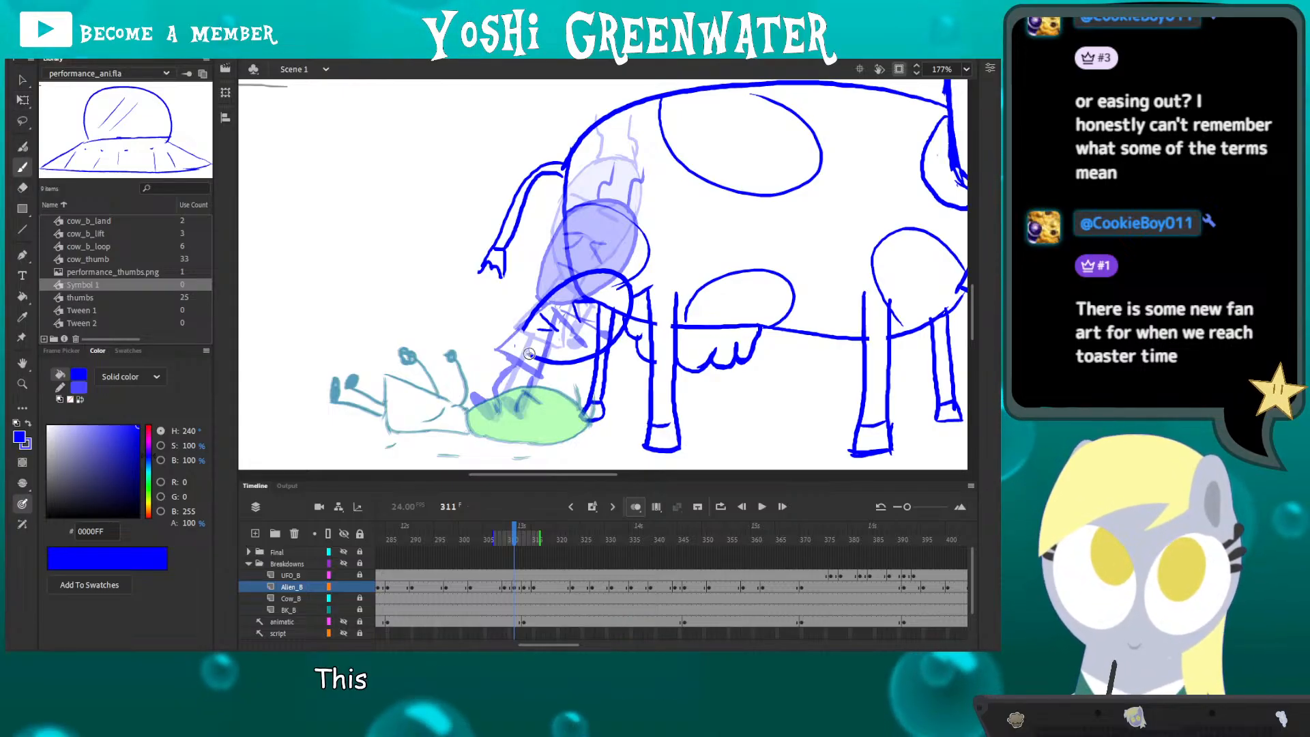
# - With onion skinning off, flip repeatedly between frames 302, 309, 311 and 313 to compare the alien's head position through the collapse
pyautogui.click(633, 511)
pyautogui.hotkey('alt', ',')
pyautogui.hotkey('alt', ',')
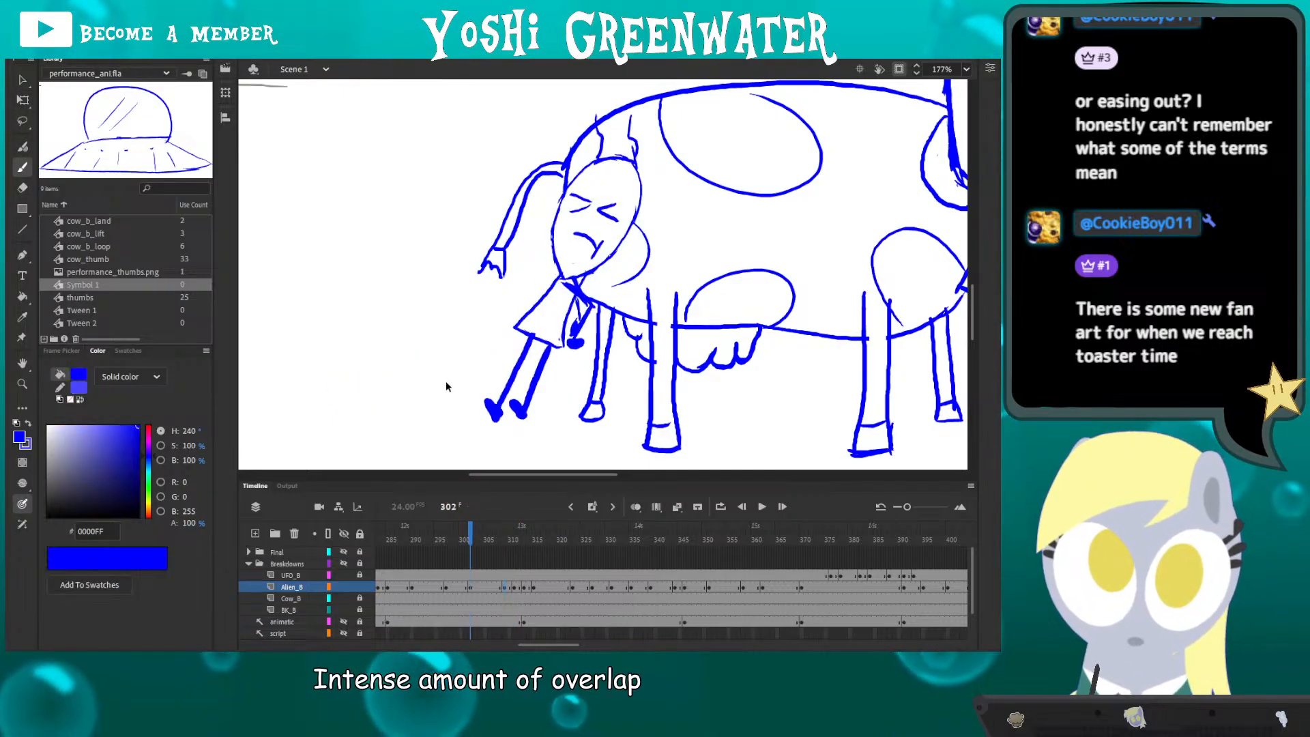
pyautogui.hotkey('alt', '.')
pyautogui.hotkey('alt', '.')
pyautogui.hotkey('alt', '.')
pyautogui.hotkey('alt', ',')
pyautogui.hotkey('alt', ',')
pyautogui.hotkey('alt', '.')
pyautogui.hotkey('alt', '.')
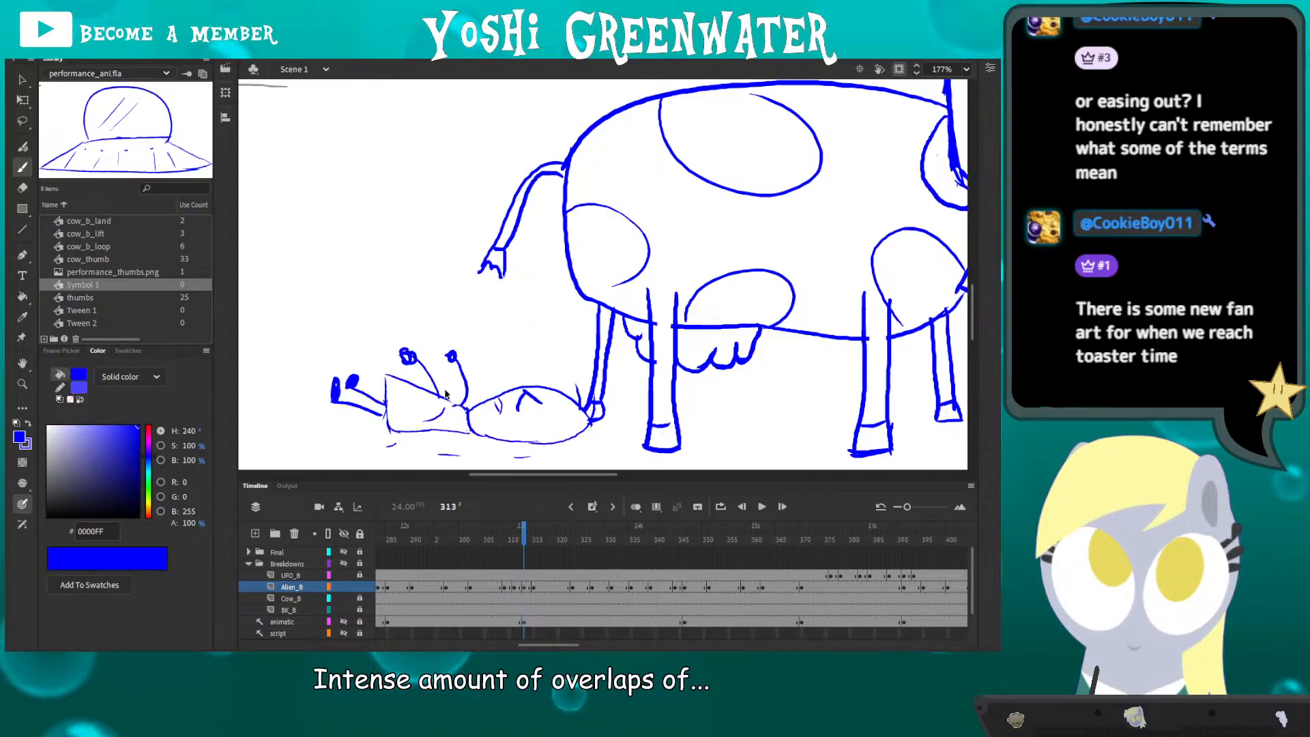
pyautogui.hotkey('alt', ',')
pyautogui.hotkey('alt', '.')
pyautogui.hotkey('alt', ',')
pyautogui.hotkey('alt', ',')
pyautogui.hotkey('alt', '.')
pyautogui.hotkey('alt', '.')
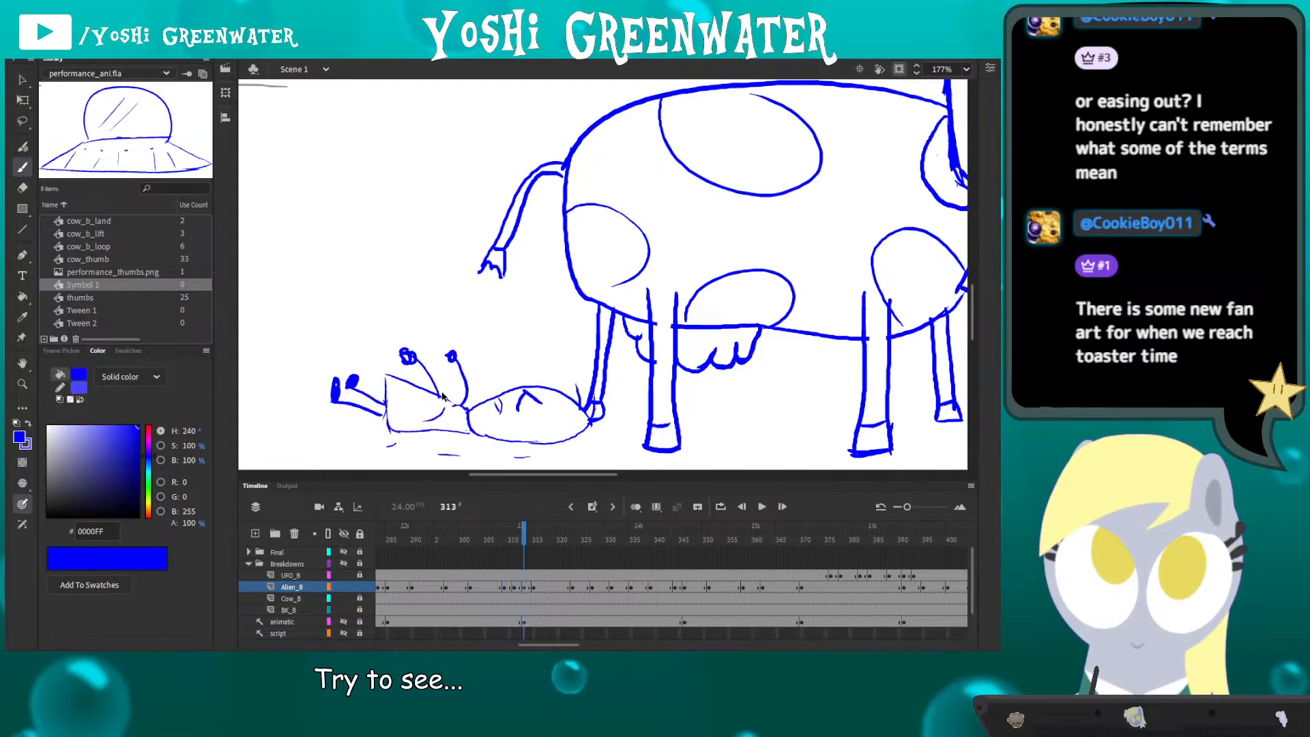
pyautogui.hotkey('alt', ',')
pyautogui.hotkey('alt', ',')
pyautogui.hotkey('alt', '.')
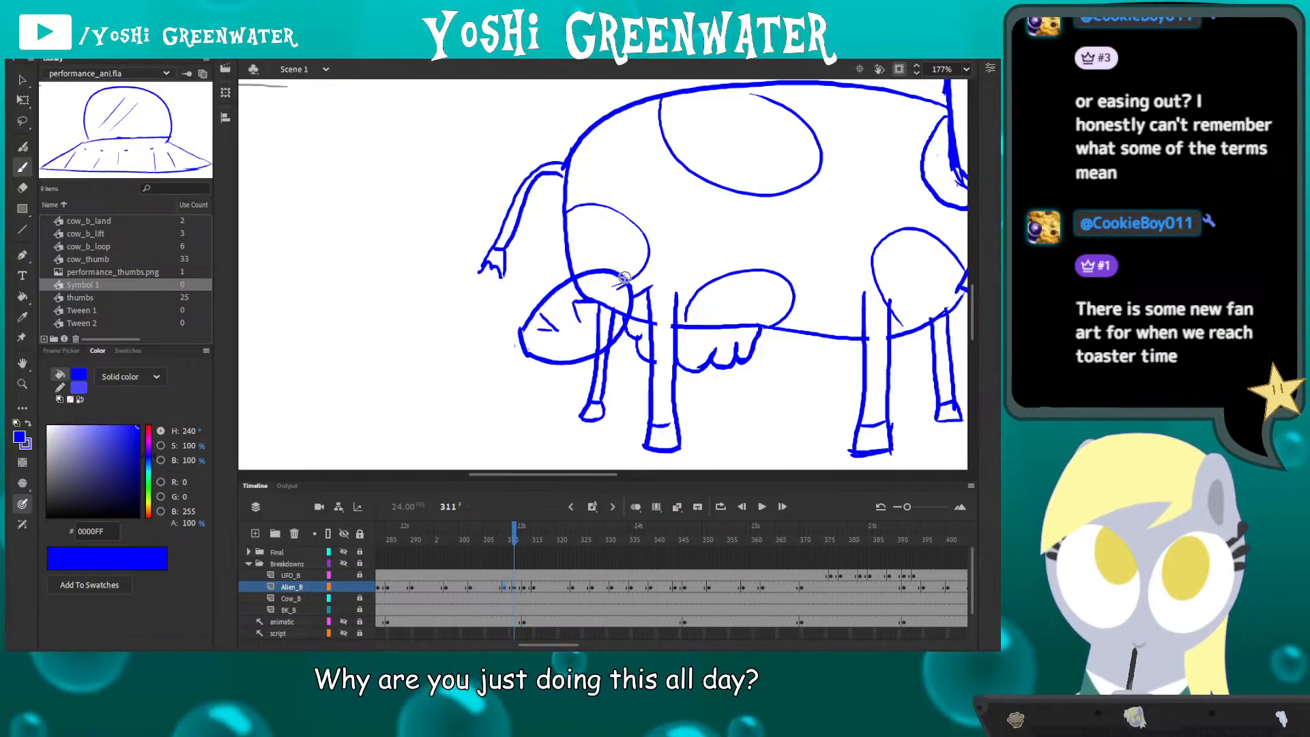
pyautogui.hotkey('alt', ',')
pyautogui.hotkey('alt', '.')
pyautogui.hotkey('alt', '.')
pyautogui.hotkey('alt', ',')
pyautogui.hotkey('alt', ',')
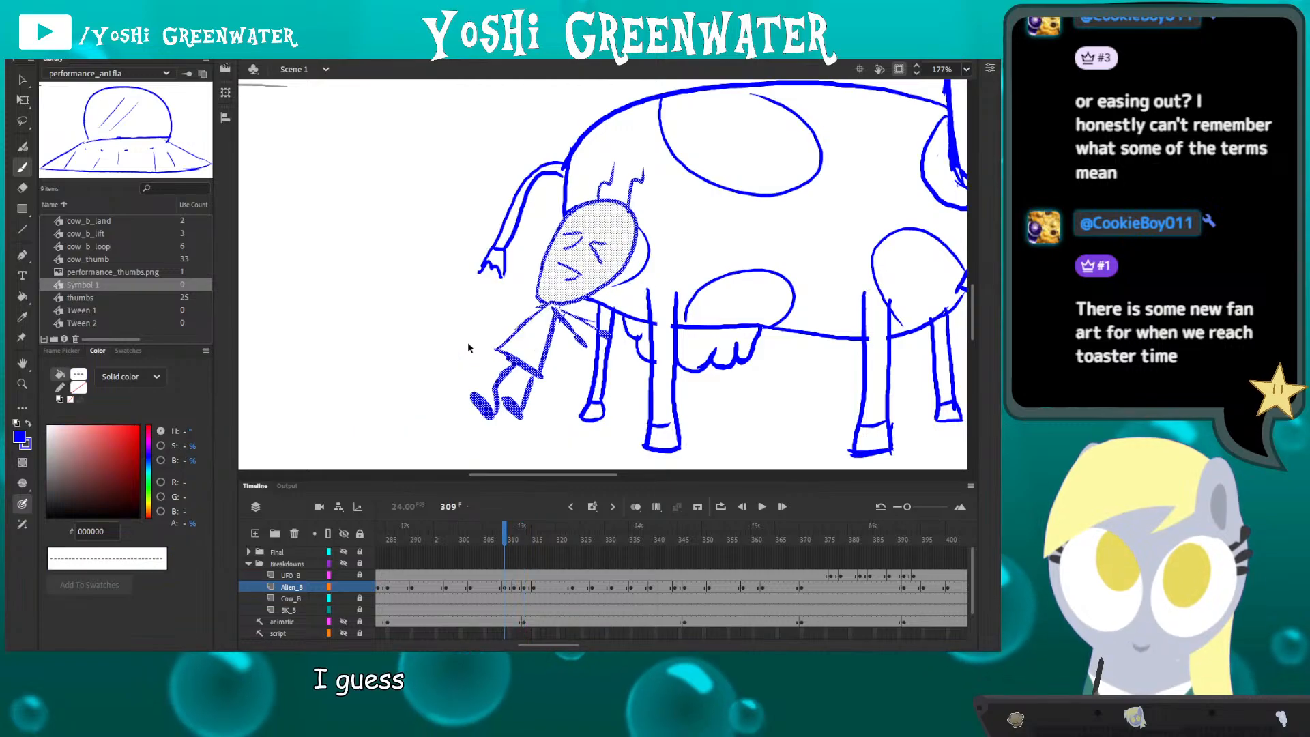
pyautogui.hotkey('alt', '.')
pyautogui.hotkey('alt', '.')
pyautogui.hotkey('alt', ',')
pyautogui.hotkey('alt', ',')
pyautogui.hotkey('alt', '.')
pyautogui.hotkey('alt', '.')
pyautogui.hotkey('alt', ',')
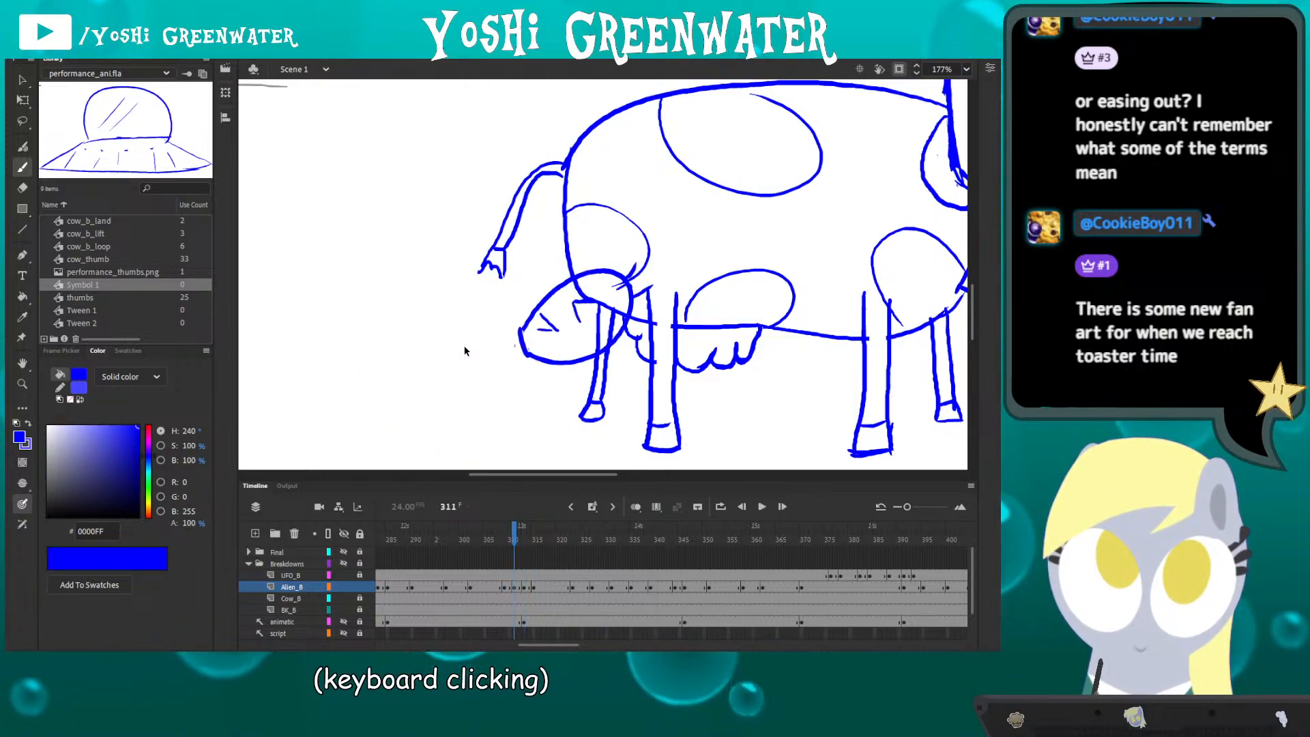
pyautogui.hotkey('alt', ',')
pyautogui.hotkey('alt', '.')
pyautogui.hotkey('alt', '.')
# - With onion skinning on, draw the falling alien's flared torso extending diagonally down and left from its head on frame 311
pyautogui.click(634, 506)
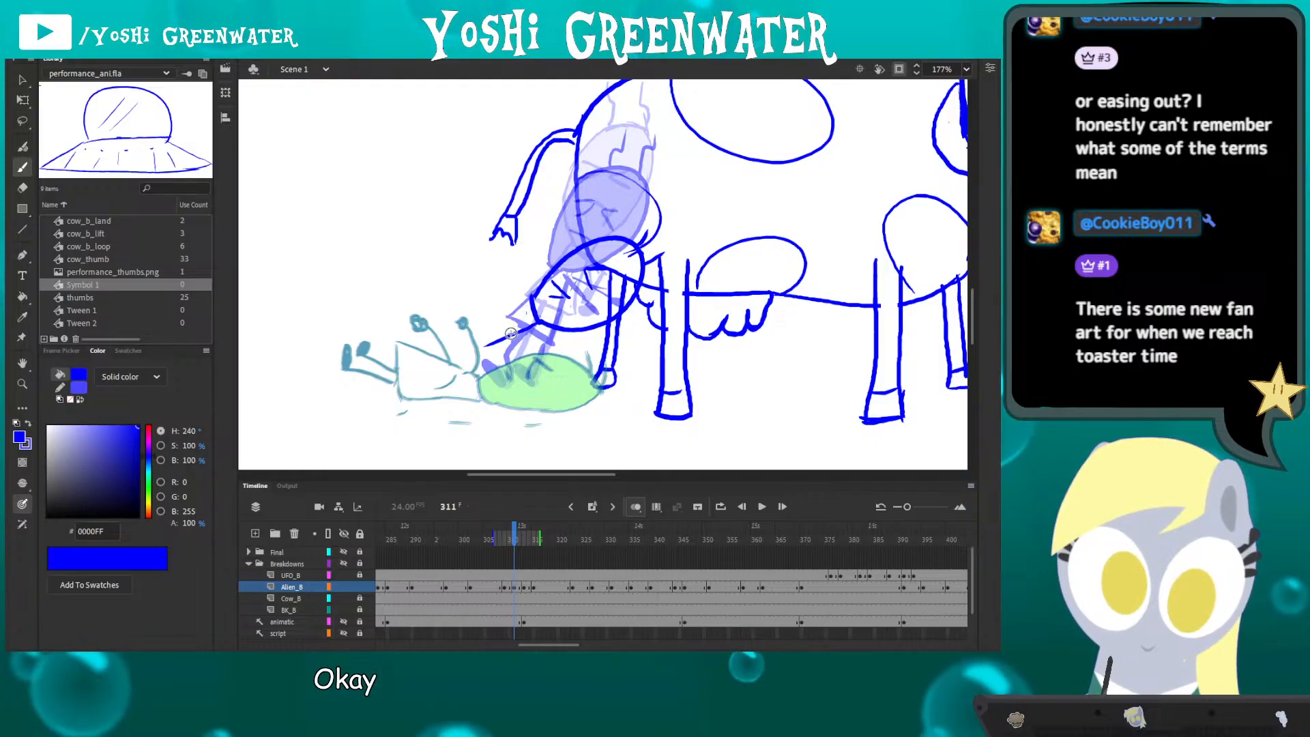
pyautogui.moveTo(532, 297); pyautogui.dragTo(464, 339)
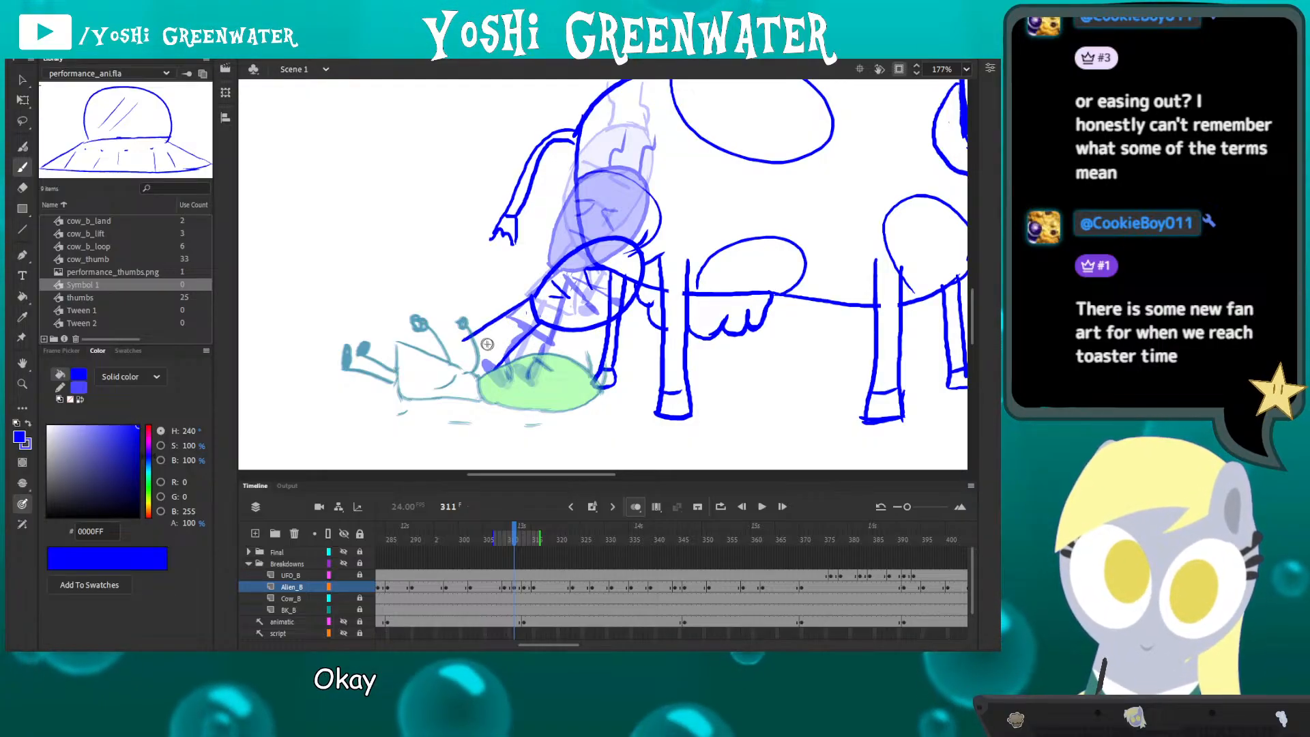
# - Turn off onion skinning and flip between frames 309, 311 and 313 to check the new torso against the neighbouring poses
pyautogui.click(635, 507)
pyautogui.hotkey('alt', ',')
pyautogui.hotkey('alt', '.')
pyautogui.hotkey('alt', '.')
pyautogui.hotkey('alt', ',')
pyautogui.hotkey('alt', ',')
pyautogui.hotkey('alt', '.')
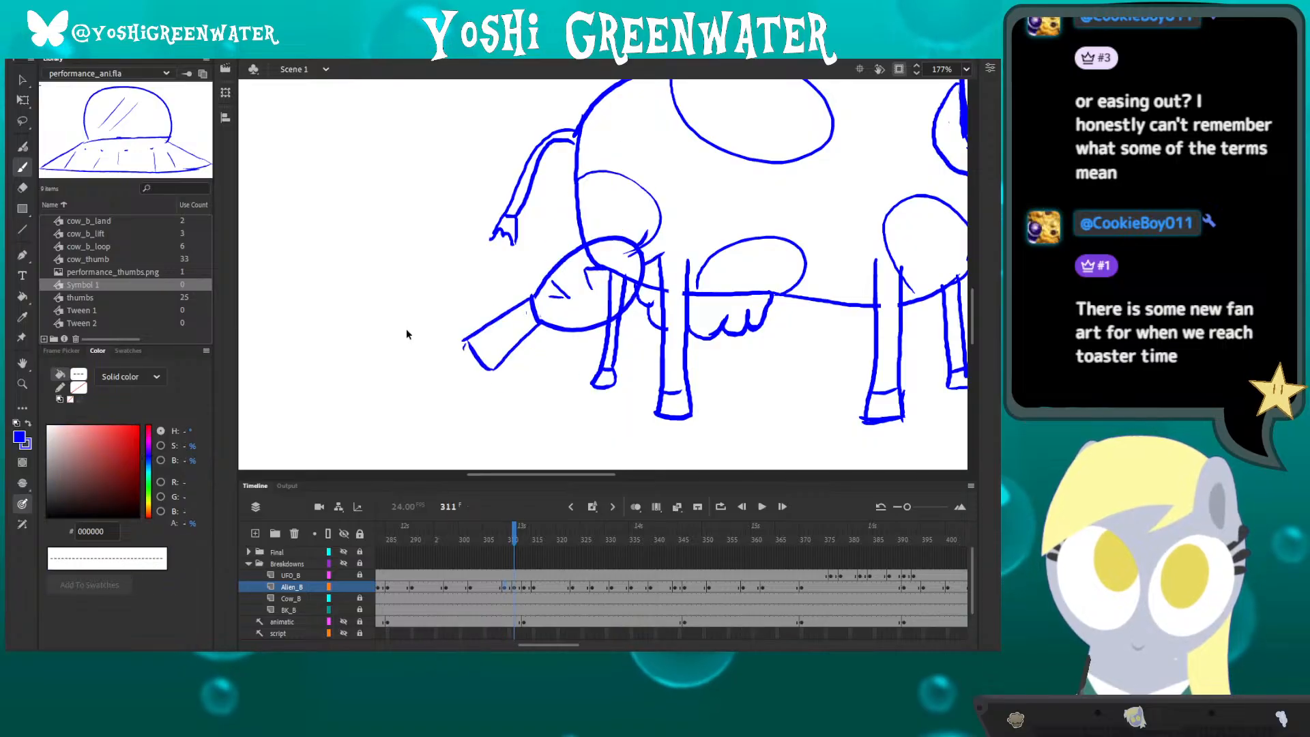
pyautogui.hotkey('alt', '.')
pyautogui.hotkey('alt', ',')
pyautogui.hotkey('alt', ',')
pyautogui.hotkey('alt', '.')
# - Erase and redraw the torso's hem on frame 311 slightly wider, comparing it with the frame 309 pose
pyautogui.press('e')
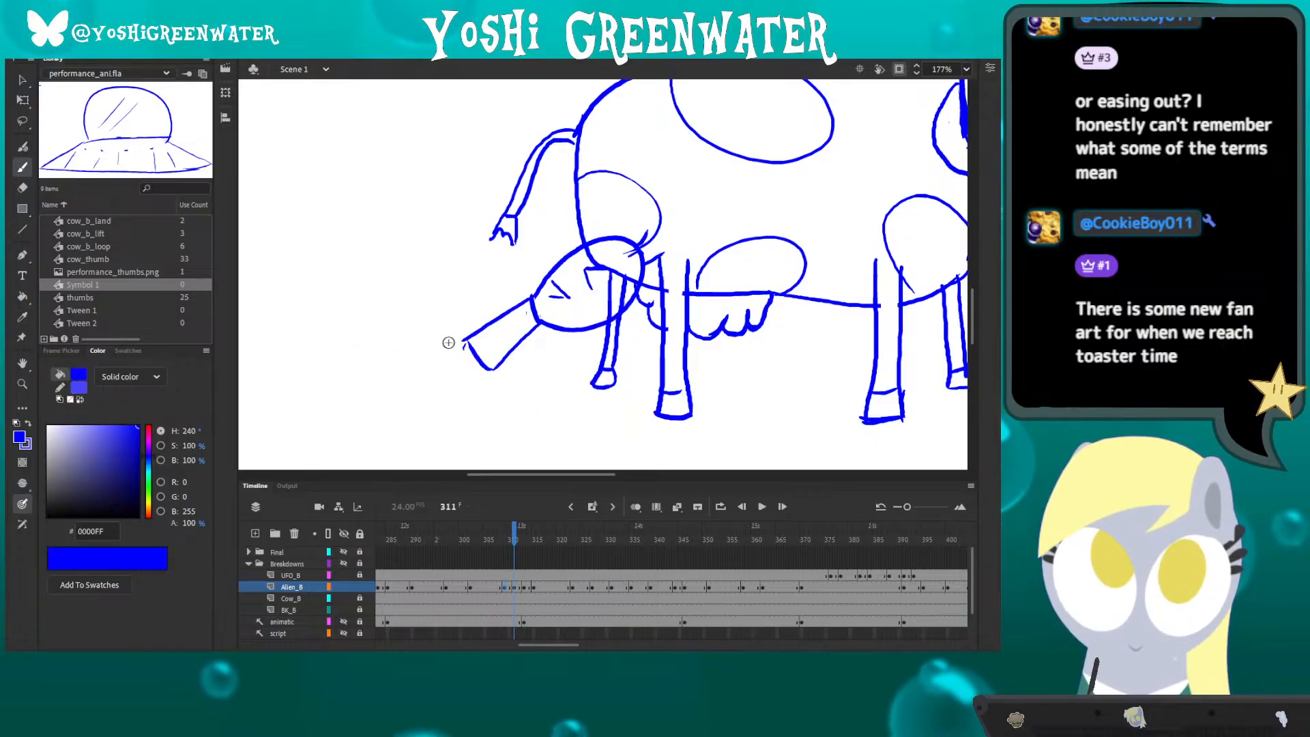
pyautogui.moveTo(468, 339); pyautogui.dragTo(491, 369)
pyautogui.press('b')
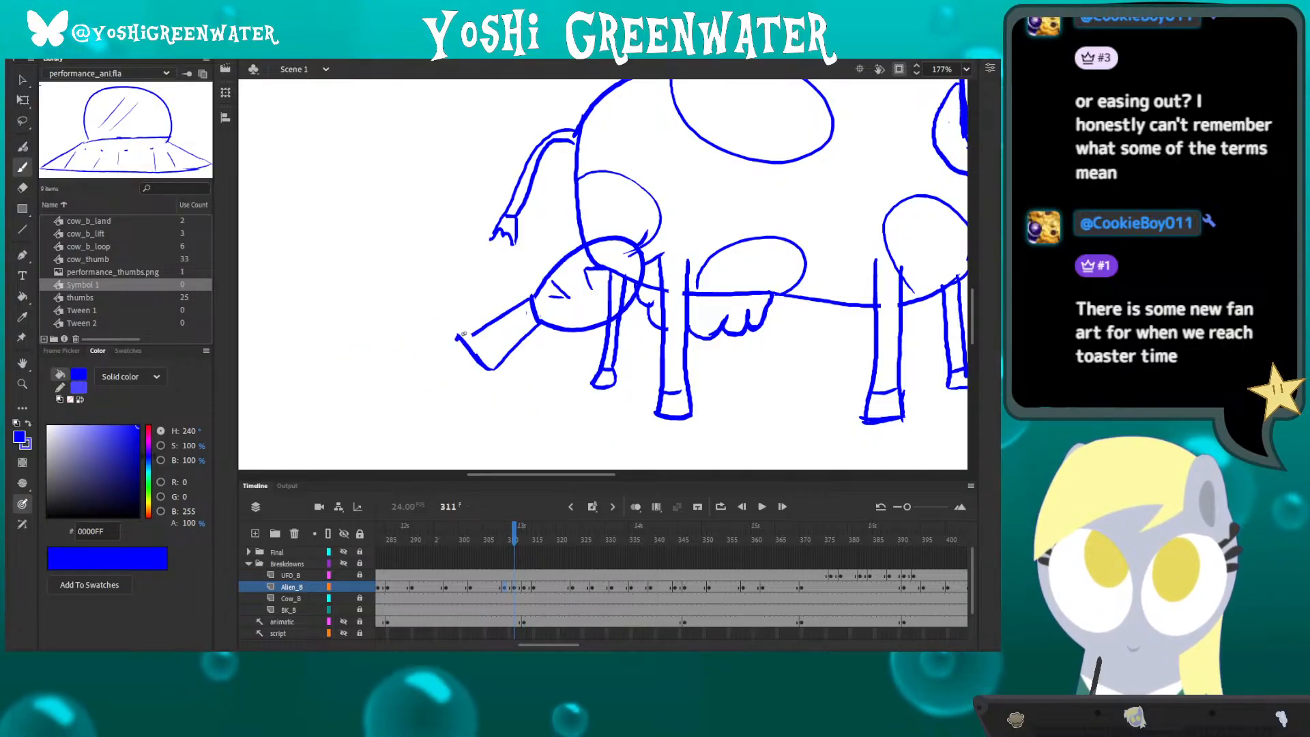
pyautogui.hotkey('alt', ',')
pyautogui.hotkey('alt', '.')
pyautogui.hotkey('alt', ',')
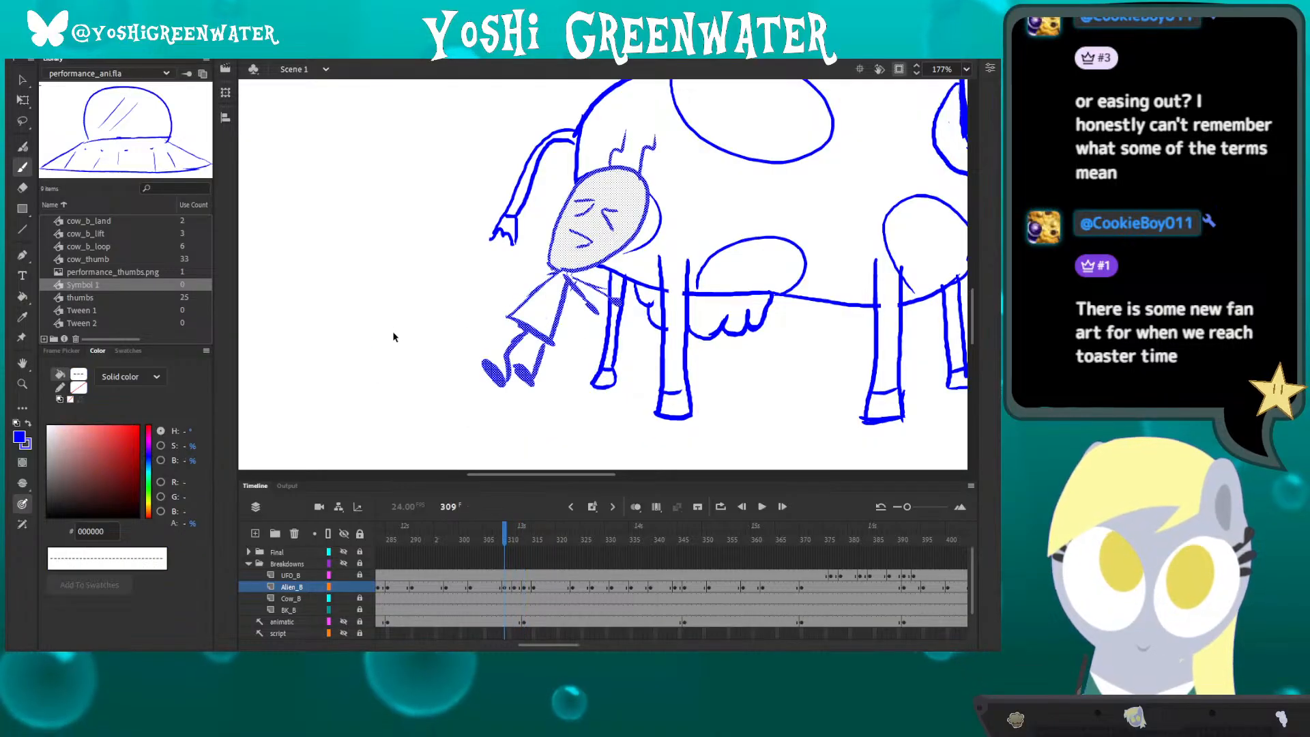
pyautogui.hotkey('alt', '.')
# - Erase and redraw the alien's head outline where it meets the torso on frame 311
pyautogui.press('l')
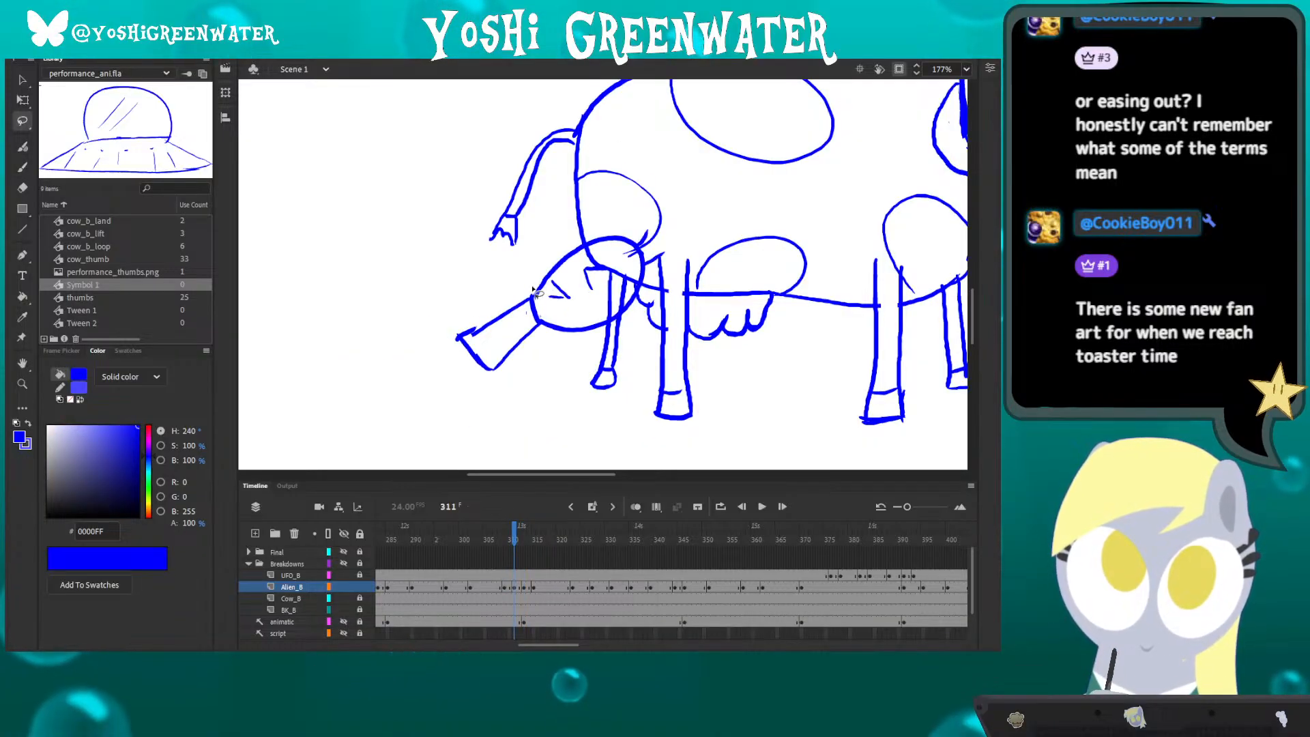
pyautogui.press('e')
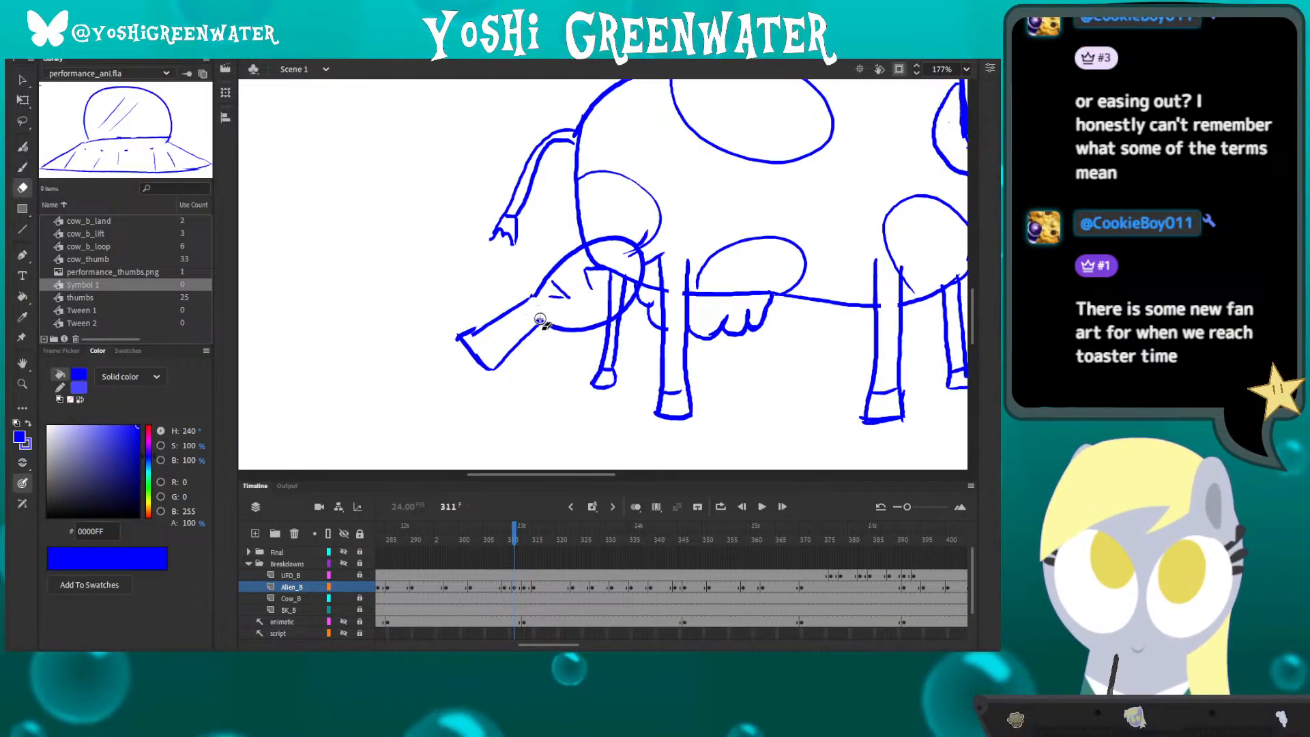
pyautogui.press('b')
pyautogui.moveTo(534, 294); pyautogui.dragTo(539, 323)
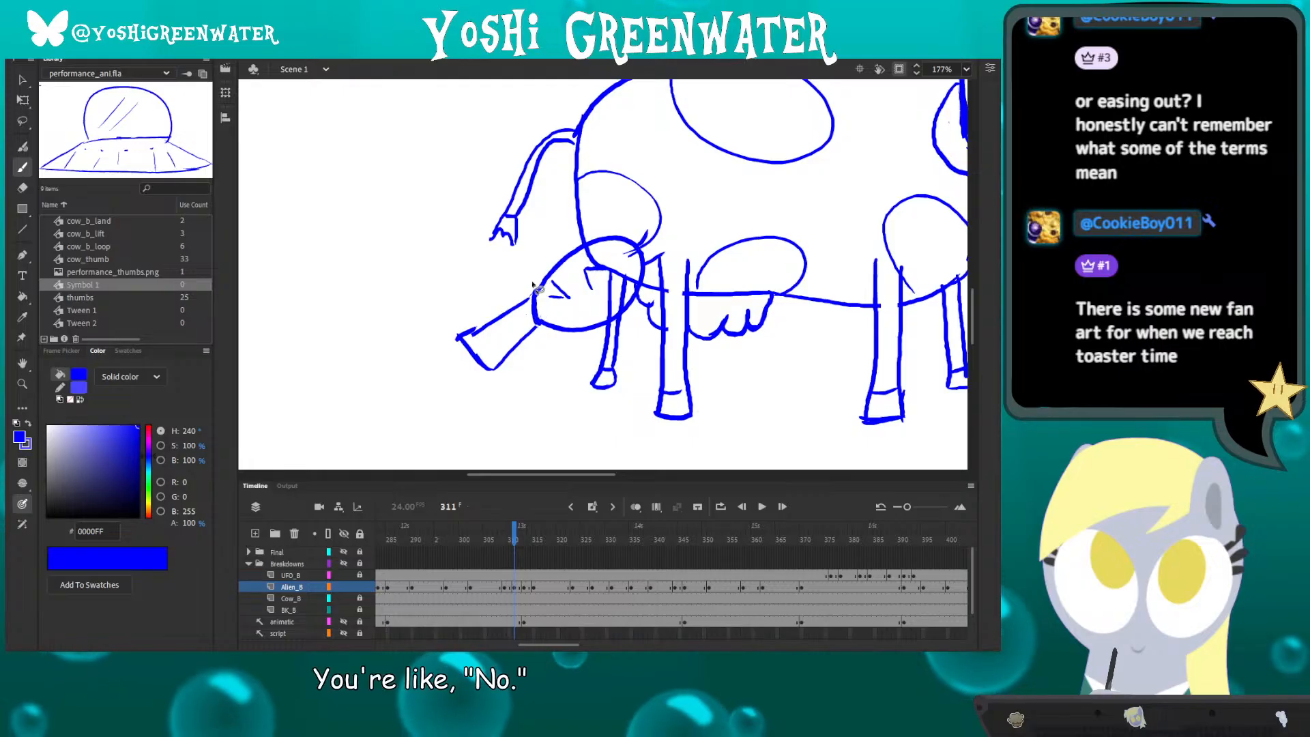
# - Lasso the alien's head on frame 311 and rotate it slightly counterclockwise to make it more upright
pyautogui.press('l')
pyautogui.moveTo(528, 268)
pyautogui.mouseDown()
pyautogui.moveTo(578, 212)
pyautogui.moveTo(642, 333)
pyautogui.mouseUp()
pyautogui.press('q')
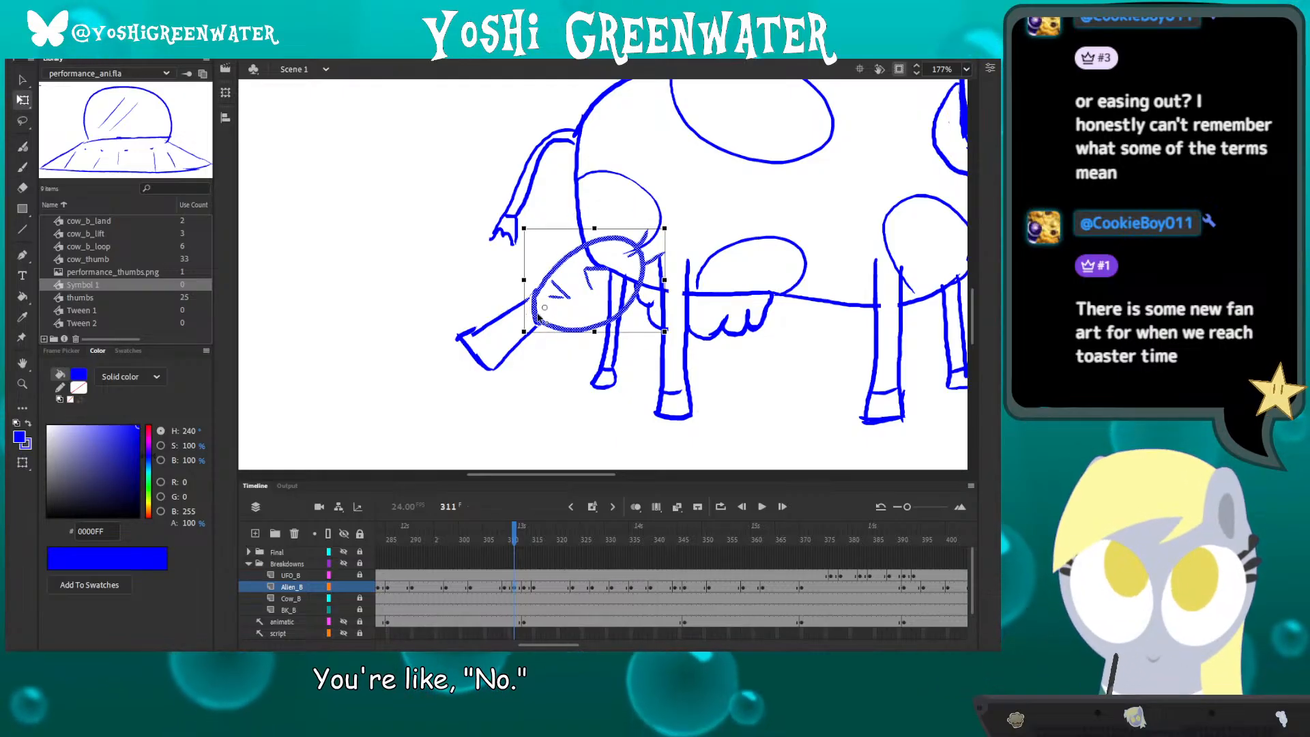
pyautogui.moveTo(660, 227); pyautogui.dragTo(641, 215)
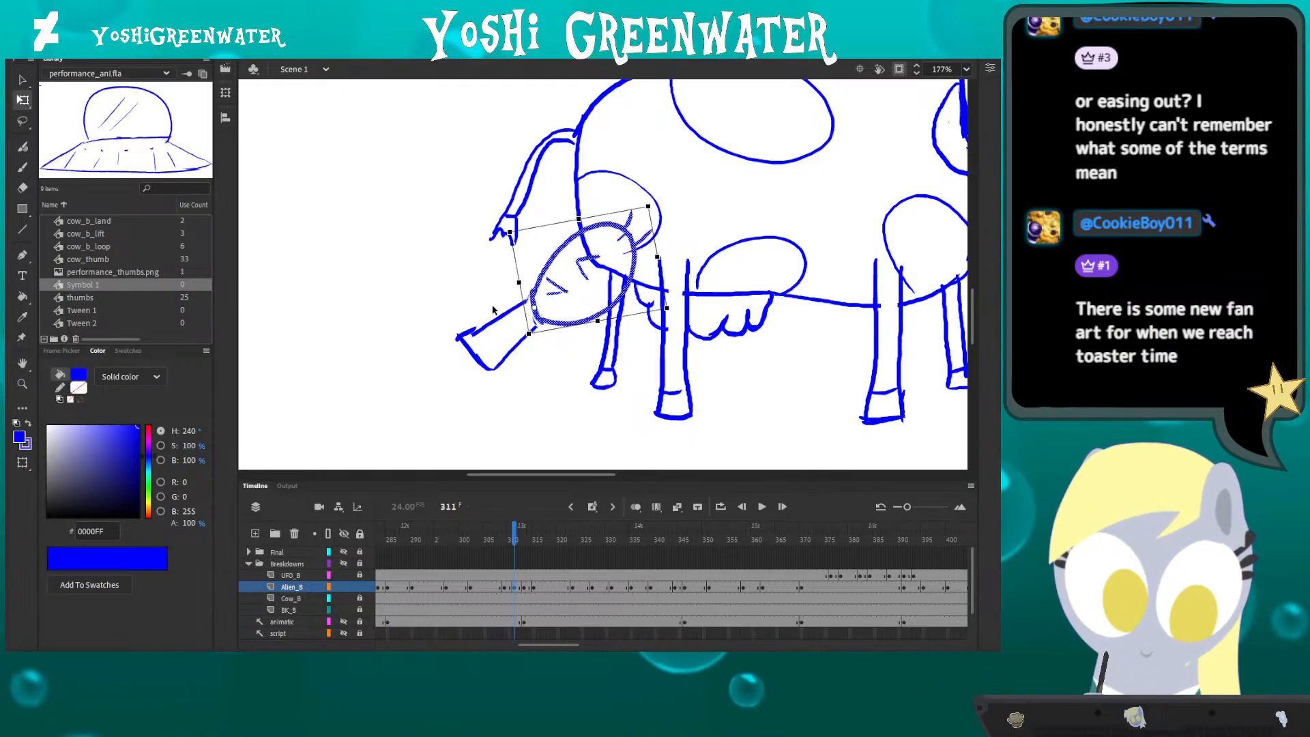
# - Clean up the alien's chin on frame 311 and redraw the torso's lower side and hem to join the rotated head
pyautogui.press('e')
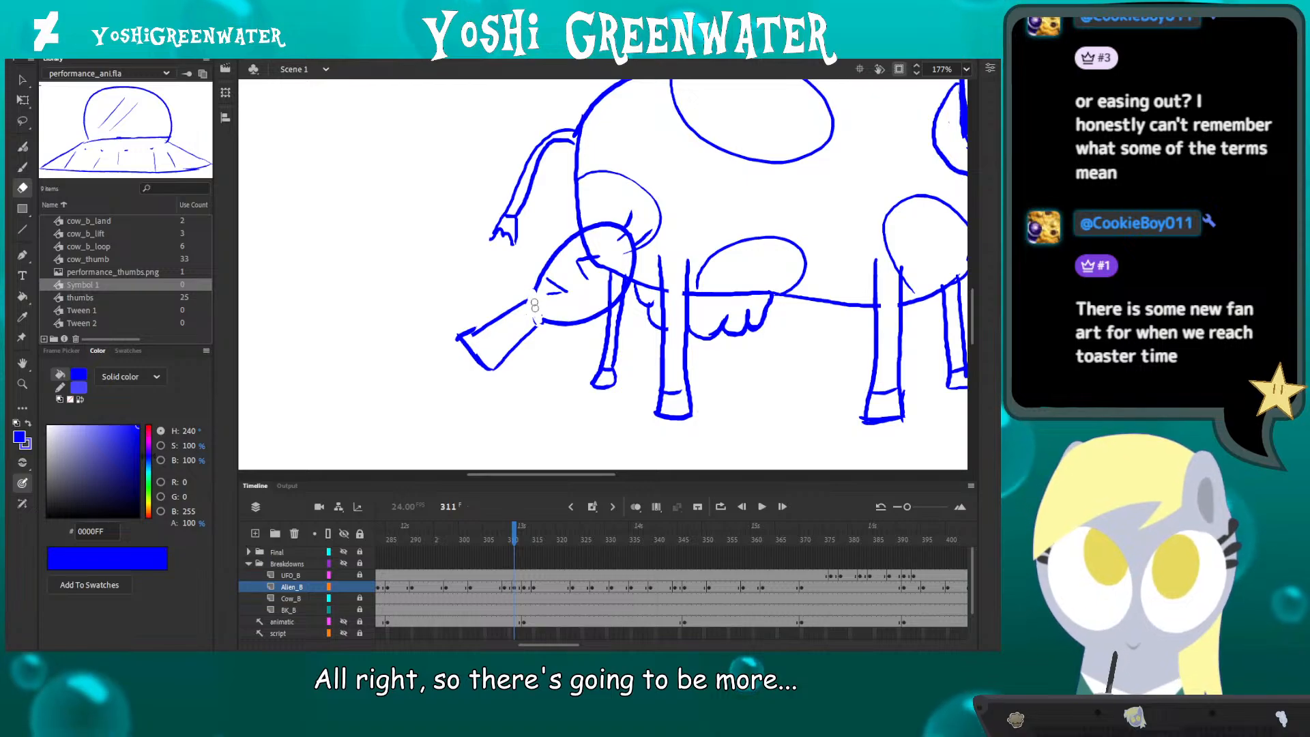
pyautogui.press('b')
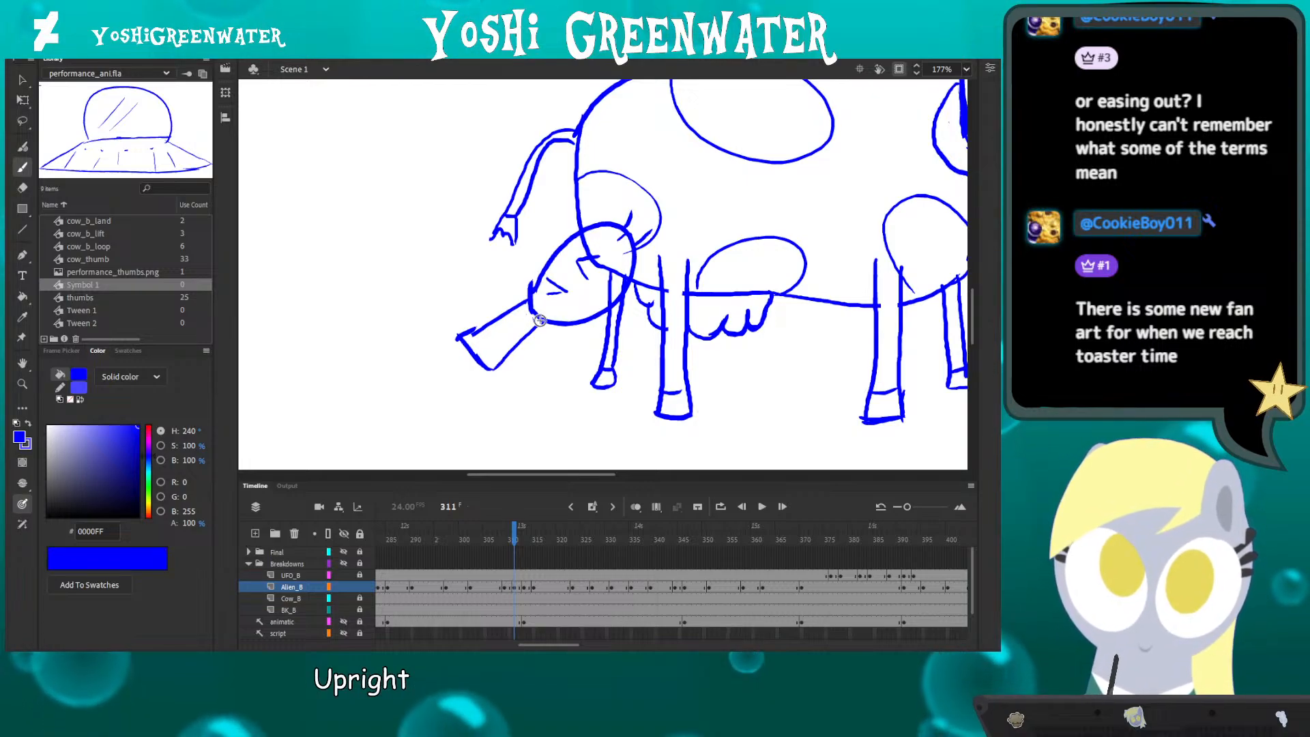
pyautogui.moveTo(527, 334); pyautogui.dragTo(496, 367)
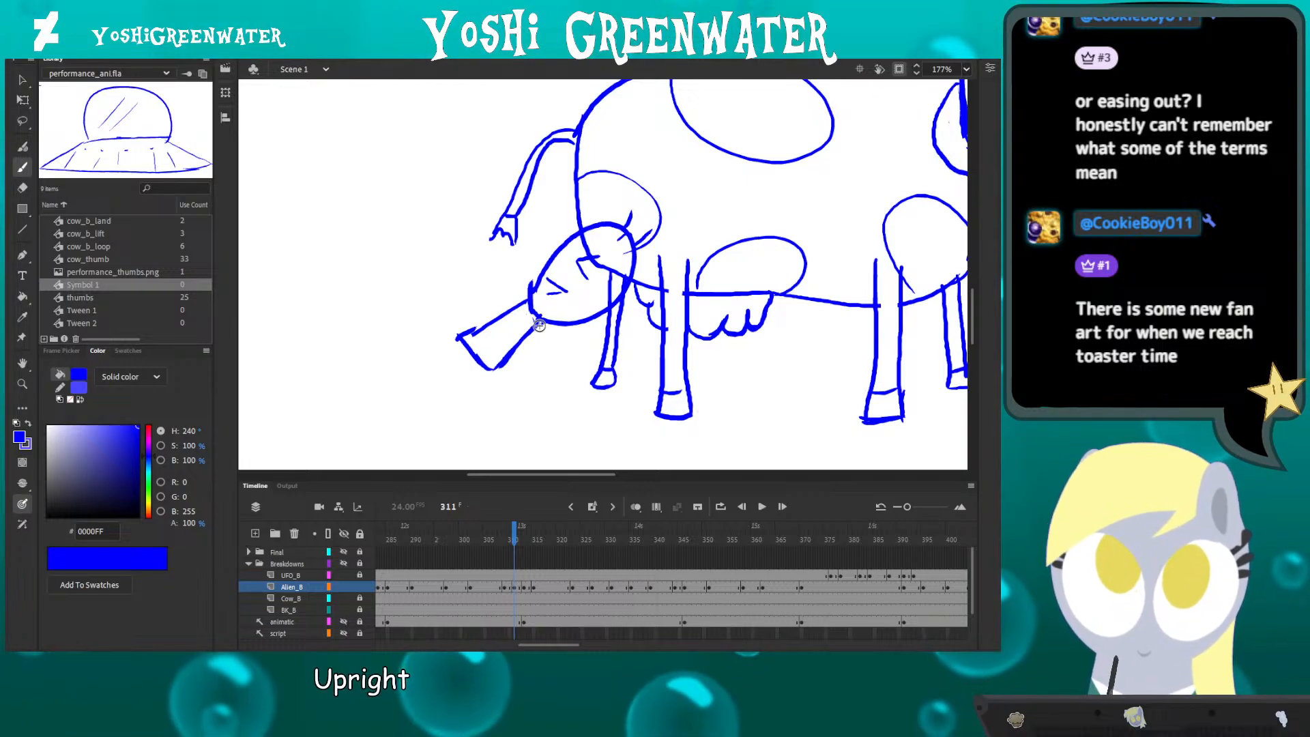
pyautogui.moveTo(539, 323)
pyautogui.mouseDown()
pyautogui.moveTo(503, 377)
pyautogui.moveTo(483, 349)
pyautogui.mouseUp()
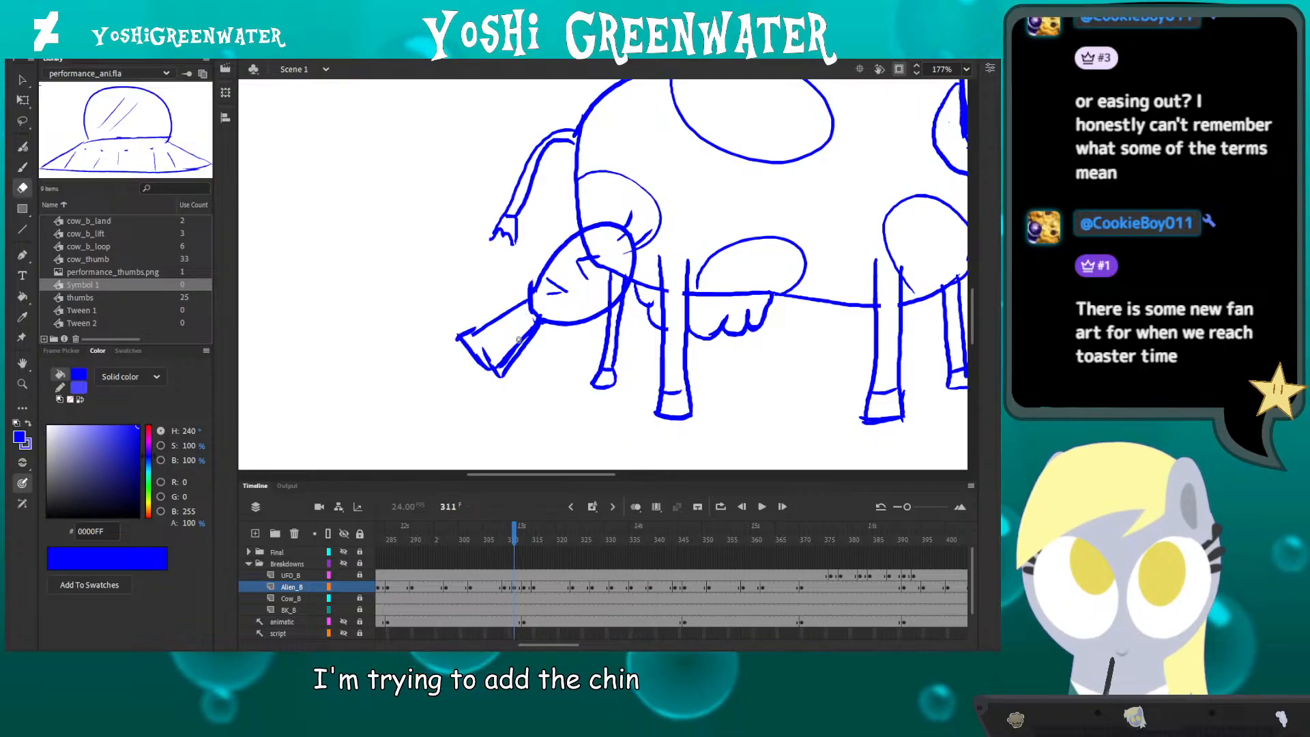
pyautogui.press('b')
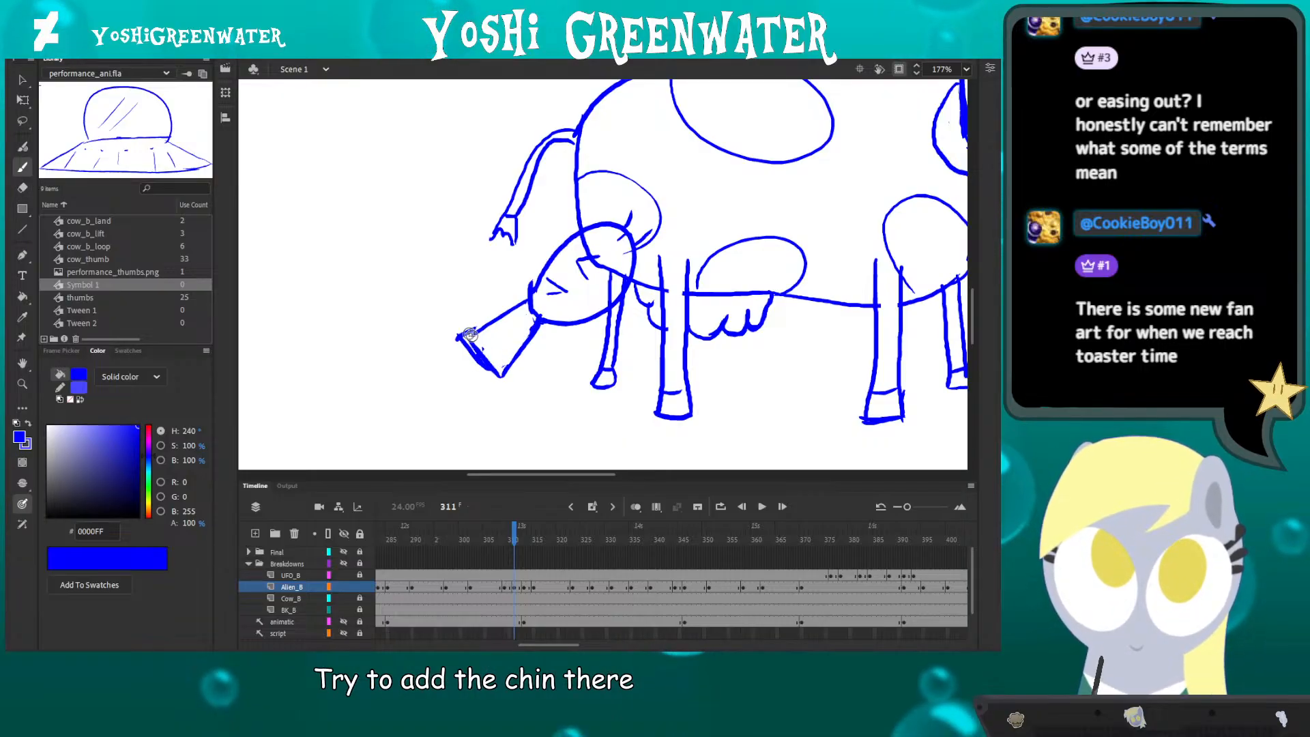
pyautogui.press('e')
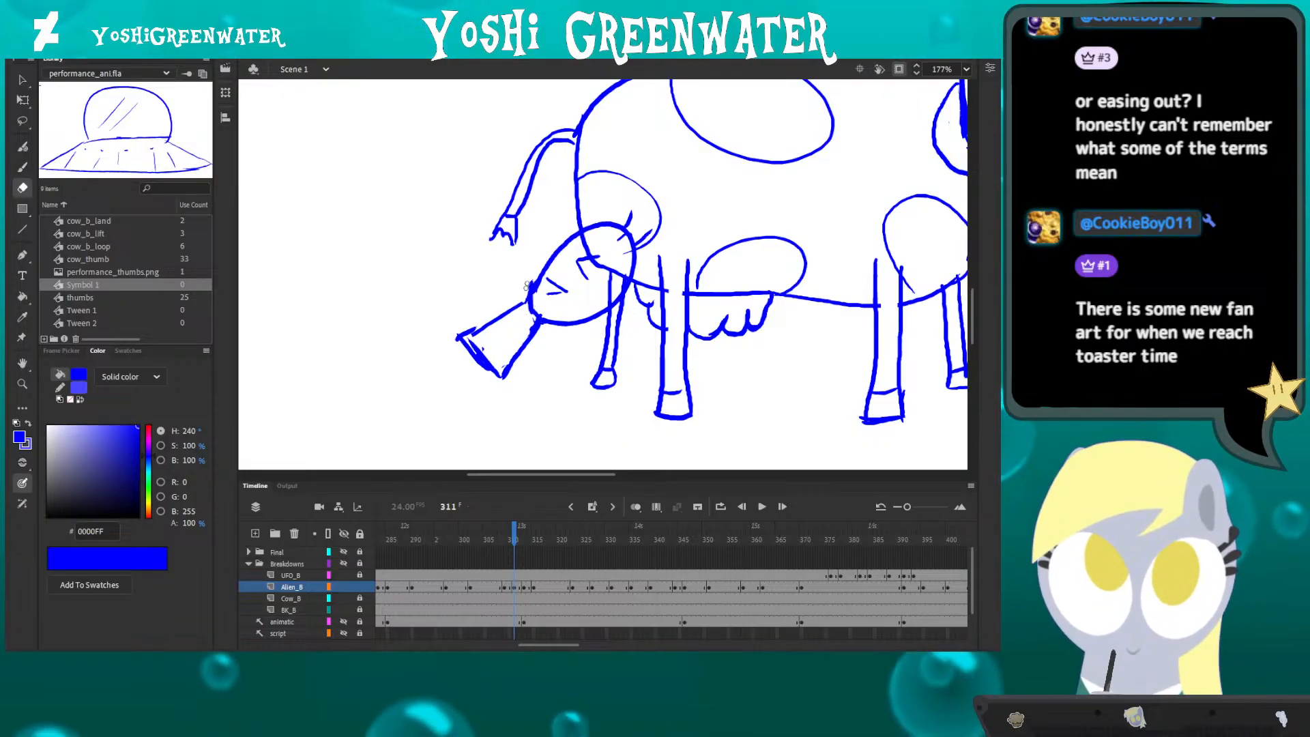
# - Save the file and fill the alien's head on frame 311 with white (FFFFFF) so it covers the cow's lines
pyautogui.hotkey('ctrl', 's')
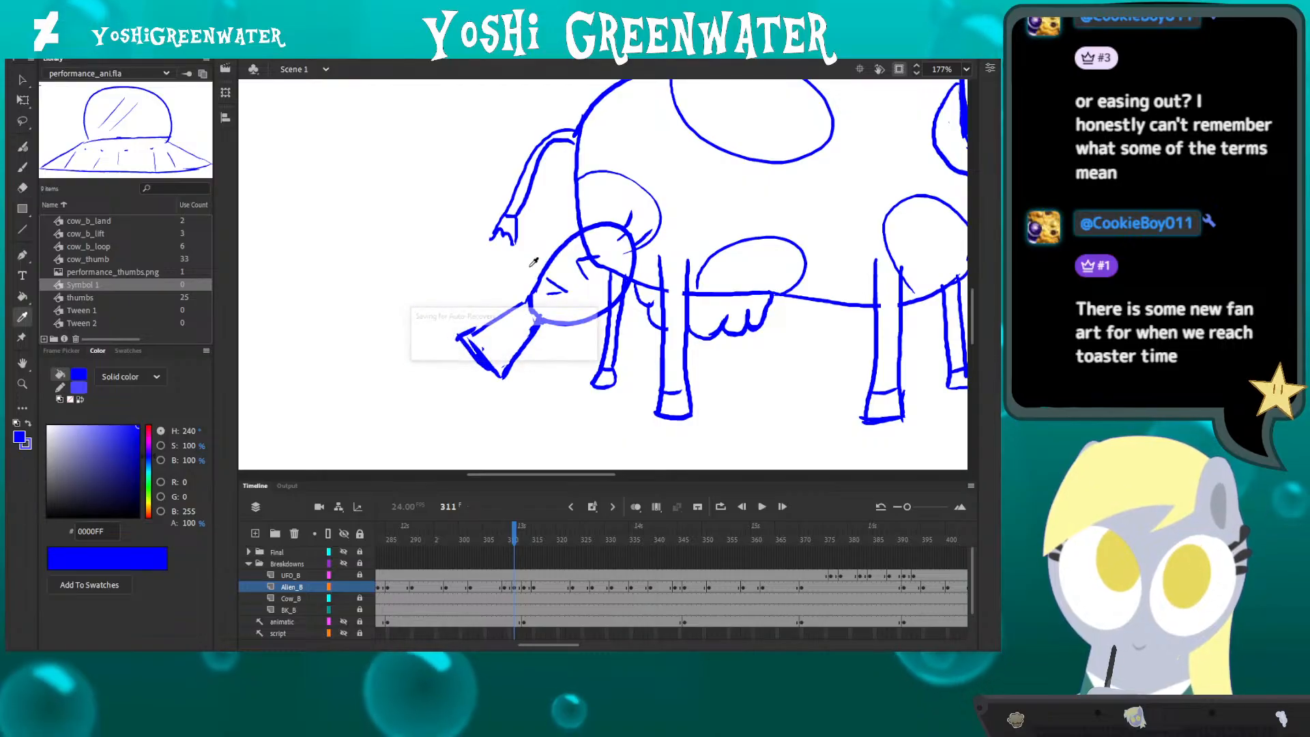
pyautogui.press('i')
pyautogui.click(536, 270)
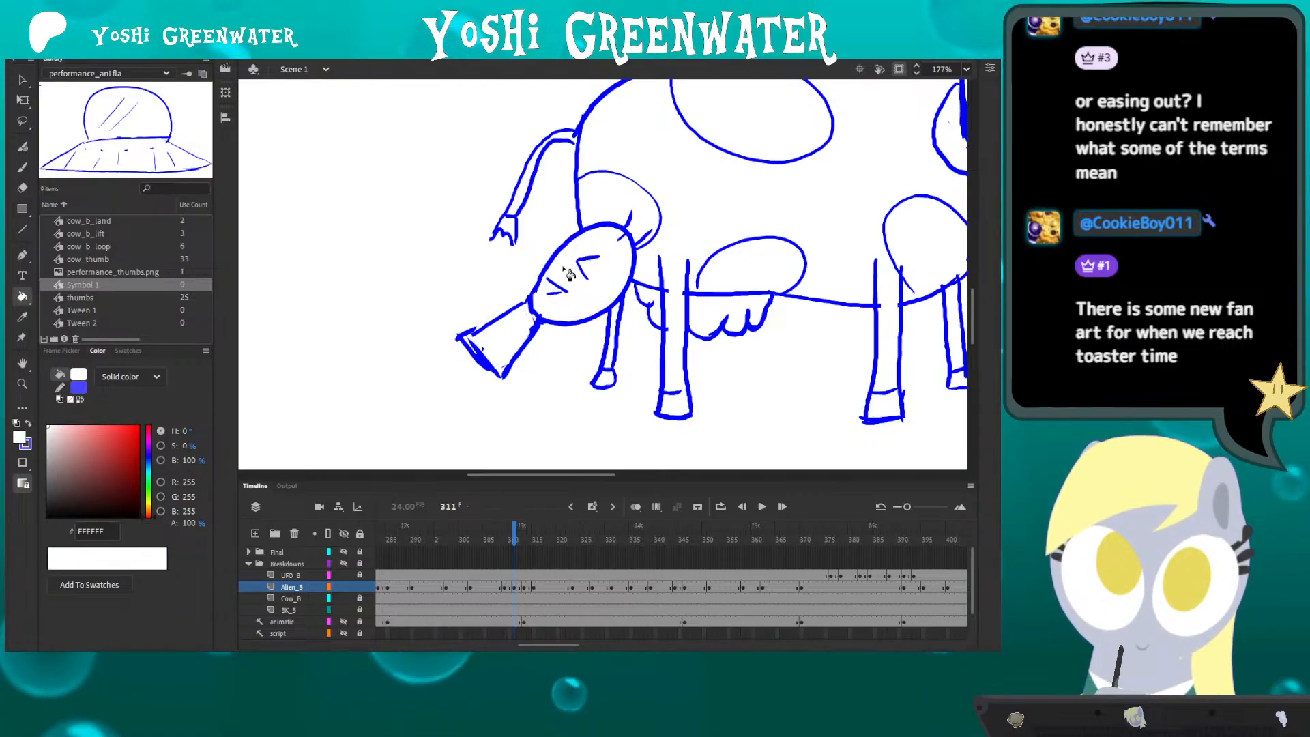
pyautogui.moveTo(521, 278)
pyautogui.mouseDown()
pyautogui.moveTo(535, 282)
pyautogui.moveTo(498, 266)
pyautogui.mouseUp()
pyautogui.press('e')
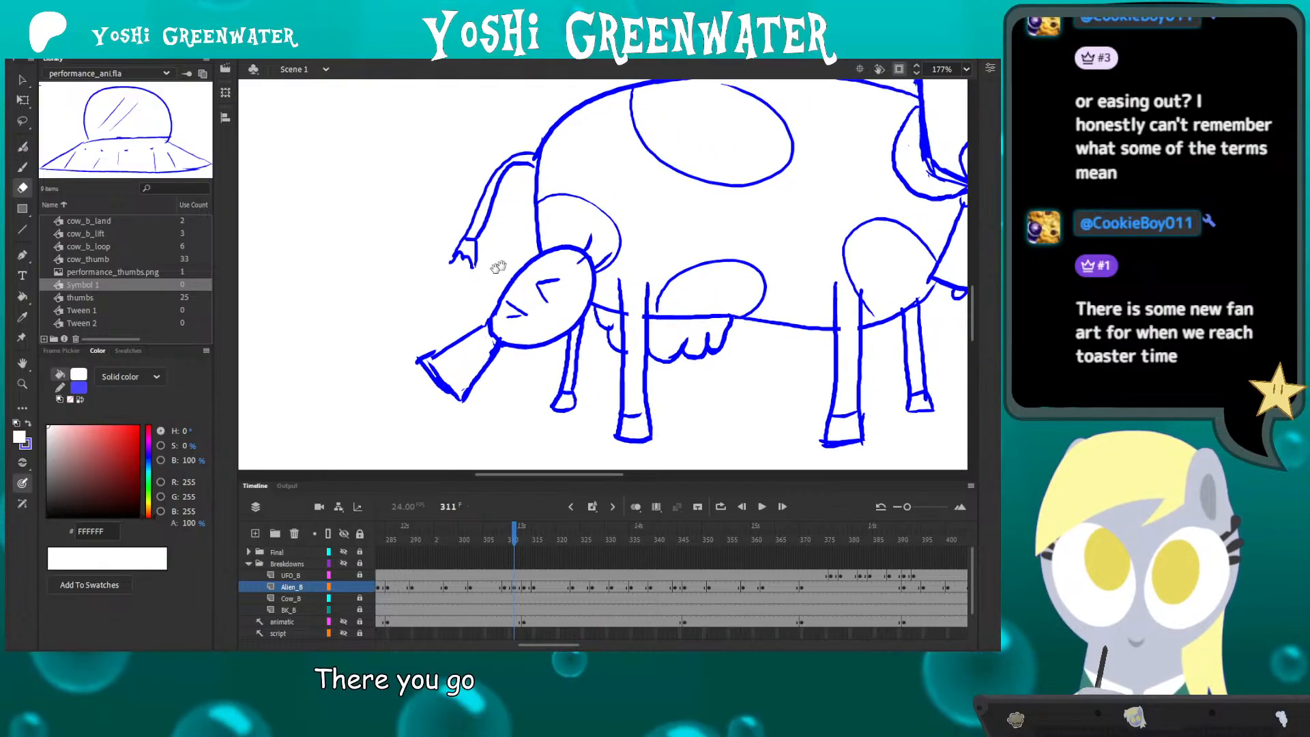
pyautogui.press('b')
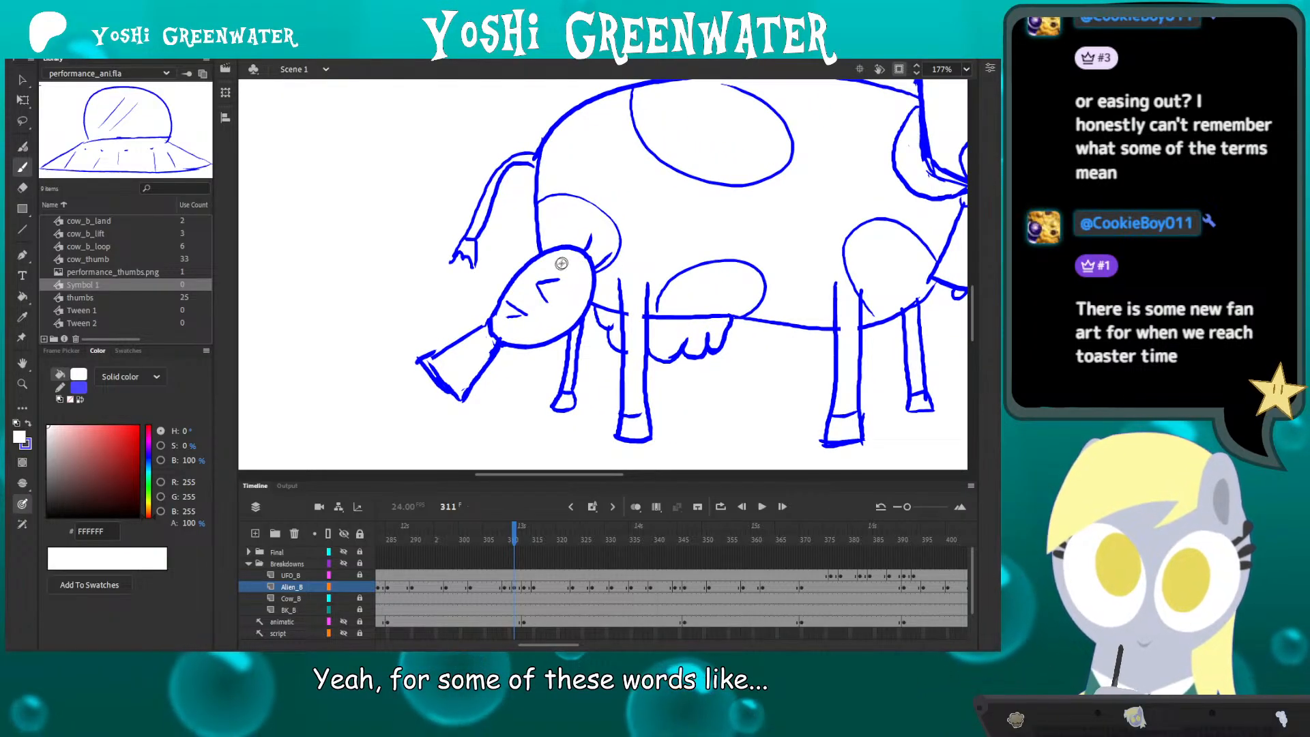
pyautogui.moveTo(575, 262); pyautogui.dragTo(565, 245)
pyautogui.press('q')
pyautogui.click(502, 278)
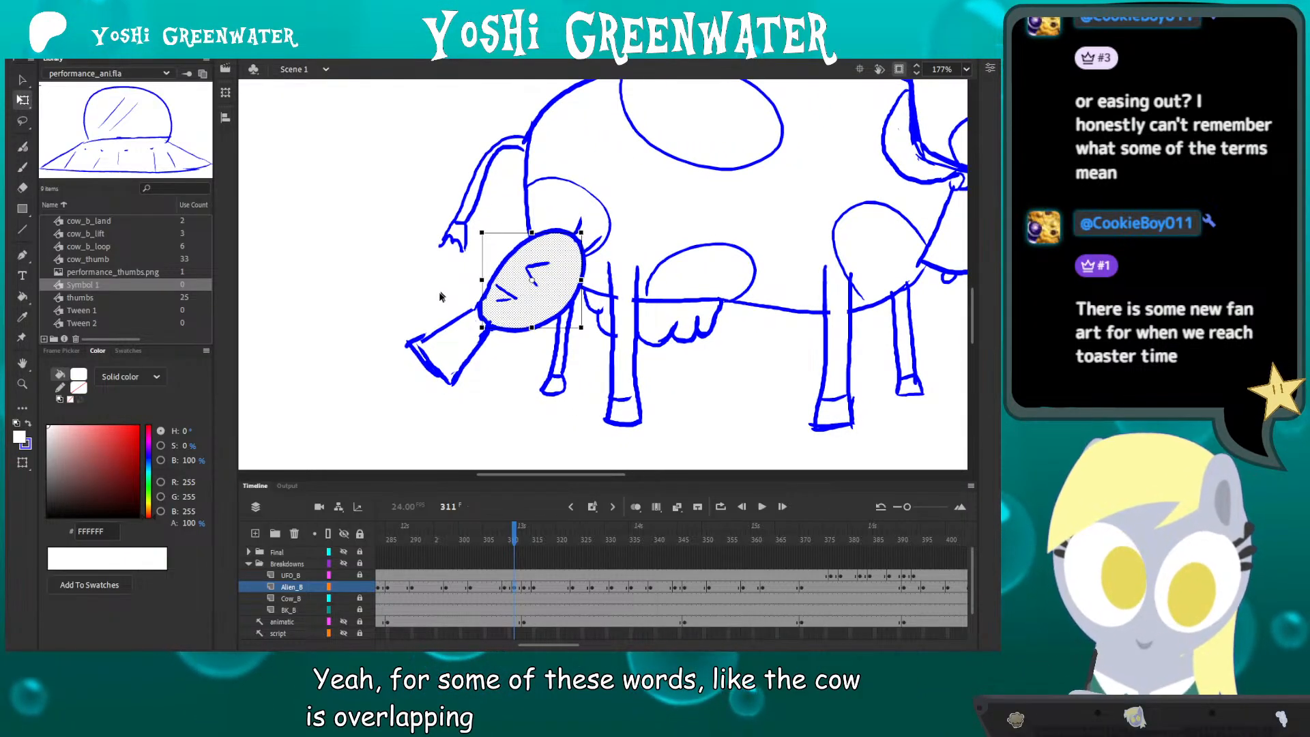
pyautogui.click(436, 297)
pyautogui.moveTo(413, 302); pyautogui.dragTo(431, 282)
# - Check frame 311 briefly with onion skinning, and step between frames 309 and 313 to review the body and arm placement
pyautogui.click(635, 507)
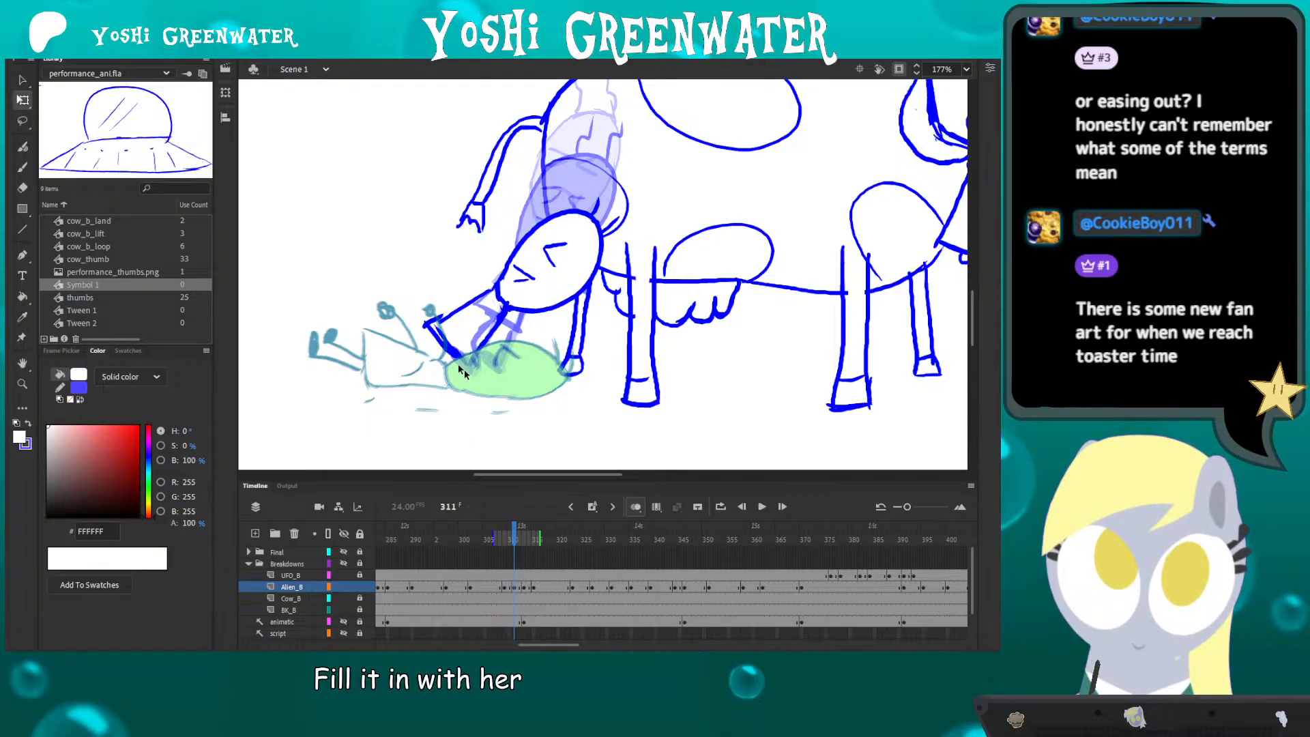
pyautogui.click(635, 509)
pyautogui.hotkey('alt', ',')
pyautogui.hotkey('alt', '.')
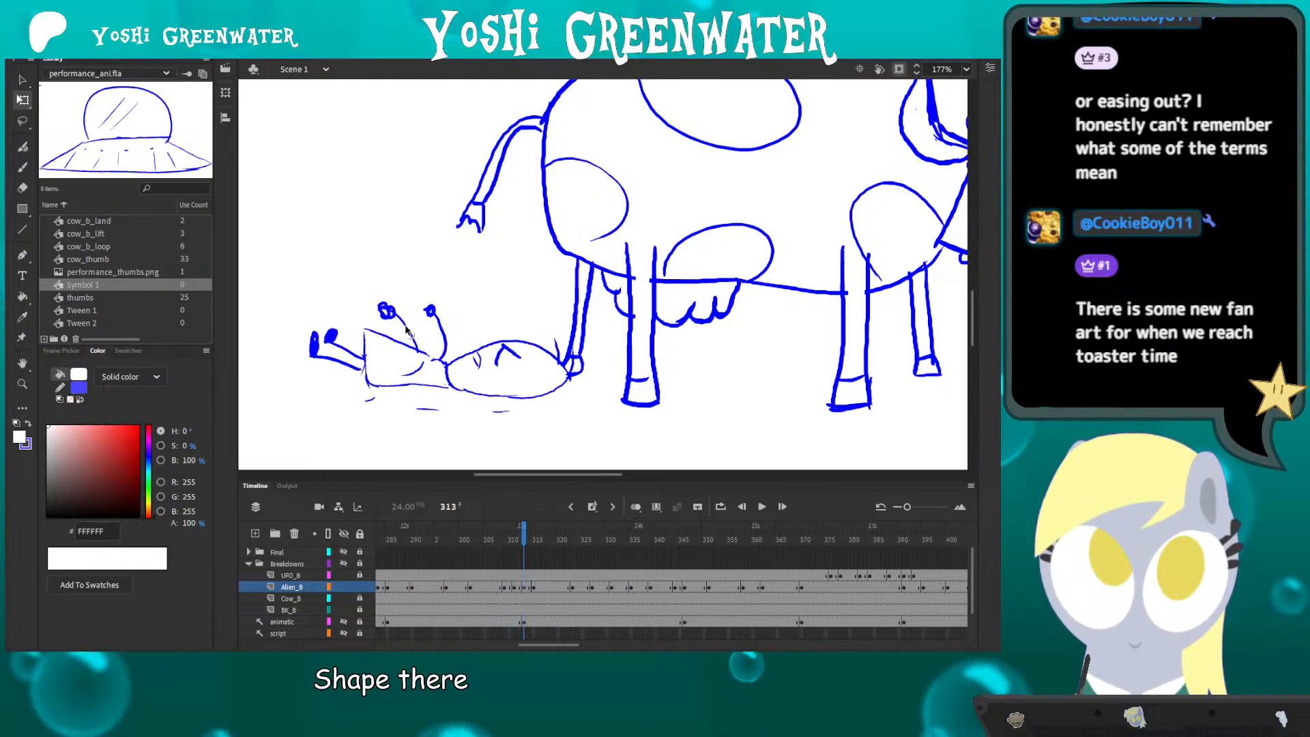
pyautogui.hotkey('alt', ',')
pyautogui.hotkey('alt', ',')
pyautogui.click(372, 293)
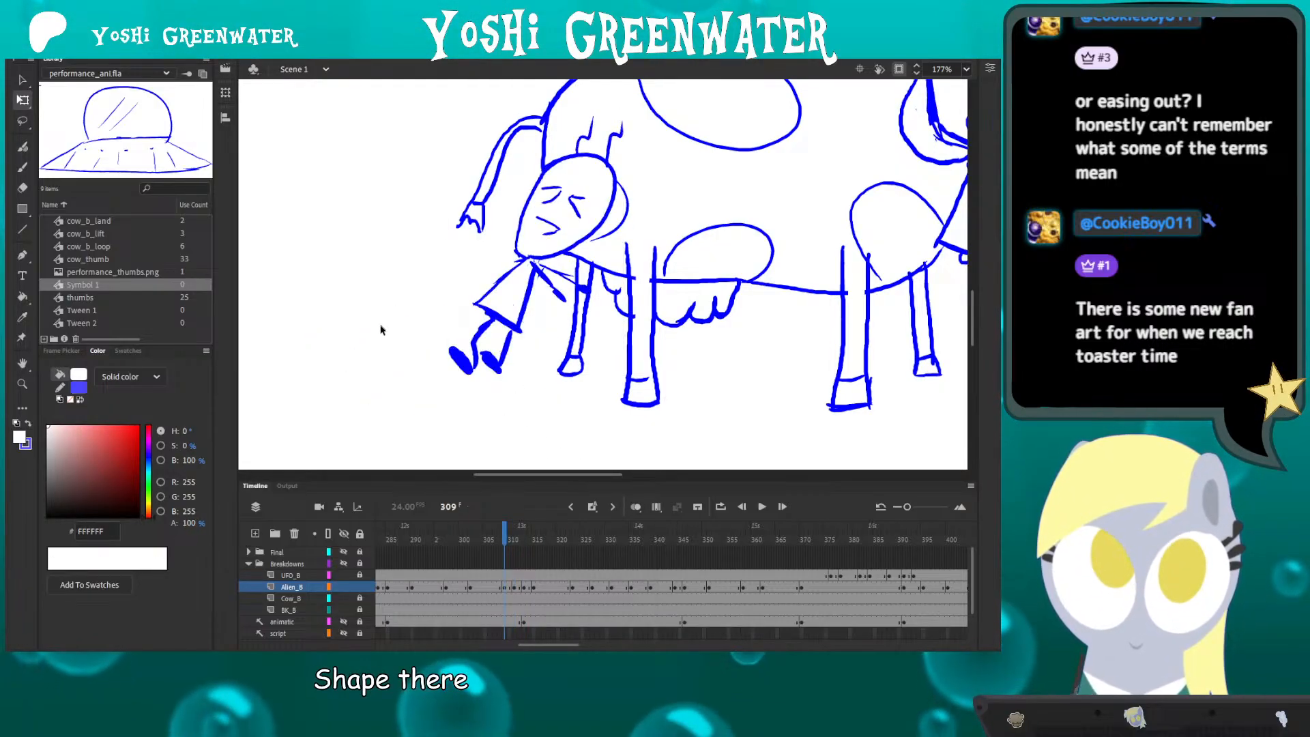
pyautogui.moveTo(380, 328); pyautogui.dragTo(410, 324)
pyautogui.hotkey('alt', '.')
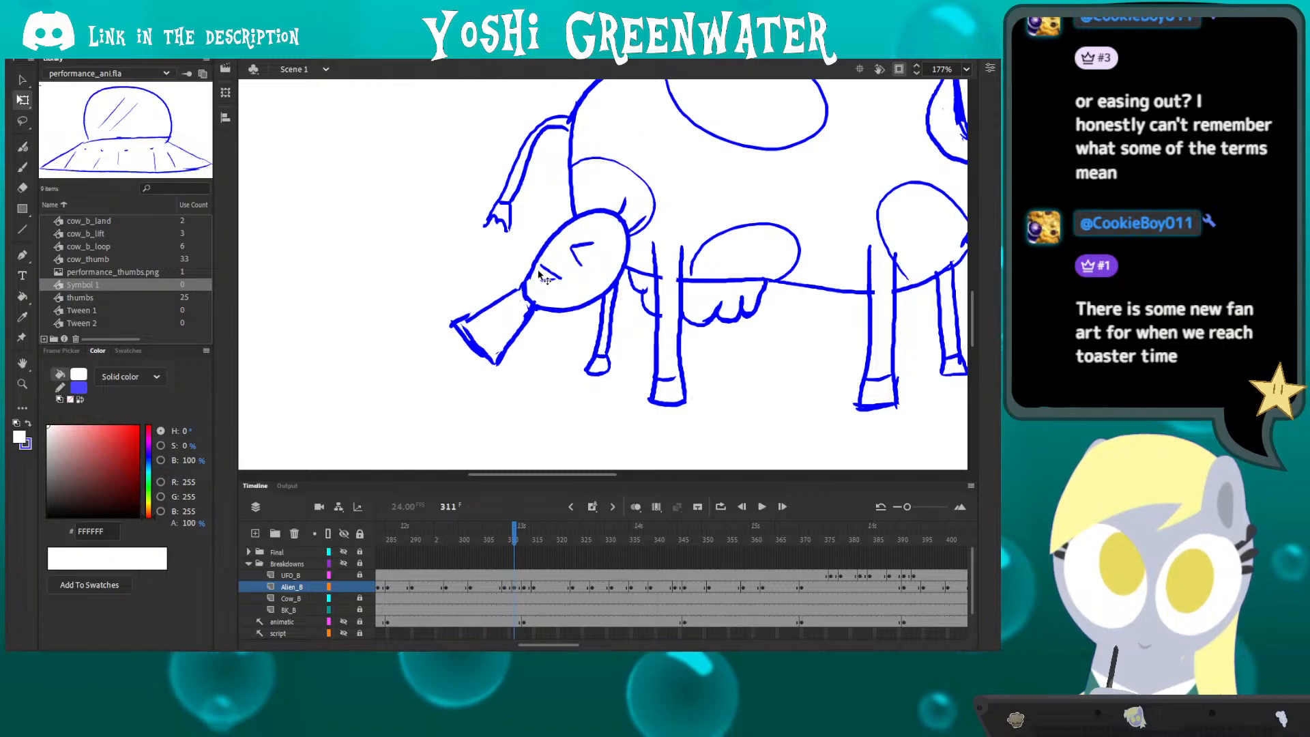
pyautogui.hotkey('alt', '.')
pyautogui.hotkey('alt', ',')
pyautogui.hotkey('alt', ',')
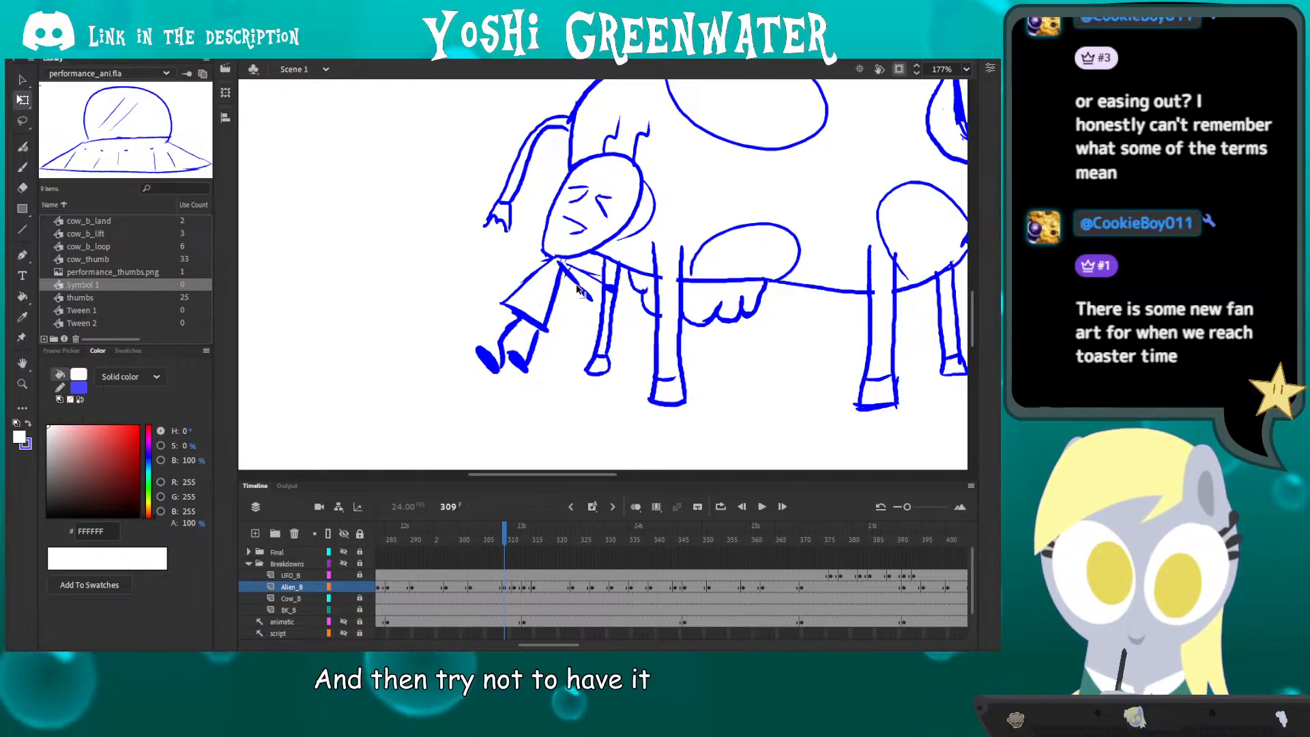
pyautogui.press('.')
pyautogui.press('.')
pyautogui.press('.')
pyautogui.press('.')
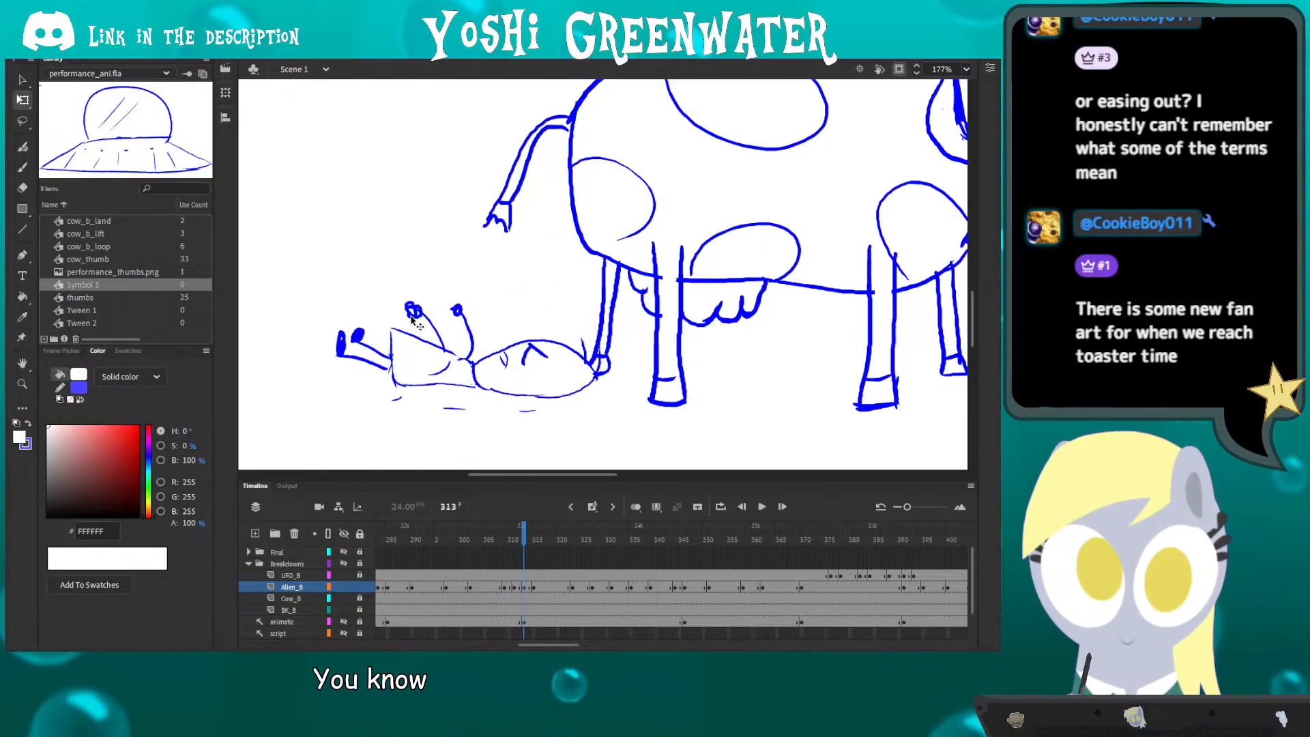
pyautogui.press(',')
pyautogui.press(',')
pyautogui.press(',')
pyautogui.press(',')
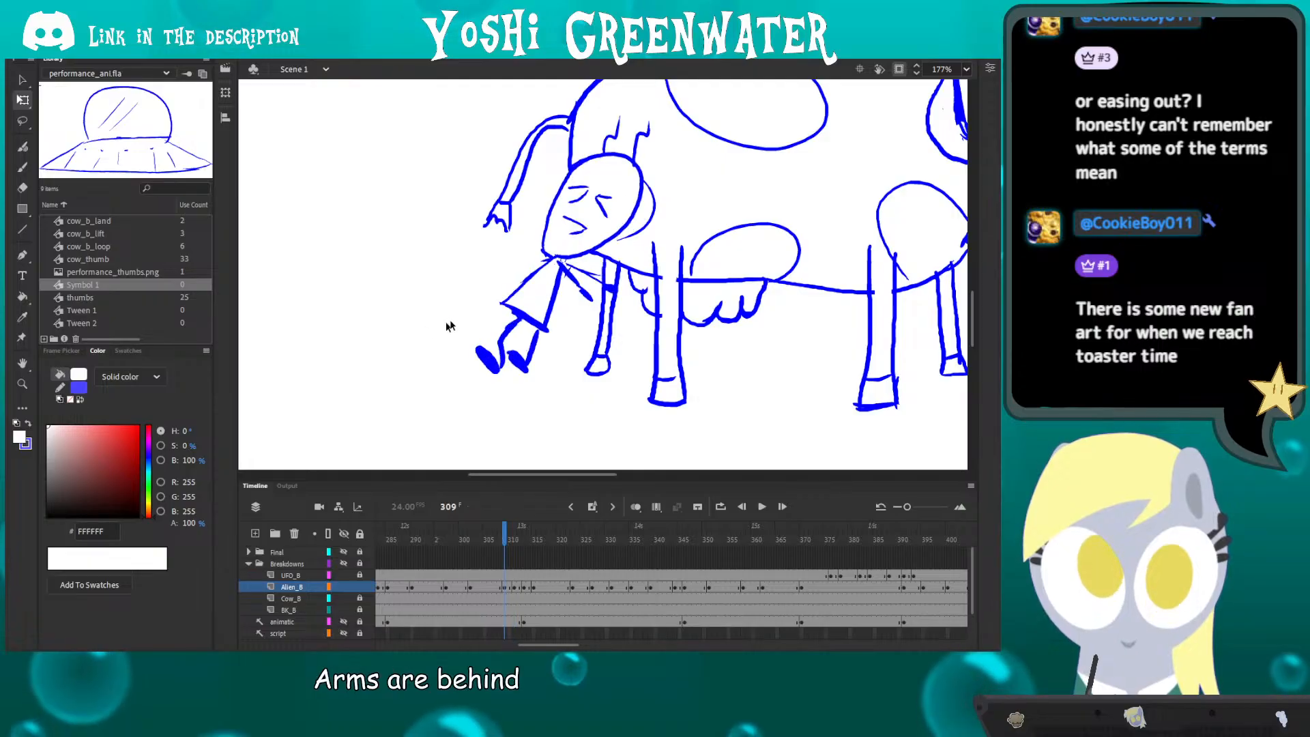
# - Step back and forth between frames 309, 311 and 313 to examine how the alien's arms should move through the collapse
pyautogui.press('.')
pyautogui.press('.')
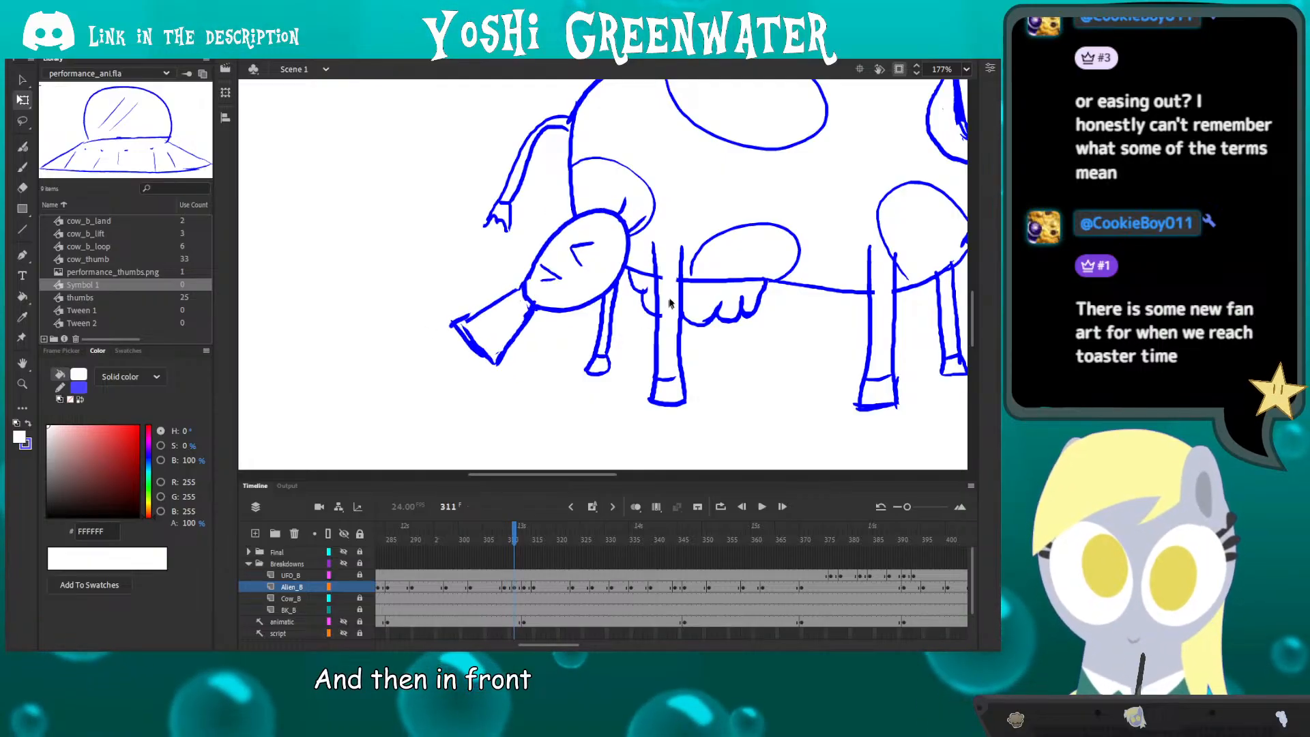
pyautogui.press('.')
pyautogui.press('.')
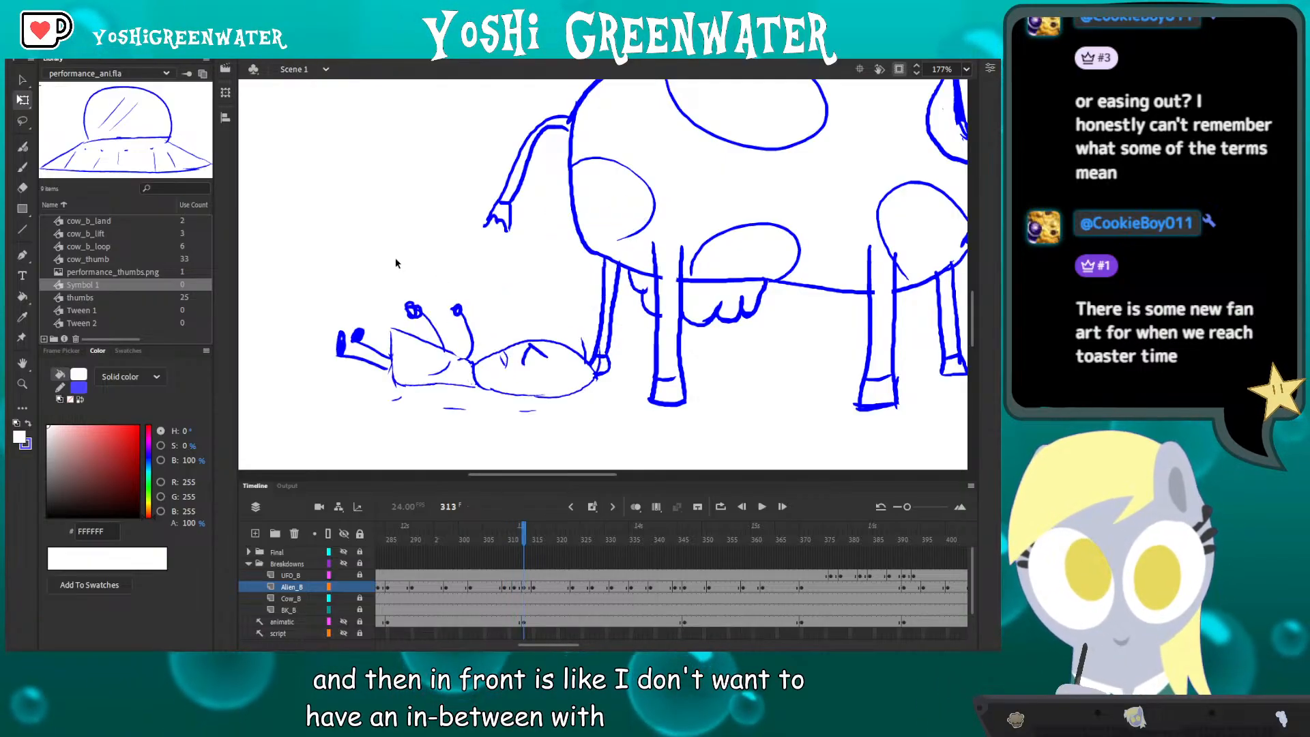
pyautogui.press(',')
pyautogui.press(',')
pyautogui.press(',')
pyautogui.press(',')
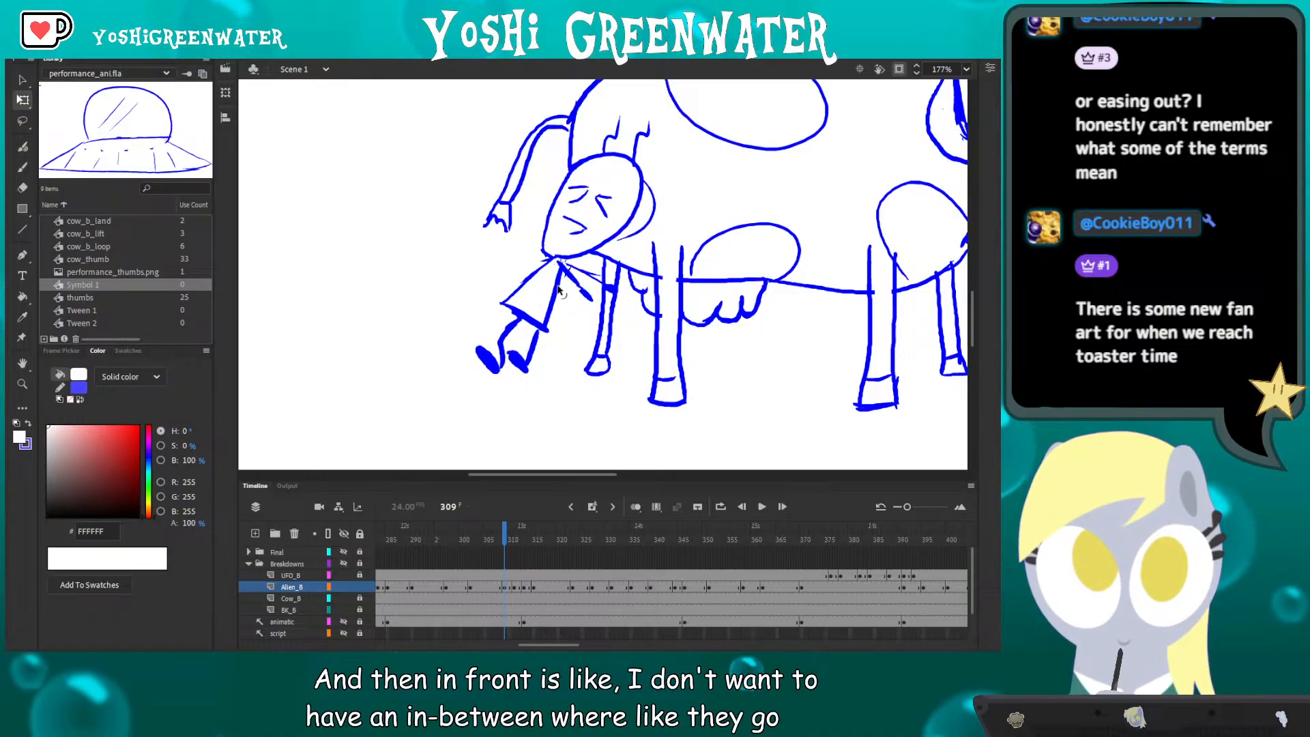
pyautogui.press('.')
pyautogui.press('.')
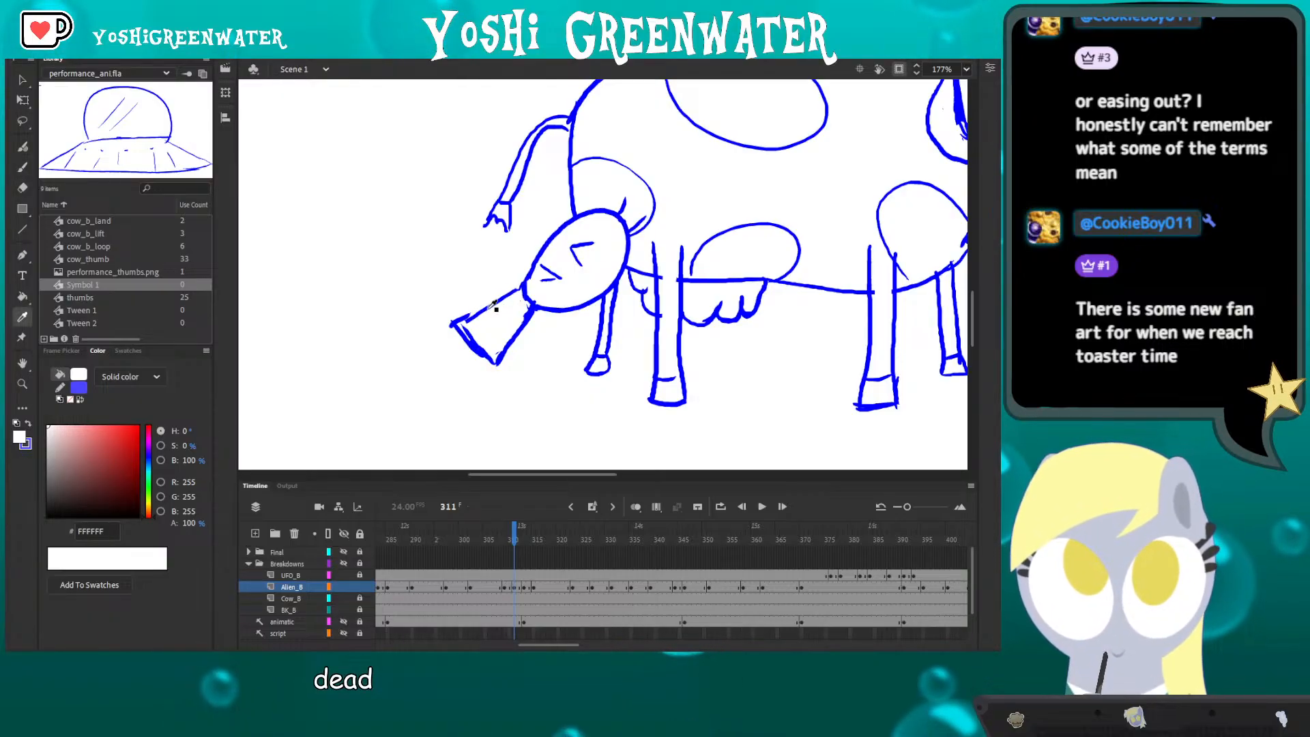
# - Sample the blue line colour (0000FF) and brush the alien's near arm with a round hand across the torso on frame 311
pyautogui.click(494, 304)
pyautogui.moveTo(497, 276)
pyautogui.mouseDown()
pyautogui.moveTo(486, 295)
pyautogui.moveTo(500, 320)
pyautogui.moveTo(483, 296)
pyautogui.mouseUp()
pyautogui.hotkey('ctrl', 'z')
pyautogui.hotkey('ctrl', 'z')
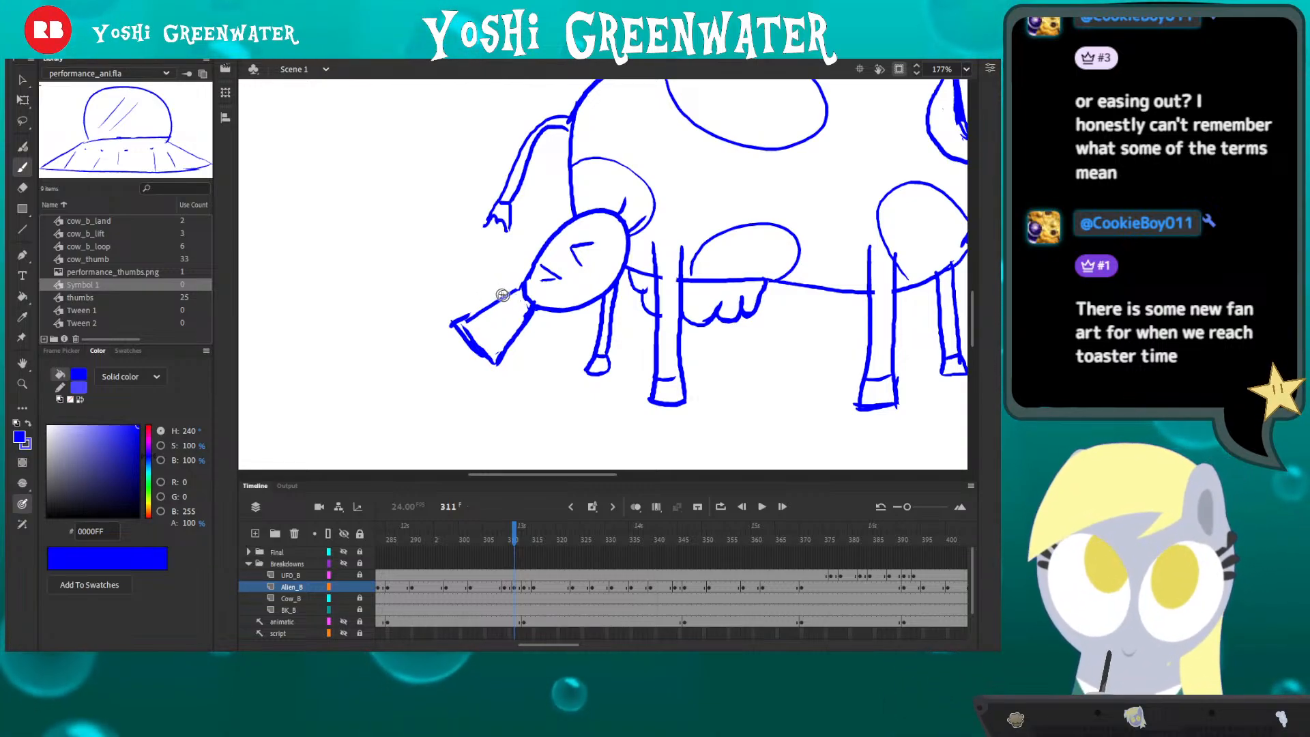
pyautogui.press(',')
pyautogui.press(',')
pyautogui.press('.')
pyautogui.press('.')
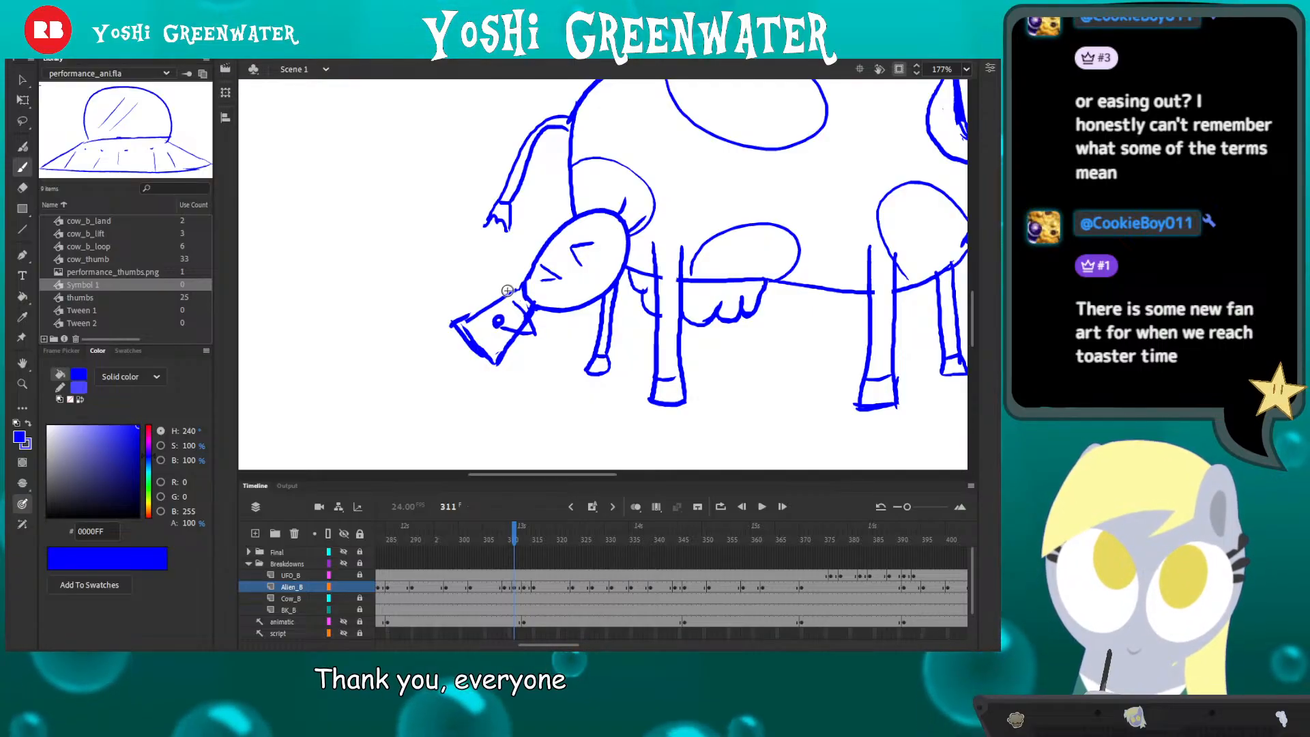
# - Add the alien's far arm with a round hand above the torso on frame 311, comparing it with frames 309 and 313
pyautogui.press('.')
pyautogui.press(',')
pyautogui.press('.')
pyautogui.press('.')
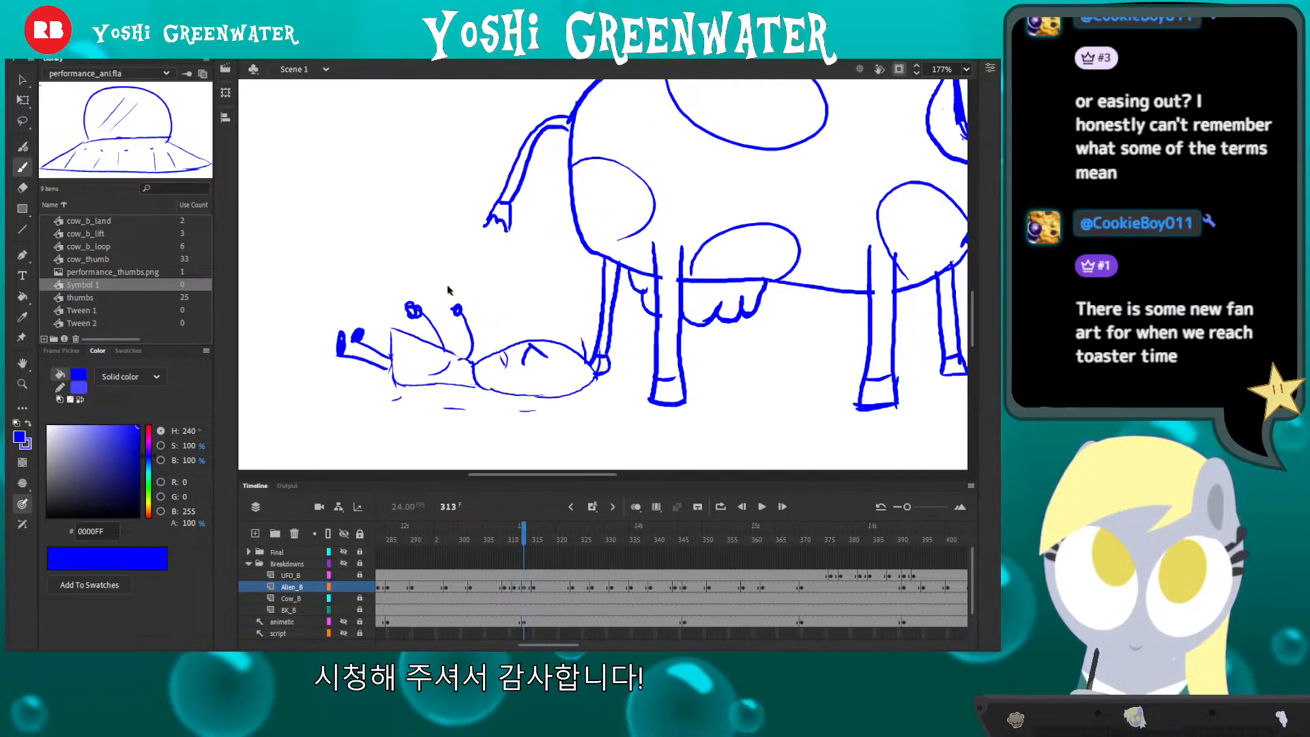
pyautogui.hotkey('alt', ',')
pyautogui.hotkey('alt', ',')
pyautogui.hotkey('alt', '.')
pyautogui.hotkey('alt', '.')
pyautogui.hotkey('alt', ',')
pyautogui.hotkey('alt', ',')
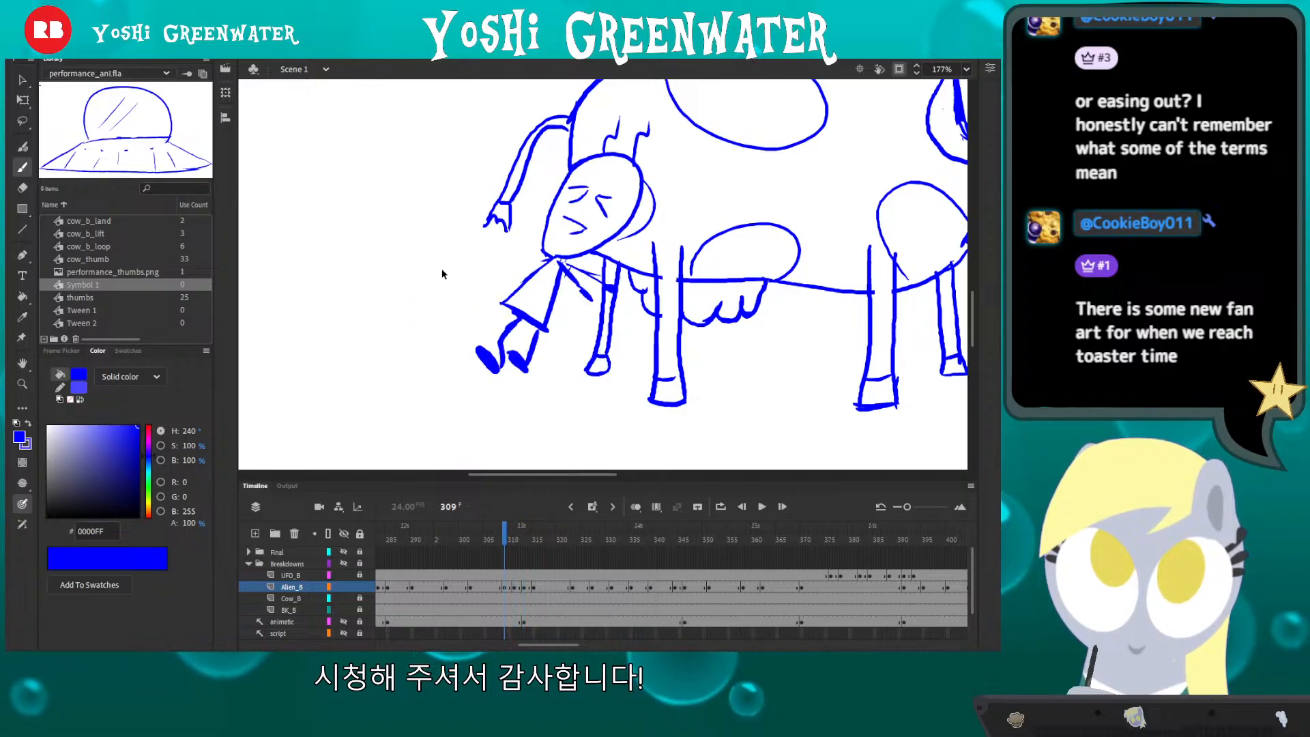
pyautogui.hotkey('alt', '.')
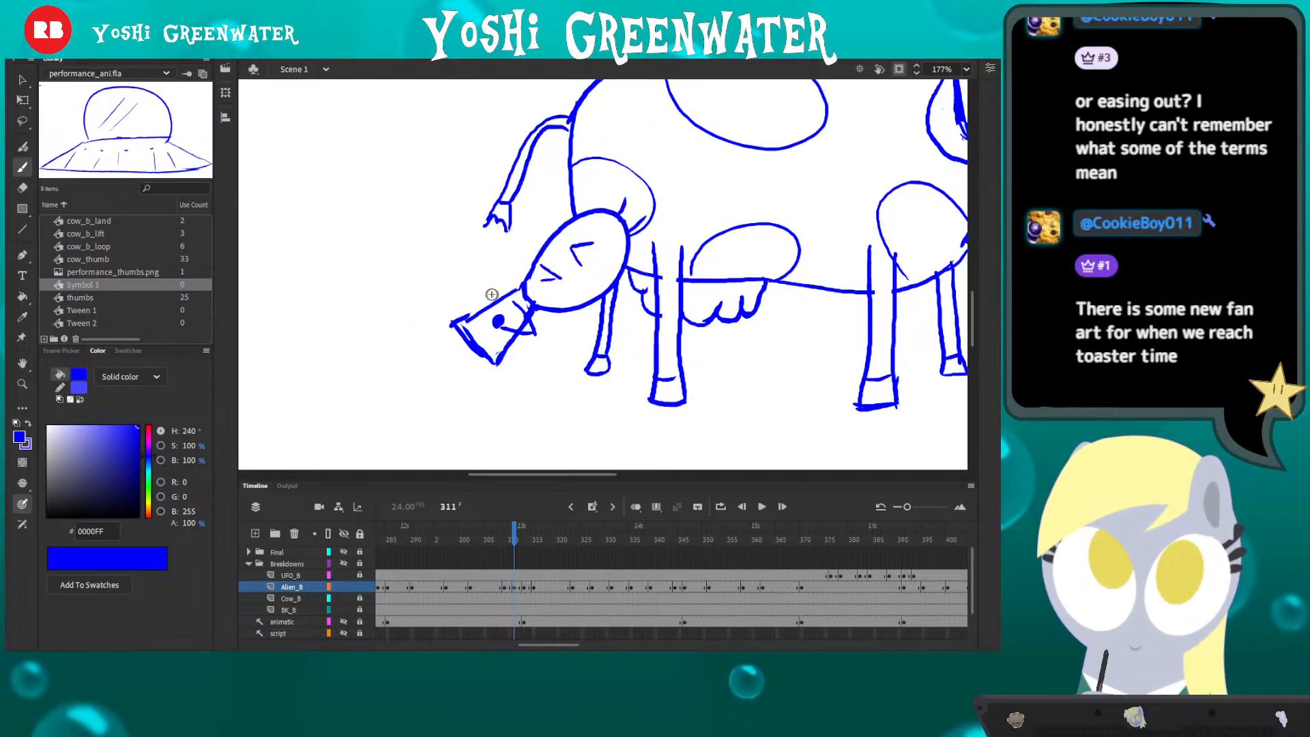
pyautogui.hotkey('alt', ',')
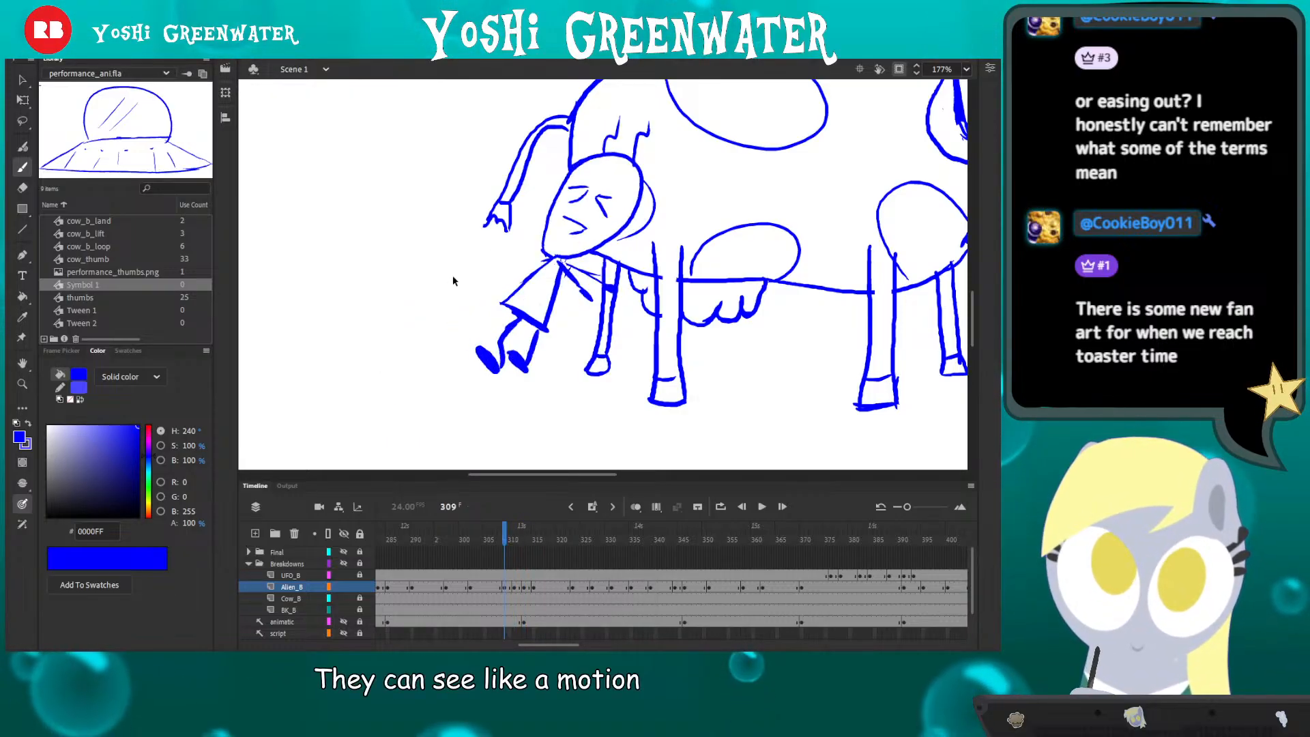
# - Flip between frames 309 and 313 to examine how the alien's new arms read in the fall
pyautogui.hotkey('alt', '.')
pyautogui.hotkey('alt', '.')
pyautogui.hotkey('alt', ',')
pyautogui.hotkey('alt', ',')
pyautogui.hotkey('alt', '.')
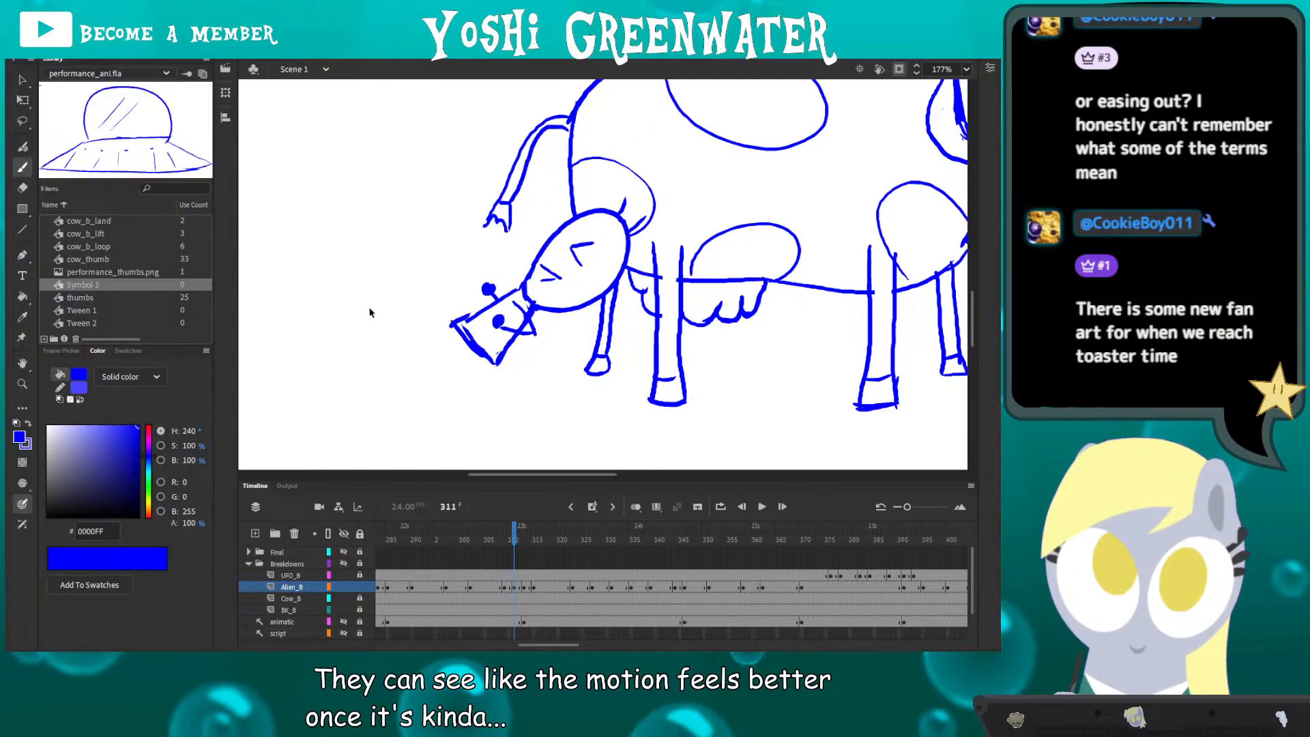
pyautogui.hotkey('alt', '.')
pyautogui.hotkey('alt', ',')
pyautogui.hotkey('alt', ',')
pyautogui.hotkey('alt', '.')
pyautogui.hotkey('alt', '.')
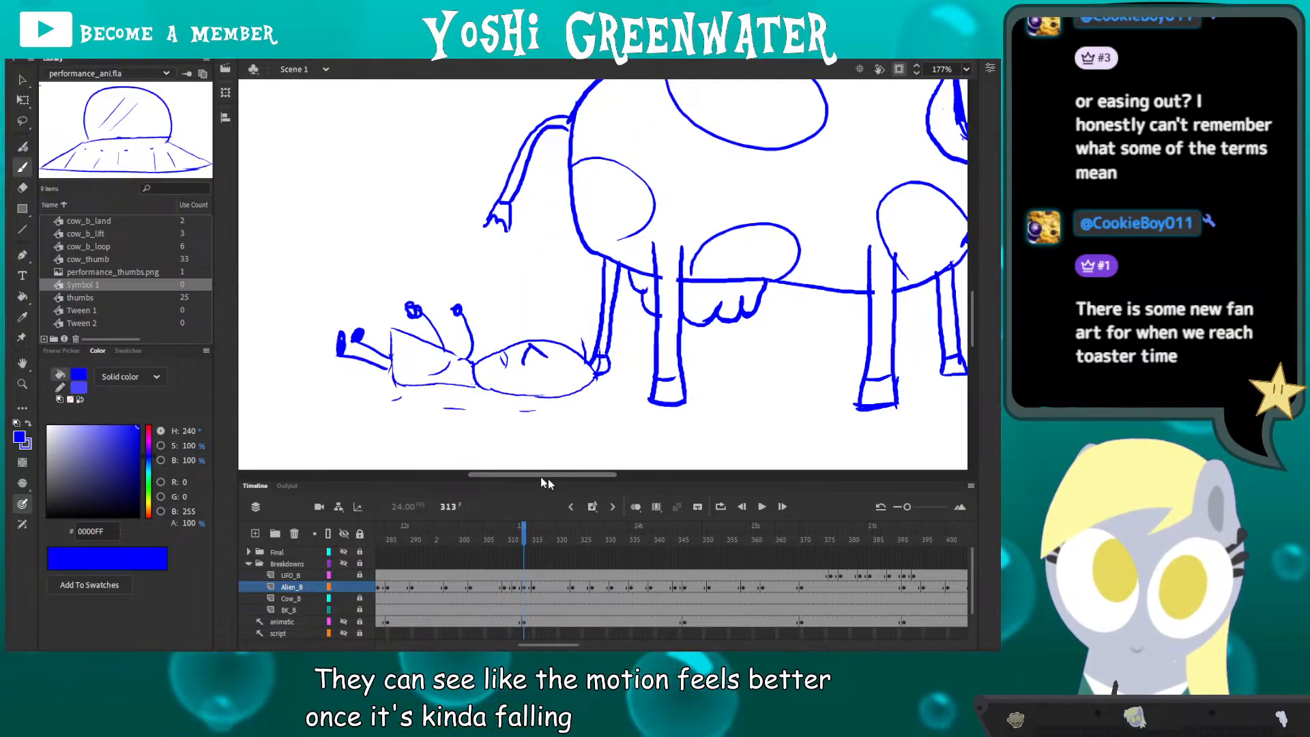
# - Turn on onion skinning and draw the alien's two bent legs with small feet trailing from the torso hem on frame 311
pyautogui.hotkey('alt', ',')
pyautogui.click(635, 507)
pyautogui.moveTo(481, 392); pyautogui.dragTo(491, 387)
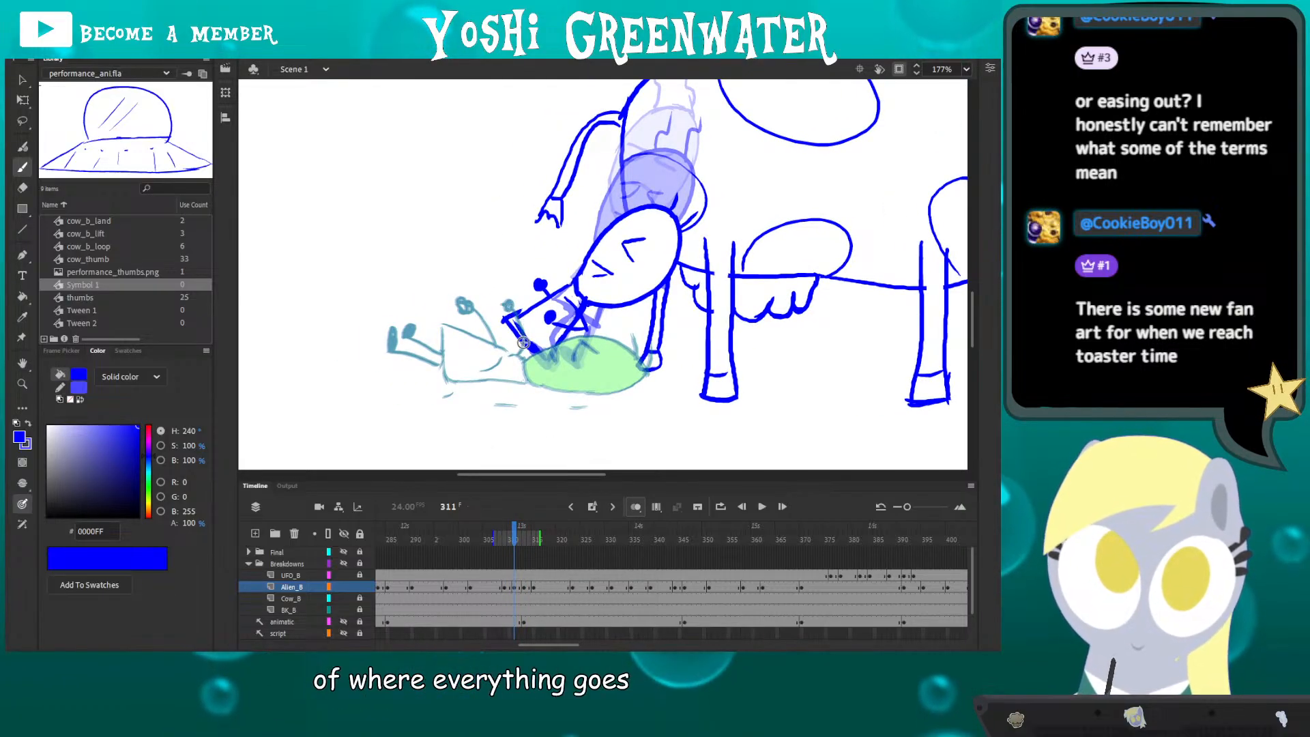
pyautogui.press(',')
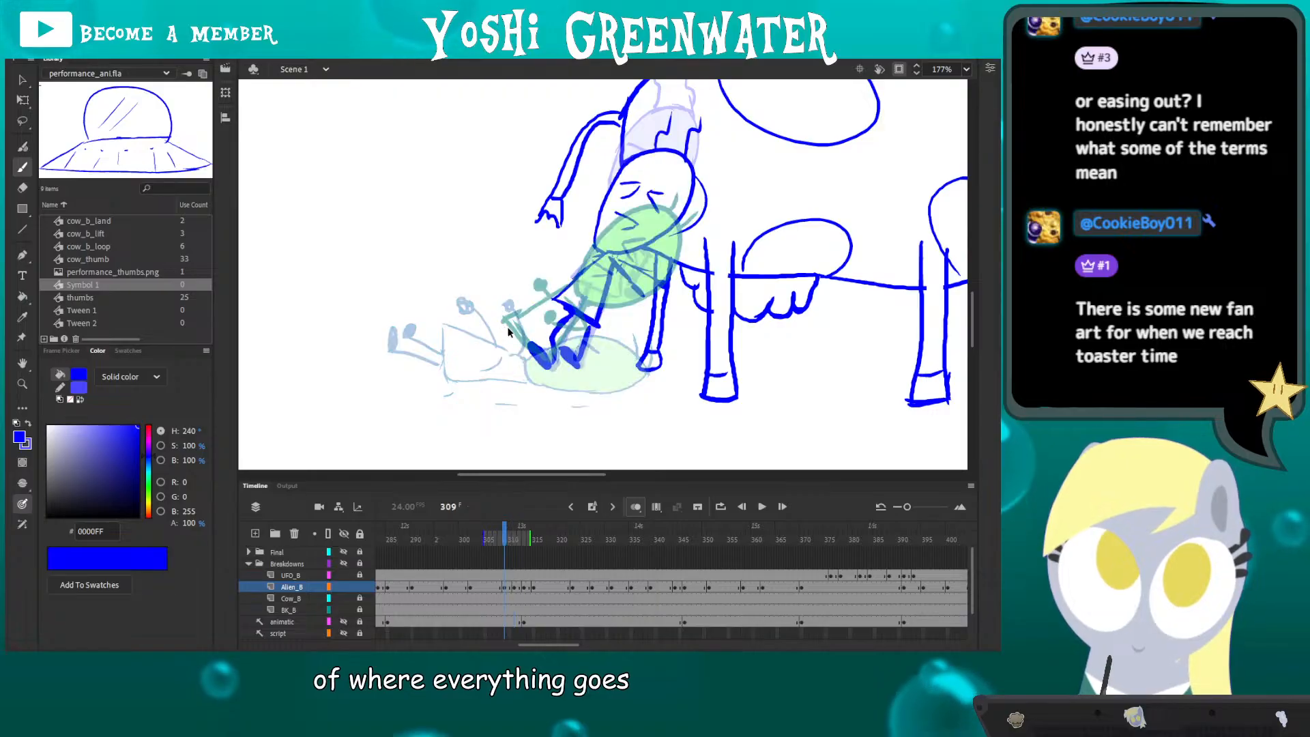
pyautogui.press('.')
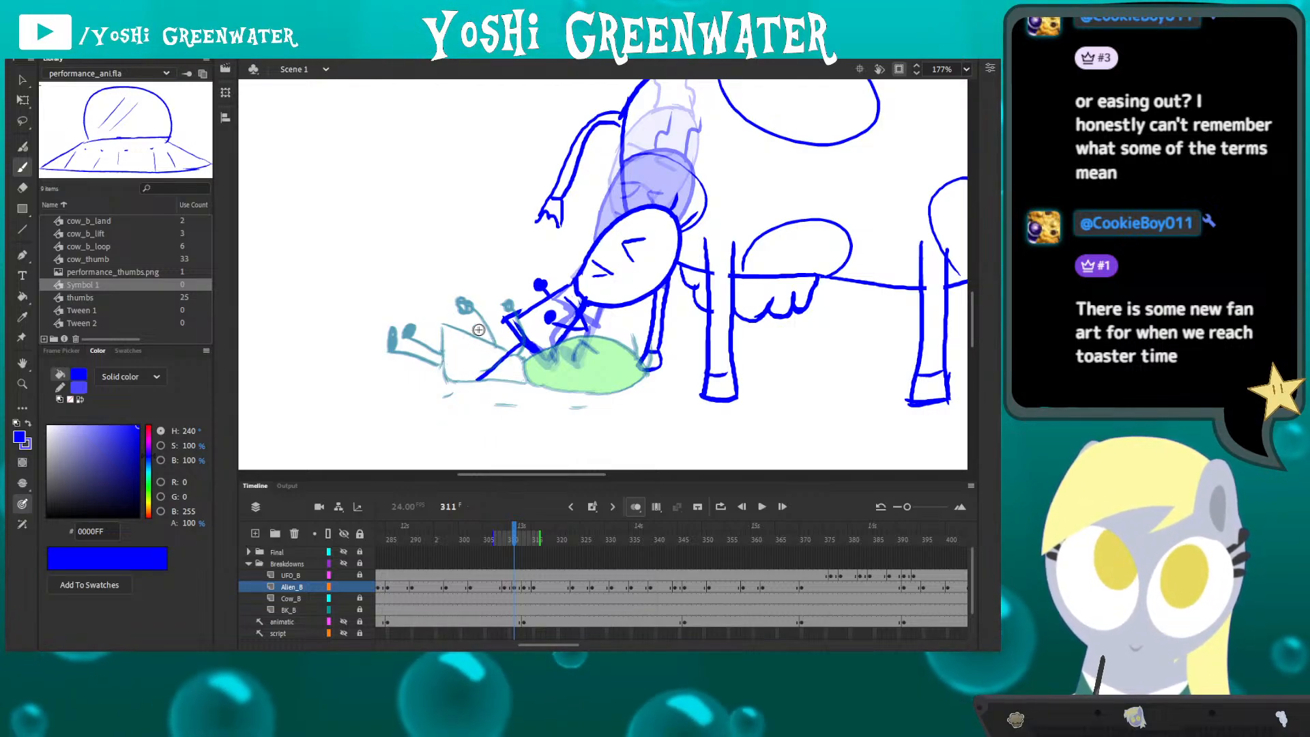
pyautogui.moveTo(475, 343); pyautogui.dragTo(446, 363)
pyautogui.hotkey('ctrl', 'z')
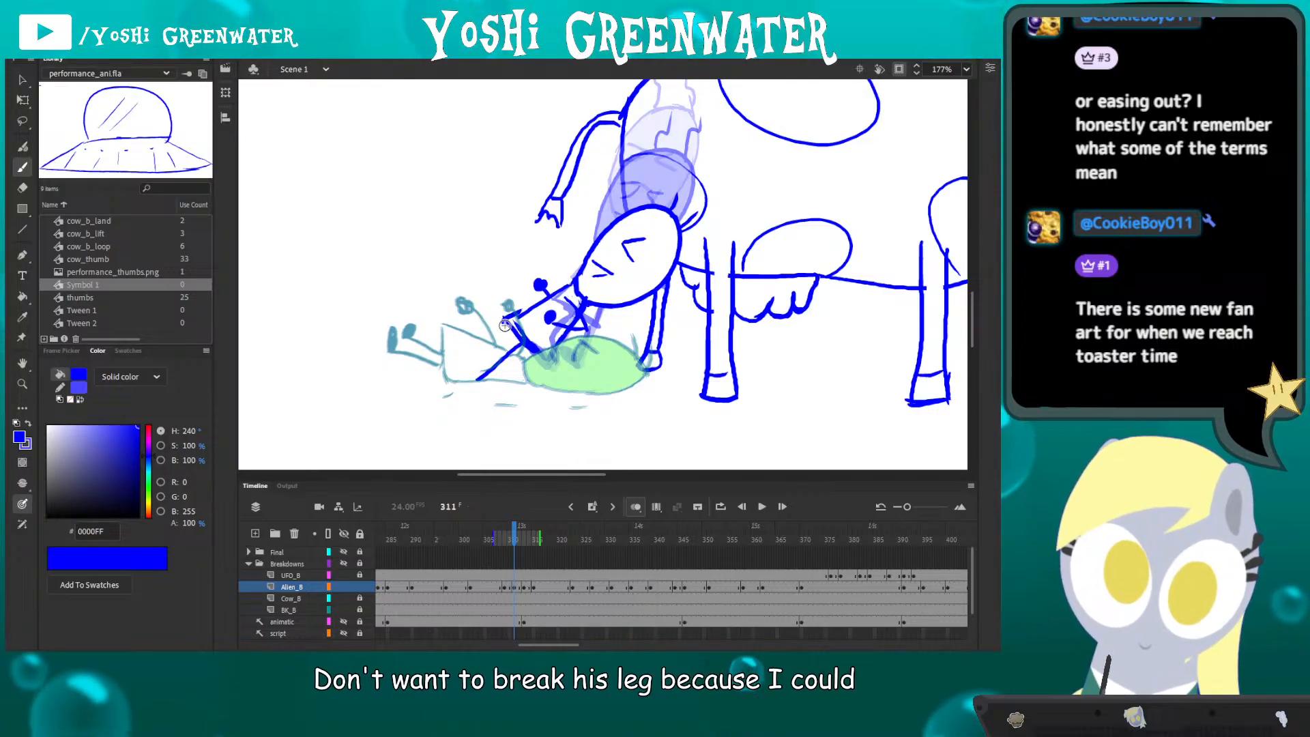
pyautogui.moveTo(524, 354); pyautogui.dragTo(461, 376)
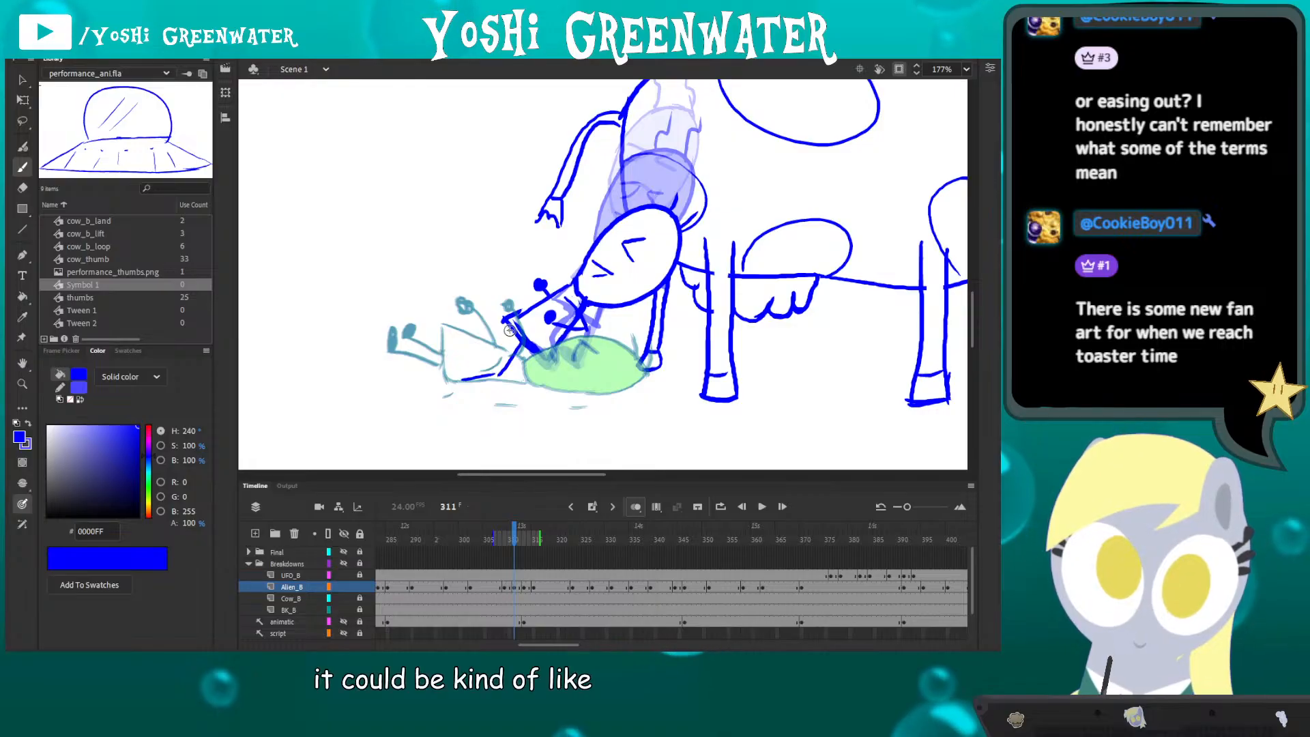
pyautogui.moveTo(488, 329); pyautogui.dragTo(446, 349)
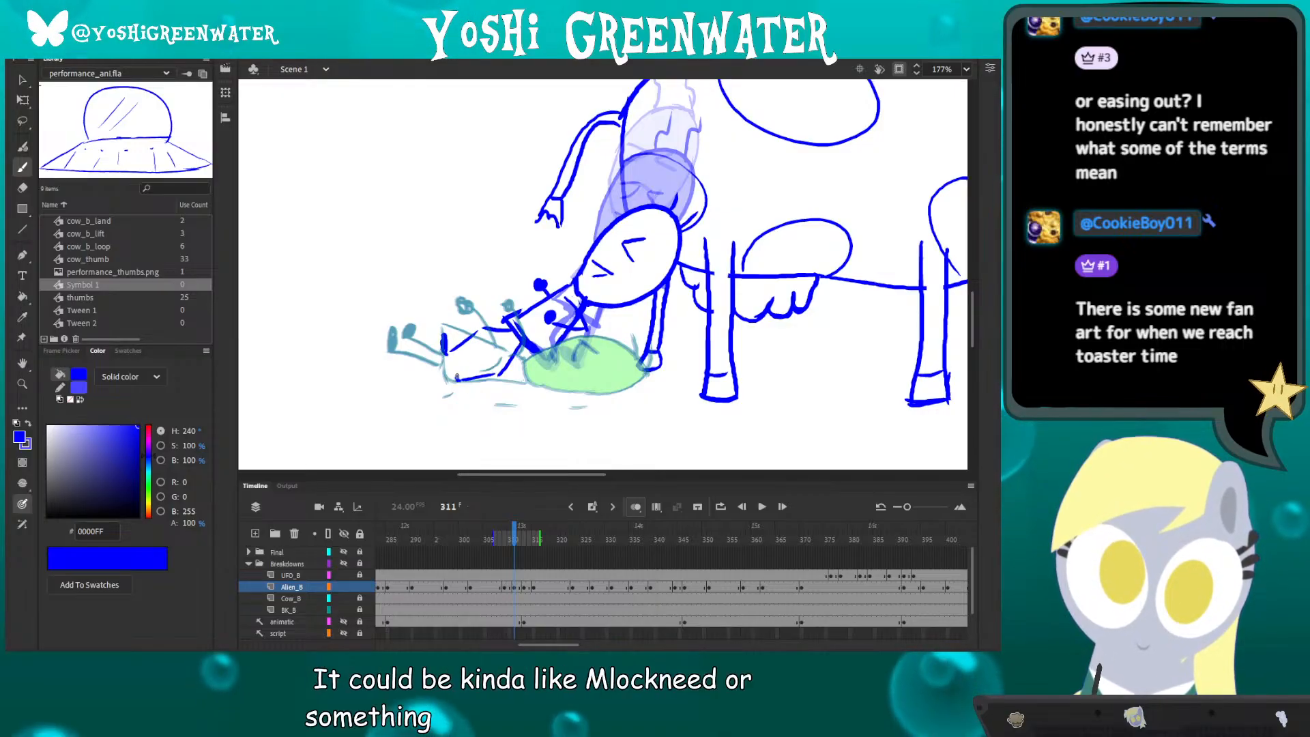
# - Step through the frames around 311 without onion skinning to review the alien's leg motion
pyautogui.press(',')
pyautogui.press(',')
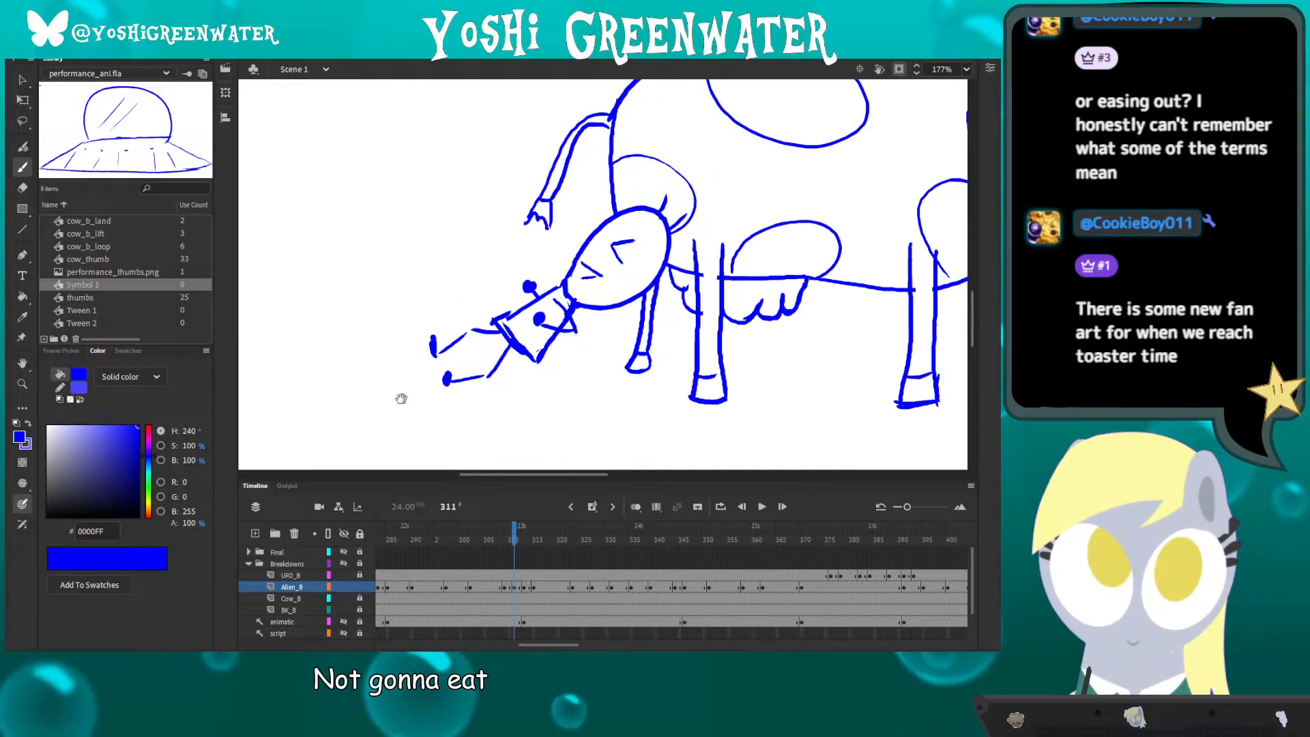
pyautogui.press('.')
pyautogui.press('.')
pyautogui.press('.')
pyautogui.press('.')
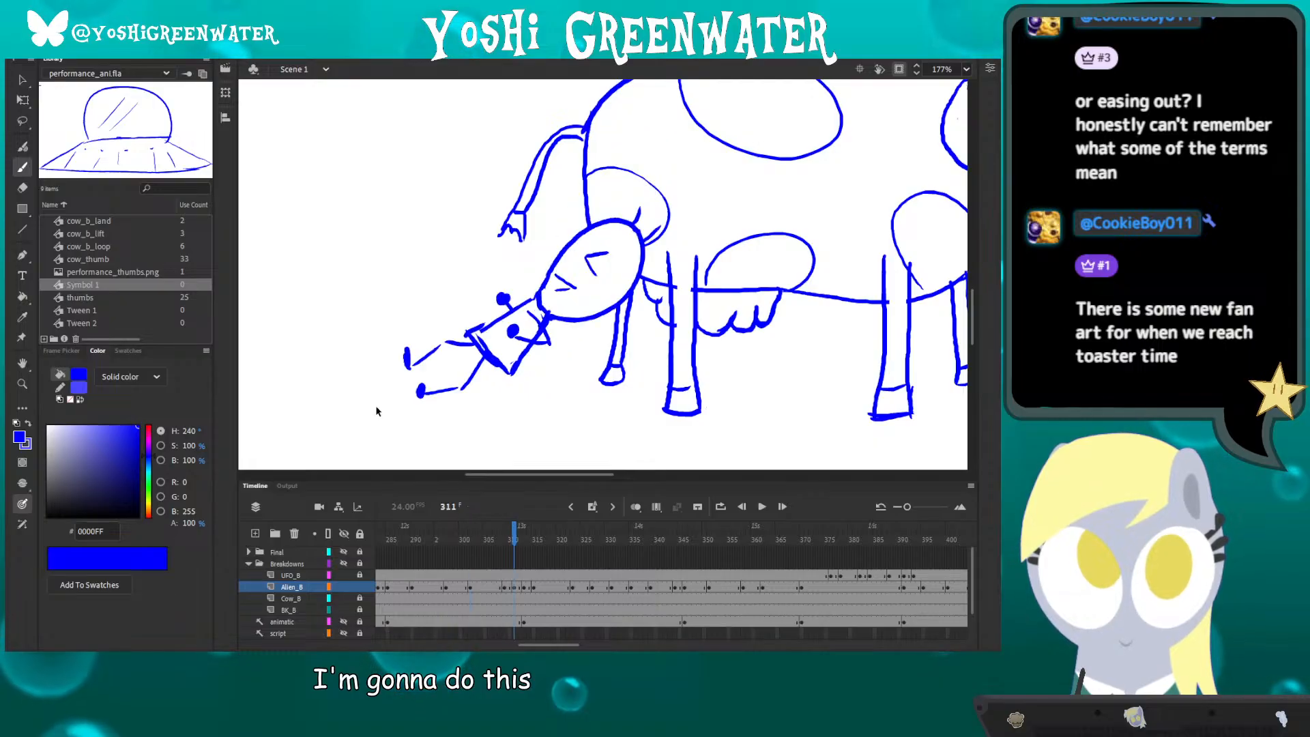
pyautogui.press(',')
pyautogui.press(',')
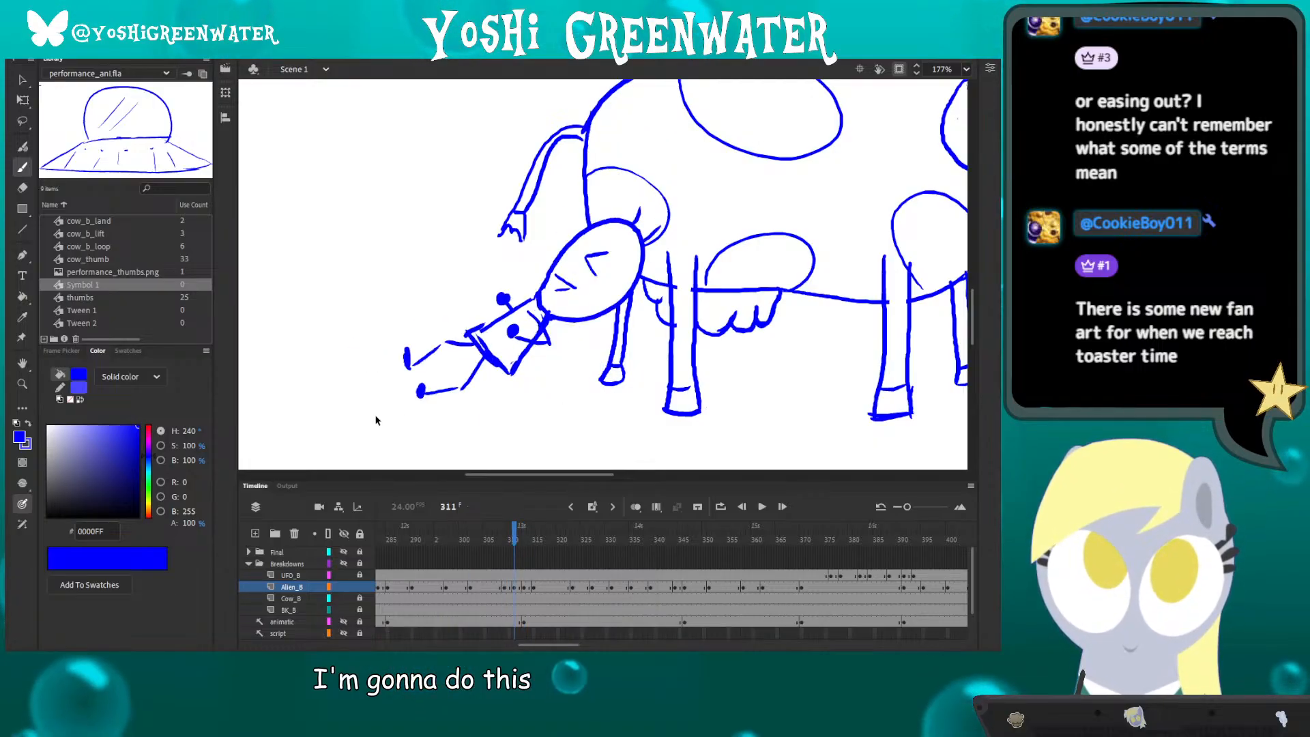
# - Go over the alien's two leg lines on frame 311 to close their gaps and thicken them
pyautogui.press('.')
pyautogui.press('.')
pyautogui.press(',')
pyautogui.press(',')
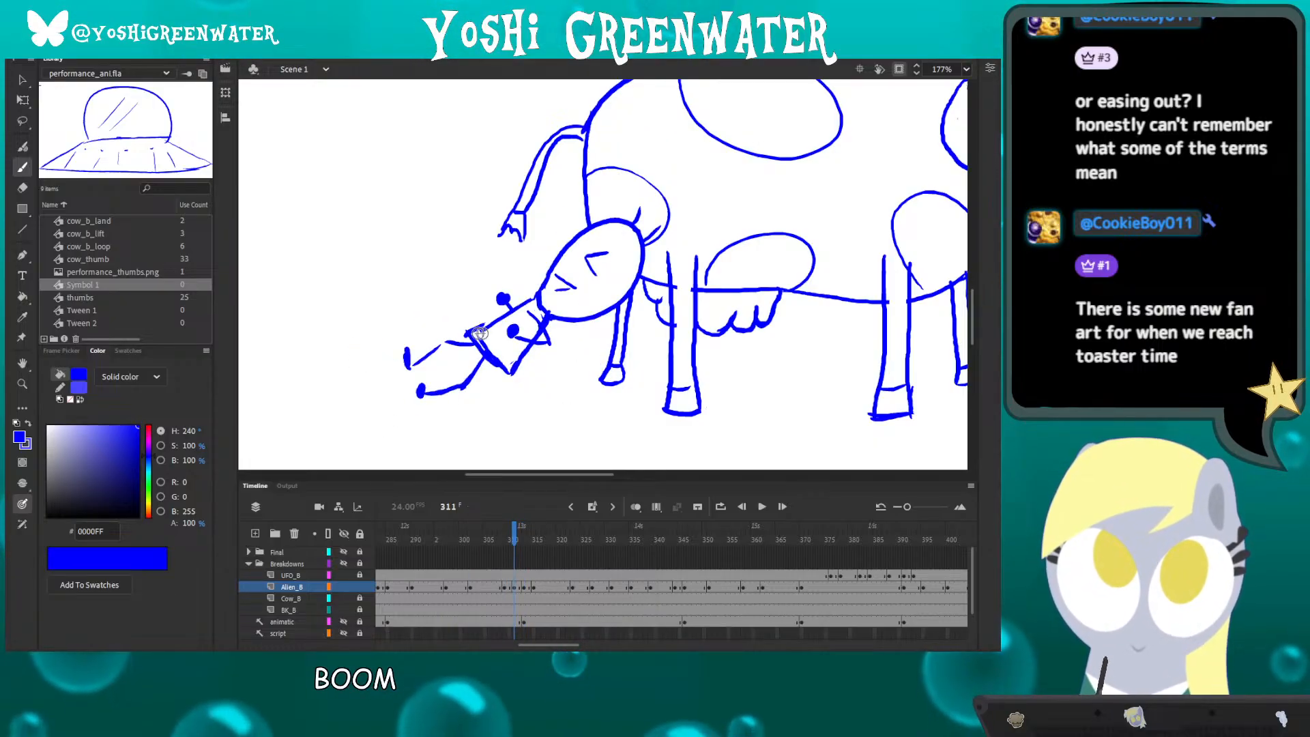
pyautogui.moveTo(407, 360); pyautogui.dragTo(442, 339)
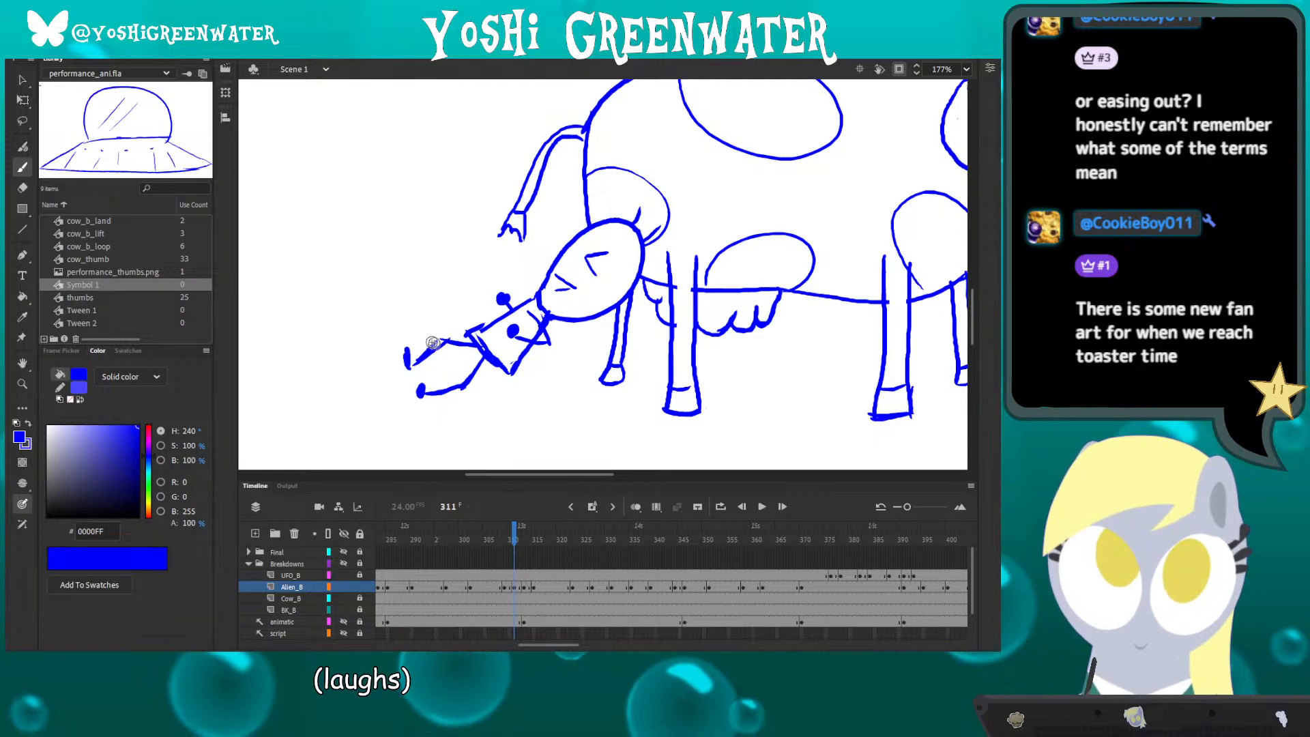
# - Fit the whole scene in view and play the animation repeatedly from around frame 295 to review the alien's collapse
pyautogui.hotkey('ctrl', '2')
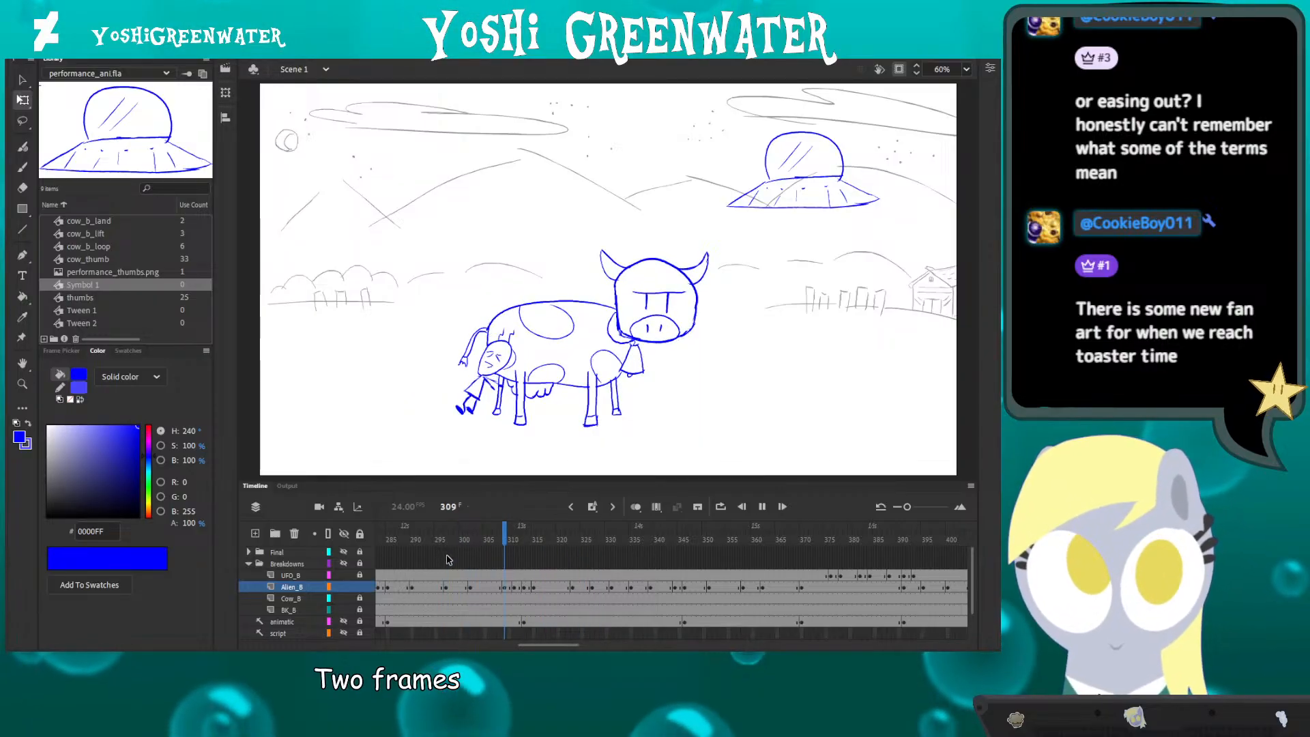
pyautogui.click(414, 538)
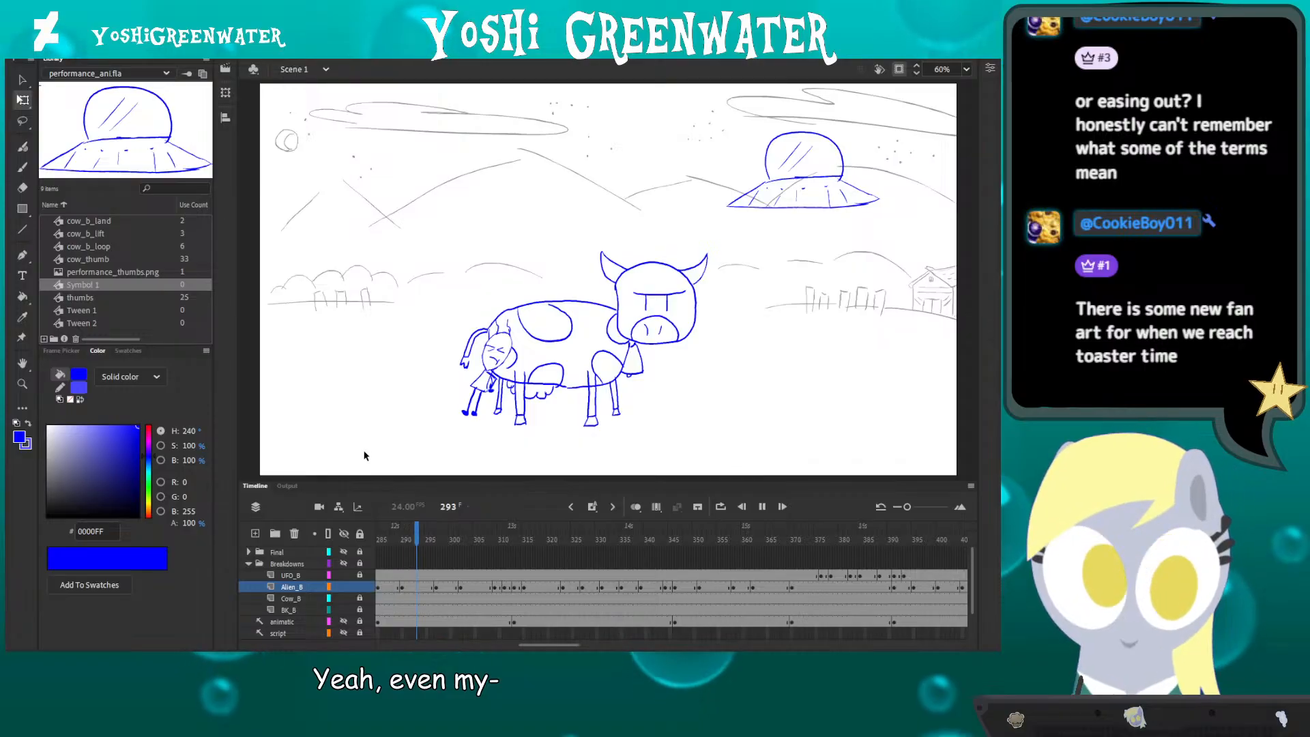
pyautogui.click(428, 541)
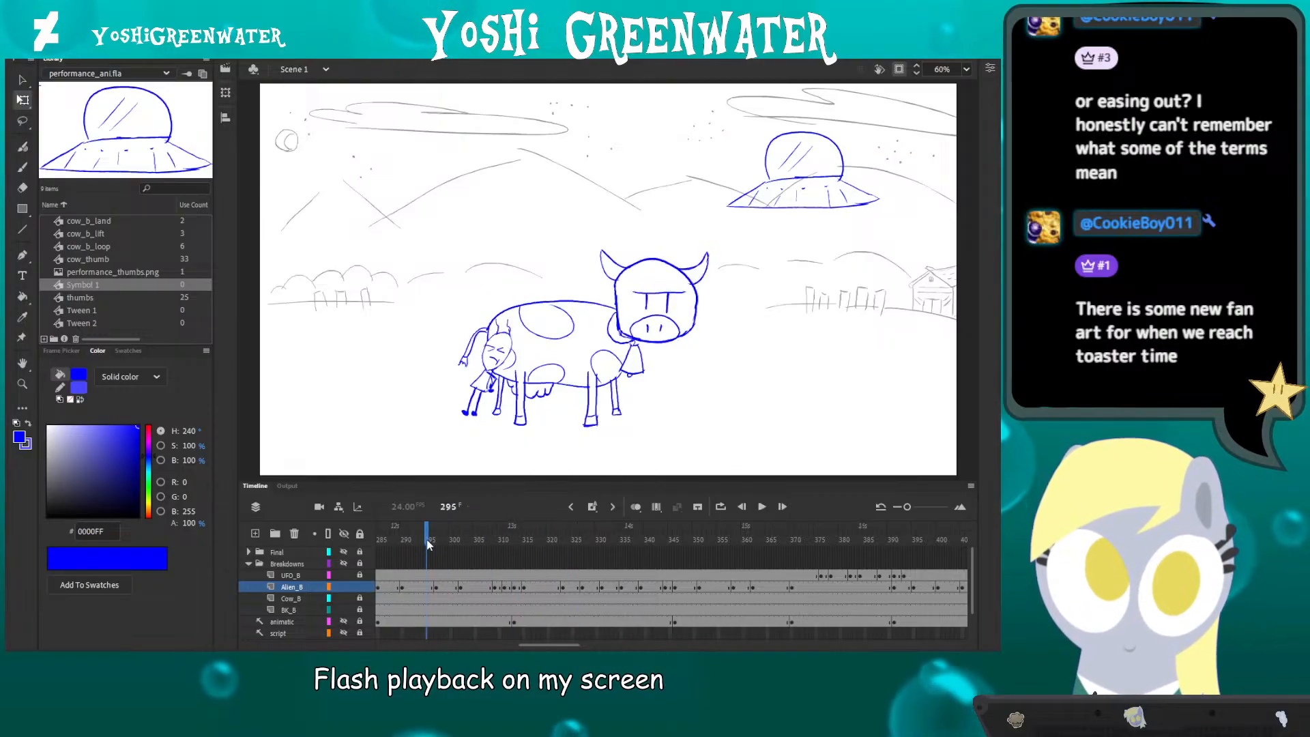
pyautogui.press('Return')
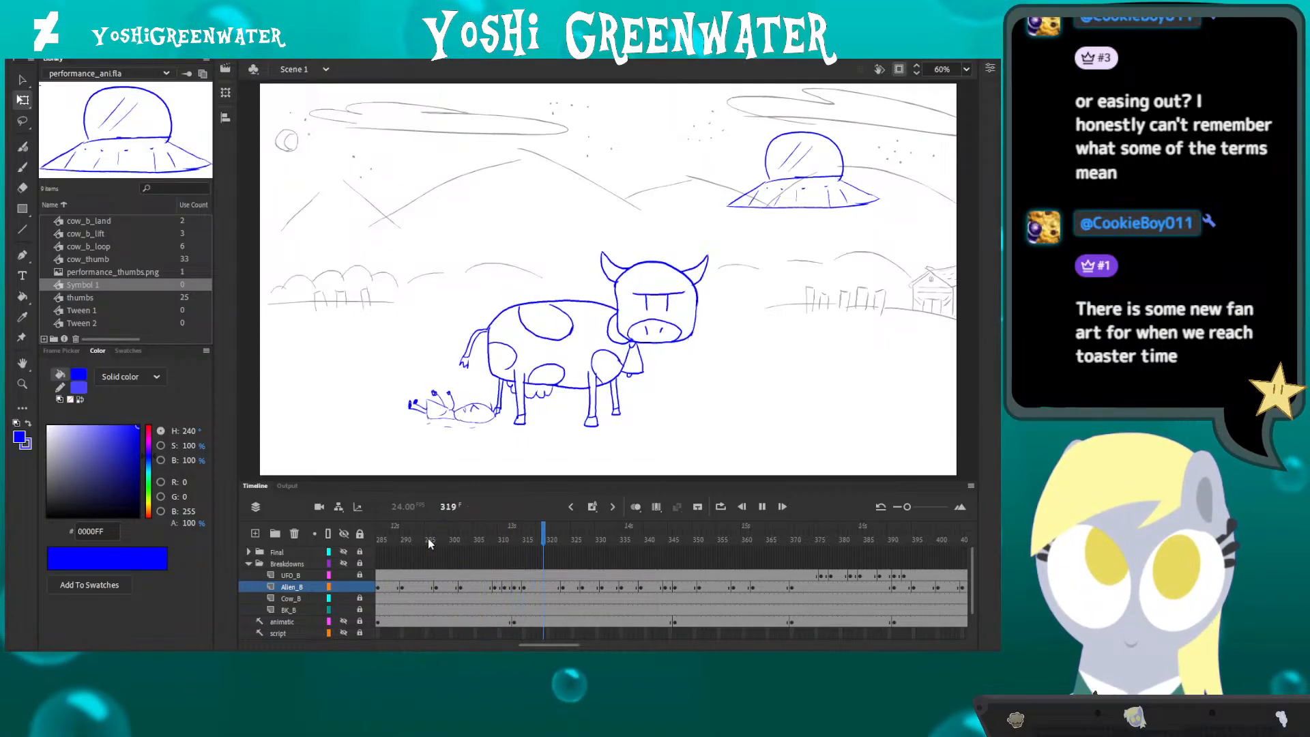
pyautogui.click(429, 543)
pyautogui.press('Return')
pyautogui.click(429, 542)
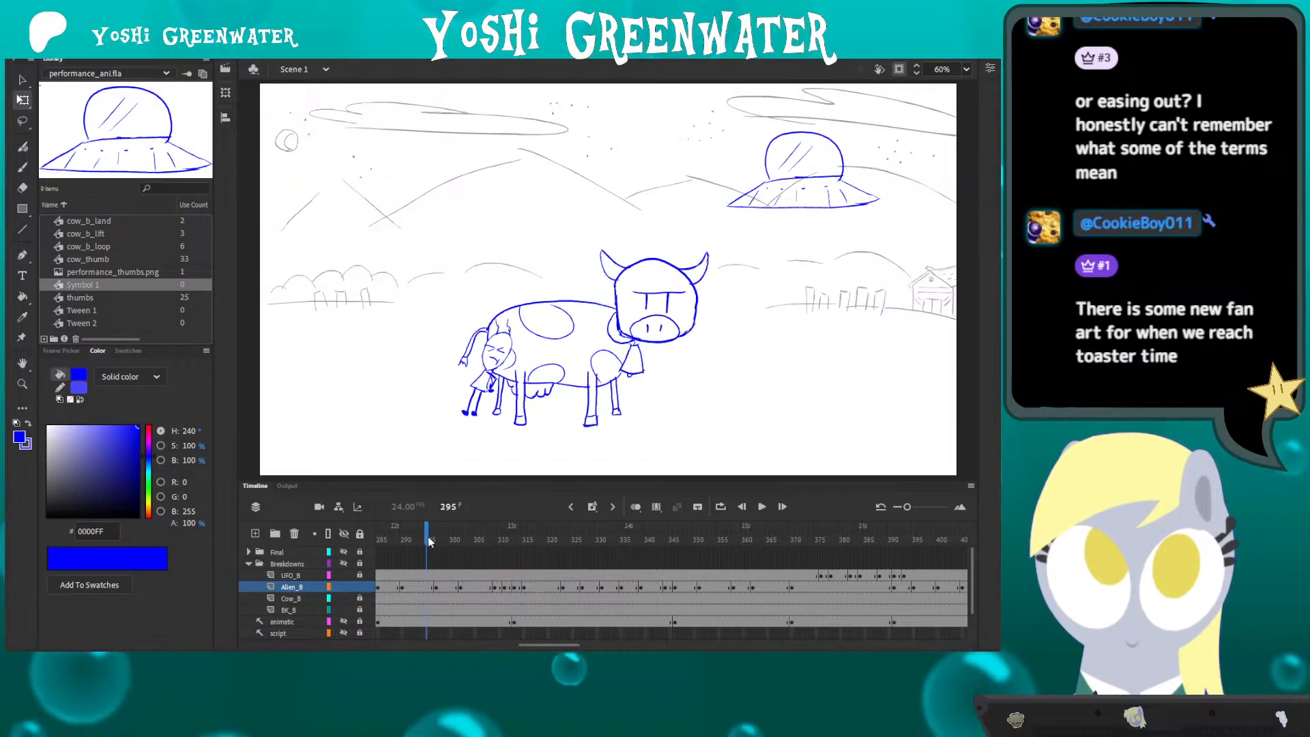
pyautogui.press('Return')
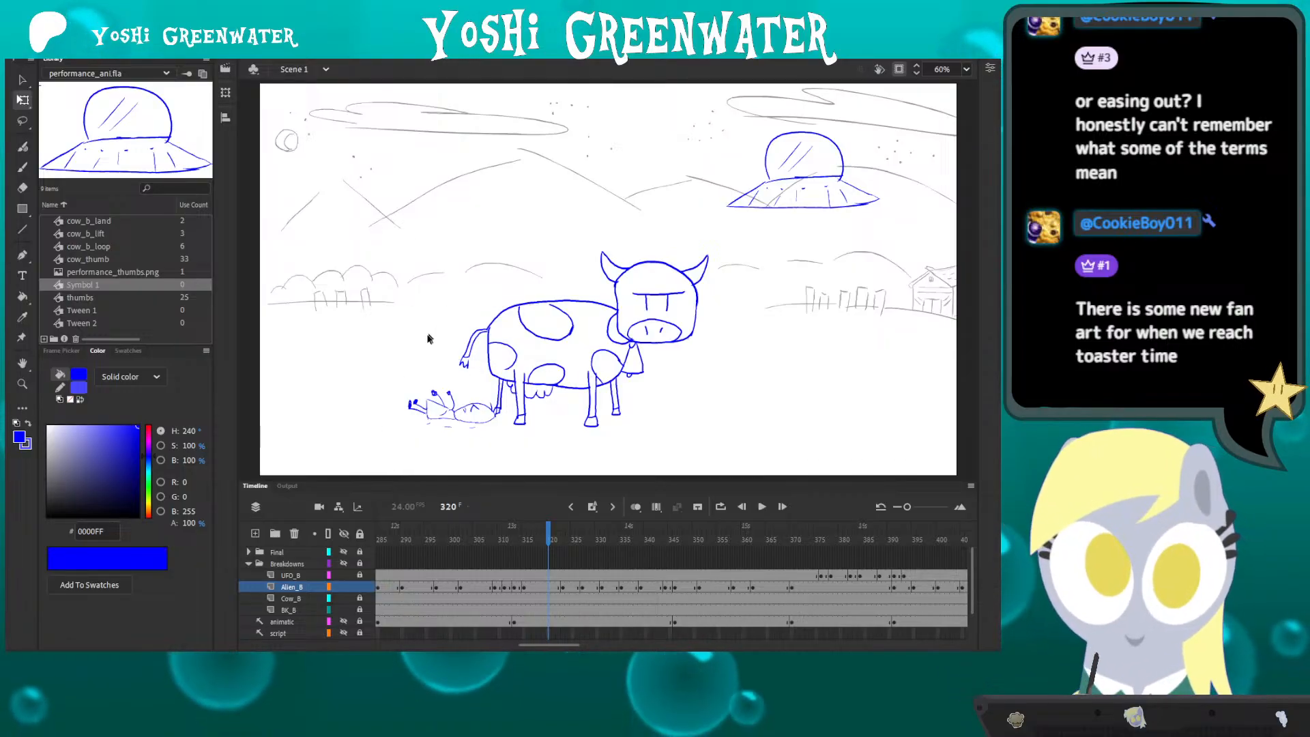
# - Scrub the alien's animation from frame 320 to about frame 344
pyautogui.moveTo(410, 481); pyautogui.dragTo(410, 481)
pyautogui.moveTo(537, 646); pyautogui.dragTo(541, 647)
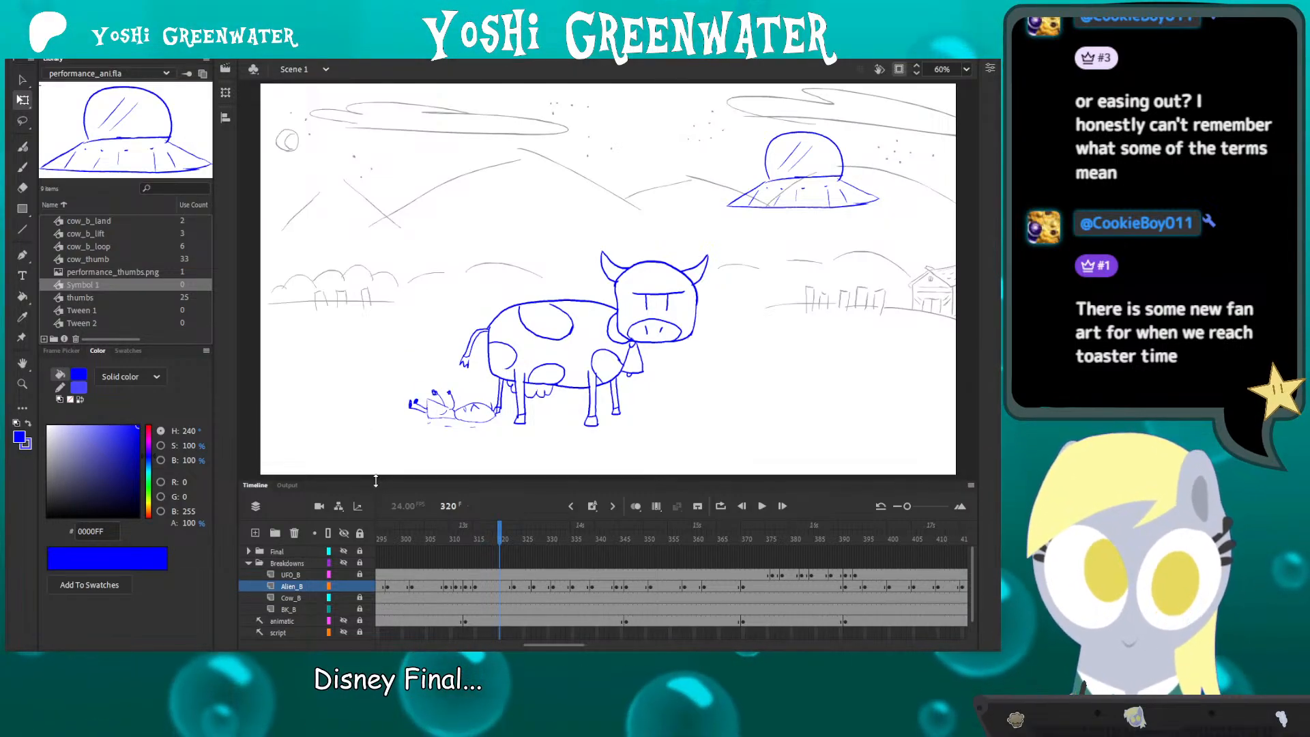
pyautogui.moveTo(374, 481); pyautogui.dragTo(375, 484)
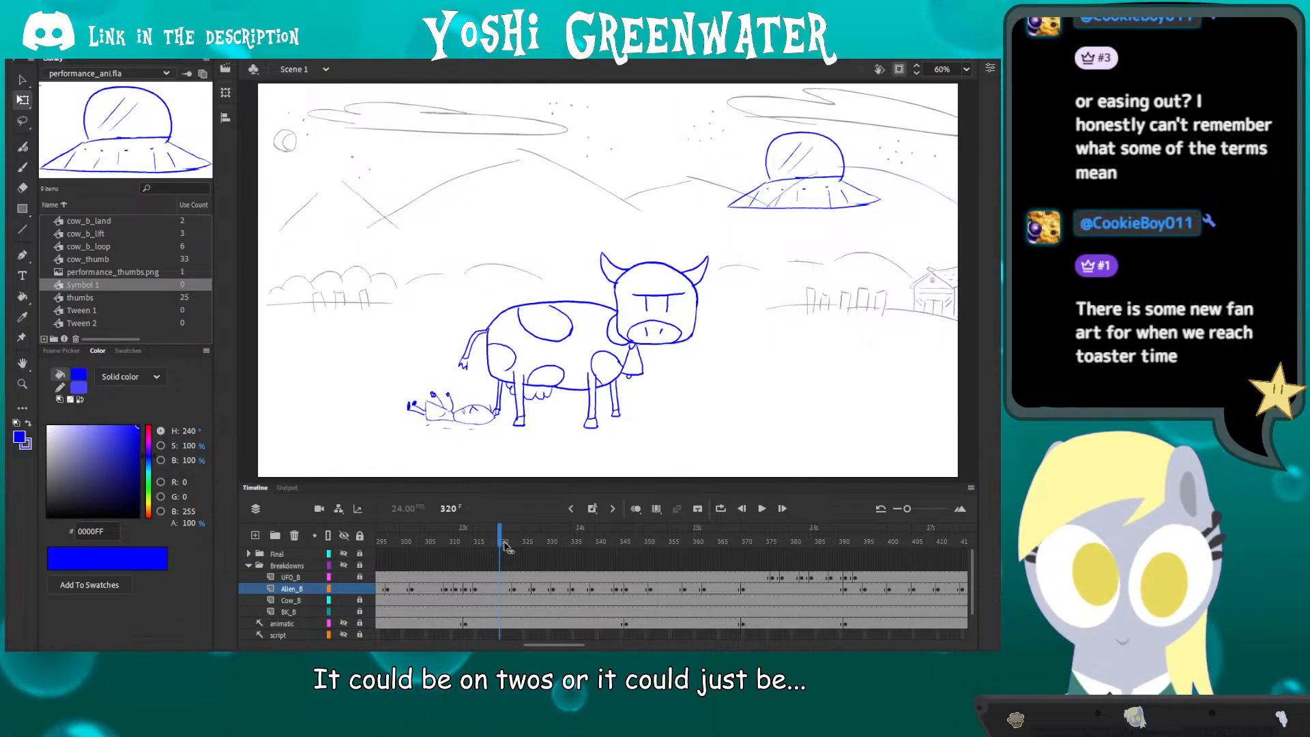
pyautogui.moveTo(506, 546); pyautogui.dragTo(620, 575)
pyautogui.moveTo(539, 646); pyautogui.dragTo(542, 645)
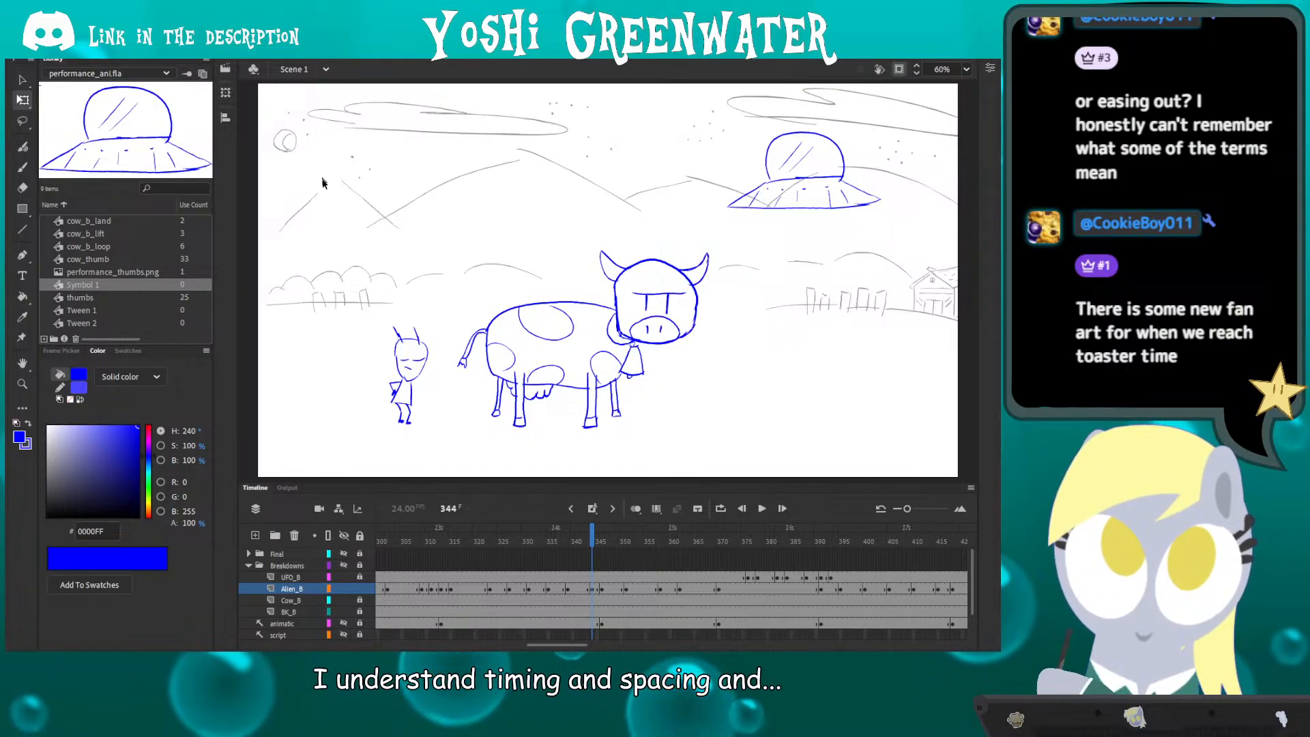
# - Go through the alien's poses frame by frame from frame 344 to frame 378 to examine their spacing
pyautogui.press('.')
pyautogui.press('.')
pyautogui.press('.')
pyautogui.press('.')
pyautogui.press('.')
pyautogui.press('.')
pyautogui.press('.')
pyautogui.press('.')
pyautogui.press('.')
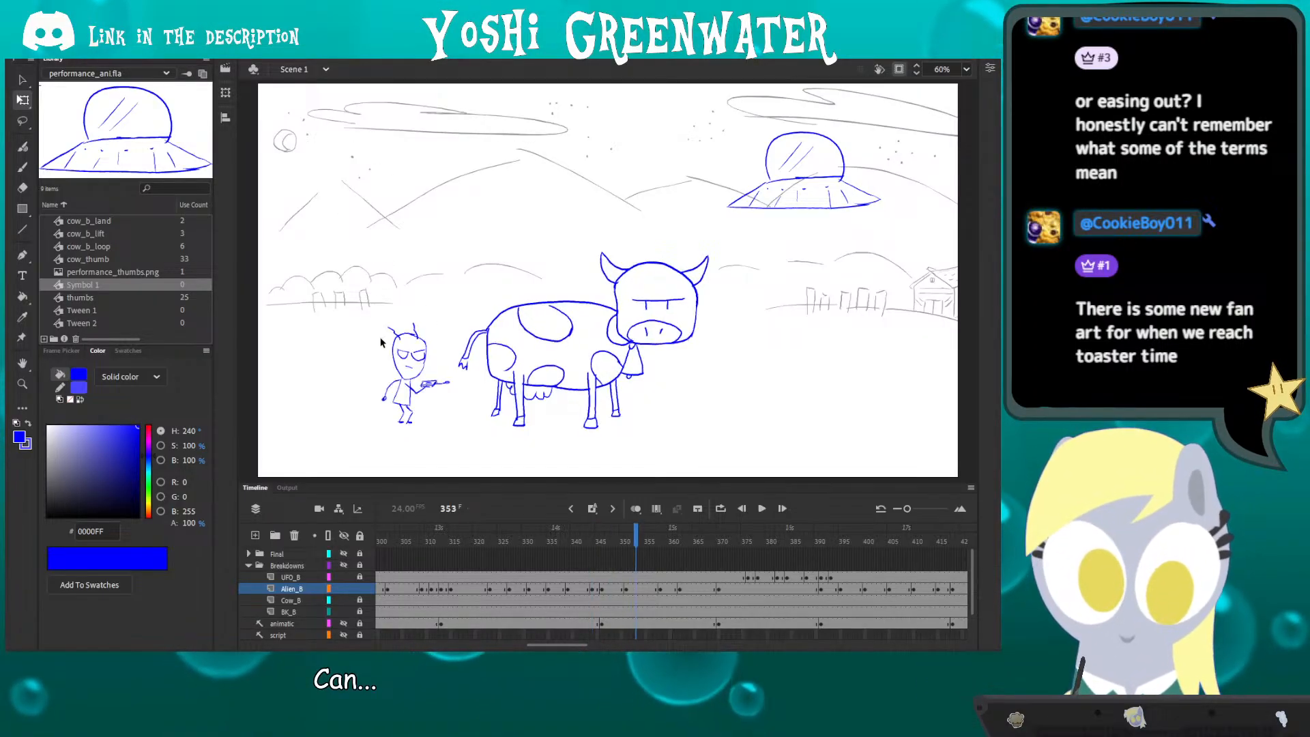
pyautogui.press('.')
pyautogui.press('.')
pyautogui.press('.')
pyautogui.press('.')
pyautogui.press('.')
pyautogui.press('.')
pyautogui.press('.')
pyautogui.press('.')
pyautogui.press('.')
pyautogui.press('.')
pyautogui.press('.')
pyautogui.press('.')
pyautogui.press('.')
pyautogui.press('.')
pyautogui.press('.')
pyautogui.press('.')
pyautogui.press('.')
pyautogui.press('.')
pyautogui.press('.')
pyautogui.press('.')
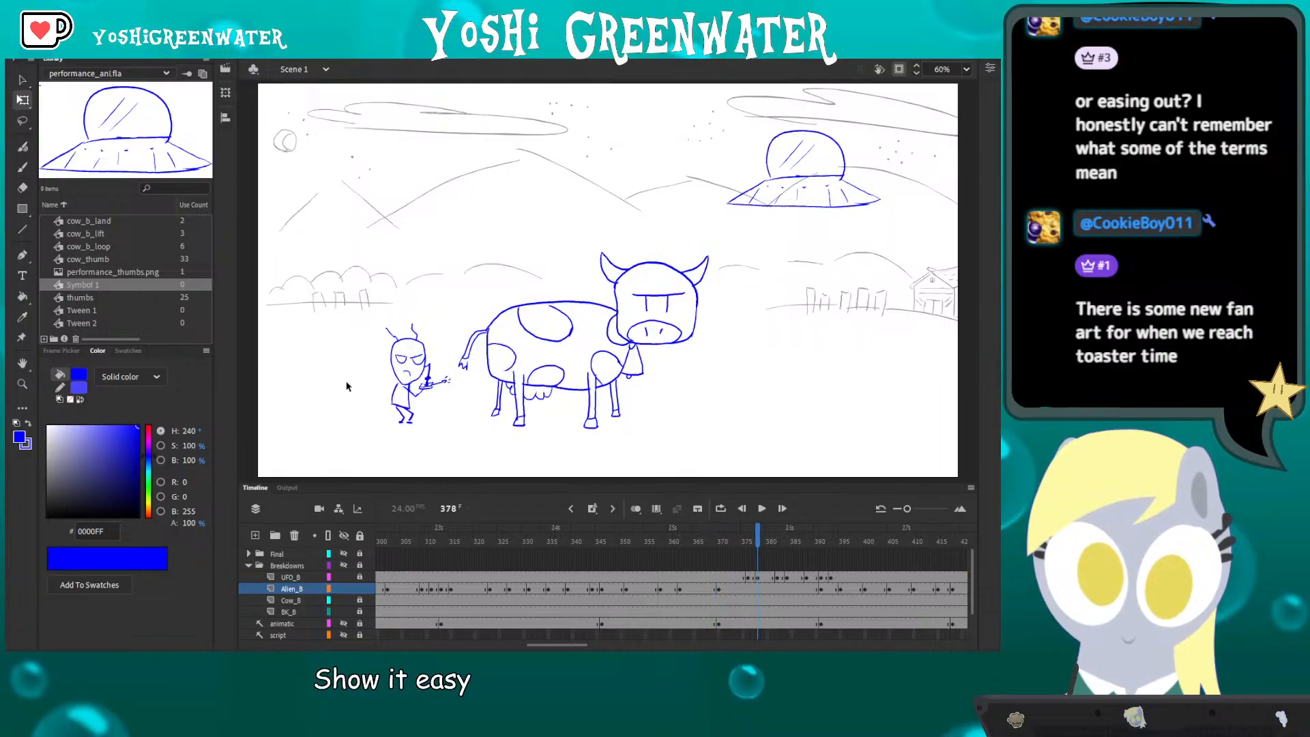
# - Play the animation from about frame 350, stop it, and scrub the alien's poses to frame 358
pyautogui.click(625, 552)
pyautogui.press('Return')
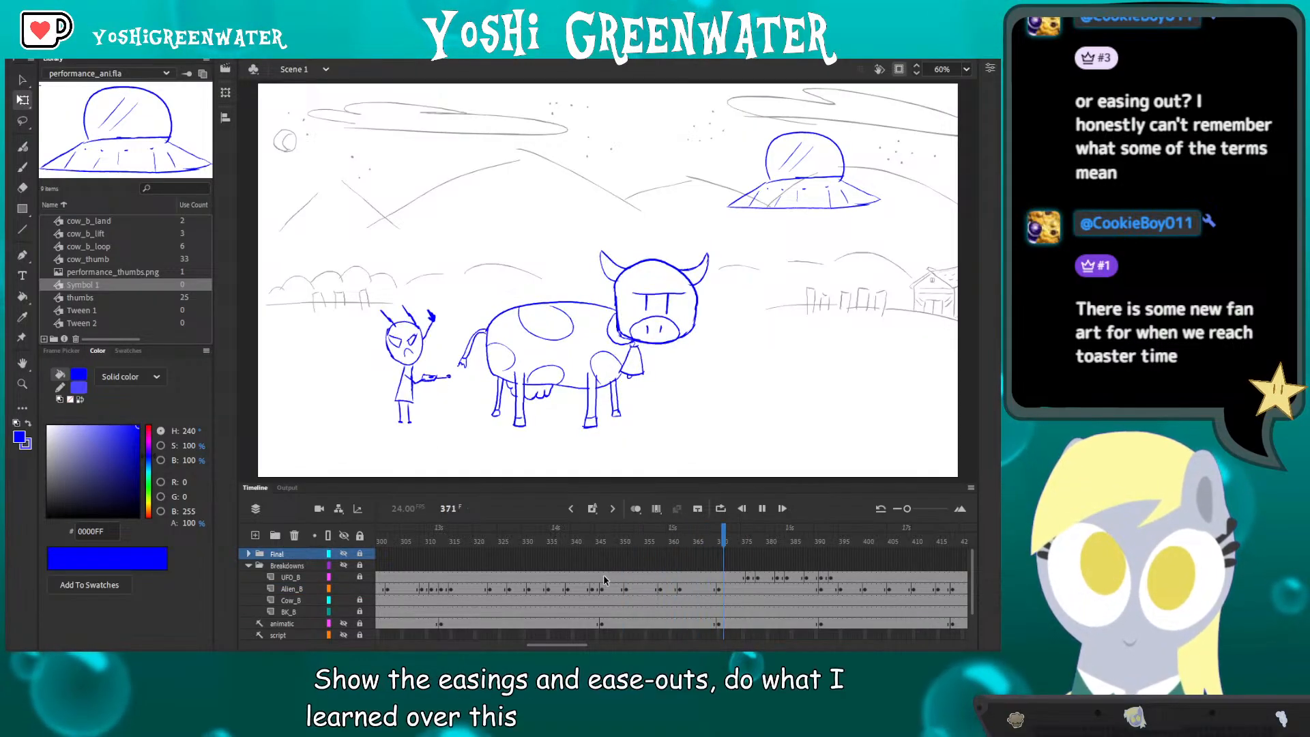
pyautogui.press('Return')
pyautogui.moveTo(614, 544); pyautogui.dragTo(663, 552)
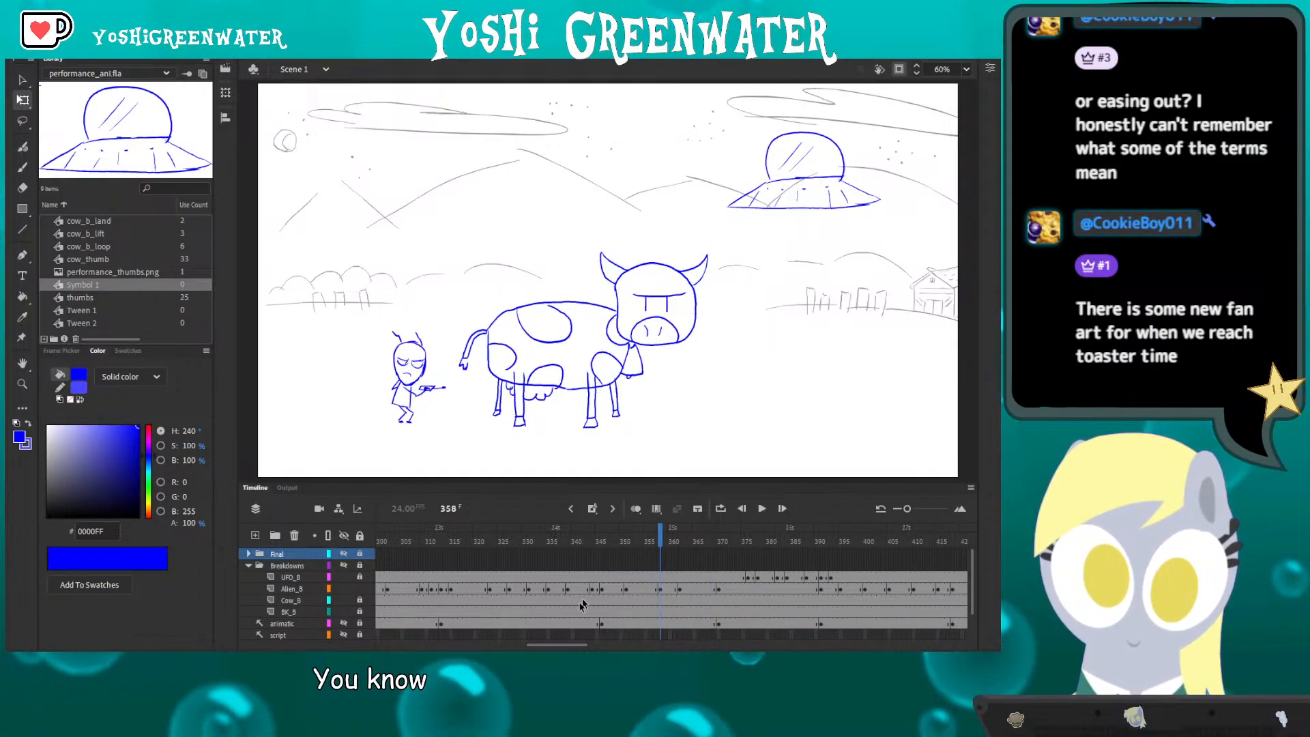
pyautogui.moveTo(554, 645); pyautogui.dragTo(567, 633)
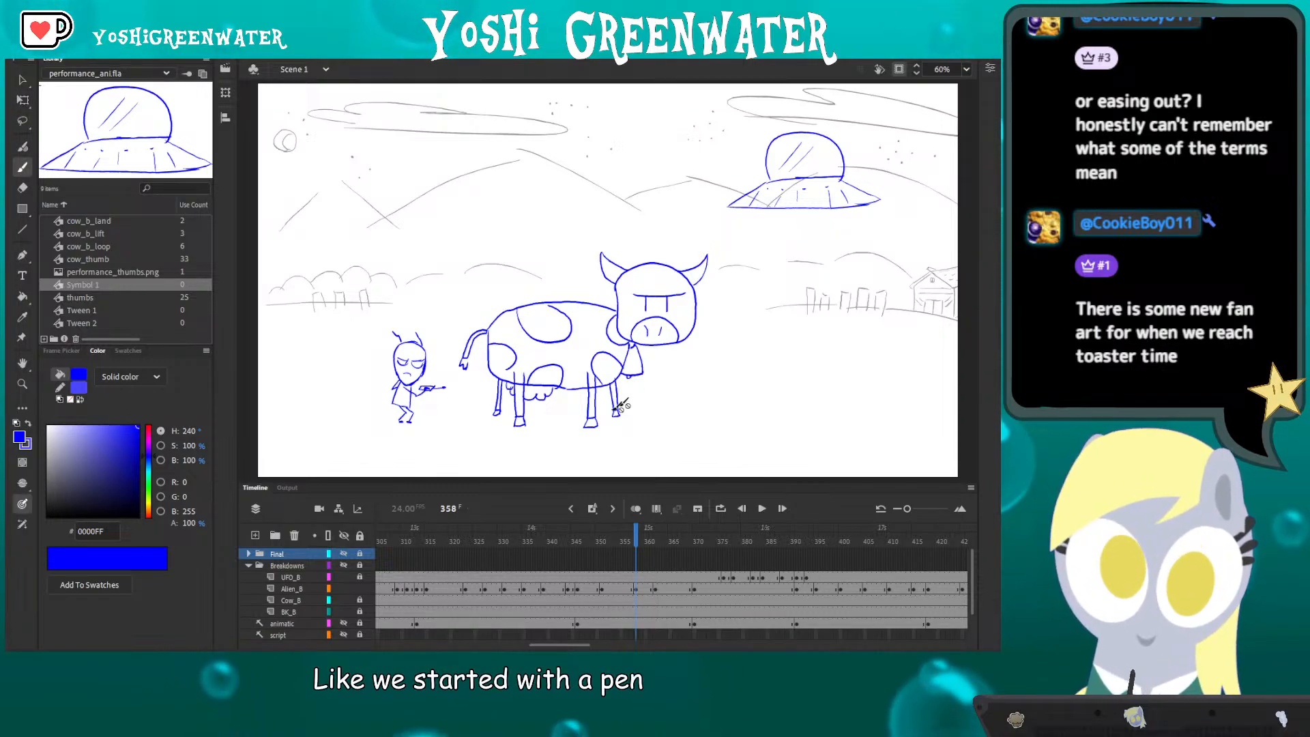
# - Sketch a small pendulum beside the cow on the Alien_B layer at frame 358 and select it for free transformation
pyautogui.click(636, 590)
pyautogui.moveTo(755, 335)
pyautogui.mouseDown()
pyautogui.moveTo(775, 410)
pyautogui.moveTo(754, 390)
pyautogui.mouseUp()
pyautogui.press('q')
pyautogui.click(755, 340)
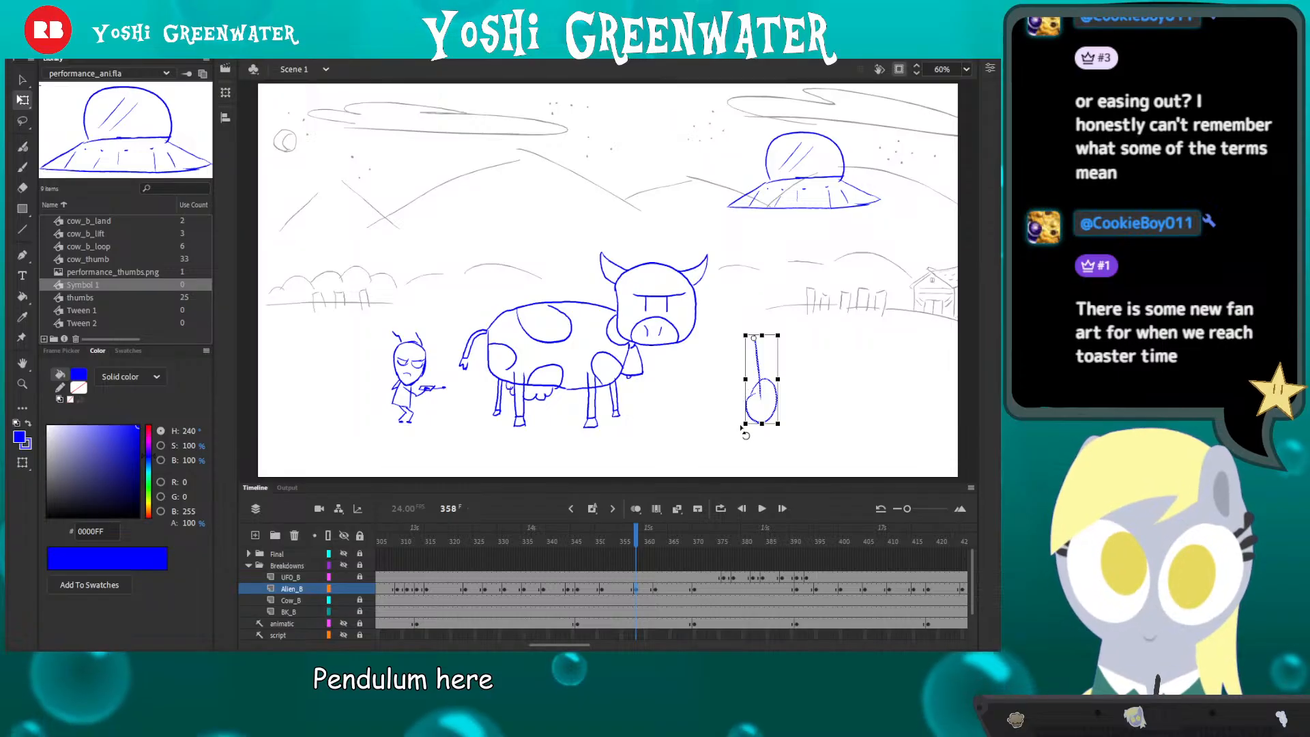
# - Rotate the pendulum sketch back and forth about the top of its string to demonstrate swing spacing, and delete it
pyautogui.moveTo(742, 428); pyautogui.dragTo(670, 364)
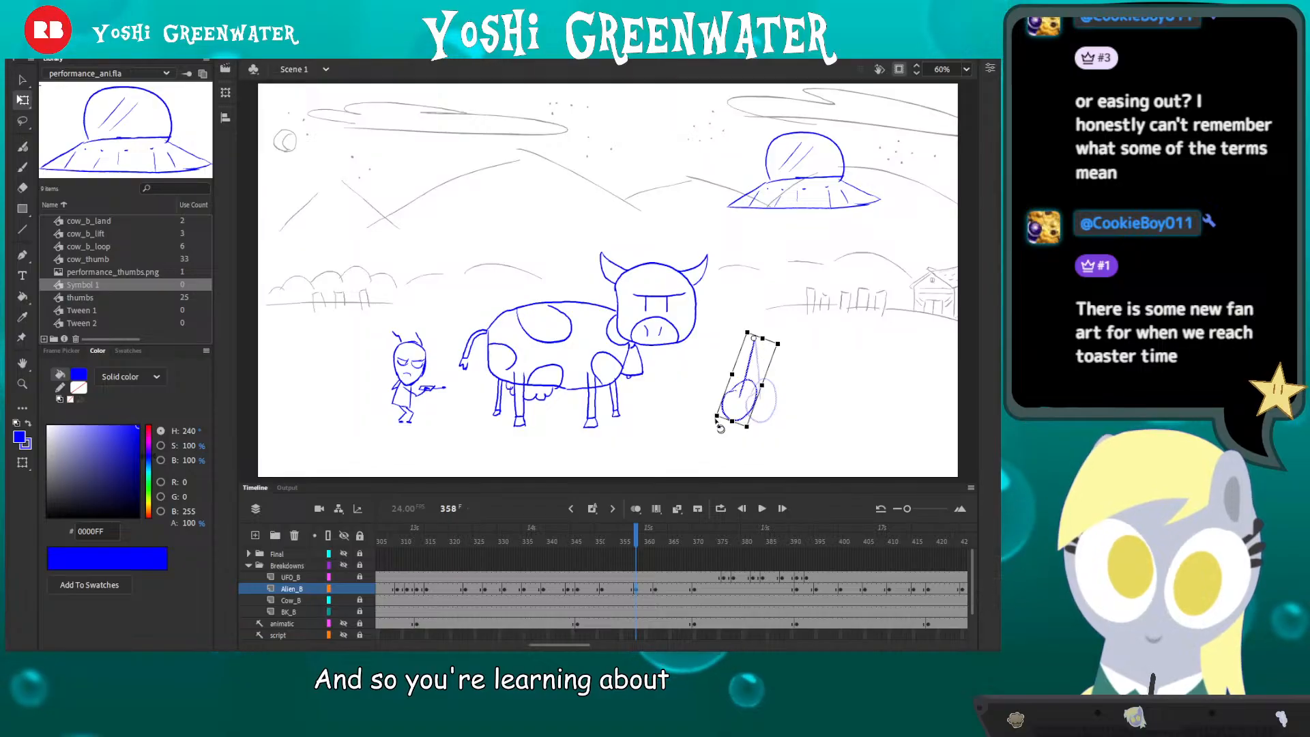
pyautogui.moveTo(719, 428); pyautogui.dragTo(805, 420)
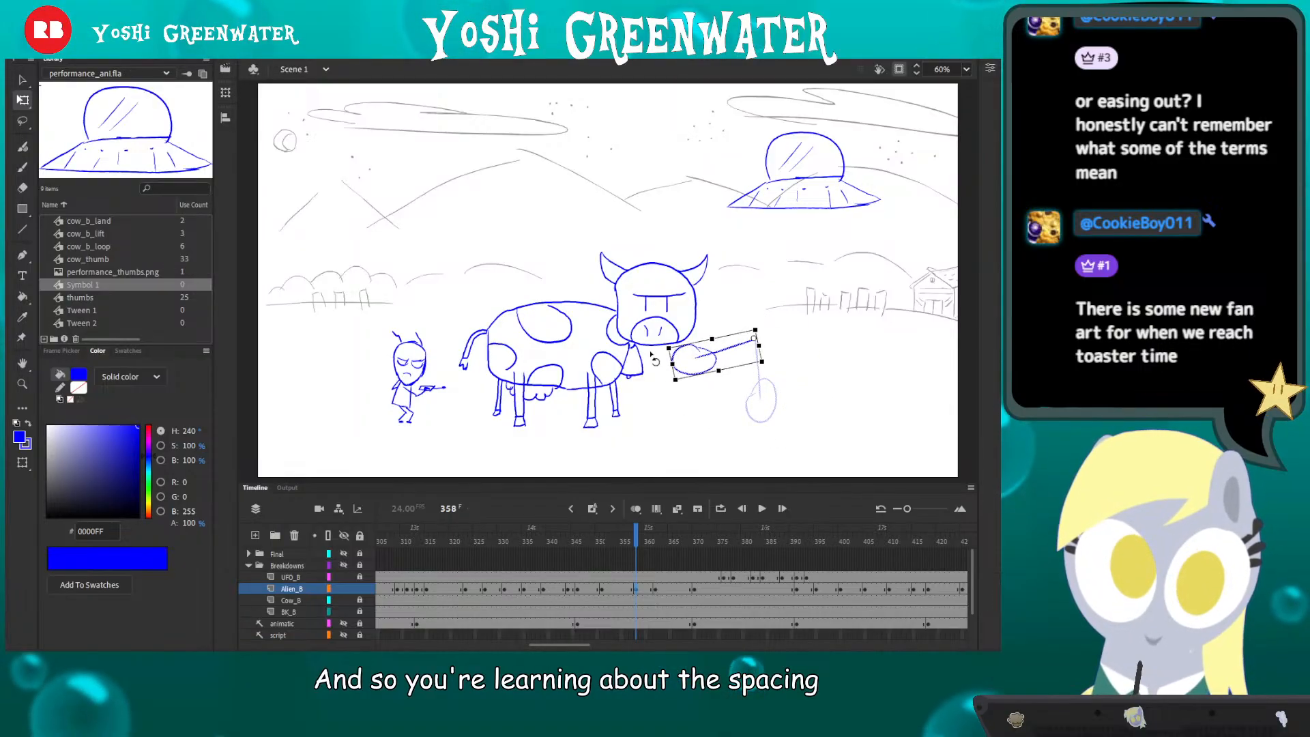
pyautogui.moveTo(653, 360); pyautogui.dragTo(657, 364)
pyautogui.moveTo(695, 409); pyautogui.dragTo(840, 376)
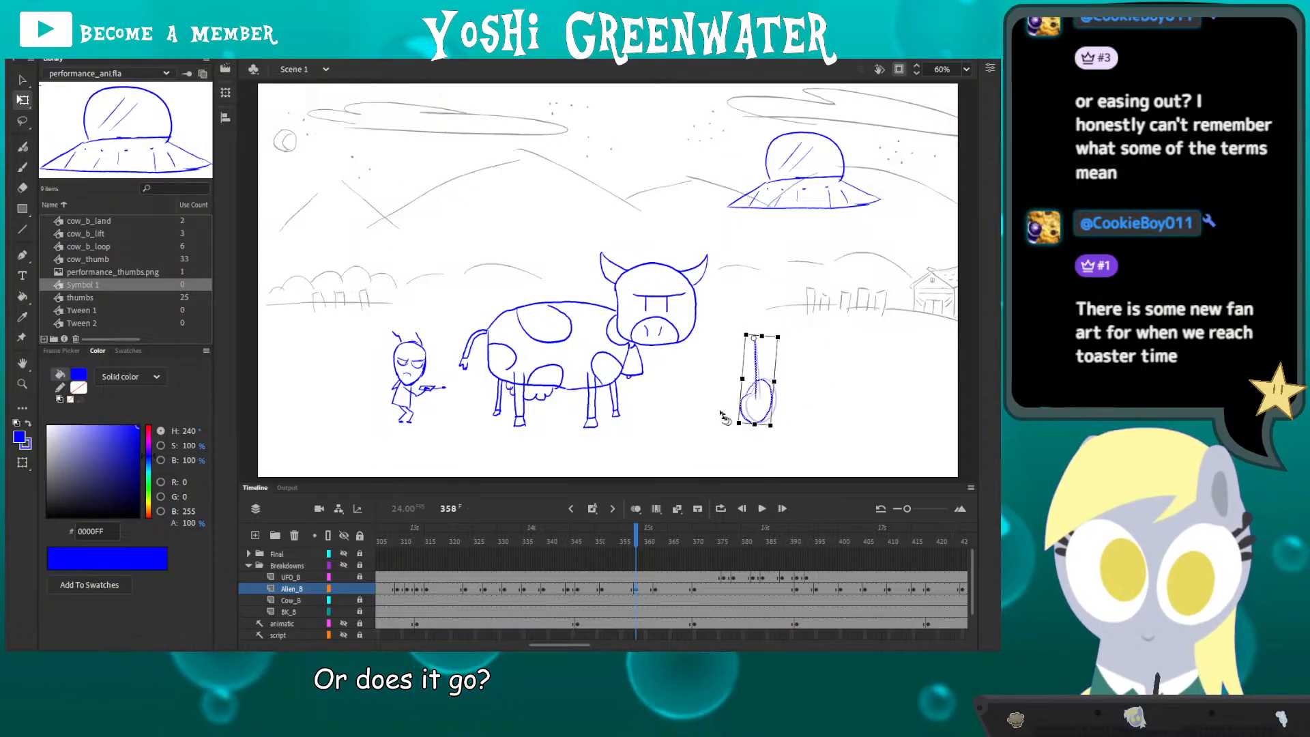
pyautogui.moveTo(724, 418); pyautogui.dragTo(693, 392)
pyautogui.moveTo(810, 412); pyautogui.dragTo(812, 406)
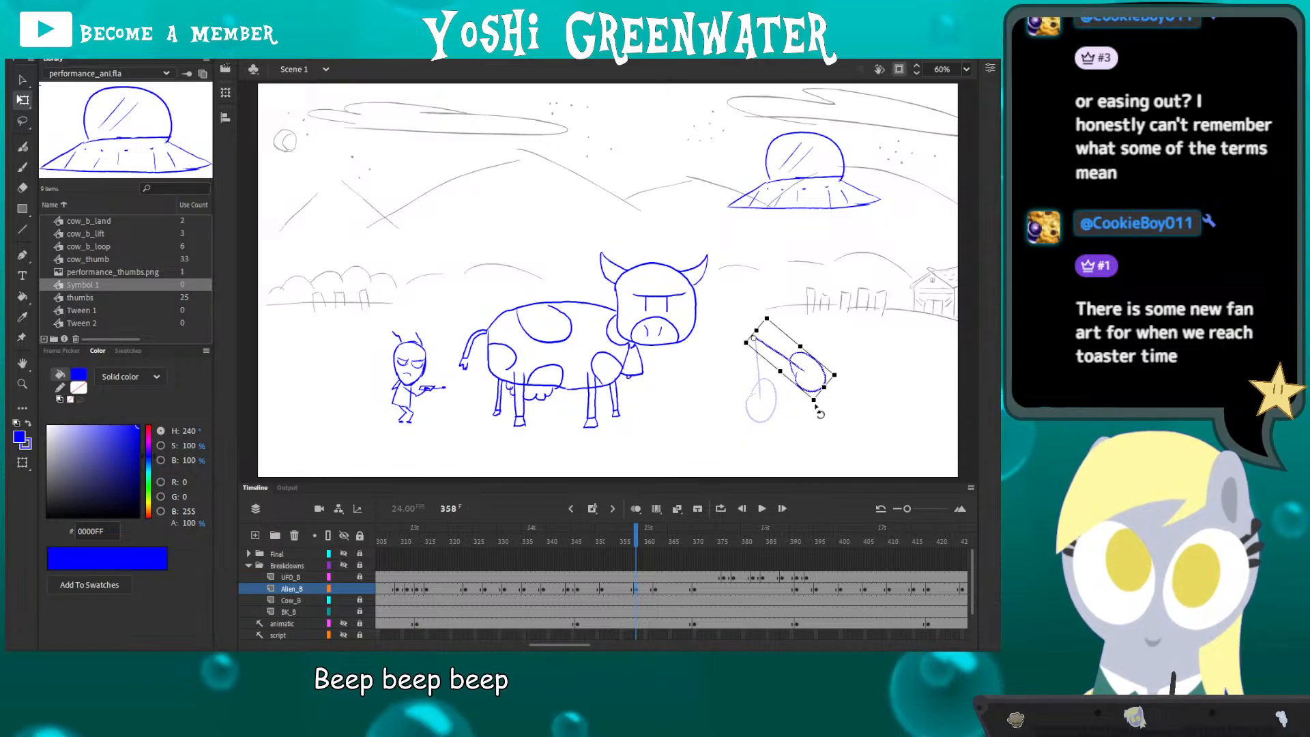
pyautogui.moveTo(819, 413); pyautogui.dragTo(738, 428)
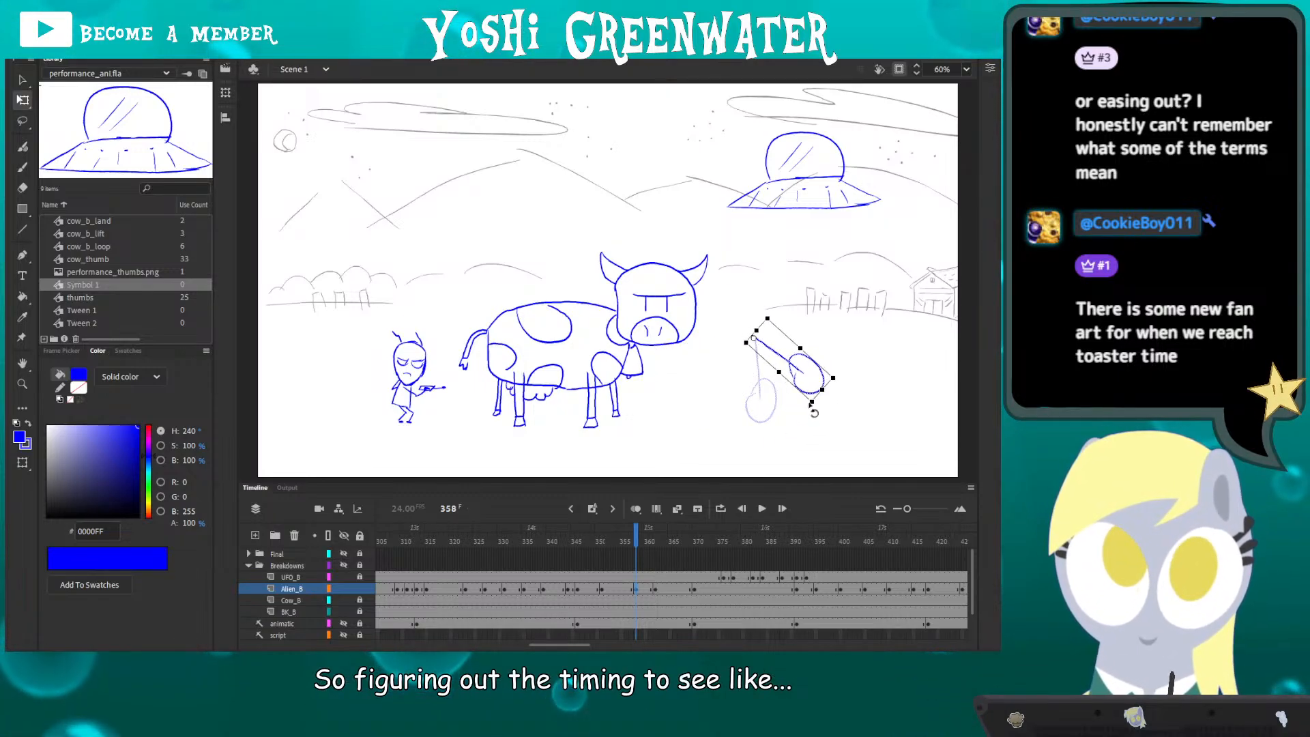
pyautogui.moveTo(812, 409); pyautogui.dragTo(846, 384)
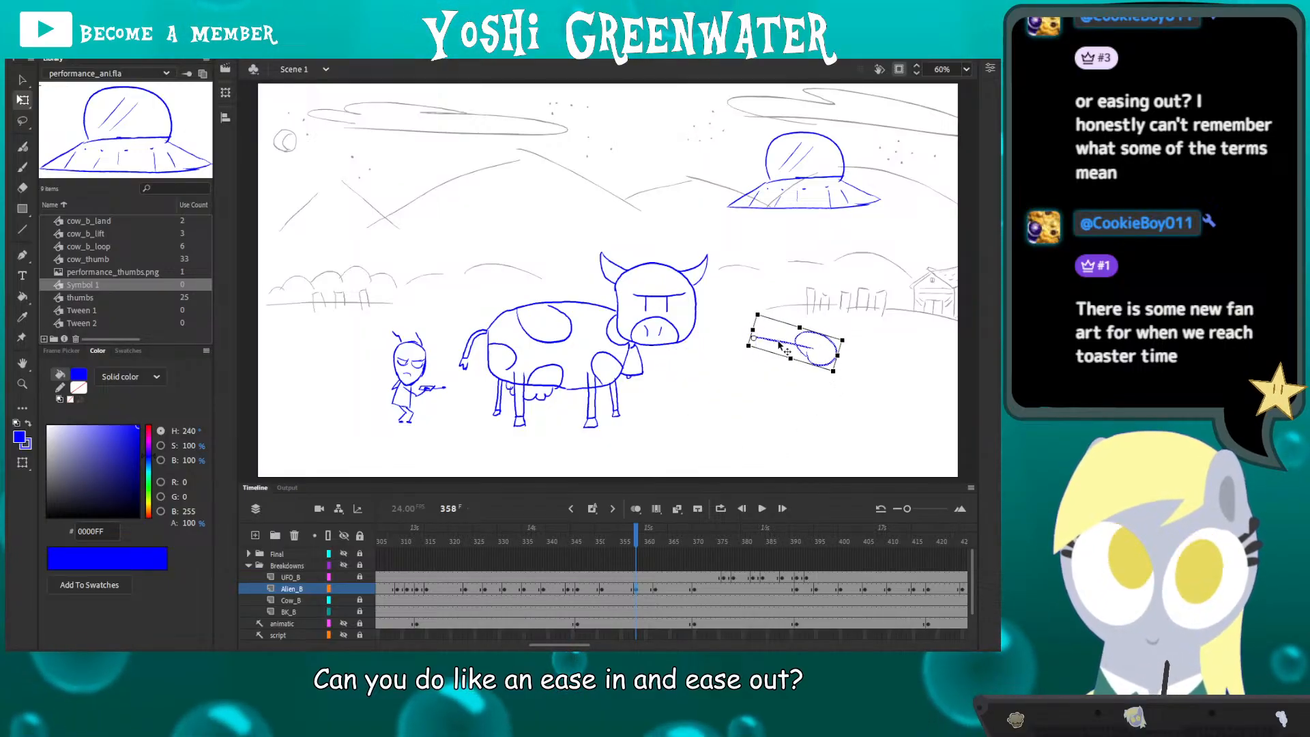
pyautogui.press('Delete')
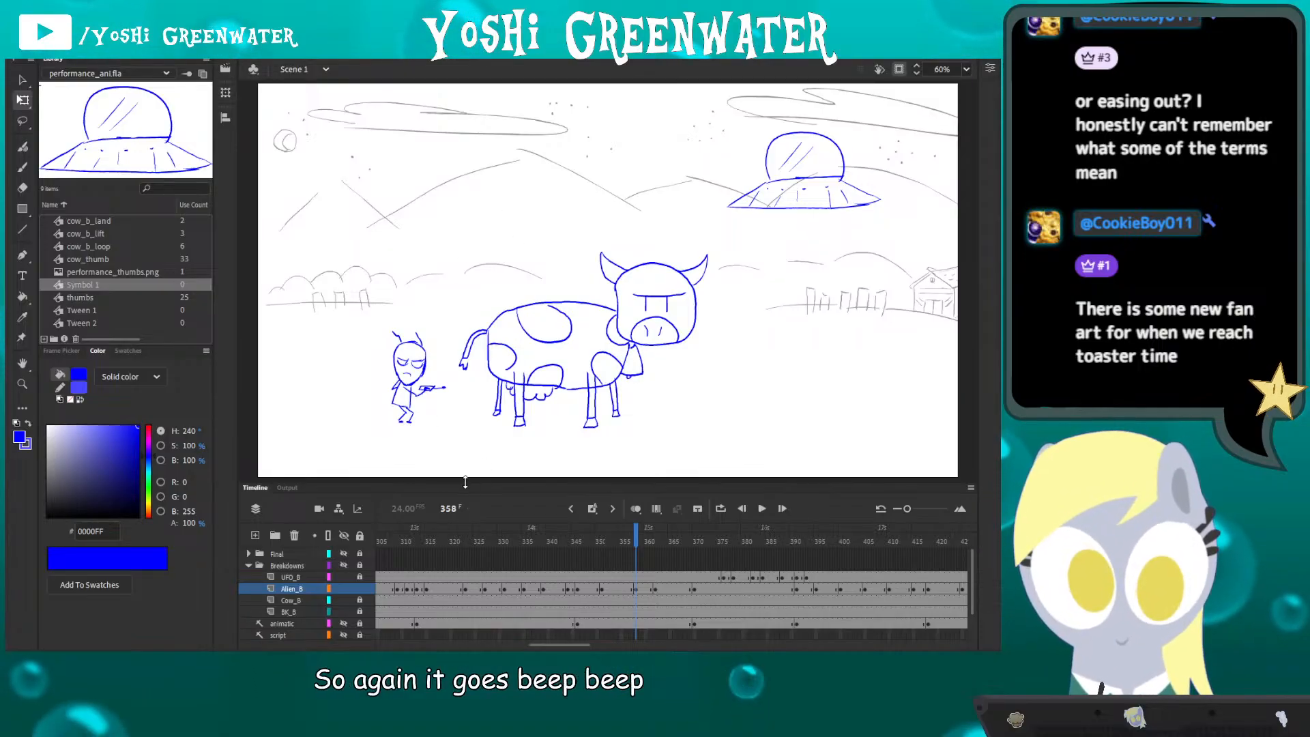
# - Replay the alien's fall behind the cow from about frame 306 and scrub through it to frame 315
pyautogui.click(393, 536)
pyautogui.moveTo(392, 542); pyautogui.dragTo(386, 540)
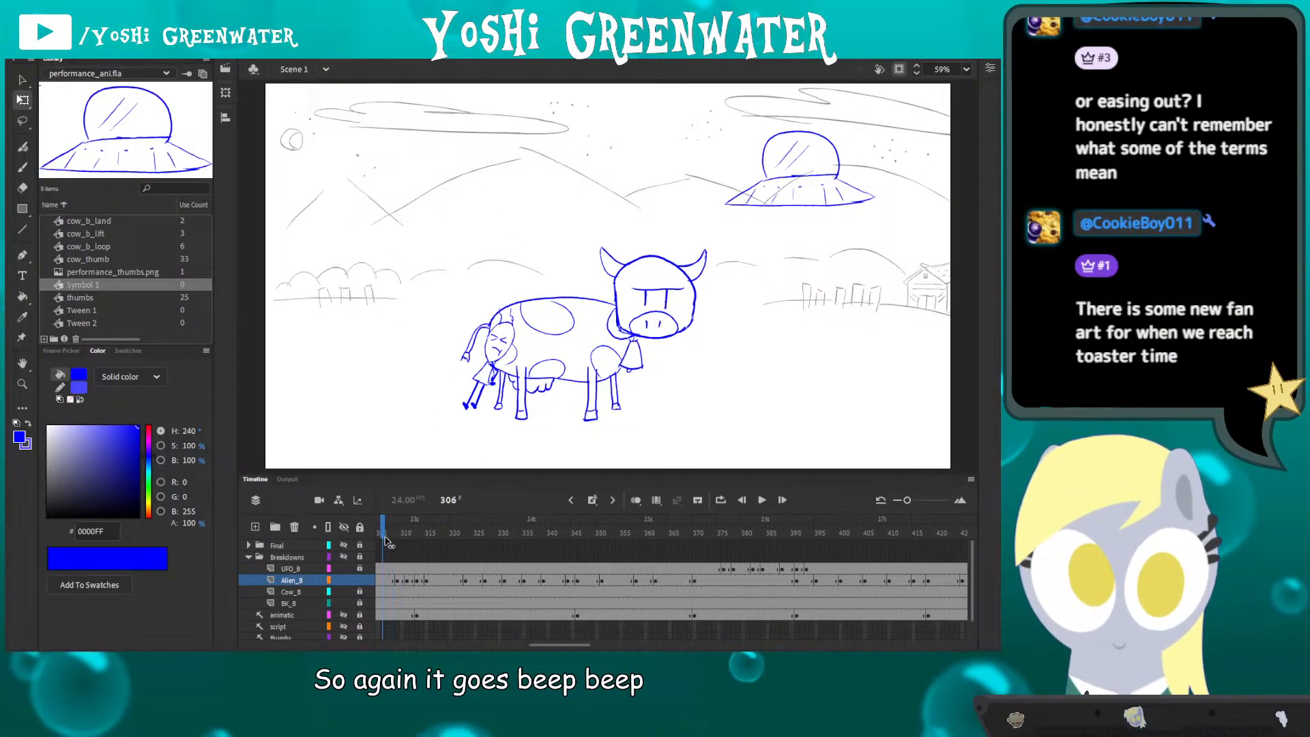
pyautogui.moveTo(545, 646); pyautogui.dragTo(524, 646)
pyautogui.press('Return')
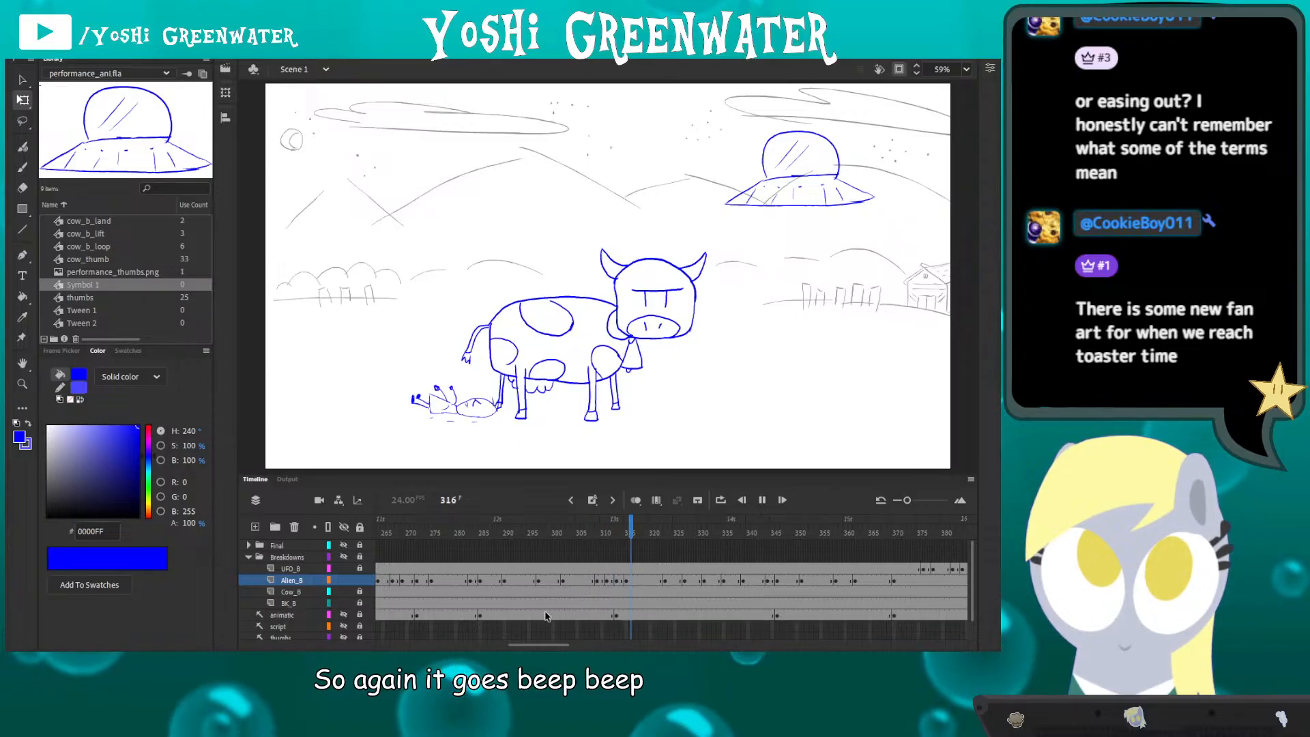
pyautogui.click(569, 537)
pyautogui.press('Return')
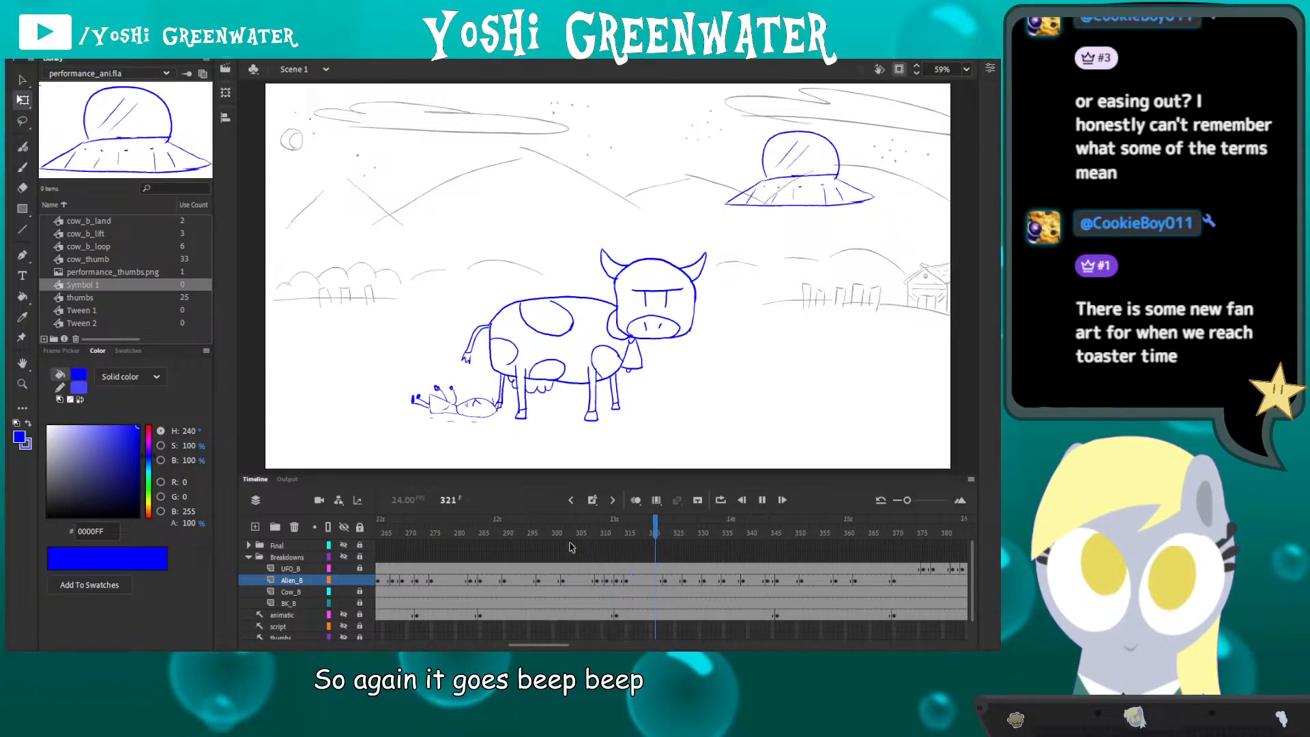
pyautogui.click(587, 535)
pyautogui.moveTo(590, 539); pyautogui.dragTo(629, 550)
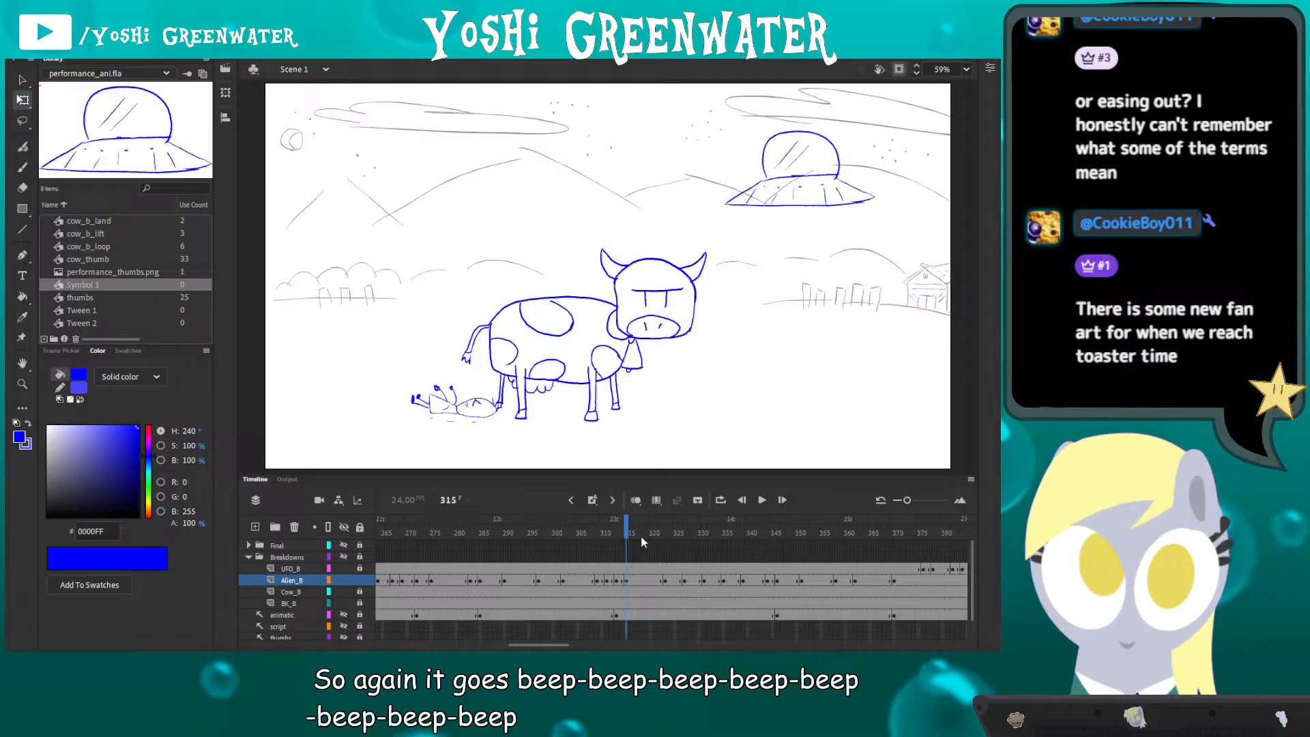
# - Examine the alien's fall frame by frame from frame 309 to frame 317
pyautogui.click(597, 540)
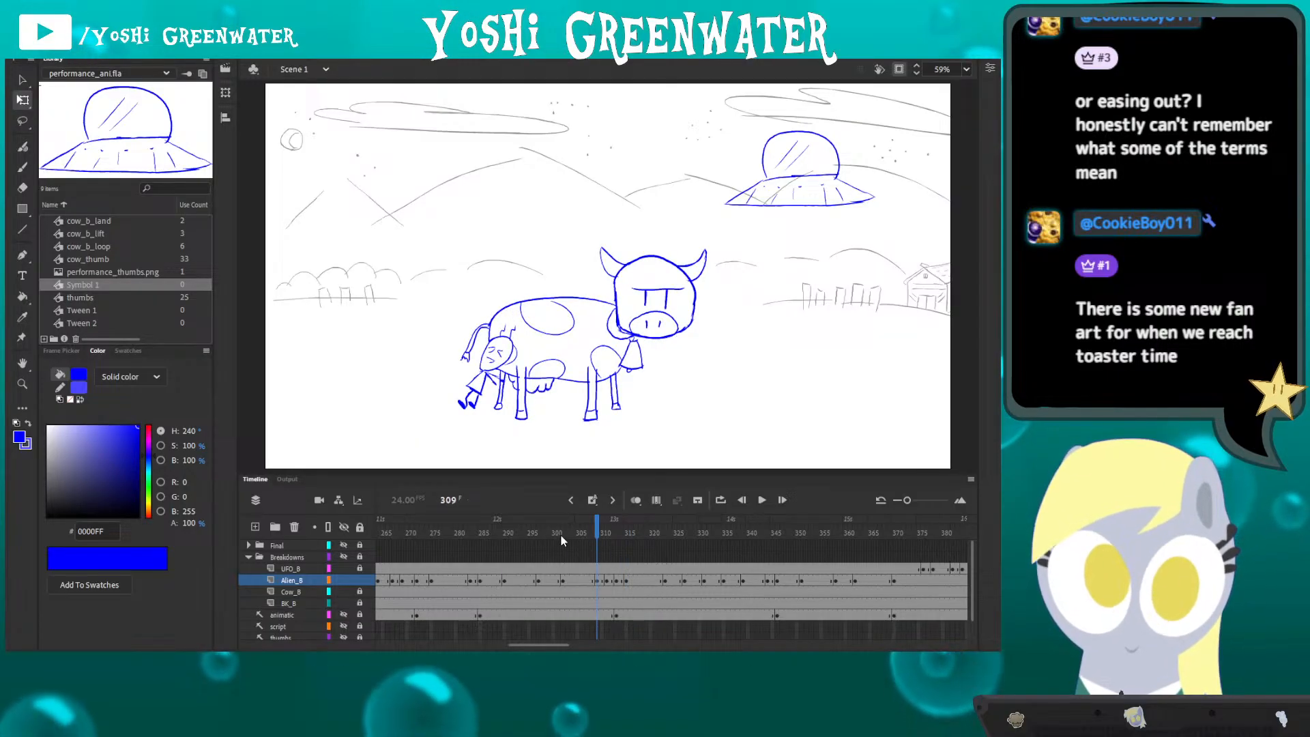
pyautogui.click(593, 580)
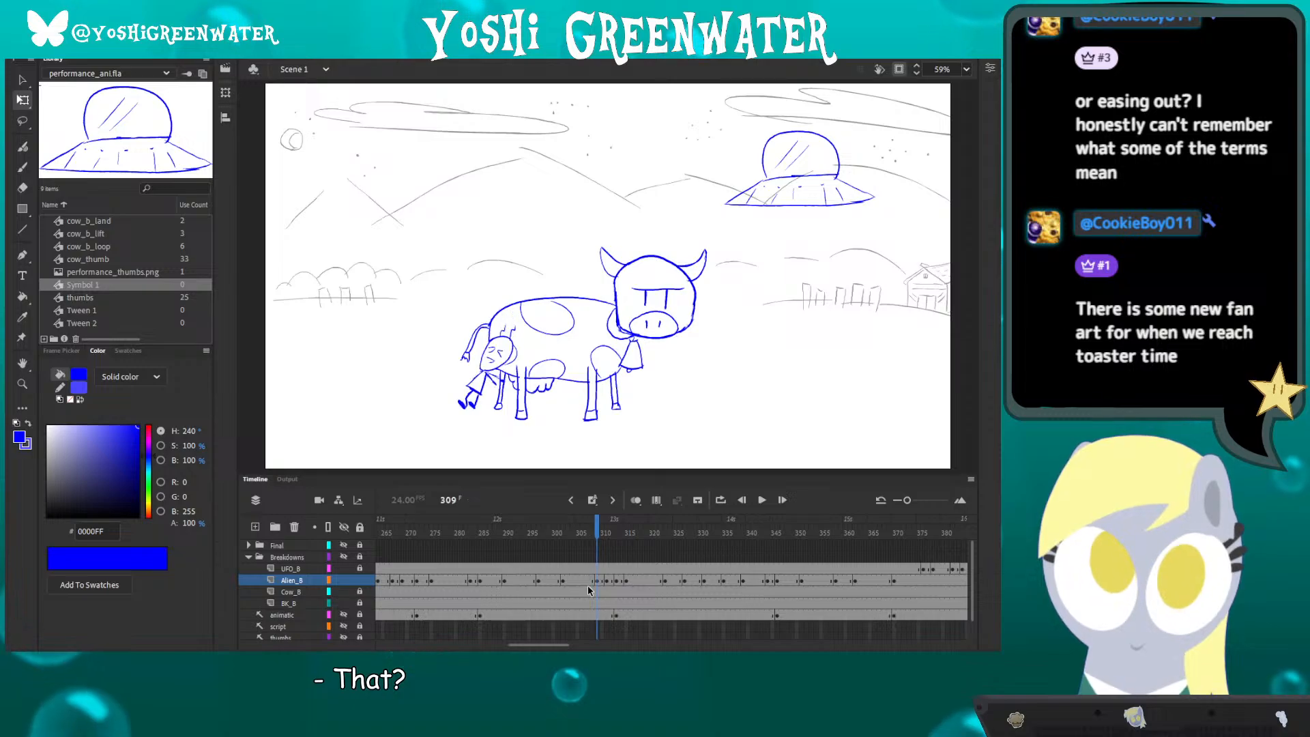
pyautogui.press('.')
pyautogui.press('.')
pyautogui.press('.')
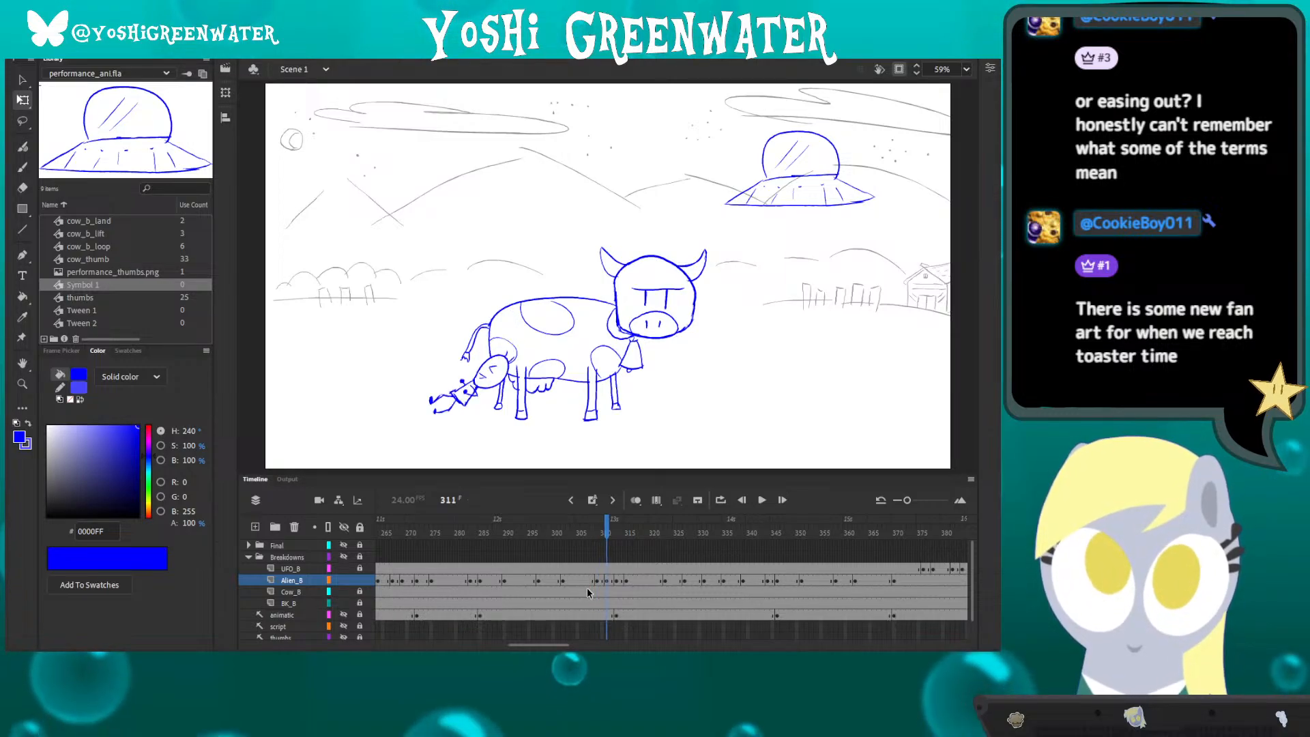
pyautogui.press('.')
pyautogui.press('.')
pyautogui.press('.')
pyautogui.press('.')
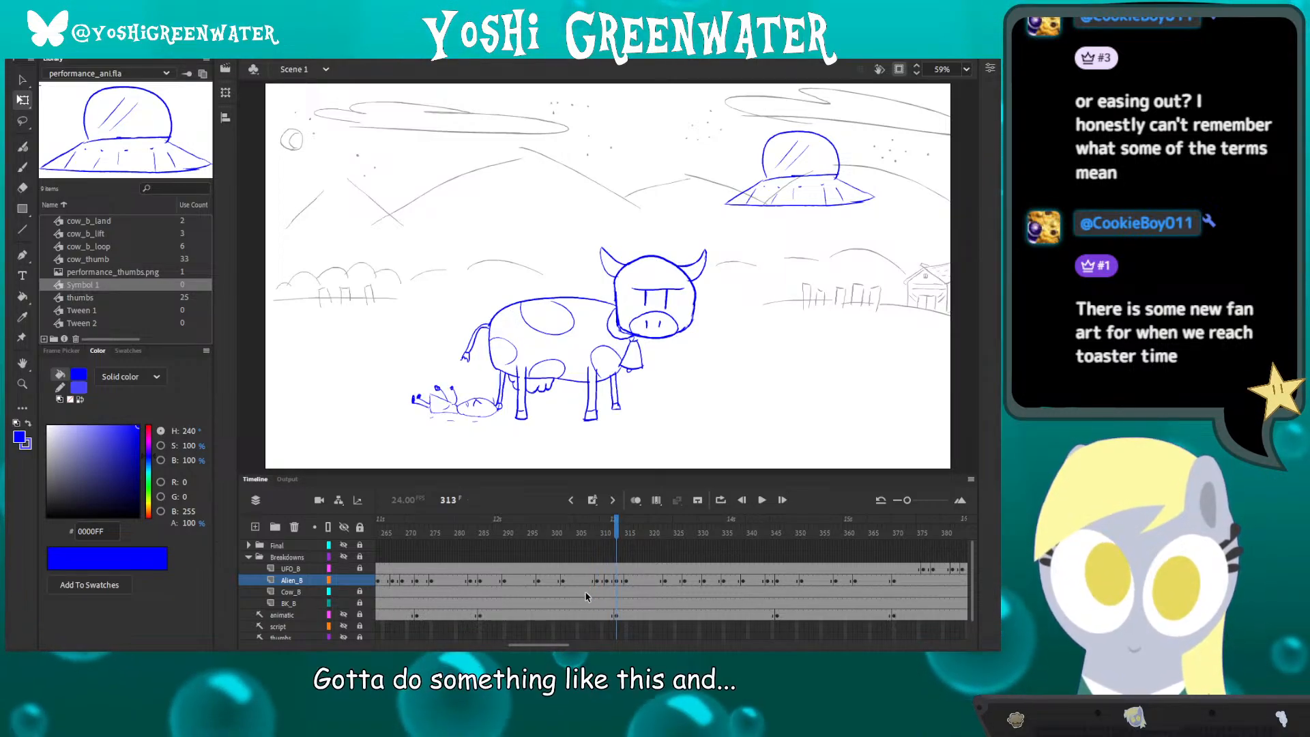
pyautogui.press('.')
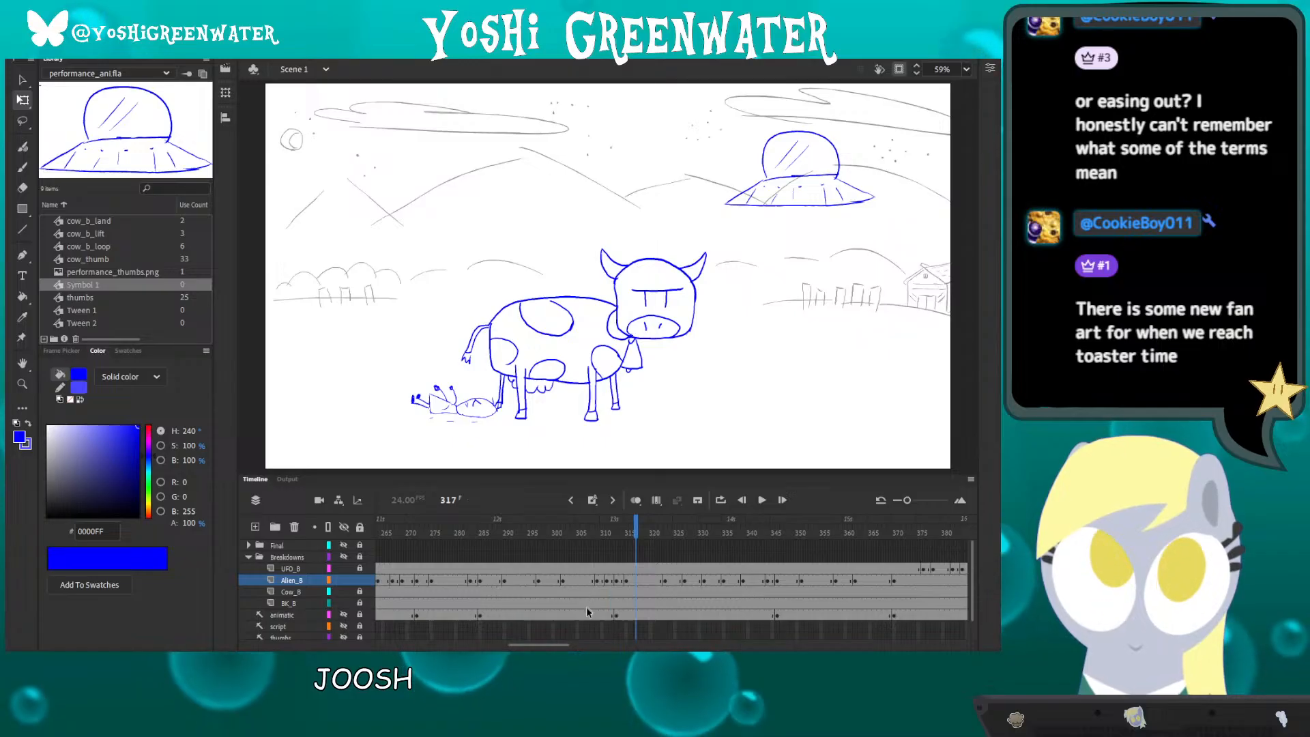
# - Scrub the alien's rise from the ground to about frame 328 and play it from about frame 317 to frame 353
pyautogui.moveTo(555, 644); pyautogui.dragTo(558, 644)
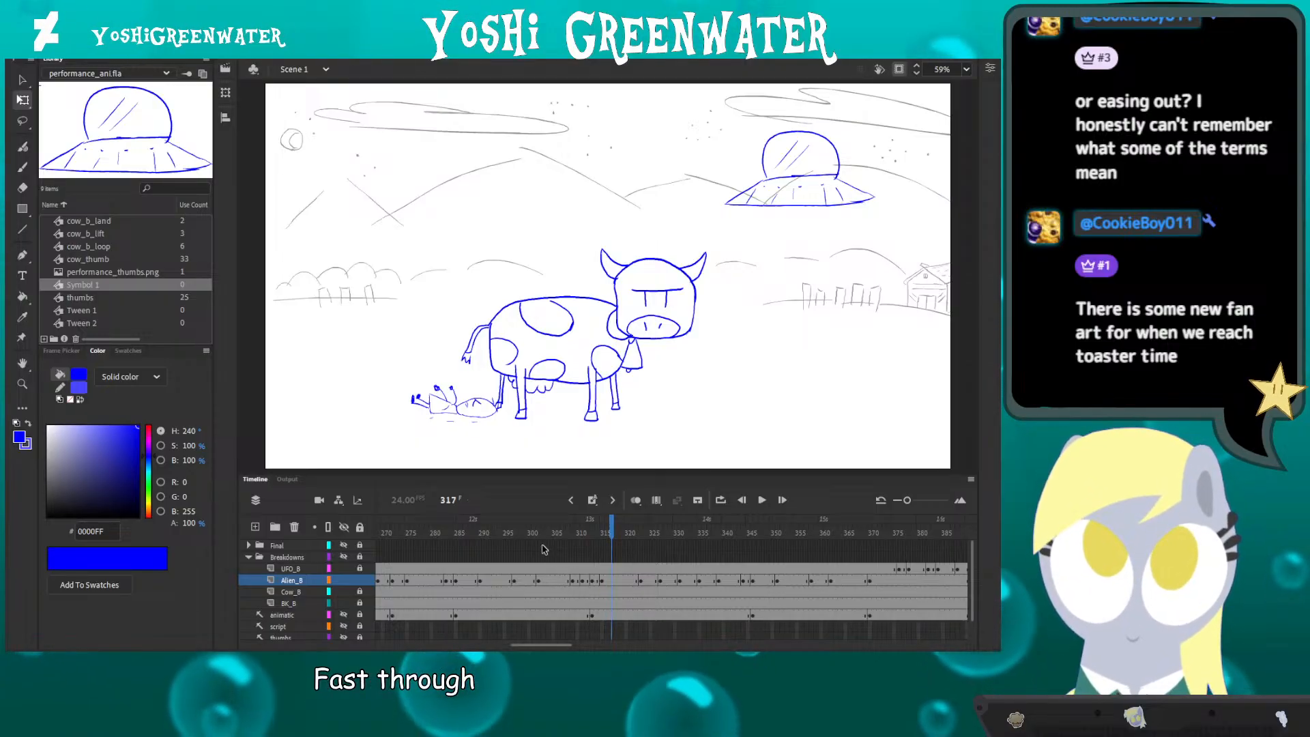
pyautogui.moveTo(631, 535); pyautogui.dragTo(664, 540)
pyautogui.moveTo(541, 644); pyautogui.dragTo(550, 644)
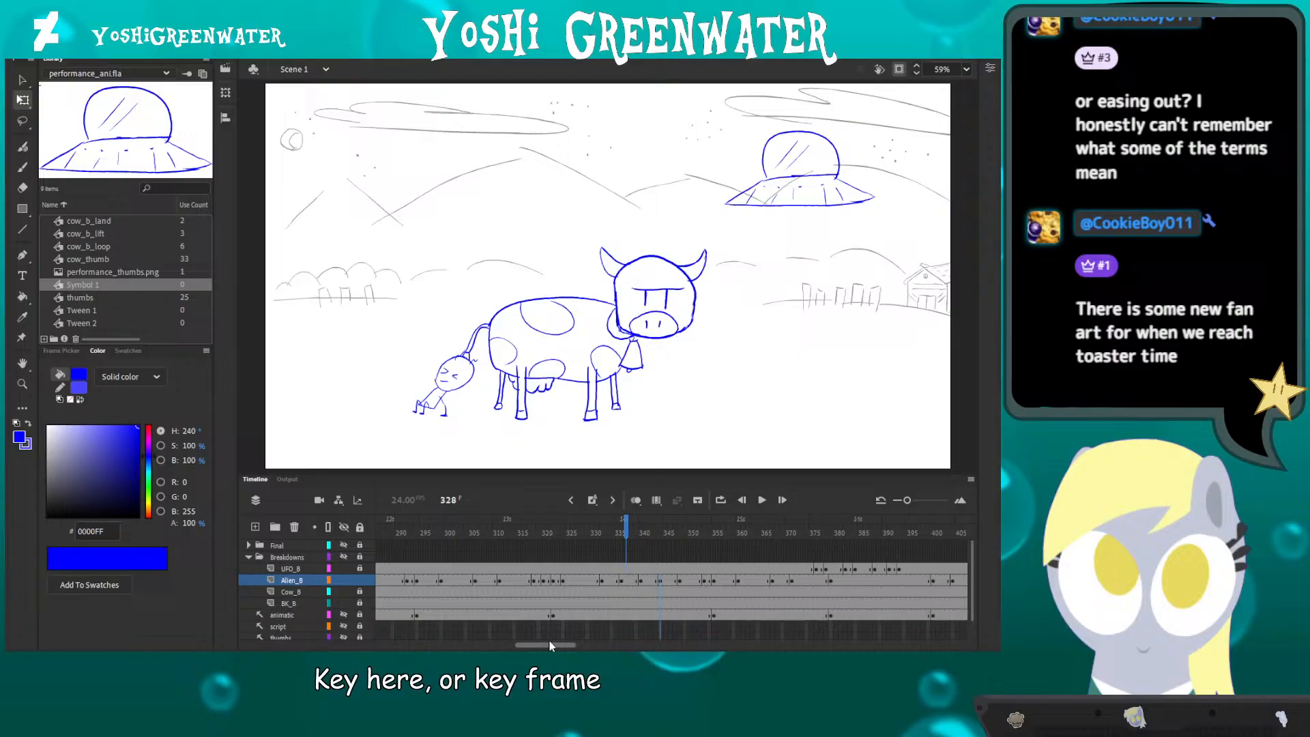
pyautogui.click(534, 537)
pyautogui.press('Return')
pyautogui.press('Return')
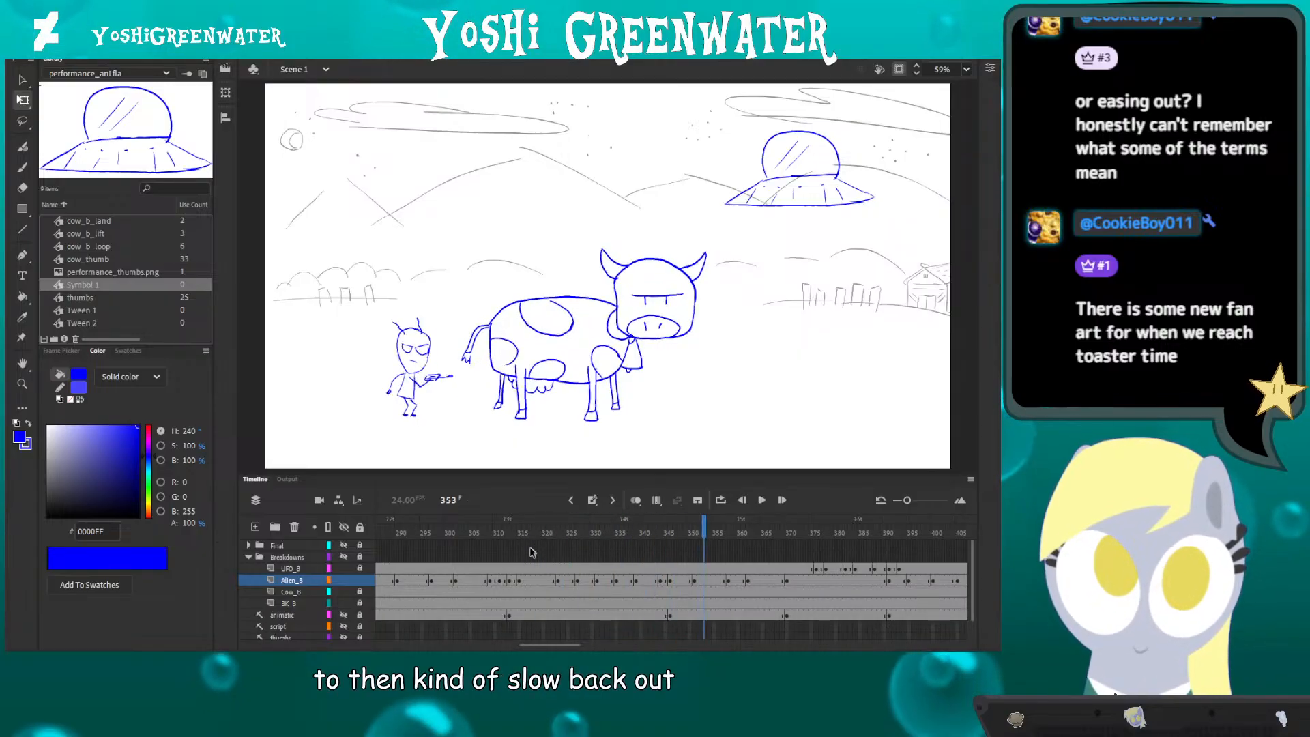
# - Replay the alien getting up from about frame 317, pausing at frame 321 before resuming playback
pyautogui.moveTo(544, 644); pyautogui.dragTo(550, 626)
pyautogui.click(480, 537)
pyautogui.press('Return')
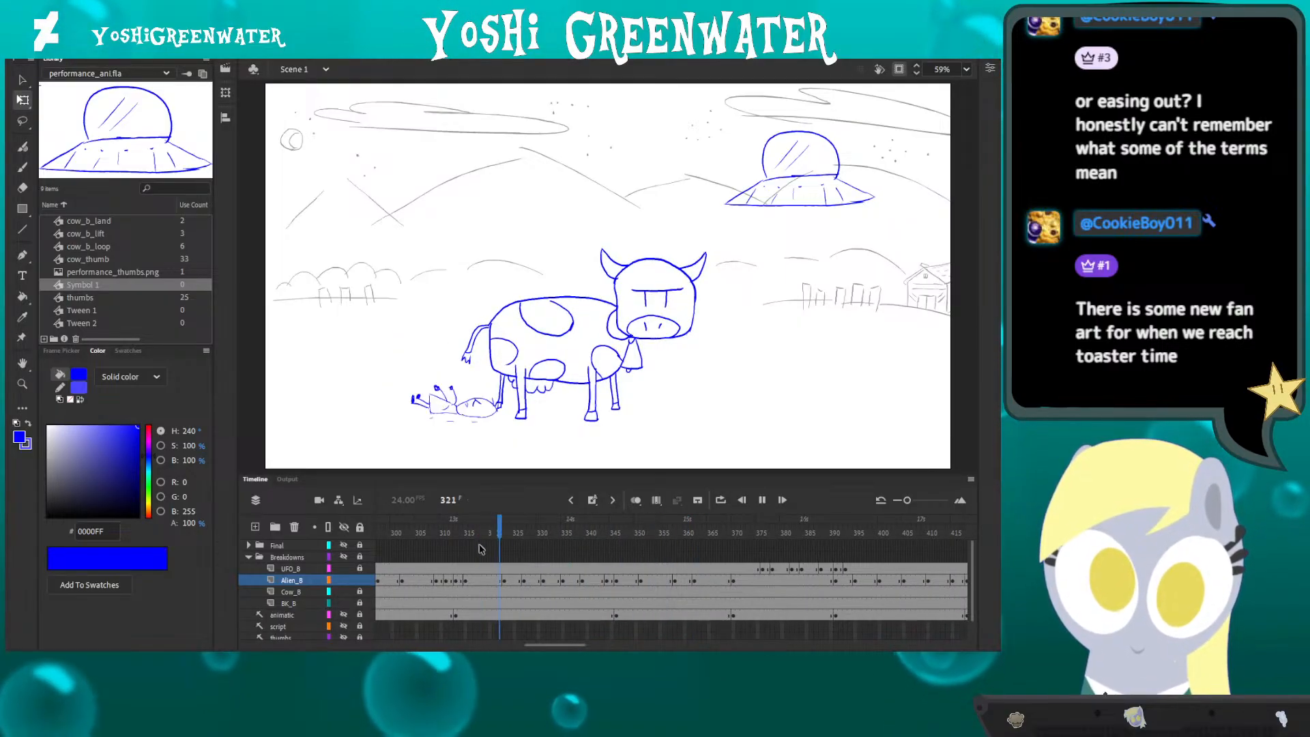
pyautogui.press('Return')
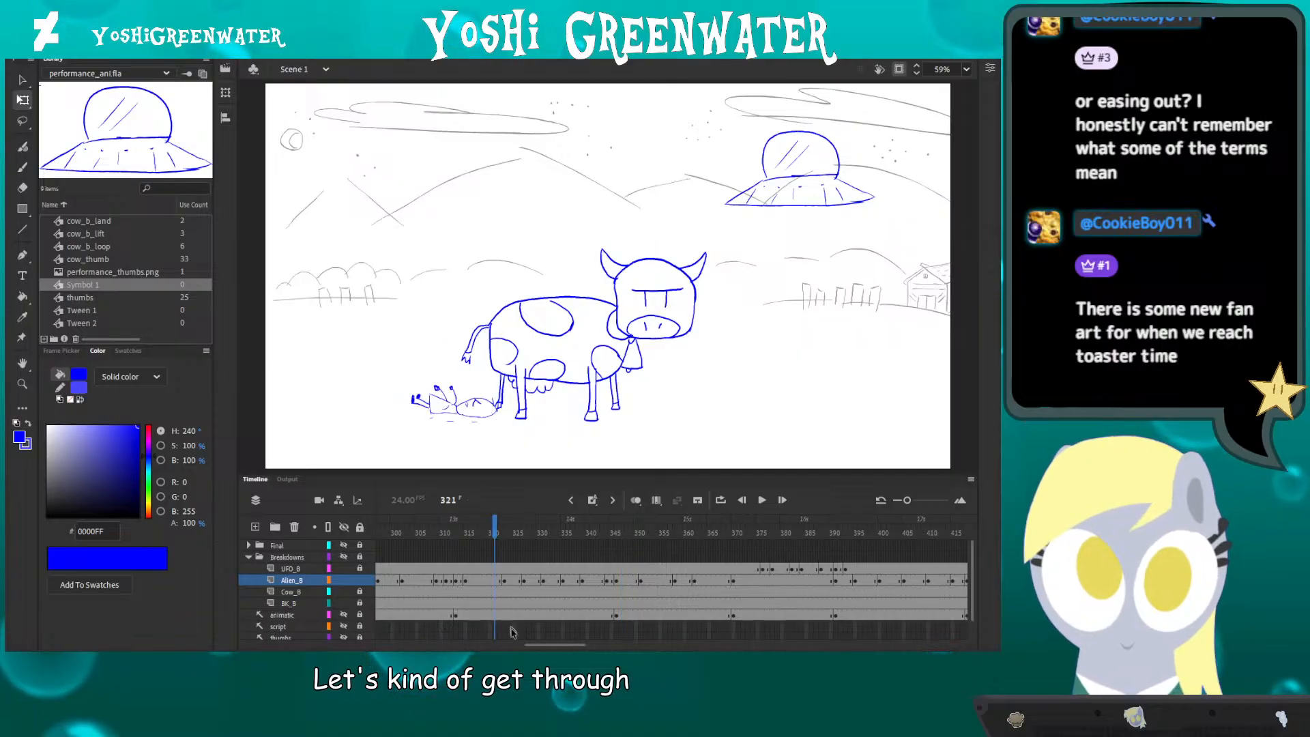
pyautogui.press('Return')
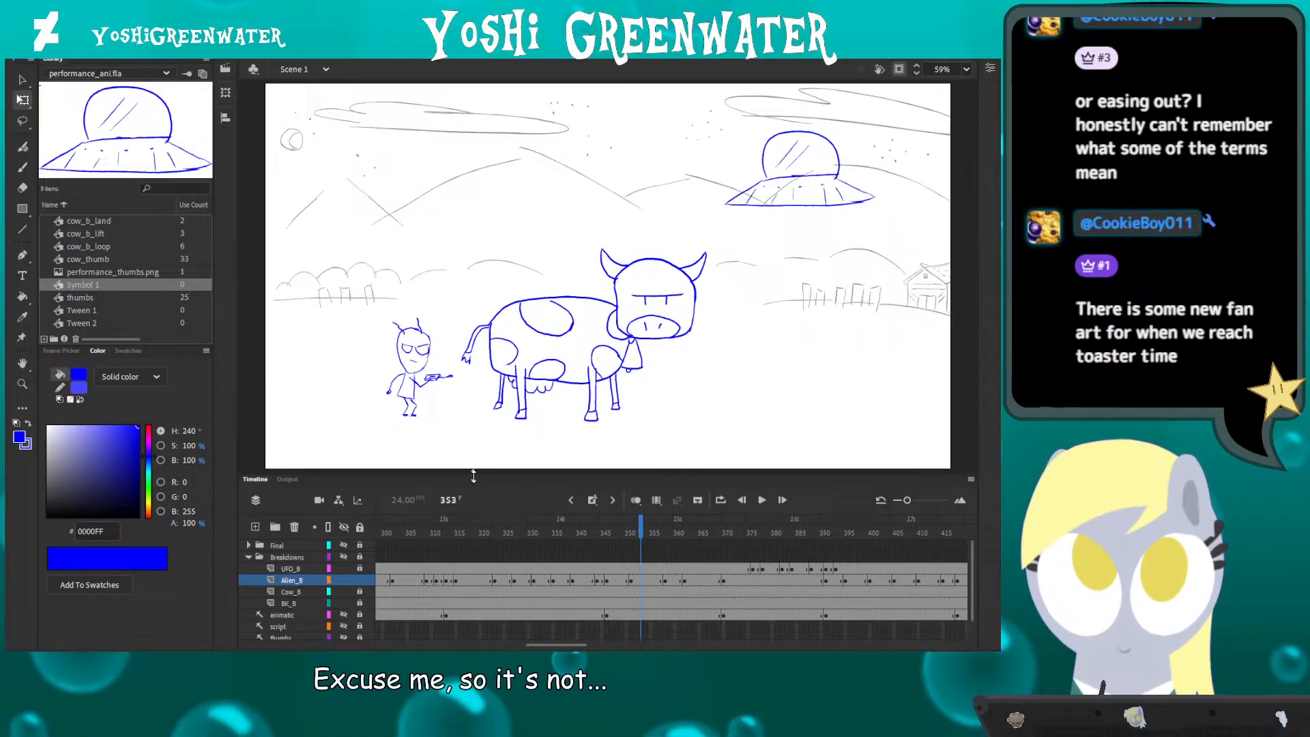
# - Play the animation onward from frame 353 and replay it from about frame 351 to frame 385
pyautogui.moveTo(475, 469); pyautogui.dragTo(476, 476)
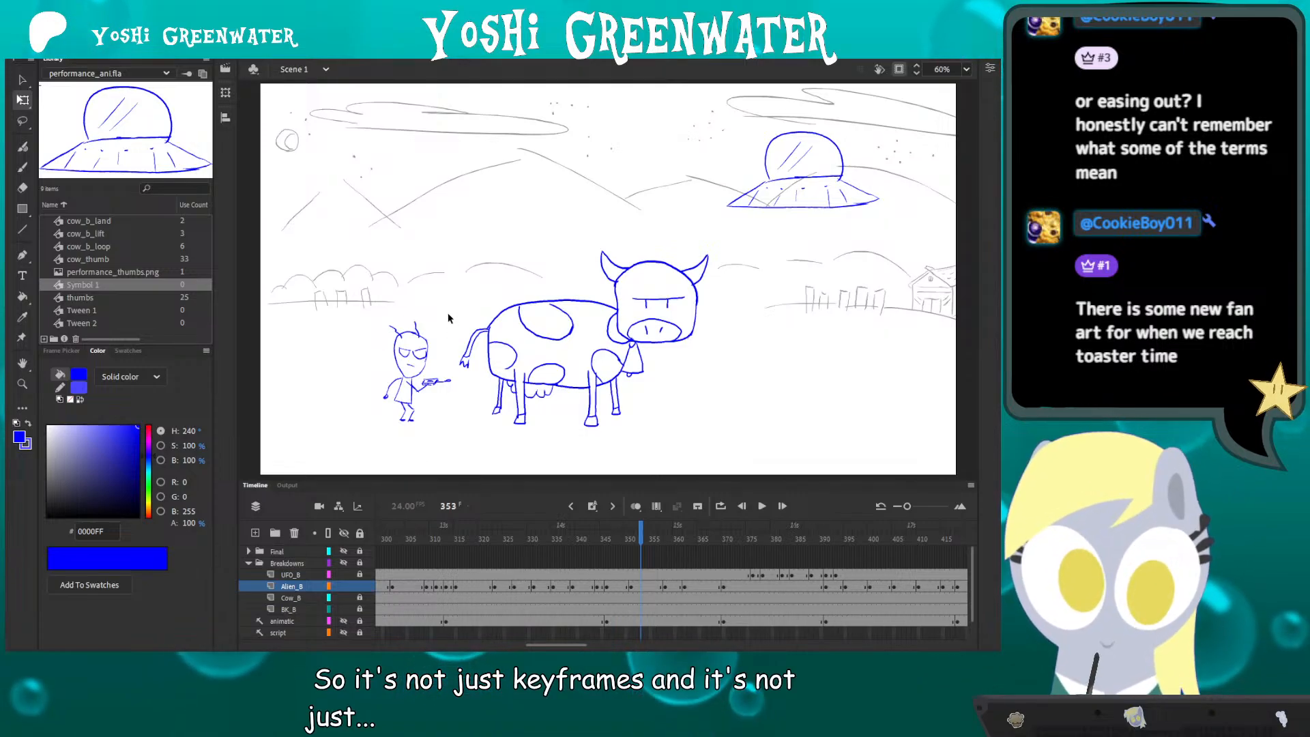
pyautogui.press('Return')
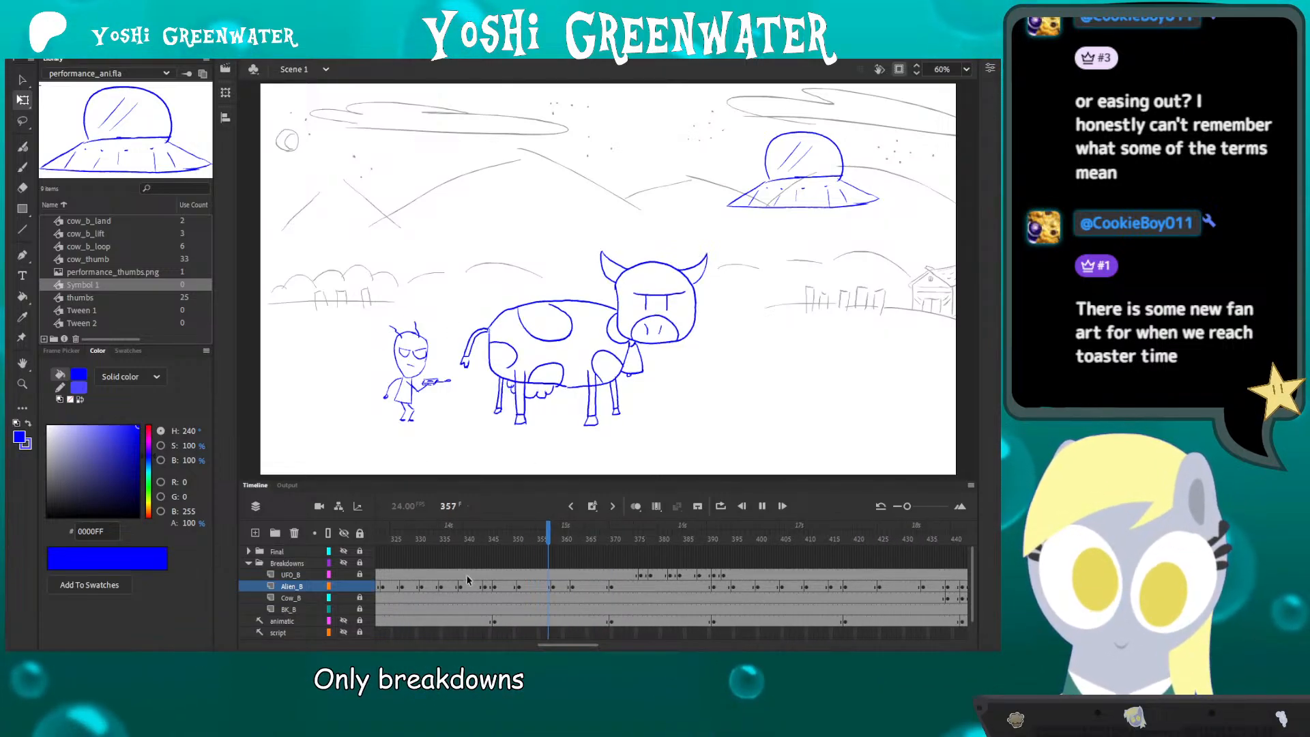
pyautogui.press('Return')
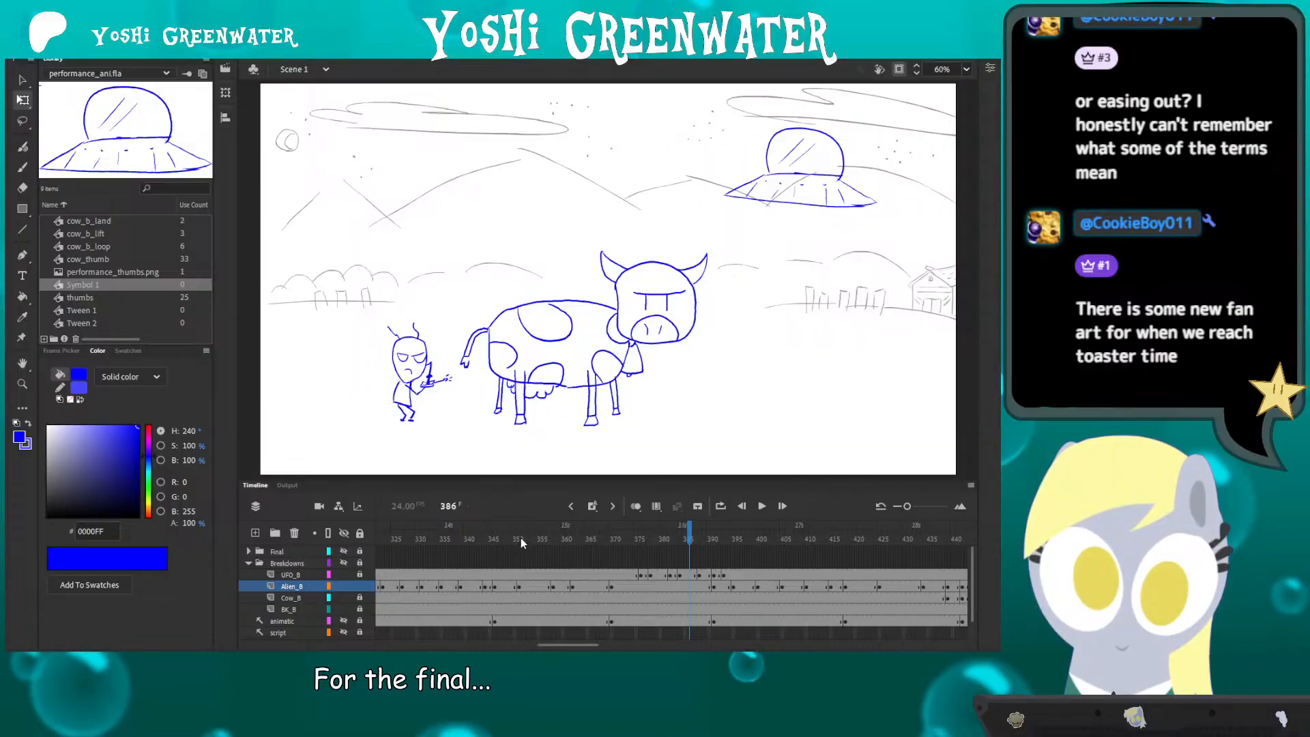
pyautogui.click(521, 539)
pyautogui.press('Return')
pyautogui.press('Return')
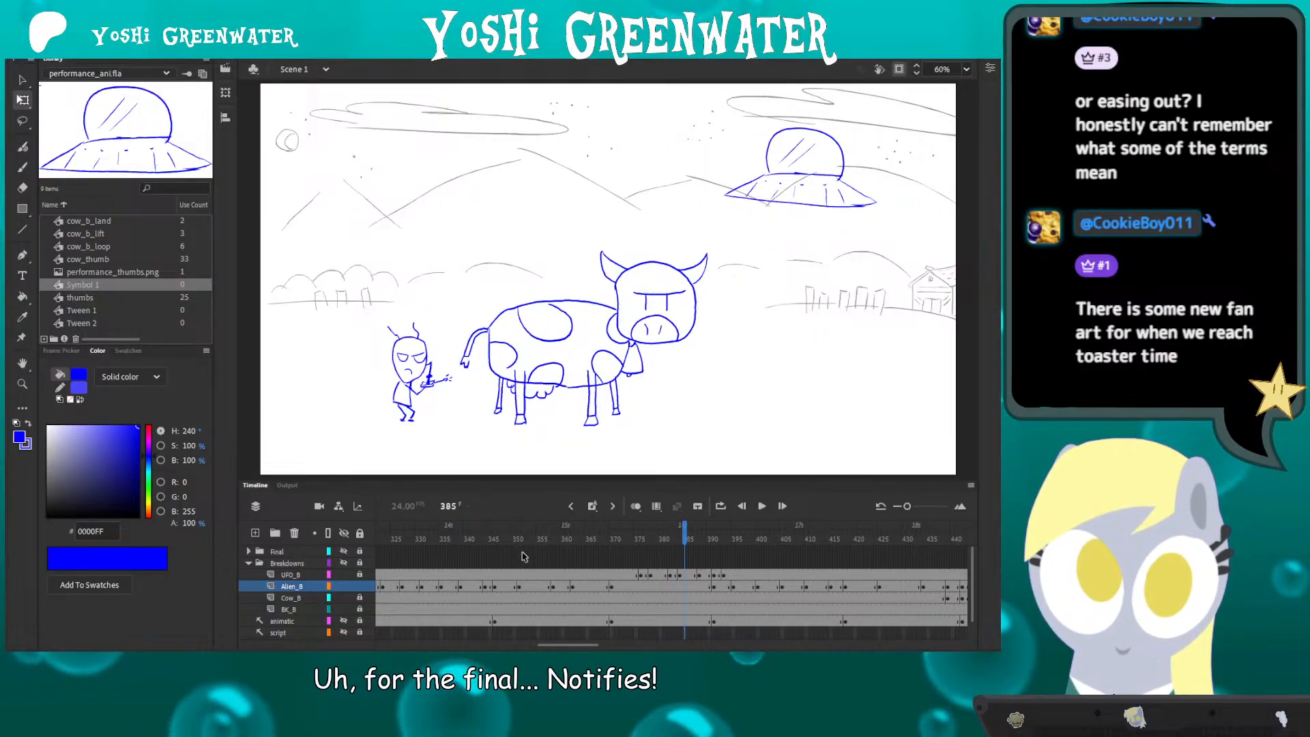
# - Play the animation onward from frame 385 and compare the frames around frame 503, where the cow drops onto the alien
pyautogui.press('Return')
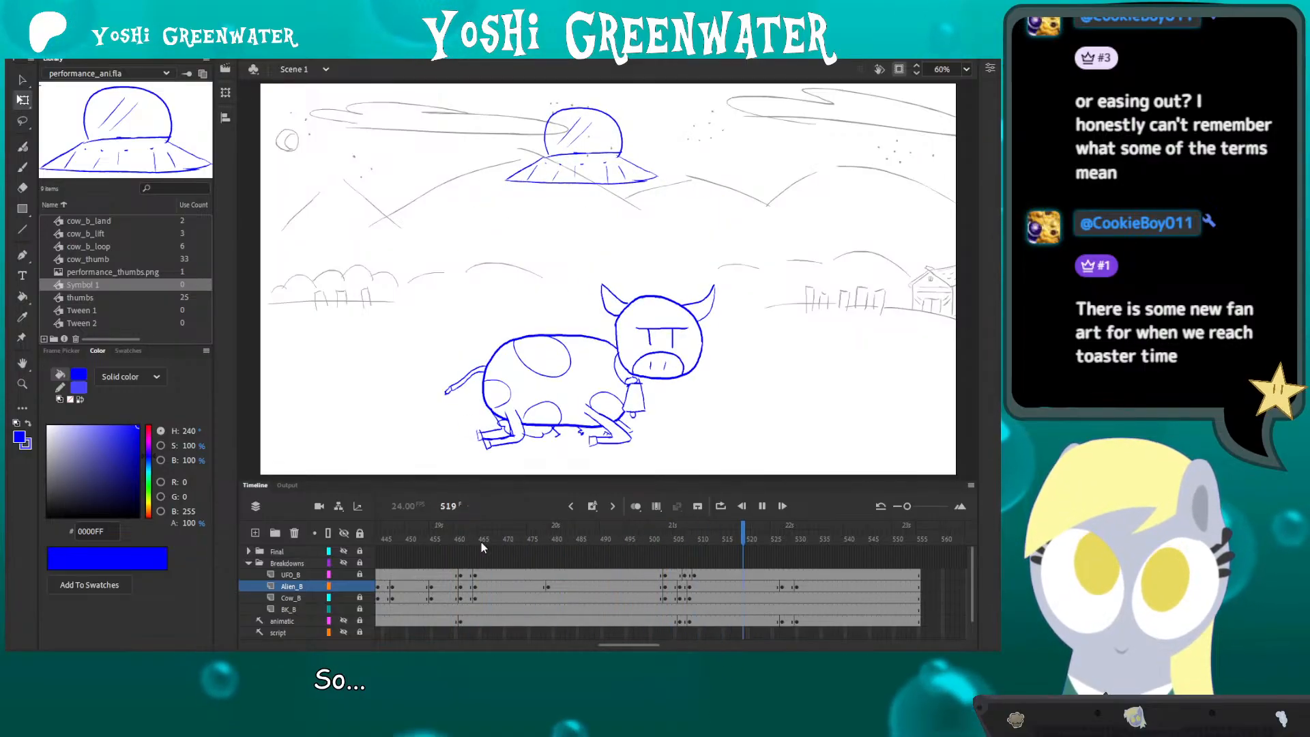
pyautogui.click(661, 542)
pyautogui.moveTo(661, 542); pyautogui.dragTo(666, 544)
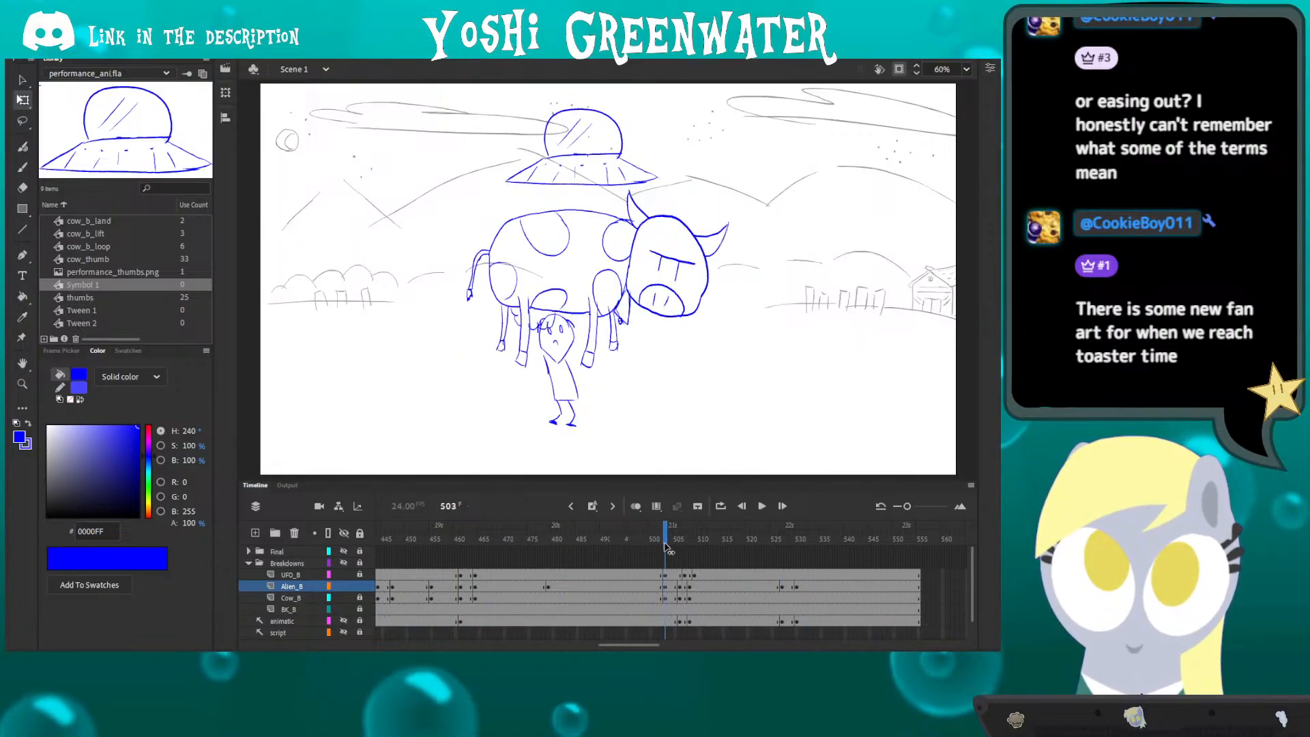
pyautogui.press(',')
pyautogui.press('.')
pyautogui.press(',')
pyautogui.press('.')
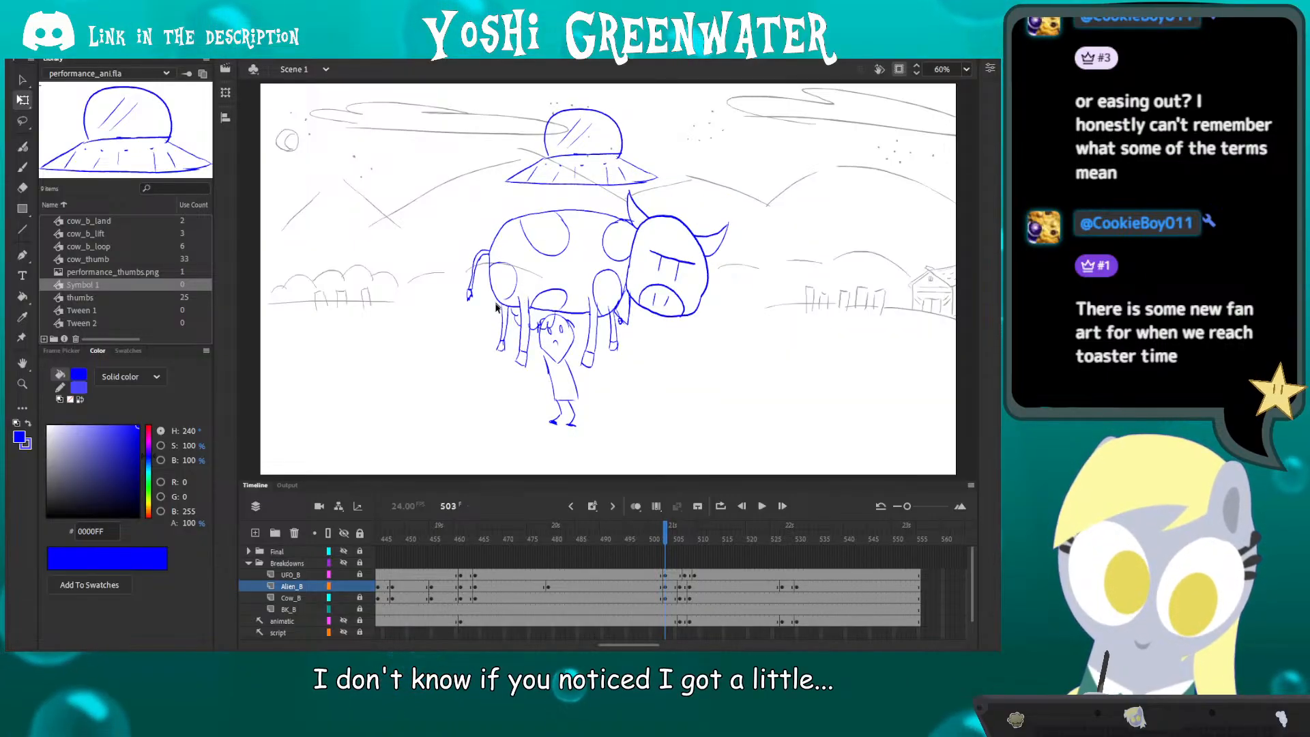
pyautogui.press(',')
pyautogui.press('.')
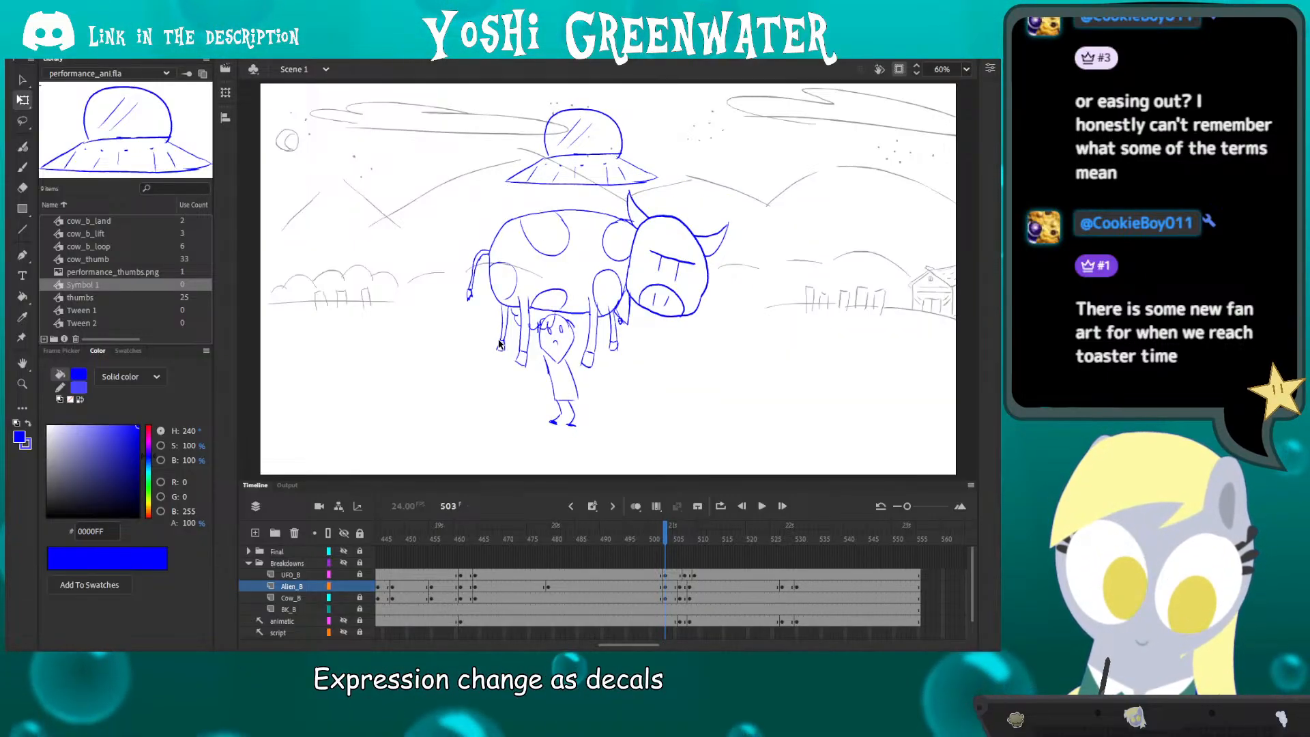
pyautogui.press(',')
pyautogui.press('.')
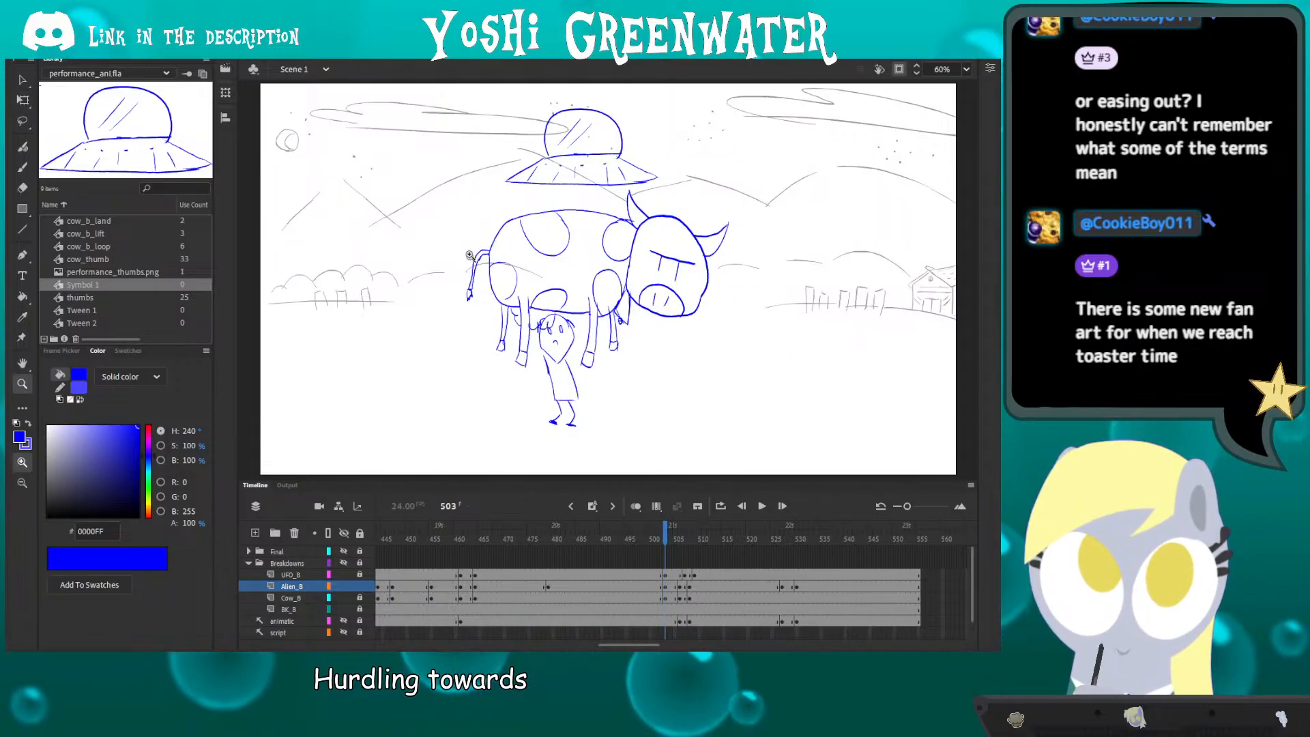
# - Draw the alien's missing raised arms and hands at frame 503 on Alien_B with the brush, using onion skinning of neighbouring poses as a guide
pyautogui.scroll(5, 484, 342)
pyautogui.moveTo(552, 389)
pyautogui.mouseDown()
pyautogui.moveTo(459, 382)
pyautogui.moveTo(466, 391)
pyautogui.mouseUp()
pyautogui.click(665, 587)
pyautogui.press(',')
pyautogui.press('.')
pyautogui.press('b')
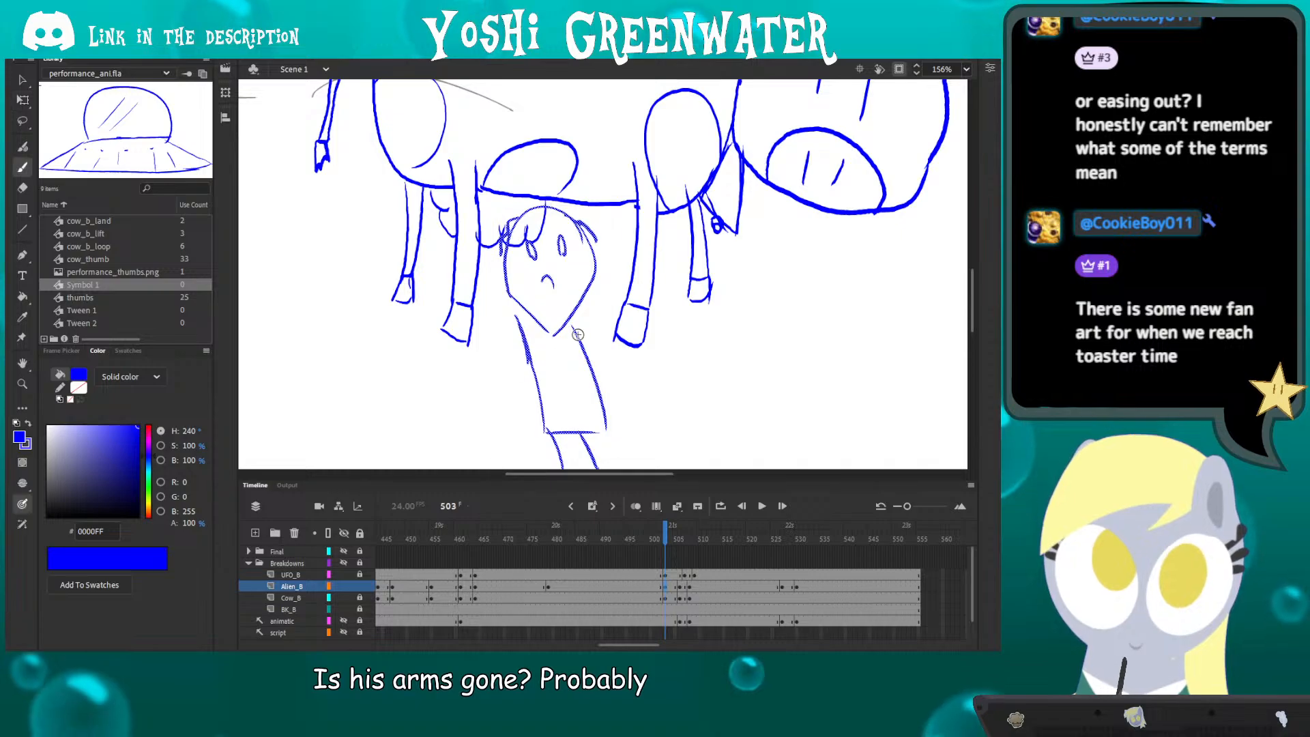
pyautogui.hotkey('alt', 'shift', 'o')
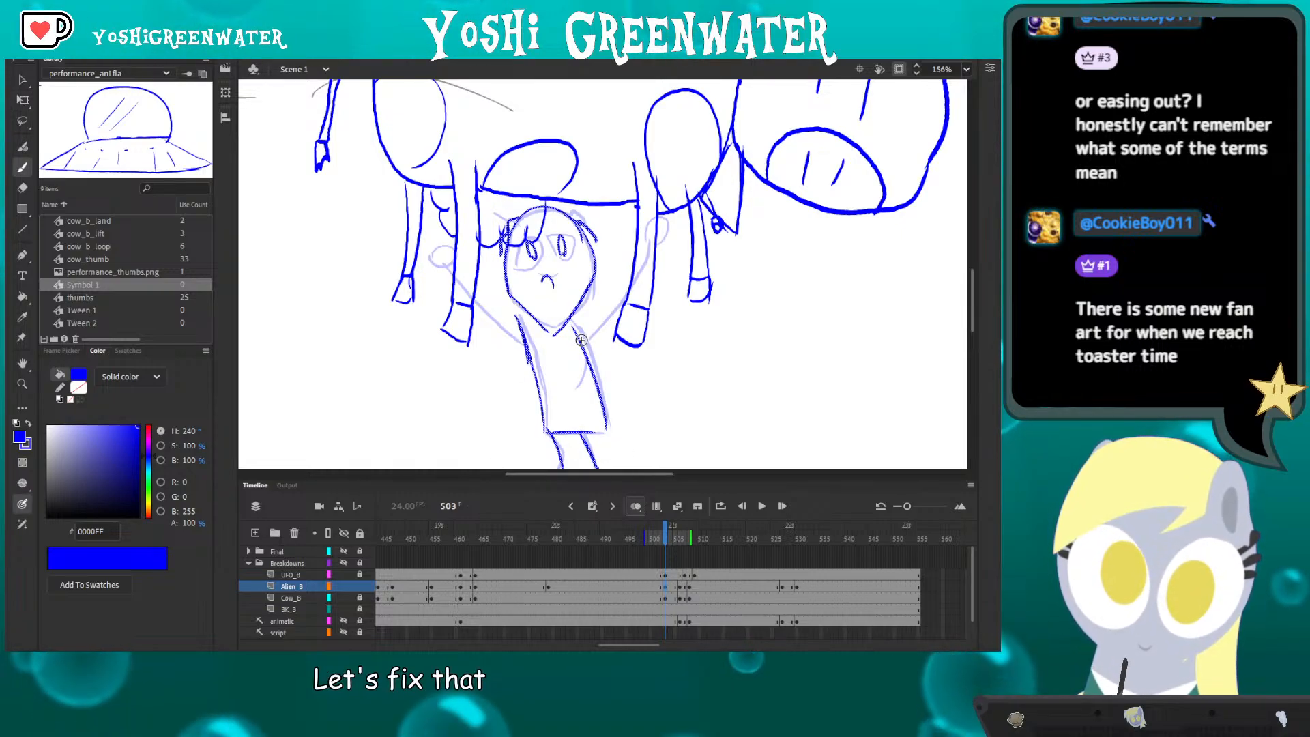
pyautogui.press('Escape')
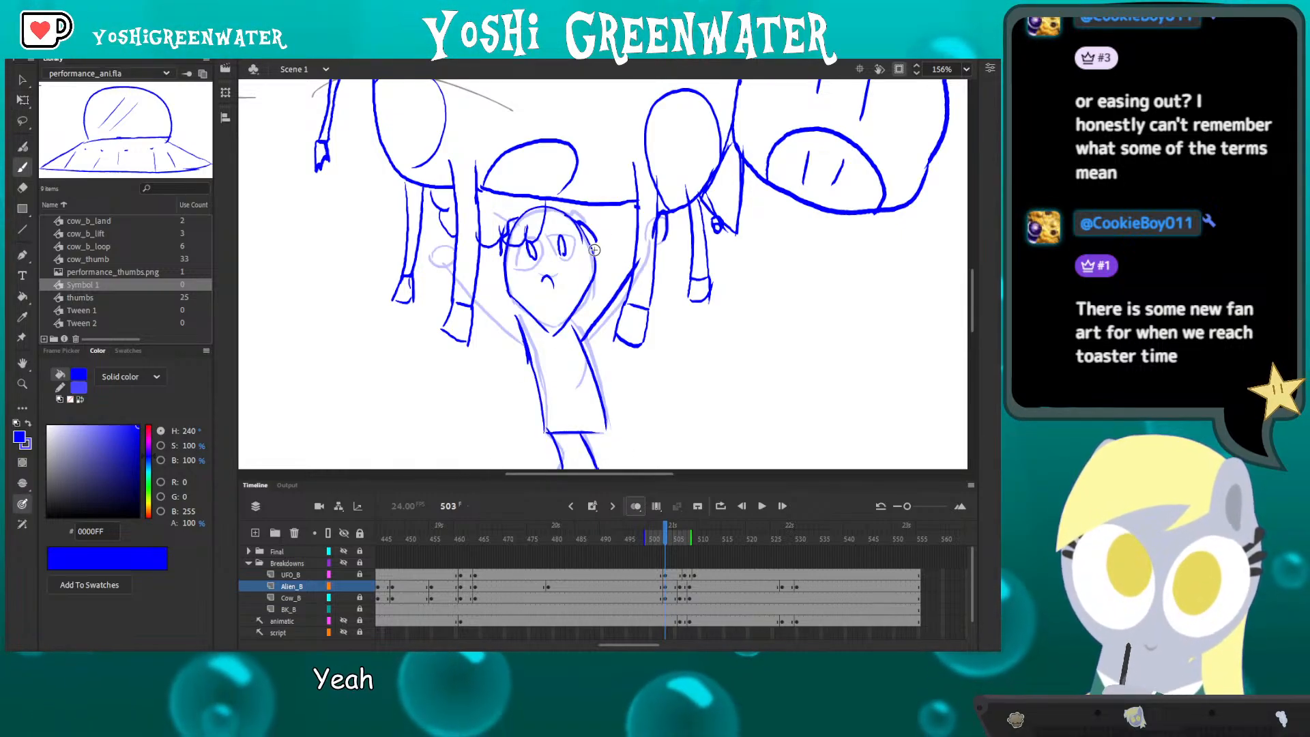
pyautogui.hotkey('ctrl', 'z')
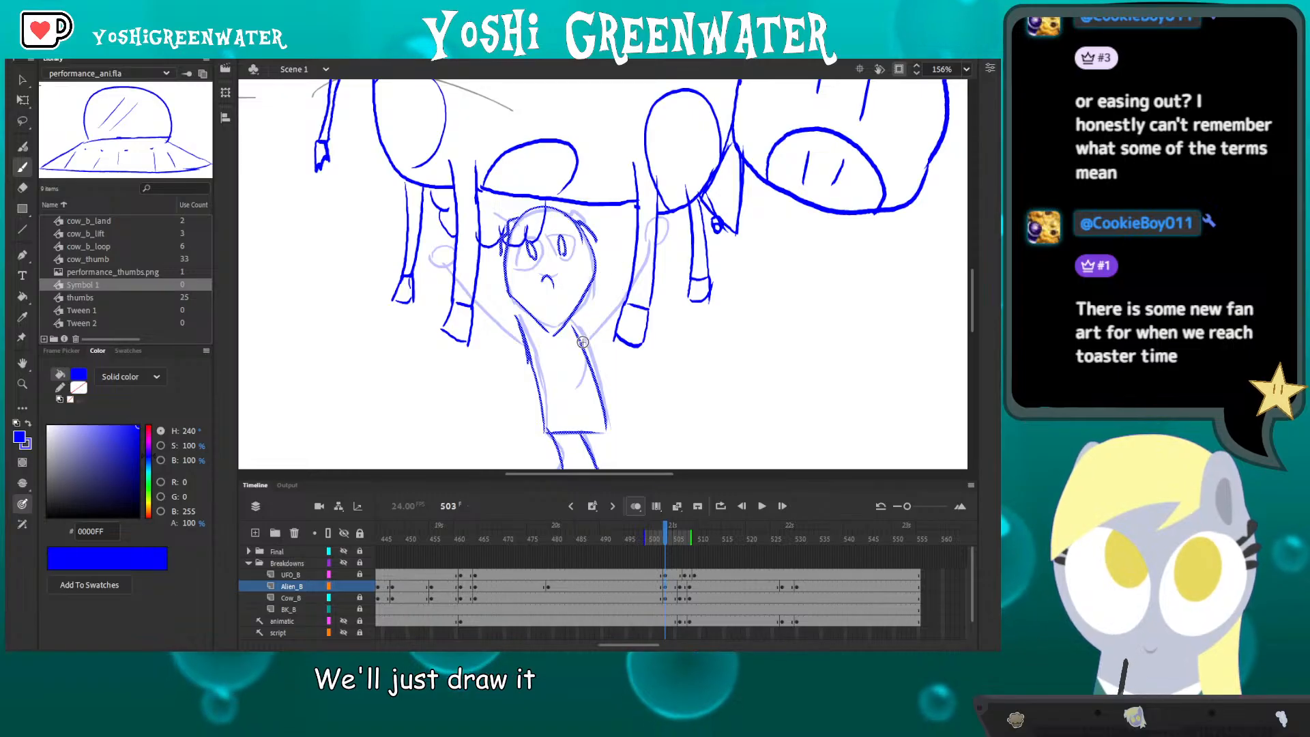
pyautogui.press('Escape')
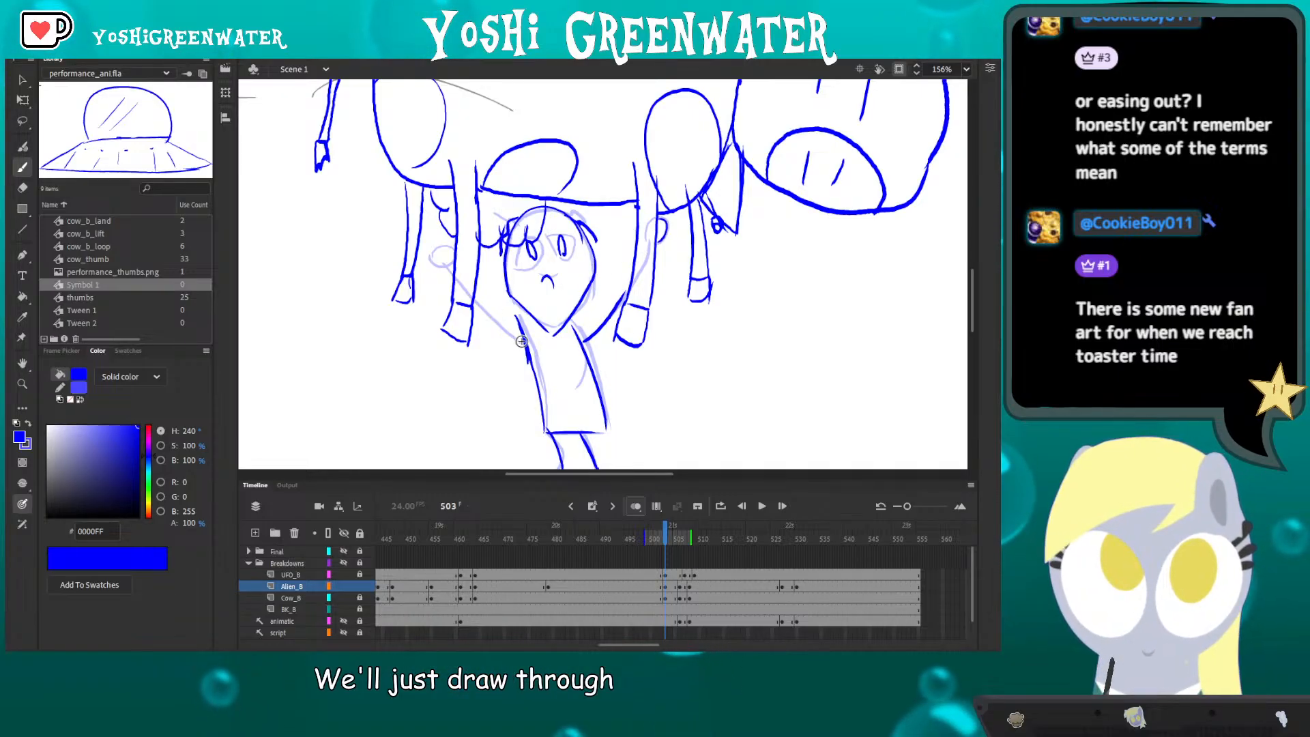
pyautogui.moveTo(430, 254); pyautogui.dragTo(449, 265)
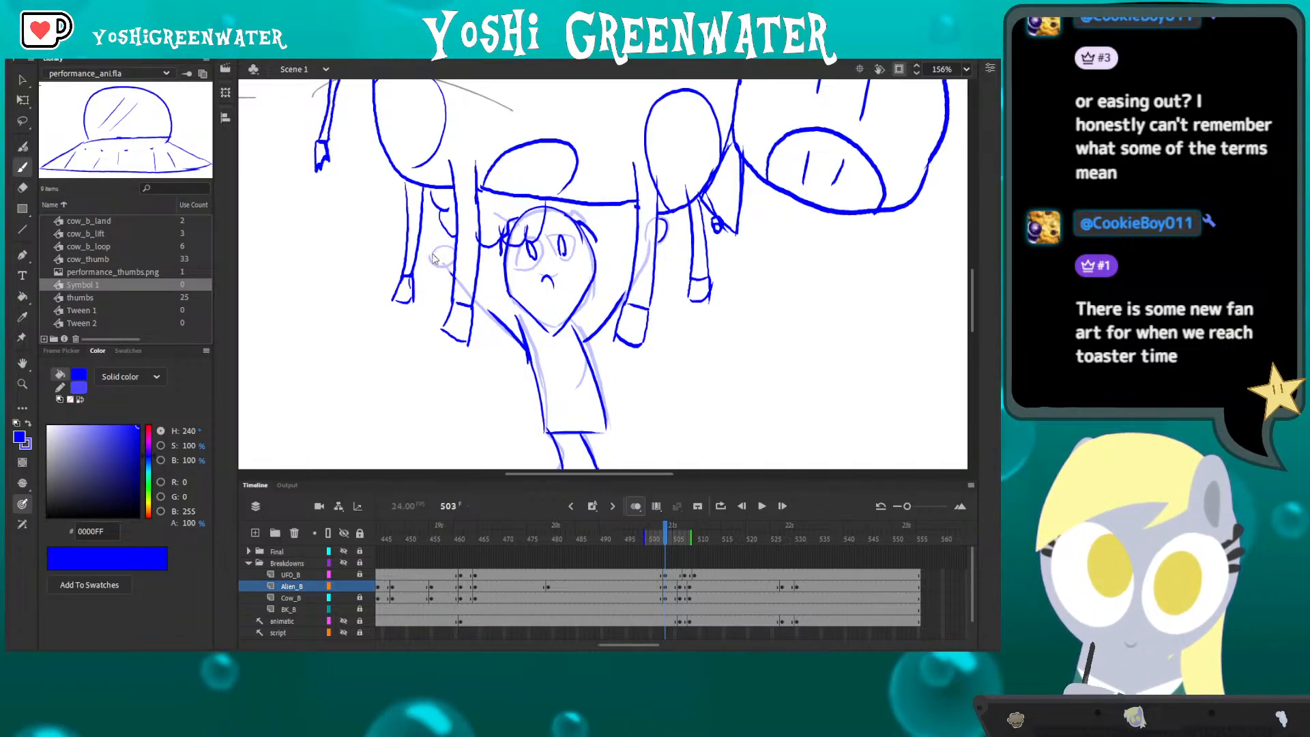
pyautogui.click(637, 506)
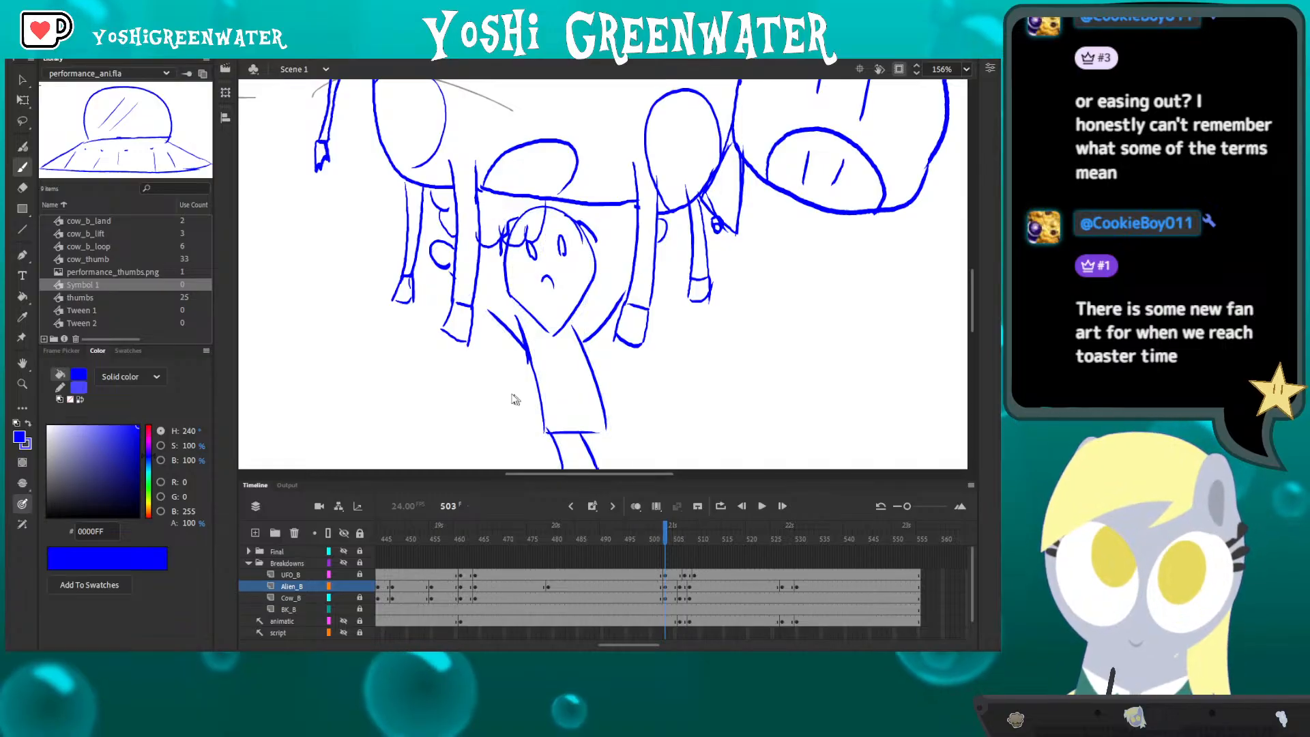
# - Replay the cow's drop onto the alien and examine it frame by frame from frame 501 to frame 510
pyautogui.hotkey('ctrl', '2')
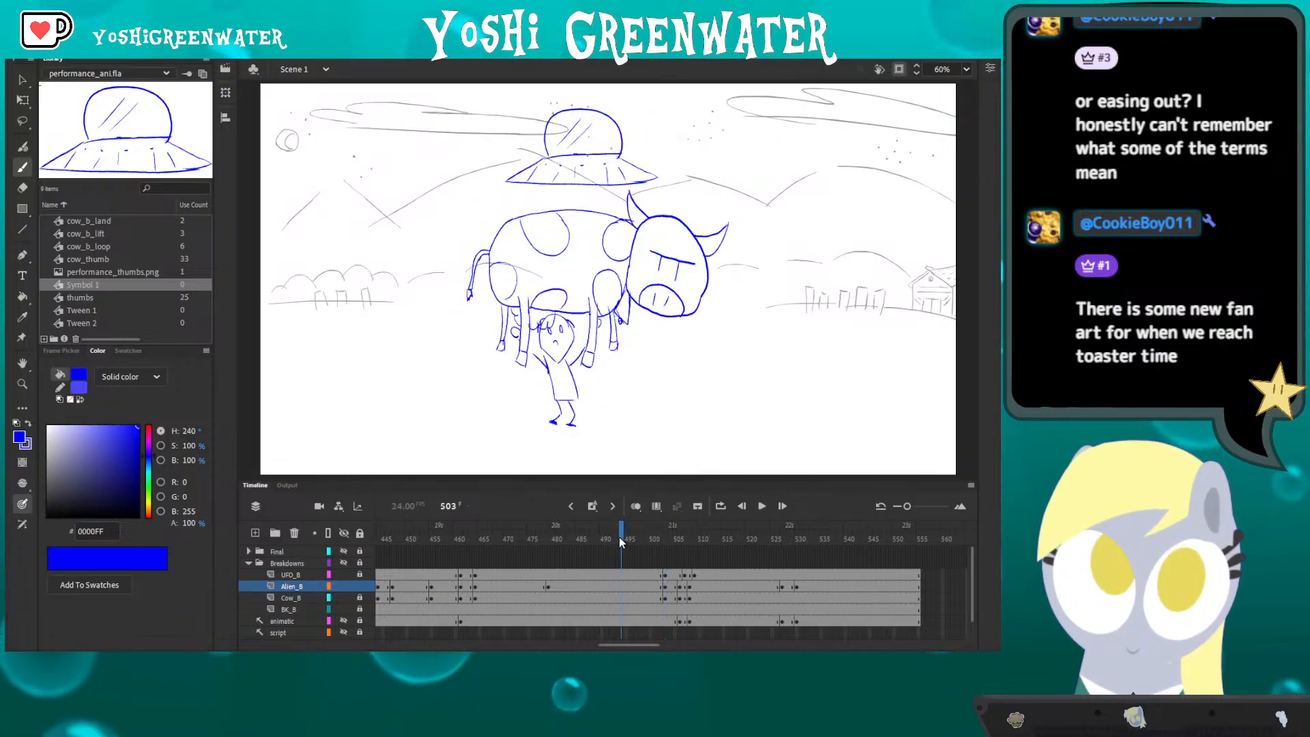
pyautogui.press('Return')
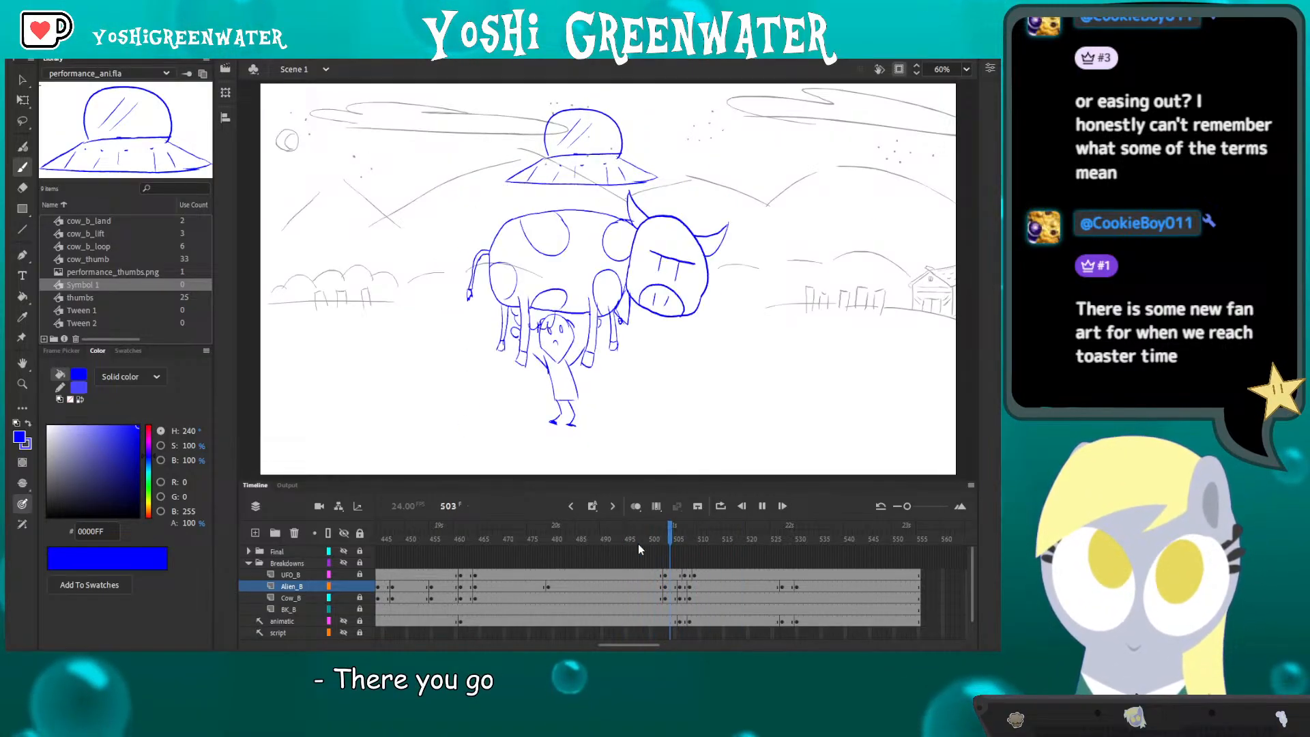
pyautogui.click(655, 544)
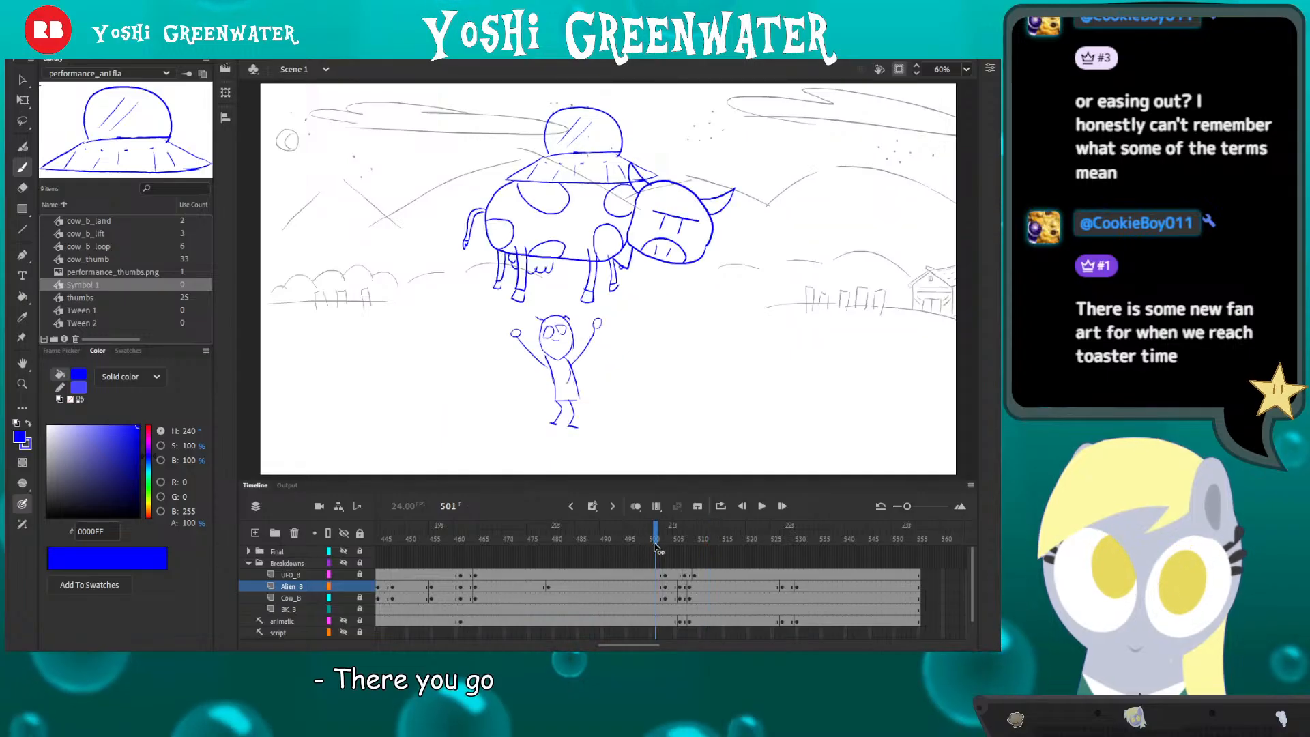
pyautogui.moveTo(655, 545); pyautogui.dragTo(670, 543)
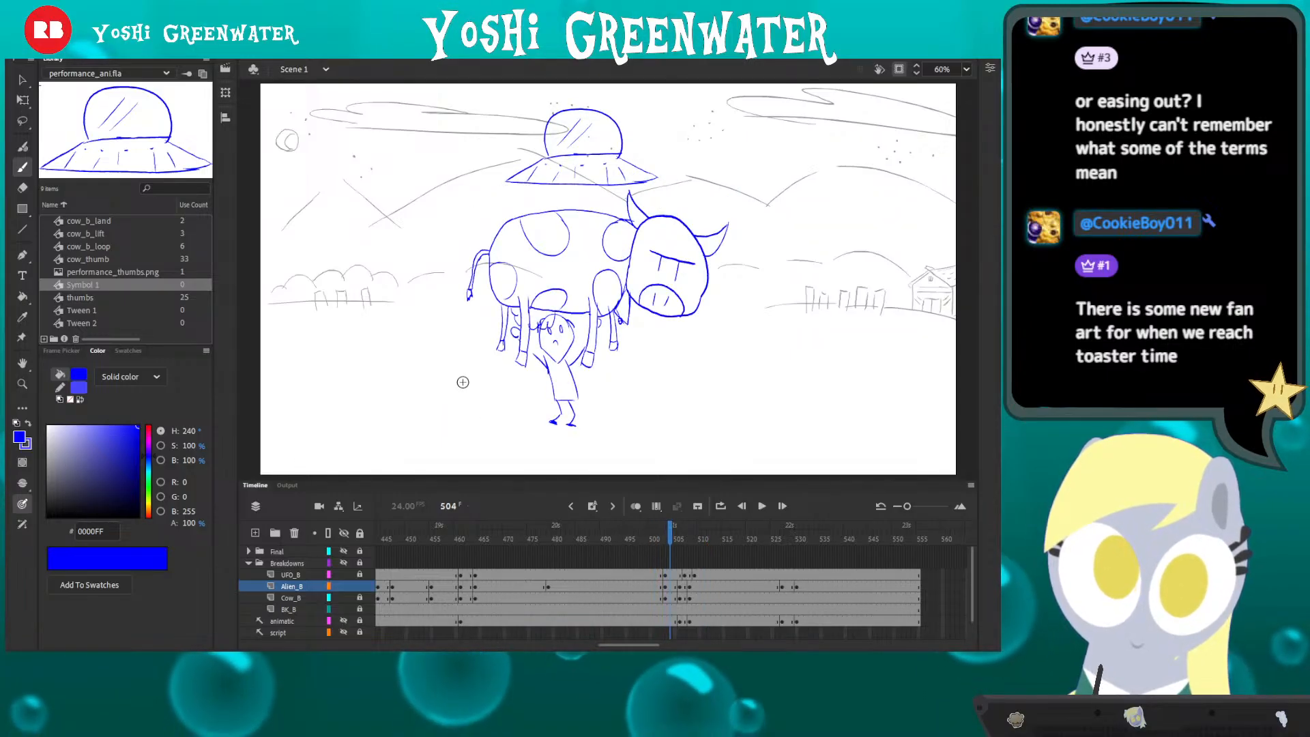
pyautogui.press(',')
pyautogui.press(',')
pyautogui.press('.')
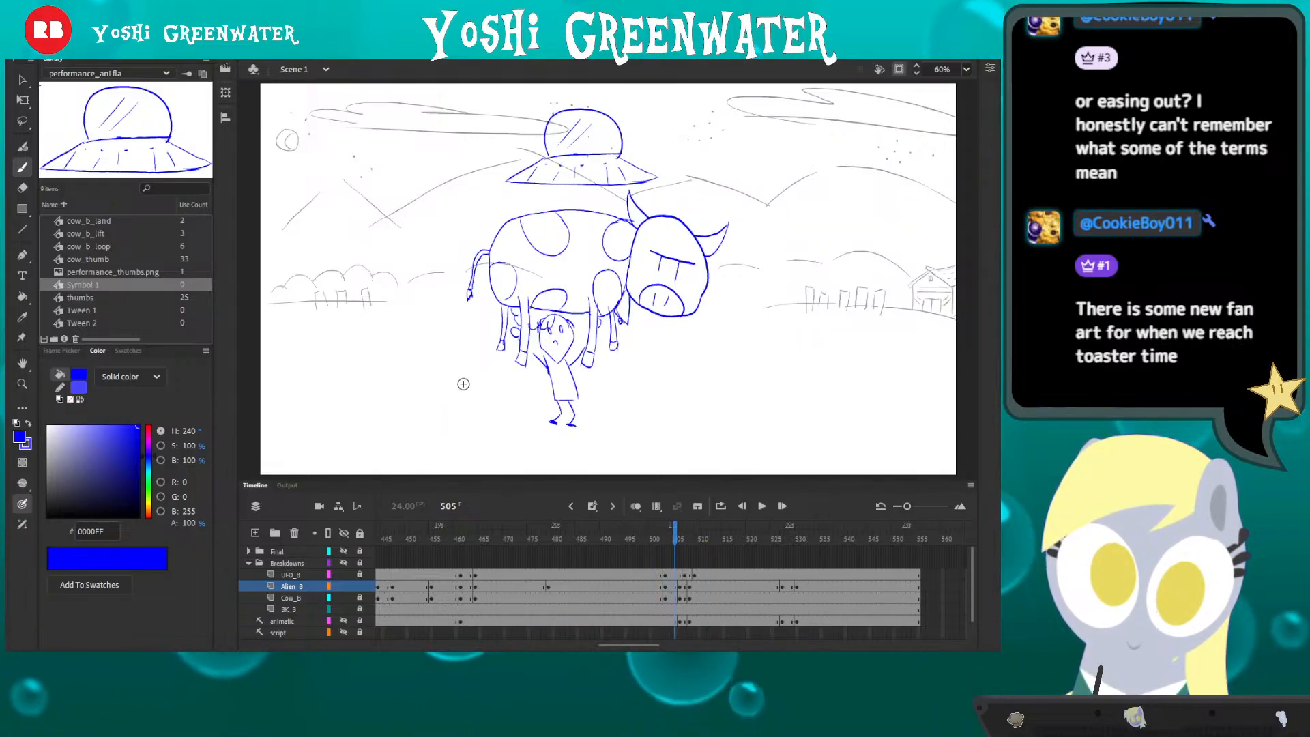
pyautogui.press('.')
pyautogui.press('.')
pyautogui.press('.')
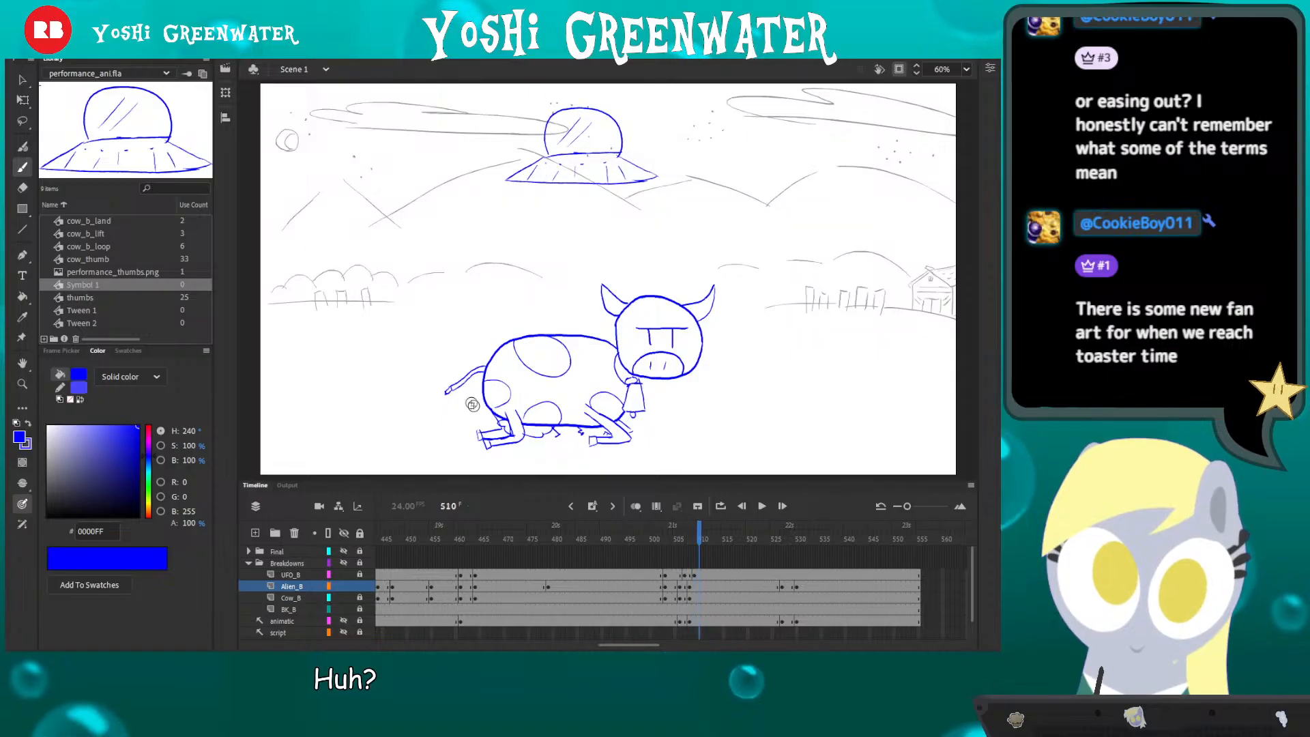
# - Examine the alien's limb sticking out beneath the landed cow up close, stepping forward to frame 530
pyautogui.moveTo(717, 541); pyautogui.dragTo(755, 548)
pyautogui.press('.')
pyautogui.press('z')
pyautogui.moveTo(453, 319); pyautogui.dragTo(412, 353)
pyautogui.press('.')
pyautogui.press('.')
pyautogui.press('.')
pyautogui.press('.')
pyautogui.press('.')
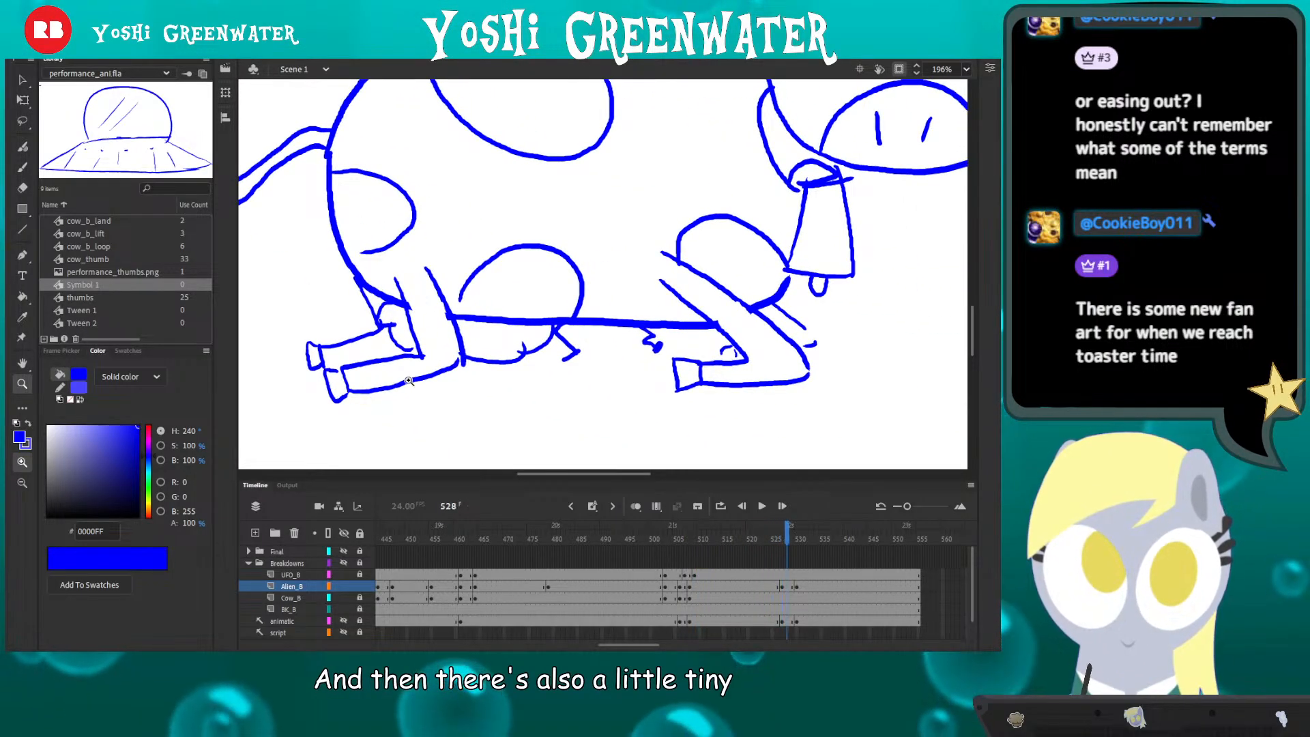
pyautogui.moveTo(571, 435); pyautogui.dragTo(485, 432)
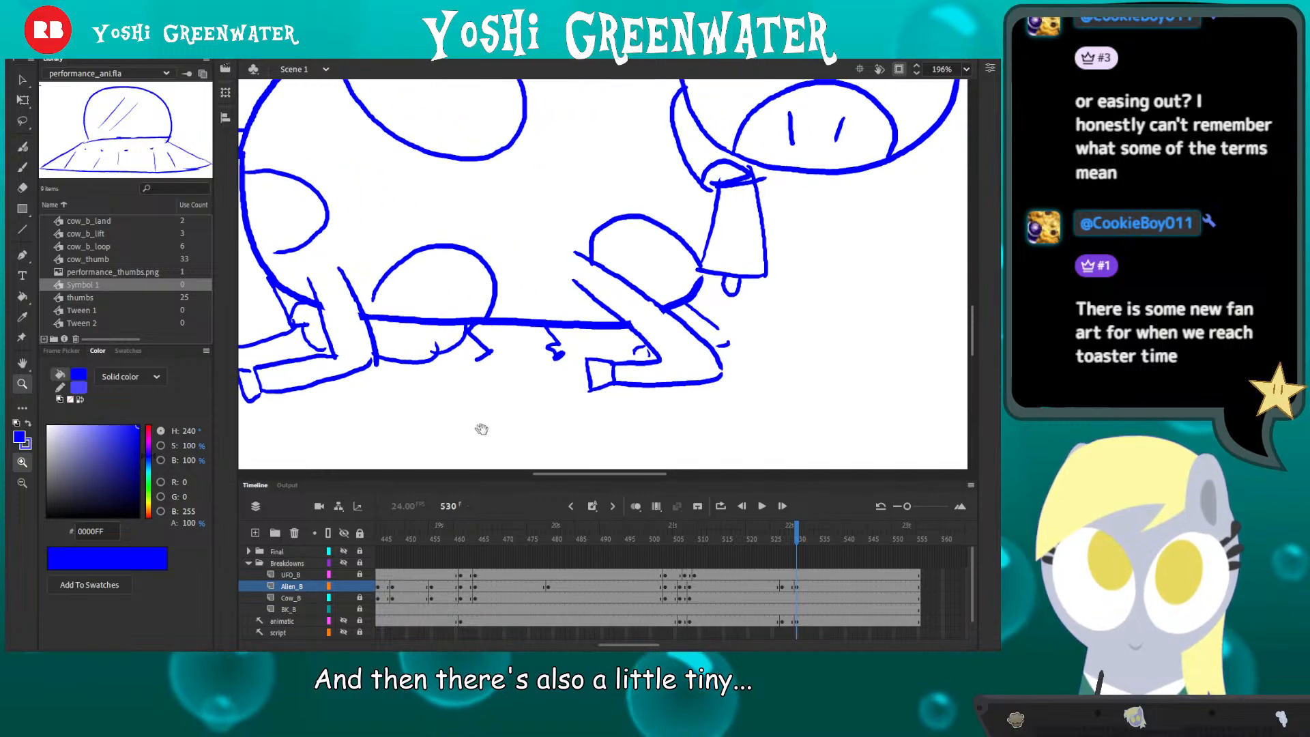
# - Compare the poses of the alien's limb beneath the cow from frame 525 to frame 532
pyautogui.press('q')
pyautogui.moveTo(612, 644); pyautogui.dragTo(633, 641)
pyautogui.click(620, 542)
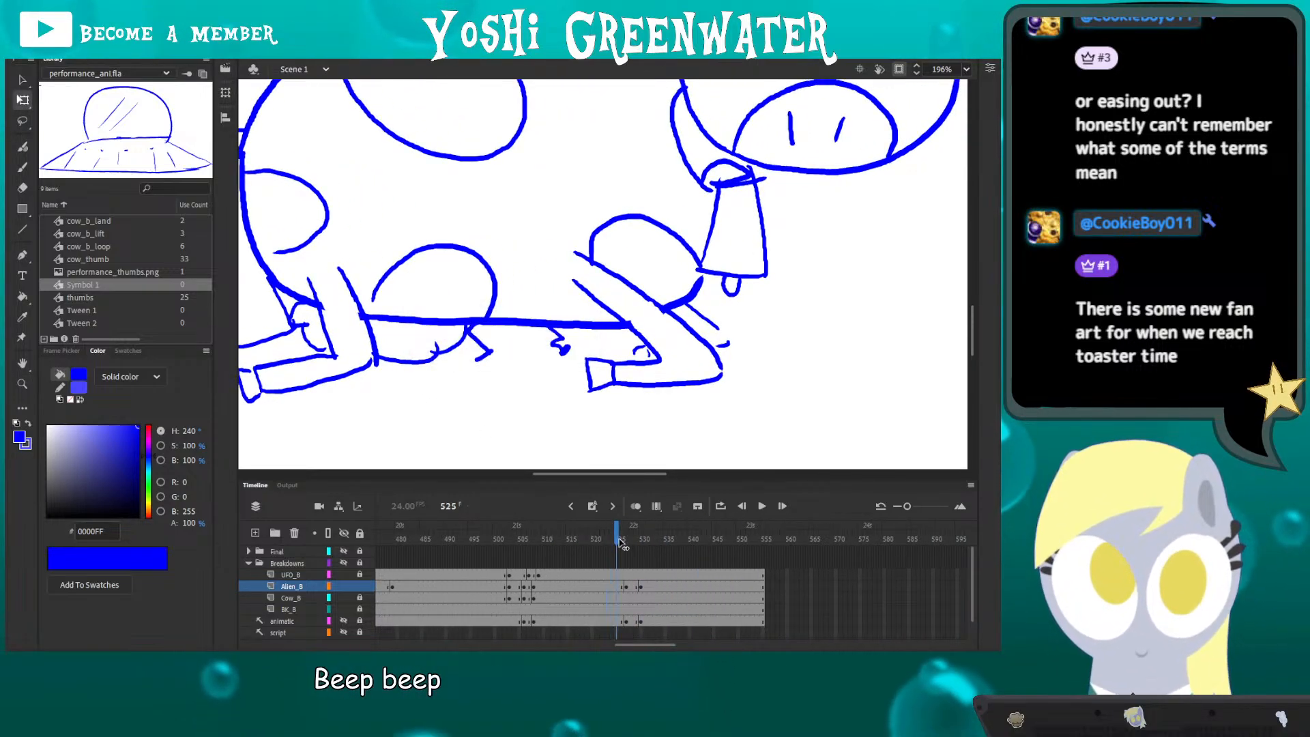
pyautogui.press(',')
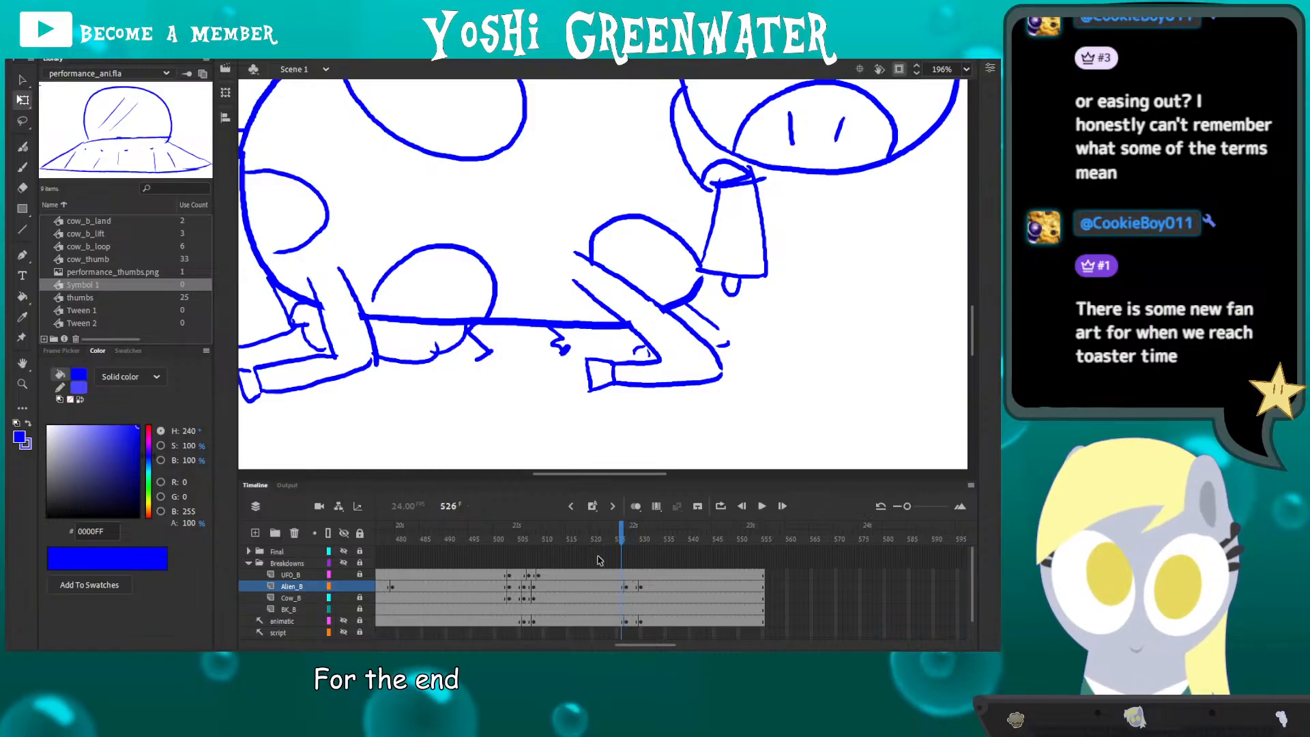
pyautogui.press('.')
pyautogui.press('.')
pyautogui.press('.')
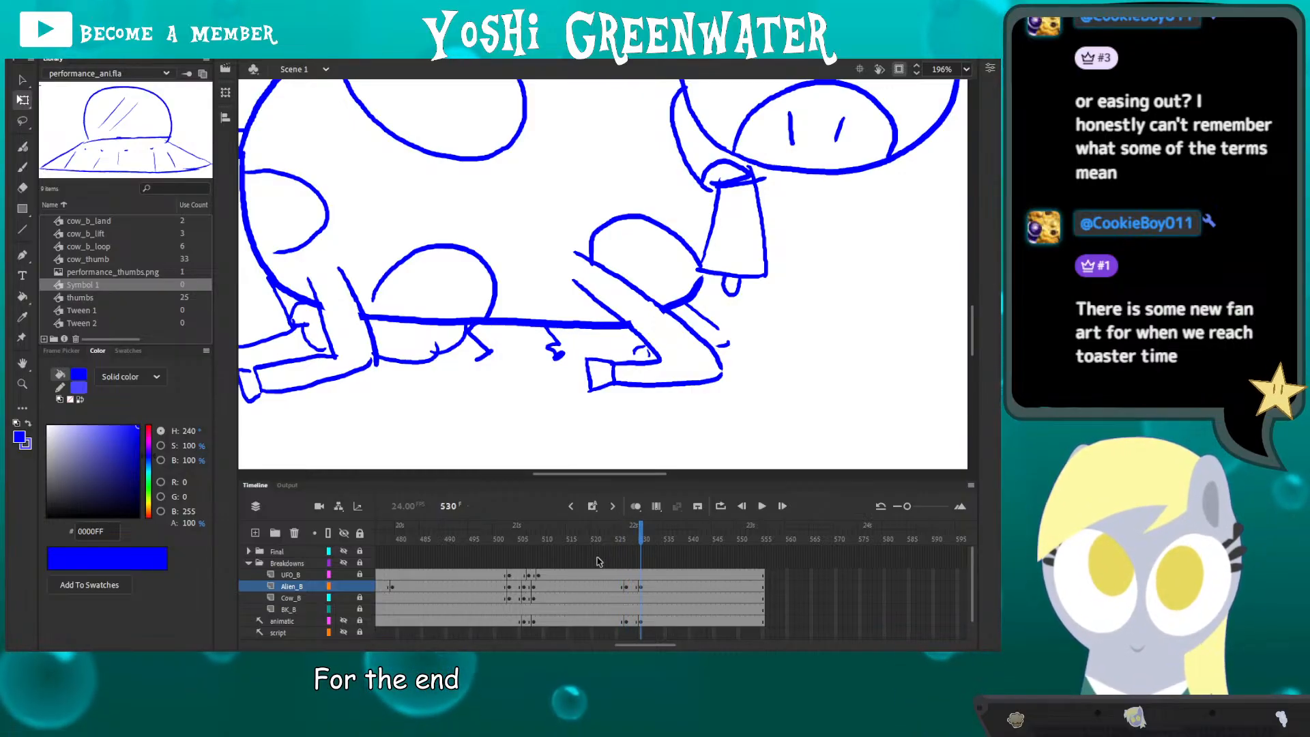
pyautogui.moveTo(622, 642); pyautogui.dragTo(625, 642)
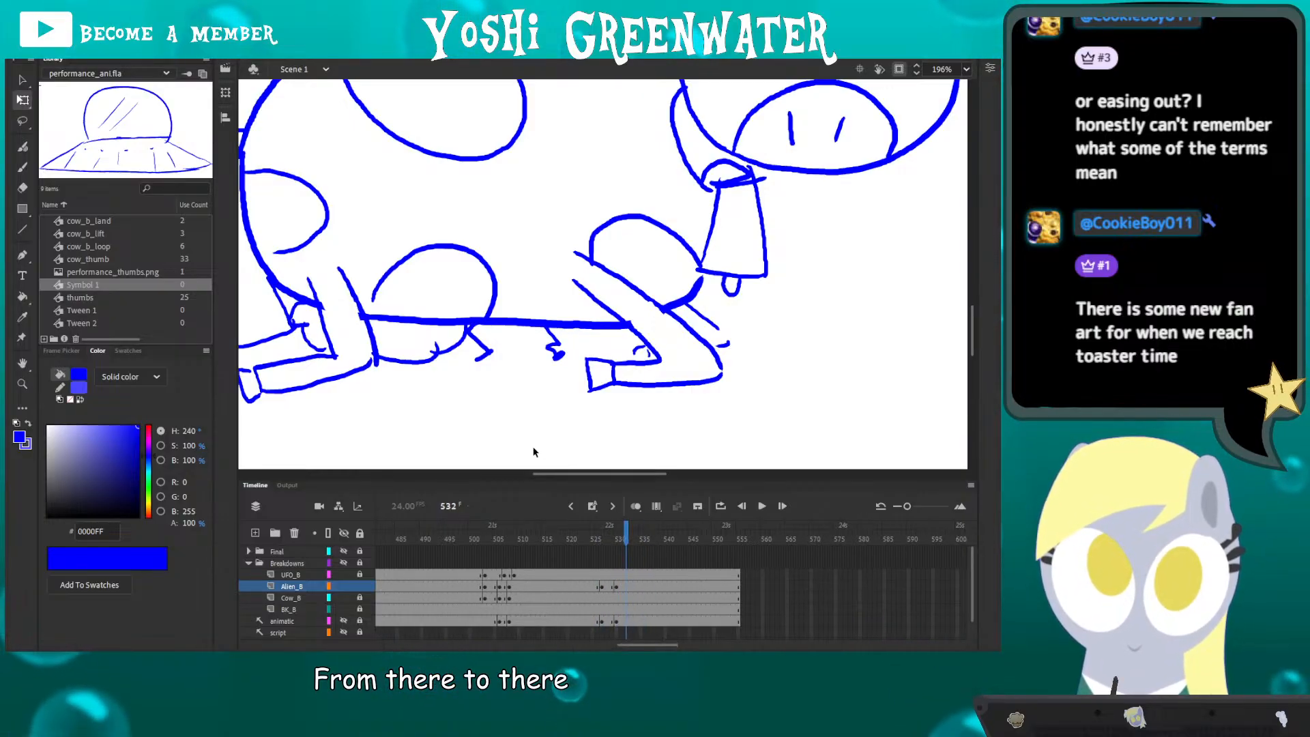
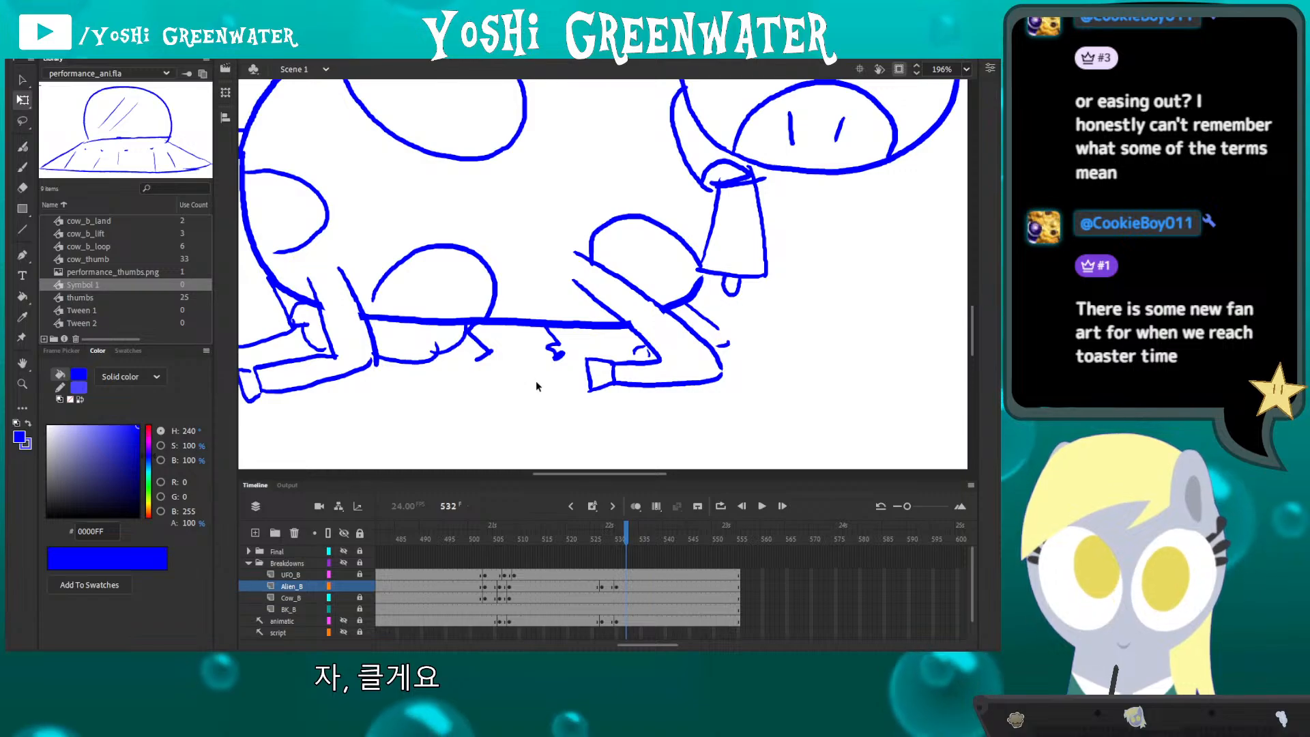
# - Step through the limb's twitch once more from frame 524 to frame 531 to judge its timing
pyautogui.click(586, 537)
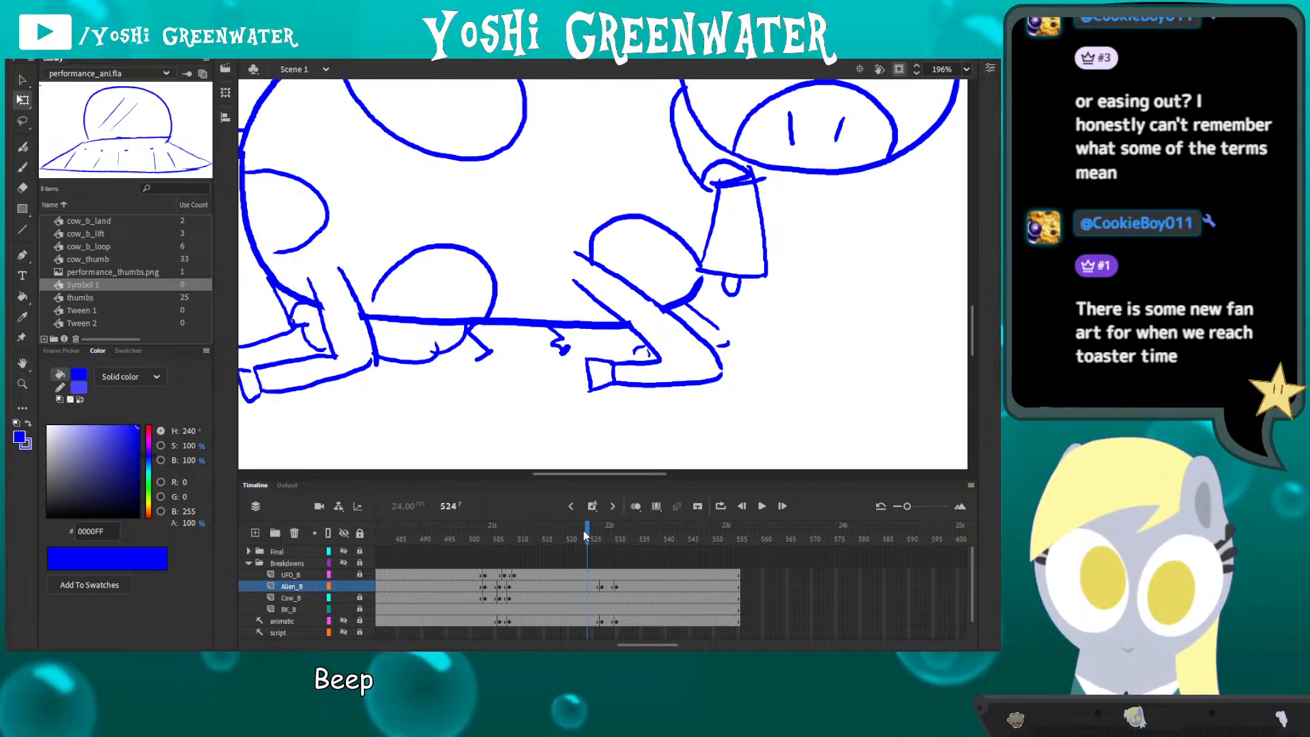
pyautogui.press('.')
pyautogui.press('.')
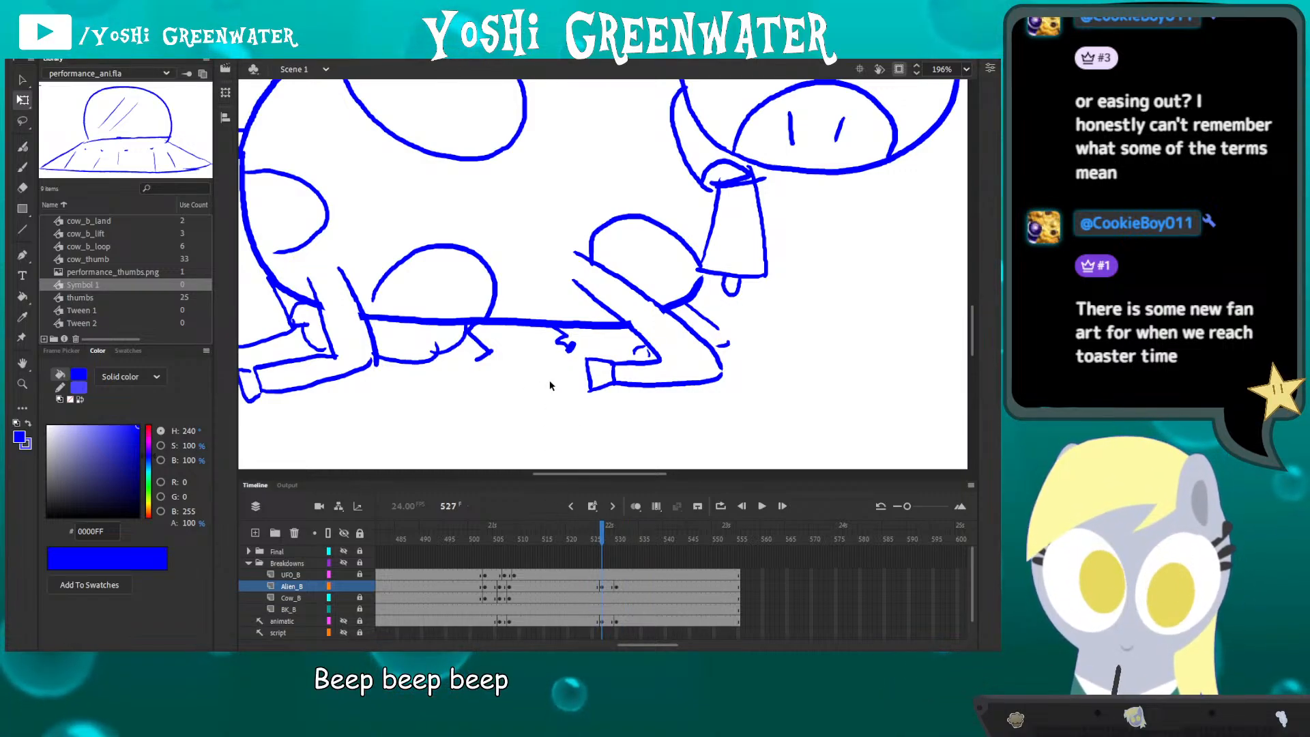
pyautogui.press('.')
pyautogui.press('.')
pyautogui.press('.')
pyautogui.press('.')
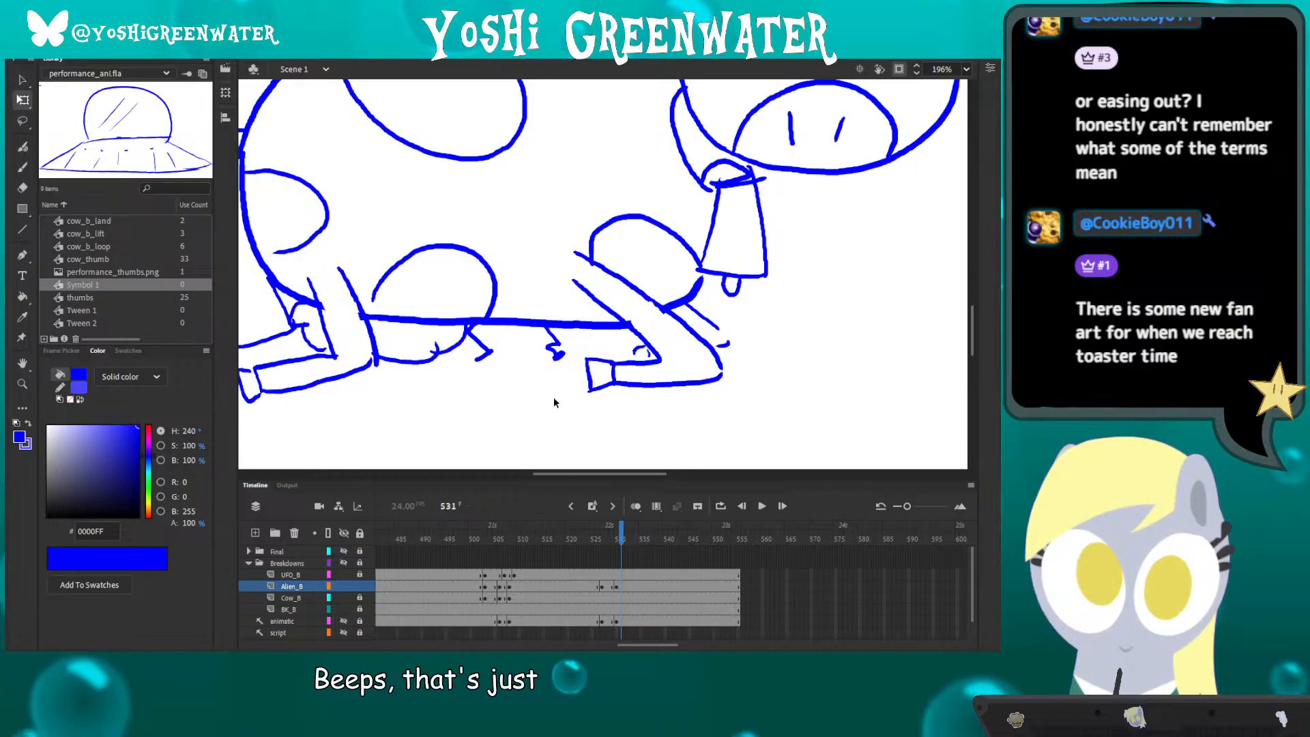
# - Copy the alien's frame 527 pose into a keyframe at frame 533 on Alien_B and show onion skins
pyautogui.press('F6')
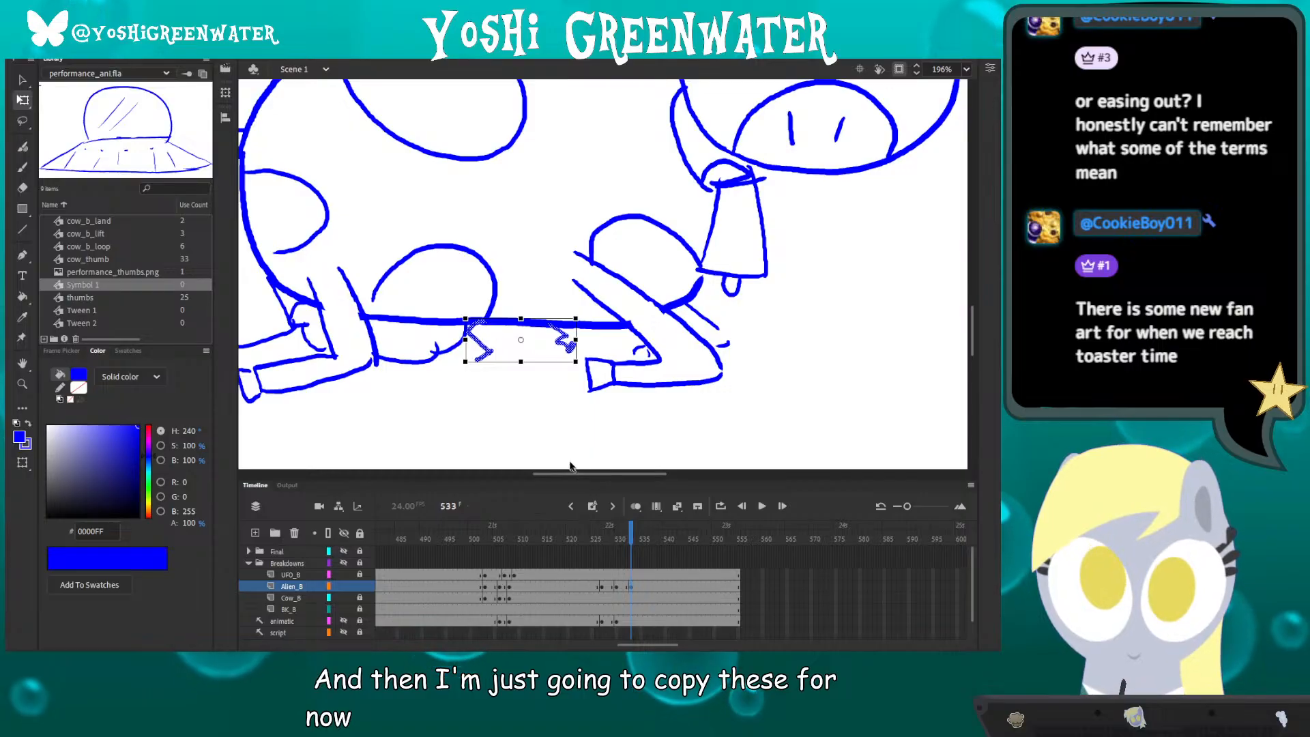
pyautogui.click(548, 425)
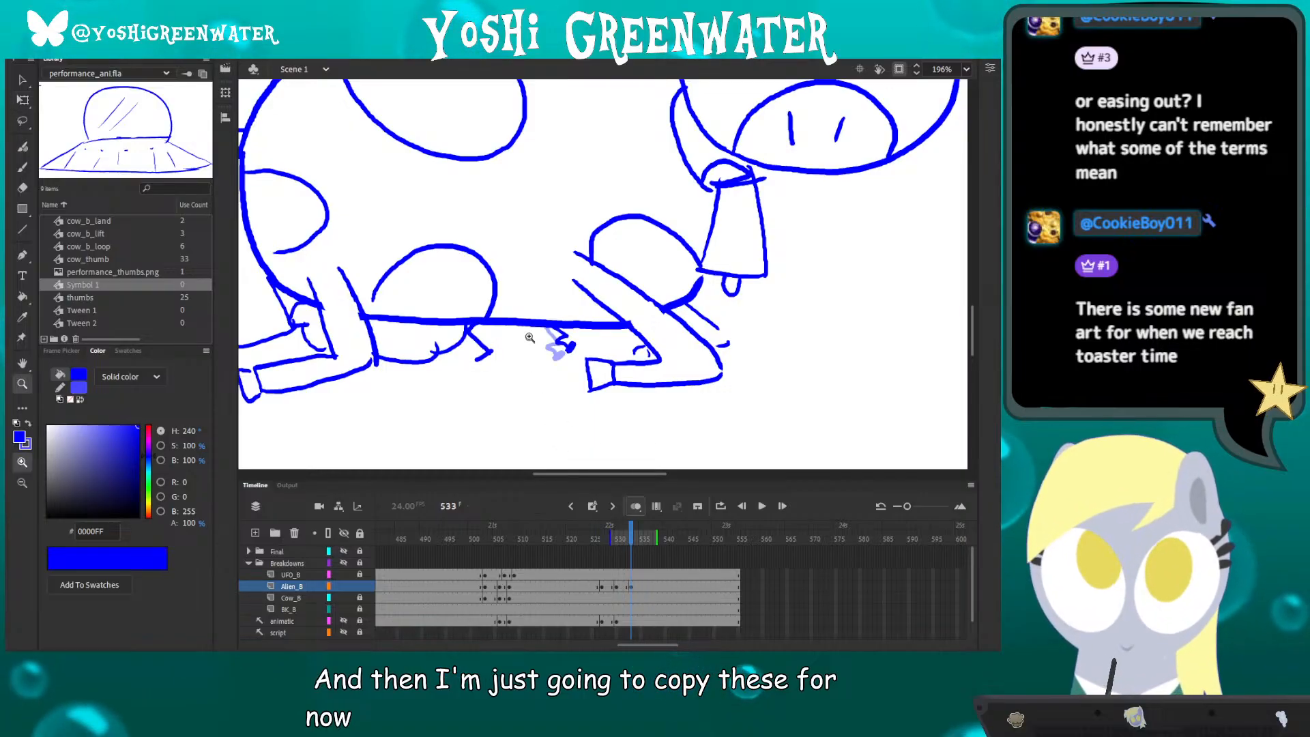
# - At frame 533, nudge the alien's crooked limb one pixel left and two pixels down, and rotate it slightly clockwise for a smaller twitch
pyautogui.moveTo(529, 337)
pyautogui.mouseDown()
pyautogui.moveTo(579, 402)
pyautogui.moveTo(582, 385)
pyautogui.mouseUp()
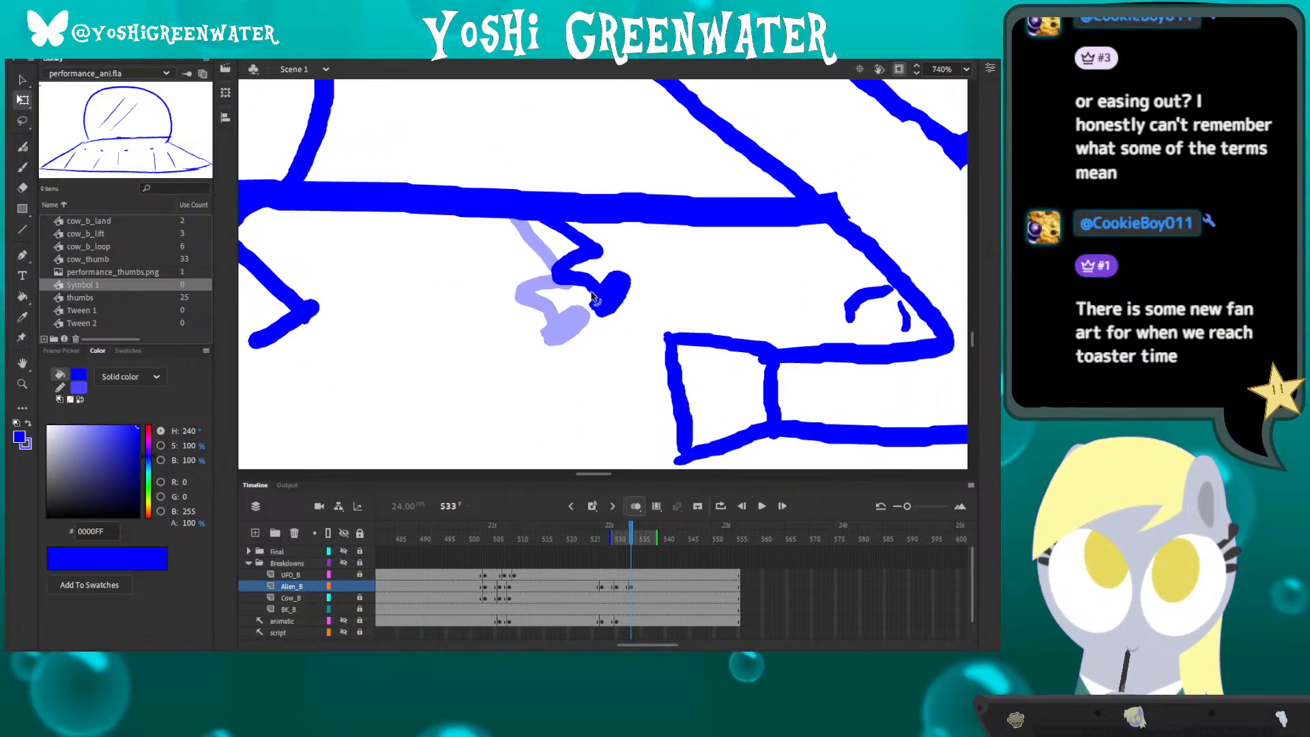
pyautogui.click(593, 299)
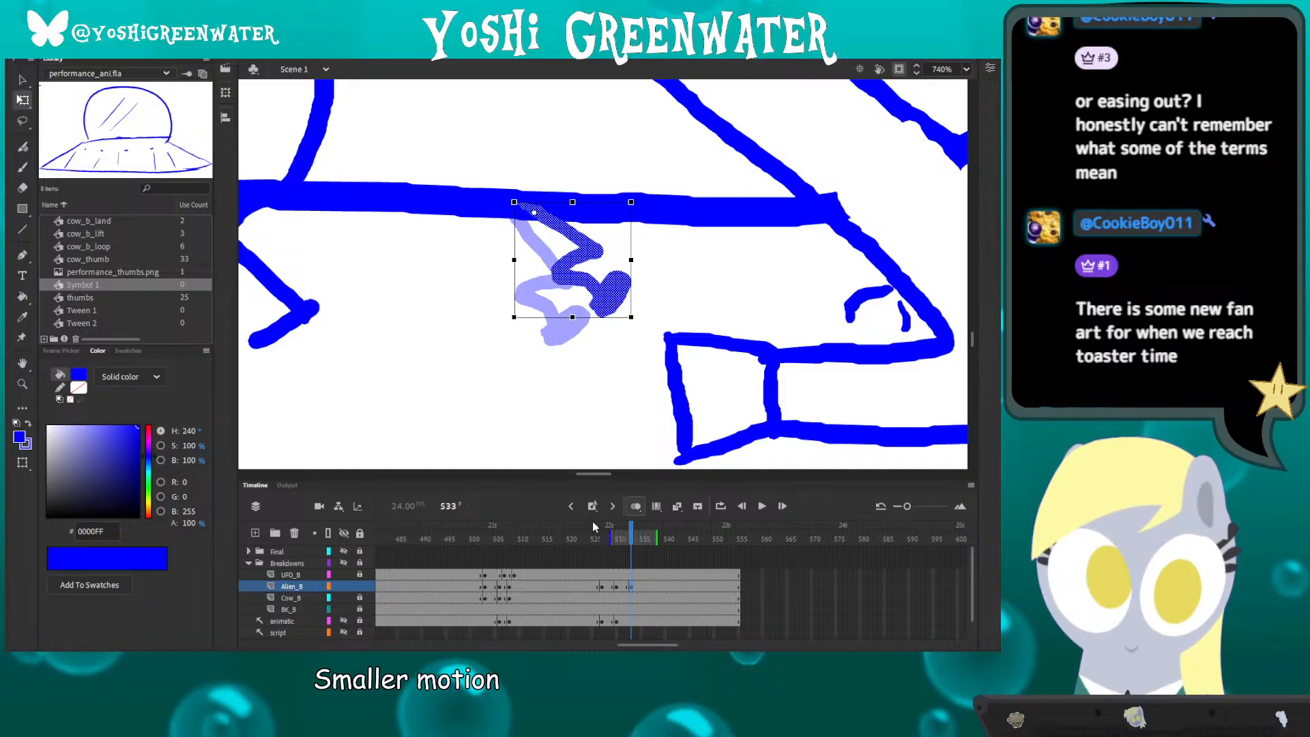
pyautogui.press(',')
pyautogui.press(',')
pyautogui.press(',')
pyautogui.press('.')
pyautogui.press('.')
pyautogui.press('.')
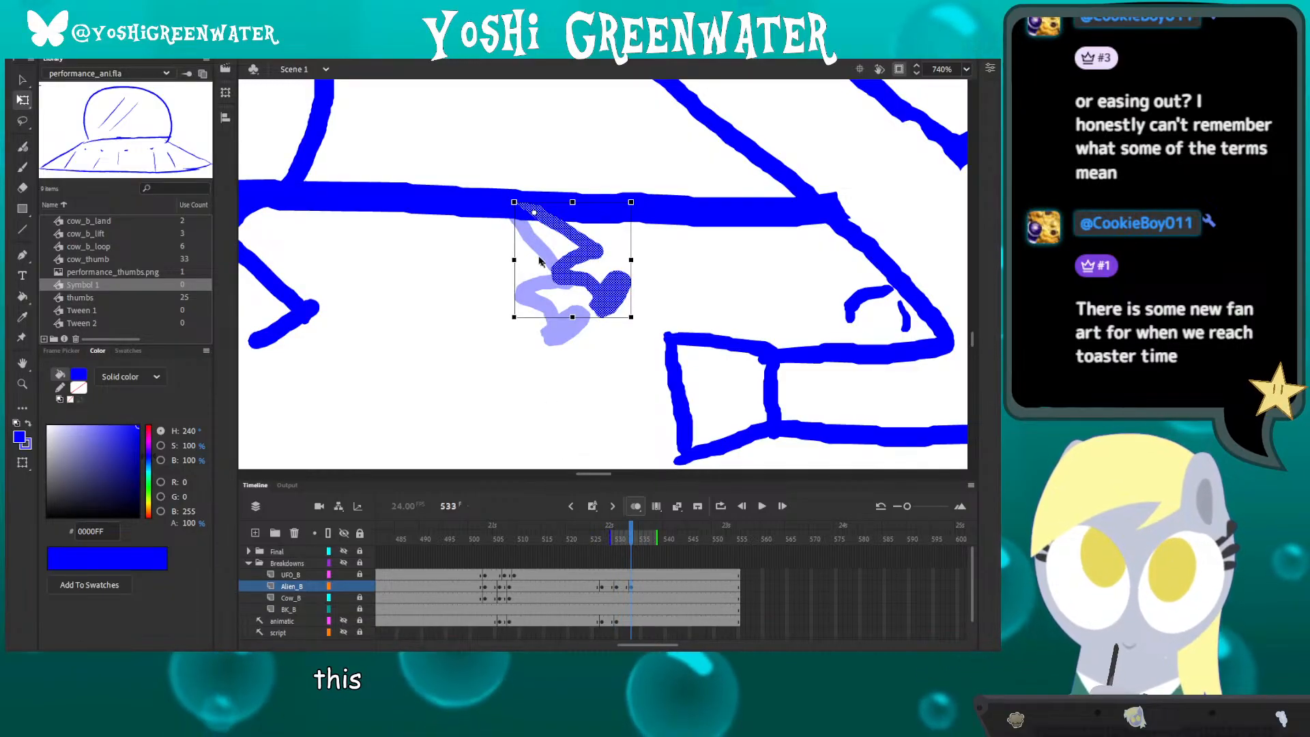
pyautogui.press('Left')
pyautogui.press('Down')
pyautogui.press('Down')
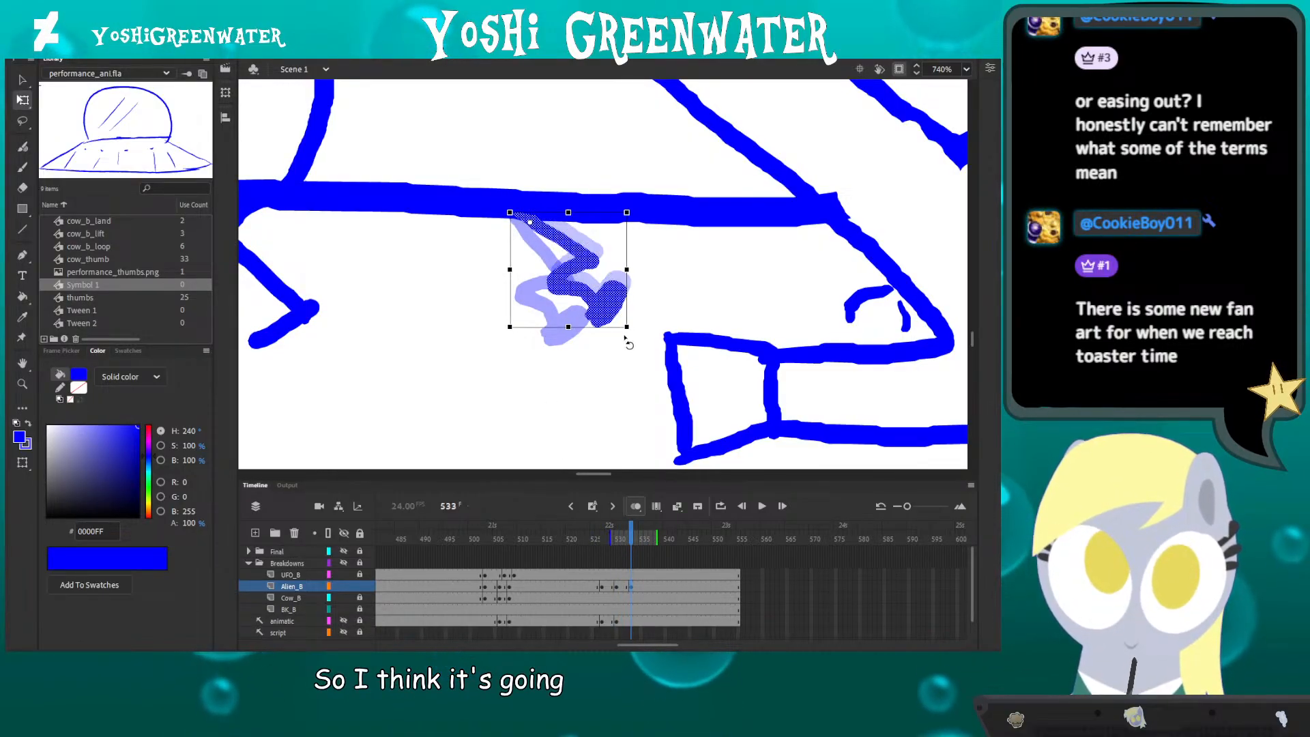
pyautogui.moveTo(627, 343); pyautogui.dragTo(614, 345)
pyautogui.click(634, 506)
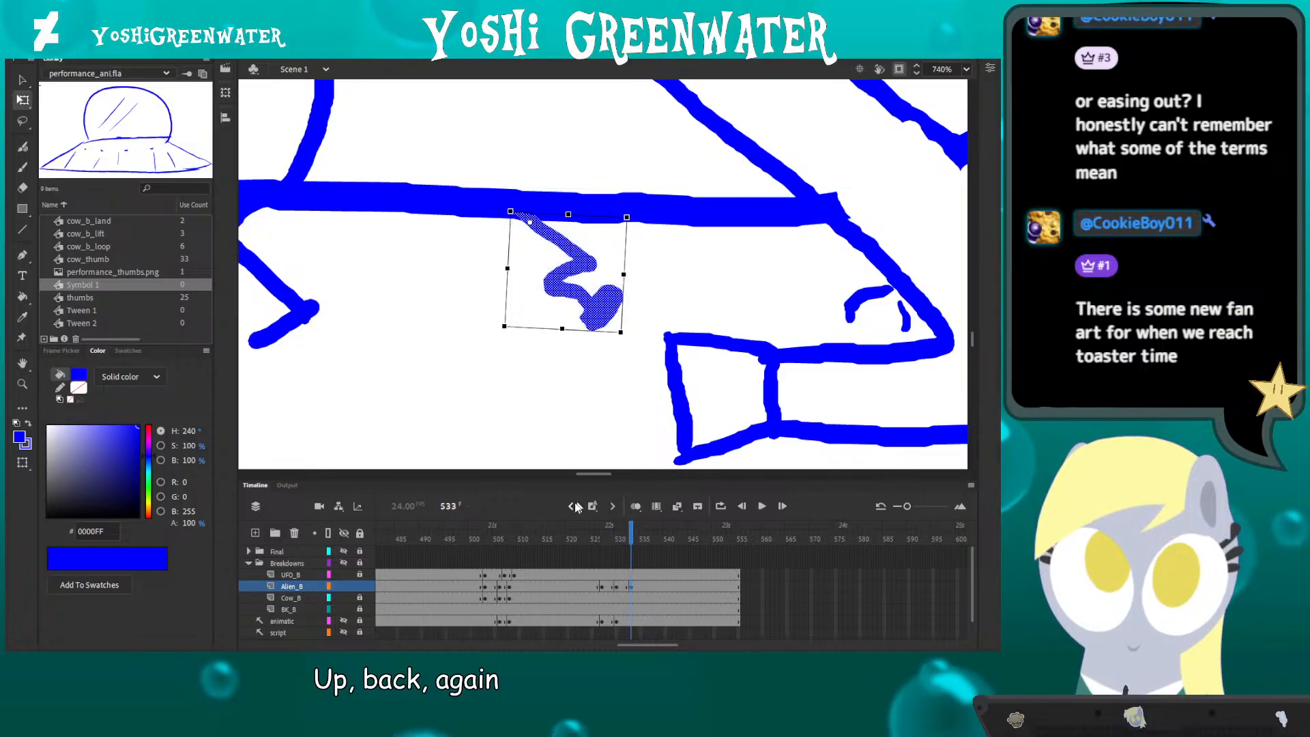
# - Speed up the limb's twitch by moving the last two Alien_B keyframes to frames 529 and 532, and play it back
pyautogui.press(',')
pyautogui.press('.')
pyautogui.press('Return')
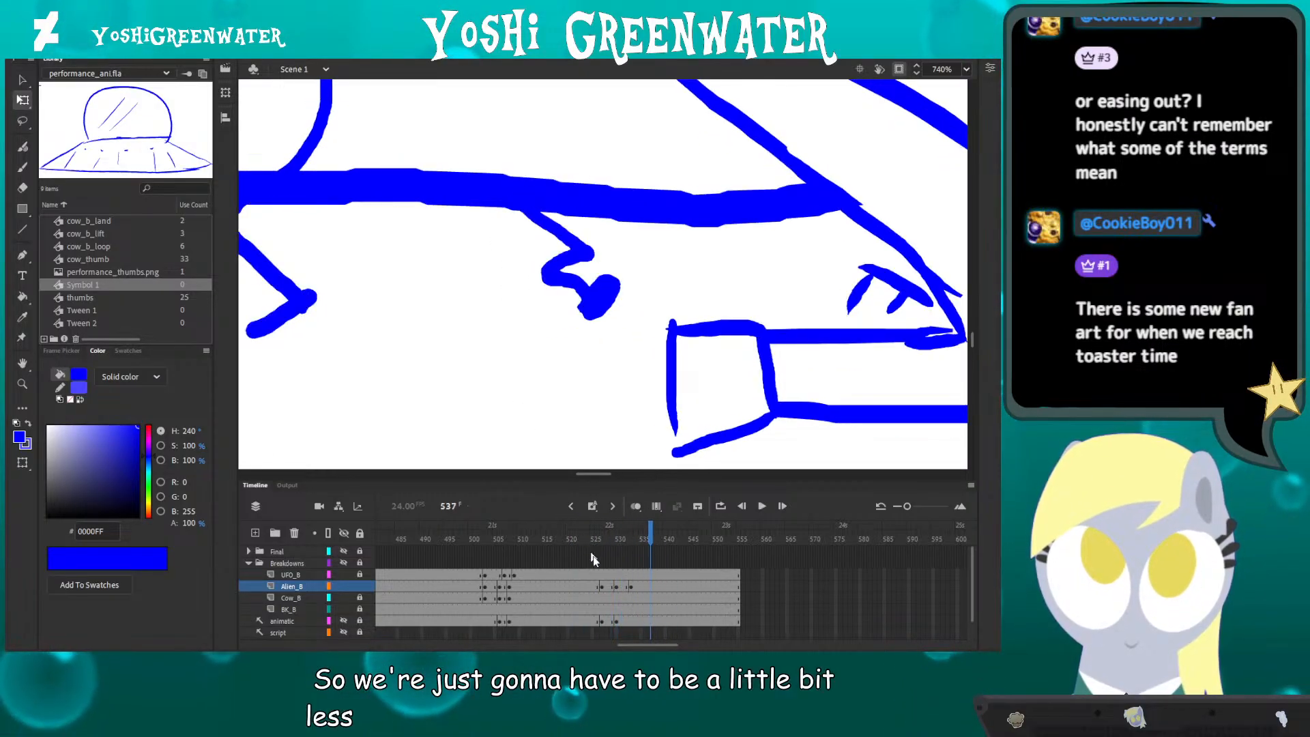
pyautogui.click(631, 586)
pyautogui.press(',')
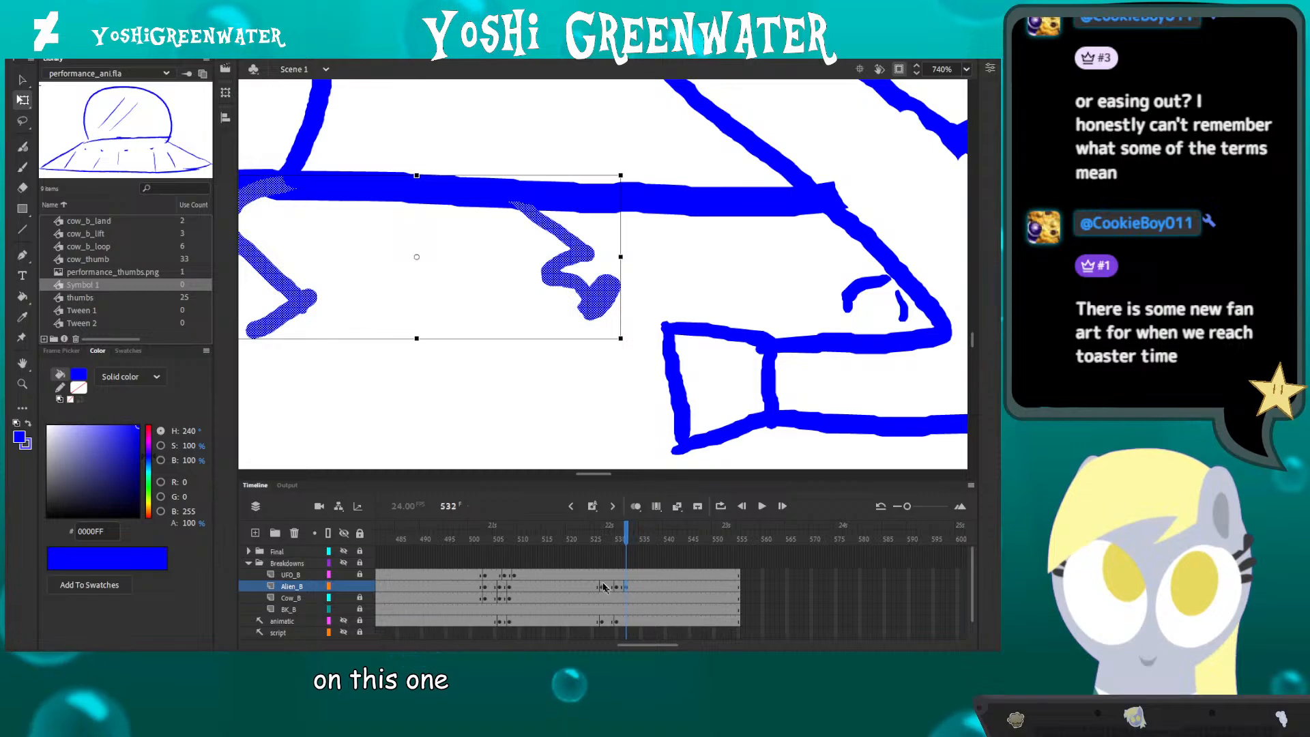
pyautogui.moveTo(616, 587); pyautogui.dragTo(626, 587)
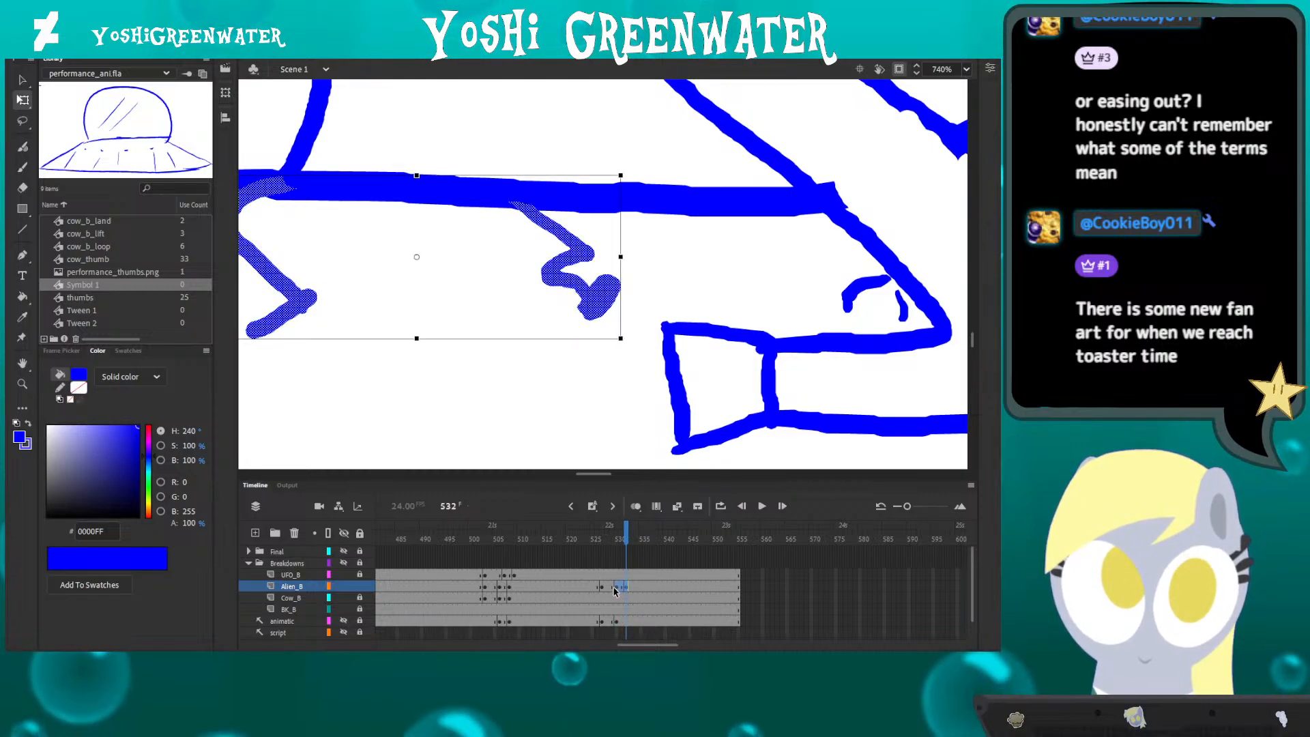
pyautogui.click(619, 590)
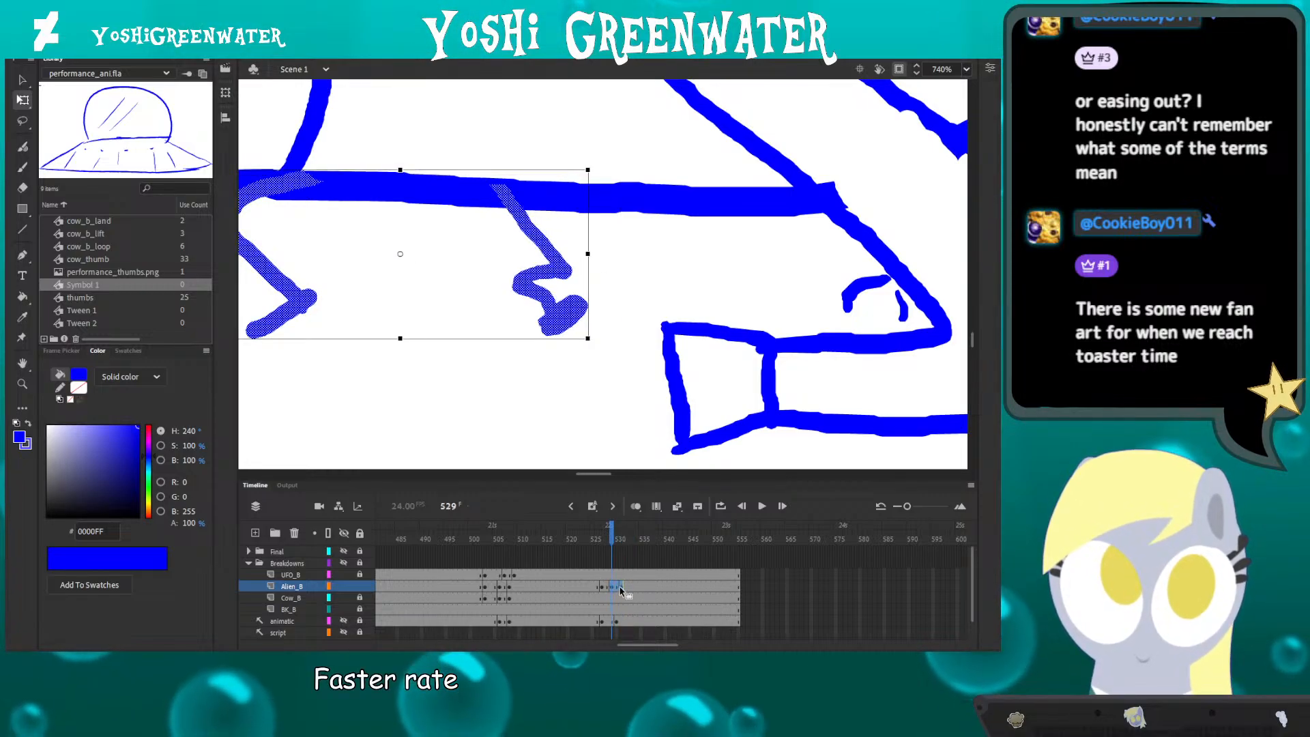
pyautogui.click(581, 540)
pyautogui.press('Return')
pyautogui.press('Return')
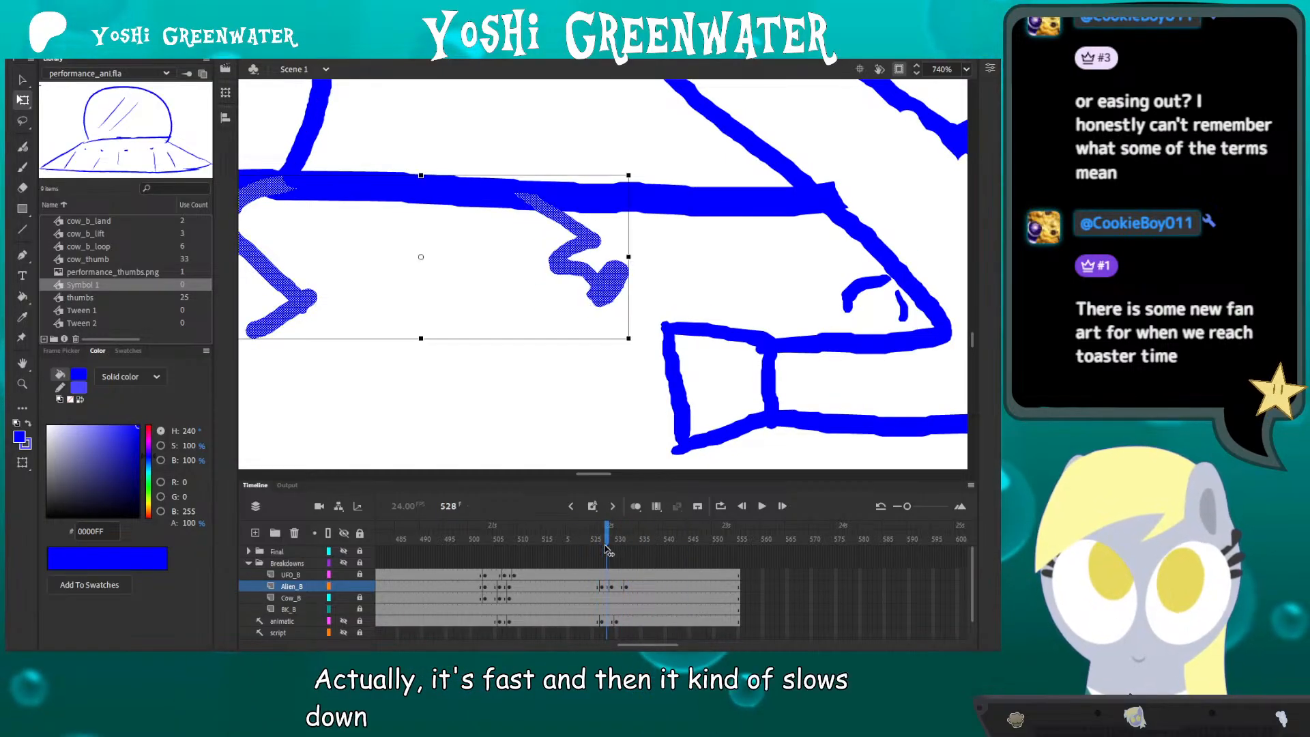
# - In the Alien_B pose starting at frame 529, rotate the crooked limb counterclockwise around its upper end, using onion skins as reference
pyautogui.click(549, 352)
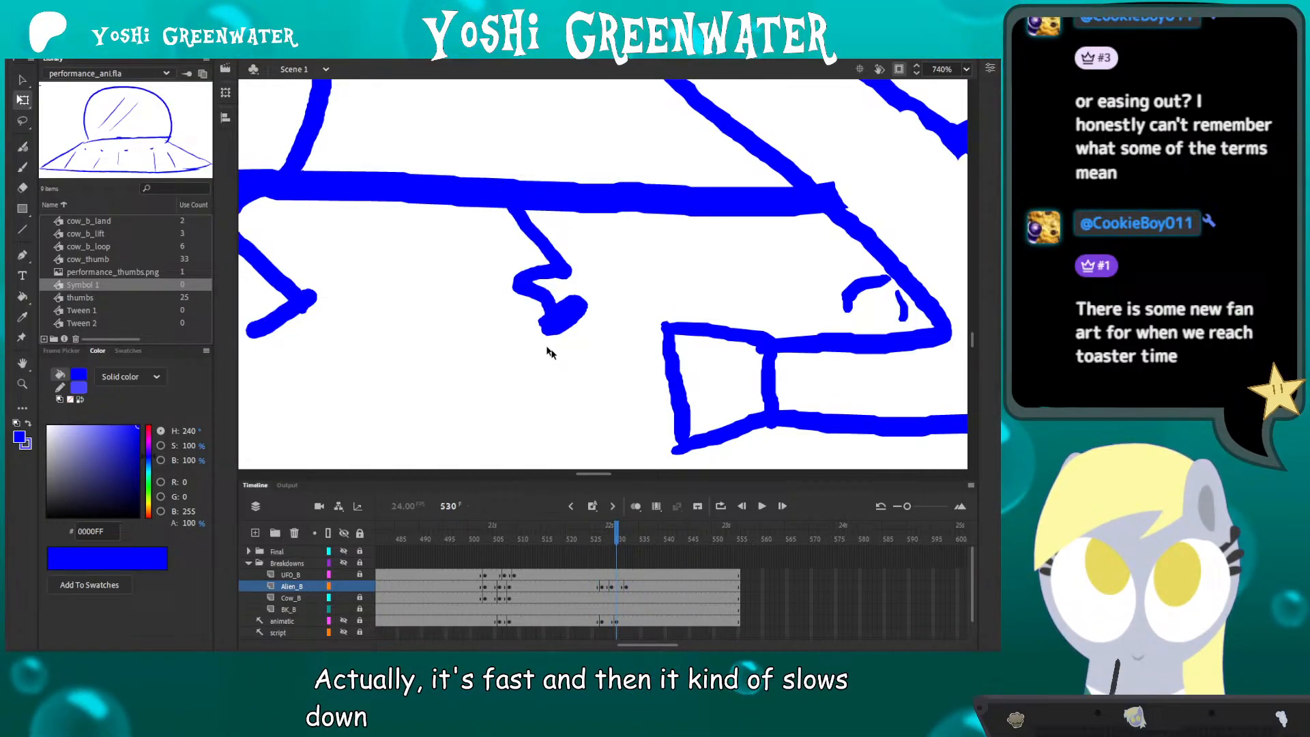
pyautogui.click(635, 505)
pyautogui.click(522, 258)
pyautogui.moveTo(531, 233); pyautogui.dragTo(514, 198)
pyautogui.moveTo(498, 338); pyautogui.dragTo(513, 356)
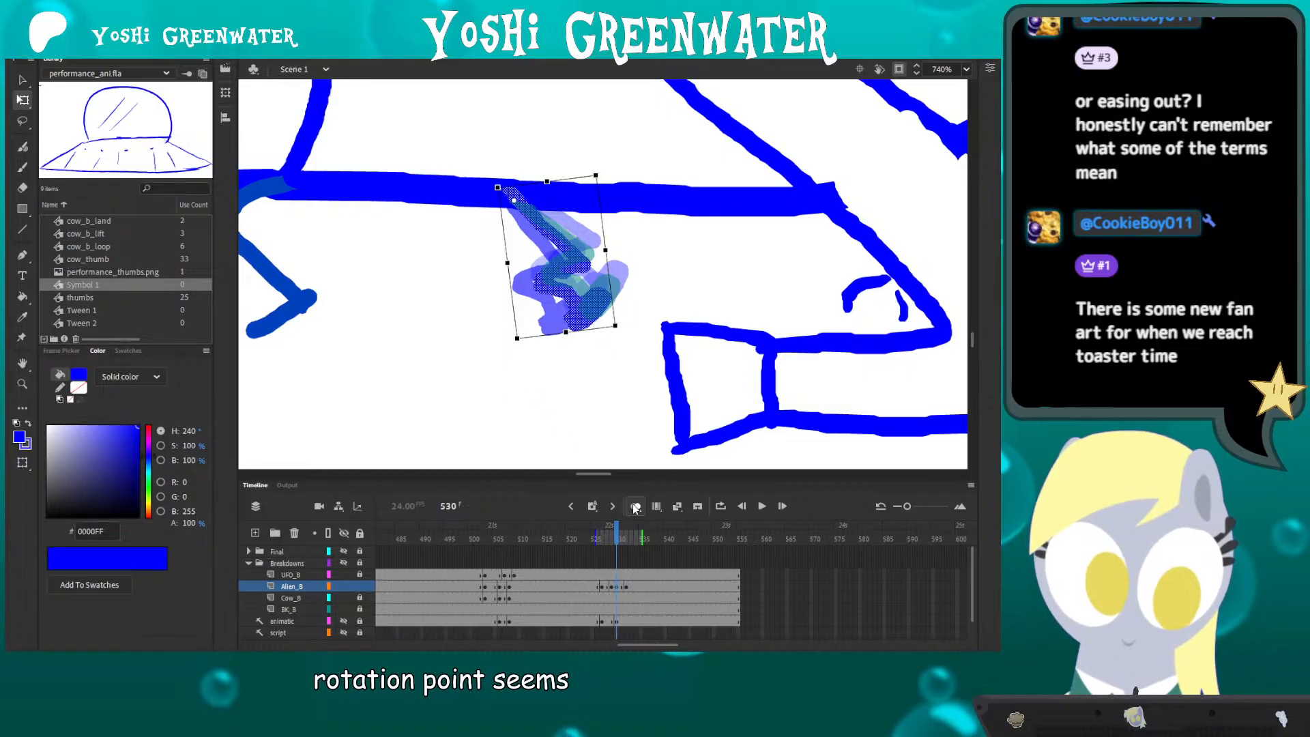
# - Hide the onion skins and step back and forth between frames 526 and 530 to compare the limb's poses
pyautogui.hotkey('alt', 'shift', 'o')
pyautogui.press(',')
pyautogui.press(',')
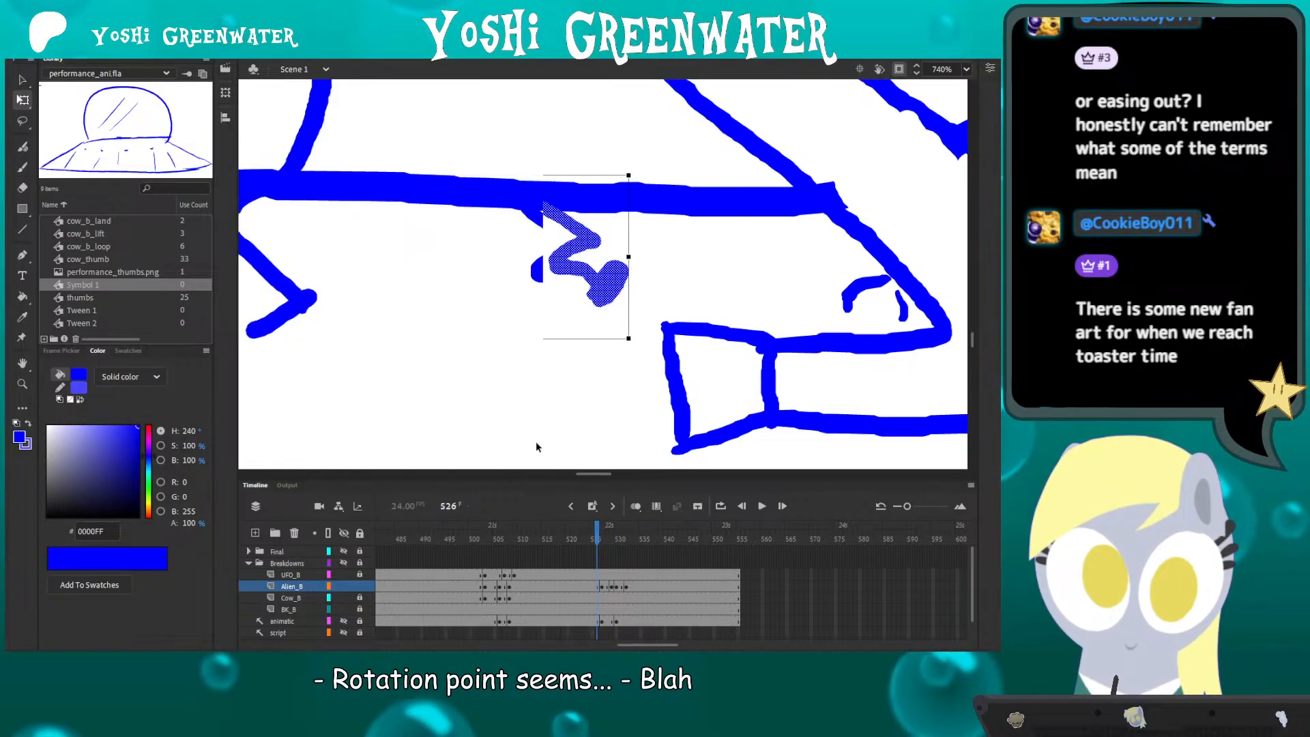
pyautogui.press('.')
pyautogui.press('.')
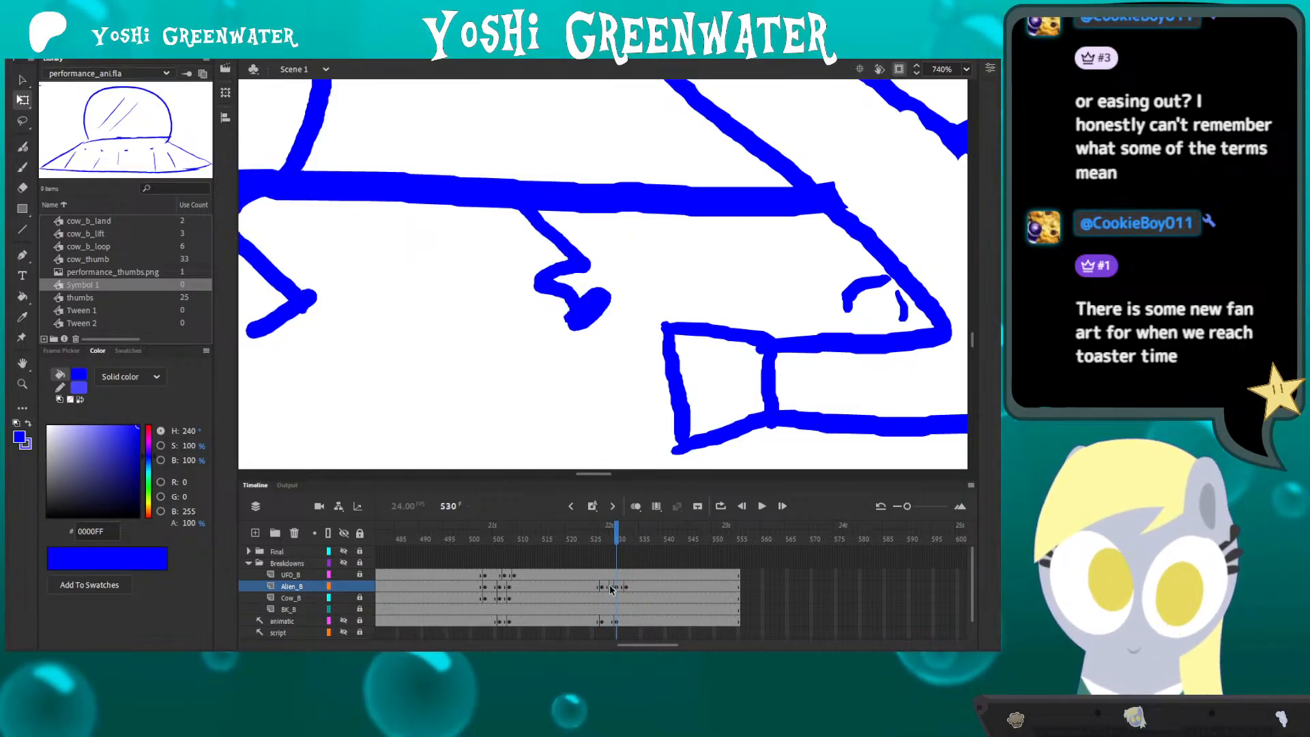
pyautogui.press(',')
pyautogui.press('.')
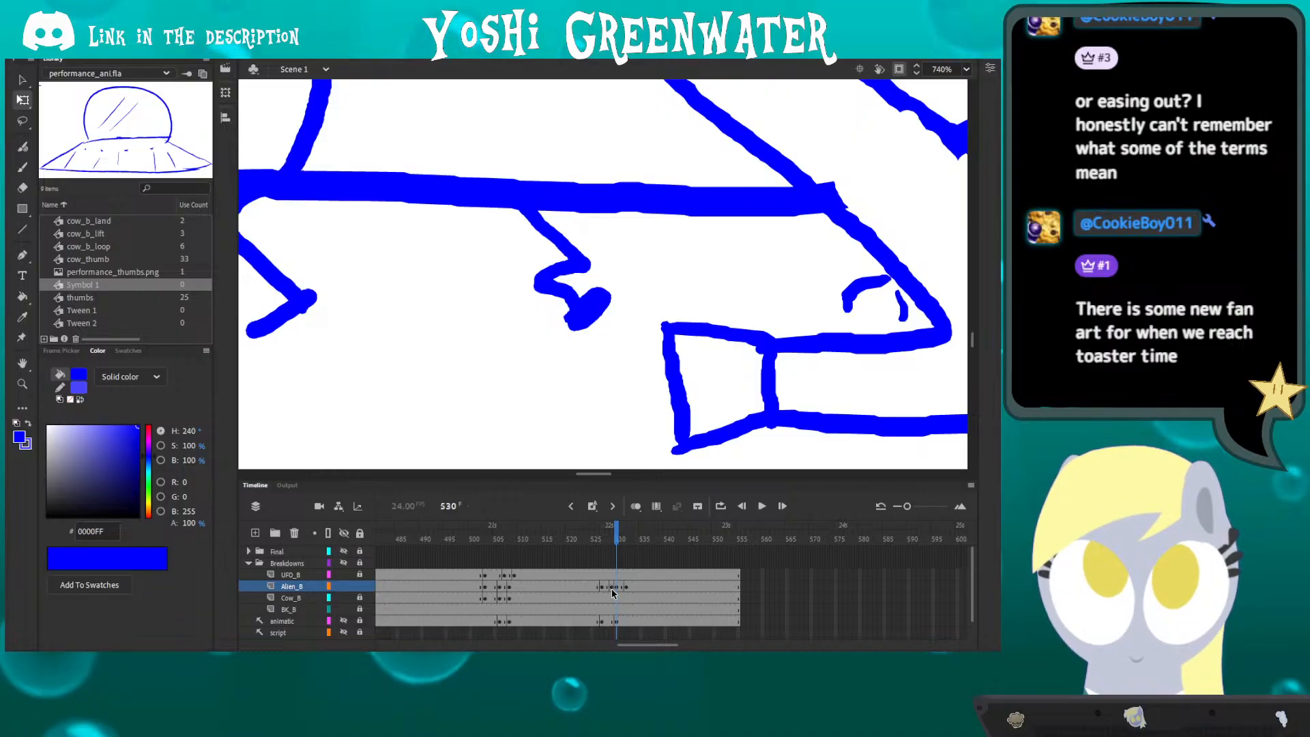
pyautogui.press(',')
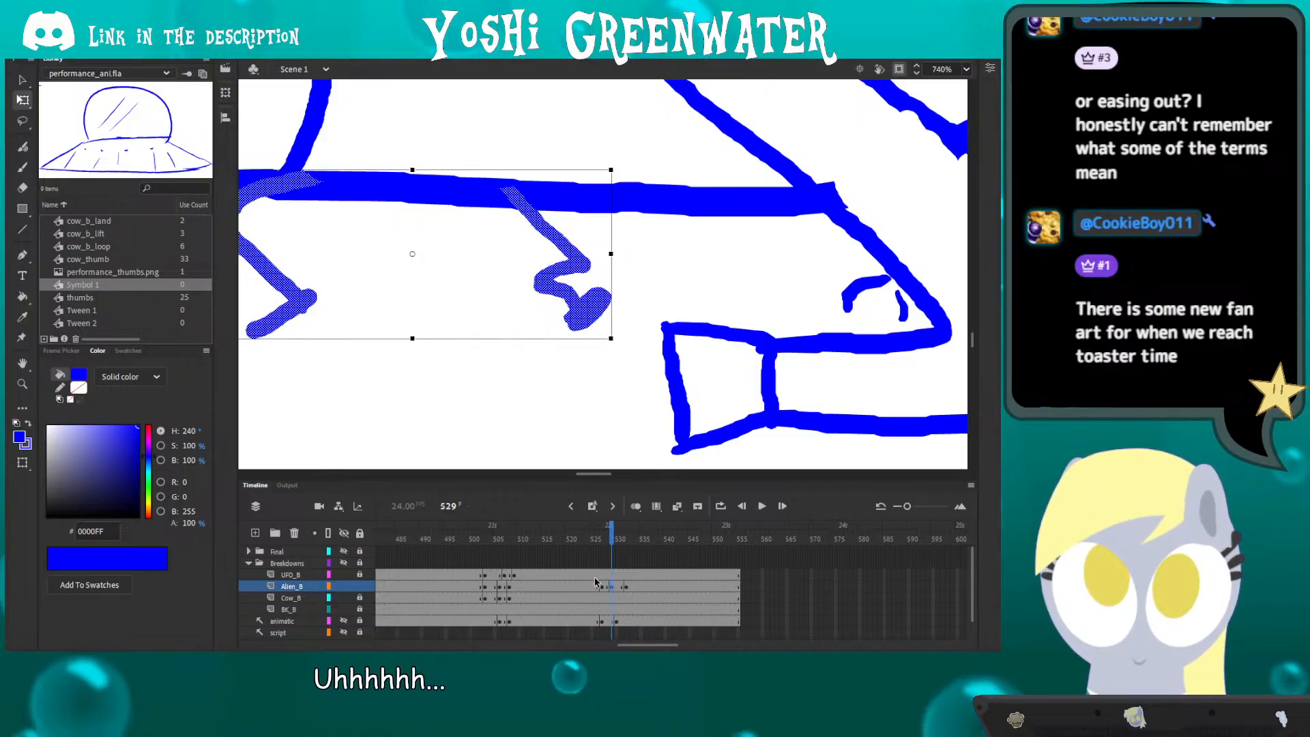
pyautogui.press(',')
pyautogui.press('.')
# - Show onion skins at frame 529 and nudge the alien's crooked limb slightly up and to the right
pyautogui.click(635, 506)
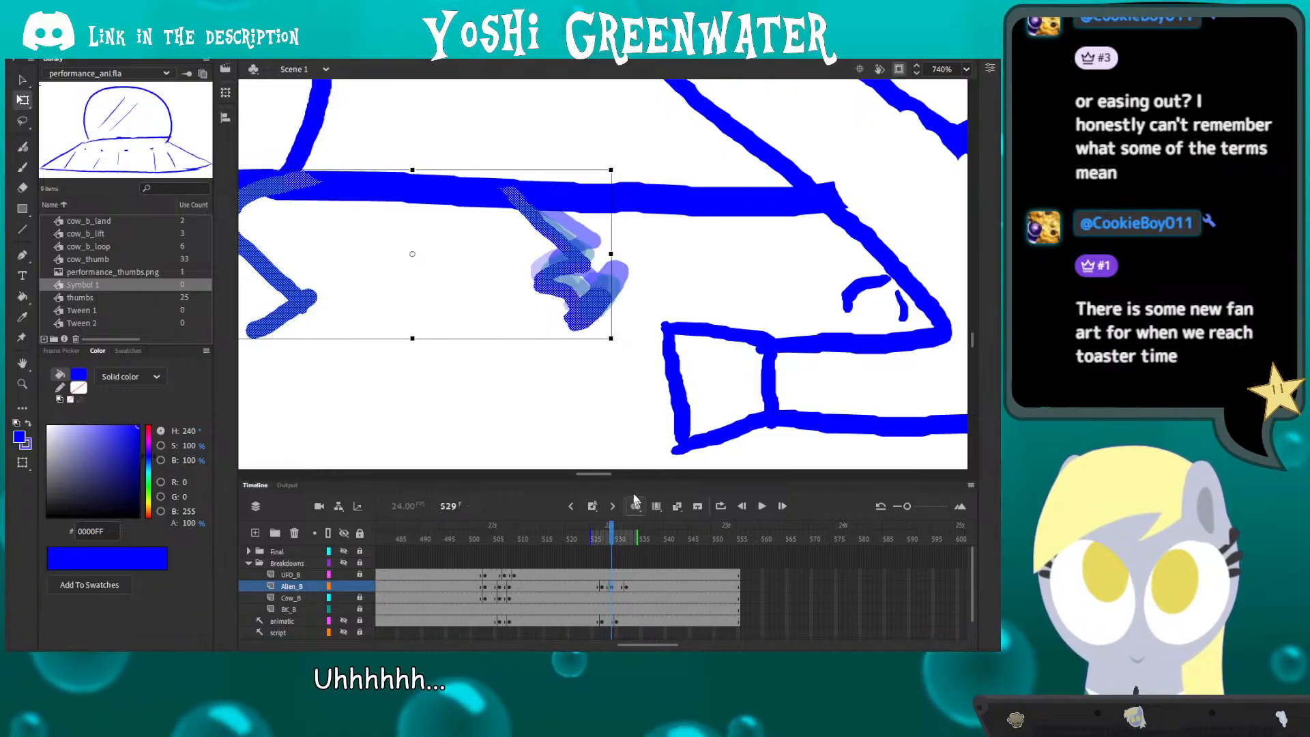
pyautogui.click(513, 299)
pyautogui.click(572, 299)
pyautogui.press('Right')
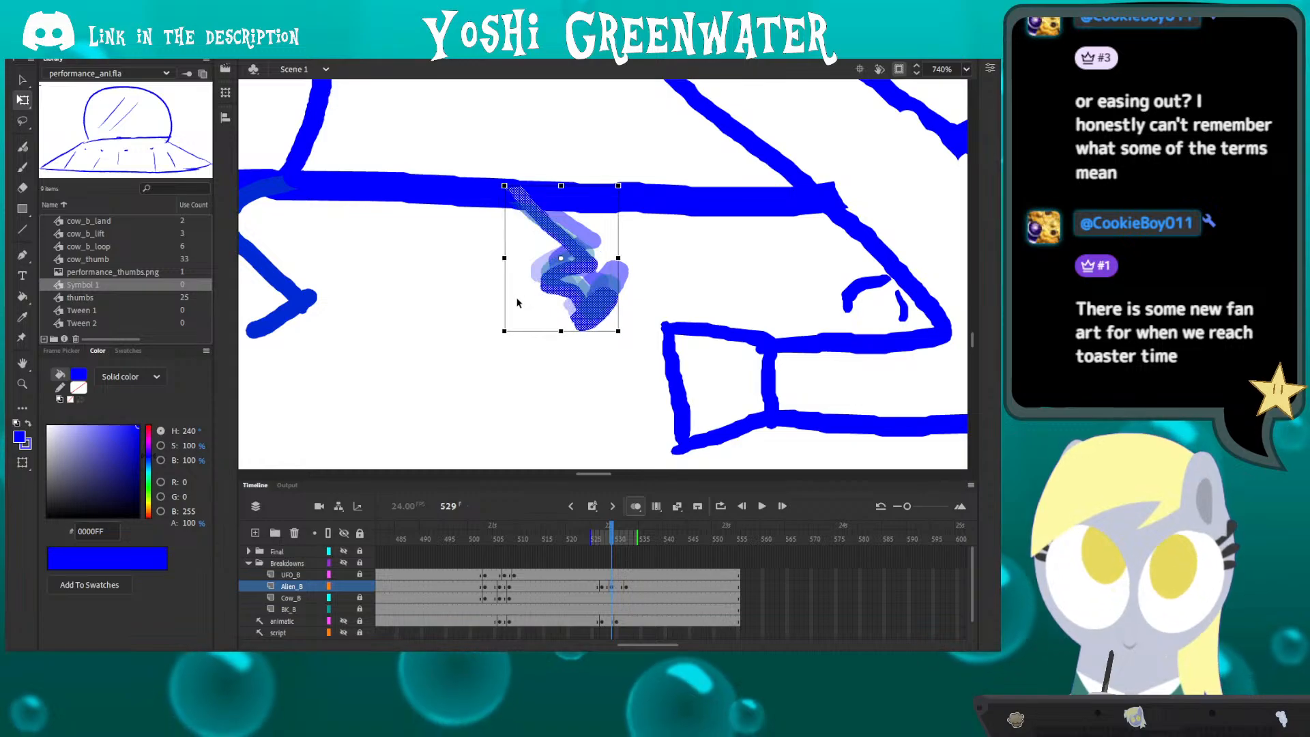
pyautogui.press('Up')
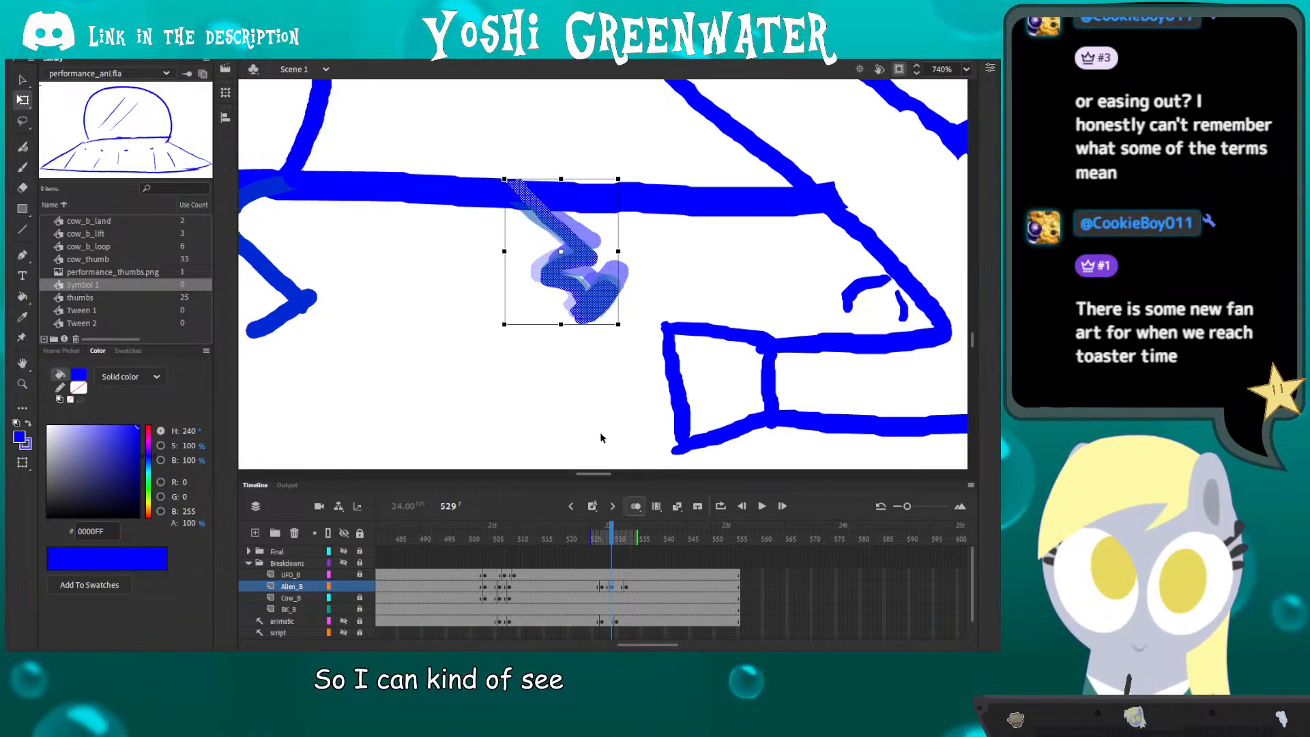
pyautogui.press('Left')
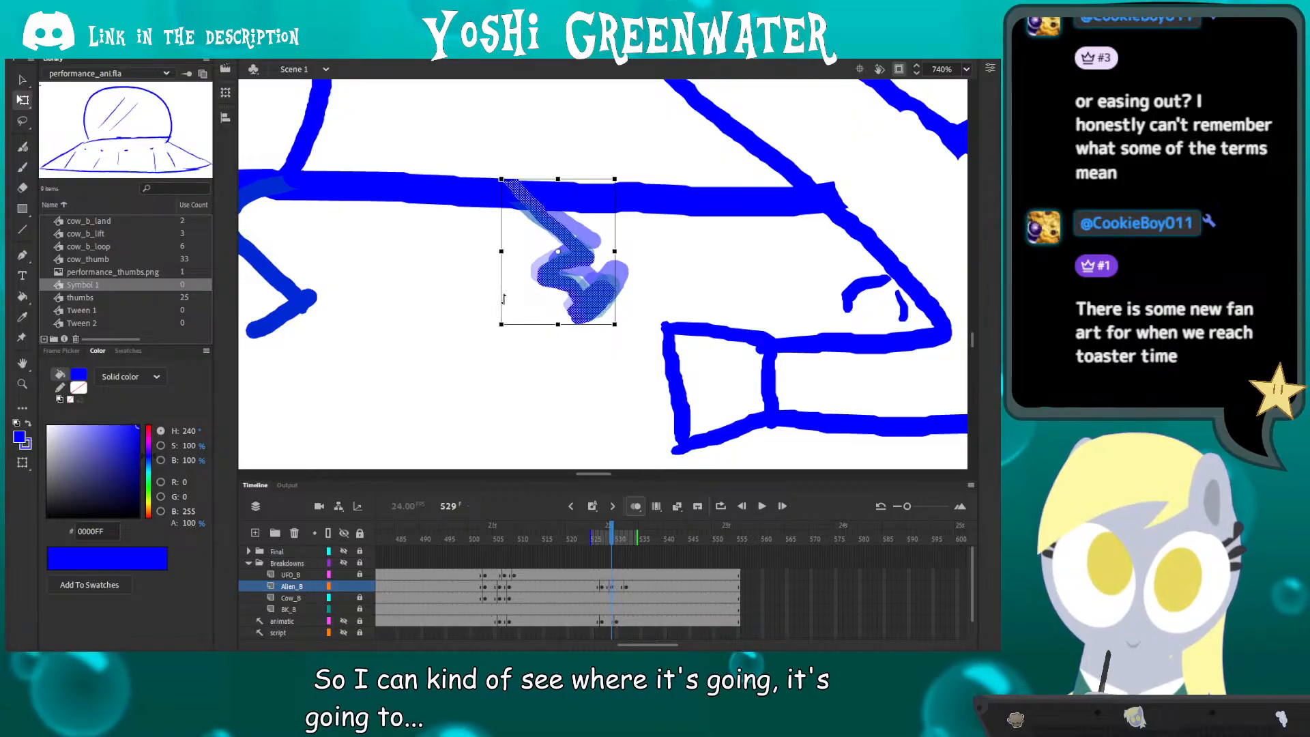
# - Hide the onion skins and step back three frames and forward again to frame 529 to judge the limb's movement
pyautogui.click(636, 507)
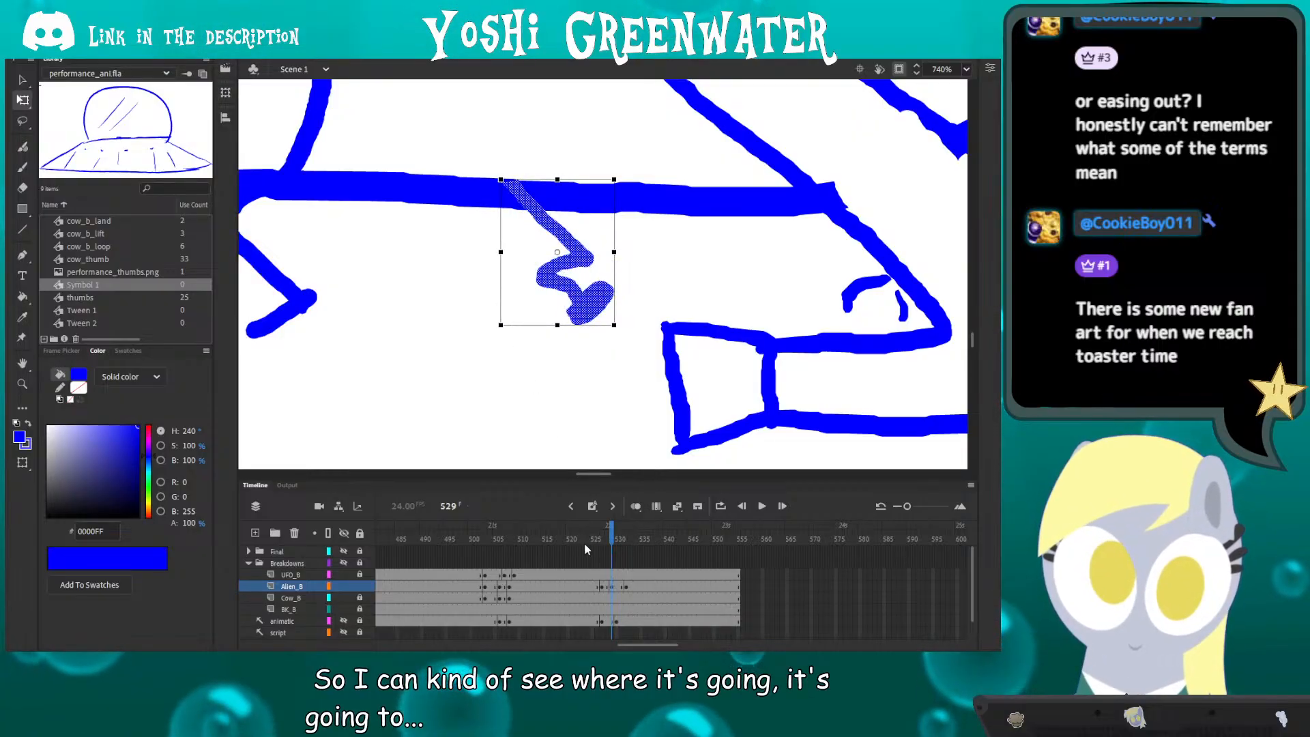
pyautogui.press(',')
pyautogui.press(',')
pyautogui.press(',')
pyautogui.press('.')
pyautogui.press('.')
pyautogui.press('.')
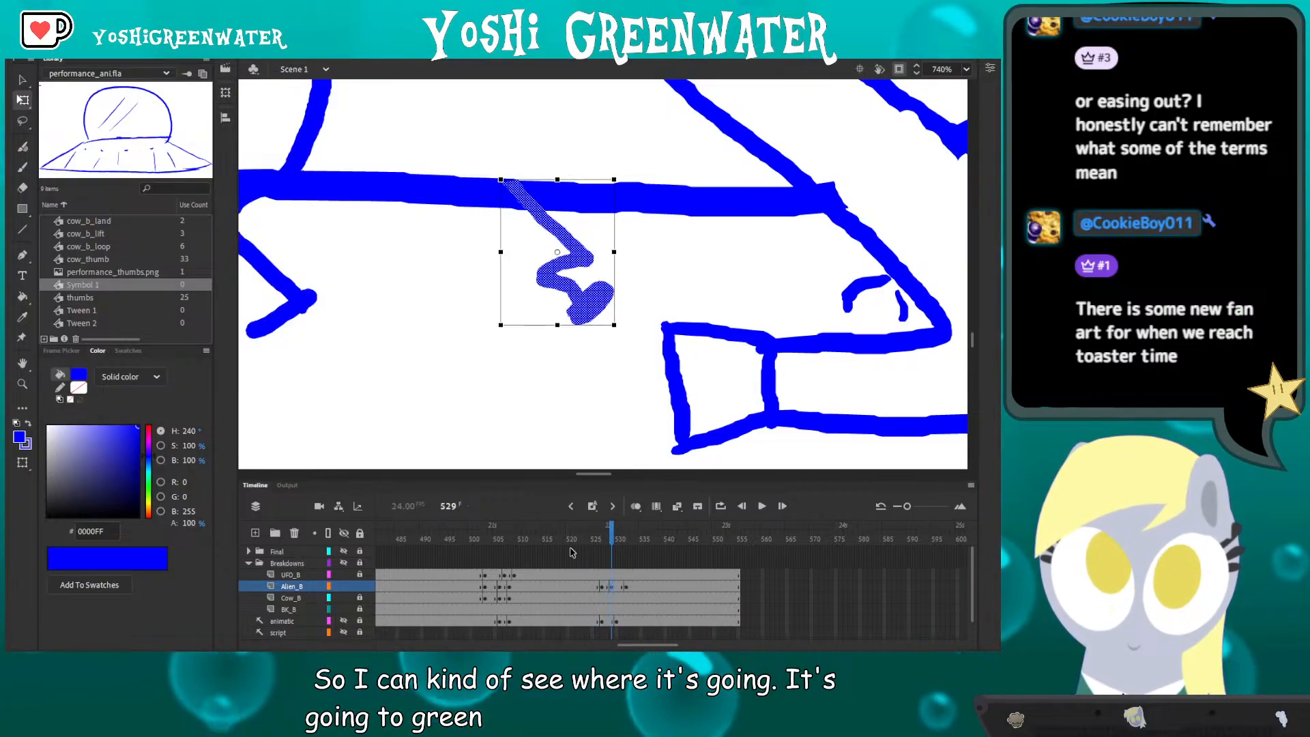
# - Add an Alien_B keyframe at frame 534, rotate the limb slightly clockwise around its upper end, and play the twitch
pyautogui.press('.')
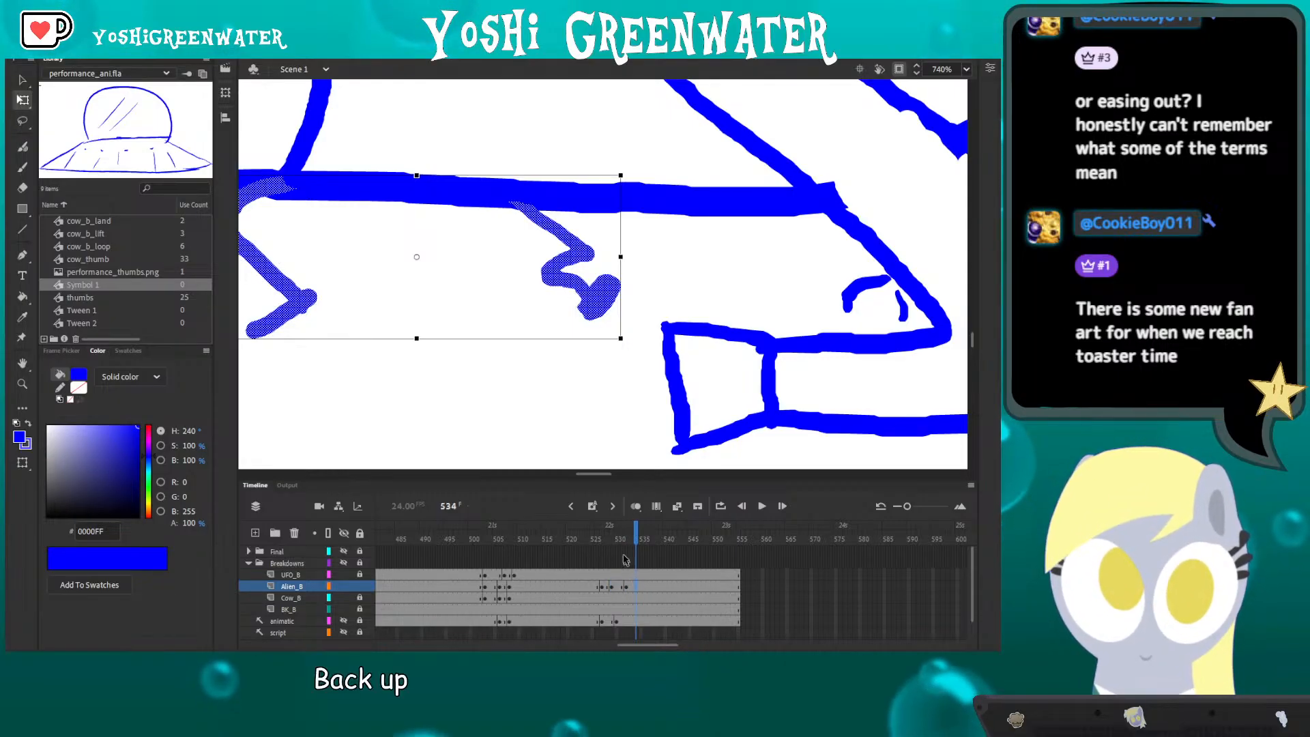
pyautogui.click(551, 399)
pyautogui.click(572, 273)
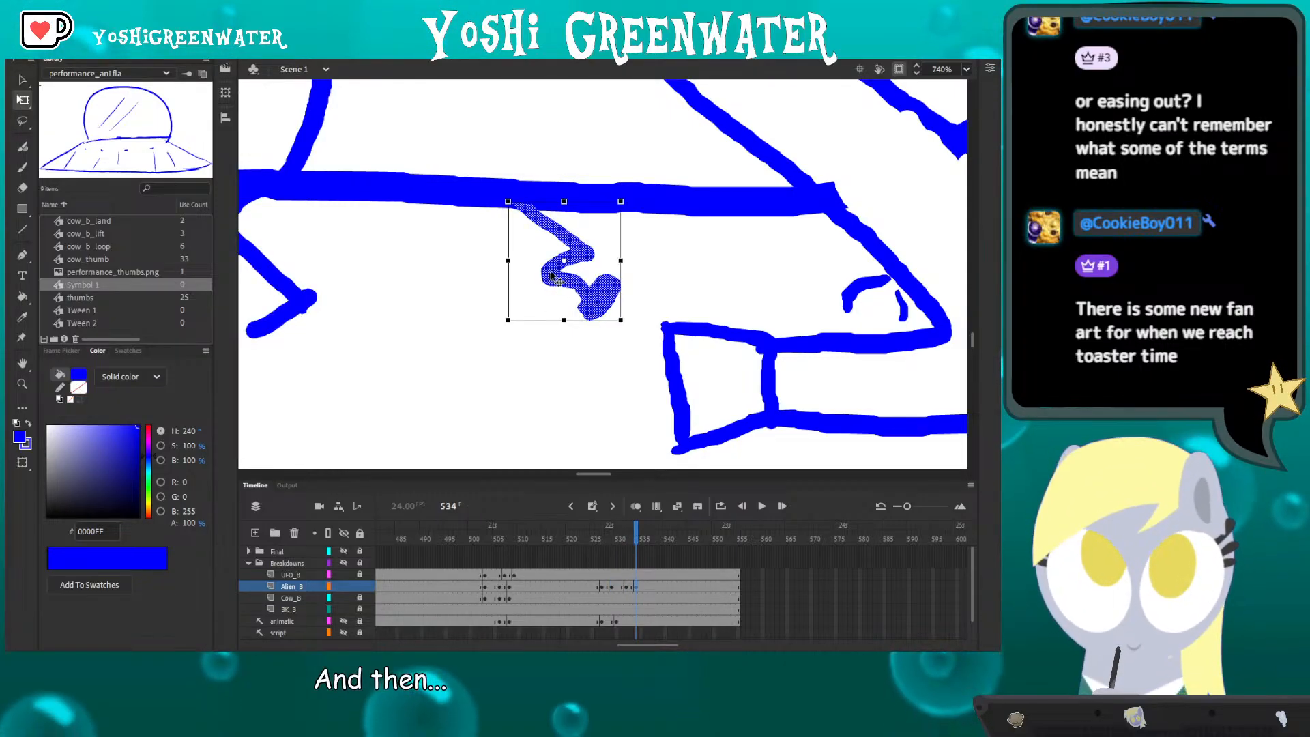
pyautogui.moveTo(564, 261); pyautogui.dragTo(541, 212)
pyautogui.moveTo(612, 332); pyautogui.dragTo(615, 336)
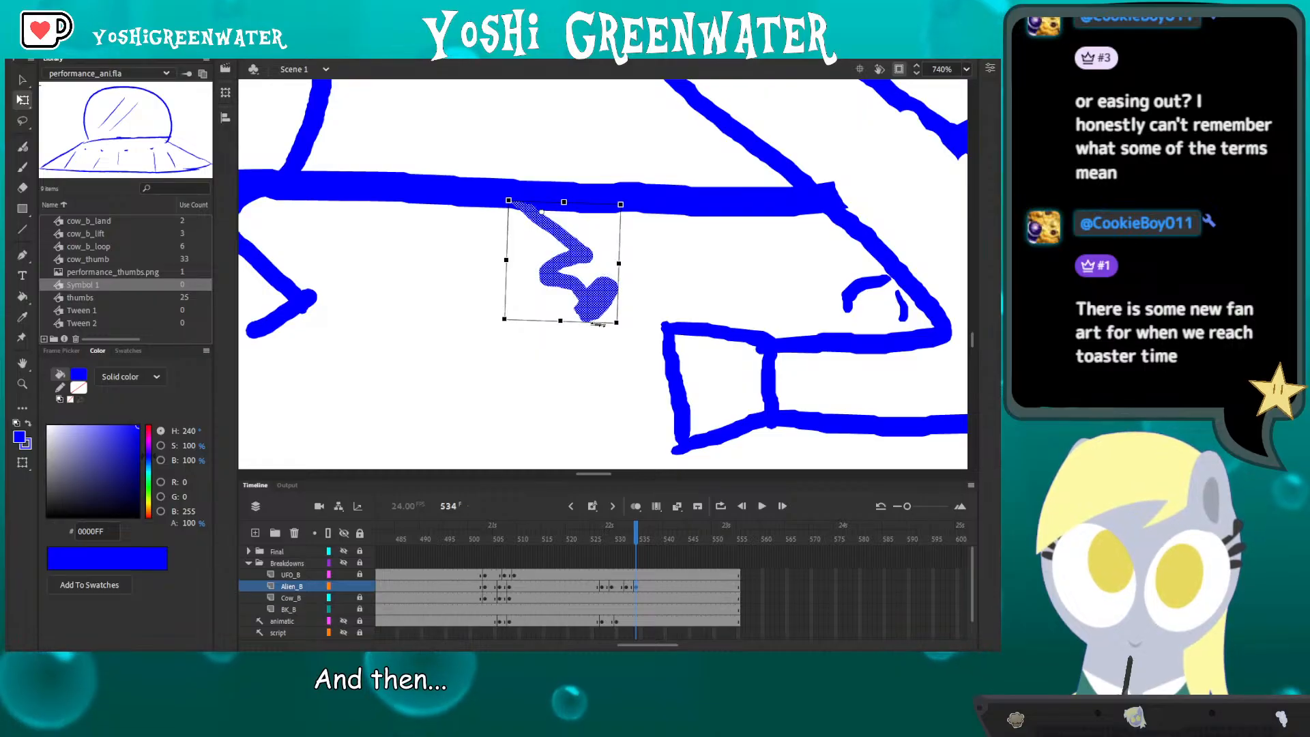
pyautogui.press('Return')
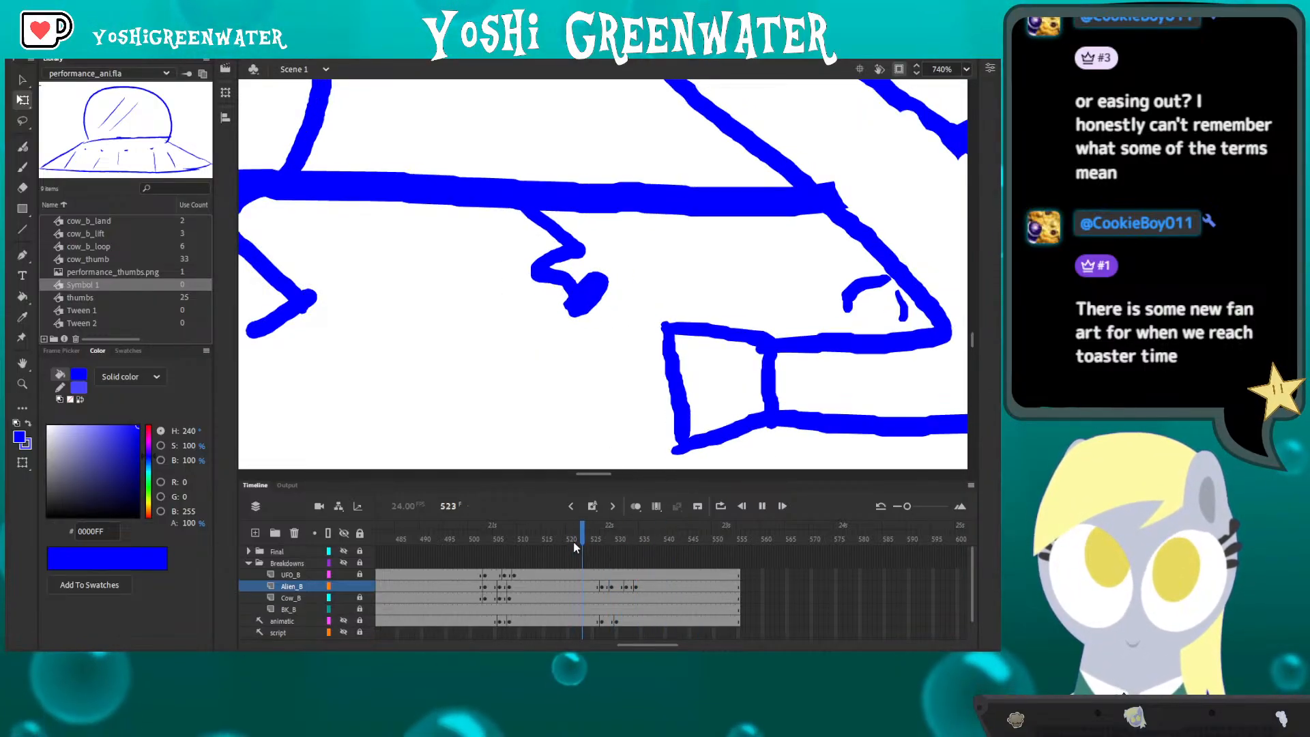
pyautogui.click(574, 542)
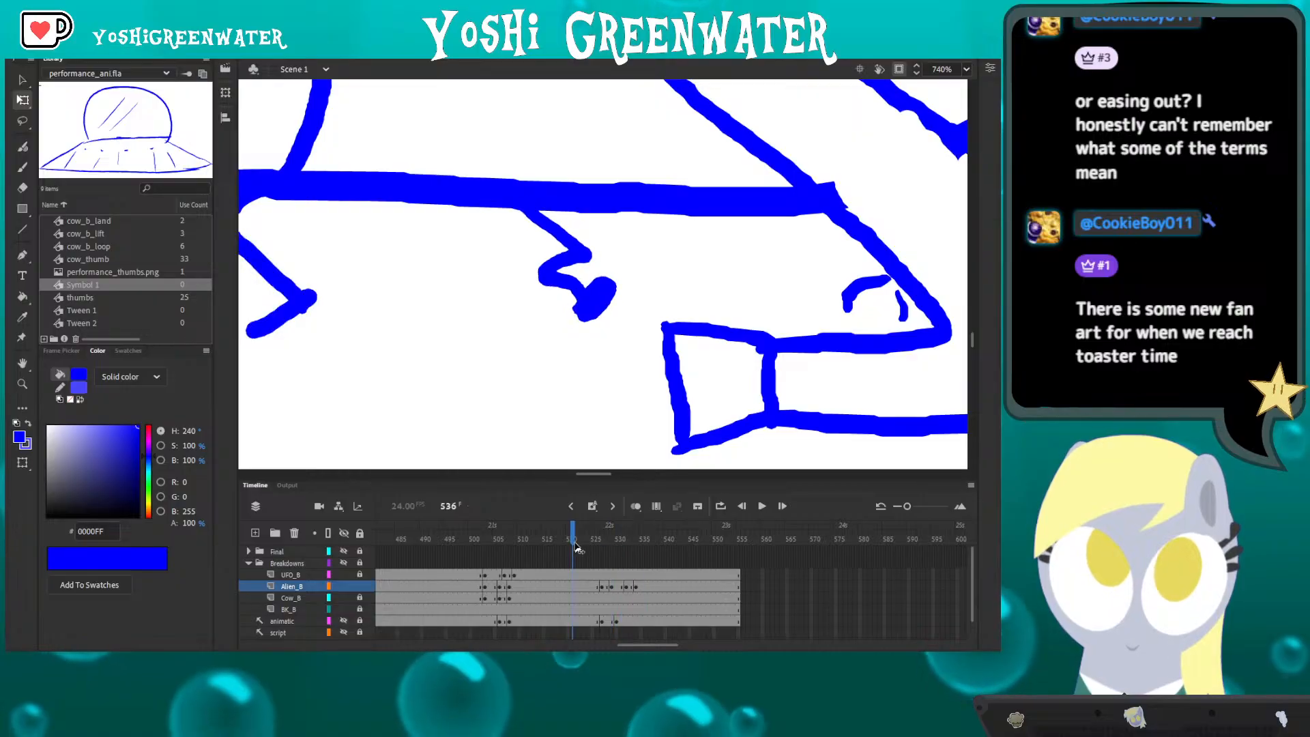
# - Show onion skins at frame 527 and rotate the alien's crooked limb slightly clockwise
pyautogui.click(636, 507)
pyautogui.moveTo(574, 530); pyautogui.dragTo(597, 528)
pyautogui.press('.')
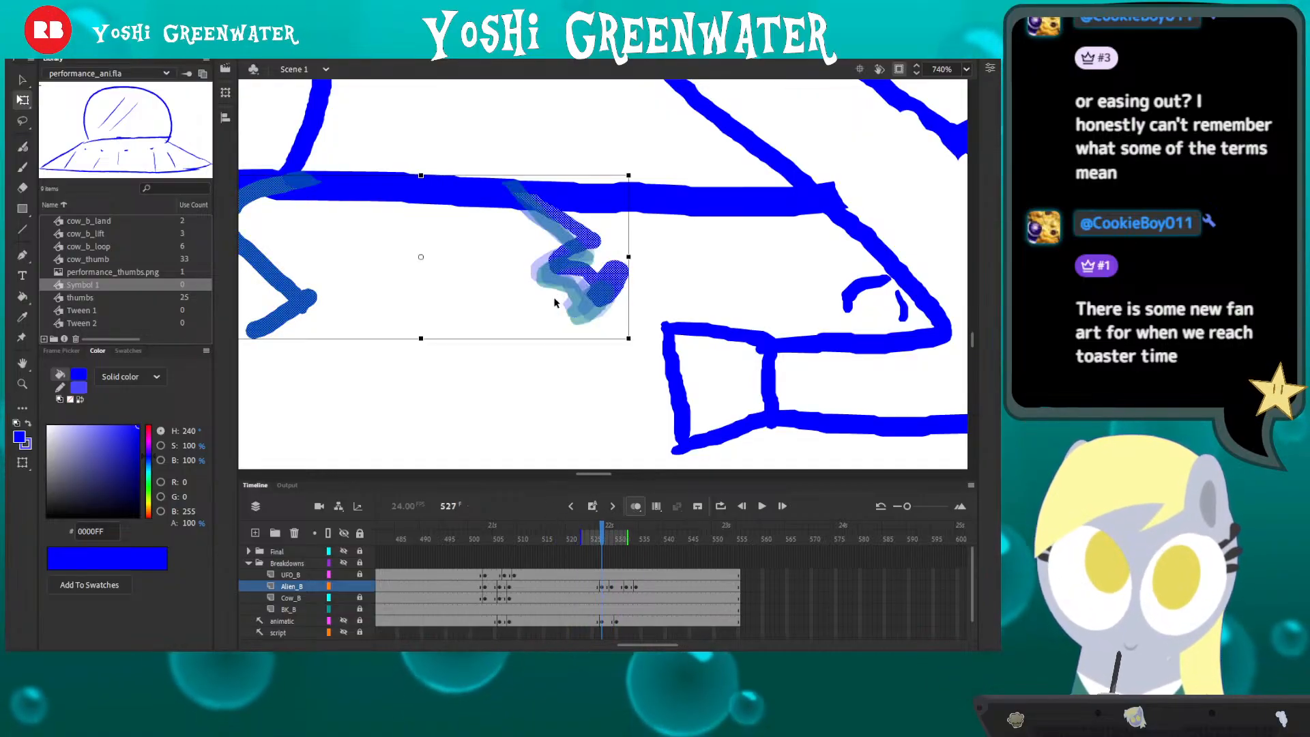
pyautogui.click(554, 298)
pyautogui.click(556, 264)
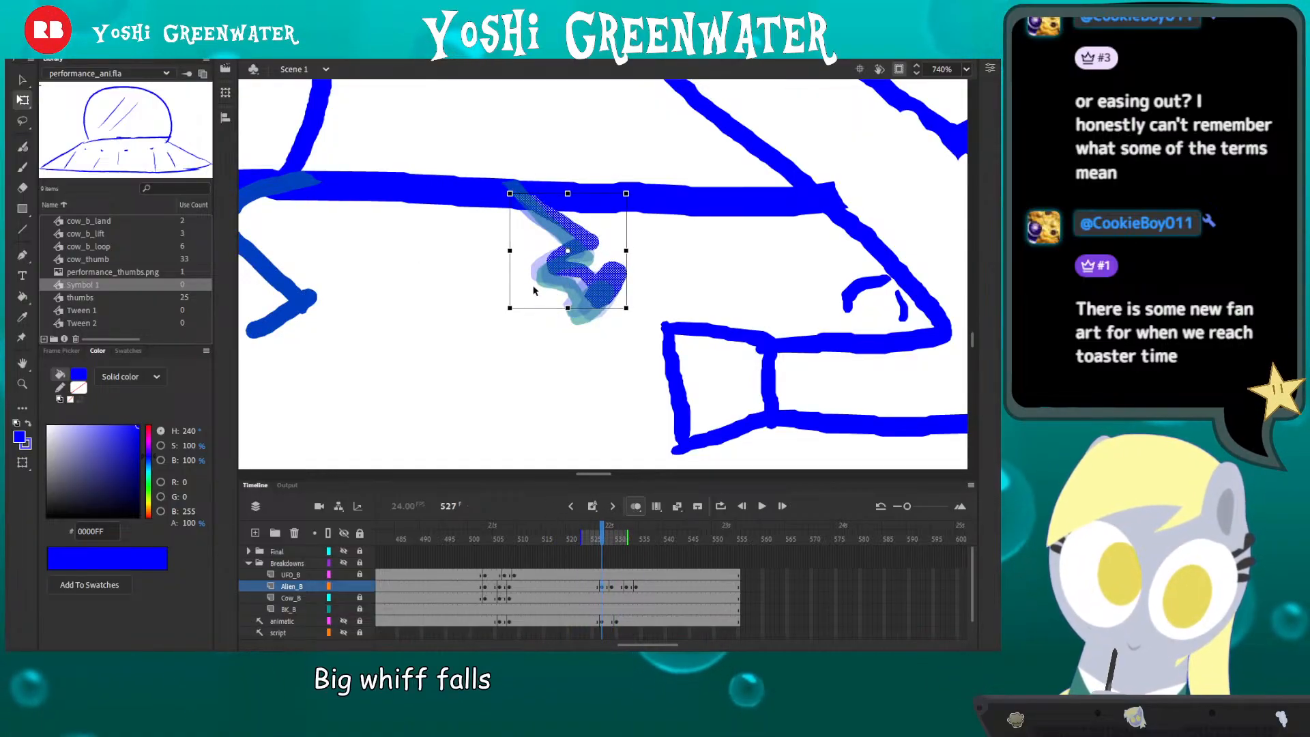
pyautogui.moveTo(501, 200); pyautogui.dragTo(505, 198)
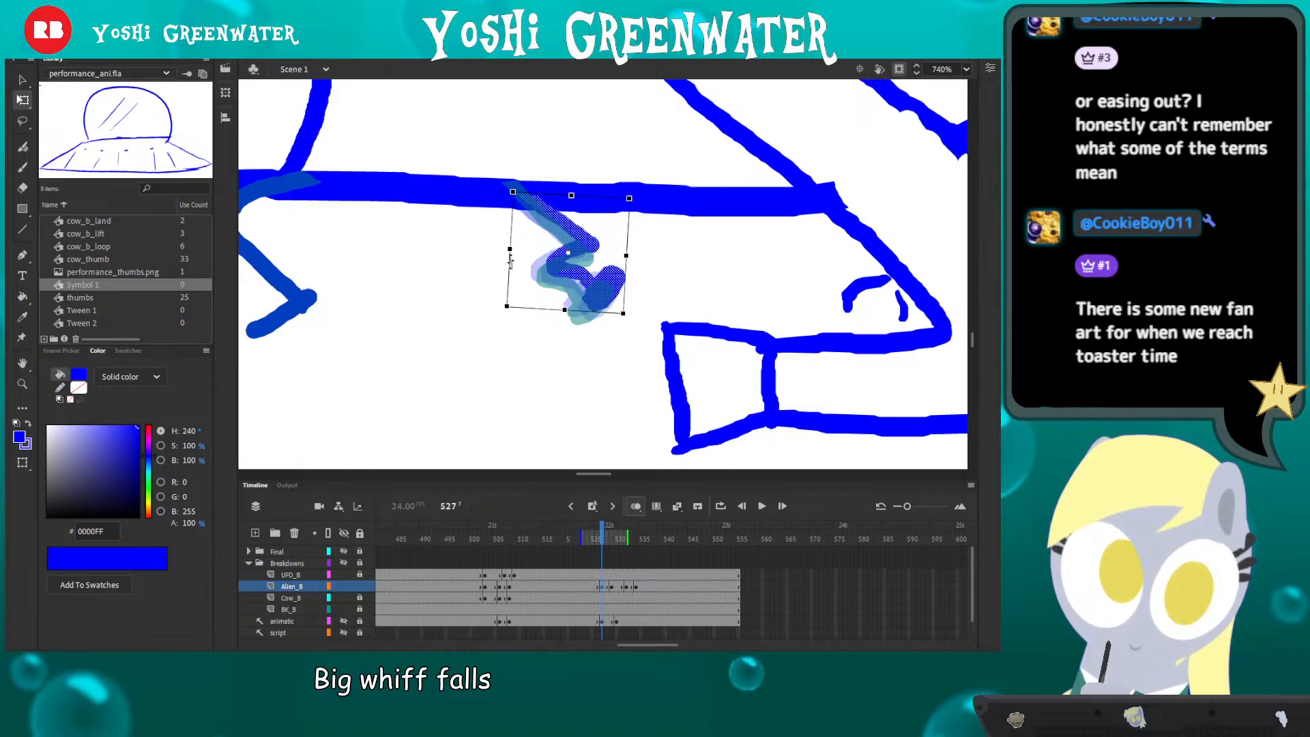
# - At frame 529, move the limb's pivot to its upper end and rotate the limb slightly counterclockwise
pyautogui.press('.')
pyautogui.press('.')
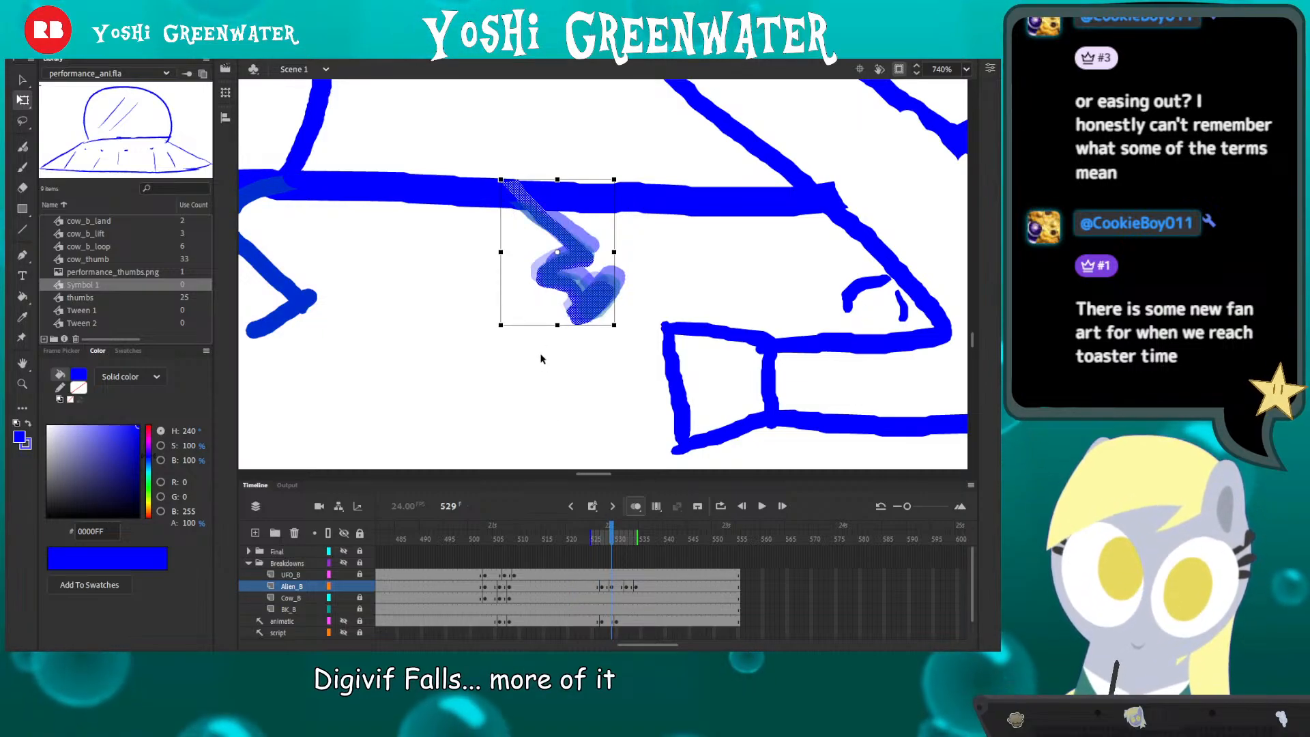
pyautogui.moveTo(557, 253); pyautogui.dragTo(533, 212)
pyautogui.moveTo(500, 333); pyautogui.dragTo(505, 334)
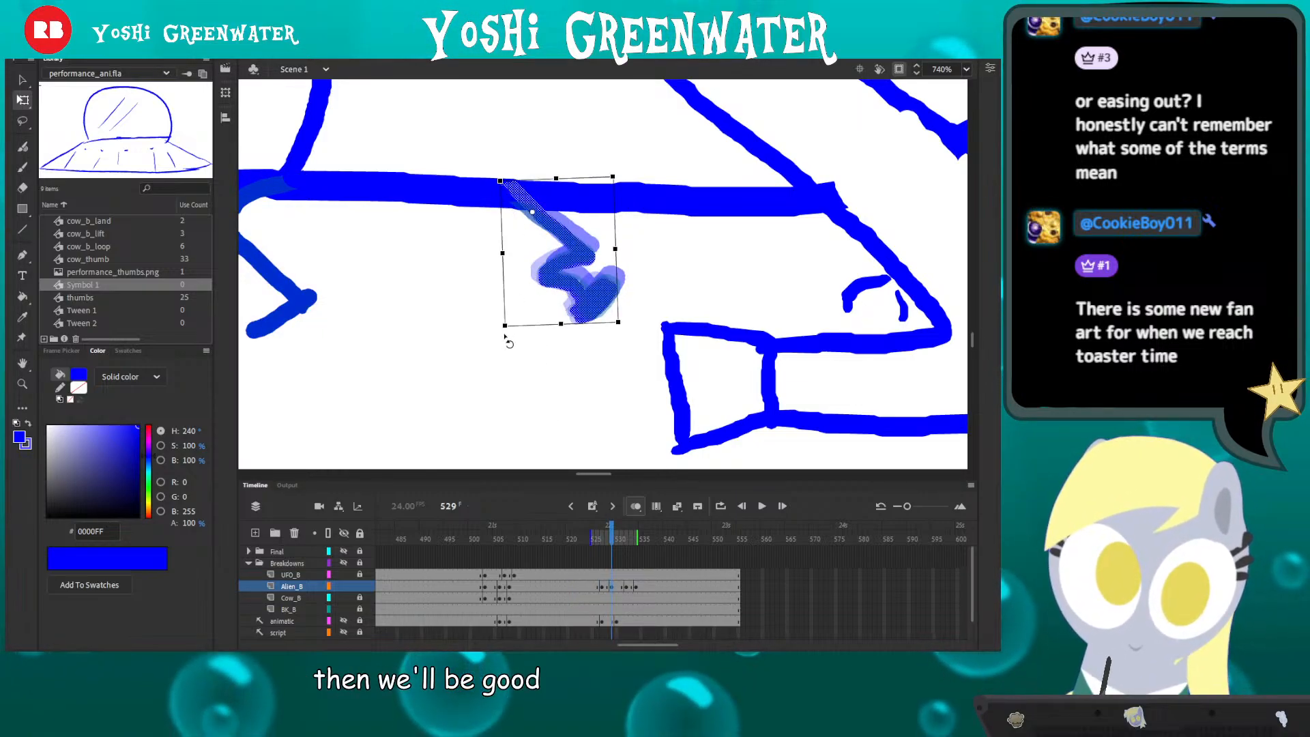
# - Check the limb's pose at frame 532, and at frame 534 skew the limb slightly so its lower end shifts right
pyautogui.press('.')
pyautogui.press('.')
pyautogui.press('.')
pyautogui.hotkey('ctrl', 'a')
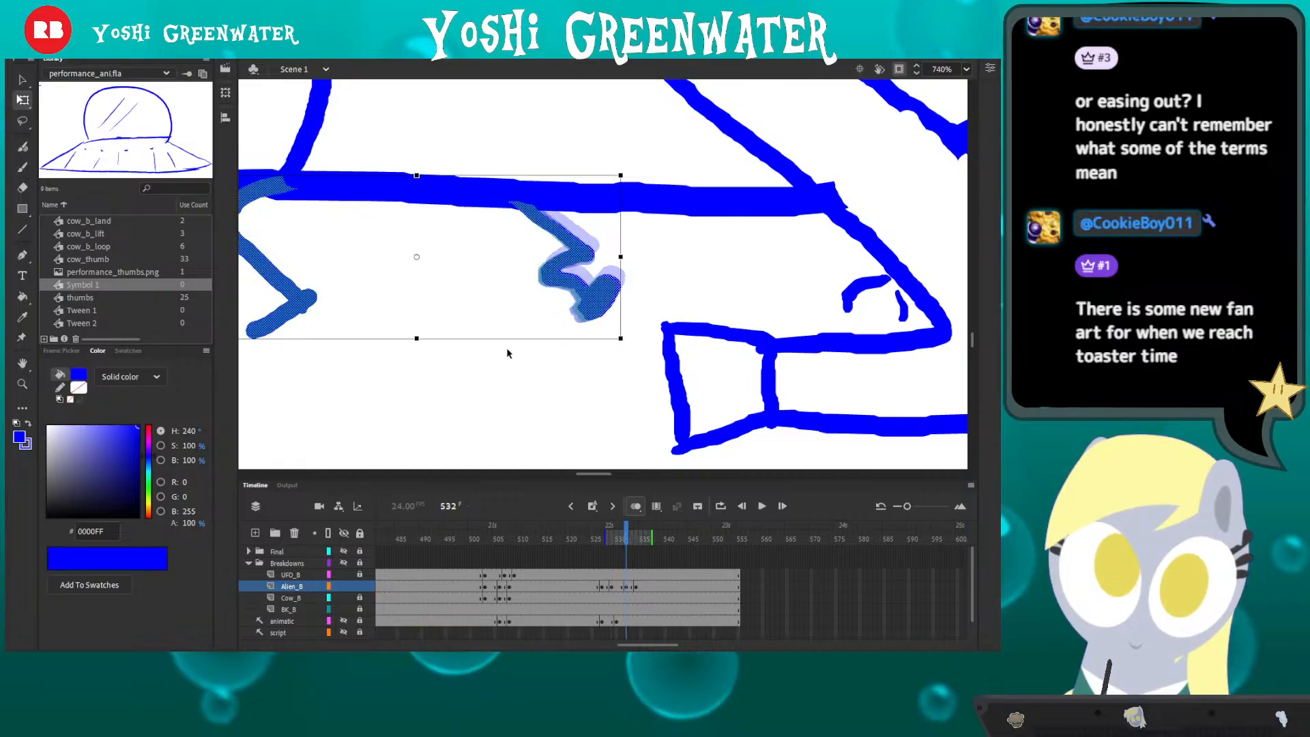
pyautogui.click(526, 298)
pyautogui.click(565, 279)
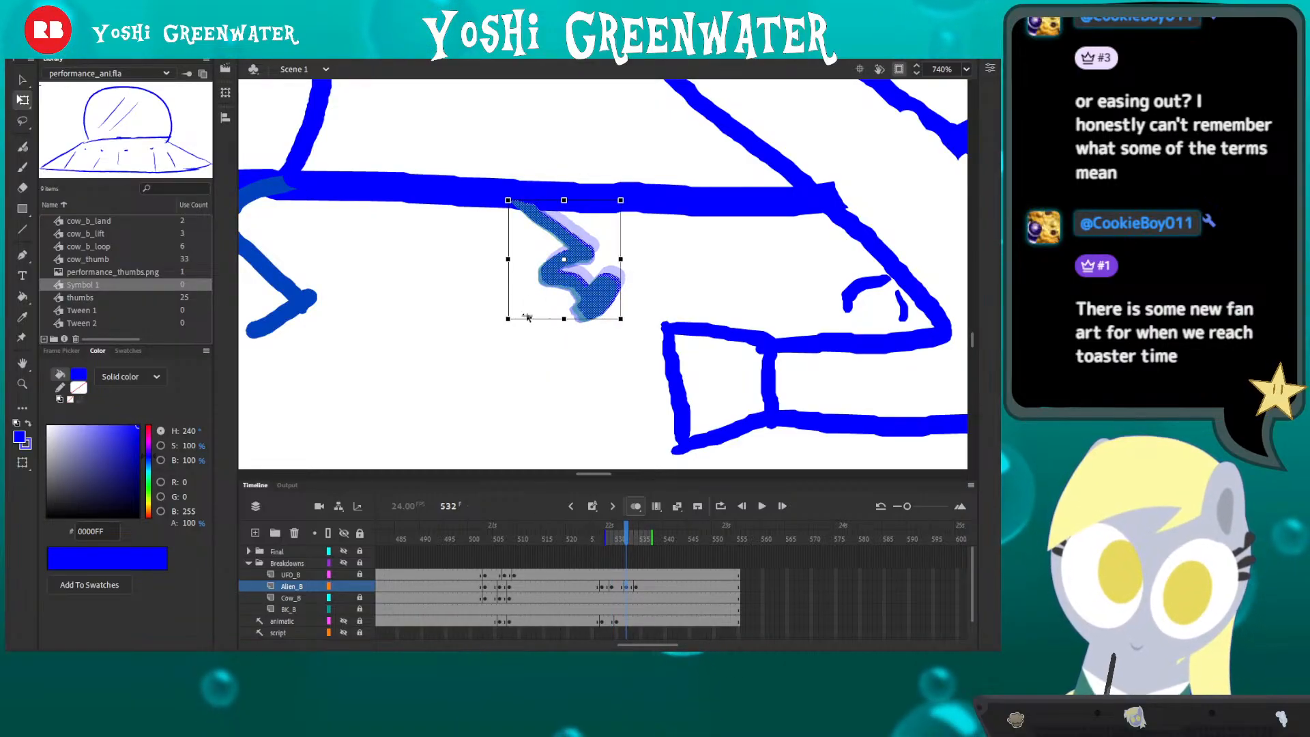
pyautogui.press('.')
pyautogui.press('.')
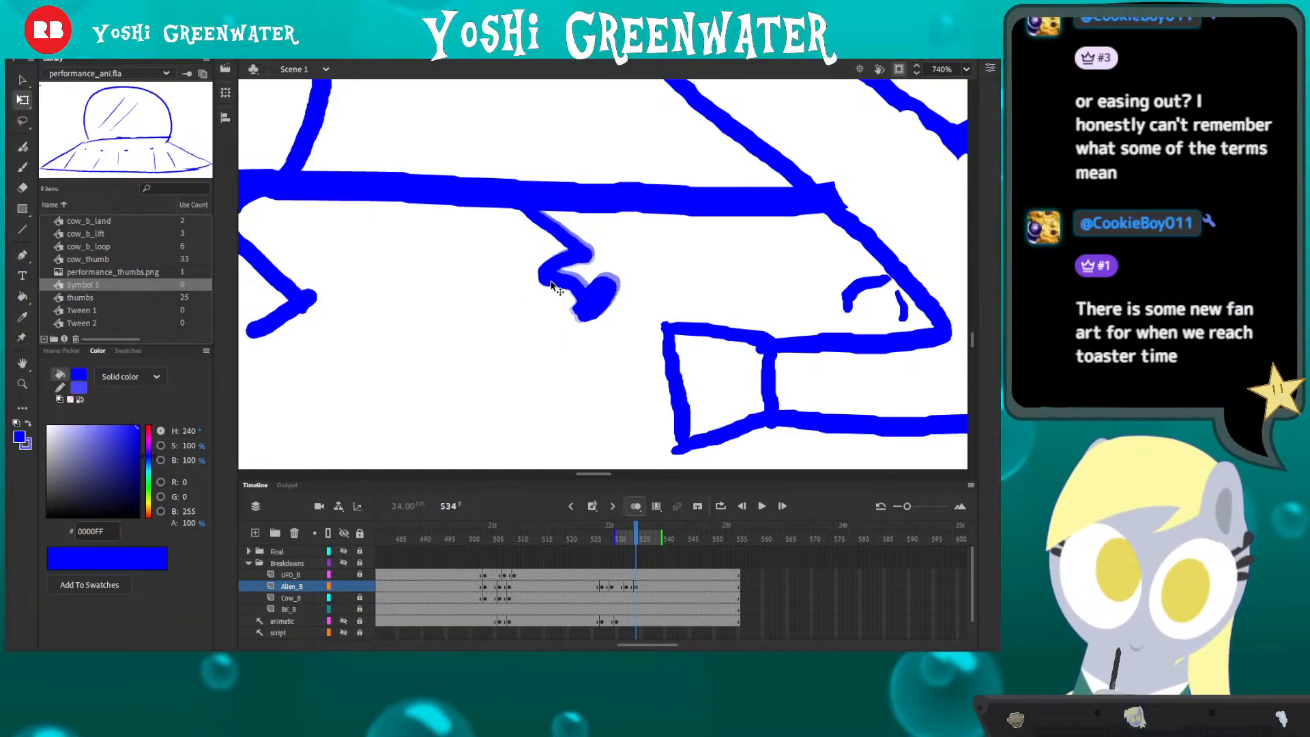
pyautogui.click(559, 278)
pyautogui.moveTo(541, 321); pyautogui.dragTo(544, 320)
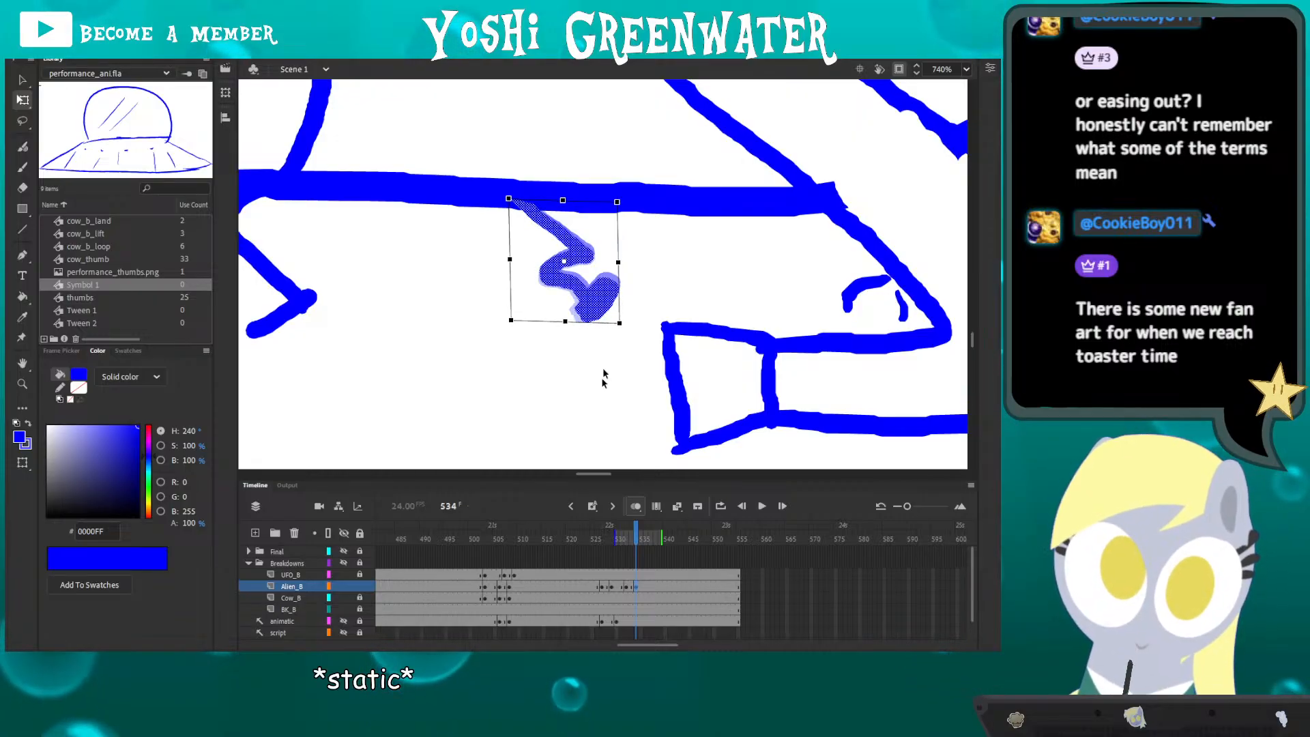
# - Play the revised limb twitch beneath the cow from just before frame 523 to judge its timing
pyautogui.click(578, 538)
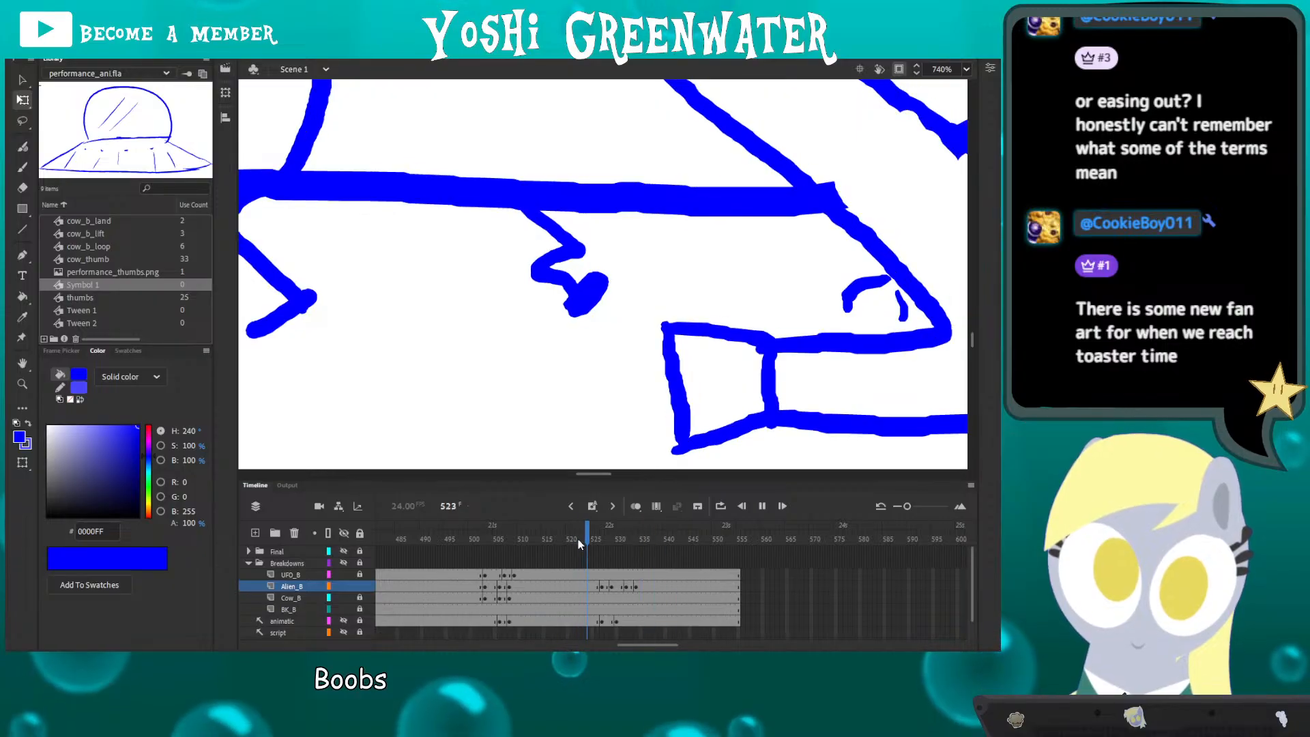
pyautogui.press('Return')
pyautogui.press('Return')
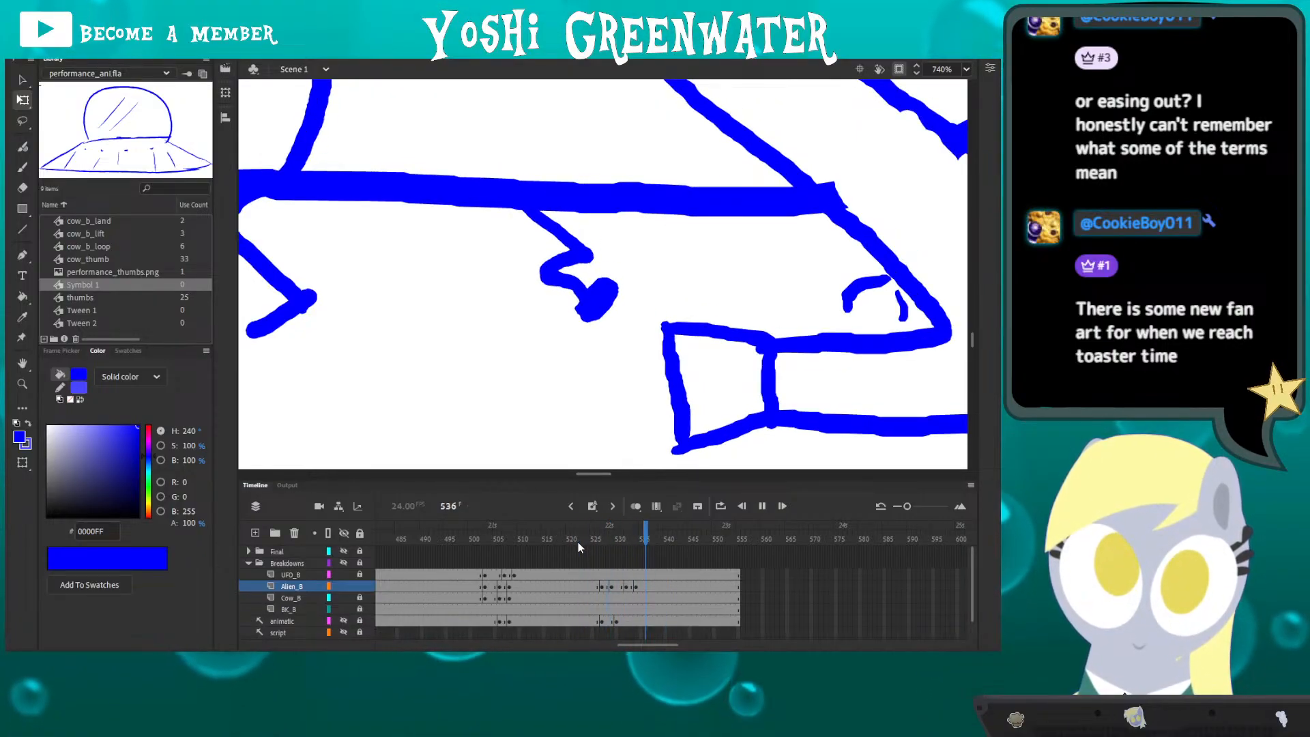
pyautogui.press('Return')
# - Show onion skins and step forward through the twitch to frame 532 to compare neighbouring limb poses
pyautogui.click(635, 506)
pyautogui.press('.')
pyautogui.press('.')
pyautogui.press('.')
pyautogui.press('.')
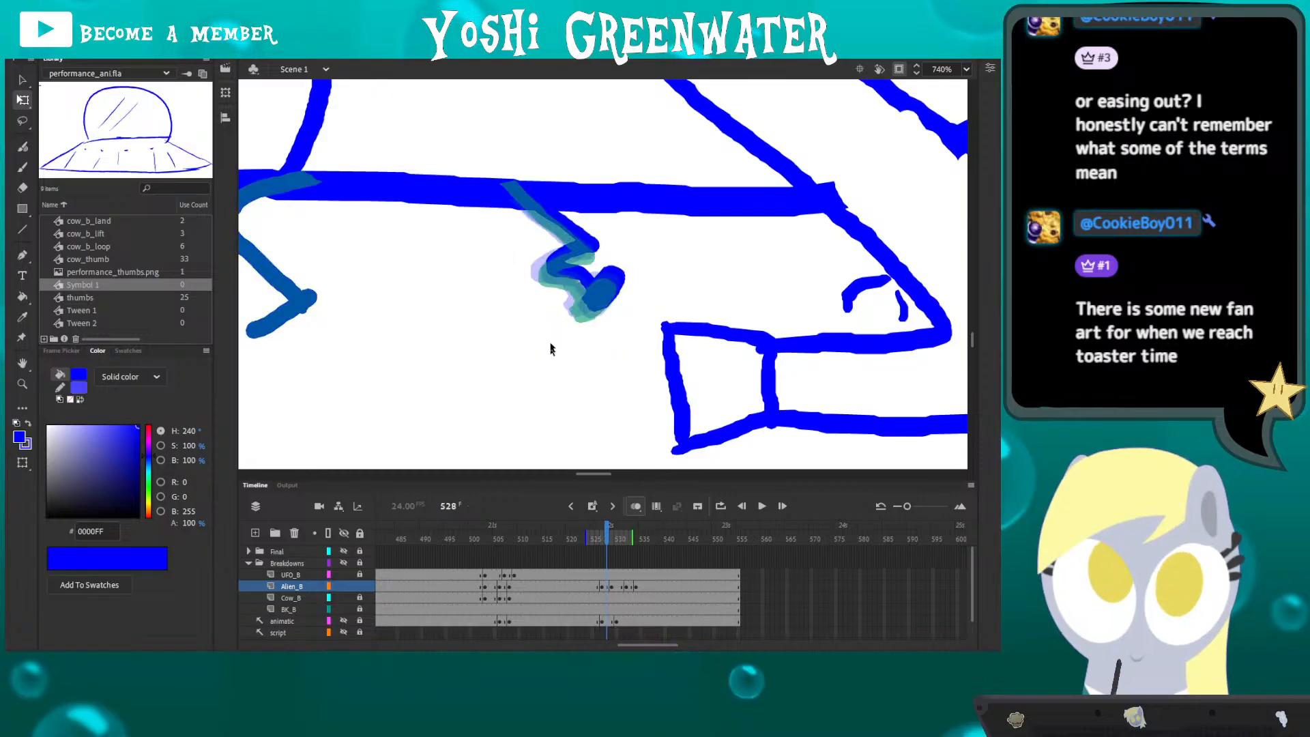
pyautogui.press('.')
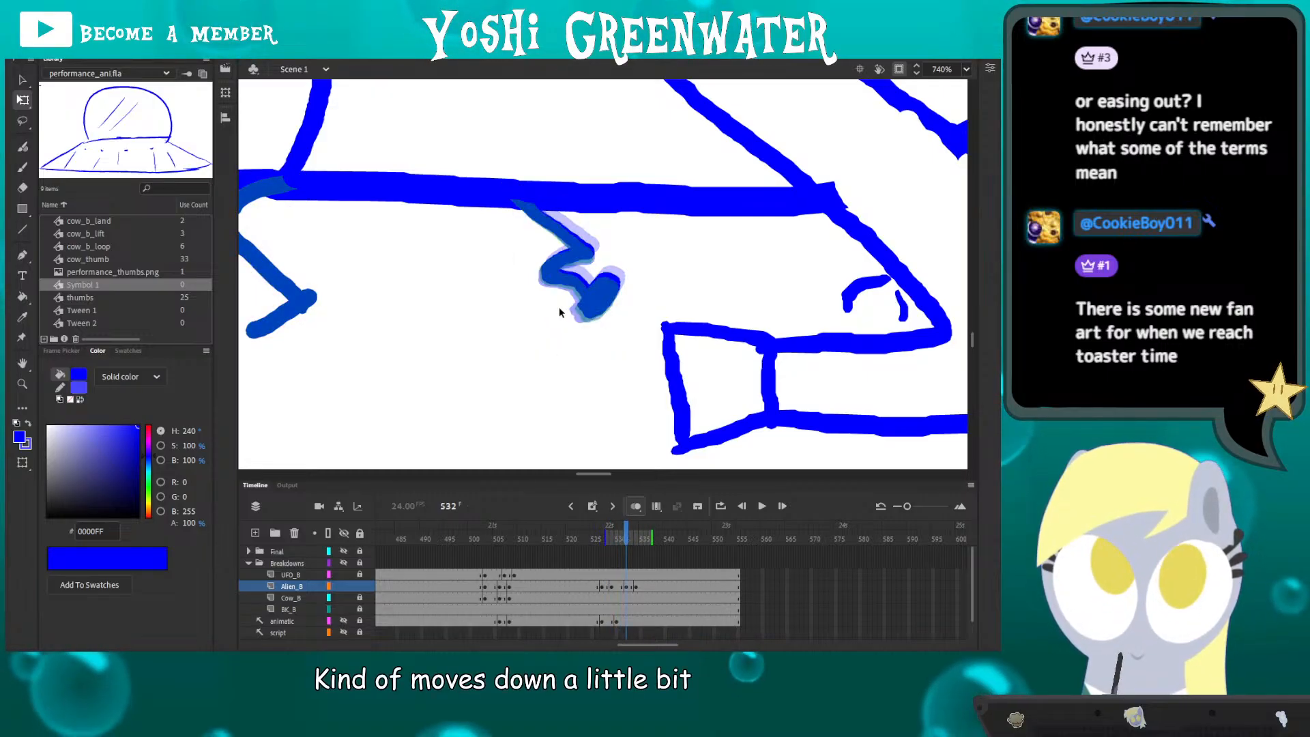
# - At frame 534, nudge the alien's limb slightly upward and play back the twitch to check it
pyautogui.click(588, 298)
pyautogui.click(551, 348)
pyautogui.press('.')
pyautogui.press('.')
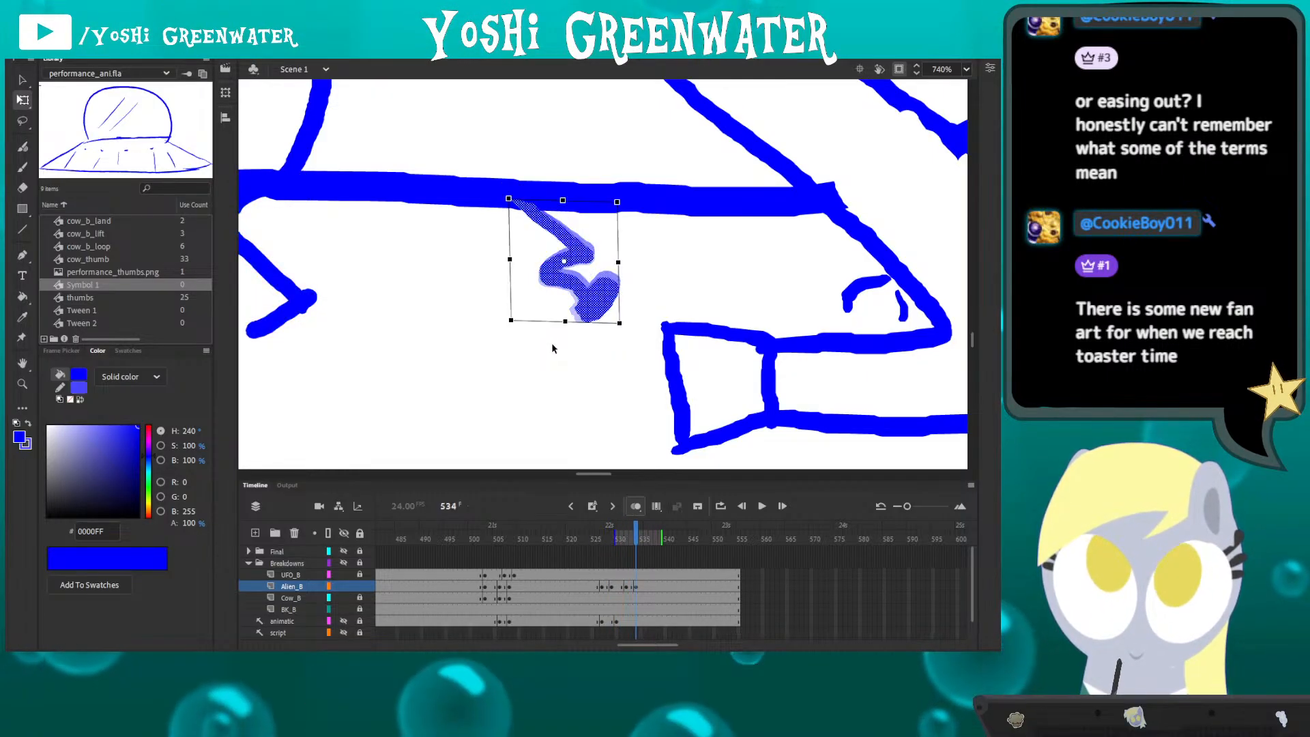
pyautogui.moveTo(559, 283); pyautogui.dragTo(558, 279)
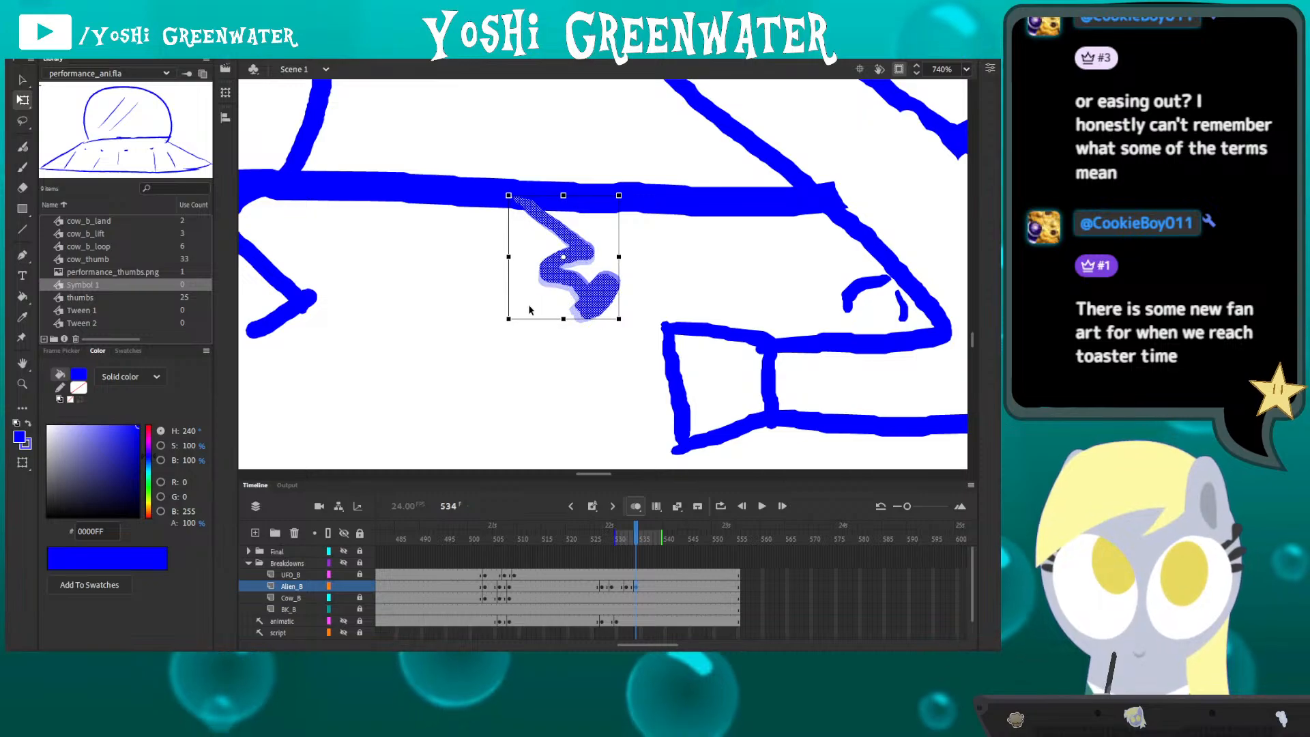
pyautogui.press('Up')
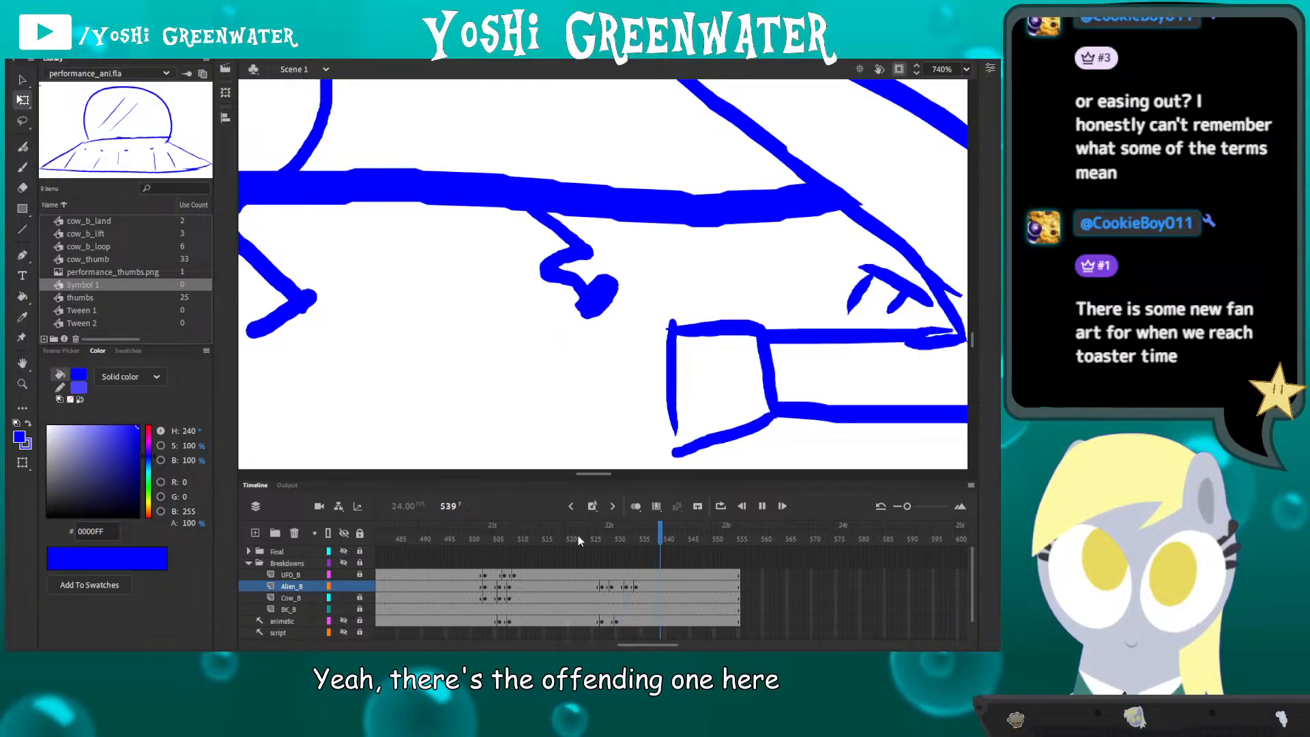
pyautogui.press('Return')
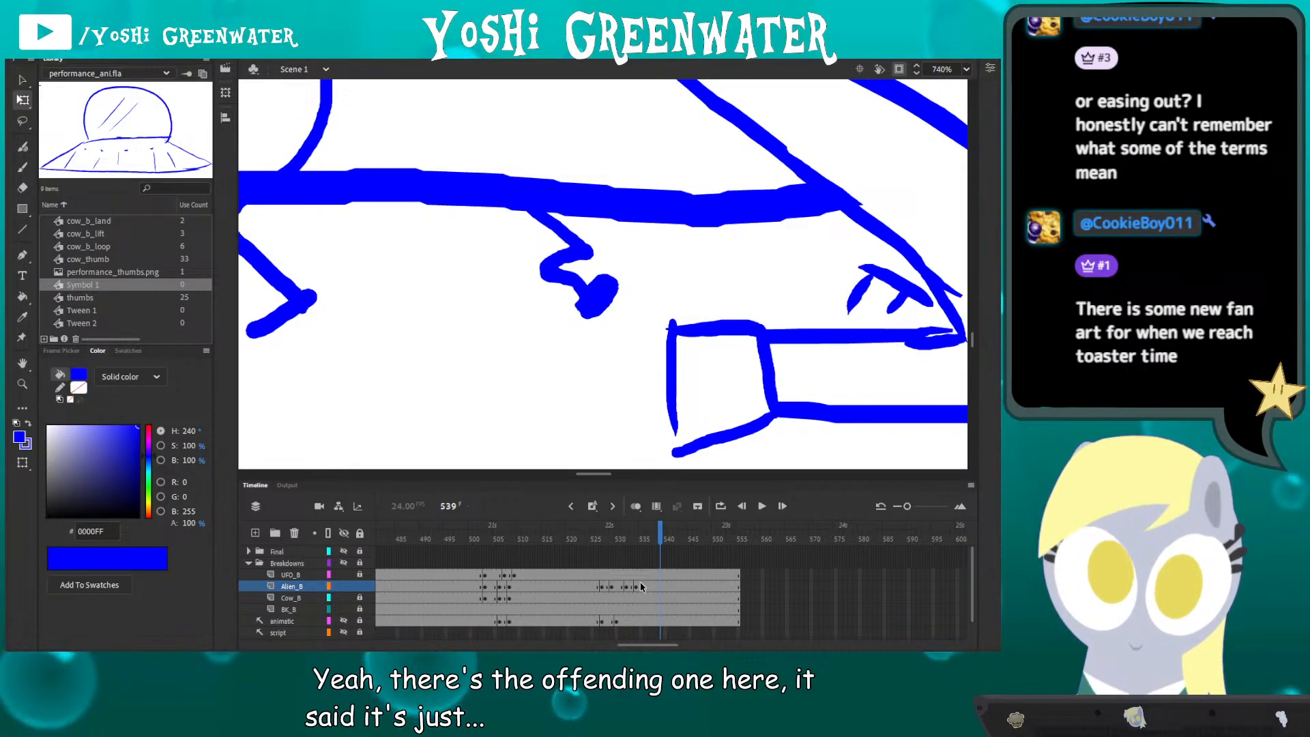
# - Add a keyframe at frame 536, shift the limb very slightly against its onion skins, and replay the twitch
pyautogui.click(638, 585)
pyautogui.click(646, 584)
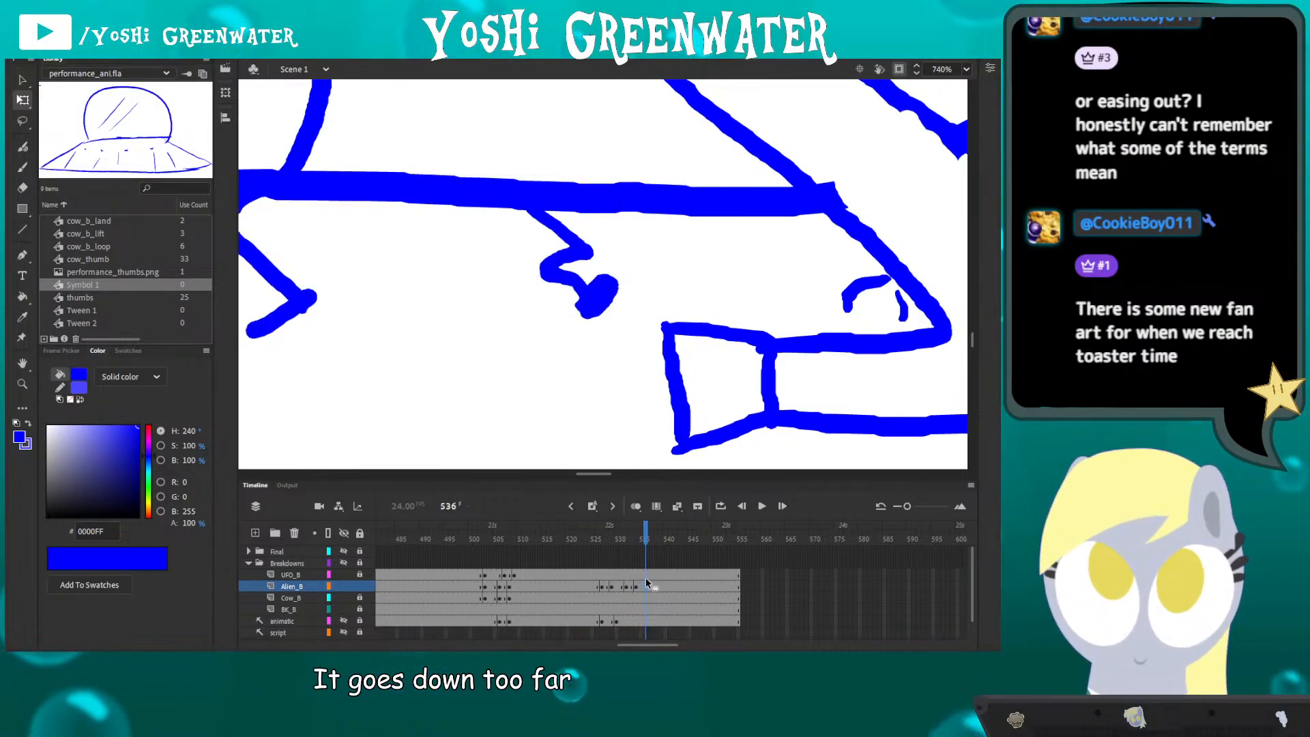
pyautogui.click(635, 508)
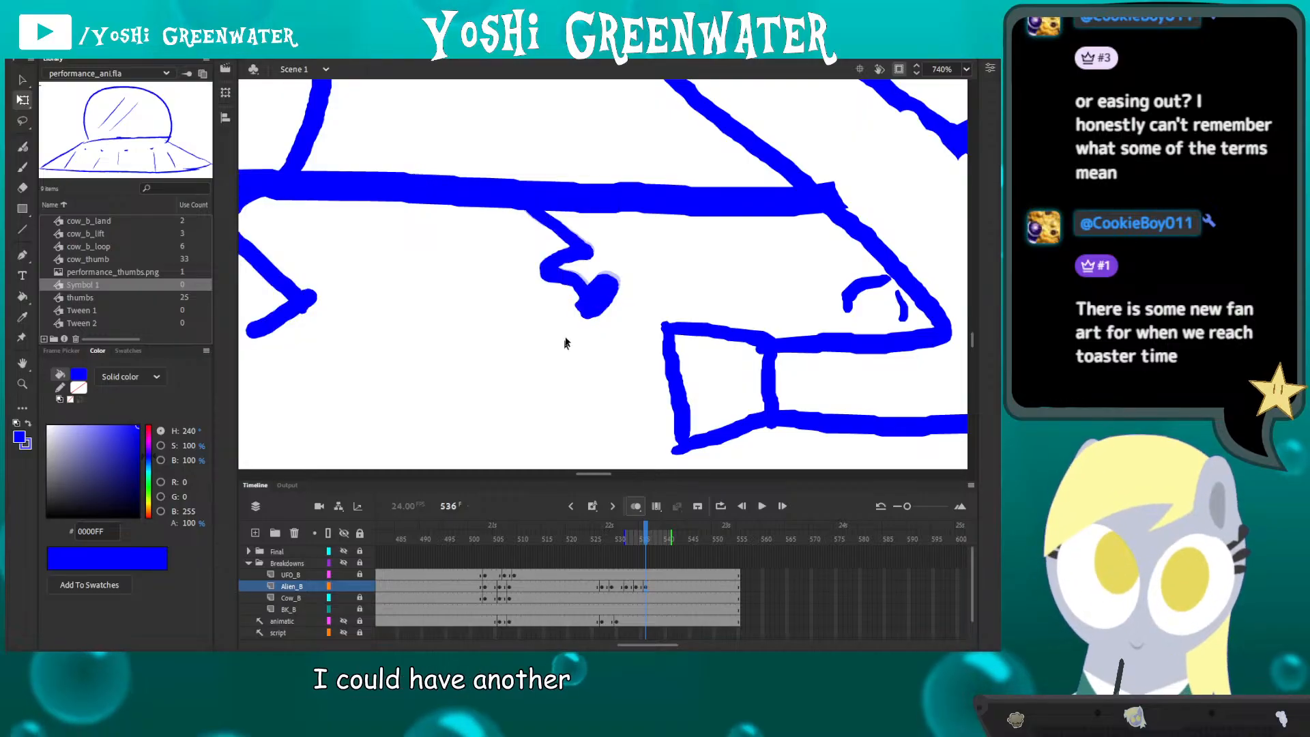
pyautogui.click(588, 311)
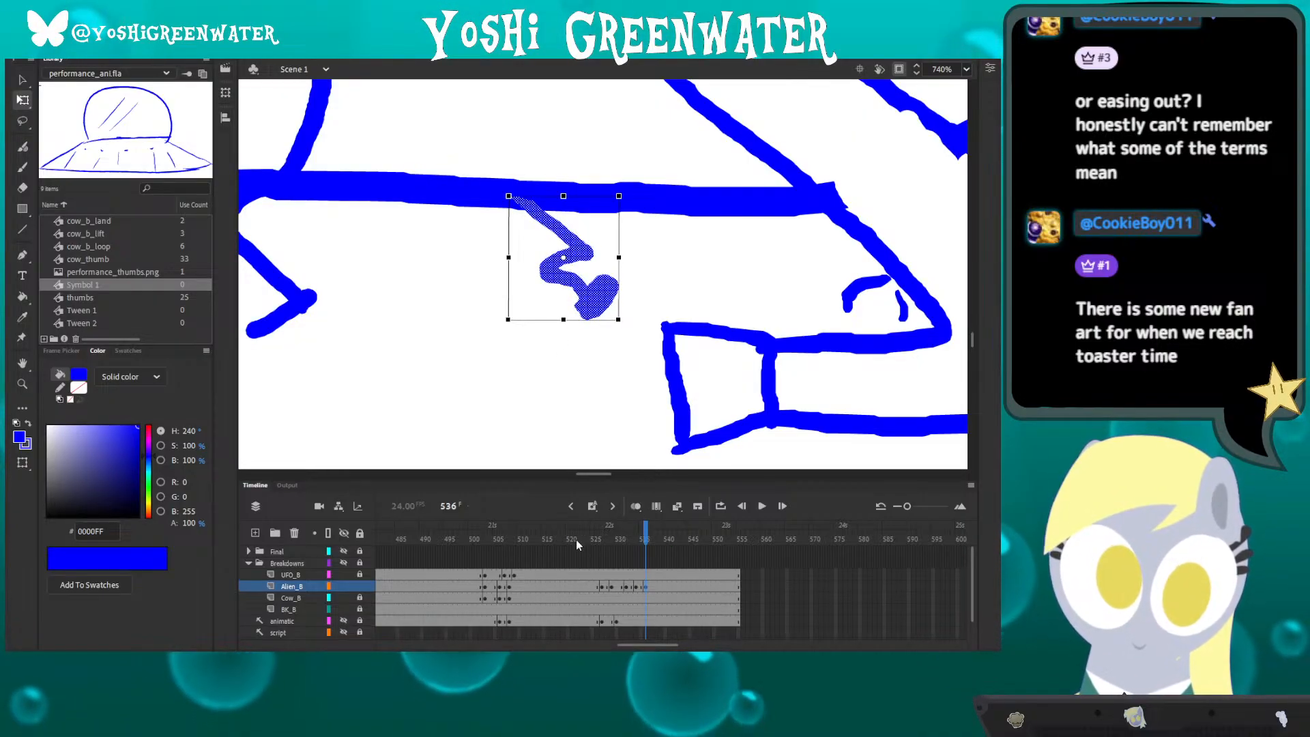
pyautogui.press('Return')
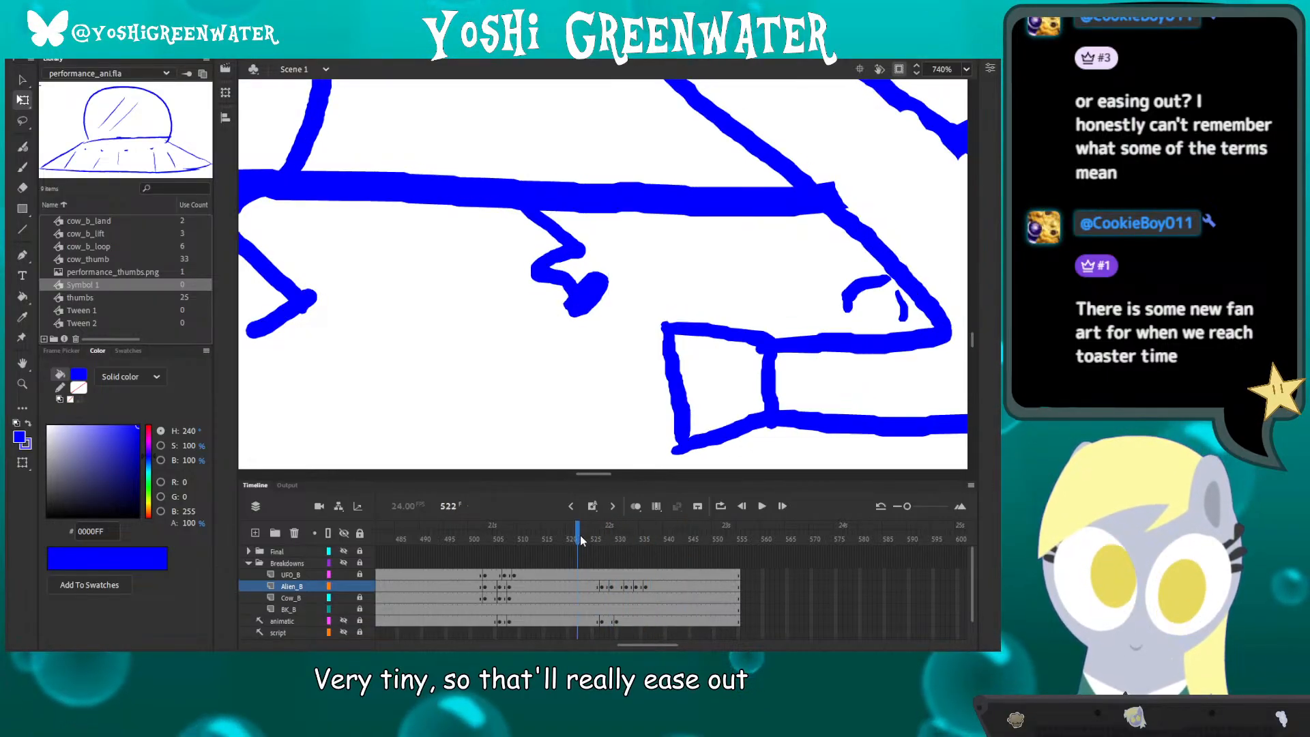
pyautogui.press('Return')
# - Fit the whole stage in view, lock the Alien_B layer, and play the cow's fall through frame 540
pyautogui.click(592, 299)
pyautogui.hotkey('ctrl', '2')
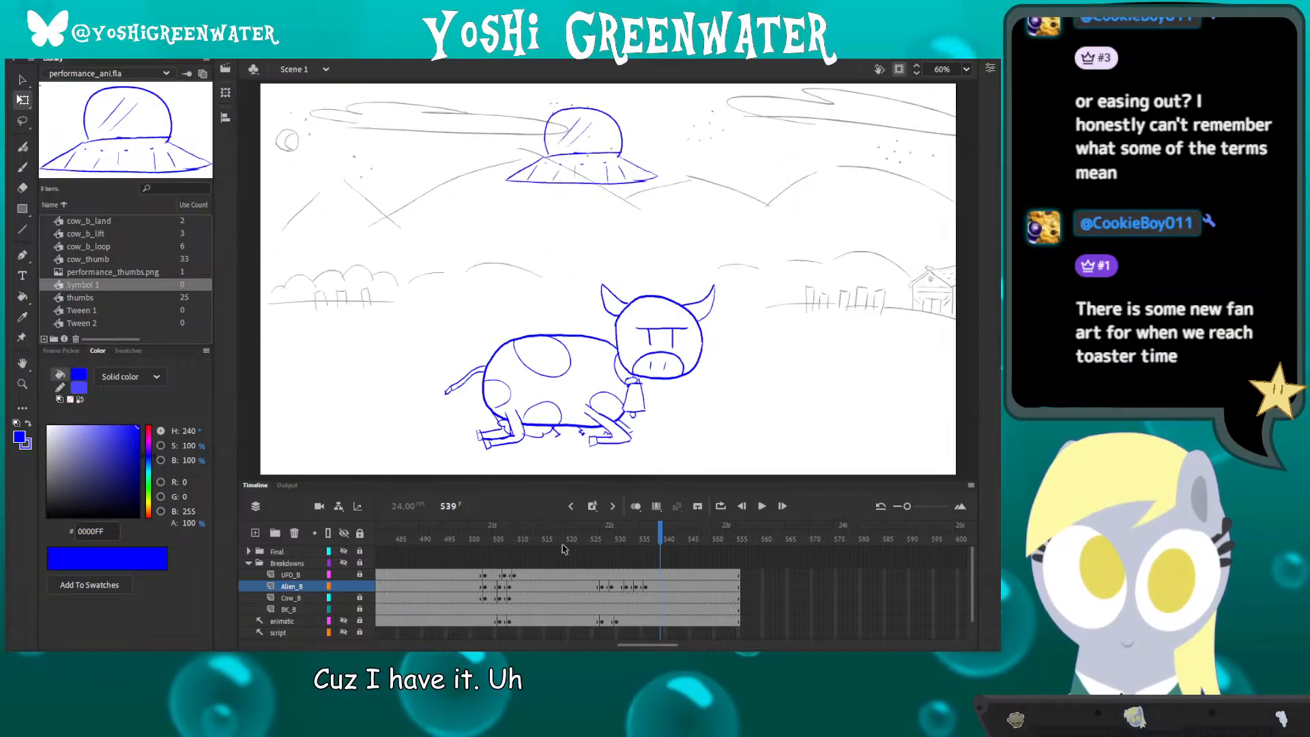
pyautogui.click(359, 586)
pyautogui.press('Return')
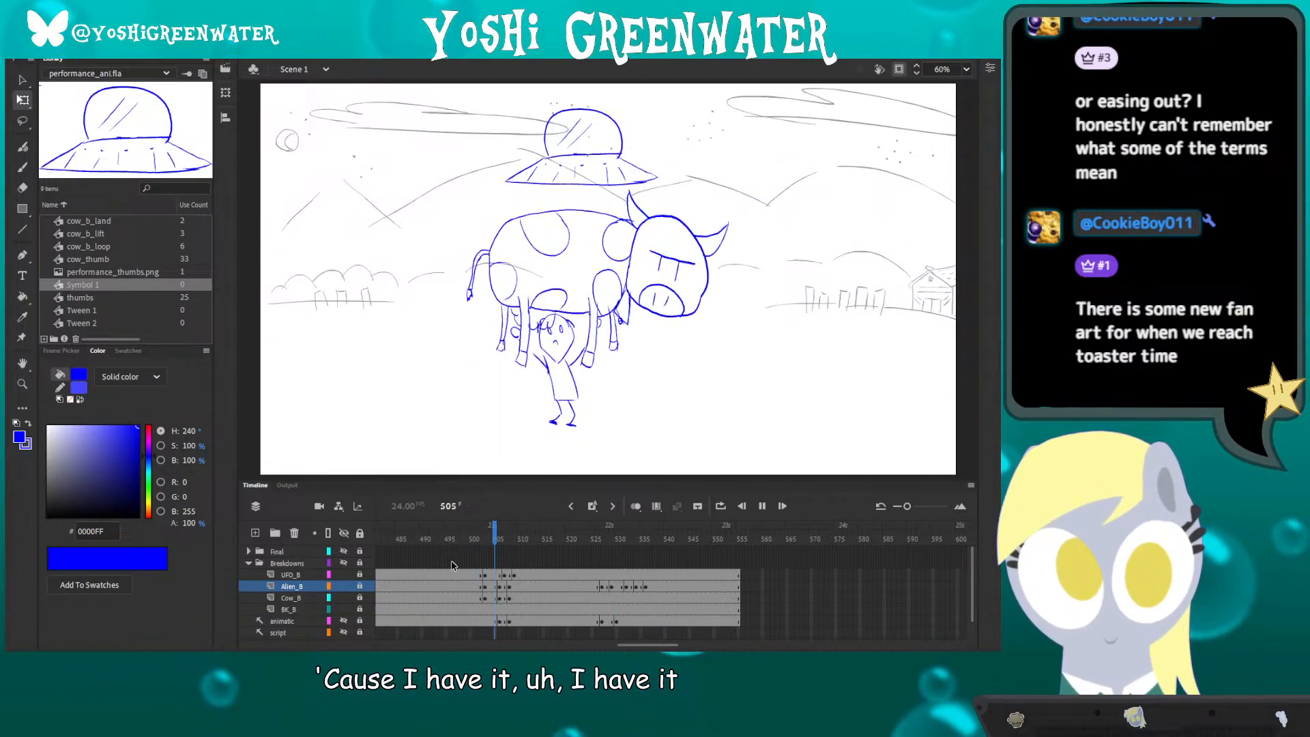
pyautogui.press('Return')
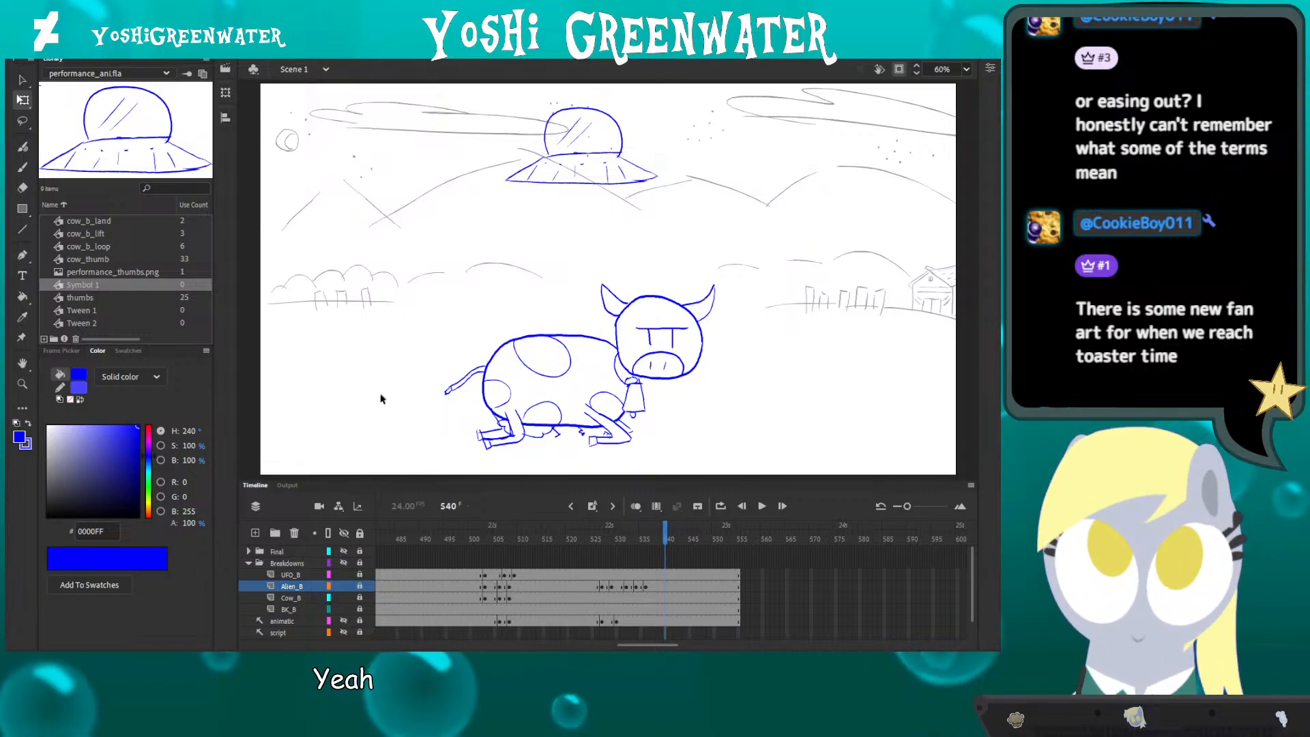
# - Test the whole animation as a movie and close the preview
pyautogui.moveTo(389, 480); pyautogui.dragTo(390, 482)
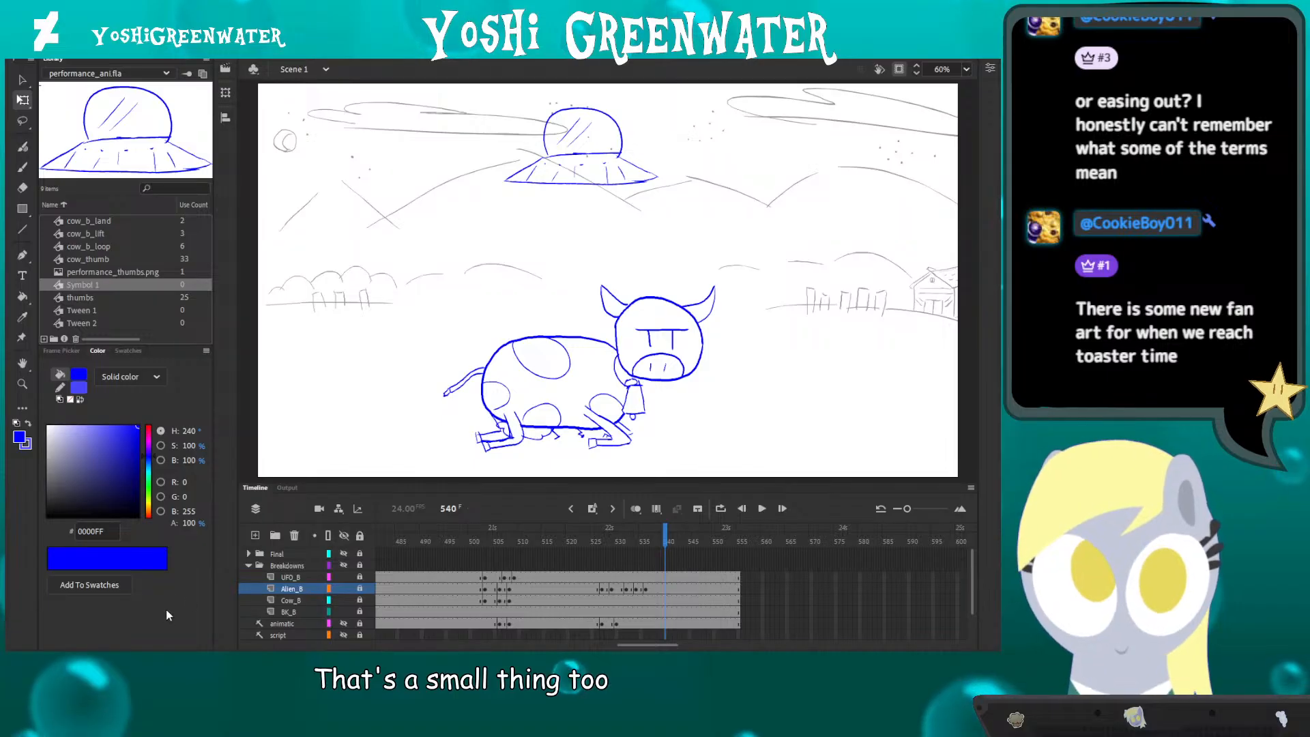
pyautogui.hotkey('ctrl', 'Return')
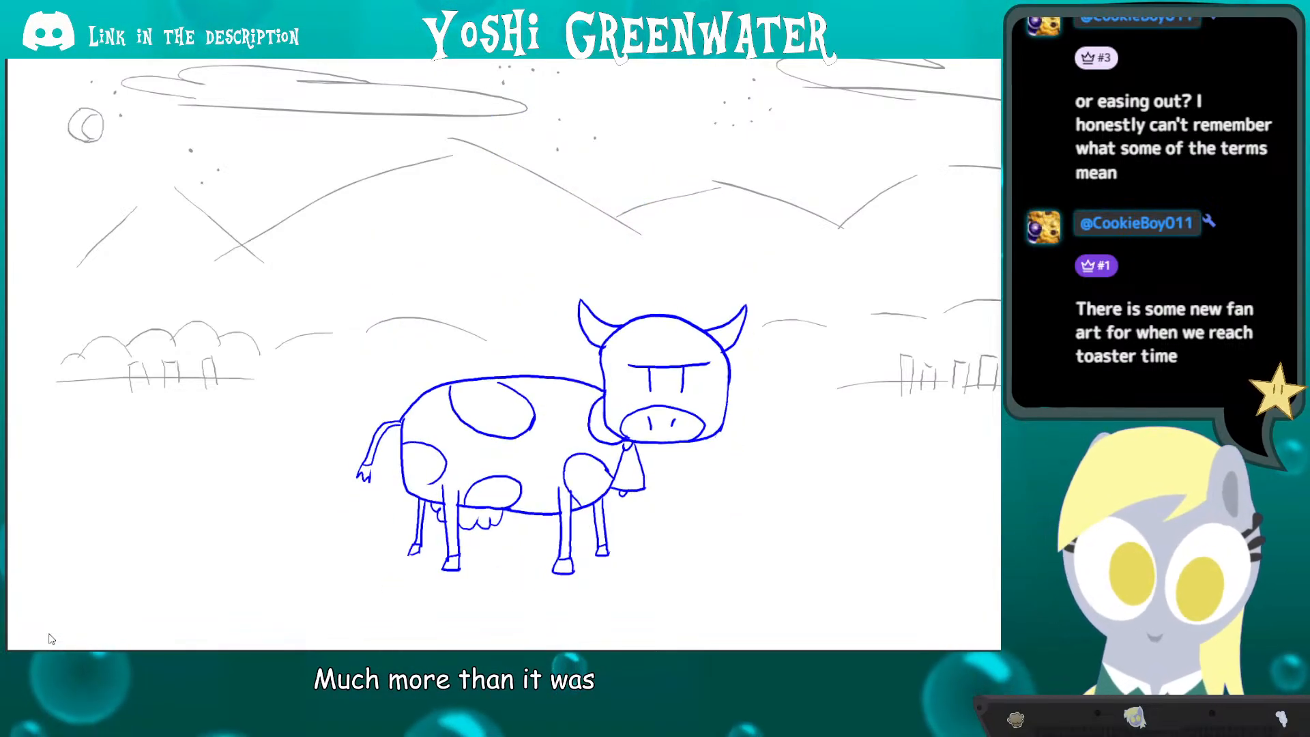
pyautogui.hotkey('ctrl', 'w')
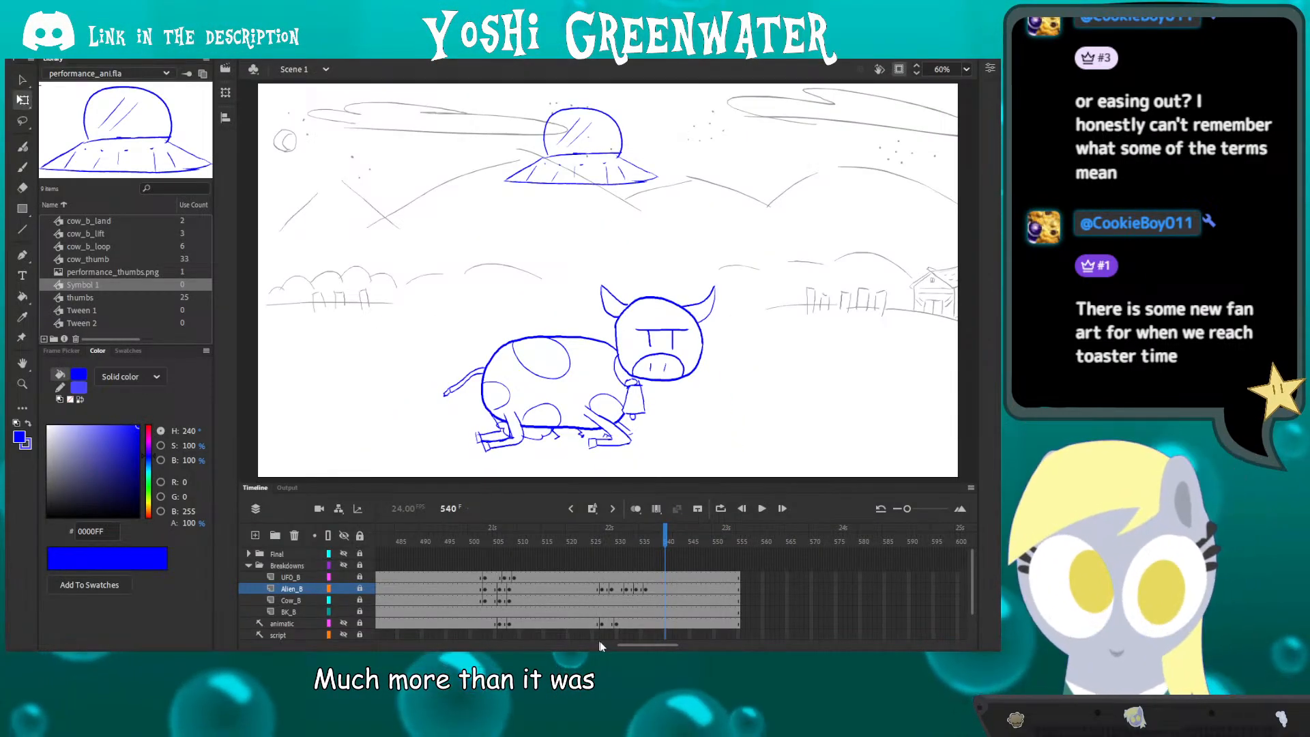
# - Scrub the earlier frames up to frame 410 to review the alien approaching and going beneath the cow
pyautogui.moveTo(626, 644); pyautogui.dragTo(549, 644)
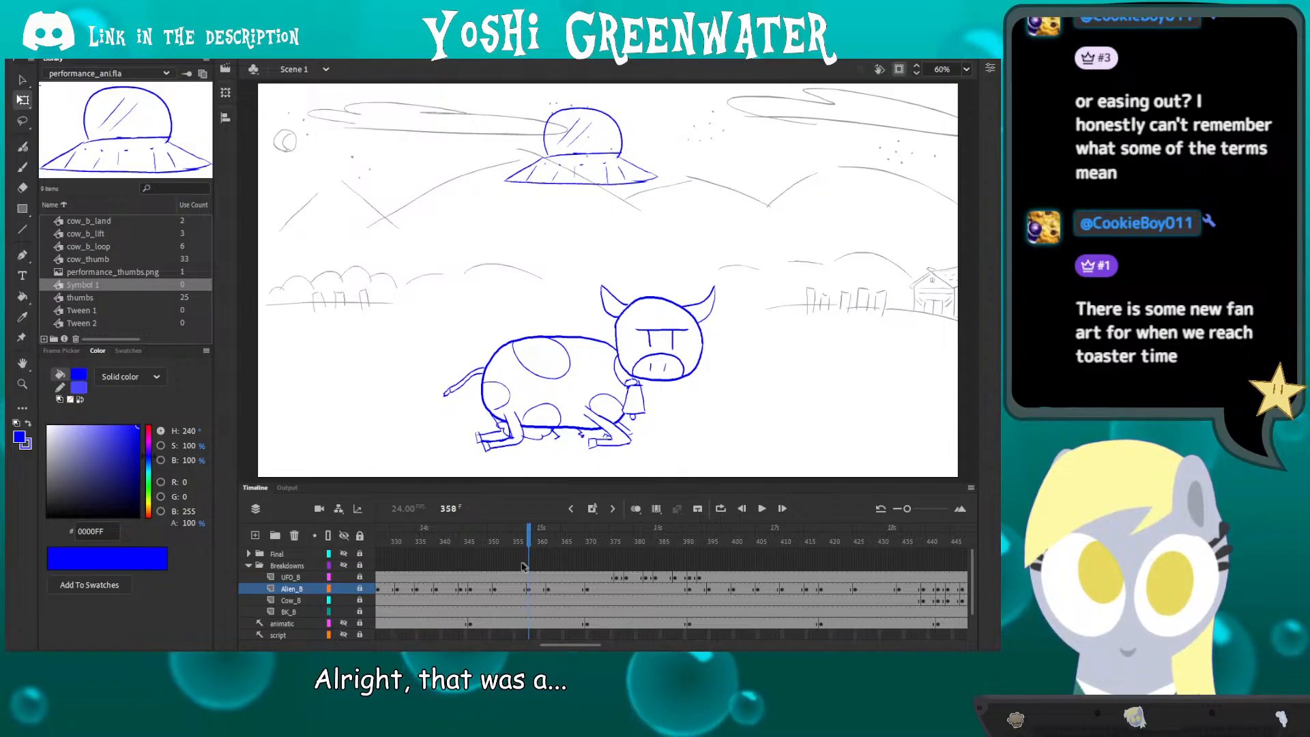
pyautogui.click(450, 550)
pyautogui.moveTo(450, 550); pyautogui.dragTo(773, 545)
pyautogui.moveTo(570, 646); pyautogui.dragTo(595, 645)
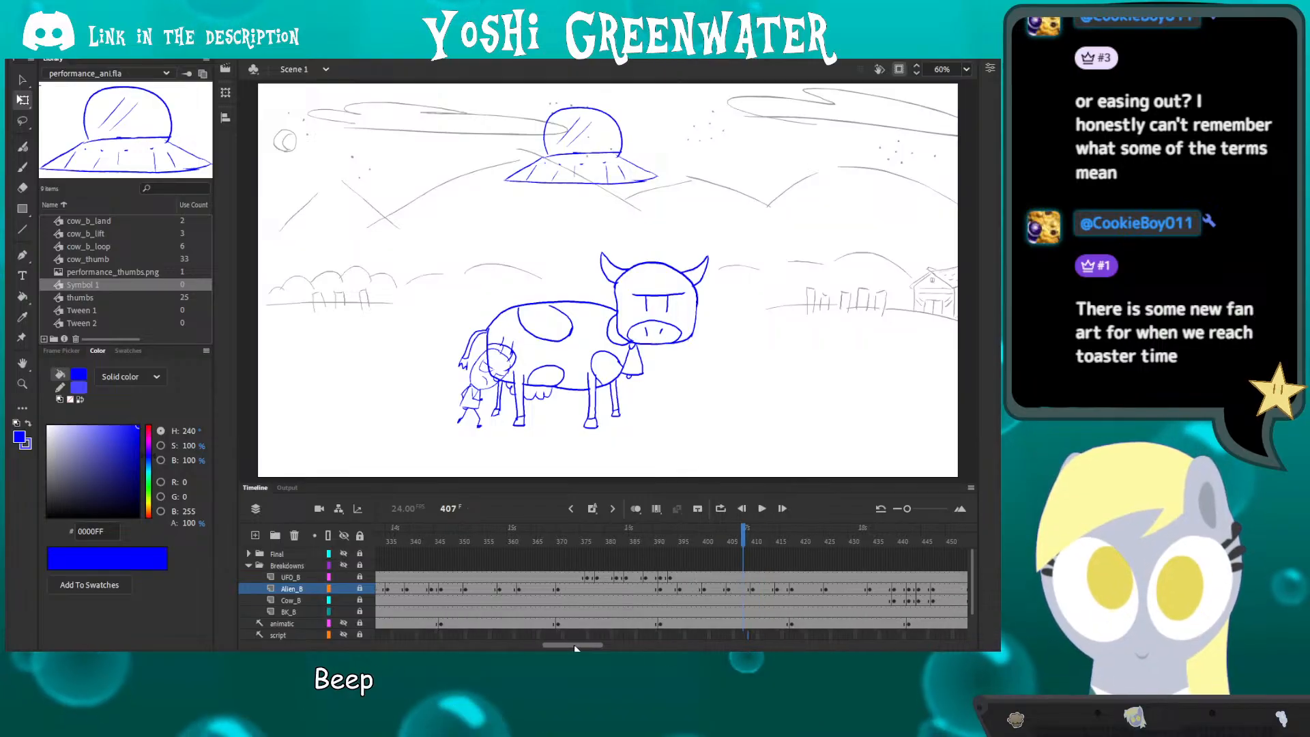
pyautogui.click(530, 544)
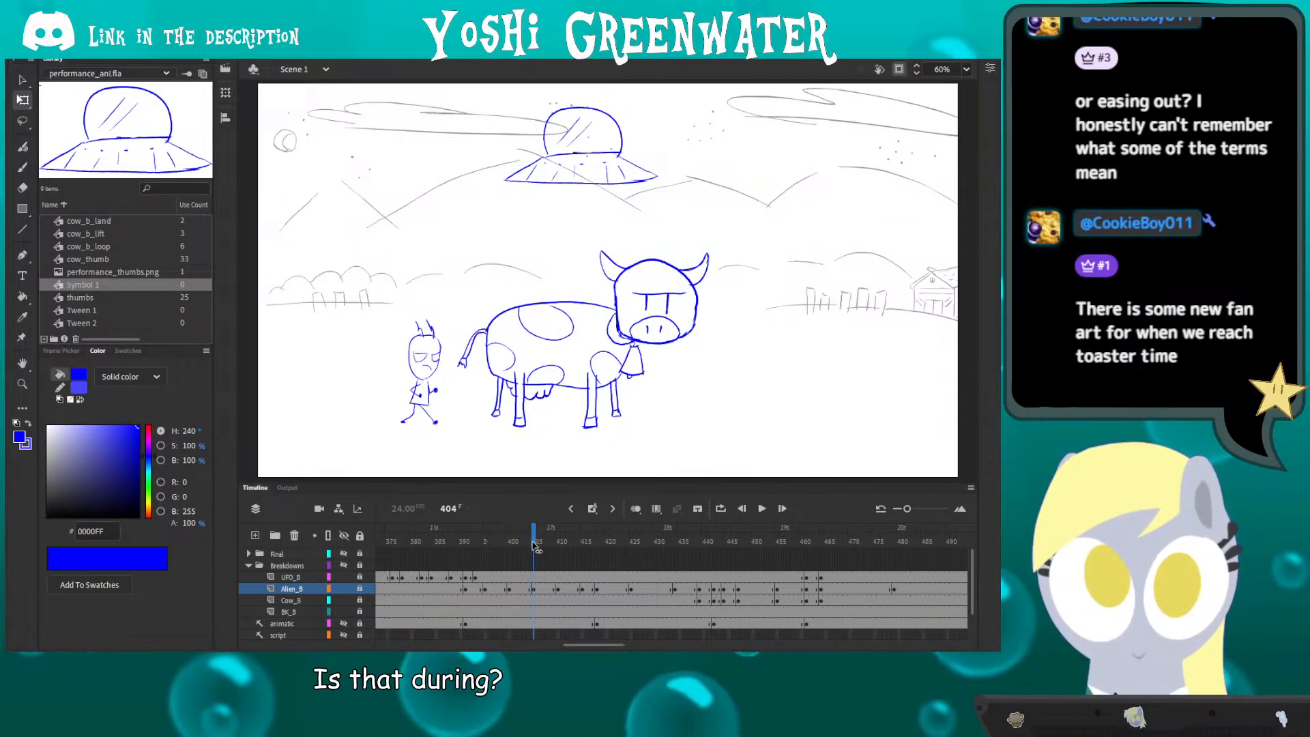
pyautogui.moveTo(529, 544); pyautogui.dragTo(561, 543)
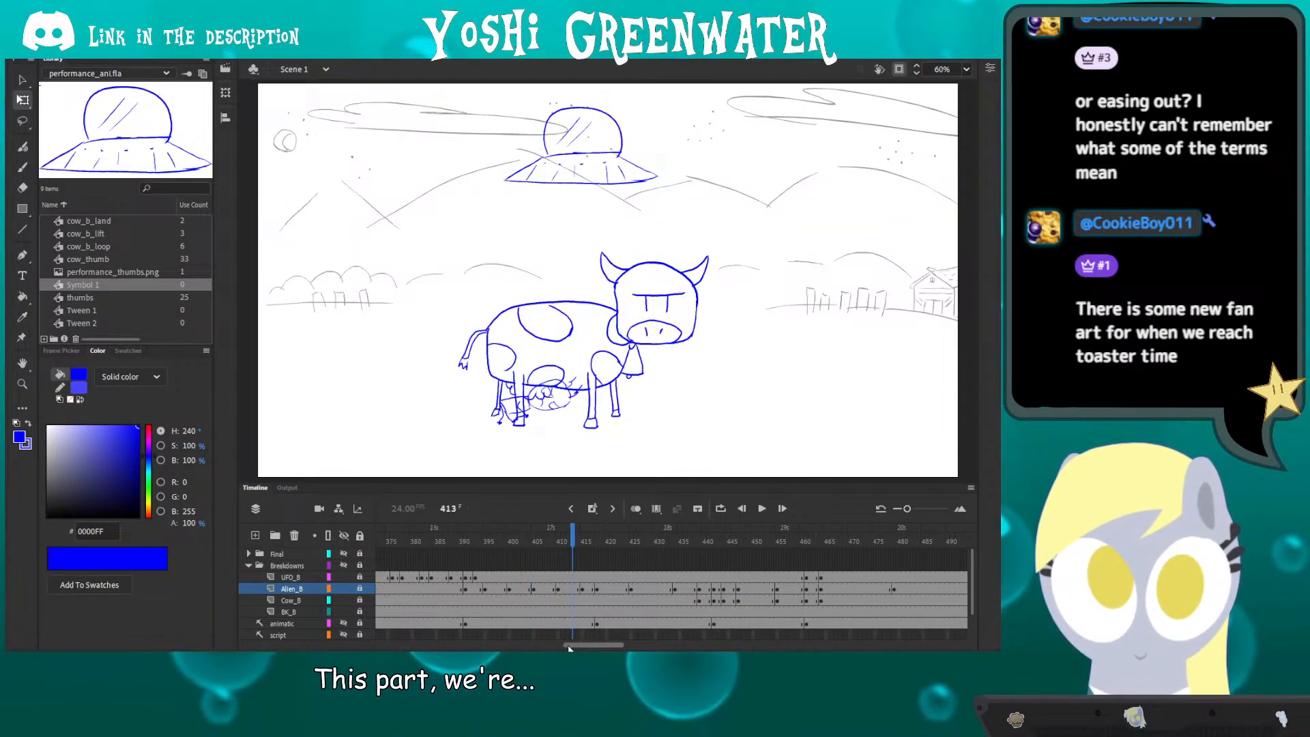
pyautogui.moveTo(568, 646); pyautogui.dragTo(569, 646)
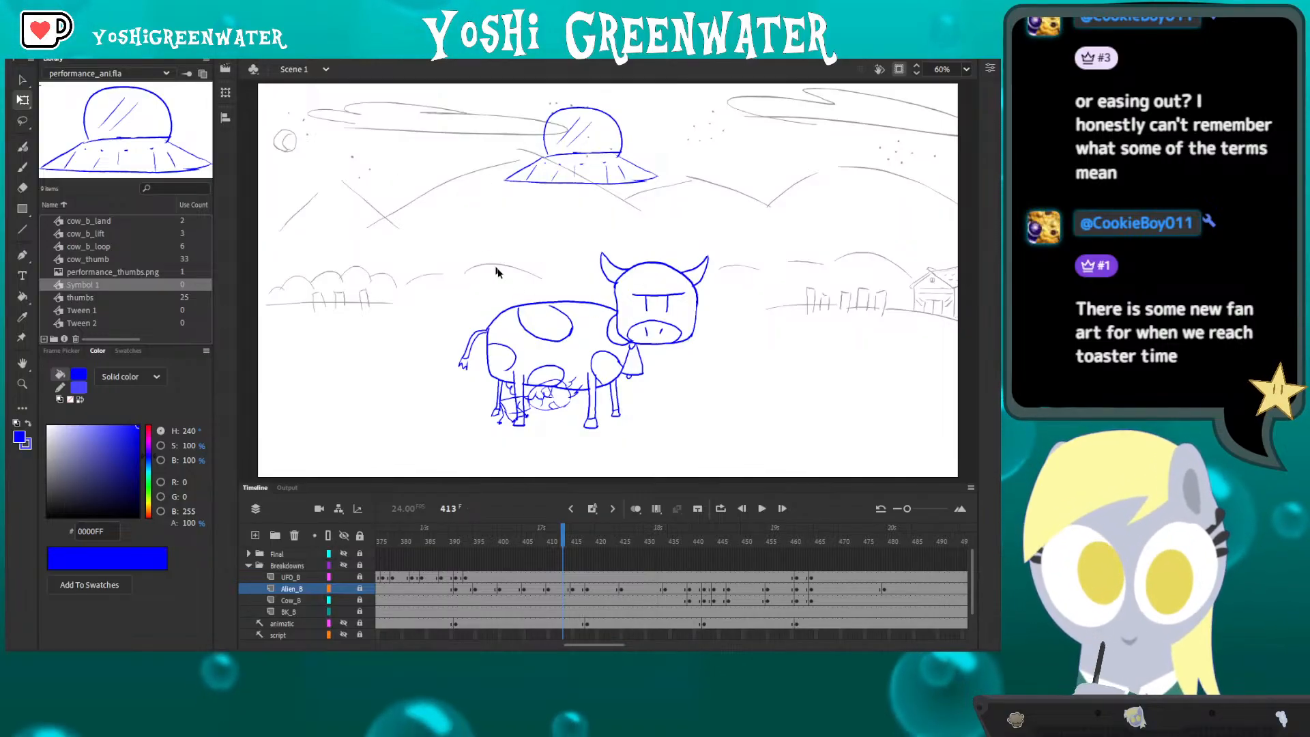
pyautogui.moveTo(479, 548); pyautogui.dragTo(535, 554)
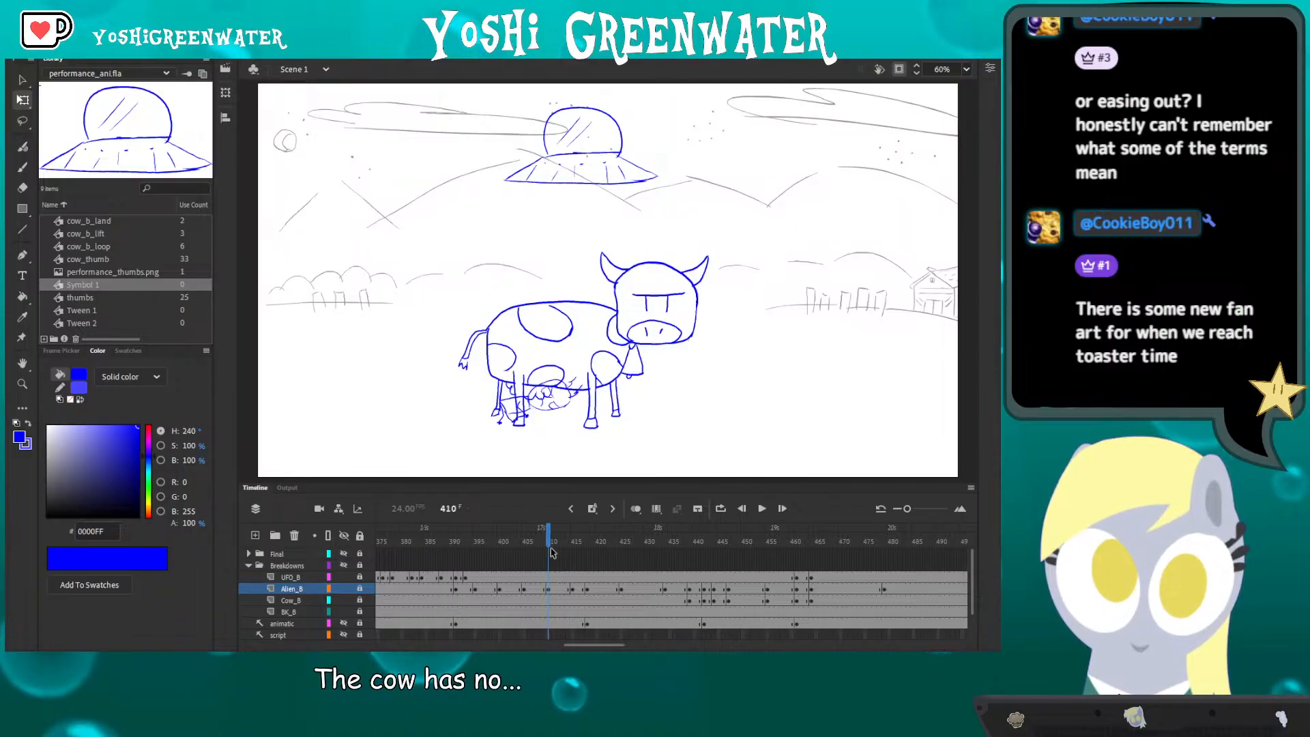
# - At frame 410 on the Alien_B layer, shift the crouching alien drawing to the left beneath the cow
pyautogui.scroll(5, 485, 380)
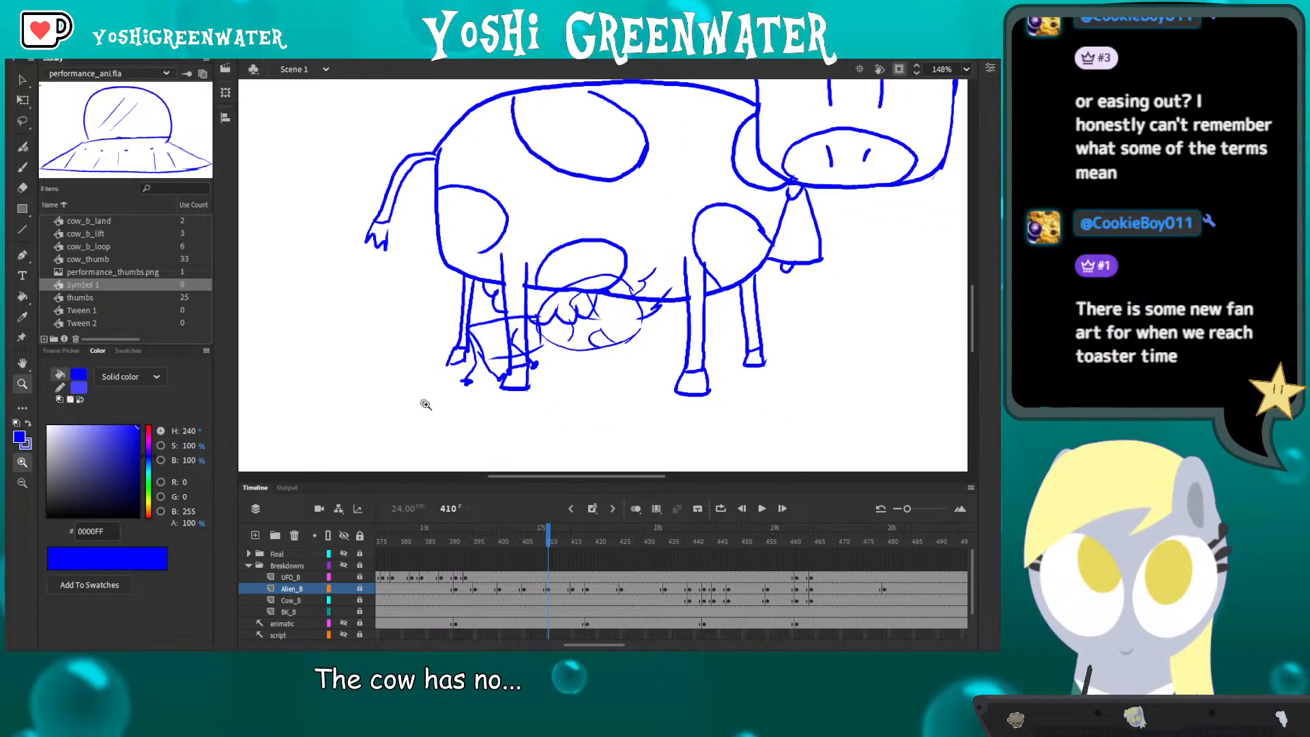
pyautogui.click(546, 590)
pyautogui.press('Left')
pyautogui.press('Left')
pyautogui.press('Left')
pyautogui.press('Left')
pyautogui.press('Left')
pyautogui.press('Left')
pyautogui.press('Left')
pyautogui.press('Left')
pyautogui.press('Left')
pyautogui.press('Left')
pyautogui.press('Left')
pyautogui.press('Left')
pyautogui.press('Left')
pyautogui.press('Left')
pyautogui.press('Left')
pyautogui.press('Left')
pyautogui.press('Left')
pyautogui.press('Left')
pyautogui.press('Left')
pyautogui.press('Left')
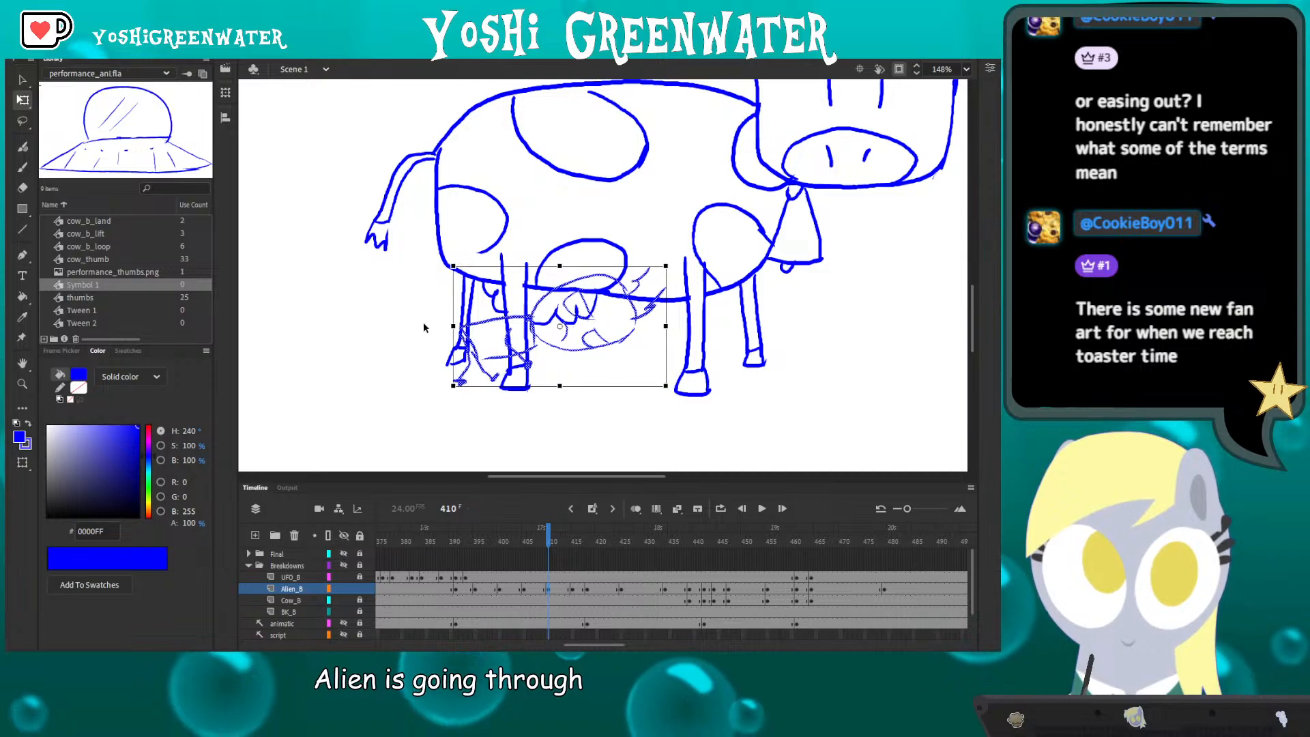
# - Select the alien's head at frame 410 and rotate it so that it tilts upward against the cow's belly
pyautogui.click(407, 428)
pyautogui.press('.')
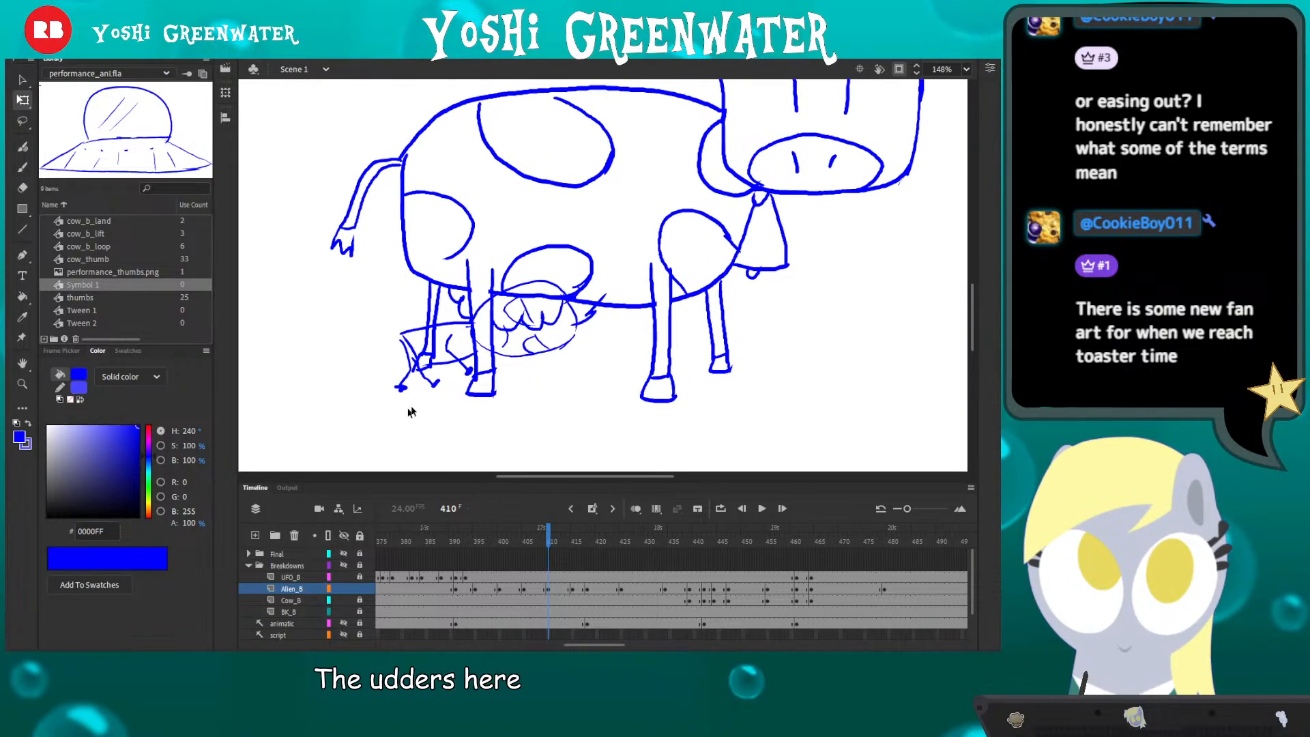
pyautogui.moveTo(609, 344); pyautogui.dragTo(490, 261)
pyautogui.press('q')
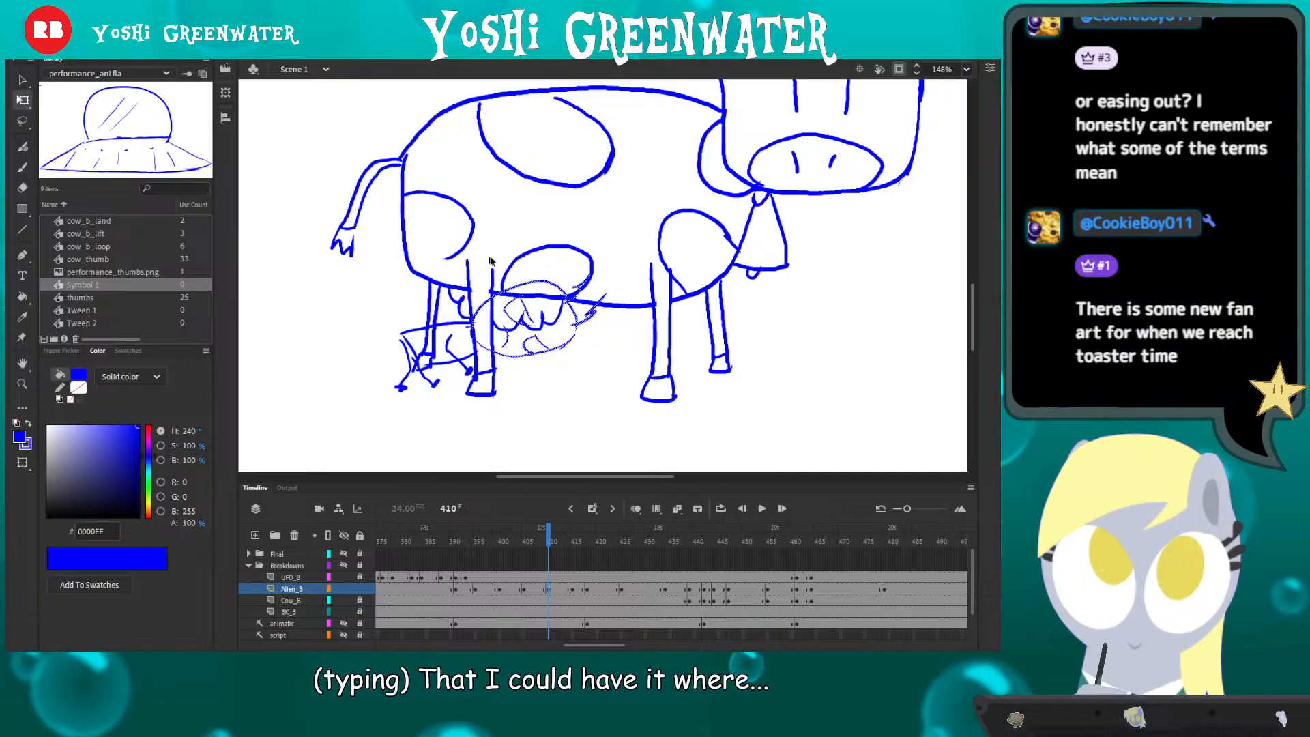
pyautogui.moveTo(486, 332)
pyautogui.mouseDown()
pyautogui.moveTo(438, 429)
pyautogui.moveTo(437, 357)
pyautogui.mouseUp()
# - Erase parts of the alien's body at frame 410 and redraw its torso and arms beneath the udder
pyautogui.press('b')
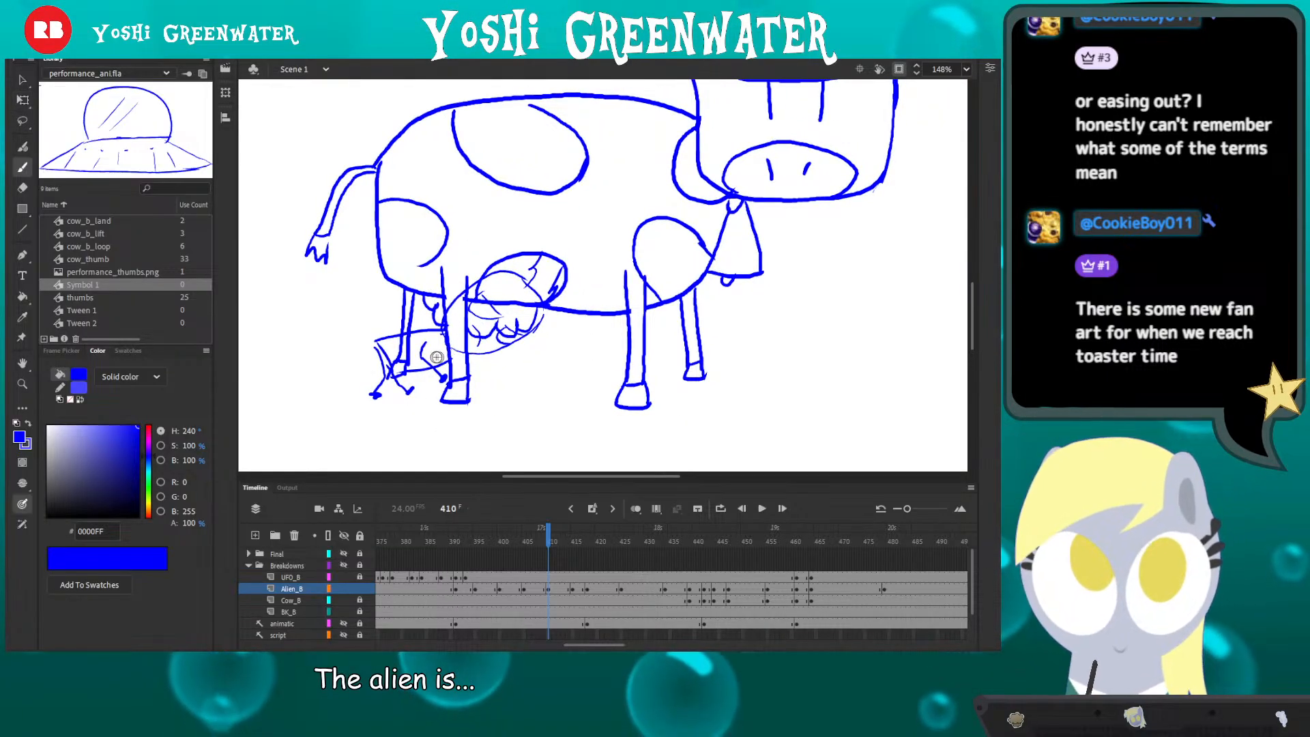
pyautogui.press('e')
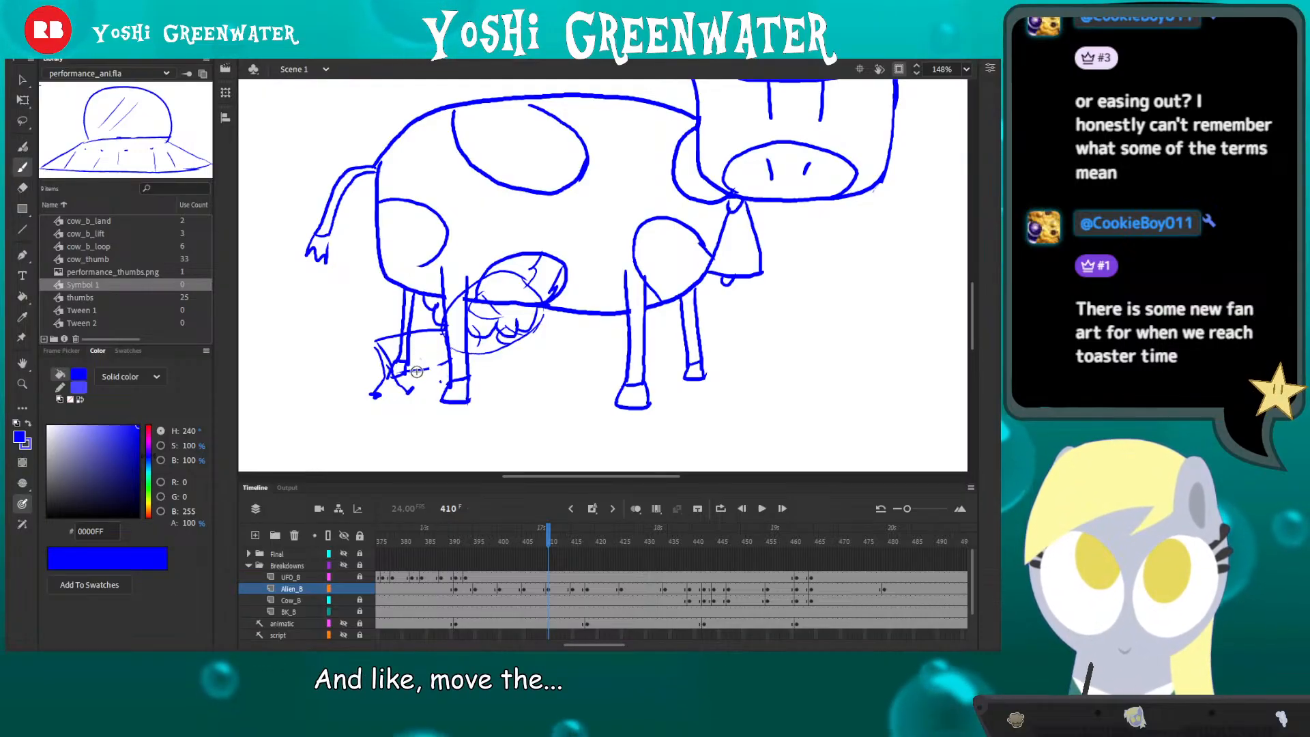
pyautogui.moveTo(421, 333)
pyautogui.mouseDown()
pyautogui.moveTo(367, 387)
pyautogui.moveTo(415, 350)
pyautogui.moveTo(446, 354)
pyautogui.moveTo(465, 403)
pyautogui.moveTo(458, 378)
pyautogui.moveTo(440, 380)
pyautogui.mouseUp()
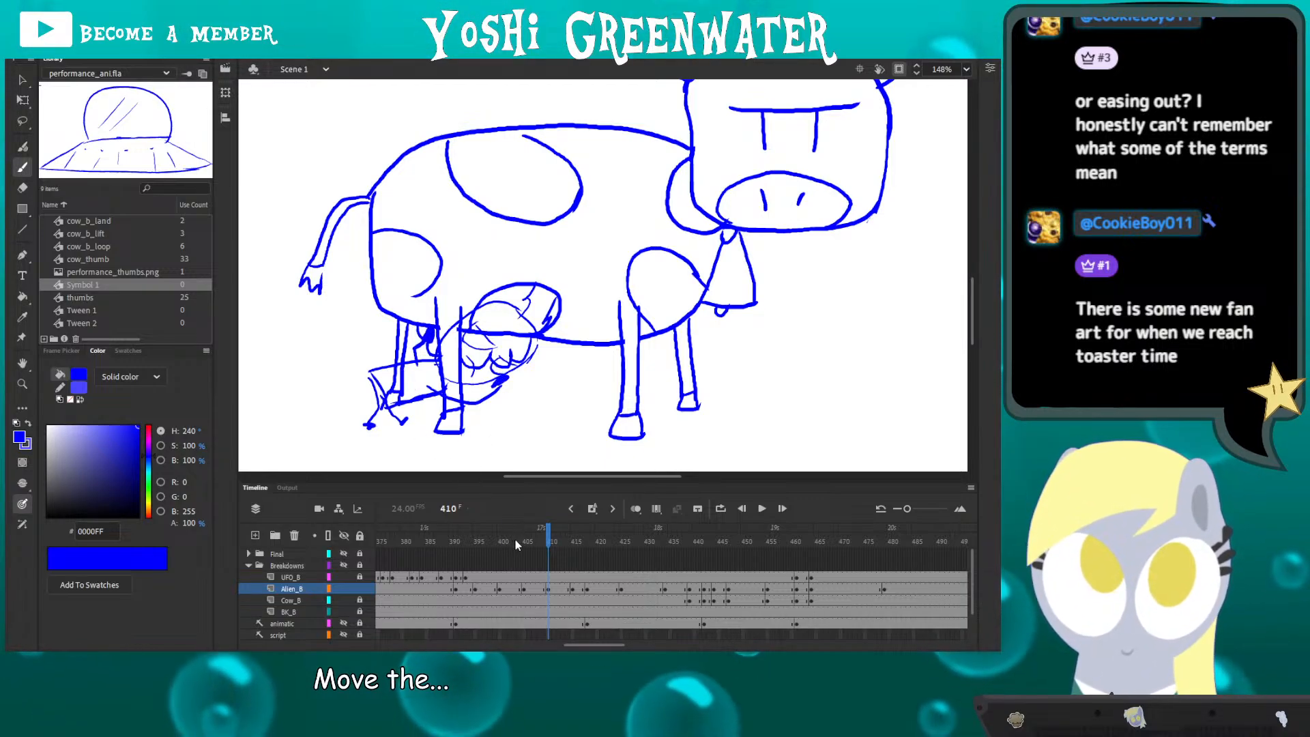
# - Compare the revised pose with frame 415 and play the alien's pass beneath the cow
pyautogui.moveTo(517, 544); pyautogui.dragTo(554, 555)
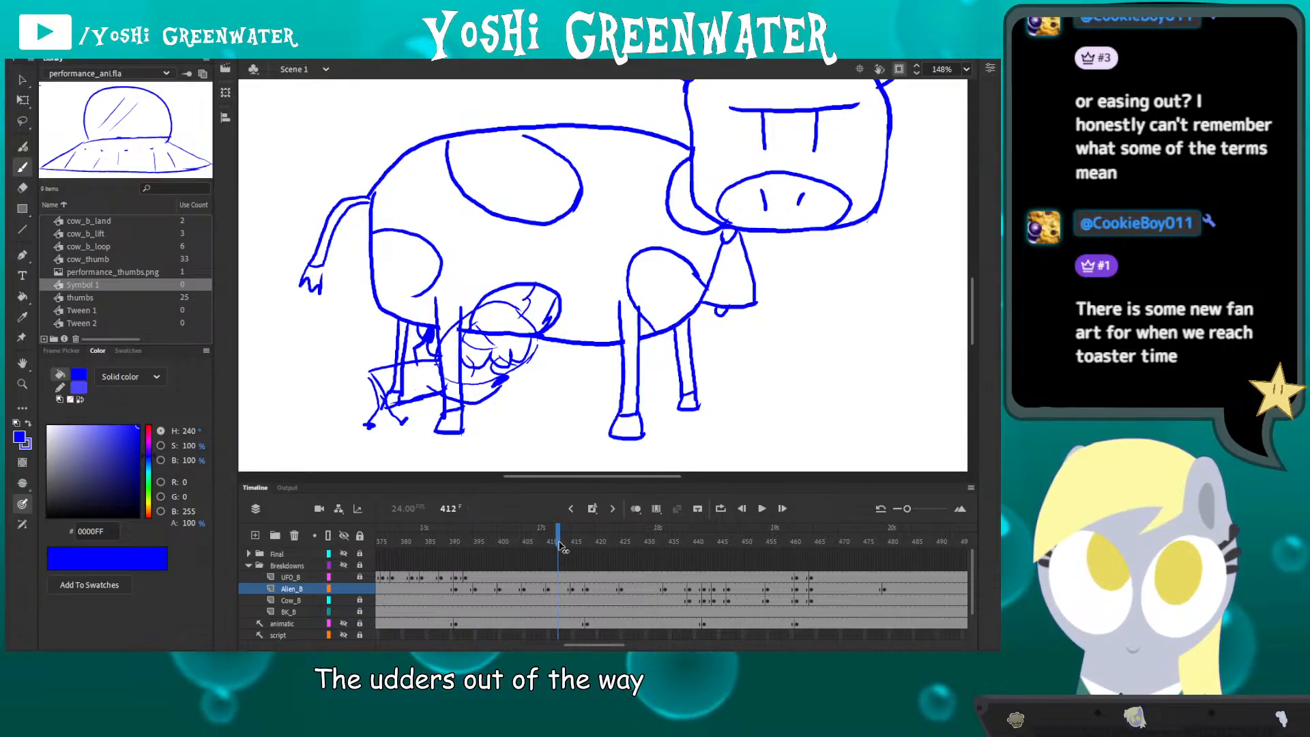
pyautogui.press('.')
pyautogui.press('.')
pyautogui.press('.')
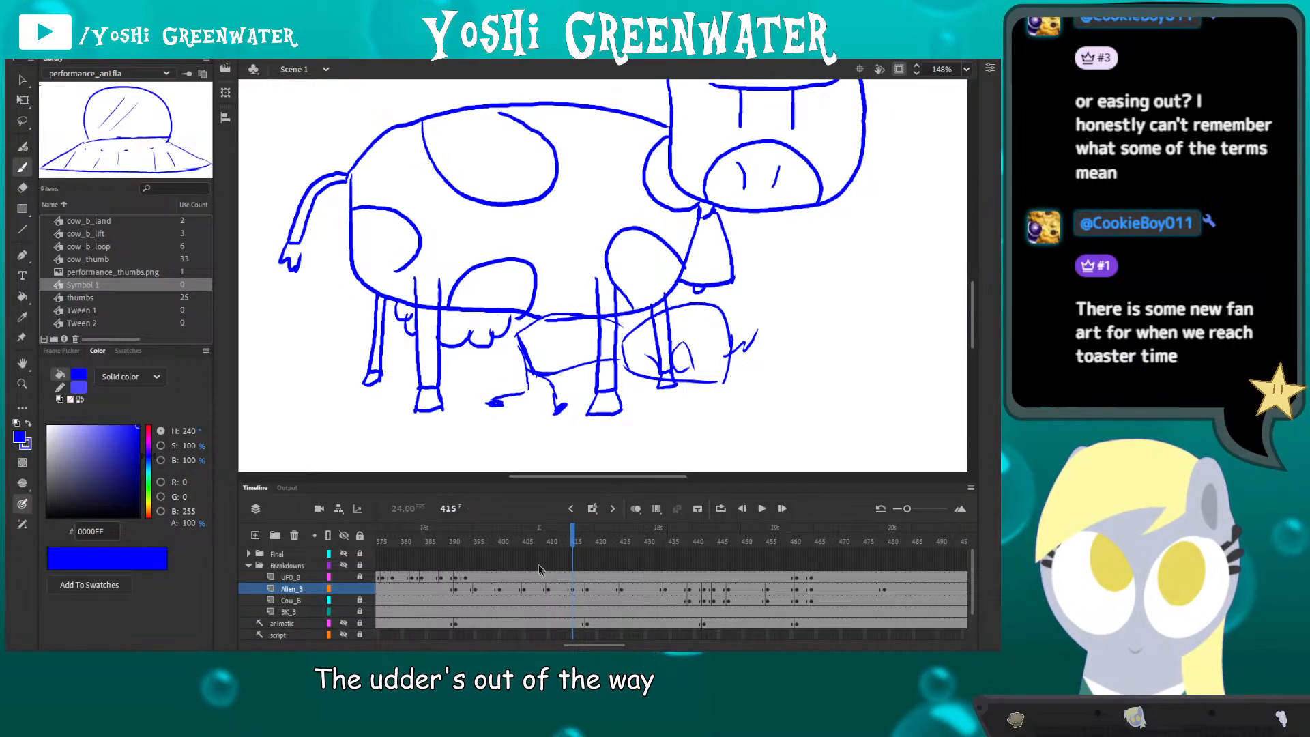
pyautogui.moveTo(574, 642); pyautogui.dragTo(575, 643)
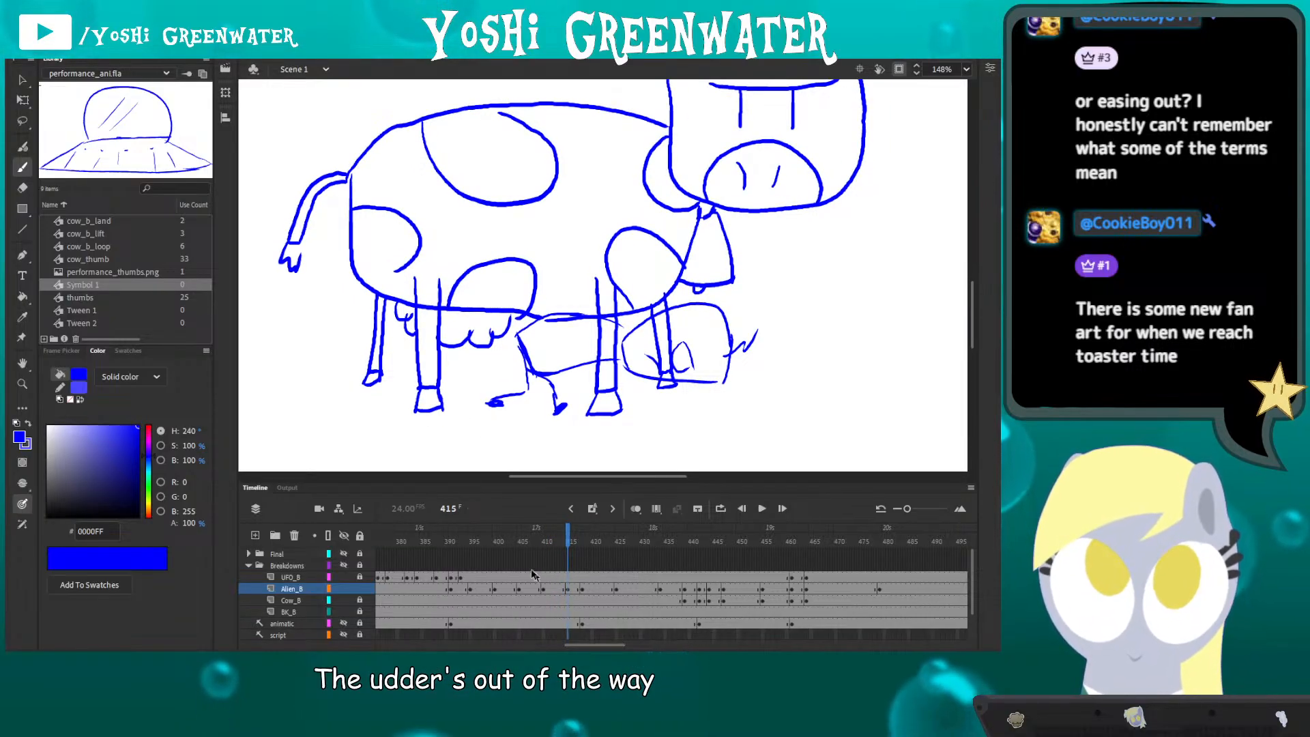
pyautogui.click(475, 545)
pyautogui.press('Return')
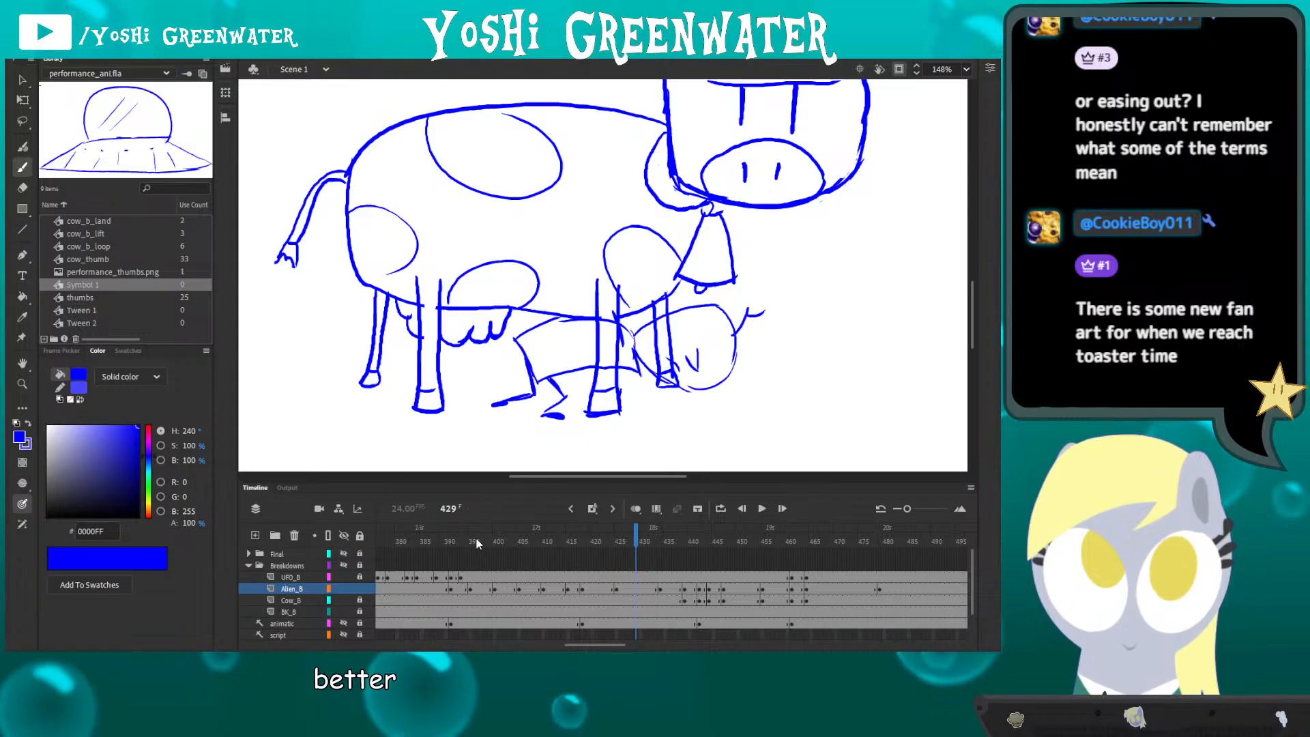
# - Step through frame 410 to frame 415 to examine the jump between the alien's poses
pyautogui.moveTo(475, 544); pyautogui.dragTo(519, 554)
pyautogui.press('.')
pyautogui.press('.')
pyautogui.press('.')
pyautogui.press('.')
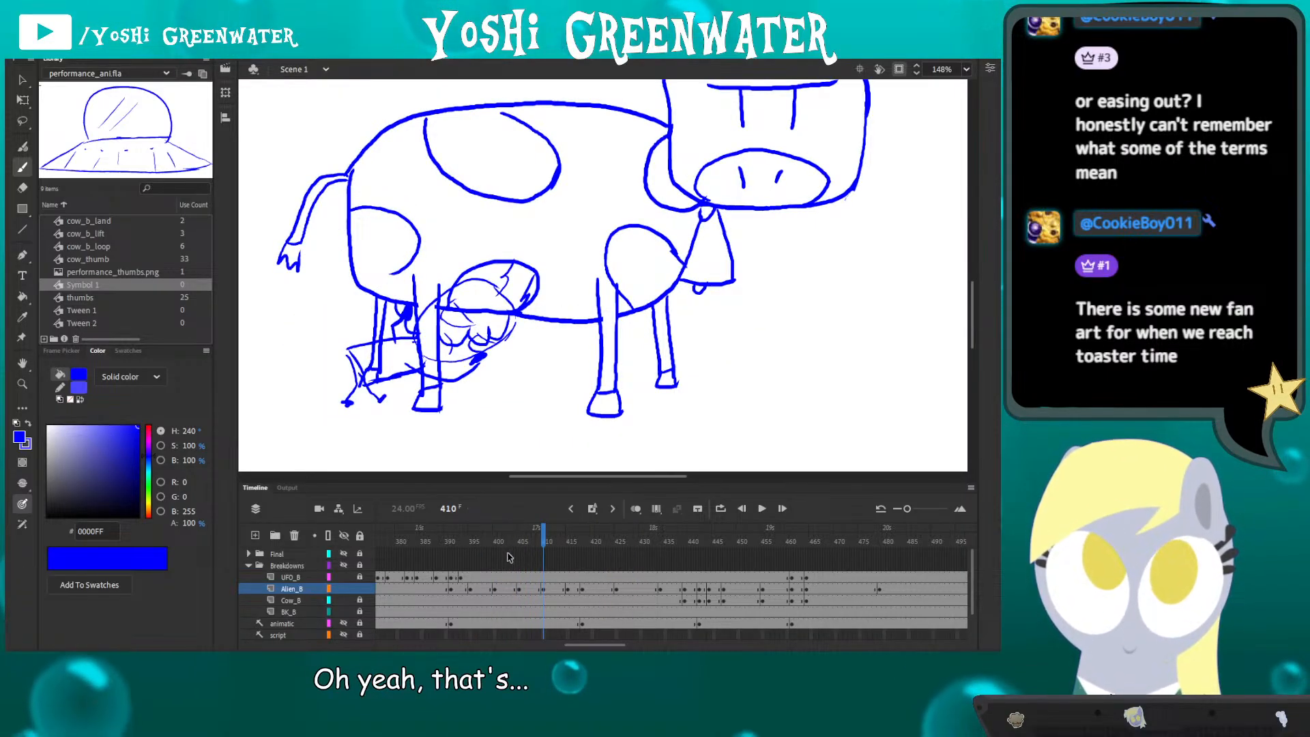
pyautogui.press('.')
pyautogui.press('.')
pyautogui.press('.')
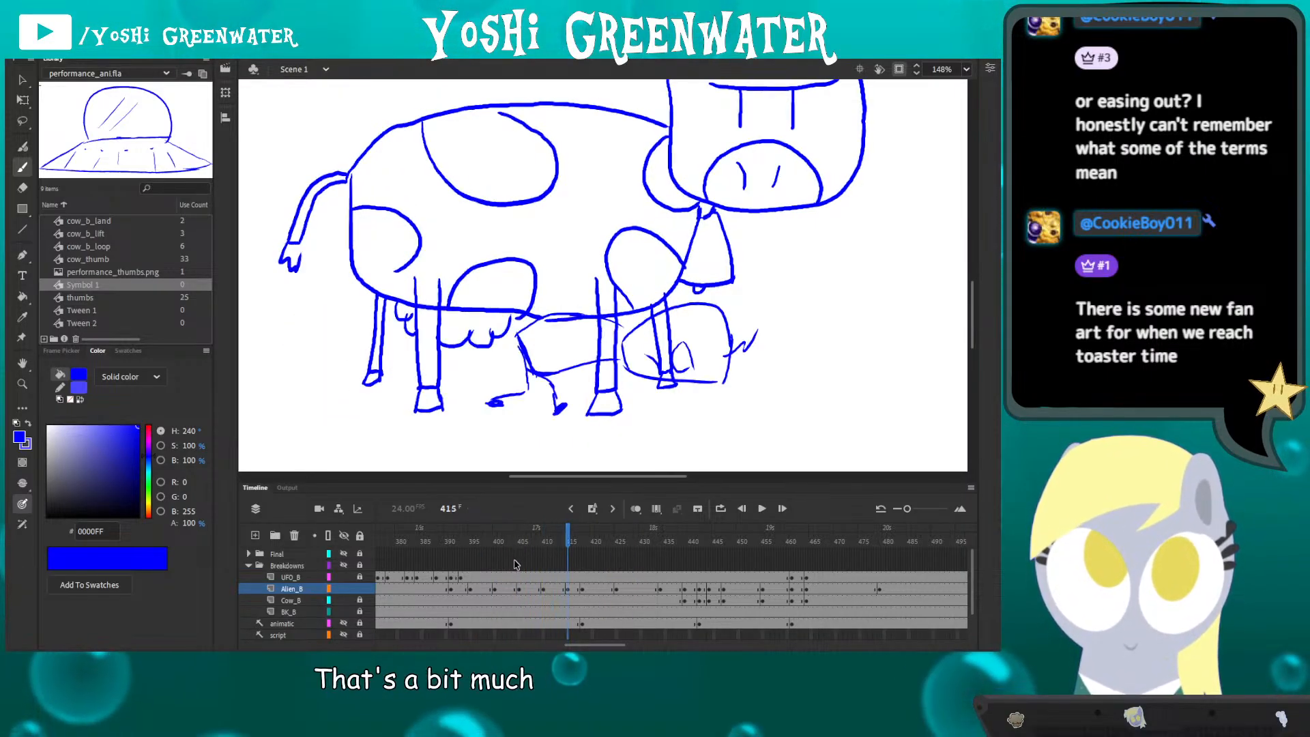
# - Insert two frames across the layers just after frame 410 to lengthen the alien's move beneath the cow
pyautogui.moveTo(546, 589); pyautogui.dragTo(543, 623)
pyautogui.press('F5')
pyautogui.press('F5')
# - Add a blank keyframe on the Alien_B layer at frame 413 and show onion skins of the neighbouring poses
pyautogui.click(553, 589)
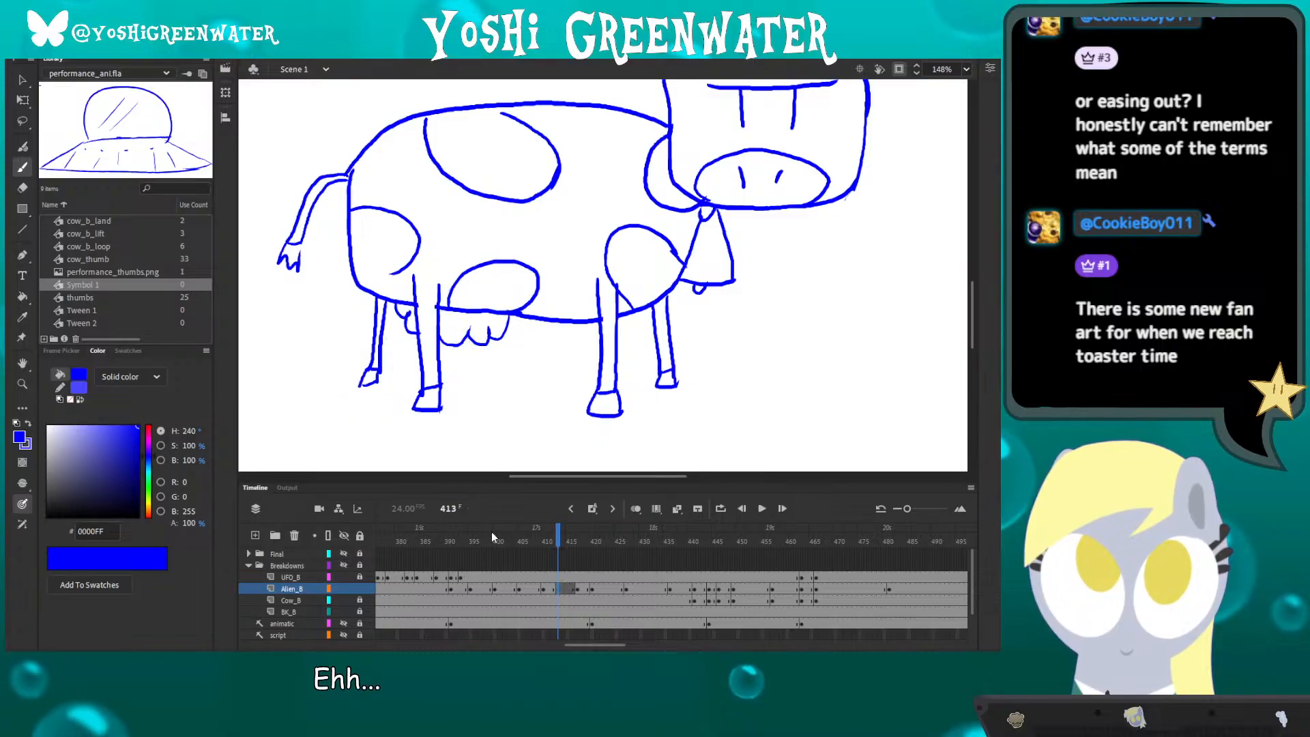
pyautogui.click(635, 508)
pyautogui.hscroll(-2, 378, 376)
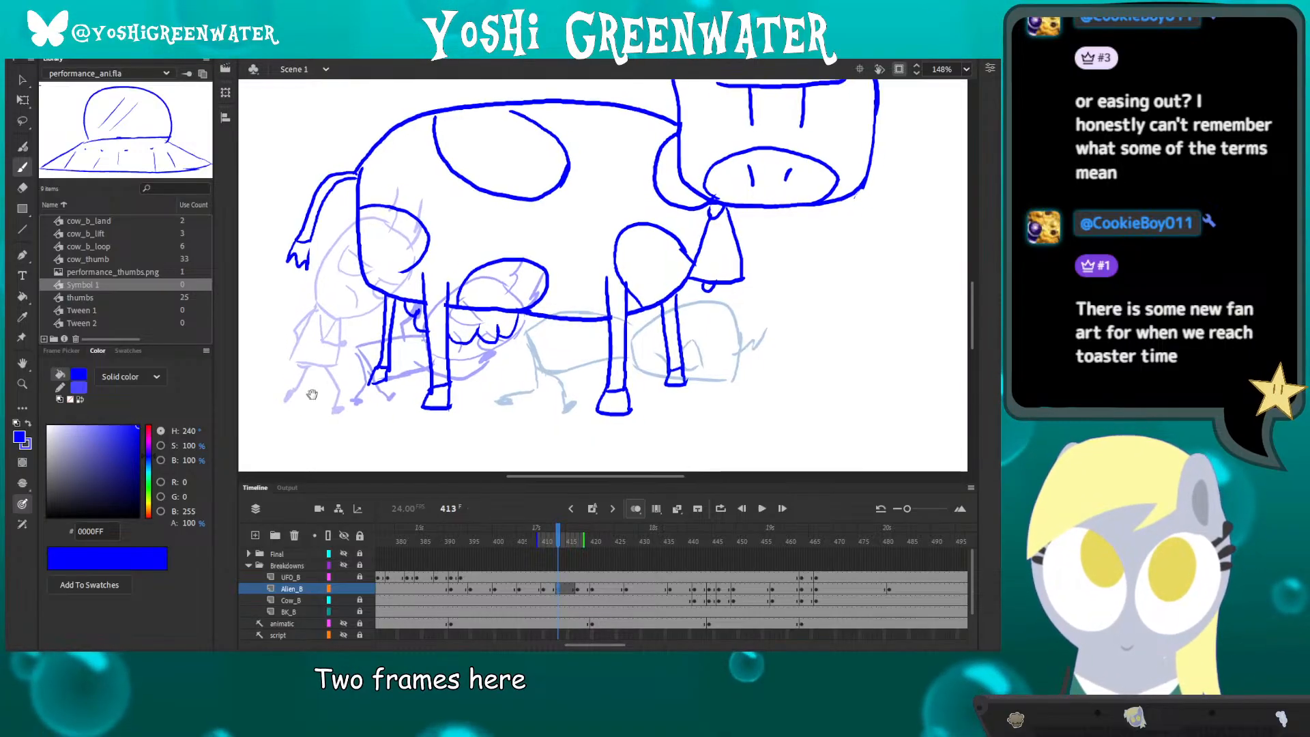
# - Draw the alien's head on the Alien_B layer at frame 413, then shift it forward beneath the cow and tilt it
pyautogui.hscroll(2, 446, 351)
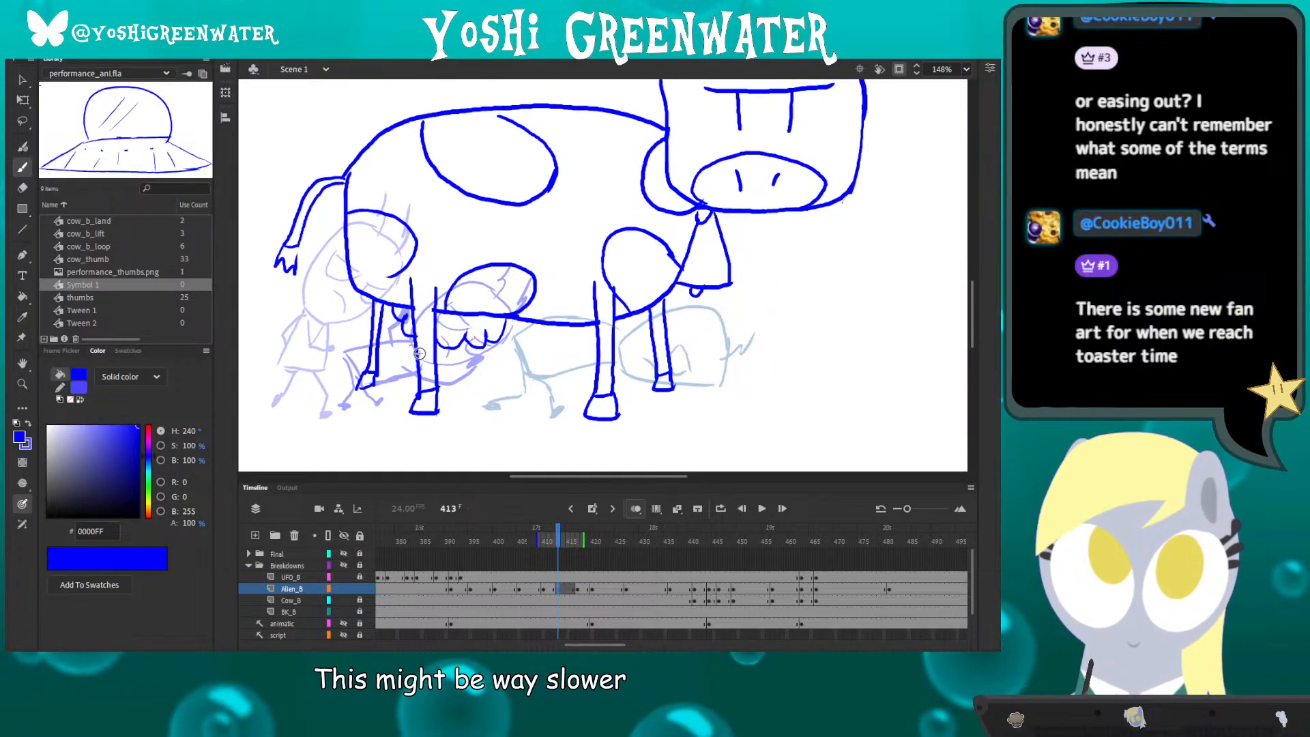
pyautogui.moveTo(502, 325); pyautogui.dragTo(432, 359)
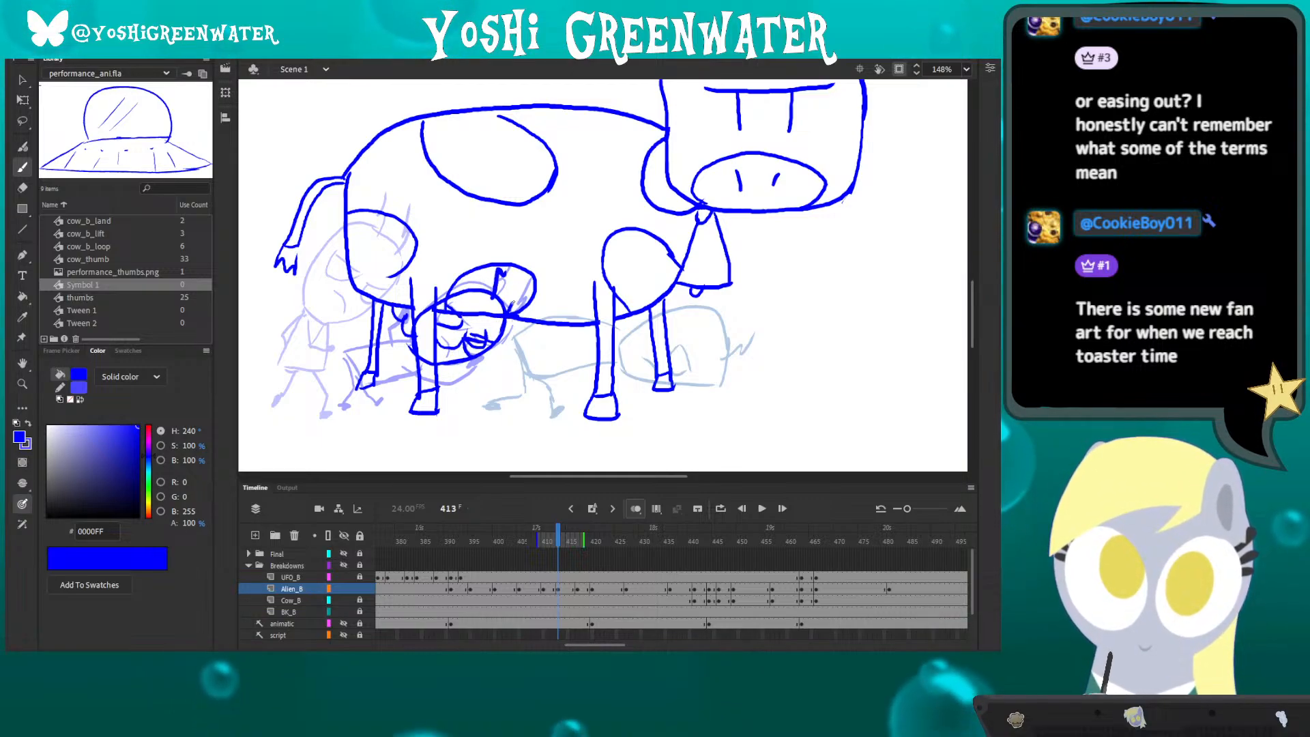
pyautogui.press('q')
pyautogui.moveTo(362, 242); pyautogui.dragTo(524, 387)
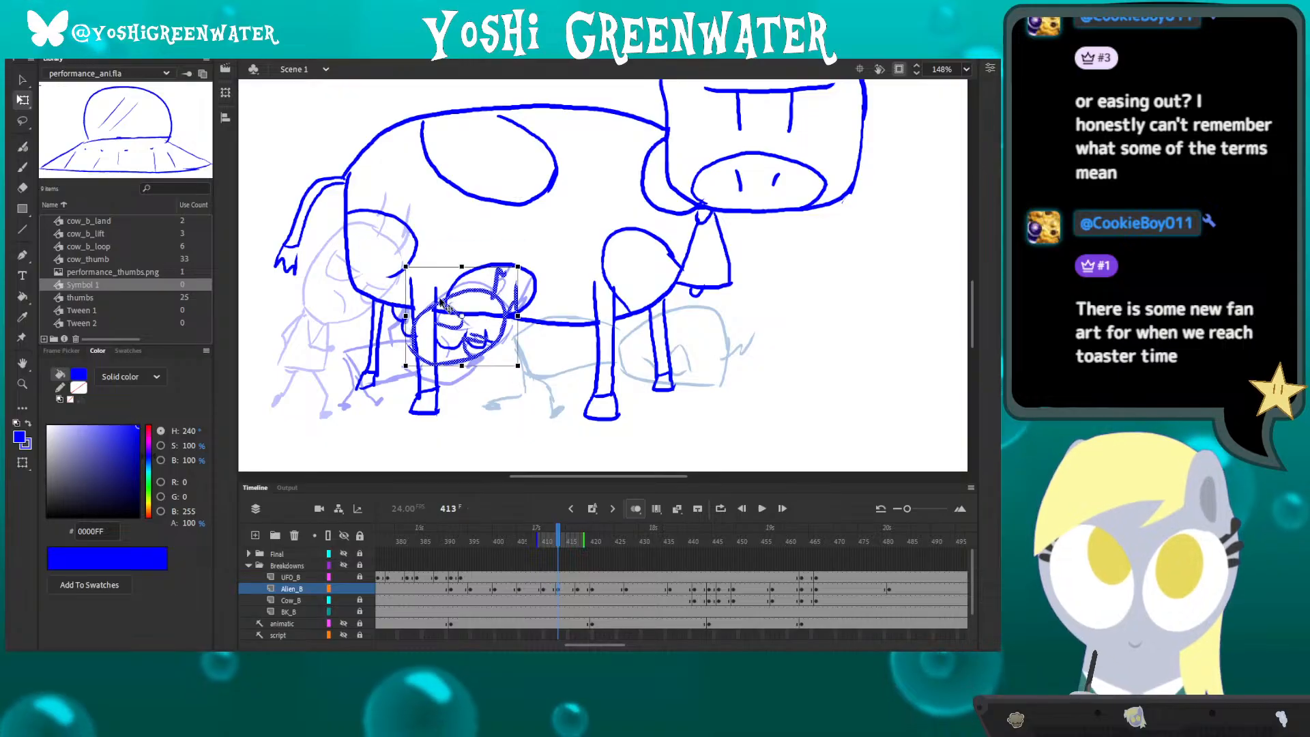
pyautogui.moveTo(444, 305); pyautogui.dragTo(543, 302)
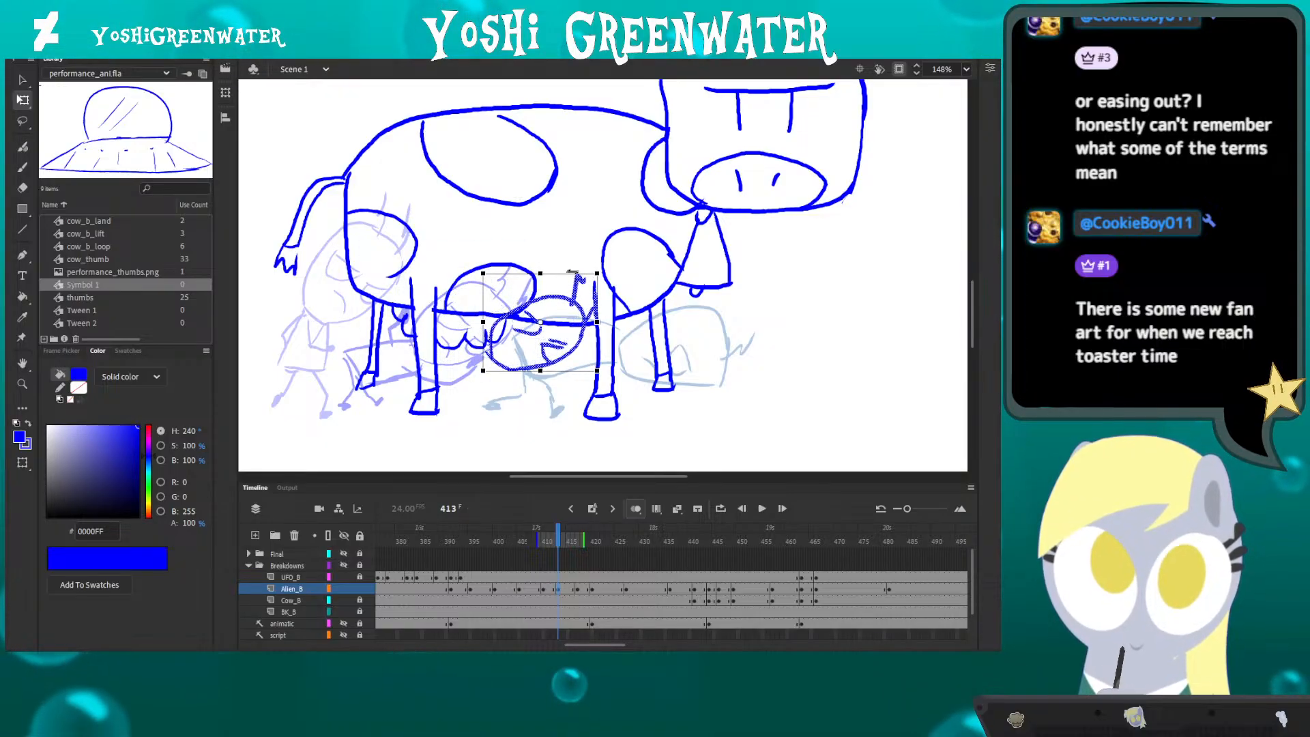
pyautogui.moveTo(601, 268); pyautogui.dragTo(612, 287)
pyautogui.moveTo(520, 308); pyautogui.dragTo(520, 363)
pyautogui.press('b')
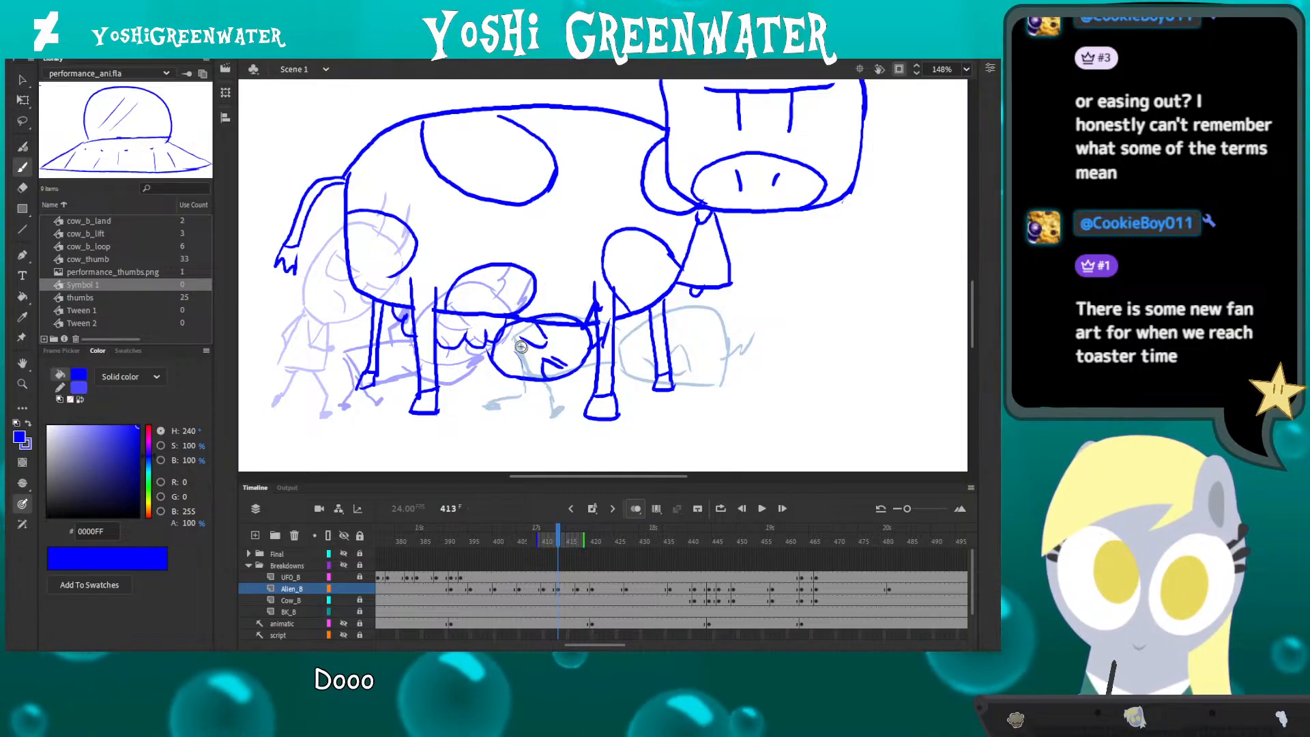
# - Draw the alien's body, arms and legs trailing behind the head in the frame 413 pose
pyautogui.moveTo(468, 328); pyautogui.dragTo(488, 326)
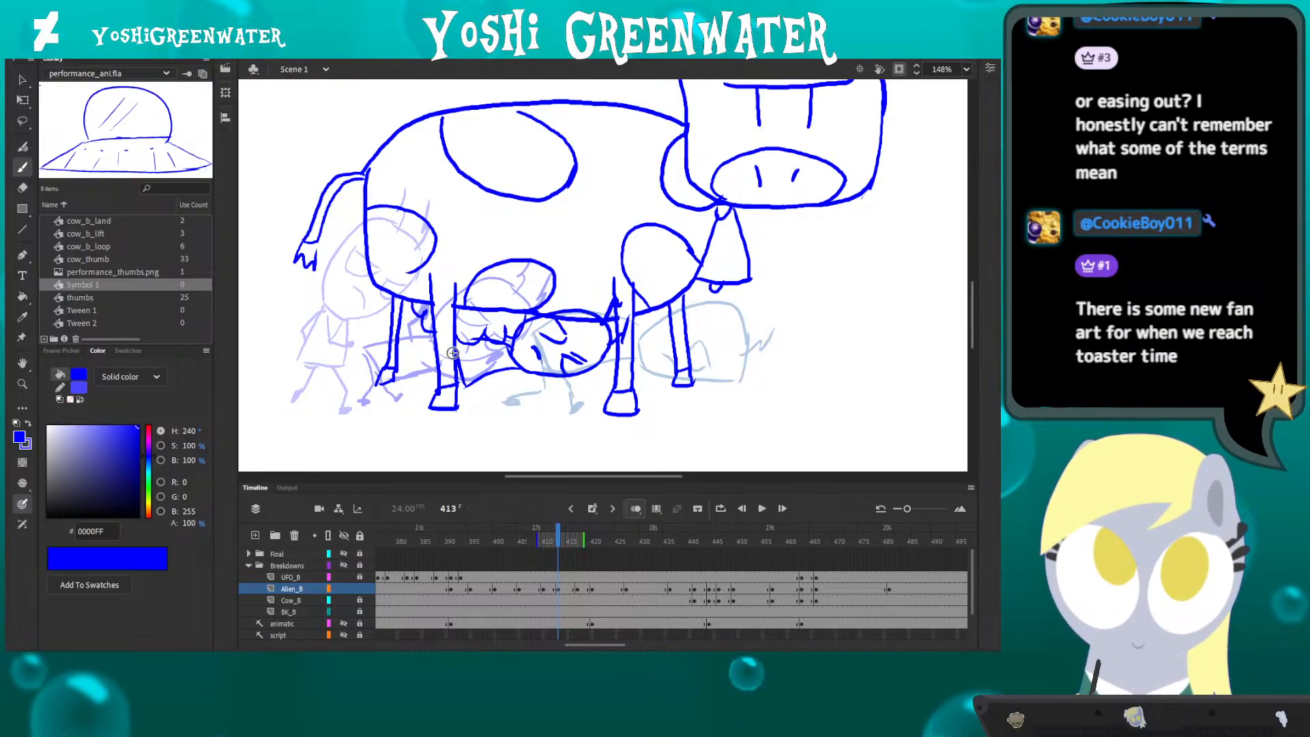
pyautogui.moveTo(450, 347)
pyautogui.mouseDown()
pyautogui.moveTo(497, 346)
pyautogui.moveTo(466, 320)
pyautogui.moveTo(505, 341)
pyautogui.mouseUp()
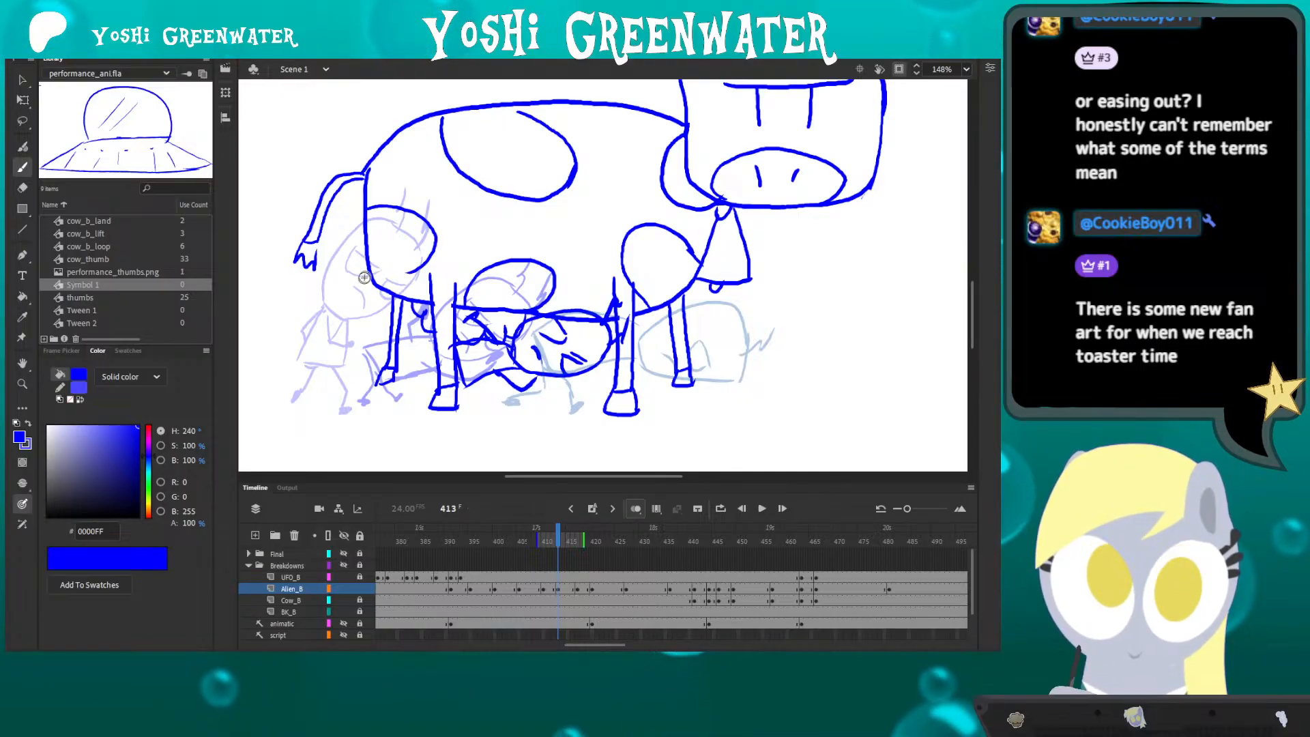
pyautogui.moveTo(426, 382); pyautogui.dragTo(444, 380)
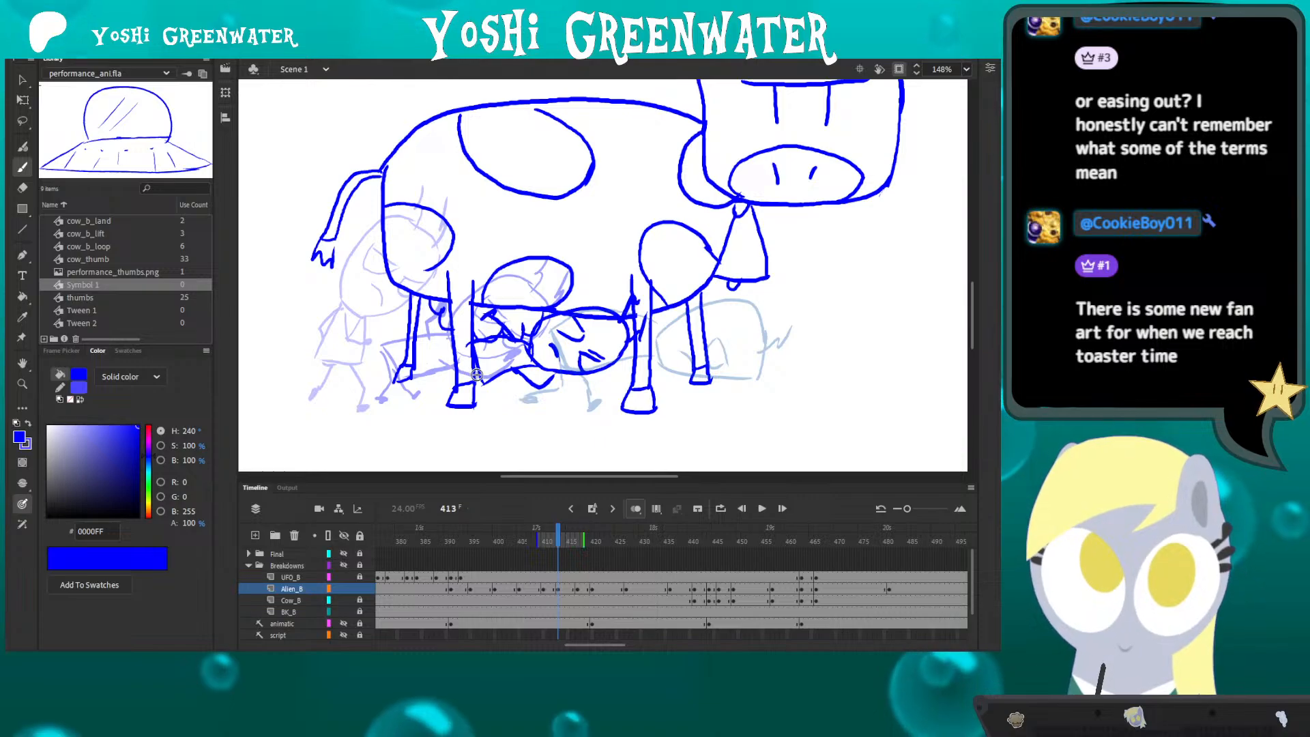
pyautogui.moveTo(473, 369); pyautogui.dragTo(487, 402)
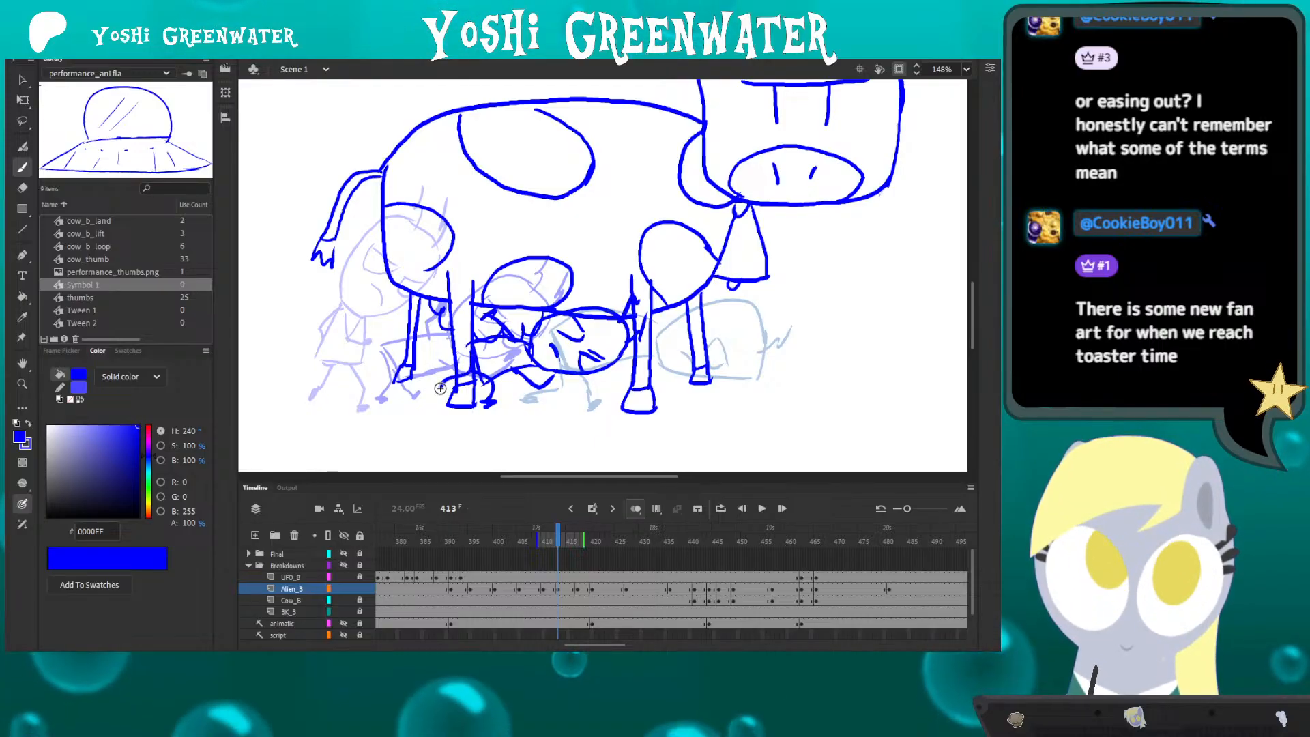
pyautogui.moveTo(440, 388); pyautogui.dragTo(441, 395)
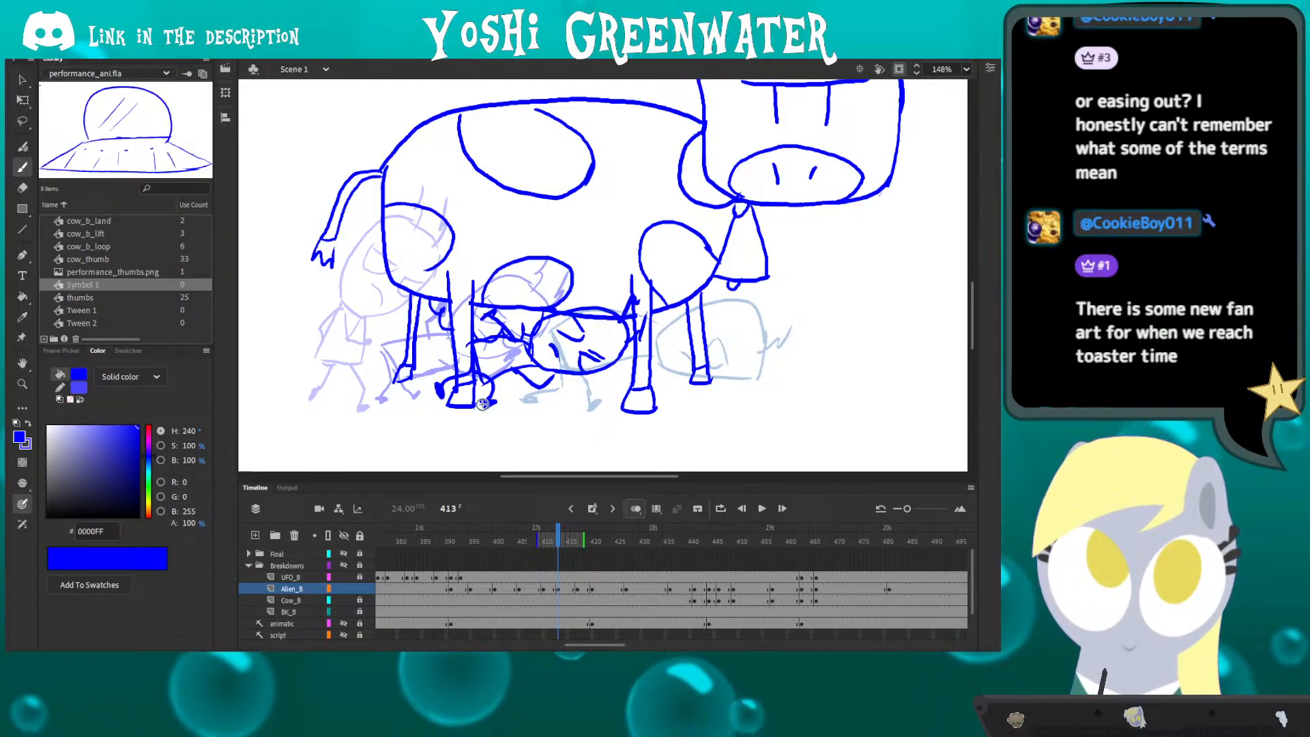
# - Turn off the onion skins and play back the alien's approach to the cow
pyautogui.click(634, 510)
pyautogui.click(472, 543)
pyautogui.press('Return')
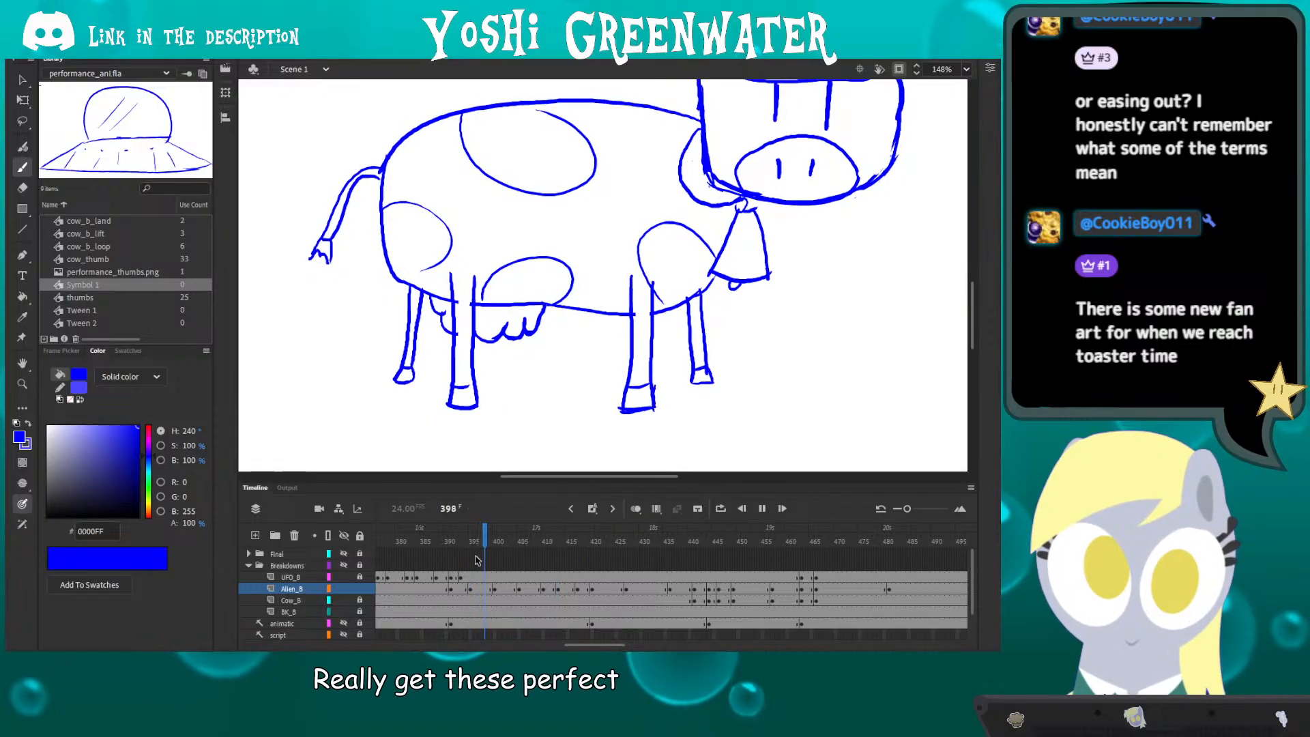
pyautogui.click(509, 542)
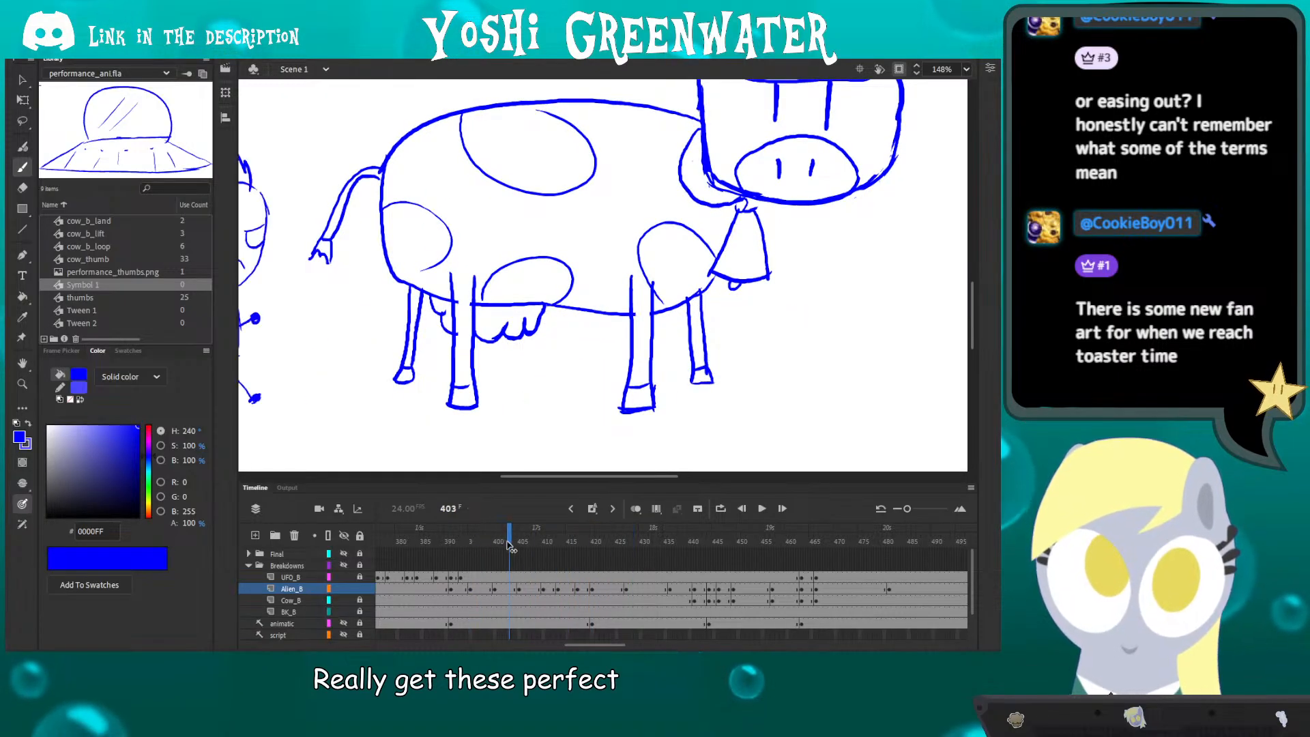
# - Step from frame 399 to frame 410 to compare the spacing of the alien's poses as it ducks under the cow
pyautogui.moveTo(582, 646); pyautogui.dragTo(582, 646)
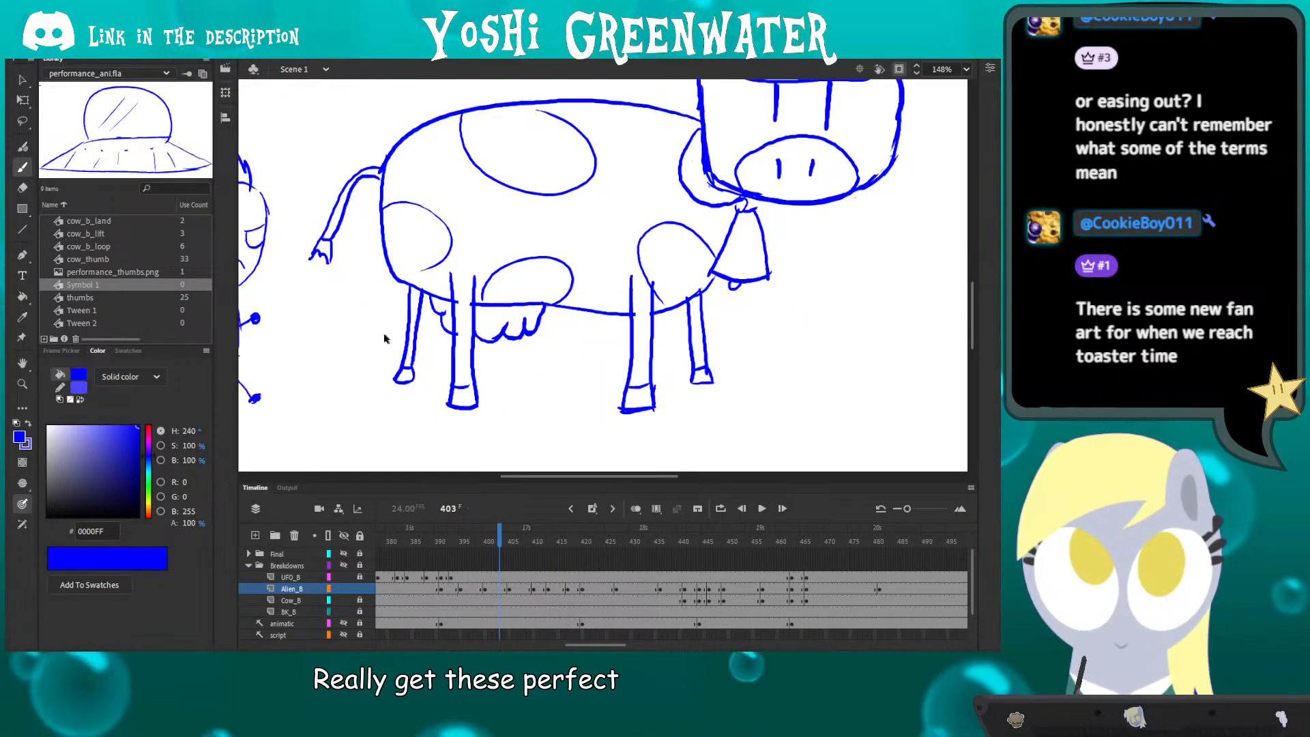
pyautogui.press('q')
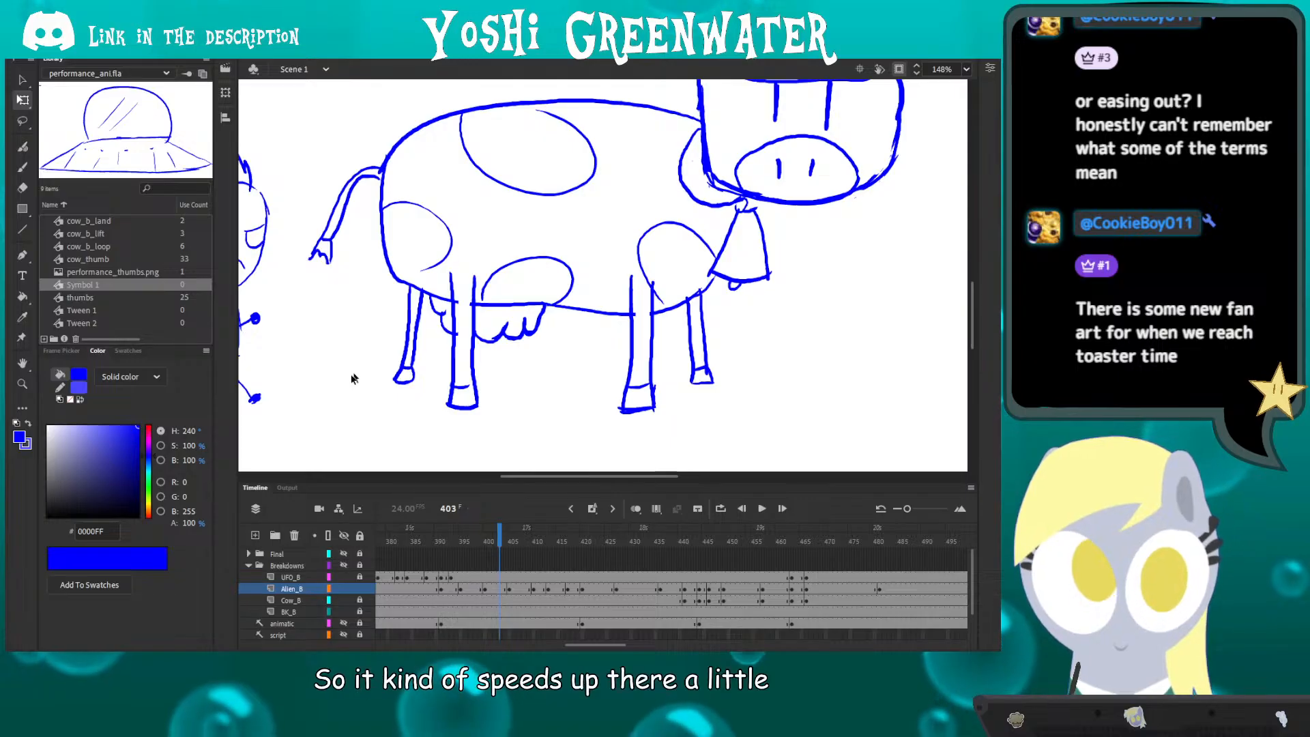
pyautogui.scroll(-4, 370, 360)
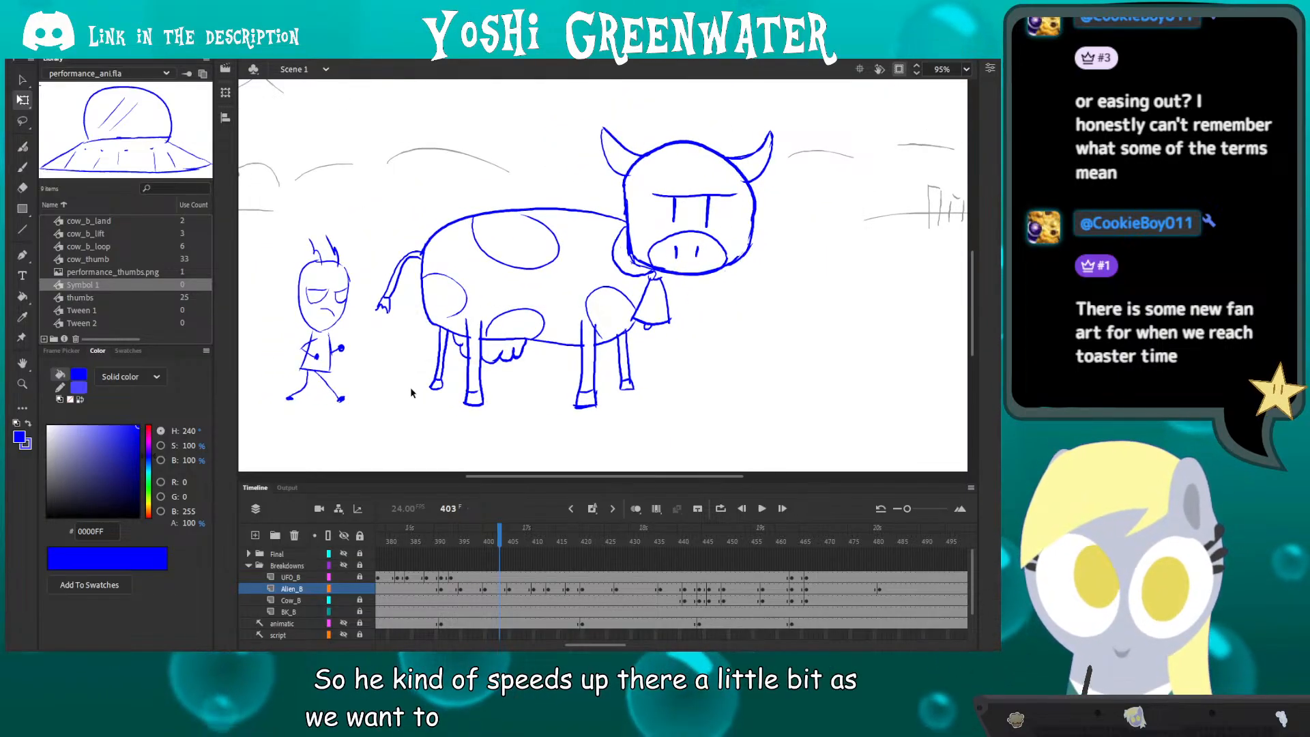
pyautogui.click(452, 540)
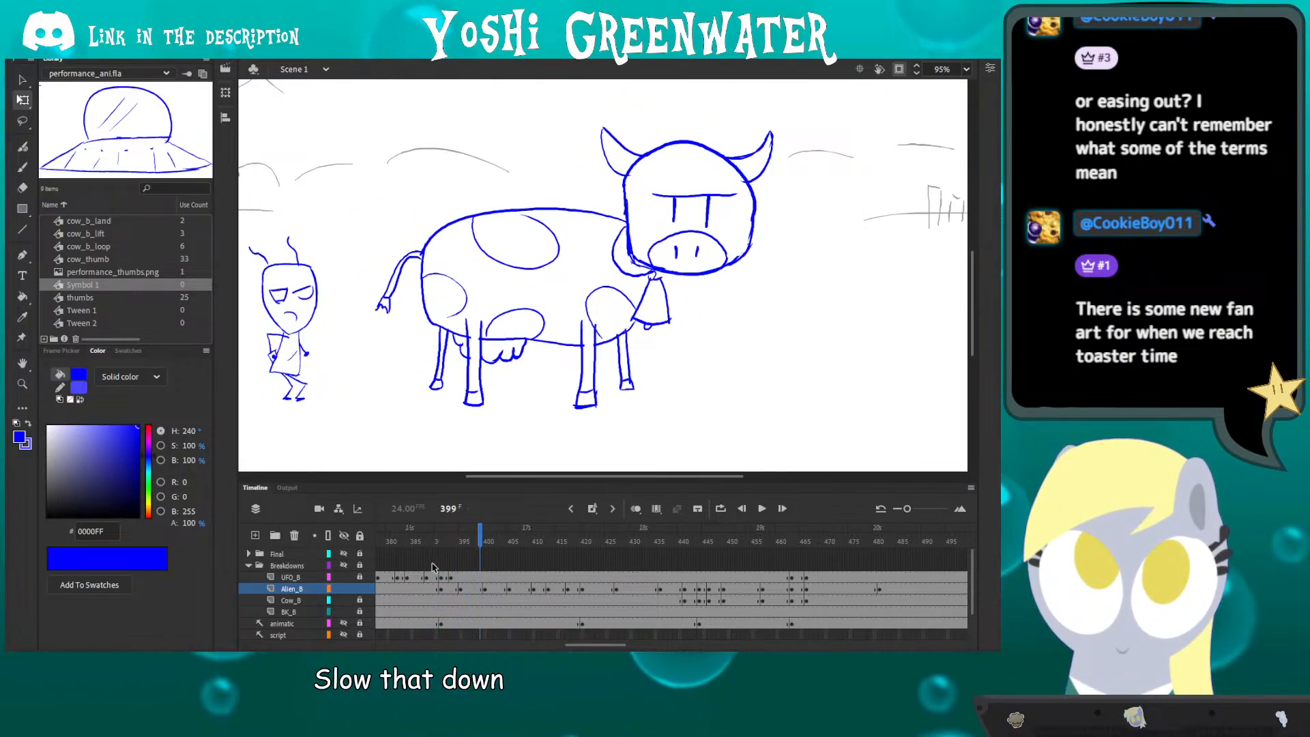
pyautogui.press('.')
pyautogui.press('.')
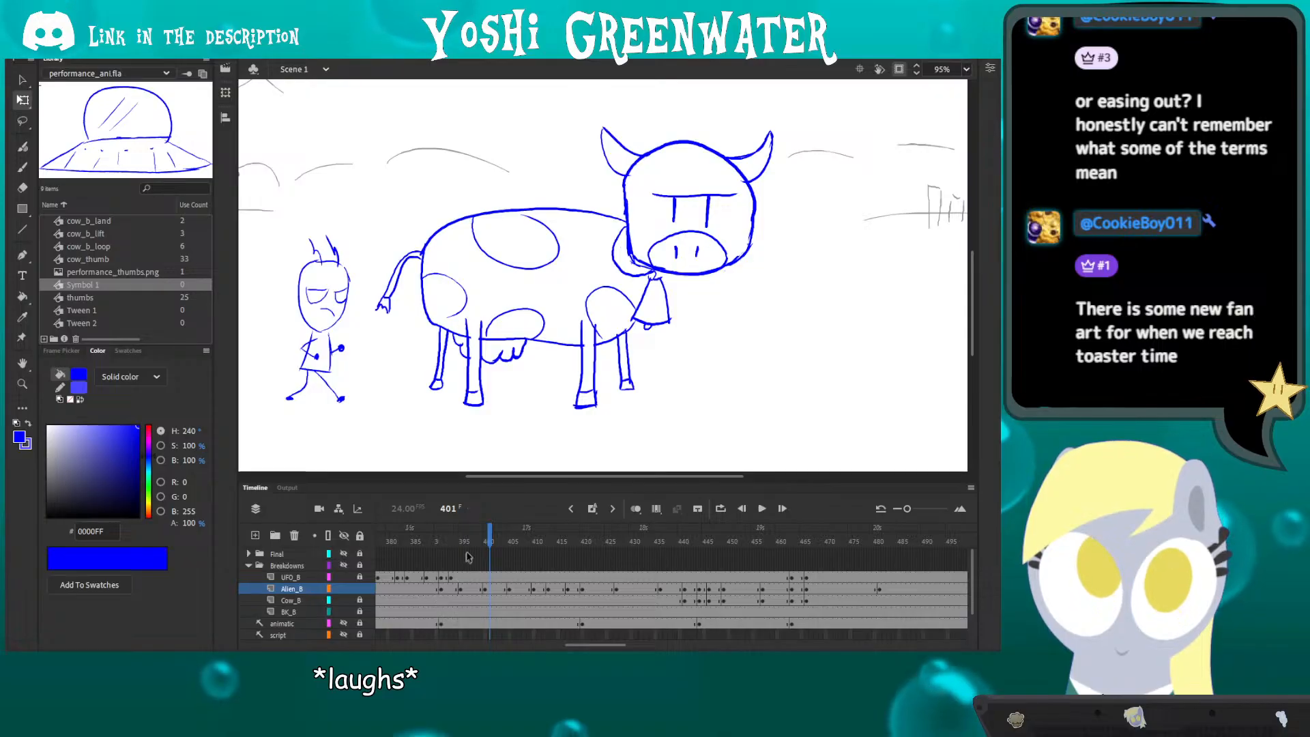
pyautogui.moveTo(470, 543); pyautogui.dragTo(490, 546)
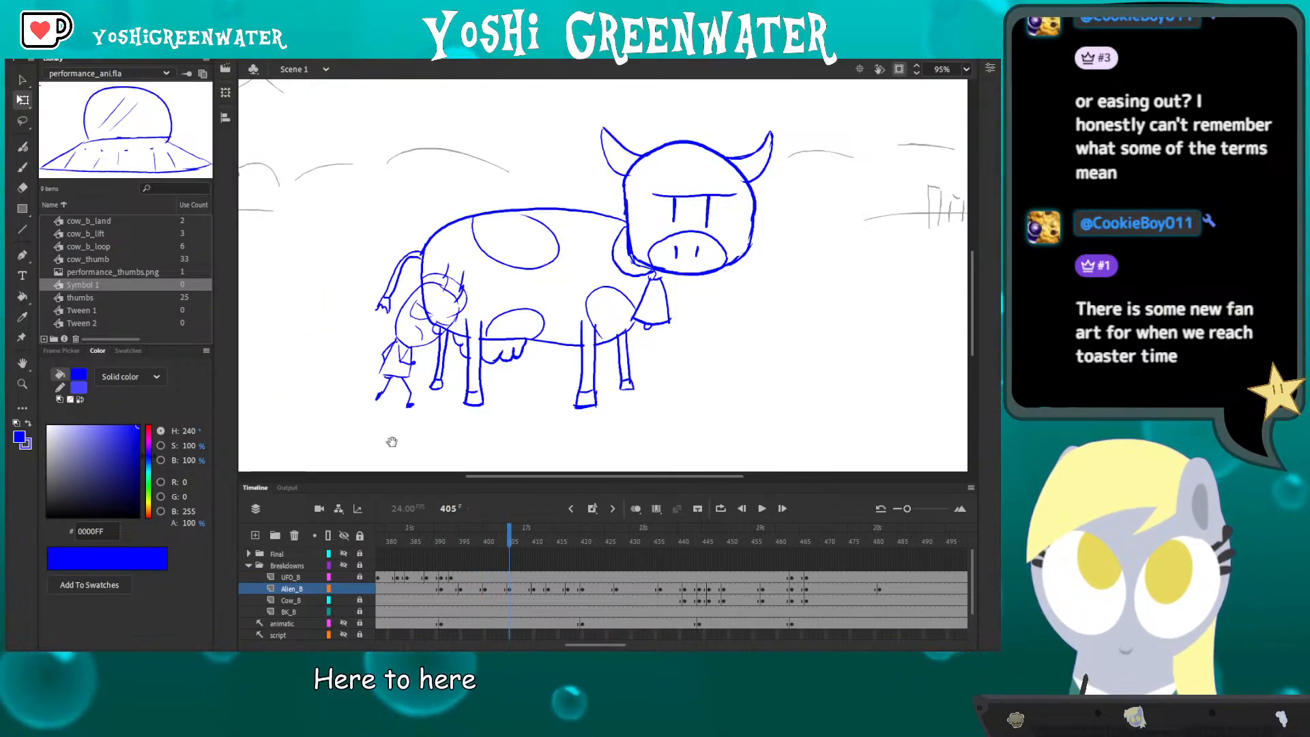
pyautogui.press('.')
pyautogui.press('.')
pyautogui.press('.')
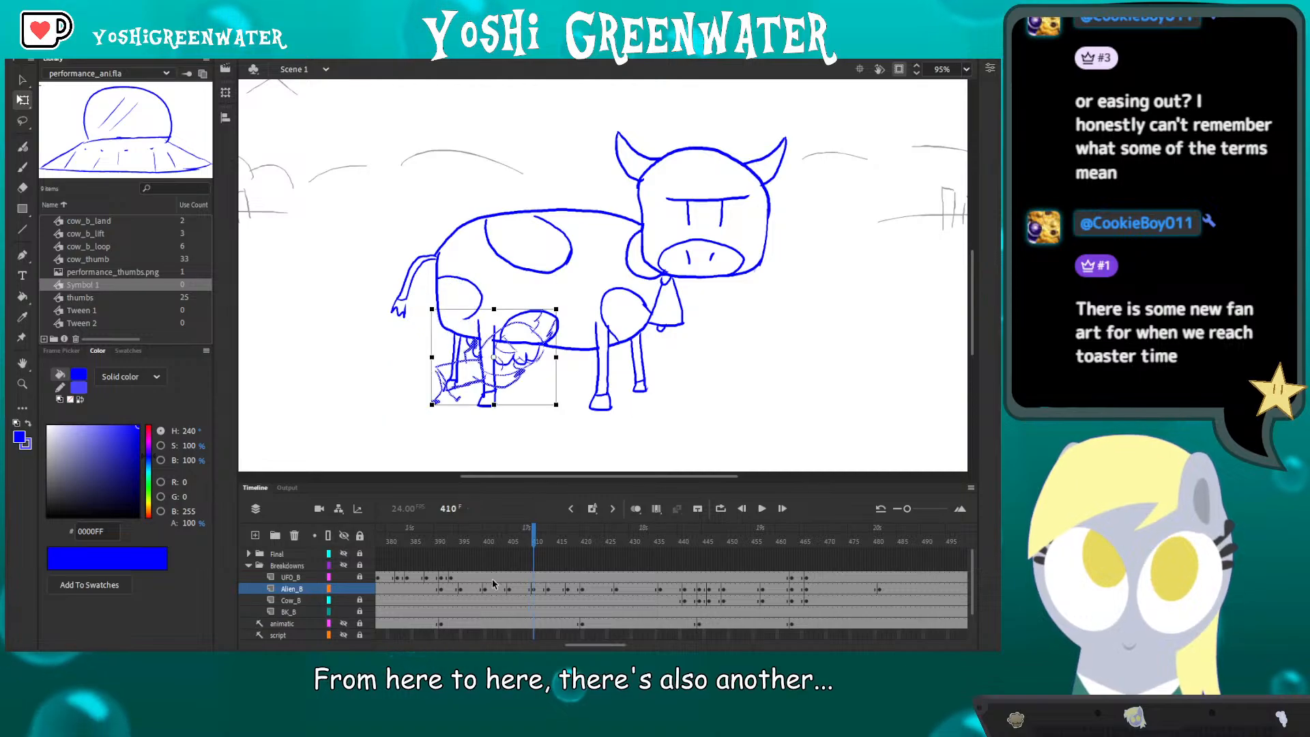
# - Insert frames across the layers between about frame 407 and frame 423 to slow the alien's pass beneath the cow
pyautogui.moveTo(519, 578); pyautogui.dragTo(520, 619)
pyautogui.press('F5')
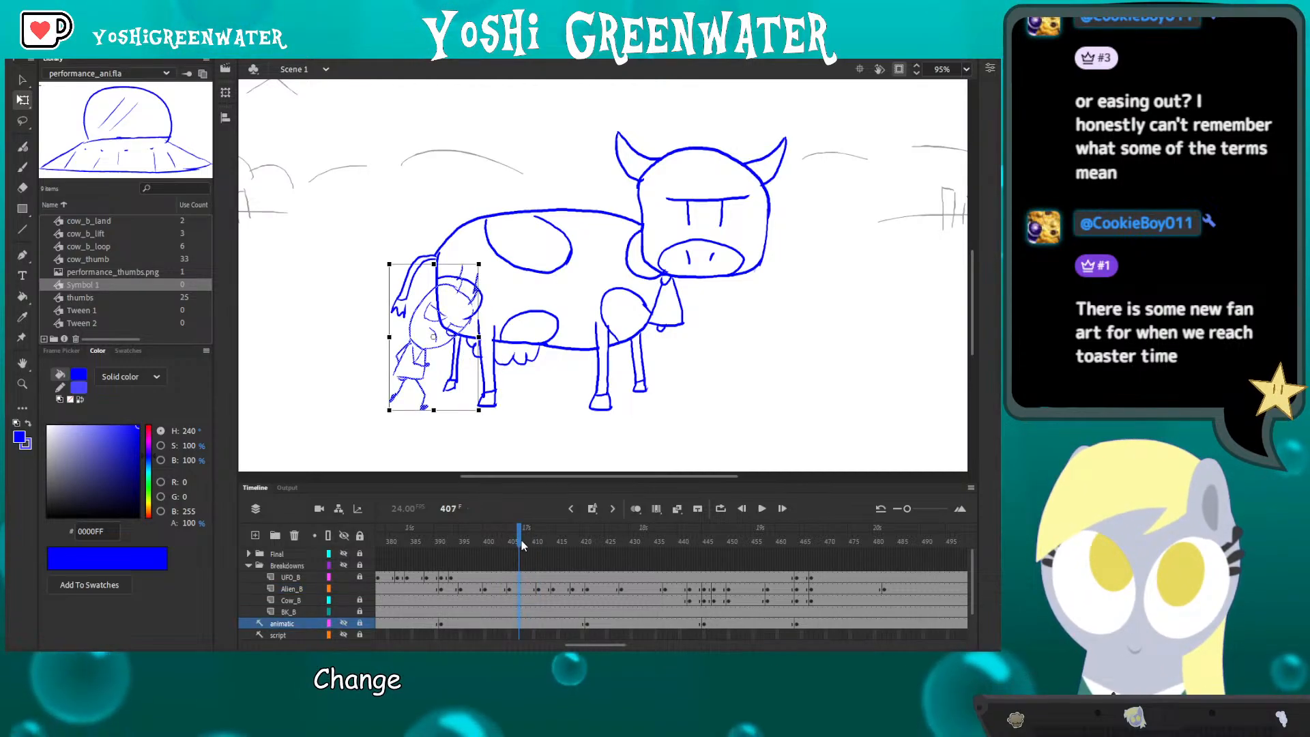
pyautogui.moveTo(520, 543)
pyautogui.mouseDown()
pyautogui.moveTo(558, 556)
pyautogui.moveTo(539, 623)
pyautogui.moveTo(560, 555)
pyautogui.moveTo(597, 549)
pyautogui.mouseUp()
pyautogui.press('F5')
pyautogui.press('F5')
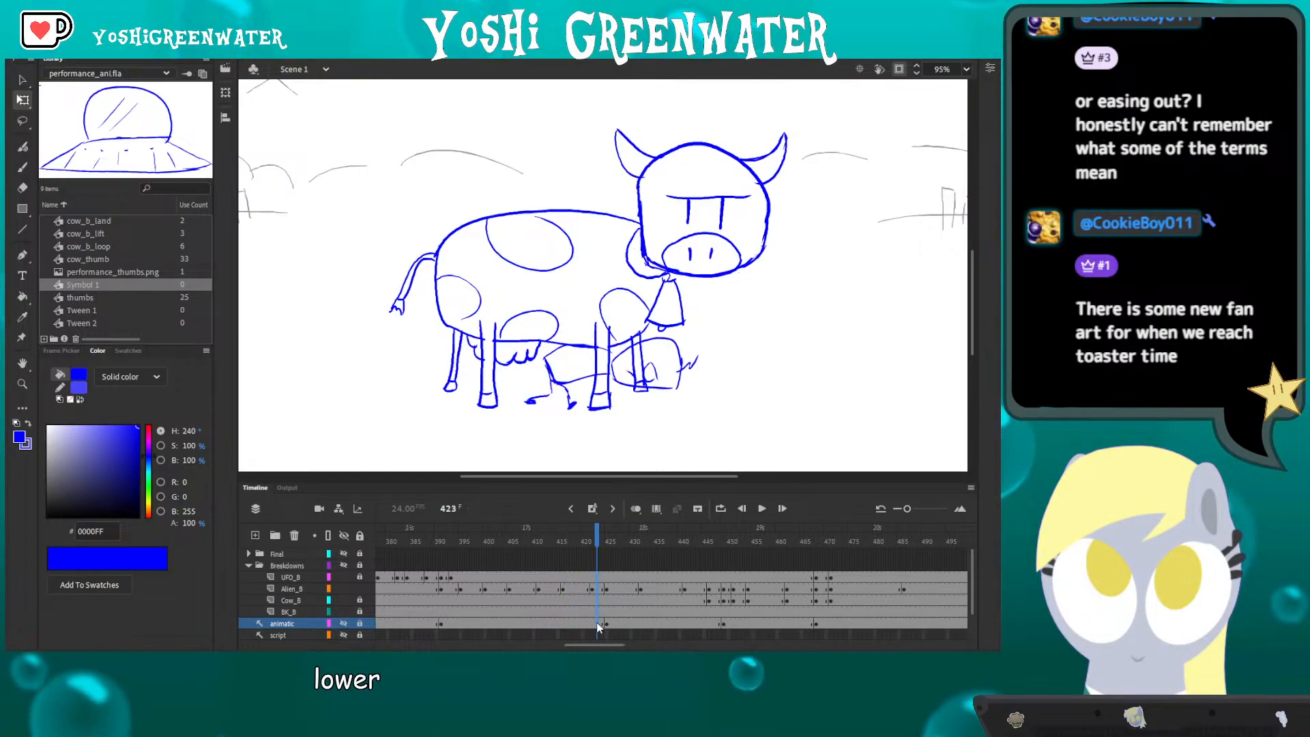
pyautogui.press('F5')
pyautogui.press('F5')
# - Play back the slowed pass and insert single extra frames across the layers to lengthen the alien's poses under the cow
pyautogui.click(474, 547)
pyautogui.press('Return')
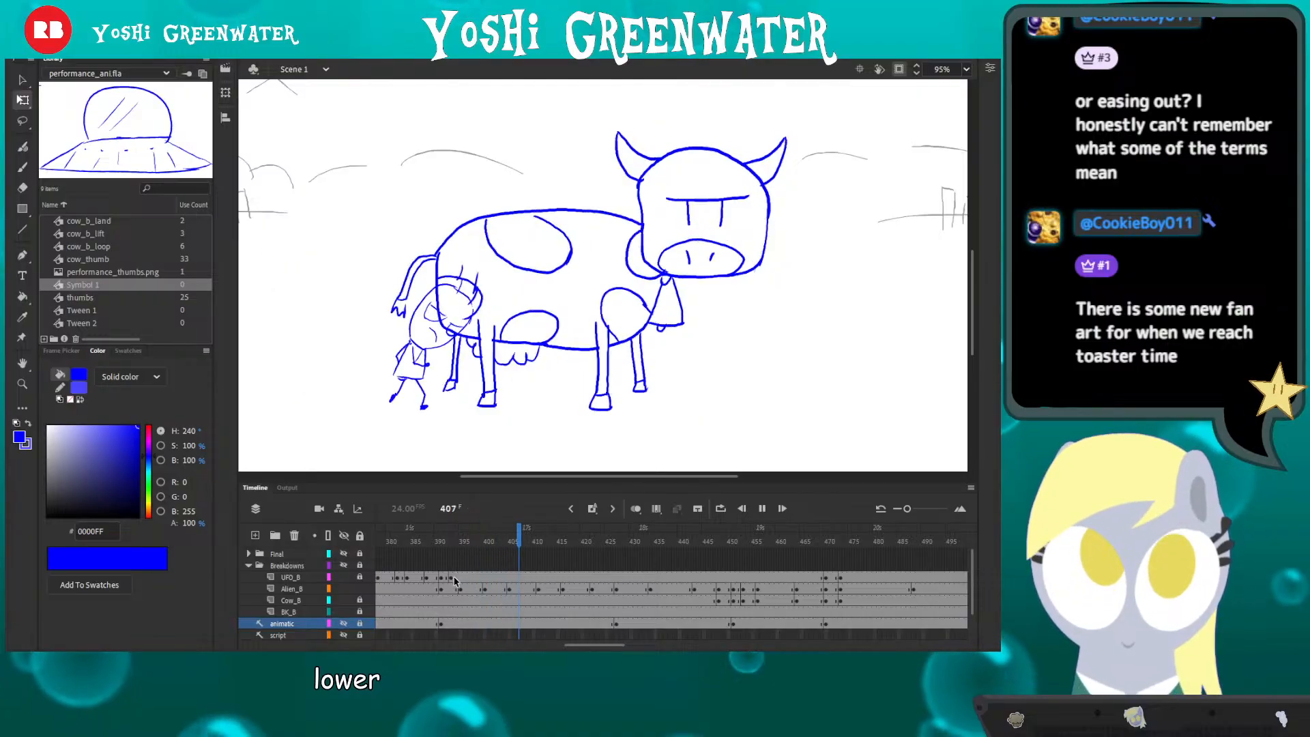
pyautogui.moveTo(534, 544); pyautogui.dragTo(576, 594)
pyautogui.click(570, 583)
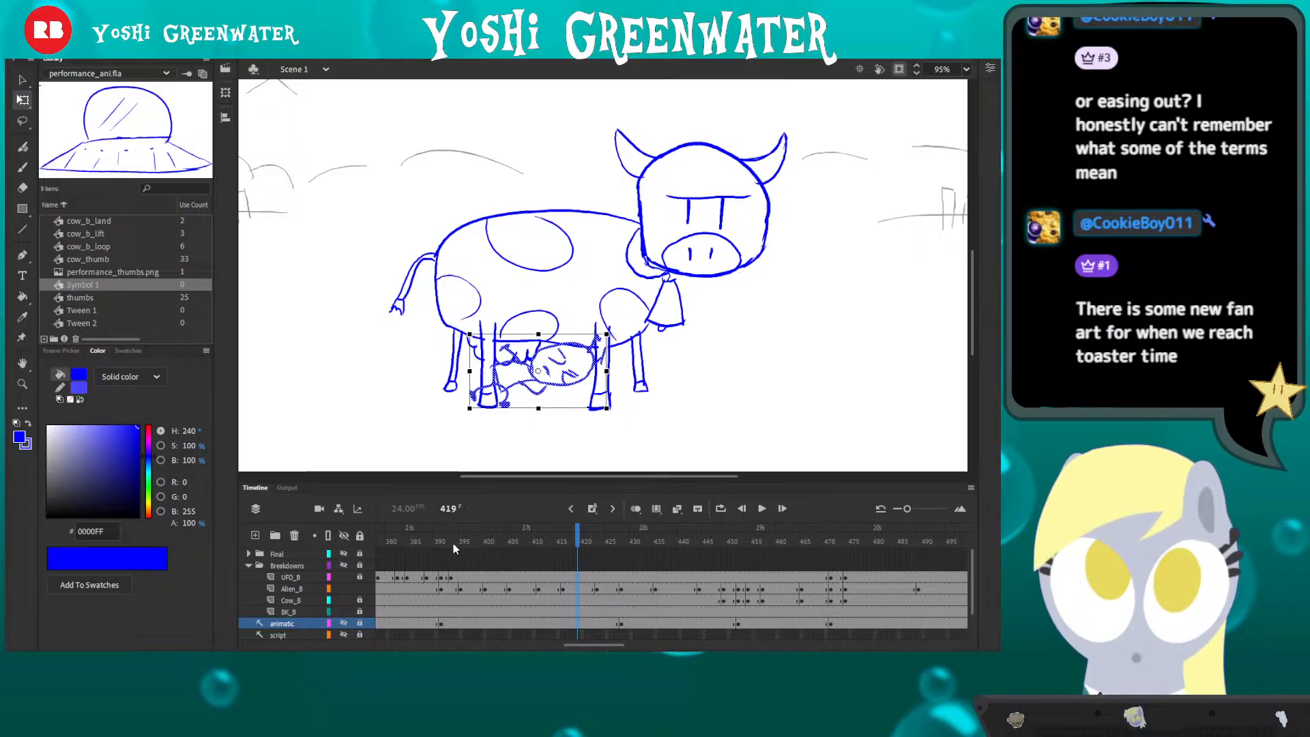
pyautogui.moveTo(455, 548); pyautogui.dragTo(546, 551)
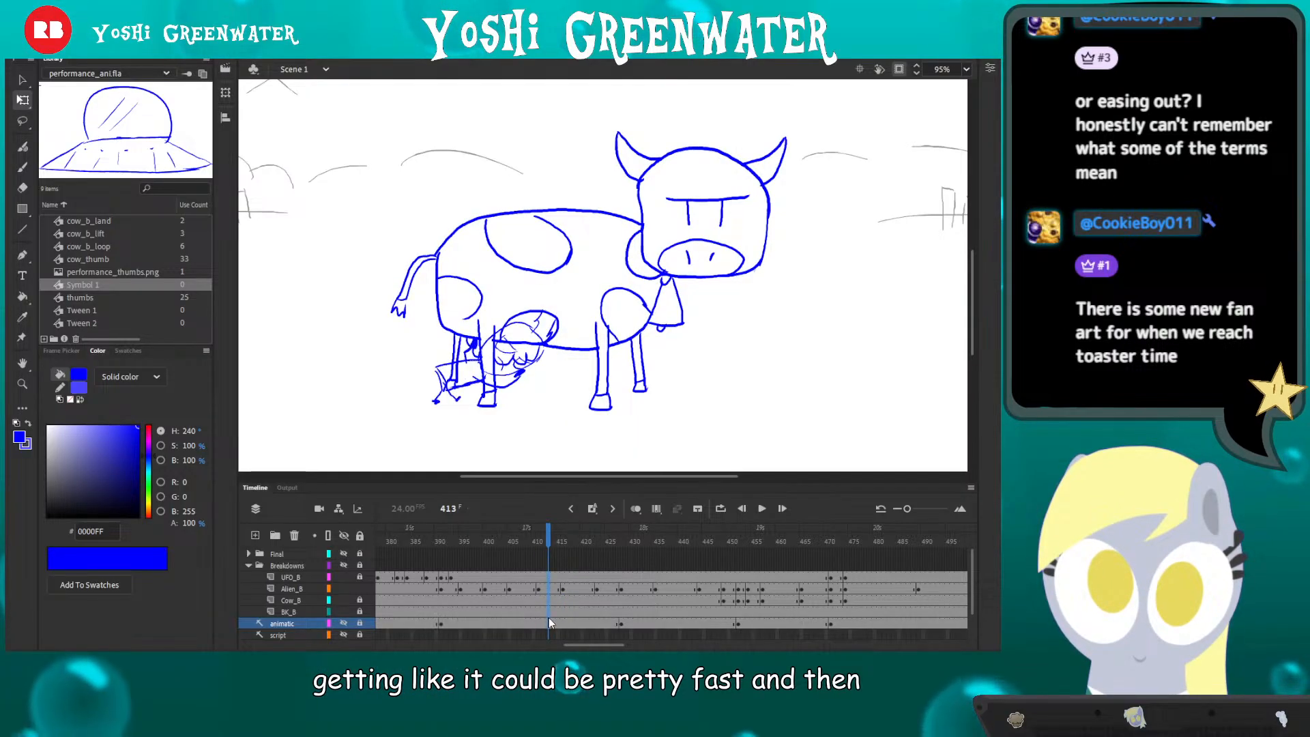
pyautogui.click(571, 551)
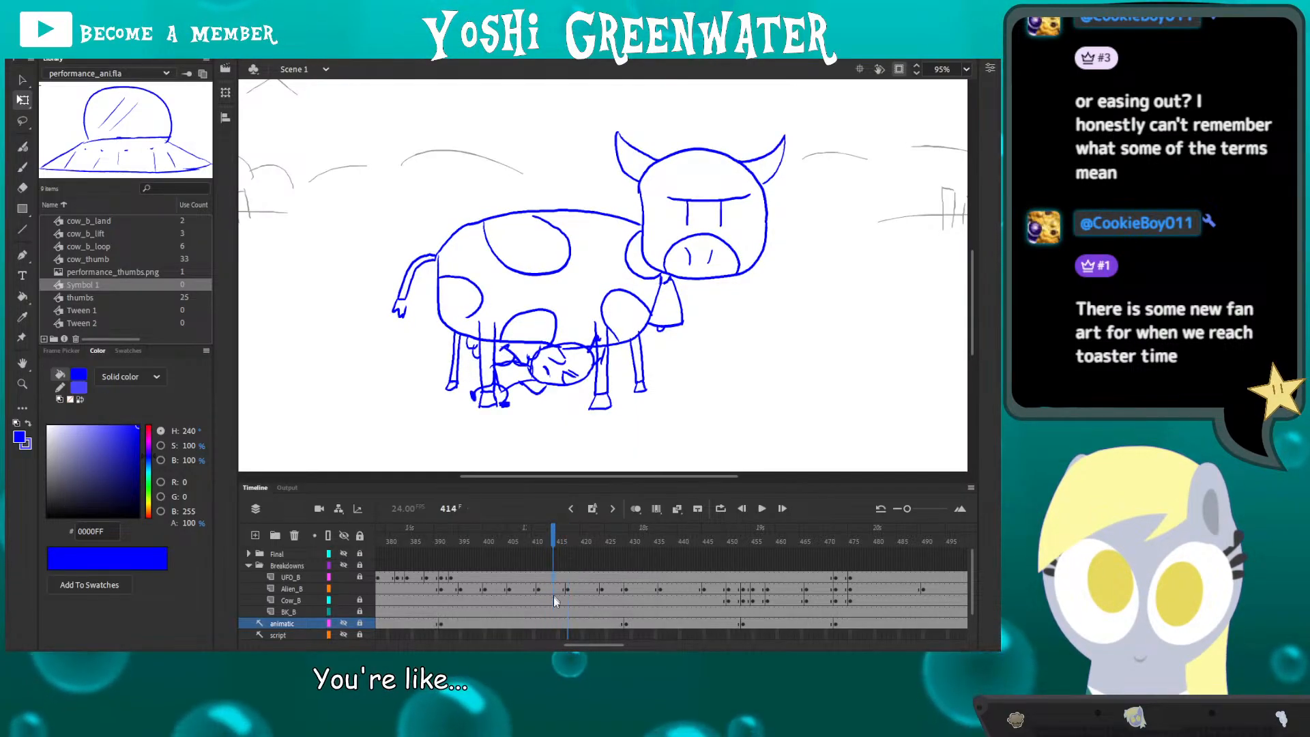
# - Insert more frames across the layers around frame 420 to hold the alien's pose between the cow's legs, and play the result
pyautogui.moveTo(572, 552); pyautogui.dragTo(687, 546)
pyautogui.click(588, 550)
pyautogui.press('F5')
pyautogui.press('F5')
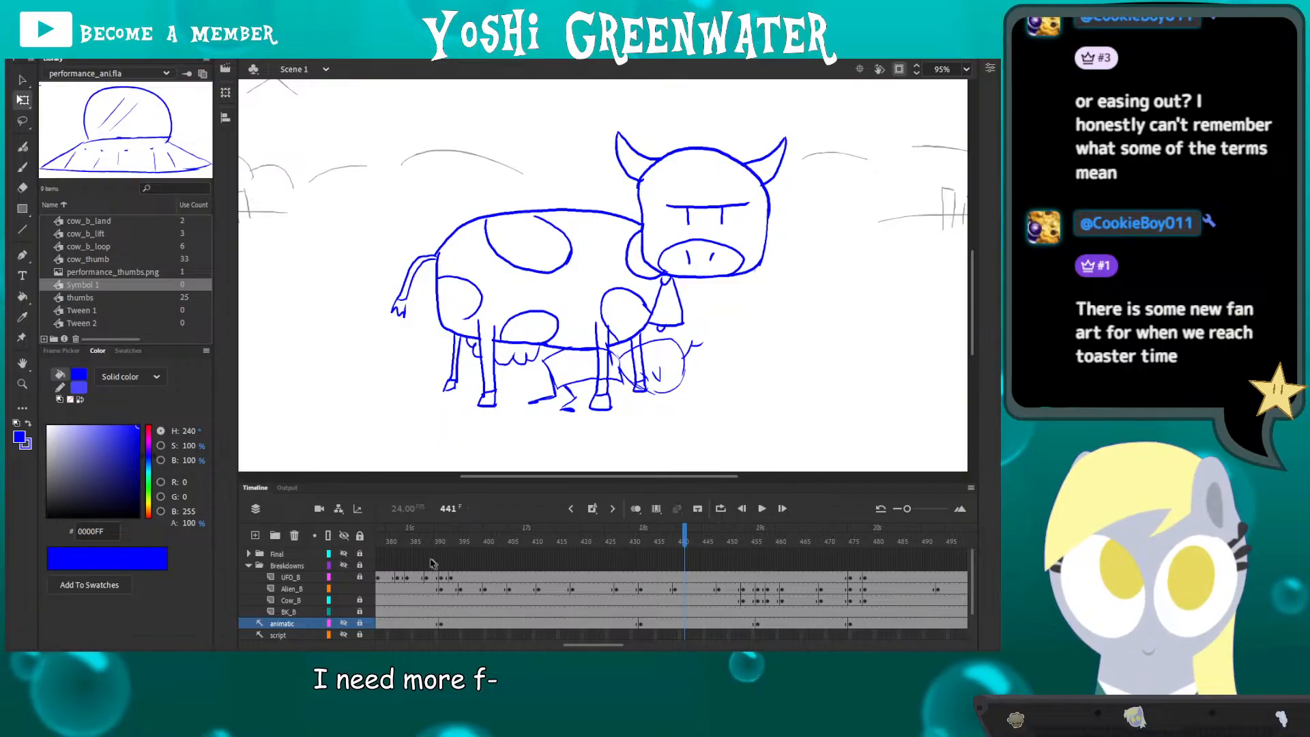
pyautogui.press('Return')
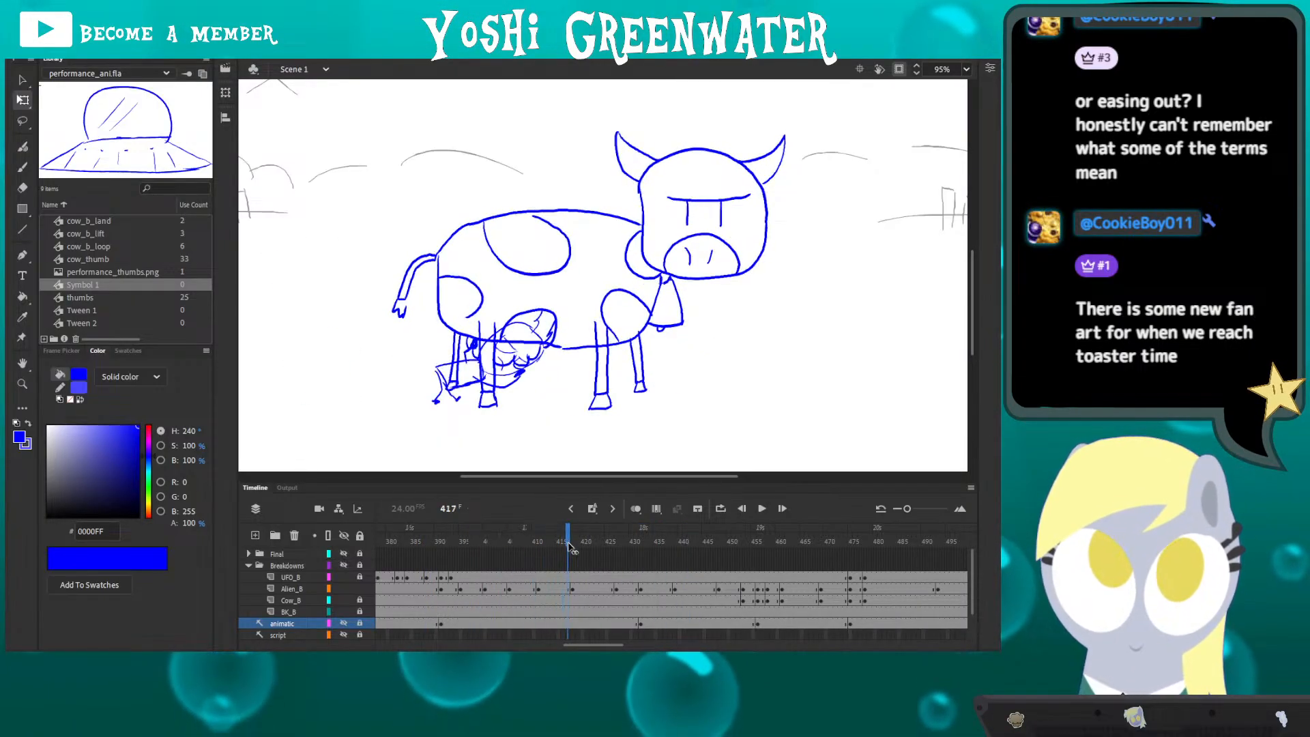
pyautogui.click(573, 567)
pyautogui.moveTo(577, 567); pyautogui.dragTo(583, 612)
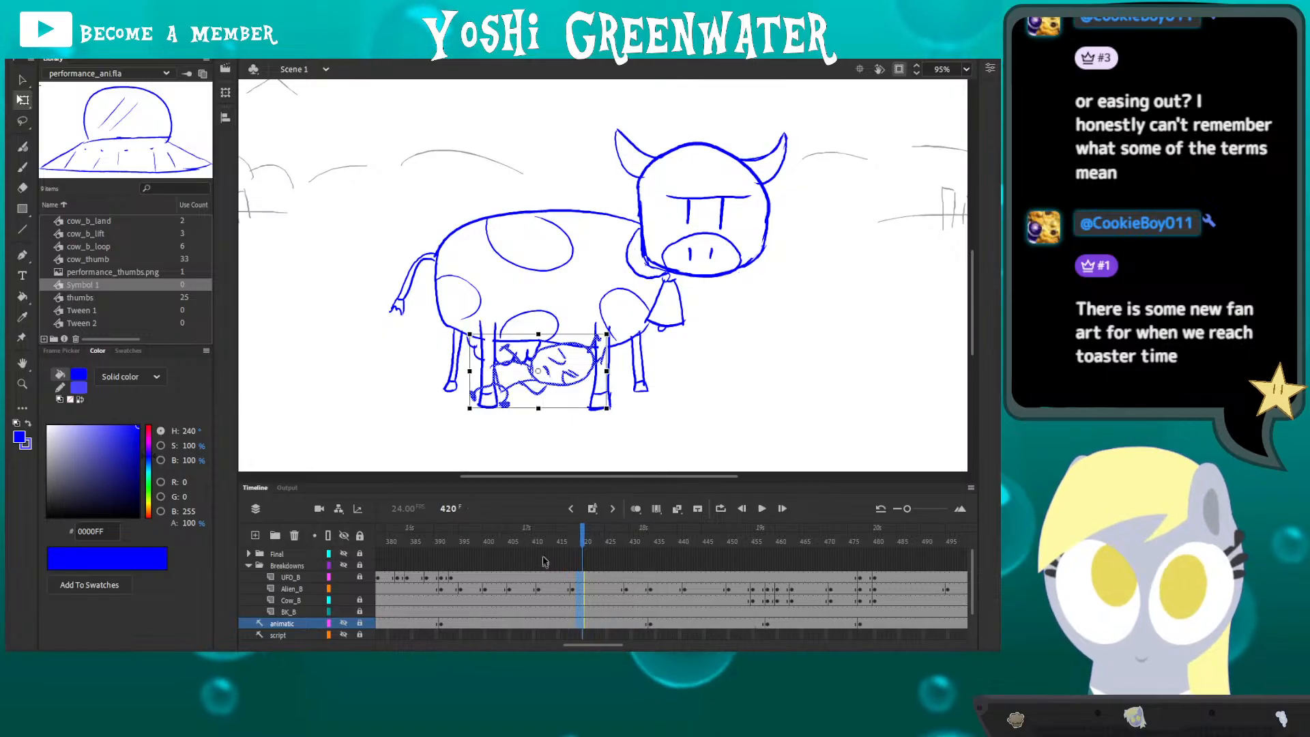
pyautogui.click(513, 571)
pyautogui.press('Return')
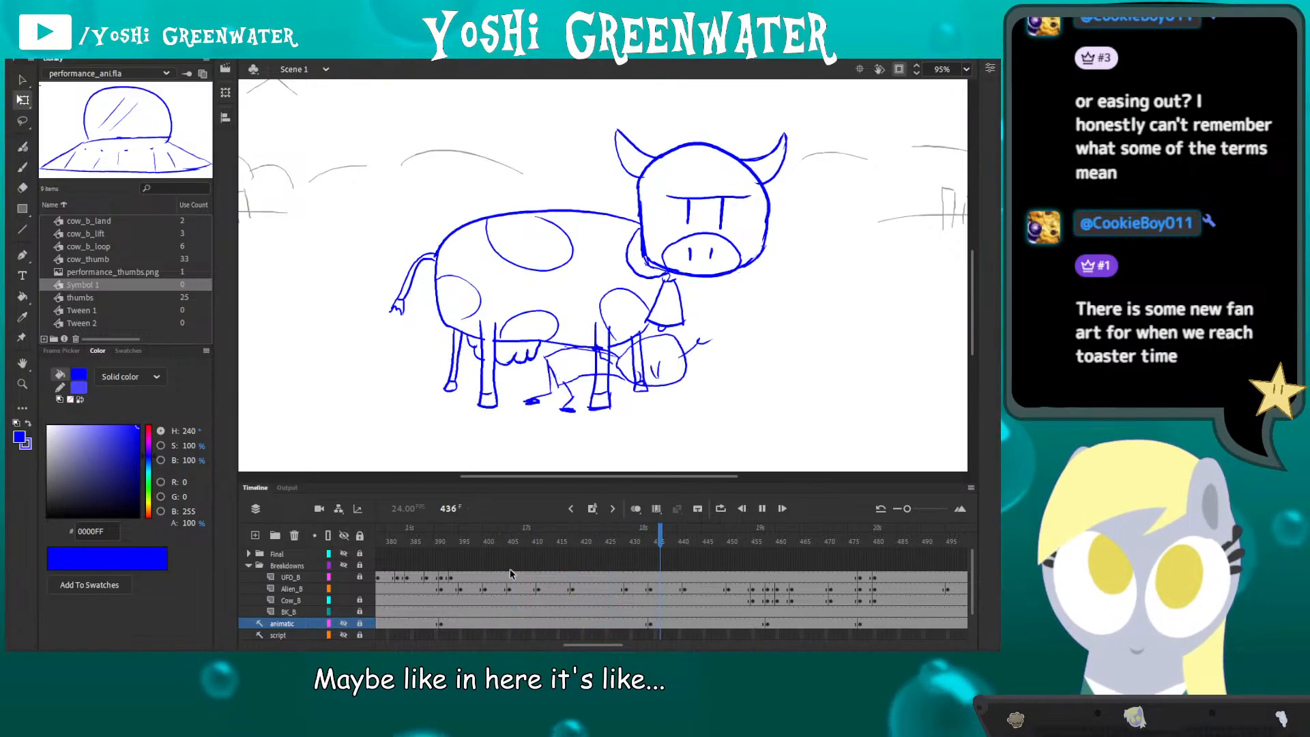
# - Add a keyframe on the Alien_B layer at frame 424 and insert two more frames after it across the layers
pyautogui.click(592, 544)
pyautogui.moveTo(594, 544); pyautogui.dragTo(602, 582)
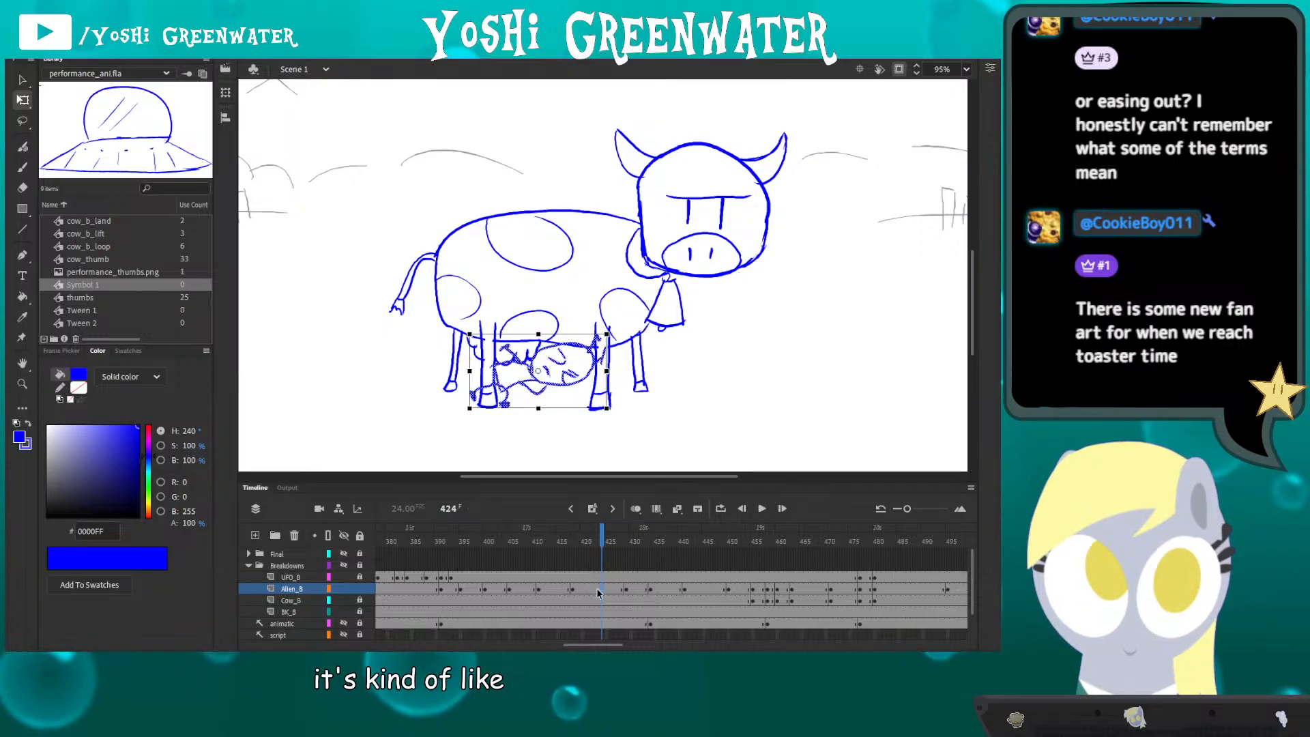
pyautogui.press('F5')
pyautogui.press('F5')
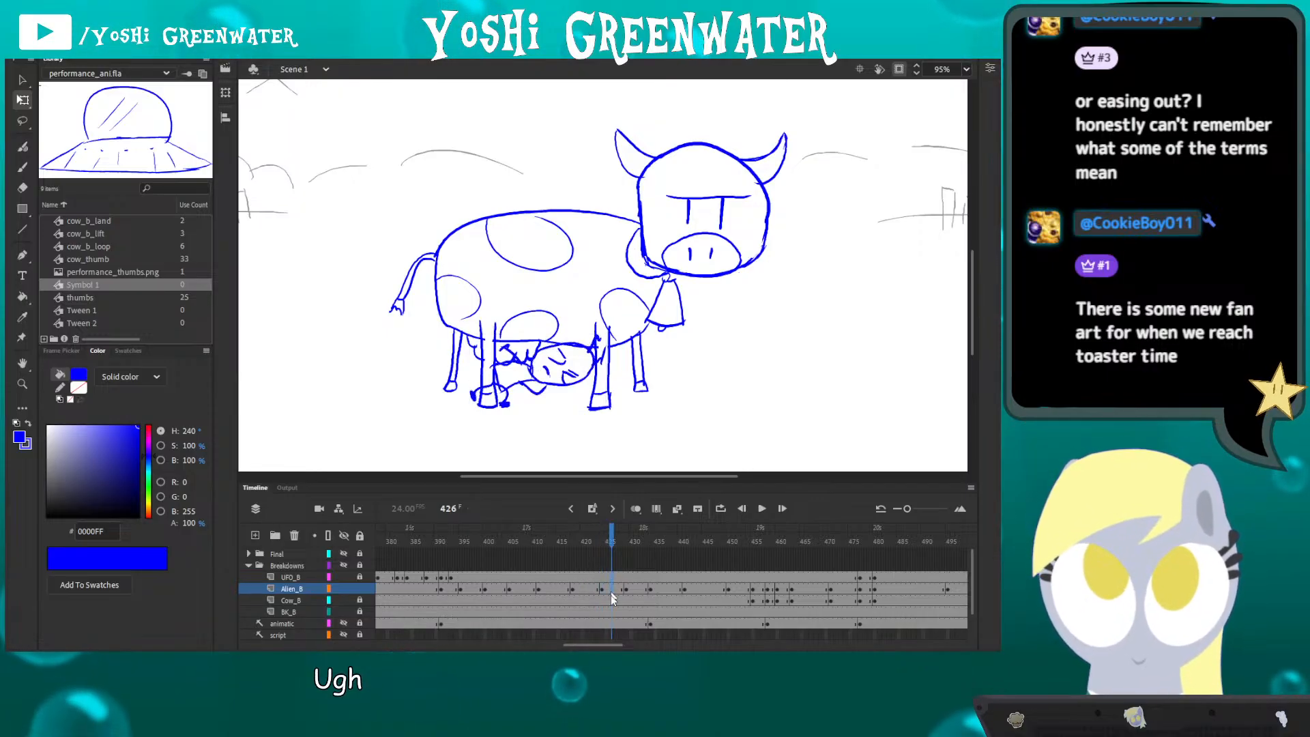
# - Select the alien drawing at frame 424, zoomed in beneath the cow, and show onion skins of the neighbouring poses
pyautogui.click(602, 589)
pyautogui.hotkey('ctrl', 'a')
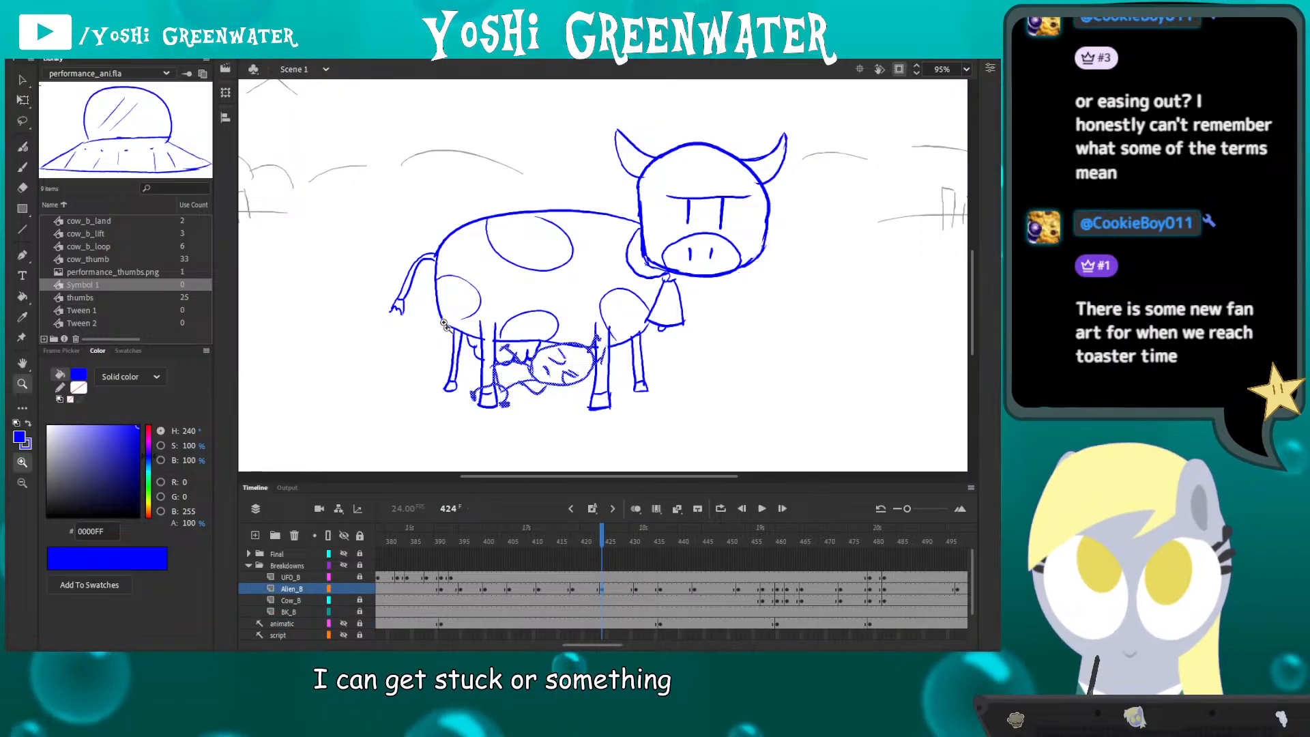
pyautogui.moveTo(434, 289)
pyautogui.mouseDown()
pyautogui.moveTo(577, 427)
pyautogui.moveTo(435, 390)
pyautogui.mouseUp()
pyautogui.click(635, 509)
pyautogui.moveTo(512, 434)
pyautogui.mouseDown()
pyautogui.moveTo(439, 438)
pyautogui.moveTo(464, 448)
pyautogui.mouseUp()
pyautogui.moveTo(628, 541); pyautogui.dragTo(638, 540)
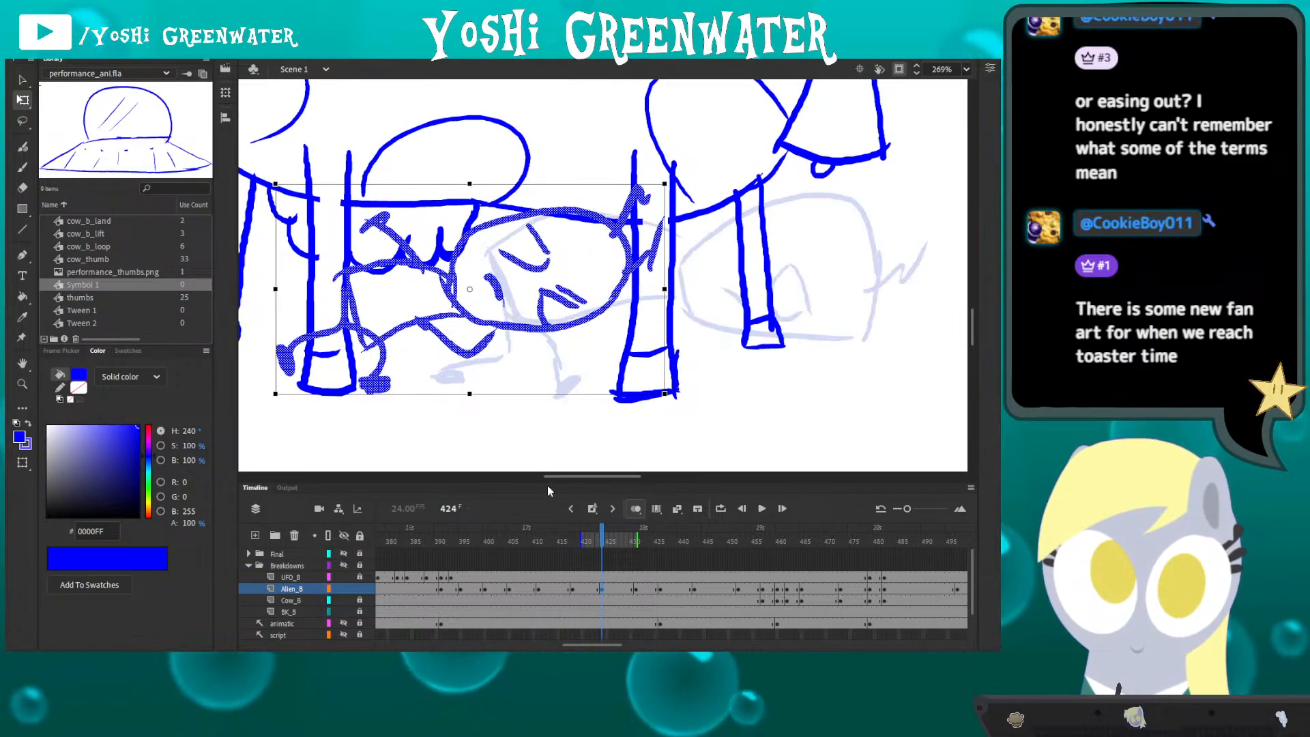
# - Try nudging the copied alien pose slightly forward at frame 424
pyautogui.hotkey('shift', 'Right')
pyautogui.hotkey('shift', 'Right')
pyautogui.hotkey('shift', 'Right')
pyautogui.hotkey('shift', 'Right')
pyautogui.hotkey('shift', 'Right')
pyautogui.hotkey('shift', 'Right')
pyautogui.hotkey('shift', 'Right')
pyautogui.hotkey('shift', 'Right')
pyautogui.hotkey('shift', 'Right')
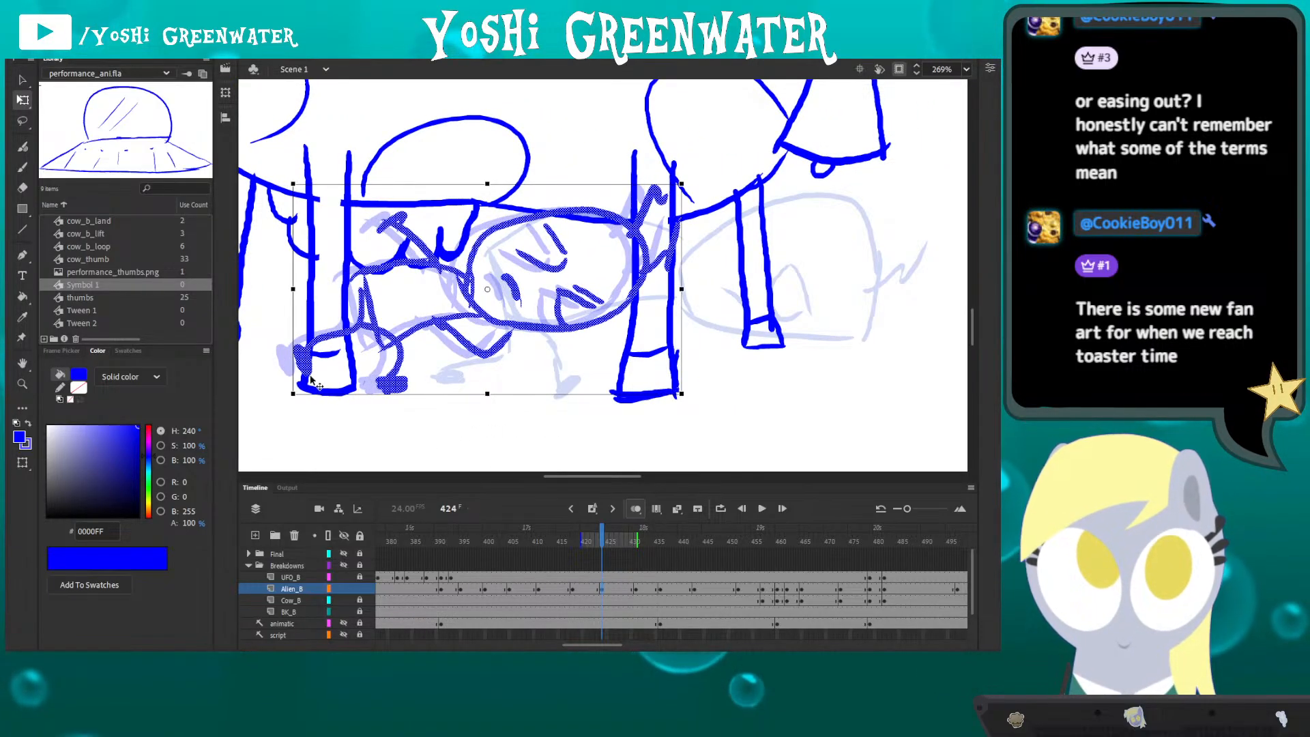
# - Delete the copied alien pose at frame 424 and draw the alien's rounded head with antennae in its place beneath the cow
pyautogui.press('Delete')
pyautogui.press('b')
pyautogui.moveTo(572, 239); pyautogui.dragTo(551, 239)
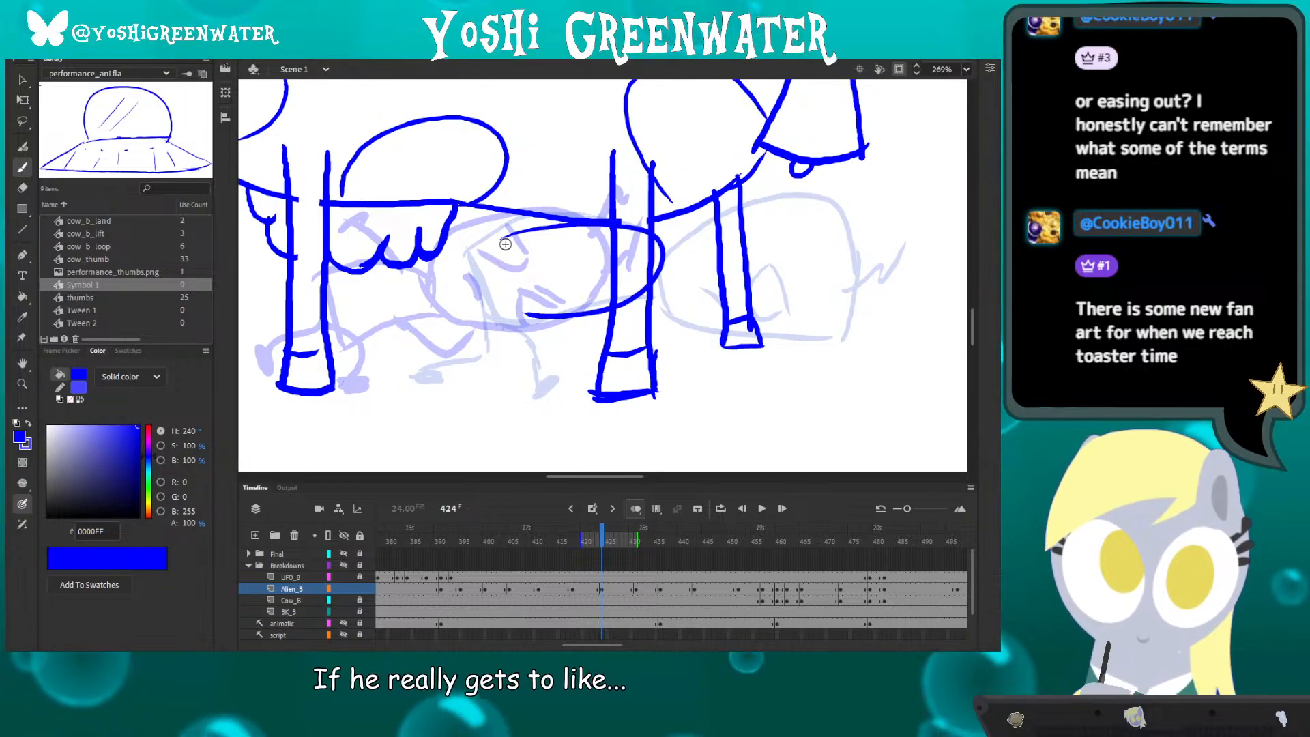
pyautogui.hotkey('ctrl', 'z')
pyautogui.moveTo(503, 227)
pyautogui.mouseDown()
pyautogui.moveTo(637, 283)
pyautogui.moveTo(634, 294)
pyautogui.mouseUp()
pyautogui.moveTo(616, 210); pyautogui.dragTo(635, 181)
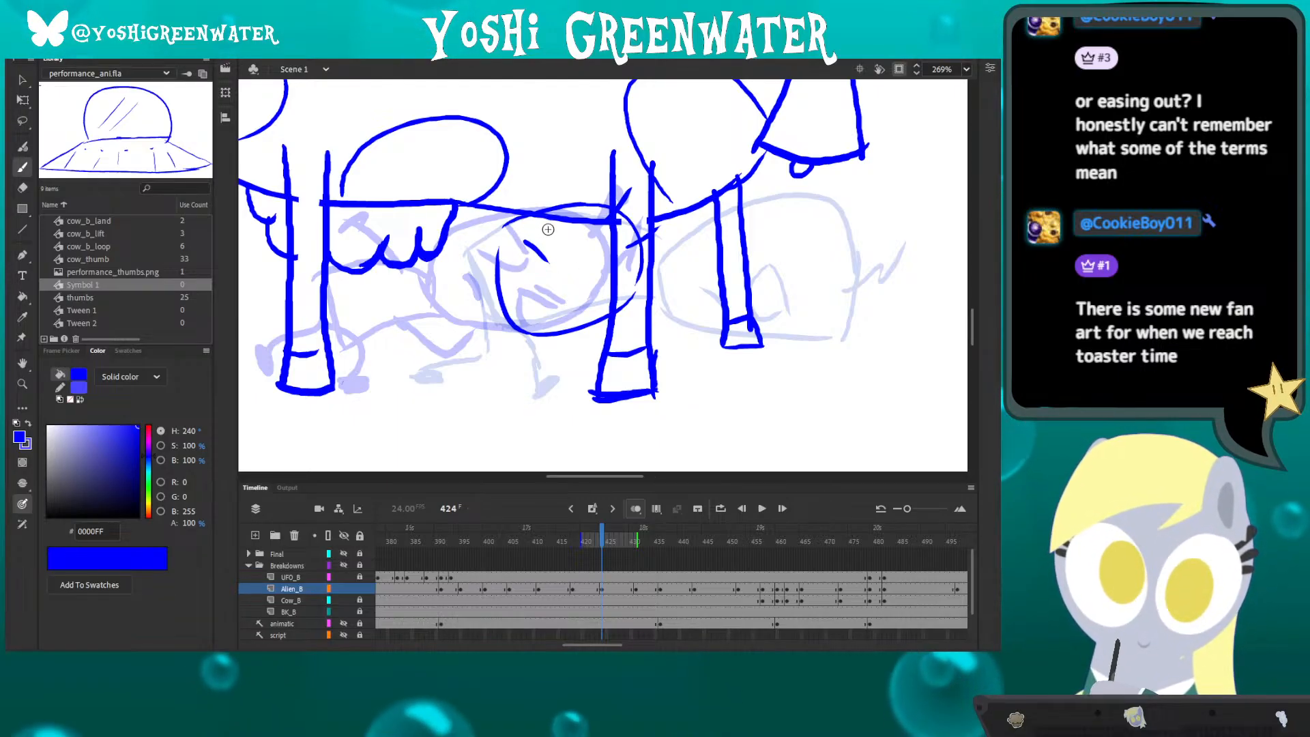
pyautogui.hotkey('ctrl', 'z')
pyautogui.moveTo(565, 247)
pyautogui.mouseDown()
pyautogui.moveTo(521, 298)
pyautogui.moveTo(516, 274)
pyautogui.mouseUp()
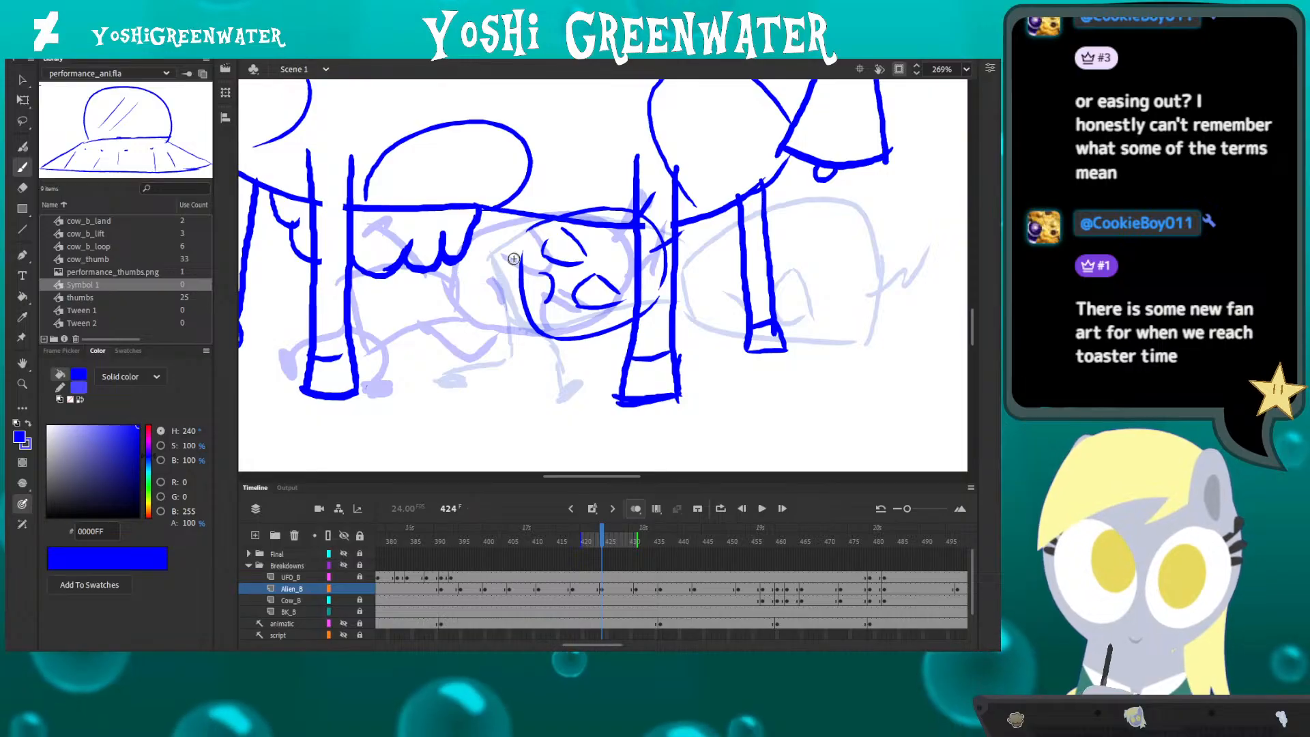
pyautogui.press('q')
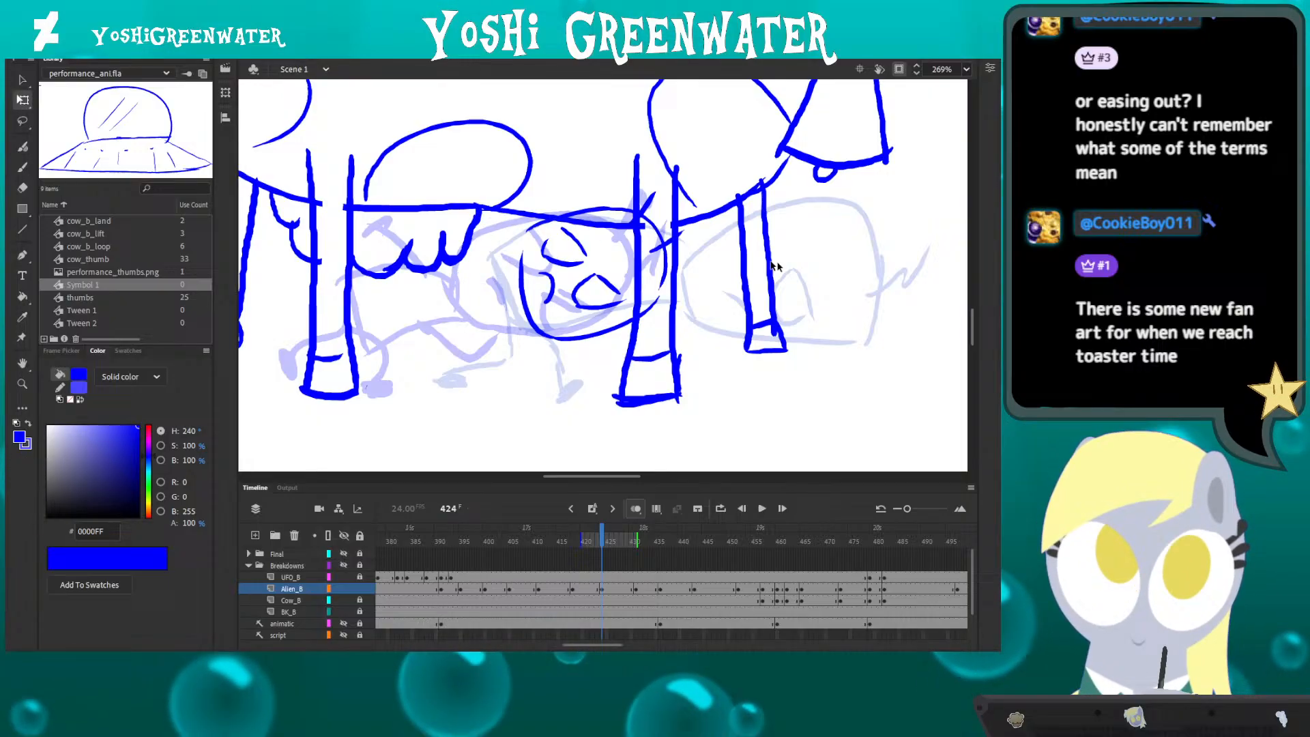
pyautogui.click(577, 297)
pyautogui.press('Delete')
pyautogui.click(544, 290)
pyautogui.press('Delete')
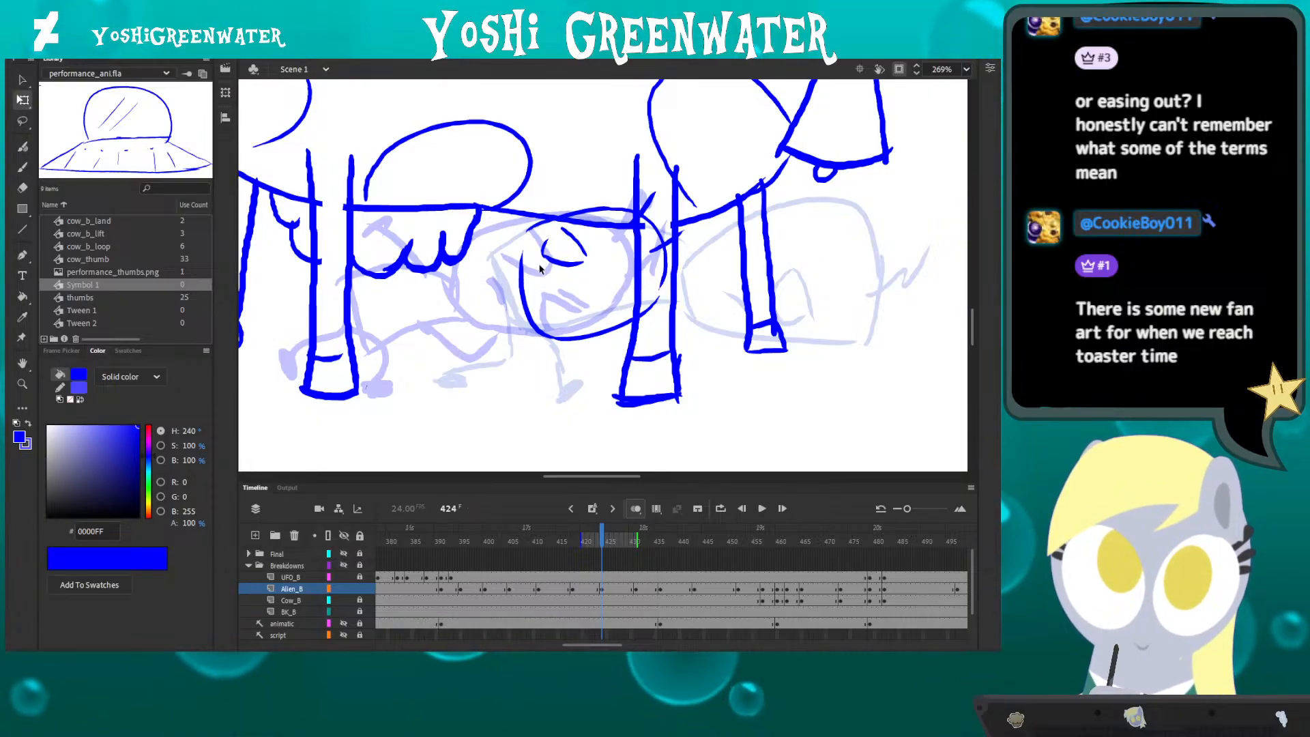
# - Draw the alien's facial features inside the new head at frame 424, turned in the direction it is heading
pyautogui.press('b')
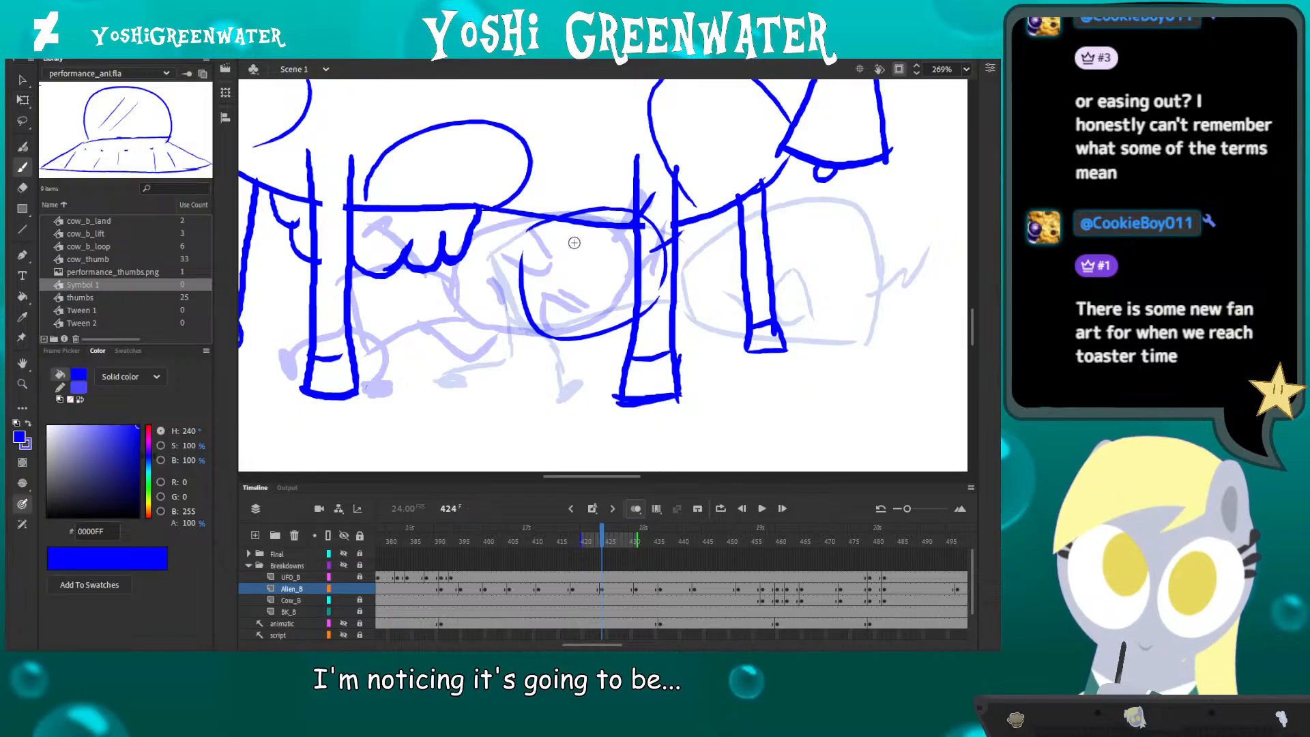
pyautogui.moveTo(591, 279); pyautogui.dragTo(551, 253)
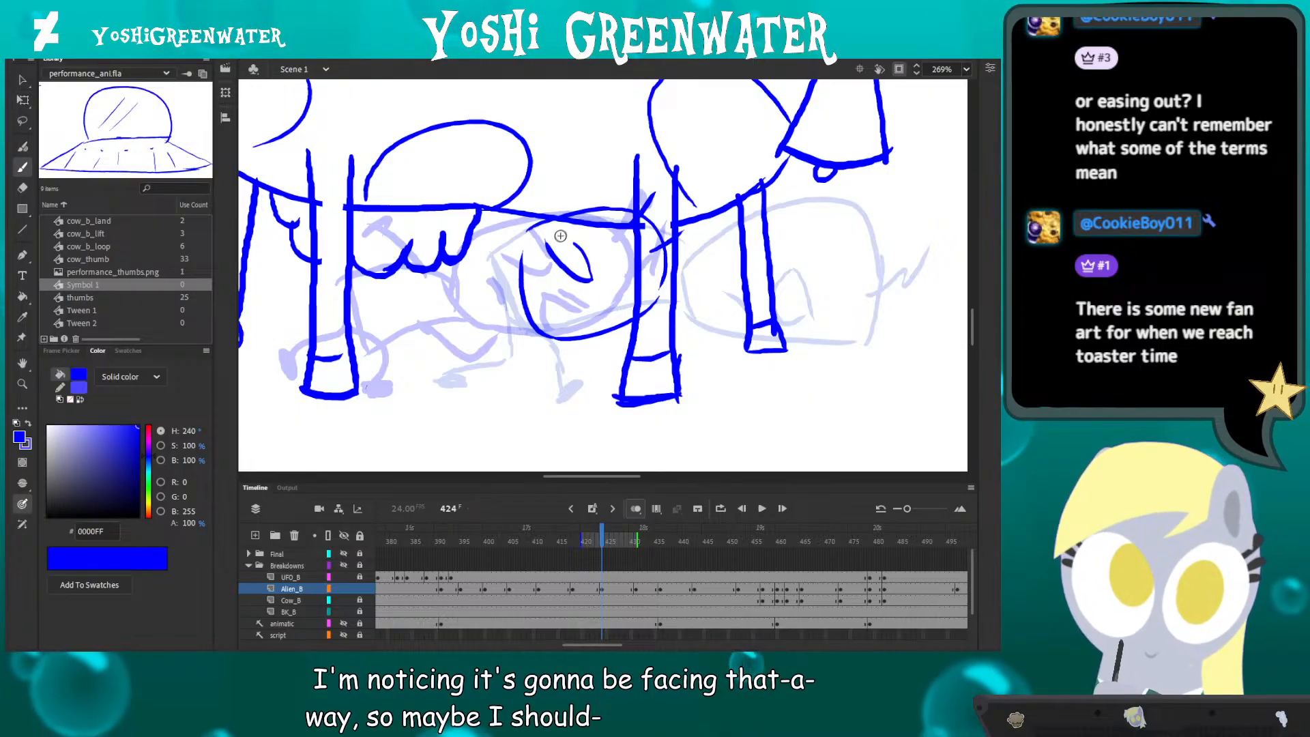
pyautogui.moveTo(582, 234)
pyautogui.mouseDown()
pyautogui.moveTo(609, 284)
pyautogui.moveTo(560, 275)
pyautogui.mouseUp()
pyautogui.hotkey('ctrl', 'z')
pyautogui.moveTo(563, 277); pyautogui.dragTo(606, 295)
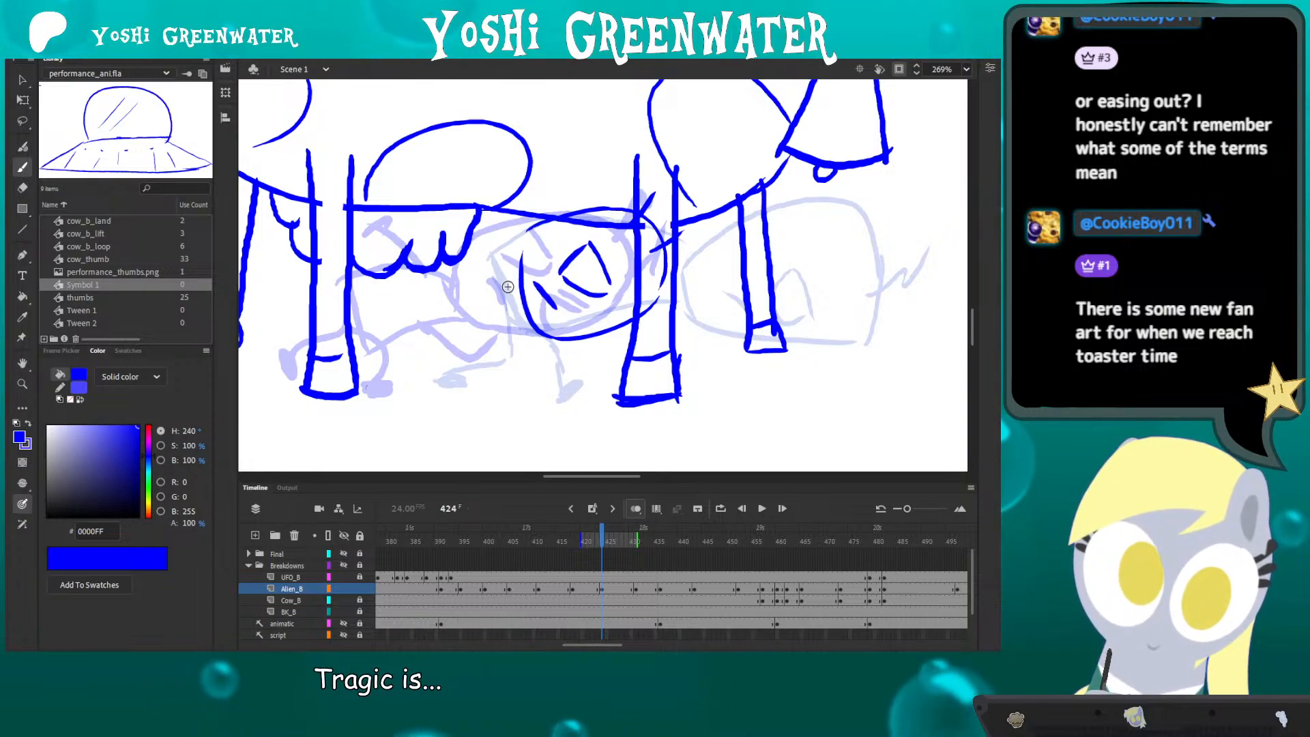
# - Draw the alien's stretched body behind its head, plus a bent arm and hand under the cow's belly
pyautogui.moveTo(526, 273); pyautogui.dragTo(491, 276)
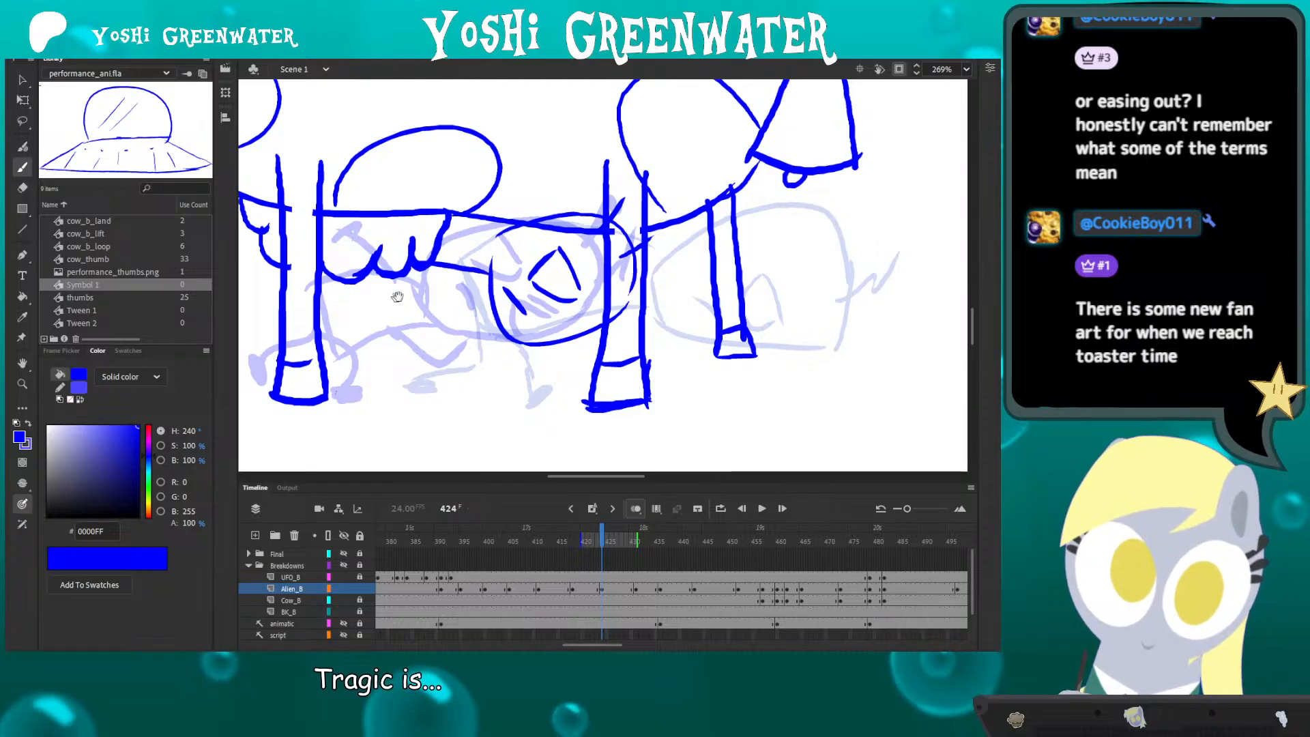
pyautogui.moveTo(396, 296); pyautogui.dragTo(509, 286)
pyautogui.moveTo(486, 339); pyautogui.dragTo(604, 311)
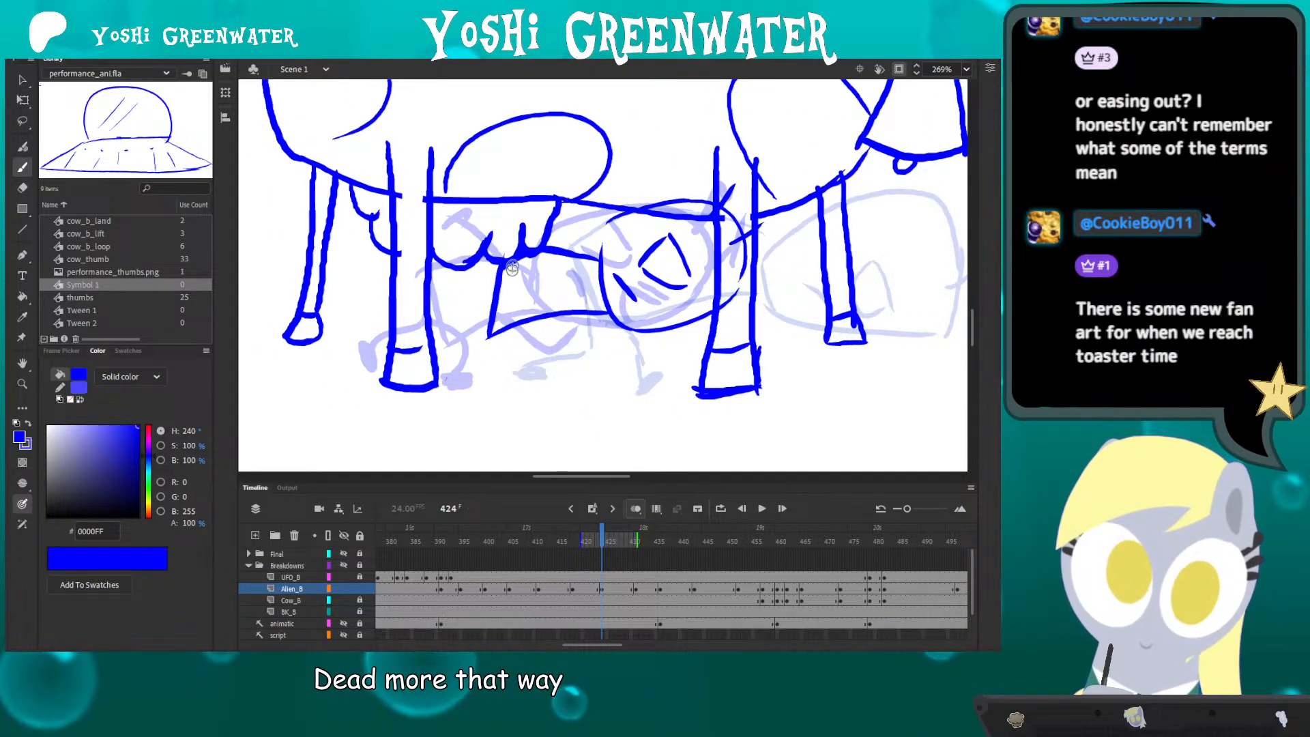
pyautogui.moveTo(510, 323); pyautogui.dragTo(489, 295)
pyautogui.moveTo(527, 215); pyautogui.dragTo(551, 251)
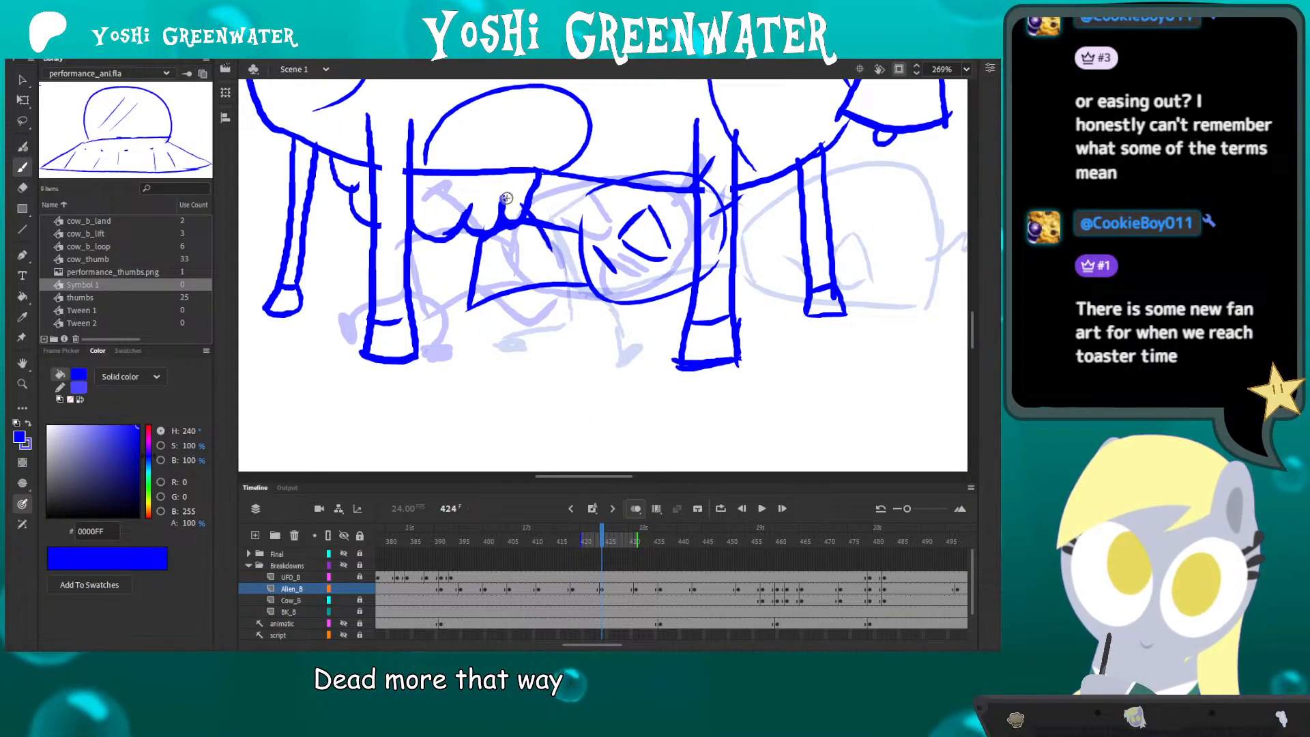
pyautogui.moveTo(514, 195); pyautogui.dragTo(490, 209)
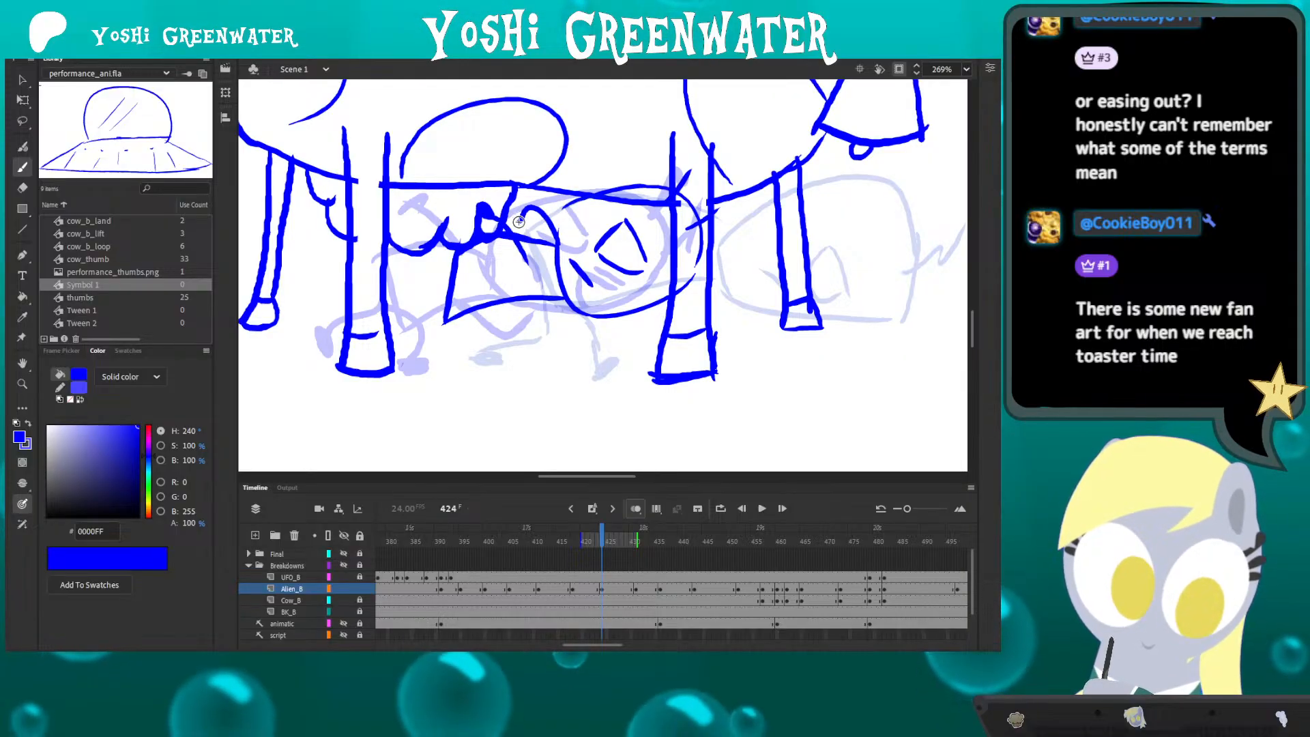
pyautogui.moveTo(497, 212); pyautogui.dragTo(502, 225)
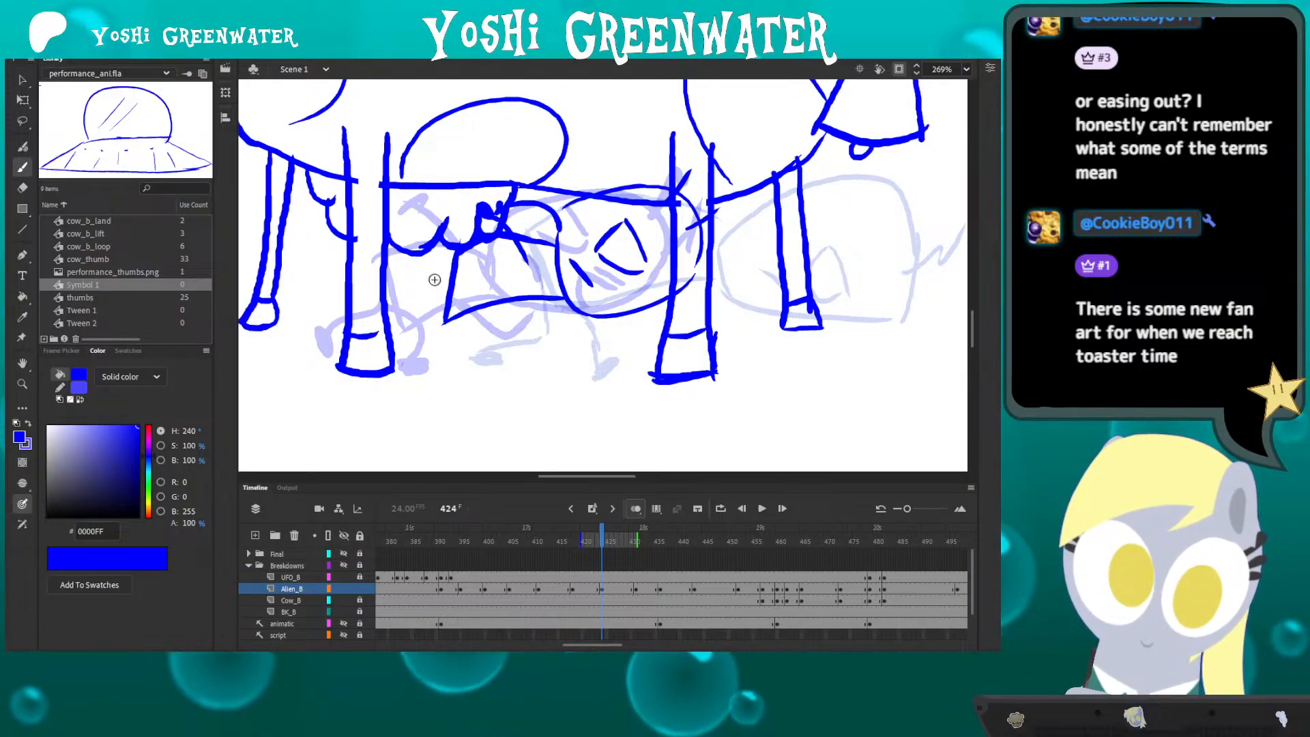
# - Draw the alien's legs at frame 424, one planted on the ground and the other bent and lifted behind
pyautogui.press('e')
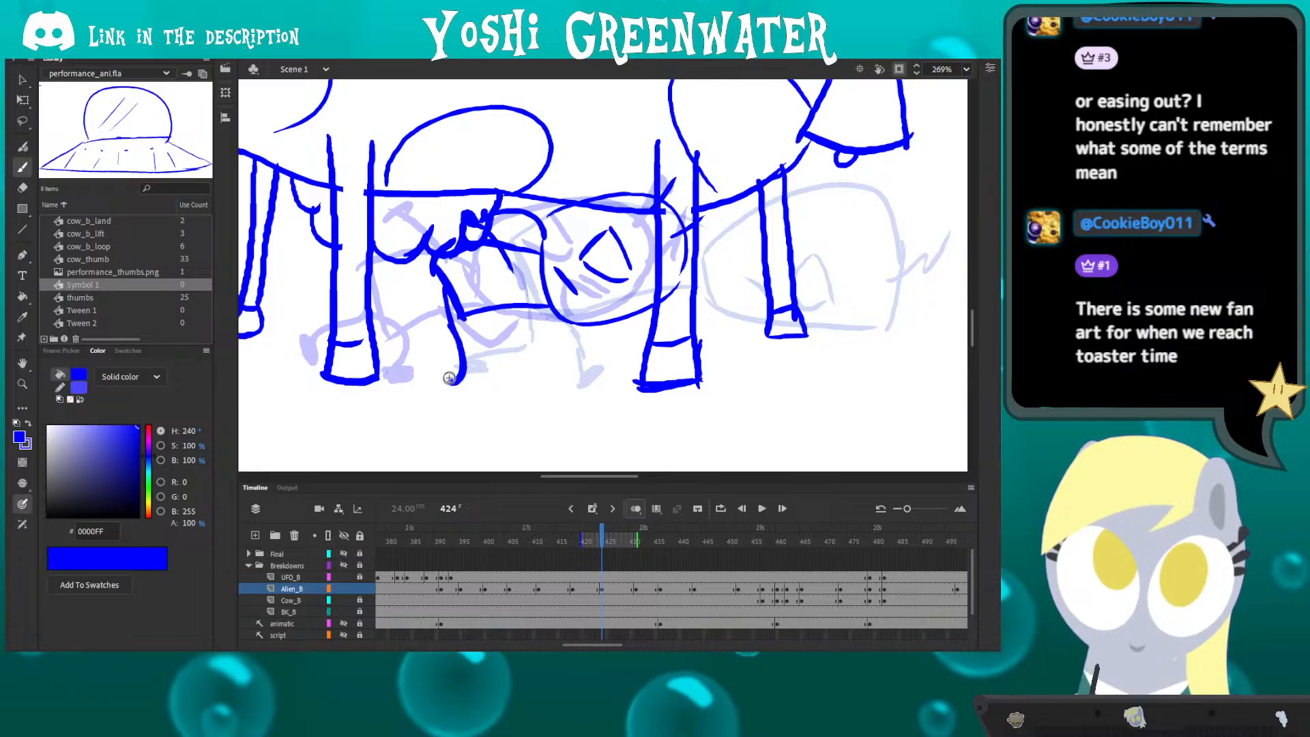
pyautogui.moveTo(440, 281)
pyautogui.mouseDown()
pyautogui.moveTo(448, 377)
pyautogui.moveTo(464, 372)
pyautogui.mouseUp()
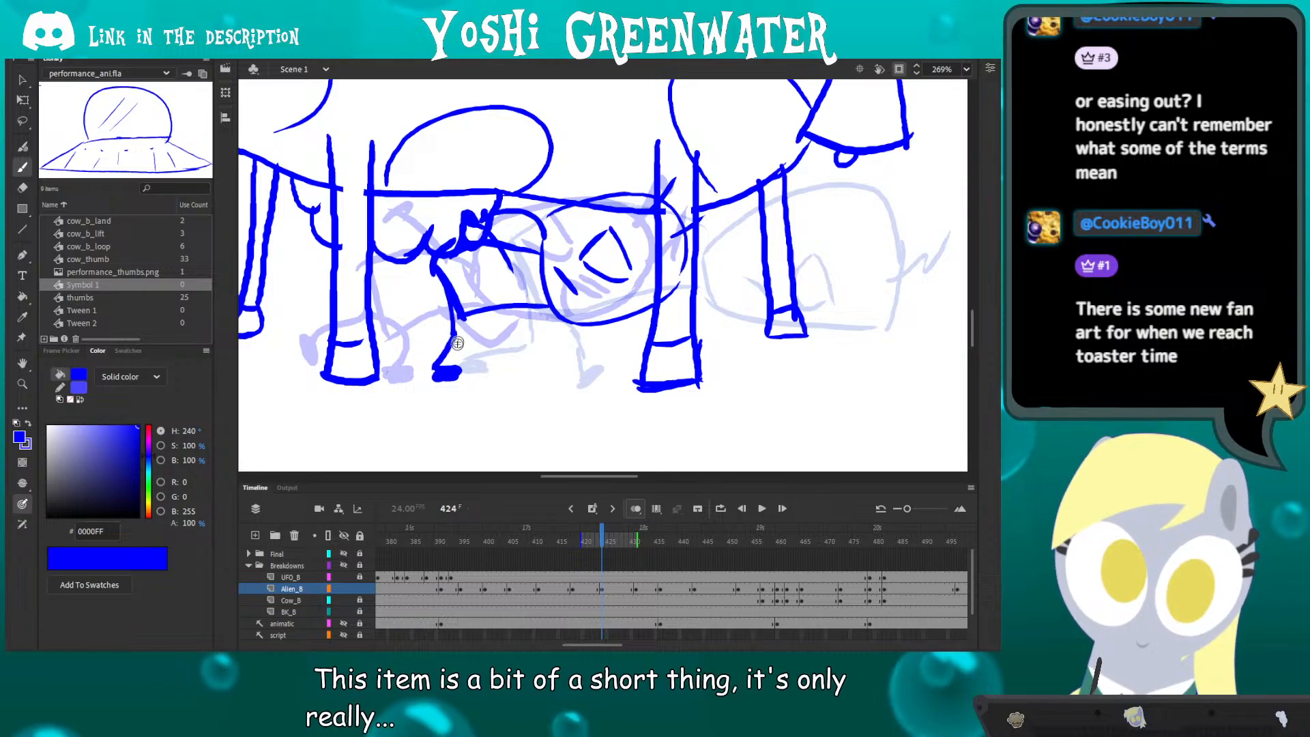
pyautogui.moveTo(415, 314)
pyautogui.mouseDown()
pyautogui.moveTo(401, 338)
pyautogui.moveTo(385, 329)
pyautogui.moveTo(373, 367)
pyautogui.mouseUp()
pyautogui.hotkey('ctrl', 'z')
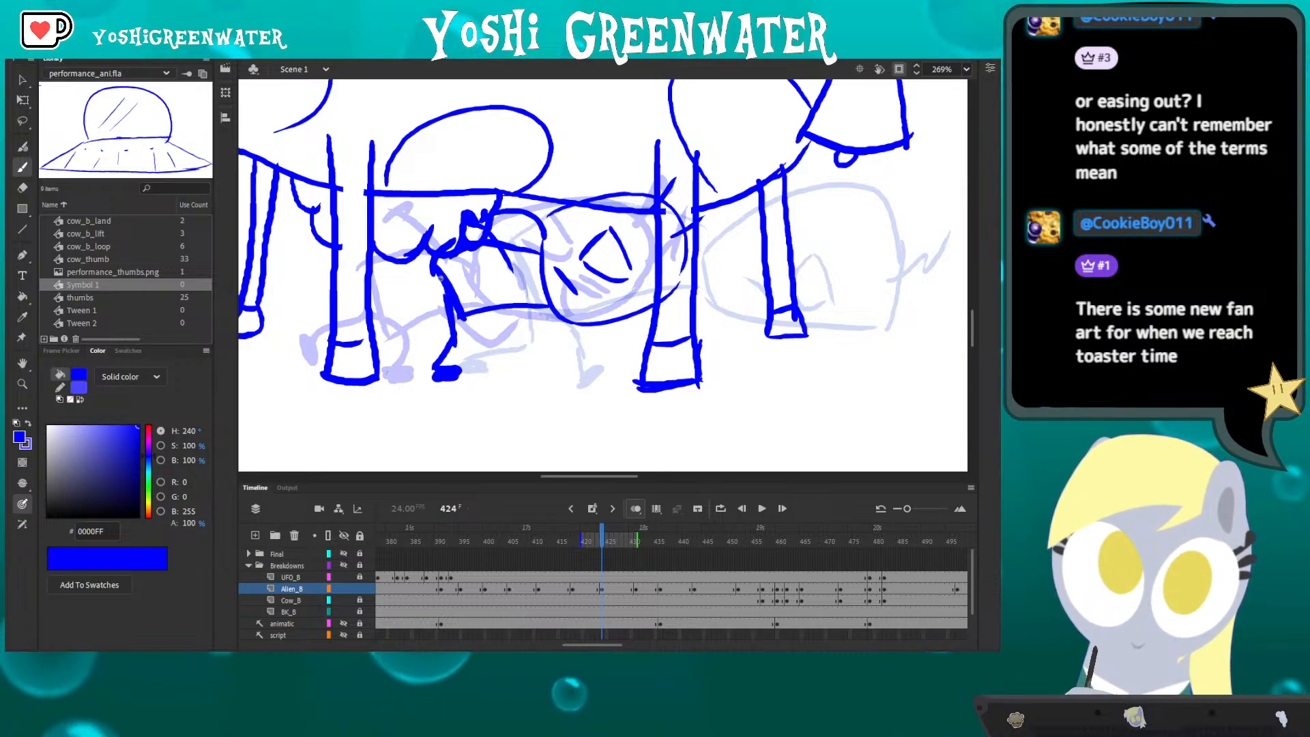
pyautogui.moveTo(440, 278)
pyautogui.mouseDown()
pyautogui.moveTo(407, 311)
pyautogui.moveTo(379, 309)
pyautogui.mouseUp()
# - Sketch two rough figures, one upright and one bent over, in the empty space below the cow to compare the body shape
pyautogui.press('q')
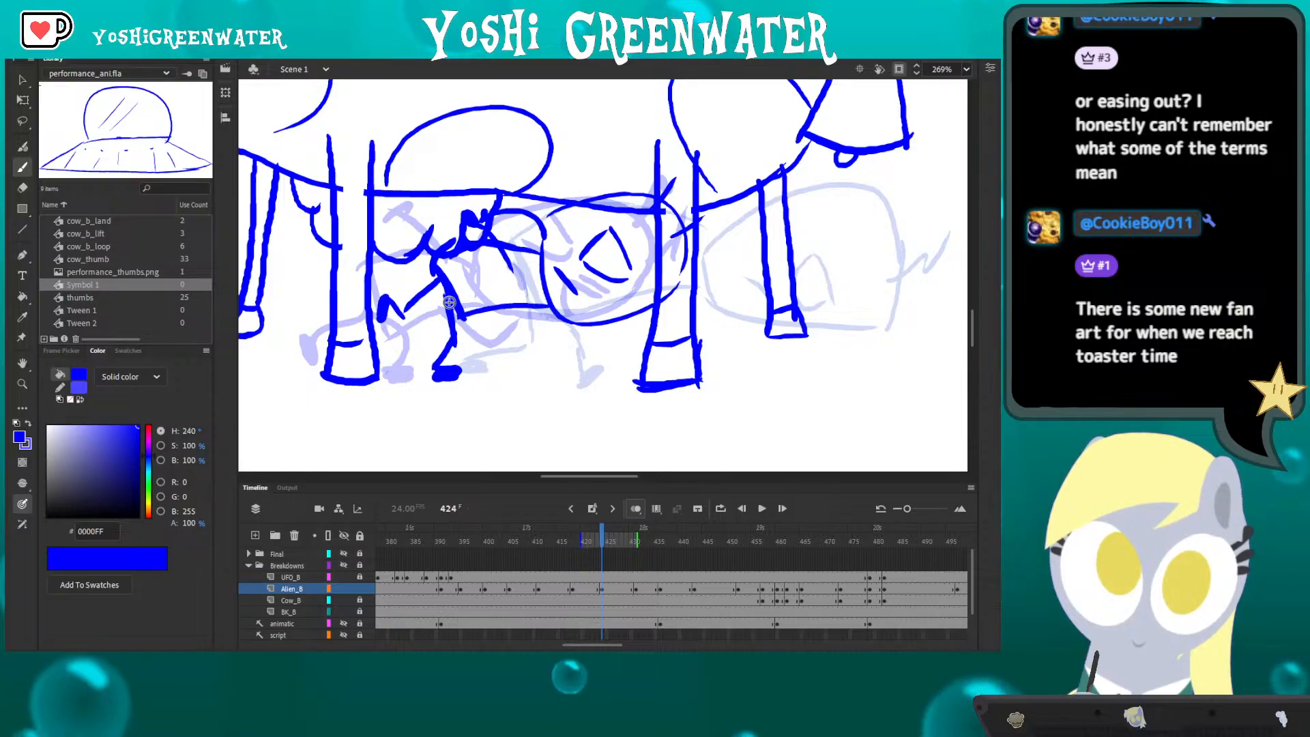
pyautogui.moveTo(565, 427)
pyautogui.mouseDown()
pyautogui.moveTo(500, 378)
pyautogui.moveTo(469, 418)
pyautogui.mouseUp()
pyautogui.press('b')
pyautogui.moveTo(497, 371)
pyautogui.mouseDown()
pyautogui.moveTo(469, 430)
pyautogui.moveTo(459, 351)
pyautogui.mouseUp()
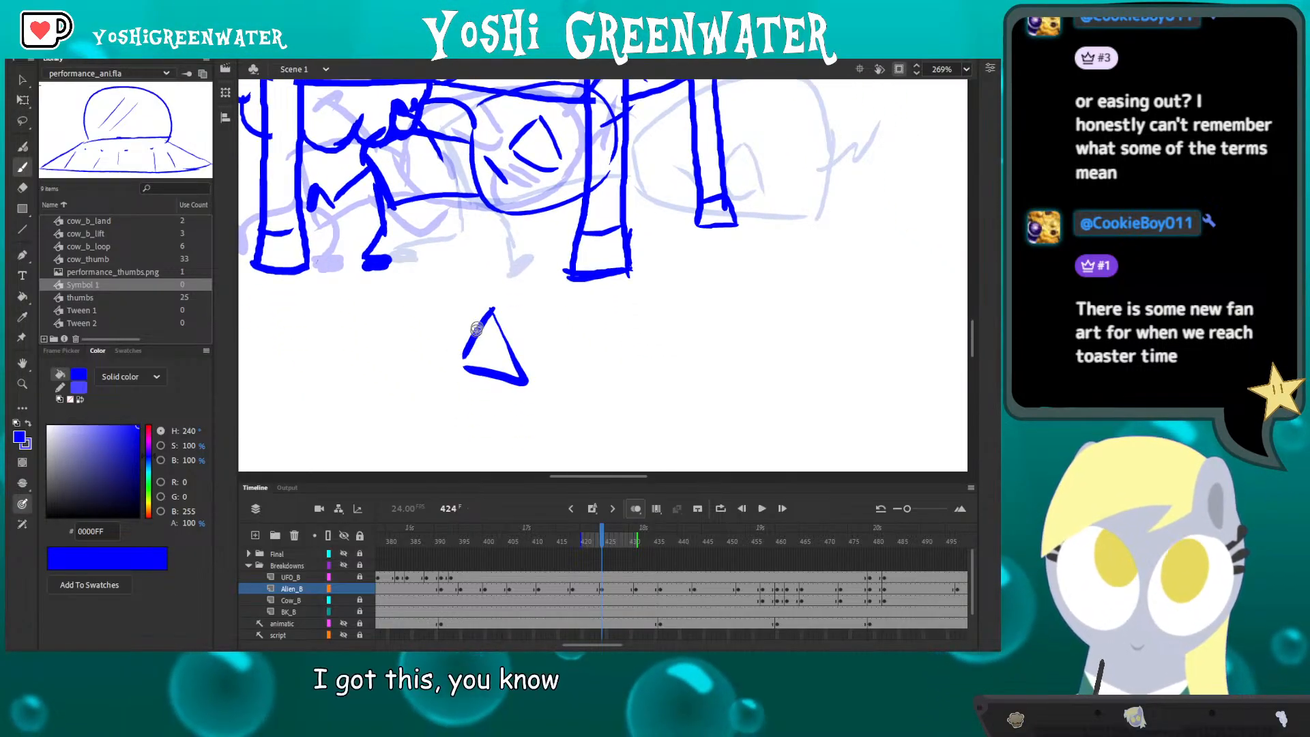
pyautogui.moveTo(505, 251); pyautogui.dragTo(491, 310)
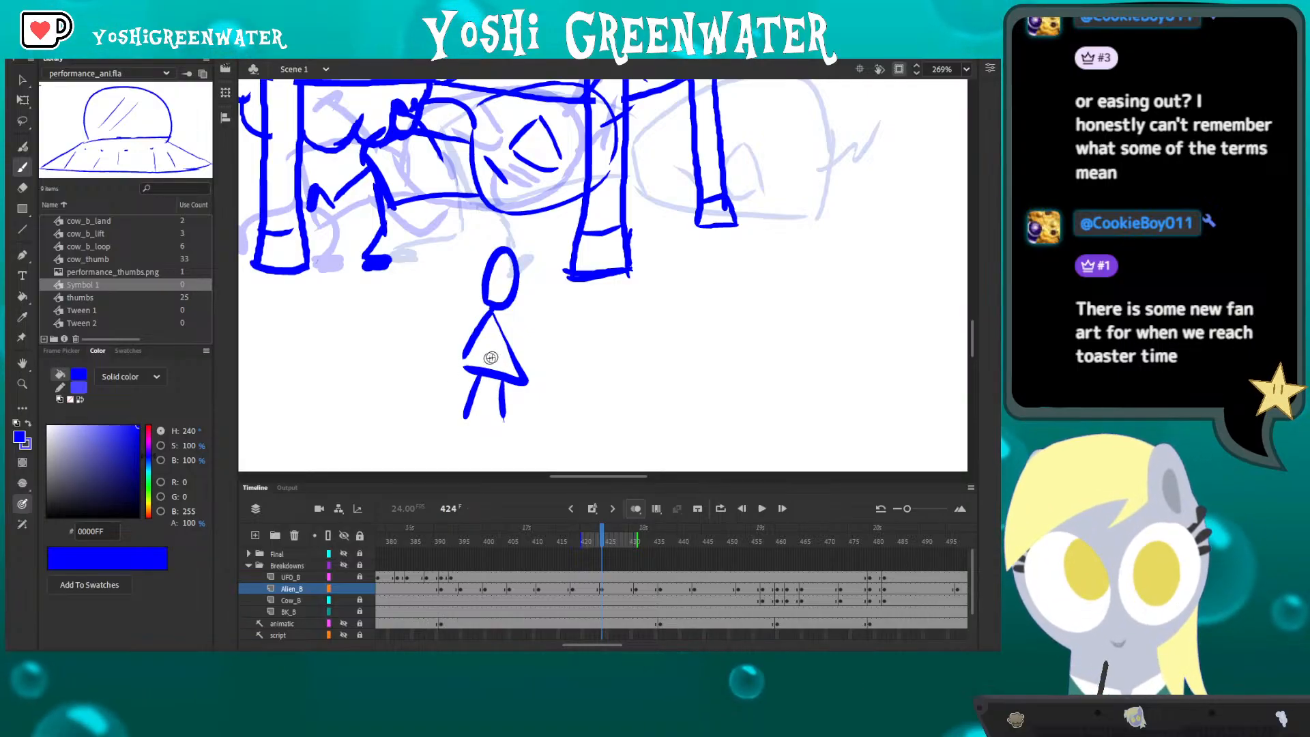
pyautogui.moveTo(578, 358)
pyautogui.mouseDown()
pyautogui.moveTo(549, 344)
pyautogui.moveTo(589, 357)
pyautogui.moveTo(599, 416)
pyautogui.mouseUp()
pyautogui.hotkey('ctrl', 'z')
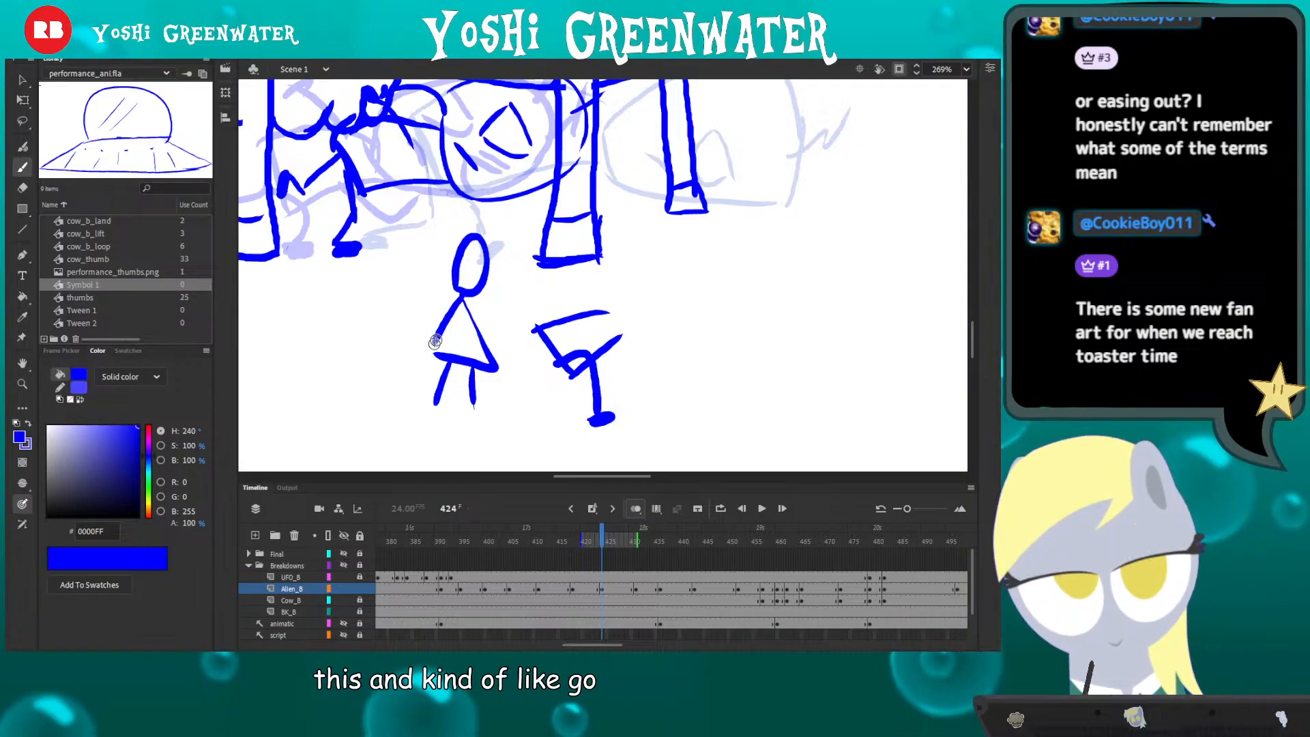
pyautogui.moveTo(410, 300); pyautogui.dragTo(484, 314)
pyautogui.moveTo(619, 336)
pyautogui.mouseDown()
pyautogui.moveTo(598, 305)
pyautogui.moveTo(616, 328)
pyautogui.mouseUp()
pyautogui.hotkey('ctrl', 'z')
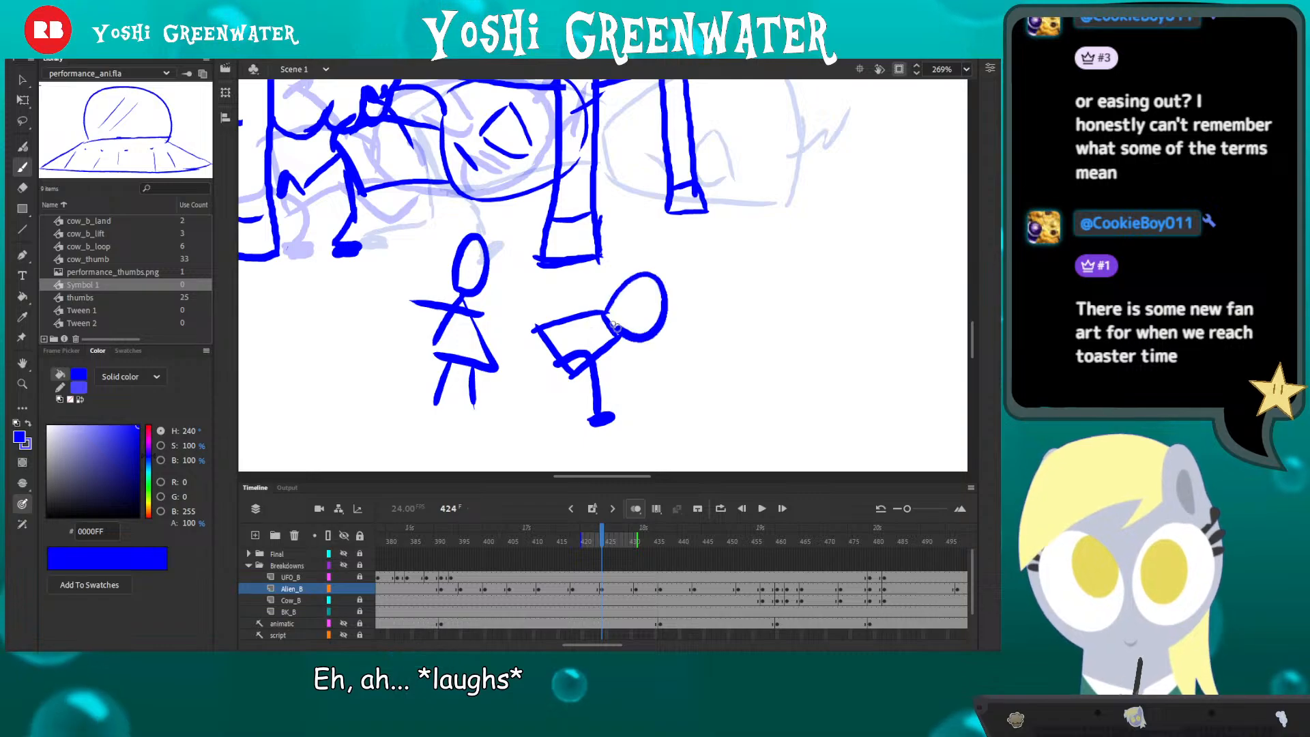
pyautogui.hotkey('ctrl', 'z')
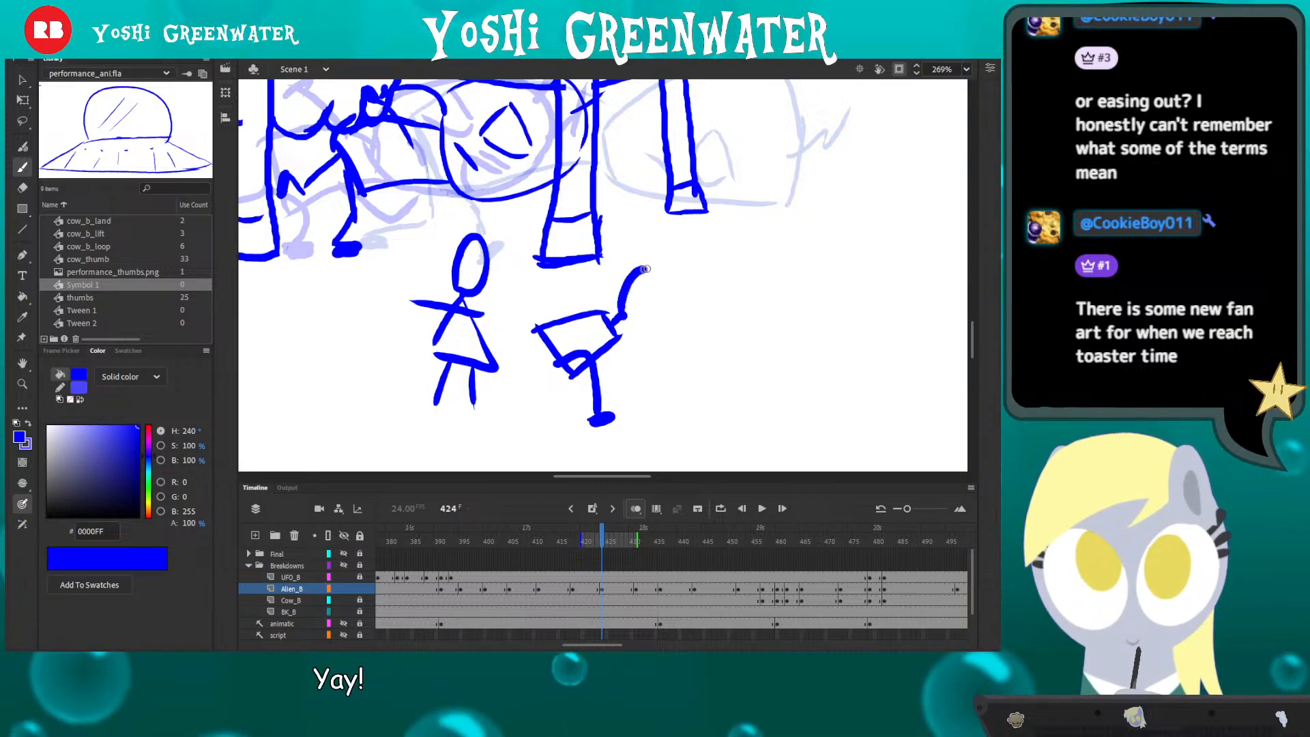
pyautogui.moveTo(645, 269); pyautogui.dragTo(621, 315)
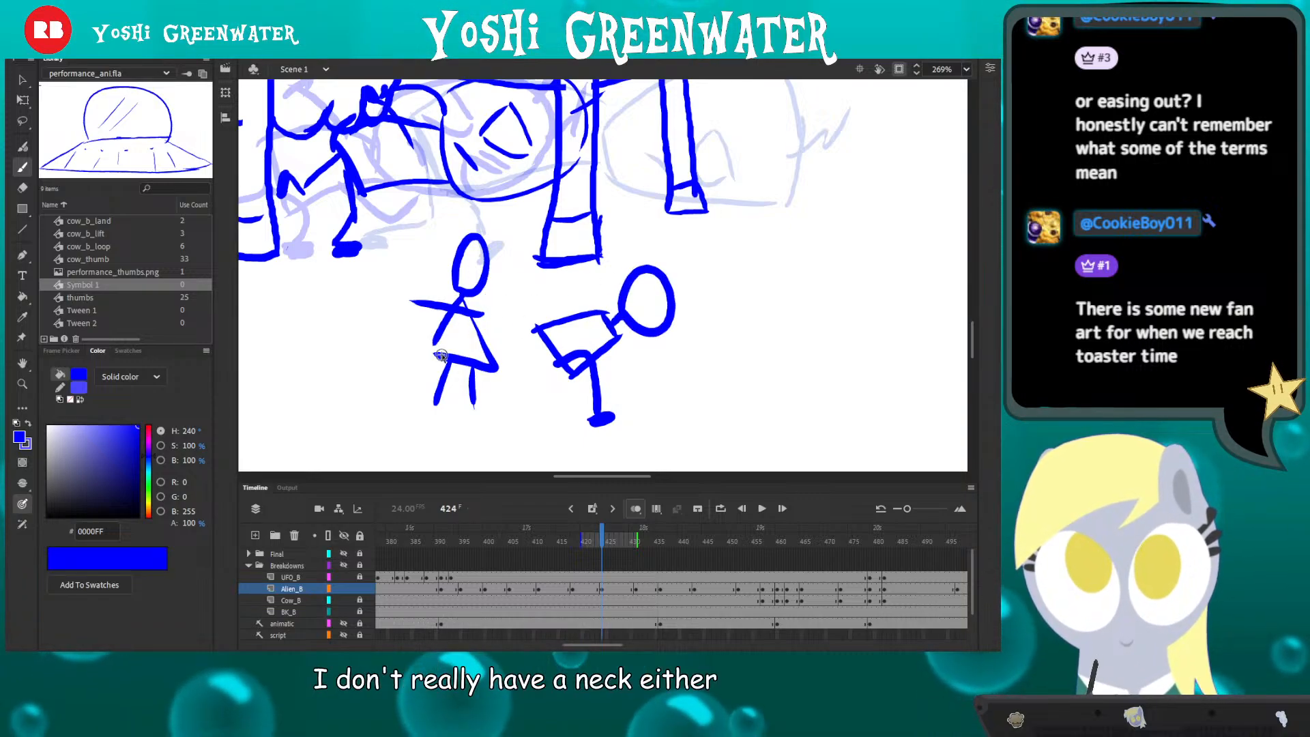
# - Select and delete the two rough comparison figures below the cow
pyautogui.hotkey('ctrl', 'z')
pyautogui.press('q')
pyautogui.moveTo(408, 382); pyautogui.dragTo(412, 395)
pyautogui.press('v')
pyautogui.moveTo(410, 395); pyautogui.dragTo(401, 308)
pyautogui.moveTo(427, 254); pyautogui.dragTo(620, 437)
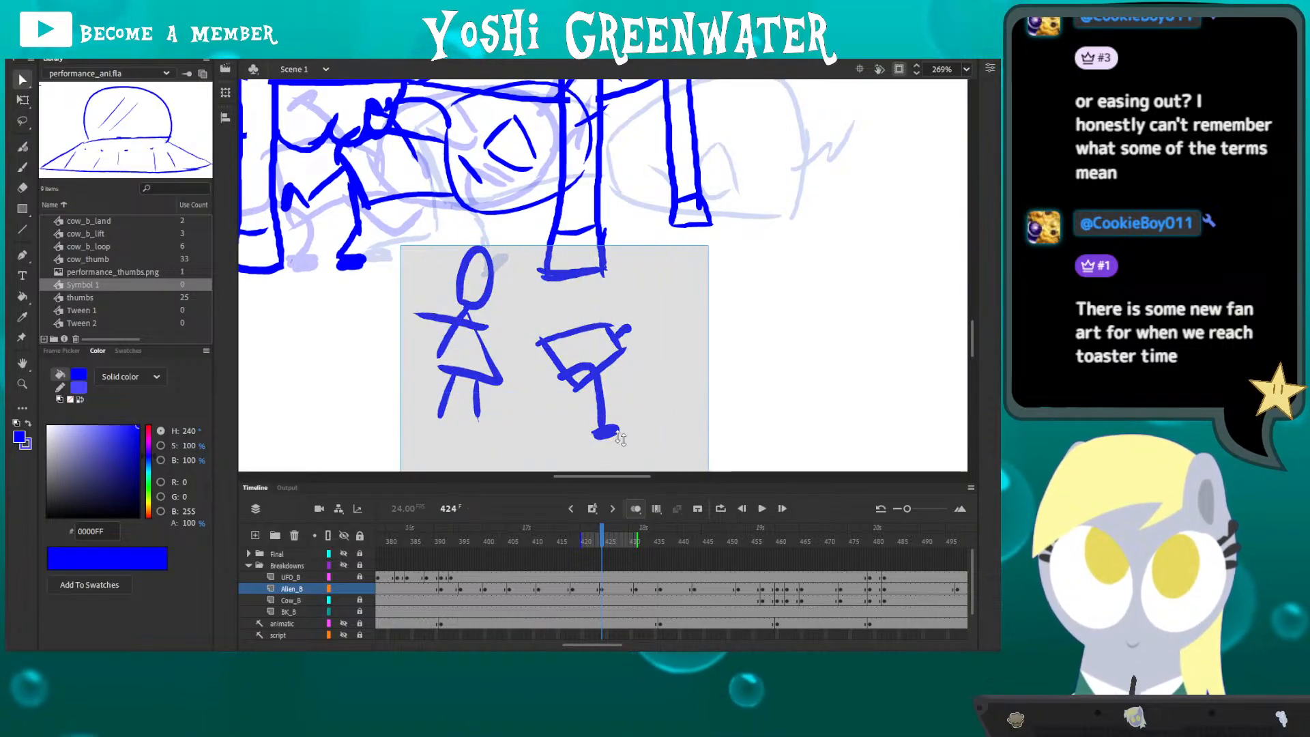
pyautogui.press('q')
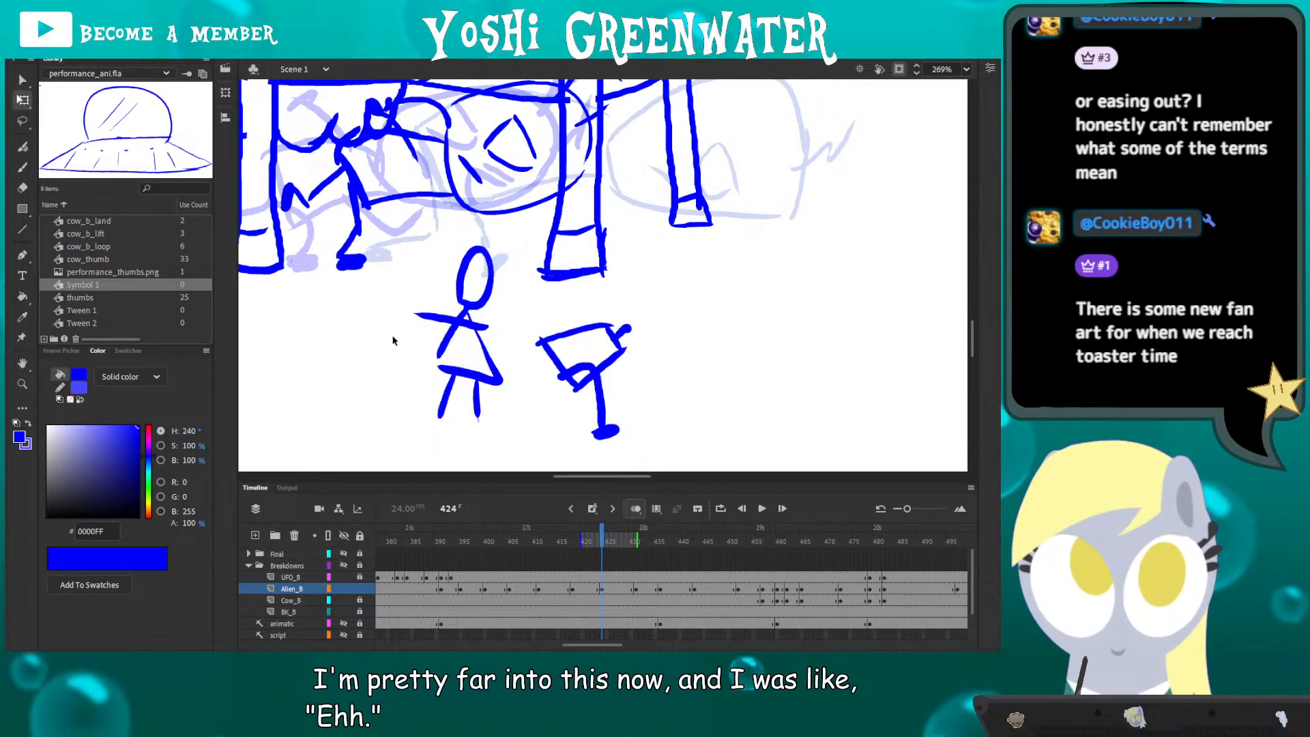
pyautogui.moveTo(394, 239); pyautogui.dragTo(653, 448)
pyautogui.press('Delete')
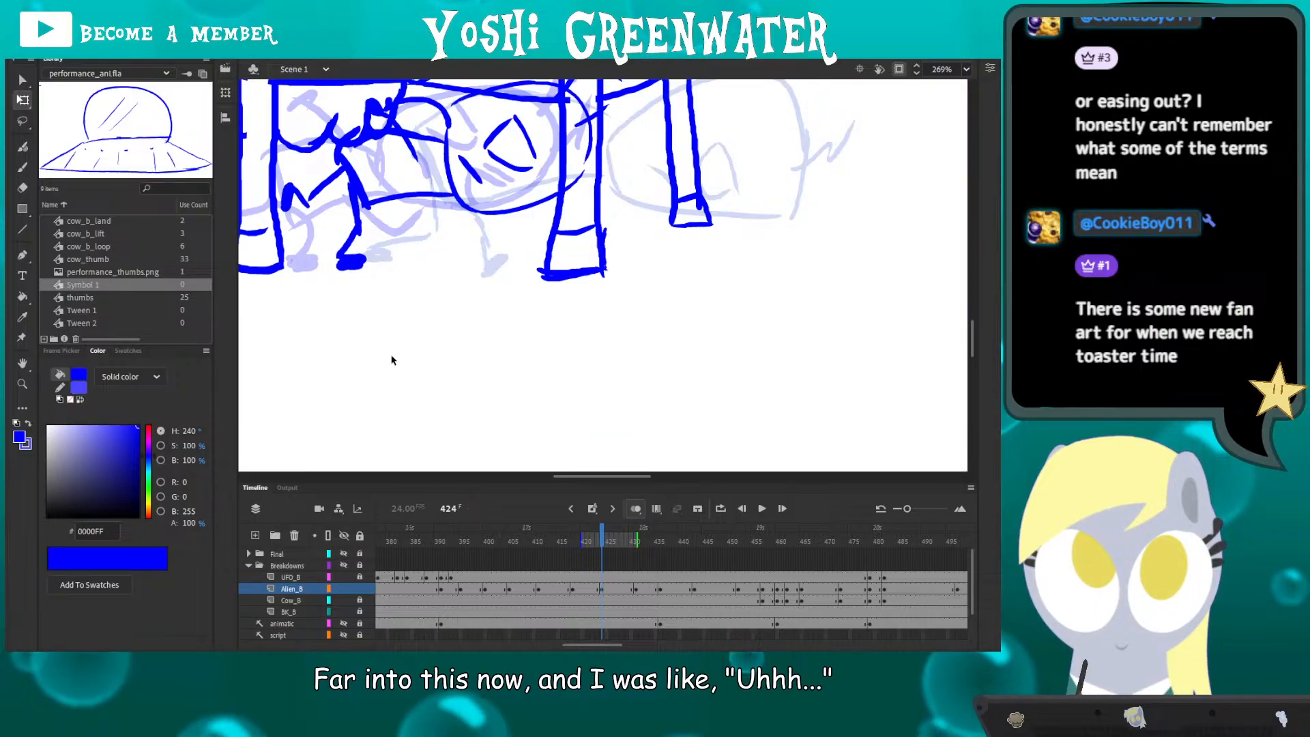
# - Fit the whole scene in view, turn off onion skinning, and play the alien's pass beneath the cow
pyautogui.moveTo(404, 366); pyautogui.dragTo(463, 379)
pyautogui.hotkey('ctrl', '2')
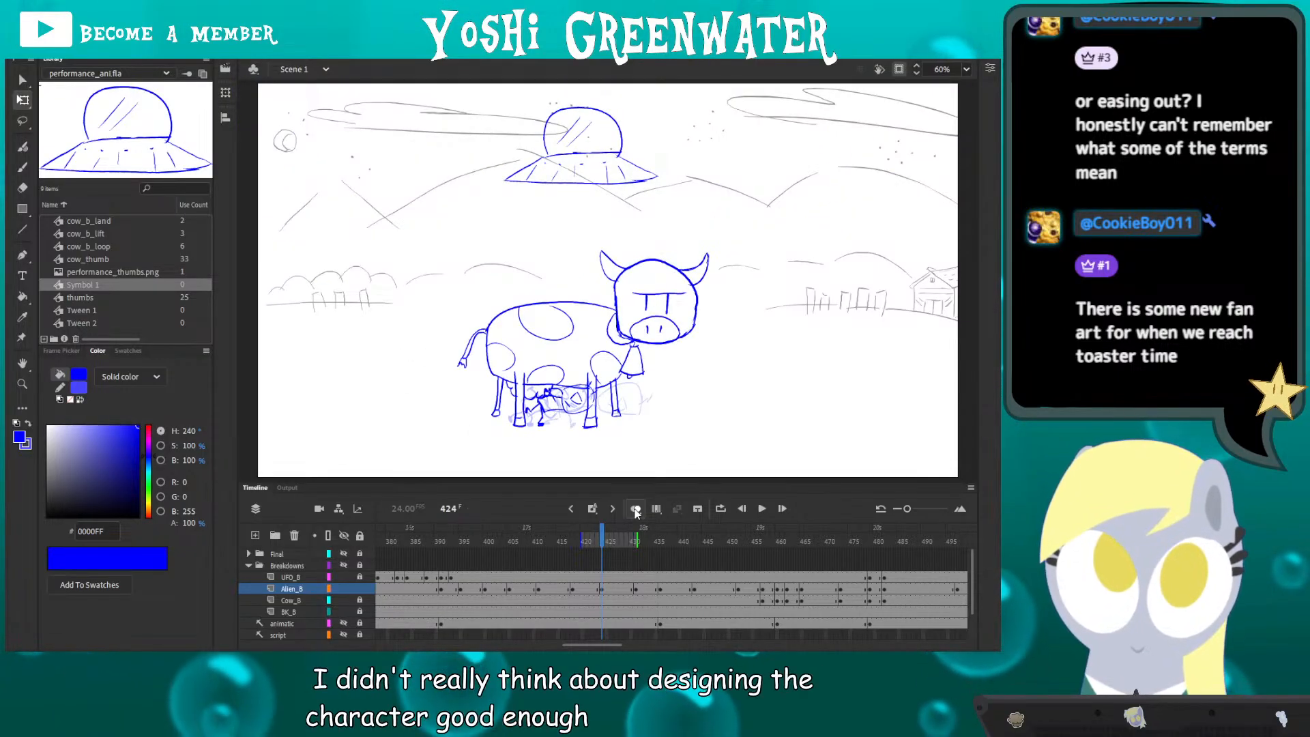
pyautogui.press('Return')
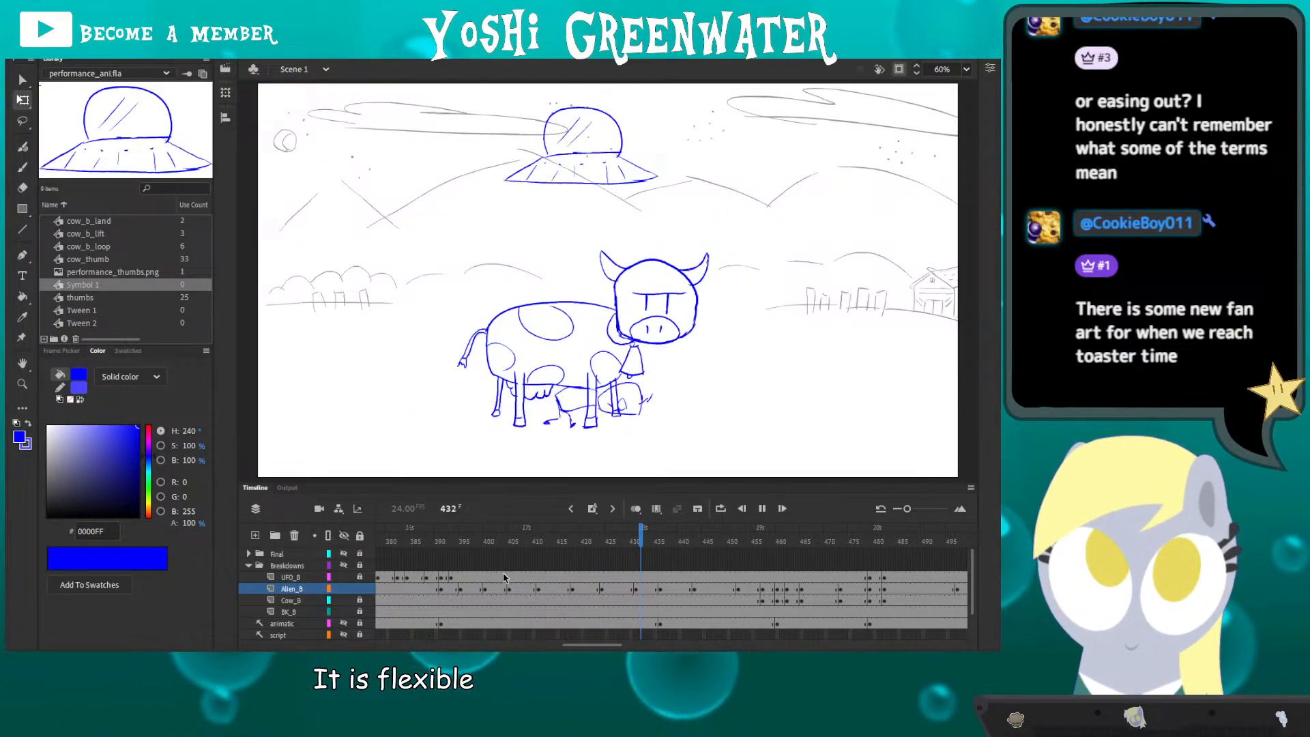
pyautogui.press('Return')
pyautogui.click(422, 545)
pyautogui.press('Return')
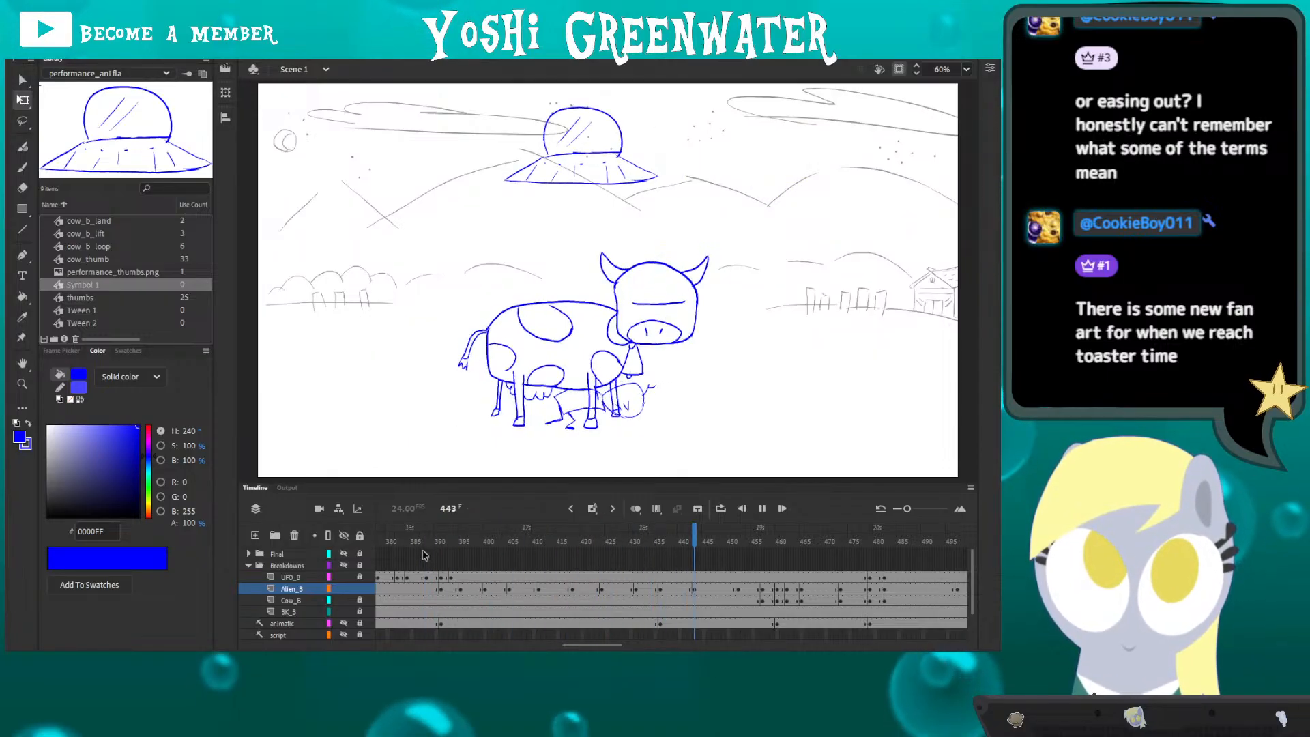
pyautogui.press('Return')
# - Replay the breakdown animation from frame 383 through the alien's crawl under the cow and save the file
pyautogui.click(403, 539)
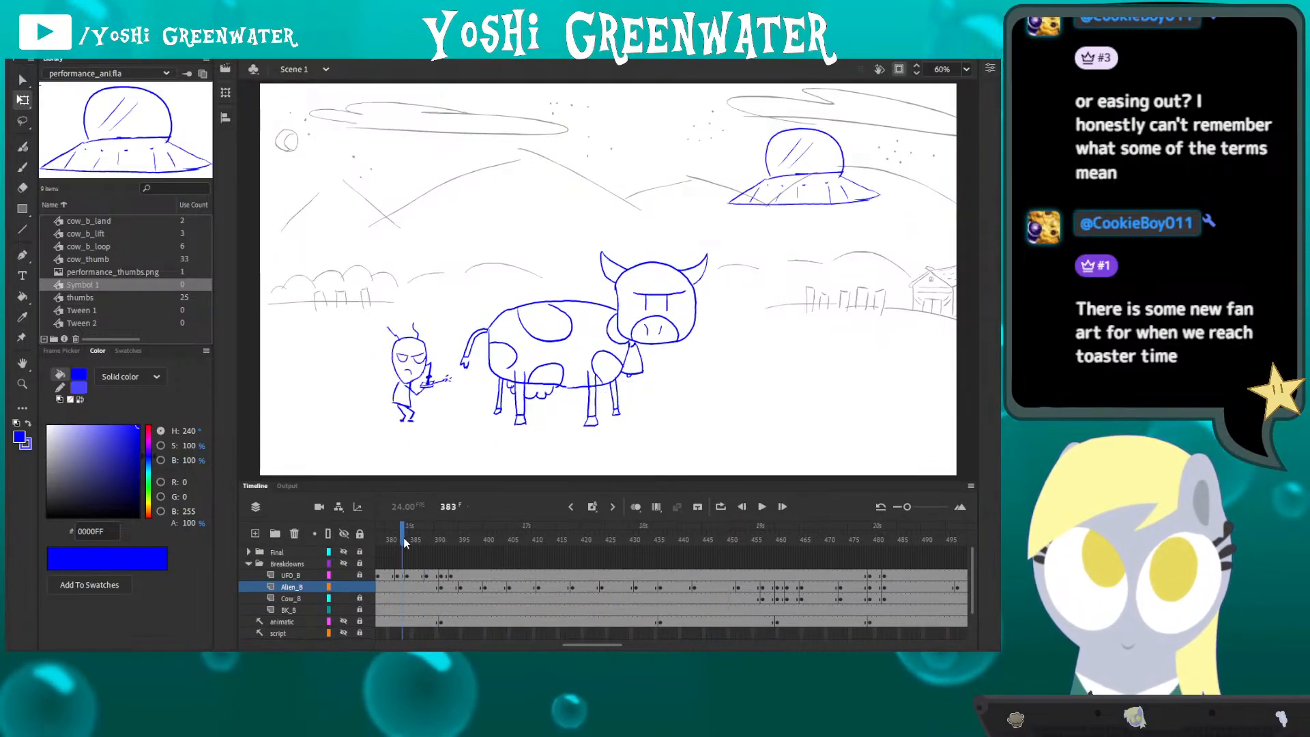
pyautogui.press('Return')
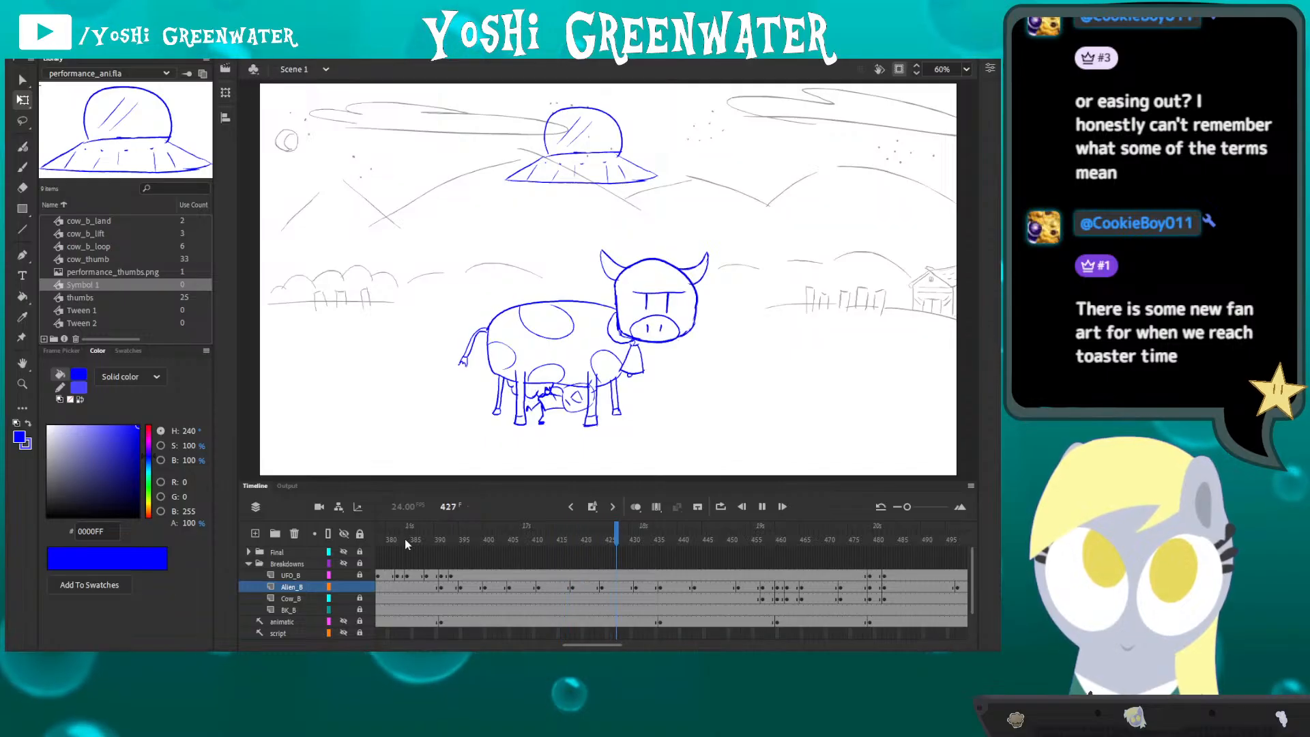
pyautogui.press('Return')
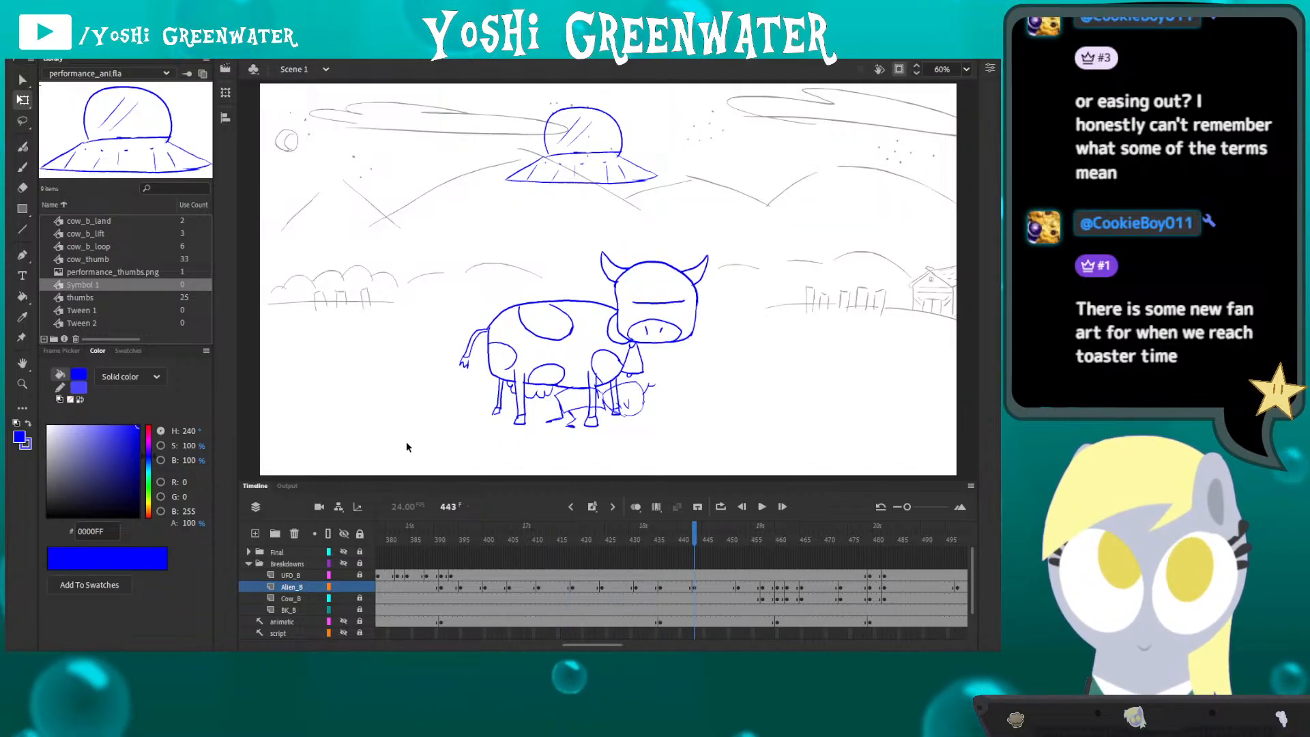
pyautogui.hotkey('ctrl', 's')
# - Play the animation again from around frames 370 to 374 to review the lead-in to the crawl
pyautogui.moveTo(400, 539); pyautogui.dragTo(377, 545)
pyautogui.press('Return')
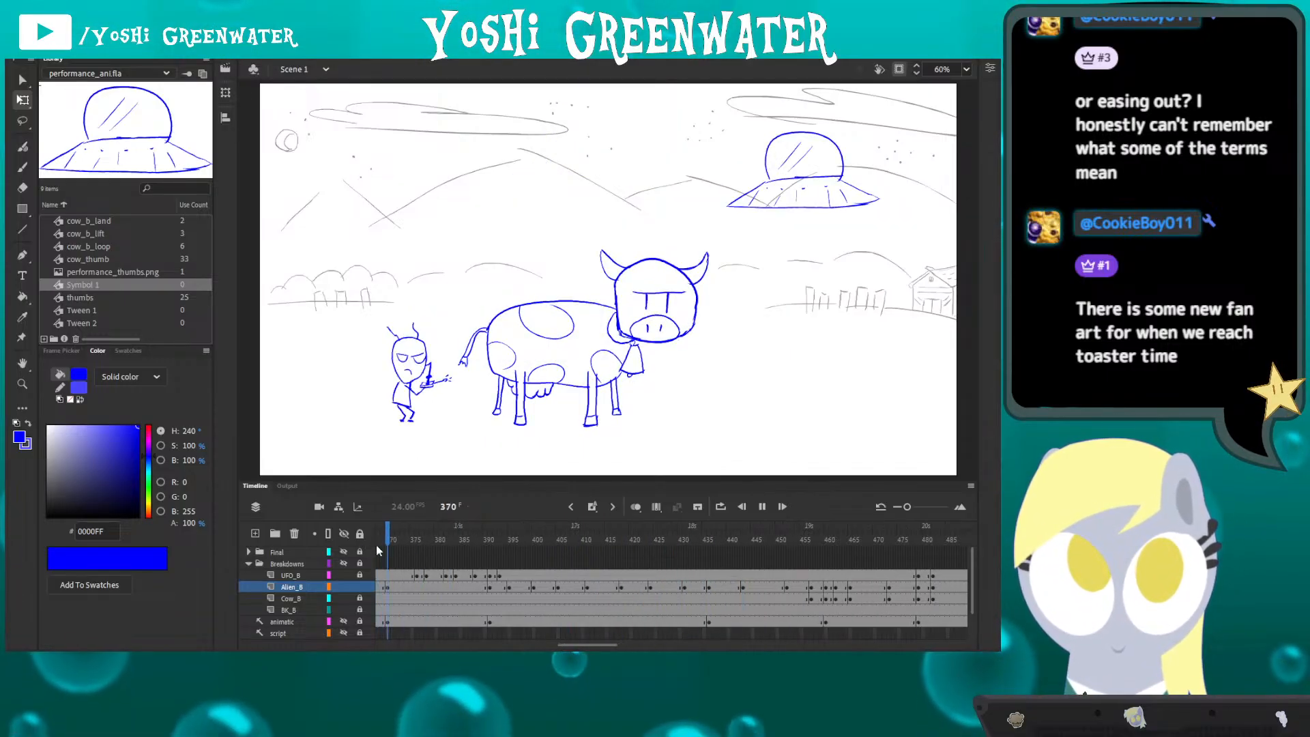
pyautogui.click(412, 540)
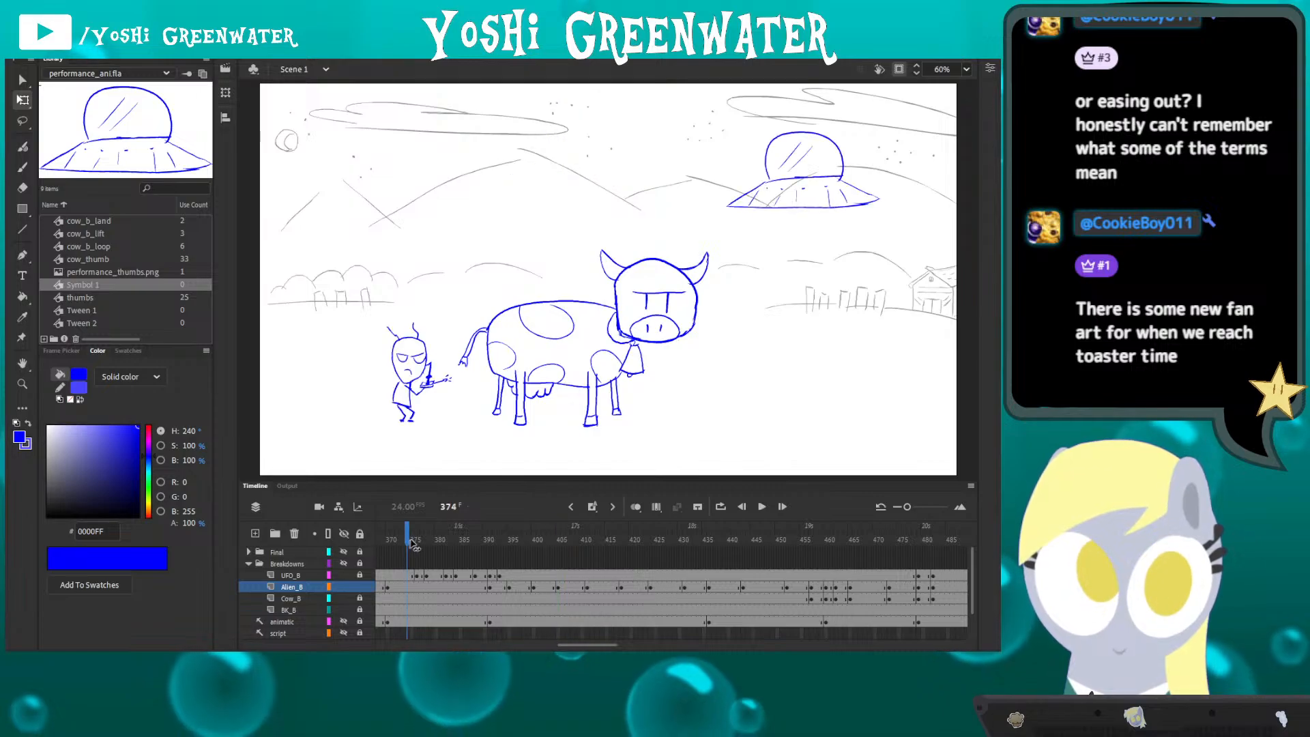
pyautogui.press('Return')
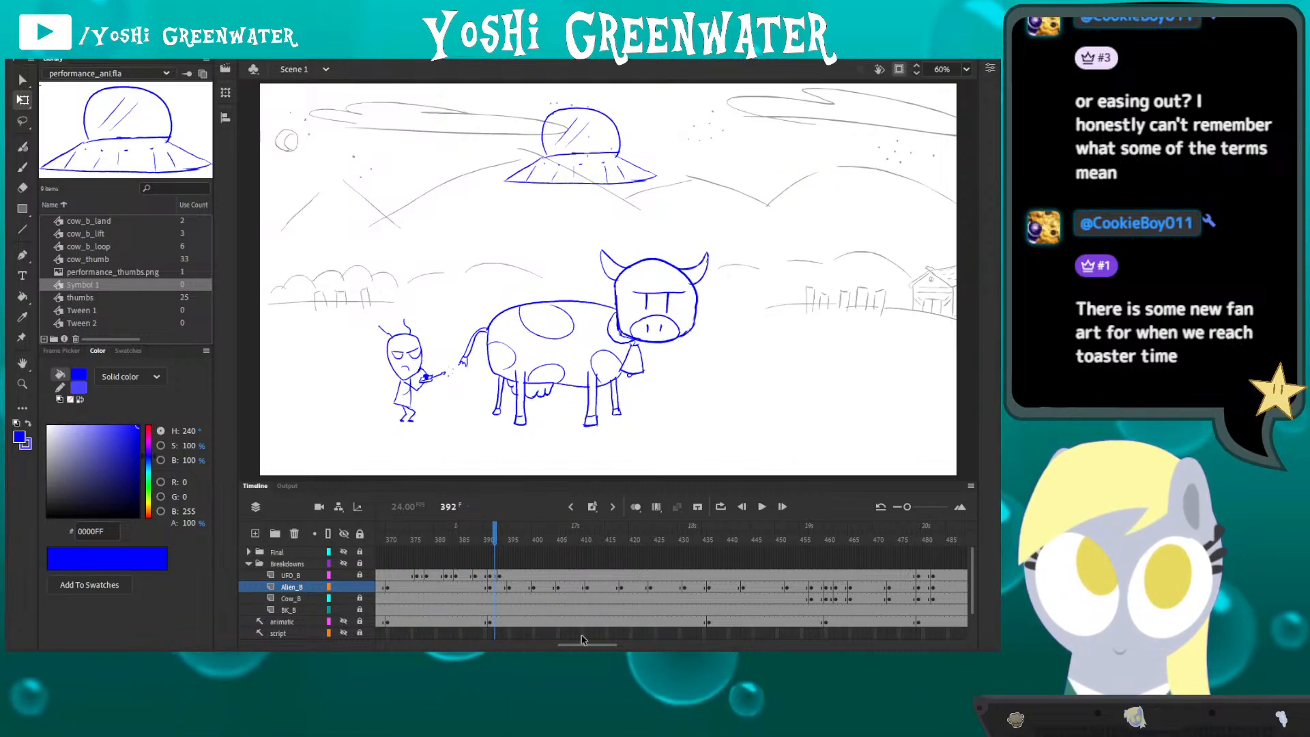
# - Shift the alien's keyframe at frame 391 earlier to around frame 382 and play back the section to check the timing
pyautogui.moveTo(582, 639); pyautogui.dragTo(567, 625)
pyautogui.moveTo(461, 553); pyautogui.dragTo(588, 558)
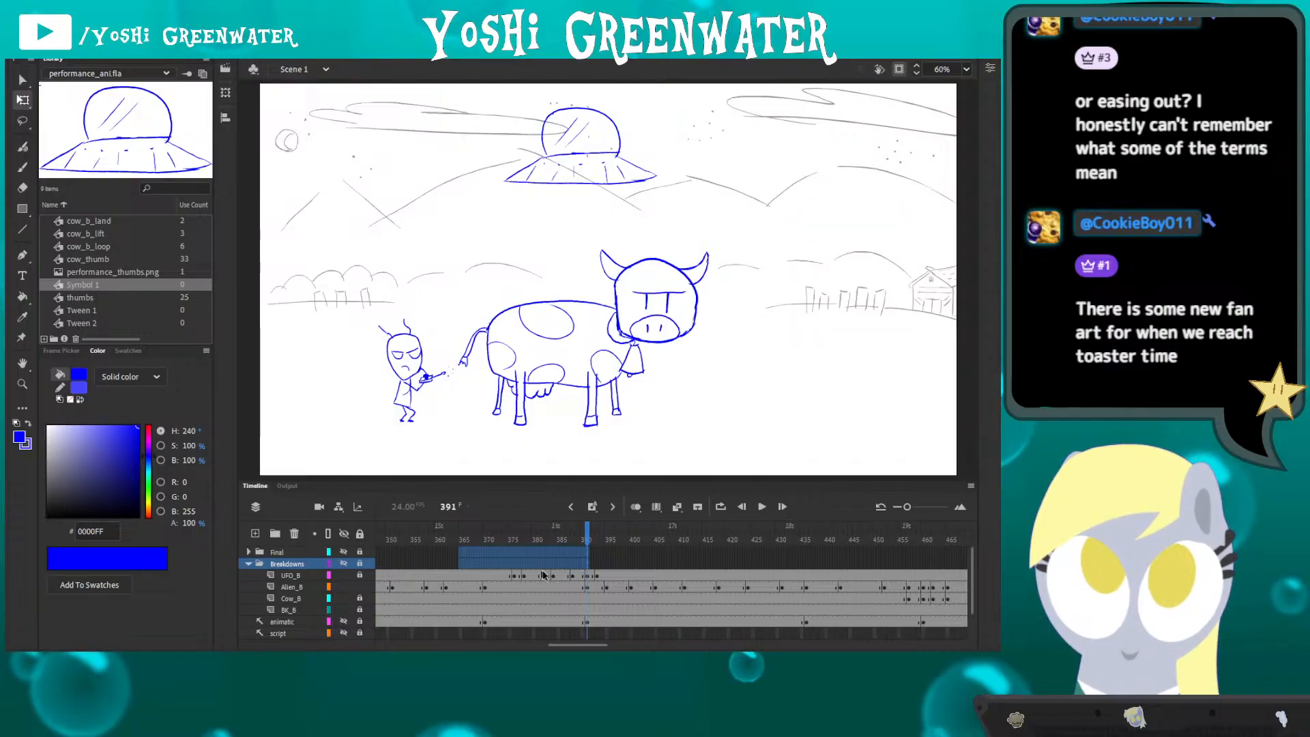
pyautogui.click(539, 586)
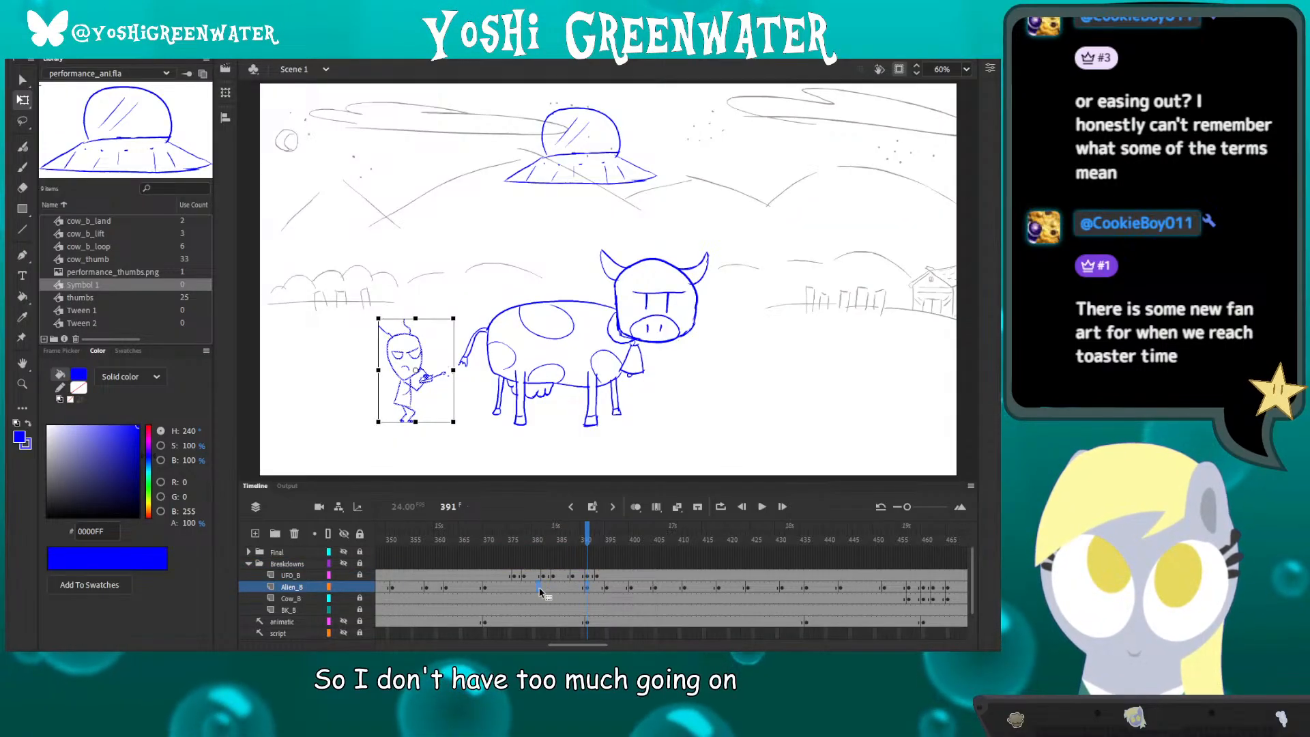
pyautogui.click(444, 540)
pyautogui.press('Return')
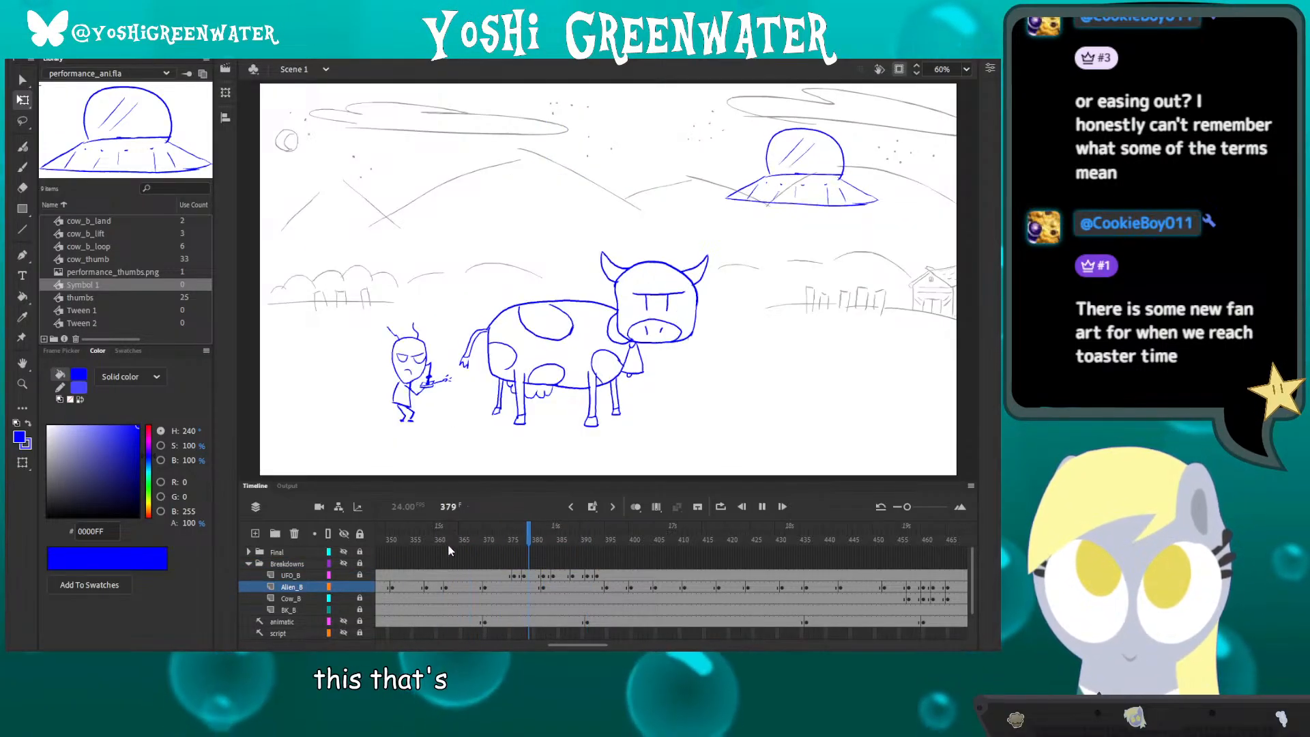
pyautogui.click(480, 539)
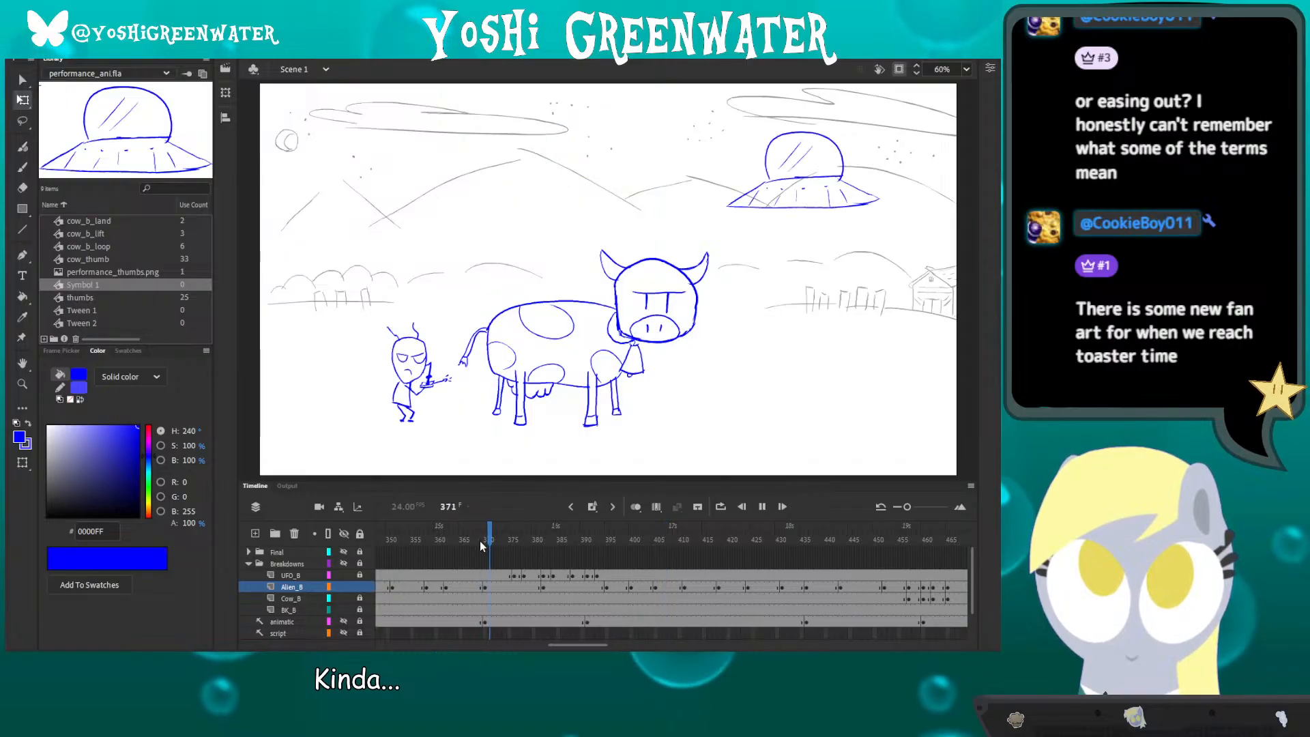
pyautogui.press('Return')
pyautogui.click(568, 546)
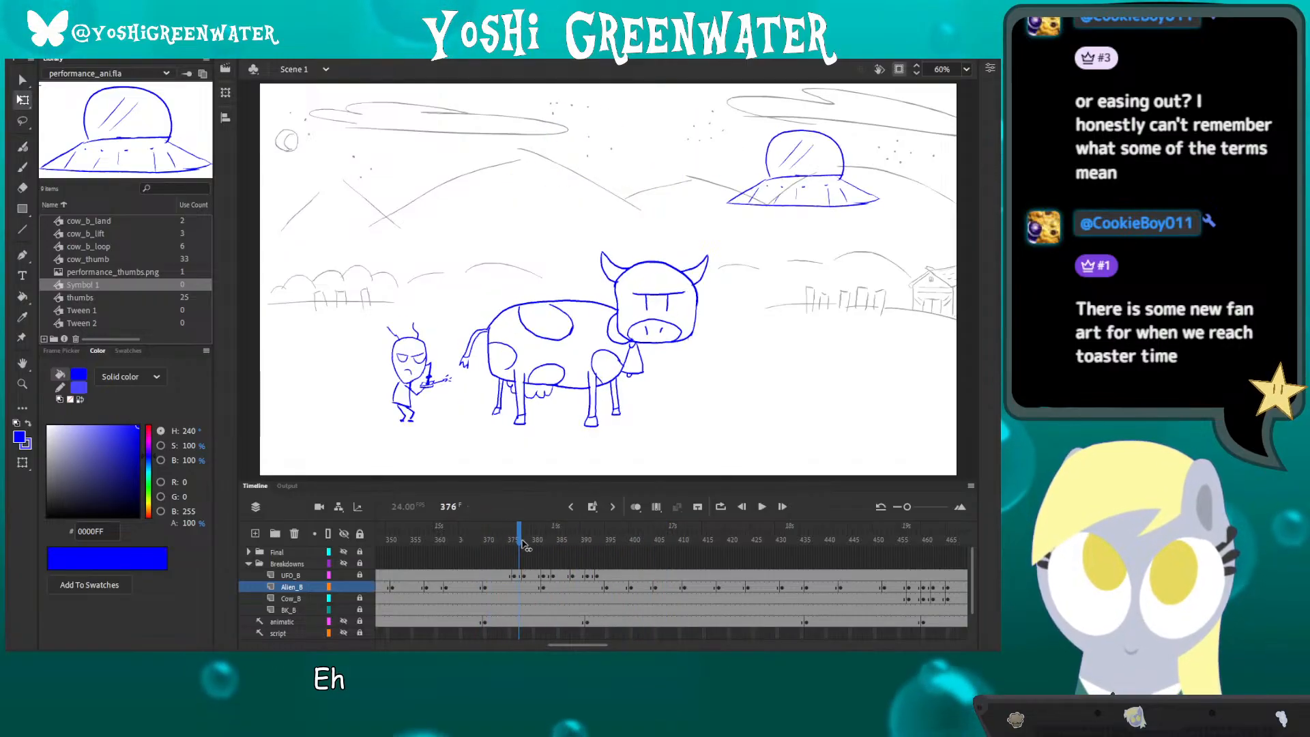
# - Shift the same alien keyframe slightly later, to around frame 384, and replay the section
pyautogui.click(544, 591)
pyautogui.click(465, 551)
pyautogui.press('Return')
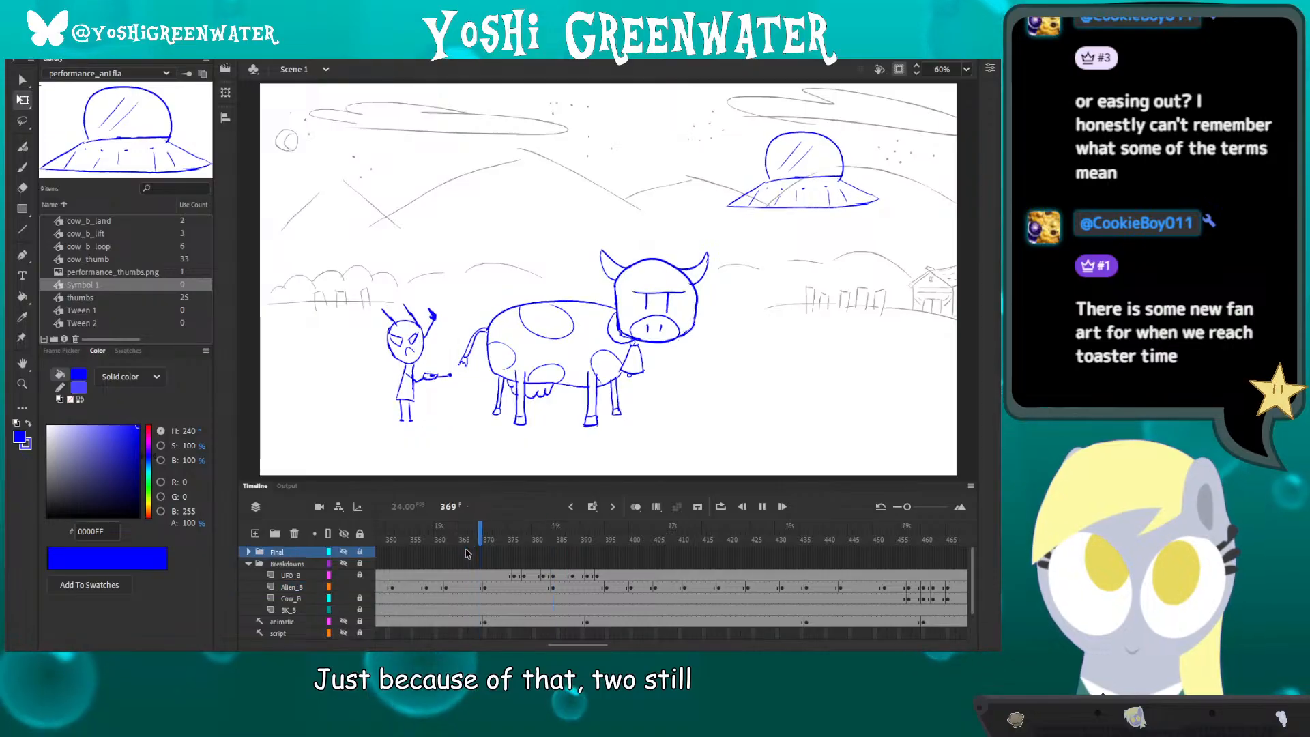
pyautogui.click(489, 539)
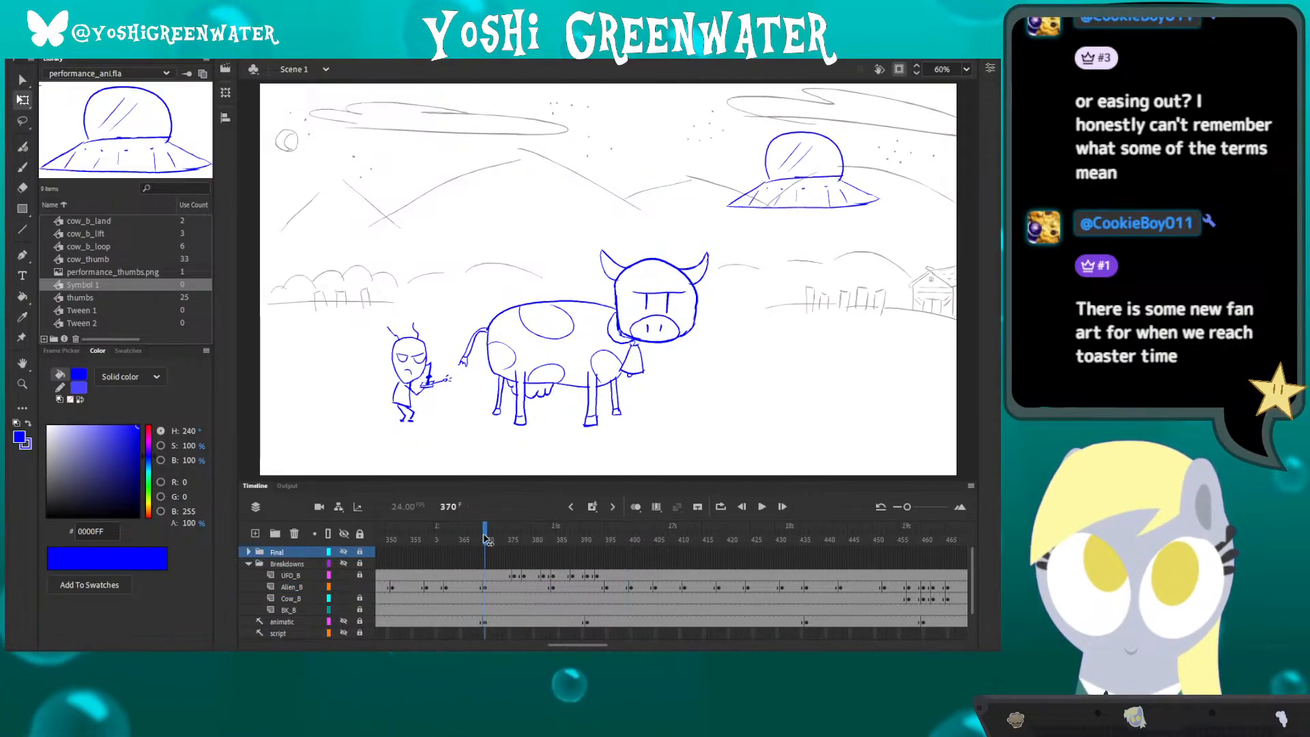
# - Zoom in on the alien and flip between frames 369 and 370 to compare its raised-arm and button-pressing poses
pyautogui.click(499, 587)
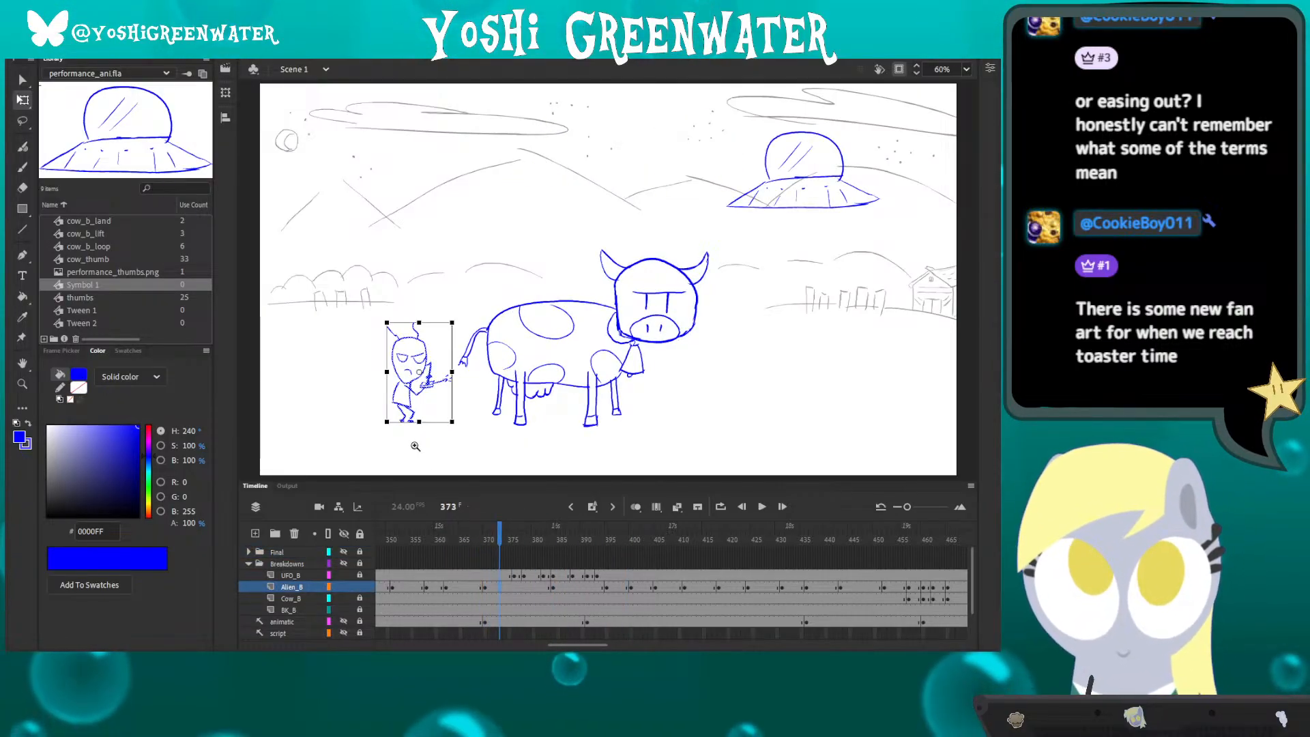
pyautogui.press('z')
pyautogui.moveTo(366, 304)
pyautogui.mouseDown()
pyautogui.moveTo(468, 418)
pyautogui.moveTo(381, 365)
pyautogui.mouseUp()
pyautogui.press('q')
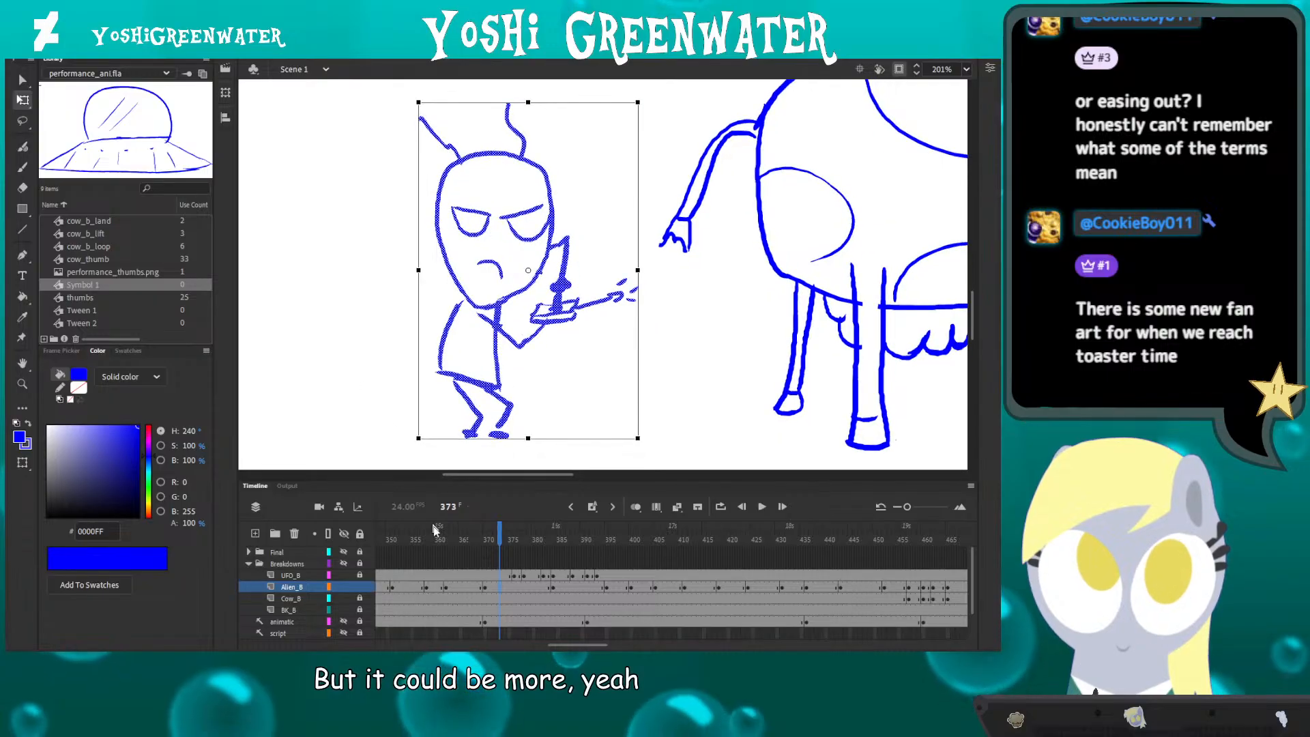
pyautogui.click(482, 540)
pyautogui.moveTo(480, 540); pyautogui.dragTo(495, 541)
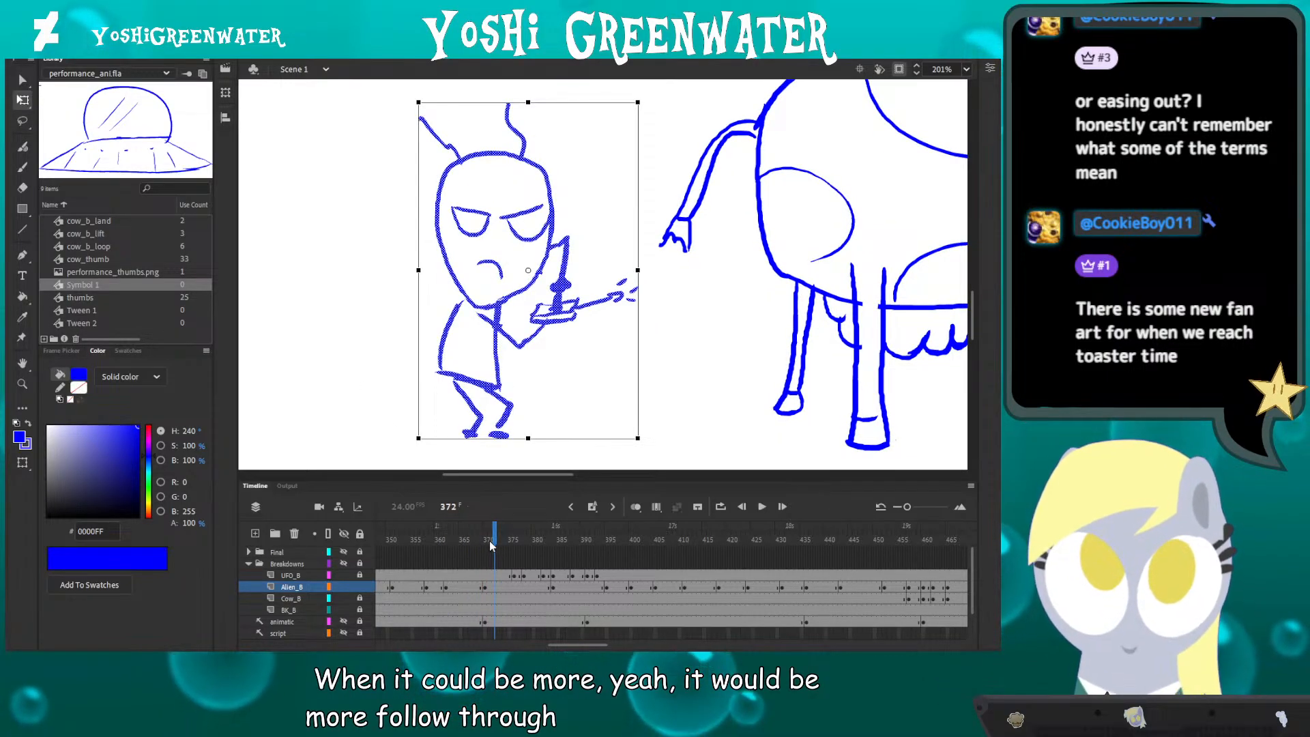
pyautogui.press(',')
pyautogui.press(',')
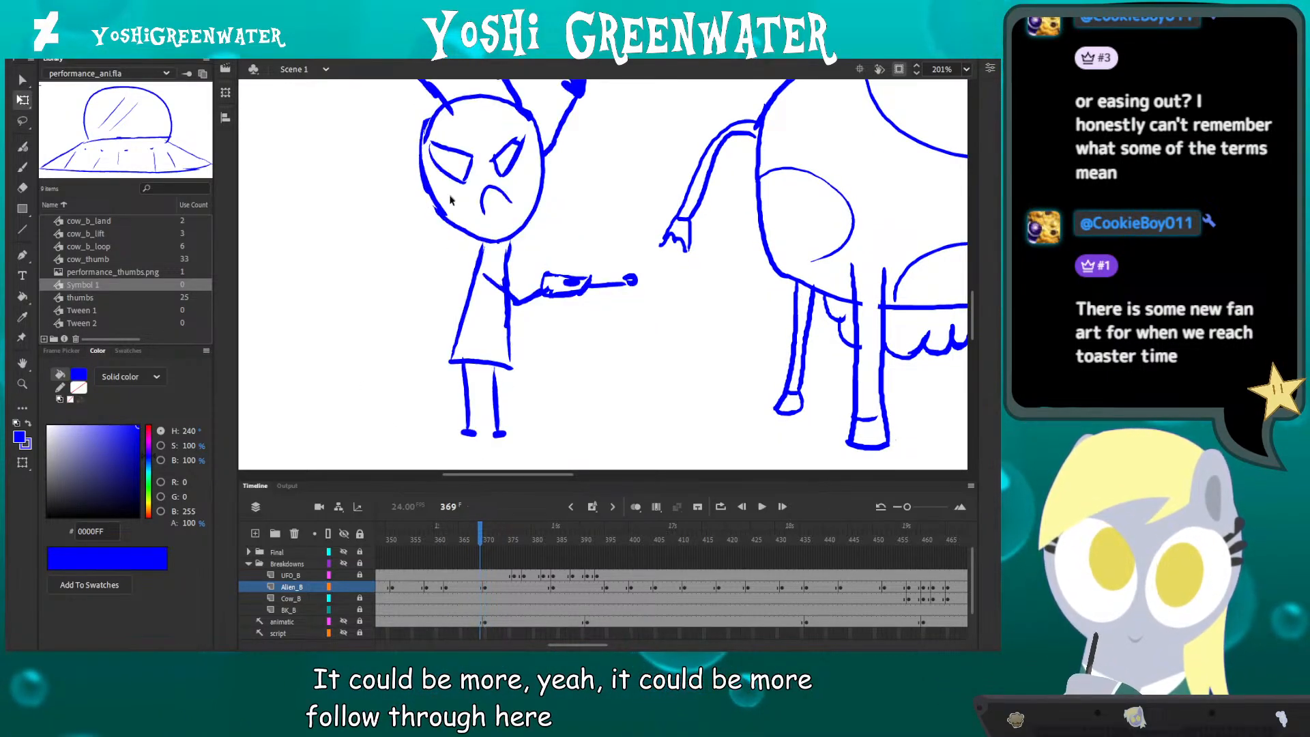
pyautogui.press('.')
pyautogui.press(',')
pyautogui.press('.')
pyautogui.press(',')
pyautogui.press('.')
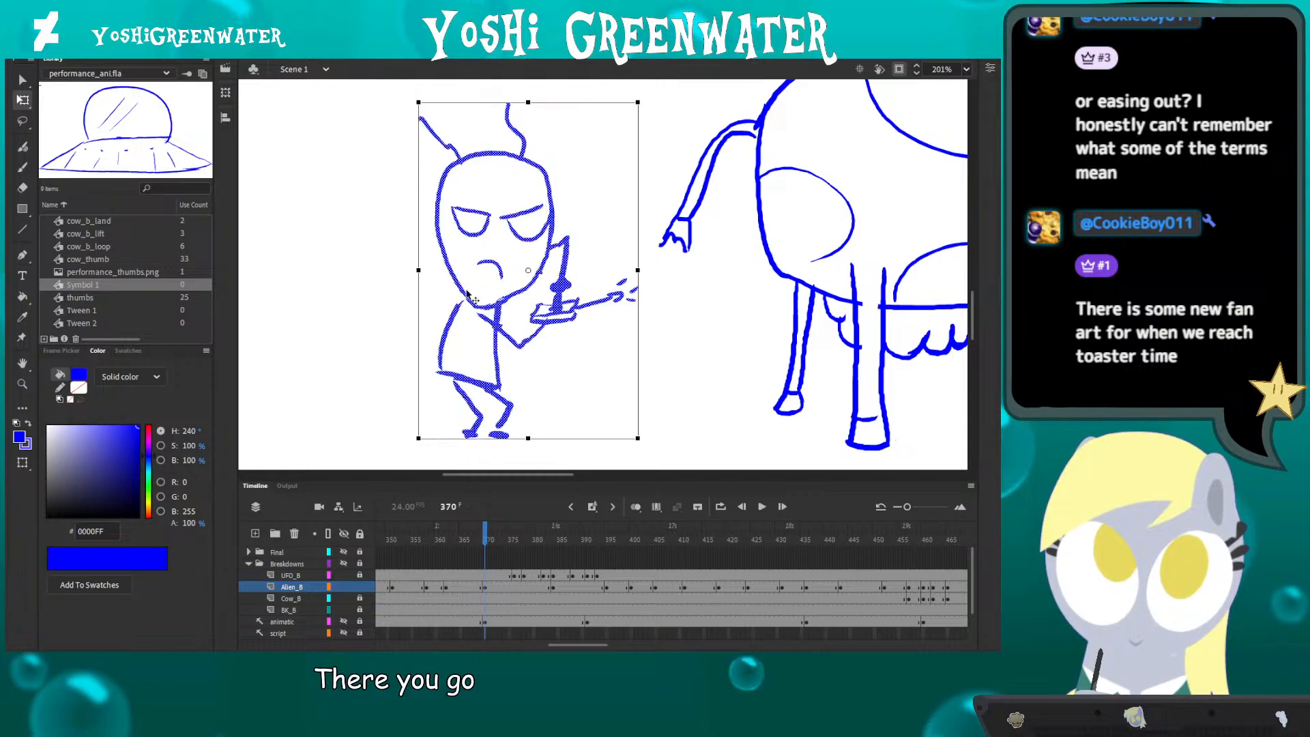
pyautogui.press('.')
pyautogui.press('.')
pyautogui.press('.')
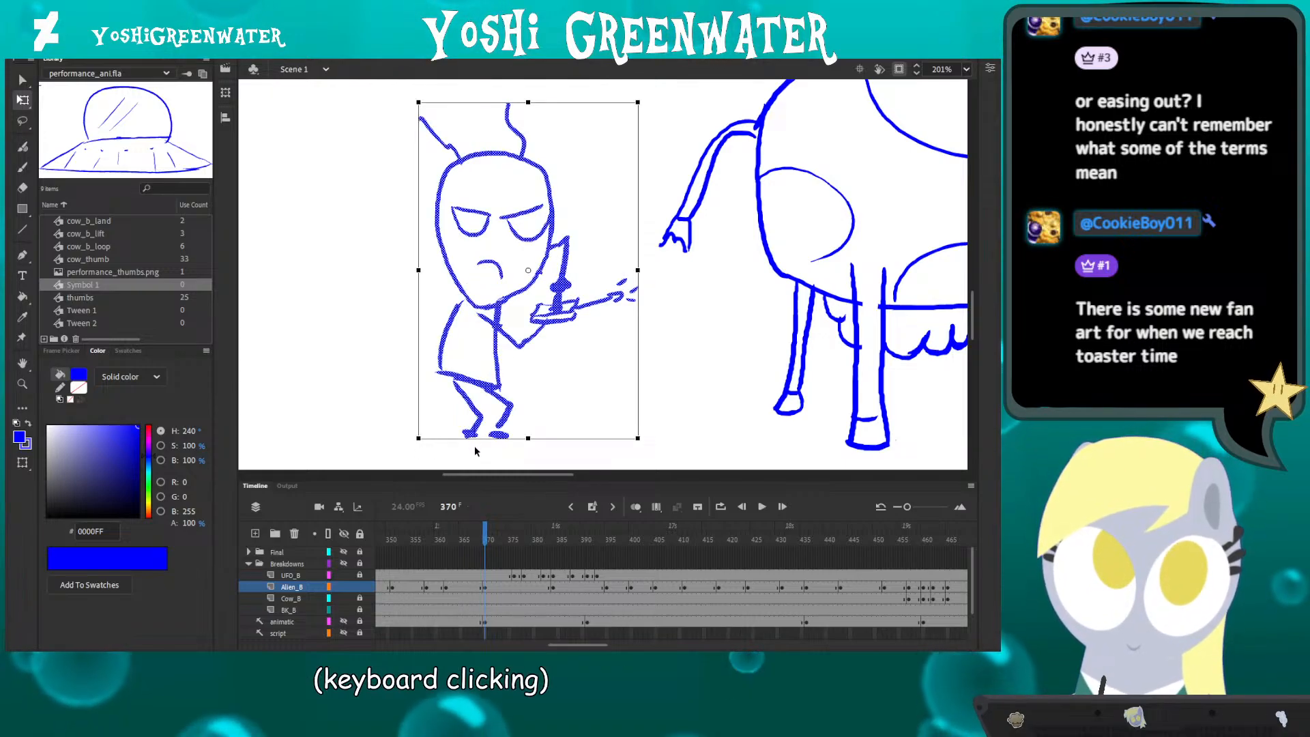
# - Insert a keyframe at frame 374 on the Alien_B layer, clear its drawing, and turn on onion skinning
pyautogui.press(',')
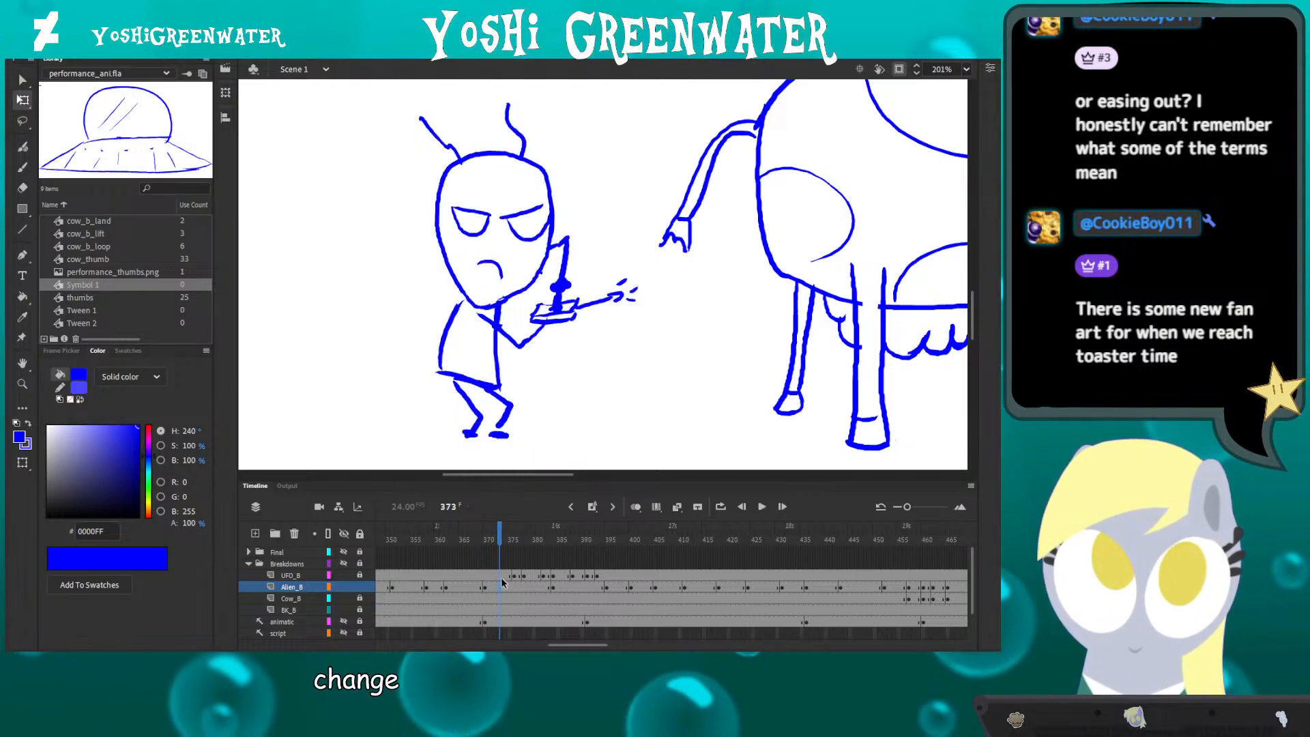
pyautogui.press('.')
pyautogui.press('F6')
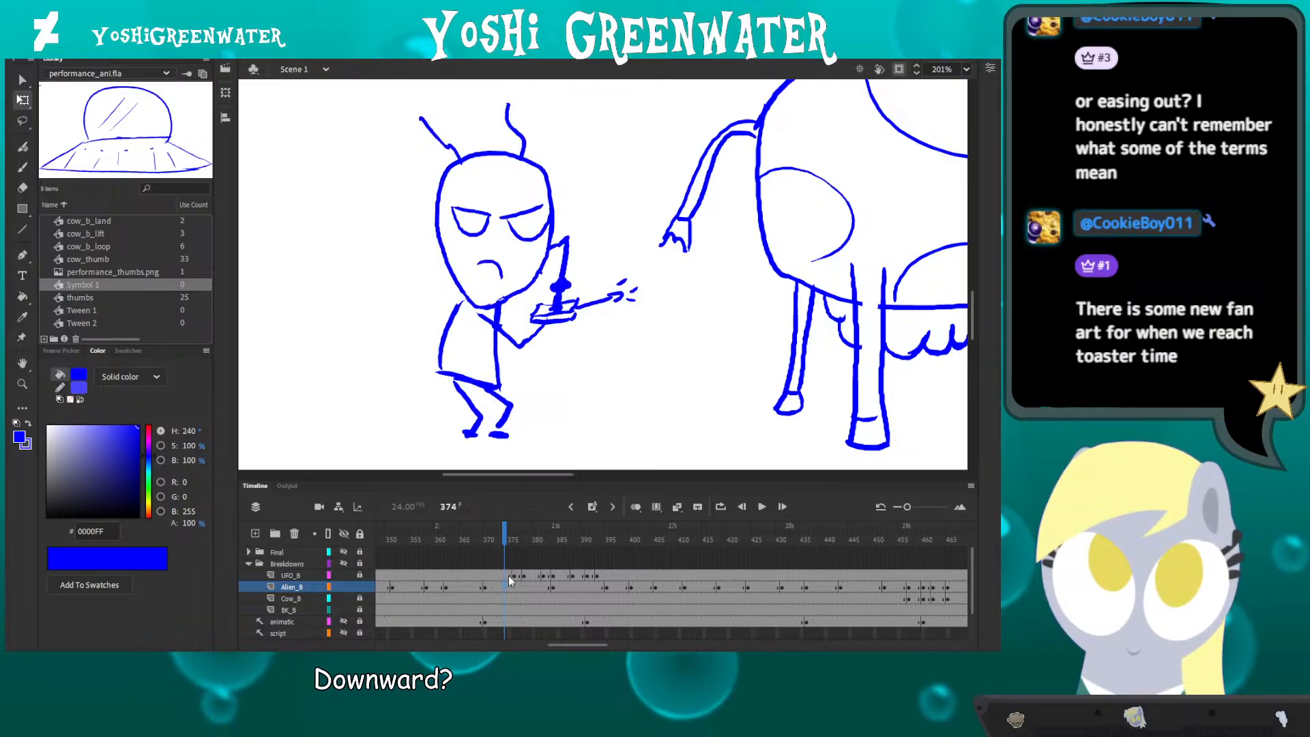
pyautogui.click(387, 341)
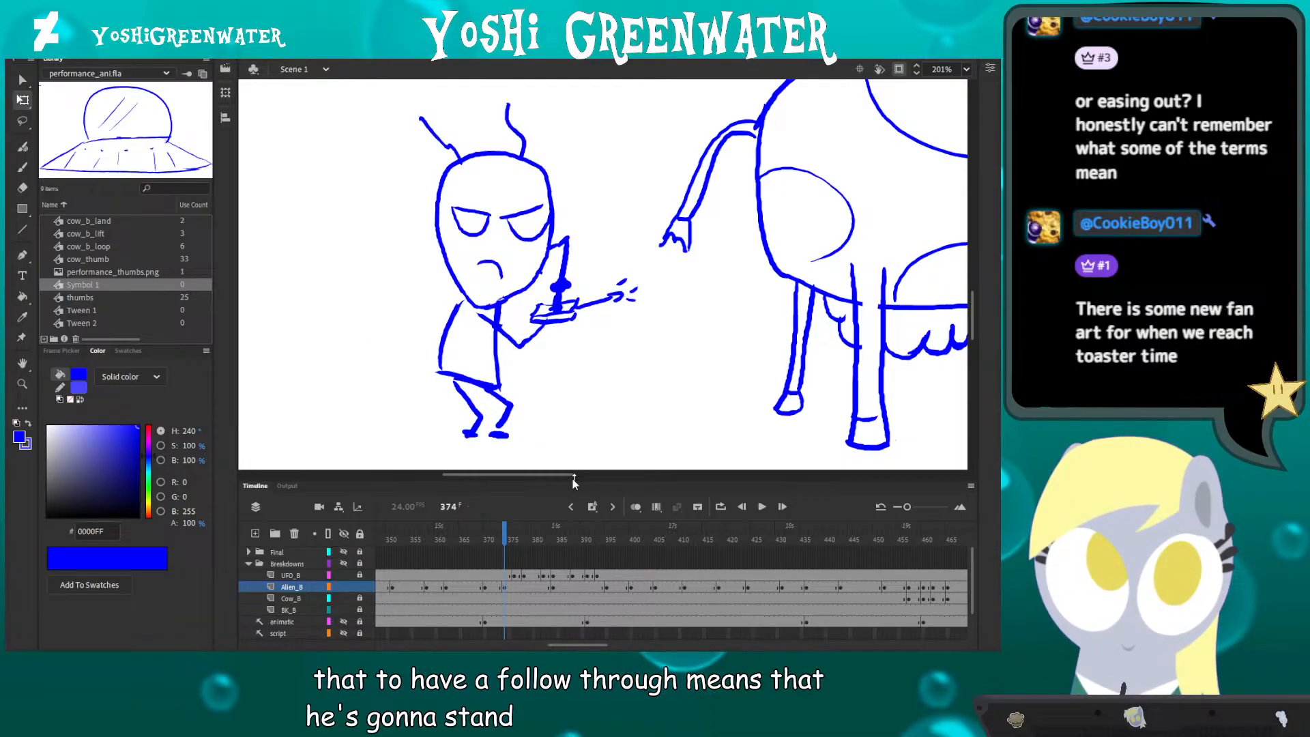
pyautogui.click(505, 587)
pyautogui.press('Delete')
pyautogui.click(635, 507)
# - Brush in the alien's head with angry eyes, frown and antennae over the onion-skinned pose, then select the drawn head
pyautogui.press('b')
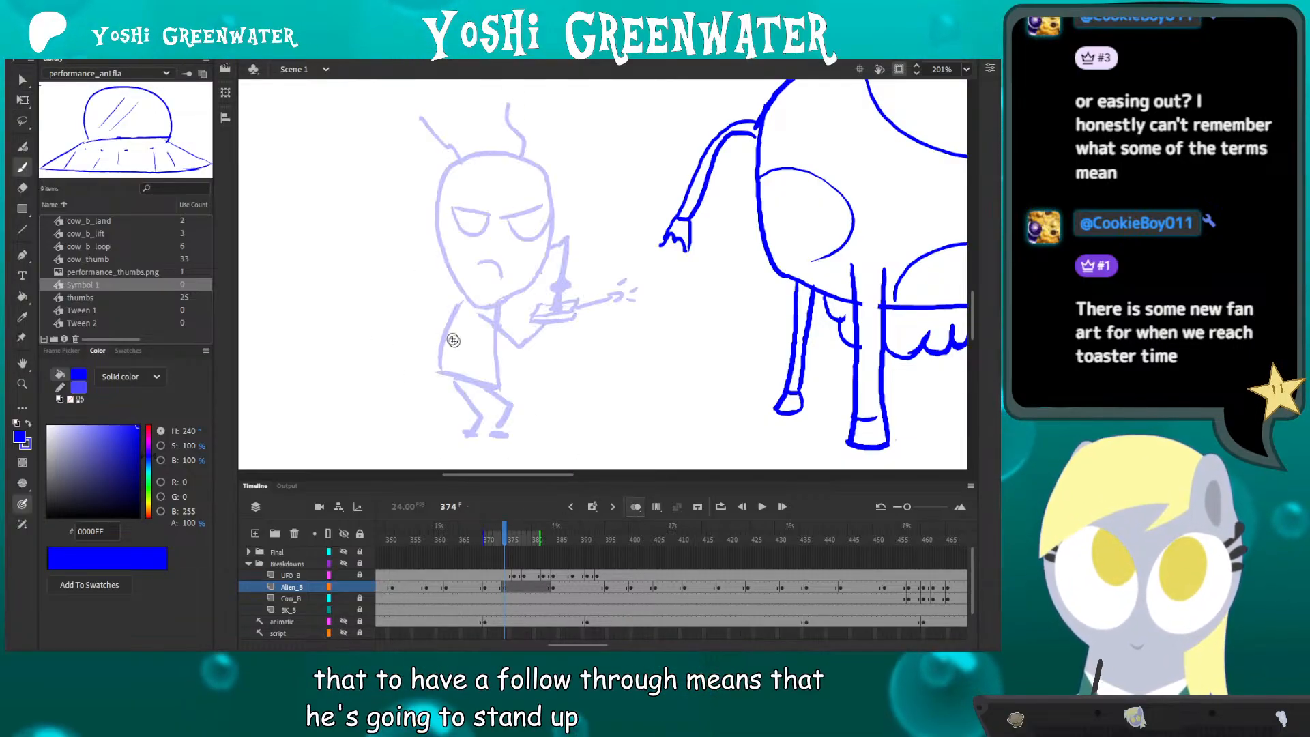
pyautogui.moveTo(462, 288); pyautogui.dragTo(442, 303)
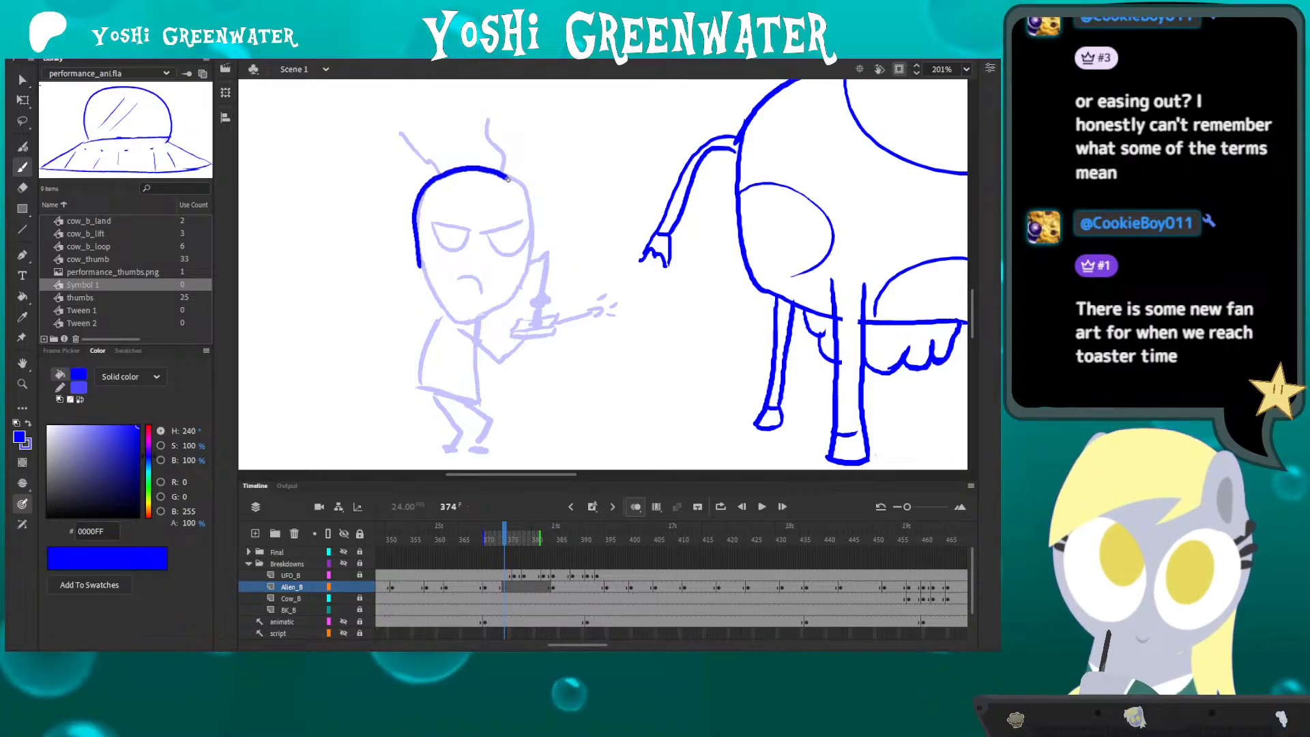
pyautogui.moveTo(507, 179); pyautogui.dragTo(530, 243)
pyautogui.moveTo(418, 261); pyautogui.dragTo(453, 321)
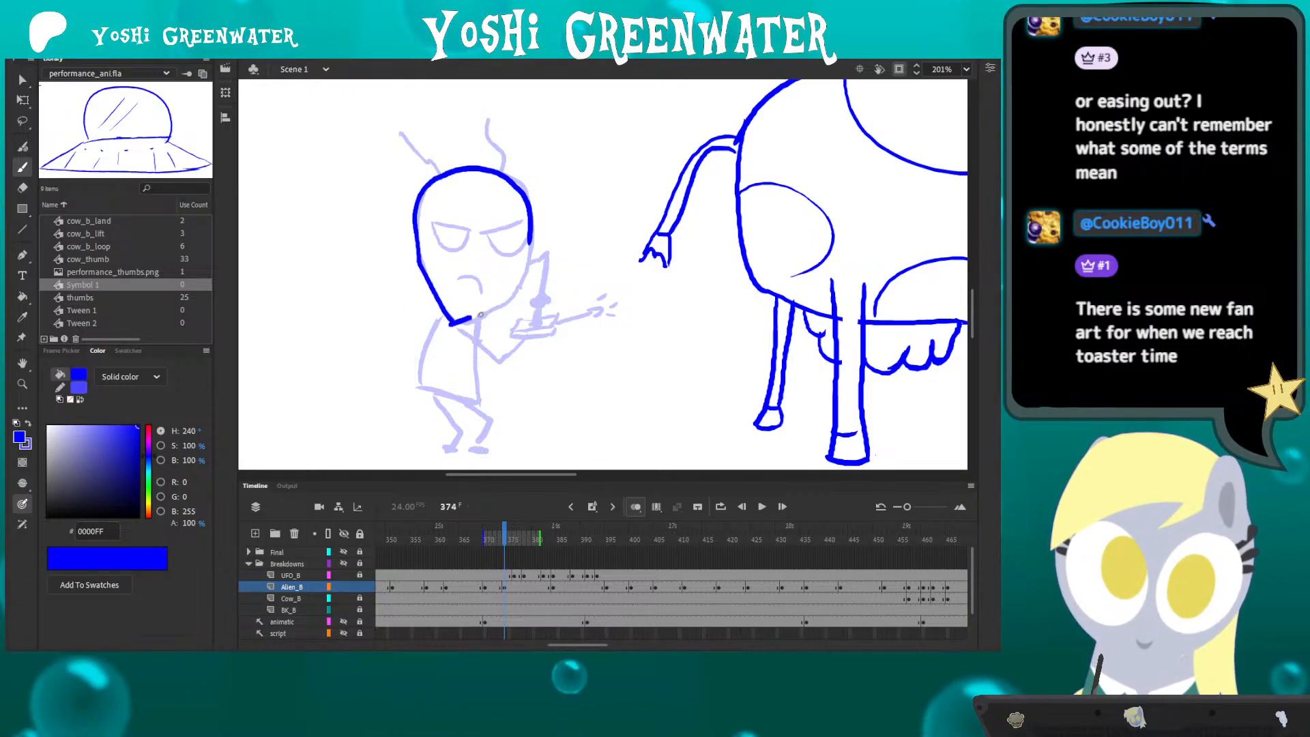
pyautogui.moveTo(431, 221)
pyautogui.mouseDown()
pyautogui.moveTo(518, 220)
pyautogui.moveTo(525, 251)
pyautogui.mouseUp()
pyautogui.moveTo(456, 278); pyautogui.dragTo(480, 281)
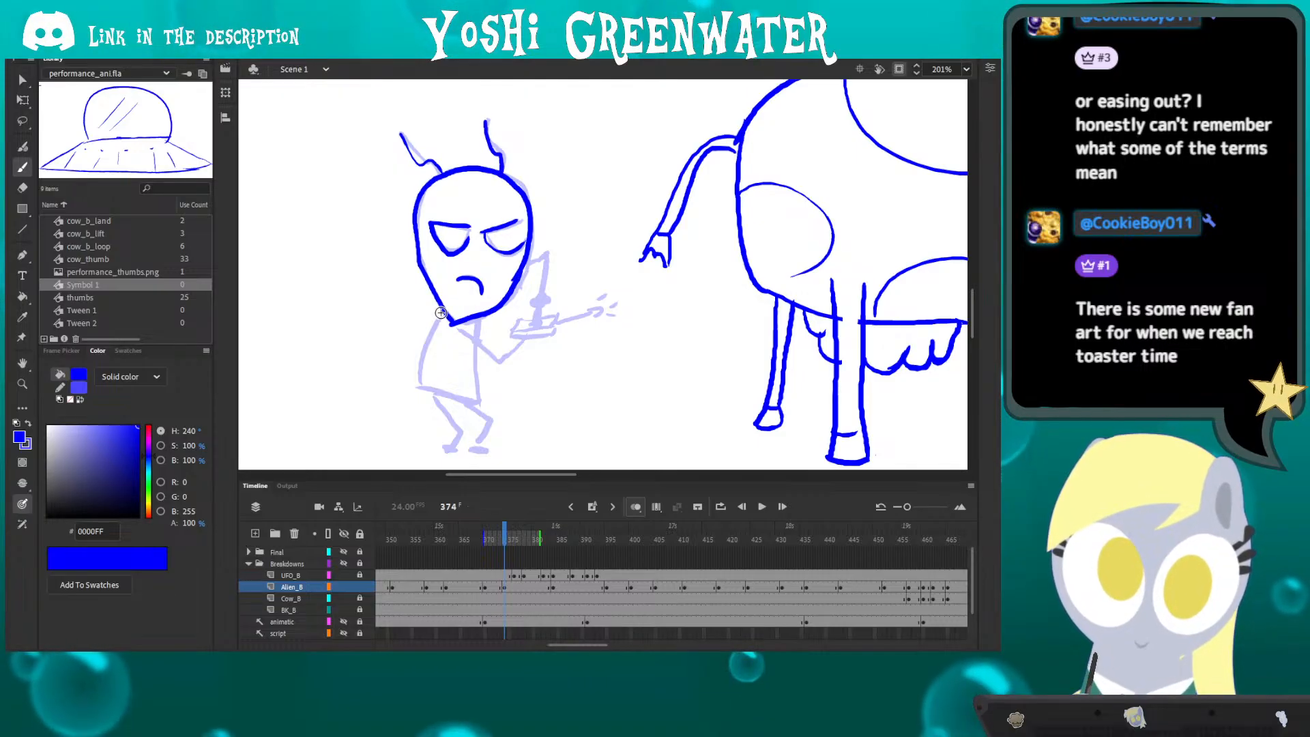
pyautogui.press('q')
pyautogui.moveTo(352, 102); pyautogui.dragTo(571, 373)
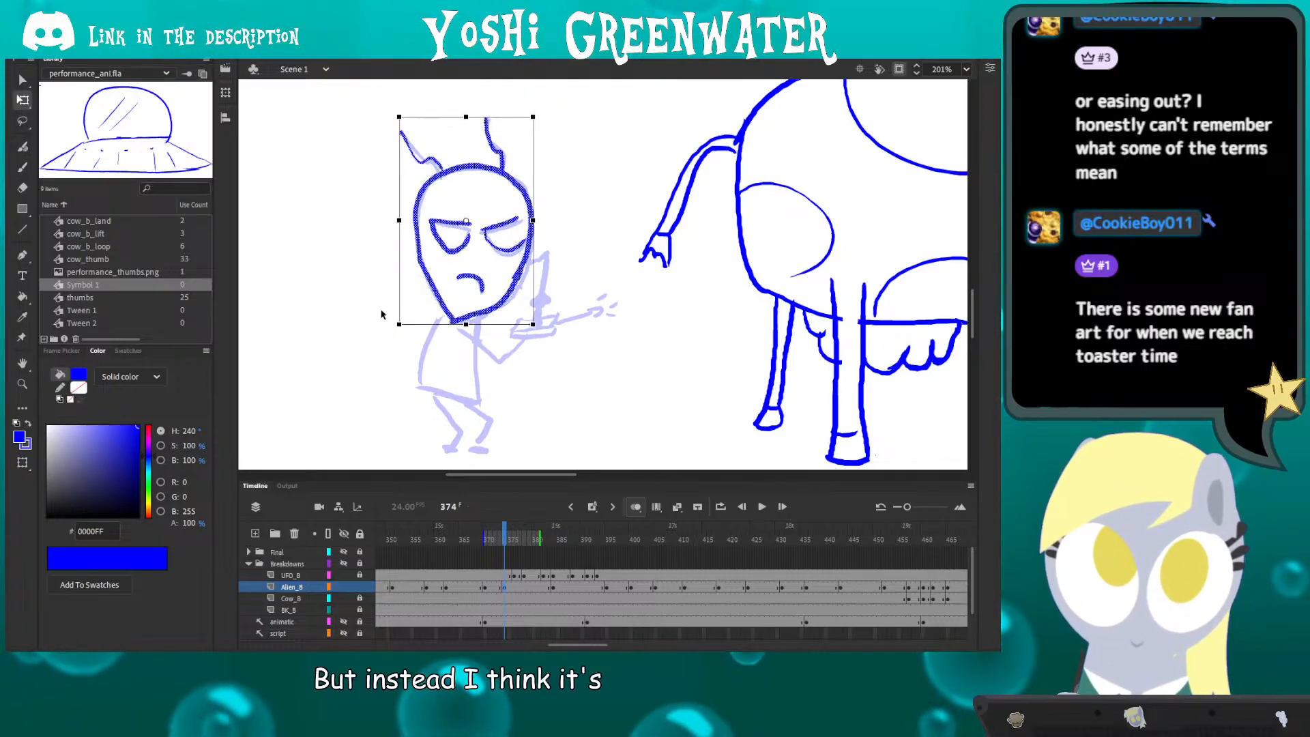
# - Draw the alien's body, the arm holding the remote, and the other hand pressing its button down, redoing the hand strokes
pyautogui.press('b')
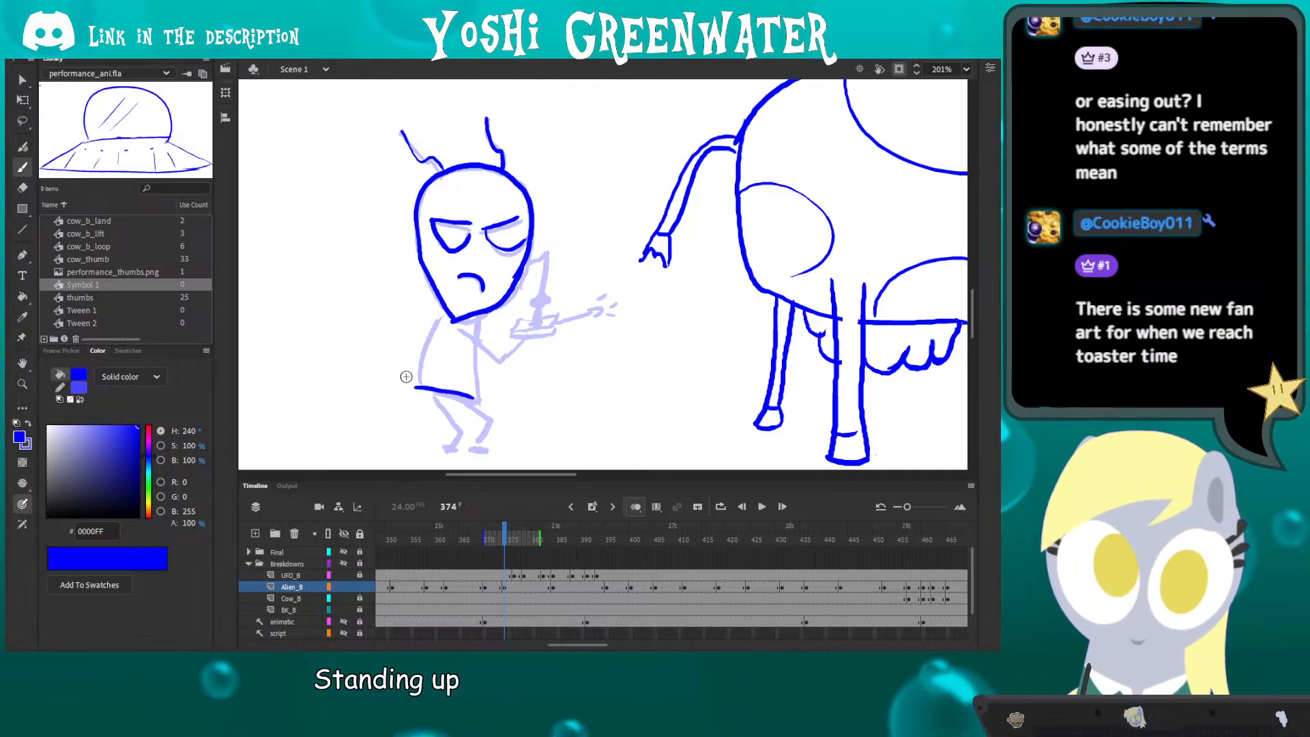
pyautogui.moveTo(417, 372); pyautogui.dragTo(440, 312)
pyautogui.moveTo(476, 397)
pyautogui.mouseDown()
pyautogui.moveTo(479, 330)
pyautogui.moveTo(460, 331)
pyautogui.moveTo(497, 360)
pyautogui.moveTo(519, 342)
pyautogui.moveTo(474, 342)
pyautogui.moveTo(501, 364)
pyautogui.moveTo(528, 334)
pyautogui.moveTo(553, 339)
pyautogui.moveTo(505, 341)
pyautogui.moveTo(549, 331)
pyautogui.moveTo(510, 332)
pyautogui.moveTo(517, 322)
pyautogui.moveTo(554, 319)
pyautogui.moveTo(515, 322)
pyautogui.moveTo(600, 315)
pyautogui.mouseUp()
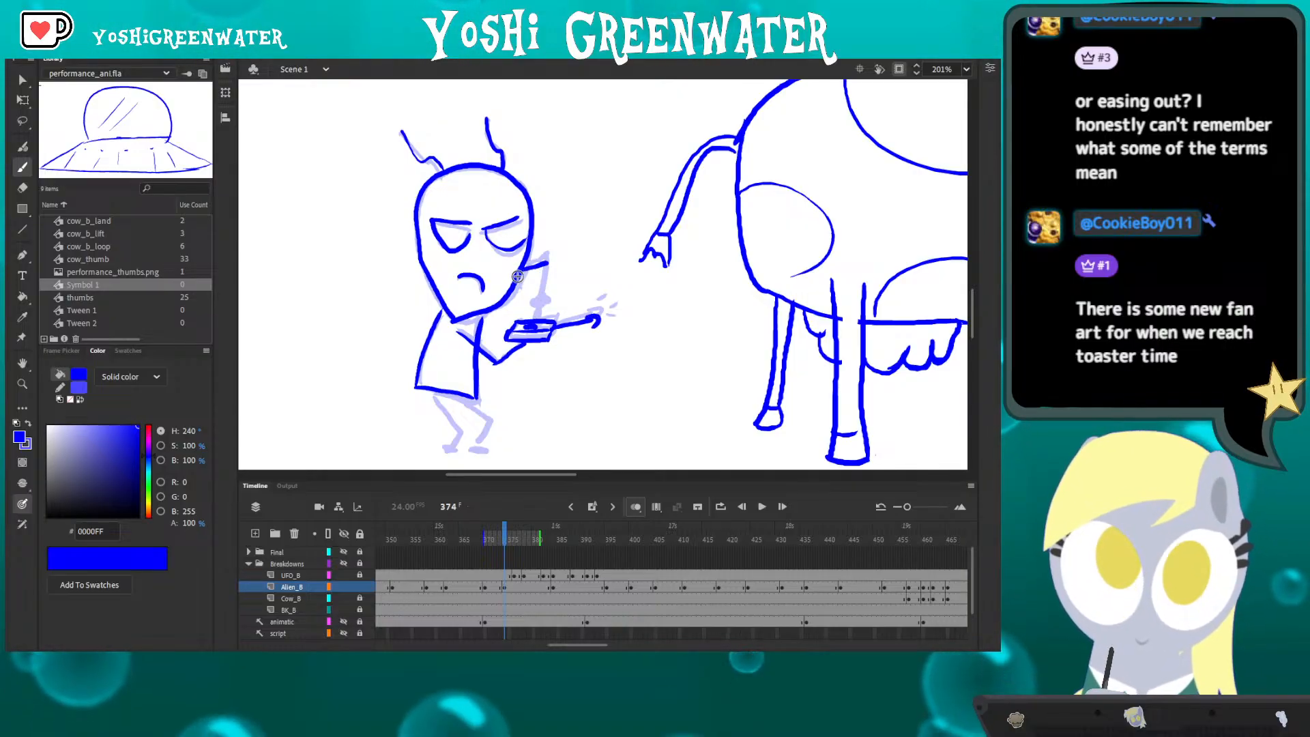
pyautogui.hotkey('ctrl', 'z')
pyautogui.hotkey('ctrl', 'z')
pyautogui.moveTo(521, 273)
pyautogui.mouseDown()
pyautogui.moveTo(546, 262)
pyautogui.moveTo(534, 319)
pyautogui.mouseUp()
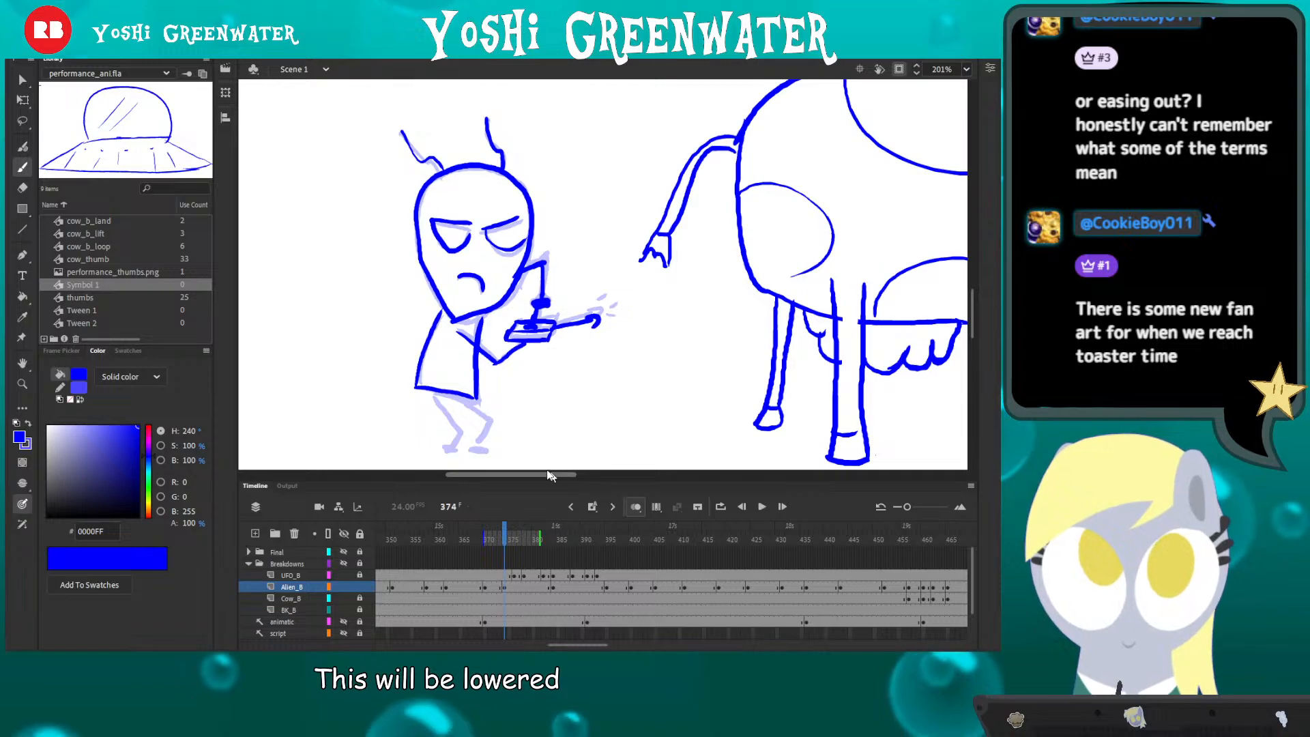
# - Draw the alien's two bent legs, turn off onion skinning, and compare frame 374 with the previous frame
pyautogui.click(631, 509)
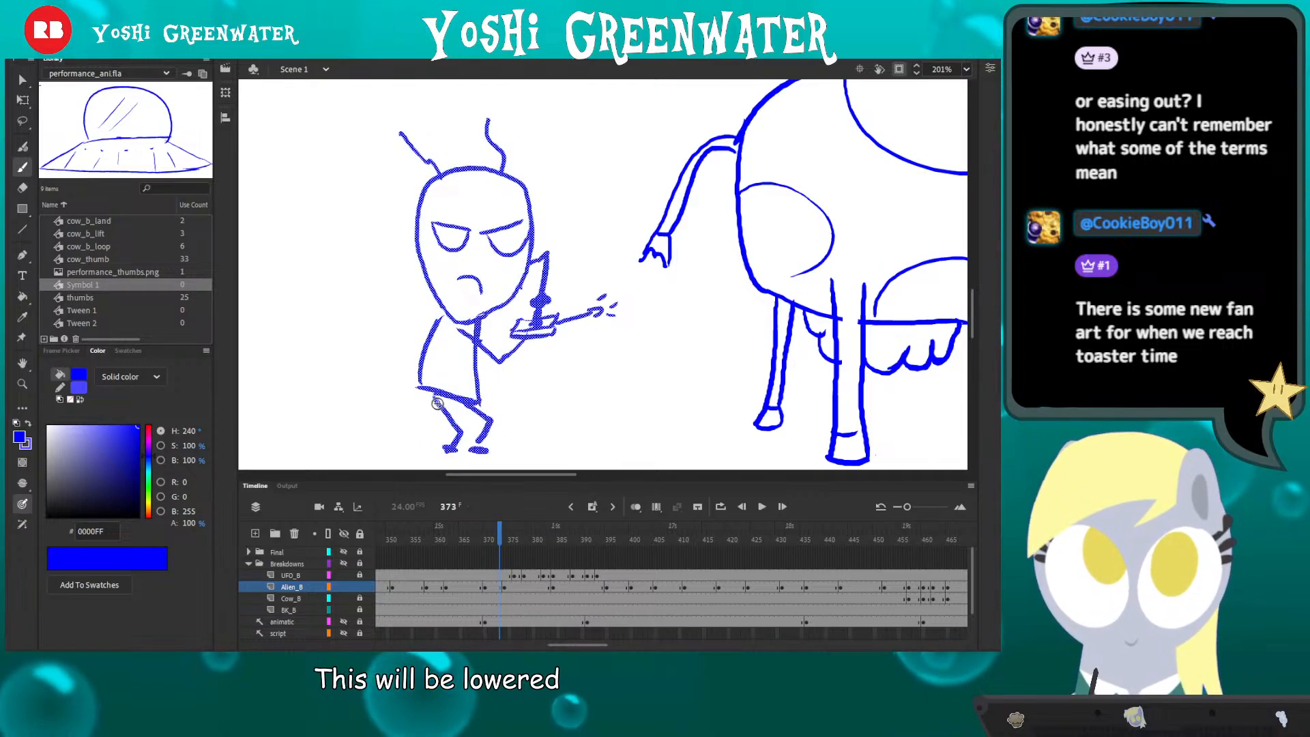
pyautogui.click(633, 509)
pyautogui.moveTo(444, 415)
pyautogui.mouseDown()
pyautogui.moveTo(472, 366)
pyautogui.moveTo(489, 376)
pyautogui.moveTo(478, 399)
pyautogui.mouseUp()
pyautogui.moveTo(476, 401); pyautogui.dragTo(489, 403)
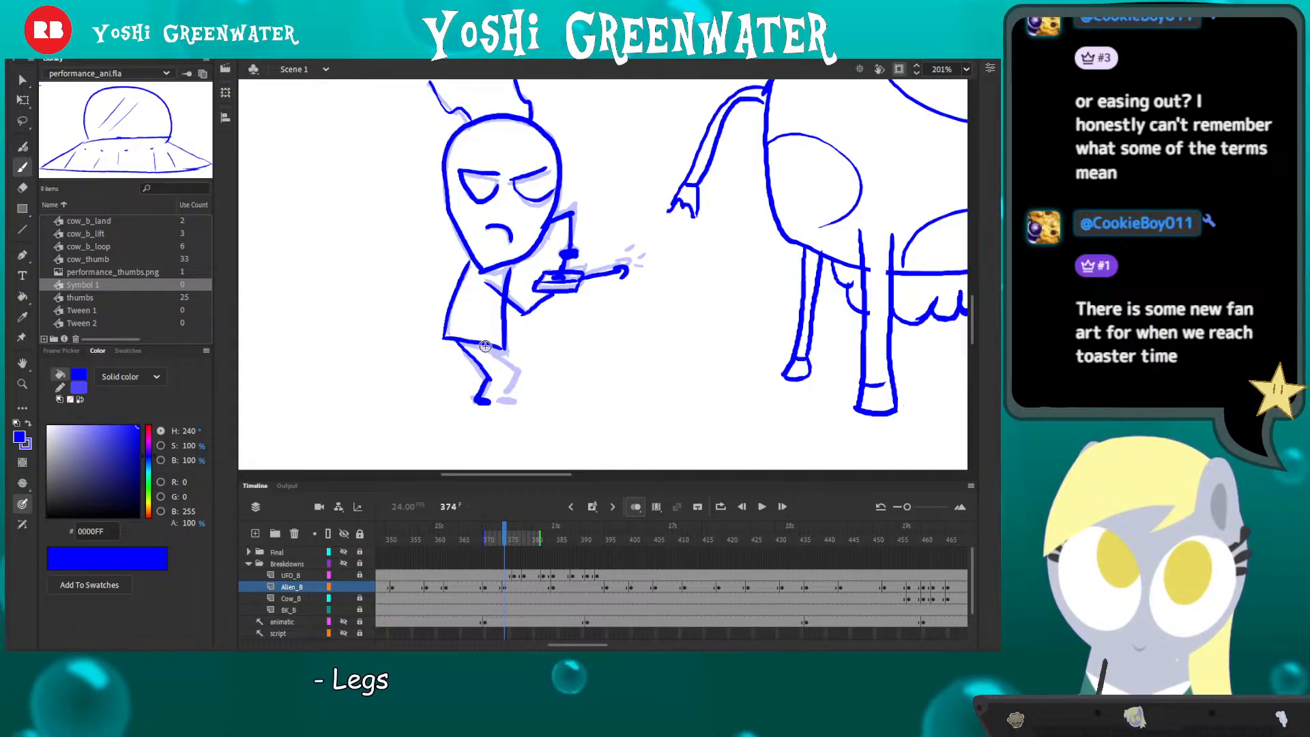
pyautogui.moveTo(485, 347)
pyautogui.mouseDown()
pyautogui.moveTo(521, 373)
pyautogui.moveTo(506, 402)
pyautogui.mouseUp()
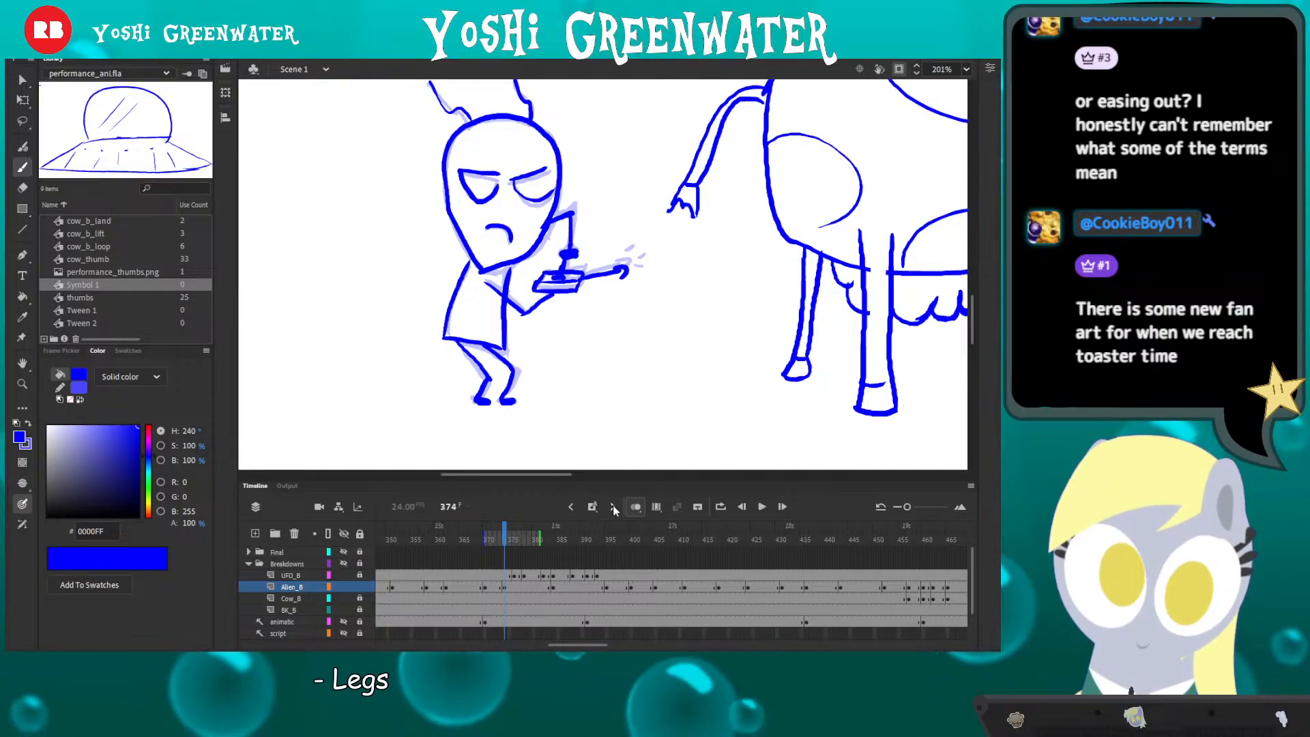
pyautogui.click(635, 507)
pyautogui.press('q')
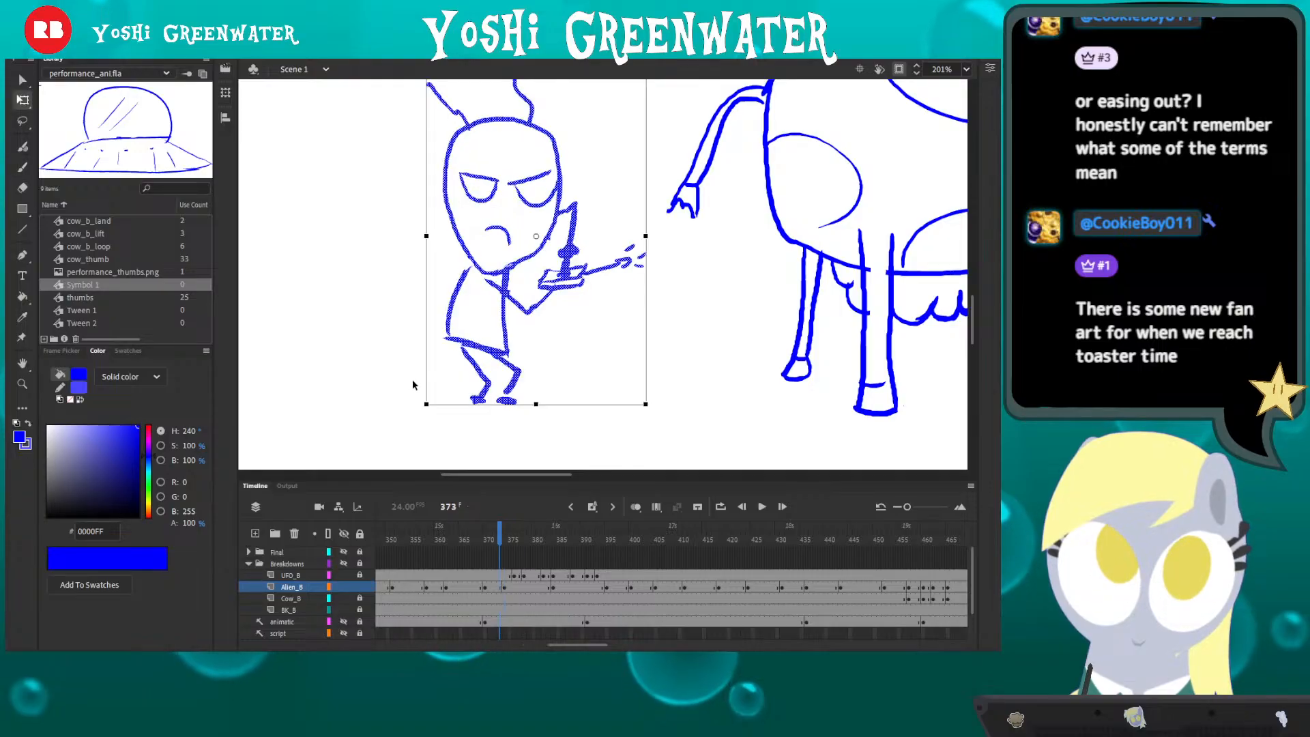
pyautogui.press('.')
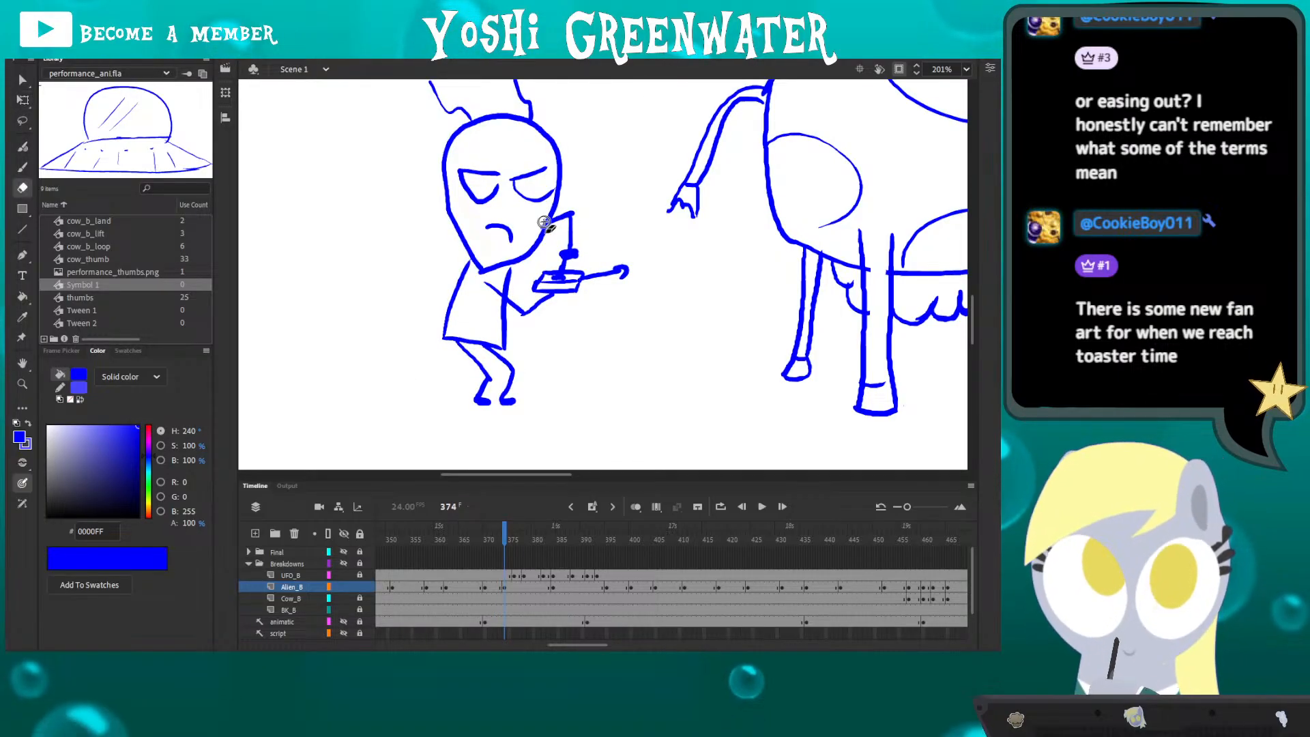
# - Fit the whole scene in view and repeatedly play the alien's button press from around frames 350 to 361
pyautogui.hotkey('ctrl', '2')
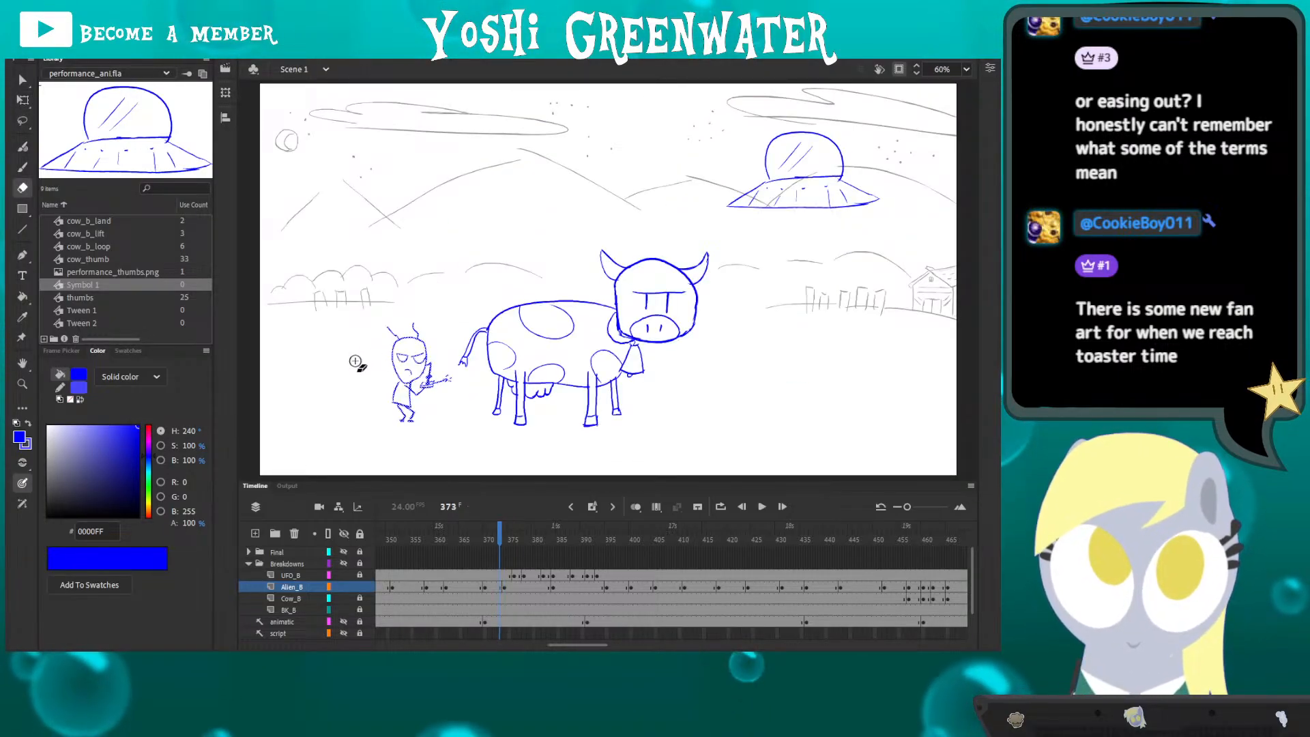
pyautogui.press('.')
pyautogui.press('q')
pyautogui.click(444, 545)
pyautogui.press('Return')
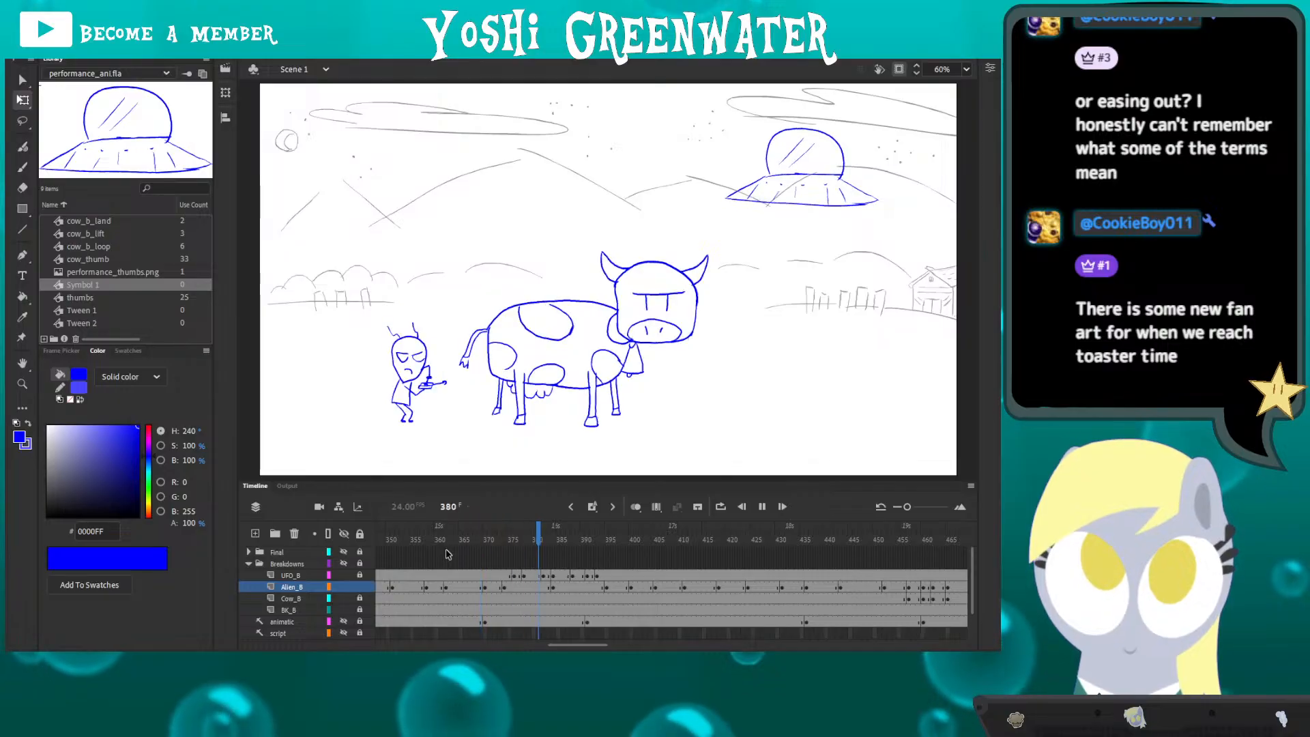
pyautogui.click(439, 549)
pyautogui.press('Return')
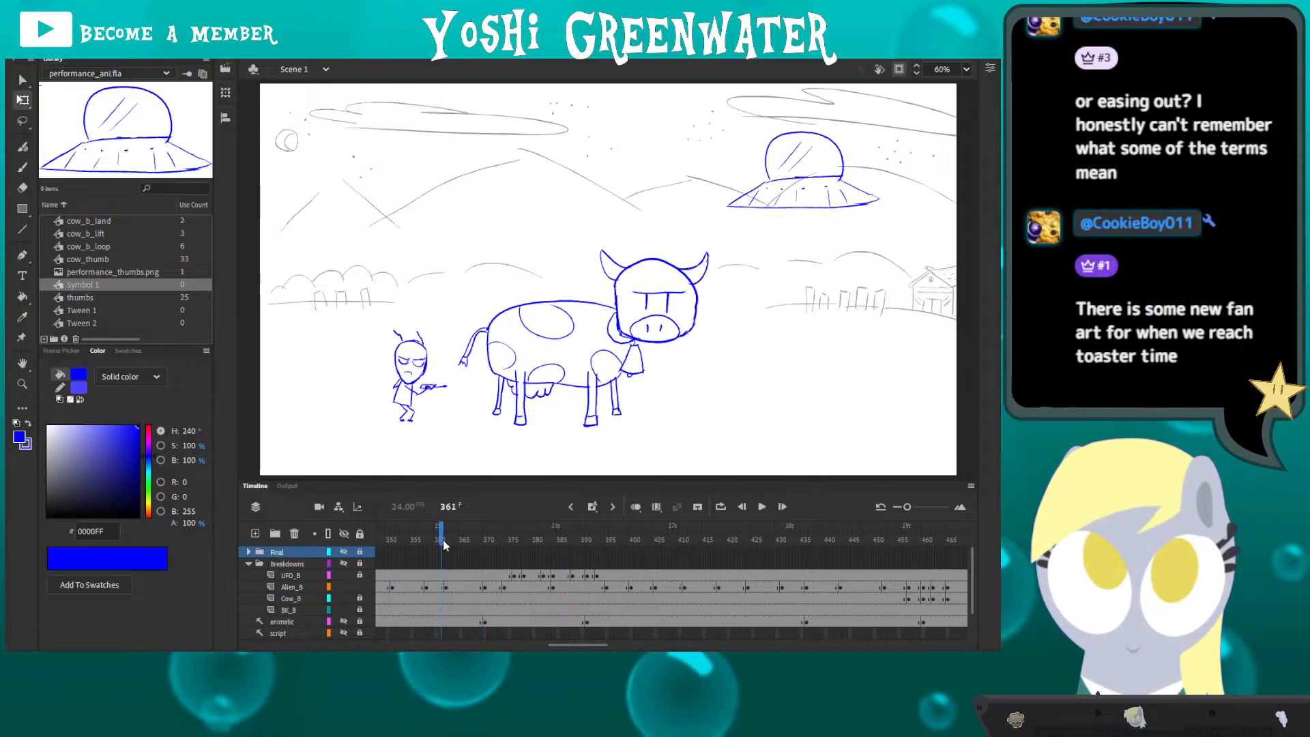
pyautogui.click(446, 543)
pyautogui.press('Return')
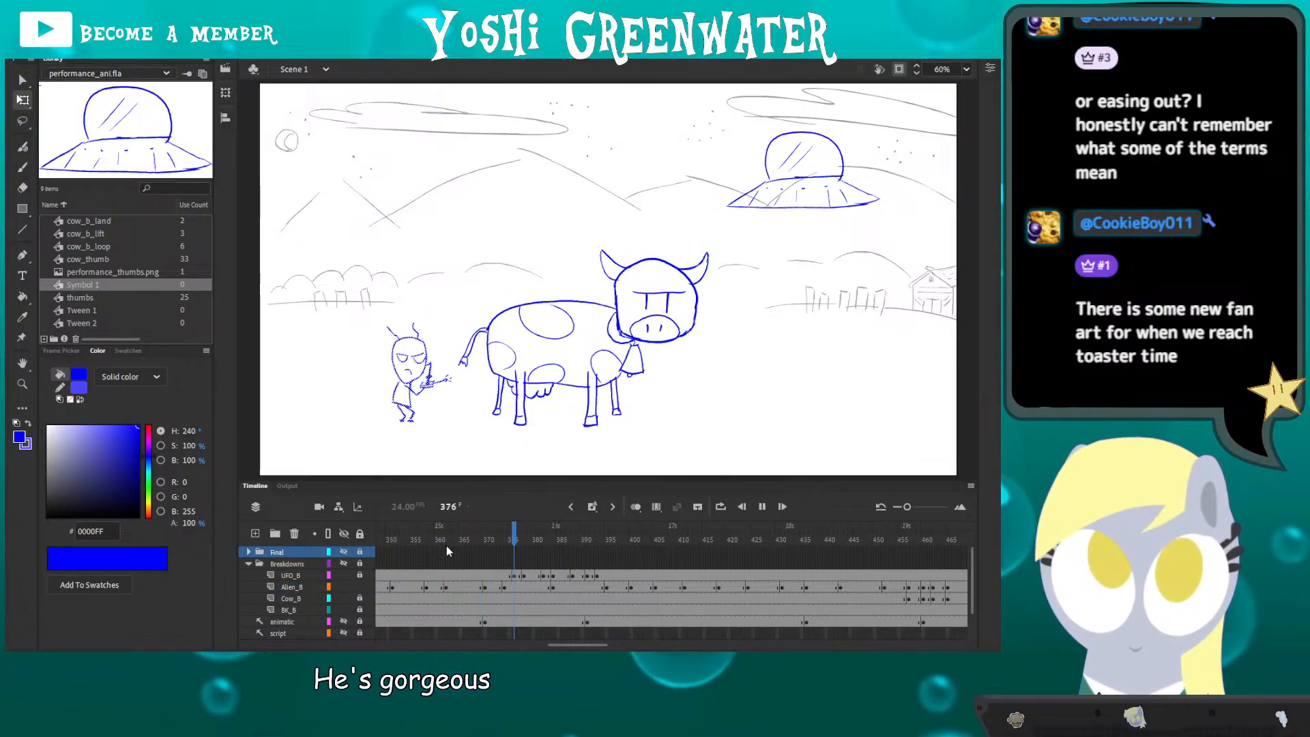
pyautogui.click(400, 544)
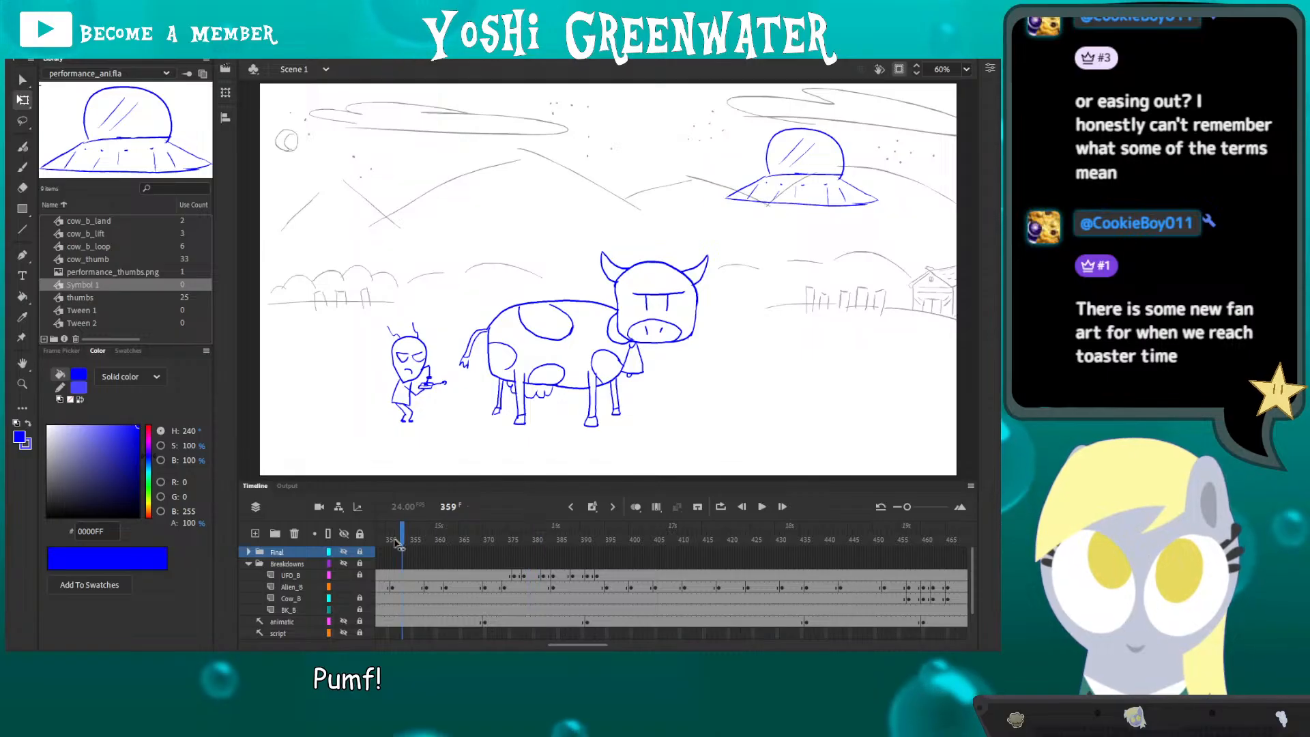
pyautogui.press('Return')
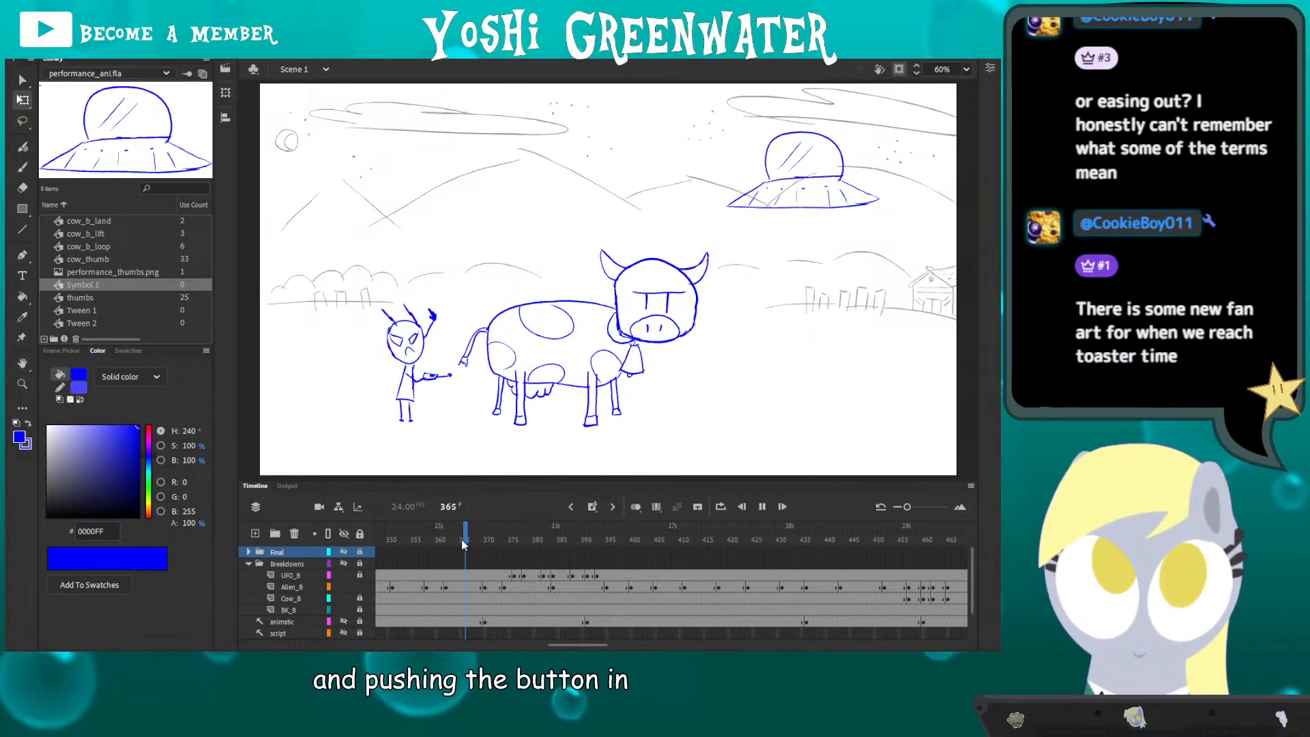
# - Replay the alien's button press from around frame 365
pyautogui.click(462, 541)
pyautogui.press('Return')
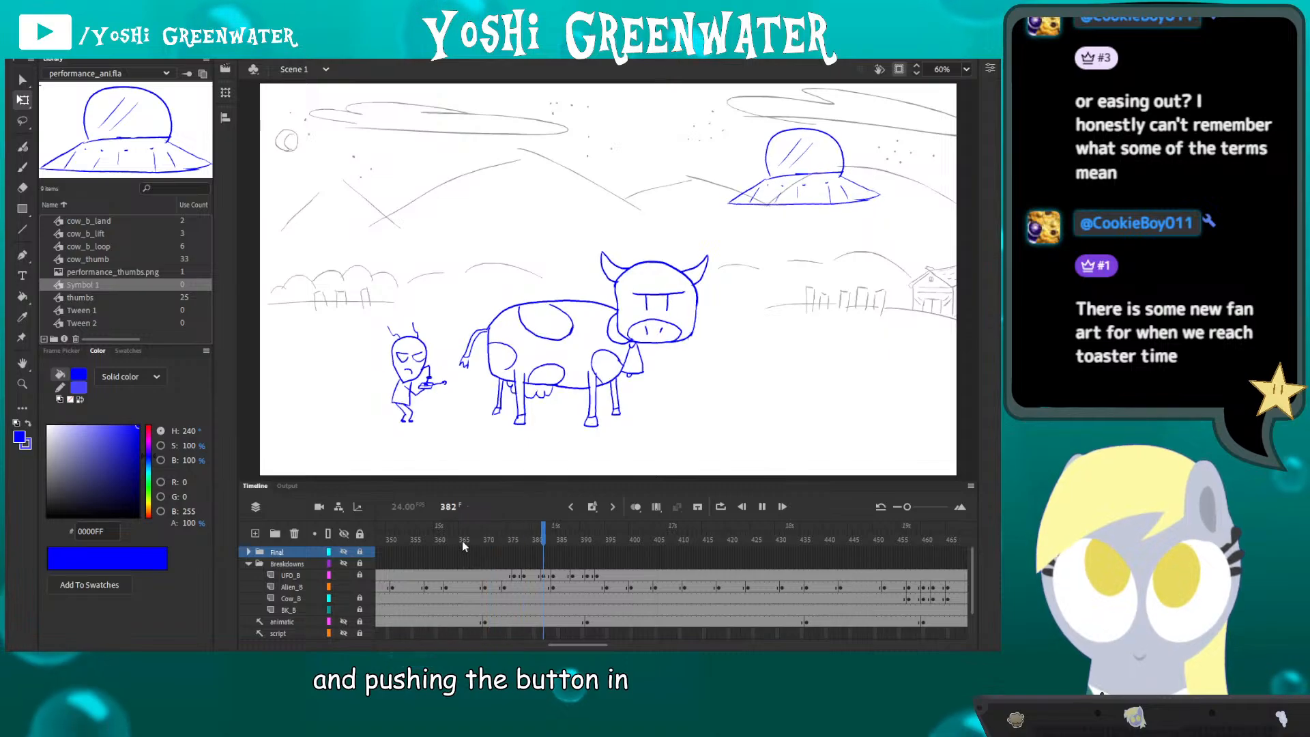
pyautogui.click(462, 542)
pyautogui.press('Return')
# - Add an Alien_B keyframe at frame 377, delete its alien drawing and turn on onion skinning
pyautogui.click(518, 588)
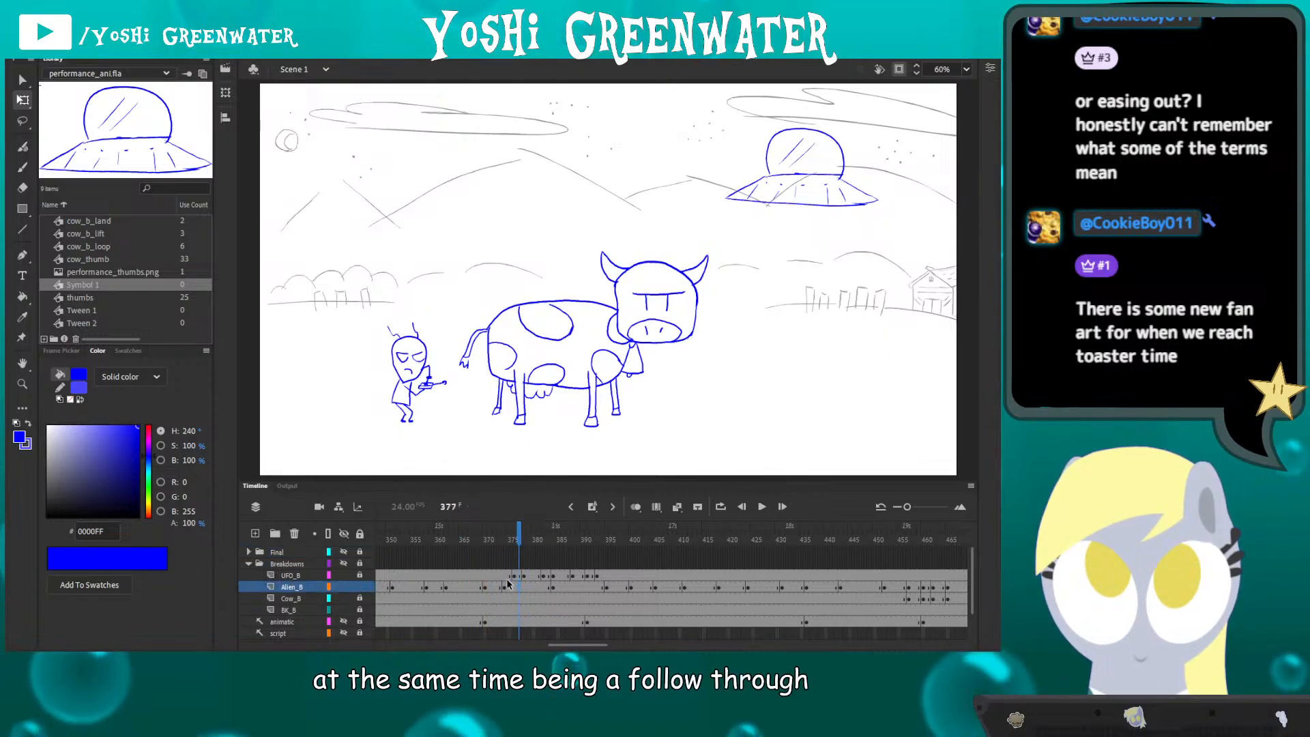
pyautogui.hotkey('ctrl', 'space')
pyautogui.moveTo(350, 287)
pyautogui.mouseDown()
pyautogui.moveTo(471, 440)
pyautogui.moveTo(369, 388)
pyautogui.mouseUp()
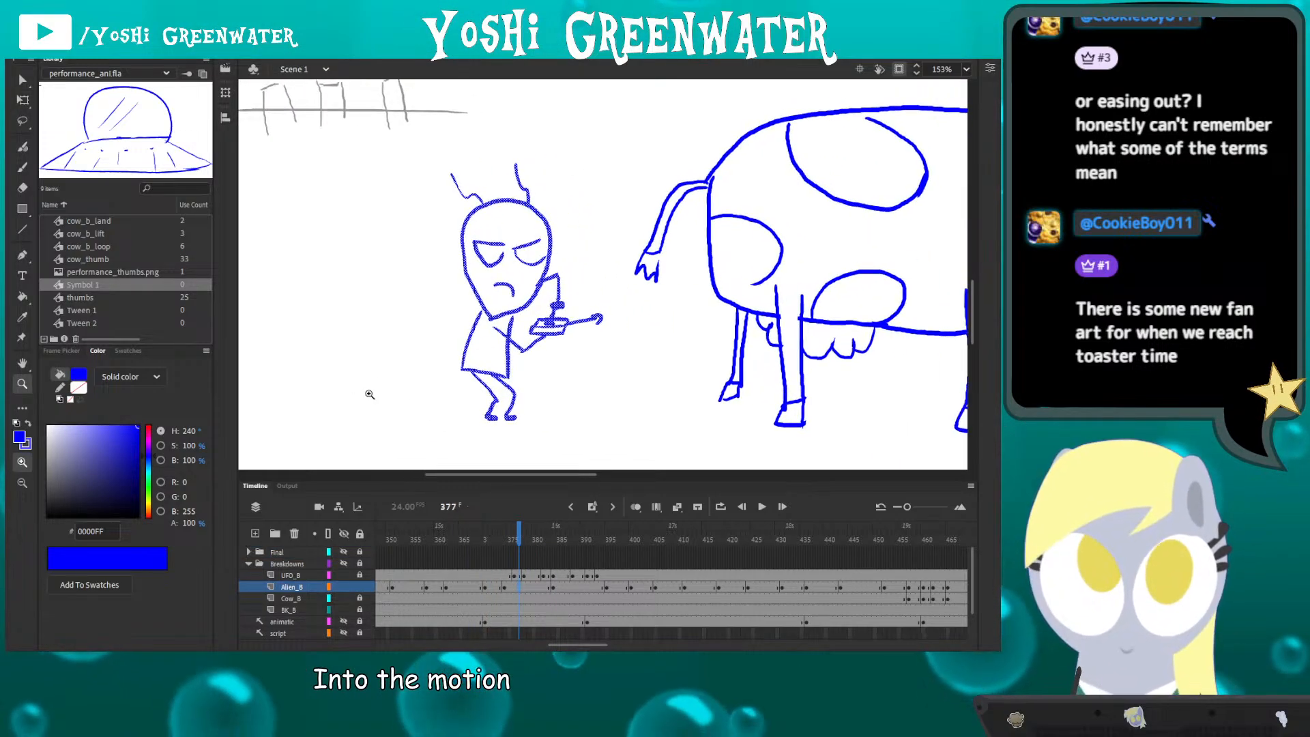
pyautogui.press('q')
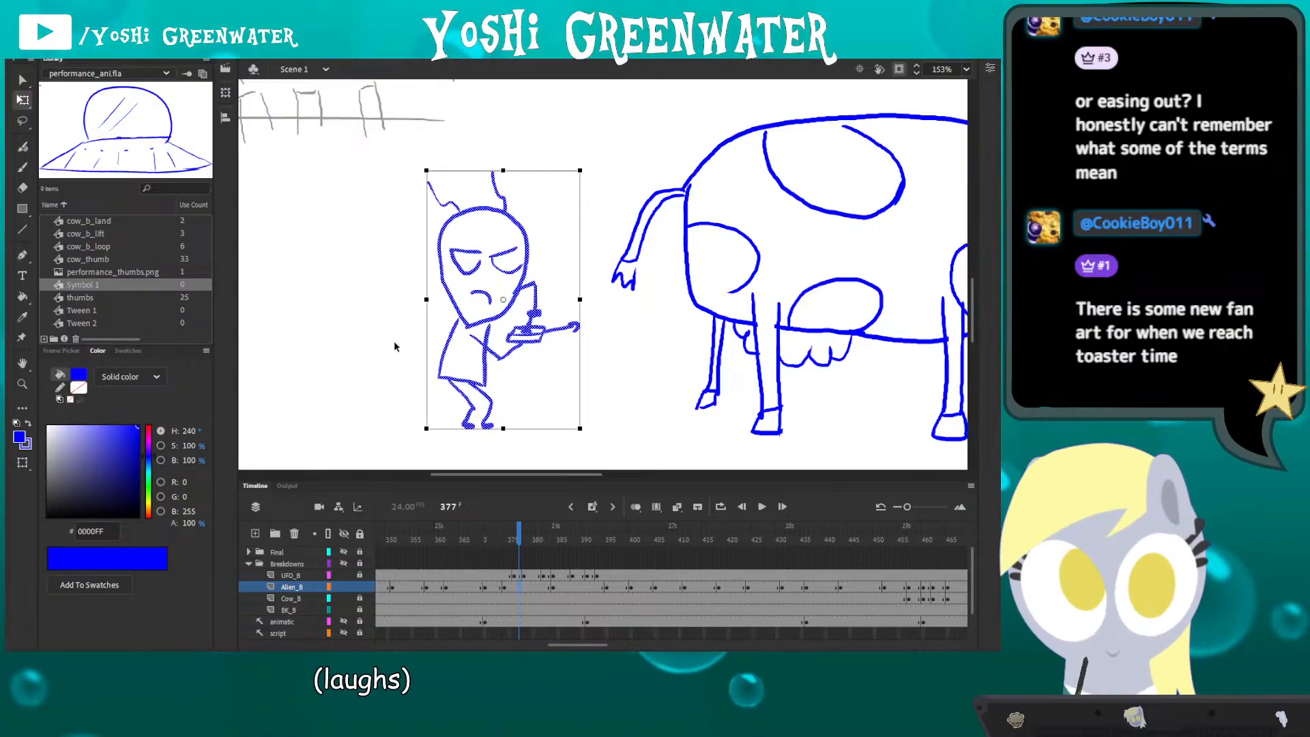
pyautogui.press('Delete')
pyautogui.click(636, 508)
pyautogui.press('z')
pyautogui.moveTo(377, 137); pyautogui.dragTo(508, 361)
pyautogui.moveTo(509, 413); pyautogui.dragTo(372, 318)
pyautogui.press('q')
pyautogui.moveTo(554, 538); pyautogui.dragTo(535, 528)
pyautogui.moveTo(463, 410); pyautogui.dragTo(435, 390)
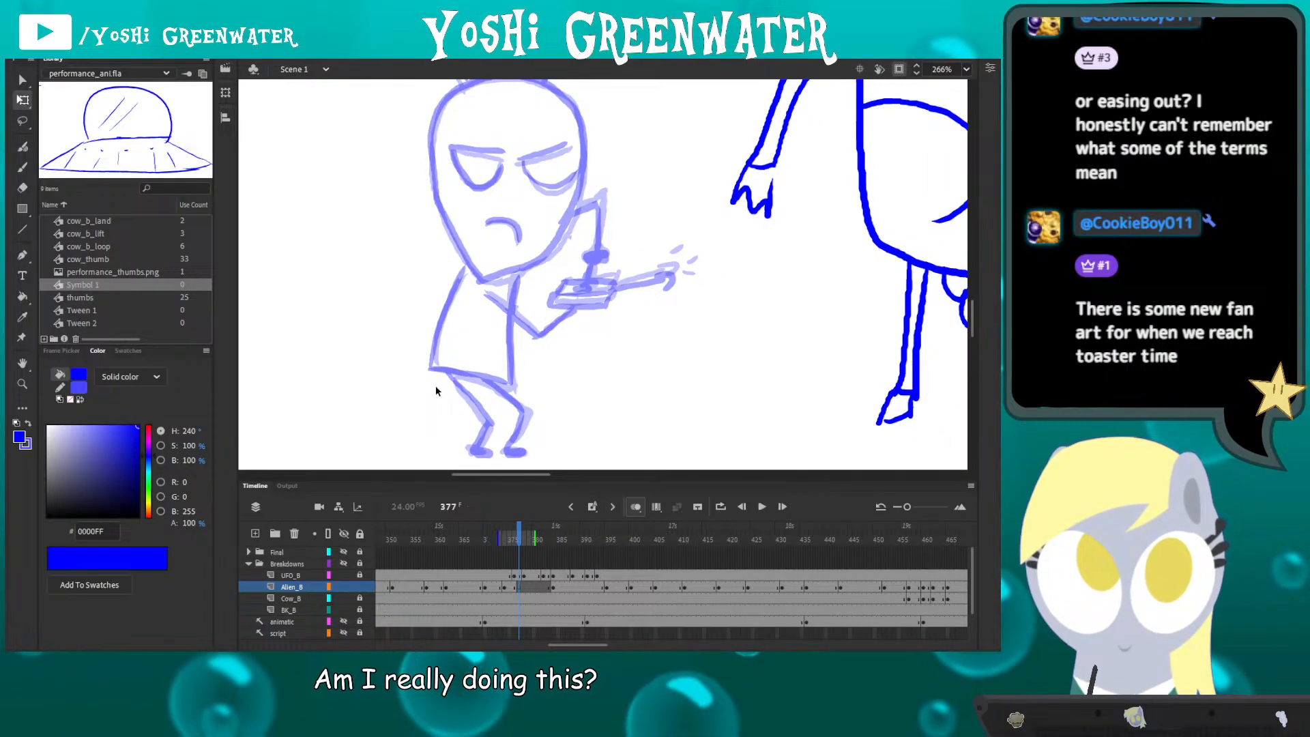
pyautogui.scroll(-1, 435, 385)
# - Brush in the alien's head at frame 377 with angry eyes, a frown and two antennae over the onion-skinned poses
pyautogui.moveTo(438, 266); pyautogui.dragTo(410, 274)
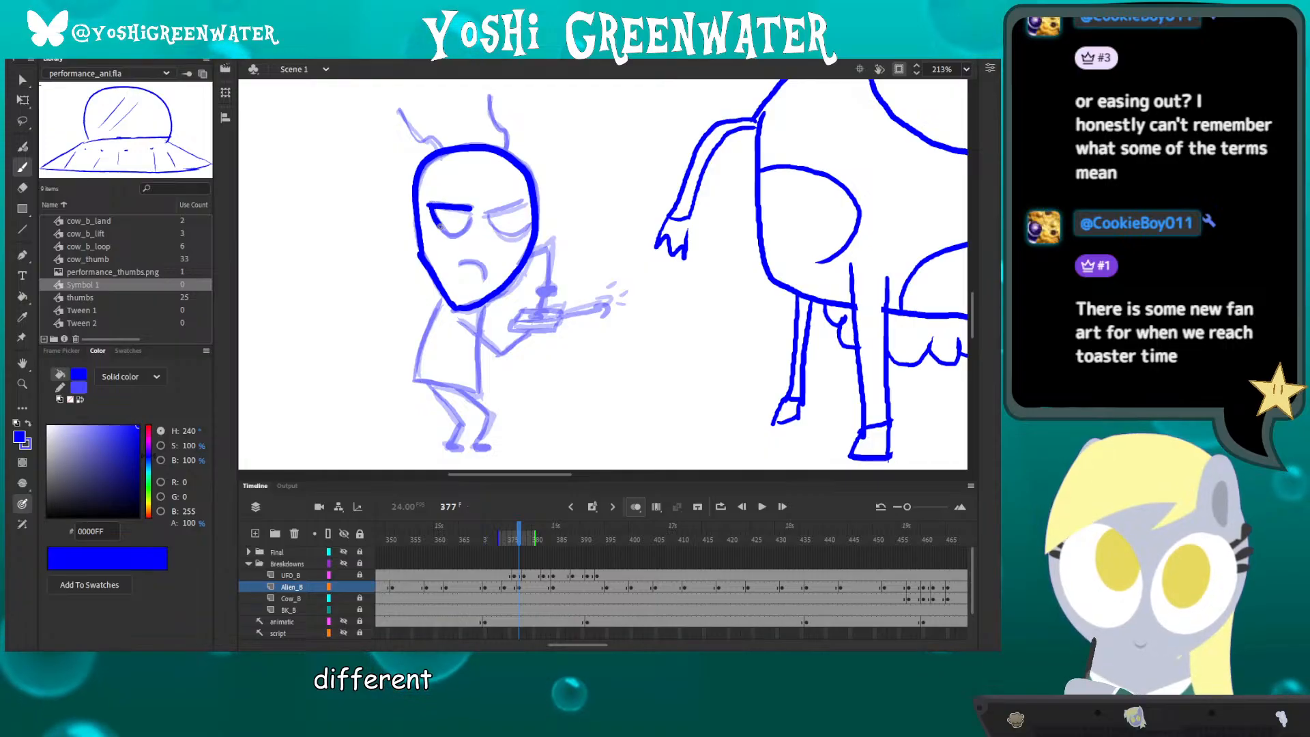
pyautogui.moveTo(485, 214)
pyautogui.mouseDown()
pyautogui.moveTo(515, 204)
pyautogui.moveTo(515, 236)
pyautogui.mouseUp()
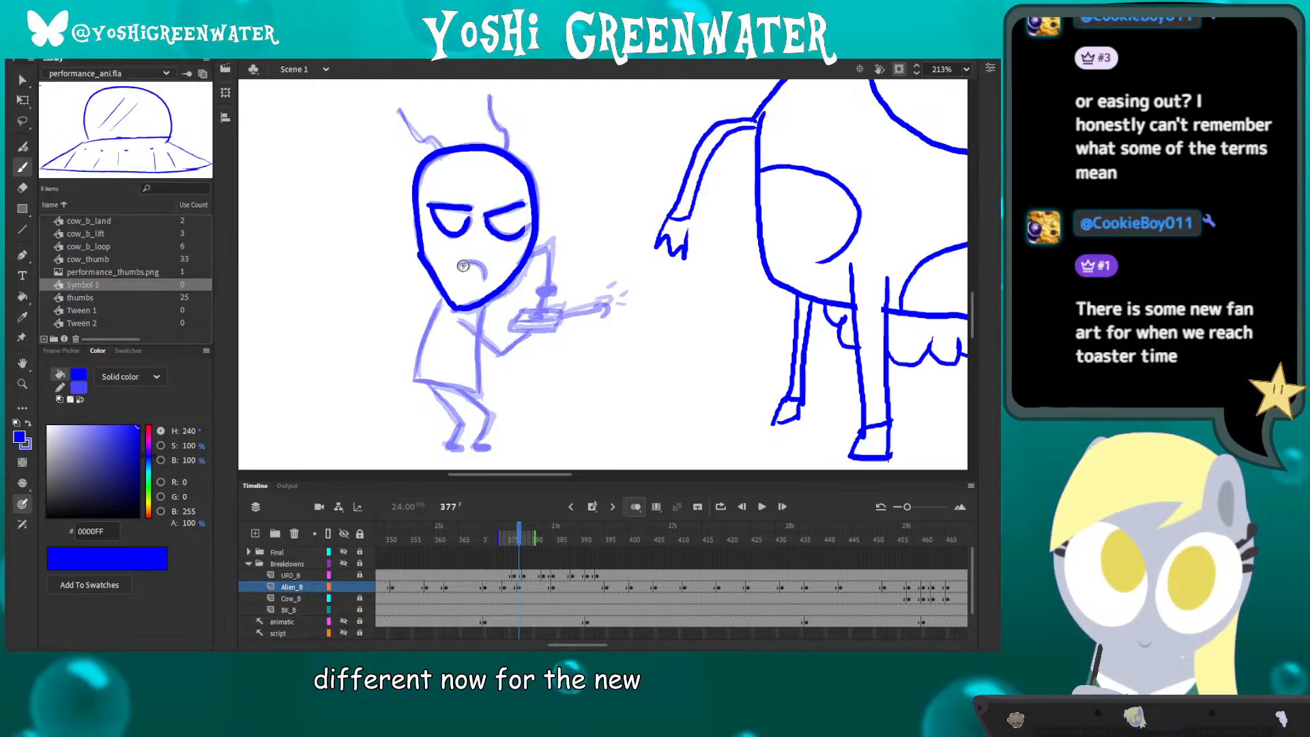
pyautogui.moveTo(415, 154); pyautogui.dragTo(415, 180)
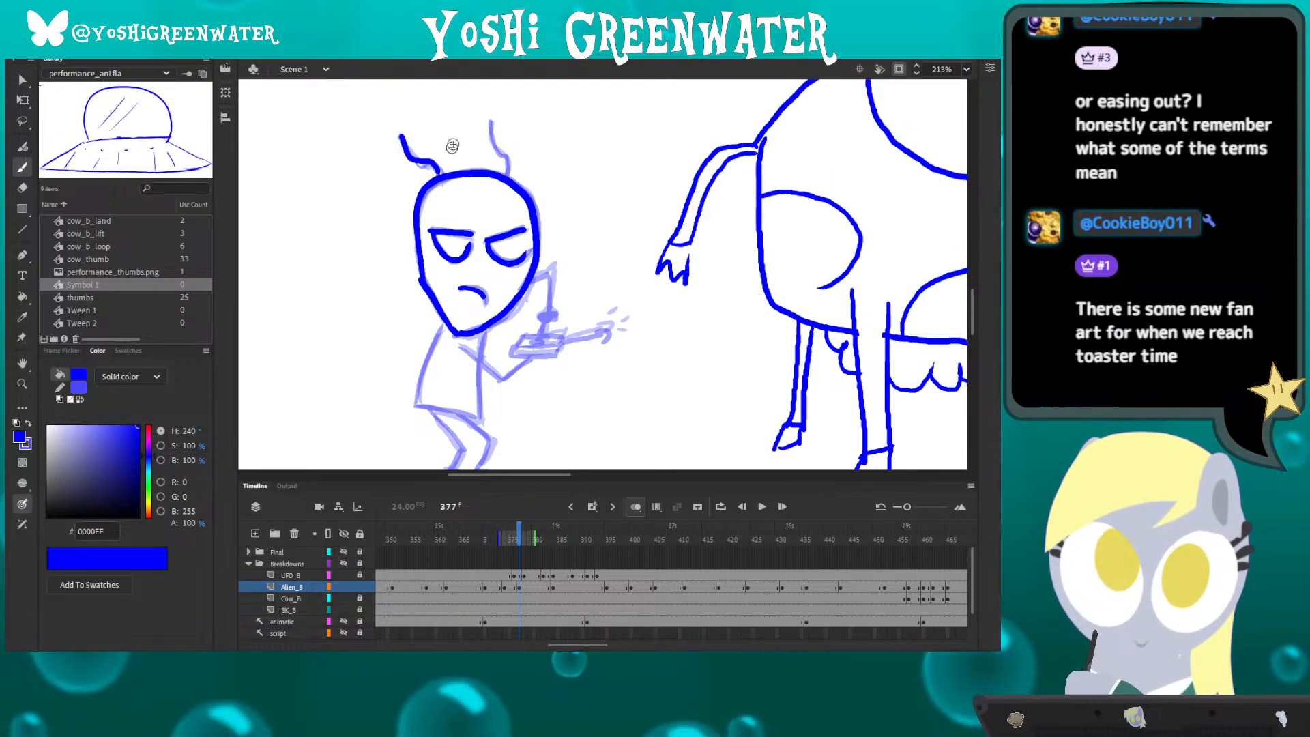
pyautogui.moveTo(453, 140); pyautogui.dragTo(443, 101)
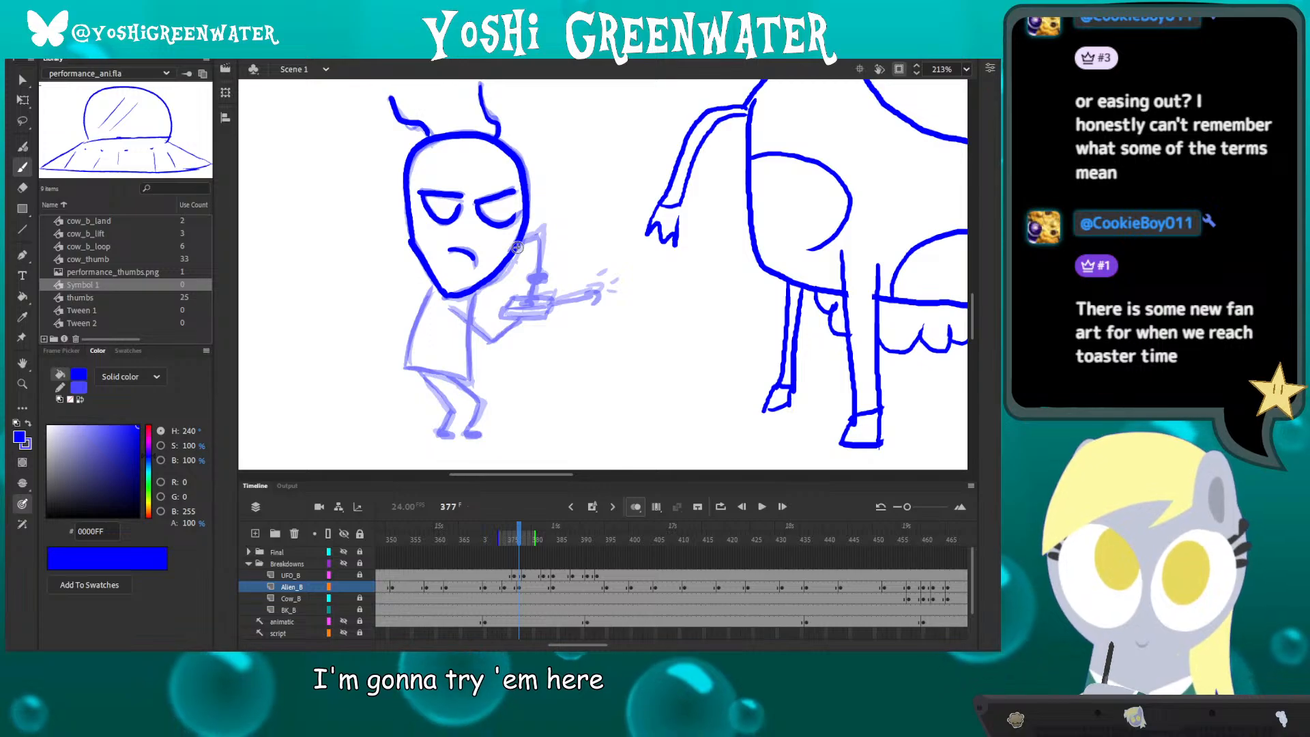
# - Draw the alien's hand pushing the button and the other arm holding the remote with its curled antenna
pyautogui.moveTo(520, 245)
pyautogui.mouseDown()
pyautogui.moveTo(539, 243)
pyautogui.moveTo(532, 280)
pyautogui.mouseUp()
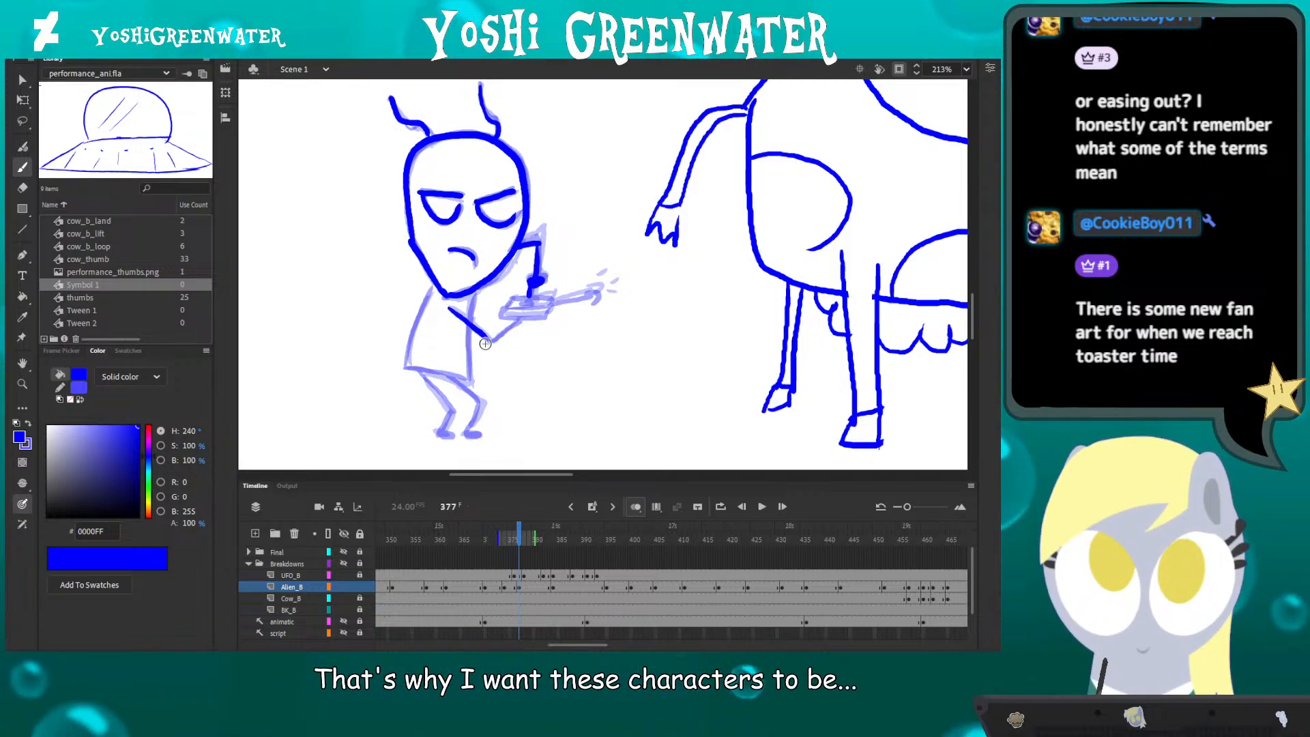
pyautogui.moveTo(543, 317); pyautogui.dragTo(502, 321)
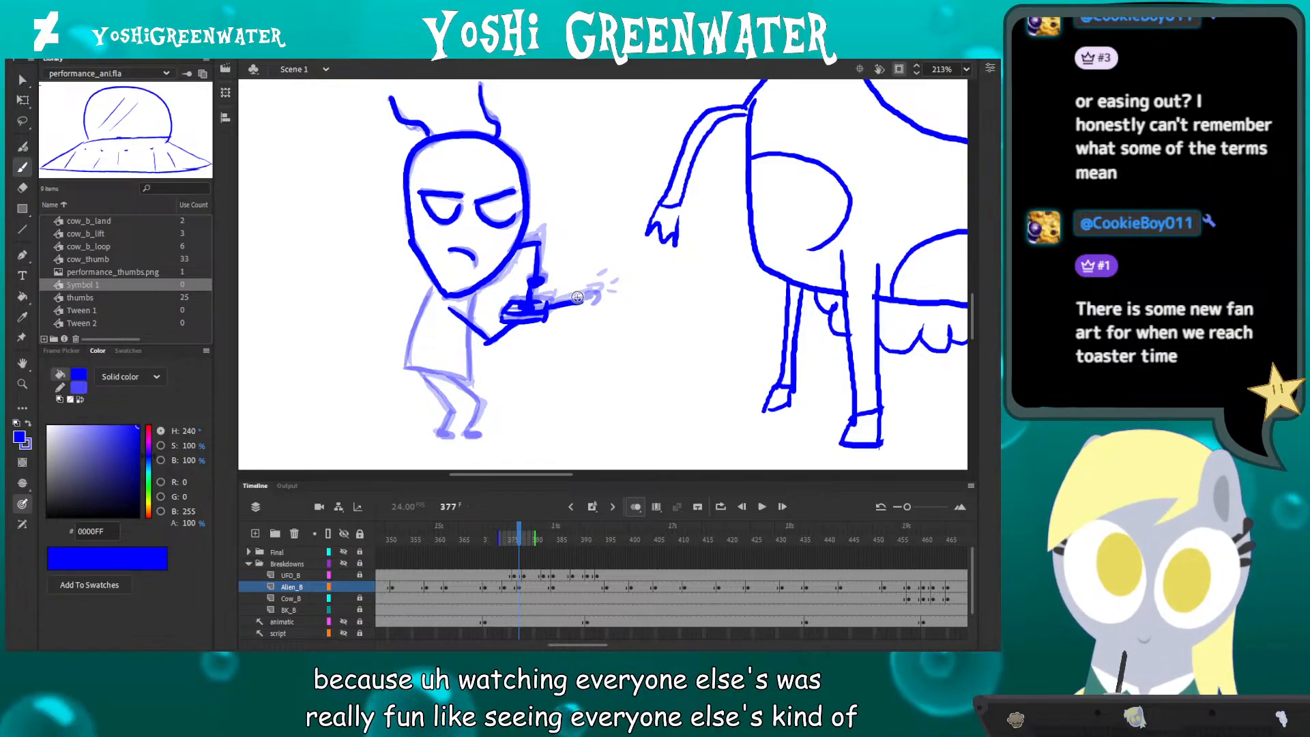
pyautogui.moveTo(577, 297); pyautogui.dragTo(597, 291)
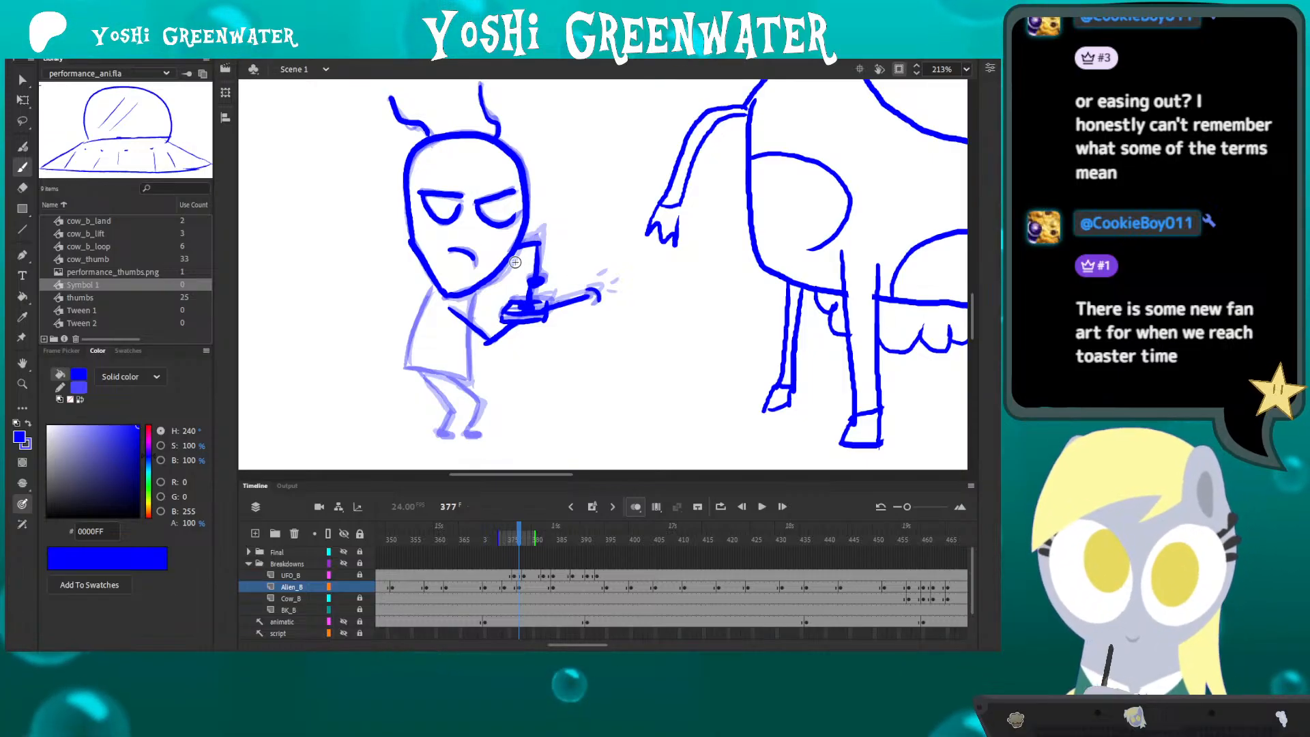
# - Draw the alien's body and two bent legs at frame 377, then turn off onion skinning
pyautogui.moveTo(412, 286)
pyautogui.mouseDown()
pyautogui.moveTo(429, 266)
pyautogui.moveTo(468, 275)
pyautogui.mouseUp()
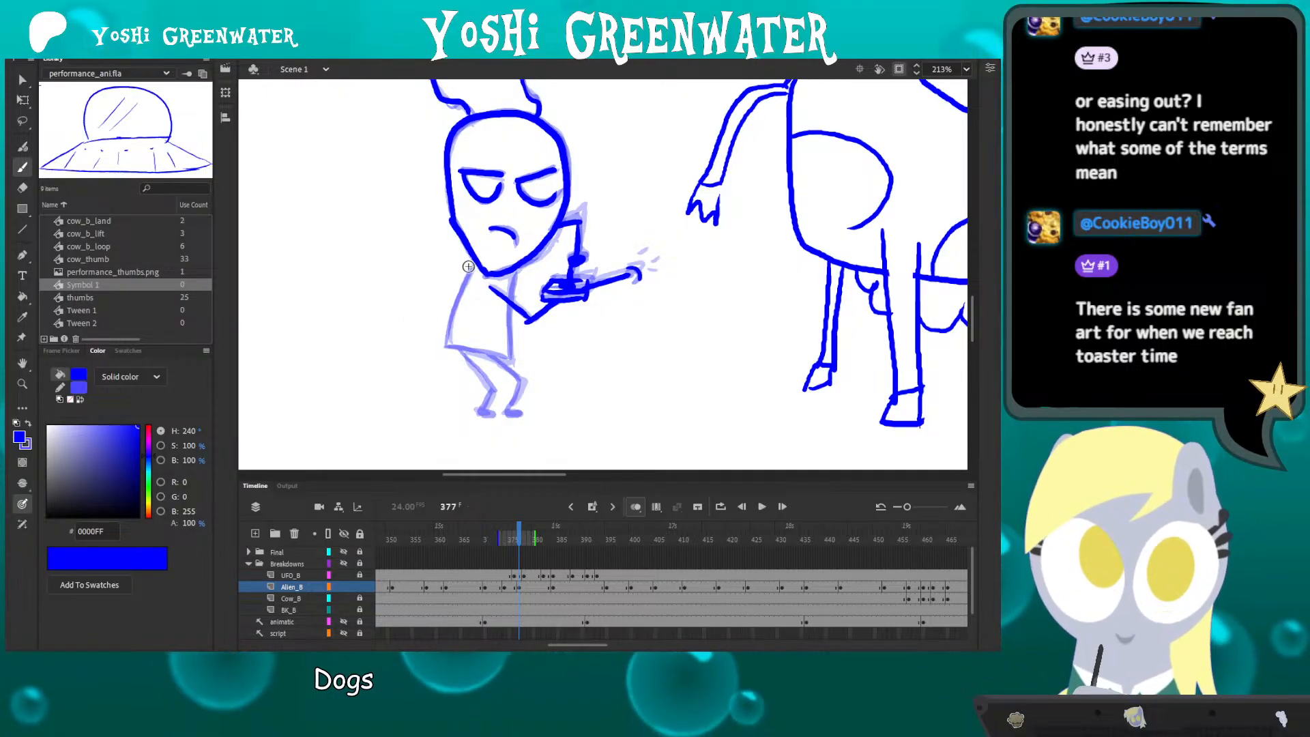
pyautogui.moveTo(468, 266); pyautogui.dragTo(481, 269)
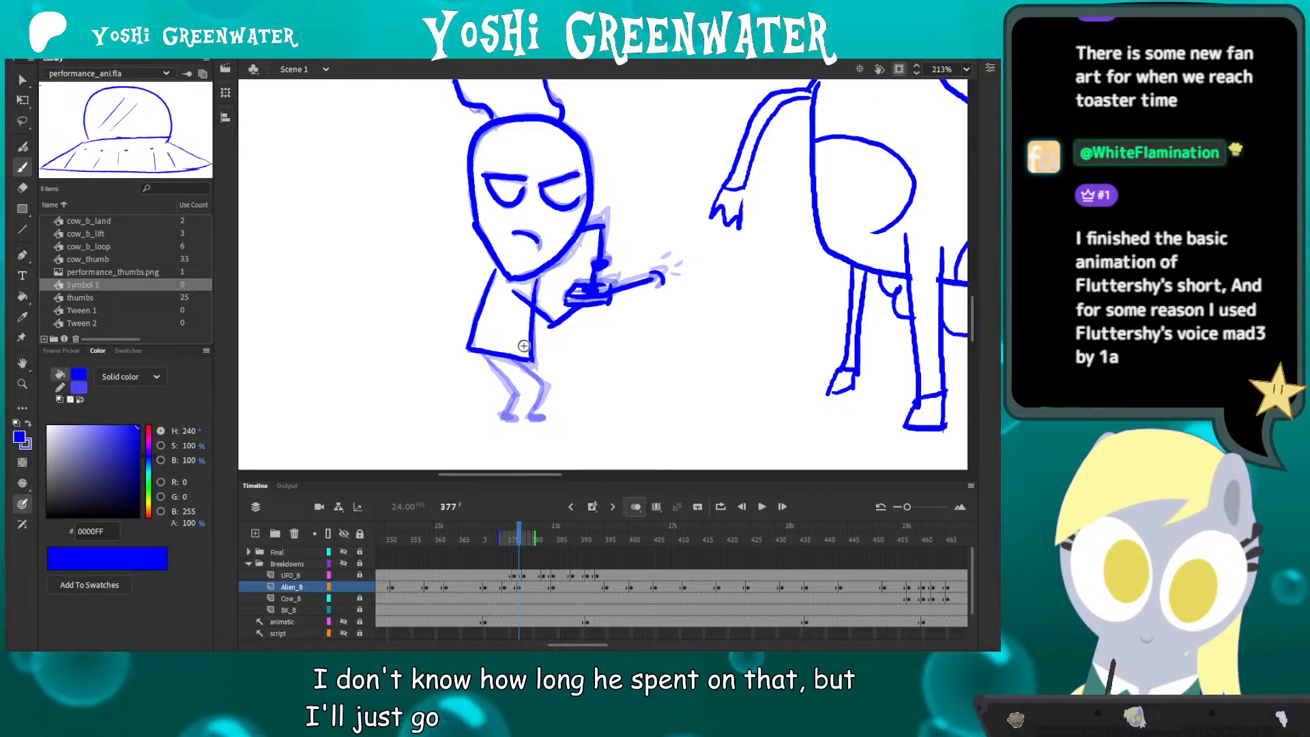
pyautogui.moveTo(463, 363)
pyautogui.mouseDown()
pyautogui.moveTo(453, 341)
pyautogui.moveTo(494, 396)
pyautogui.mouseUp()
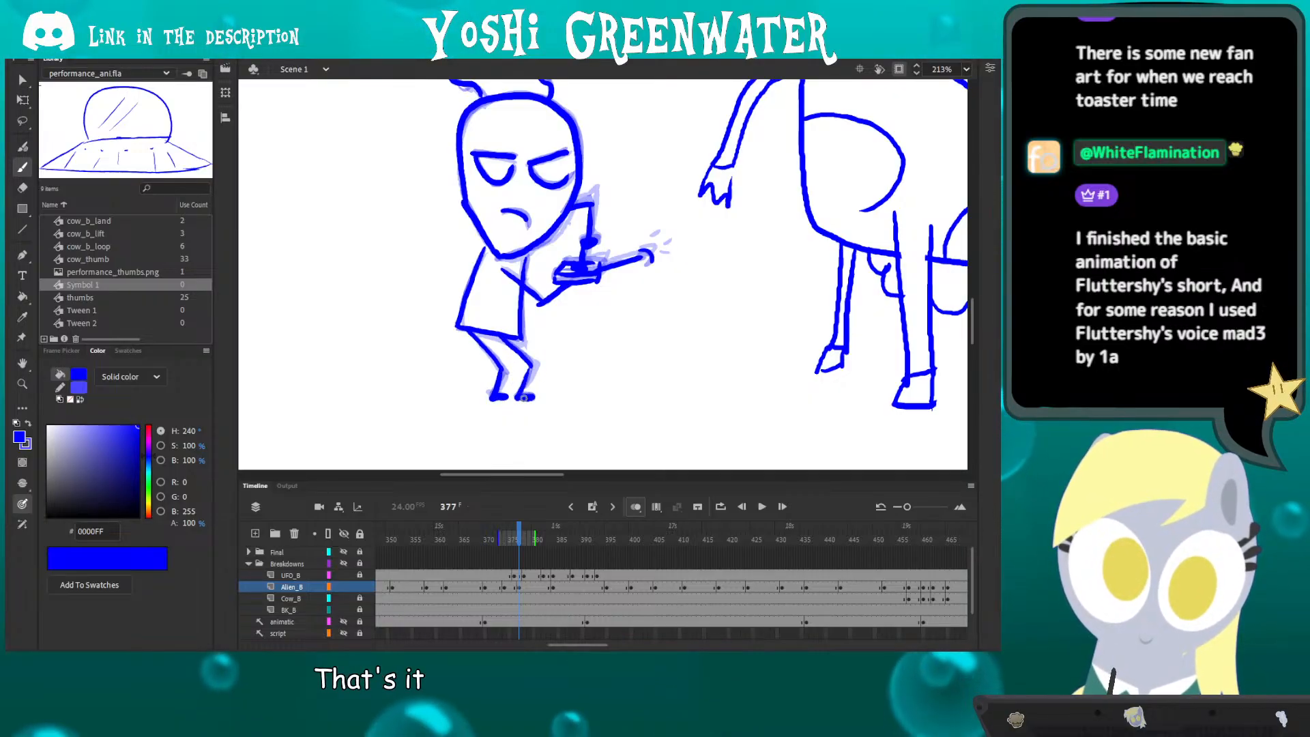
pyautogui.press('q')
pyautogui.moveTo(443, 307); pyautogui.dragTo(408, 323)
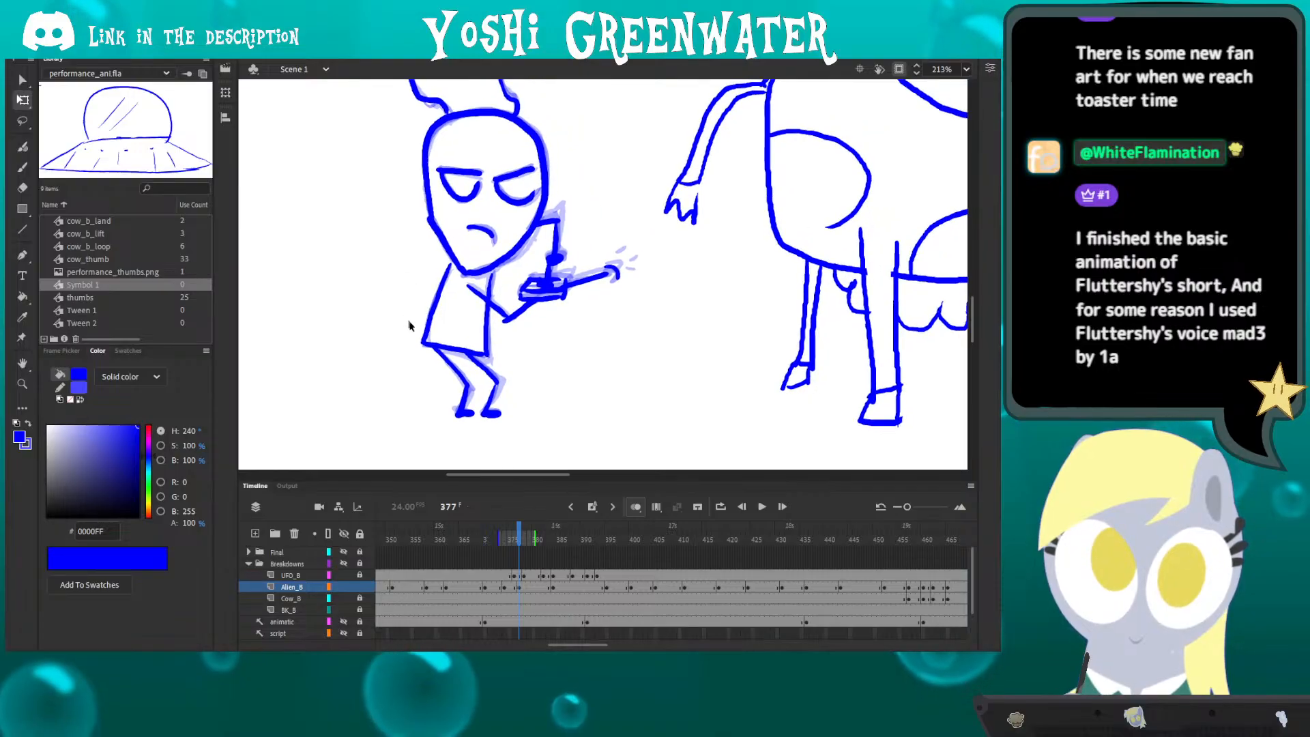
# - Play the alien's button press repeatedly from around frames 362 to 368, then inspect the new pose at frame 377
pyautogui.hotkey('ctrl', '2')
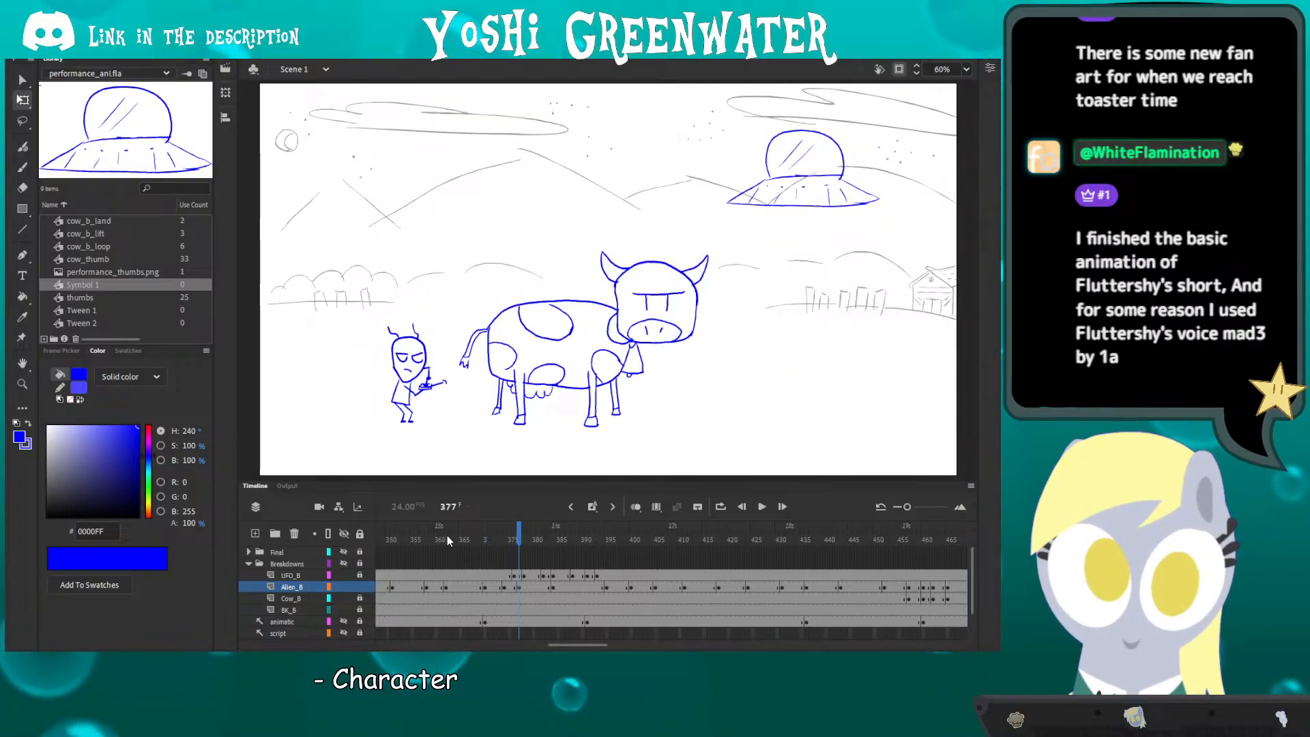
pyautogui.press('Return')
pyautogui.click(448, 538)
pyautogui.press('Return')
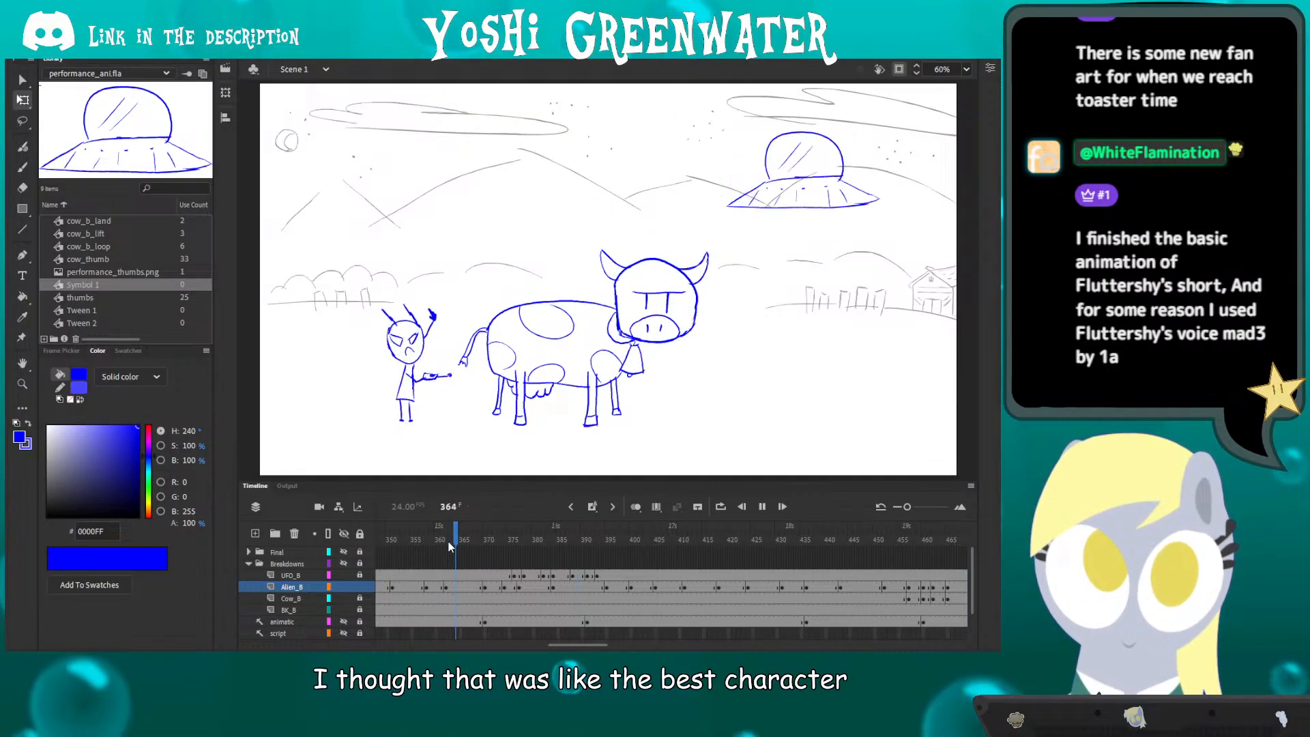
pyautogui.press('Return')
pyautogui.press('z')
pyautogui.moveTo(370, 295); pyautogui.dragTo(445, 435)
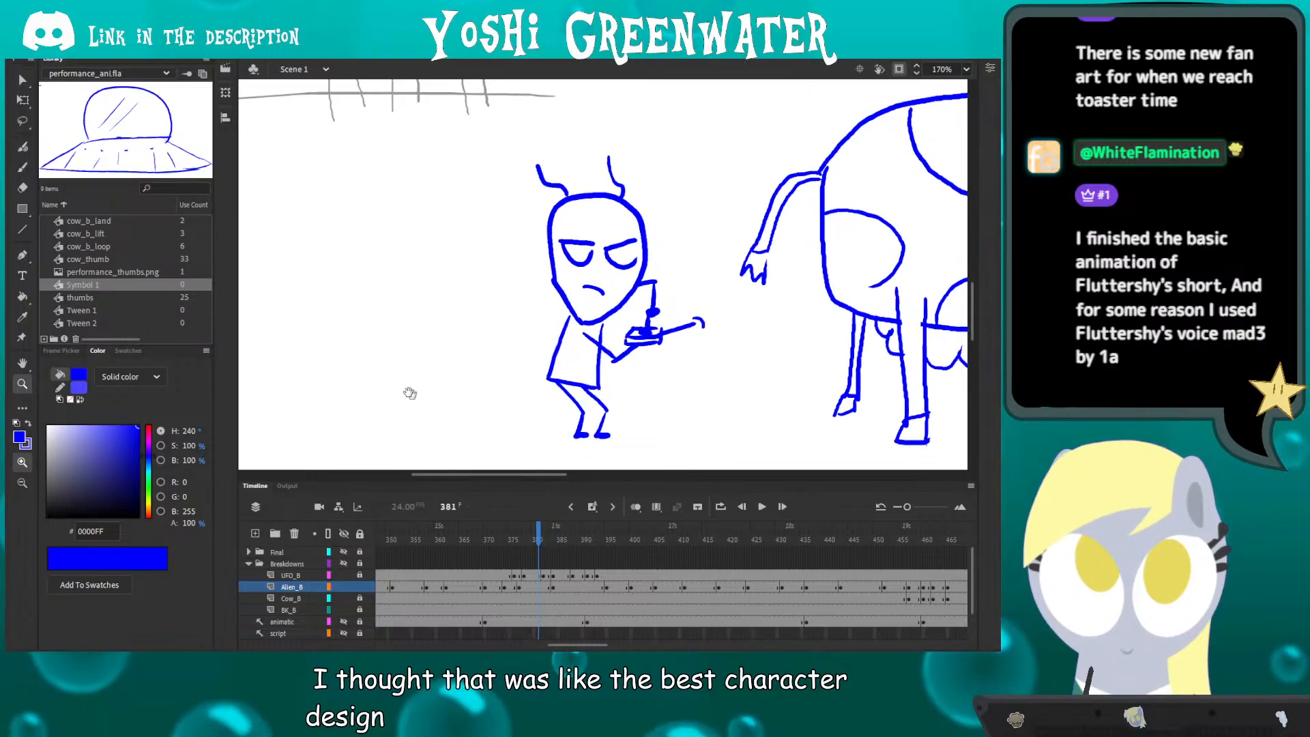
pyautogui.moveTo(410, 391); pyautogui.dragTo(354, 359)
pyautogui.click(478, 543)
pyautogui.press('Return')
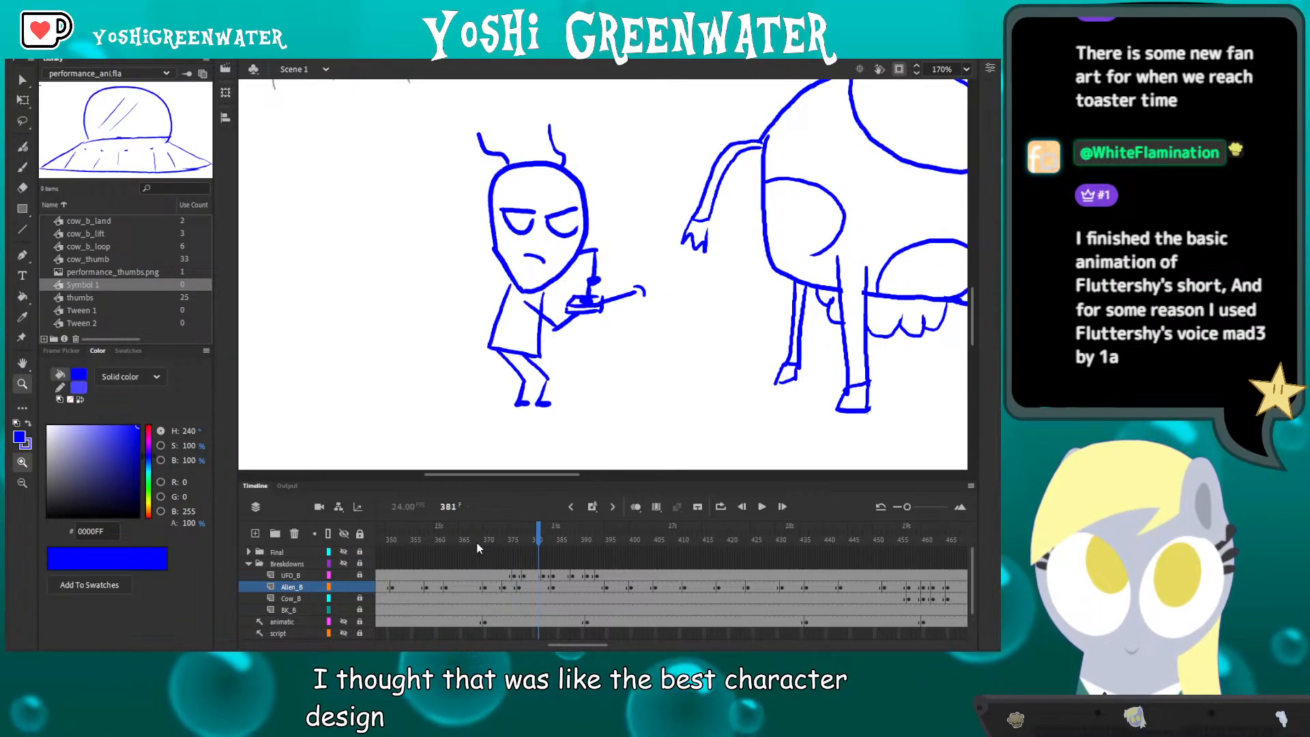
pyautogui.click(513, 545)
pyautogui.moveTo(513, 545); pyautogui.dragTo(521, 550)
# - Delete the remote antenna's curled tip at frame 377, redraw it using onion skinning, and turn onion skinning off
pyautogui.click(643, 287)
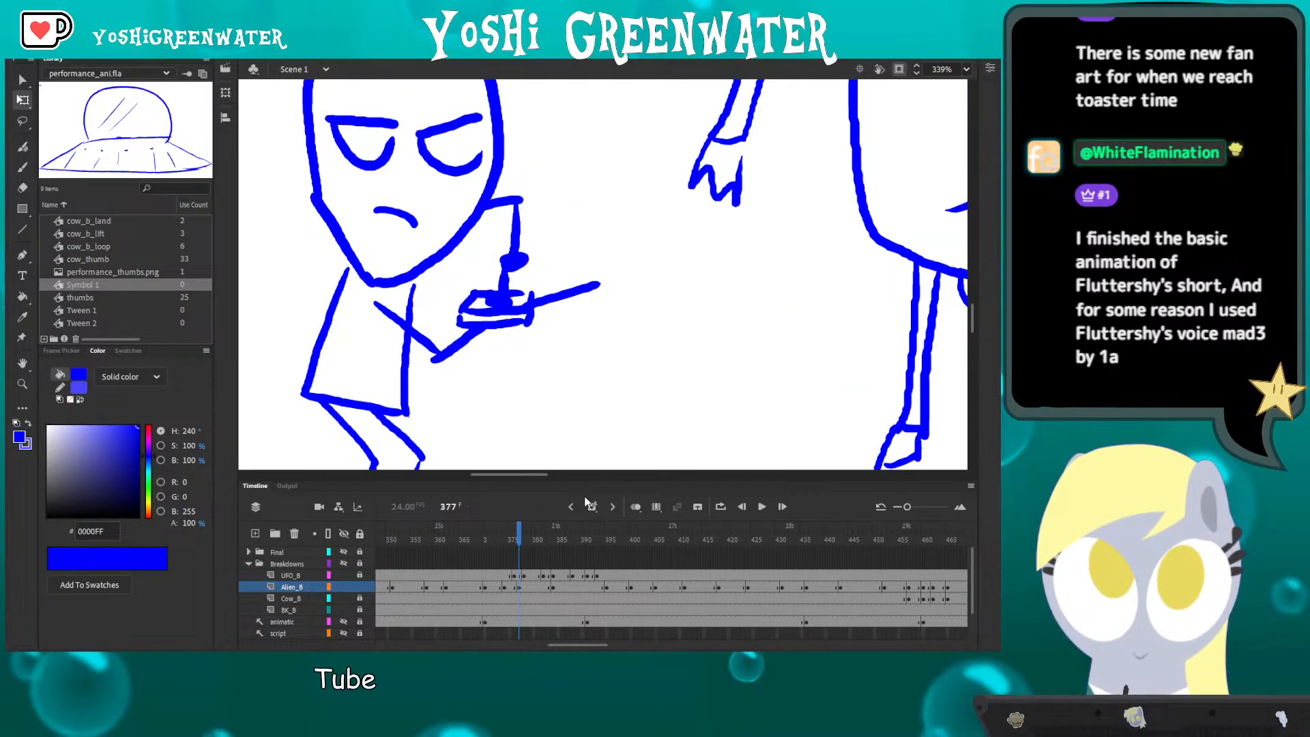
pyautogui.click(635, 506)
pyautogui.press('b')
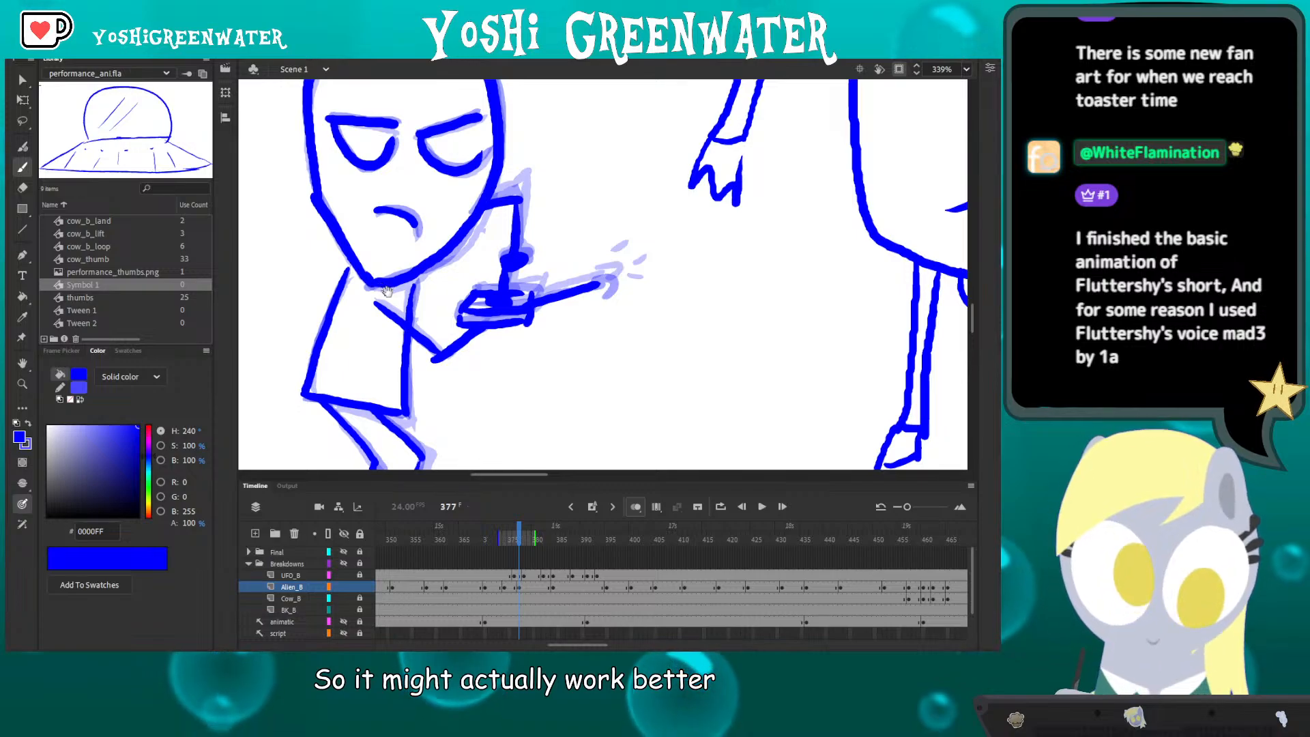
pyautogui.moveTo(387, 292); pyautogui.dragTo(440, 313)
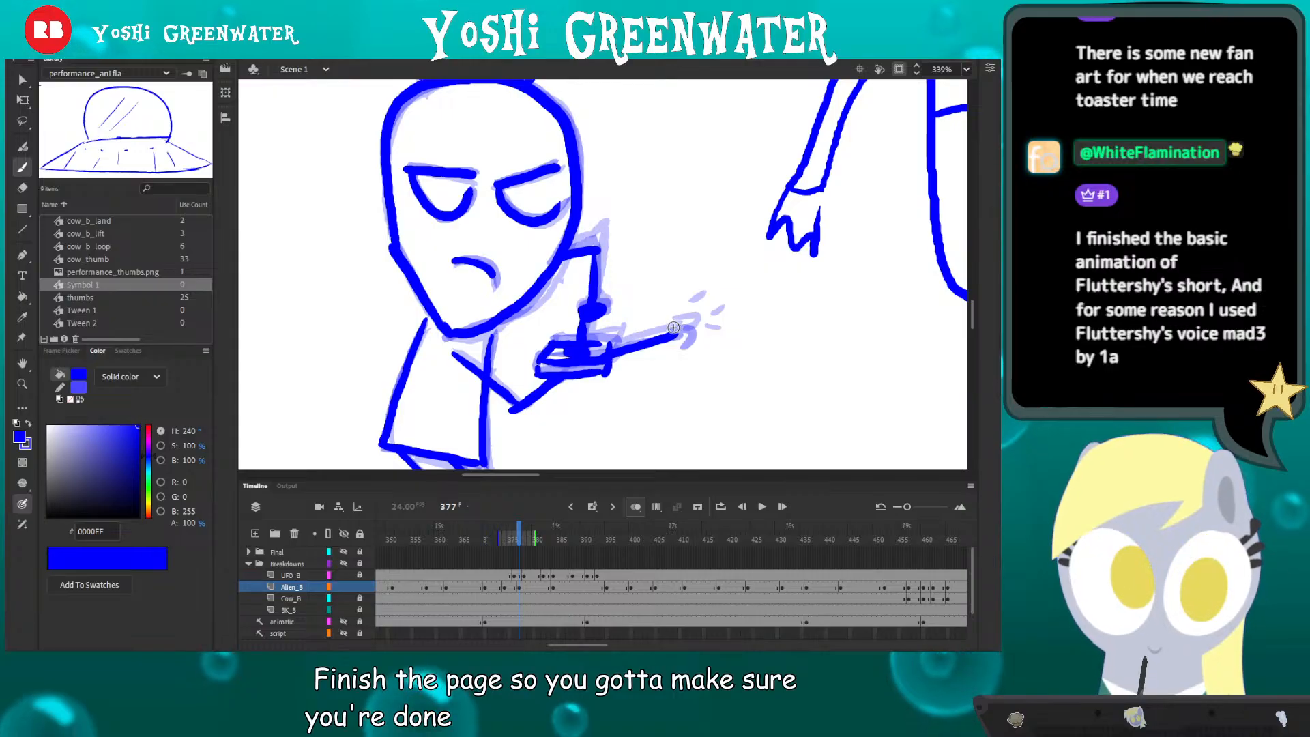
pyautogui.moveTo(684, 322); pyautogui.dragTo(661, 319)
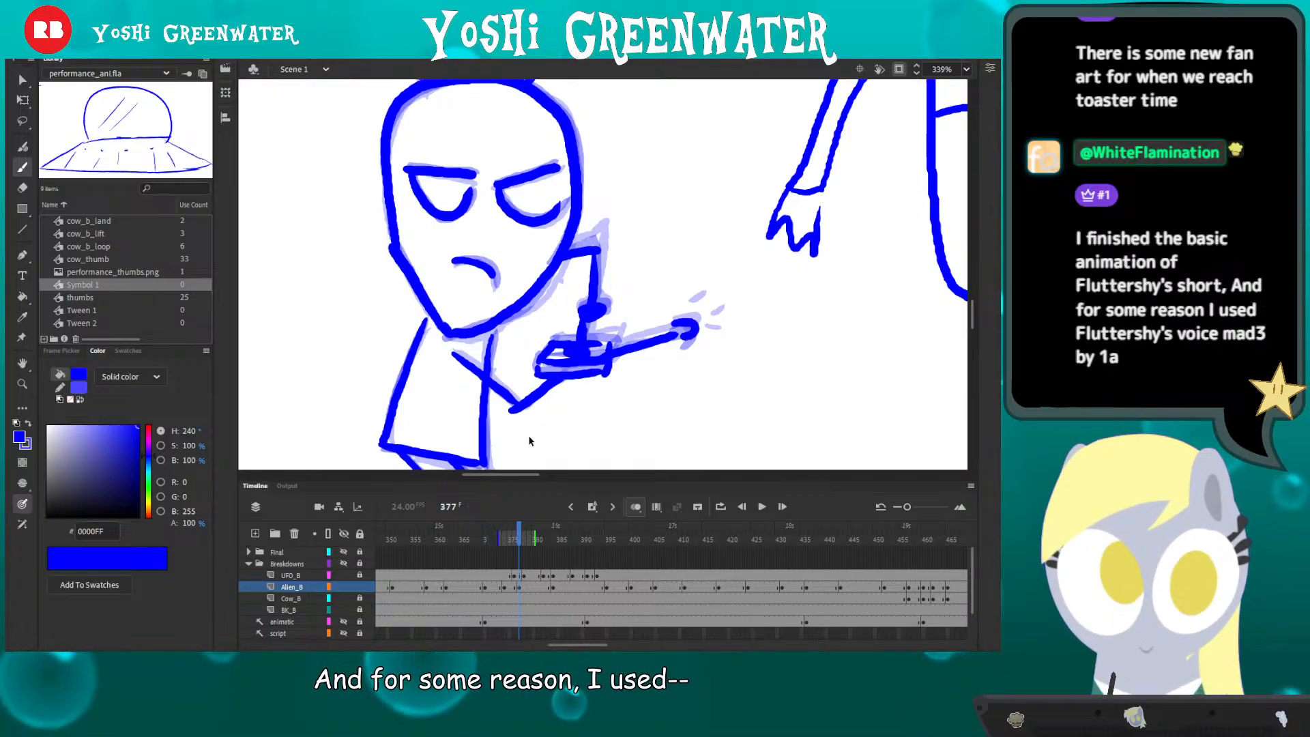
pyautogui.press('q')
pyautogui.moveTo(376, 299)
pyautogui.mouseDown()
pyautogui.moveTo(408, 370)
pyautogui.moveTo(309, 370)
pyautogui.mouseUp()
pyautogui.hotkey('ctrl', '2')
pyautogui.press('z')
pyautogui.click(409, 374)
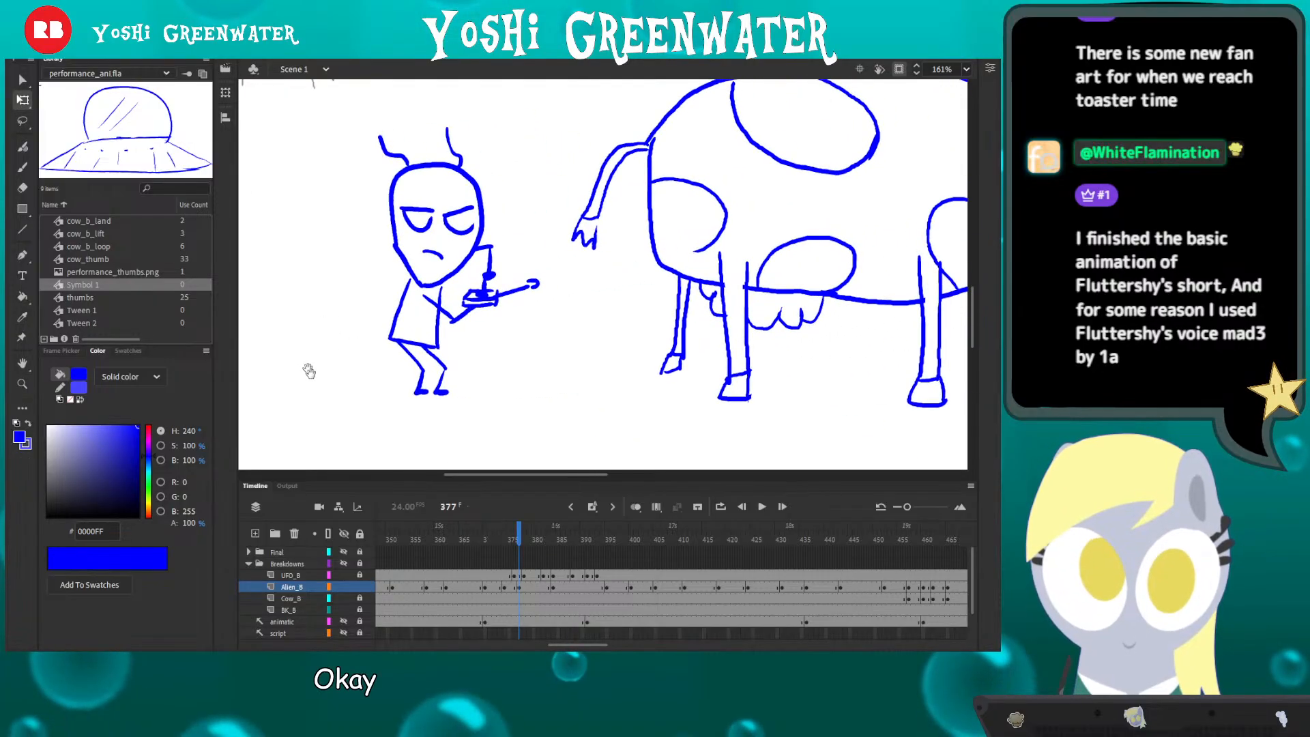
# - Move the alien's frame 374 keyframe to frame 378, behind the new pose, then shift both earlier so it sits at frame 376
pyautogui.click(505, 591)
pyautogui.press('.')
pyautogui.press('.')
pyautogui.press('.')
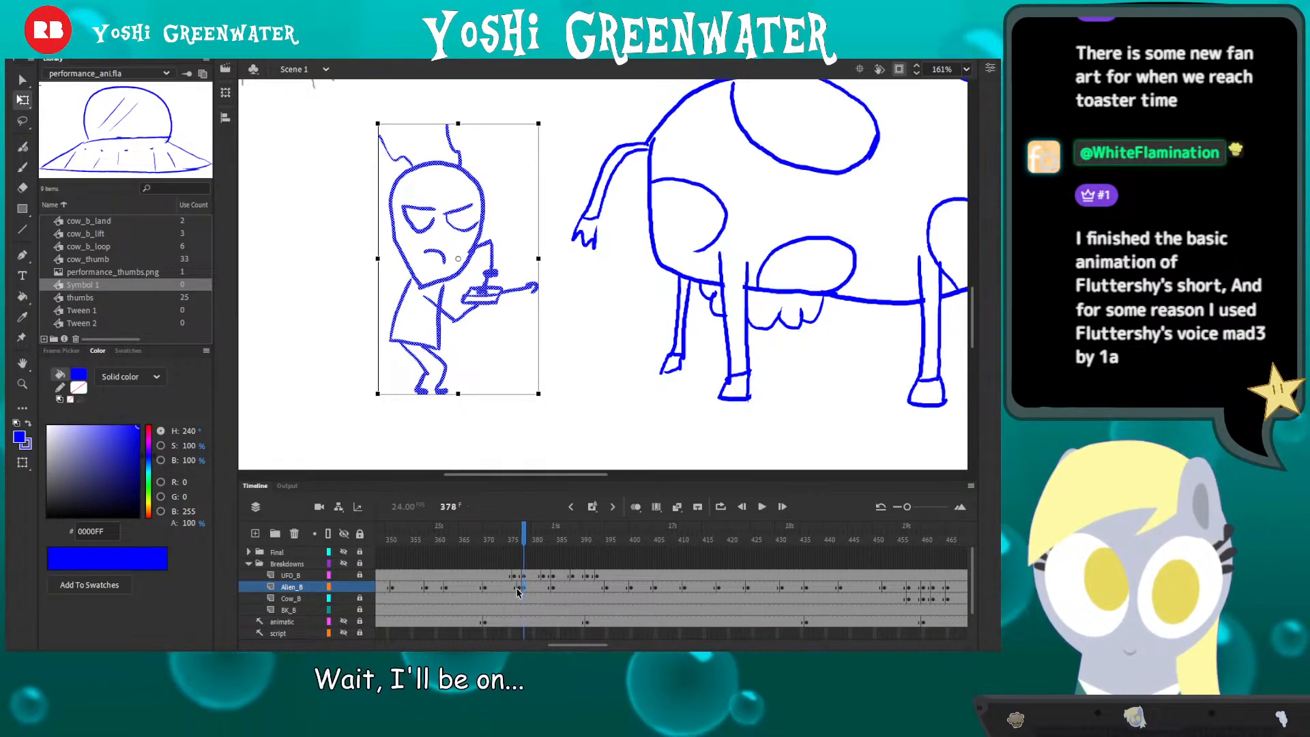
pyautogui.press('.')
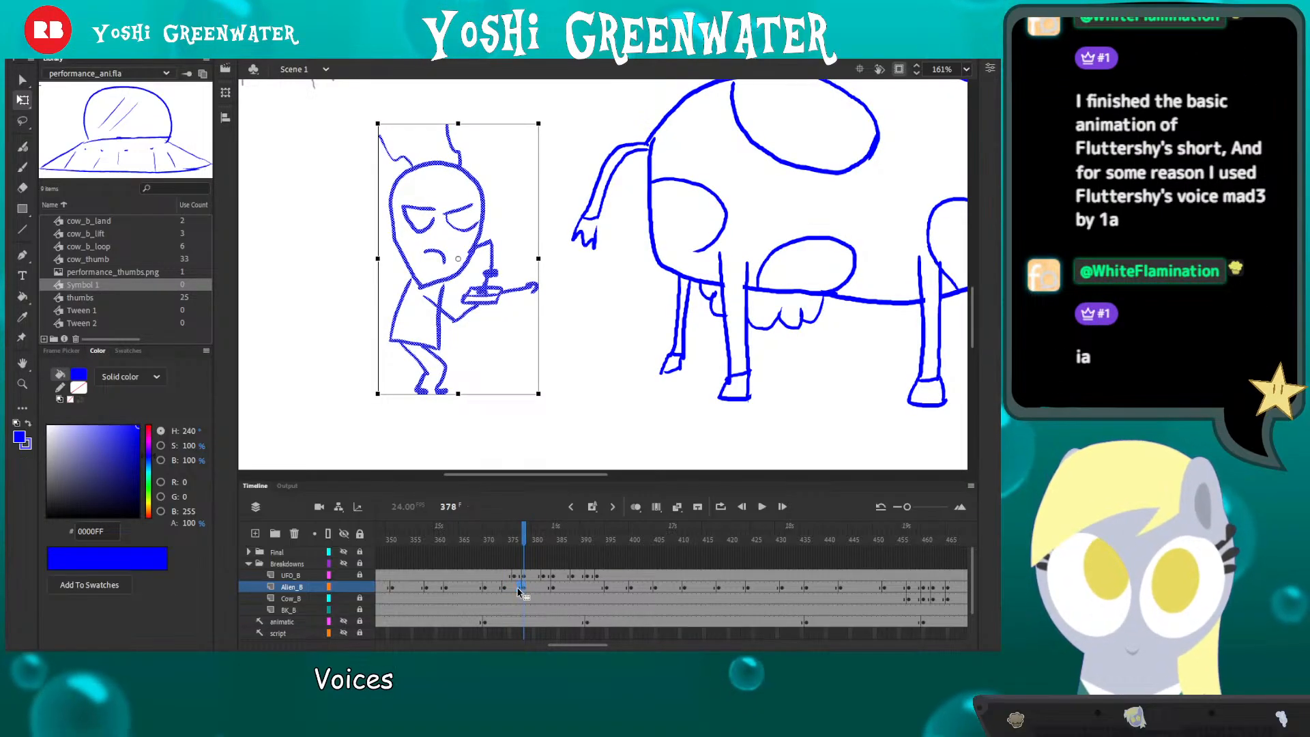
pyautogui.moveTo(517, 589); pyautogui.dragTo(512, 589)
pyautogui.moveTo(401, 403); pyautogui.dragTo(433, 415)
pyautogui.click(429, 435)
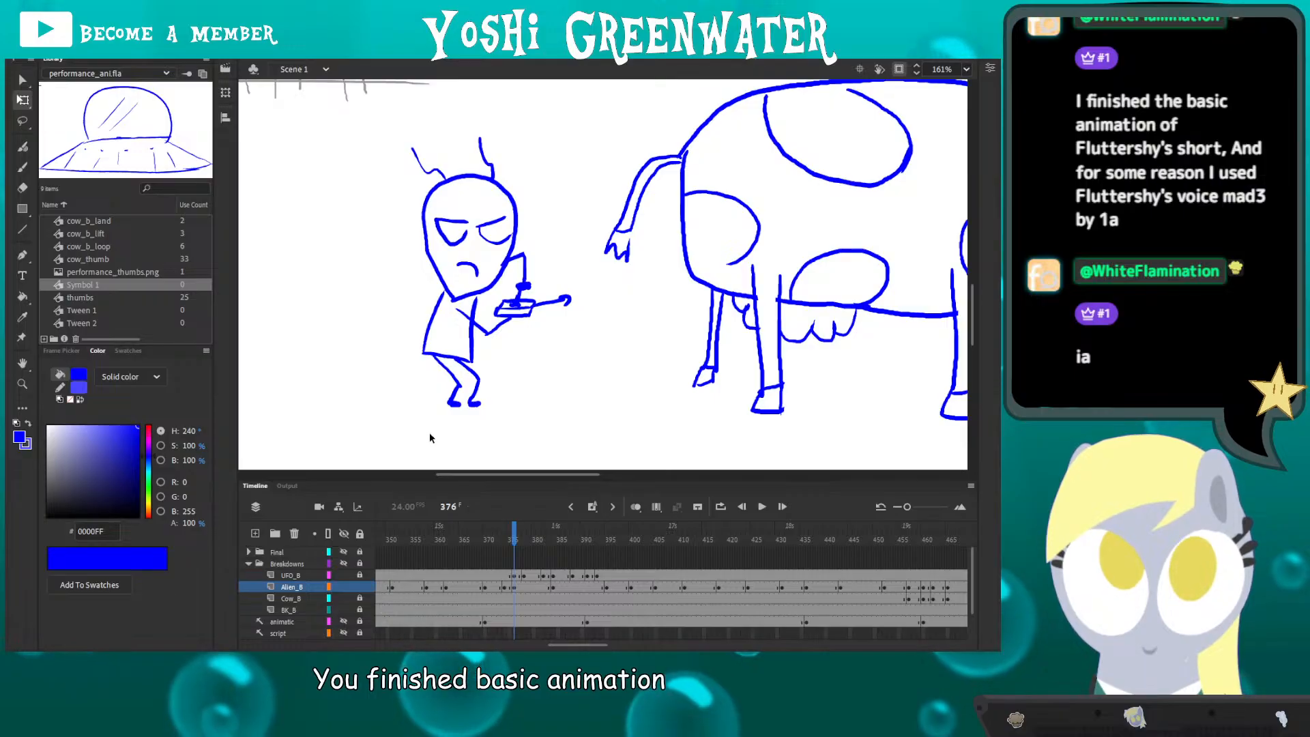
# - Play the alien's retimed button press from around frame 366
pyautogui.hscroll(2, 428, 431)
pyautogui.scroll(1, 416, 447)
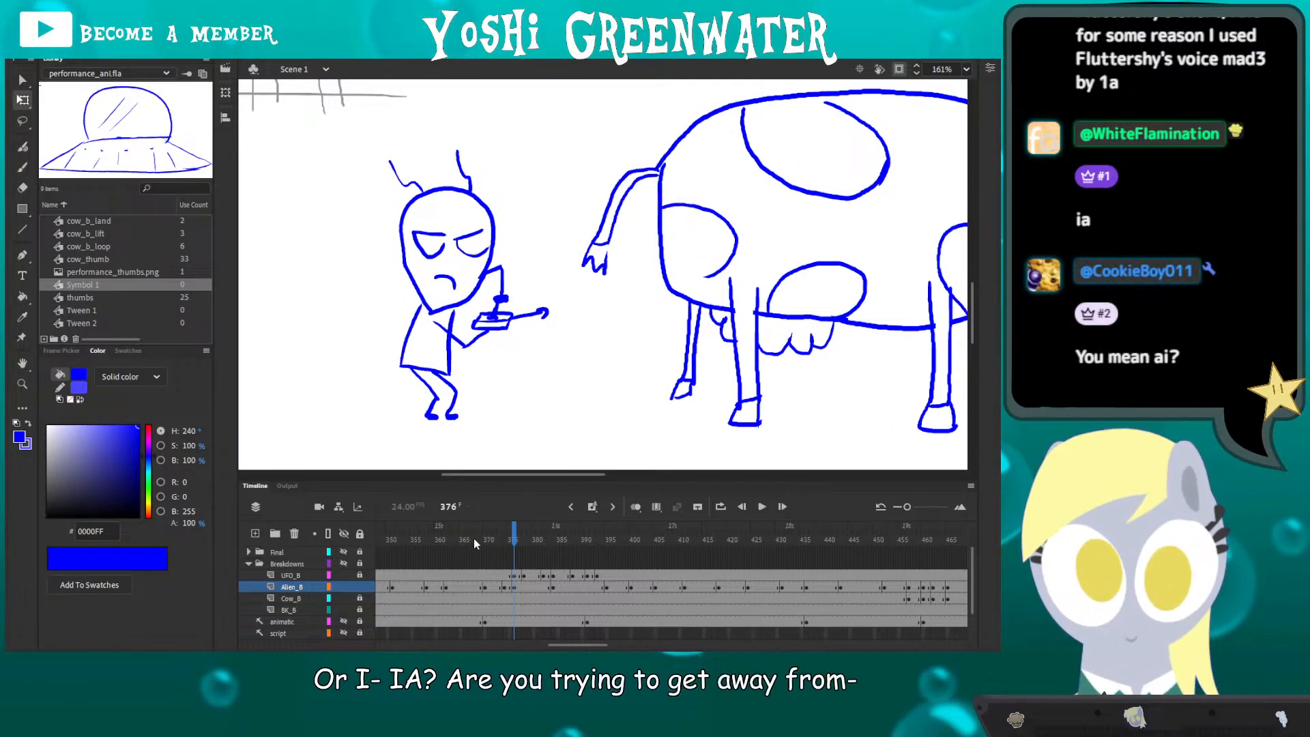
pyautogui.press('Return')
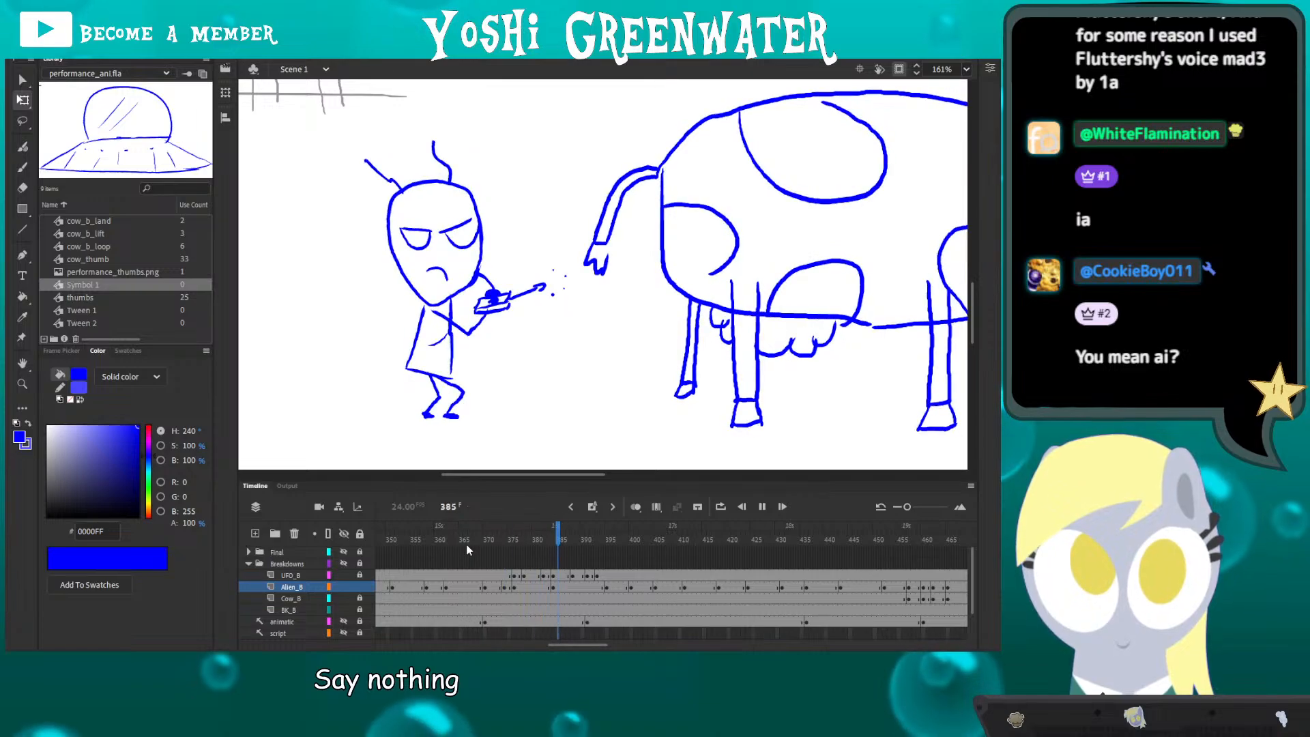
pyautogui.click(467, 544)
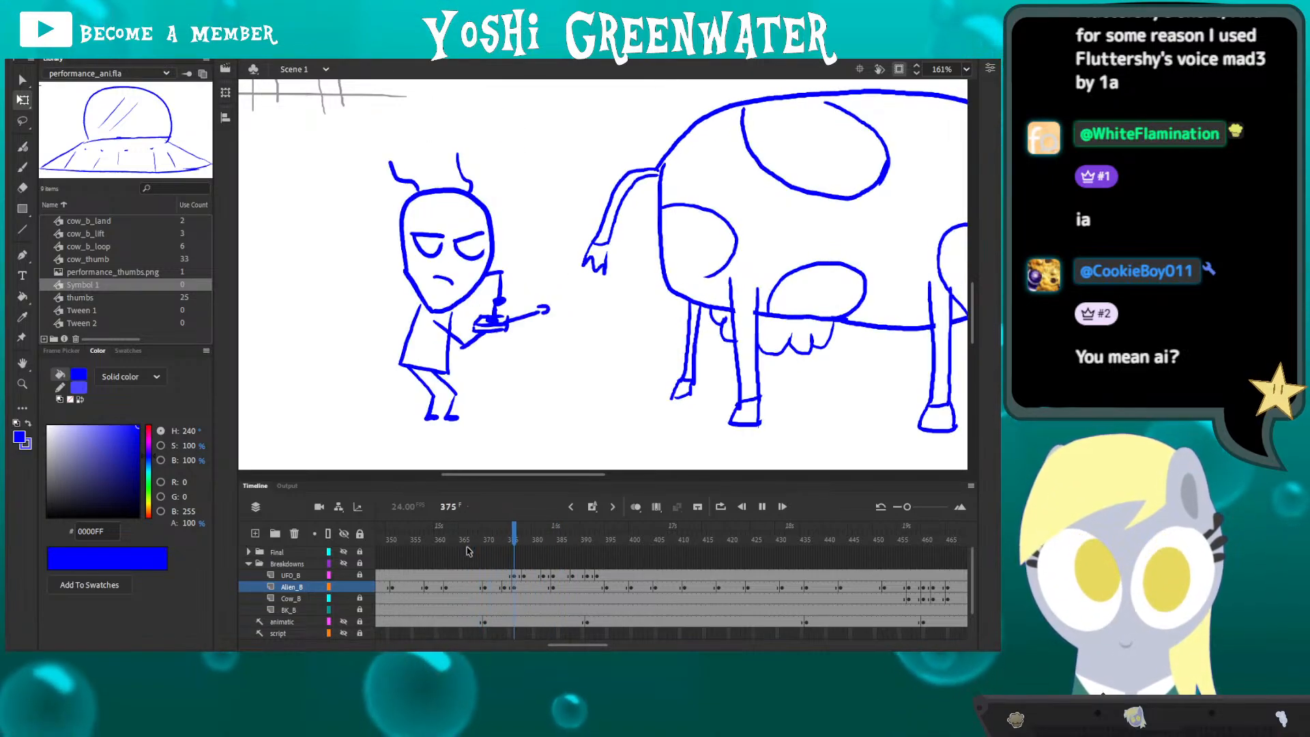
pyautogui.press('Return')
# - Shift the alien's two button-press keyframes two frames earlier and replay the motion from around frames 359 to 363
pyautogui.moveTo(506, 591); pyautogui.dragTo(493, 588)
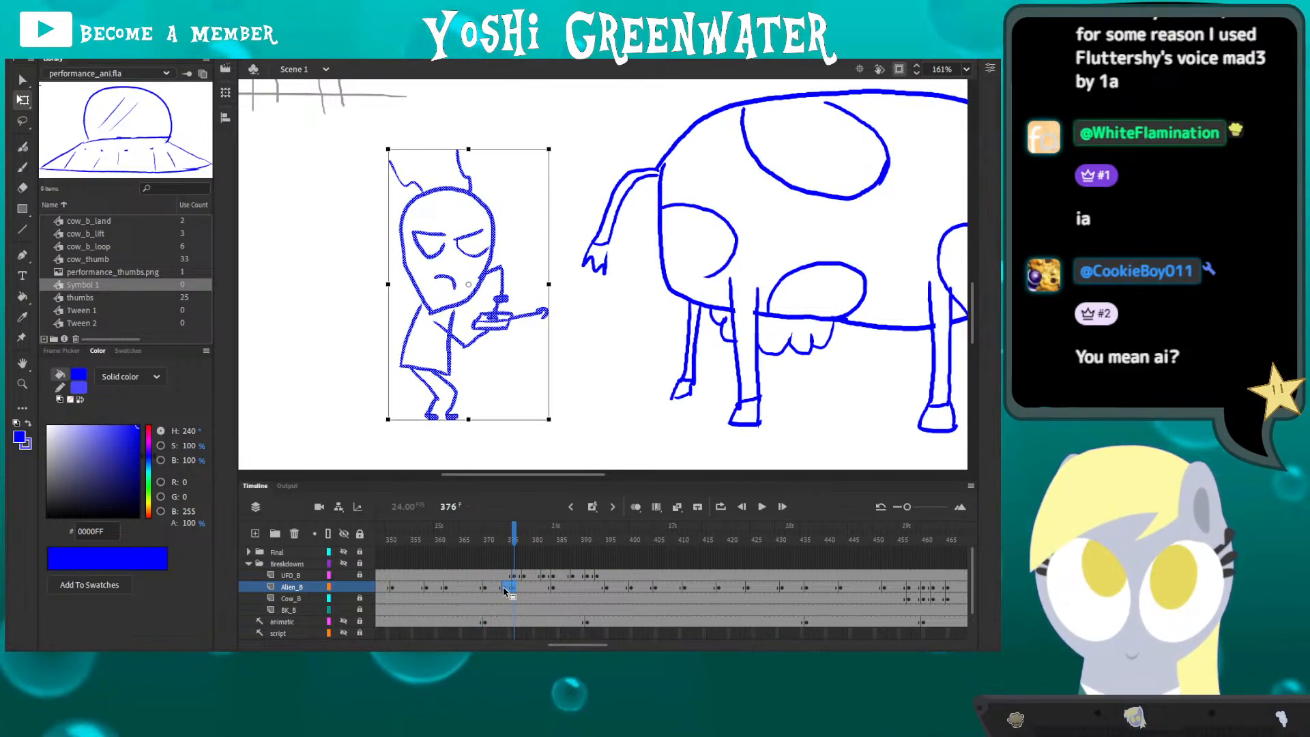
pyautogui.press('Return')
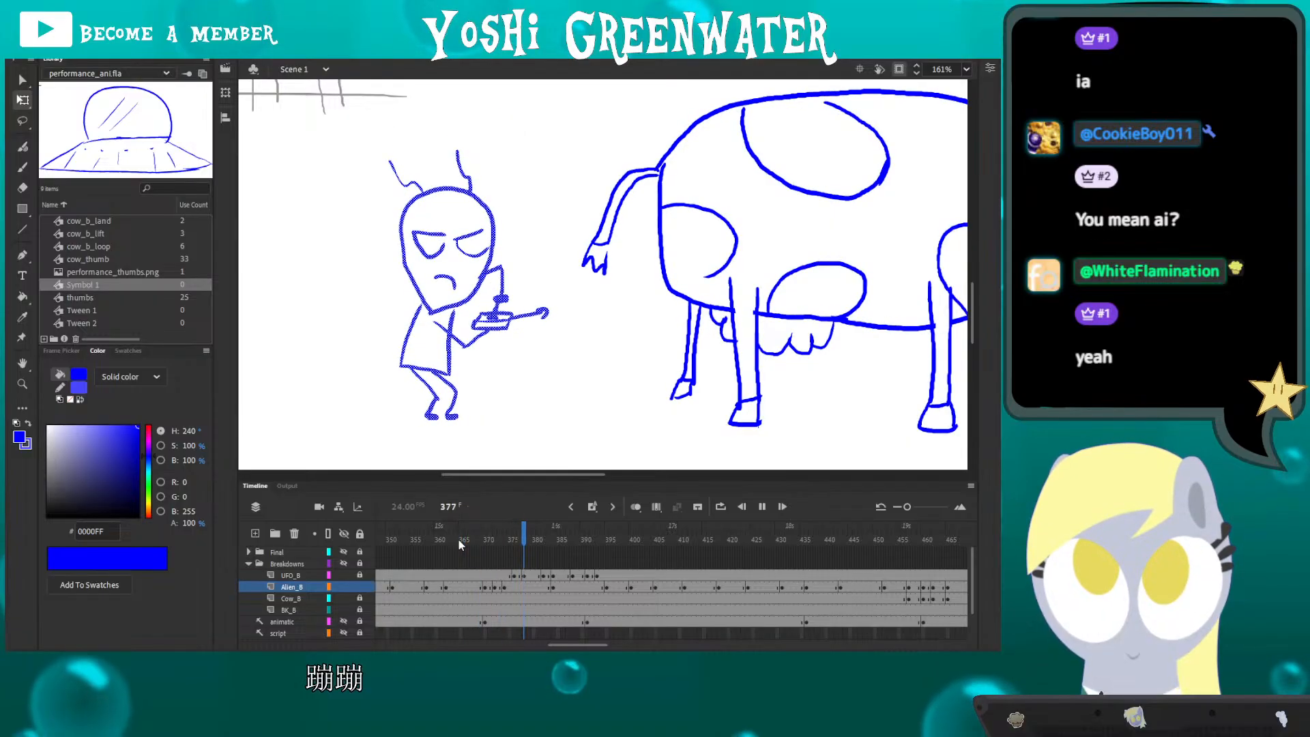
pyautogui.click(434, 543)
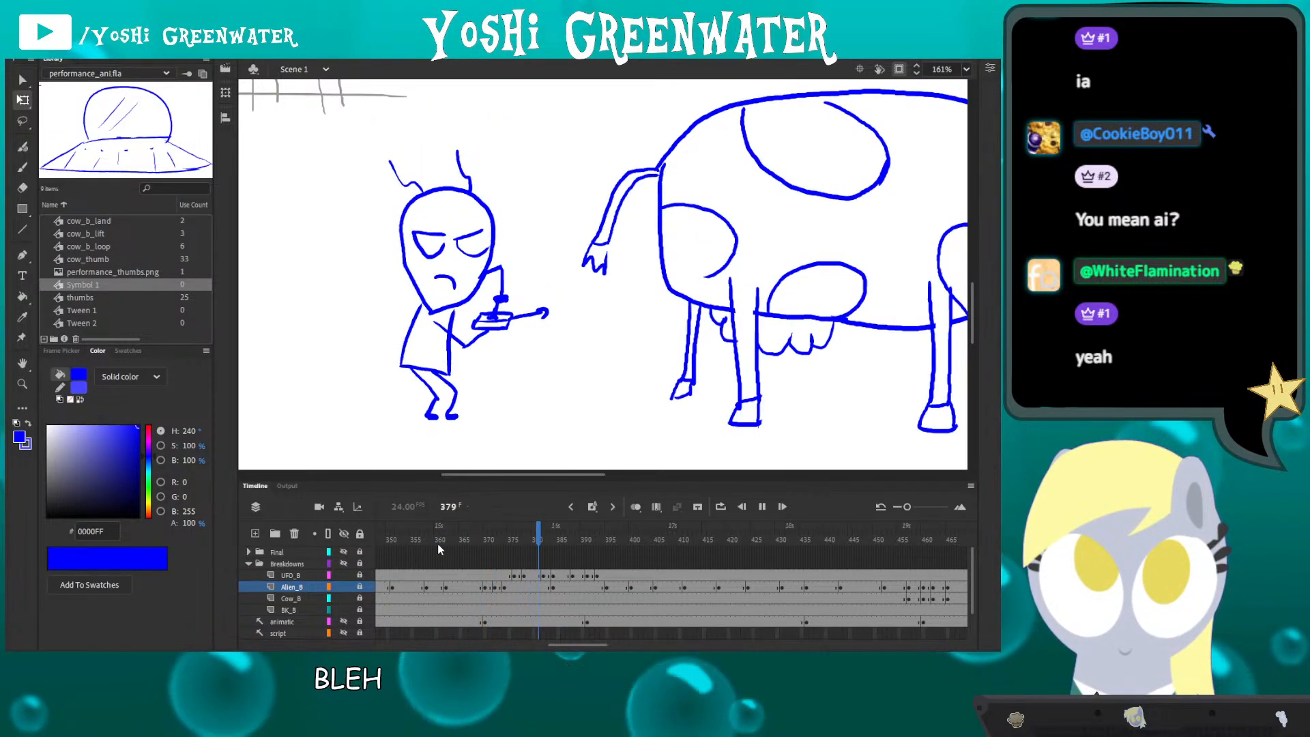
pyautogui.click(455, 553)
pyautogui.press('Return')
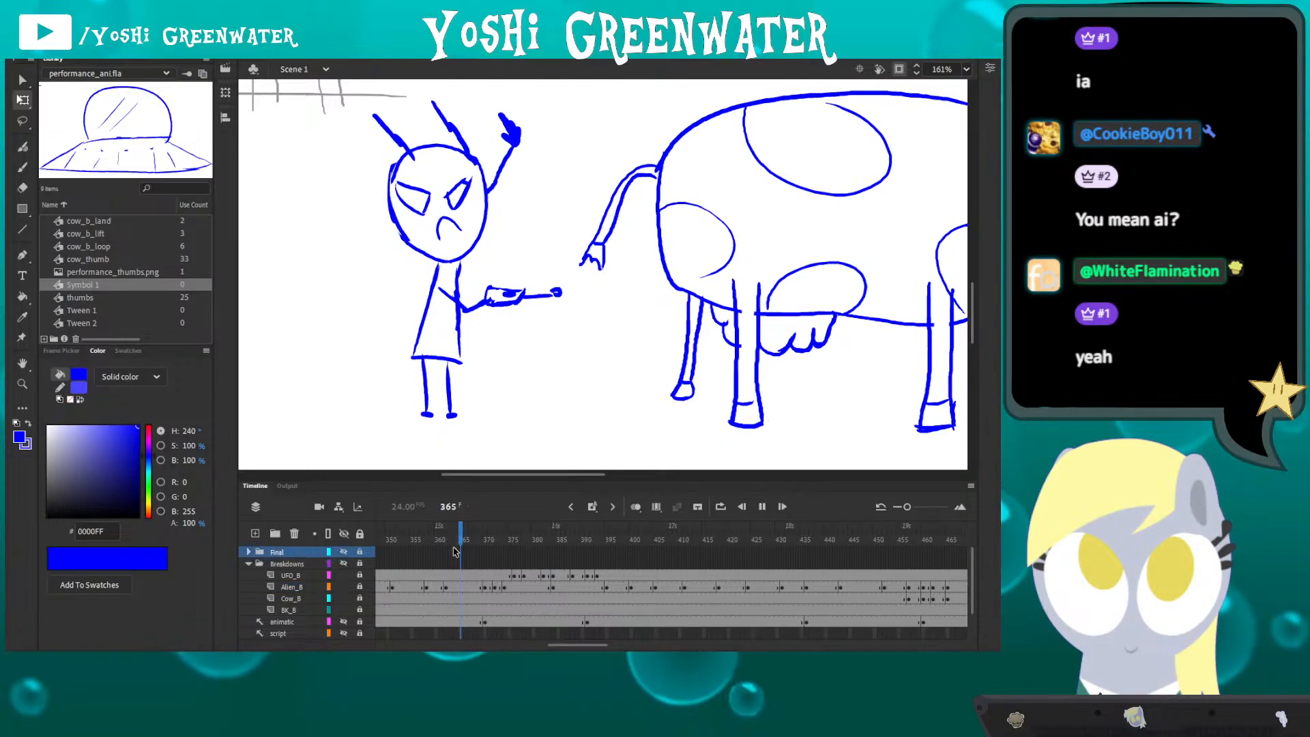
# - Unlock the Alien_B layer and clear some of the signal marks around the remote antenna's tip at frame 370
pyautogui.click(487, 551)
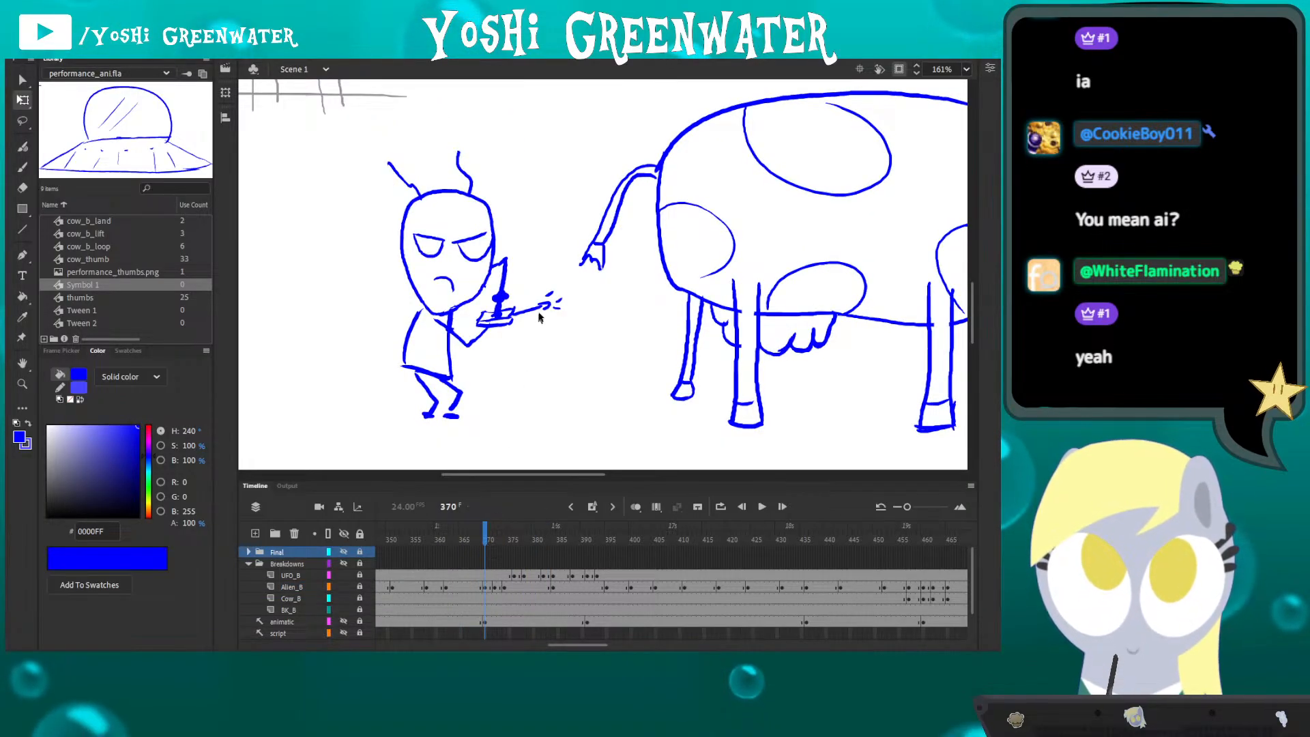
pyautogui.click(360, 589)
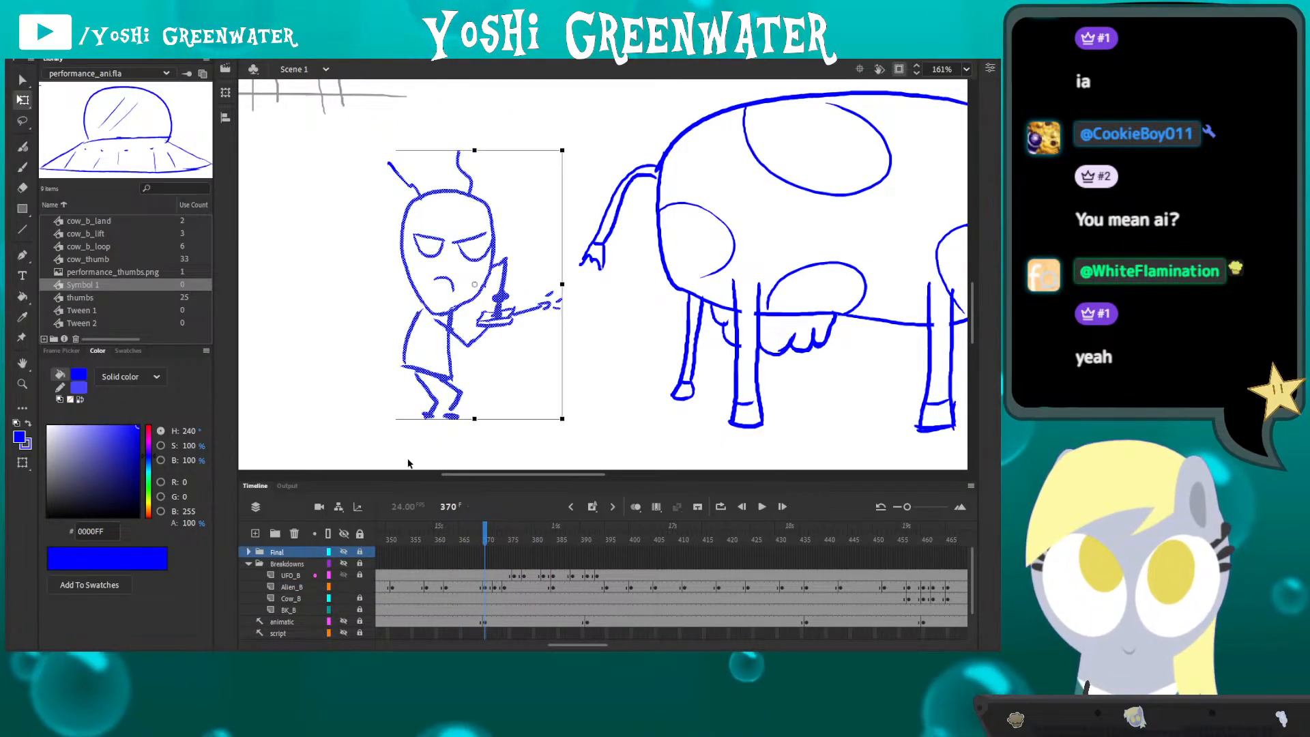
pyautogui.click(541, 292)
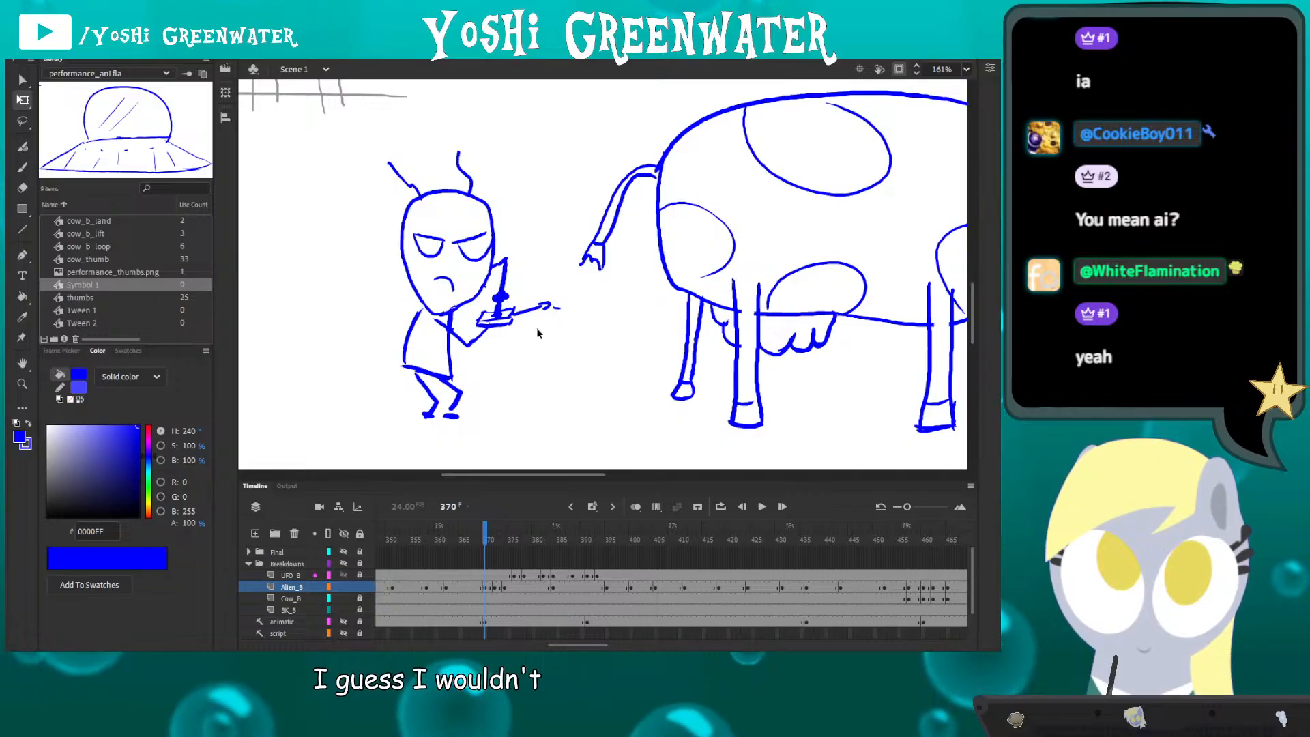
# - Draw small signal dots around the remote antenna's tip at frames 372 and 374, and play the motion
pyautogui.hotkey('alt', '.')
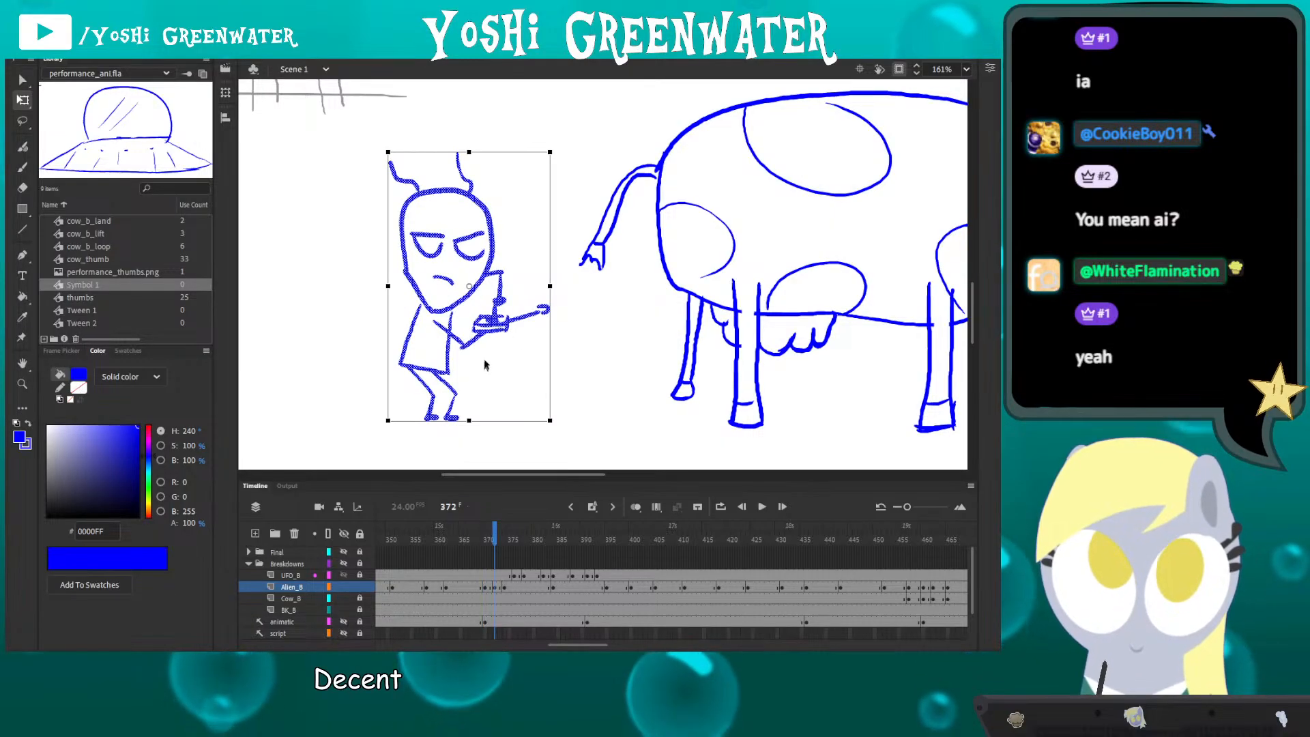
pyautogui.click(535, 297)
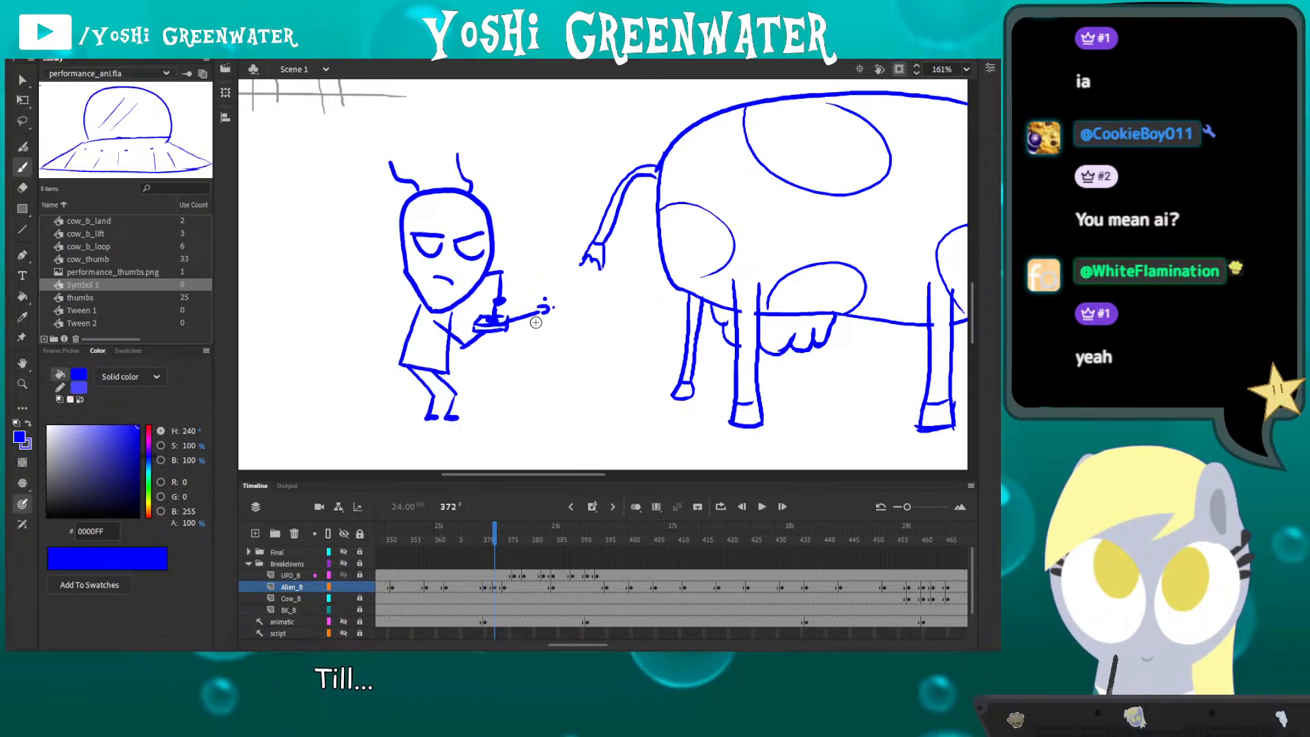
pyautogui.hotkey('alt', '.')
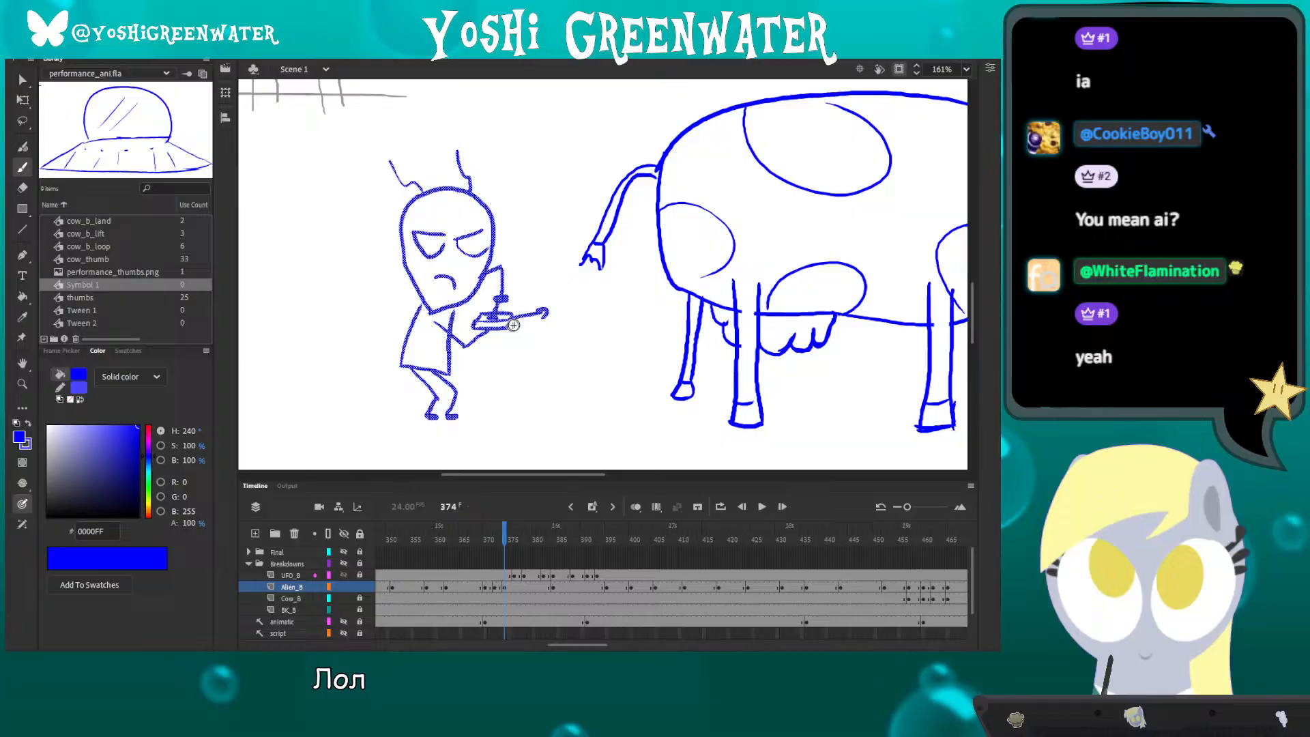
pyautogui.click(546, 299)
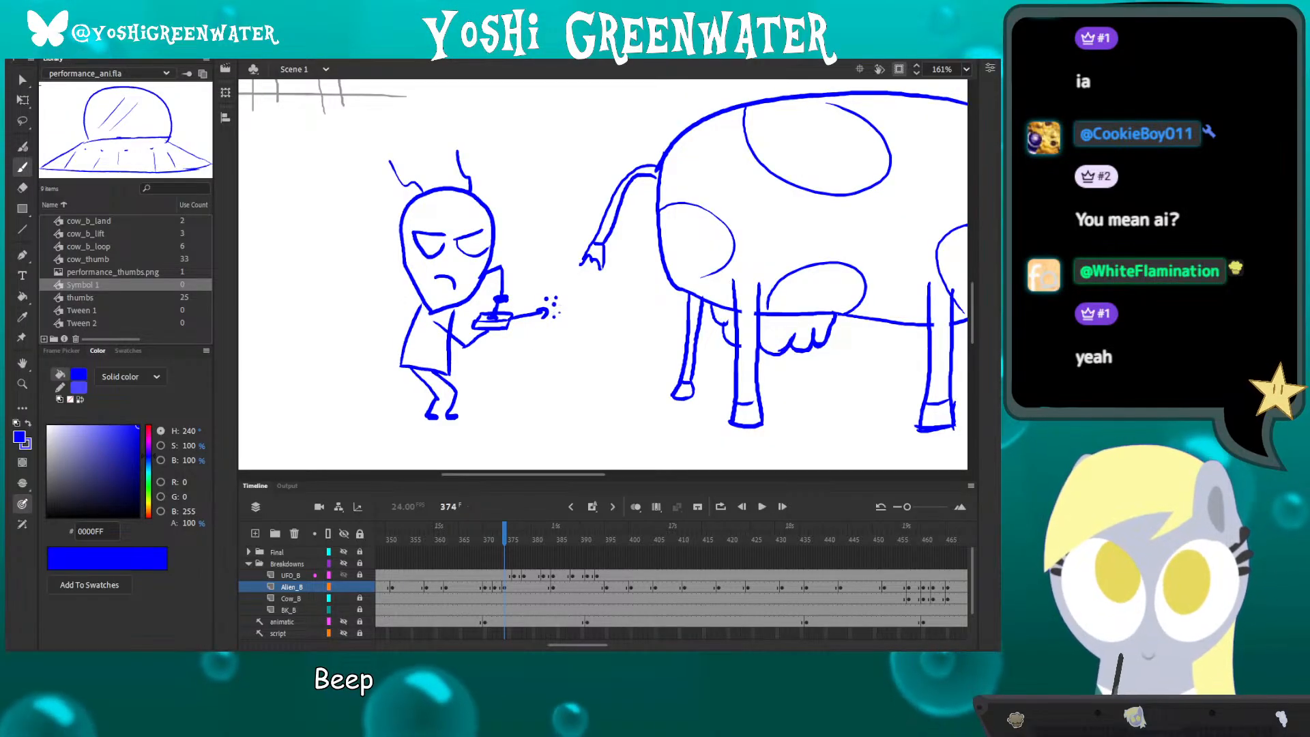
pyautogui.press('q')
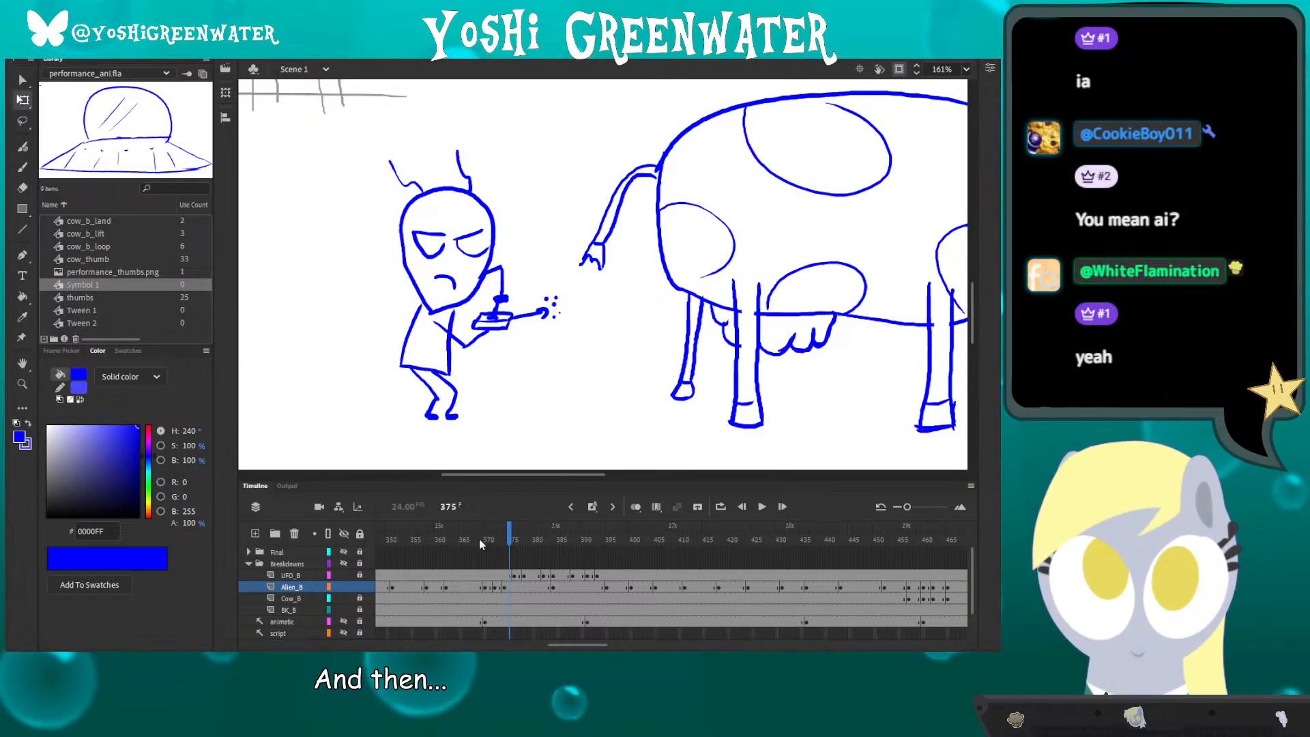
pyautogui.press('Return')
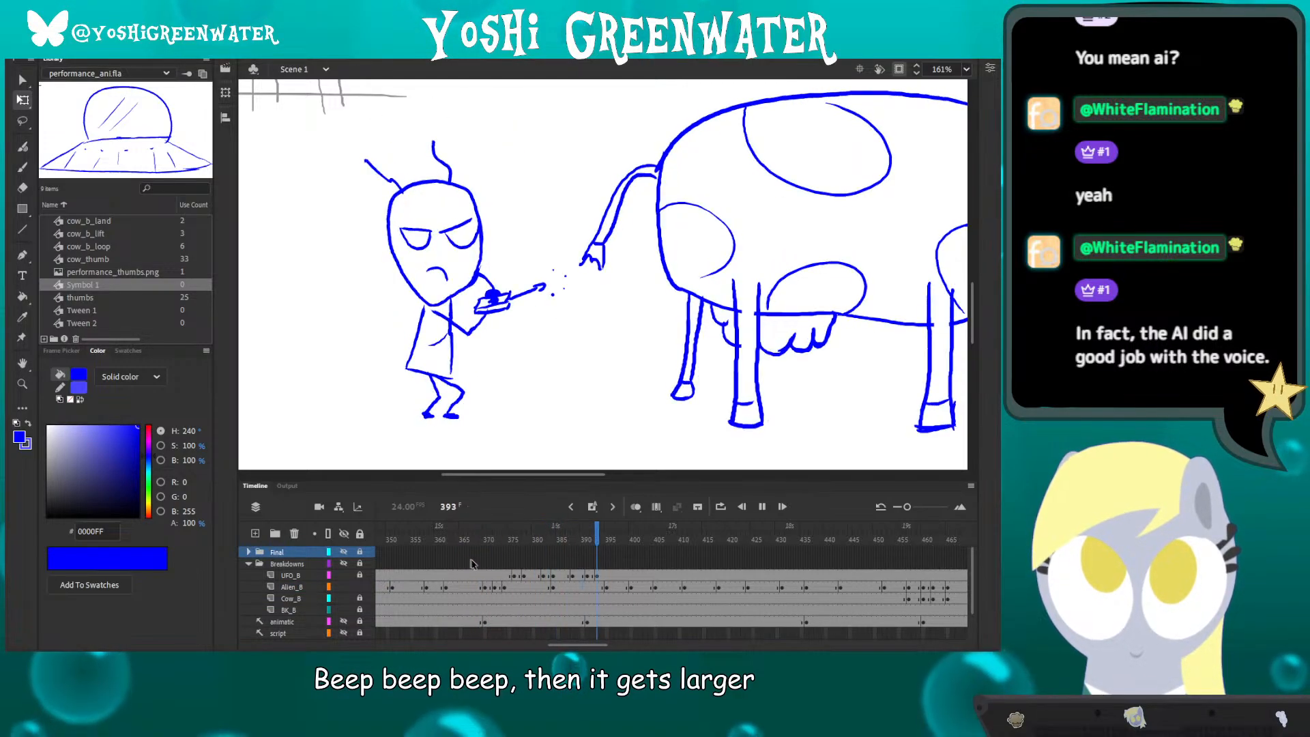
# - Lasso and delete the signal dots beyond the antenna's tip on Alien_B at frame 384, and replay from around frame 375
pyautogui.click(552, 587)
pyautogui.press('l')
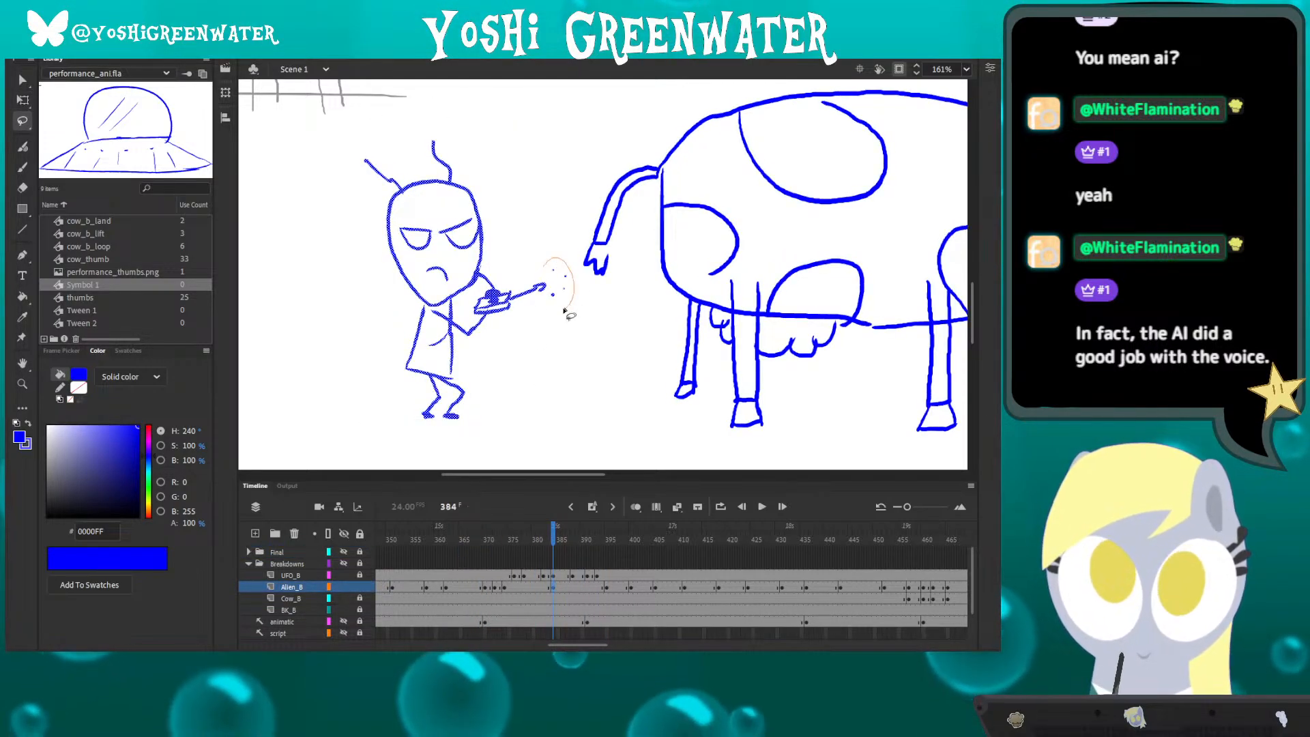
pyautogui.press('q')
pyautogui.click(493, 538)
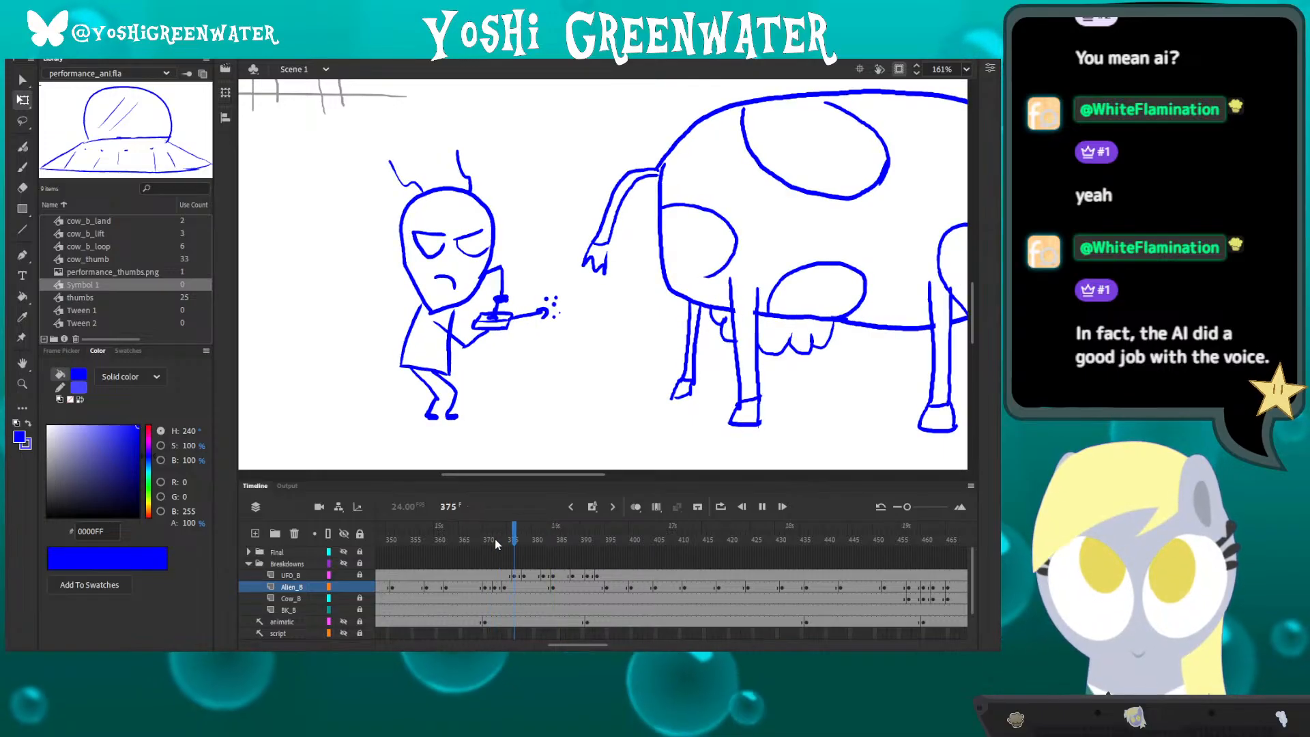
pyautogui.press('Return')
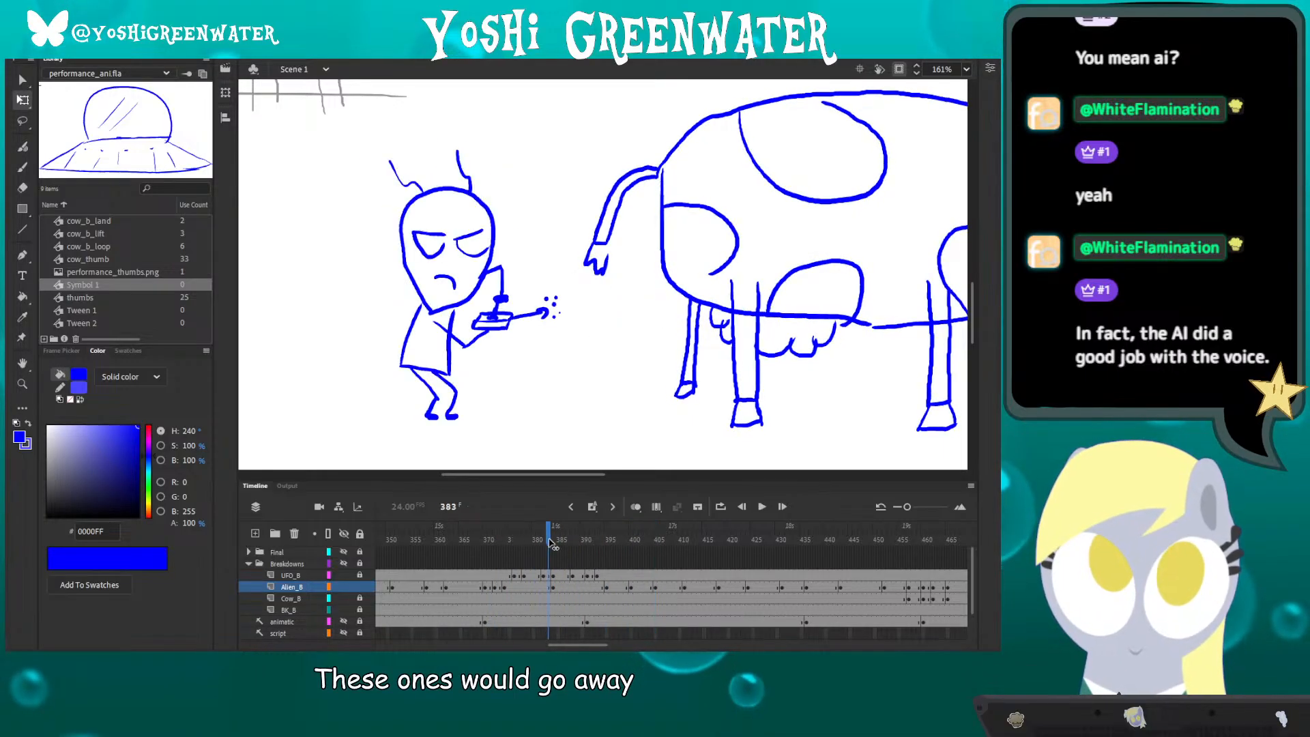
# - Erase and redraw the alien's button-pressing arm at frame 384, checking its placement against the preceding pose with onion skinning
pyautogui.click(554, 541)
pyautogui.press('e')
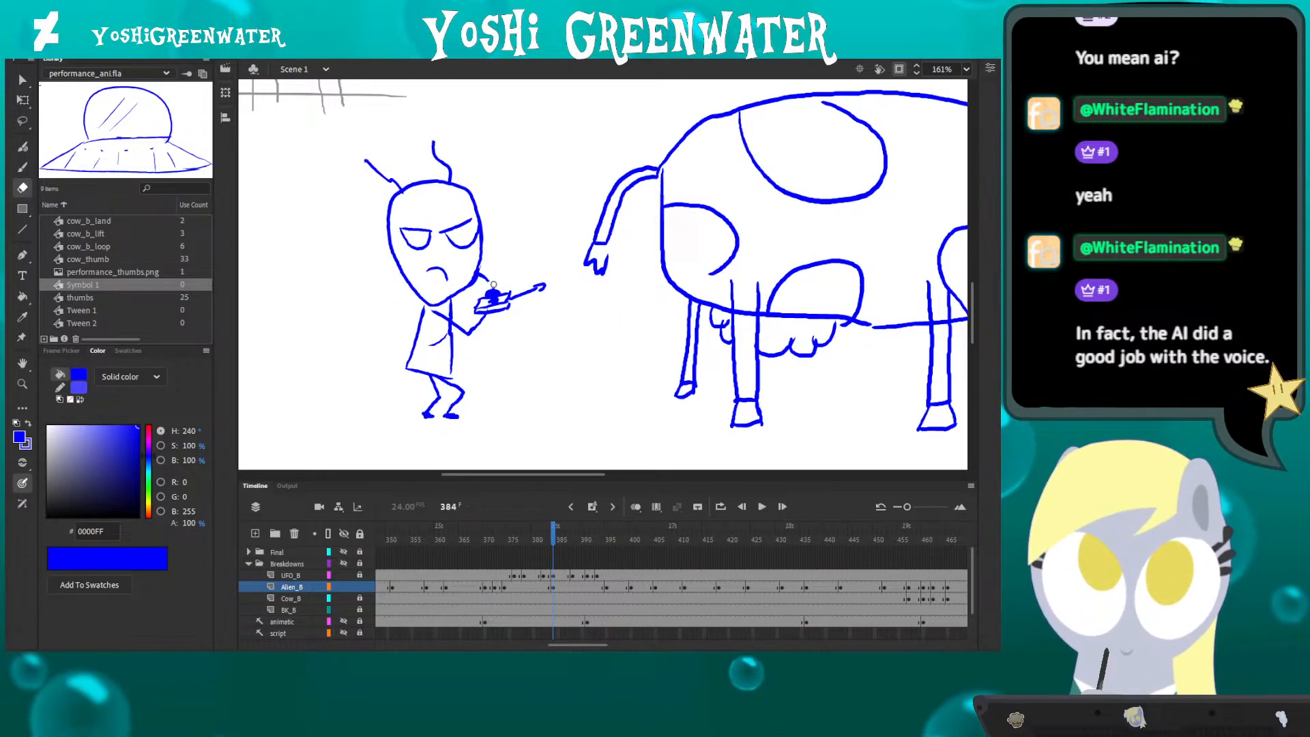
pyautogui.press('b')
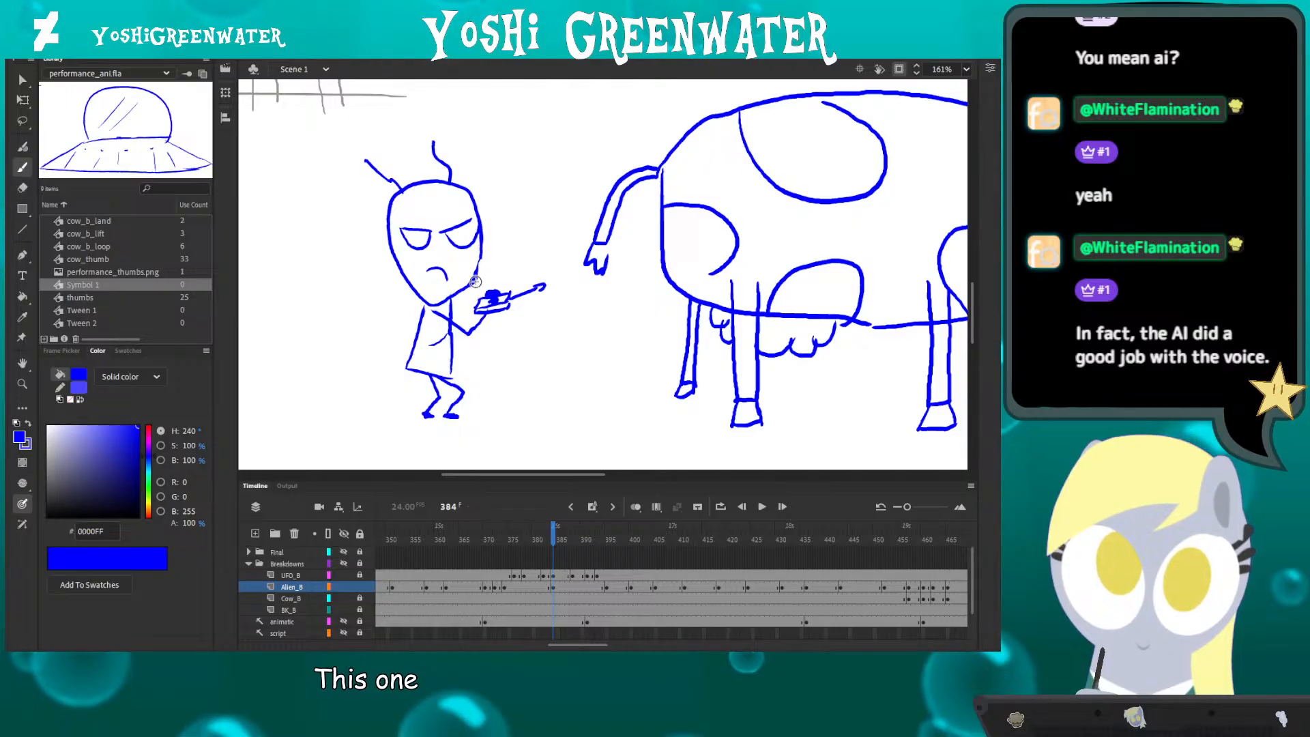
pyautogui.click(634, 507)
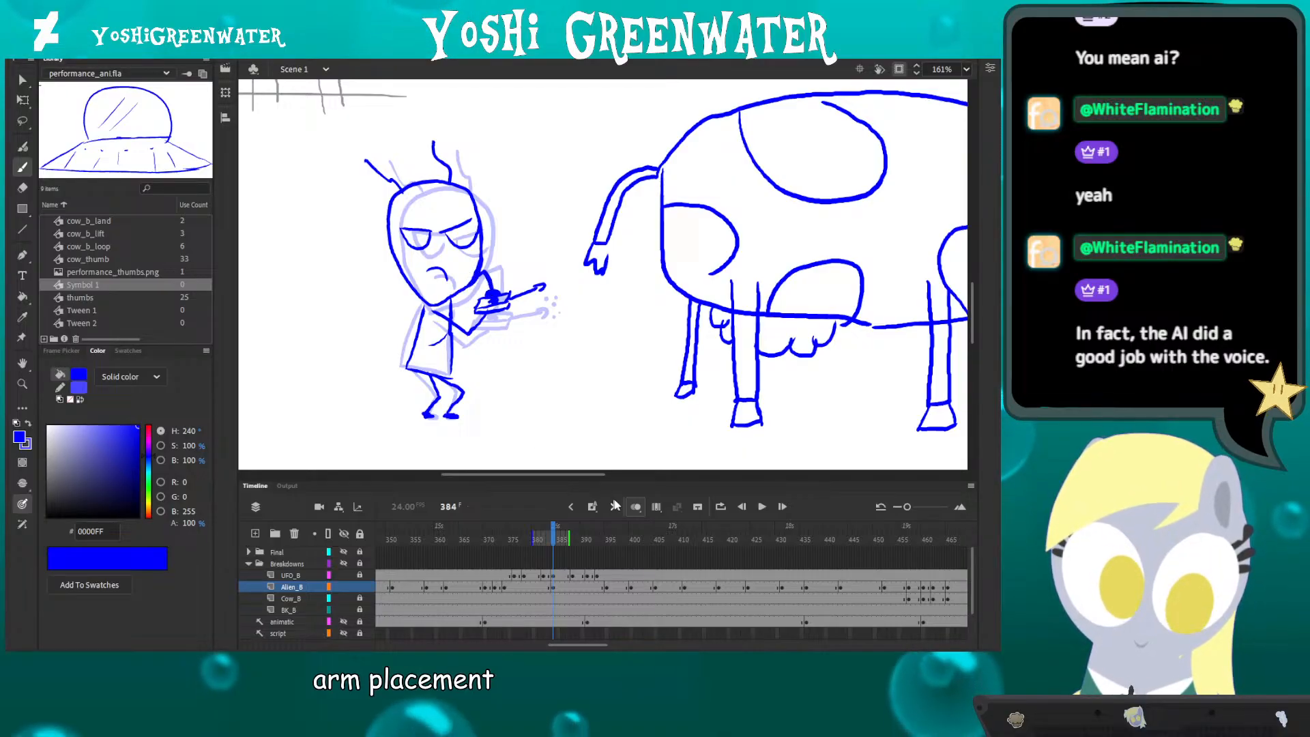
pyautogui.click(636, 507)
pyautogui.press('q')
pyautogui.press(',')
pyautogui.press('.')
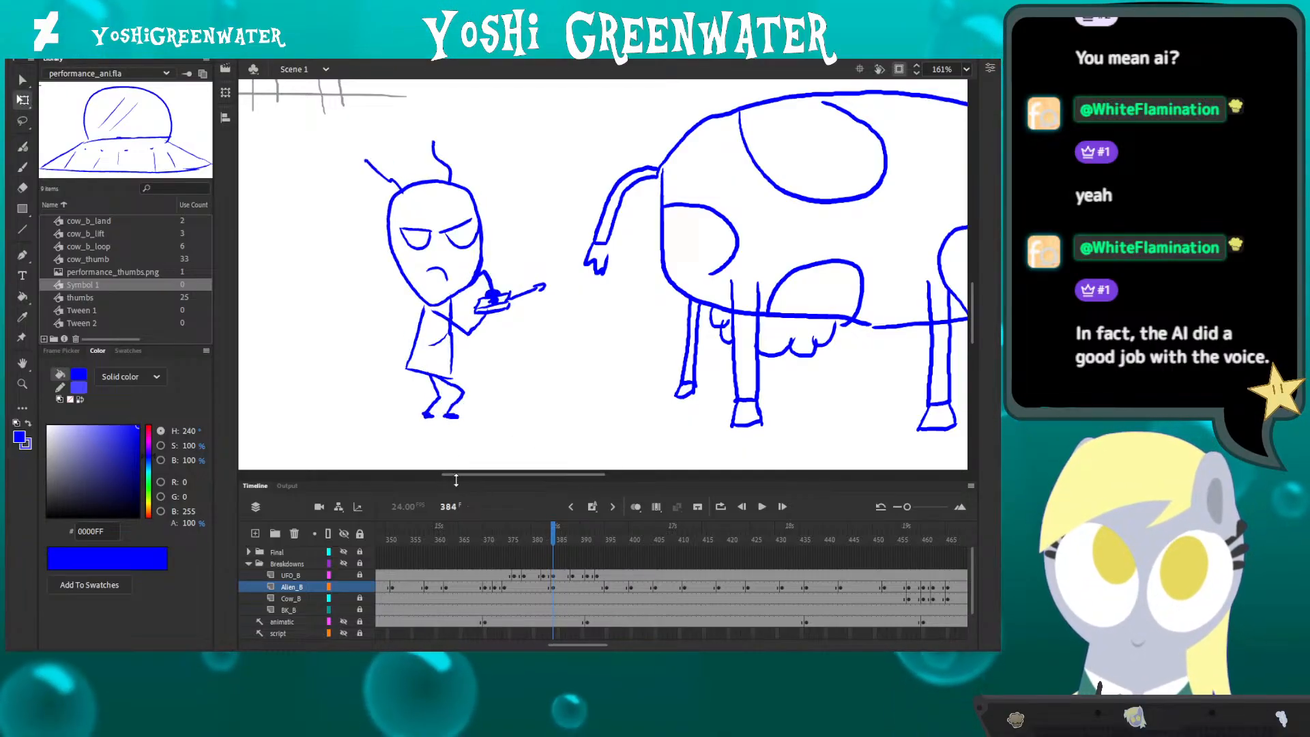
# - Erase and redraw the alien's arm and hand nearest the cow at frame 395, comparing the pose with frame 394
pyautogui.press('.')
pyautogui.press('.')
pyautogui.press('.')
pyautogui.press('.')
pyautogui.press('.')
pyautogui.press('.')
pyautogui.press('.')
pyautogui.press('.')
pyautogui.press('.')
pyautogui.press('.')
pyautogui.press('.')
pyautogui.press('.')
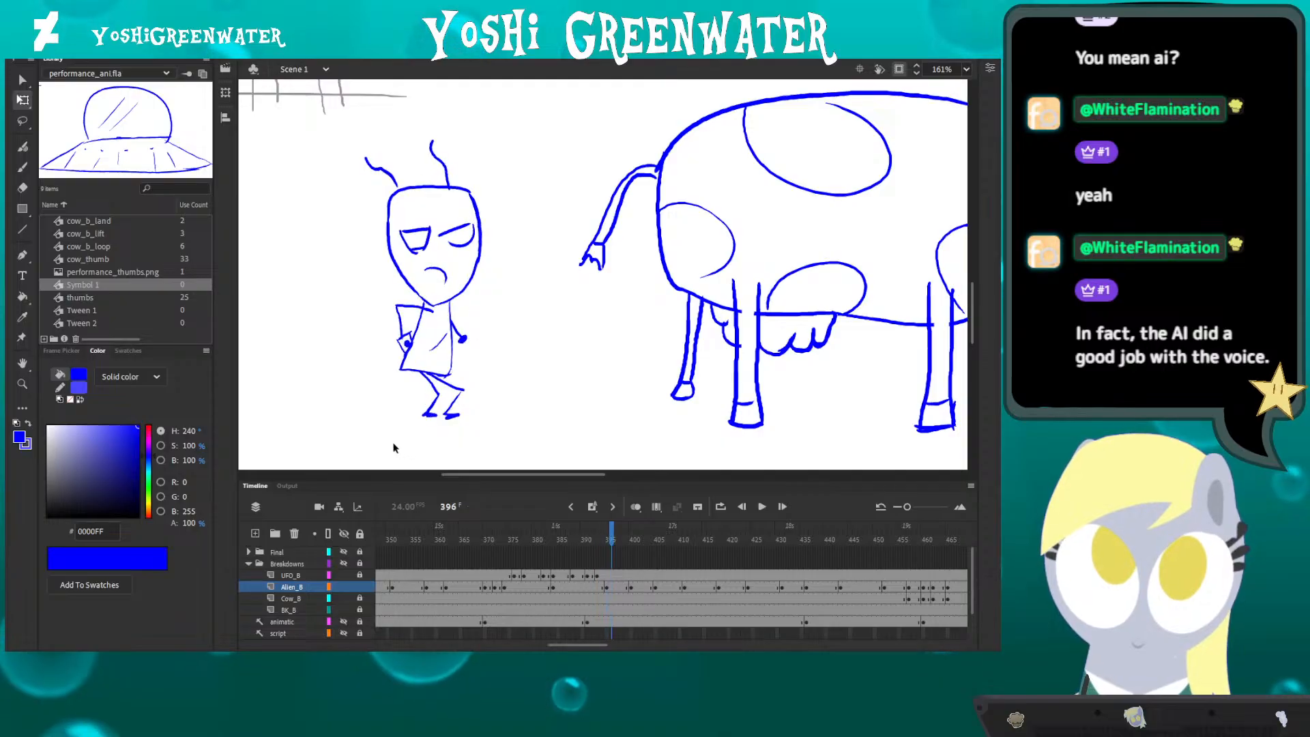
pyautogui.press(',')
pyautogui.press(',')
pyautogui.press('.')
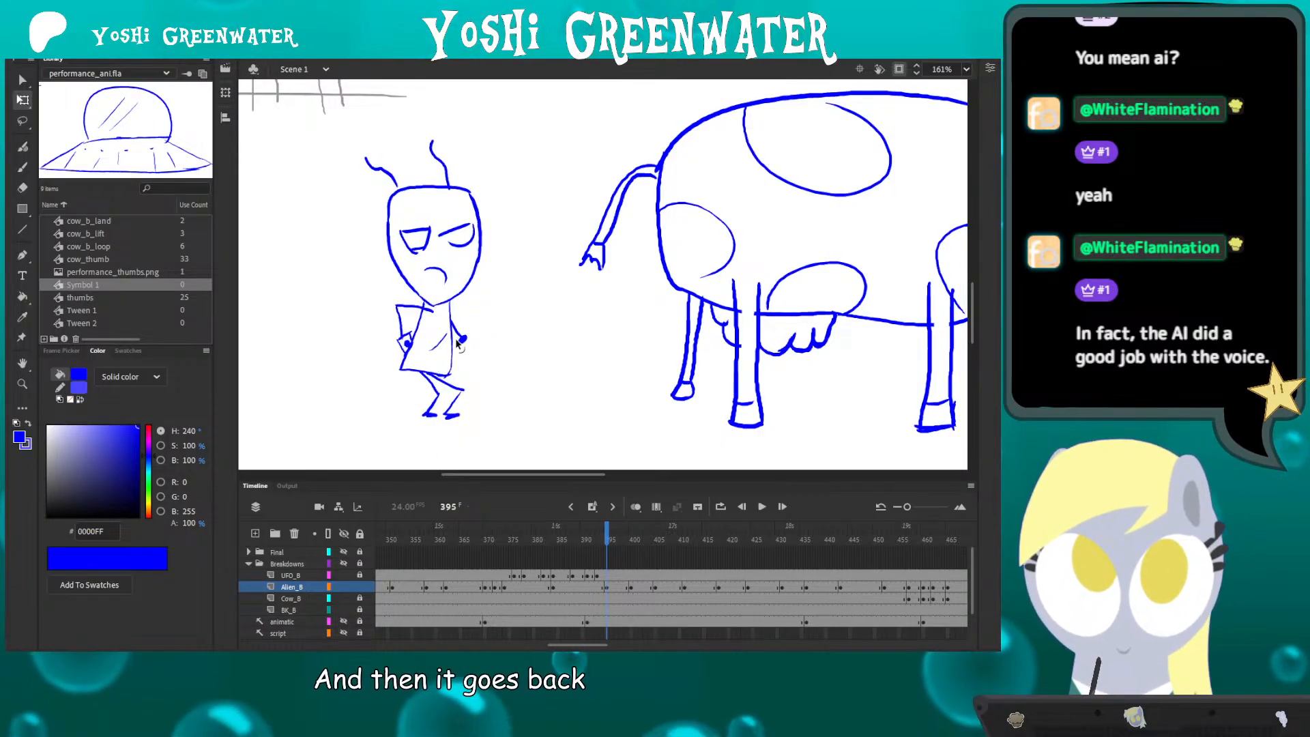
pyautogui.press('e')
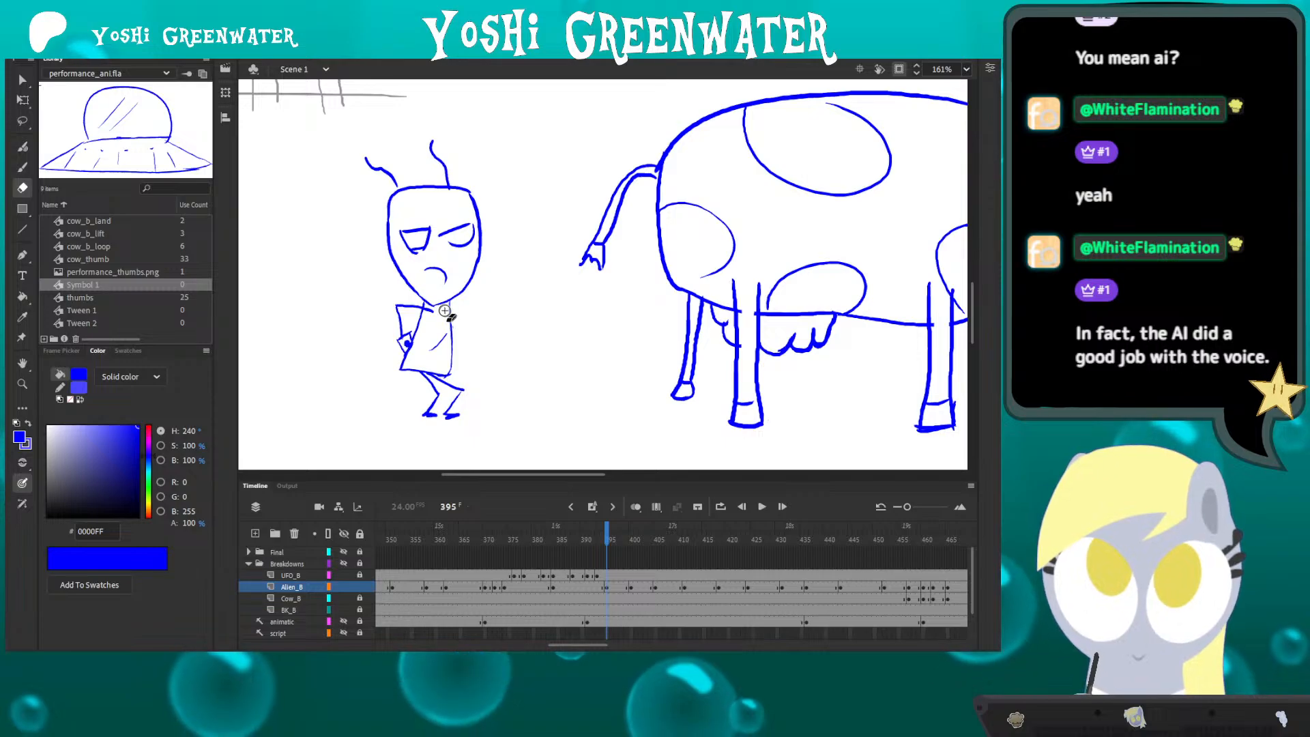
pyautogui.press('b')
pyautogui.moveTo(450, 303); pyautogui.dragTo(462, 347)
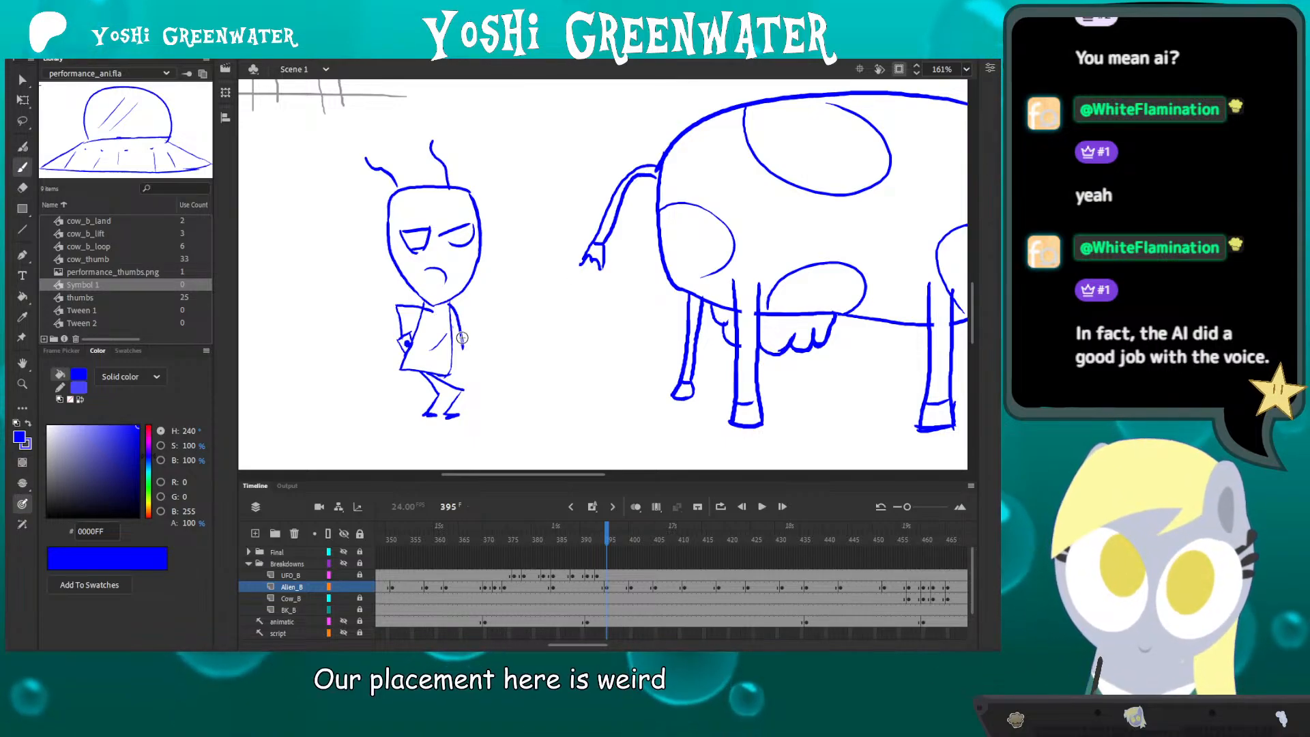
pyautogui.press(',')
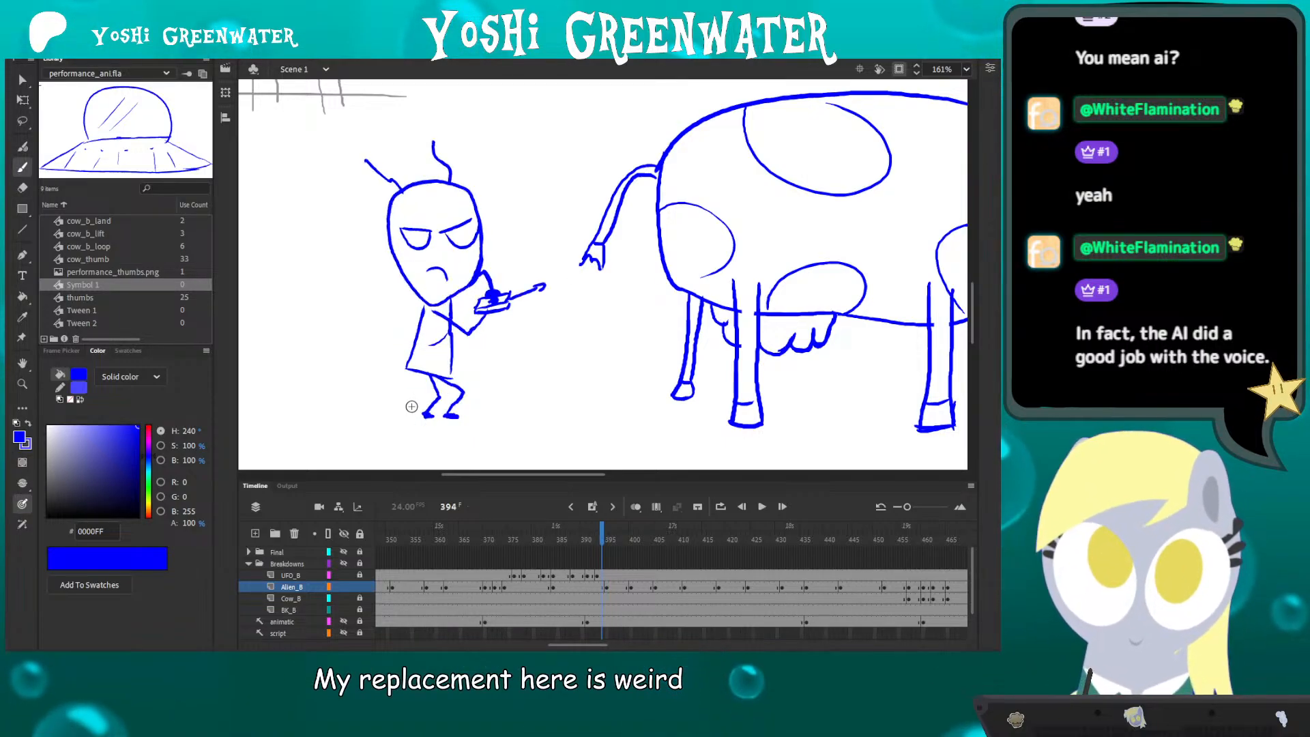
pyautogui.press('.')
pyautogui.press(',')
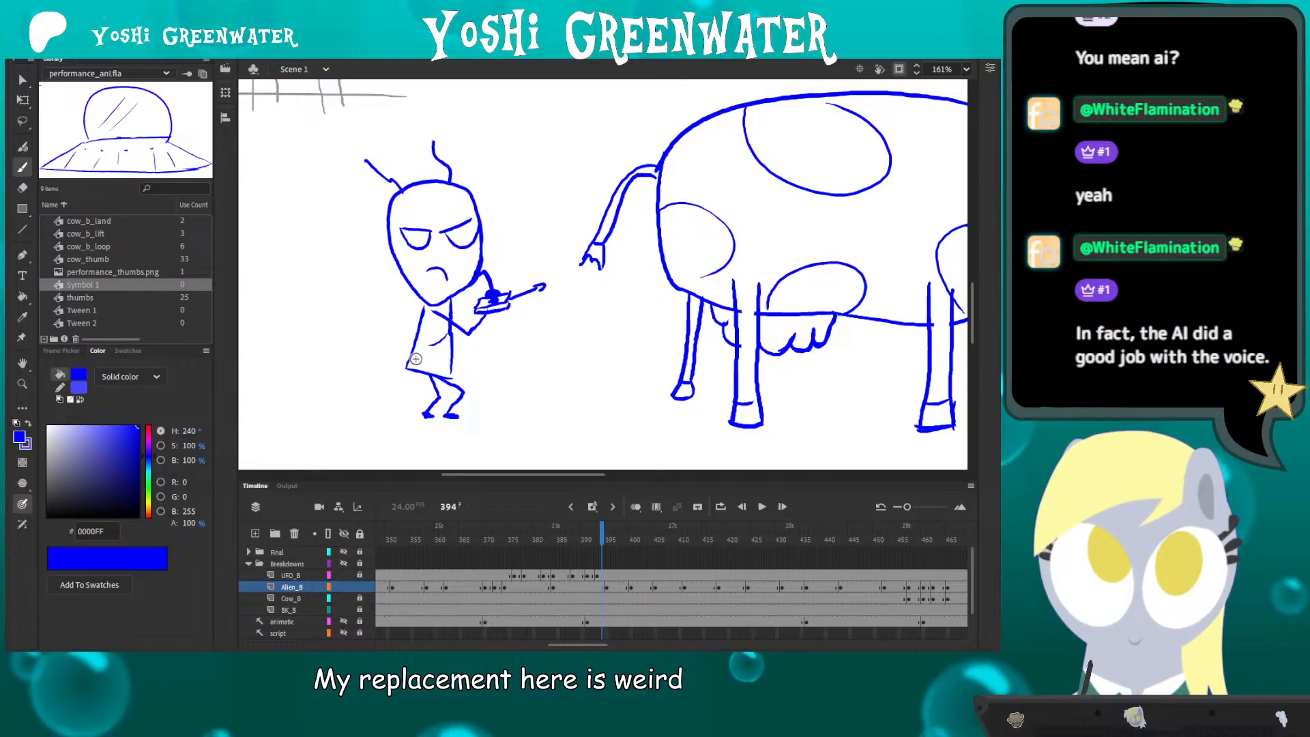
pyautogui.press('.')
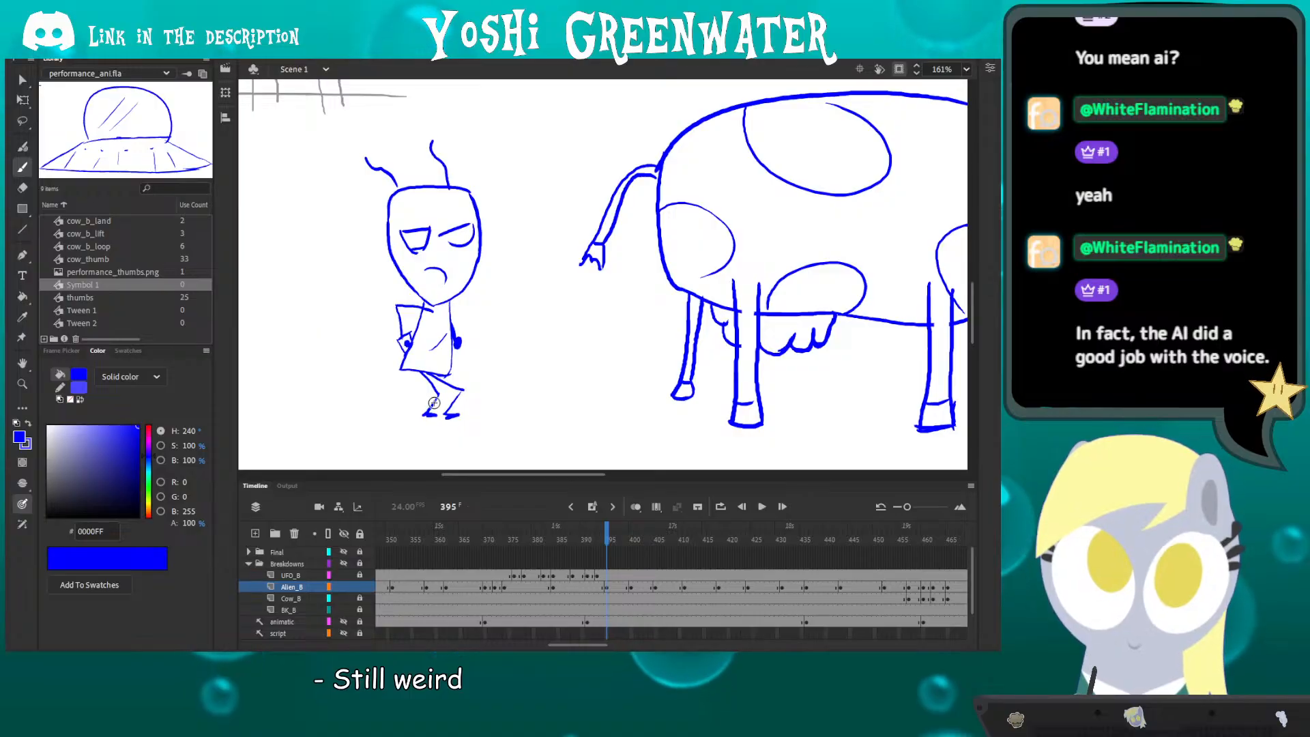
# - Play the alien's button press from around frame 362, and replay it from around frame 353 with the whole stage in view
pyautogui.click(453, 537)
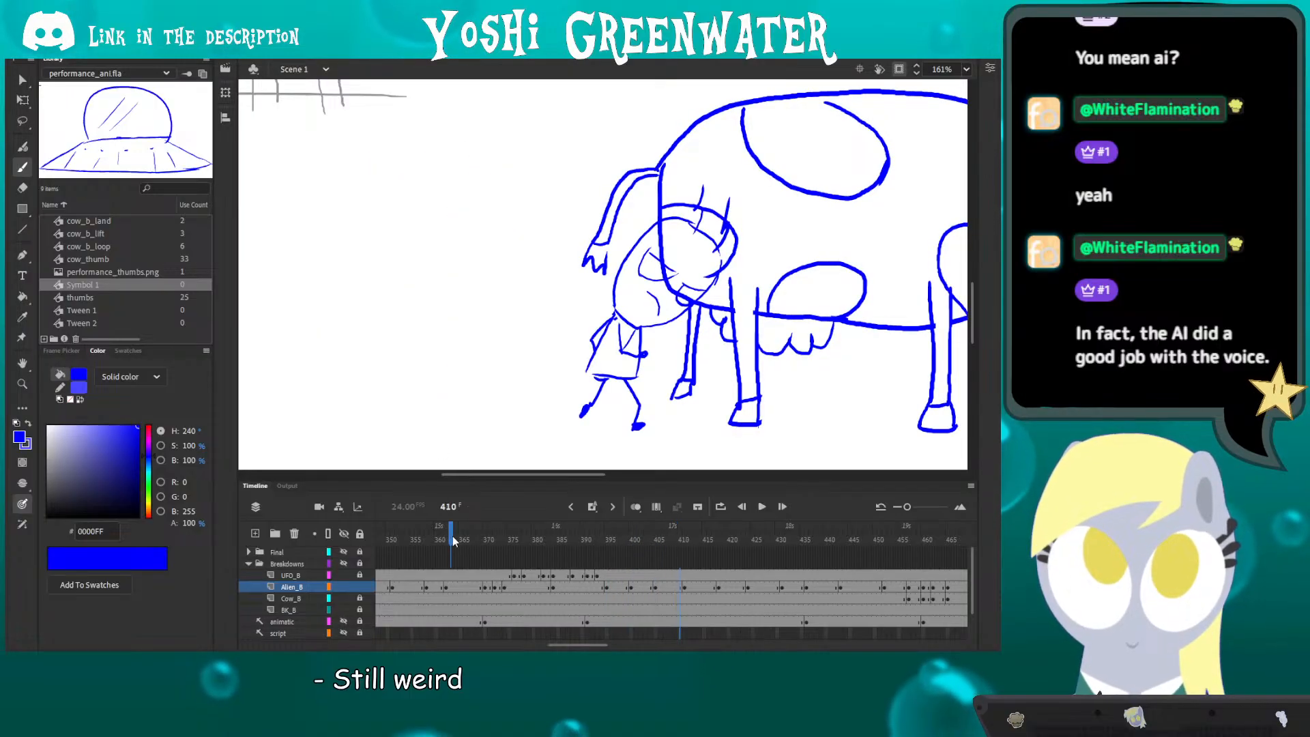
pyautogui.press('Return')
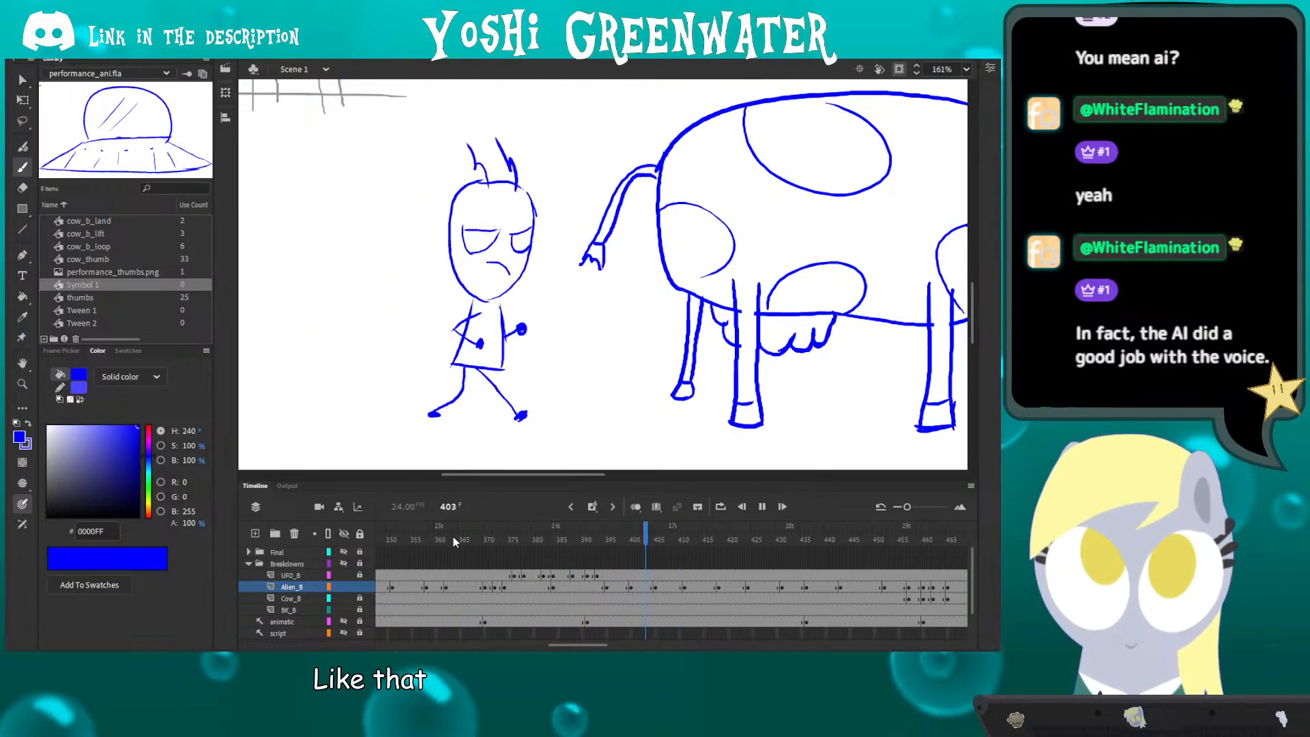
pyautogui.press('Return')
pyautogui.hotkey('ctrl', '2')
pyautogui.press('q')
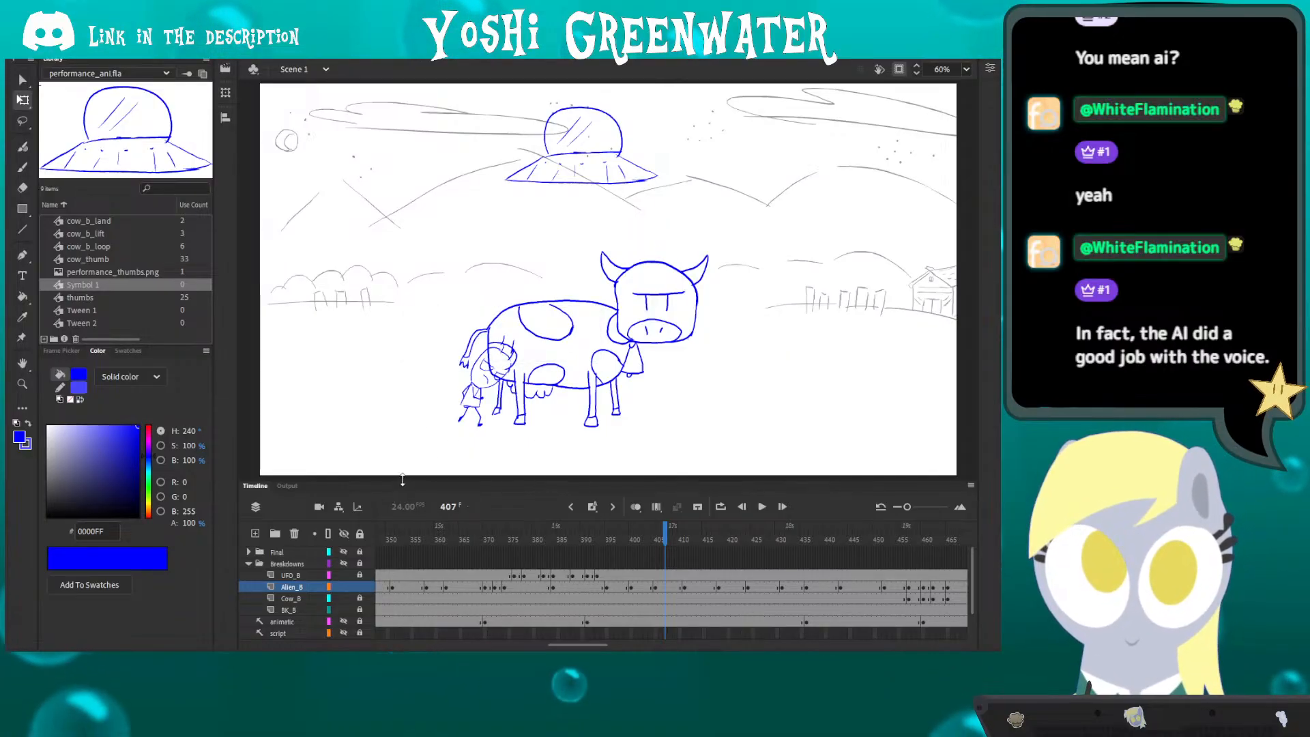
pyautogui.moveTo(402, 480); pyautogui.dragTo(402, 481)
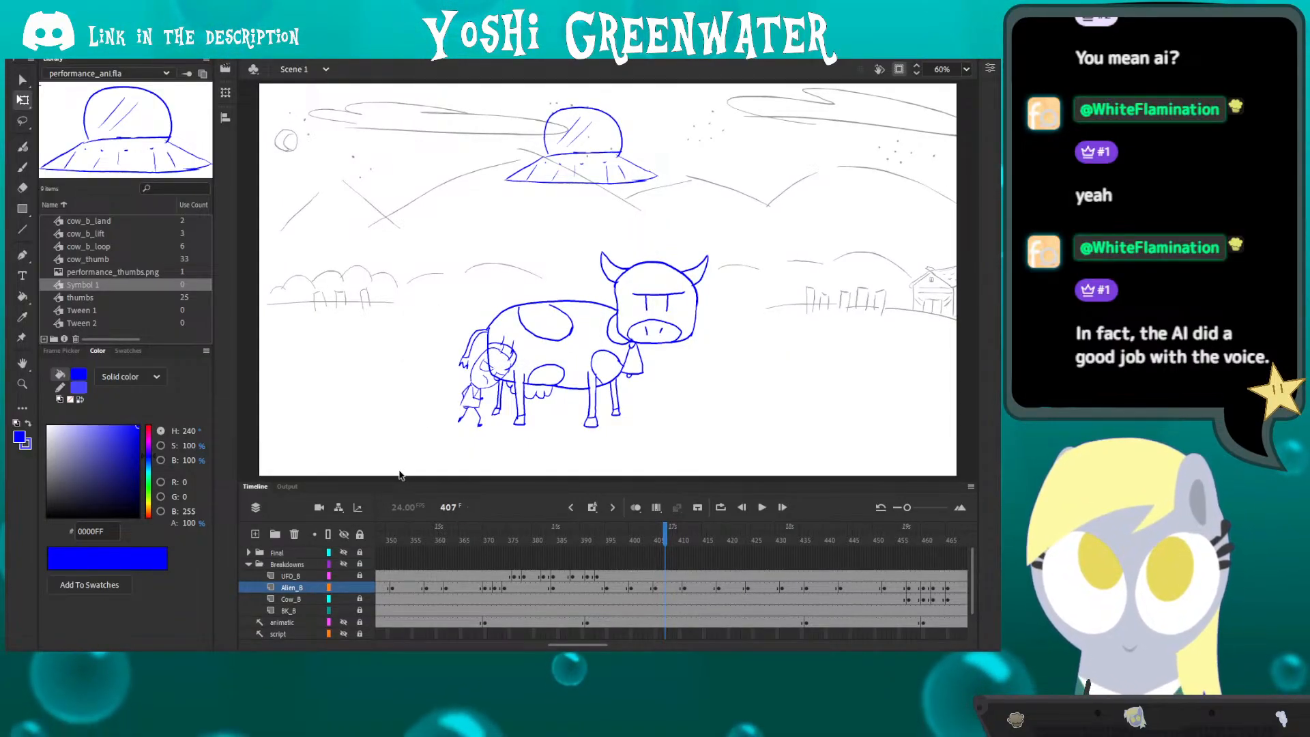
pyautogui.click(403, 540)
pyautogui.press('Return')
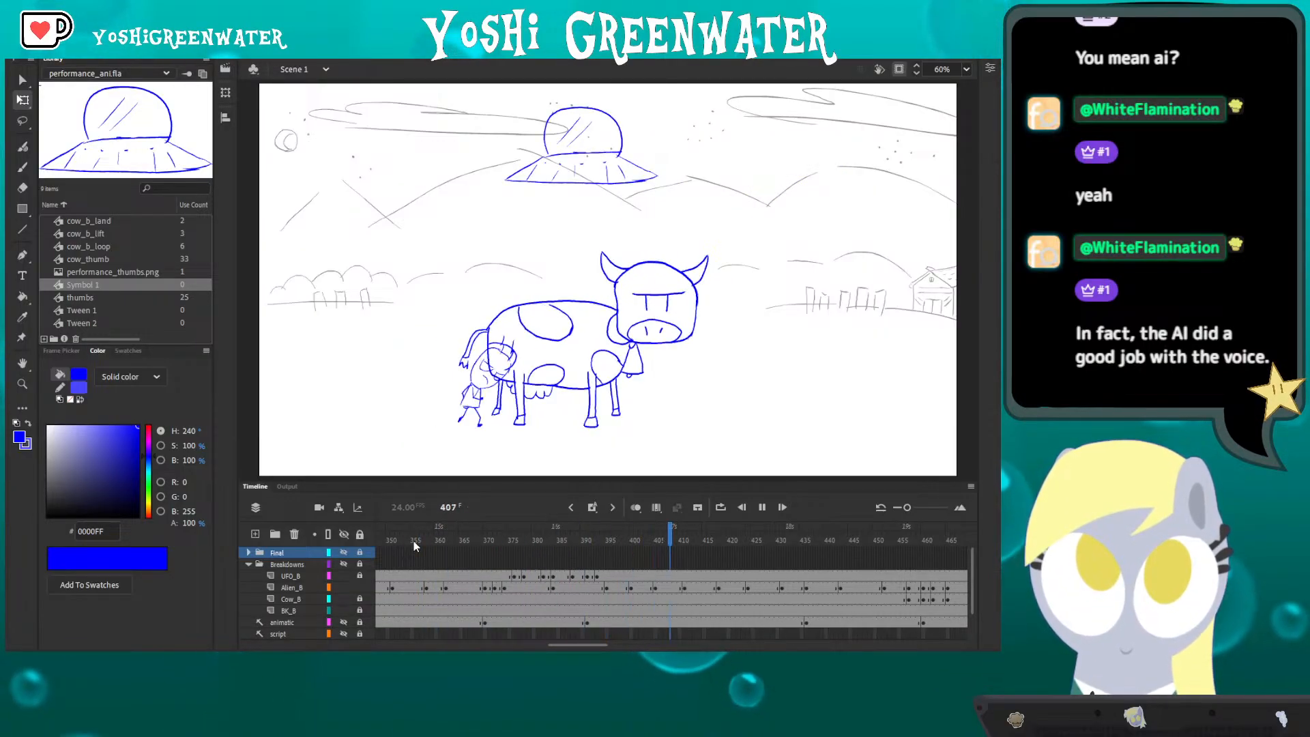
pyautogui.press('Return')
# - Review the alien and cow motion from around frames 400 to 492, checking how far apart the keyframes sit
pyautogui.moveTo(445, 553); pyautogui.dragTo(632, 556)
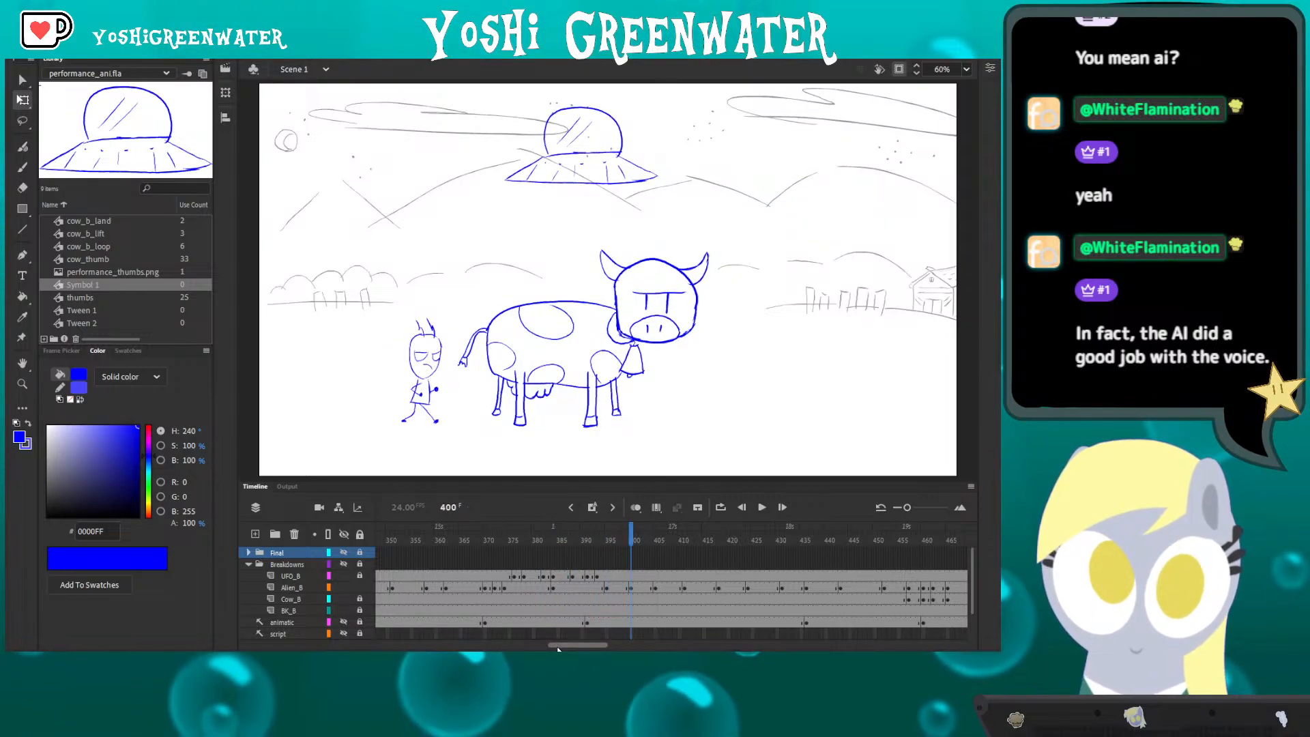
pyautogui.moveTo(552, 644); pyautogui.dragTo(557, 593)
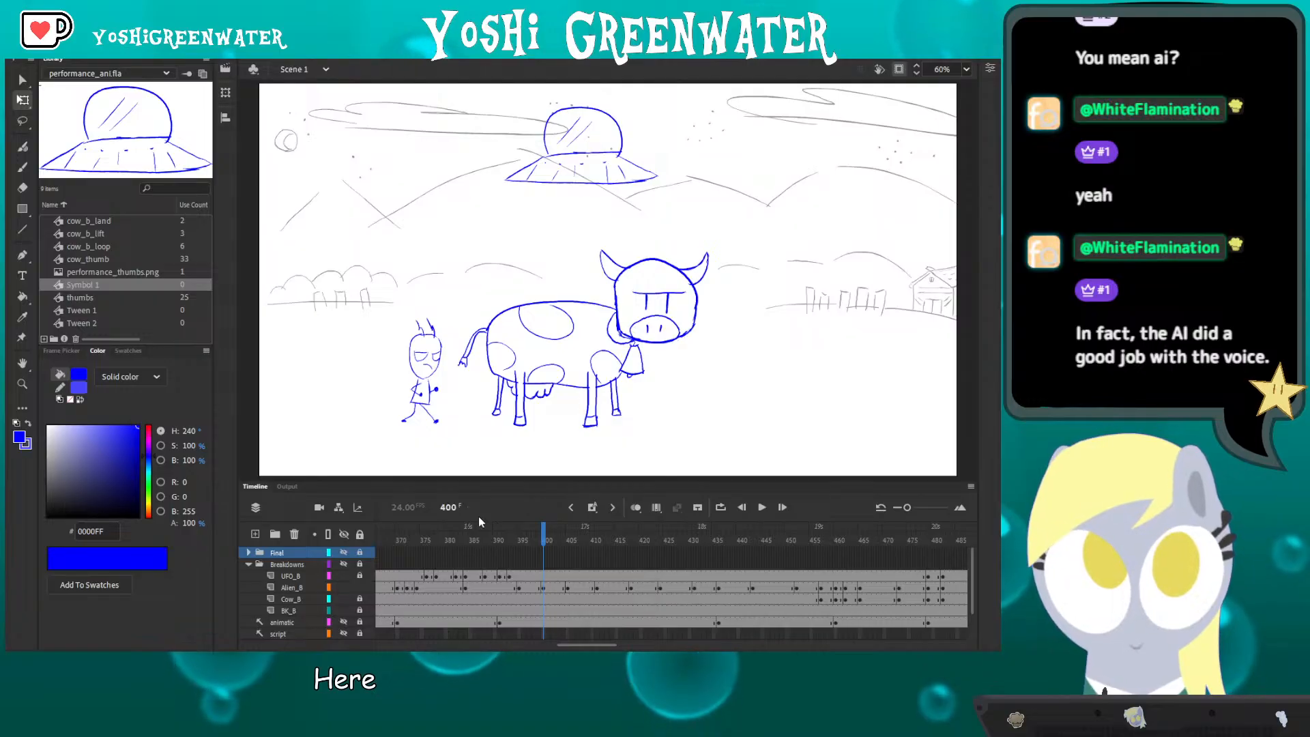
pyautogui.moveTo(569, 646); pyautogui.dragTo(577, 634)
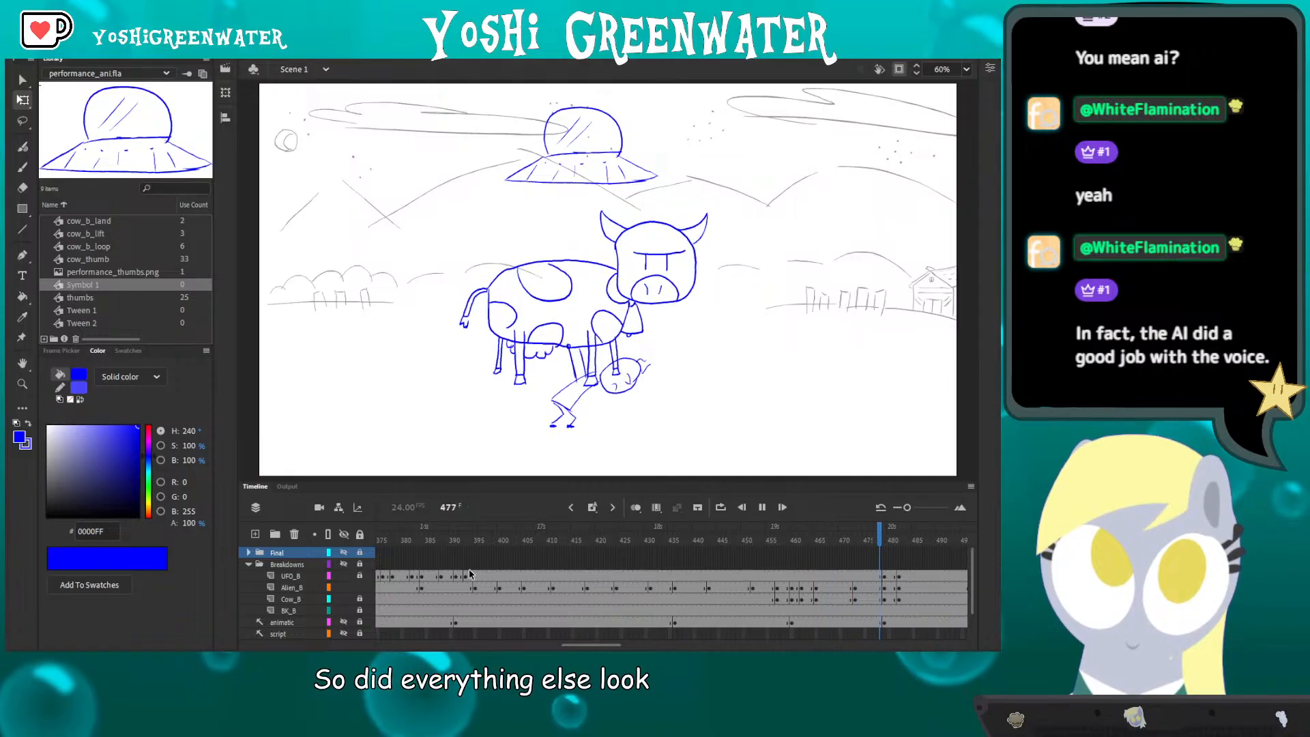
pyautogui.click(426, 542)
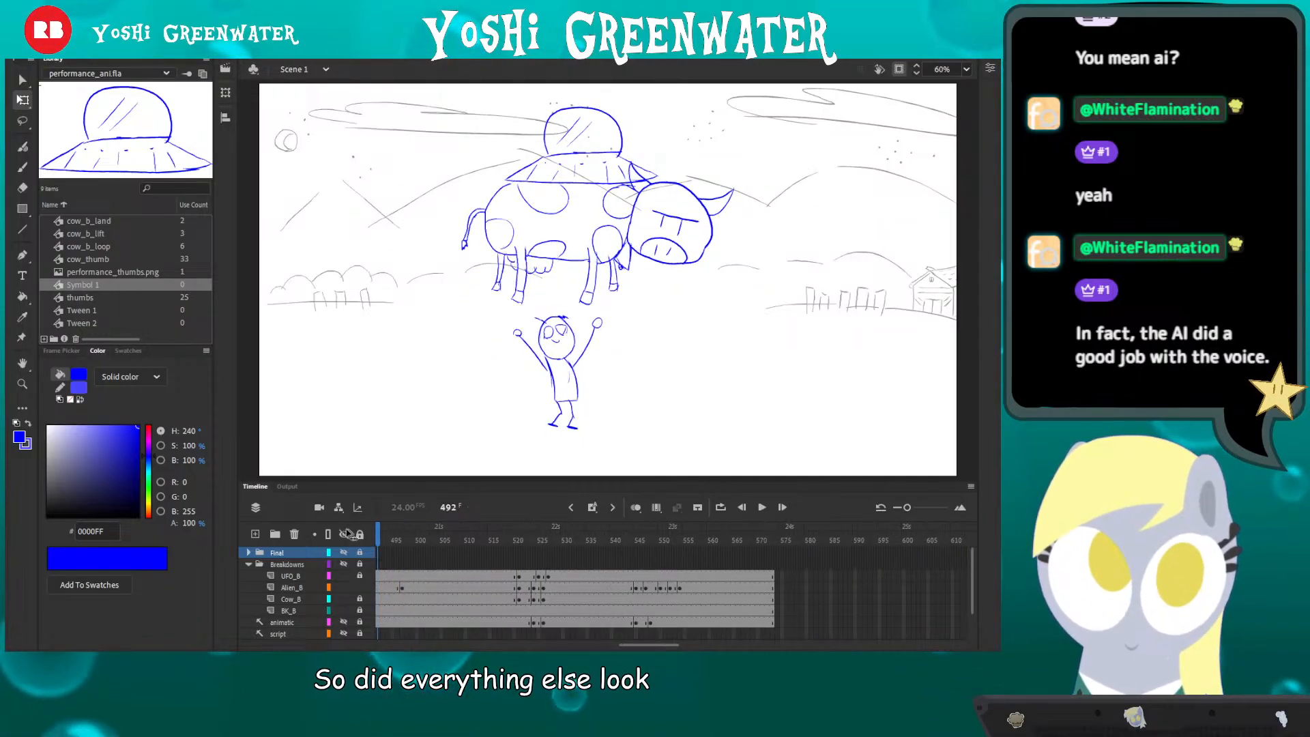
pyautogui.moveTo(409, 541); pyautogui.dragTo(558, 546)
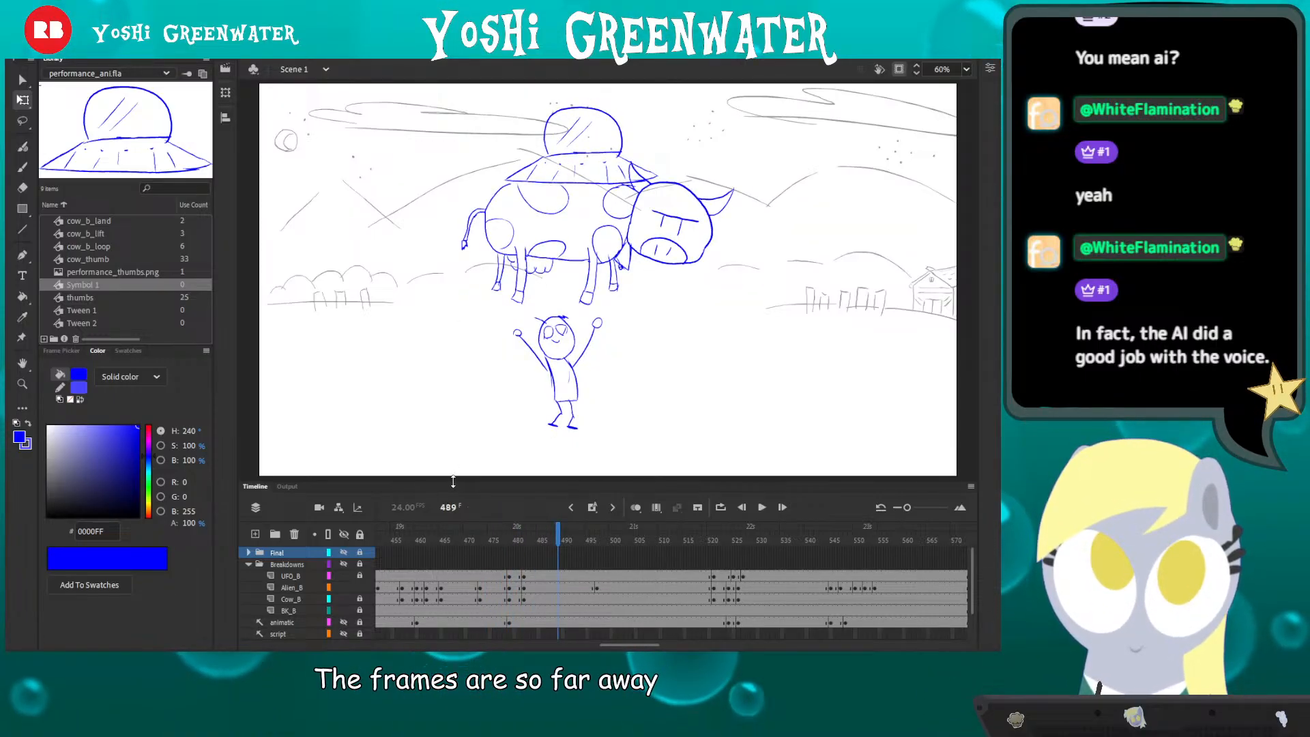
pyautogui.moveTo(453, 482); pyautogui.dragTo(453, 484)
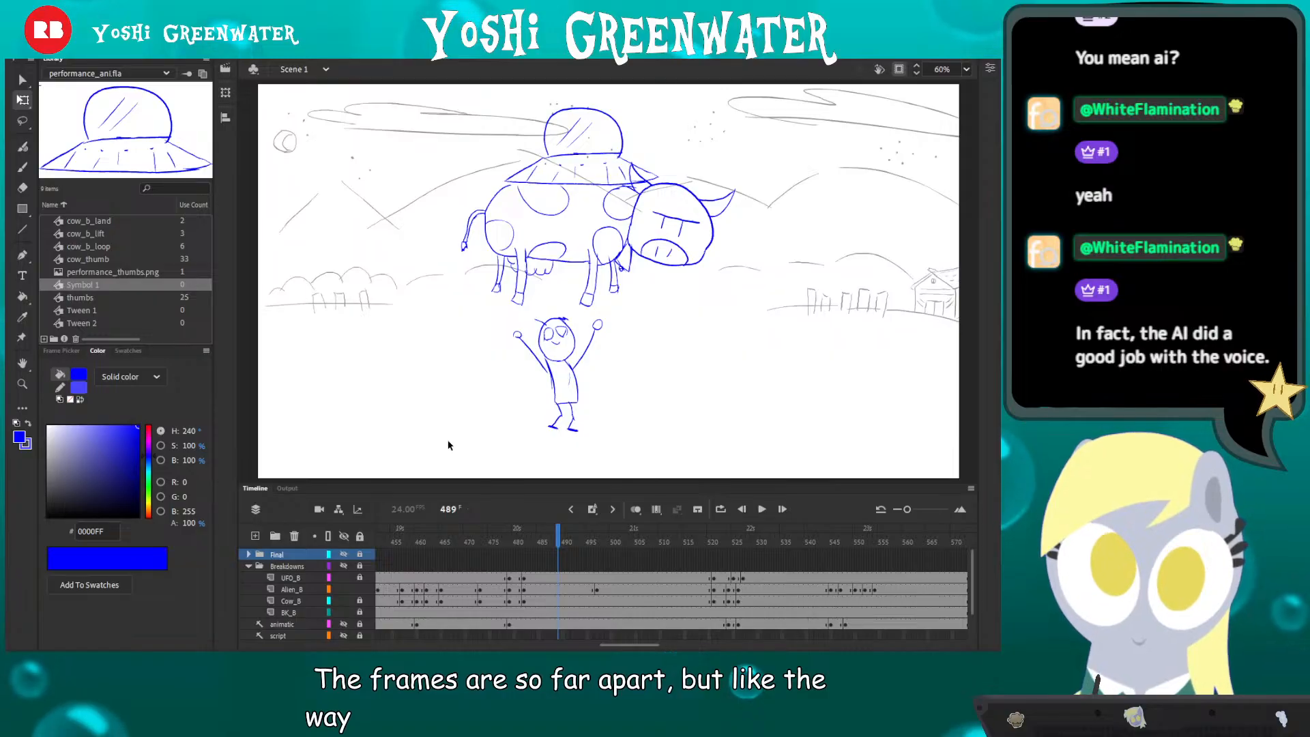
pyautogui.moveTo(631, 644); pyautogui.dragTo(615, 624)
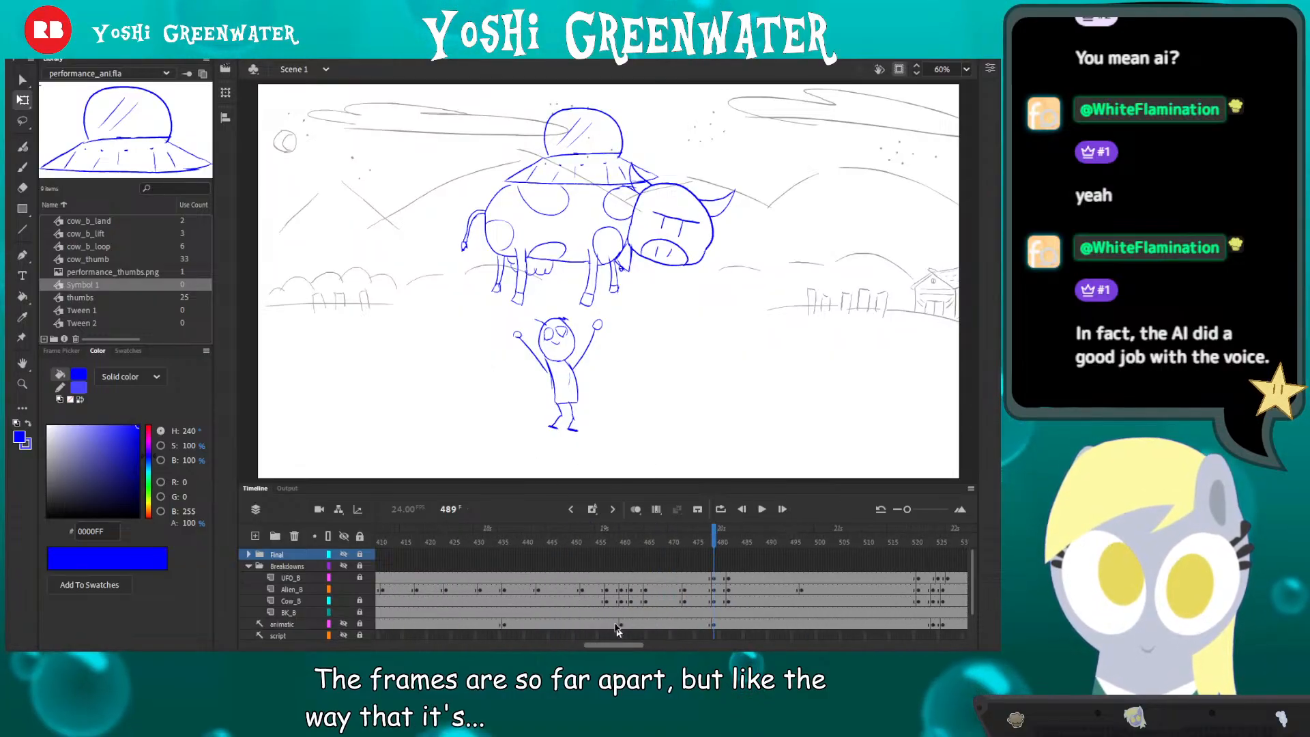
# - On the Alien_B layer, add two frames after the keyframe around frame 395 and insert a blank keyframe at frame 398
pyautogui.click(487, 542)
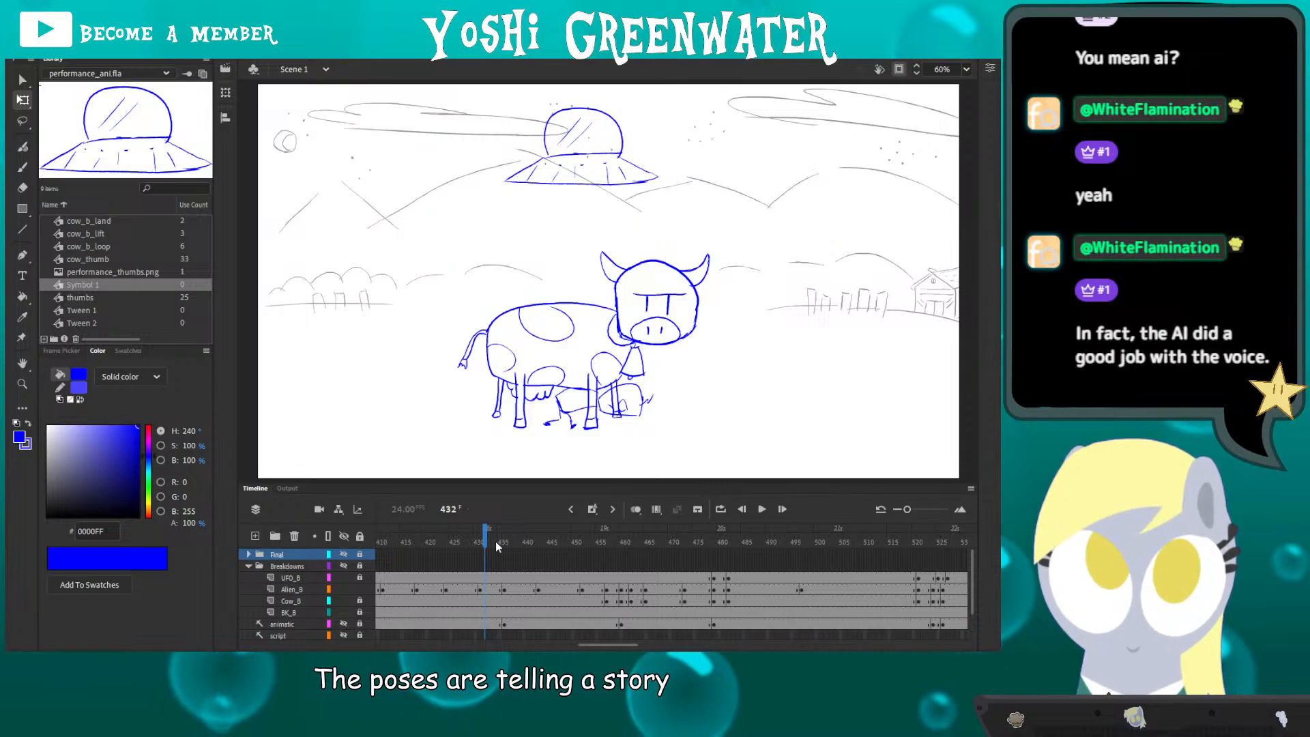
pyautogui.moveTo(497, 546)
pyautogui.mouseDown()
pyautogui.moveTo(387, 537)
pyautogui.moveTo(502, 556)
pyautogui.mouseUp()
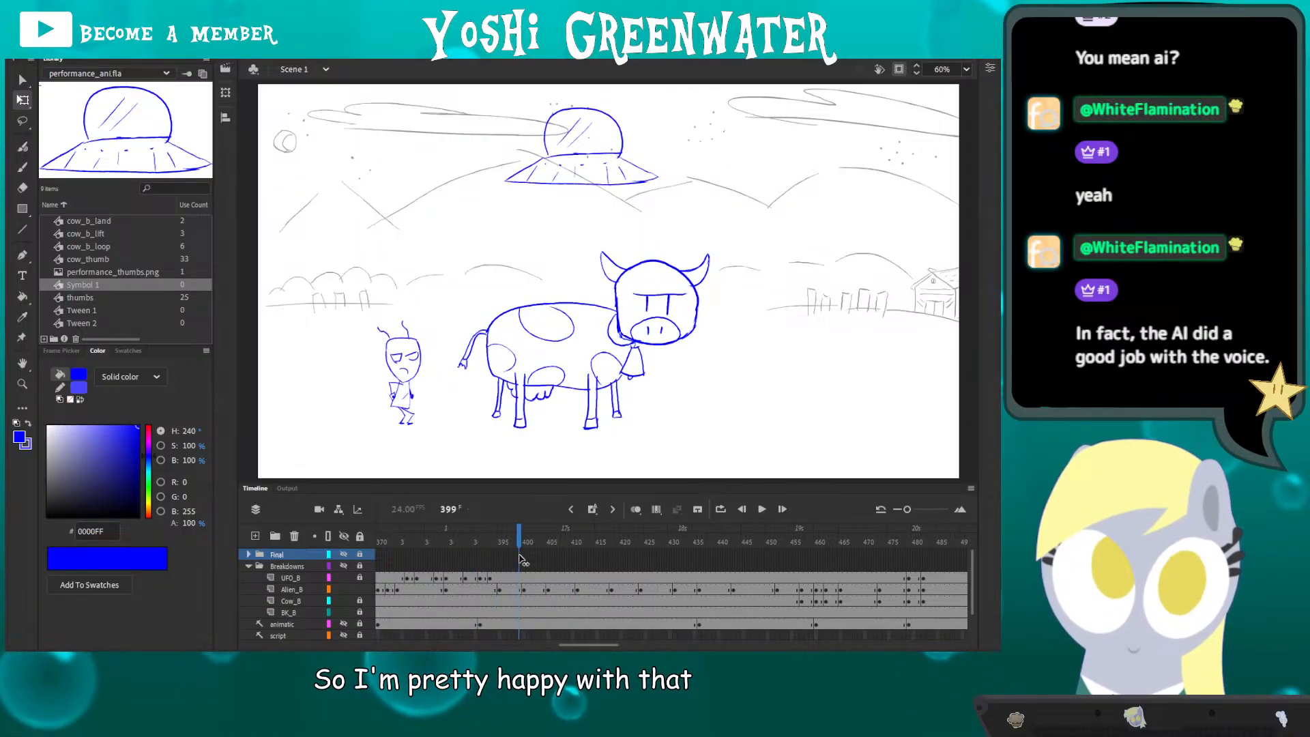
pyautogui.click(513, 591)
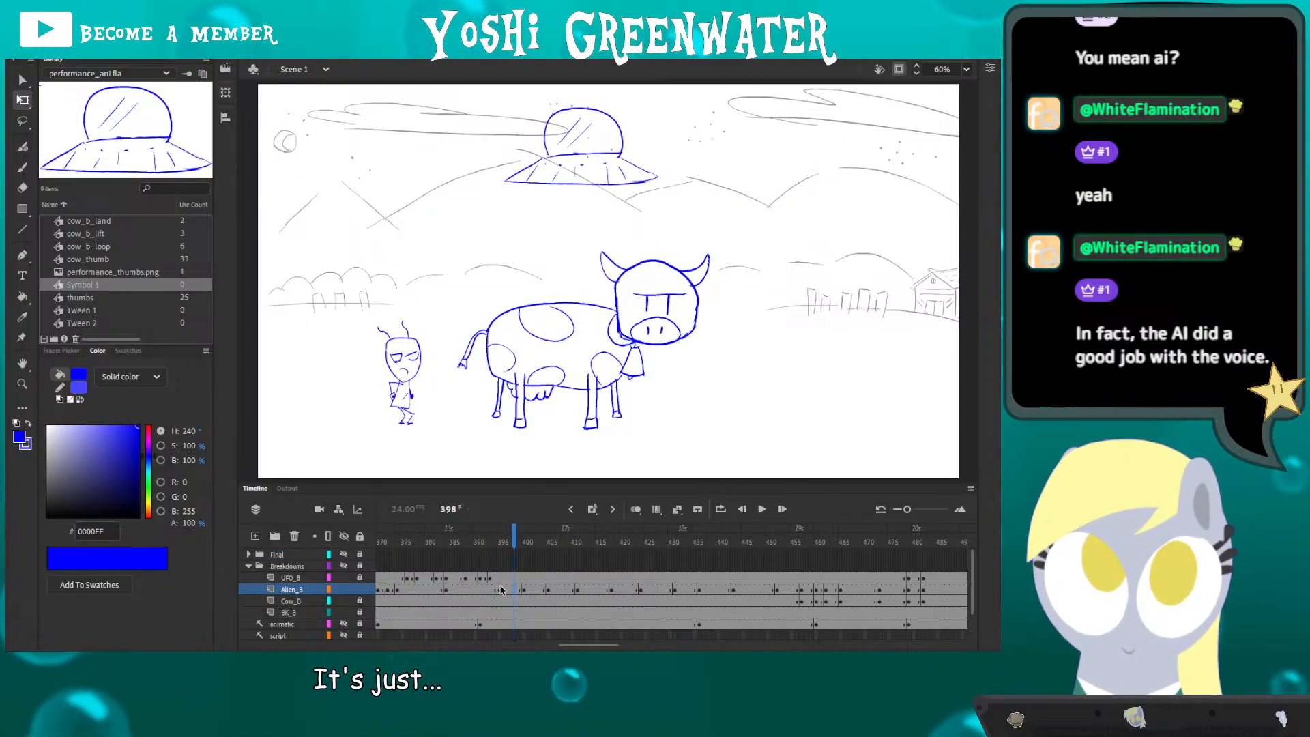
pyautogui.moveTo(504, 600); pyautogui.dragTo(505, 624)
pyautogui.press('F5')
pyautogui.press('F5')
pyautogui.click(514, 591)
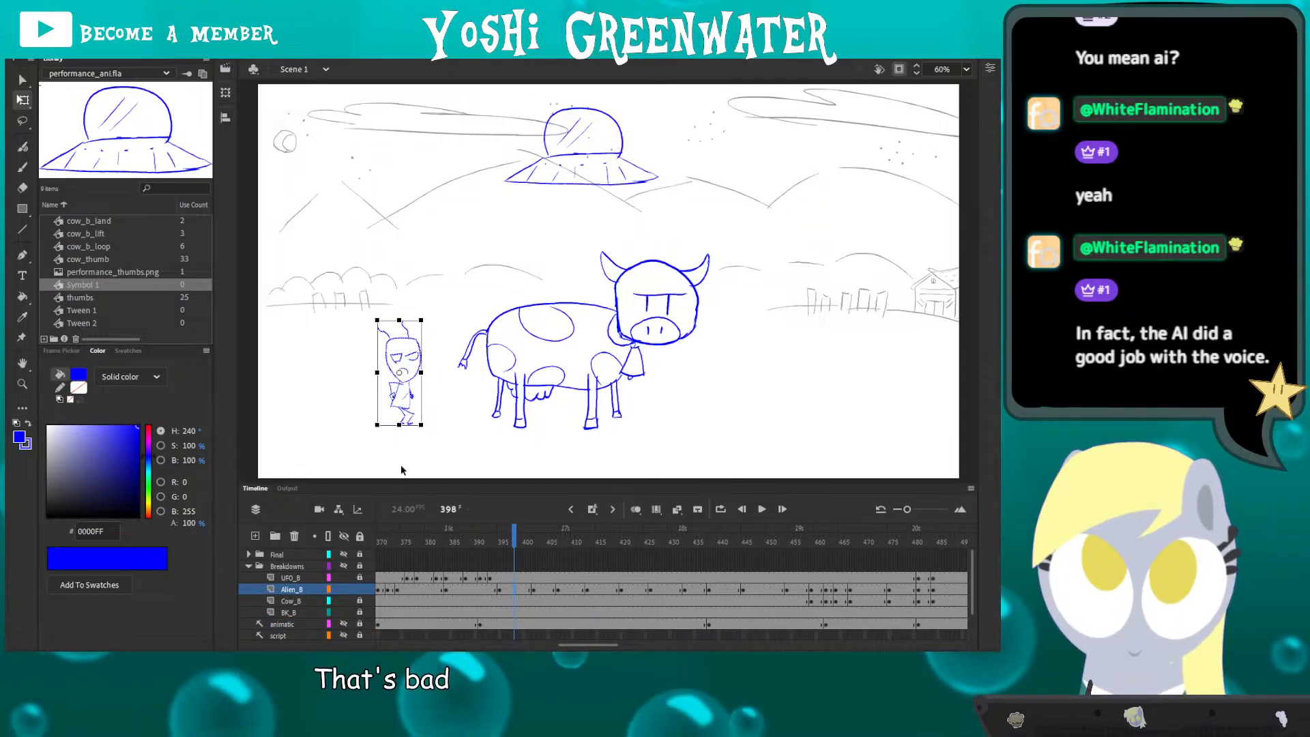
pyautogui.press('F7')
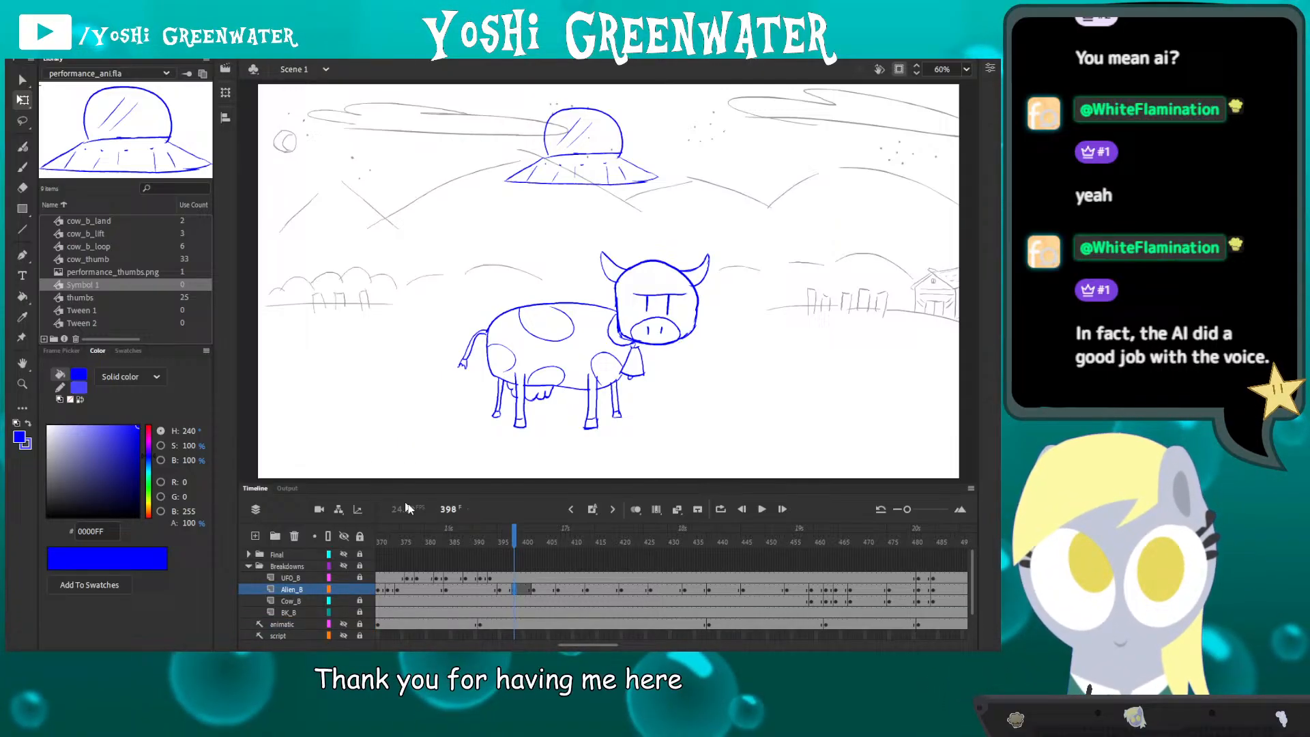
# - Turn on onion skinning at frame 398 and extend its range to include the alien's next pose
pyautogui.click(635, 509)
pyautogui.moveTo(373, 298); pyautogui.dragTo(475, 446)
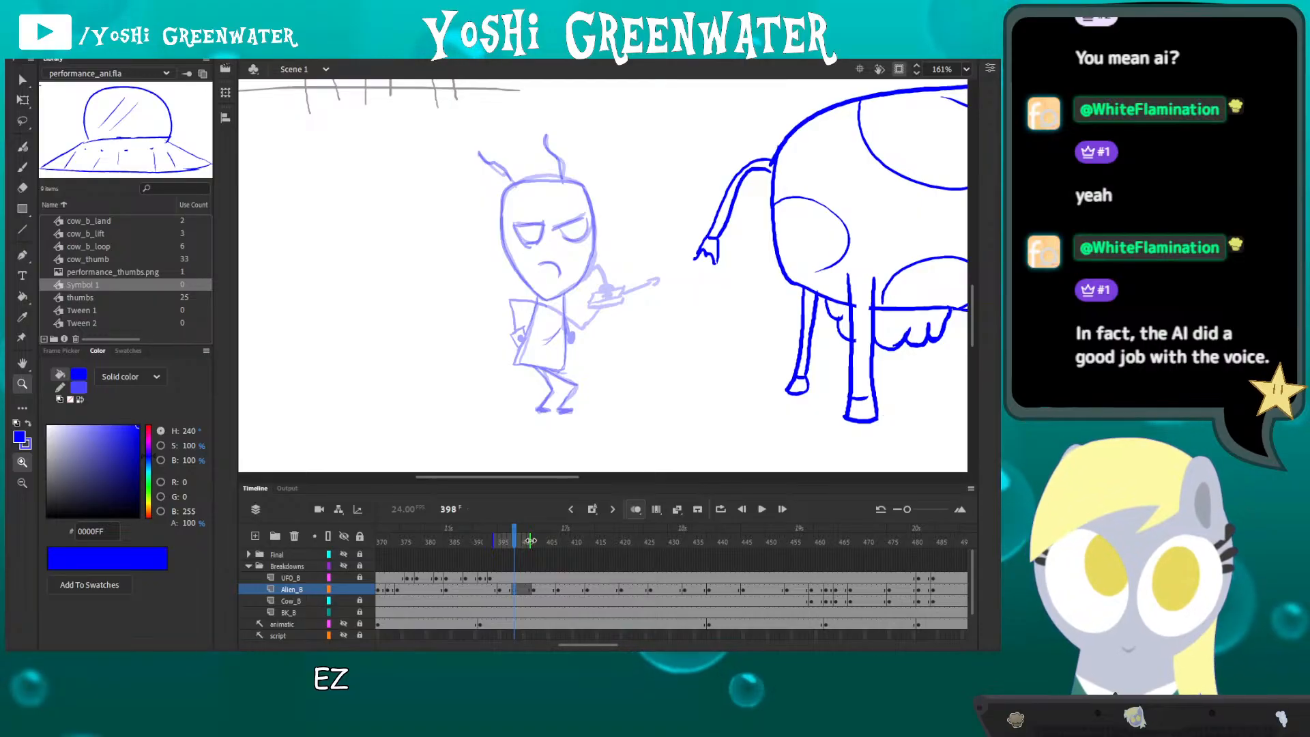
pyautogui.moveTo(531, 540); pyautogui.dragTo(535, 540)
pyautogui.moveTo(474, 436); pyautogui.dragTo(415, 432)
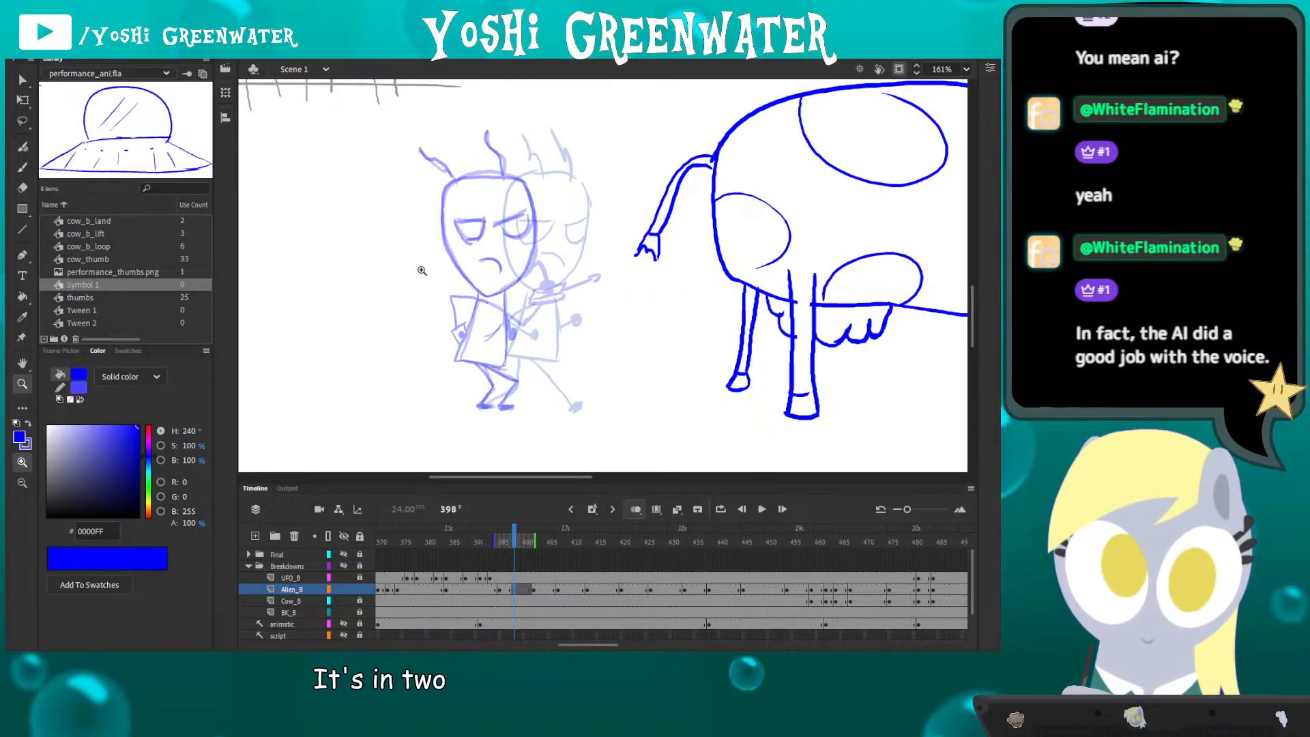
pyautogui.moveTo(421, 271); pyautogui.dragTo(385, 298)
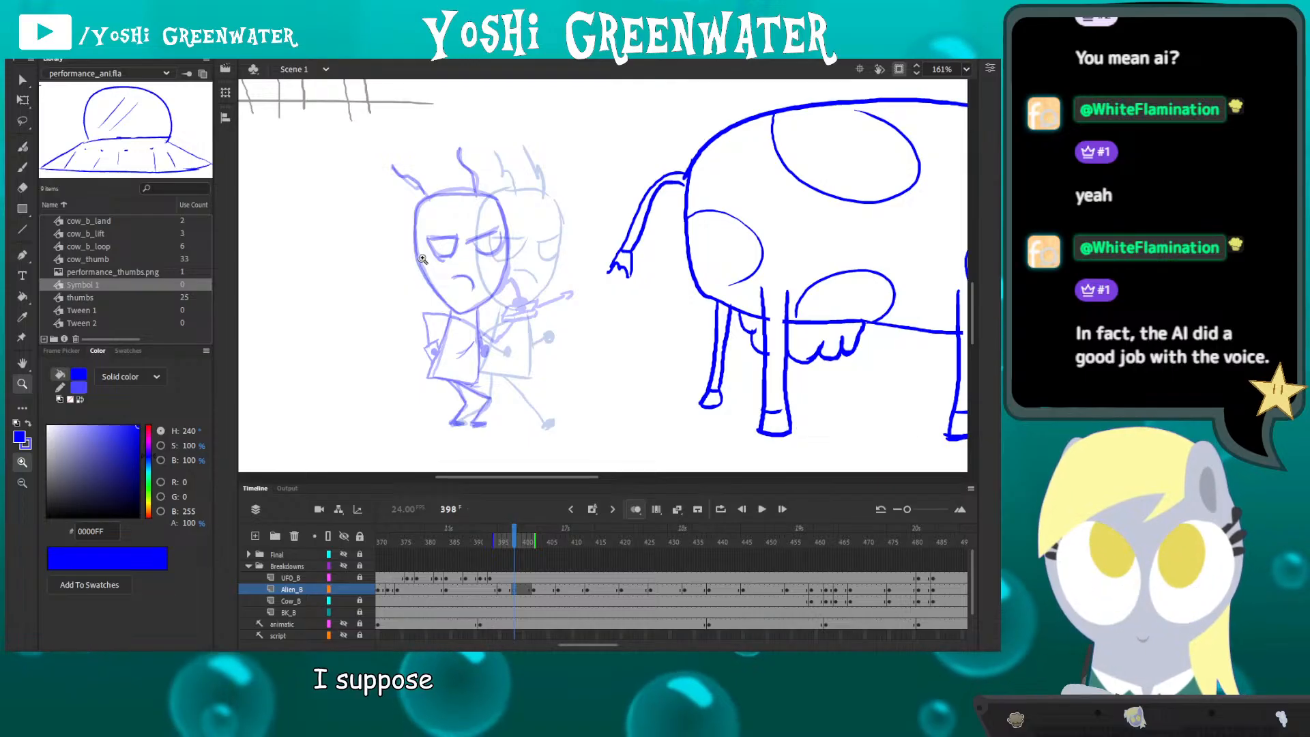
pyautogui.moveTo(432, 230); pyautogui.dragTo(386, 281)
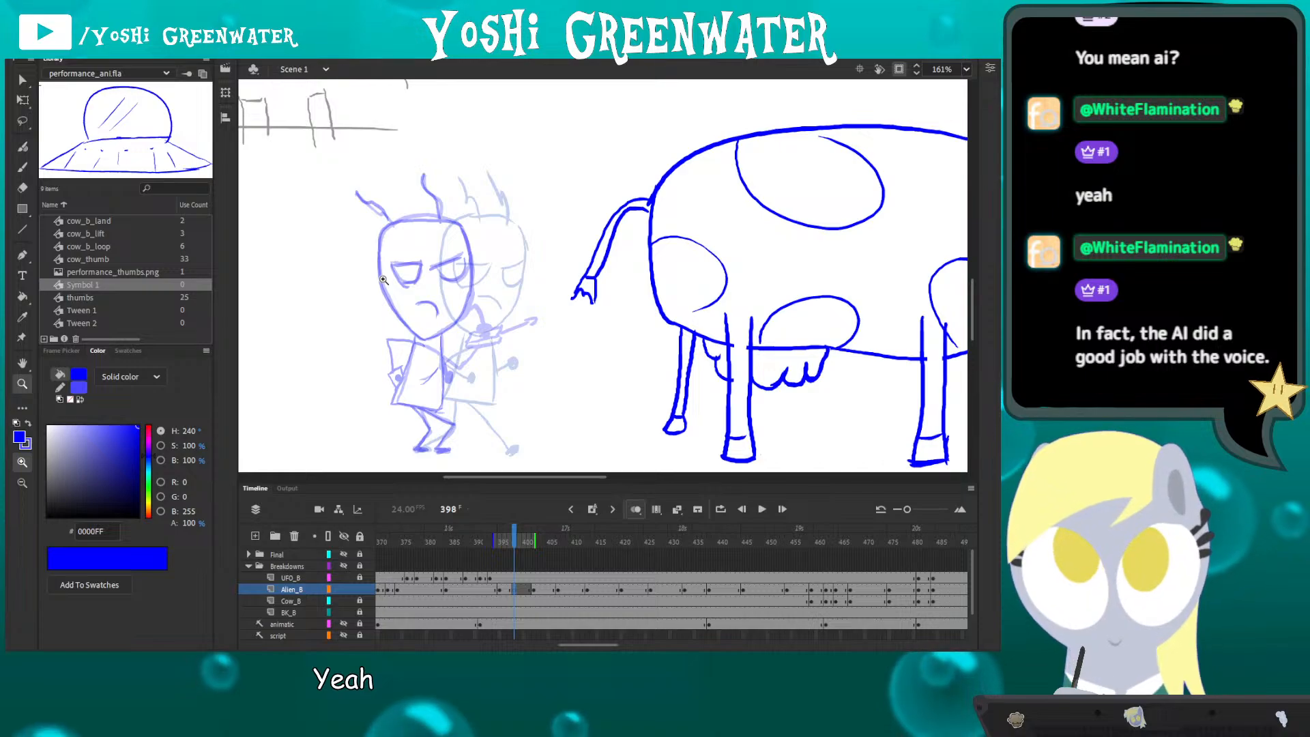
pyautogui.moveTo(389, 311)
pyautogui.mouseDown()
pyautogui.moveTo(422, 297)
pyautogui.moveTo(399, 291)
pyautogui.mouseUp()
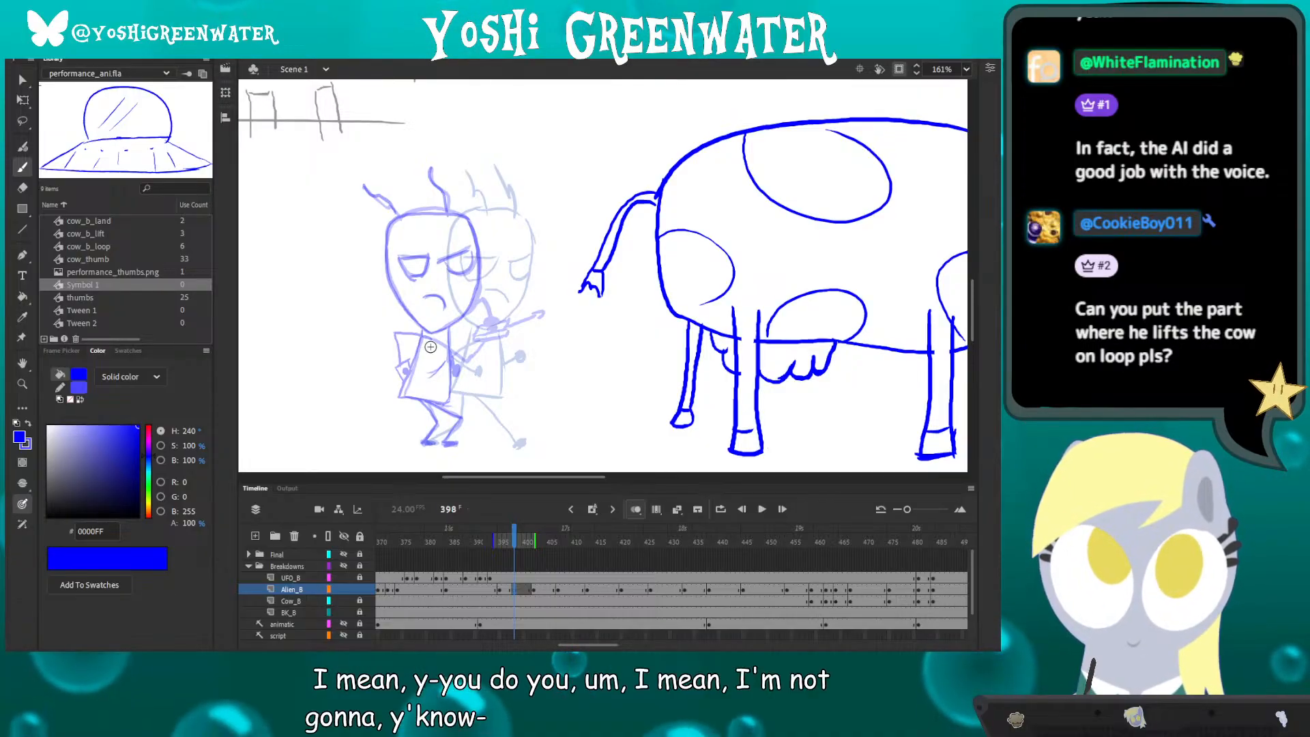
# - Show the whole stage without onion skinning and scrub repeatedly through the cow lift from around frame 430 to frame 533
pyautogui.hotkey('ctrl', '2')
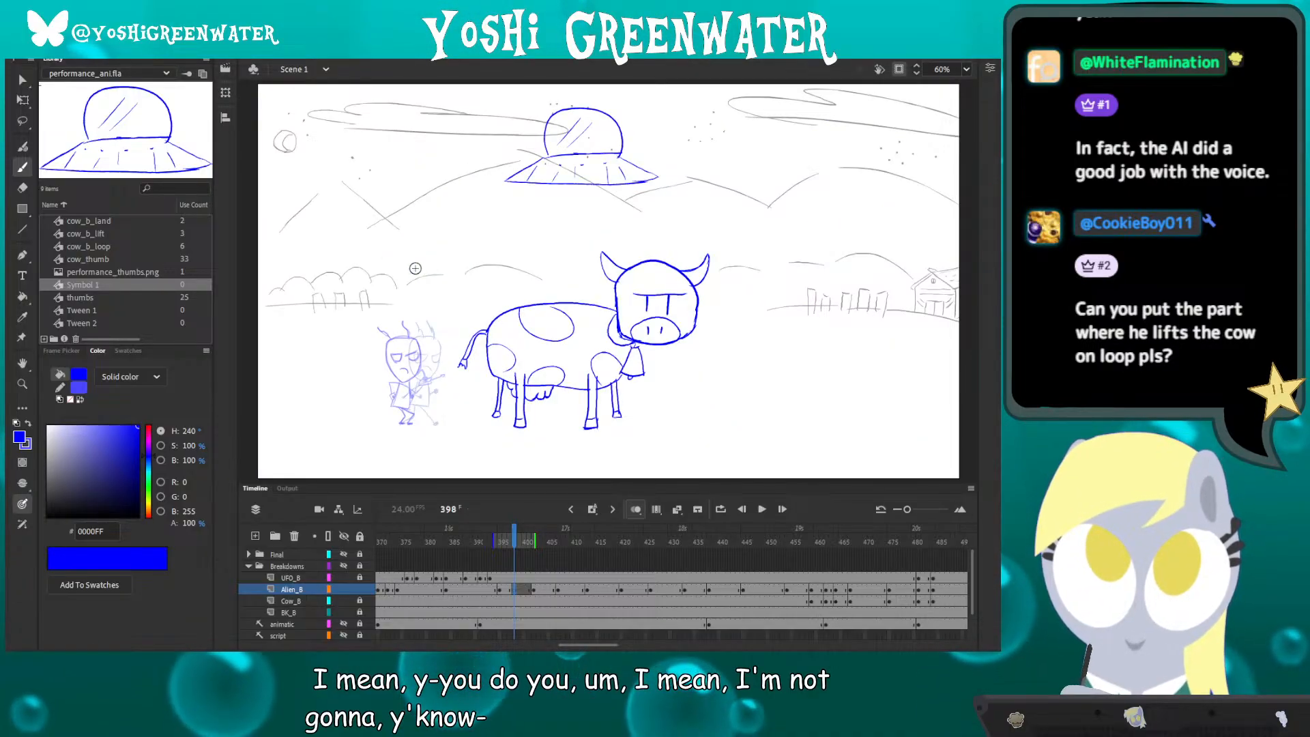
pyautogui.press('q')
pyautogui.click(634, 511)
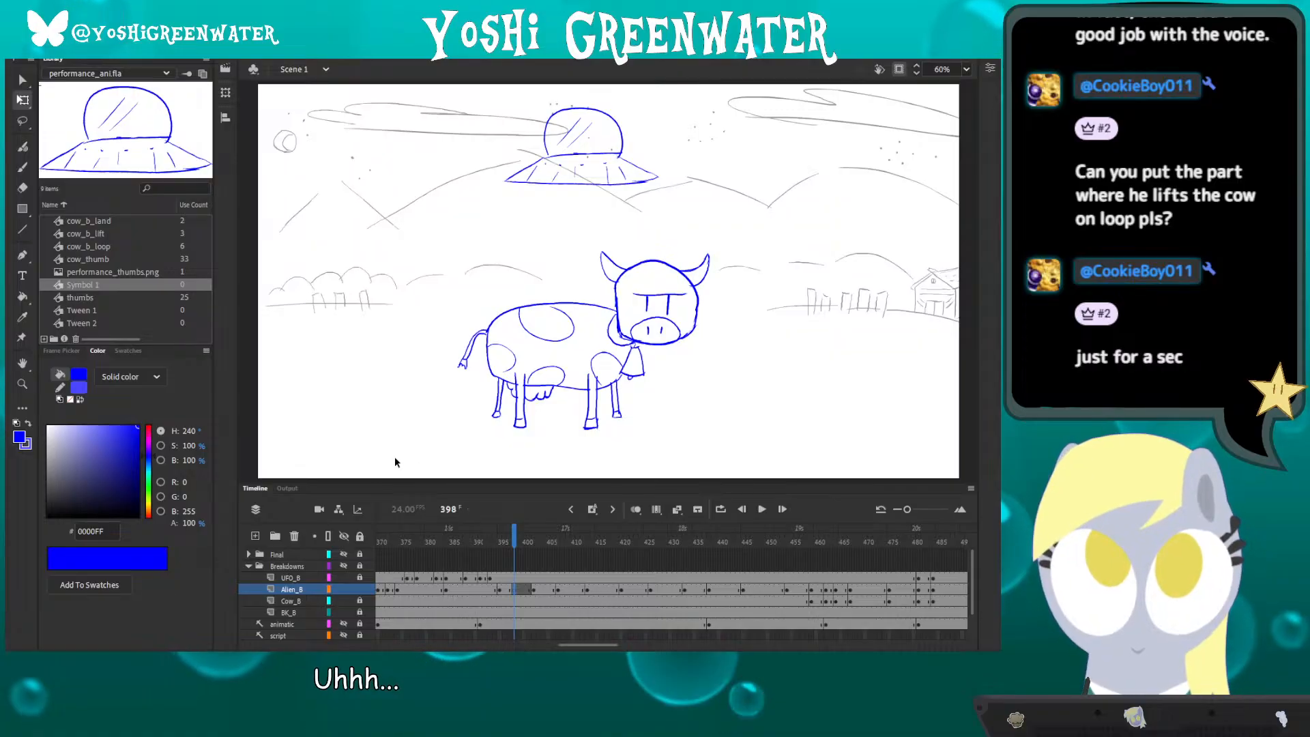
pyautogui.hscroll(3, 554, 560)
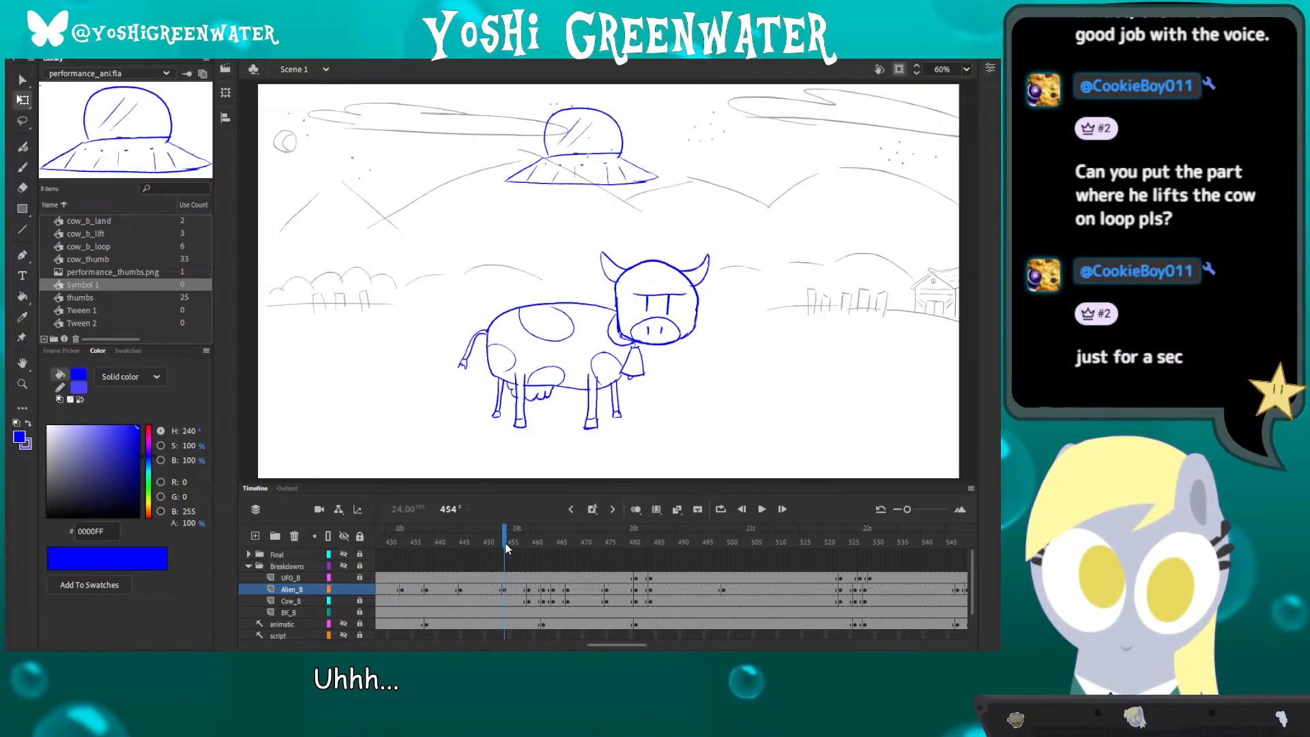
pyautogui.moveTo(506, 546); pyautogui.dragTo(845, 565)
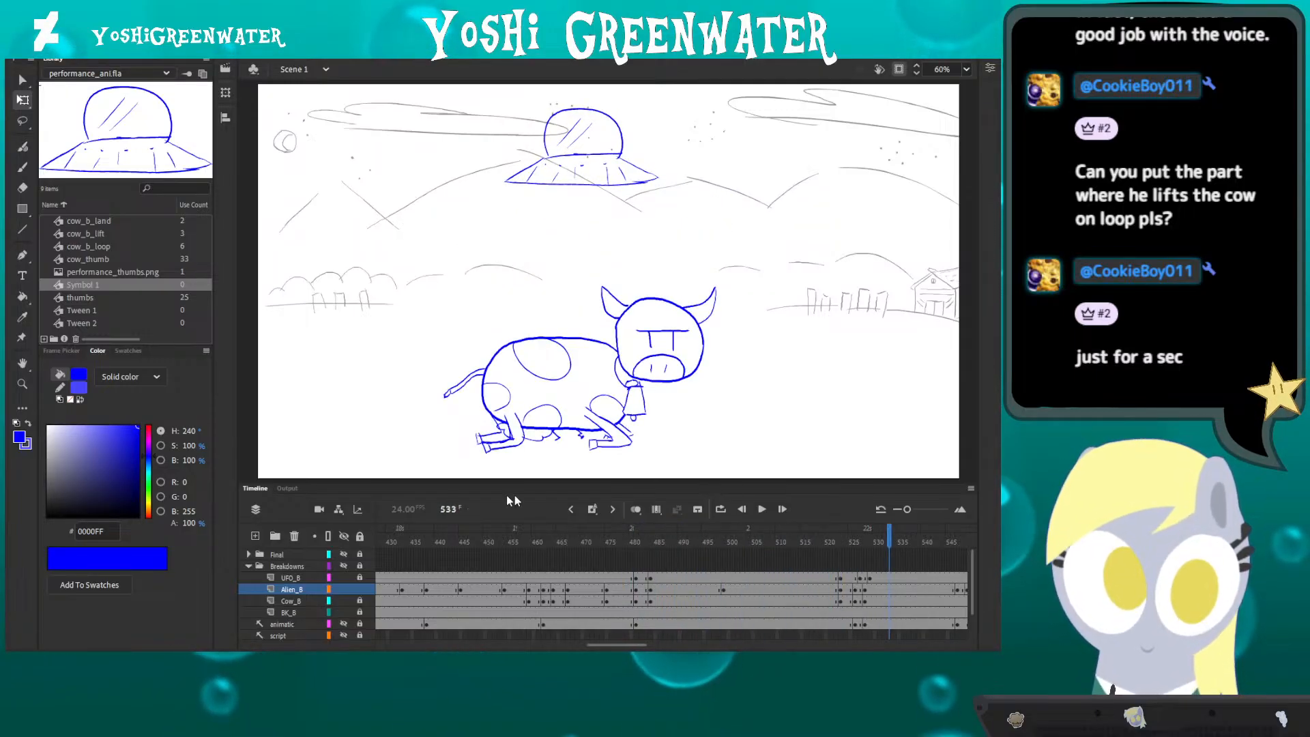
pyautogui.moveTo(444, 543)
pyautogui.mouseDown()
pyautogui.moveTo(467, 532)
pyautogui.moveTo(379, 533)
pyautogui.moveTo(640, 533)
pyautogui.moveTo(585, 537)
pyautogui.moveTo(715, 551)
pyautogui.mouseUp()
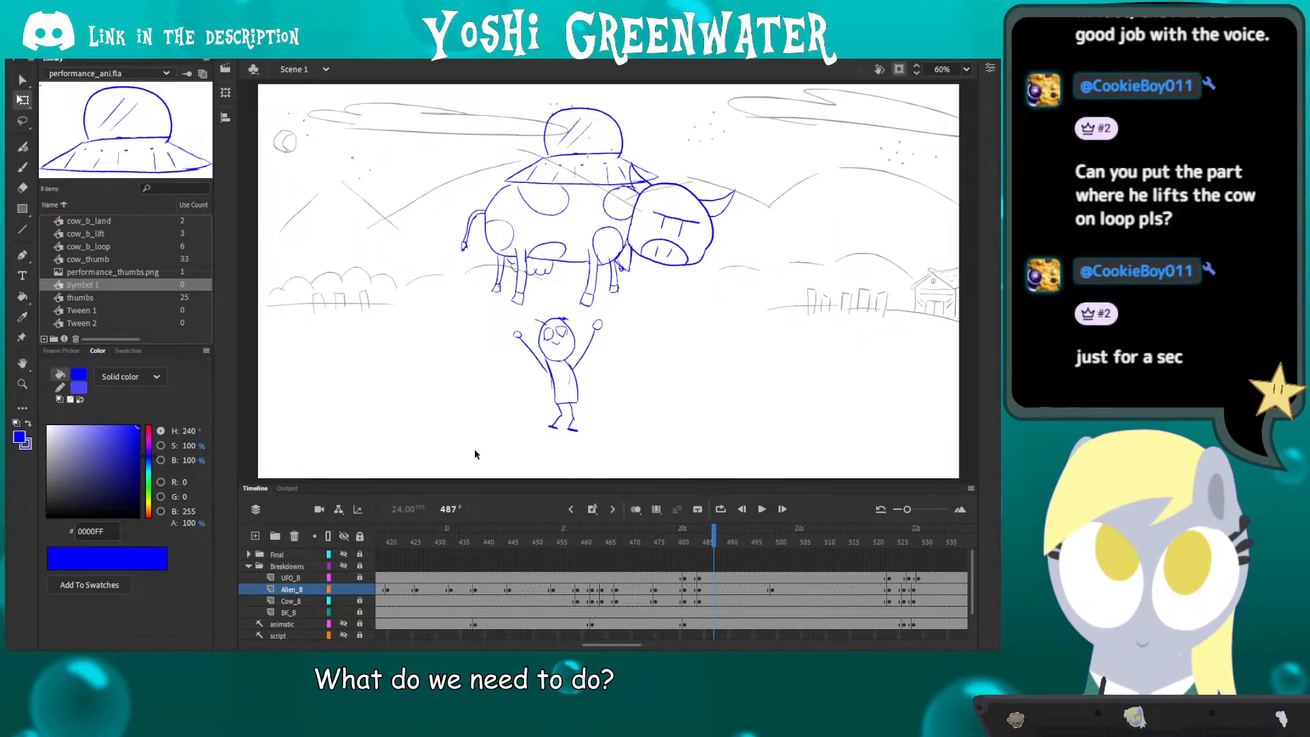
pyautogui.moveTo(596, 645); pyautogui.dragTo(598, 645)
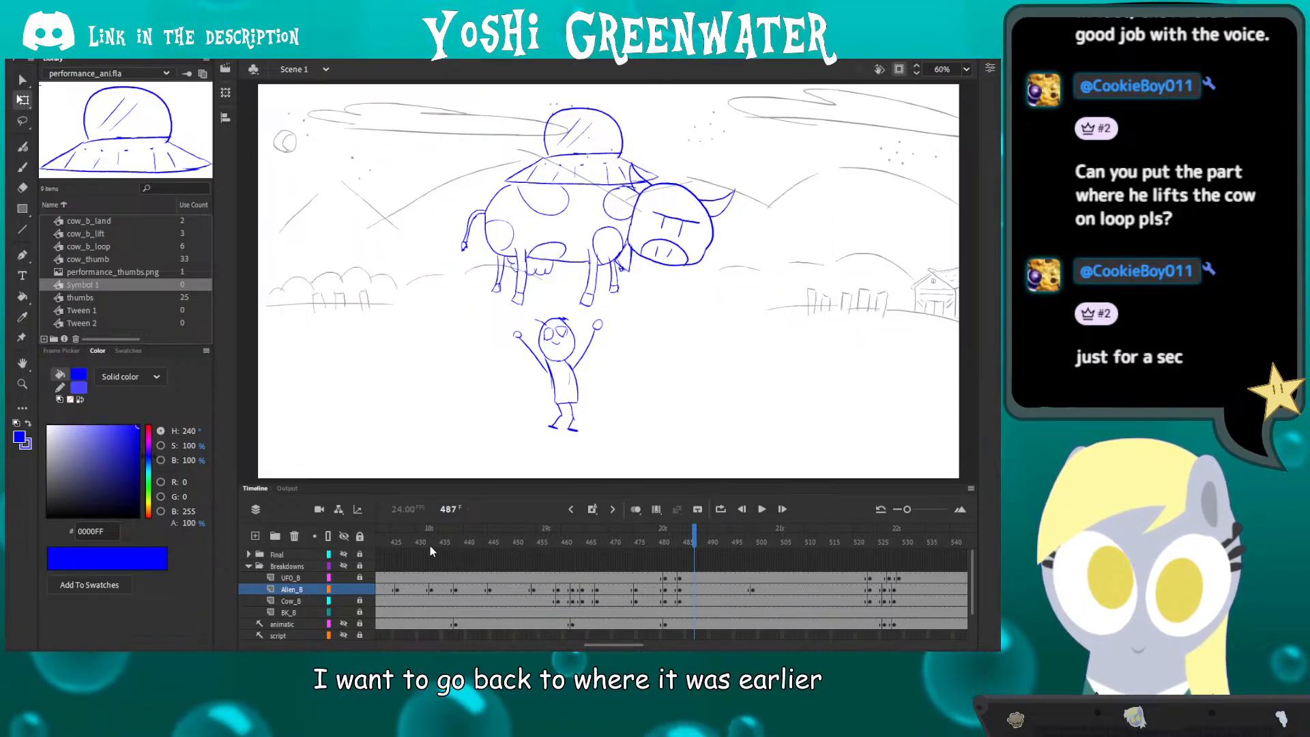
pyautogui.moveTo(430, 546); pyautogui.dragTo(692, 542)
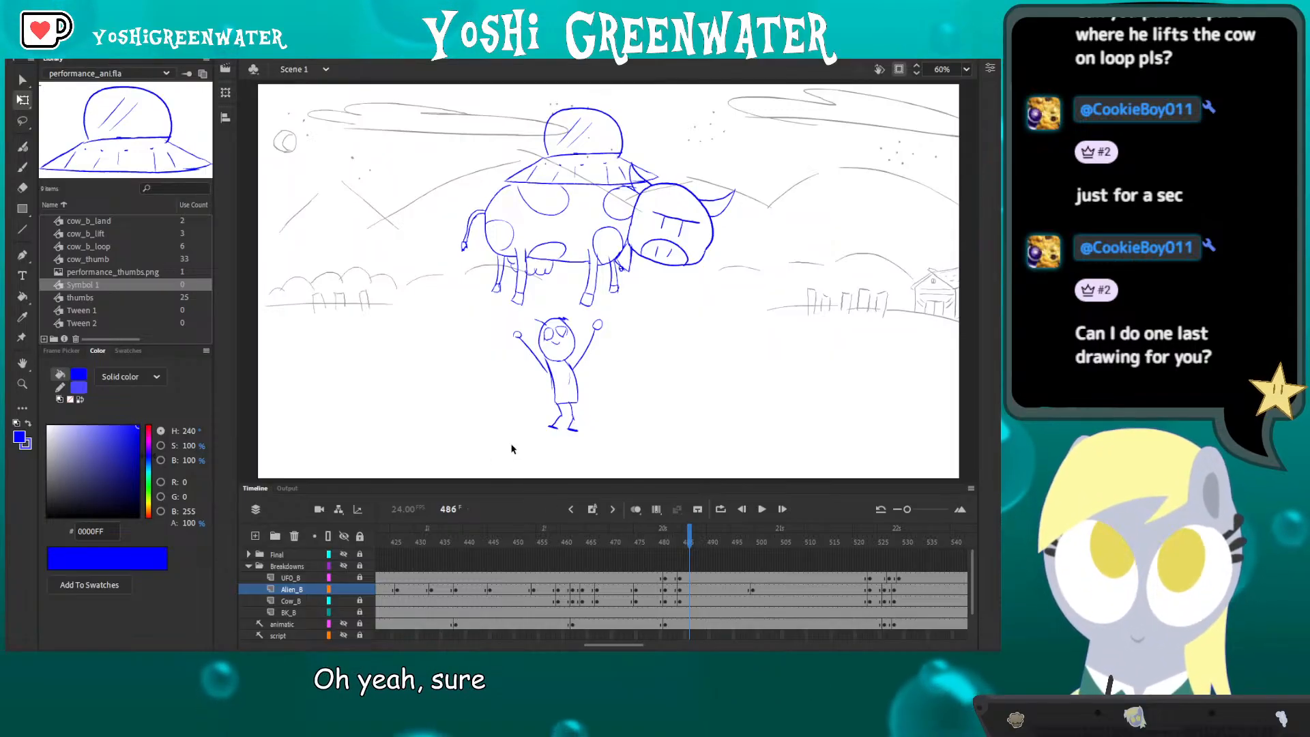
# - Return to blank frame 398 with onion skinning on and draw the alien's head outline with the brush
pyautogui.moveTo(597, 648); pyautogui.dragTo(565, 638)
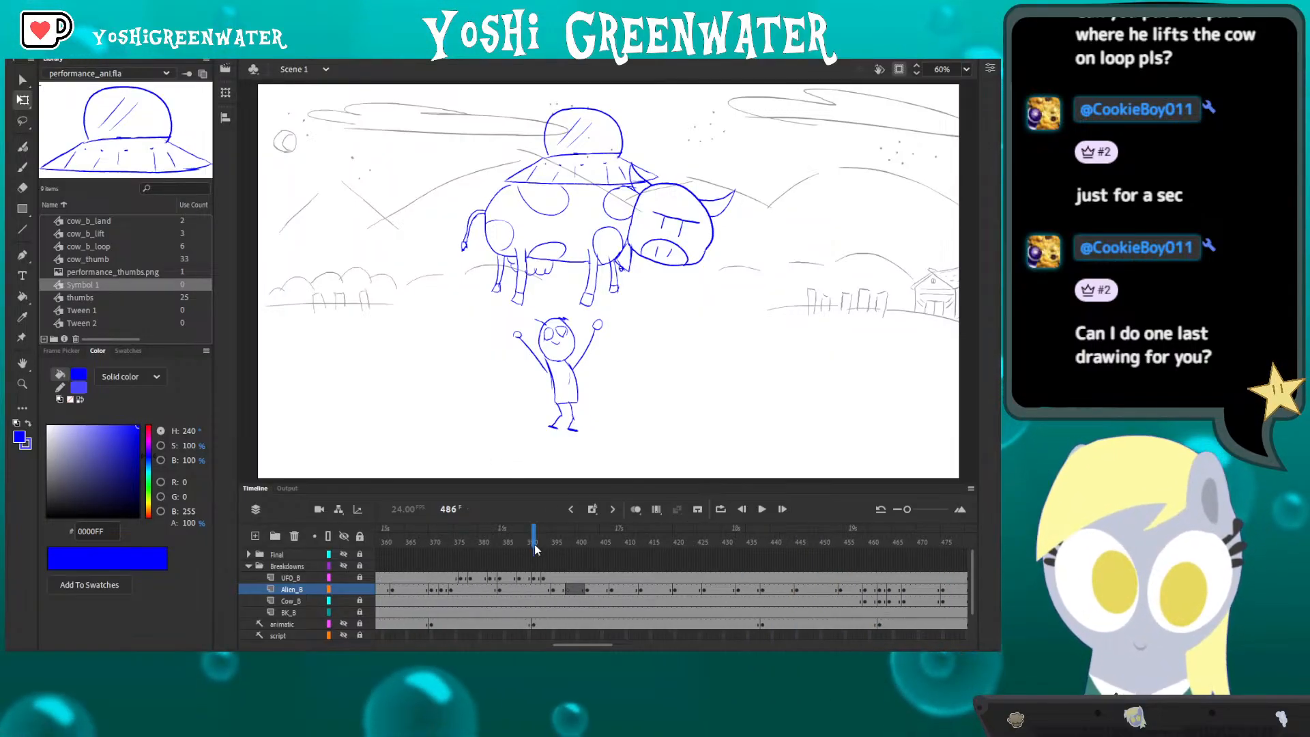
pyautogui.moveTo(535, 550); pyautogui.dragTo(570, 576)
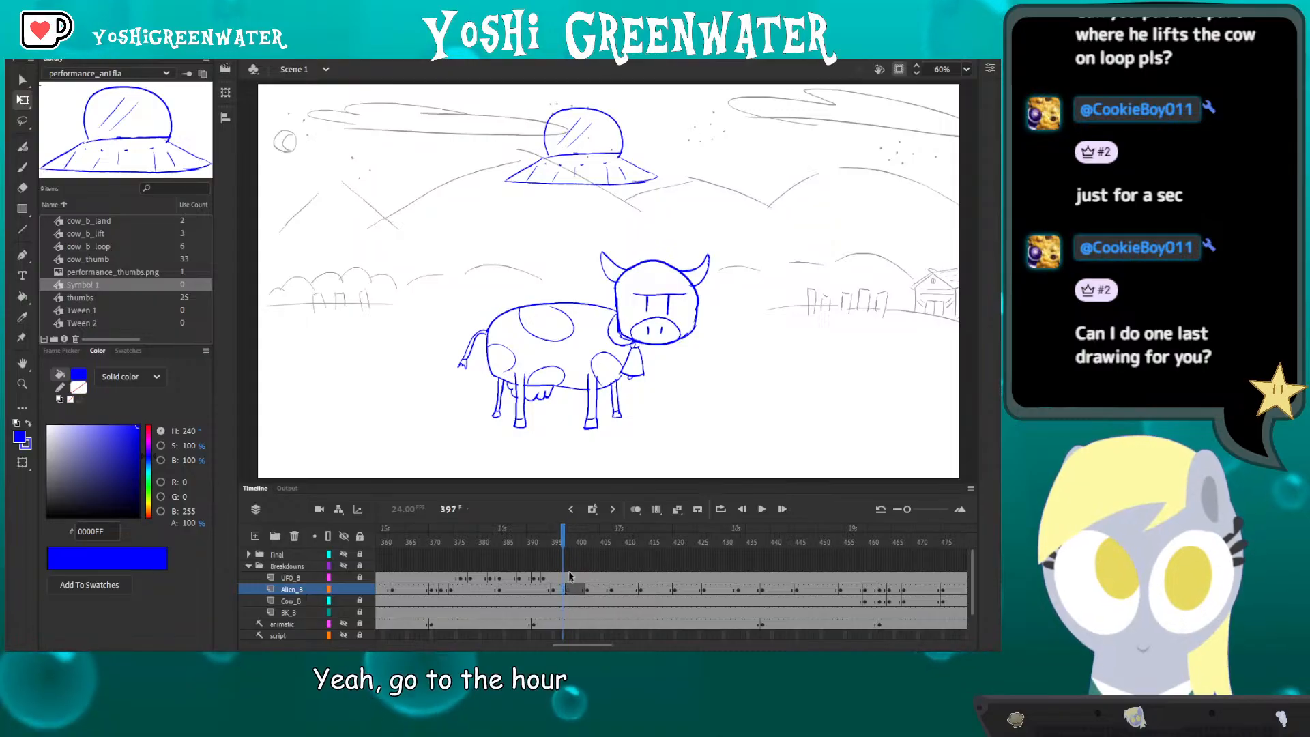
pyautogui.click(635, 509)
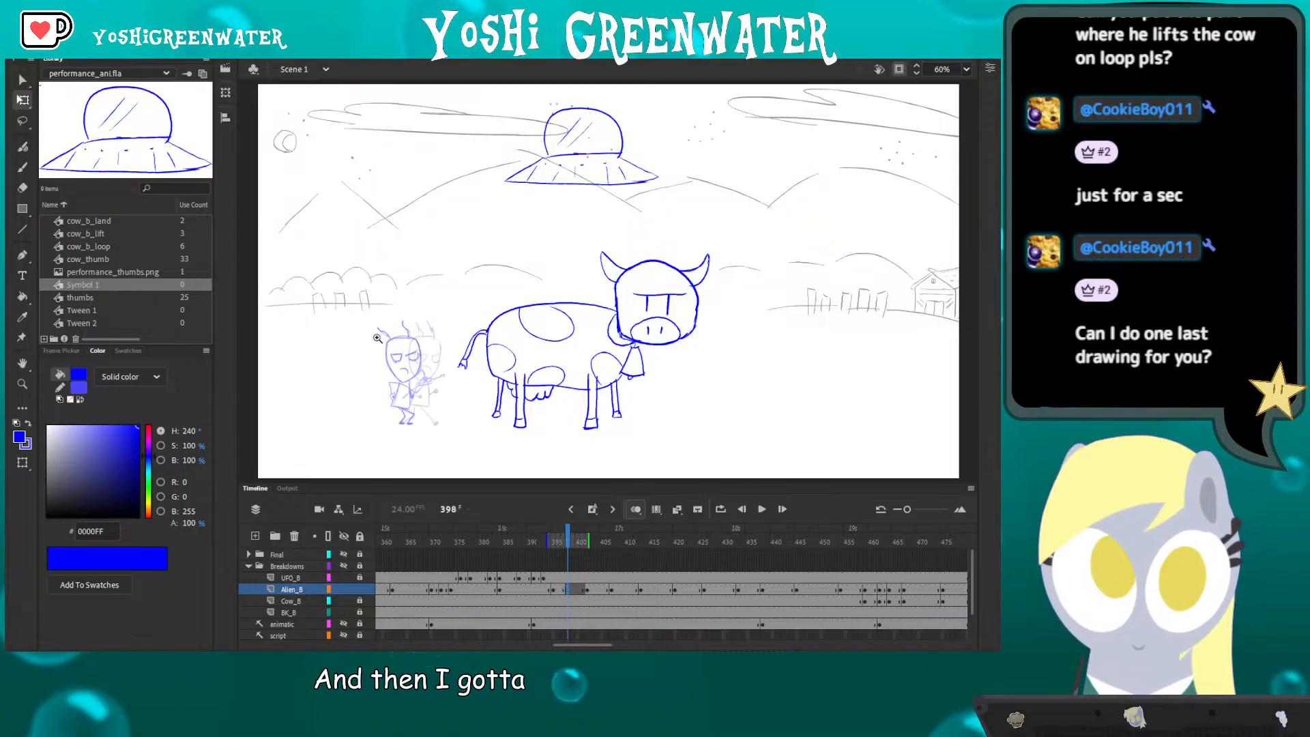
pyautogui.press('z')
pyautogui.moveTo(346, 286)
pyautogui.mouseDown()
pyautogui.moveTo(454, 409)
pyautogui.moveTo(282, 322)
pyautogui.mouseUp()
pyautogui.press('b')
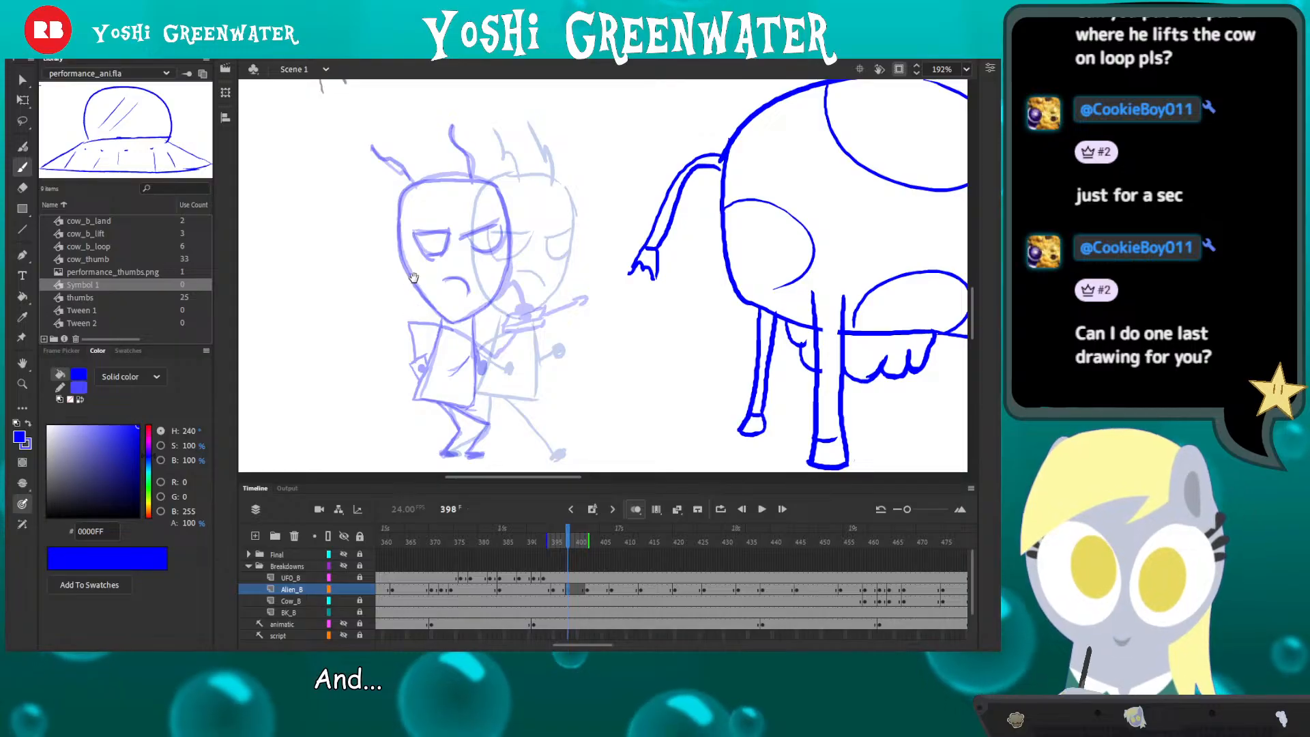
pyautogui.hscroll(1, 430, 314)
pyautogui.hscroll(2, 439, 319)
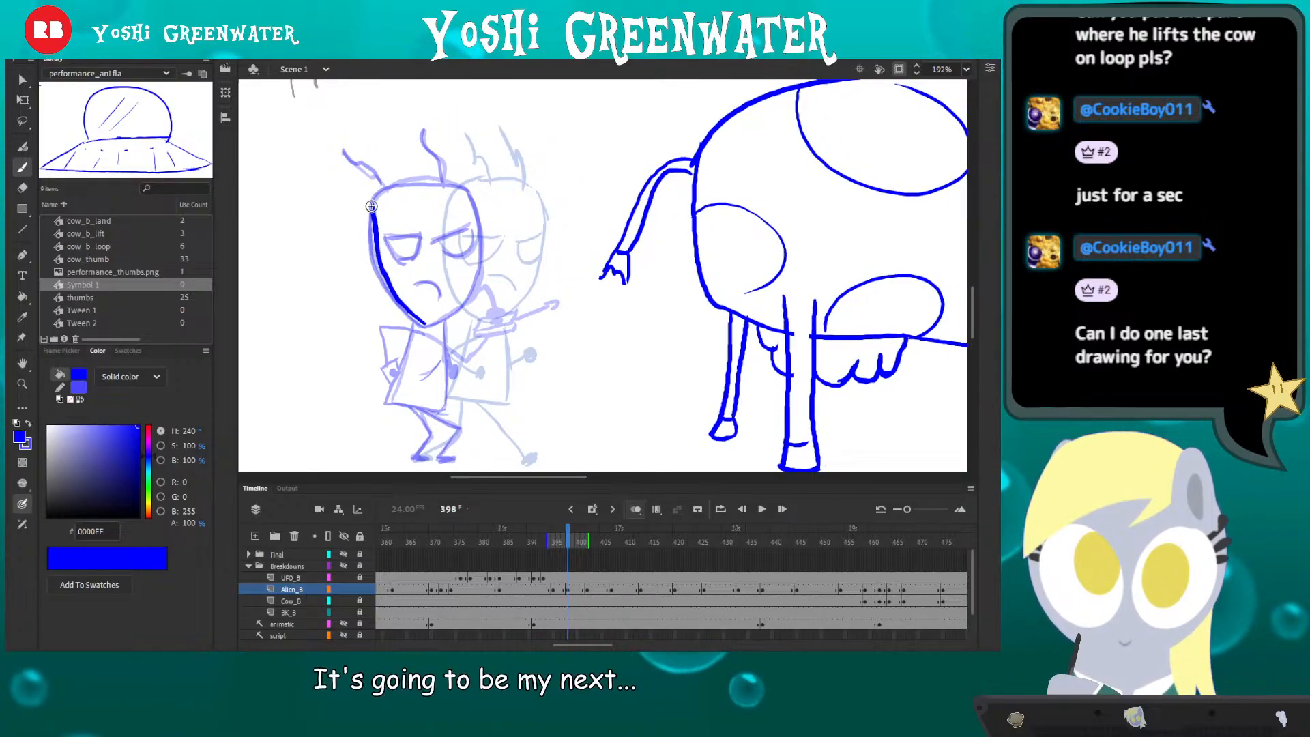
pyautogui.moveTo(419, 181); pyautogui.dragTo(460, 188)
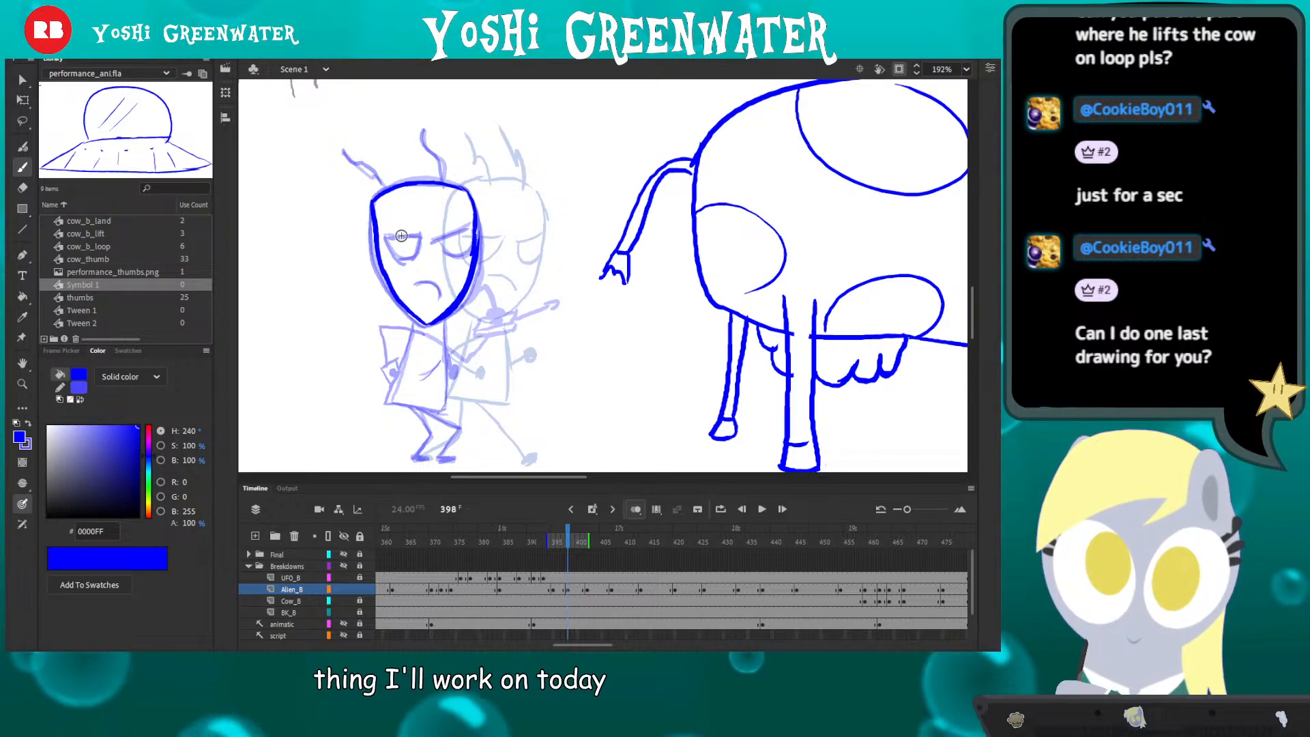
# - Draw the alien's scowling eyes, frowning mouth and two antennae at frame 398
pyautogui.moveTo(401, 236)
pyautogui.mouseDown()
pyautogui.moveTo(433, 234)
pyautogui.moveTo(408, 254)
pyautogui.moveTo(482, 252)
pyautogui.mouseUp()
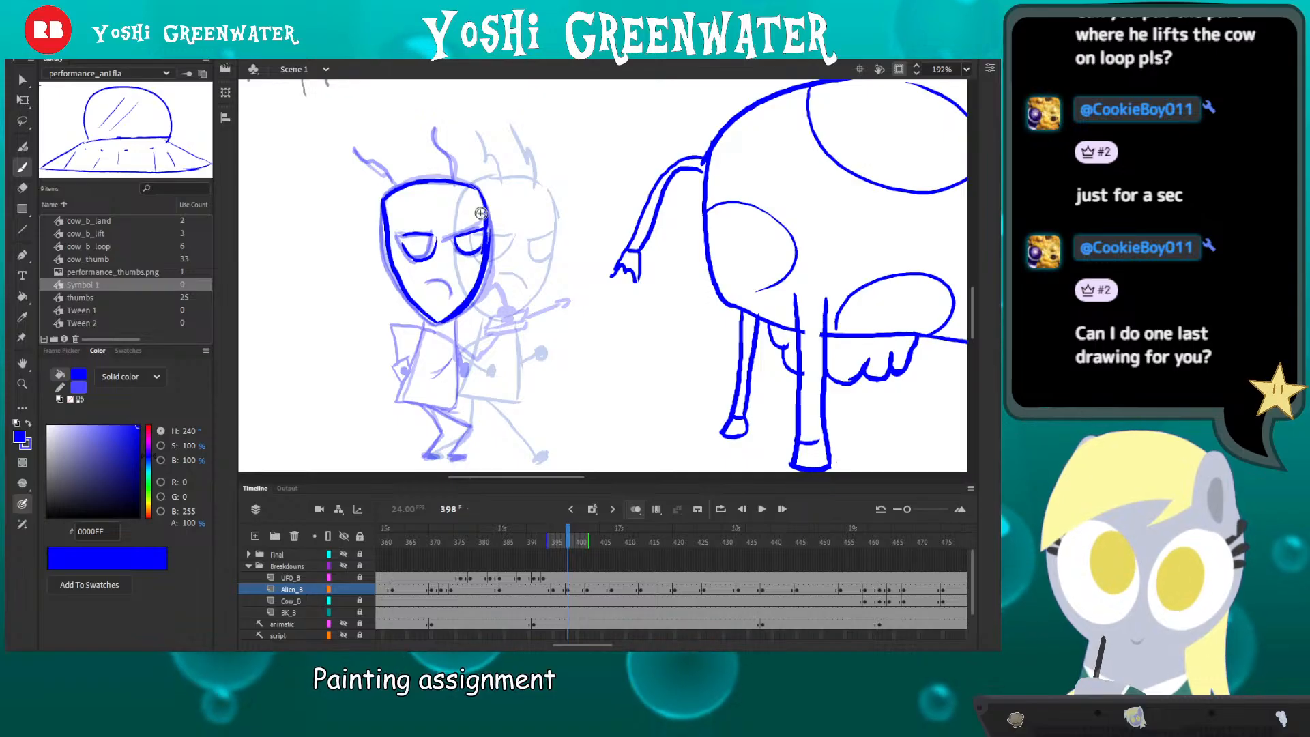
pyautogui.moveTo(419, 284); pyautogui.dragTo(448, 293)
pyautogui.moveTo(397, 207); pyautogui.dragTo(394, 225)
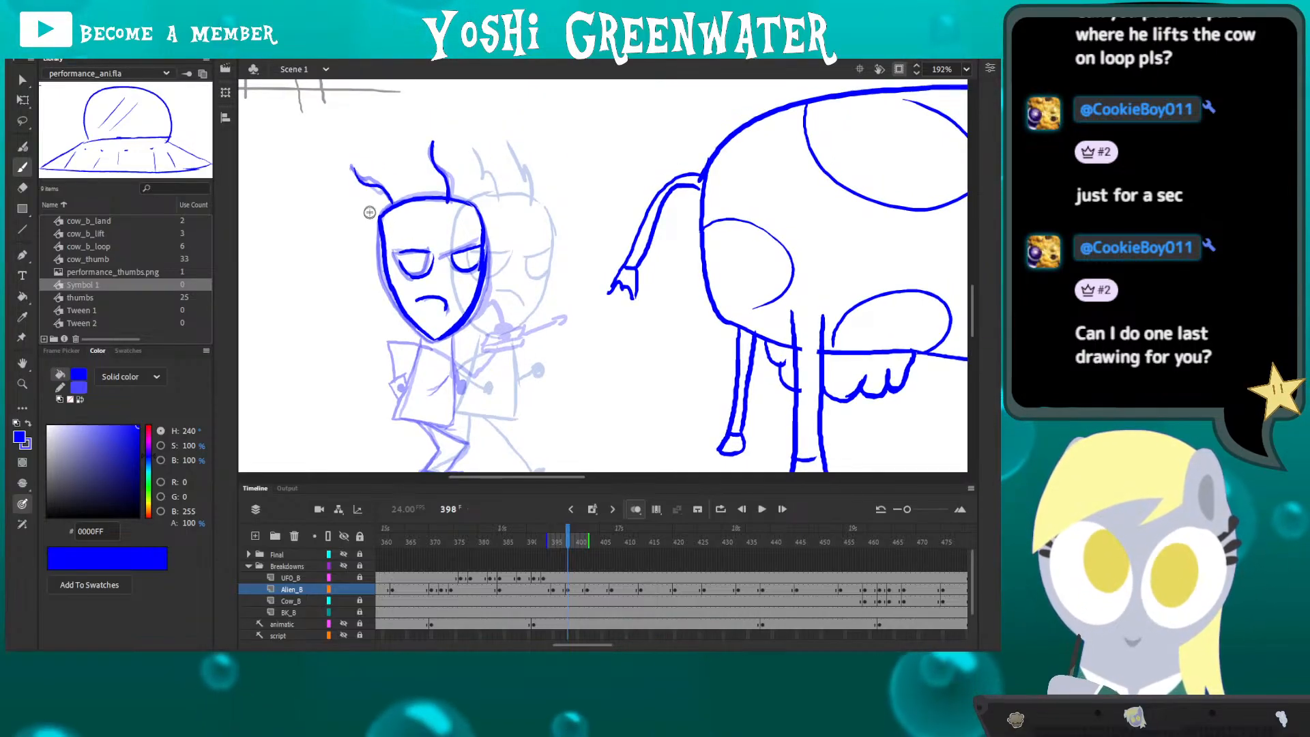
pyautogui.moveTo(390, 279); pyautogui.dragTo(388, 262)
# - Move the complete head drawing toward the cow and slightly down, placing it between the two onion-skinned poses
pyautogui.press('q')
pyautogui.hotkey('ctrl', 'a')
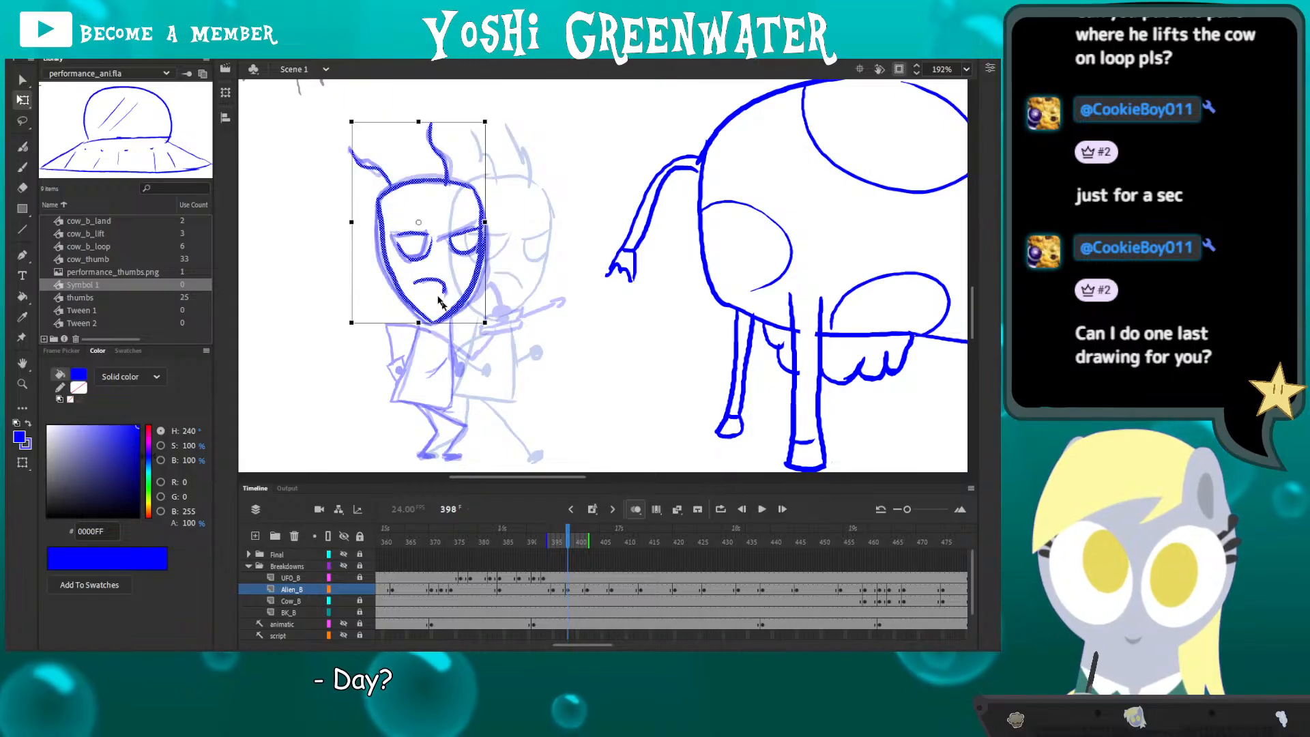
pyautogui.moveTo(380, 201); pyautogui.dragTo(397, 201)
pyautogui.hotkey('shift', 'Down')
pyautogui.hotkey('shift', 'Down')
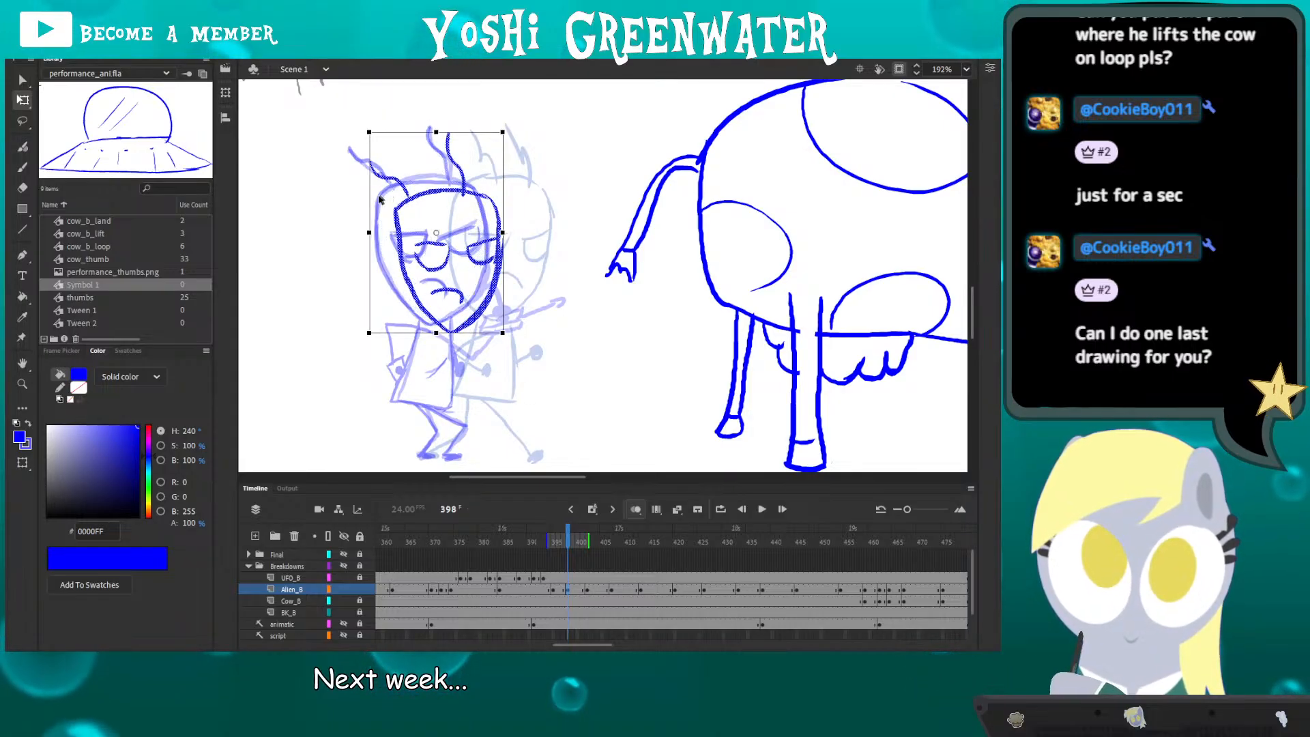
pyautogui.hotkey('shift', 'Right')
pyautogui.hotkey('shift', 'Right')
pyautogui.hotkey('shift', 'Up')
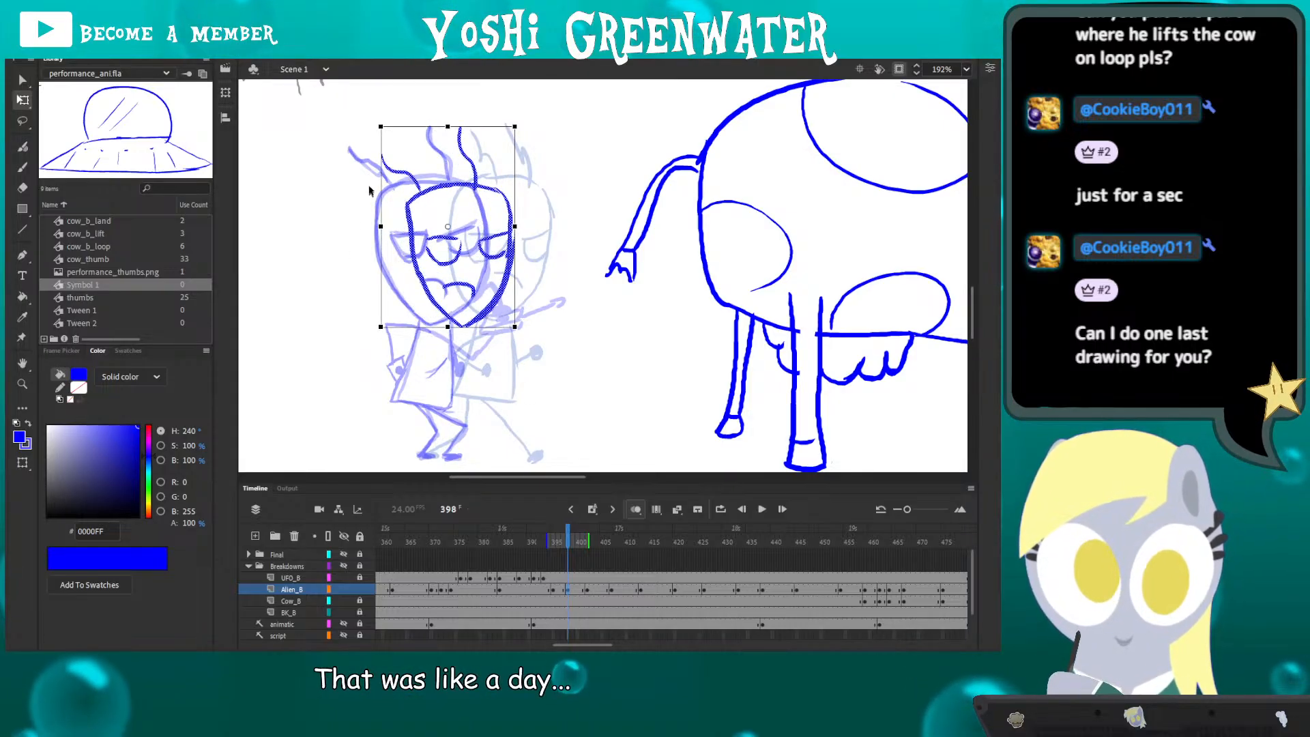
pyautogui.click(349, 322)
# - Draw the alien's slanted torso beneath the repositioned head at frame 398
pyautogui.moveTo(371, 364)
pyautogui.mouseDown()
pyautogui.moveTo(368, 341)
pyautogui.moveTo(465, 384)
pyautogui.moveTo(429, 311)
pyautogui.moveTo(464, 382)
pyautogui.mouseUp()
pyautogui.press('b')
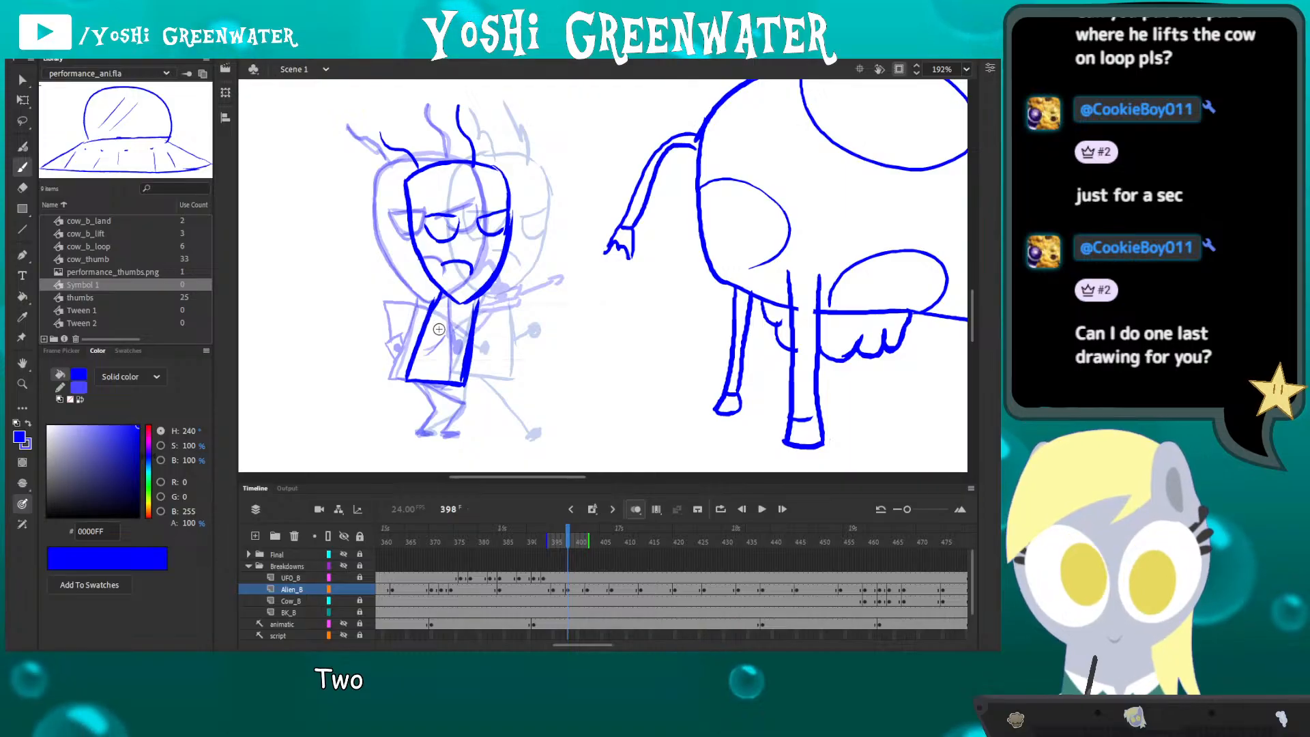
pyautogui.moveTo(402, 279)
pyautogui.mouseDown()
pyautogui.moveTo(441, 268)
pyautogui.moveTo(426, 269)
pyautogui.mouseUp()
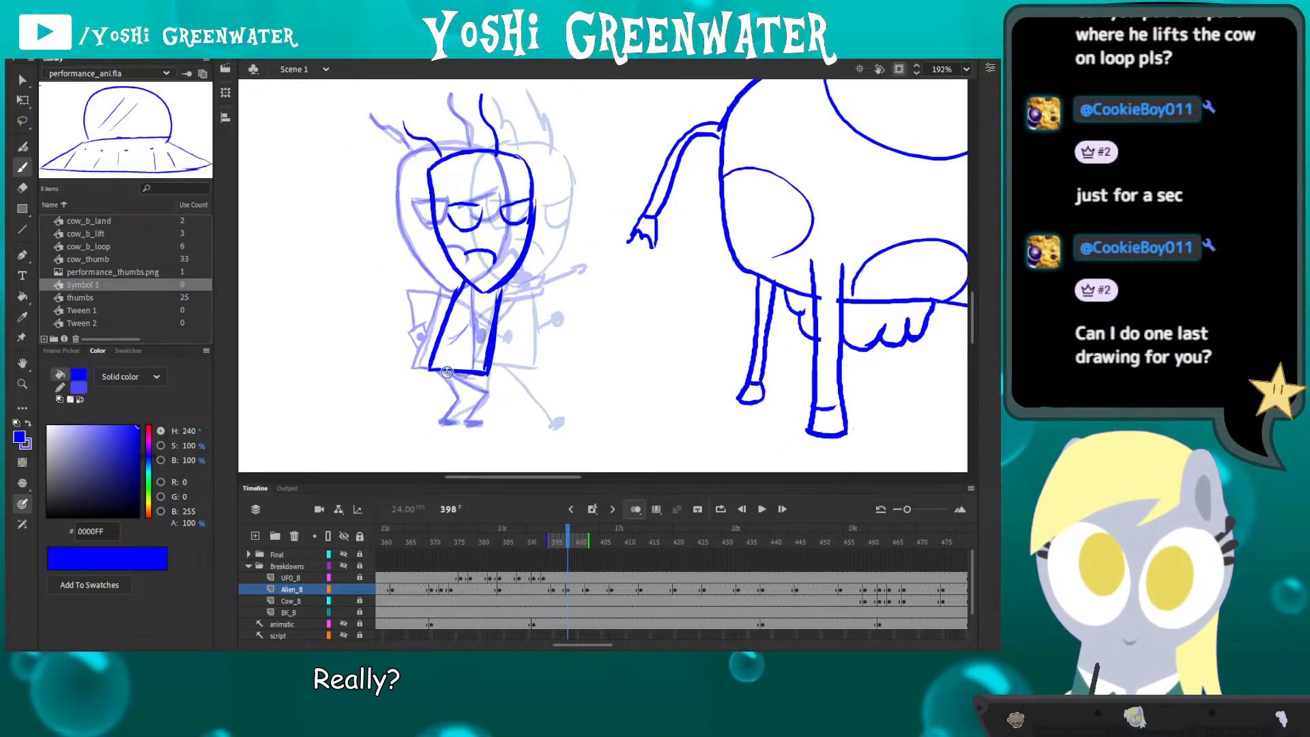
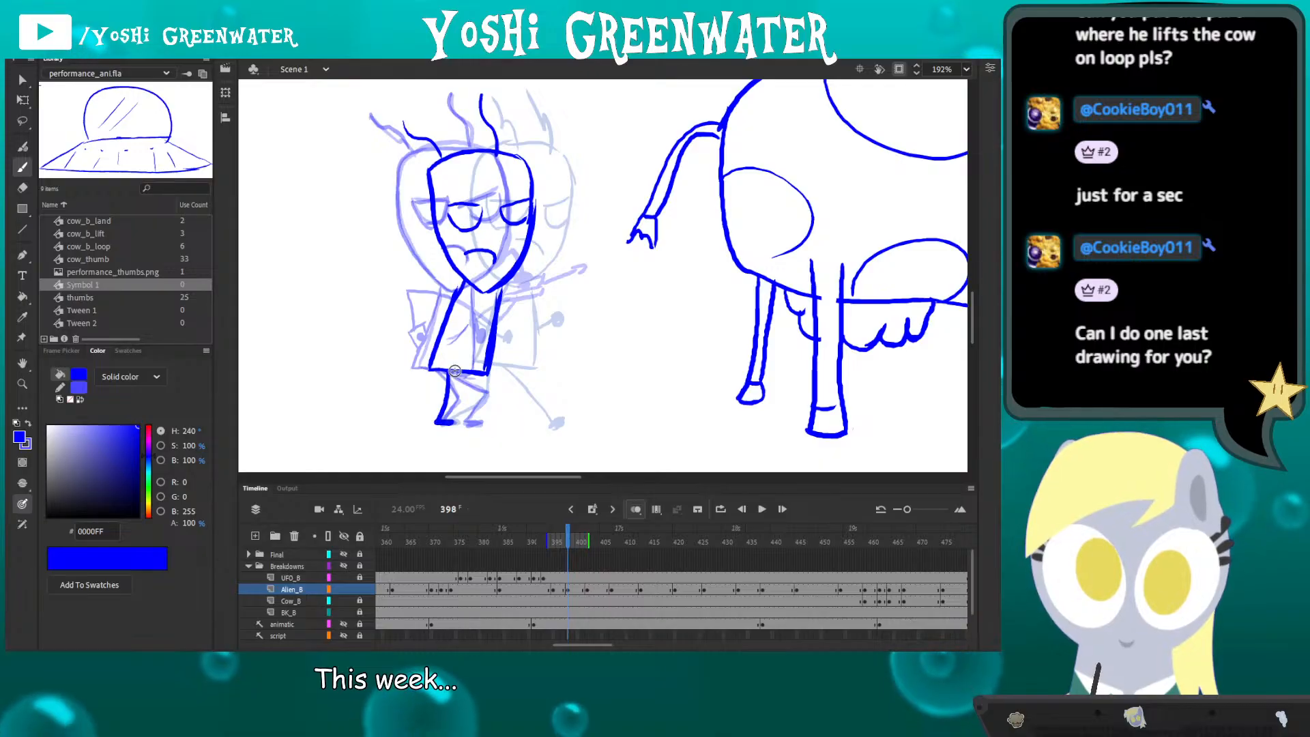
# - Draw the alien's bent legs and feet below the torso at frame 398, erasing stray lines at the hem
pyautogui.moveTo(455, 373)
pyautogui.mouseDown()
pyautogui.moveTo(445, 368)
pyautogui.moveTo(471, 421)
pyautogui.mouseUp()
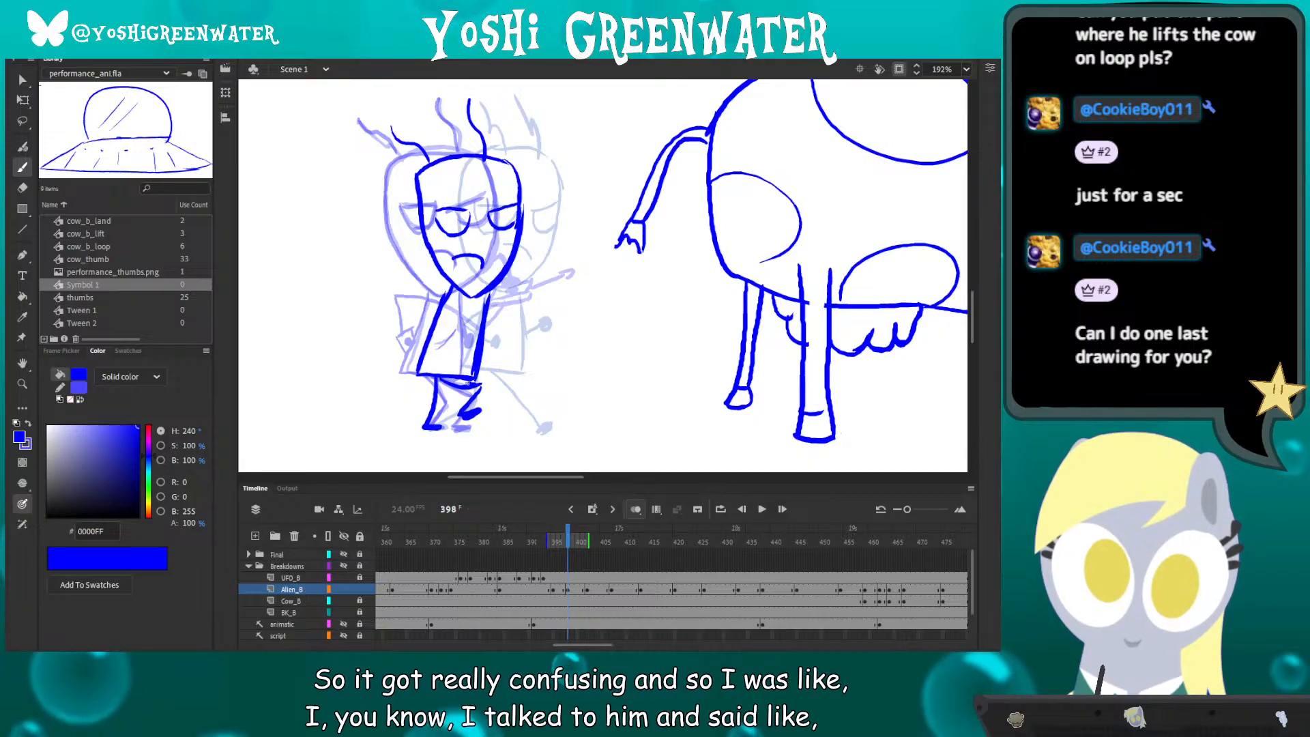
pyautogui.moveTo(477, 384); pyautogui.dragTo(437, 379)
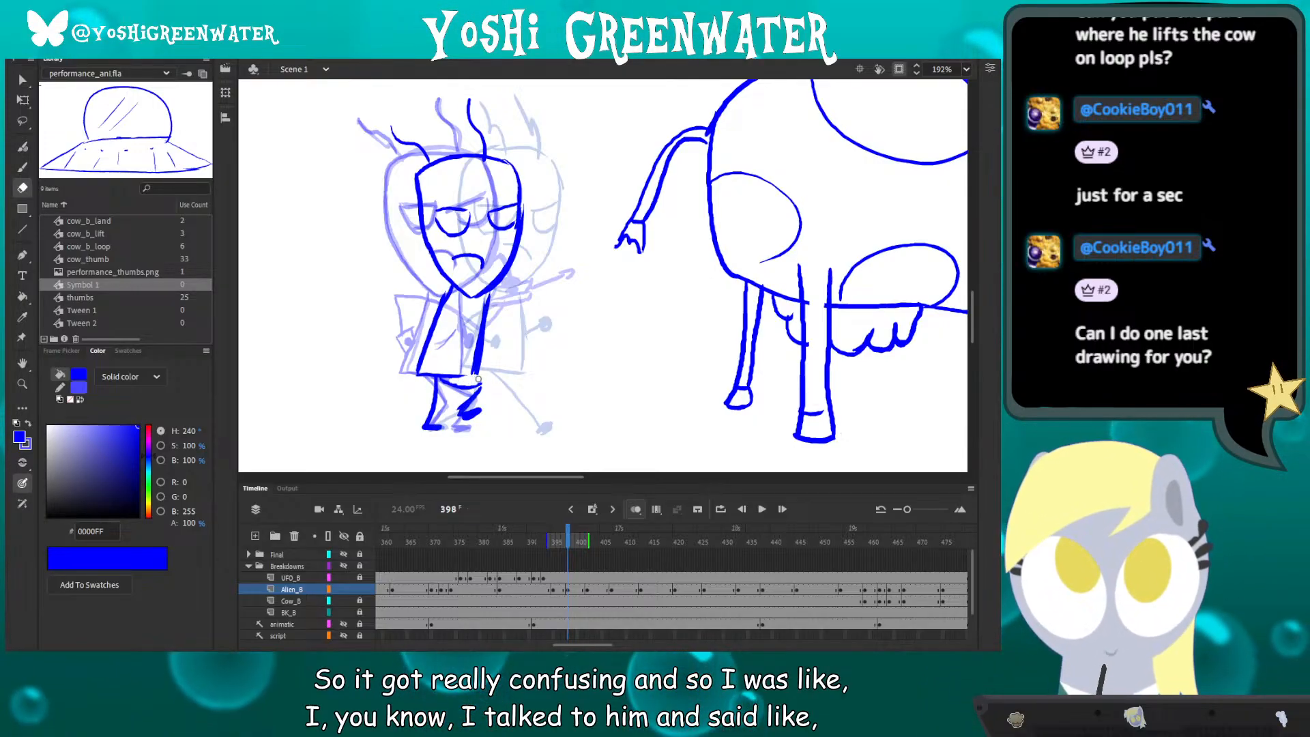
pyautogui.press('e')
pyautogui.press('b')
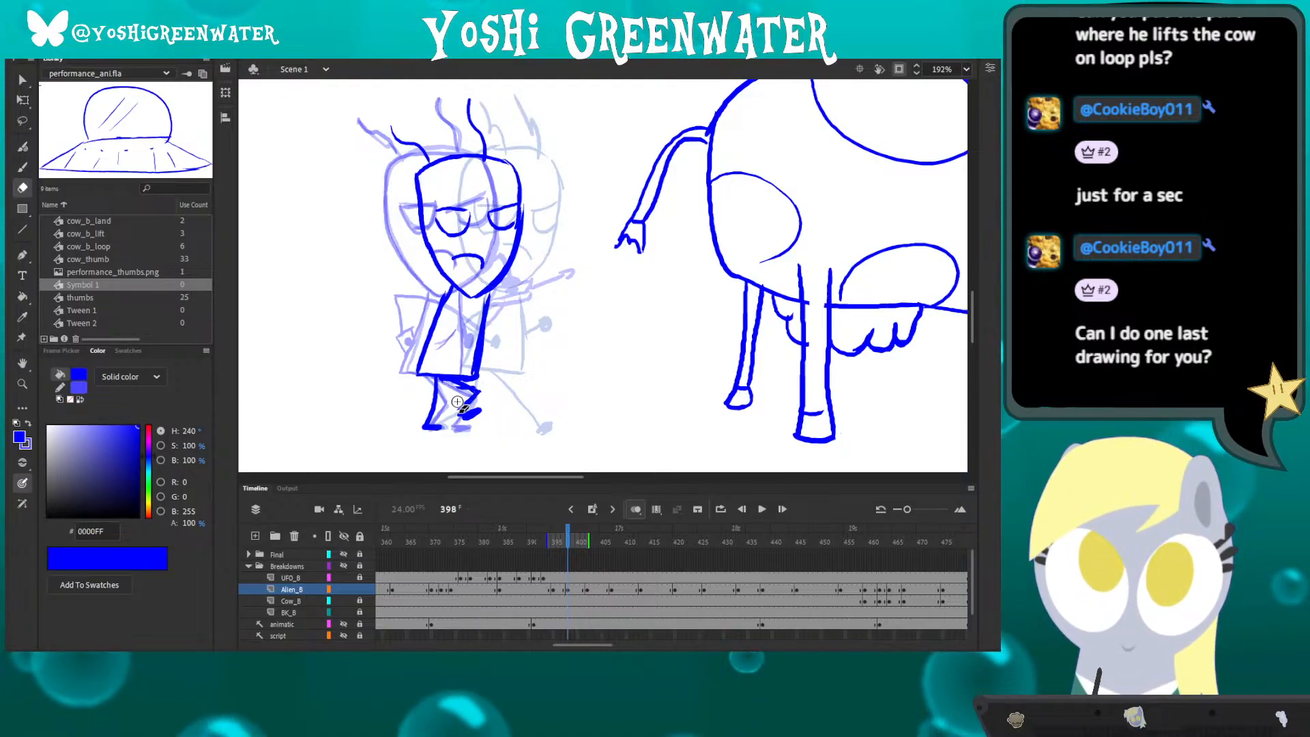
pyautogui.moveTo(432, 362); pyautogui.dragTo(451, 360)
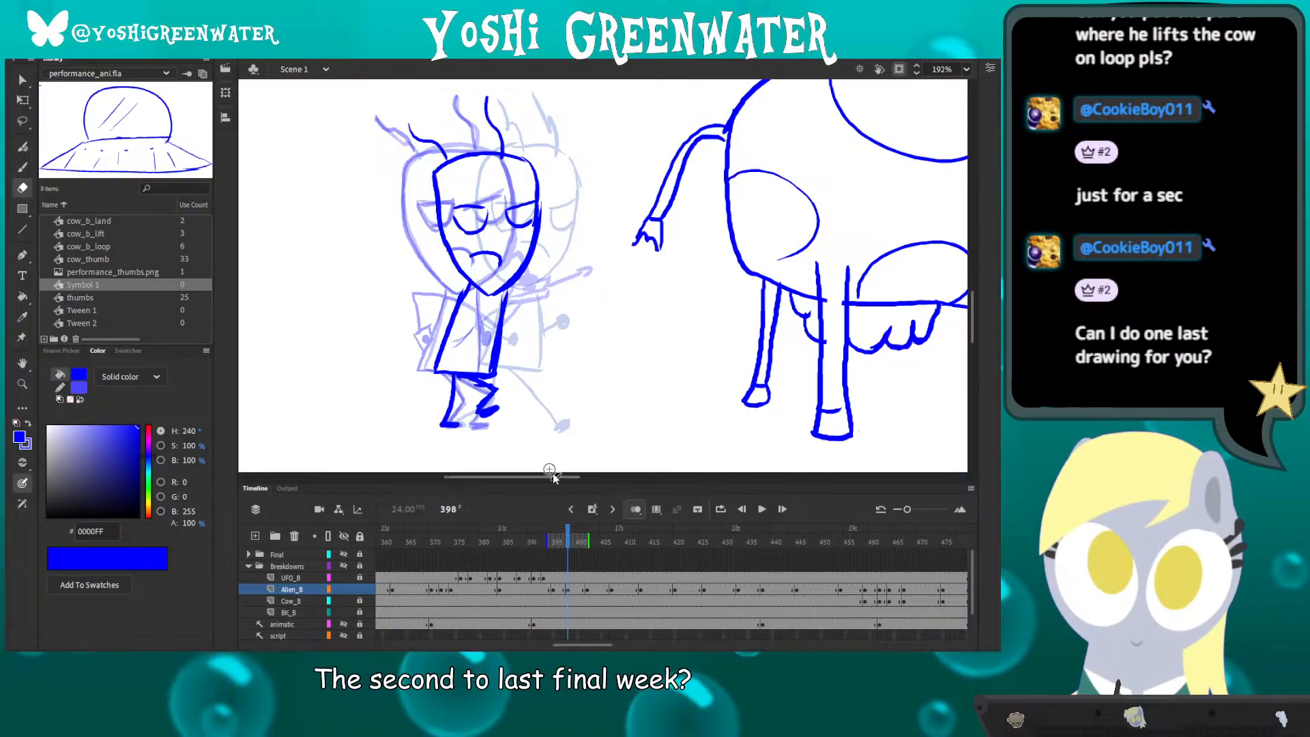
# - Examine the alien's movement by flipping between the frame 398 drawing and its neighbouring keyframes with onion skinning off
pyautogui.click(635, 509)
pyautogui.hotkey('alt', ',')
pyautogui.hotkey('alt', '.')
pyautogui.hotkey('alt', '.')
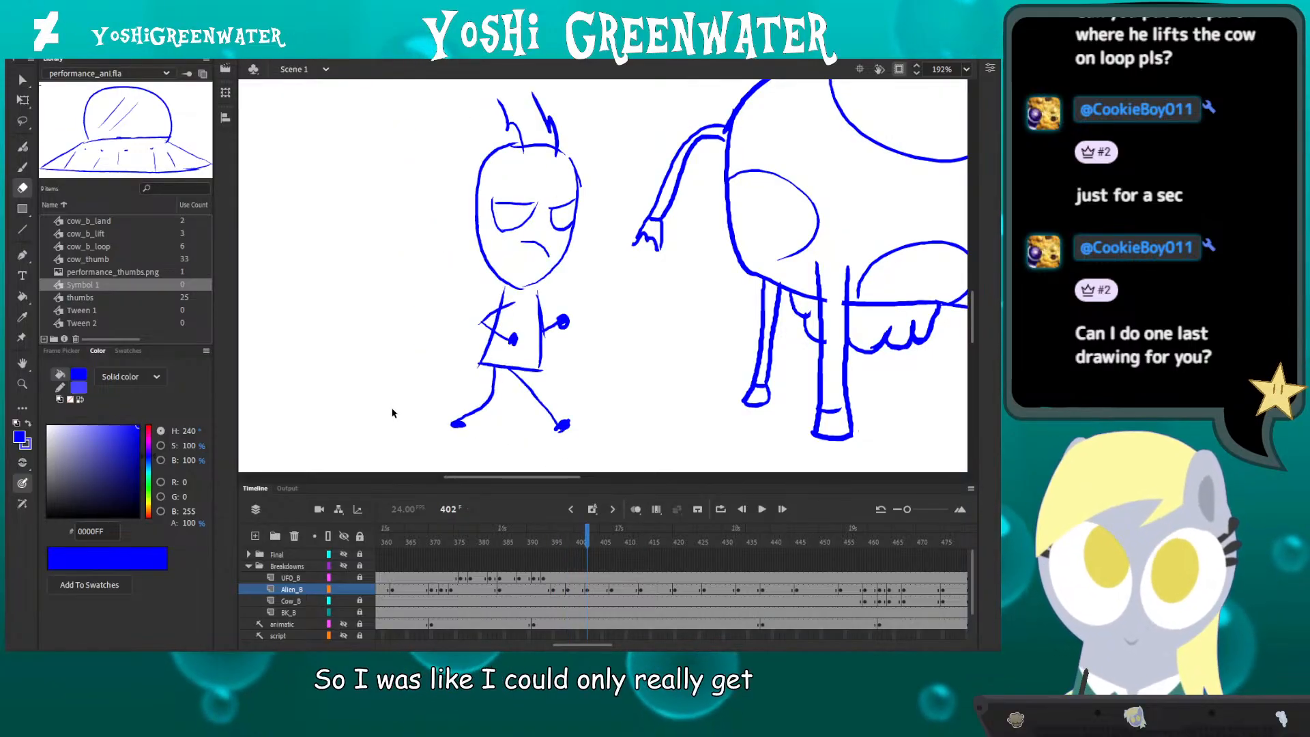
pyautogui.hotkey('alt', ',')
pyautogui.hotkey('alt', ',')
pyautogui.hotkey('alt', '.')
pyautogui.hotkey('alt', '.')
pyautogui.hotkey('alt', ',')
pyautogui.hotkey('alt', ',')
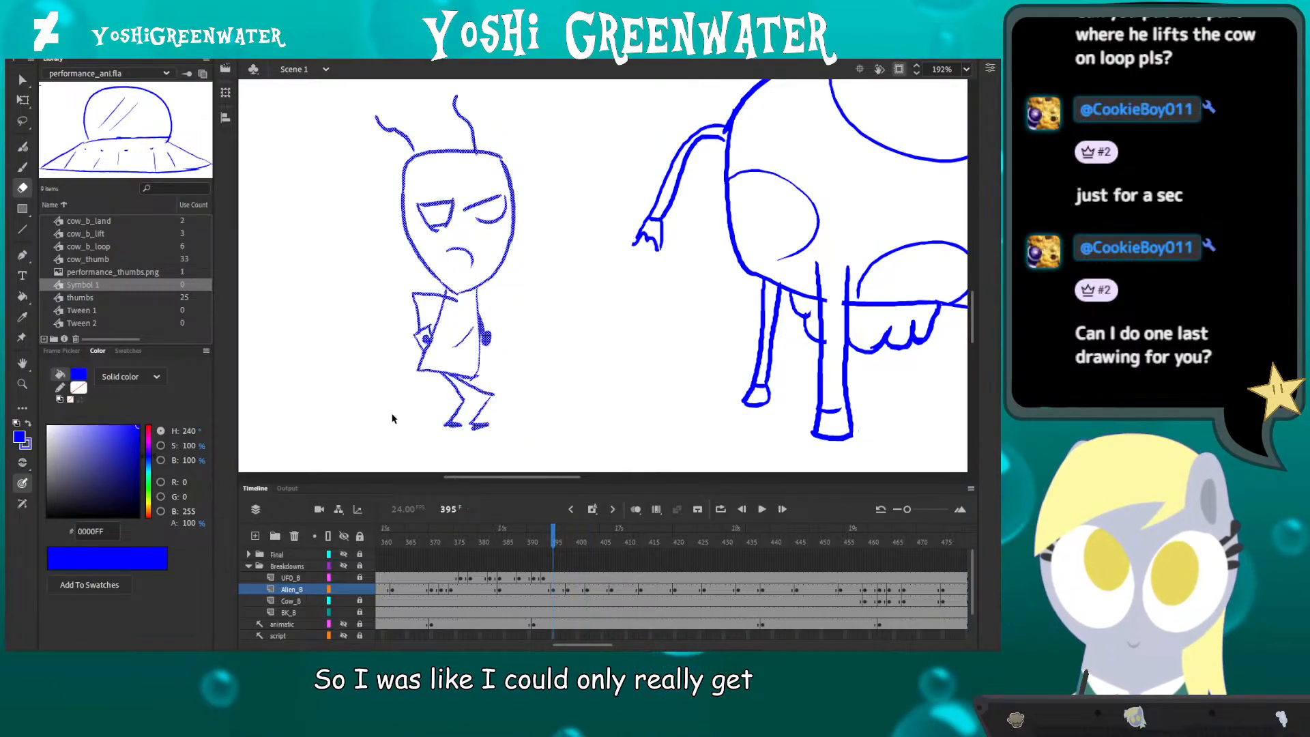
pyautogui.hotkey('alt', '.')
pyautogui.hotkey('alt', ',')
pyautogui.hotkey('alt', '.')
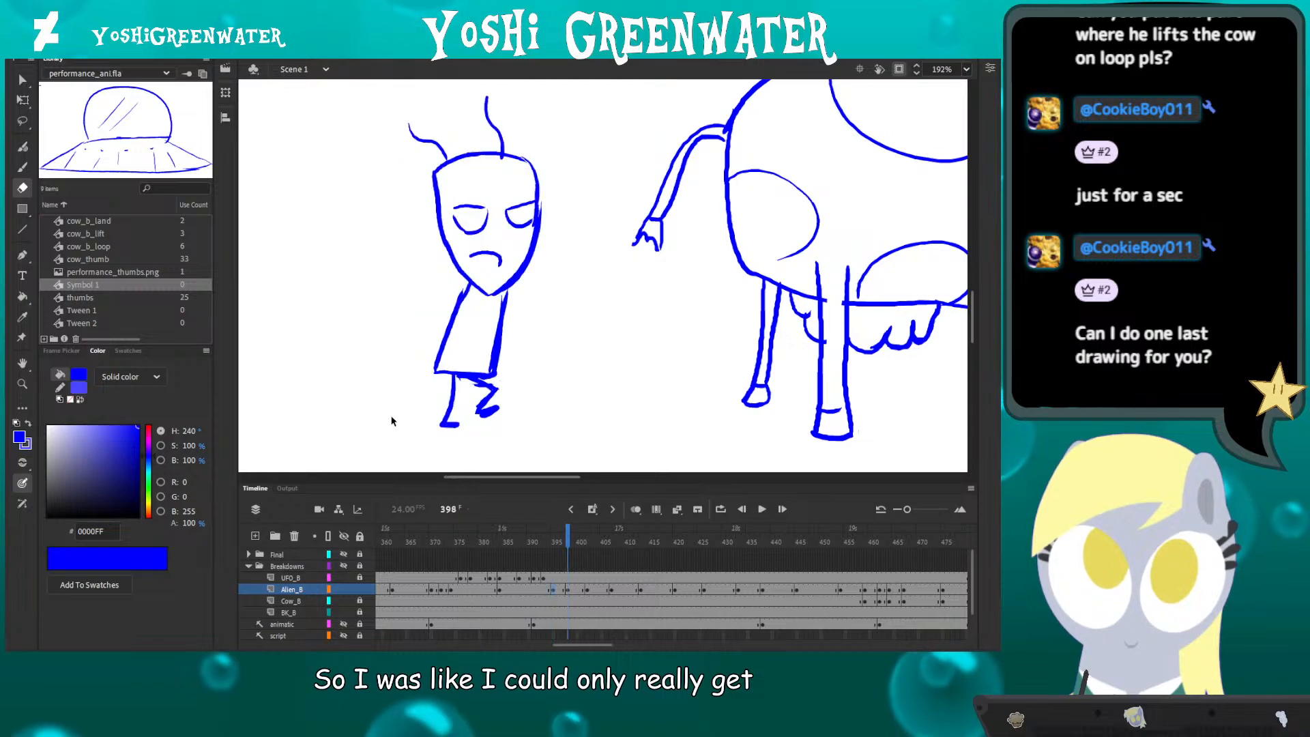
pyautogui.hotkey('alt', ',')
pyautogui.hotkey('alt', ',')
pyautogui.hotkey('alt', '.')
pyautogui.hotkey('alt', '.')
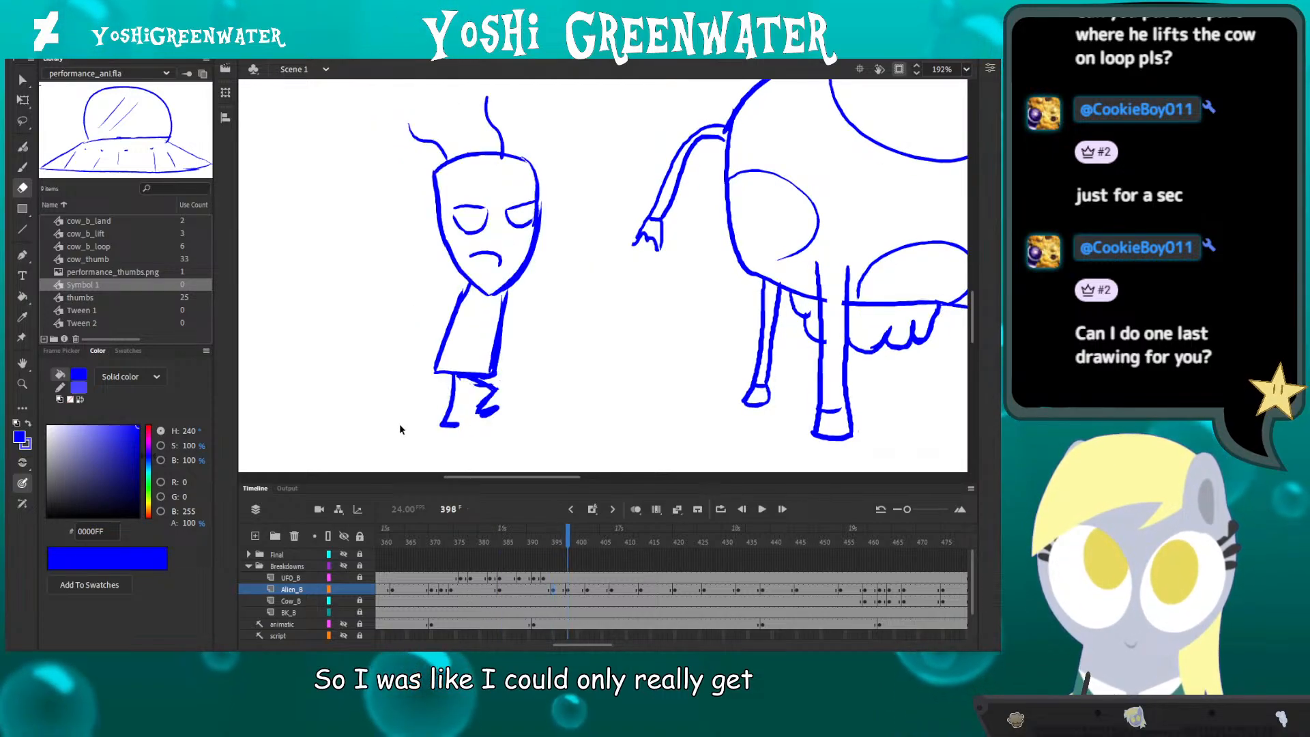
pyautogui.hotkey('alt', ',')
pyautogui.hotkey('alt', '.')
# - Shift the whole alien drawing at frame 398 toward the cow and skew its upper part slightly in the same direction, using onion skins as reference
pyautogui.click(636, 508)
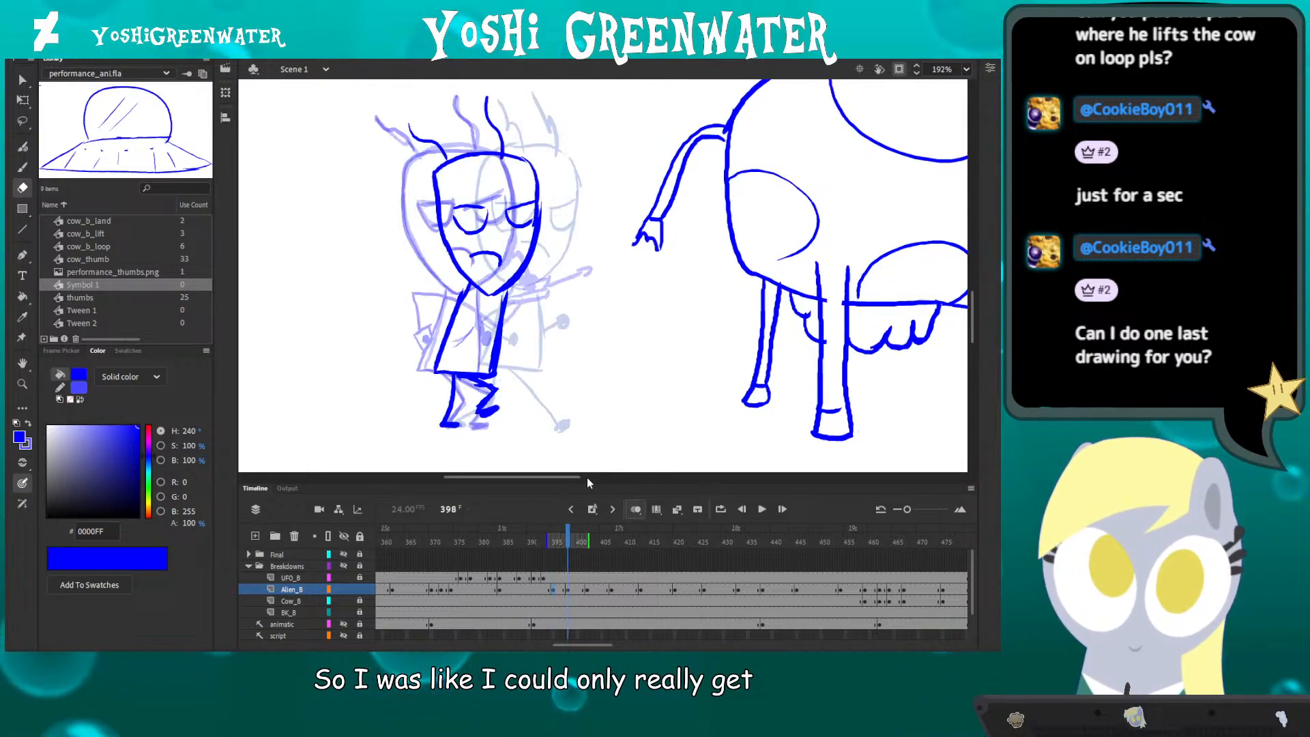
pyautogui.press('q')
pyautogui.moveTo(334, 86); pyautogui.dragTo(549, 462)
pyautogui.hotkey('shift', 'Right')
pyautogui.hotkey('shift', 'Right')
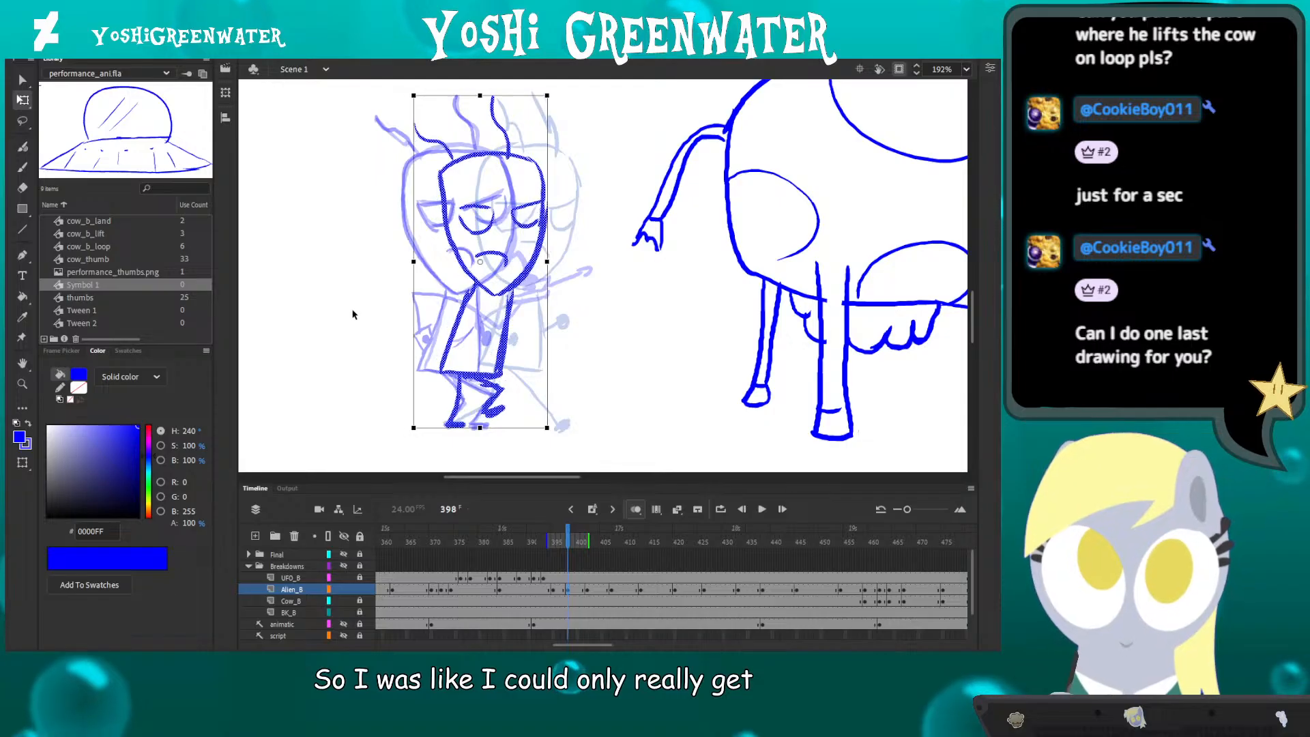
pyautogui.moveTo(448, 96); pyautogui.dragTo(453, 95)
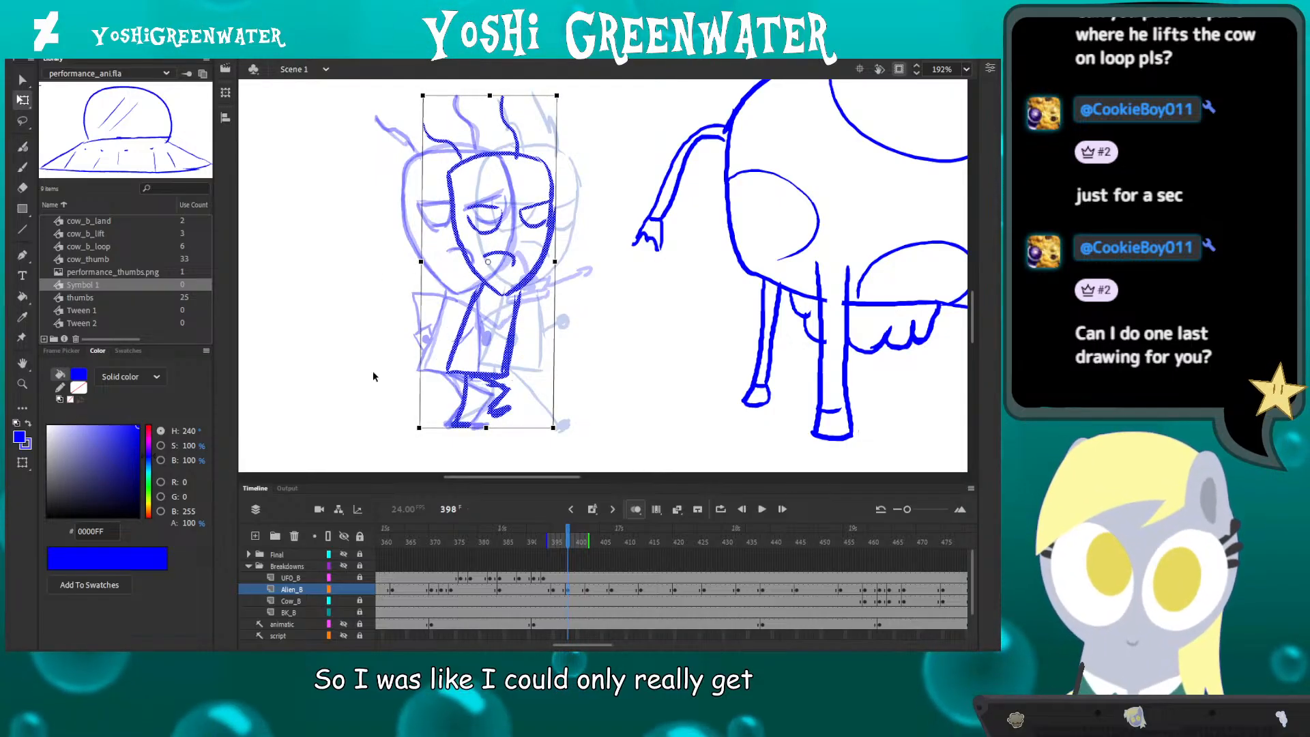
pyautogui.click(420, 439)
# - Redraw the alien's straighter supporting leg from the hem to the planted foot at frame 398, erasing stray lines
pyautogui.press('e')
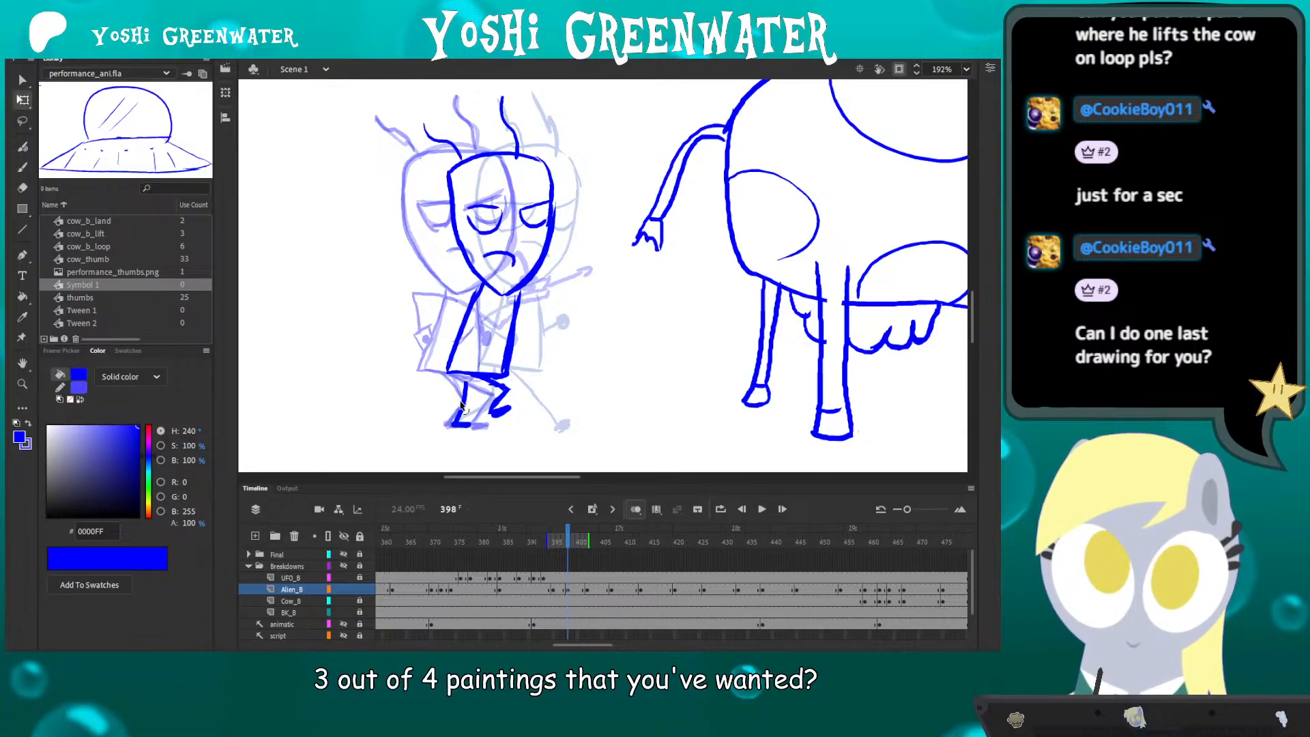
pyautogui.press('y')
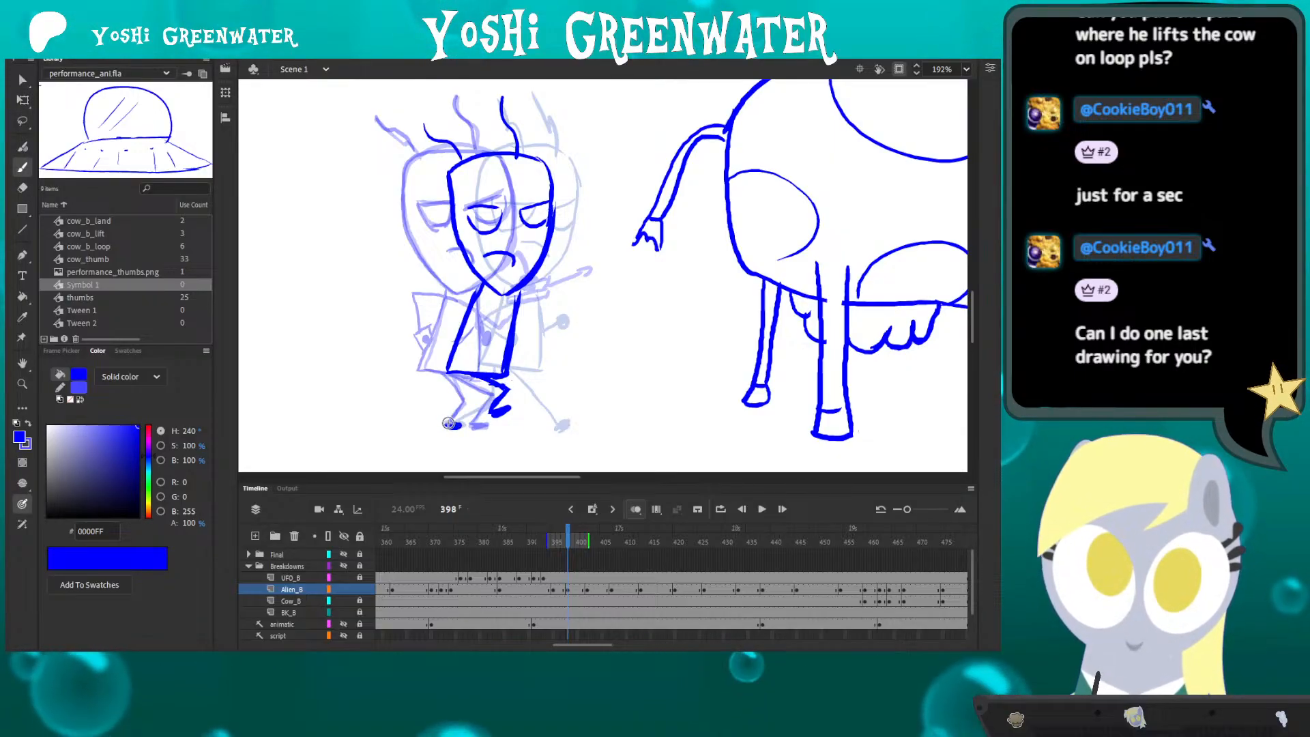
pyautogui.moveTo(448, 423); pyautogui.dragTo(457, 403)
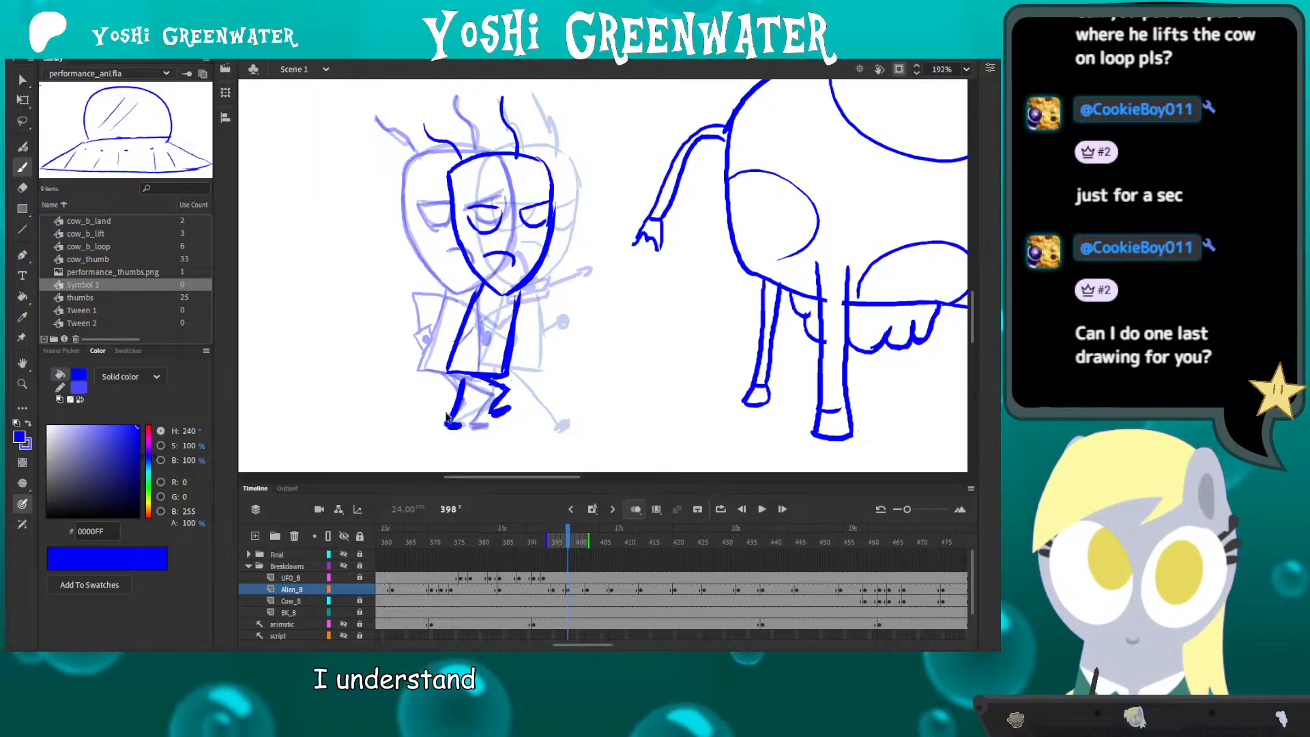
pyautogui.hotkey('ctrl', 'z')
pyautogui.moveTo(447, 422); pyautogui.dragTo(452, 376)
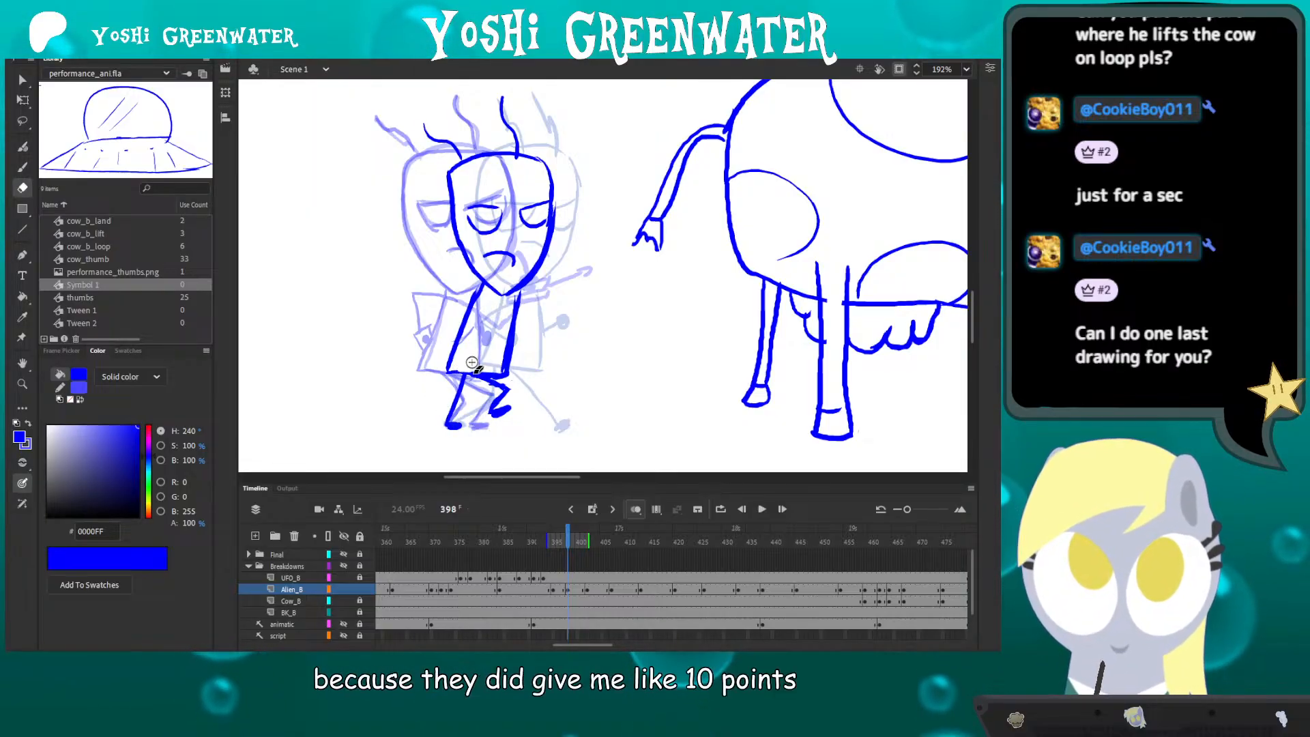
pyautogui.moveTo(471, 356); pyautogui.dragTo(460, 362)
# - Hide the onion skins and clean up the alien's torso by thinning its heavy side lines and tidying the hem
pyautogui.click(635, 509)
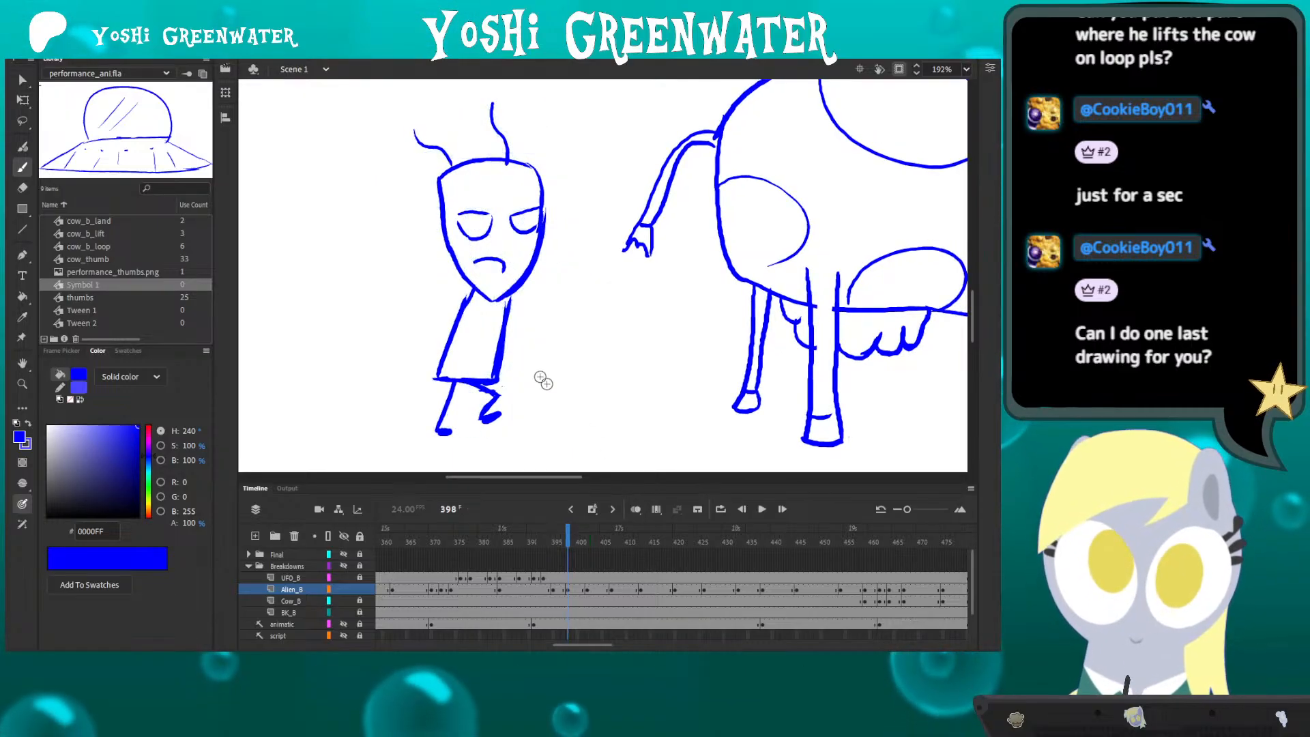
pyautogui.moveTo(411, 318); pyautogui.dragTo(400, 321)
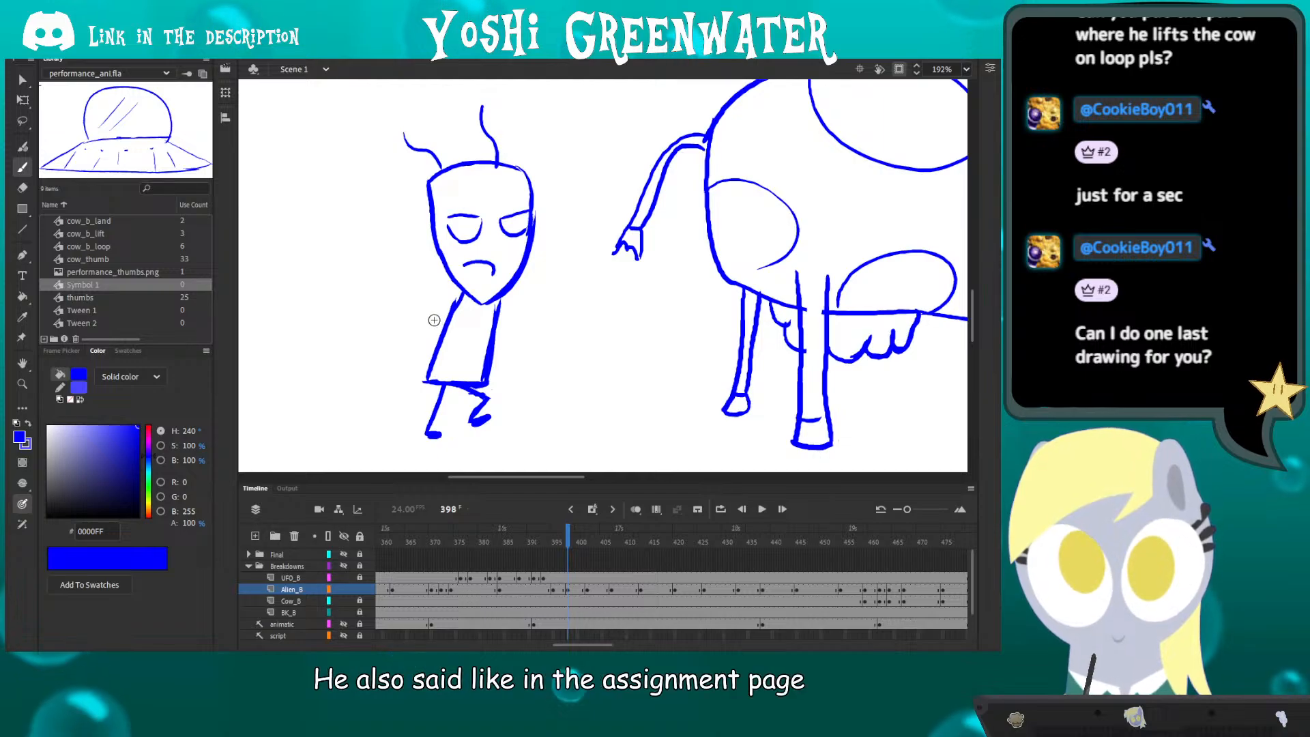
pyautogui.press('e')
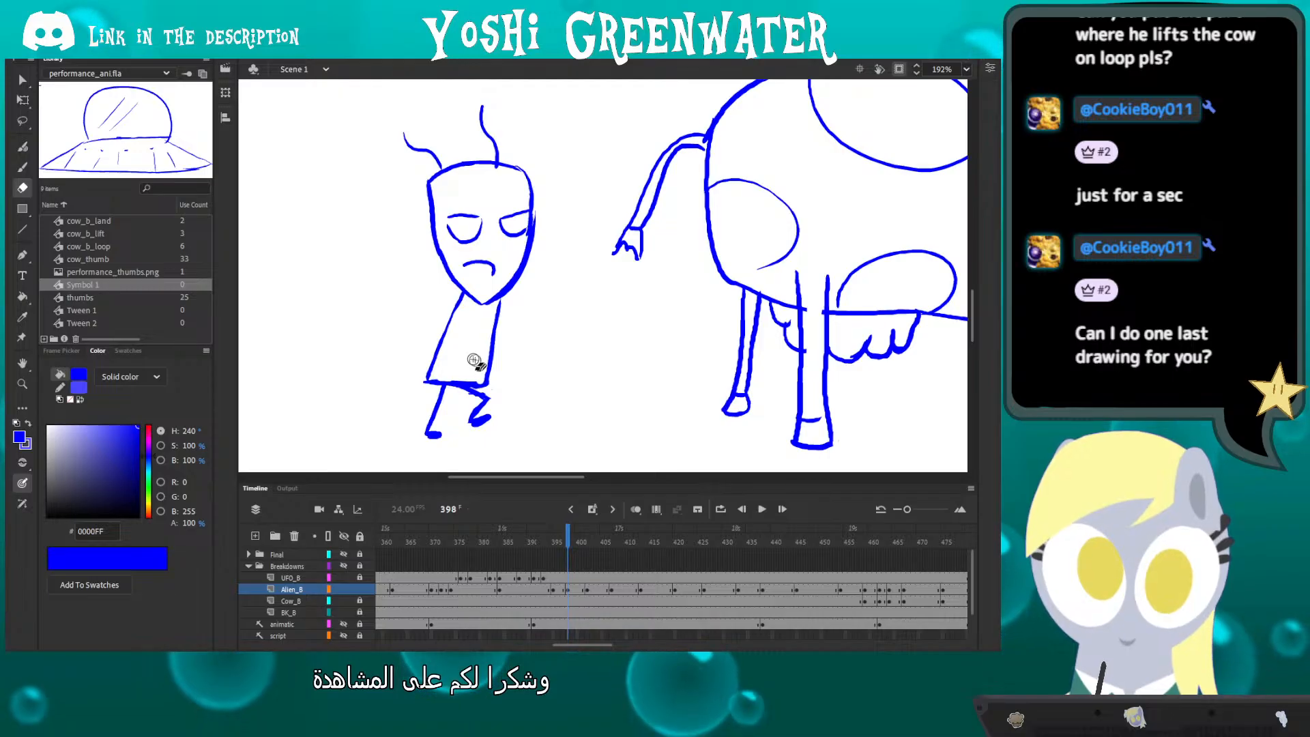
pyautogui.press('b')
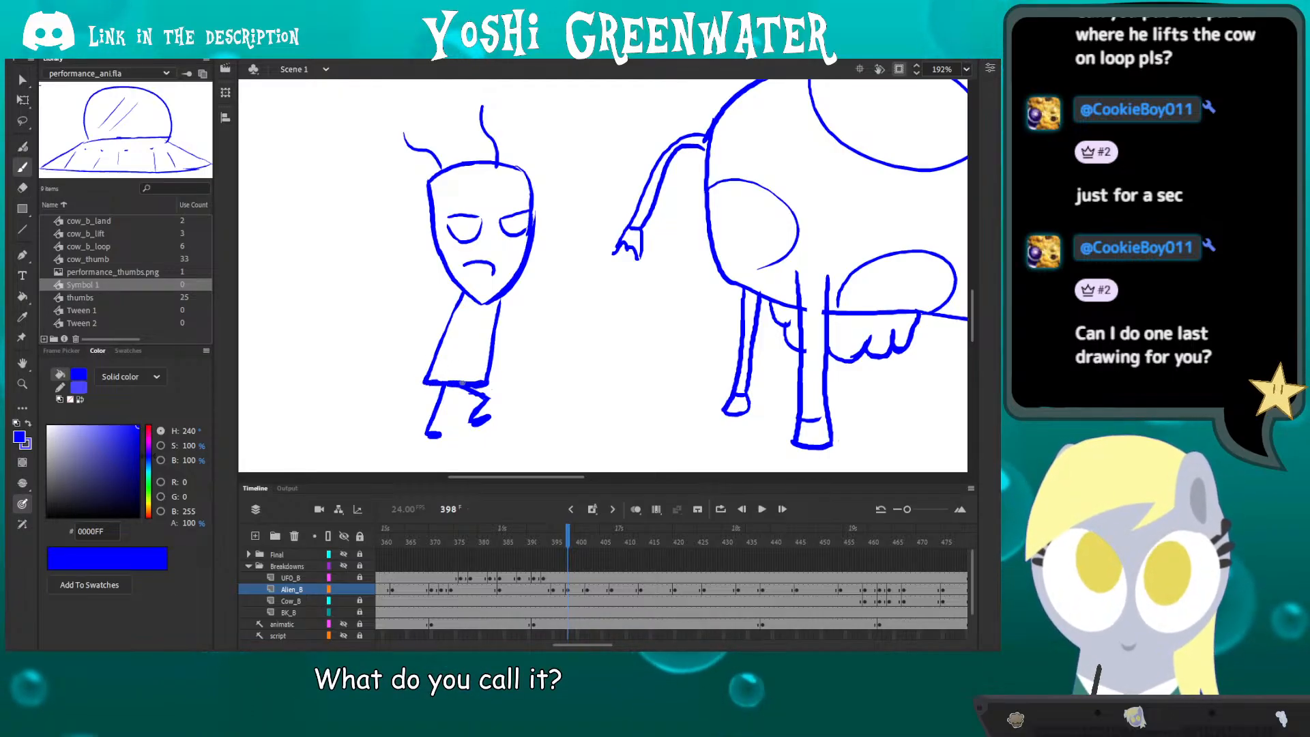
# - Examine the motion from frame 395 to frame 402 frame by frame, returning to the in-between pose at 398
pyautogui.press('.')
pyautogui.press('.')
pyautogui.press('.')
pyautogui.press('.')
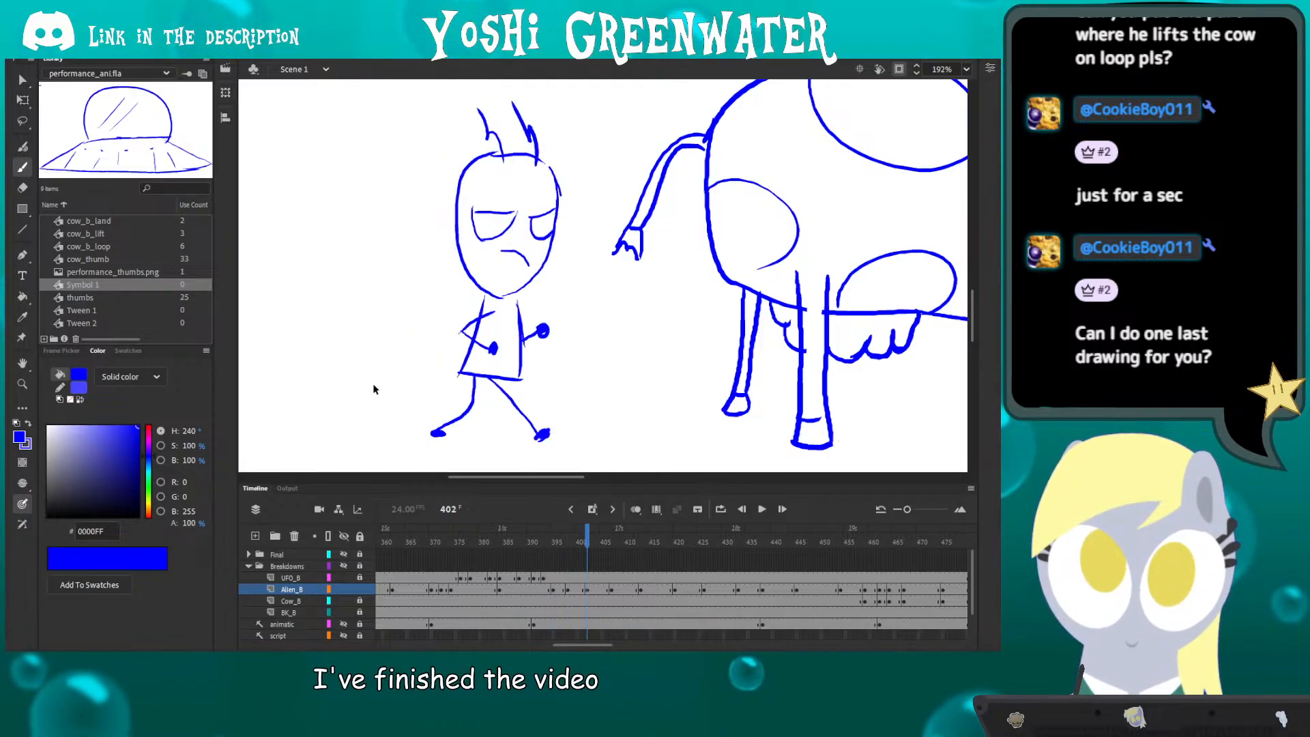
pyautogui.press(',')
pyautogui.press(',')
pyautogui.press(',')
pyautogui.press(',')
pyautogui.press(',')
pyautogui.press(',')
pyautogui.press(',')
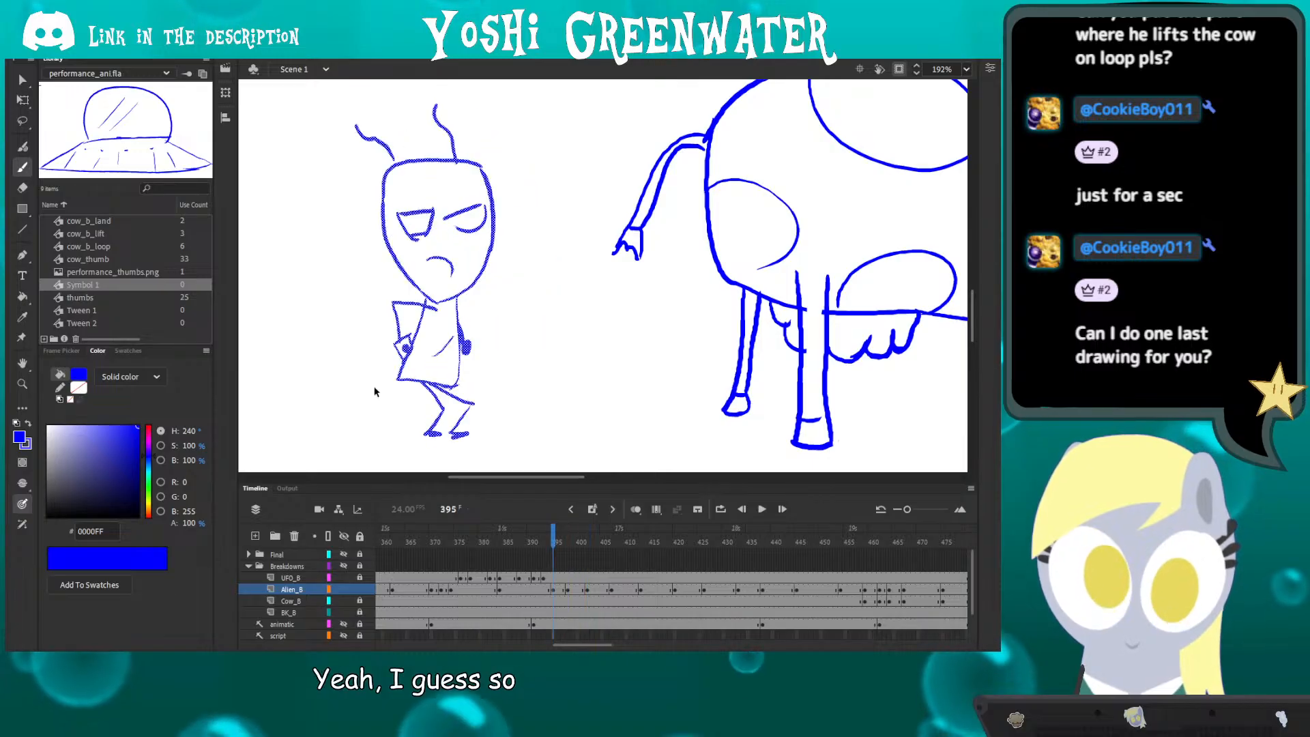
pyautogui.hotkey('alt', '.')
# - Draw the alien's bent near arm and hand over the torso at frame 398, guided by the onion-skinned poses
pyautogui.click(635, 510)
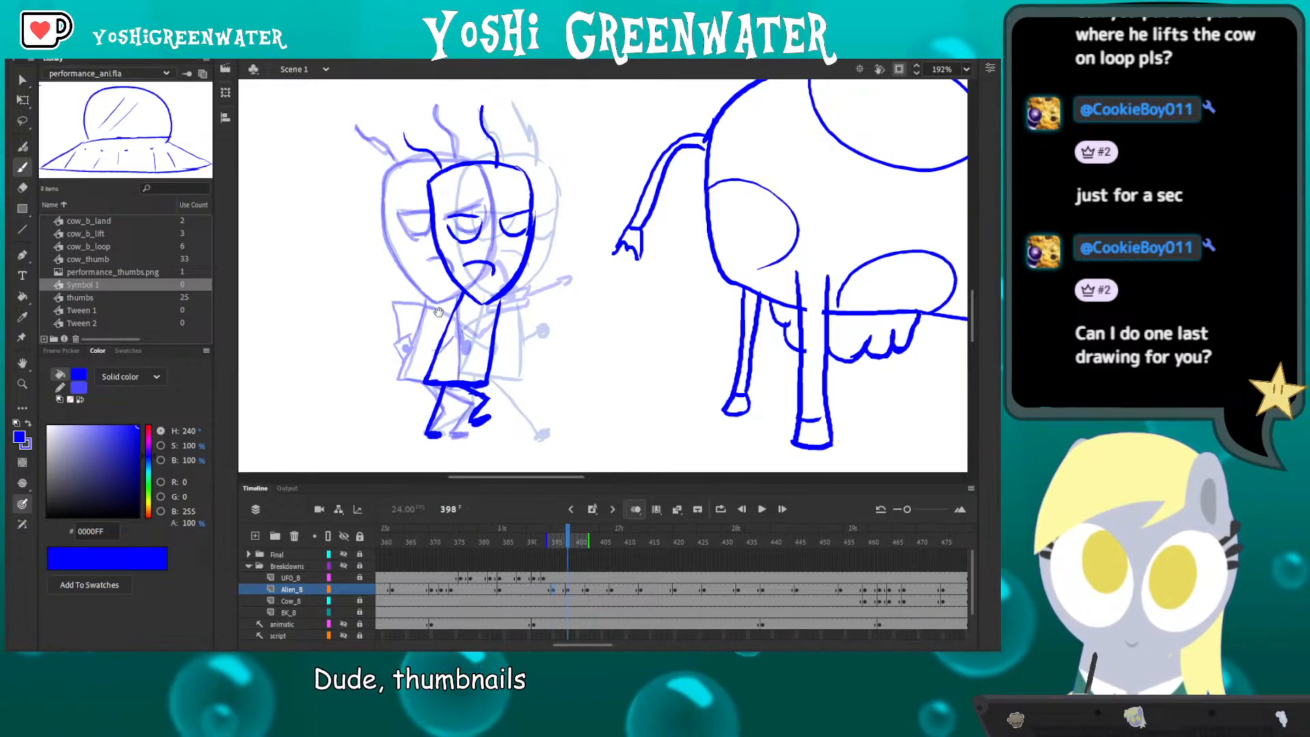
pyautogui.moveTo(439, 312); pyautogui.dragTo(457, 310)
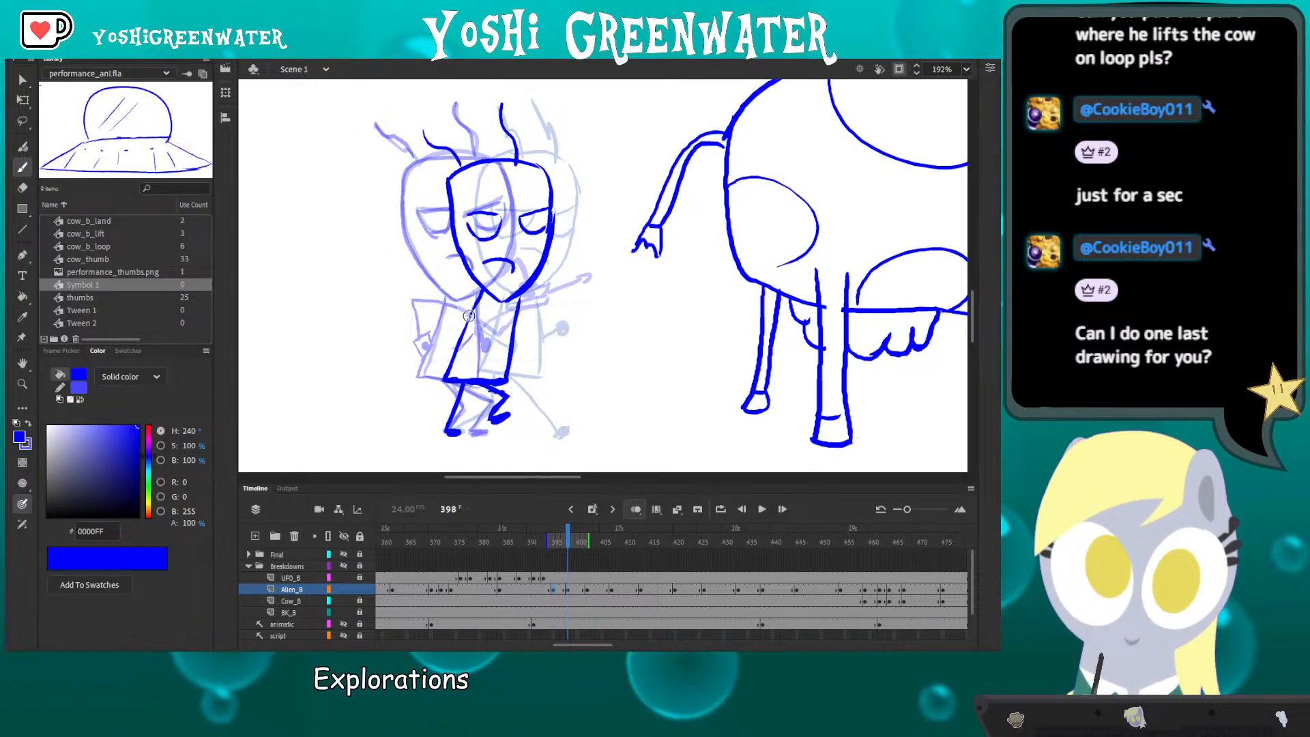
pyautogui.moveTo(456, 300); pyautogui.dragTo(462, 292)
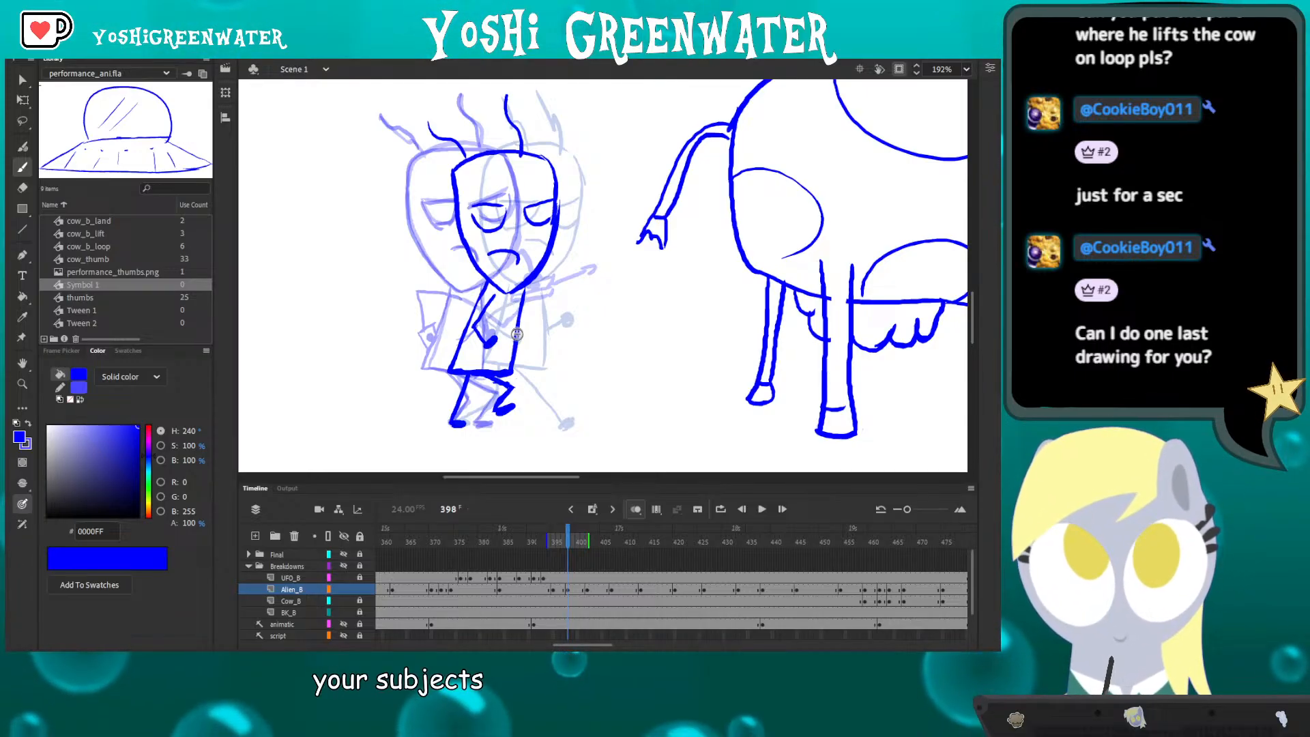
# - Compare the arm pose with the neighbouring keyframes without onion skins, and add the far arm and hand at frame 398
pyautogui.click(635, 510)
pyautogui.hotkey('alt', ',')
pyautogui.hotkey('ctrl', 'a')
pyautogui.hotkey('alt', '.')
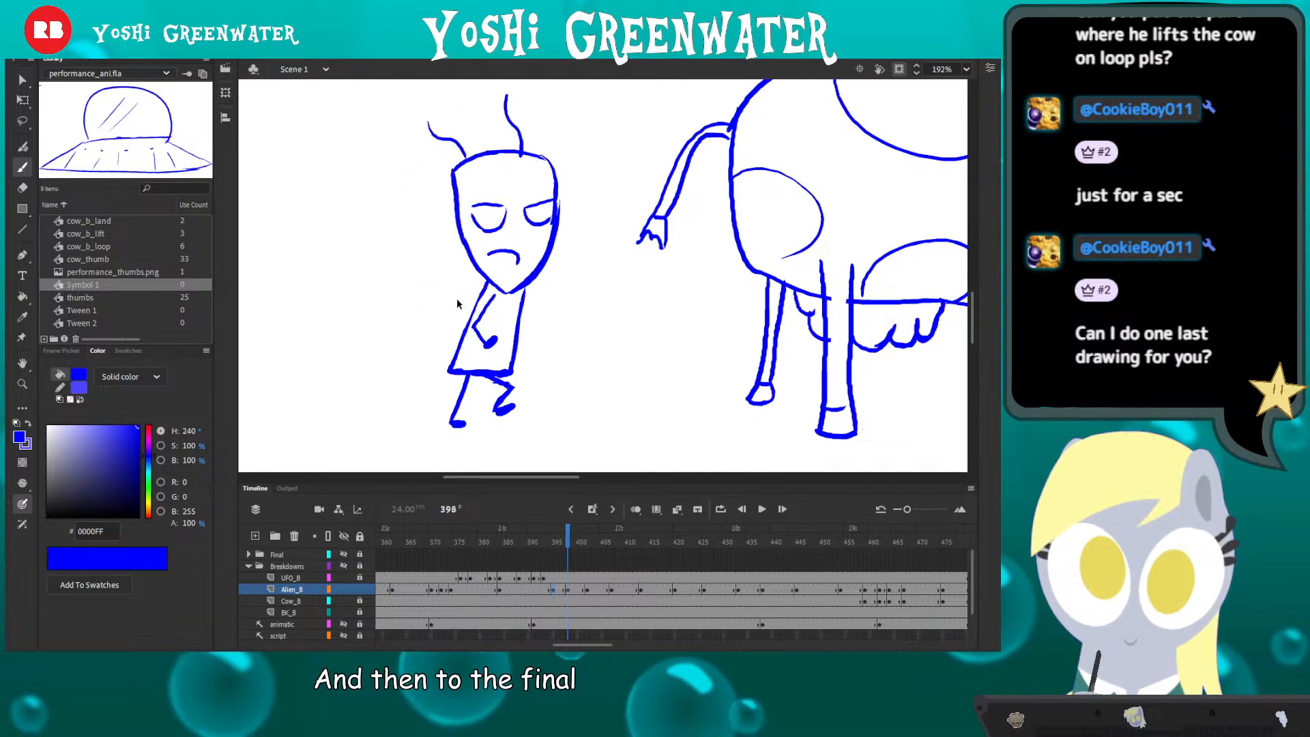
pyautogui.hotkey('alt', '.')
pyautogui.hotkey('alt', ',')
pyautogui.hotkey('alt', ',')
pyautogui.hotkey('alt', '.')
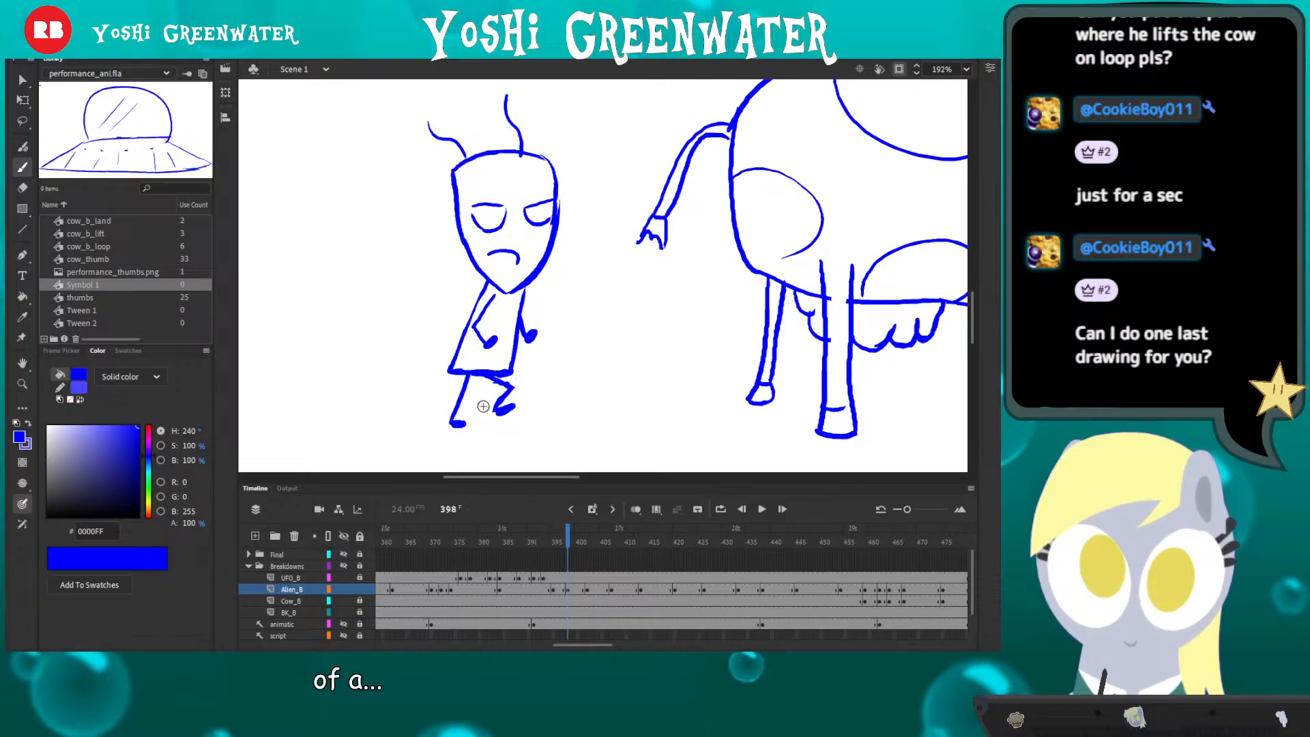
# - Rework the knee of the alien's raised leg at frame 398 and save the document
pyautogui.press('e')
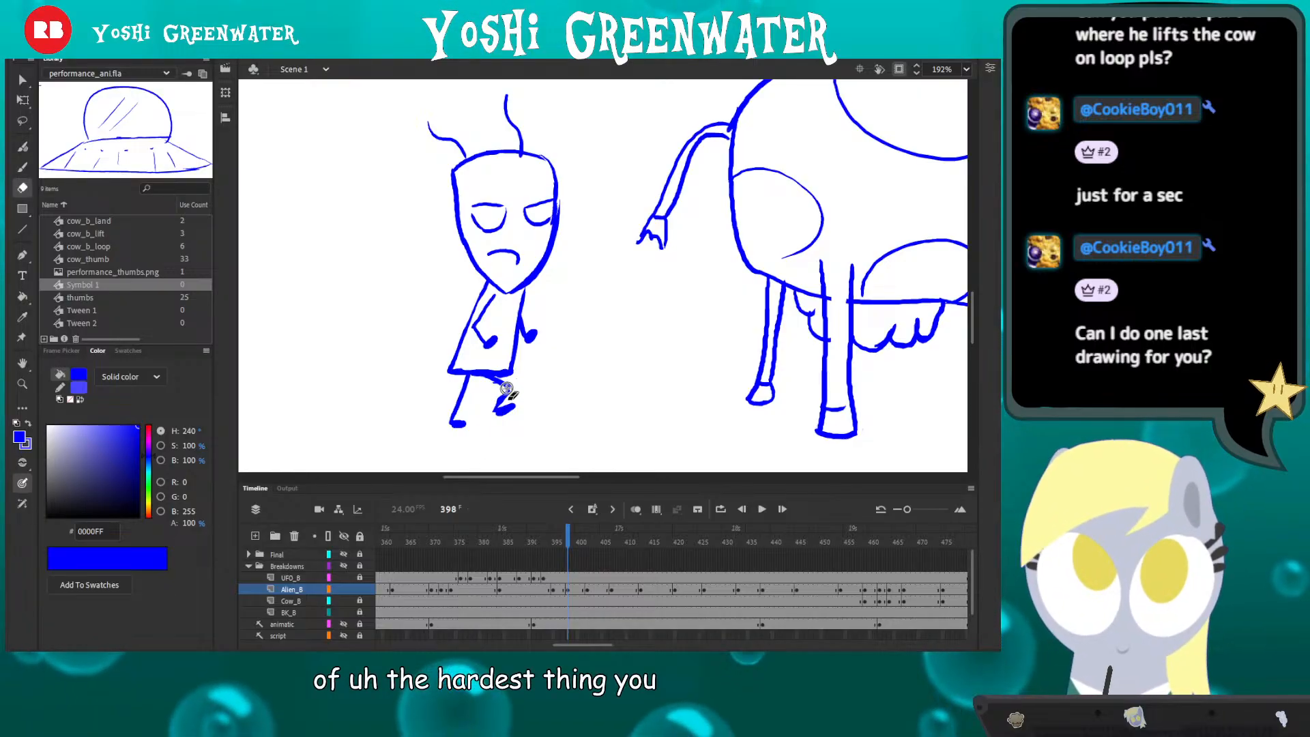
pyautogui.press('b')
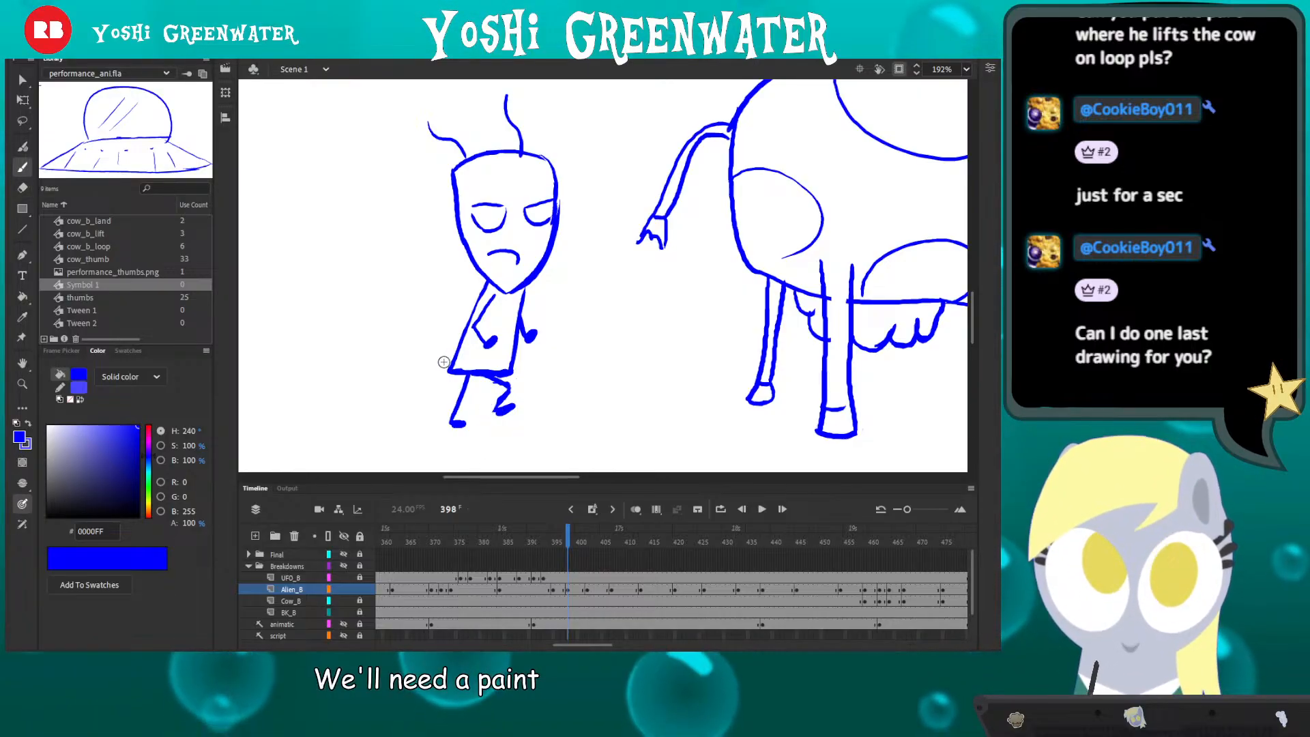
pyautogui.moveTo(435, 367); pyautogui.dragTo(415, 368)
pyautogui.hotkey('ctrl', 's')
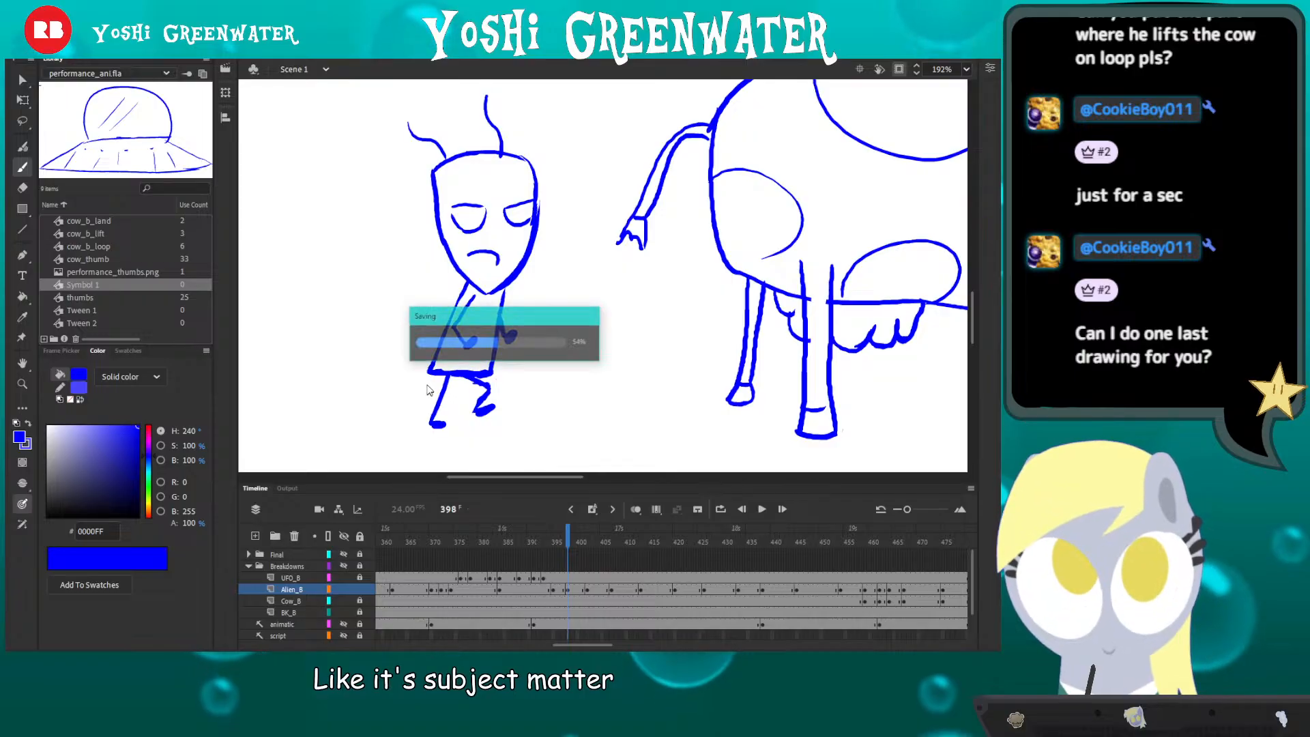
pyautogui.press('q')
pyautogui.moveTo(395, 300); pyautogui.dragTo(380, 305)
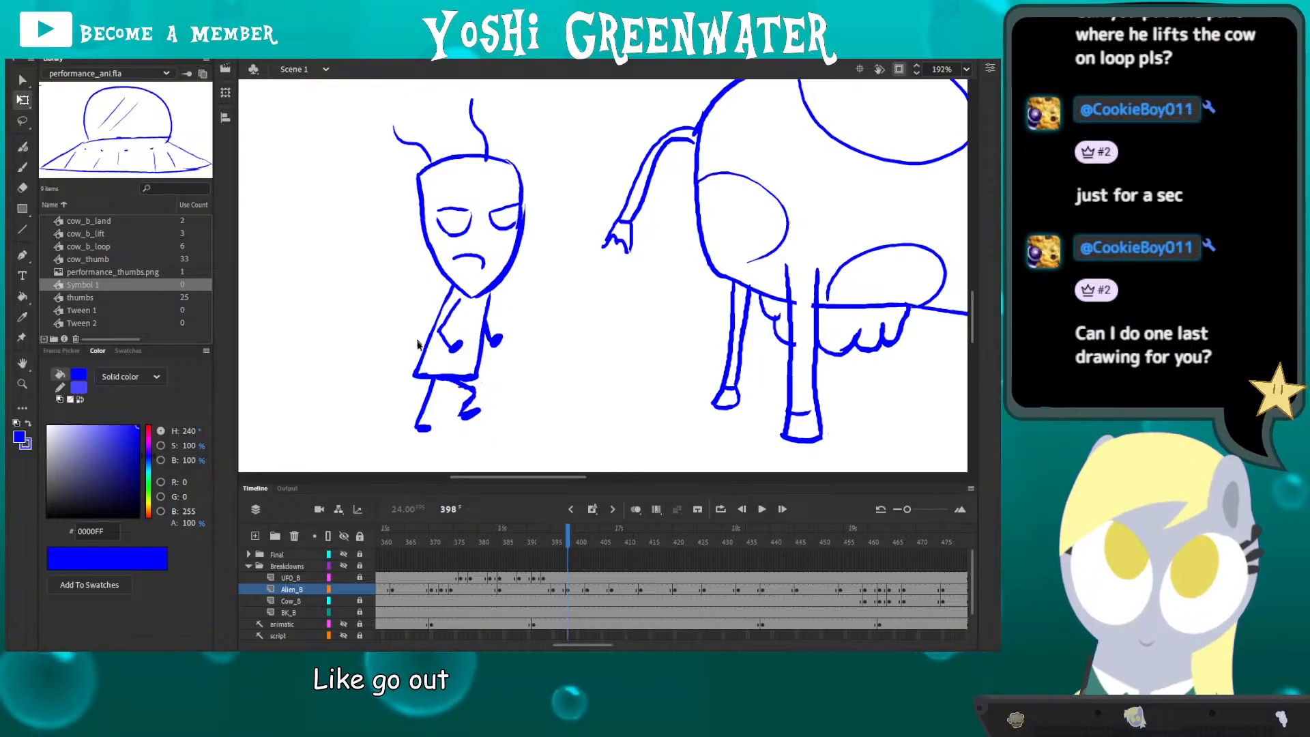
# - Fit the stage to view and play back the alien walking under the cow and lifting it, stopping at frame 472
pyautogui.click(498, 544)
pyautogui.press('Return')
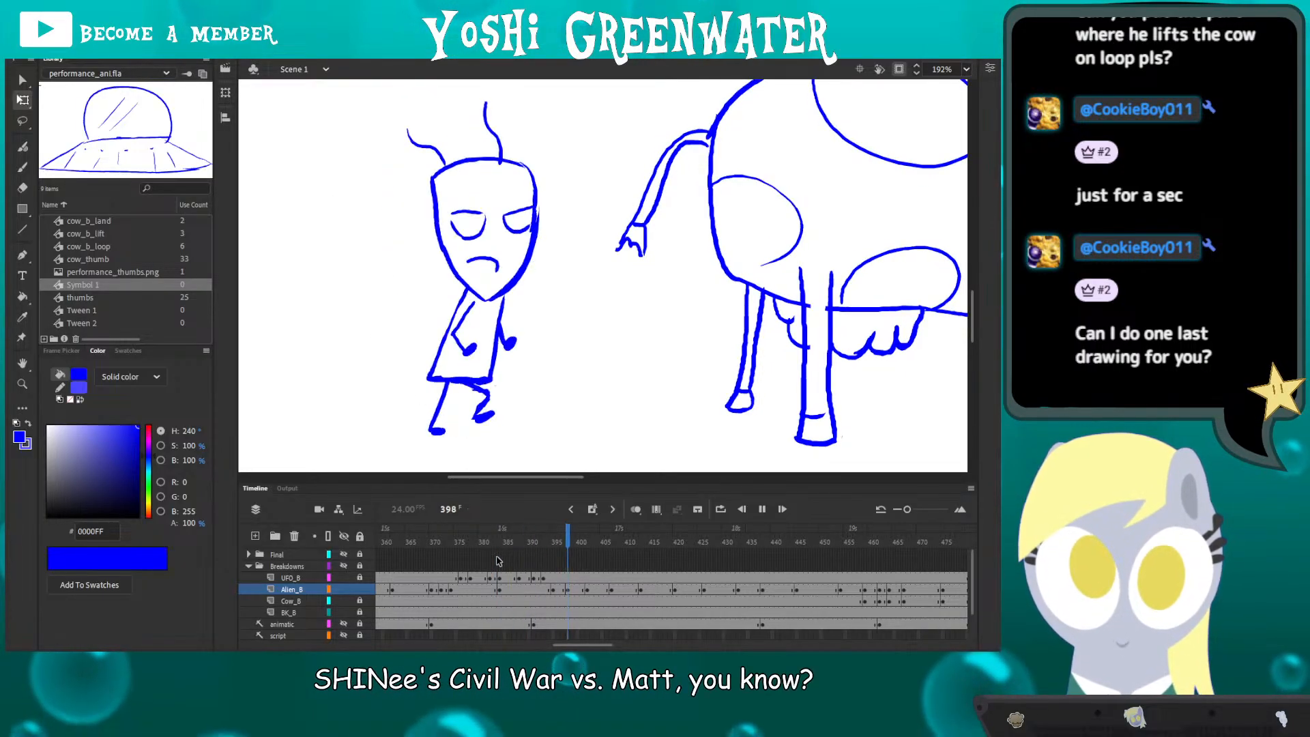
pyautogui.hotkey('ctrl', '2')
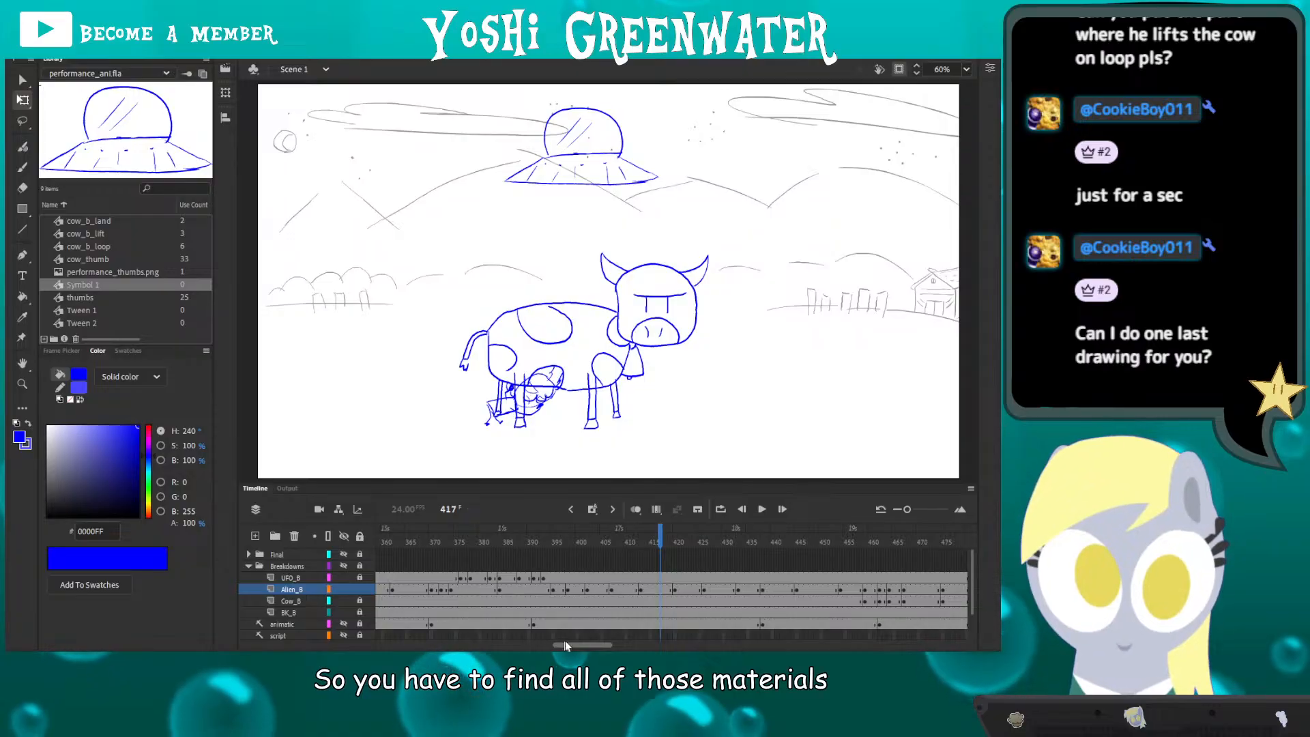
pyautogui.moveTo(565, 644); pyautogui.dragTo(569, 644)
pyautogui.click(442, 541)
pyautogui.press('Return')
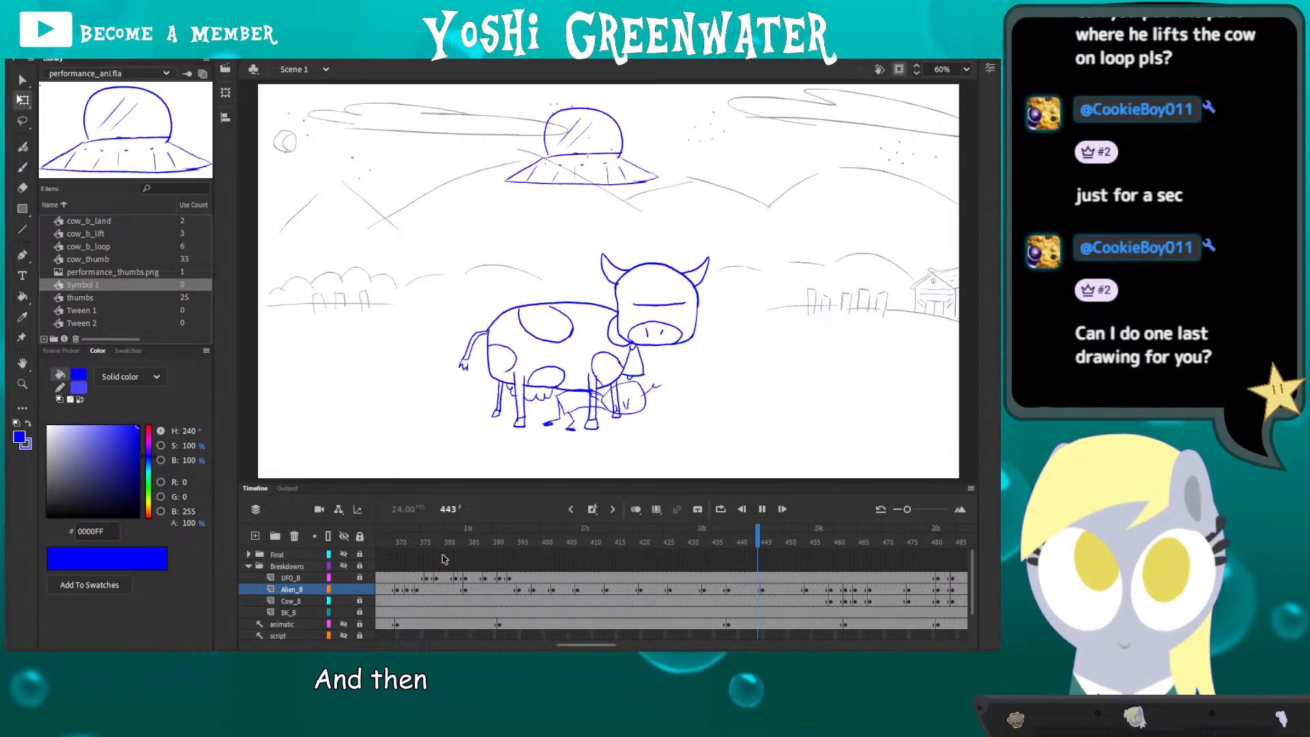
pyautogui.press('Return')
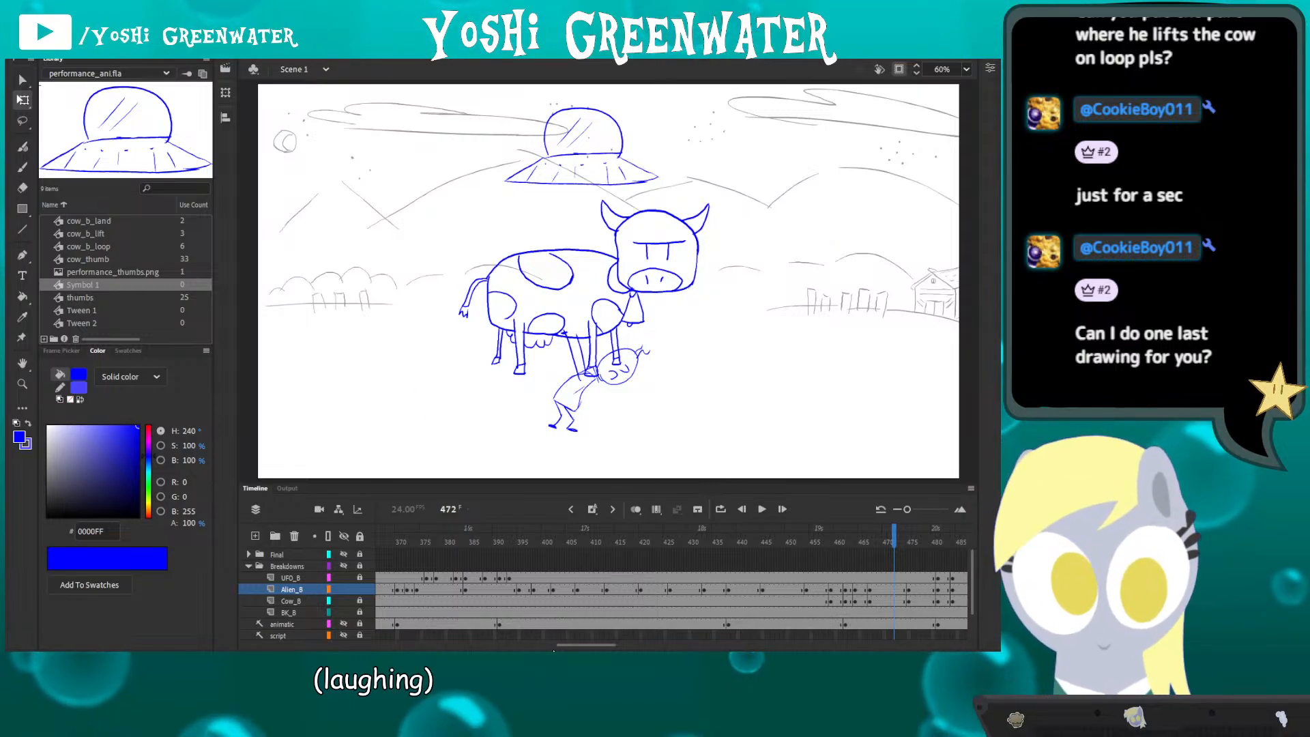
# - Play the rest of the animation from frame 472 through the cow's landing, stopping at frame 565
pyautogui.moveTo(562, 644); pyautogui.dragTo(584, 644)
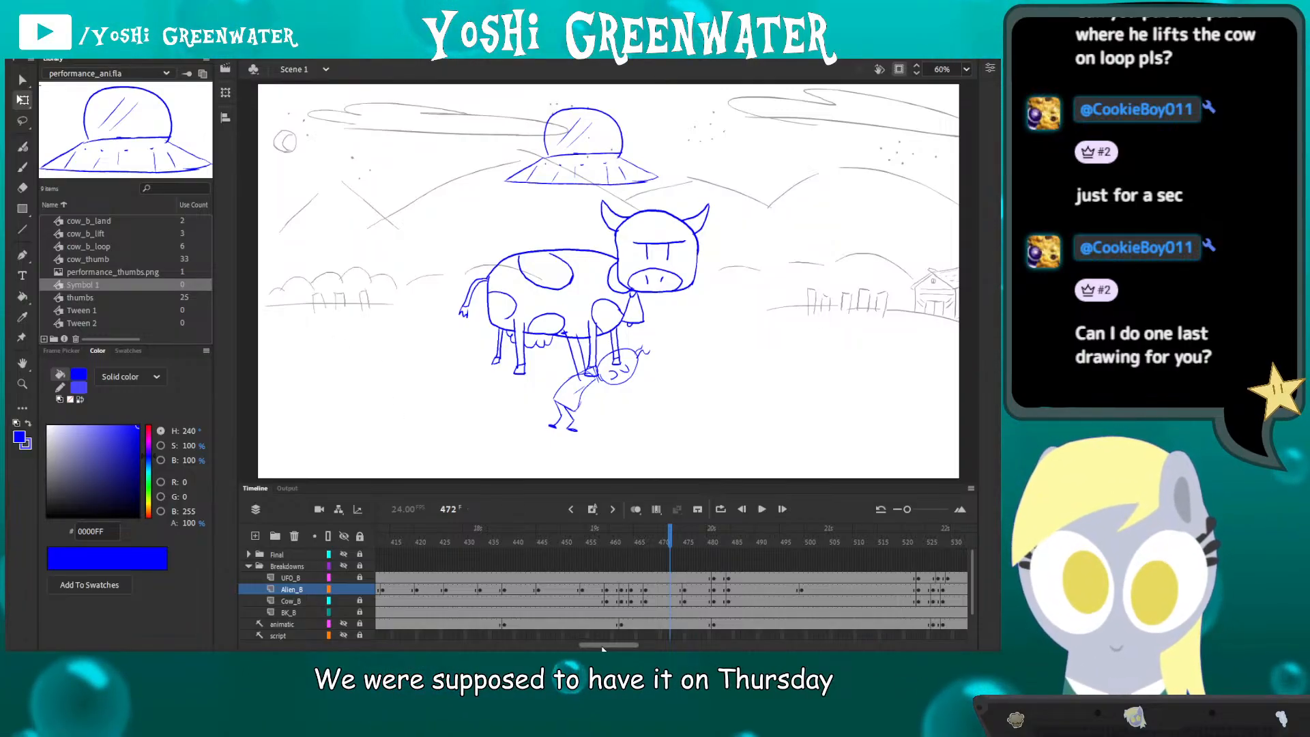
pyautogui.moveTo(603, 645); pyautogui.dragTo(616, 645)
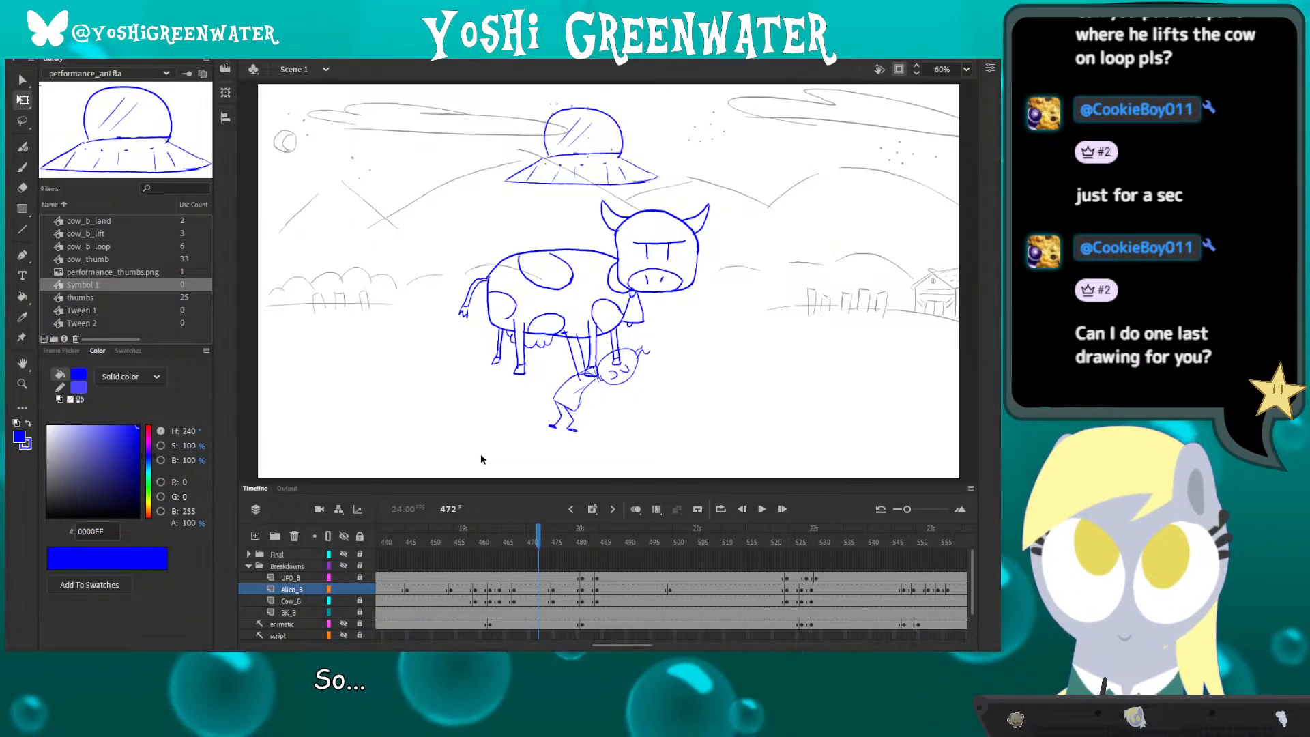
pyautogui.press('Return')
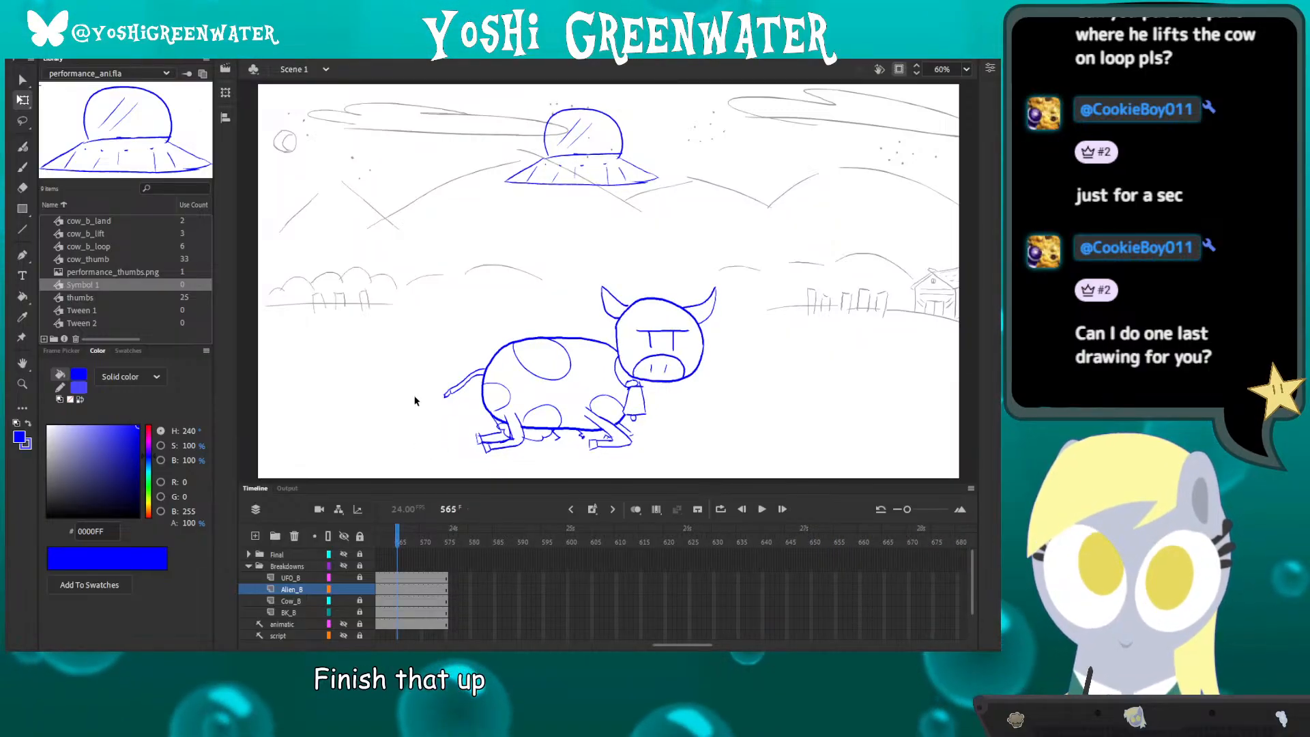
pyautogui.moveTo(671, 644); pyautogui.dragTo(633, 647)
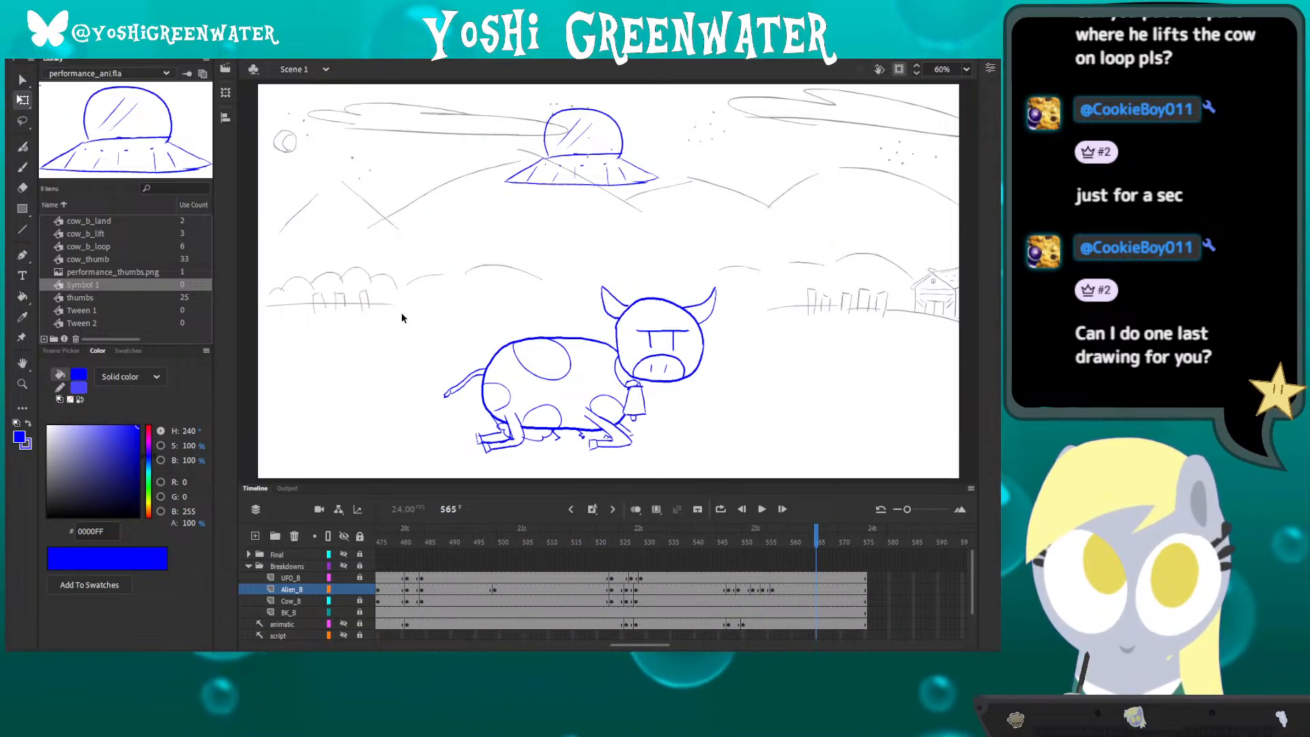
pyautogui.moveTo(469, 482); pyautogui.dragTo(469, 487)
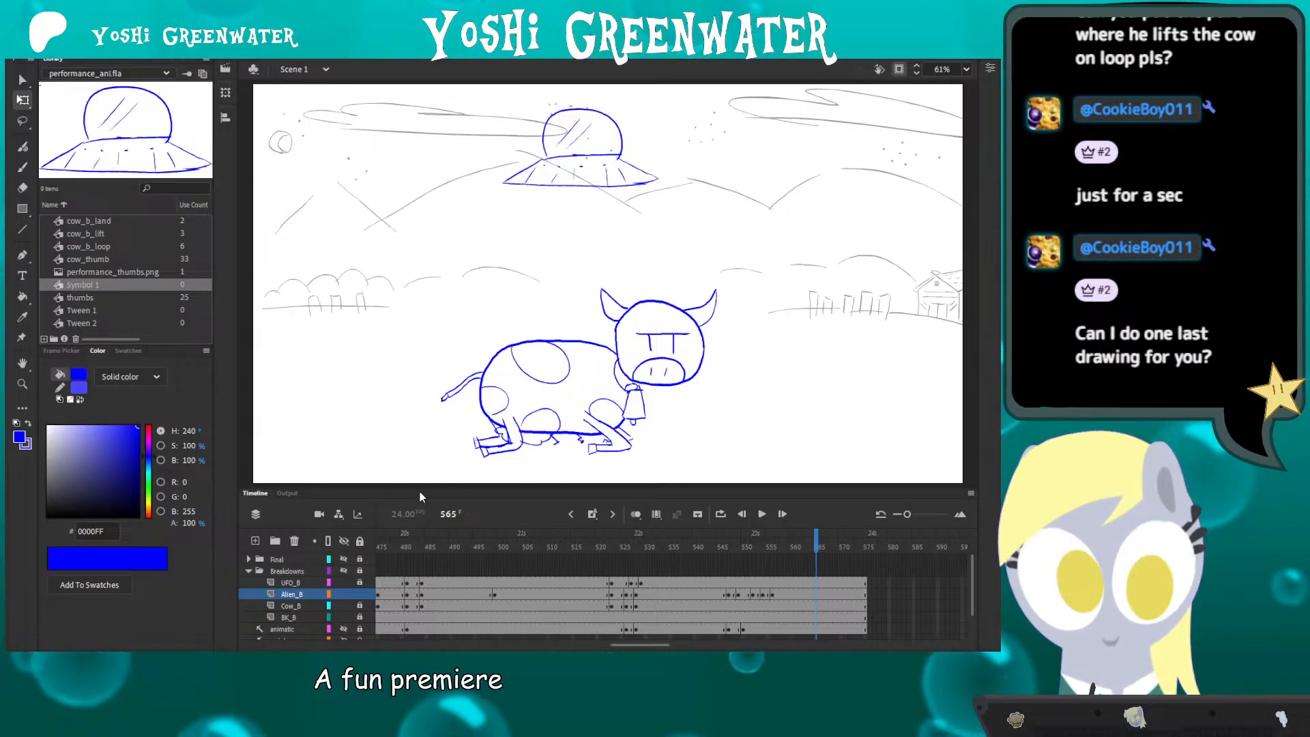
pyautogui.moveTo(420, 489); pyautogui.dragTo(419, 483)
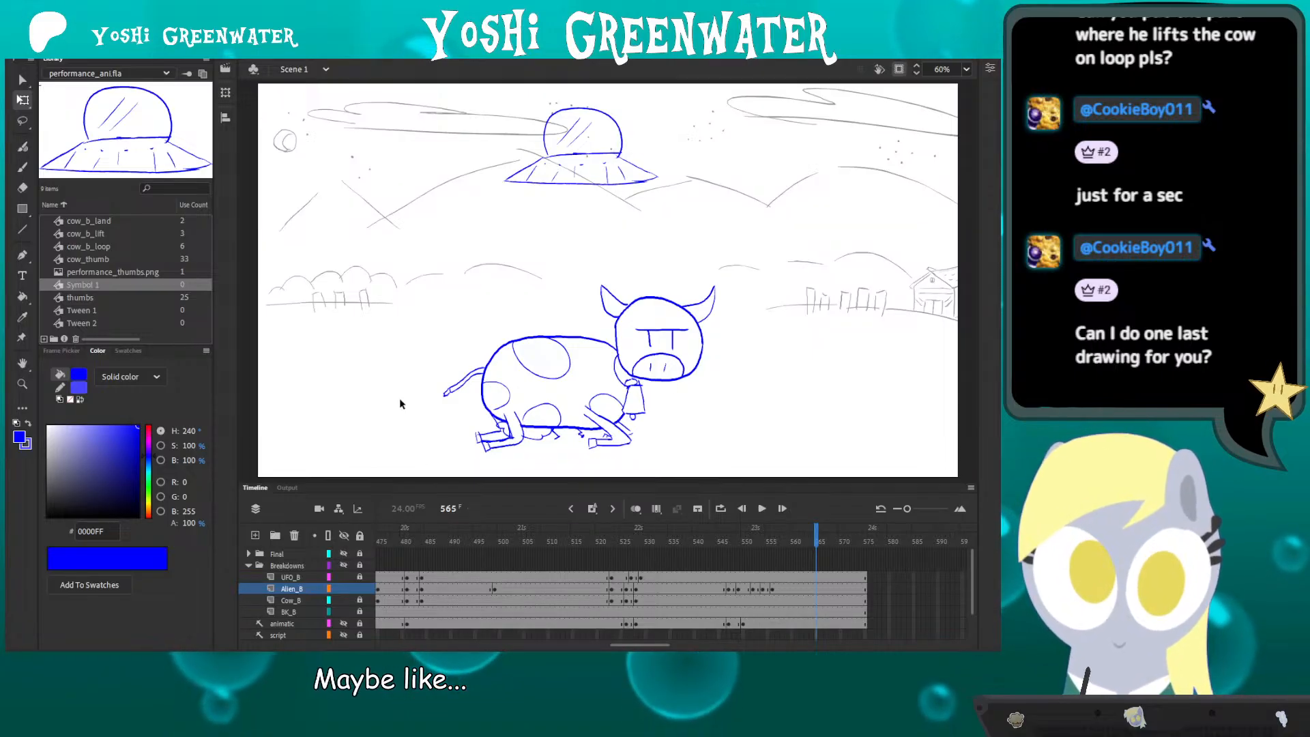
# - Replay the whole animation from frame 1 to the end, and its opening once more up to frame 99
pyautogui.press('Home')
pyautogui.moveTo(394, 482); pyautogui.dragTo(394, 486)
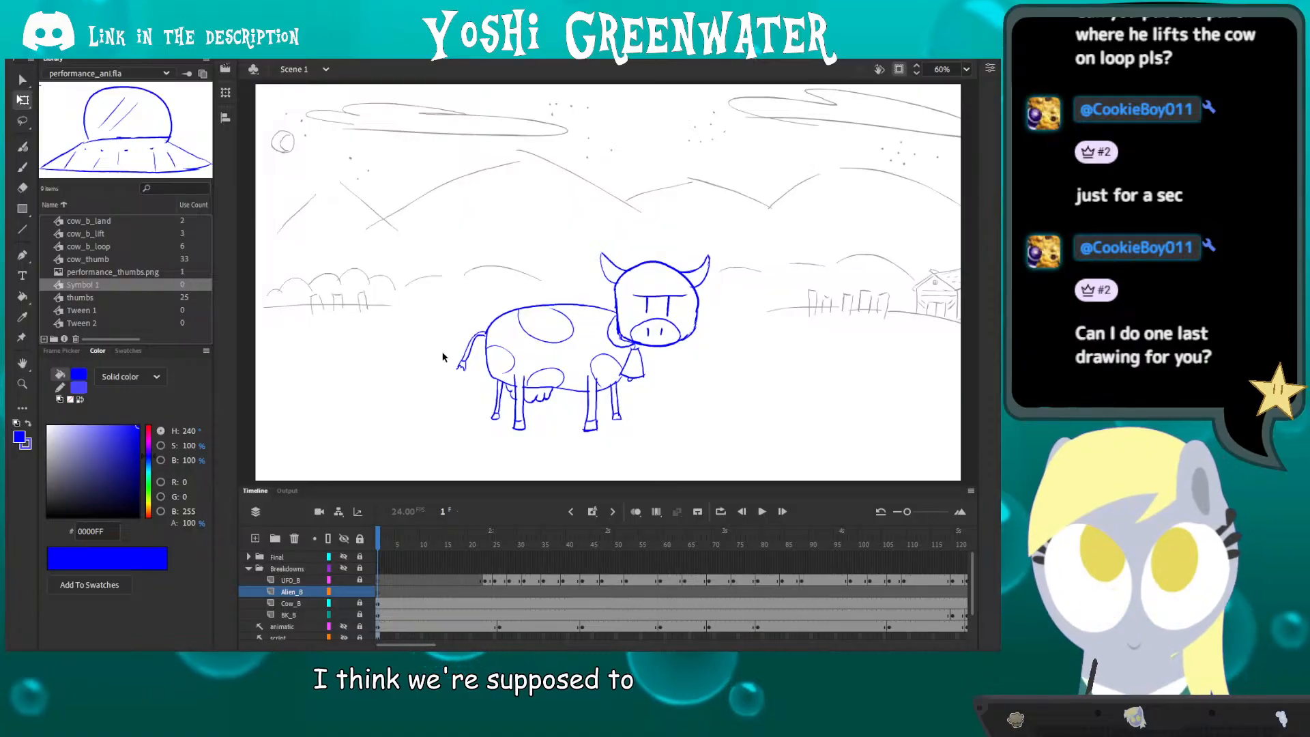
pyautogui.press('Return')
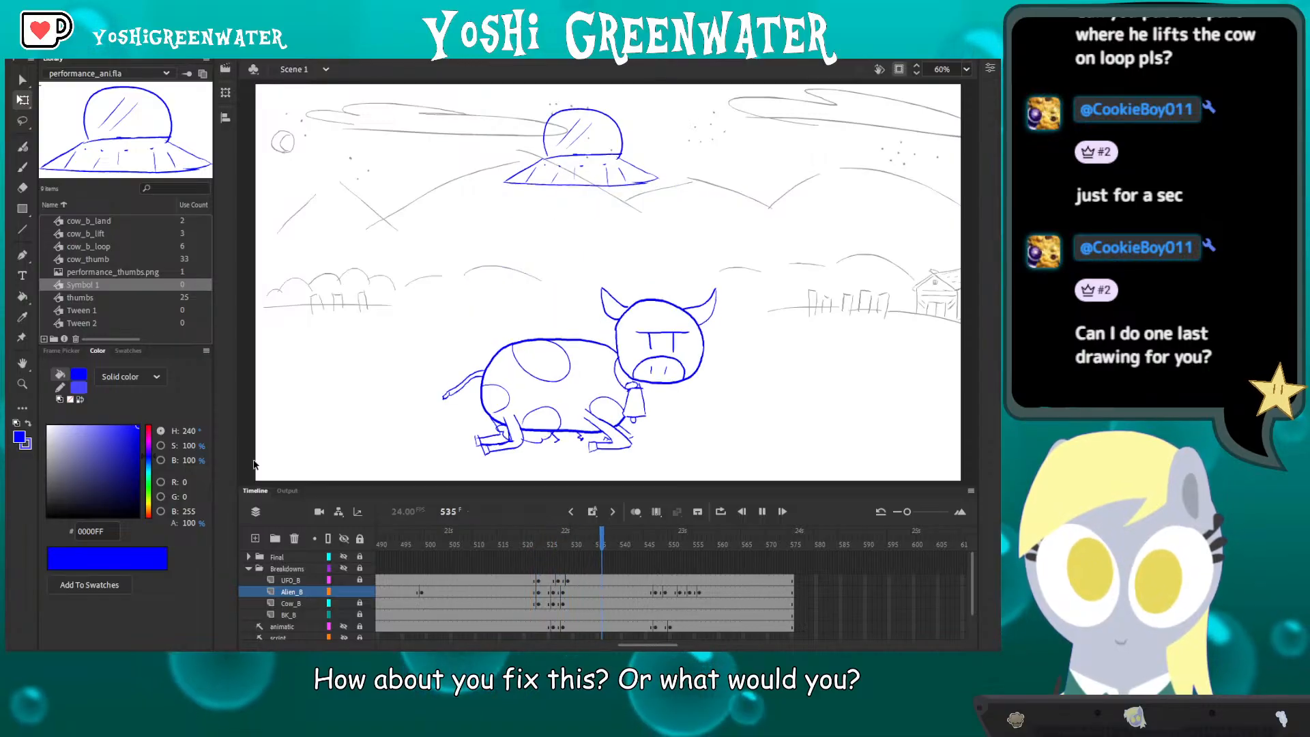
pyautogui.press('Return')
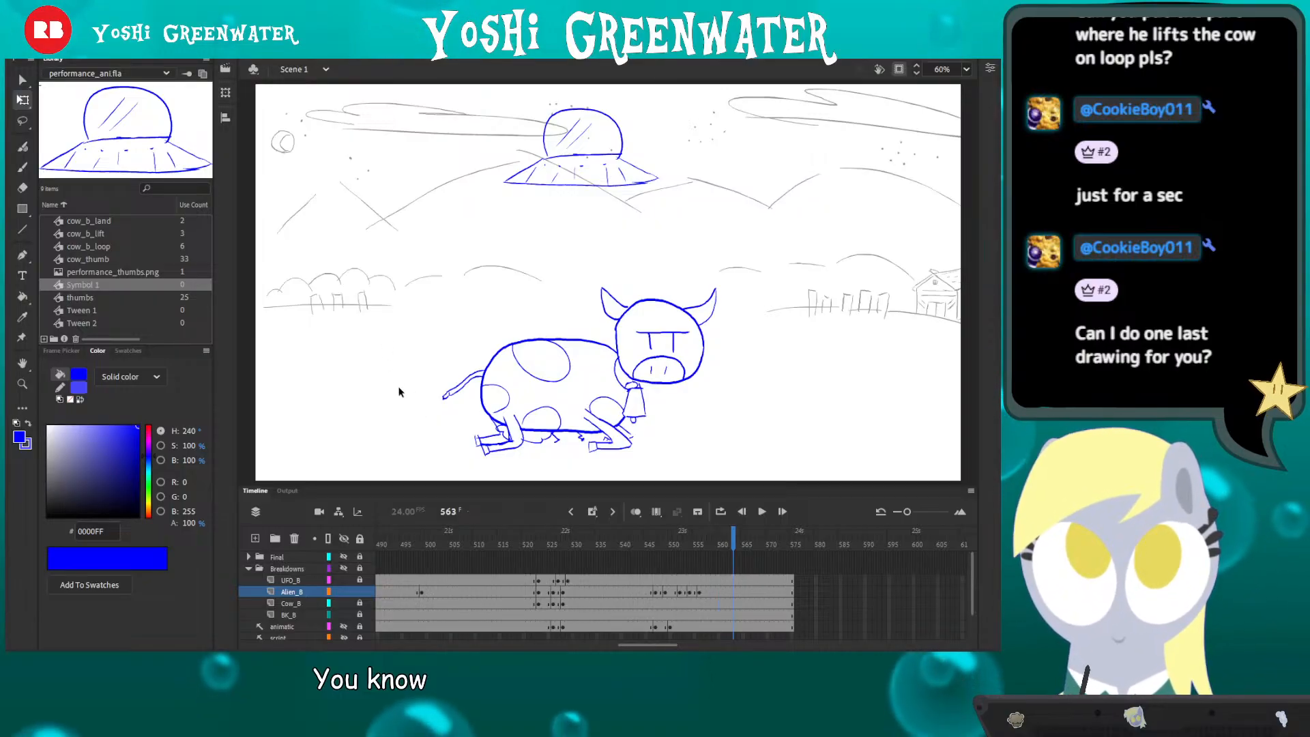
pyautogui.press('Return')
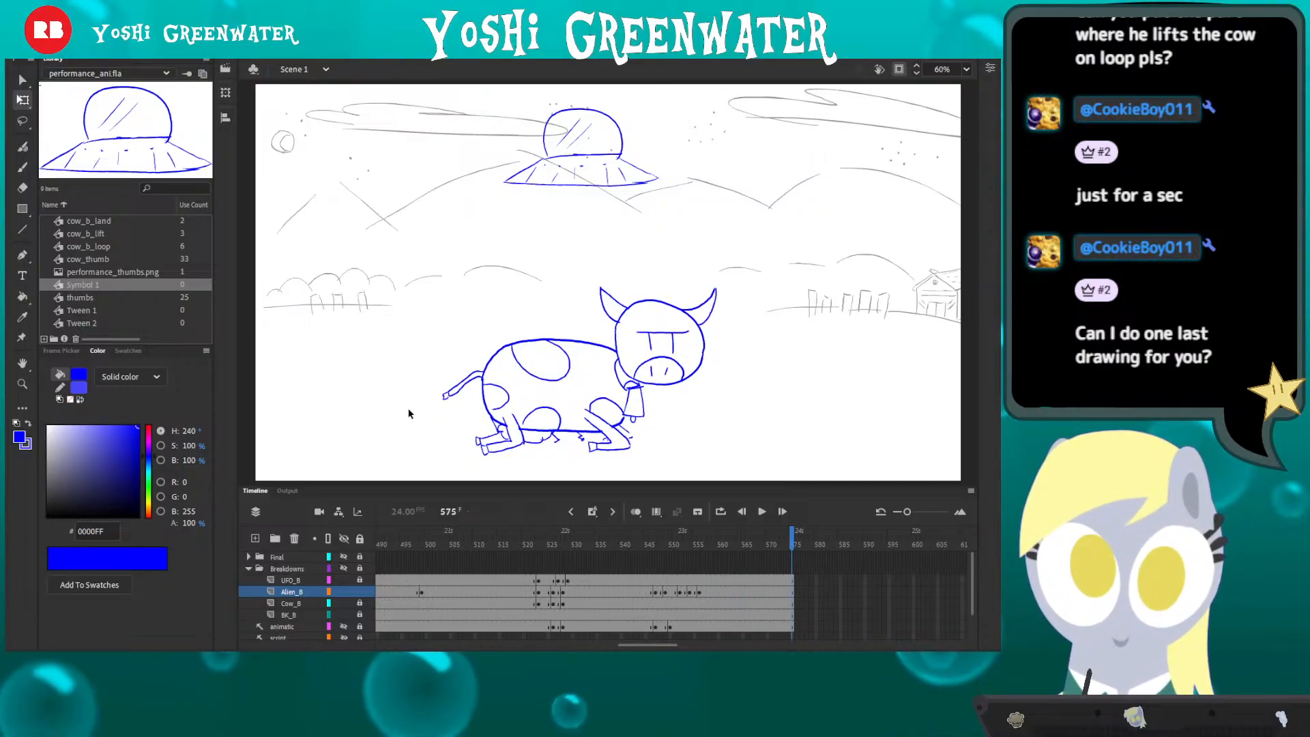
pyautogui.press('Return')
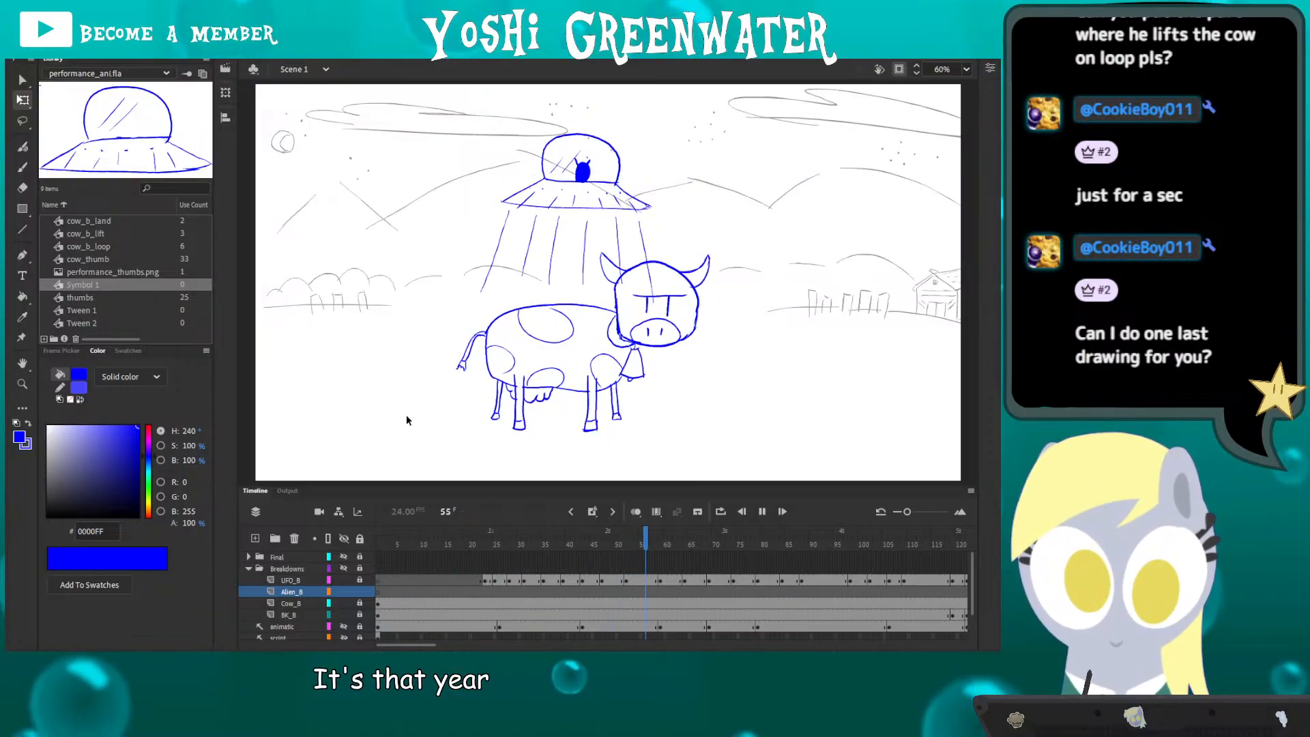
pyautogui.press('Return')
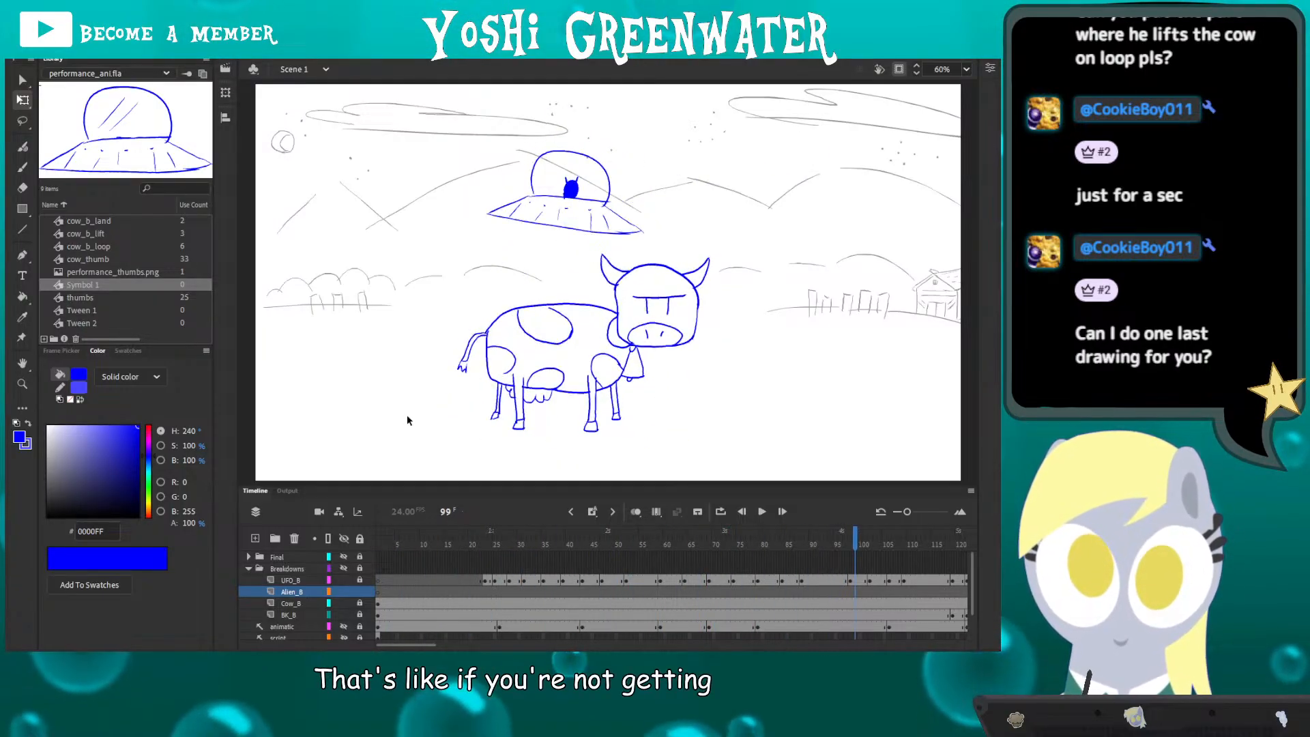
# - Step frame by frame through the UFO's flight above the cow from frame 99 to frame 113
pyautogui.press('.')
pyautogui.press('.')
pyautogui.press('.')
pyautogui.press('.')
pyautogui.press('.')
pyautogui.press('.')
pyautogui.press('.')
pyautogui.press('.')
pyautogui.press('.')
pyautogui.press('.')
pyautogui.press('.')
pyautogui.press('.')
pyautogui.press('.')
pyautogui.press('.')
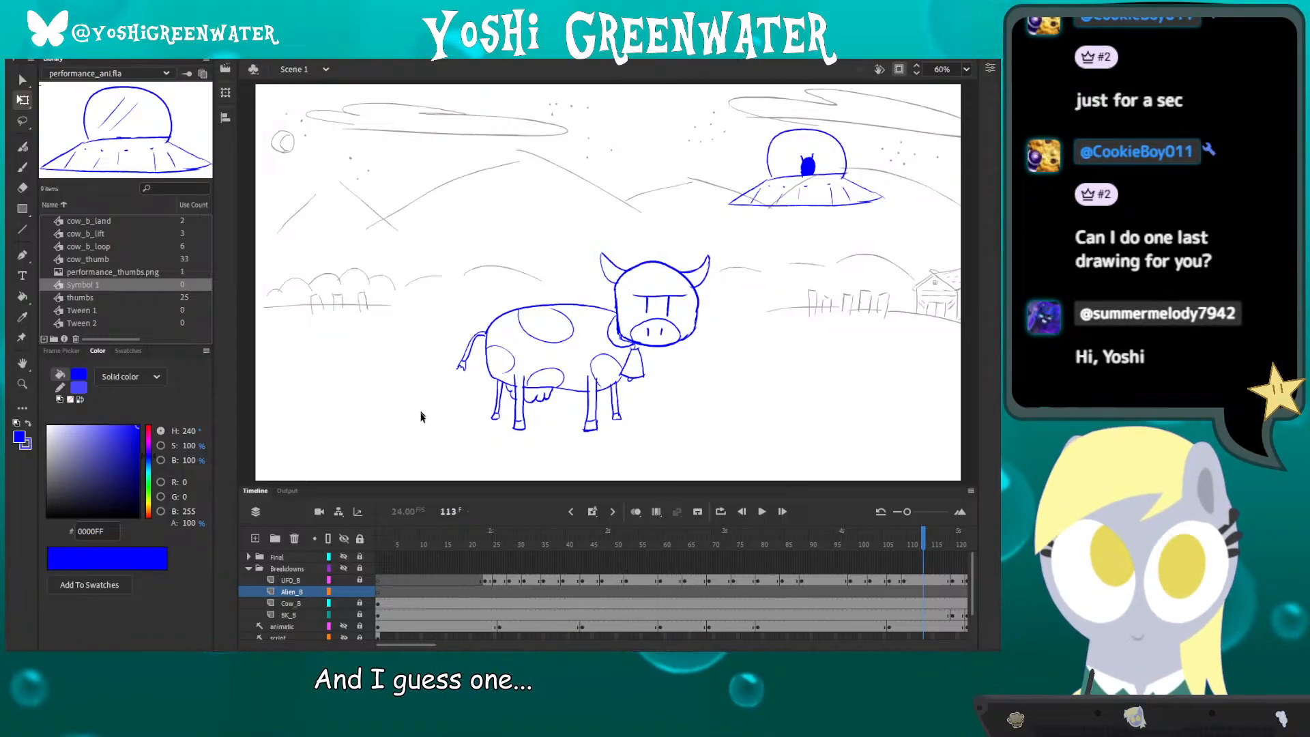
pyautogui.moveTo(422, 487); pyautogui.dragTo(422, 490)
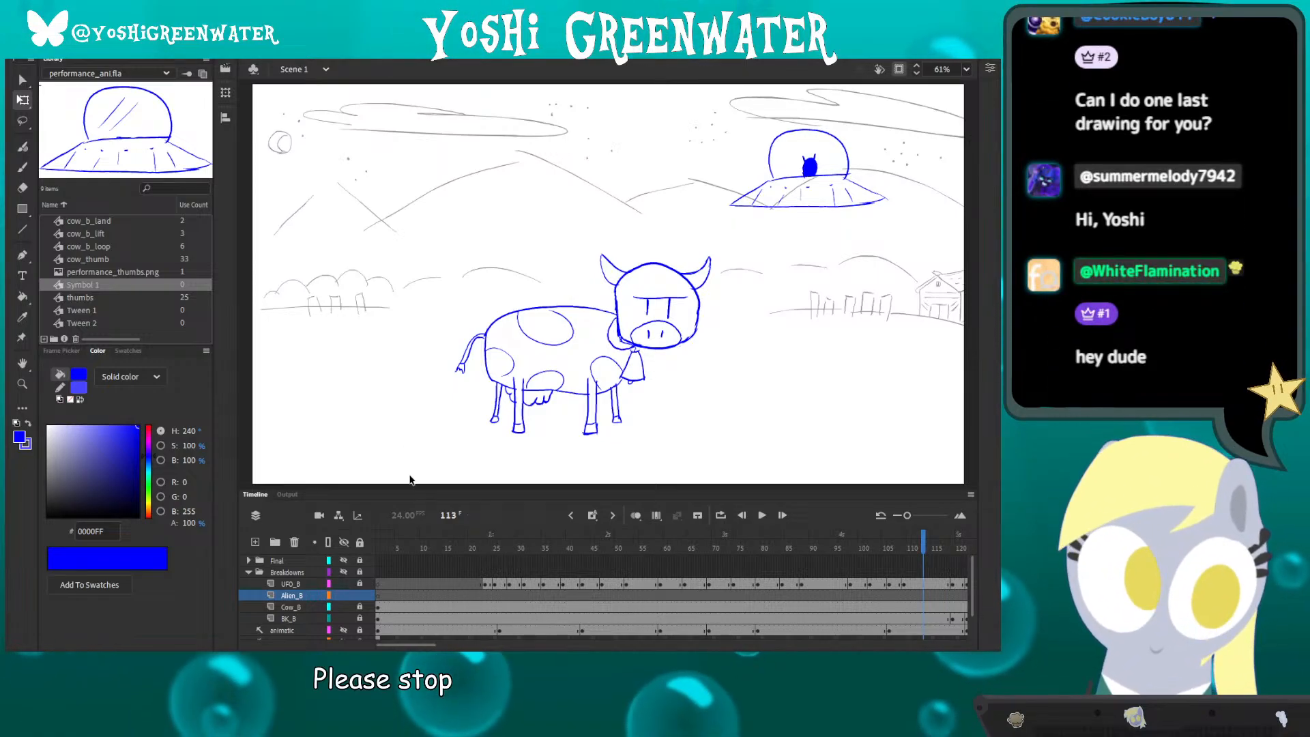
pyautogui.hotkey('ctrl', 'Return')
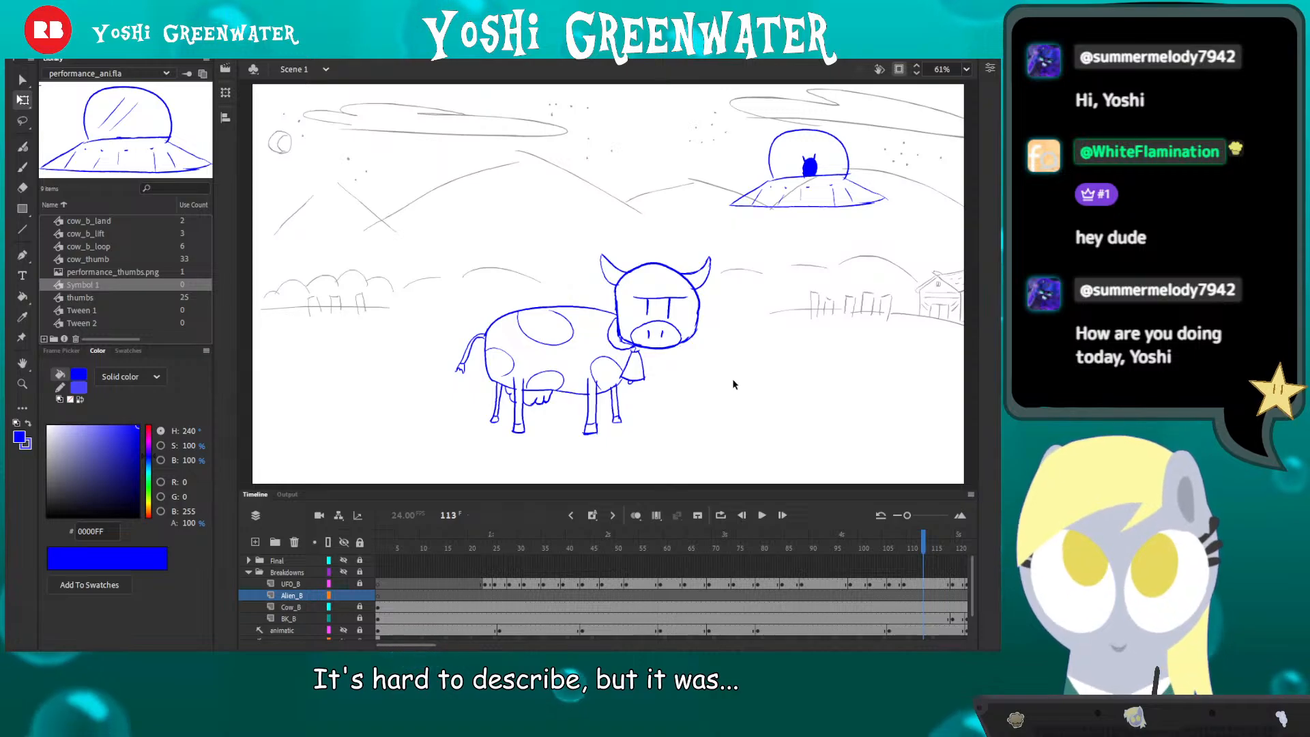
# - Add a new empty scene, Scene 2, to the document
pyautogui.click(225, 71)
pyautogui.click(243, 402)
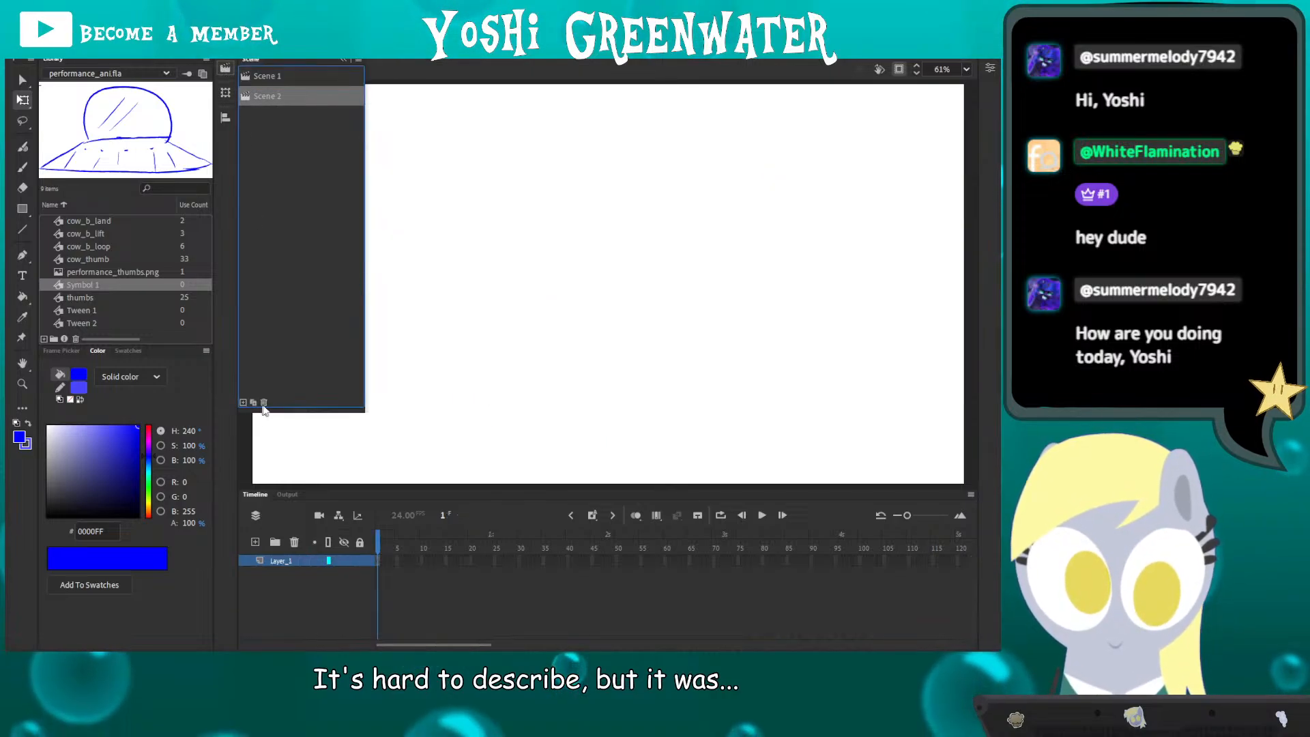
pyautogui.moveTo(272, 403); pyautogui.dragTo(270, 150)
pyautogui.click(344, 62)
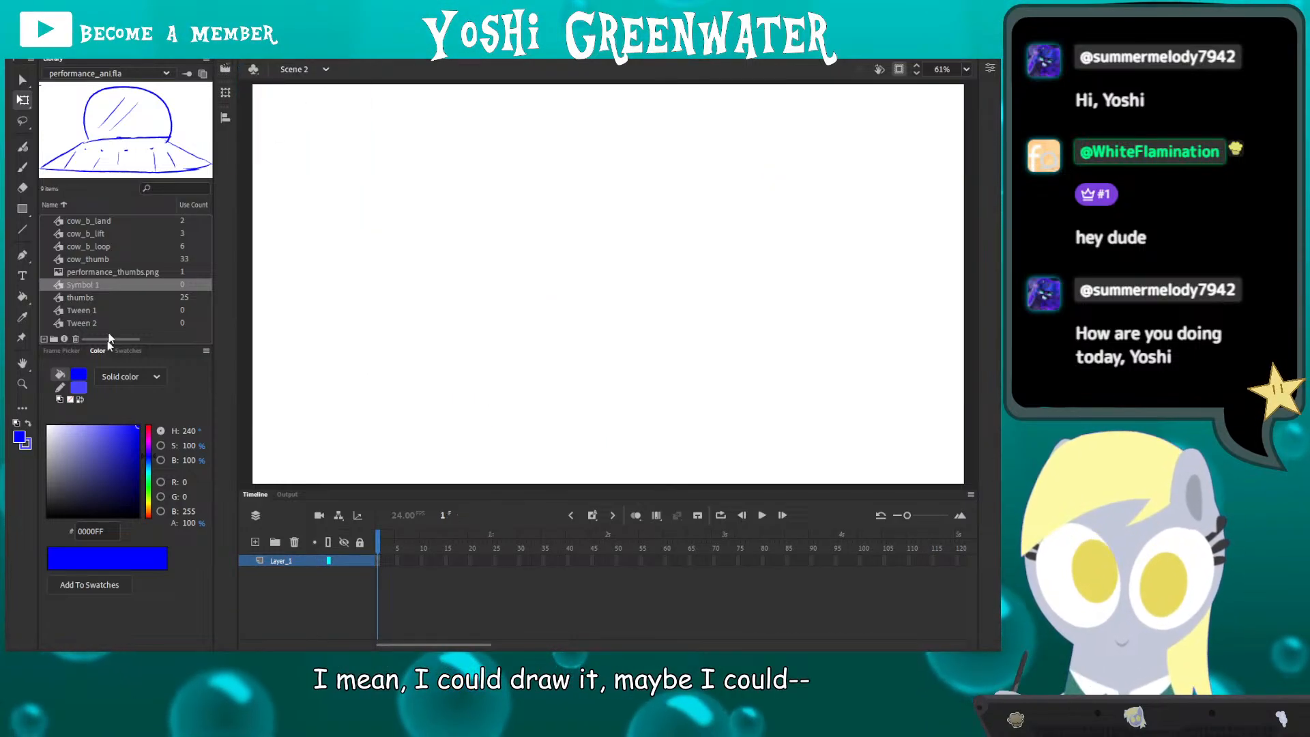
# - Set up the Classic Brush with a pure red fill (FF0000) and a size of 50
pyautogui.moveTo(147, 443); pyautogui.dragTo(147, 424)
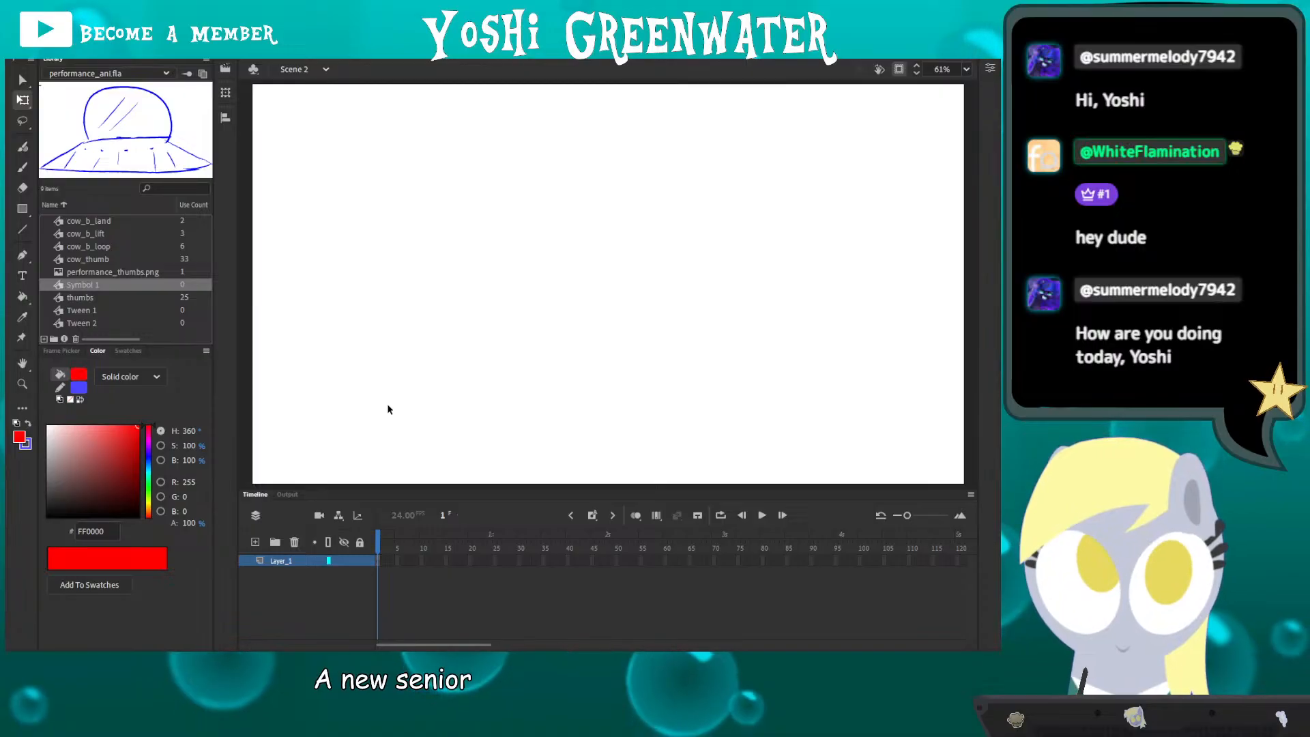
pyautogui.scroll(-2, 409, 395)
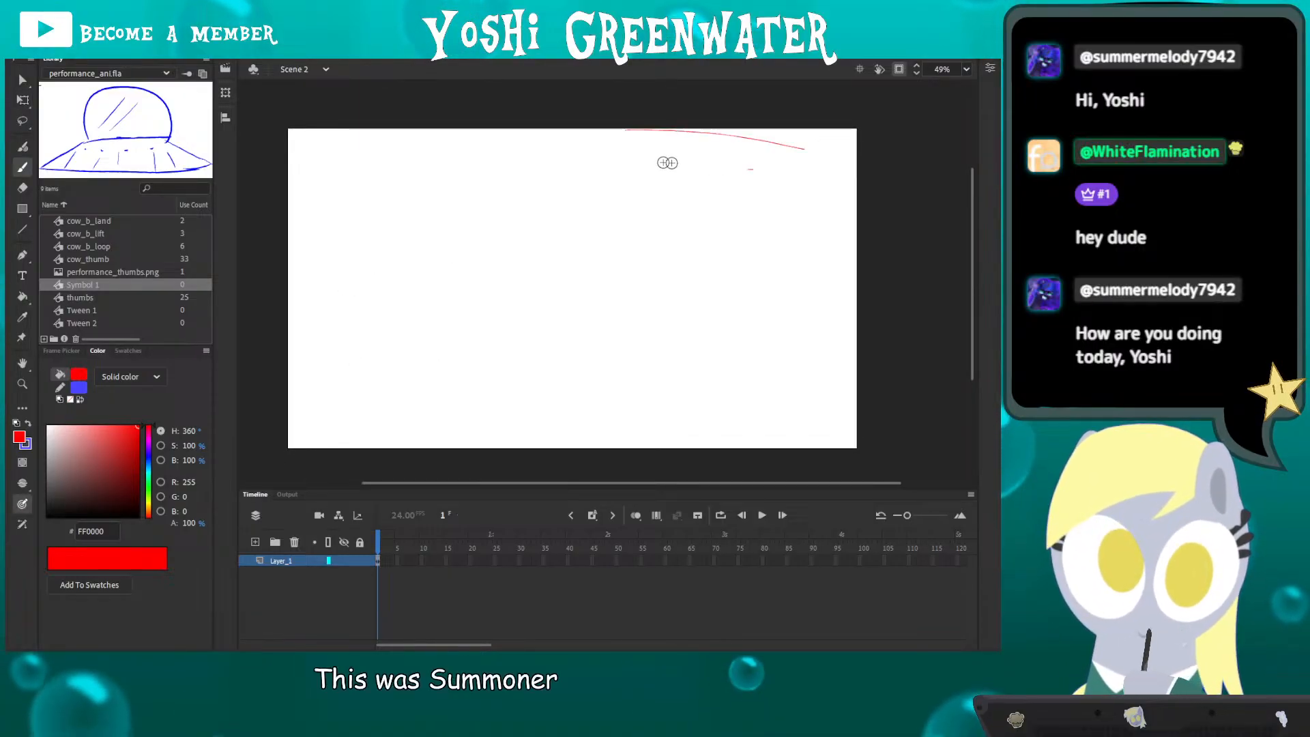
pyautogui.click(989, 70)
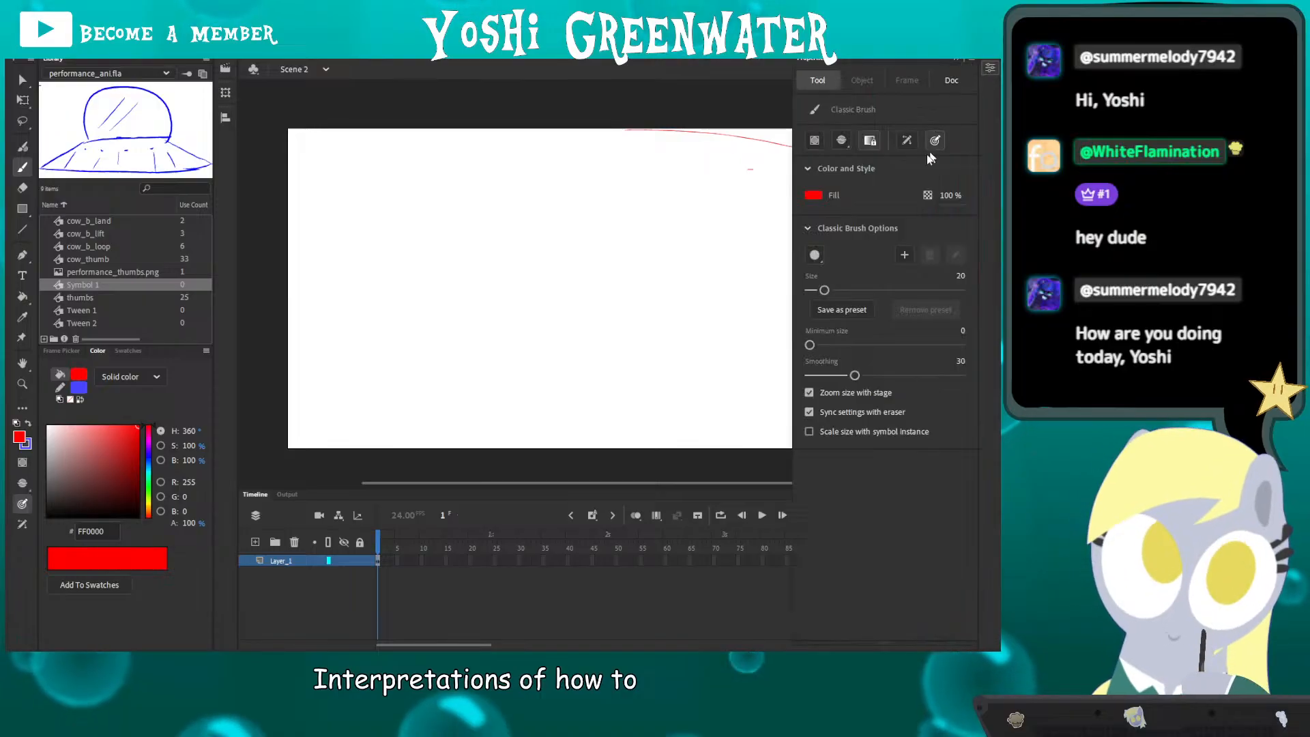
pyautogui.click(961, 275)
pyautogui.write('50')
pyautogui.press('Return')
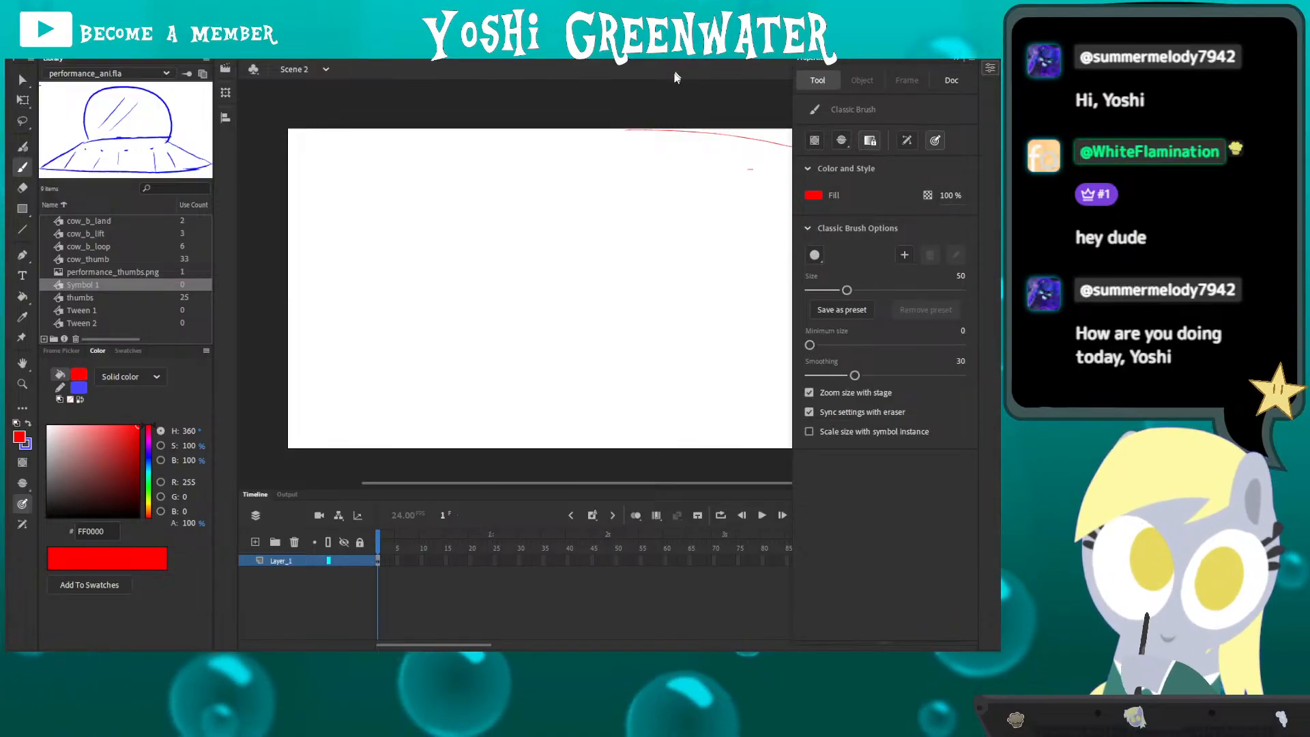
pyautogui.click(885, 60)
# - Sketch a rough red character with a small head and round body on frame 1, with long curved lines above and scribbled marks beside it
pyautogui.moveTo(828, 139); pyautogui.dragTo(540, 144)
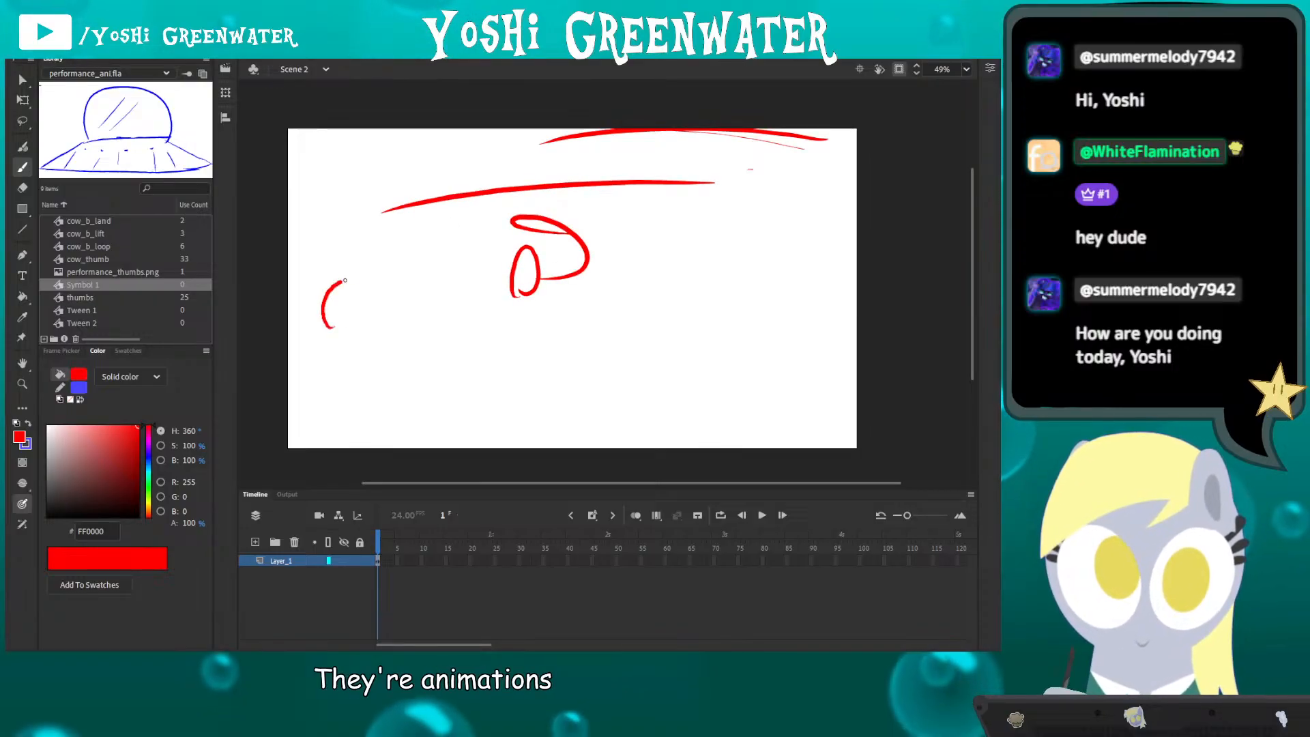
pyautogui.moveTo(381, 374); pyautogui.dragTo(356, 409)
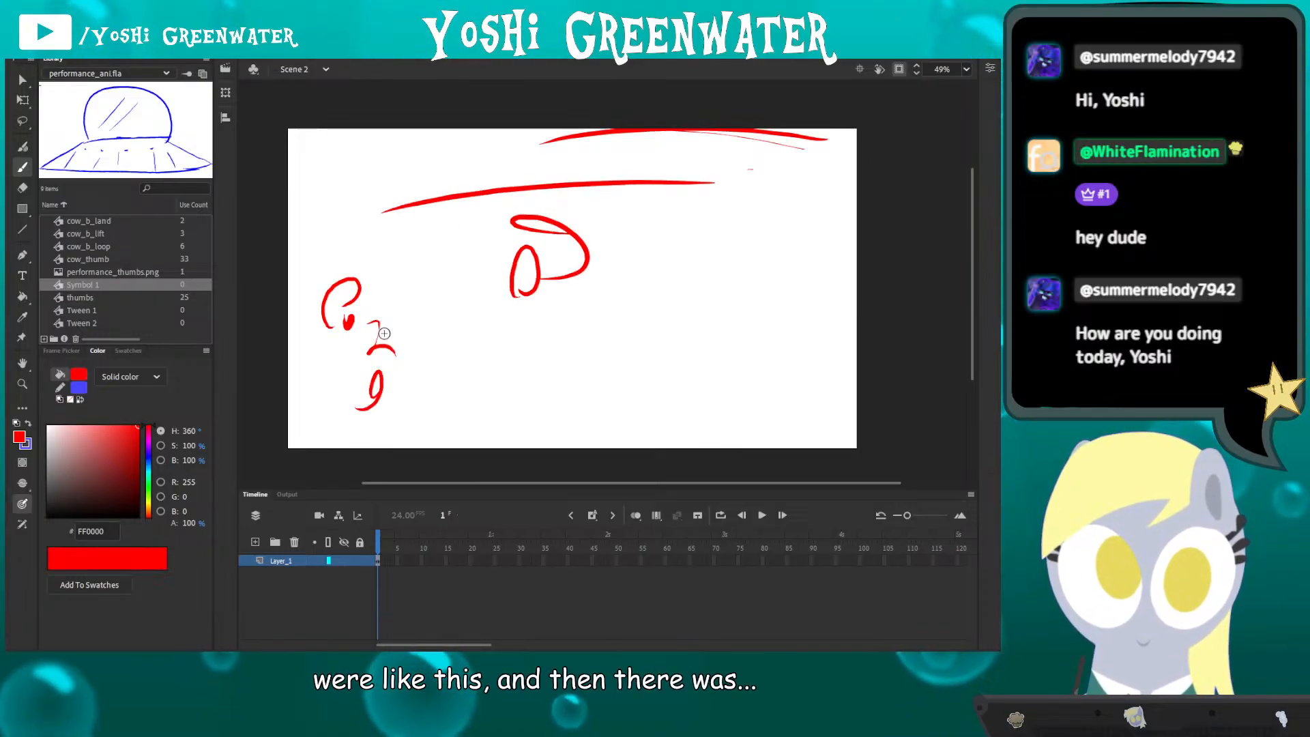
pyautogui.moveTo(521, 292); pyautogui.dragTo(633, 331)
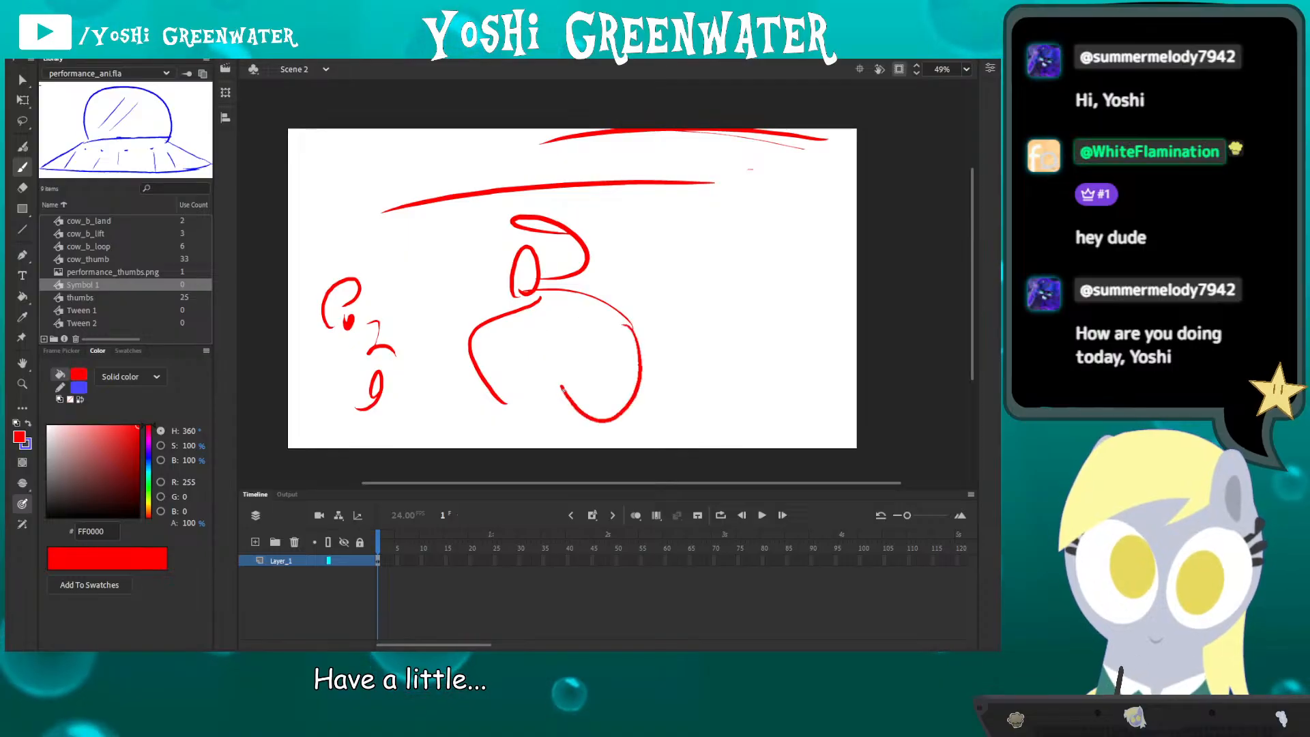
pyautogui.moveTo(405, 166); pyautogui.dragTo(380, 202)
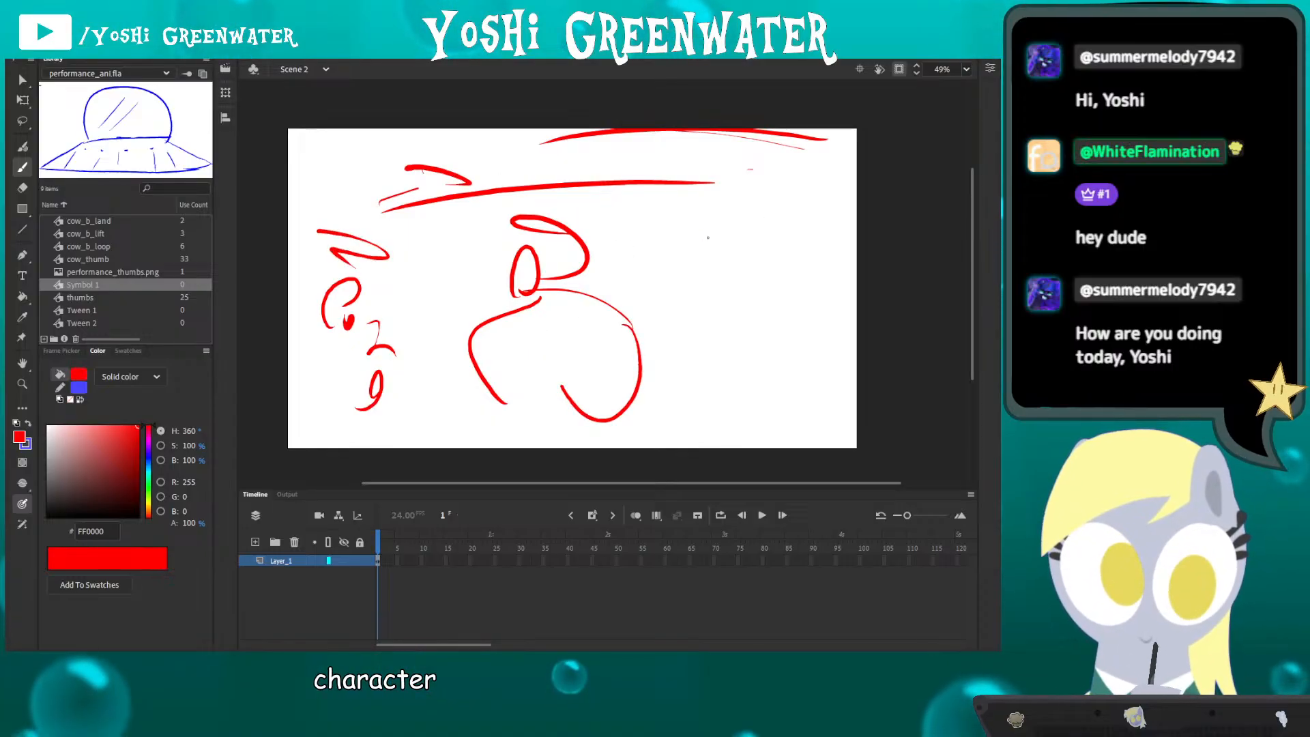
# - Add bold diagonal strokes across the right side of the frame 1 sketch, darken the character's eye and scribble more marks along the left
pyautogui.moveTo(679, 150); pyautogui.dragTo(813, 288)
pyautogui.moveTo(690, 251); pyautogui.dragTo(743, 360)
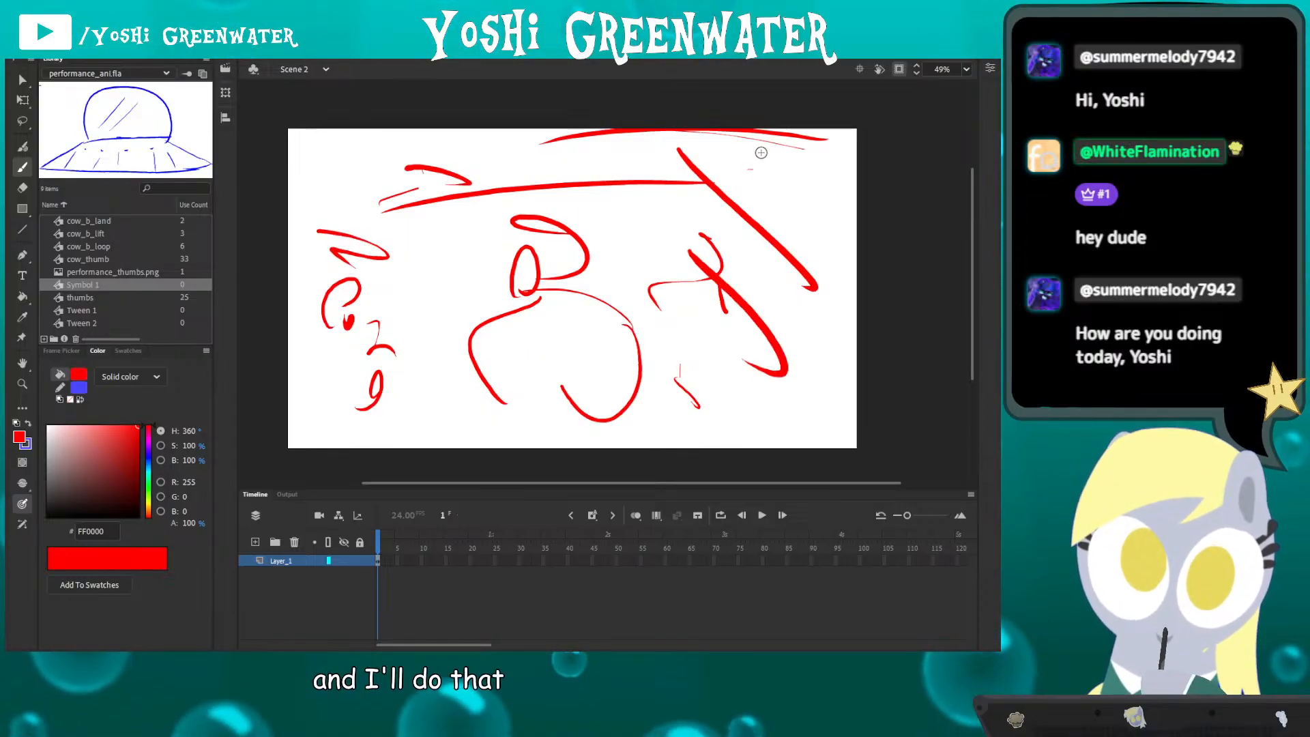
pyautogui.moveTo(761, 153); pyautogui.dragTo(851, 225)
pyautogui.moveTo(595, 161)
pyautogui.mouseDown()
pyautogui.moveTo(620, 198)
pyautogui.moveTo(726, 270)
pyautogui.mouseUp()
pyautogui.moveTo(570, 335); pyautogui.dragTo(616, 374)
pyautogui.moveTo(519, 267); pyautogui.dragTo(510, 275)
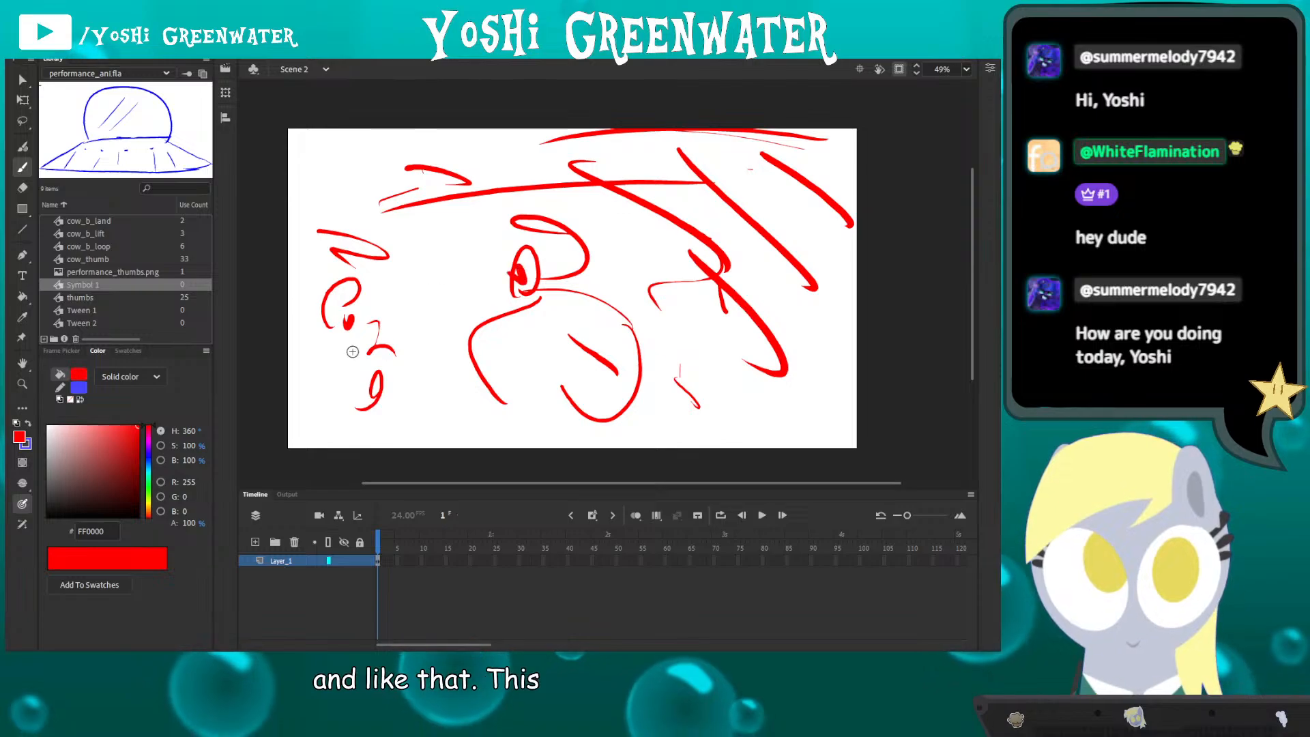
pyautogui.moveTo(360, 350)
pyautogui.mouseDown()
pyautogui.moveTo(400, 341)
pyautogui.moveTo(388, 389)
pyautogui.mouseUp()
pyautogui.moveTo(323, 182); pyautogui.dragTo(328, 200)
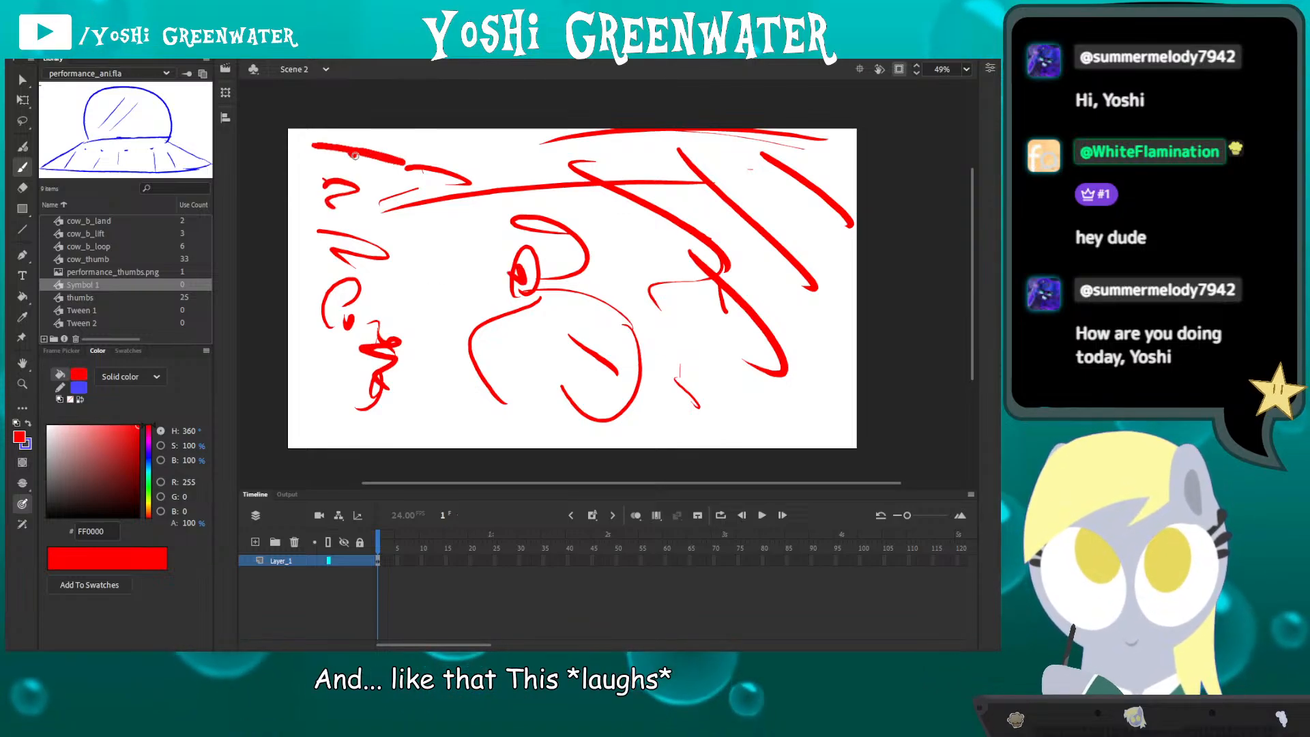
pyautogui.moveTo(355, 157); pyautogui.dragTo(417, 187)
# - Insert a blank keyframe at frame 2 and draw long, gently curved horizontal red lines across the stage
pyautogui.press('F7')
pyautogui.moveTo(799, 417); pyautogui.dragTo(617, 370)
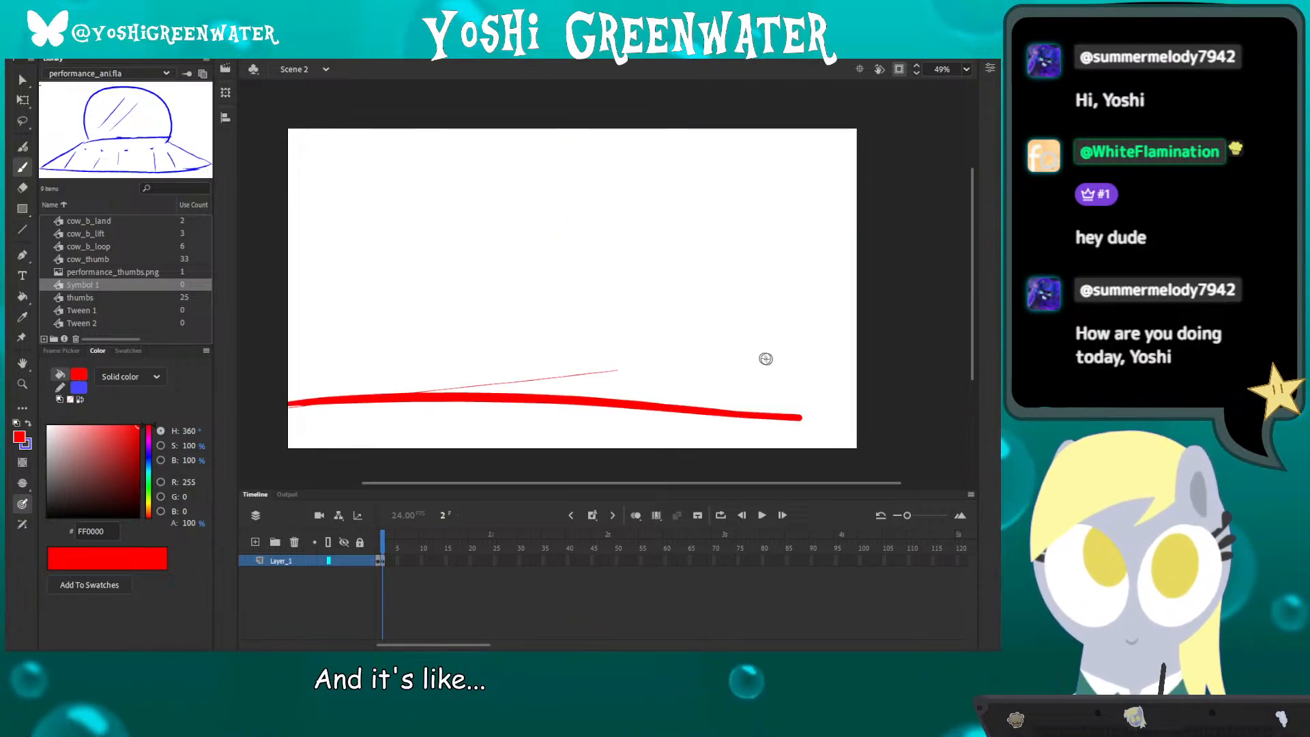
pyautogui.moveTo(762, 366); pyautogui.dragTo(288, 368)
pyautogui.moveTo(808, 297); pyautogui.dragTo(288, 277)
pyautogui.moveTo(774, 223); pyautogui.dragTo(288, 192)
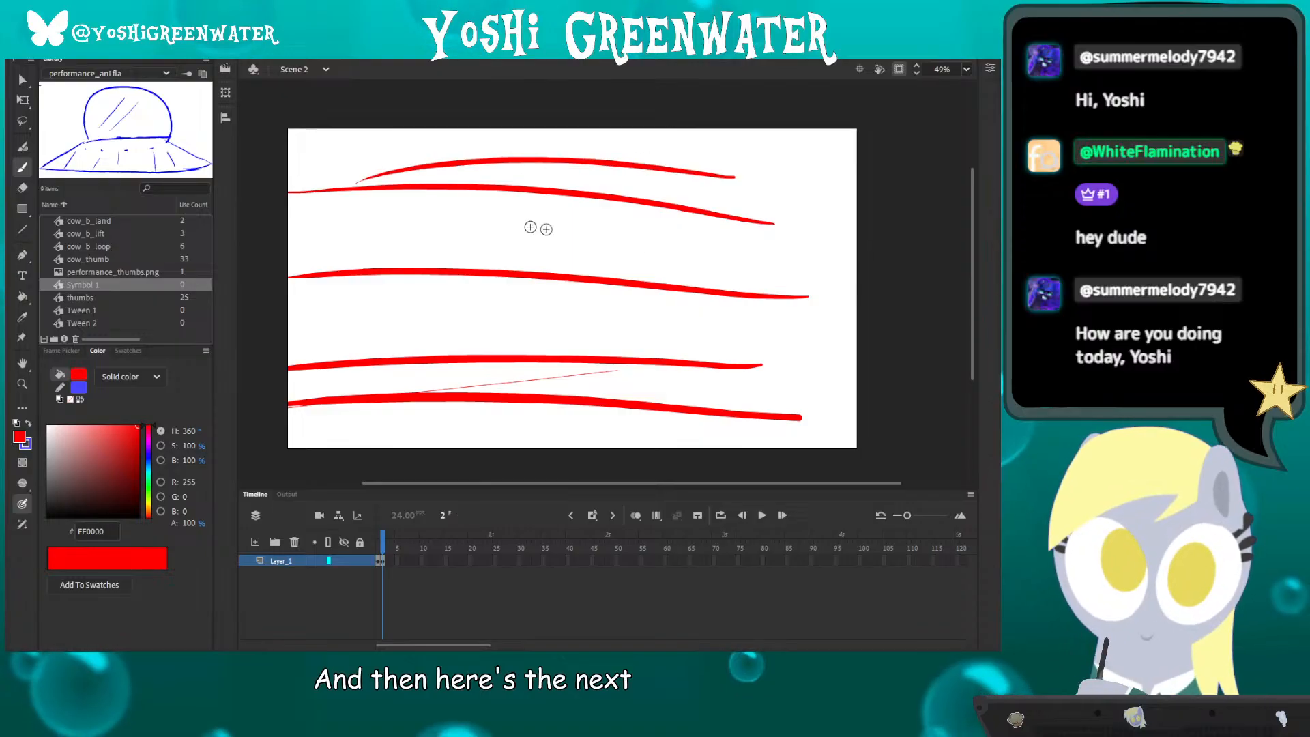
# - Insert a blank keyframe at frame 3 and sketch a large rough face with an eye at the centre, flanked by jagged marks
pyautogui.press('F7')
pyautogui.moveTo(567, 250)
pyautogui.mouseDown()
pyautogui.moveTo(503, 391)
pyautogui.moveTo(530, 364)
pyautogui.mouseUp()
pyautogui.moveTo(549, 273); pyautogui.dragTo(570, 283)
pyautogui.moveTo(536, 232); pyautogui.dragTo(592, 290)
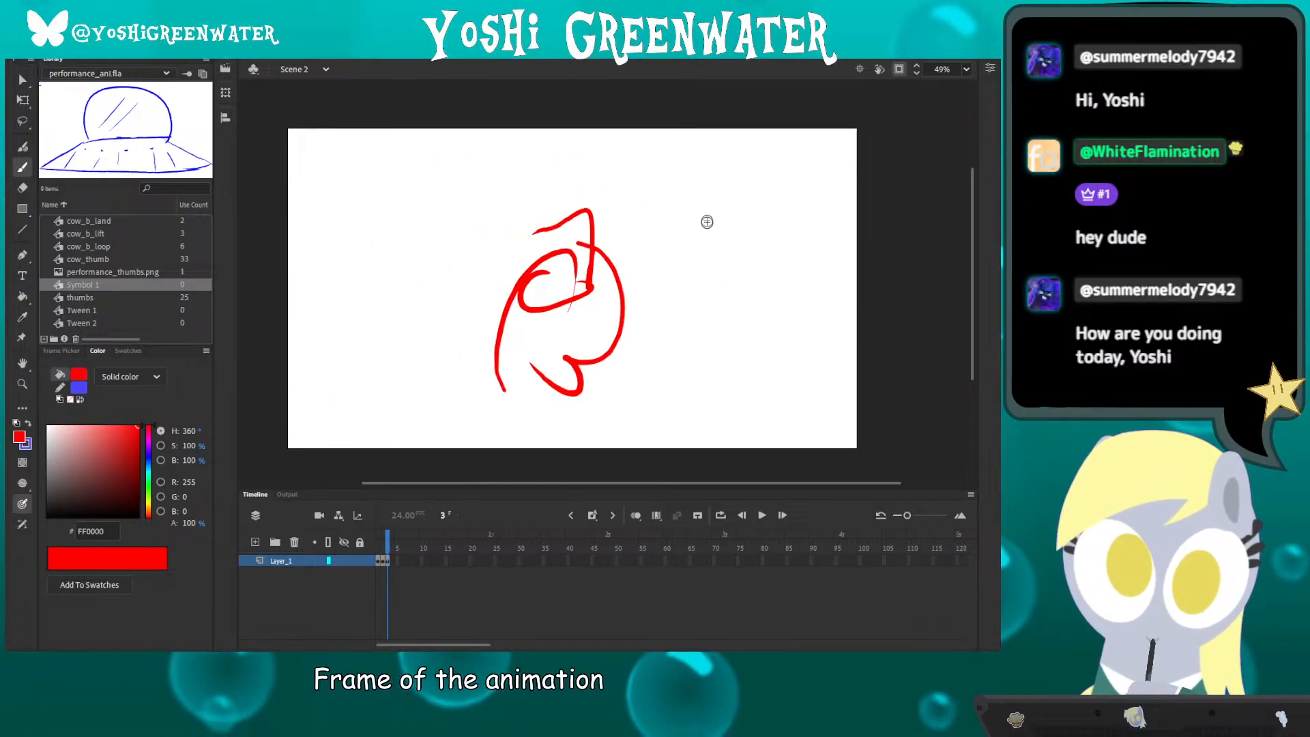
pyautogui.moveTo(692, 242); pyautogui.dragTo(650, 373)
pyautogui.moveTo(705, 157); pyautogui.dragTo(784, 423)
pyautogui.moveTo(453, 214); pyautogui.dragTo(447, 193)
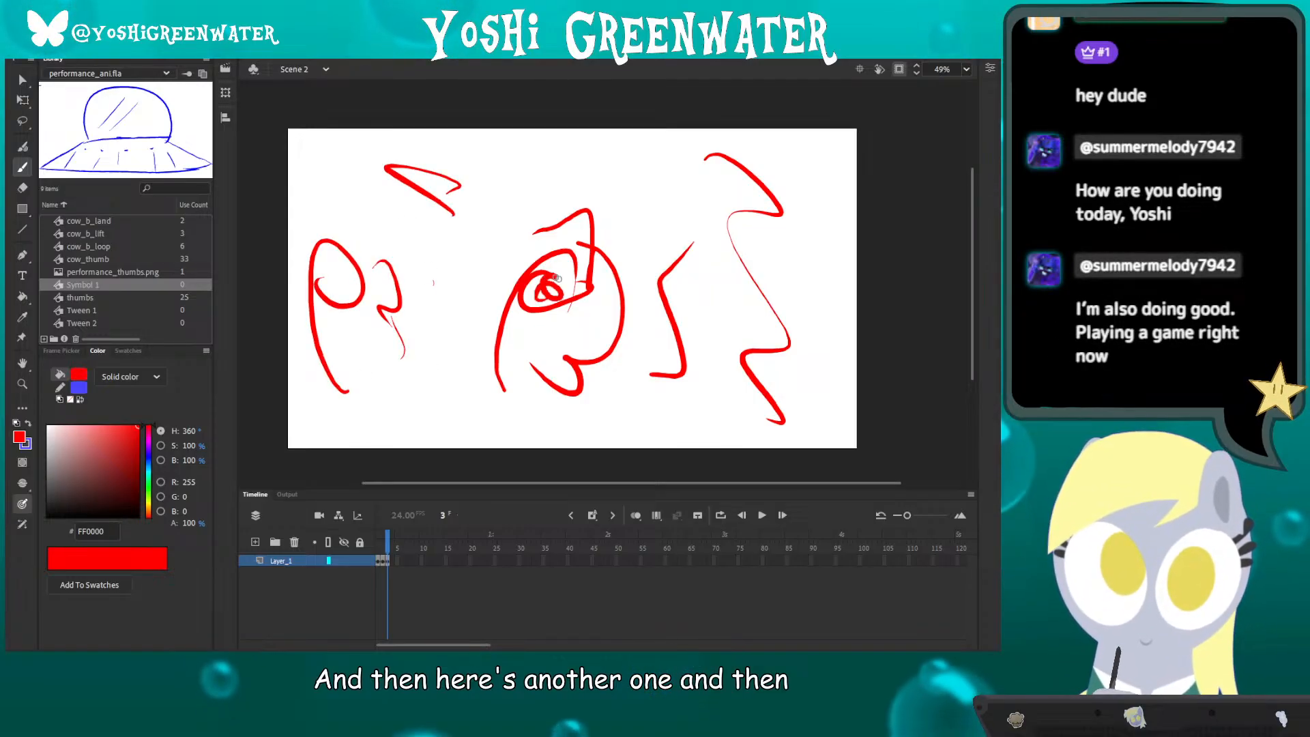
# - Add long diagonal strokes above the frame 3 face and more jagged lines along the right, lower and left areas
pyautogui.moveTo(463, 151); pyautogui.dragTo(703, 190)
pyautogui.moveTo(436, 178); pyautogui.dragTo(622, 206)
pyautogui.moveTo(783, 150); pyautogui.dragTo(815, 243)
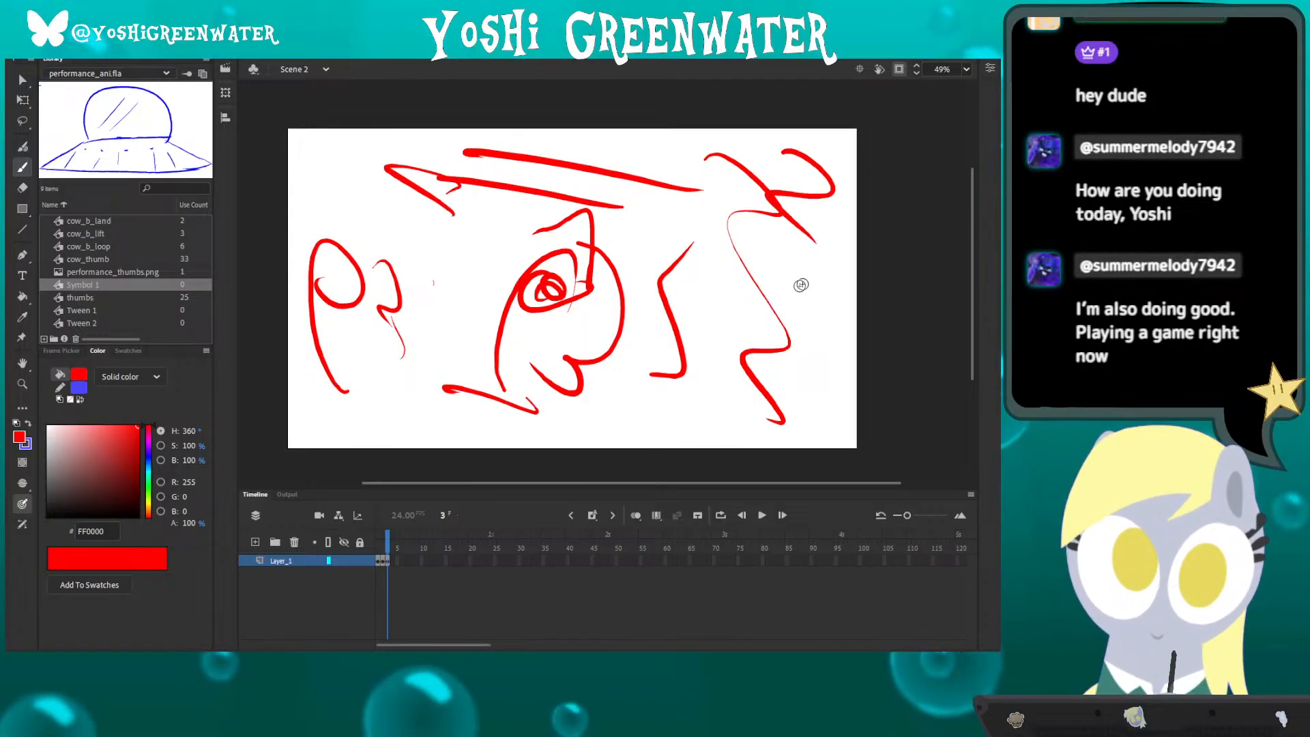
pyautogui.moveTo(797, 300); pyautogui.dragTo(743, 358)
pyautogui.moveTo(702, 379)
pyautogui.mouseDown()
pyautogui.moveTo(750, 406)
pyautogui.moveTo(506, 319)
pyautogui.mouseUp()
pyautogui.moveTo(435, 232); pyautogui.dragTo(328, 229)
# - Flip back and forth through frames 1 to 3 to check how the red sketches play in sequence
pyautogui.press(',')
pyautogui.press(',')
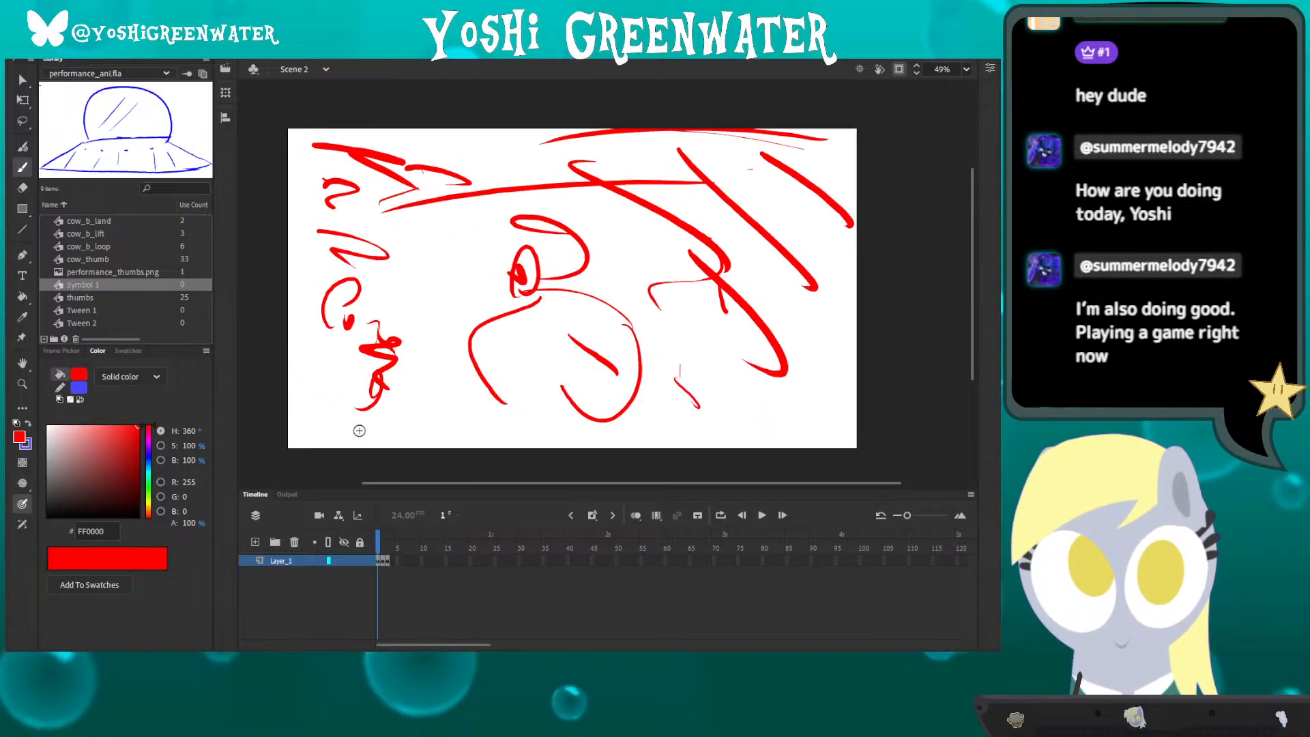
pyautogui.press('.')
pyautogui.press('.')
pyautogui.press(',')
pyautogui.press(',')
pyautogui.press('.')
pyautogui.press('.')
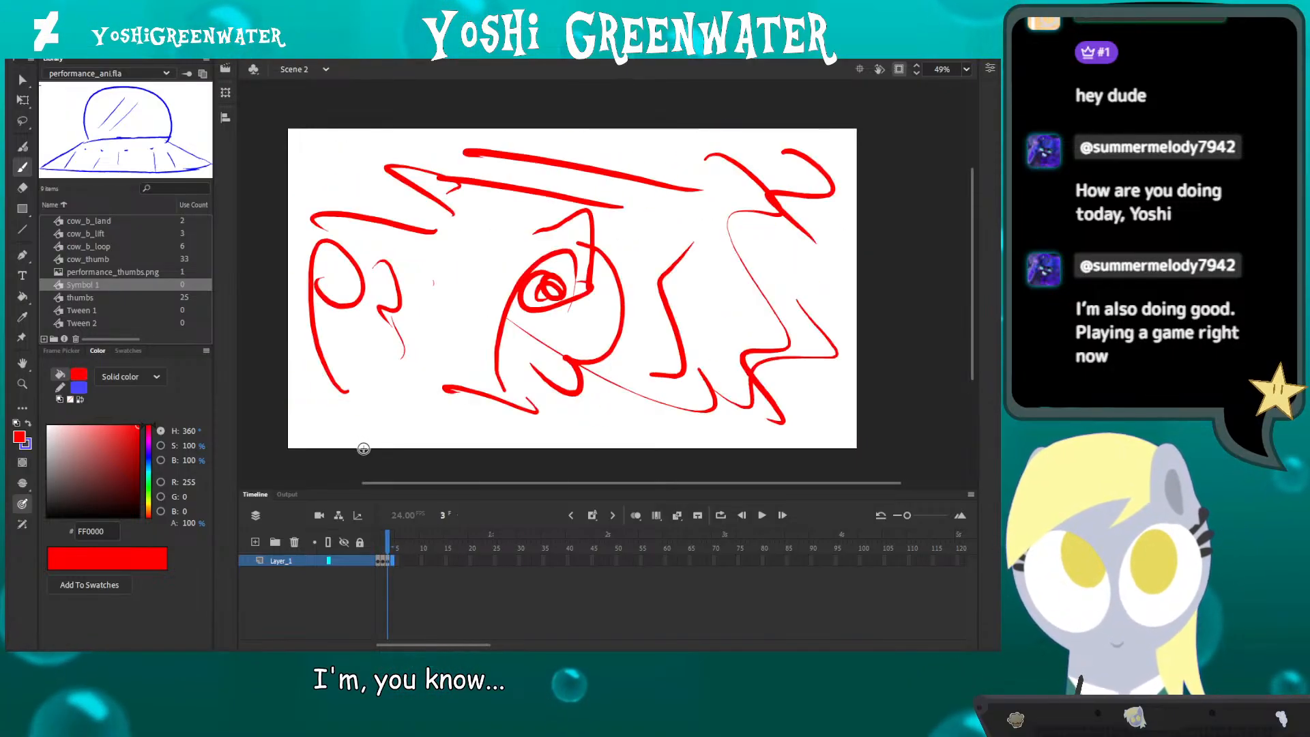
pyautogui.press(',')
pyautogui.press(',')
pyautogui.press('.')
pyautogui.press('.')
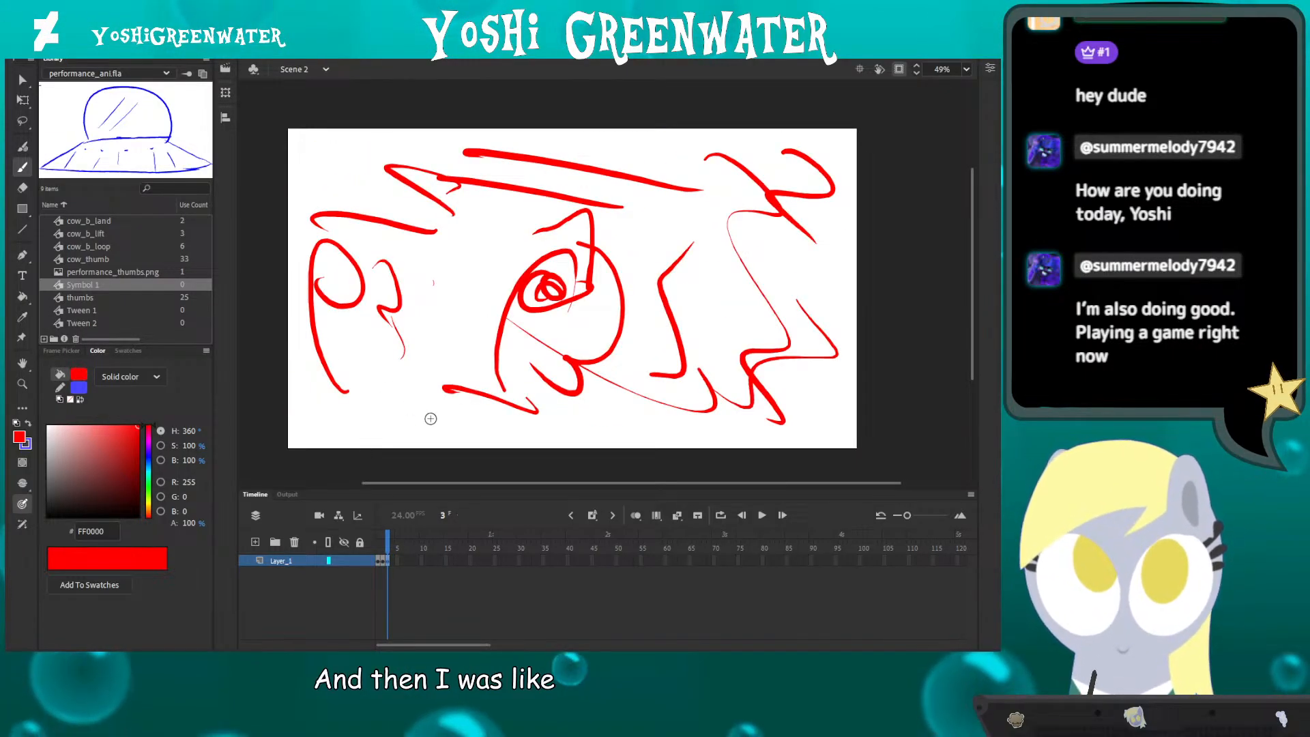
# - Insert a blank keyframe at frame 4 and draw a small skull with angry eyes and gritted teeth near the centre
pyautogui.press('F7')
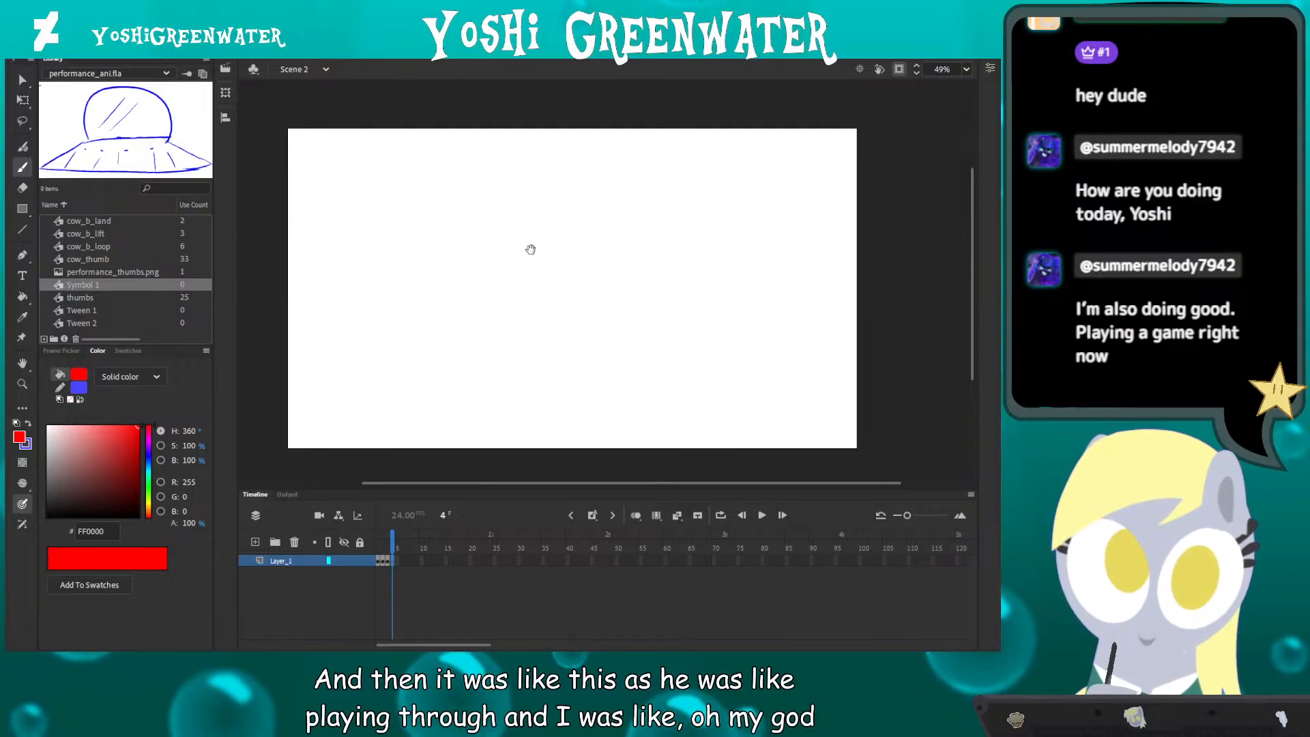
pyautogui.moveTo(512, 275)
pyautogui.mouseDown()
pyautogui.moveTo(548, 218)
pyautogui.moveTo(588, 272)
pyautogui.mouseUp()
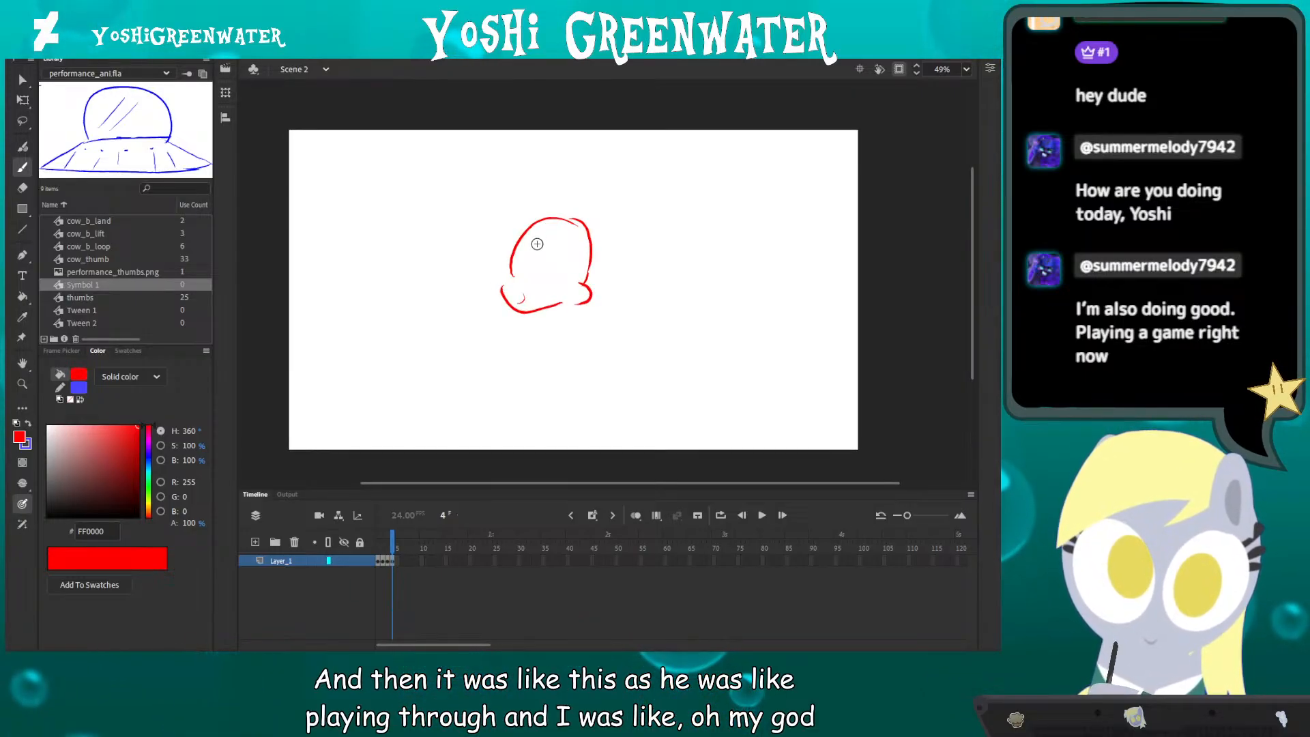
pyautogui.moveTo(533, 235); pyautogui.dragTo(538, 250)
pyautogui.moveTo(556, 245)
pyautogui.mouseDown()
pyautogui.moveTo(521, 275)
pyautogui.moveTo(568, 275)
pyautogui.moveTo(535, 301)
pyautogui.mouseUp()
pyautogui.moveTo(550, 275); pyautogui.dragTo(554, 301)
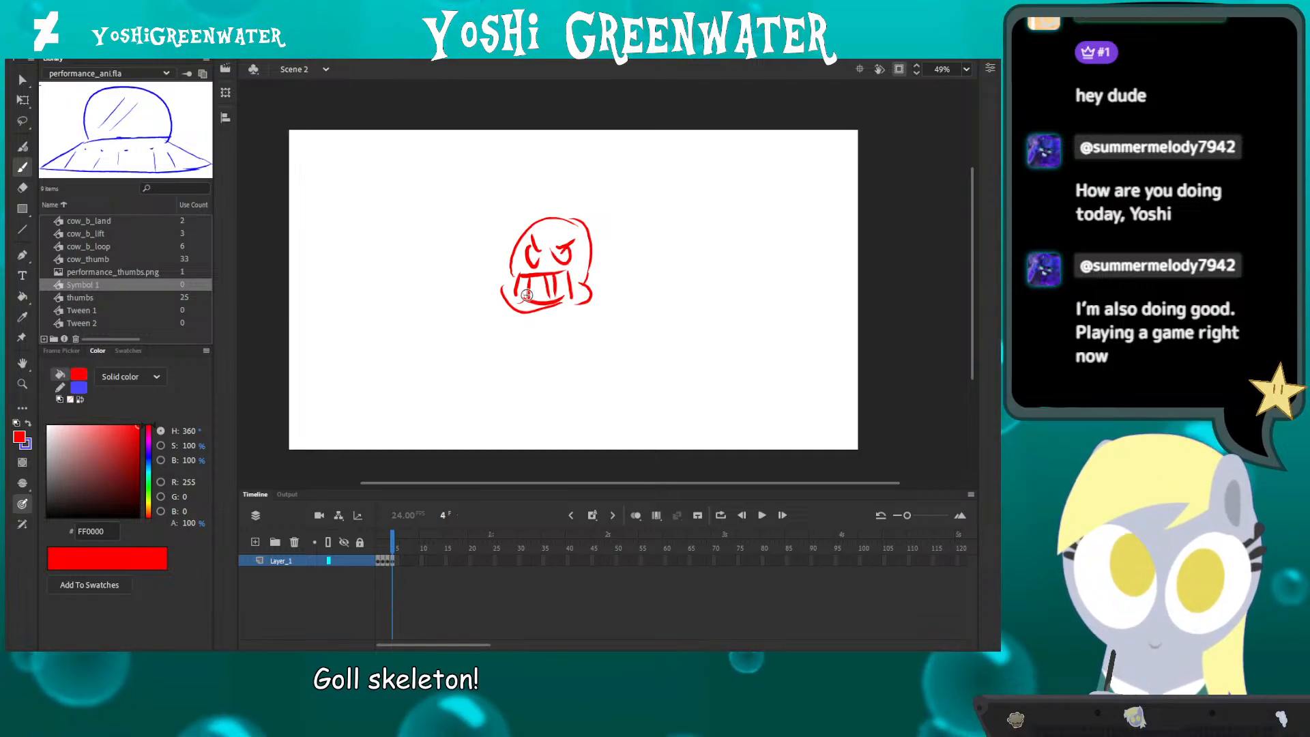
# - Draw a rough four-sided frame around the skull with short accent strokes outside it
pyautogui.moveTo(447, 199); pyautogui.dragTo(424, 172)
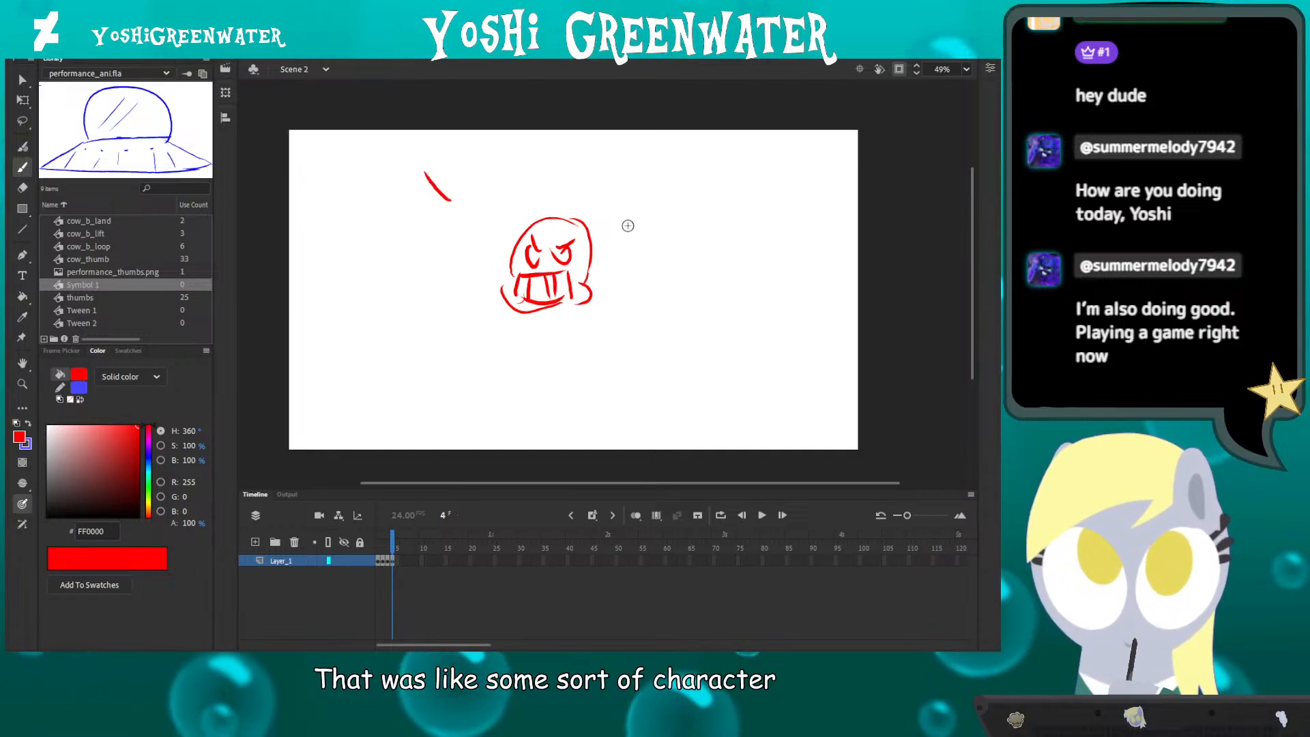
pyautogui.moveTo(648, 238); pyautogui.dragTo(673, 233)
pyautogui.moveTo(663, 352); pyautogui.dragTo(653, 376)
pyautogui.moveTo(550, 373); pyautogui.dragTo(502, 358)
pyautogui.moveTo(447, 294); pyautogui.dragTo(437, 250)
pyautogui.moveTo(433, 201); pyautogui.dragTo(489, 182)
pyautogui.moveTo(579, 155); pyautogui.dragTo(650, 309)
pyautogui.moveTo(647, 330); pyautogui.dragTo(554, 348)
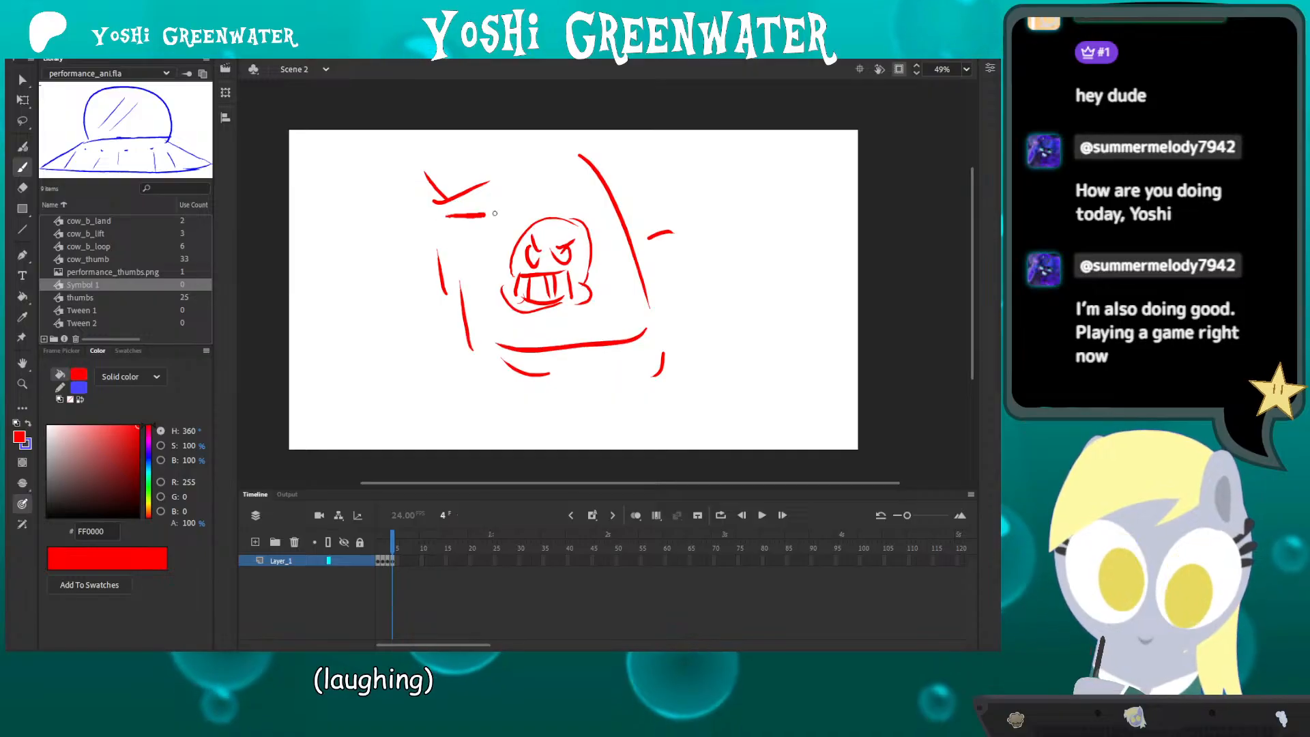
# - Scatter jagged lines and short dashes around the outer edges of the frame 4 drawing
pyautogui.moveTo(777, 274); pyautogui.dragTo(778, 315)
pyautogui.moveTo(796, 386)
pyautogui.mouseDown()
pyautogui.moveTo(790, 373)
pyautogui.moveTo(679, 429)
pyautogui.mouseUp()
pyautogui.moveTo(602, 435); pyautogui.dragTo(538, 410)
pyautogui.moveTo(522, 427); pyautogui.dragTo(483, 419)
pyautogui.moveTo(446, 411); pyautogui.dragTo(393, 367)
pyautogui.moveTo(409, 358); pyautogui.dragTo(374, 313)
pyautogui.moveTo(384, 256)
pyautogui.mouseDown()
pyautogui.moveTo(392, 242)
pyautogui.moveTo(353, 154)
pyautogui.mouseUp()
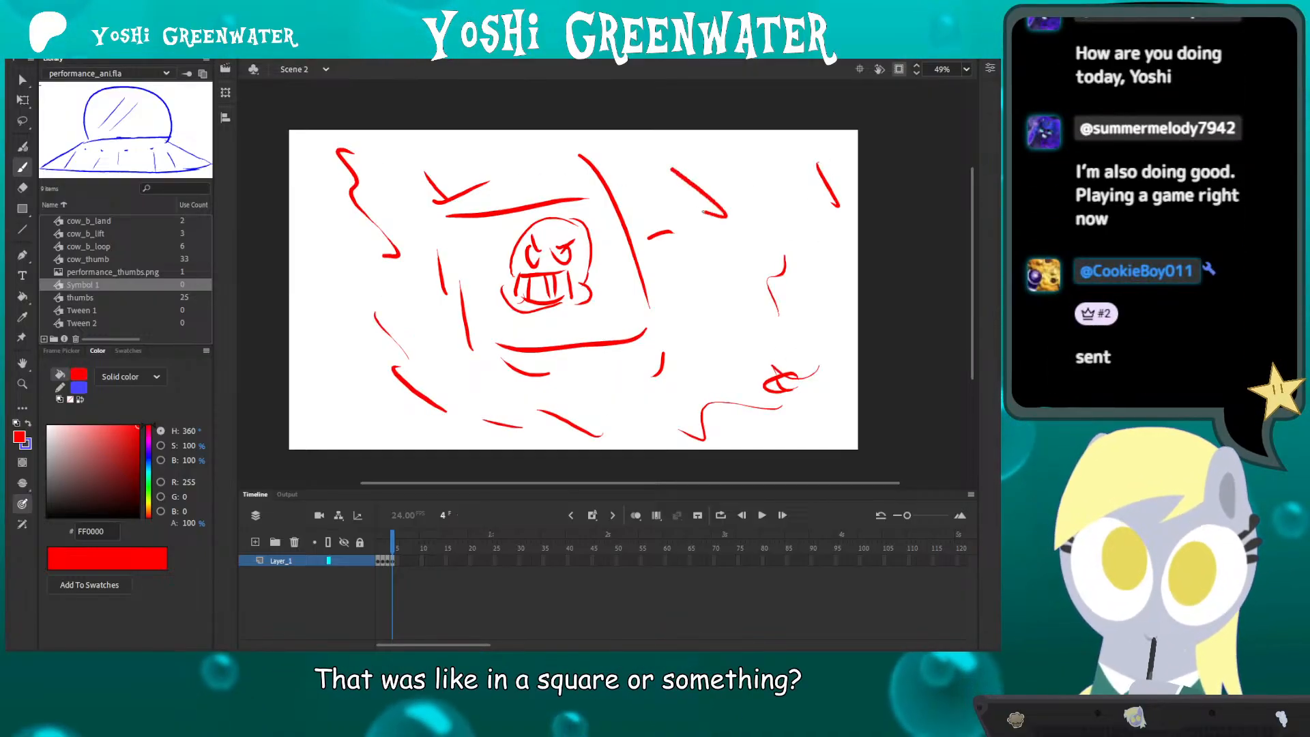
pyautogui.moveTo(703, 212); pyautogui.dragTo(712, 236)
# - Extend the layer to frame 32 and convert the whole frame 4 drawing into a symbol named q
pyautogui.click(528, 563)
pyautogui.press('F5')
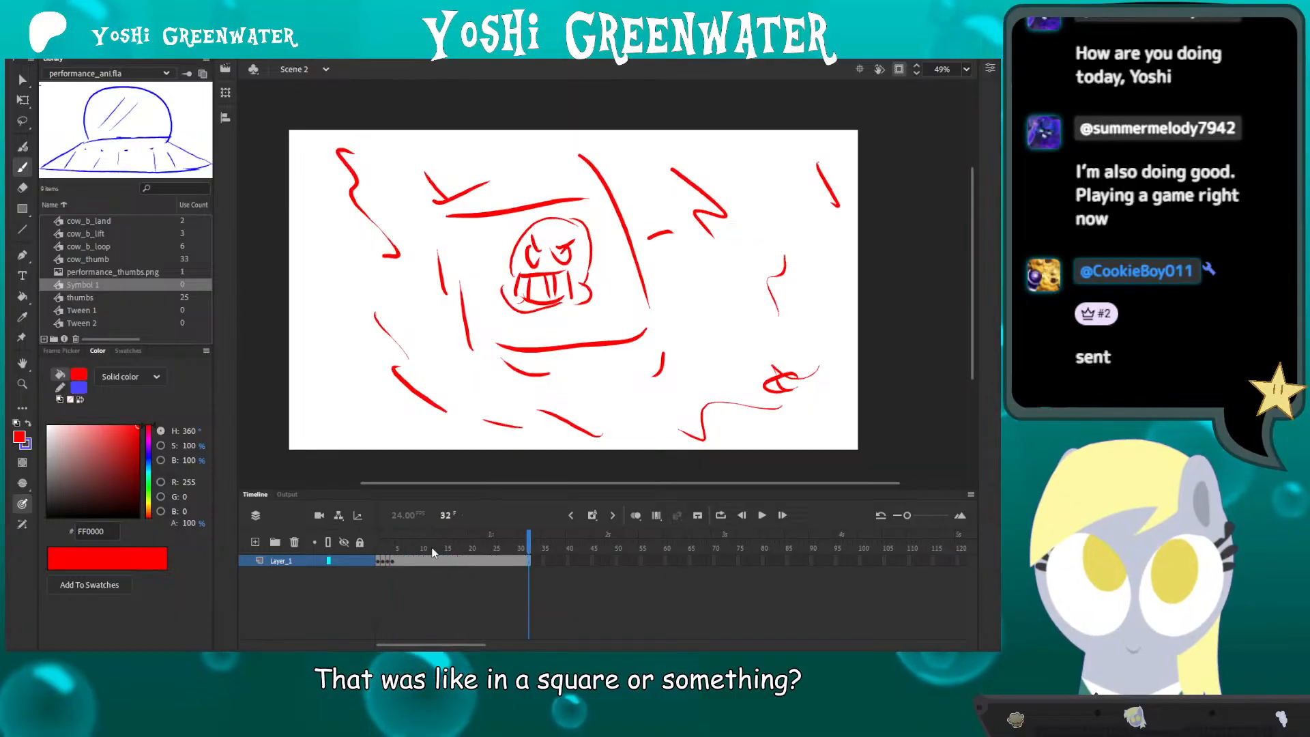
pyautogui.click(393, 548)
pyautogui.press('q')
pyautogui.hotkey('ctrl', 'a')
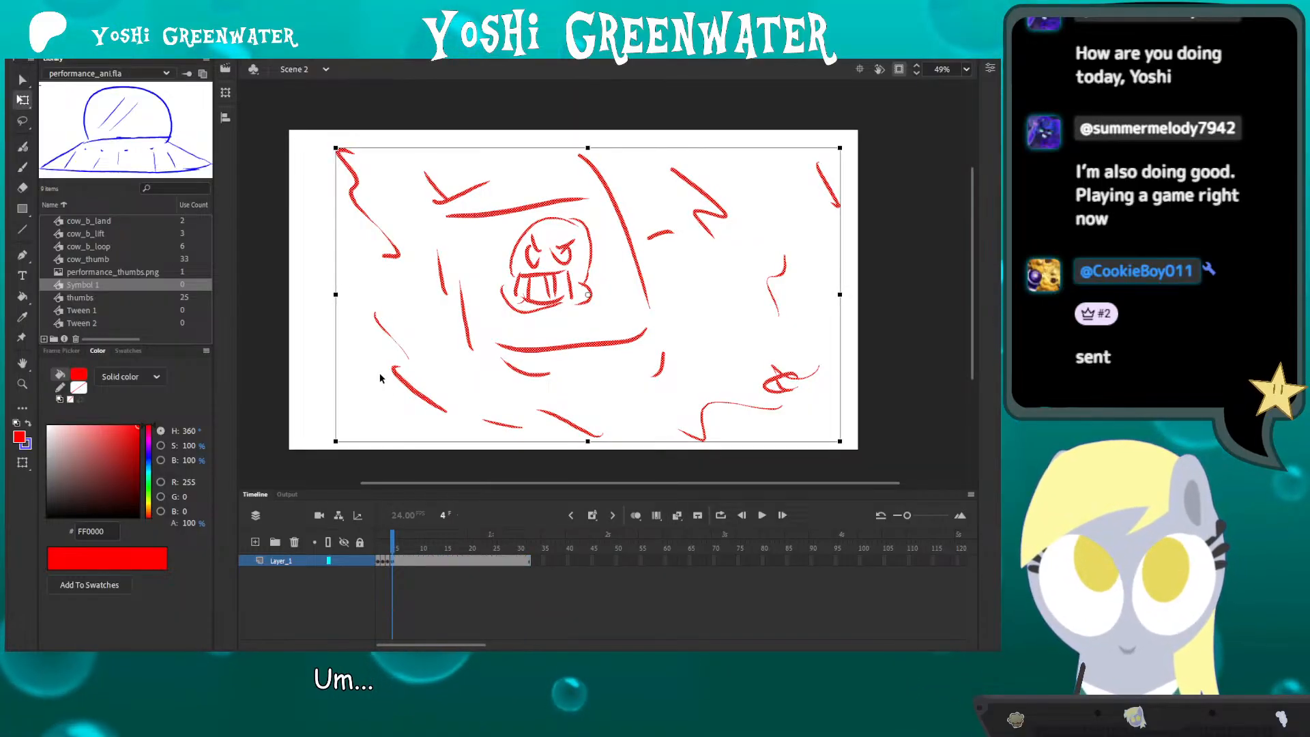
pyautogui.press('F8')
pyautogui.write('q')
pyautogui.press('Return')
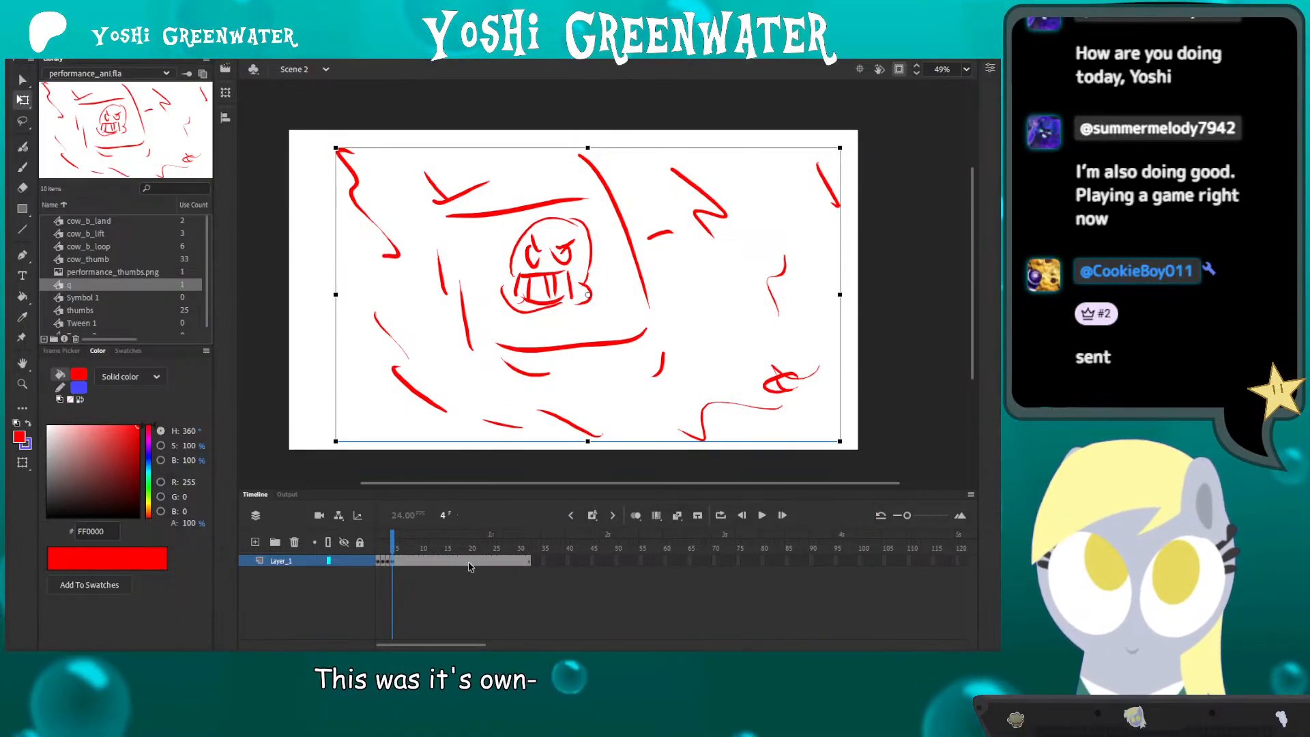
# - Enlarge the skull symbol beyond the stage on a frame 20 keyframe, shift it slightly down, and tween from frame 4
pyautogui.moveTo(334, 148); pyautogui.dragTo(220, 81)
pyautogui.moveTo(469, 397); pyautogui.dragTo(480, 433)
pyautogui.click(433, 572)
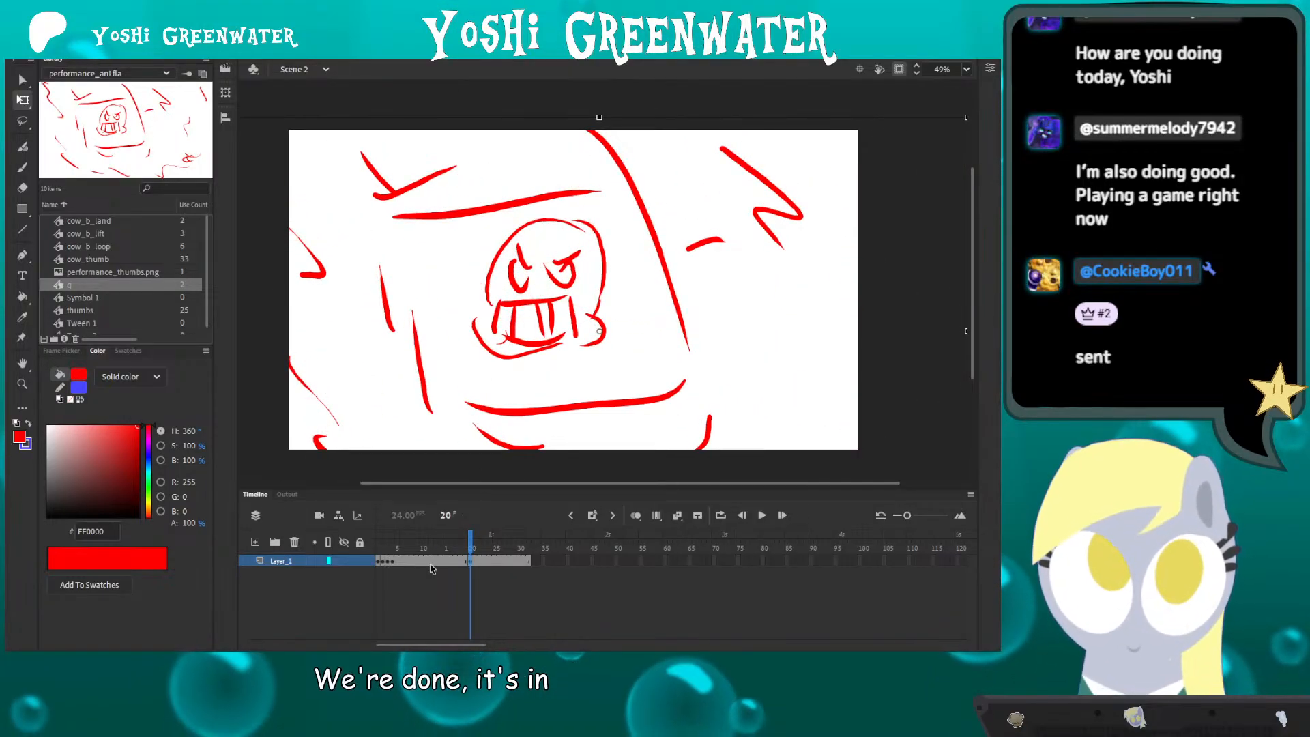
pyautogui.click(405, 561)
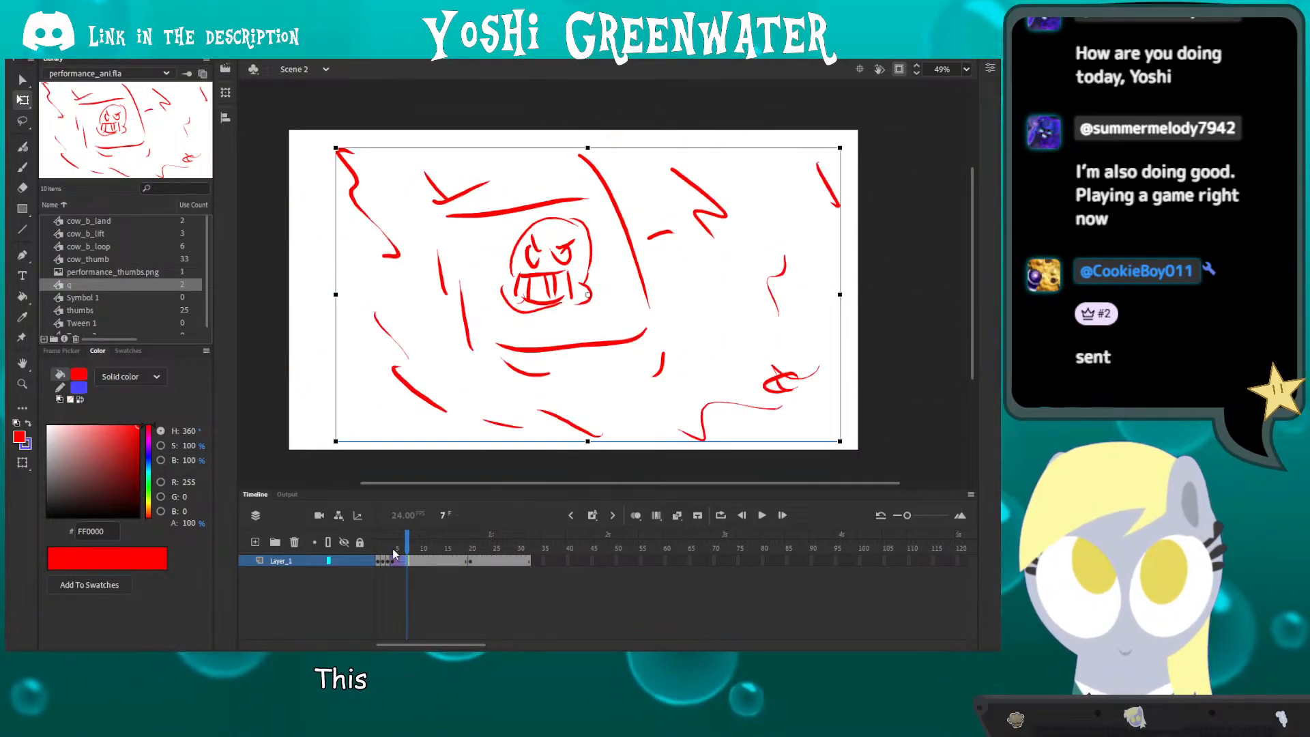
# - Lengthen the holds of the first drawings and the skull tween so the sequence runs to frame 45, and scrub through it
pyautogui.press('F4')
pyautogui.click(378, 561)
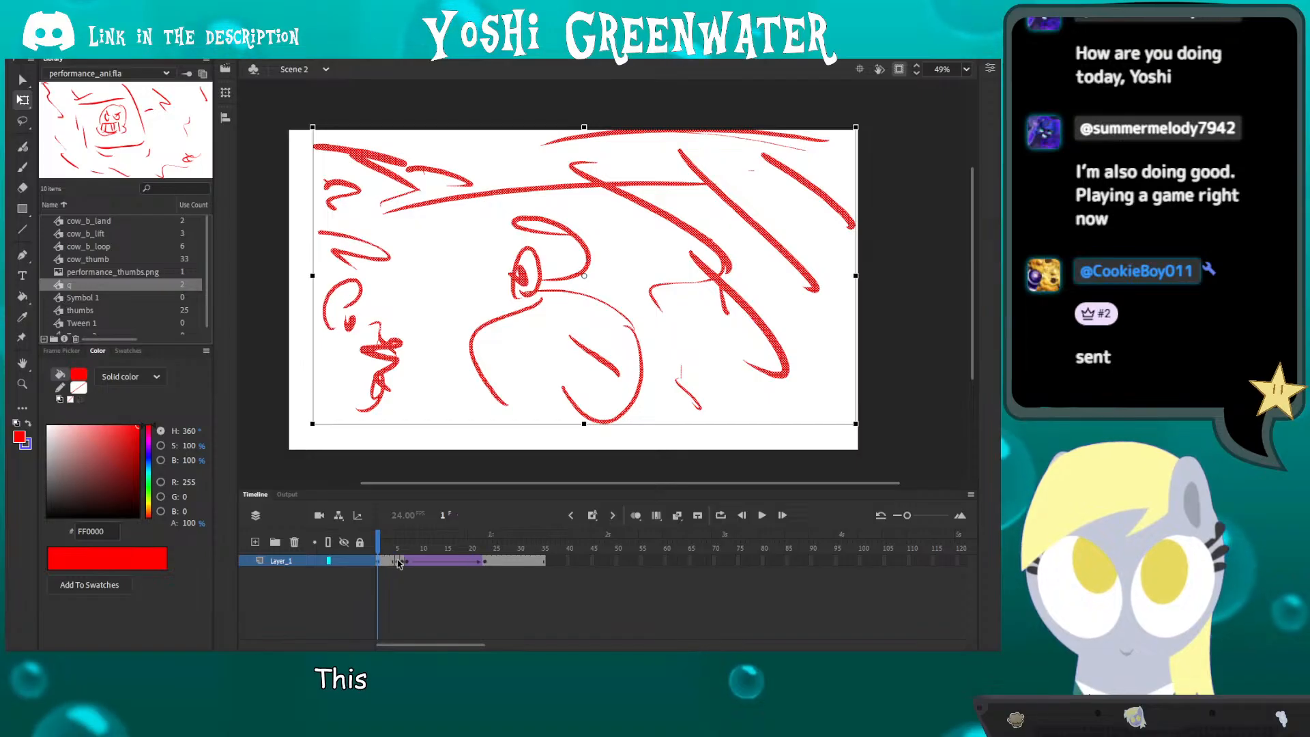
pyautogui.press('Return')
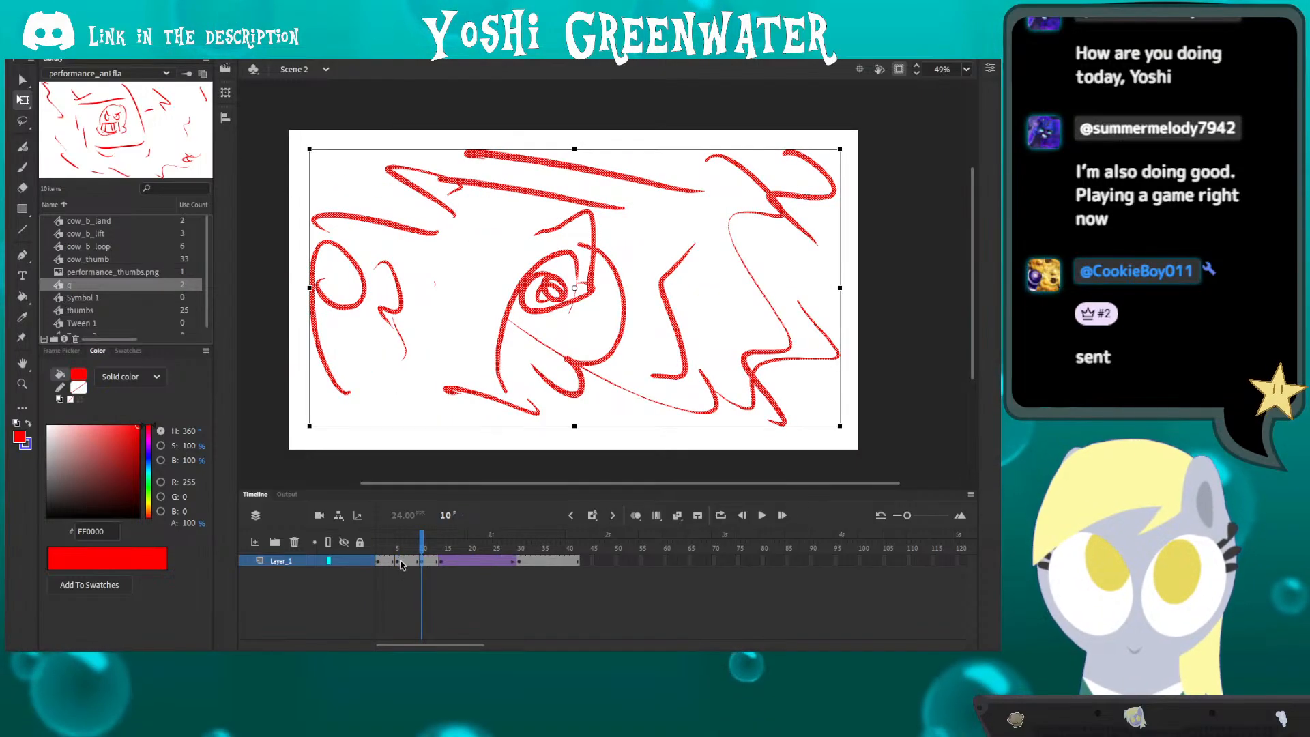
pyautogui.moveTo(423, 552); pyautogui.dragTo(564, 552)
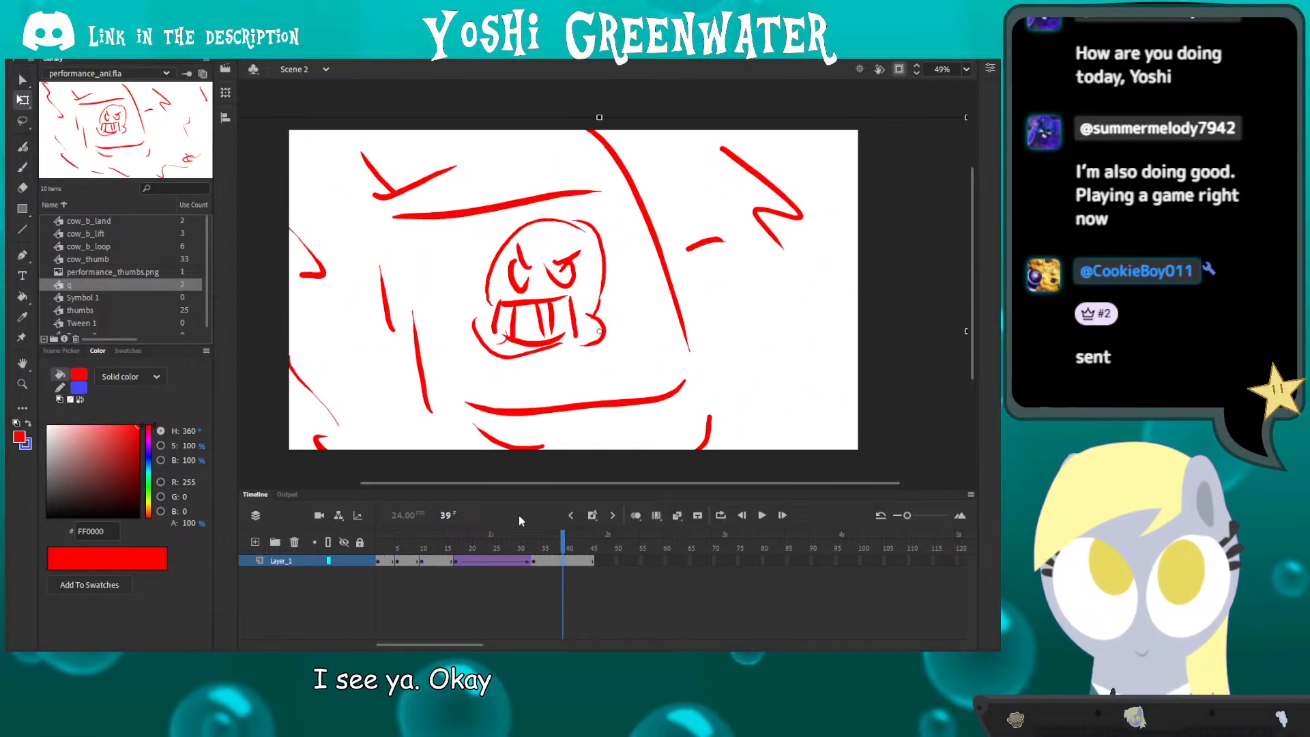
# - Insert a blank keyframe at frame 36 and brush loose jagged red strokes across the upper half of the stage
pyautogui.click(548, 548)
pyautogui.press('F7')
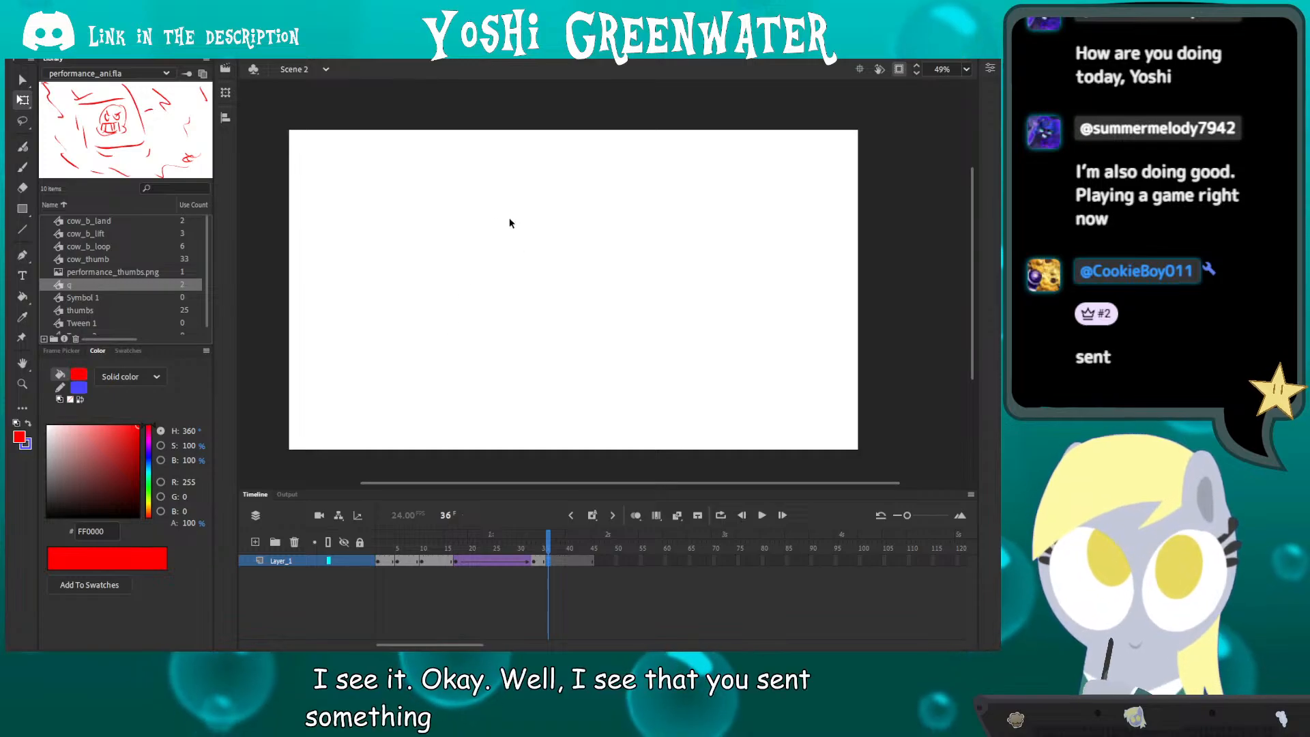
pyautogui.press('b')
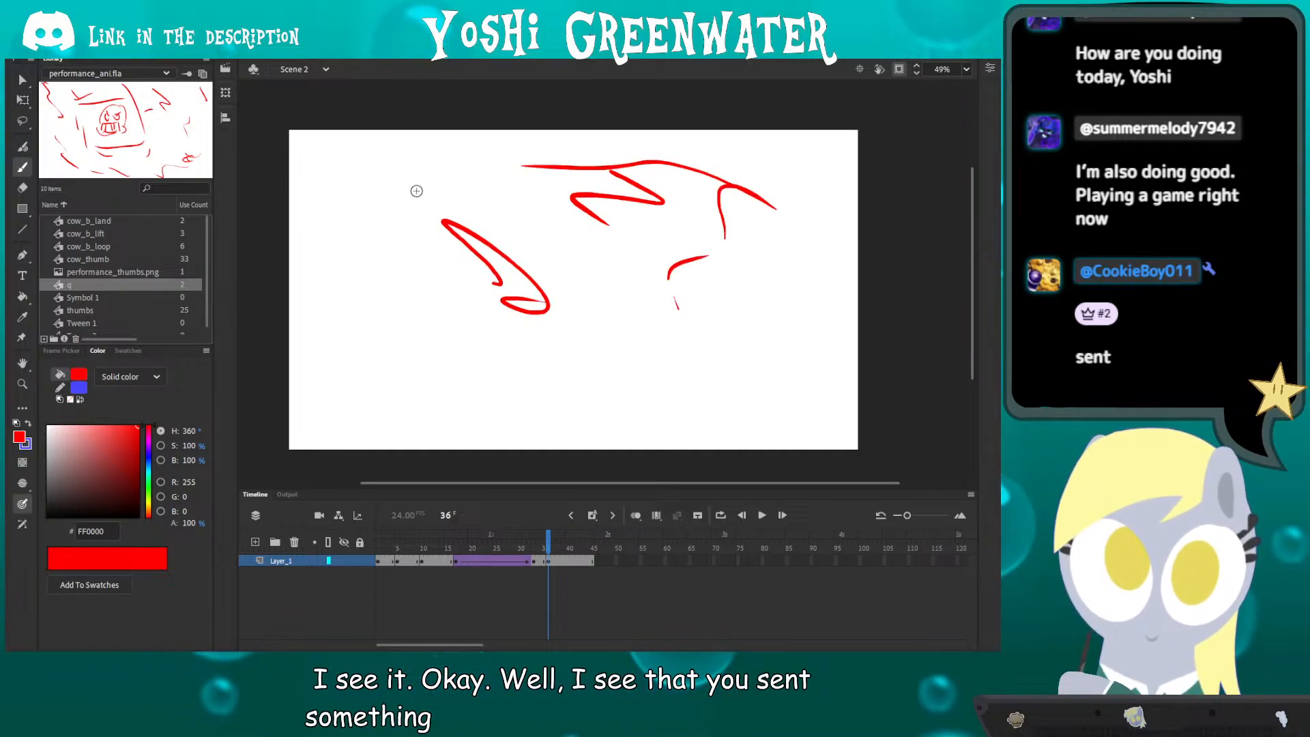
# - Play and scrub through the red example sequence from frame 1 to review its fast pacing
pyautogui.moveTo(456, 548); pyautogui.dragTo(211, 563)
pyautogui.press('Return')
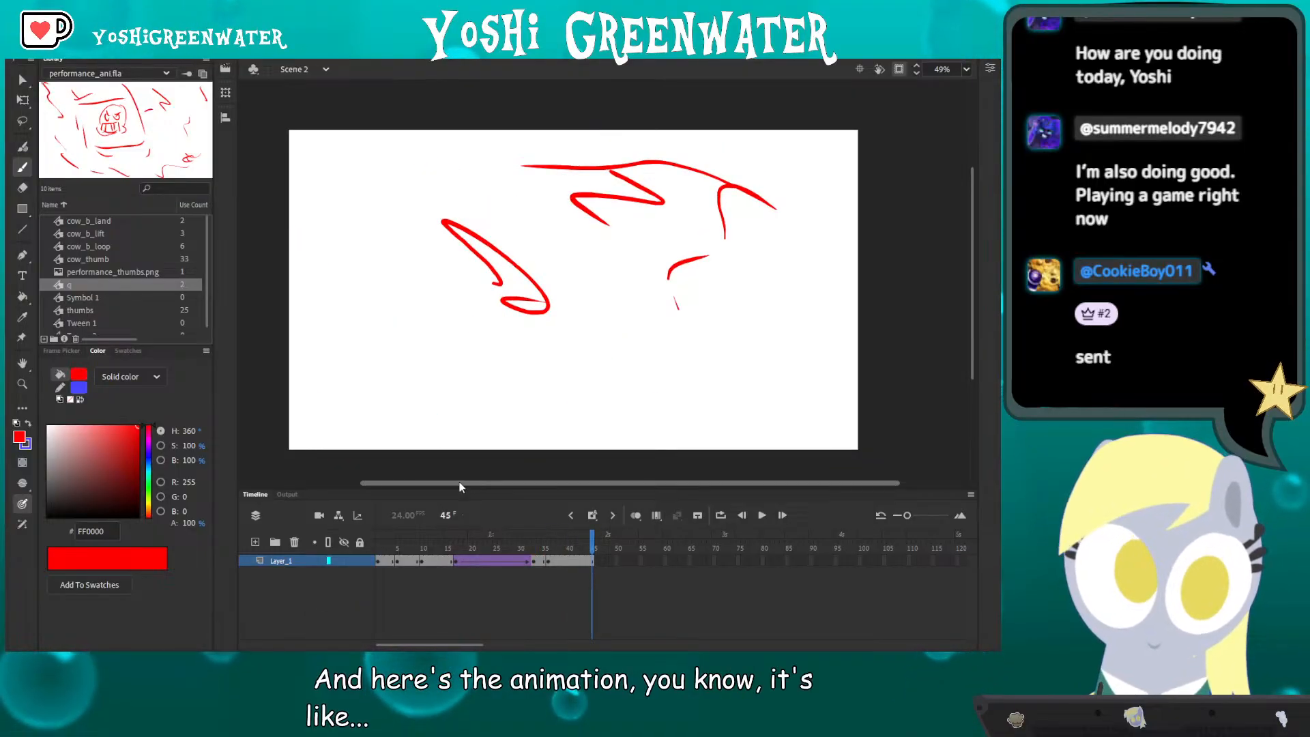
pyautogui.moveTo(459, 489); pyautogui.dragTo(455, 500)
pyautogui.press('q')
pyautogui.moveTo(420, 354); pyautogui.dragTo(408, 371)
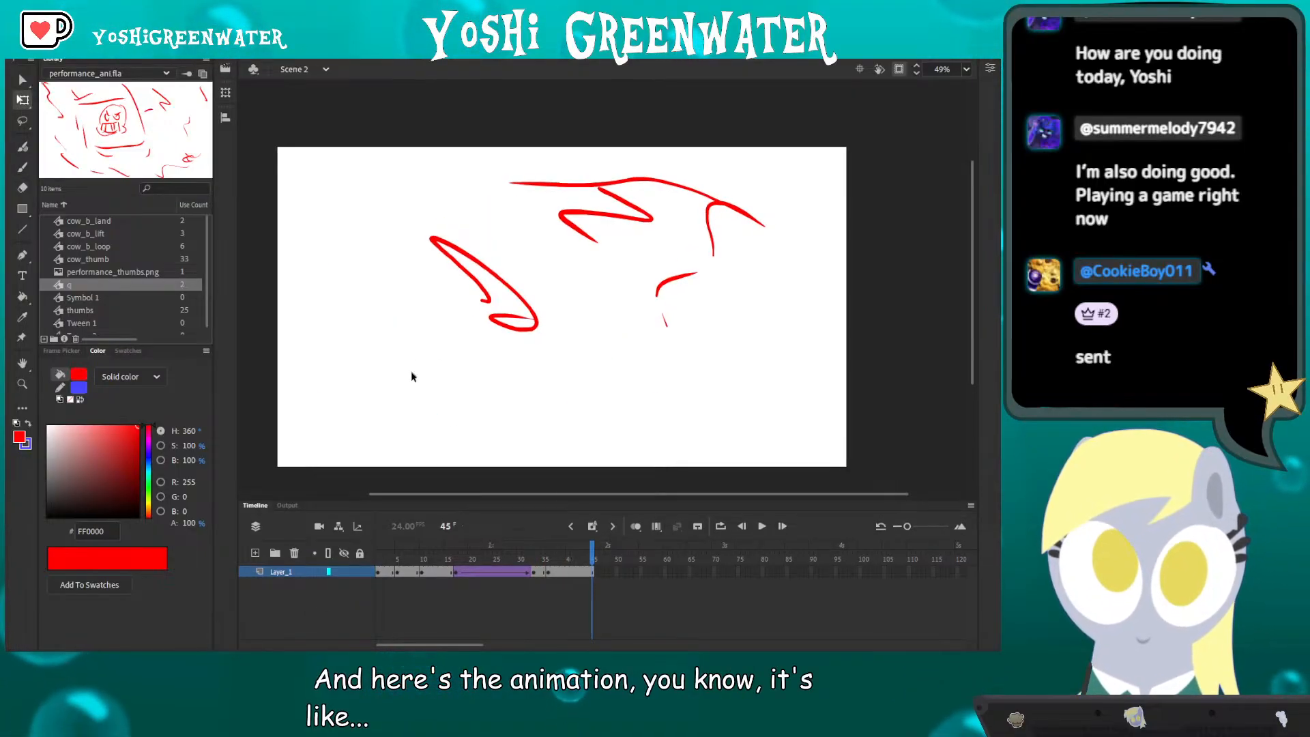
pyautogui.moveTo(382, 559); pyautogui.dragTo(375, 555)
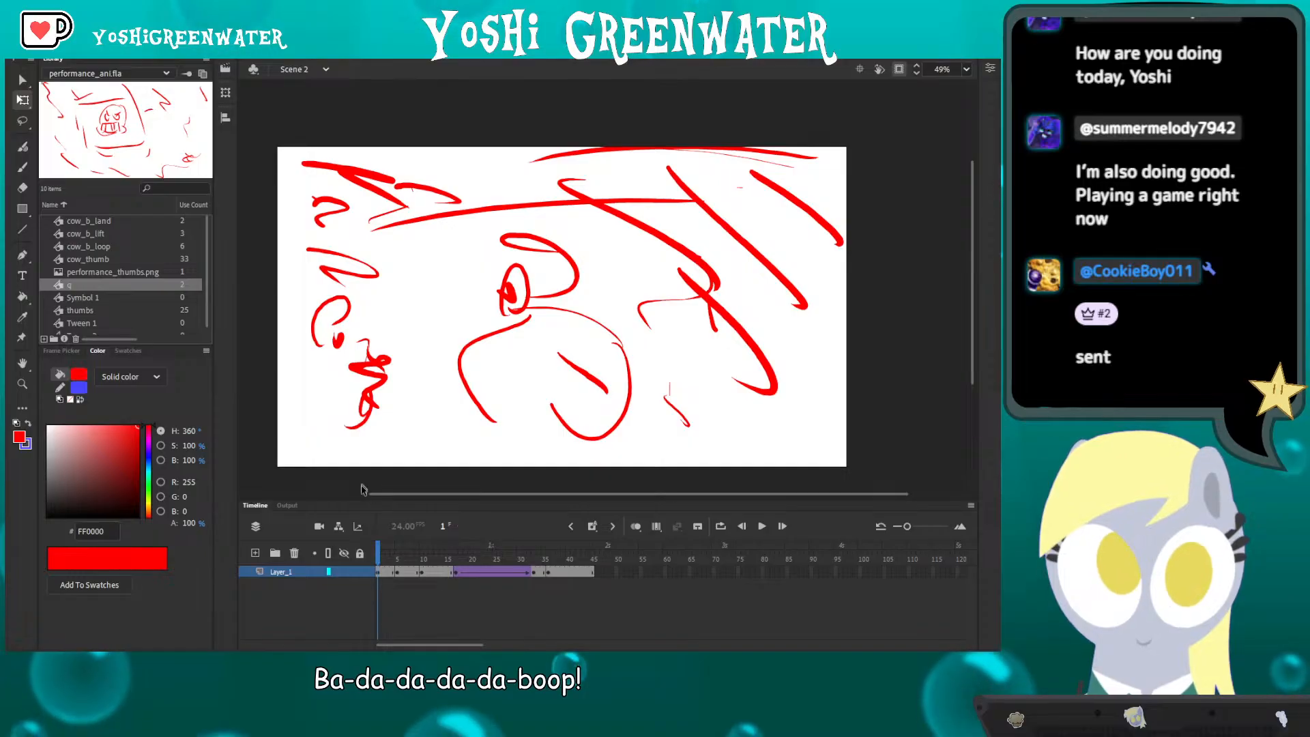
pyautogui.moveTo(362, 499); pyautogui.dragTo(374, 474)
pyautogui.press('Return')
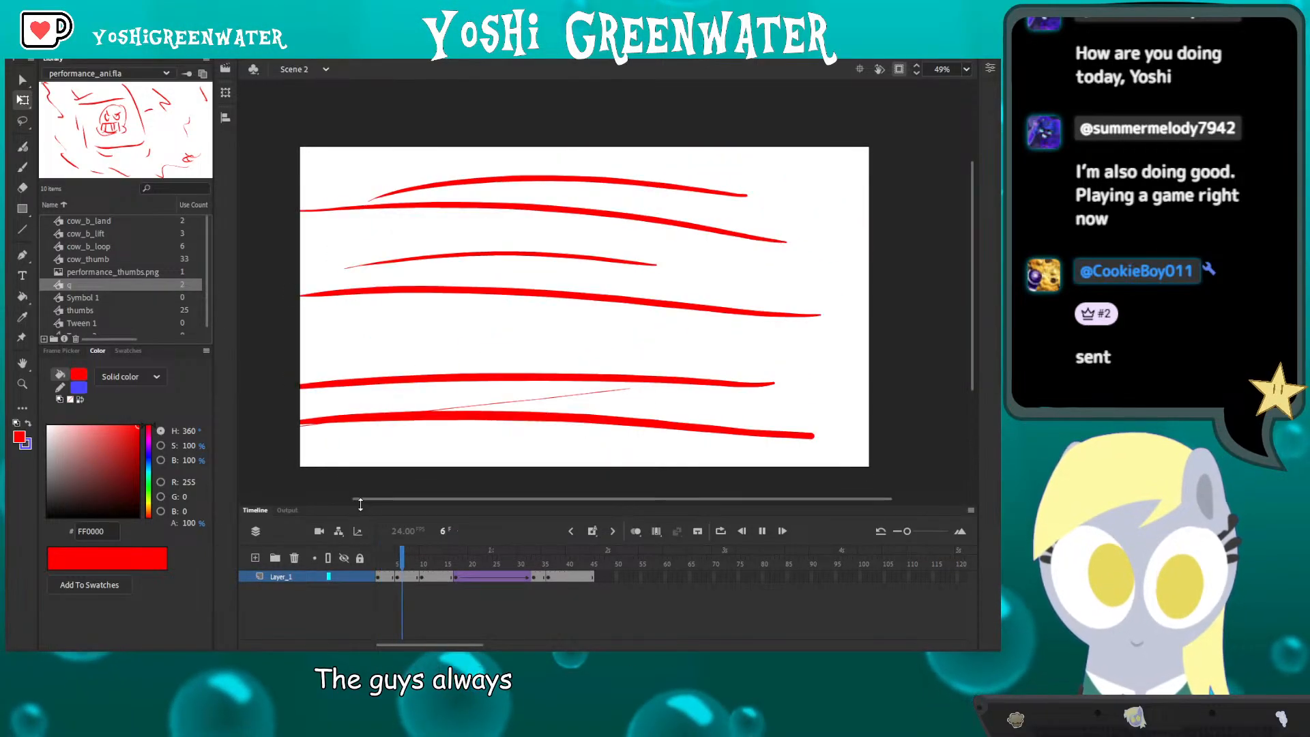
pyautogui.press('Return')
pyautogui.moveTo(408, 549); pyautogui.dragTo(553, 563)
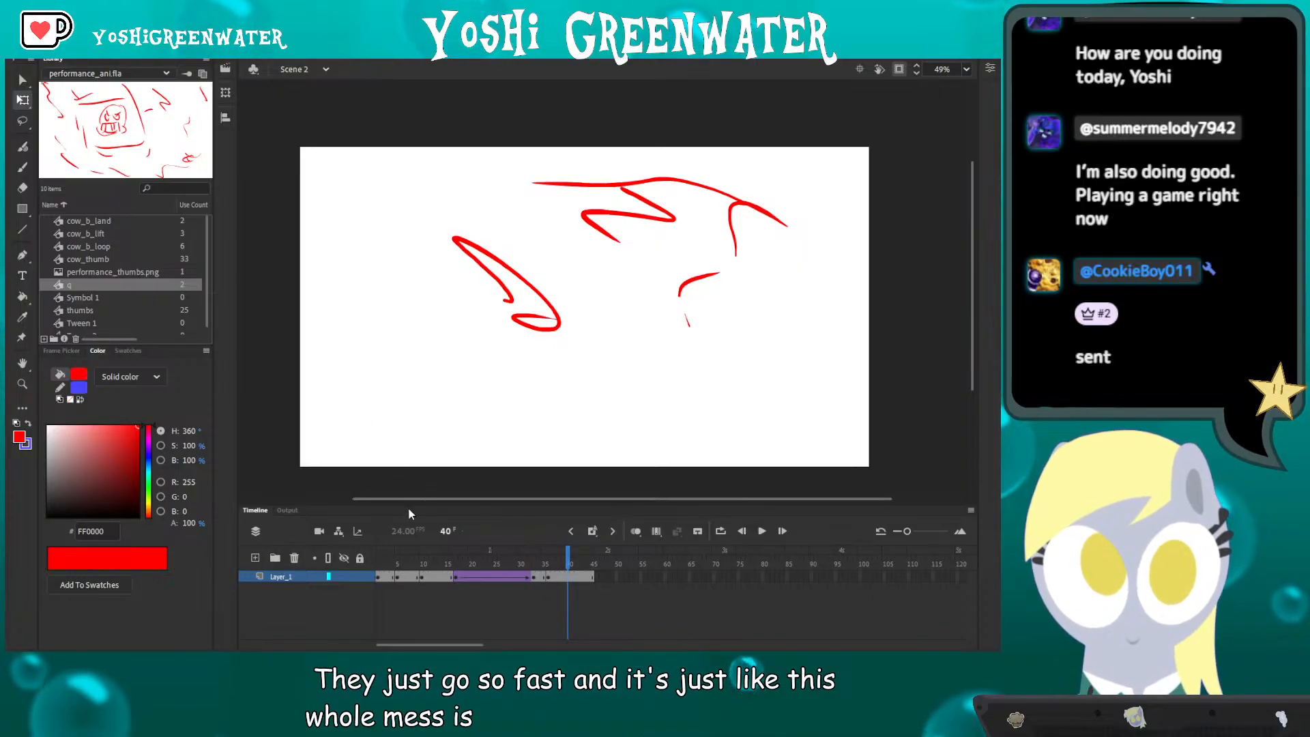
pyautogui.click(399, 564)
pyautogui.moveTo(404, 505); pyautogui.dragTo(400, 477)
pyautogui.moveTo(412, 568); pyautogui.dragTo(422, 568)
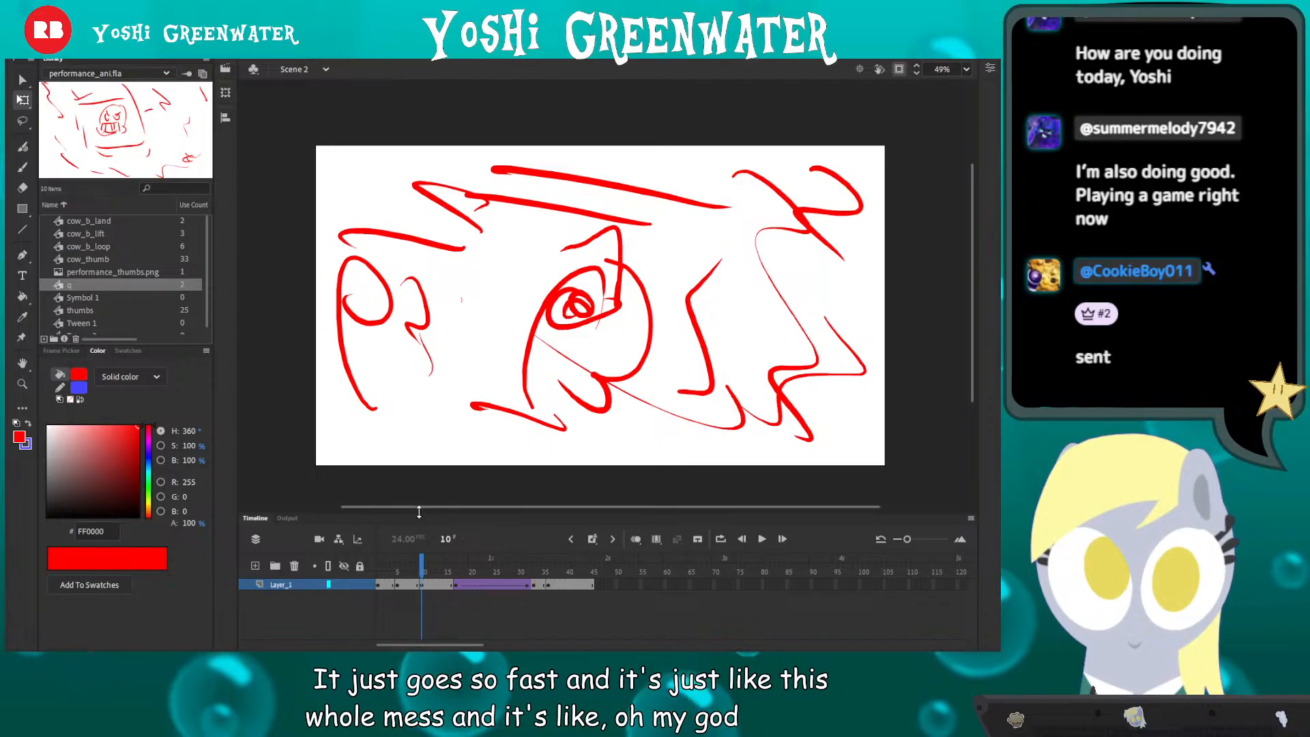
pyautogui.moveTo(420, 513); pyautogui.dragTo(420, 530)
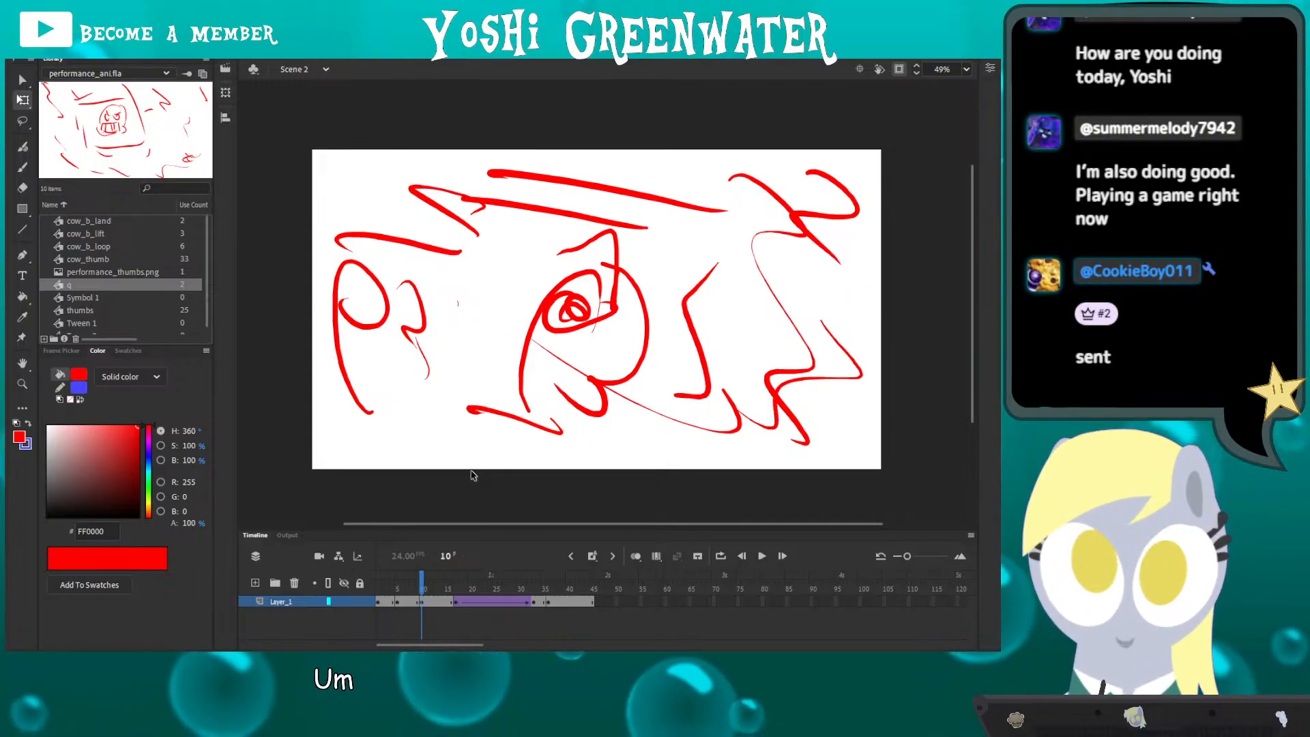
# - Insert a blank keyframe at frame 41 and brush a red arch with an antenna-like line and a curved scribble beneath it
pyautogui.click(575, 600)
pyautogui.press('F7')
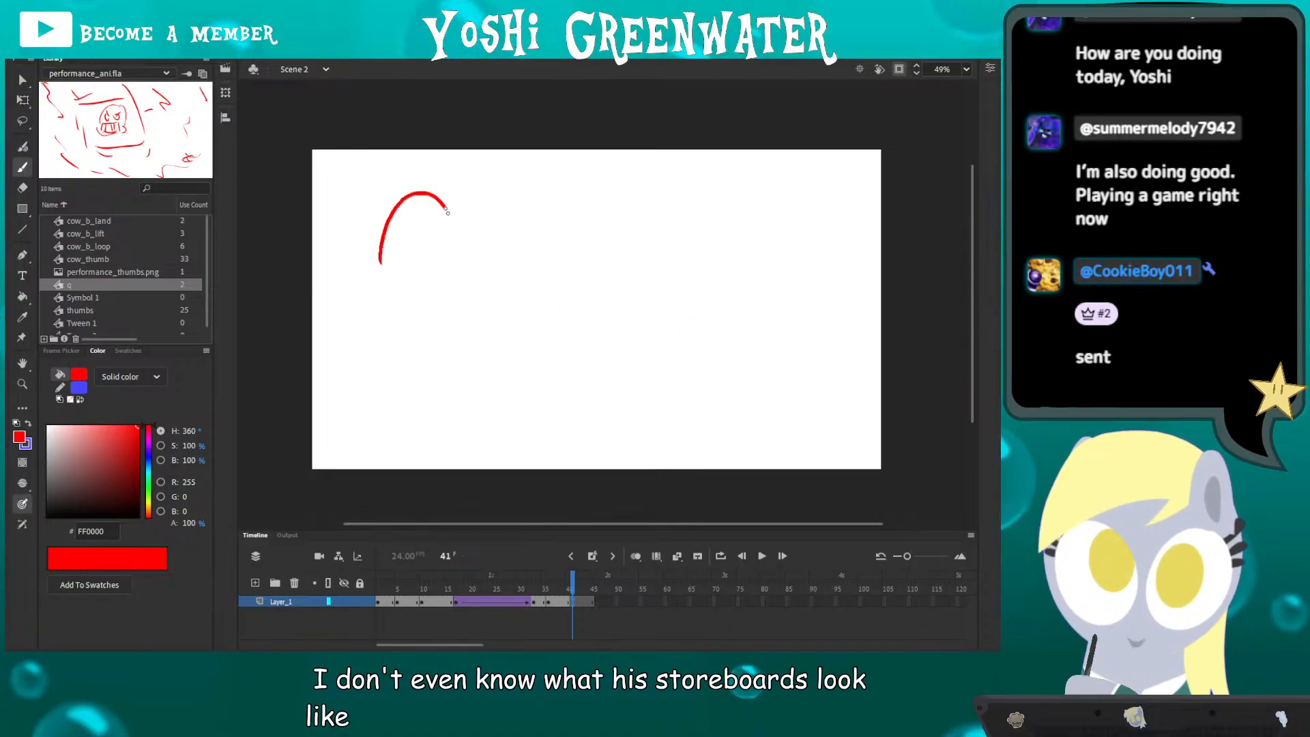
pyautogui.moveTo(412, 186); pyautogui.dragTo(441, 264)
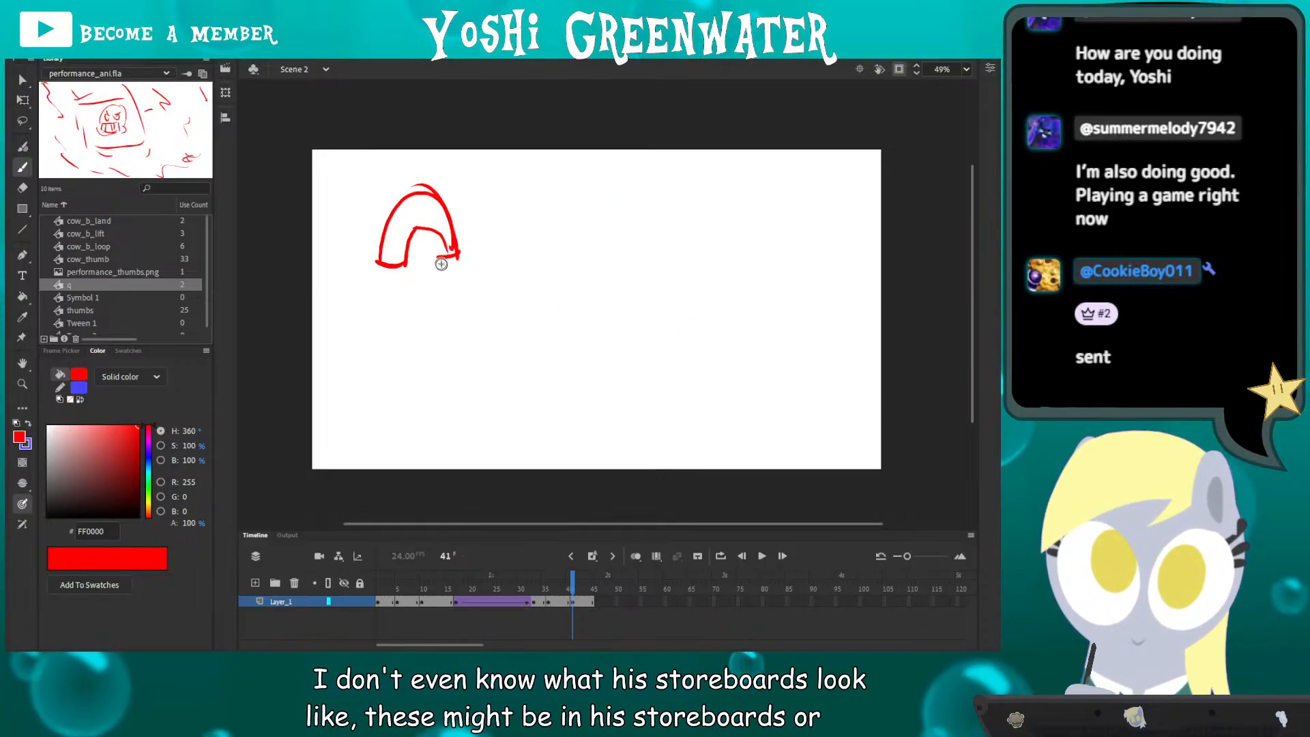
pyautogui.moveTo(429, 192); pyautogui.dragTo(459, 128)
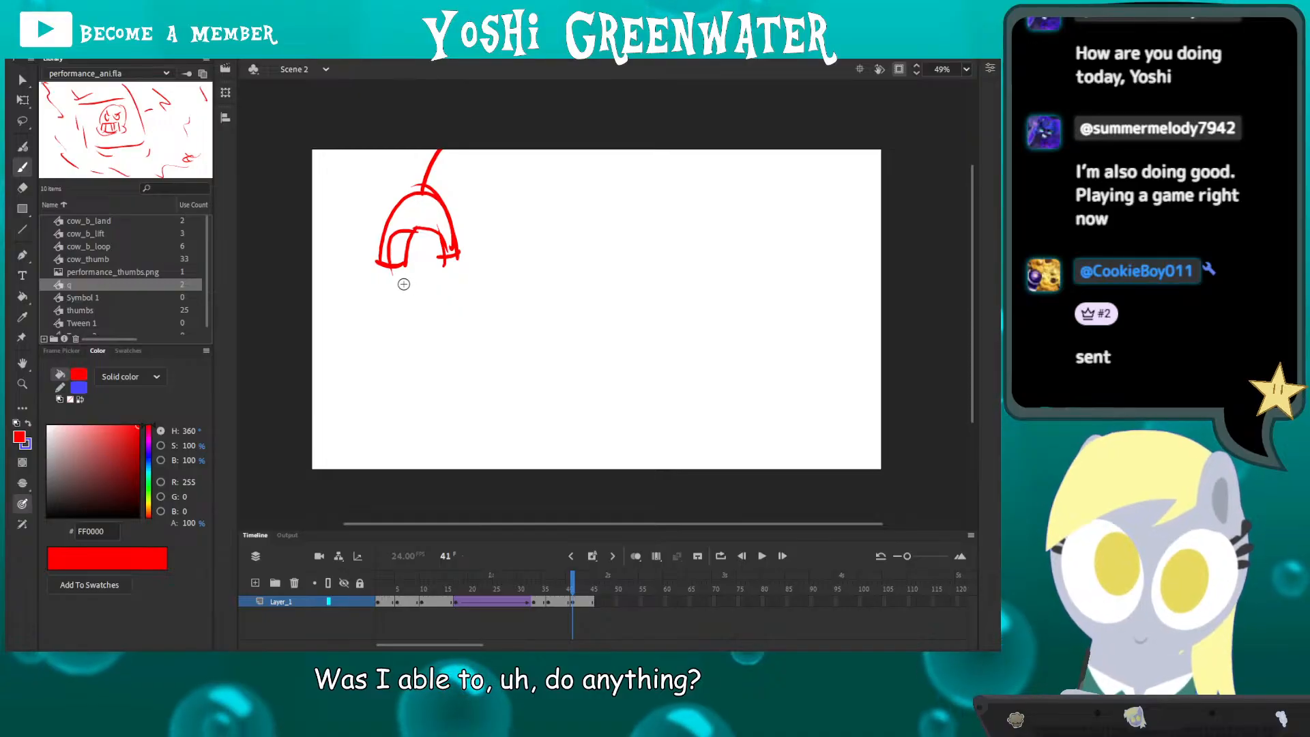
pyautogui.moveTo(387, 290)
pyautogui.mouseDown()
pyautogui.moveTo(410, 308)
pyautogui.moveTo(451, 286)
pyautogui.mouseUp()
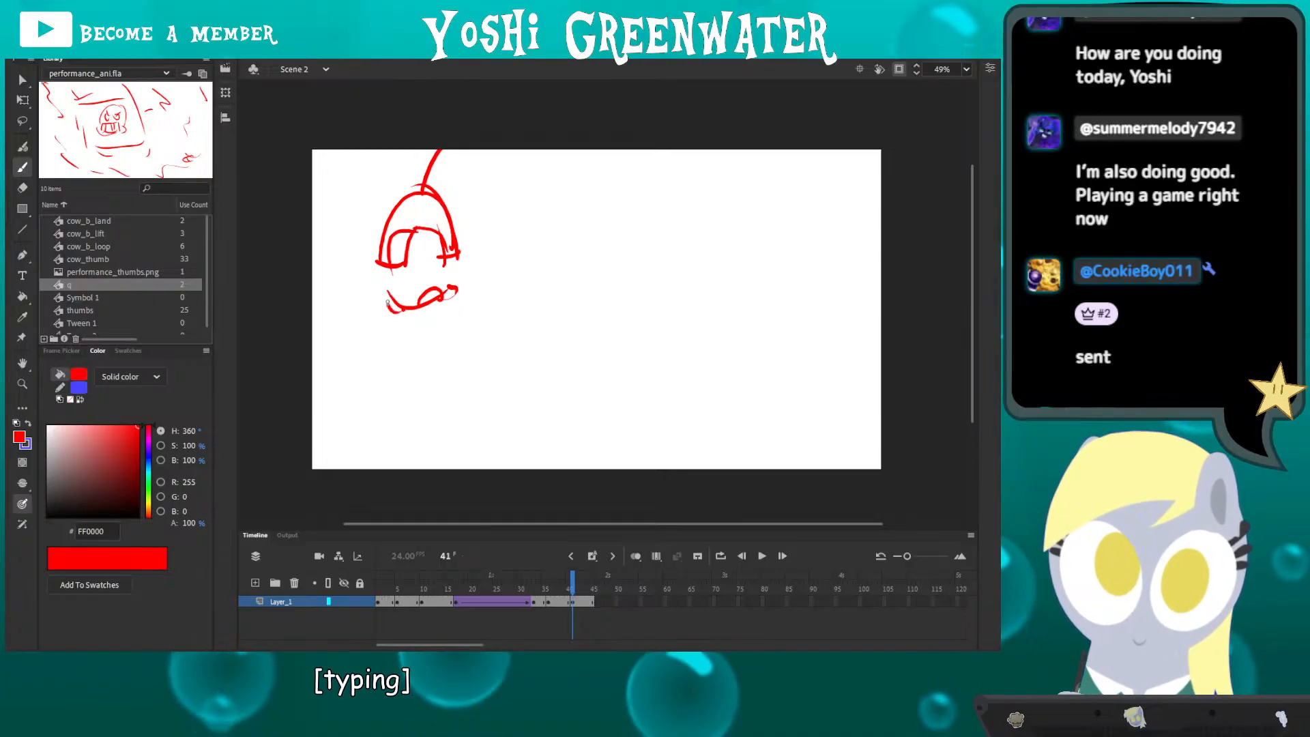
# - Brush a red round-bodied figure with a hat and legs mid-stage, plus a flower-like scribble and loose curves near the lower edge
pyautogui.moveTo(569, 198); pyautogui.dragTo(606, 194)
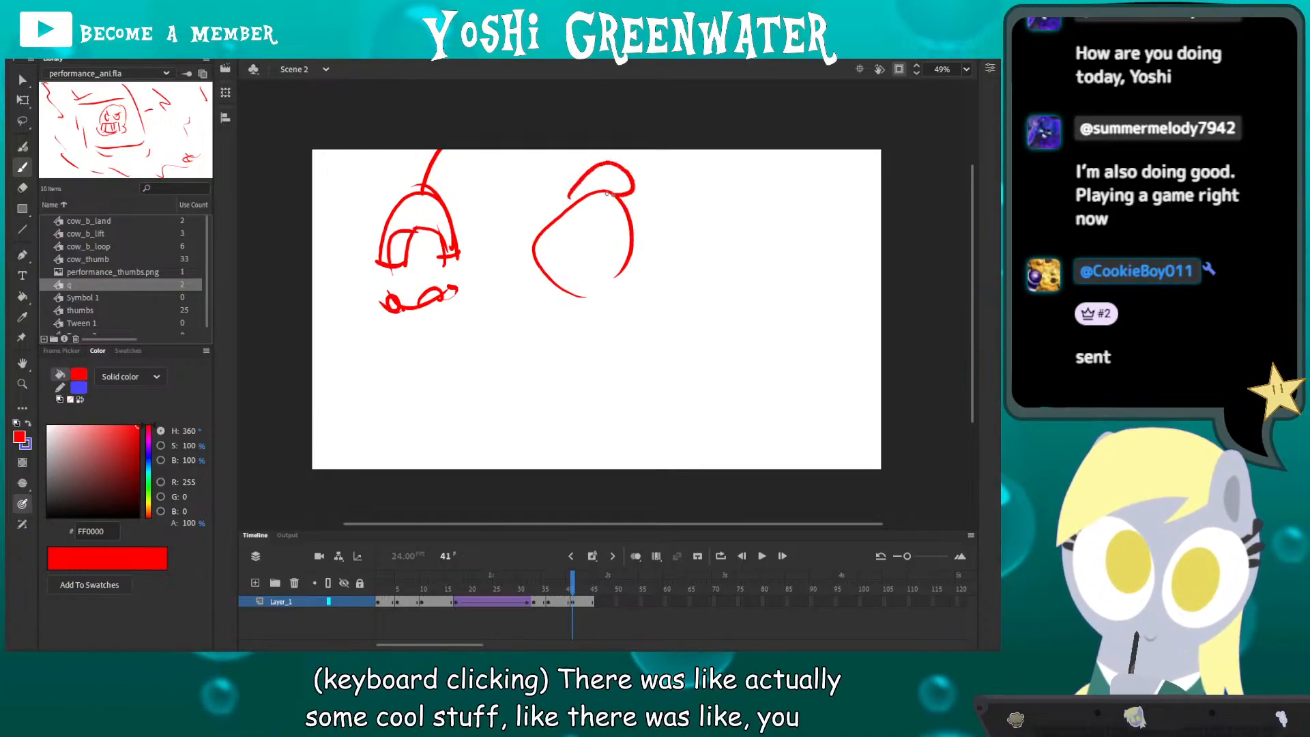
pyautogui.moveTo(568, 293); pyautogui.dragTo(581, 351)
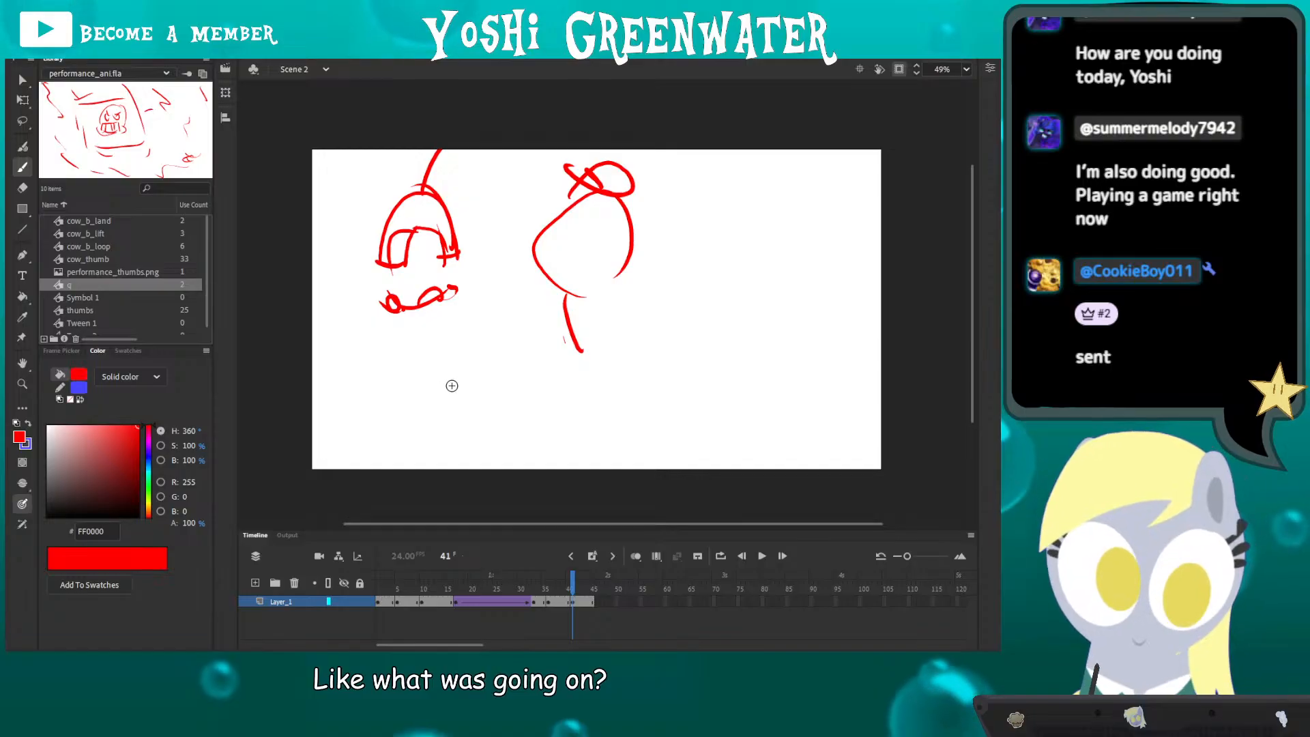
pyautogui.moveTo(451, 390)
pyautogui.mouseDown()
pyautogui.moveTo(470, 369)
pyautogui.moveTo(493, 400)
pyautogui.moveTo(450, 384)
pyautogui.moveTo(453, 422)
pyautogui.mouseUp()
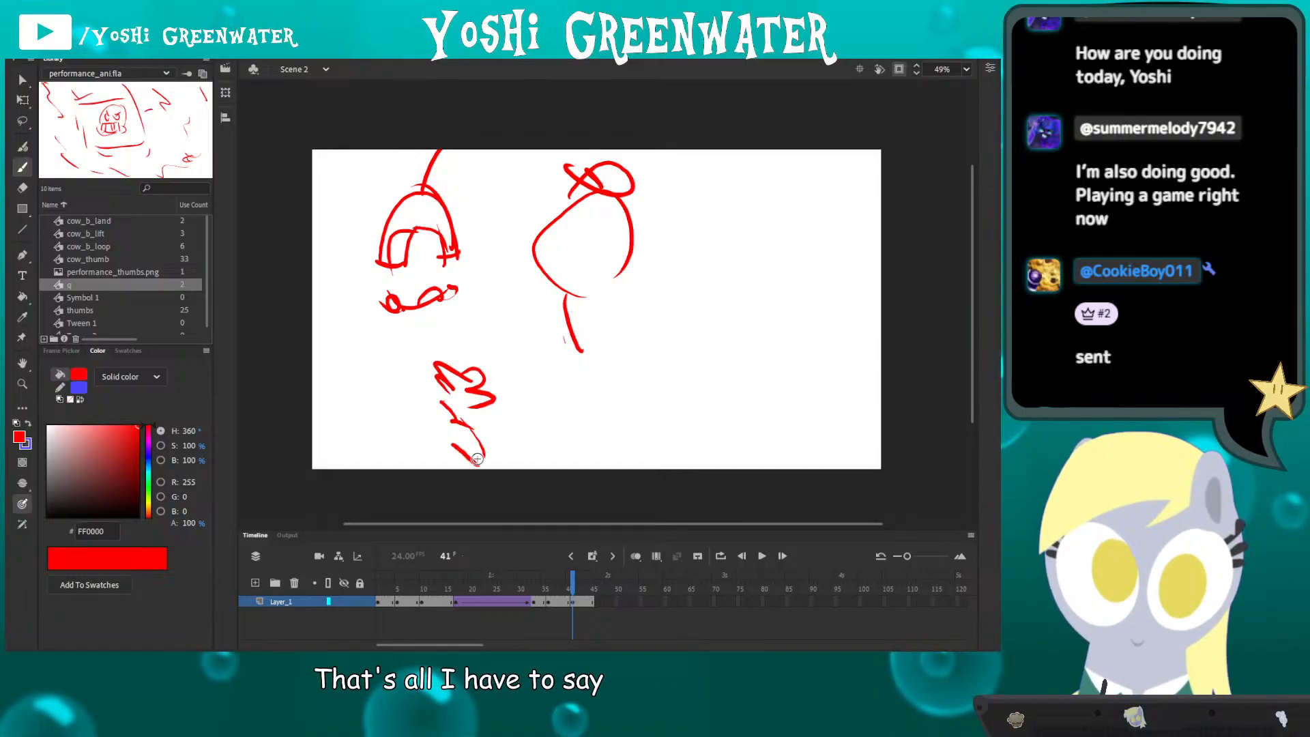
pyautogui.moveTo(572, 226); pyautogui.dragTo(609, 326)
pyautogui.moveTo(626, 349); pyautogui.dragTo(633, 417)
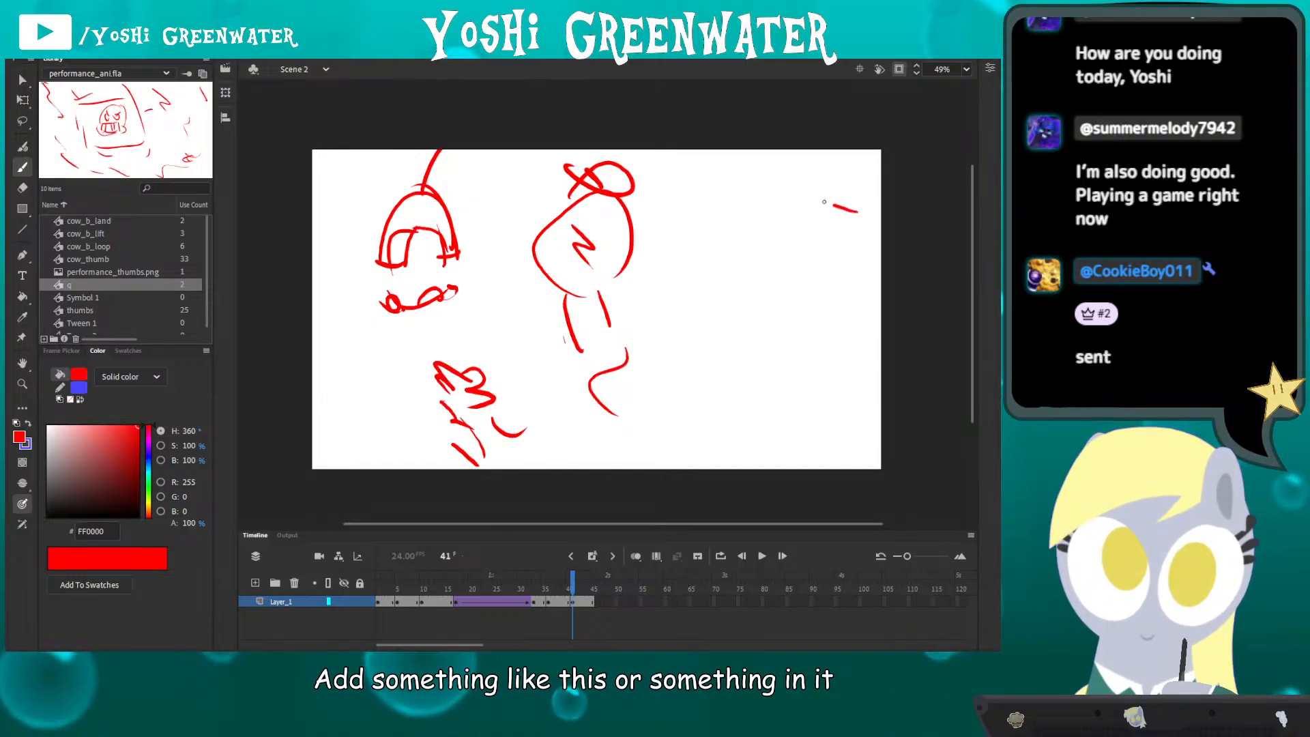
# - Sketch a rough angular red character on the right side of the stage with jagged inner lines and loose strokes below it
pyautogui.moveTo(824, 202); pyautogui.dragTo(771, 344)
pyautogui.moveTo(778, 227)
pyautogui.mouseDown()
pyautogui.moveTo(768, 293)
pyautogui.moveTo(835, 295)
pyautogui.mouseUp()
pyautogui.moveTo(863, 266); pyautogui.dragTo(865, 286)
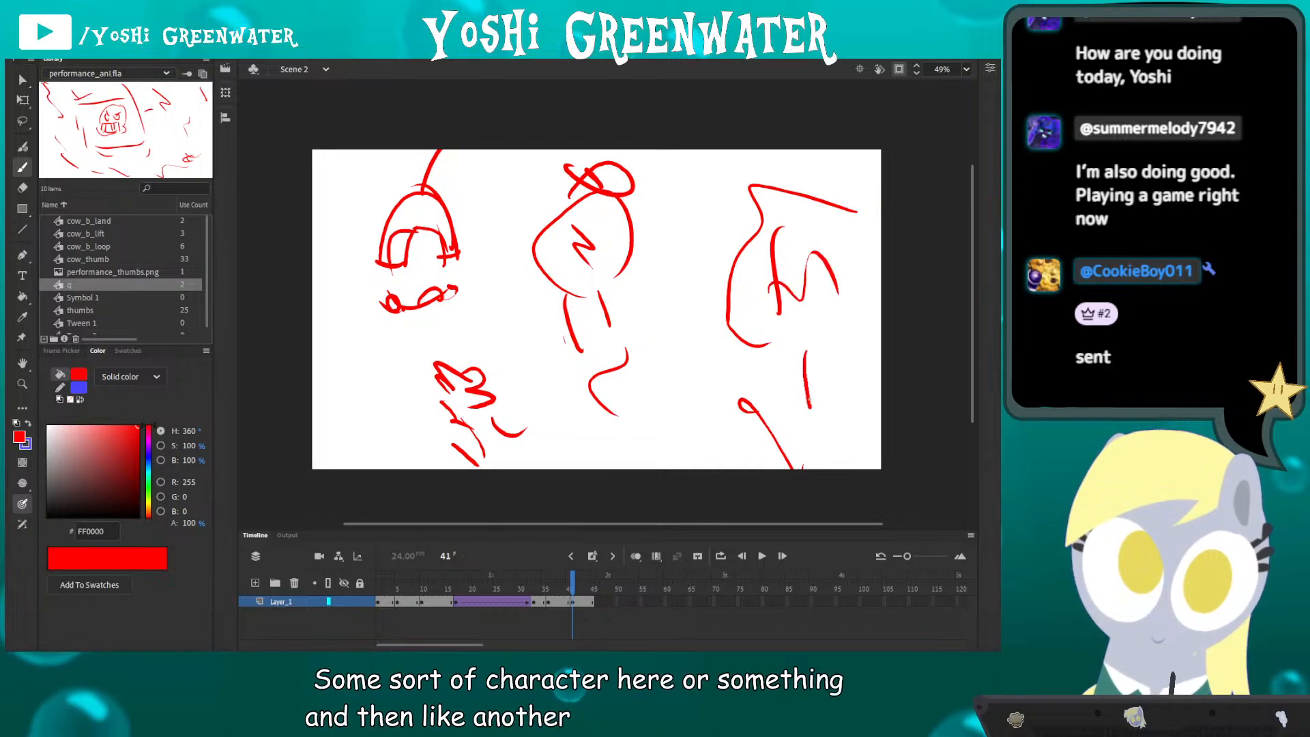
pyautogui.moveTo(805, 351); pyautogui.dragTo(809, 409)
pyautogui.moveTo(784, 385); pyautogui.dragTo(797, 416)
# - Scatter short jagged red marks around and between the three figures on the frame 41 drawing
pyautogui.moveTo(412, 240); pyautogui.dragTo(425, 319)
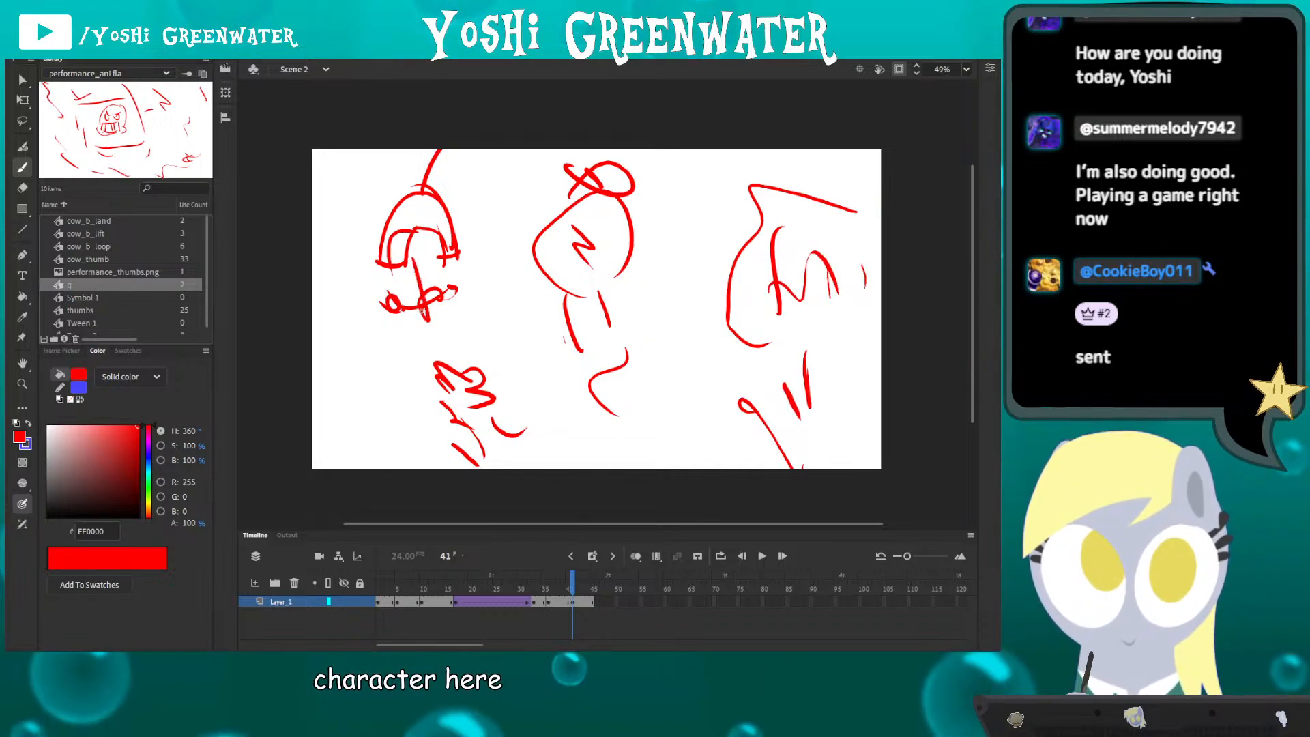
pyautogui.moveTo(355, 183); pyautogui.dragTo(329, 195)
pyautogui.moveTo(495, 217)
pyautogui.mouseDown()
pyautogui.moveTo(503, 263)
pyautogui.moveTo(565, 267)
pyautogui.mouseUp()
pyautogui.moveTo(615, 236); pyautogui.dragTo(631, 253)
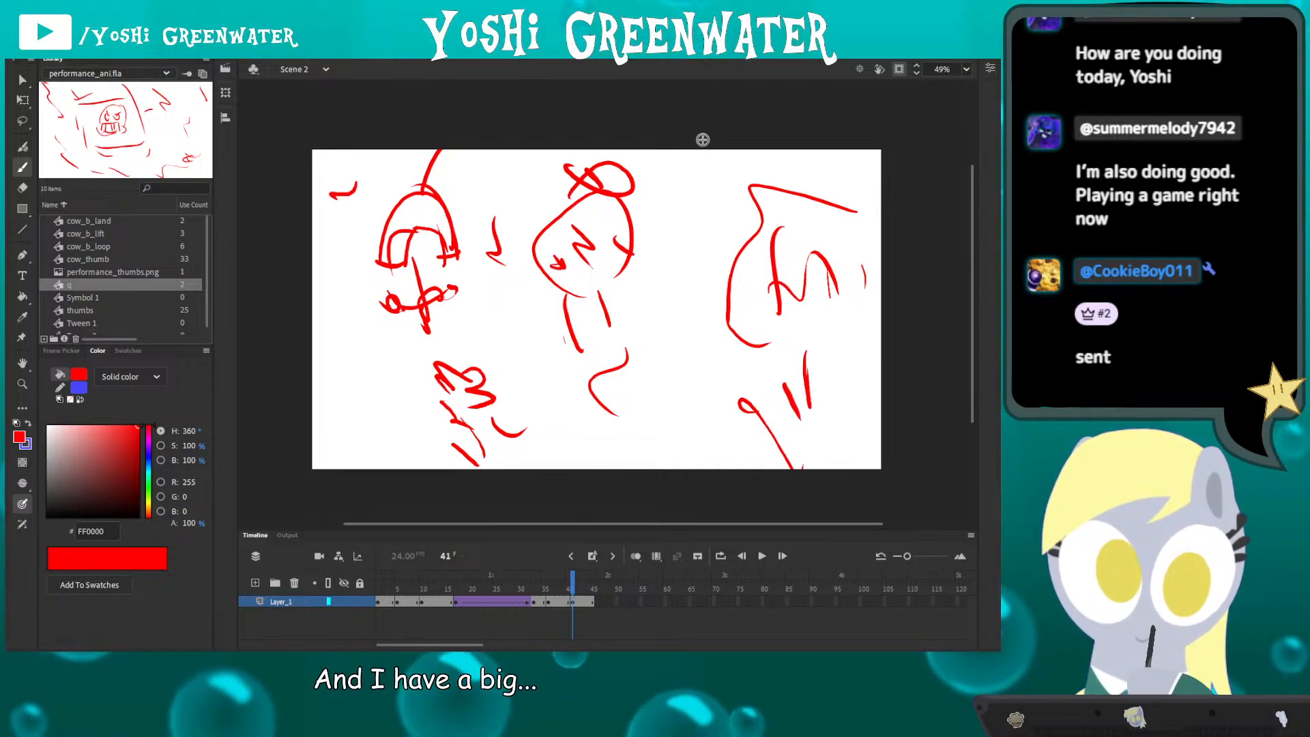
pyautogui.moveTo(706, 154); pyautogui.dragTo(710, 217)
pyautogui.moveTo(780, 175); pyautogui.dragTo(809, 172)
pyautogui.moveTo(697, 235); pyautogui.dragTo(687, 287)
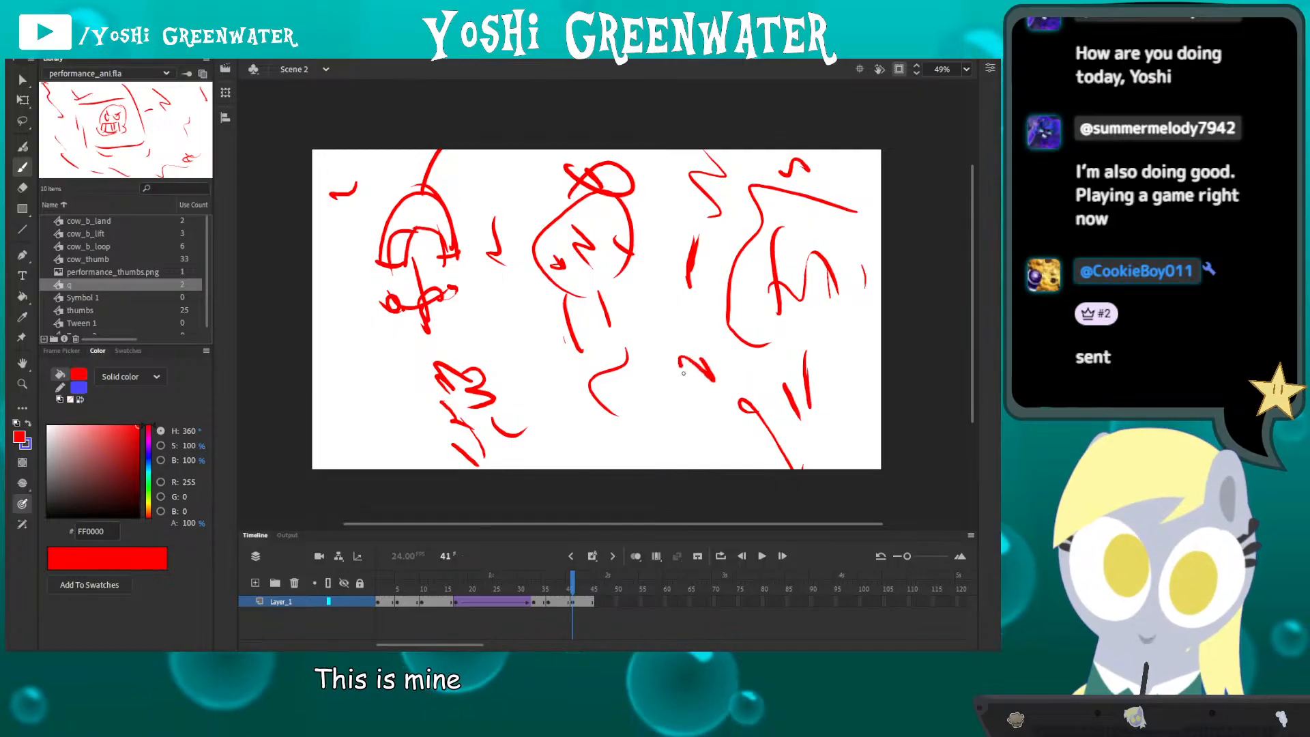
pyautogui.moveTo(681, 394); pyautogui.dragTo(713, 379)
pyautogui.moveTo(393, 372)
pyautogui.mouseDown()
pyautogui.moveTo(349, 368)
pyautogui.moveTo(340, 397)
pyautogui.mouseUp()
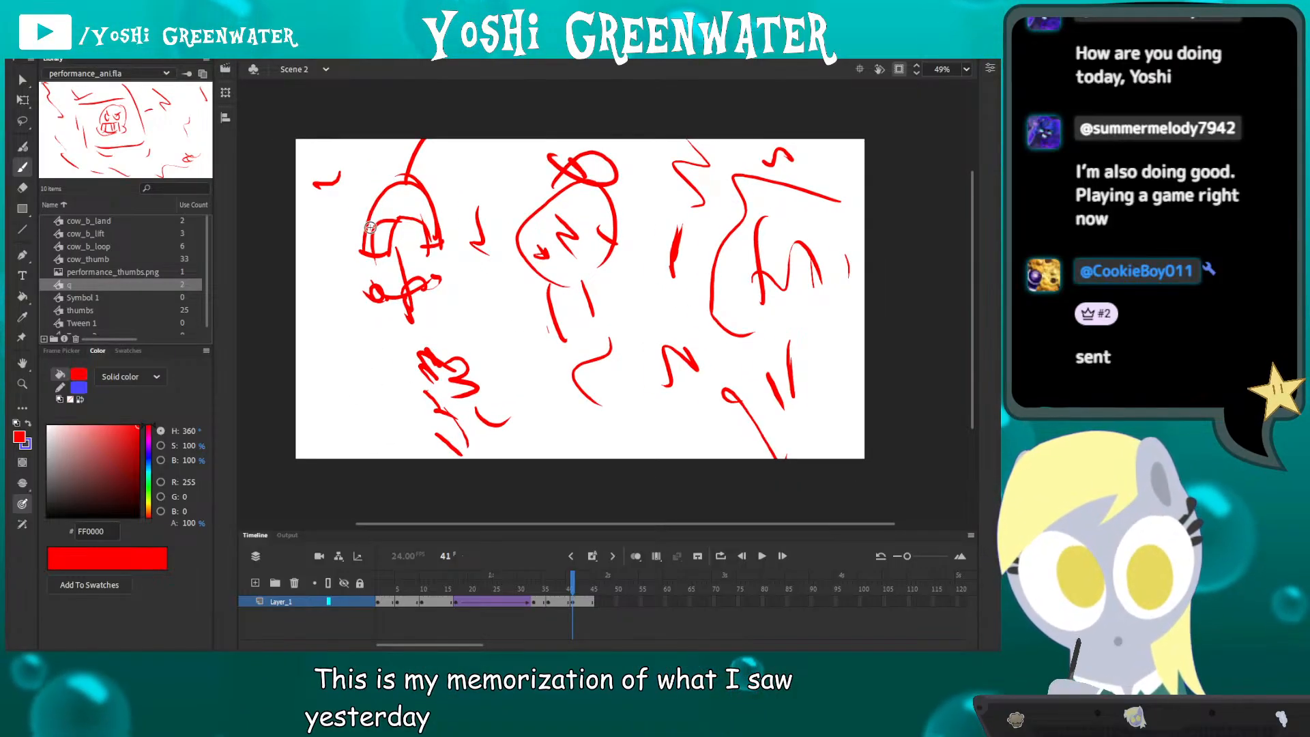
# - Add zigzag red strokes inside the arch and thicken the outlines of the middle figure's leg and the right-hand shape
pyautogui.moveTo(369, 228); pyautogui.dragTo(416, 200)
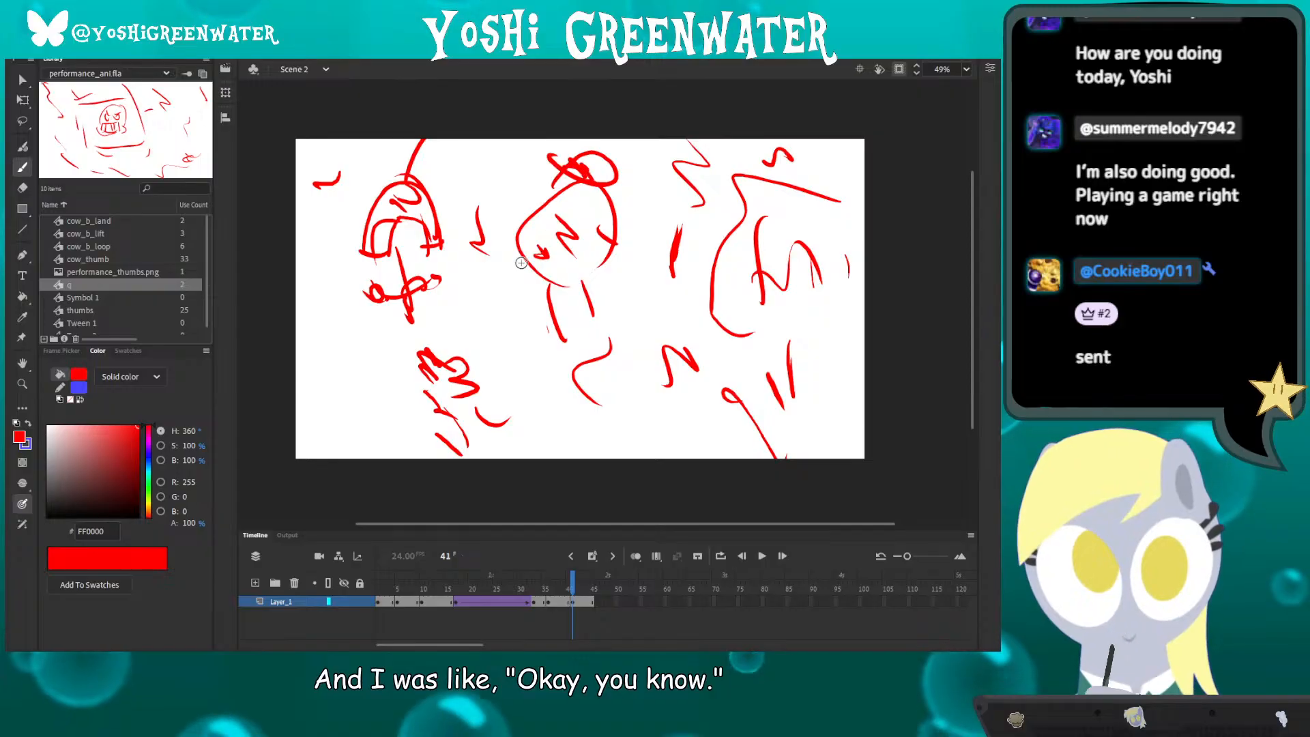
pyautogui.moveTo(540, 288); pyautogui.dragTo(565, 339)
pyautogui.moveTo(699, 271); pyautogui.dragTo(724, 322)
pyautogui.moveTo(400, 496); pyautogui.dragTo(424, 497)
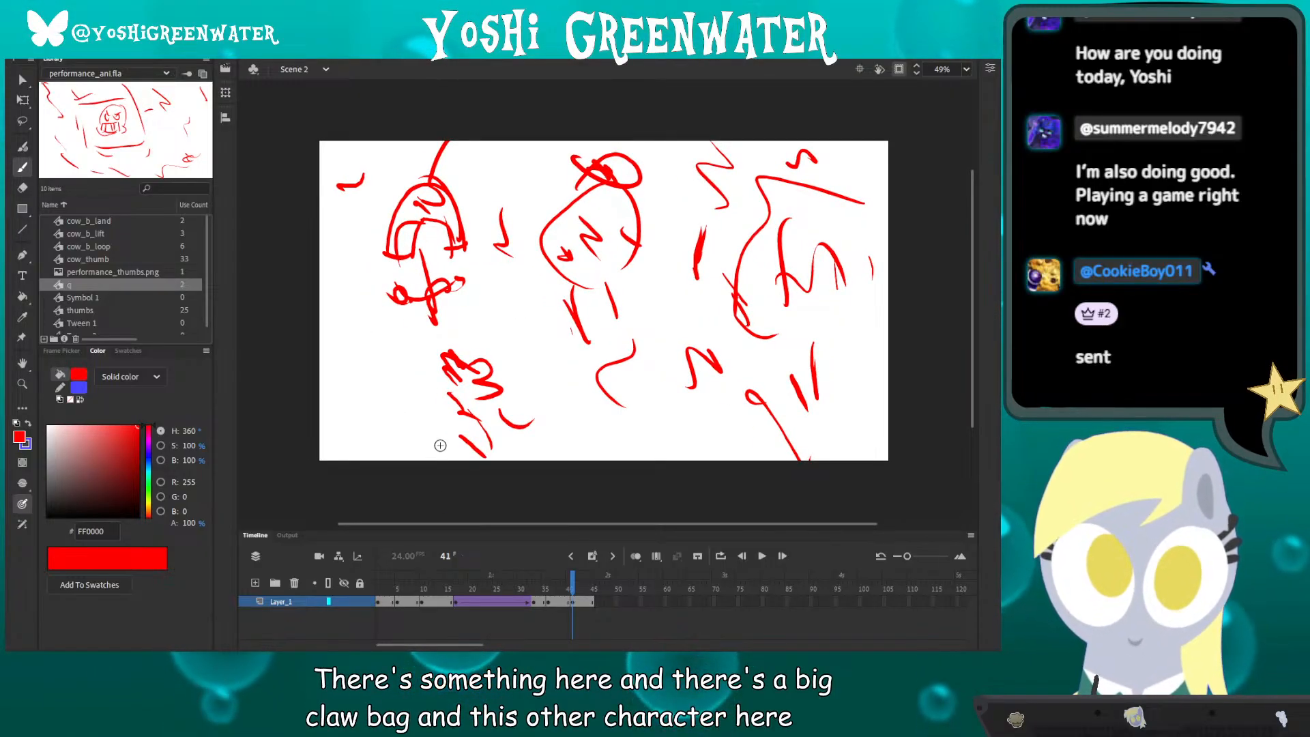
# - Play the red example sequence from its beginning twice, including the new frame 41 drawing
pyautogui.moveTo(425, 585); pyautogui.dragTo(382, 585)
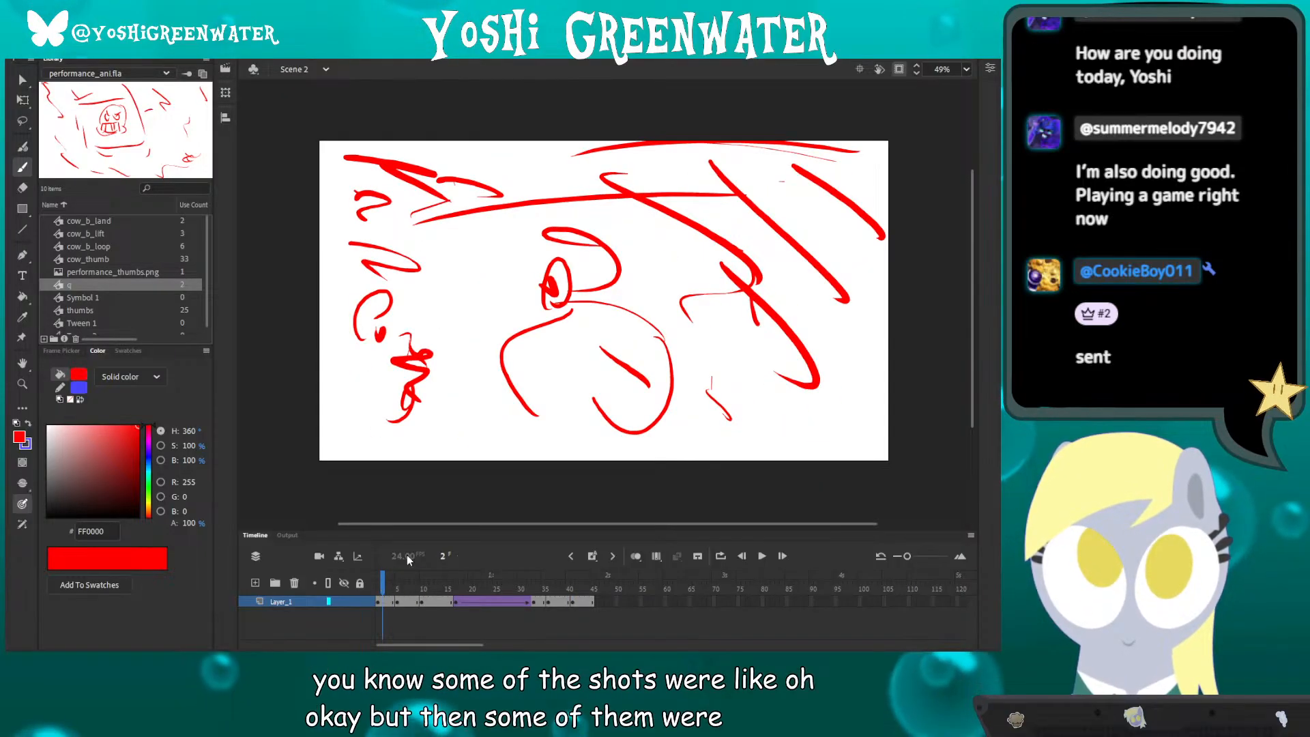
pyautogui.press('Return')
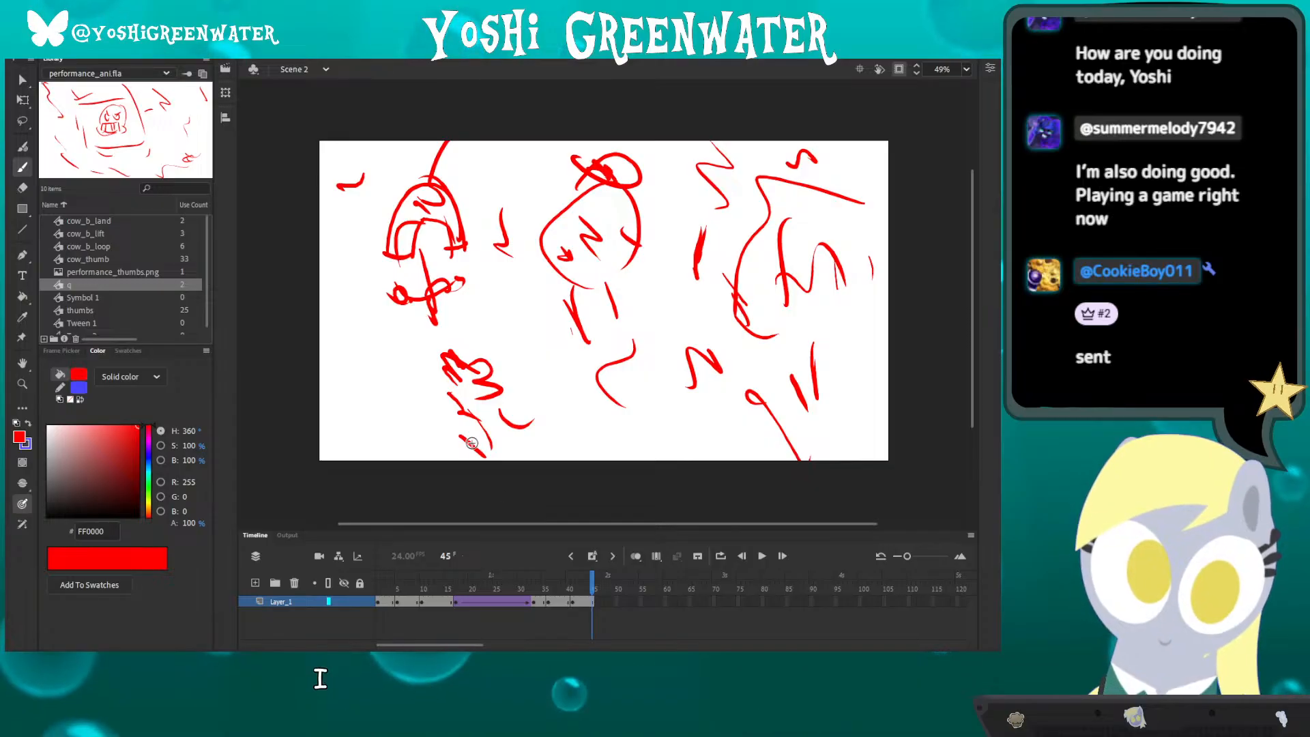
pyautogui.moveTo(392, 459); pyautogui.dragTo(361, 461)
pyautogui.press('q')
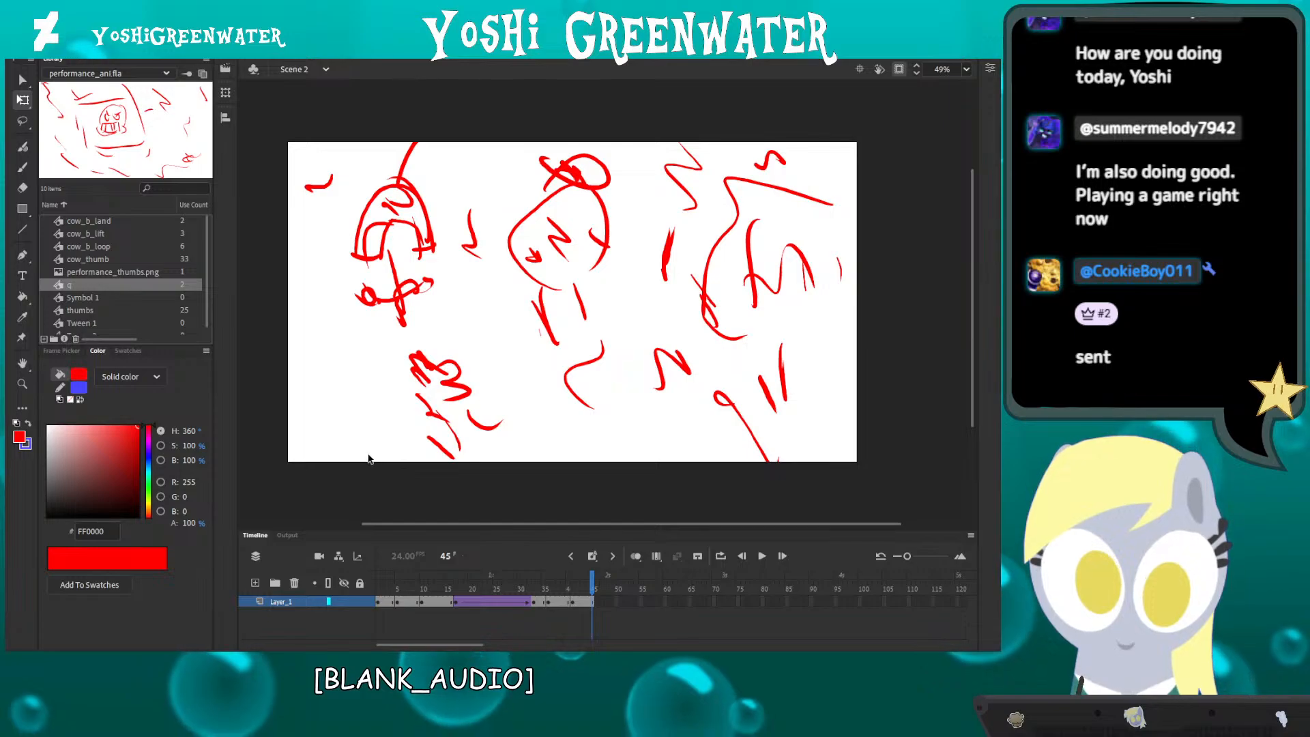
pyautogui.click(375, 585)
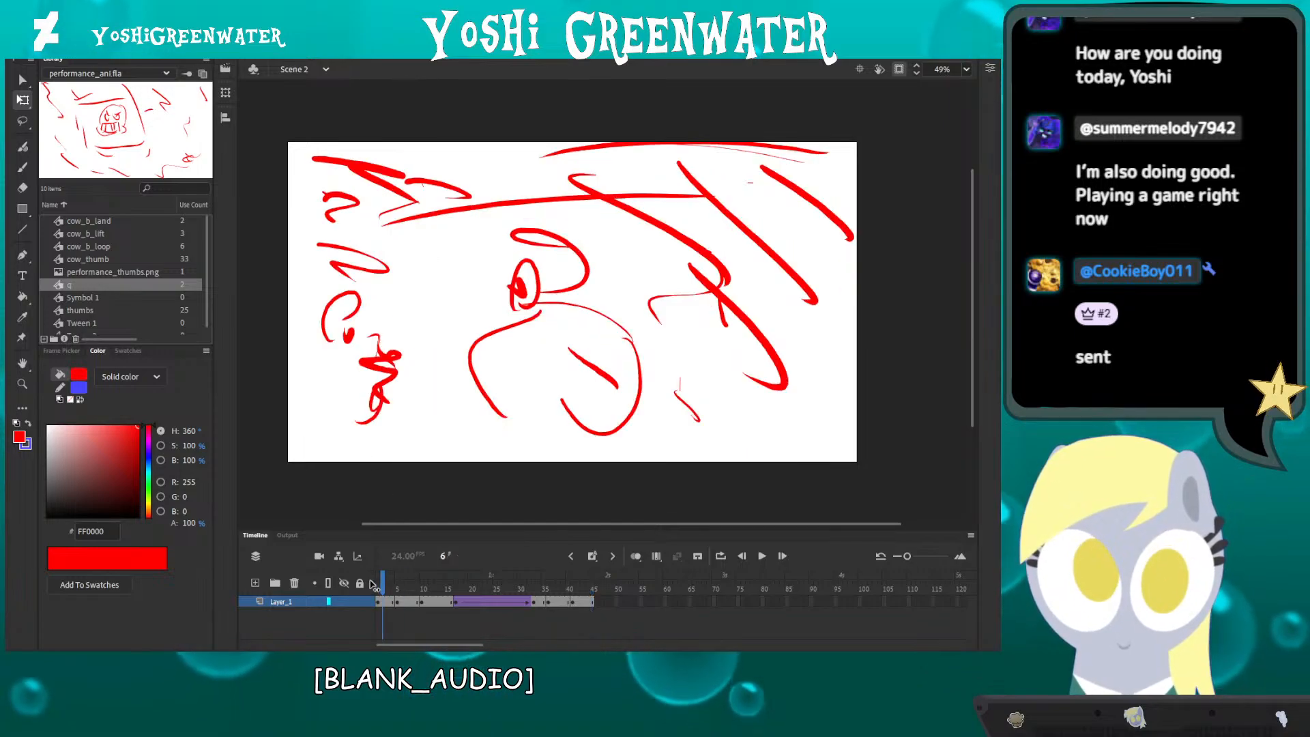
pyautogui.press('Return')
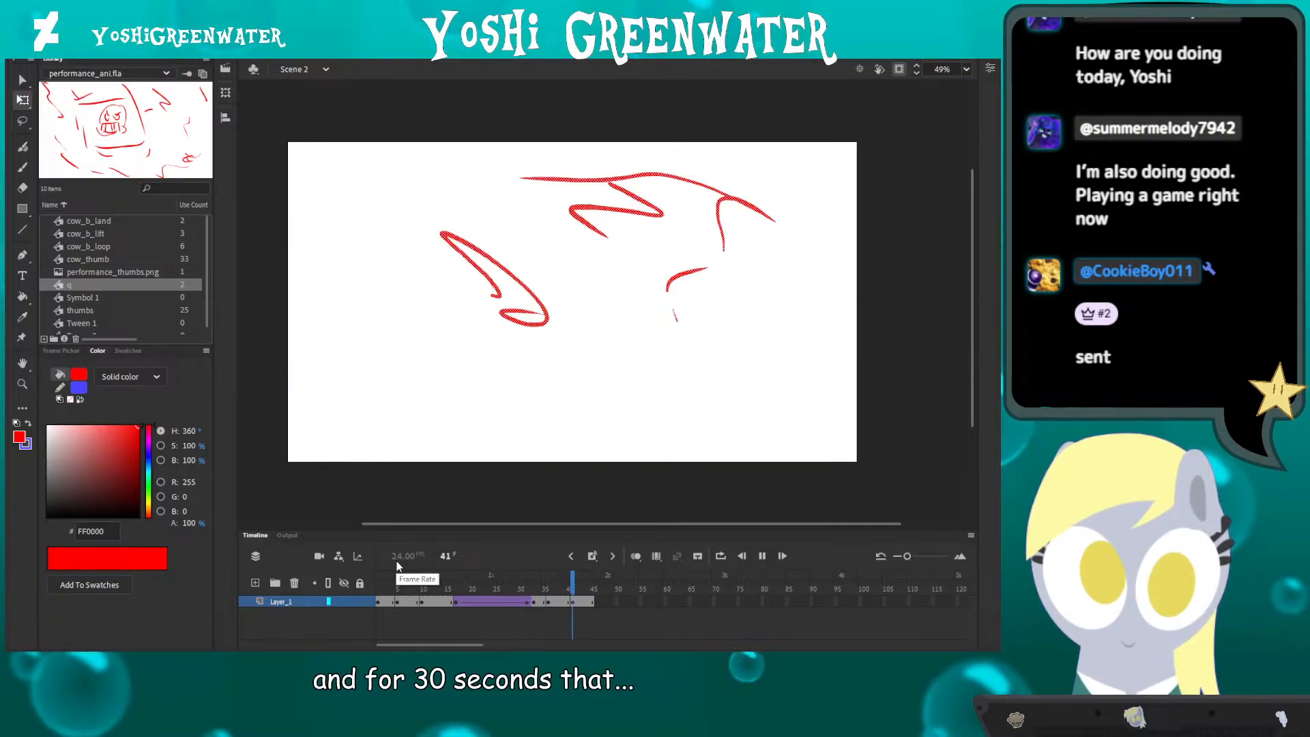
# - Scrub through the red drawings and the skull tween up to the frame 41 drawing to examine each shot
pyautogui.click(411, 587)
pyautogui.click(517, 590)
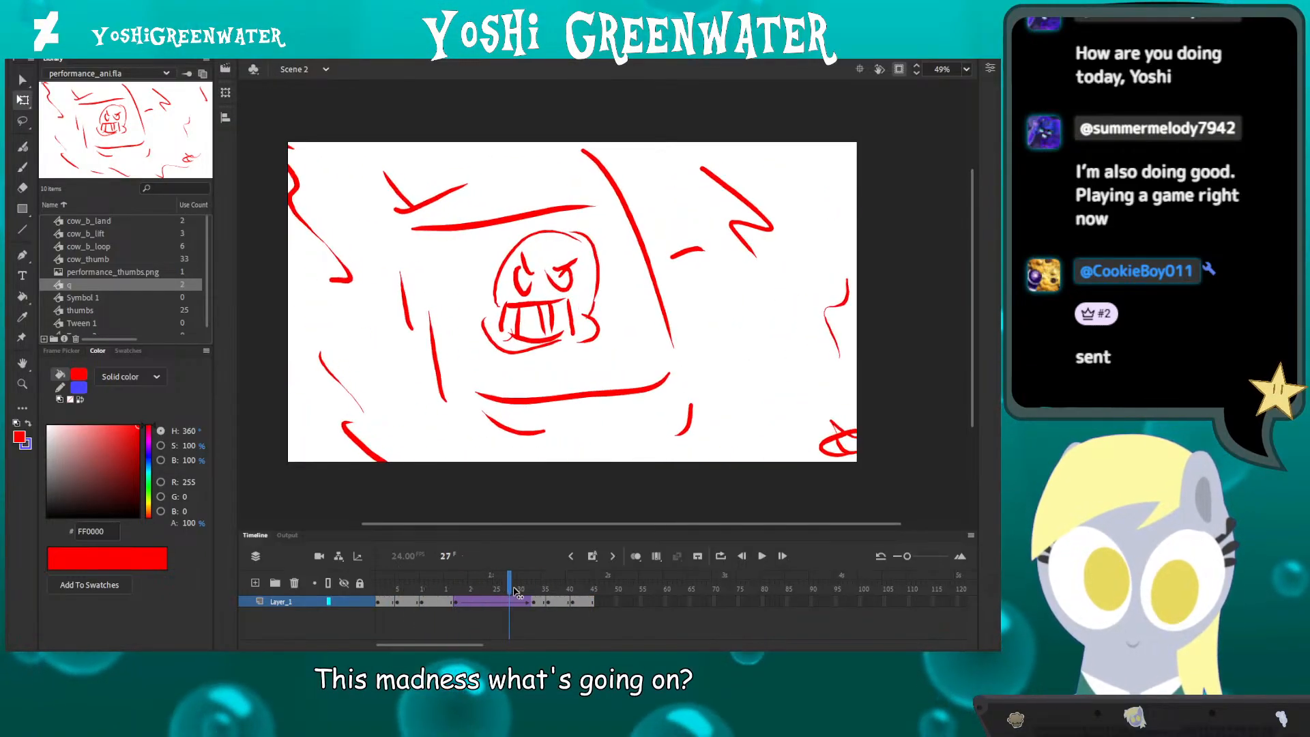
pyautogui.moveTo(514, 588); pyautogui.dragTo(578, 589)
pyautogui.moveTo(353, 372); pyautogui.dragTo(366, 380)
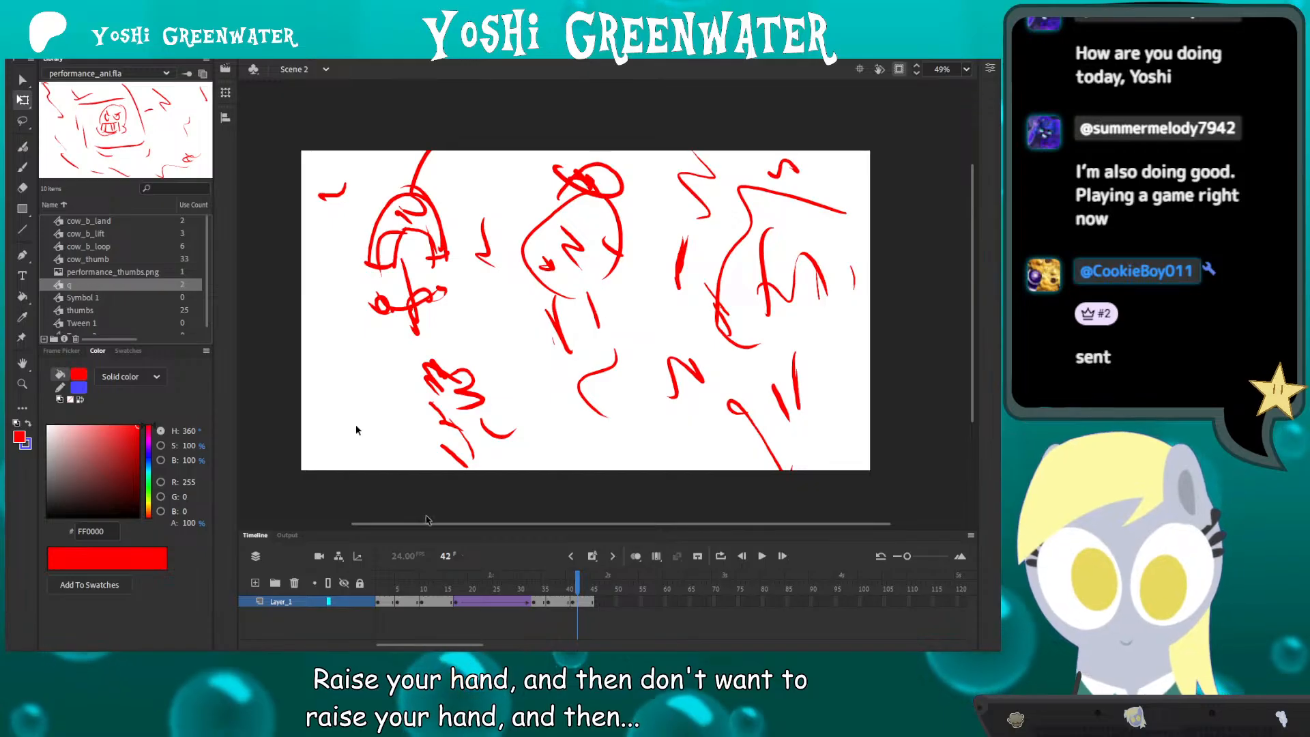
pyautogui.click(419, 584)
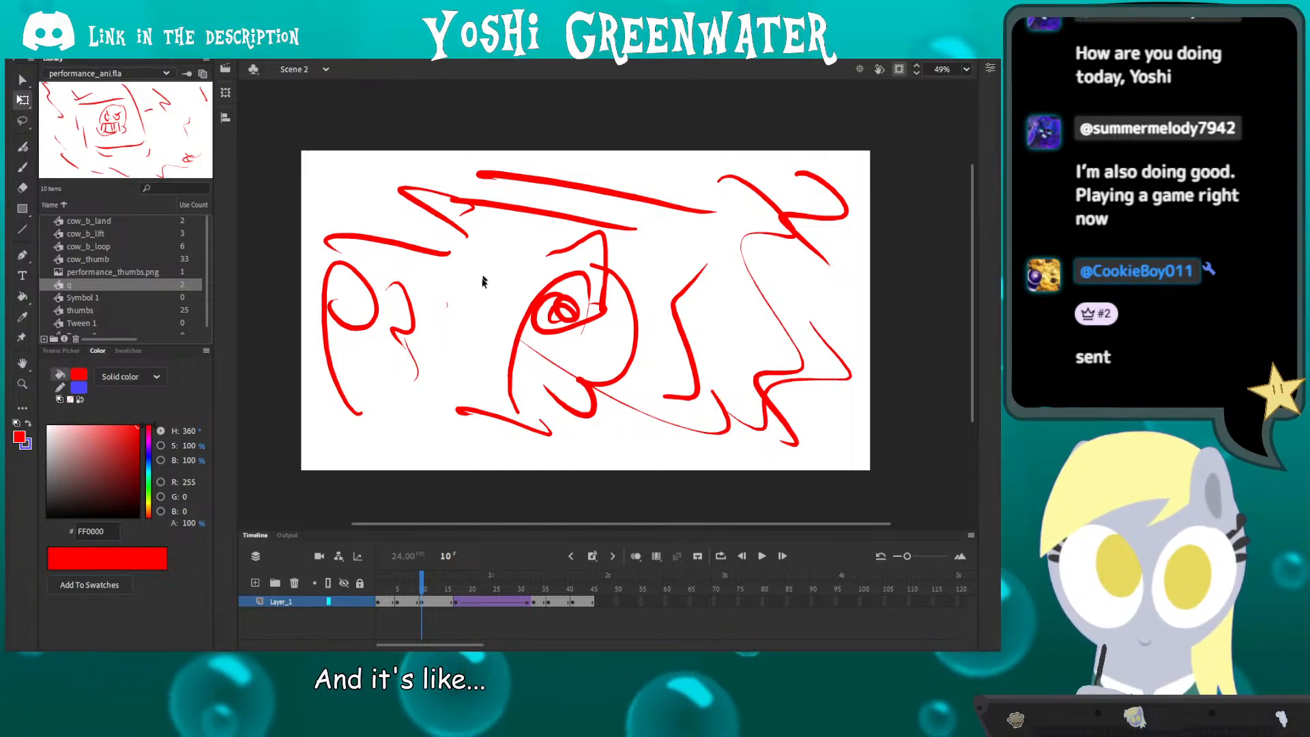
pyautogui.moveTo(452, 590); pyautogui.dragTo(572, 588)
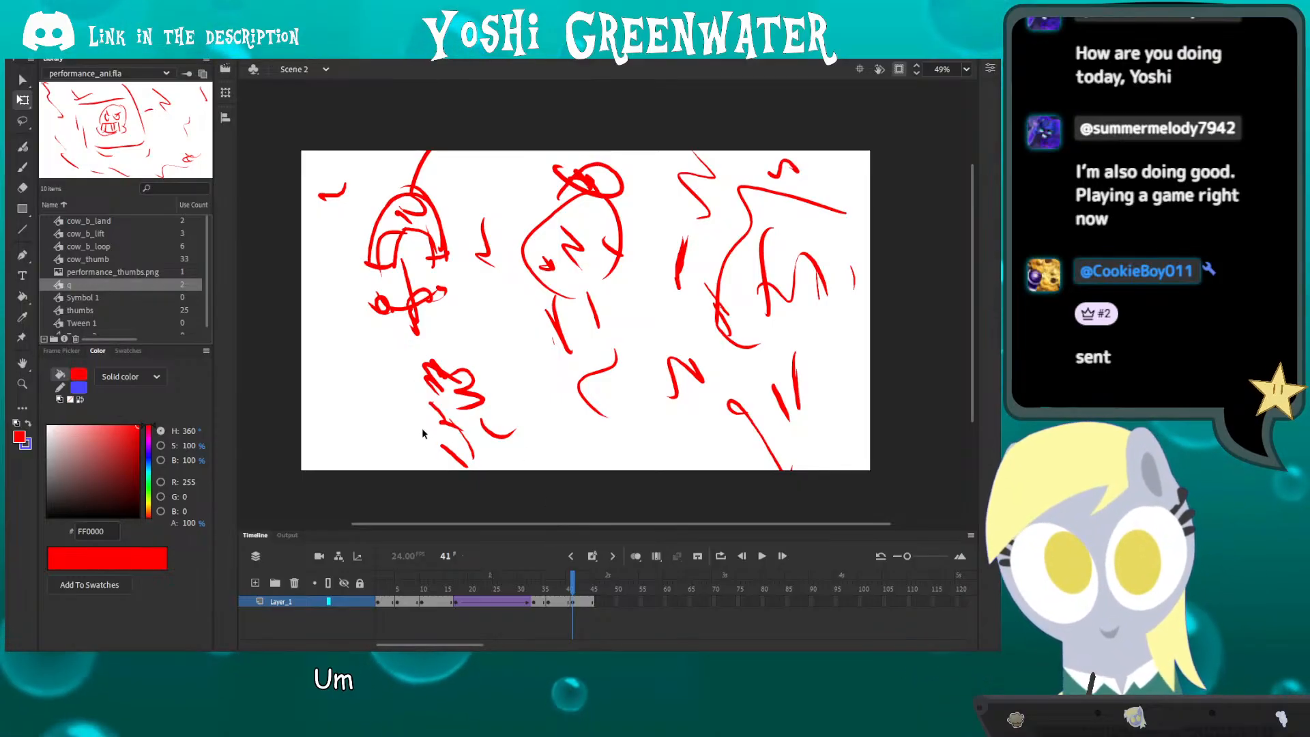
# - Add a new layer and, at frame 41, trace the red arch and the curved scribble beneath it with a black (000000) brush
pyautogui.hscroll(1, 511, 231)
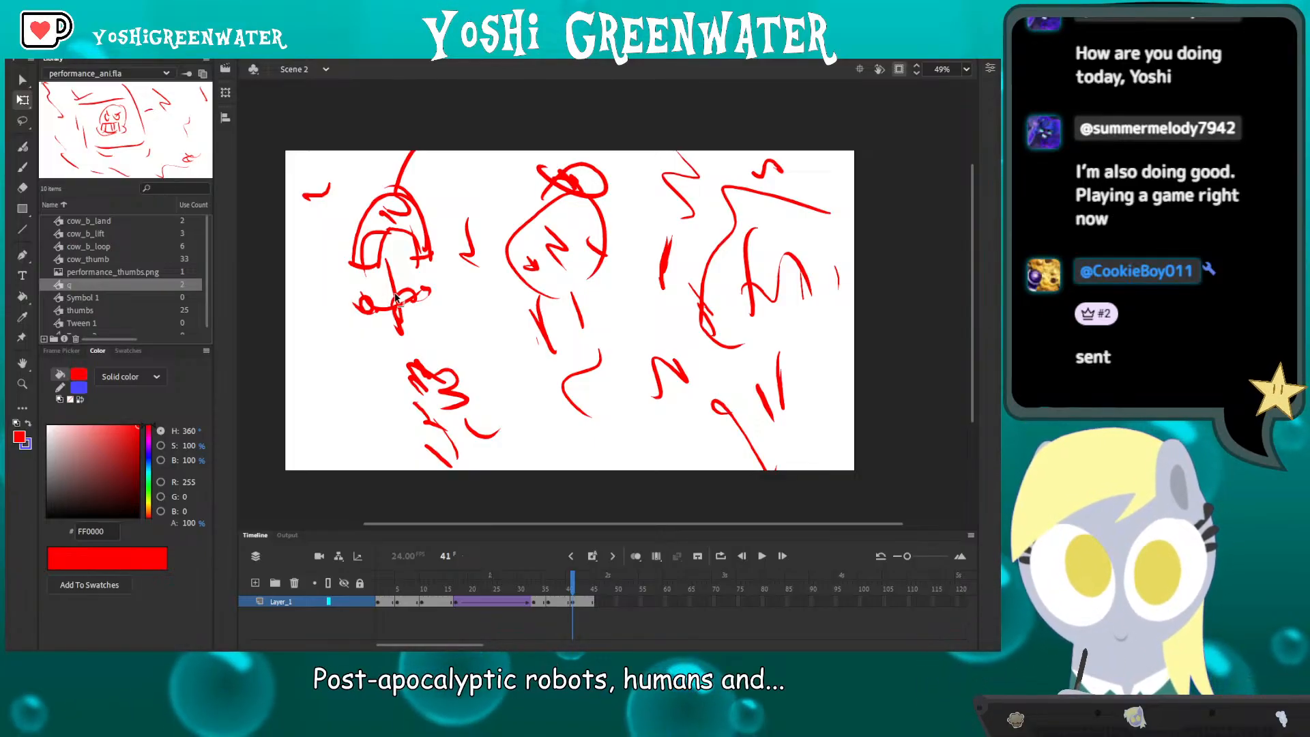
pyautogui.click(255, 583)
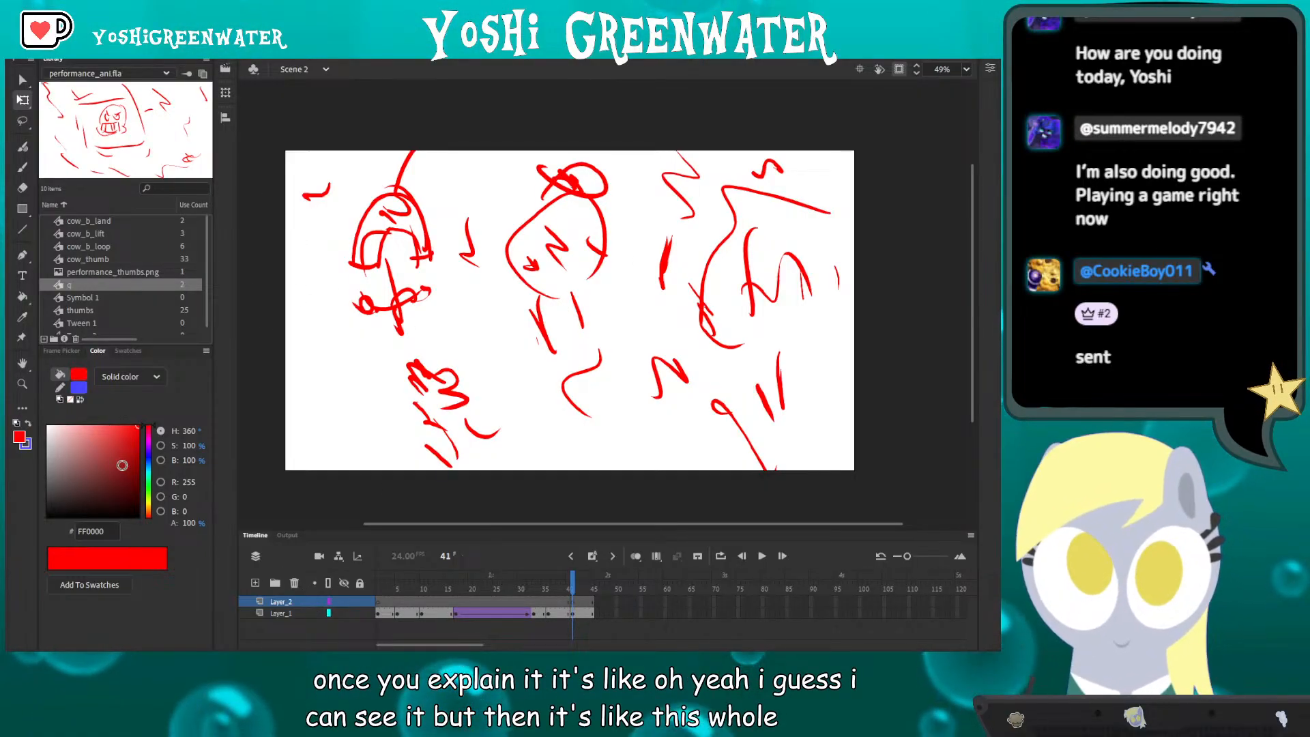
pyautogui.press('b')
pyautogui.moveTo(352, 261); pyautogui.dragTo(377, 261)
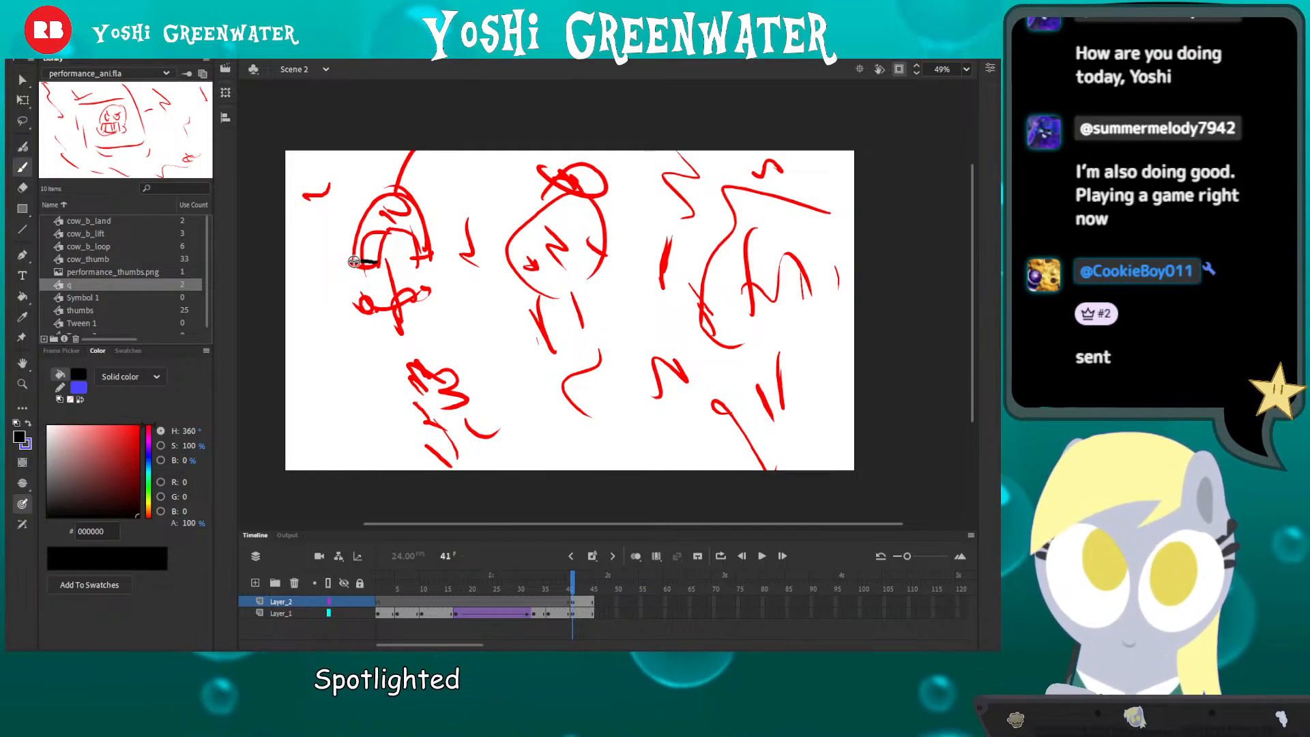
pyautogui.moveTo(356, 222)
pyautogui.mouseDown()
pyautogui.moveTo(379, 193)
pyautogui.moveTo(412, 195)
pyautogui.mouseUp()
pyautogui.moveTo(427, 244)
pyautogui.mouseDown()
pyautogui.moveTo(372, 266)
pyautogui.moveTo(388, 230)
pyautogui.mouseUp()
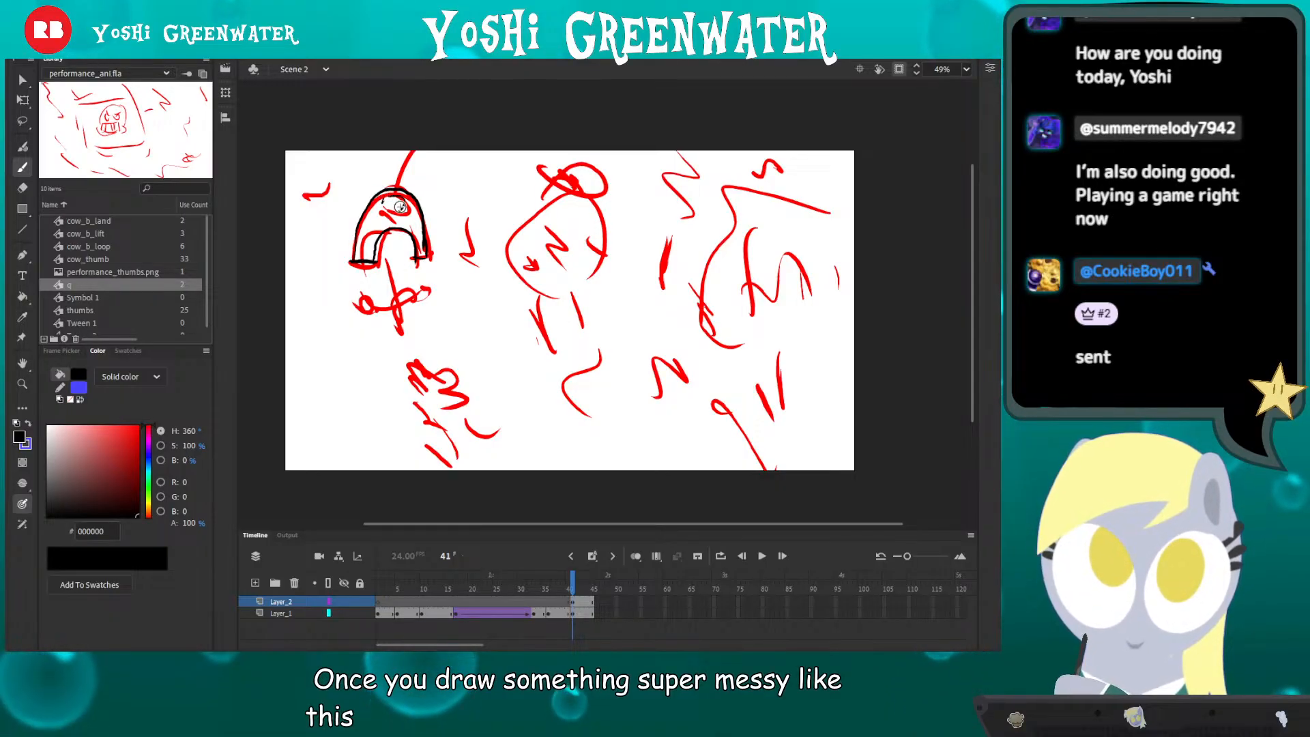
pyautogui.moveTo(400, 206); pyautogui.dragTo(386, 204)
pyautogui.moveTo(363, 305)
pyautogui.mouseDown()
pyautogui.moveTo(421, 302)
pyautogui.moveTo(377, 308)
pyautogui.mouseUp()
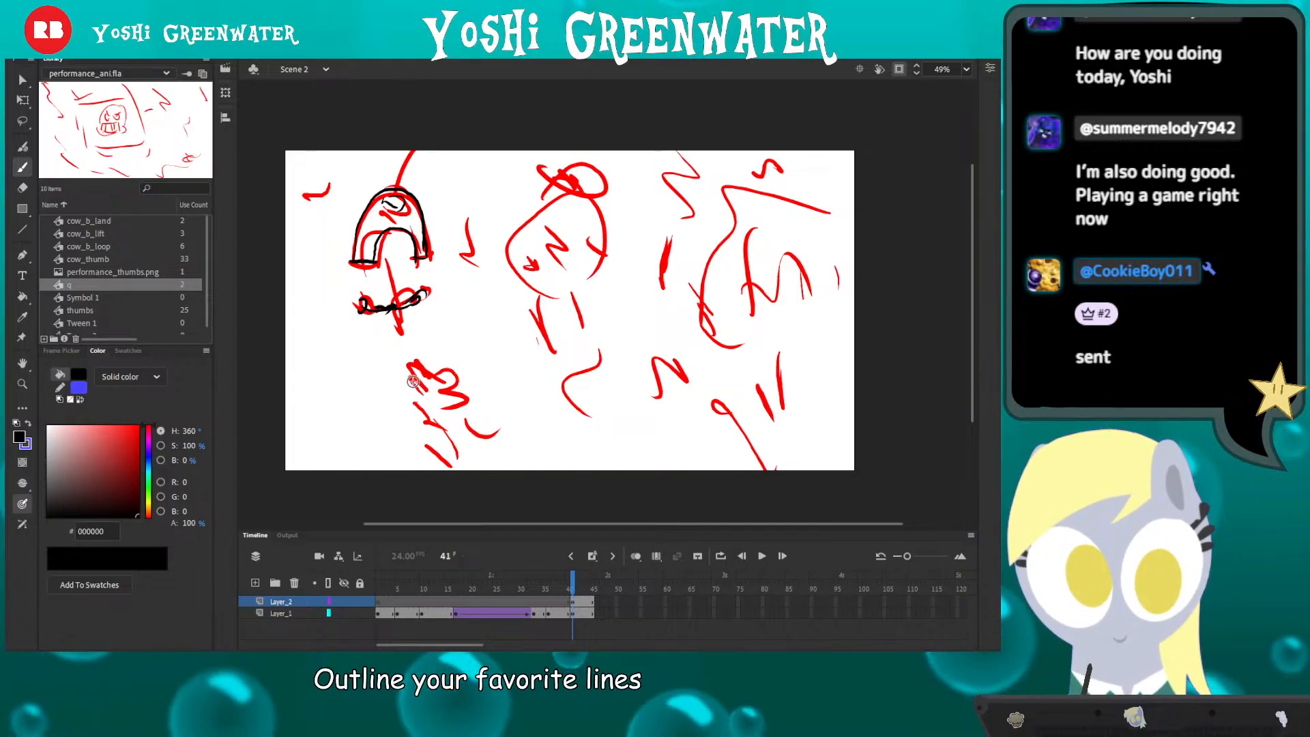
# - Trace the flower scribble and the round figure with legs in black, and outline the right-hand shape as a box with vertical lines
pyautogui.moveTo(410, 382)
pyautogui.mouseDown()
pyautogui.moveTo(461, 385)
pyautogui.moveTo(441, 401)
pyautogui.moveTo(401, 377)
pyautogui.moveTo(446, 412)
pyautogui.mouseUp()
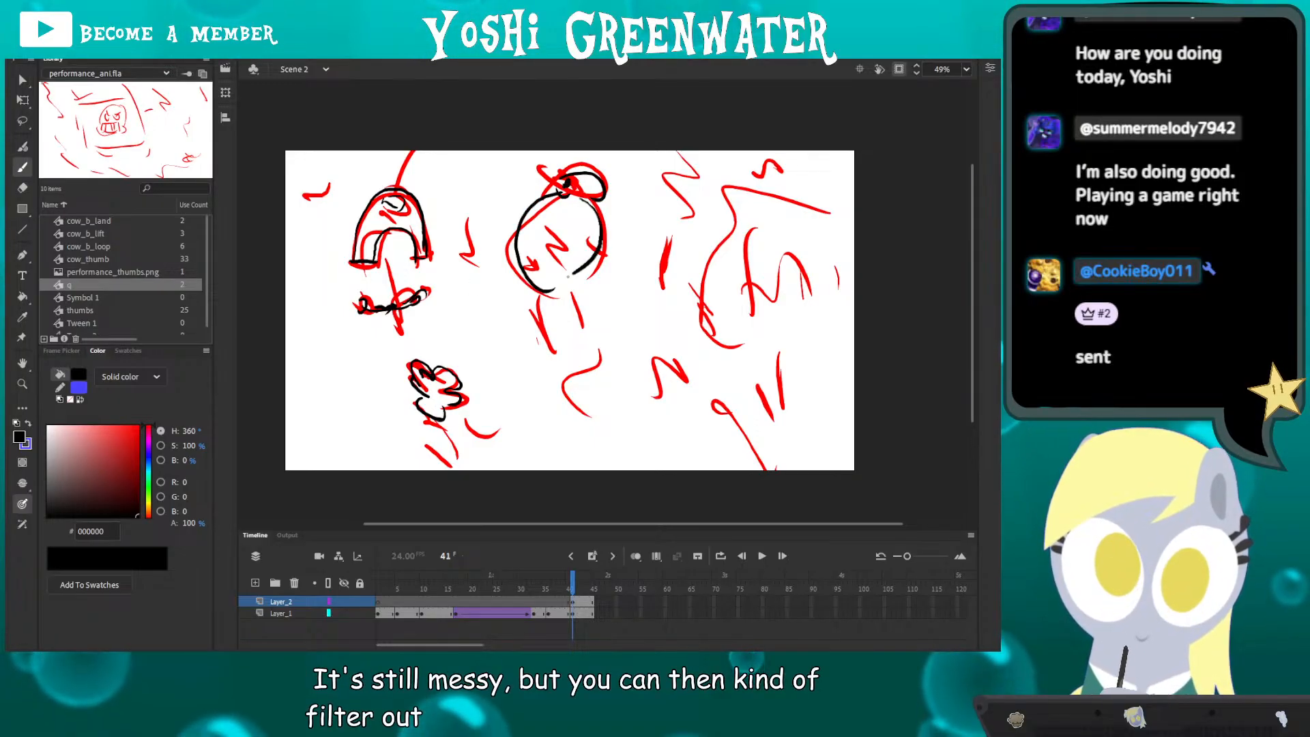
pyautogui.moveTo(567, 276)
pyautogui.mouseDown()
pyautogui.moveTo(543, 232)
pyautogui.moveTo(540, 272)
pyautogui.mouseUp()
pyautogui.moveTo(578, 219); pyautogui.dragTo(570, 256)
pyautogui.moveTo(584, 227); pyautogui.dragTo(575, 258)
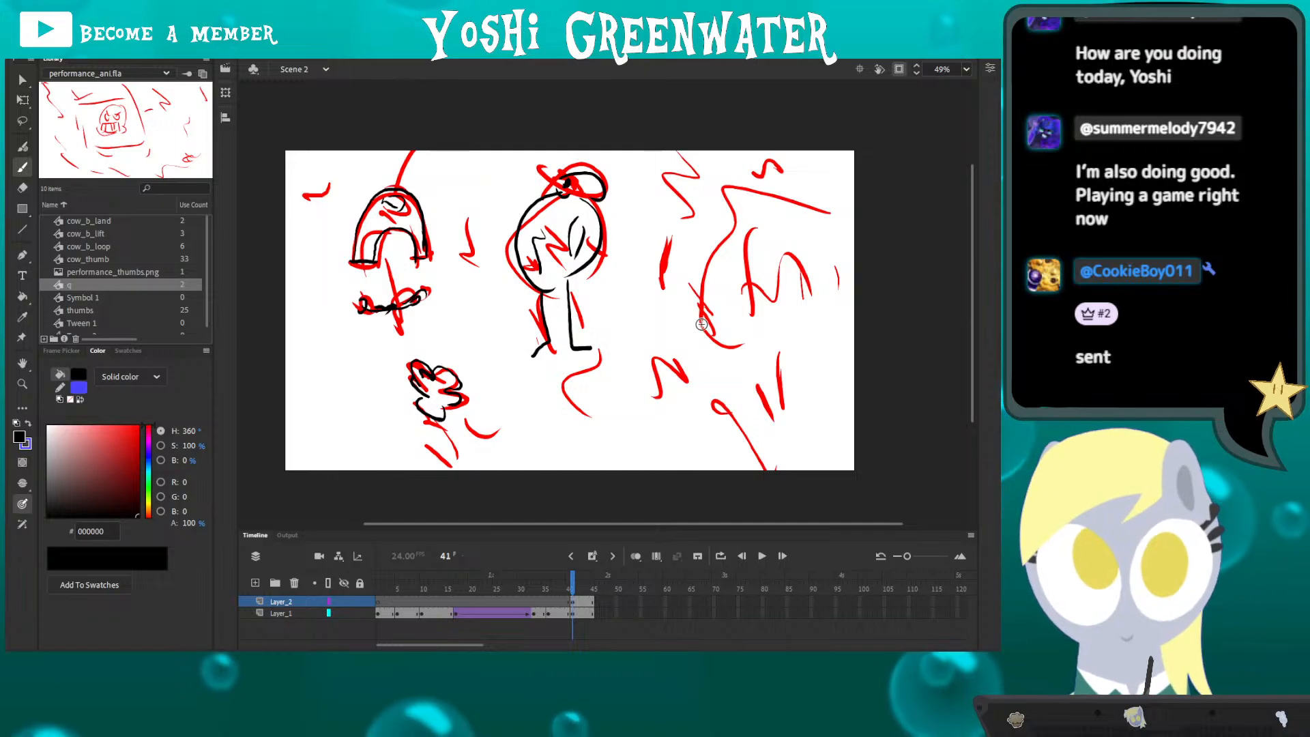
pyautogui.moveTo(735, 200)
pyautogui.mouseDown()
pyautogui.moveTo(716, 326)
pyautogui.moveTo(751, 287)
pyautogui.mouseUp()
pyautogui.moveTo(796, 204); pyautogui.dragTo(790, 316)
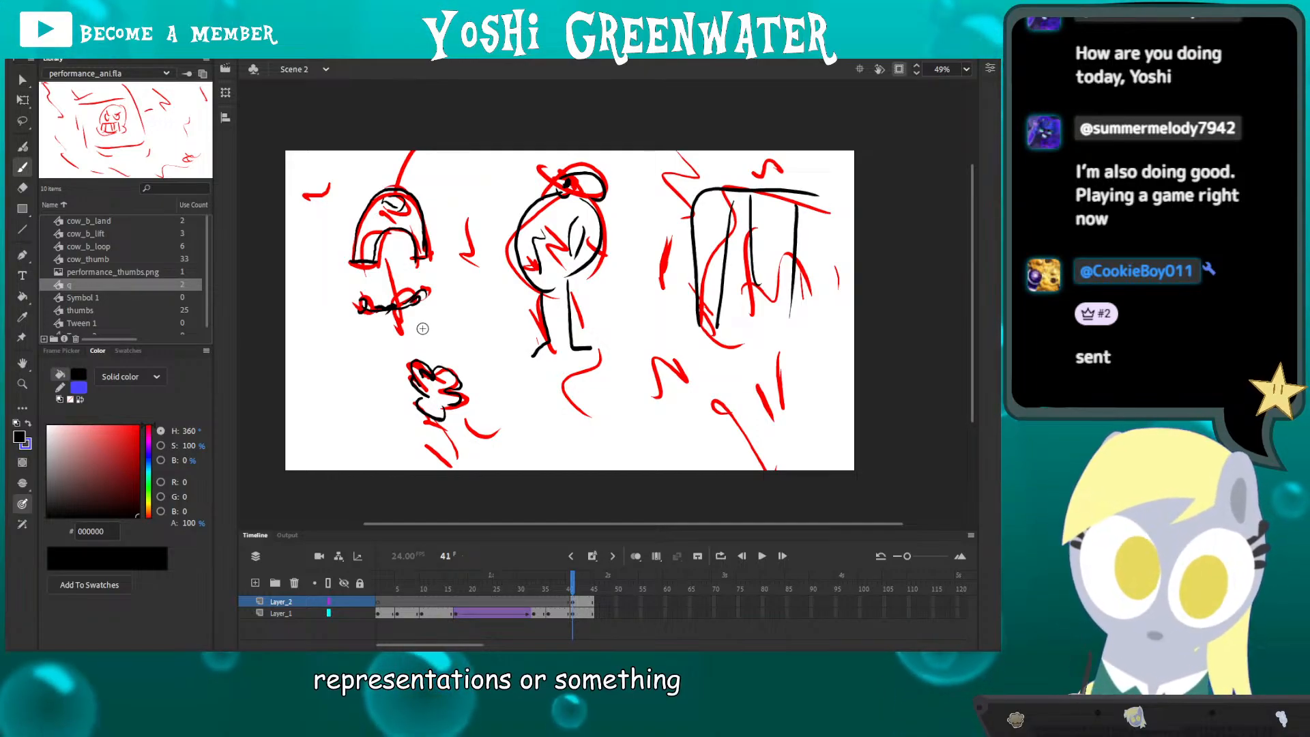
# - Hide and show the black outline layer to compare the messy red sketch with the traced version
pyautogui.click(344, 602)
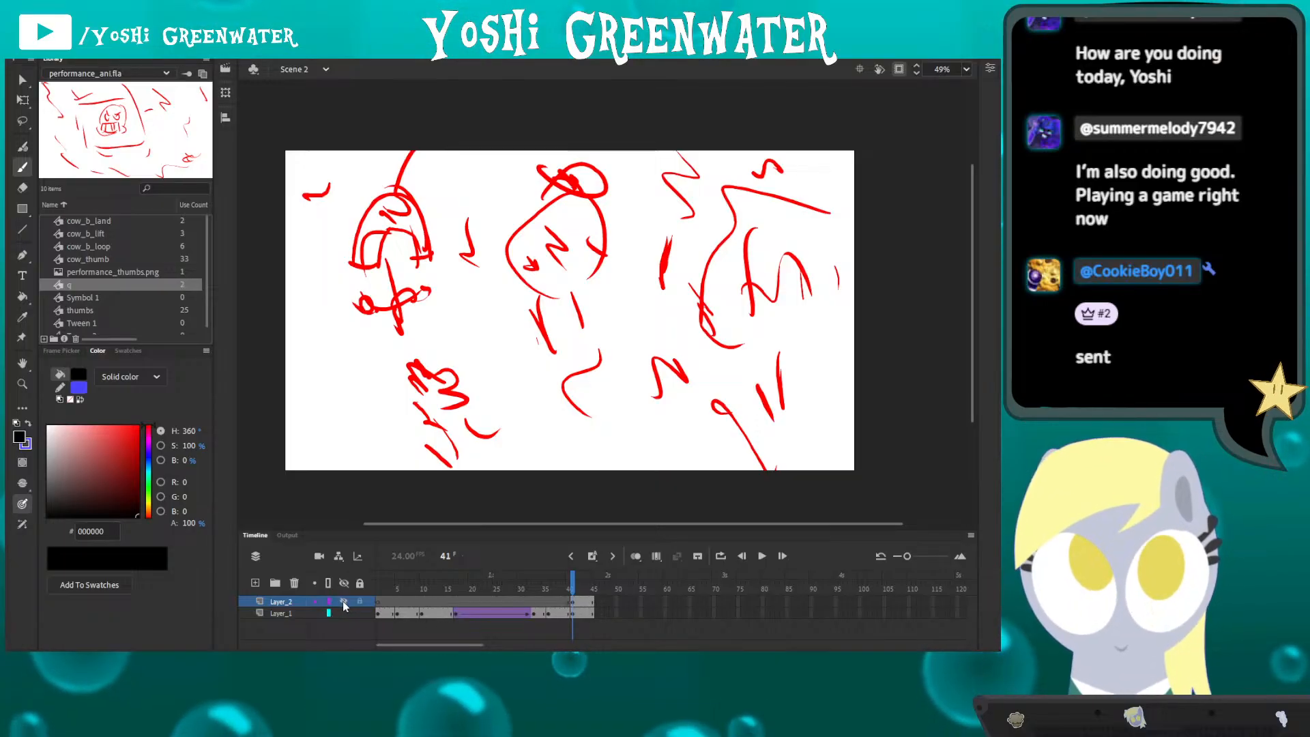
pyautogui.click(344, 602)
pyautogui.press('q')
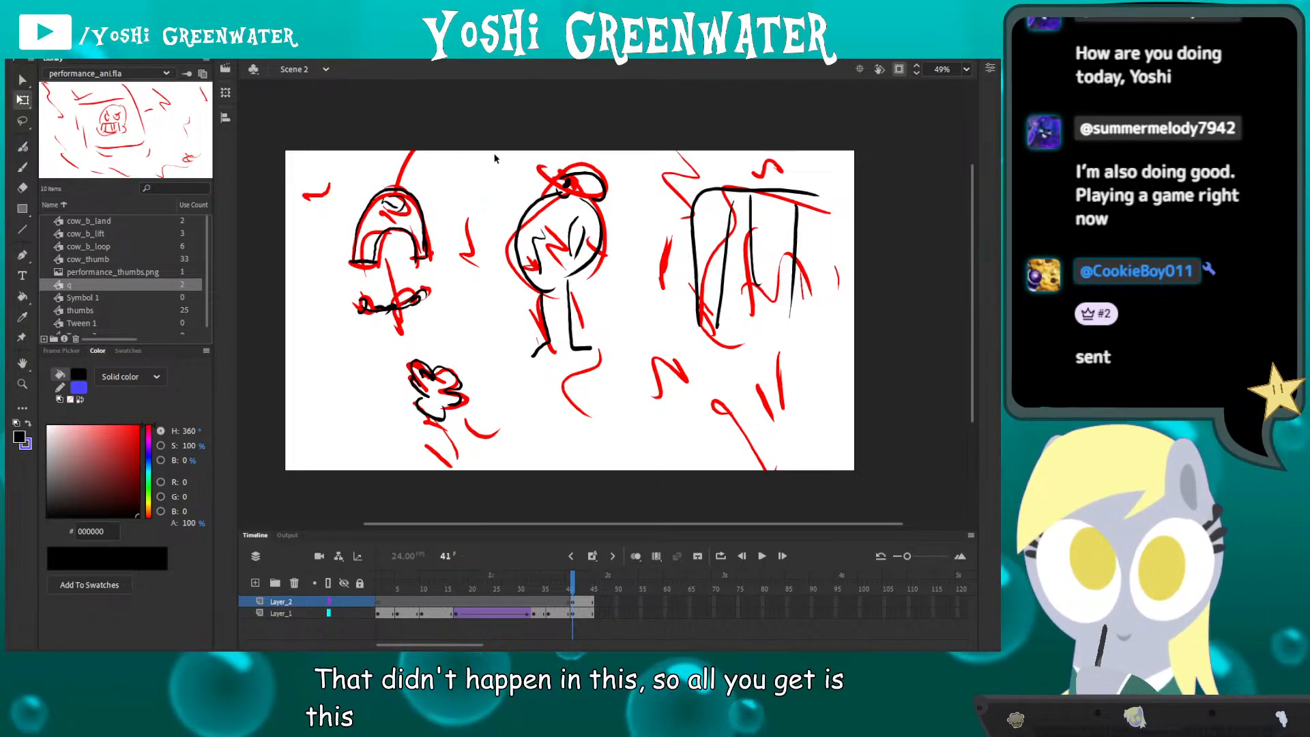
pyautogui.moveTo(497, 209); pyautogui.dragTo(534, 221)
pyautogui.moveTo(401, 229); pyautogui.dragTo(390, 206)
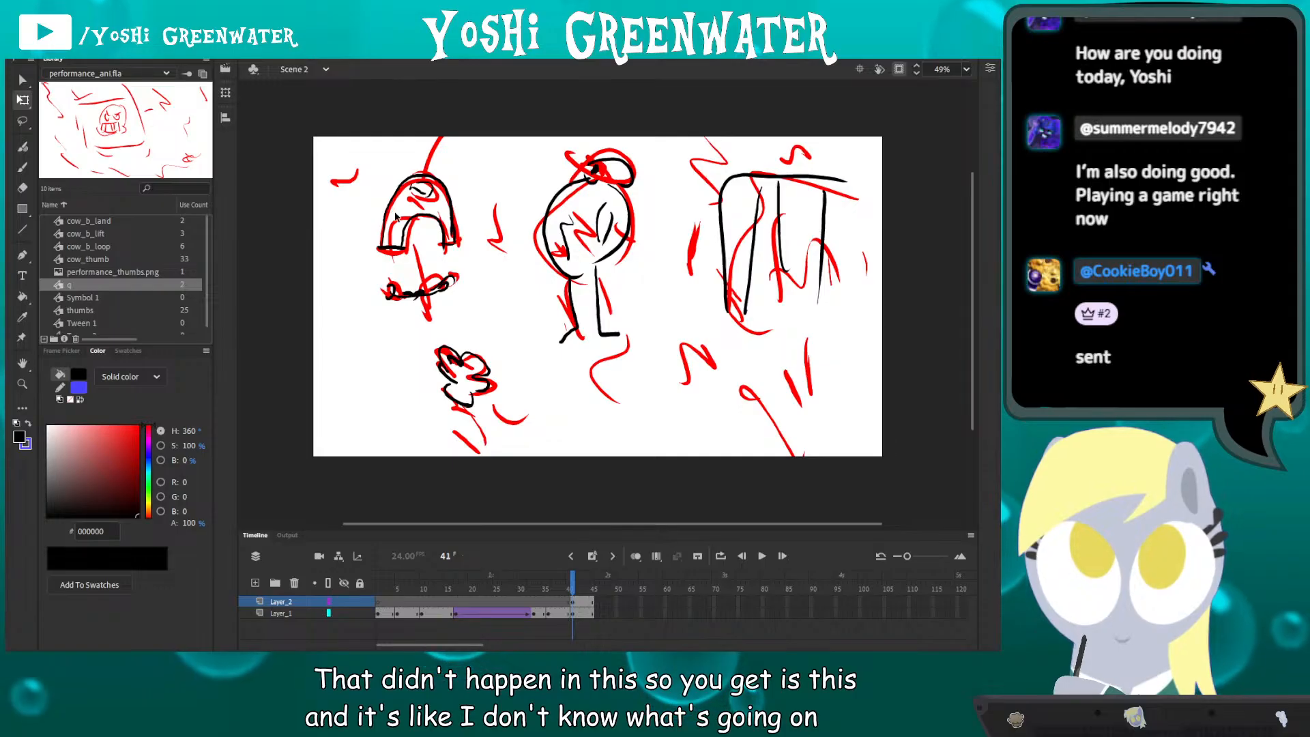
# - Hide the red sketch layer and, on Layer_2 at frame 1, split the canvas into two halves with a vertical black brush line
pyautogui.click(592, 612)
pyautogui.click(343, 612)
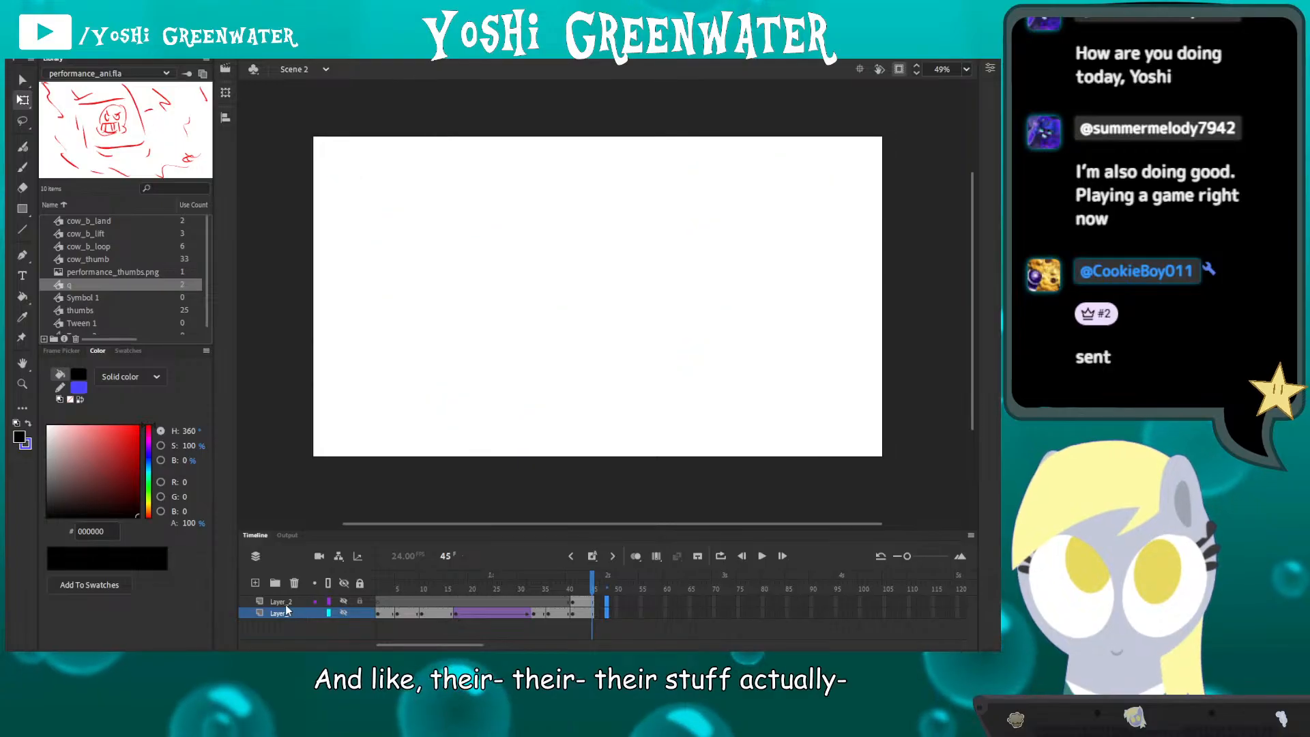
pyautogui.click(285, 602)
pyautogui.click(376, 587)
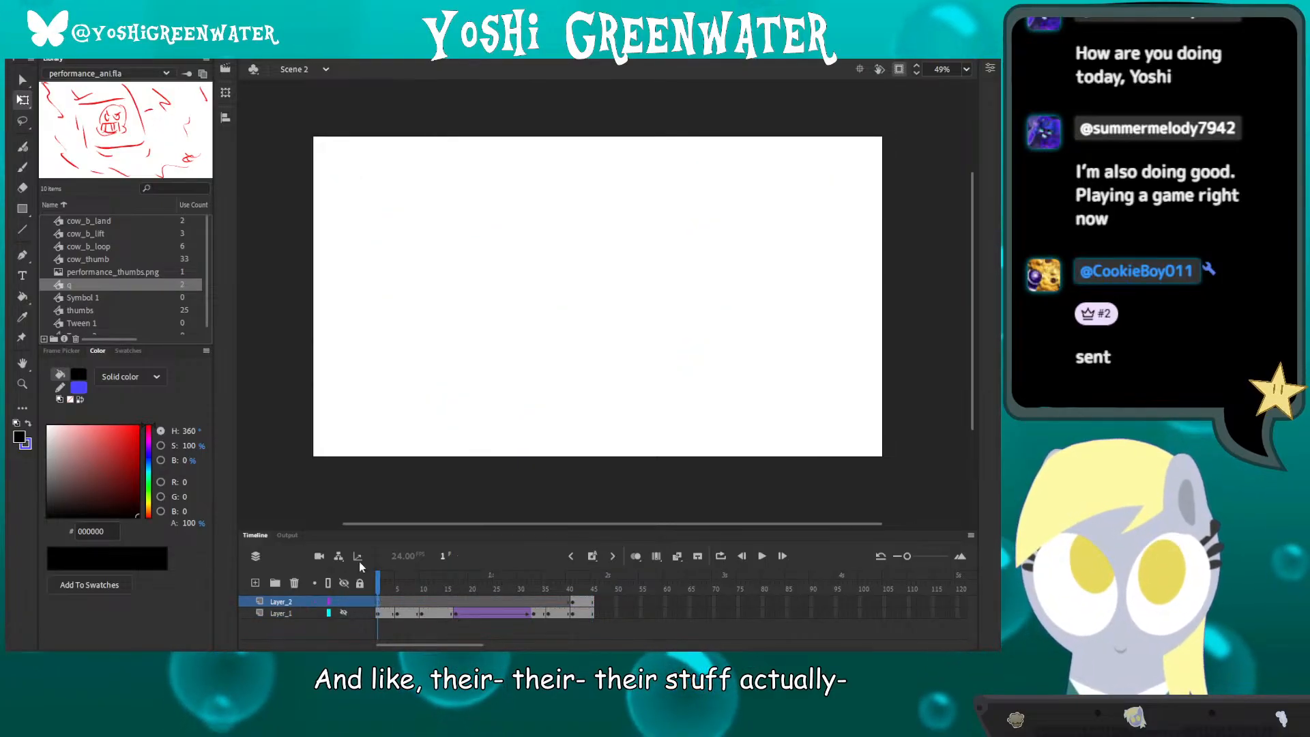
pyautogui.press('b')
pyautogui.moveTo(386, 267); pyautogui.dragTo(363, 271)
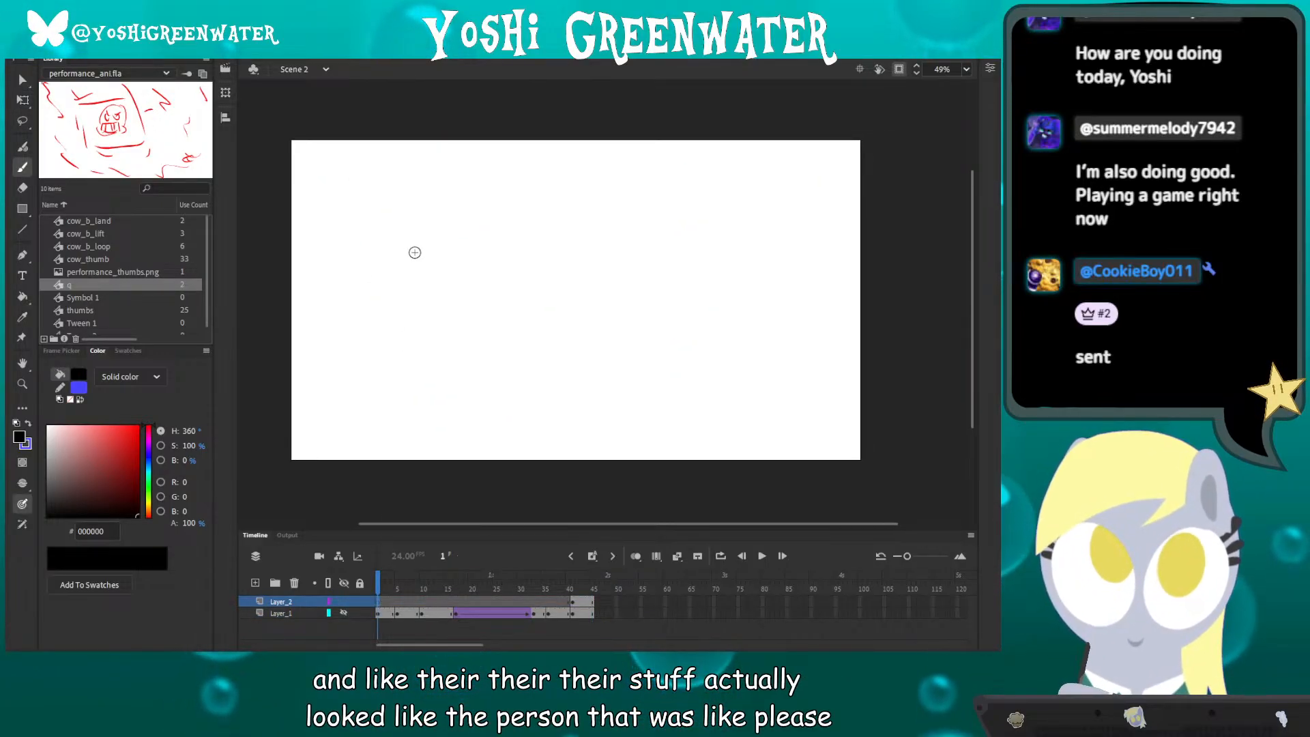
pyautogui.moveTo(580, 143); pyautogui.dragTo(578, 445)
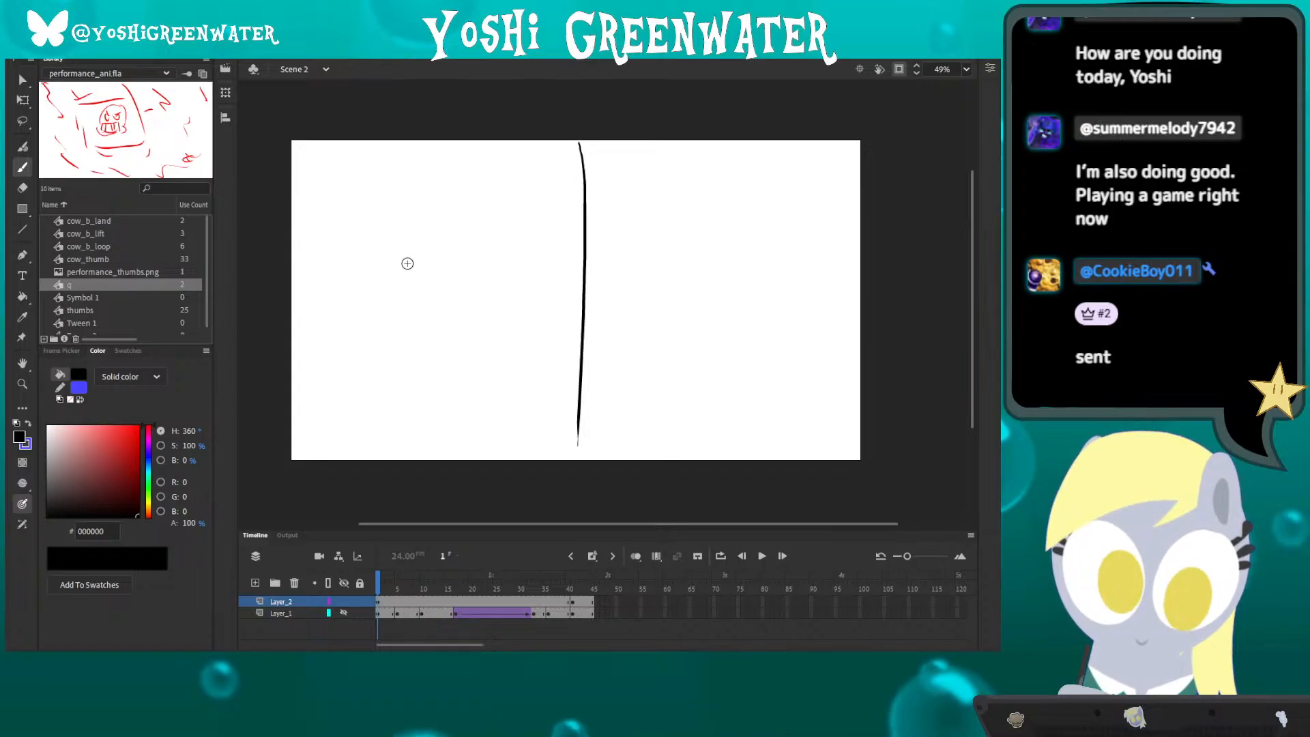
# - Draw a stick figure holding a small axe above a rough stump in the canvas's left half
pyautogui.moveTo(398, 217)
pyautogui.mouseDown()
pyautogui.moveTo(414, 191)
pyautogui.moveTo(404, 230)
pyautogui.mouseUp()
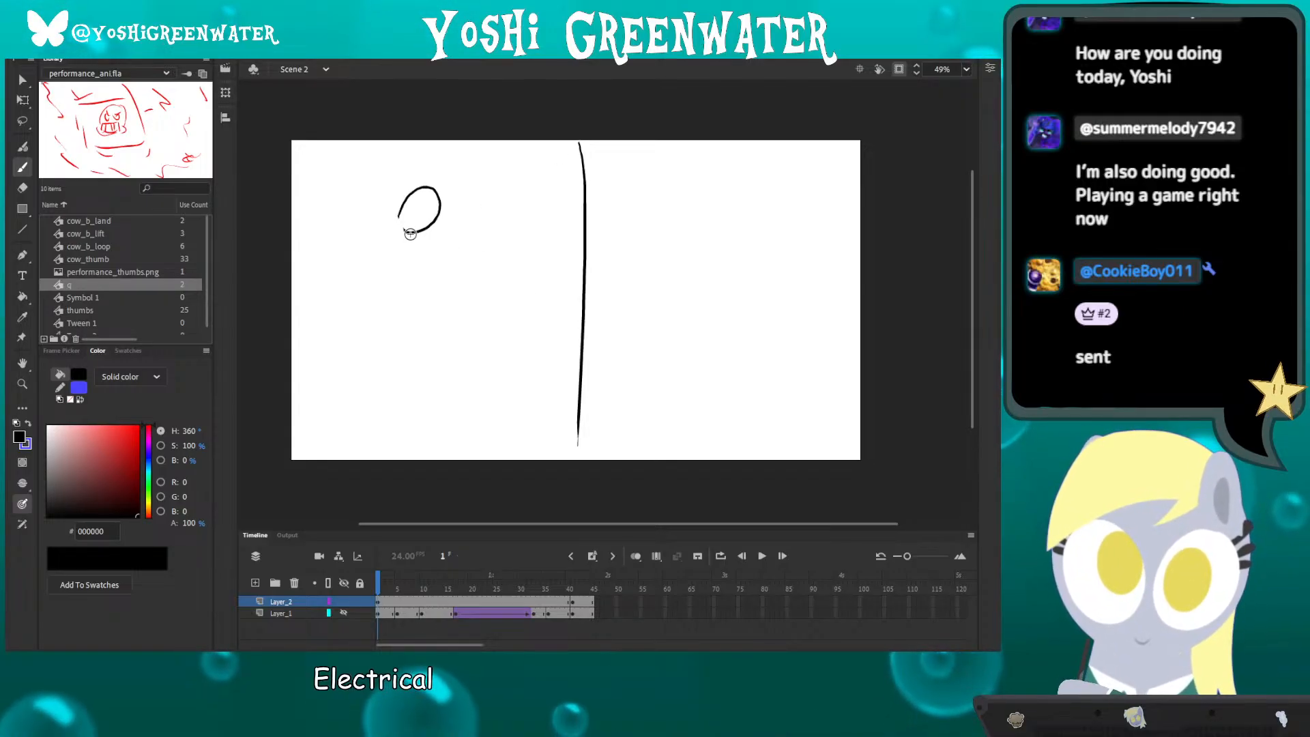
pyautogui.moveTo(389, 366)
pyautogui.mouseDown()
pyautogui.moveTo(430, 388)
pyautogui.moveTo(395, 386)
pyautogui.mouseUp()
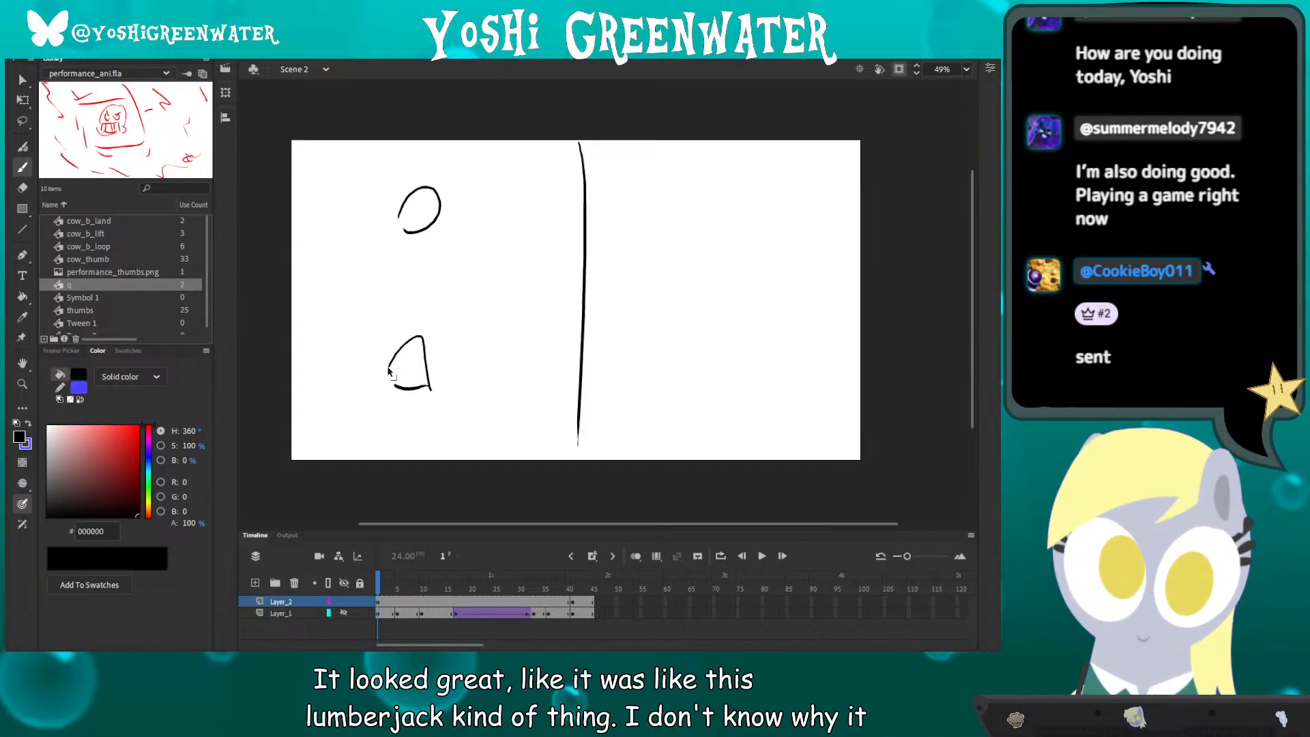
pyautogui.moveTo(414, 240); pyautogui.dragTo(417, 314)
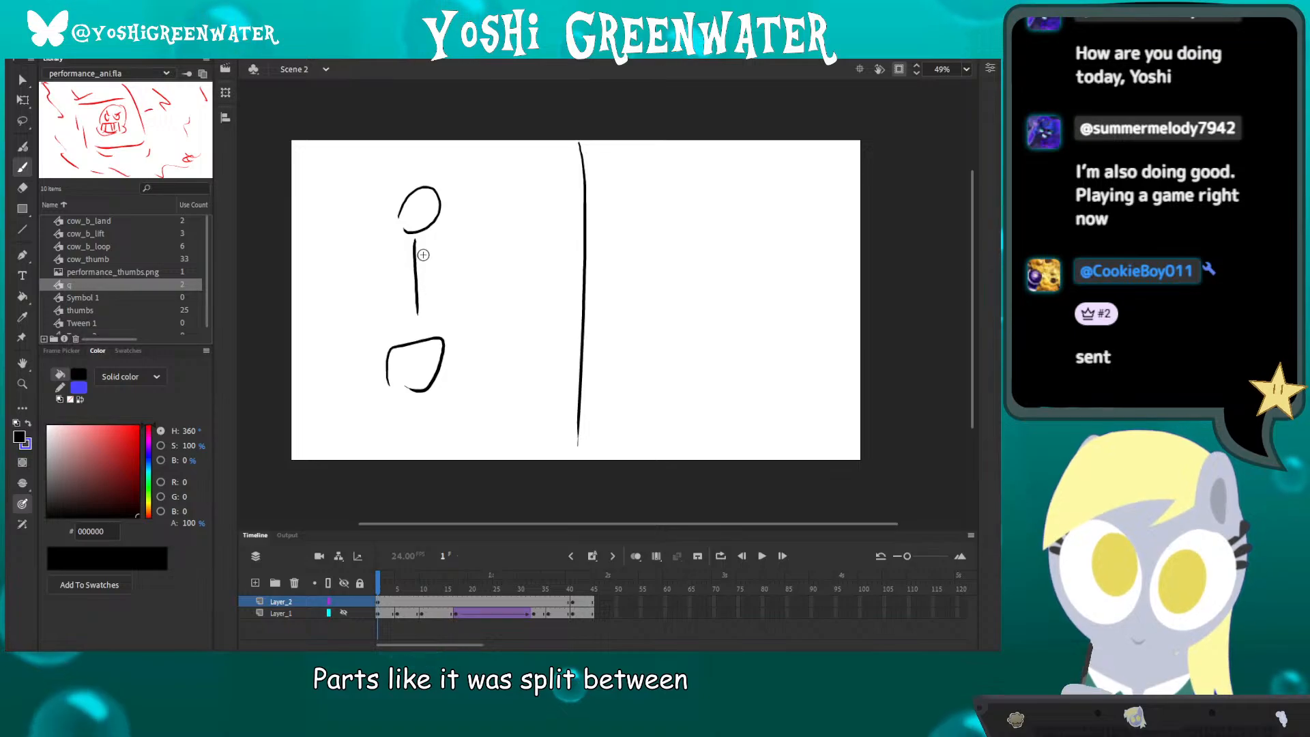
pyautogui.moveTo(397, 262)
pyautogui.mouseDown()
pyautogui.moveTo(408, 317)
pyautogui.moveTo(442, 251)
pyautogui.mouseUp()
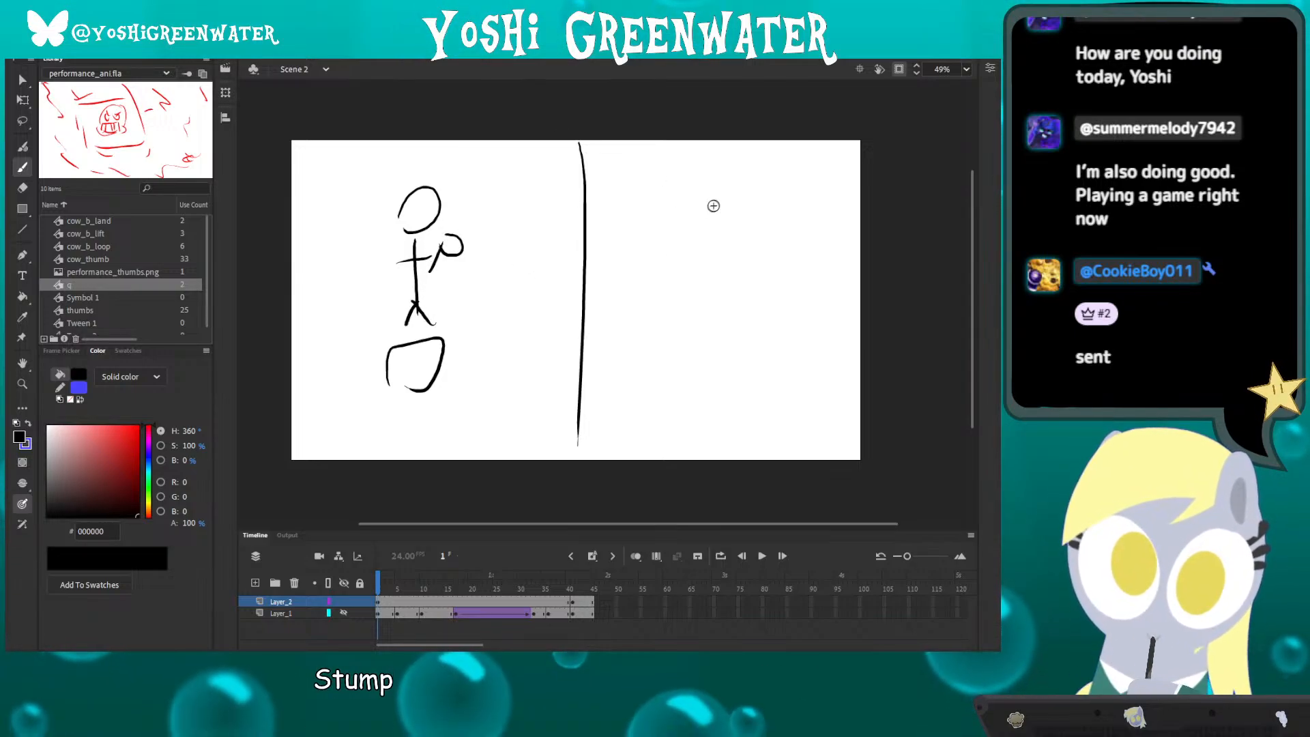
# - Draw a matching stick figure with axe and stump in the right half, plus a ground line through the stump and a line linking both figures' feet
pyautogui.moveTo(710, 205); pyautogui.dragTo(729, 312)
pyautogui.moveTo(697, 258); pyautogui.dragTo(744, 247)
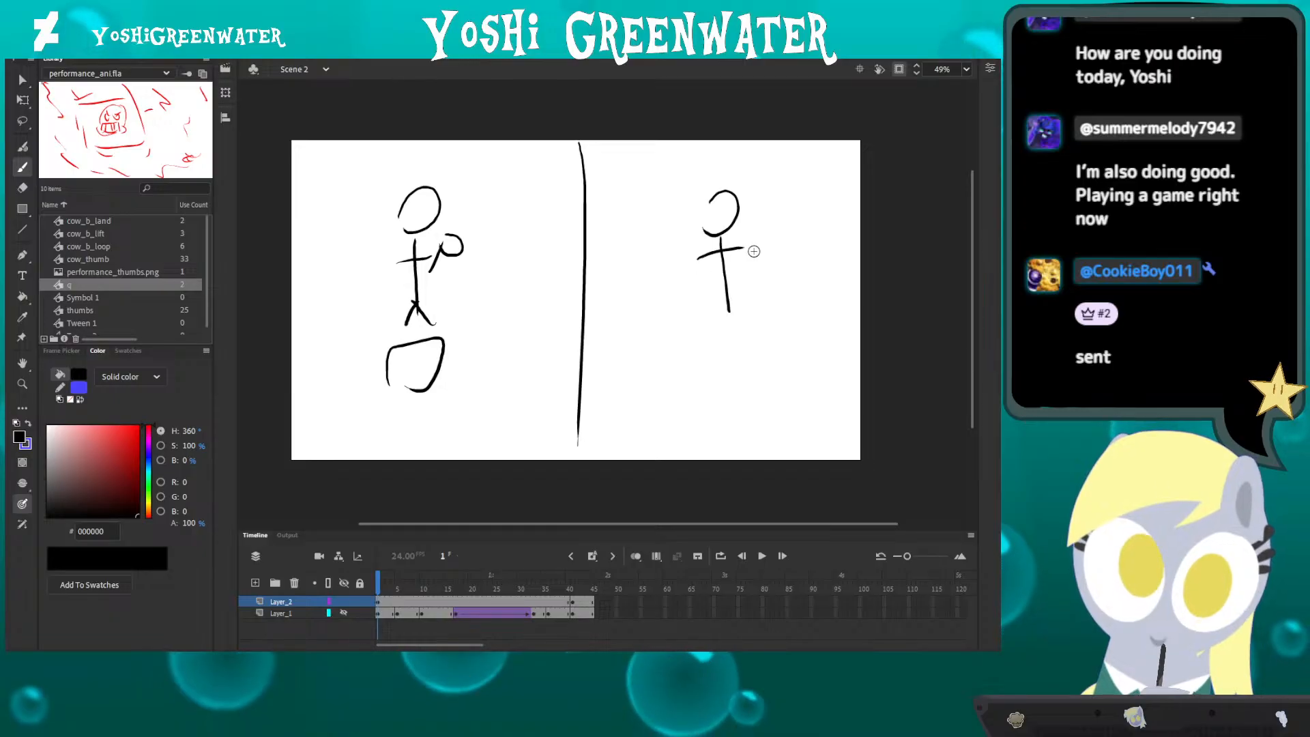
pyautogui.moveTo(723, 308); pyautogui.dragTo(717, 333)
pyautogui.moveTo(733, 399); pyautogui.dragTo(713, 408)
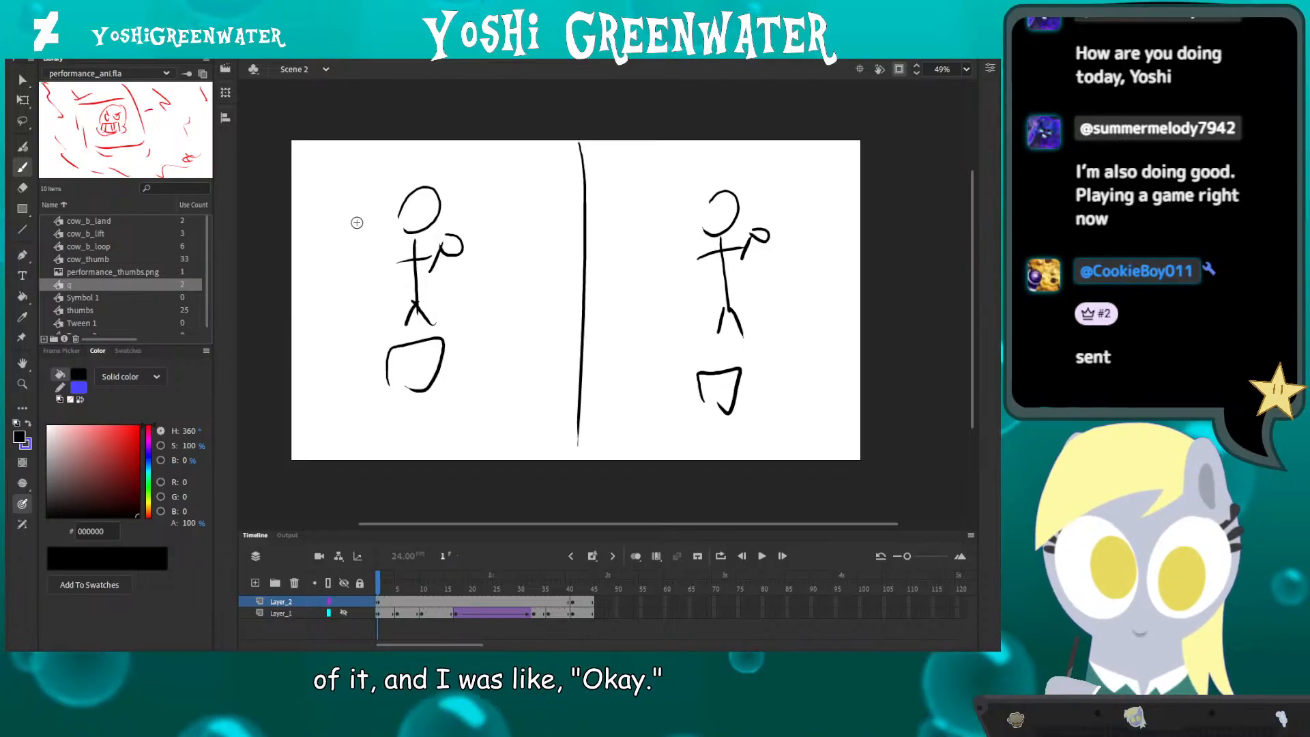
pyautogui.moveTo(667, 402); pyautogui.dragTo(747, 413)
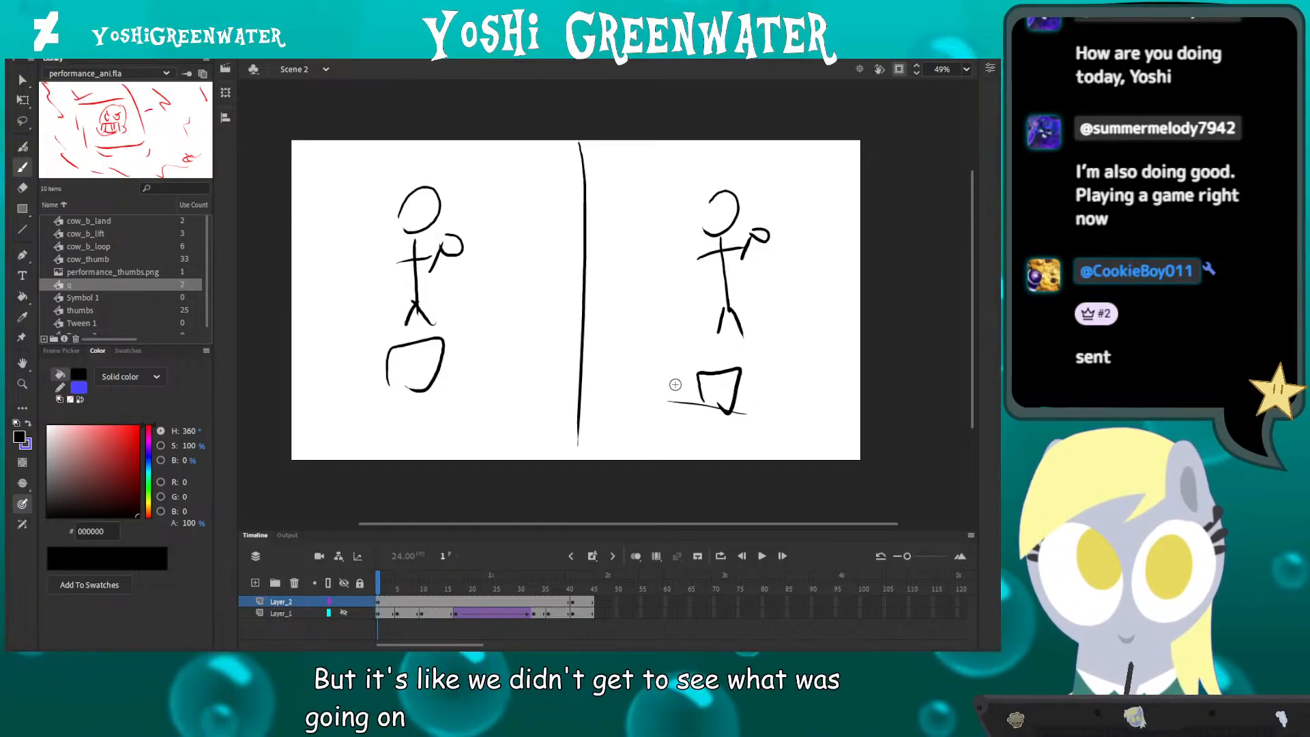
pyautogui.moveTo(565, 334); pyautogui.dragTo(643, 349)
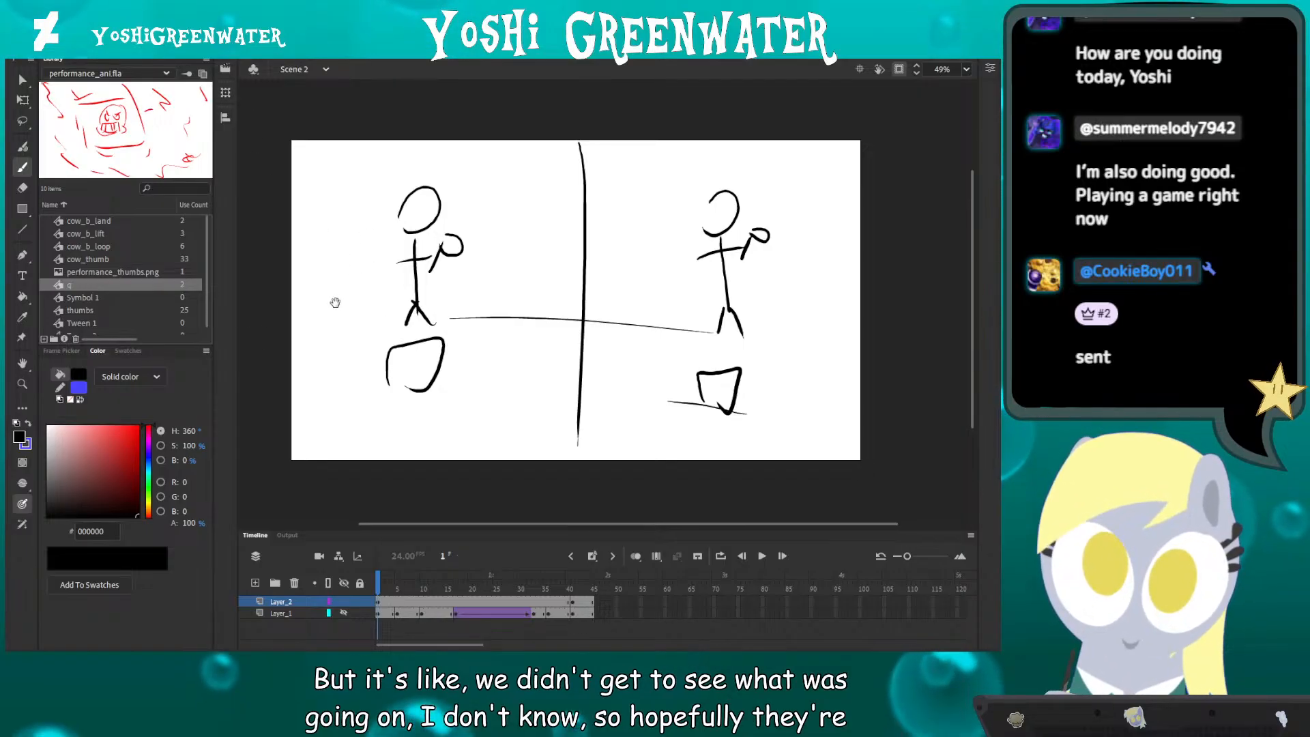
pyautogui.moveTo(335, 302); pyautogui.dragTo(345, 260)
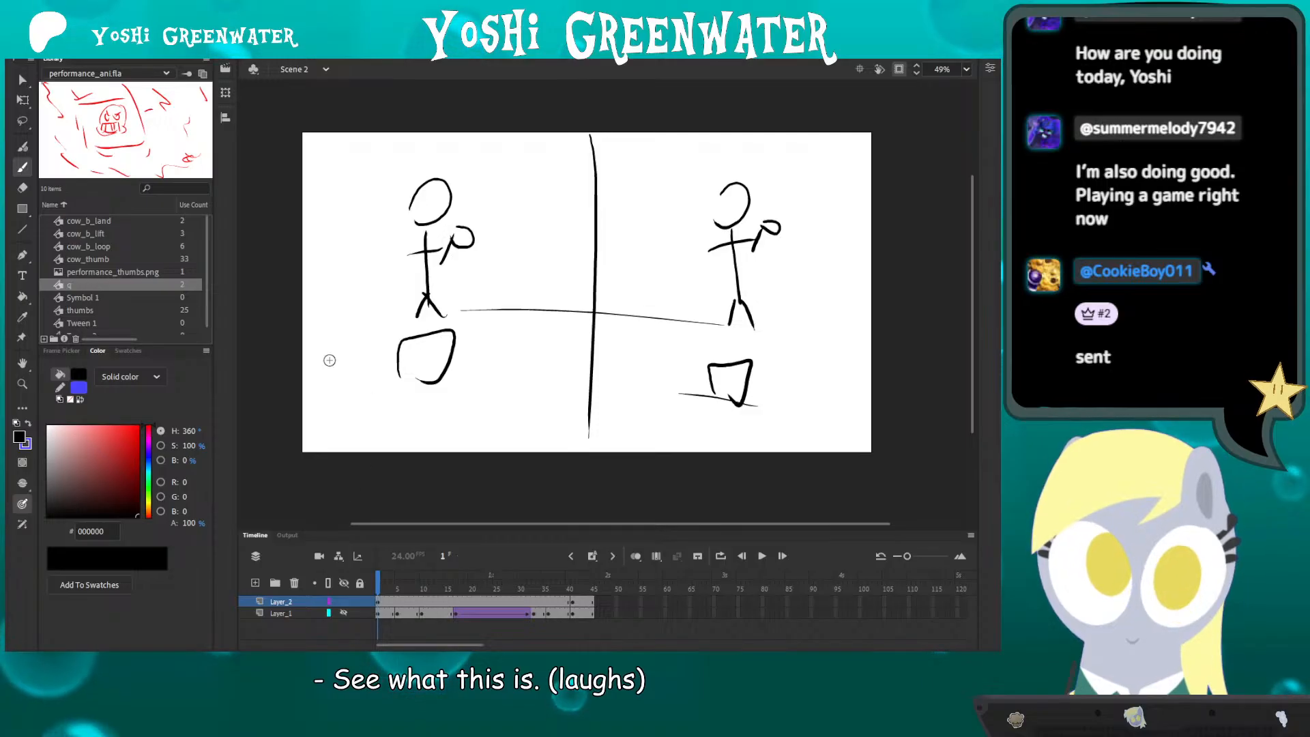
# - Play through the red example sequence with the black Layer_2 hidden and Layer_1 shown
pyautogui.press('Return')
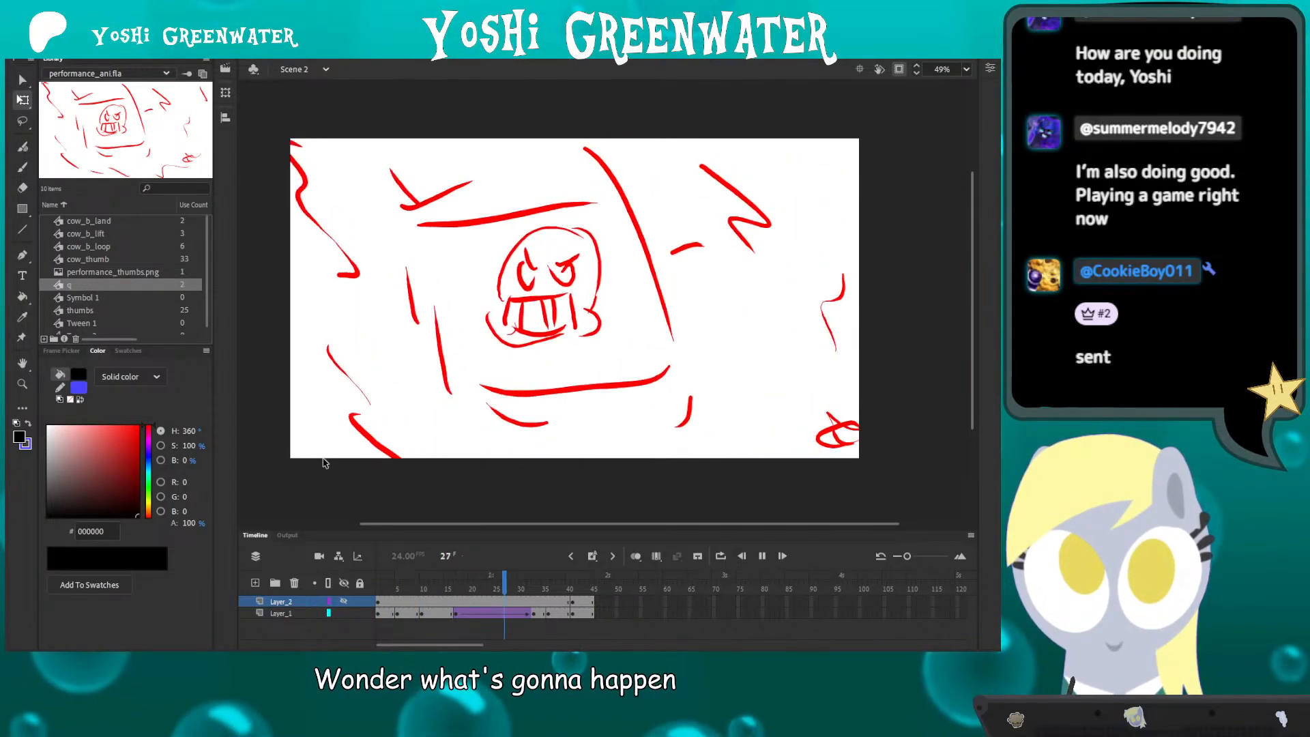
pyautogui.press('Return')
pyautogui.press('Return')
pyautogui.press('Return')
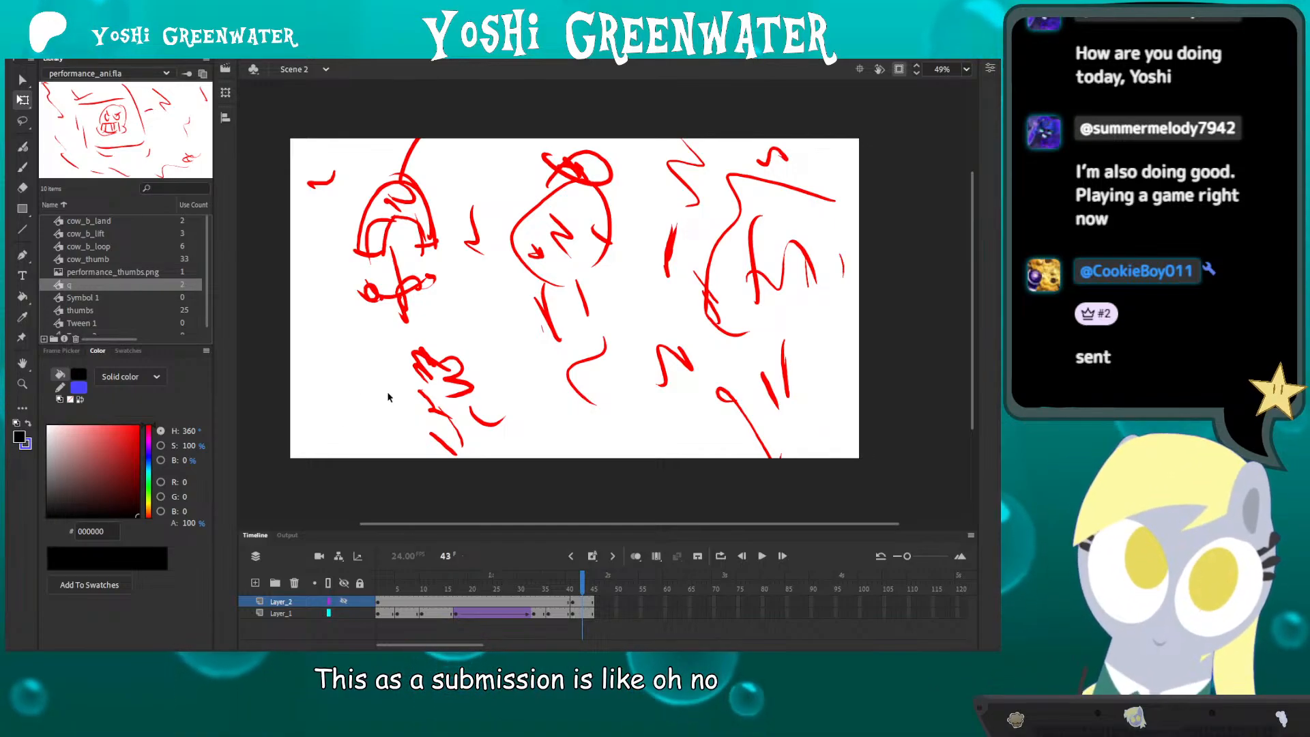
# - Return to Scene 1, fit the stage in view, and enlarge the timeline to expose more layers
pyautogui.moveTo(330, 356); pyautogui.dragTo(361, 353)
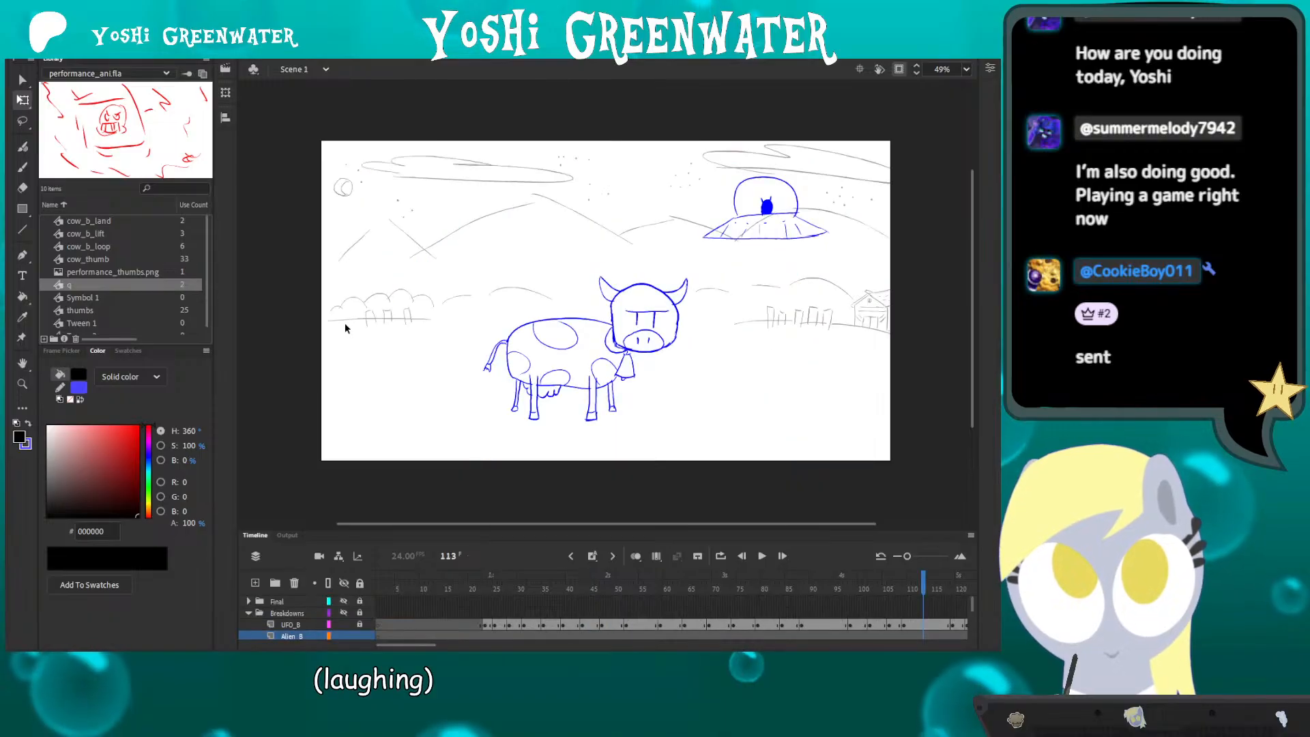
pyautogui.hotkey('ctrl', '2')
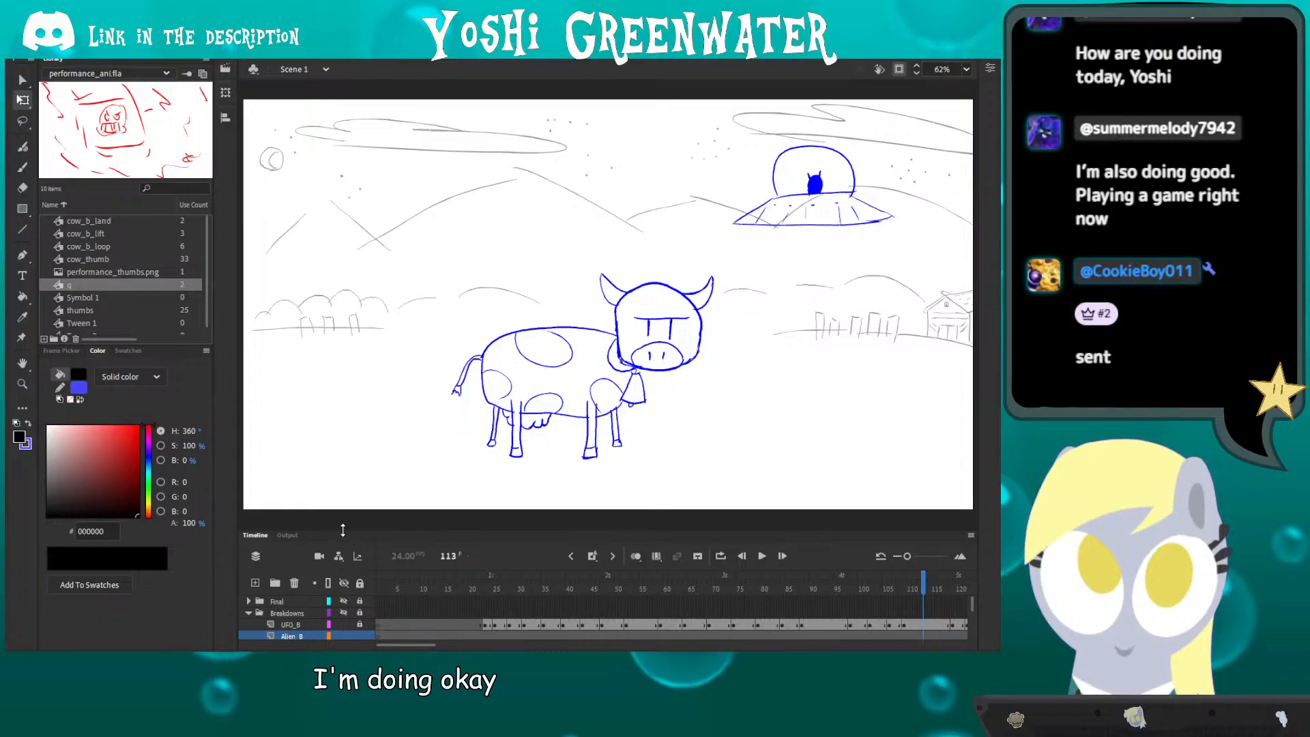
pyautogui.moveTo(342, 530); pyautogui.dragTo(333, 466)
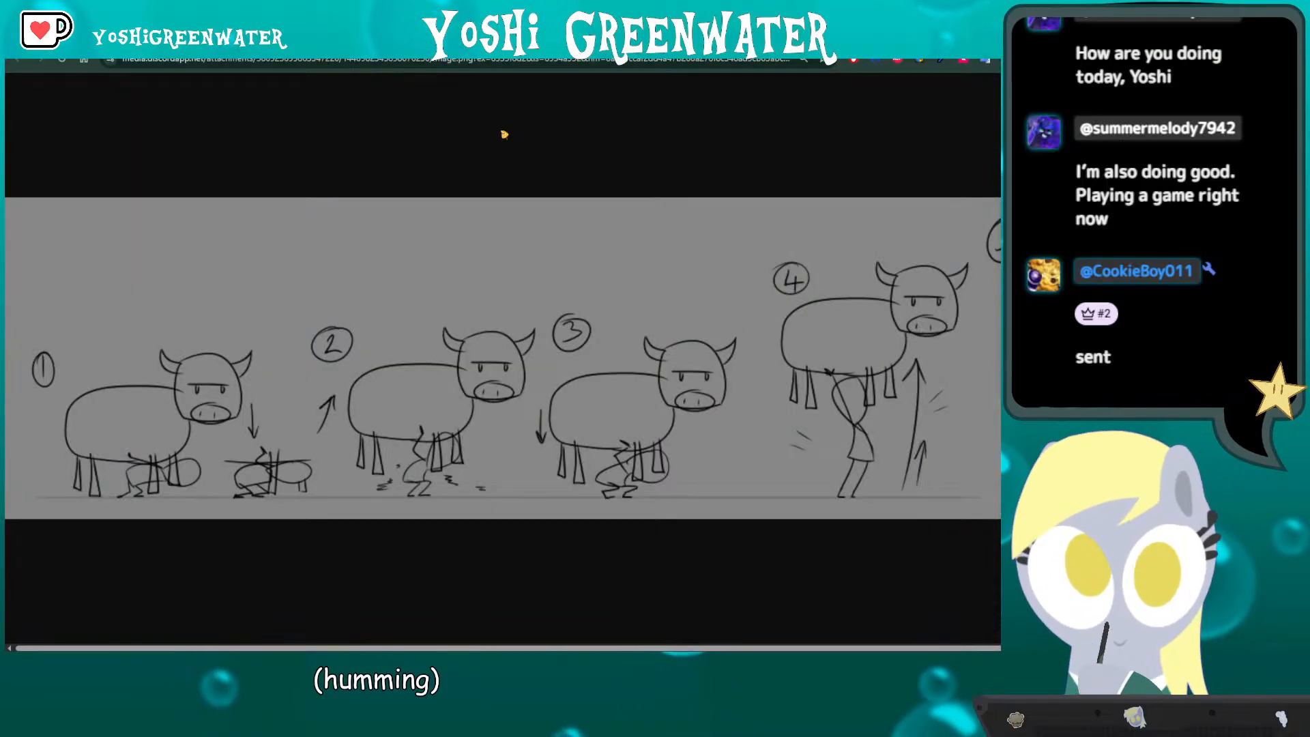
# - In the browser, examine the numbered cow-lifting thumbnails, first as a whole and then poses 1 to 3 up close
pyautogui.hotkey('ctrl', '-')
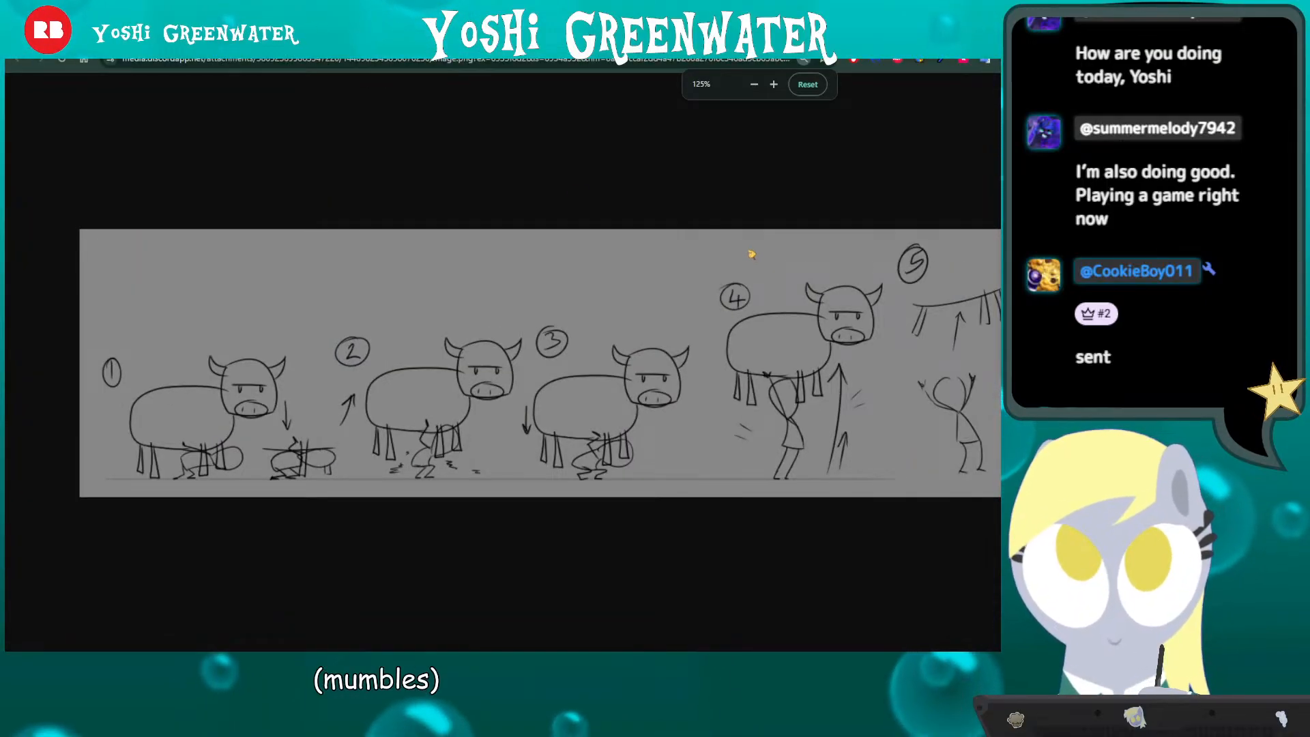
pyautogui.hotkey('ctrl', '-')
pyautogui.hotkey('ctrl', '-')
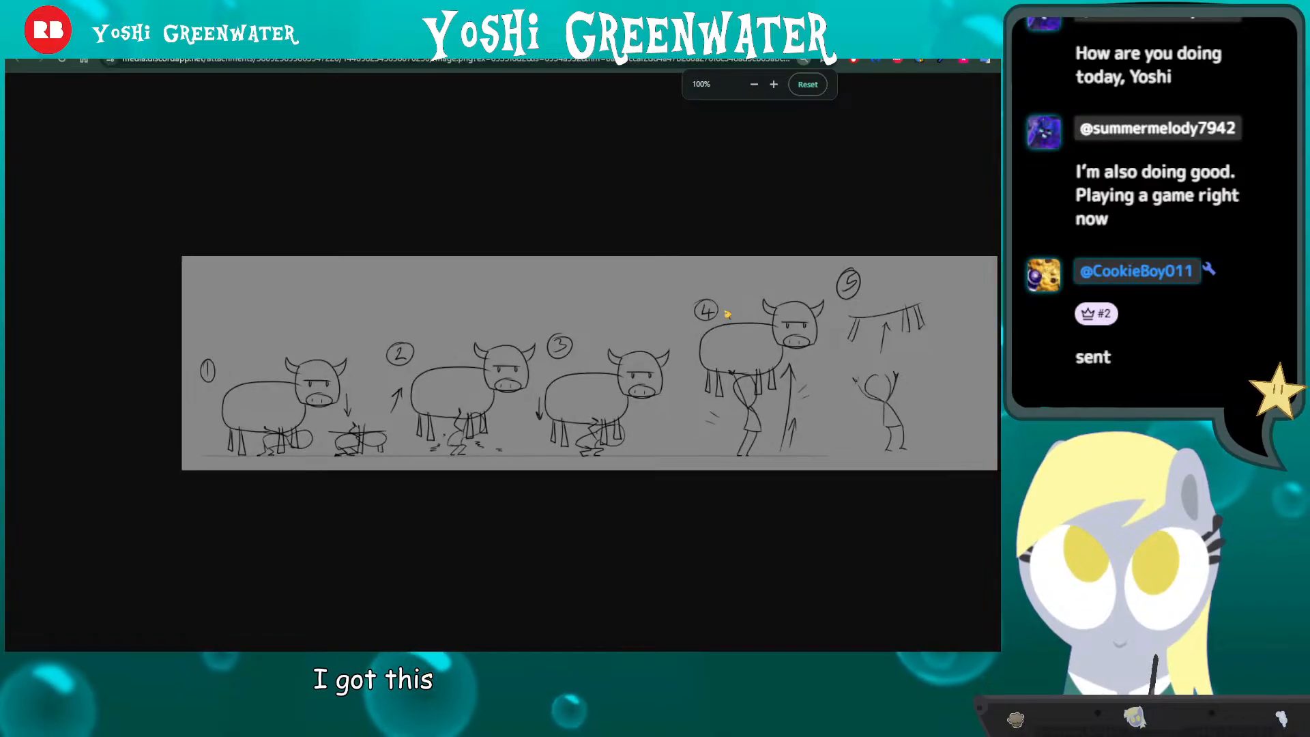
pyautogui.hotkey('ctrl', '+')
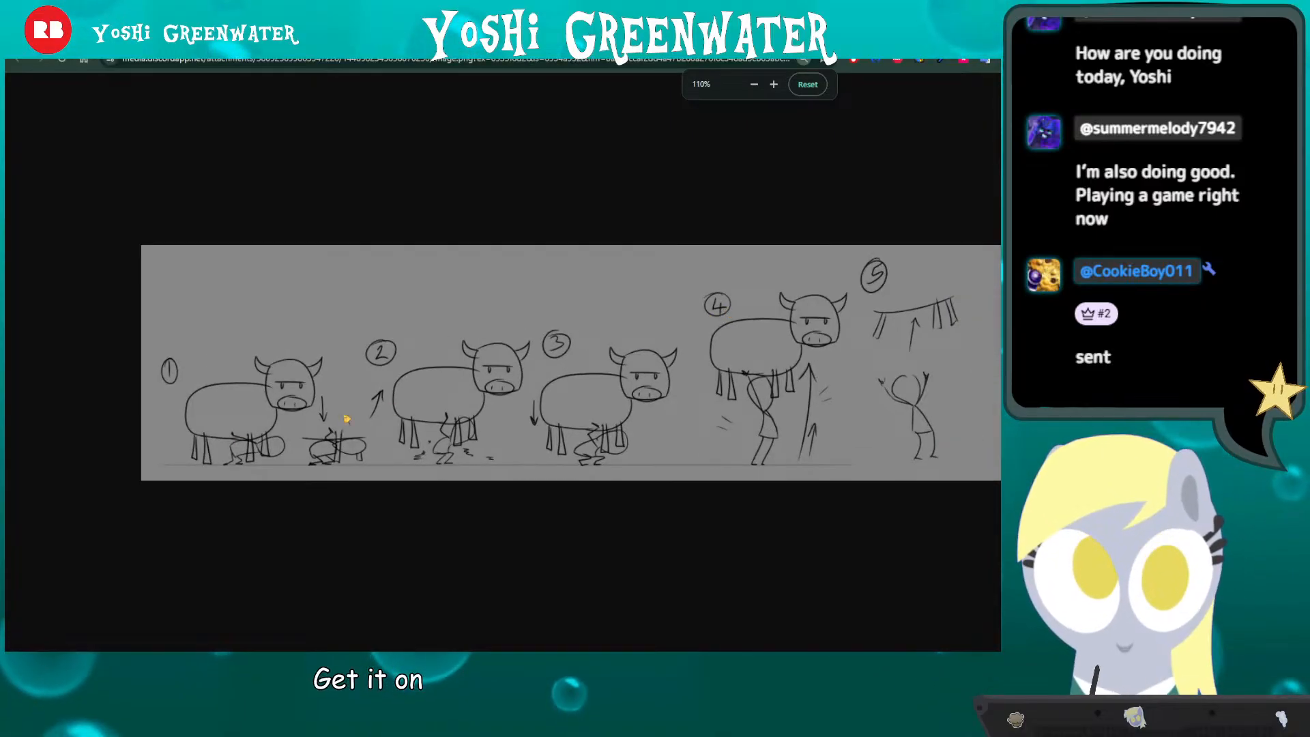
pyautogui.hotkey('ctrl', '+')
pyautogui.hotkey('ctrl', '+')
pyautogui.hotkey('ctrl', '+')
pyautogui.hotkey('ctrl', '+')
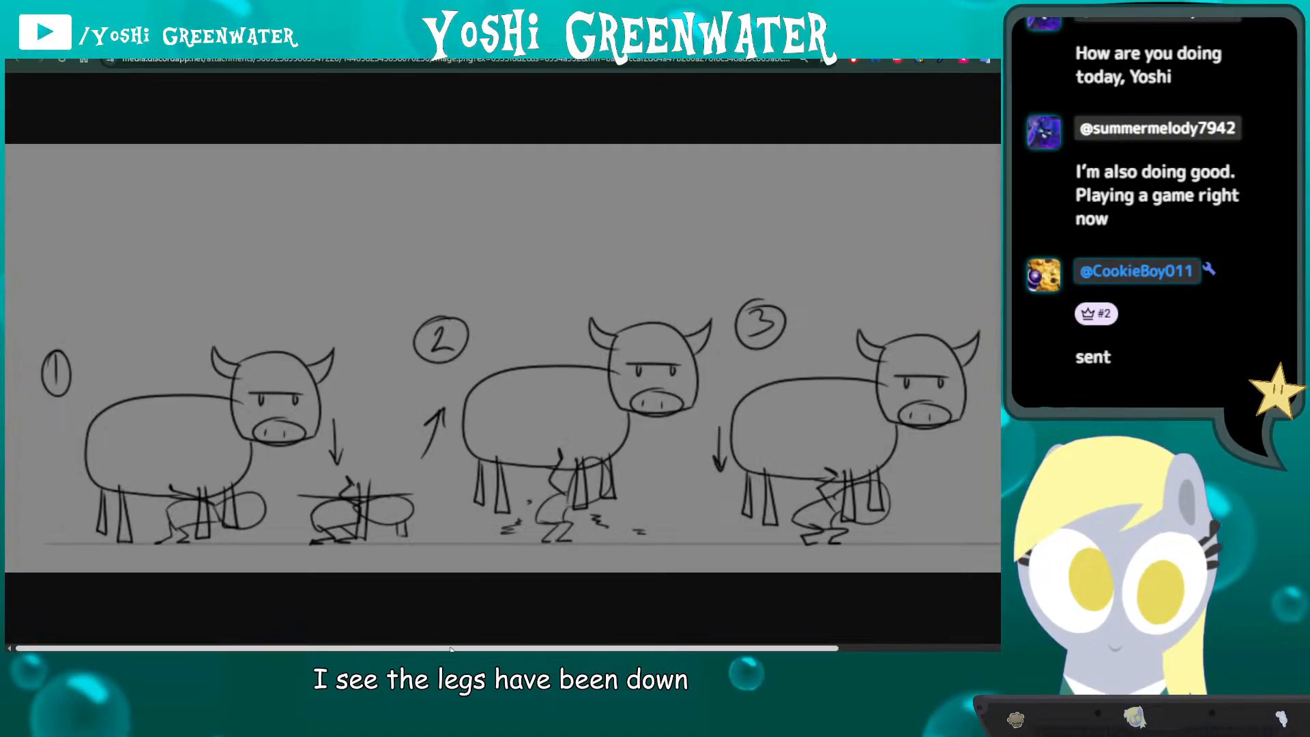
pyautogui.hscroll(2, 409, 546)
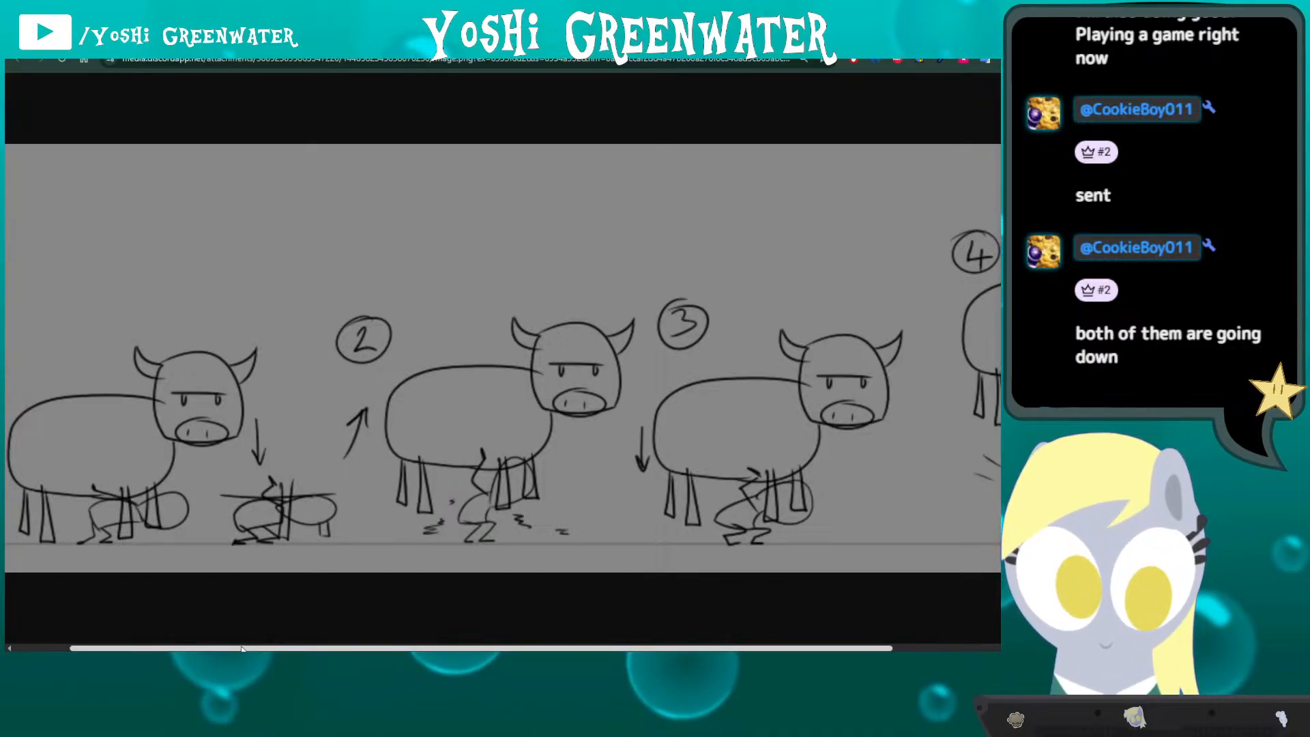
pyautogui.moveTo(242, 648); pyautogui.dragTo(188, 648)
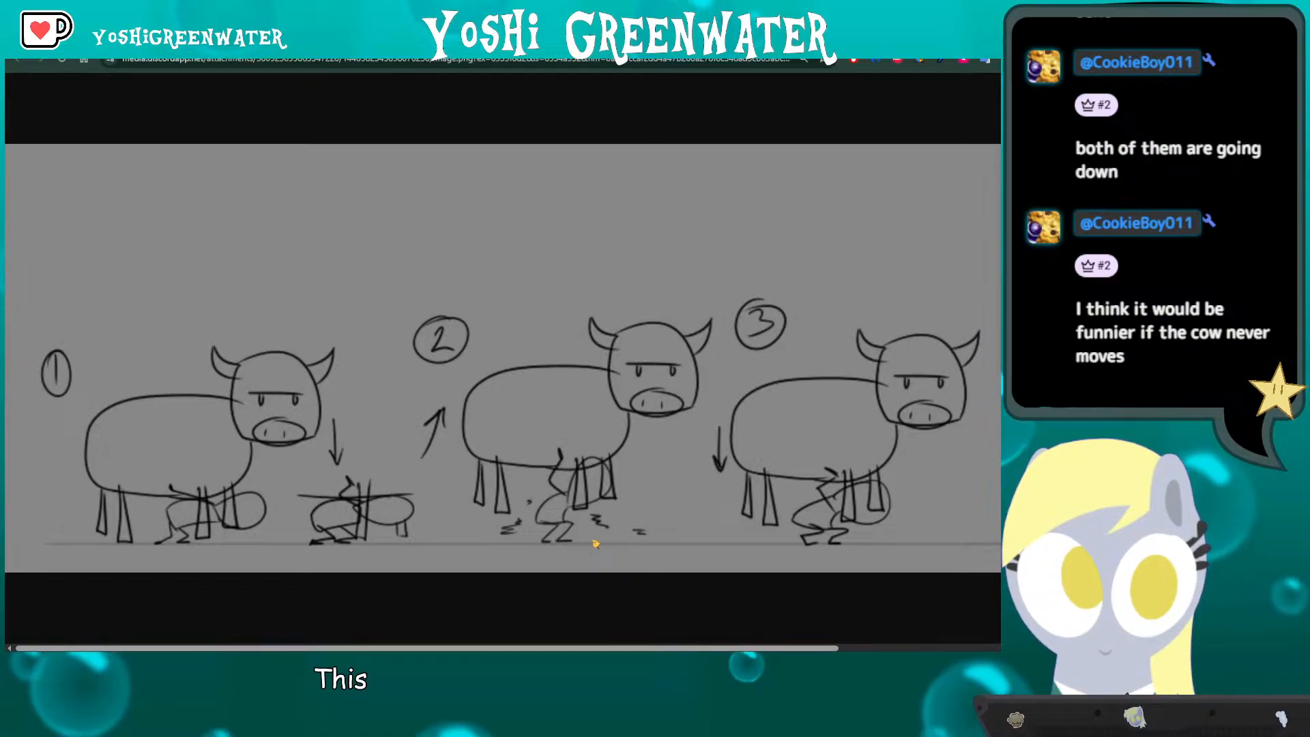
# - Examine how thumbnail poses 2 to 5 progress from the heavy first push to the full lift
pyautogui.hscroll(3, 646, 621)
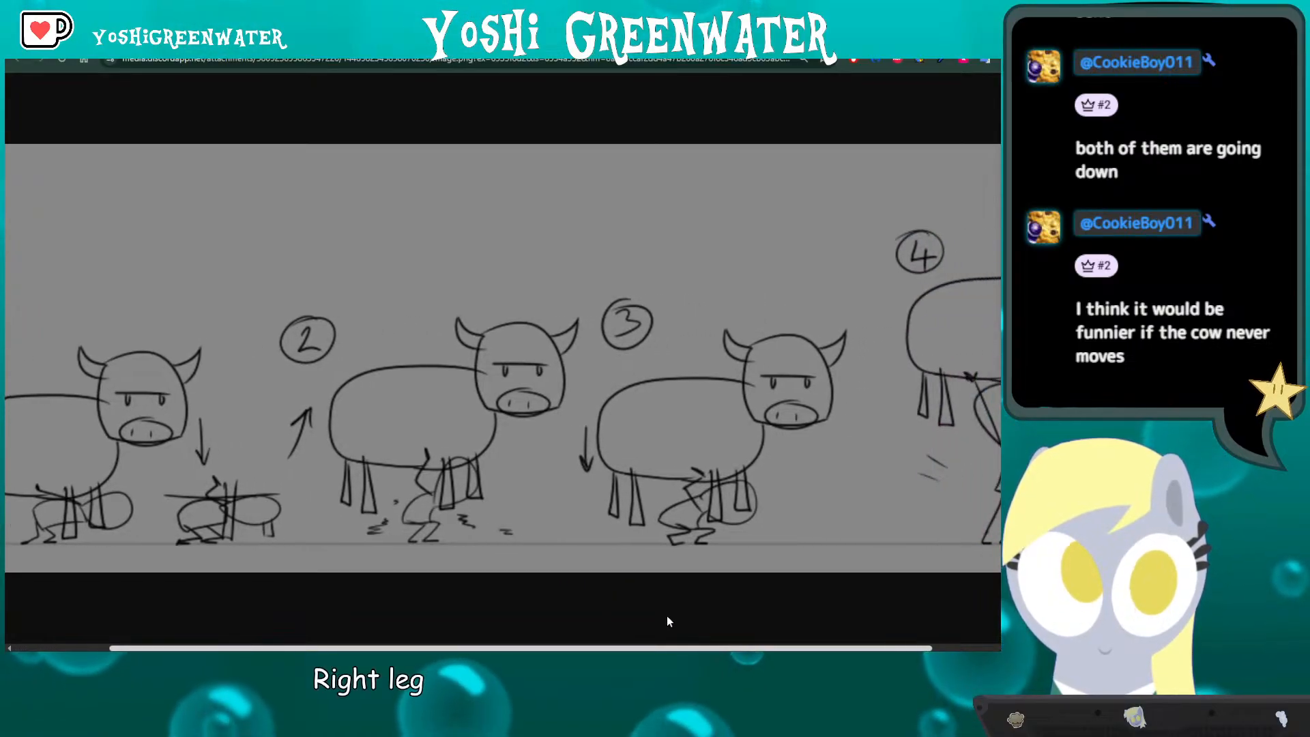
pyautogui.hscroll(2, 669, 621)
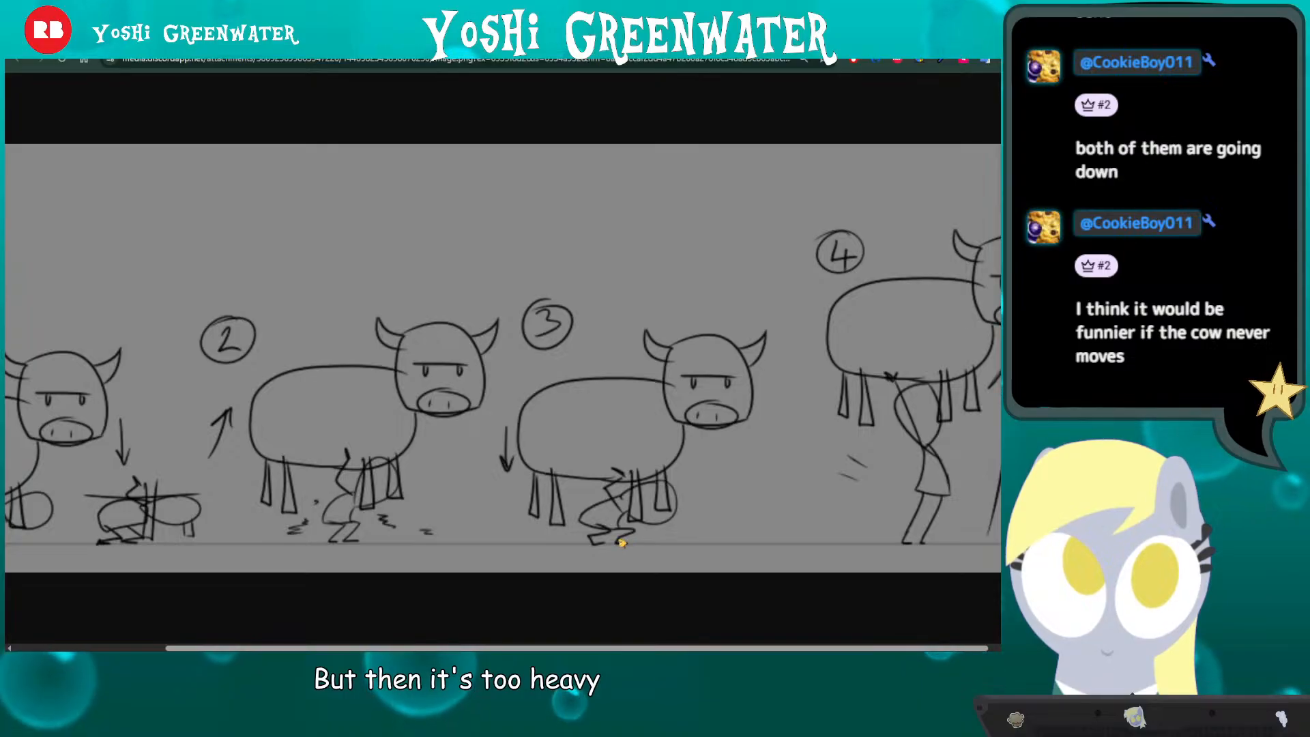
pyautogui.moveTo(610, 646); pyautogui.dragTo(785, 646)
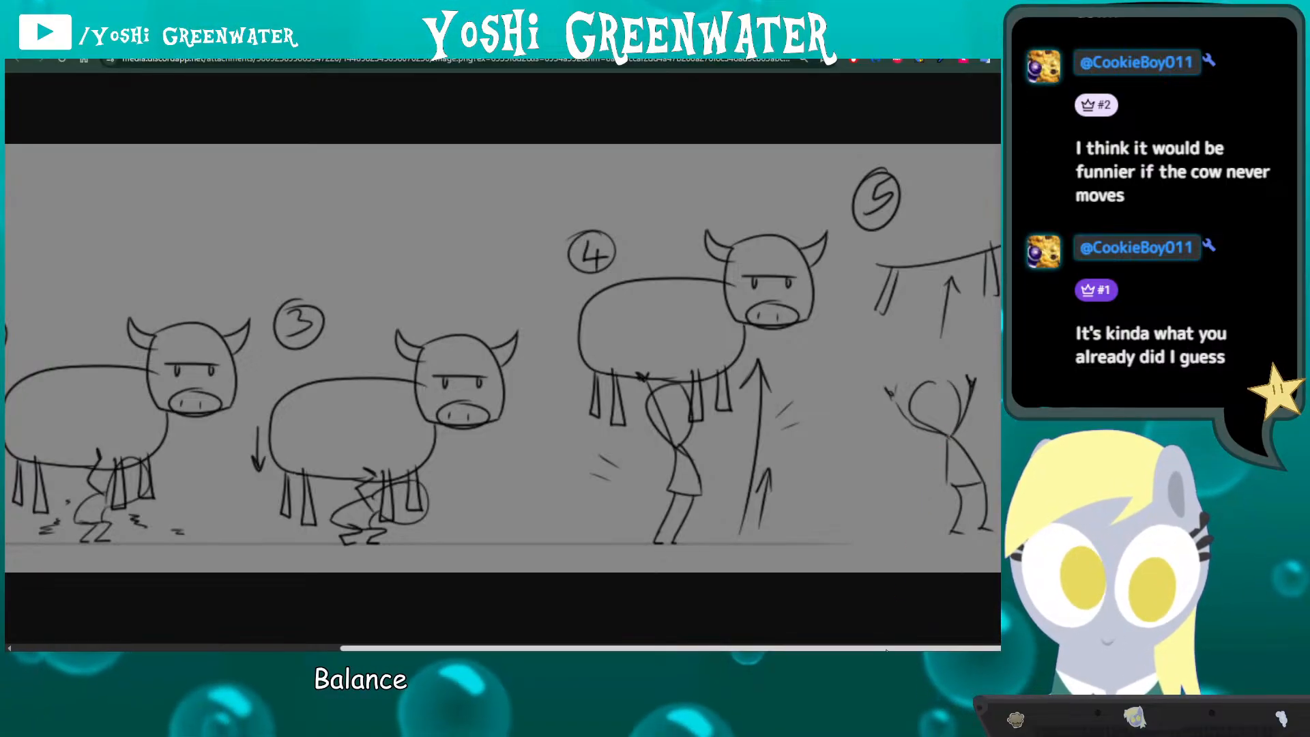
pyautogui.moveTo(890, 650)
pyautogui.mouseDown()
pyautogui.moveTo(841, 648)
pyautogui.moveTo(891, 647)
pyautogui.mouseUp()
pyautogui.moveTo(907, 647)
pyautogui.mouseDown()
pyautogui.moveTo(603, 637)
pyautogui.moveTo(890, 631)
pyautogui.mouseUp()
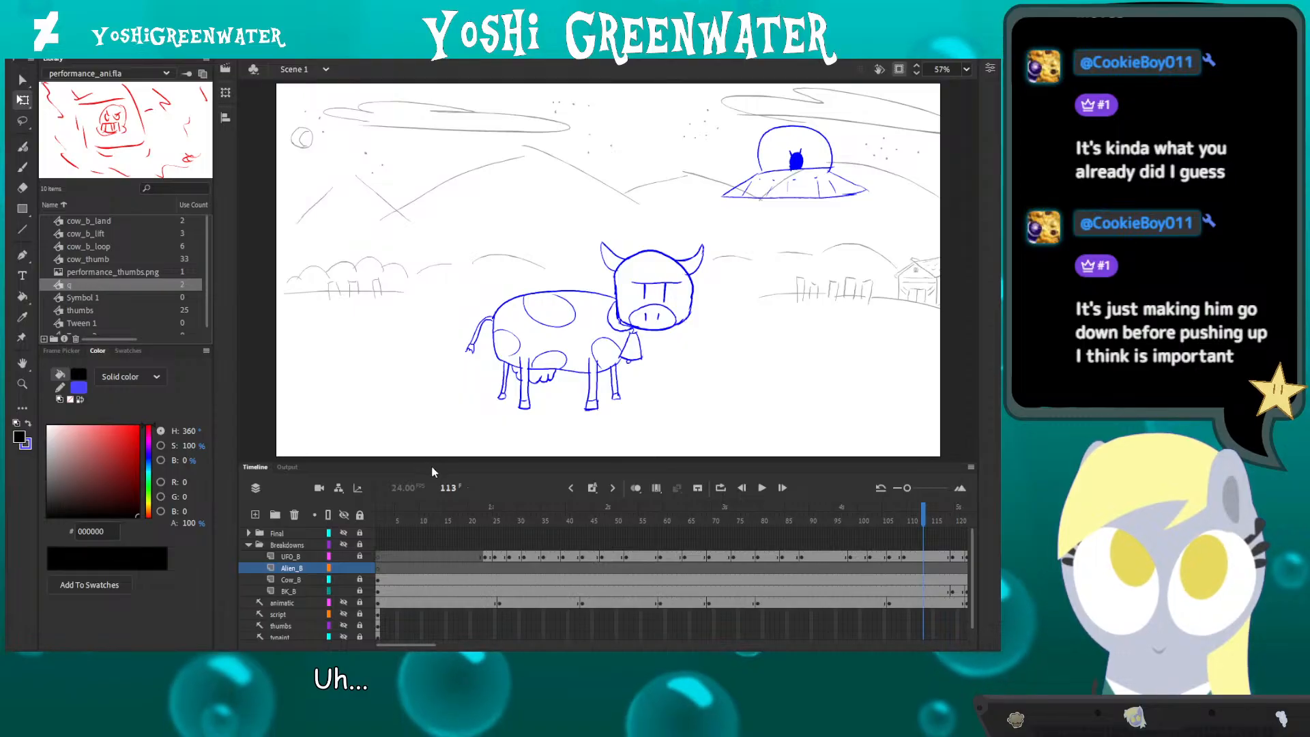
# - Examine the start of the alien's cow lift from frame 428 to 459, and unlock the Cow_B layer
pyautogui.moveTo(408, 642); pyautogui.dragTo(589, 628)
pyautogui.click(575, 513)
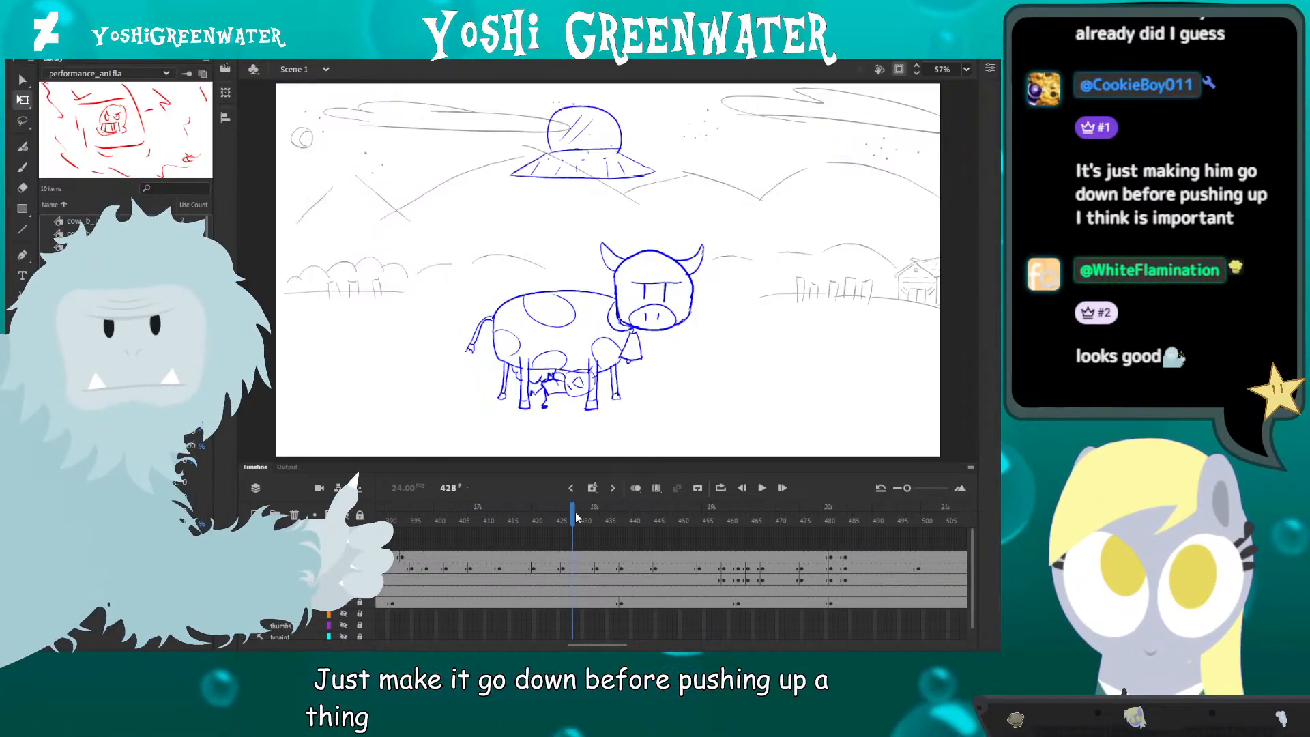
pyautogui.click(657, 520)
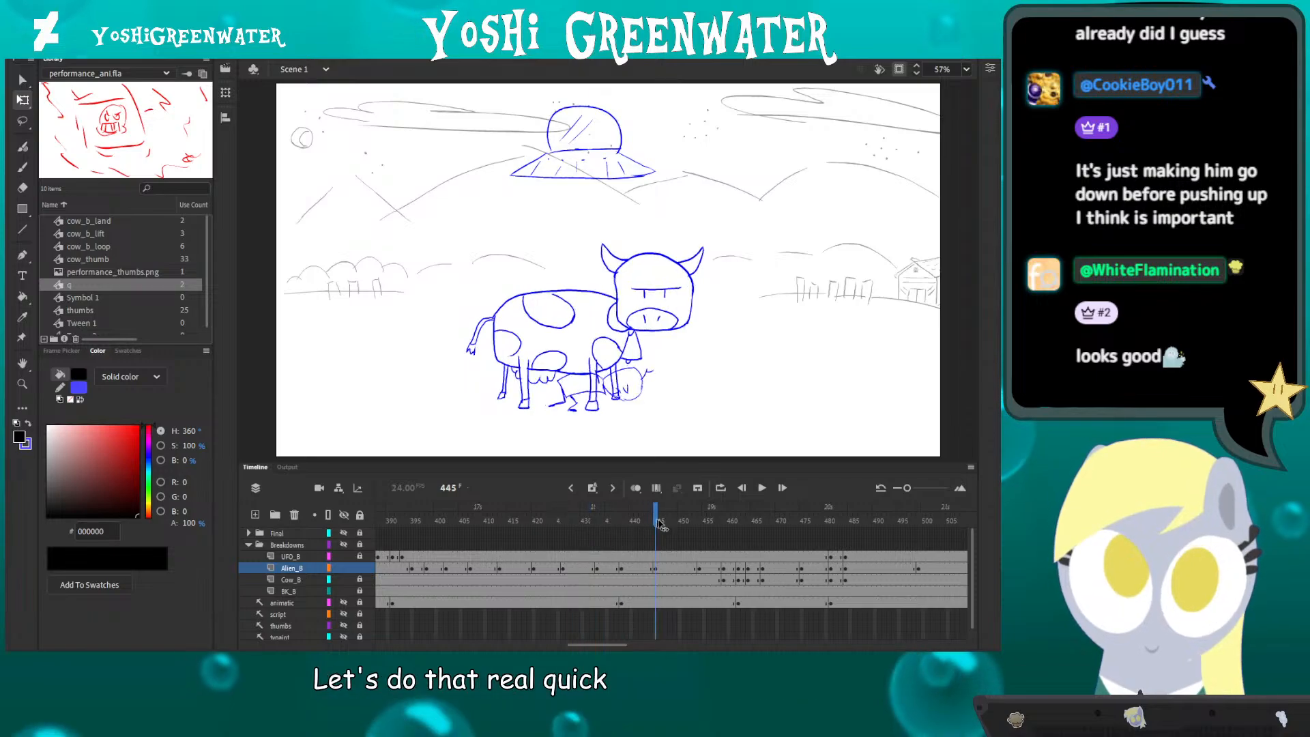
pyautogui.moveTo(658, 520); pyautogui.dragTo(695, 523)
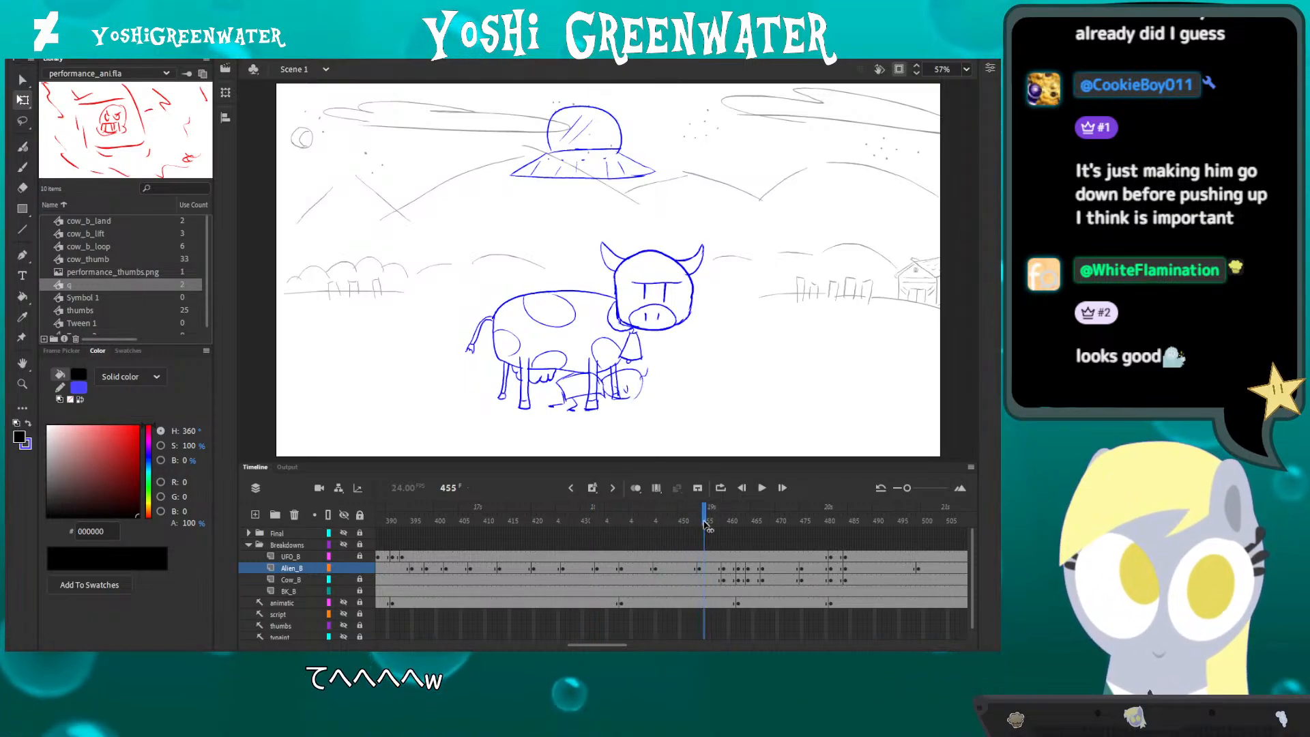
pyautogui.moveTo(591, 645); pyautogui.dragTo(610, 644)
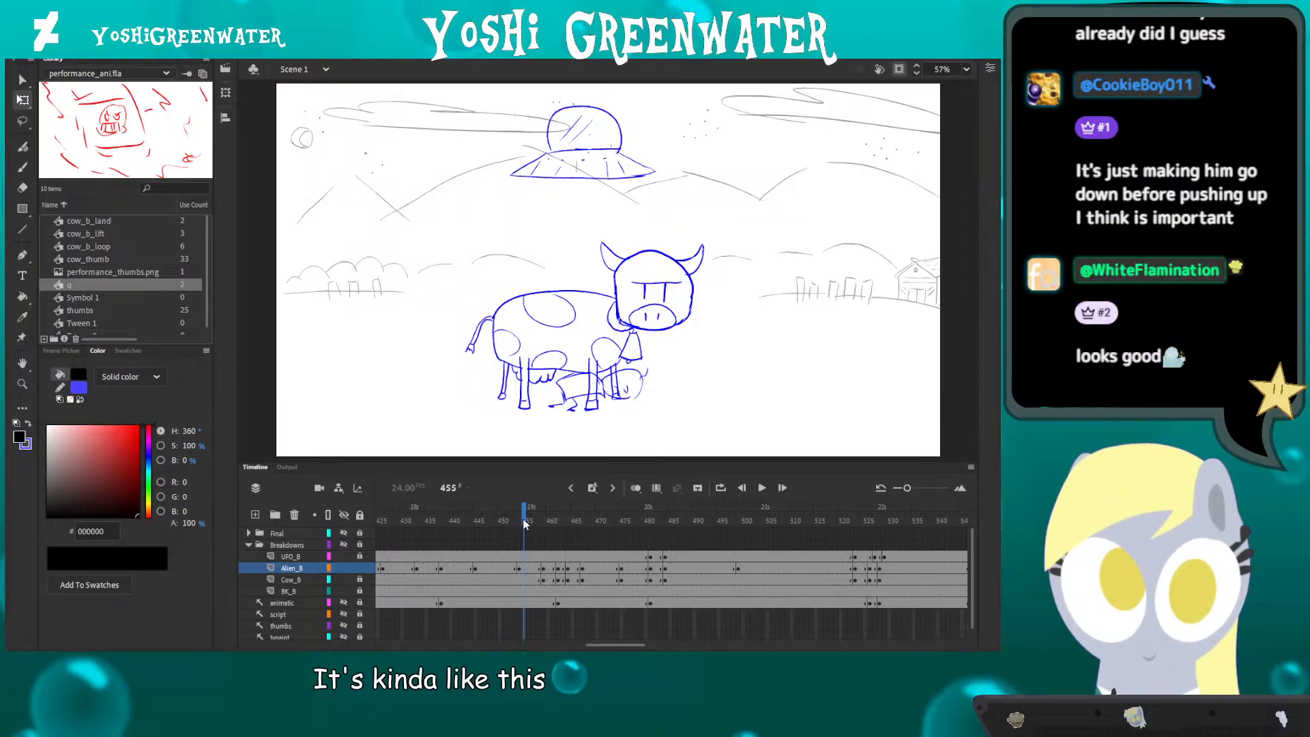
pyautogui.moveTo(524, 524); pyautogui.dragTo(544, 525)
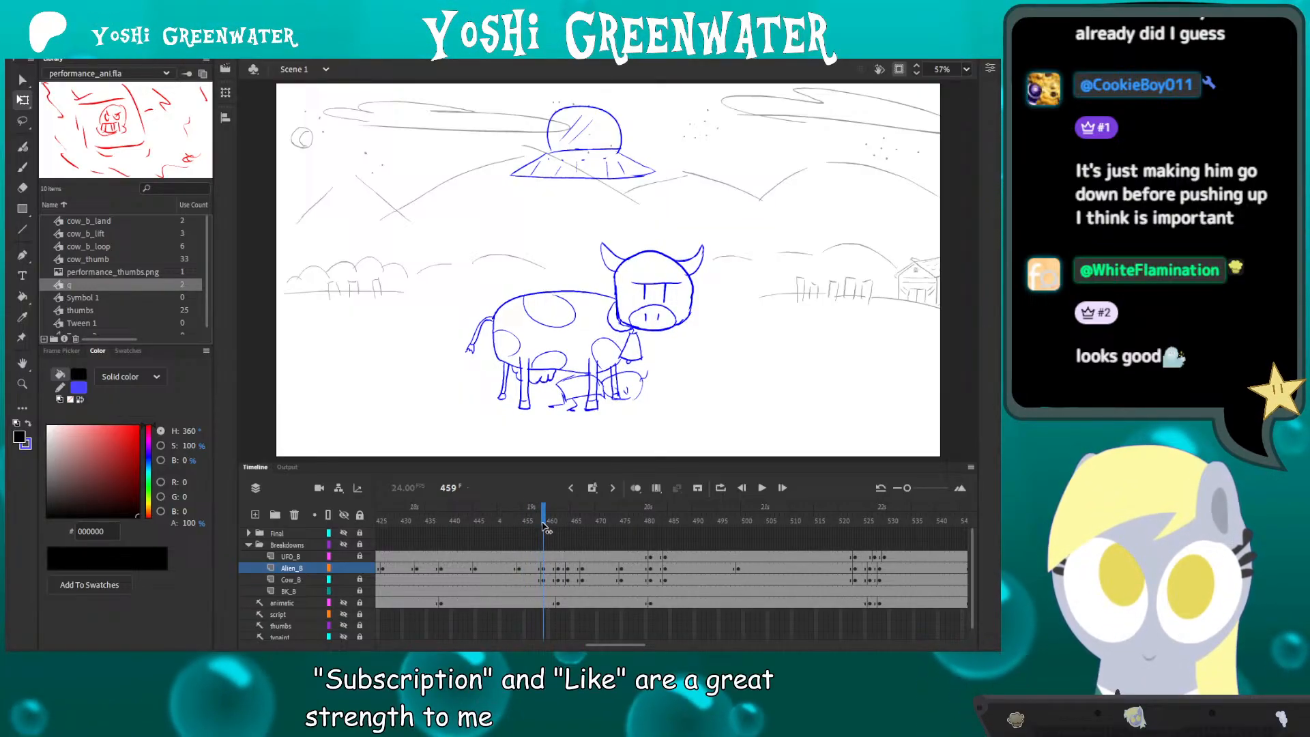
pyautogui.click(544, 580)
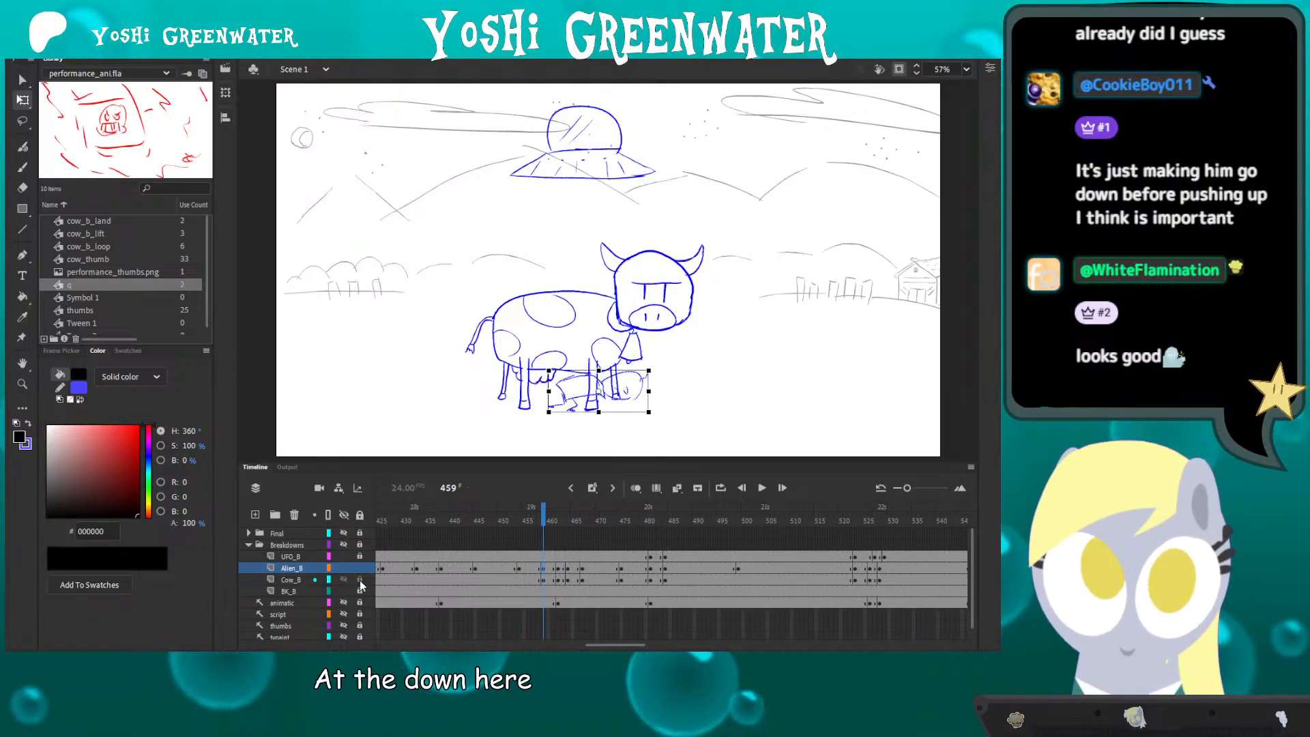
pyautogui.click(547, 582)
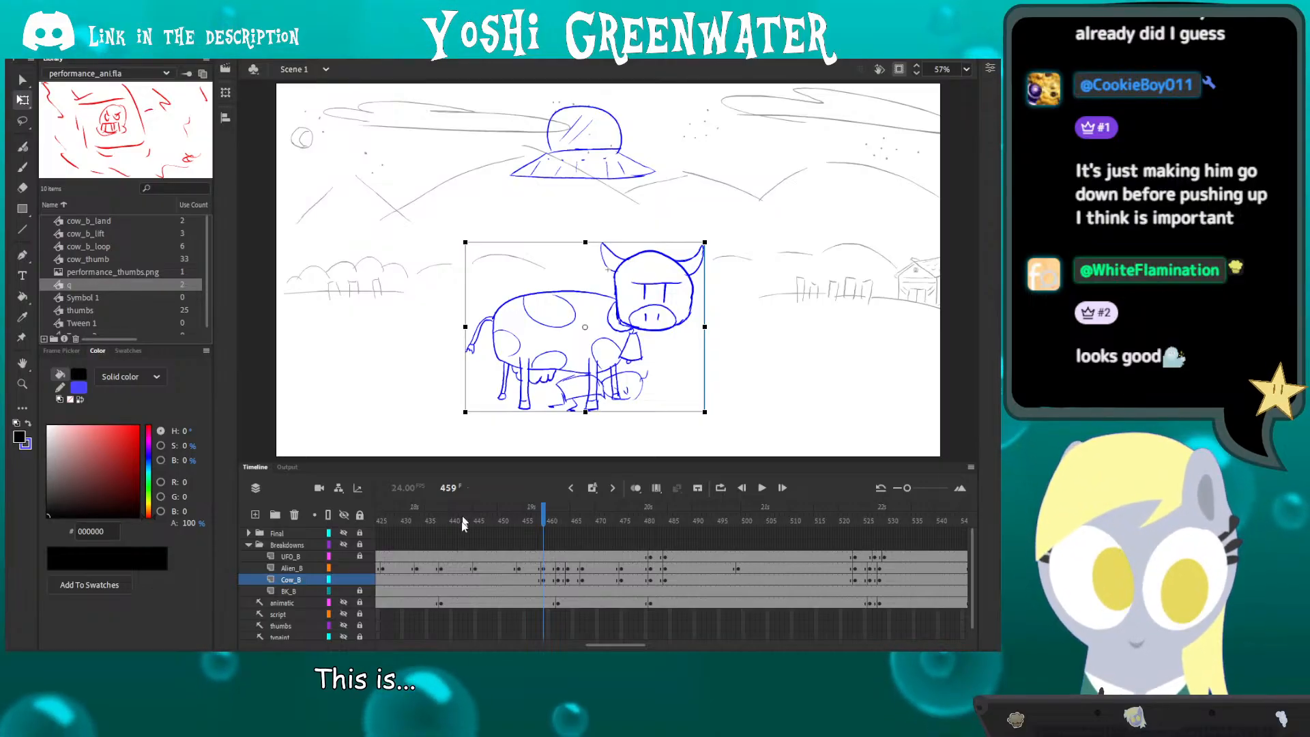
# - Examine and play the lift up to the full push, checking the cow and alien poses at frames 462, 467, 475 and 483
pyautogui.moveTo(461, 521)
pyautogui.mouseDown()
pyautogui.moveTo(449, 523)
pyautogui.moveTo(559, 523)
pyautogui.mouseUp()
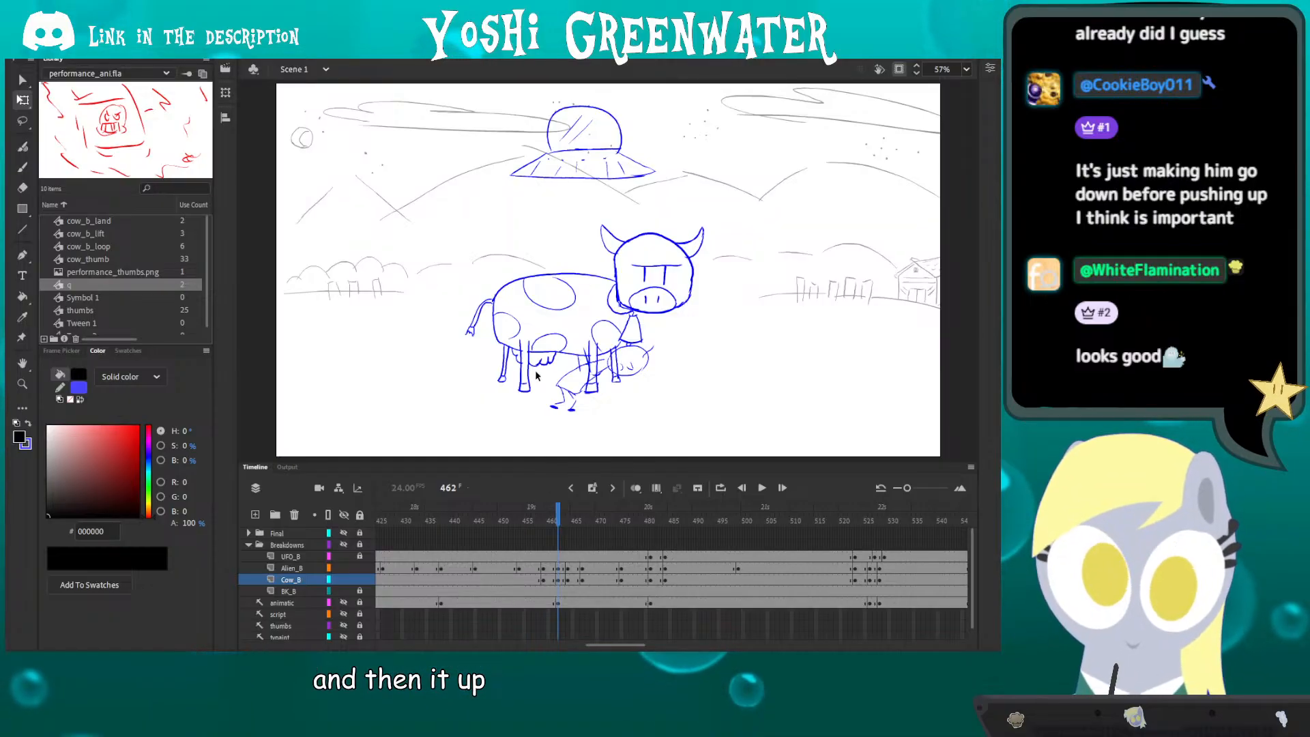
pyautogui.moveTo(588, 644); pyautogui.dragTo(596, 644)
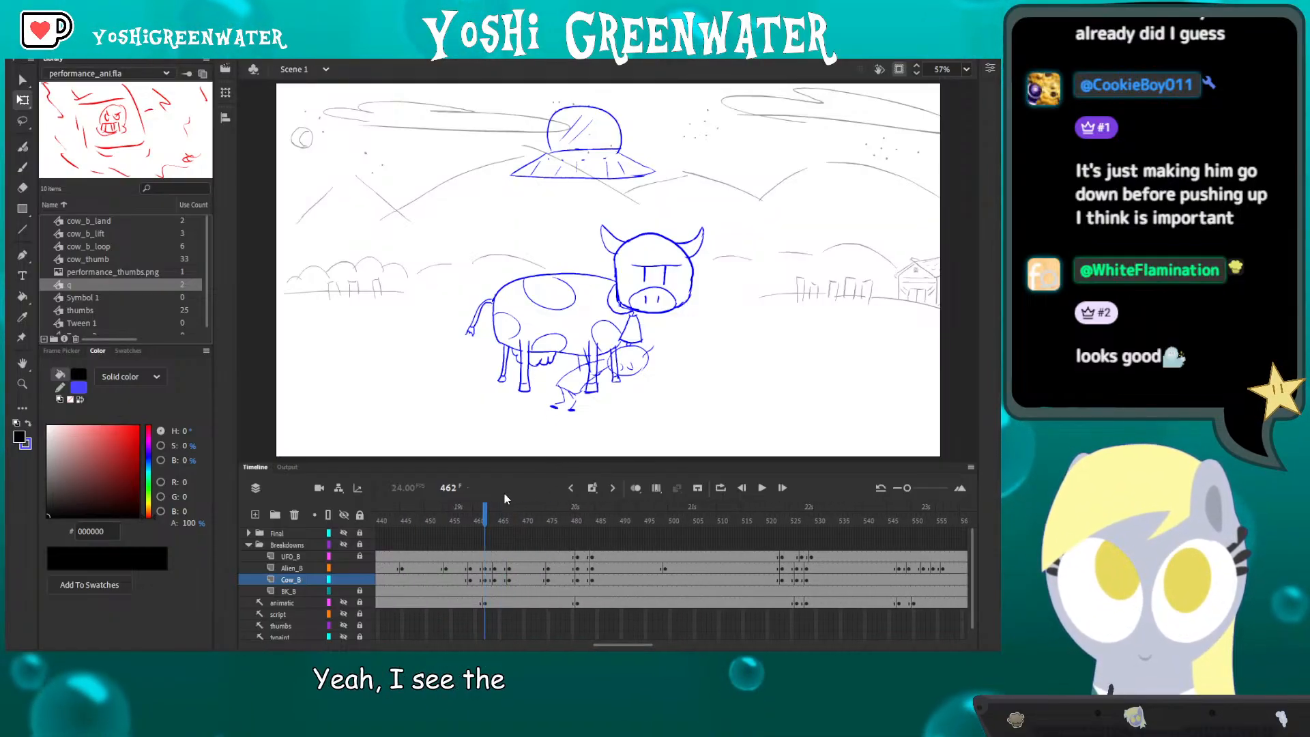
pyautogui.moveTo(494, 522); pyautogui.dragTo(512, 523)
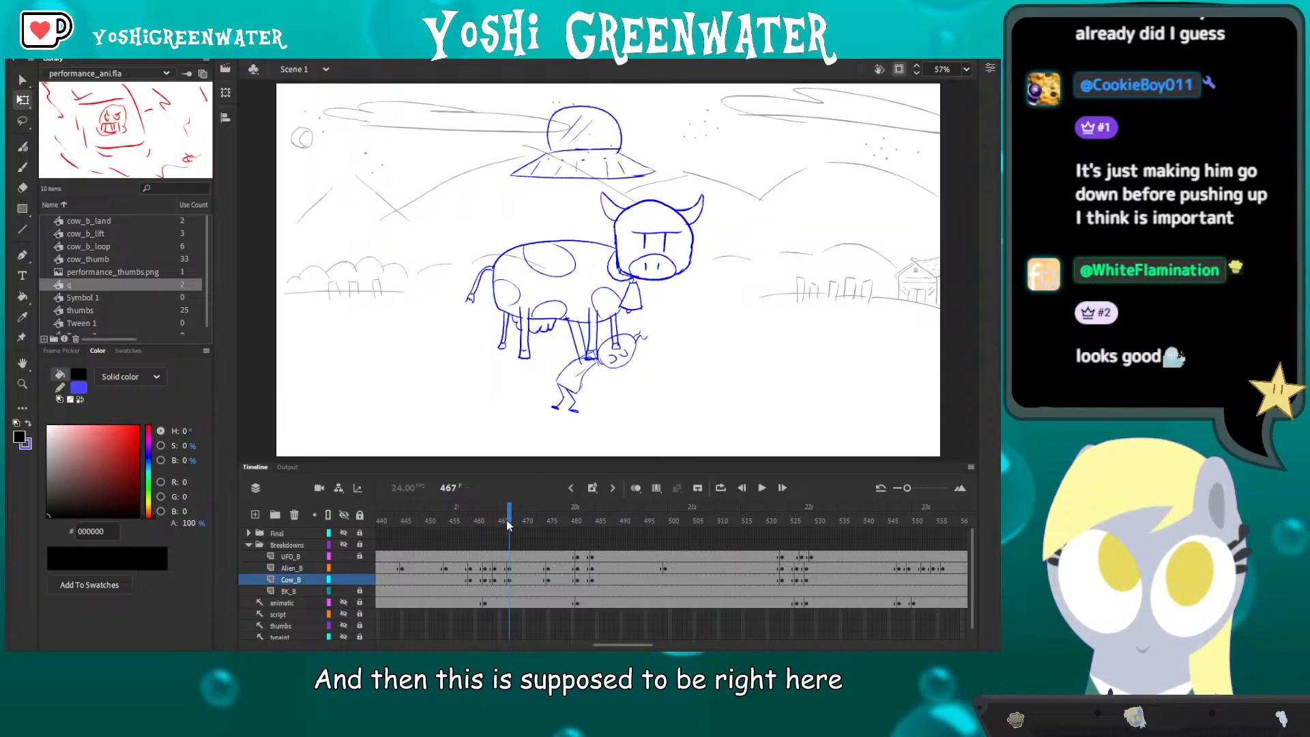
pyautogui.moveTo(508, 524); pyautogui.dragTo(549, 532)
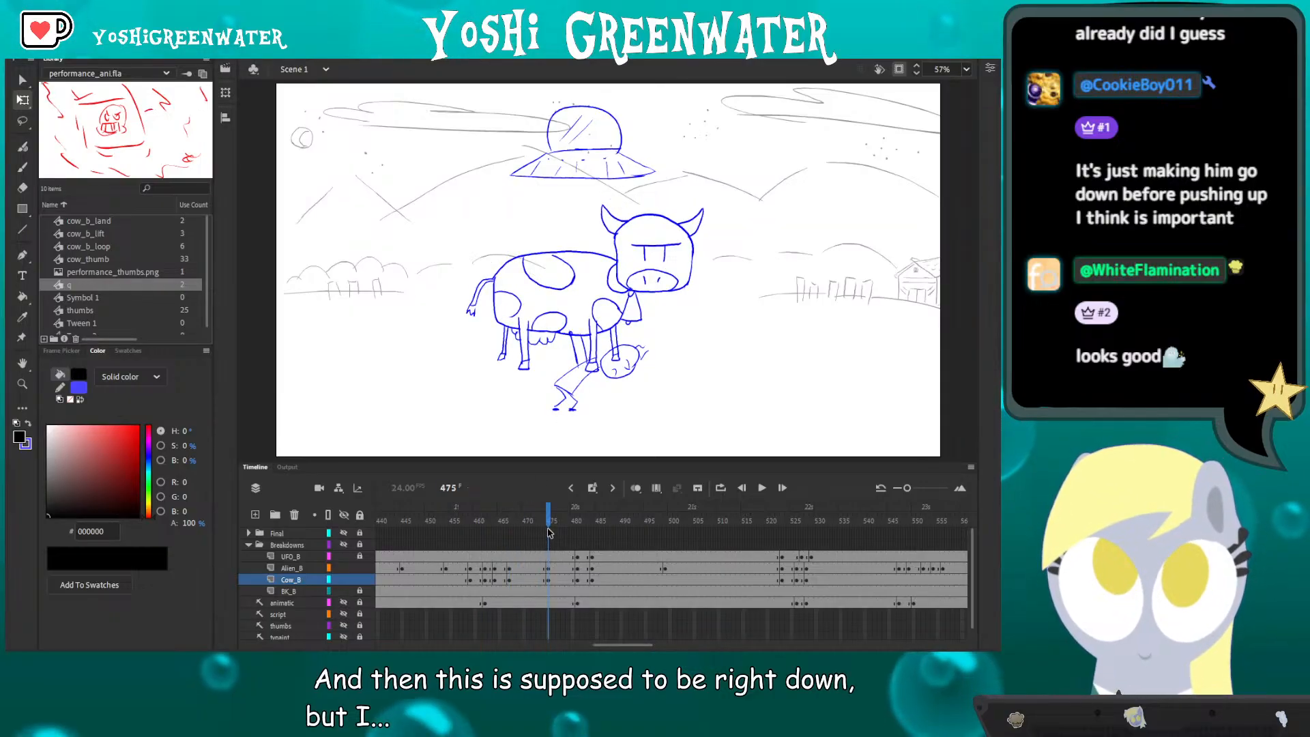
pyautogui.click(588, 523)
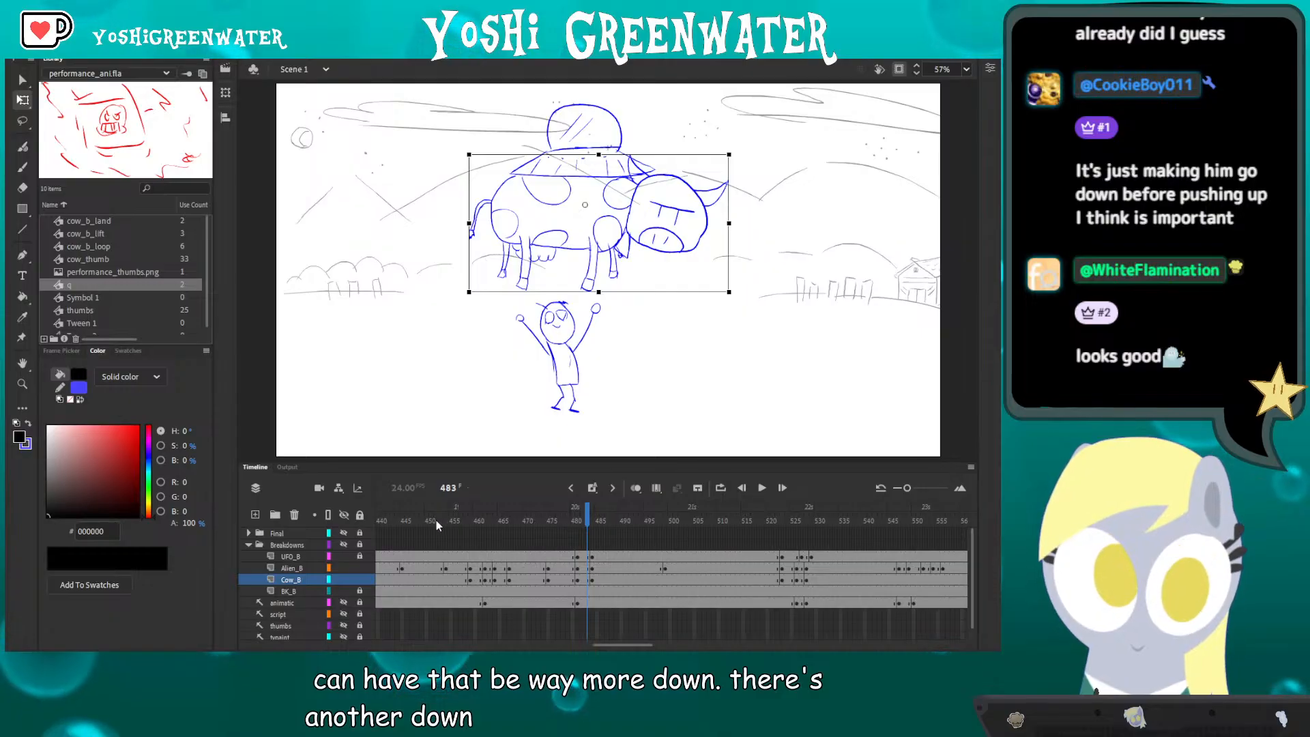
pyautogui.press('Return')
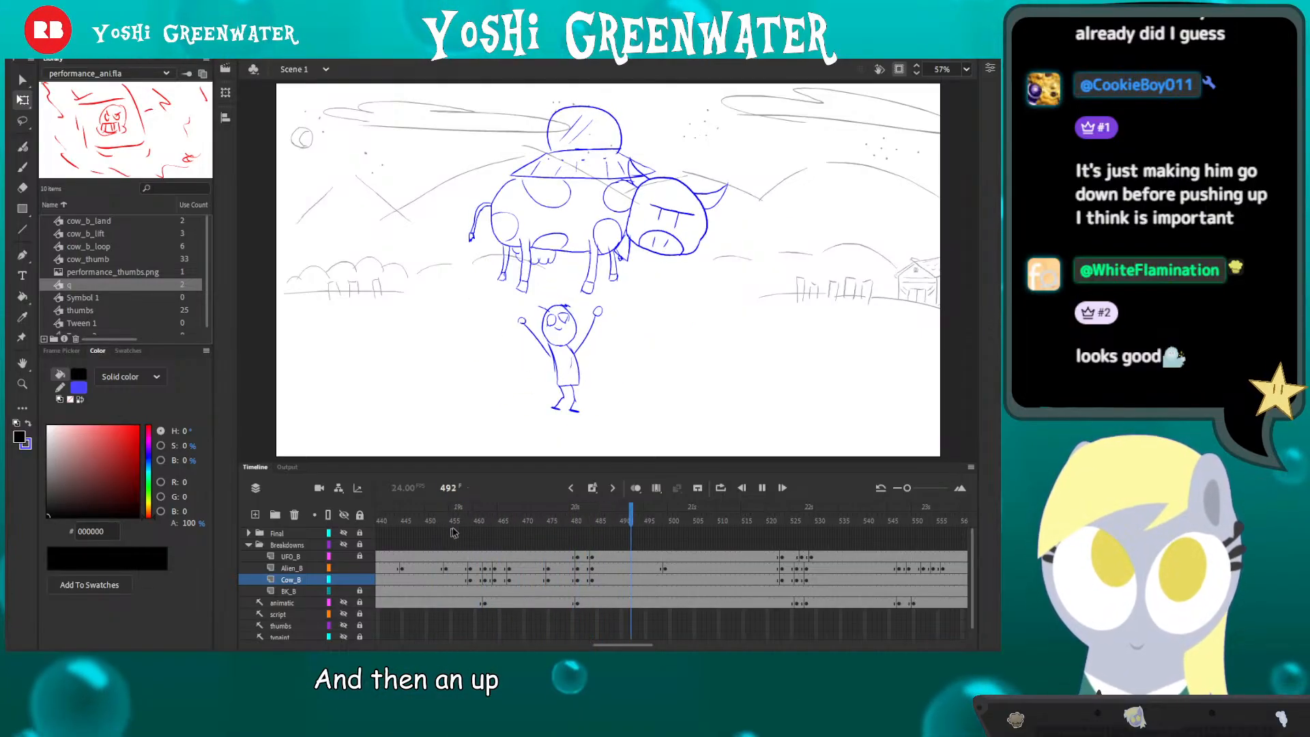
pyautogui.moveTo(453, 528); pyautogui.dragTo(499, 524)
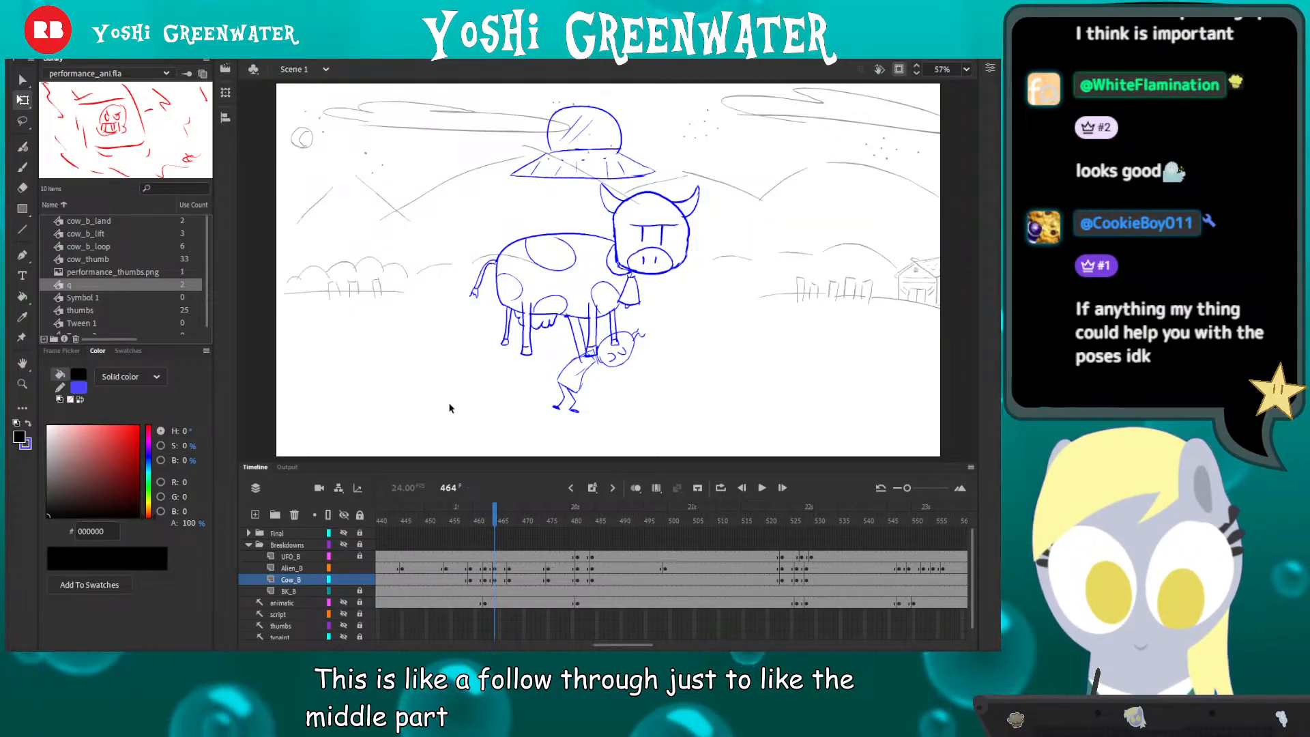
pyautogui.moveTo(495, 522); pyautogui.dragTo(551, 532)
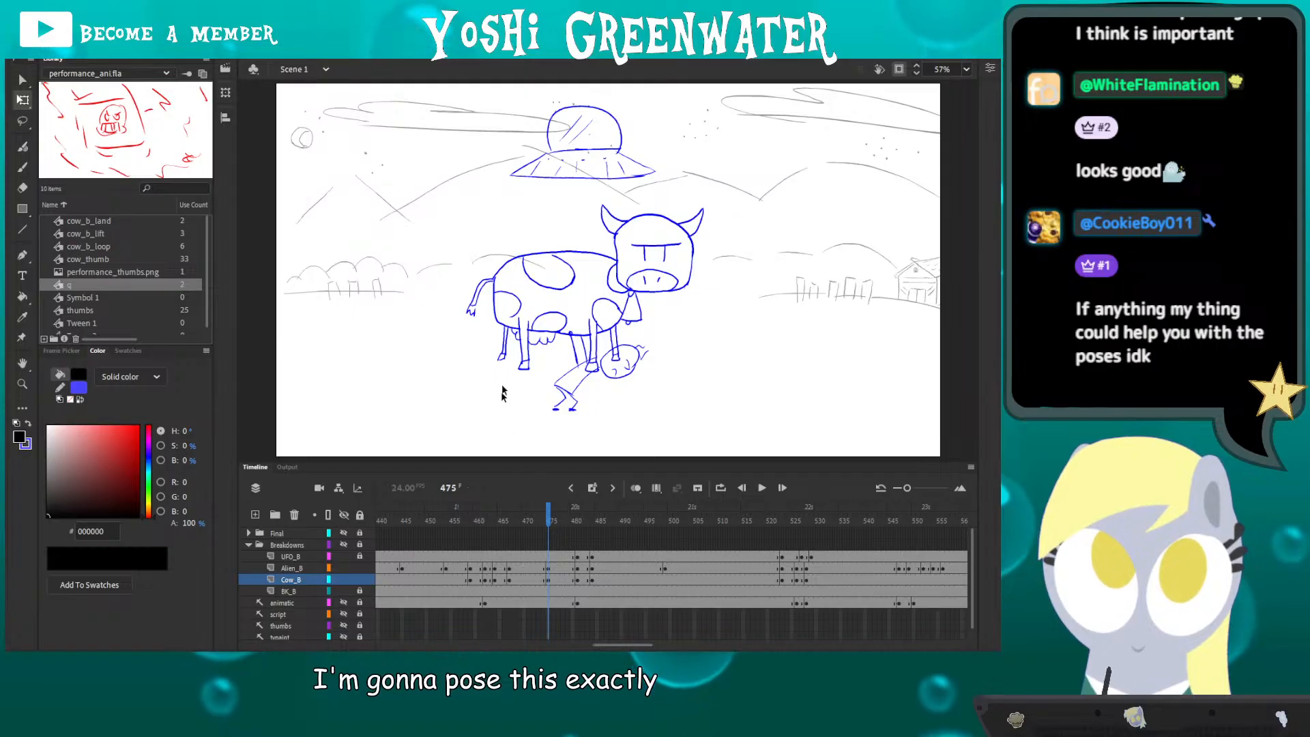
# - With Cow_B locked, erase the upper ends of the alien's straight arms below the hand on Alien_B at frame 475
pyautogui.moveTo(486, 247); pyautogui.dragTo(671, 372)
pyautogui.moveTo(392, 430); pyautogui.dragTo(368, 304)
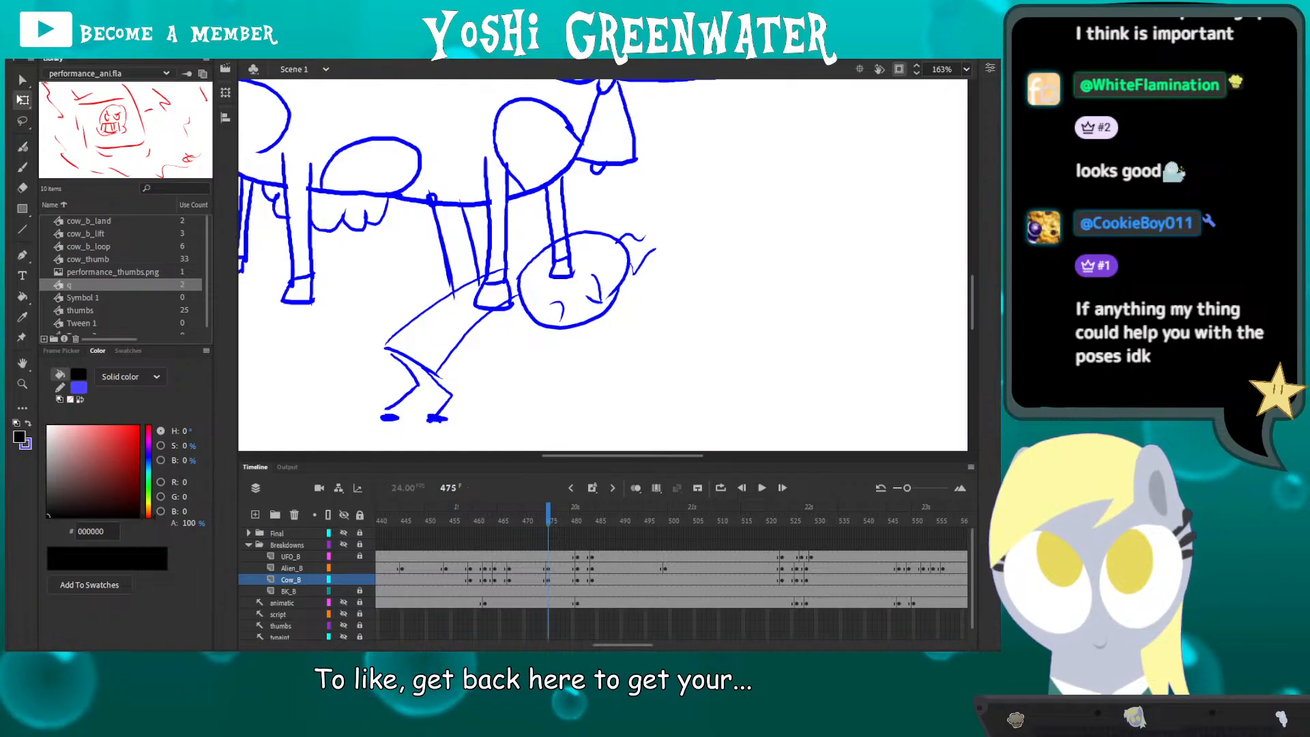
pyautogui.moveTo(6, 58)
pyautogui.mouseDown()
pyautogui.moveTo(678, 65)
pyautogui.moveTo(1, 226)
pyautogui.mouseUp()
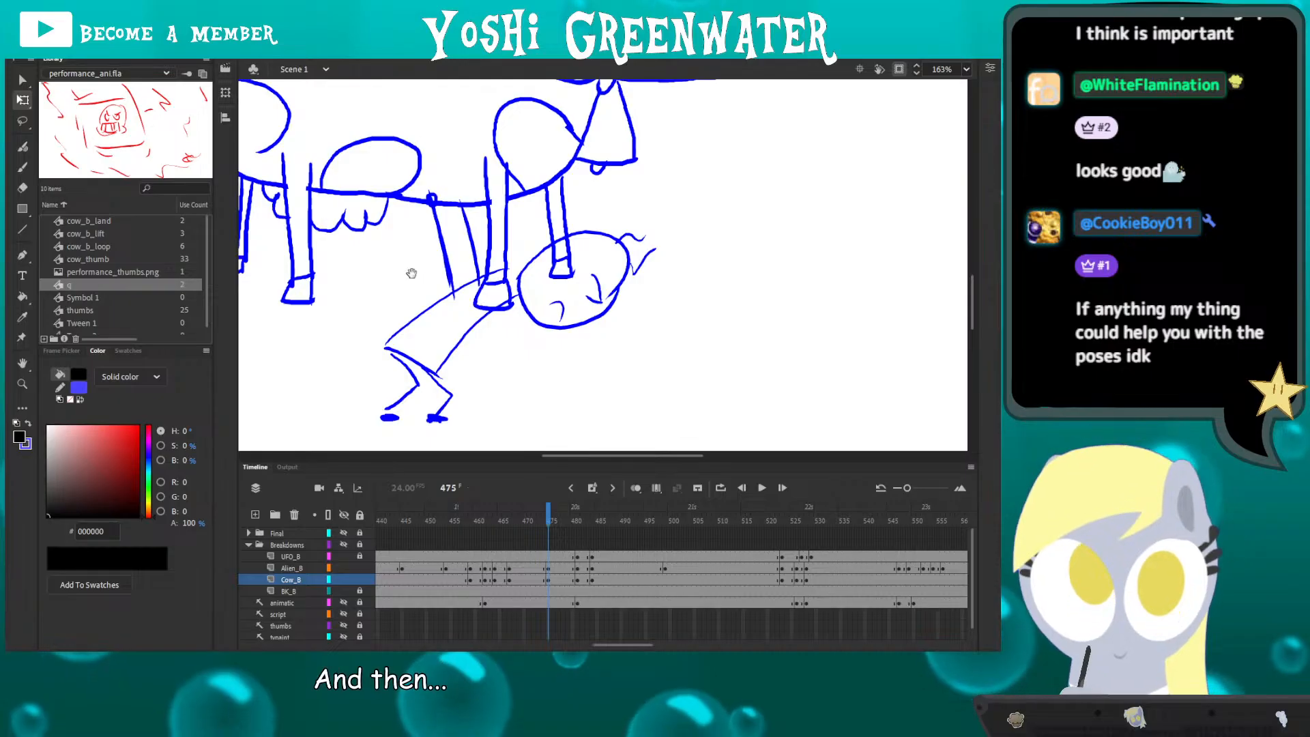
pyautogui.moveTo(410, 274); pyautogui.dragTo(487, 272)
pyautogui.press('e')
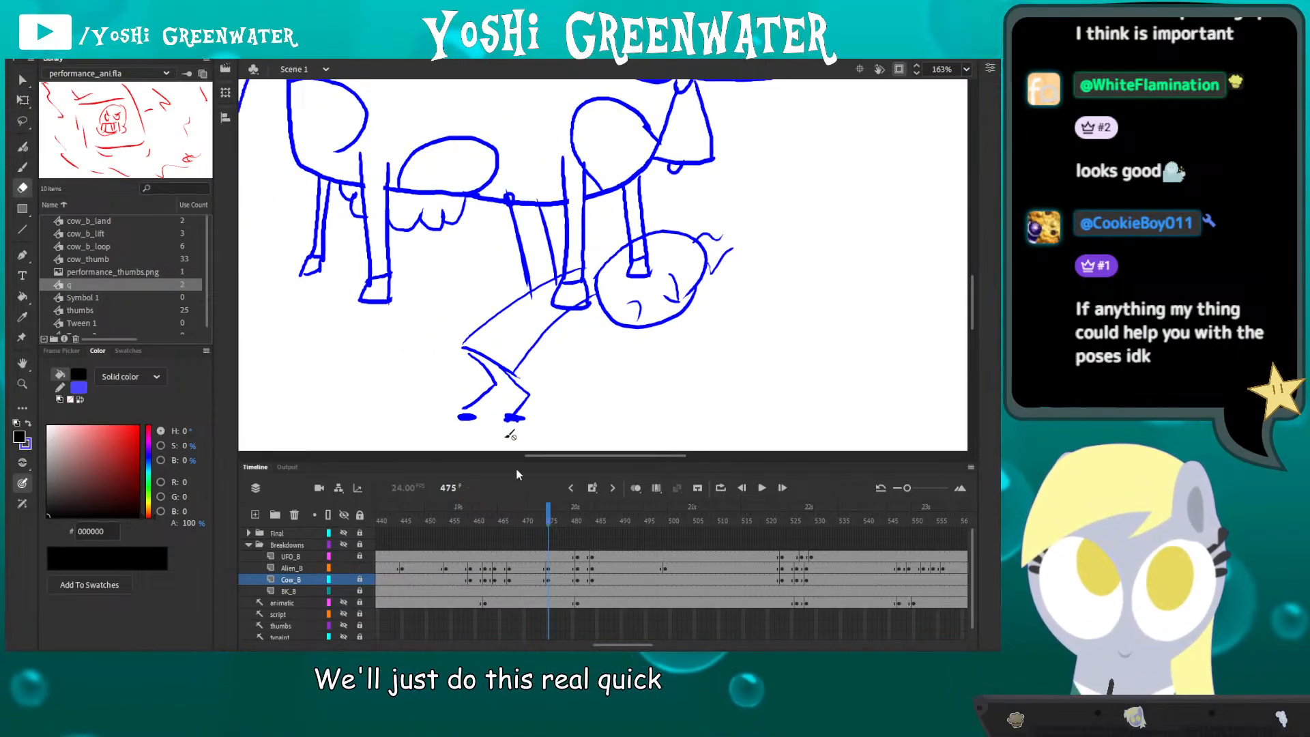
pyautogui.click(548, 568)
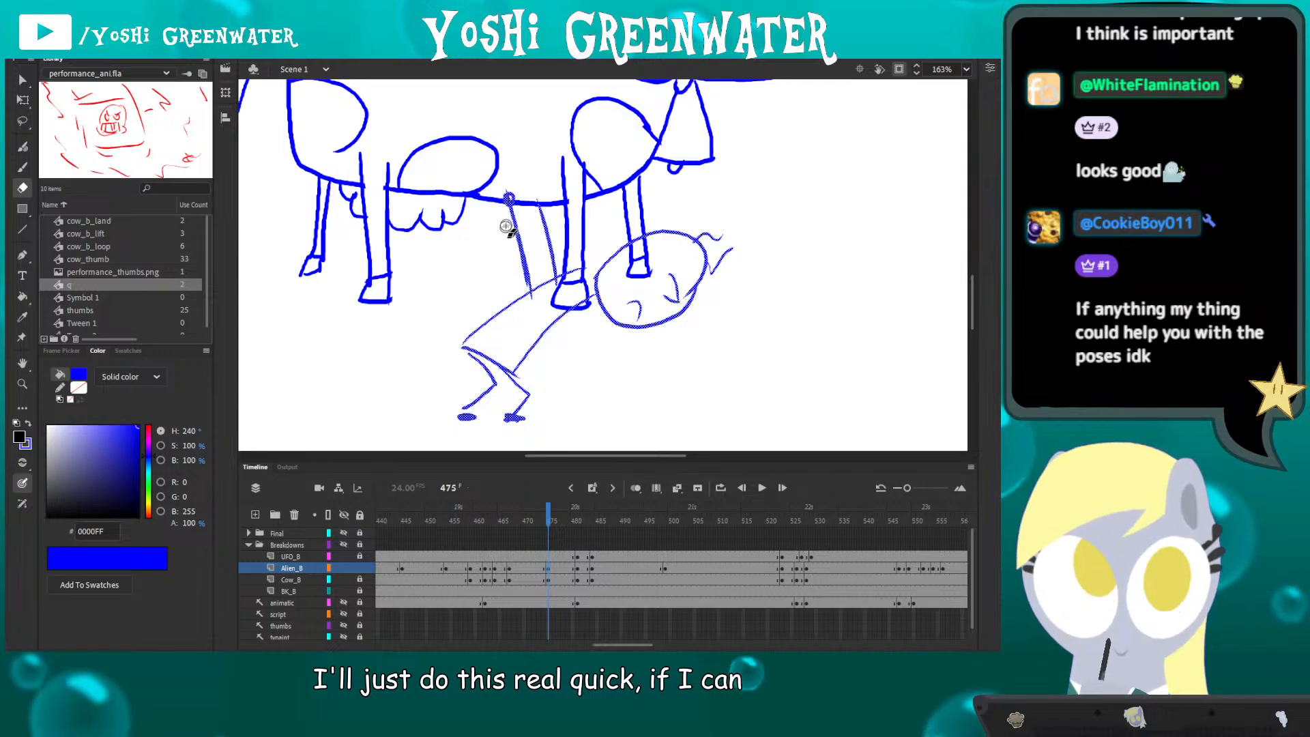
pyautogui.moveTo(504, 212); pyautogui.dragTo(550, 209)
pyautogui.press('q')
pyautogui.click(522, 254)
pyautogui.click(505, 270)
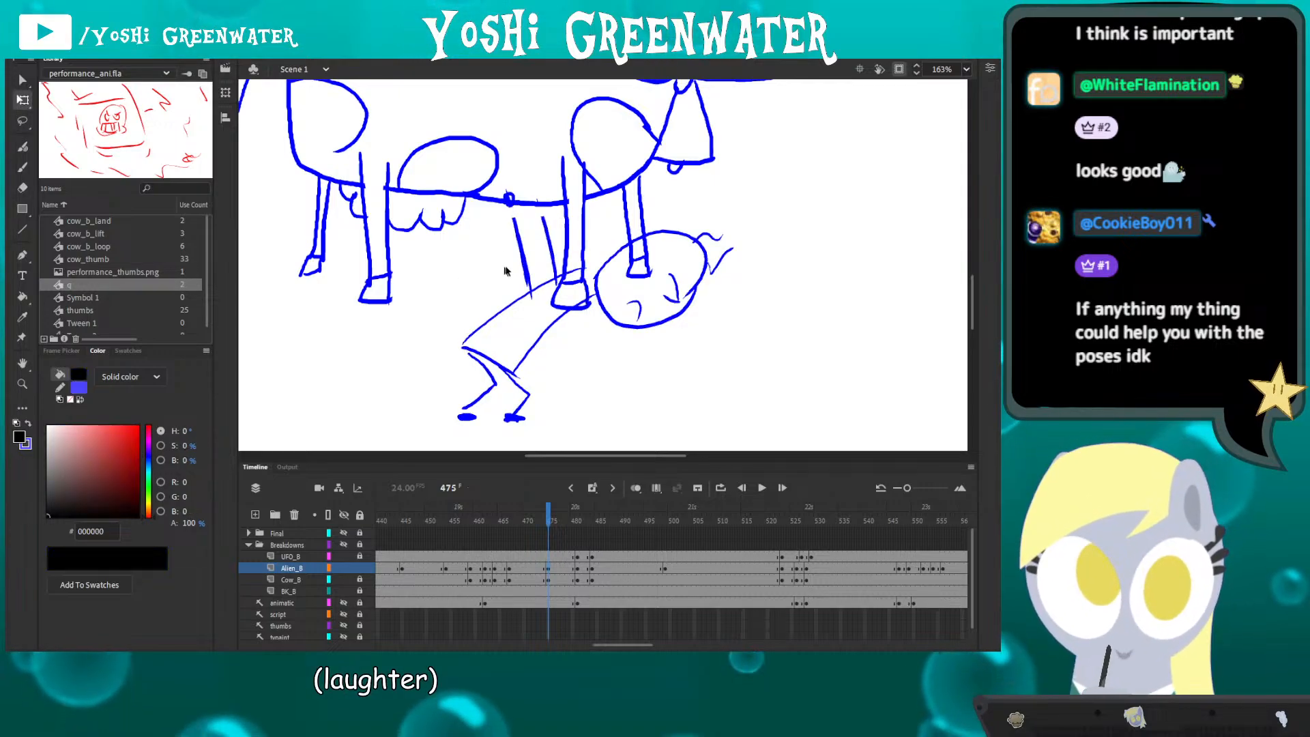
# - Separate the remaining arm strokes from the alien's back and delete them both
pyautogui.press('e')
pyautogui.moveTo(522, 285)
pyautogui.mouseDown()
pyautogui.moveTo(556, 271)
pyautogui.moveTo(490, 277)
pyautogui.mouseUp()
pyautogui.press('q')
pyautogui.click(548, 241)
pyautogui.press('Delete')
pyautogui.click(521, 254)
pyautogui.press('Delete')
# - Give the brush the line art's blue 0000FF and try a thick bent arm stroke below the cow's belly
pyautogui.press('b')
pyautogui.moveTo(488, 221); pyautogui.dragTo(491, 229)
pyautogui.press('i')
pyautogui.click(479, 223)
pyautogui.press('b')
pyautogui.moveTo(472, 245)
pyautogui.mouseDown()
pyautogui.moveTo(468, 216)
pyautogui.moveTo(471, 266)
pyautogui.mouseUp()
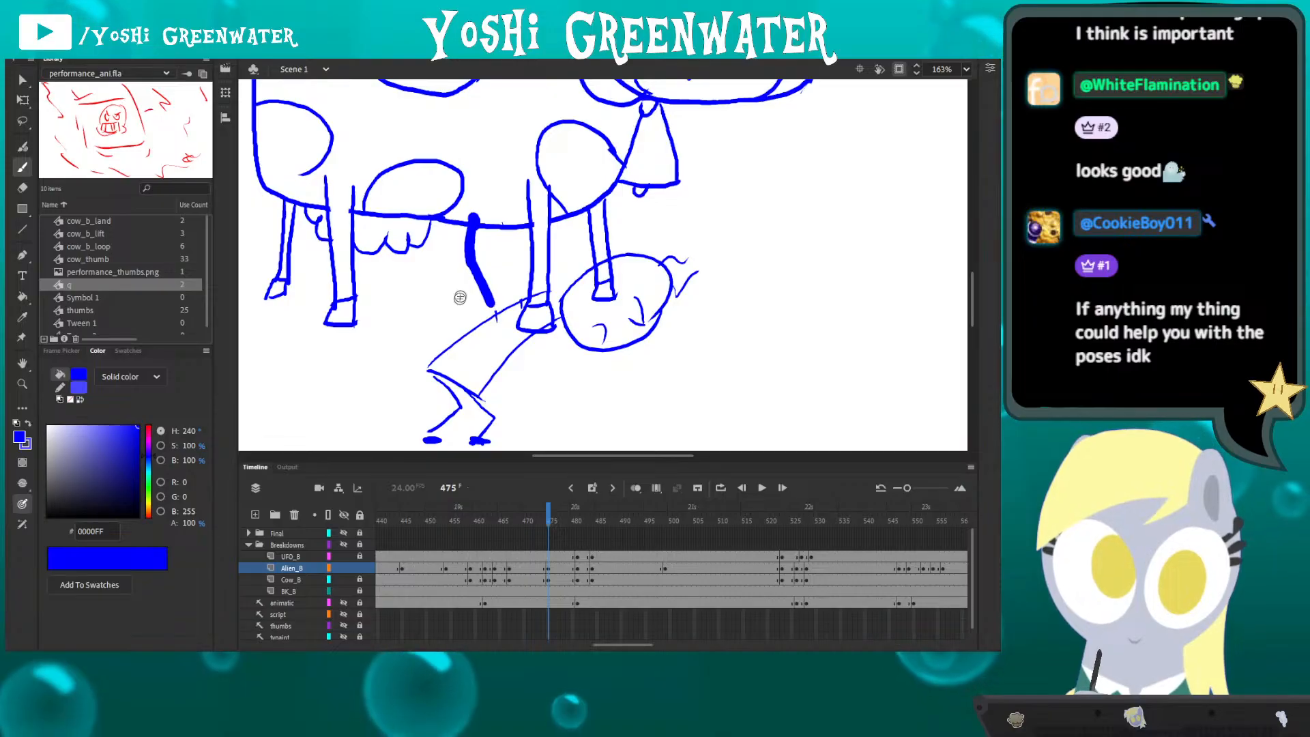
pyautogui.hotkey('ctrl', 'z')
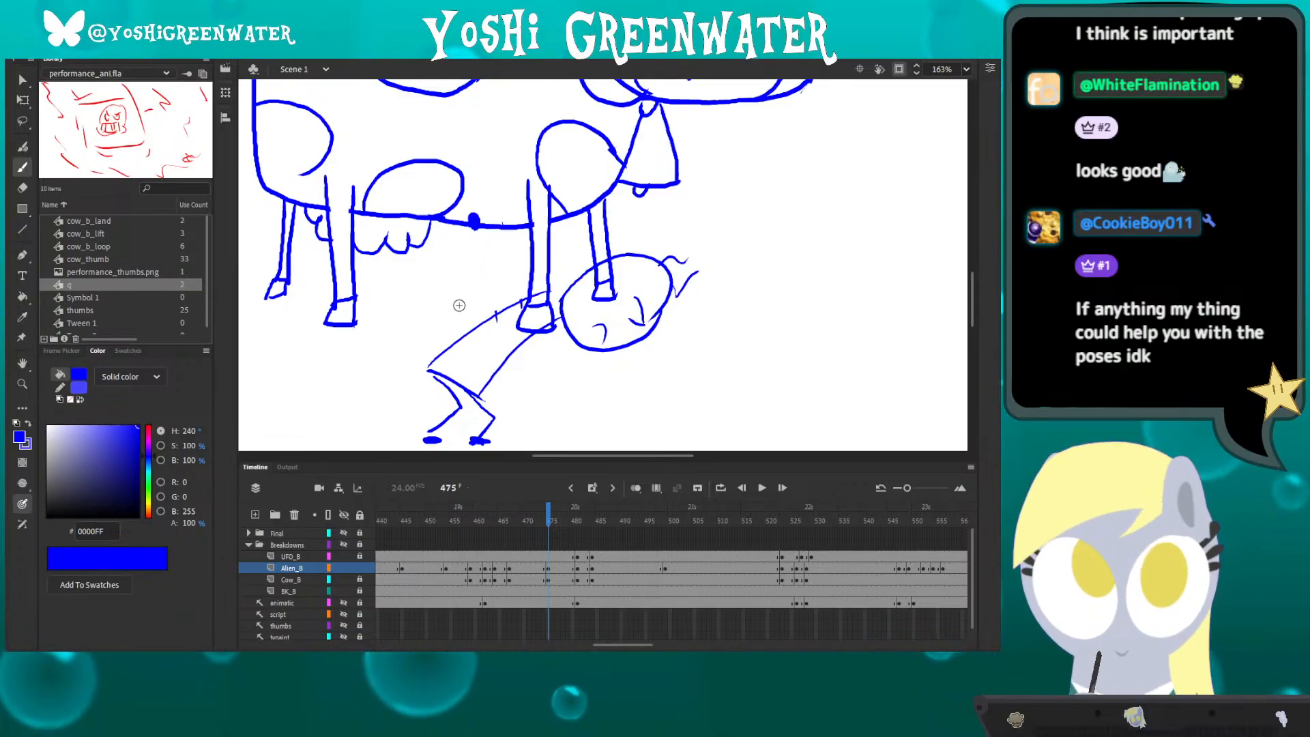
# - Thin the brush stroke and draw the alien's two arms bent at the elbows between the cow's belly and his shoulders
pyautogui.click(989, 69)
pyautogui.moveTo(962, 278); pyautogui.dragTo(777, 287)
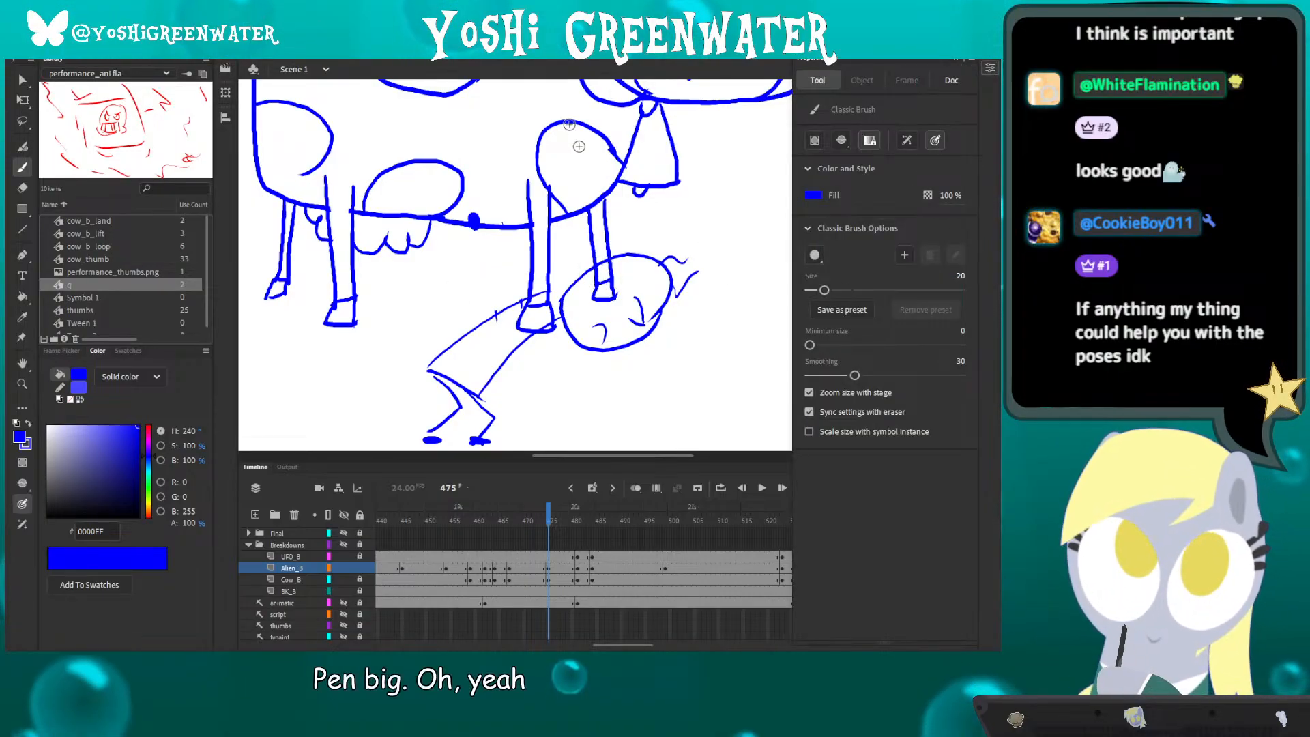
pyautogui.click(956, 61)
pyautogui.moveTo(476, 224); pyautogui.dragTo(466, 264)
pyautogui.moveTo(467, 259); pyautogui.dragTo(496, 305)
pyautogui.moveTo(517, 229)
pyautogui.mouseDown()
pyautogui.moveTo(506, 239)
pyautogui.moveTo(520, 292)
pyautogui.mouseUp()
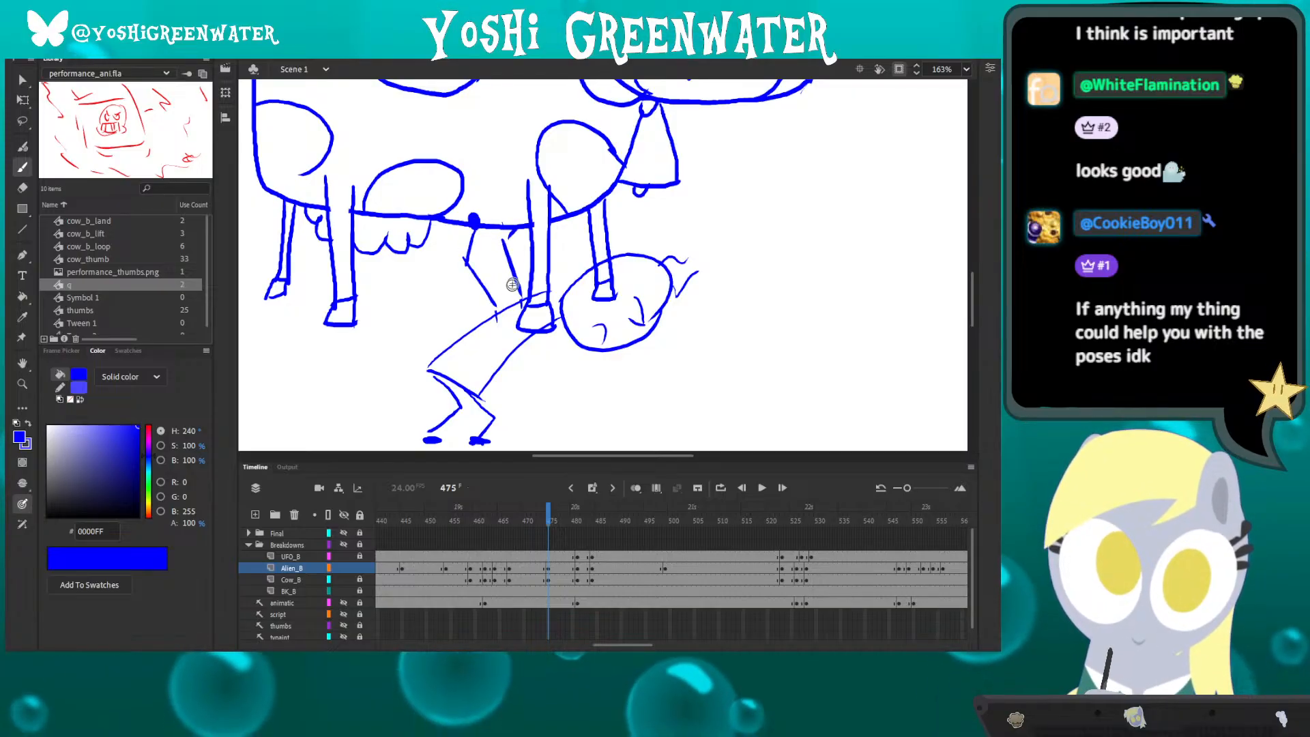
pyautogui.hotkey('ctrl', 'z')
pyautogui.hotkey('ctrl', 'z')
pyautogui.moveTo(509, 235)
pyautogui.mouseDown()
pyautogui.moveTo(500, 256)
pyautogui.moveTo(526, 298)
pyautogui.mouseUp()
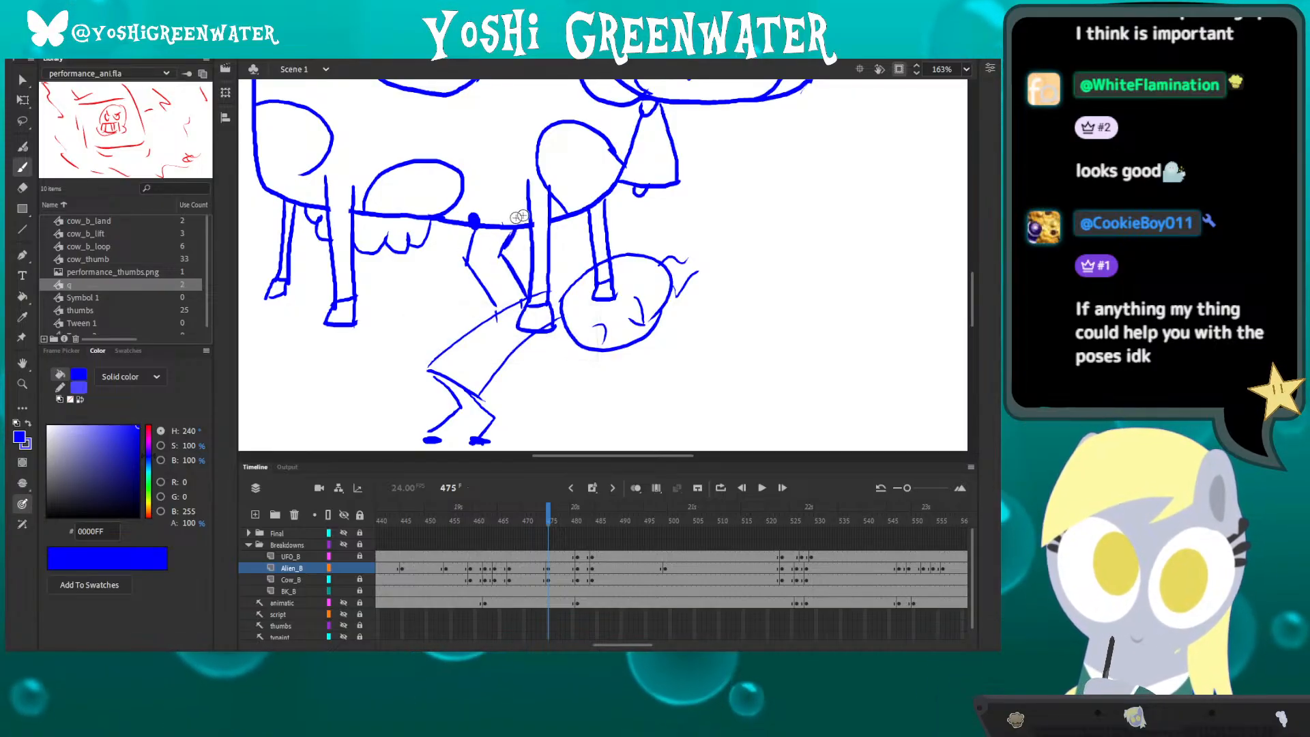
# - Erase the alien's legs at frame 475 and redraw them with more deeply bent knees, using onion skin as a guide
pyautogui.moveTo(428, 393)
pyautogui.mouseDown()
pyautogui.moveTo(442, 330)
pyautogui.moveTo(463, 350)
pyautogui.mouseUp()
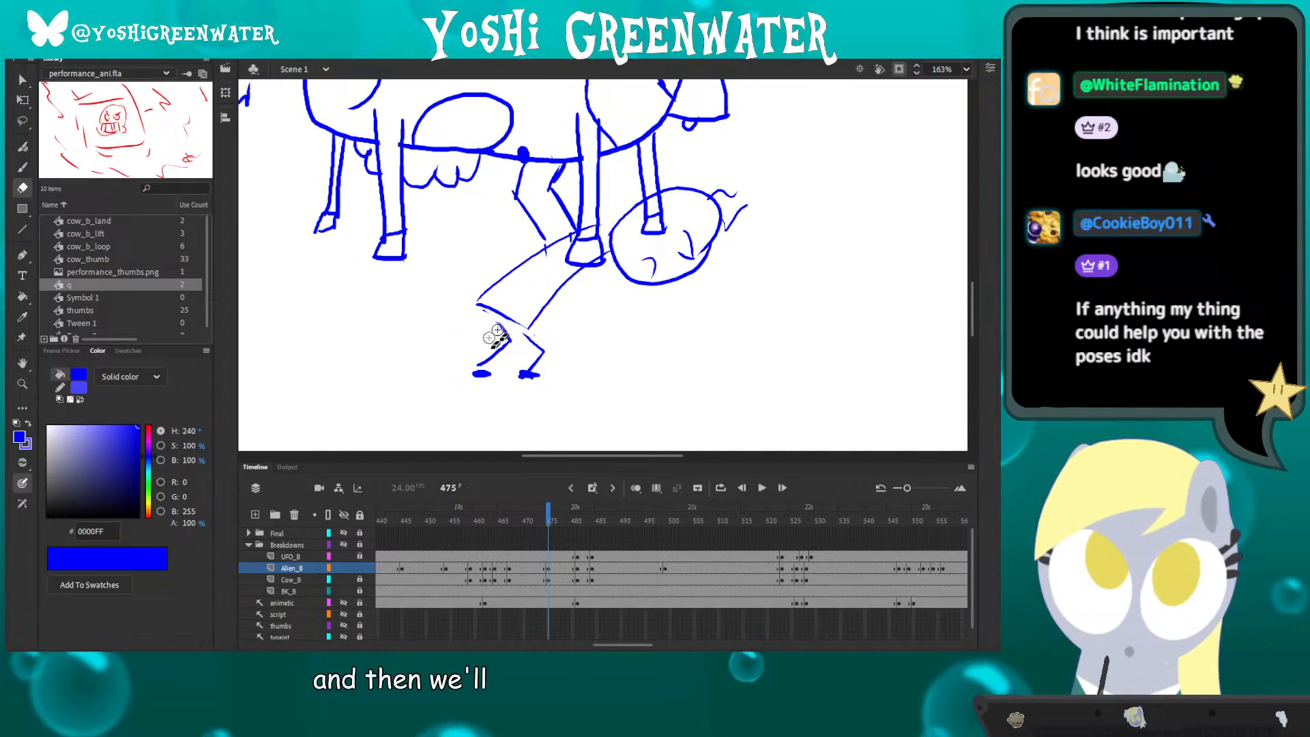
pyautogui.moveTo(489, 359); pyautogui.dragTo(502, 326)
pyautogui.moveTo(532, 367)
pyautogui.mouseDown()
pyautogui.moveTo(526, 335)
pyautogui.moveTo(522, 352)
pyautogui.mouseUp()
pyautogui.press('b')
pyautogui.click(635, 488)
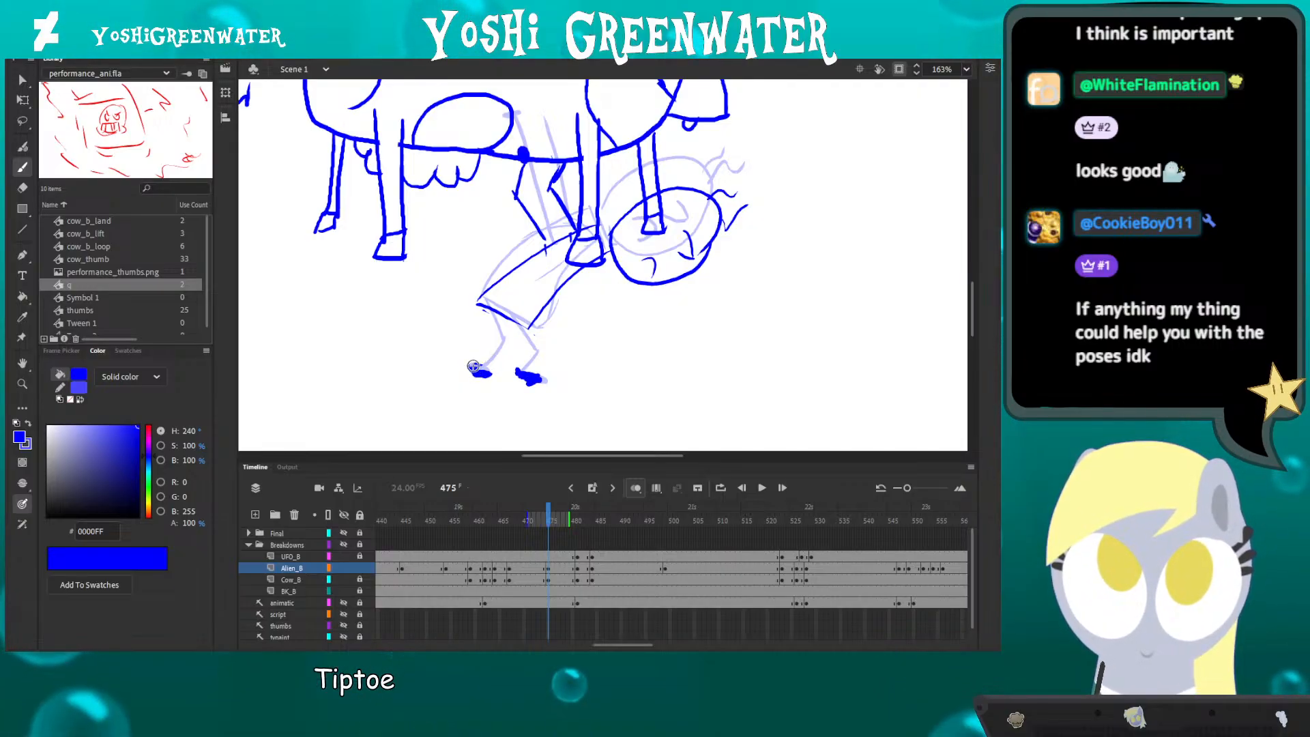
pyautogui.moveTo(520, 324)
pyautogui.mouseDown()
pyautogui.moveTo(547, 366)
pyautogui.moveTo(520, 371)
pyautogui.mouseUp()
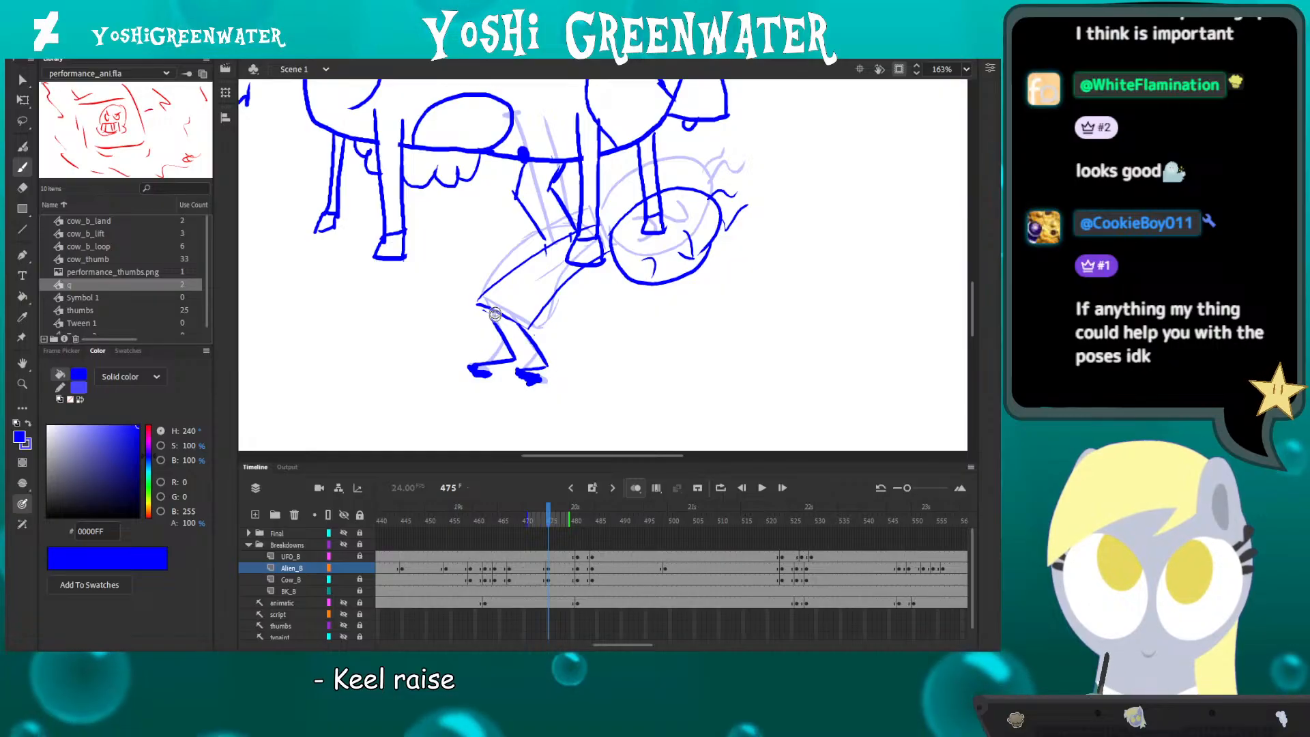
pyautogui.click(636, 488)
# - Check the redrawn crouch at frame 475 against the preceding frame and the following frames up to 481, close up and at full stage
pyautogui.moveTo(462, 335); pyautogui.dragTo(438, 354)
pyautogui.press(',')
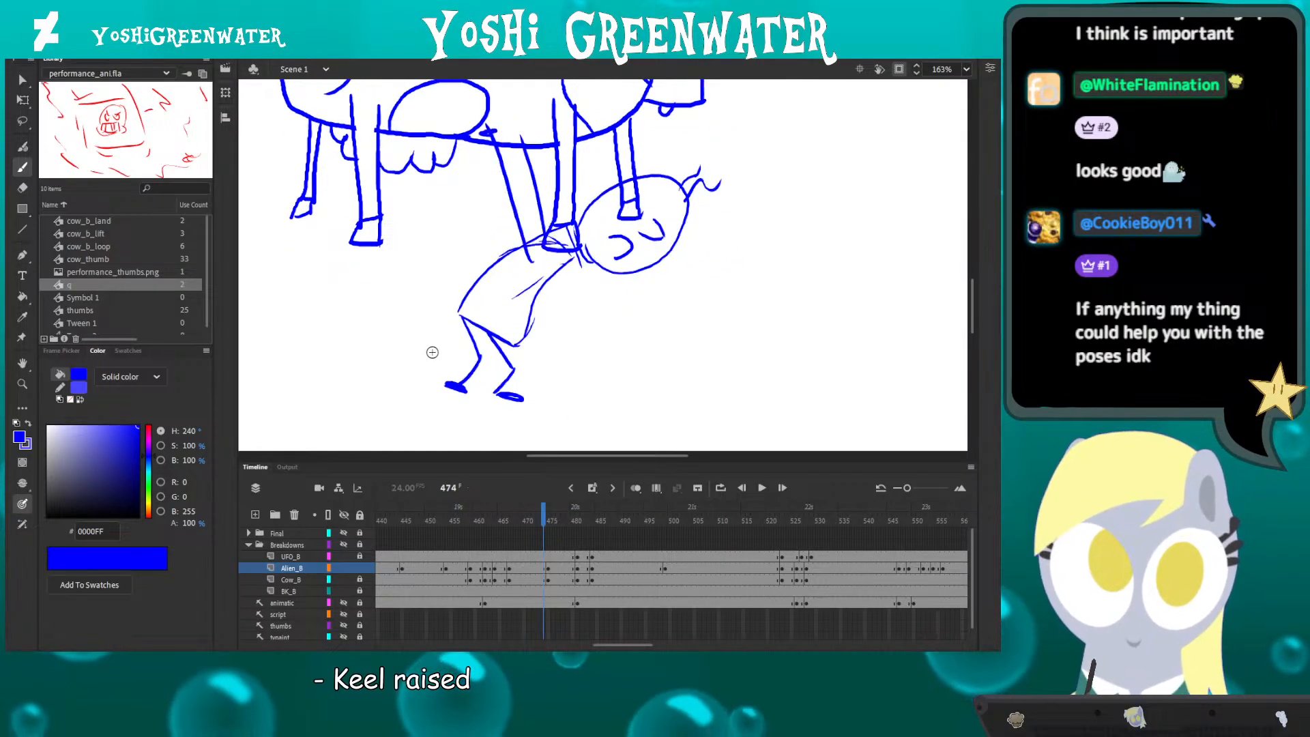
pyautogui.press('.')
pyautogui.press(',')
pyautogui.press('.')
pyautogui.hotkey('ctrl', '2')
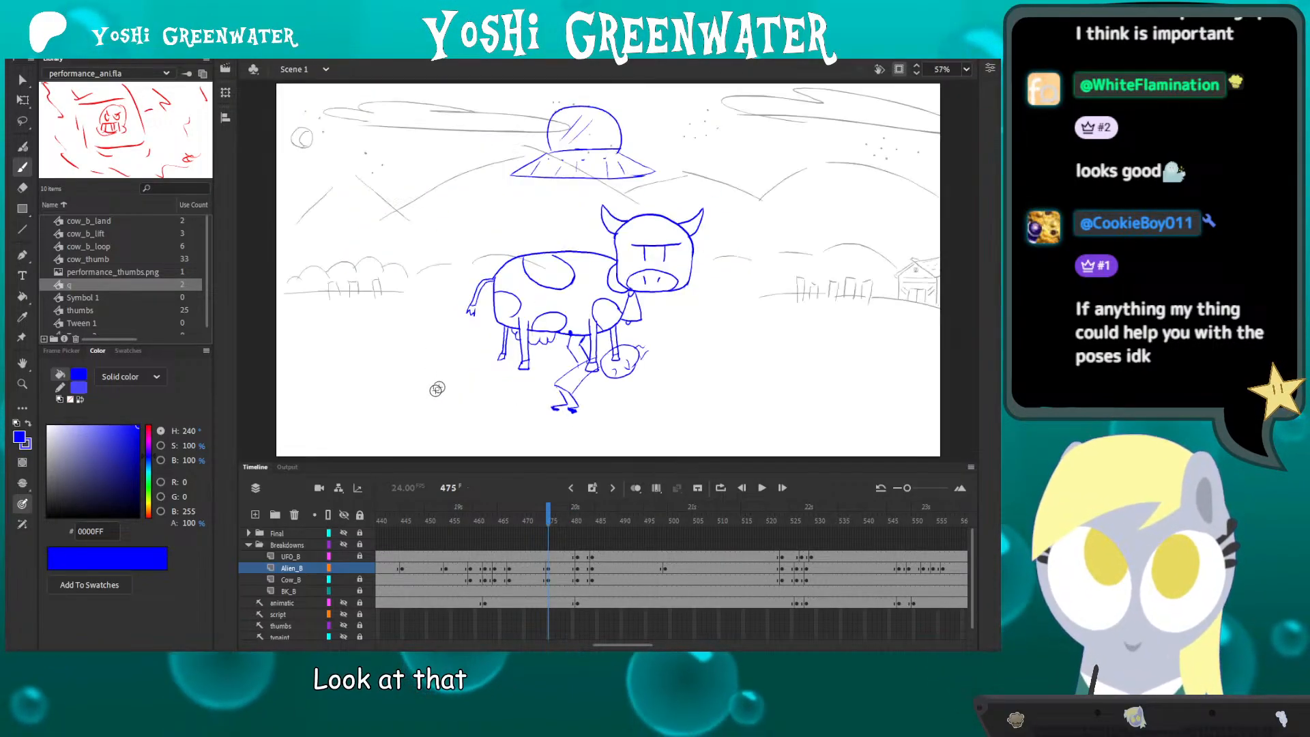
pyautogui.press(',')
pyautogui.press('.')
pyautogui.press('.')
pyautogui.press('.')
pyautogui.press('.')
pyautogui.press('.')
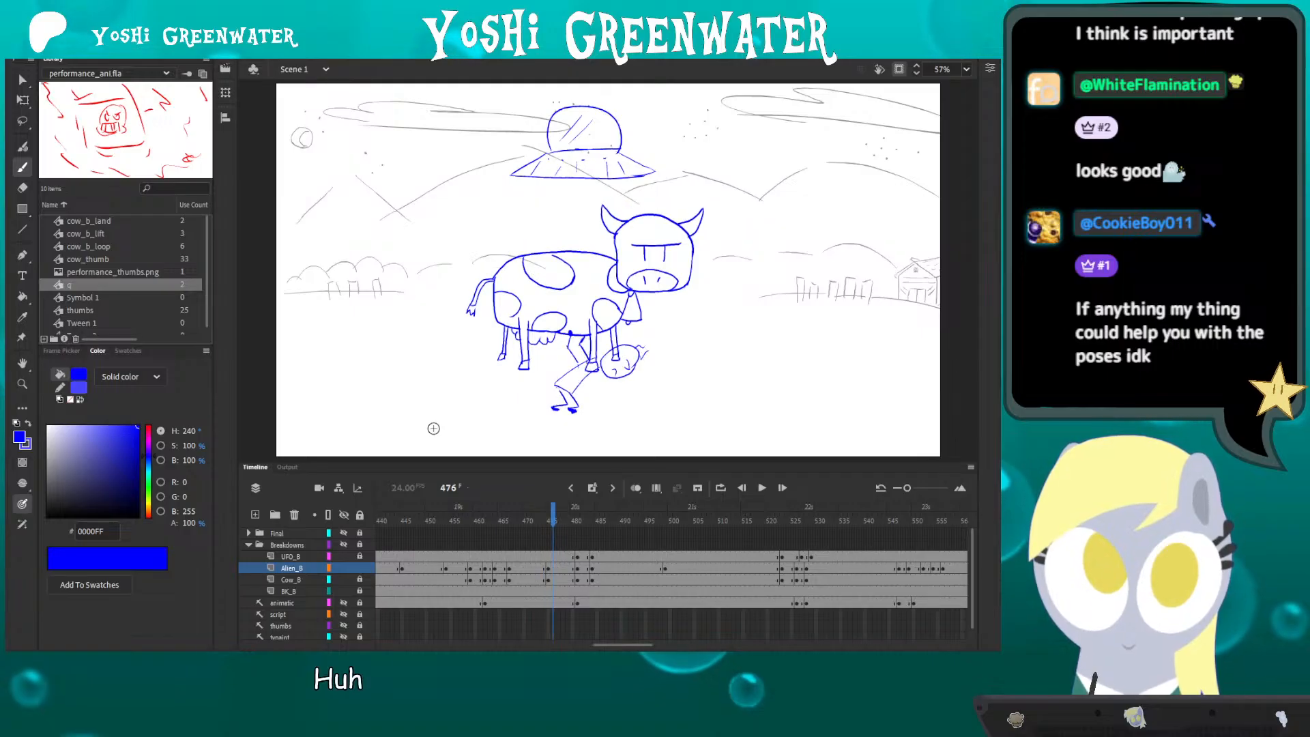
pyautogui.press('.')
pyautogui.press('.')
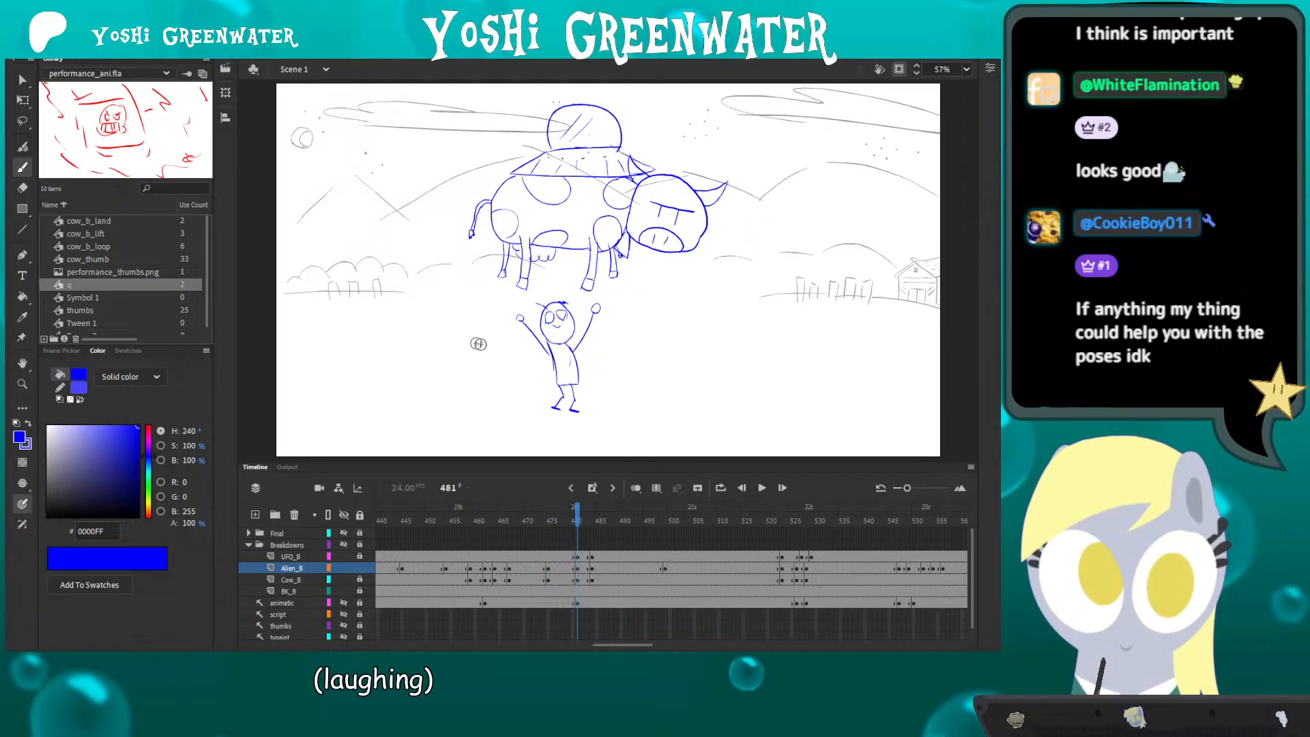
# - Compare the alien's raised-arm poses at frames 481 and 484 close up
pyautogui.press('z')
pyautogui.moveTo(438, 239); pyautogui.dragTo(598, 427)
pyautogui.moveTo(579, 371); pyautogui.dragTo(443, 392)
pyautogui.press('q')
pyautogui.press('.')
pyautogui.press('.')
pyautogui.press('.')
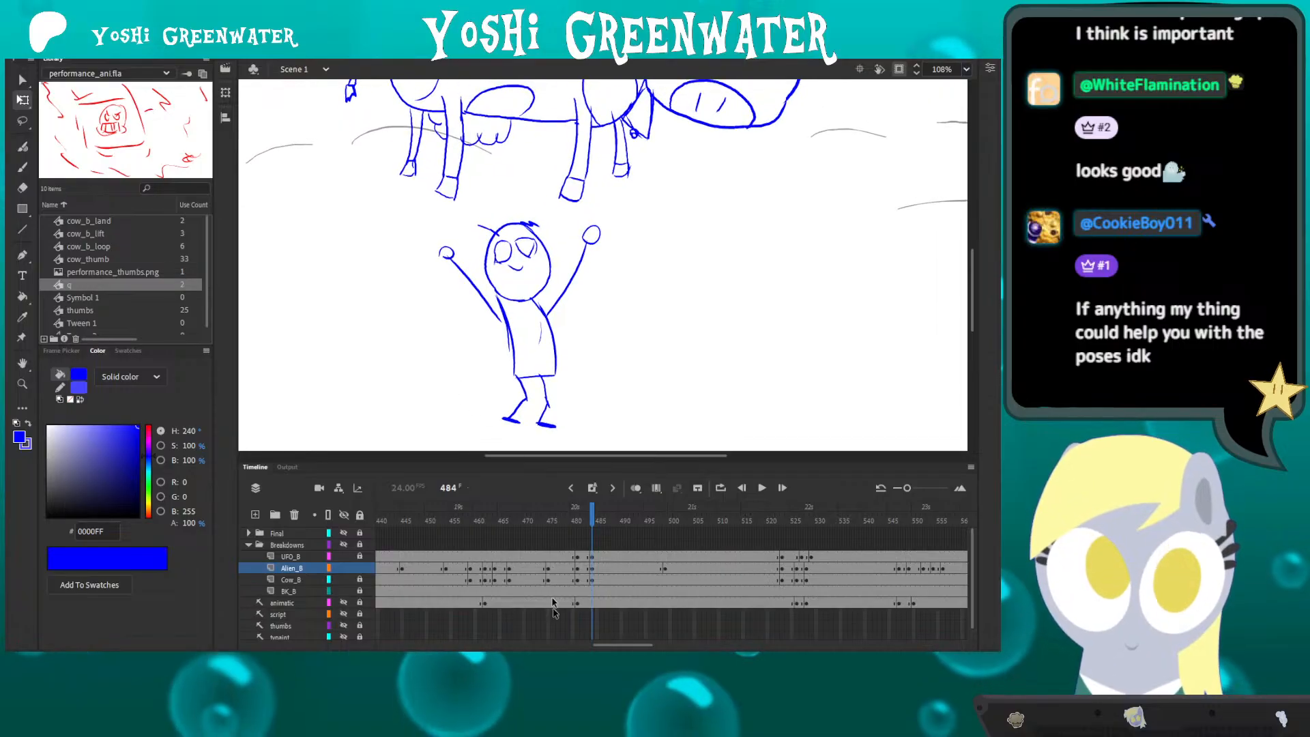
pyautogui.moveTo(599, 646); pyautogui.dragTo(606, 646)
pyautogui.click(518, 521)
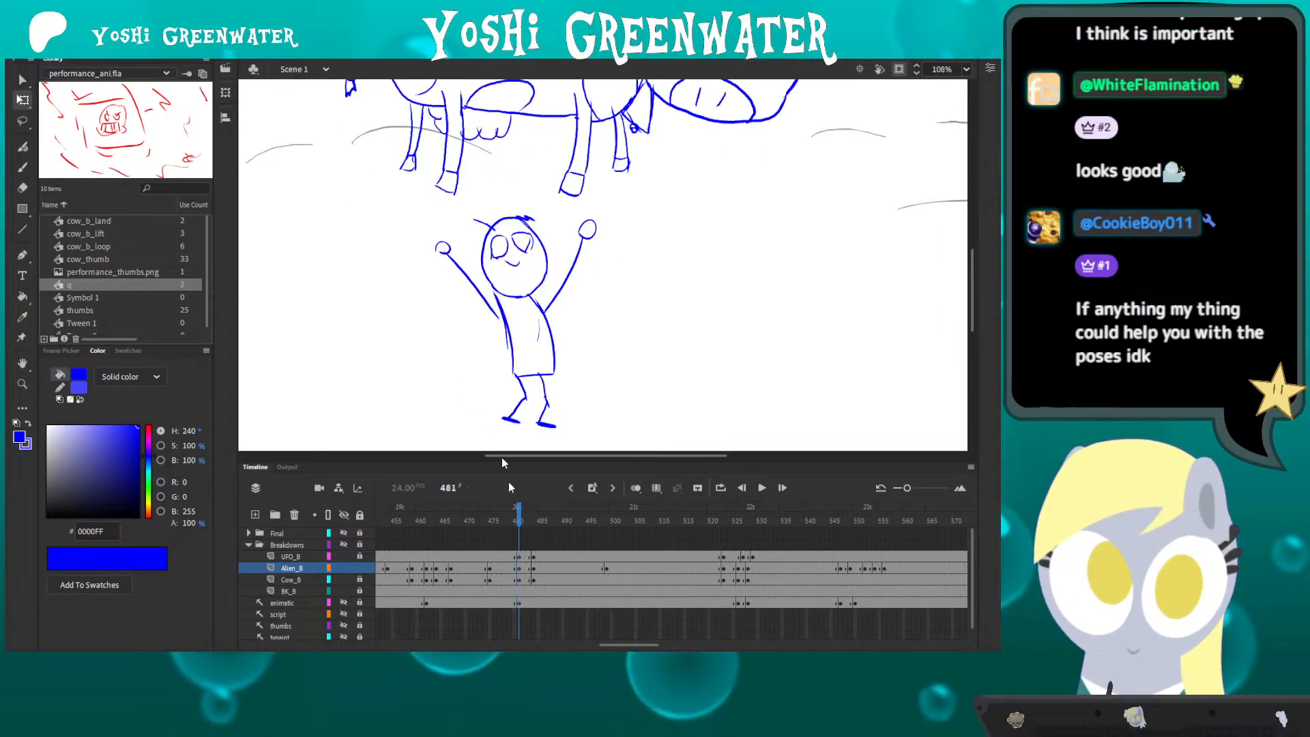
# - Erase the alien's shirt hem at frame 481 and redraw the hem and the lower sides of the shirt
pyautogui.moveTo(476, 297); pyautogui.dragTo(457, 305)
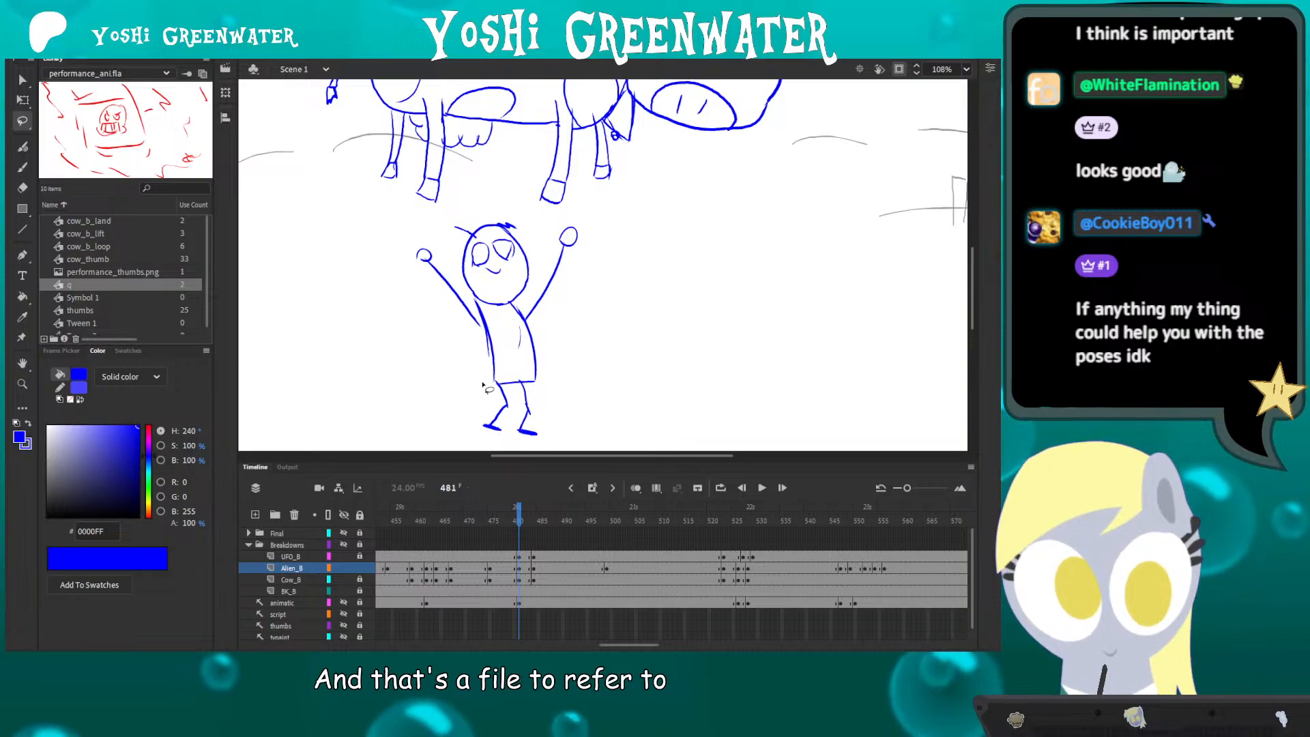
pyautogui.press('e')
pyautogui.moveTo(492, 383); pyautogui.dragTo(538, 378)
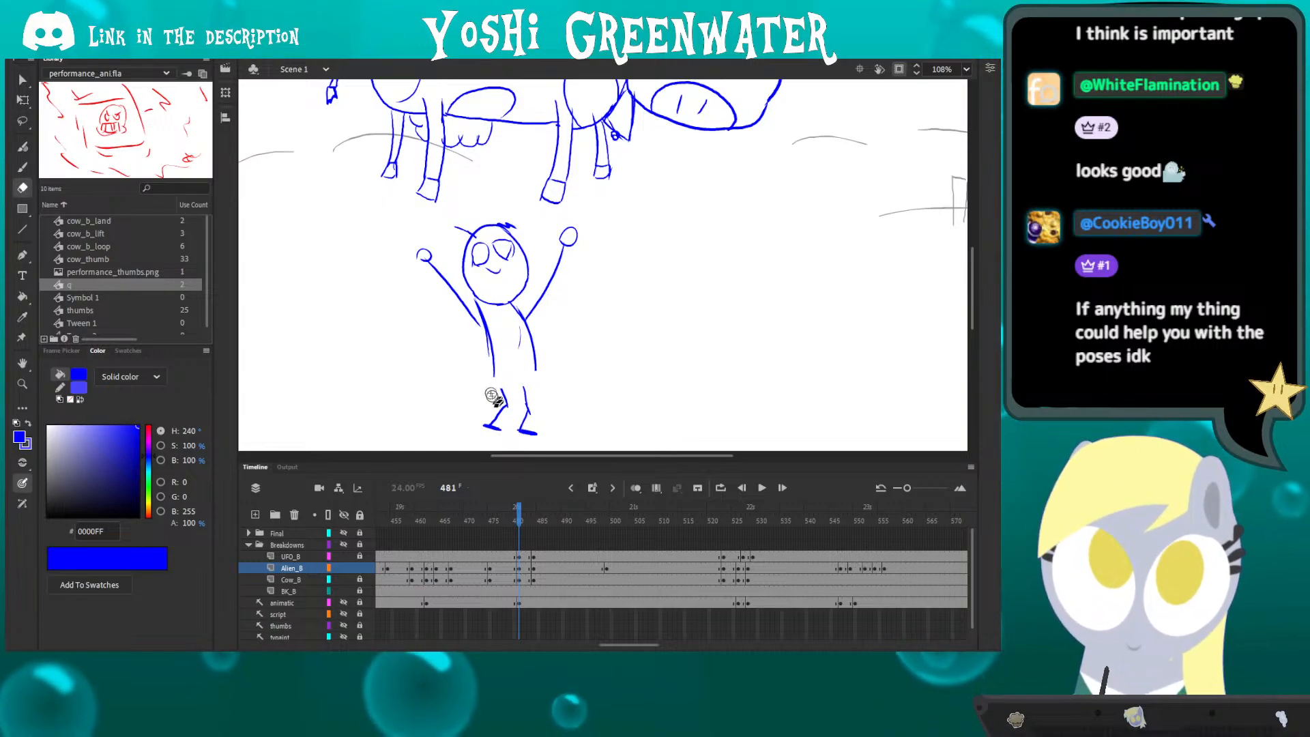
pyautogui.press('b')
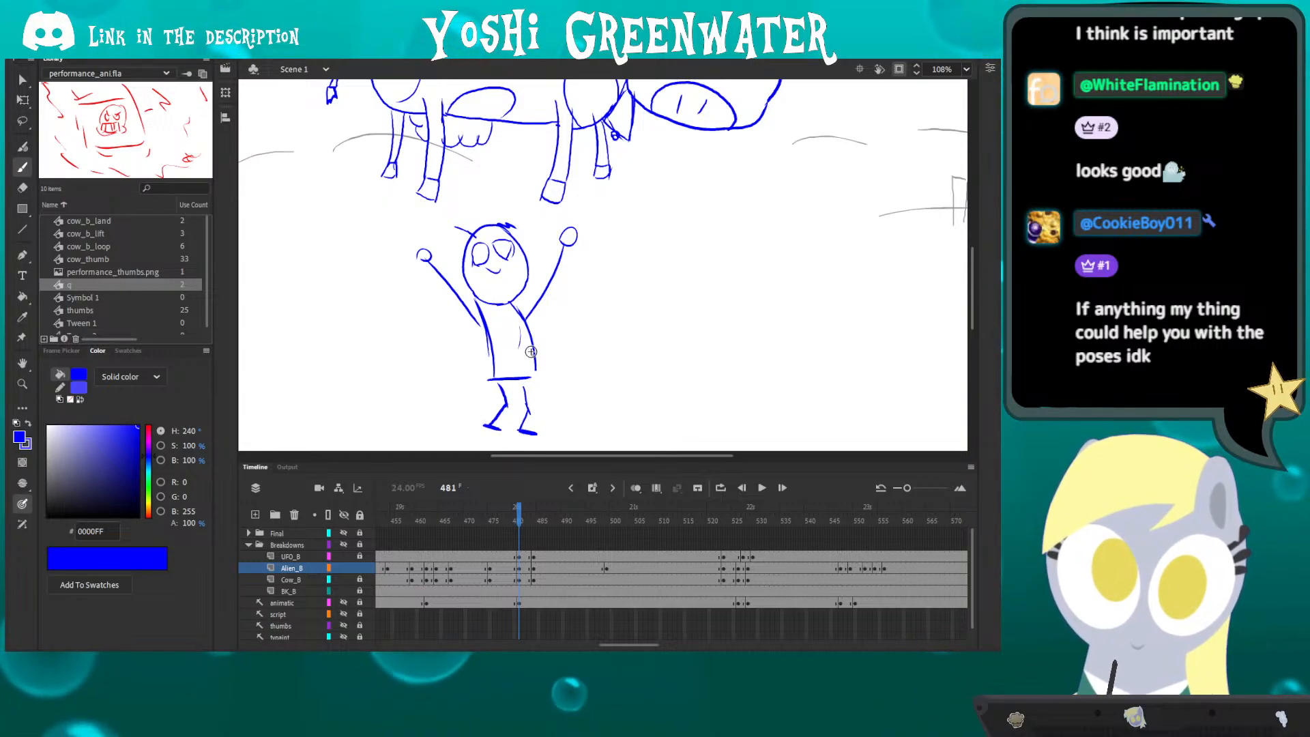
pyautogui.moveTo(531, 352)
pyautogui.mouseDown()
pyautogui.moveTo(494, 380)
pyautogui.moveTo(468, 306)
pyautogui.moveTo(536, 270)
pyautogui.moveTo(483, 337)
pyautogui.mouseUp()
pyautogui.scroll(2, 461, 298)
pyautogui.press('l')
pyautogui.press('q')
pyautogui.moveTo(452, 245); pyautogui.dragTo(444, 254)
pyautogui.click(440, 352)
pyautogui.moveTo(443, 362); pyautogui.dragTo(427, 322)
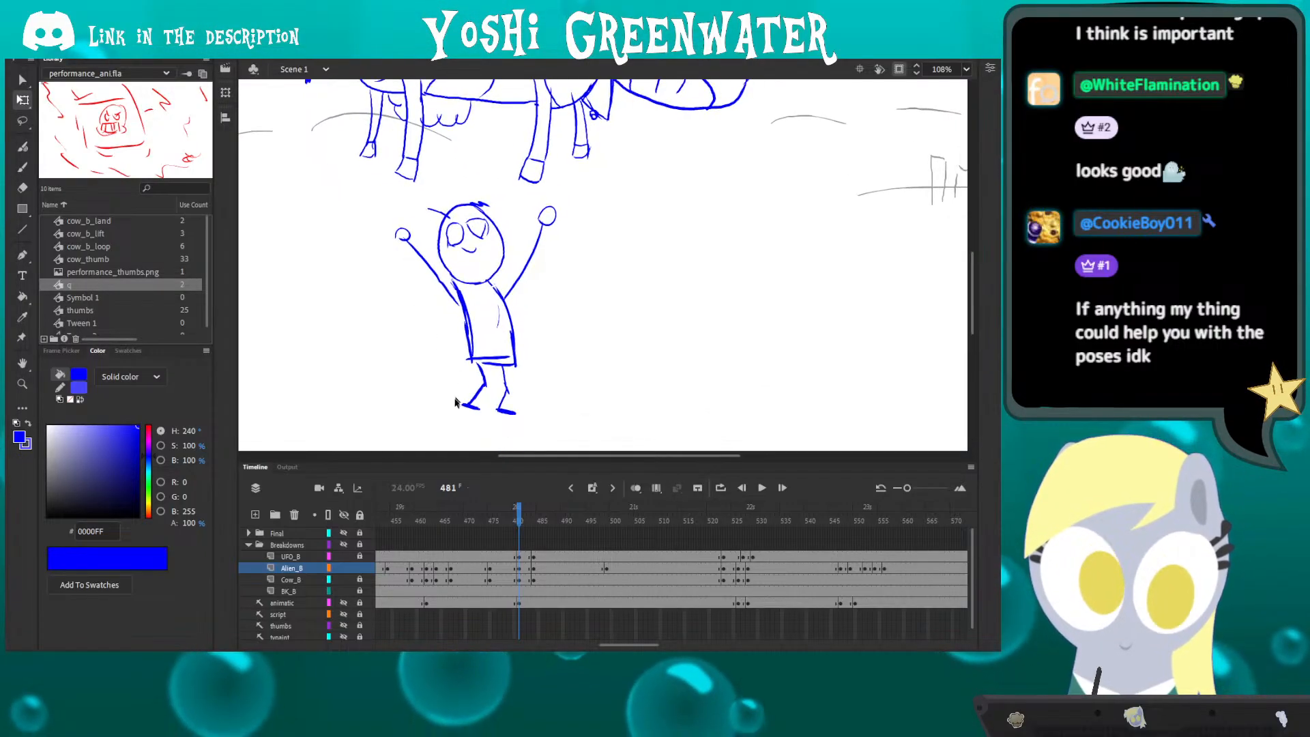
# - Replace the alien's drawing at frame 484 with the one from frame 481 and squash it slightly from the top
pyautogui.press('.')
pyautogui.press('.')
pyautogui.press('.')
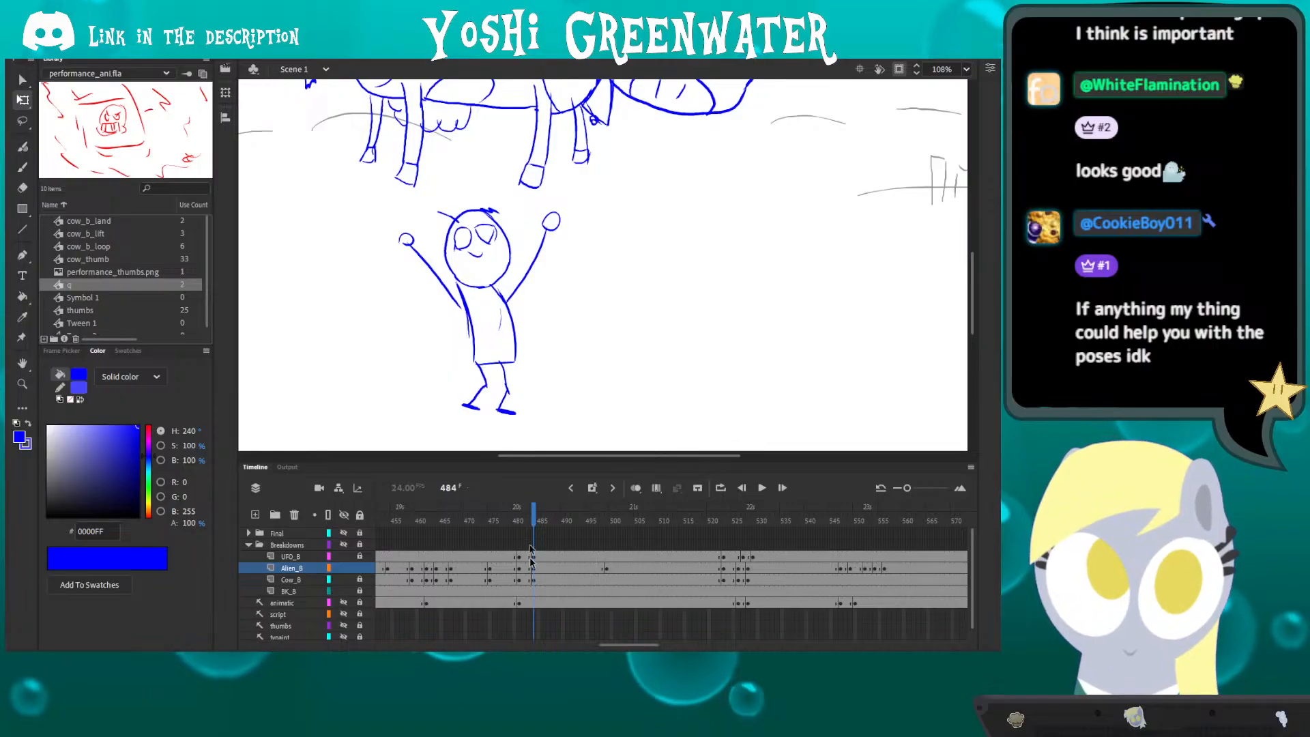
pyautogui.moveTo(552, 445); pyautogui.dragTo(398, 393)
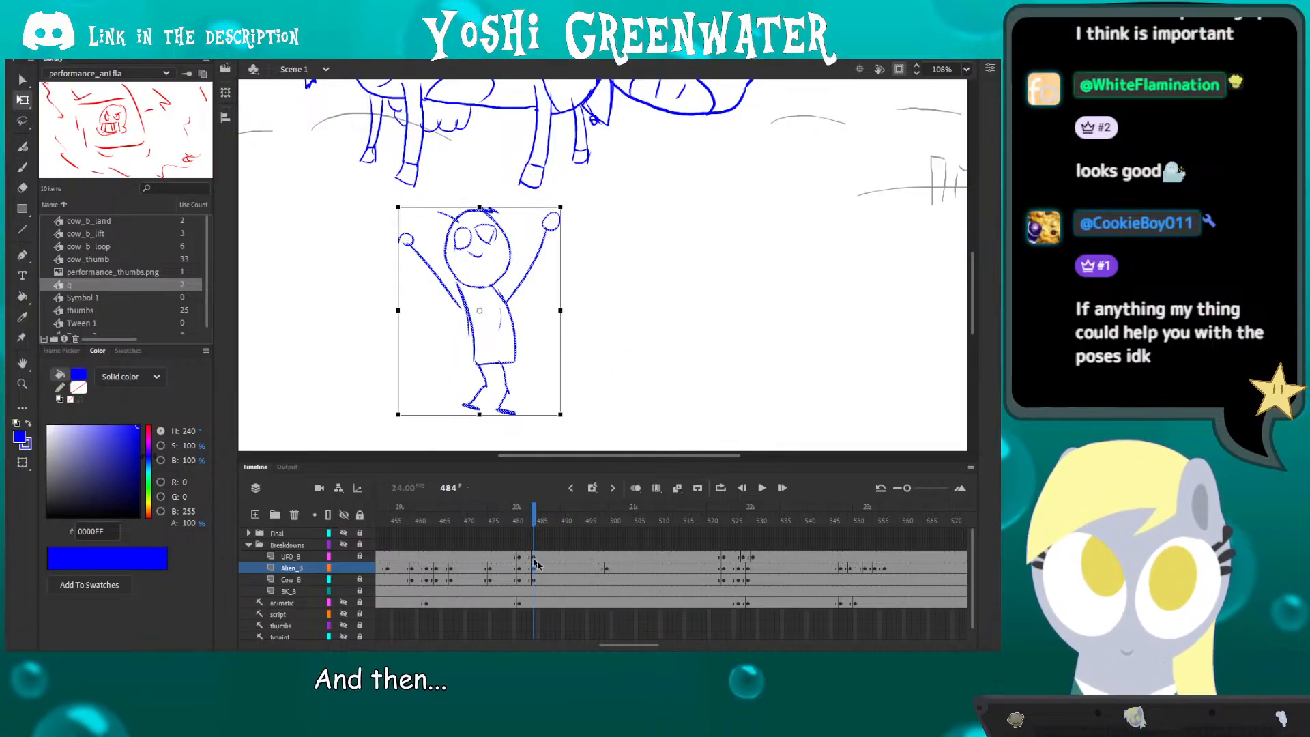
pyautogui.hotkey('shift', 'F6')
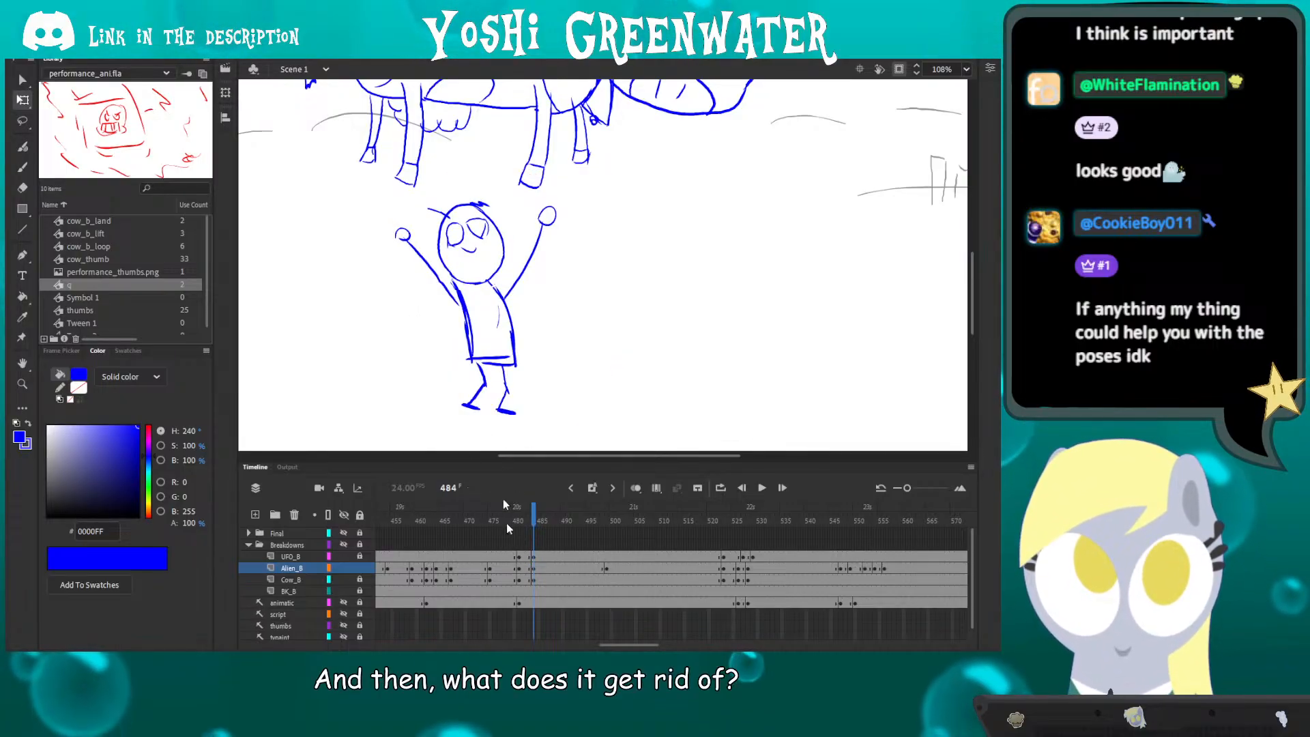
pyautogui.moveTo(335, 166); pyautogui.dragTo(567, 426)
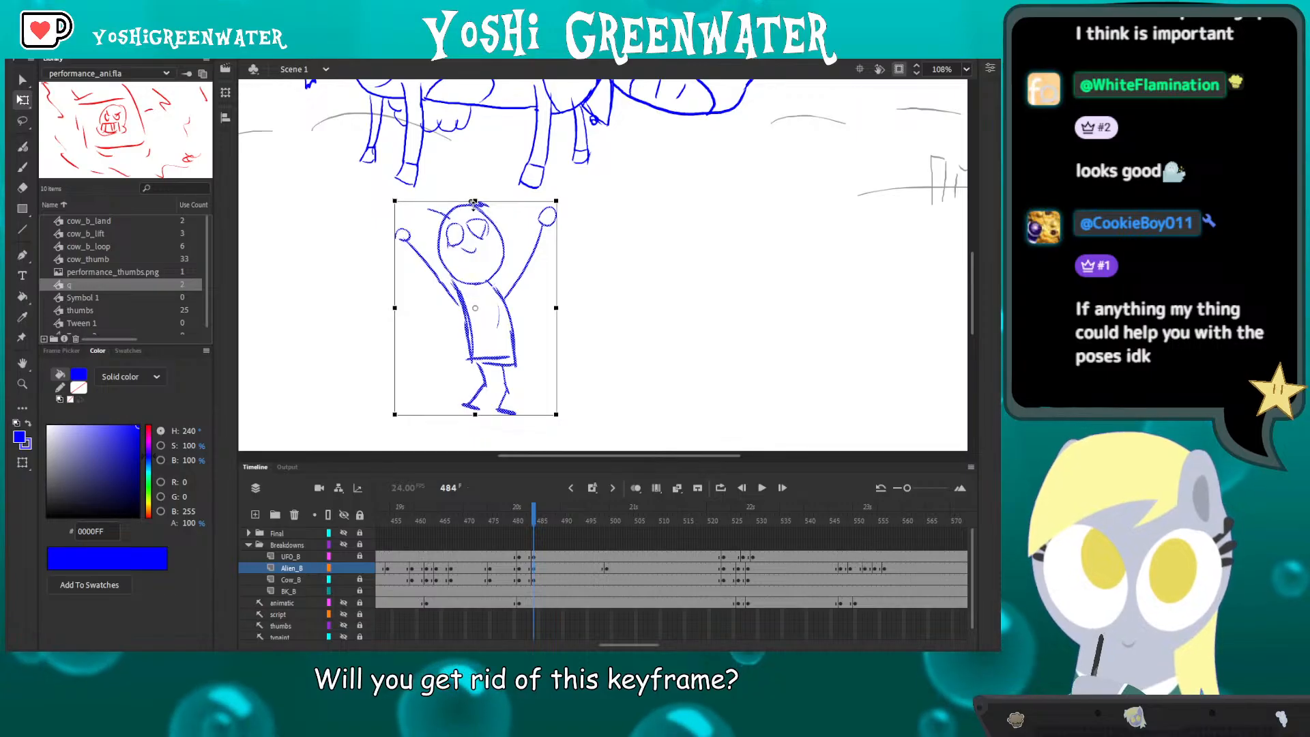
pyautogui.moveTo(473, 202); pyautogui.dragTo(397, 213)
# - Play the revised lift, then check the cow's landing at full stage between frames 523 and 529
pyautogui.press('Return')
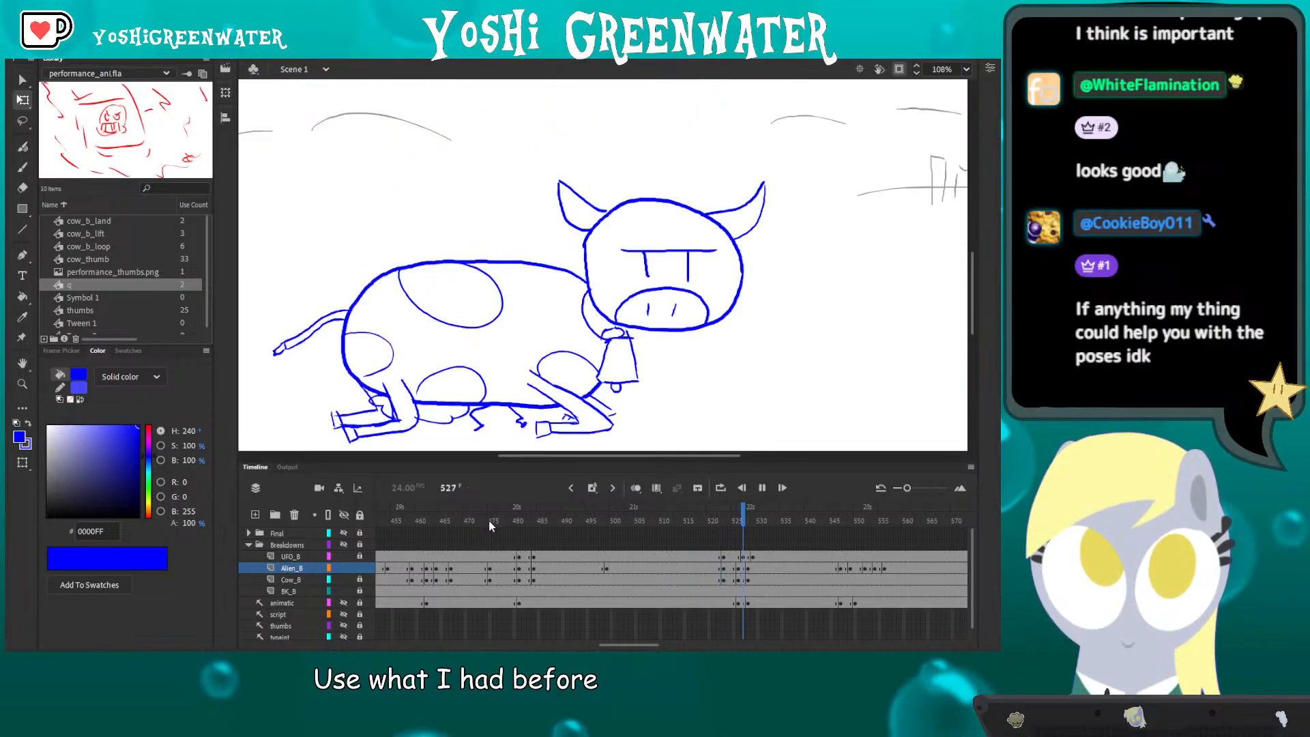
pyautogui.press('Return')
pyautogui.hotkey('ctrl', '2')
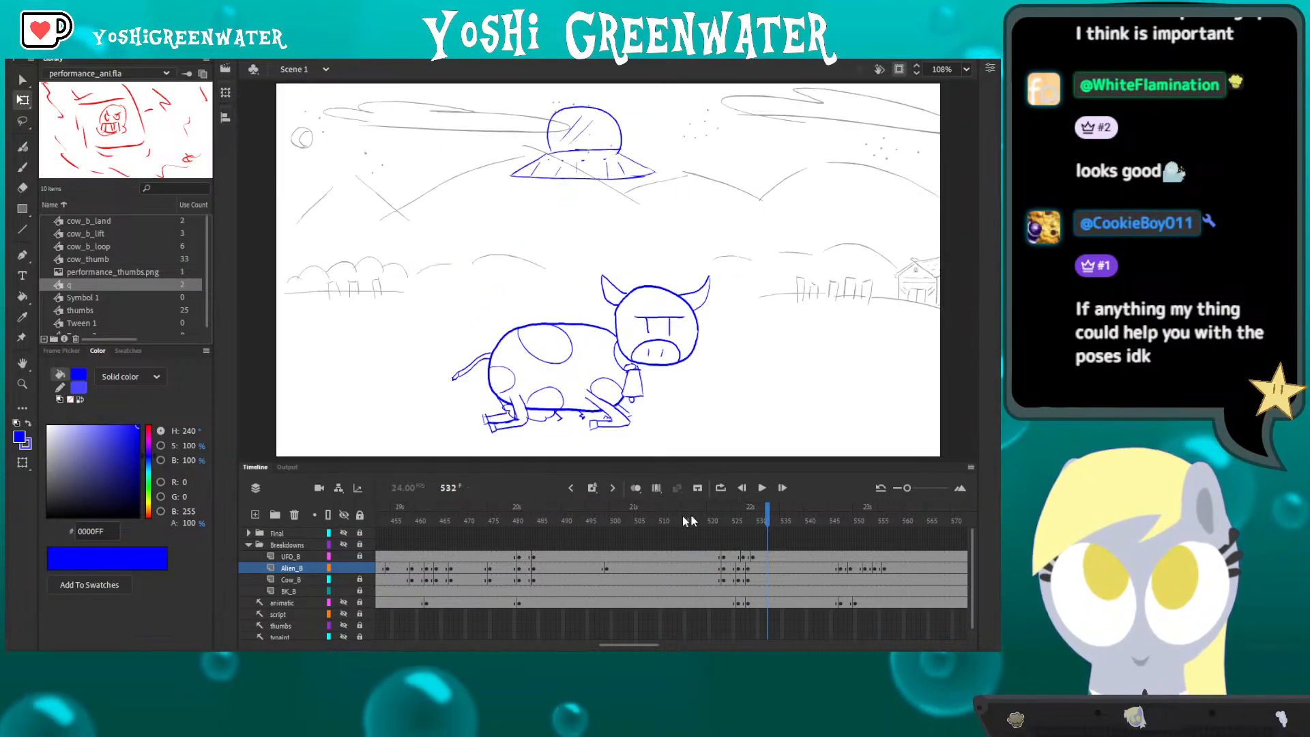
pyautogui.moveTo(718, 522); pyautogui.dragTo(723, 527)
pyautogui.moveTo(616, 647); pyautogui.dragTo(624, 645)
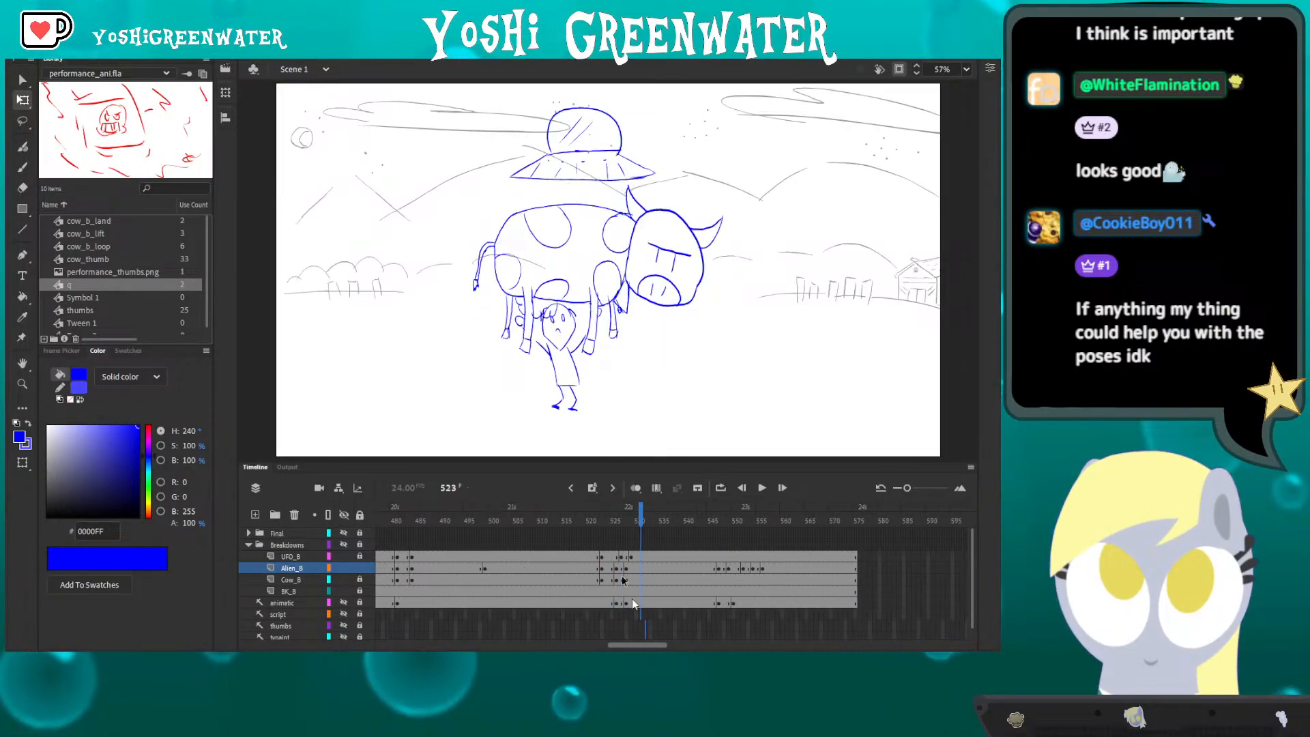
pyautogui.press('.')
pyautogui.press('.')
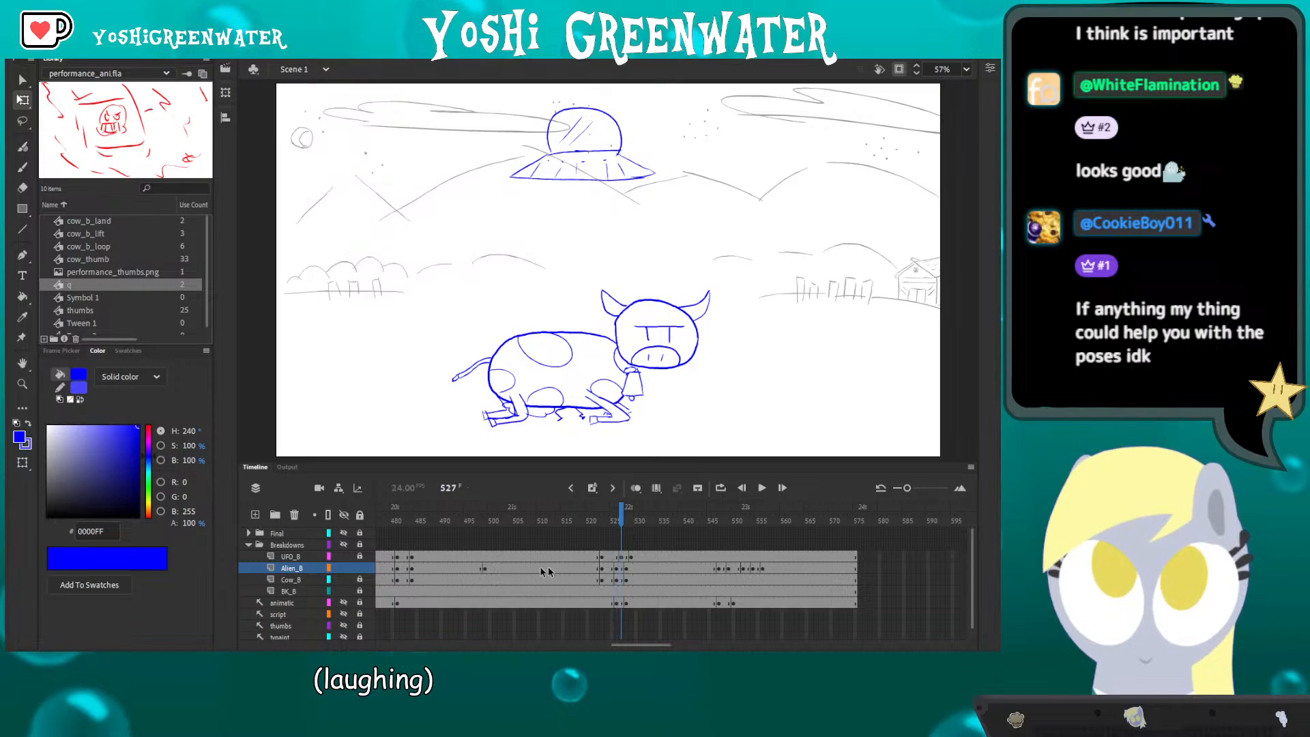
pyautogui.press('.')
pyautogui.press('.')
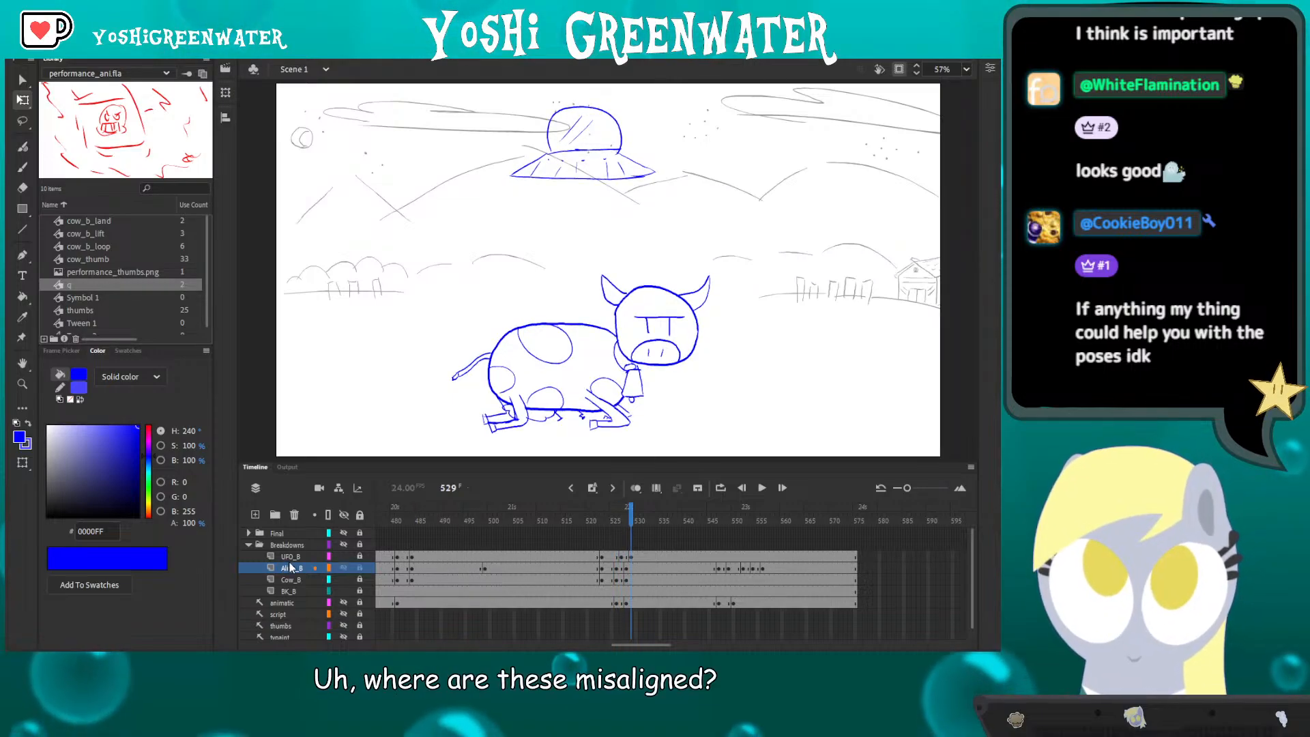
# - Step back and forth through the cow's drop up to frame 529 and replay it to compare the UFO, alien and cow keyframe timing
pyautogui.press(',')
pyautogui.press(',')
pyautogui.press(',')
pyautogui.press('.')
pyautogui.press('.')
pyautogui.press('.')
pyautogui.press('.')
pyautogui.press('.')
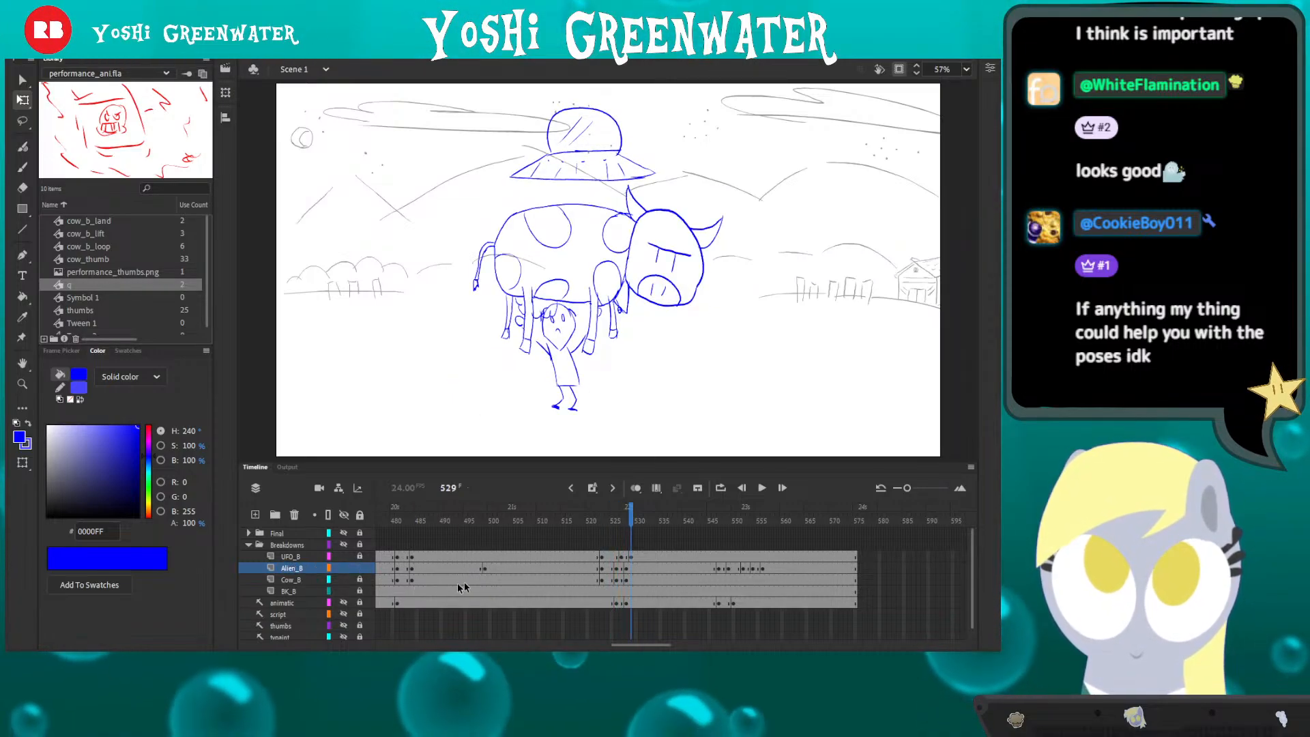
pyautogui.click(591, 522)
pyautogui.press('Return')
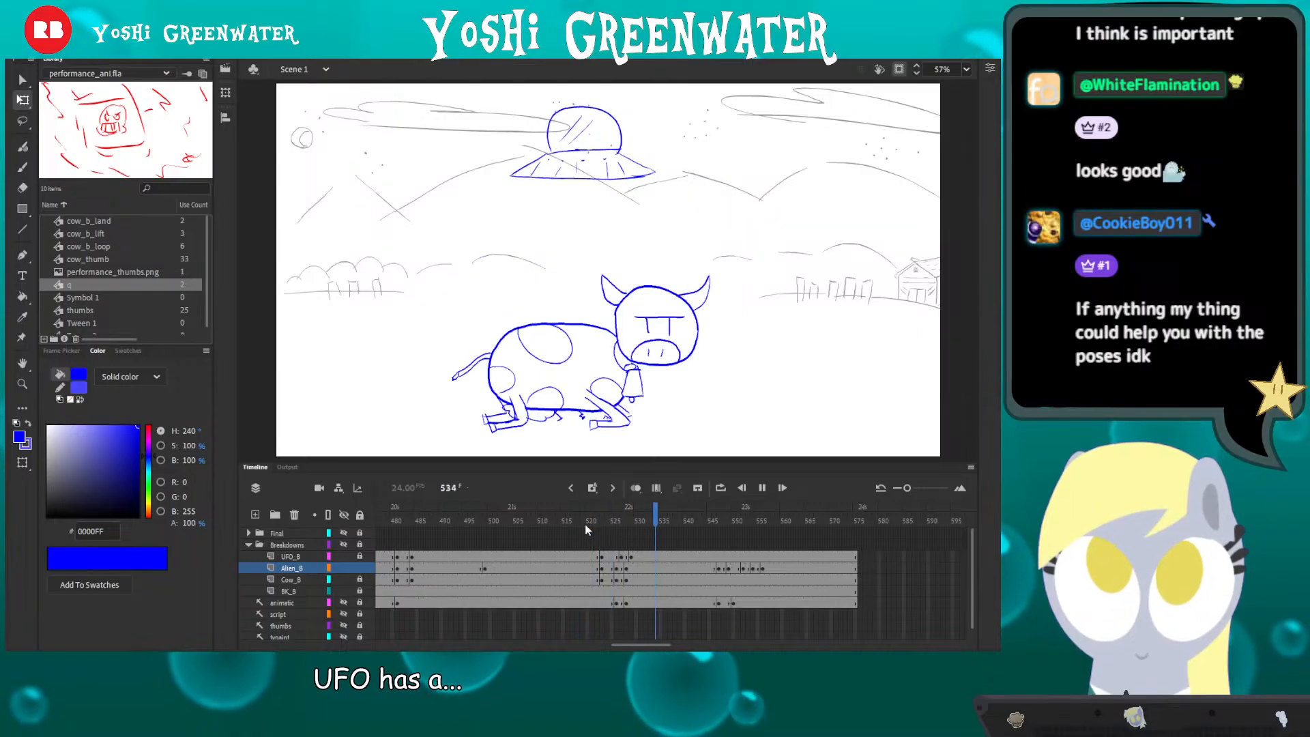
# - Replay the lift and squash the alien's crouching drawing at frame 475 slightly from the top
pyautogui.click(414, 521)
pyautogui.press('Return')
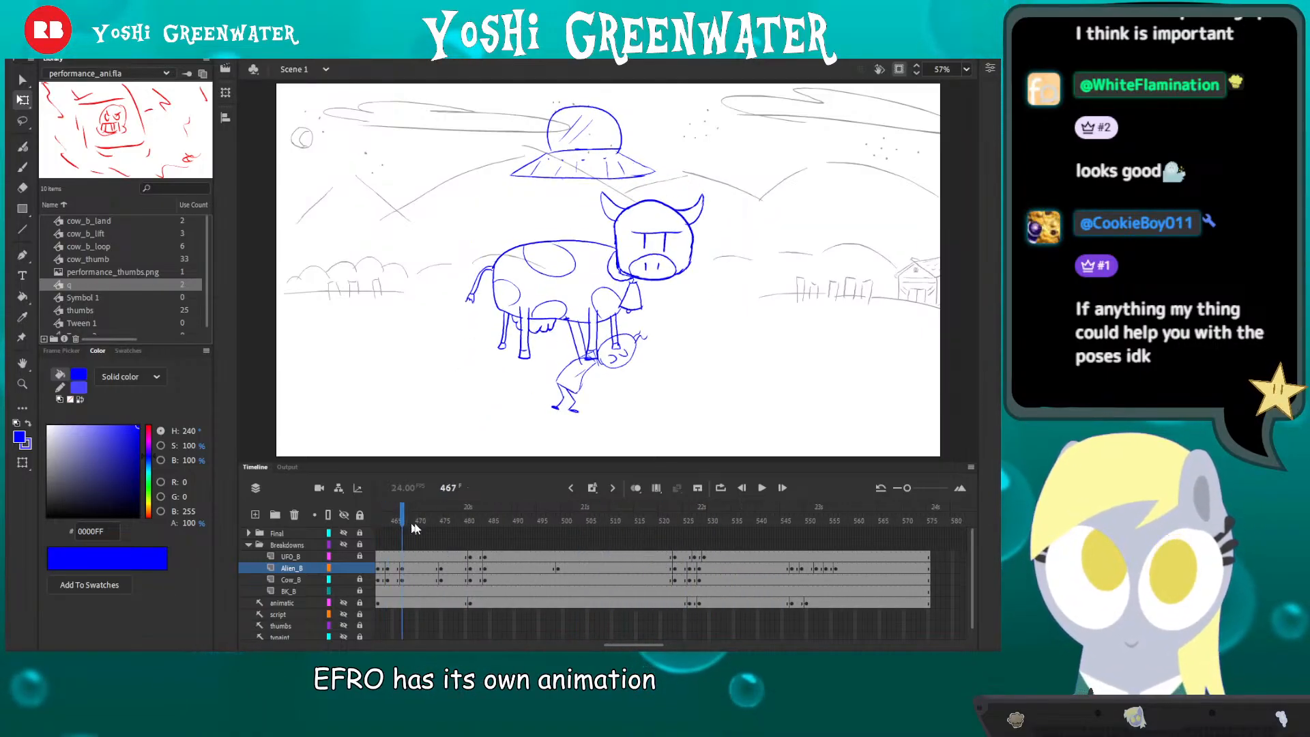
pyautogui.click(397, 523)
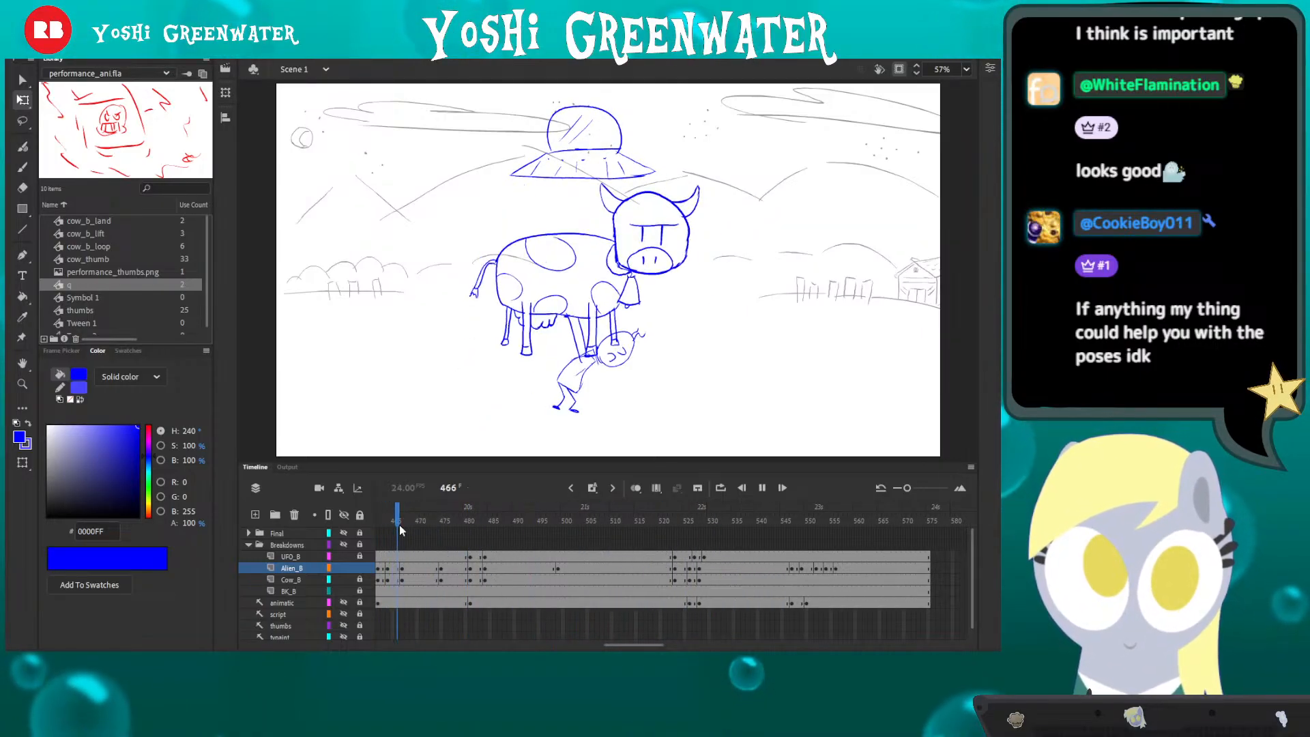
pyautogui.press('Return')
pyautogui.moveTo(421, 526); pyautogui.dragTo(442, 527)
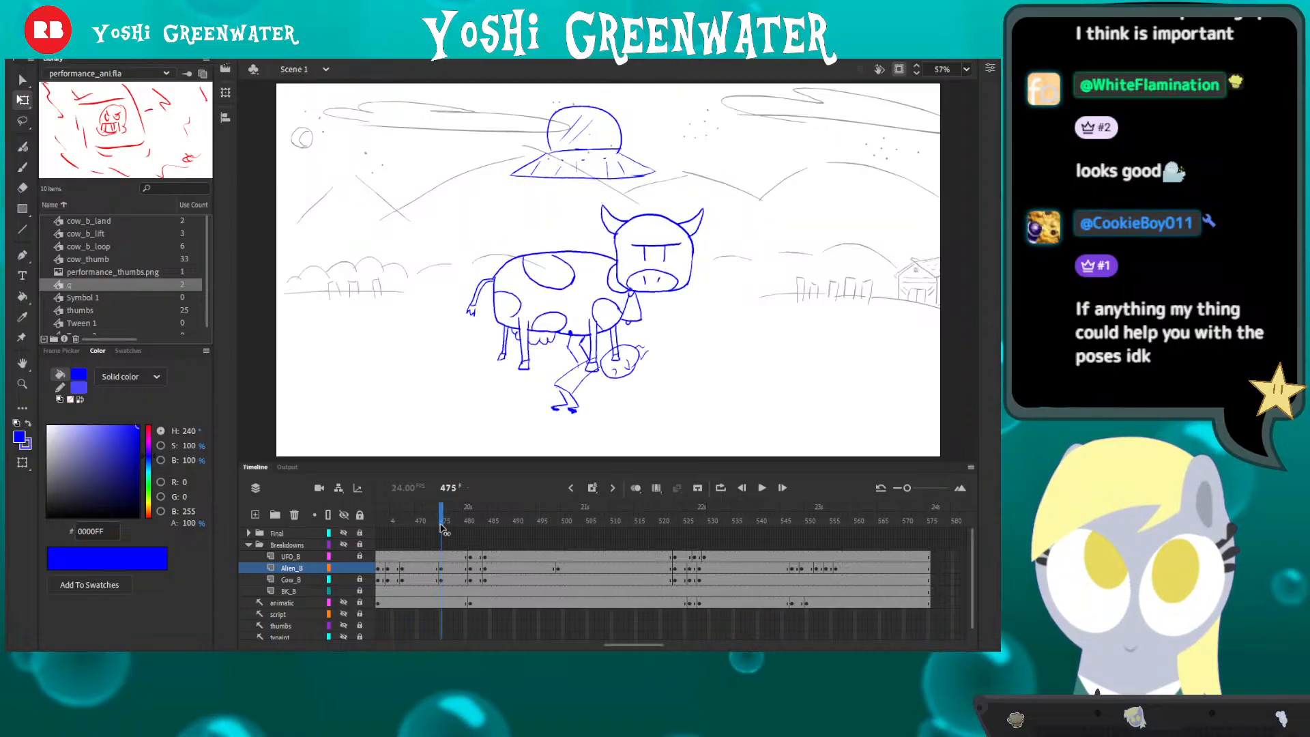
pyautogui.click(444, 568)
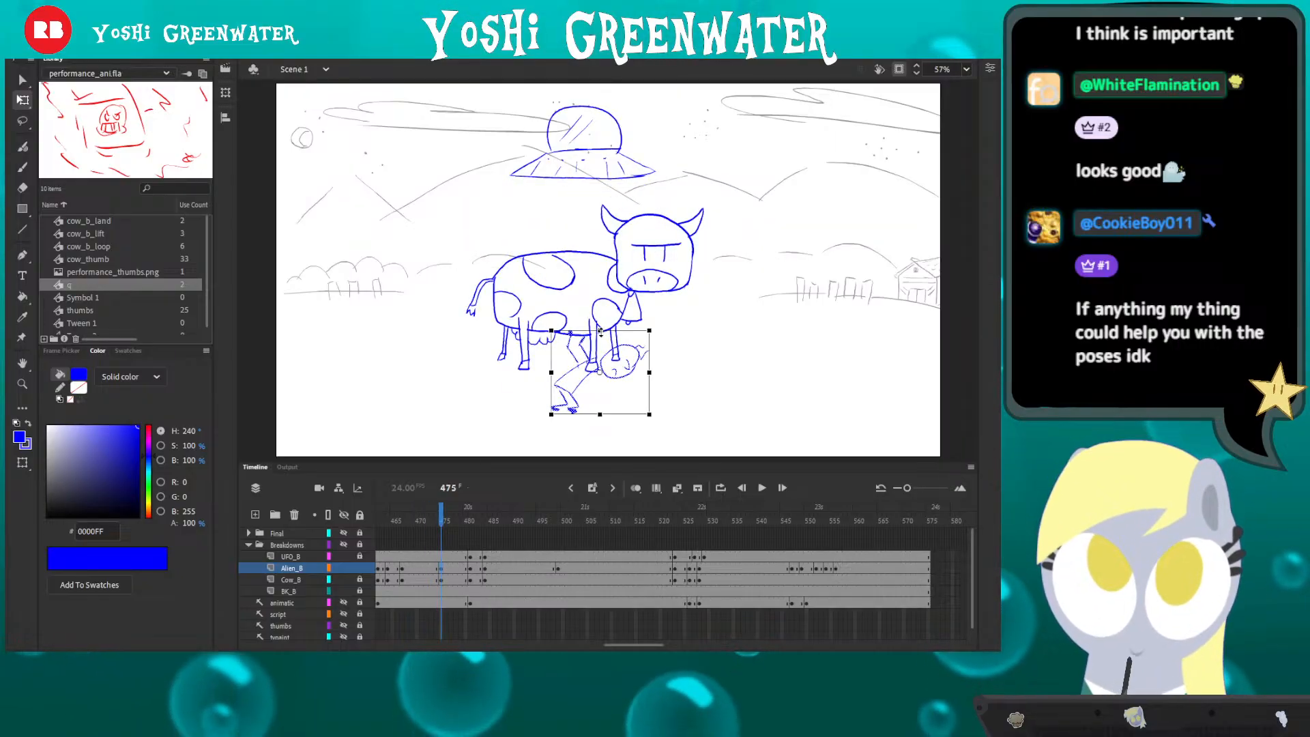
pyautogui.moveTo(601, 331); pyautogui.dragTo(600, 336)
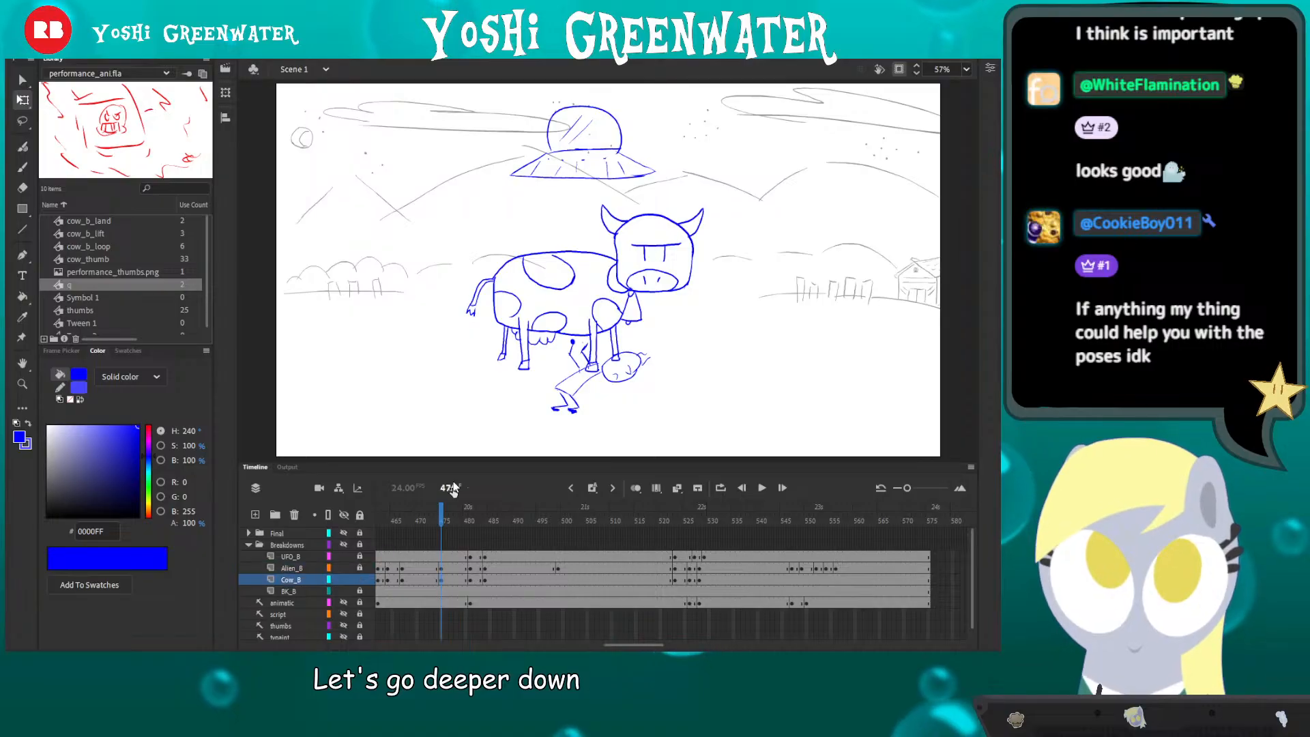
# - Move the cow on the Cow_B layer further down at frame 475 to deepen the dip
pyautogui.hotkey('shift', 'Down')
pyautogui.hotkey('shift', 'Down')
pyautogui.hotkey('shift', 'Down')
pyautogui.hotkey('shift', 'Down')
pyautogui.hotkey('shift', 'Up')
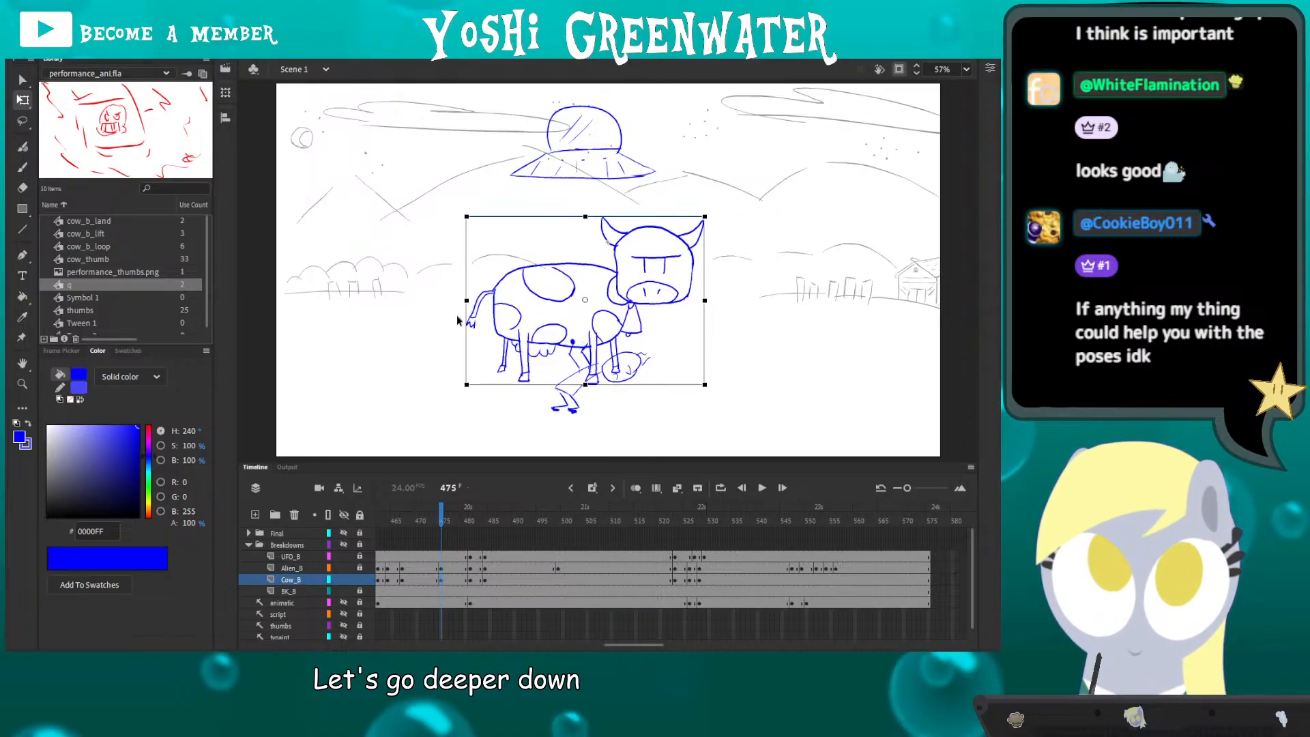
# - Play and scrub the deeper dip, the push up to the UFO and the cow's landing up to frame 530
pyautogui.click(417, 522)
pyautogui.press('Return')
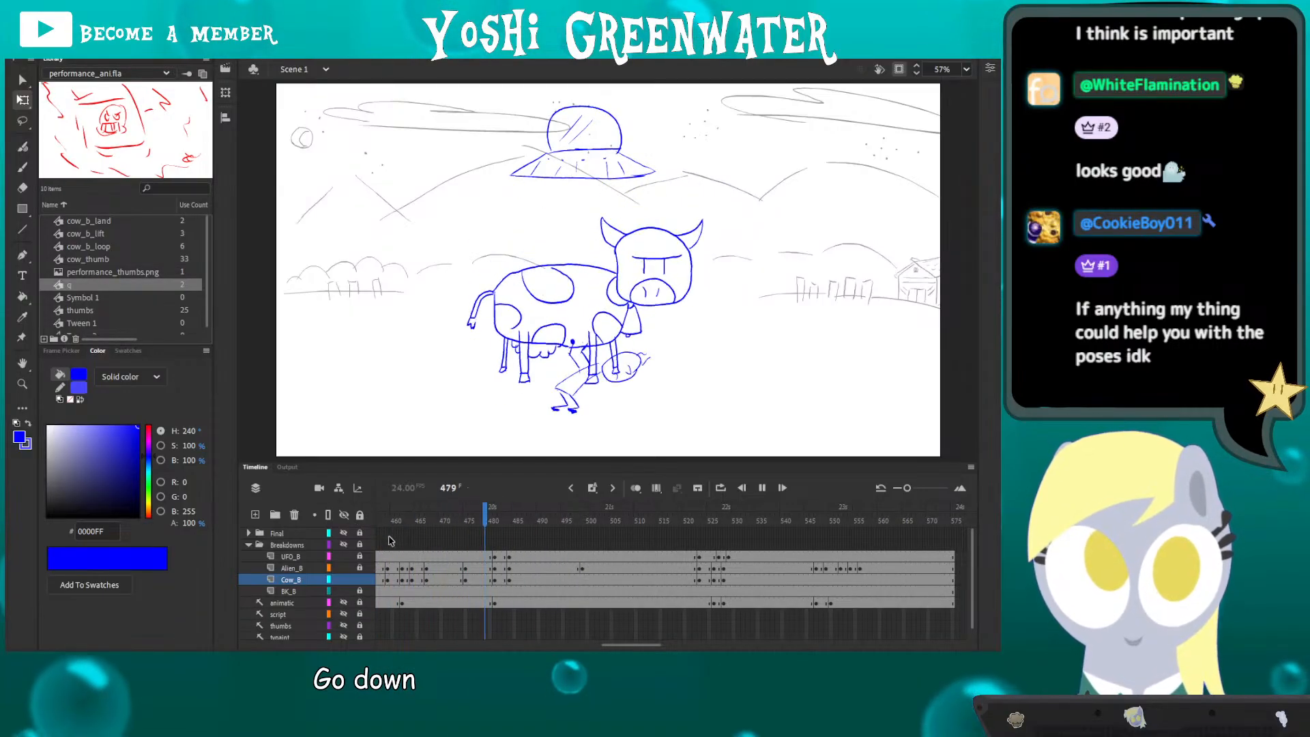
pyautogui.moveTo(440, 523); pyautogui.dragTo(498, 524)
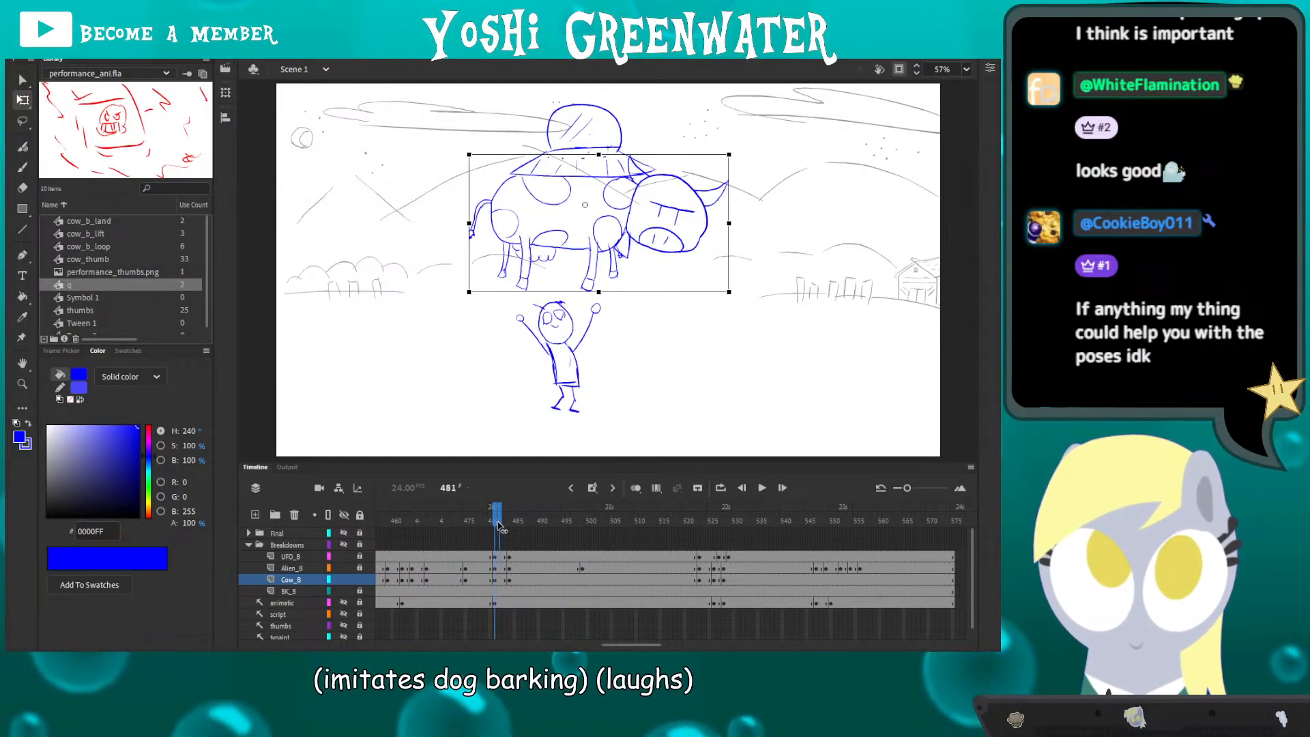
pyautogui.press('Return')
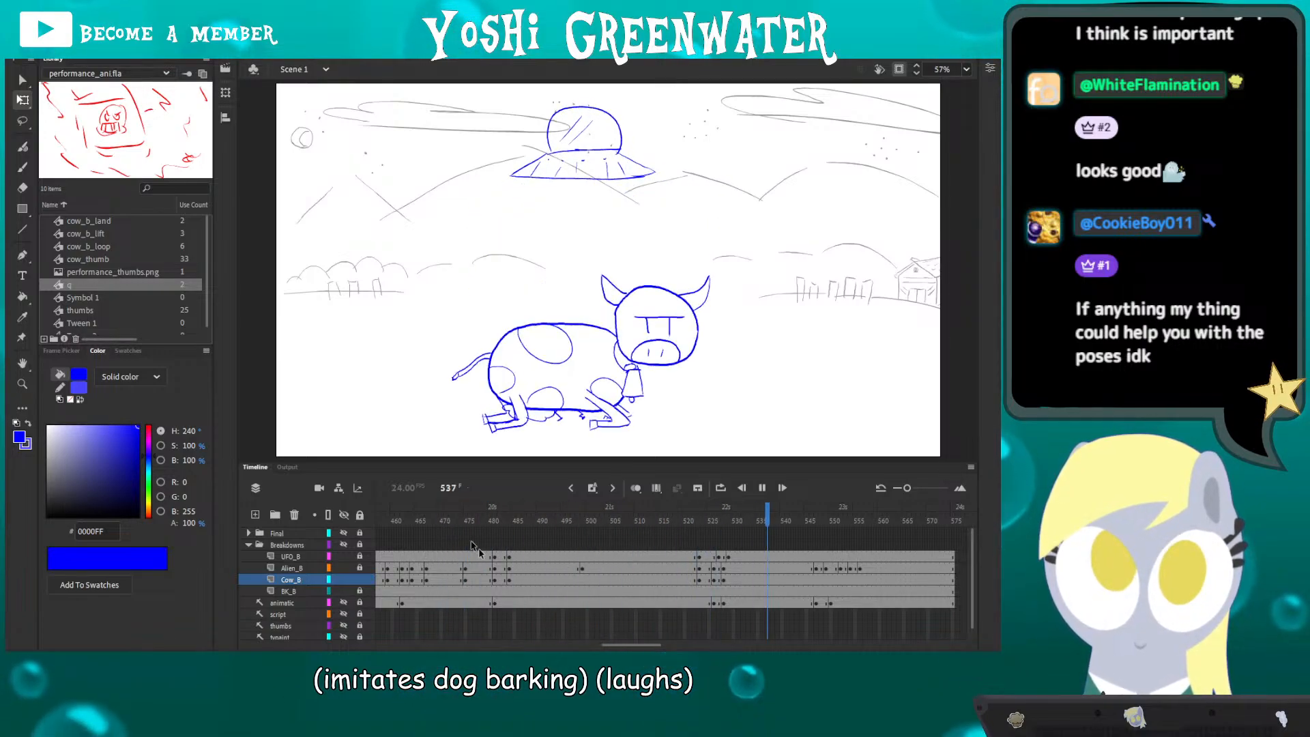
pyautogui.click(652, 520)
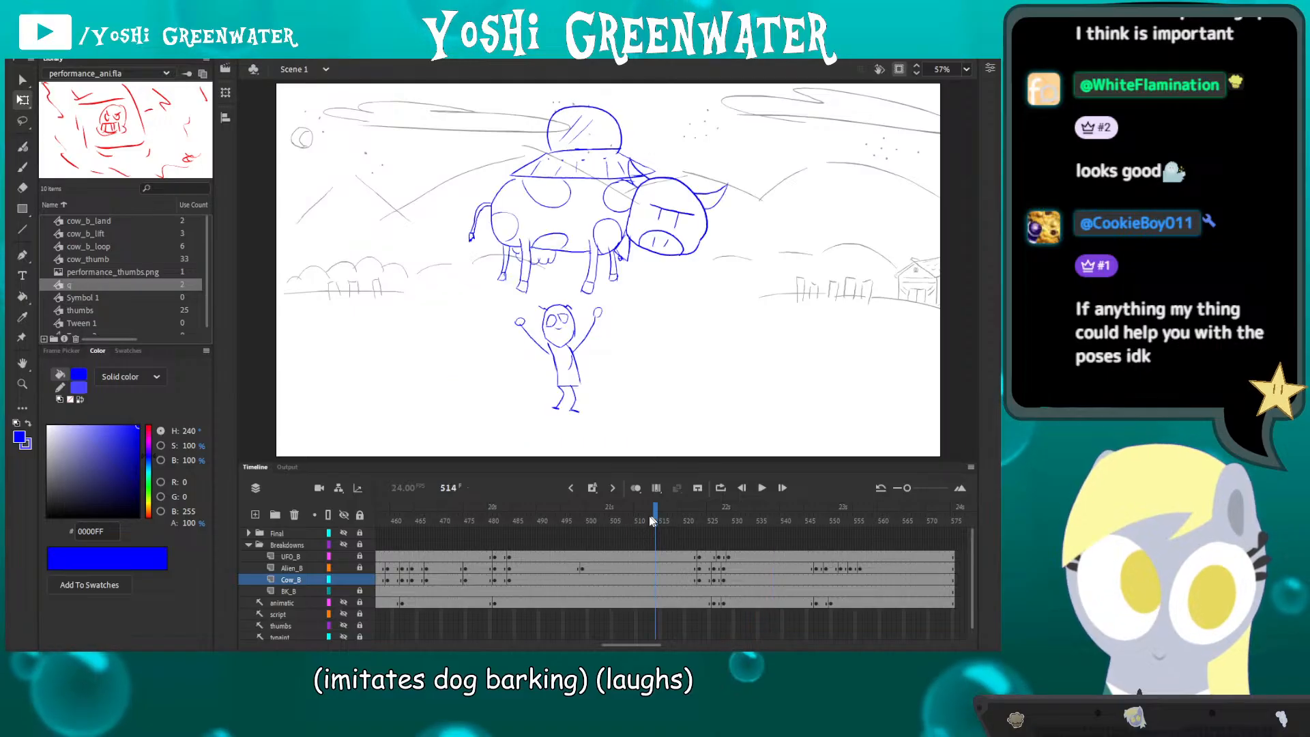
pyautogui.click(654, 522)
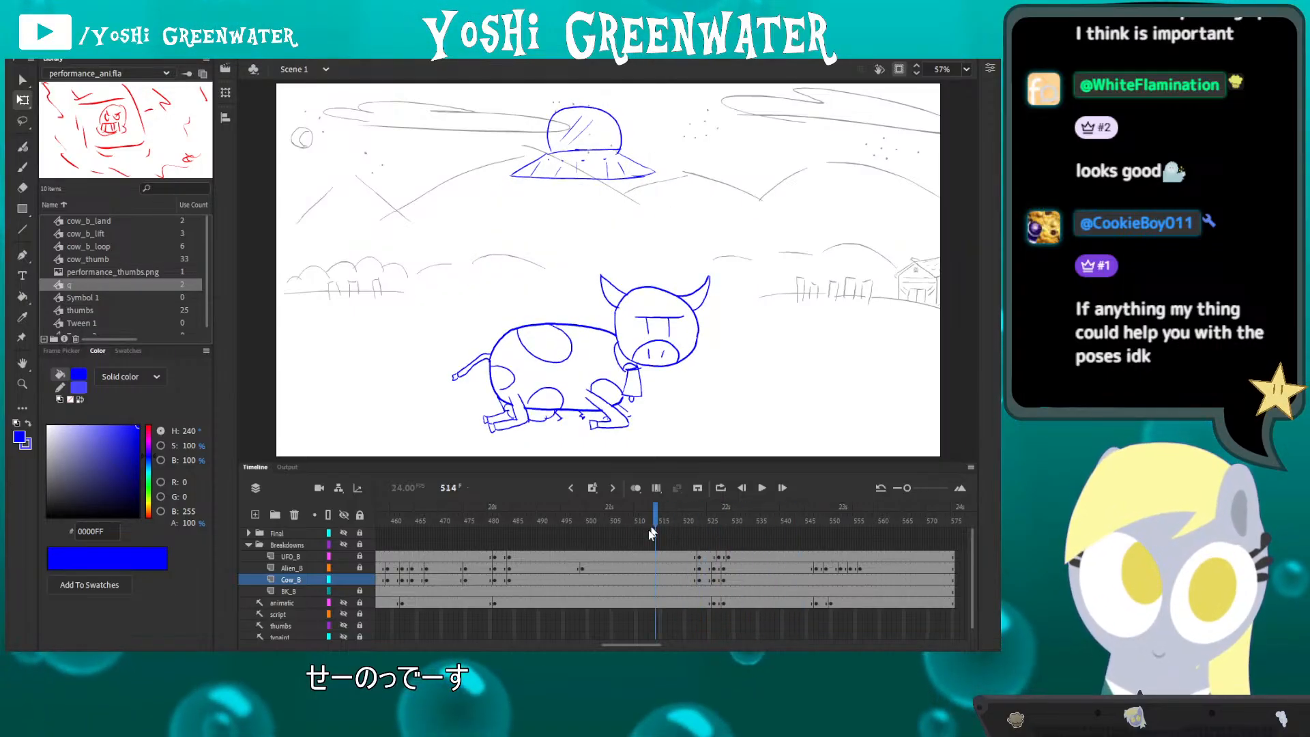
pyautogui.press('Return')
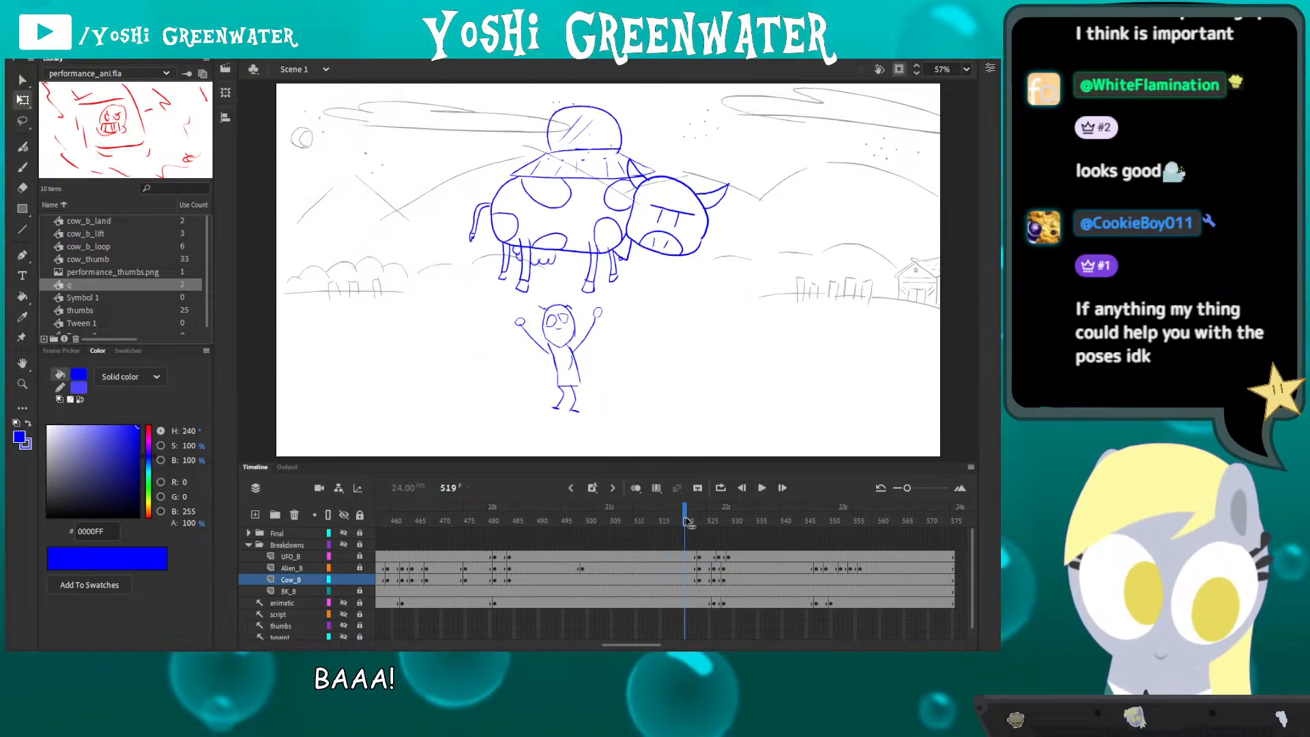
pyautogui.click(711, 523)
pyautogui.moveTo(712, 523)
pyautogui.mouseDown()
pyautogui.moveTo(672, 521)
pyautogui.moveTo(727, 525)
pyautogui.mouseUp()
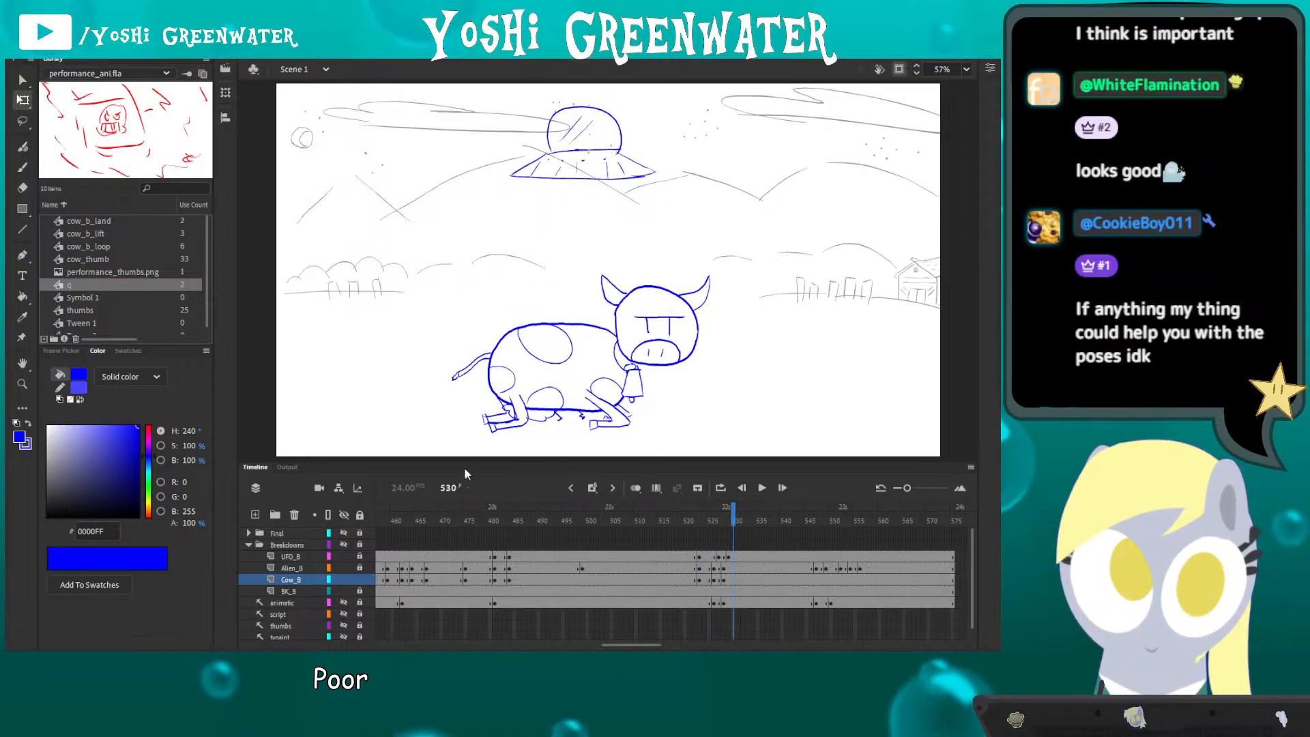
# - Watch the animation as a test movie, then look at Scene 2 and return to Scene 1
pyautogui.click(448, 523)
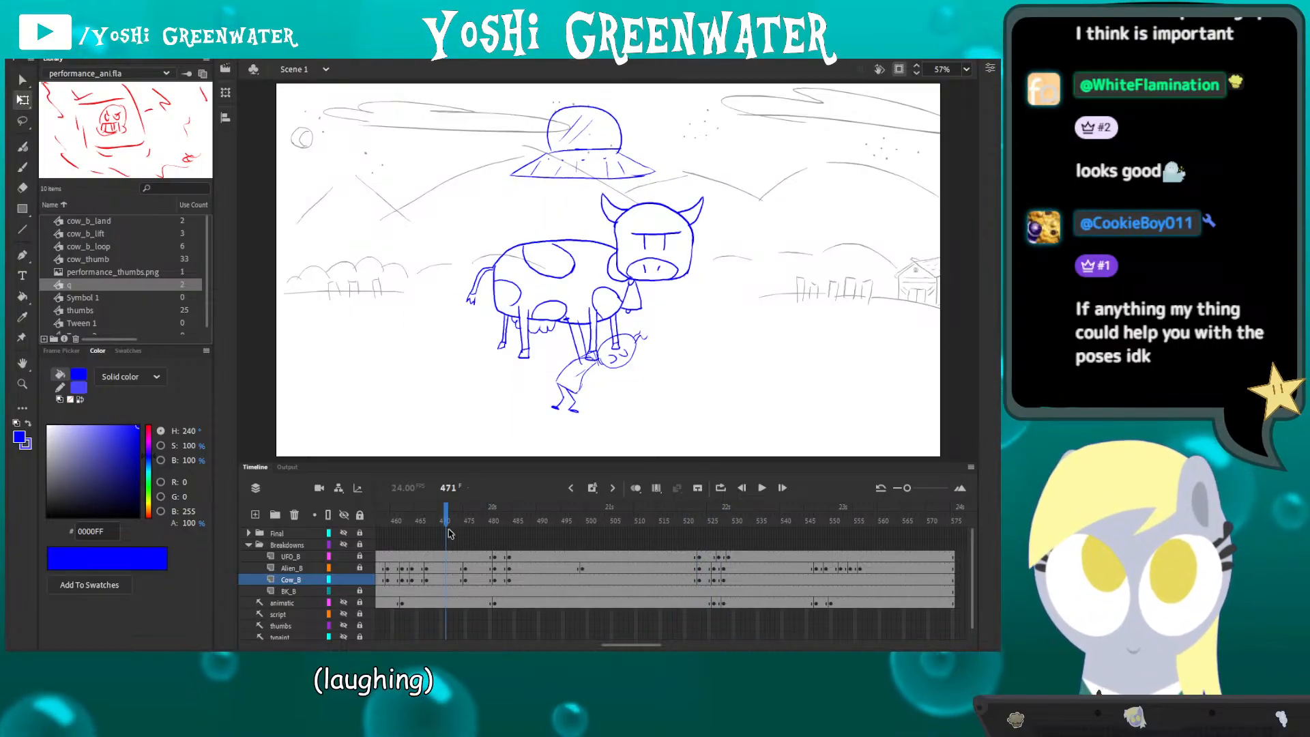
pyautogui.hotkey('ctrl', 'Return')
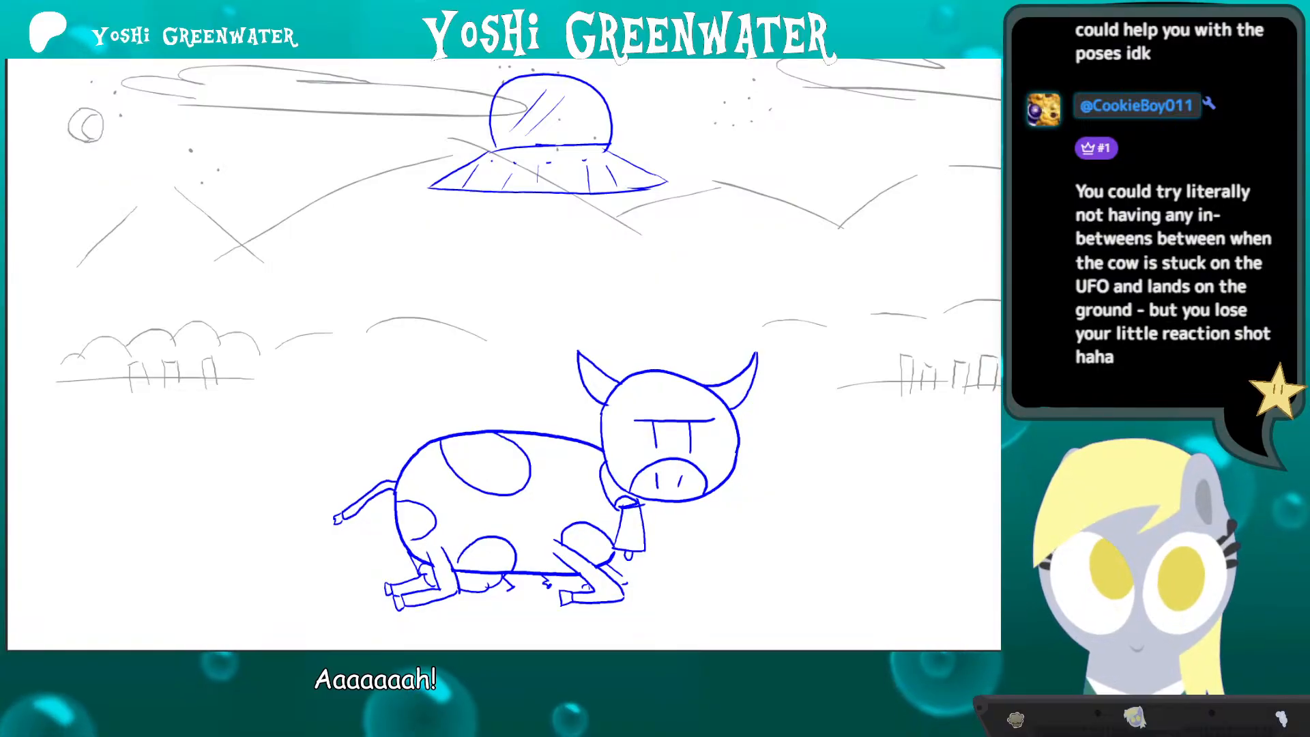
pyautogui.press('Escape')
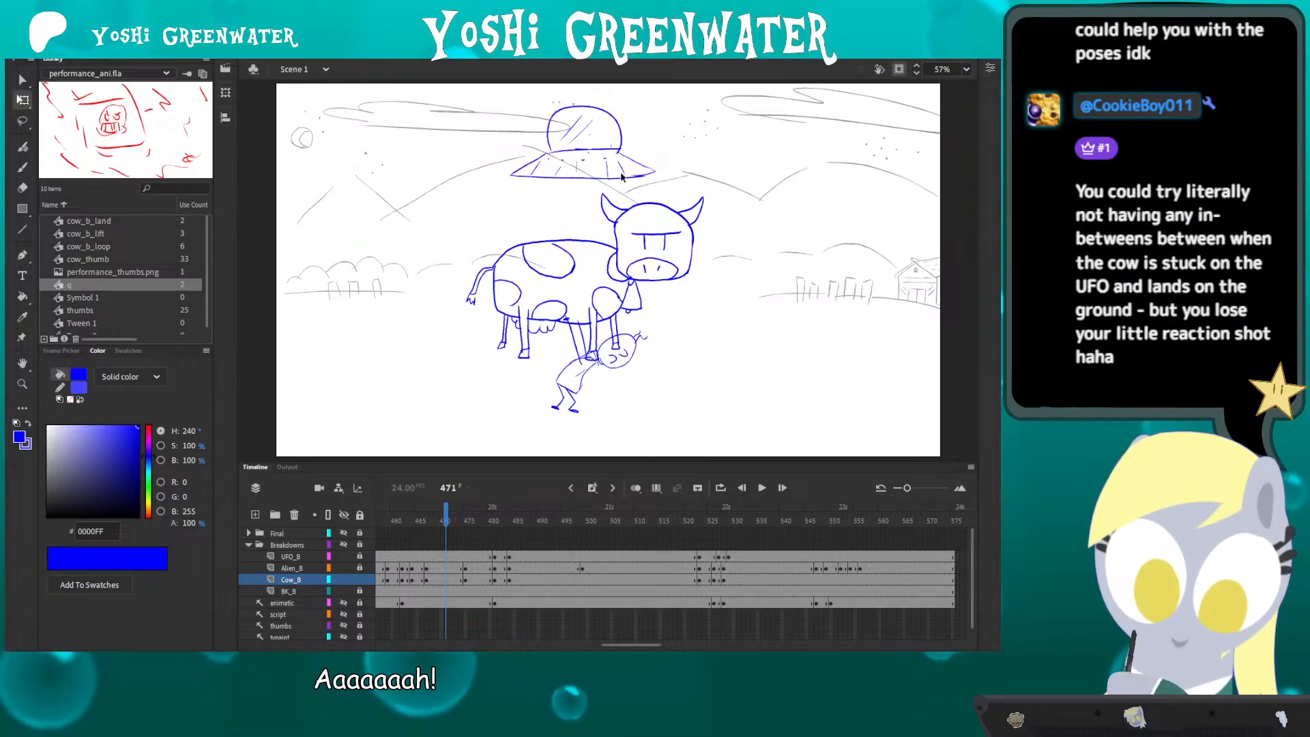
pyautogui.click(225, 69)
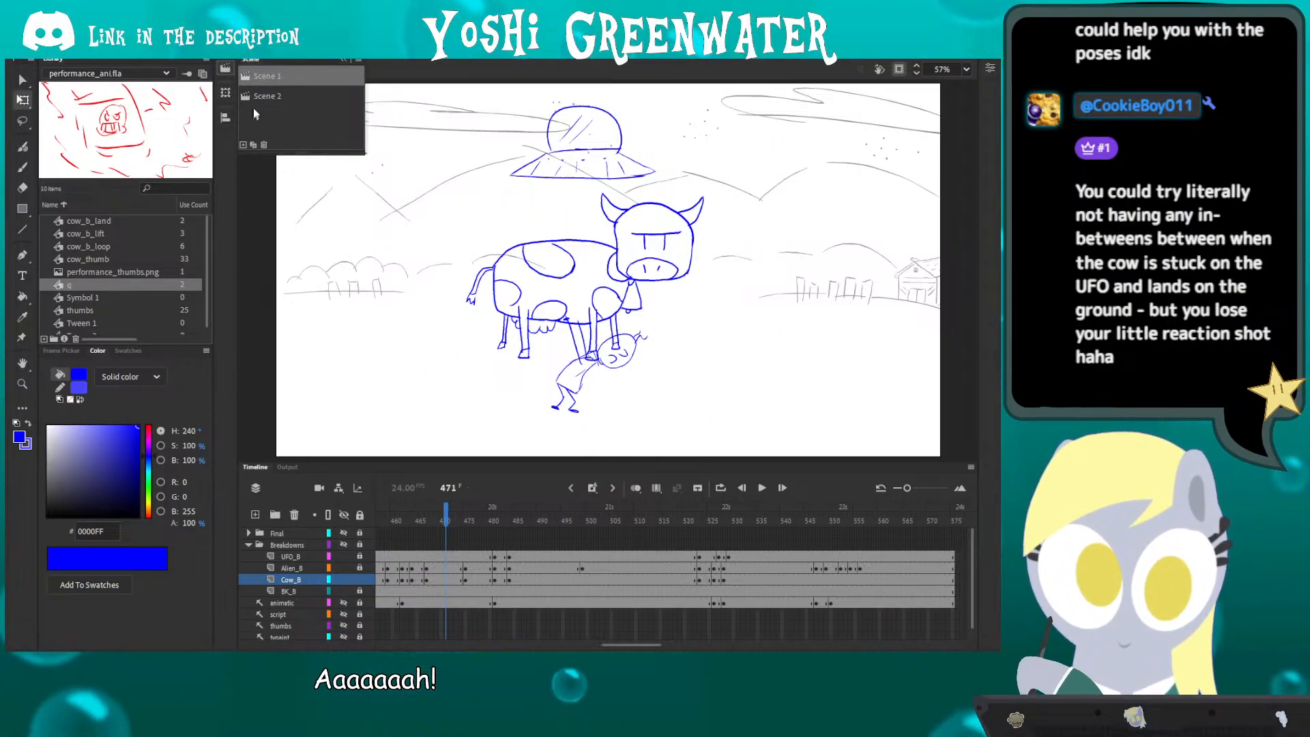
pyautogui.click(266, 96)
pyautogui.click(266, 75)
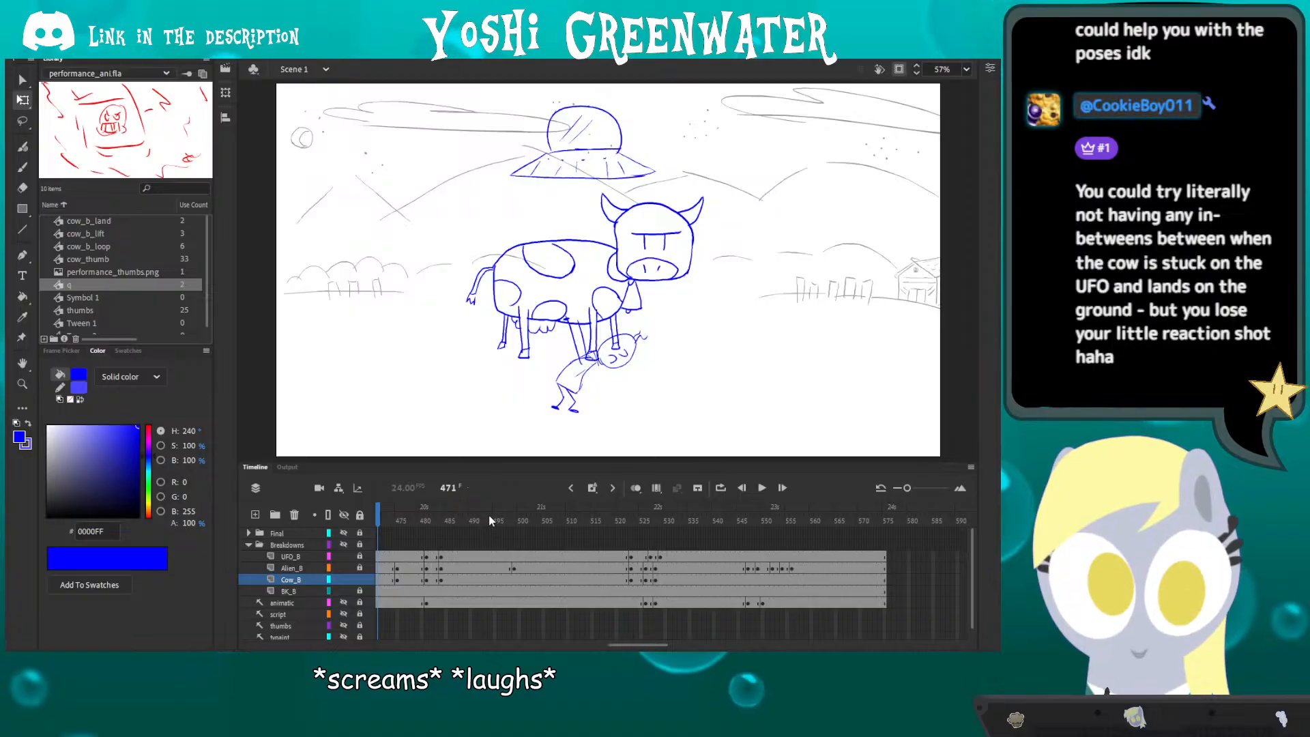
# - Scrub and step through the cow's lift, push to the UFO and landing between frames 471 and 529
pyautogui.moveTo(489, 514); pyautogui.dragTo(567, 509)
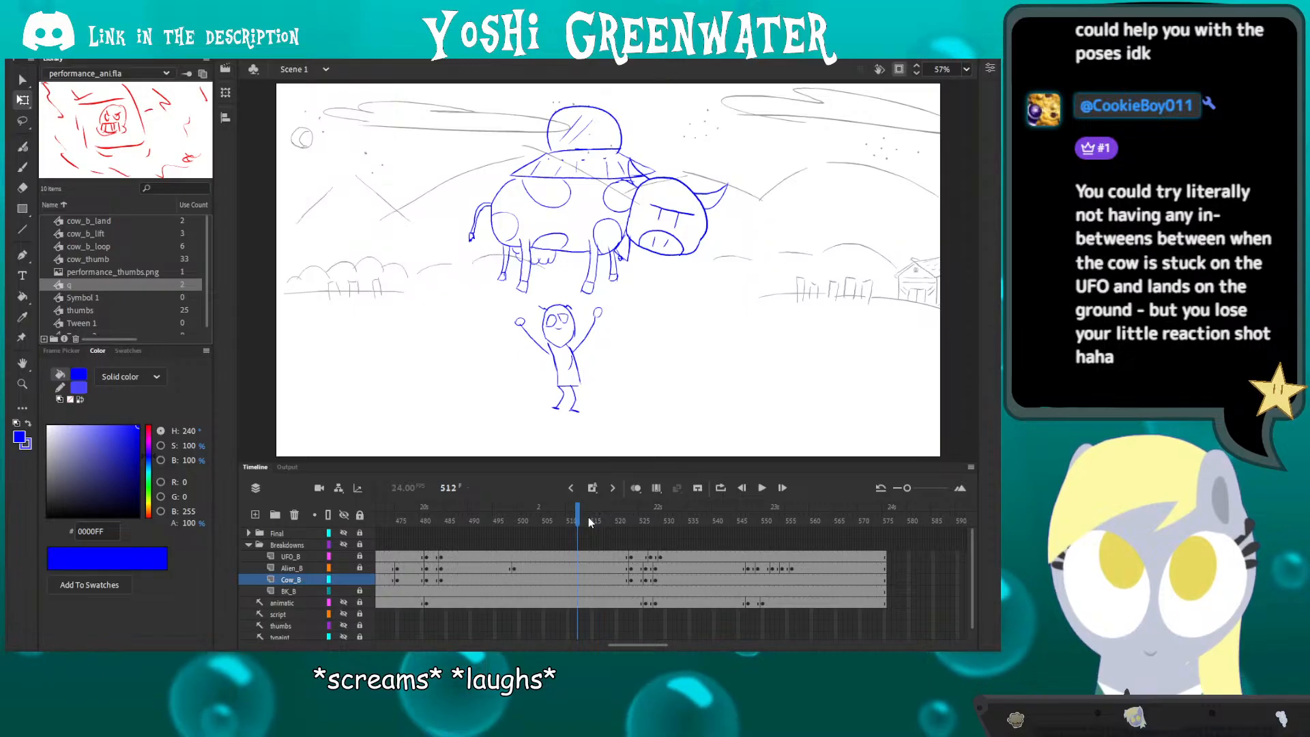
pyautogui.moveTo(588, 517); pyautogui.dragTo(663, 522)
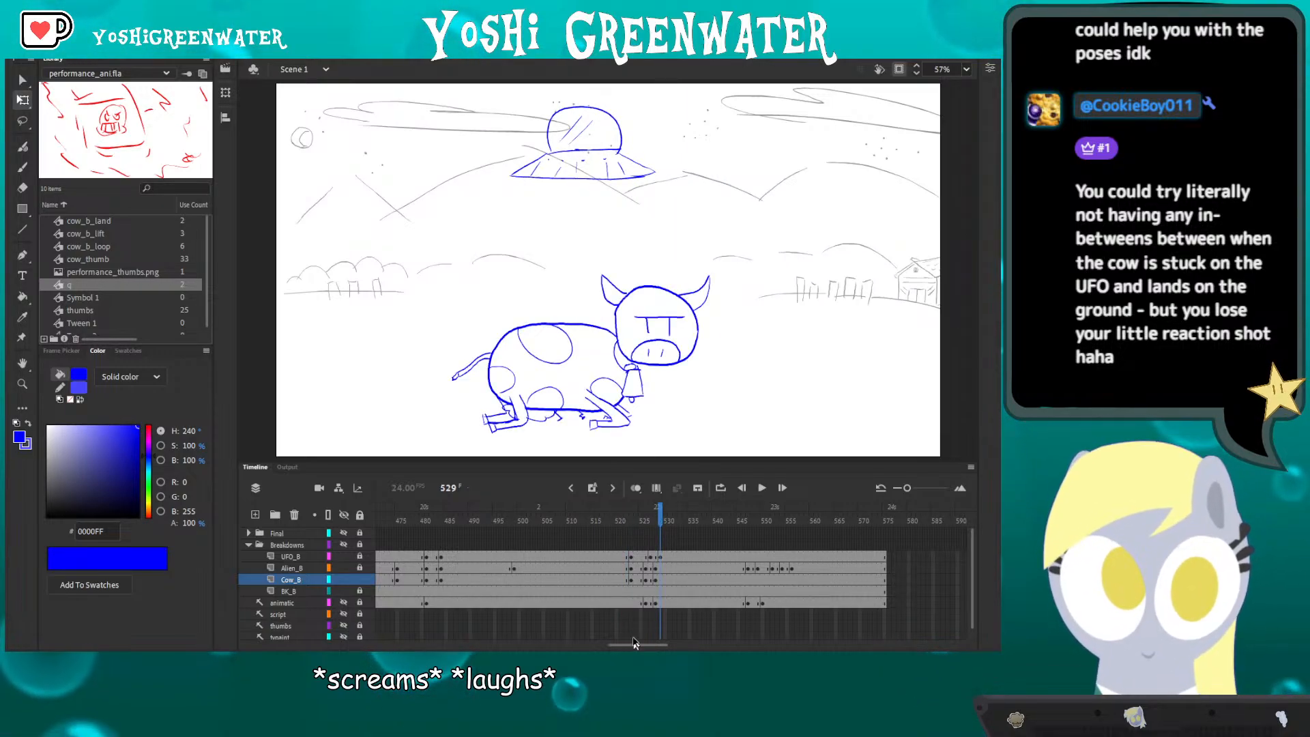
pyautogui.moveTo(635, 644); pyautogui.dragTo(641, 643)
pyautogui.click(558, 529)
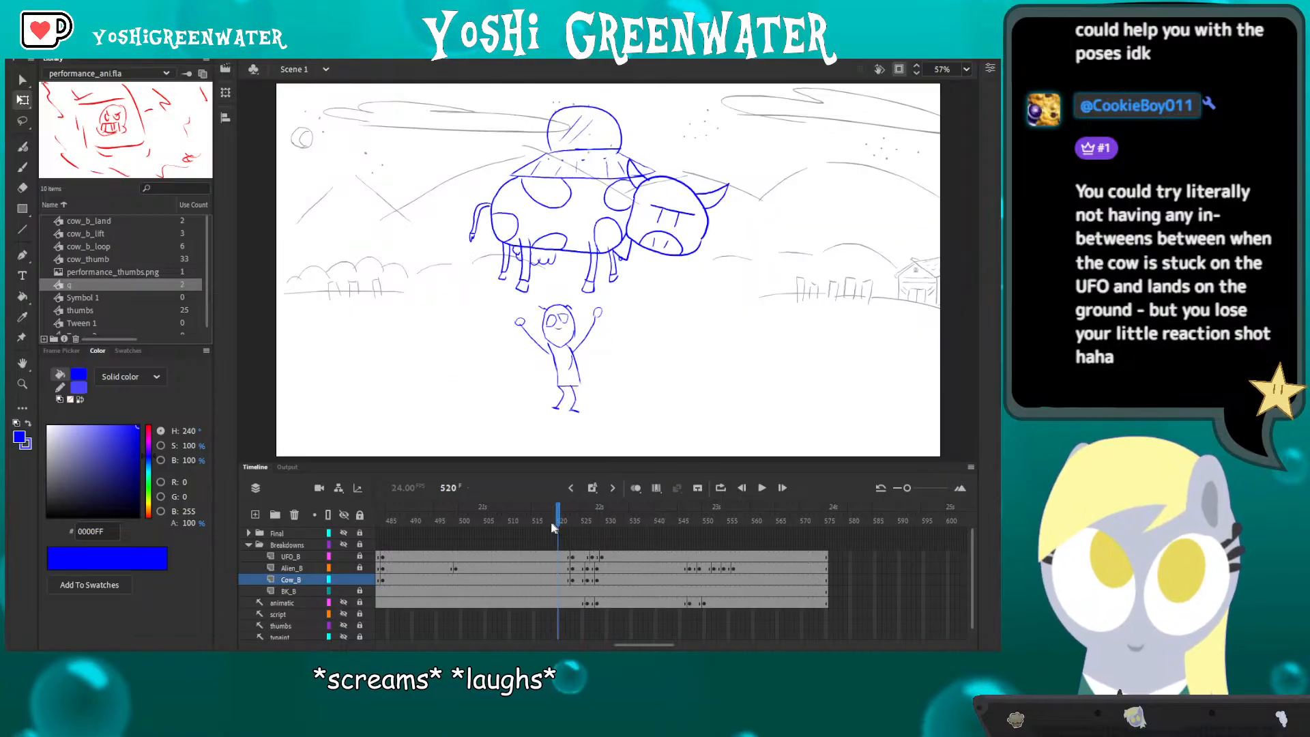
pyautogui.click(571, 535)
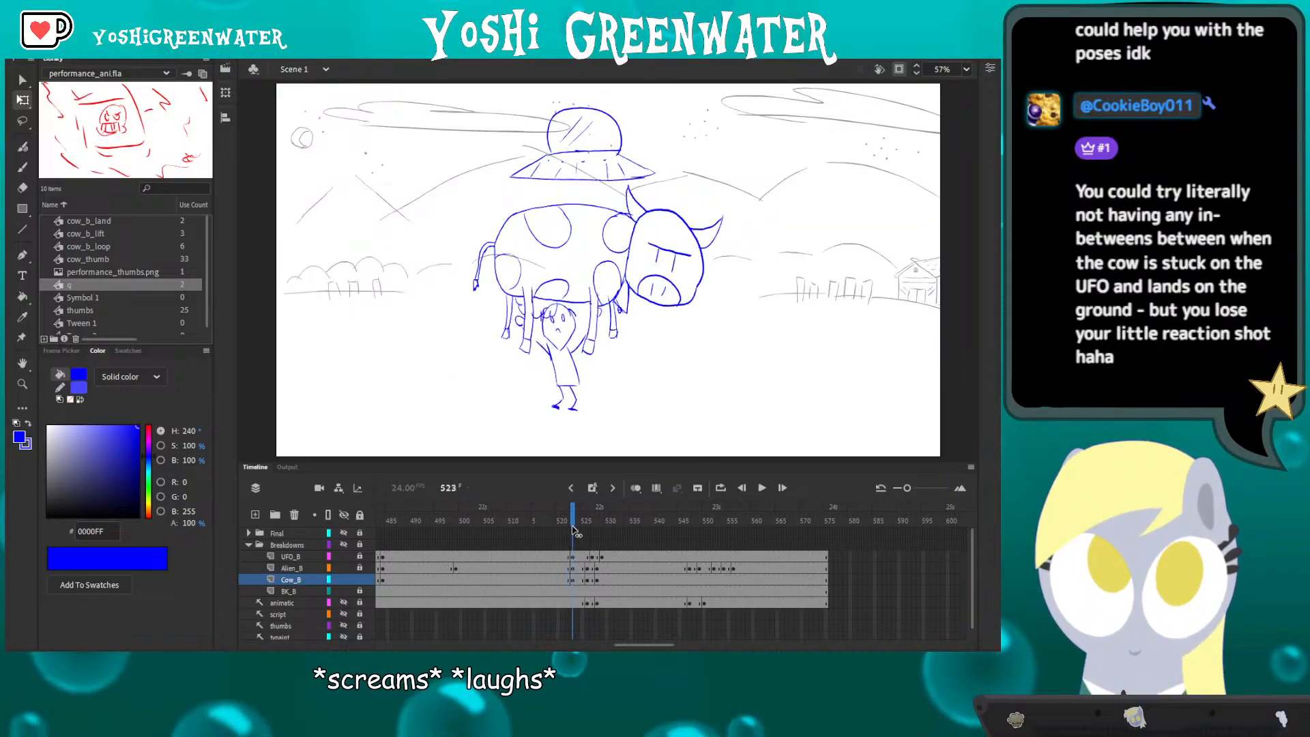
pyautogui.press('.')
pyautogui.press('.')
pyautogui.press('.')
pyautogui.press('.')
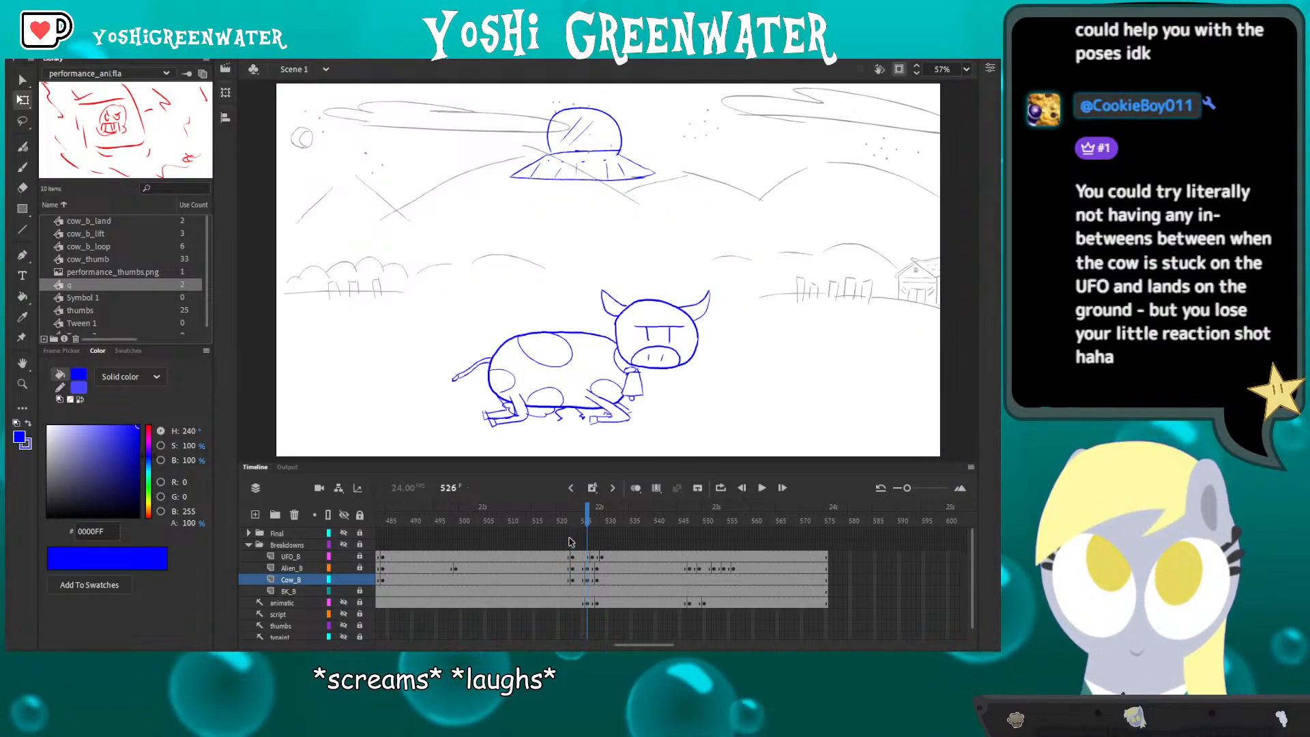
pyautogui.press('.')
pyautogui.press('.')
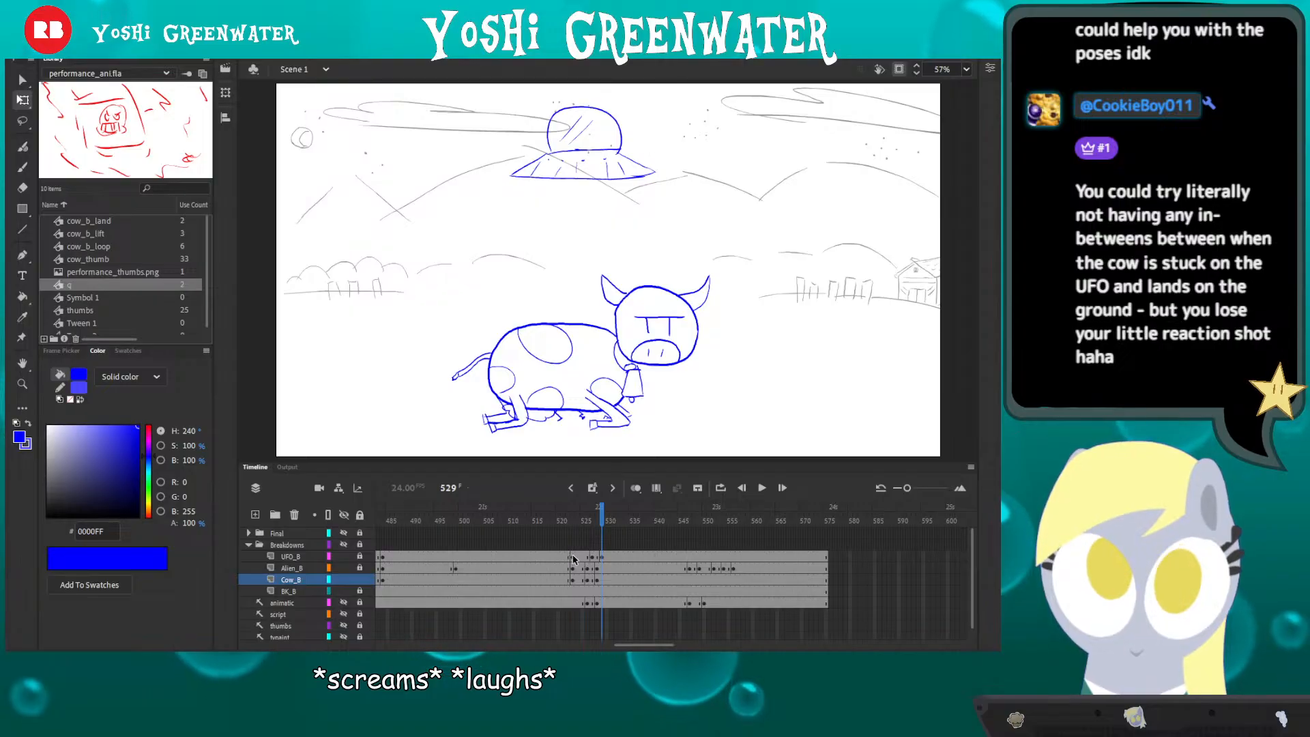
# - Clear the in-between keyframes at frame 523 on the UFO_B, Alien_B and Cow_B layers and replay the direct cut to the landing
pyautogui.moveTo(573, 558); pyautogui.dragTo(582, 581)
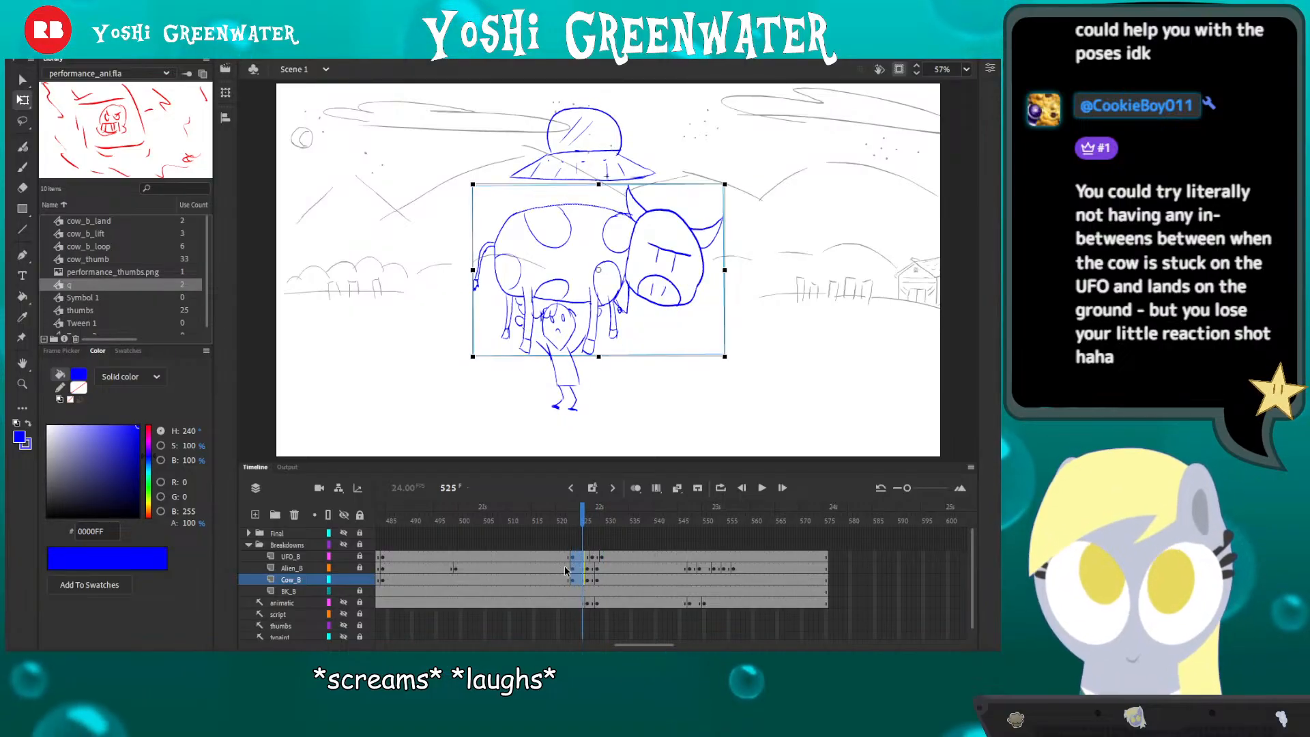
pyautogui.hotkey('shift', 'F6')
pyautogui.click(506, 515)
pyautogui.press('Return')
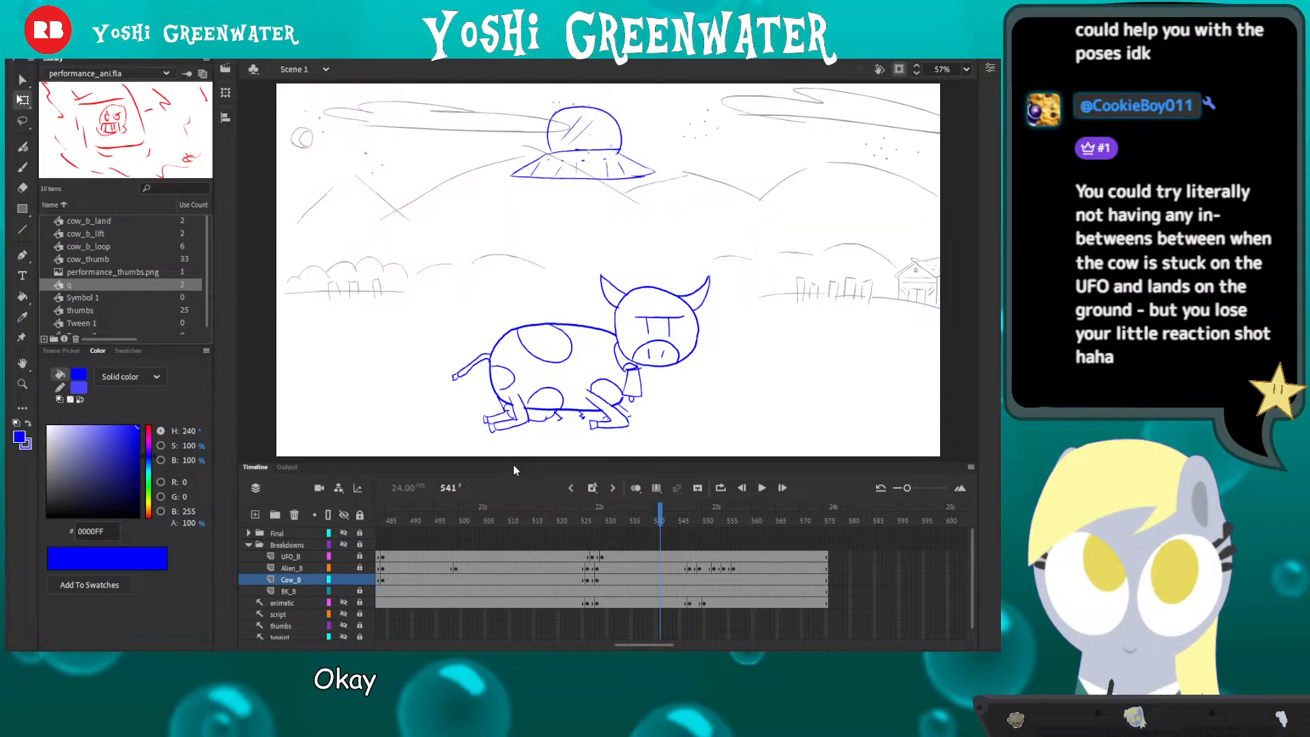
pyautogui.moveTo(513, 462); pyautogui.dragTo(515, 479)
pyautogui.click(538, 541)
pyautogui.press('Return')
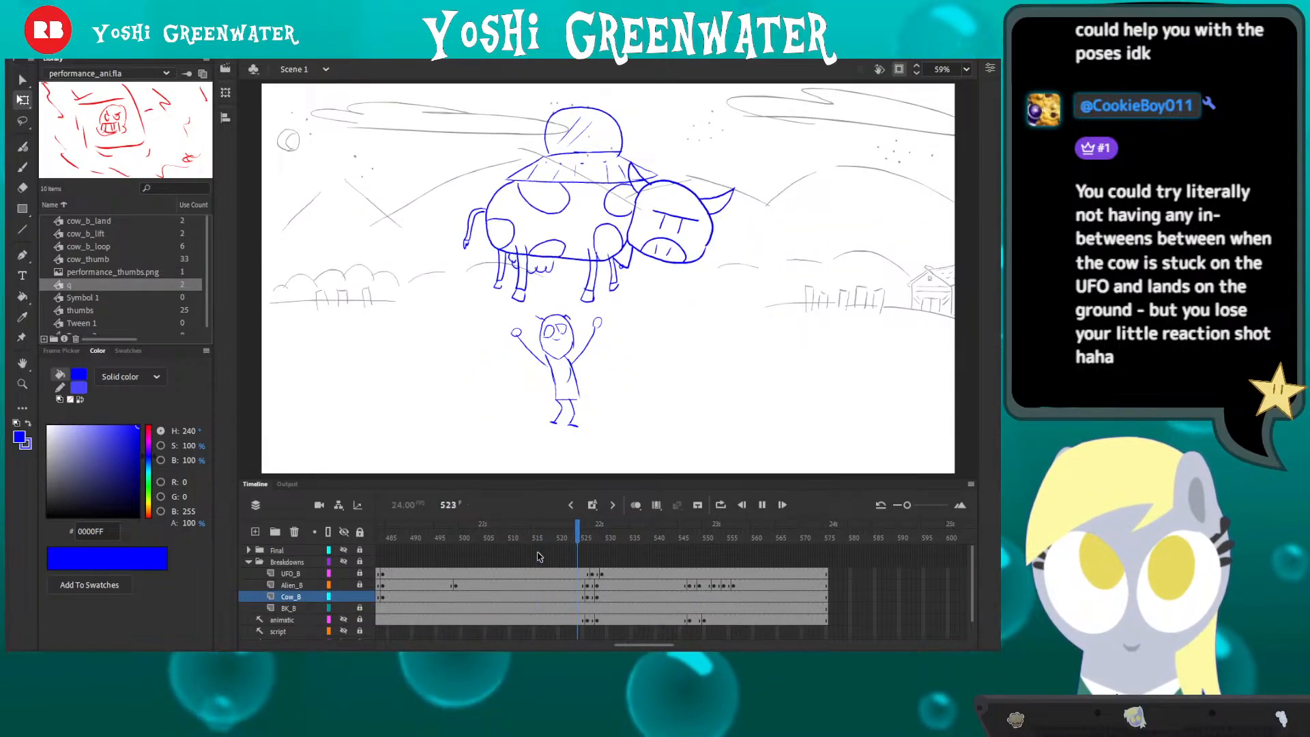
# - Sketch vertical speed lines above the landing cow at frame 526 with the brush
pyautogui.click(583, 542)
pyautogui.moveTo(583, 543); pyautogui.dragTo(588, 540)
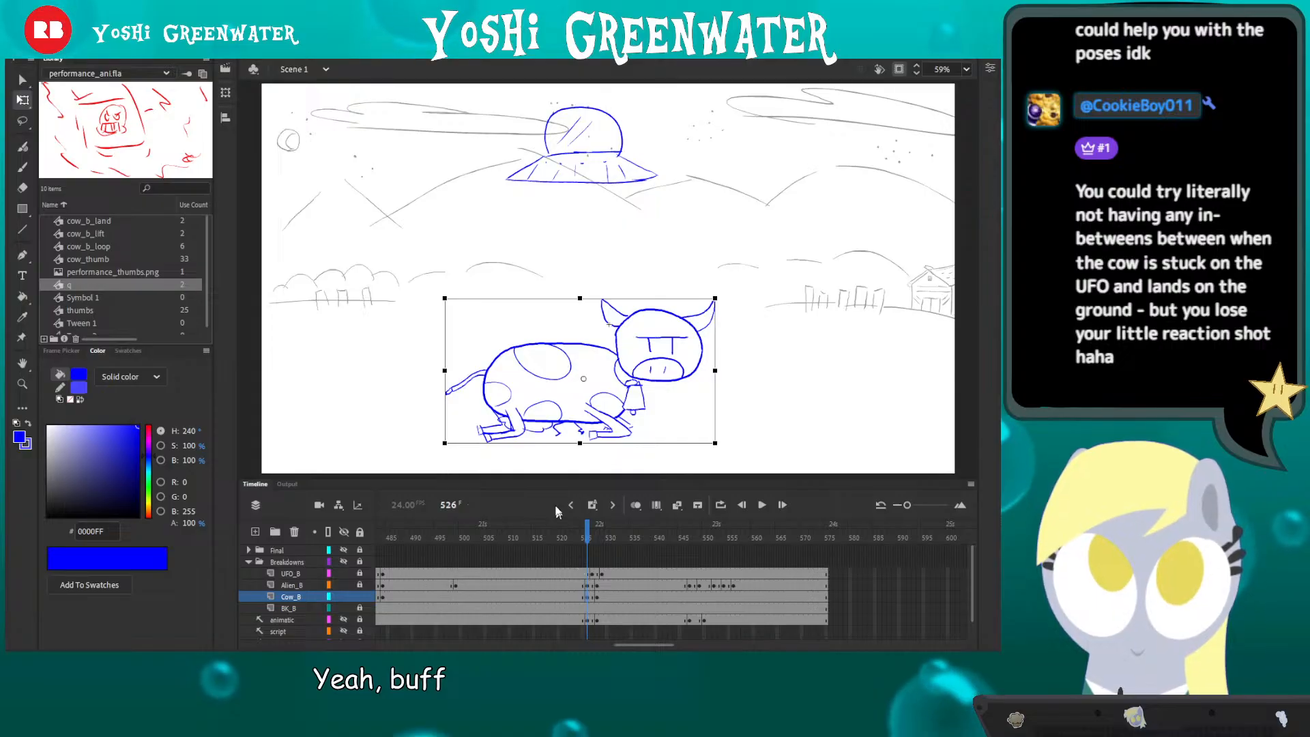
pyautogui.press('b')
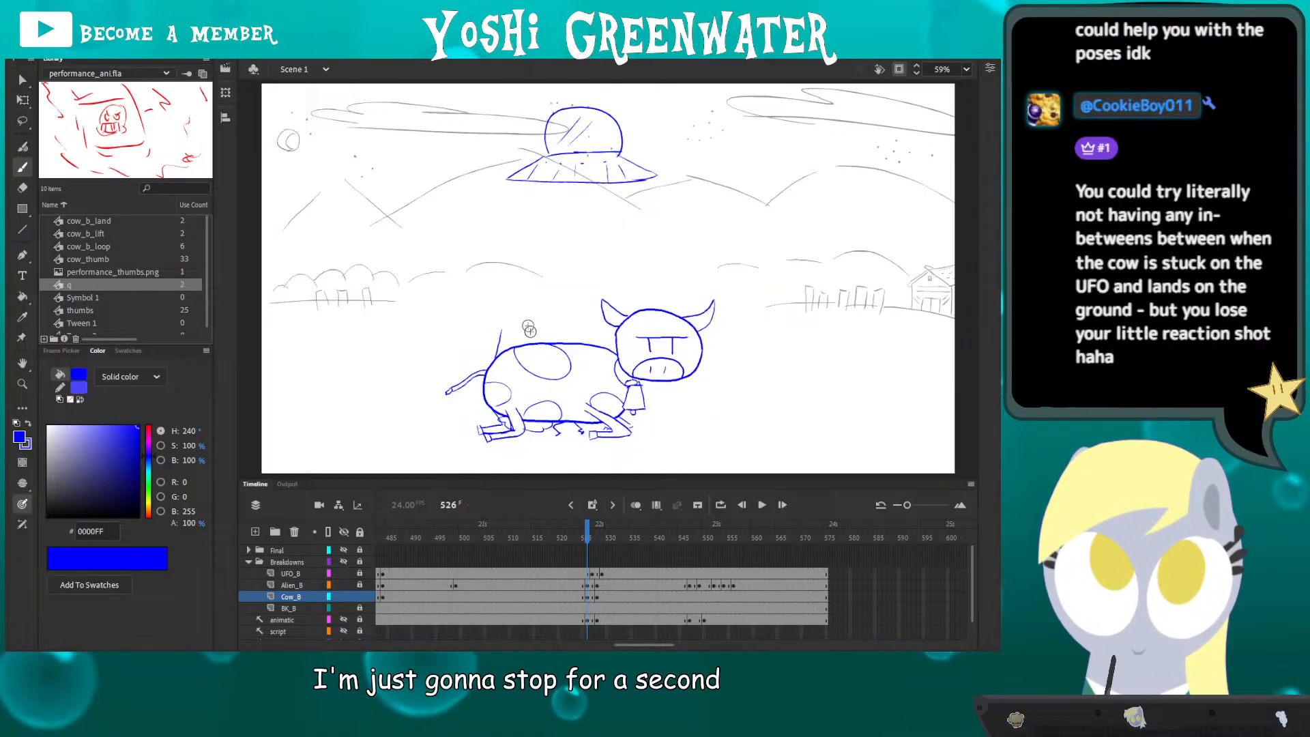
pyautogui.moveTo(631, 234); pyautogui.dragTo(636, 279)
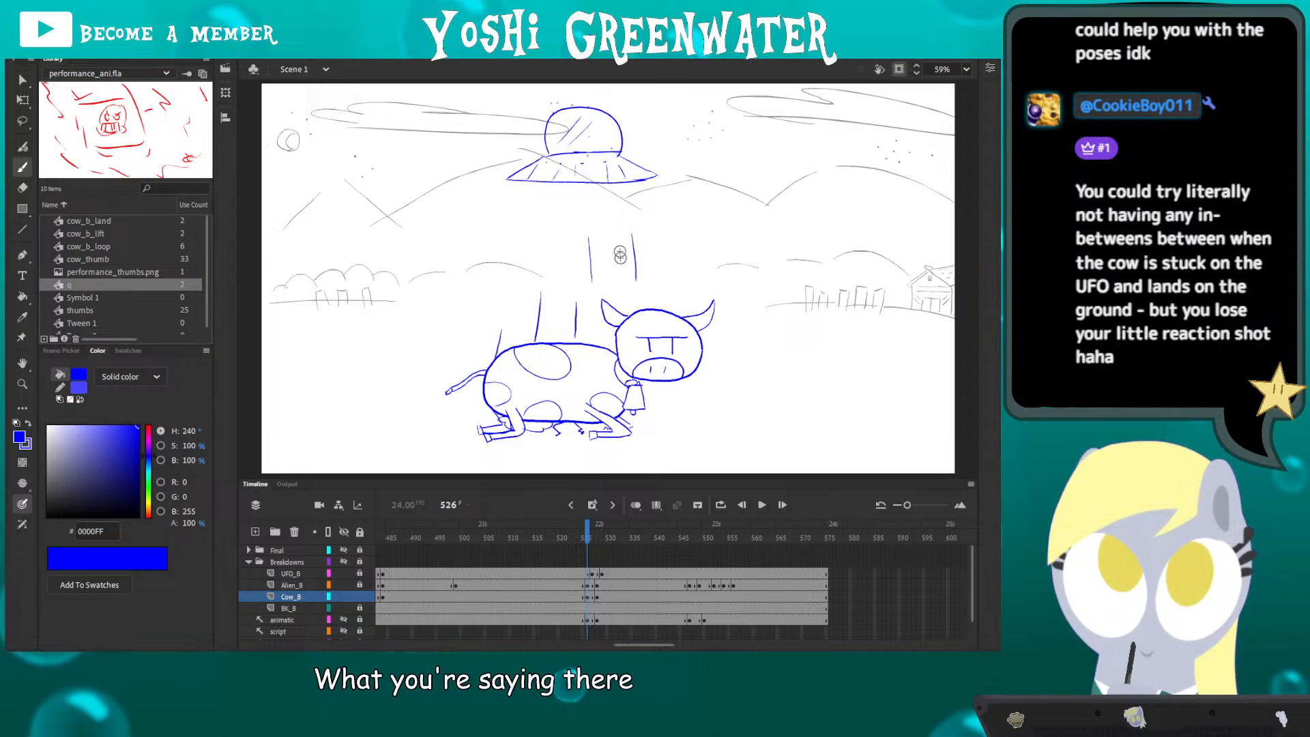
pyautogui.press('q')
pyautogui.press('.')
pyautogui.press('.')
pyautogui.press('.')
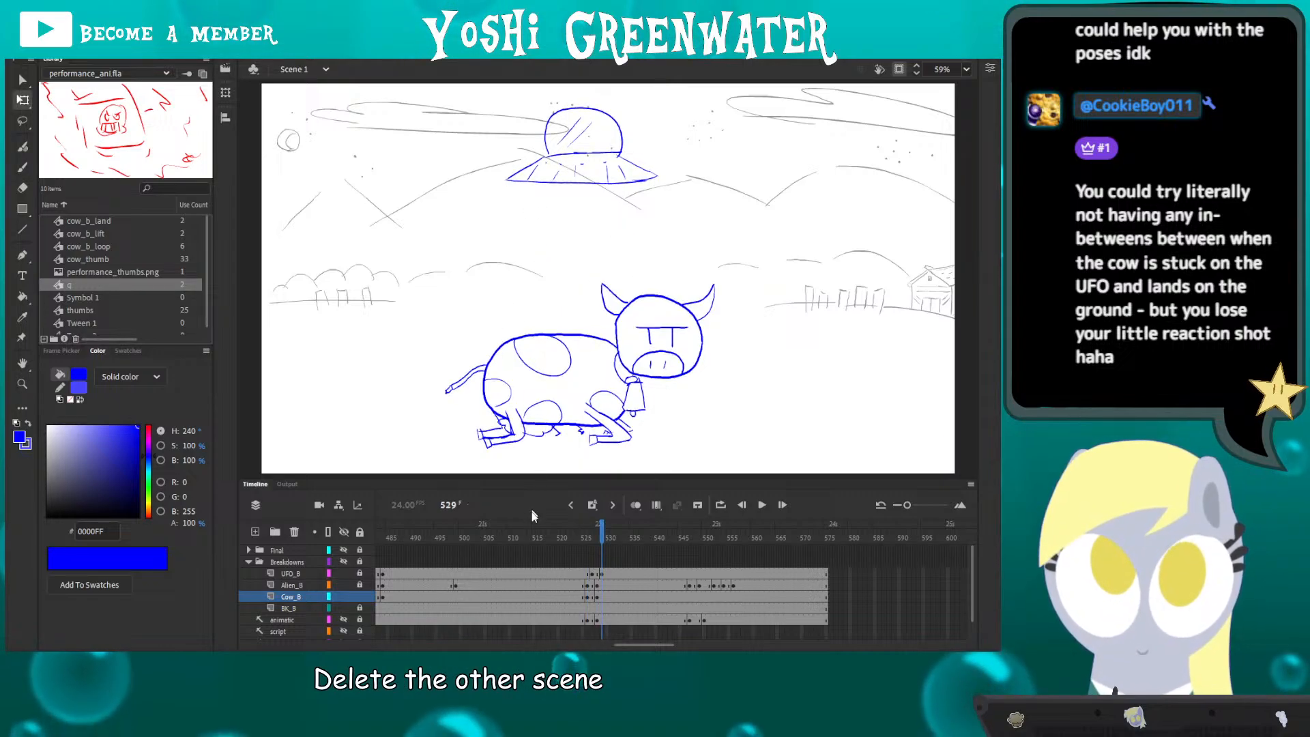
# - Replay the cow's drop from the UFO to the ground several times without the in-between to judge its weight
pyautogui.click(519, 536)
pyautogui.press('Return')
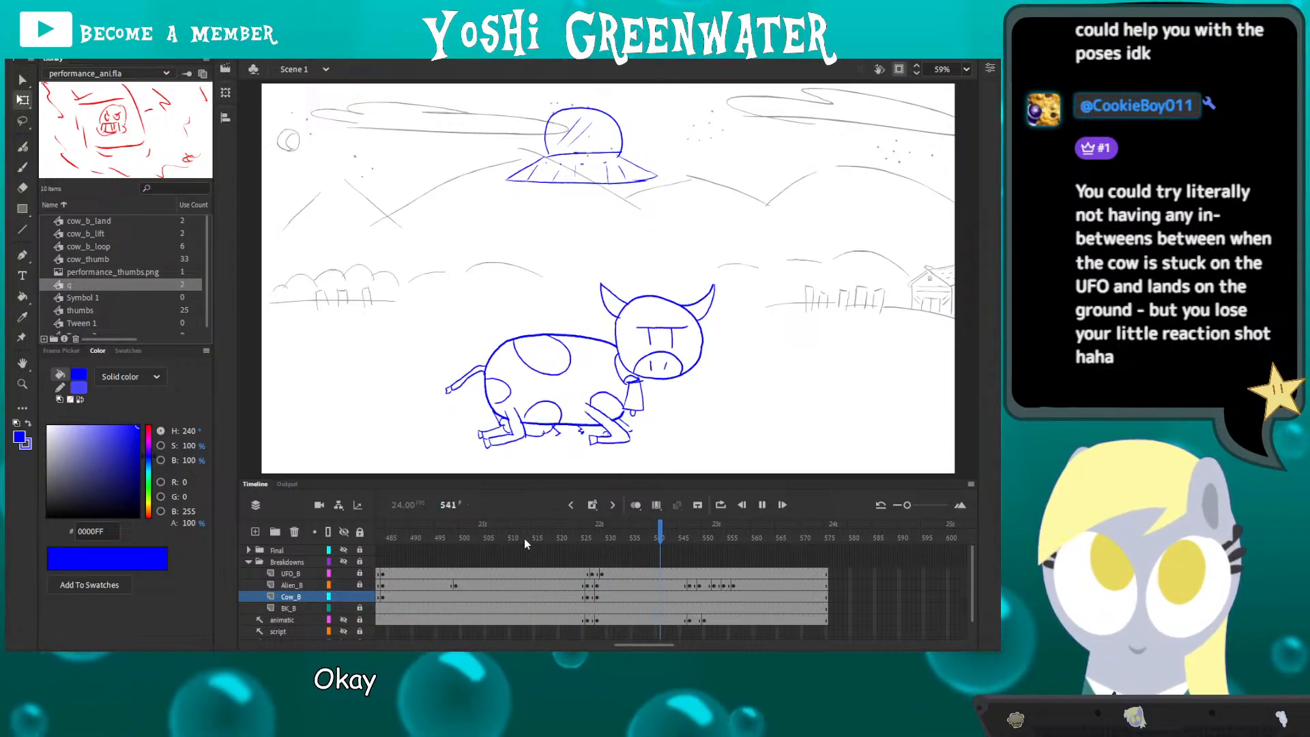
pyautogui.click(525, 539)
pyautogui.press('Return')
pyautogui.click(525, 540)
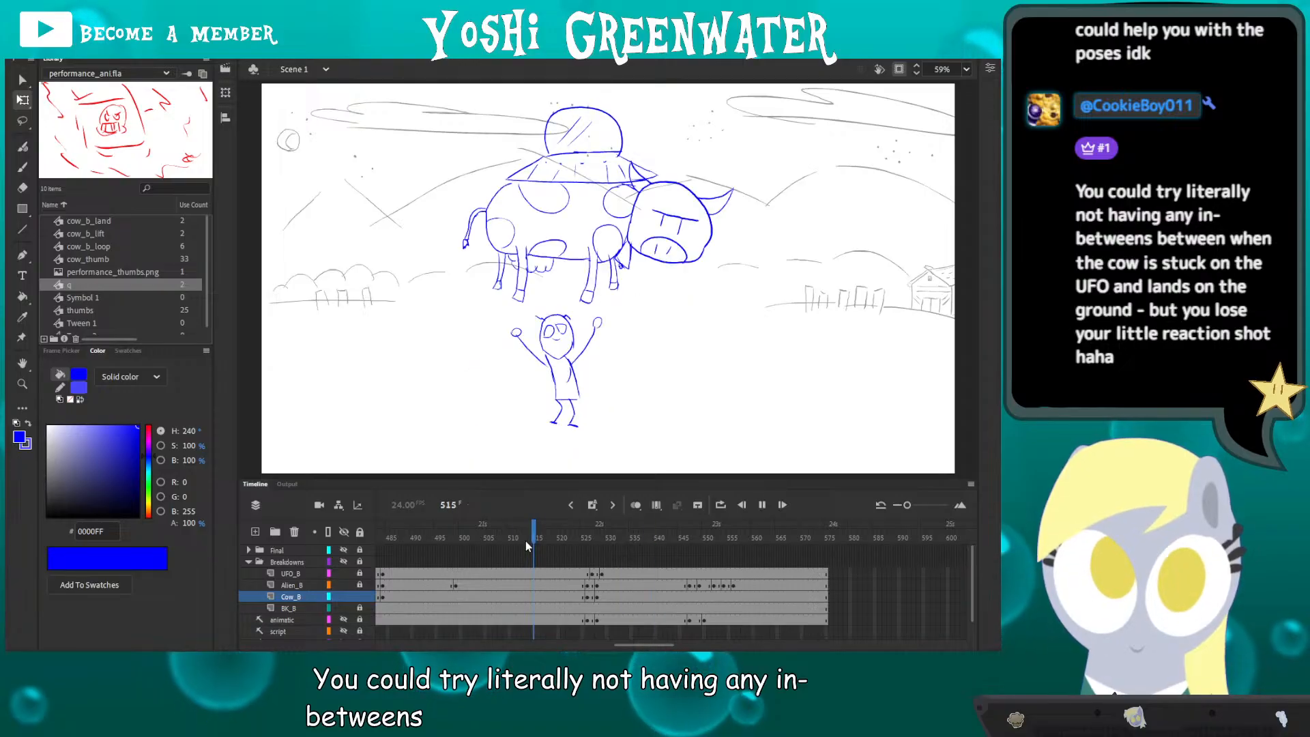
pyautogui.press('Return')
pyautogui.click(526, 540)
pyautogui.press('Return')
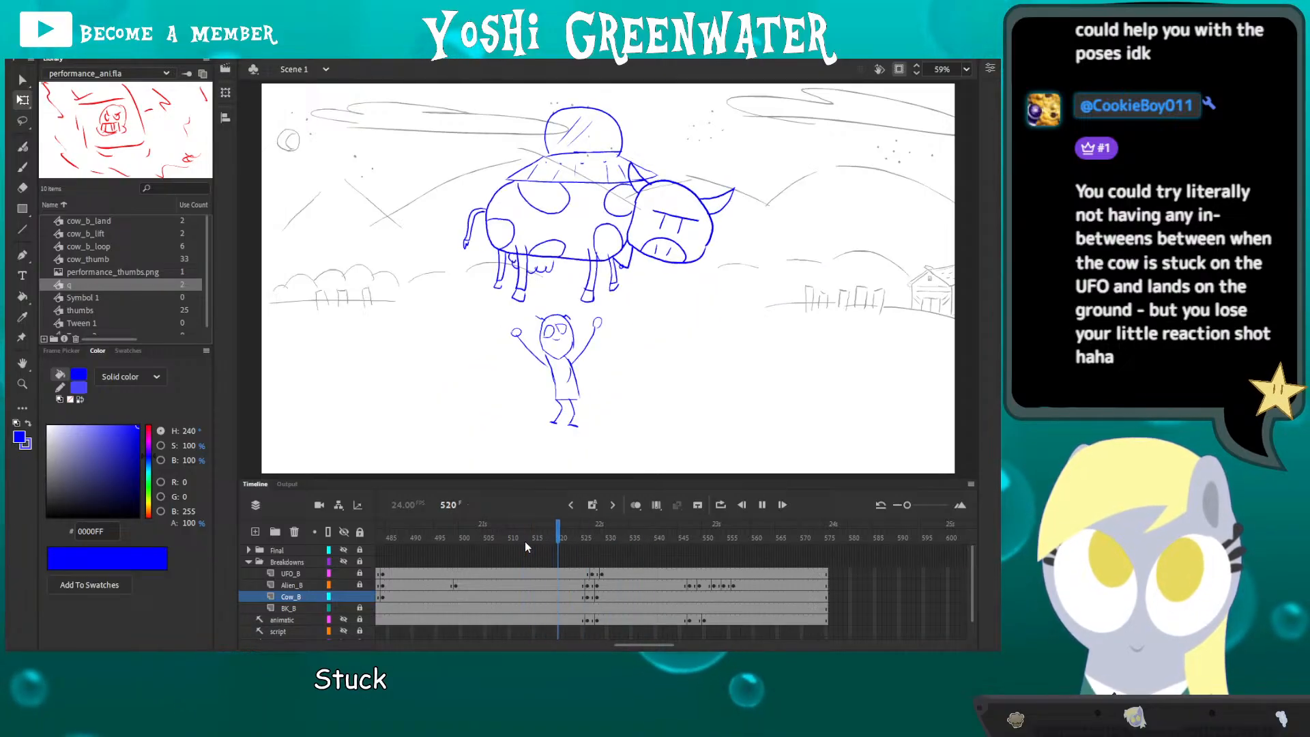
pyautogui.click(525, 540)
pyautogui.press('Return')
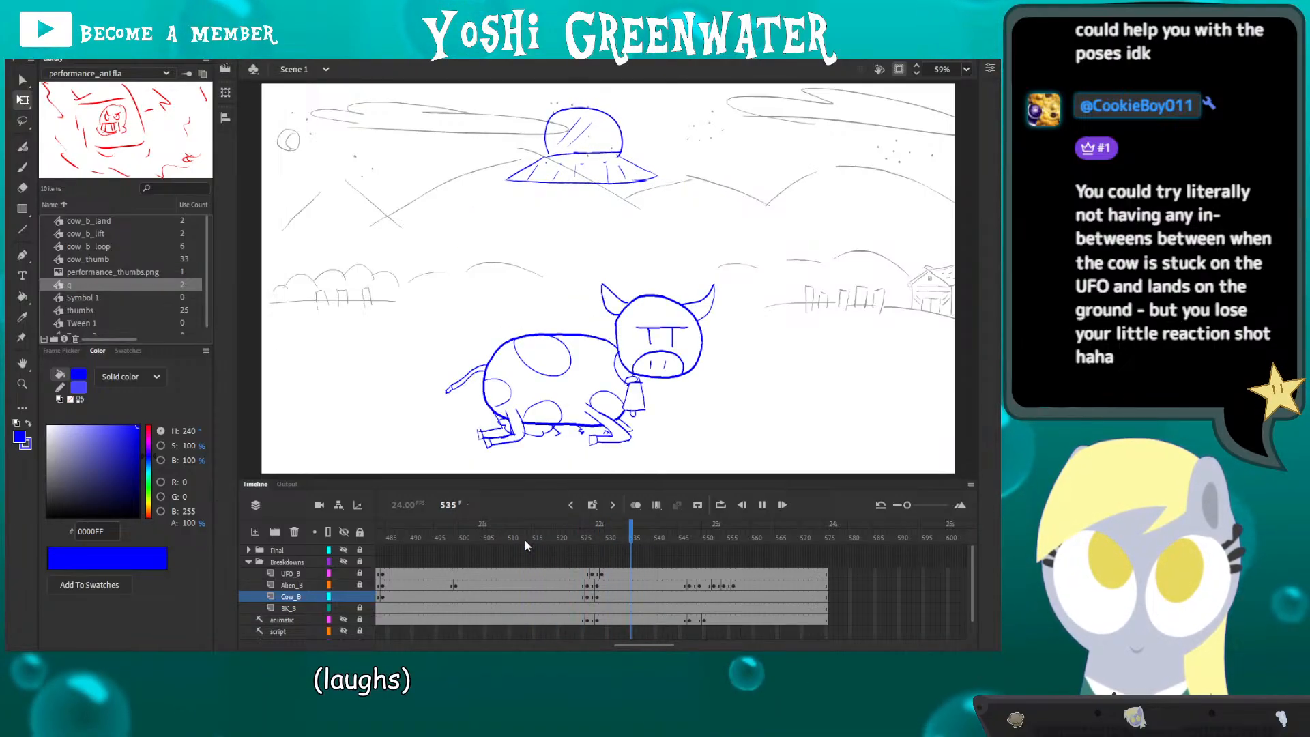
pyautogui.click(526, 539)
pyautogui.press('Return')
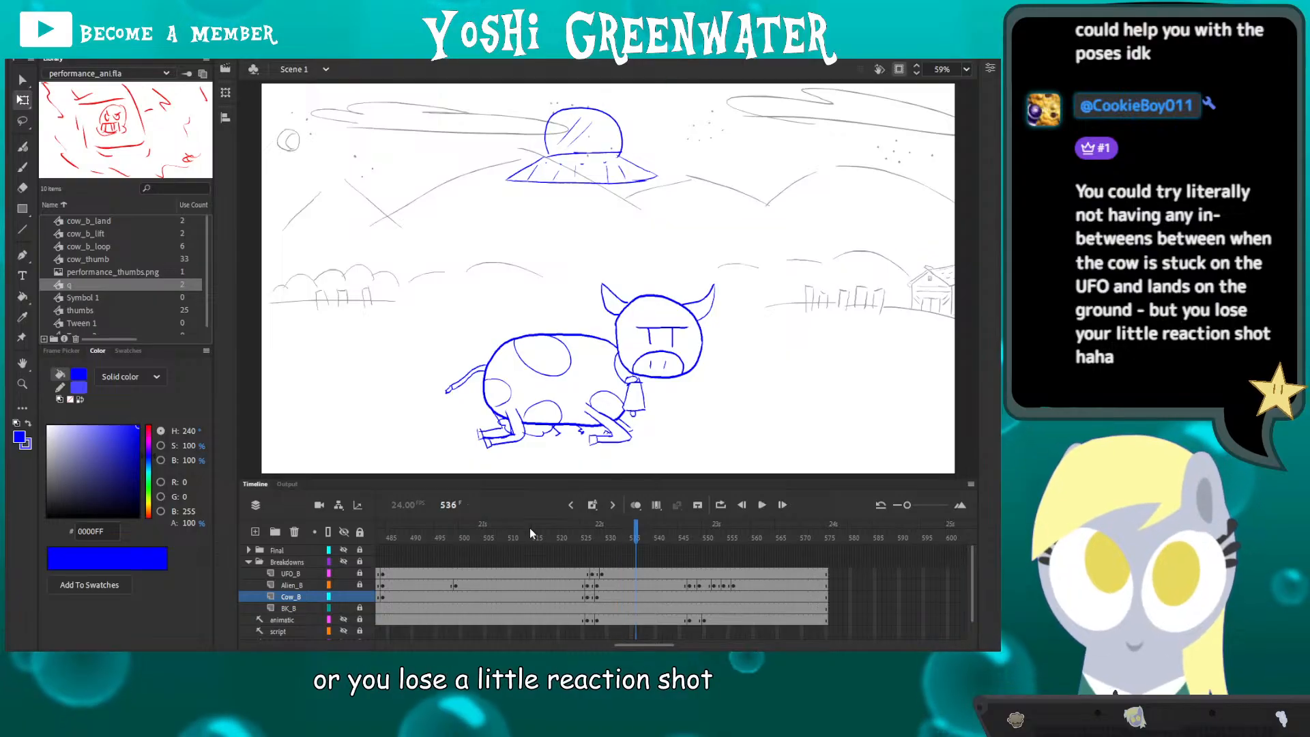
pyautogui.click(460, 538)
pyautogui.press('Return')
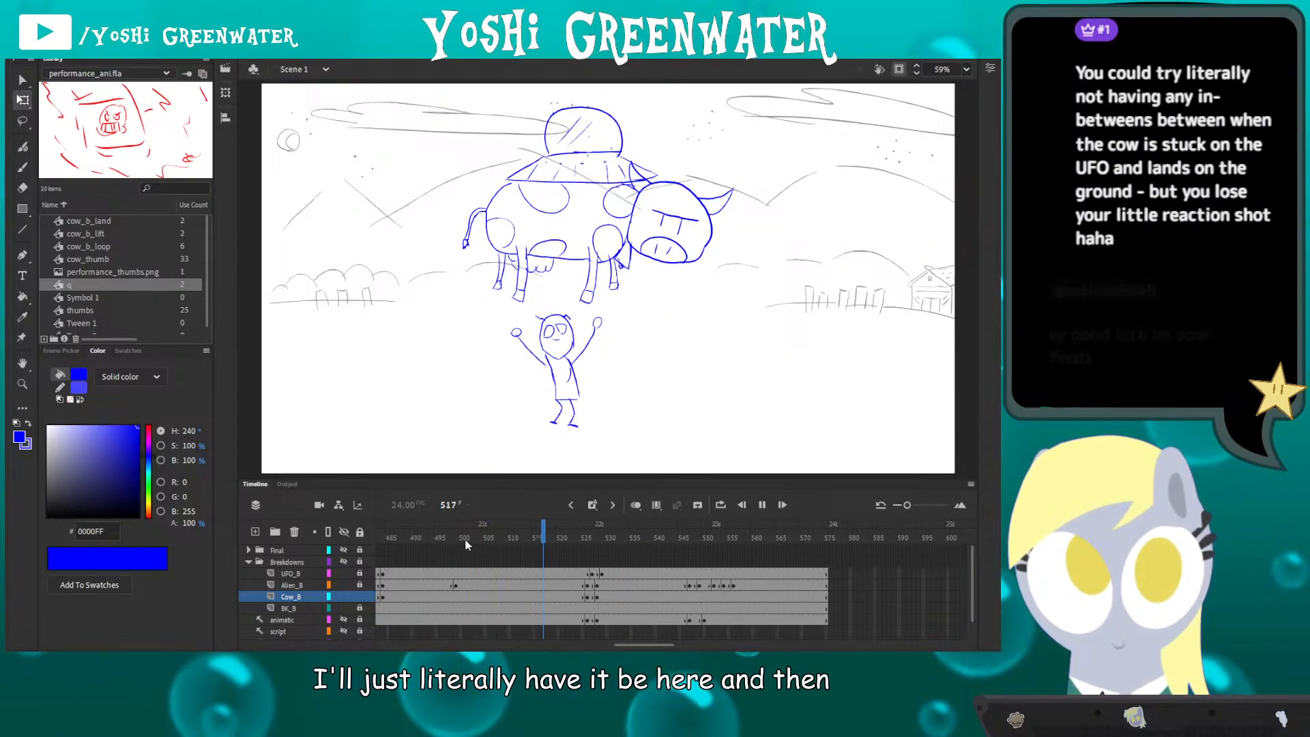
pyautogui.press('Return')
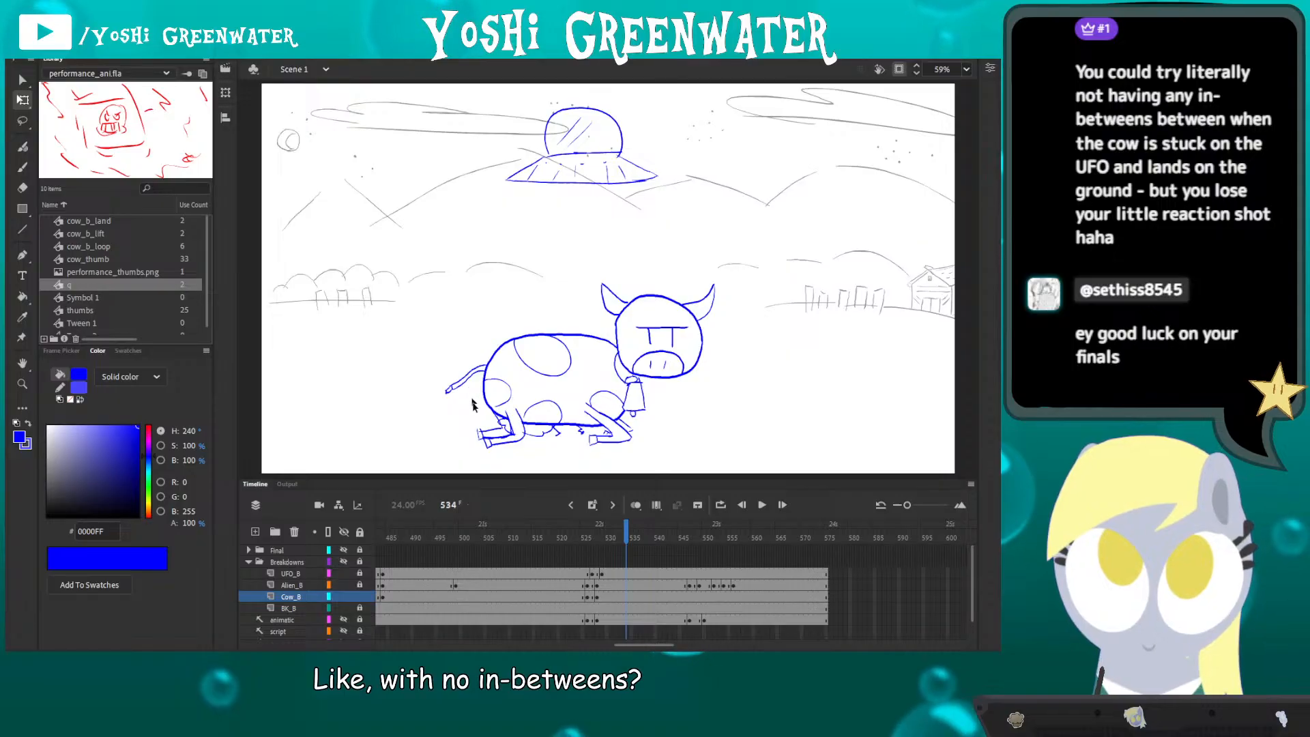
pyautogui.click(429, 539)
pyautogui.press('Return')
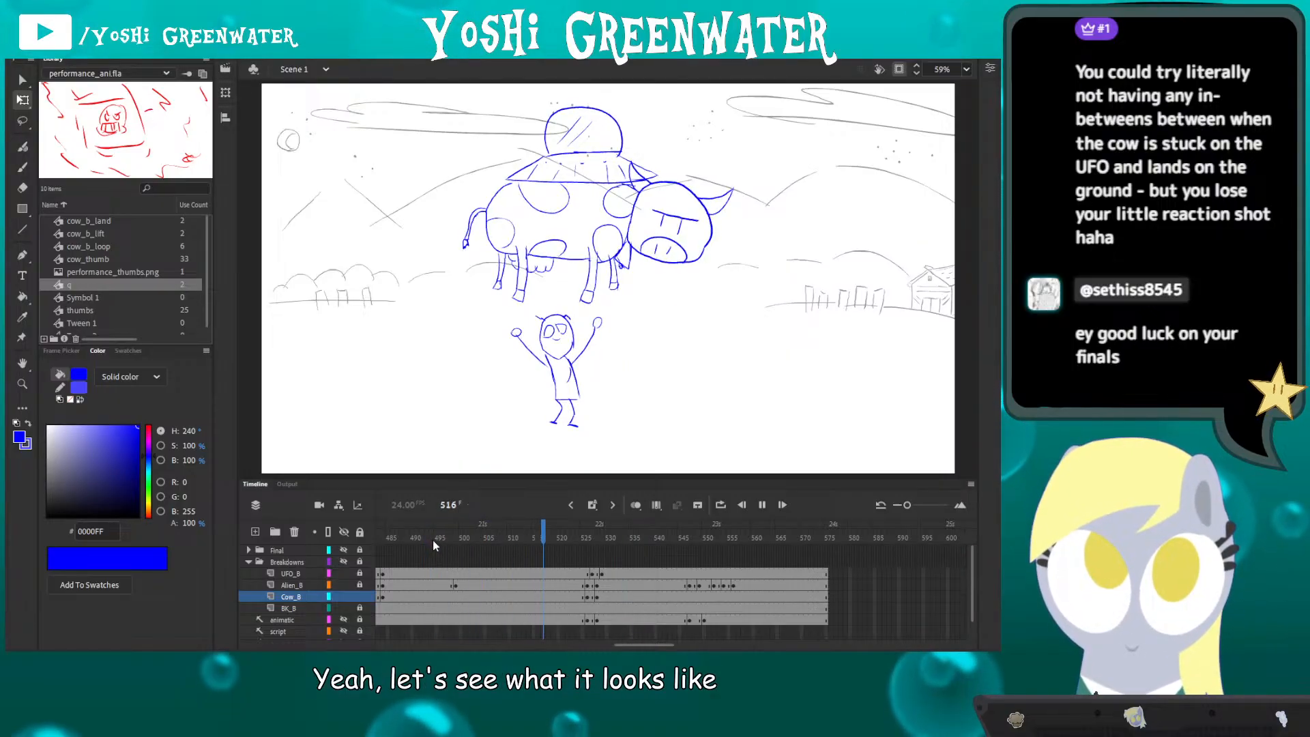
# - Inspect the stuck-cow pose up to frame 524 and replay the cut to the landing at frame 526
pyautogui.click(525, 536)
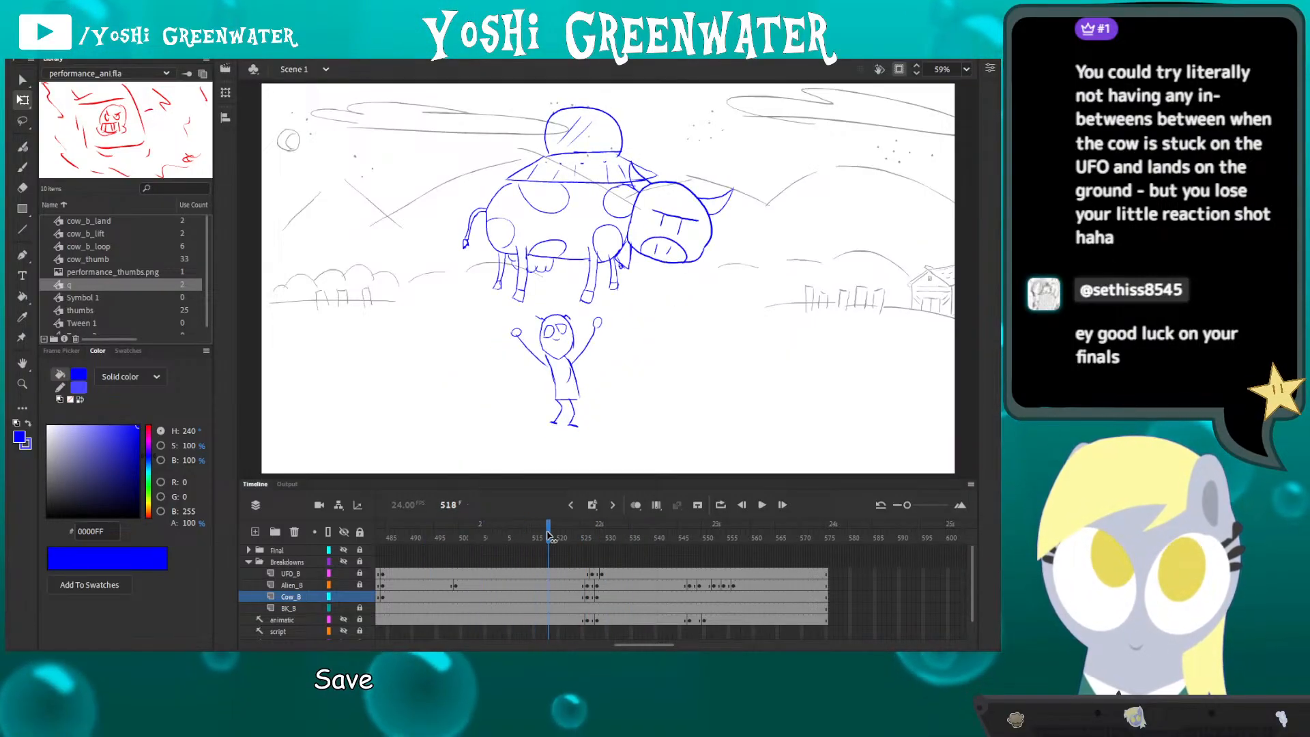
pyautogui.moveTo(548, 536); pyautogui.dragTo(570, 537)
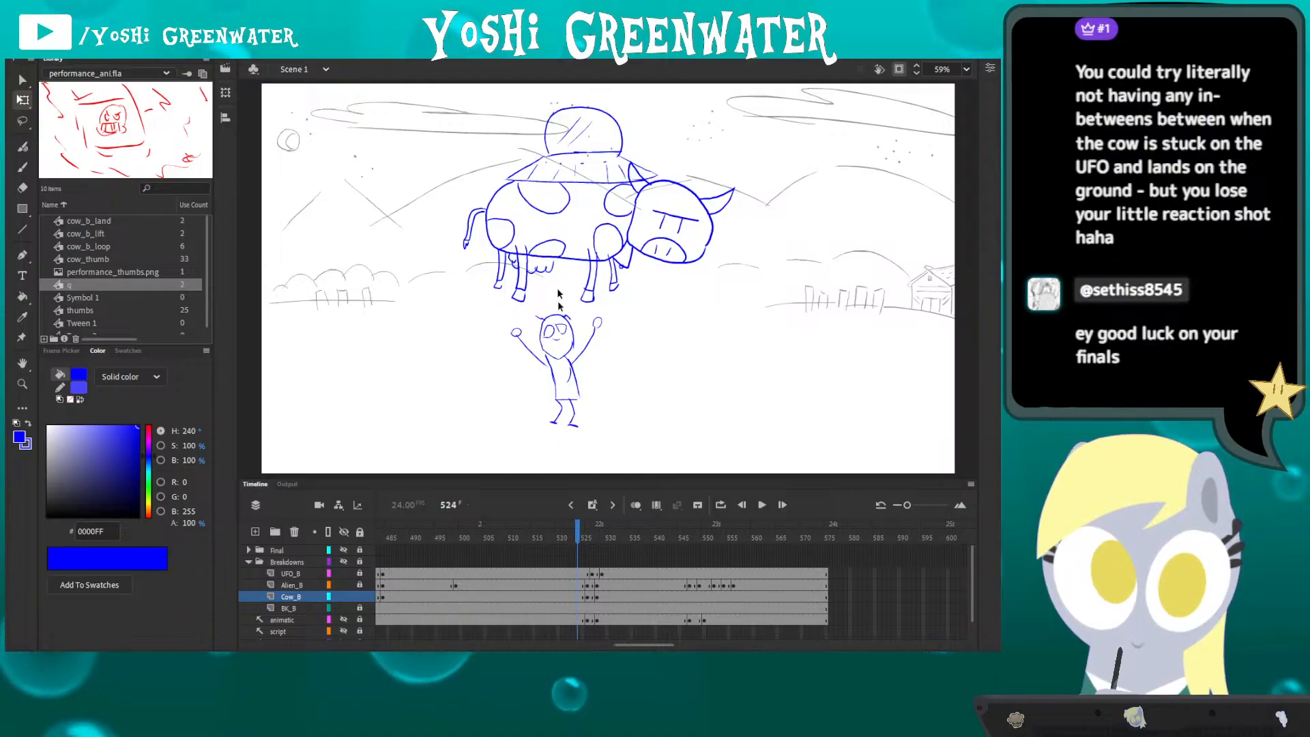
pyautogui.click(575, 575)
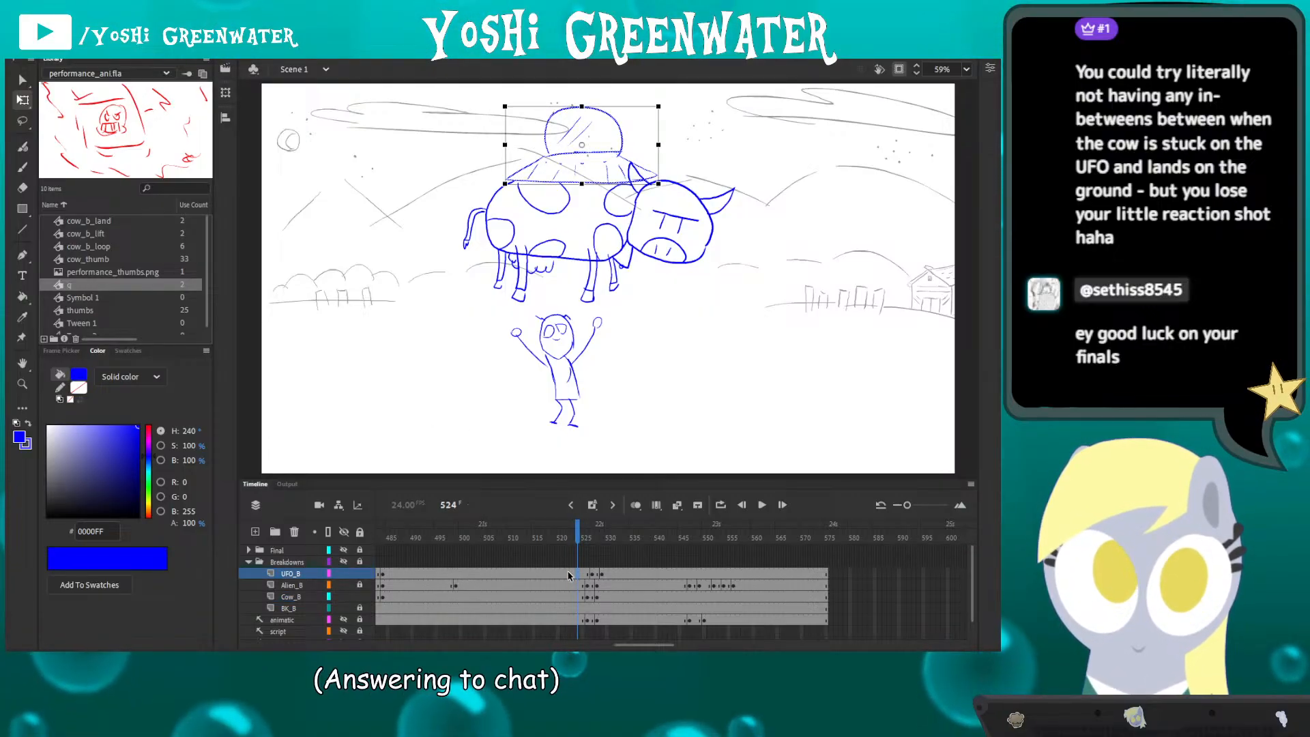
pyautogui.click(422, 430)
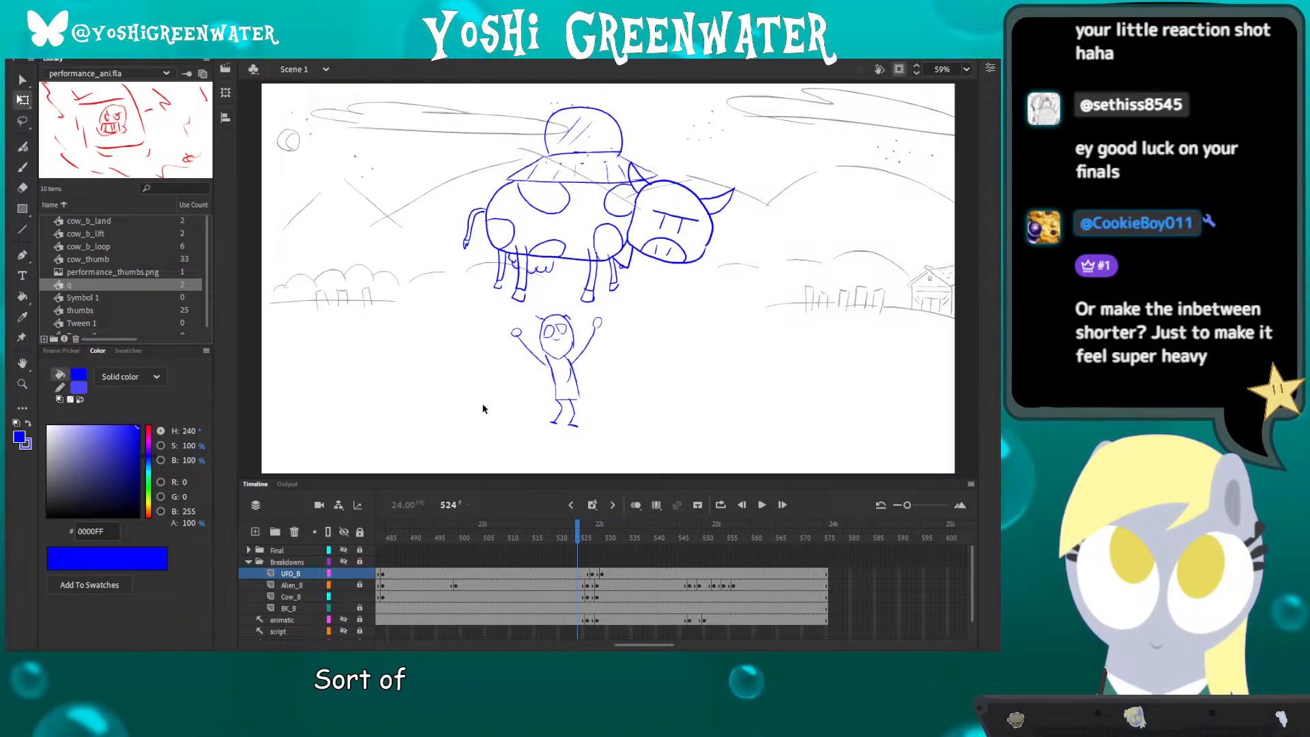
pyautogui.click(516, 560)
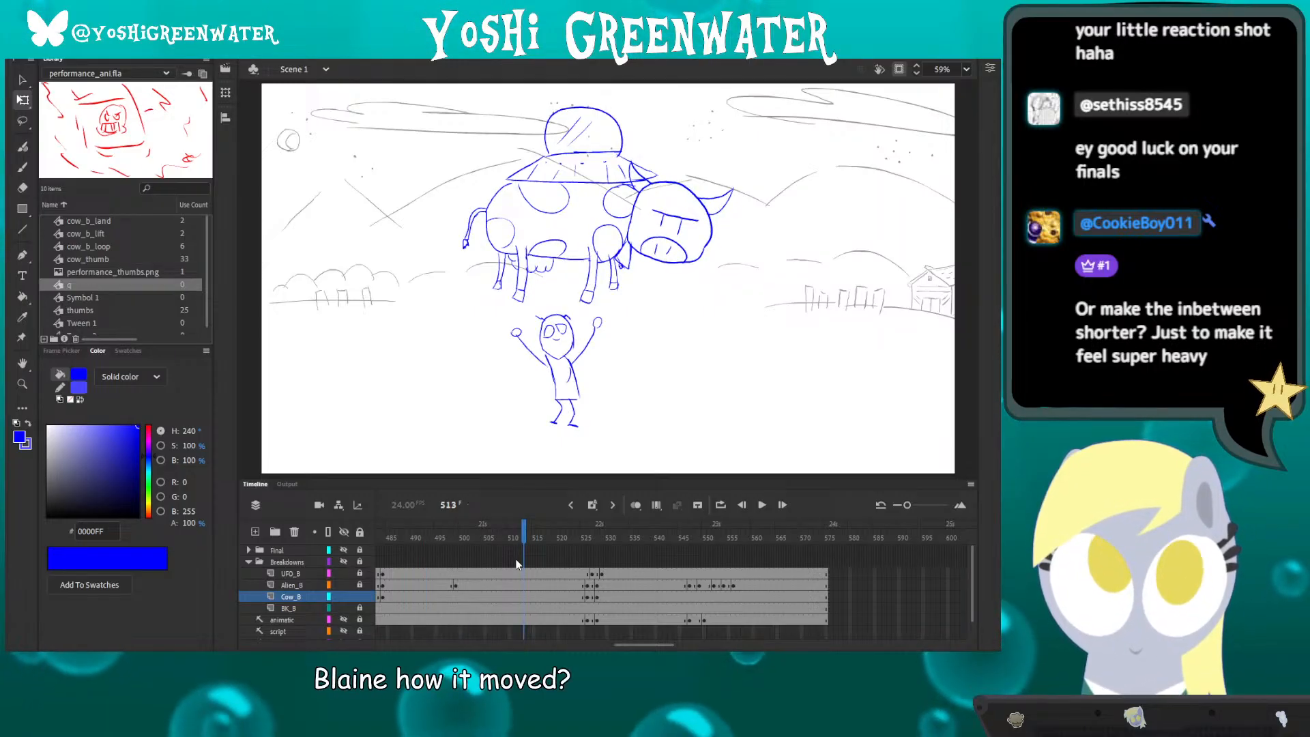
pyautogui.press('Return')
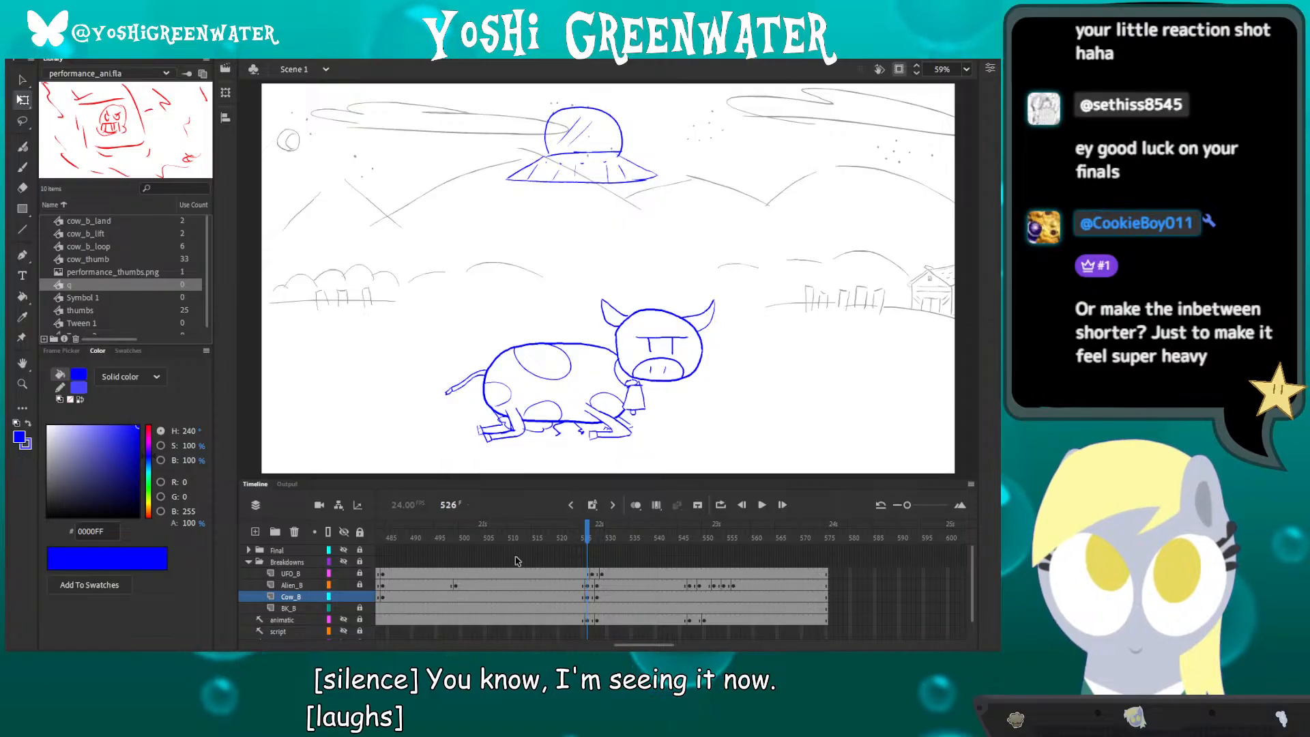
# - Undo the removal of the in-between keyframes at frame 523 on the UFO_B, Alien_B and Cow_B layers
pyautogui.press(',')
pyautogui.press(',')
pyautogui.press(',')
pyautogui.press(',')
pyautogui.press(',')
pyautogui.press(',')
pyautogui.press(',')
pyautogui.press(',')
pyautogui.press(',')
pyautogui.press(',')
pyautogui.click(563, 538)
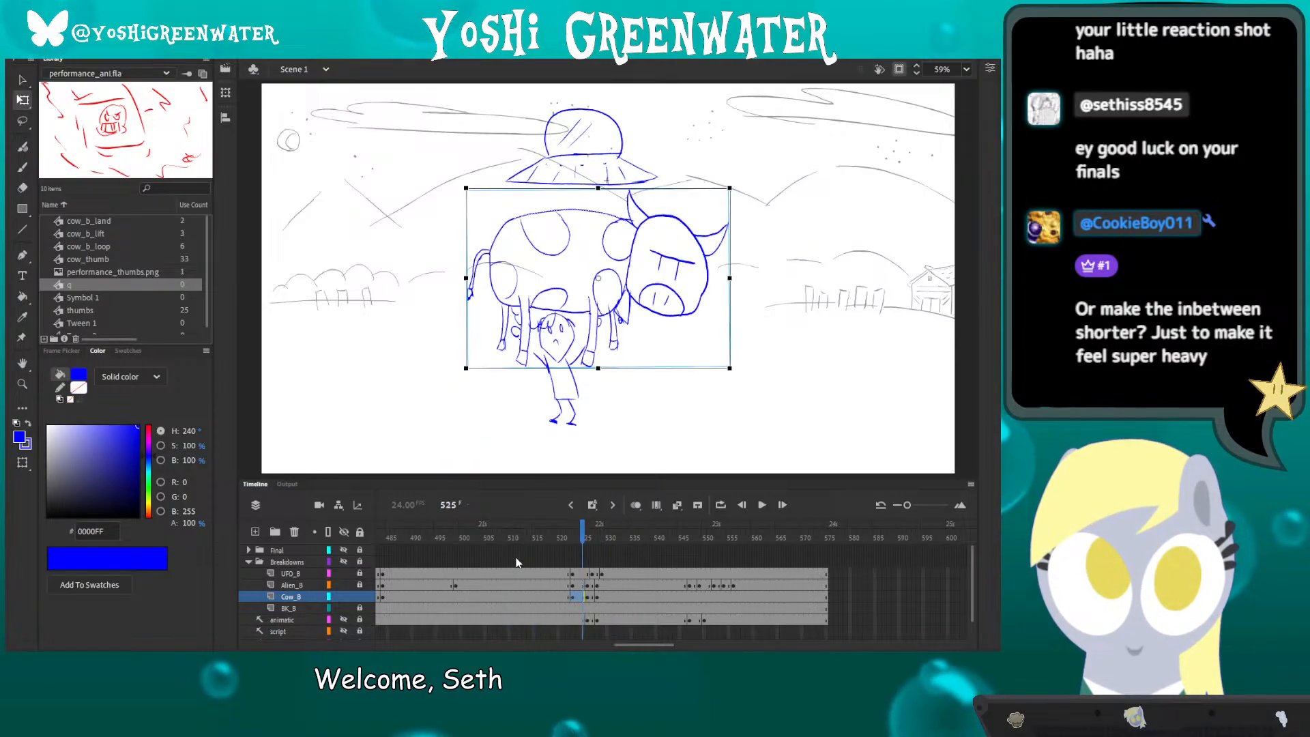
# - Step back and forth through the restored in-between and the landing drawings from frame 523 to 529
pyautogui.click(570, 534)
pyautogui.click(500, 292)
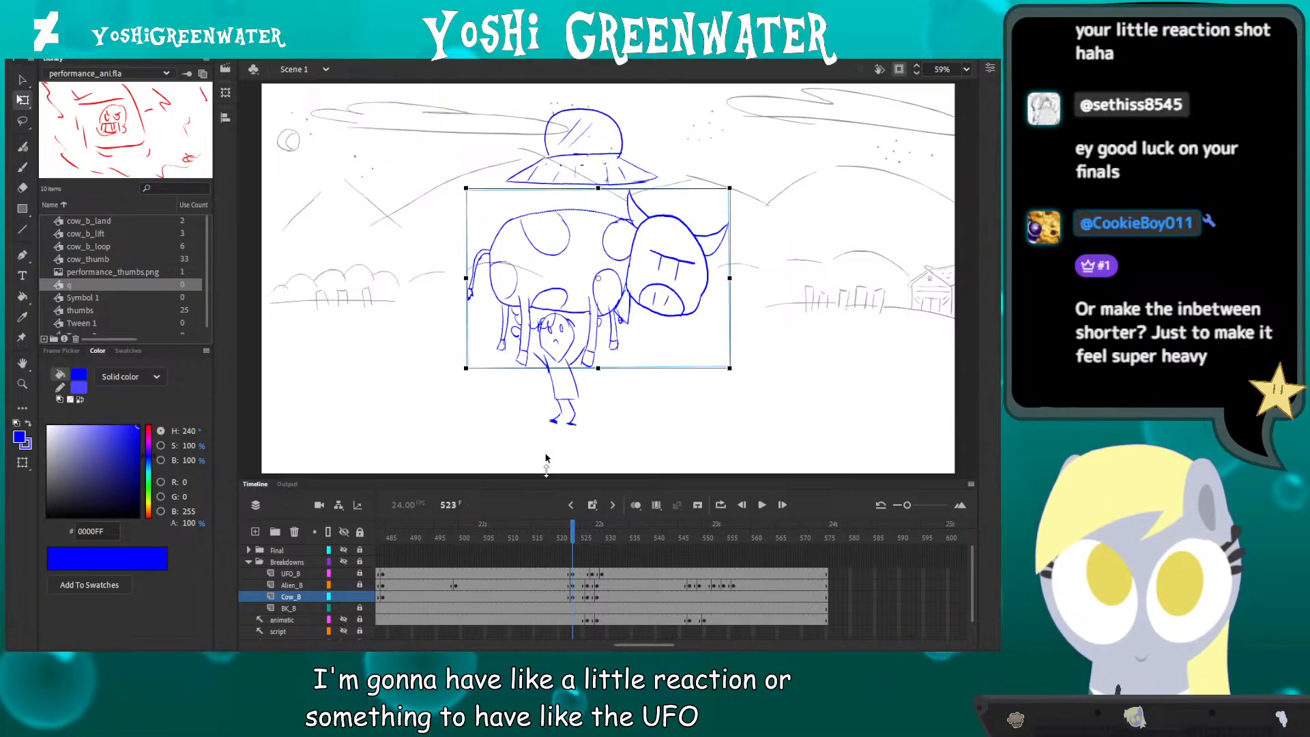
pyautogui.press('.')
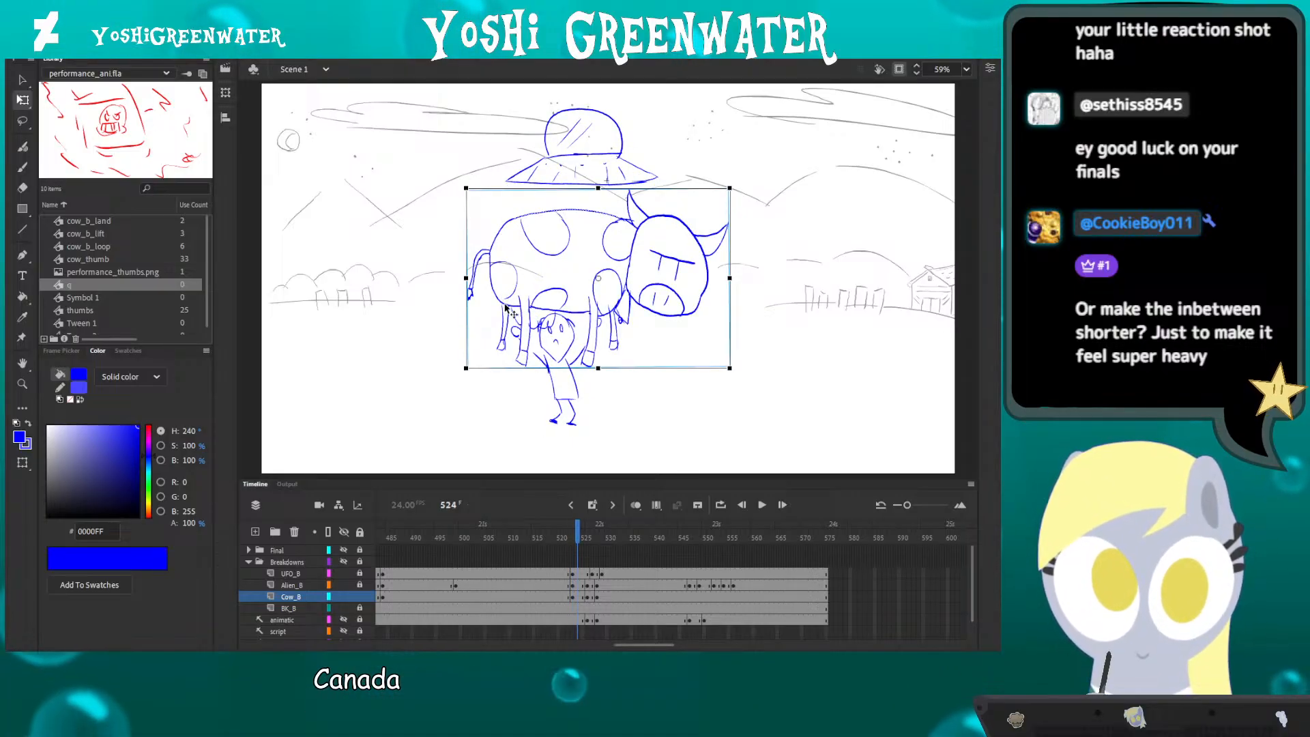
pyautogui.press('.')
pyautogui.press('.')
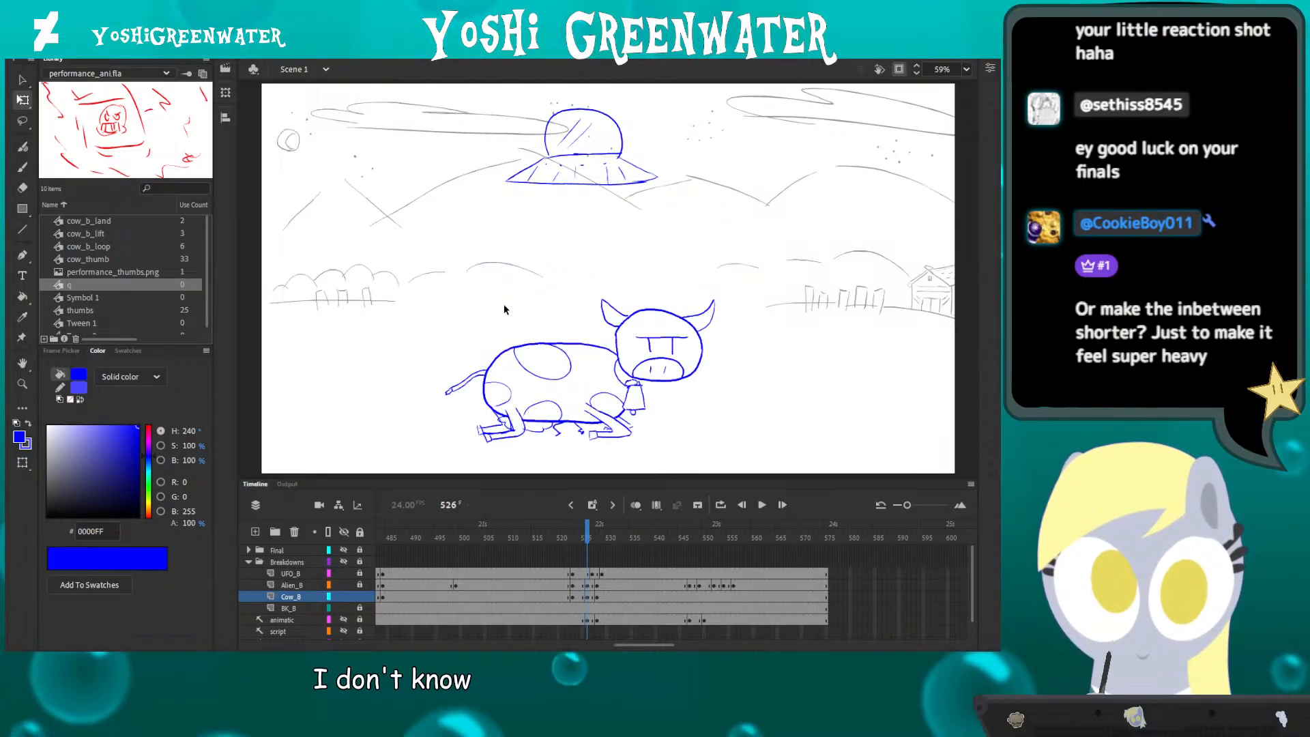
pyautogui.press(',')
pyautogui.press(',')
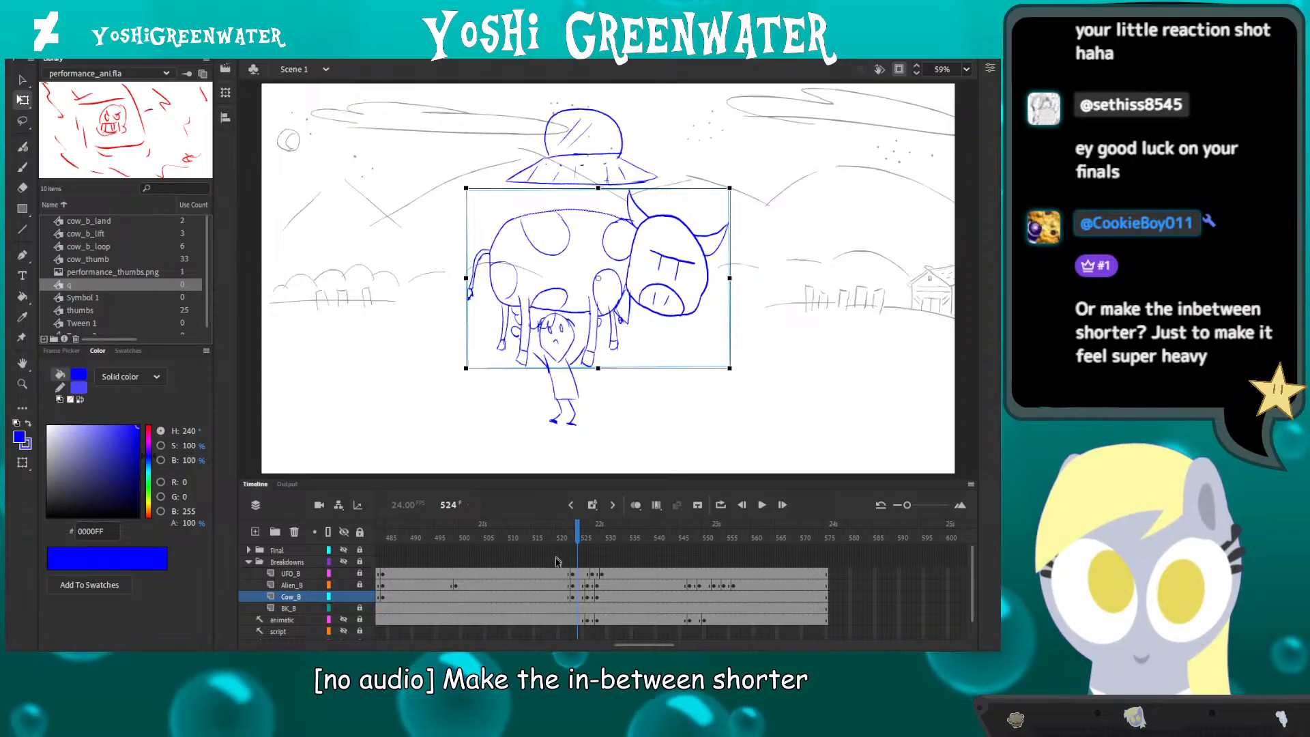
pyautogui.press('.')
pyautogui.press('.')
pyautogui.press('.')
pyautogui.press('.')
pyautogui.press('.')
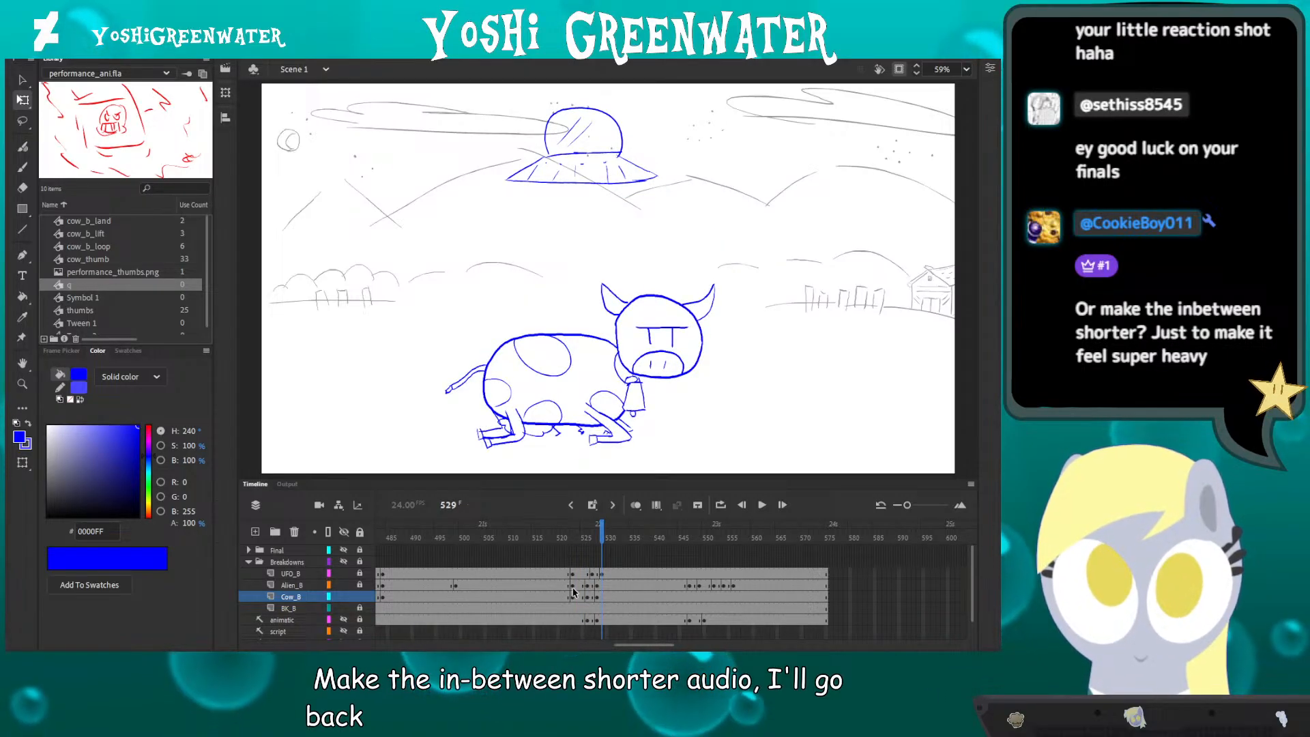
# - Shift the start of the falling in-between to frame 524 on the UFO_B, Alien_B and Cow_B layers
pyautogui.click(573, 597)
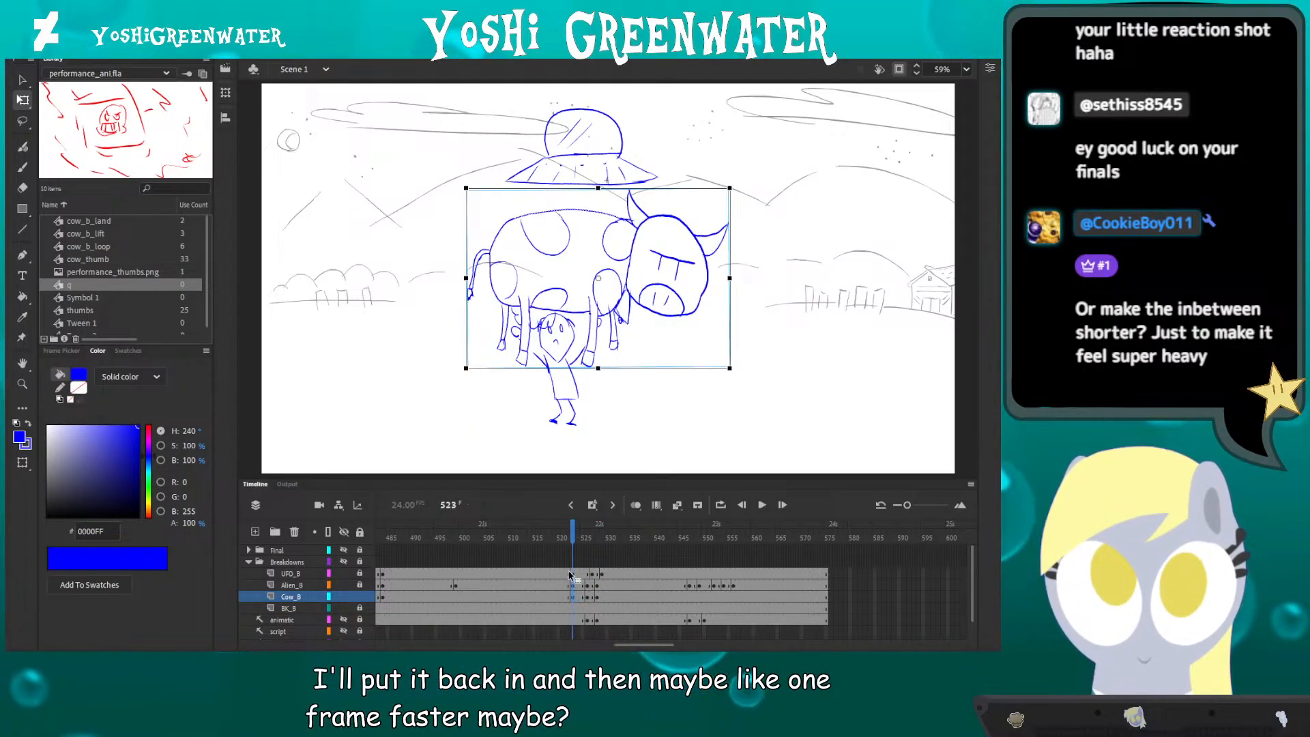
pyautogui.hotkey('ctrl', 'z')
pyautogui.moveTo(572, 574); pyautogui.dragTo(578, 577)
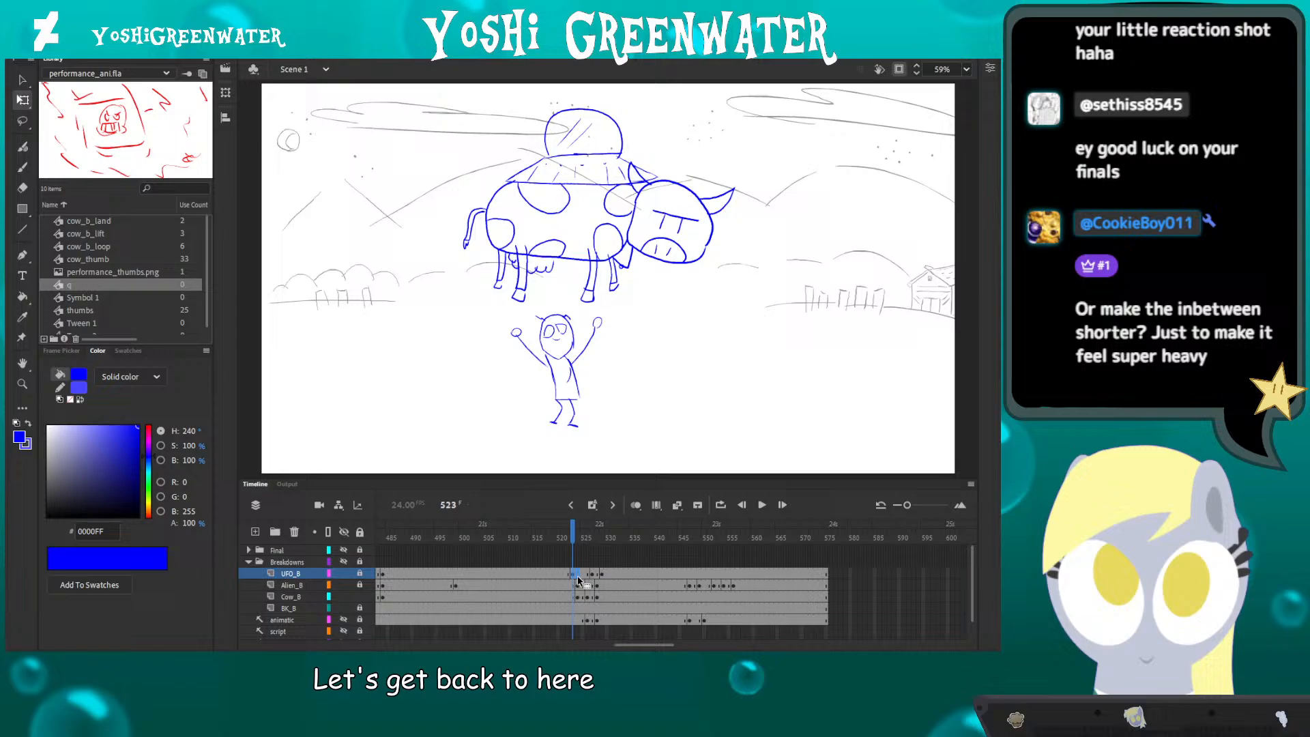
# - Replay the cow's drop several times to judge the timing of the shortened in-between
pyautogui.click(530, 538)
pyautogui.press('Return')
pyautogui.click(532, 539)
pyautogui.press('Return')
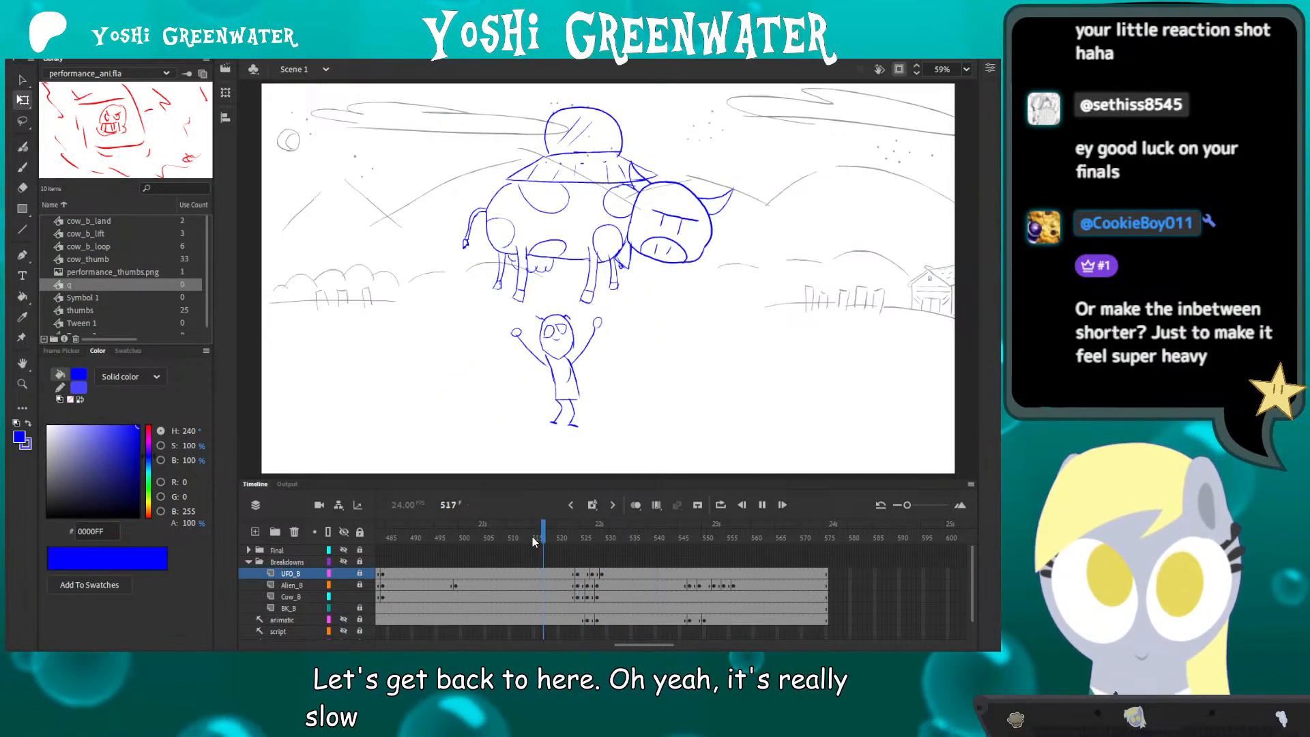
pyautogui.click(533, 538)
pyautogui.press('Return')
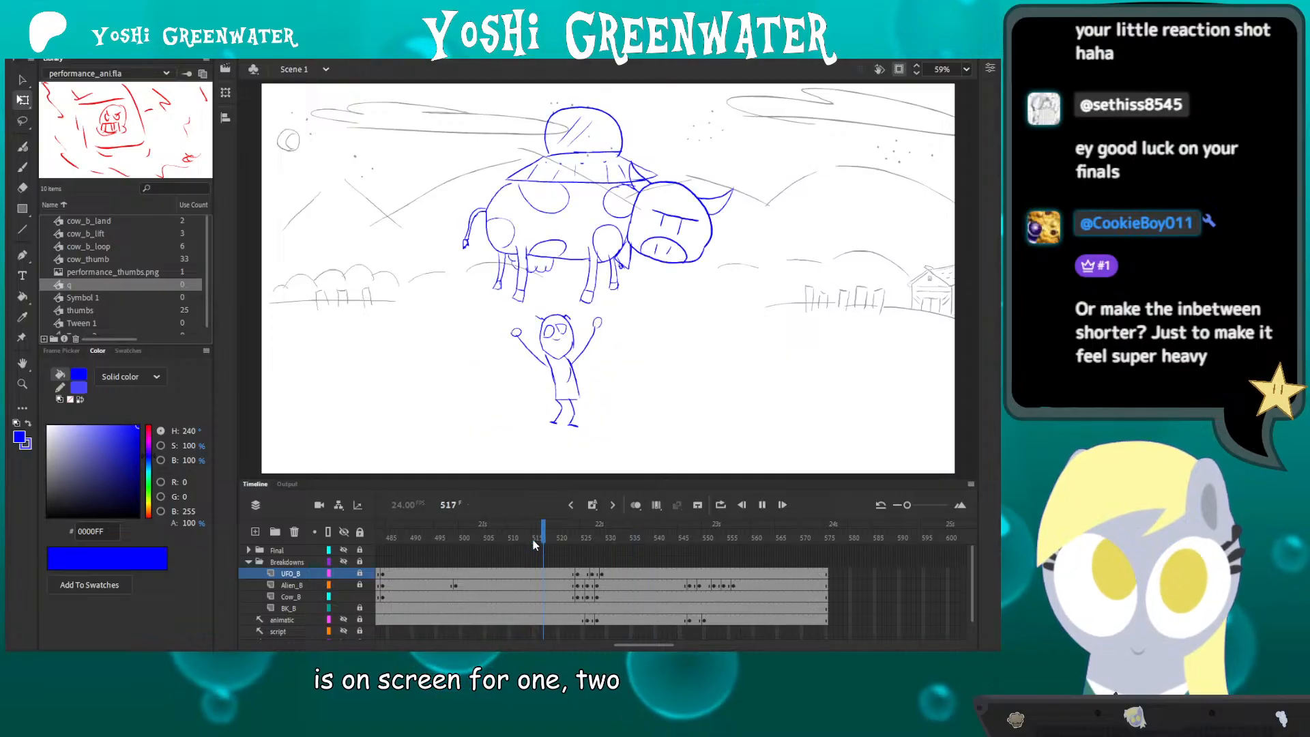
pyautogui.press('Return')
# - Try starting the in-between one frame further on, at frame 525, on all three character layers and replay the drop
pyautogui.click(578, 578)
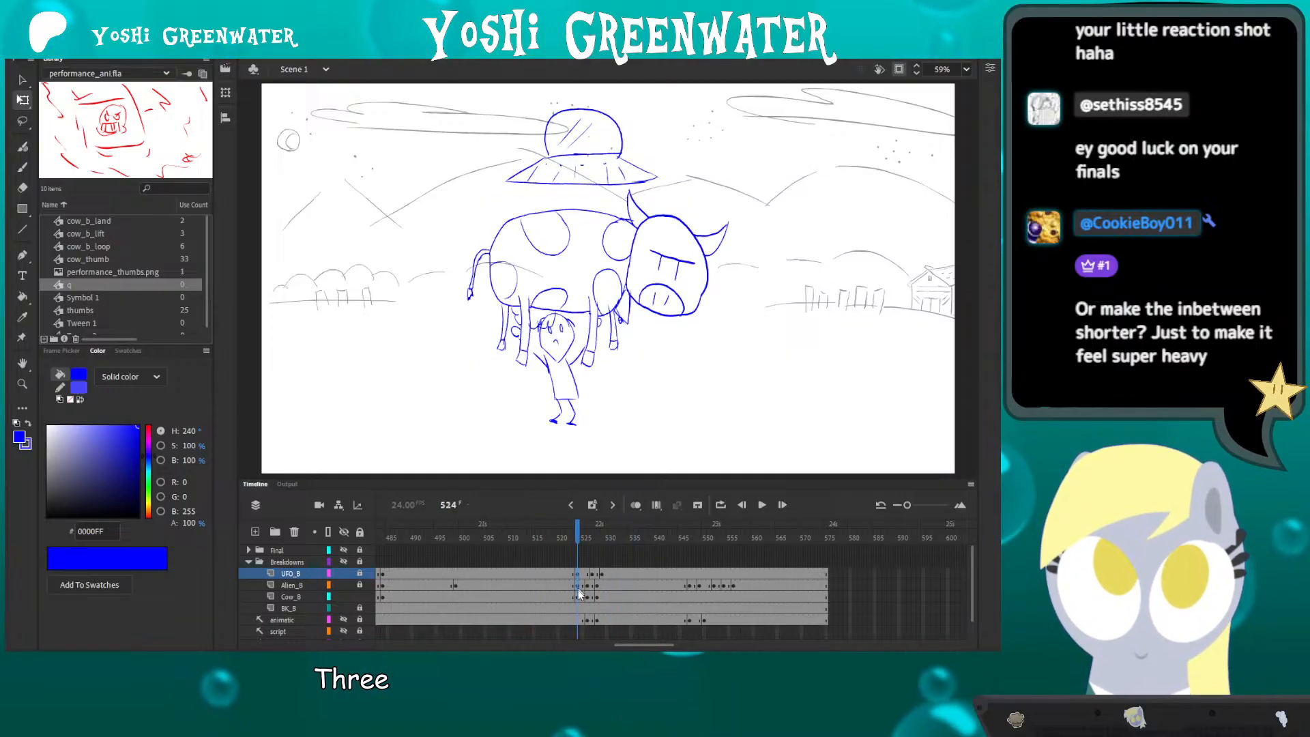
pyautogui.press('Return')
pyautogui.click(518, 539)
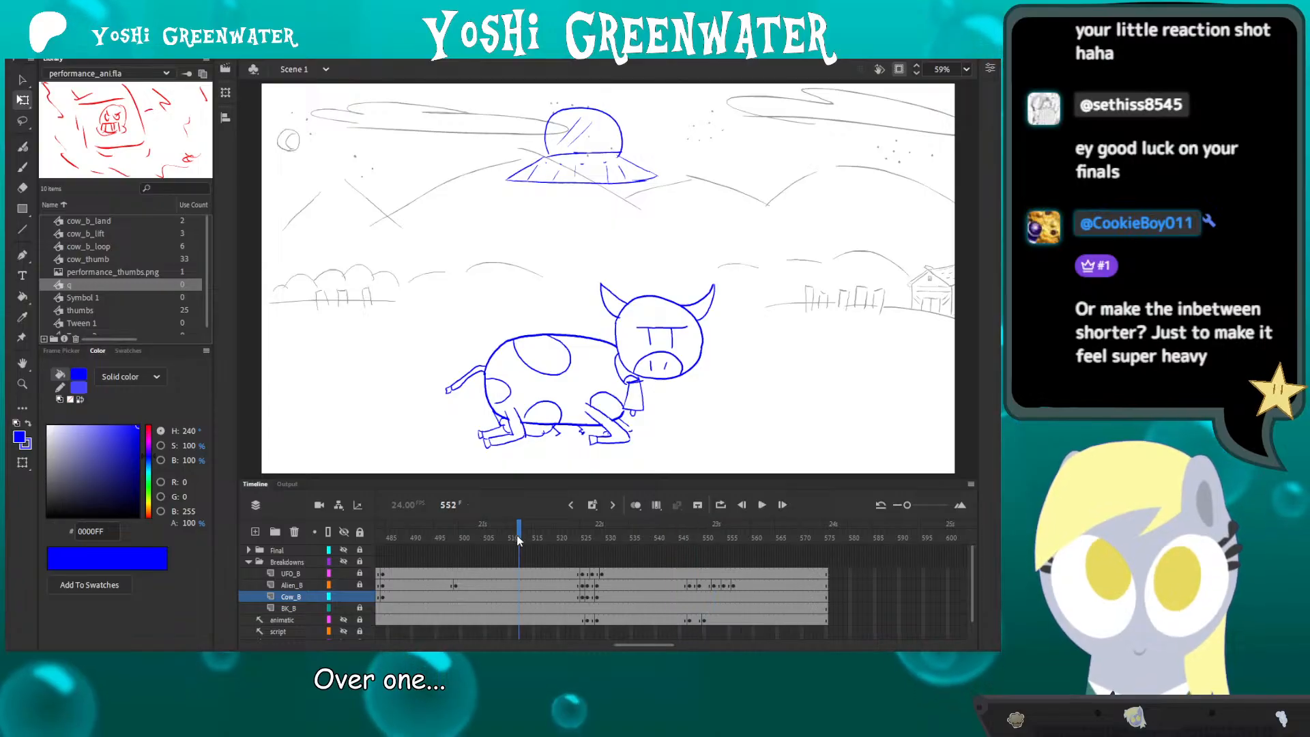
pyautogui.press('Return')
pyautogui.click(527, 539)
pyautogui.press('Return')
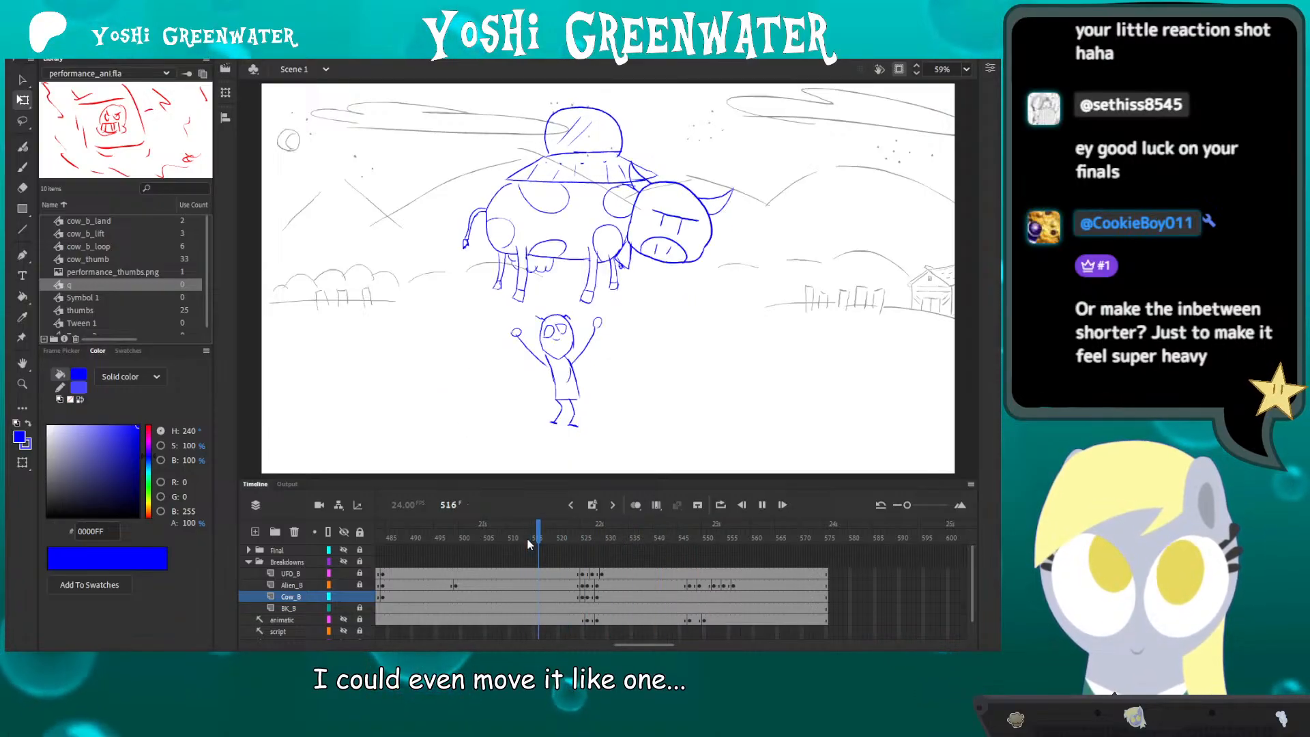
pyautogui.click(527, 539)
pyautogui.press('Return')
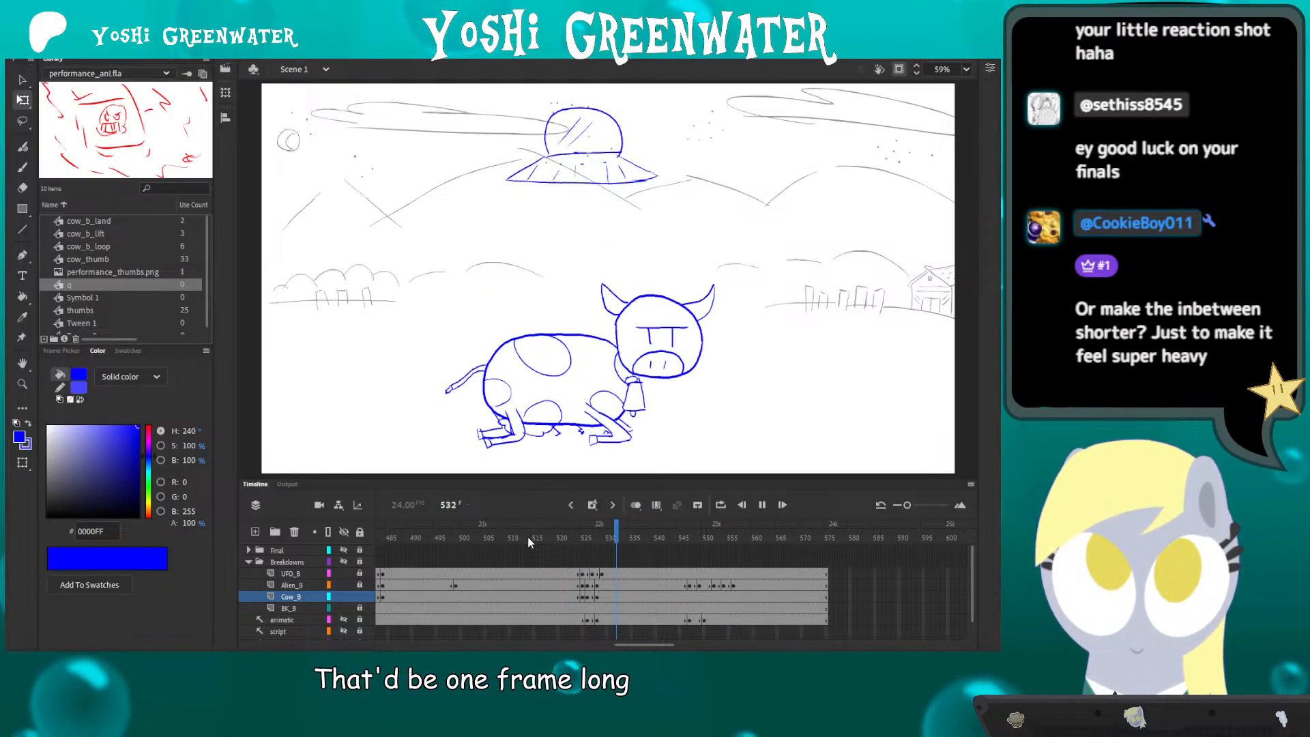
# - Return the start of the in-between to frame 524 on the UFO_B, Alien_B and Cow_B layers
pyautogui.click(583, 540)
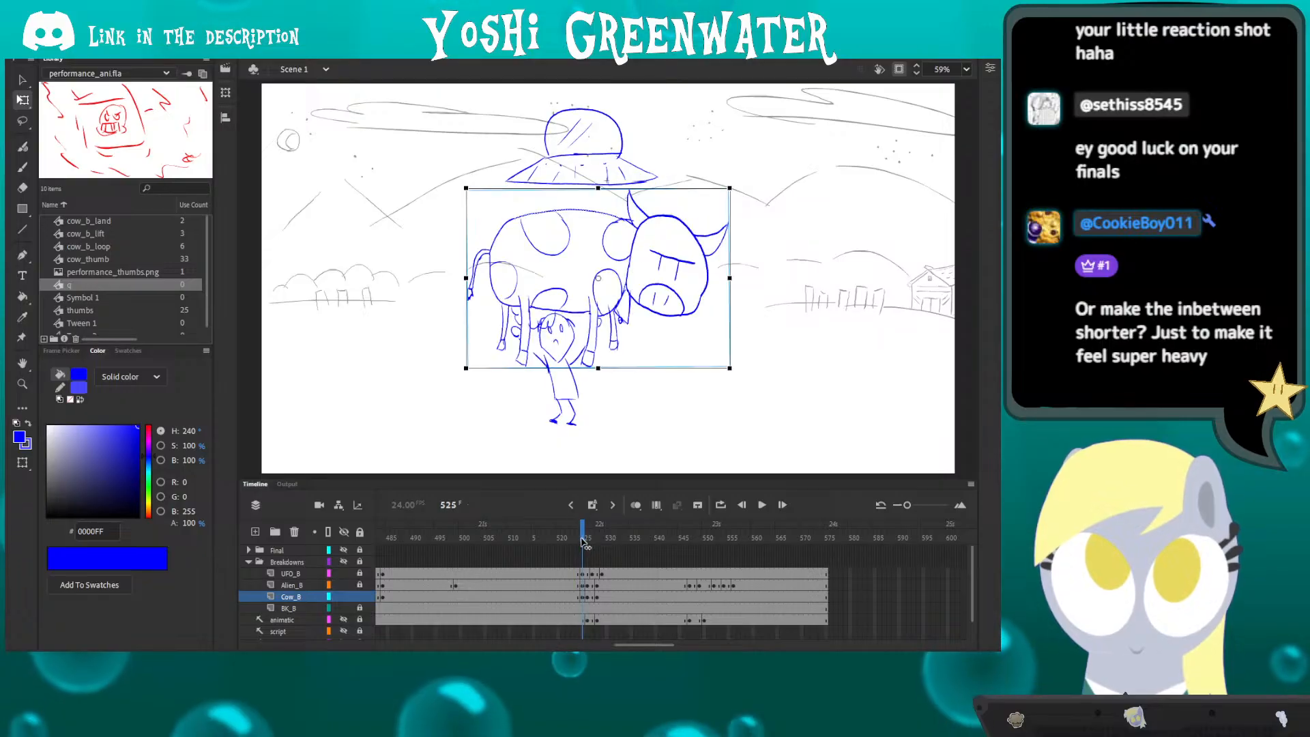
pyautogui.click(482, 451)
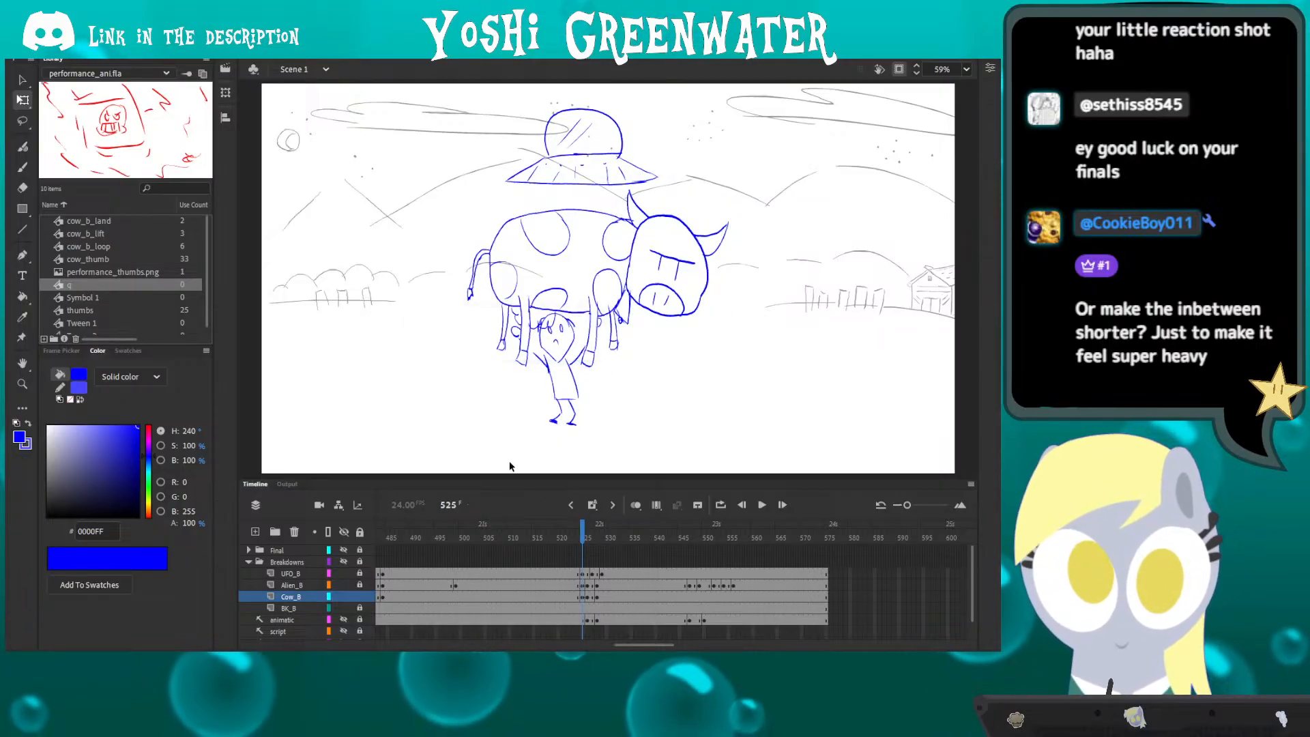
pyautogui.moveTo(620, 645); pyautogui.dragTo(622, 646)
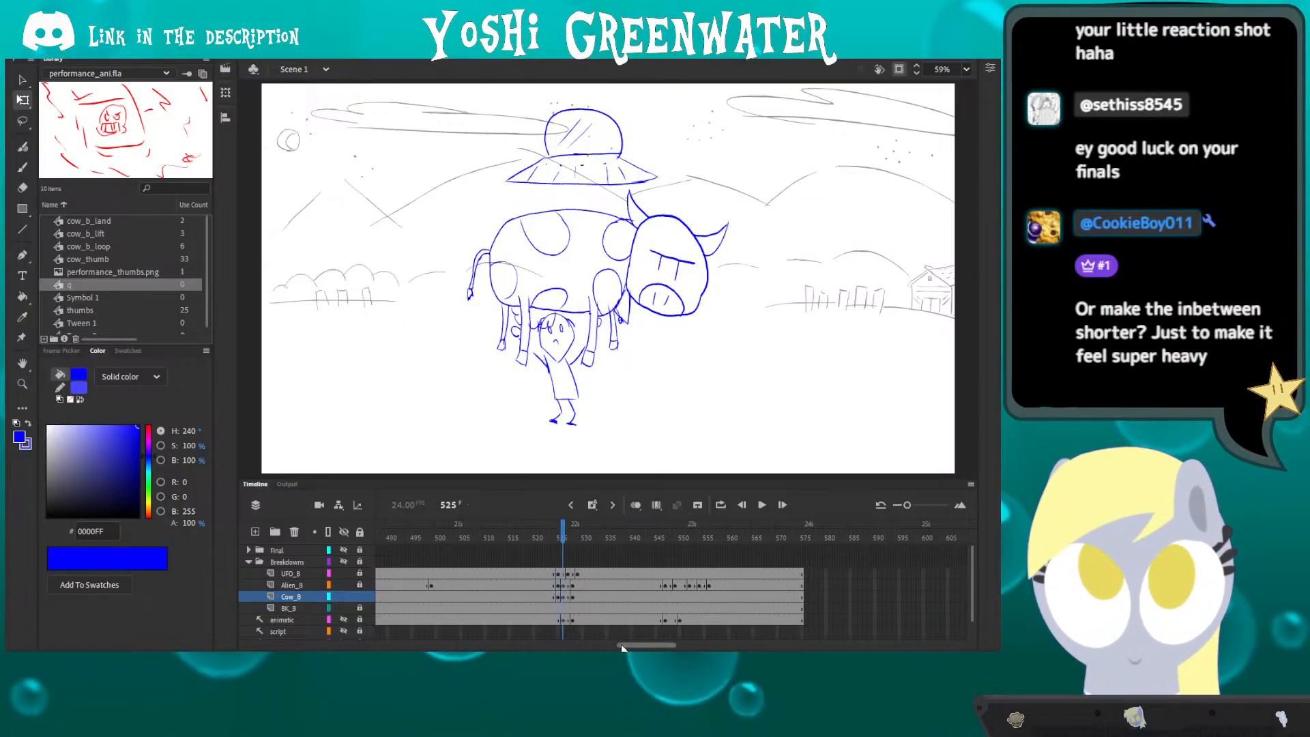
pyautogui.click(558, 602)
# - Add a keyframe on the UFO_B layer at frame 519, shortly before the cow falls
pyautogui.click(517, 542)
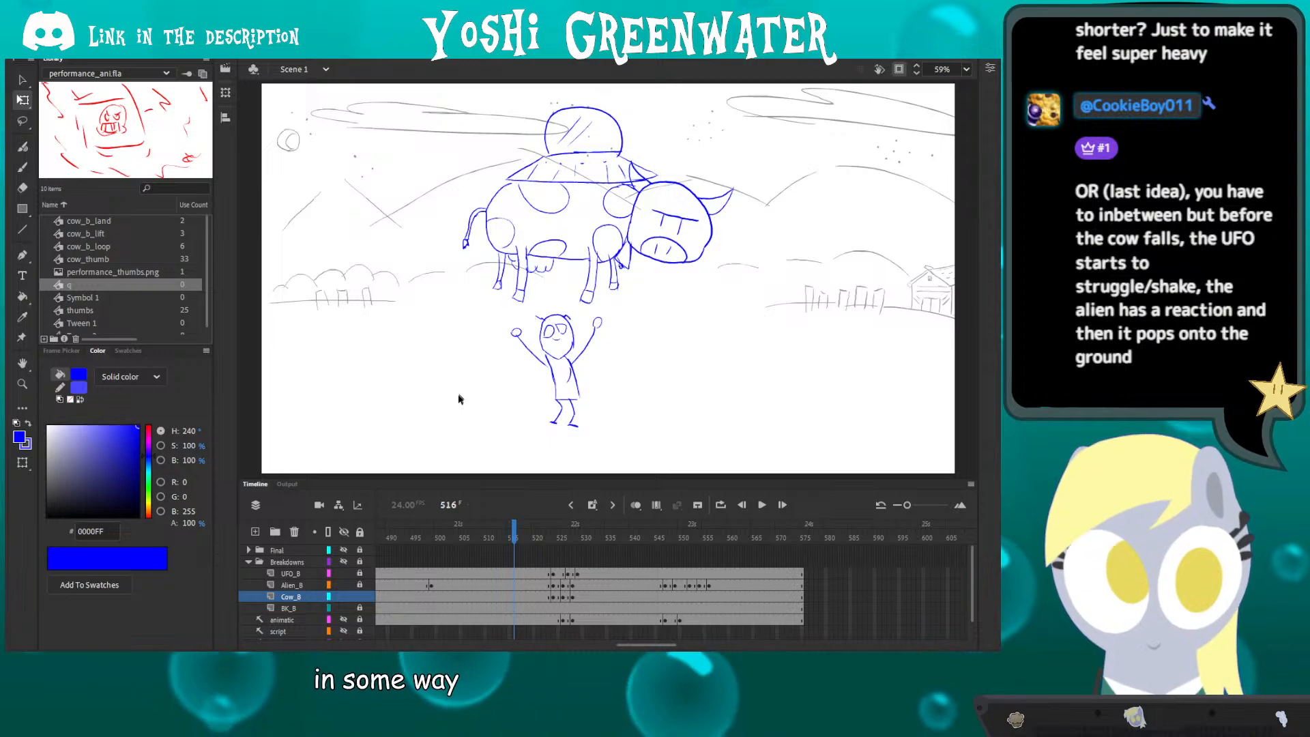
pyautogui.click(547, 537)
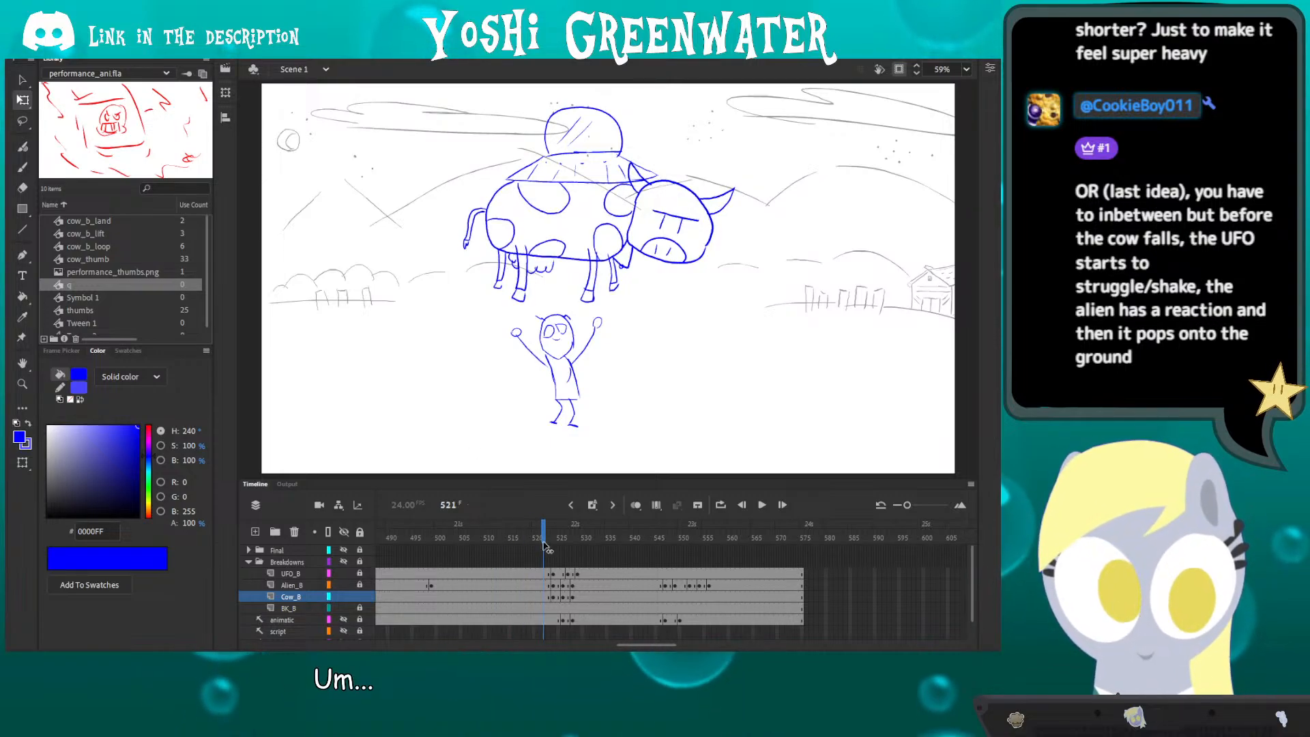
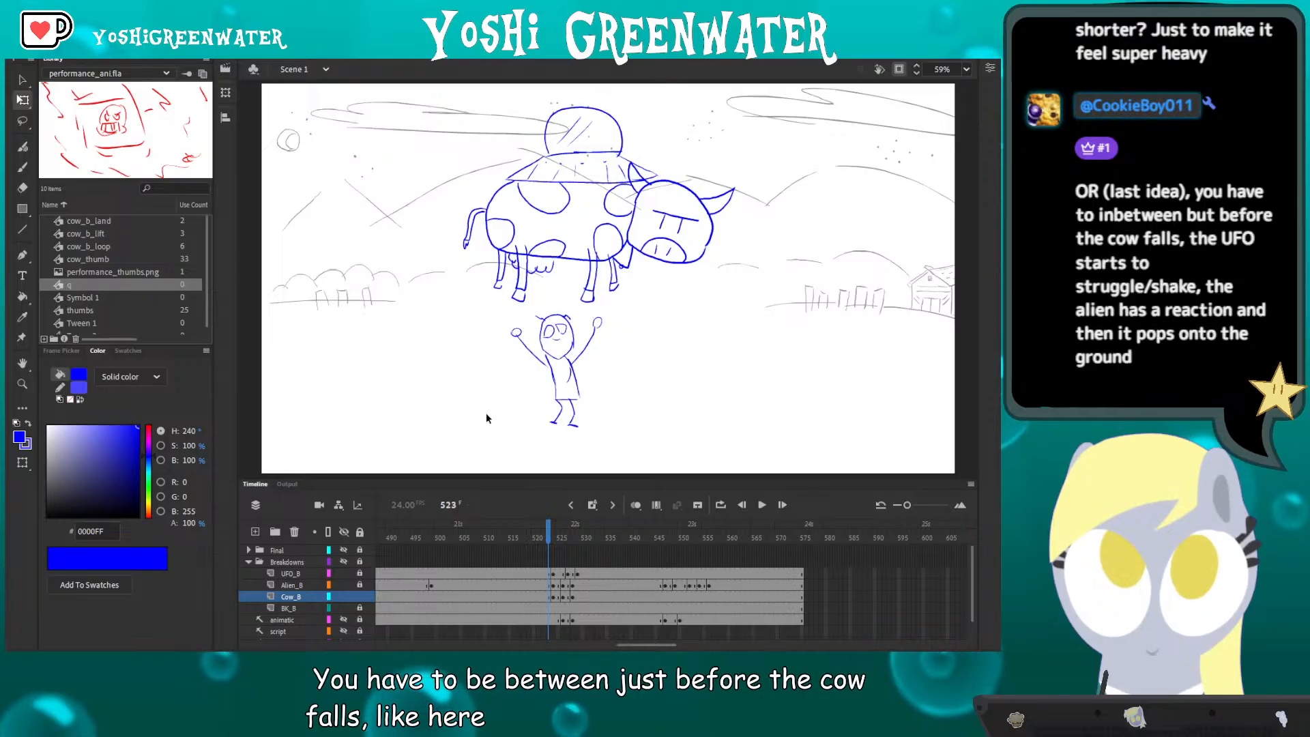
pyautogui.click(542, 540)
pyautogui.click(545, 574)
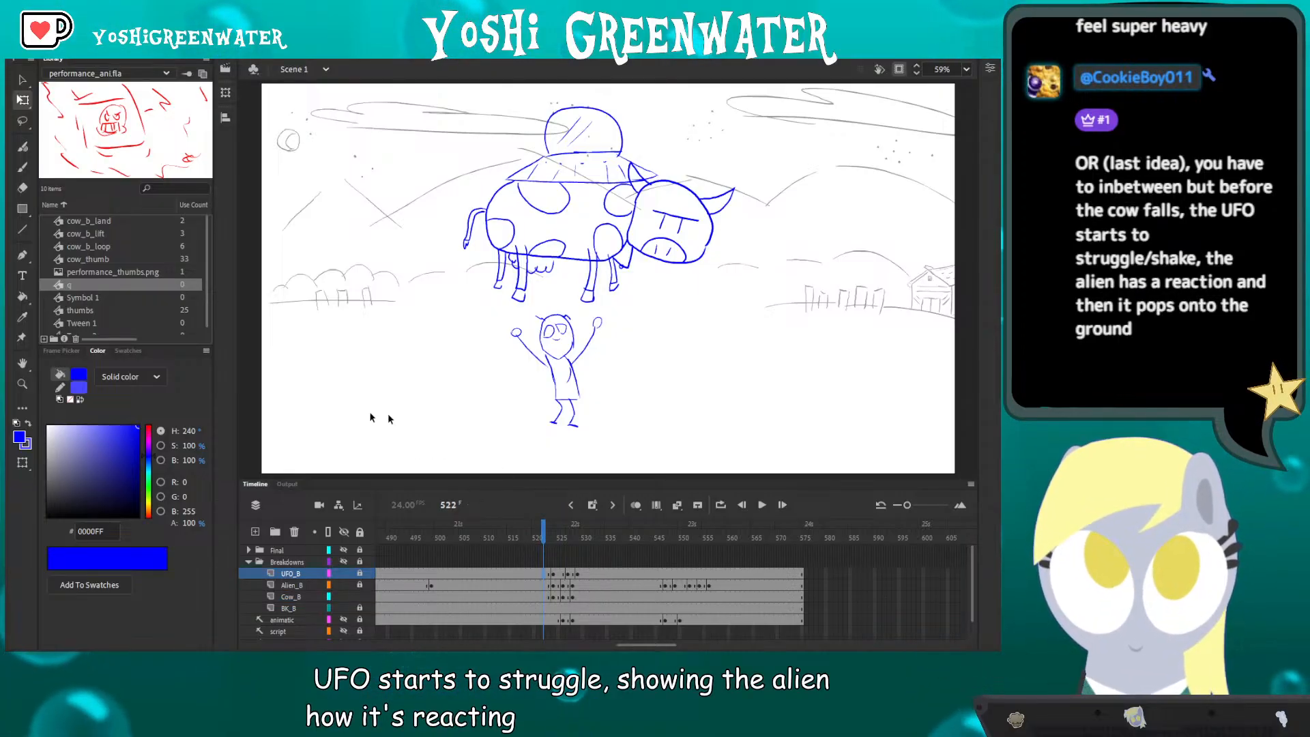
pyautogui.click(538, 575)
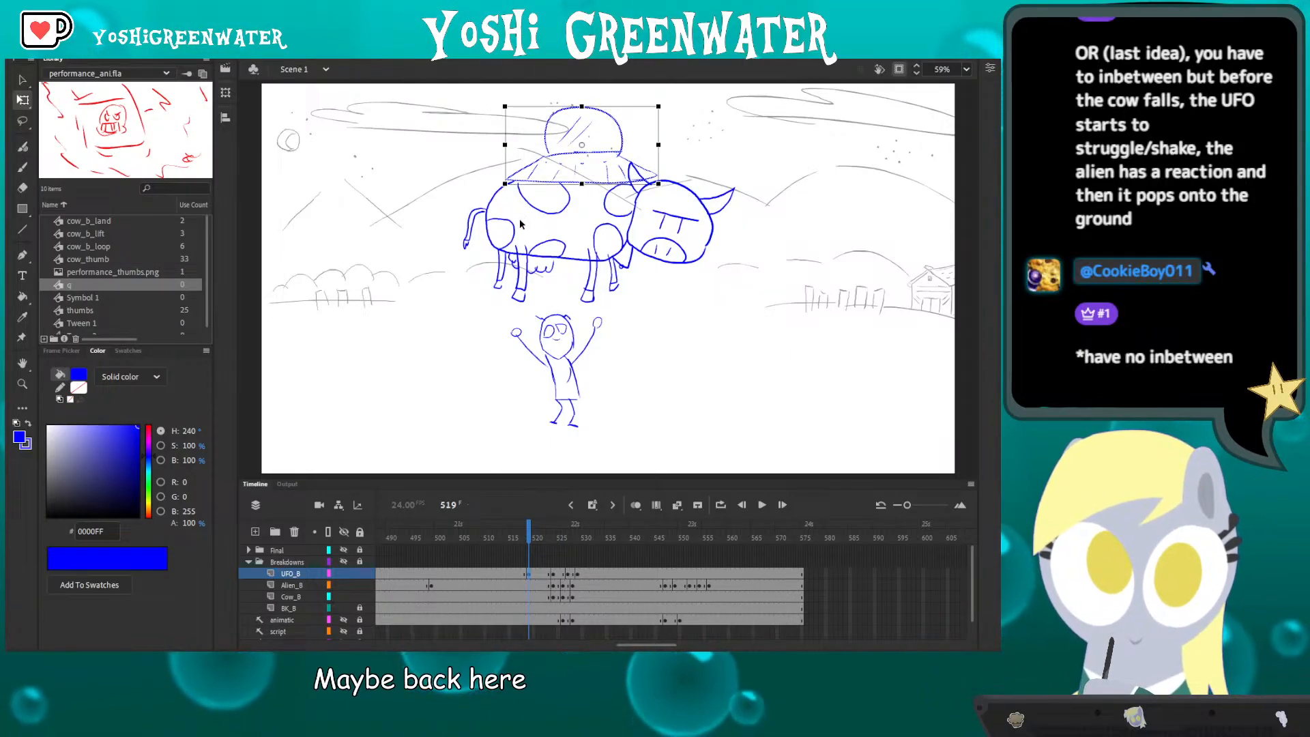
pyautogui.hotkey('alt', 'f')
pyautogui.press('Escape')
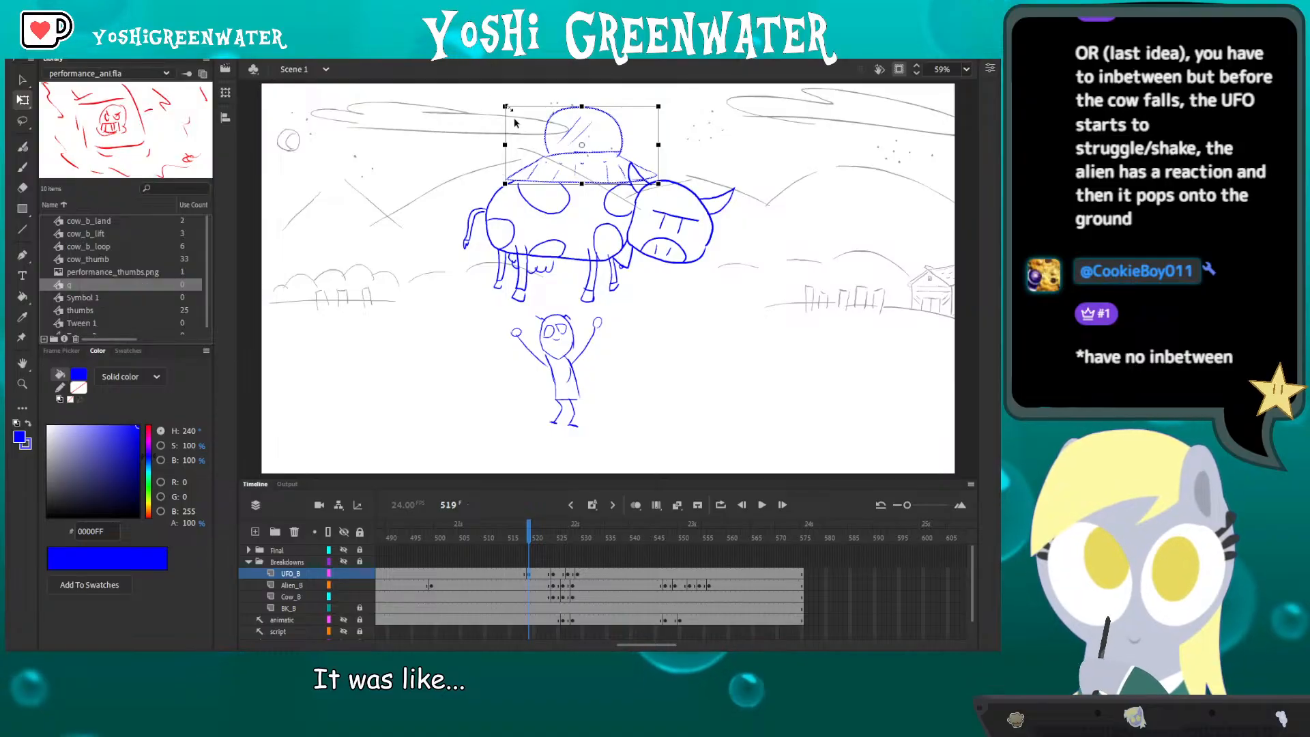
pyautogui.press('Down')
# - Add matching keyframes at frame 519 on the Alien_B and Cow_B layers
pyautogui.click(522, 584)
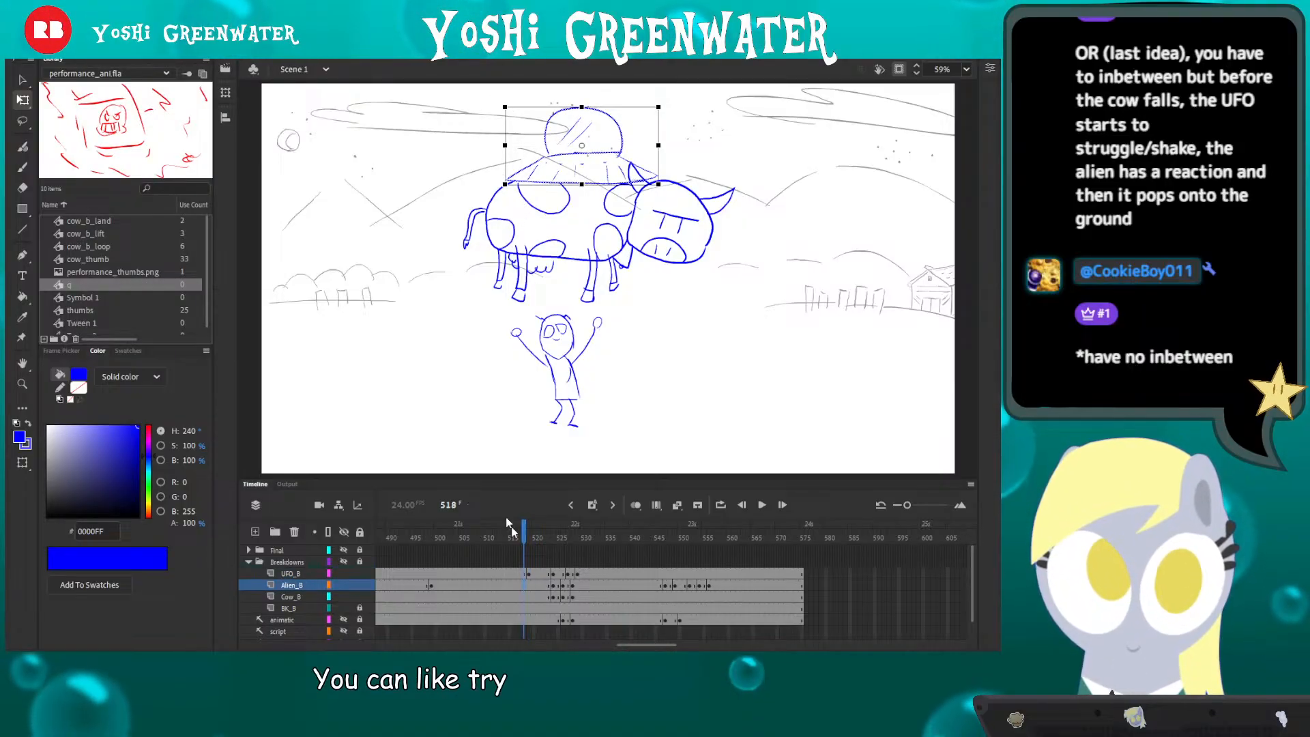
pyautogui.click(530, 584)
pyautogui.hotkey('ctrl', 'z')
pyautogui.press('F6')
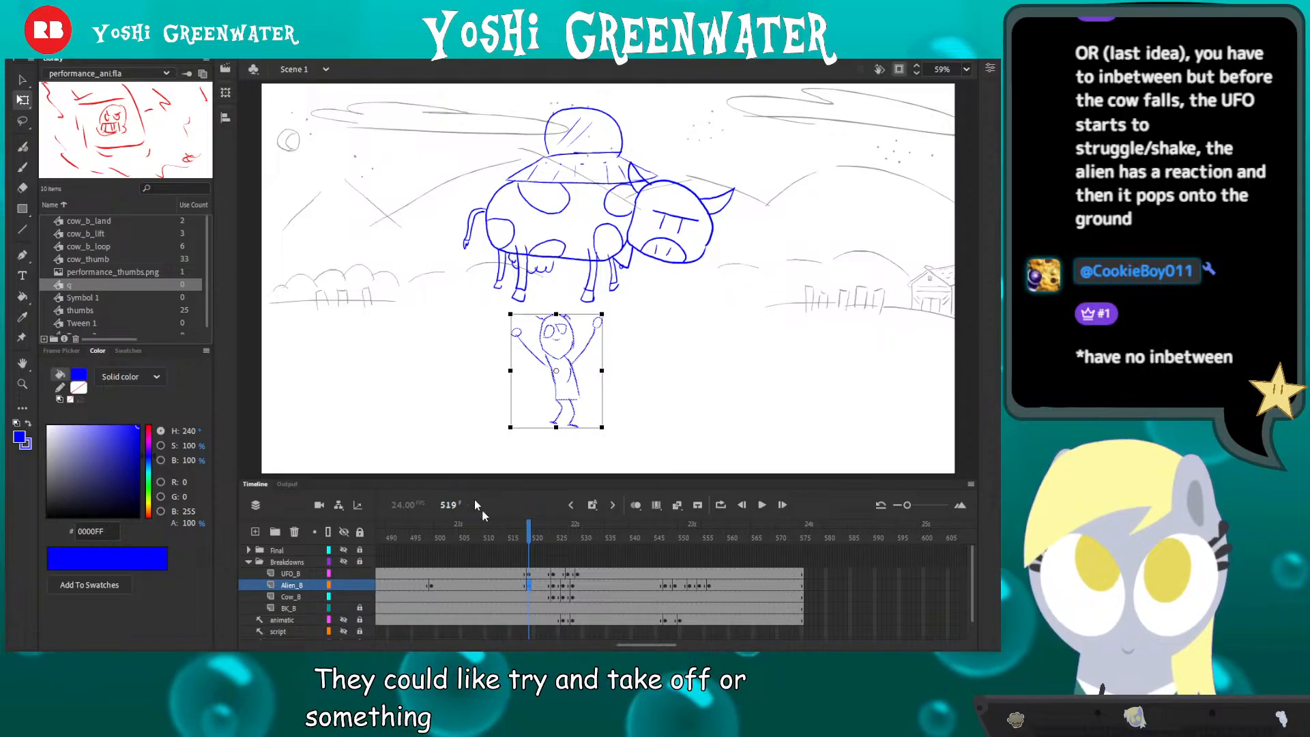
pyautogui.click(529, 596)
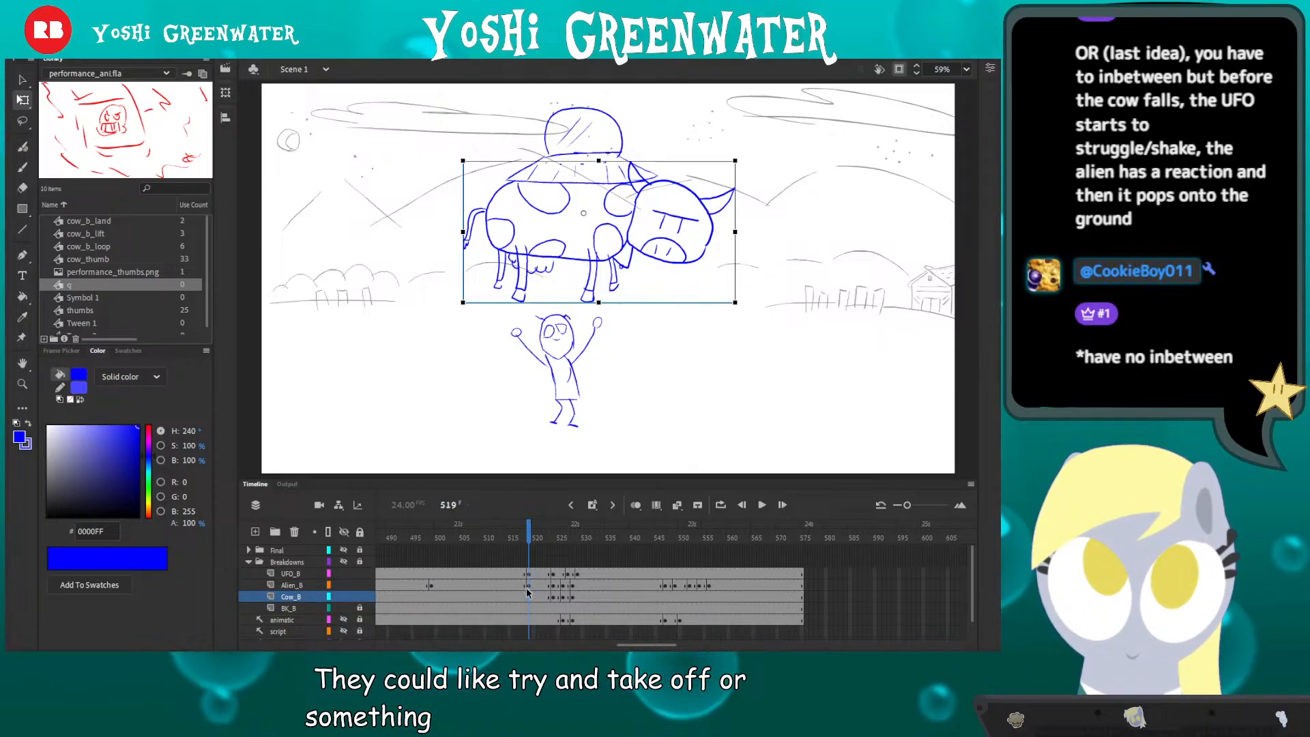
pyautogui.click(529, 573)
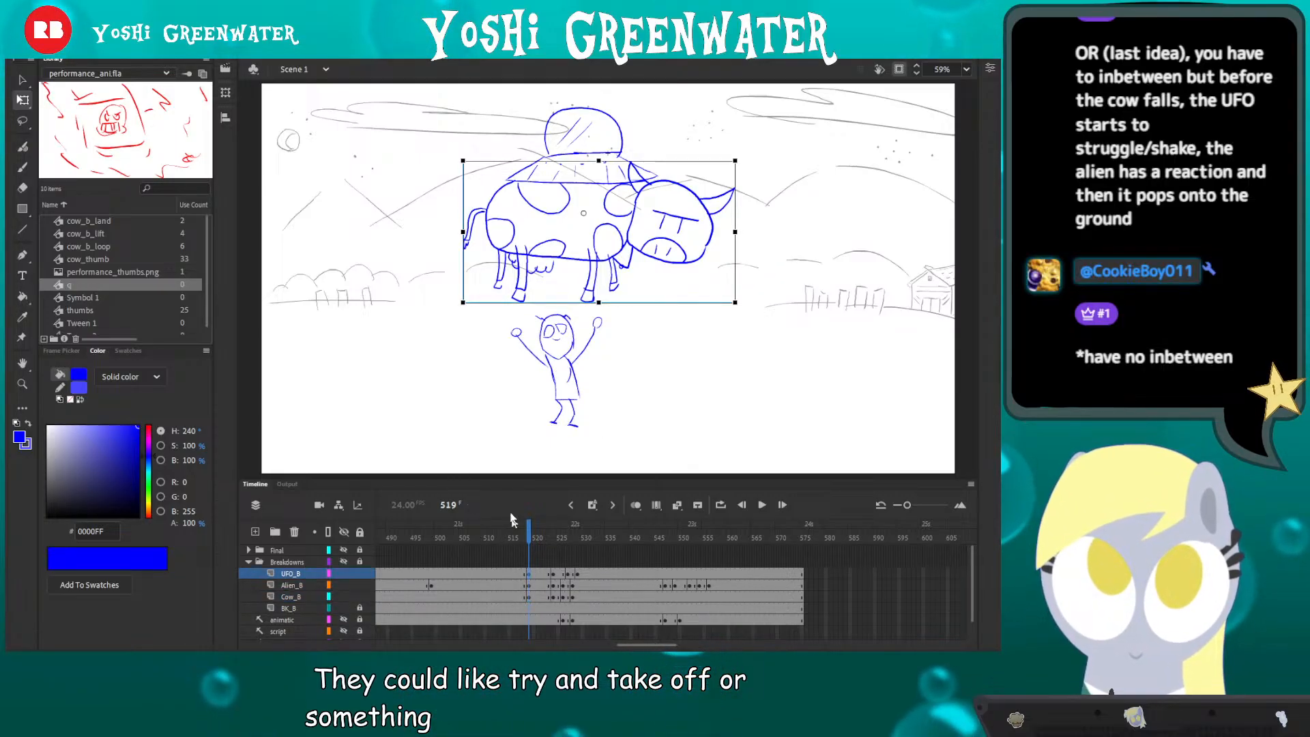
# - Nudge the UFO and cow slightly upward together at frame 519 and compare the pose with the neighbouring frames
pyautogui.moveTo(408, 92); pyautogui.dragTo(772, 317)
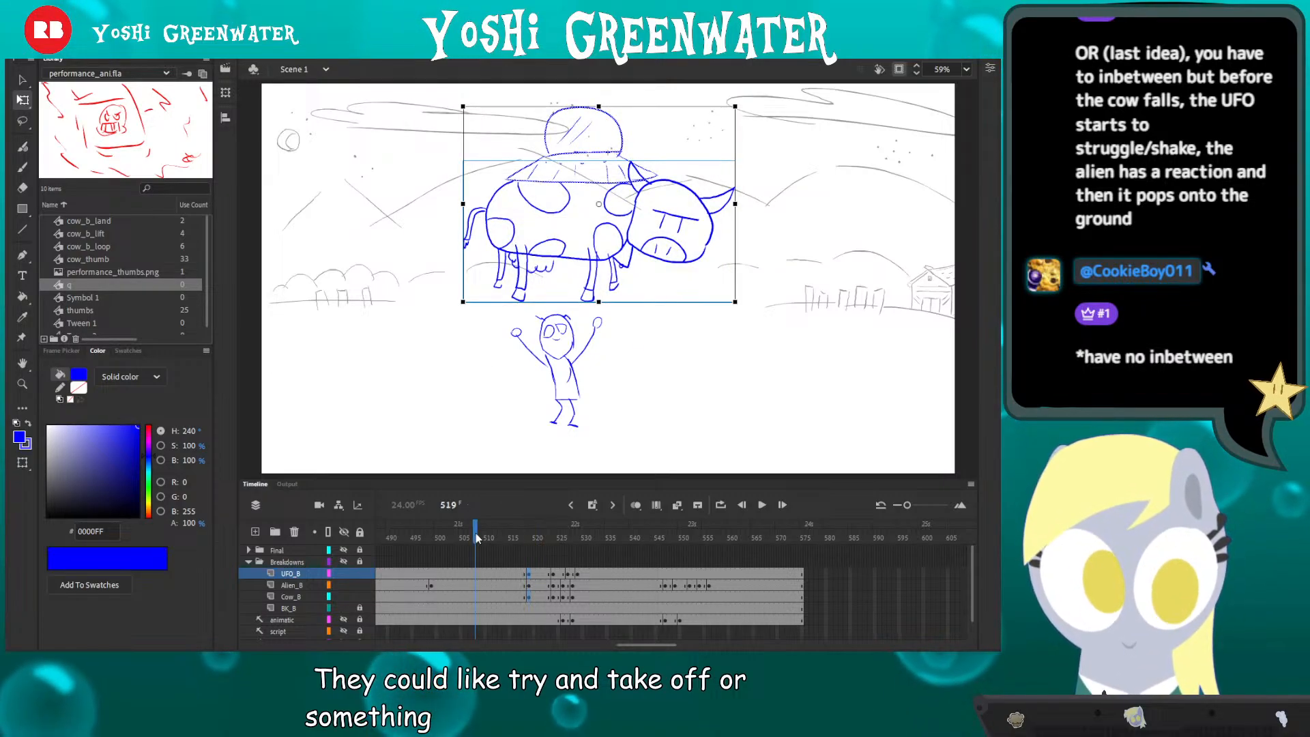
pyautogui.press('Return')
pyautogui.click(529, 536)
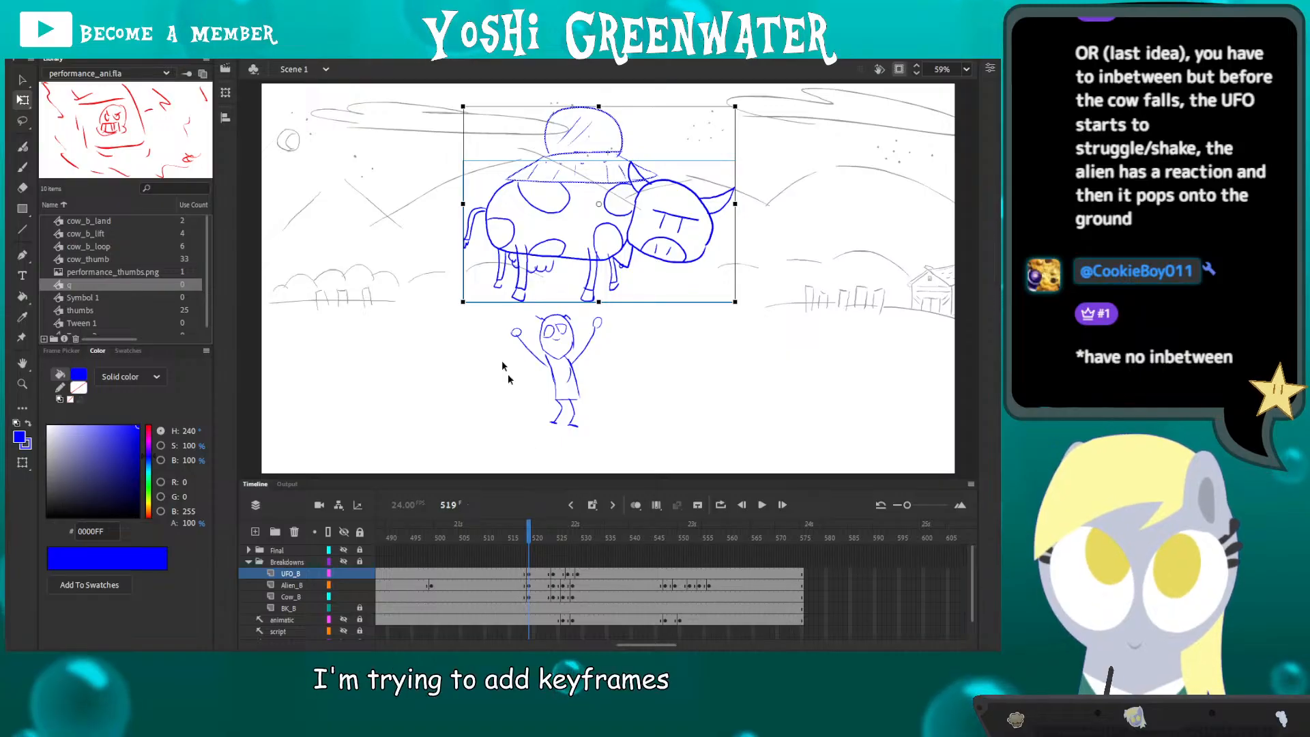
pyautogui.press(',')
pyautogui.click(449, 377)
pyautogui.press('.')
pyautogui.press('.')
pyautogui.press('.')
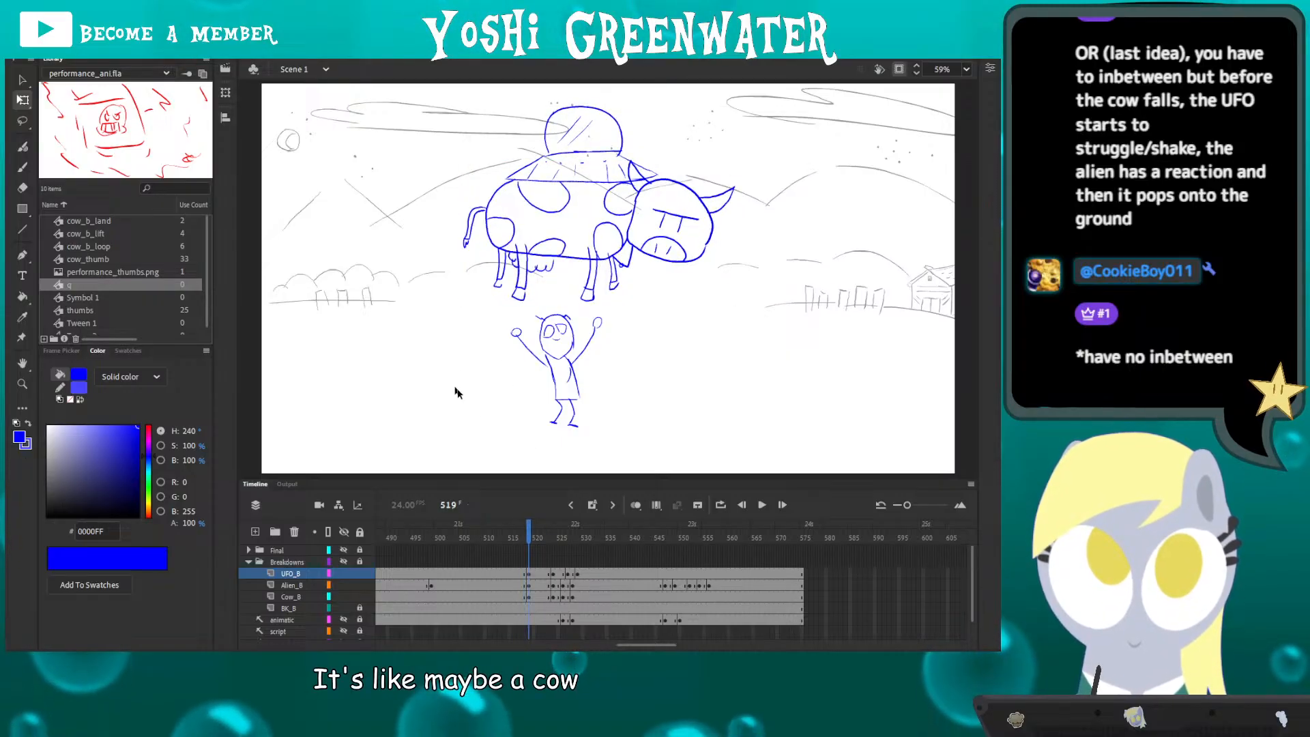
# - Add keyframes at frame 521 on the UFO_B, Alien_B and Cow_B layers and raise the UFO and cow slightly further
pyautogui.click(536, 596)
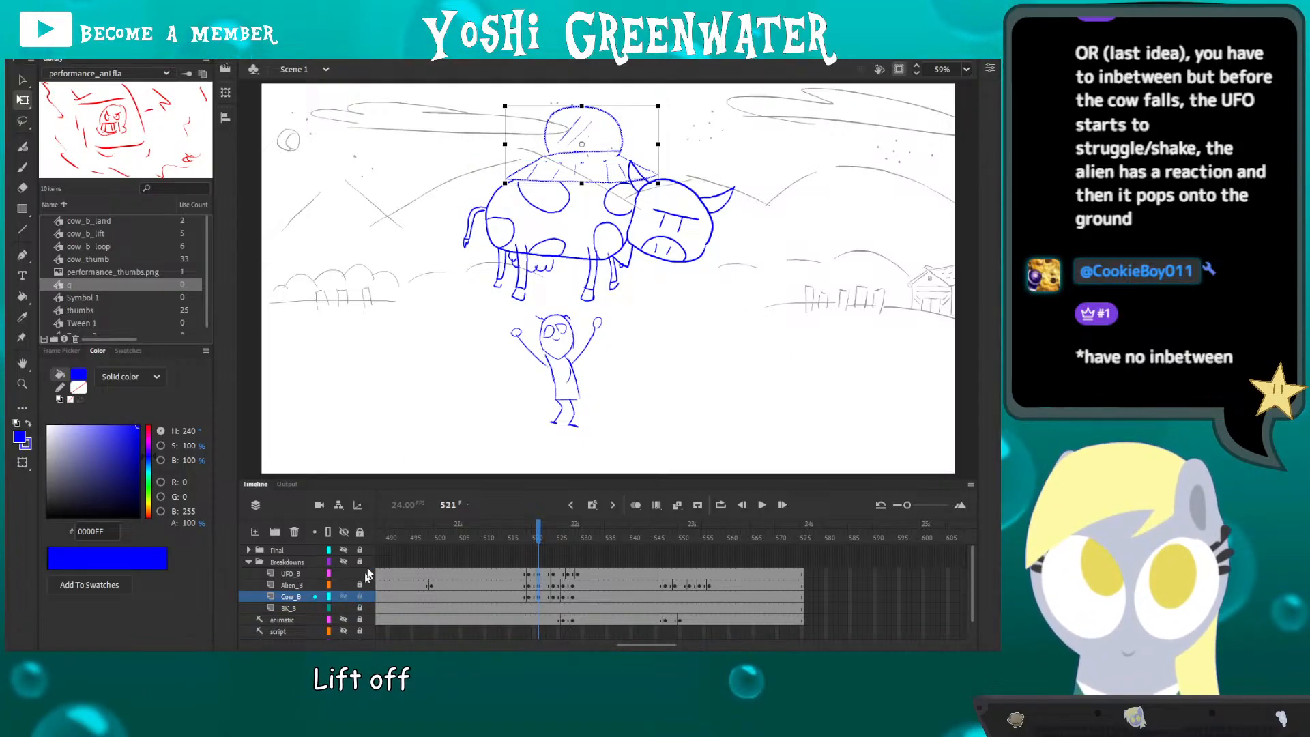
pyautogui.moveTo(395, 104); pyautogui.dragTo(764, 352)
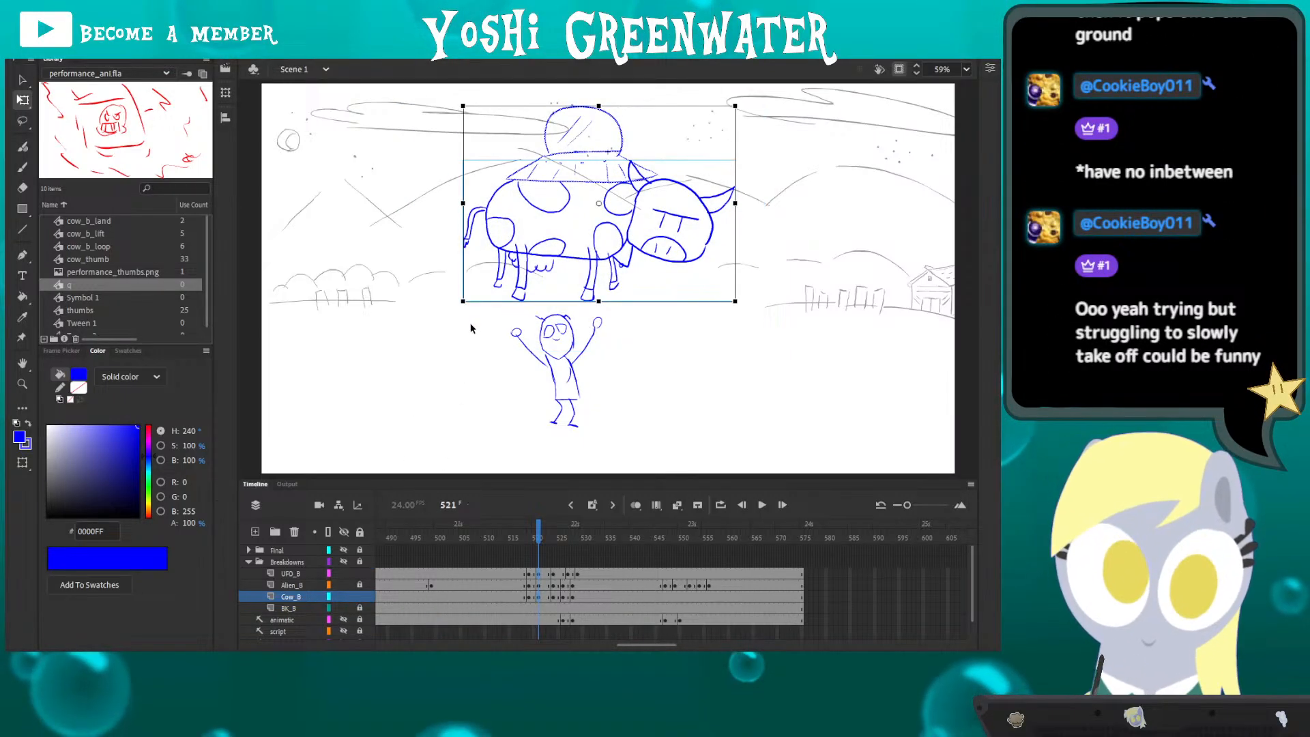
pyautogui.press('Return')
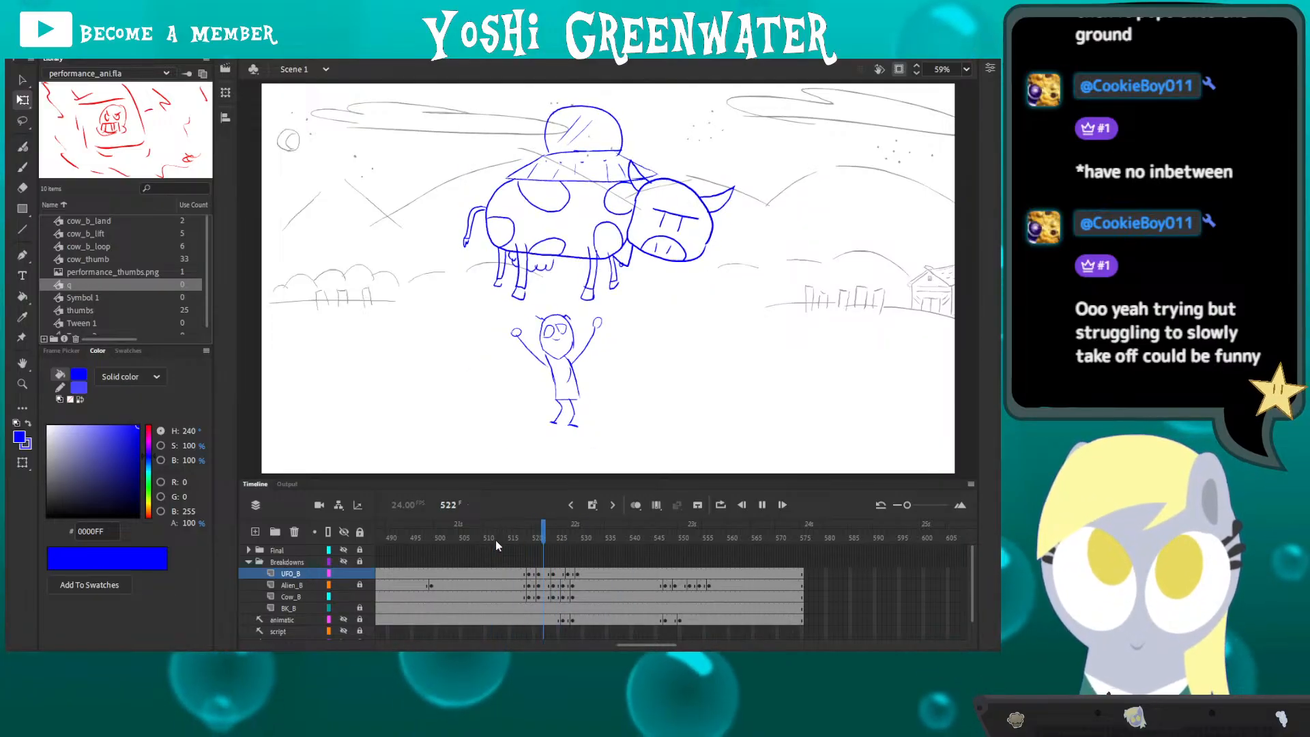
# - Replay the UFO's struggling lift and the cow's drop repeatedly, both from the shot's beginning and from just before the lift
pyautogui.press('Return')
pyautogui.press('Return')
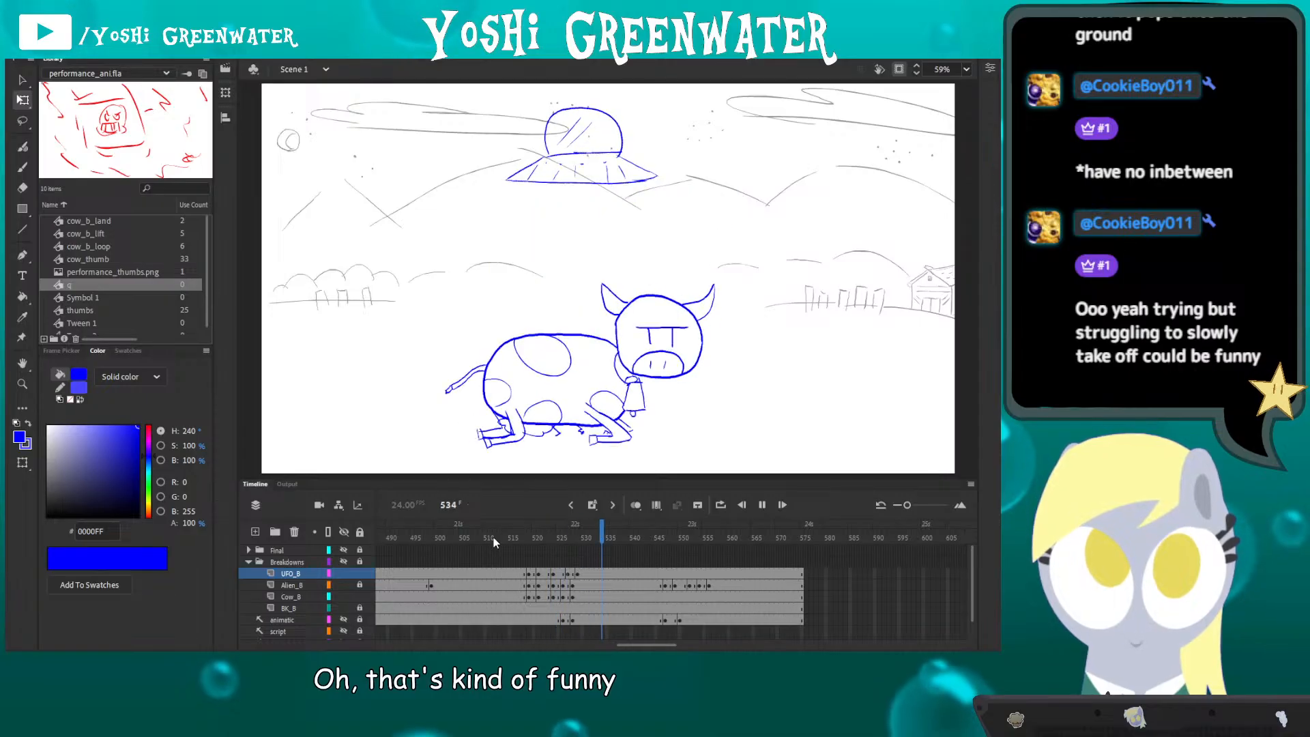
pyautogui.click(489, 535)
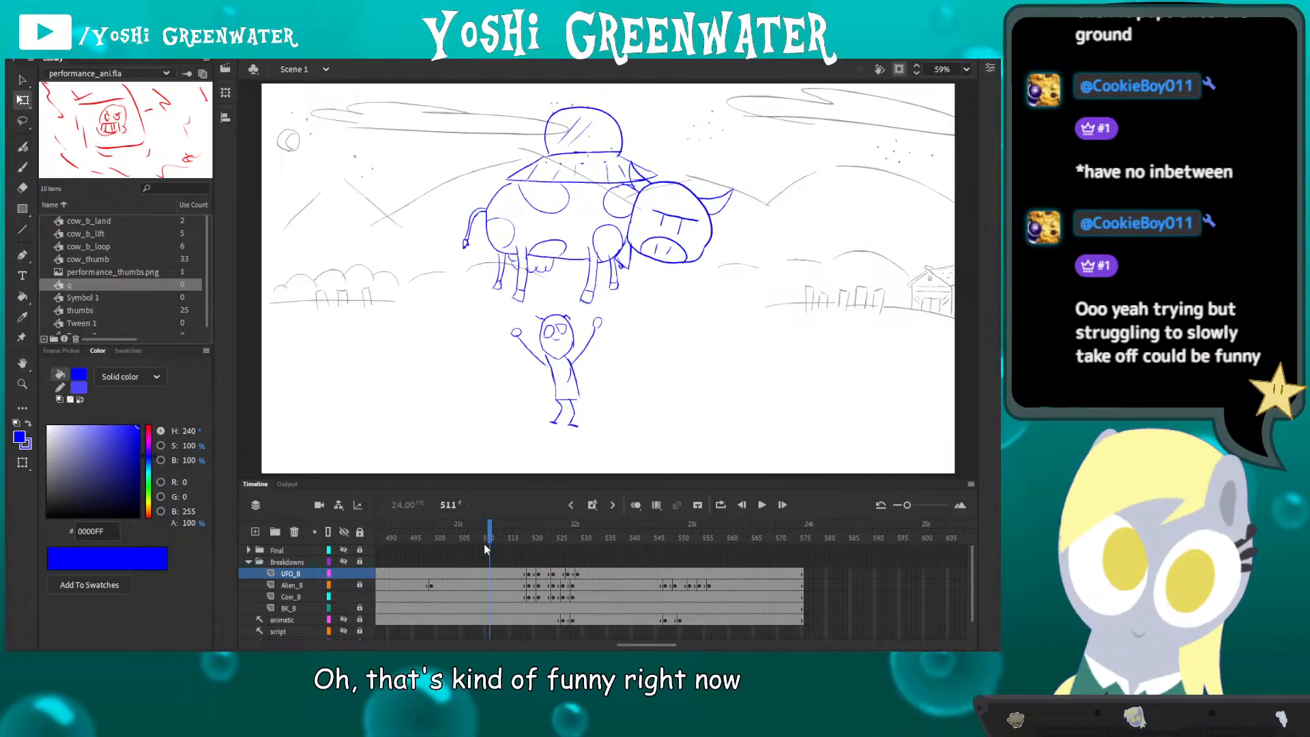
pyautogui.moveTo(411, 531); pyautogui.dragTo(401, 539)
pyautogui.press('Return')
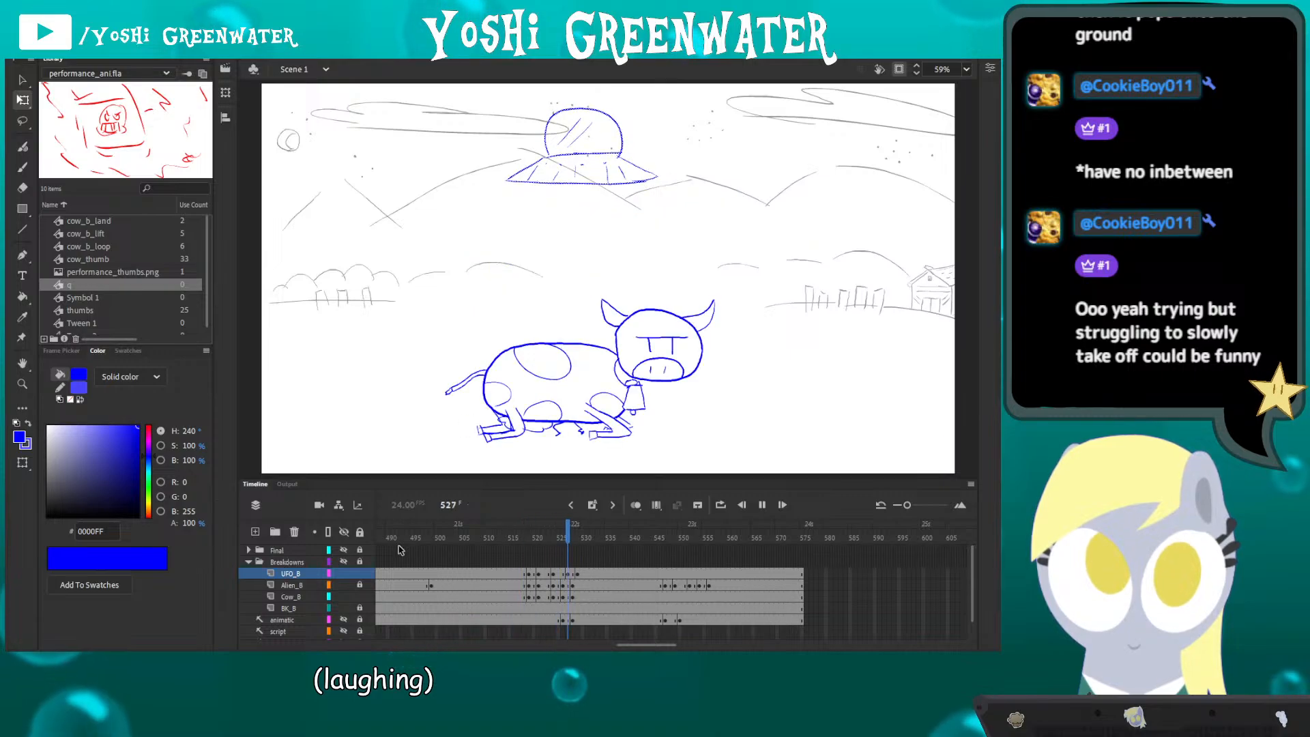
pyautogui.click(495, 539)
pyautogui.moveTo(494, 539)
pyautogui.mouseDown()
pyautogui.moveTo(522, 543)
pyautogui.moveTo(503, 546)
pyautogui.mouseUp()
pyautogui.press('Return')
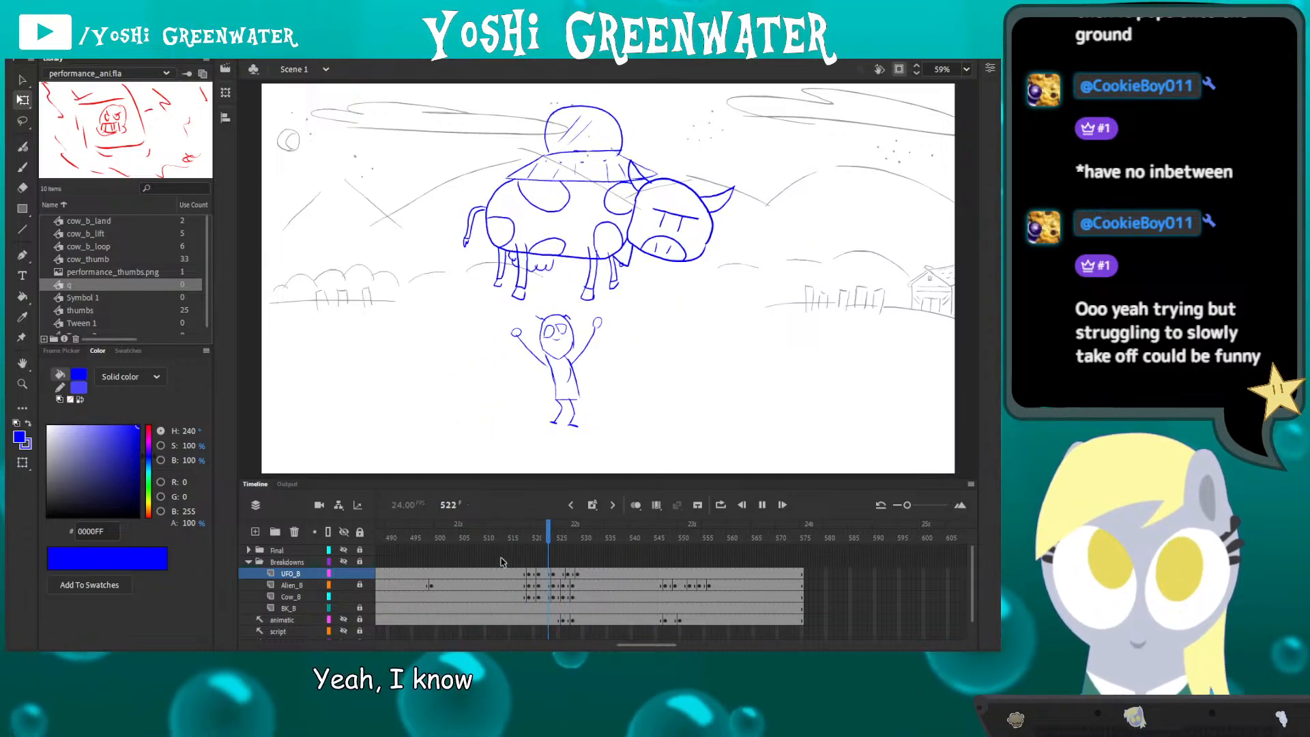
pyautogui.press('Return')
pyautogui.click(493, 541)
pyautogui.press('Return')
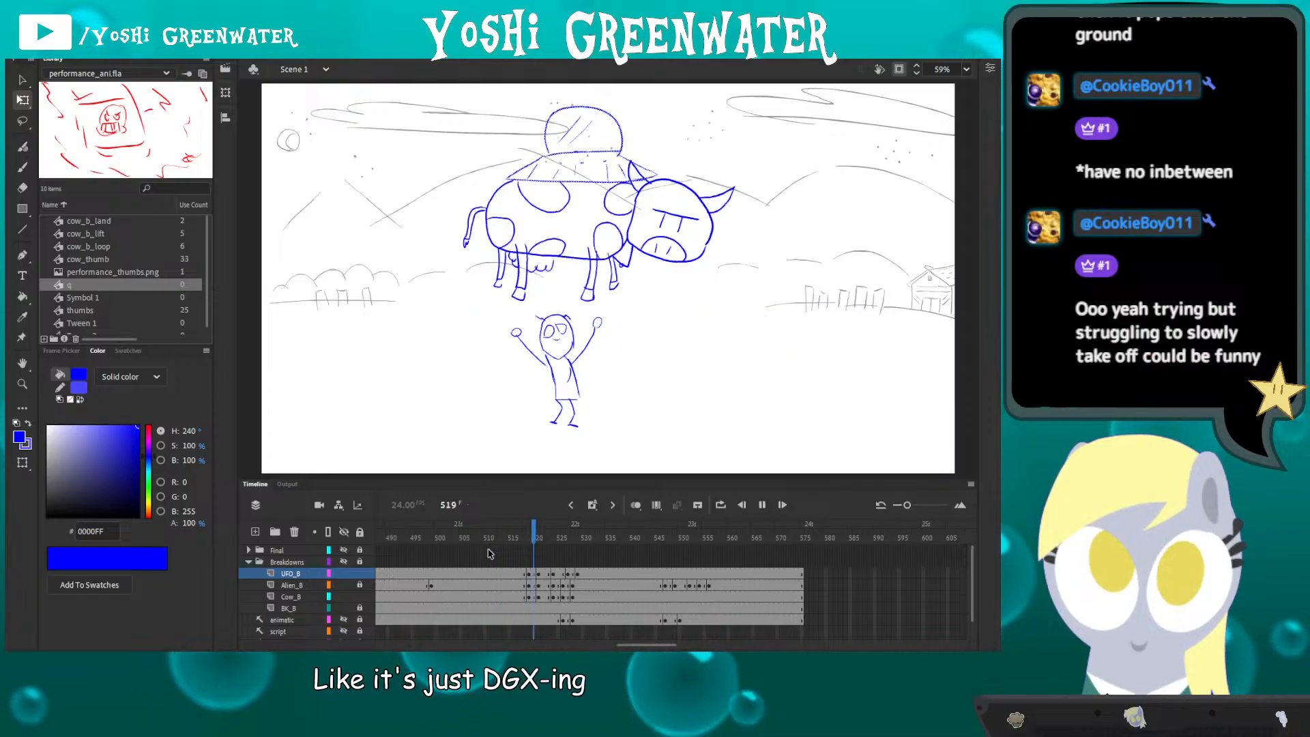
pyautogui.press('Return')
# - Move the two struggling lift poses one frame earlier, to frames 518 and 520, on the UFO_B, Alien_B and Cow_B layers
pyautogui.moveTo(519, 544); pyautogui.dragTo(538, 599)
pyautogui.hotkey('ctrl', 'a')
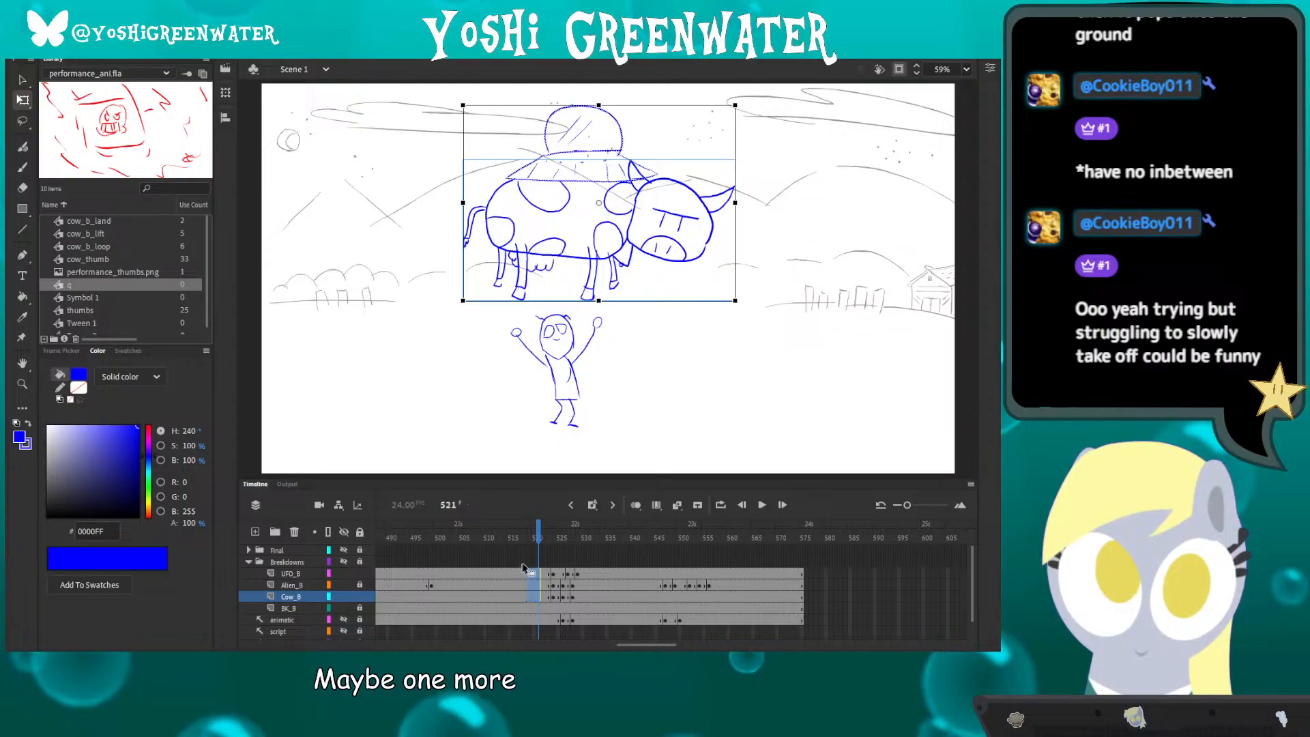
pyautogui.click(523, 573)
pyautogui.hotkey('ctrl', 'alt', 'v')
# - Insert two frames after the second lift pose across the layers from UFO_B to animatic and check the extended hold
pyautogui.moveTo(539, 574); pyautogui.dragTo(543, 619)
pyautogui.press('F5')
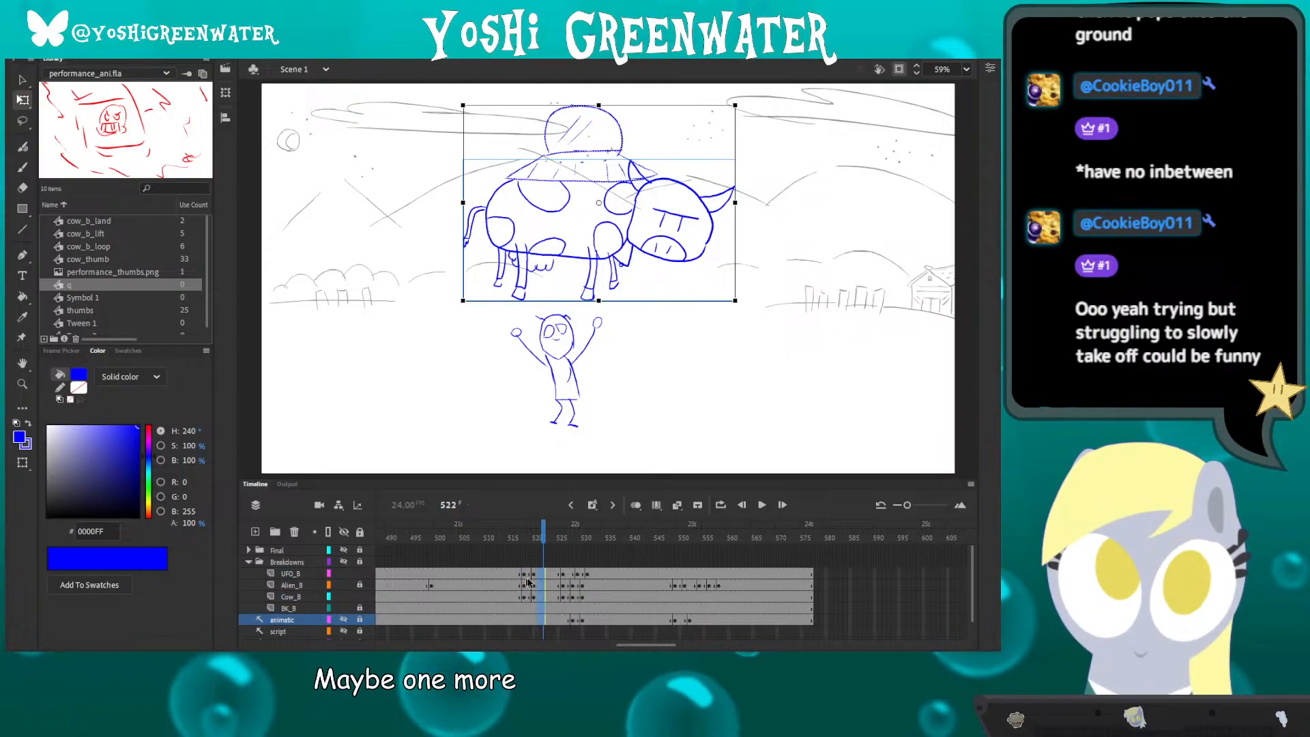
pyautogui.moveTo(523, 543); pyautogui.dragTo(539, 543)
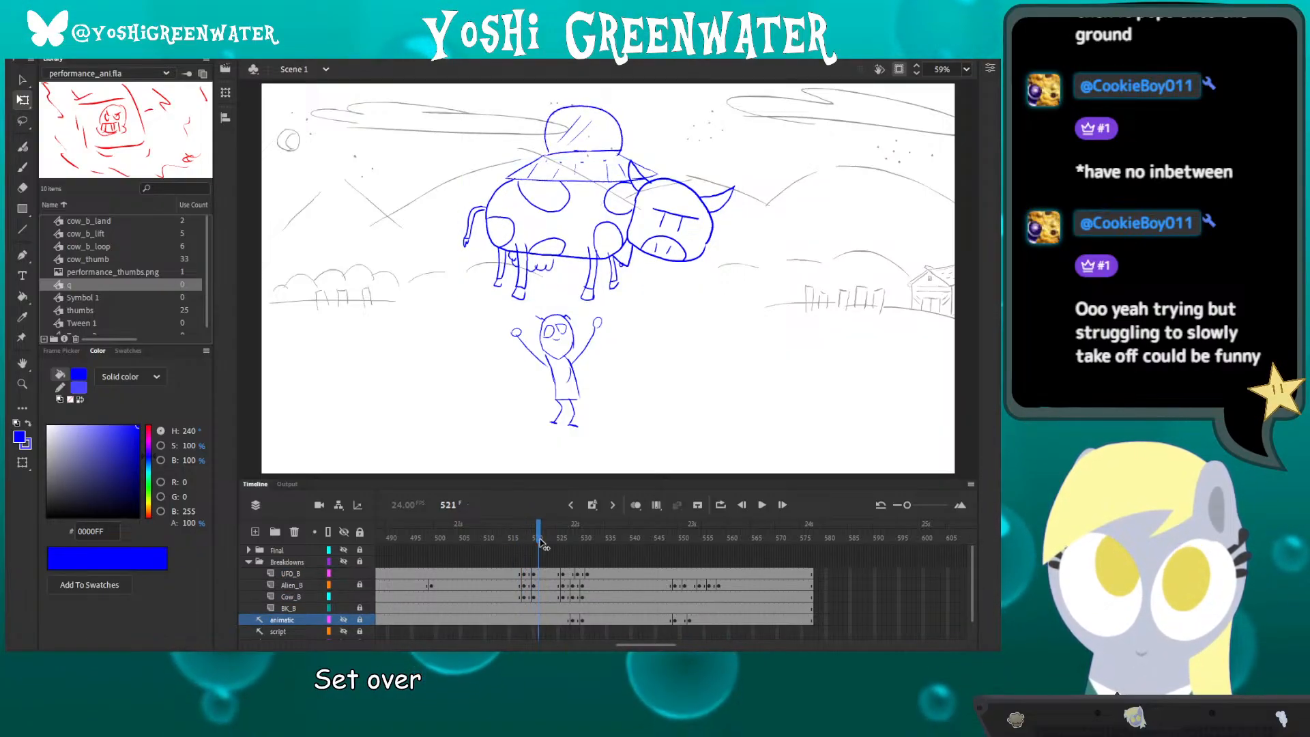
# - Add keyframes at frame 522 on the UFO_B, Alien_B and Cow_B layers, nudge the UFO and cow slightly higher, and replay
pyautogui.click(547, 595)
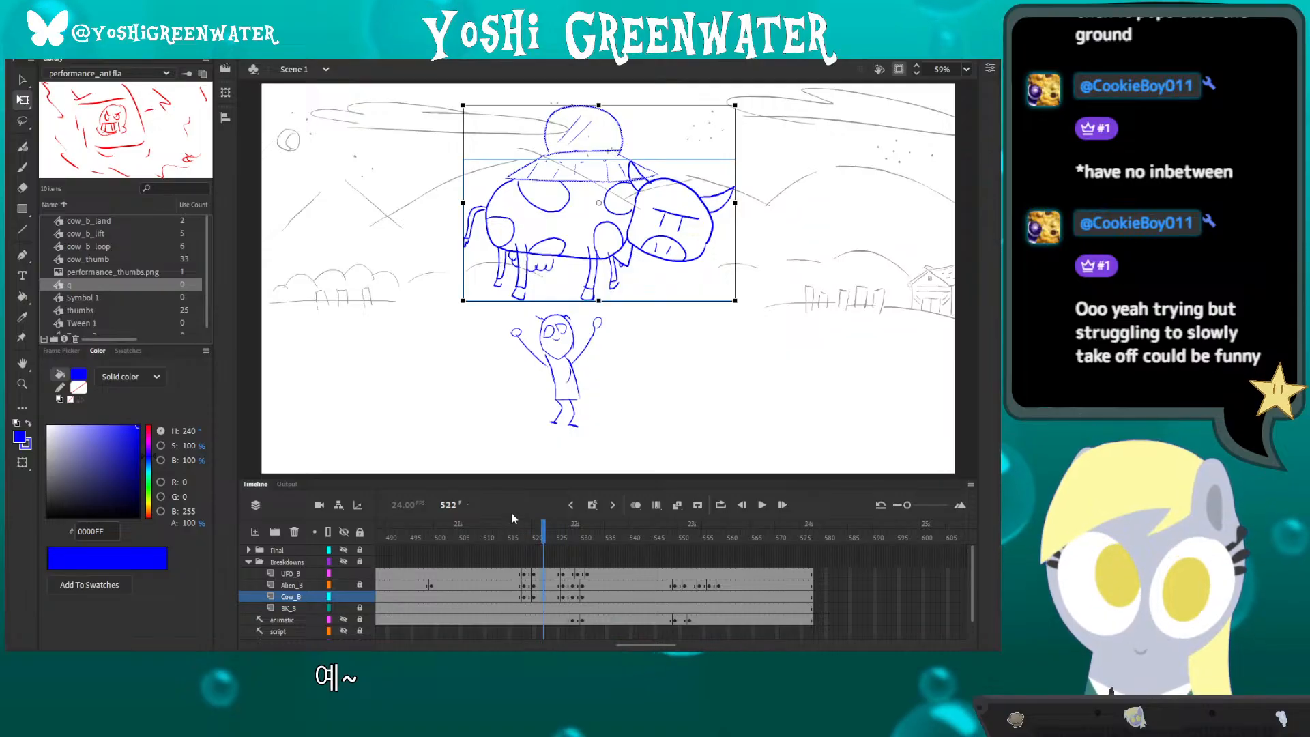
pyautogui.press('Up')
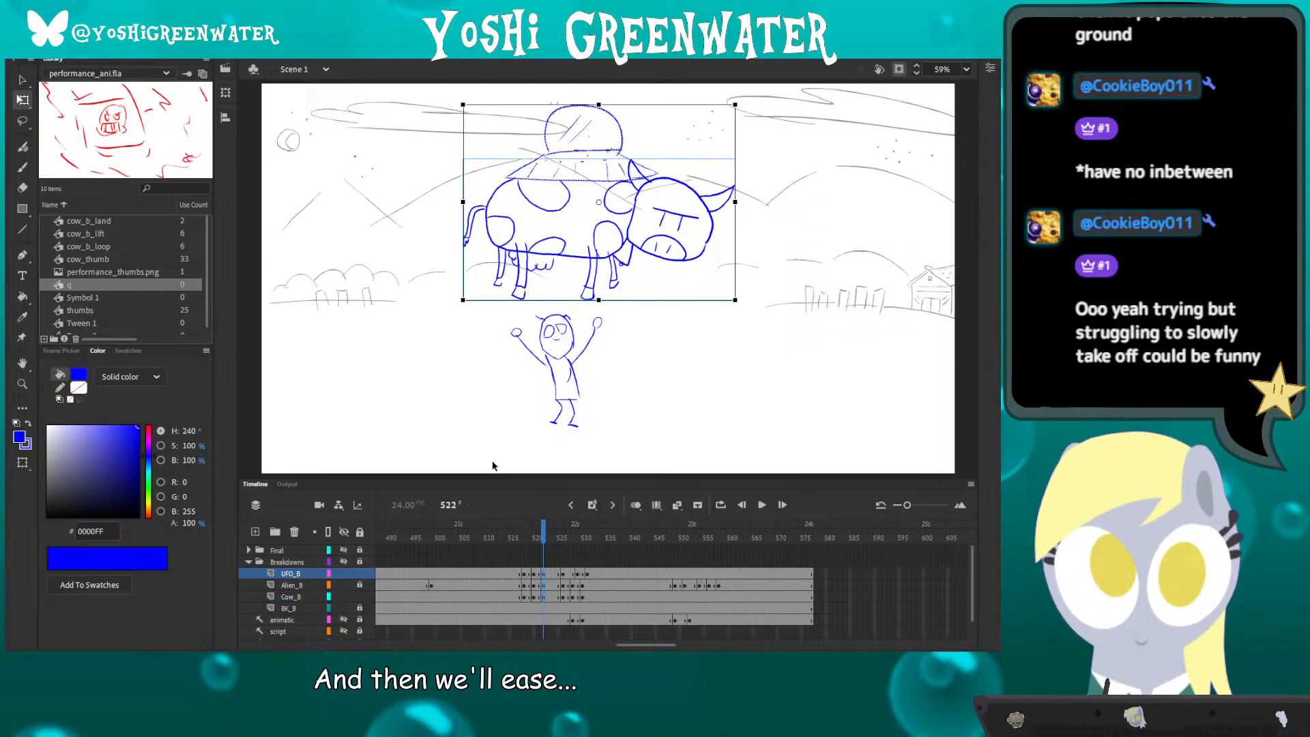
pyautogui.press('Return')
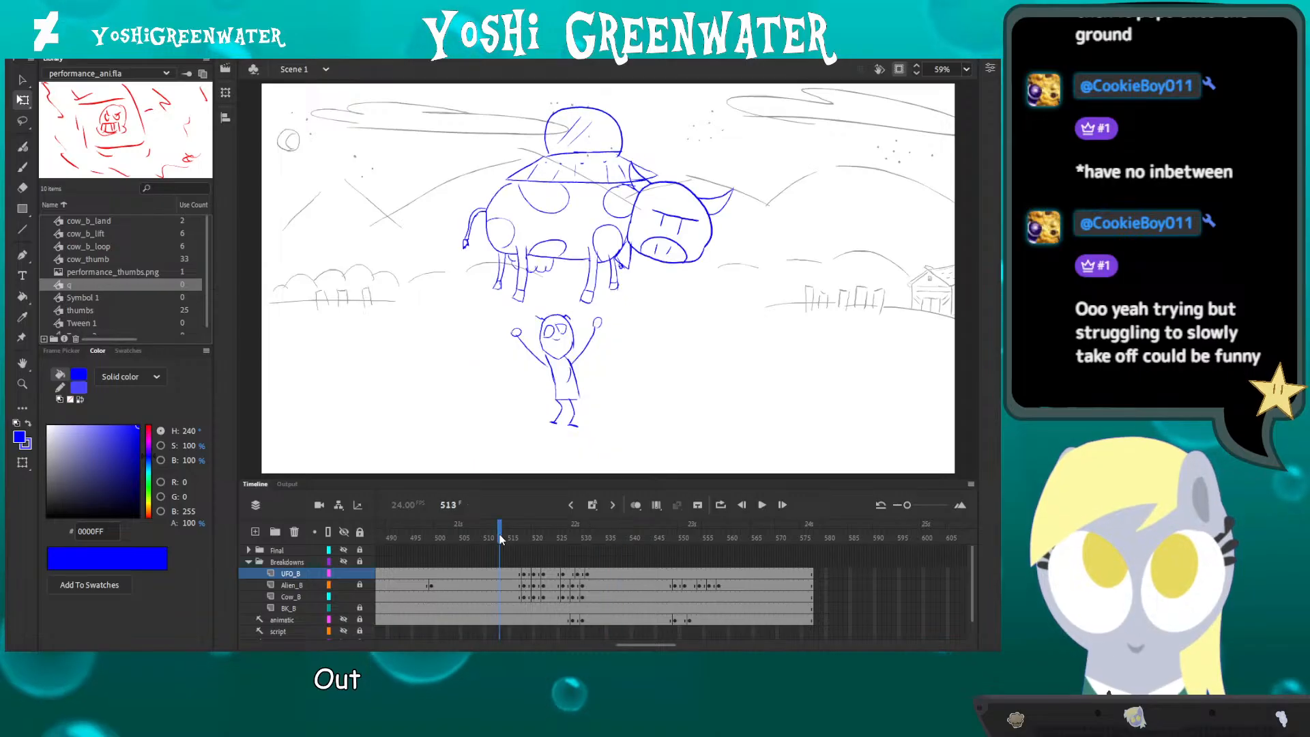
# - Clear the Alien_B keyframes at frames 518, 520 and 522 and scrub through the lift into the drop
pyautogui.click(542, 586)
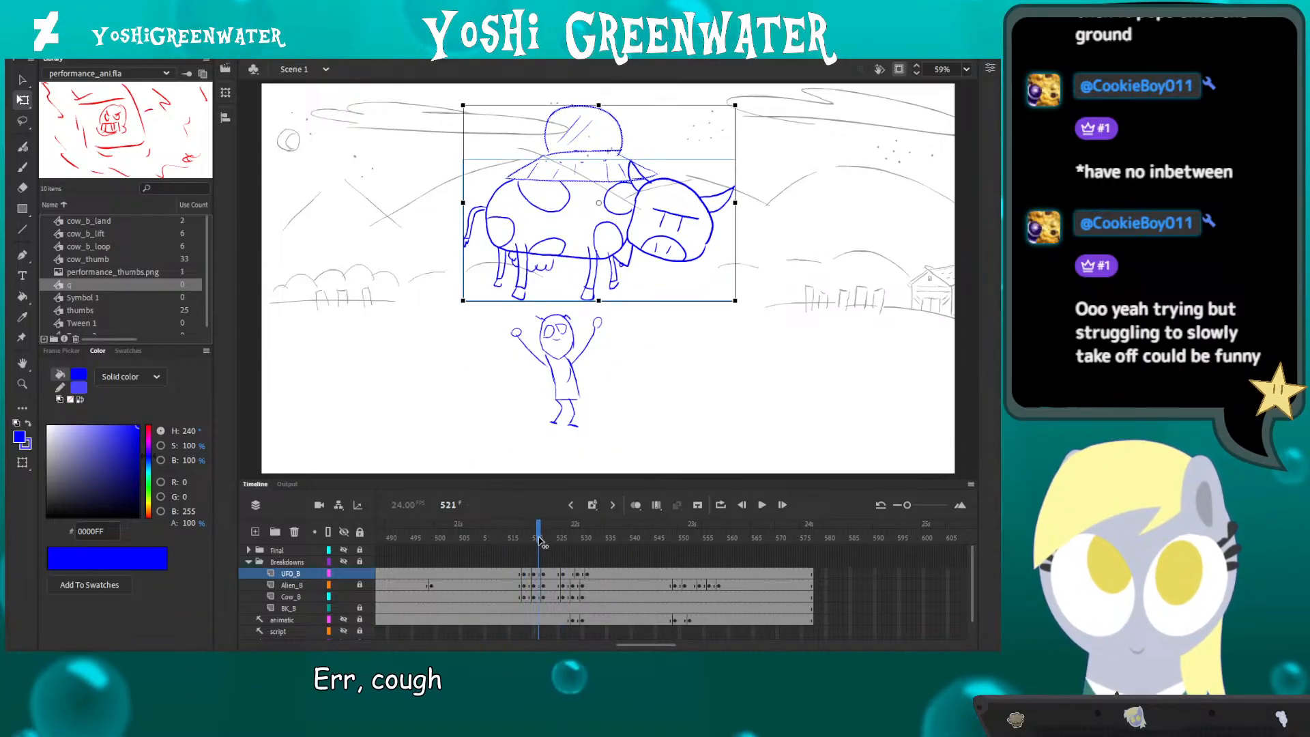
pyautogui.click(544, 586)
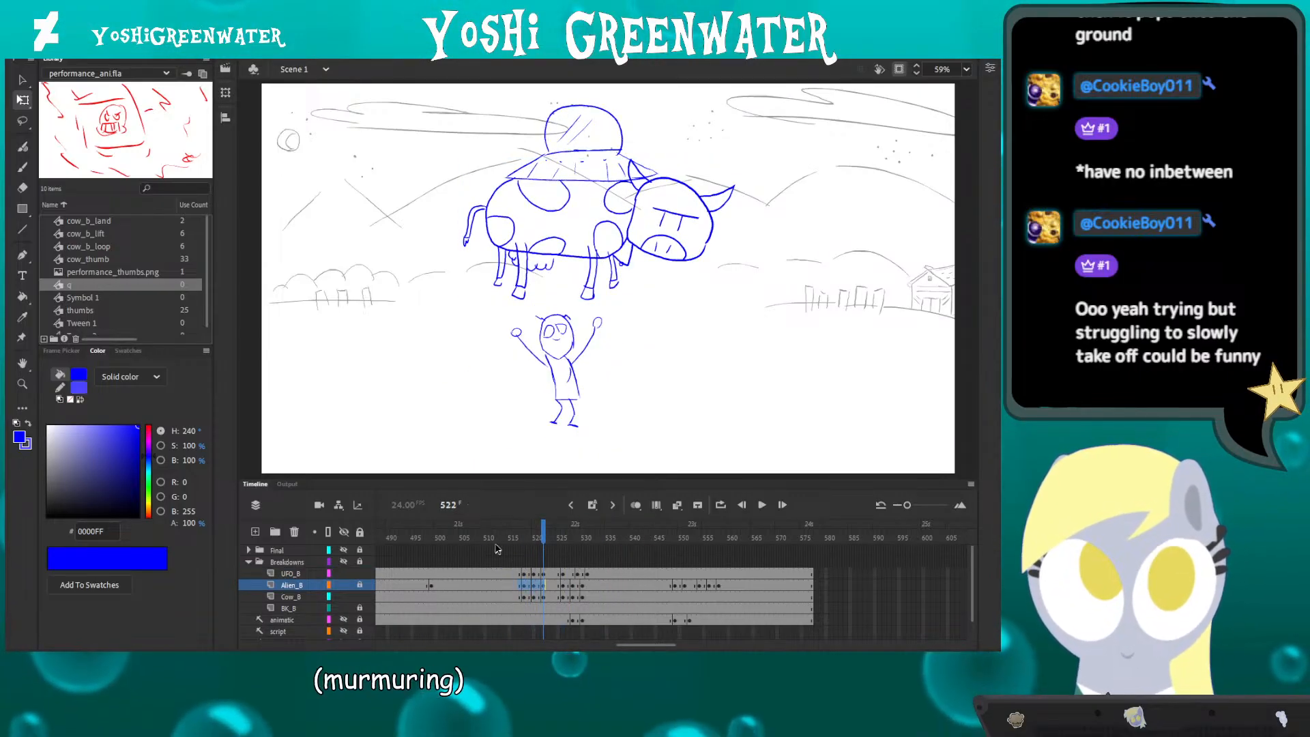
pyautogui.moveTo(510, 538); pyautogui.dragTo(564, 546)
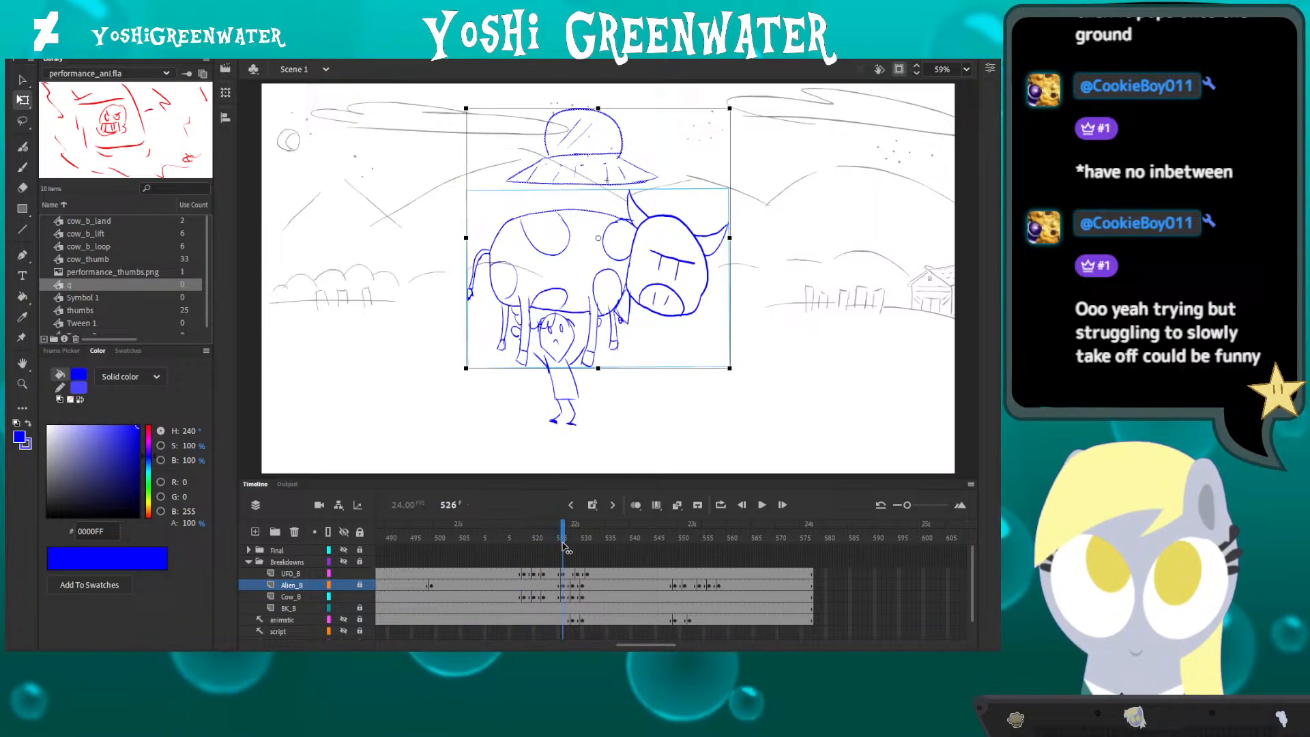
# - Add an Alien_B keyframe at frame 524 and insert one more frame across the layers to extend the hold before the drop
pyautogui.click(556, 588)
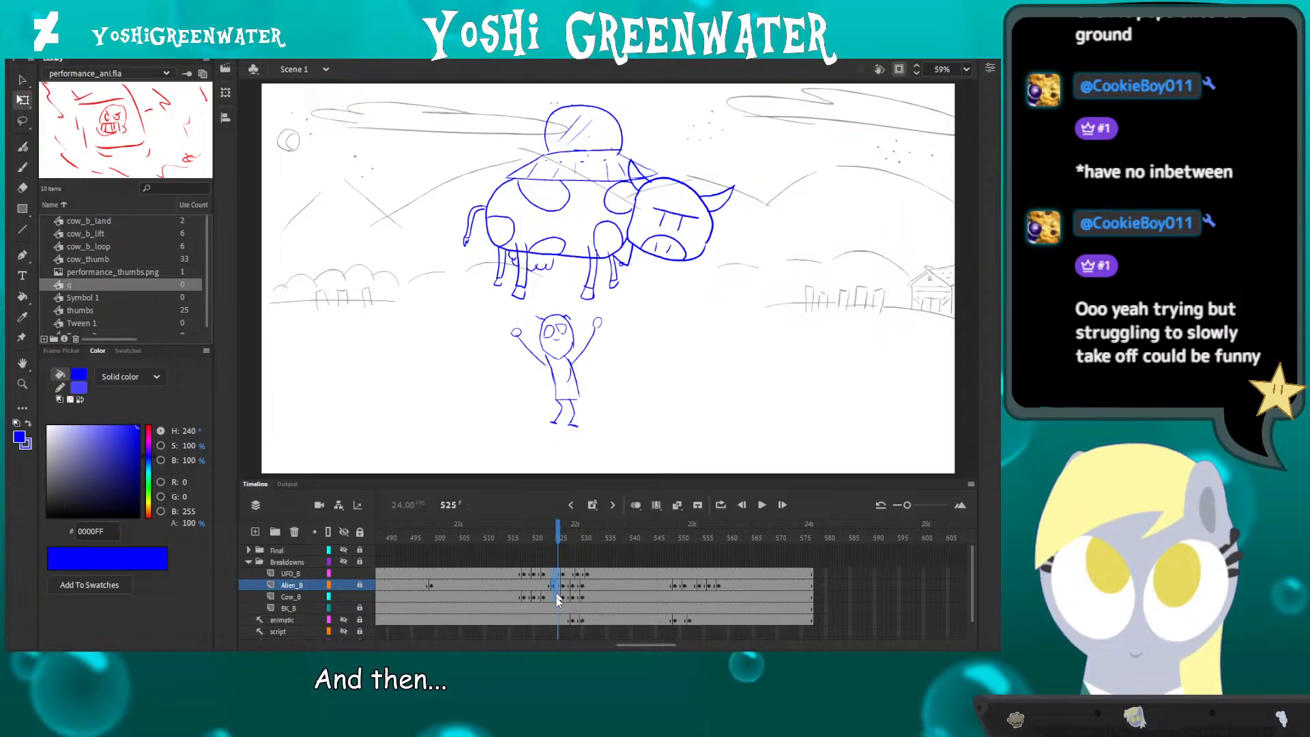
pyautogui.click(554, 597)
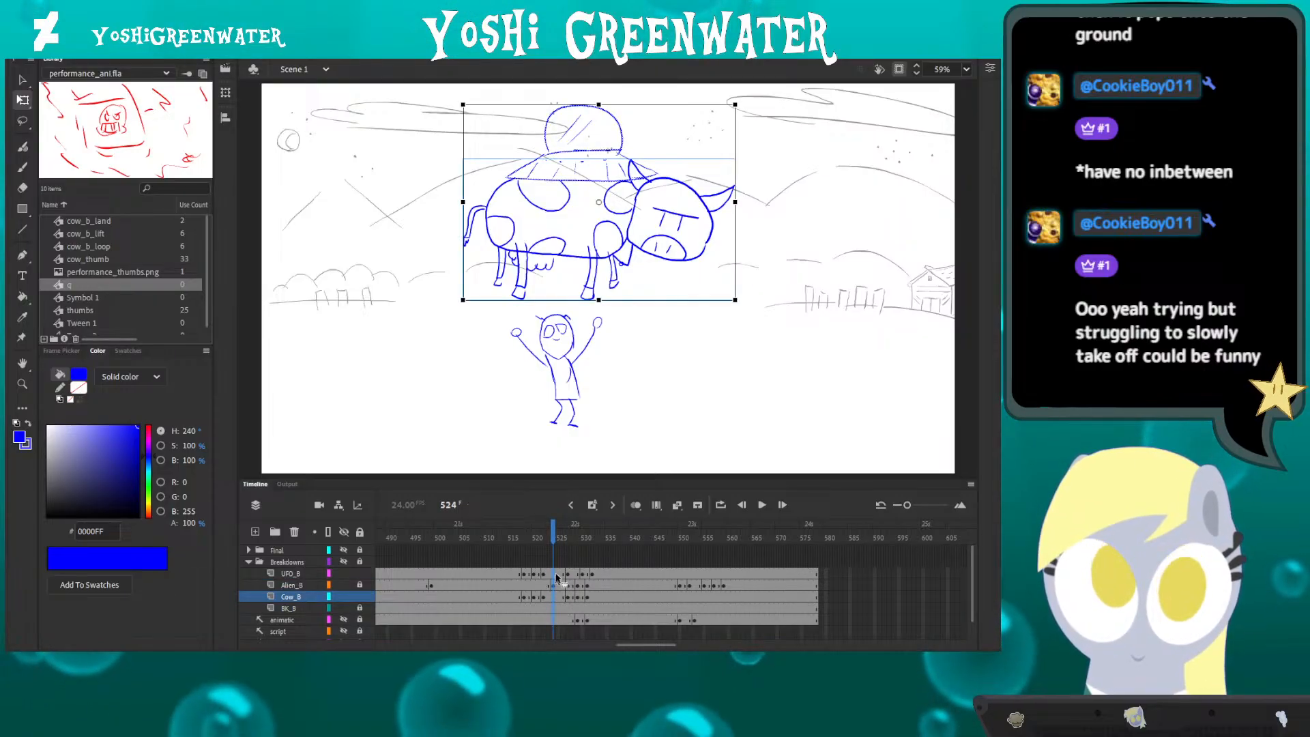
pyautogui.click(558, 585)
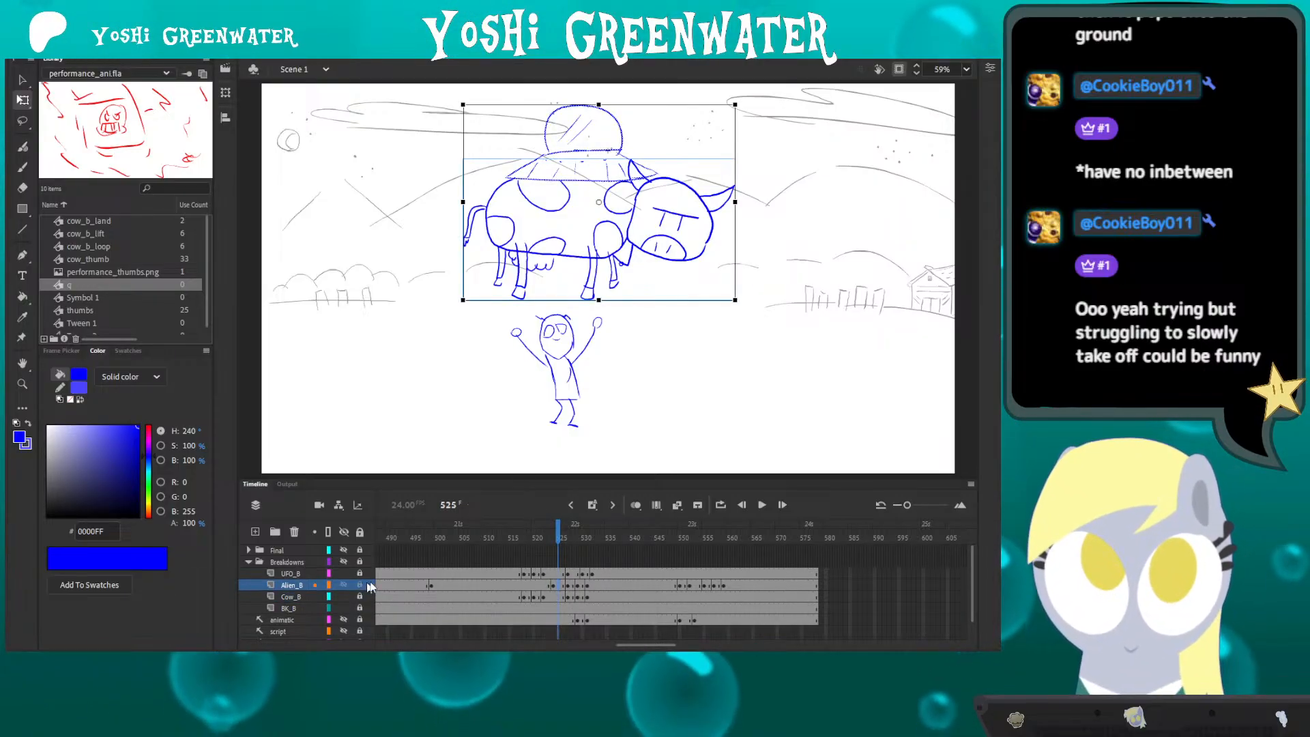
pyautogui.click(554, 585)
# - Replace the alien's smile with a short flat mouth line at frame 524 on Alien_B
pyautogui.scroll(3, 513, 402)
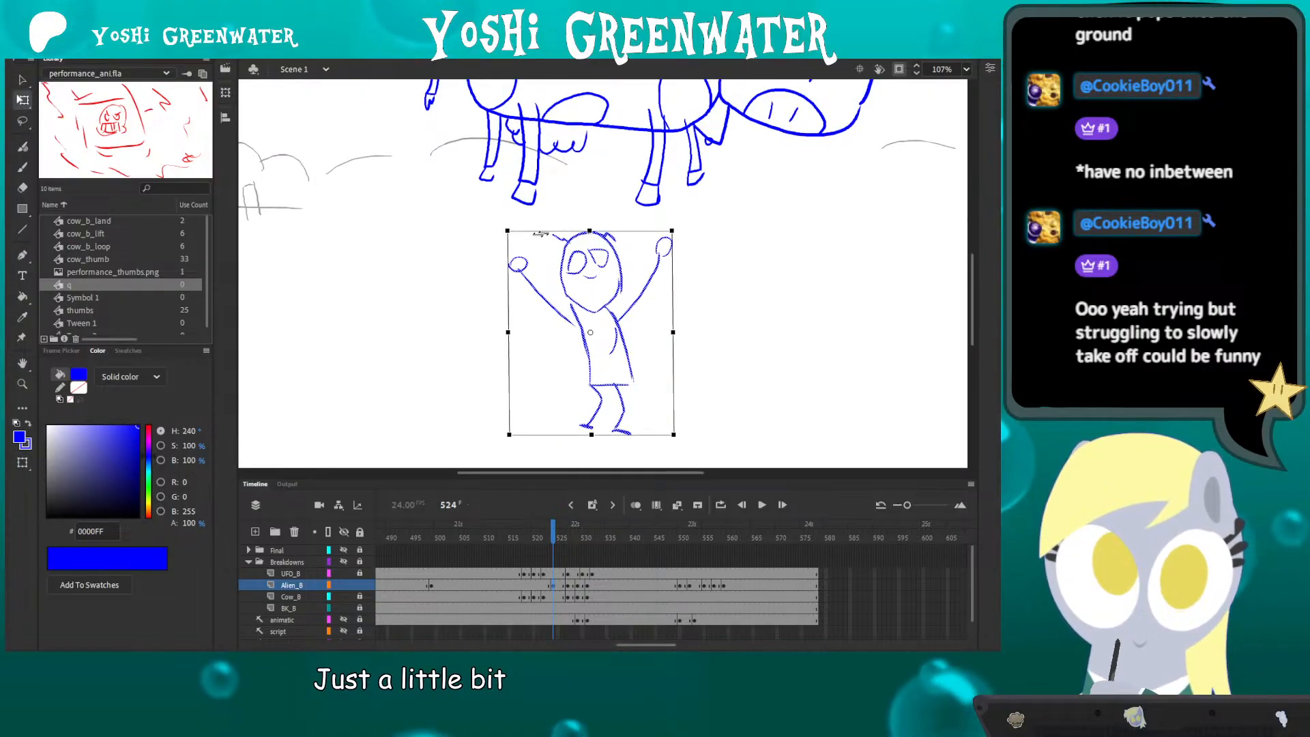
pyautogui.click(517, 274)
pyautogui.press('b')
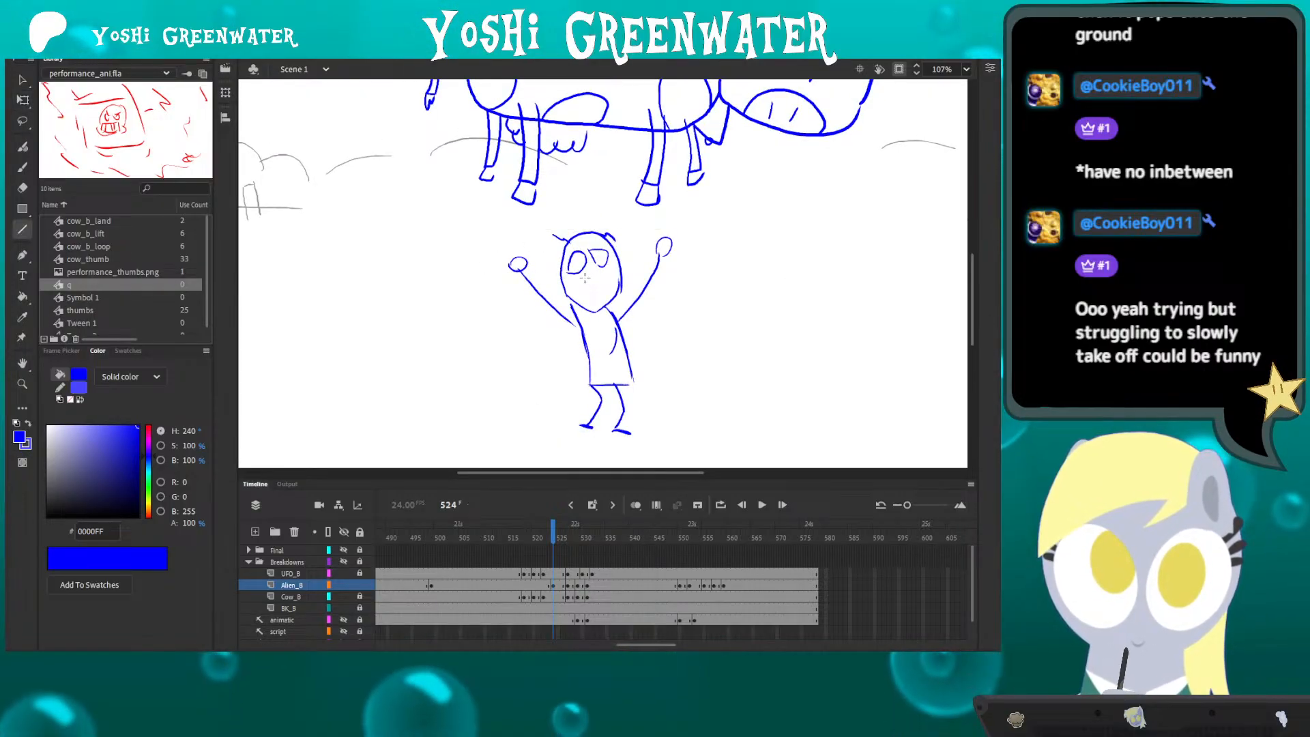
pyautogui.moveTo(548, 306); pyautogui.dragTo(520, 317)
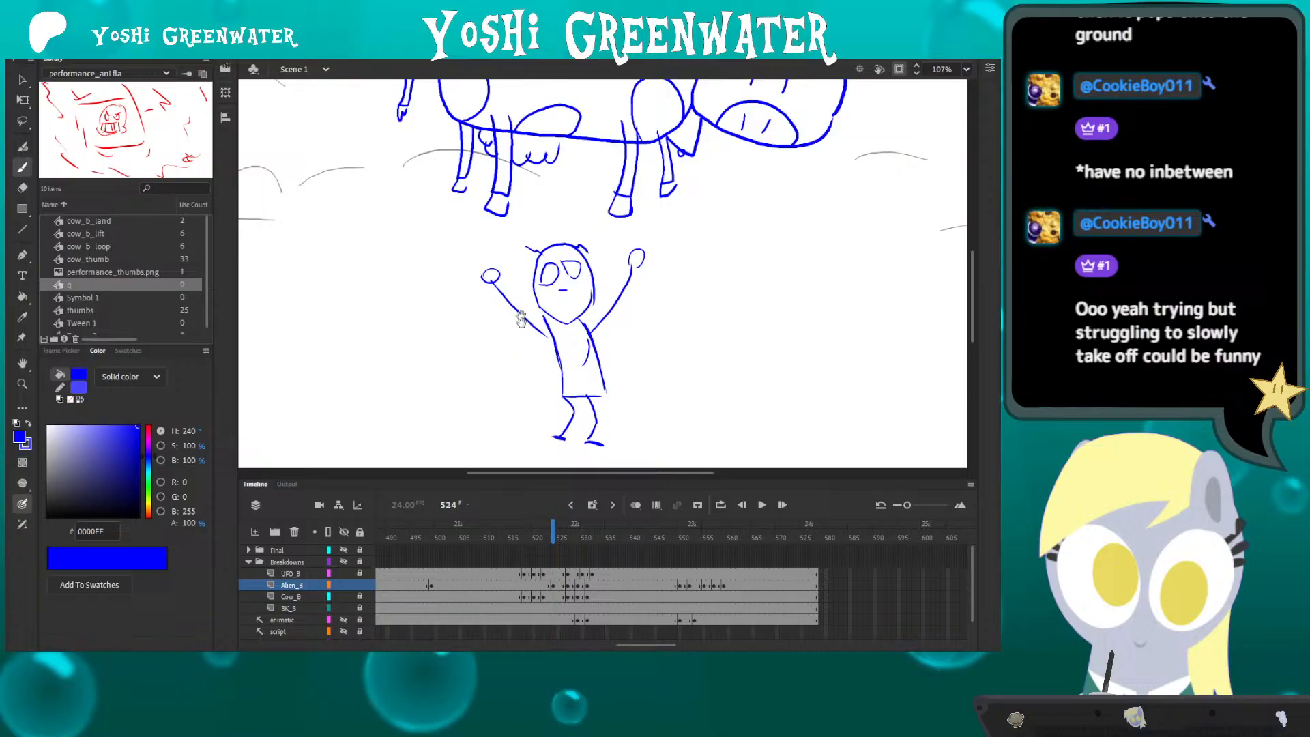
# - Replay the struggling lift and drop several times to judge the alien's mouth change
pyautogui.click(499, 539)
pyautogui.press('Return')
pyautogui.press('Return')
pyautogui.click(521, 536)
pyautogui.press('Return')
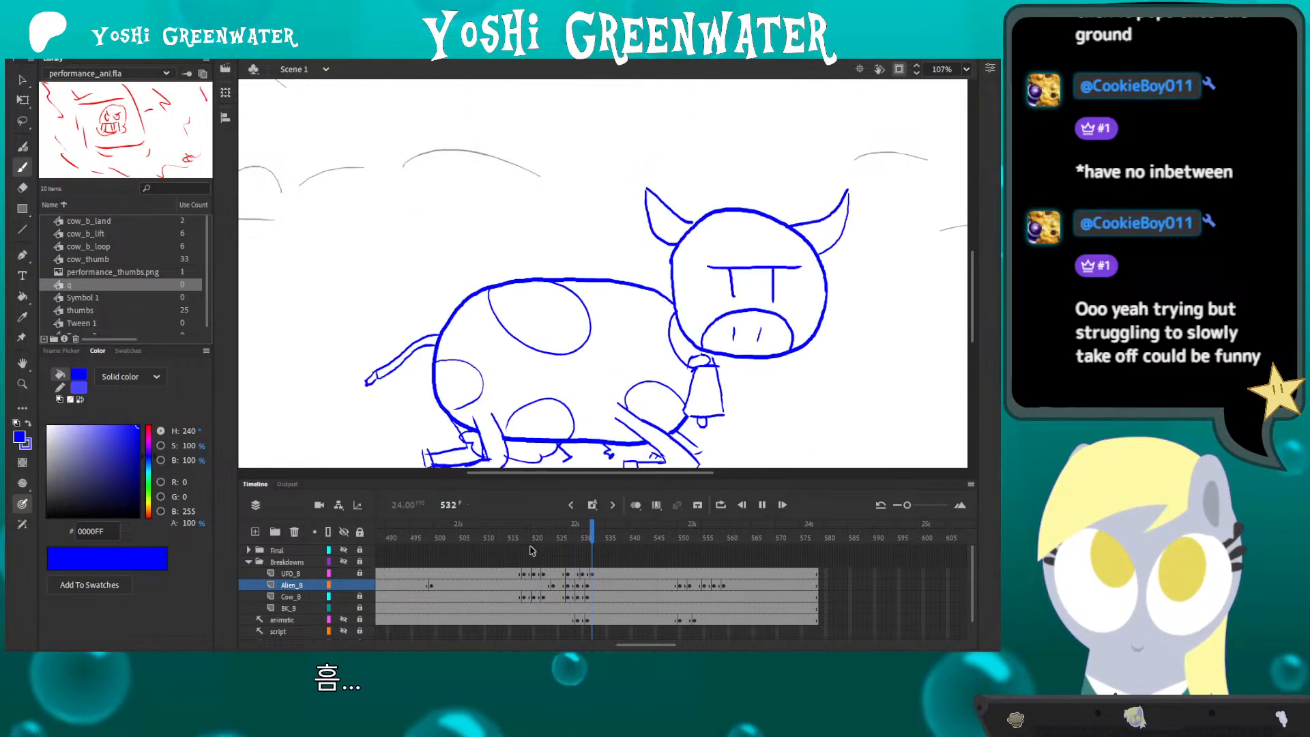
pyautogui.press('Return')
pyautogui.click(514, 538)
pyautogui.press('Return')
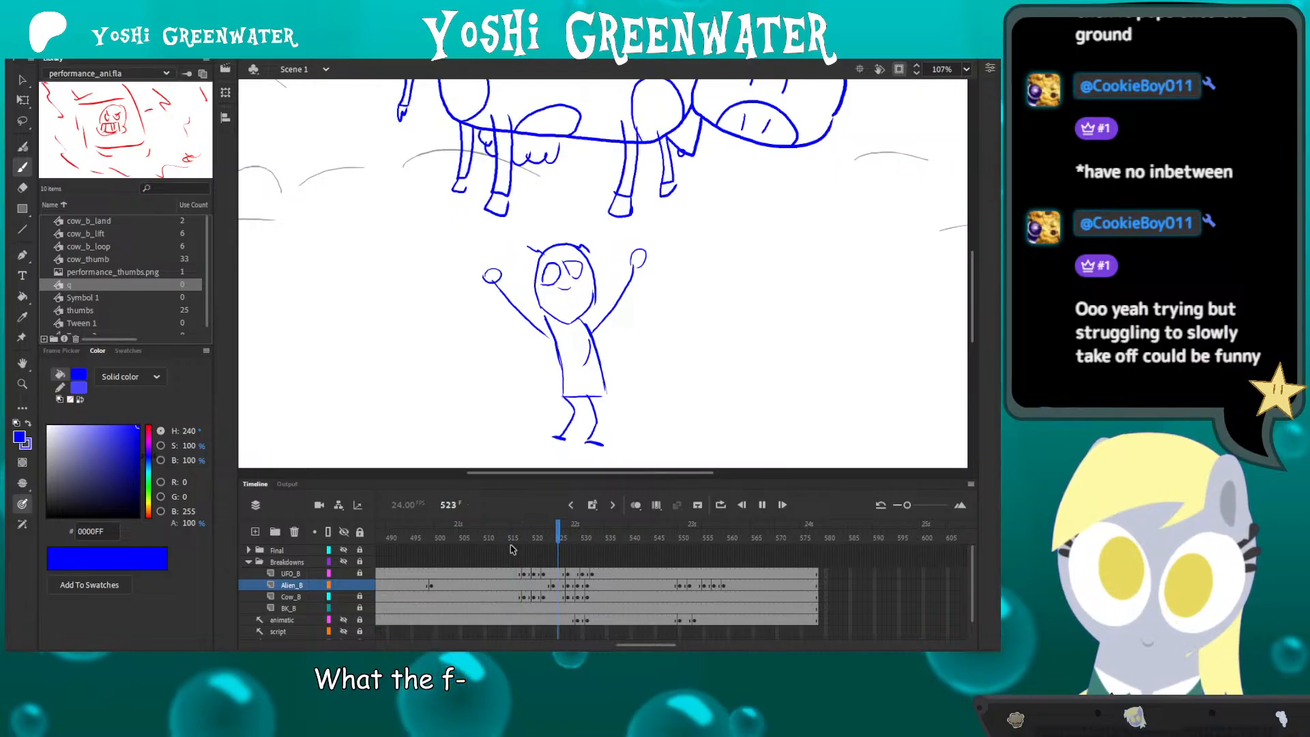
# - Try replacing the alien's eyes at frame 524 with two narrow arched strokes and replay the shot
pyautogui.click(552, 538)
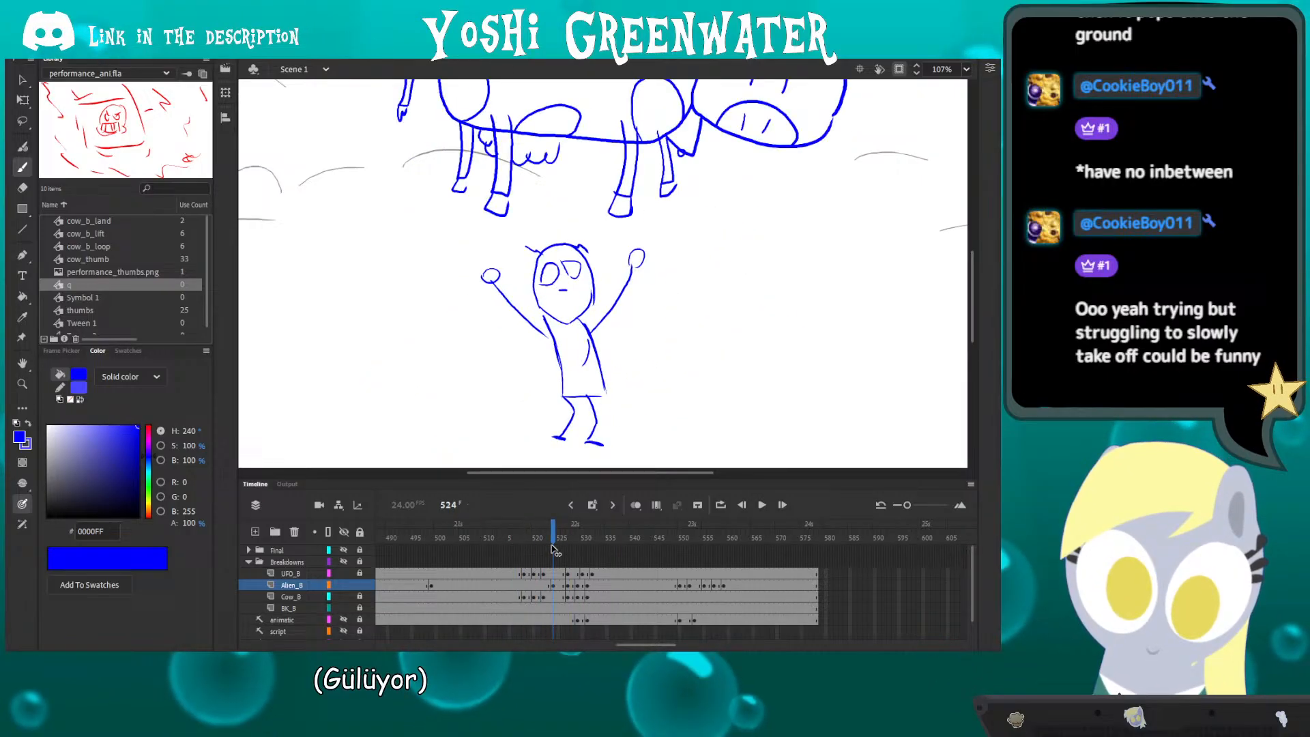
pyautogui.press('q')
pyautogui.click(541, 278)
pyautogui.press('Delete')
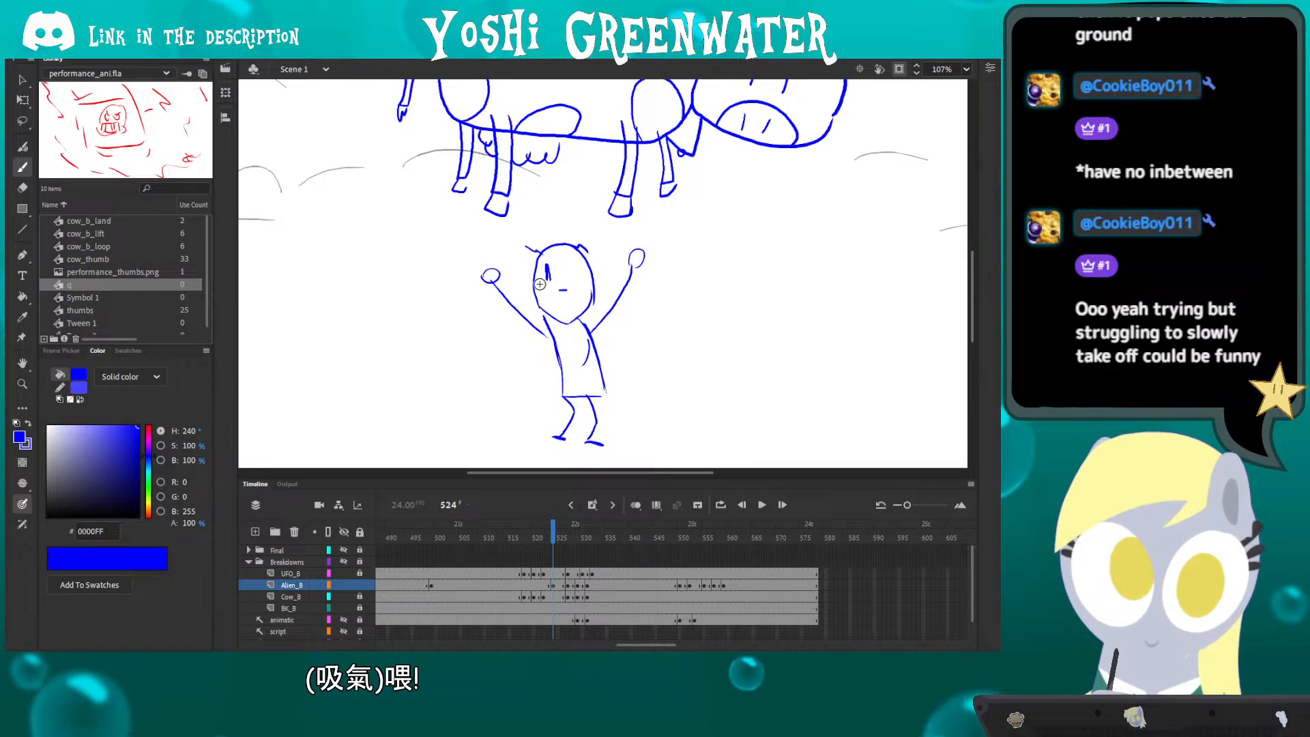
pyautogui.moveTo(567, 257)
pyautogui.mouseDown()
pyautogui.moveTo(575, 278)
pyautogui.moveTo(552, 280)
pyautogui.moveTo(575, 278)
pyautogui.mouseUp()
pyautogui.hotkey('ctrl', 'z')
pyautogui.hotkey('ctrl', 'z')
pyautogui.hotkey('ctrl', 'z')
pyautogui.hotkey('ctrl', 'z')
pyautogui.hotkey('ctrl', 'z')
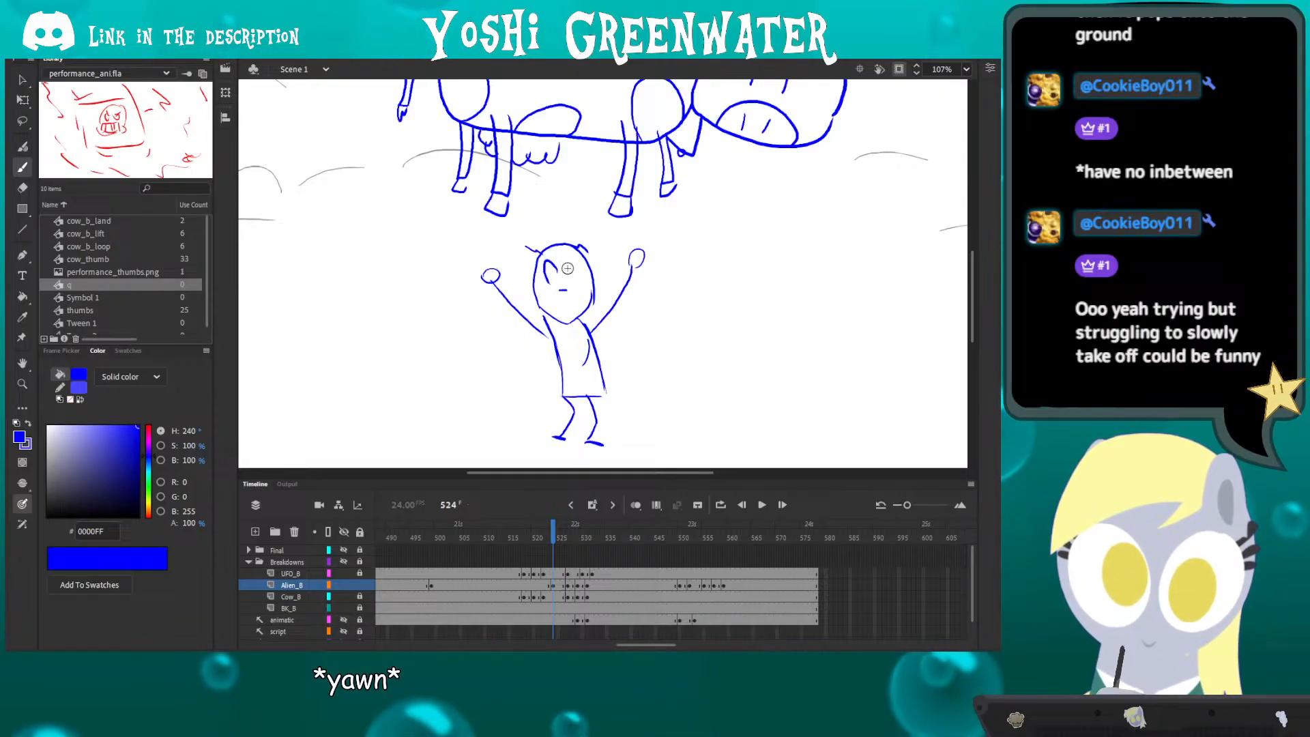
pyautogui.moveTo(566, 273); pyautogui.dragTo(575, 279)
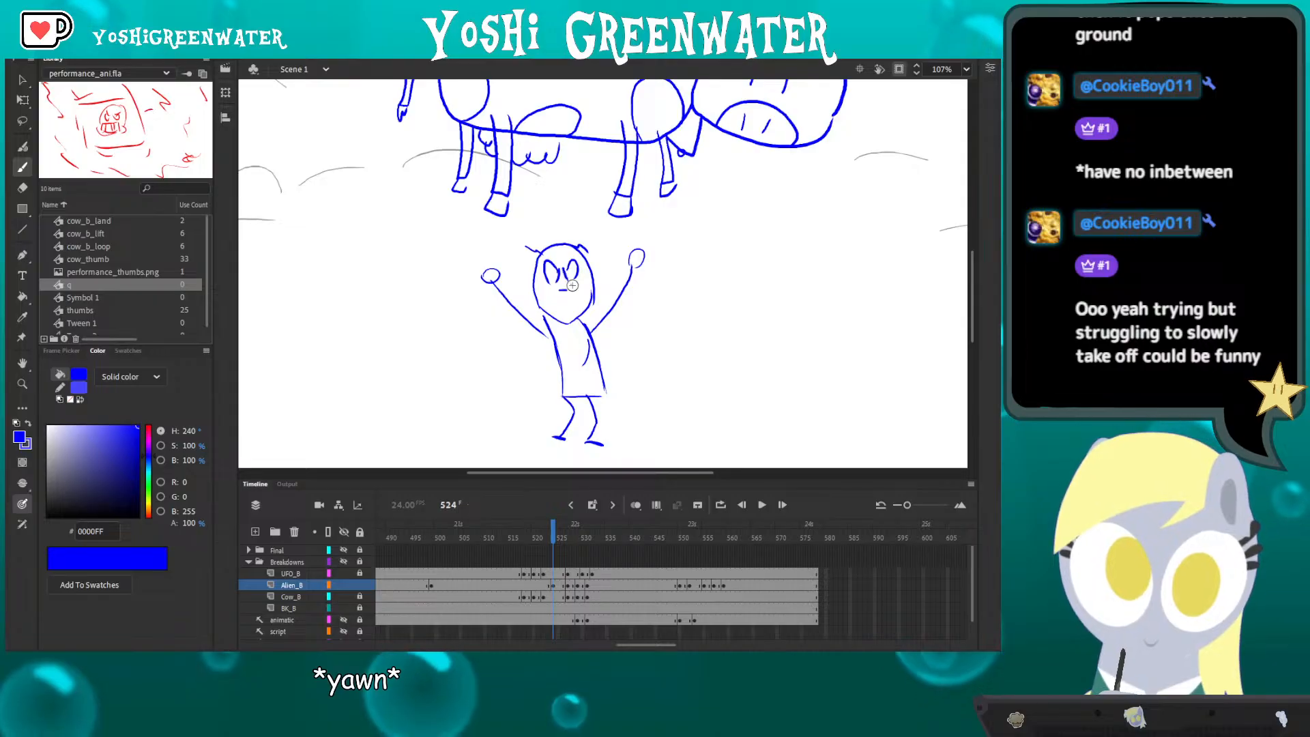
pyautogui.click(508, 543)
pyautogui.press('Return')
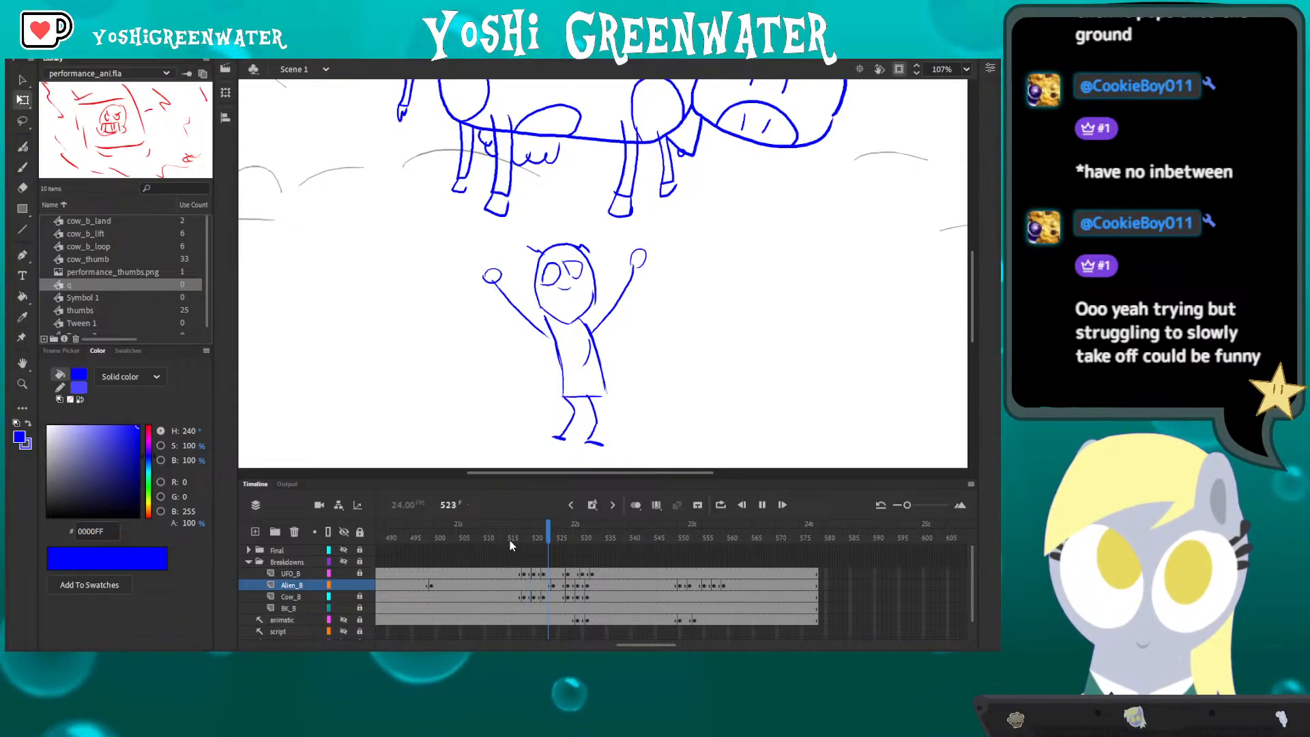
# - Delete the alien's eye strokes at frame 524 on Alien_B, leaving the head outline and flat mouth
pyautogui.moveTo(543, 543); pyautogui.dragTo(553, 543)
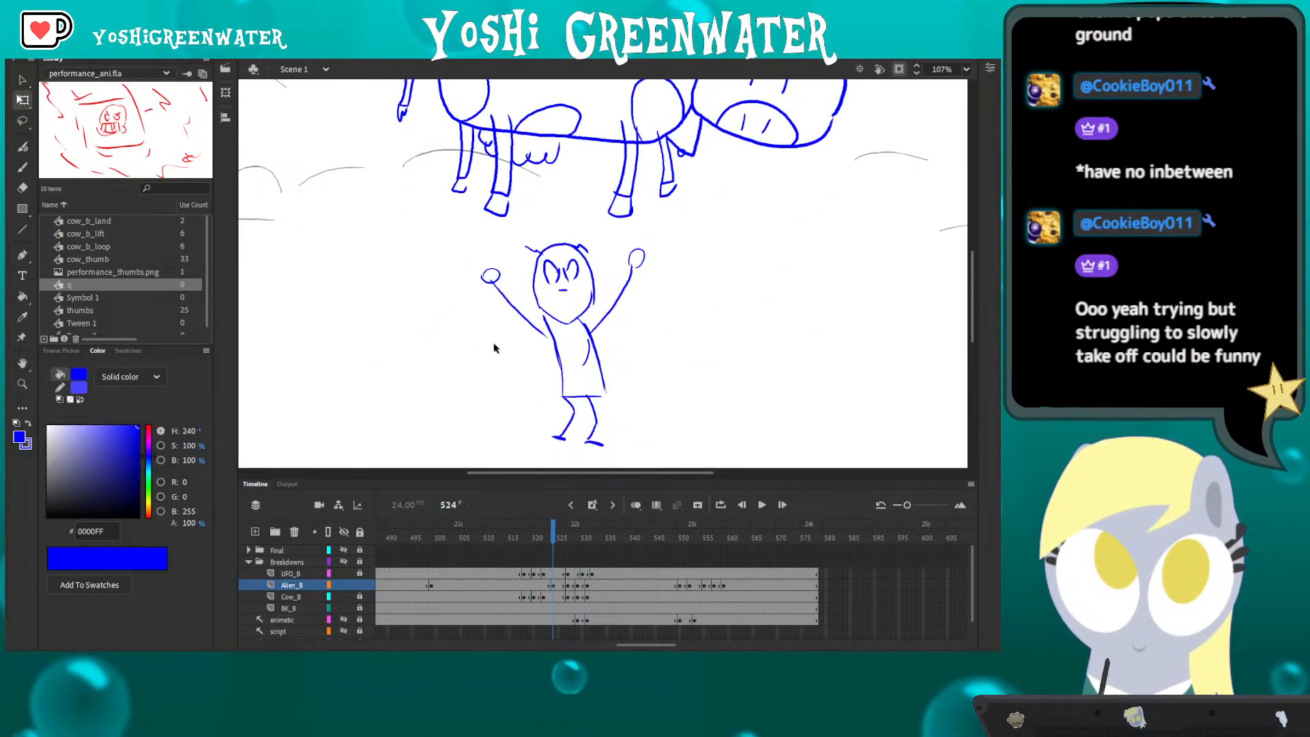
pyautogui.press('z')
pyautogui.moveTo(531, 243); pyautogui.dragTo(578, 324)
pyautogui.press('q')
pyautogui.click(564, 235)
pyautogui.press('Delete')
pyautogui.click(644, 198)
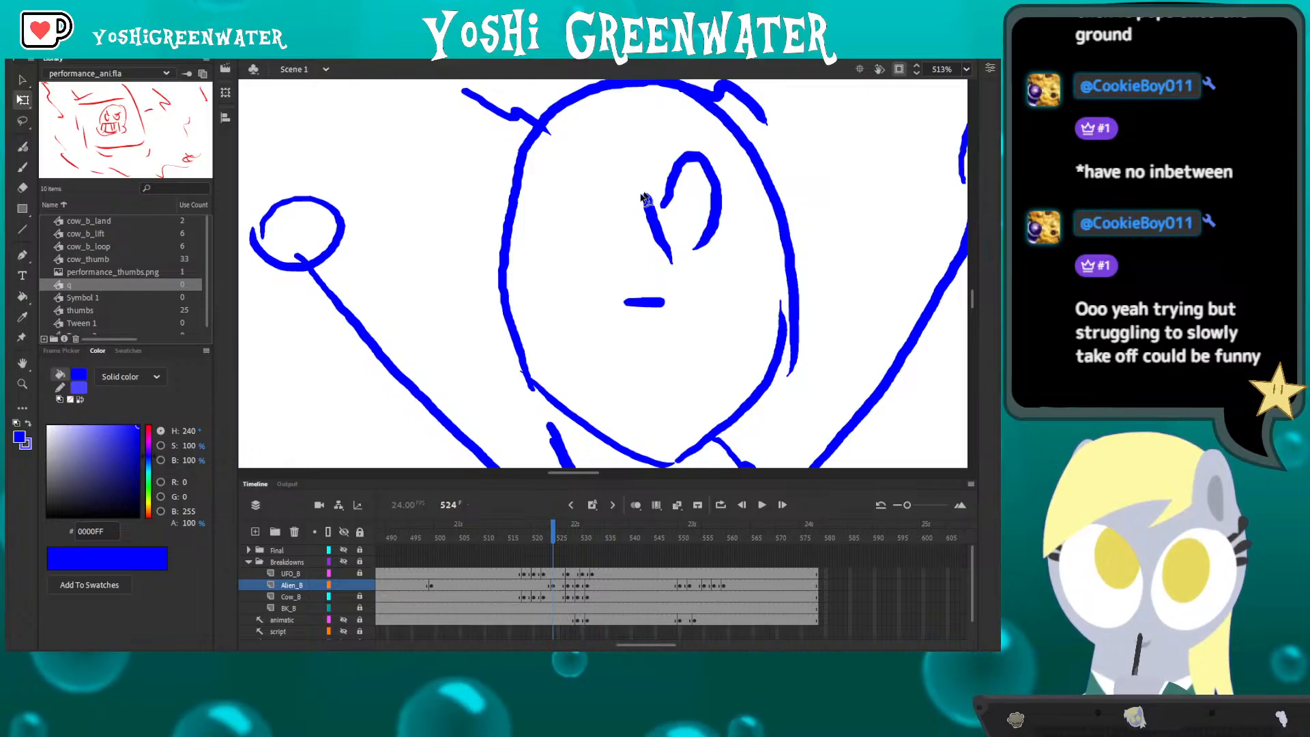
pyautogui.press('Delete')
pyautogui.click(647, 202)
pyautogui.press('Delete')
# - Draw two narrow oval eyes on the alien at frame 524 using onion skin as a guide, and replay the shot
pyautogui.press('b')
pyautogui.moveTo(588, 202); pyautogui.dragTo(557, 222)
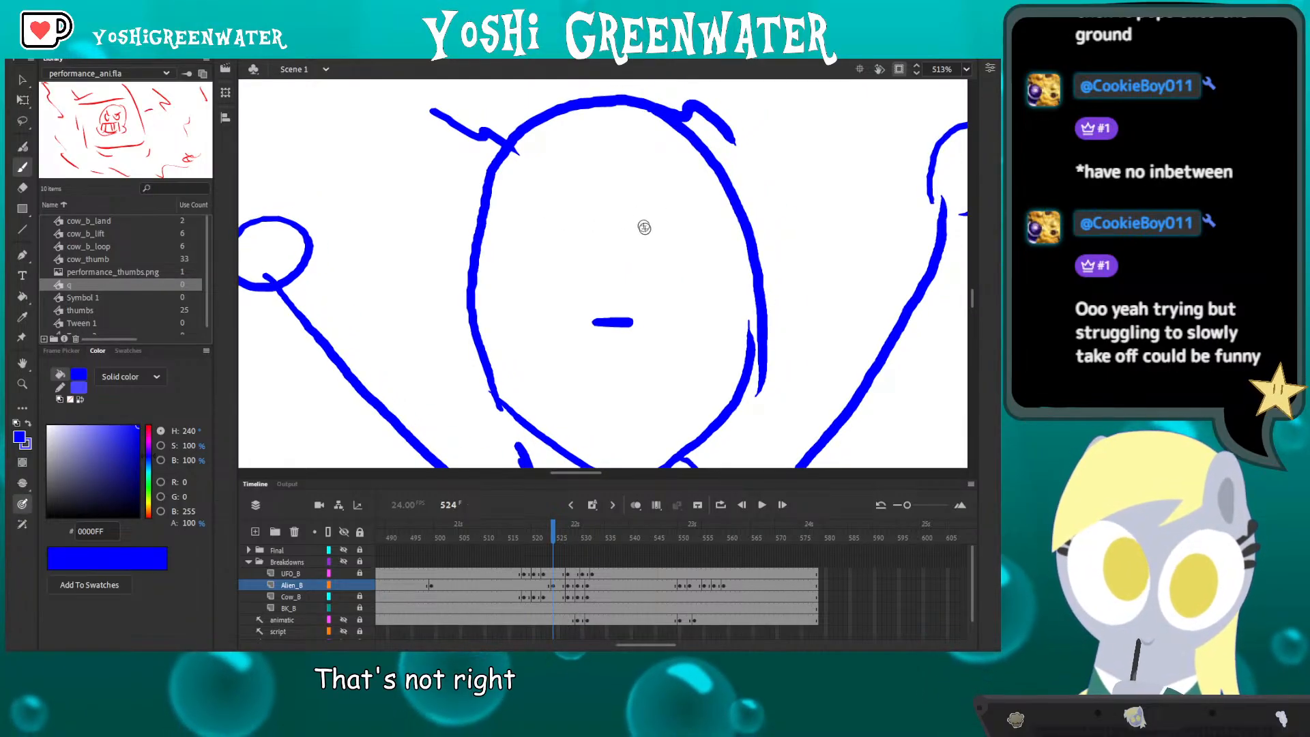
pyautogui.click(635, 505)
pyautogui.moveTo(565, 331); pyautogui.dragTo(520, 343)
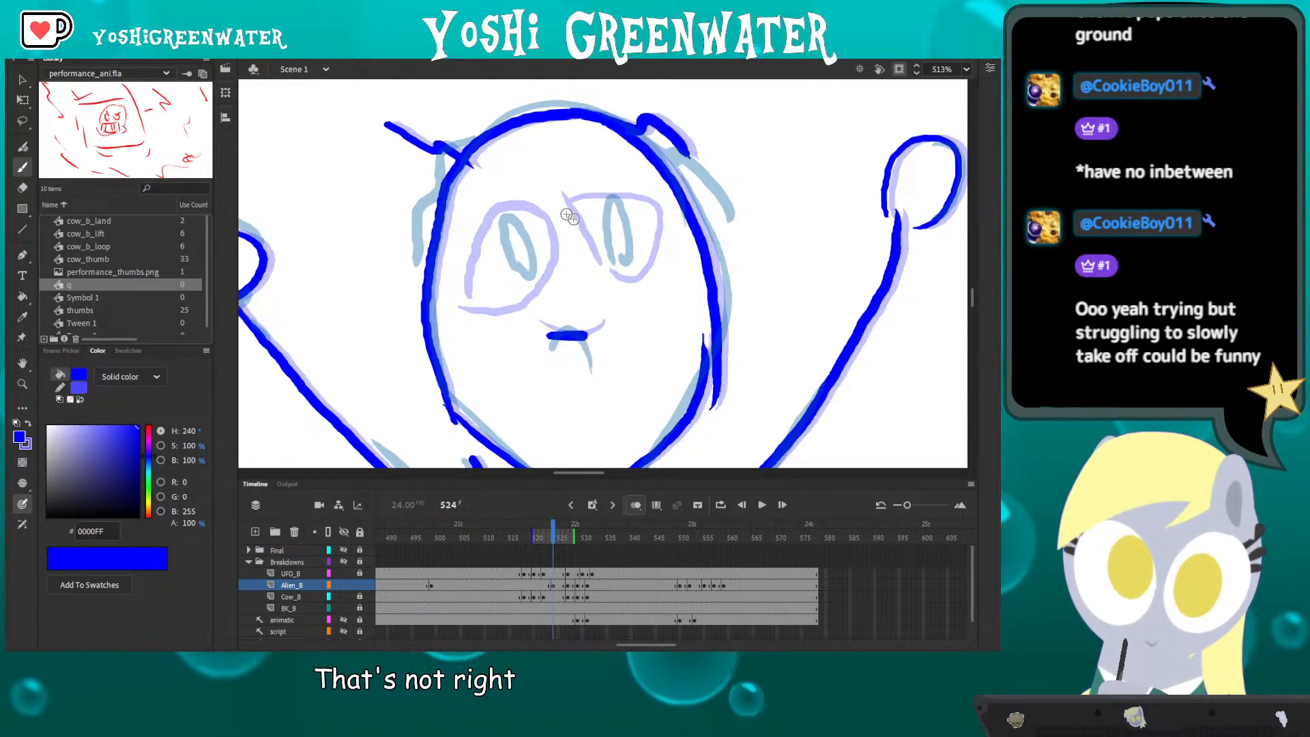
pyautogui.moveTo(489, 221); pyautogui.dragTo(457, 215)
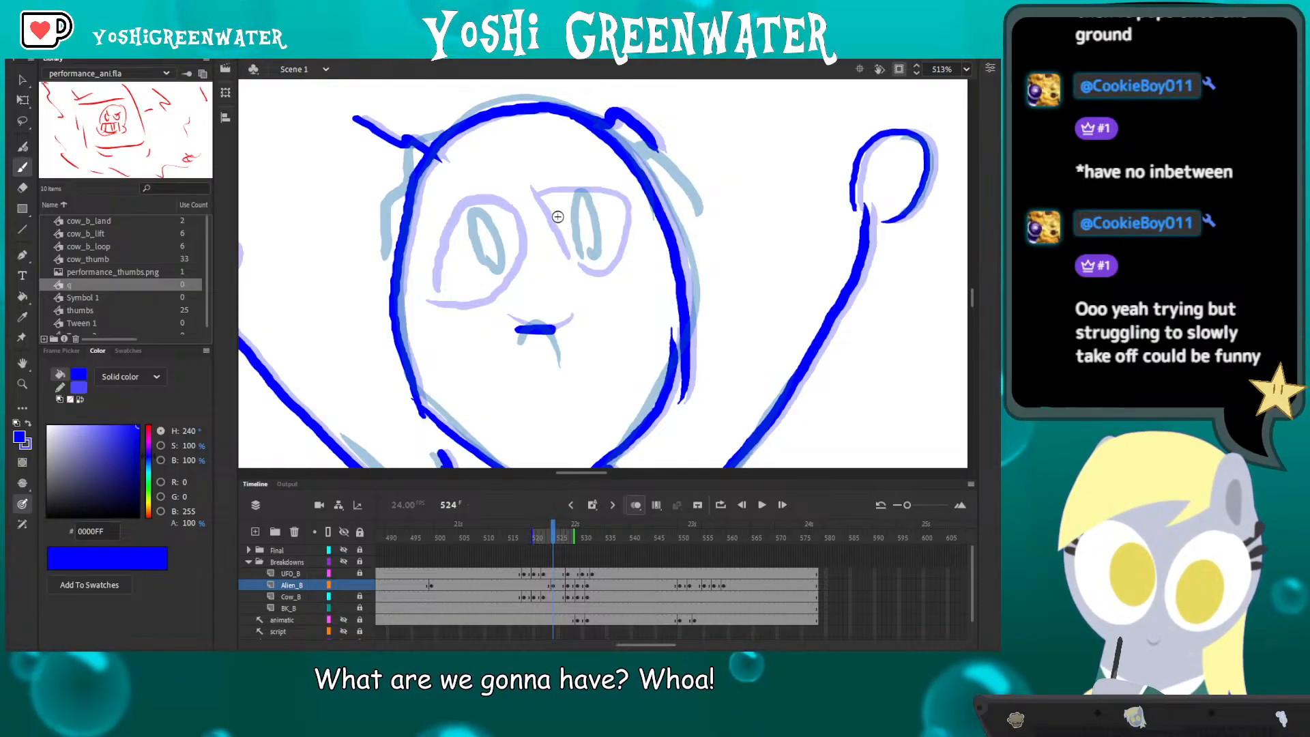
pyautogui.moveTo(559, 208)
pyautogui.mouseDown()
pyautogui.moveTo(606, 251)
pyautogui.moveTo(559, 220)
pyautogui.mouseUp()
pyautogui.moveTo(460, 260)
pyautogui.mouseDown()
pyautogui.moveTo(498, 273)
pyautogui.moveTo(460, 262)
pyautogui.mouseUp()
pyautogui.hotkey('ctrl', '2')
pyautogui.press('q')
pyautogui.click(635, 505)
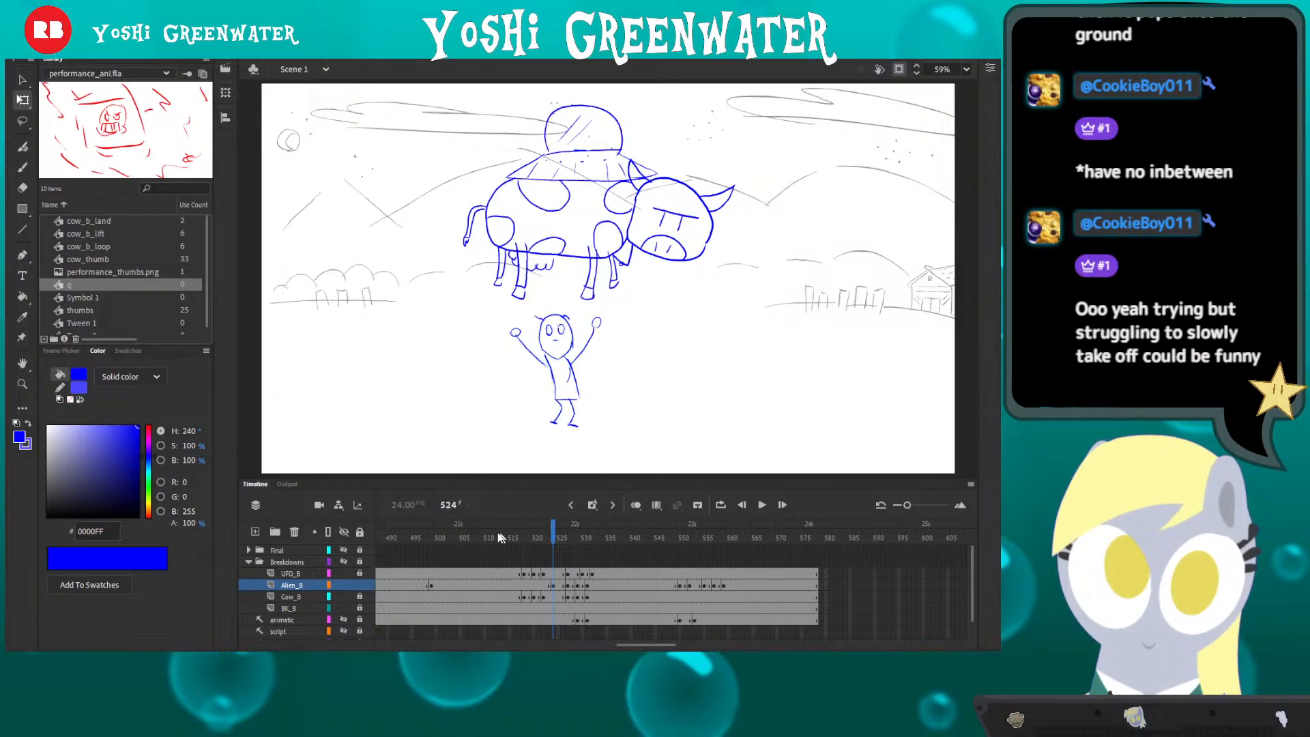
pyautogui.press('Return')
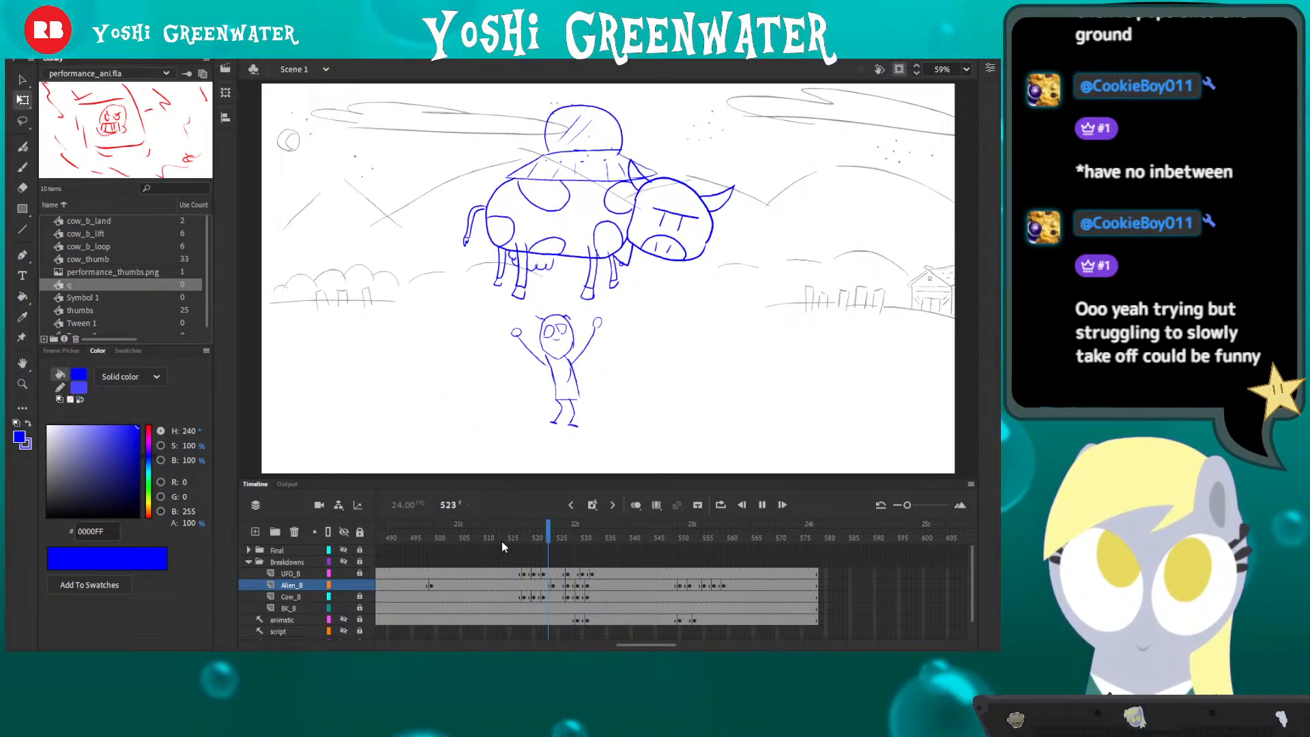
# - Move the alien's new expression keyframe on Alien_B one frame later to frame 525, replay the drop and save the file
pyautogui.click(553, 587)
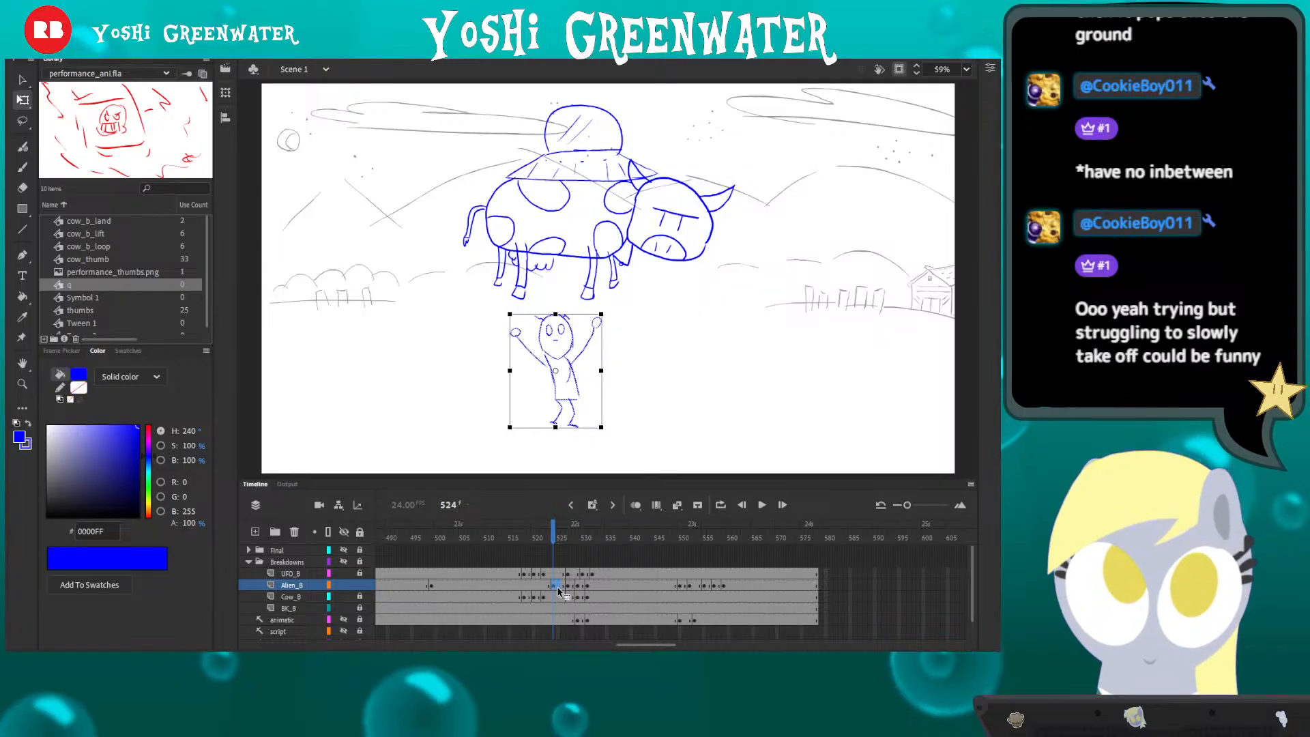
pyautogui.press('Return')
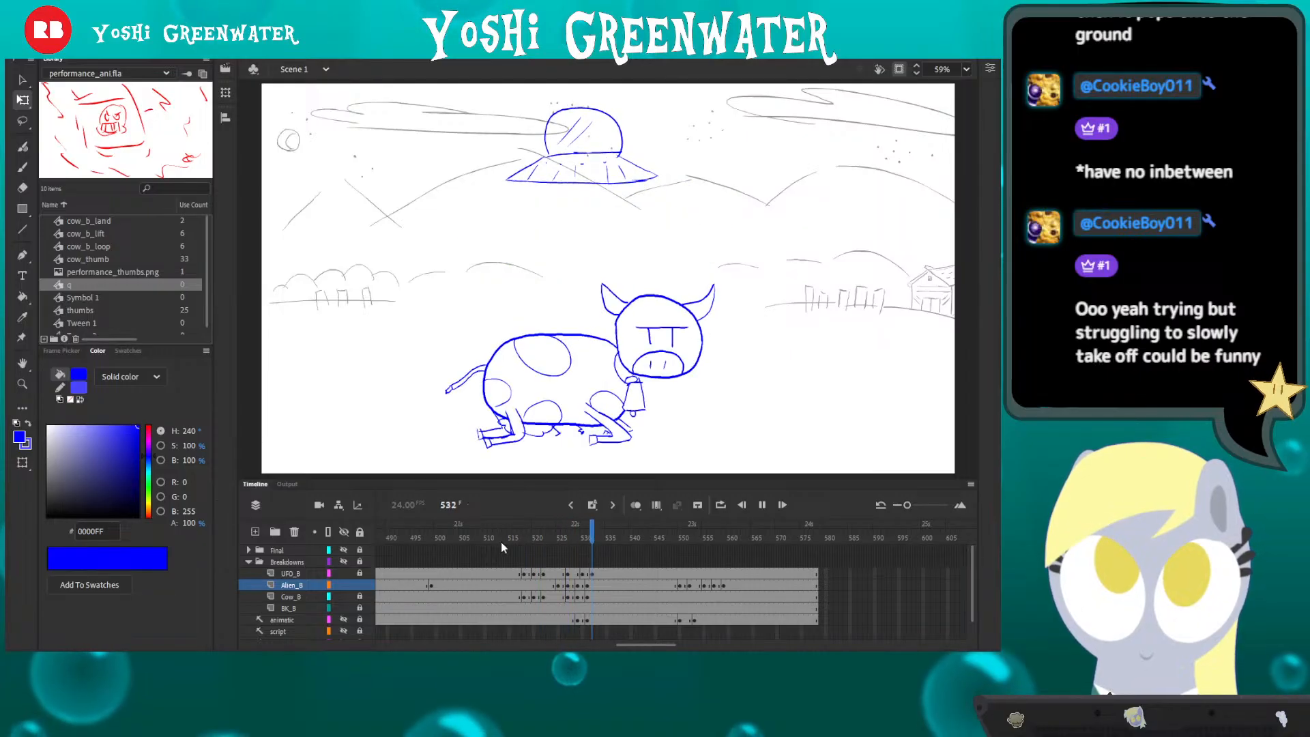
pyautogui.click(487, 538)
pyautogui.press('Return')
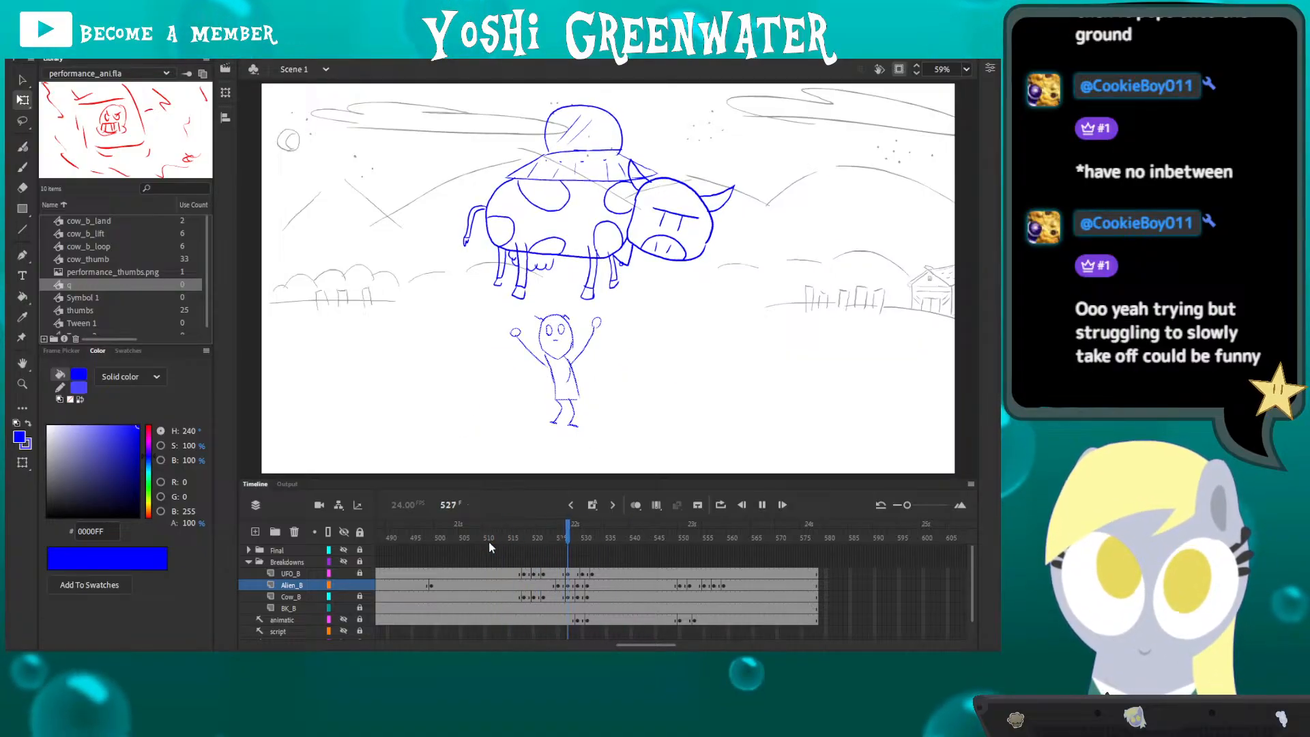
pyautogui.hotkey('ctrl', 's')
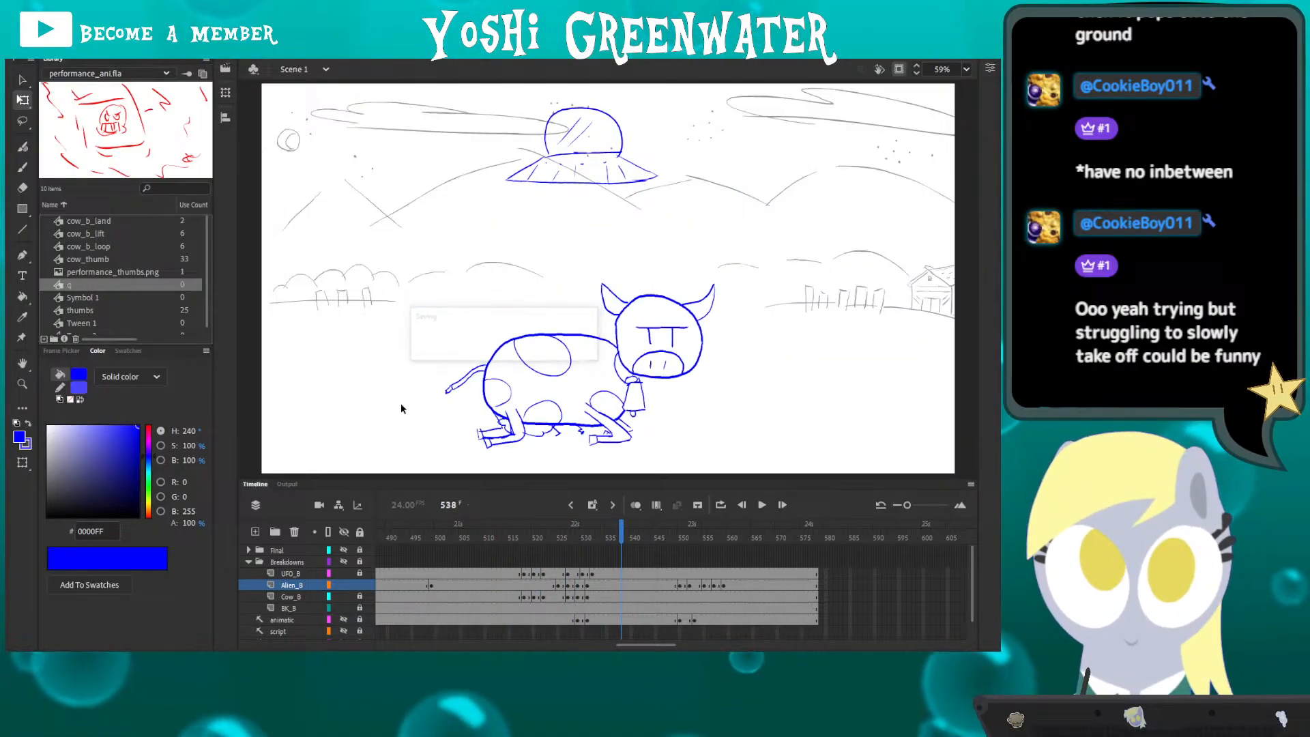
# - Replay the lift and drop from earlier in the timeline and run the whole animation as a test movie
pyautogui.press('Return')
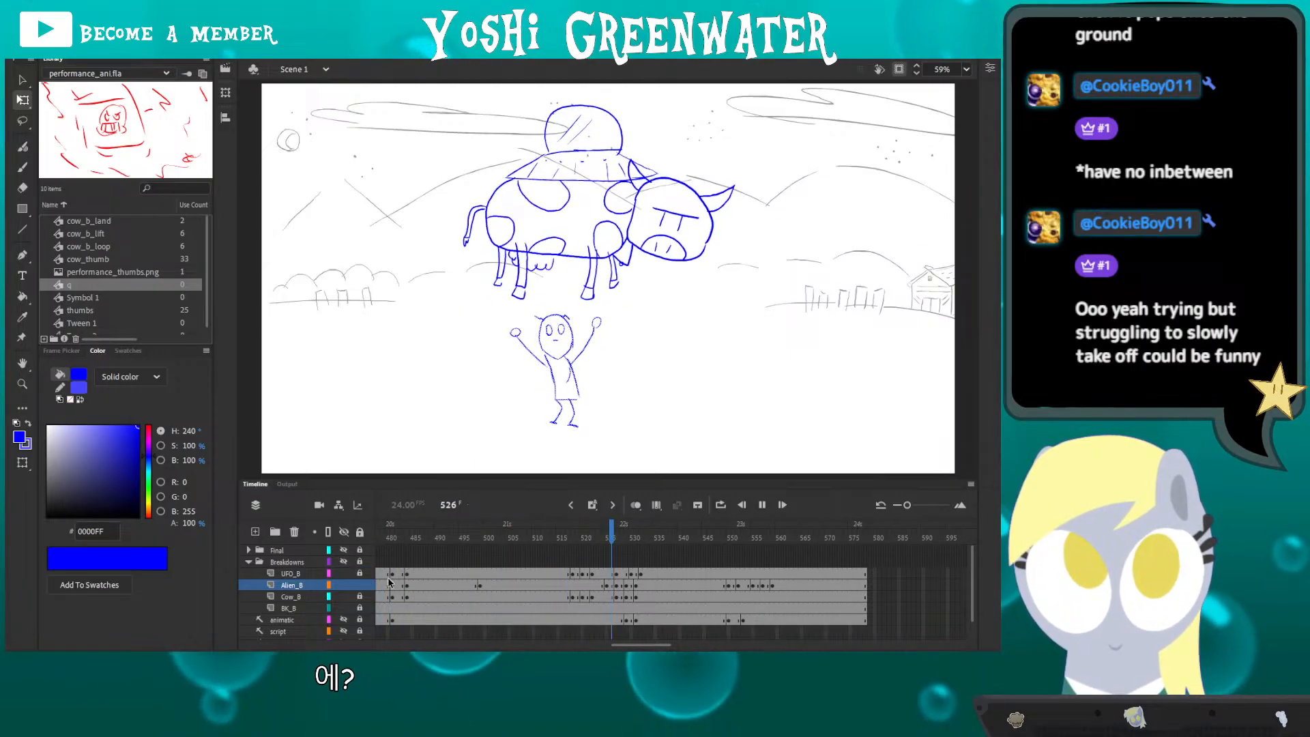
pyautogui.press('Return')
pyautogui.press('Return')
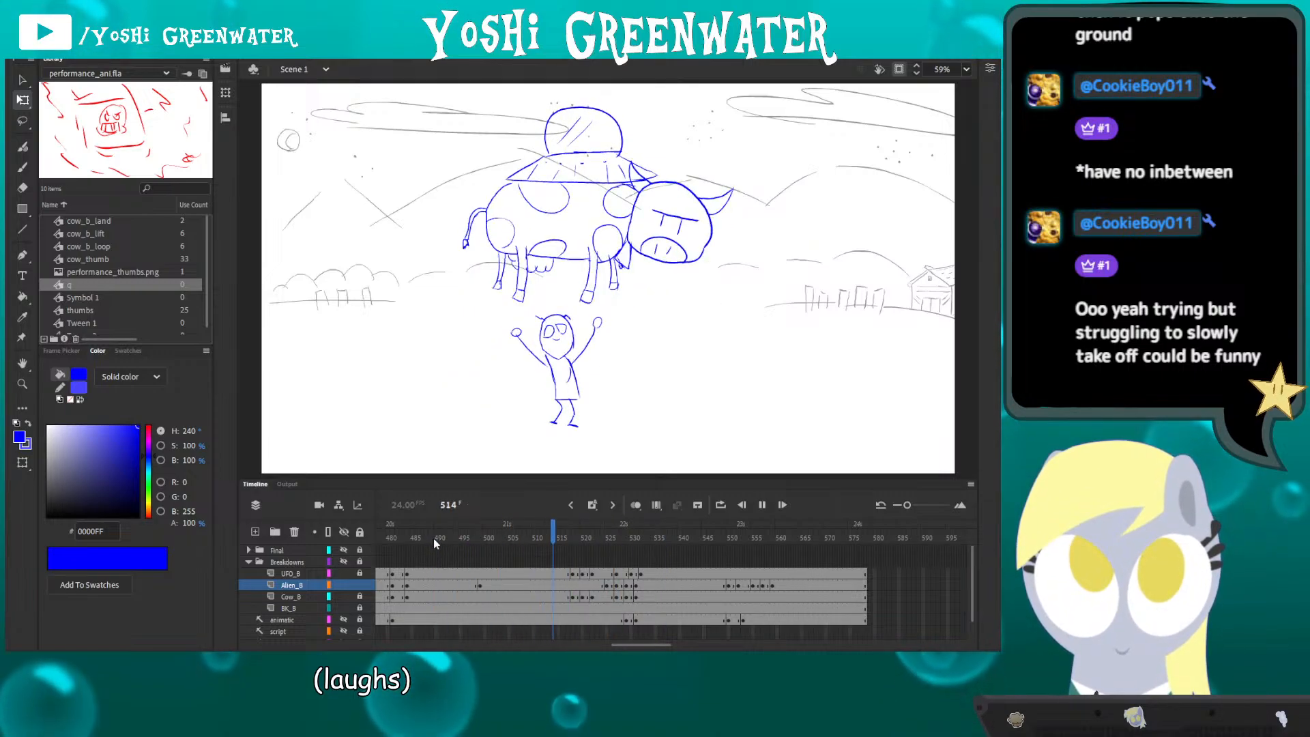
pyautogui.press('Return')
pyautogui.press('Return')
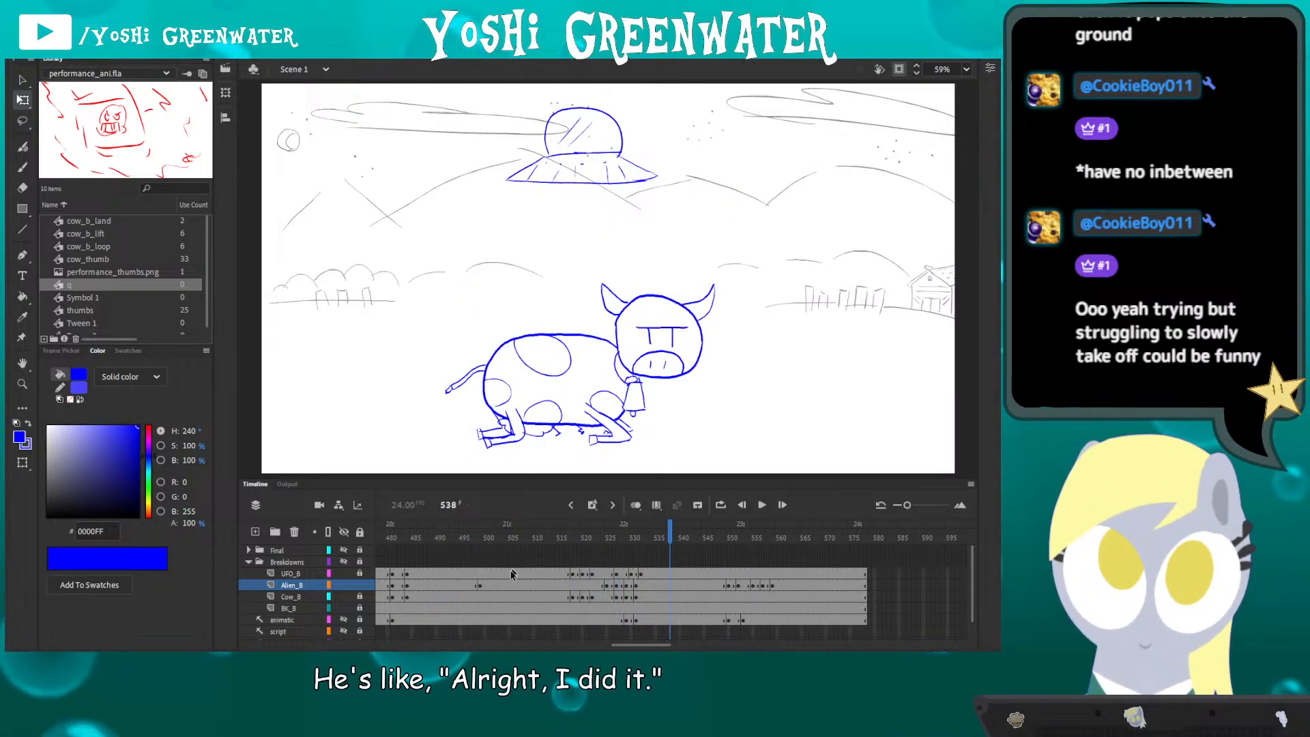
pyautogui.press('Return')
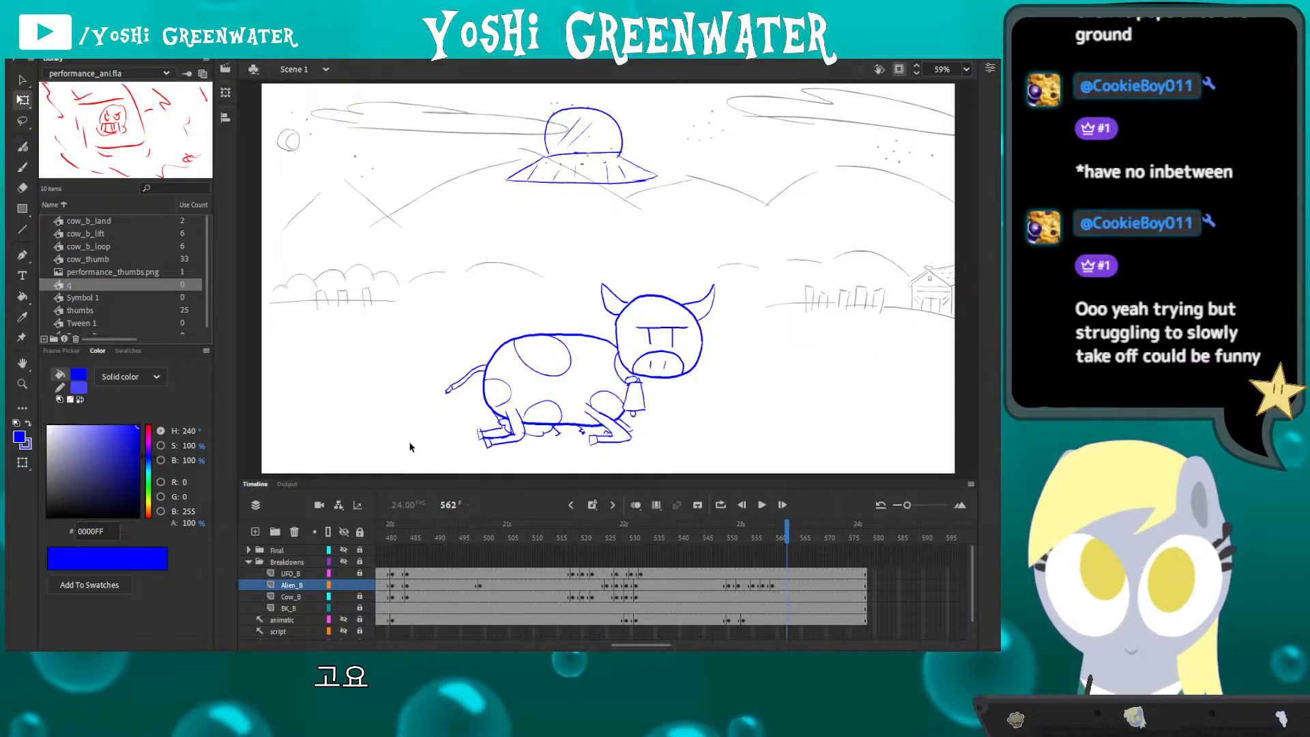
pyautogui.hotkey('ctrl', 'Return')
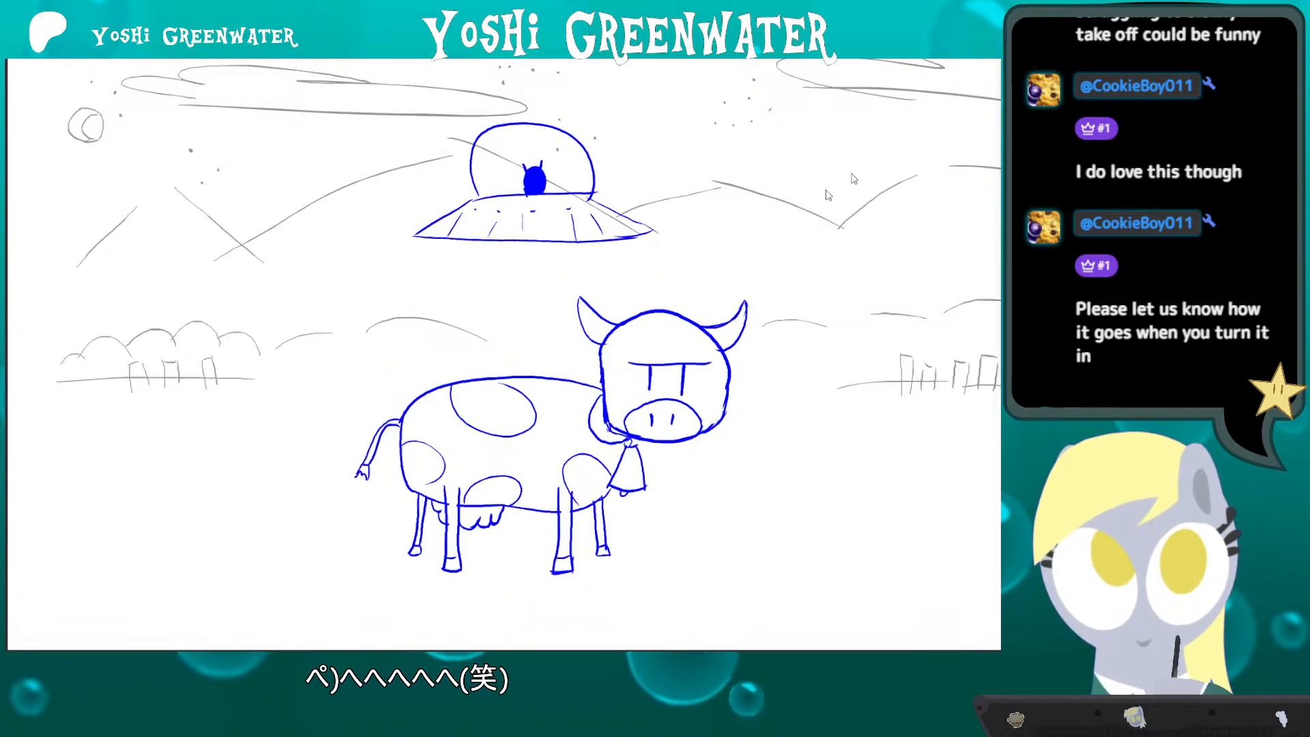
# - Close the test movie and review the alien's crawl under the cow through the lift in Scene 1's timeline
pyautogui.hotkey('ctrl', 'w')
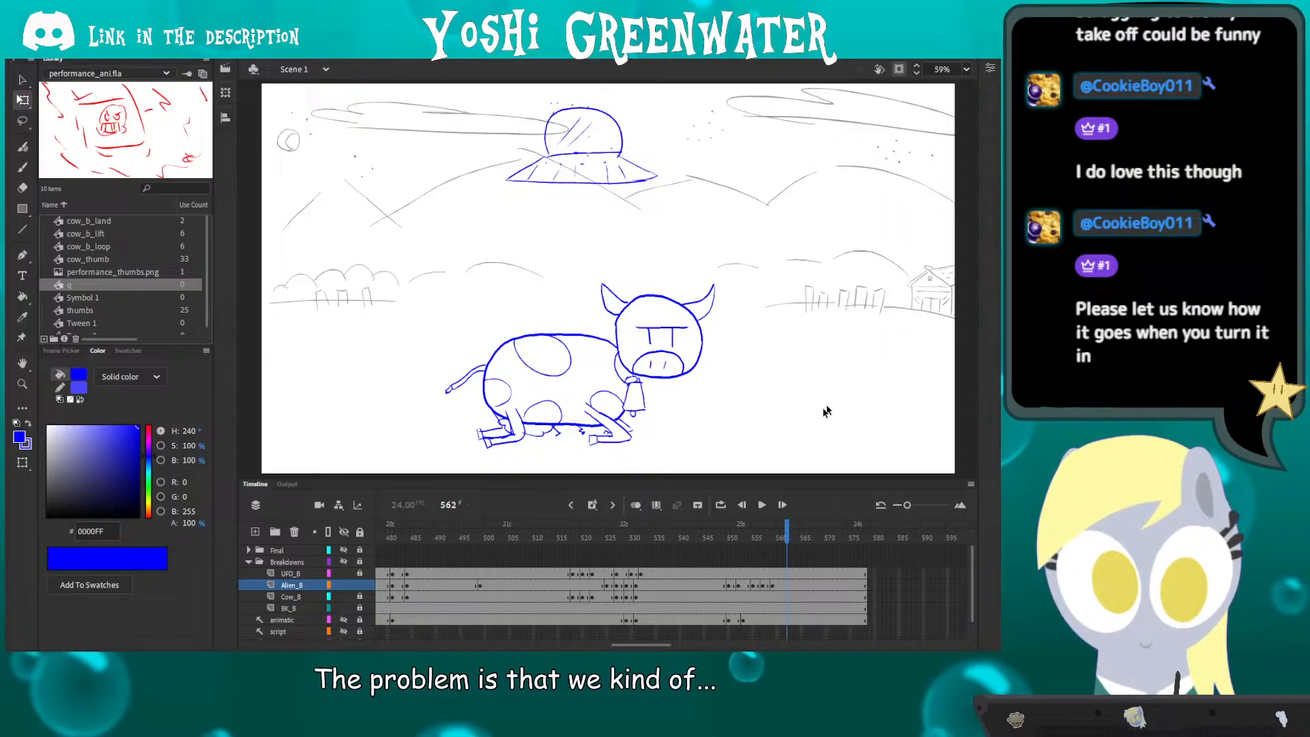
pyautogui.moveTo(787, 477); pyautogui.dragTo(787, 474)
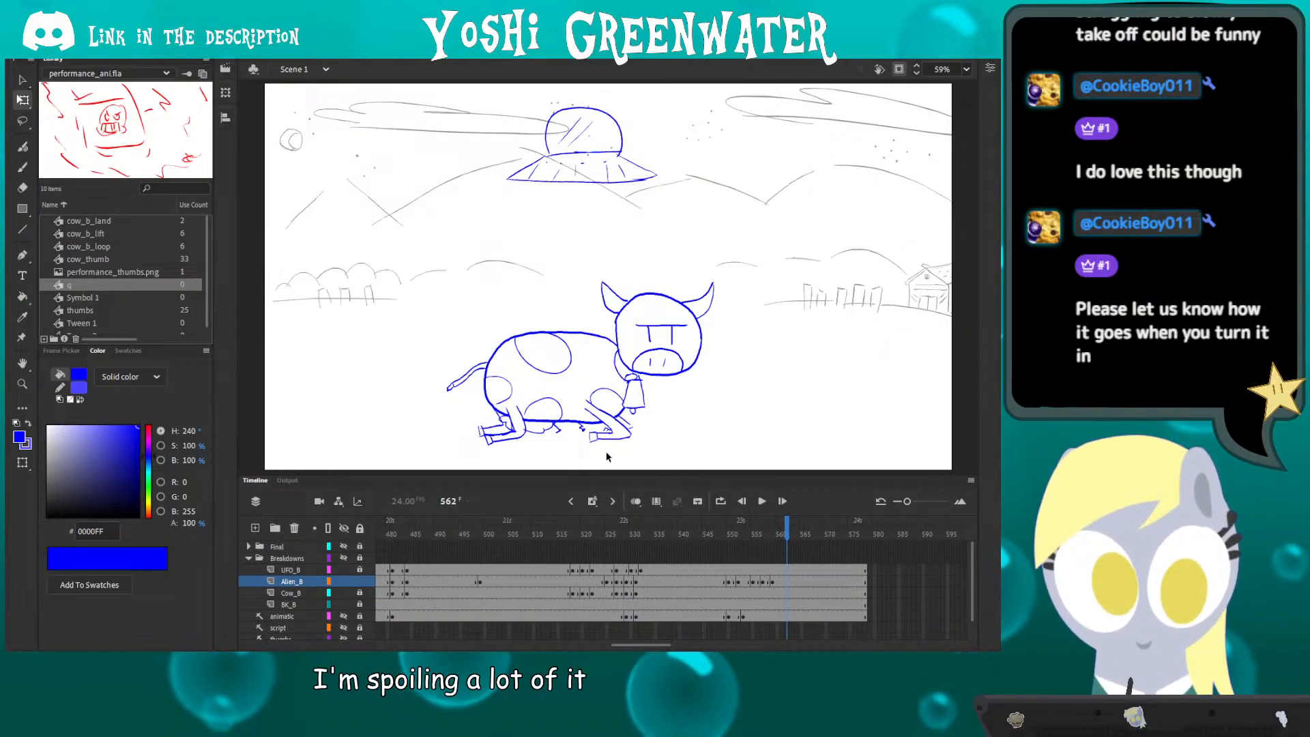
pyautogui.moveTo(557, 526)
pyautogui.mouseDown()
pyautogui.moveTo(316, 535)
pyautogui.moveTo(575, 541)
pyautogui.mouseUp()
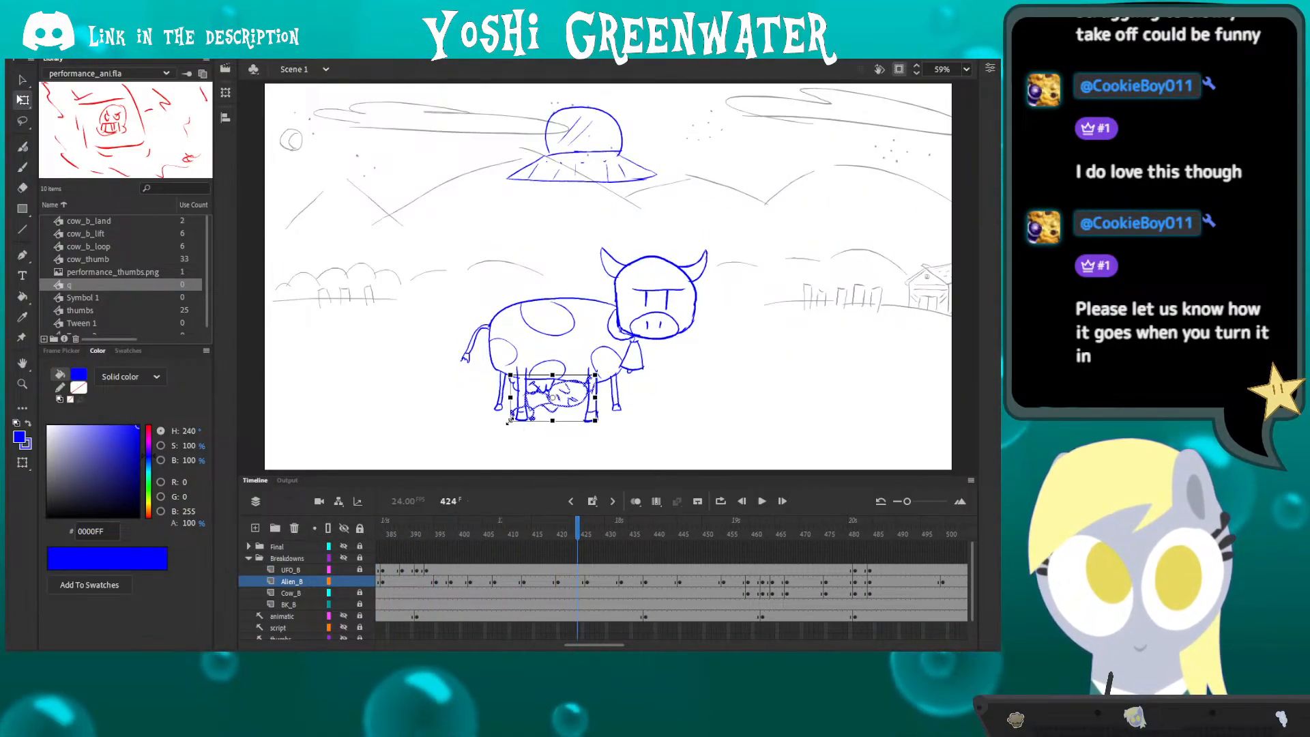
pyautogui.click(435, 407)
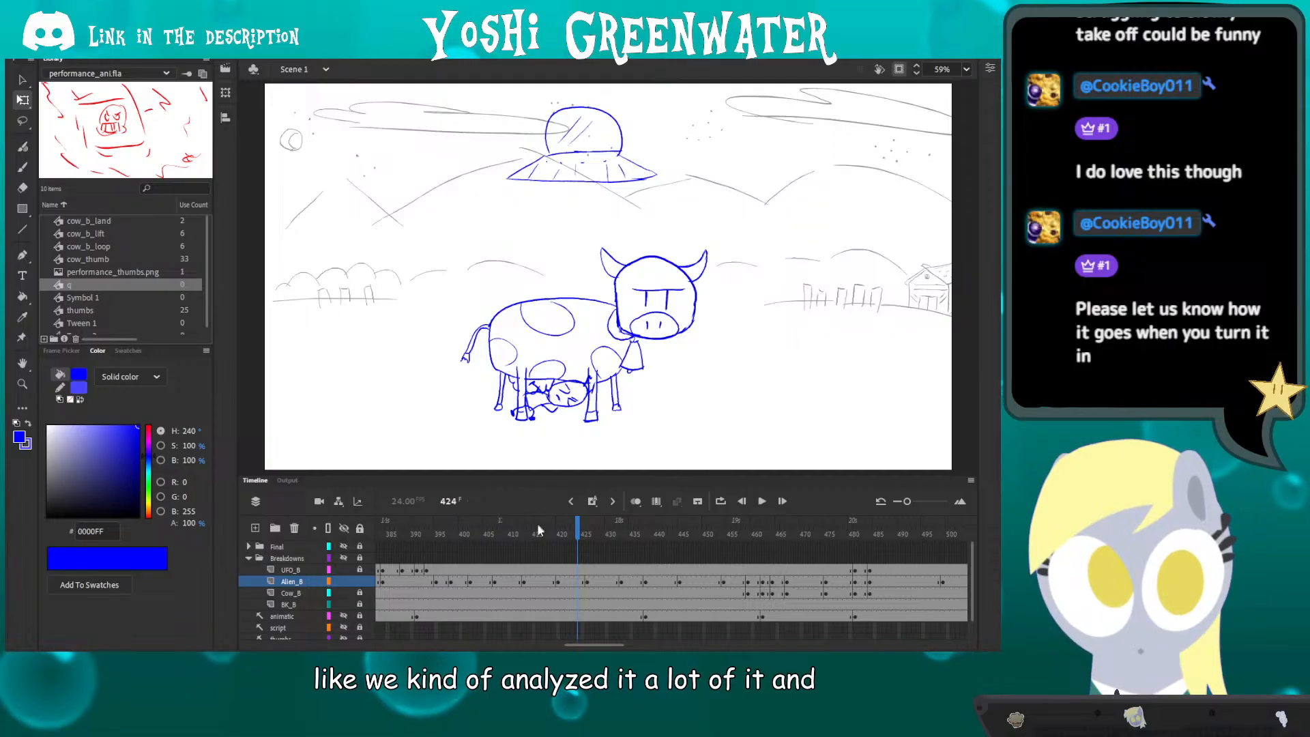
pyautogui.moveTo(538, 530)
pyautogui.mouseDown()
pyautogui.moveTo(673, 536)
pyautogui.moveTo(482, 536)
pyautogui.moveTo(661, 539)
pyautogui.moveTo(591, 541)
pyautogui.mouseUp()
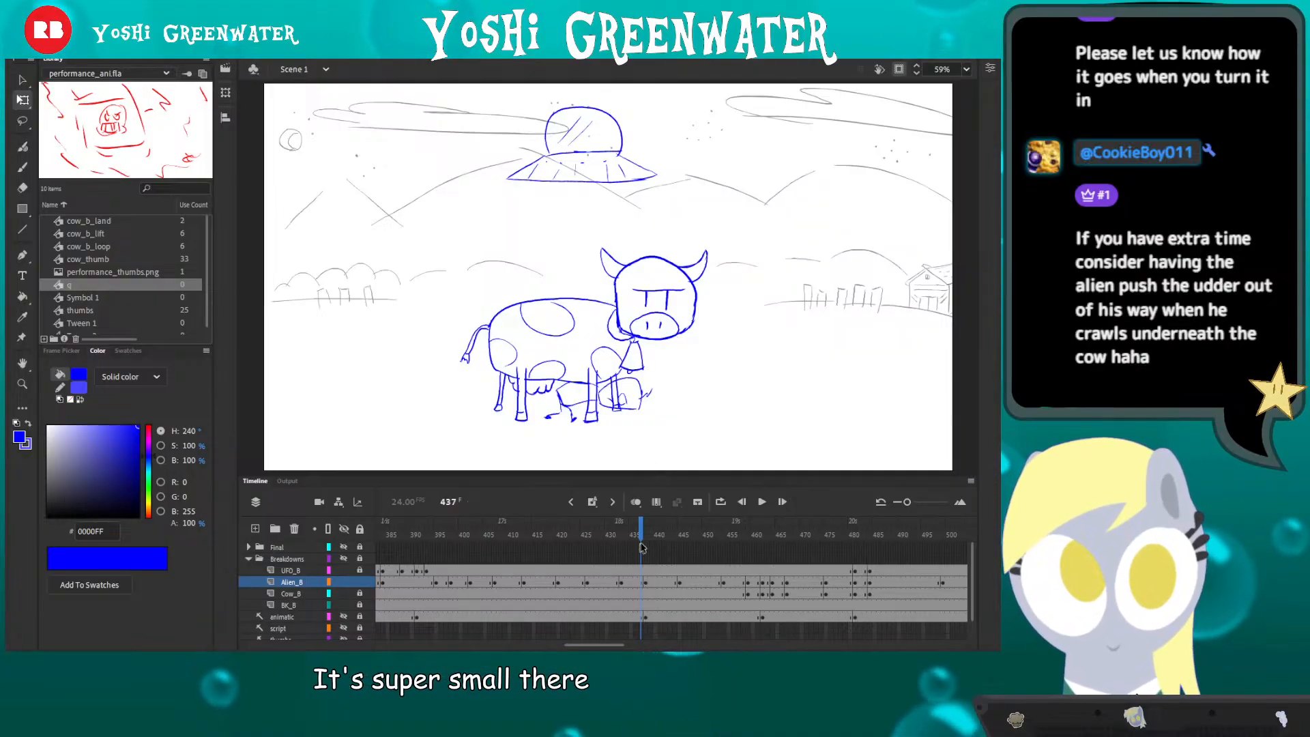
pyautogui.moveTo(653, 539); pyautogui.dragTo(880, 536)
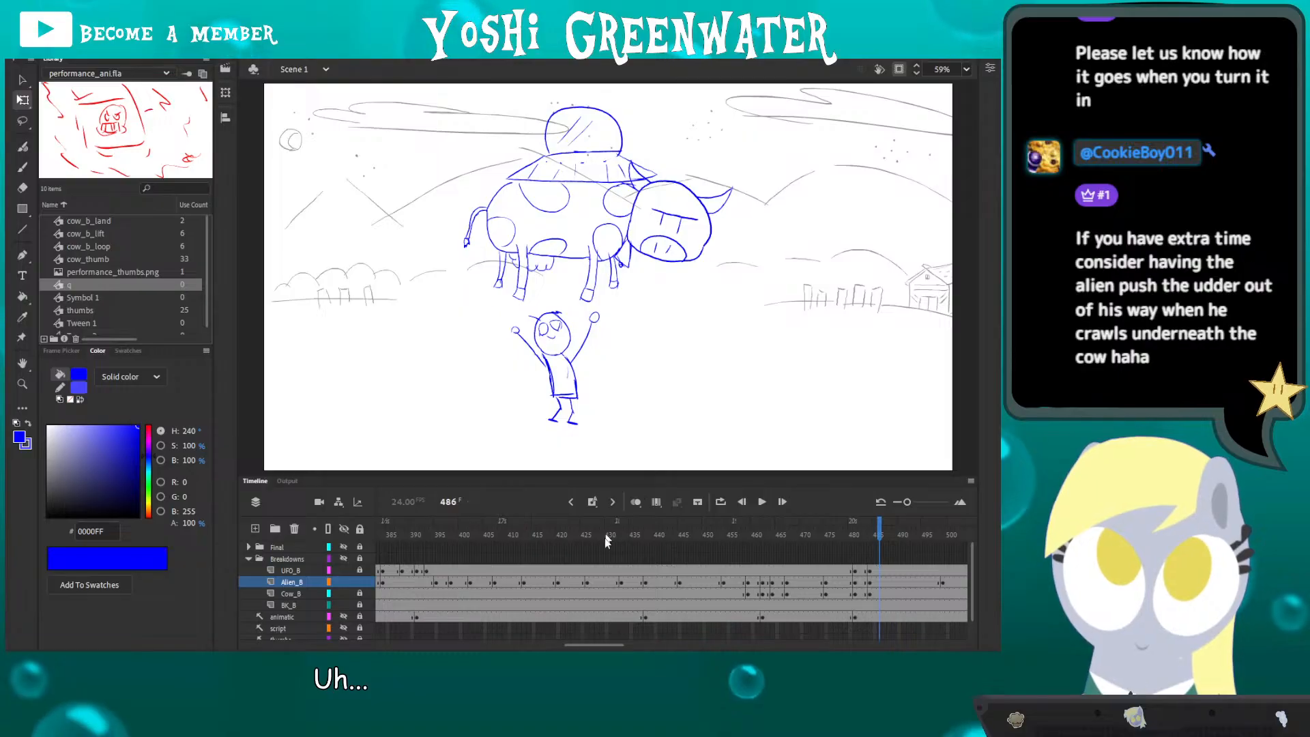
pyautogui.moveTo(596, 537); pyautogui.dragTo(508, 544)
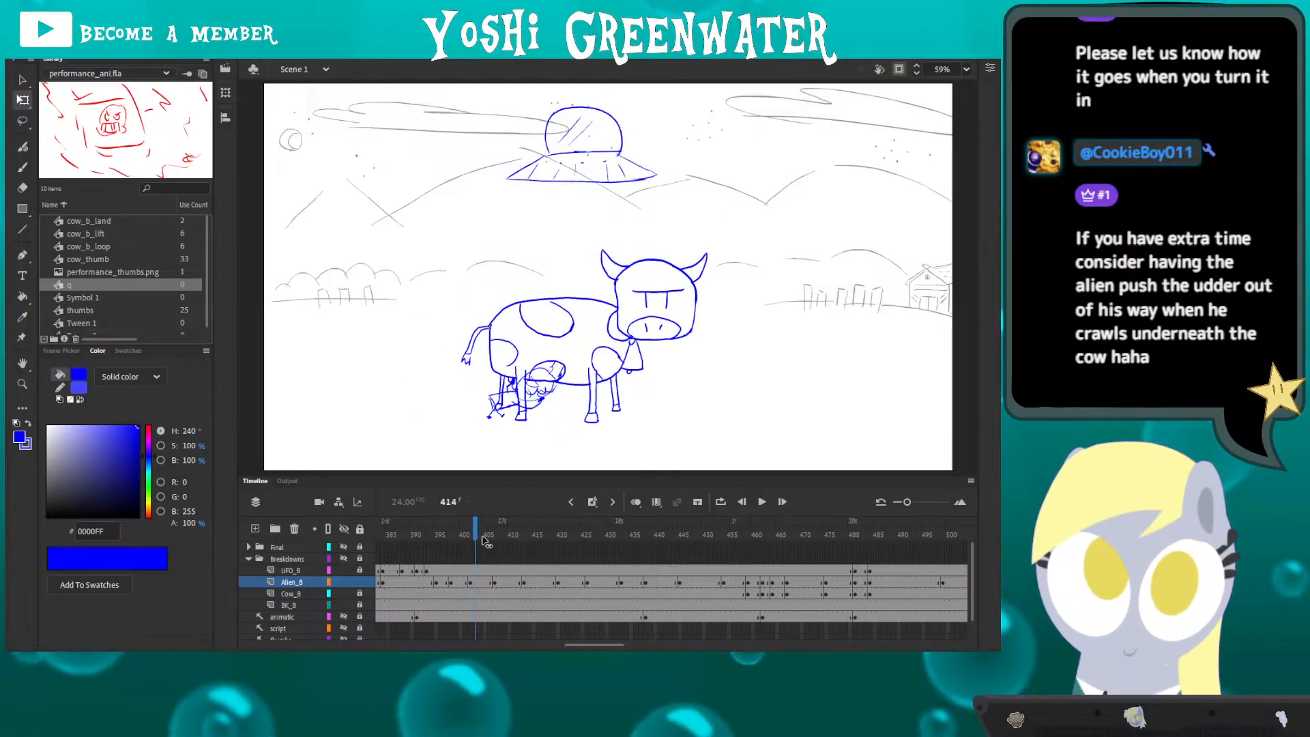
# - Sketch the cow's udder being pushed forward by the crawling alien at frame 414 on Alien_B, adding teats around its head
pyautogui.moveTo(484, 541); pyautogui.dragTo(493, 542)
pyautogui.press('z')
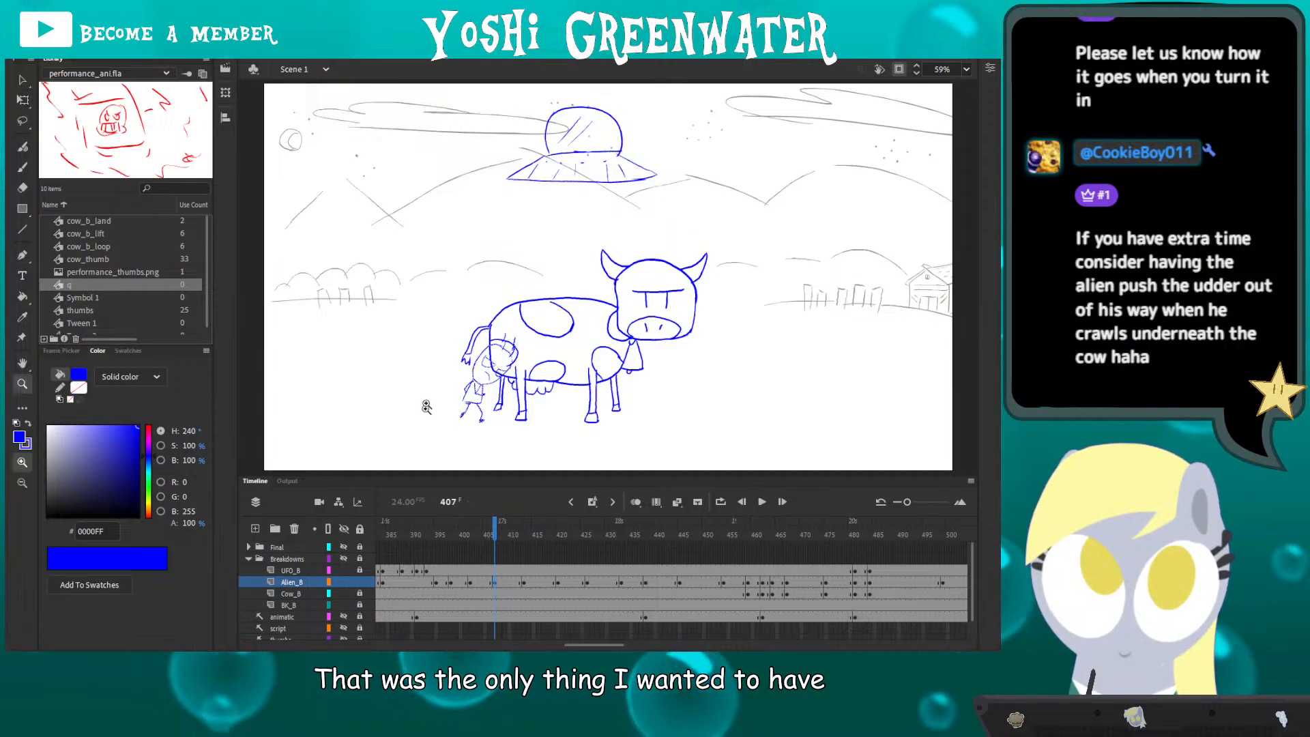
pyautogui.moveTo(427, 408); pyautogui.dragTo(537, 307)
pyautogui.moveTo(500, 412); pyautogui.dragTo(362, 349)
pyautogui.press('.')
pyautogui.press('.')
pyautogui.press('.')
pyautogui.press('.')
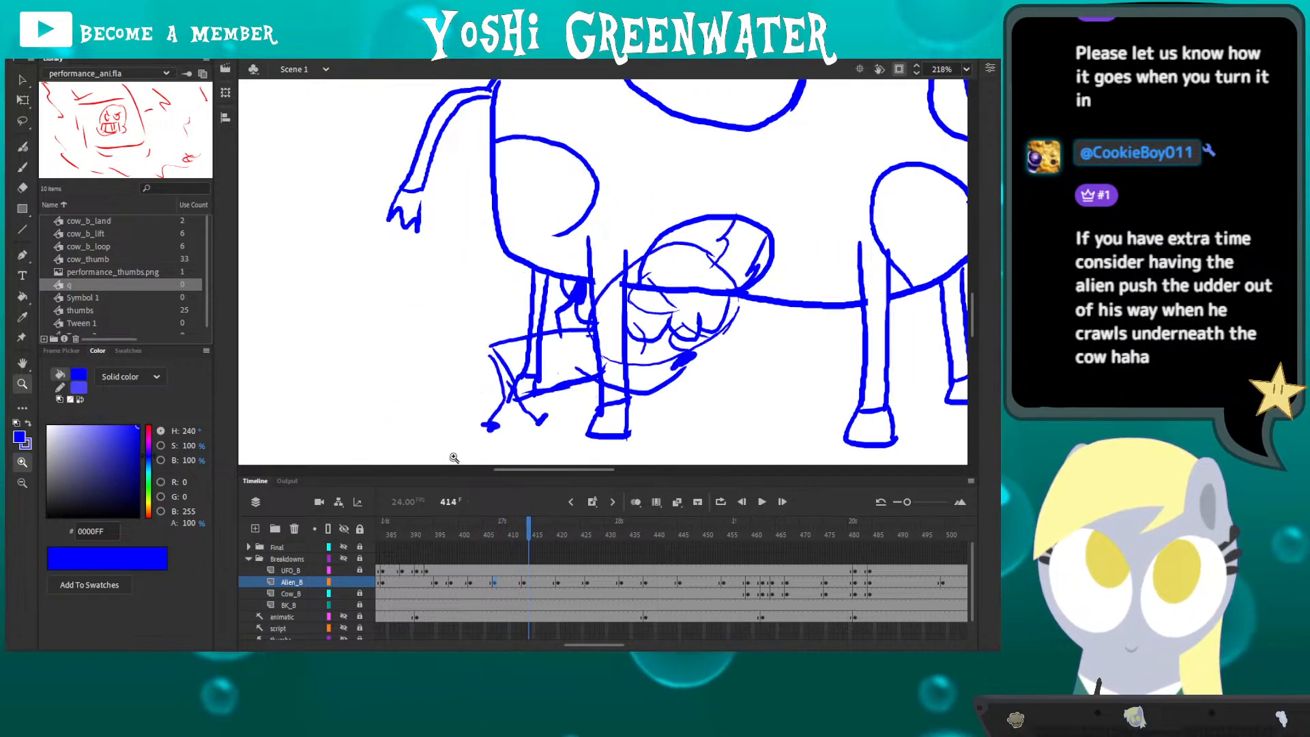
pyautogui.moveTo(453, 453); pyautogui.dragTo(396, 365)
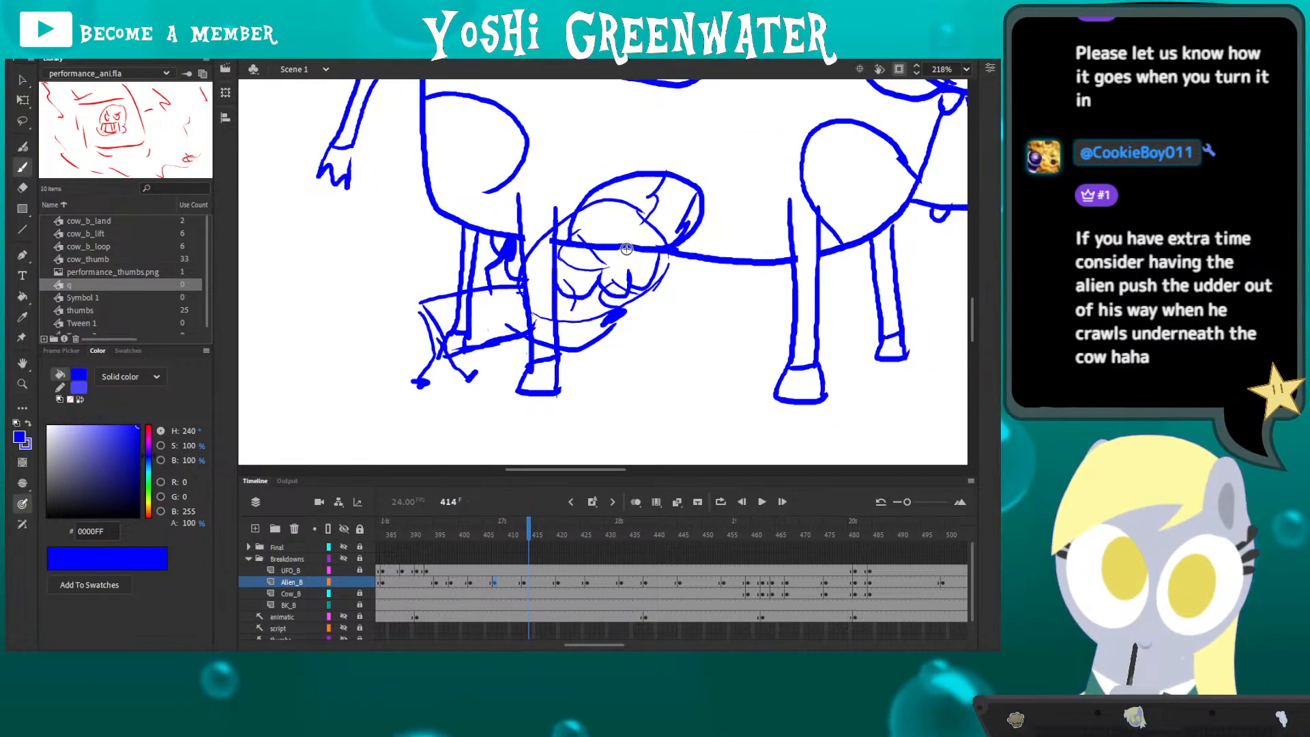
pyautogui.moveTo(631, 264); pyautogui.dragTo(626, 260)
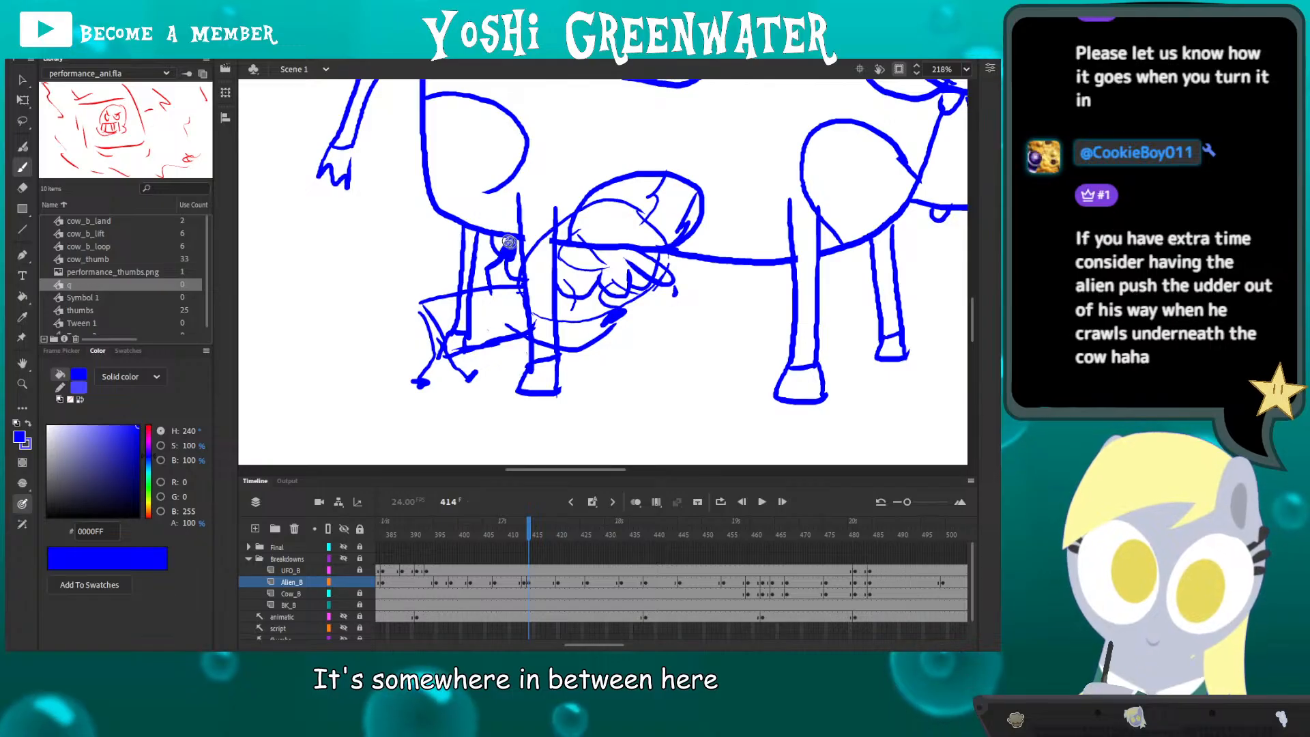
pyautogui.moveTo(509, 242)
pyautogui.mouseDown()
pyautogui.moveTo(472, 263)
pyautogui.moveTo(519, 248)
pyautogui.moveTo(482, 259)
pyautogui.moveTo(507, 266)
pyautogui.moveTo(527, 247)
pyautogui.moveTo(521, 281)
pyautogui.mouseUp()
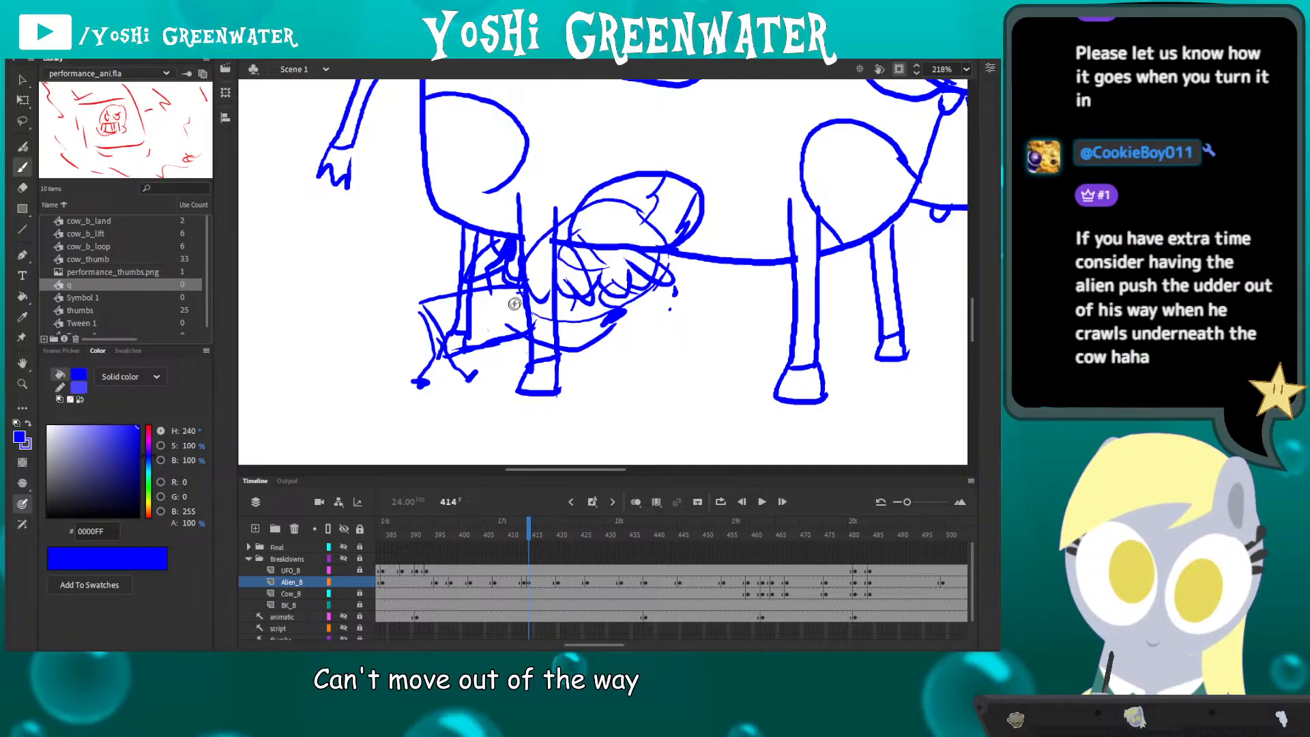
# - Move the new udder drawing's keyframe on Alien_B one frame earlier than frame 414 and play the crawl
pyautogui.click(529, 583)
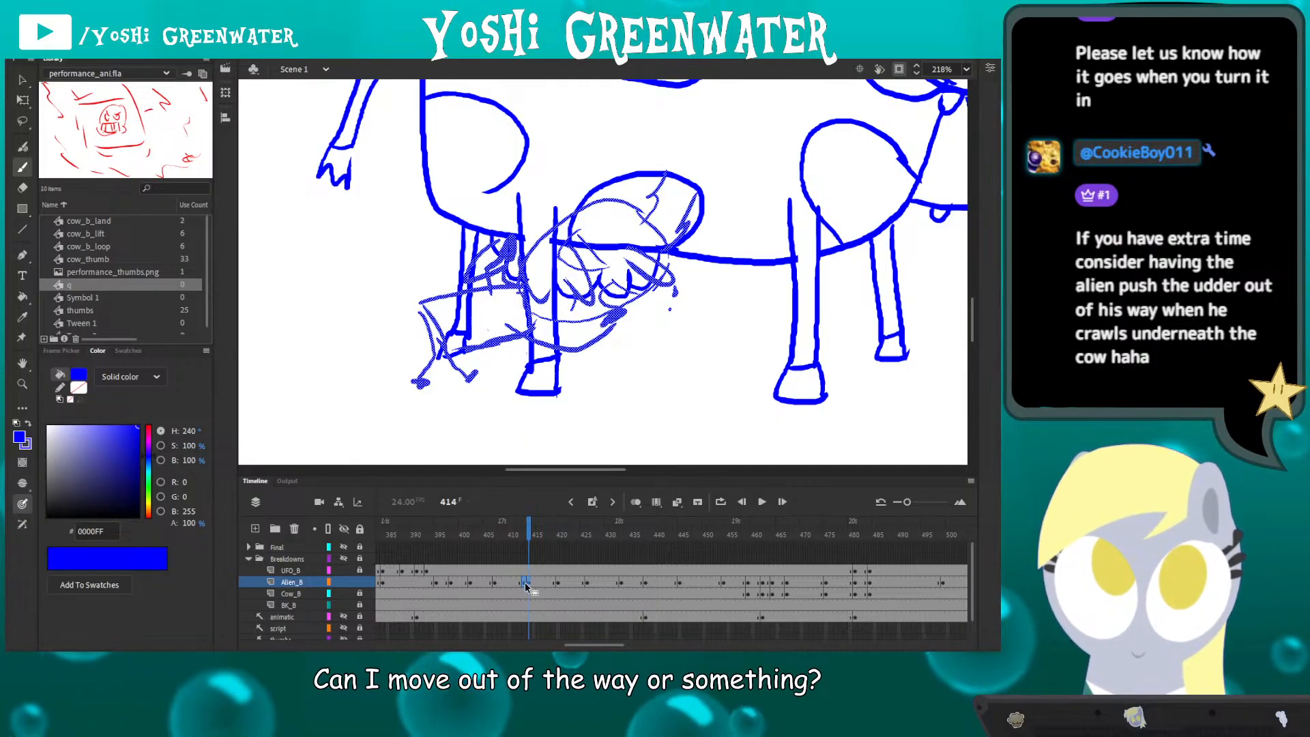
pyautogui.moveTo(529, 583); pyautogui.dragTo(523, 584)
pyautogui.press('q')
pyautogui.press('Return')
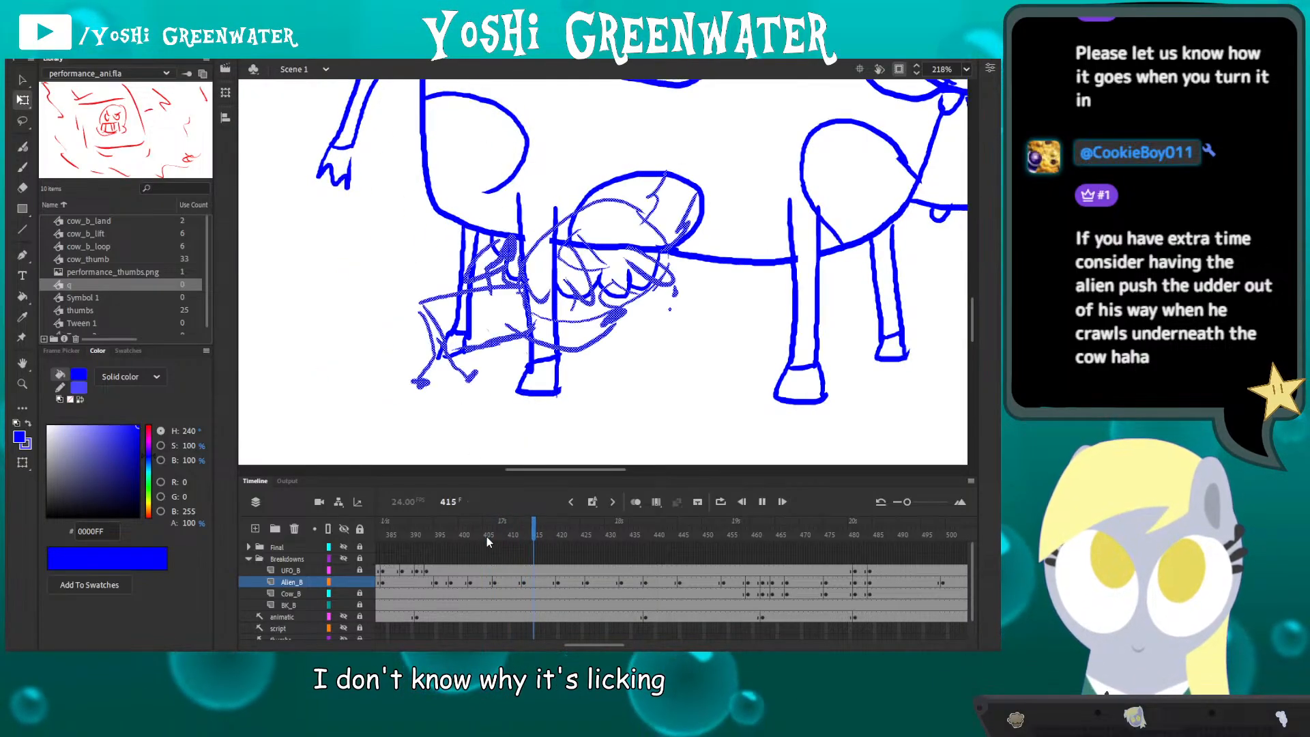
# - Draw extra udder strokes behind the alien's head at frame 420 on Alien_B and compare them with the following frames
pyautogui.click(558, 538)
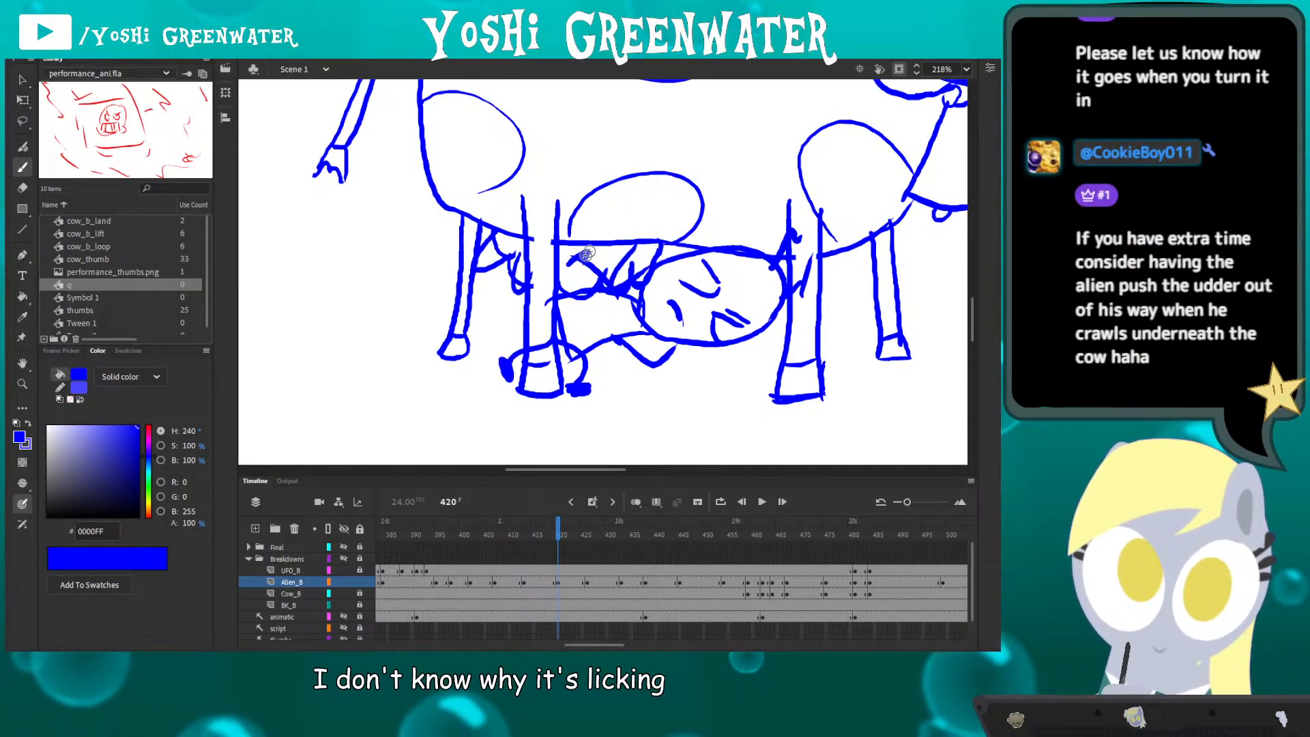
pyautogui.moveTo(587, 254); pyautogui.dragTo(574, 292)
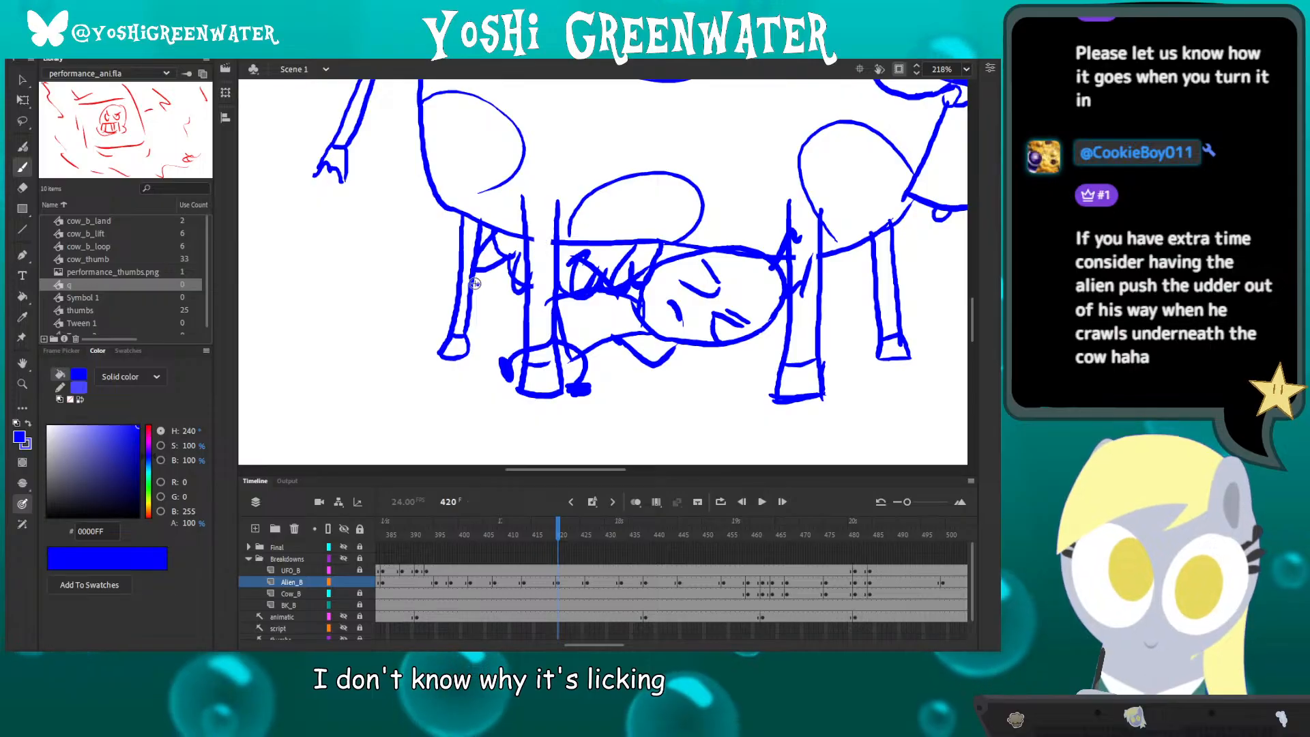
pyautogui.press('.')
pyautogui.press('.')
pyautogui.press('.')
pyautogui.press('.')
pyautogui.press('.')
pyautogui.press('.')
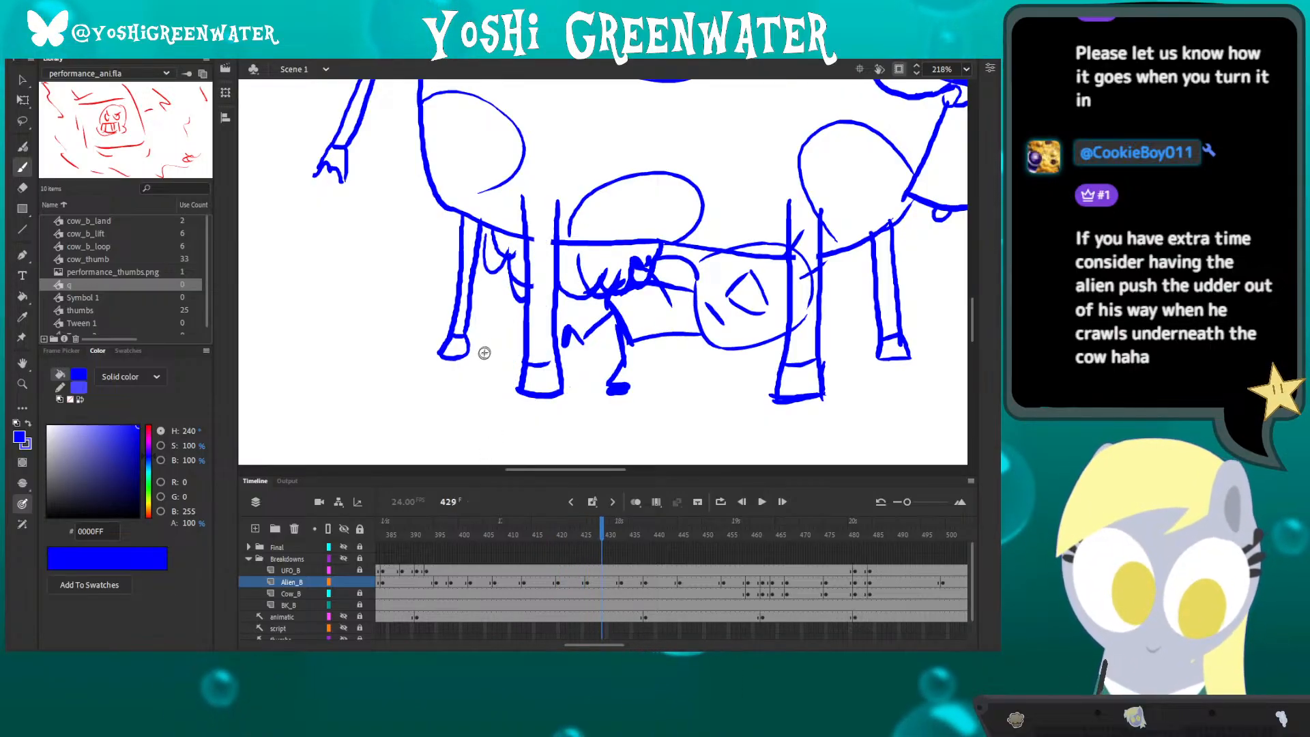
pyautogui.press(',')
pyautogui.press(',')
pyautogui.press(',')
pyautogui.press(',')
pyautogui.press(',')
pyautogui.press(',')
pyautogui.press(',')
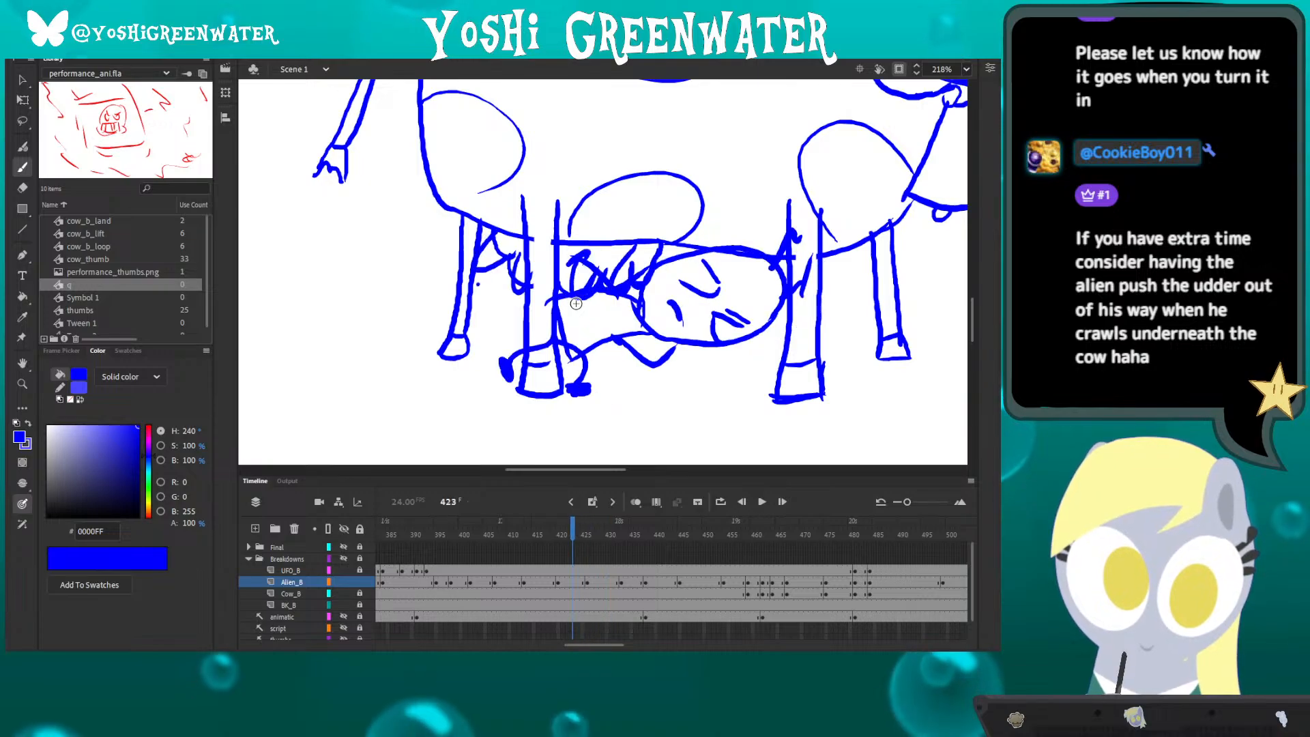
# - Add udder follow-through strokes behind the alien at frames 426 and 433 on Alien_B, checking them against neighbouring frames
pyautogui.press('.')
pyautogui.press('.')
pyautogui.press('.')
pyautogui.press('.')
pyautogui.press('.')
pyautogui.press('.')
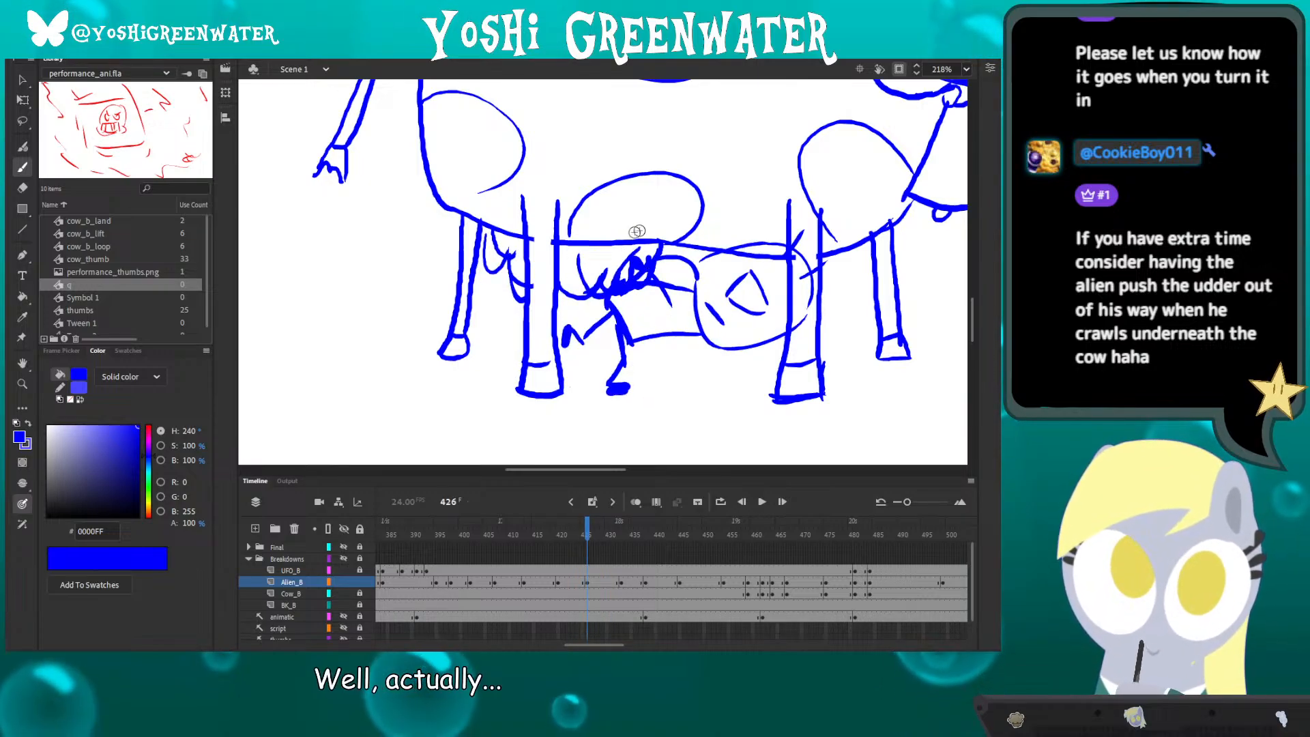
pyautogui.press('.')
pyautogui.press('.')
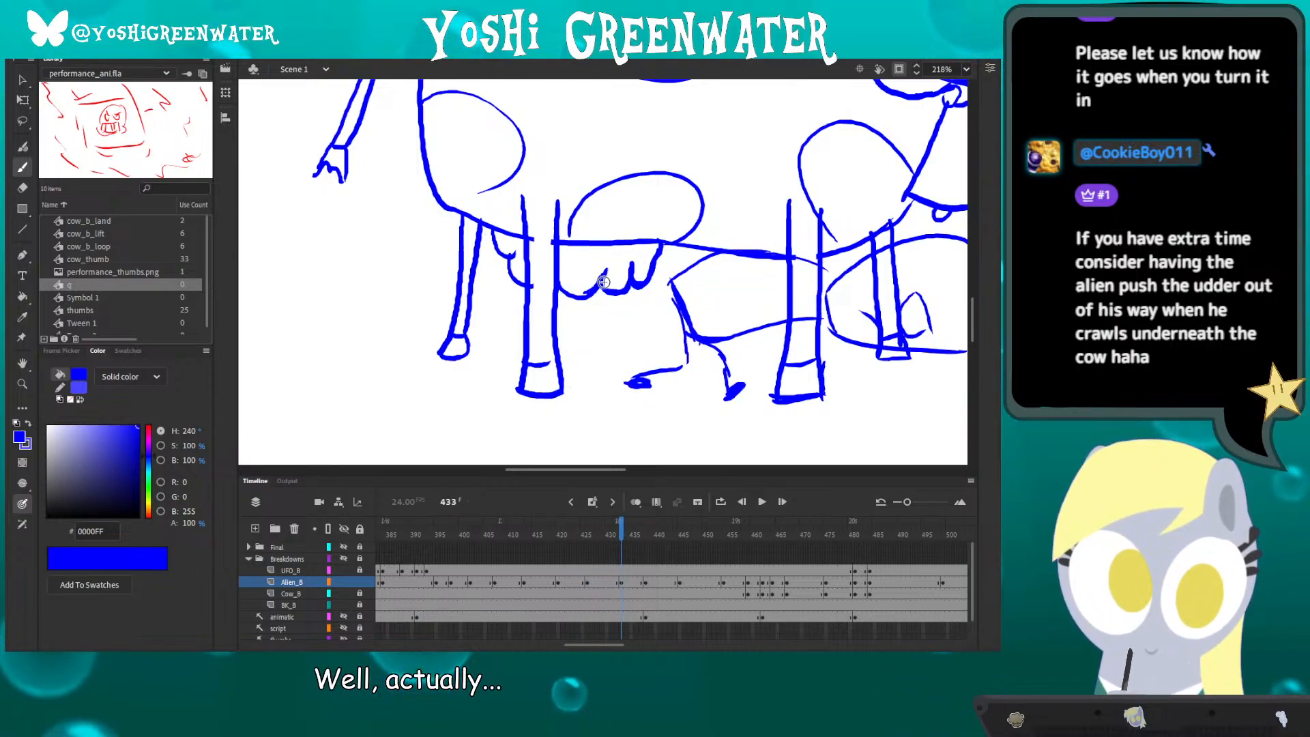
pyautogui.press(',')
pyautogui.press('.')
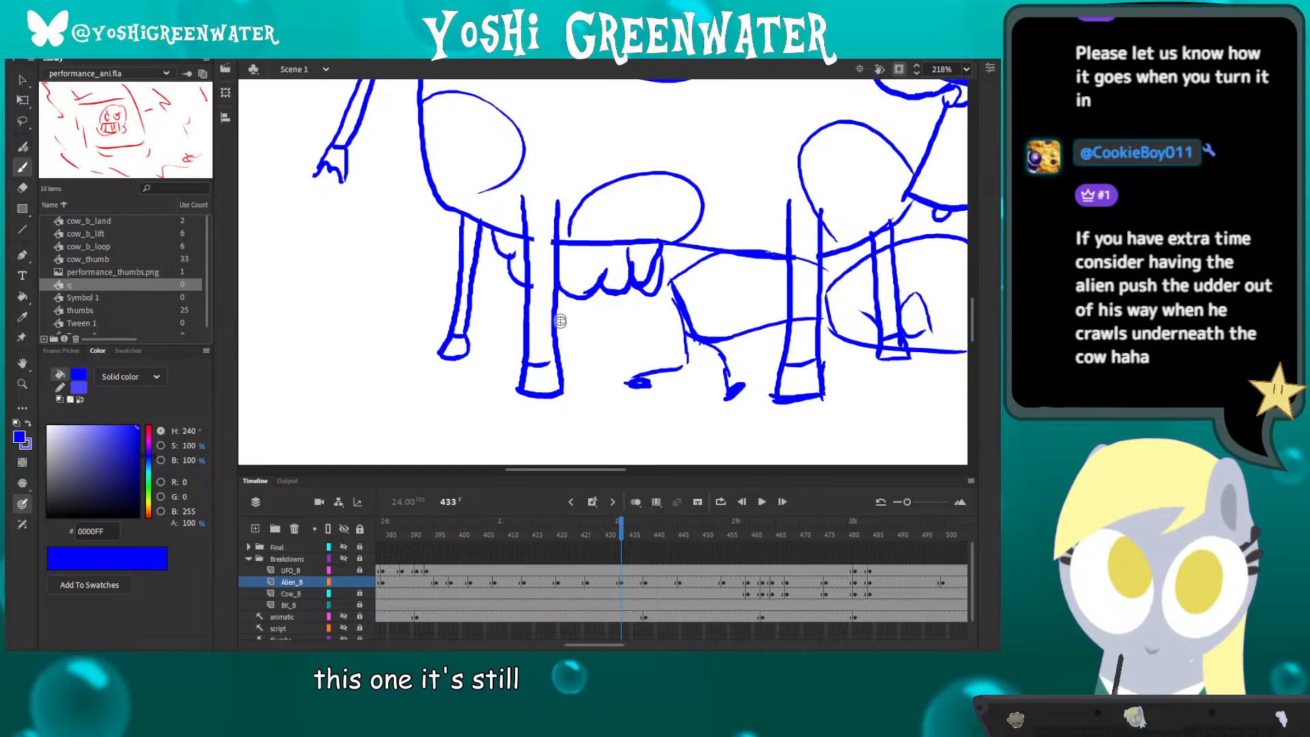
# - Replay the alien's crawl under the cow with the whole stage in view, lock the Alien_B layer and save the file
pyautogui.press('.')
pyautogui.press('.')
pyautogui.press('.')
pyautogui.press('.')
pyautogui.press('.')
pyautogui.hotkey('ctrl', '2')
pyautogui.press('q')
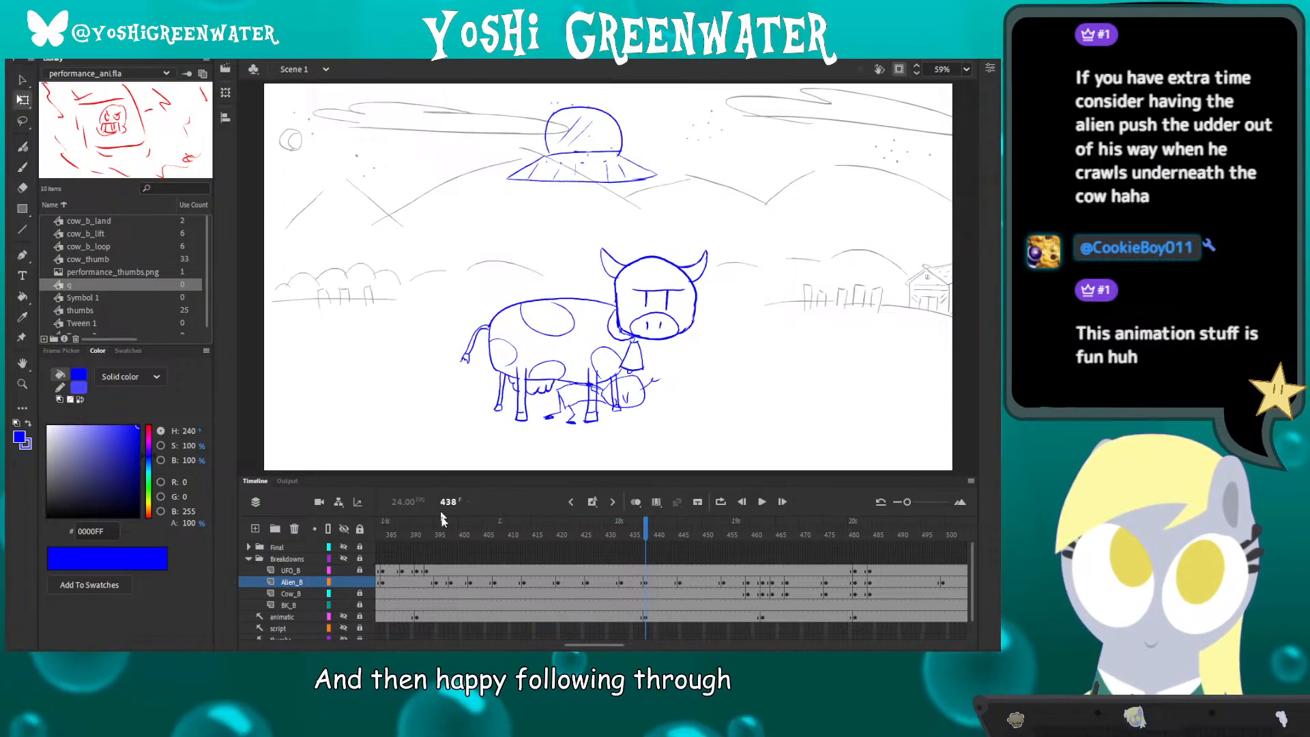
pyautogui.click(419, 535)
pyautogui.press('Return')
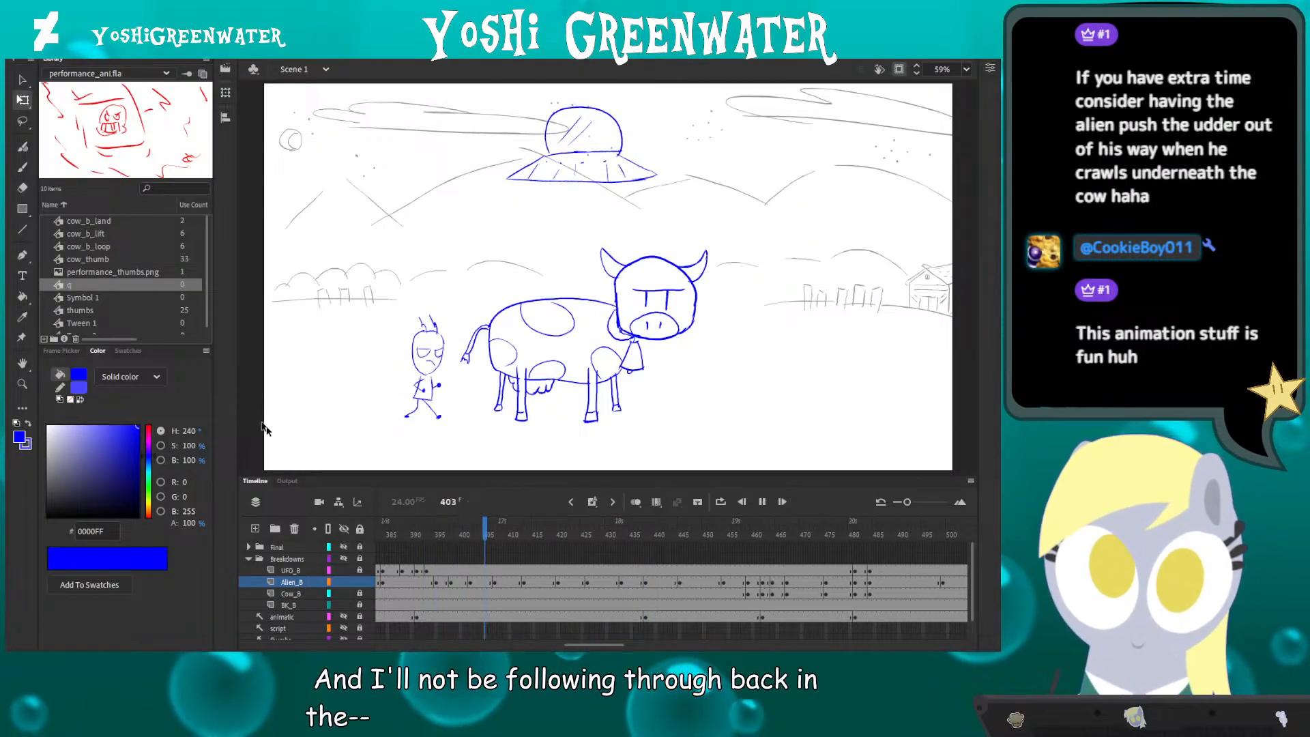
pyautogui.press('Return')
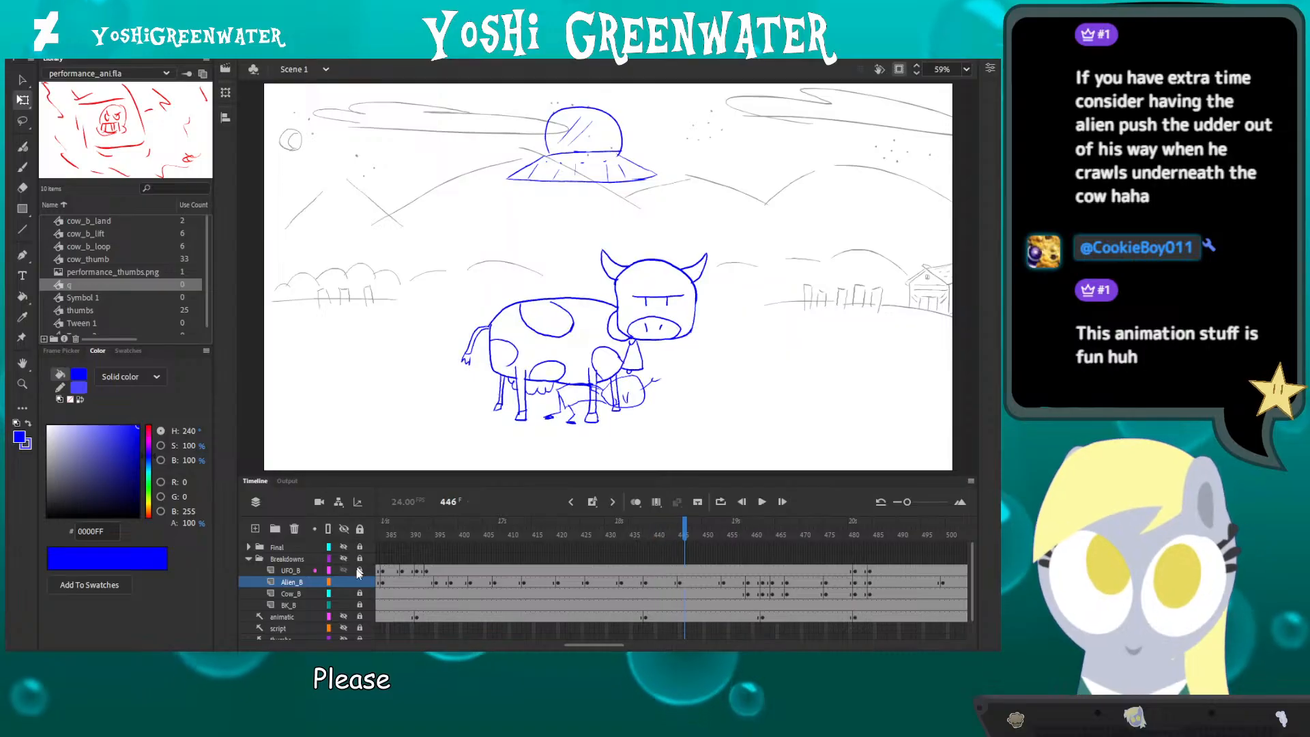
pyautogui.press('Return')
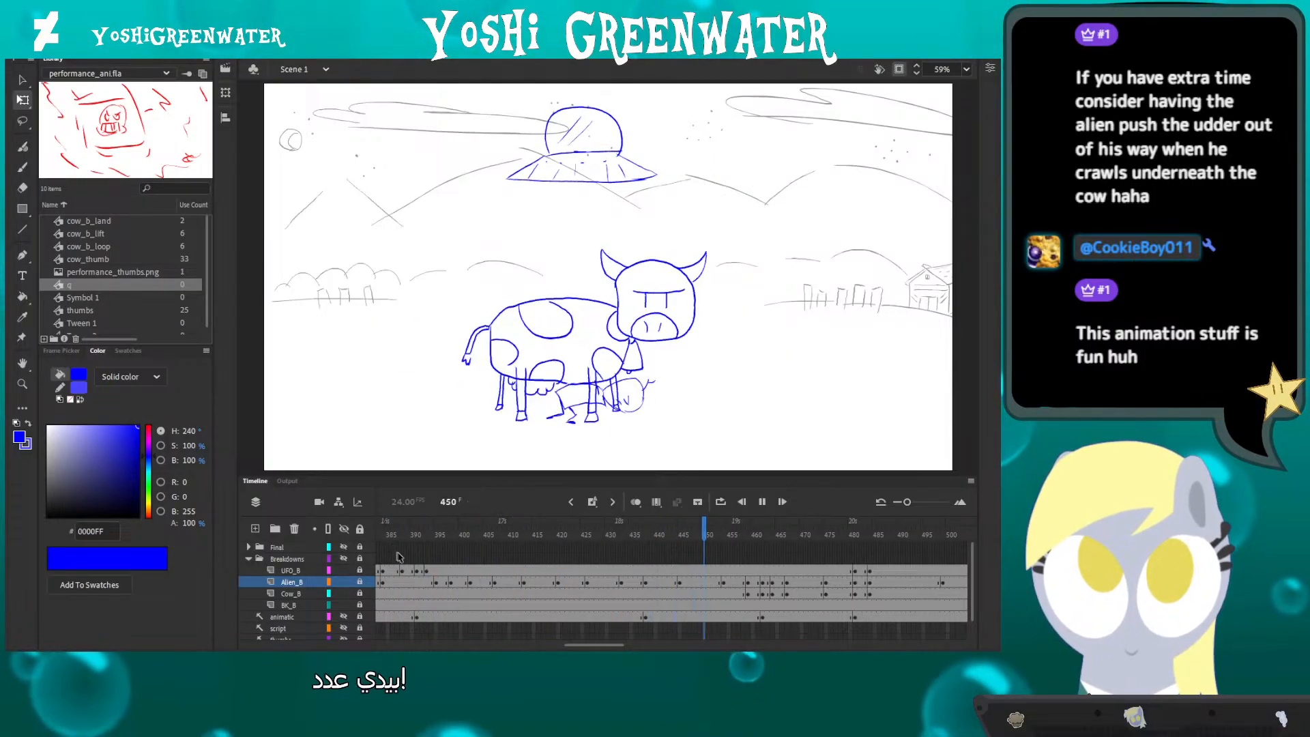
pyautogui.press('Return')
pyautogui.hotkey('ctrl', 's')
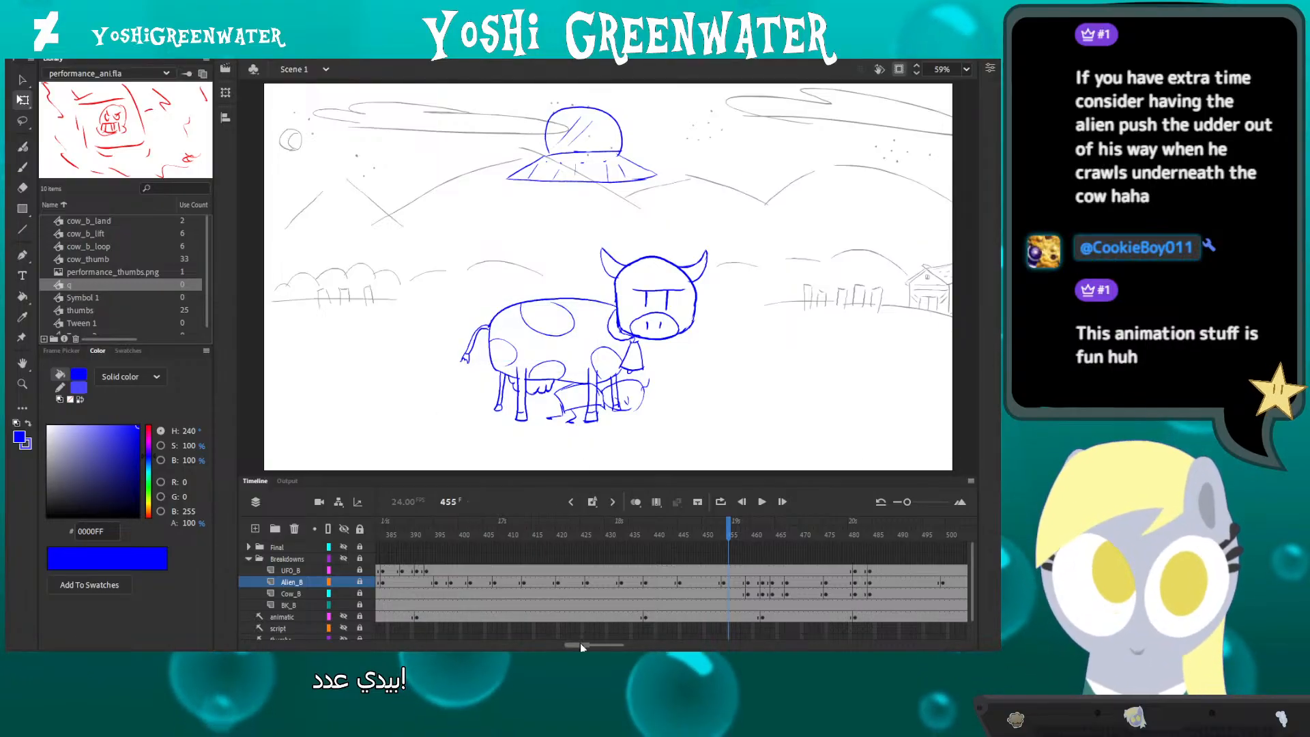
# - Try moving the whole cow up and back at frame 455 on the unlocked Cow_B layer, and undo the move
pyautogui.moveTo(580, 645); pyautogui.dragTo(591, 644)
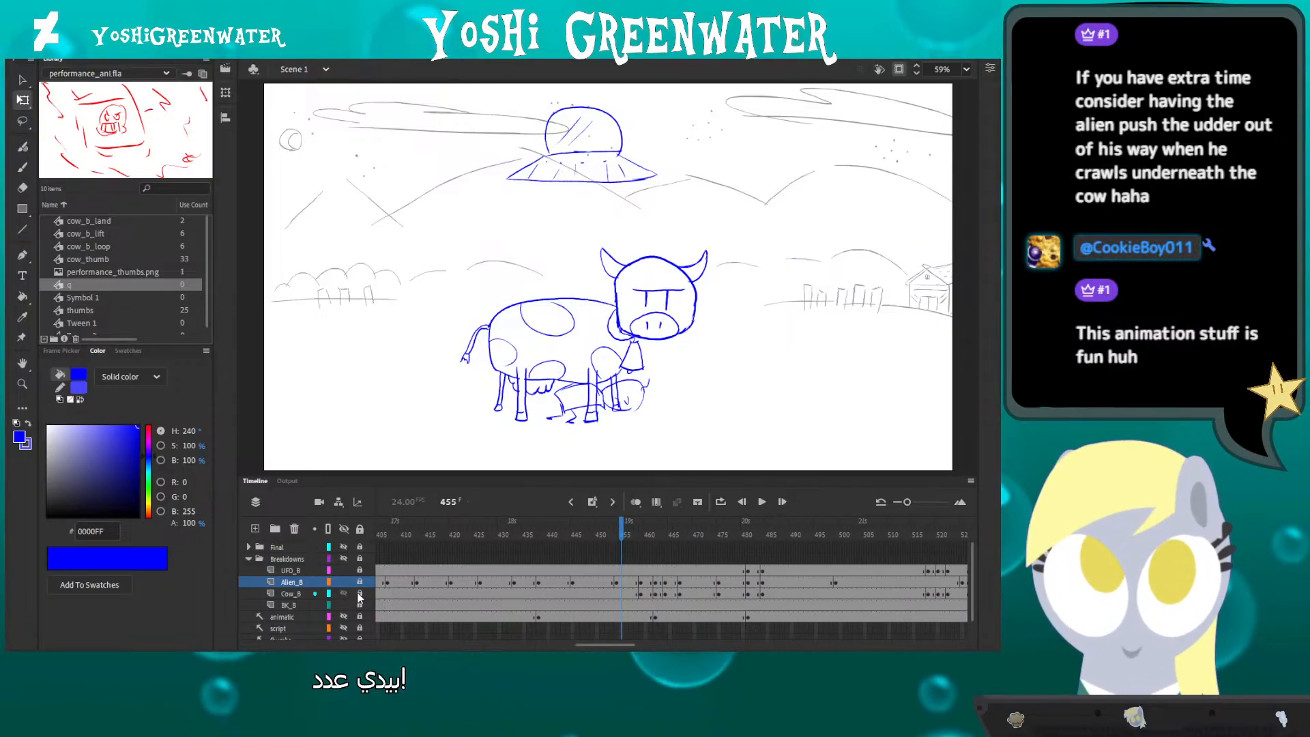
pyautogui.click(475, 343)
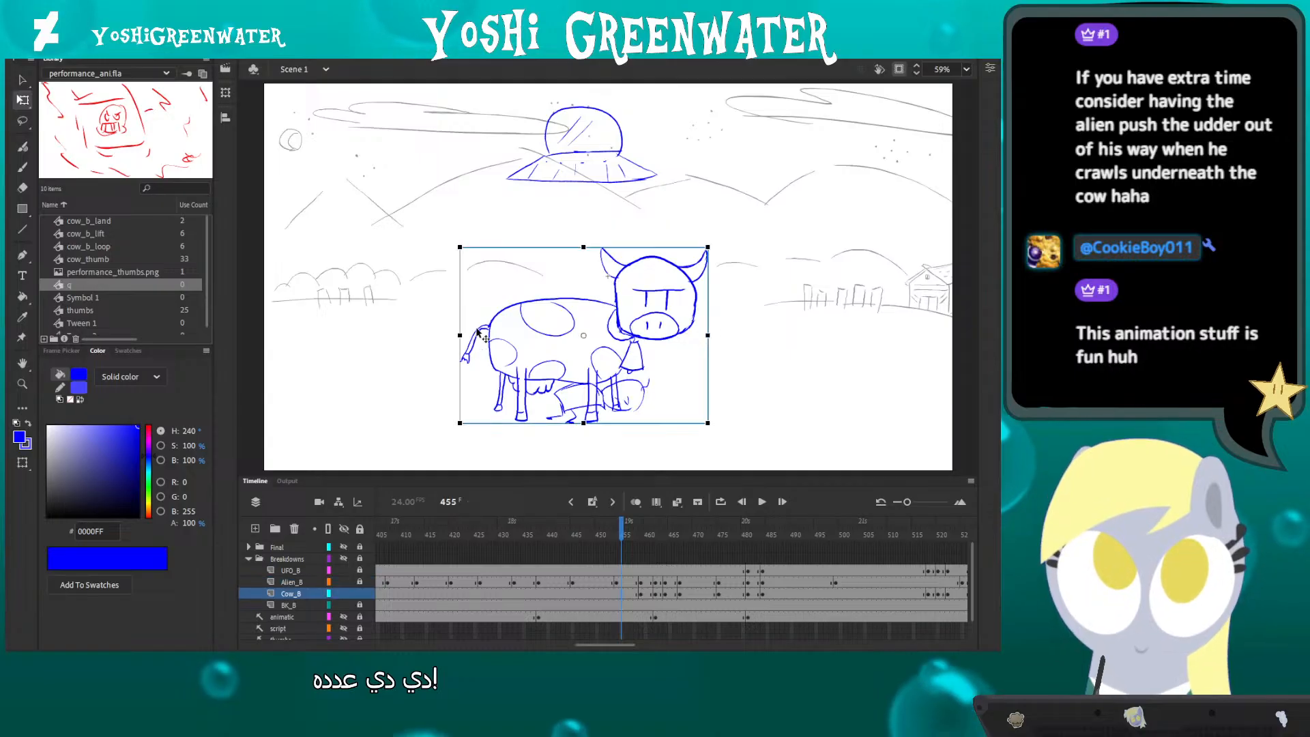
pyautogui.moveTo(468, 300); pyautogui.dragTo(439, 259)
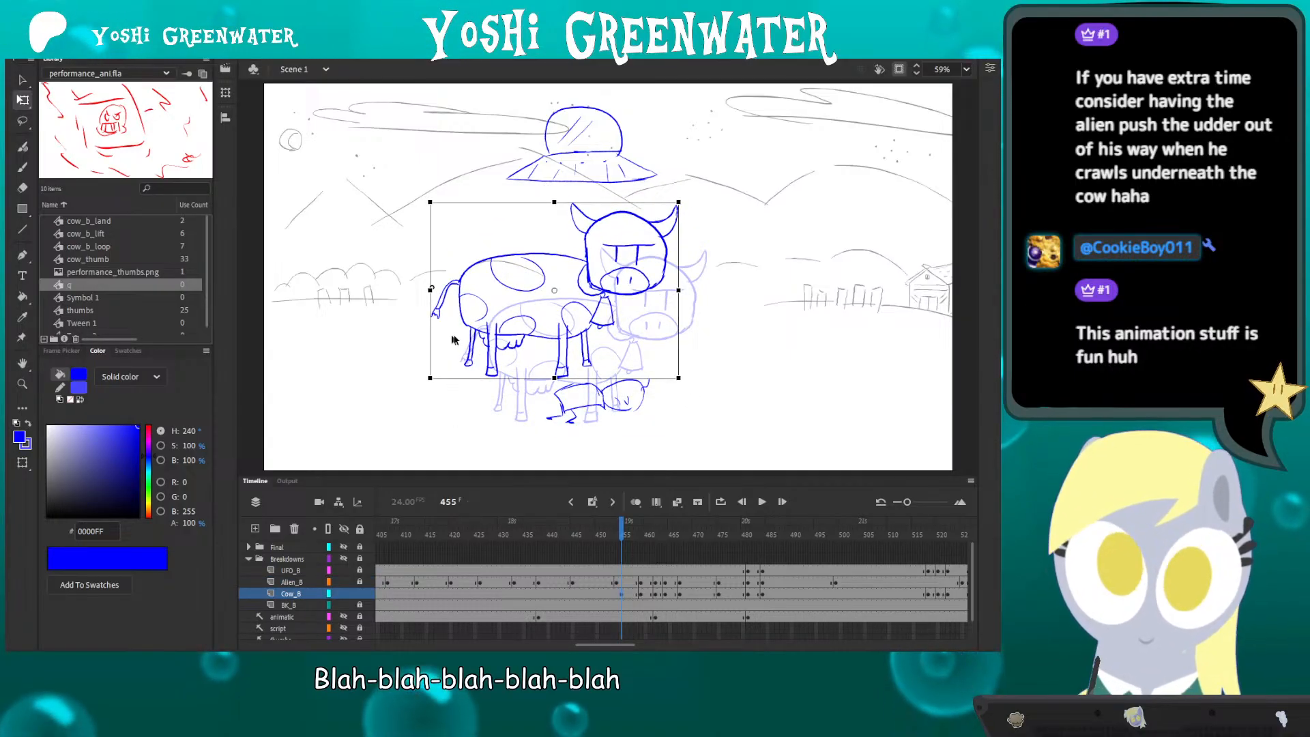
pyautogui.hotkey('ctrl', 'z')
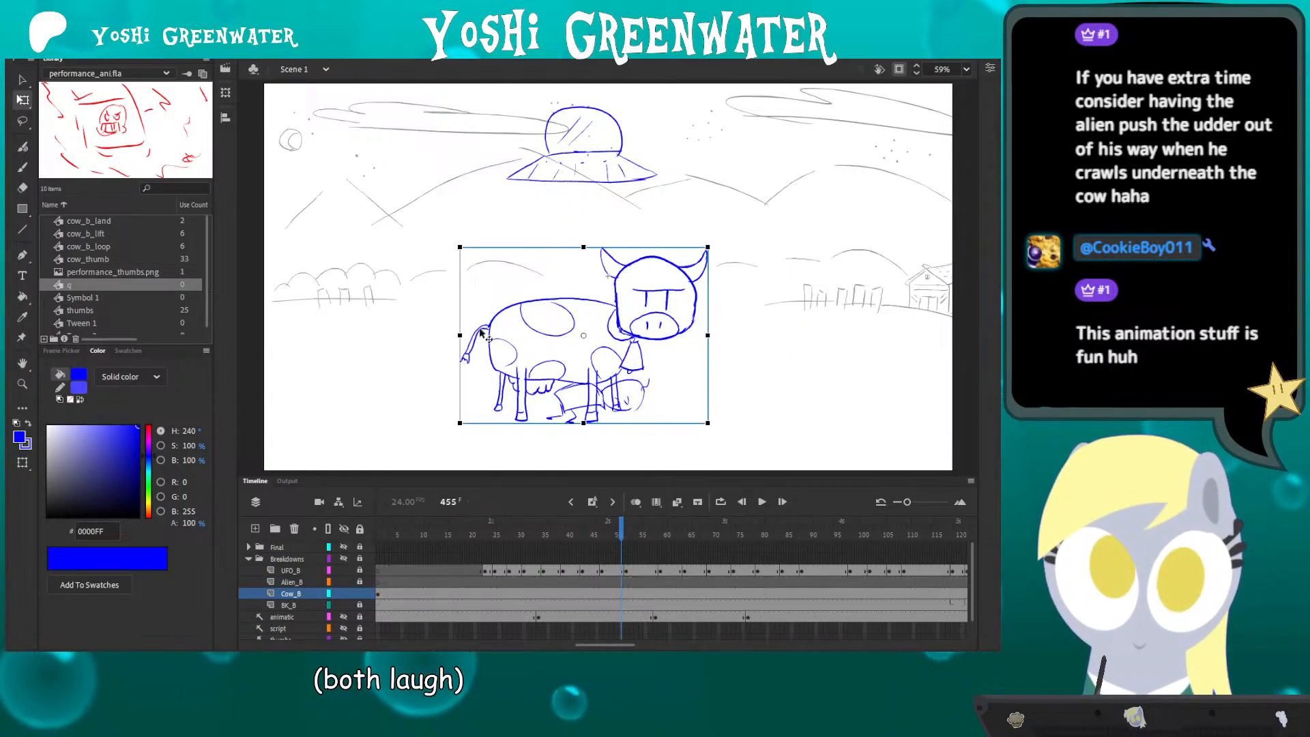
# - Open the cow's cow_b_loop symbol, scrub through its own timeline to frame 44, and return to Scene 1
pyautogui.doubleClick(482, 332)
pyautogui.moveTo(391, 539); pyautogui.dragTo(581, 536)
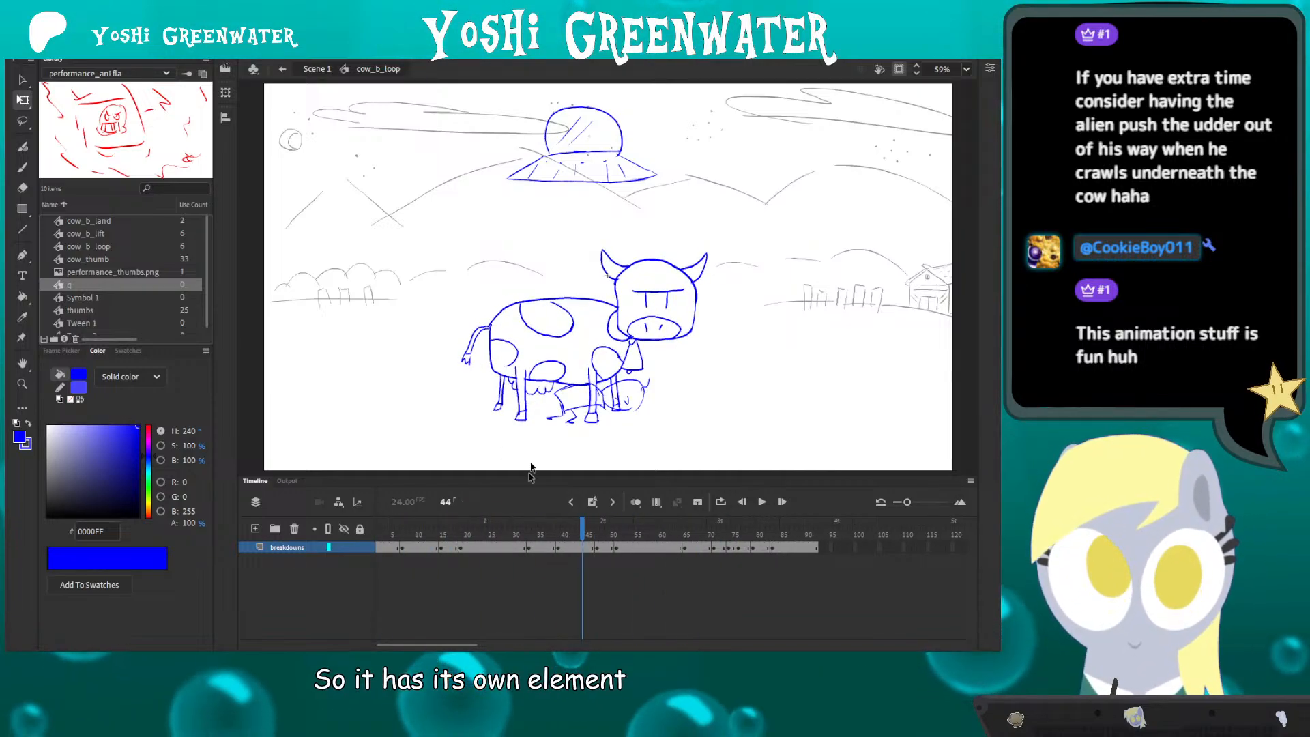
pyautogui.moveTo(526, 474); pyautogui.dragTo(522, 451)
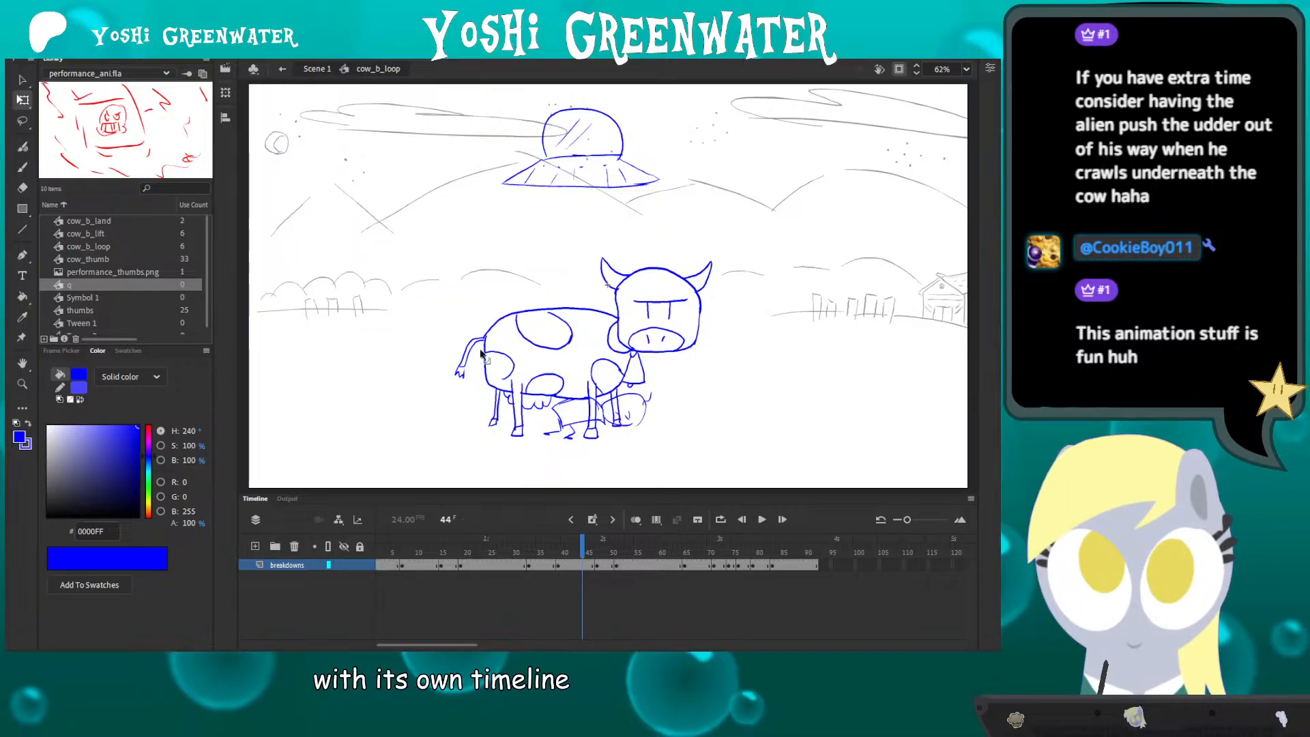
pyautogui.doubleClick(439, 441)
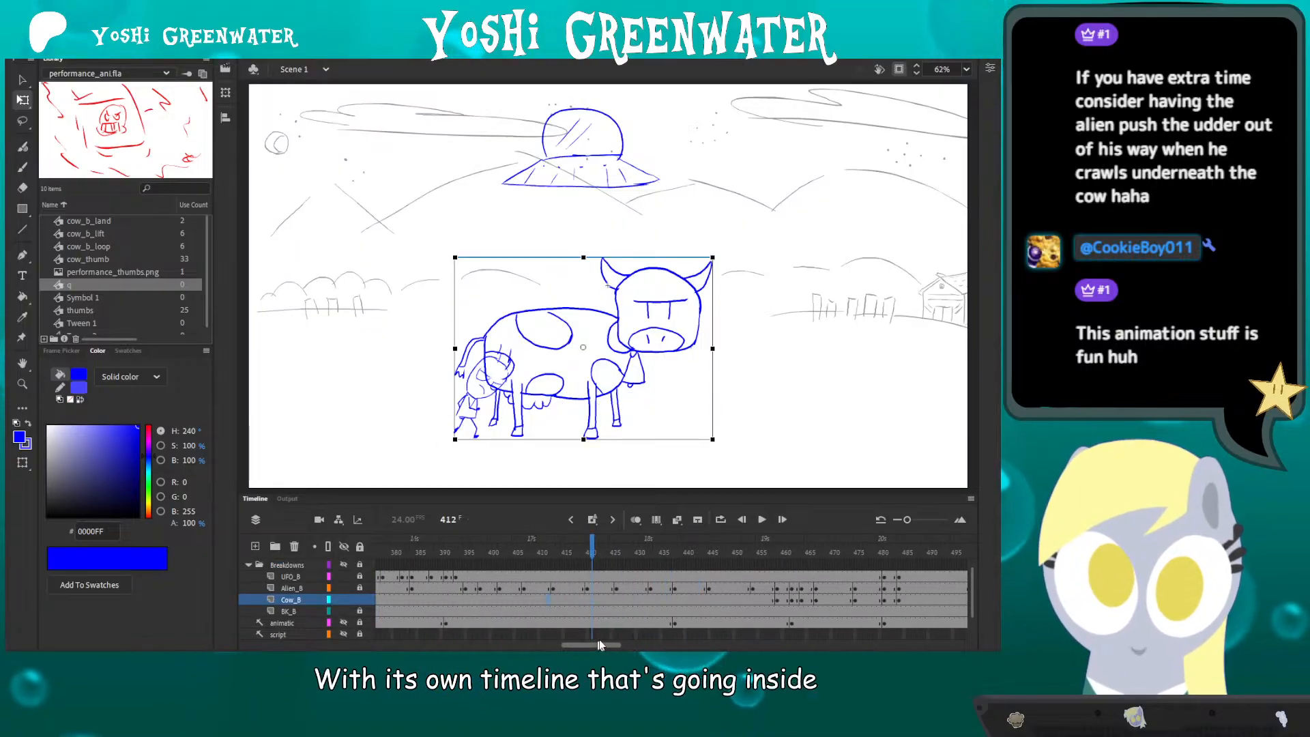
# - Open the lifted cow's cow_b_lift symbol near frame 499, scrub through its own timeline to frame 18, and return to Scene 1
pyautogui.moveTo(599, 643); pyautogui.dragTo(628, 646)
pyautogui.click(497, 560)
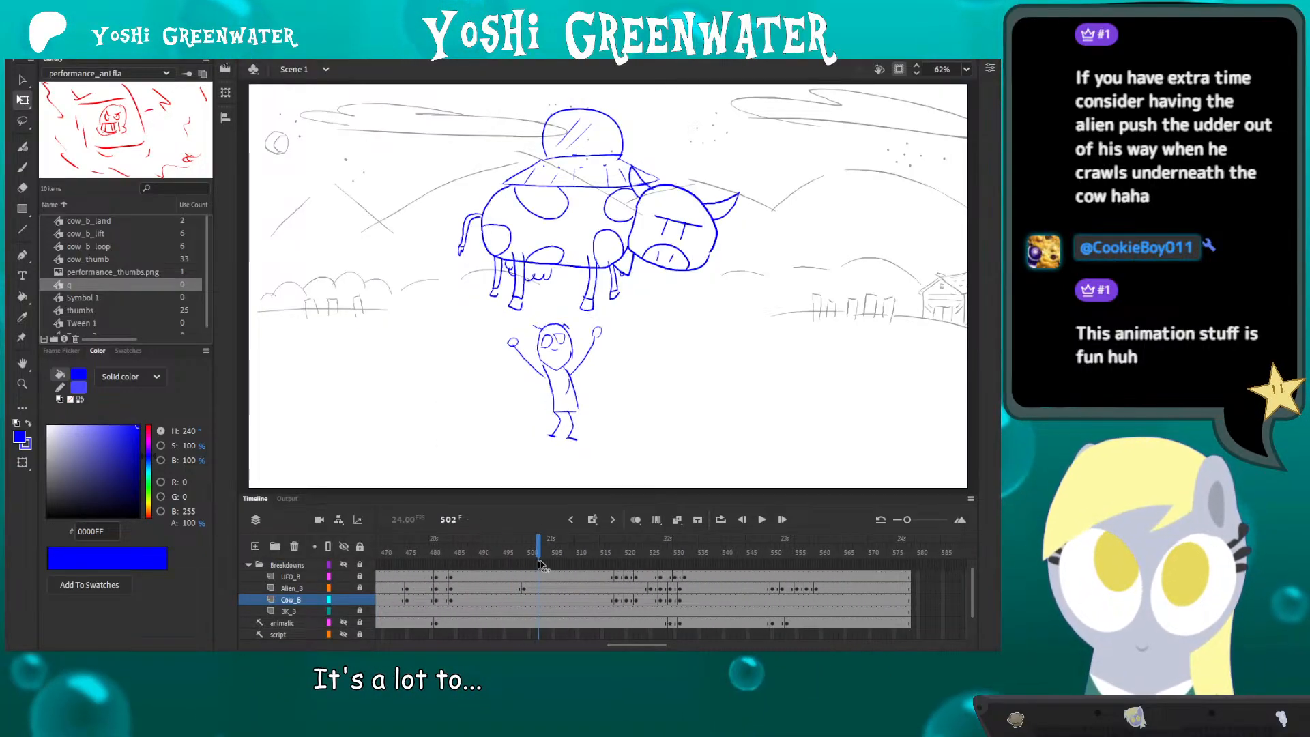
pyautogui.moveTo(496, 560); pyautogui.dragTo(523, 560)
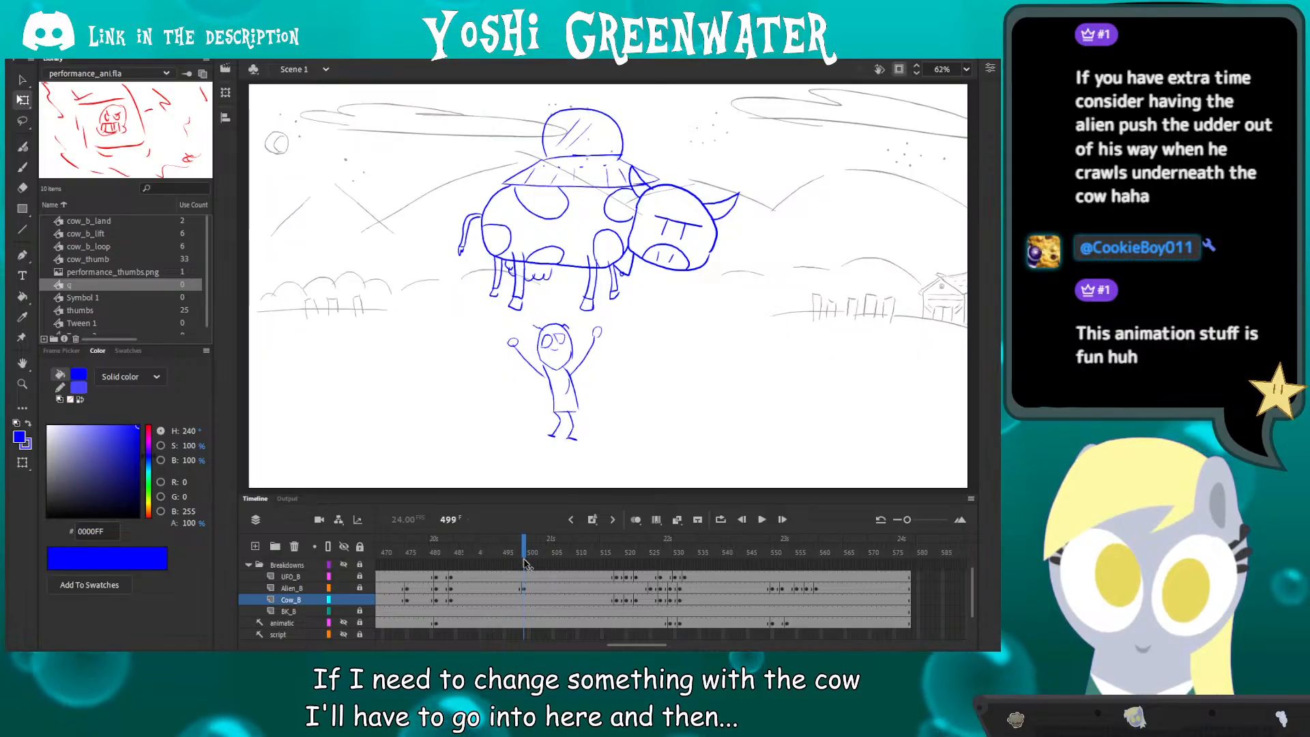
pyautogui.click(513, 268)
pyautogui.doubleClick(513, 267)
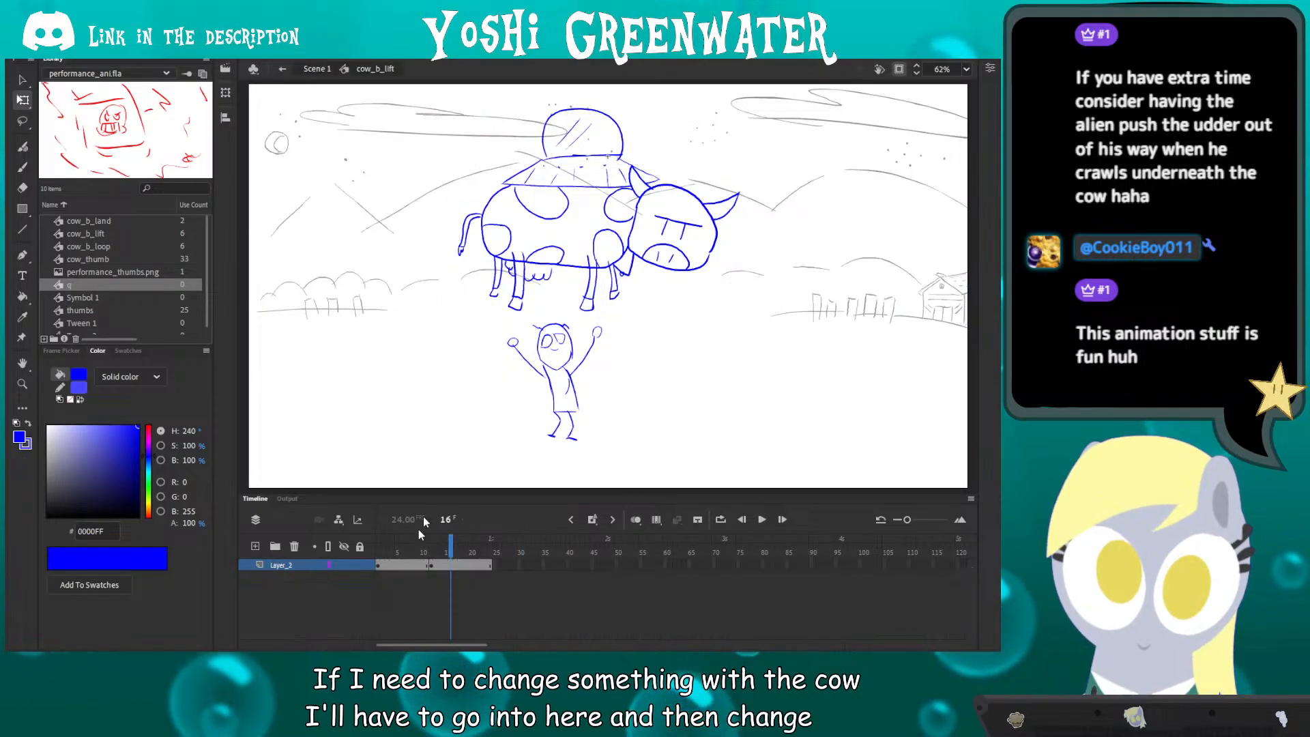
pyautogui.moveTo(374, 556); pyautogui.dragTo(461, 551)
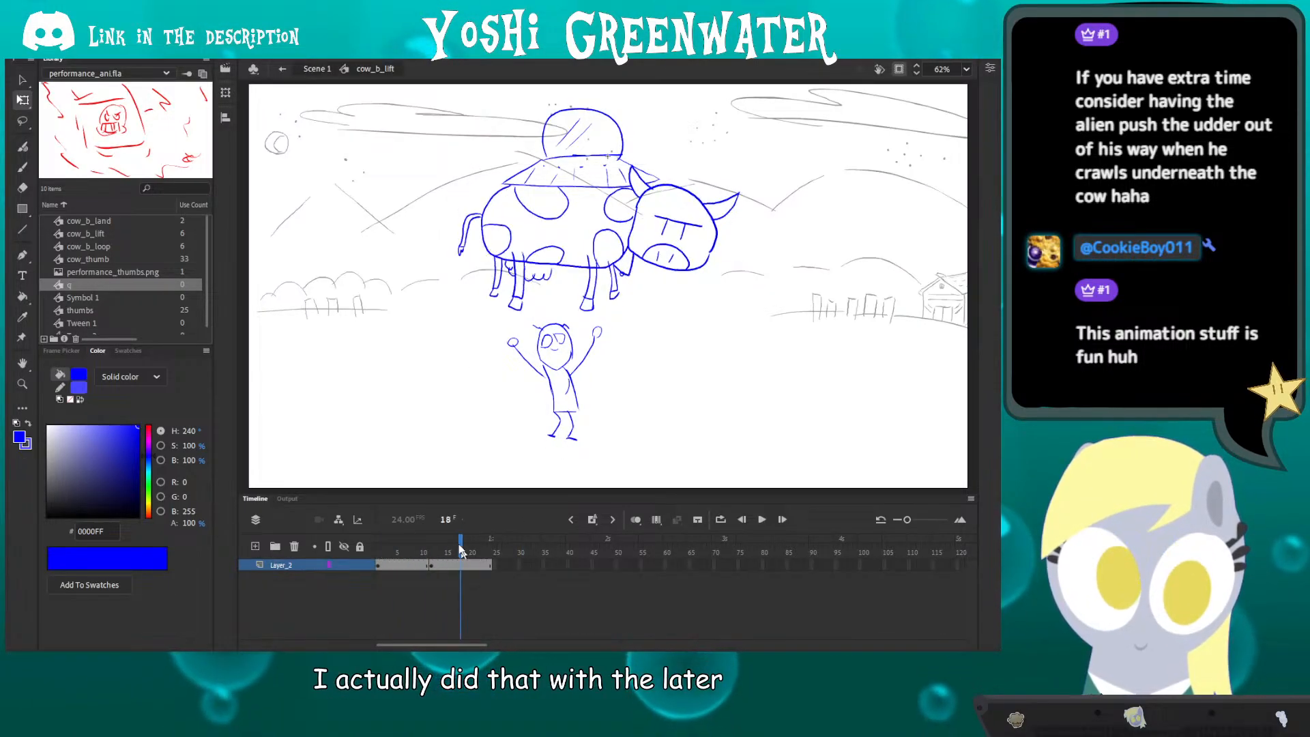
pyautogui.doubleClick(419, 476)
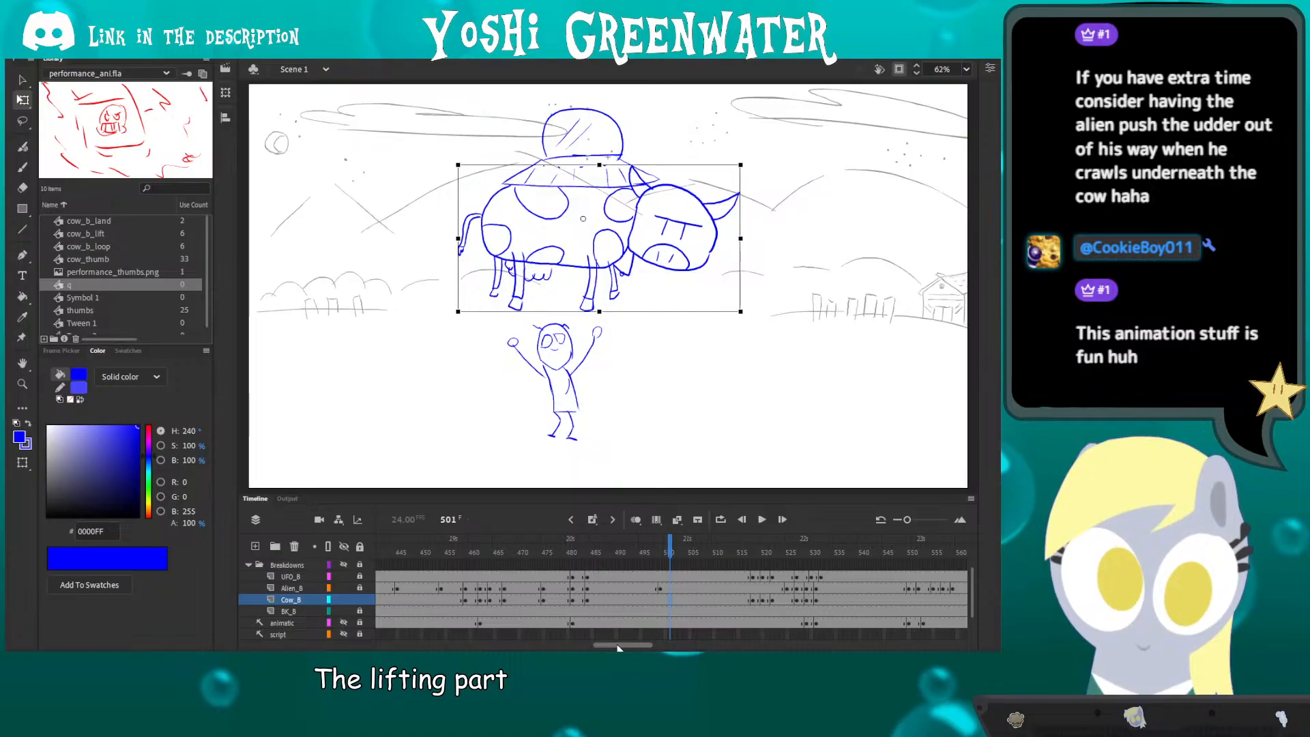
# - Inspect the landed cow's cow_b_land symbol from frame 534, return to Scene 1 and play the landing through to frame 569
pyautogui.moveTo(617, 645); pyautogui.dragTo(633, 646)
pyautogui.moveTo(560, 554); pyautogui.dragTo(677, 551)
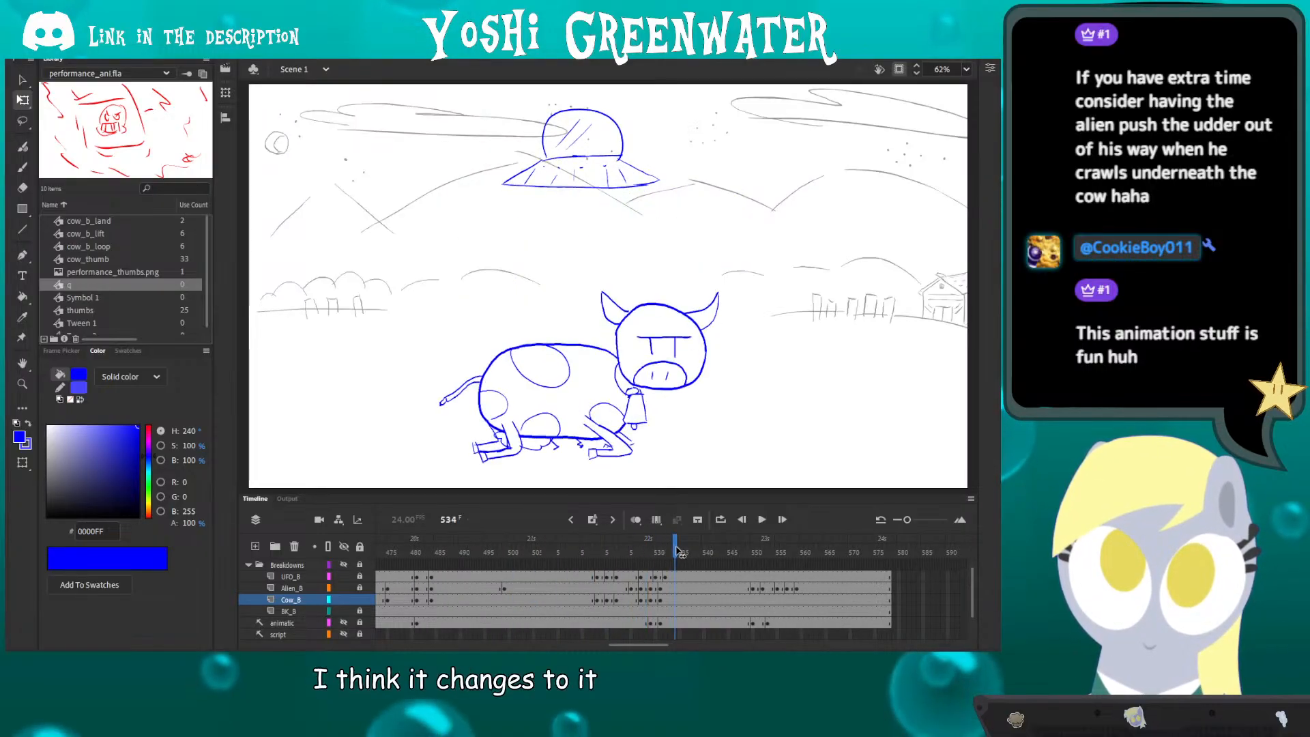
pyautogui.doubleClick(617, 430)
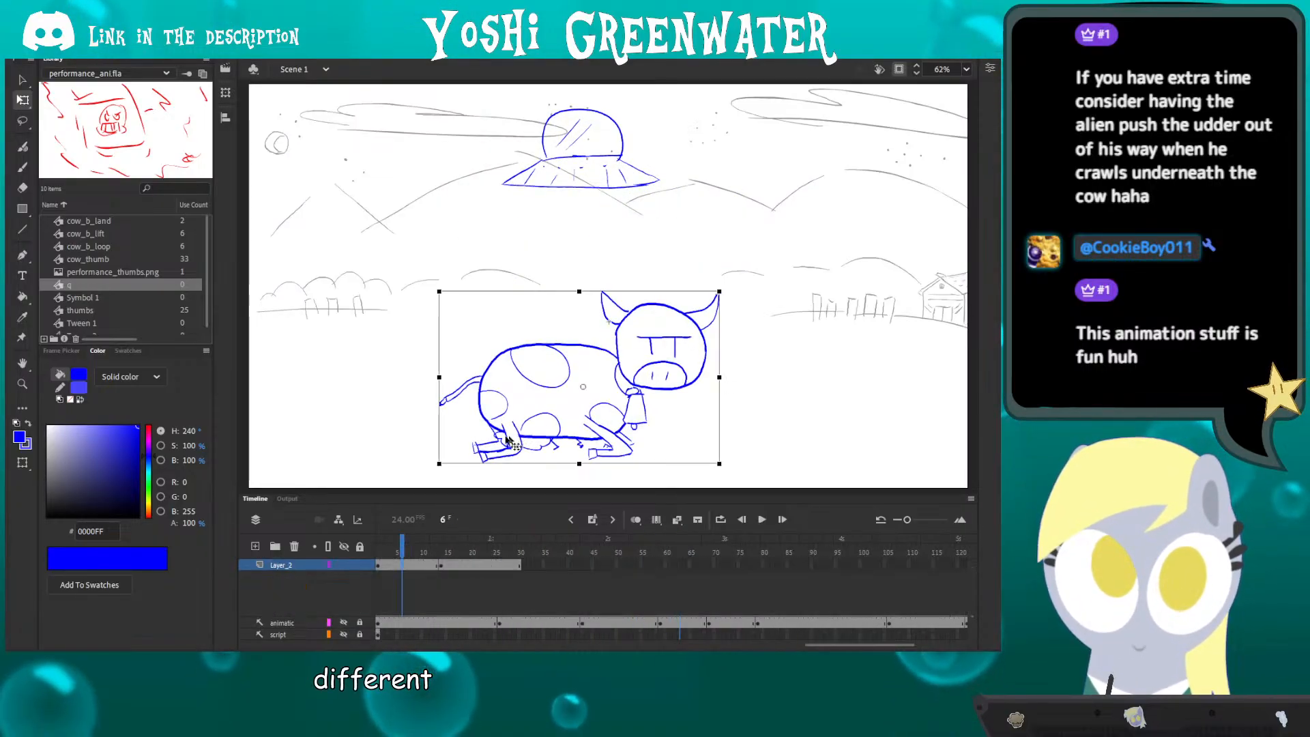
pyautogui.moveTo(398, 549)
pyautogui.mouseDown()
pyautogui.moveTo(444, 559)
pyautogui.moveTo(412, 556)
pyautogui.mouseUp()
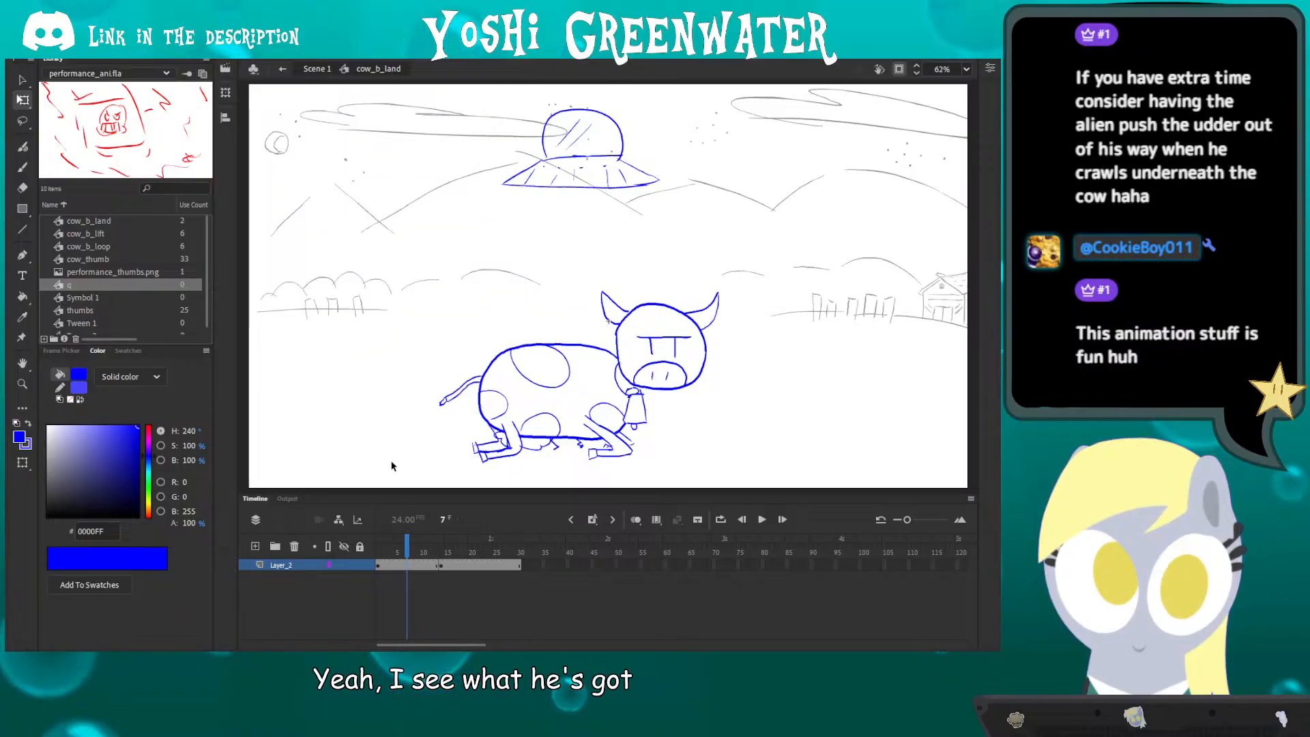
pyautogui.doubleClick(383, 383)
pyautogui.press('Return')
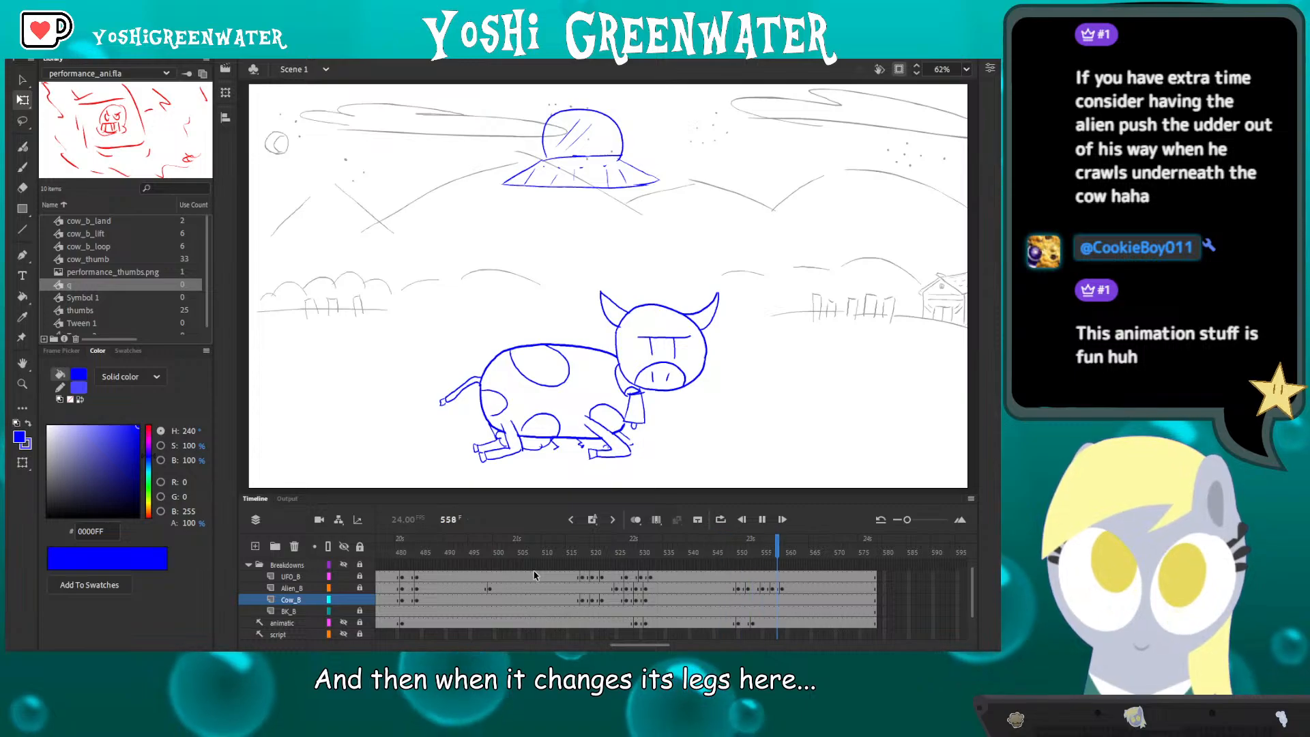
pyautogui.press('Return')
pyautogui.click(387, 457)
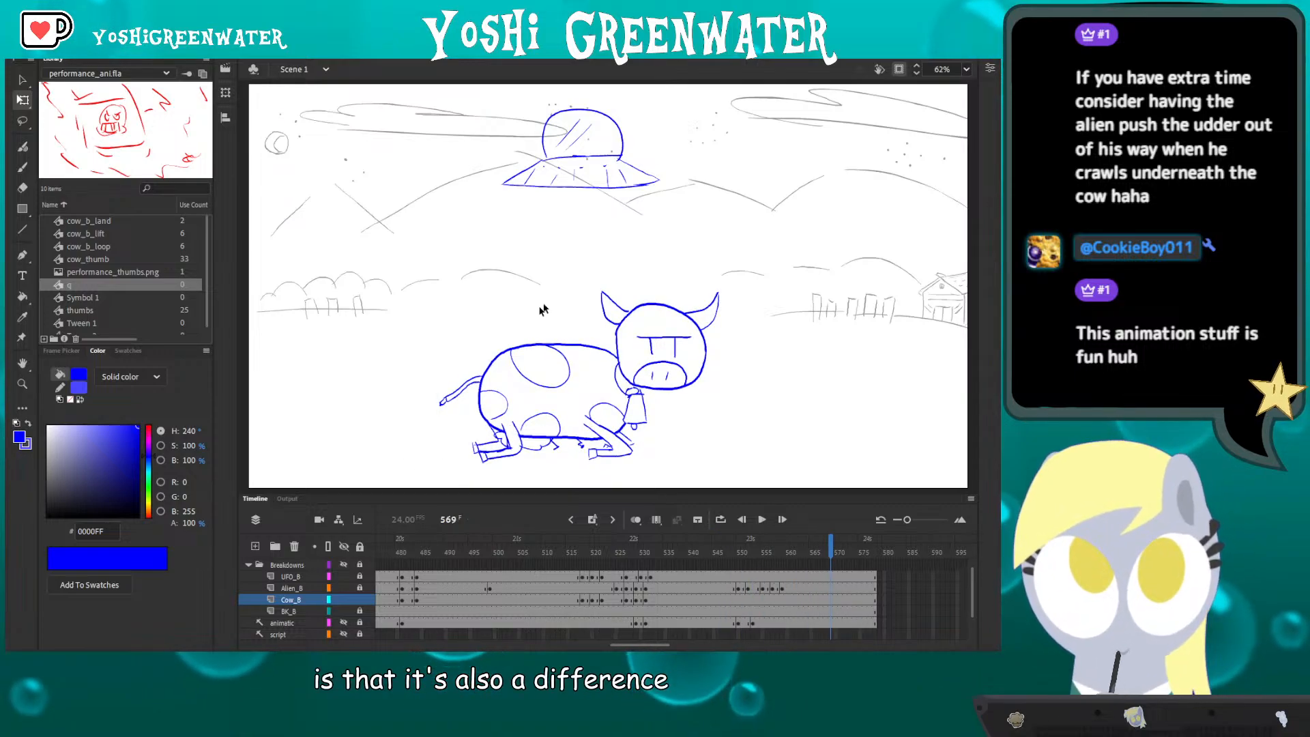
# - Play Scene 1's opening from frame 1 to frame 35 and make the timeline area slightly taller
pyautogui.hotkey('shift', ',')
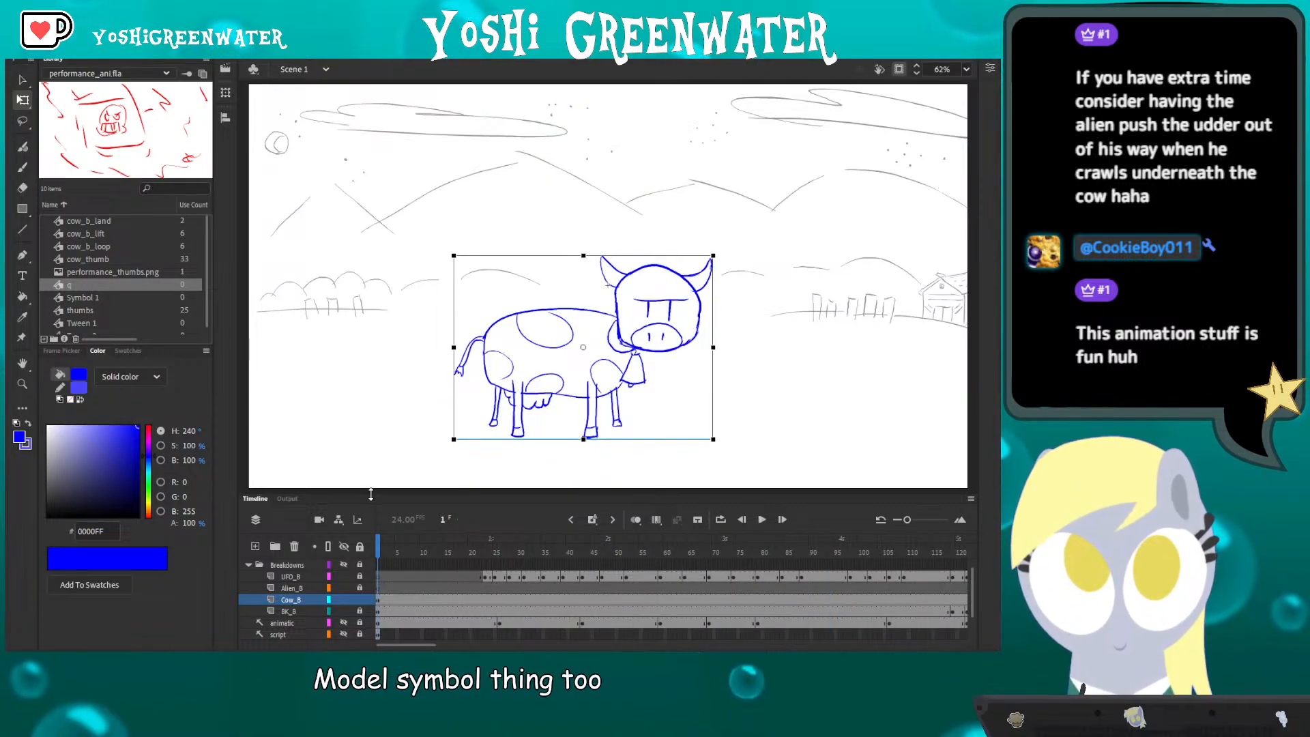
pyautogui.press('Return')
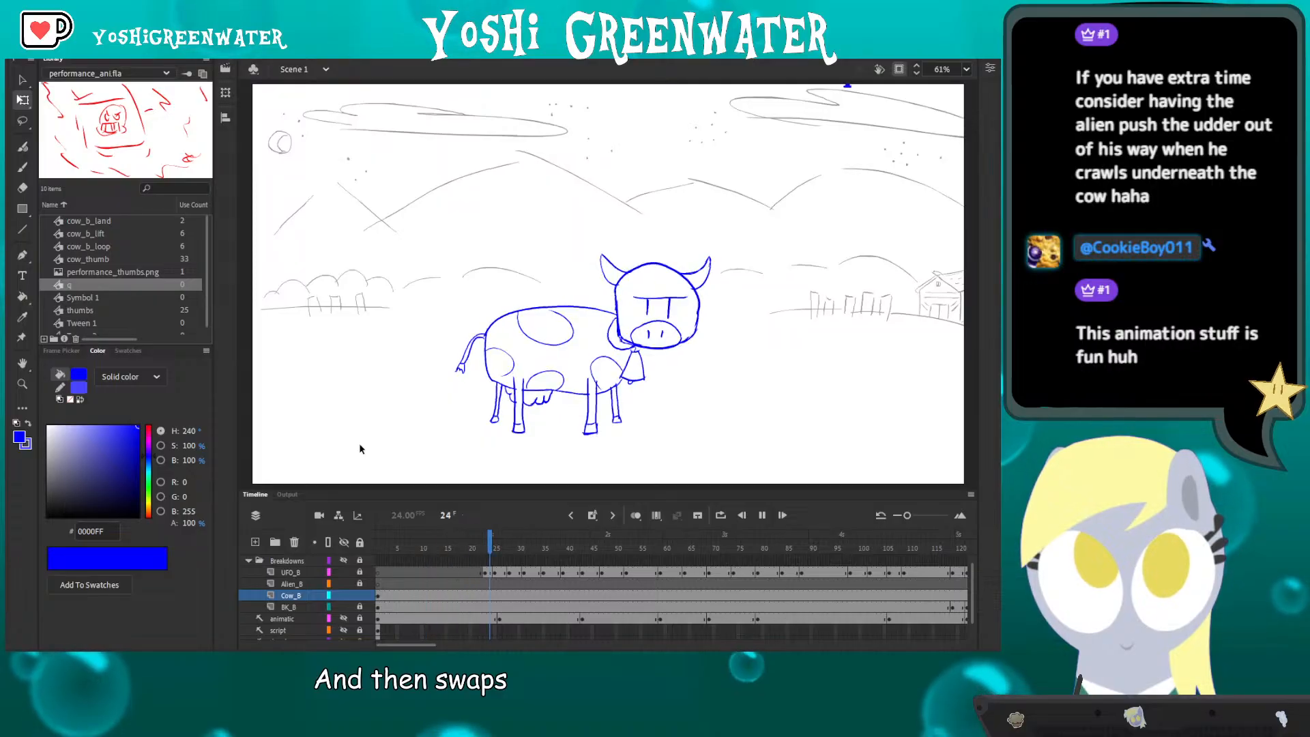
pyautogui.press('Return')
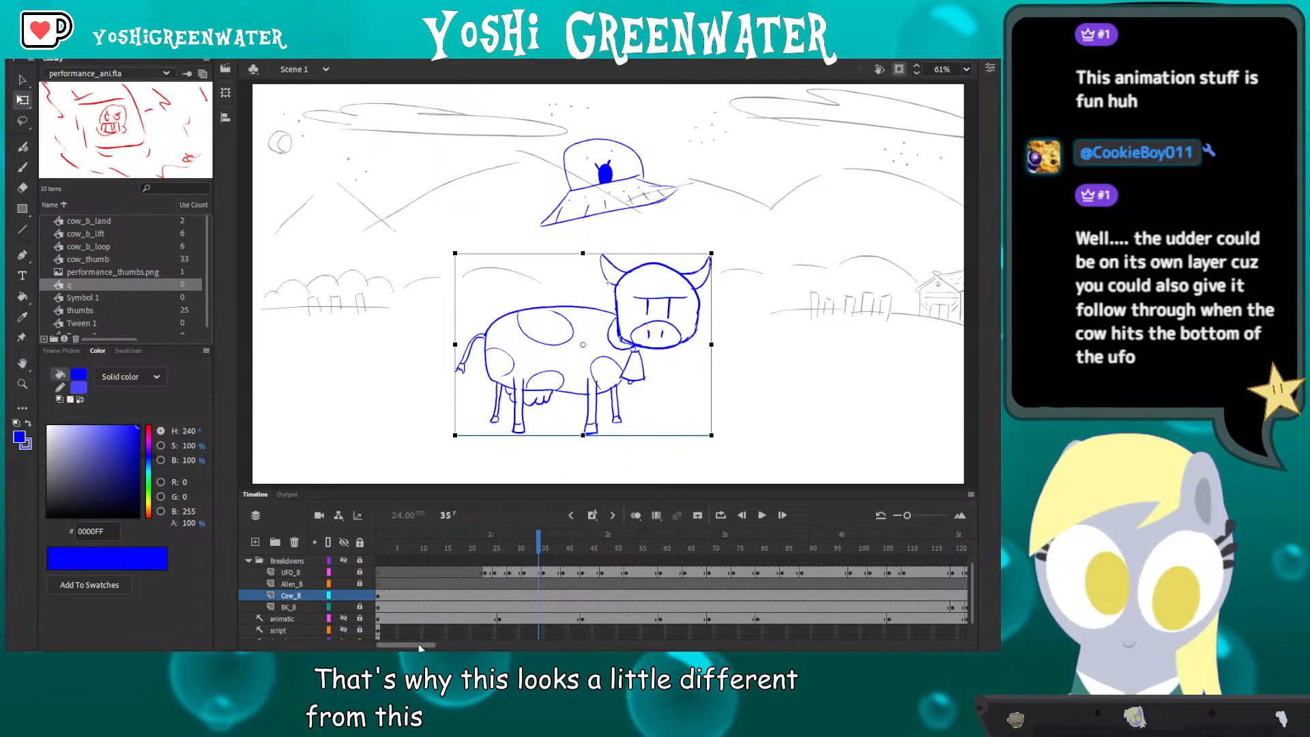
pyautogui.moveTo(432, 489); pyautogui.dragTo(432, 484)
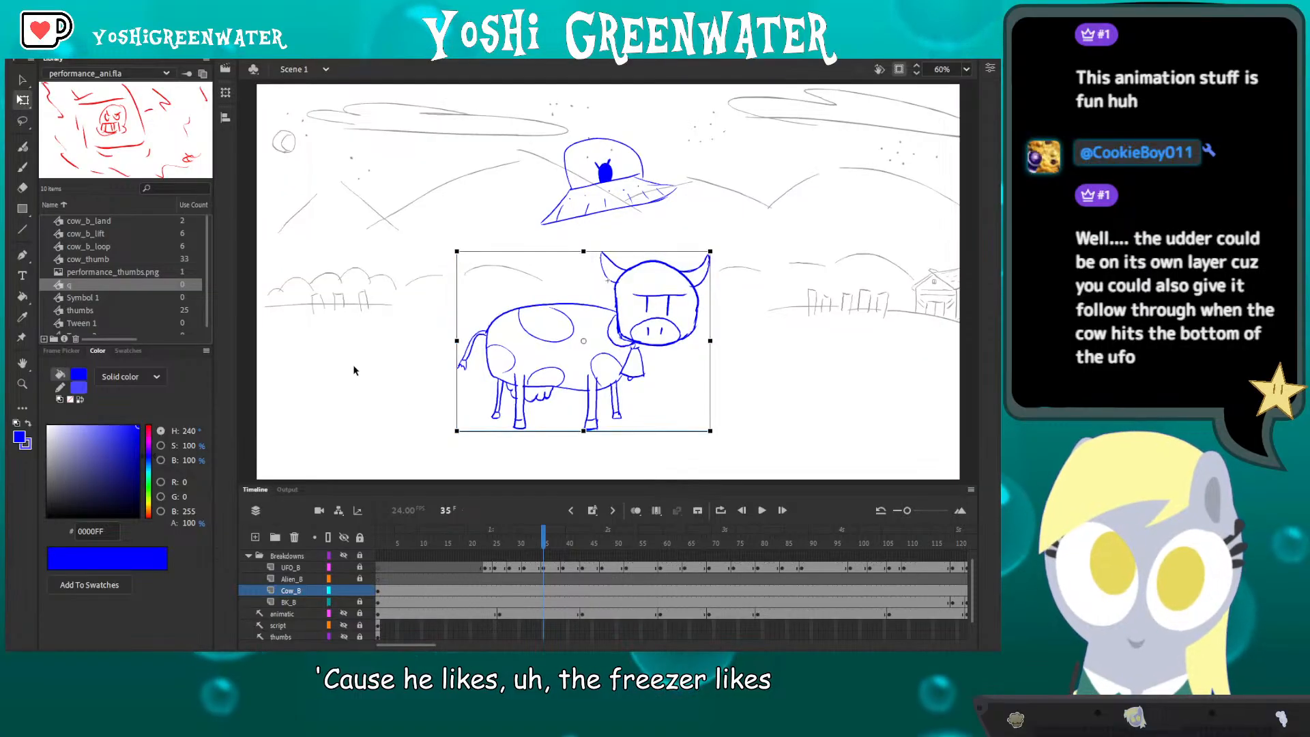
pyautogui.click(360, 384)
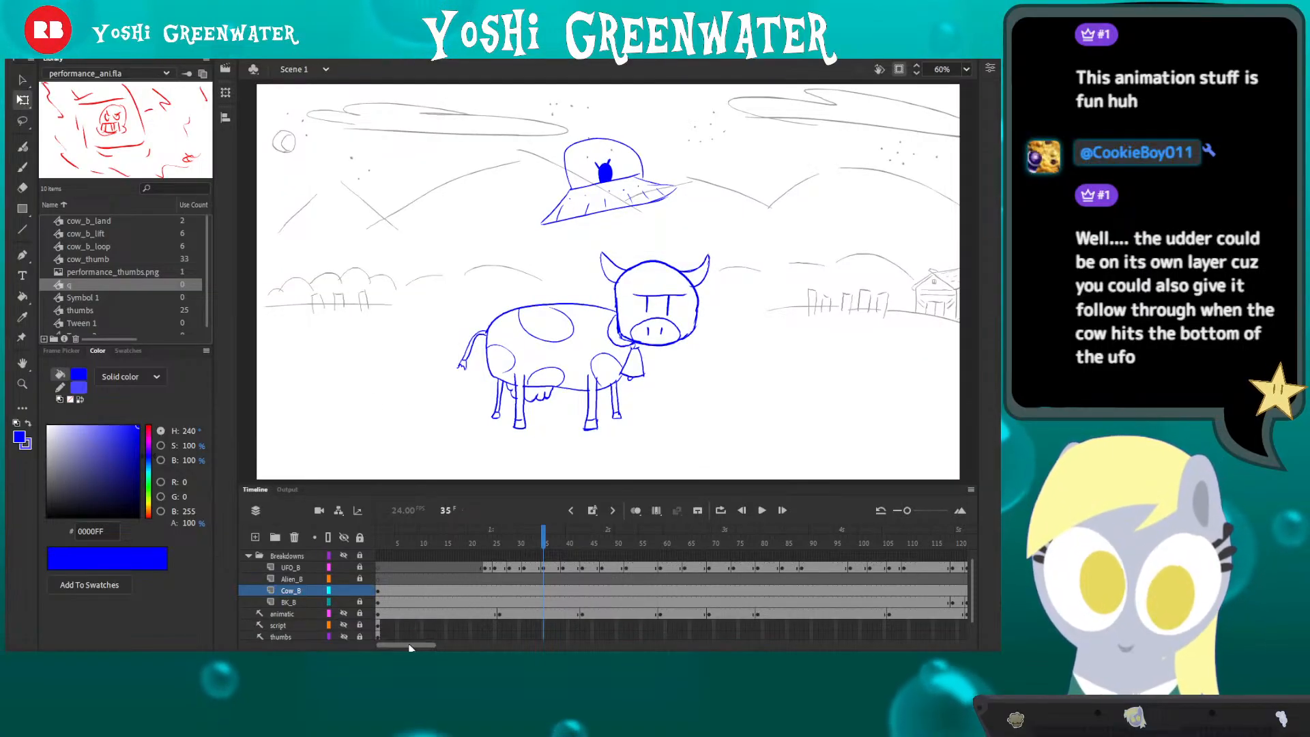
# - Play the alien's actions around the cow, pausing at frame 283 and stopping at frame 447 during the crawl
pyautogui.moveTo(408, 644); pyautogui.dragTo(412, 643)
pyautogui.click(447, 546)
pyautogui.press('Return')
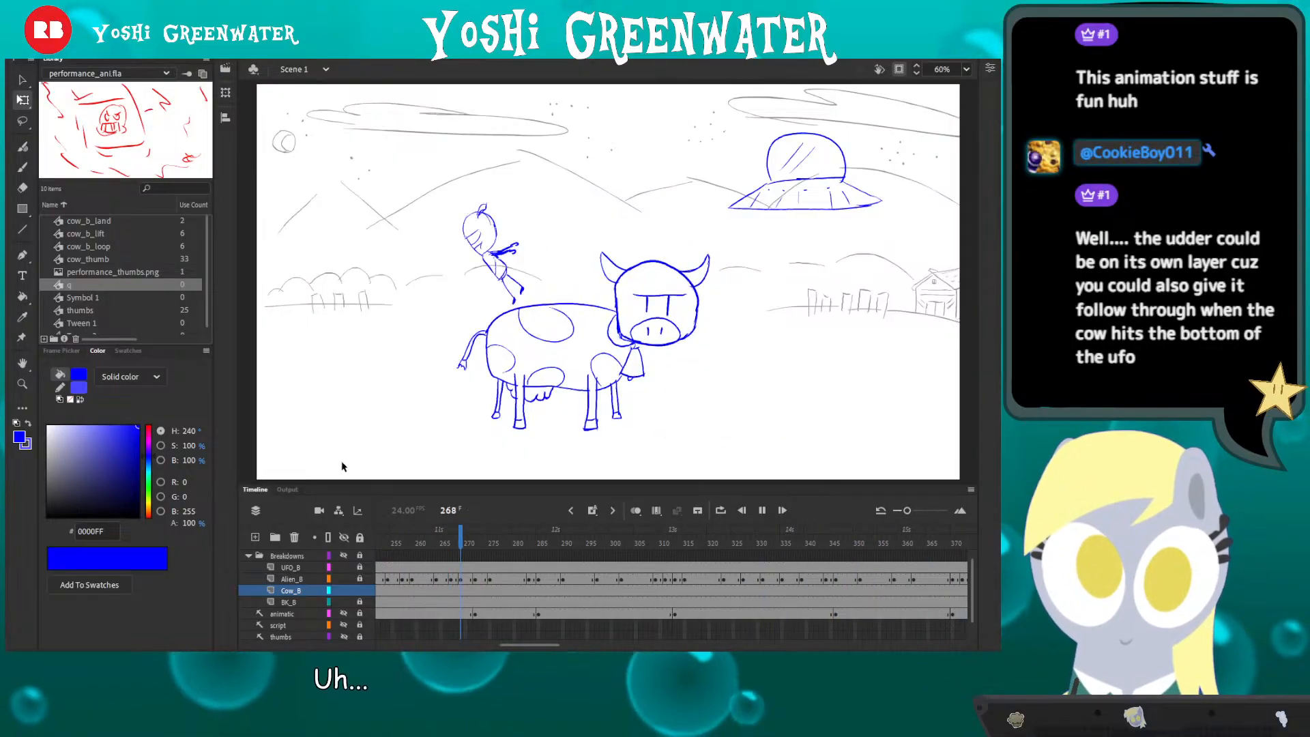
pyautogui.press('Return')
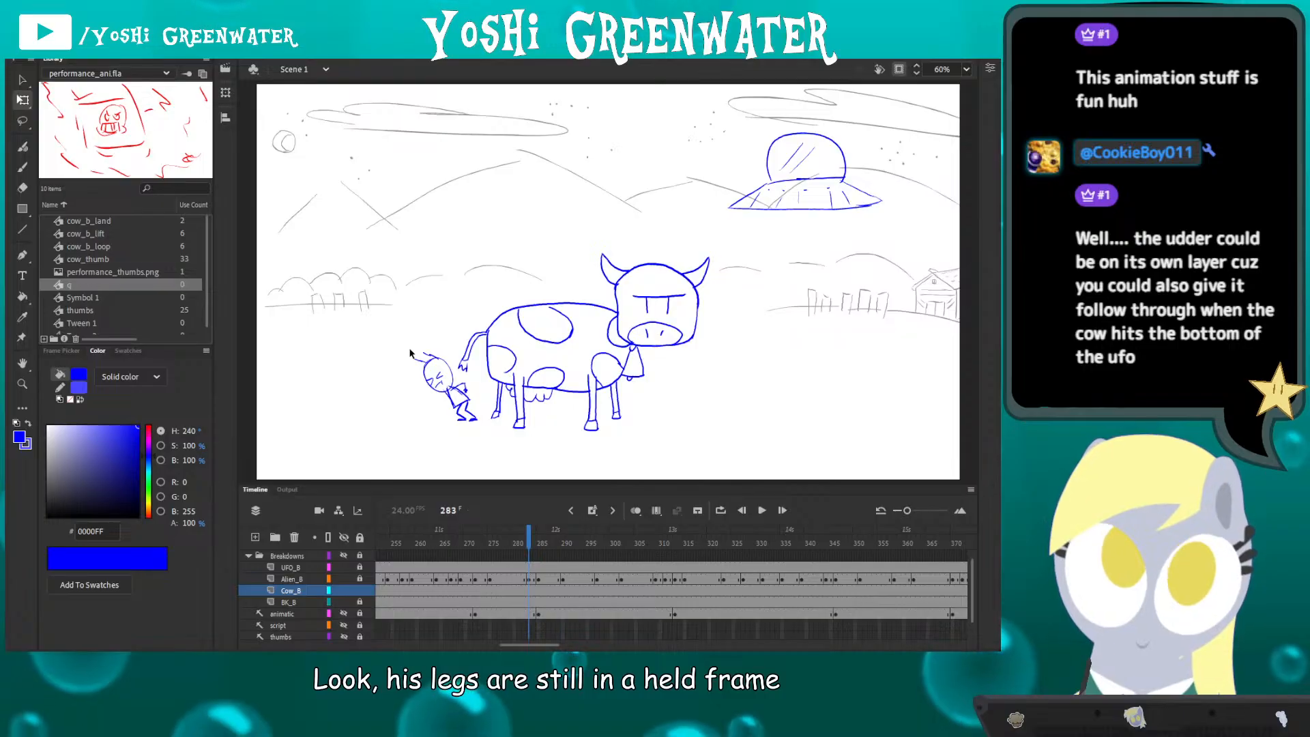
pyautogui.press('Return')
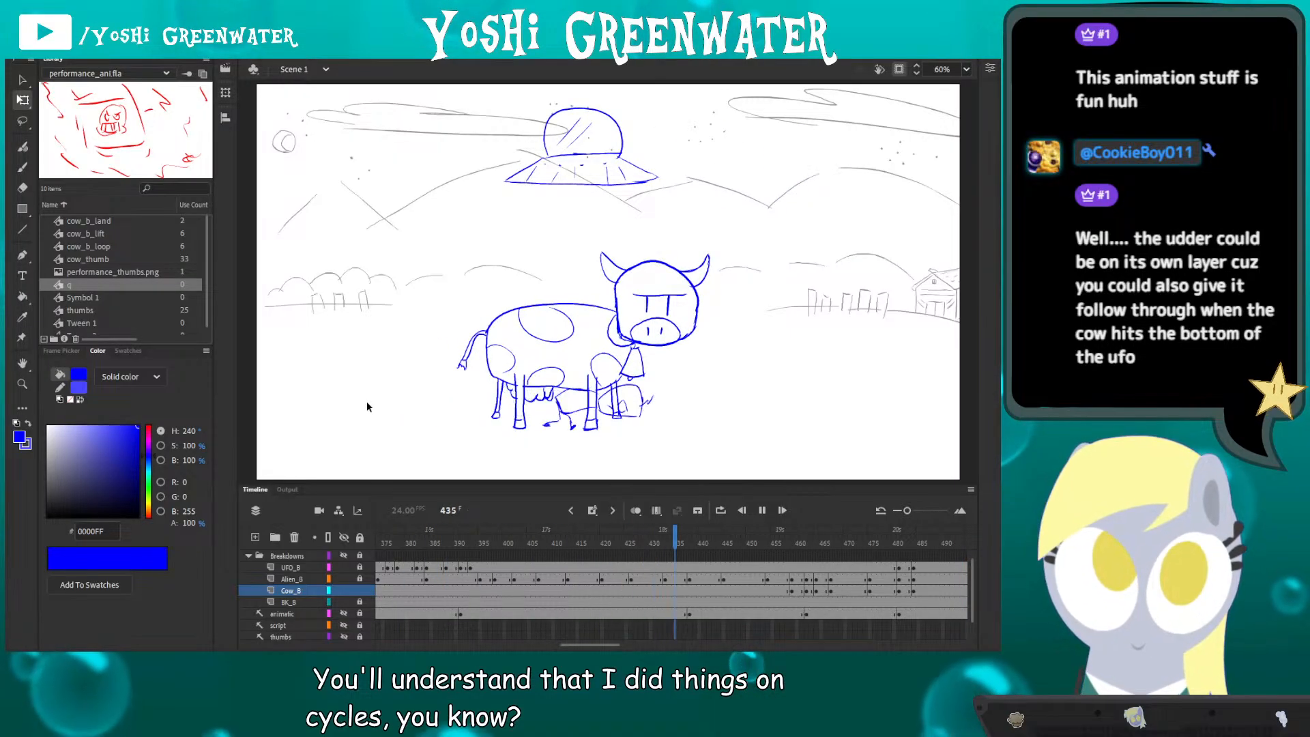
pyautogui.press('Return')
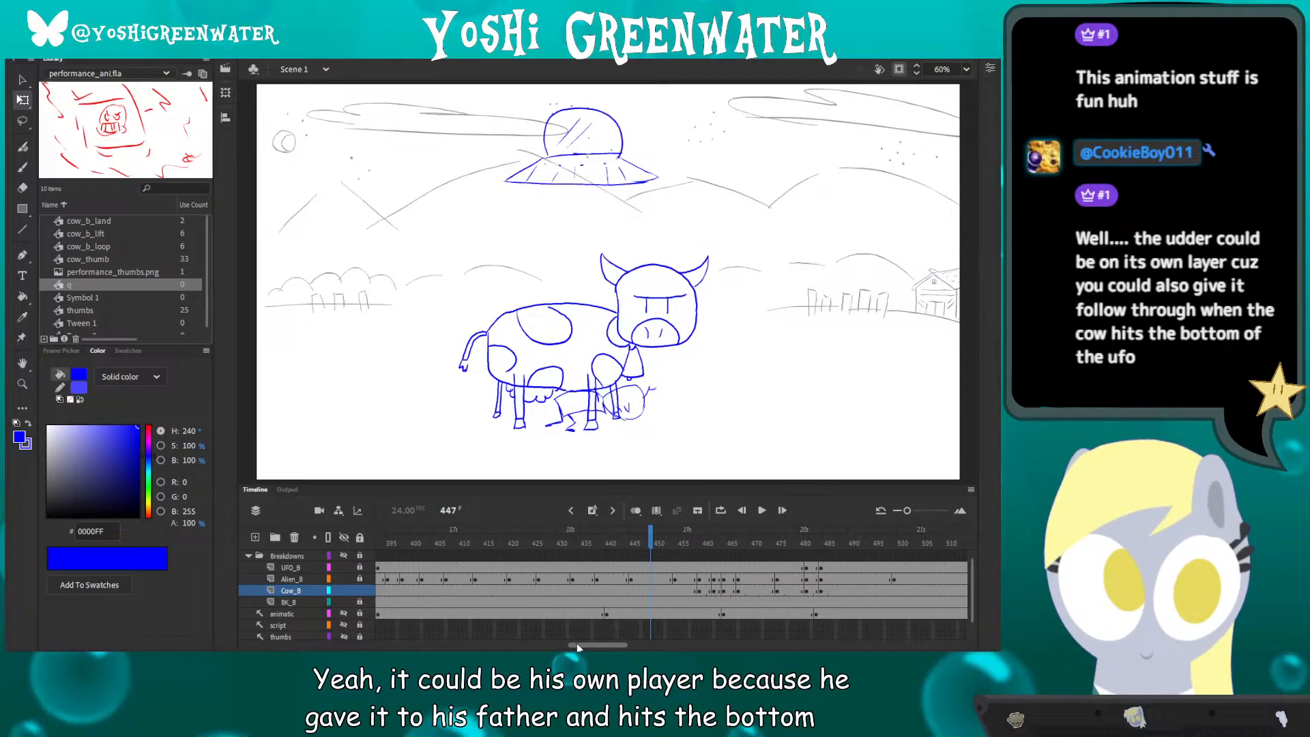
# - Scrub through the cow's lift and landing, stepping from frame 529 to 532 and on to frame 567, and enlarge the library preview
pyautogui.moveTo(579, 642); pyautogui.dragTo(618, 644)
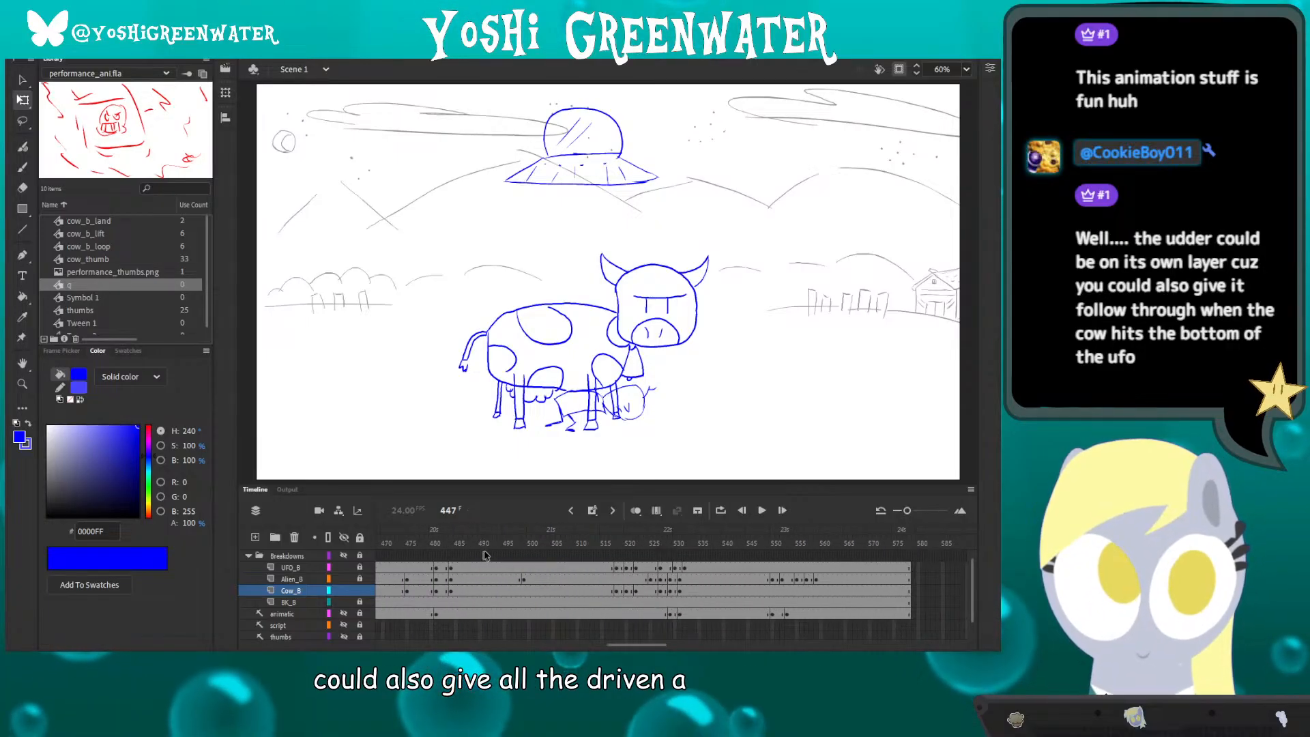
pyautogui.click(470, 543)
pyautogui.moveTo(471, 543); pyautogui.dragTo(662, 556)
pyautogui.press('.')
pyautogui.press('.')
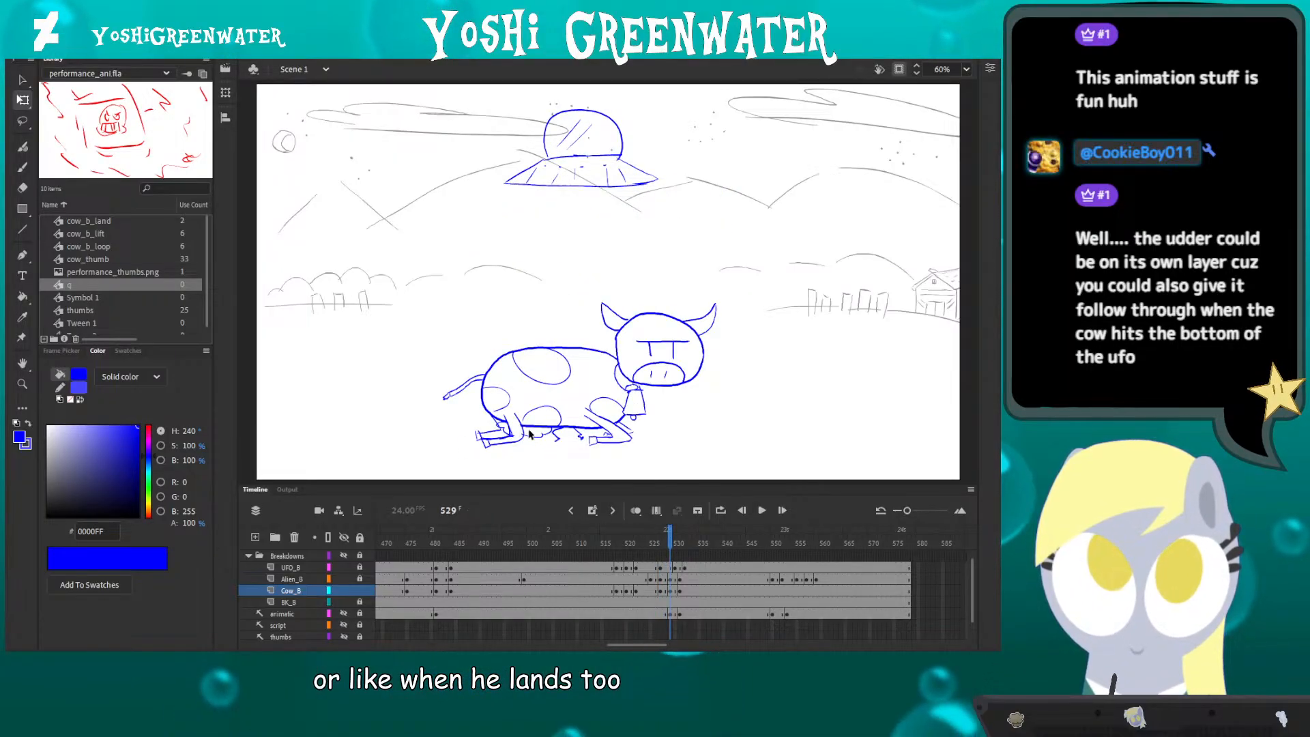
pyautogui.press('.')
pyautogui.press('.')
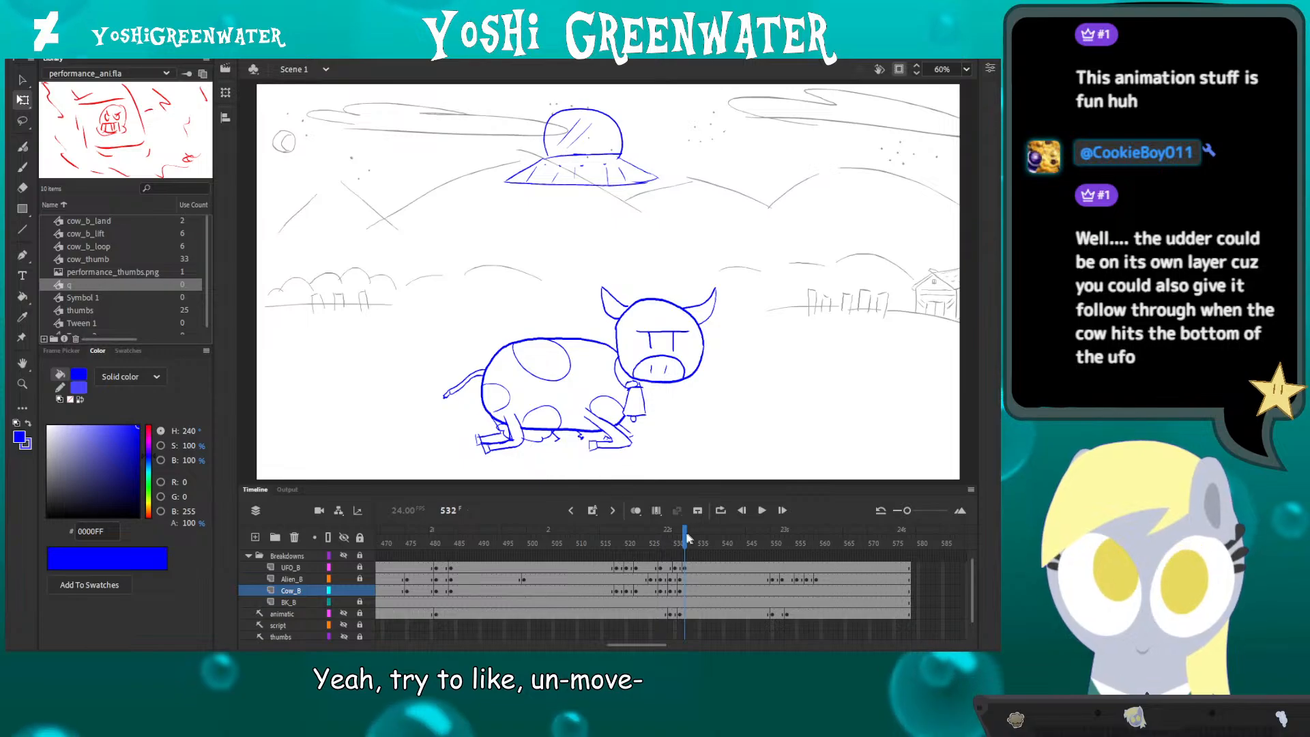
pyautogui.moveTo(687, 539); pyautogui.dragTo(827, 564)
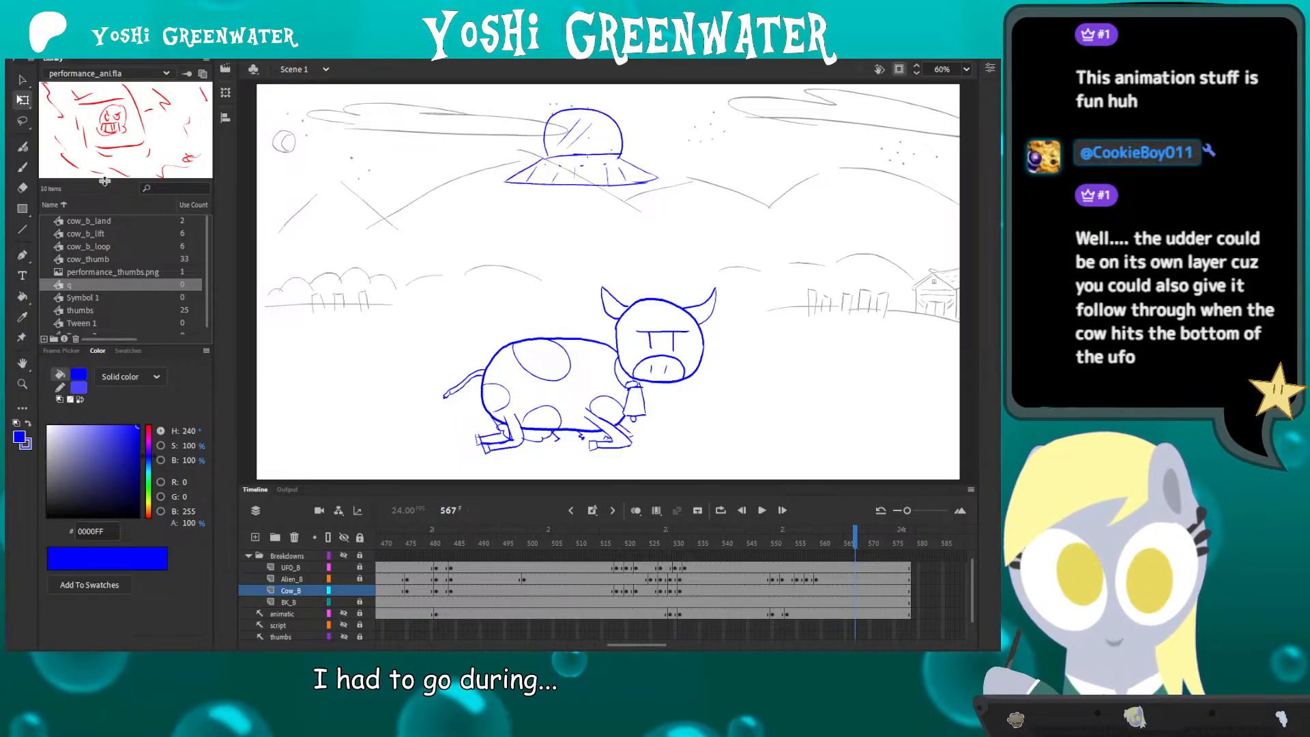
pyautogui.moveTo(105, 181); pyautogui.dragTo(108, 252)
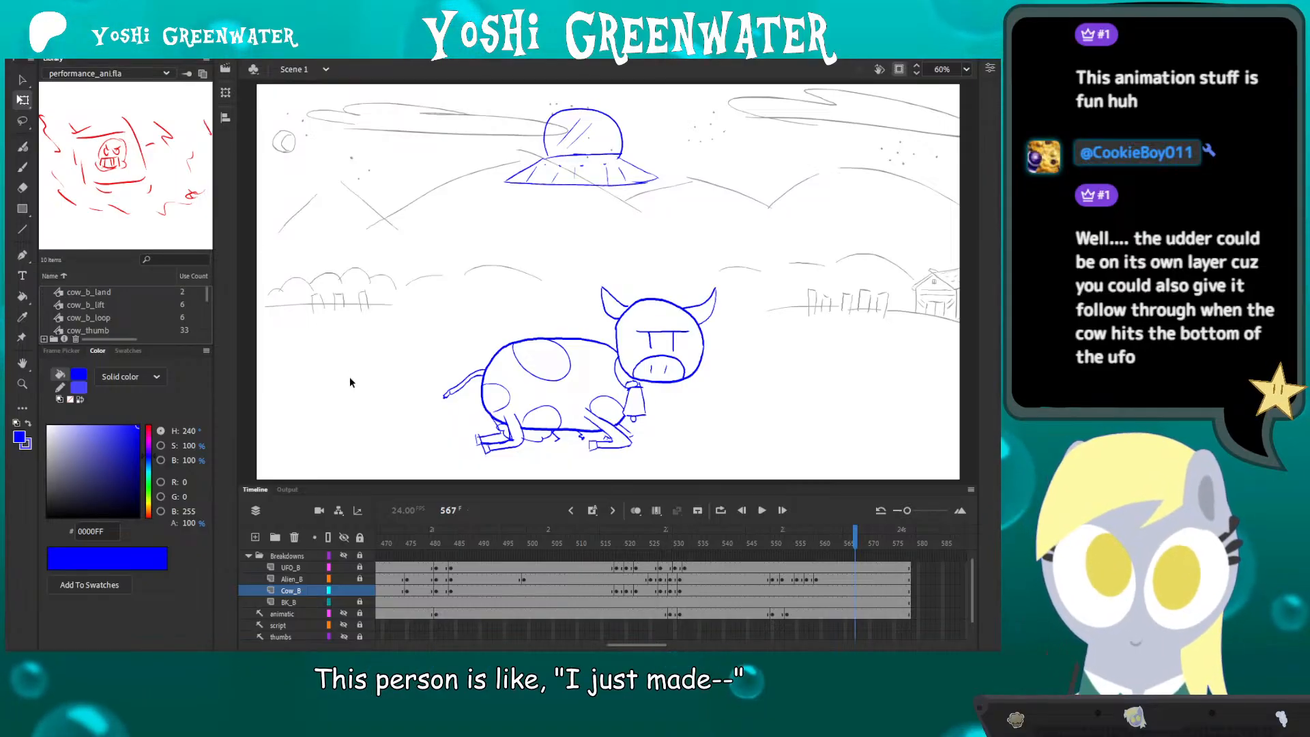
# - Open the cow's cow_b_lift symbol from frame 488 of Scene 1, with its udder in close view
pyautogui.click(470, 546)
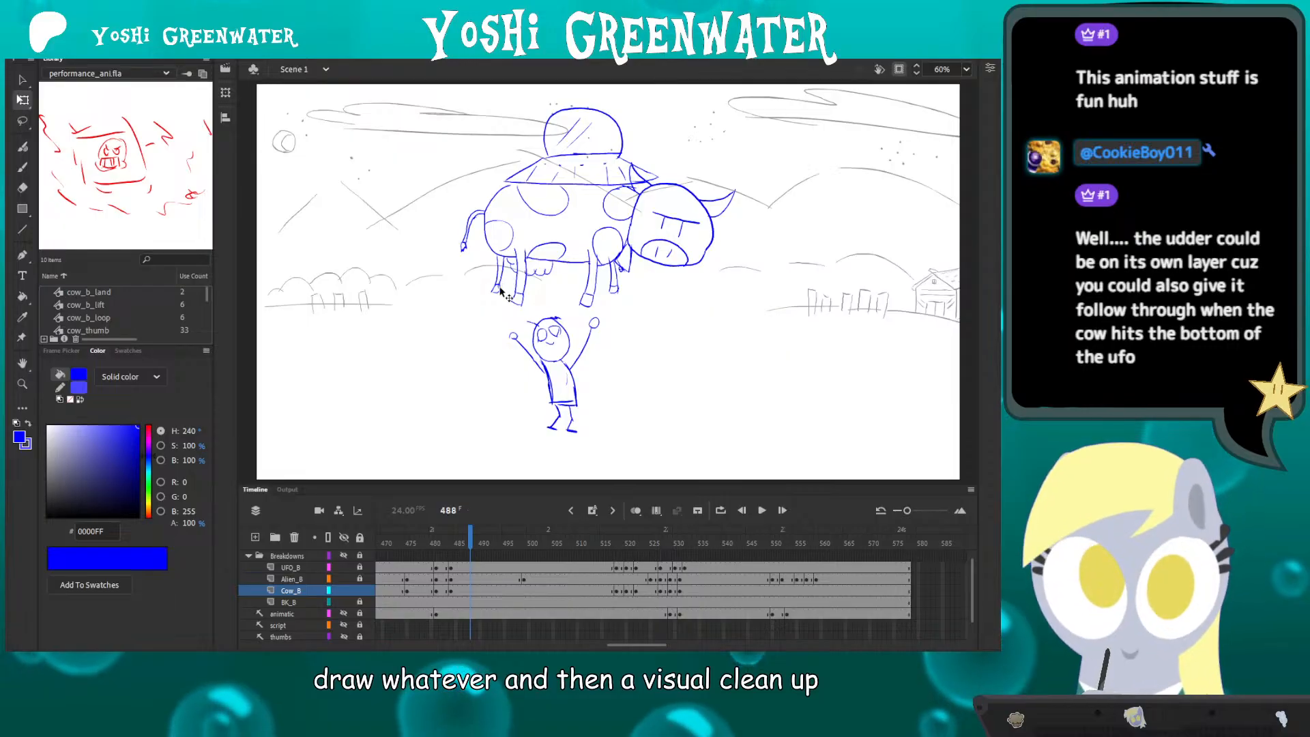
pyautogui.press('z')
pyautogui.moveTo(471, 228); pyautogui.dragTo(592, 320)
pyautogui.moveTo(436, 337); pyautogui.dragTo(399, 360)
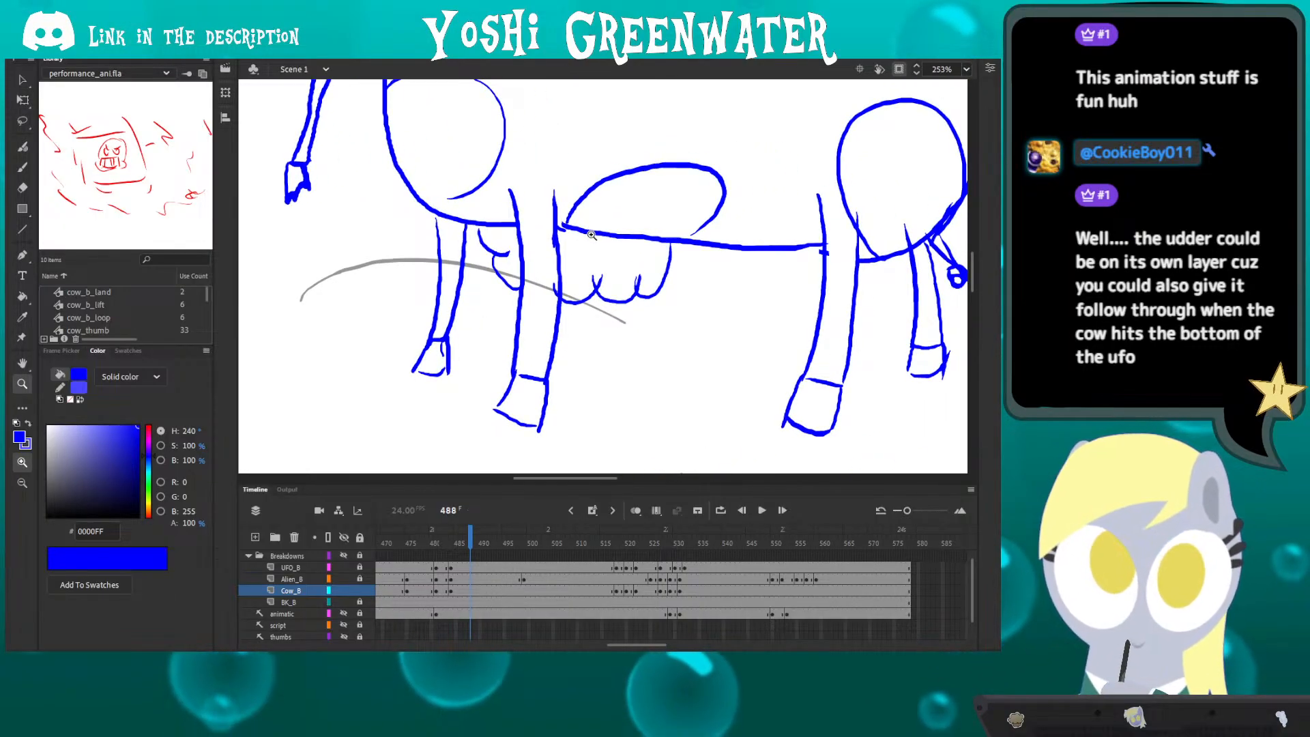
pyautogui.press('q')
pyautogui.doubleClick(595, 235)
pyautogui.moveTo(499, 363); pyautogui.dragTo(456, 374)
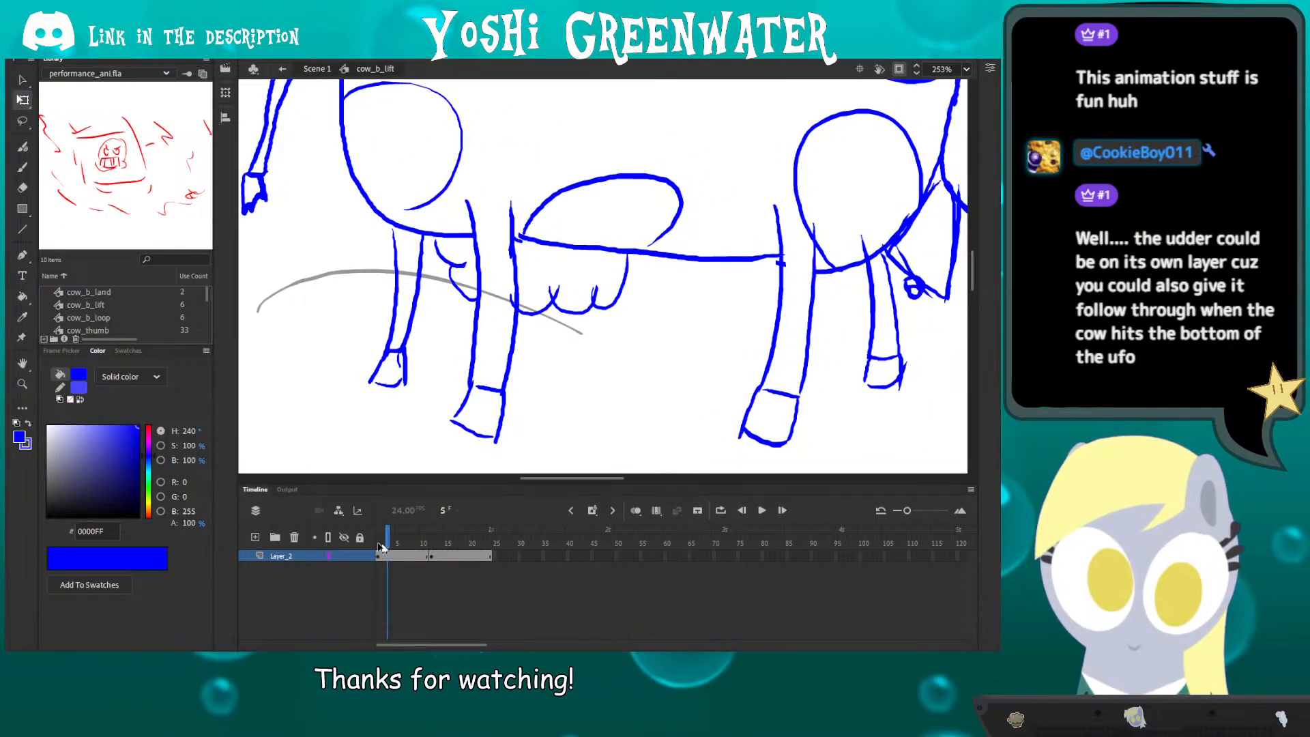
# - Add a new layer above Layer_2 in cow_b_lift and draw four long dangling teats under the belly at frame 1, redoing unsatisfactory strokes
pyautogui.click(255, 538)
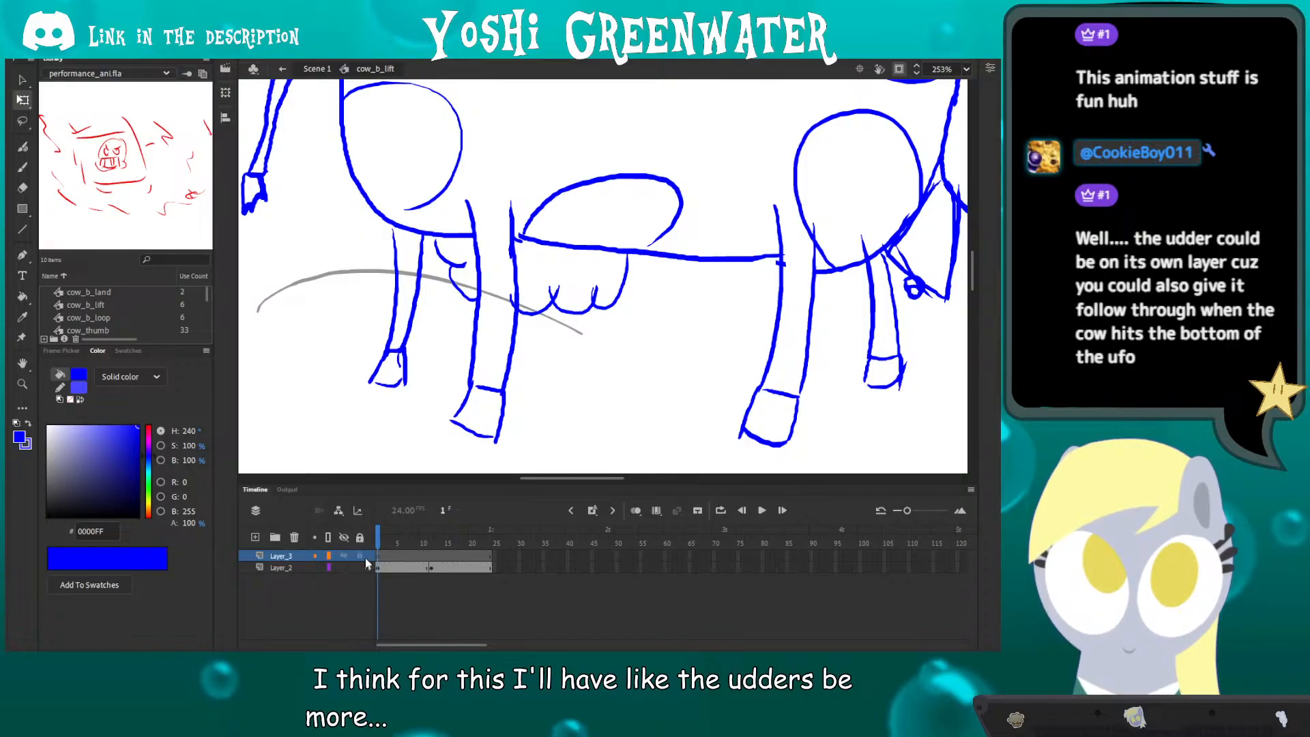
pyautogui.press('b')
pyautogui.moveTo(653, 316)
pyautogui.mouseDown()
pyautogui.moveTo(635, 292)
pyautogui.moveTo(614, 302)
pyautogui.moveTo(550, 257)
pyautogui.mouseUp()
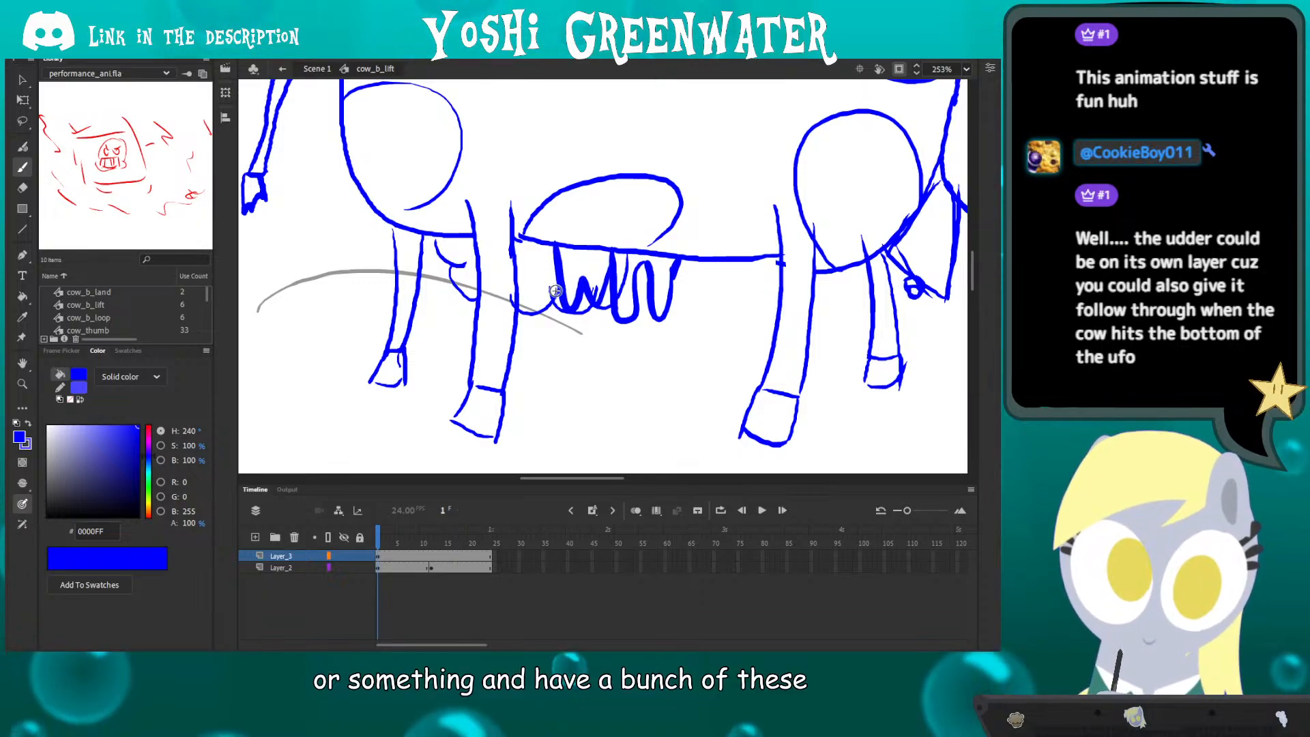
pyautogui.hotkey('ctrl', 'z')
pyautogui.moveTo(592, 328); pyautogui.dragTo(479, 355)
pyautogui.hotkey('ctrl', 'z')
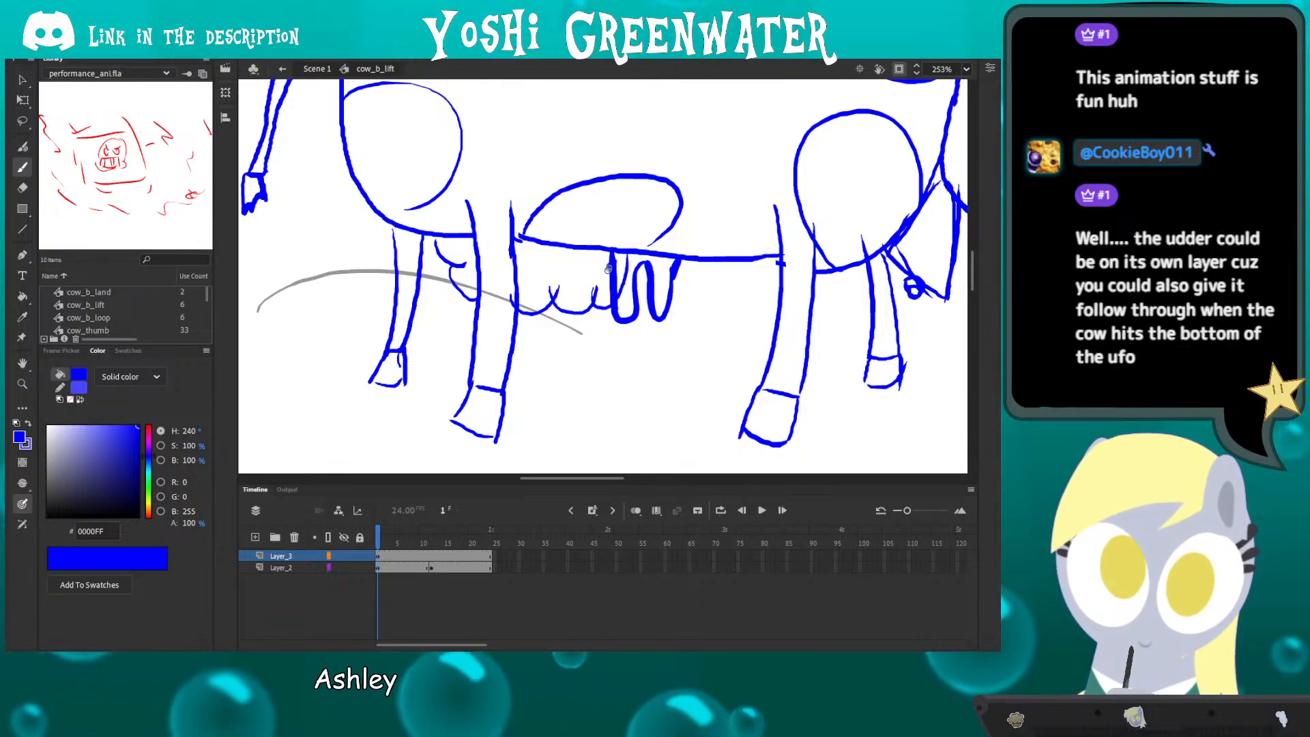
pyautogui.moveTo(608, 268); pyautogui.dragTo(572, 254)
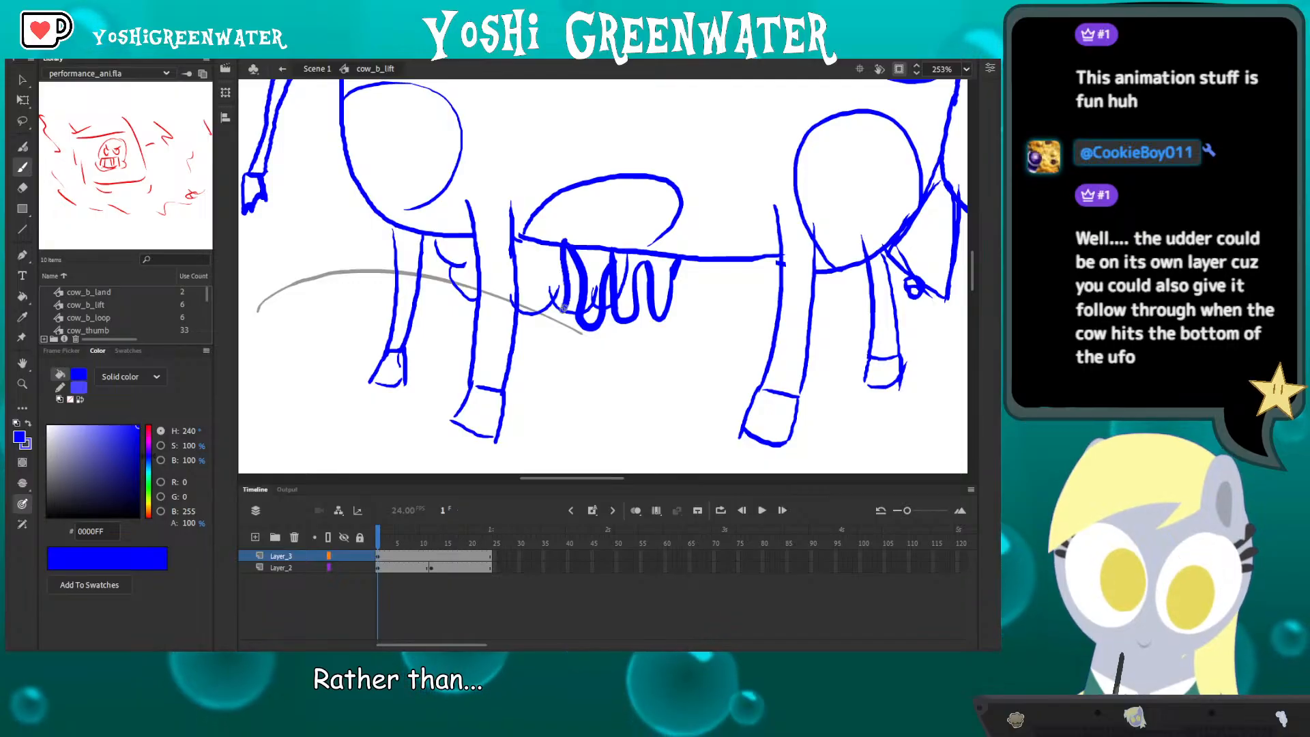
pyautogui.moveTo(563, 308); pyautogui.dragTo(525, 316)
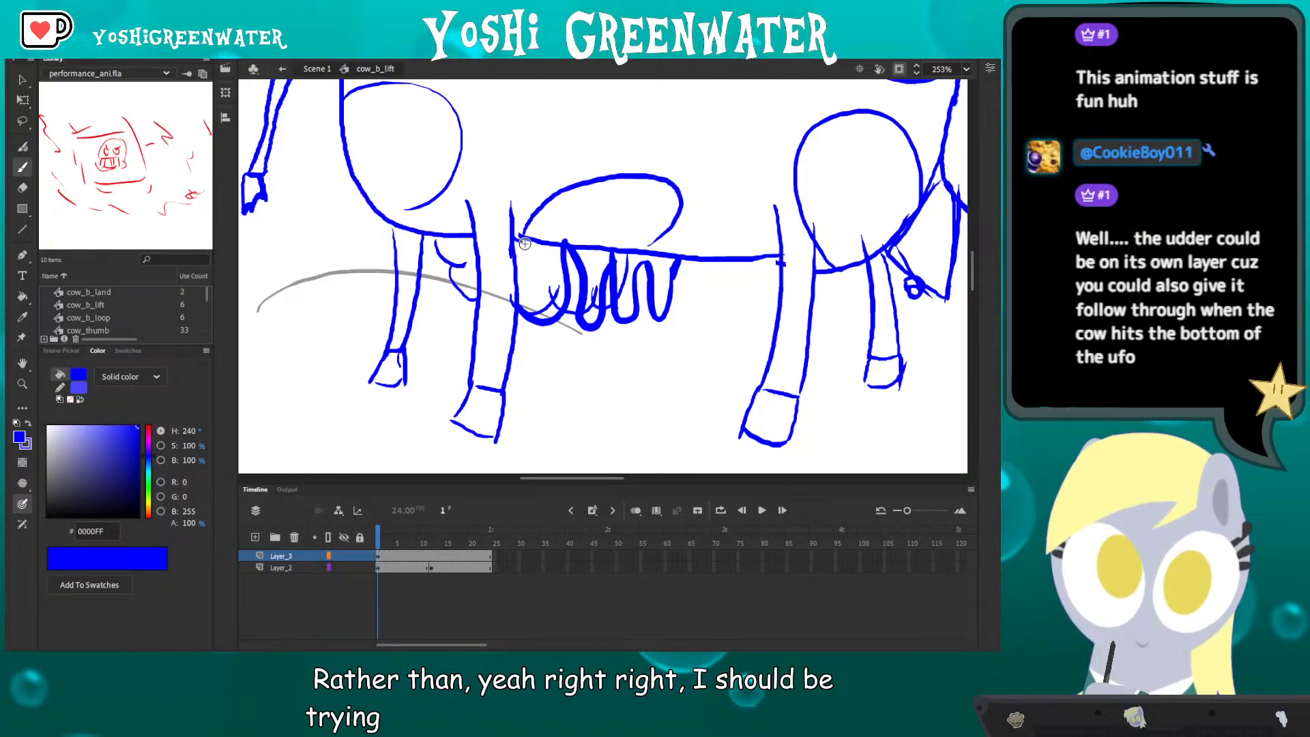
pyautogui.hotkey('ctrl', 'z')
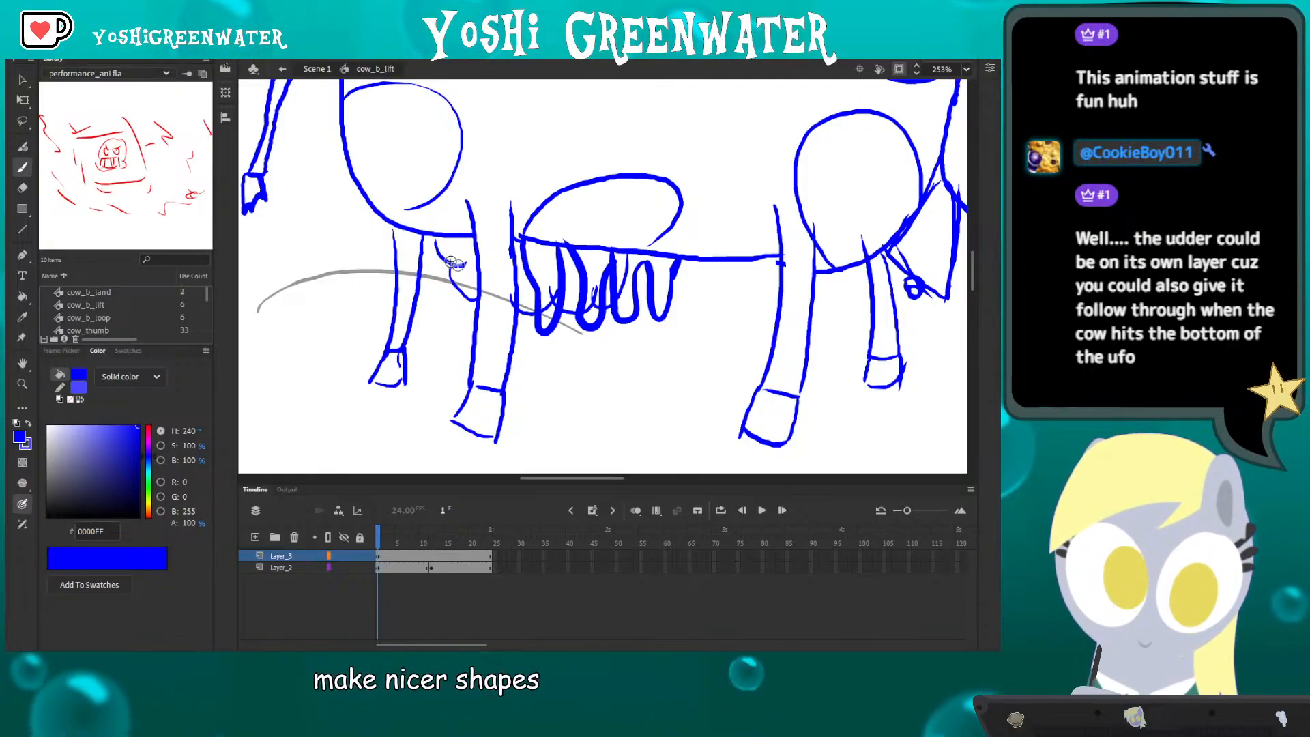
# - Move the drawn teats on the new layer back toward the cow's hind legs and slightly up, over the old udder, and deselect them
pyautogui.click(378, 556)
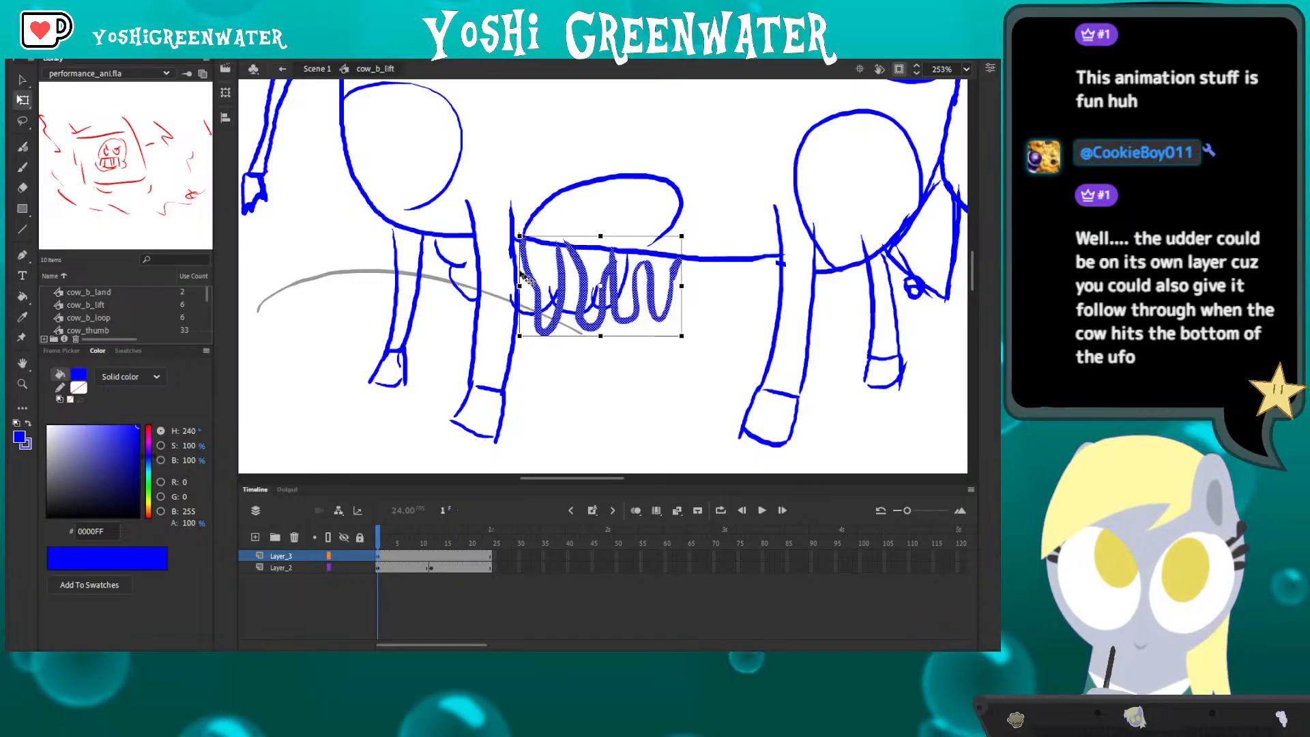
pyautogui.moveTo(519, 272); pyautogui.dragTo(443, 255)
pyautogui.click(345, 300)
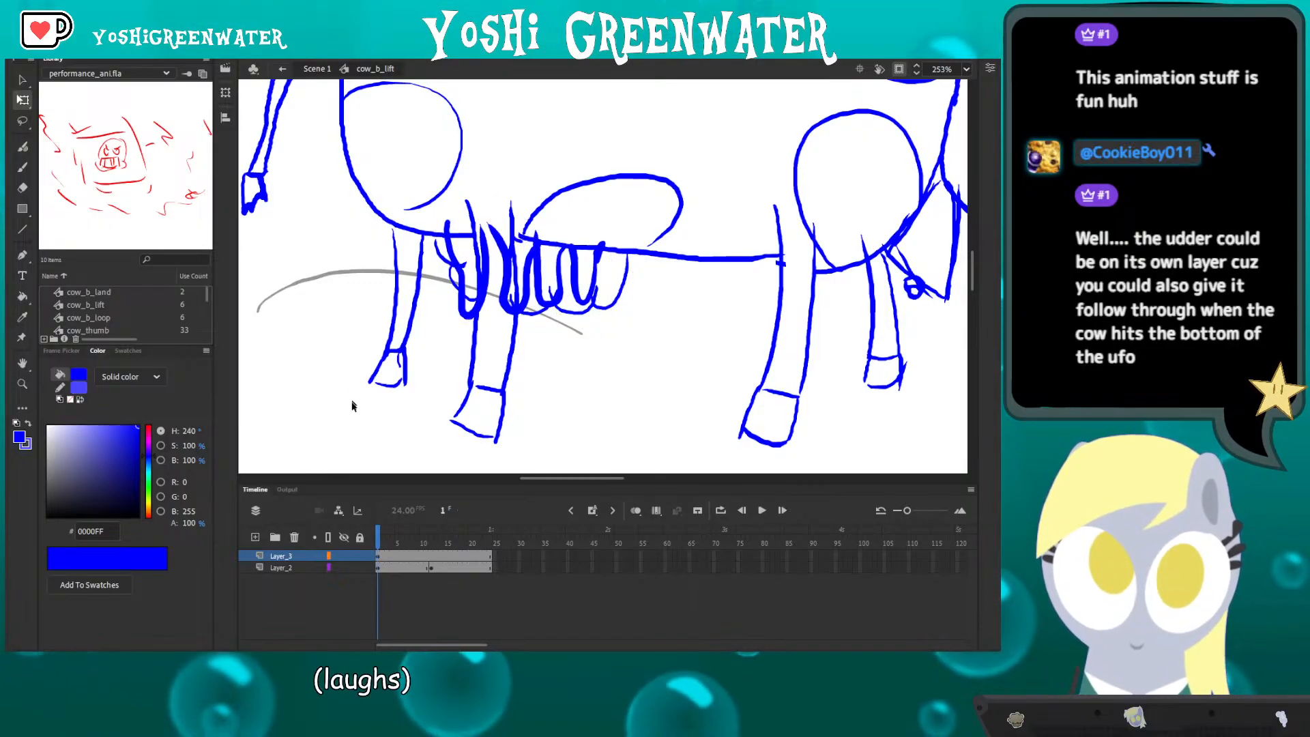
# - Turn Layer_3 with the new teats into a guide layer in cow_b_lift, and return to Scene 1 with the cow deselected
pyautogui.click(281, 556)
pyautogui.rightClick(290, 556)
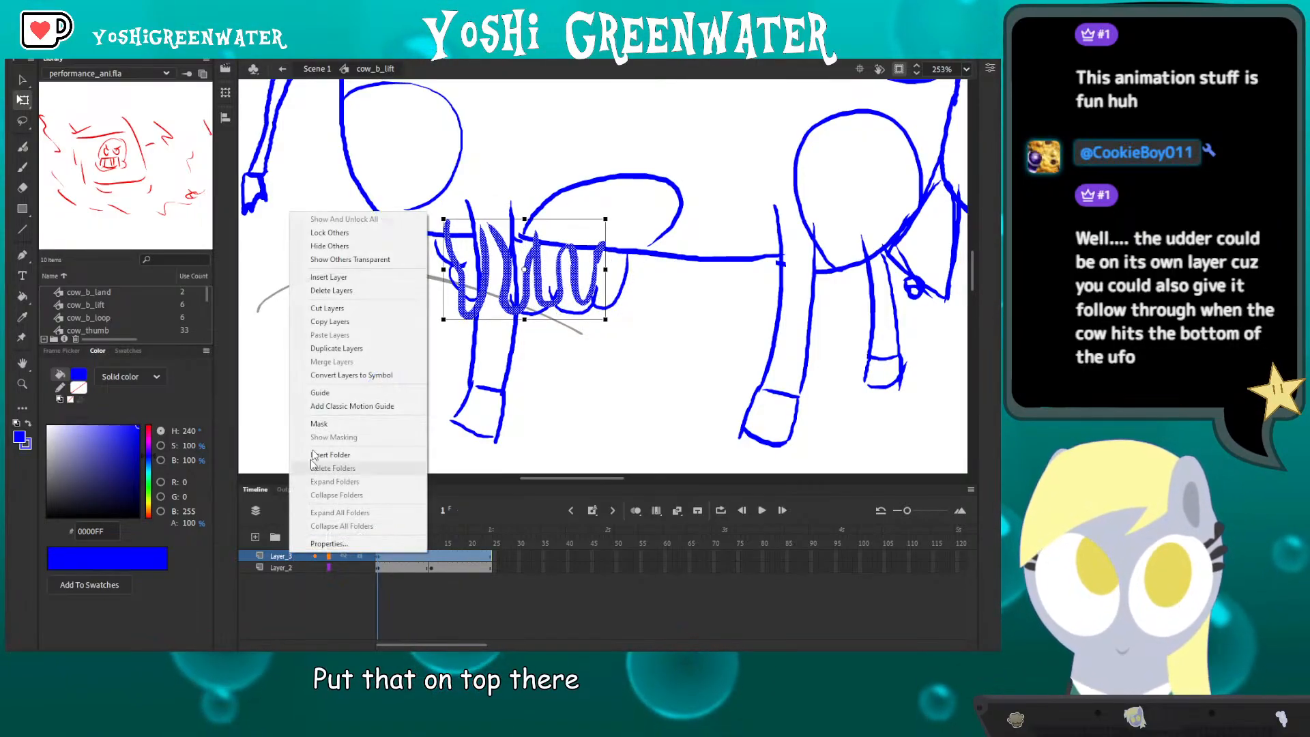
pyautogui.click(315, 393)
pyautogui.doubleClick(298, 428)
pyautogui.hotkey('ctrl', '2')
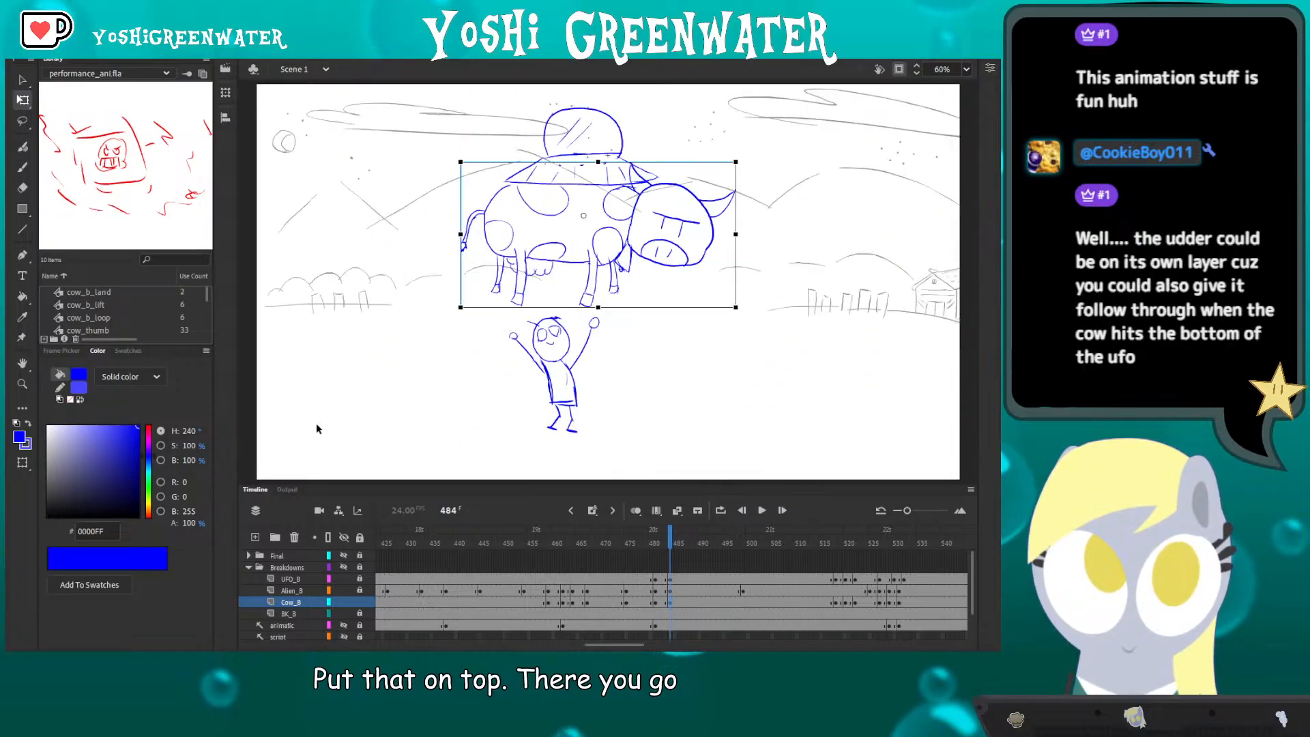
pyautogui.click(324, 411)
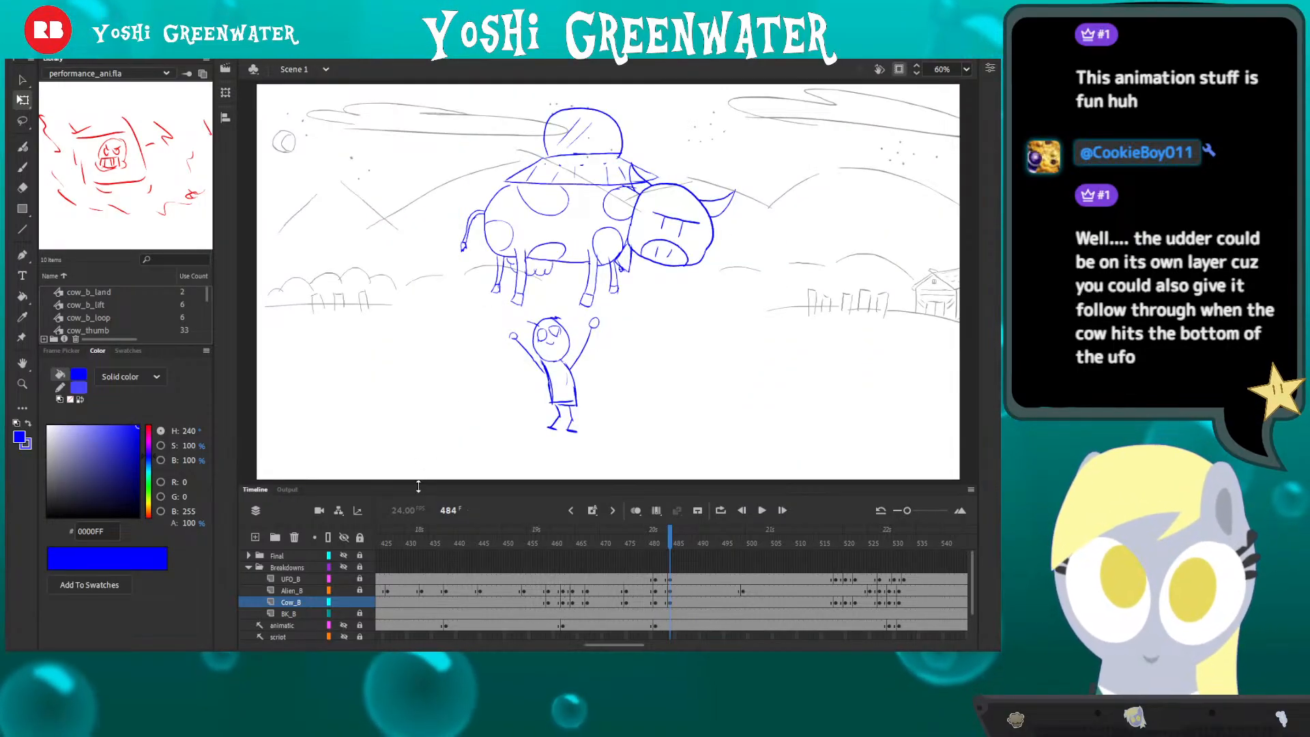
pyautogui.moveTo(417, 487); pyautogui.dragTo(418, 489)
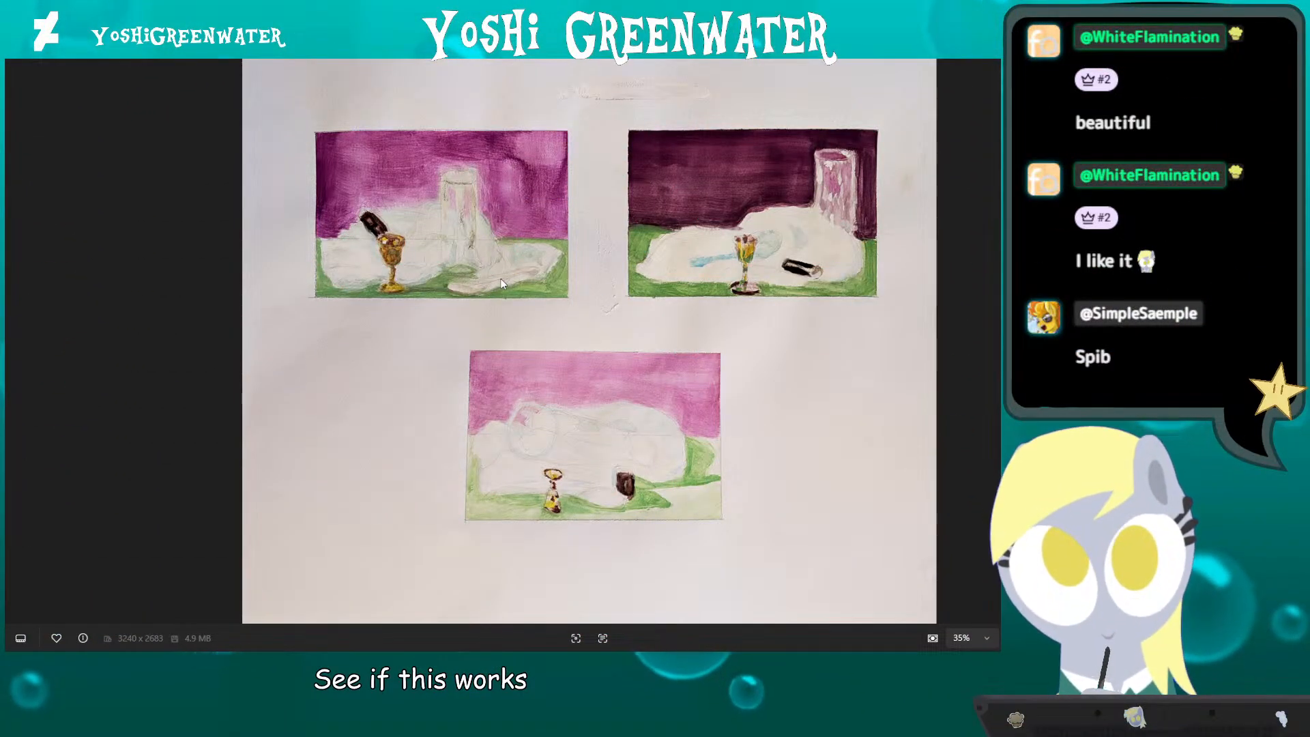
# - Switch to the image viewer and examine the three still-life painting studies and the green-background goblet painting up close
pyautogui.scroll(3, 610, 341)
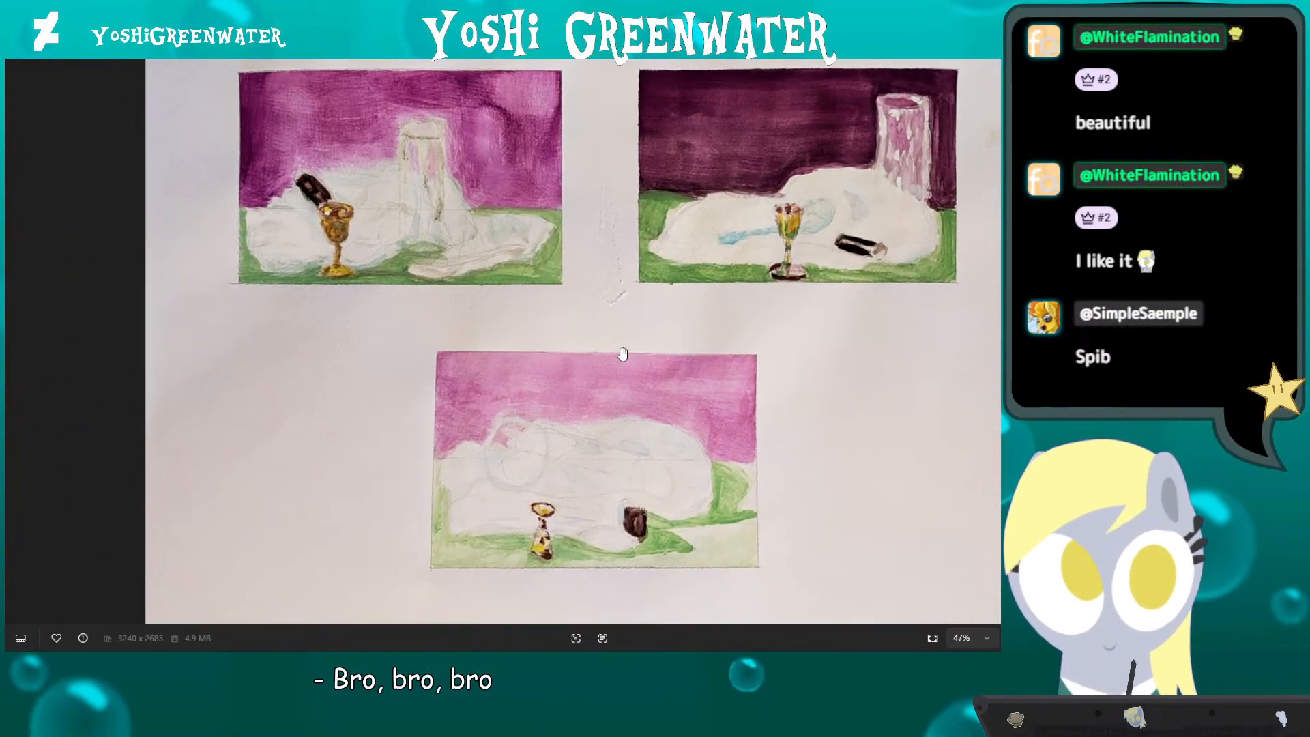
pyautogui.moveTo(610, 341); pyautogui.dragTo(553, 388)
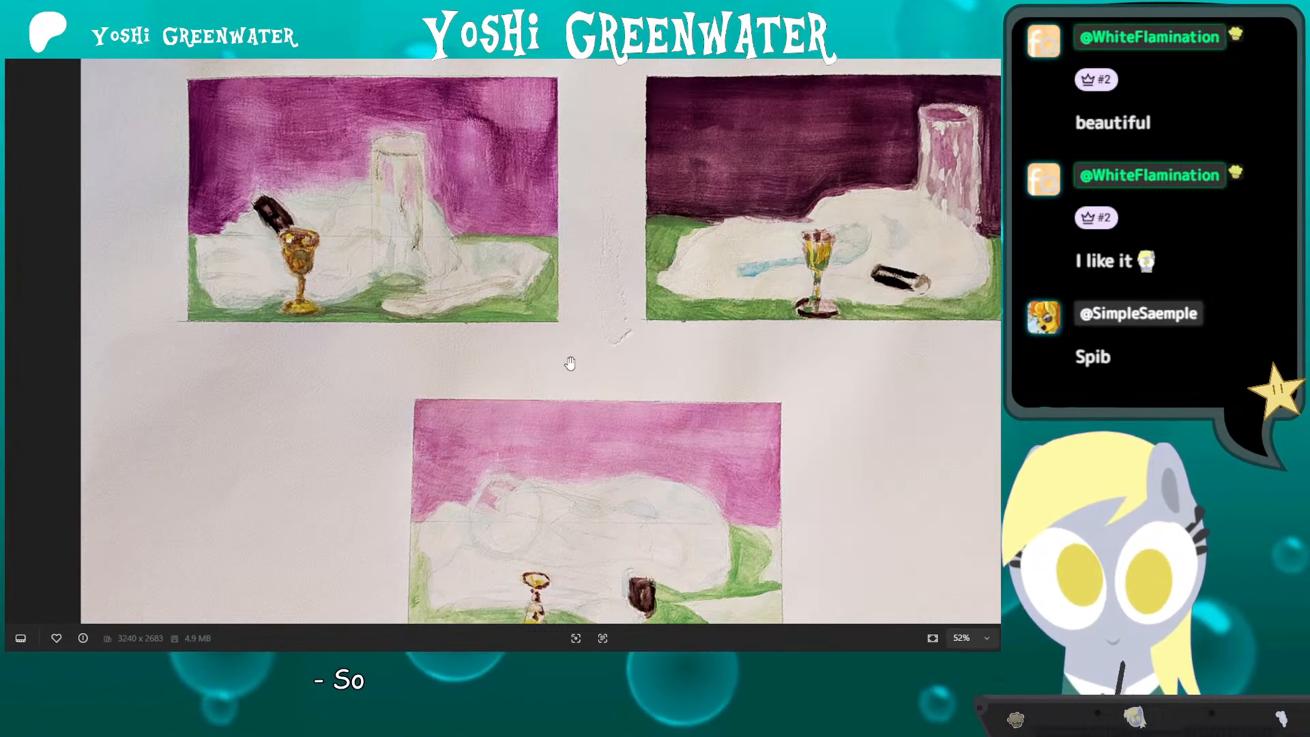
pyautogui.scroll(-3, 570, 363)
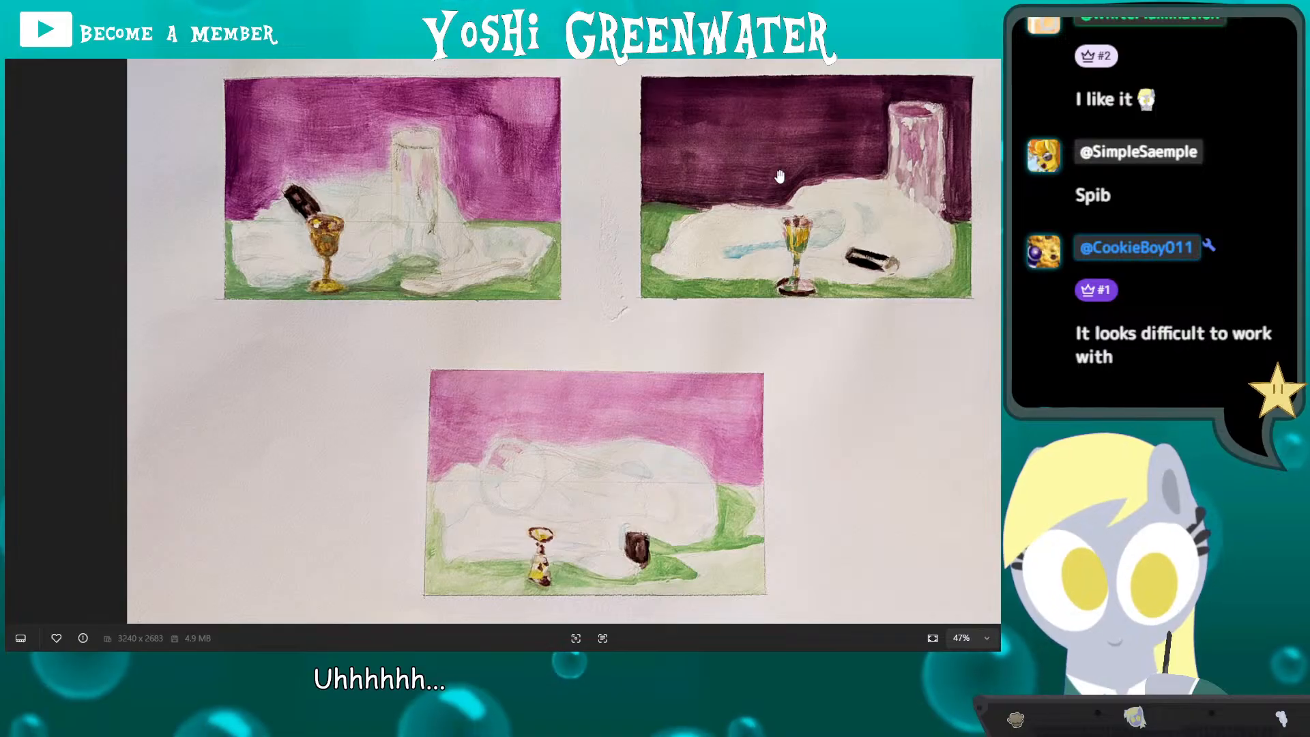
pyautogui.scroll(-2, 779, 176)
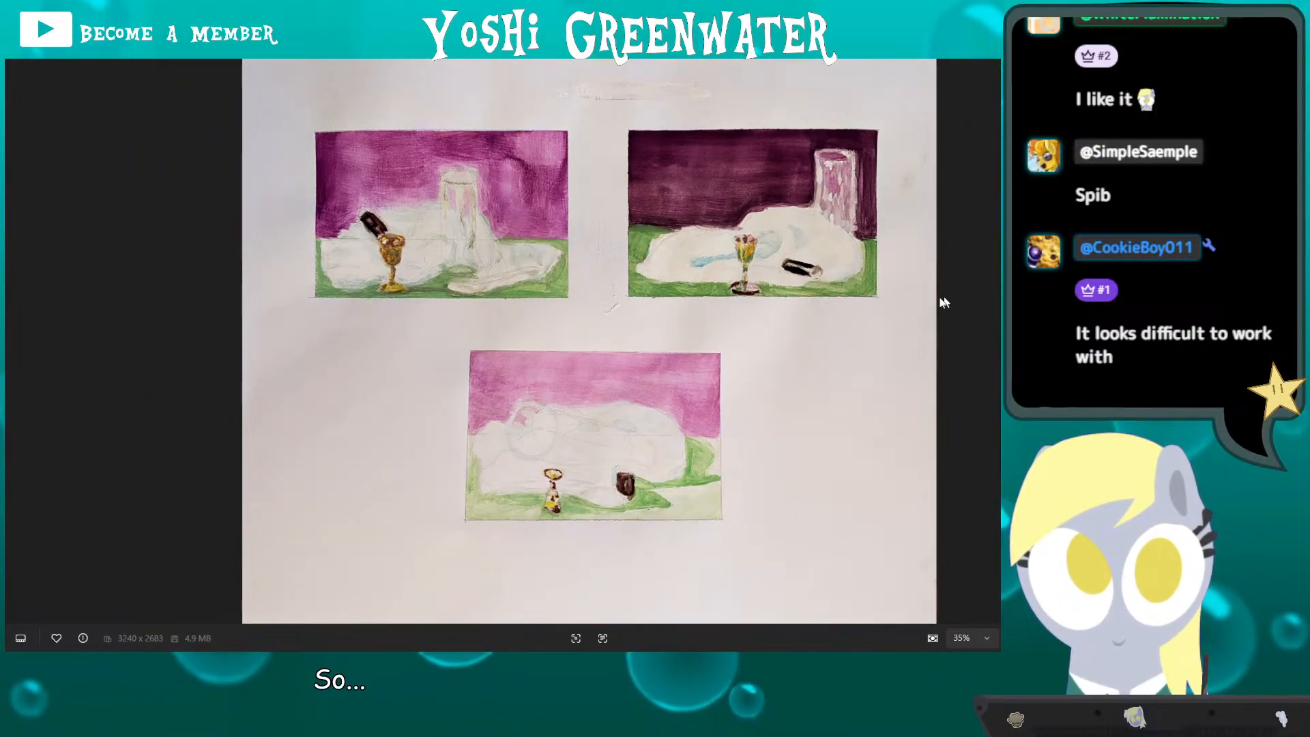
pyautogui.scroll(2, 693, 311)
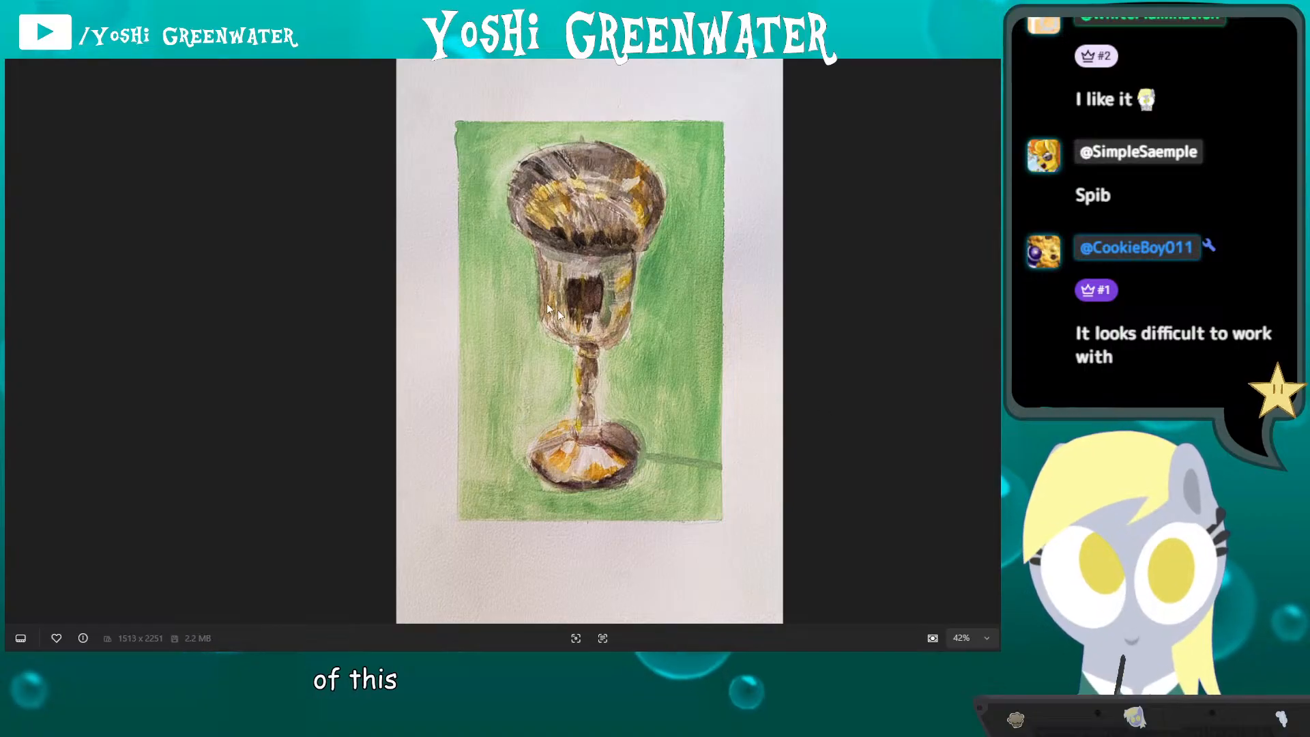
pyautogui.scroll(2, 532, 290)
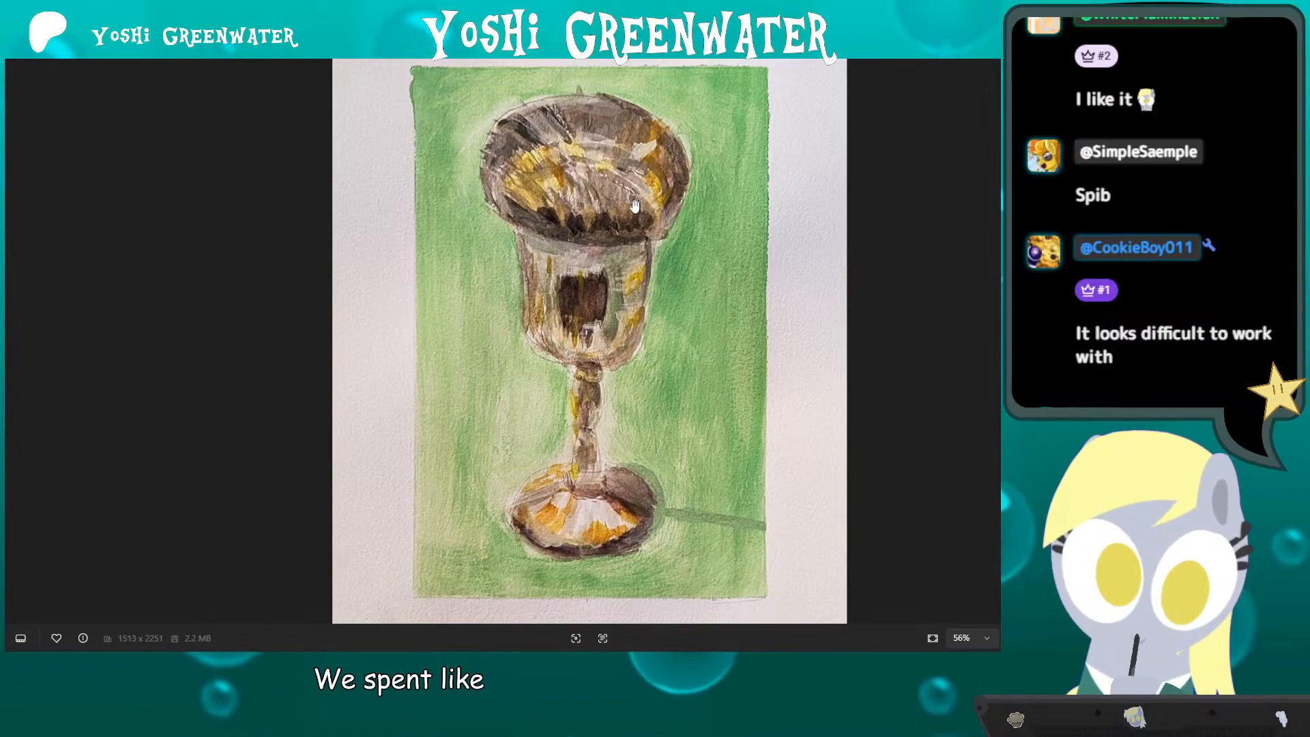
pyautogui.scroll(-1, 598, 292)
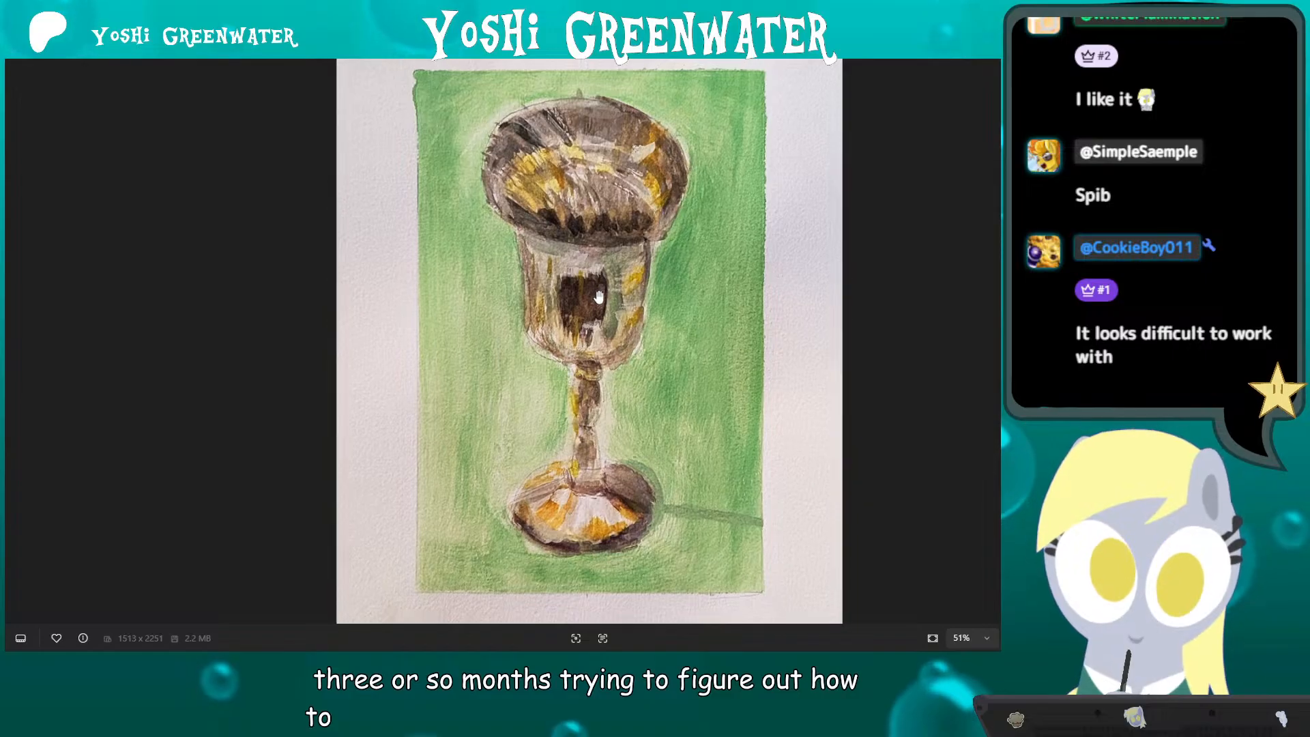